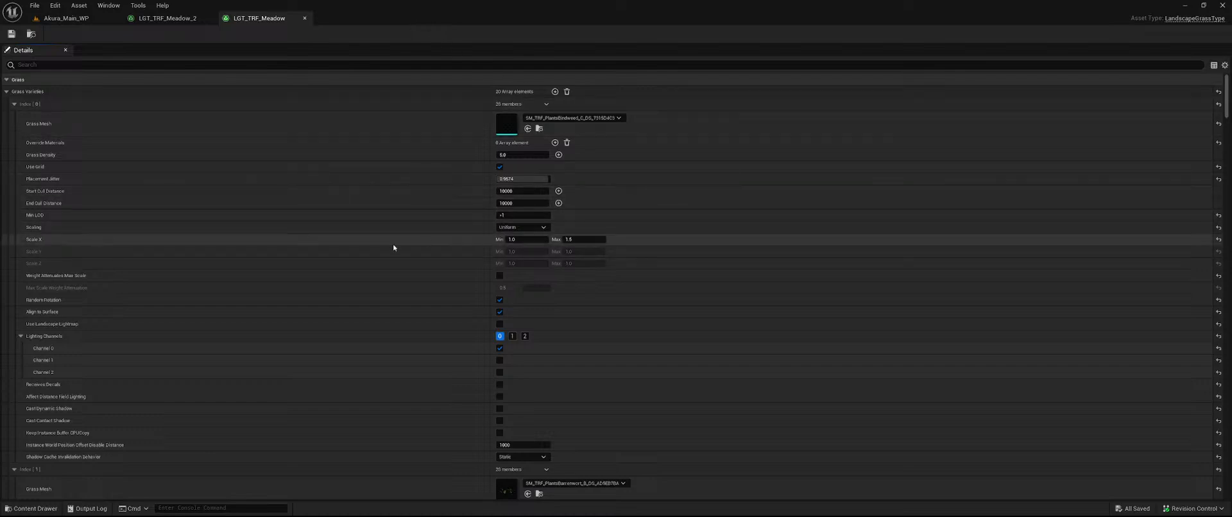
- Switch to the Akura_Main_WP level and look along the jungle path from closer up
scroll(389, 260, down, 1)
scroll(359, 219, up, 1)
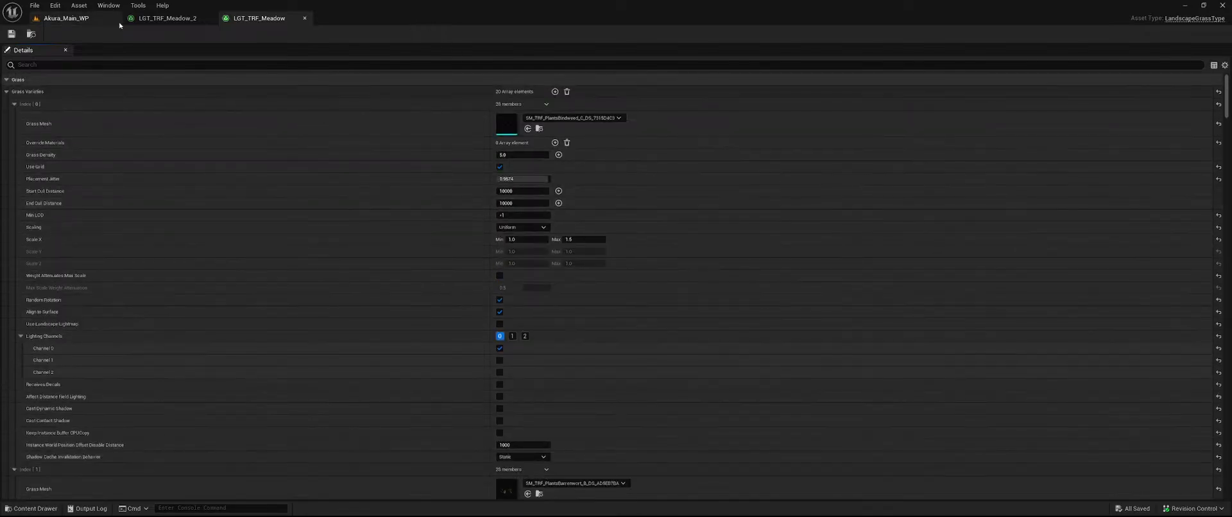
click(90, 18)
key(w)
mouse_move(640, 332)
right_down()
mouse_move(635, 238)
mouse_move(635, 289)
mouse_move(504, 302)
mouse_move(552, 307)
mouse_move(561, 324)
mouse_move(501, 324)
mouse_move(515, 320)
right_up()
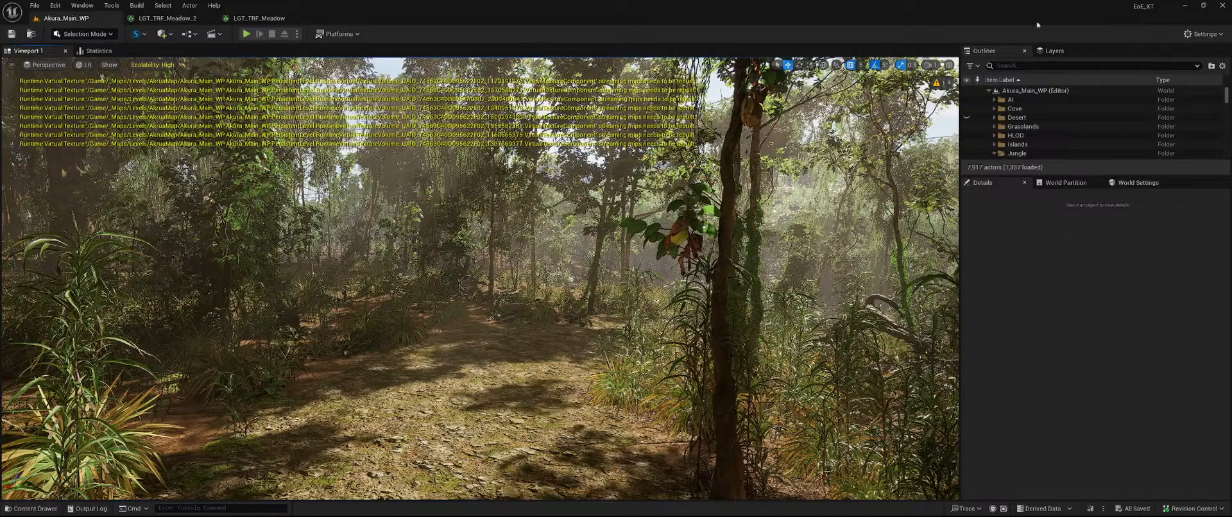
right_drag(267, 391, 259, 411)
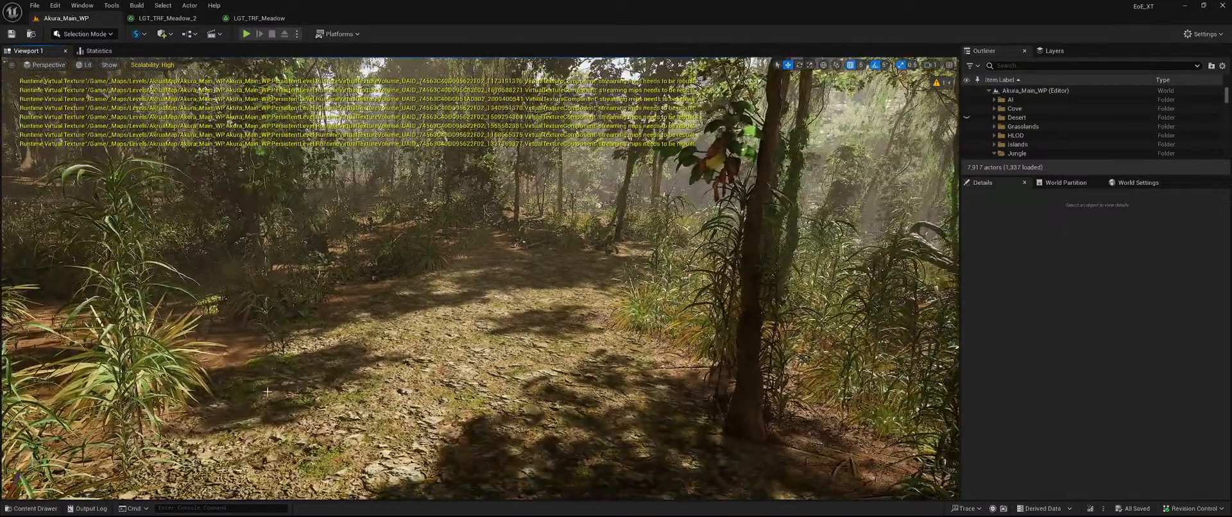
- Browse the project content to the Custom/Meshes/Nature folder
click(31, 508)
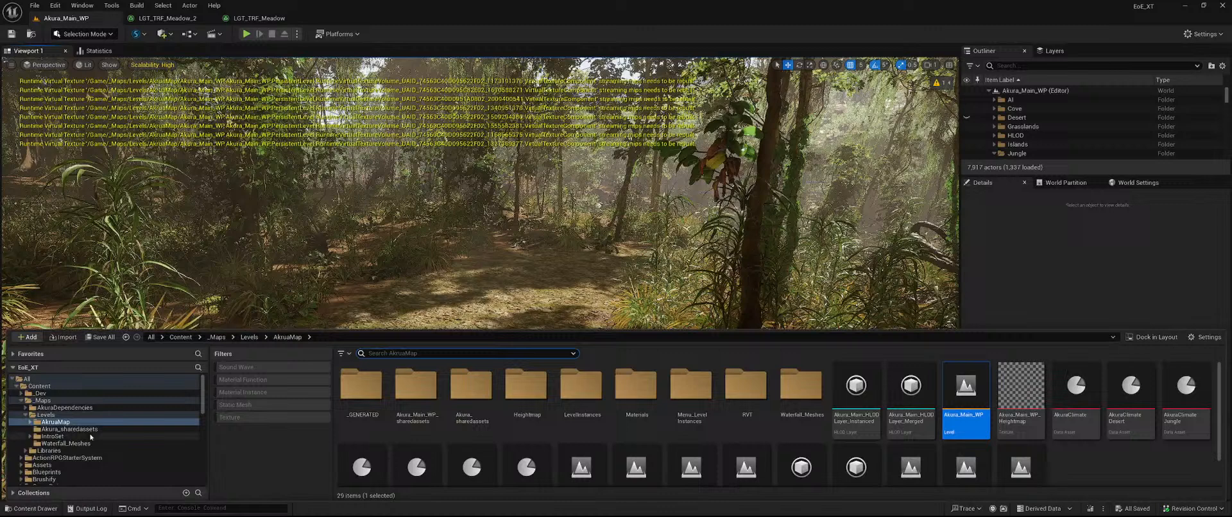
click(118, 457)
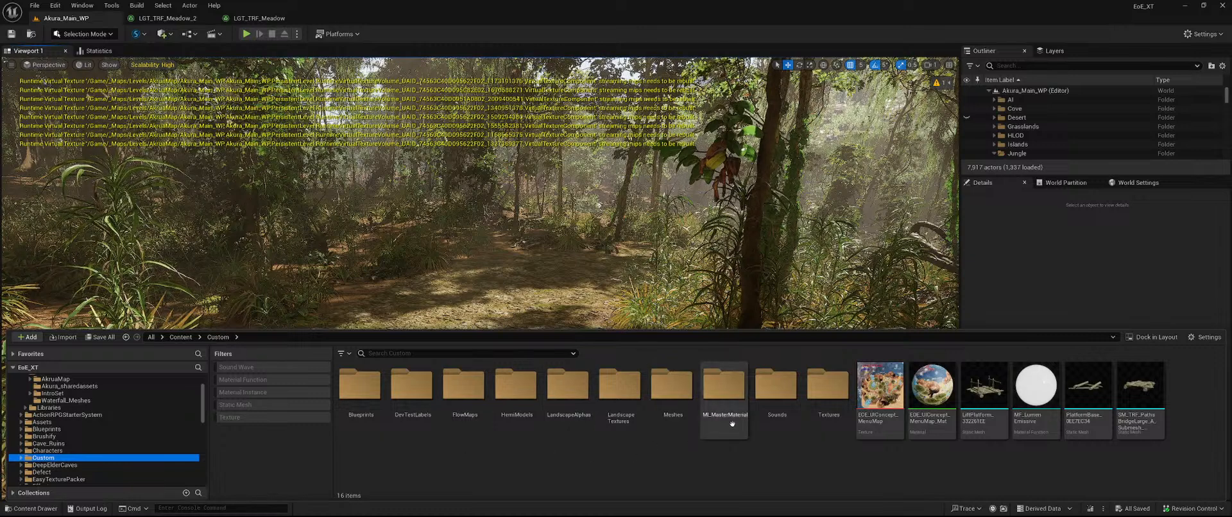
double_click(673, 385)
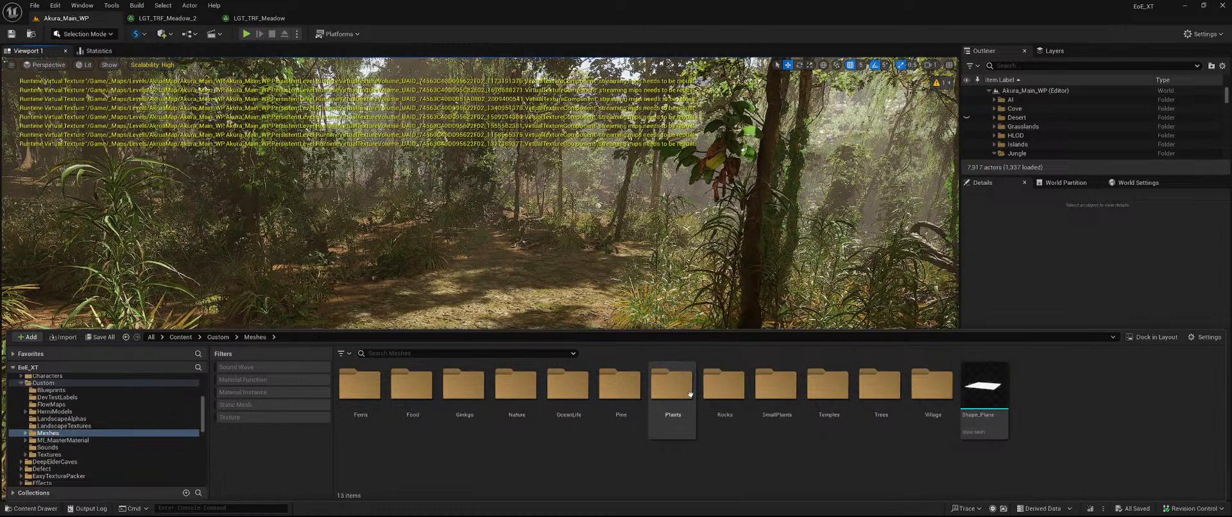
double_click(517, 387)
- Create a new folder named CalatheaOrbifolia inside Nature and open it
right_click(528, 467)
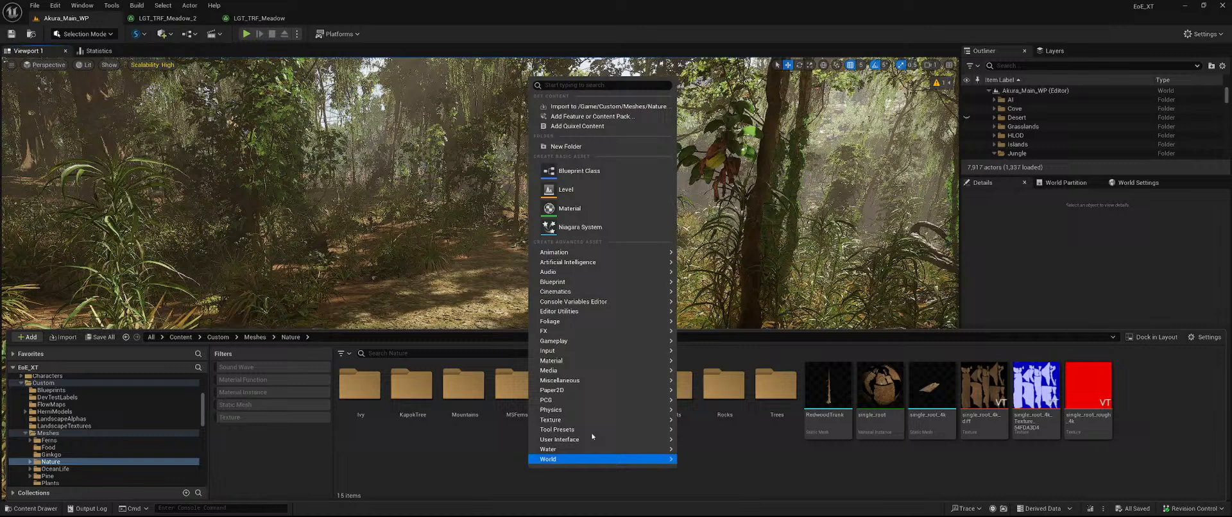
click(566, 146)
text(CalatheaOrbifol)
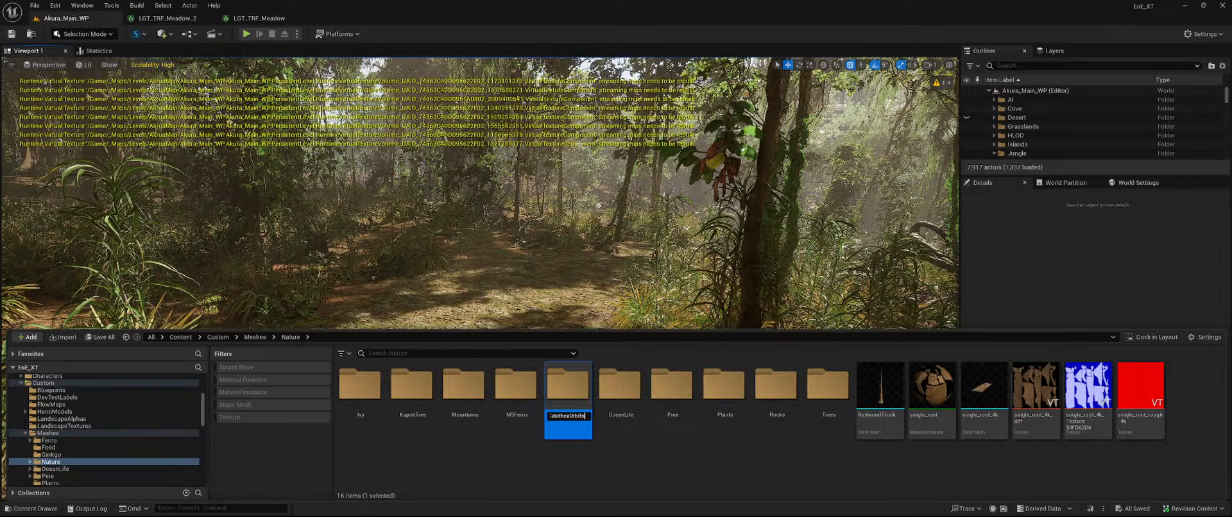
key(Return)
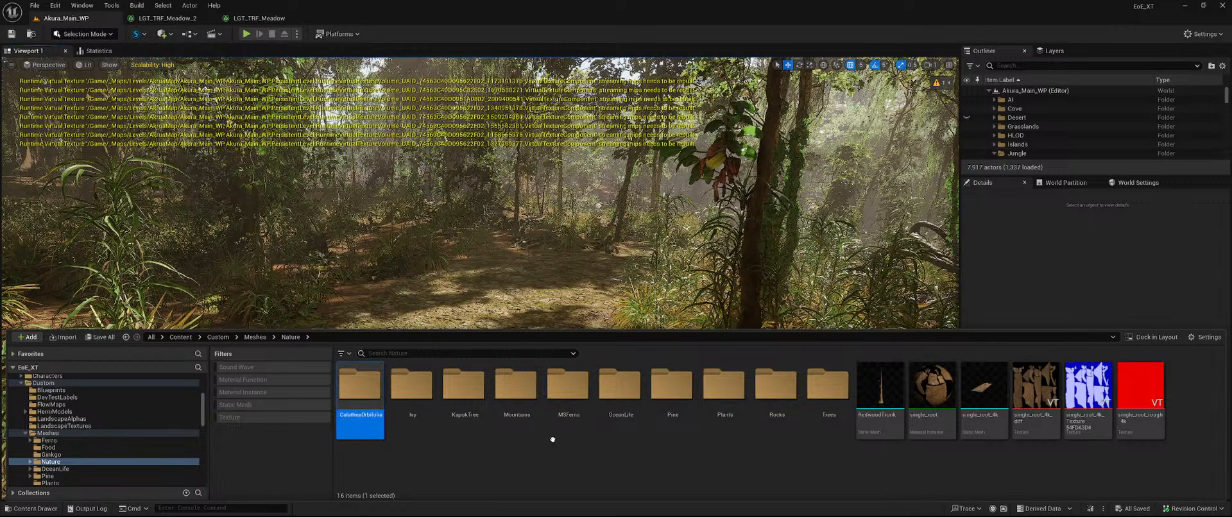
double_click(355, 397)
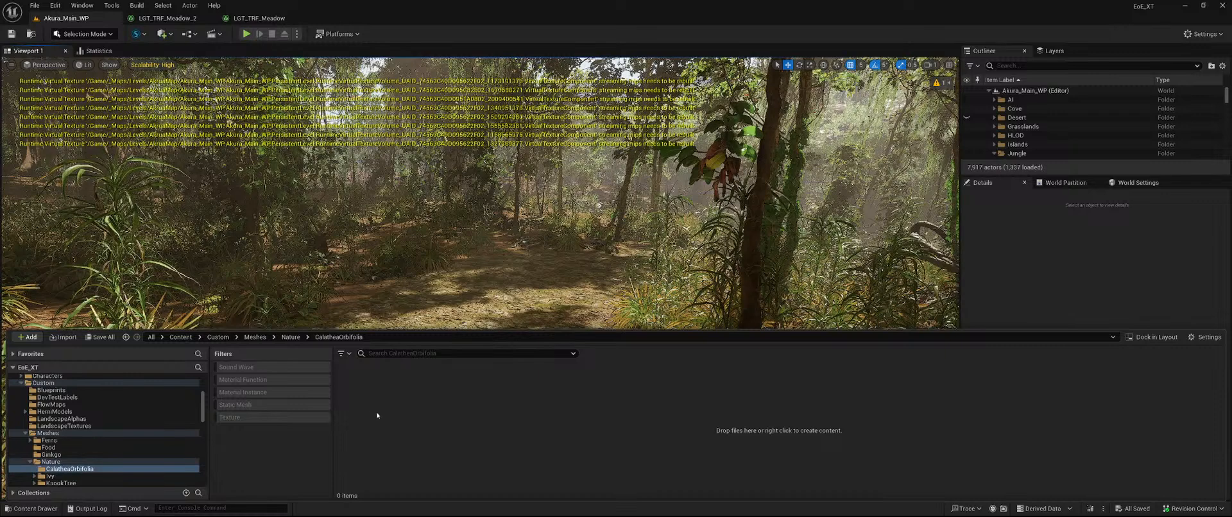
- Choose the five SM_CalatheaOrbifolia FBX files (A to E) for import from Foliage Creation/CalatheaOrbifolia/Game/Custom/Meshes/Jungle
click(63, 338)
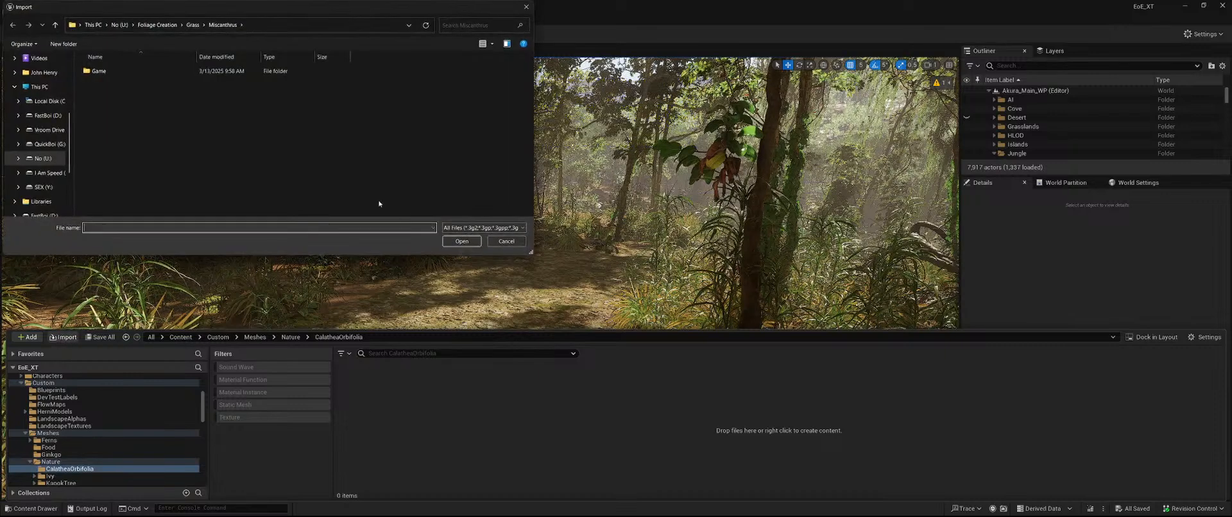
click(148, 26)
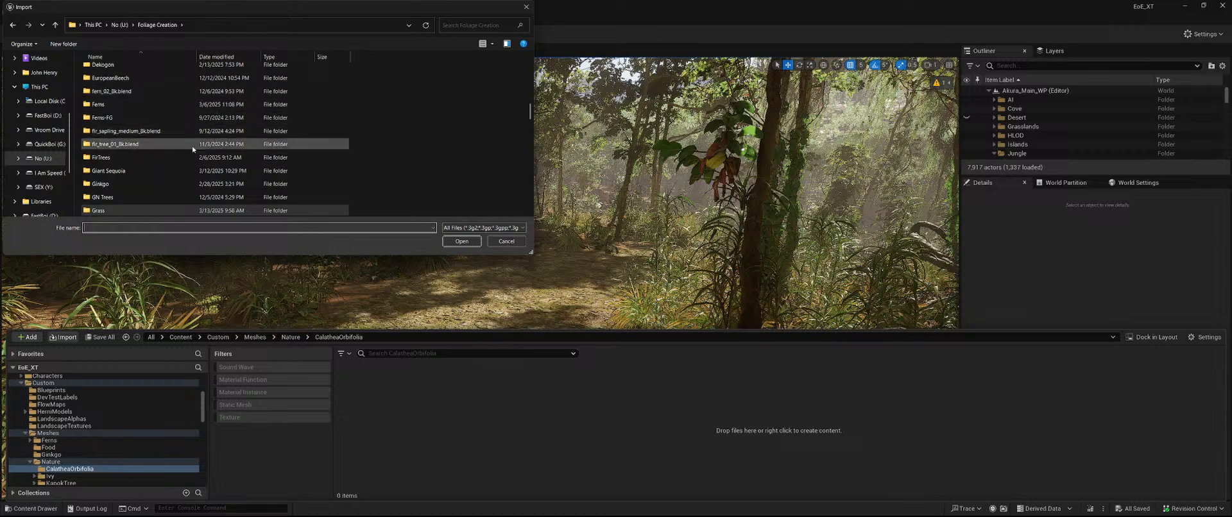
scroll(181, 141, up, 1)
scroll(181, 141, up, 1)
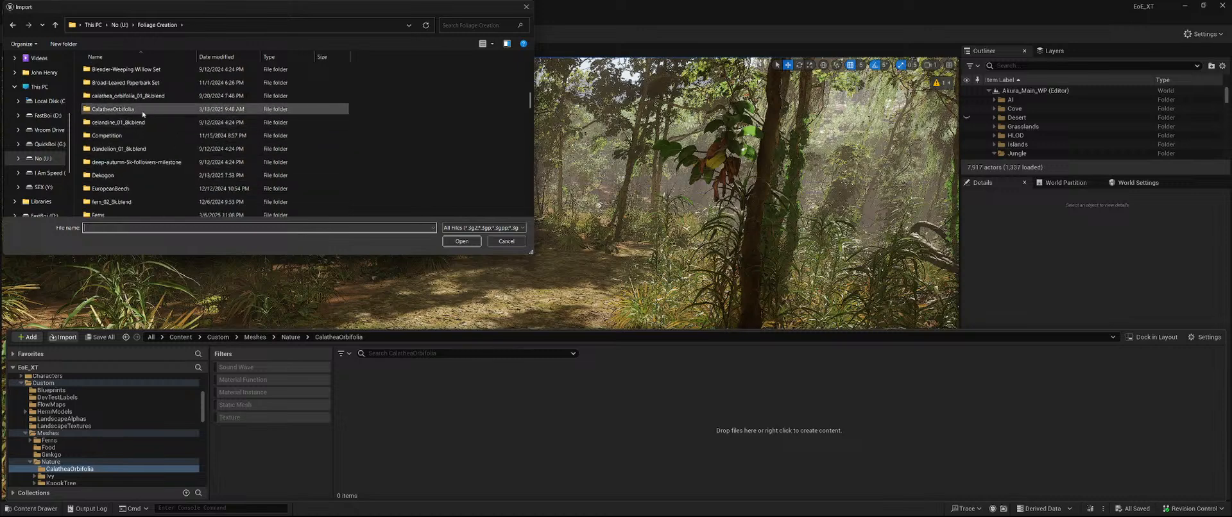
double_click(143, 113)
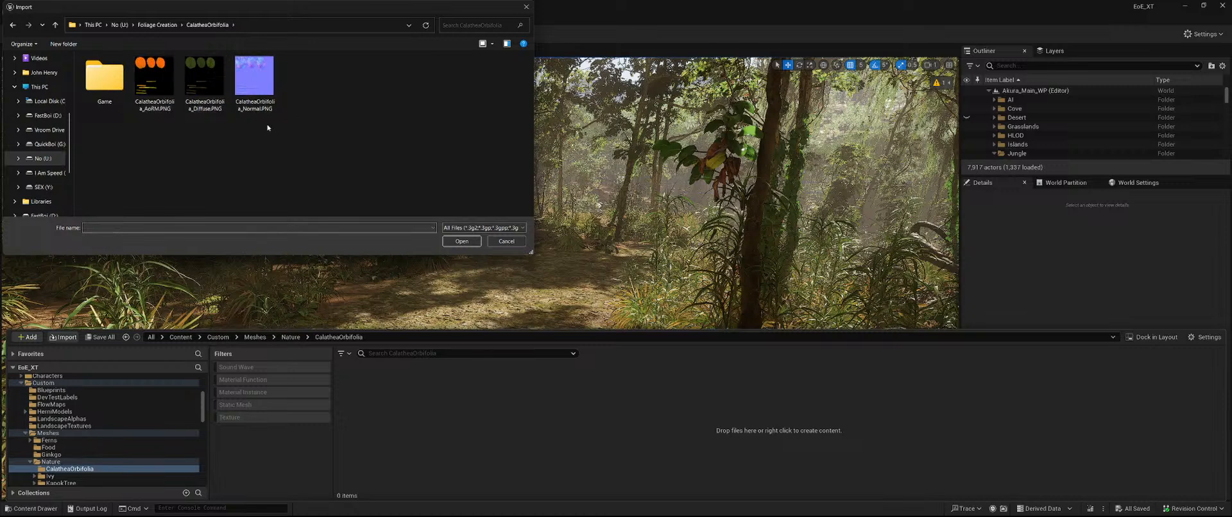
click(255, 106)
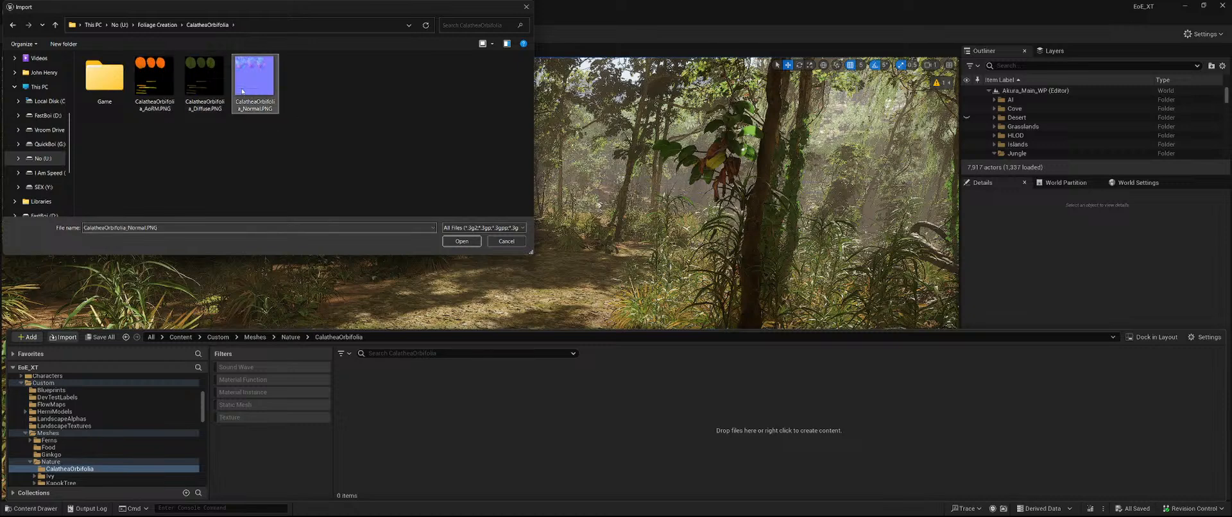
double_click(100, 91)
double_click(129, 71)
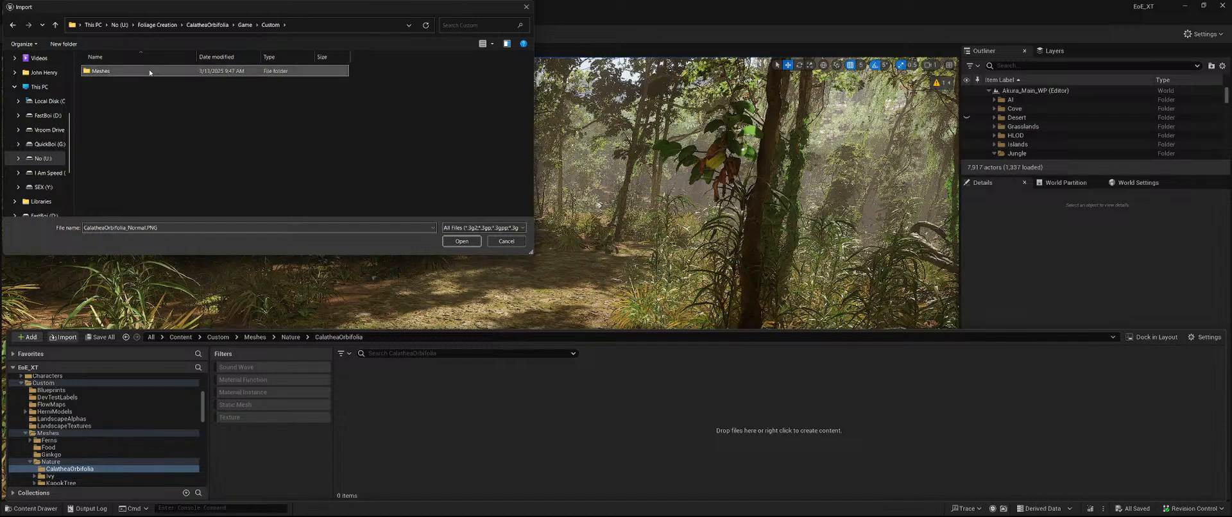
double_click(129, 71)
double_click(128, 72)
drag(170, 170, 106, 66)
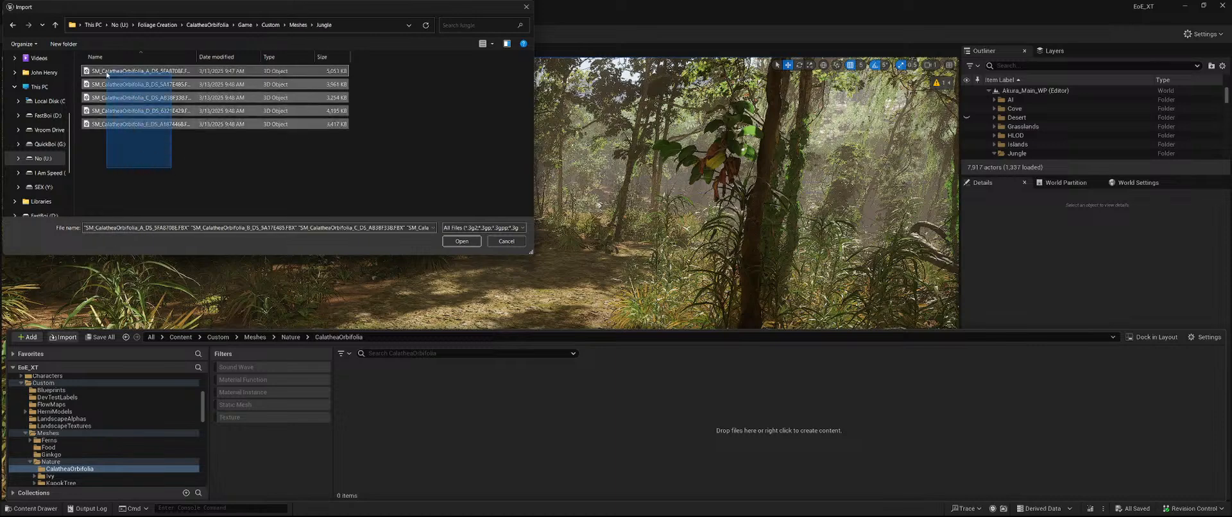
click(462, 241)
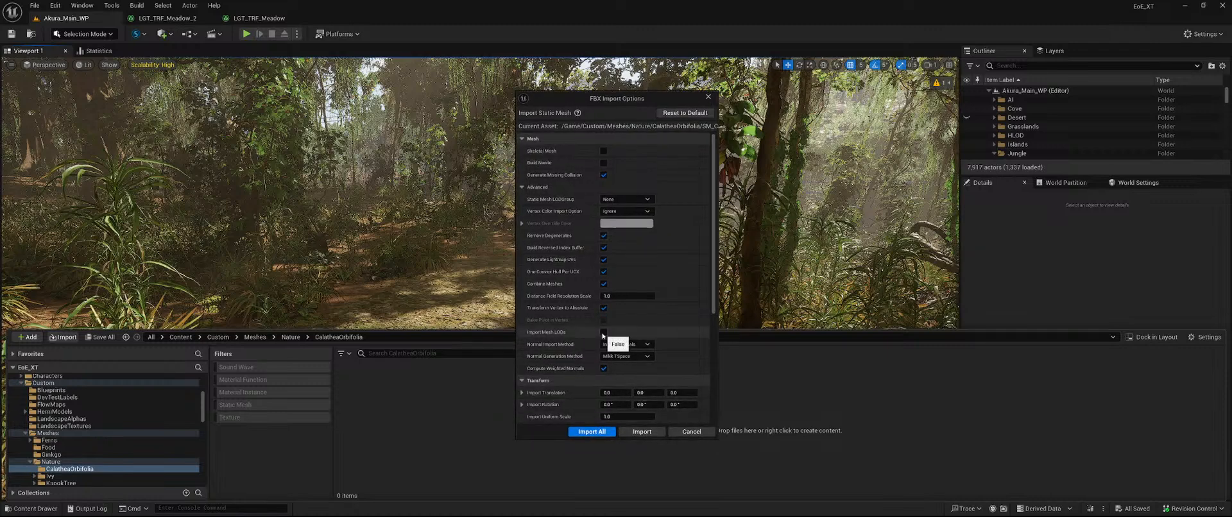
- Import all the FBX meshes with Build Nanite enabled and Generate Lightmap UVs and Combine Meshes disabled, and close the message log
click(603, 162)
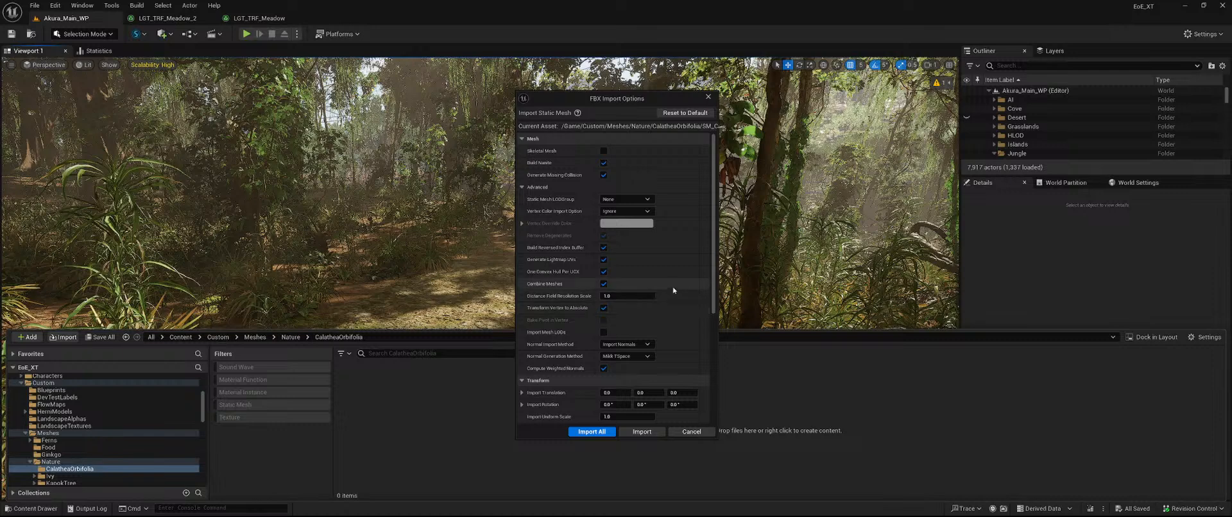
click(603, 260)
click(603, 284)
click(586, 429)
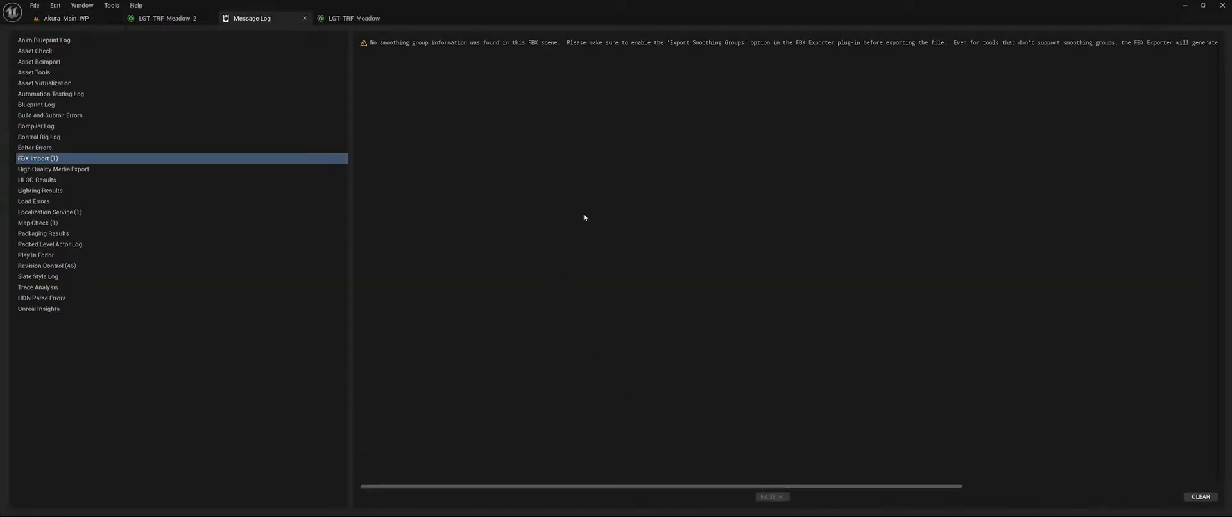
click(305, 19)
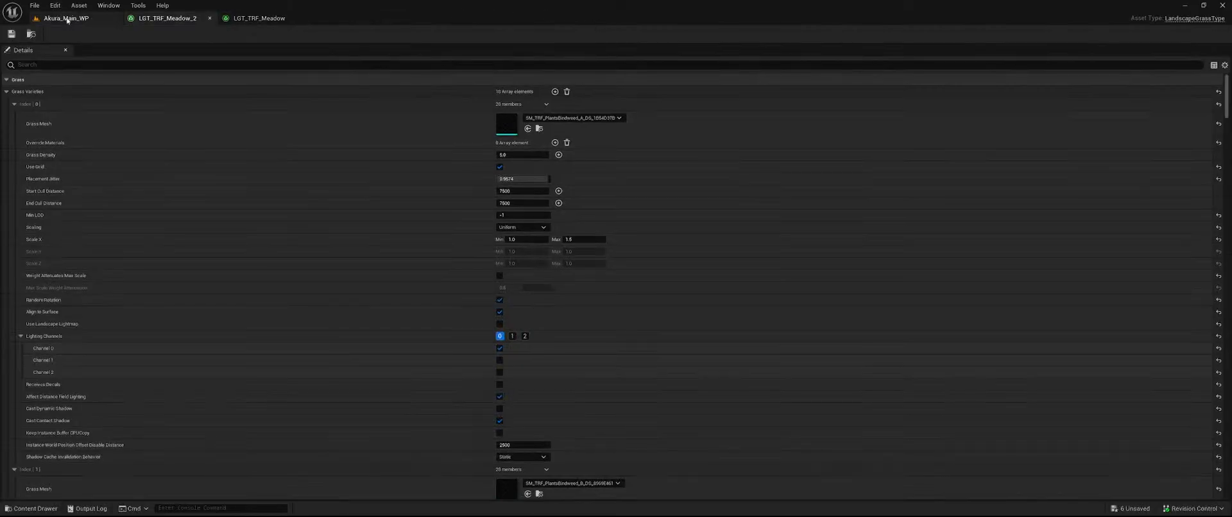
- Import the CalatheaOrbifolia AoRM, Diffuse and Normal PNG textures into the level project's CalatheaOrbifolia folder and save all unsaved assets
click(64, 18)
key(ctrl+space)
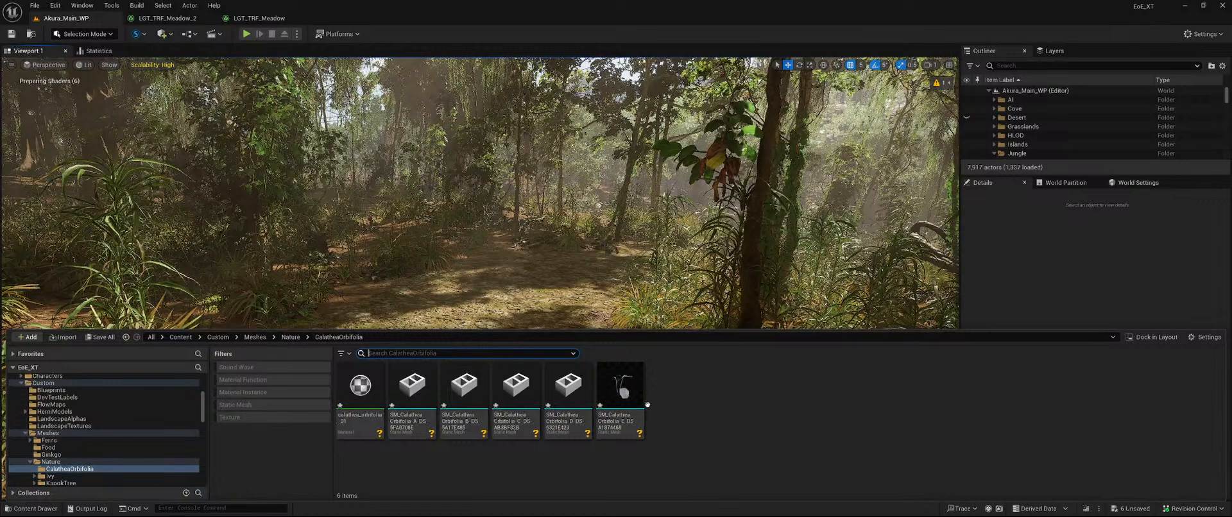
click(63, 337)
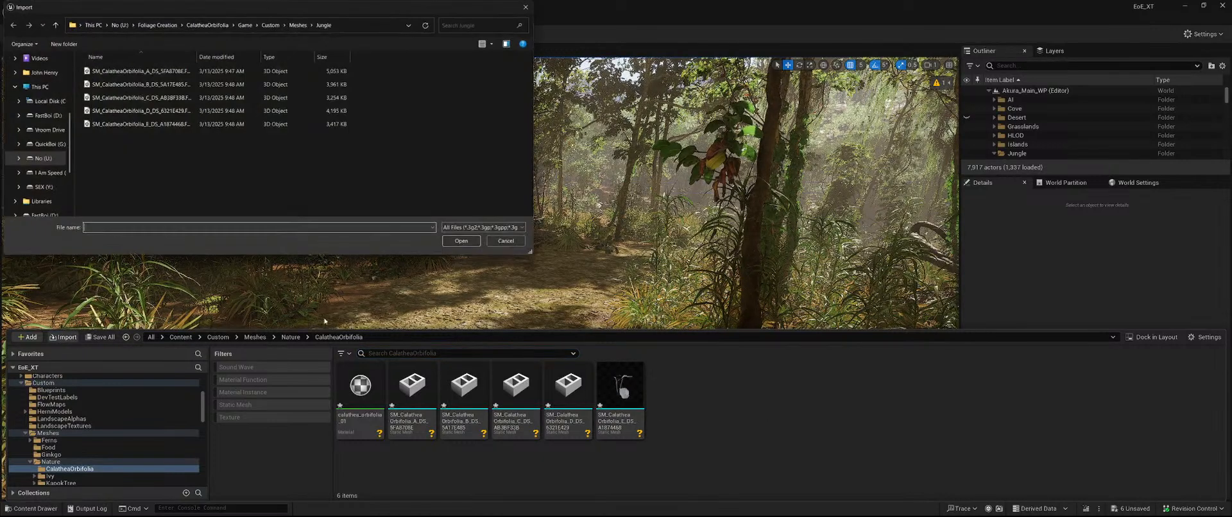
click(270, 25)
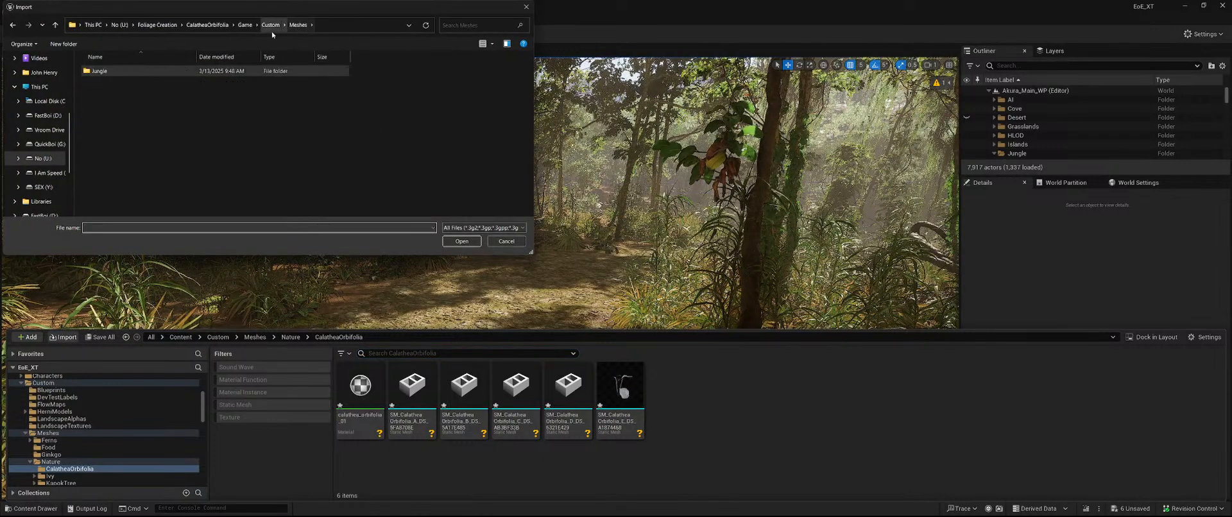
click(207, 25)
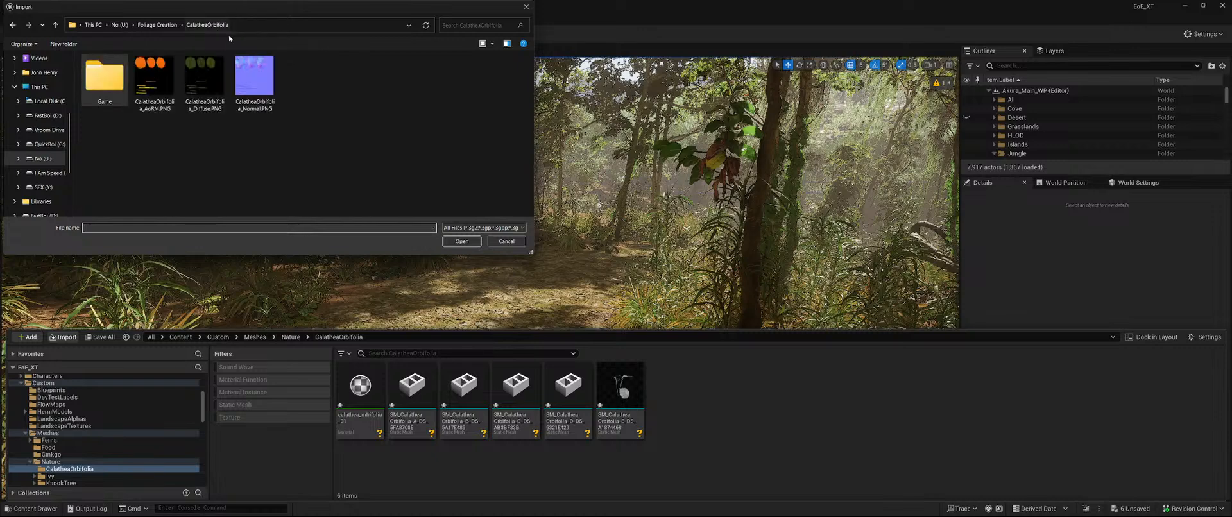
click(256, 81)
shift+click(164, 91)
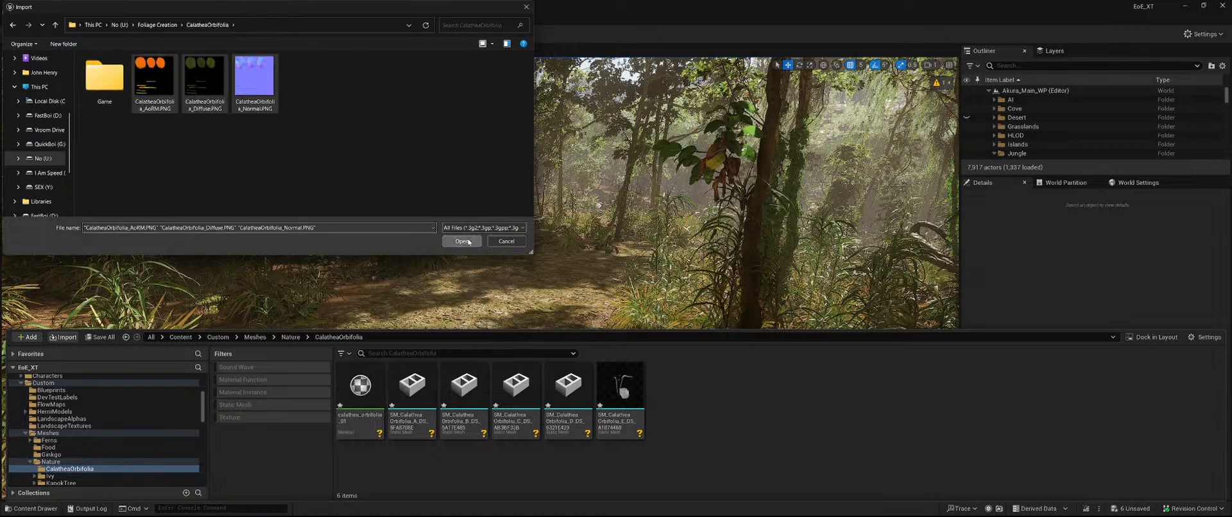
click(462, 241)
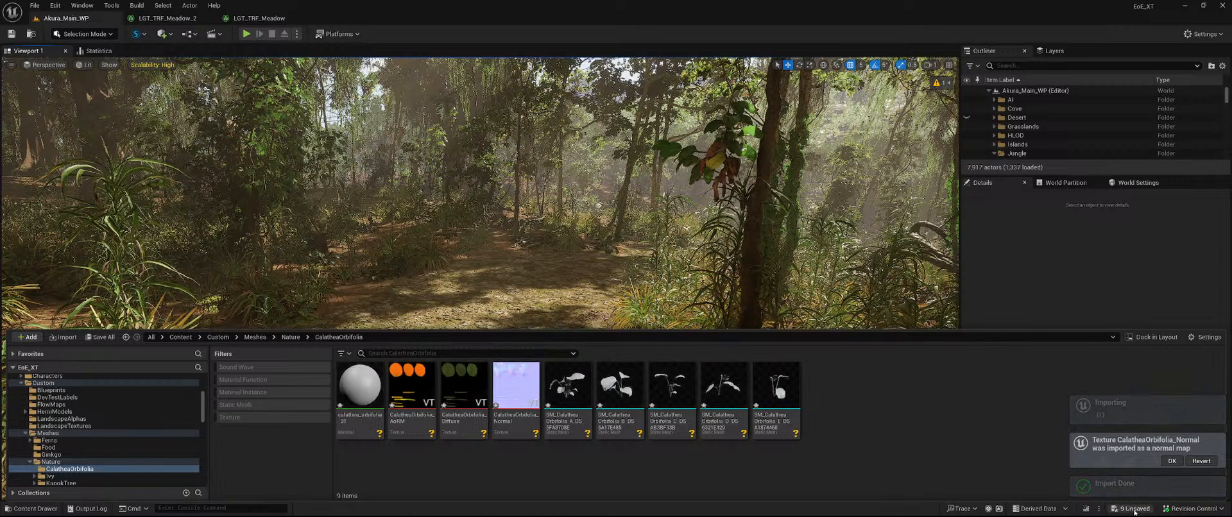
click(1132, 508)
click(686, 363)
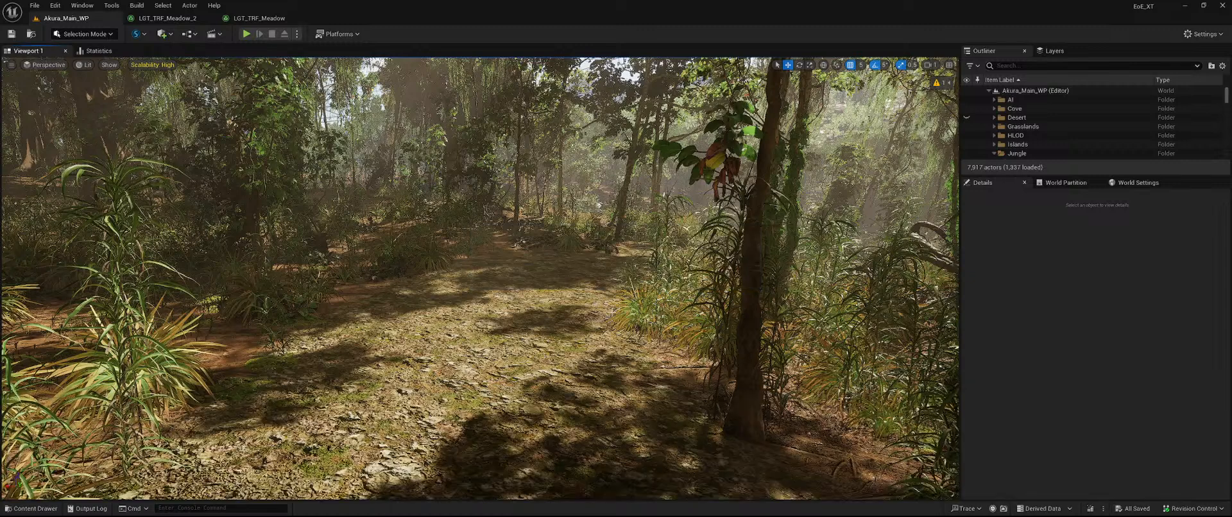
- Open the CalatheaOrbifolia_AoRM texture, turn off sRGB and save it
key(ctrl+space)
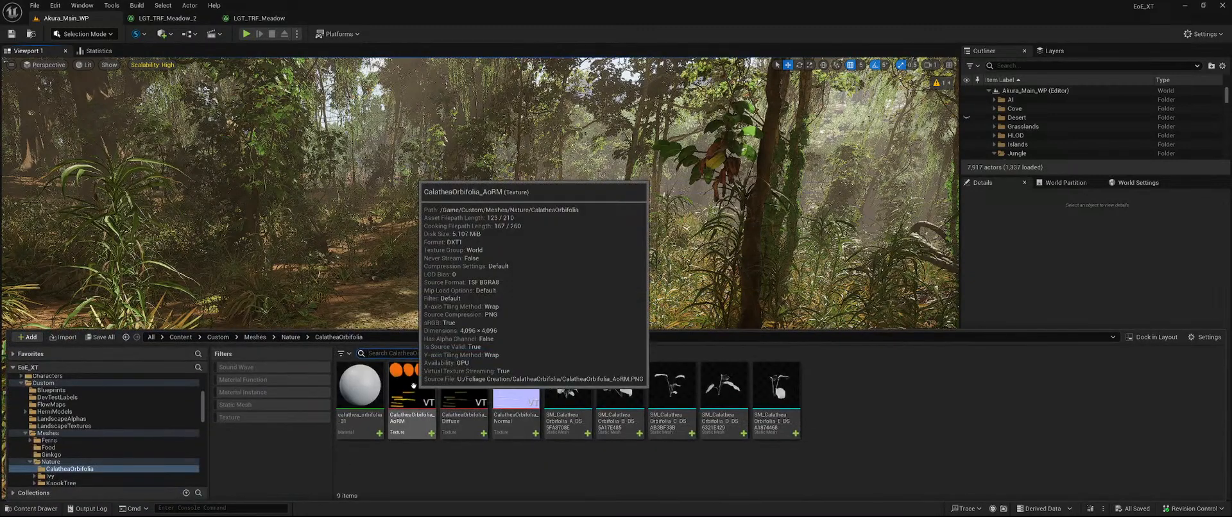
double_click(413, 385)
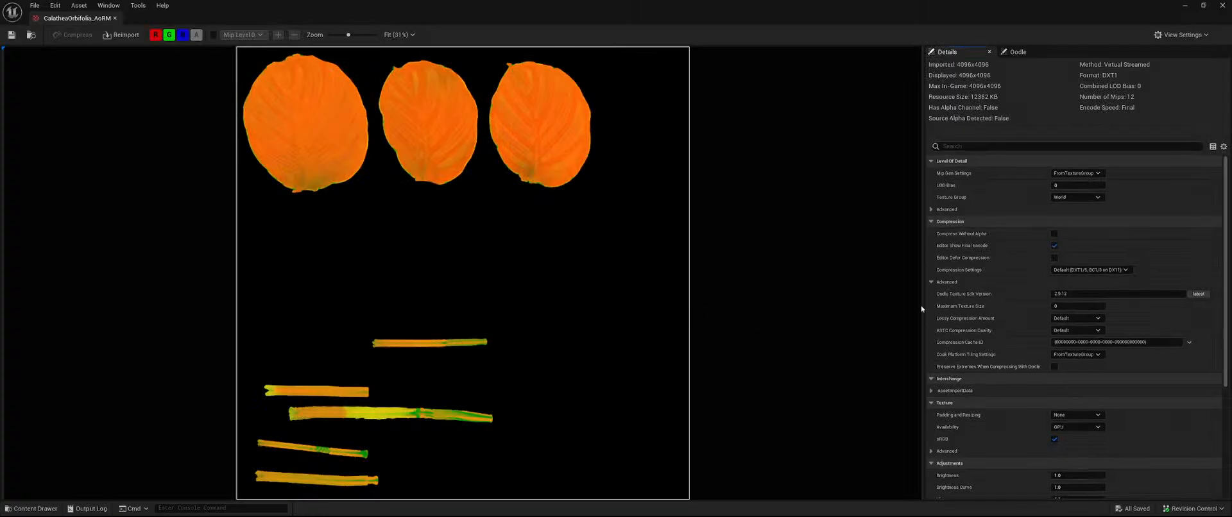
click(1055, 439)
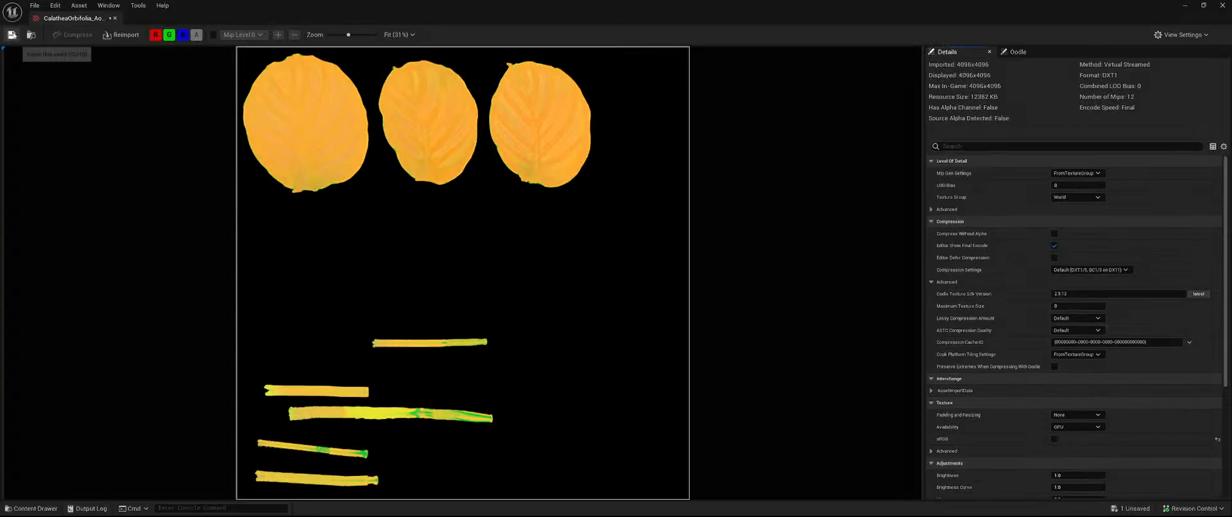
click(12, 35)
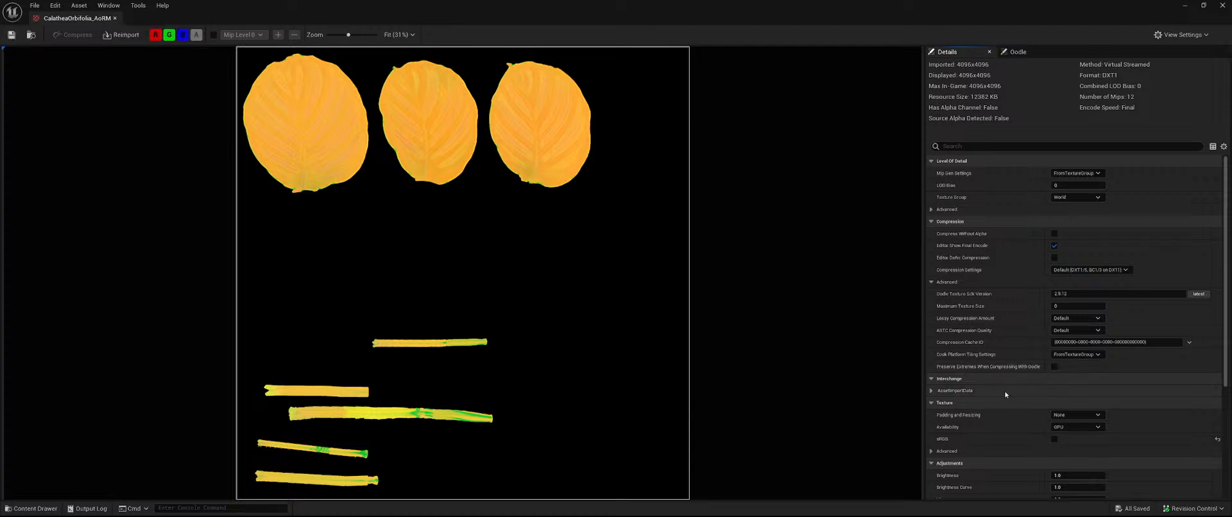
- Set the AoRM texture's Maximum Texture Size to 1024
scroll(1004, 359, down, 6)
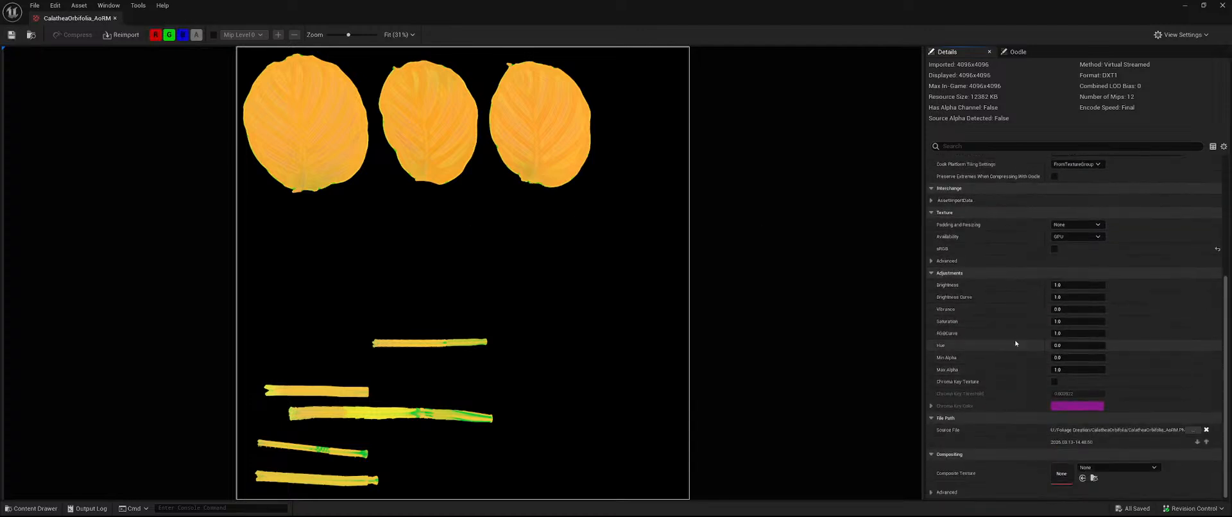
scroll(1017, 335, up, 6)
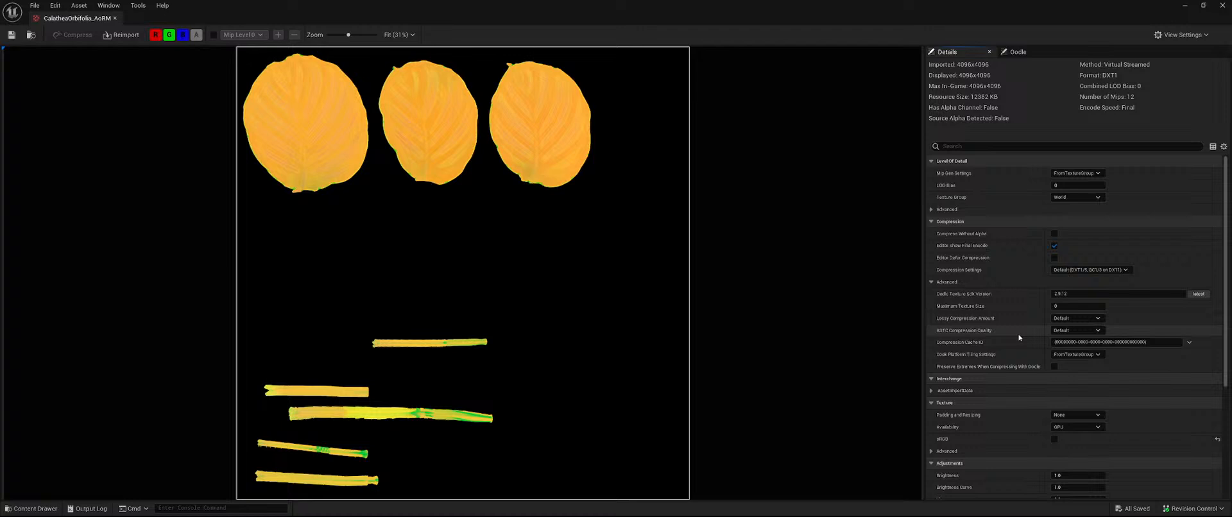
click(1075, 306)
text(1024)
key(Return)
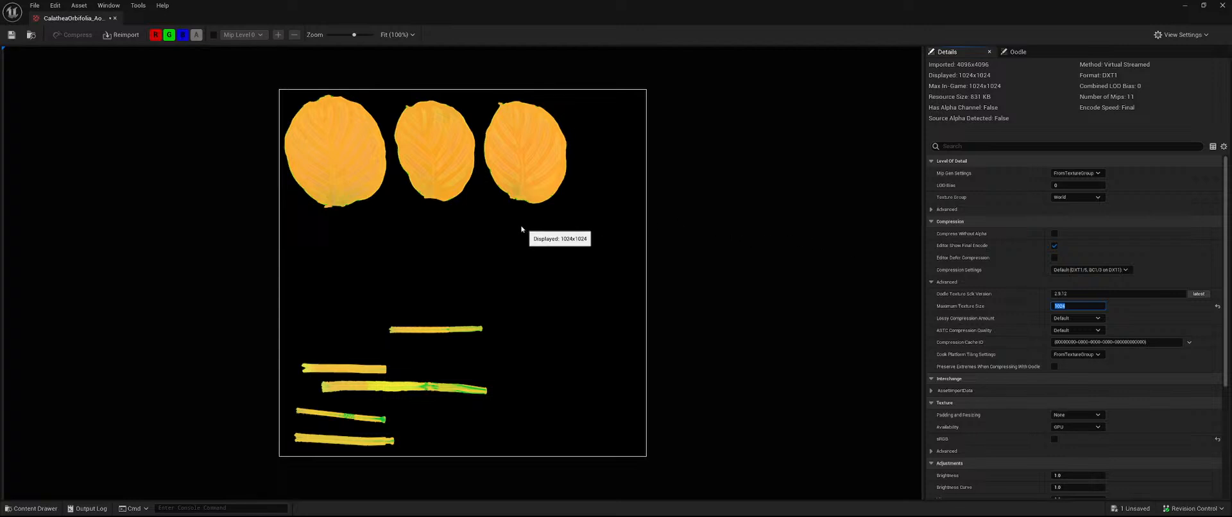
- Save the CalatheaOrbifolia_AoRM texture and close its editor
click(11, 34)
click(115, 18)
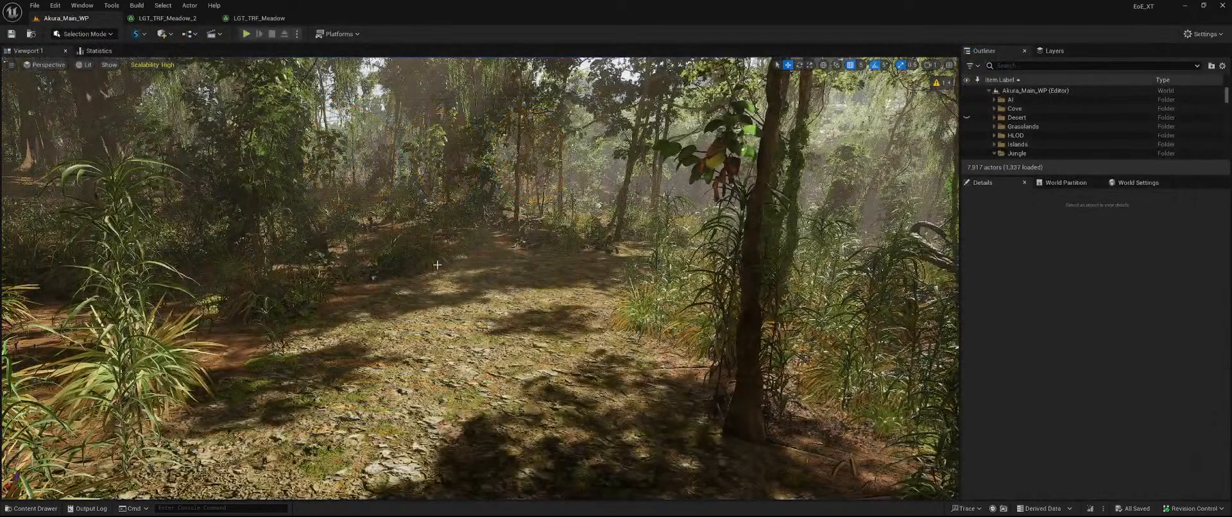
- Edit the CalatheaOrbifolia Diffuse and Normal textures together in the property matrix, set their Maximum Texture Size, and close the matrix
key(ctrl+space)
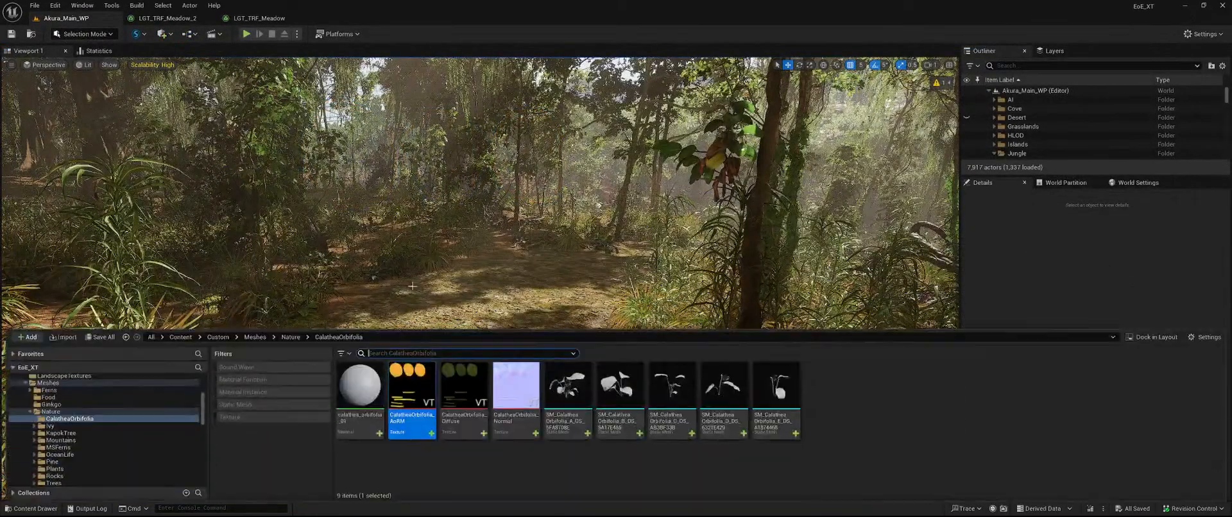
click(486, 383)
ctrl+click(517, 385)
right_click(517, 385)
mouse_move(602, 249)
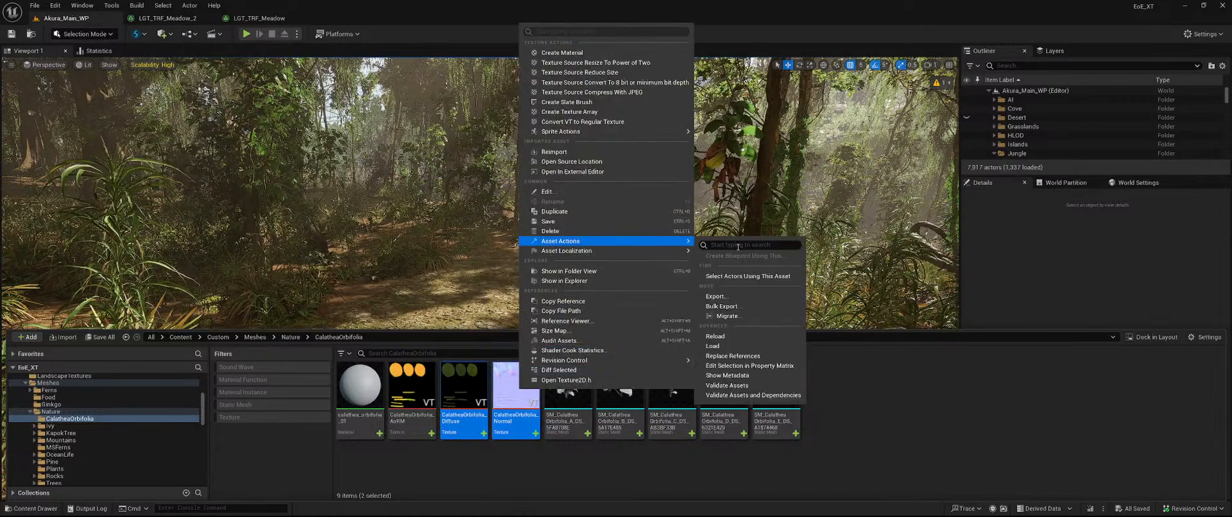
click(747, 356)
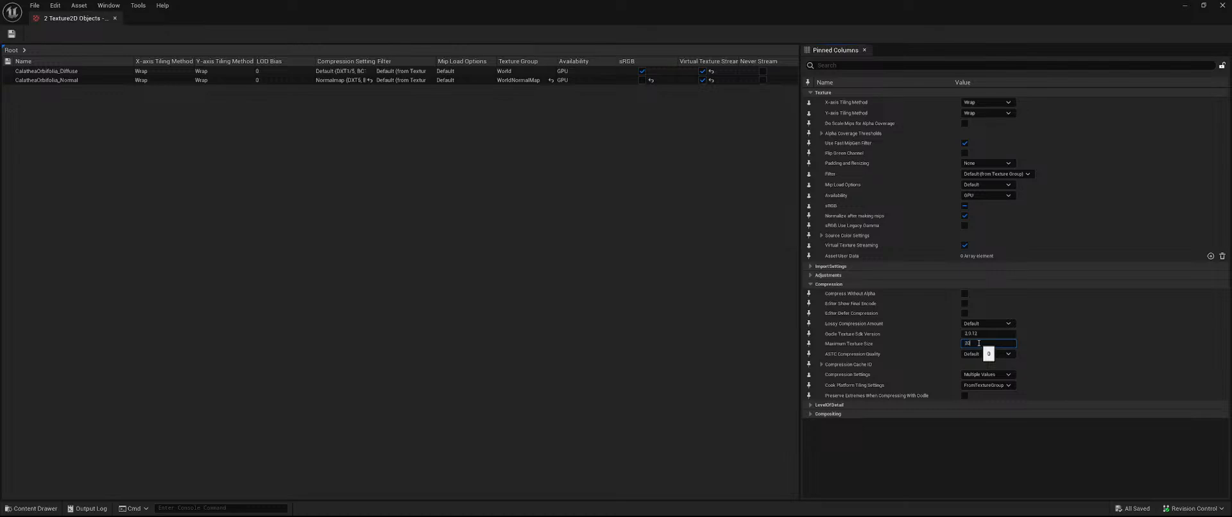
key(Return)
click(116, 19)
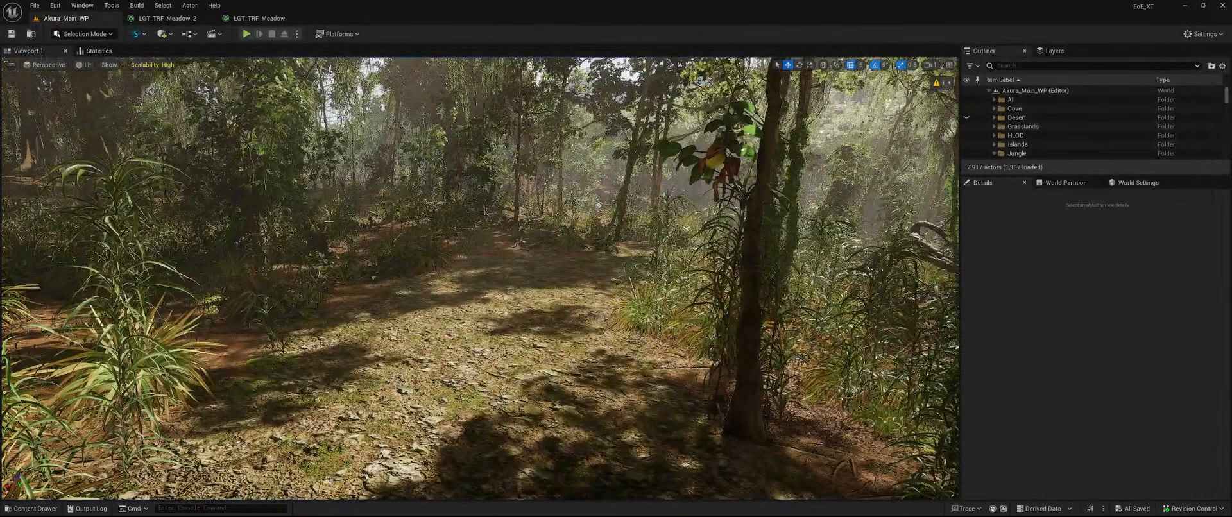
- Create a material instance named MI_CalatheaOrbifolia in the CalatheaOrbifolia folder and open it docked beside the level
key(ctrl+space)
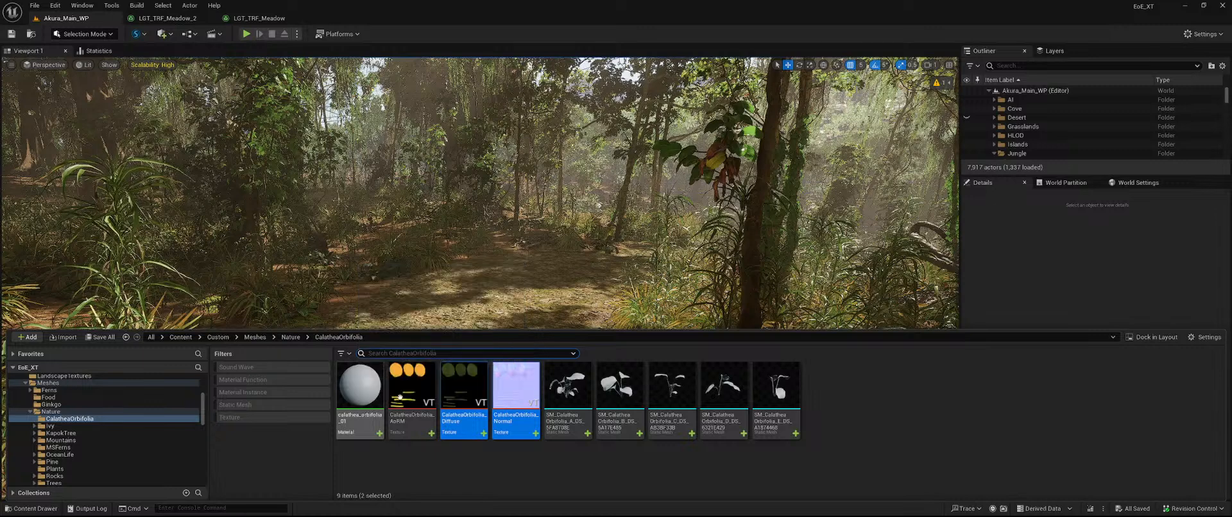
right_click(807, 402)
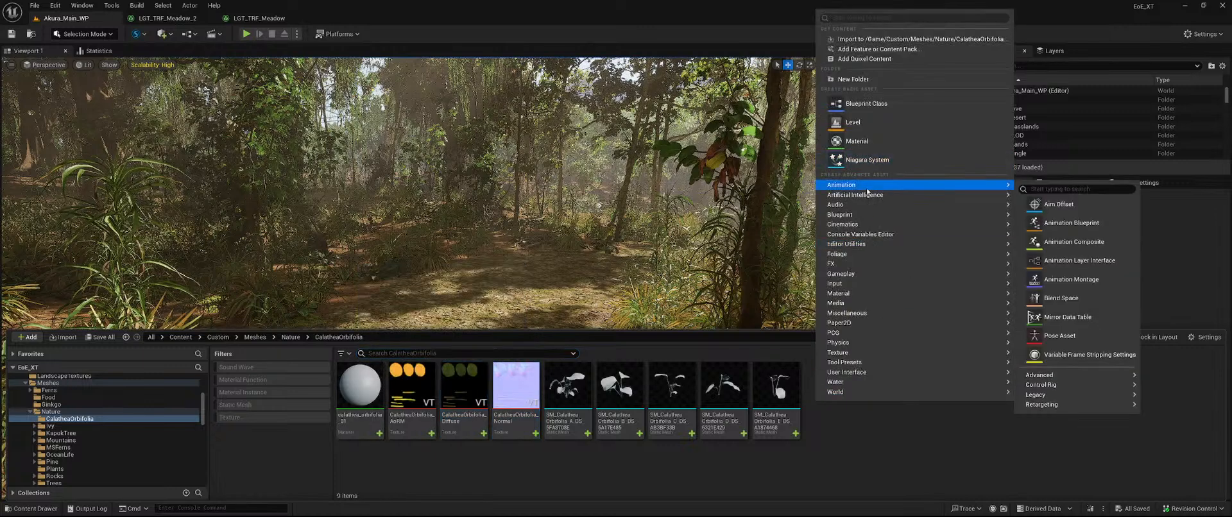
mouse_move(901, 286)
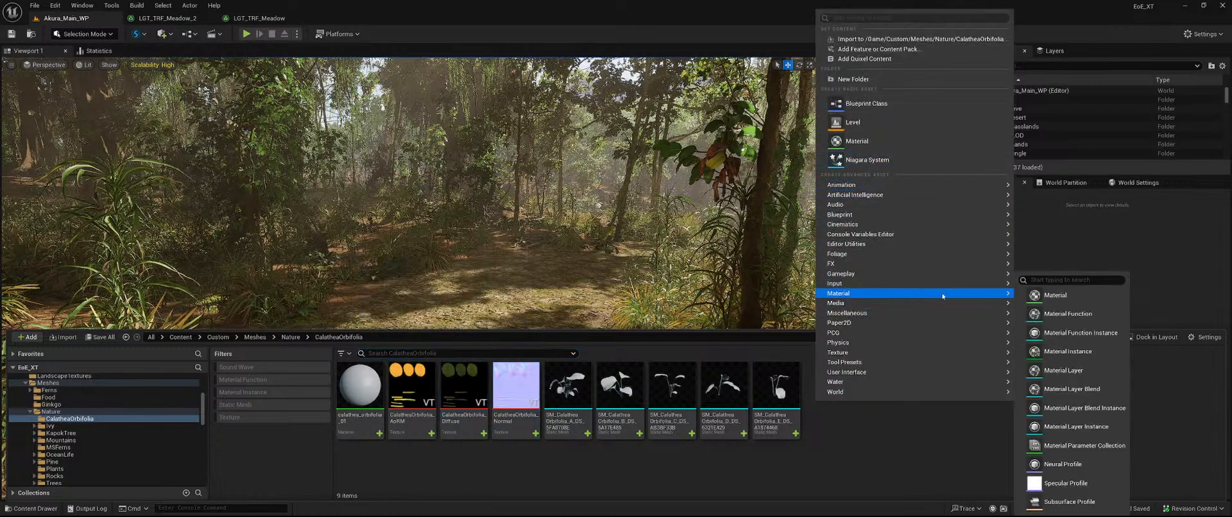
click(1068, 348)
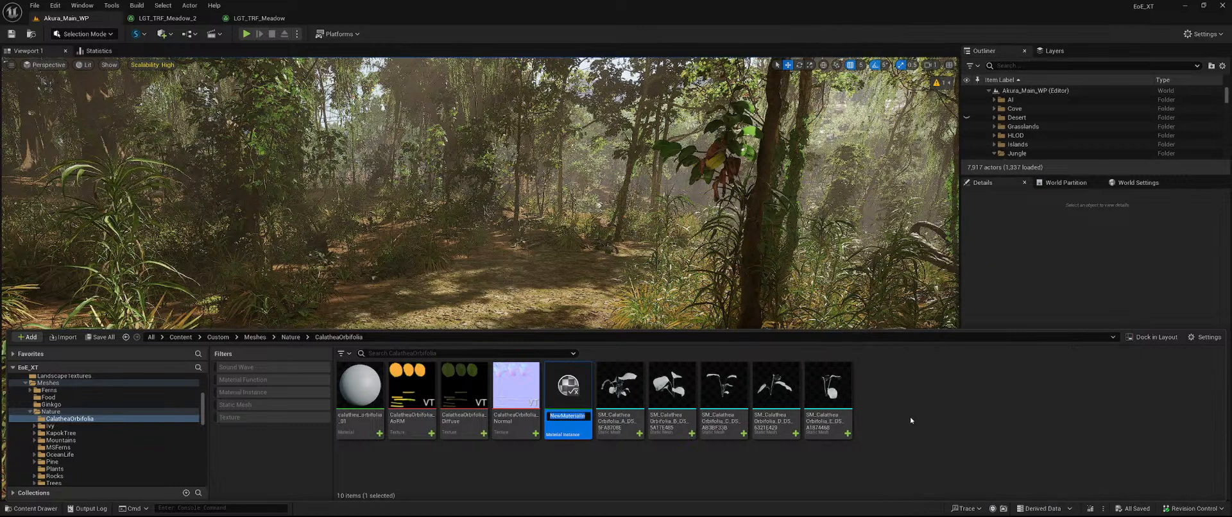
text(M)
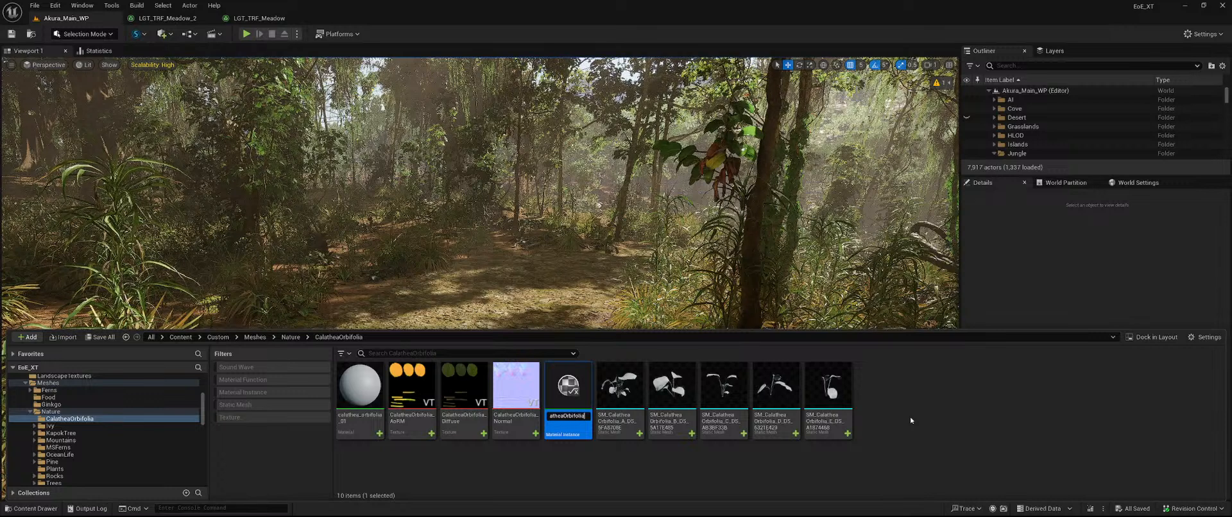
key(Return)
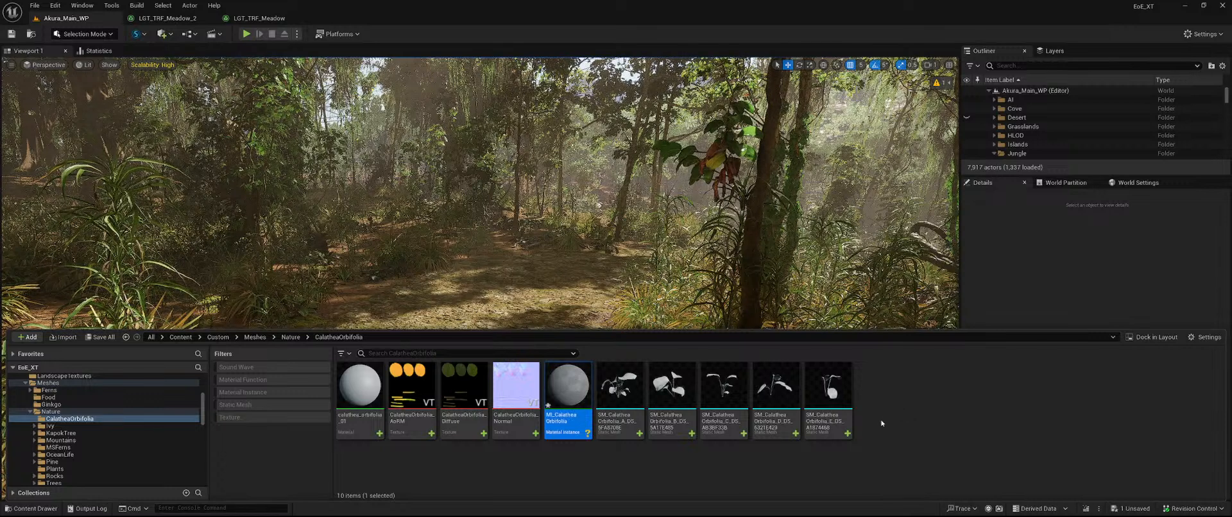
double_click(570, 402)
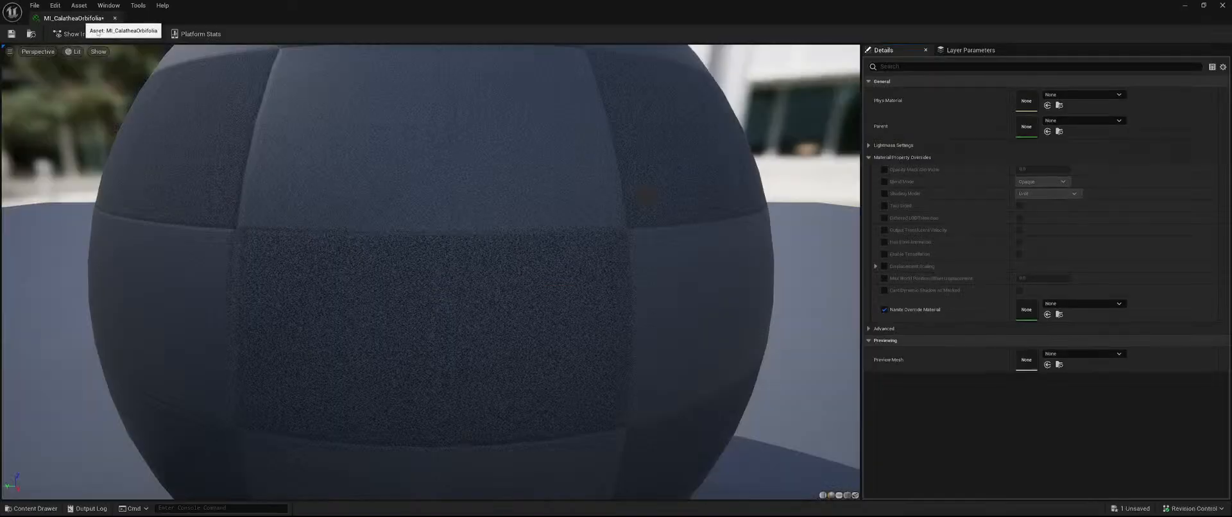
drag(73, 18, 186, 19)
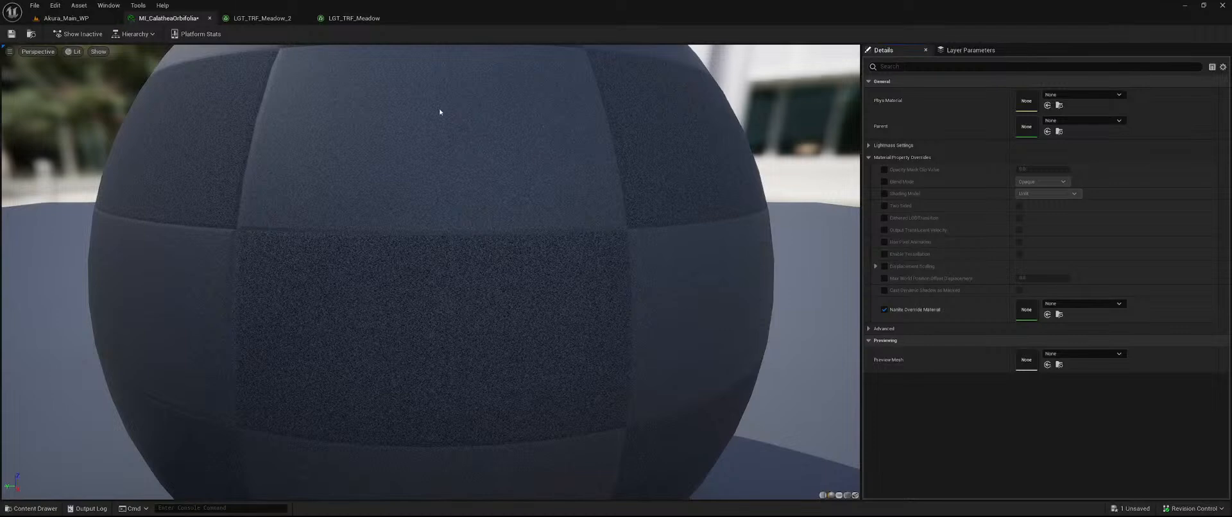
- Try MTL_MW_Foliage_Winter_MASTER as the parent of MI_CalatheaOrbifolia and undo the assignment
click(1083, 122)
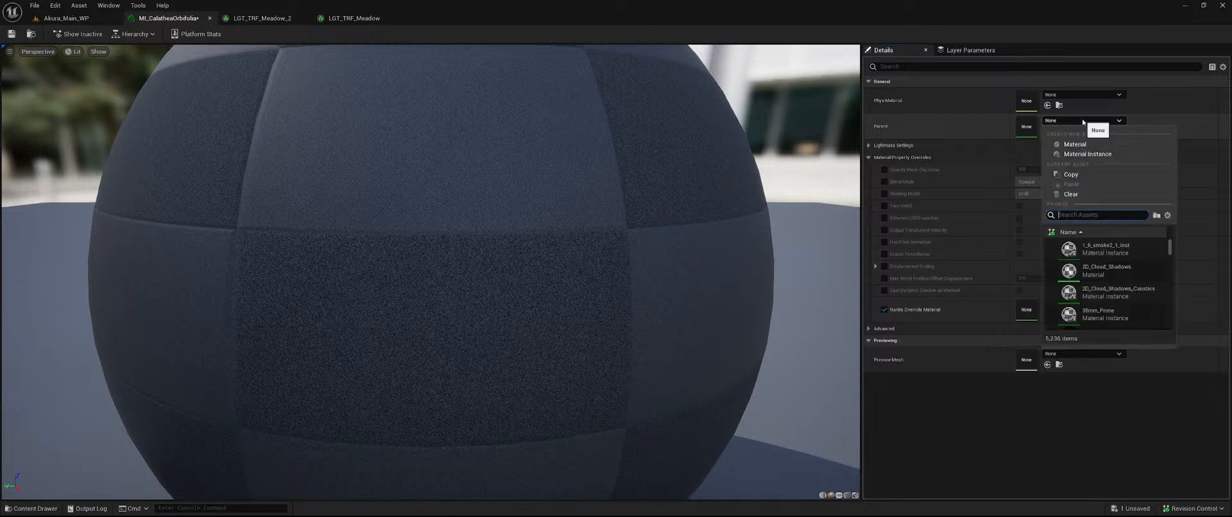
text(mangrovcee)
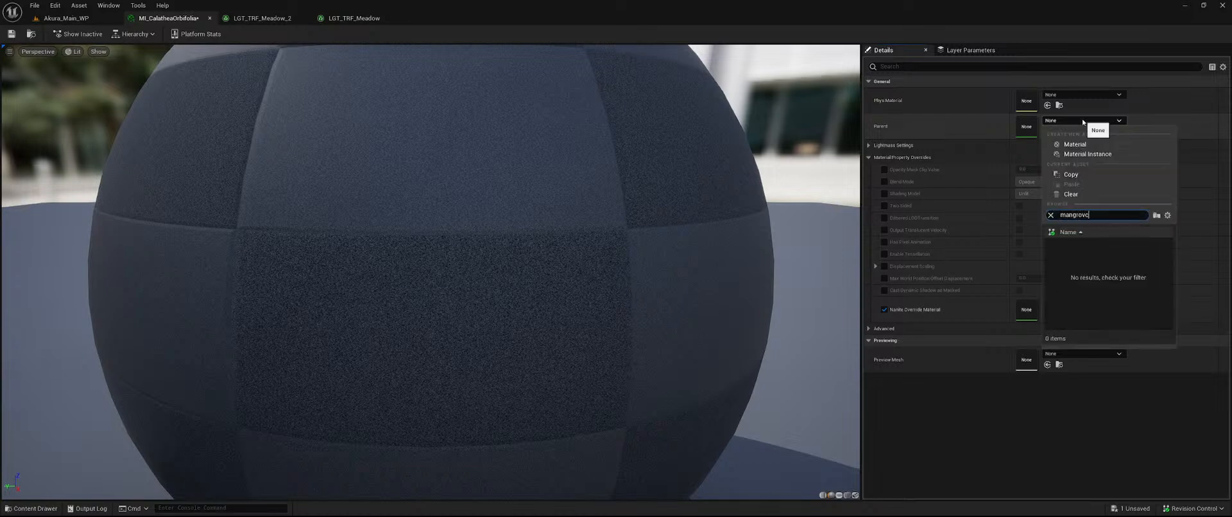
key(BackSpace)
key(BackSpace)
key(BackSpace)
text(e)
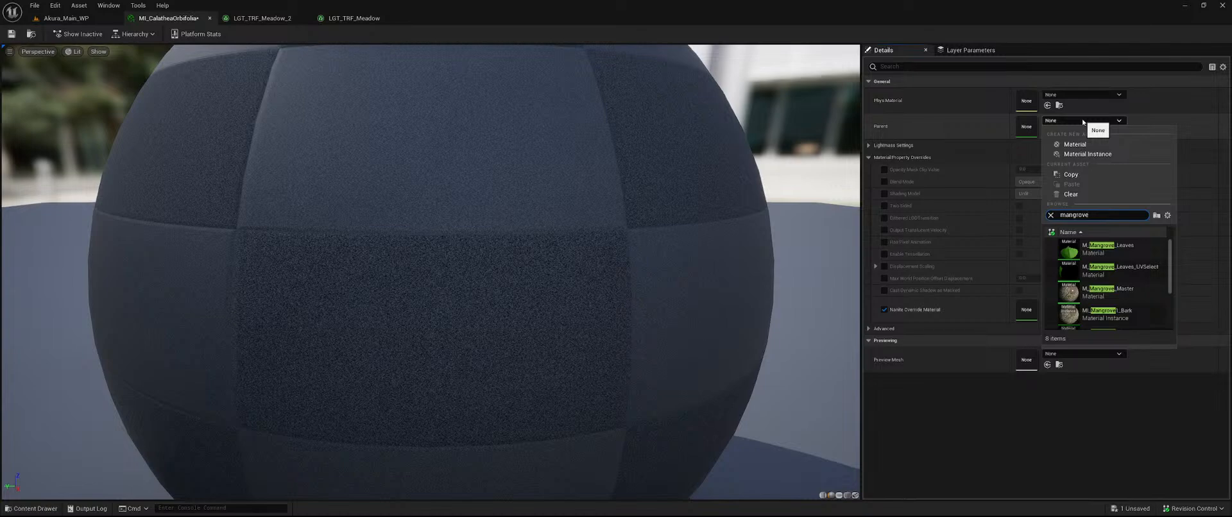
key(BackSpace)
key(BackSpace)
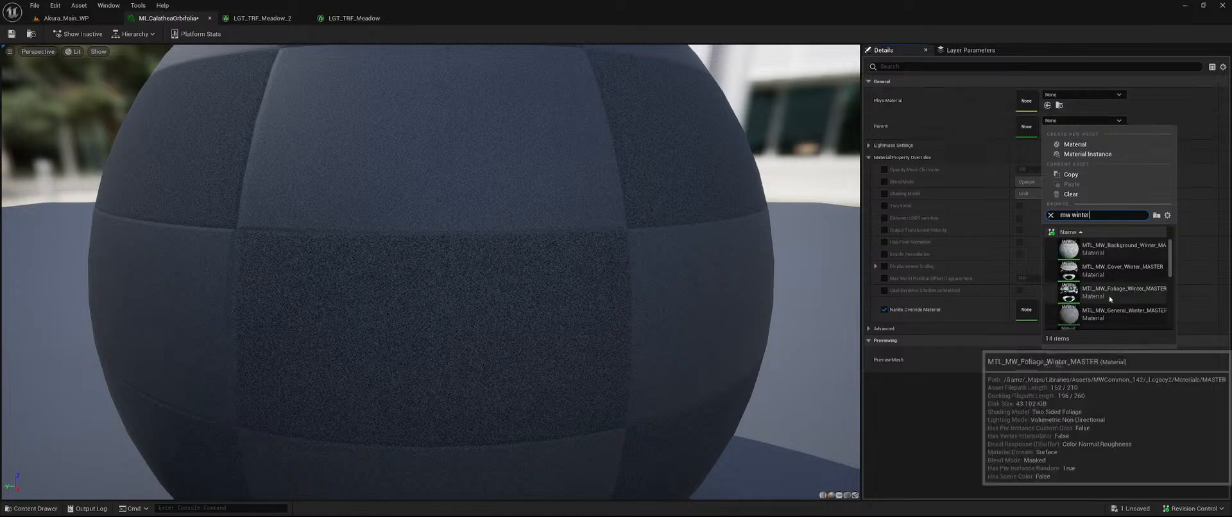
mouse_move(1117, 299)
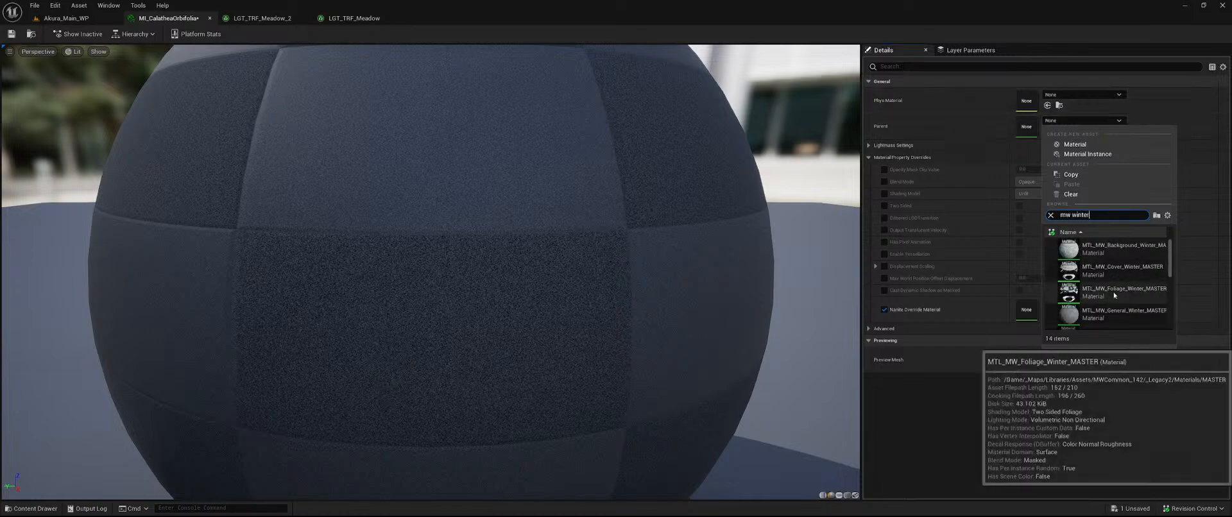
scroll(1122, 293, down, 2)
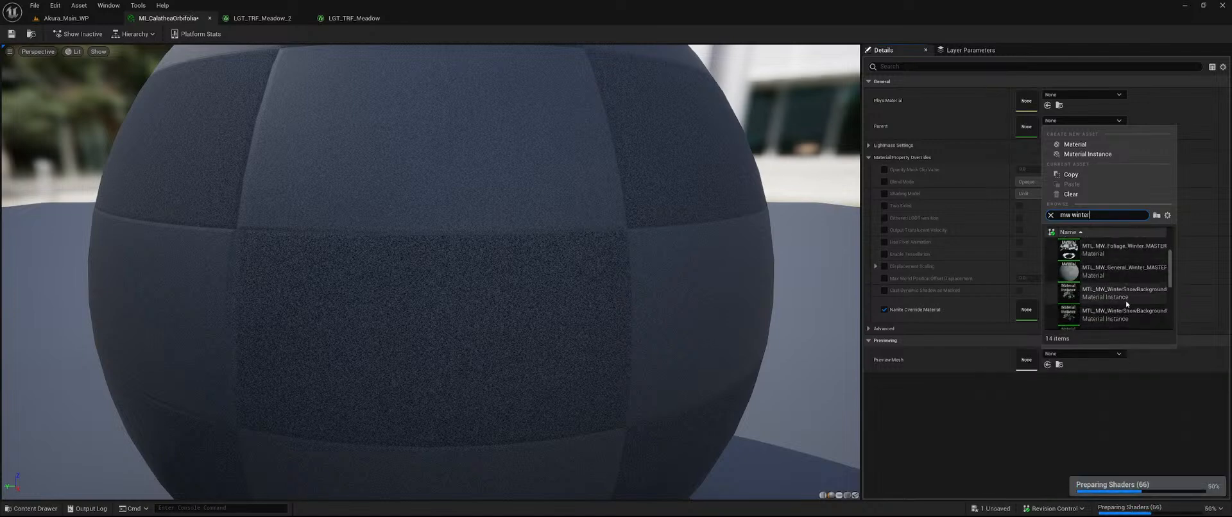
mouse_move(1107, 278)
scroll(1123, 278, up, 1)
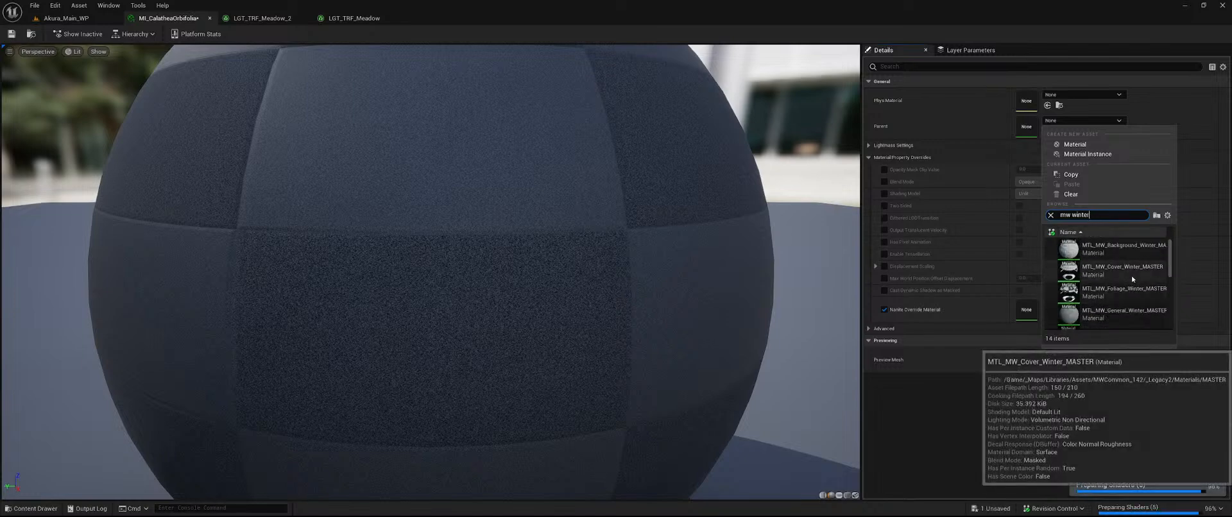
scroll(1120, 286, up, 1)
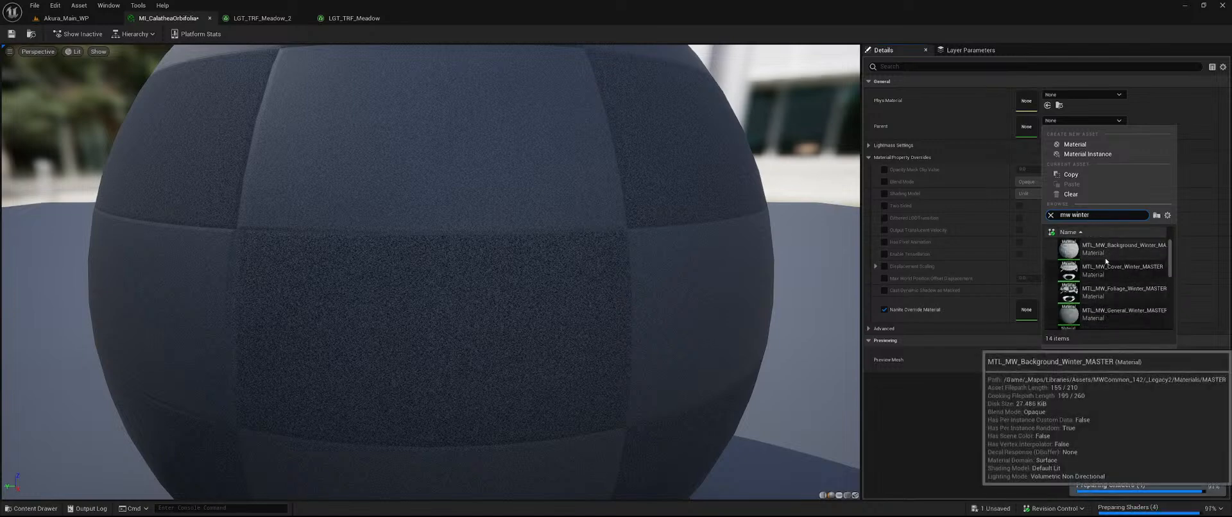
click(1118, 294)
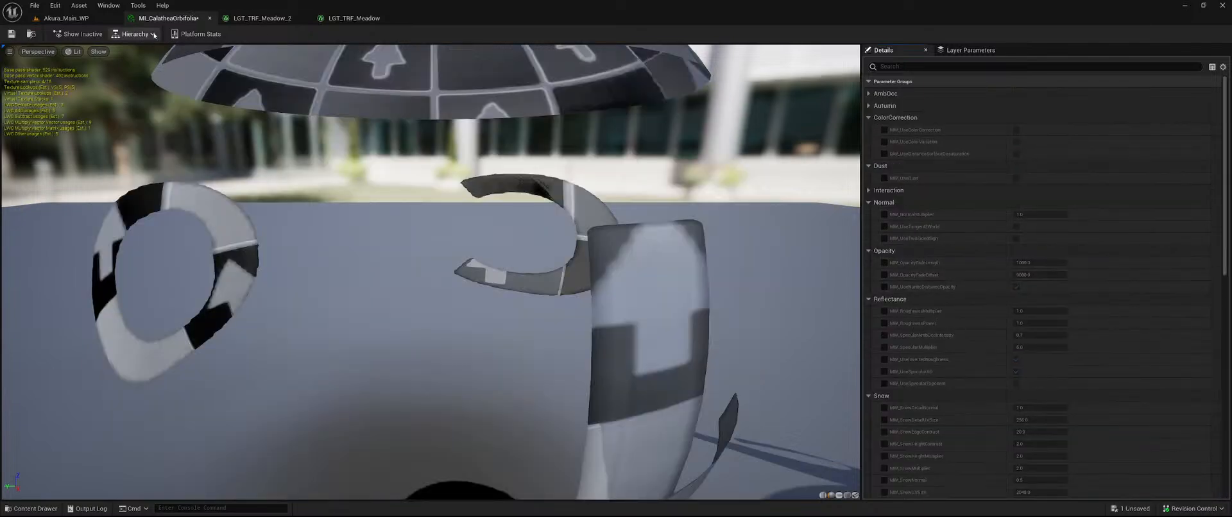
key(ctrl+z)
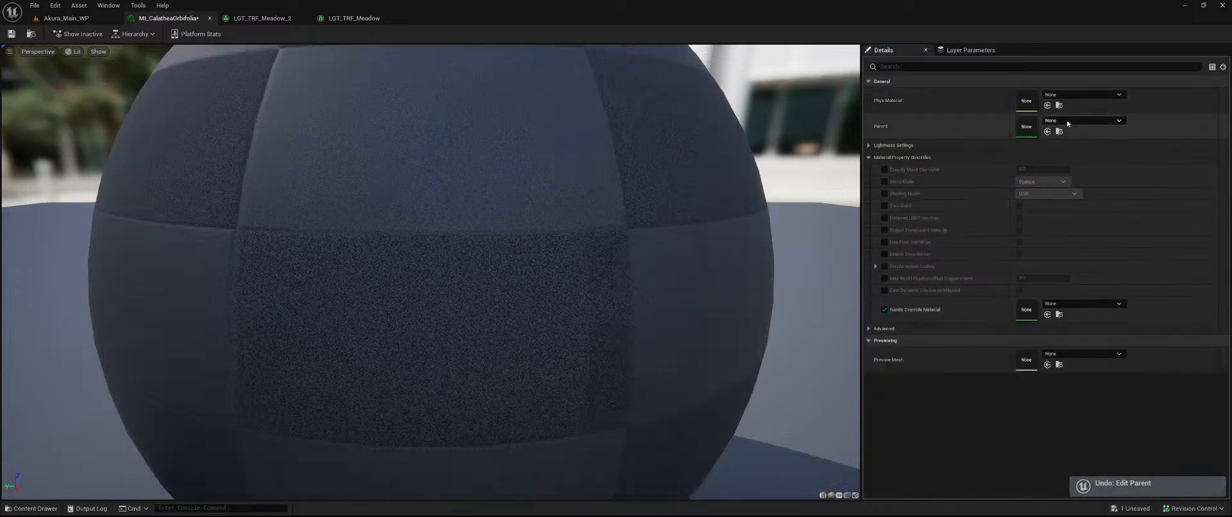
- Set the parent of the MI_CalatheaOrbifolia material instance to M_Mangrove_Leaves
click(1062, 122)
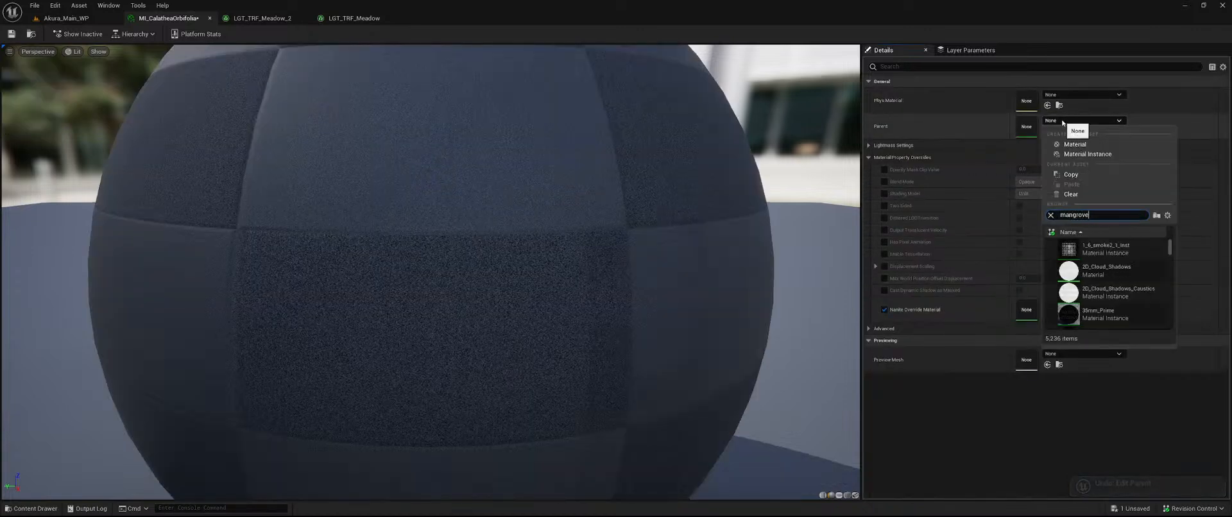
text(mangrove)
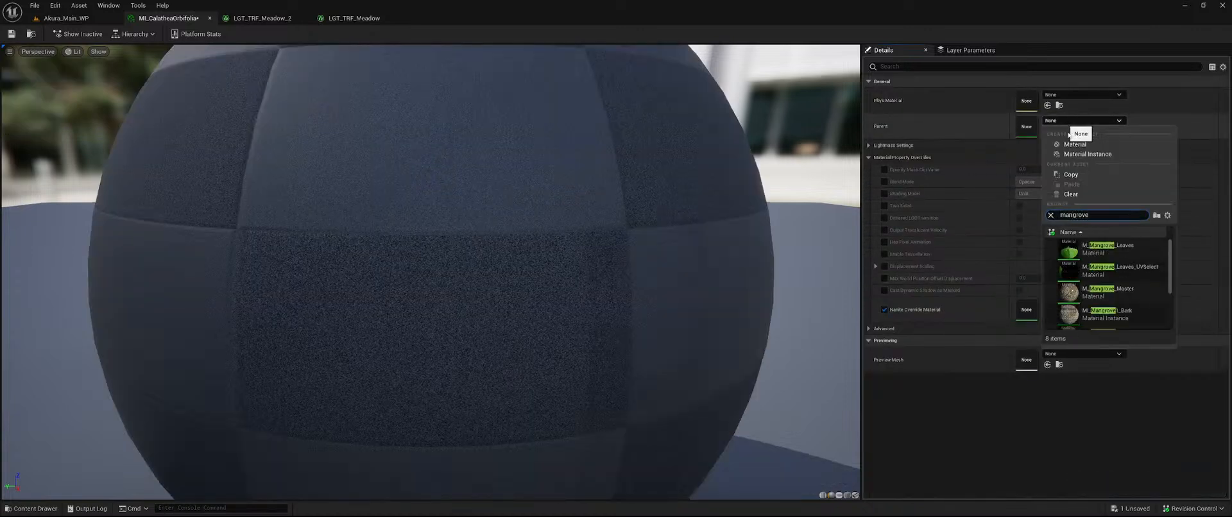
click(1138, 255)
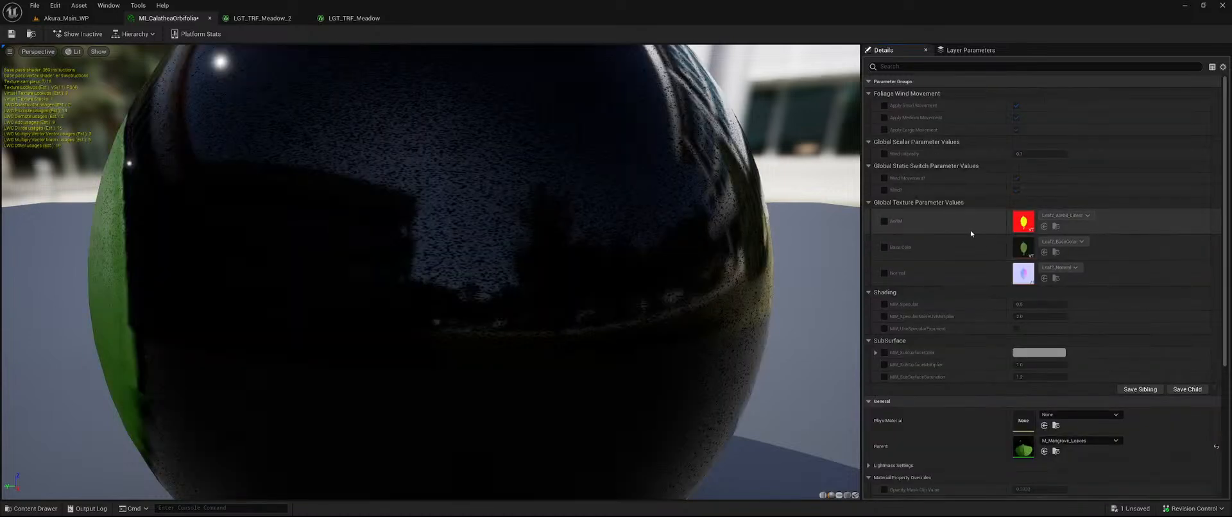
- Enable the AoRM, Base Color and Normal texture parameter overrides in the material instance
click(884, 222)
click(884, 247)
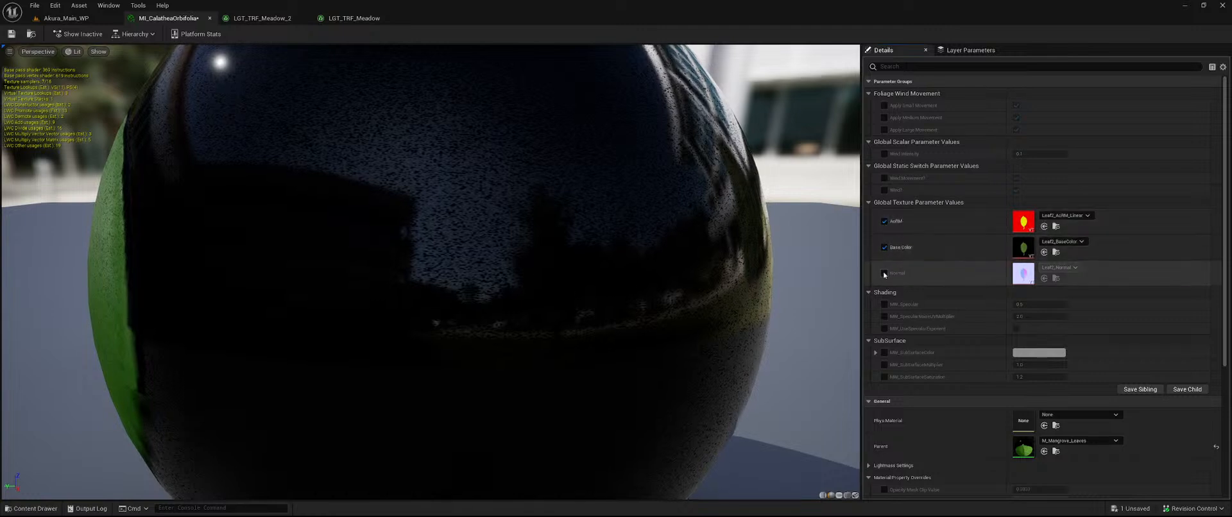
click(884, 273)
- Assign the CalatheaOrbifolia AoRM, Diffuse and Normal textures to the AoRM, Base Color and Normal parameters and save the material instance
key(ctrl+space)
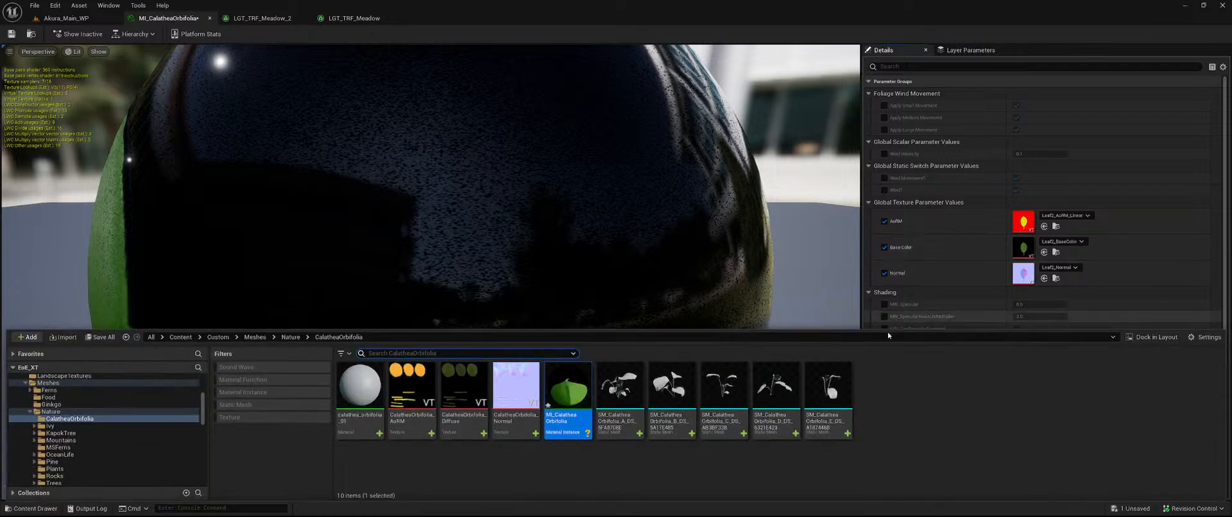
click(411, 392)
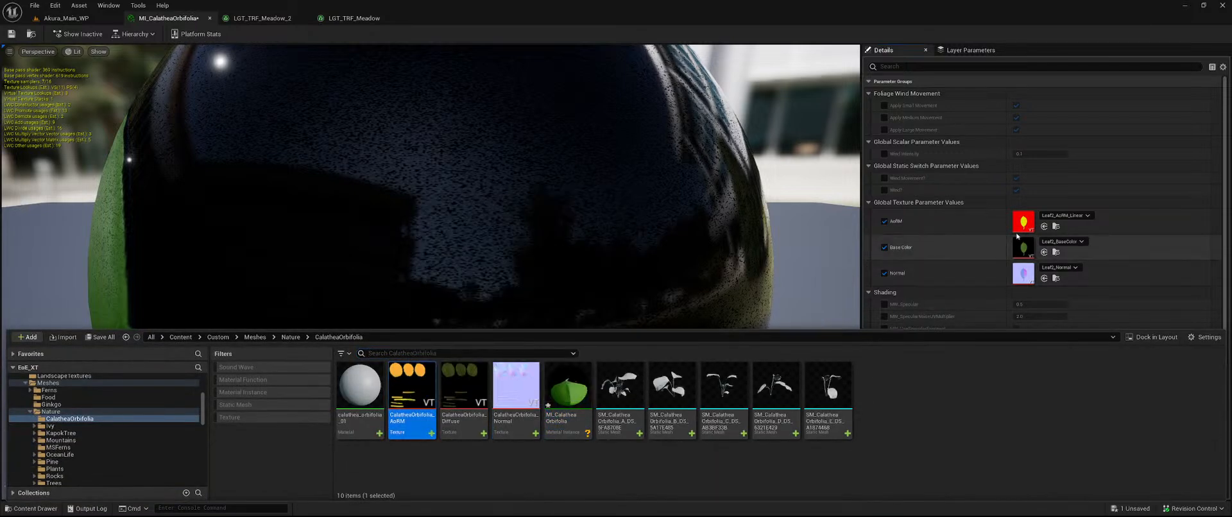
click(1045, 227)
key(ctrl+space)
click(464, 388)
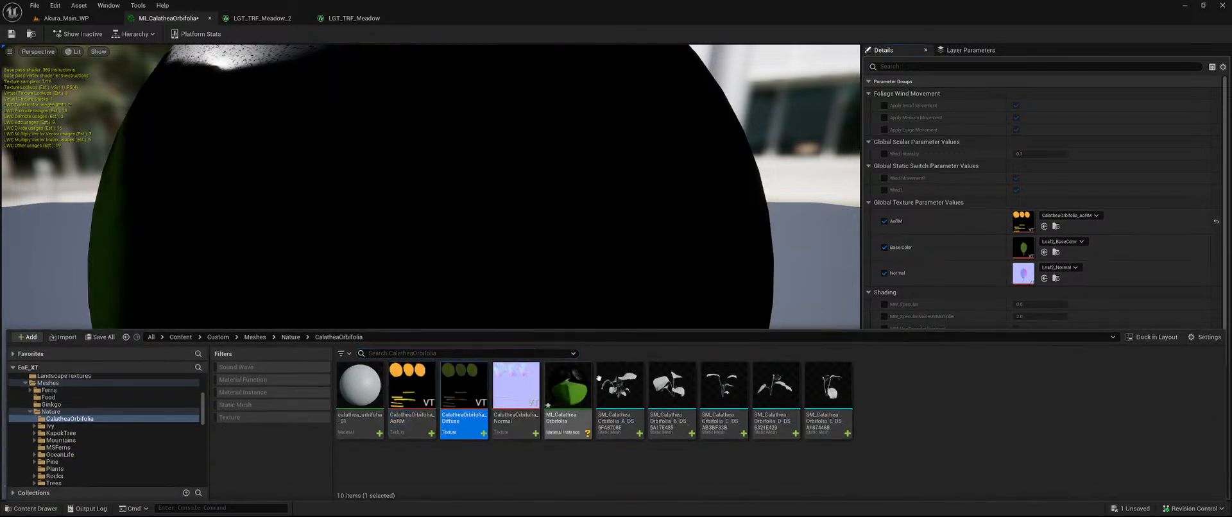
click(1044, 252)
key(ctrl+space)
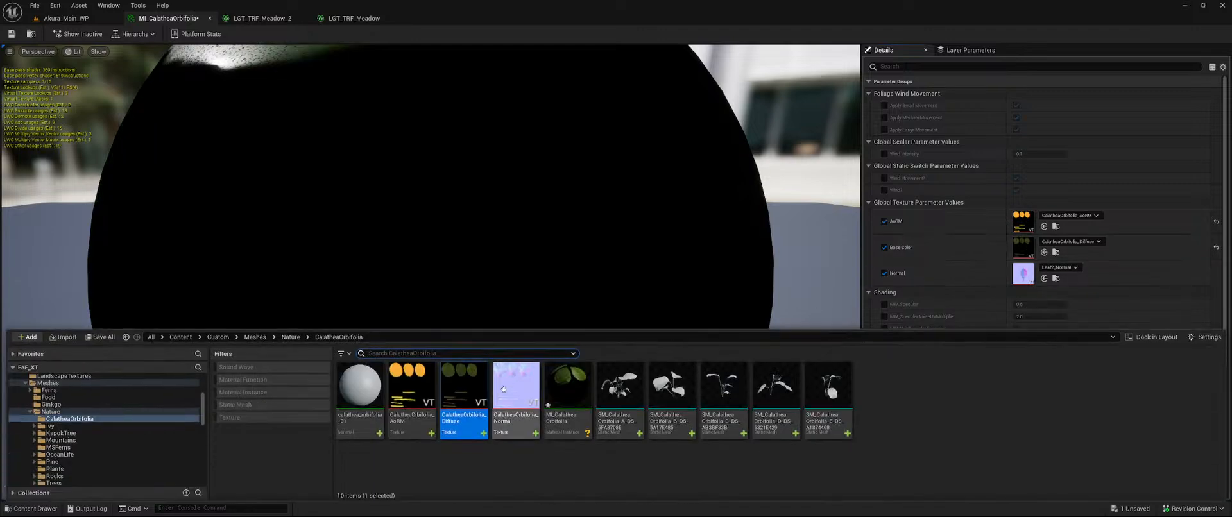
click(503, 388)
click(1044, 278)
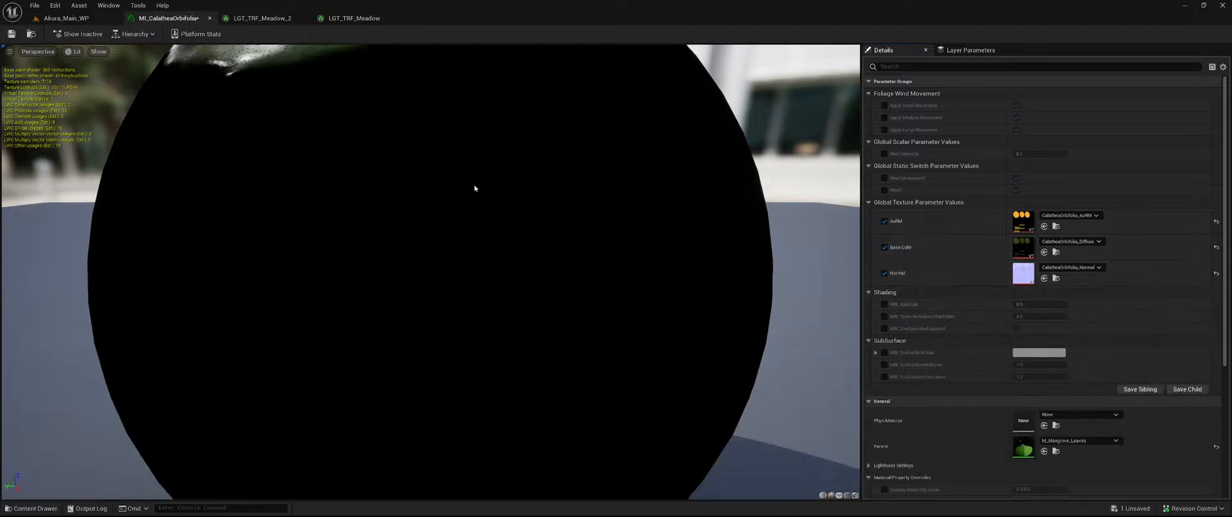
scroll(945, 311, down, 2)
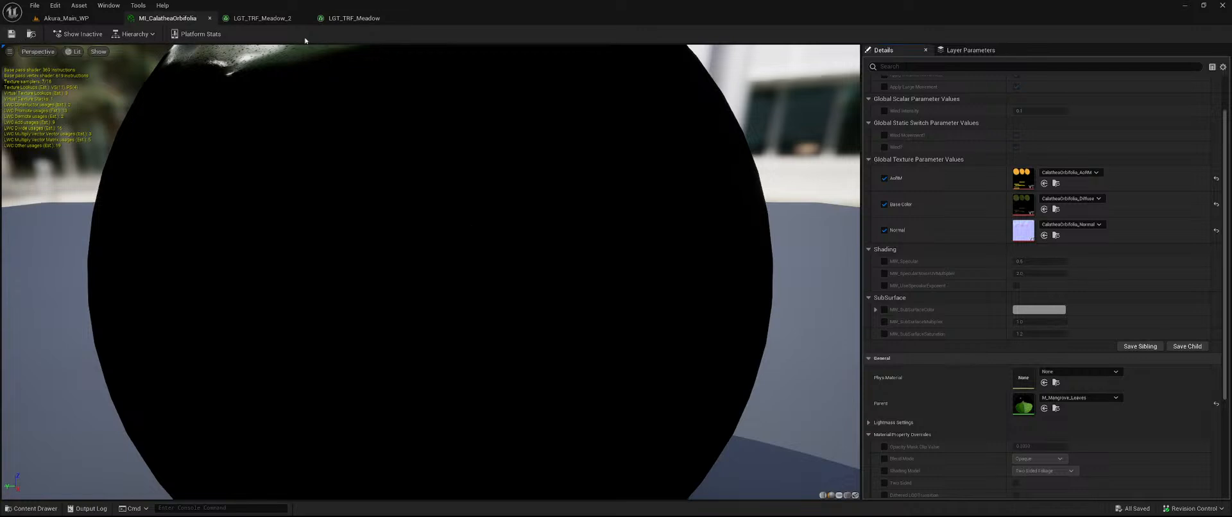
- Open the SM_CalatheaOrbifolia A and B static meshes from the CalatheaOrbifolia folder for editing
click(92, 21)
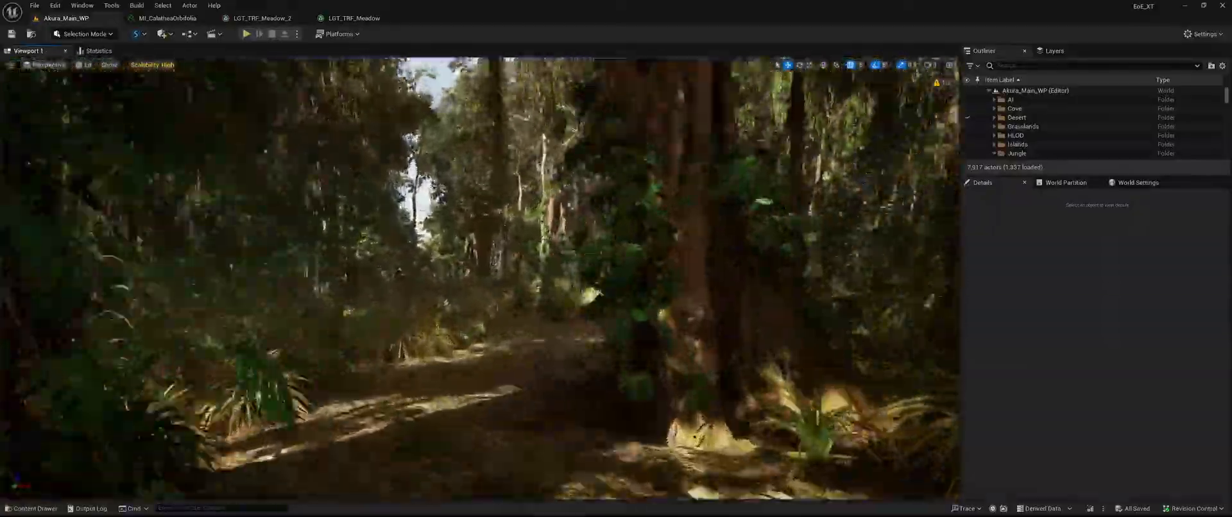
key(ctrl+space)
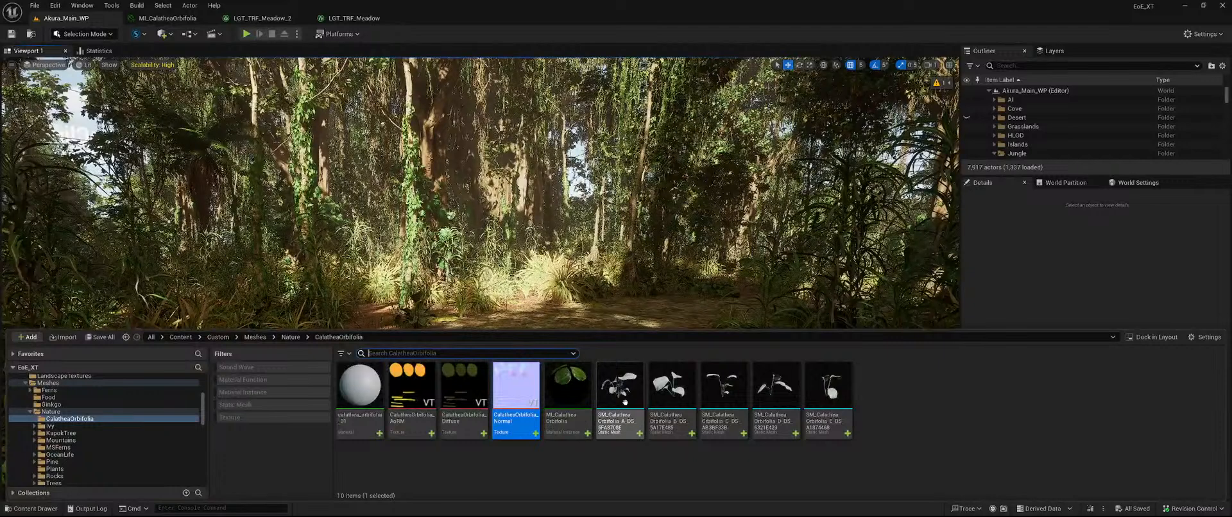
click(624, 402)
double_click(625, 402)
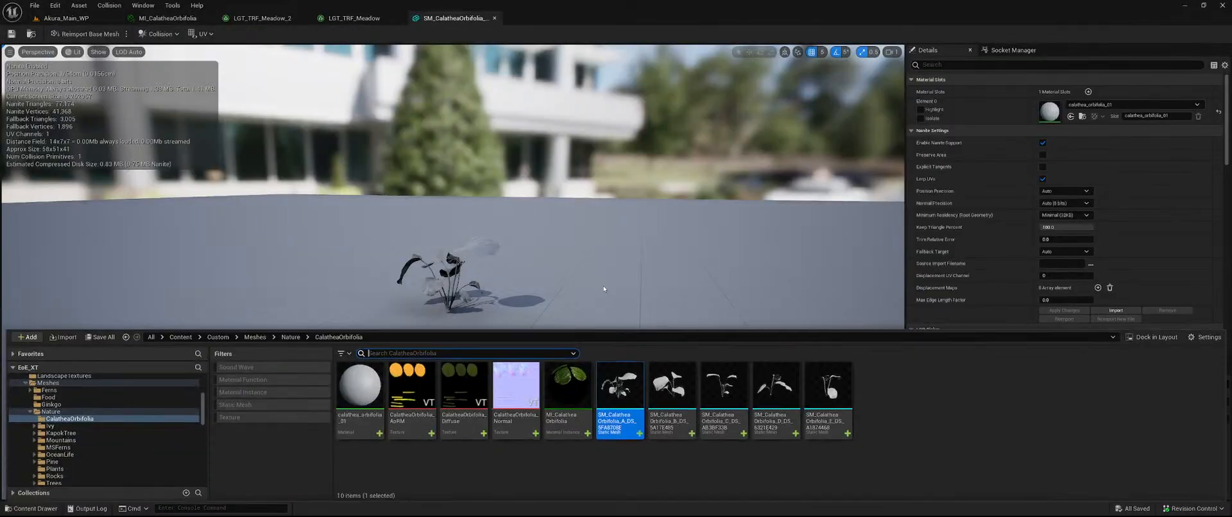
click(672, 385)
double_click(672, 385)
- Open the remaining SM_CalatheaOrbifolia C, D and E static meshes for editing
key(ctrl+space)
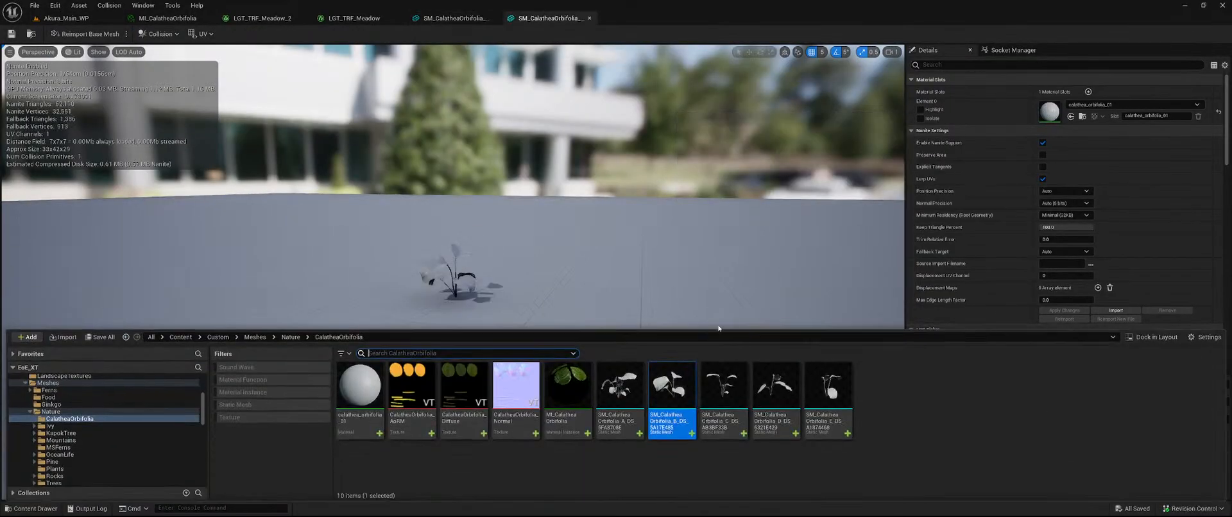
click(724, 385)
double_click(724, 385)
key(ctrl+space)
click(792, 381)
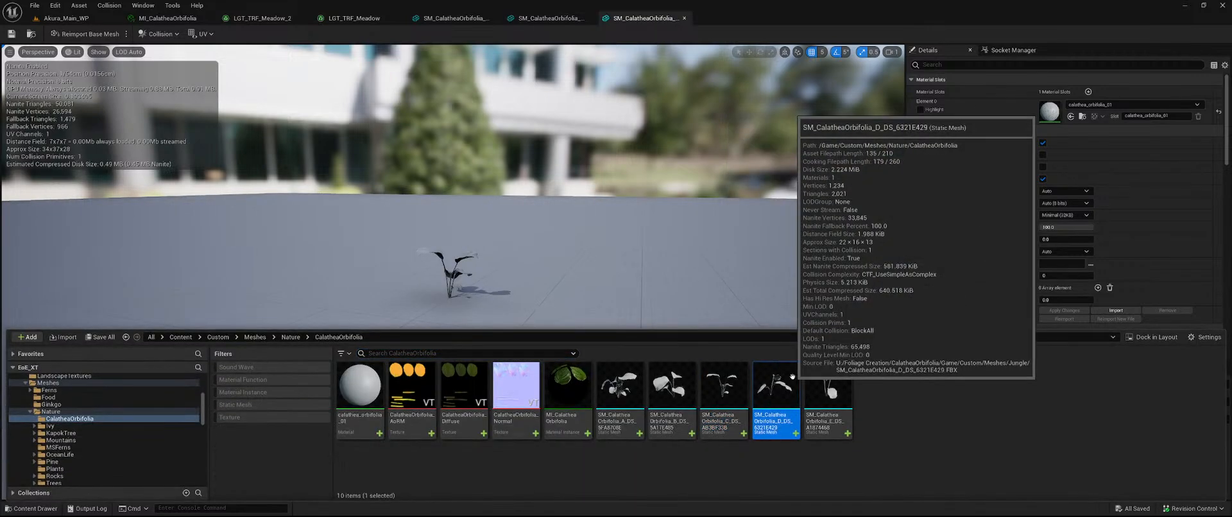
double_click(793, 380)
key(ctrl+space)
click(830, 388)
double_click(830, 387)
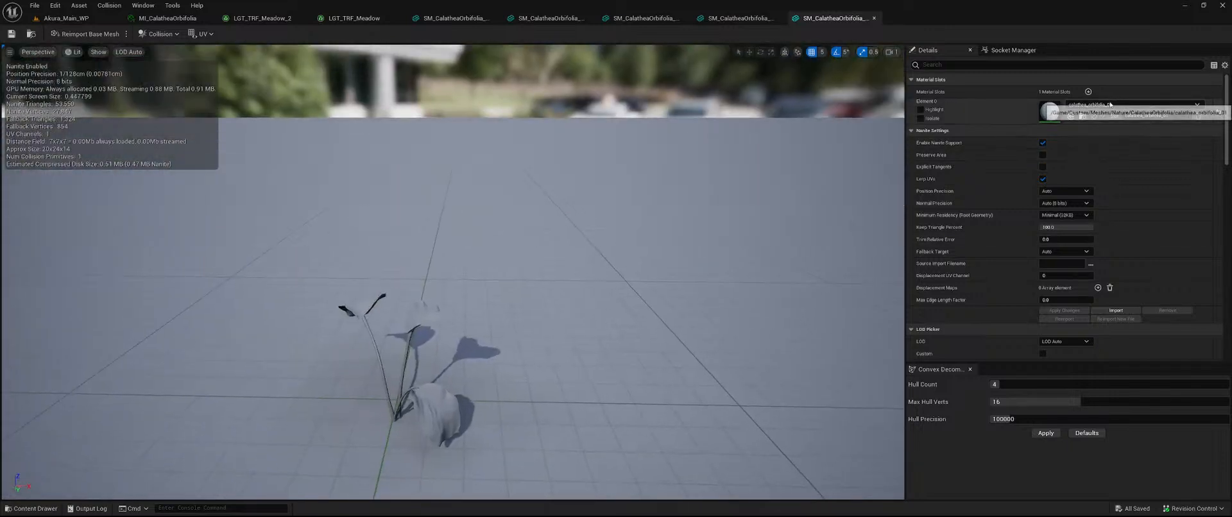
- Assign MI_CalatheaOrbifolia to the material slot of mesh E and review the material instance's parameters and property overrides
key(ctrl+space)
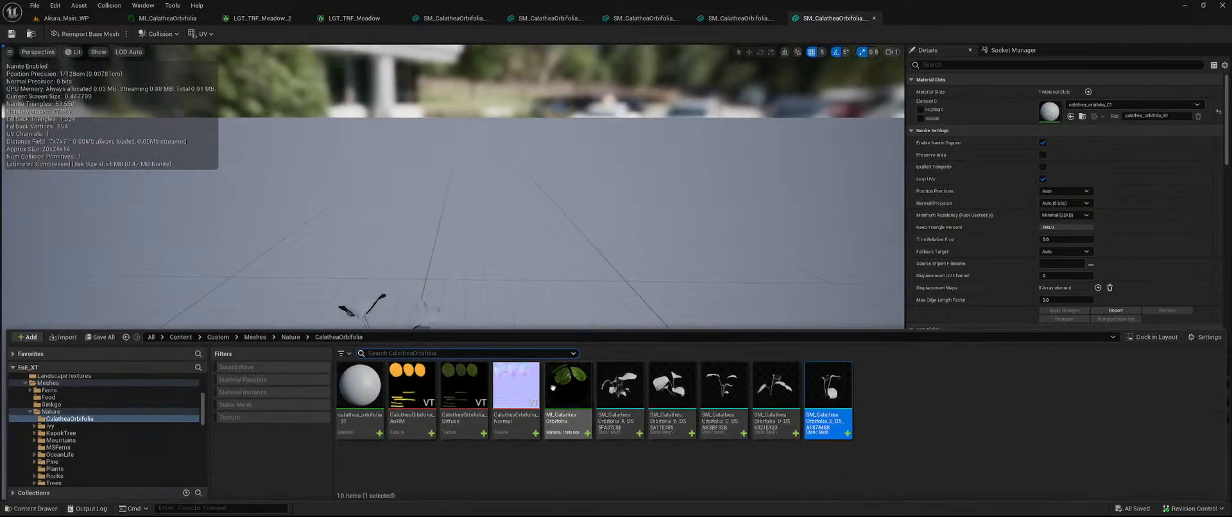
click(553, 388)
click(1070, 117)
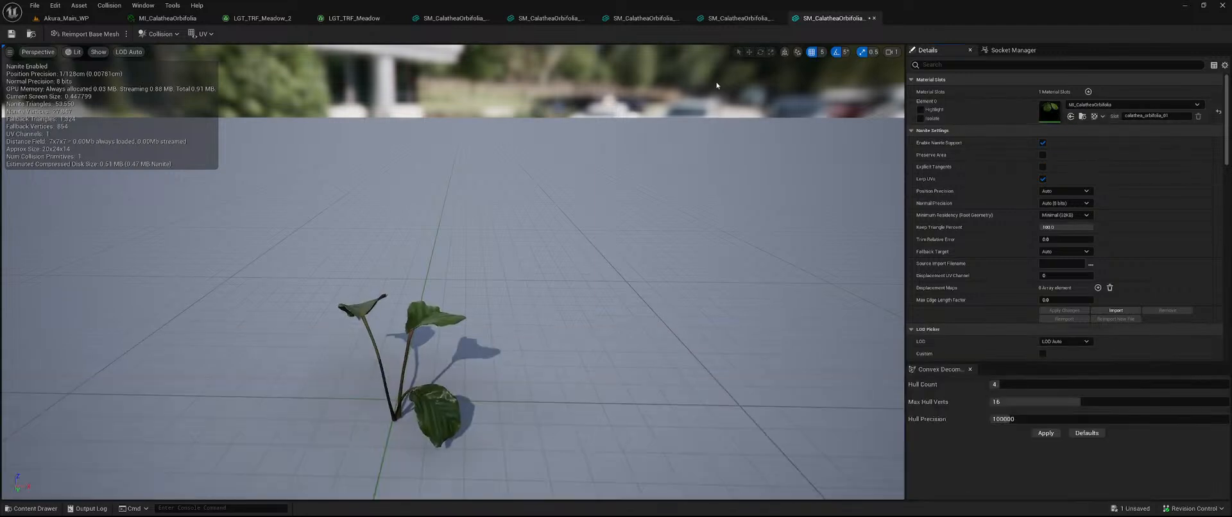
double_click(1049, 110)
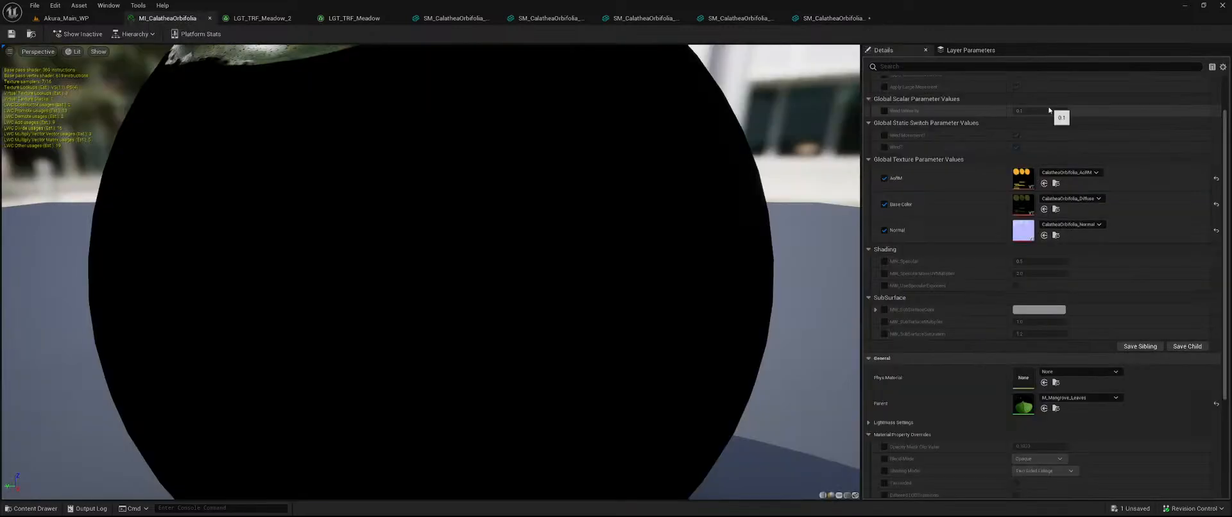
scroll(963, 366, down, 3)
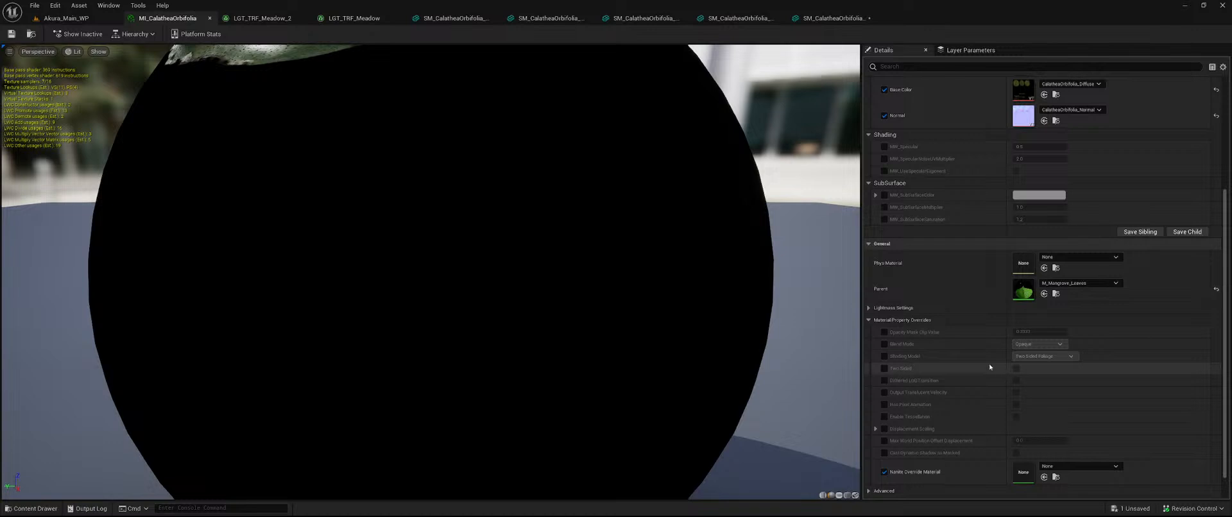
scroll(990, 368, up, 4)
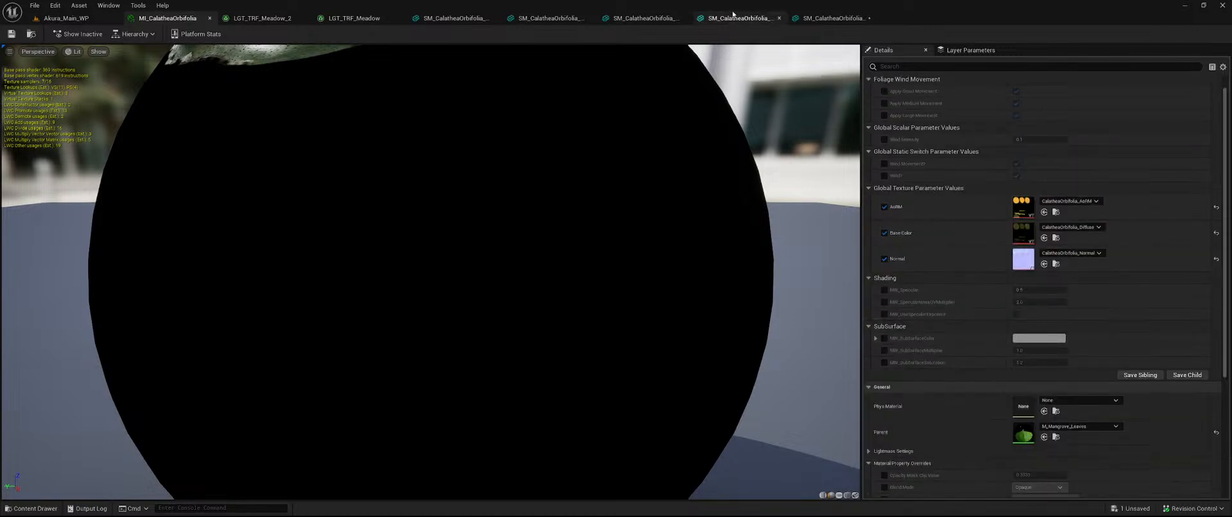
- Assign MI_CalatheaOrbifolia to the material slots of the CalatheaOrbifolia meshes D, C, B and A
click(733, 14)
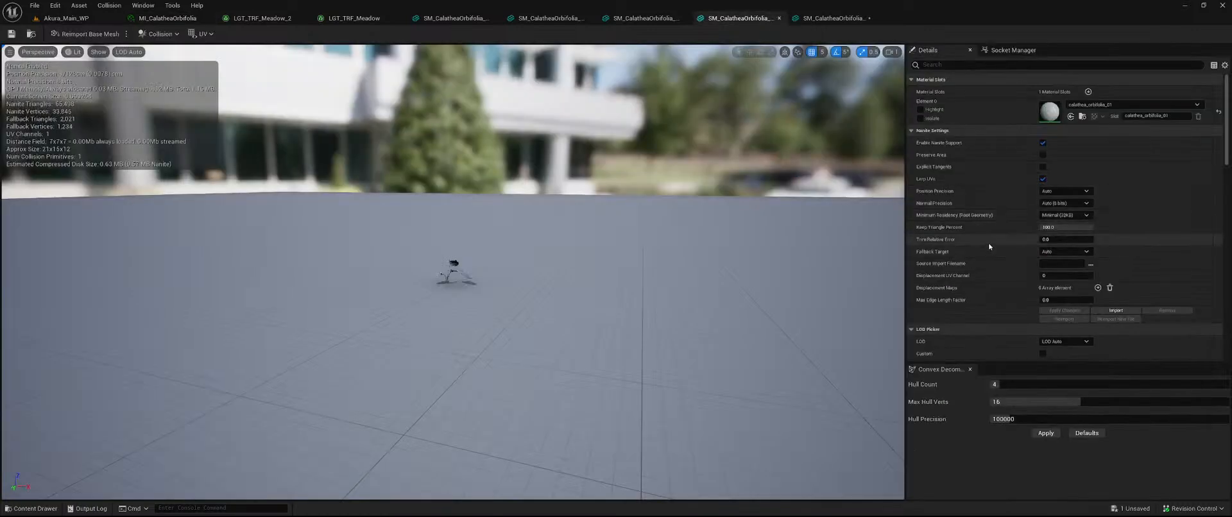
click(1070, 116)
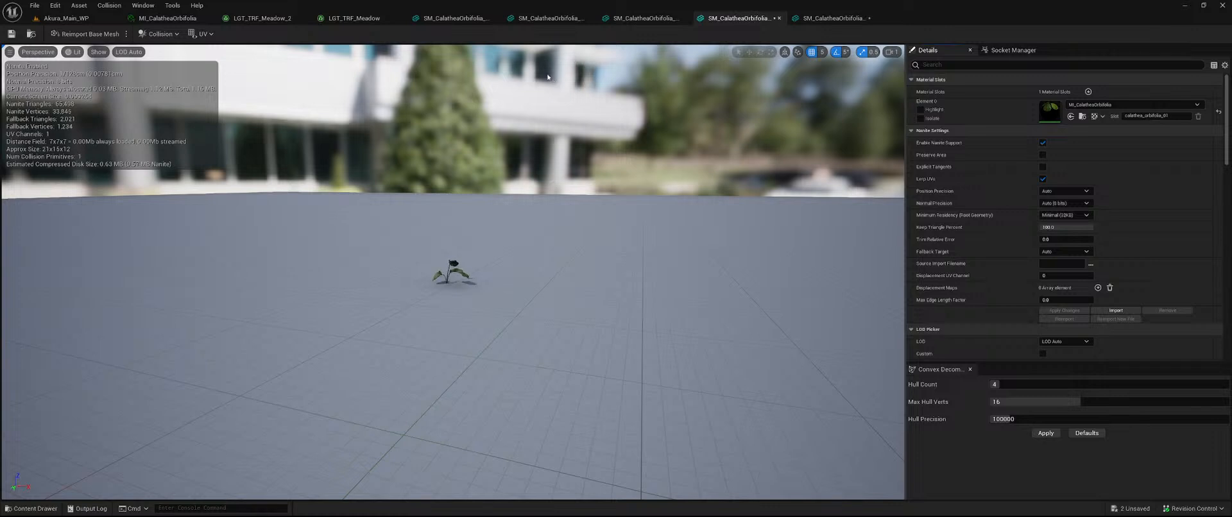
click(650, 21)
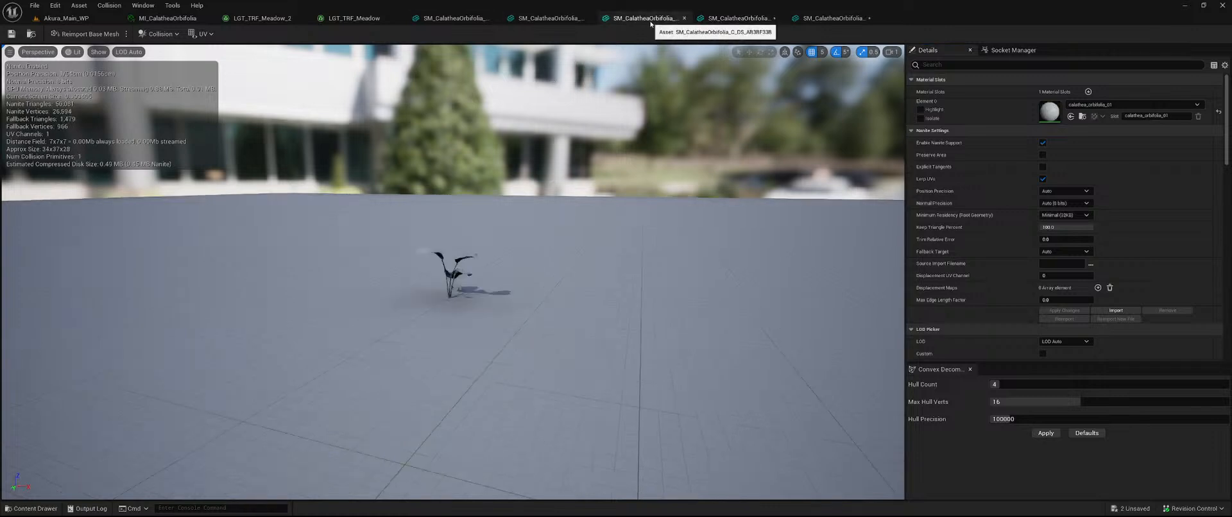
click(1071, 116)
click(548, 18)
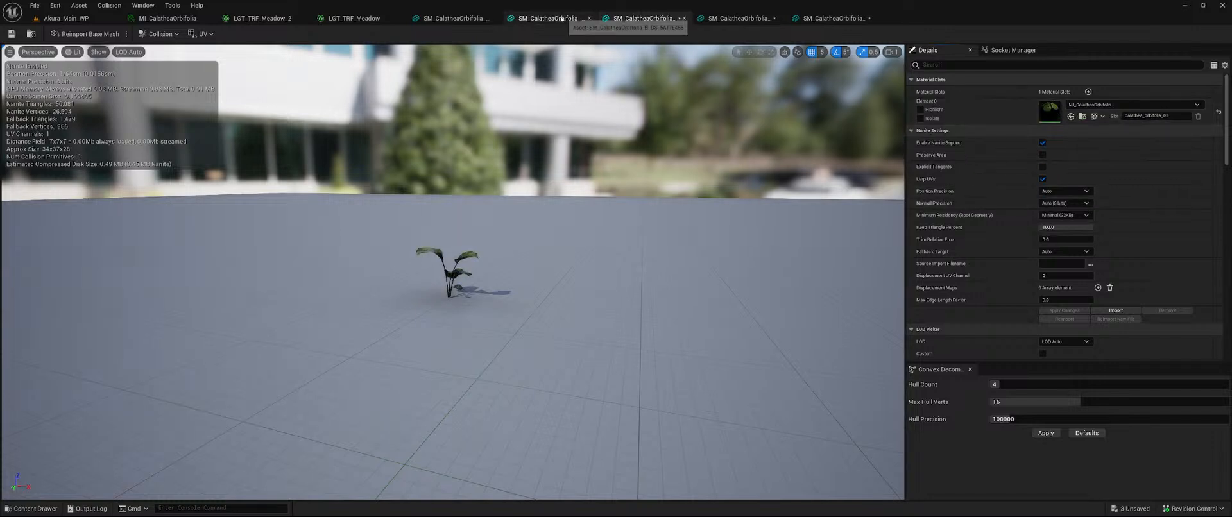
click(1070, 117)
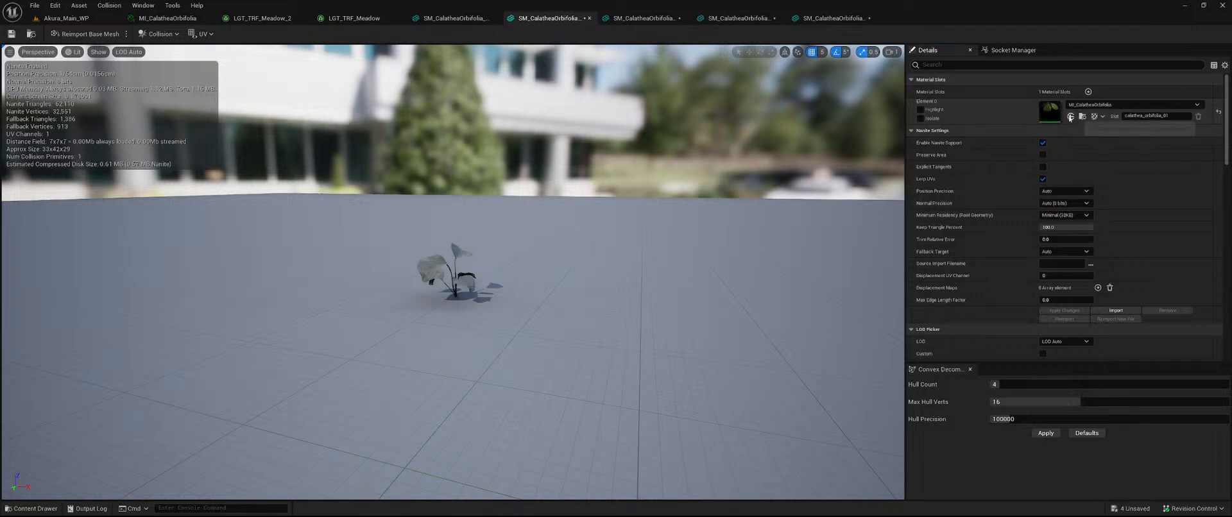
click(457, 18)
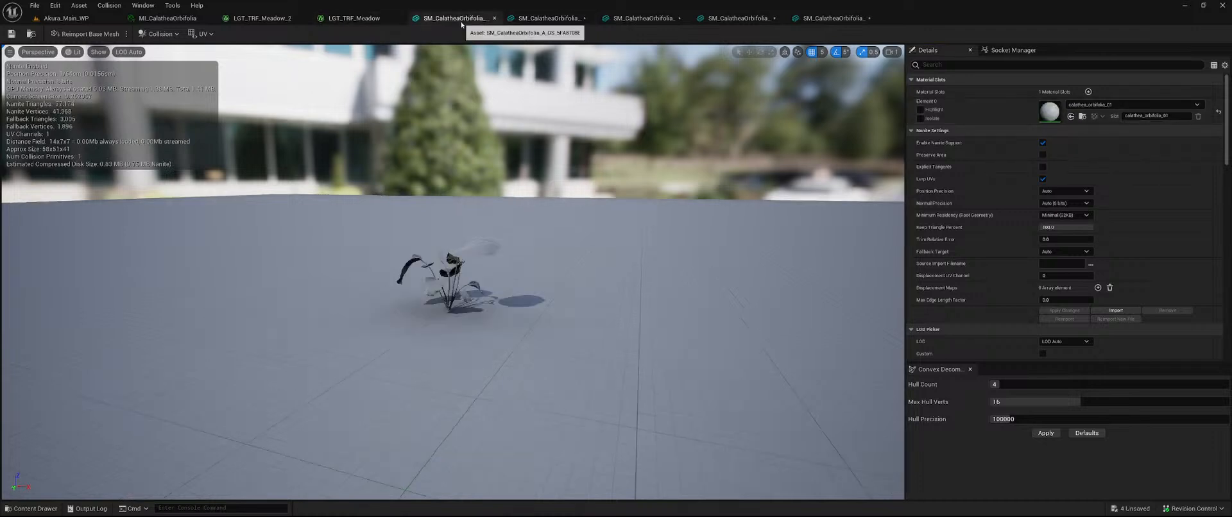
click(1071, 117)
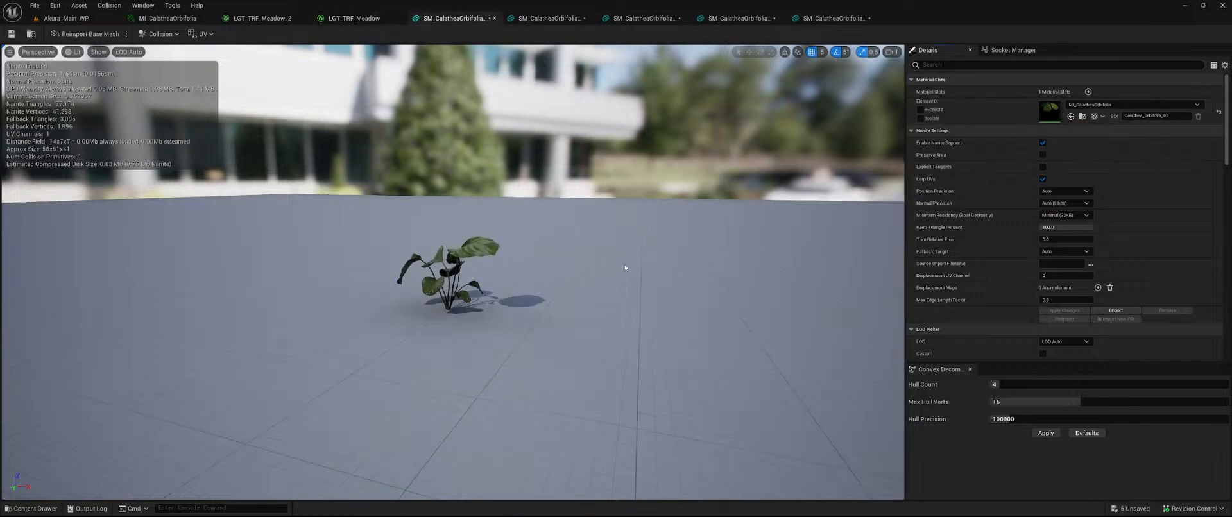
- Inspect the textured leaves of mesh A up close and save all five modified CalatheaOrbifolia meshes
scroll(627, 267, up, 5)
right_drag(453, 272, 513, 372)
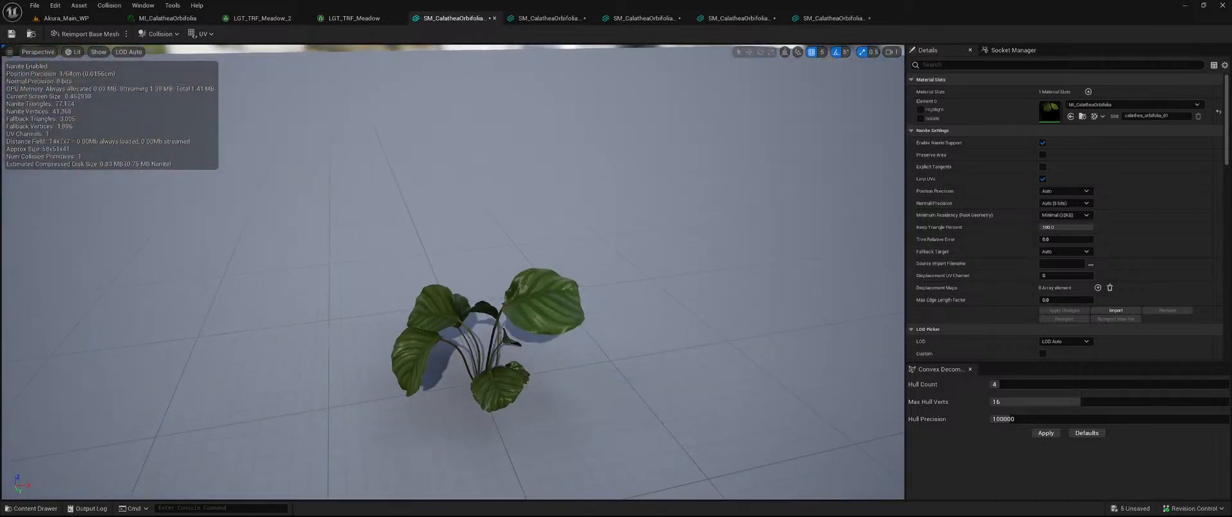
click(1139, 510)
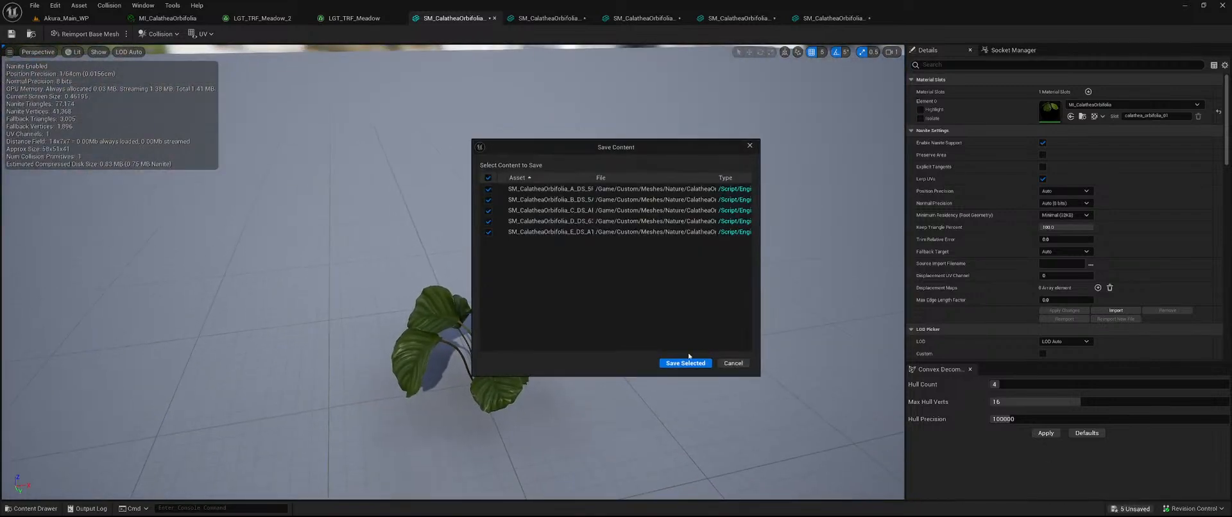
click(684, 363)
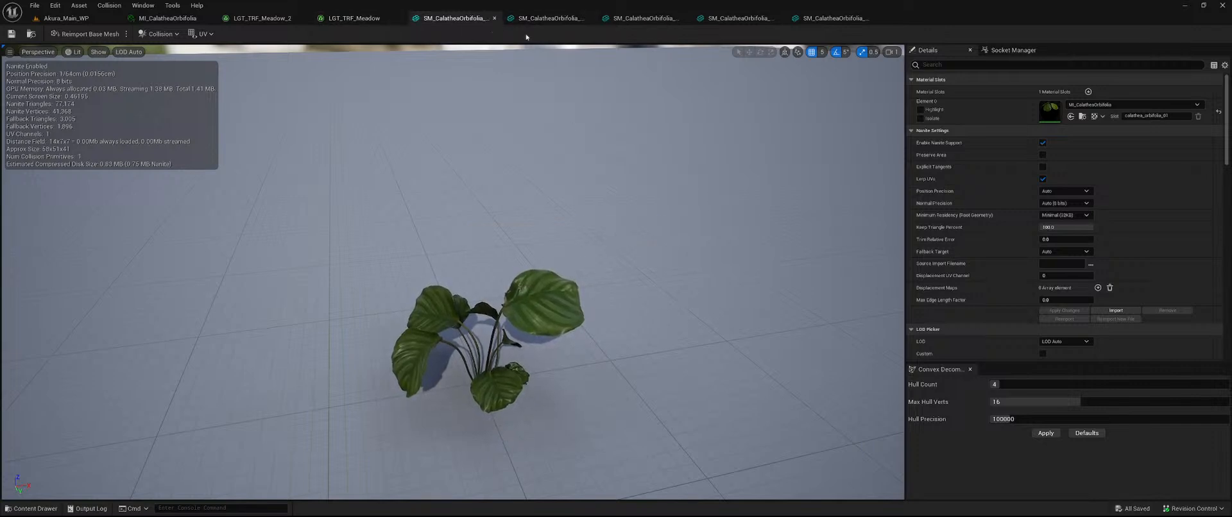
- On meshes A and B, enable Preserve Area, set Keep Triangle Percent to 80 and apply the Nanite changes
click(1043, 156)
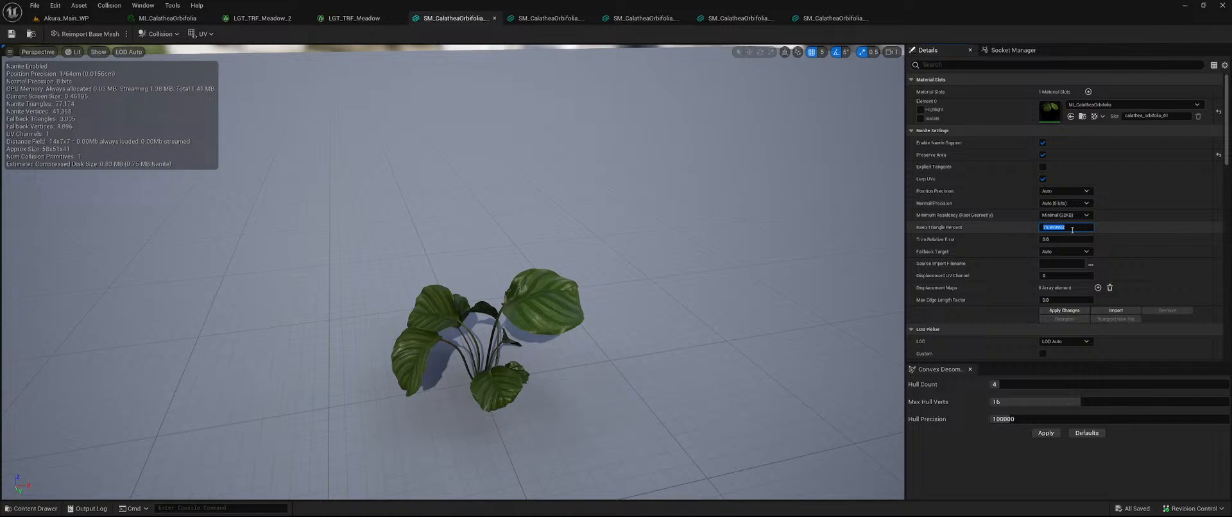
click(1053, 312)
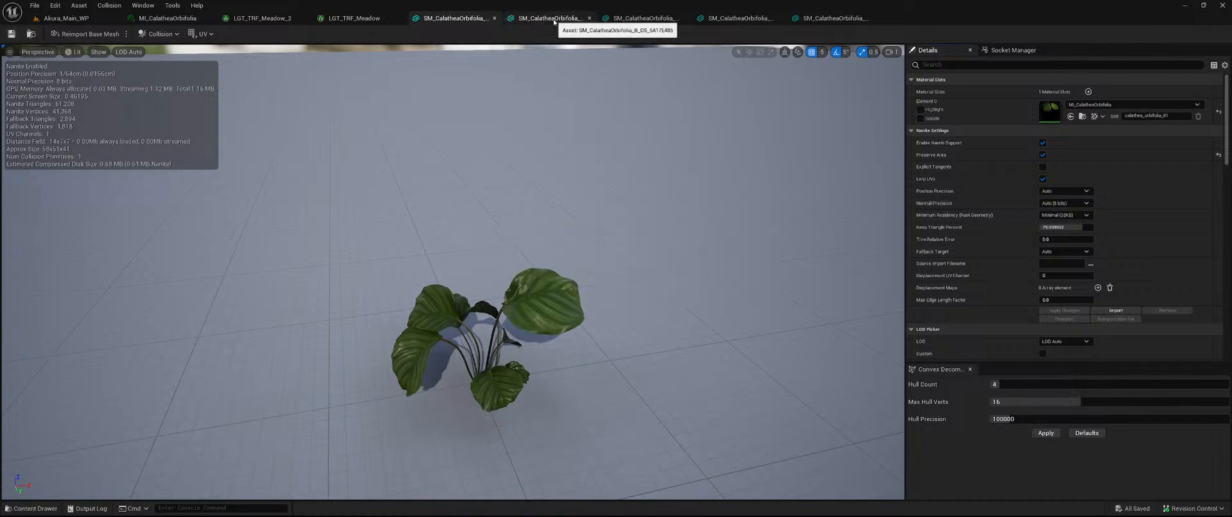
click(553, 19)
click(1093, 227)
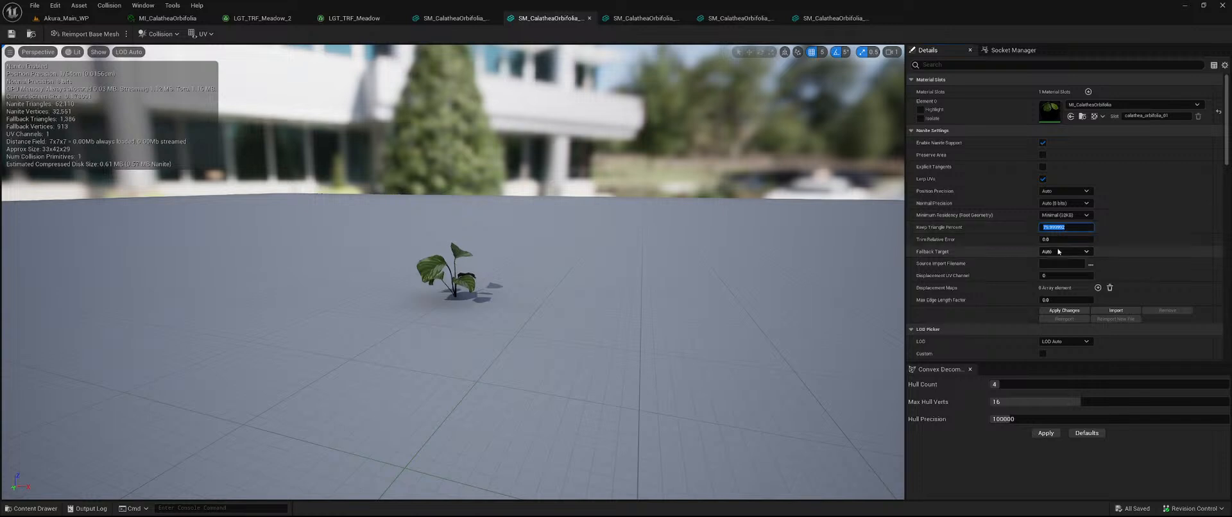
click(1042, 154)
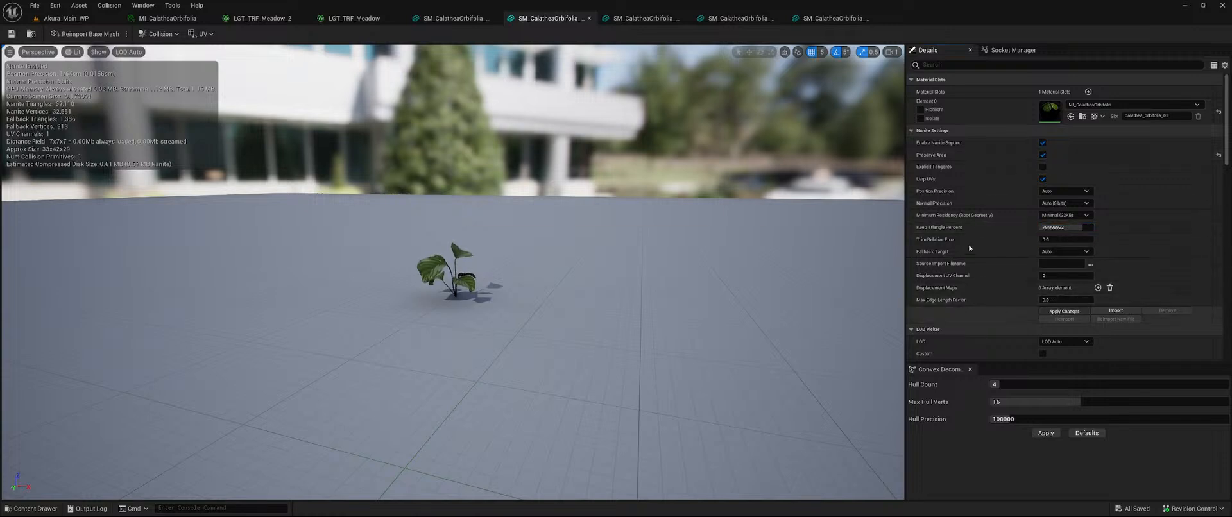
click(1064, 311)
- Enable Preserve Area and set Keep Triangle Percent to 80 on mesh C, apply the changes and inspect its leaves up close
click(644, 18)
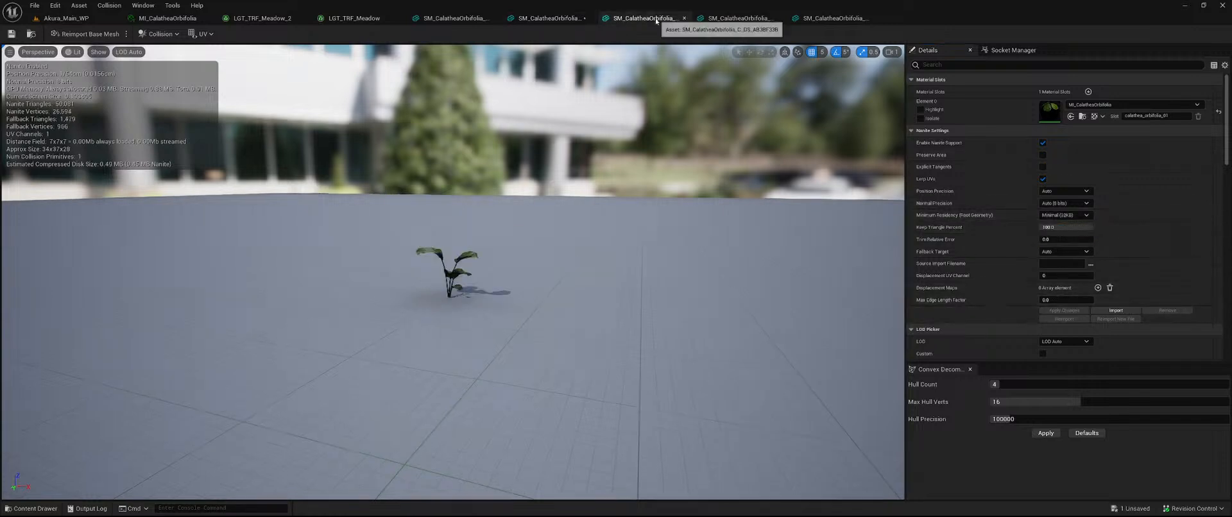
click(1046, 225)
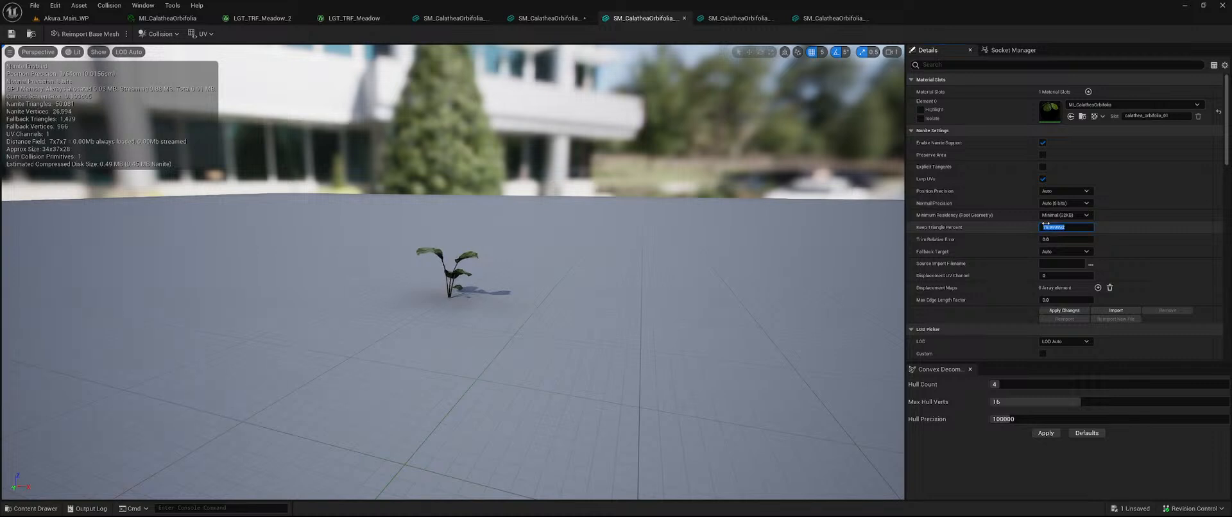
click(1042, 154)
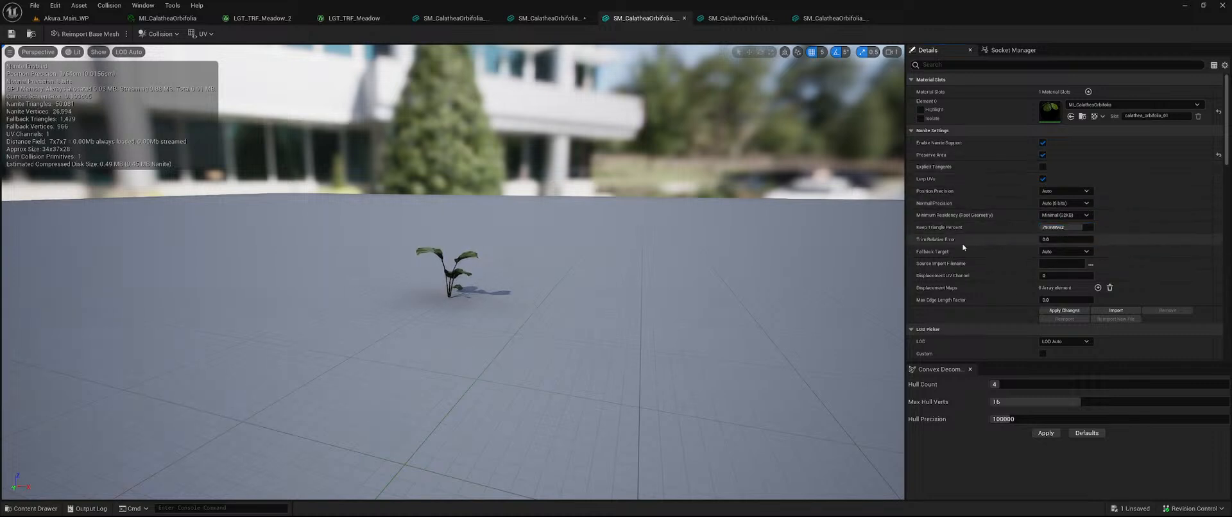
click(1064, 311)
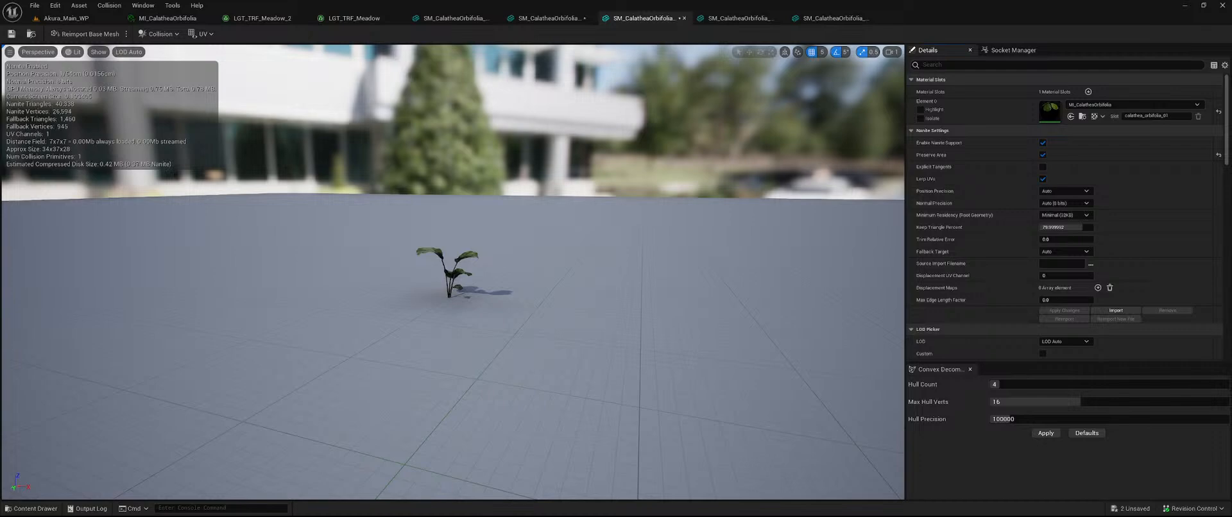
key(w)
right_drag(449, 272, 396, 305)
key(s)
key(w)
key(s)
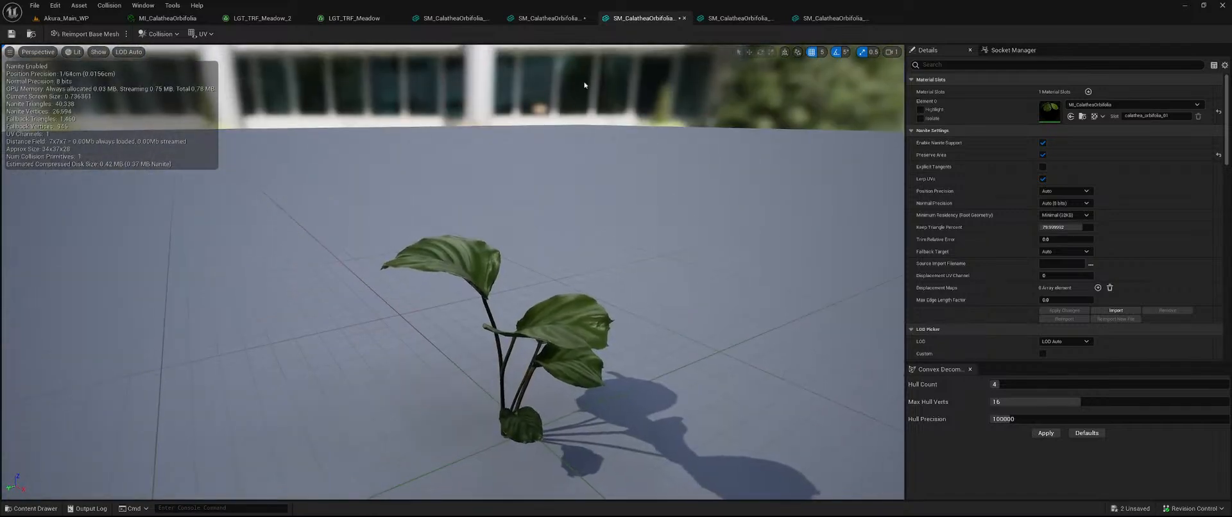
- Apply Nanite settings with Preserve Area enabled and Keep Triangle Percent at 80 to meshes D and E
click(738, 18)
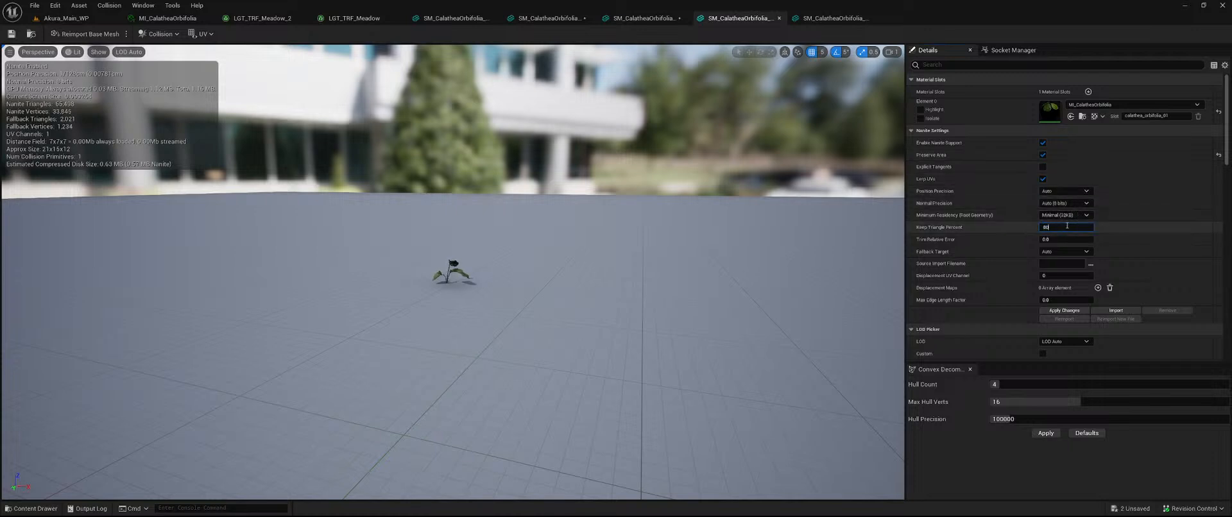
click(1064, 310)
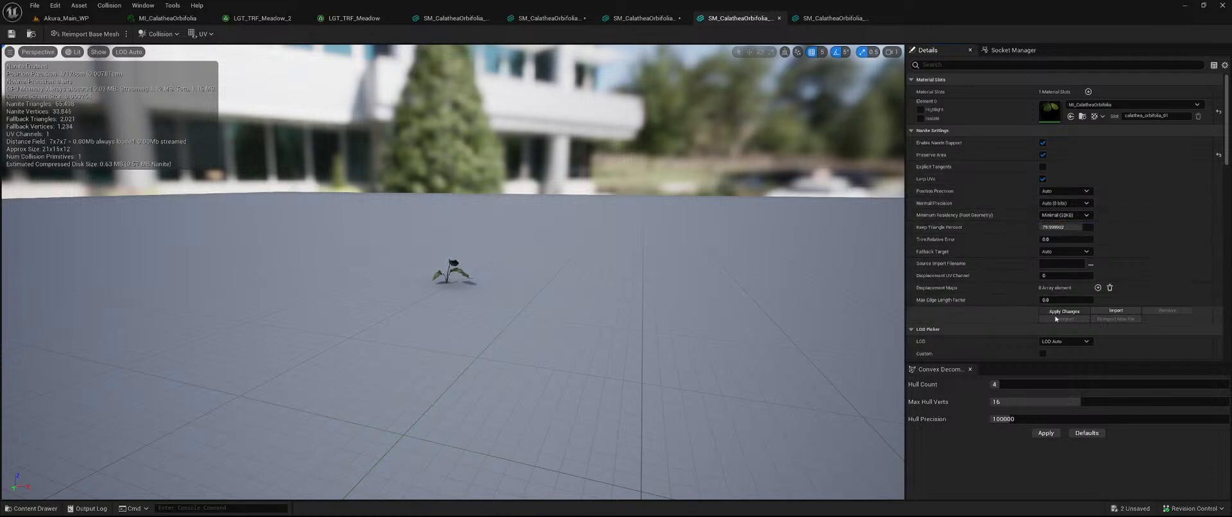
click(827, 24)
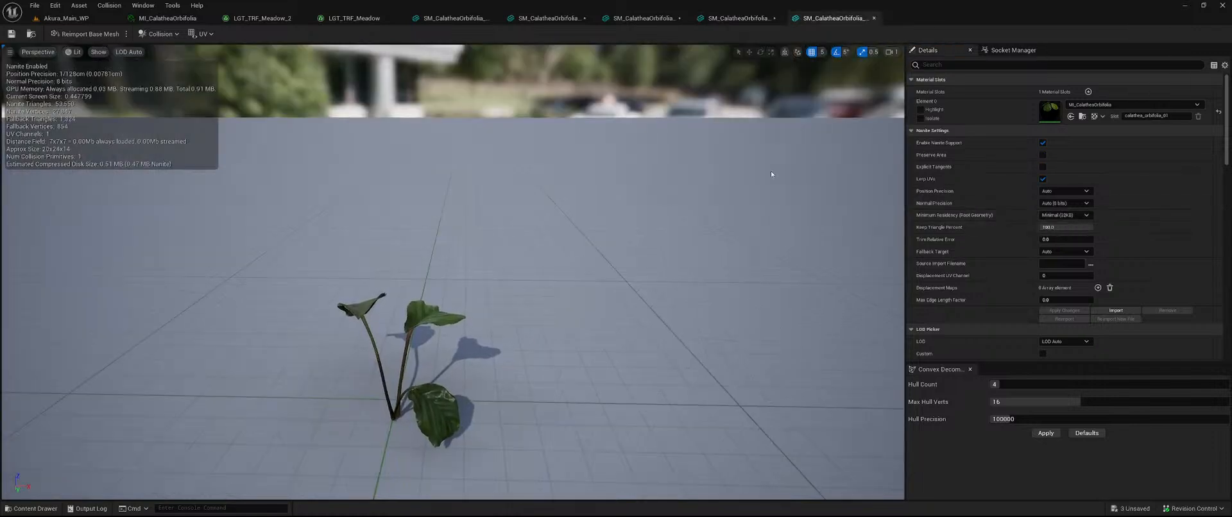
click(1042, 155)
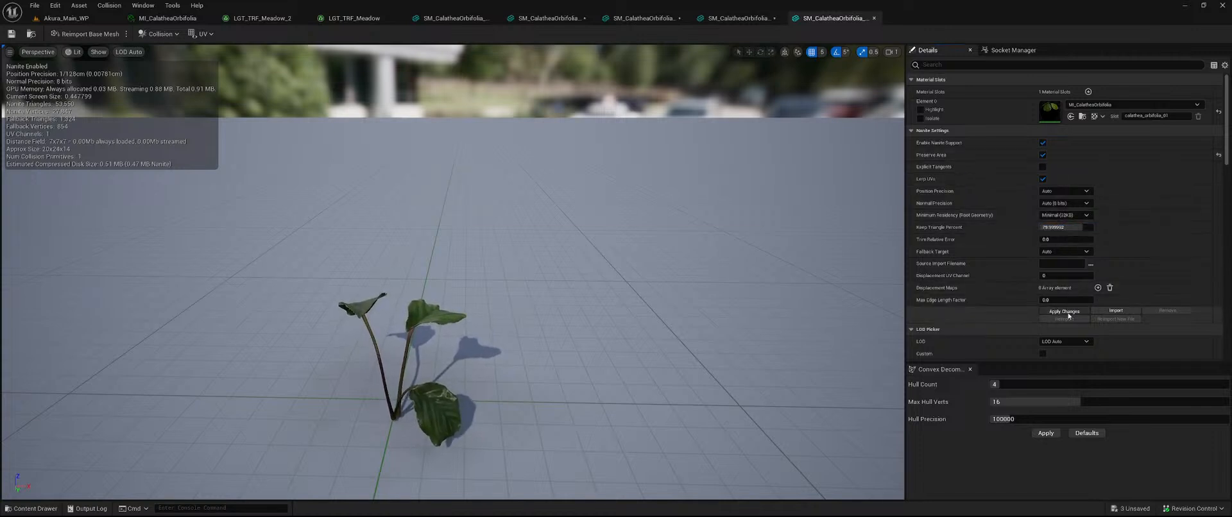
click(1068, 313)
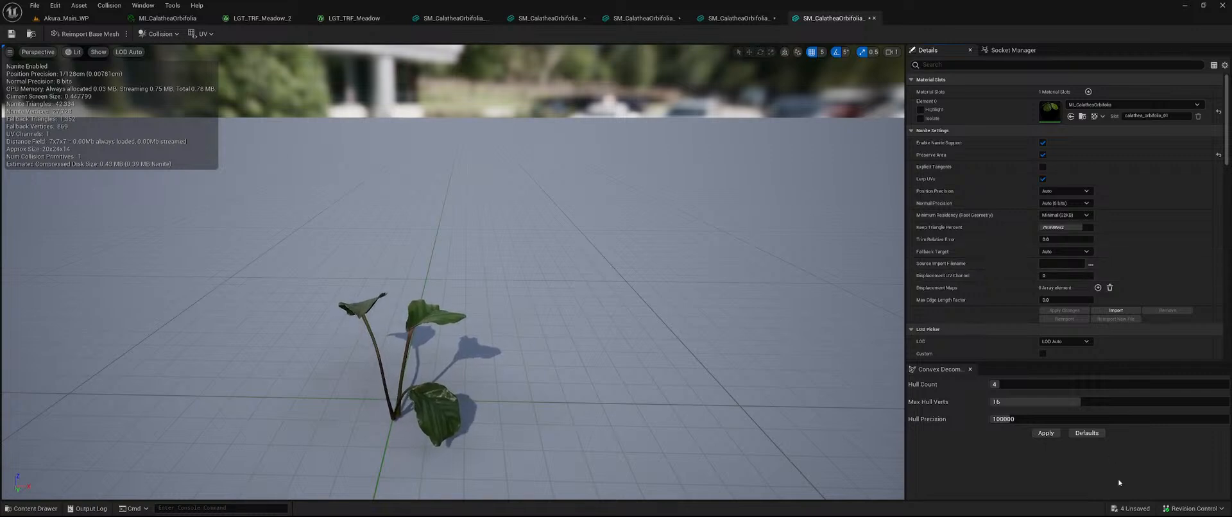
- Save the four modified CalatheaOrbifolia meshes and set mesh E's collision preset to NoCollision
click(1133, 509)
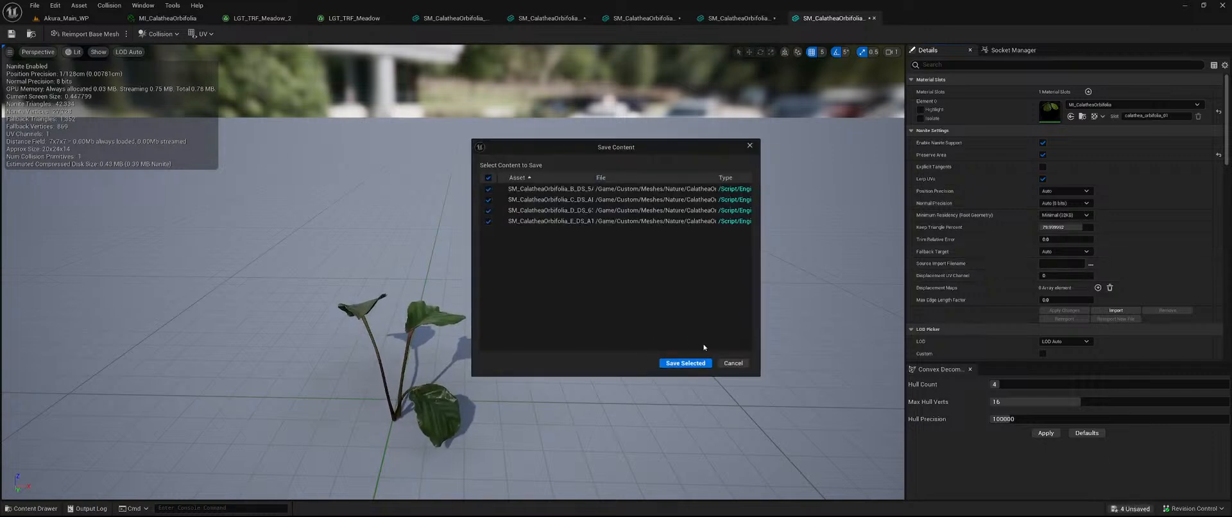
click(682, 364)
scroll(983, 247, down, 2)
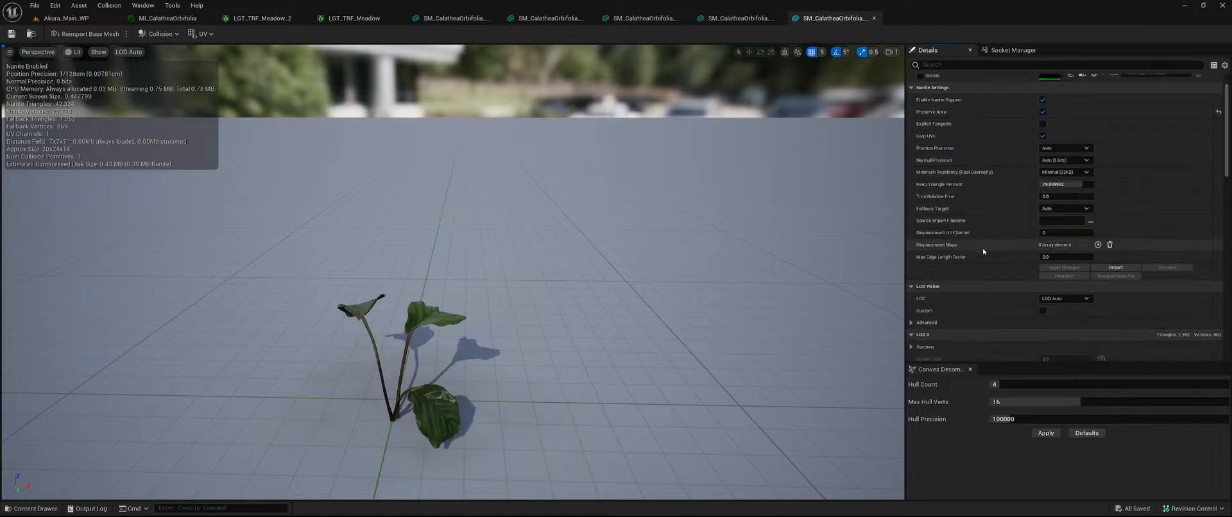
scroll(983, 248, down, 12)
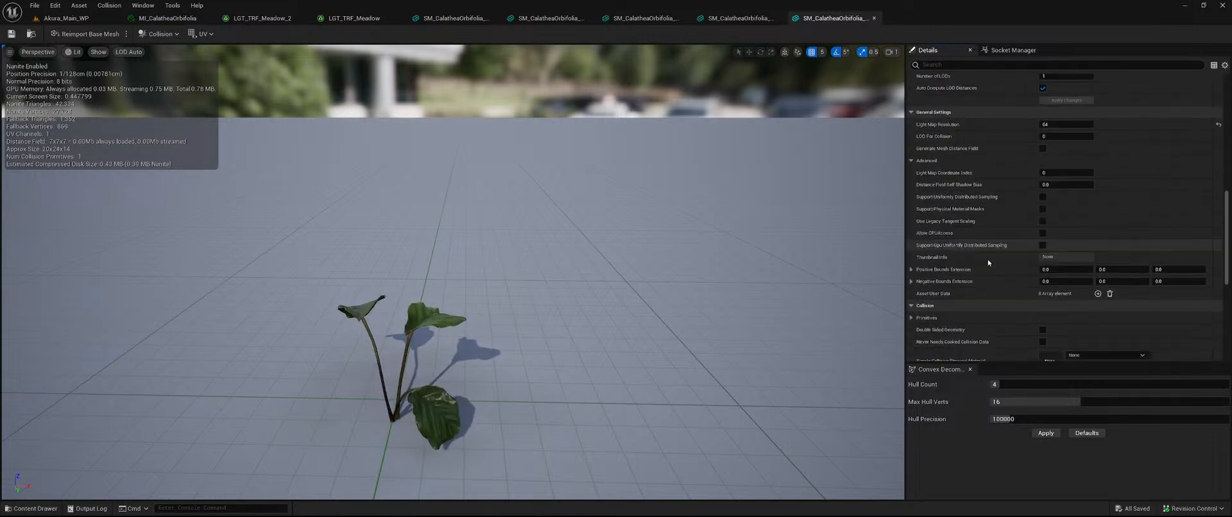
scroll(988, 263, down, 6)
click(1050, 239)
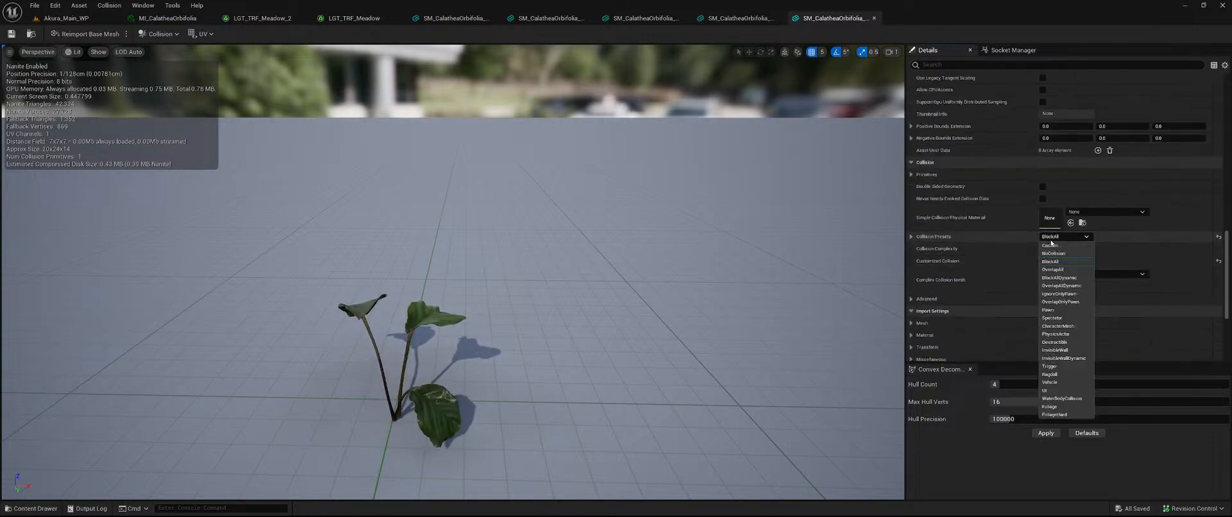
click(1056, 253)
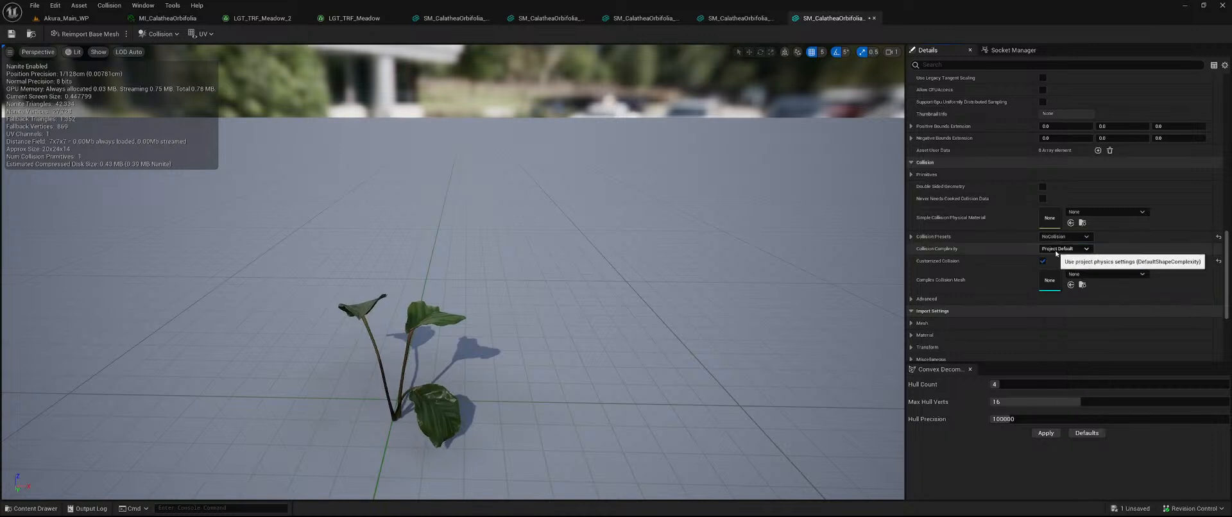
- Set mesh E's Collision Complexity to Use Simple Collision As Complex and remove its existing collision
click(1064, 248)
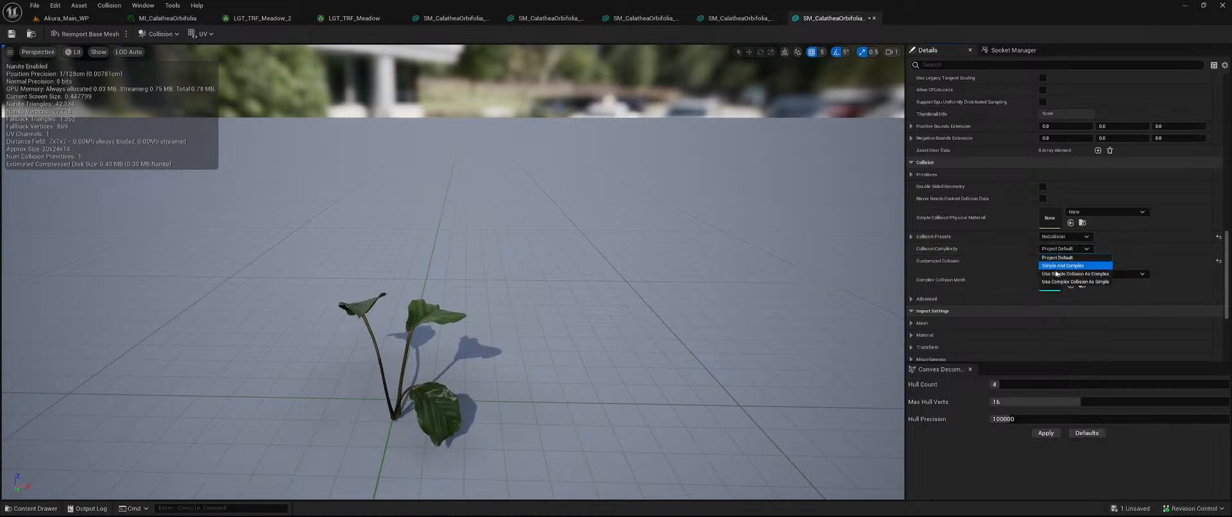
click(1068, 271)
click(151, 33)
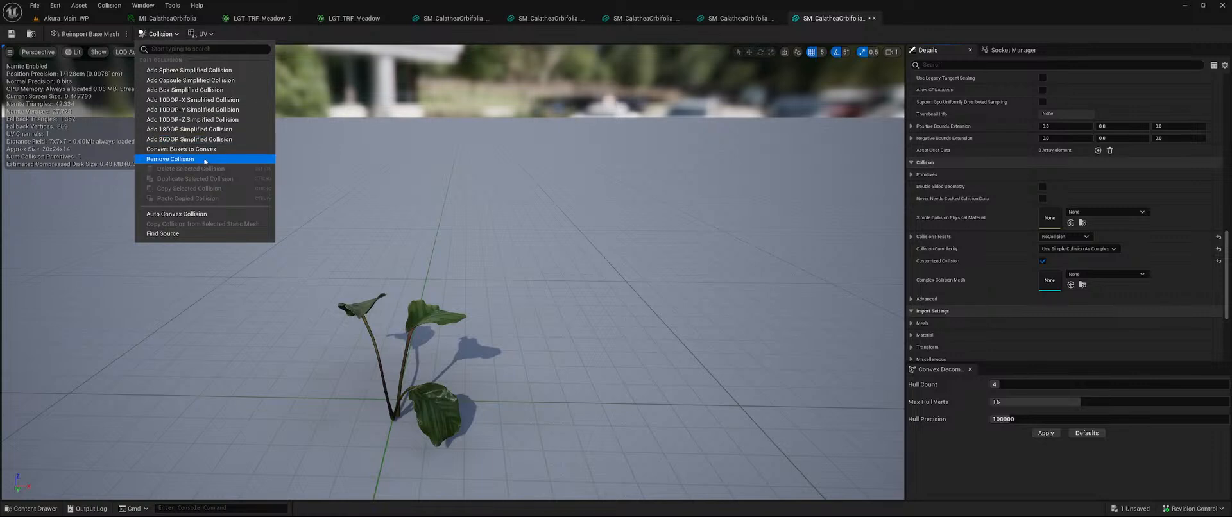
click(208, 159)
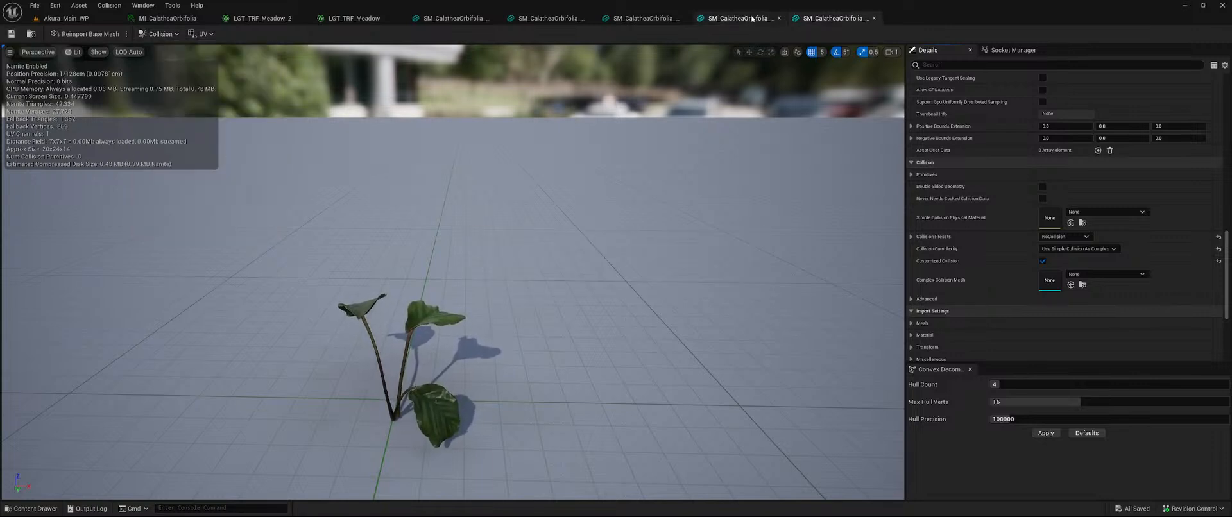
- Disable collision on mesh D with the NoCollision preset and Use Simple Collision As Complex, and remove its existing collision
click(732, 18)
scroll(995, 244, down, 10)
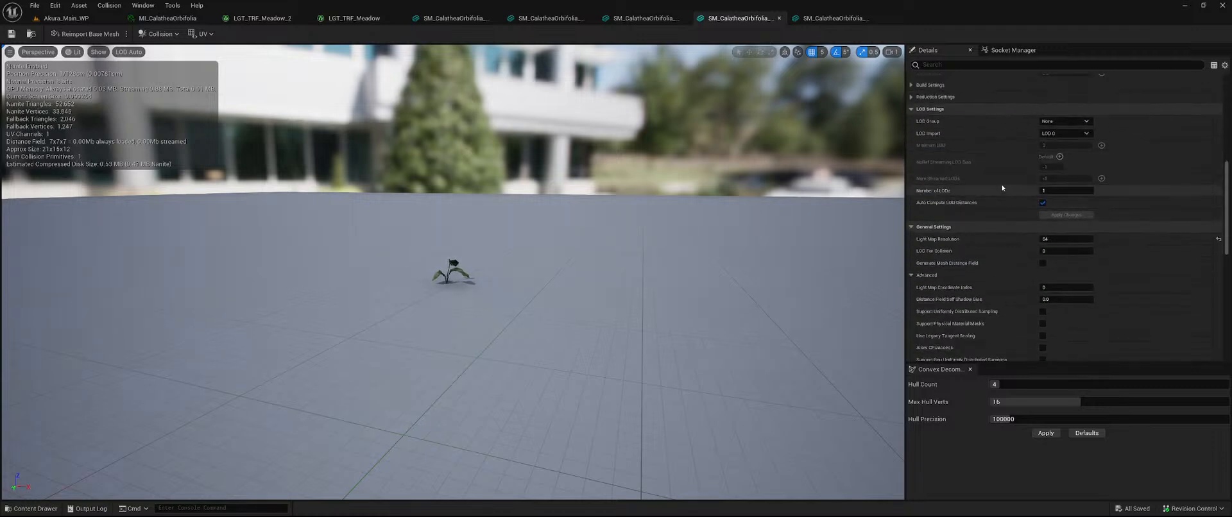
scroll(1001, 187, down, 7)
click(1084, 179)
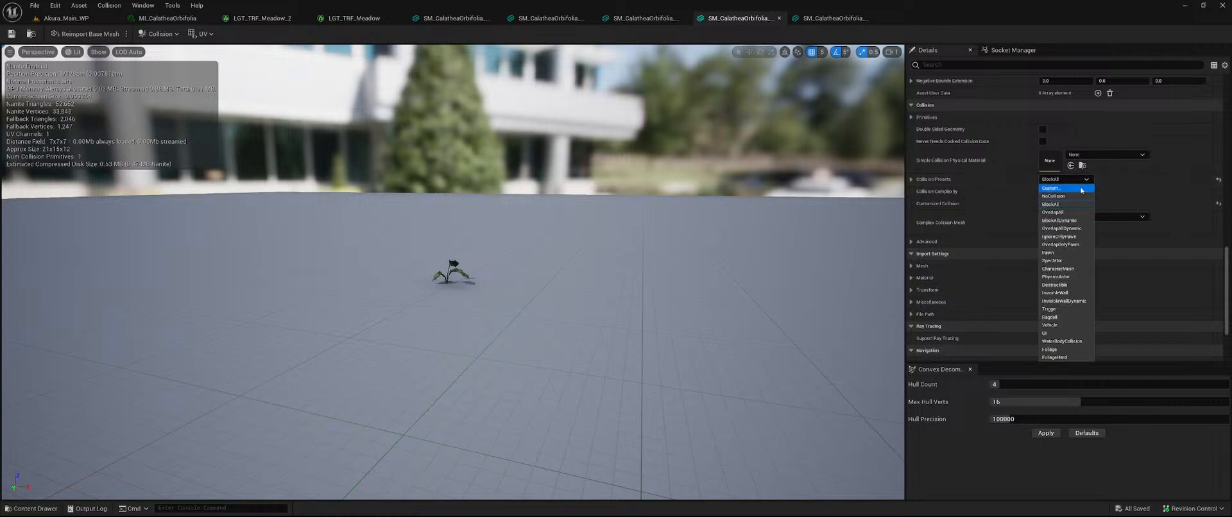
click(1062, 201)
click(1066, 191)
click(1067, 217)
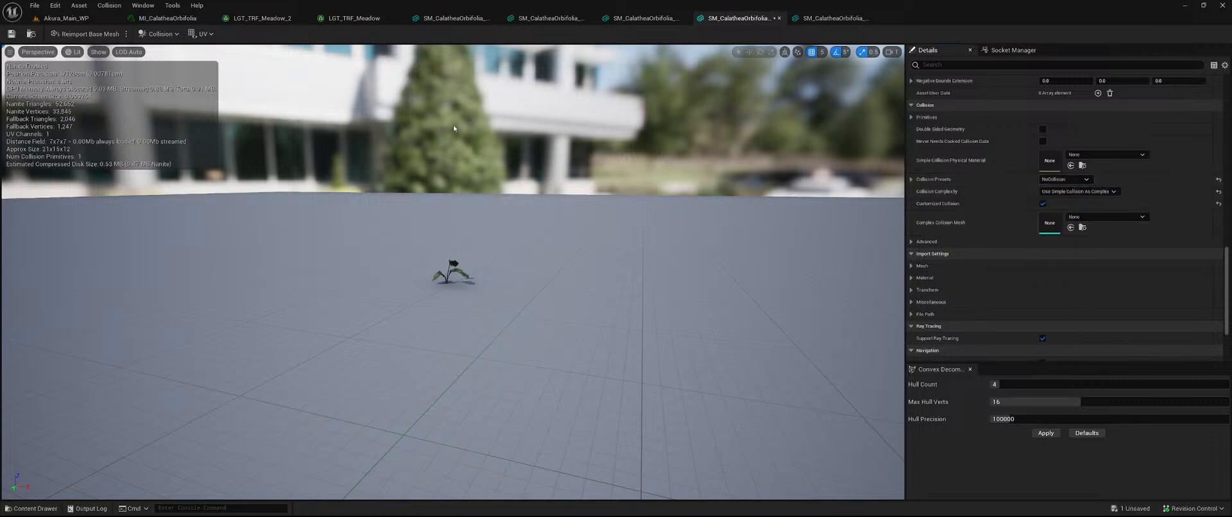
click(158, 34)
click(170, 159)
- Give mesh C the NoCollision preset and Use Simple Collision As Complex, and remove its existing collision
click(648, 18)
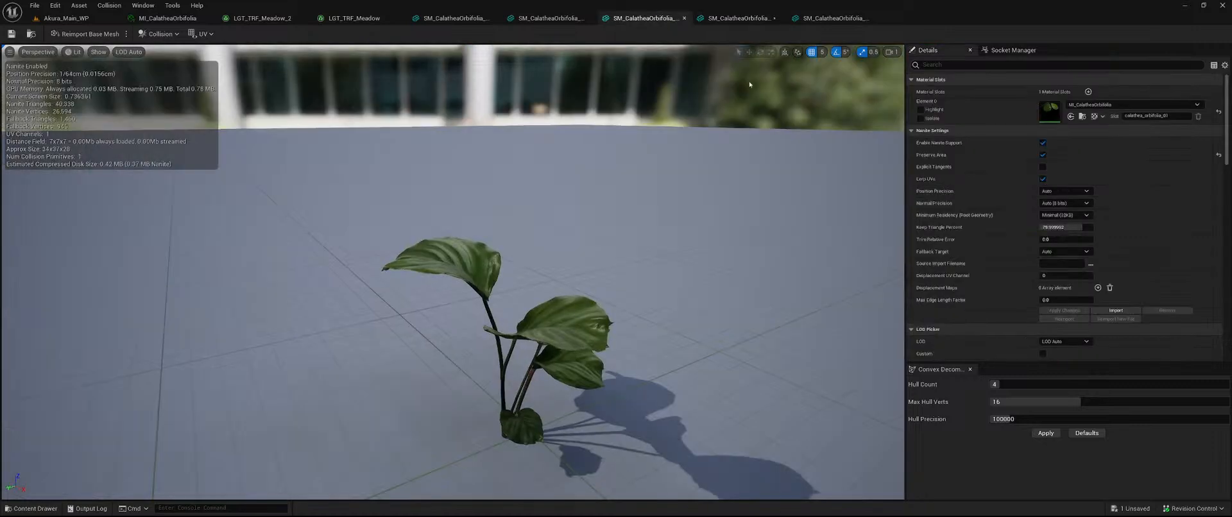
scroll(1005, 270, down, 15)
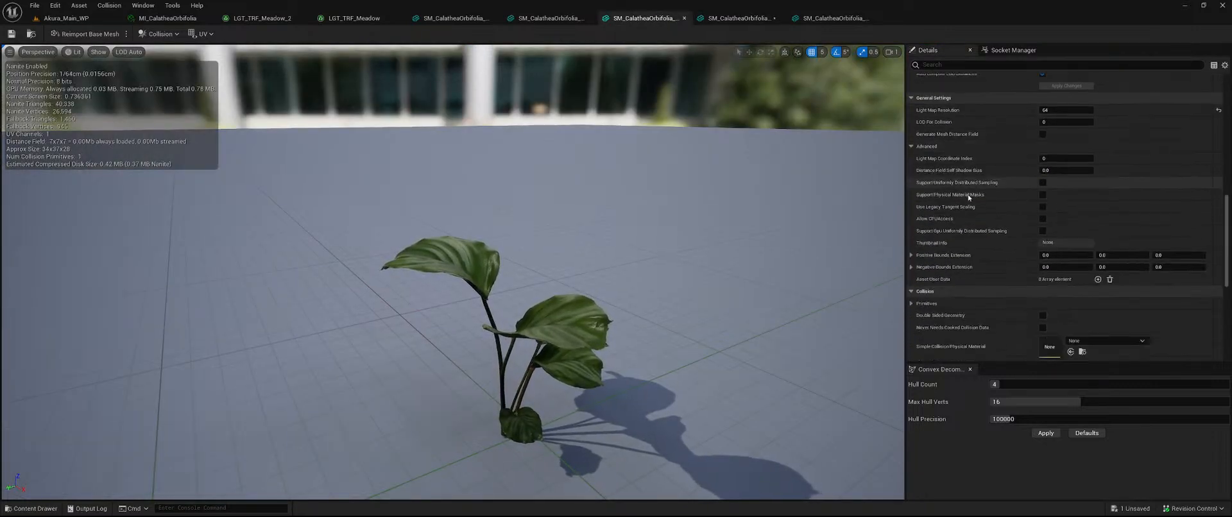
click(1065, 236)
click(1058, 253)
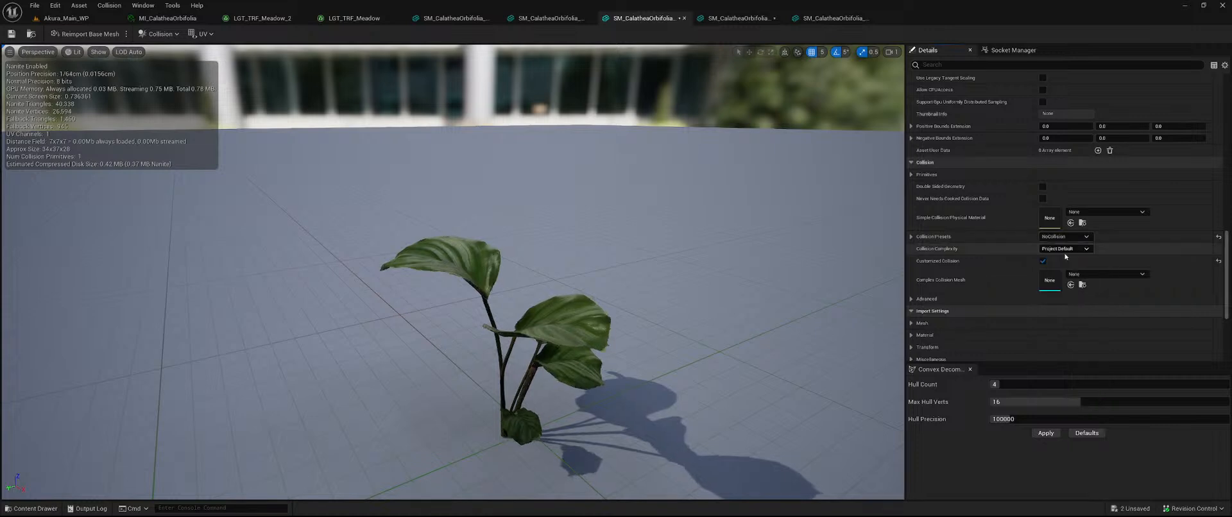
click(1060, 249)
click(1072, 270)
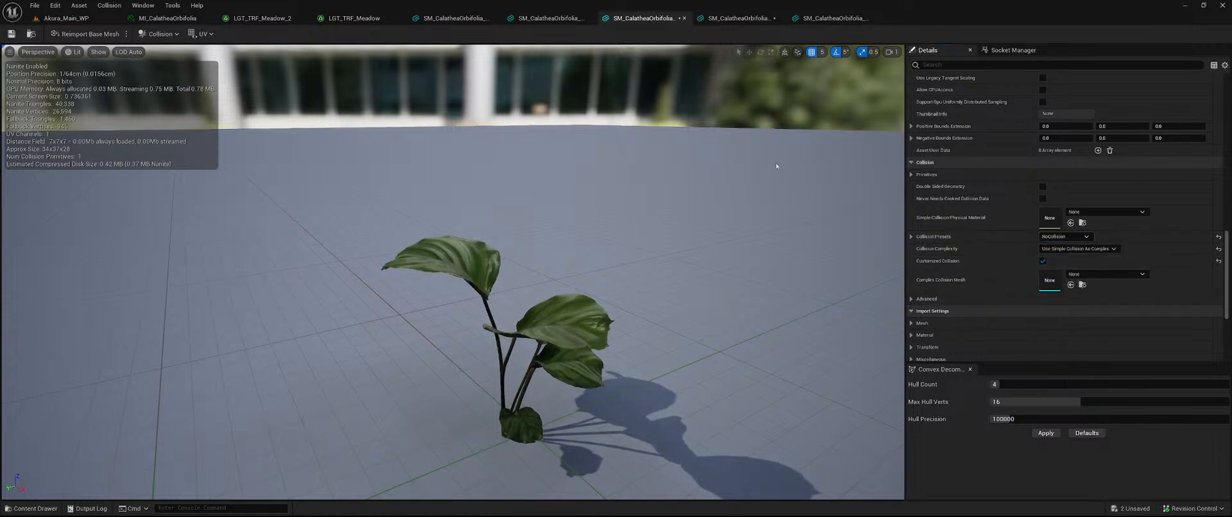
click(157, 33)
click(192, 160)
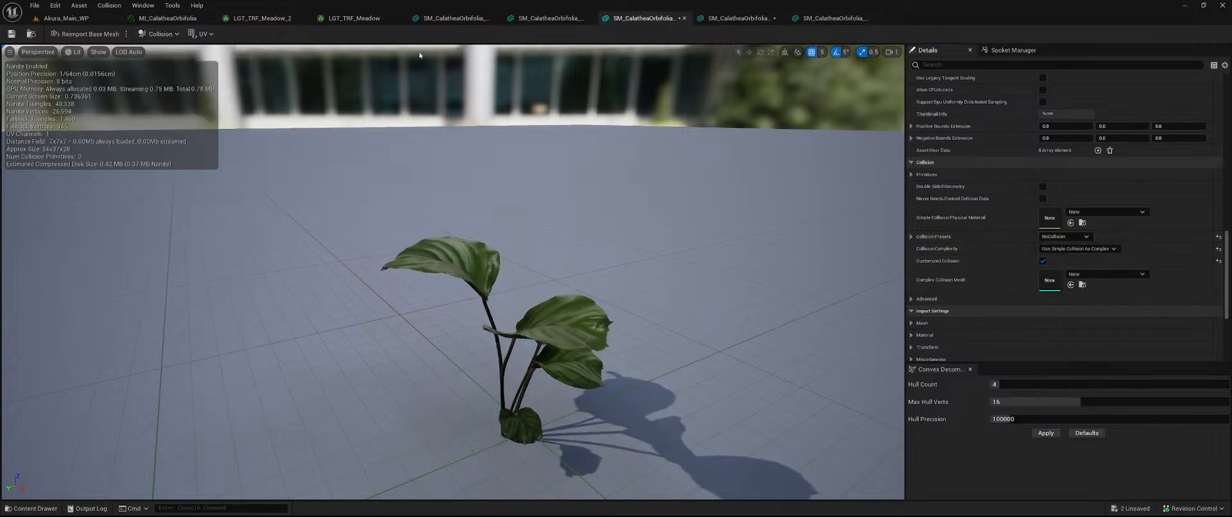
- Apply the NoCollision preset and Use Simple Collision As Complex to mesh B, and remove its existing collision
click(555, 19)
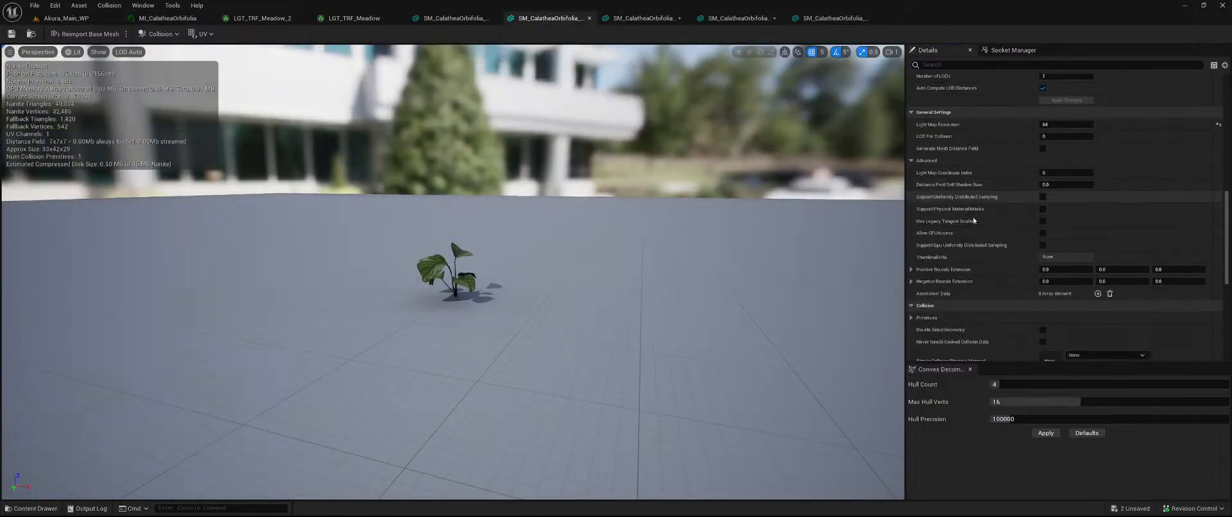
click(1066, 265)
click(1067, 283)
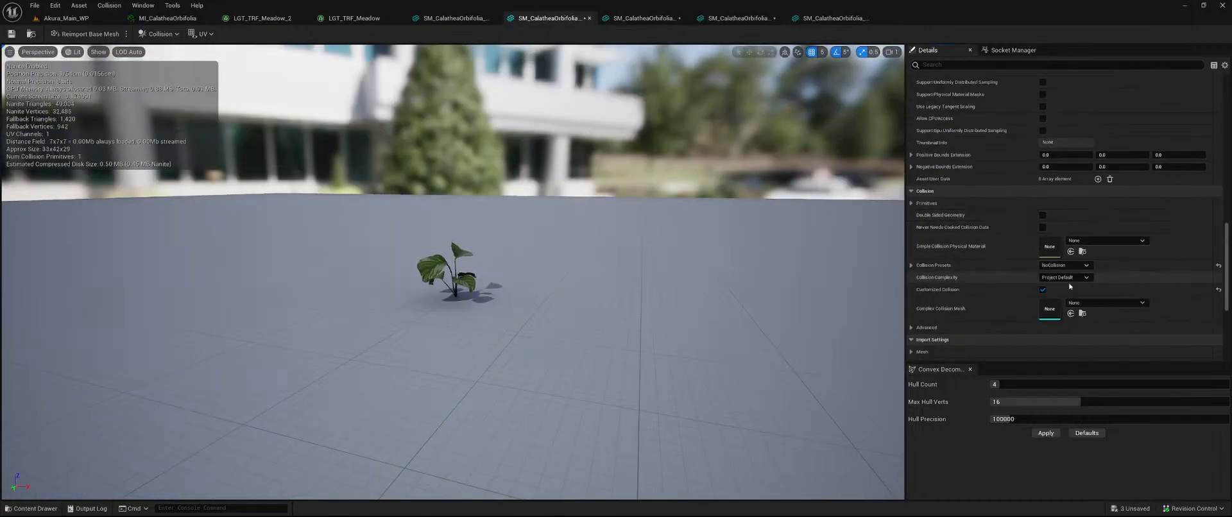
click(1065, 277)
click(1073, 302)
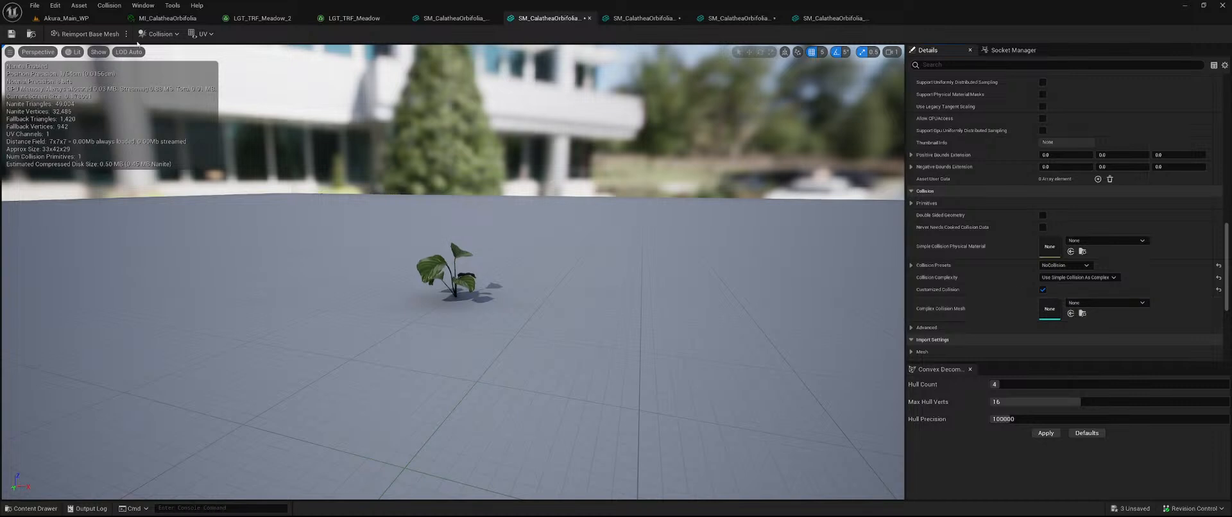
click(156, 36)
click(206, 160)
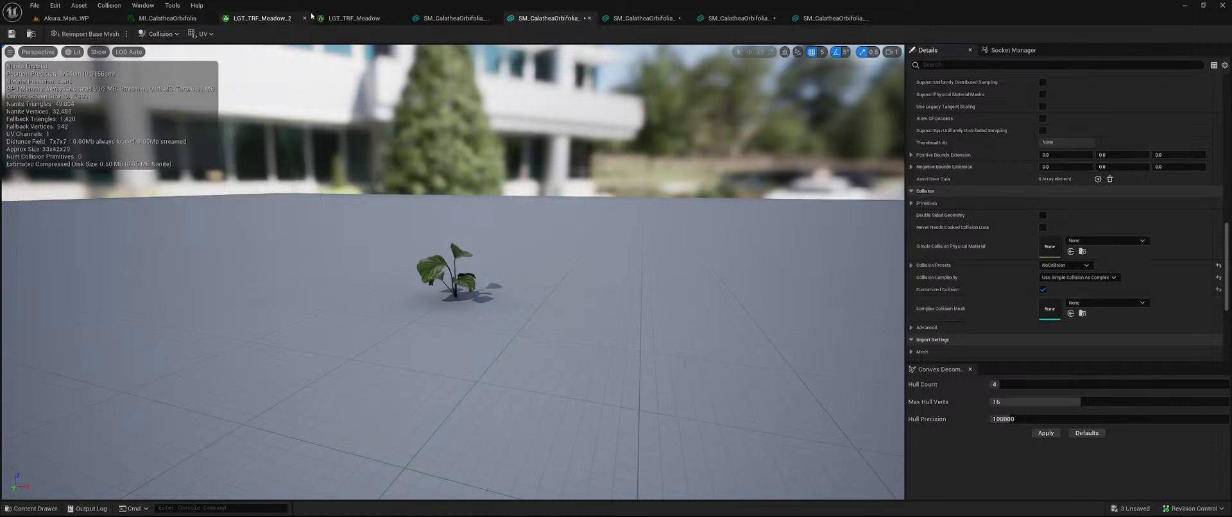
- Set mesh A's collision preset to NoCollision and its Collision Complexity to Use Simple Collision As Complex
click(467, 19)
scroll(984, 225, down, 12)
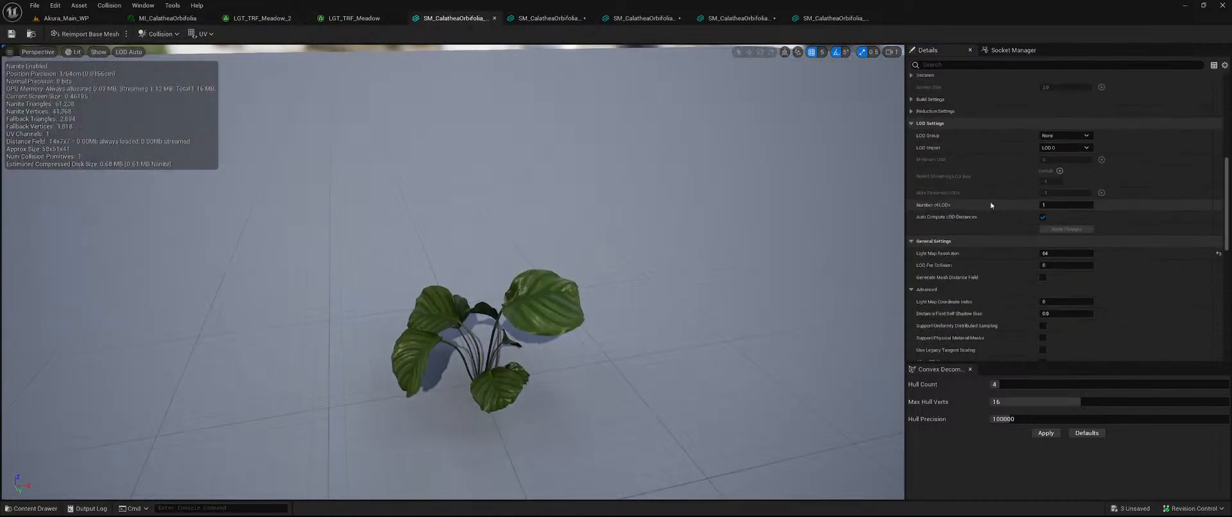
scroll(984, 202, down, 5)
click(1064, 234)
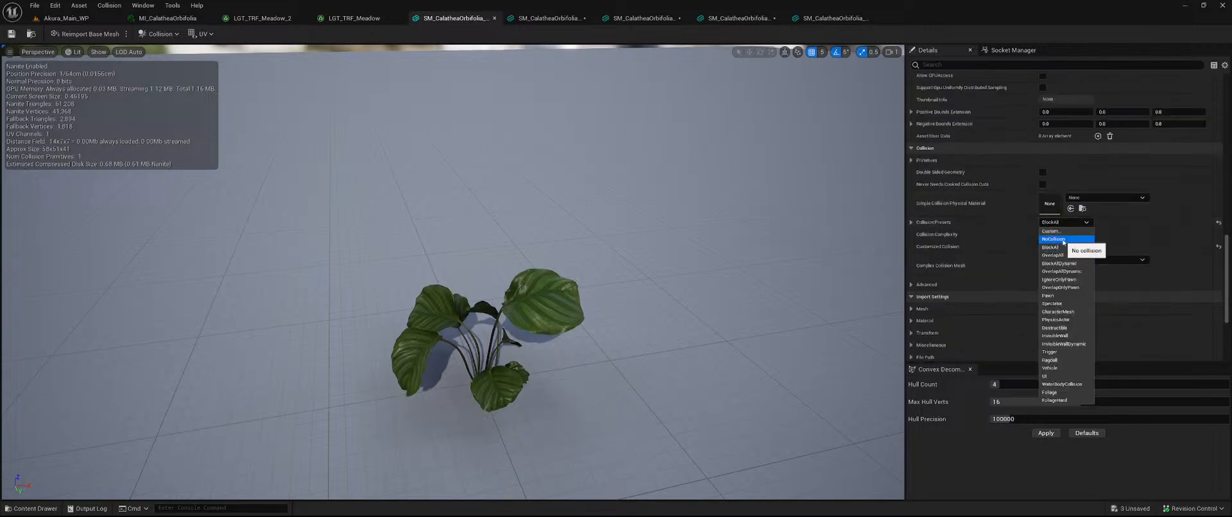
click(1066, 239)
click(1066, 235)
click(1073, 260)
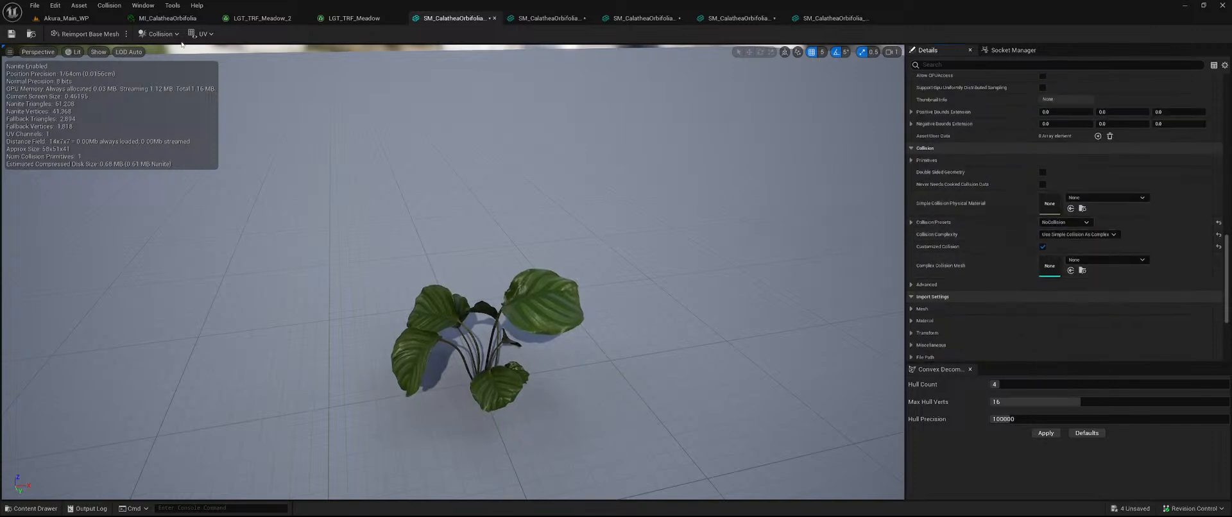
- Remove mesh A's existing collision and save the modified meshes A to D
click(160, 34)
click(209, 160)
click(1133, 508)
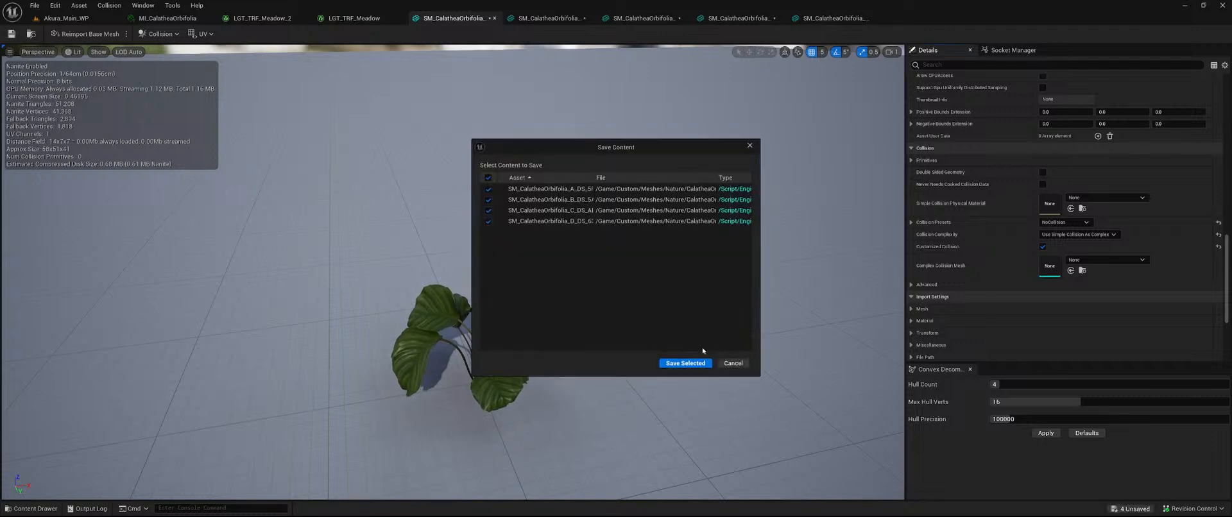
click(692, 363)
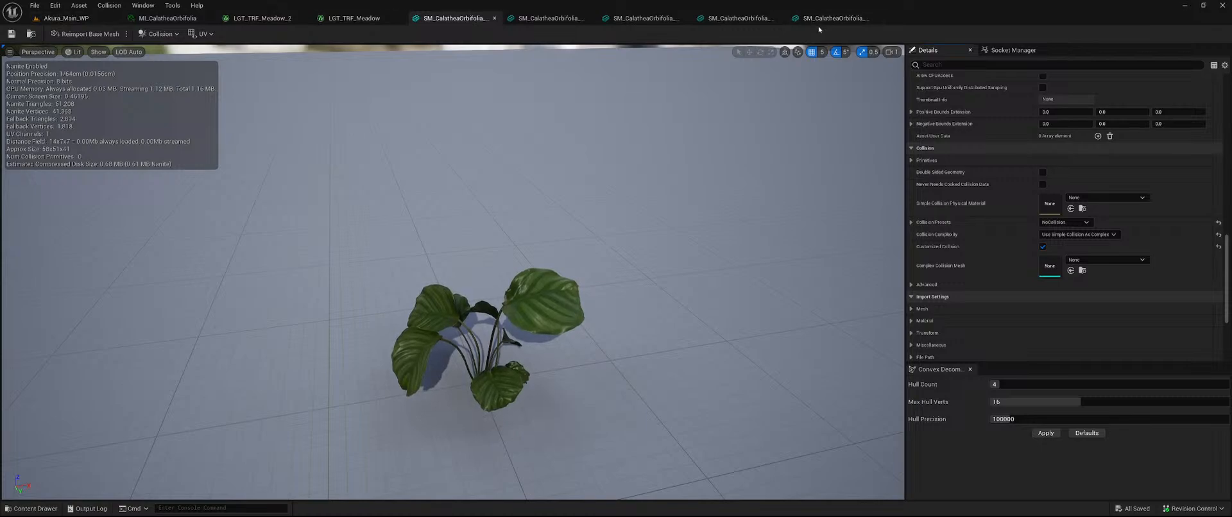
- Place all five CalatheaOrbifolia meshes on the jungle path in the Akura_Main_WP level and focus on them
click(68, 18)
right_drag(480, 278, 635, 346)
key(ctrl+space)
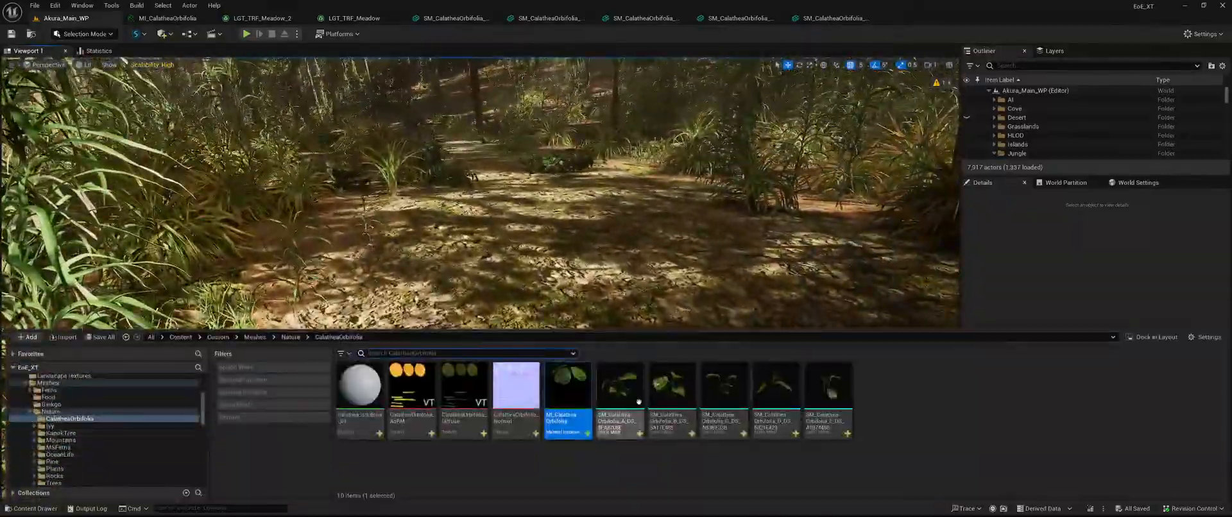
shift+click(828, 392)
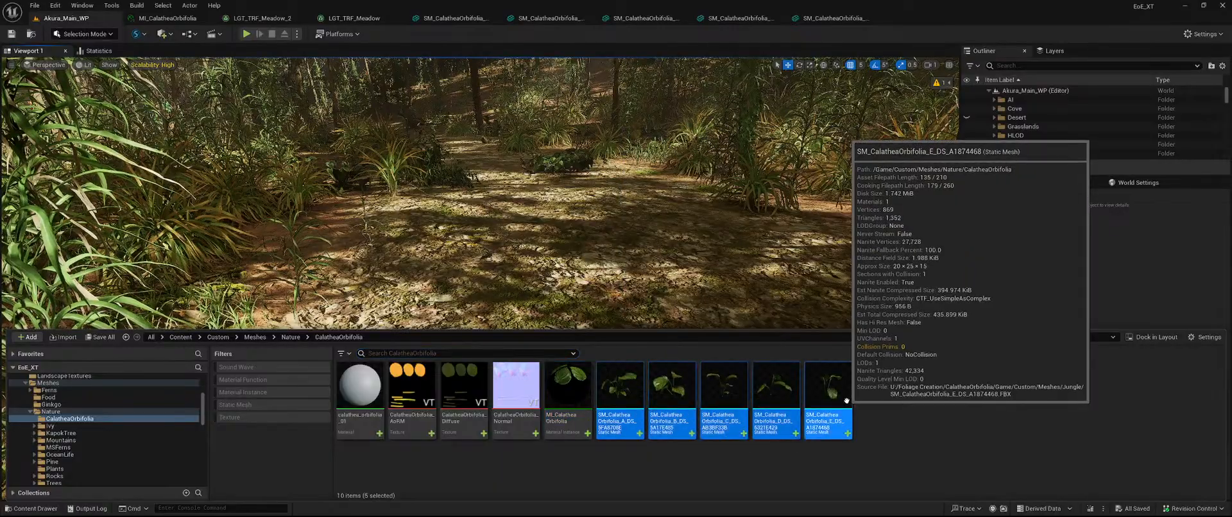
drag(828, 391, 387, 387)
key(f)
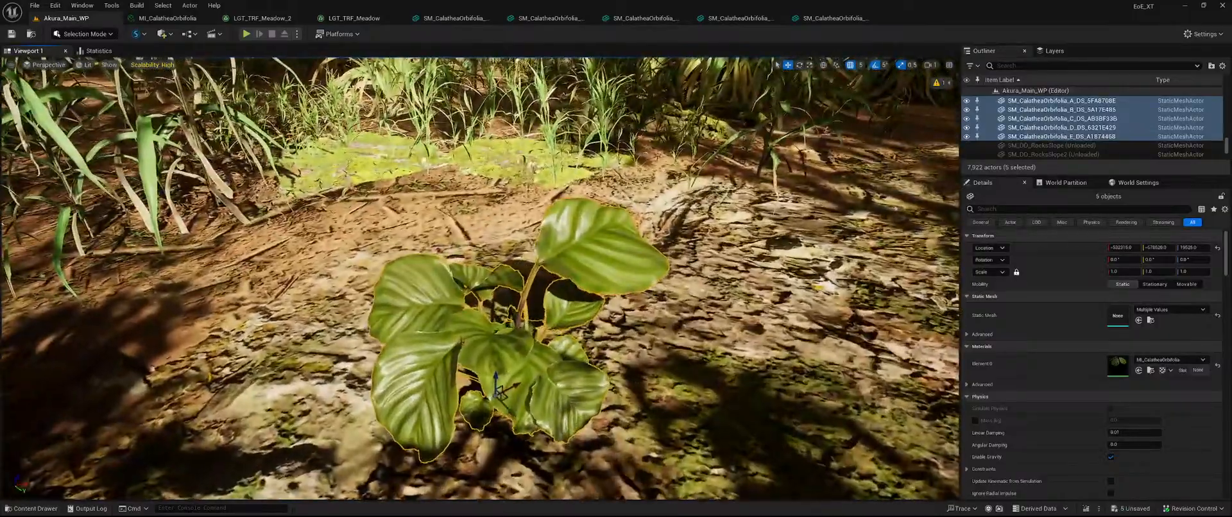
- Spread the overlapping plants A, C, B and E apart along the ground so that each variant stands separately
click(517, 385)
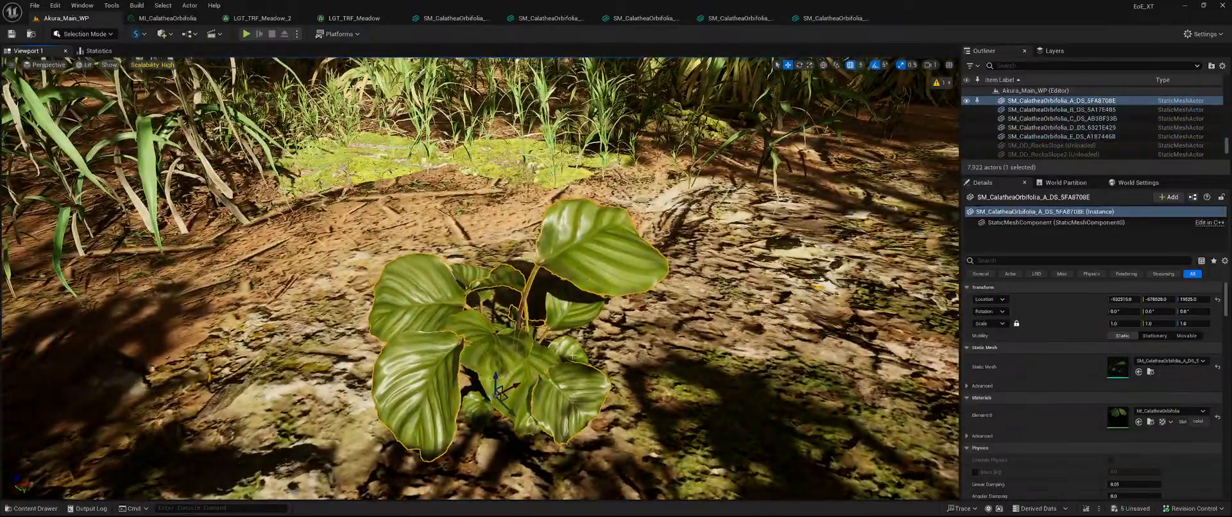
drag(539, 373, 747, 368)
click(515, 309)
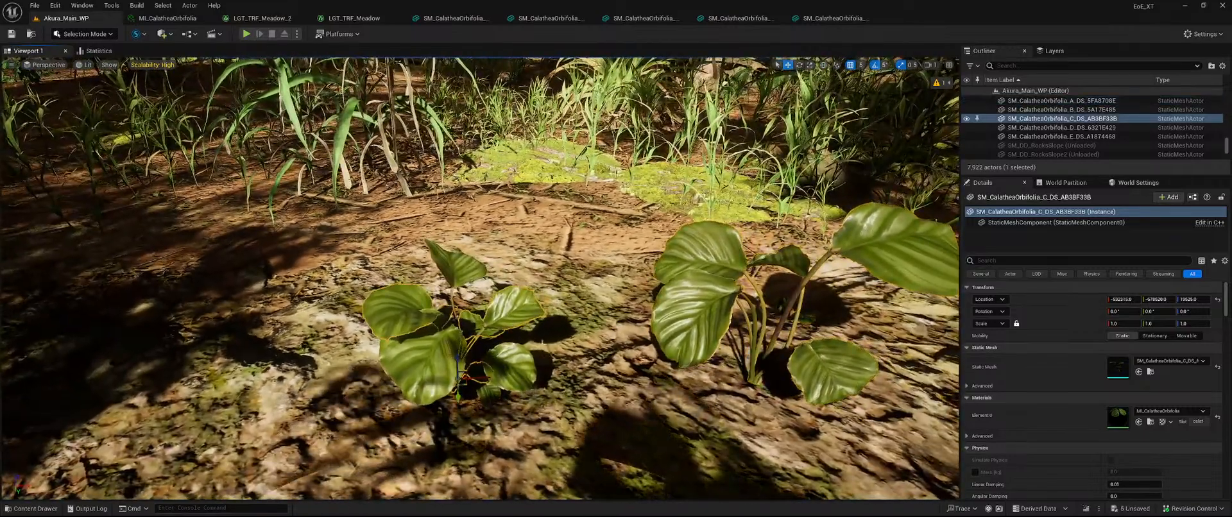
drag(535, 383, 232, 383)
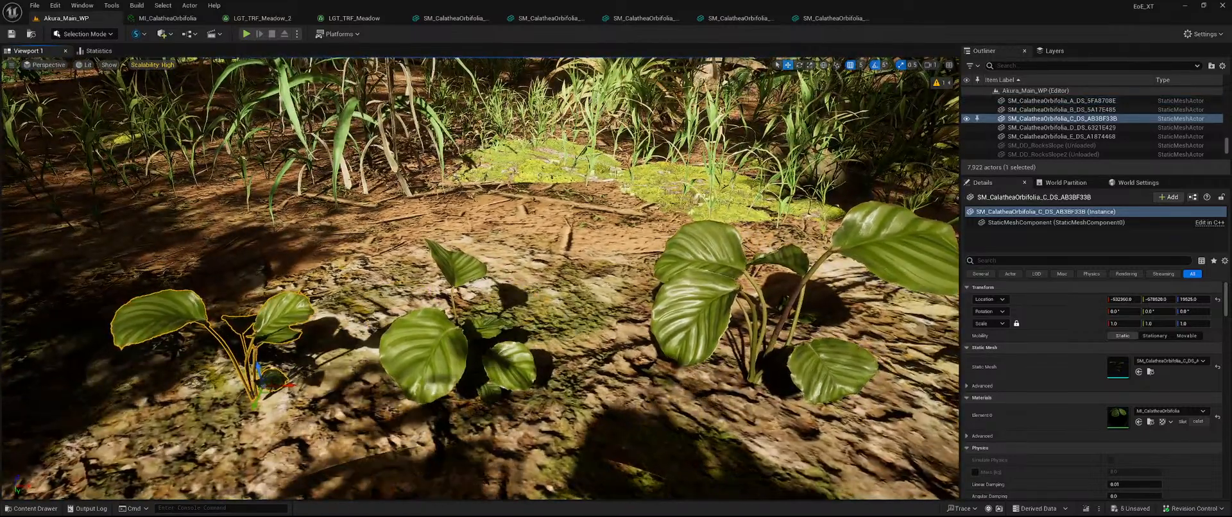
click(472, 371)
drag(484, 378, 930, 380)
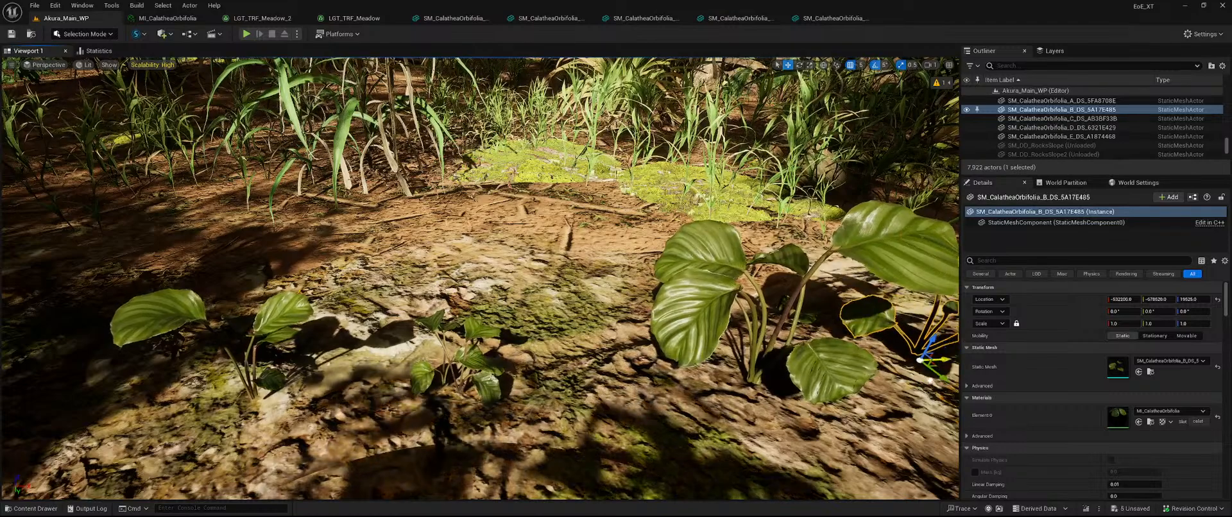
click(480, 387)
mouse_move(484, 358)
right_down()
mouse_move(510, 361)
mouse_move(485, 358)
right_up()
drag(484, 358, 602, 361)
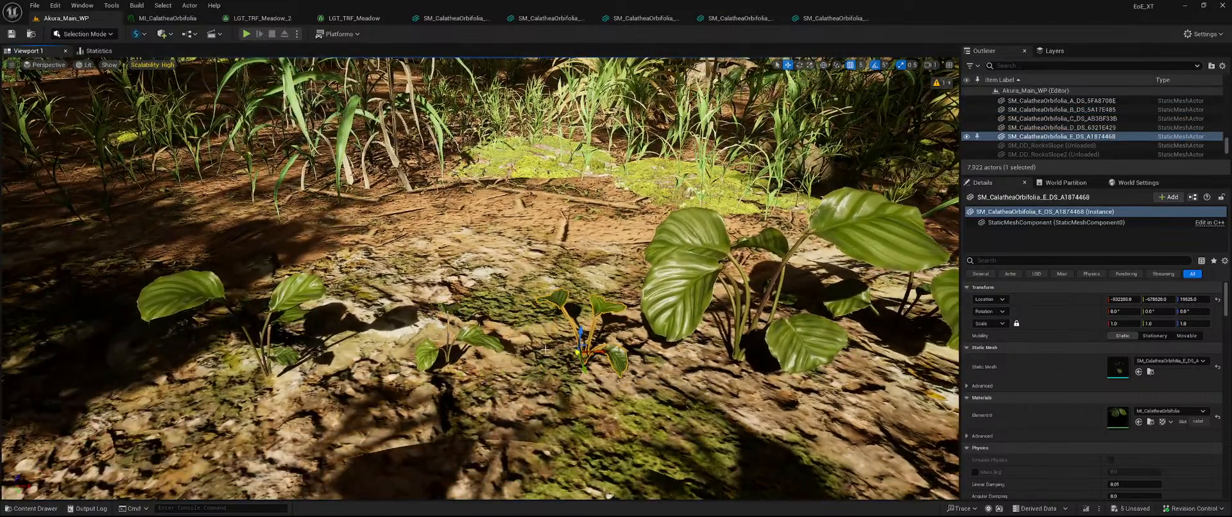
- Examine the separated plants in the level and open the MI_CalatheaOrbifolia material instance used by plant E
mouse_move(602, 362)
right_down()
mouse_move(584, 350)
mouse_move(606, 366)
right_up()
key(d)
key(s)
key(w)
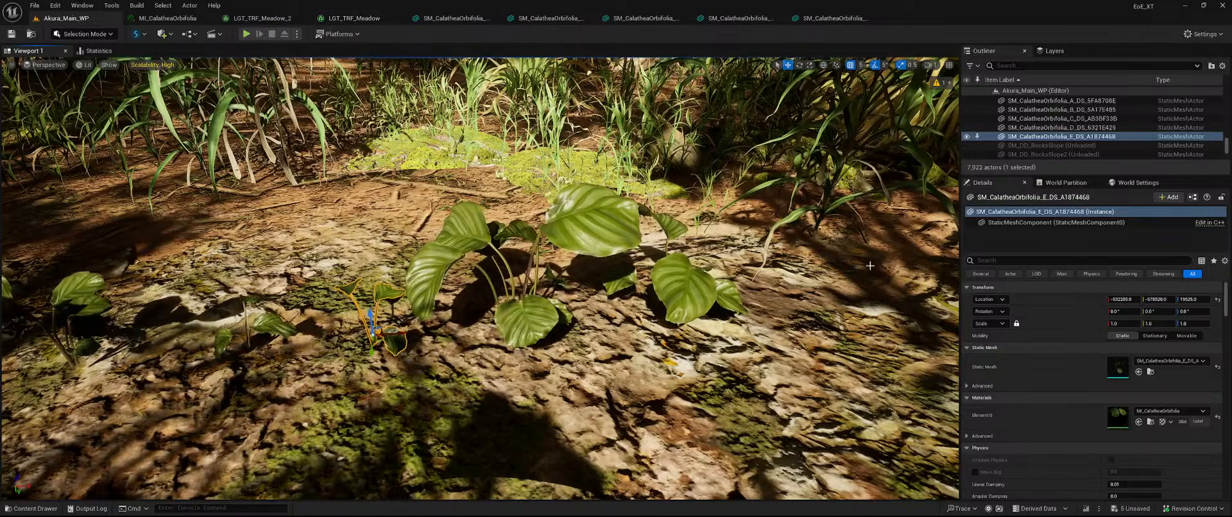
double_click(1117, 417)
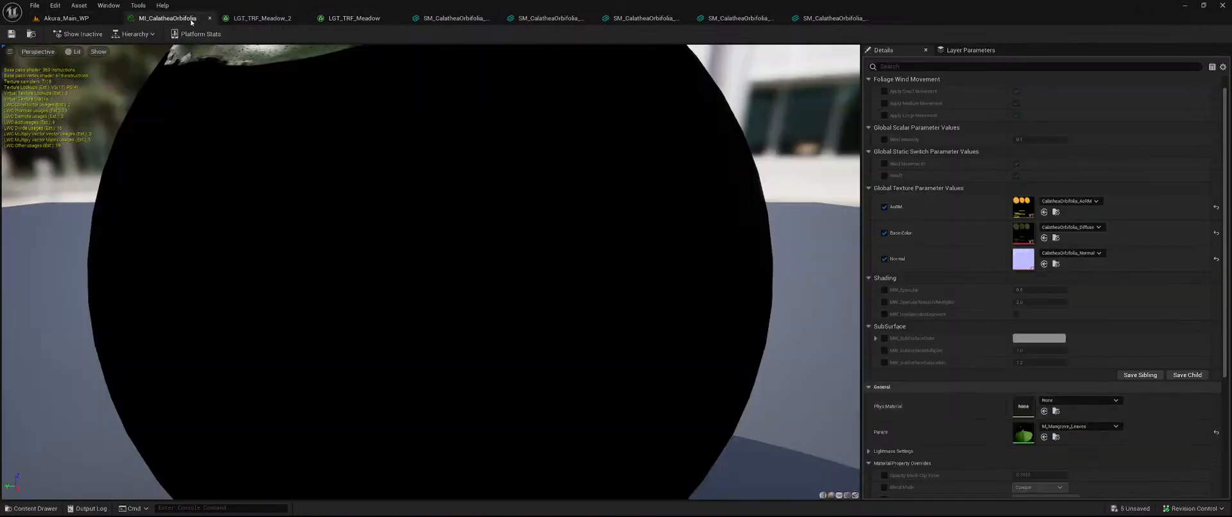
- Detach the MI_CalatheaOrbifolia editor into its own floating window and close the five CalatheaOrbifolia mesh editors
drag(167, 17, 566, 101)
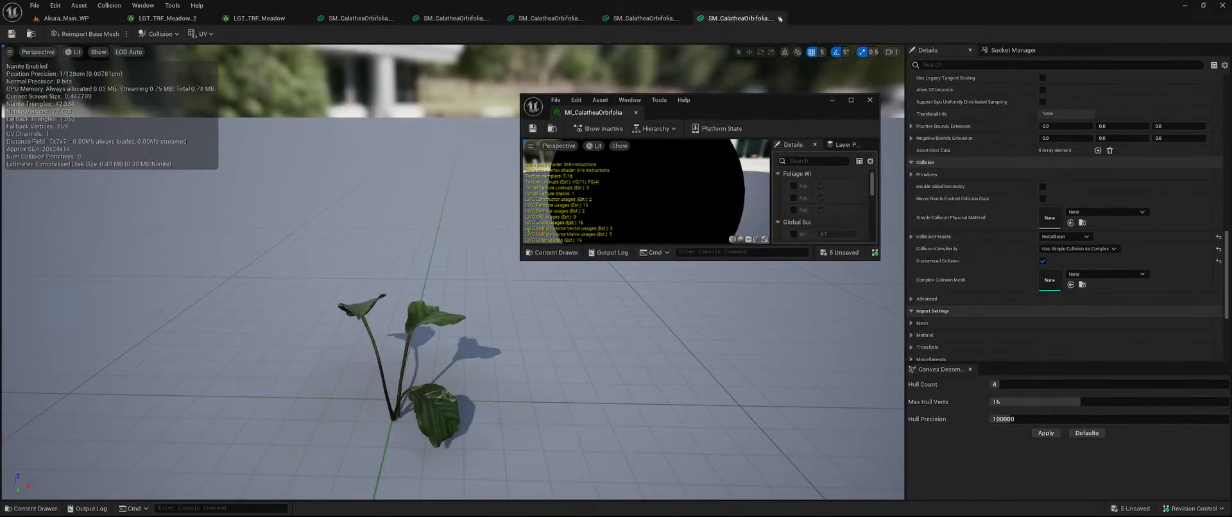
click(780, 18)
click(684, 18)
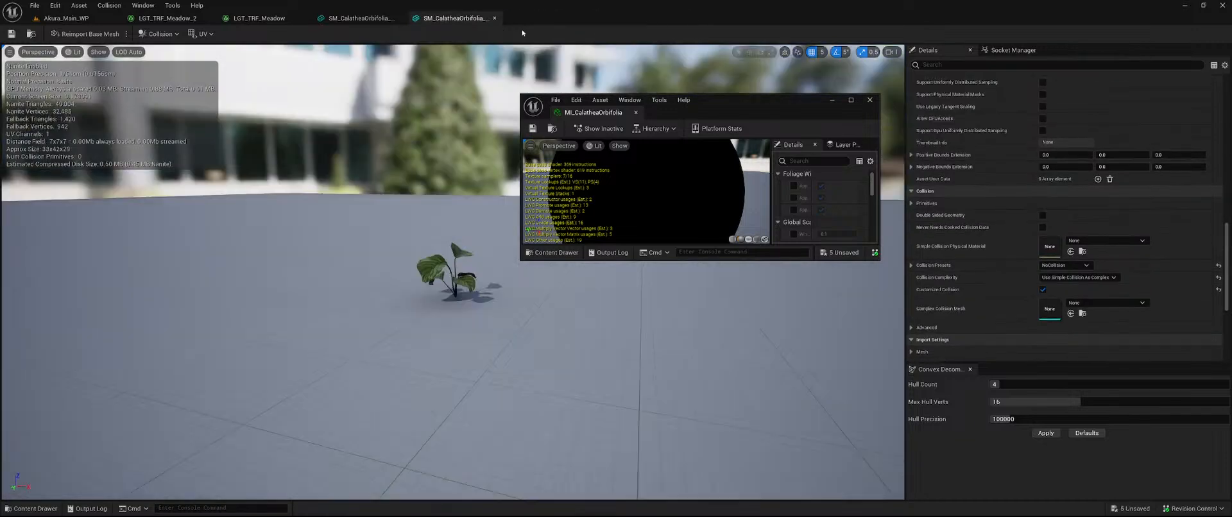
click(494, 18)
click(399, 18)
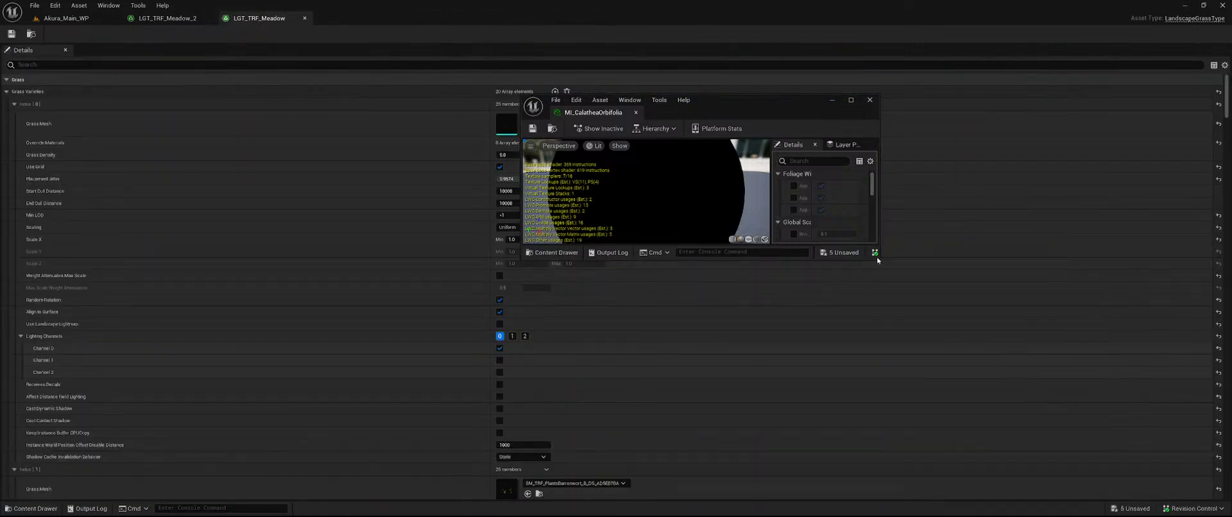
- Enlarge the floating material window beside the Akura_Main_WP level view and save all unsaved assets
drag(879, 258, 1022, 478)
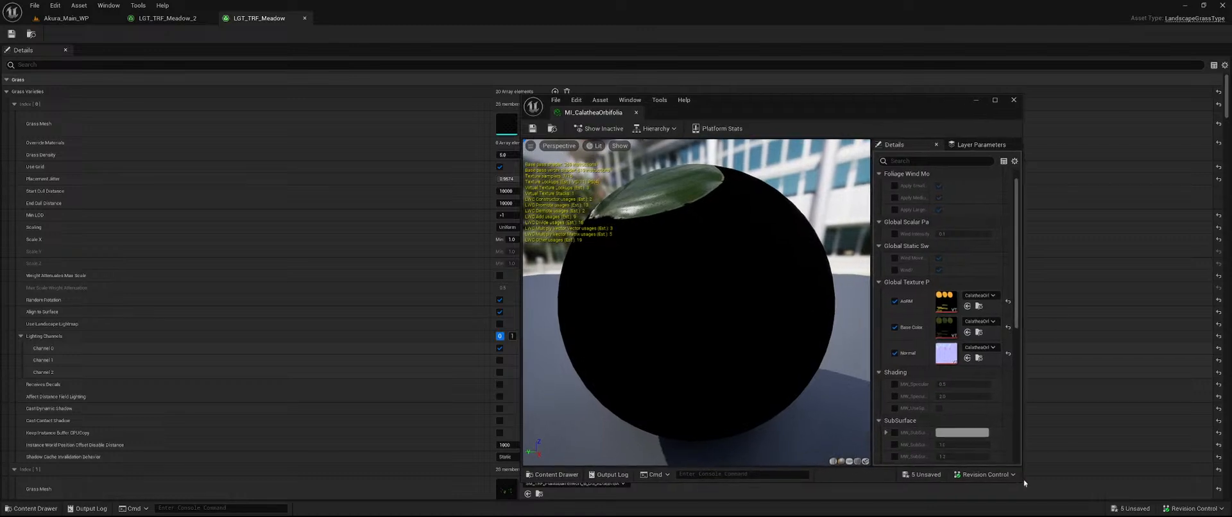
drag(741, 100, 906, 20)
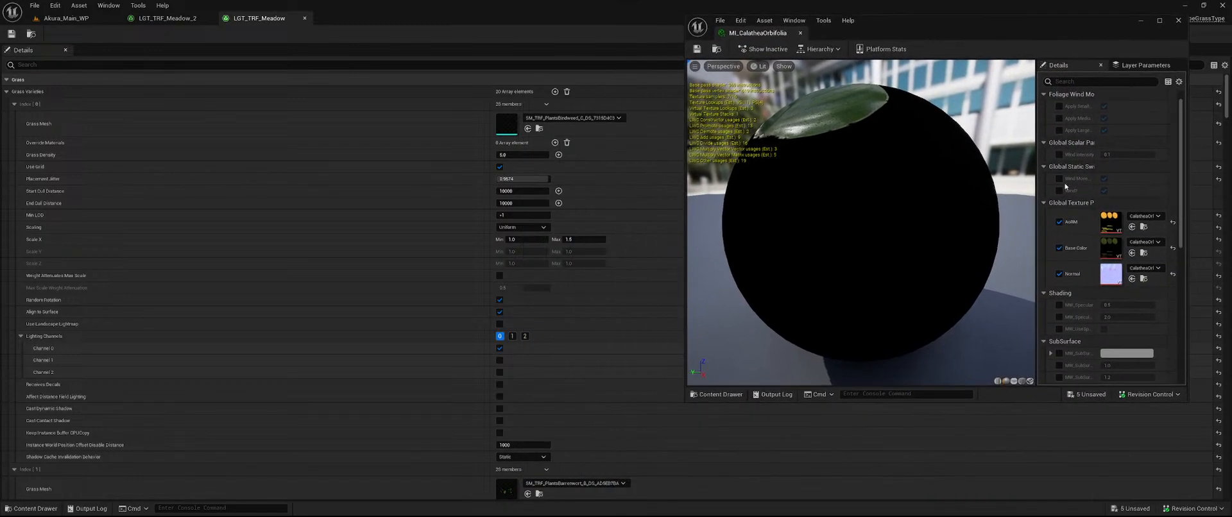
drag(1187, 402, 1211, 483)
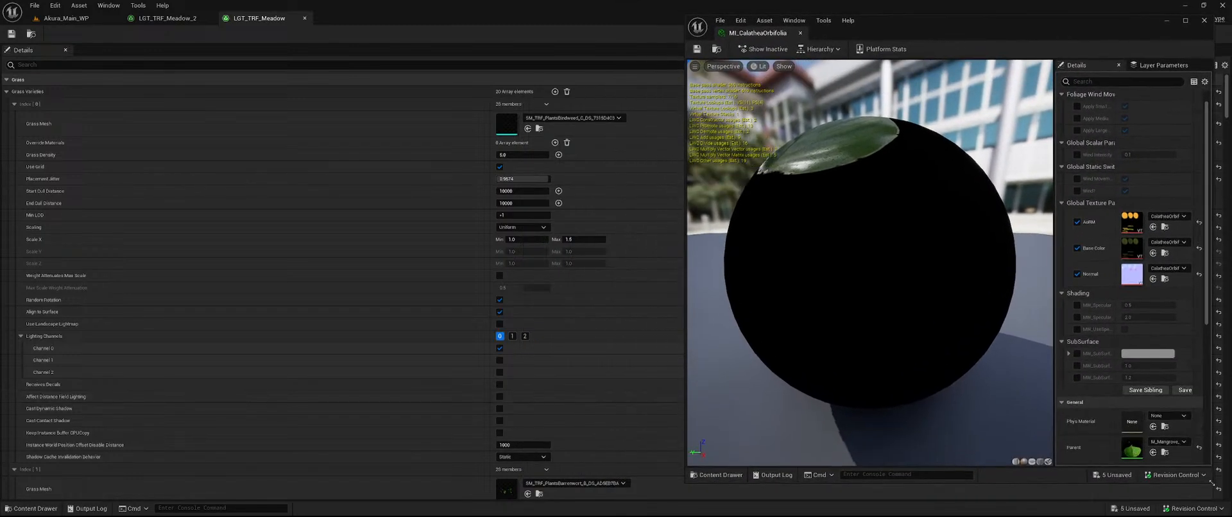
click(74, 18)
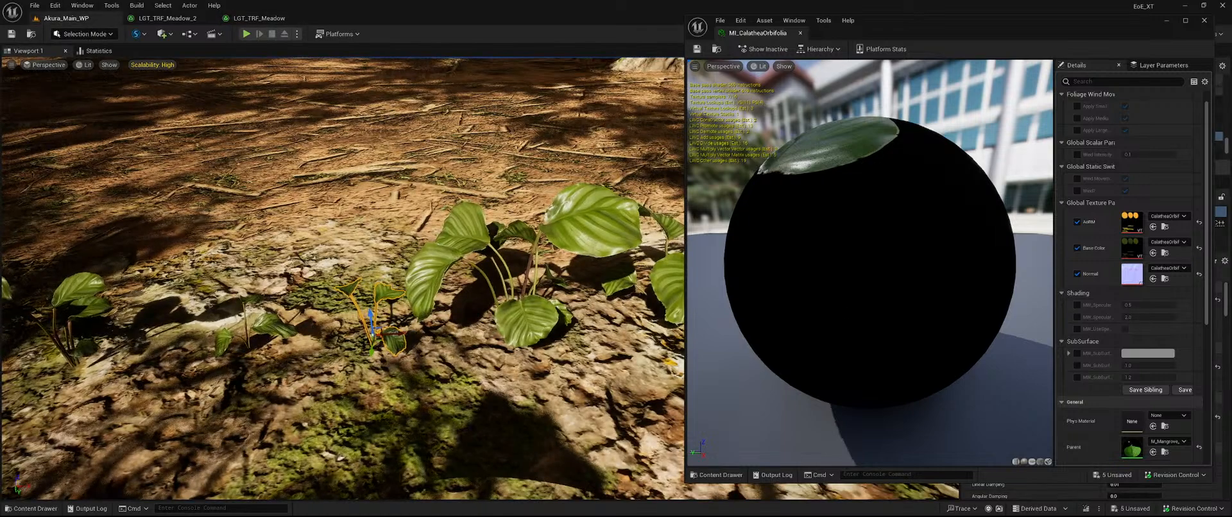
click(1133, 509)
click(693, 364)
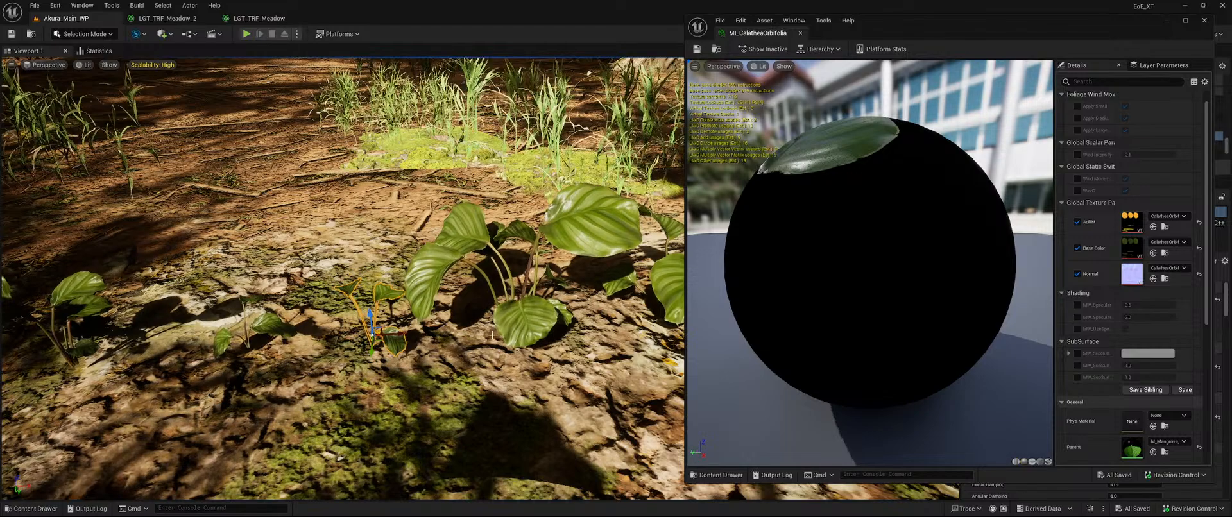
- Examine the placed plants in Lit mode and with Lumen's Dedicated Reflection Rays visualization, and return the level view to Lit
right_drag(475, 282, 497, 253)
key(s)
key(w)
scroll(1091, 327, down, 1)
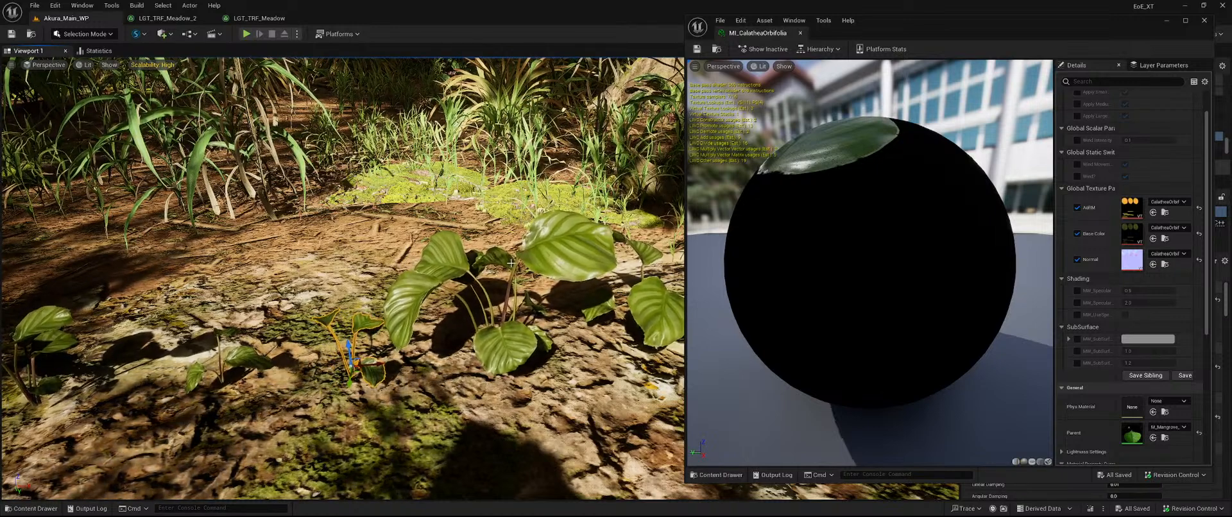
right_drag(385, 276, 360, 263)
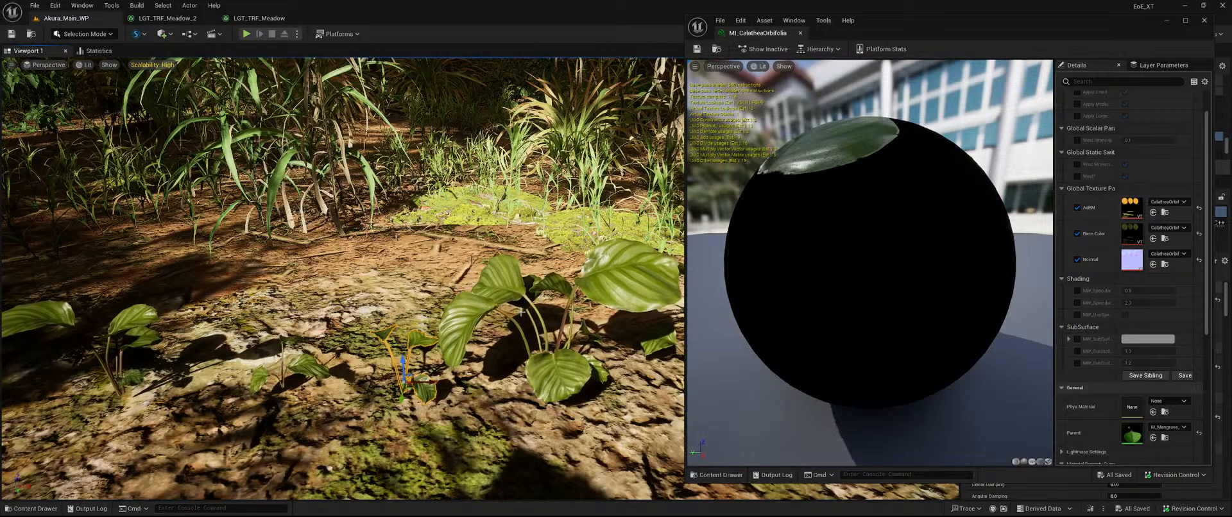
right_drag(535, 335, 600, 331)
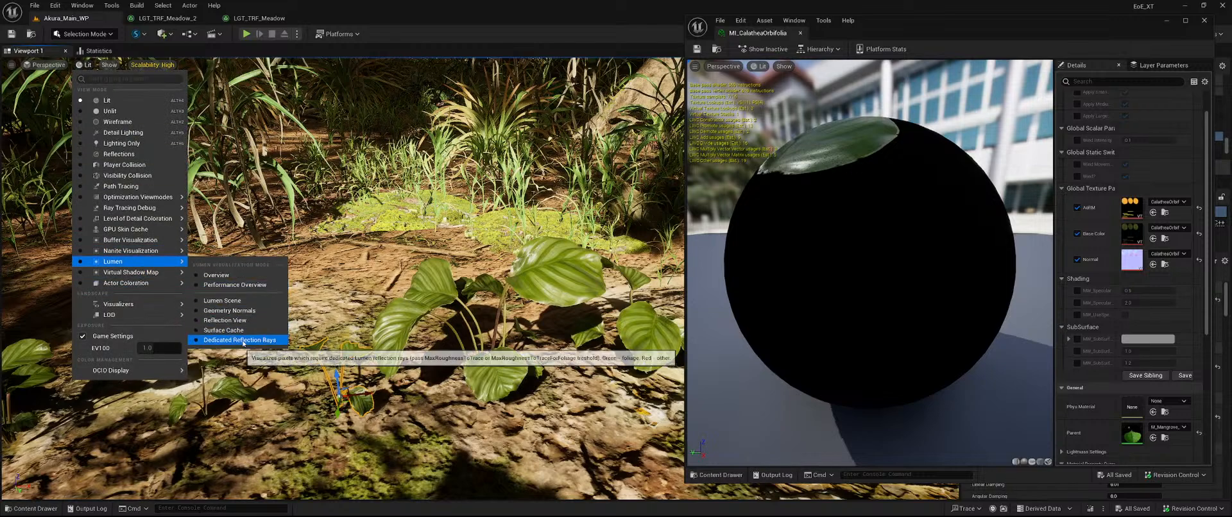
click(241, 340)
mouse_move(256, 334)
right_down()
mouse_move(199, 334)
mouse_move(275, 335)
right_up()
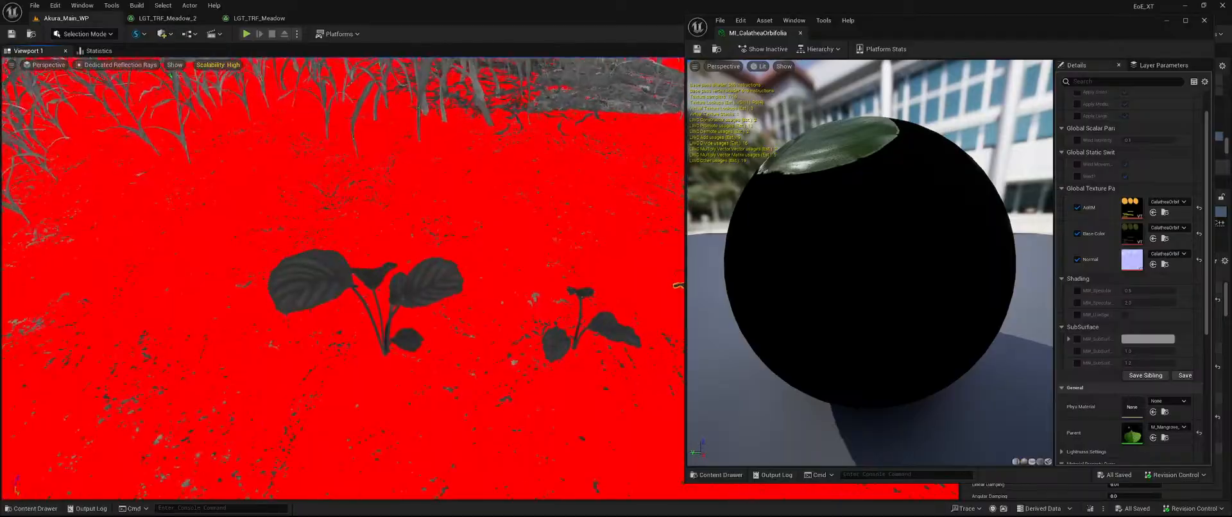
right_drag(306, 396, 306, 376)
key(w)
key(s)
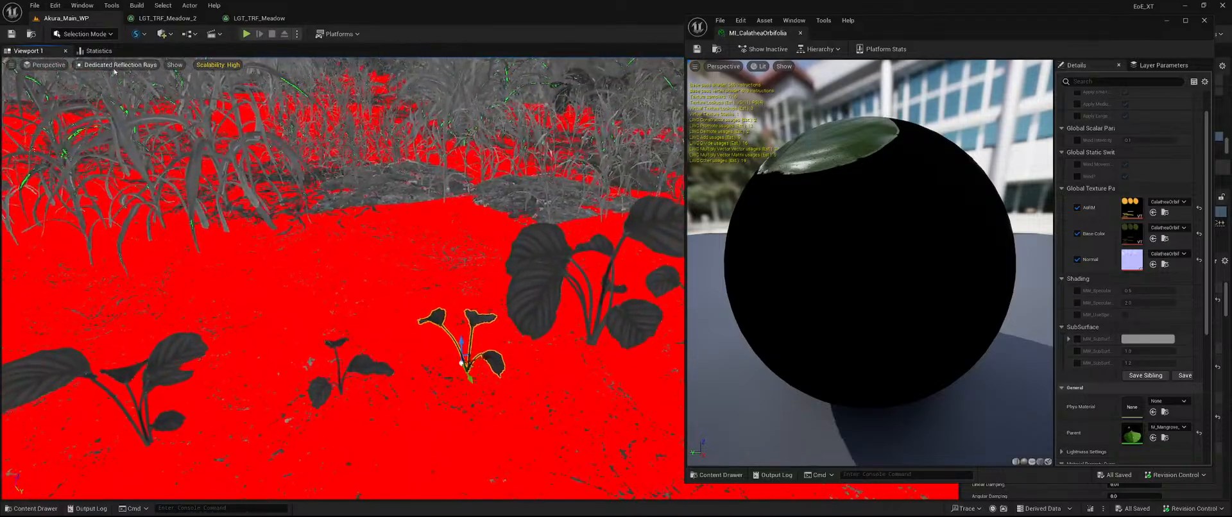
click(106, 101)
- In MI_CalatheaOrbifolia, override Wind Movement and switch it off, and override Wind Intensity with 0.05
right_drag(308, 289, 350, 315)
key(w)
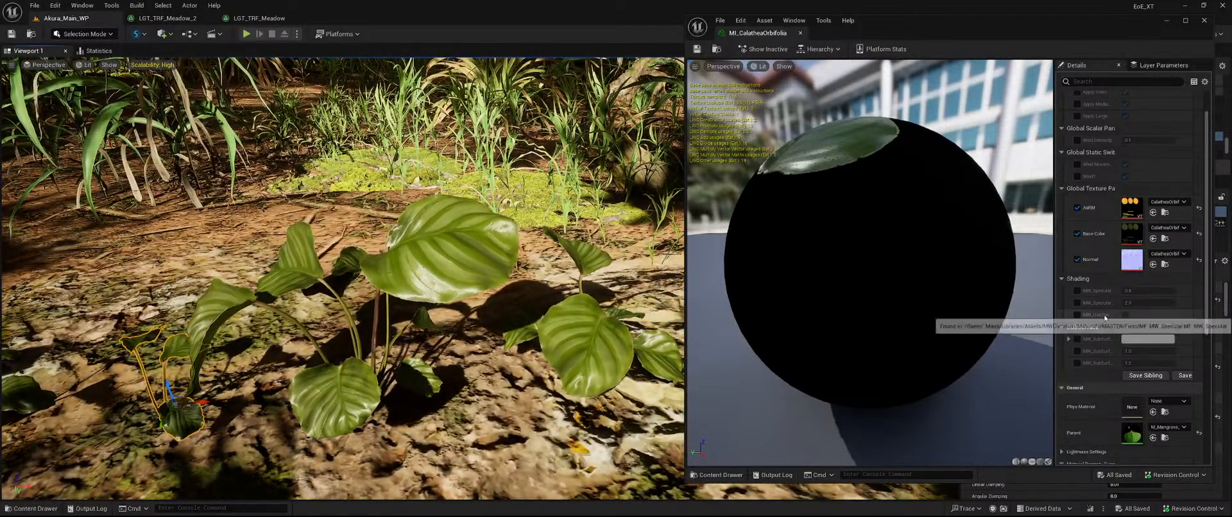
scroll(1097, 307, down, 2)
scroll(1085, 218, up, 3)
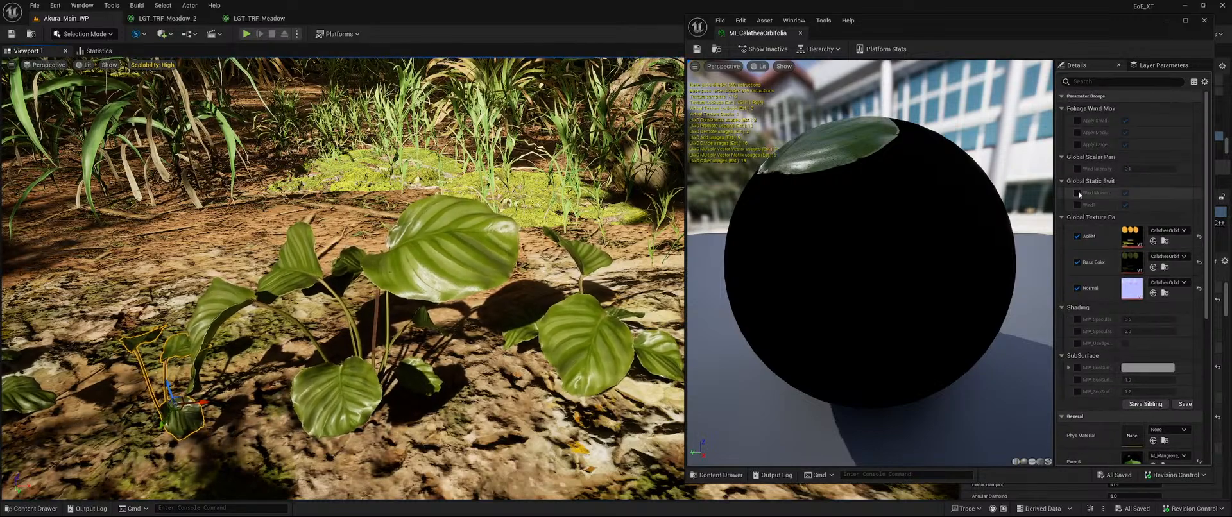
click(1124, 193)
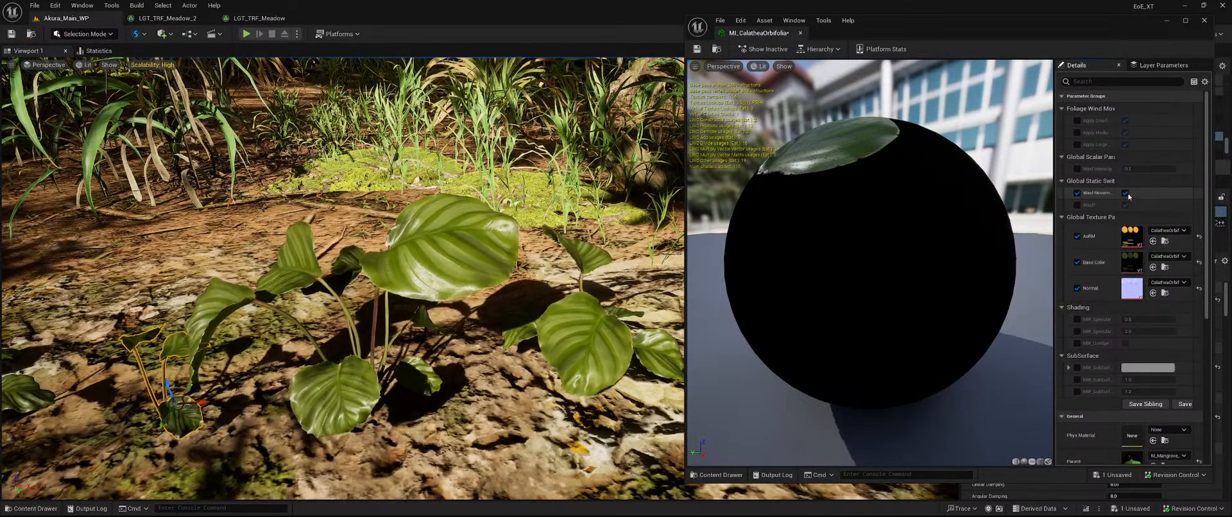
click(1126, 194)
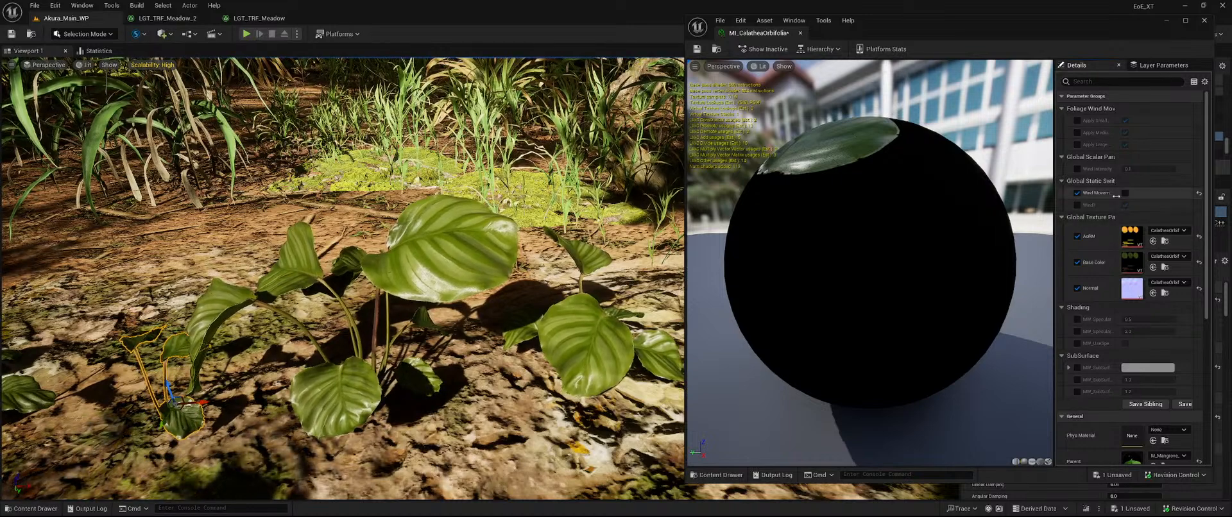
click(1077, 168)
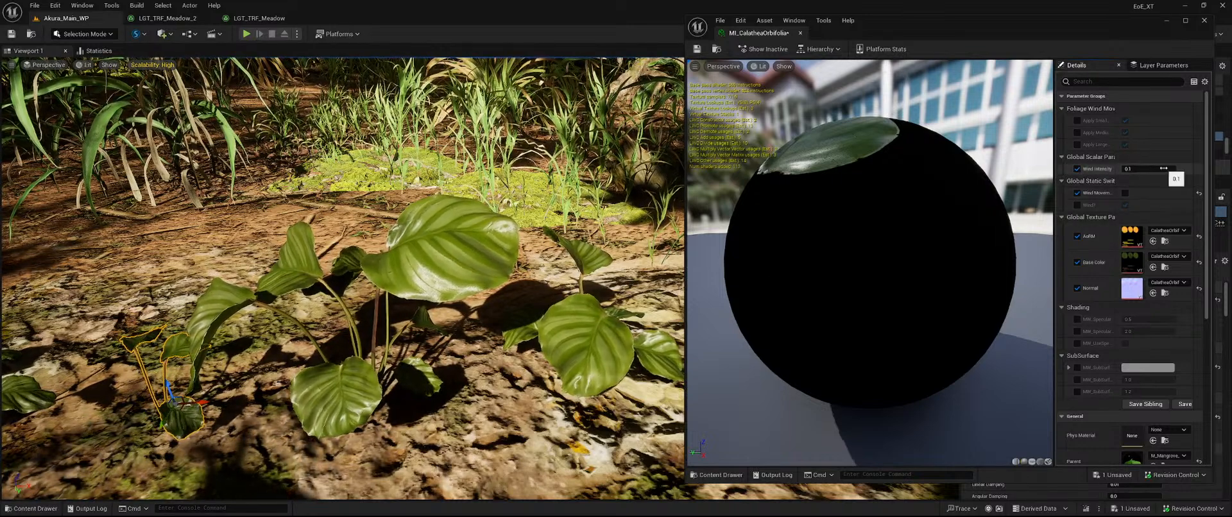
click(1164, 168)
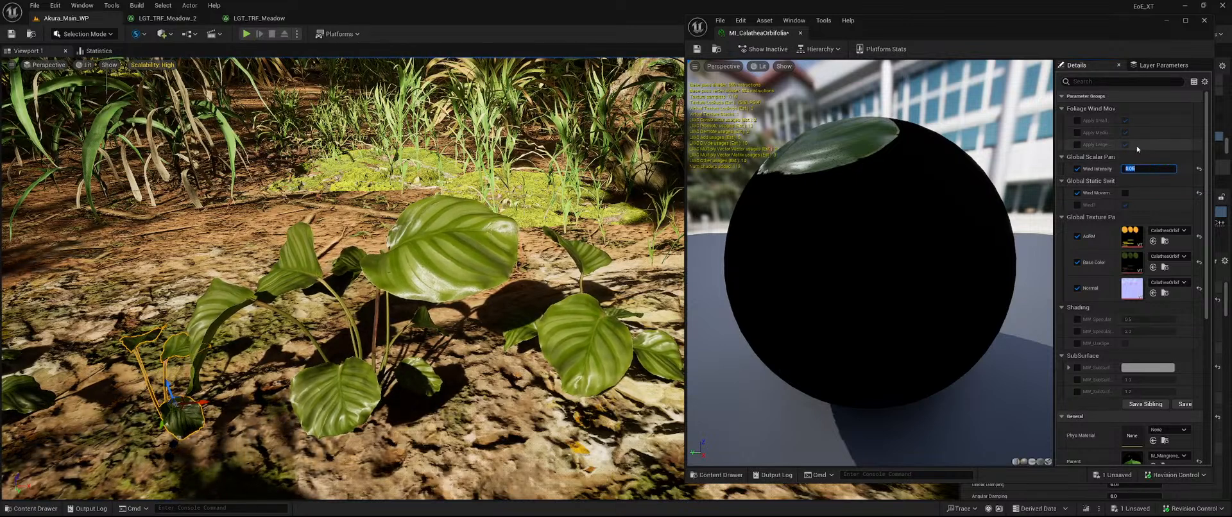
- Override the Apply Small, Medium and Large Movement parameters in the material instance and switch off Apply Small Movement
click(1077, 132)
click(1077, 144)
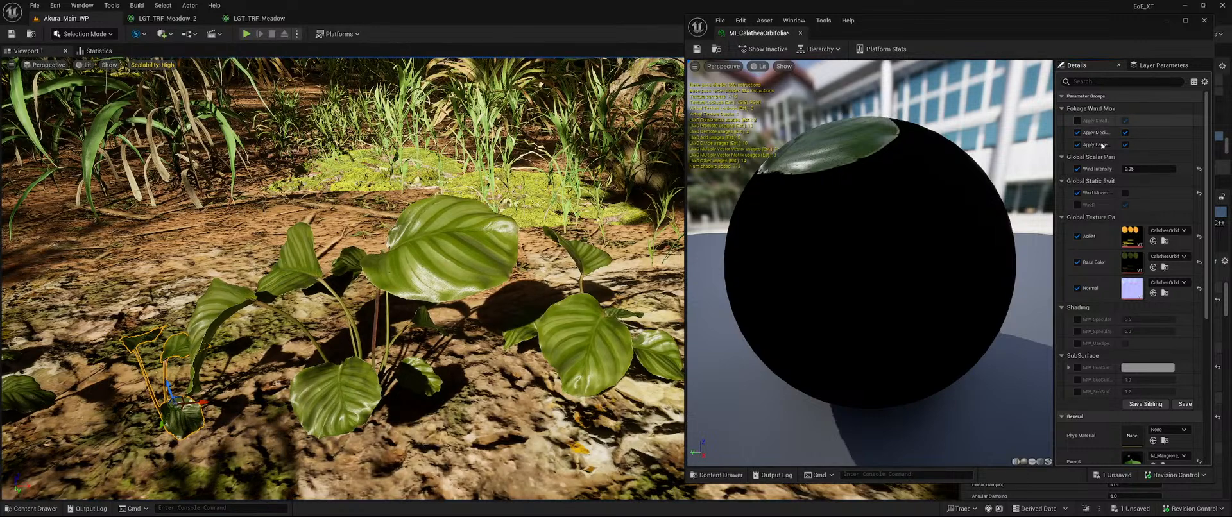
click(1077, 120)
click(1124, 121)
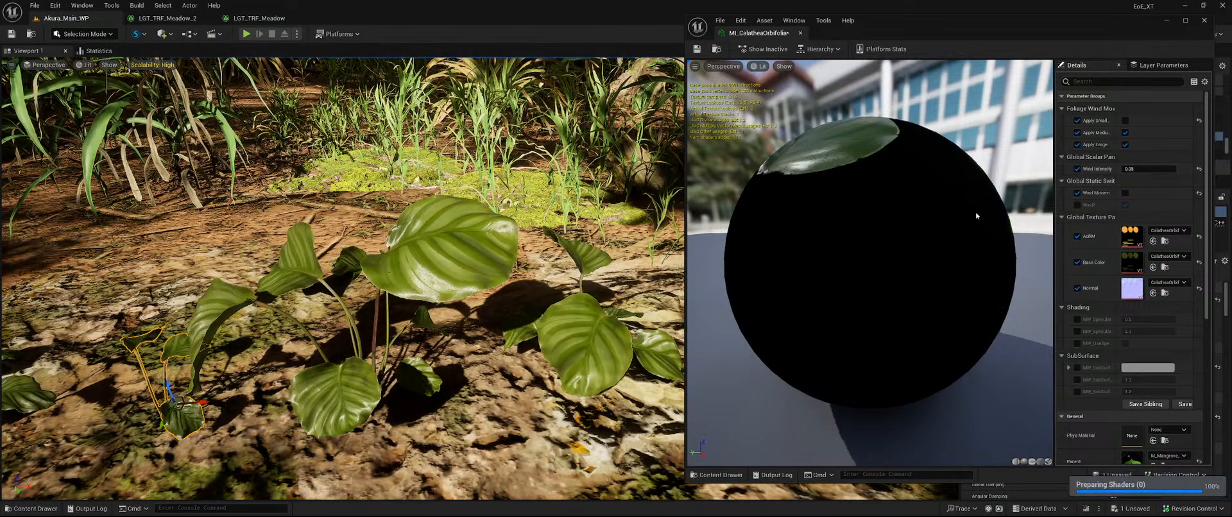
- Set Wind Intensity to 0.1 and switch off Apply Medium Movement and Apply Large Movement
click(1158, 169)
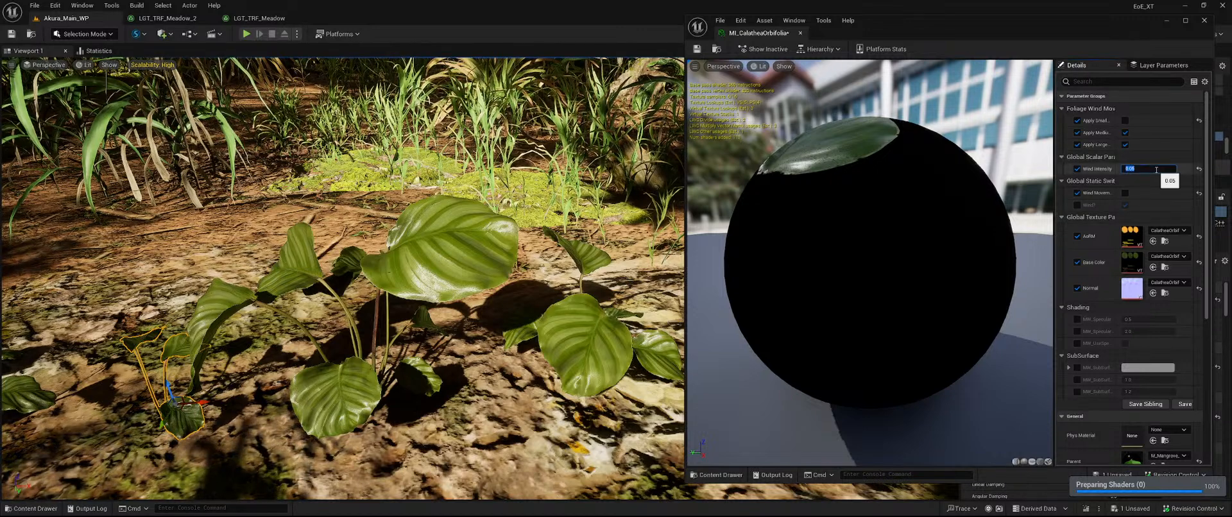
text(0.1)
key(Return)
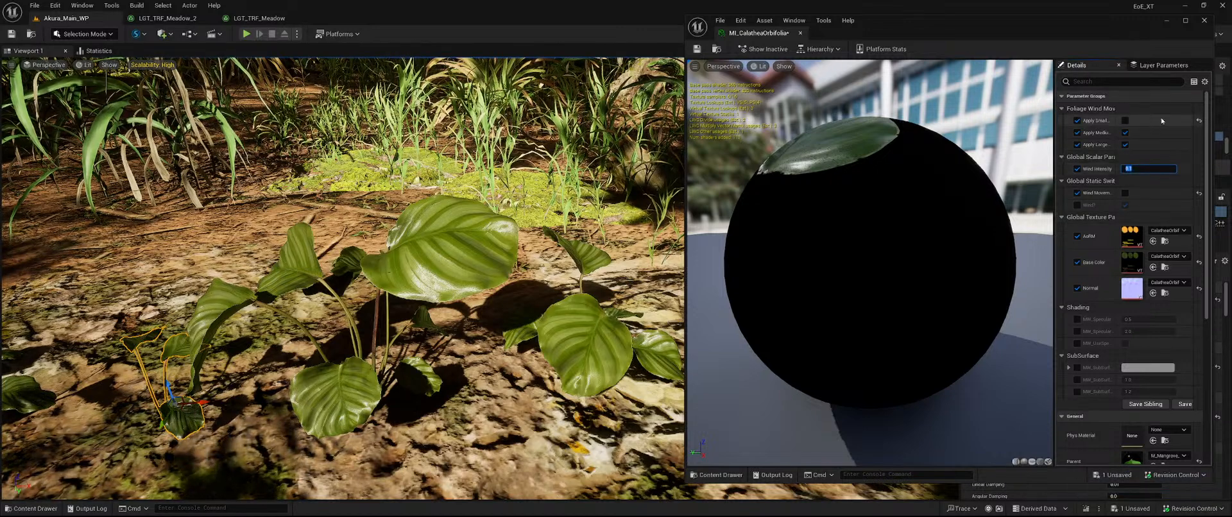
click(1125, 132)
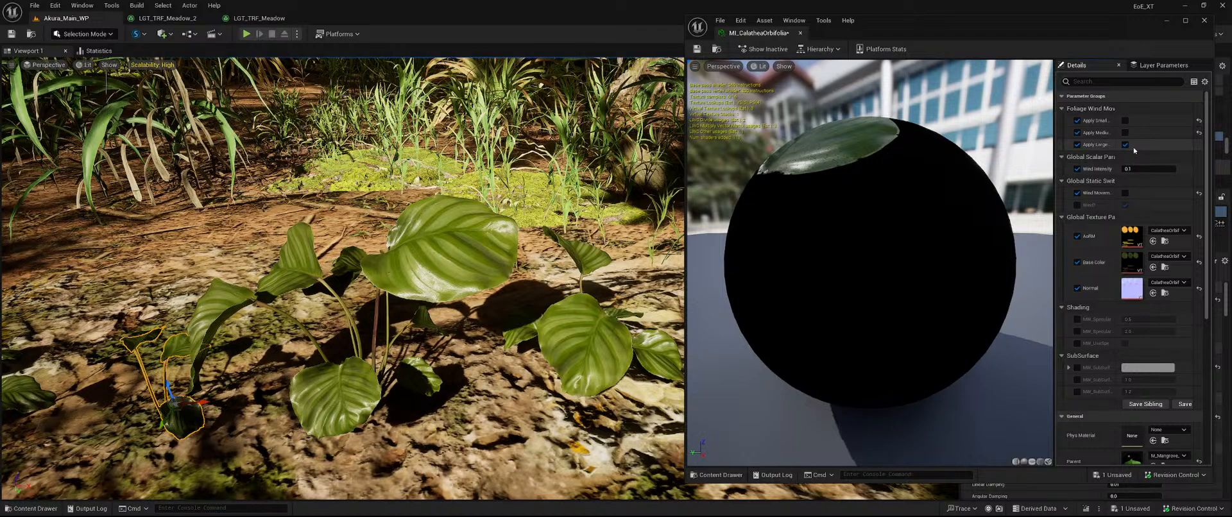
click(1126, 146)
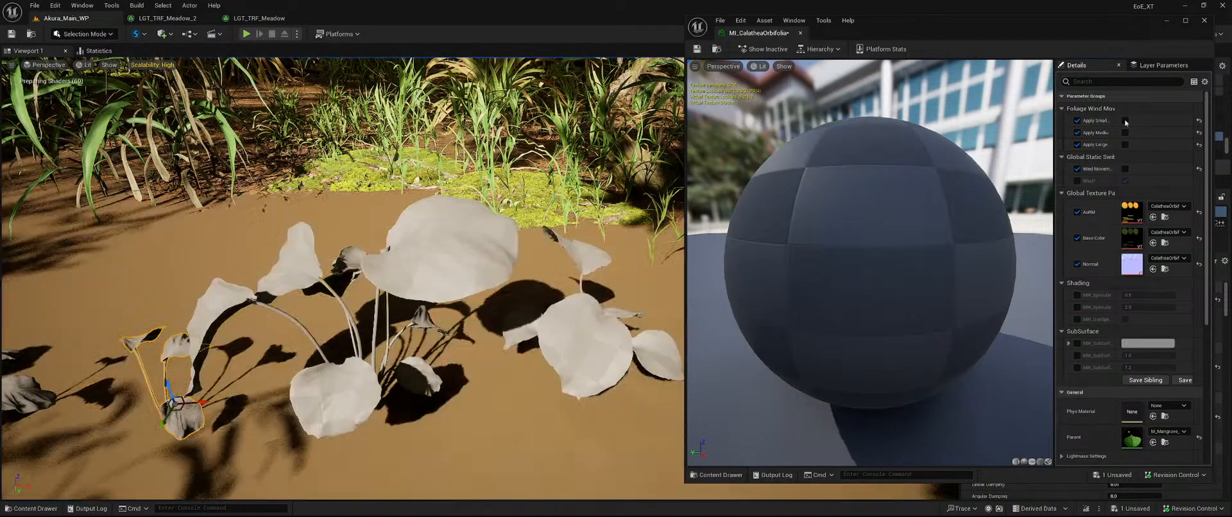
- Test small and medium movement separately, and re-enable Apply Small, Medium and Large Movement
click(1125, 121)
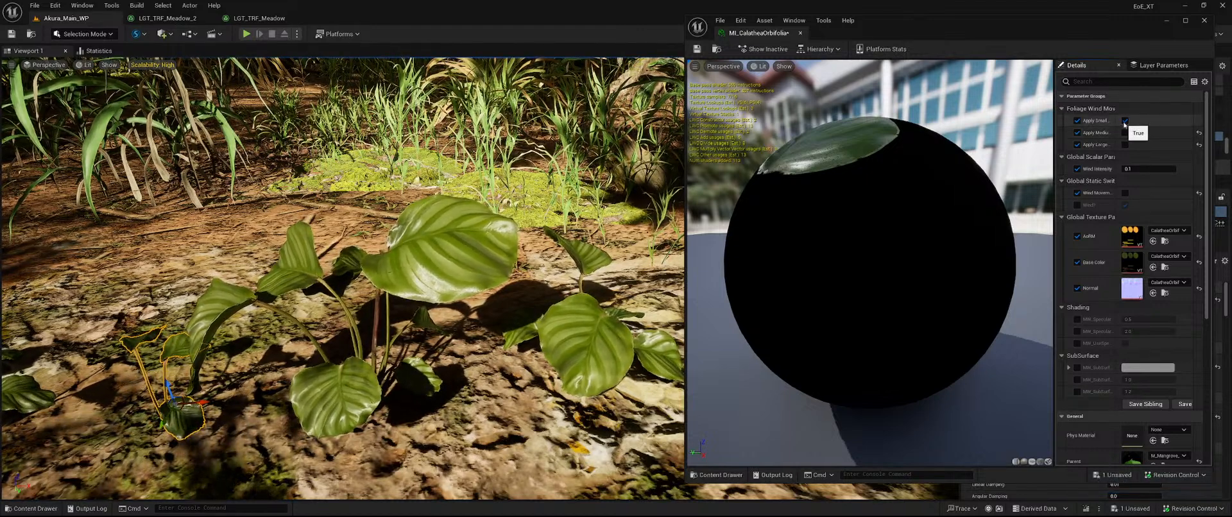
click(1125, 132)
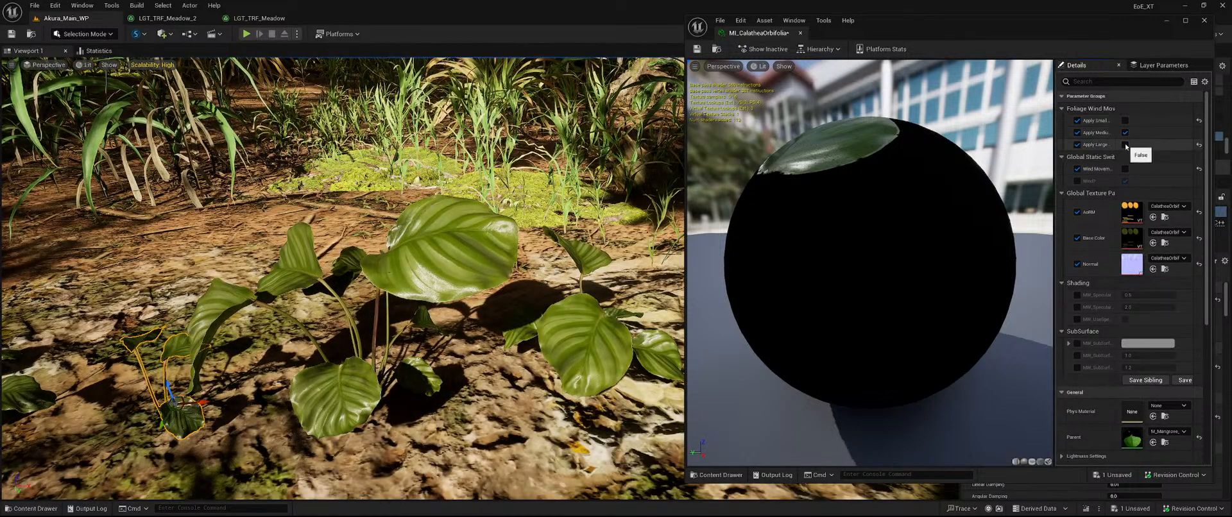
click(1125, 132)
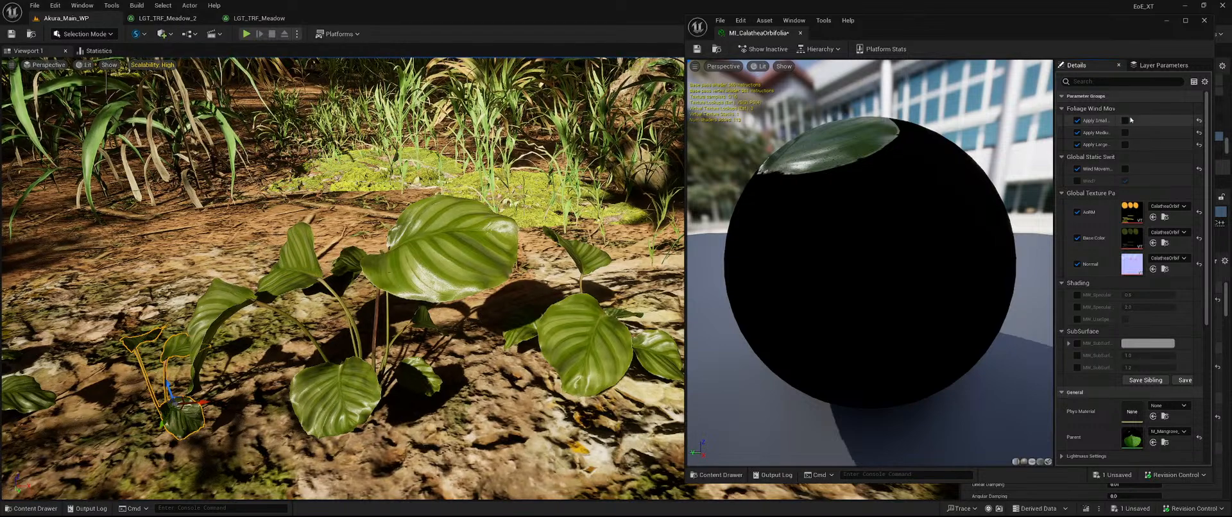
click(1126, 120)
click(1125, 132)
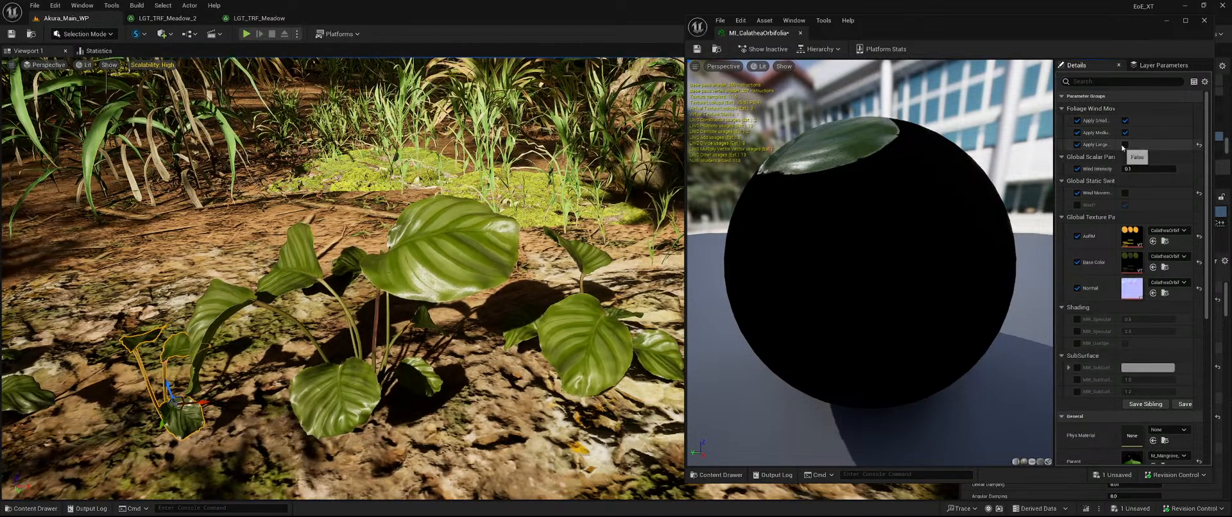
click(1125, 145)
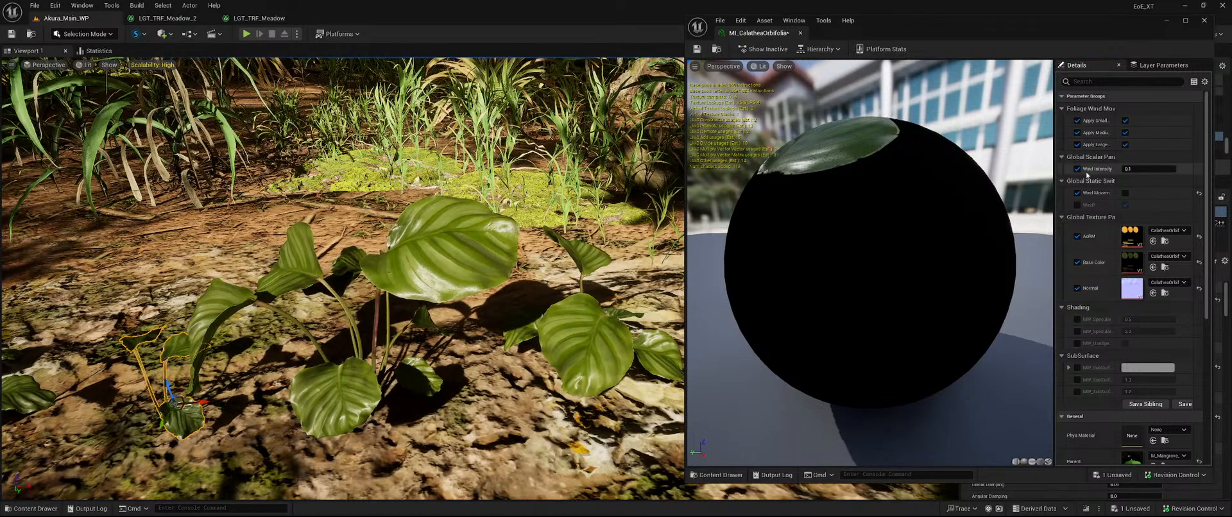
- Dock the MI_CalatheaOrbifolia editor back into the main window and save the material instance
drag(759, 41, 359, 18)
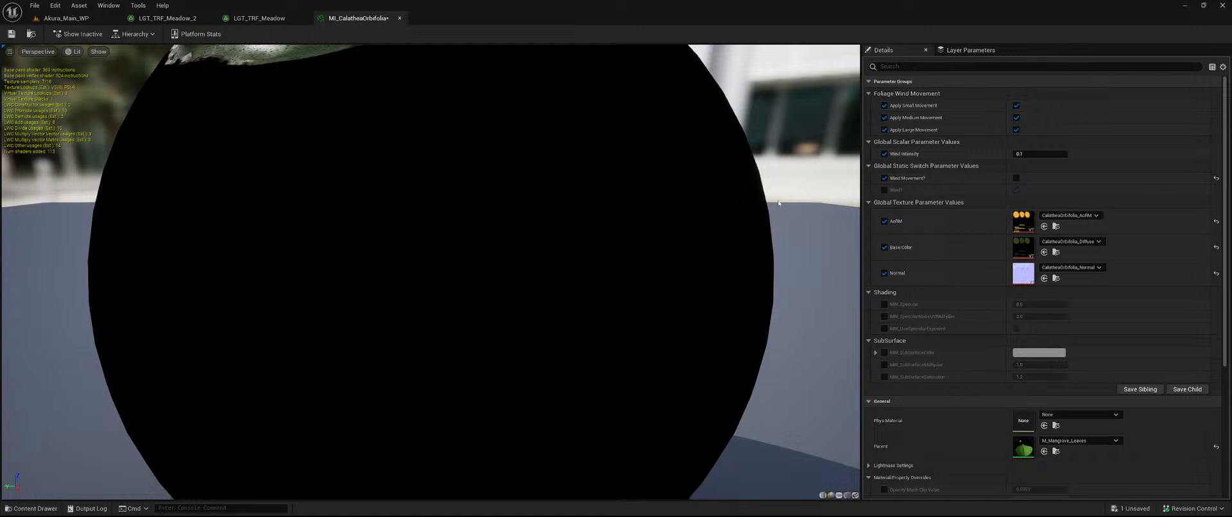
click(11, 34)
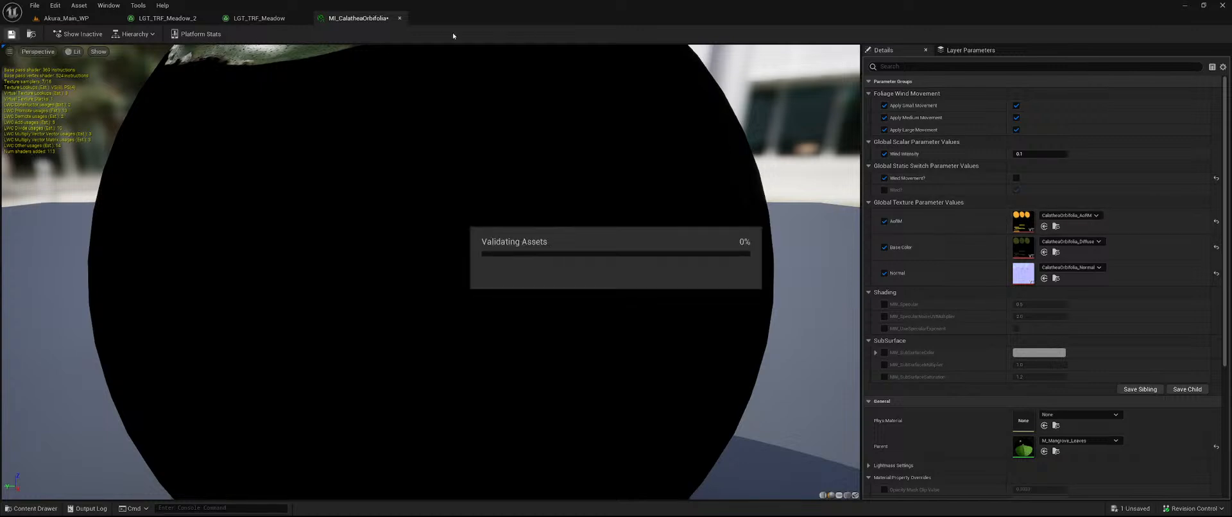
- Change the material instance's parent to MTL_MW_Foliage_Winter_MASTER
scroll(1027, 365, down, 3)
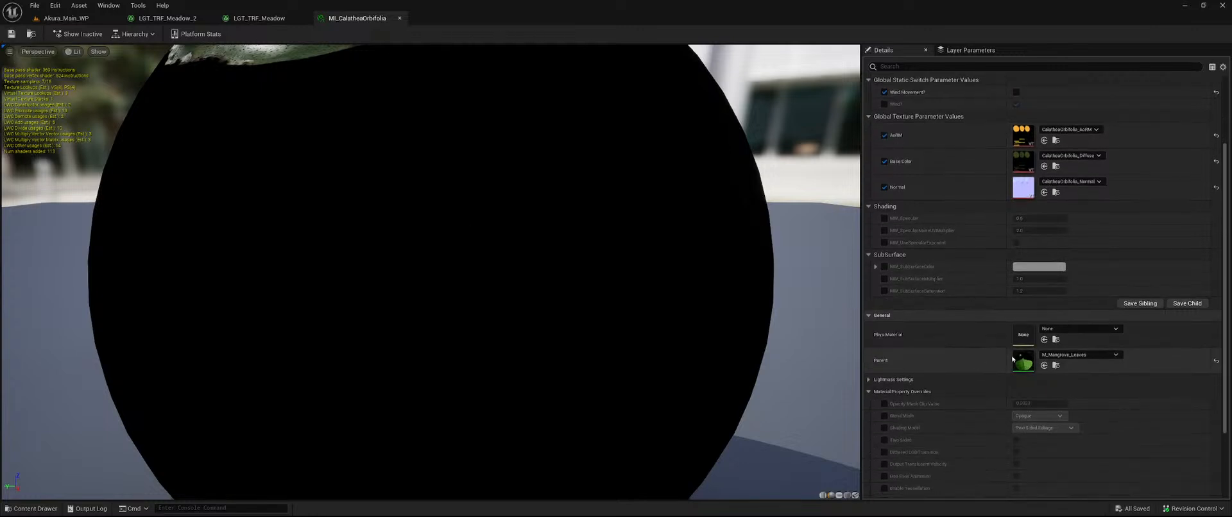
click(1087, 355)
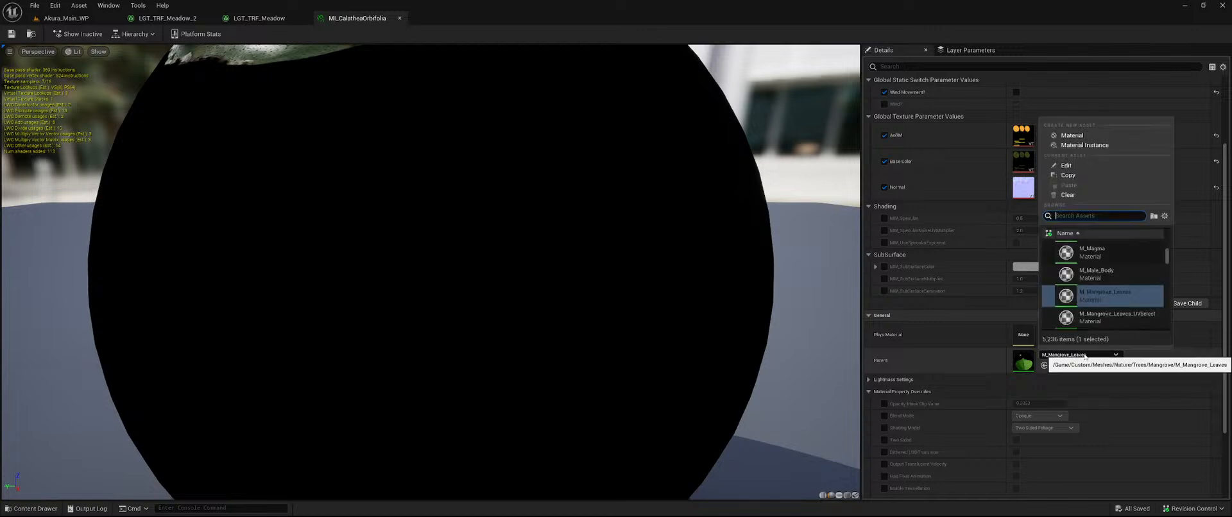
text(winter)
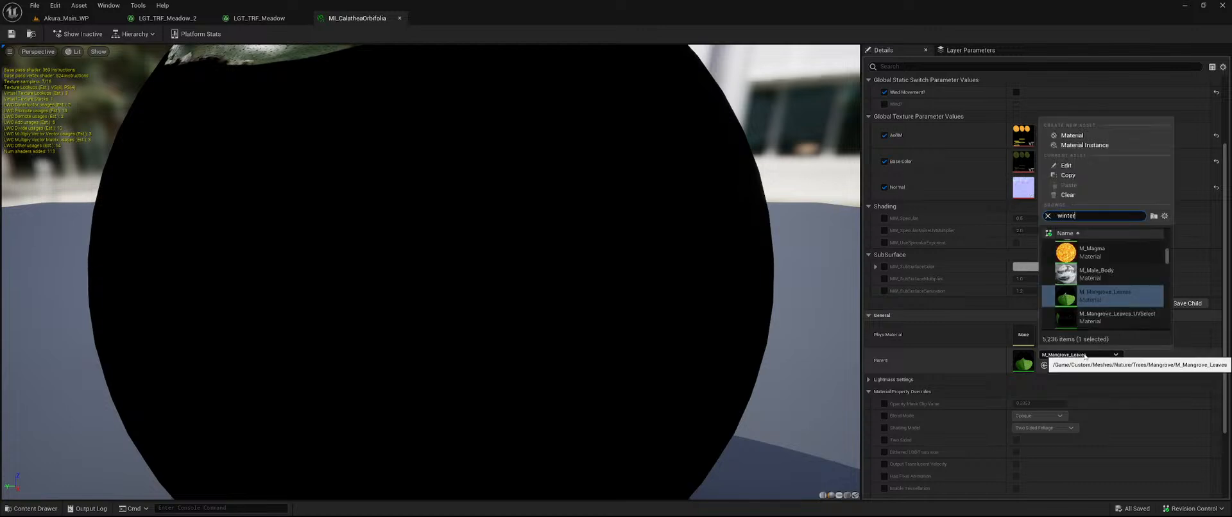
text( foli)
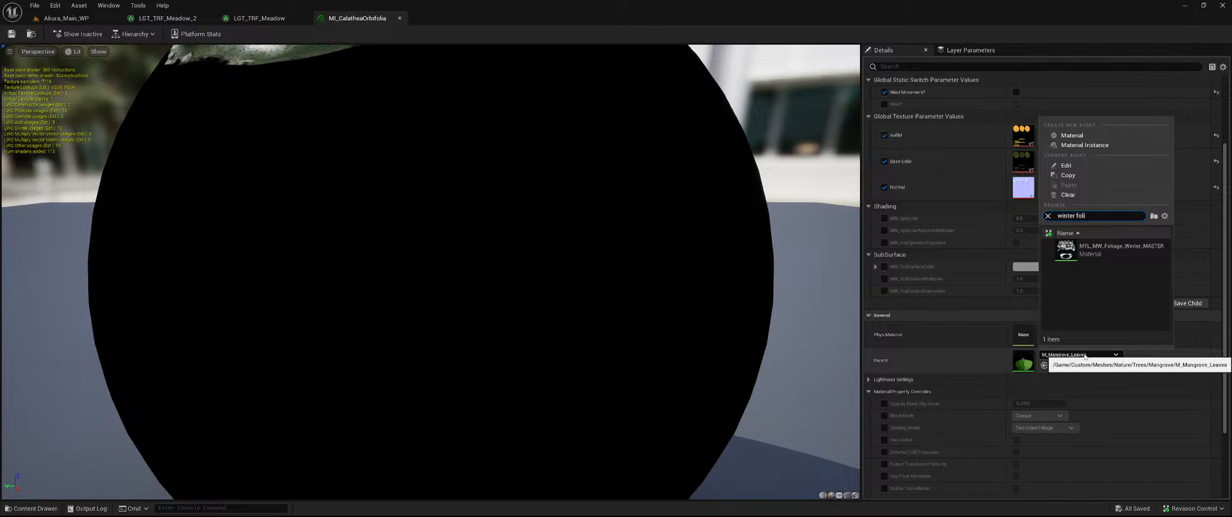
click(1120, 249)
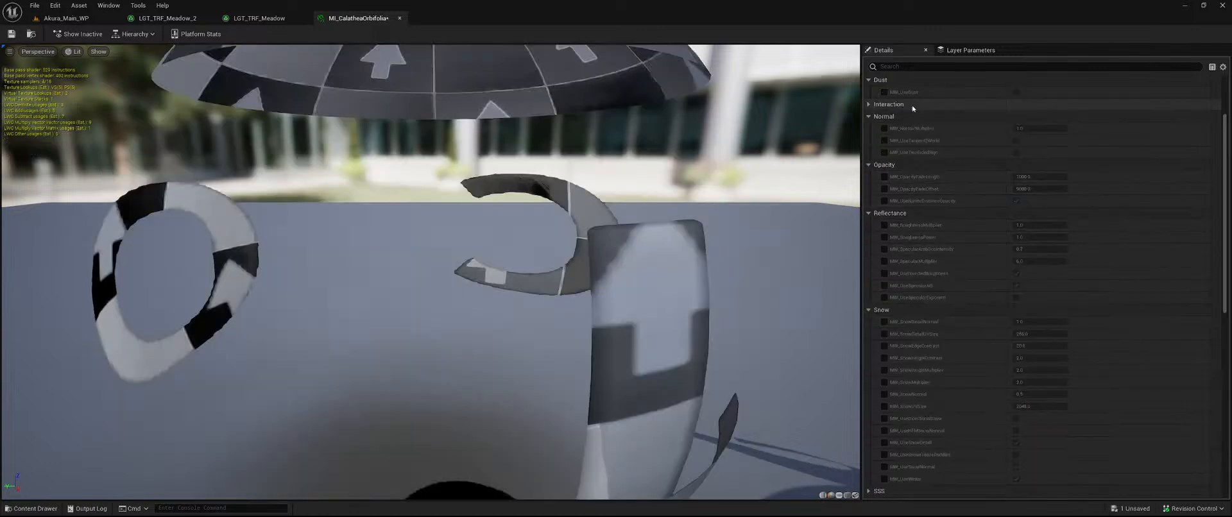
- Override the base color and normal texture parameters and assign CalatheaOrbifolia_Diffuse as the base color texture
scroll(961, 175, down, 5)
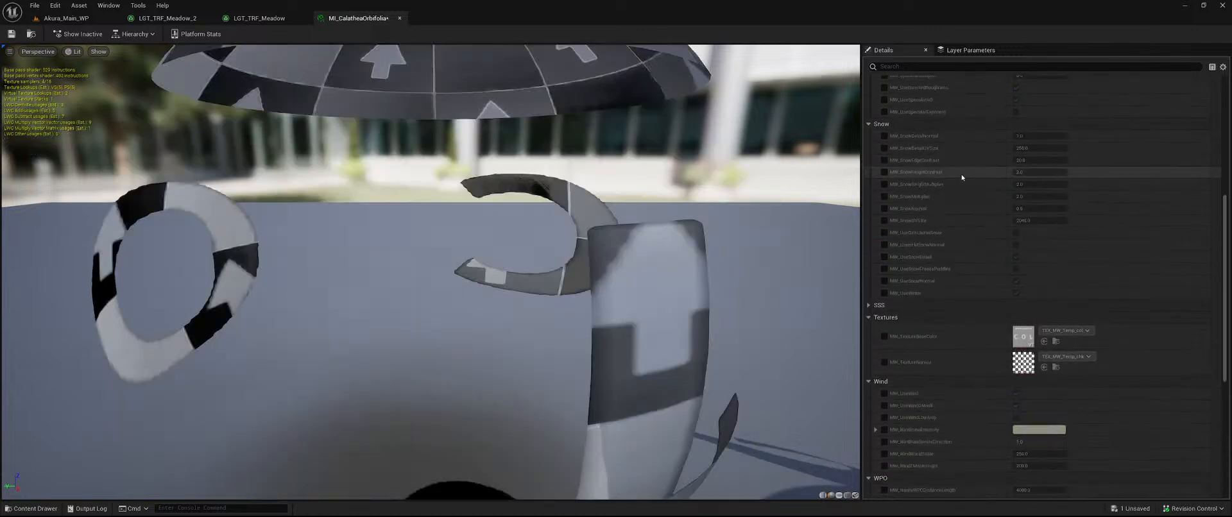
scroll(961, 175, down, 3)
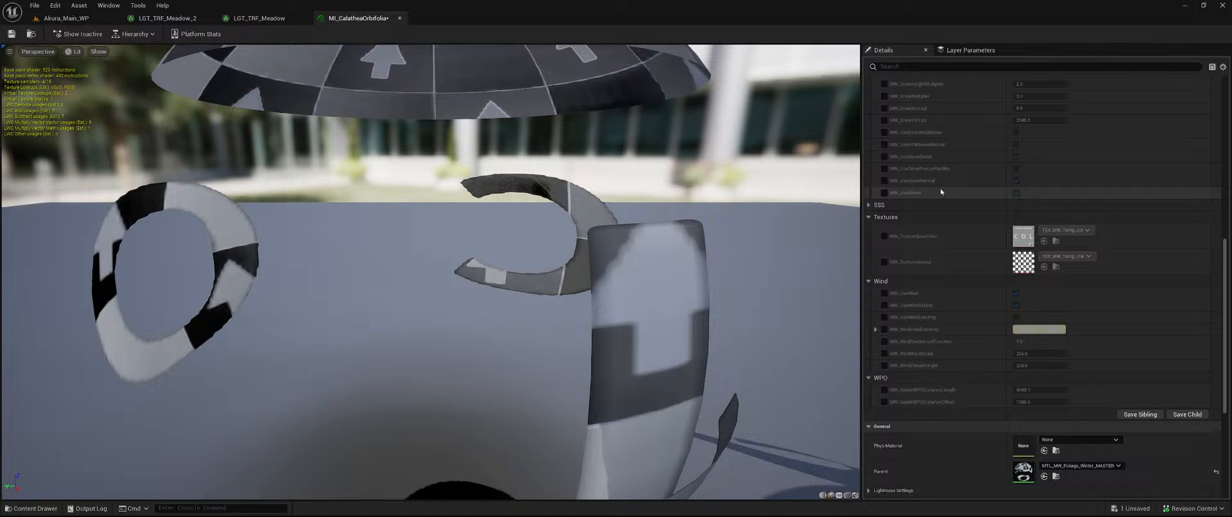
click(884, 236)
click(884, 262)
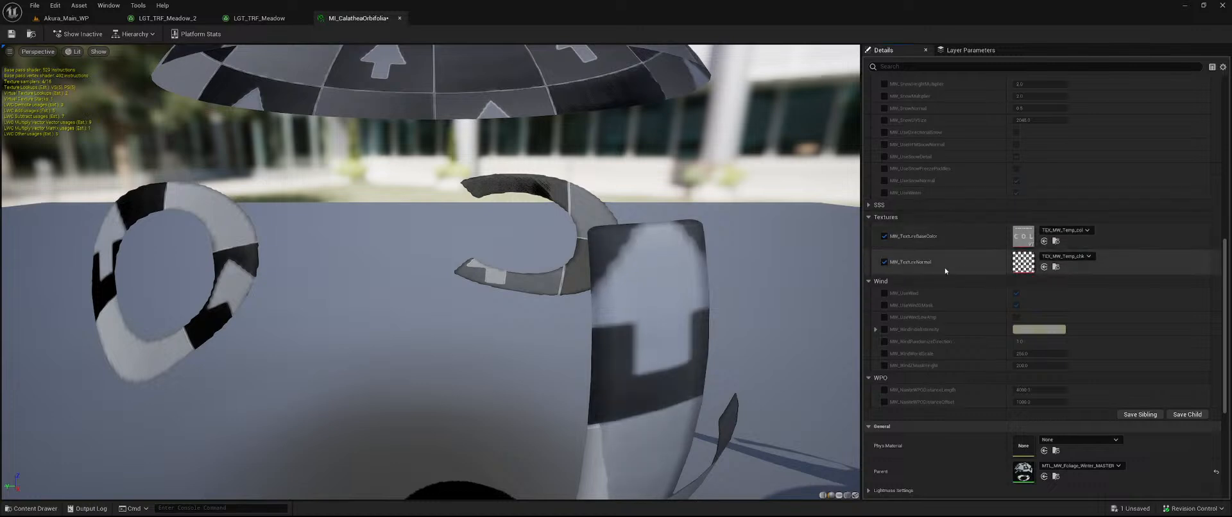
key(ctrl+space)
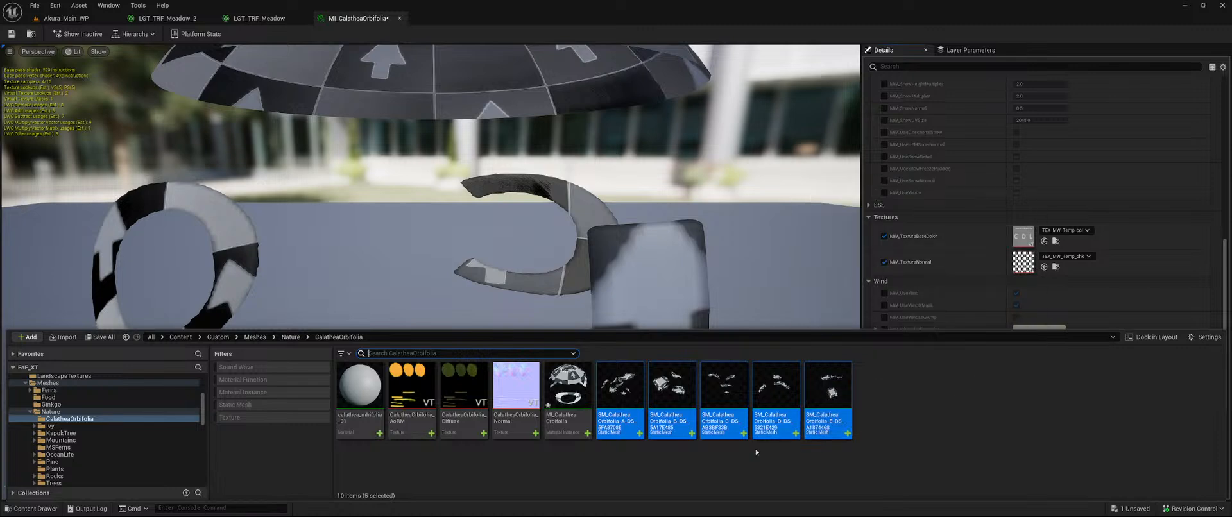
click(463, 391)
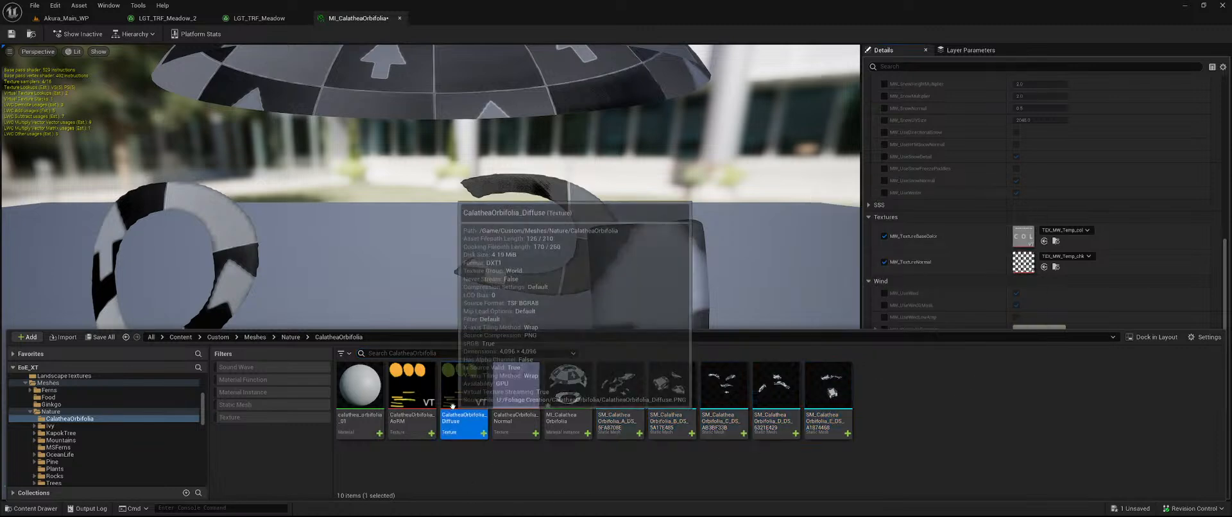
click(1044, 241)
- Assign CalatheaOrbifolia_Normal as the normal texture and save the material instance
key(ctrl+space)
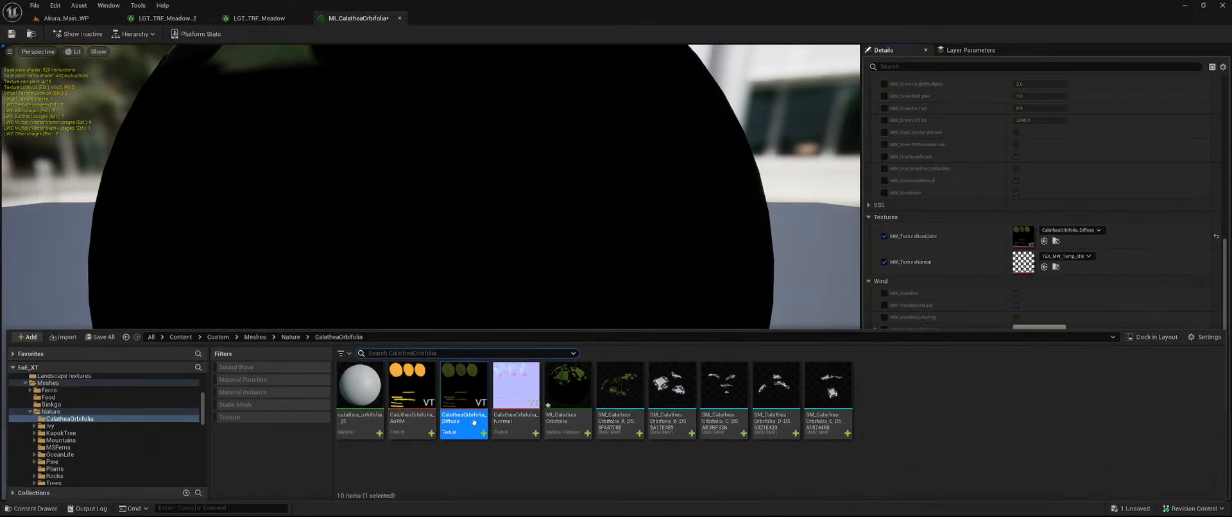
click(516, 388)
click(1044, 267)
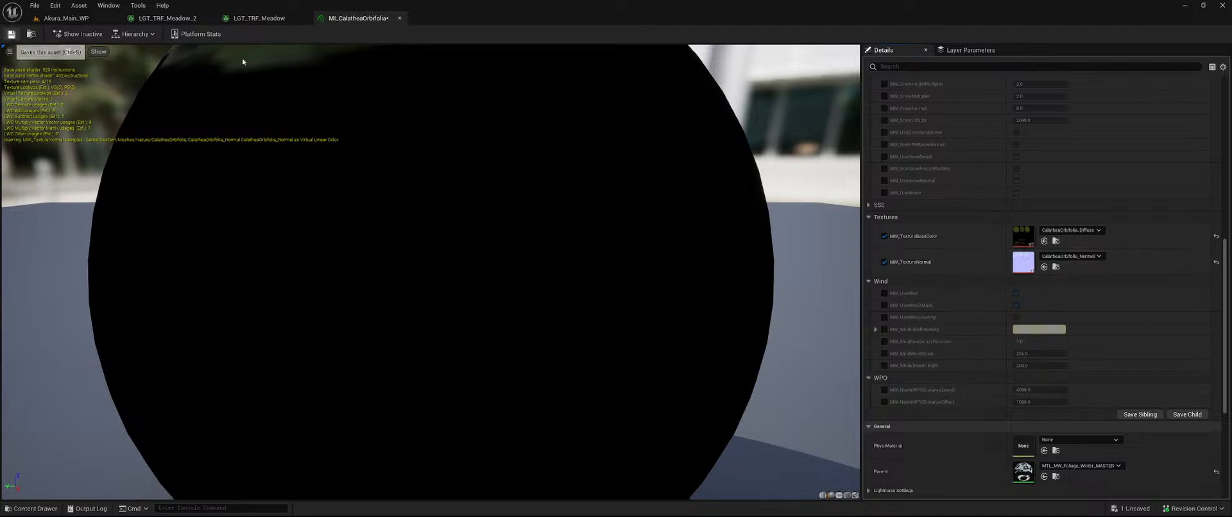
key(ctrl+s)
- Return to the Akura_Main_WP level and view the placed CalatheaOrbifolia plants from another angle
key(ctrl+space)
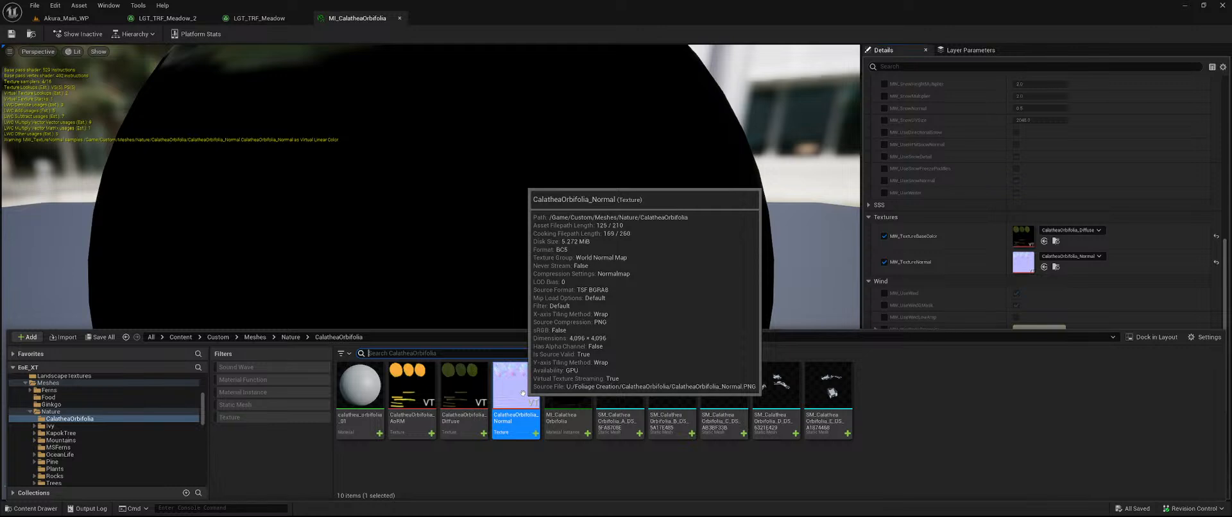
click(66, 18)
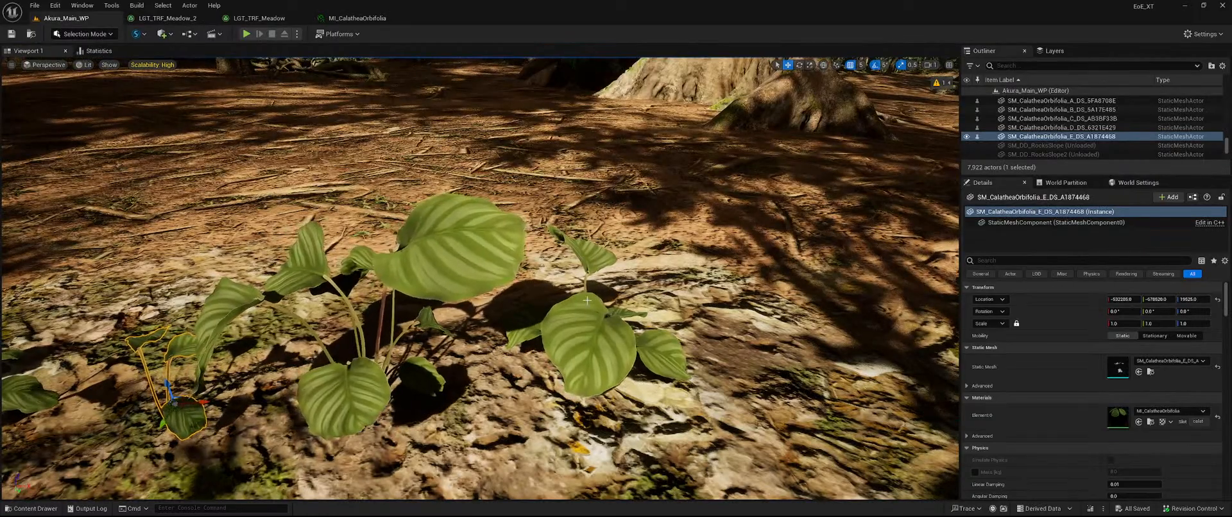
right_drag(587, 300, 305, 273)
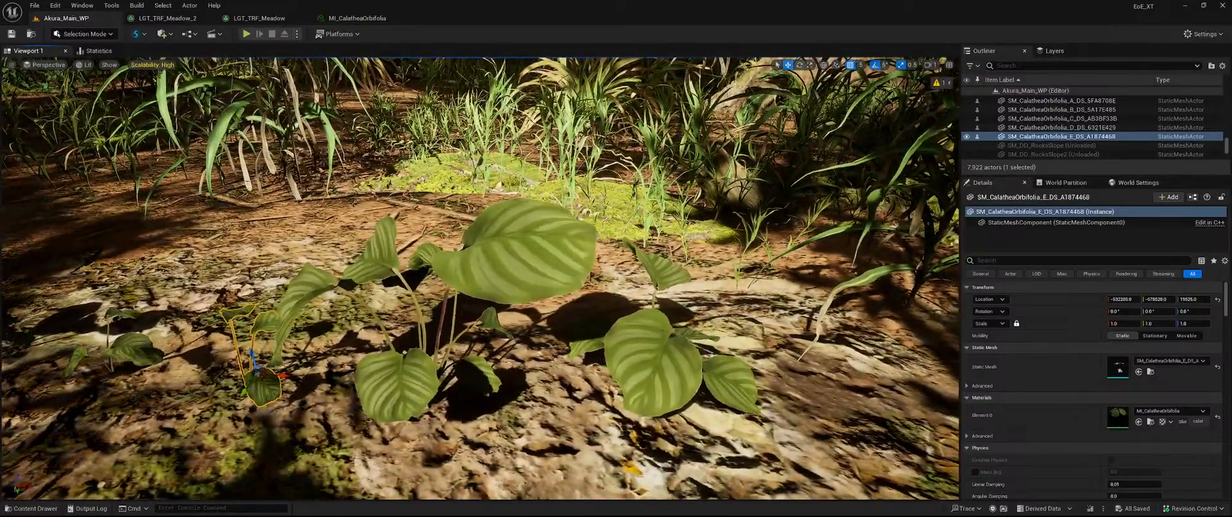
- Undock the MI_CalatheaOrbifolia editor into its own window and enlarge it beside the plants in the level view
drag(357, 18, 732, 88)
click(67, 18)
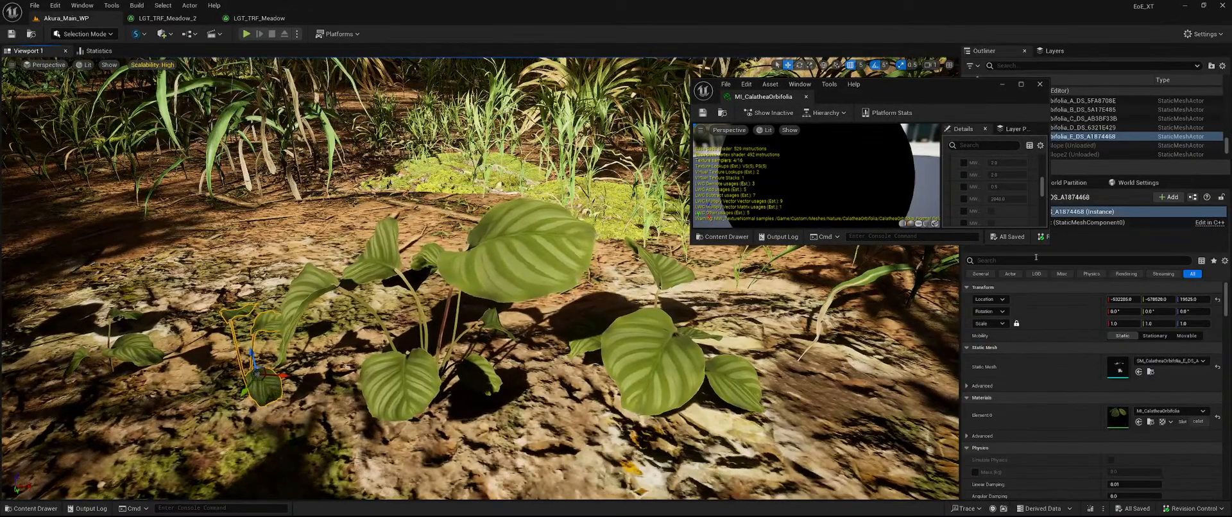
drag(1046, 244, 1223, 501)
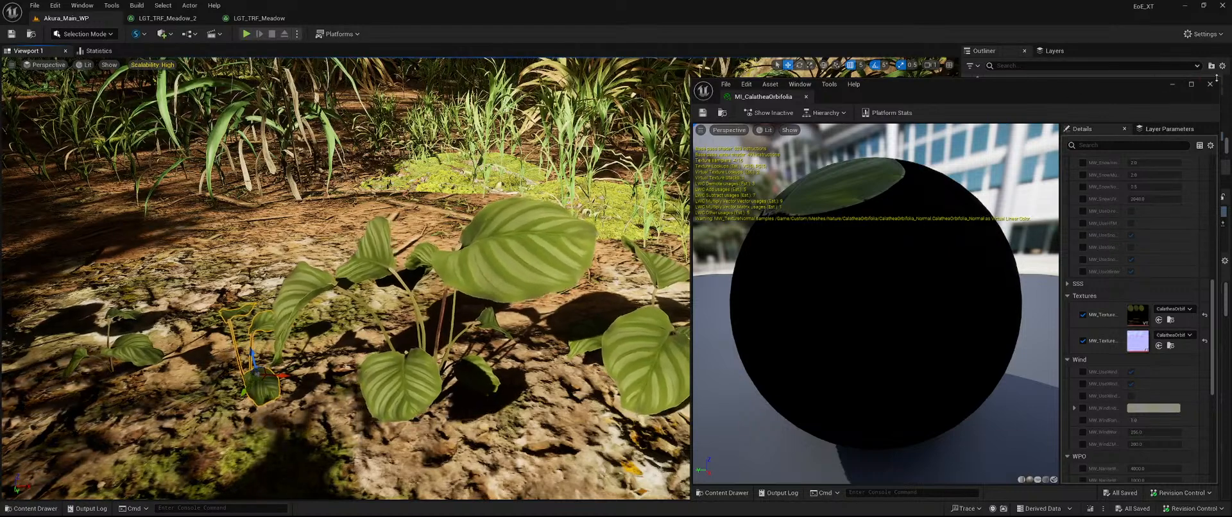
drag(1220, 78, 1230, 10)
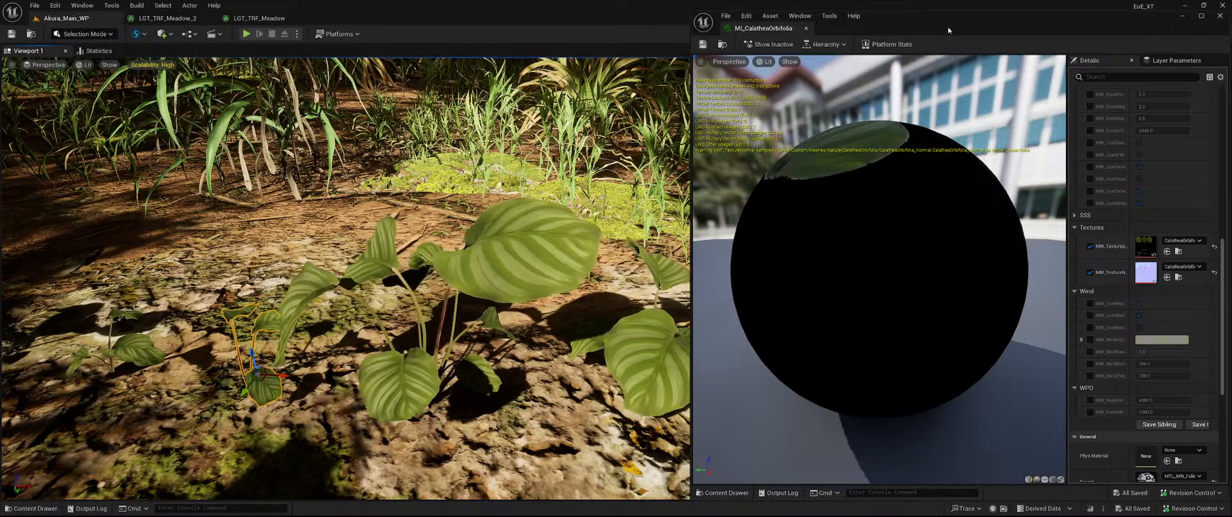
drag(948, 30, 864, 26)
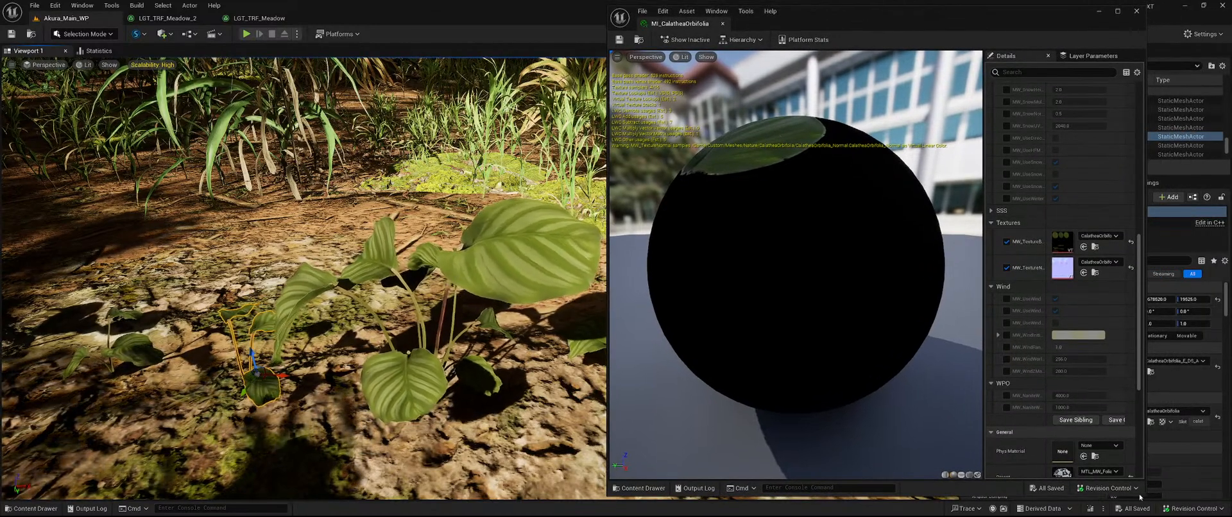
drag(1147, 496, 1222, 508)
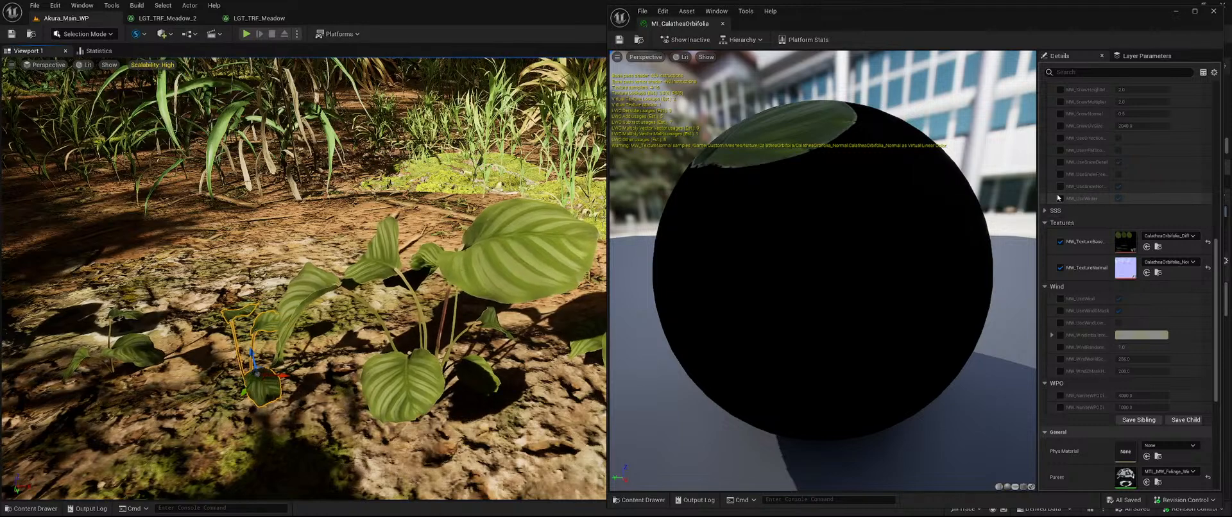
- Switch off the last option in the Snow group and override both Nanite WPO distance parameters, changing the first one's value
click(1118, 199)
scroll(1161, 225, down, 5)
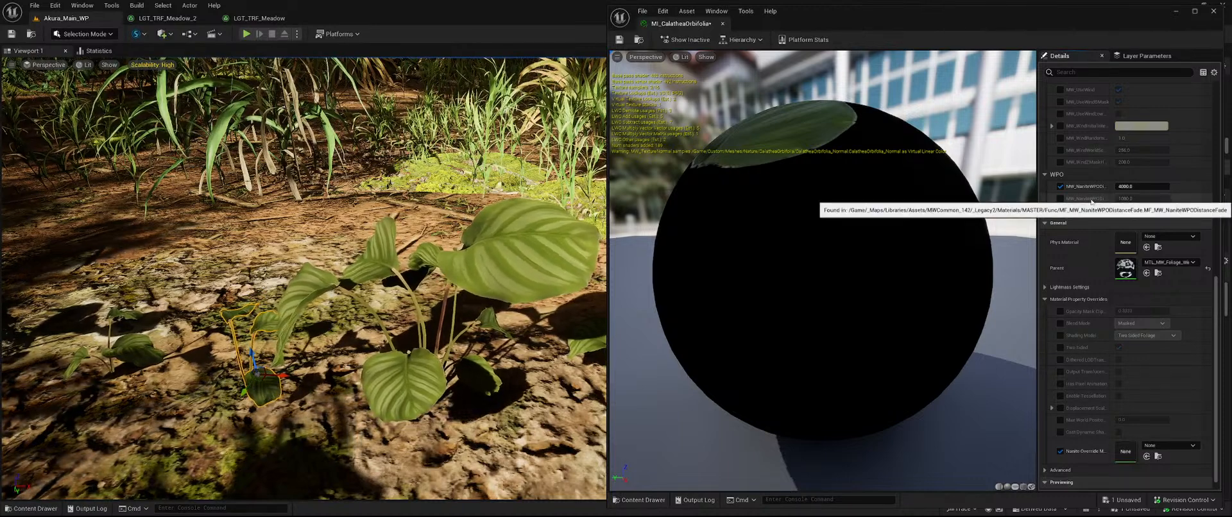
click(1060, 199)
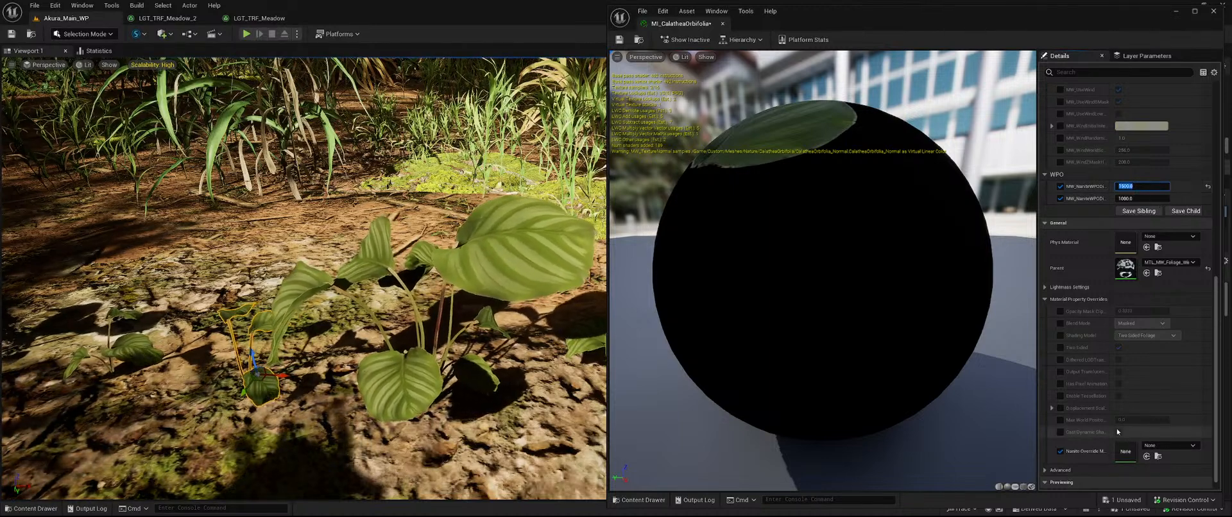
- Override and enable the low-amplitude wind switch, and set the first WindLowAmp parameter to 1.0
scroll(1091, 218, up, 2)
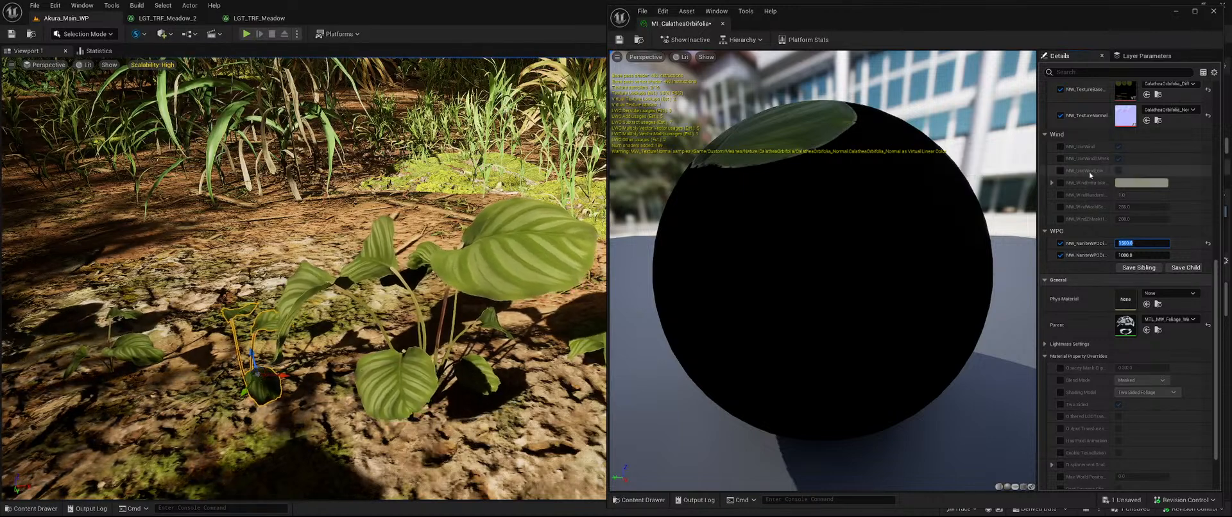
scroll(1078, 183, up, 1)
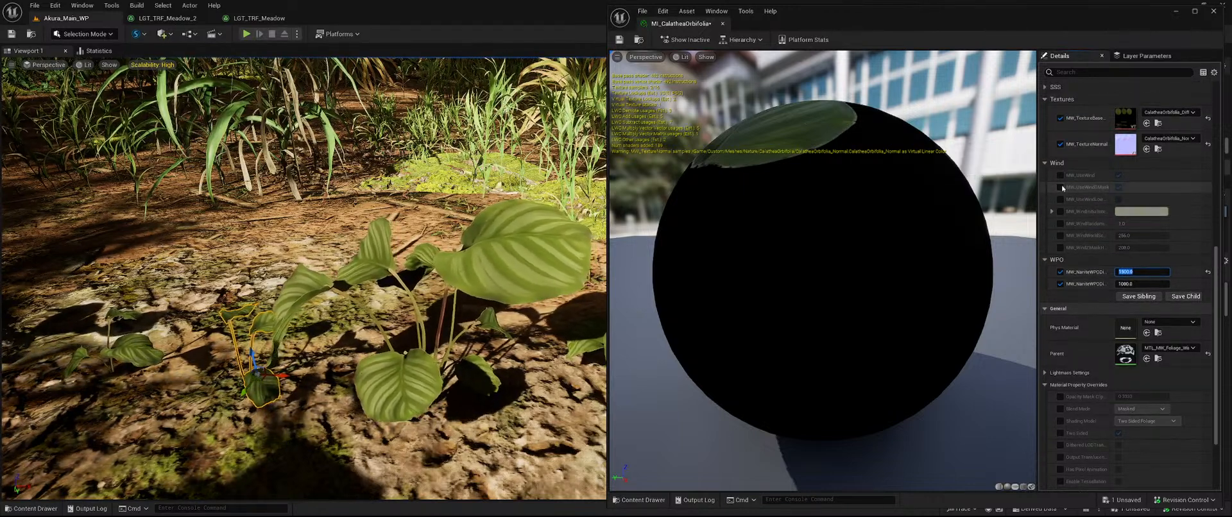
click(1061, 199)
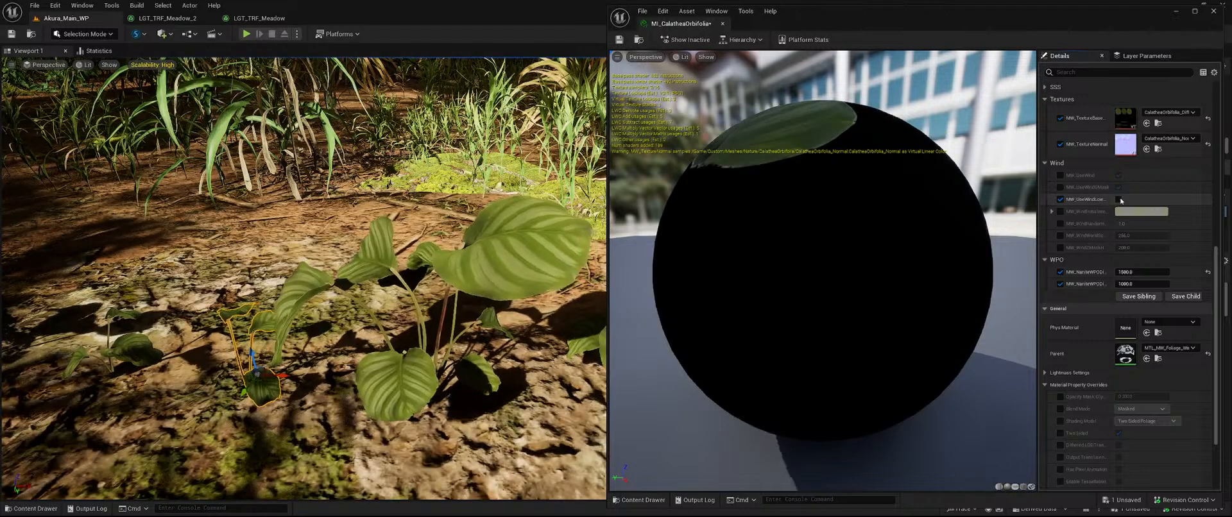
click(1119, 199)
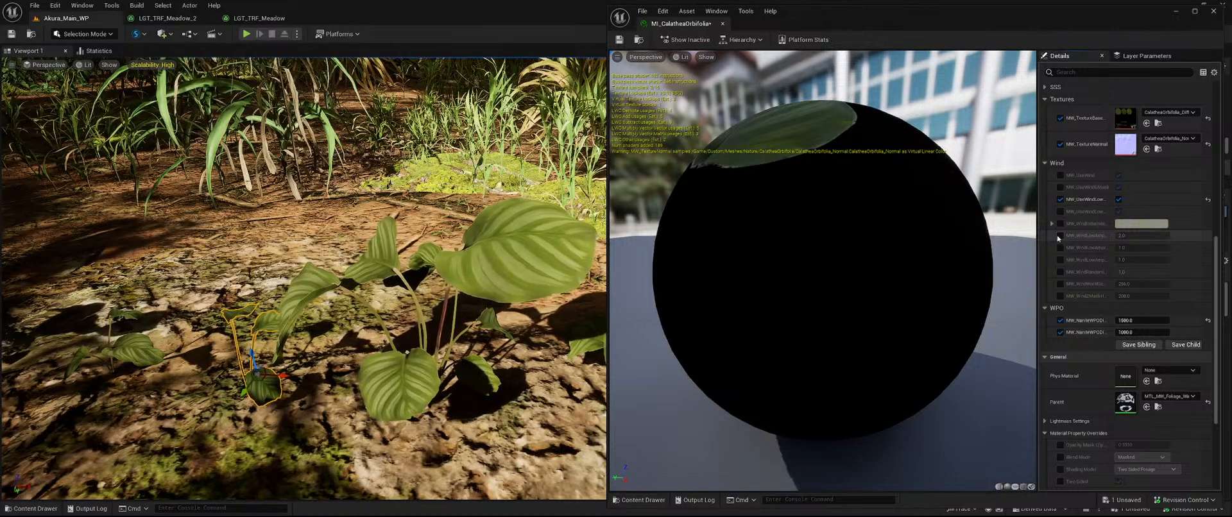
mouse_move(1080, 239)
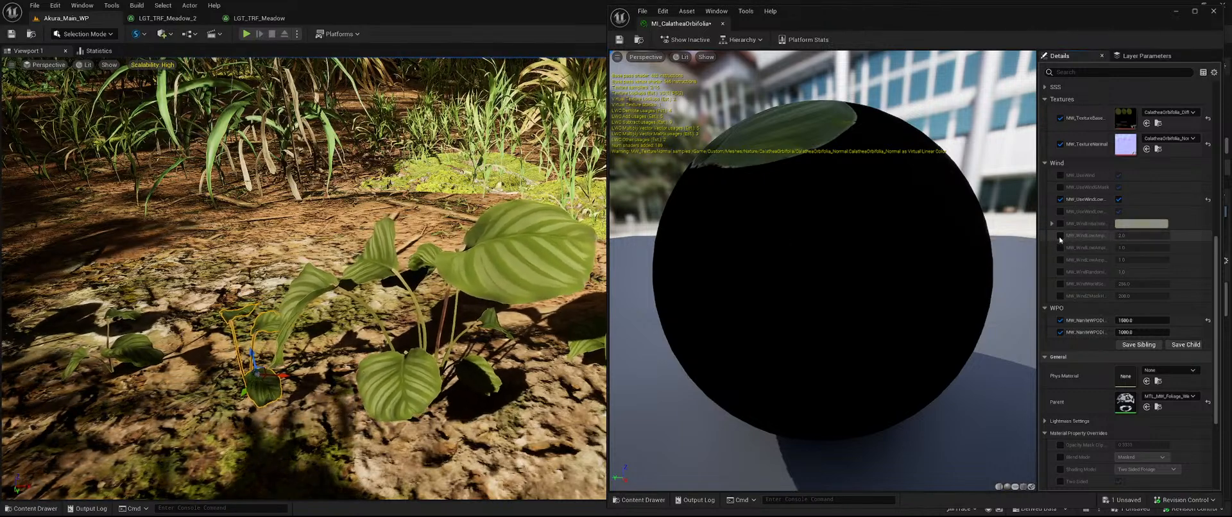
click(1060, 236)
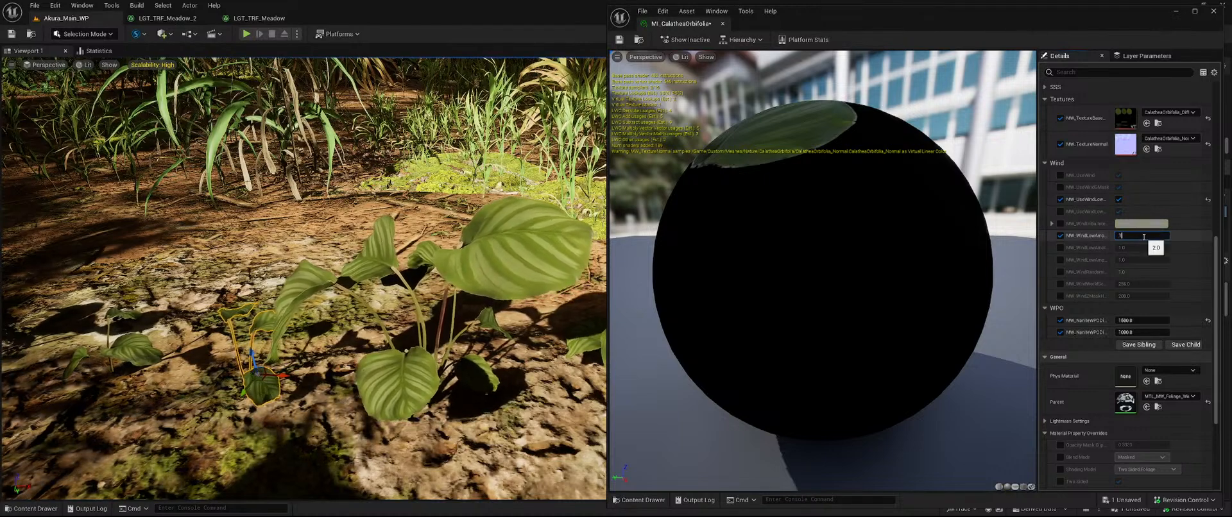
- Try overriding the next two WindLowAmp parameters, and reset and remove both overrides
click(1061, 249)
click(1060, 260)
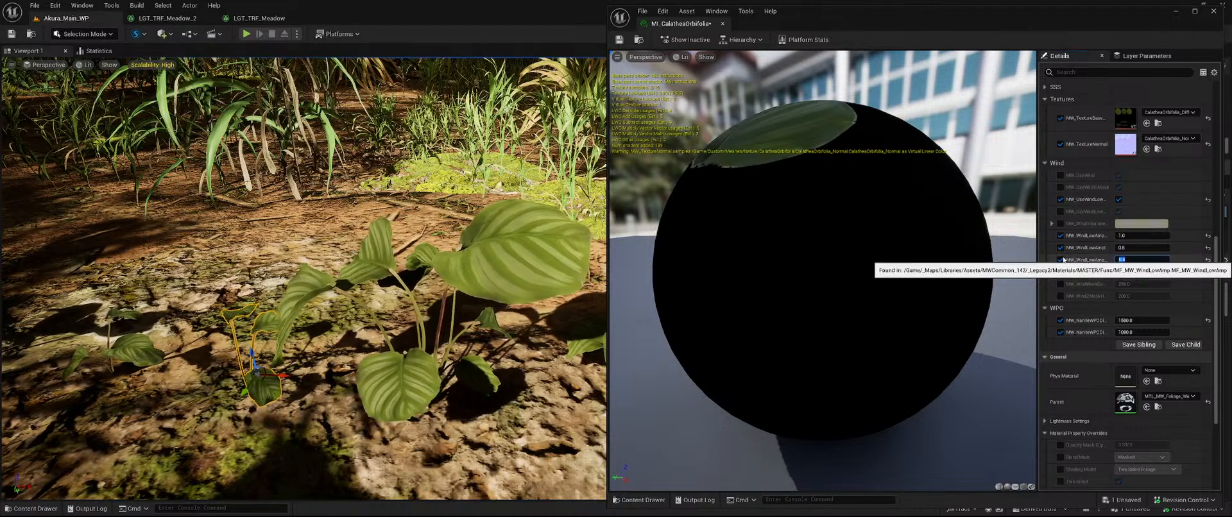
click(1211, 264)
click(1208, 262)
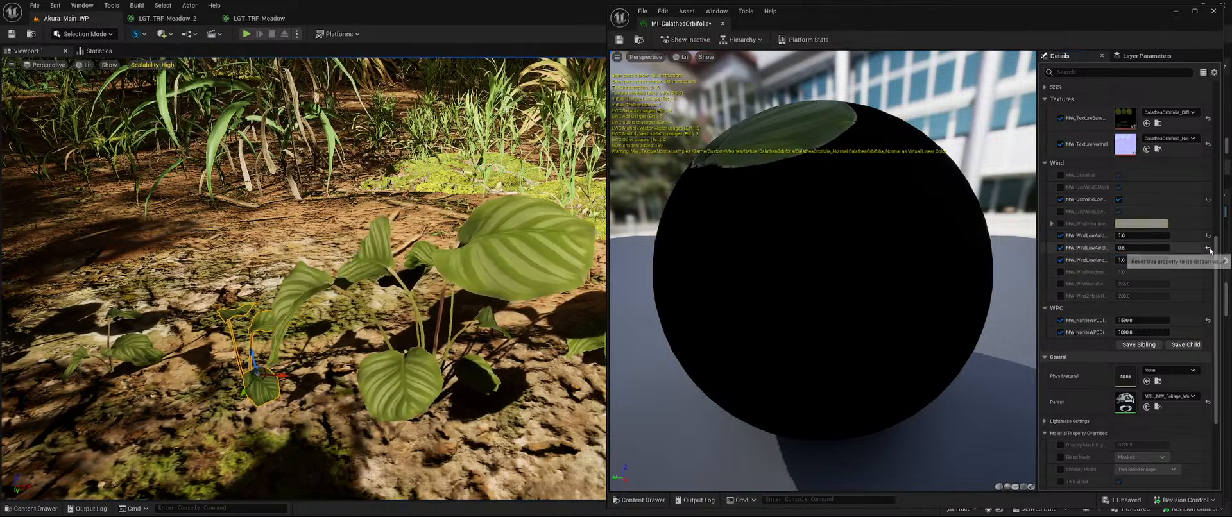
click(1061, 249)
click(1060, 260)
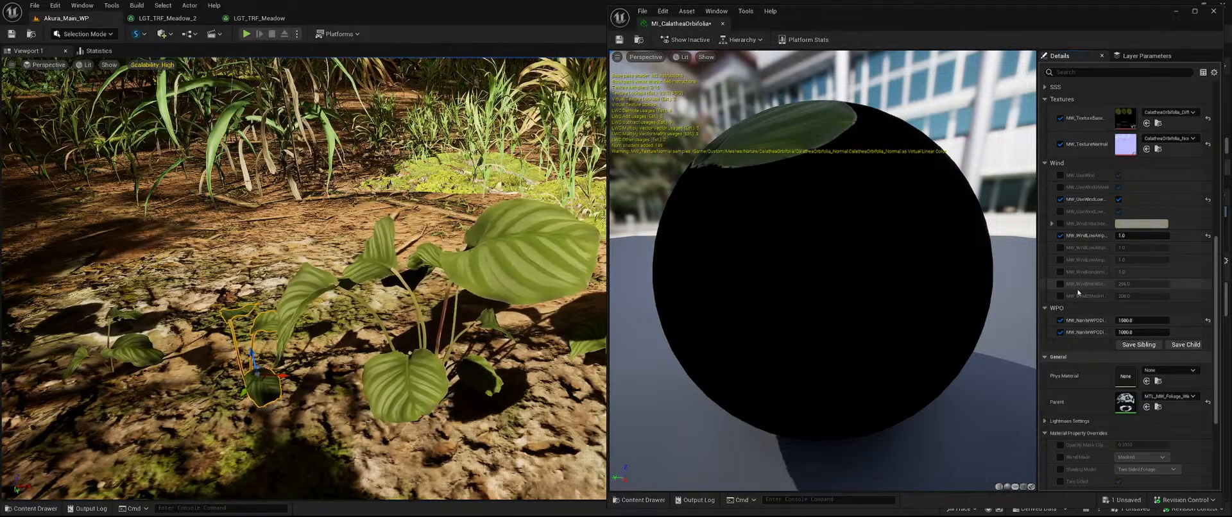
- Override the wind world-size parameter and set it to 512
click(1060, 284)
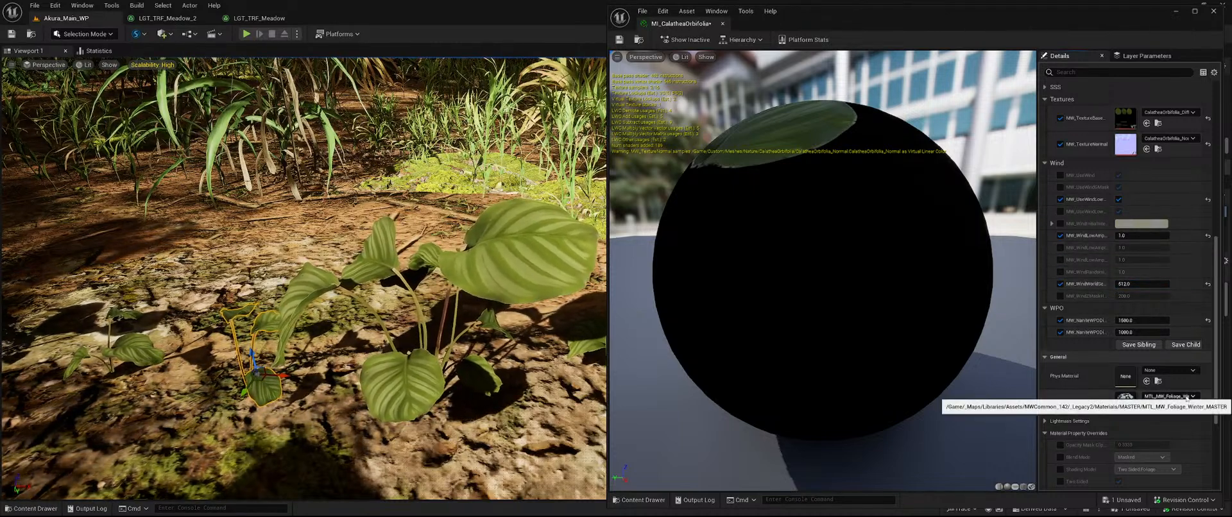
- Browse the project content to the _Maps/Libraries/Assets folder
key(ctrl+space)
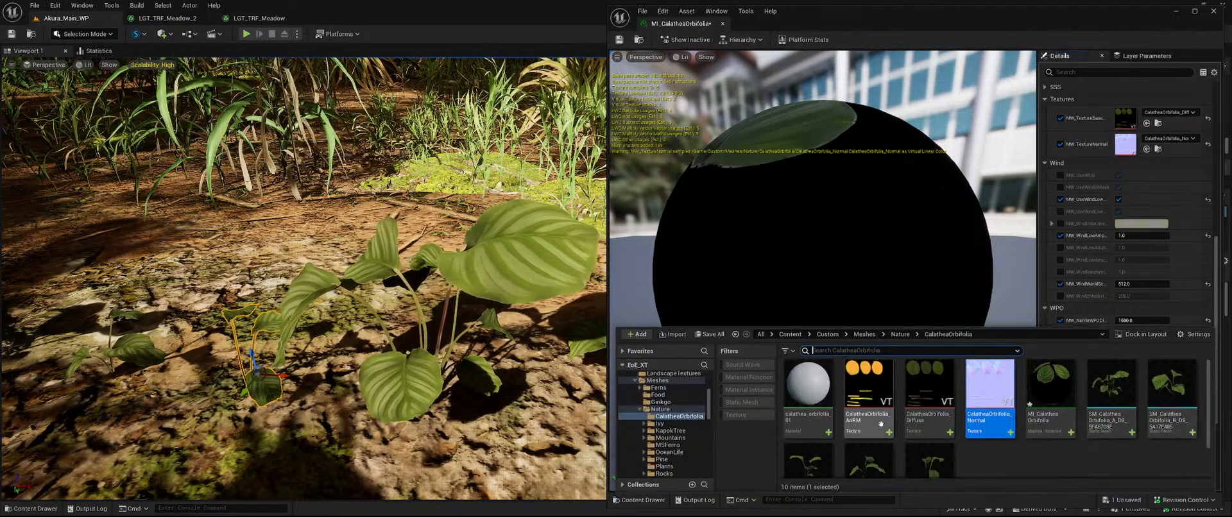
scroll(666, 415, up, 1)
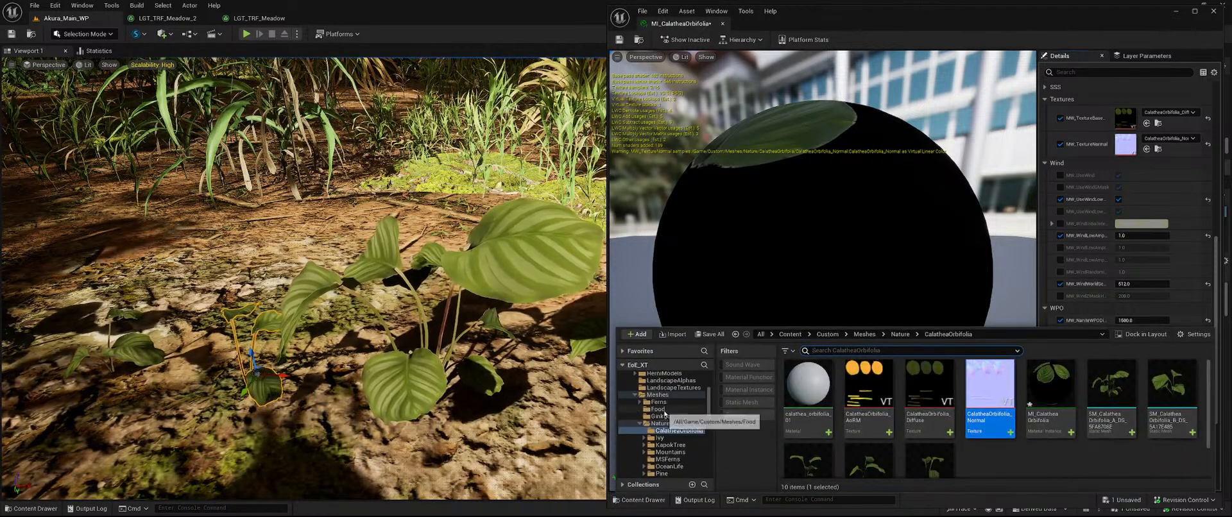
scroll(661, 414, up, 3)
scroll(685, 413, up, 3)
click(662, 398)
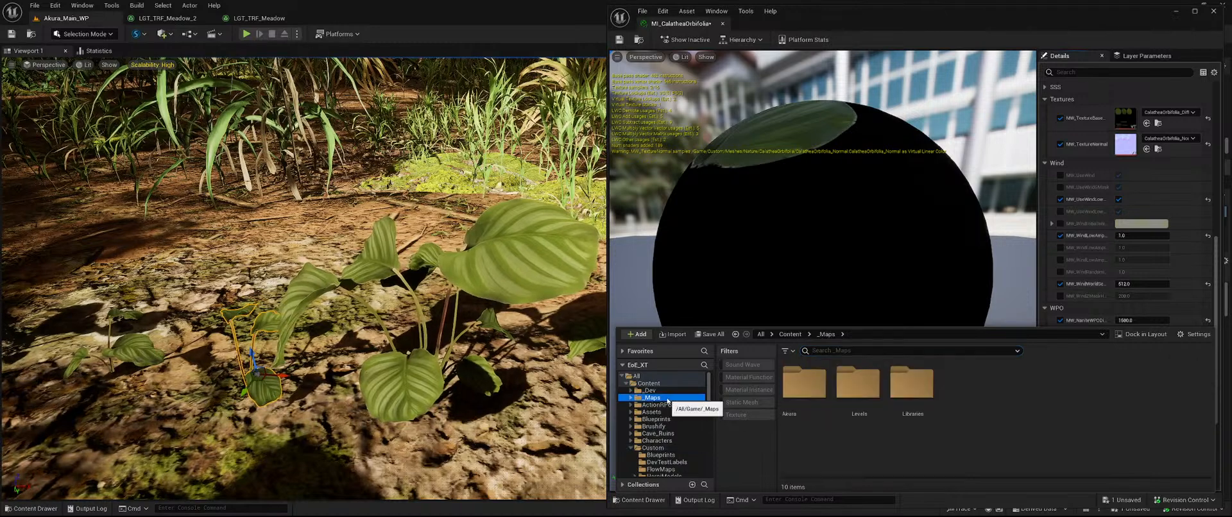
double_click(932, 387)
double_click(805, 383)
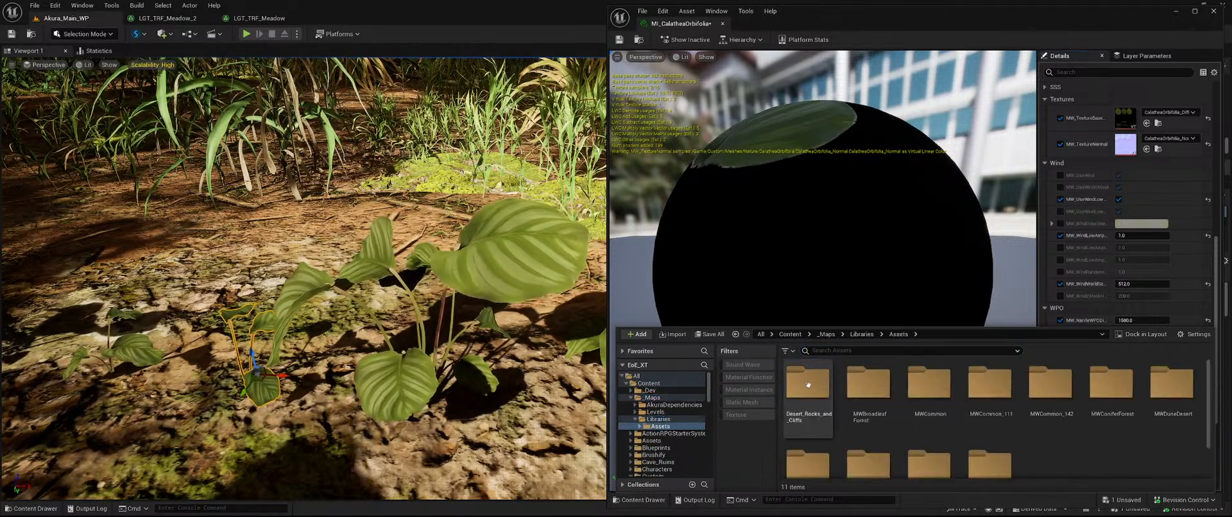
- Open the Monstera plant material instance from the MWTropicalRainforest Materials/Plants folder
scroll(1093, 440, down, 1)
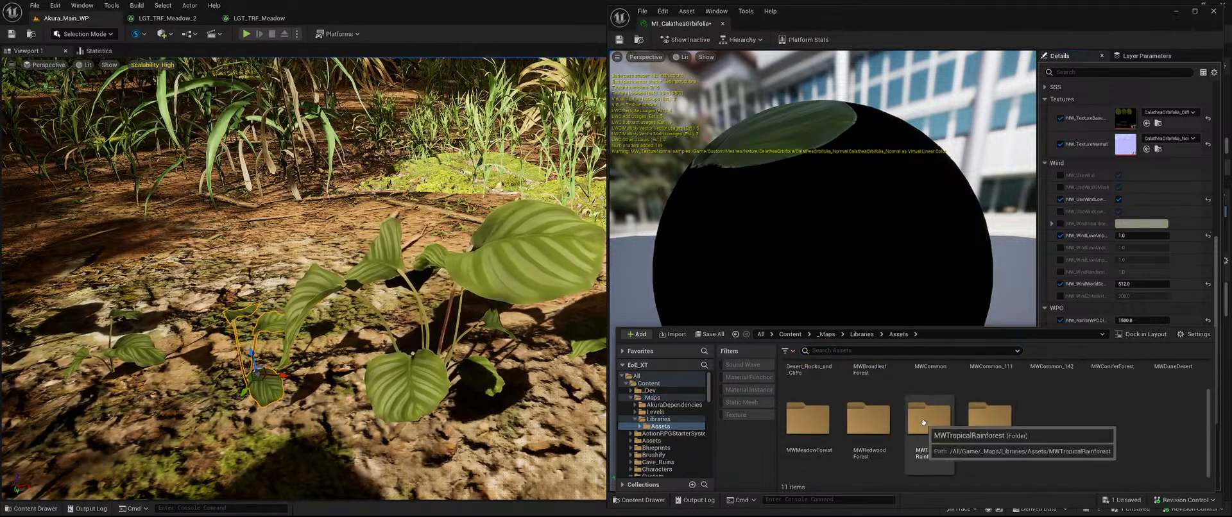
double_click(927, 418)
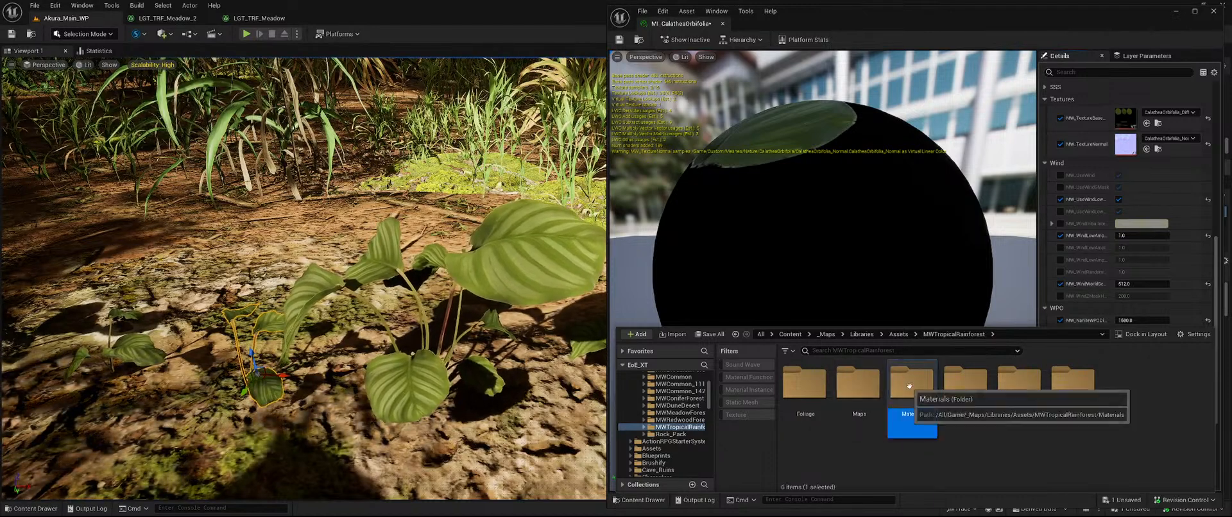
double_click(910, 393)
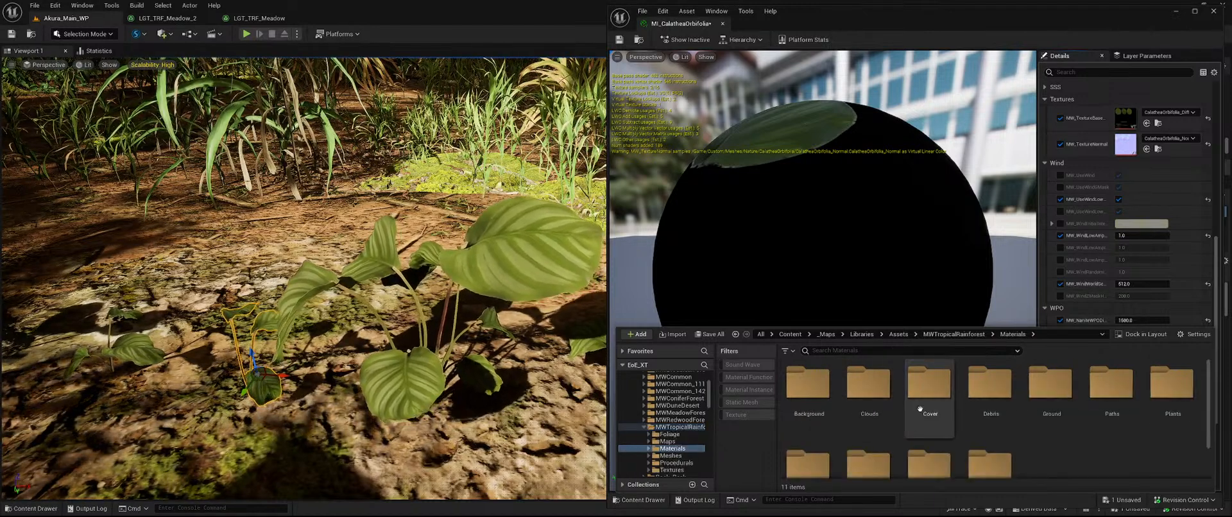
double_click(1172, 391)
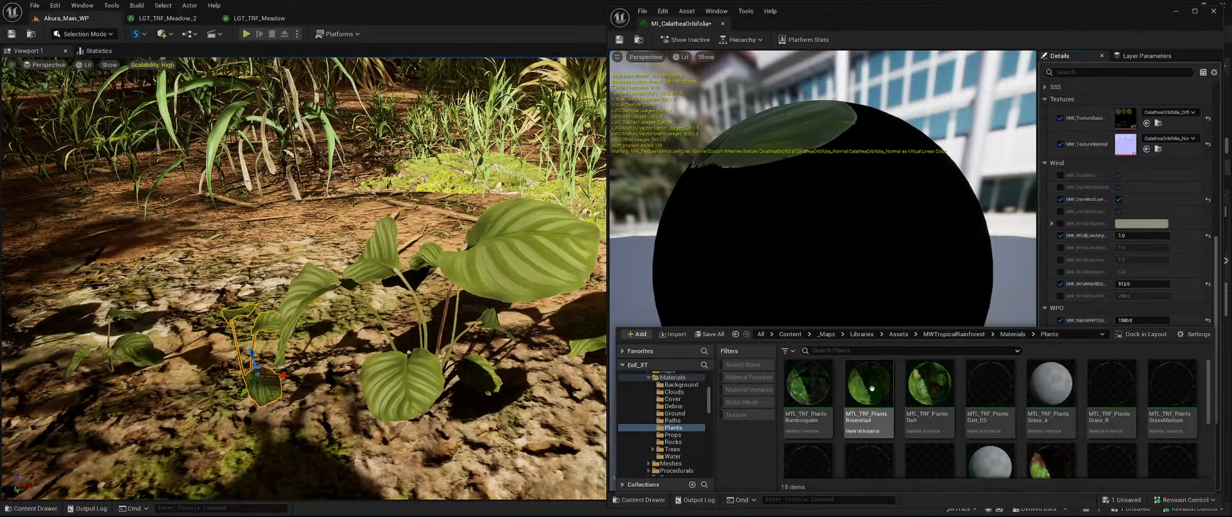
scroll(1027, 410, down, 2)
scroll(1027, 424, up, 1)
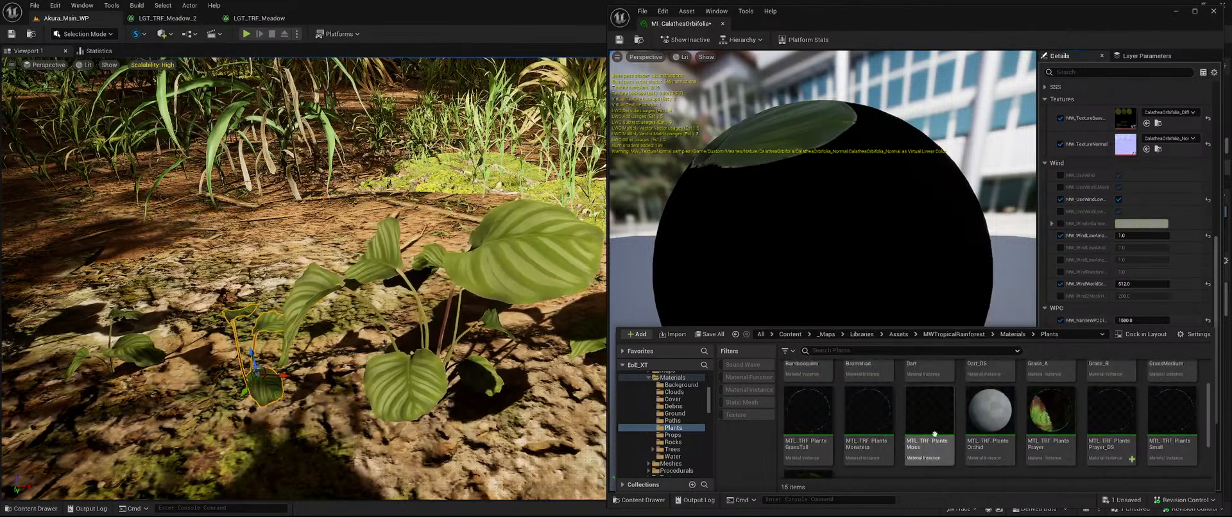
double_click(873, 415)
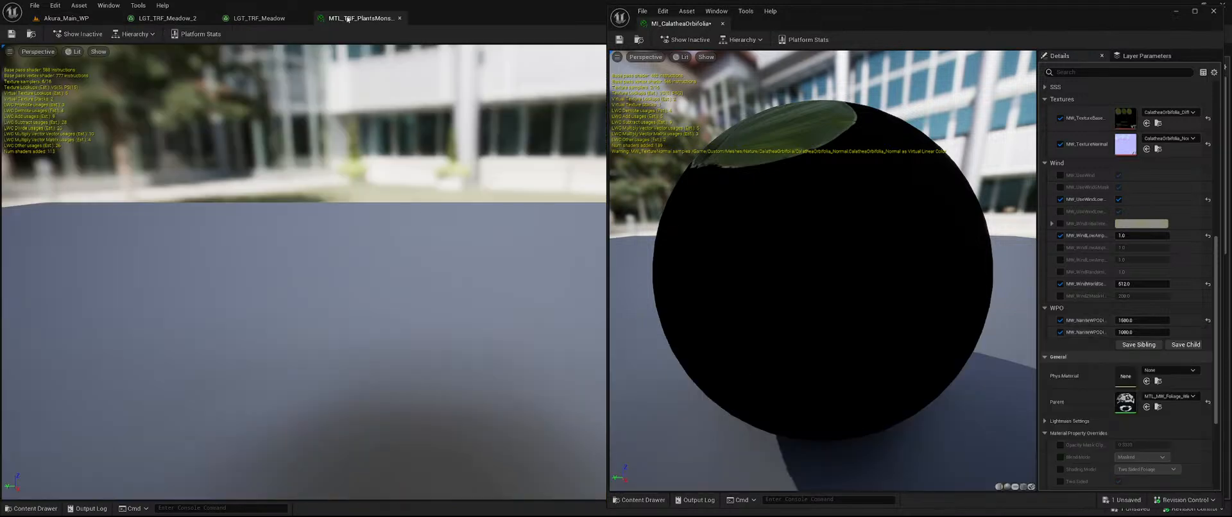
- Dock the CalatheaOrbifolia material instance editor, then review the Monstera instance's parameters and those of its Bamboopalm parent
drag(662, 27, 449, 18)
scroll(1010, 383, down, 8)
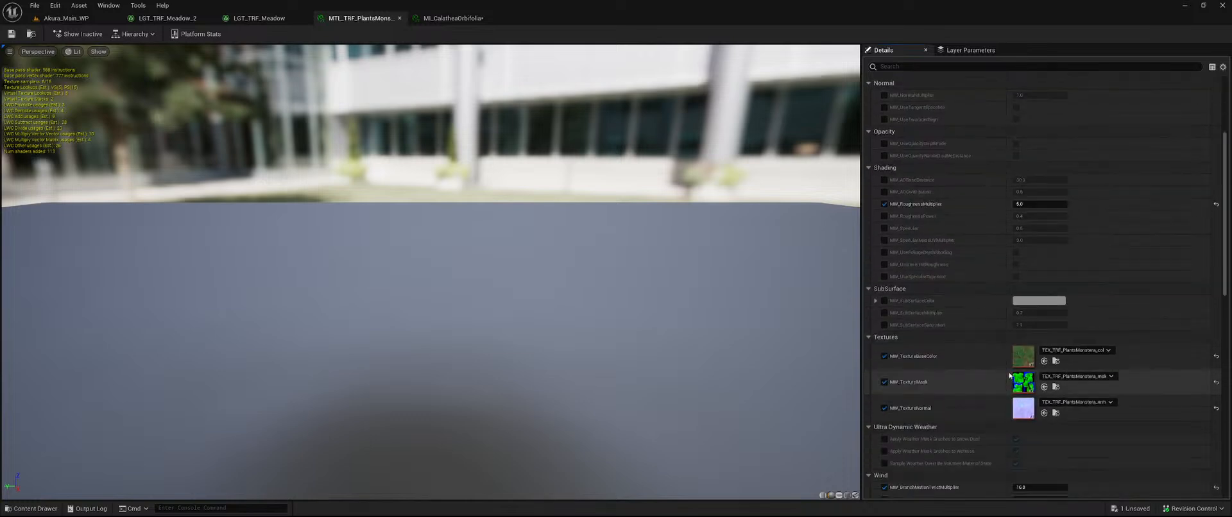
scroll(937, 305, down, 10)
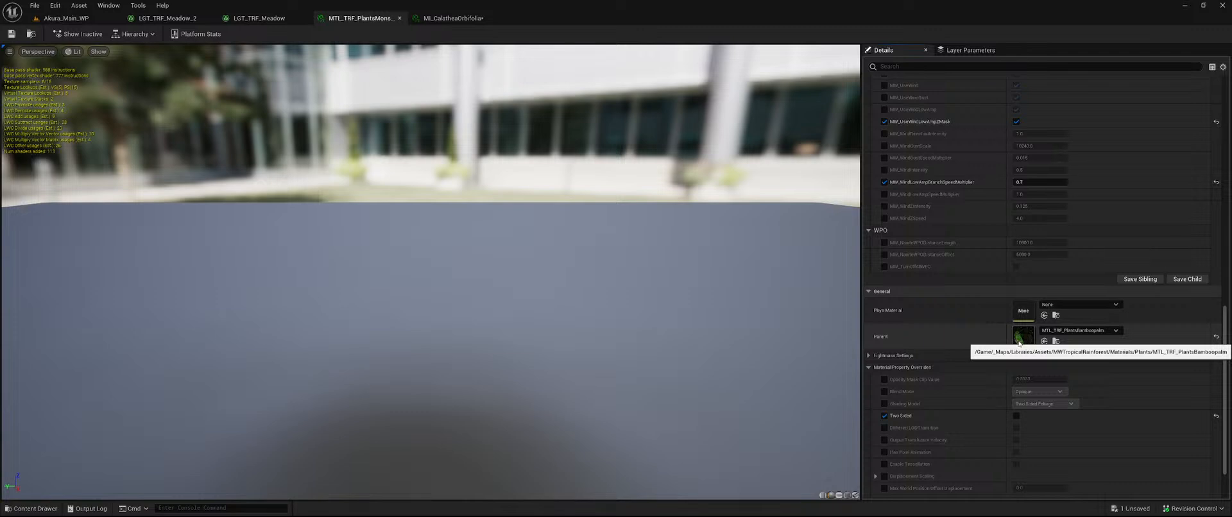
double_click(1023, 335)
scroll(967, 374, down, 5)
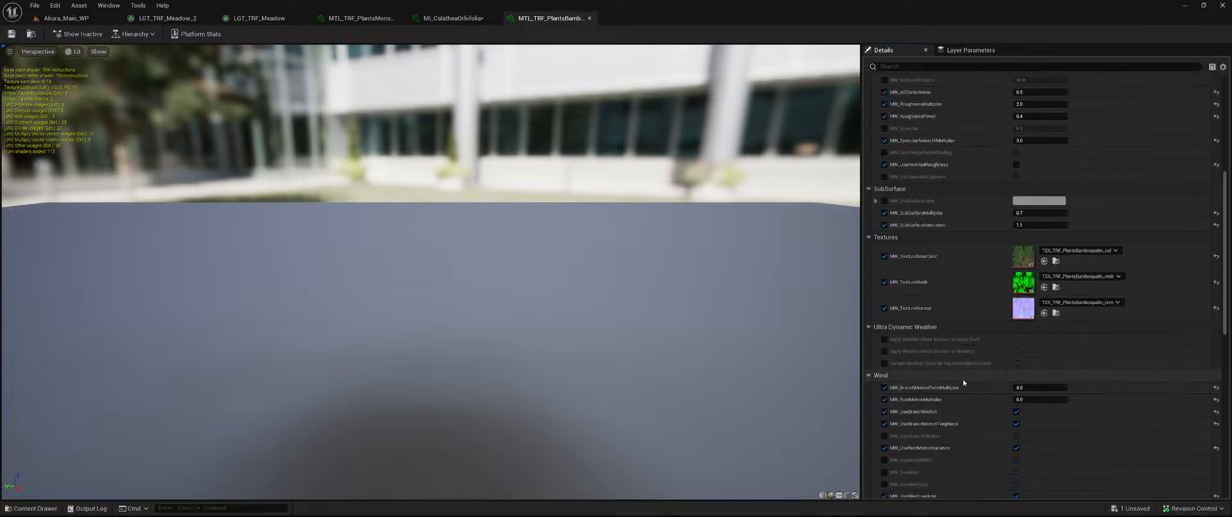
- Close both reference material instances and float the enlarged CalatheaOrbifolia material editor beside the Akura_Main_WP level view
click(589, 18)
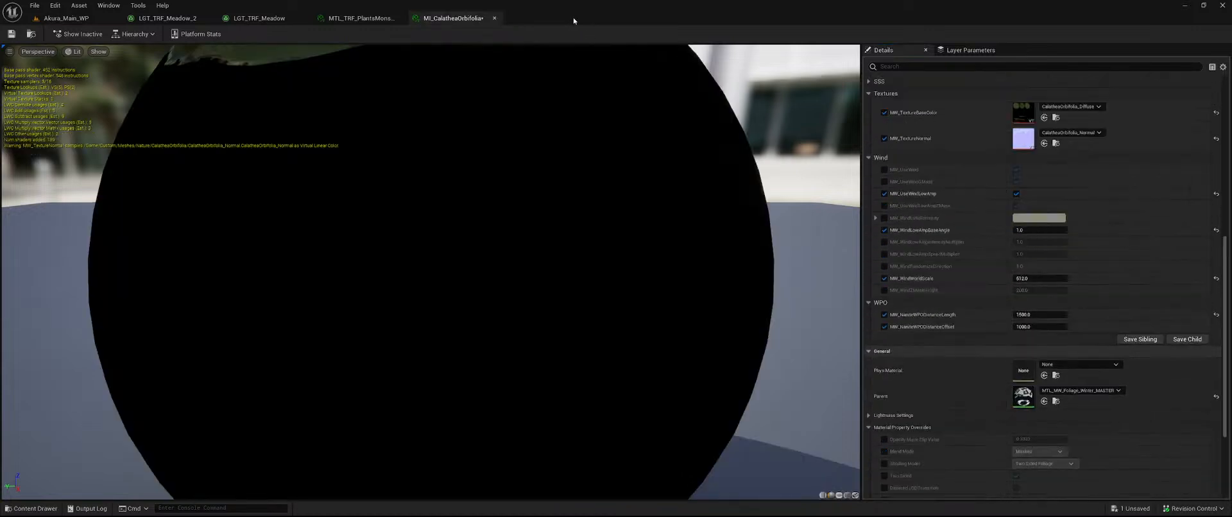
click(400, 18)
drag(365, 23, 767, 52)
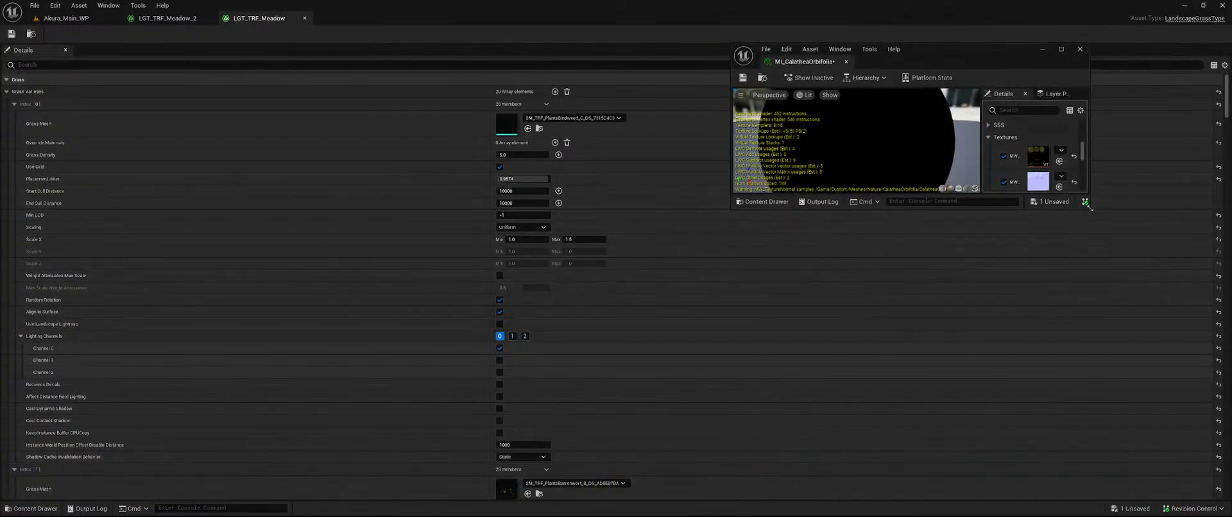
drag(1091, 216, 1220, 512)
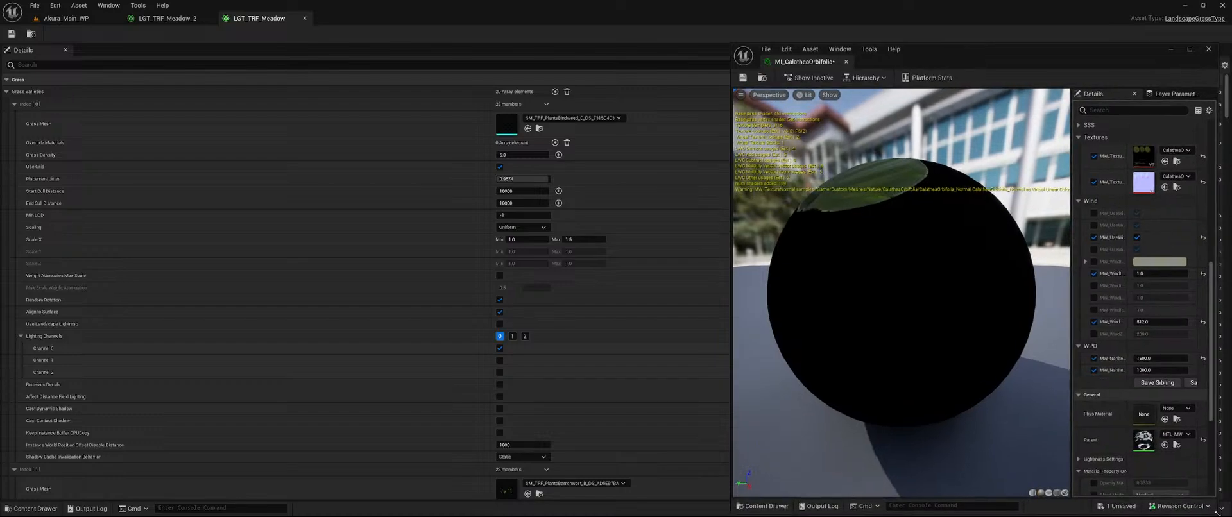
click(66, 18)
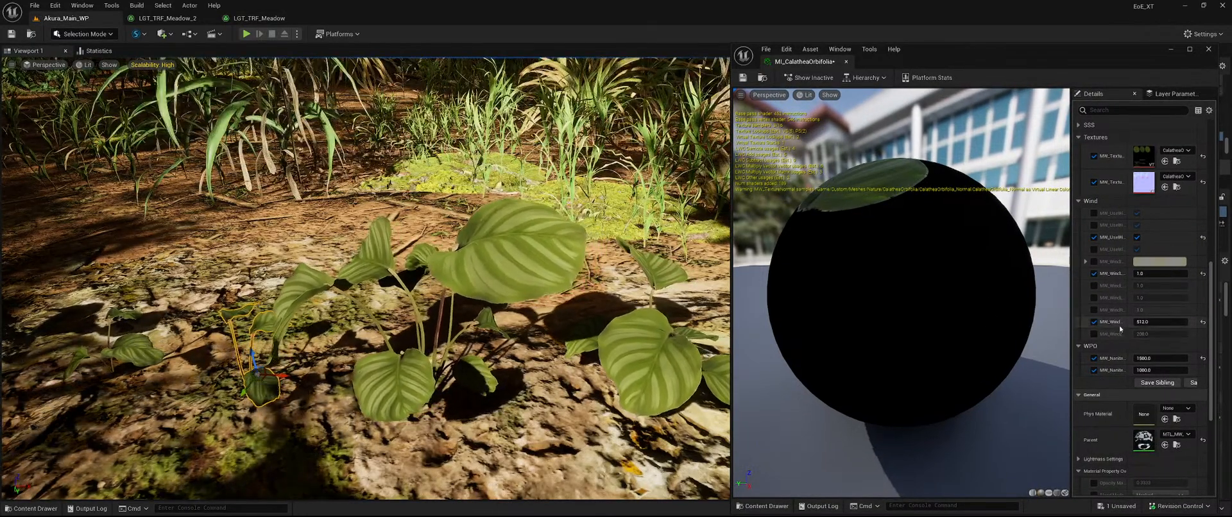
- Change the material instance's parent to MTL_MW_Foliage_MASTER and enlarge its editor window
click(1179, 435)
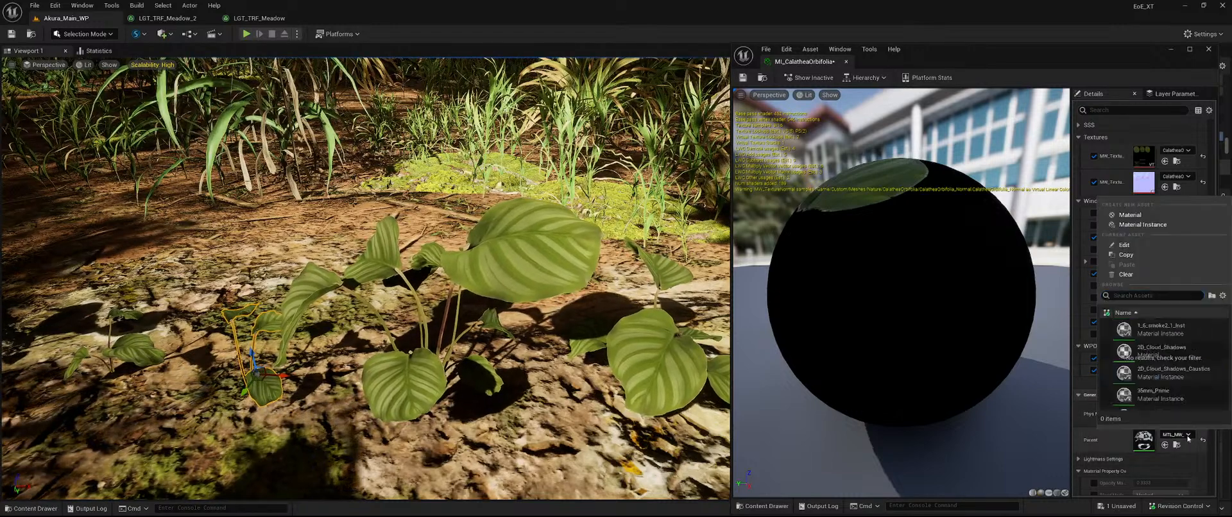
text(mw foliage)
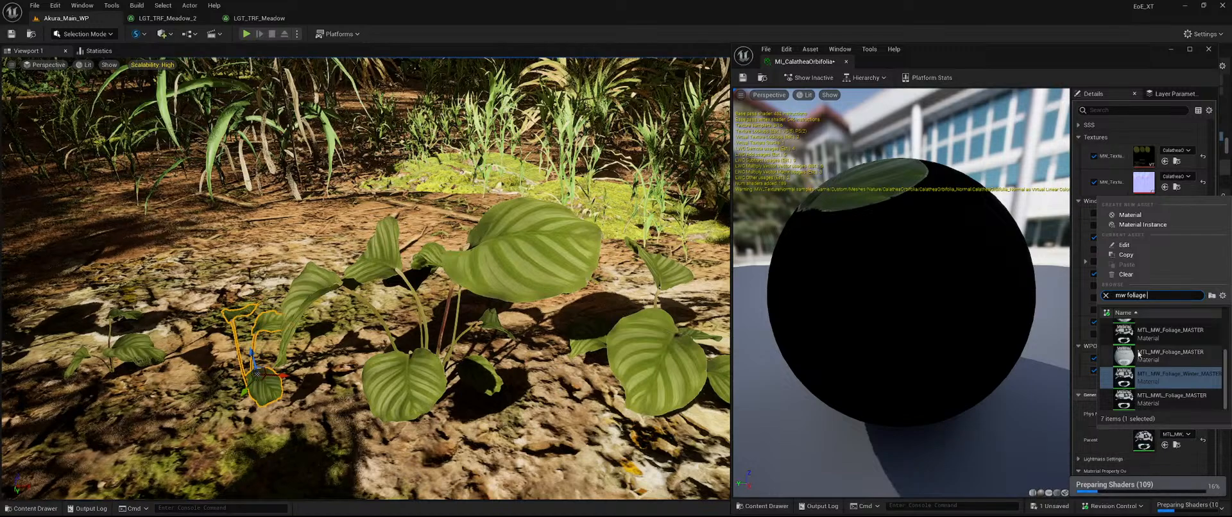
click(1172, 358)
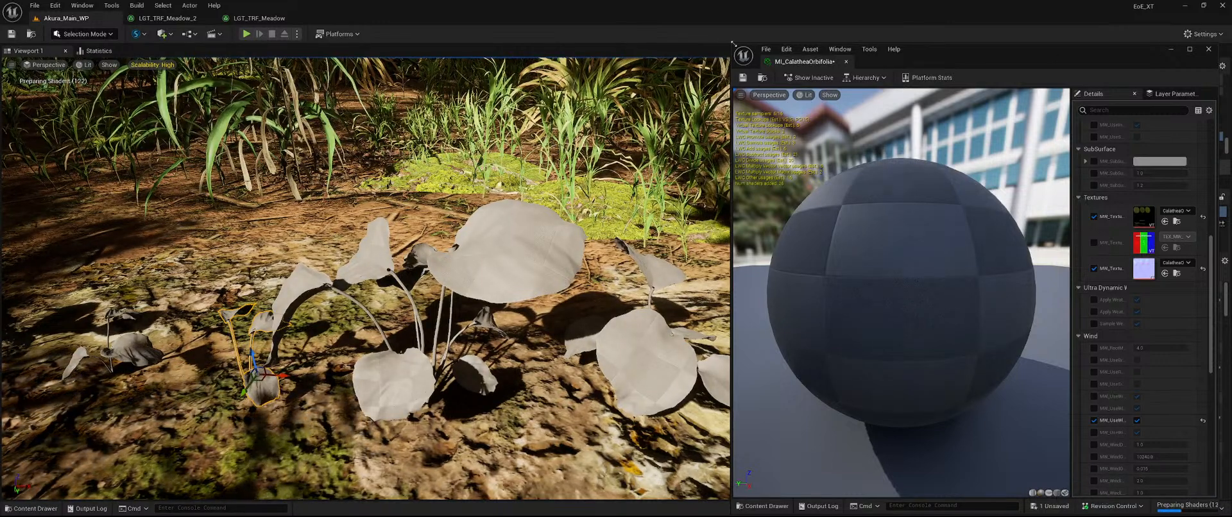
drag(732, 43, 691, 0)
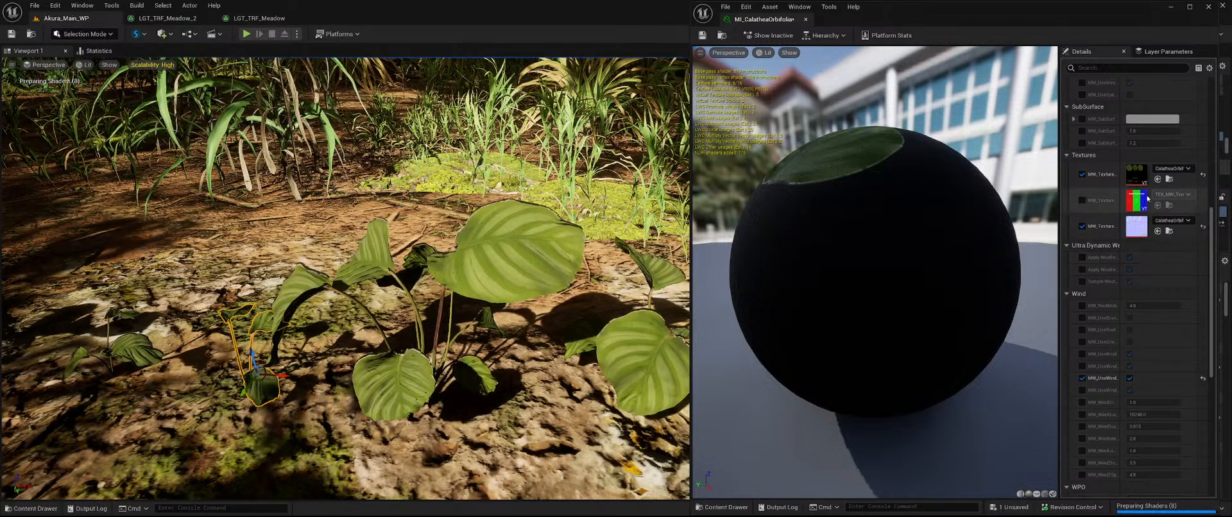
- Override the mask texture parameter and assign the CalatheaOrbifolia_AoRM texture from the Custom/Meshes/Nature/CalatheaOrbifolia folder
click(1083, 200)
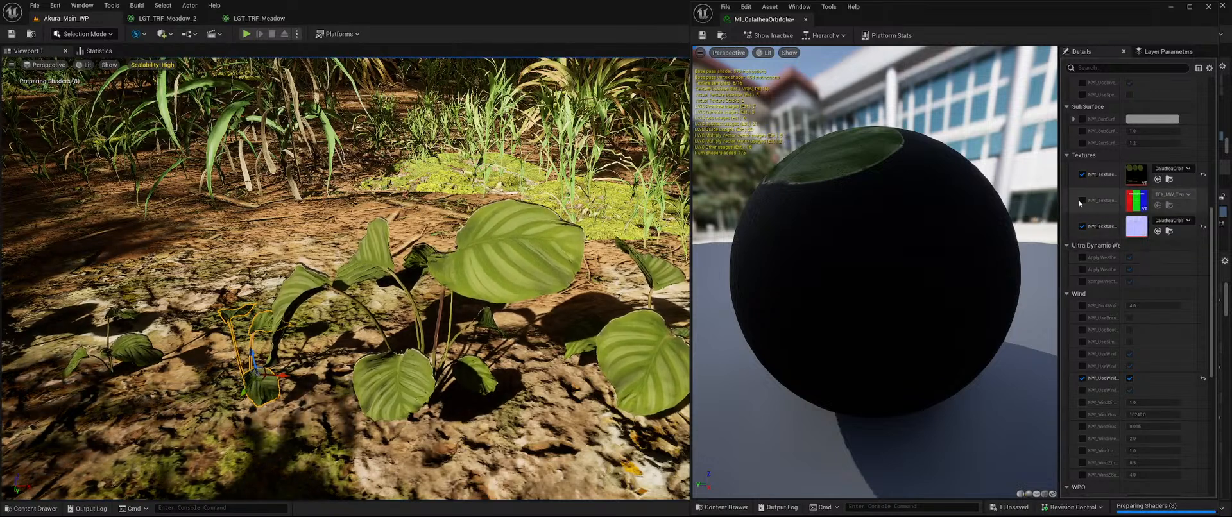
key(ctrl+space)
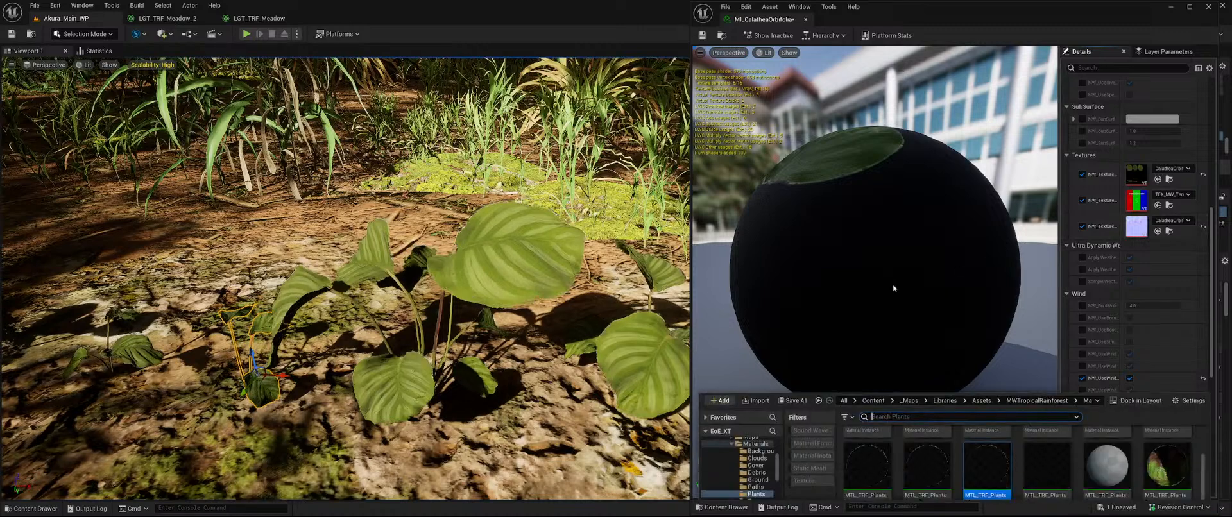
click(32, 509)
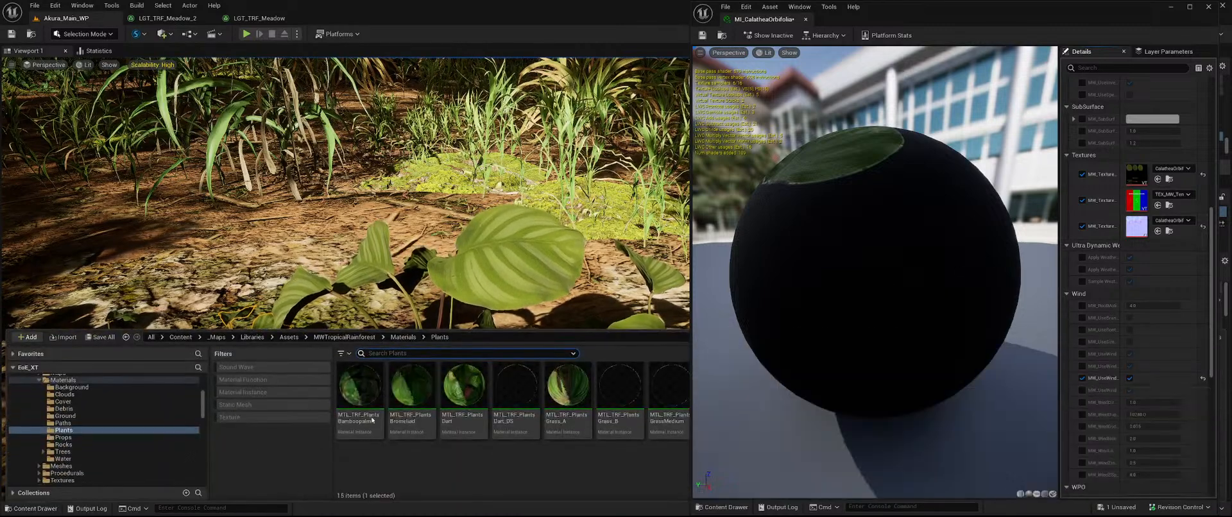
scroll(146, 411, up, 5)
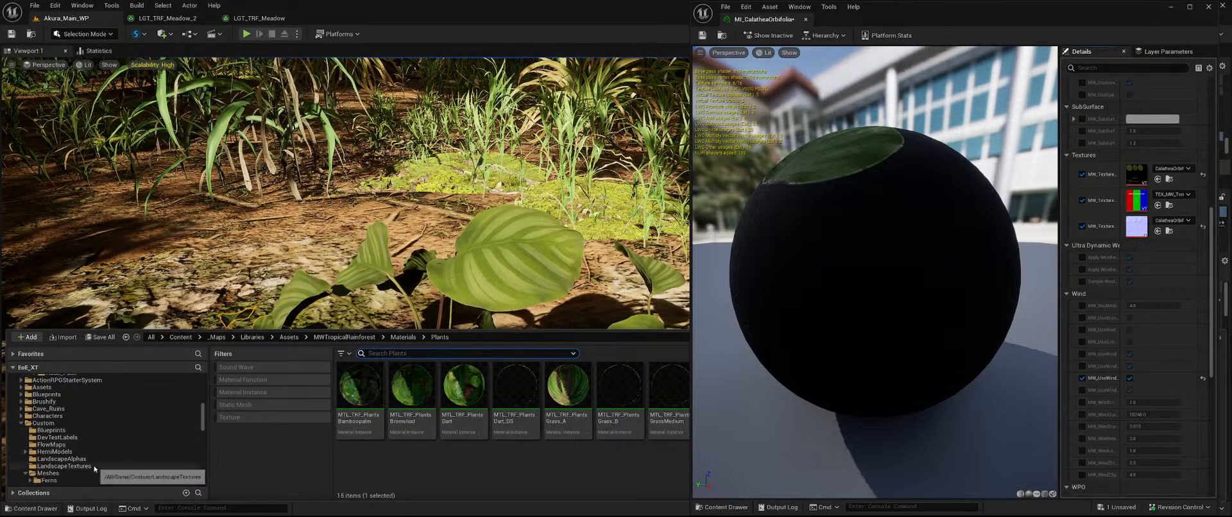
scroll(86, 473, down, 3)
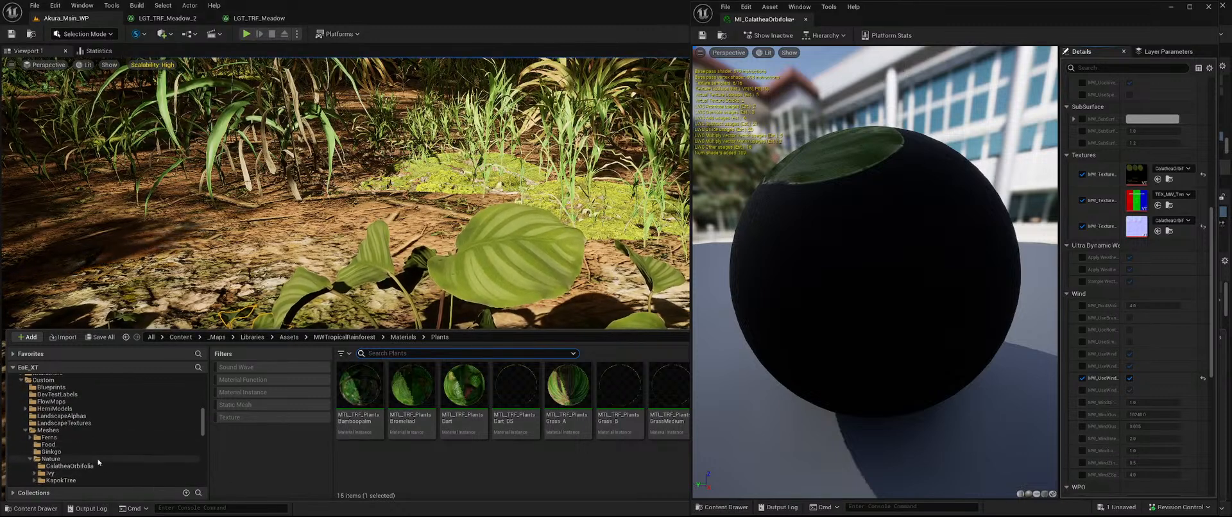
scroll(101, 460, down, 3)
click(103, 439)
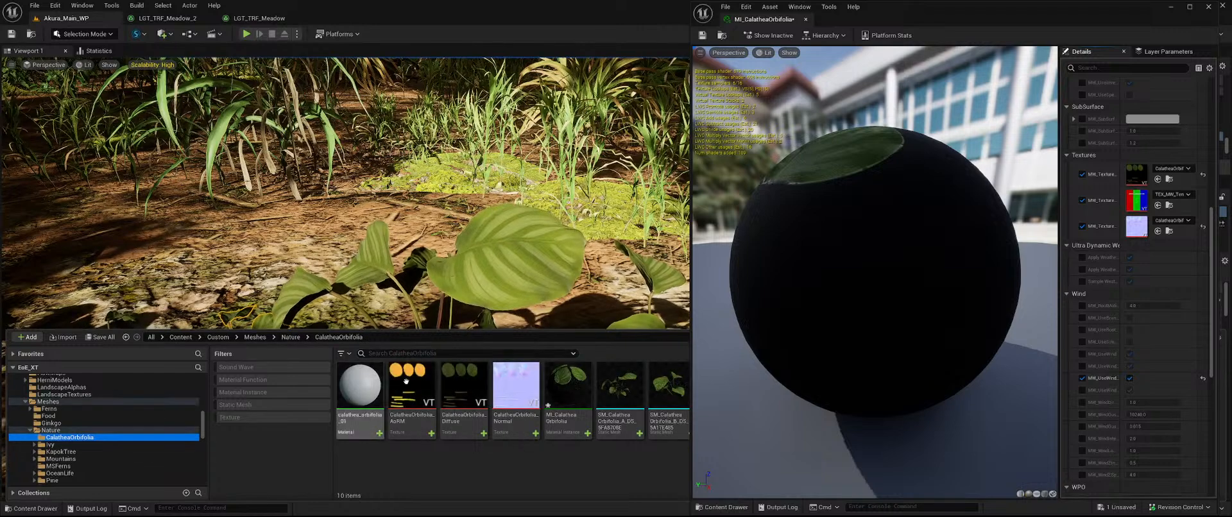
click(1158, 205)
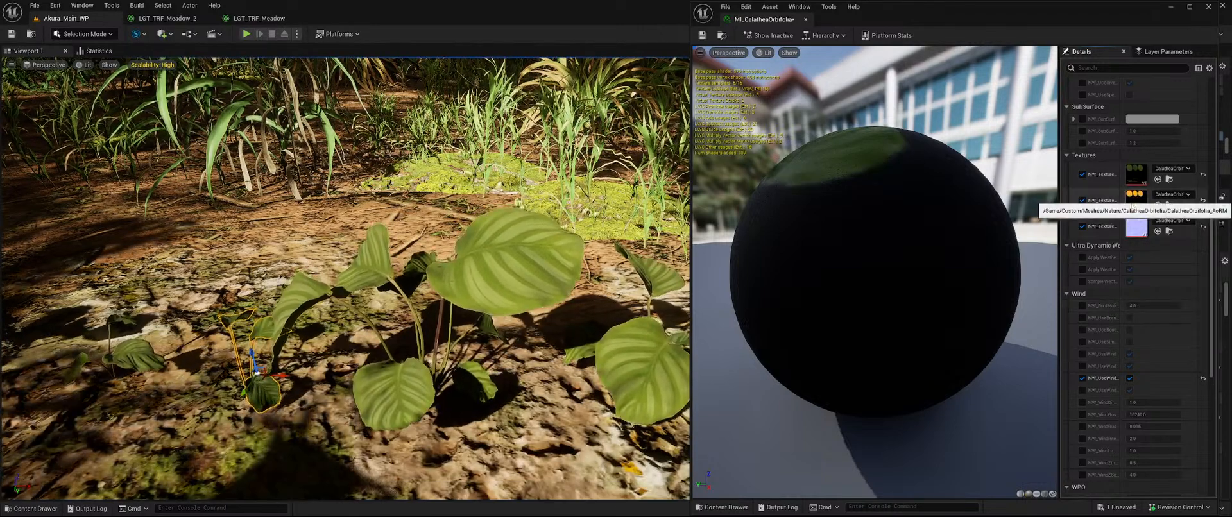
- Override the SubSurface multiplier and saturation parameters, set both to 2.0, and check the leaves in the level
right_drag(347, 276, 378, 281)
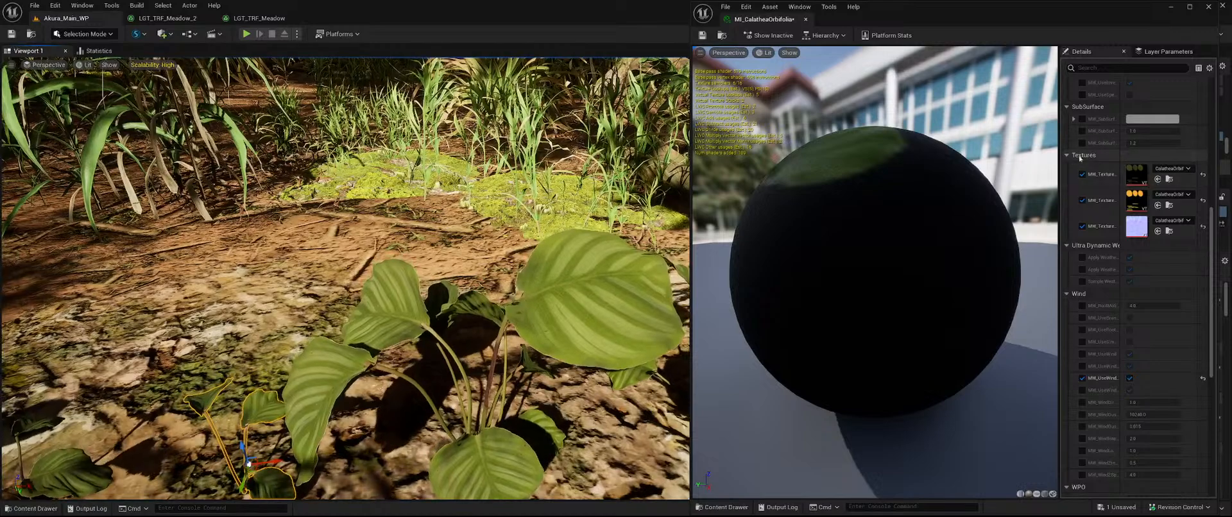
scroll(1082, 218, up, 3)
click(1082, 217)
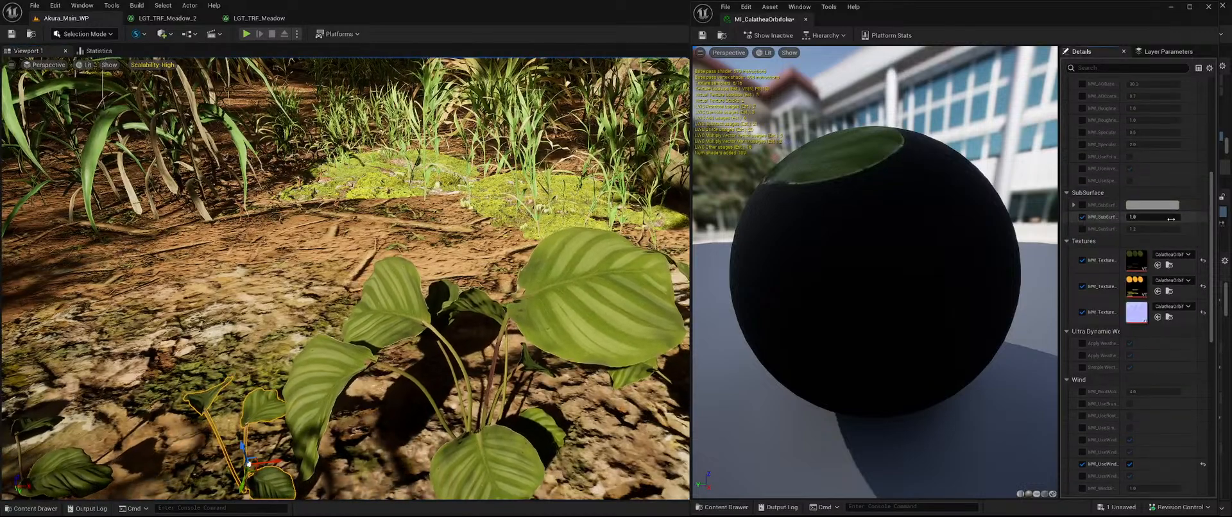
click(1171, 218)
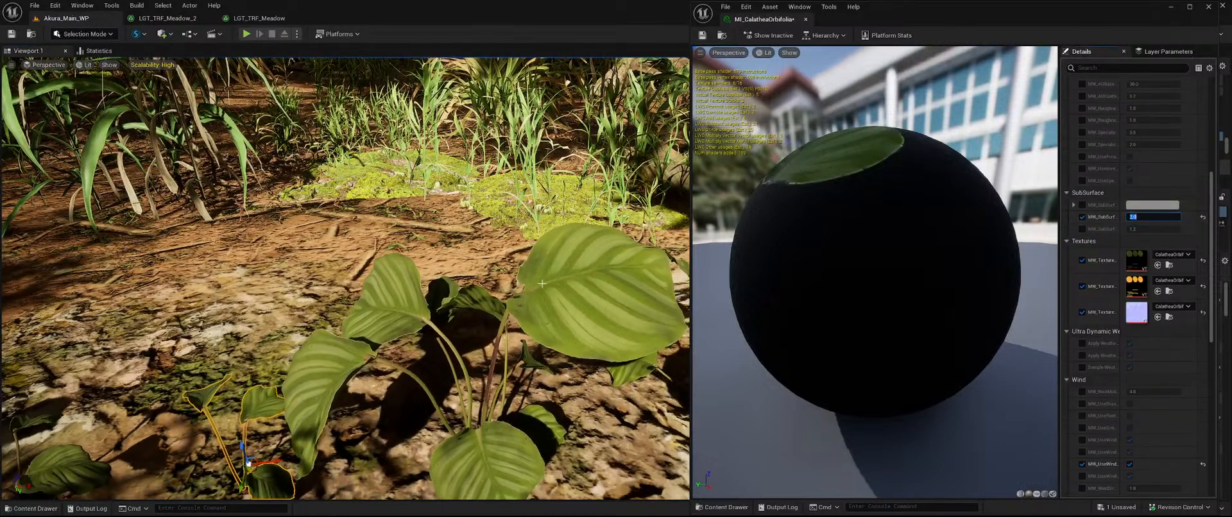
right_drag(488, 275, 289, 340)
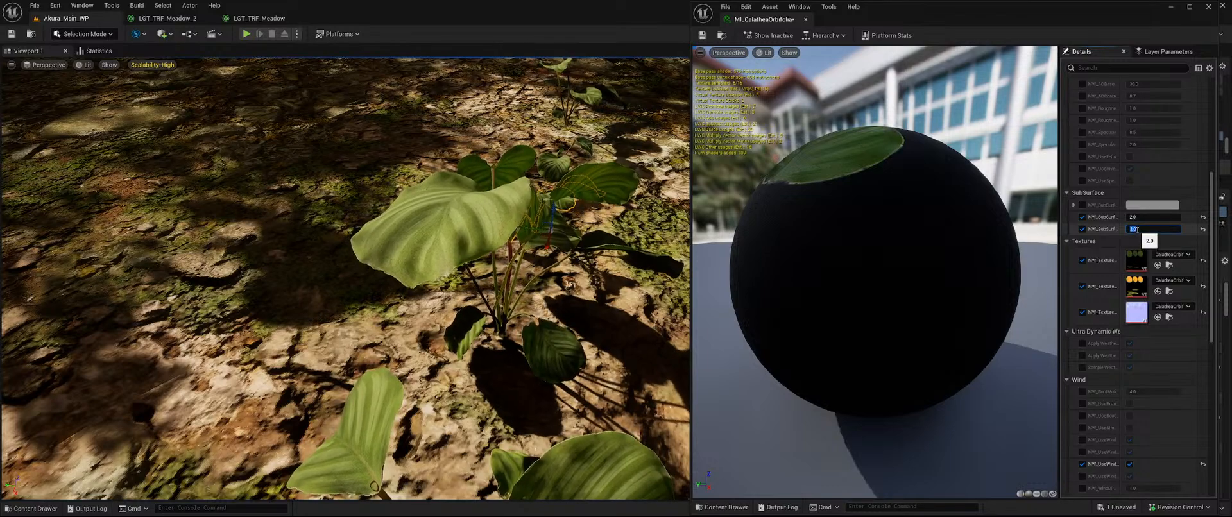
mouse_move(570, 284)
right_down()
mouse_move(738, 221)
mouse_move(758, 228)
mouse_move(553, 291)
right_up()
key(s)
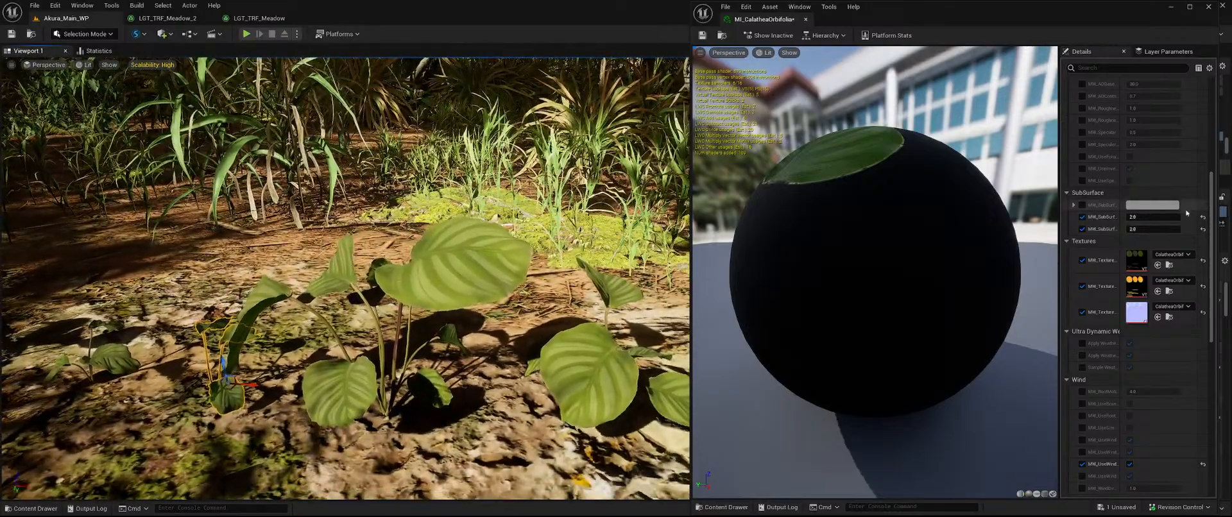
- Override the inverted roughness option in the Shading group and switch it off
scroll(1155, 225, up, 3)
click(1083, 241)
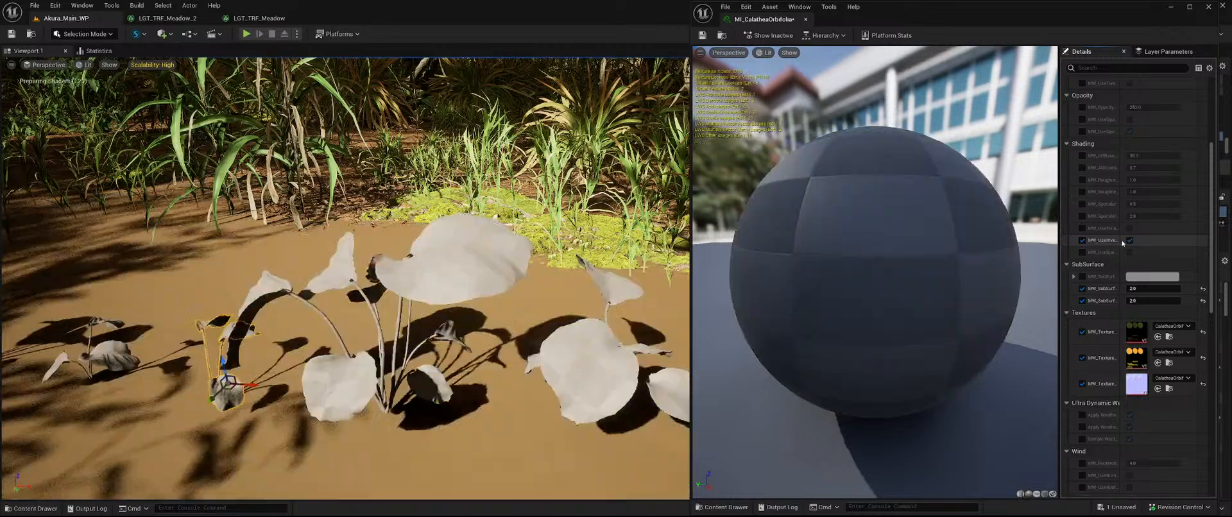
click(1129, 240)
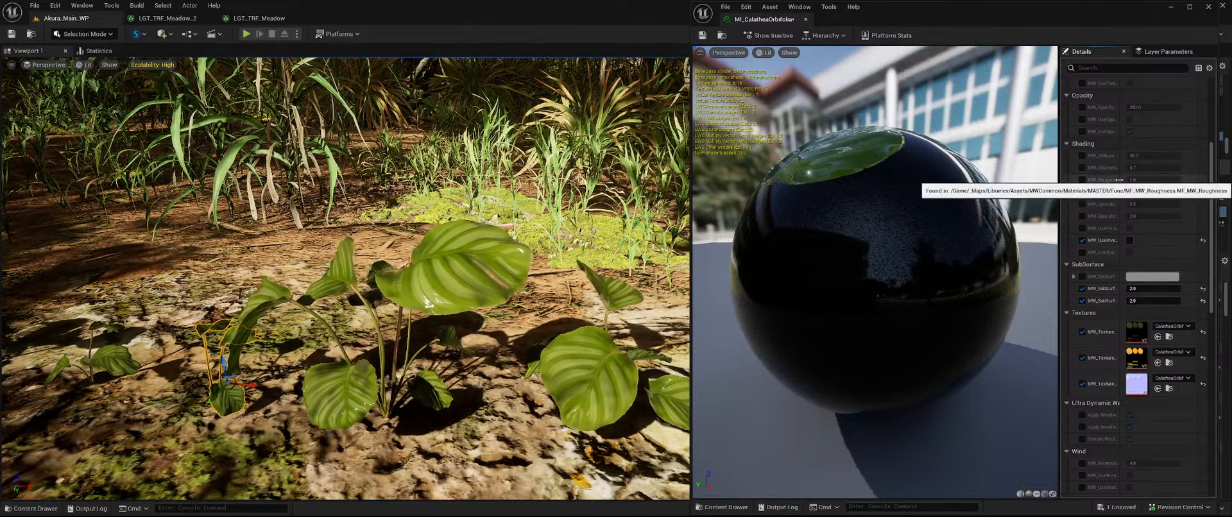
- Override the MW_UseFoliage option in the Shading group and switch it on, and override the Opacity group's last option and switch it off
drag(1122, 182, 1116, 189)
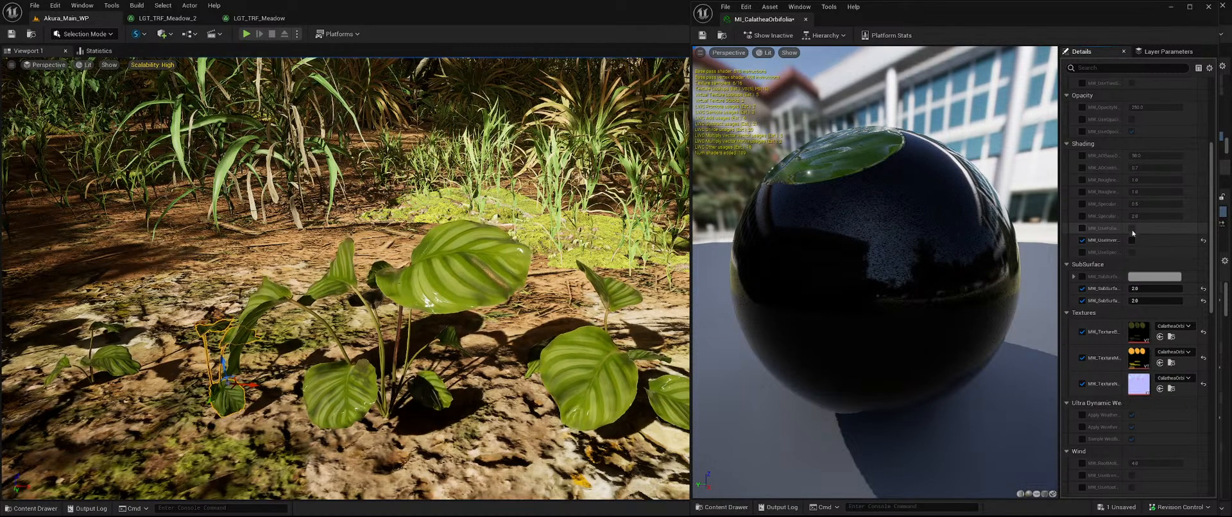
click(1132, 230)
click(1132, 228)
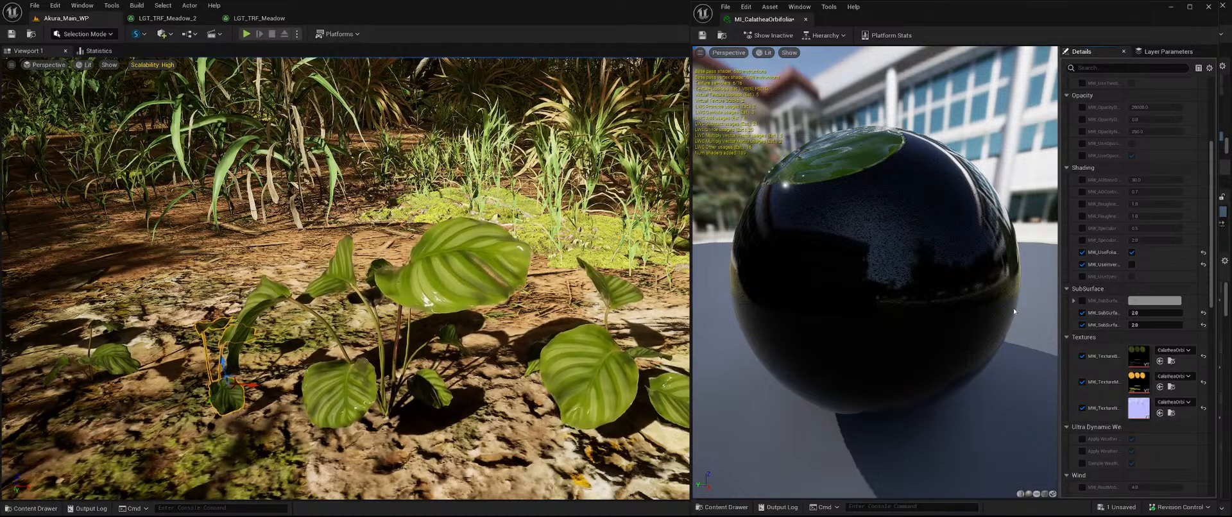
click(1132, 157)
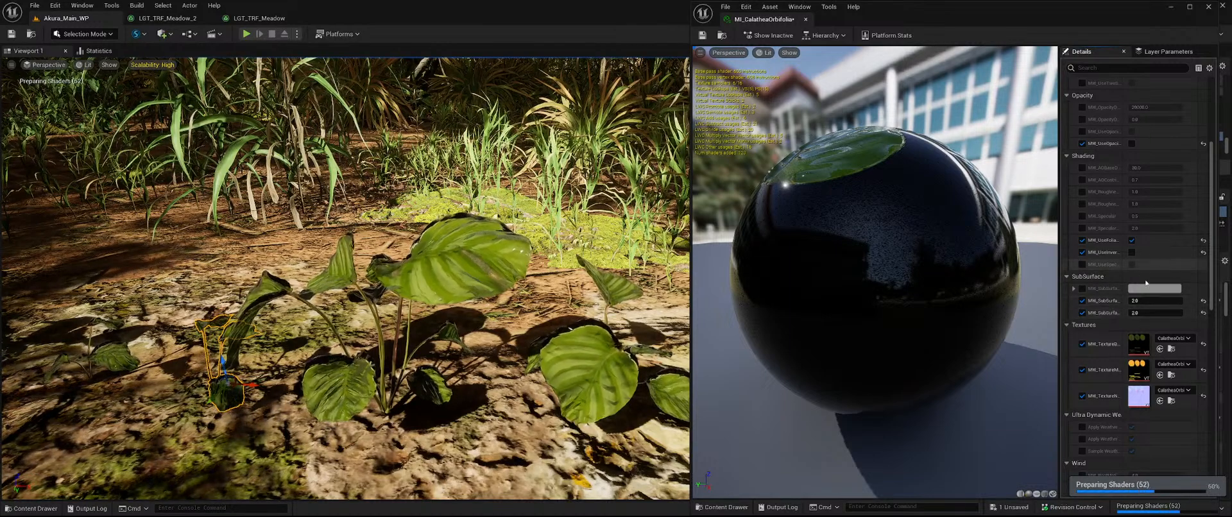
- Override the Two Sided material property, switch it off, and check the leaves in the level
scroll(1146, 282, down, 12)
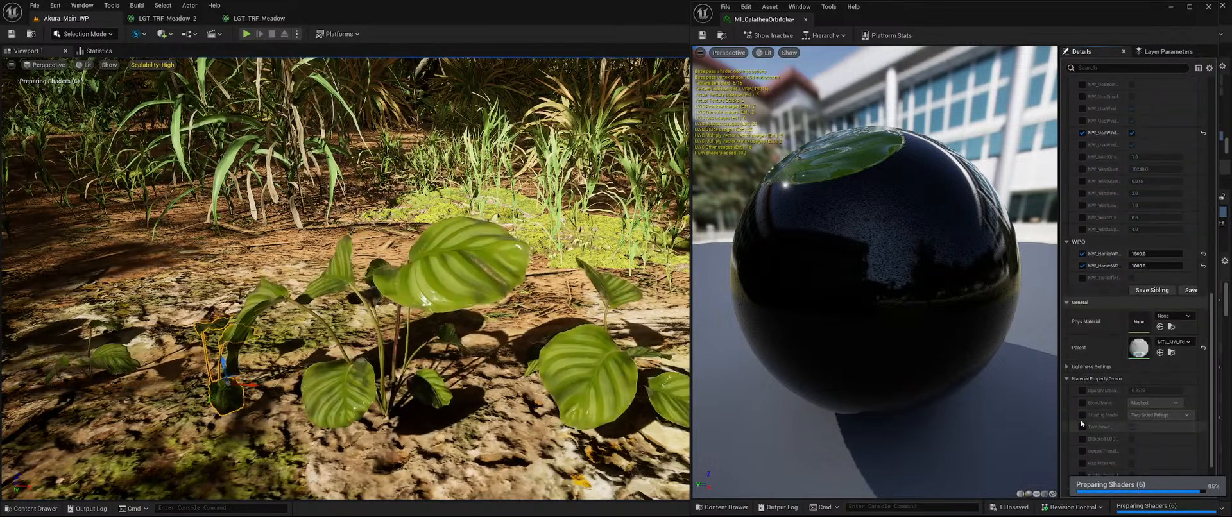
click(1132, 428)
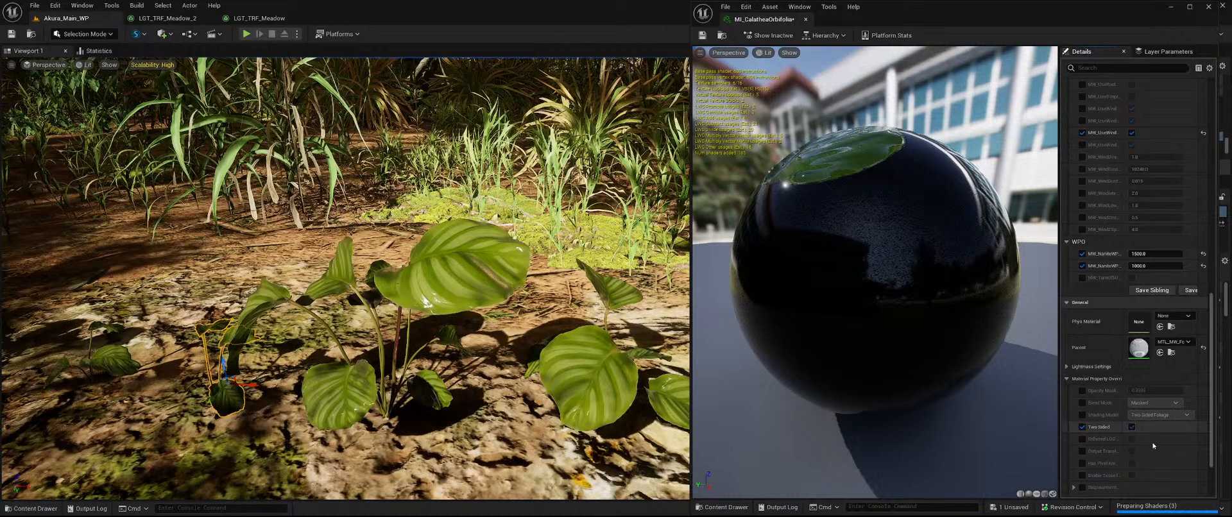
click(1131, 428)
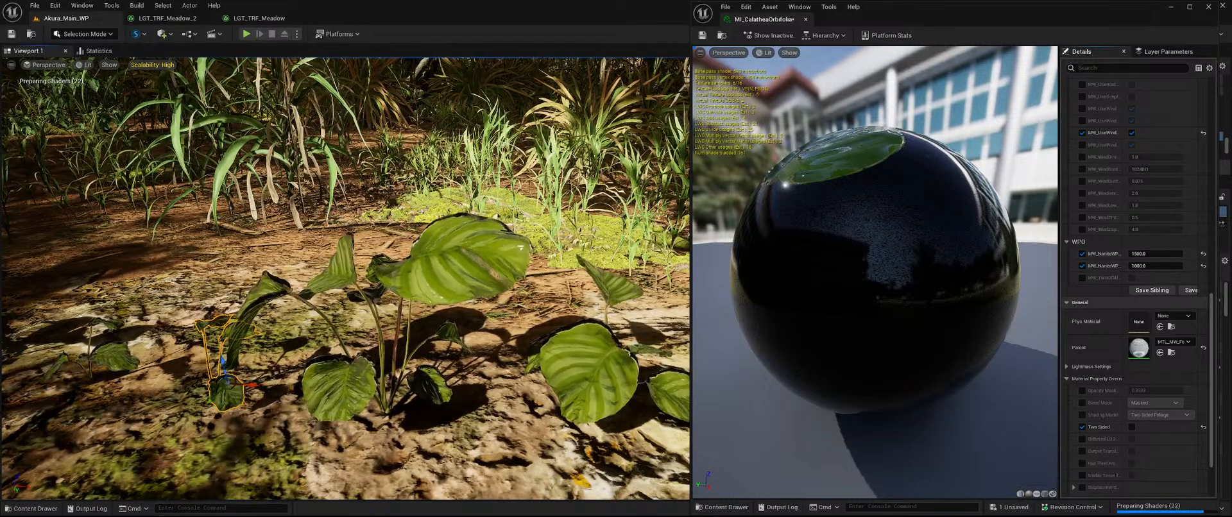
mouse_move(345, 279)
right_down()
mouse_move(367, 283)
mouse_move(308, 291)
mouse_move(347, 277)
right_up()
- Widen the parameter name column, then override MW_UseSimpleWind in the Wind group and switch it on
scroll(1128, 246, up, 3)
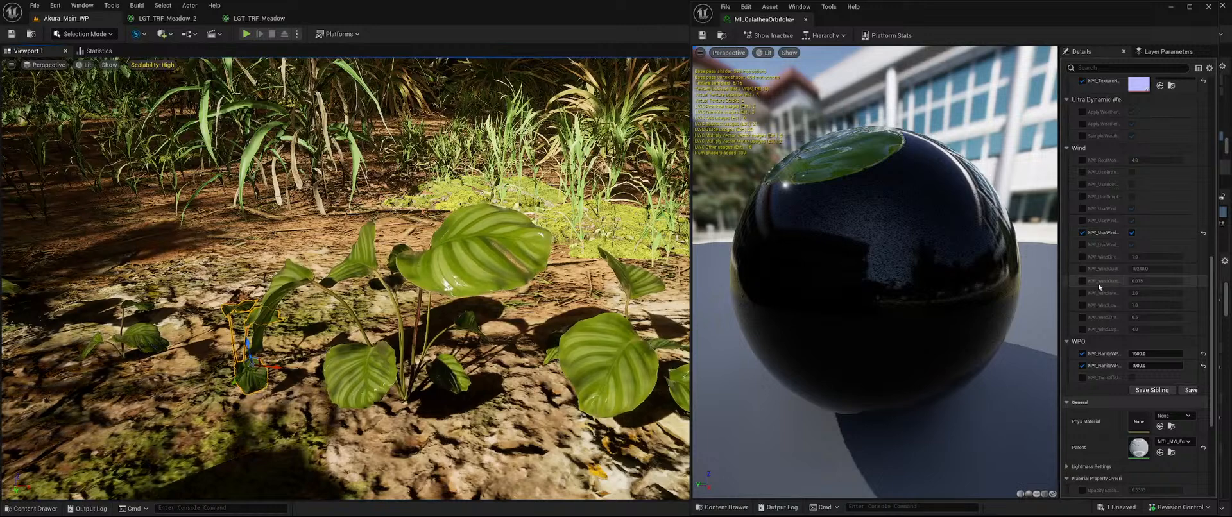
scroll(1099, 287, up, 3)
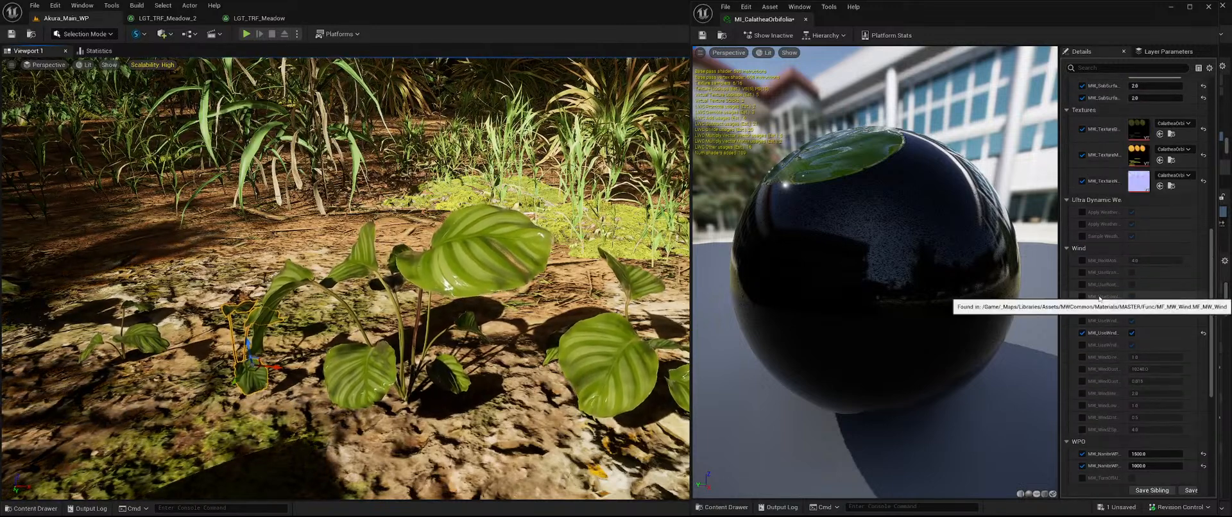
drag(1120, 294, 1130, 293)
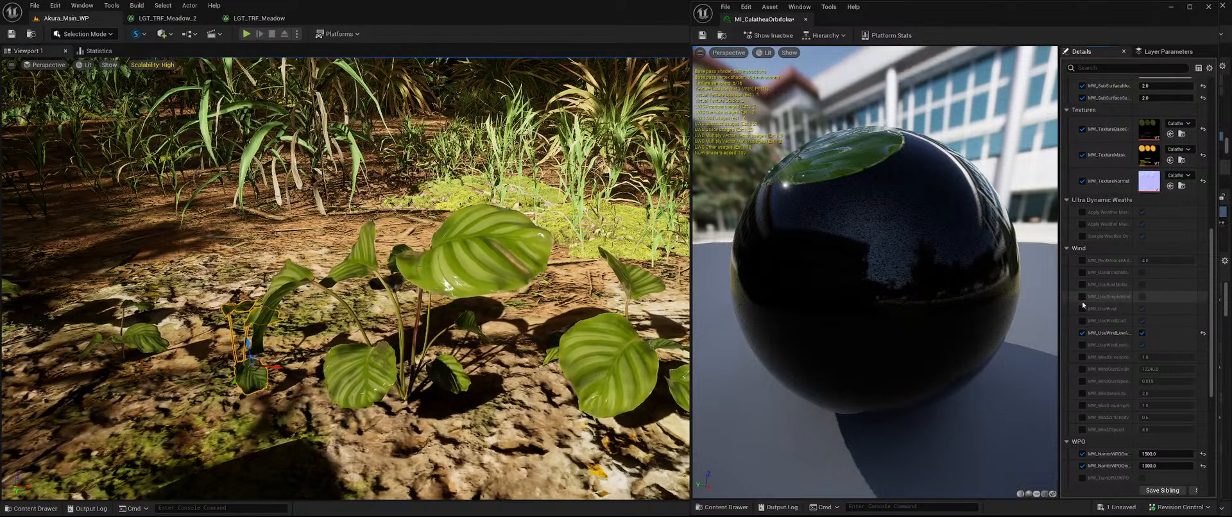
click(1143, 299)
click(1142, 298)
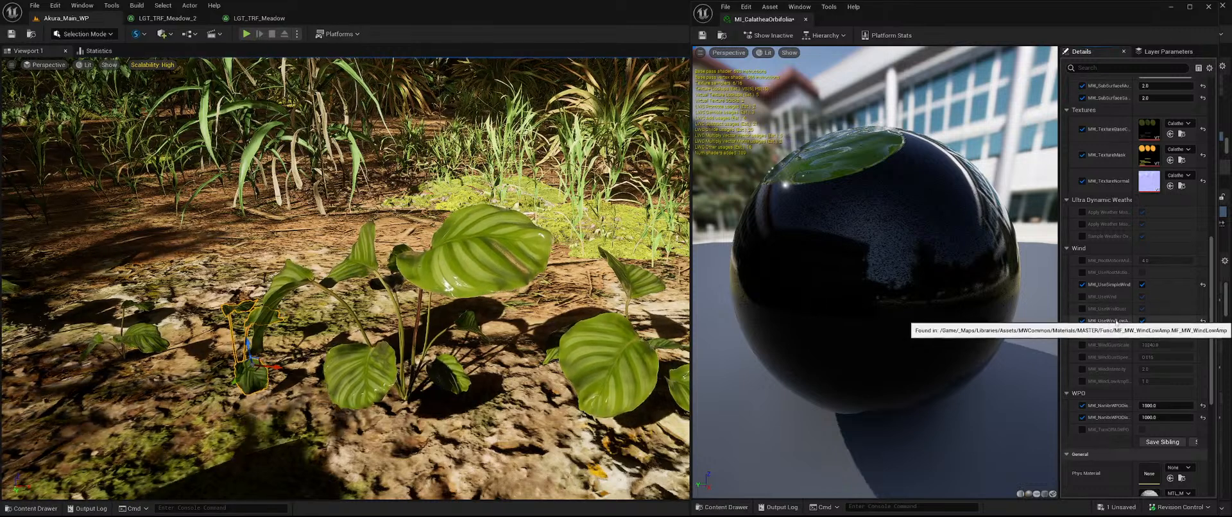
- Override the Blend Mode in the material property overrides and set it to Opaque
scroll(1105, 309, down, 5)
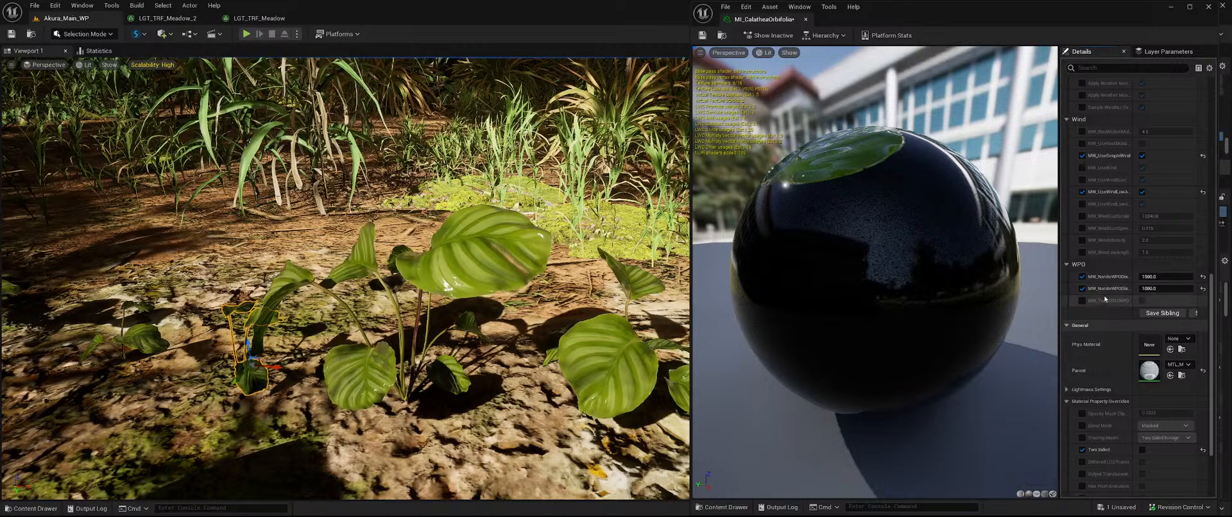
scroll(1110, 304, up, 1)
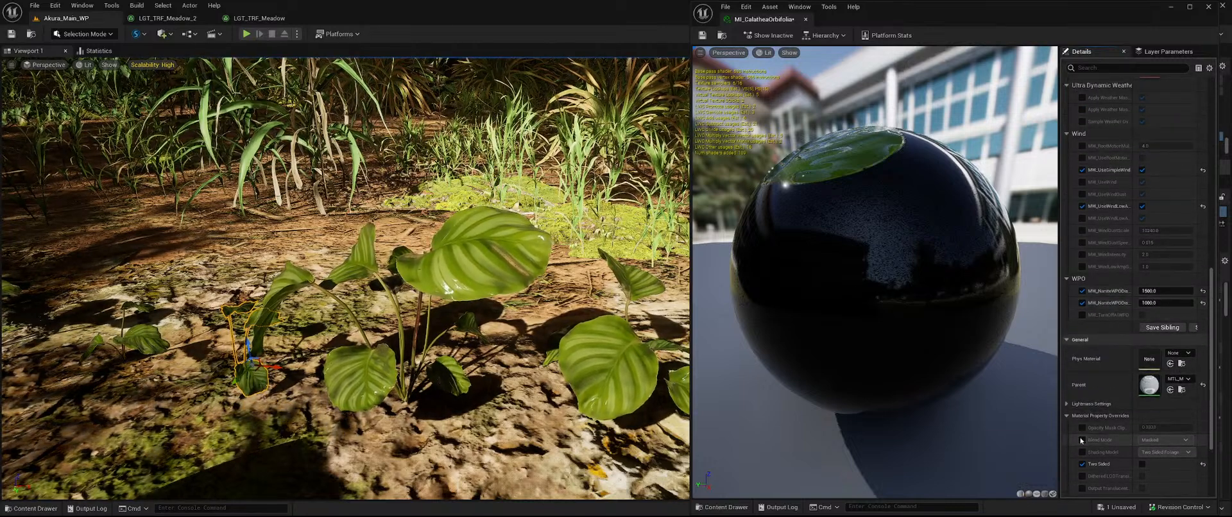
click(1165, 440)
click(1148, 449)
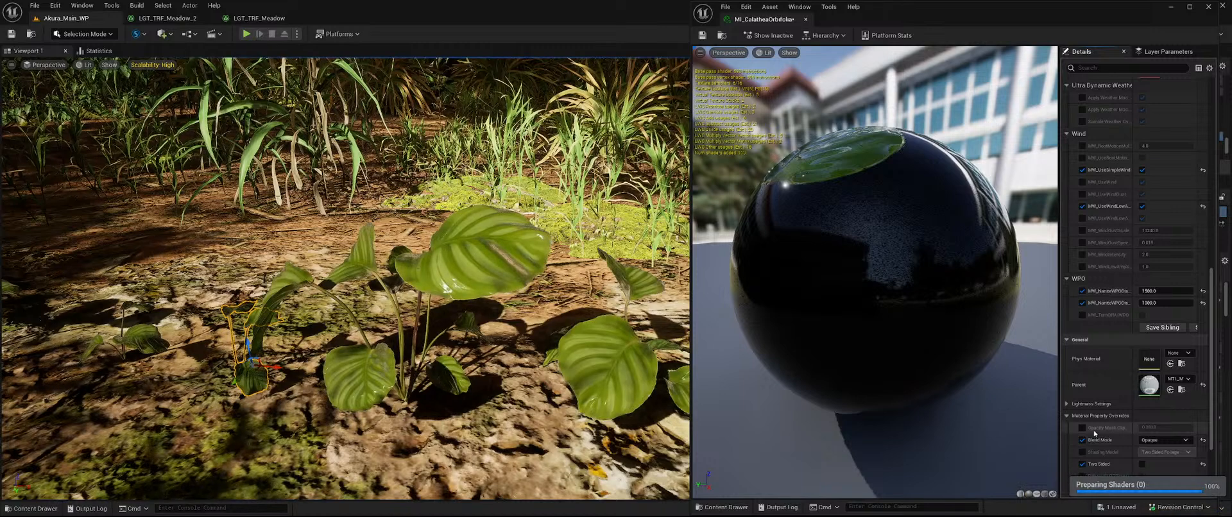
- Override the roughness multiplier in the Shading group, set it to 5.0, and save the material instance
scroll(1114, 380, up, 3)
scroll(1114, 381, up, 1)
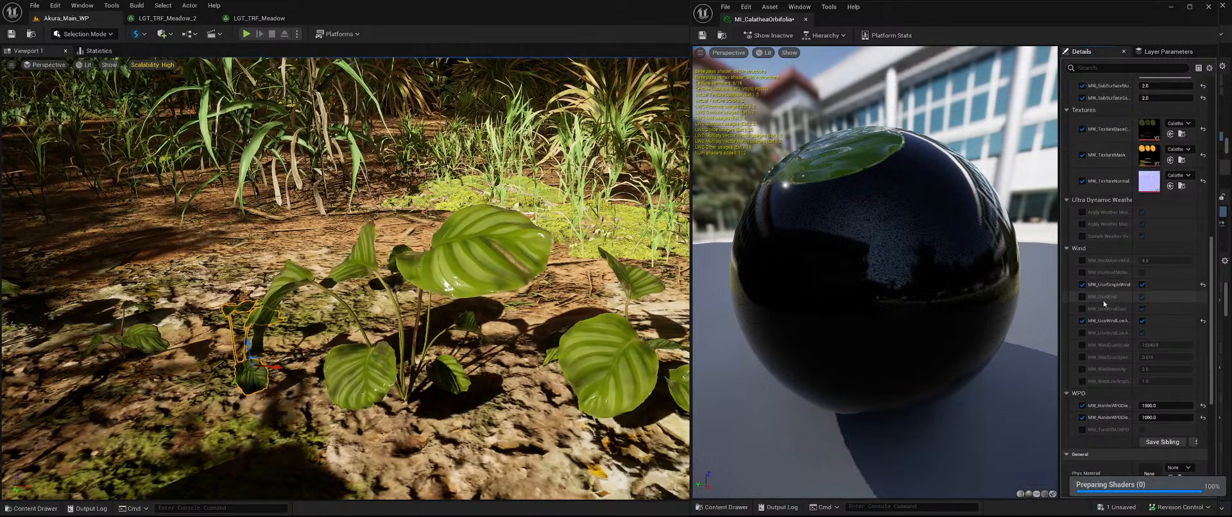
scroll(1127, 307, up, 1)
scroll(1128, 307, up, 4)
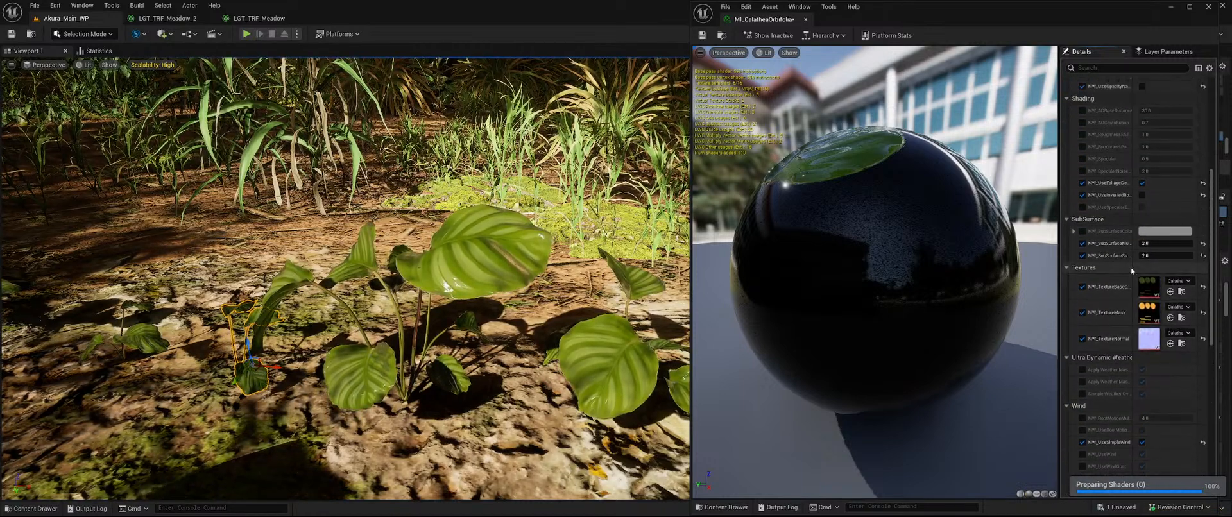
click(1083, 135)
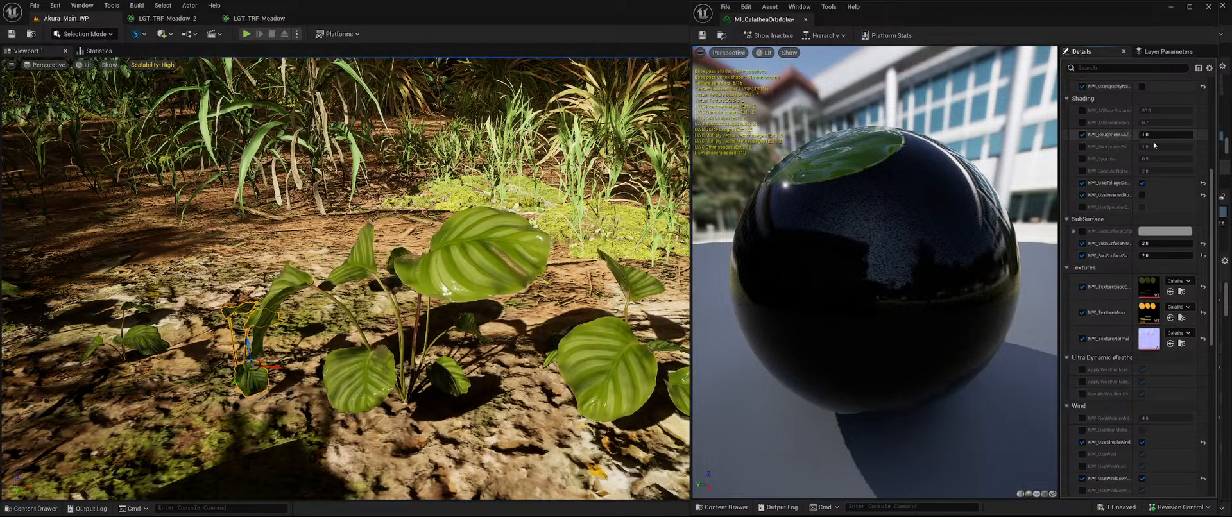
click(1083, 135)
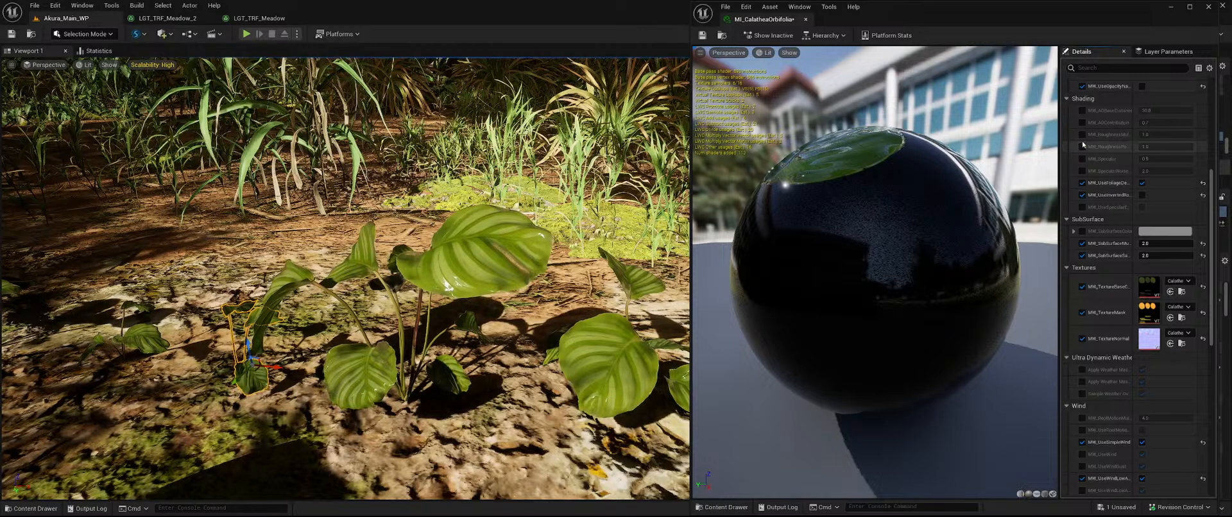
click(1165, 134)
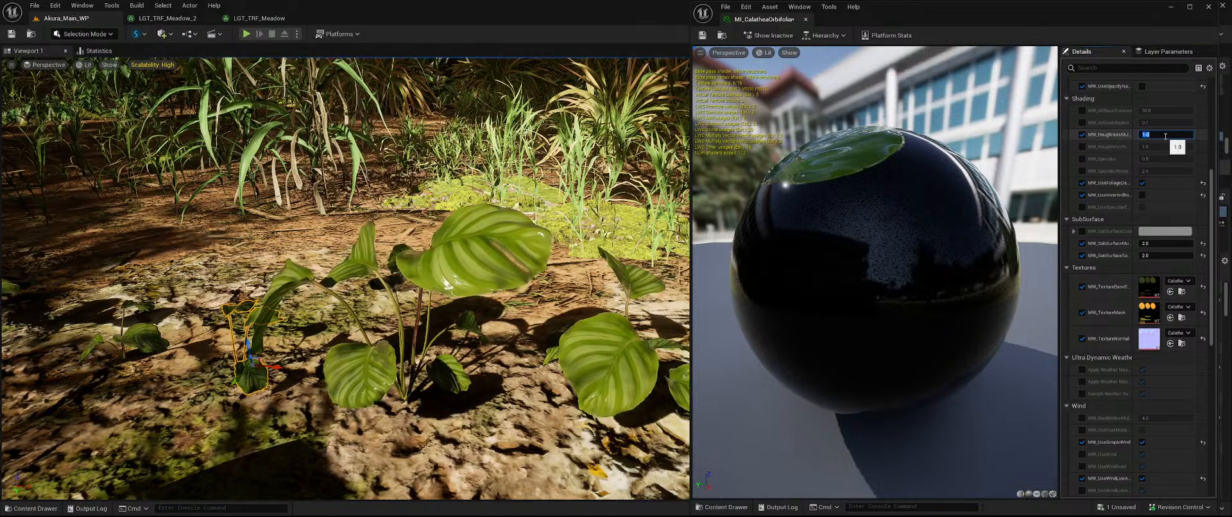
text(5)
key(Return)
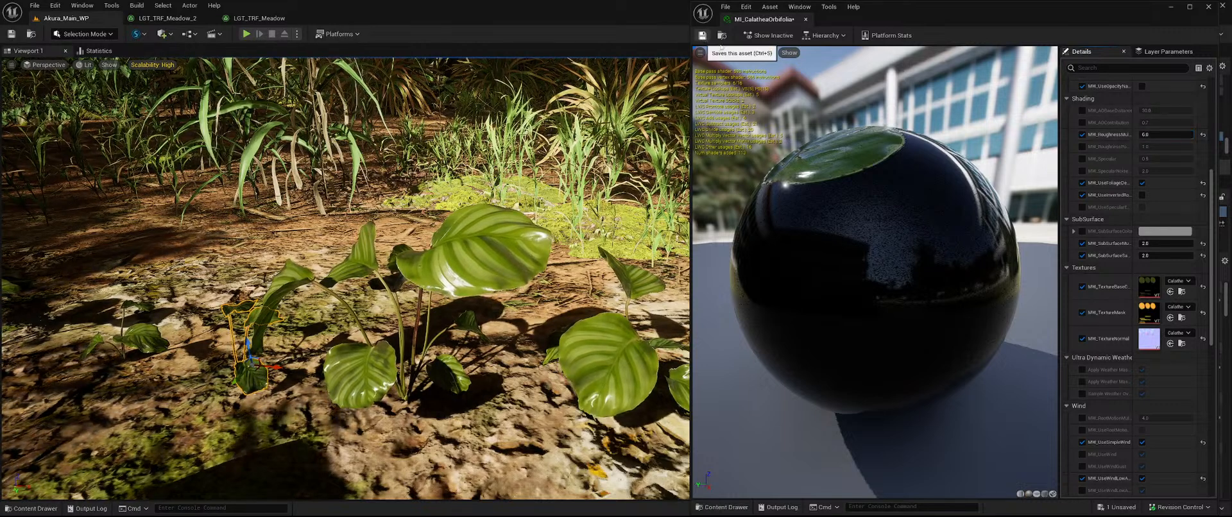
click(702, 35)
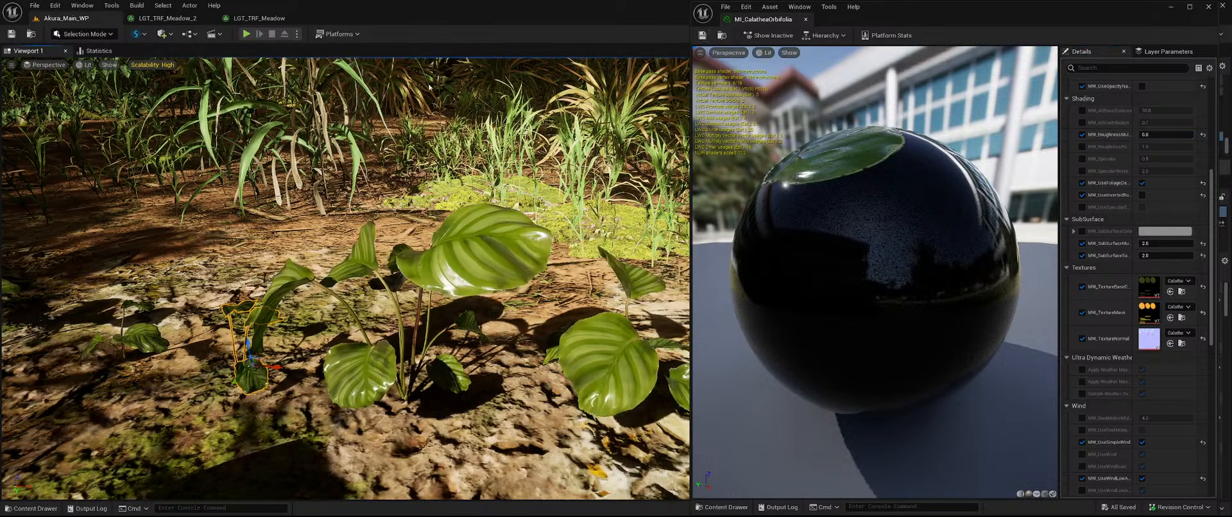
- Switch the level viewport to Lumen's Dedicated Reflection Rays visualization
click(84, 64)
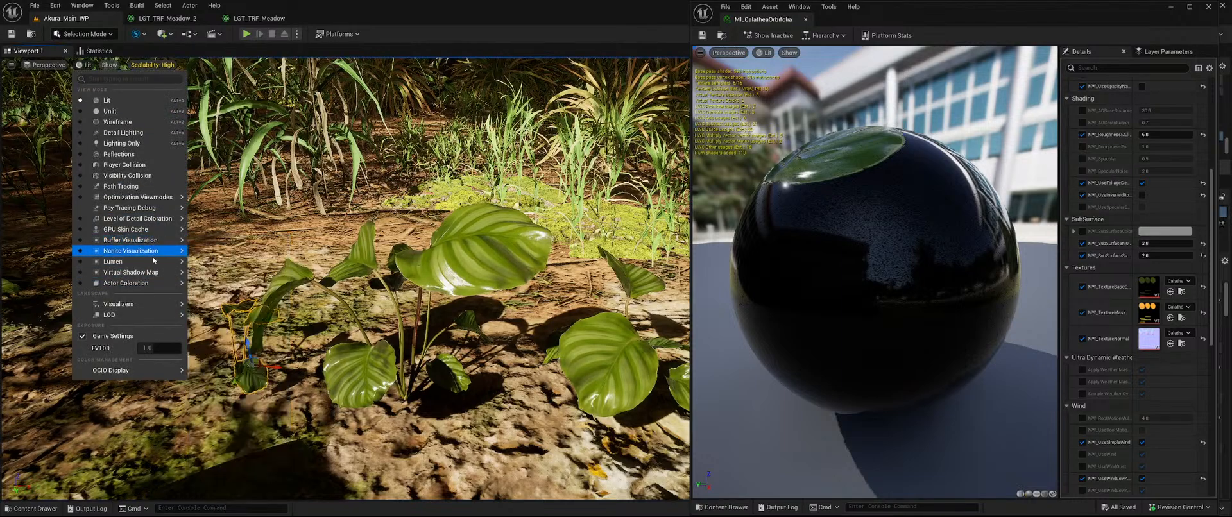
mouse_move(154, 261)
click(238, 341)
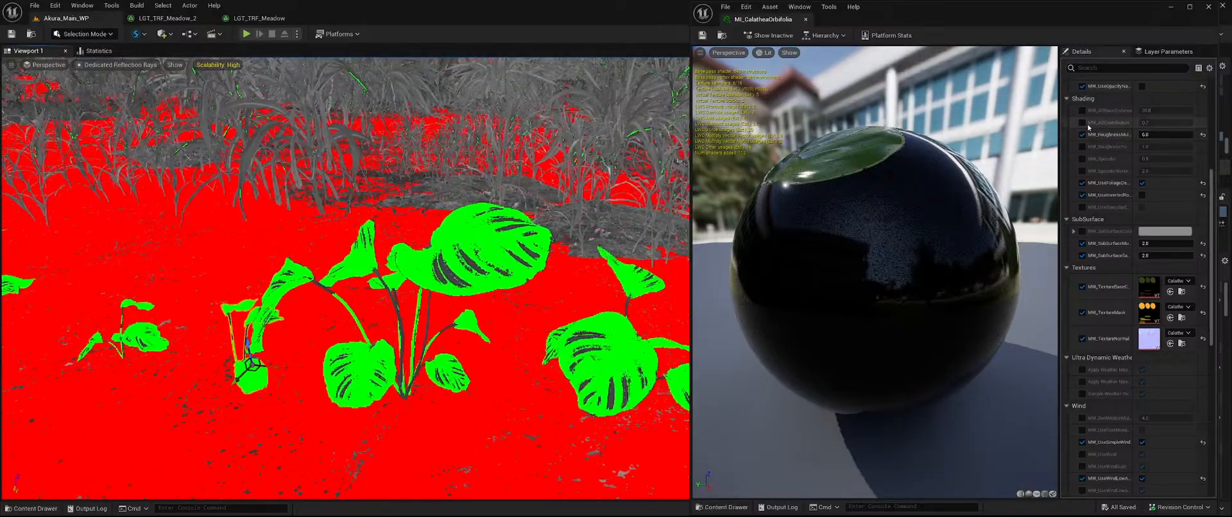
- Raise the roughness multiplier to 15.0 to reduce the leaves' dedicated reflection rays, and save the material instance
click(1173, 136)
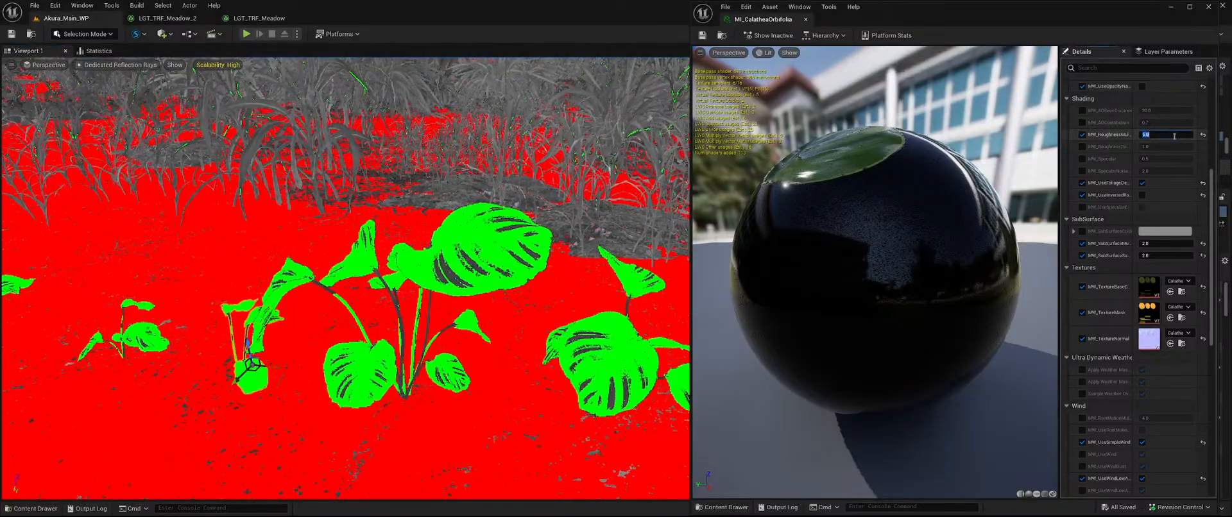
key(Return)
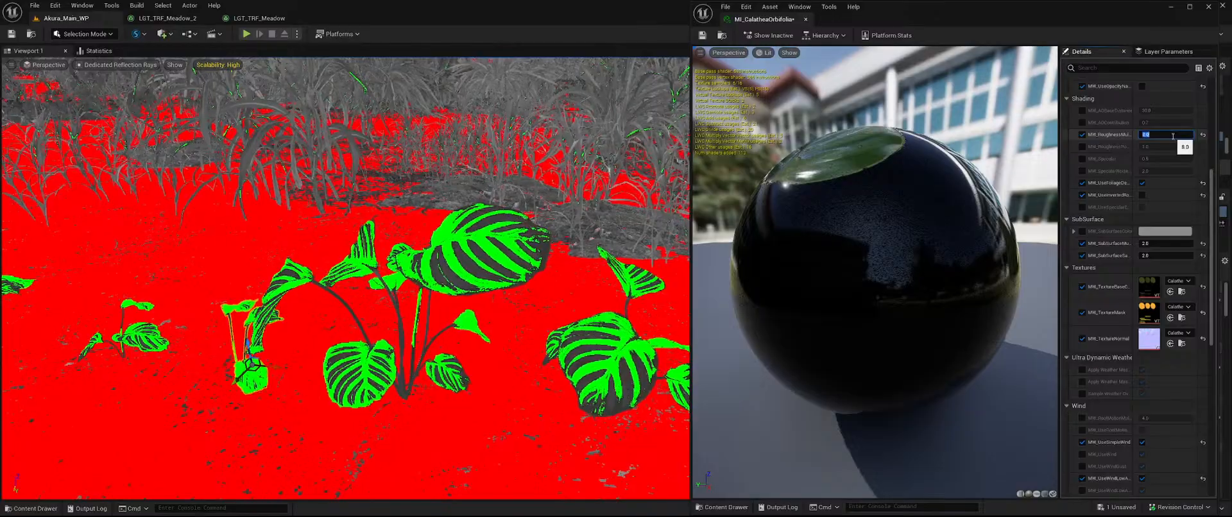
text(10)
key(Return)
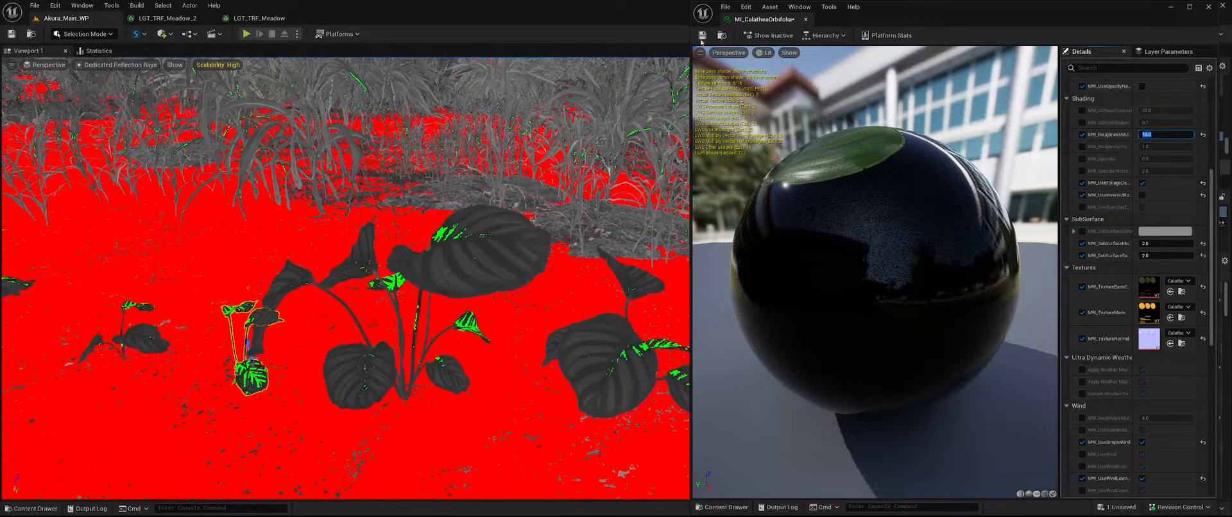
- Return the level viewport to the Lit view and inspect the plants' leaves up close
click(118, 65)
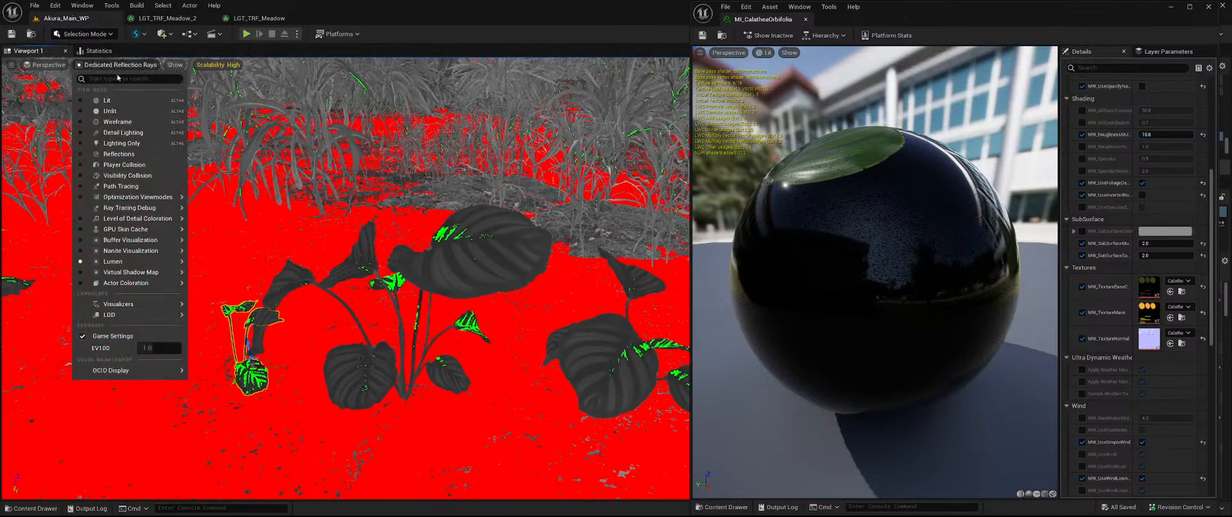
click(125, 100)
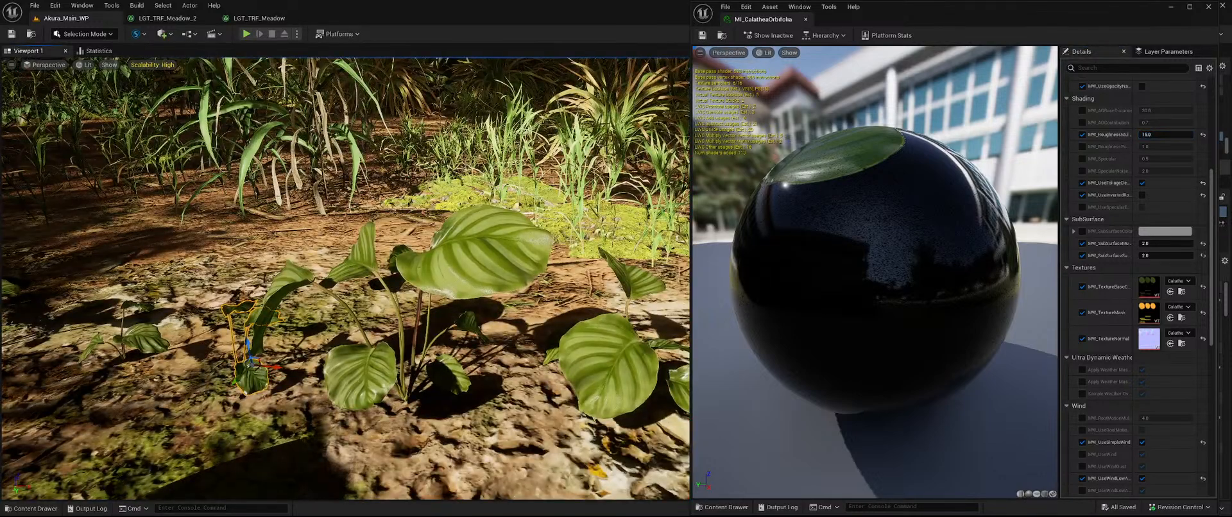
key(a)
mouse_move(501, 276)
right_down()
mouse_move(471, 279)
mouse_move(500, 281)
right_up()
key(d)
key(d)
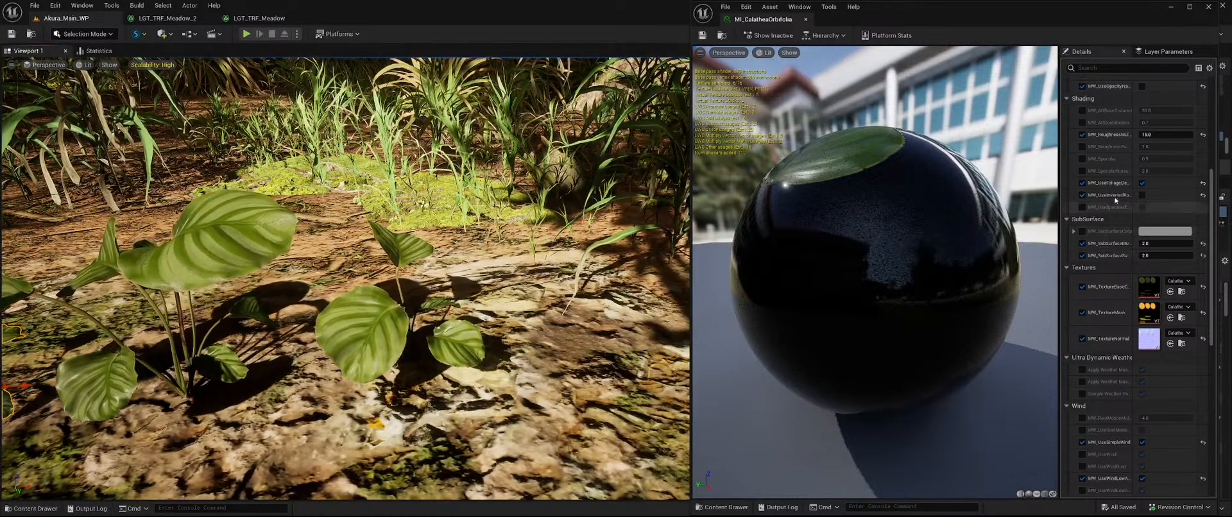
- Review the material instance's parameter groups from Wind up to Color Correction, and expand the Interaction group
click(1141, 183)
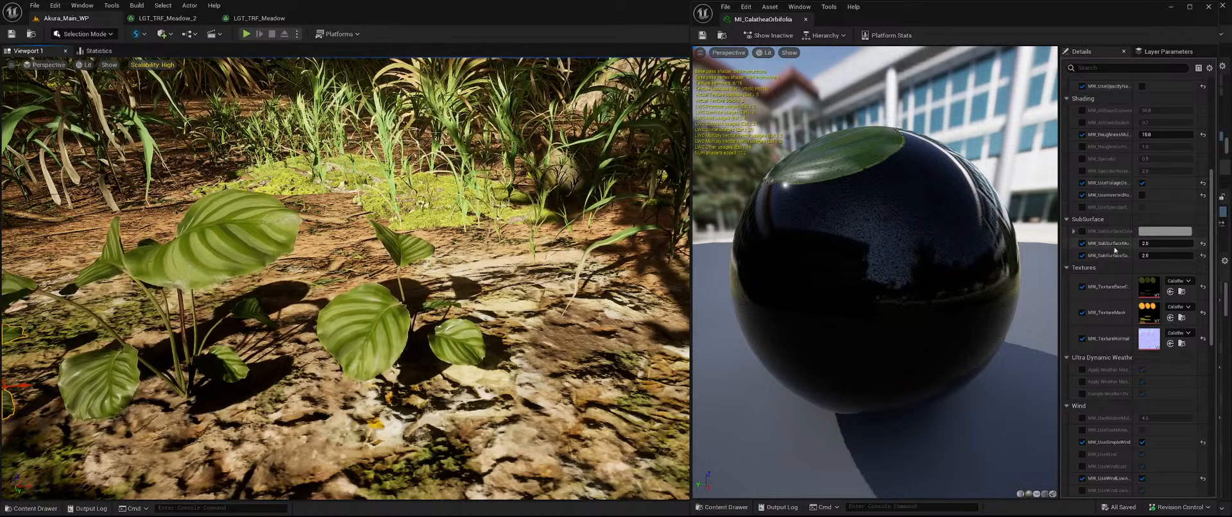
scroll(1115, 251, down, 2)
scroll(1115, 279, down, 3)
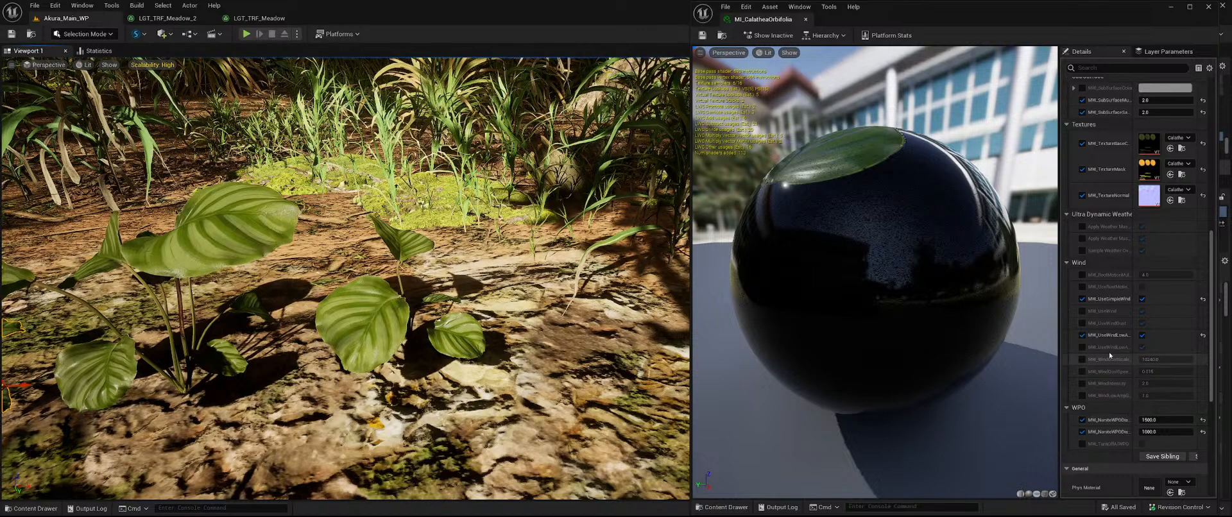
scroll(1123, 349, up, 2)
scroll(1120, 308, up, 10)
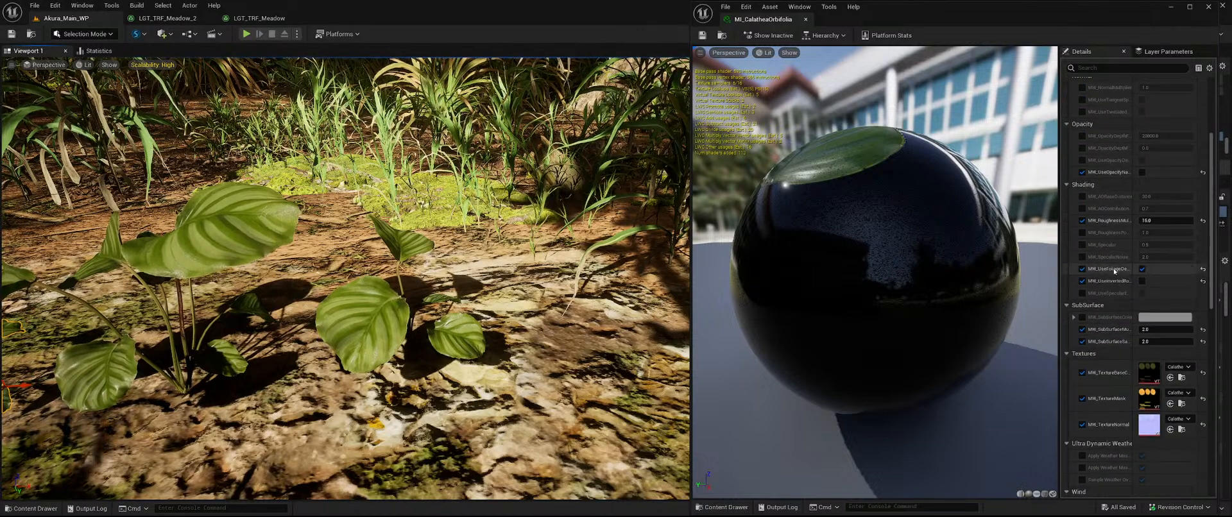
scroll(1110, 239, up, 1)
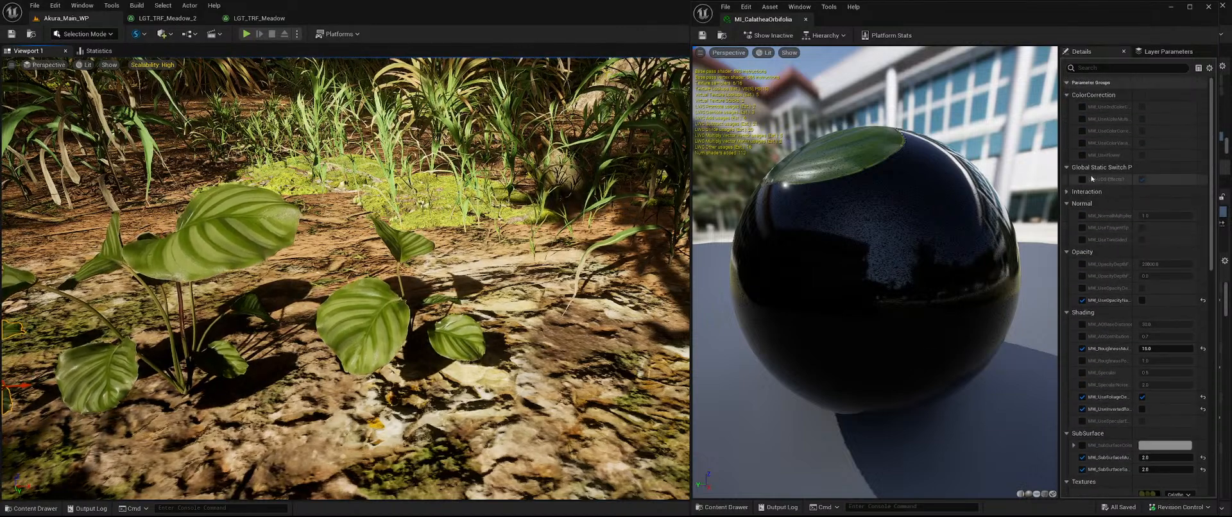
click(1067, 192)
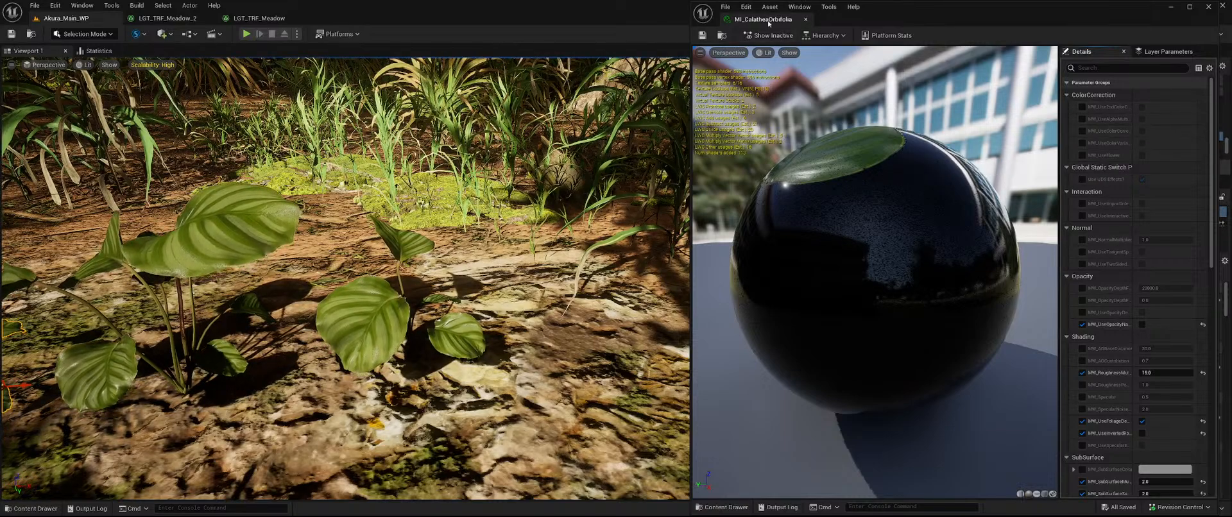
- Close the material instance editor and view all the Calathea plants from farther back in the level
click(806, 21)
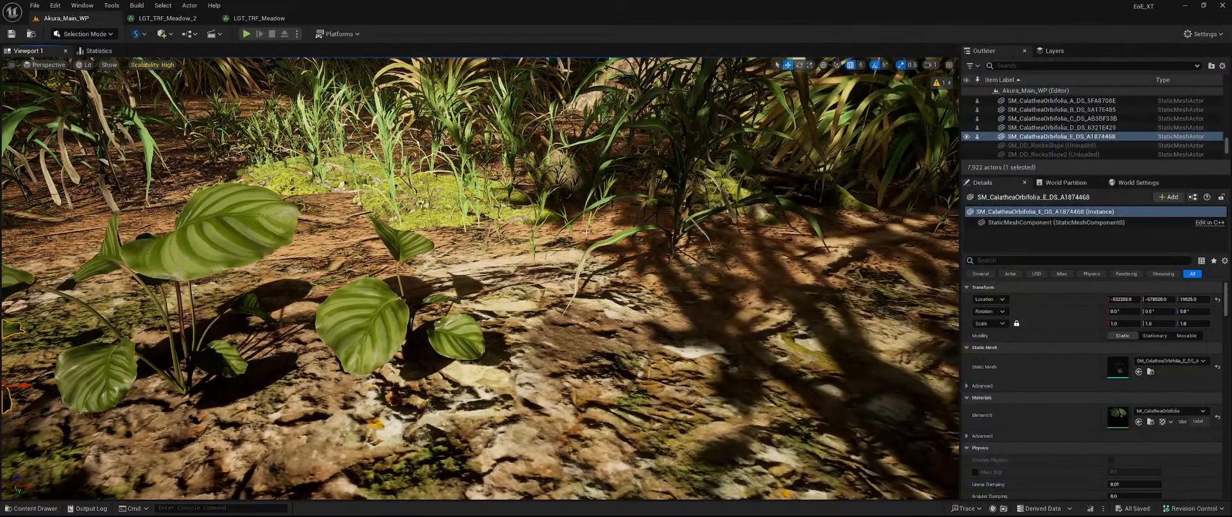
right_drag(577, 243, 478, 245)
key(s)
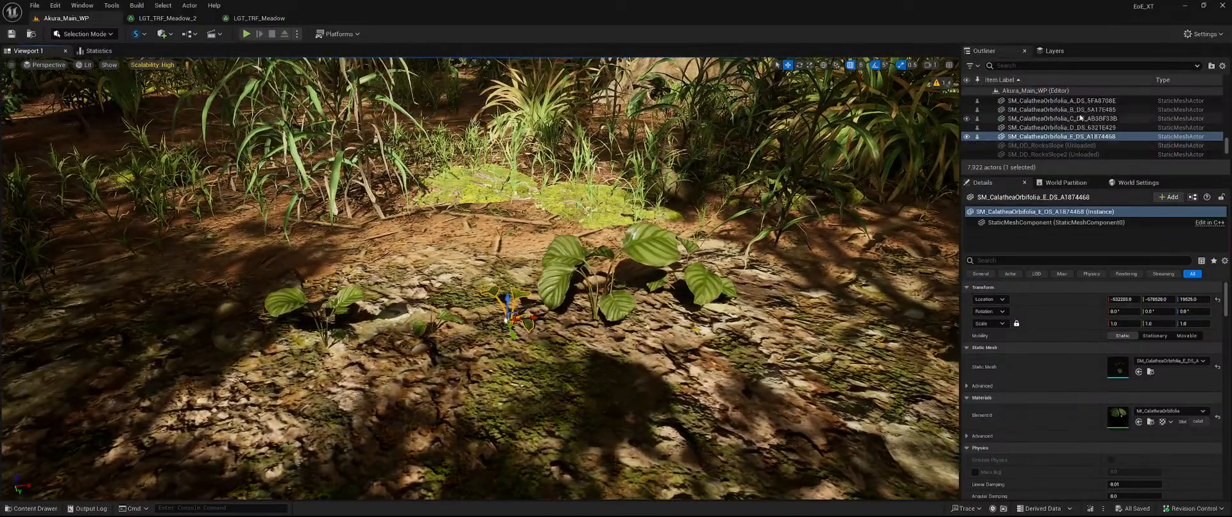
- Delete the five CalatheaOrbifolia test plants, A to E, from the Akura_Main_WP level and save the changed packages
scroll(1073, 129, up, 2)
shift+click(1073, 131)
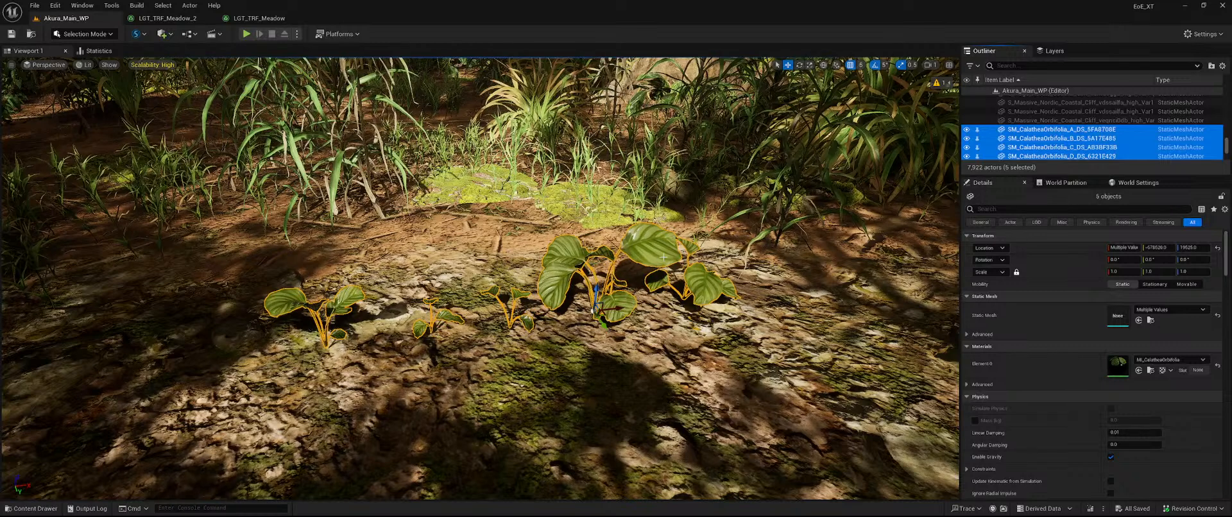
key(Delete)
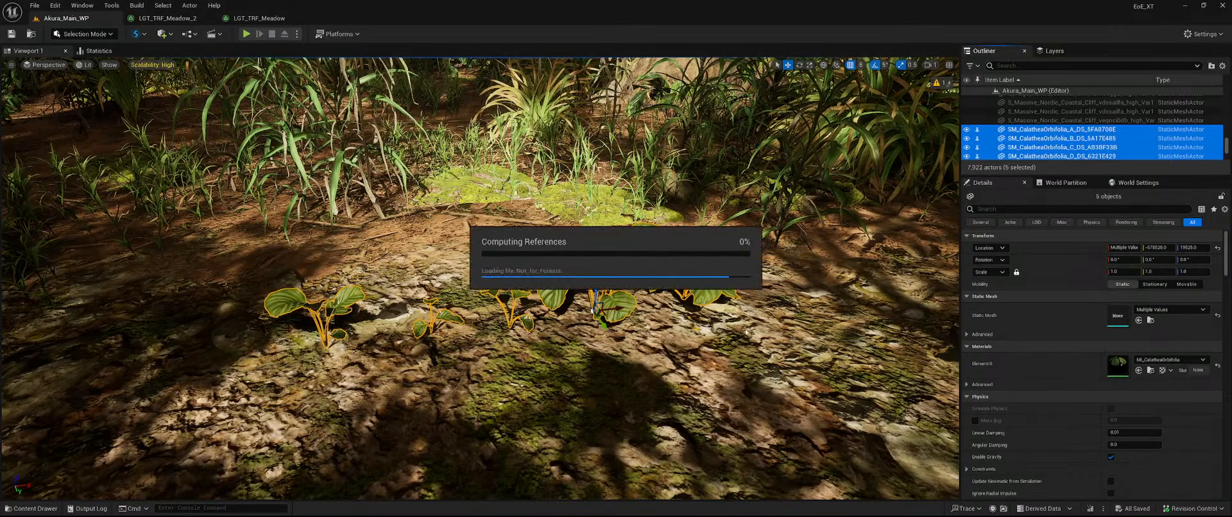
click(1140, 510)
click(684, 364)
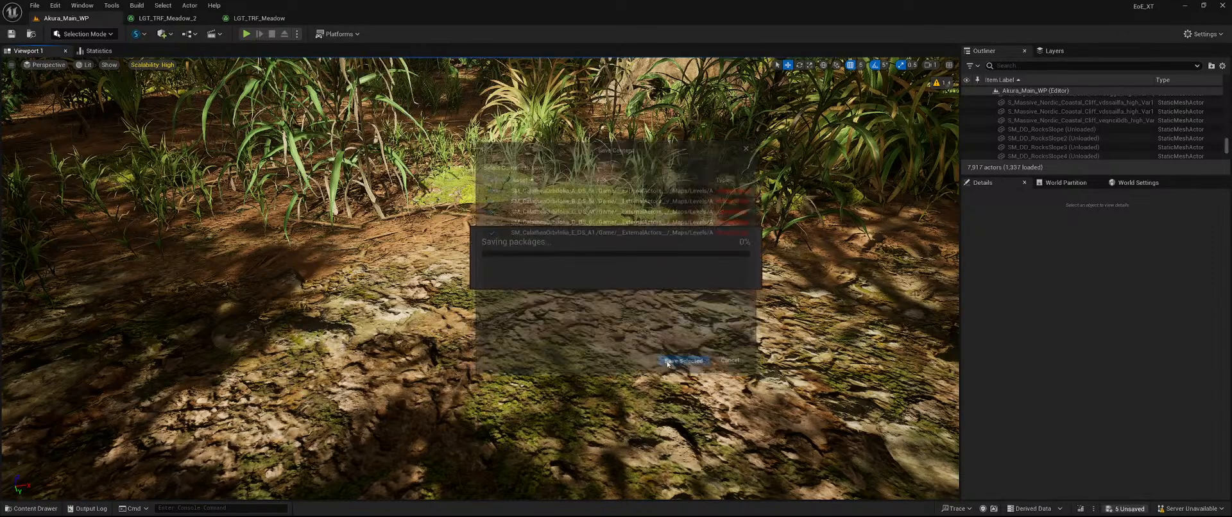
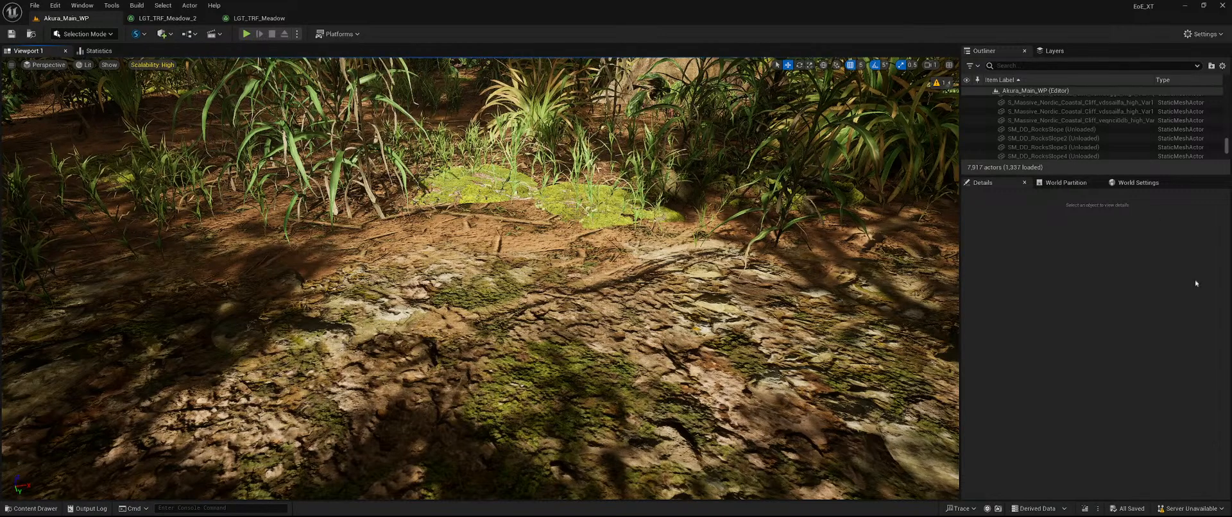
- Connect the project to Perforce revision control, accepting the existing server and workspace settings
click(1190, 509)
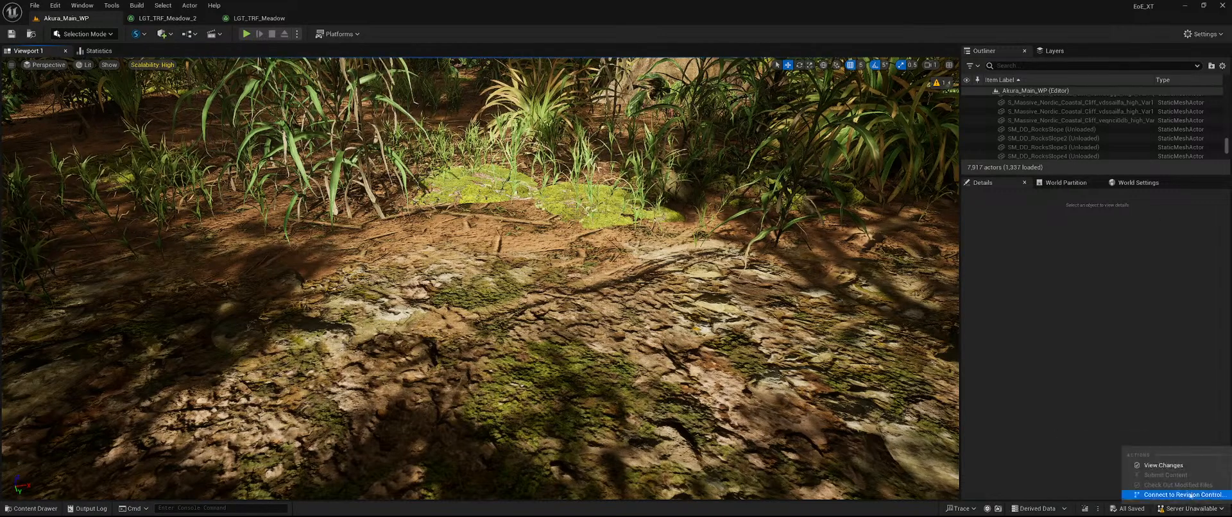
click(1155, 492)
click(647, 284)
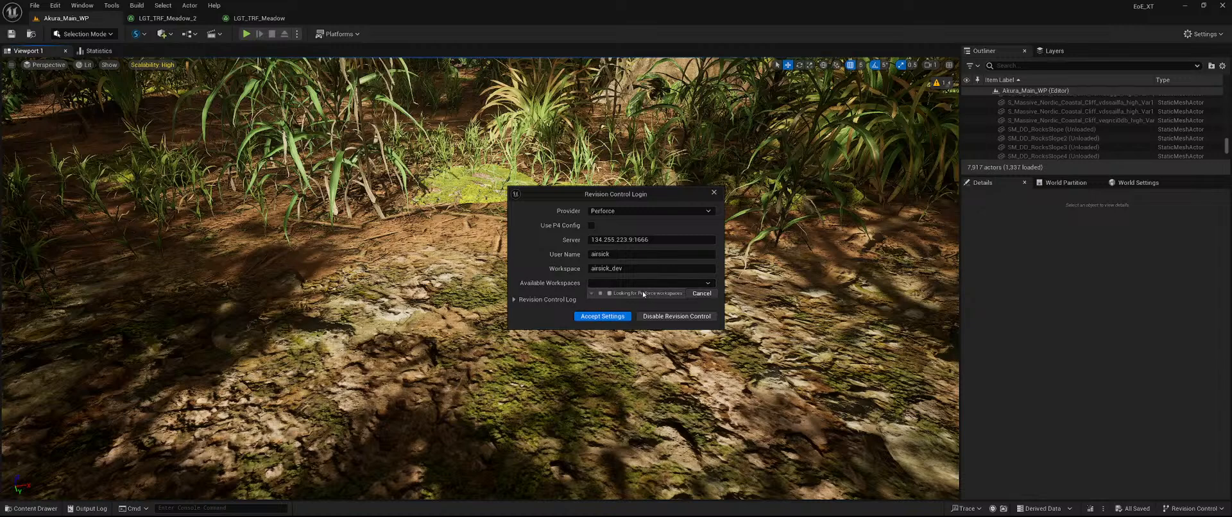
click(603, 316)
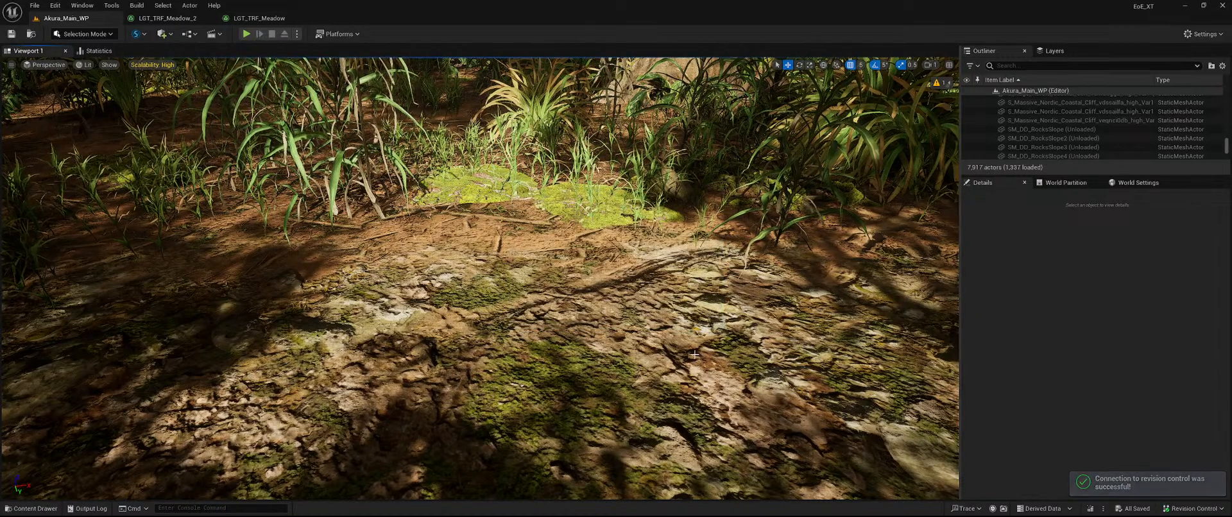
- Inspect the jungle ground foliage in the level and the CalatheaOrbifolia static meshes in their content folder
right_drag(642, 315, 514, 212)
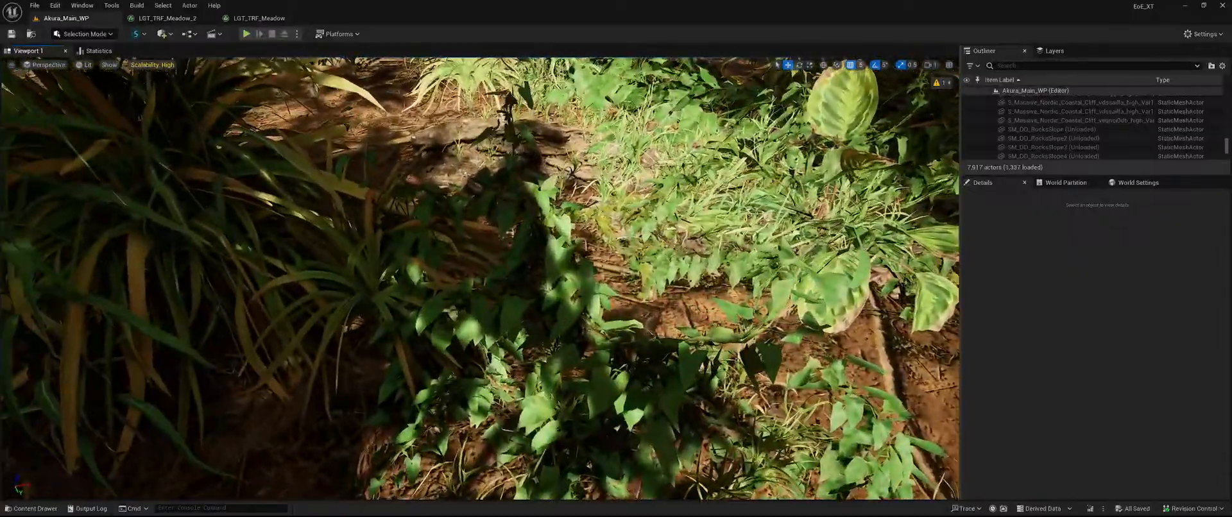
mouse_move(480, 280)
right_down()
mouse_move(269, 274)
mouse_move(532, 295)
mouse_move(565, 267)
mouse_move(559, 241)
mouse_move(457, 278)
right_up()
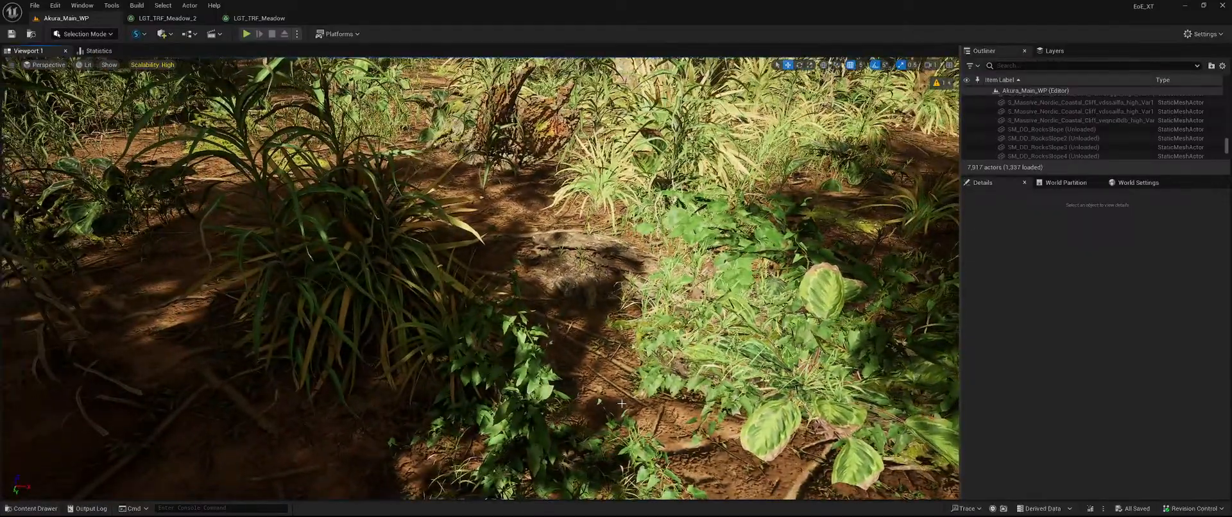
key(ctrl+space)
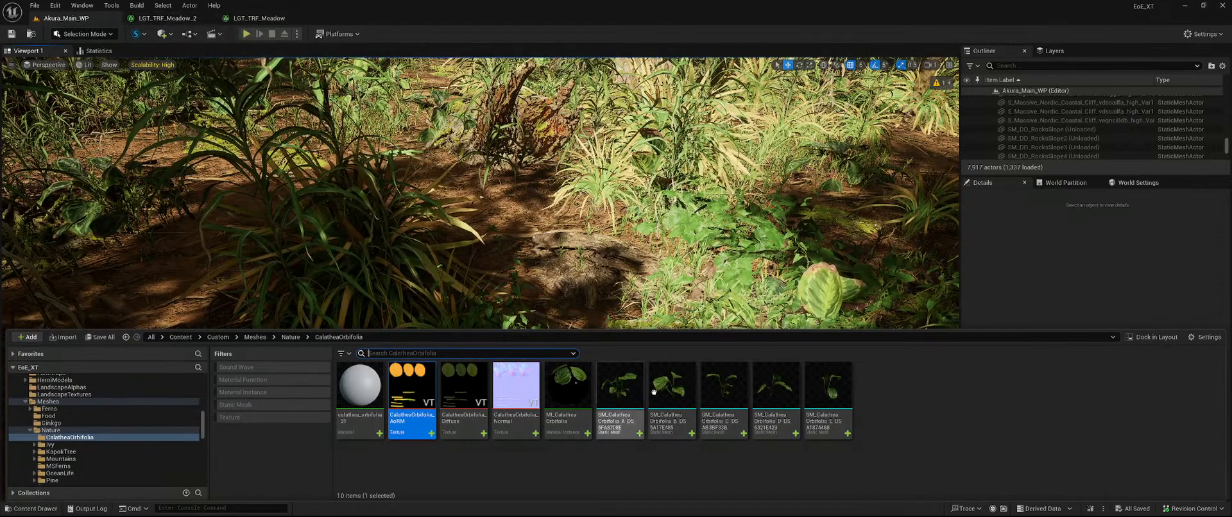
mouse_move(636, 394)
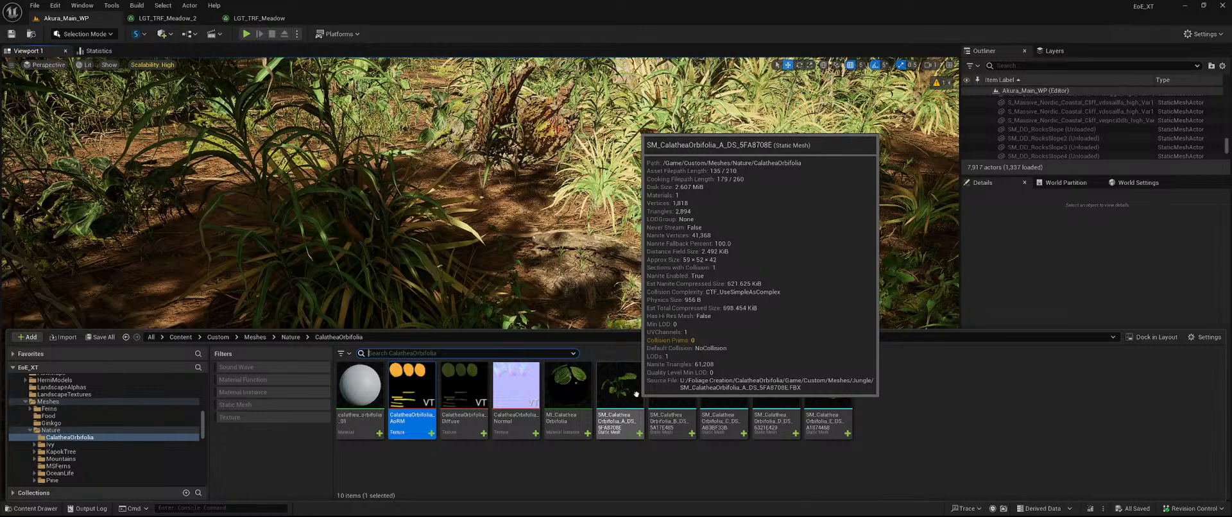
click(635, 394)
click(660, 467)
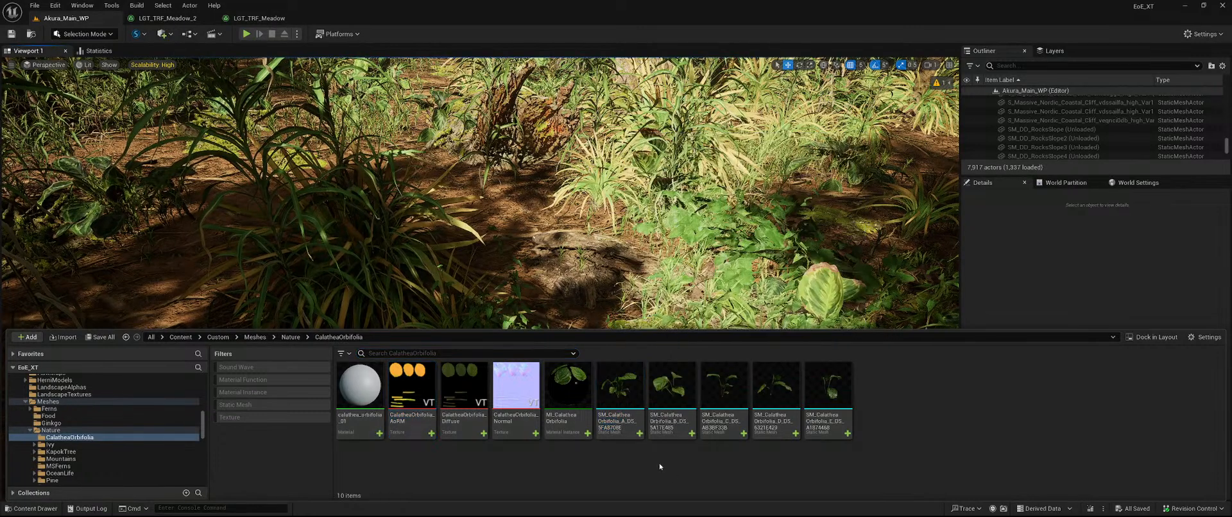
- Examine the first grass mesh of the LGT_TRF_Meadow_2 landscape grass type in the static mesh editor, and close it
click(170, 19)
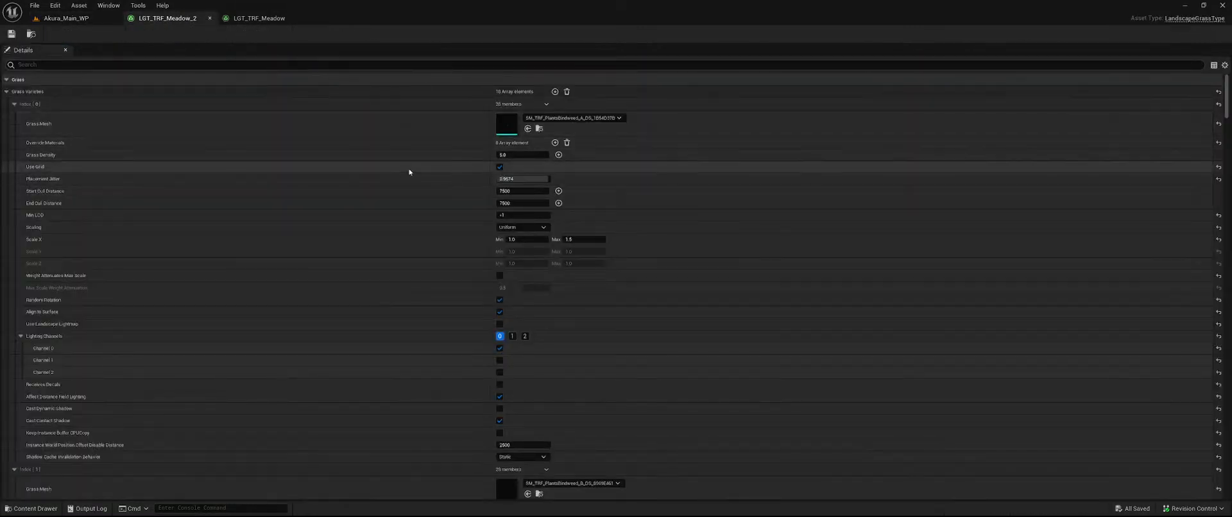
double_click(507, 123)
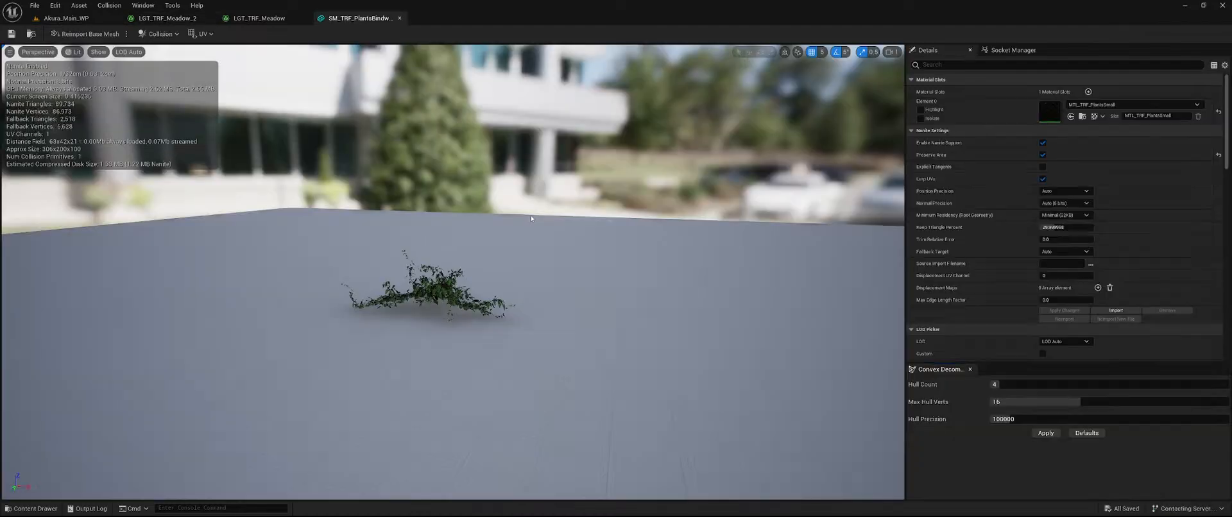
scroll(507, 286, up, 3)
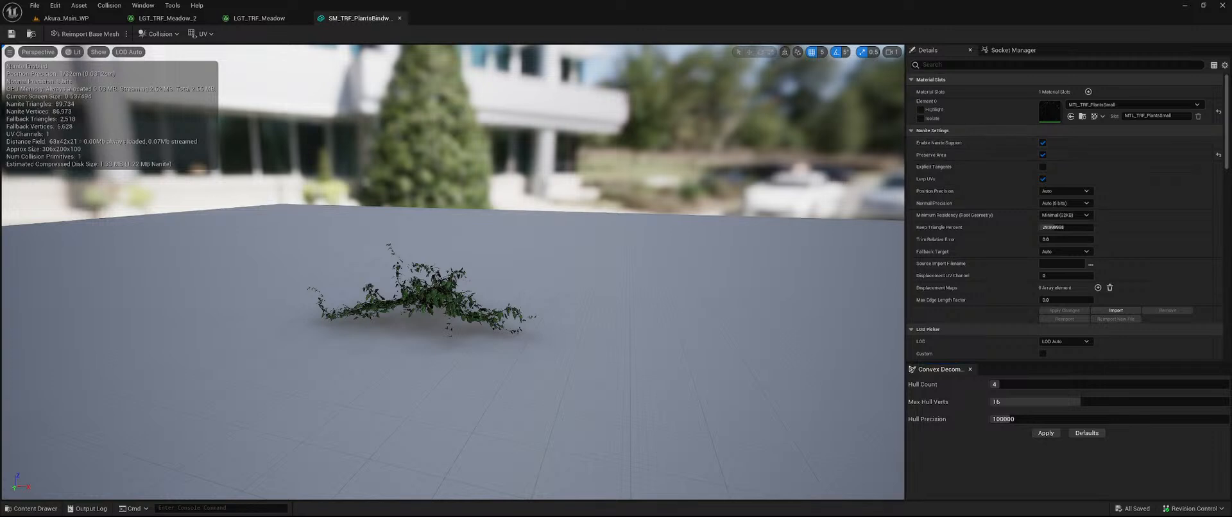
click(399, 18)
- Replace the Index 0 grass mesh in LGT_TRF_Meadow with SM_CalatheaOrbifolia_A_DS_5FA8708E
click(596, 118)
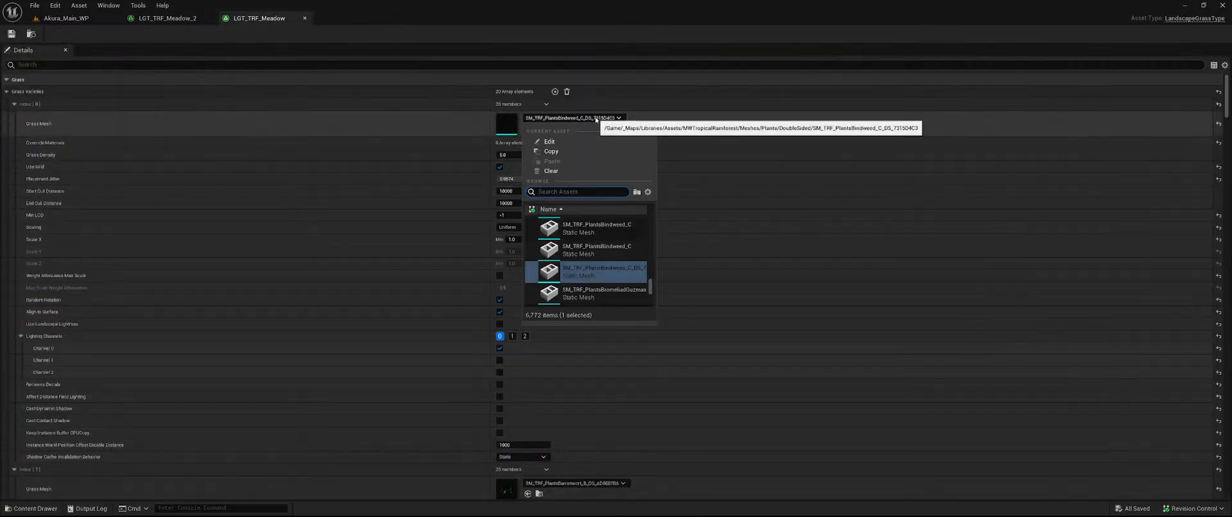
text(calathea)
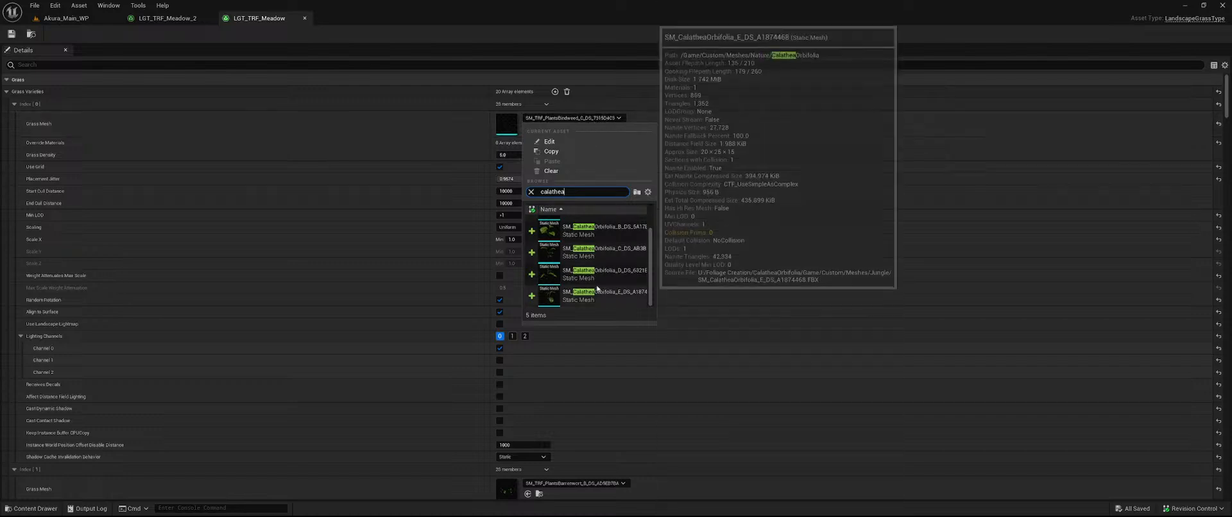
scroll(595, 274, up, 1)
click(584, 224)
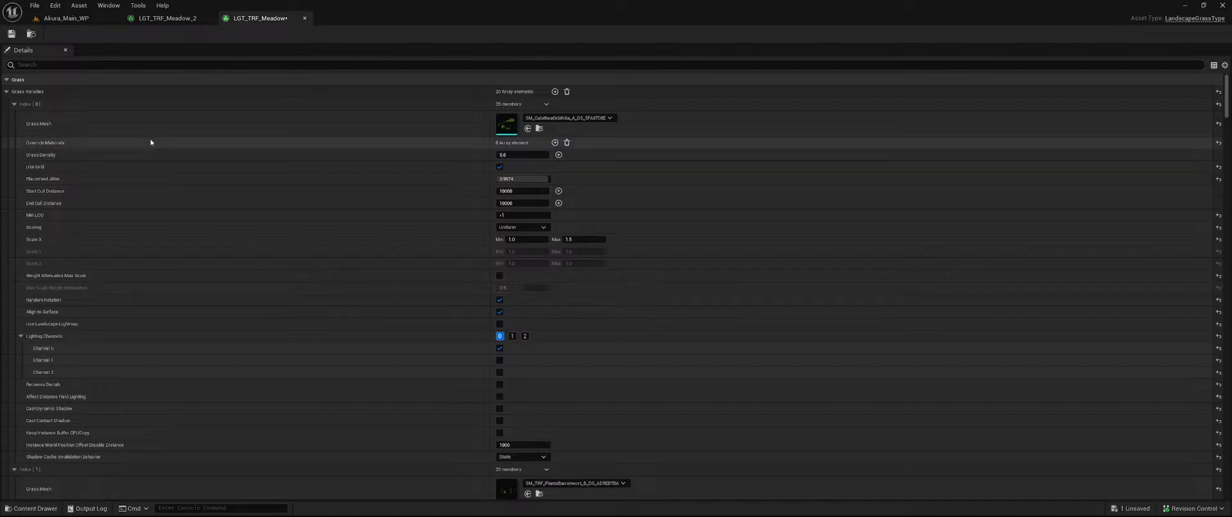
- Examine LGT_TRF_Meadow's Index 1 Barrenwort grass mesh in the static mesh editor, and close it
scroll(435, 179, down, 5)
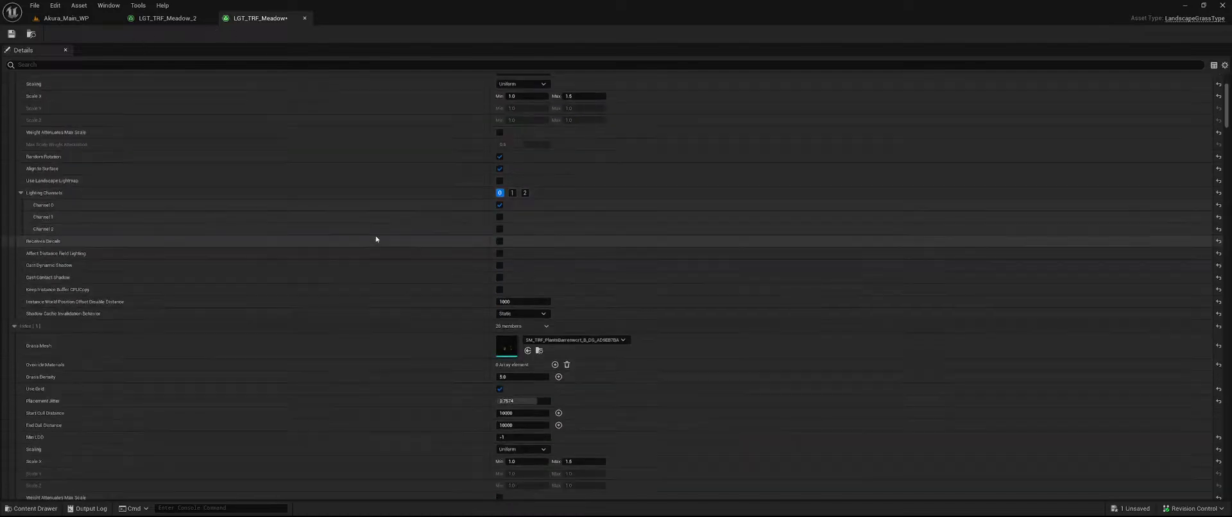
click(600, 212)
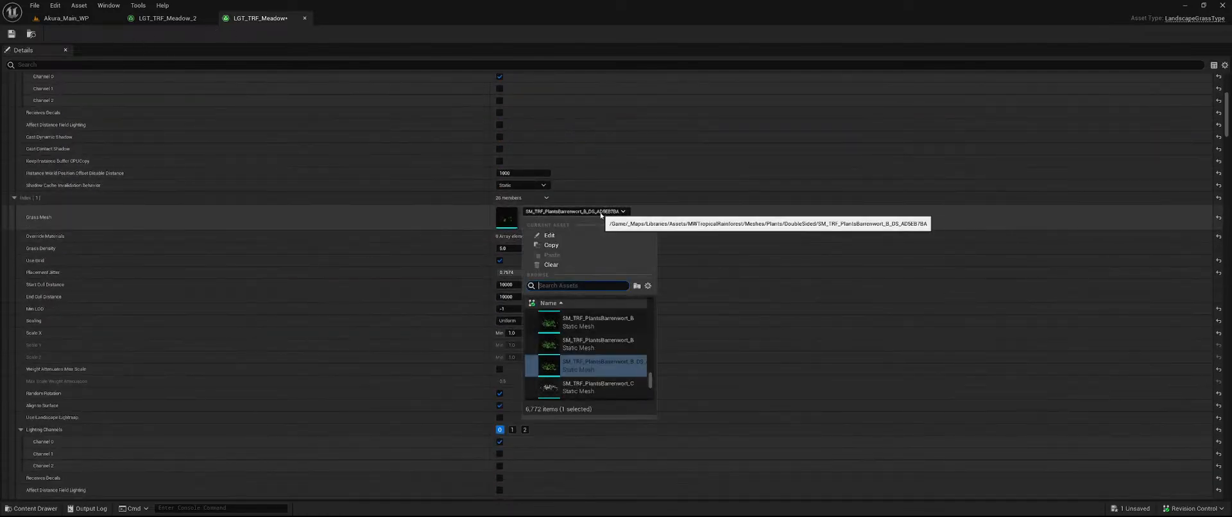
key(Escape)
scroll(708, 305, down, 2)
scroll(706, 302, down, 1)
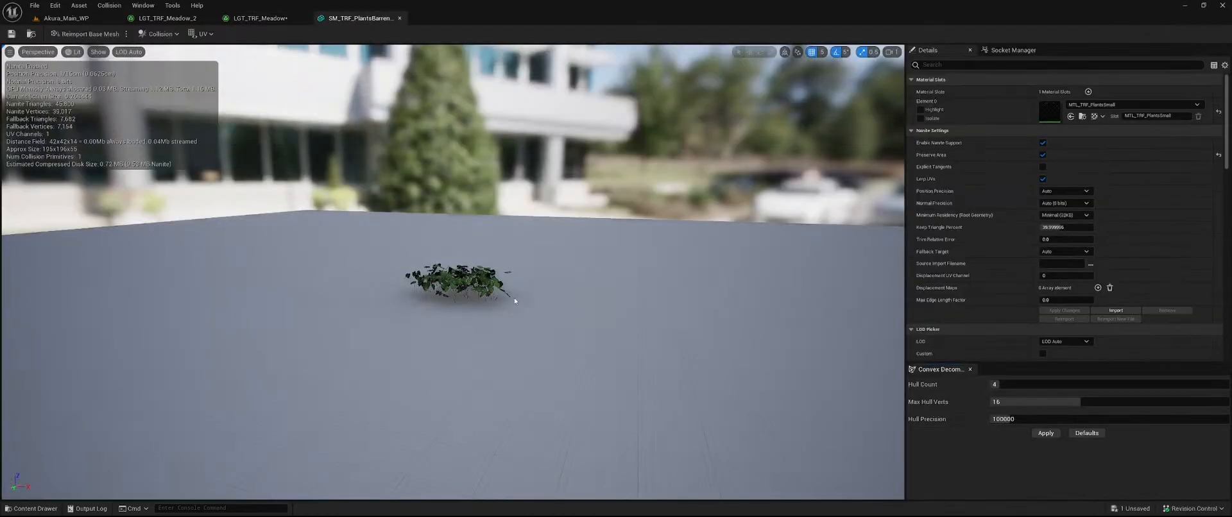
click(400, 18)
- Review the meshes and settings of LGT_TRF_Meadow's grass varieties from Index 2 through Index 17
scroll(691, 297, down, 5)
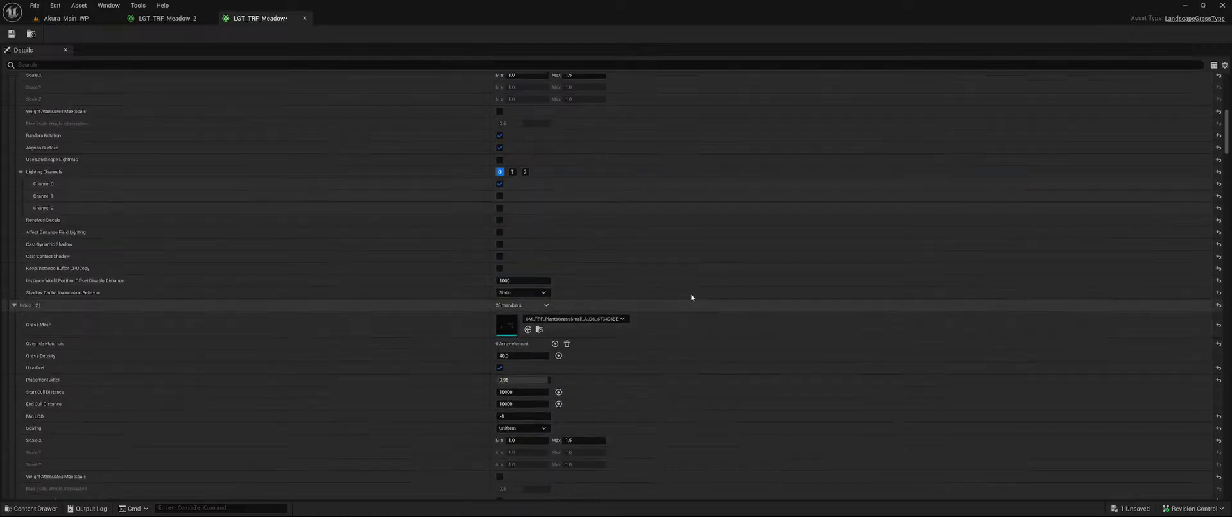
scroll(718, 292, down, 5)
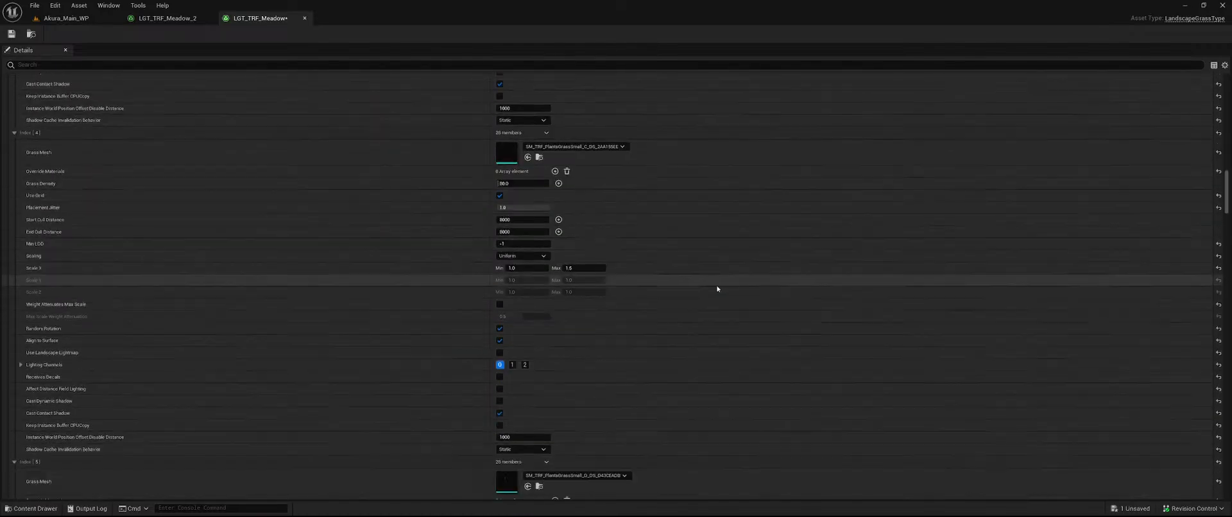
scroll(725, 289, down, 2)
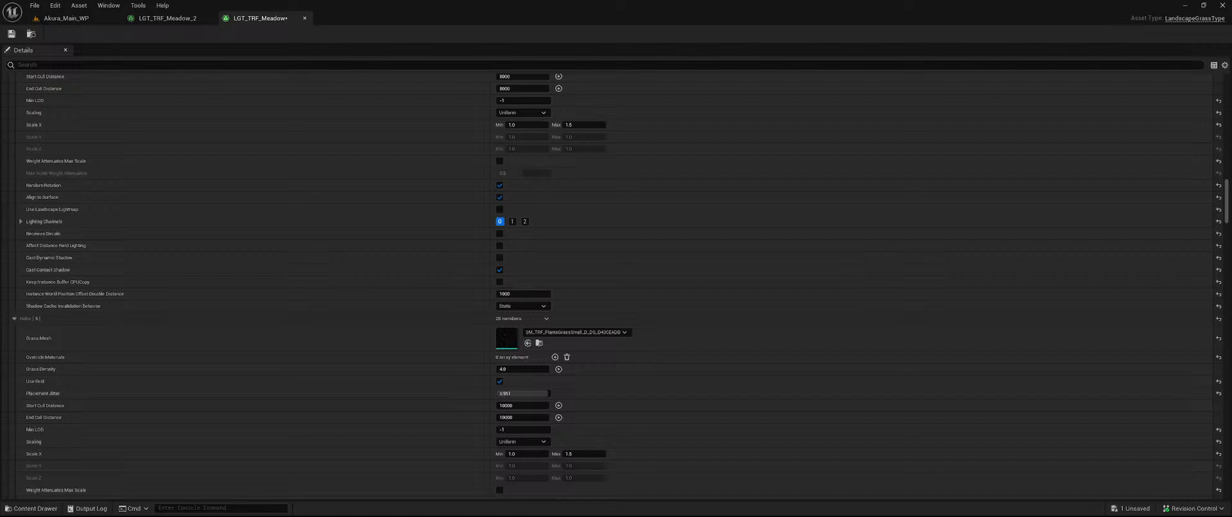
scroll(717, 366, down, 4)
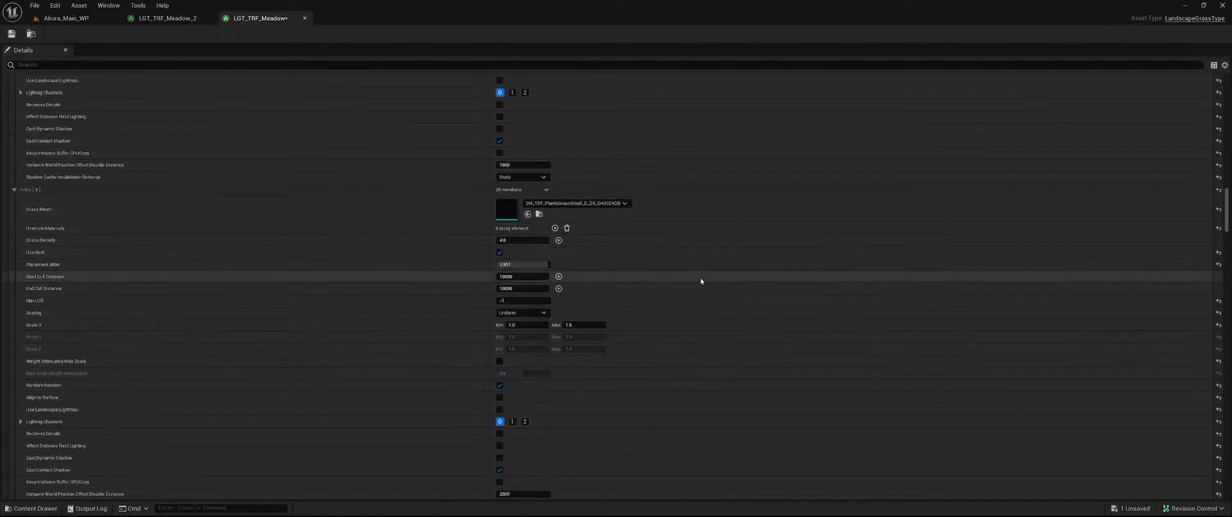
scroll(699, 286, down, 4)
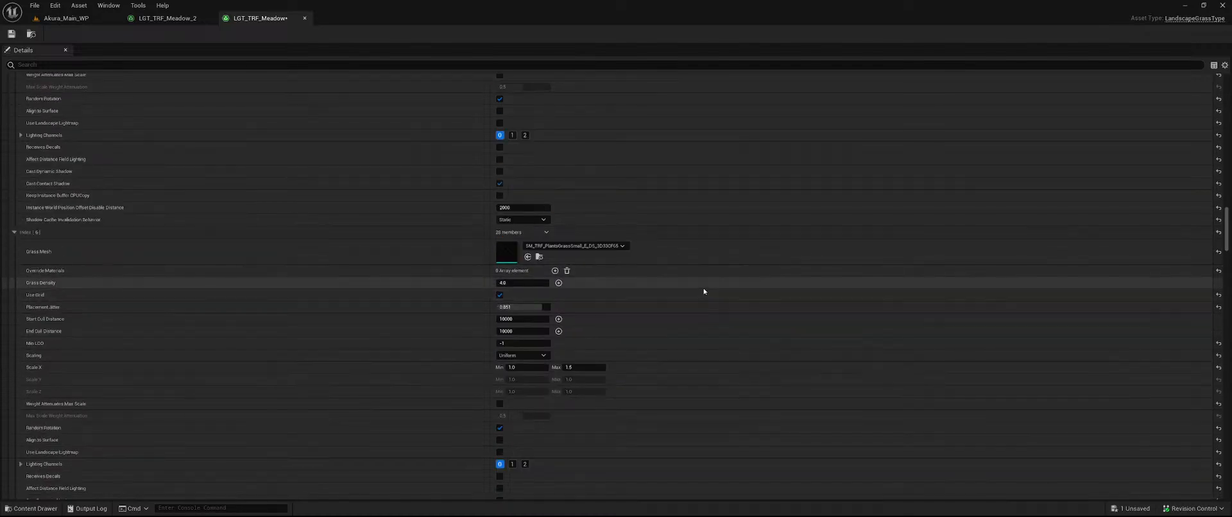
scroll(689, 293, down, 4)
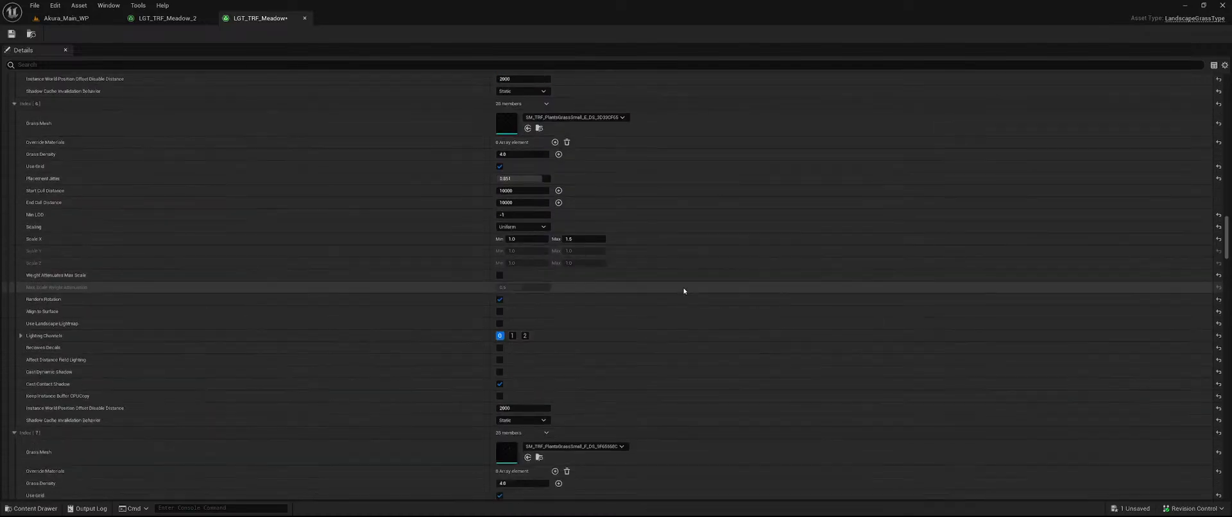
scroll(687, 296, down, 3)
scroll(687, 301, up, 5)
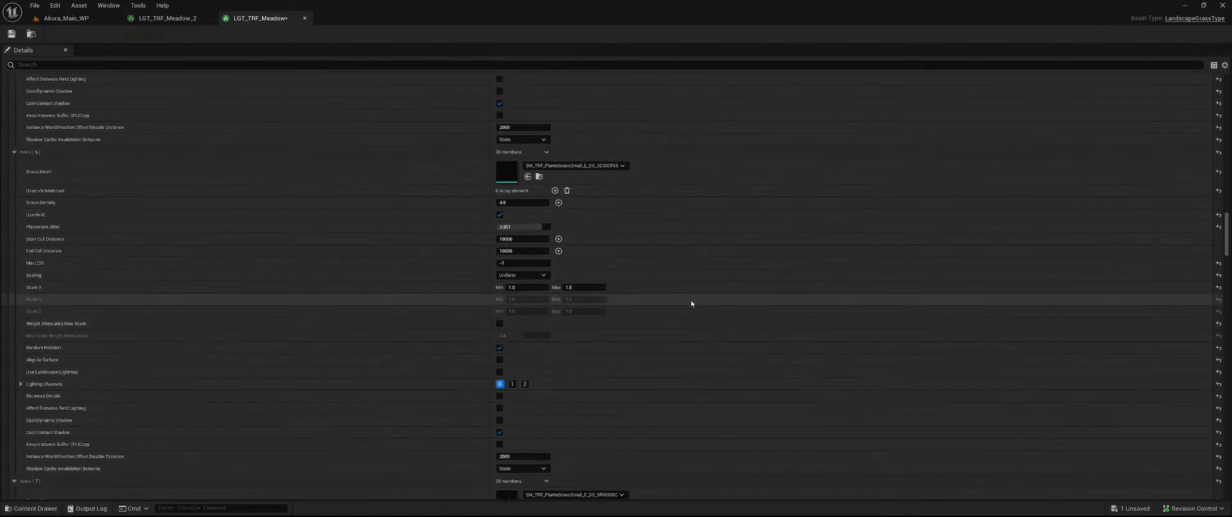
scroll(691, 304, down, 20)
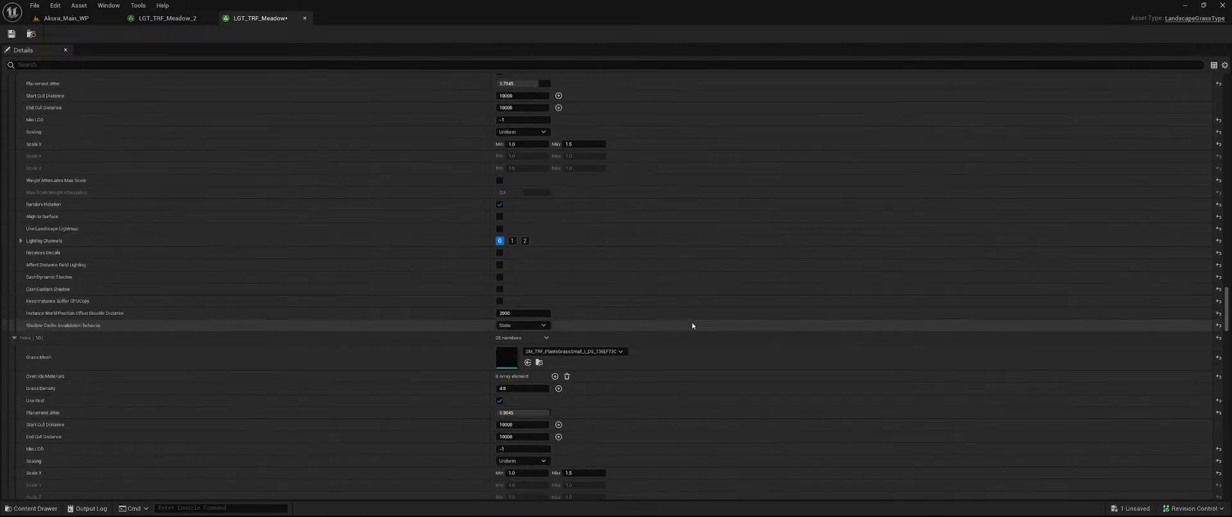
scroll(692, 325, down, 15)
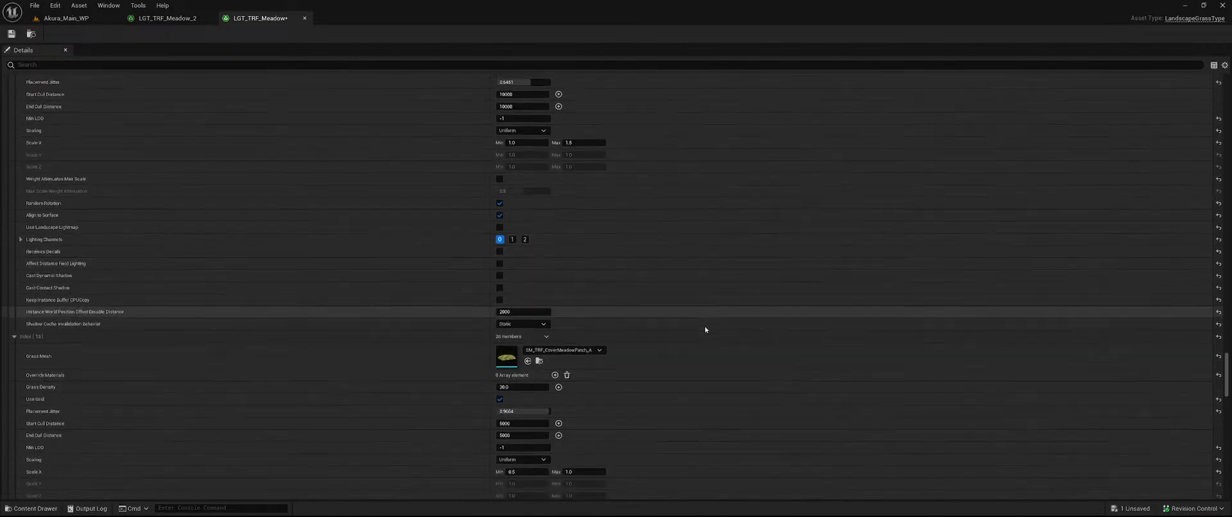
scroll(705, 326, down, 15)
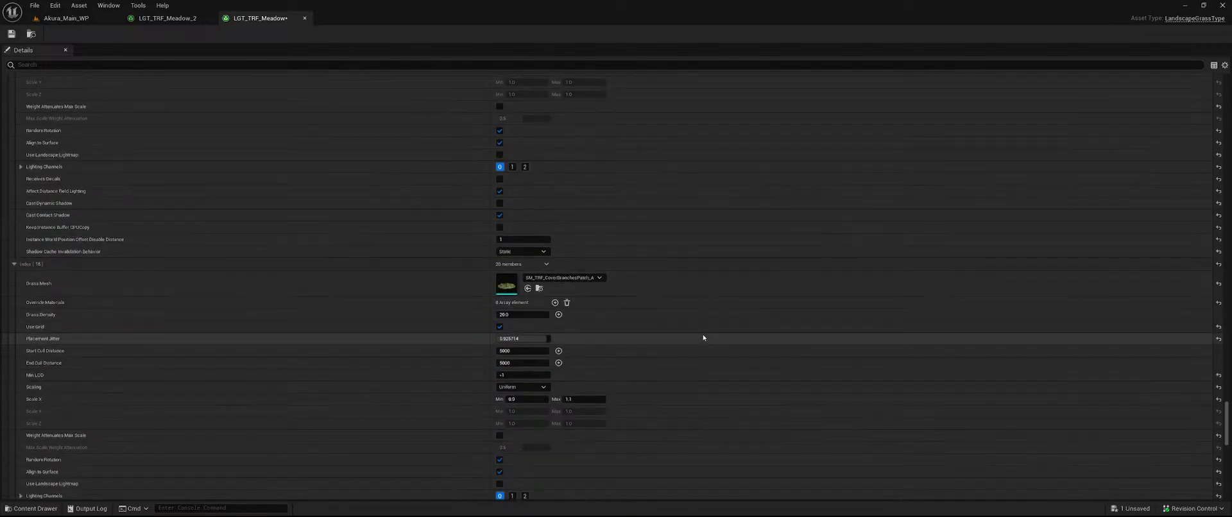
scroll(715, 336, down, 4)
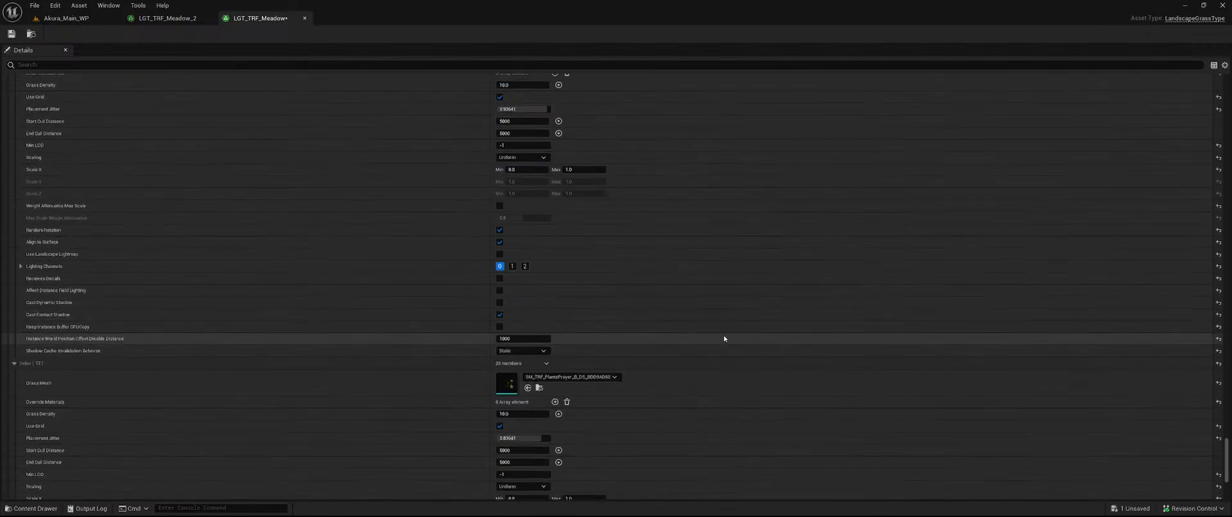
scroll(712, 346, down, 4)
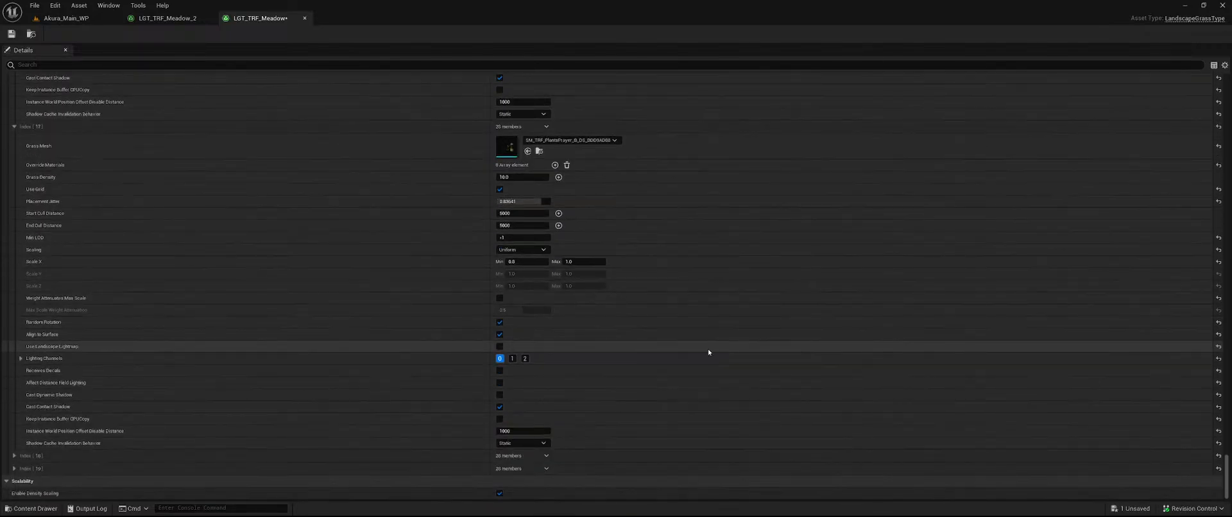
- Expand the Index 18 and Index 19 grass varieties and review their meshes and settings
click(14, 455)
scroll(86, 449, down, 5)
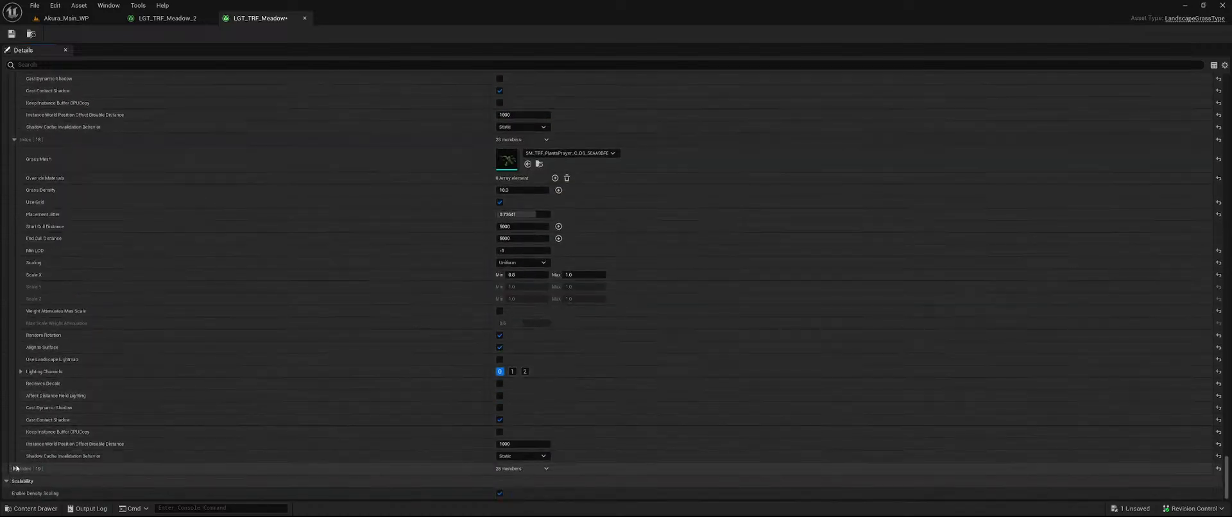
click(15, 469)
scroll(366, 361, down, 5)
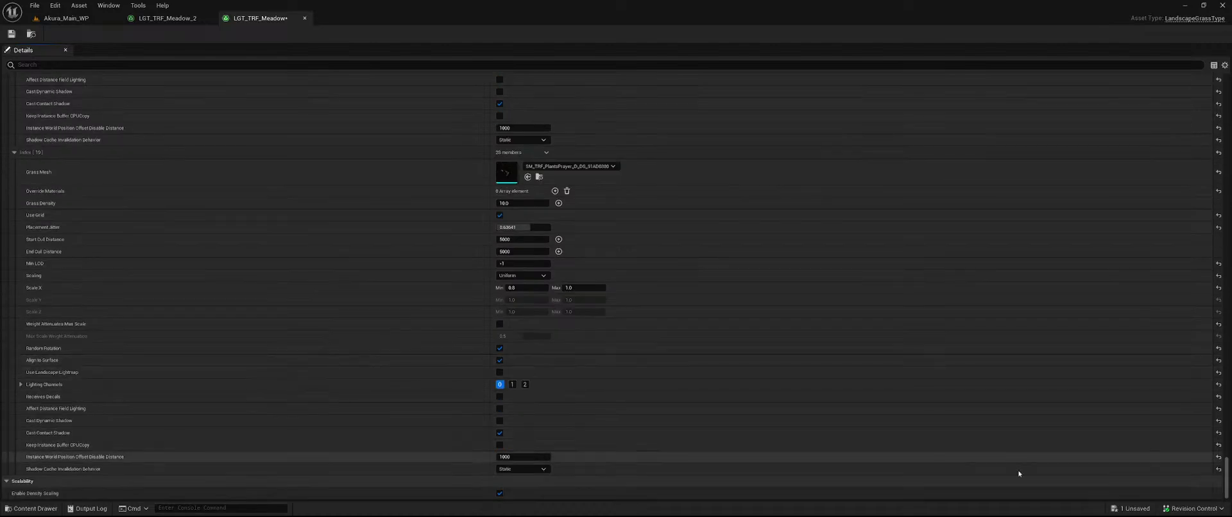
- Save the changes to LGT_TRF_Meadow and switch to the LGT_TRF_Meadow_2 grass type
click(1130, 508)
click(669, 363)
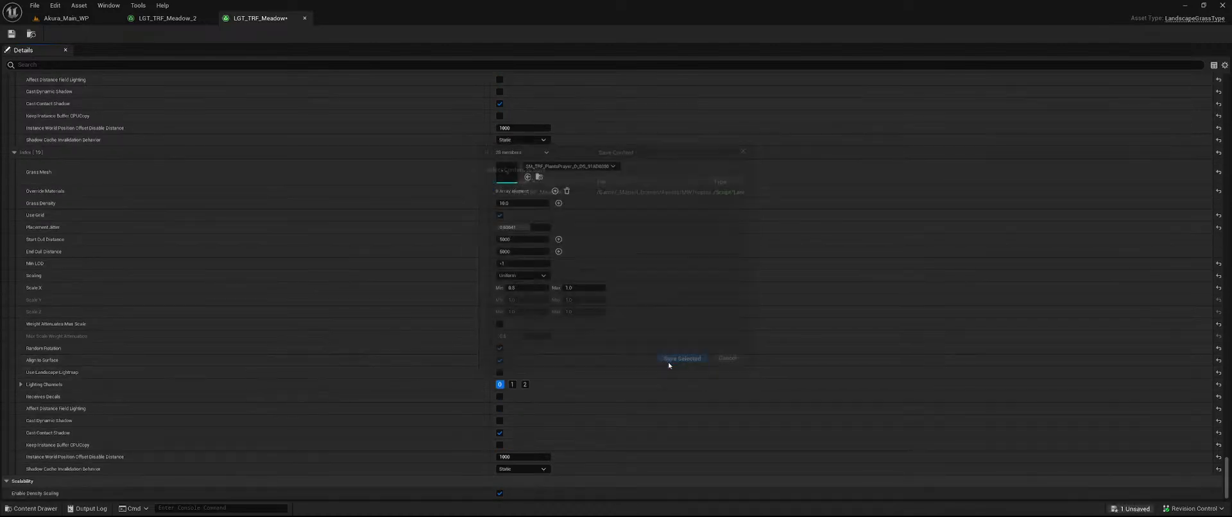
drag(177, 21, 281, 23)
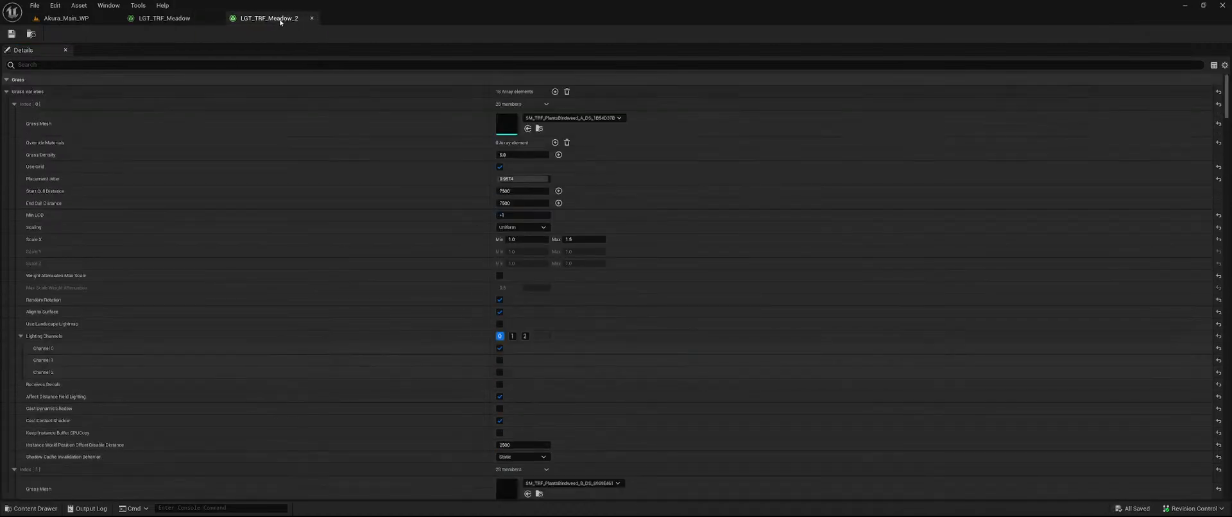
- Replace the Index 0 Bindweed grass mesh in LGT_TRF_Meadow_2 with a double-sided CalatheaOrbifolia mesh
click(608, 119)
text(calathea)
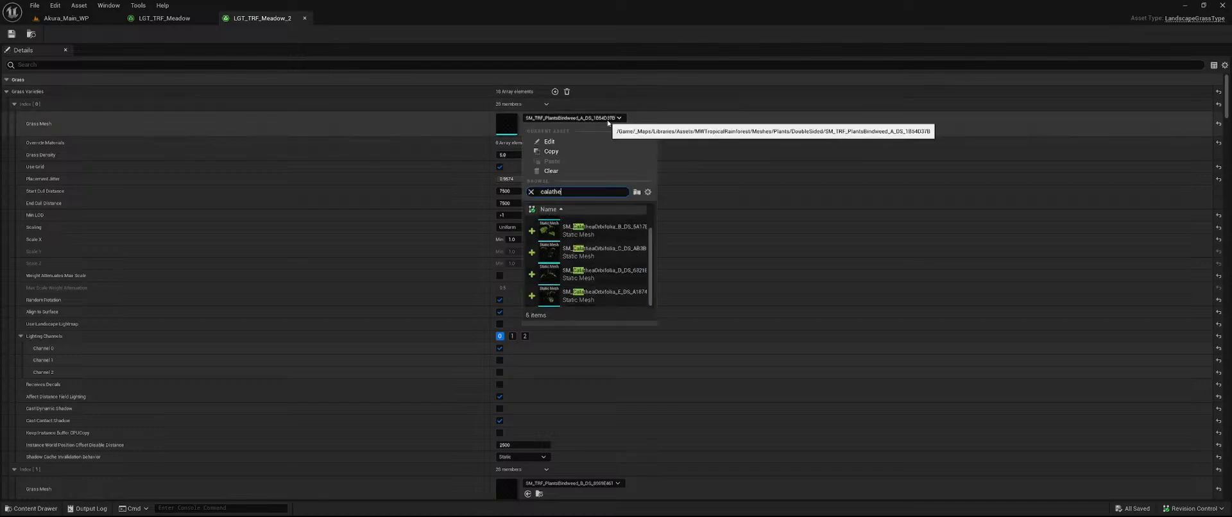
scroll(599, 251, up, 1)
click(598, 251)
- Replace the Index 1 Bindweed grass mesh in LGT_TRF_Meadow_2 with a double-sided CalatheaOrbifolia mesh
scroll(672, 256, down, 4)
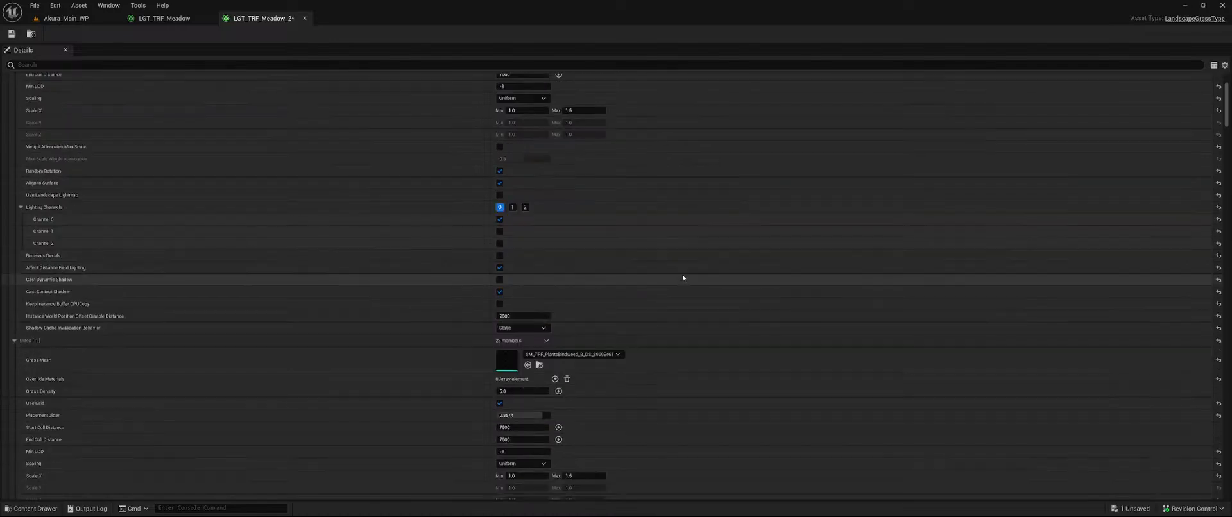
scroll(669, 292, down, 3)
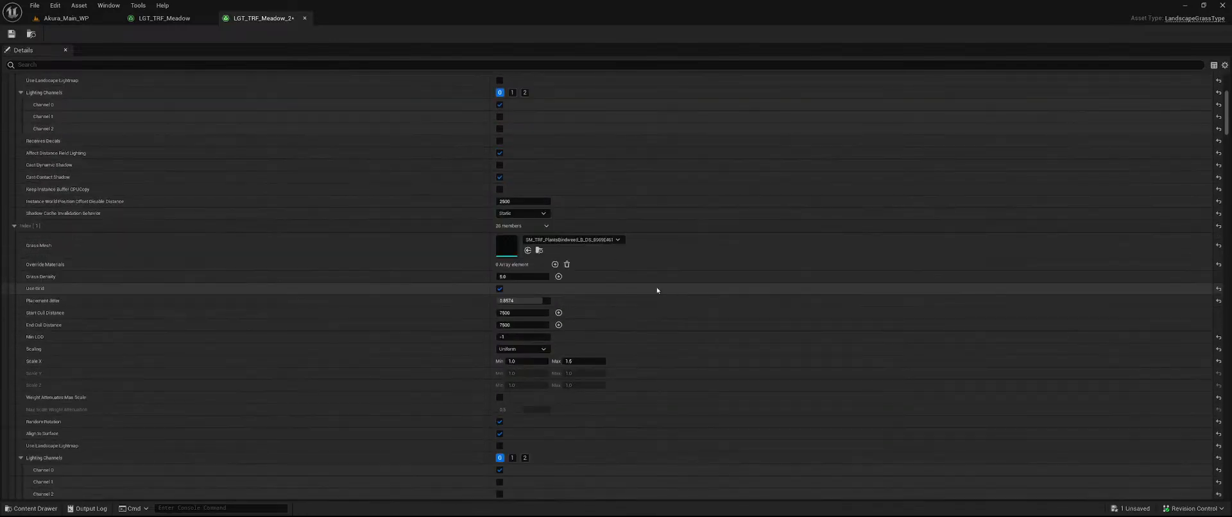
click(596, 240)
text(calathea)
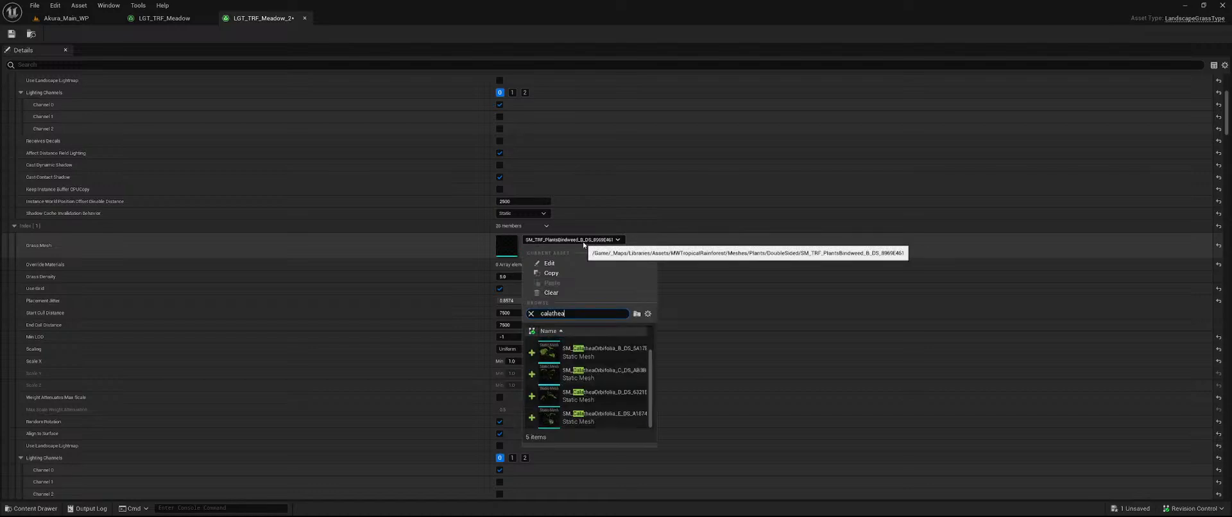
click(597, 355)
- Review the meshes and settings of LGT_TRF_Meadow_2's grass varieties from Index 2 through Index 14
scroll(713, 326, down, 6)
scroll(701, 323, down, 2)
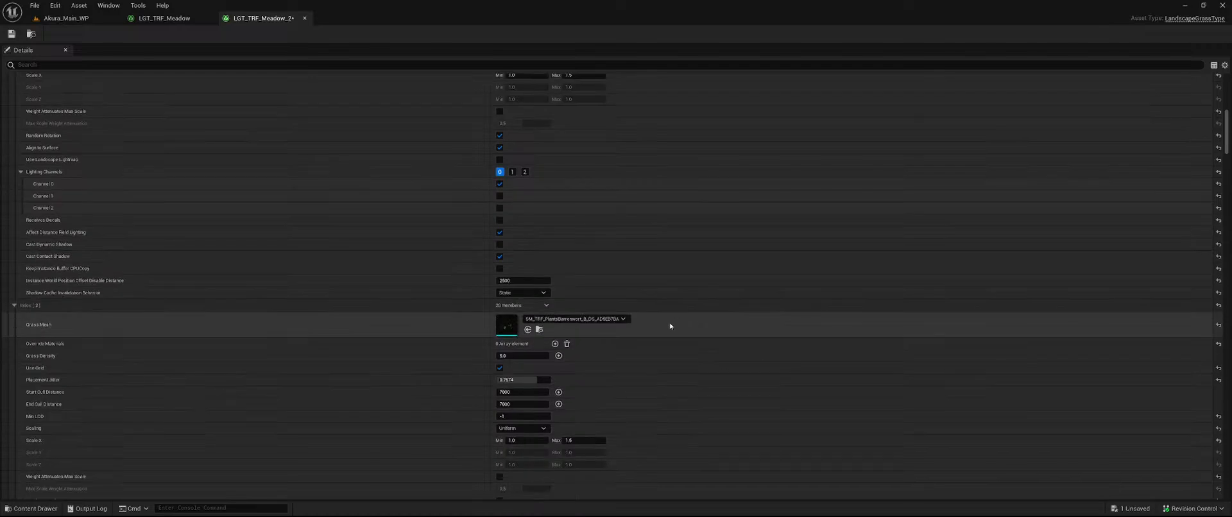
click(614, 322)
click(641, 331)
scroll(762, 341, down, 8)
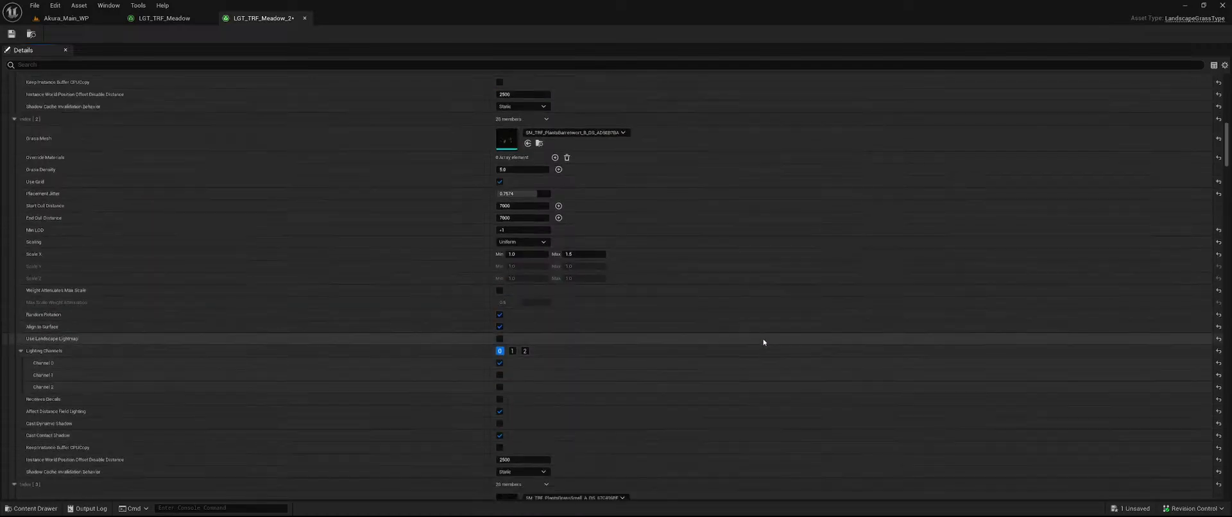
scroll(762, 341, down, 18)
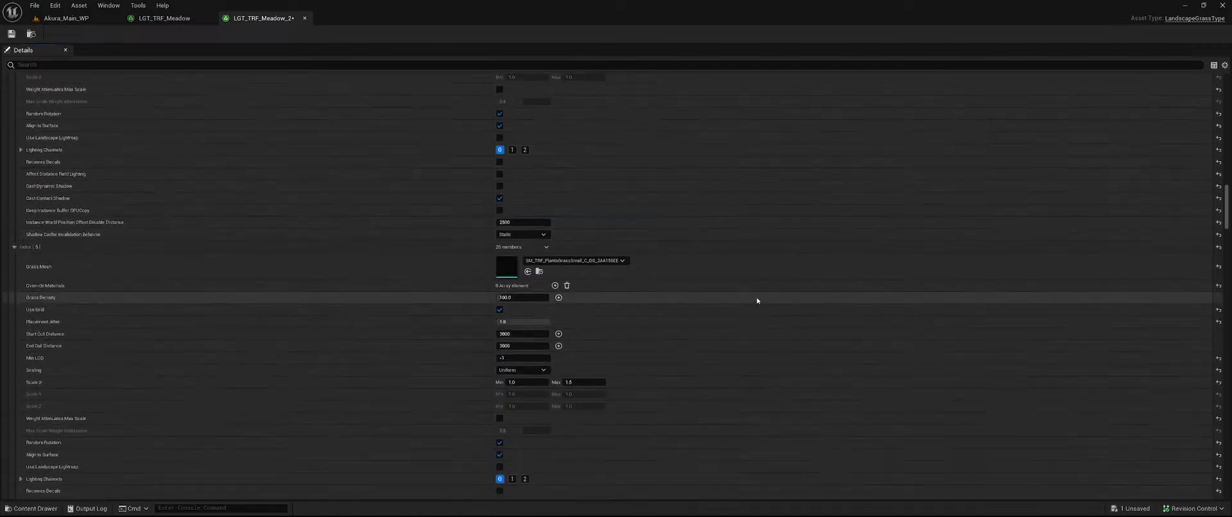
scroll(777, 308, down, 12)
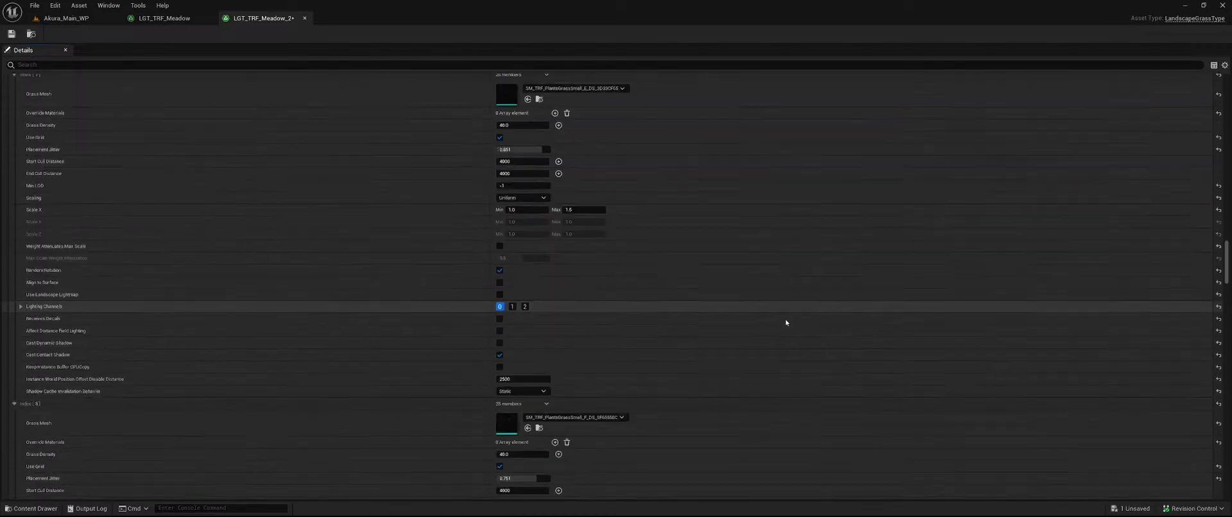
scroll(783, 325, down, 7)
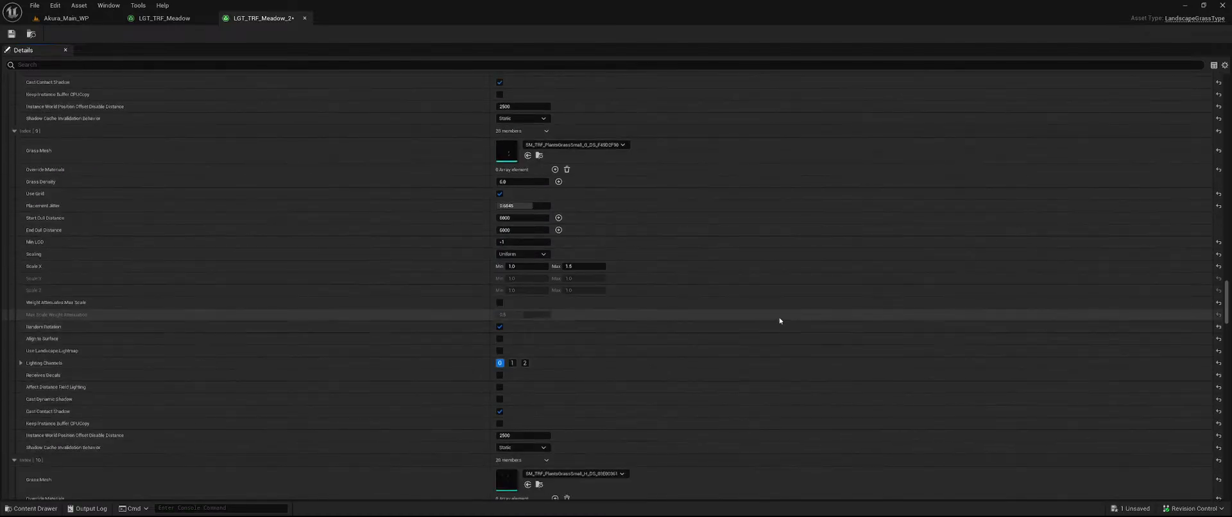
scroll(776, 325, down, 14)
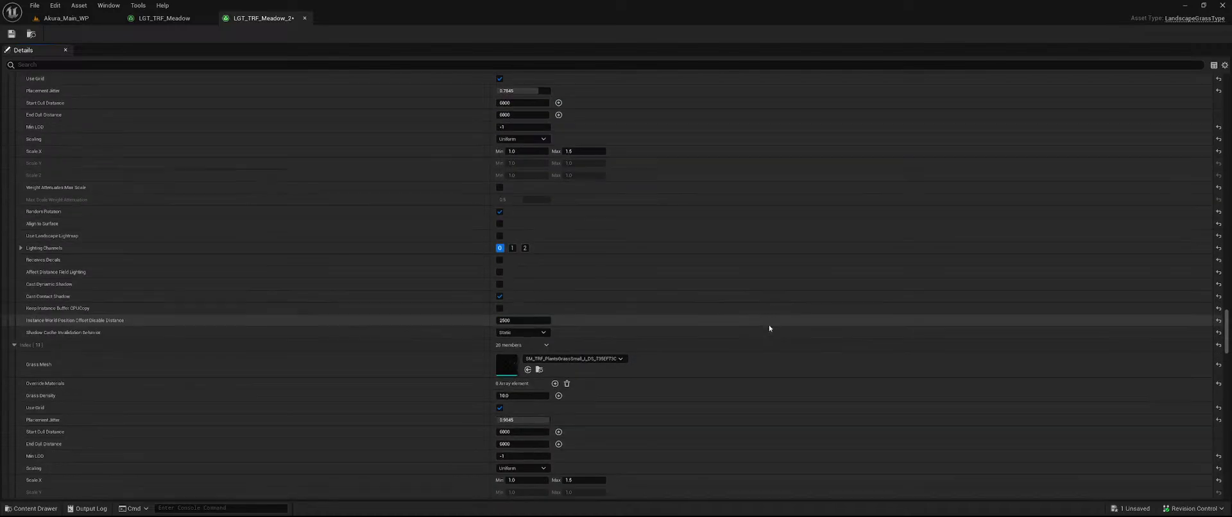
scroll(757, 324, down, 9)
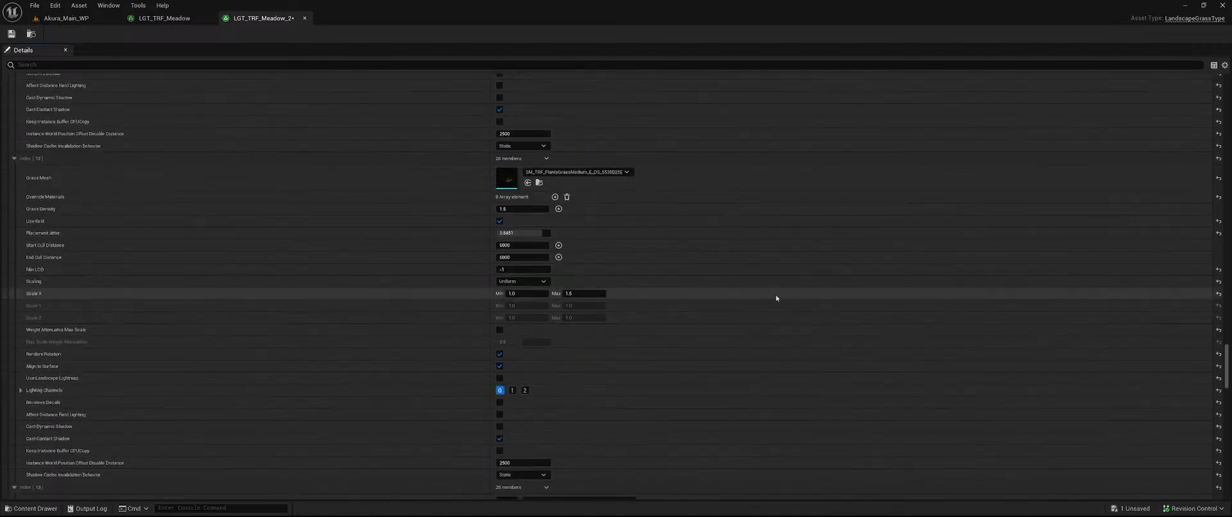
scroll(773, 303, down, 5)
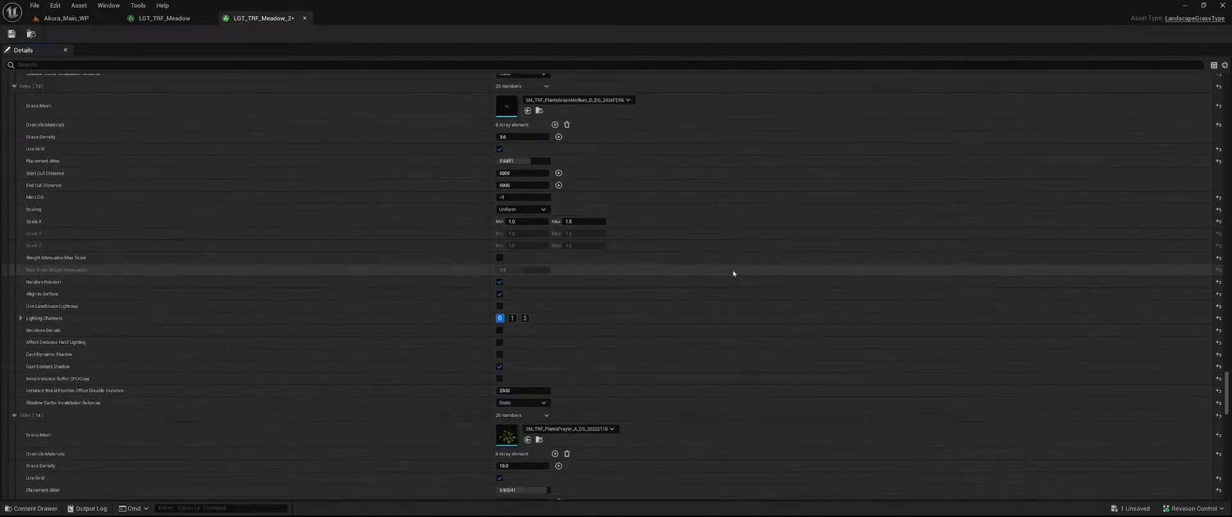
scroll(790, 294, down, 5)
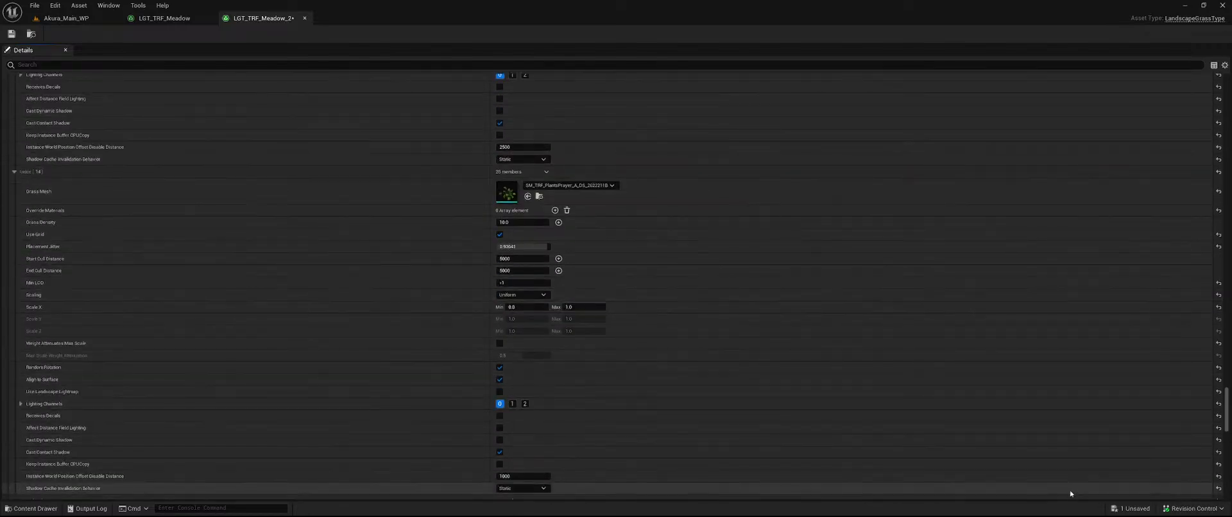
- Save LGT_TRF_Meadow_2 and inspect the jungle ground foliage in the Akura_Main_WP level
click(1129, 509)
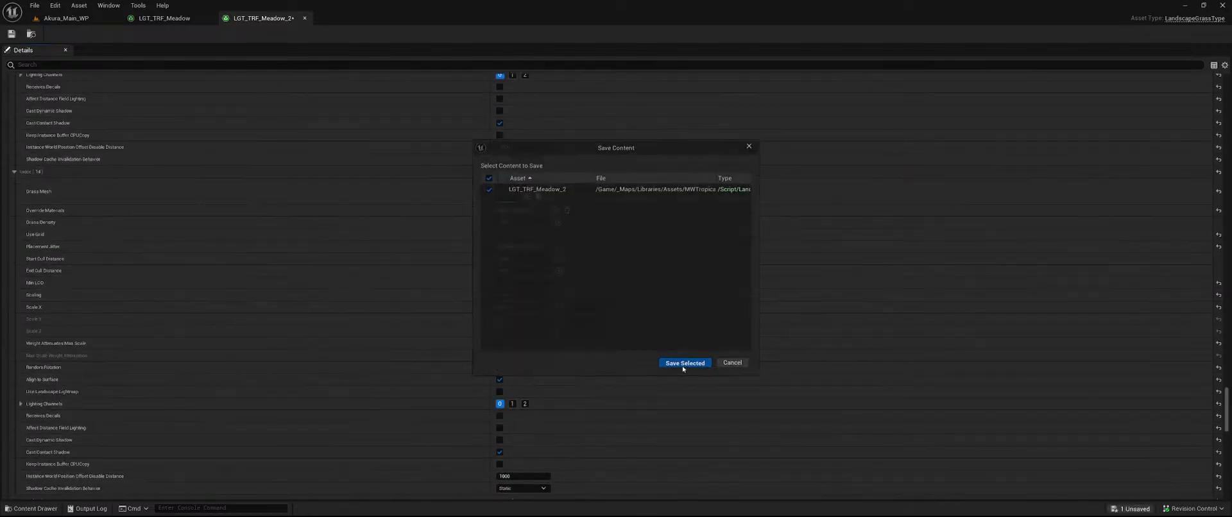
click(684, 363)
click(70, 18)
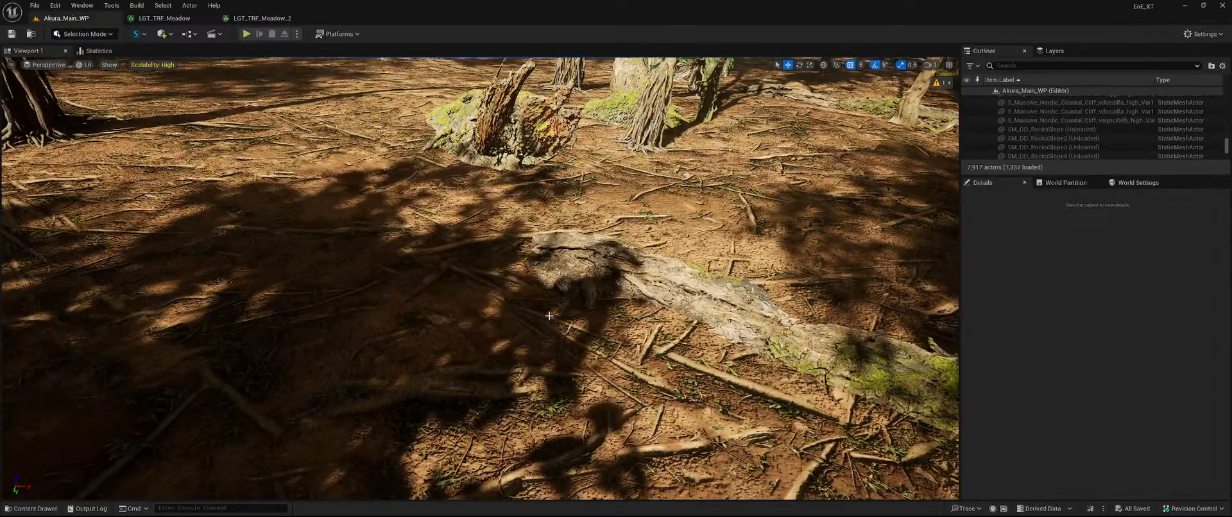
right_drag(550, 316, 576, 260)
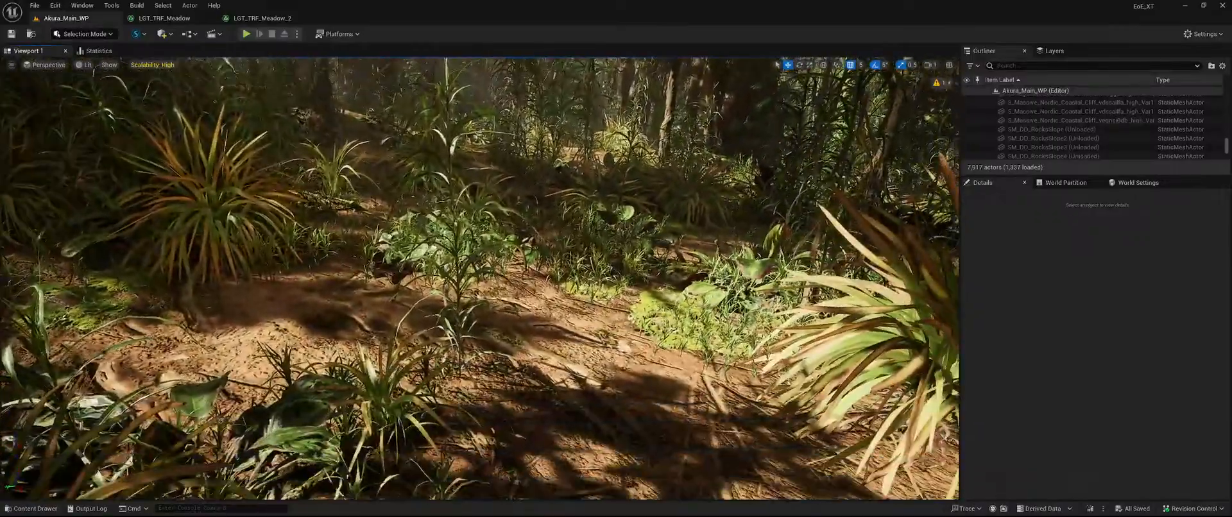
- Delete the calathea_orbifolia_01 material from the CalatheaOrbifolia folder
key(ctrl+space)
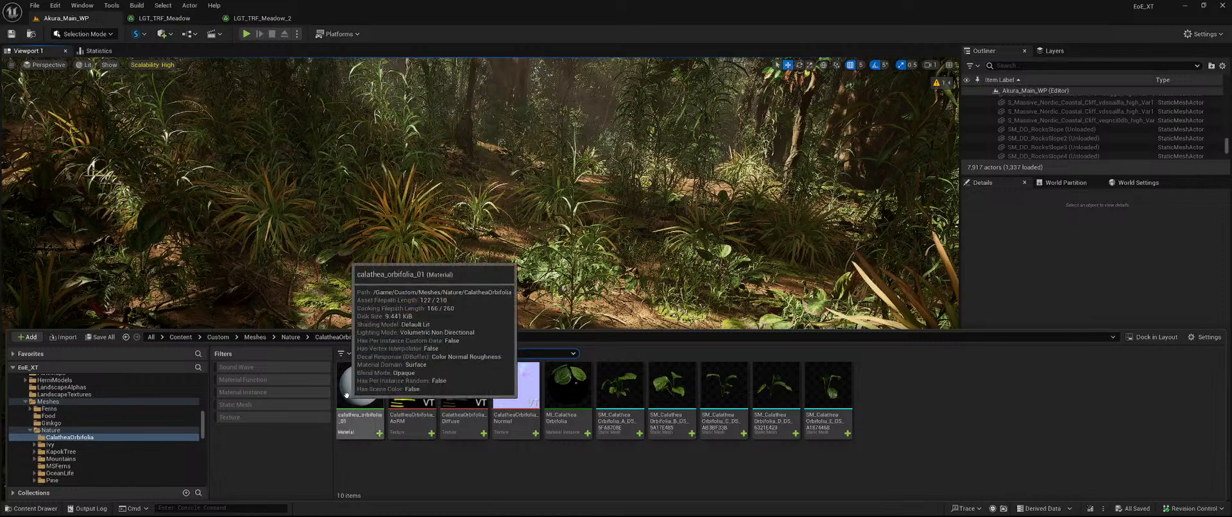
click(369, 385)
key(Delete)
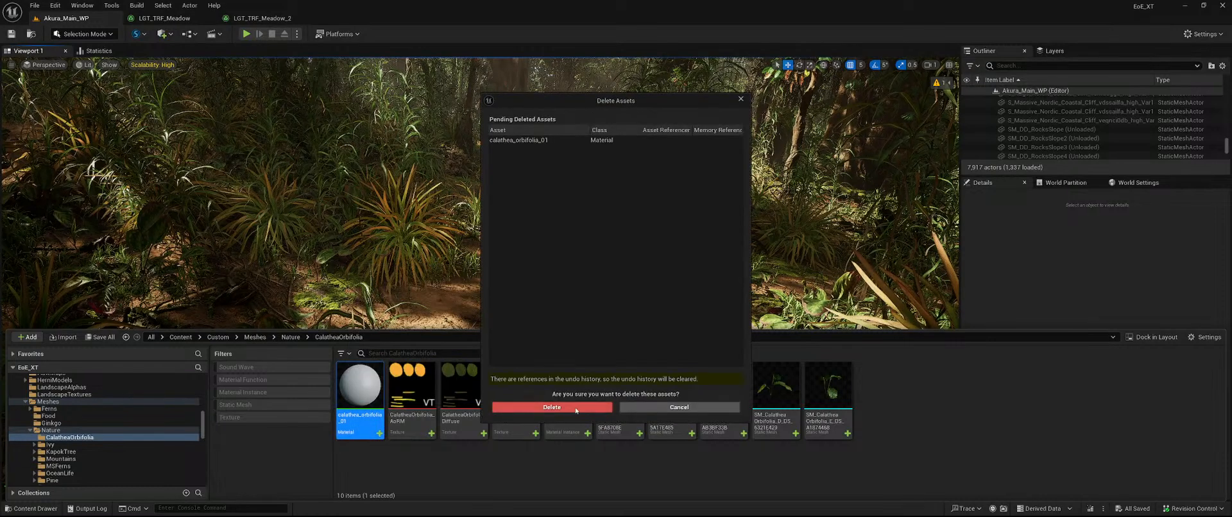
click(576, 409)
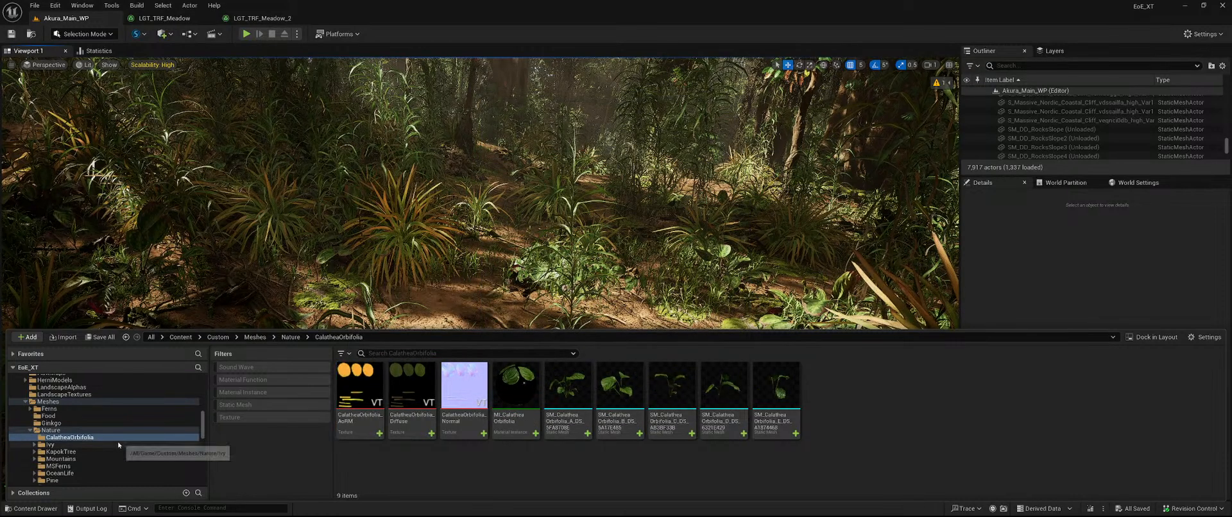
- Open LGT_TRF_BorderPlants from the MWTropicalRainforest Procedurals folder, review its grass varieties' meshes, and close it
scroll(117, 440, up, 10)
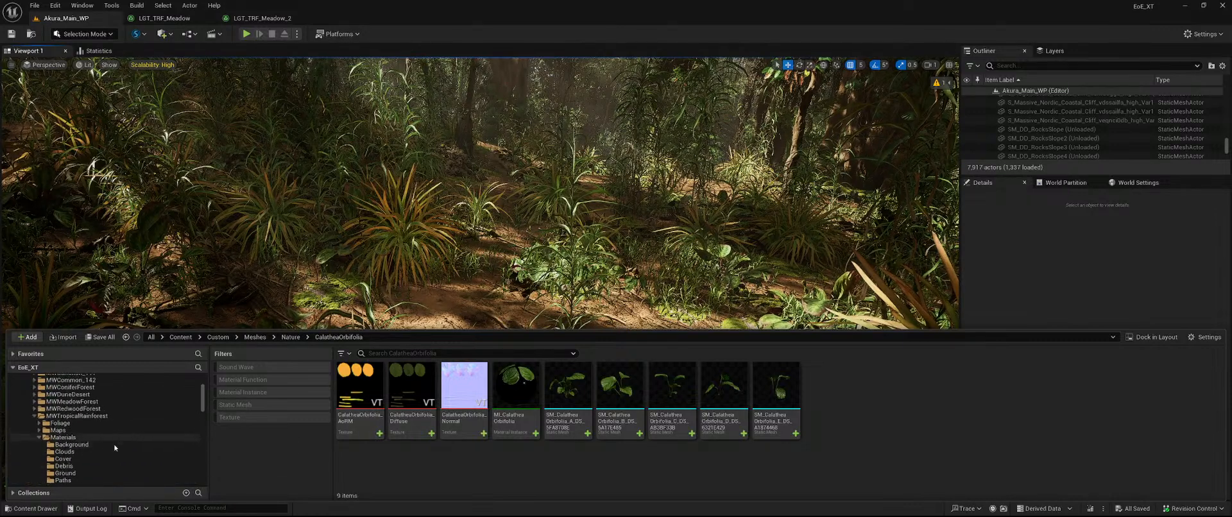
scroll(115, 437, down, 5)
click(98, 416)
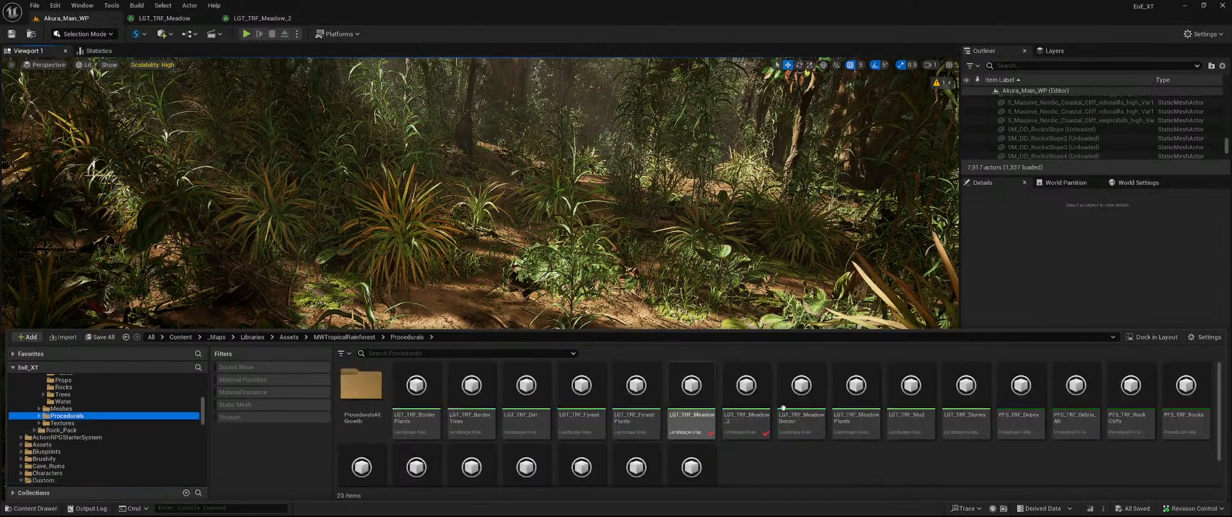
double_click(417, 388)
scroll(417, 170, down, 15)
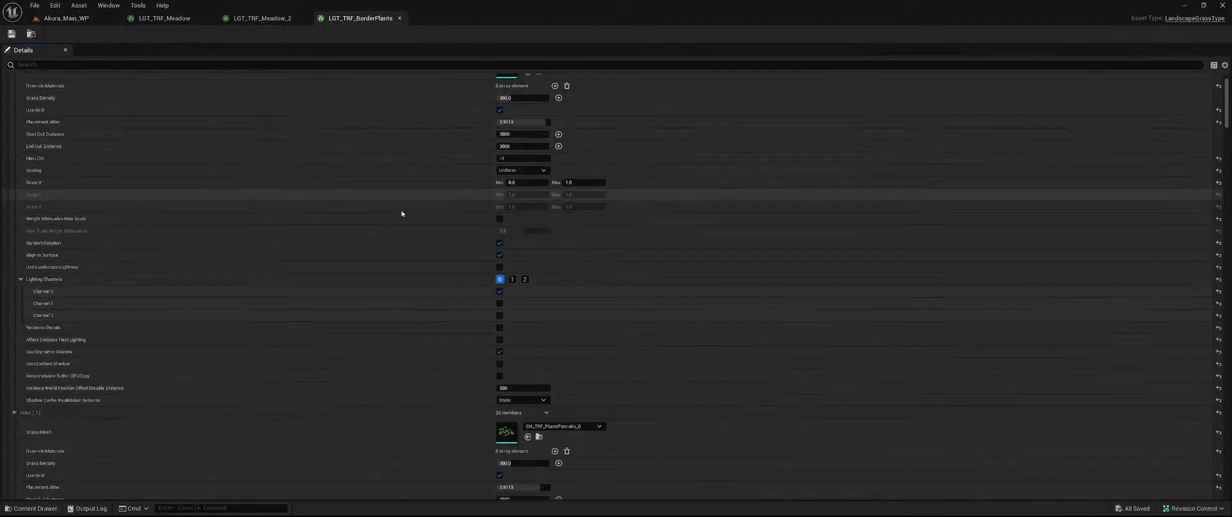
scroll(361, 188, down, 9)
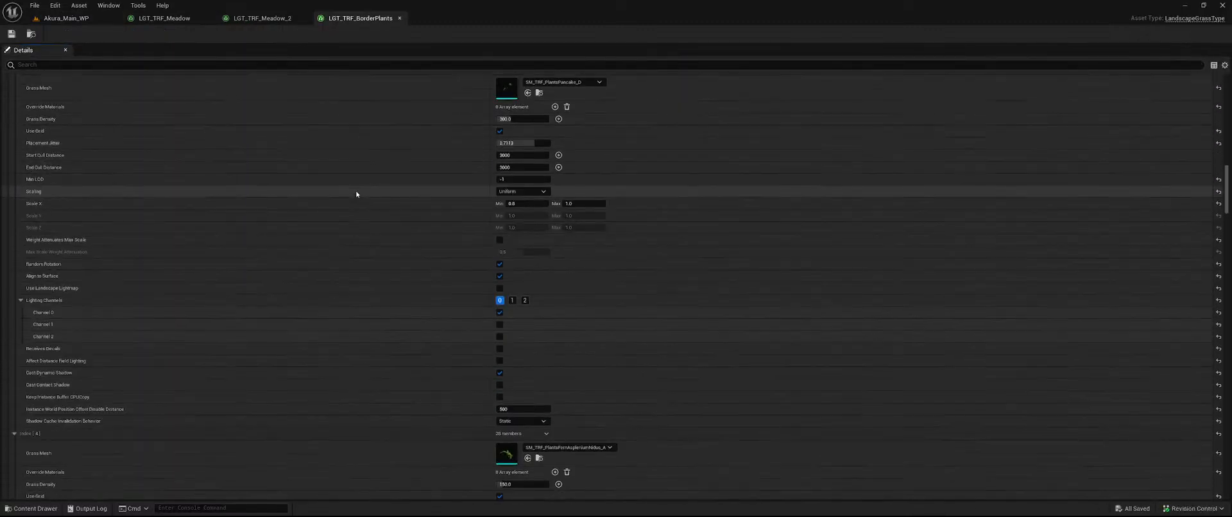
scroll(355, 186, down, 5)
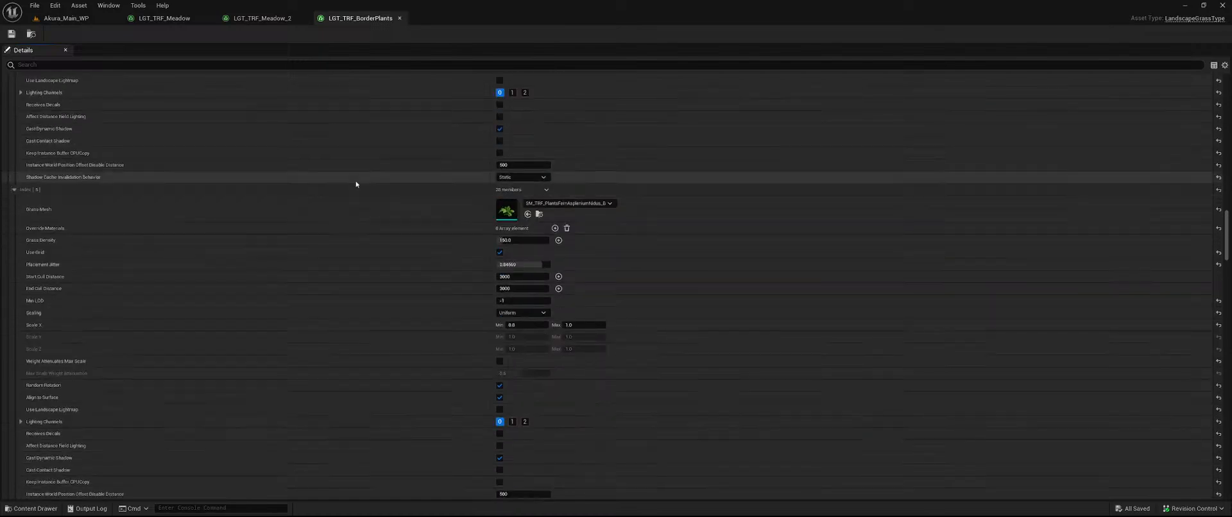
scroll(410, 123, down, 2)
scroll(409, 123, down, 3)
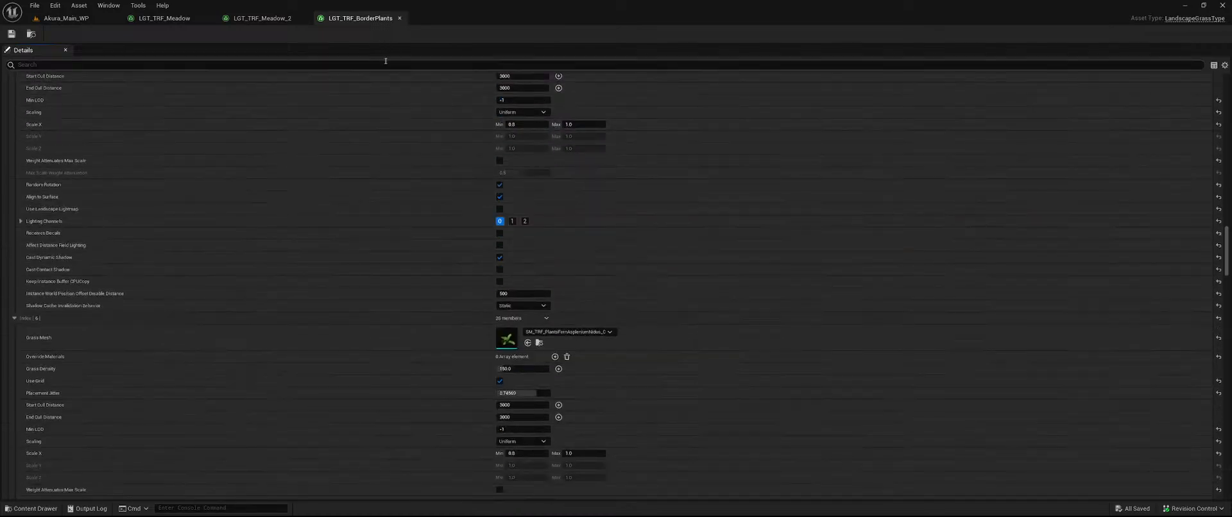
click(400, 18)
- Open LGT_TRF_ForestPlants from the MWTropicalRainforest Procedurals folder and dock it beside the other open grass types
key(ctrl+space)
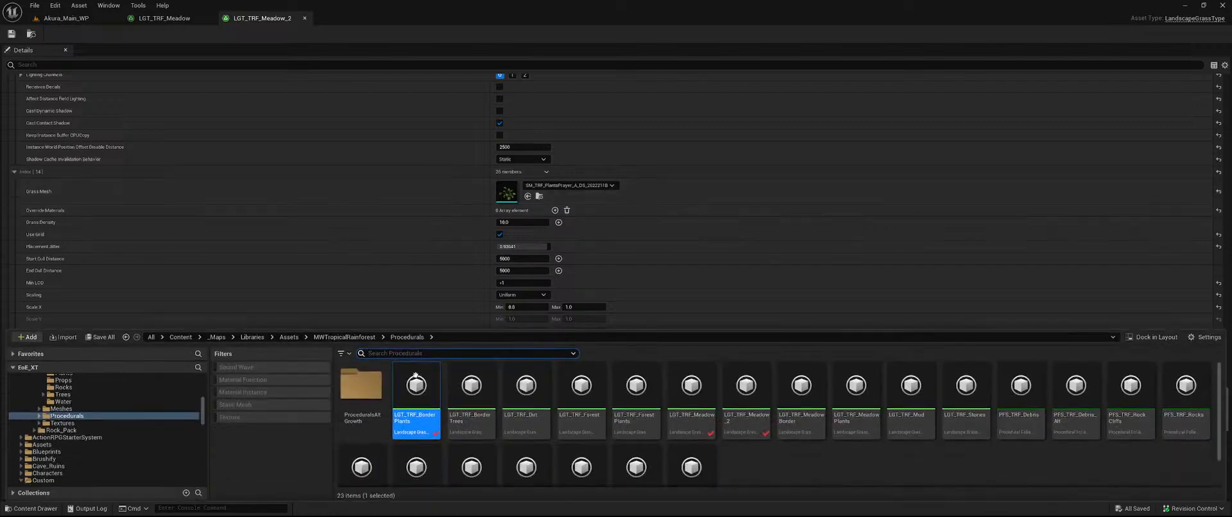
double_click(636, 388)
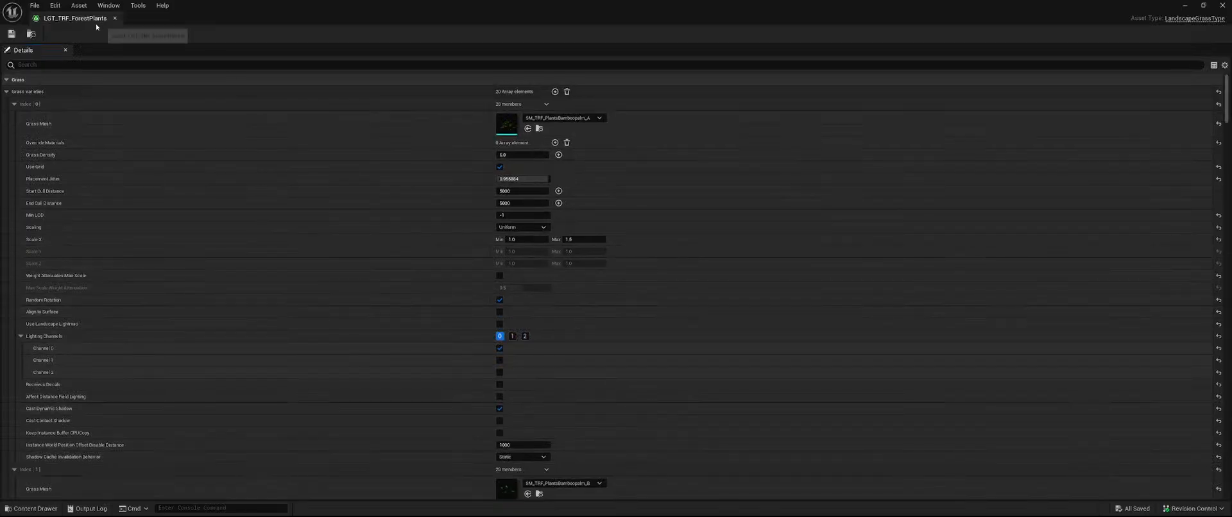
drag(95, 23, 379, 27)
- Replace the Index 9 bindweed grass mesh in LGT_TRF_ForestPlants with the SM_CalatheaOrbifolia_A_DS mesh
scroll(391, 295, down, 10)
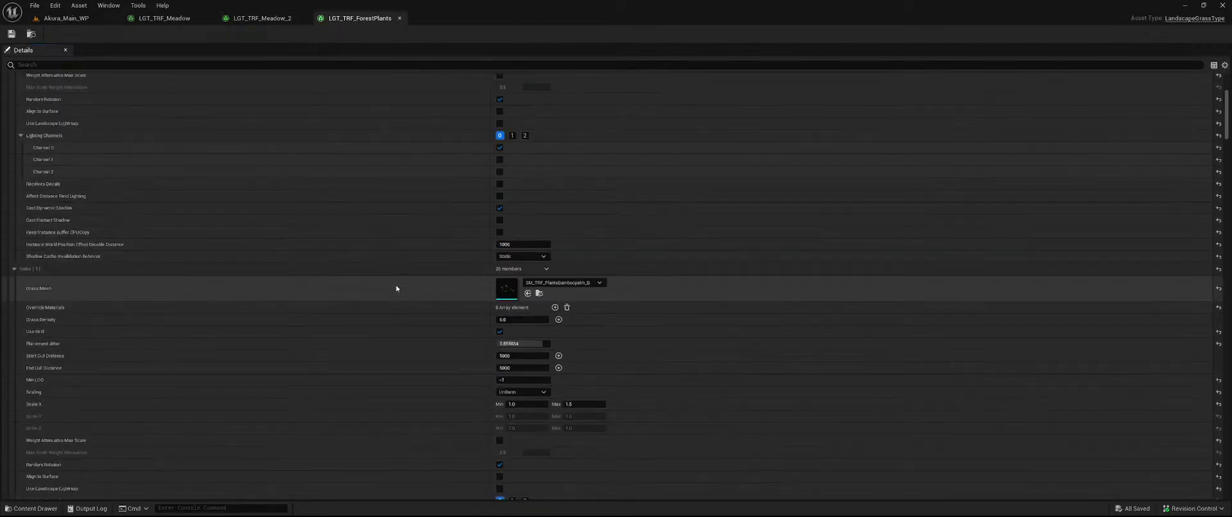
scroll(383, 244, down, 10)
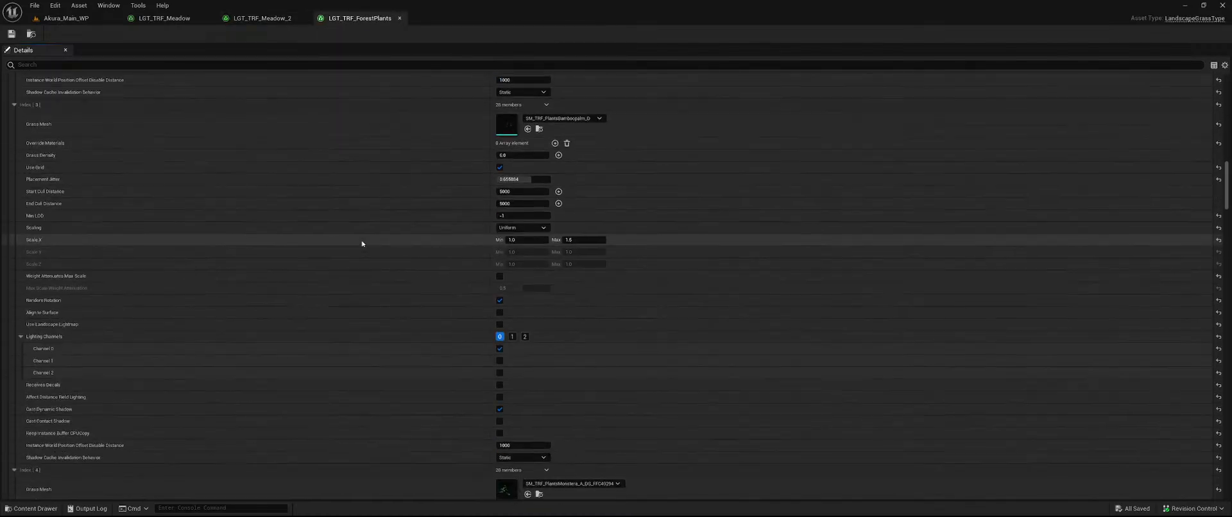
scroll(364, 244, down, 5)
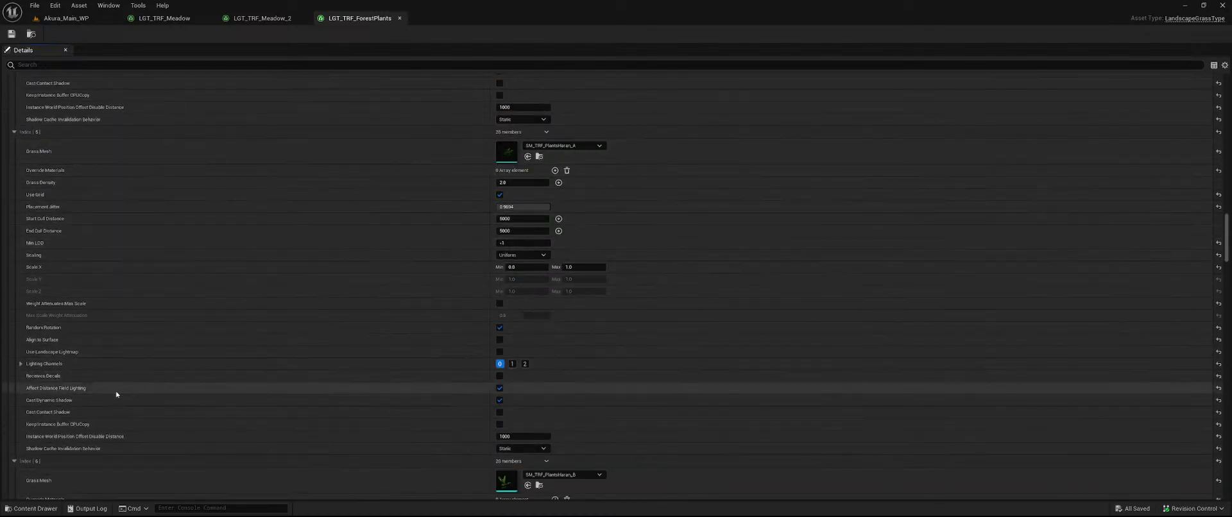
scroll(302, 356, down, 9)
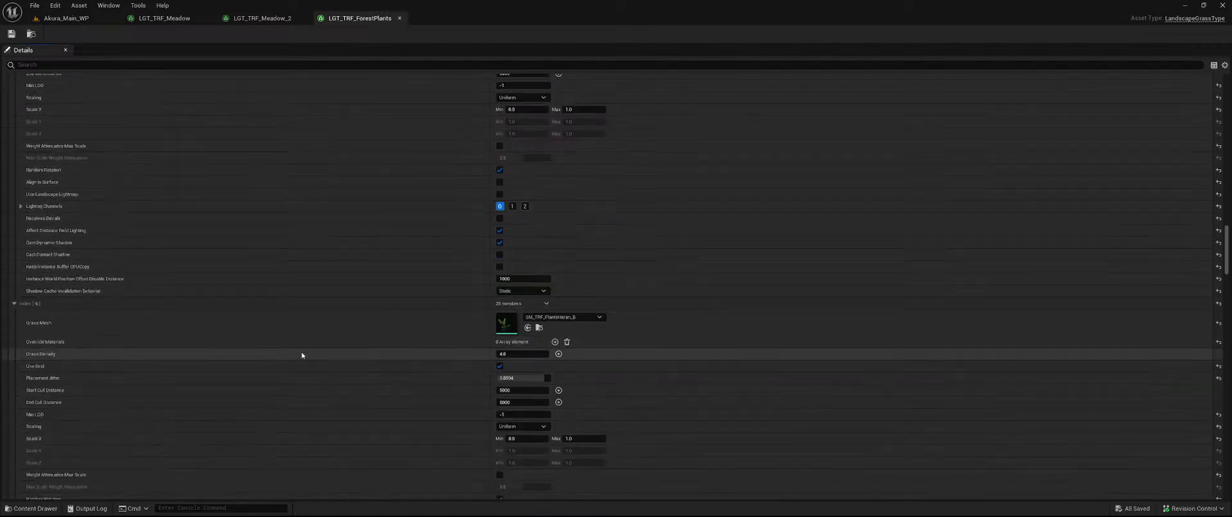
scroll(320, 344, down, 9)
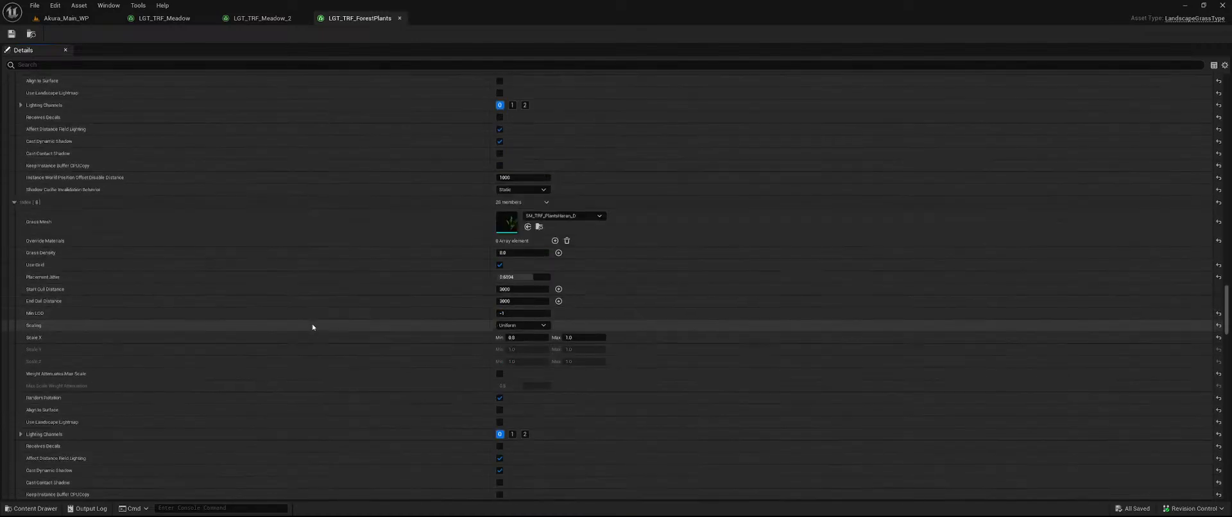
scroll(311, 322, down, 3)
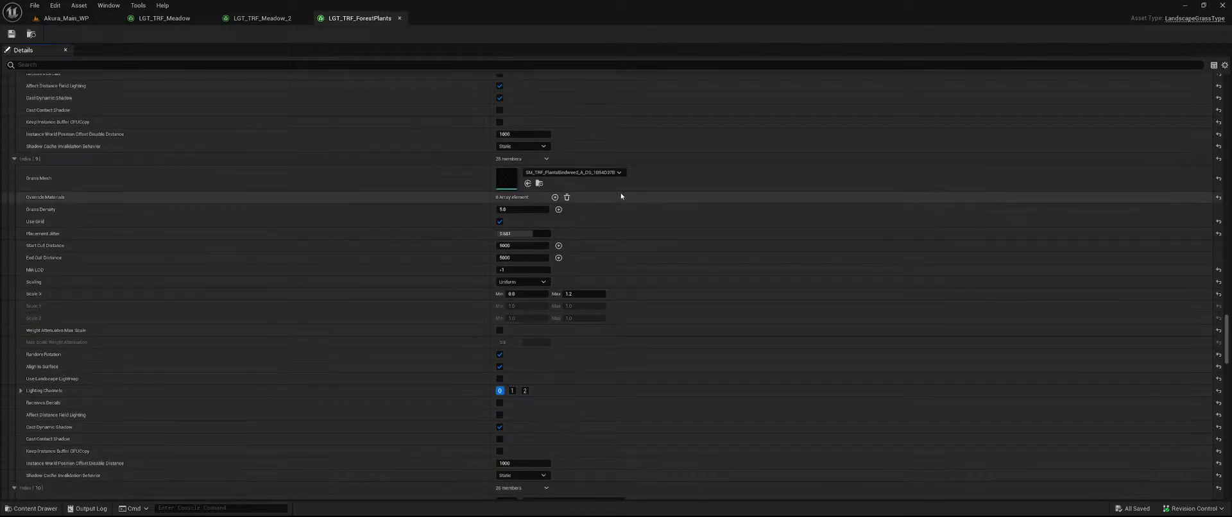
click(596, 172)
text(cala)
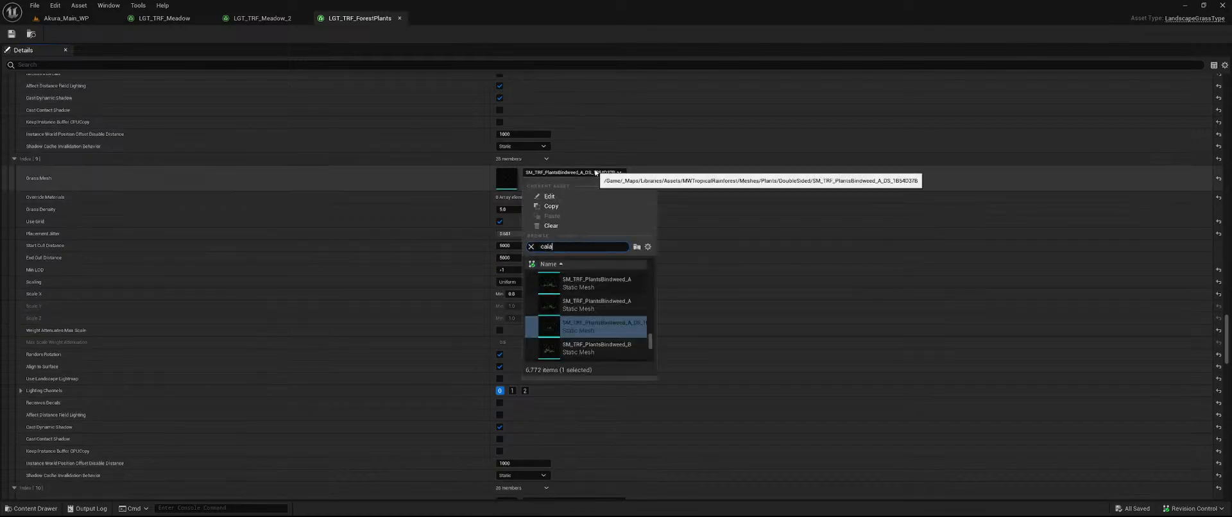
text(thea)
scroll(591, 308, up, 2)
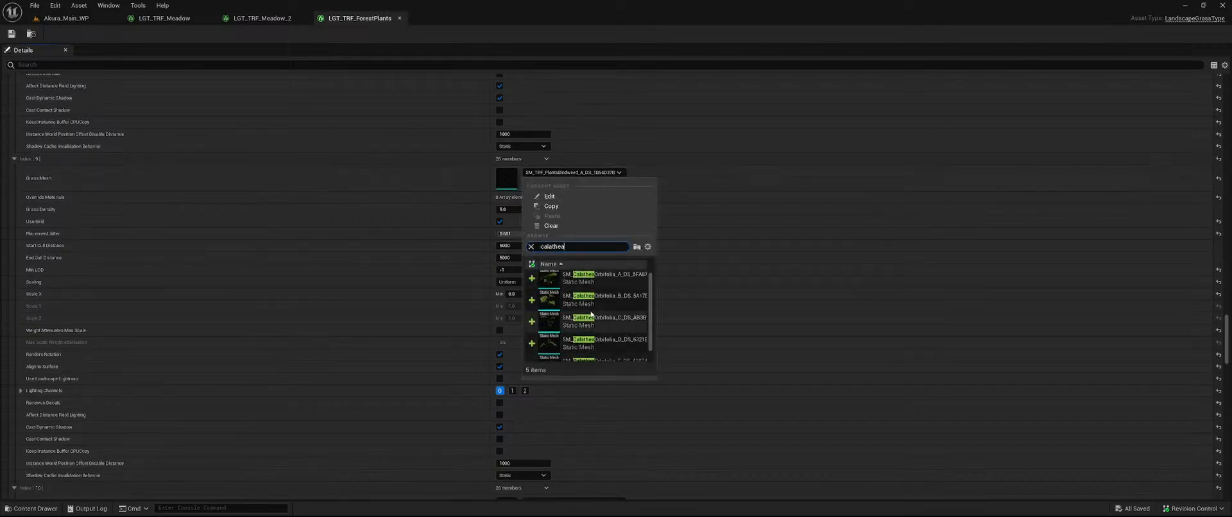
click(603, 283)
- Replace the Index 10 bindweed grass mesh with the SM_CalatheaOrbifolia_B_DS mesh
scroll(671, 298, down, 4)
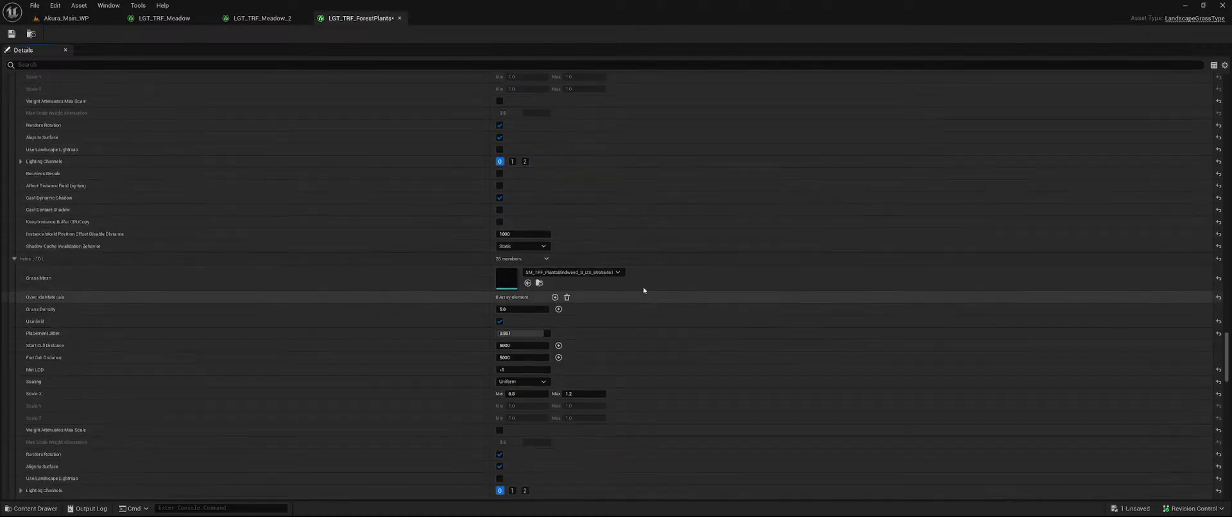
click(603, 275)
text(calathea)
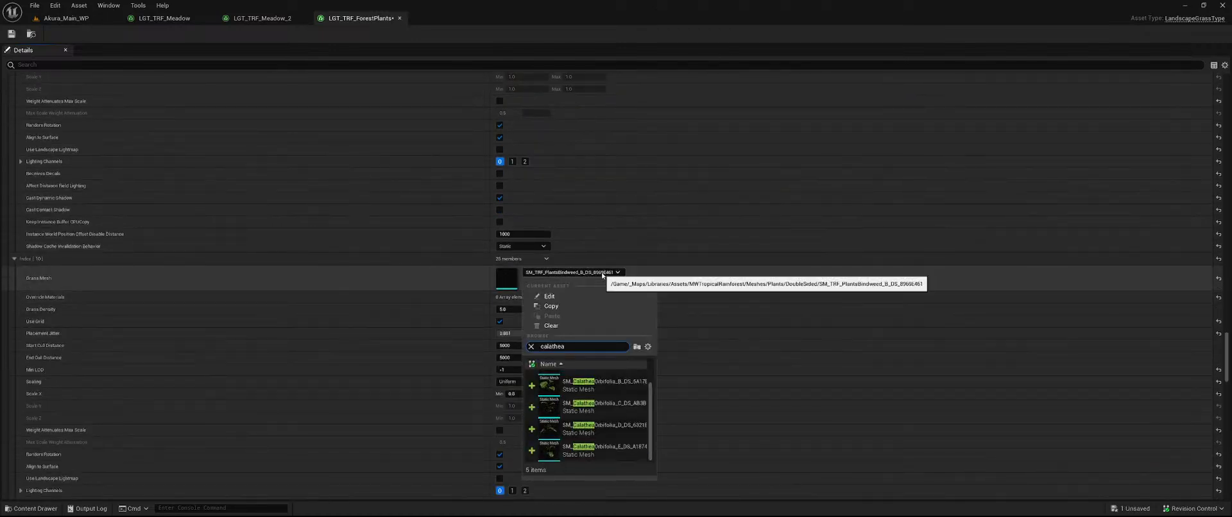
click(603, 384)
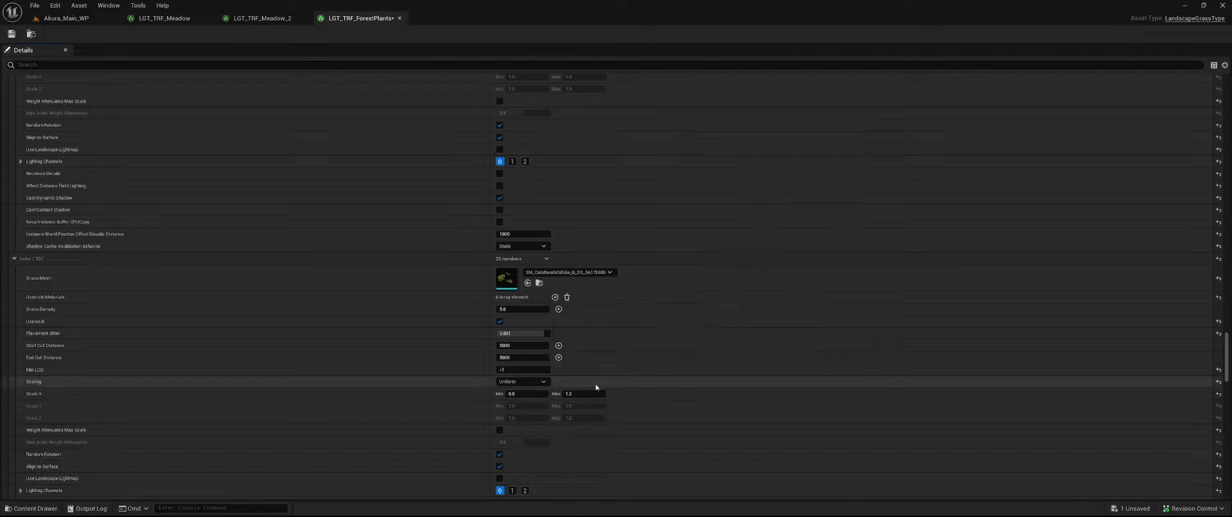
- Enable Affect Distance Field Lighting for the Index 9 and Index 10 Calathea grass varieties
scroll(672, 354, down, 4)
scroll(672, 346, down, 3)
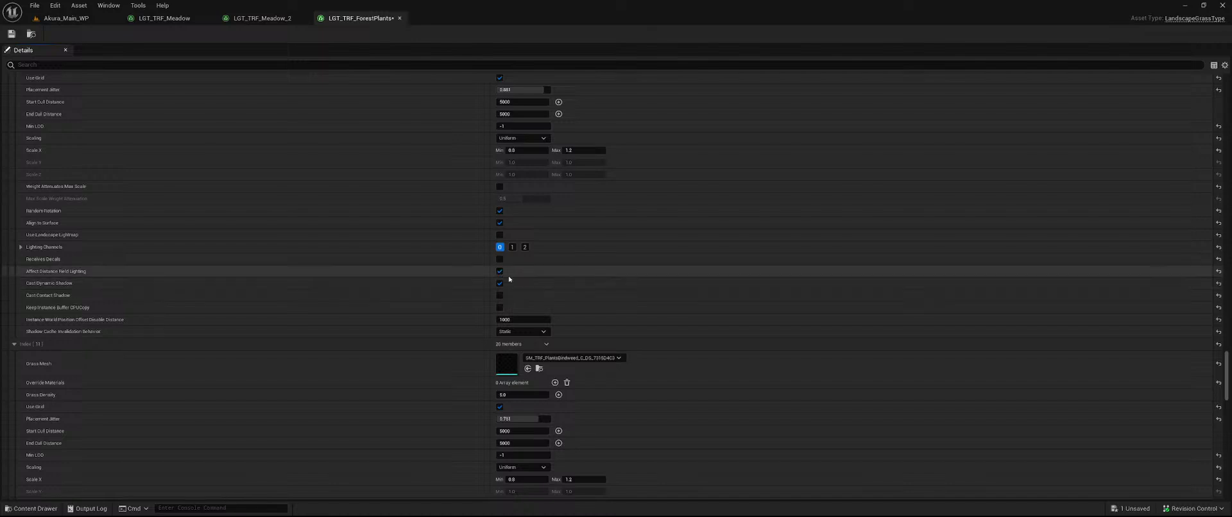
scroll(404, 284, up, 8)
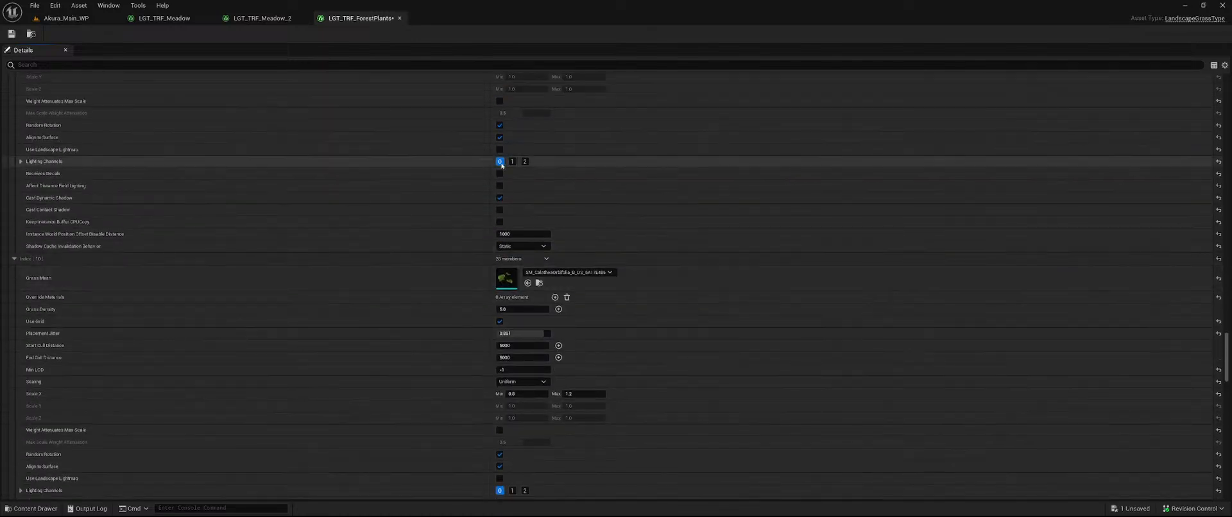
click(500, 186)
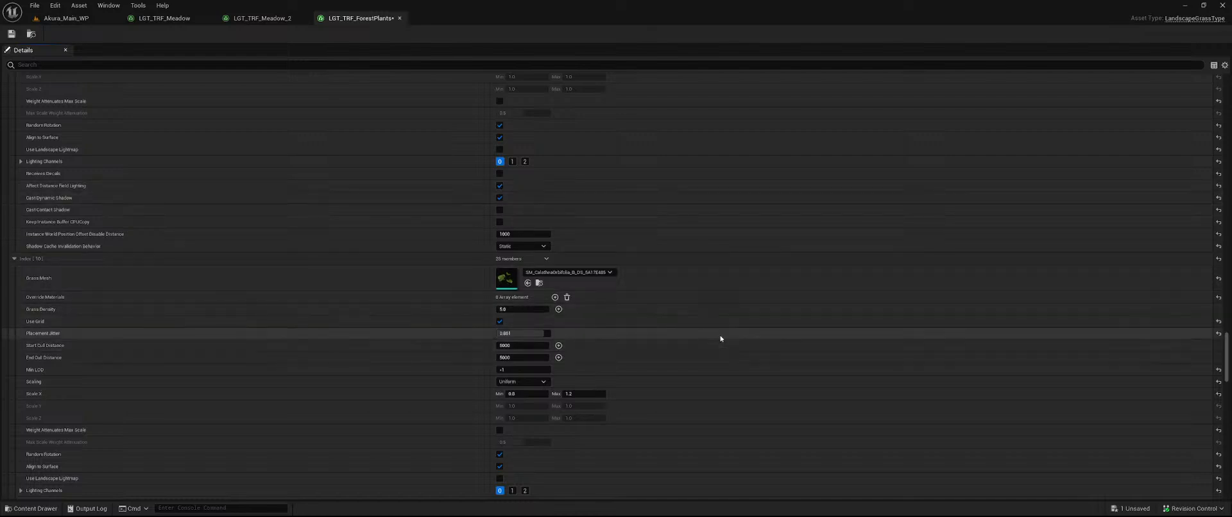
- Replace the Index 11 bindweed grass mesh with SM_CalatheaOrbifolia_C_DS_AB3BF33B
scroll(721, 337, down, 10)
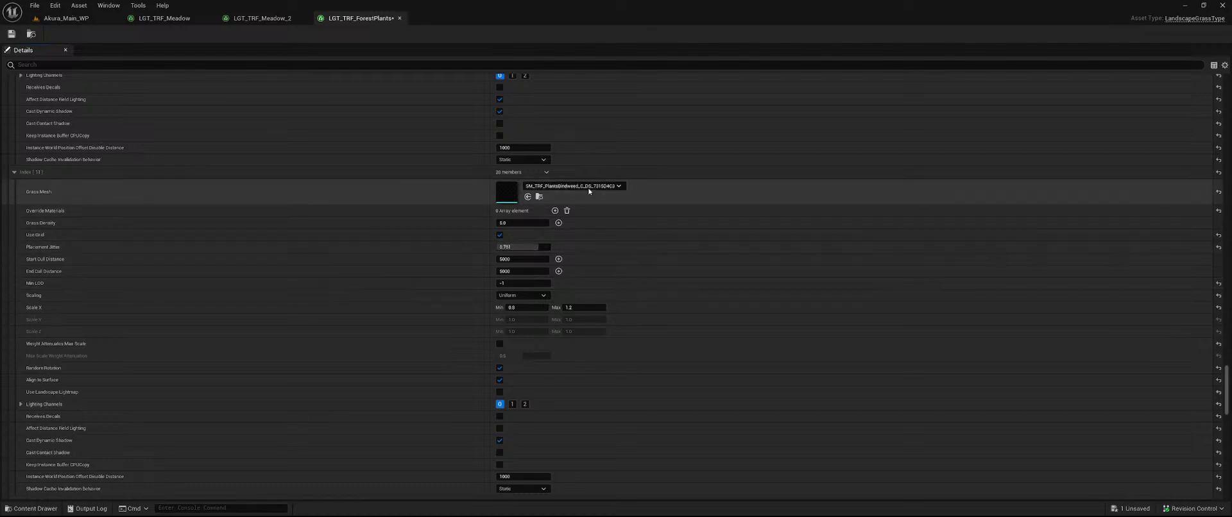
click(588, 187)
text(calathea)
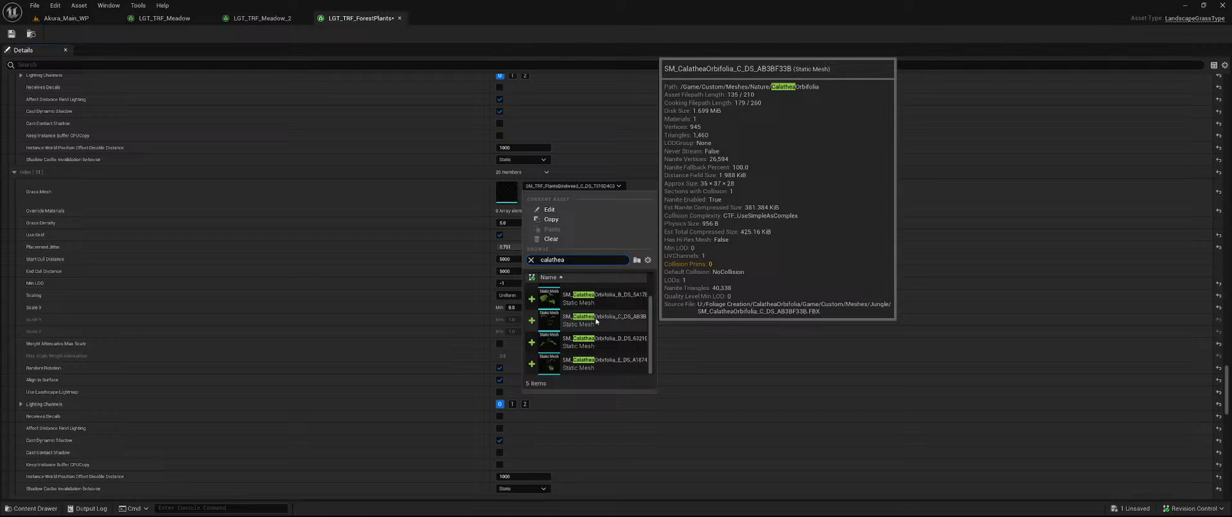
click(596, 321)
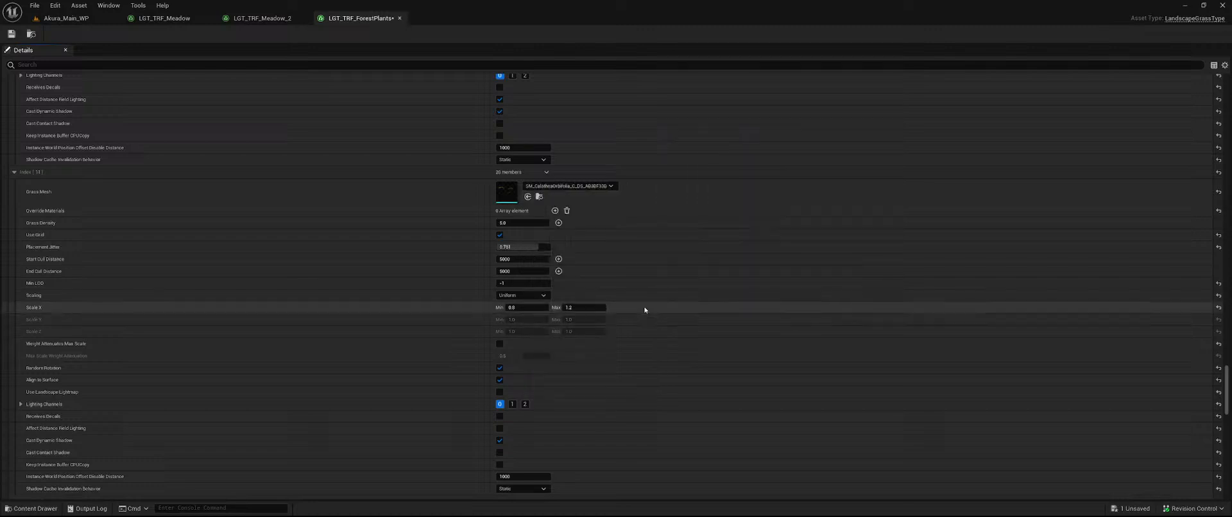
- Enable Affect Distance Field Lighting for the Index 11 grass variety and save LGT_TRF_ForestPlants
scroll(691, 278, down, 5)
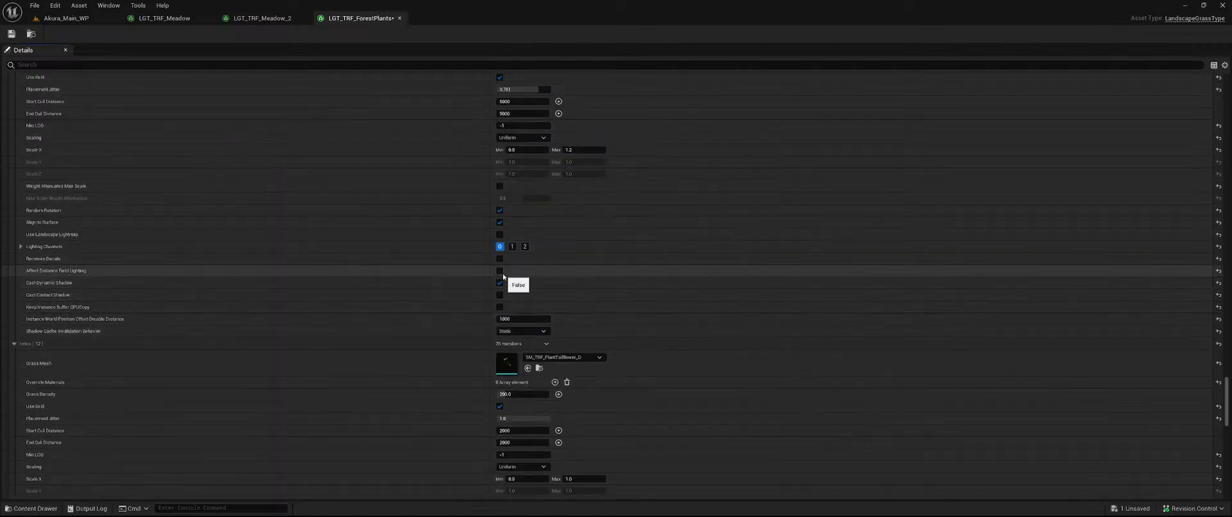
click(501, 272)
scroll(668, 294, down, 4)
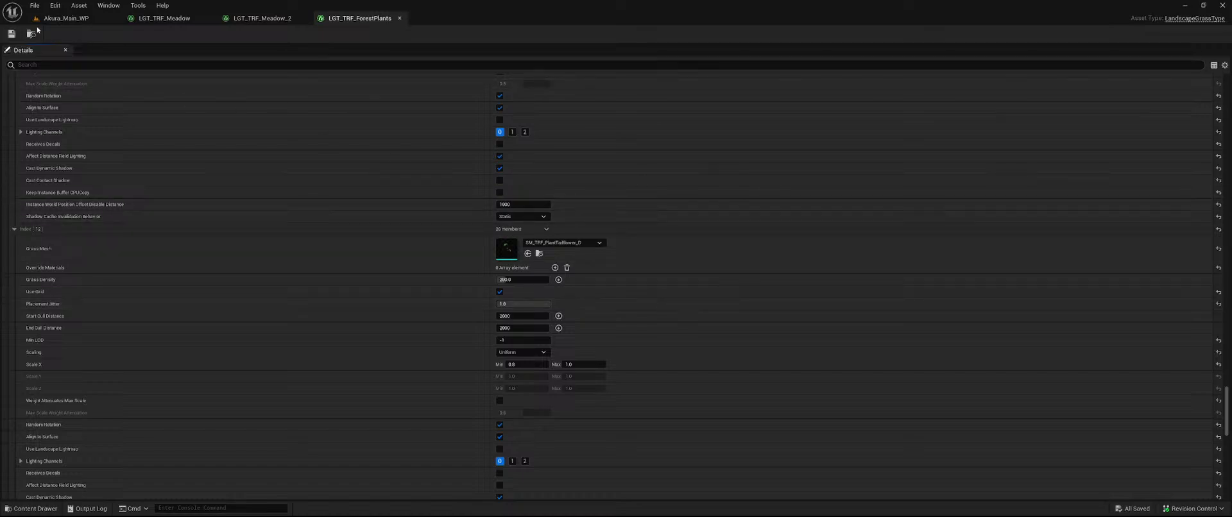
- Inspect the Calathea plants among the jungle ground foliage in the Akura_Main_WP level
click(64, 18)
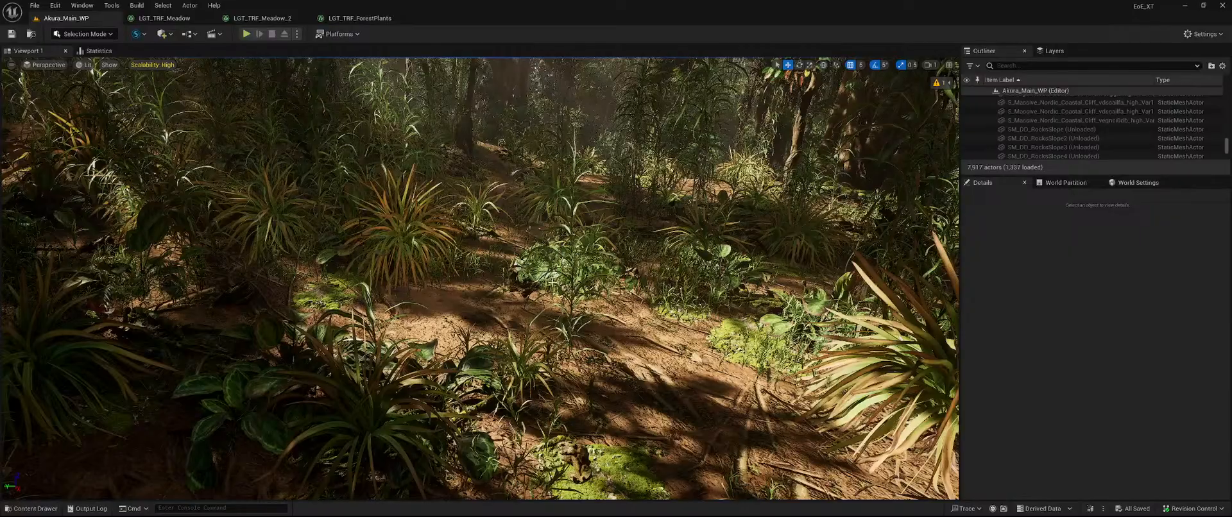
right_drag(553, 282, 109, 247)
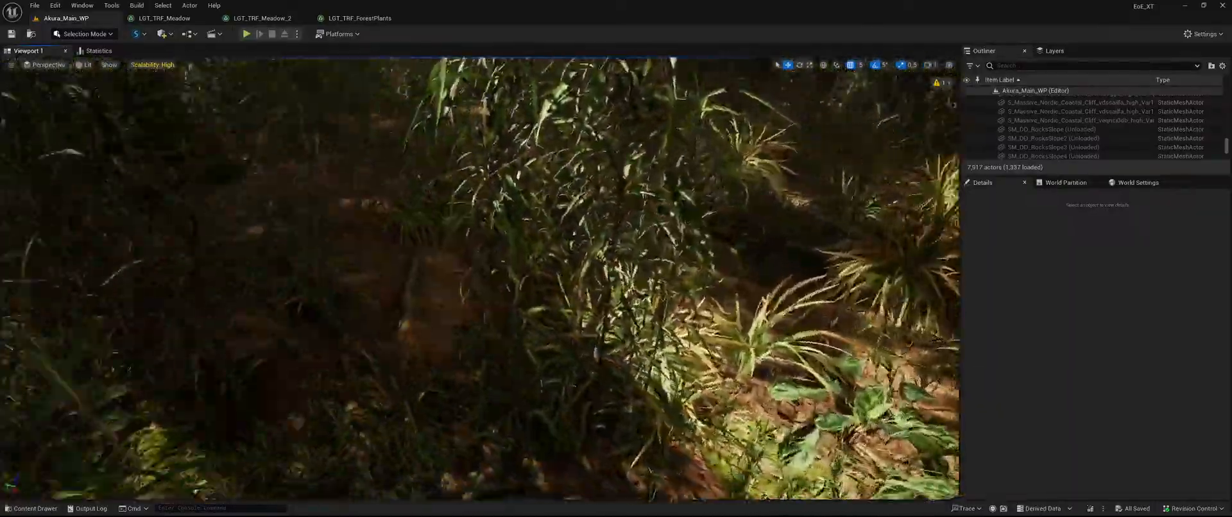
key(w)
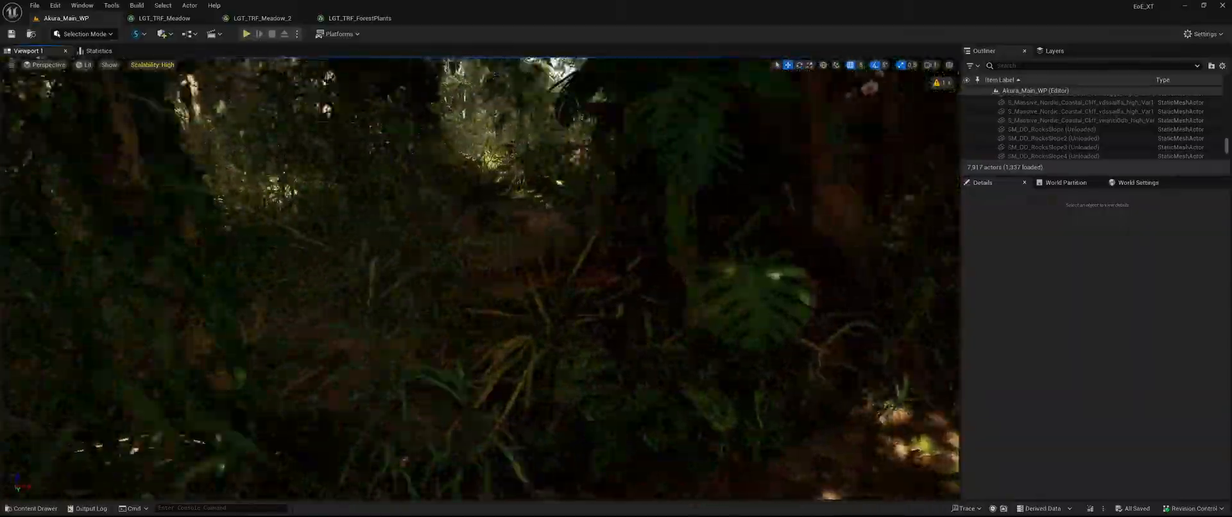
key(w)
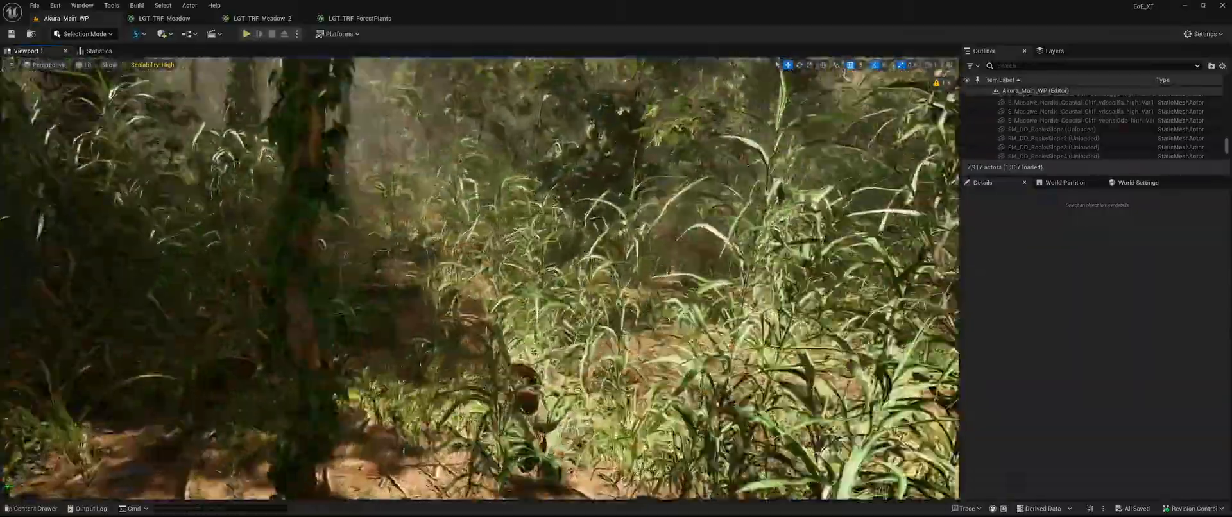
key(w)
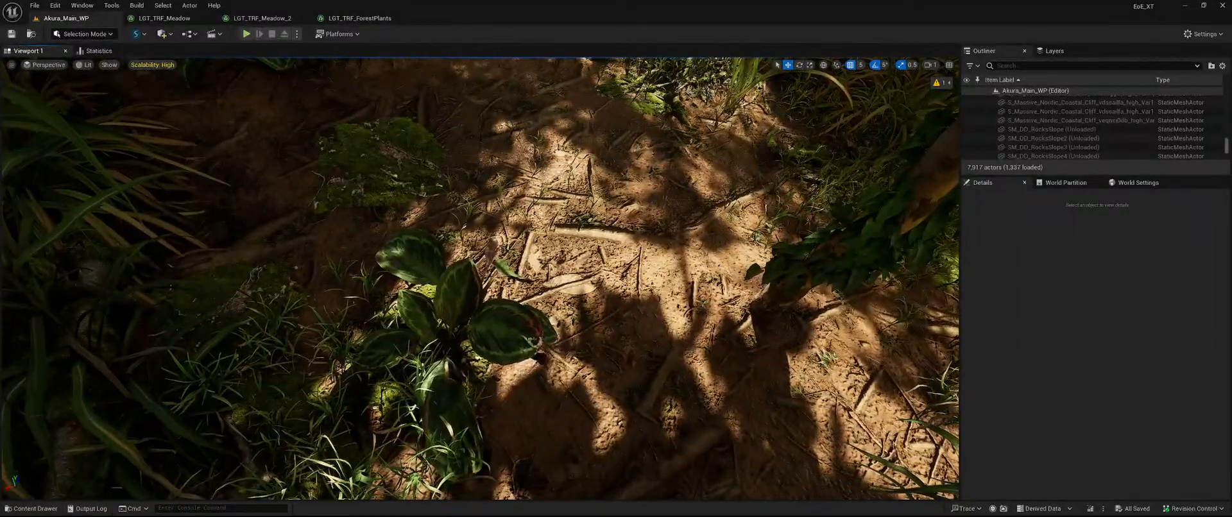
right_drag(480, 279, 680, 231)
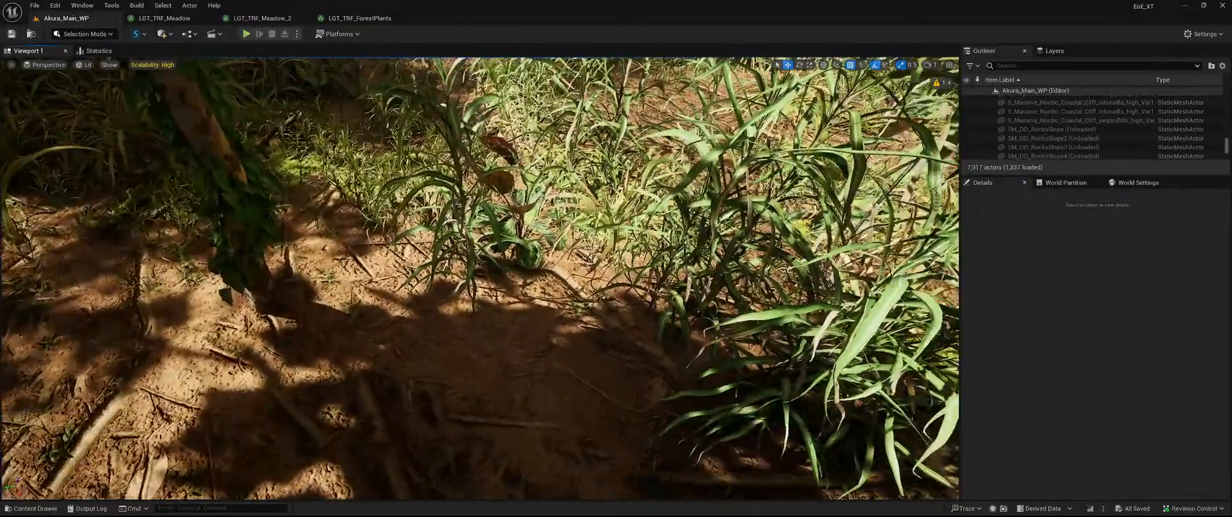
- Select the Landscape2 actor and open its landscape material instance MI_Akura_Landscape_Main
click(549, 361)
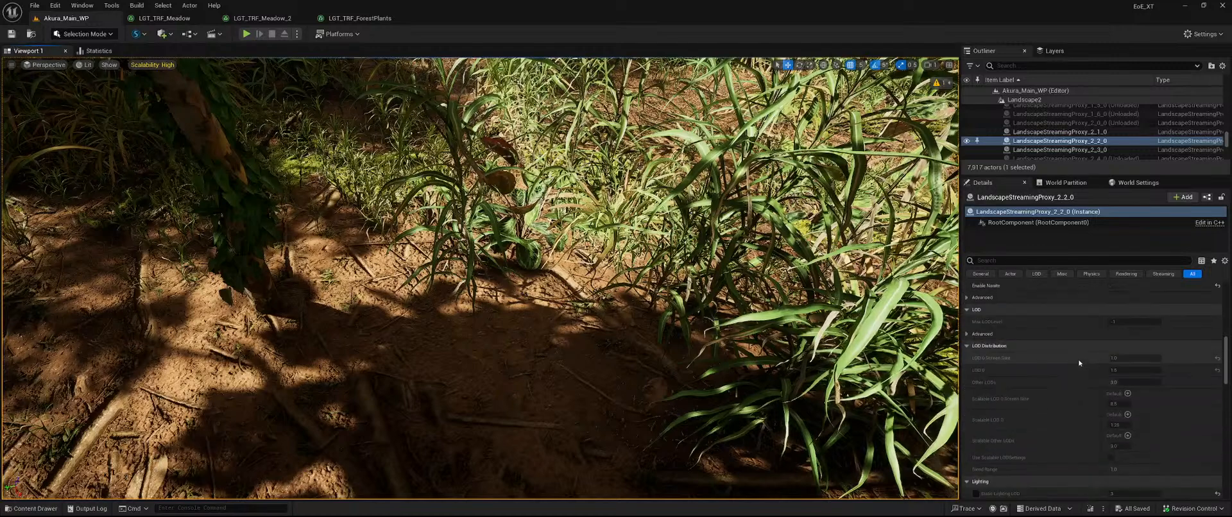
scroll(1062, 116, up, 5)
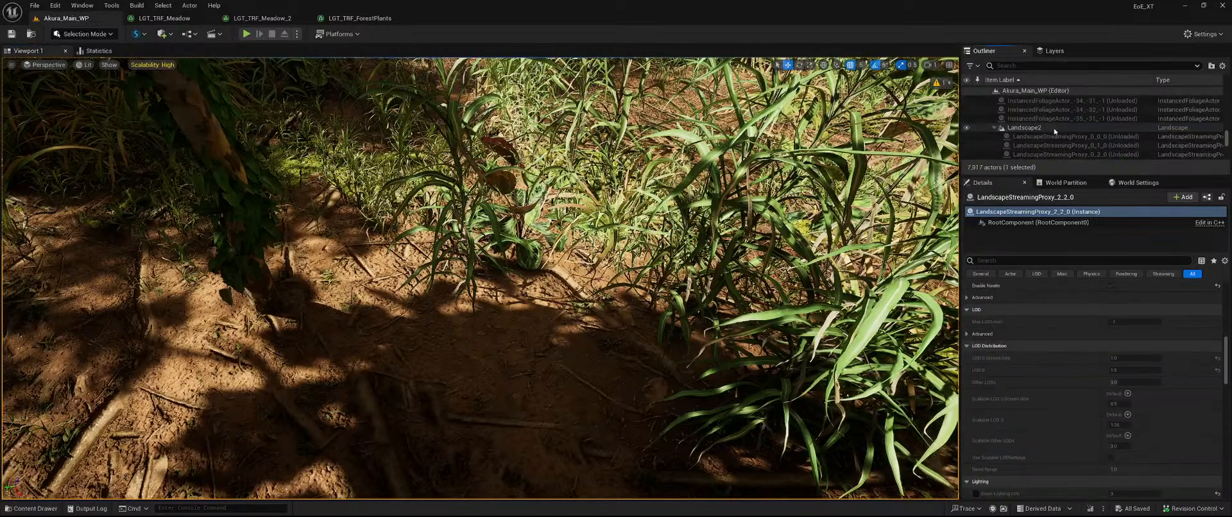
click(1054, 129)
scroll(1065, 395, down, 5)
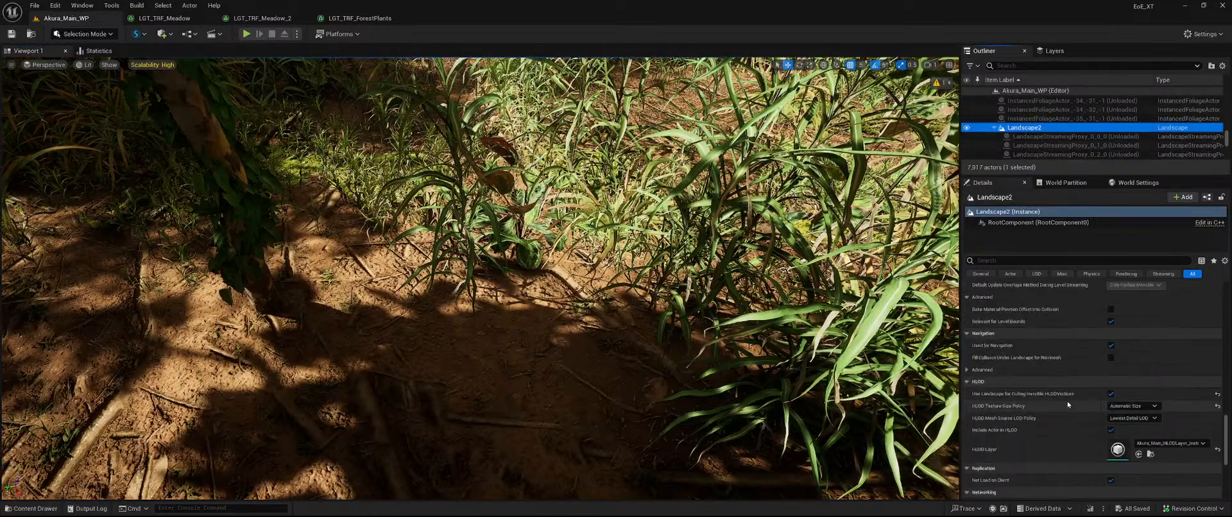
scroll(1068, 404, down, 10)
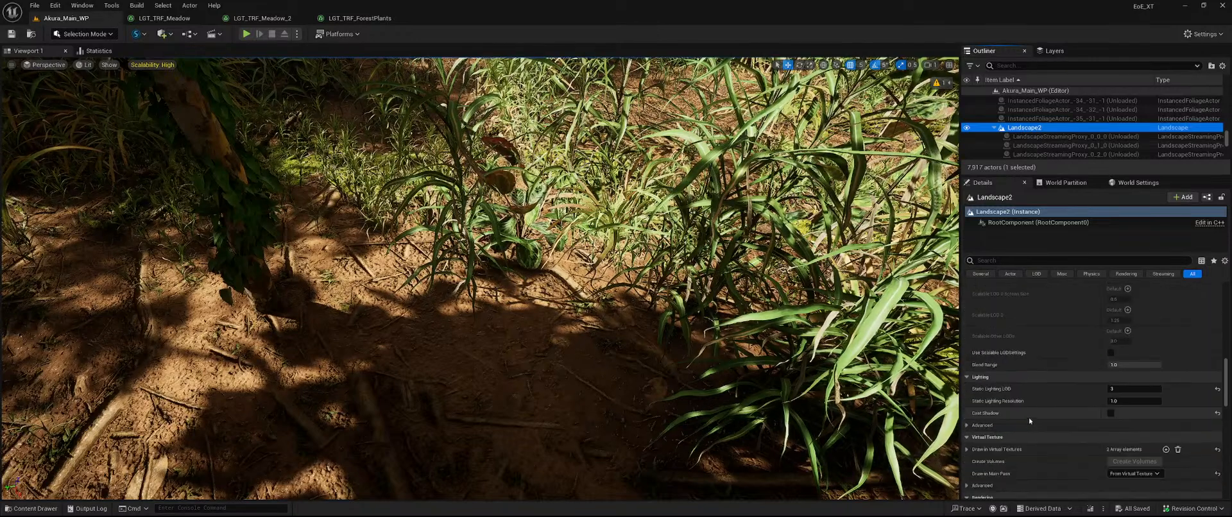
scroll(1030, 421, up, 8)
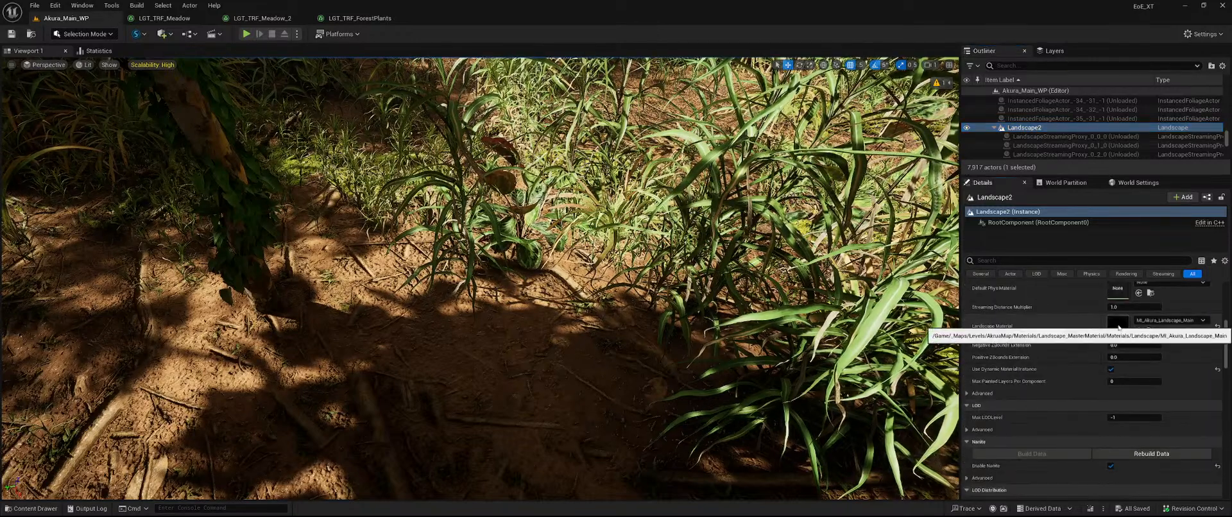
double_click(1118, 324)
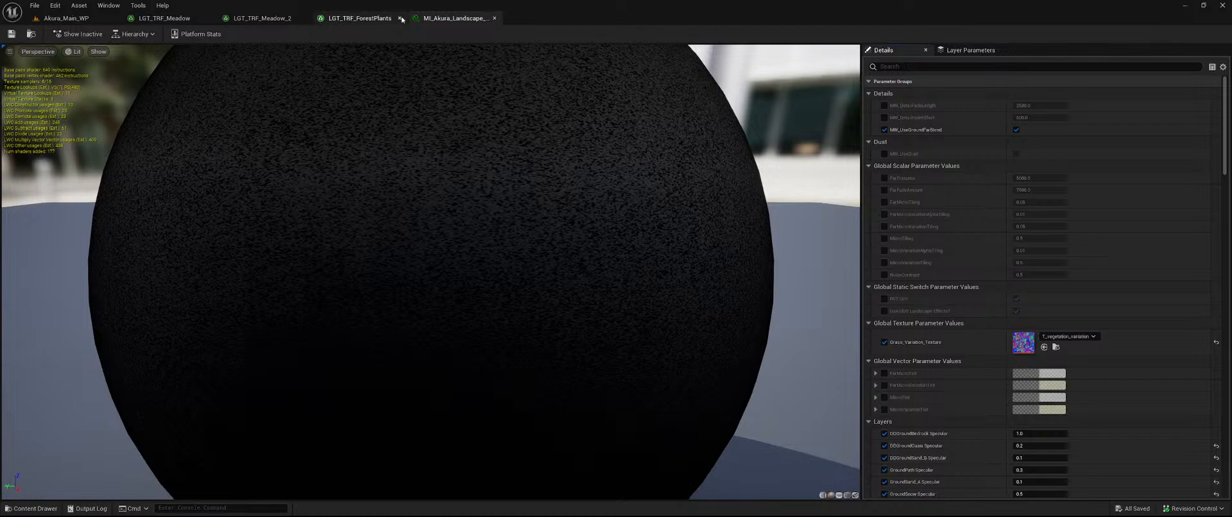
- Open the instance's parent material M_Akura_Landscape and close the material instance MI_Akura_Landscape_Main
scroll(959, 236, down, 8)
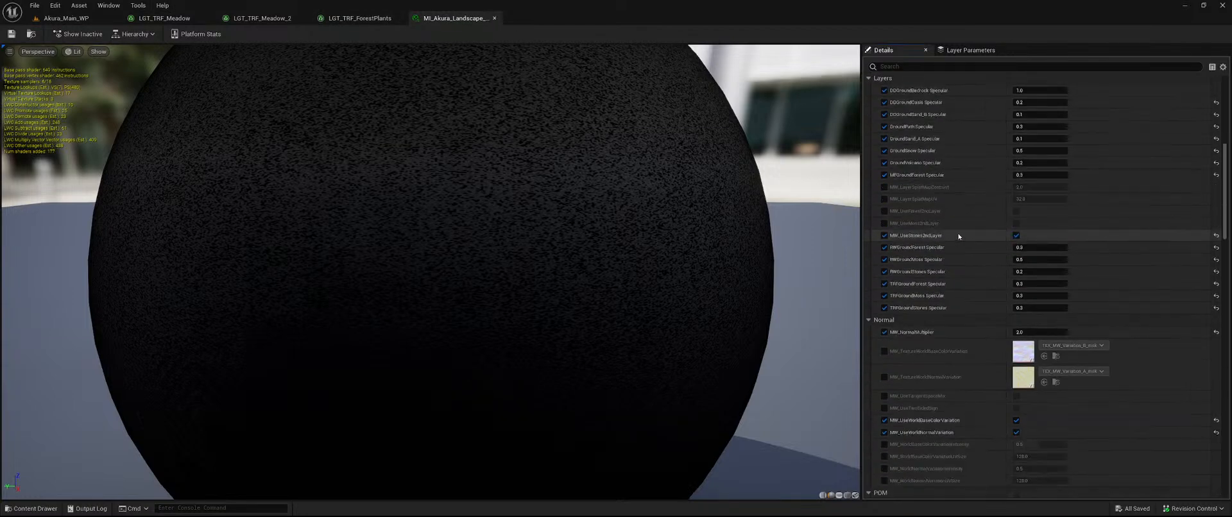
scroll(959, 237, down, 10)
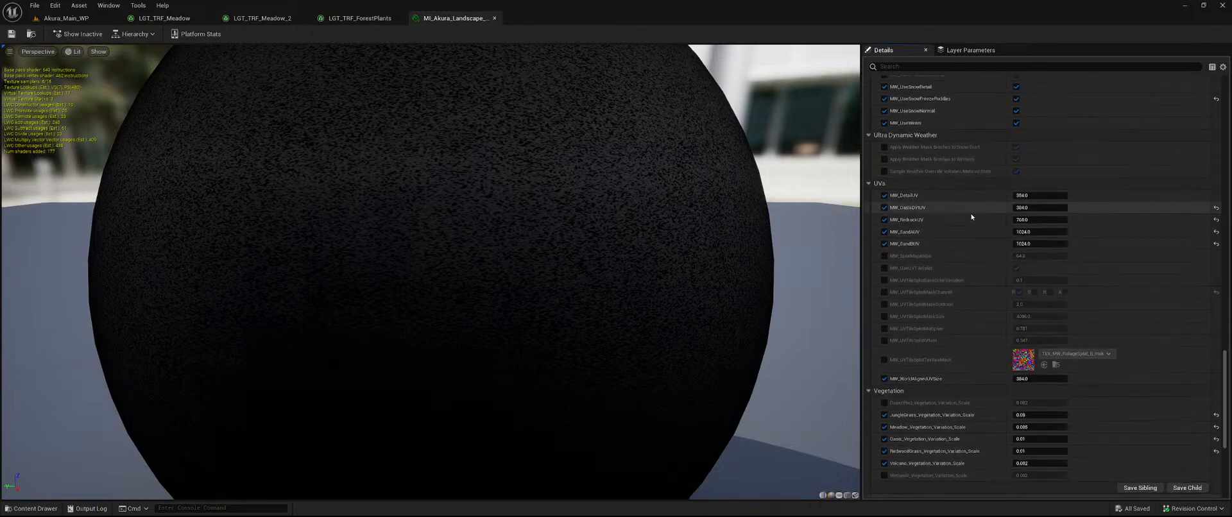
scroll(972, 217, down, 8)
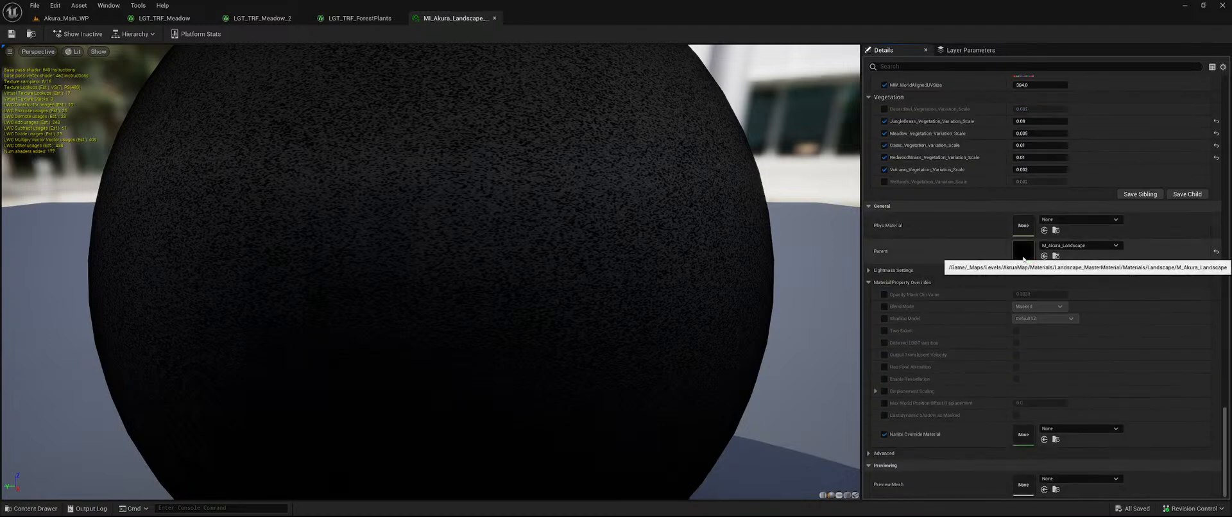
double_click(1023, 250)
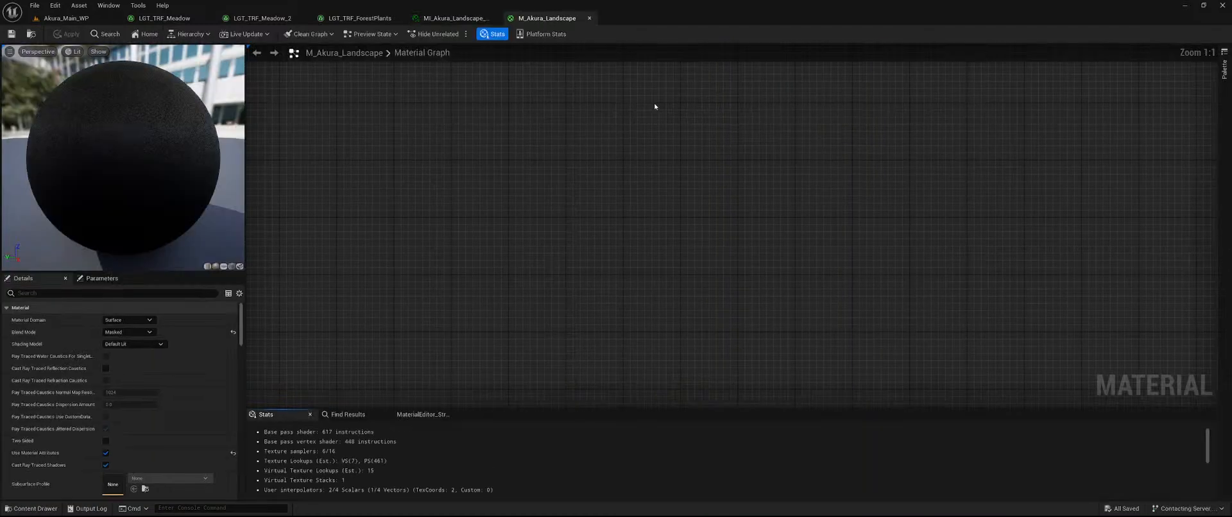
click(494, 19)
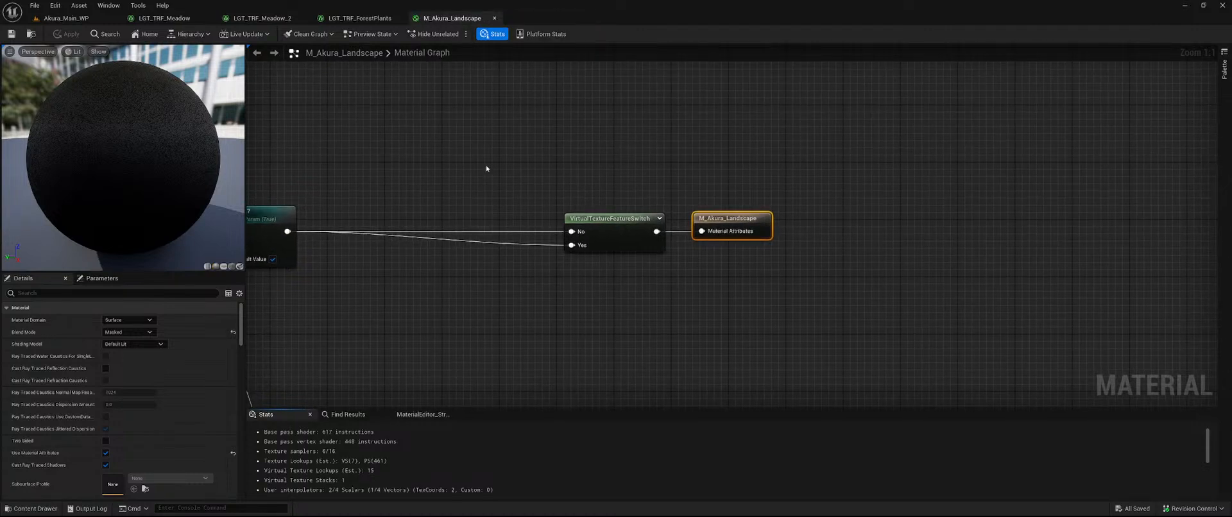
- Select the Landscape Grass Output node in the M_Akura_Landscape graph and review the grass types assigned to its jungle entries
scroll(814, 165, down, 6)
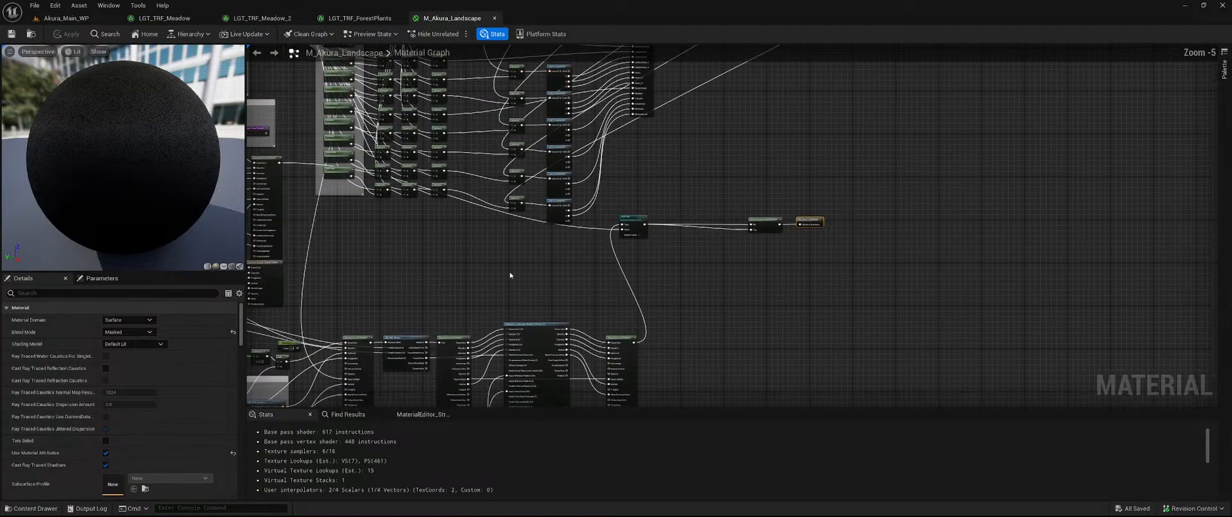
right_drag(430, 271, 874, 138)
right_drag(449, 128, 343, 282)
right_drag(635, 97, 591, 243)
scroll(890, 294, up, 3)
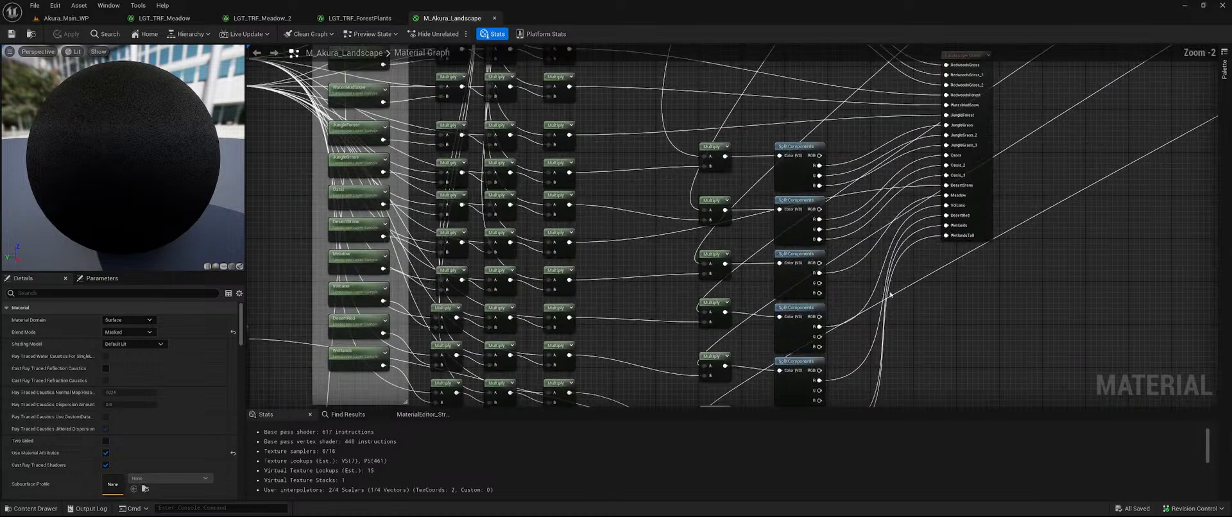
click(986, 189)
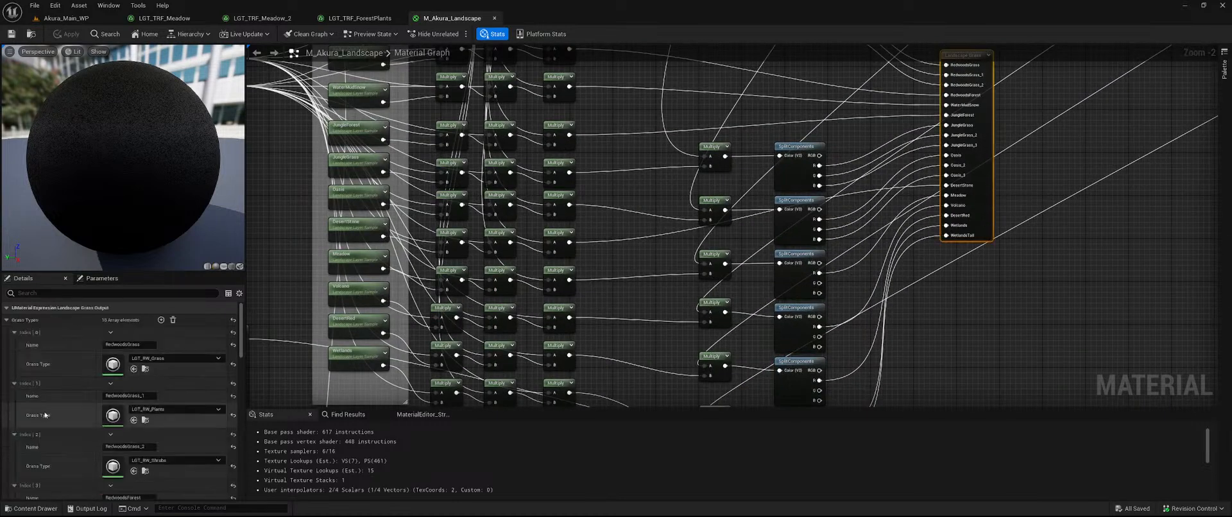
scroll(33, 417, down, 5)
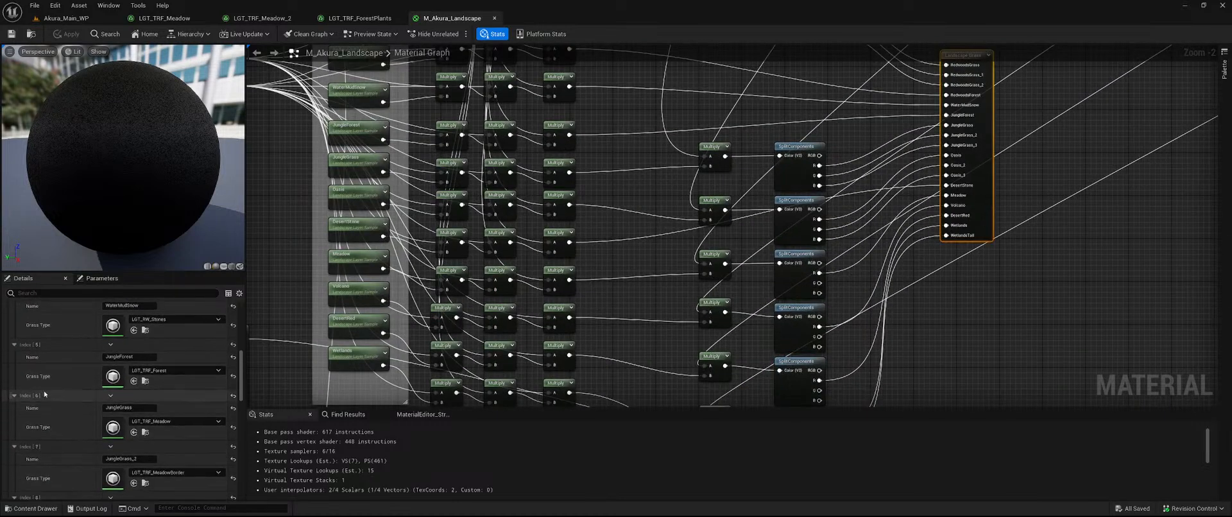
scroll(54, 376, down, 1)
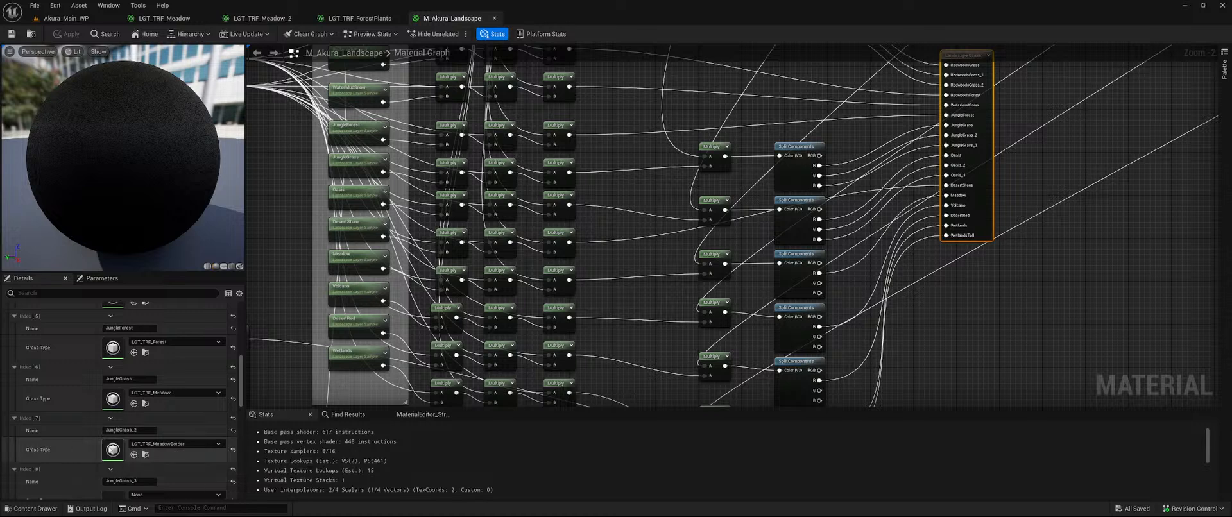
- Open the JungleGrass_2 grass type LGT_TRF_MeadowBorder beside the other grass type assets, and open the JungleForest grass type LGT_TRF_Forest
double_click(113, 450)
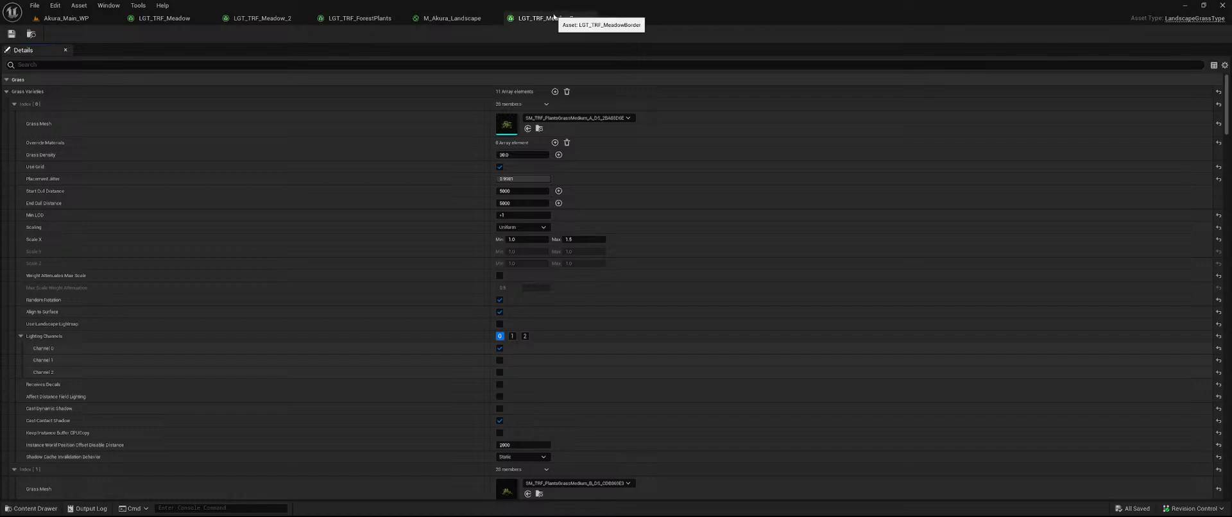
drag(538, 22, 343, 20)
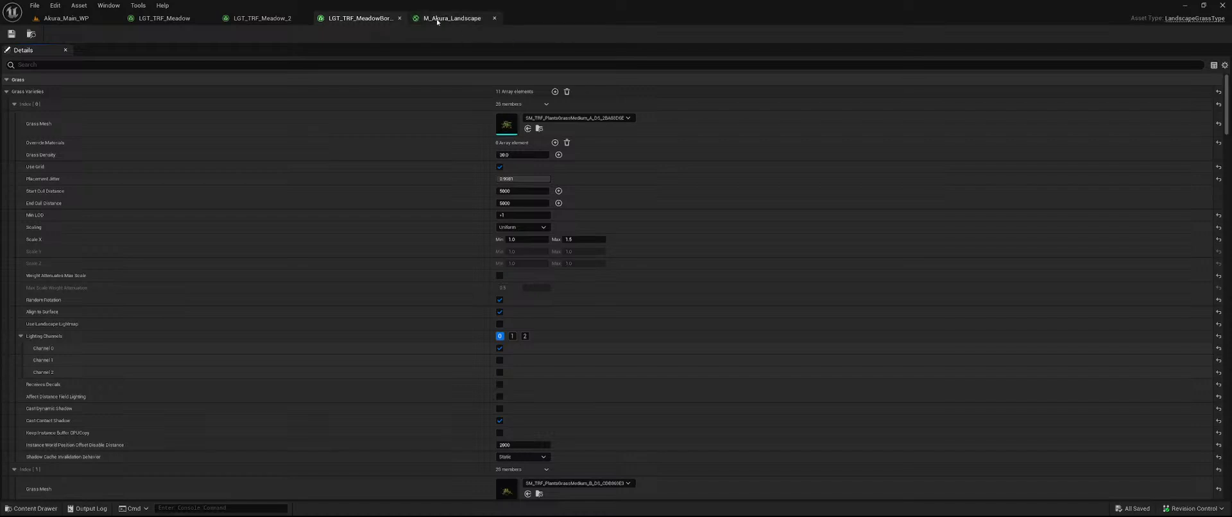
click(437, 19)
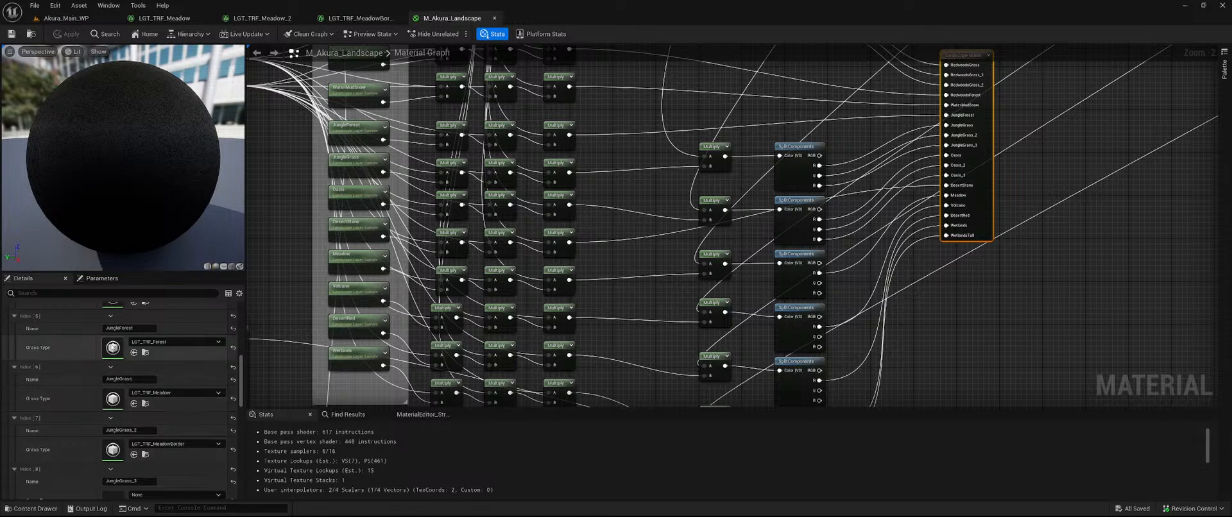
double_click(113, 347)
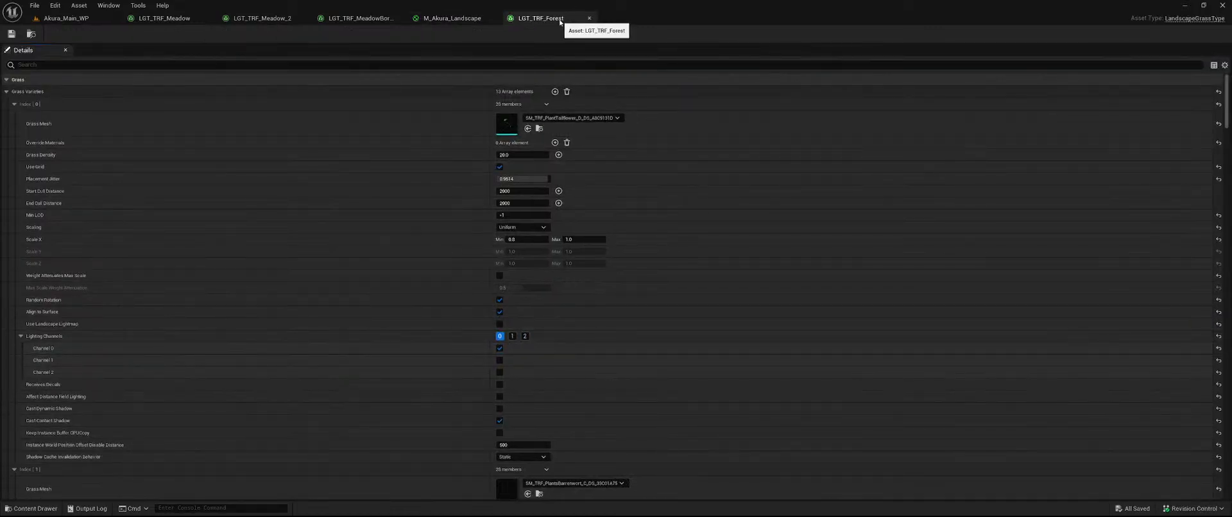
- Place the LGT_TRF_Forest editor directly after the meadow grass types and close the M_Akura_Landscape material
drag(563, 19, 475, 19)
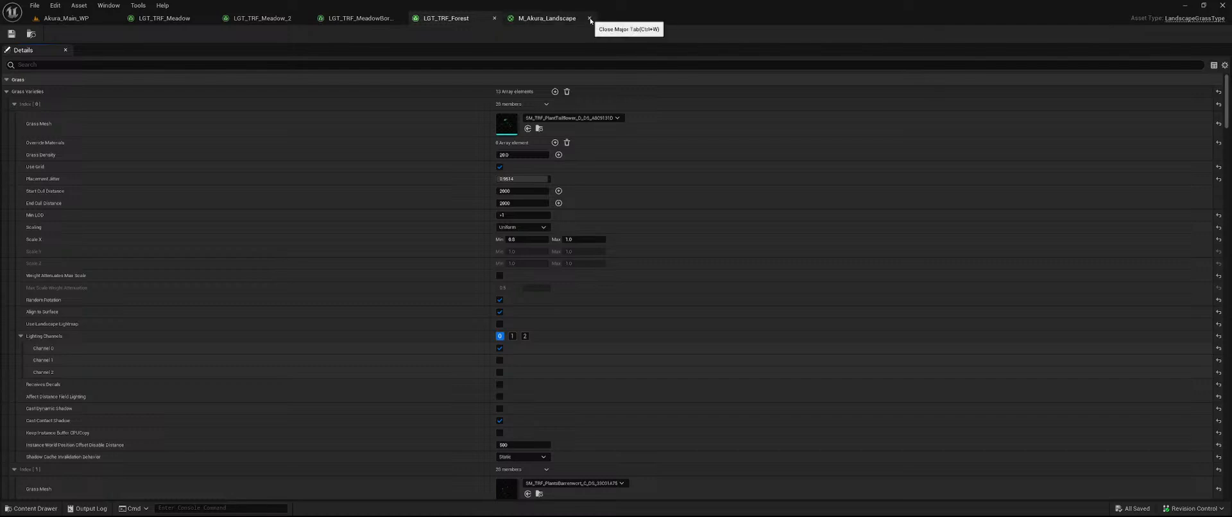
click(589, 18)
- Review the mesh, density, cull distance and scale settings of every grass variety in LGT_TRF_Forest
scroll(757, 320, down, 8)
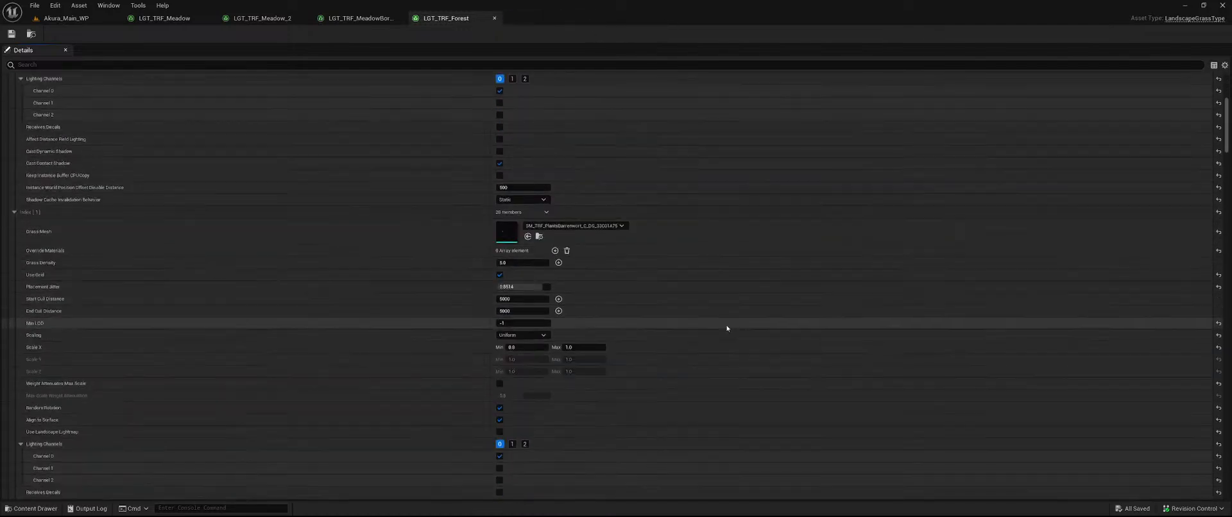
scroll(728, 329, down, 7)
scroll(738, 308, down, 14)
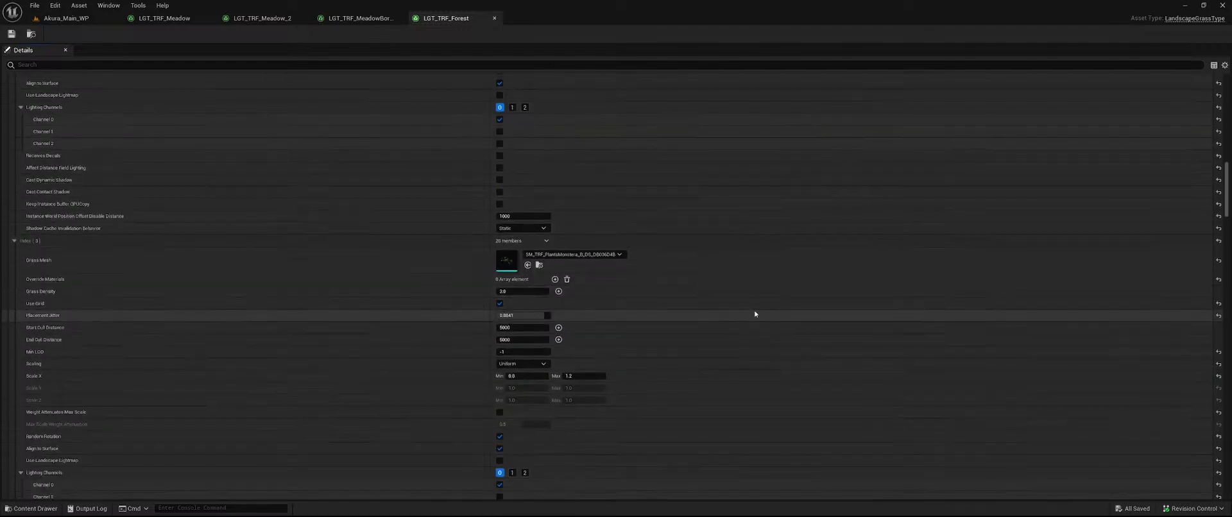
scroll(746, 314, down, 18)
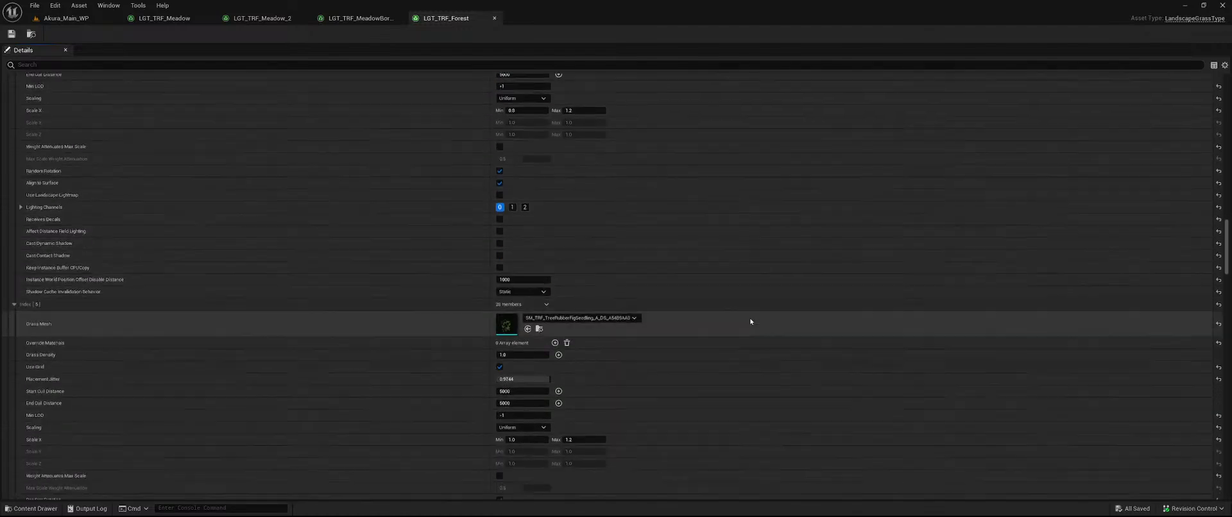
scroll(744, 317, down, 5)
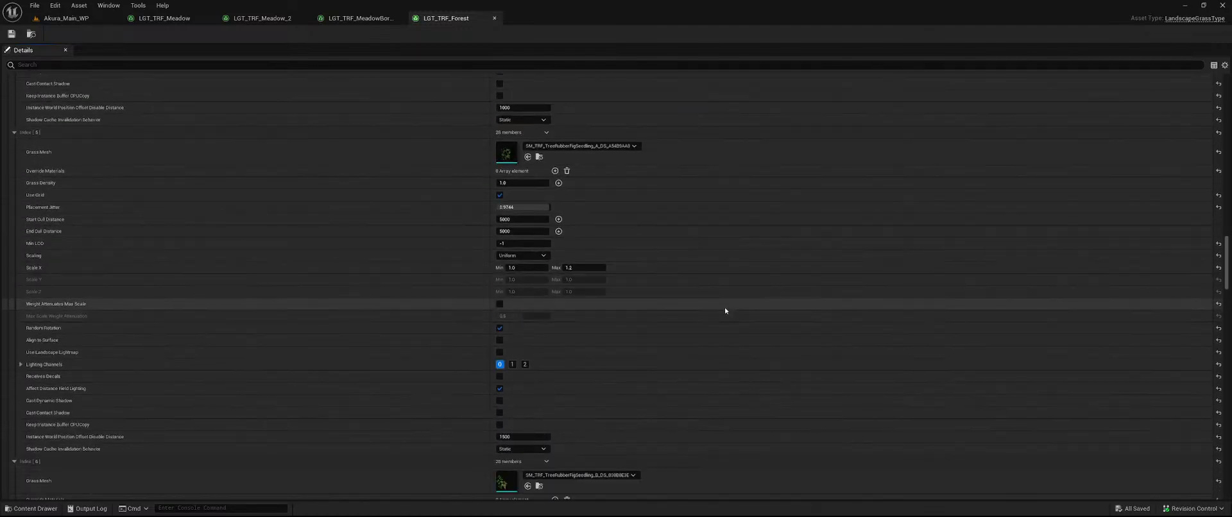
scroll(725, 310, down, 12)
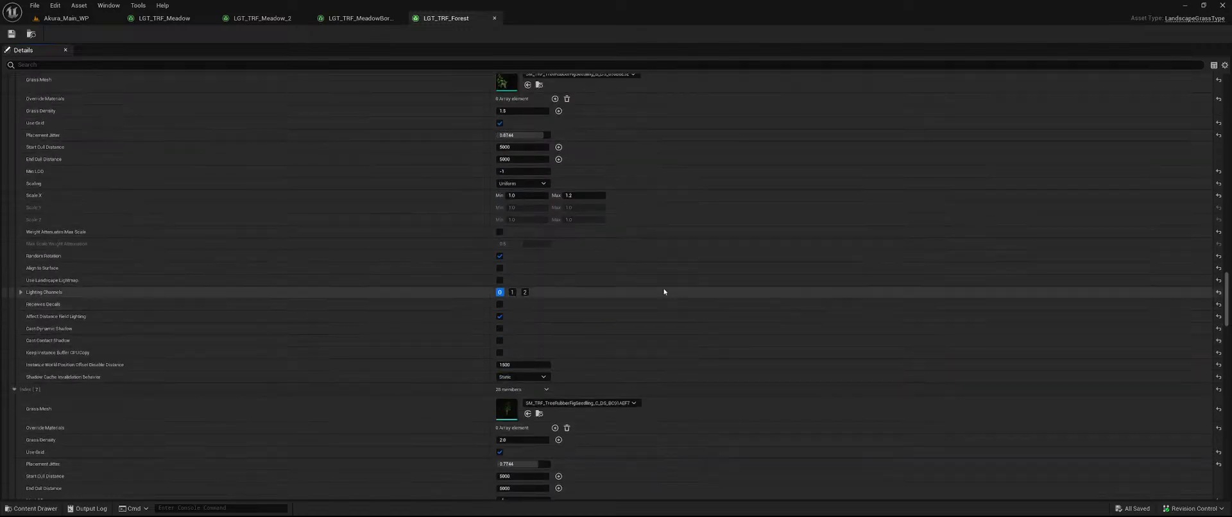
scroll(771, 259, down, 1)
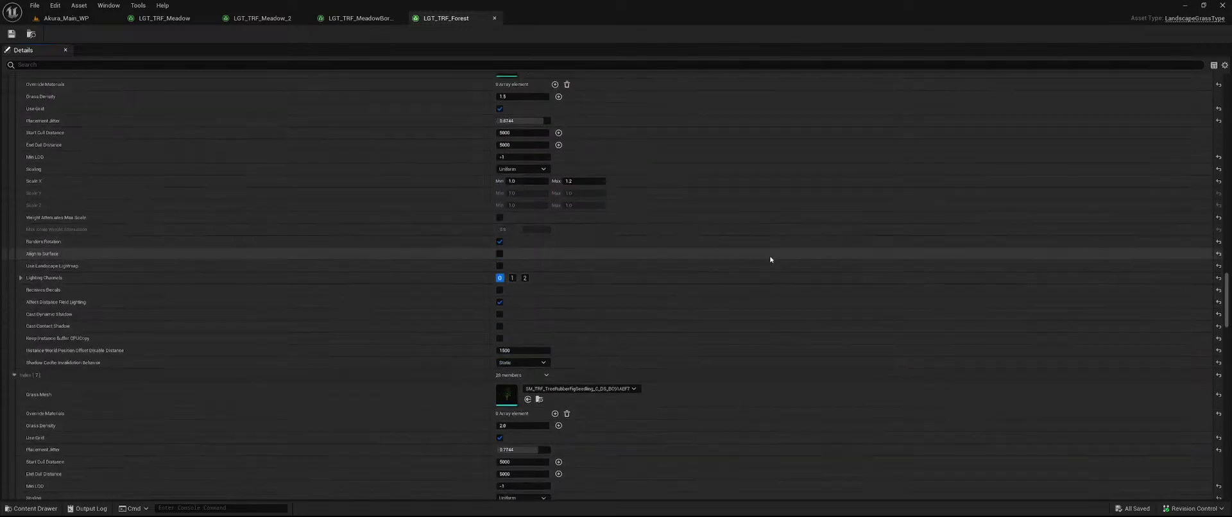
scroll(764, 262, down, 3)
scroll(738, 269, down, 11)
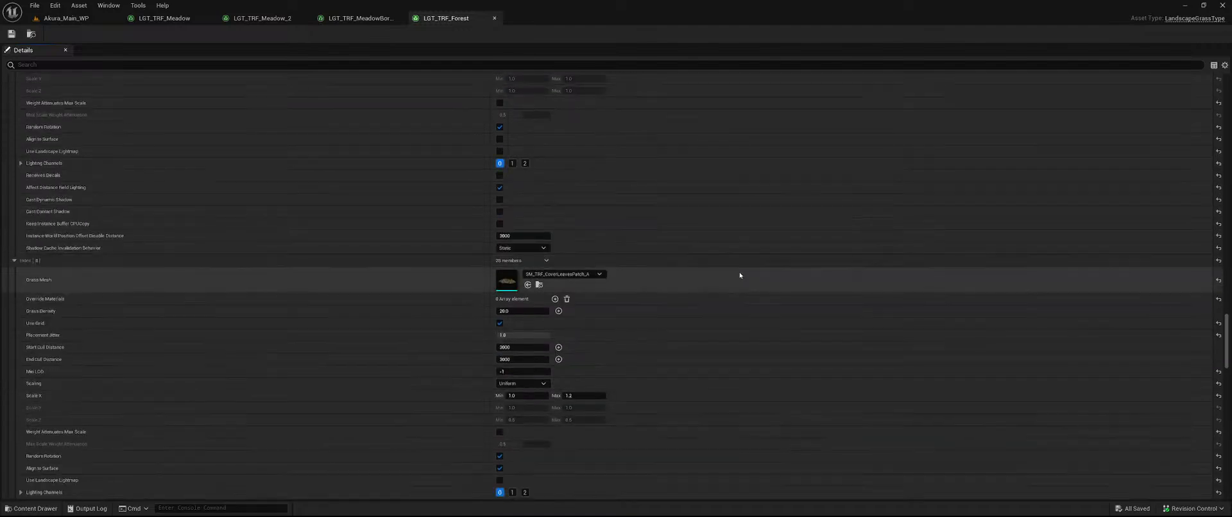
scroll(735, 269, down, 19)
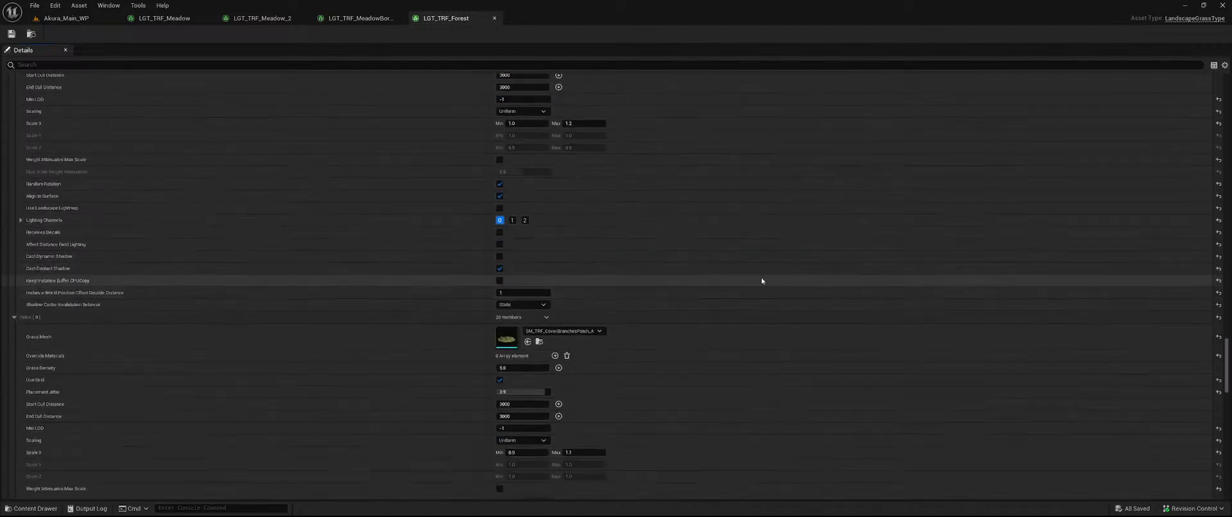
scroll(751, 282, down, 19)
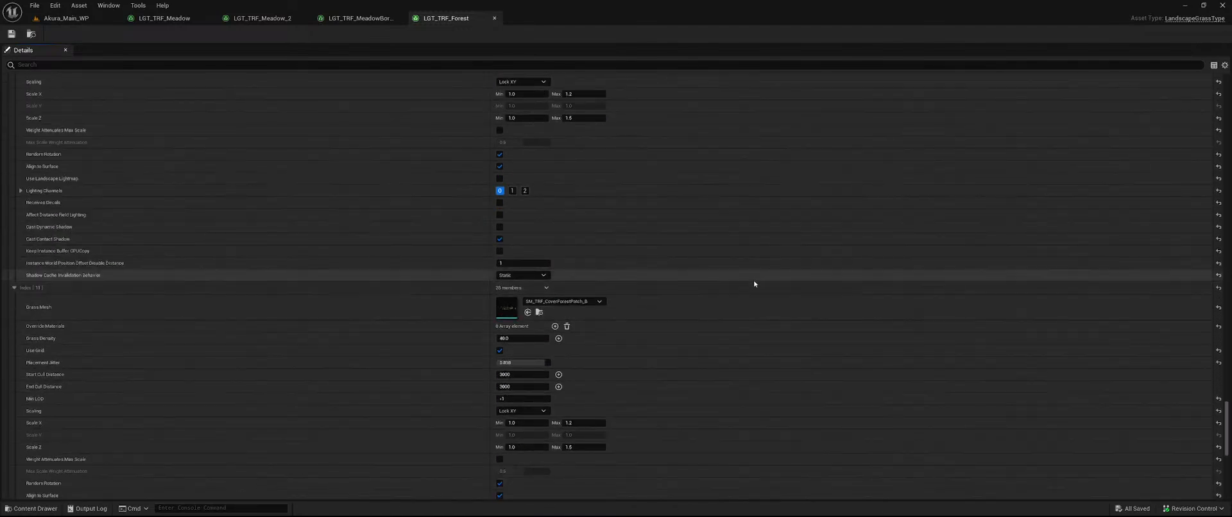
scroll(735, 290, down, 6)
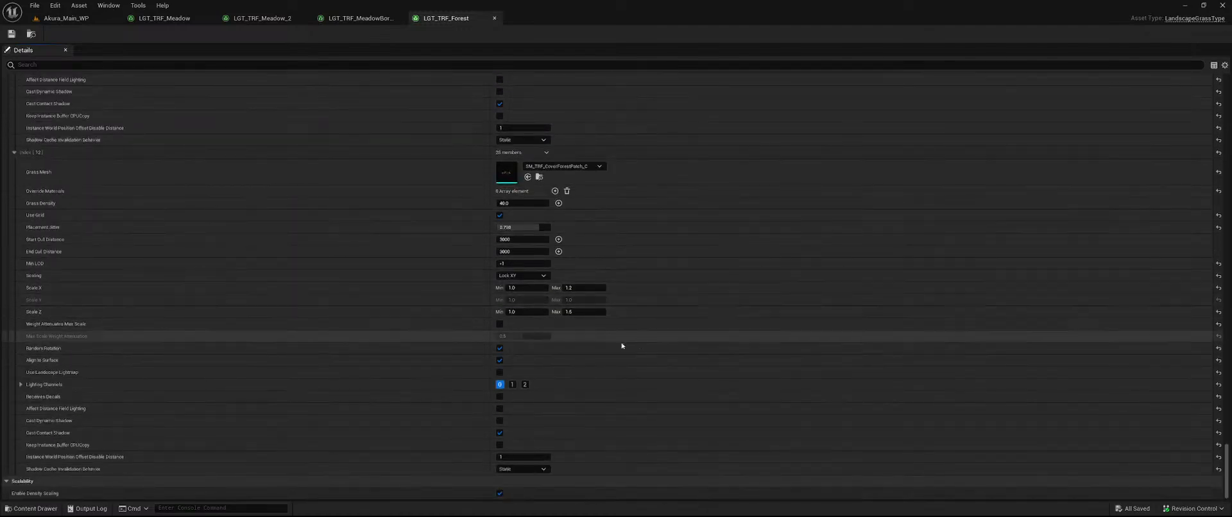
- Switch to the meadow border grass type and examine the settings of all its grass varieties
click(359, 18)
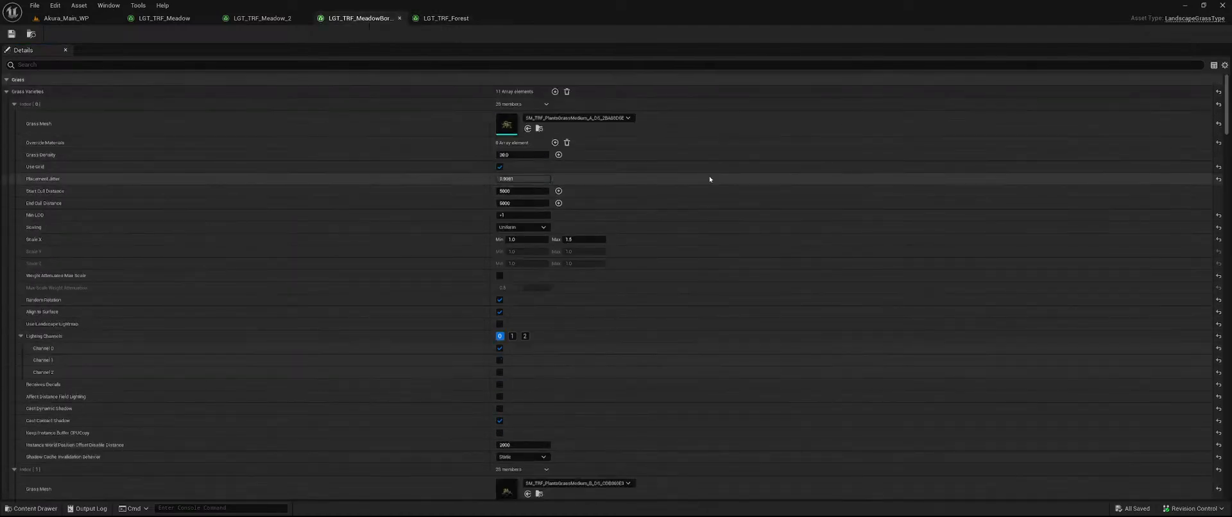
scroll(757, 192, down, 6)
scroll(776, 211, down, 10)
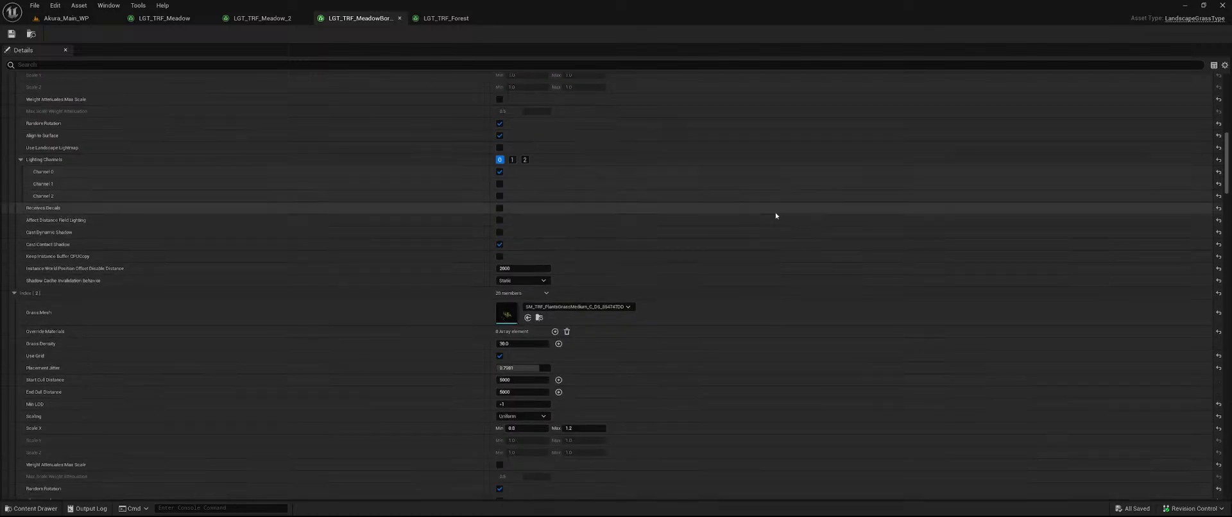
scroll(776, 216, down, 5)
scroll(786, 225, down, 20)
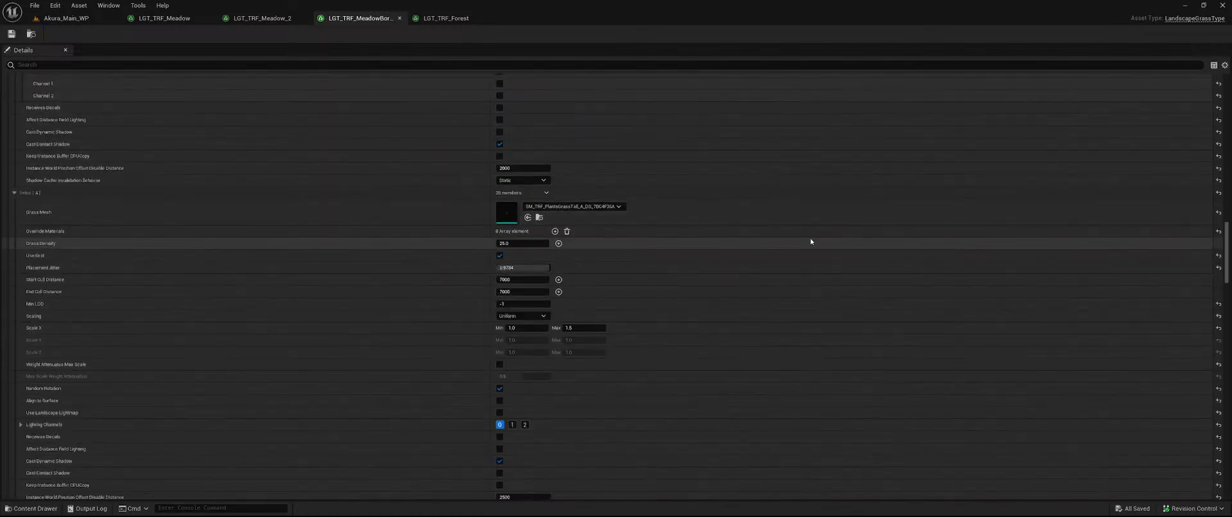
scroll(810, 242, down, 9)
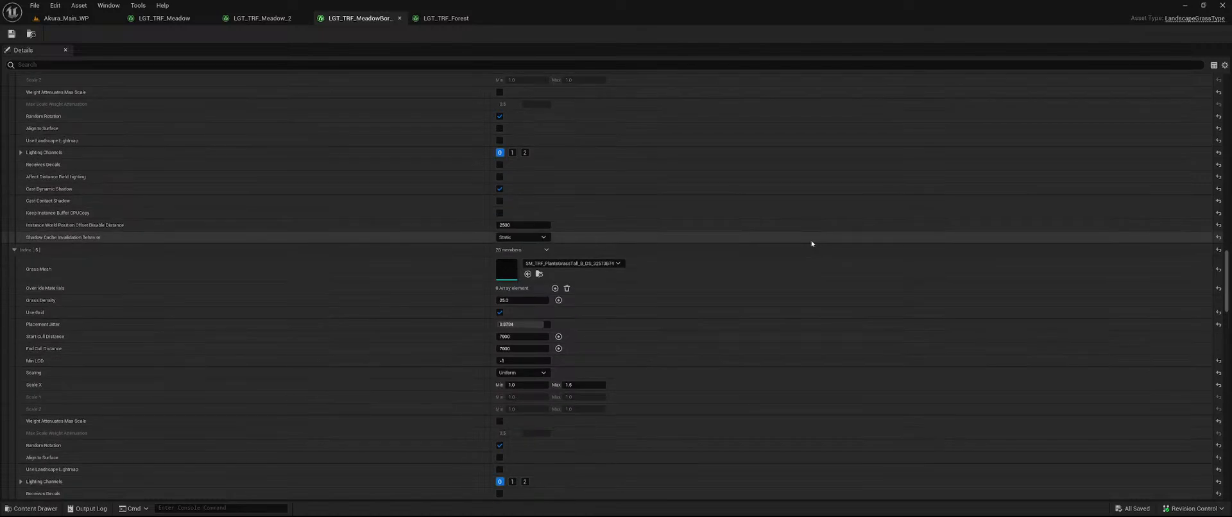
scroll(811, 244, down, 4)
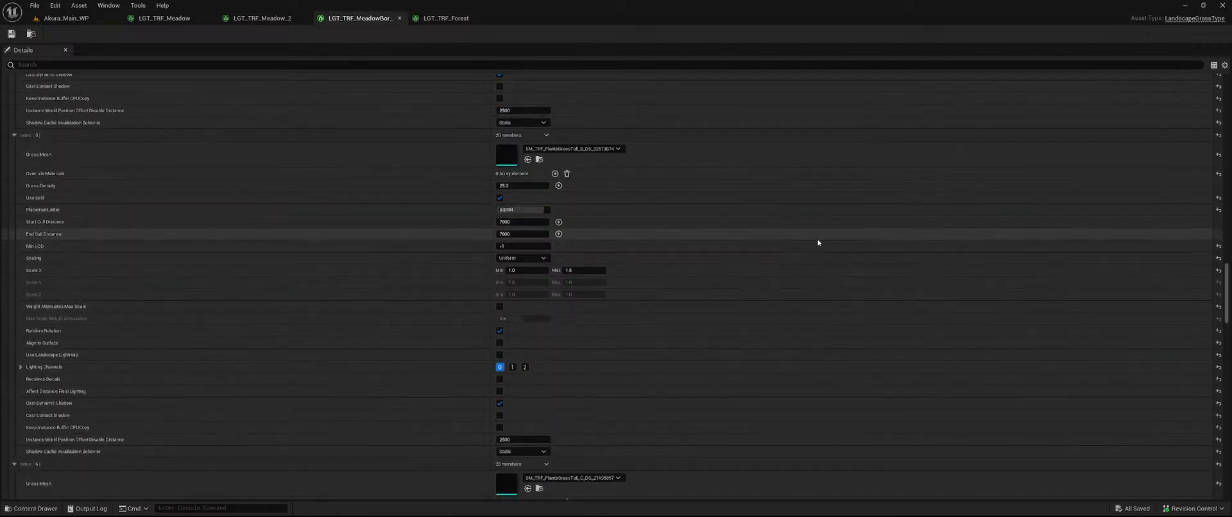
scroll(821, 242, up, 1)
scroll(822, 241, down, 18)
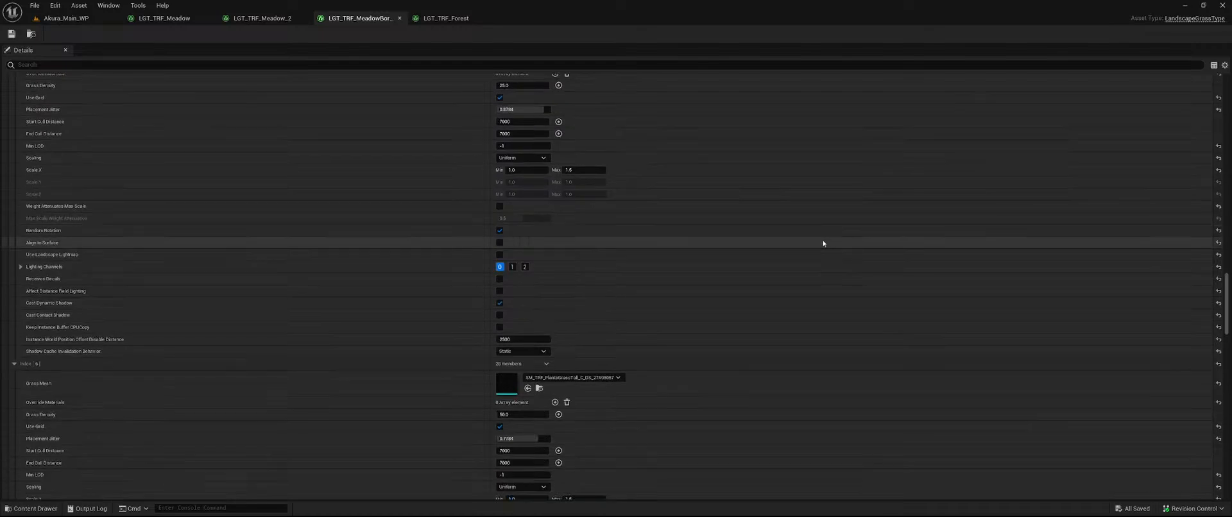
scroll(820, 241, down, 20)
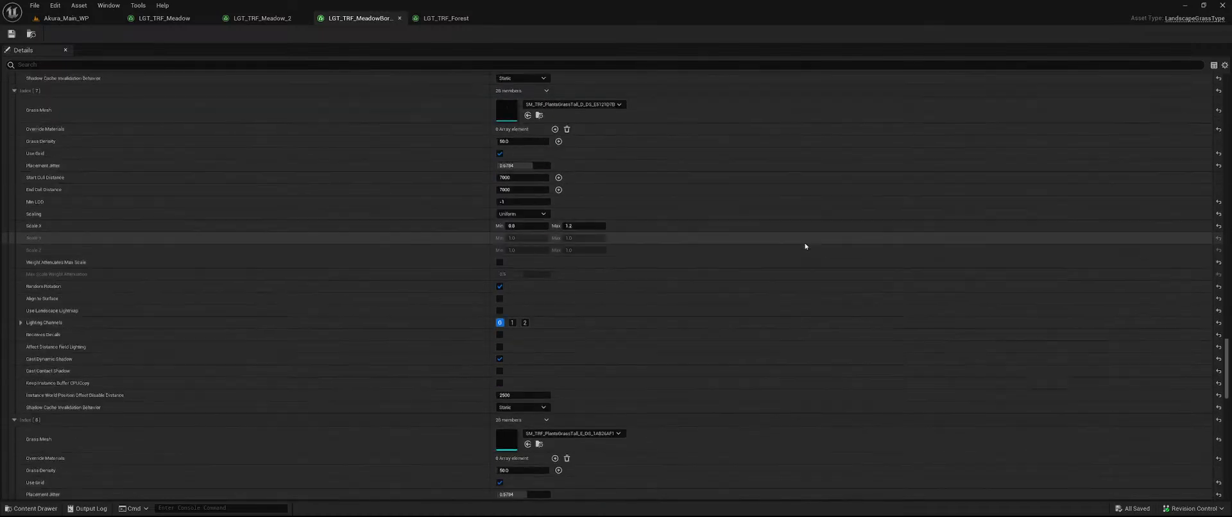
scroll(805, 264, down, 14)
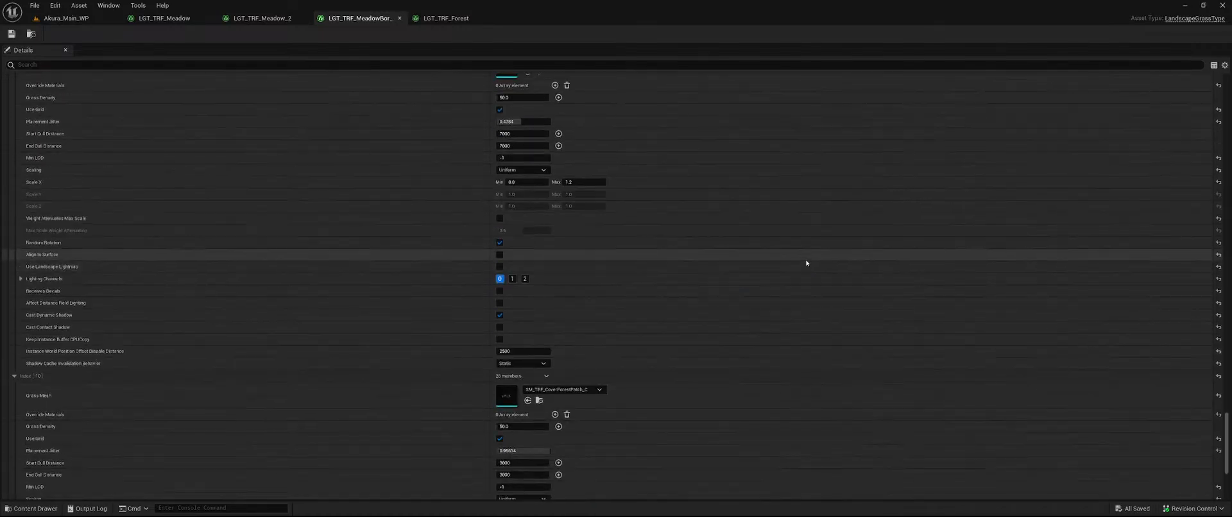
scroll(801, 261, down, 1)
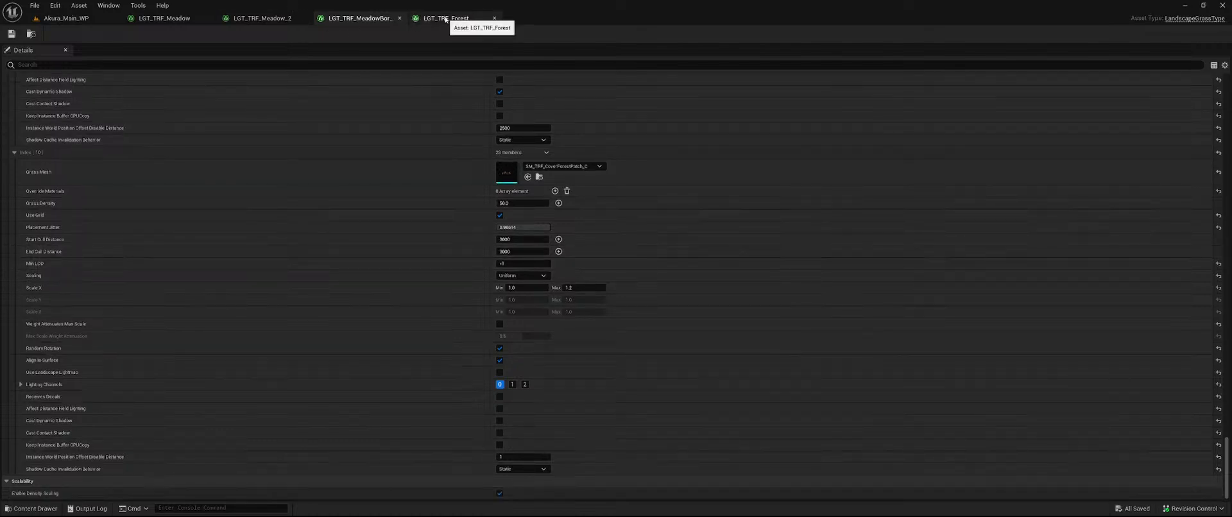
- Return to LGT_TRF_Forest and re-examine its varieties from the cover forest patches back to the rubber fig seedlings
click(446, 20)
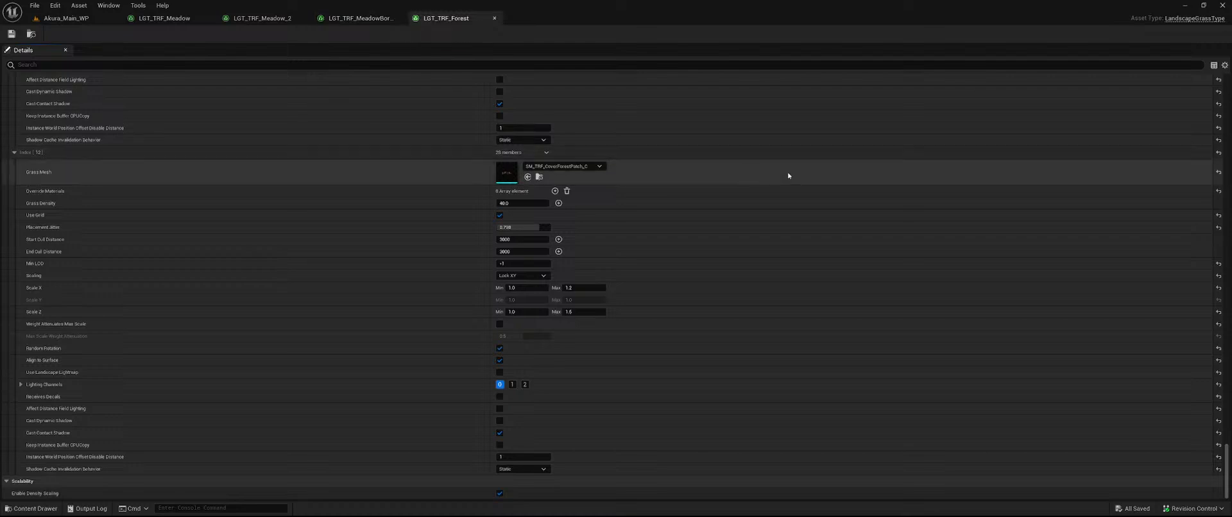
scroll(791, 204, up, 5)
scroll(792, 205, up, 20)
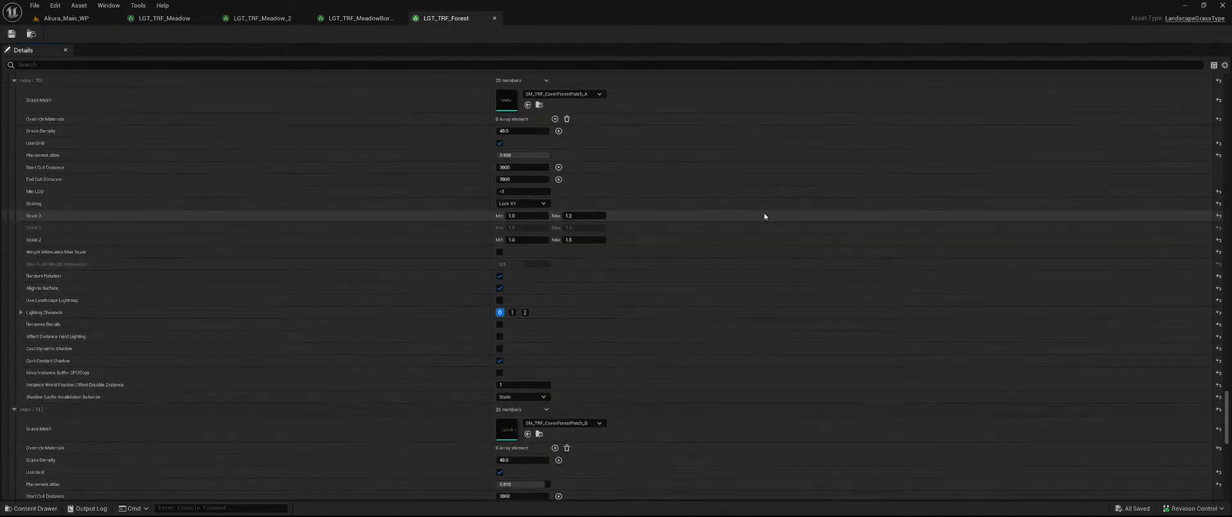
scroll(774, 230, up, 7)
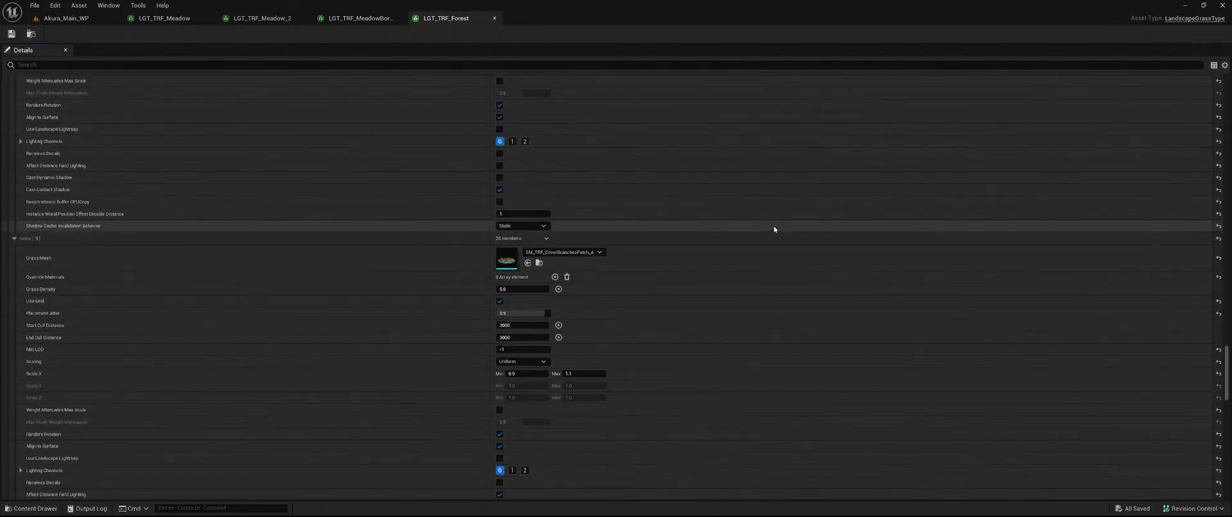
scroll(774, 229, up, 20)
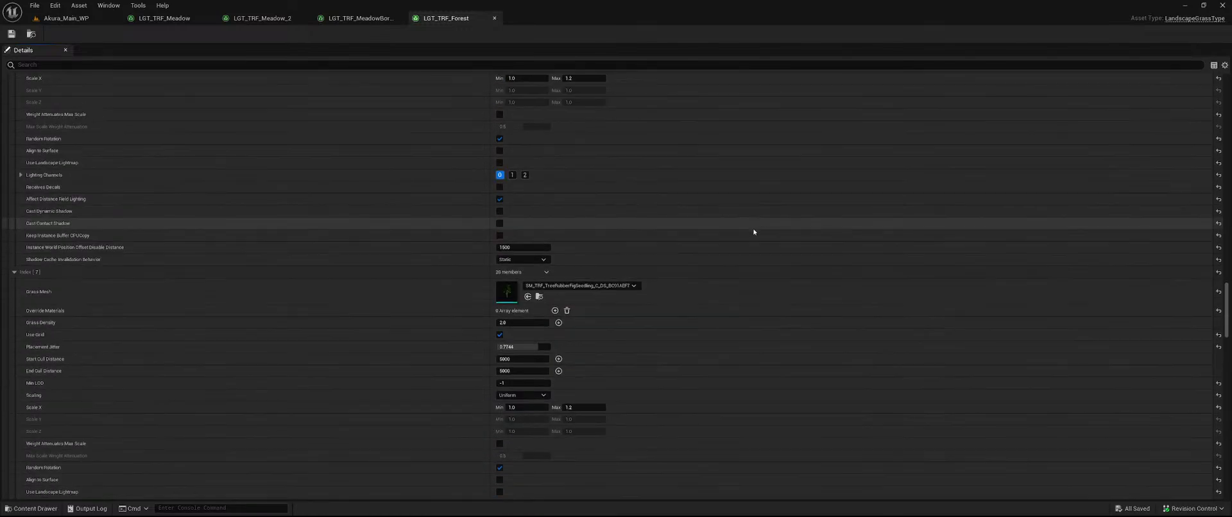
scroll(760, 231, up, 3)
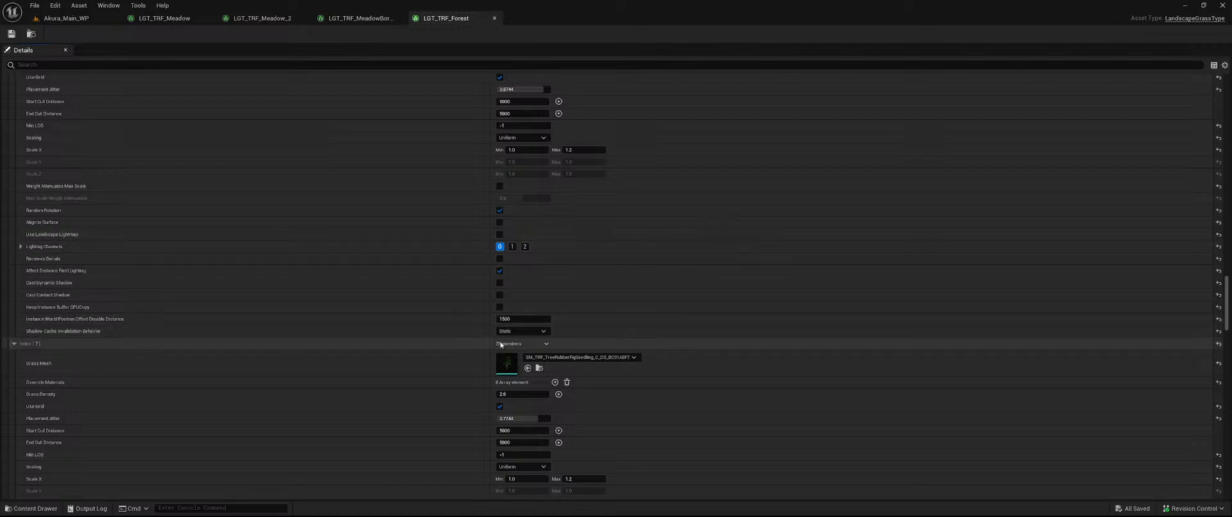
- Inspect the rubber fig seedling C mesh in its own editor, close it, and compare the neighbouring seedling entries
double_click(506, 364)
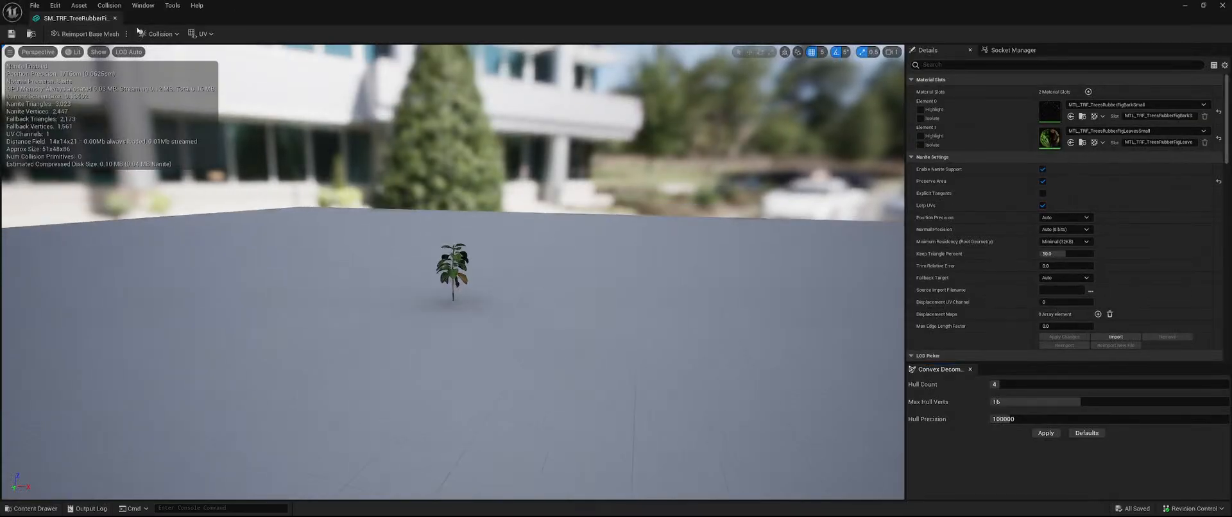
click(115, 18)
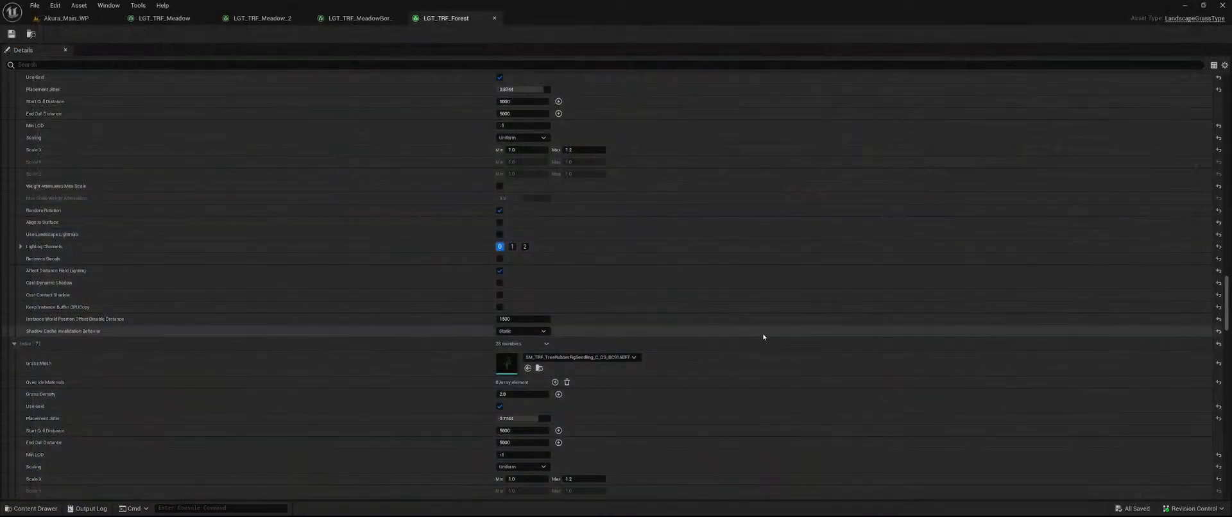
scroll(810, 317, up, 4)
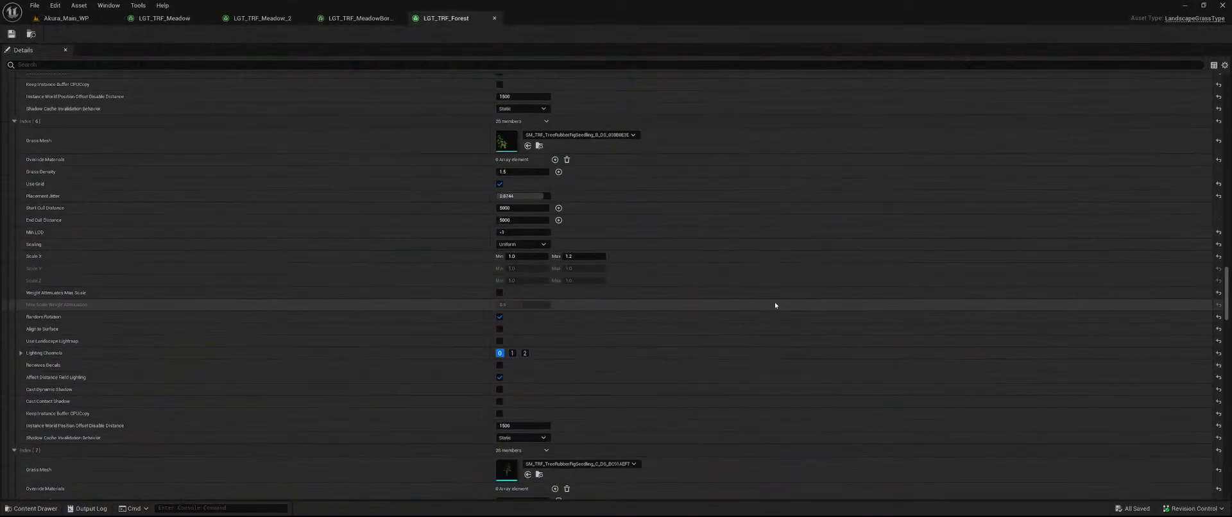
scroll(775, 304, down, 5)
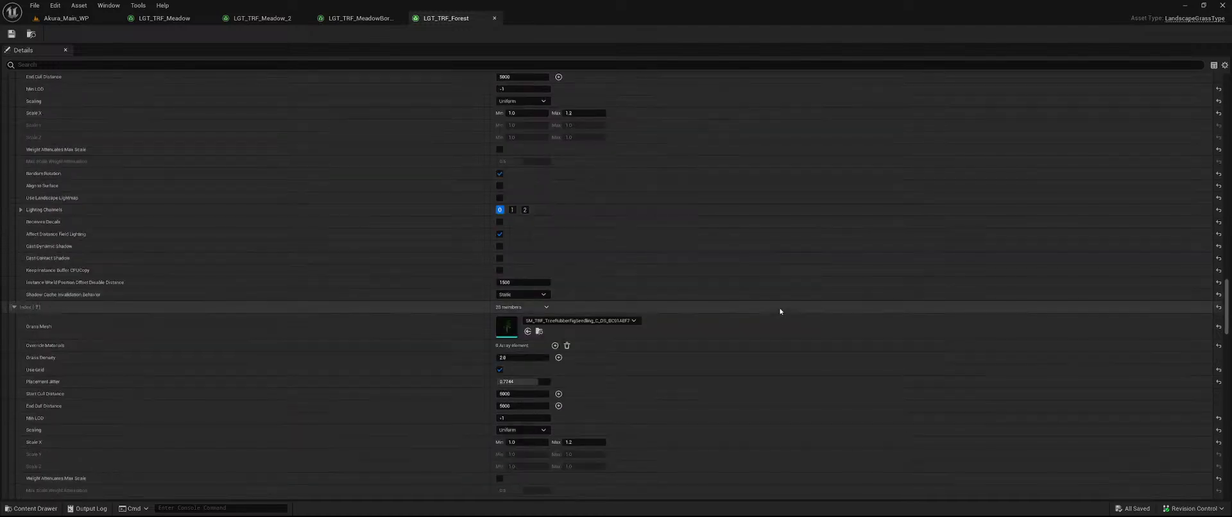
scroll(781, 310, up, 5)
- Add two new elements to the Grass Varieties array of LGT_TRF_Forest
drag(1227, 293, 1230, 91)
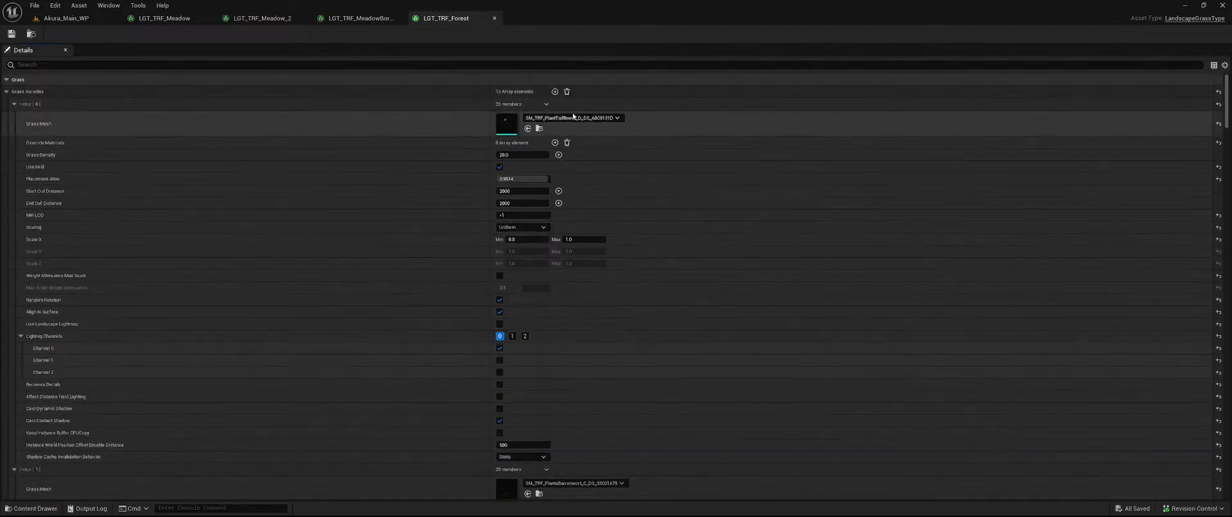
click(555, 92)
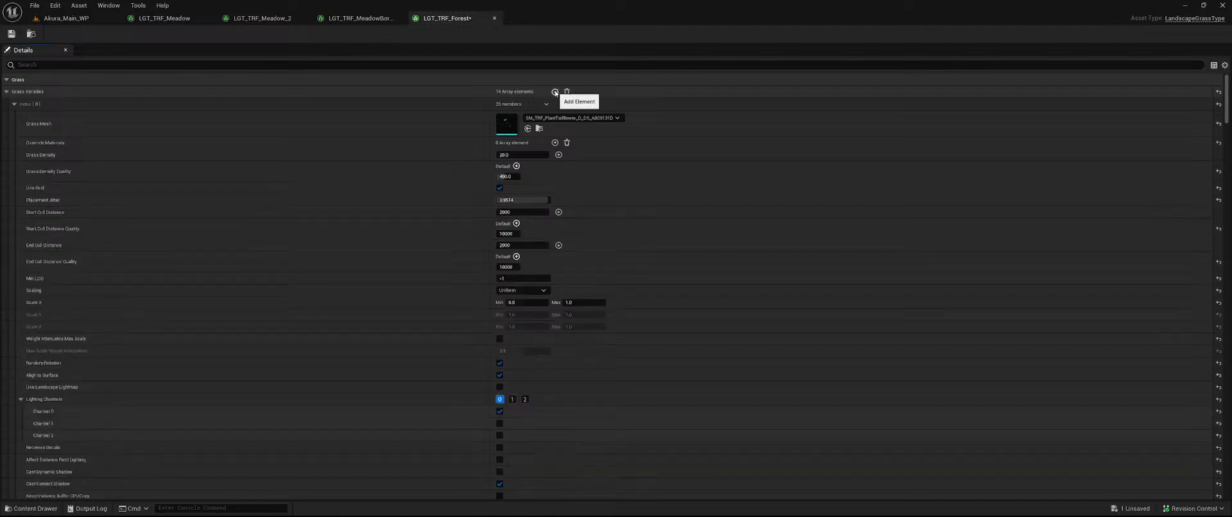
click(555, 91)
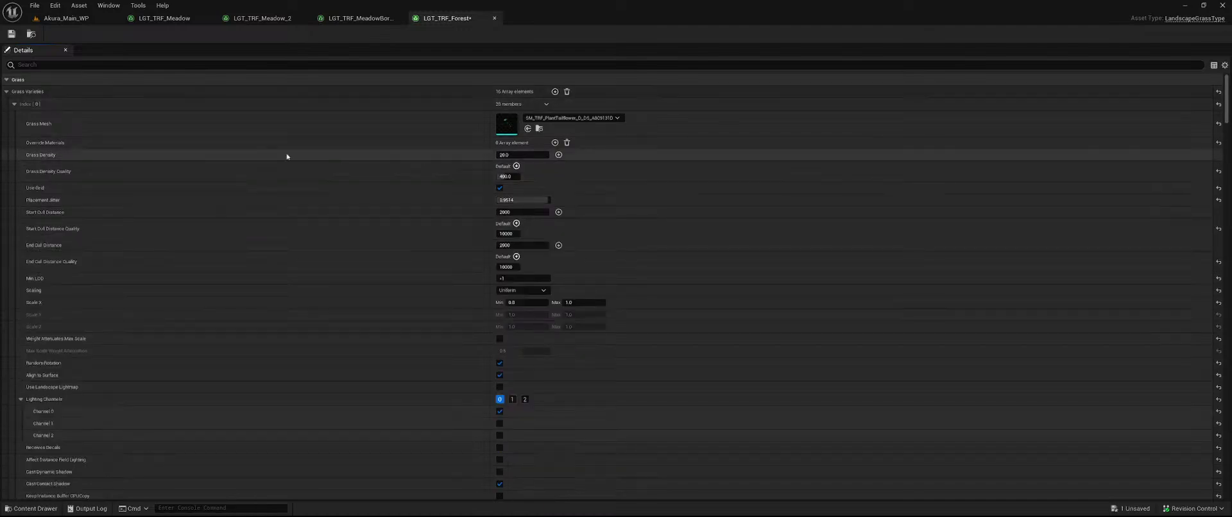
- Switch to LGT_TRF_Meadow_2 and look through its grass varieties, ending at the first element
click(301, 19)
scroll(431, 267, down, 20)
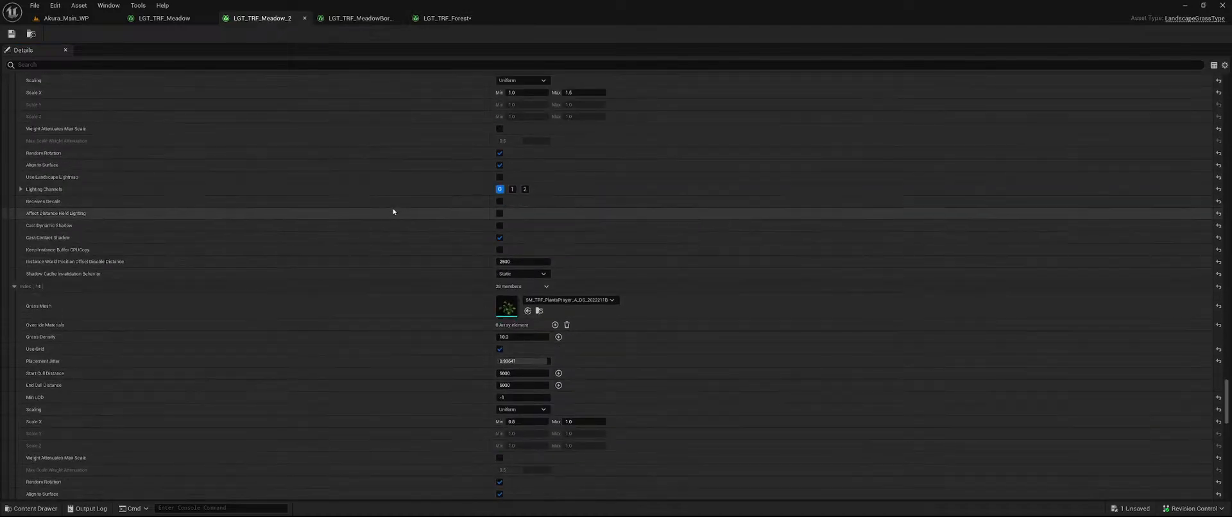
scroll(388, 204, up, 6)
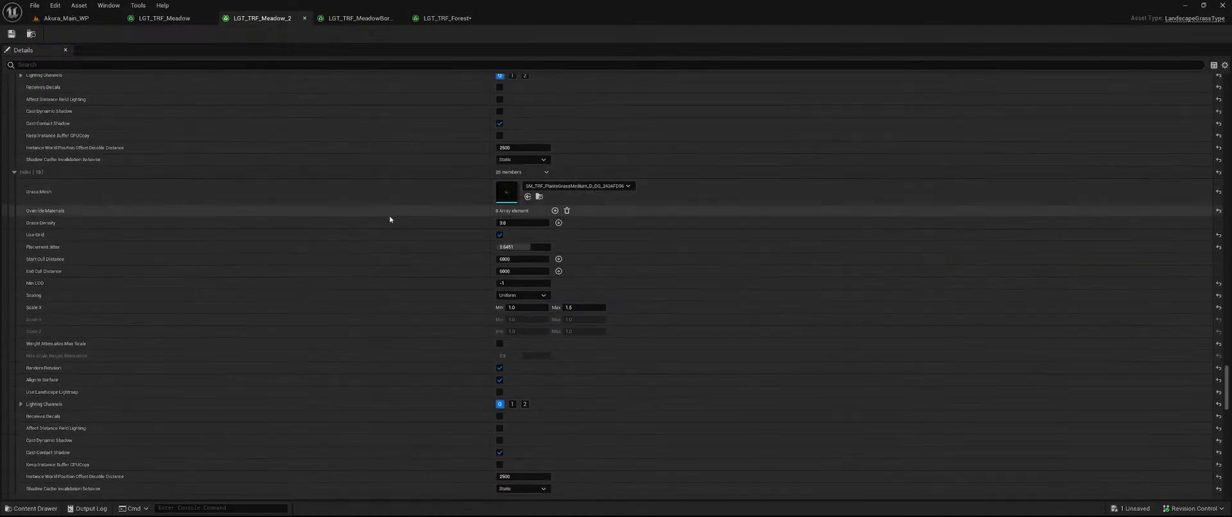
scroll(949, 322, up, 3)
drag(1227, 373, 1225, 85)
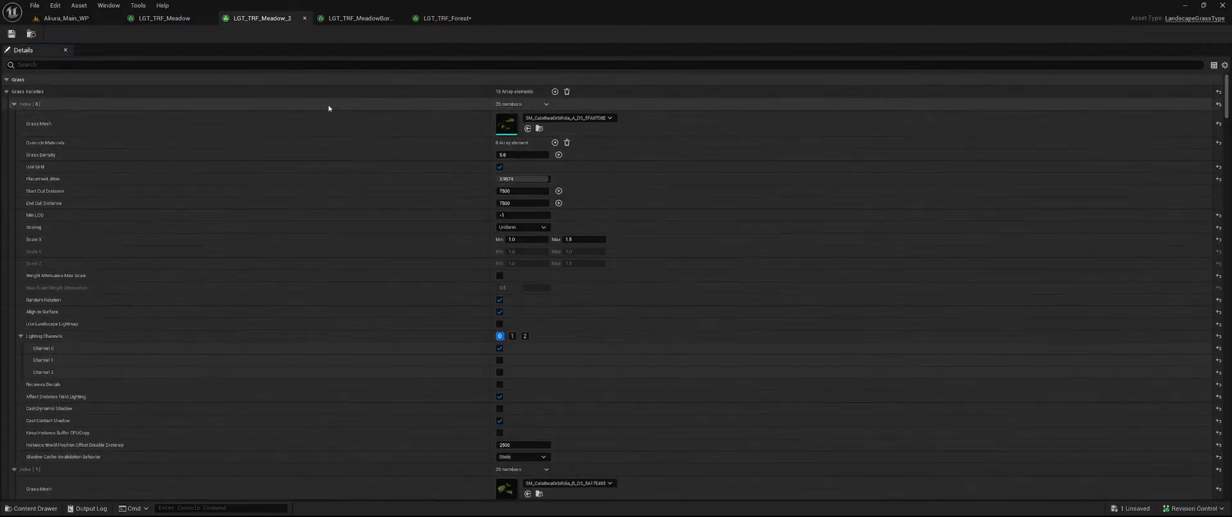
- Copy the first grass variety of LGT_TRF_Meadow_2, the CalatheaOrbifolia A entry, and switch to LGT_TRF_Forest
right_click(263, 104)
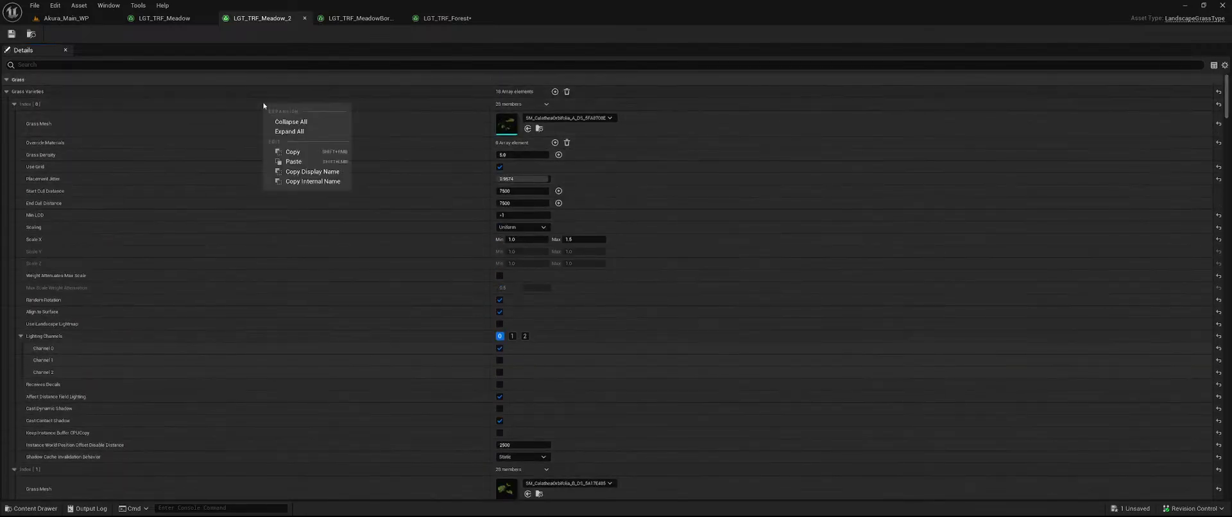
click(309, 152)
click(447, 19)
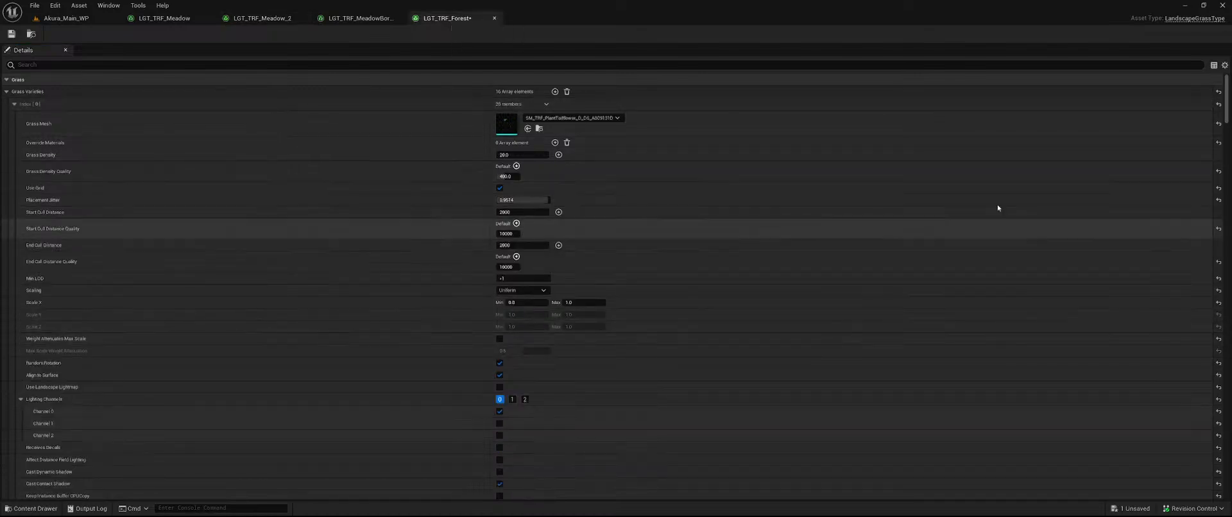
- Expand the empty grass varieties at the end of LGT_TRF_Forest and paste the copied variety into index 13
drag(1209, 92, 1215, 474)
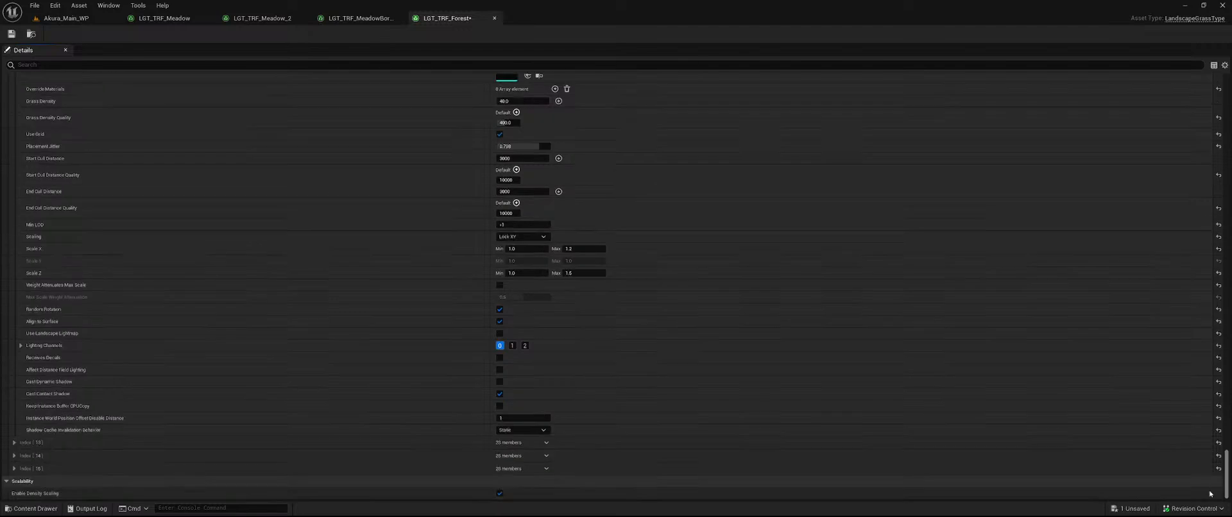
click(14, 442)
scroll(78, 444, down, 10)
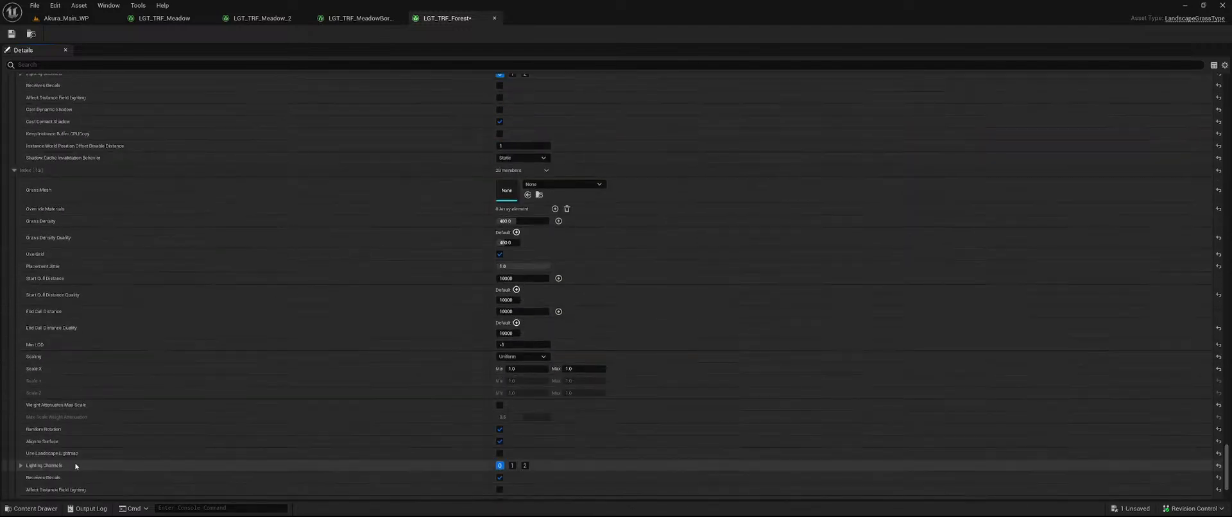
click(14, 456)
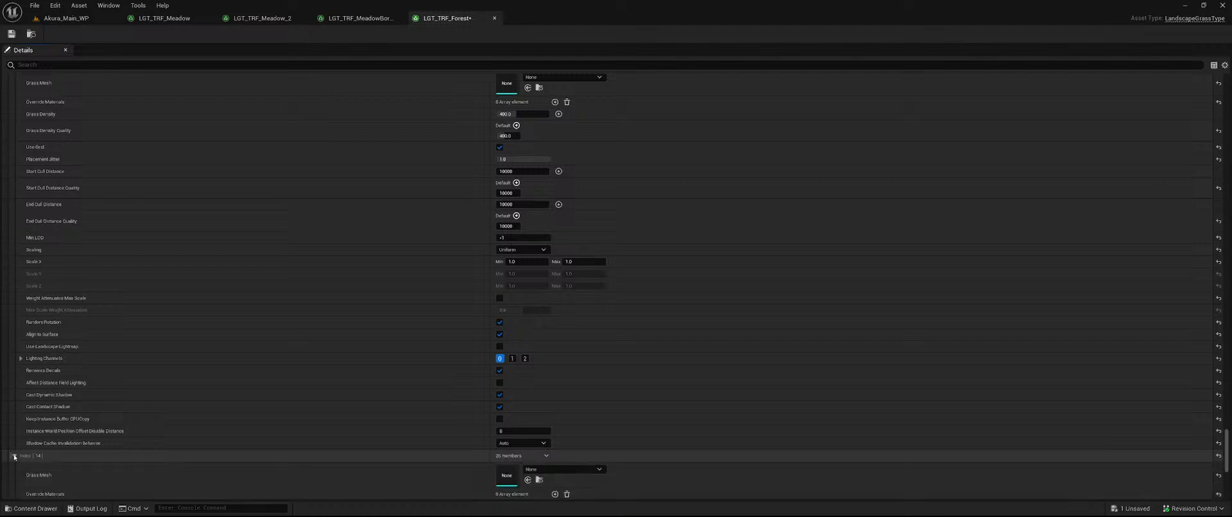
scroll(145, 463, down, 5)
scroll(106, 452, down, 5)
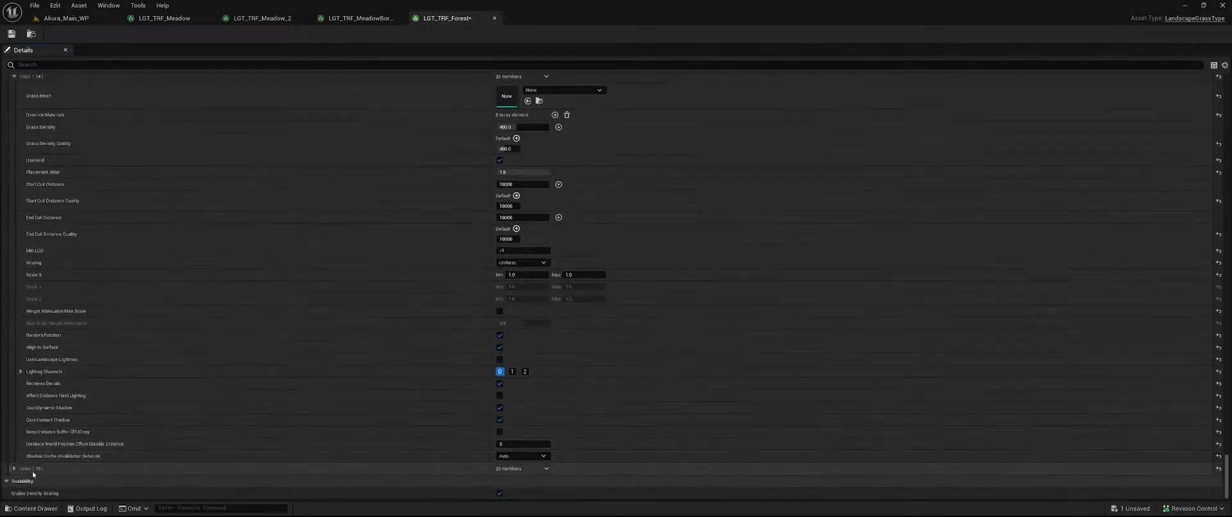
scroll(358, 398, up, 12)
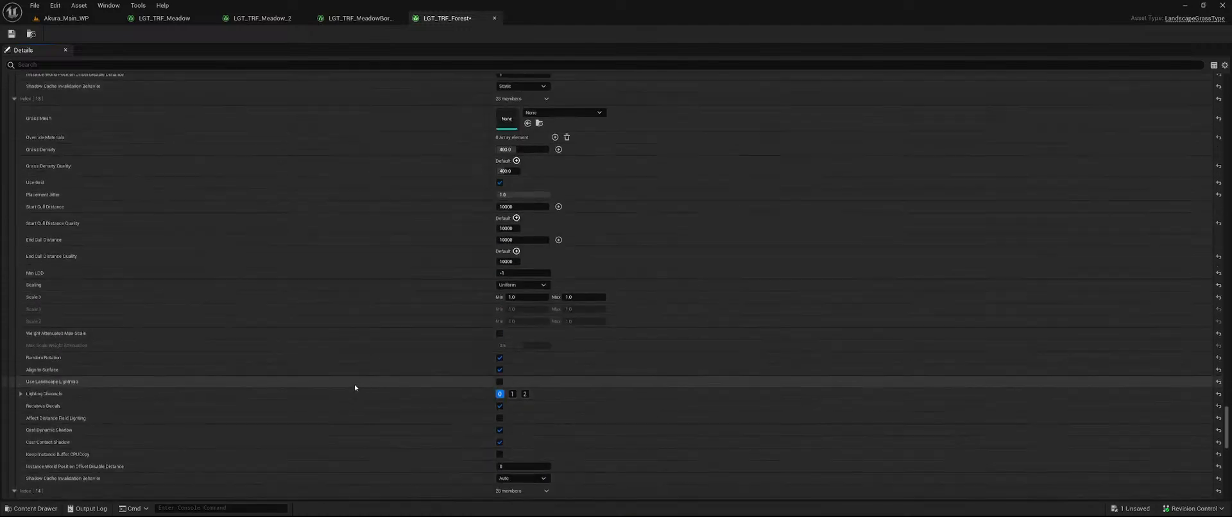
right_click(260, 220)
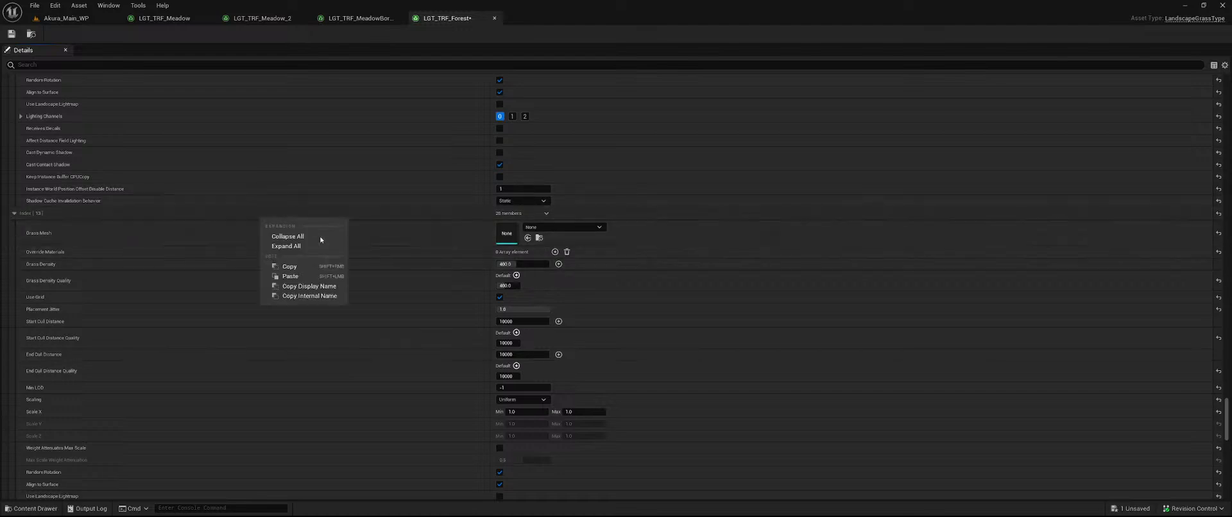
click(316, 280)
scroll(705, 282, up, 10)
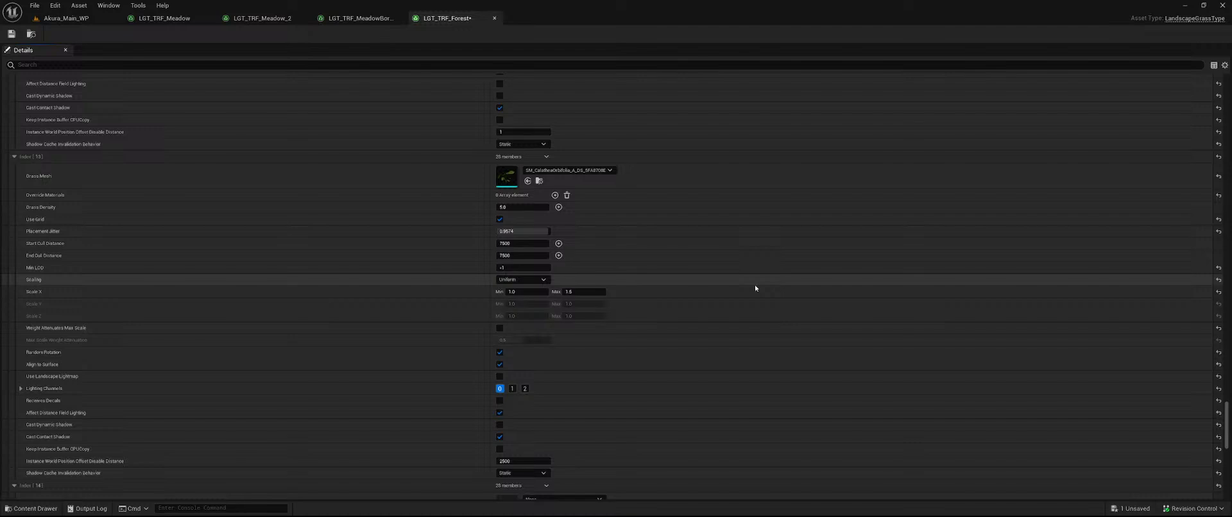
- Paste the copied variety into index 14 and set its grass mesh to the SM_CalatheaOrbifolia_B static mesh
scroll(757, 293, down, 7)
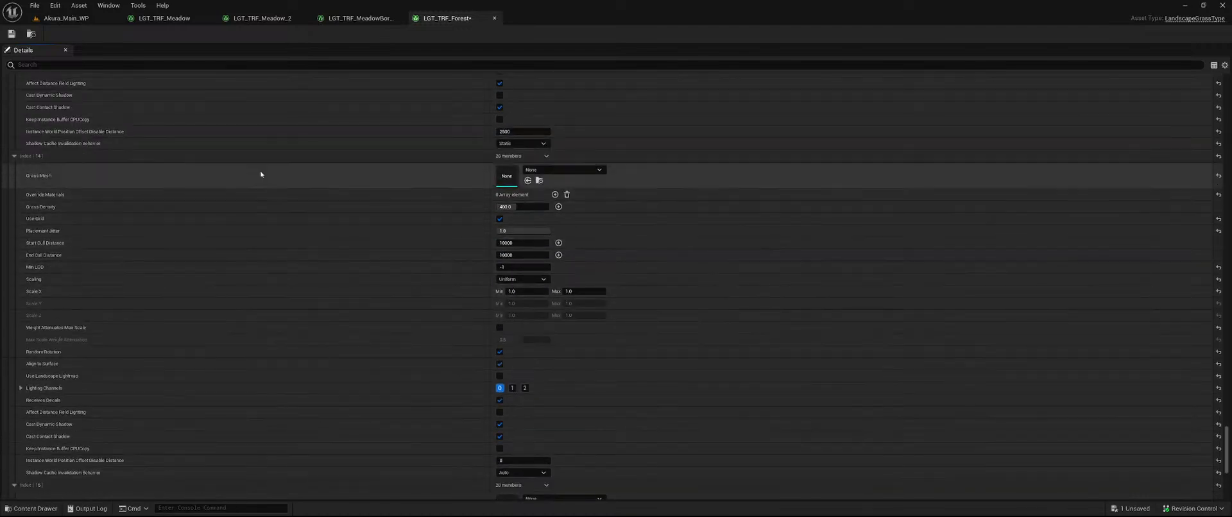
right_click(216, 161)
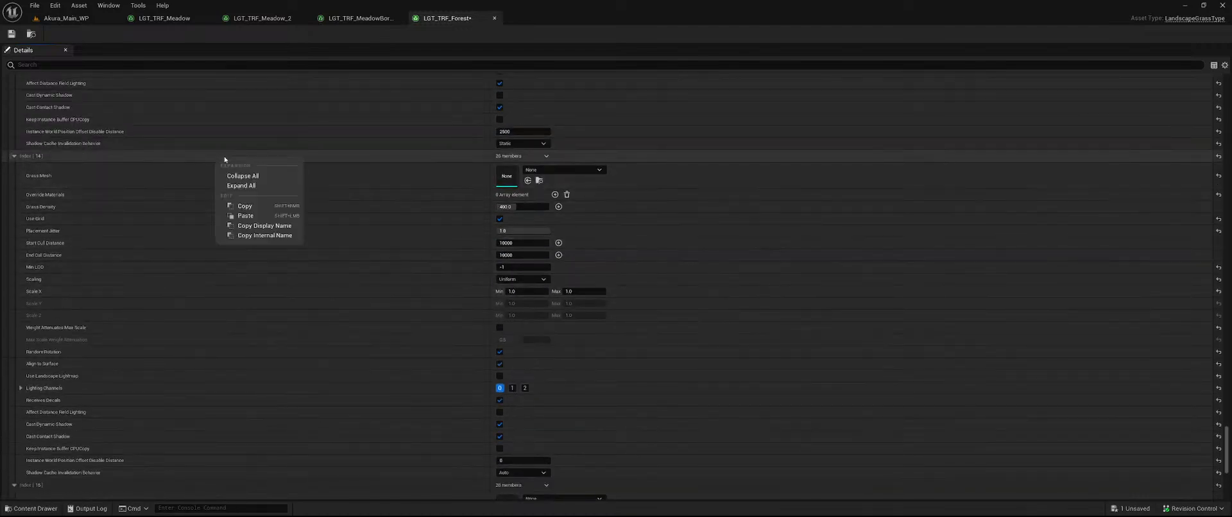
click(253, 215)
click(610, 169)
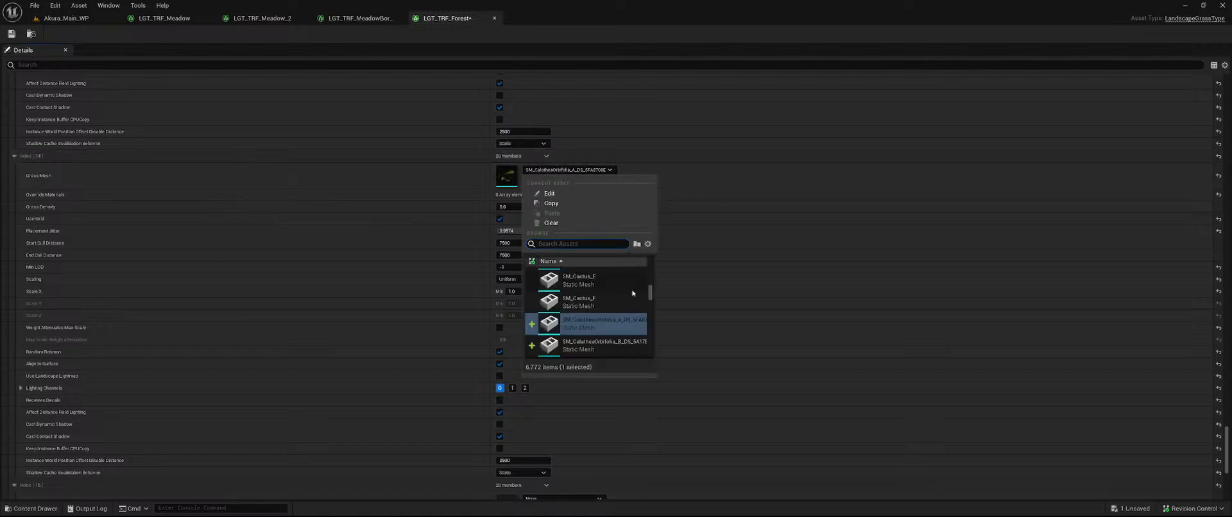
click(627, 350)
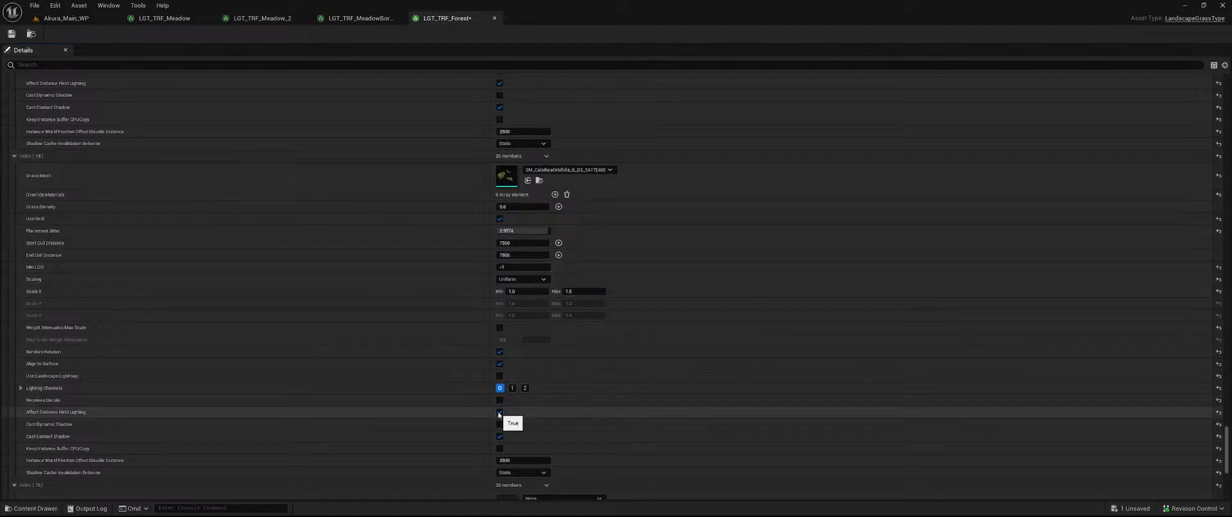
- Paste the copied variety into index 15 and set its grass mesh to SM_CalatheaOrbifolia_C_DS_AB3BF33B
scroll(778, 349, down, 5)
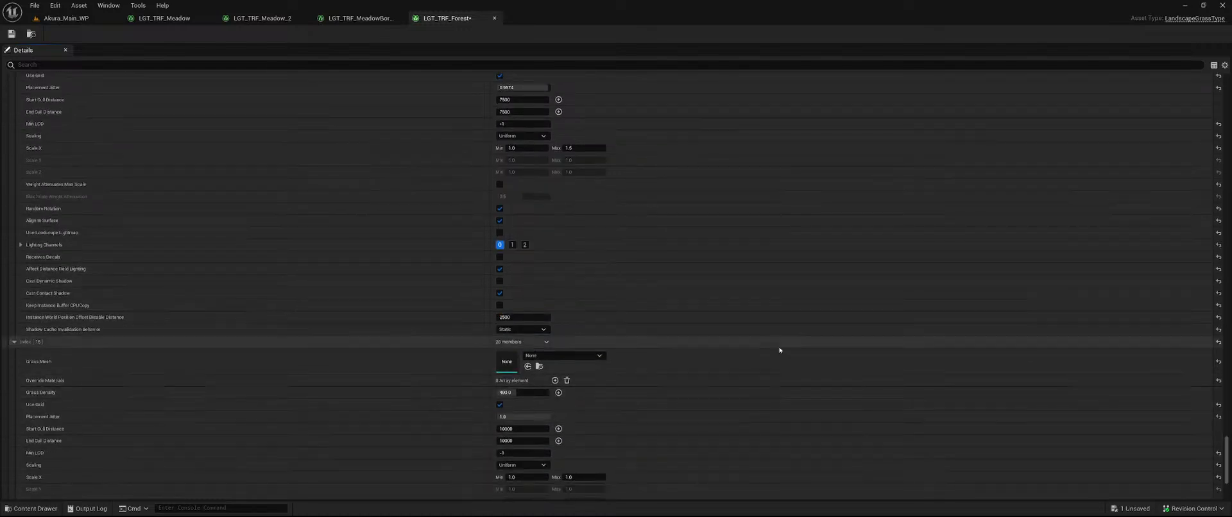
right_click(310, 218)
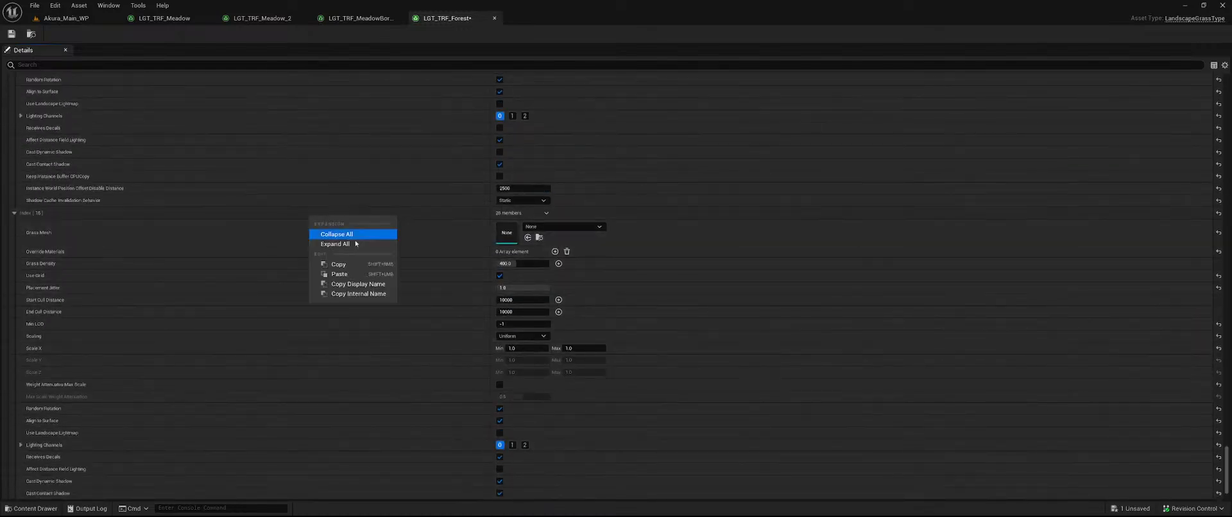
click(340, 272)
click(567, 226)
scroll(597, 385, down, 1)
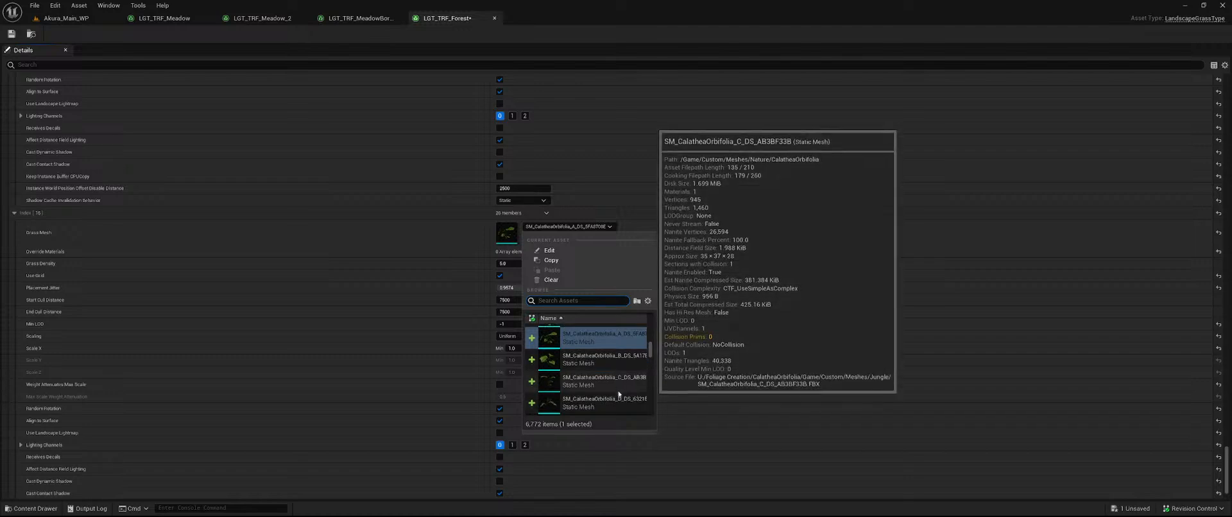
click(597, 402)
scroll(843, 363, down, 1)
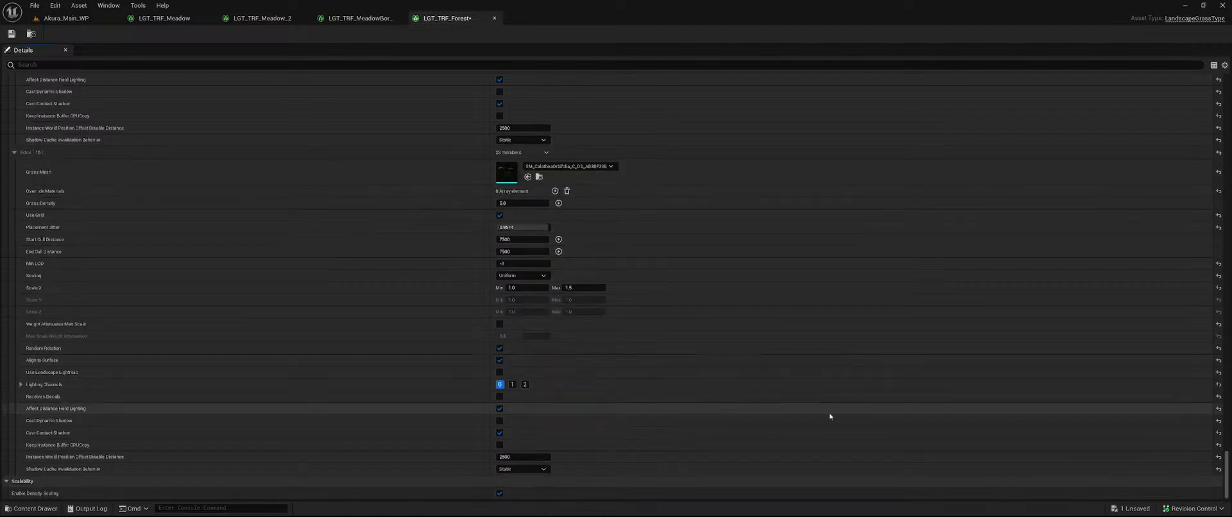
- Save the modified LGT_TRF_Forest asset and return to the Akura_Main_WP level
click(1132, 508)
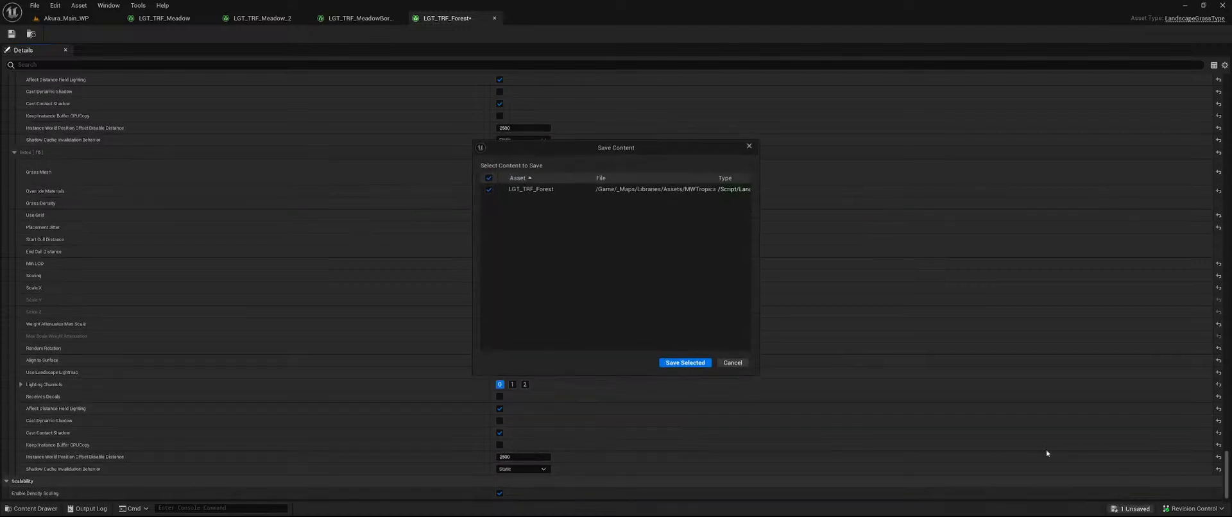
click(685, 363)
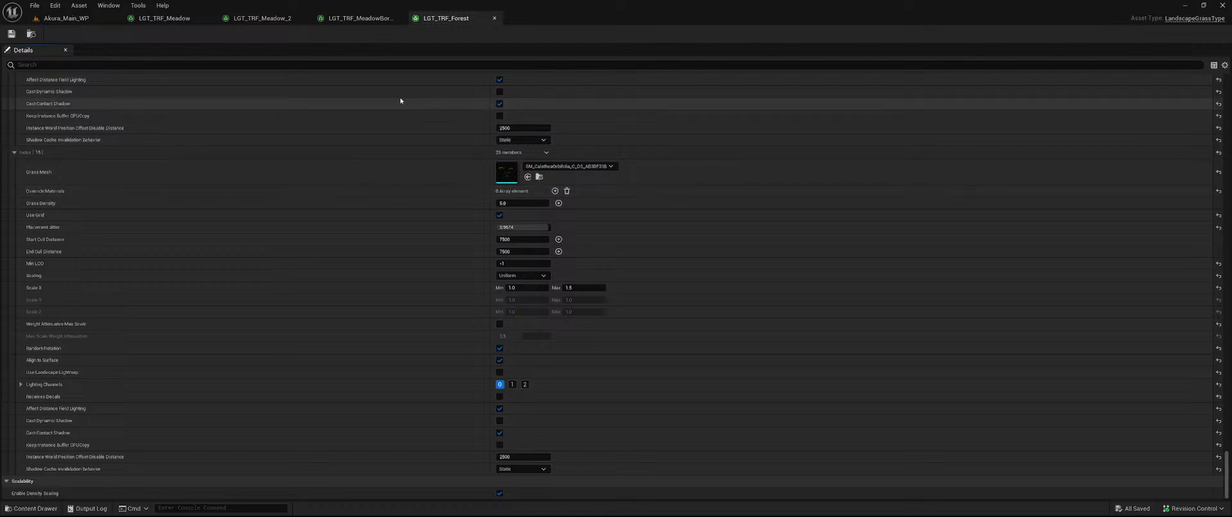
click(66, 18)
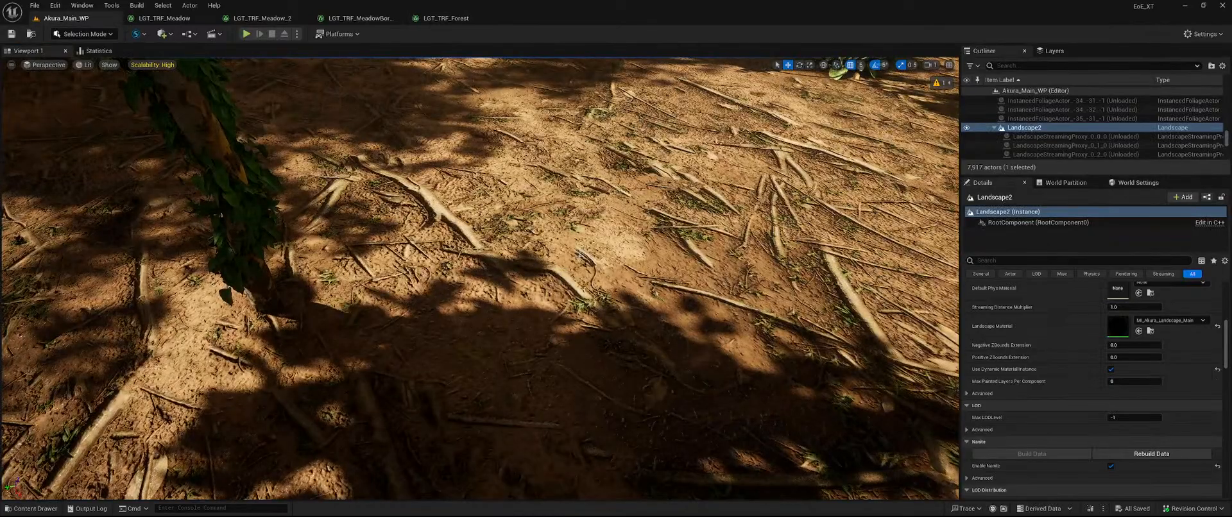
- Fly along the river and into the forest to examine how the grass varieties cover the forest floor
right_drag(568, 291, 626, 193)
key(a)
key(w)
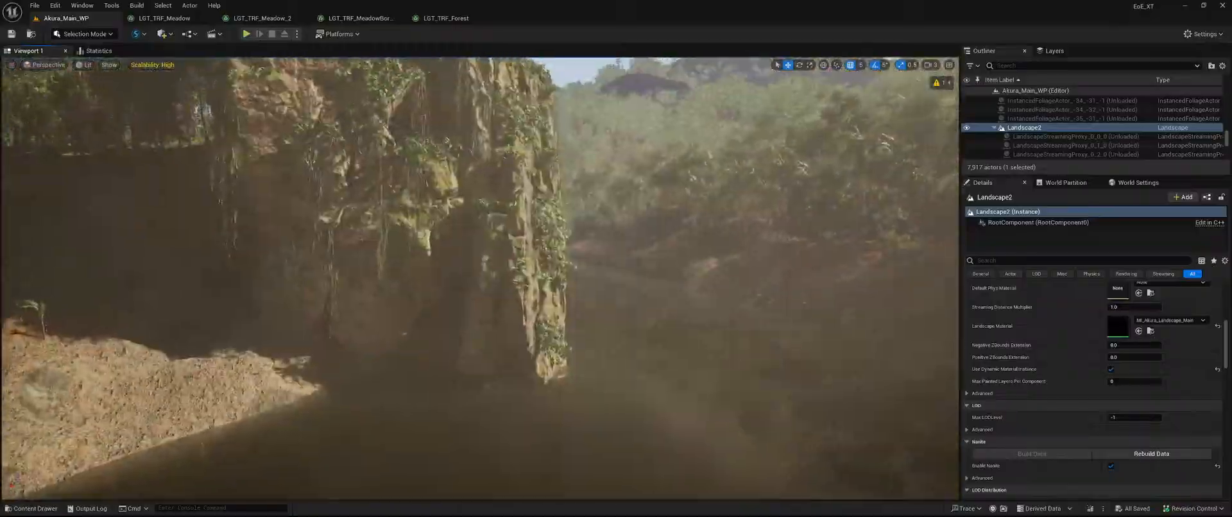
right_drag(480, 279, 606, 276)
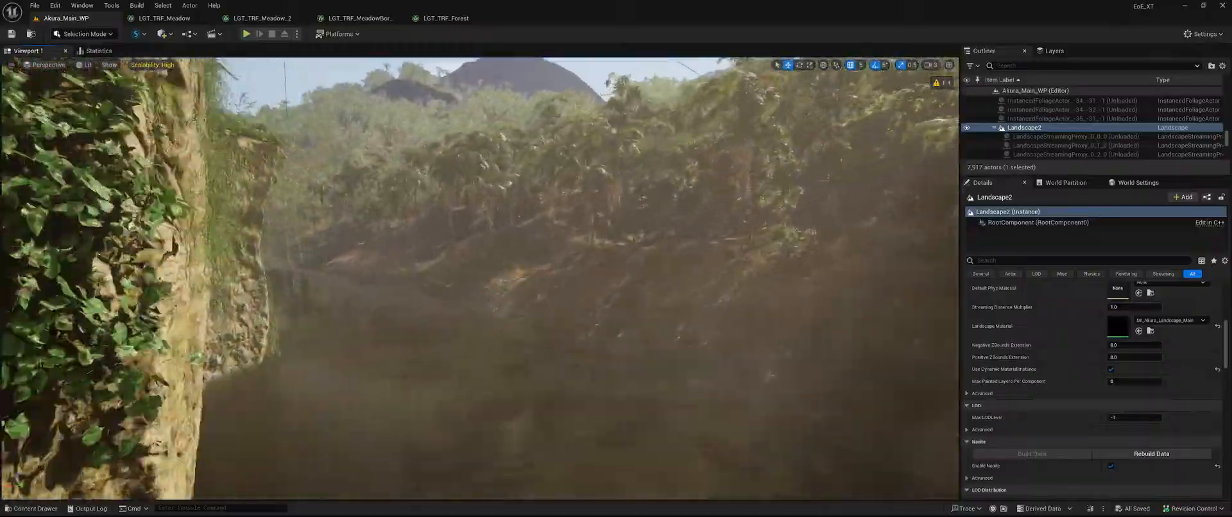
right_drag(480, 278, 590, 282)
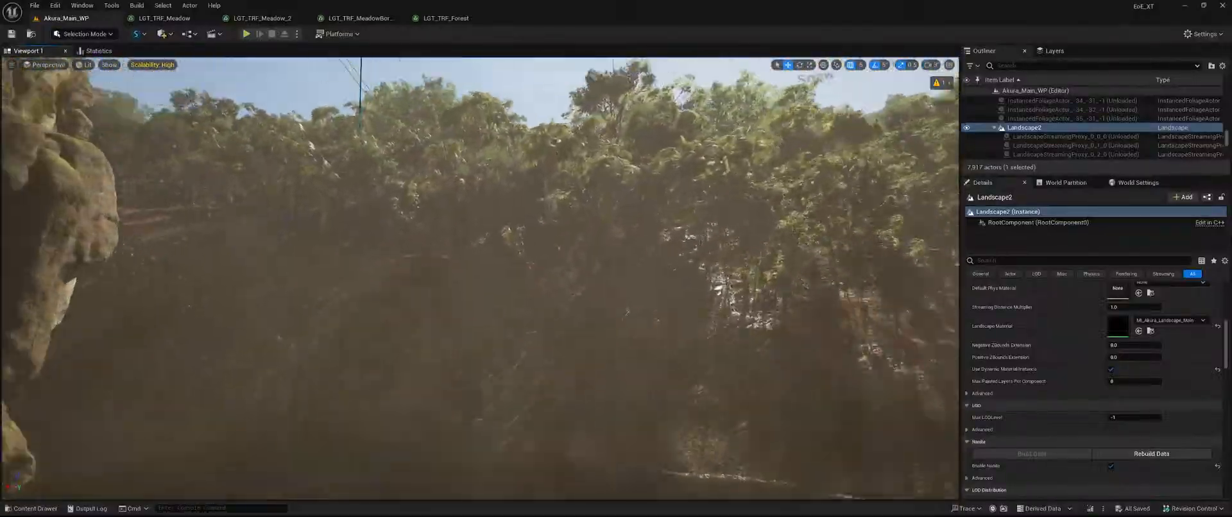
right_drag(480, 279, 485, 359)
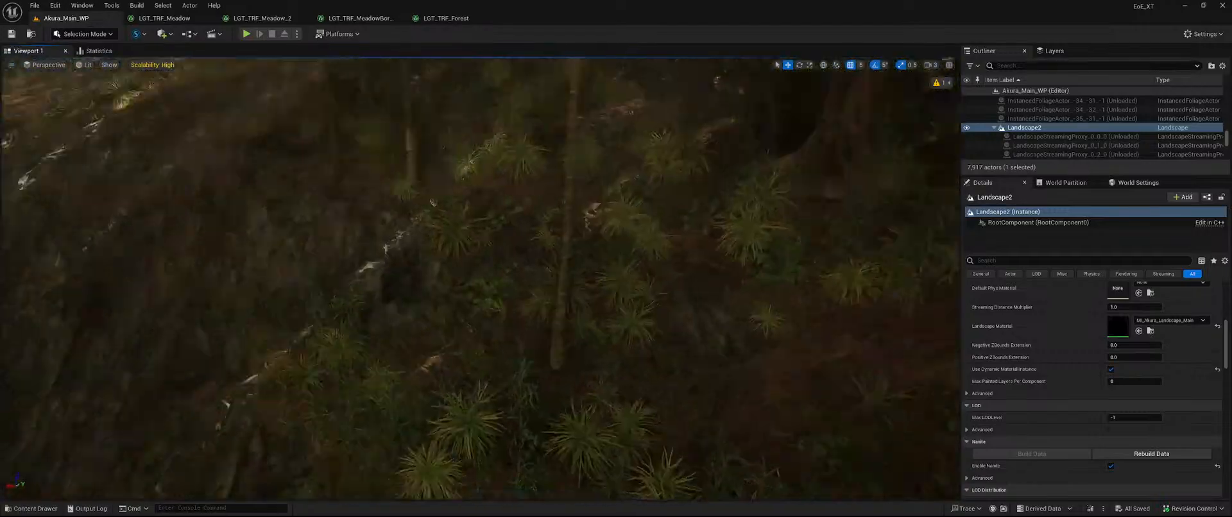
right_drag(480, 279, 507, 244)
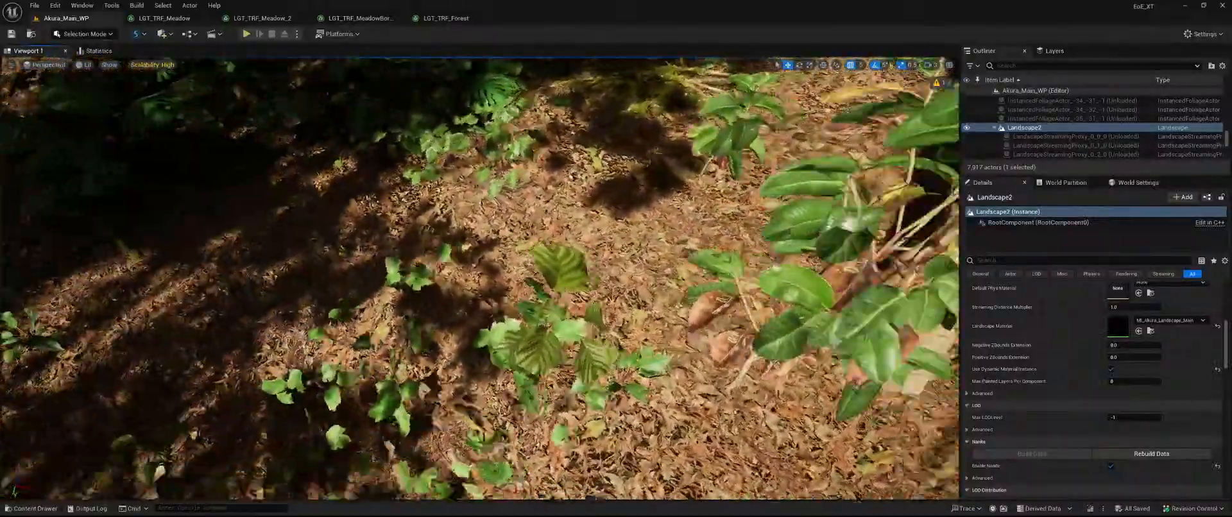
right_drag(480, 278, 659, 287)
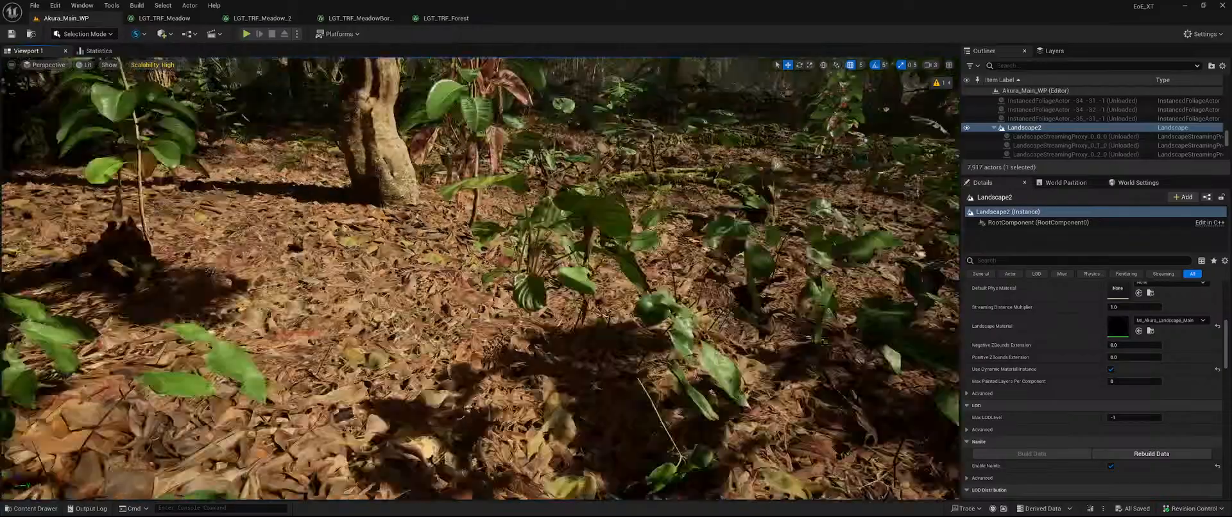
right_drag(659, 288, 655, 286)
right_drag(480, 279, 480, 330)
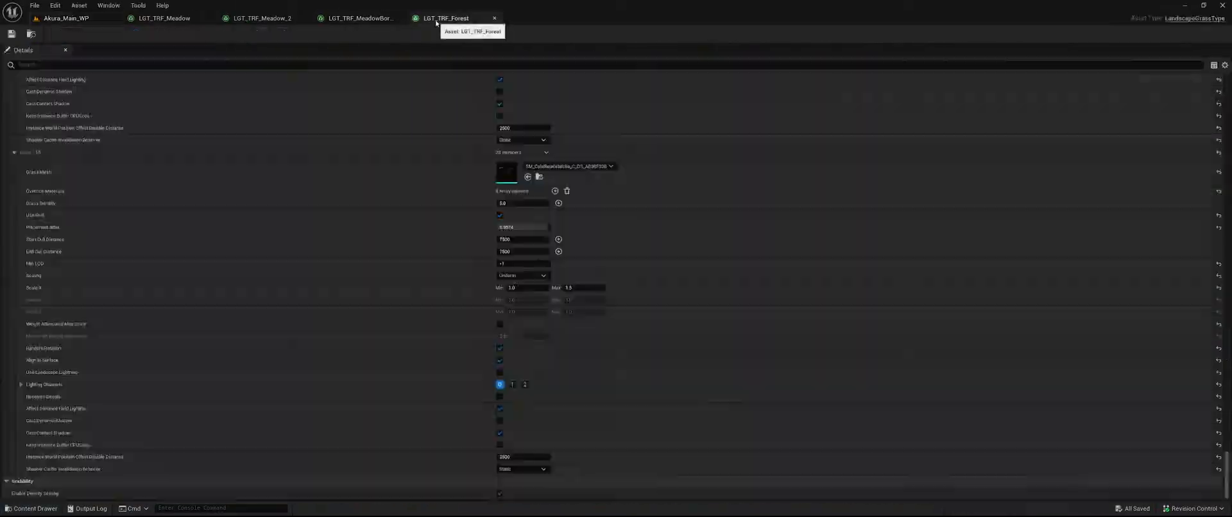
- Inspect the CalatheaOrbifolia C mesh of the last LGT_TRF_Forest variety in its own editor, and close it
click(446, 18)
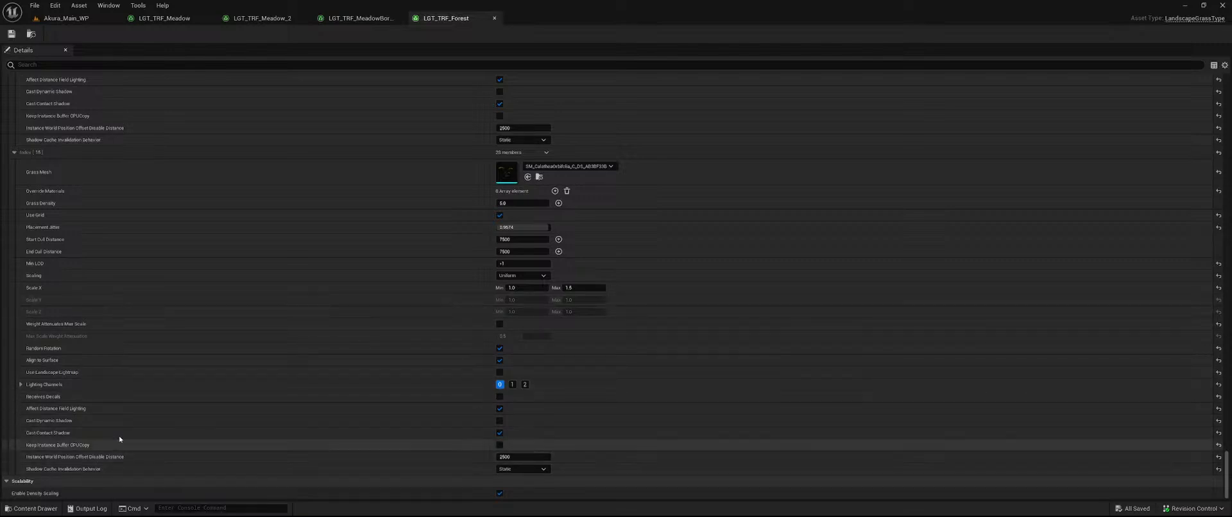
double_click(503, 174)
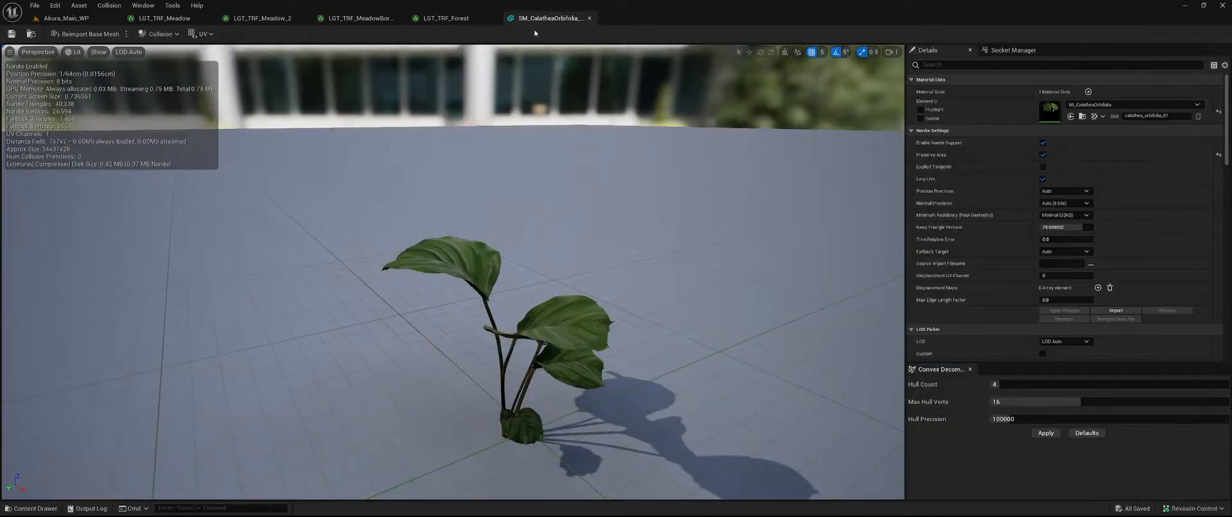
click(589, 18)
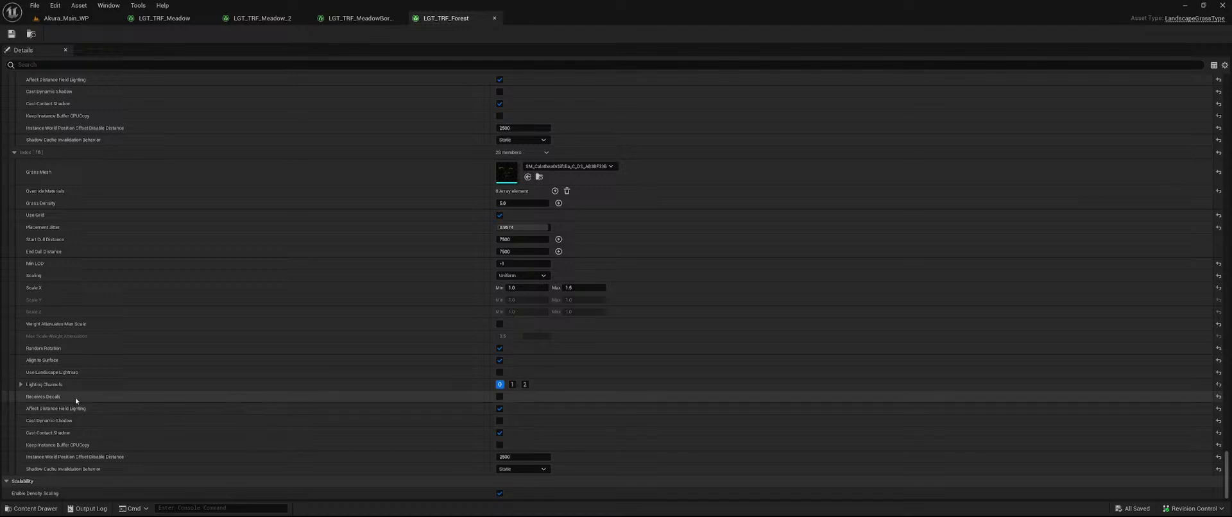
- Return to the Akura_Main_WP level and examine the Calathea plants on the forest floor up close
click(66, 18)
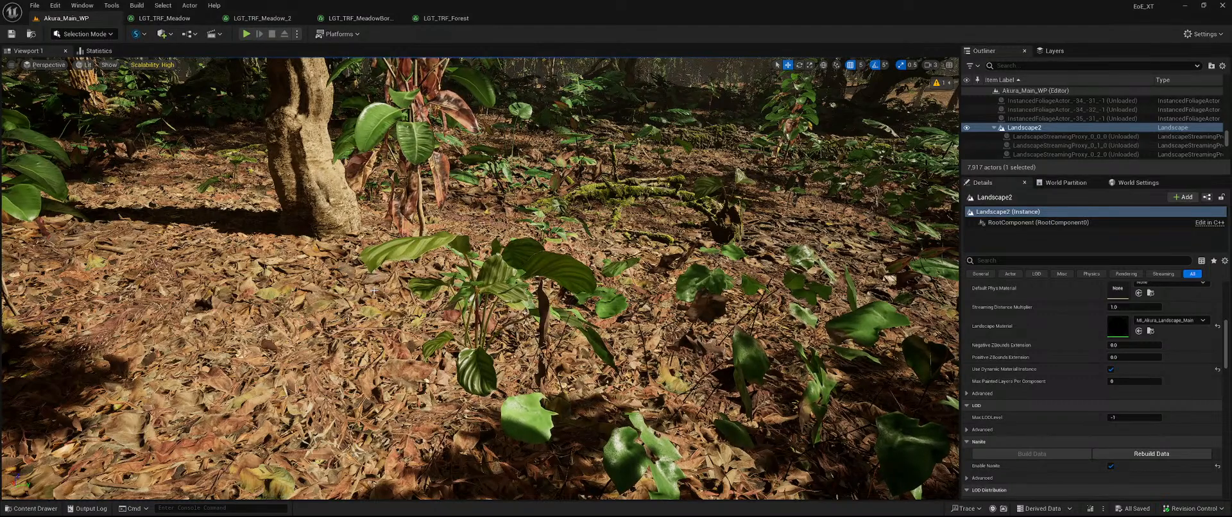
right_drag(374, 290, 411, 260)
key(w)
right_drag(488, 276, 490, 266)
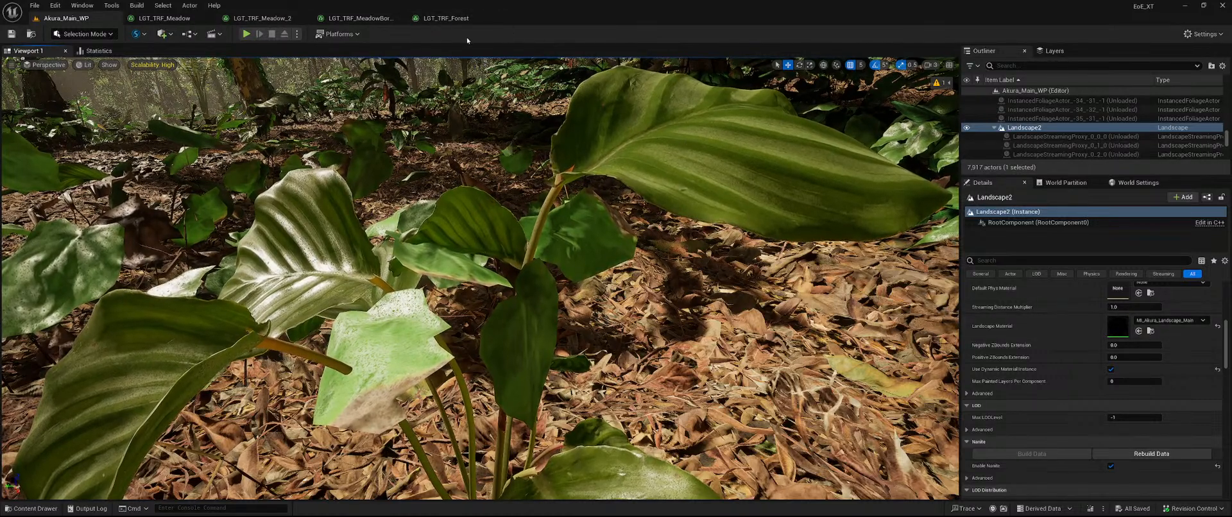
- Reopen the CalatheaOrbifolia C mesh from LGT_TRF_Forest in its own editor and close all the landscape grass type editors
click(445, 18)
double_click(507, 172)
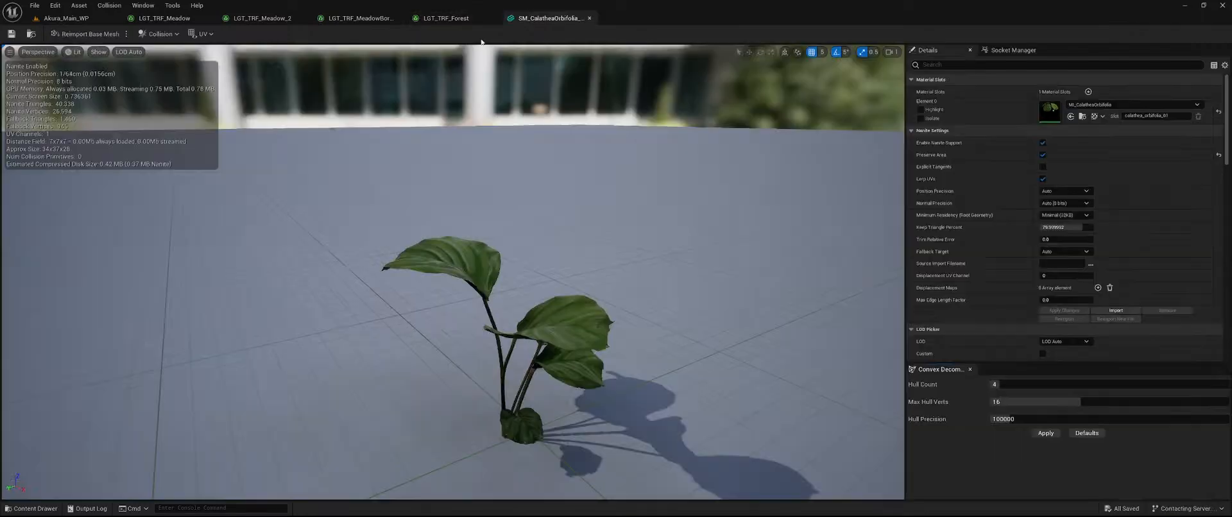
click(396, 19)
click(400, 19)
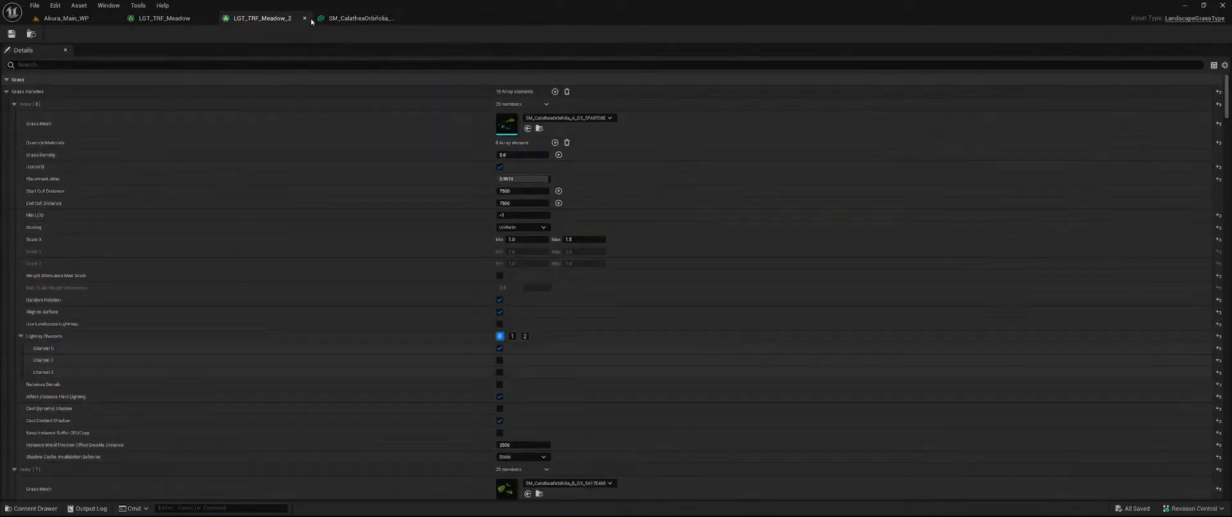
click(305, 19)
click(211, 19)
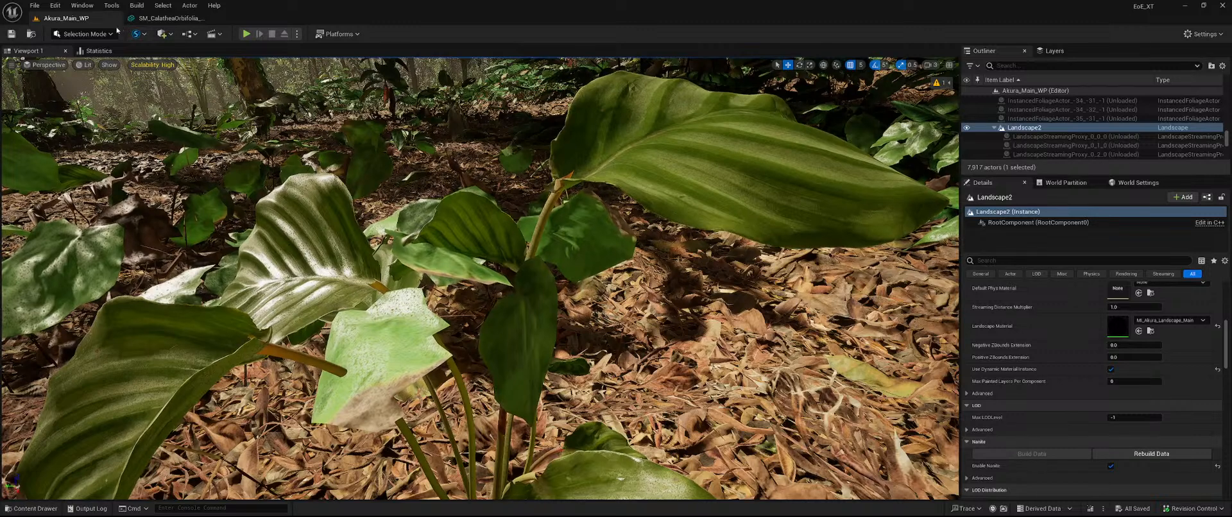
- Open the MI_CalatheaOrbifolia material instance from the Calathea mesh's material slot in its own editor
click(168, 18)
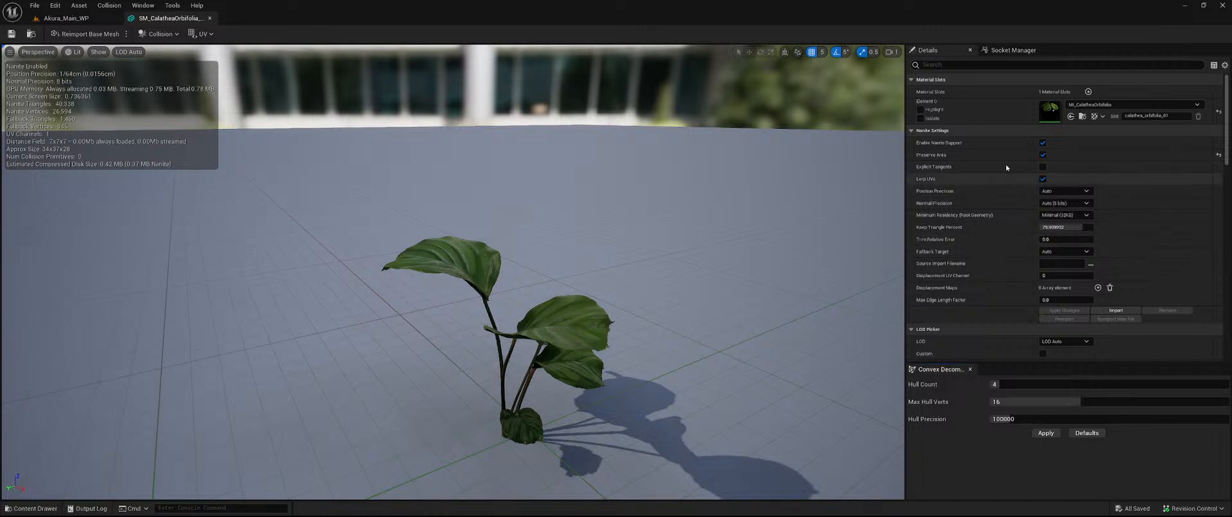
double_click(1051, 111)
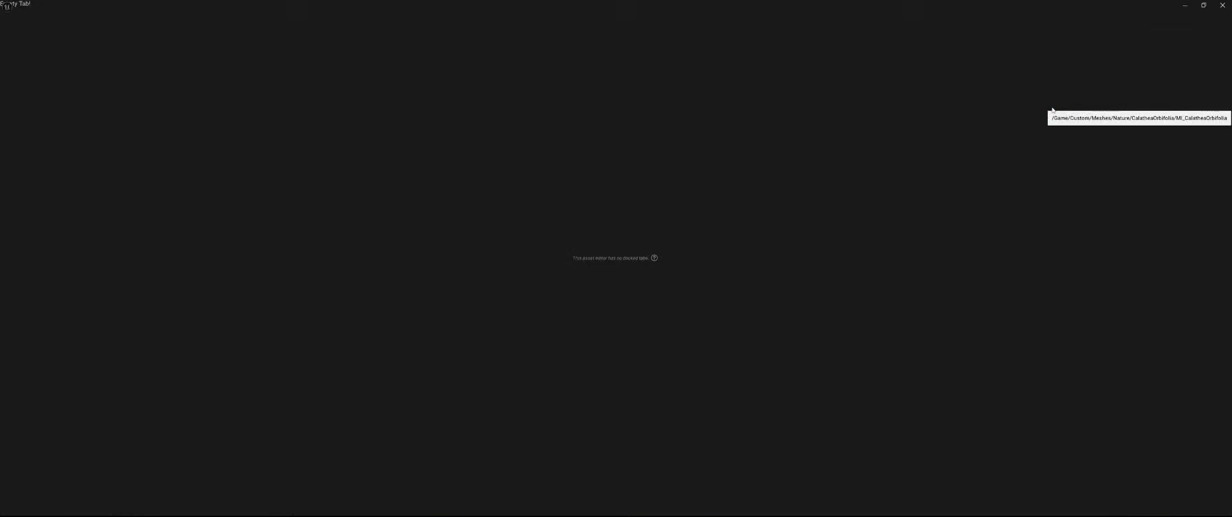
drag(164, 18, 244, 19)
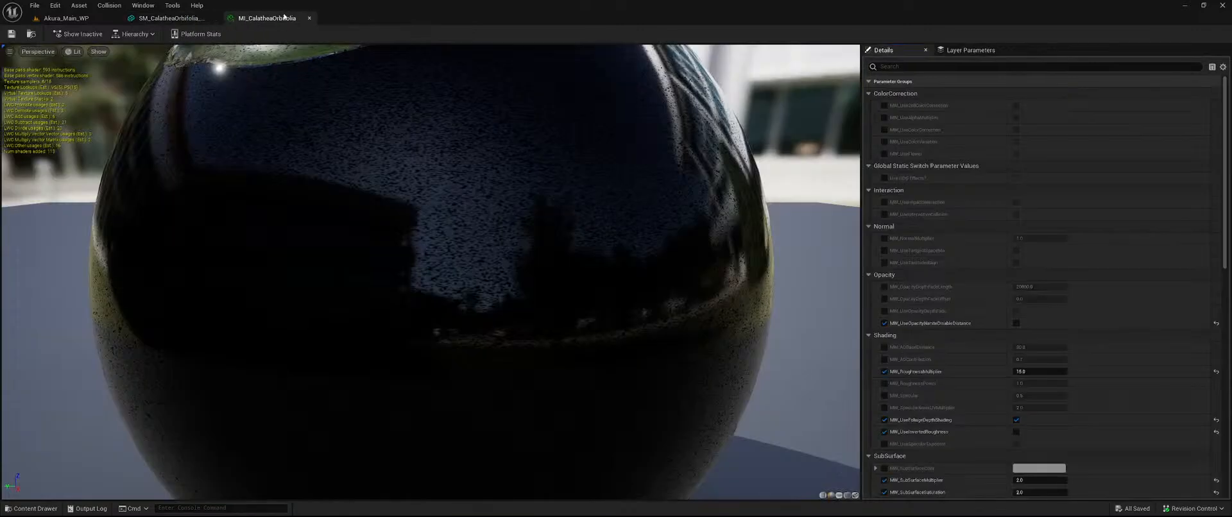
- Override the wind intensity of MI_CalatheaOrbifolia with 2.5 and save the material instance
scroll(988, 307, down, 3)
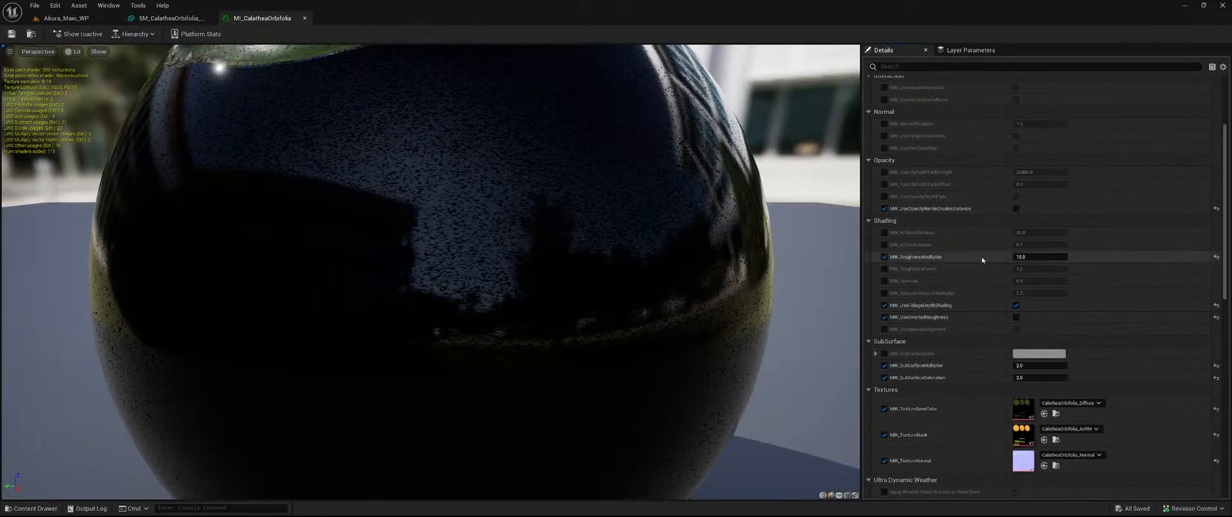
scroll(988, 244, up, 8)
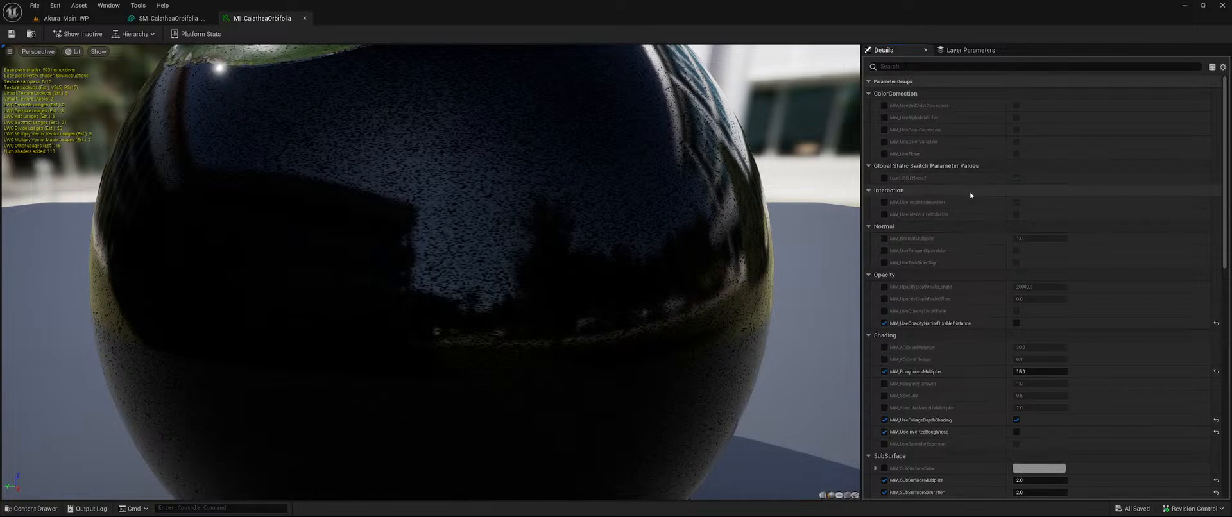
scroll(974, 220, down, 1)
scroll(974, 220, down, 12)
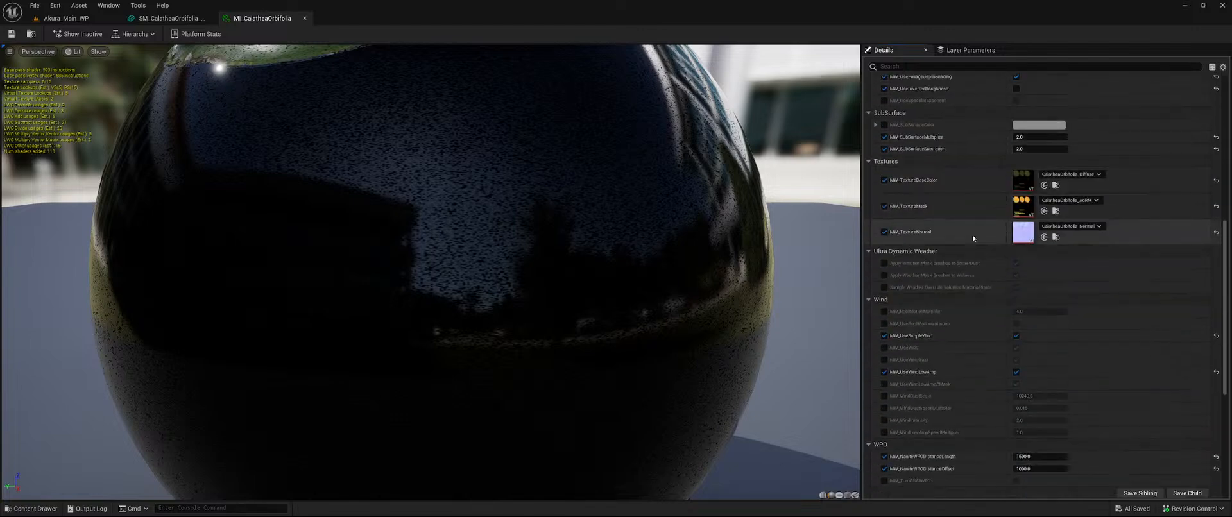
scroll(898, 347, down, 2)
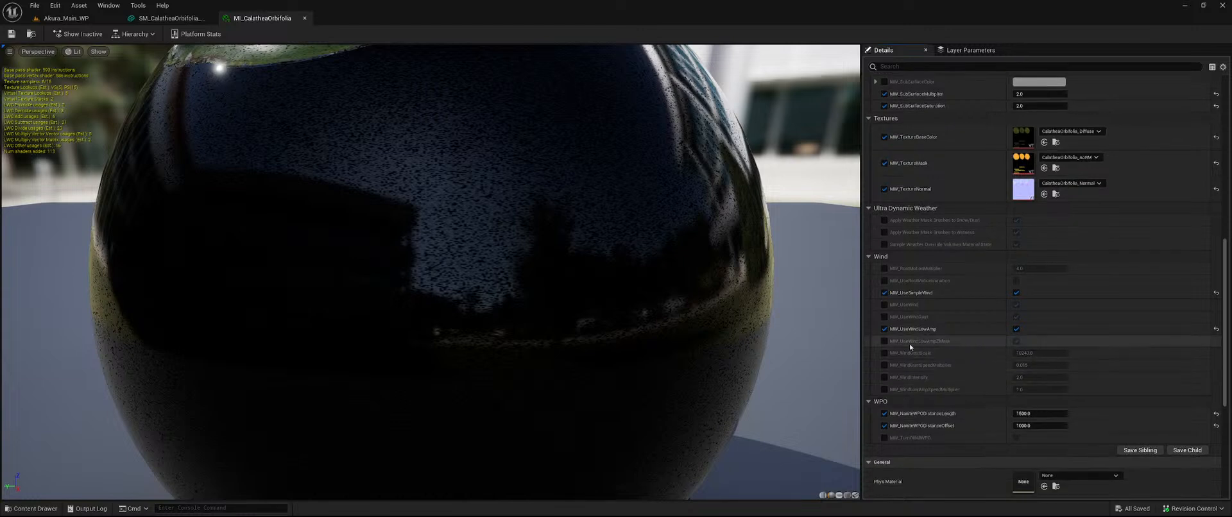
click(884, 378)
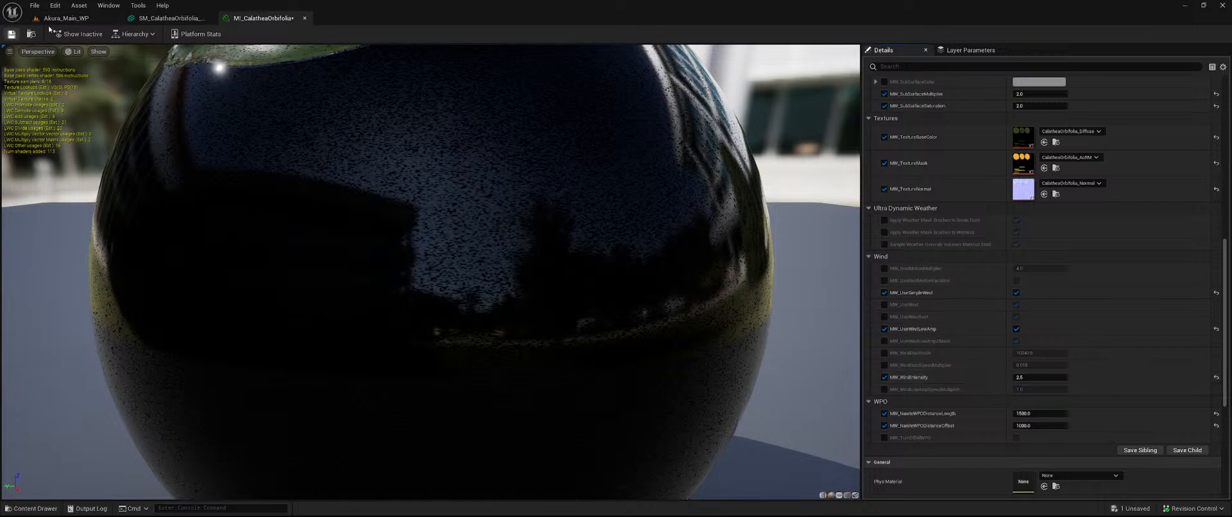
key(ctrl+s)
- Examine the leaves of the Calathea mesh up close in its mesh editor and close that editor
click(168, 18)
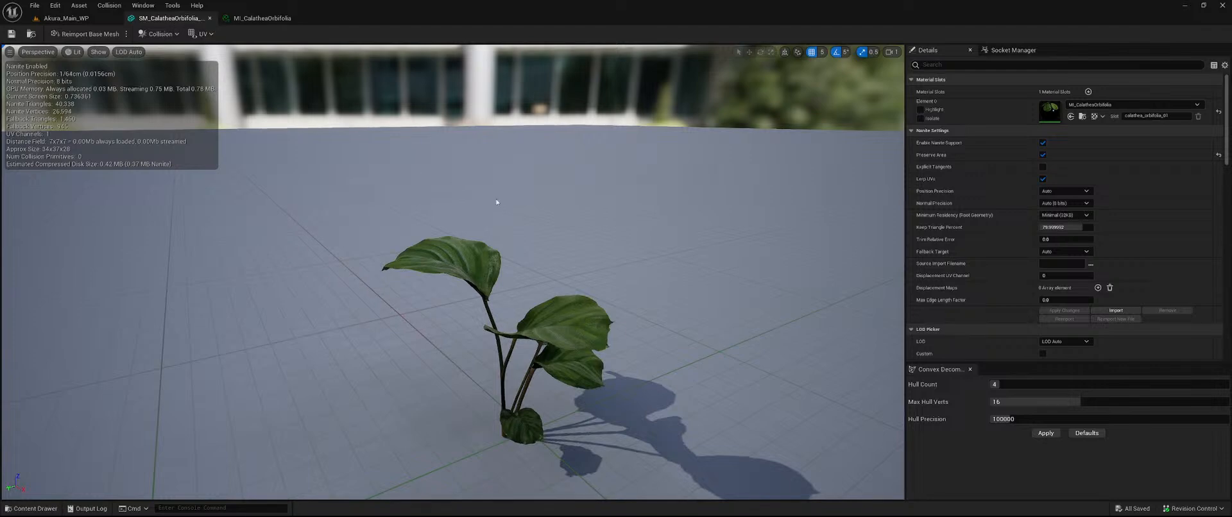
right_drag(572, 233, 607, 285)
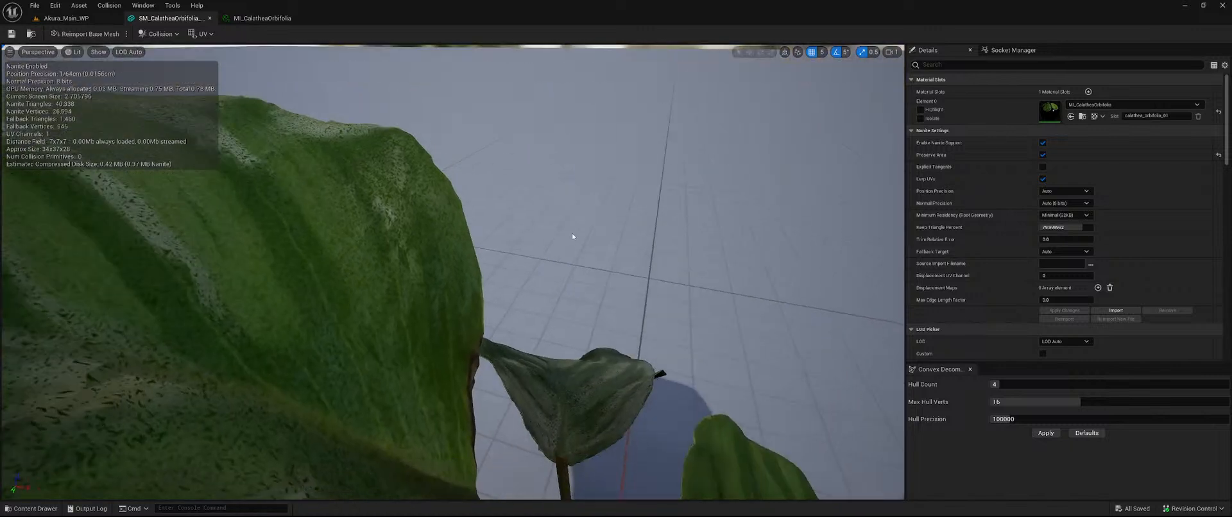
click(210, 18)
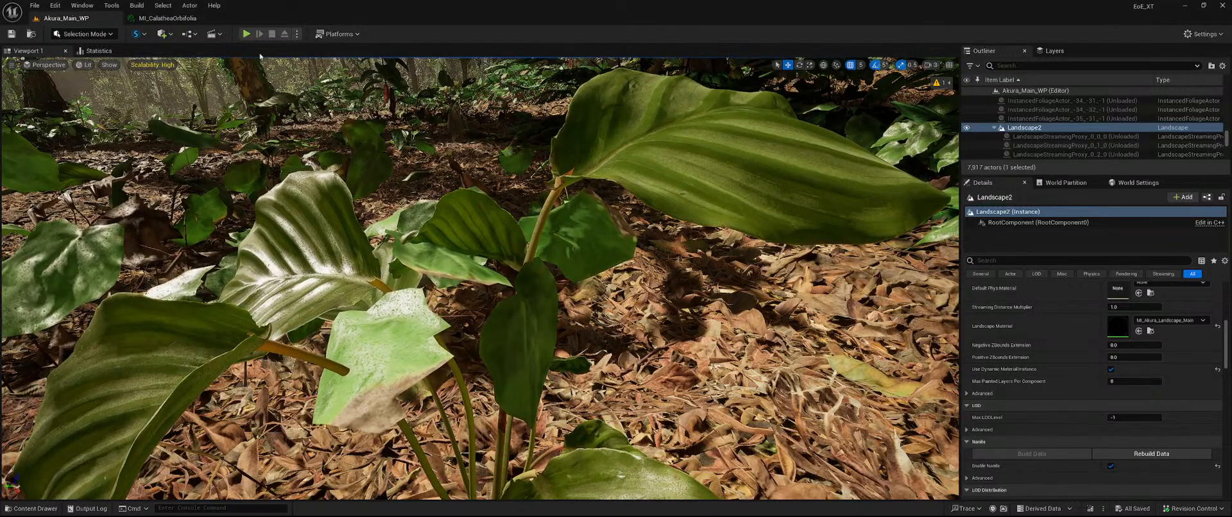
- Override the low-amplitude wind speed multiplier of MI_CalatheaOrbifolia with 2.0, save it, and check the plants in the level
click(167, 18)
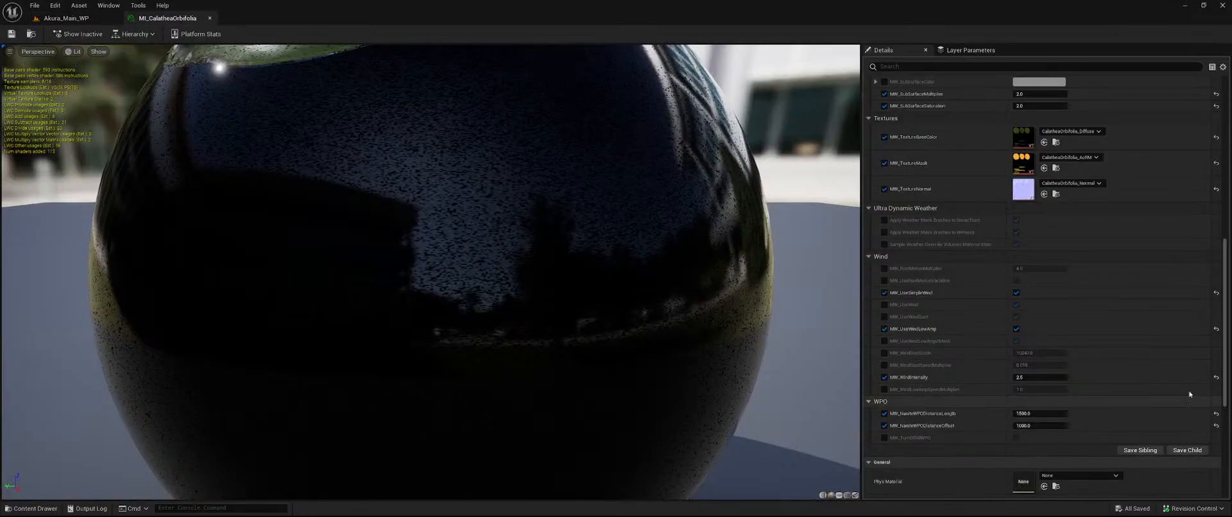
click(885, 390)
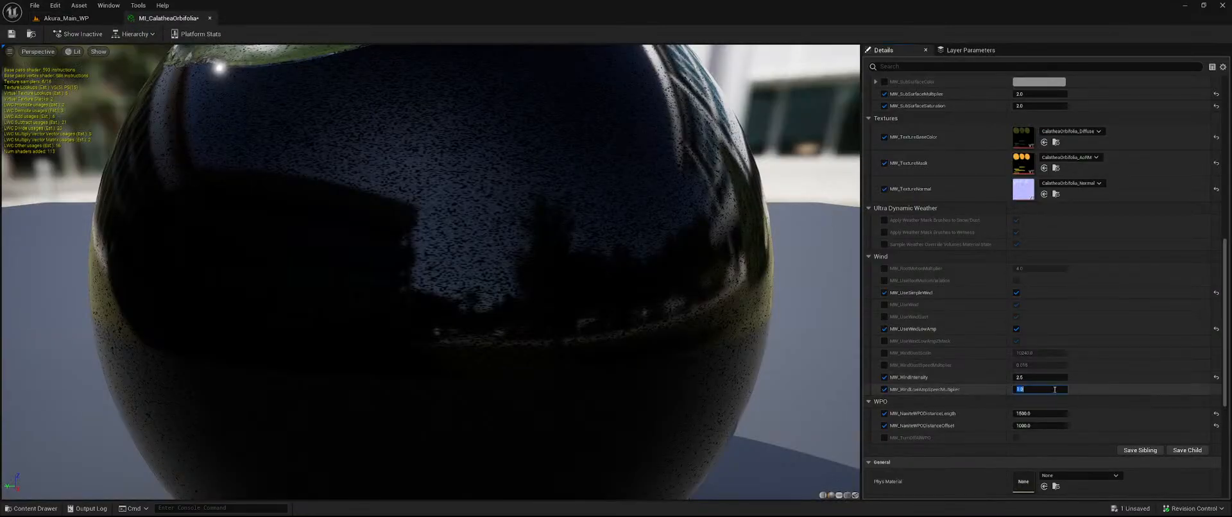
text(2)
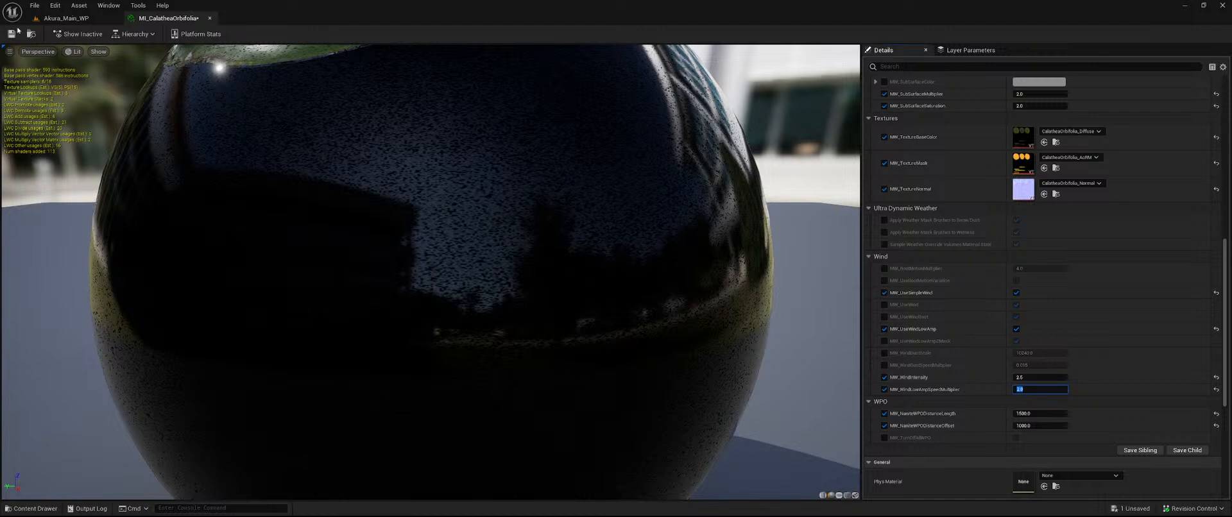
click(11, 33)
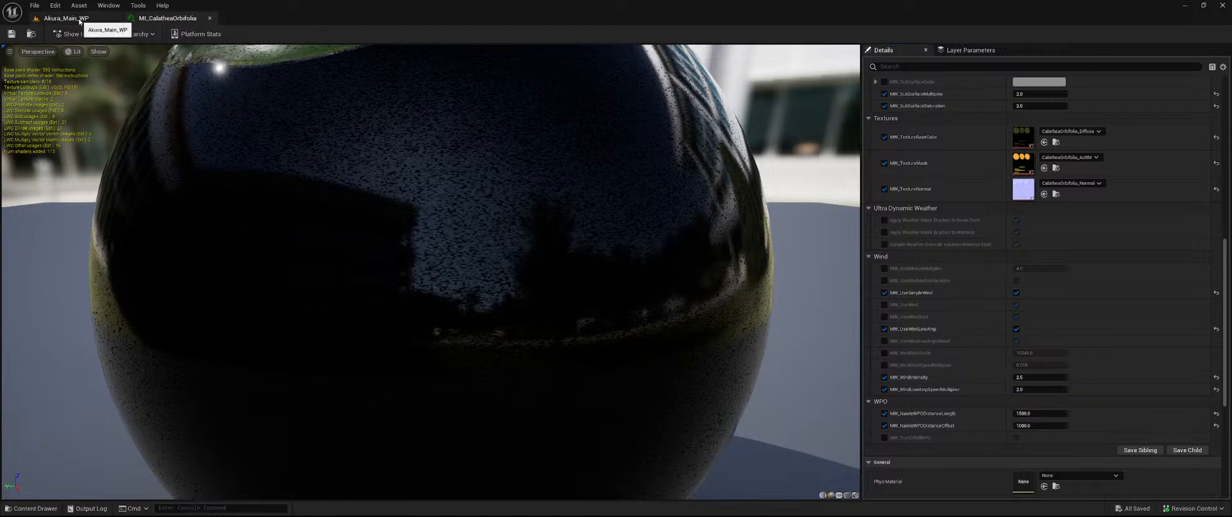
click(80, 20)
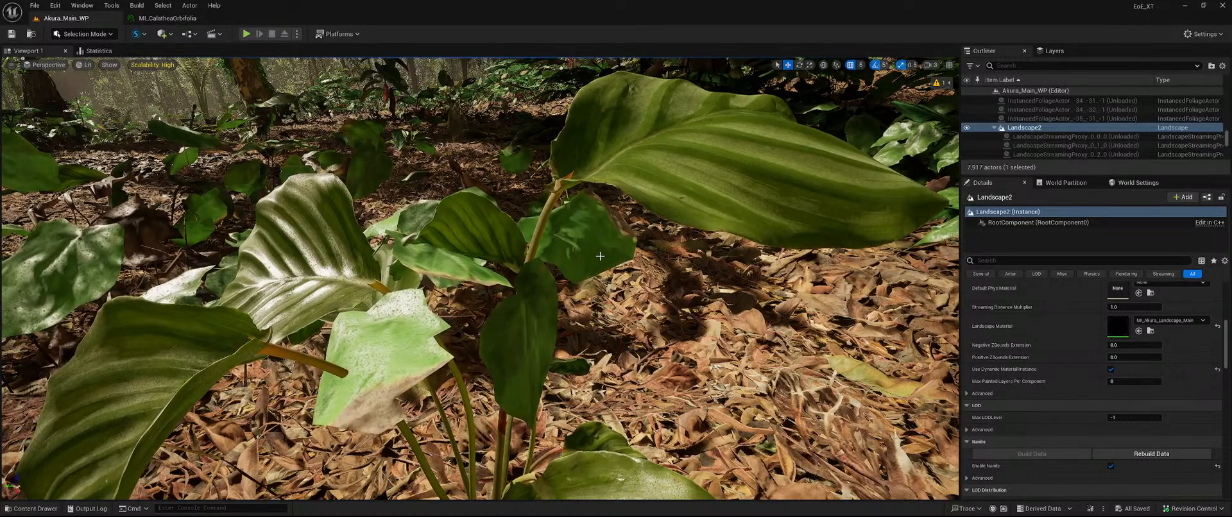
- Change the low-amplitude wind speed multiplier of MI_CalatheaOrbifolia again, save it, and return to the Akura_Main_WP level
click(166, 18)
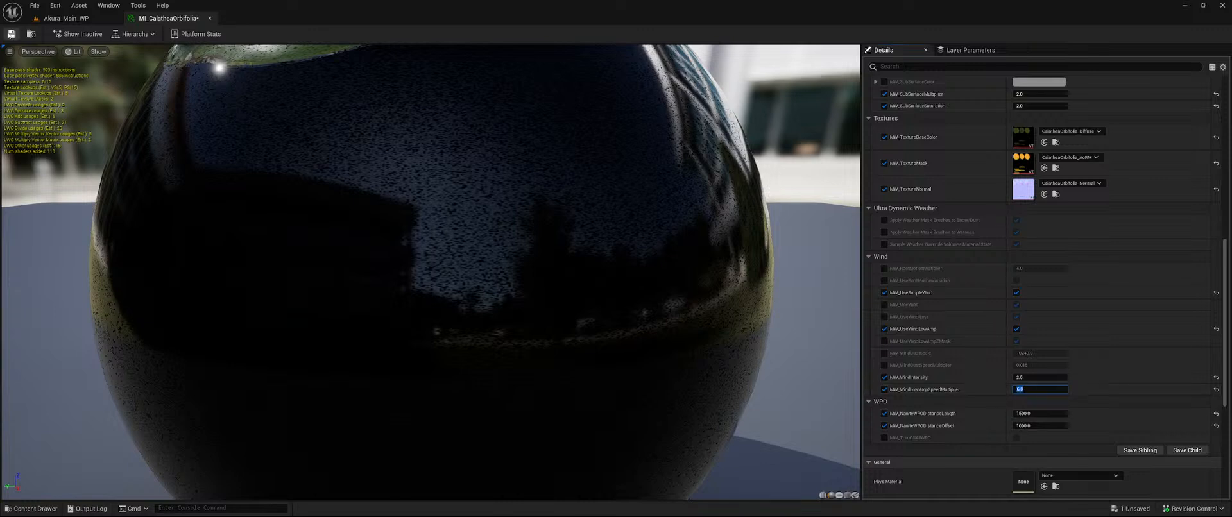
key(ctrl+s)
click(89, 18)
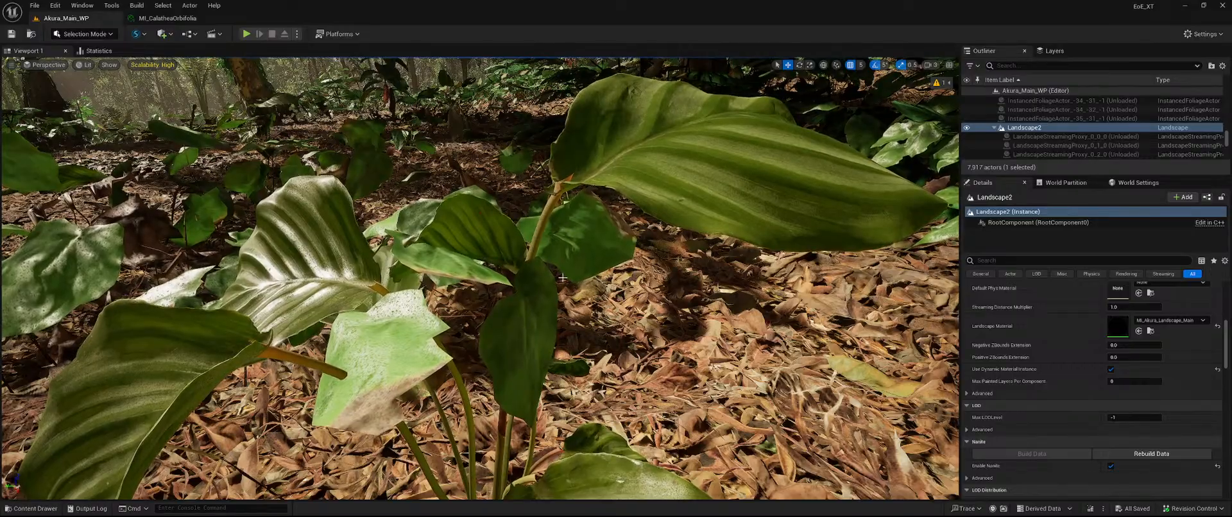
- Examine the Calathea plants across the forest floor and fly up above the jungle canopy
key(s)
mouse_move(562, 278)
right_down()
mouse_move(494, 256)
mouse_move(562, 262)
right_up()
key(w)
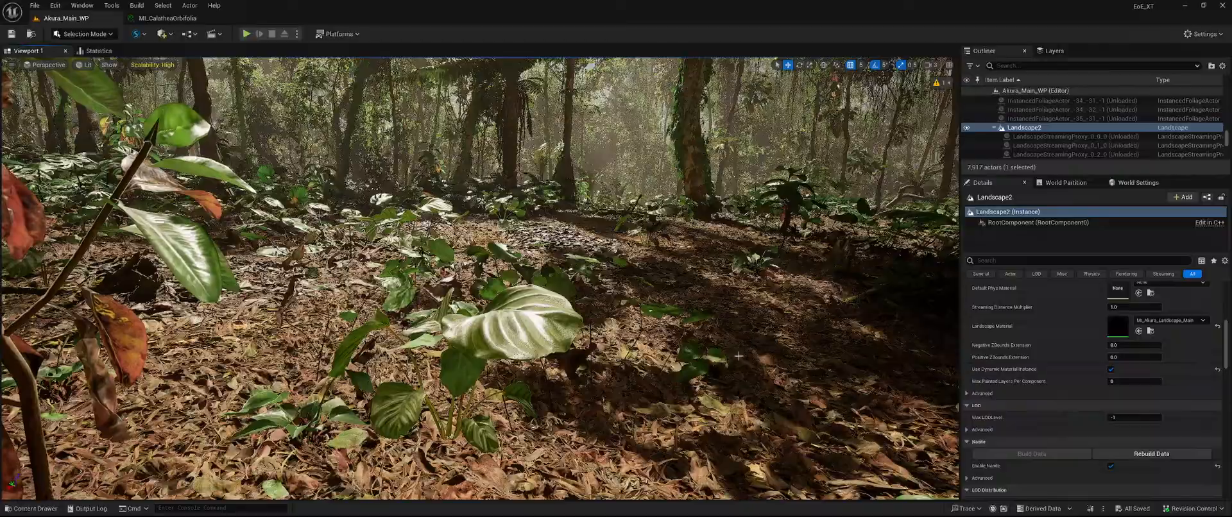
right_drag(732, 337, 808, 260)
key(w)
scroll(719, 247, up, 2)
scroll(818, 266, down, 2)
- Build the level's virtual textures and save all unsaved assets
key(ctrl+space)
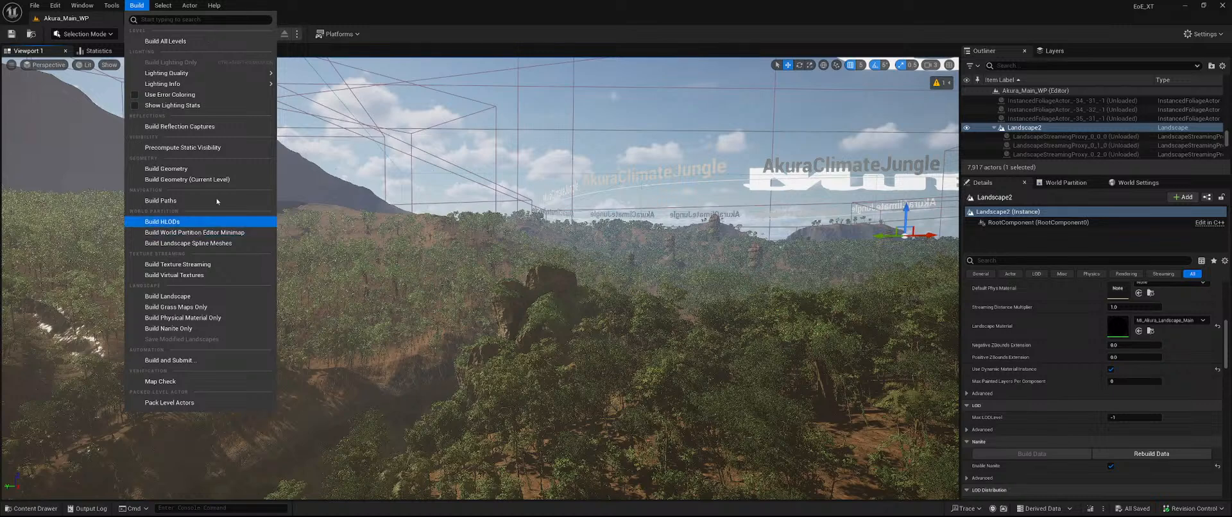
click(192, 275)
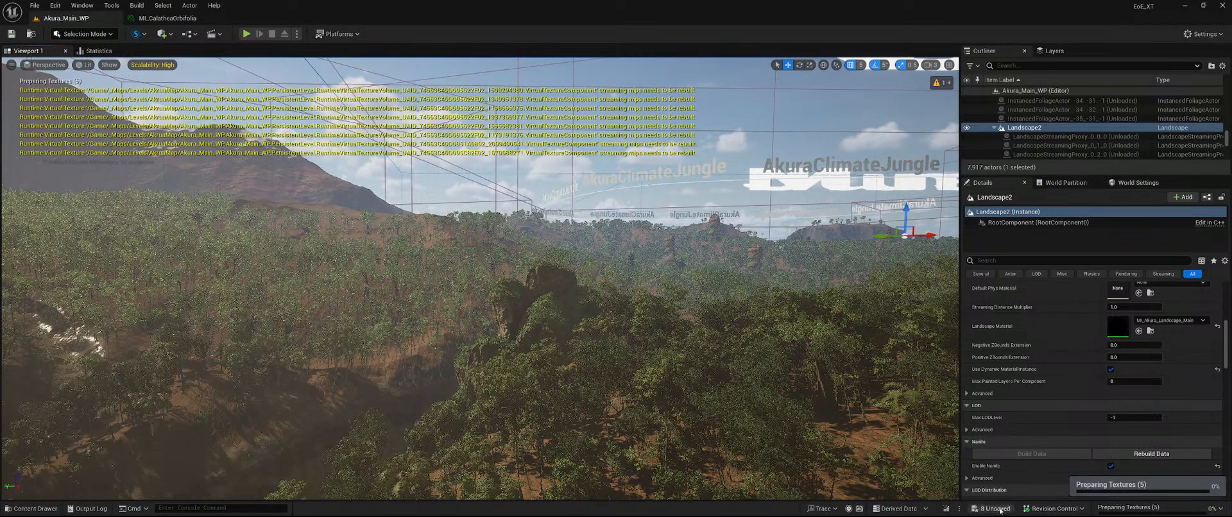
click(995, 508)
click(683, 360)
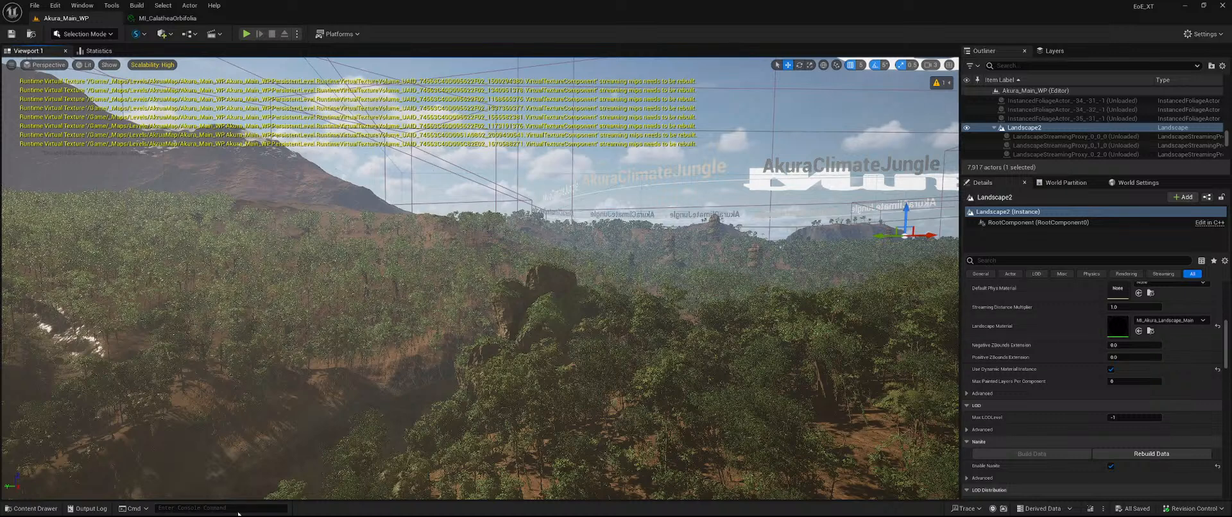
- Run the DisableAllScreenMessages console command
text(Disable)
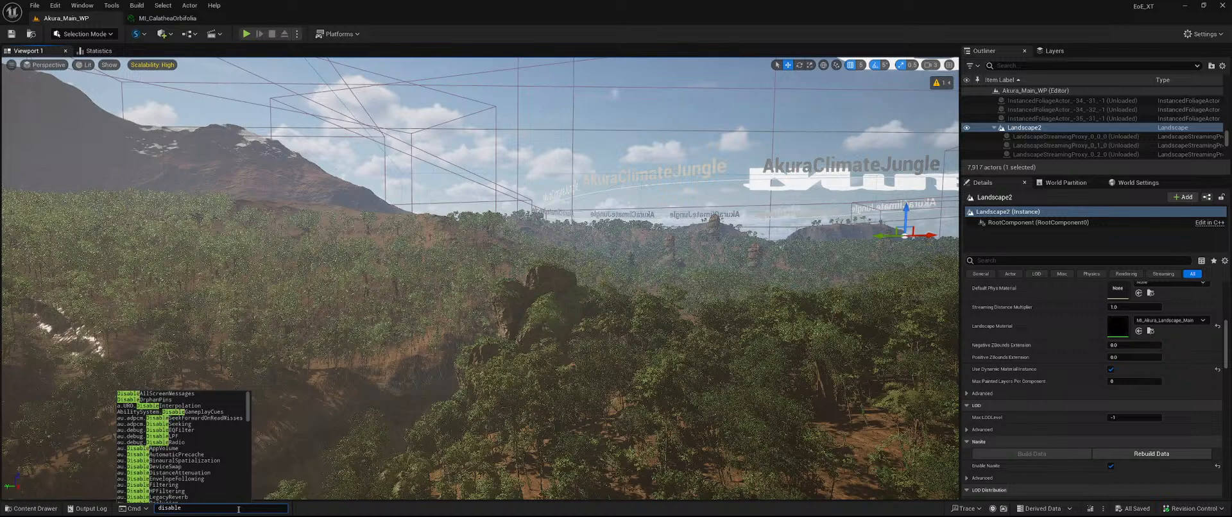
key(Down)
key(Return)
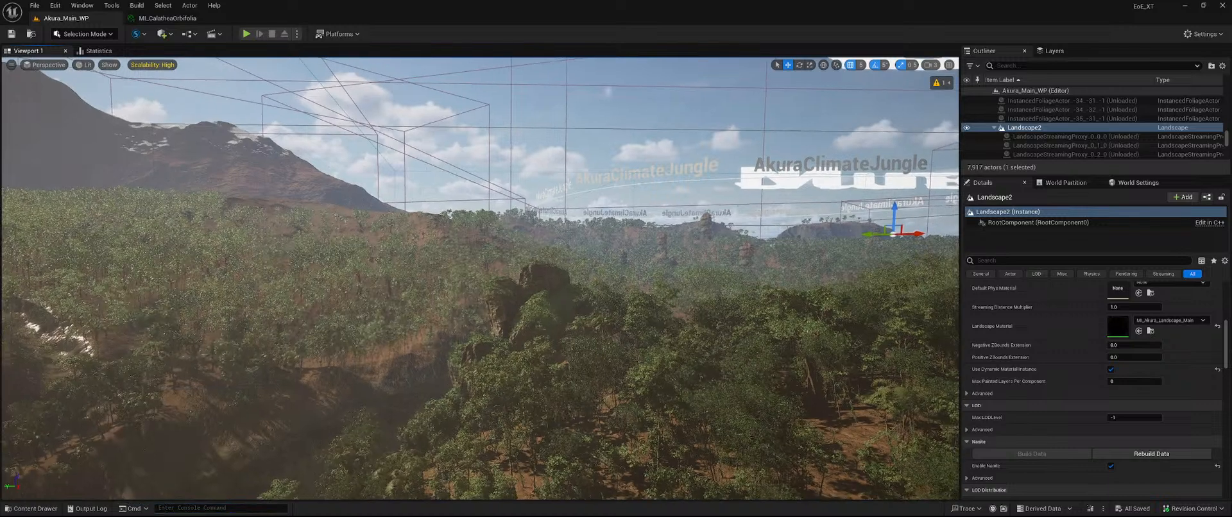
- Adjust the camera speed and fly over the jungle and river down to the eroded slope at the forest edge
key(w)
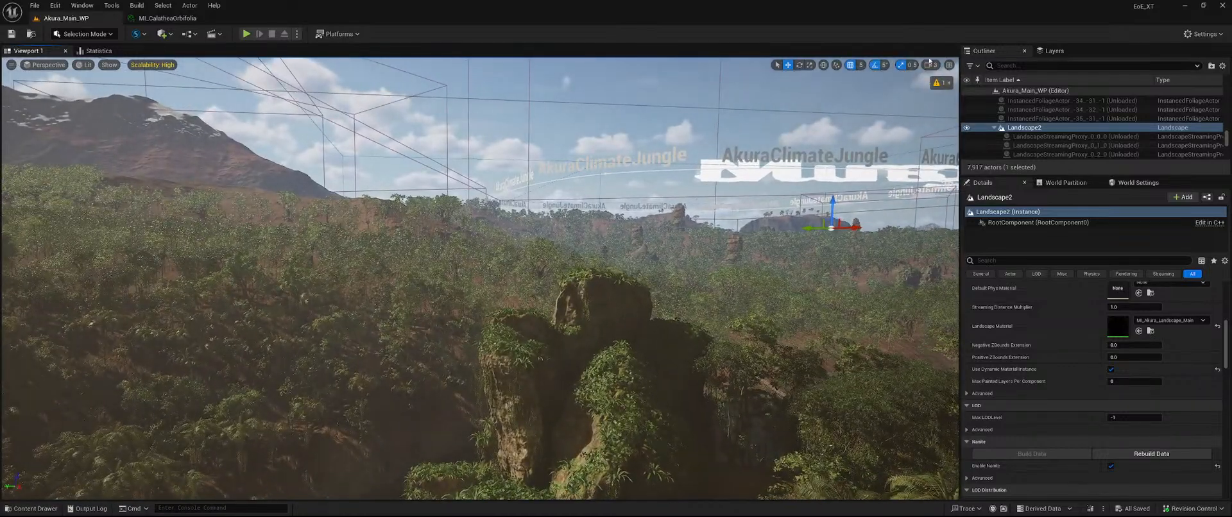
click(930, 65)
click(886, 86)
key(w)
right_drag(834, 167, 853, 147)
right_drag(596, 308, 746, 319)
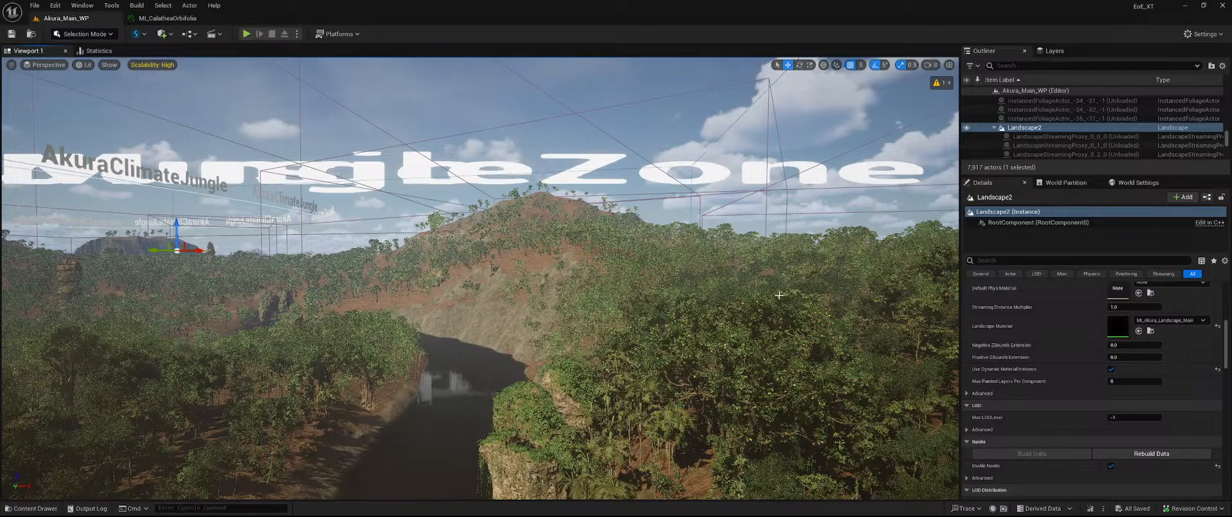
key(w)
right_drag(677, 330, 521, 329)
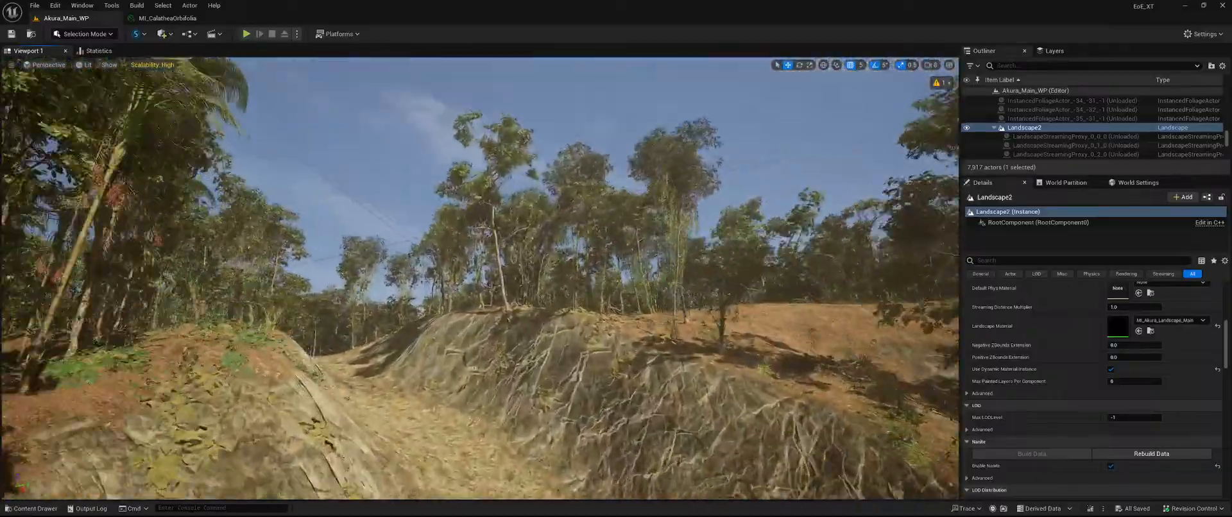
key(w)
mouse_move(480, 278)
right_down()
mouse_move(457, 280)
mouse_move(455, 319)
mouse_move(411, 319)
mouse_move(458, 280)
mouse_move(453, 263)
mouse_move(463, 318)
right_up()
- Lower the camera speed and examine the rooted slope and the forest edge above it
click(930, 65)
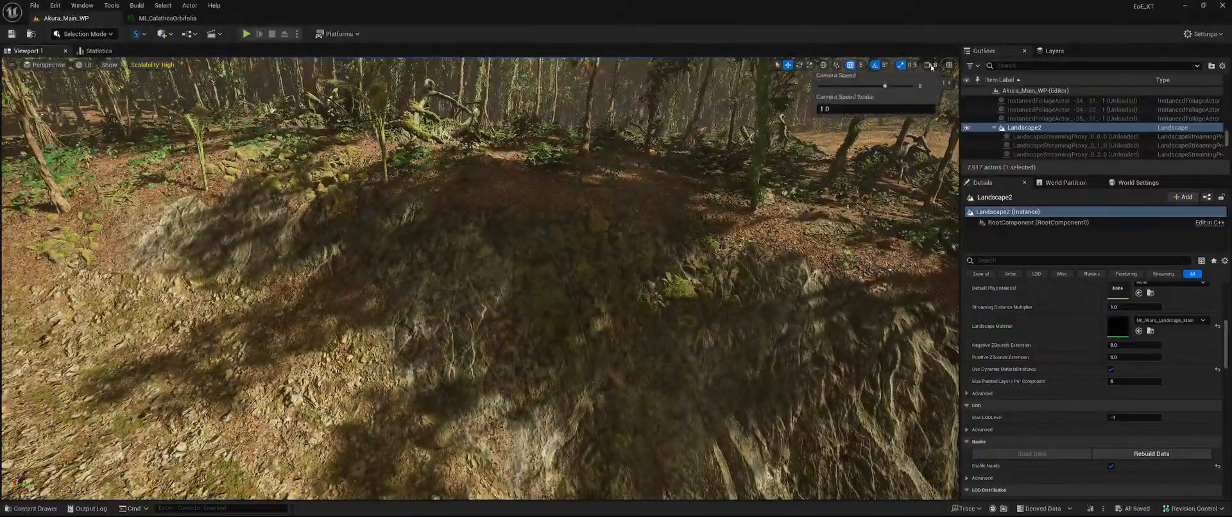
right_drag(480, 278, 175, 277)
key(w)
click(935, 65)
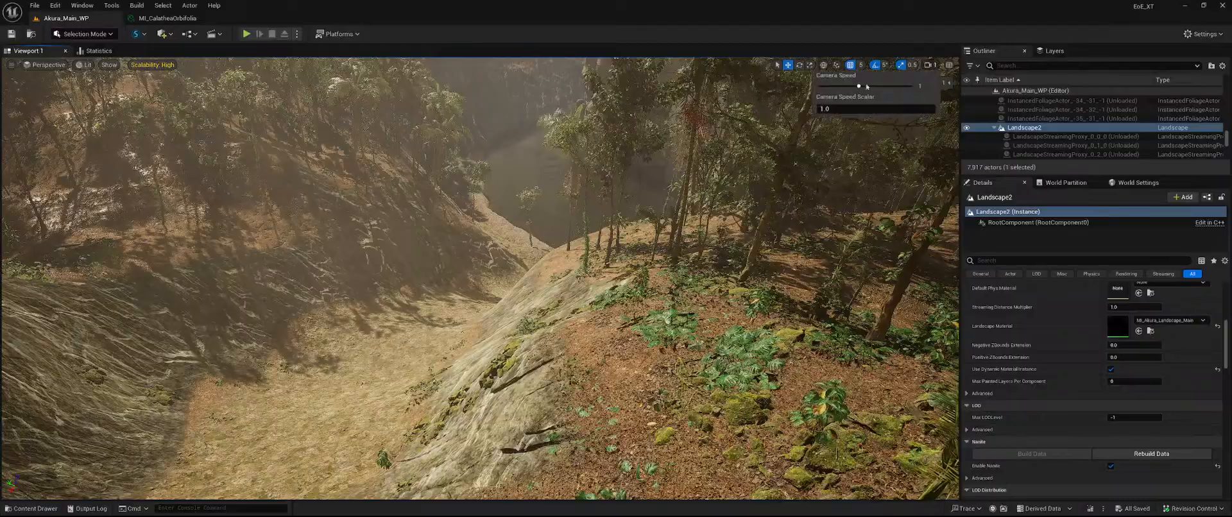
key(w)
right_drag(795, 173, 482, 206)
- Browse the project content to the Coastal_Rocks mesh folder under Custom/Meshes/Nature/Rocks/Meshes
key(ctrl+space)
scroll(141, 436, down, 8)
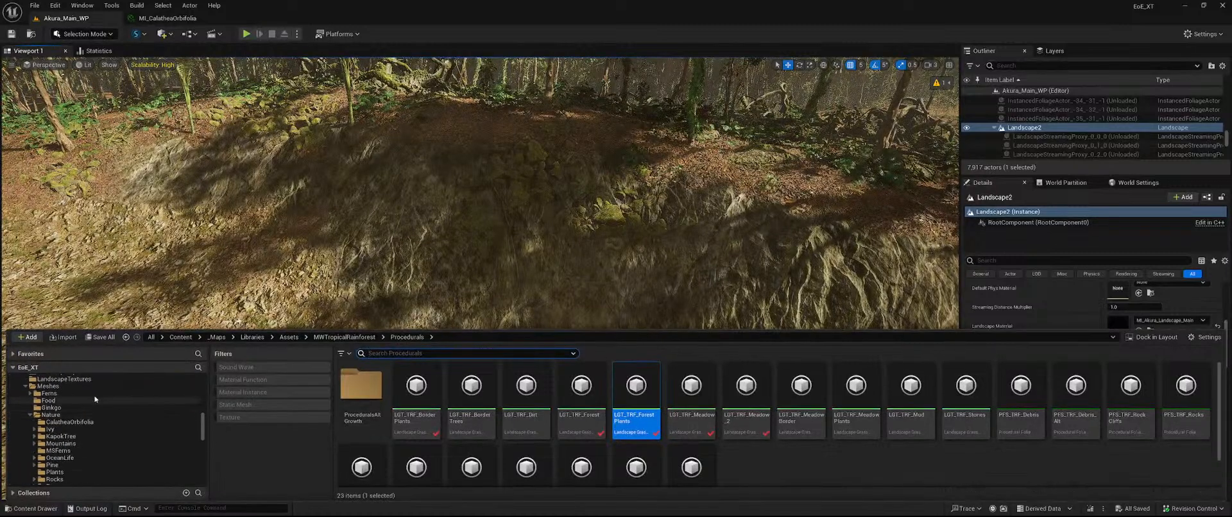
scroll(101, 433, down, 3)
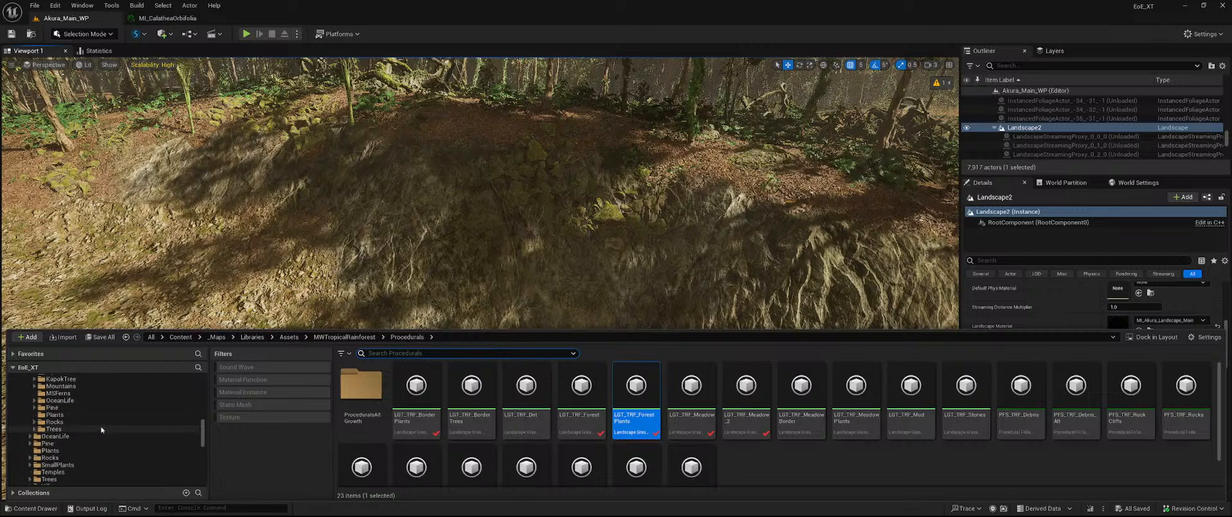
click(55, 421)
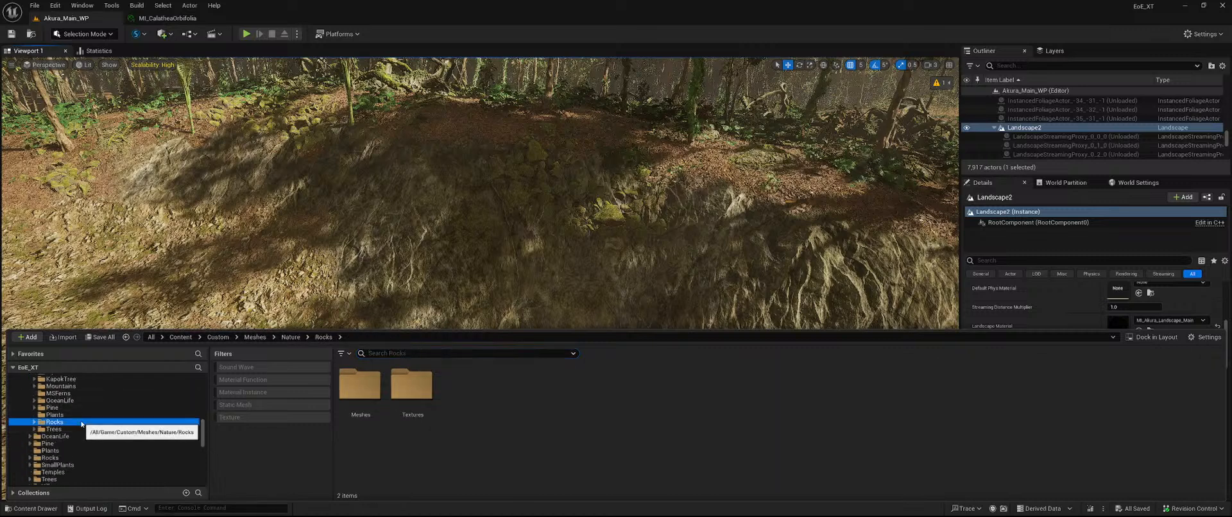
double_click(361, 388)
click(365, 393)
double_click(364, 393)
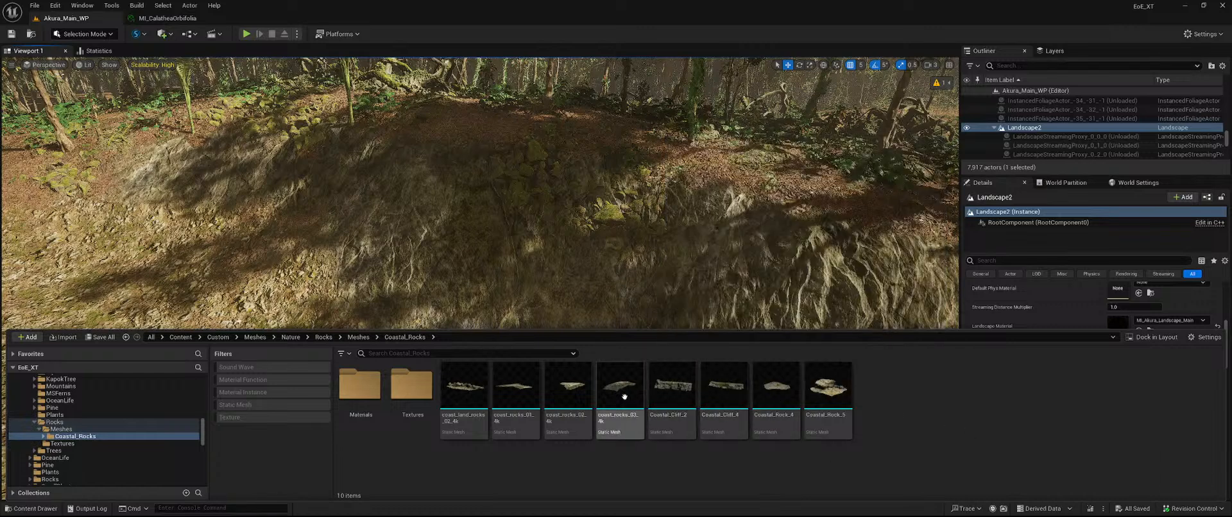
- Open the Coastal_Cliff_2 static mesh, inspect its shape from the side, and bring the Coastal_Rocks folder back up
double_click(680, 392)
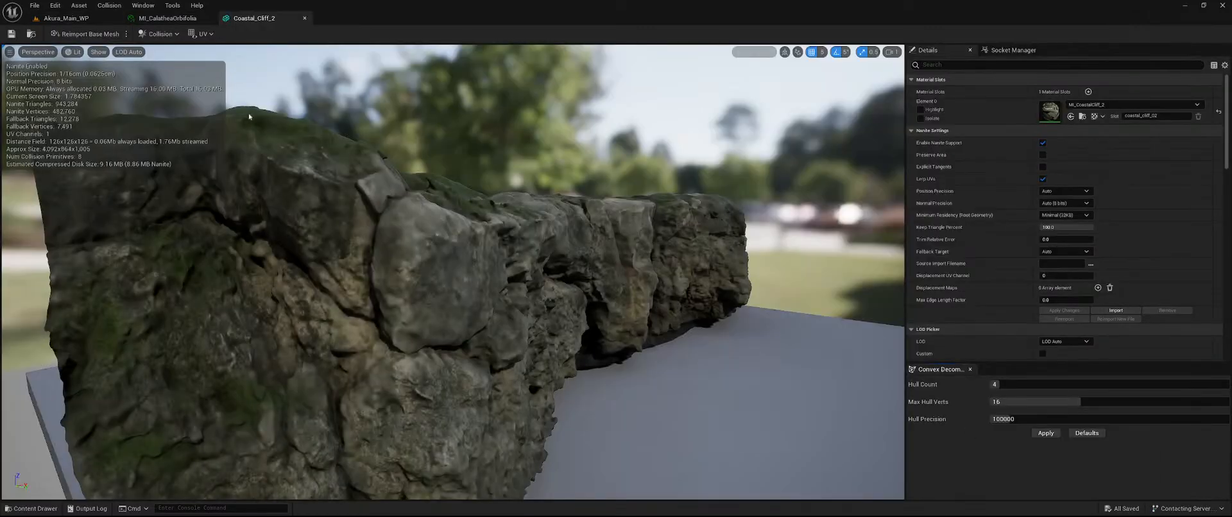
right_drag(619, 274, 674, 270)
key(ctrl+space)
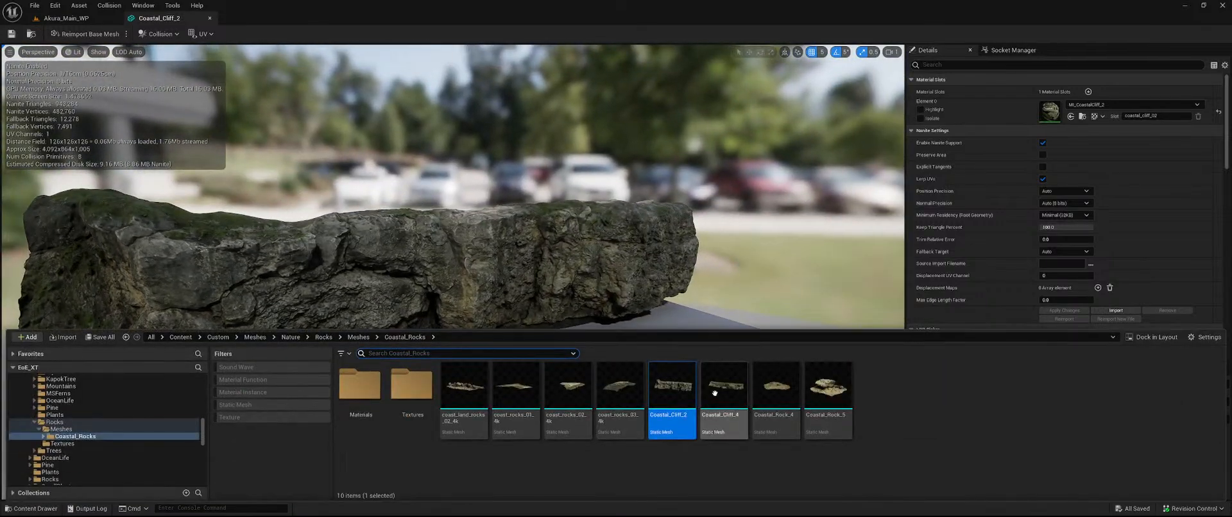
- Open the Coastal_Cliff_4 static mesh to inspect its shape, compare it with Coastal_Cliff_2, and close both mesh editors
double_click(717, 391)
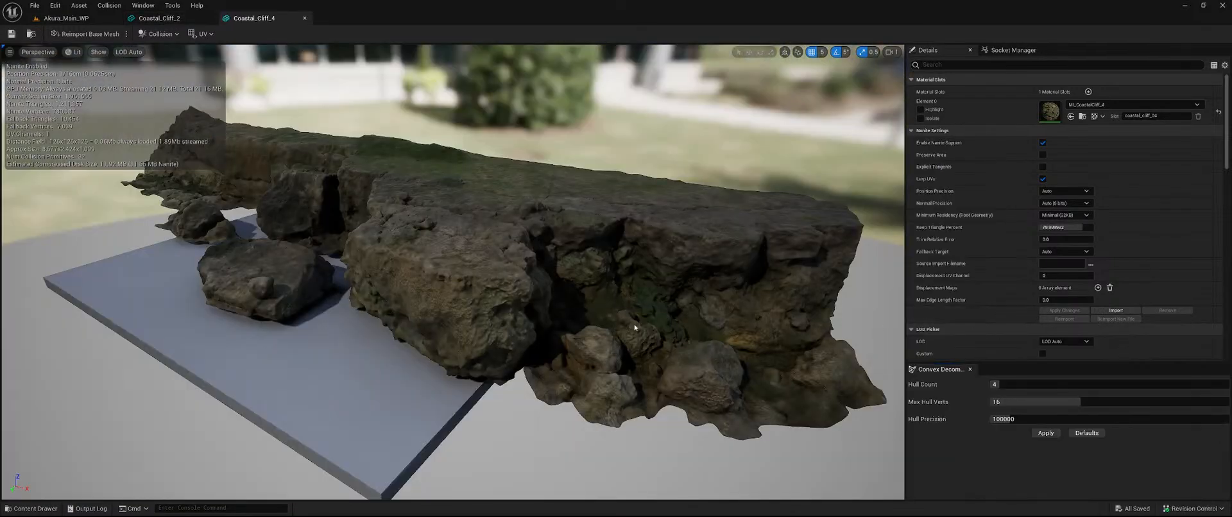
mouse_move(636, 328)
right_down()
mouse_move(571, 317)
mouse_move(634, 317)
right_up()
key(s)
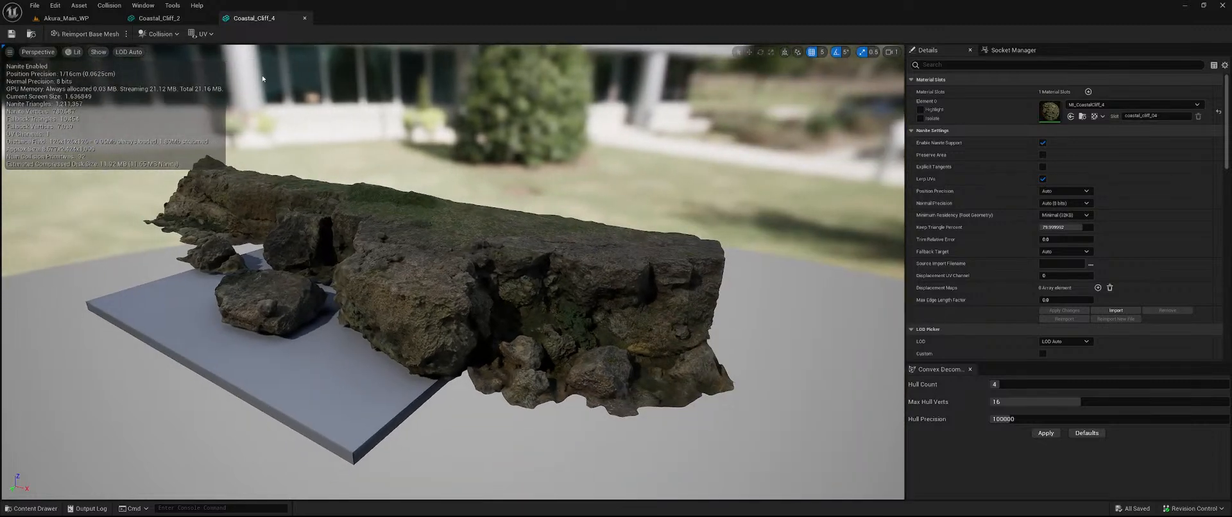
click(305, 18)
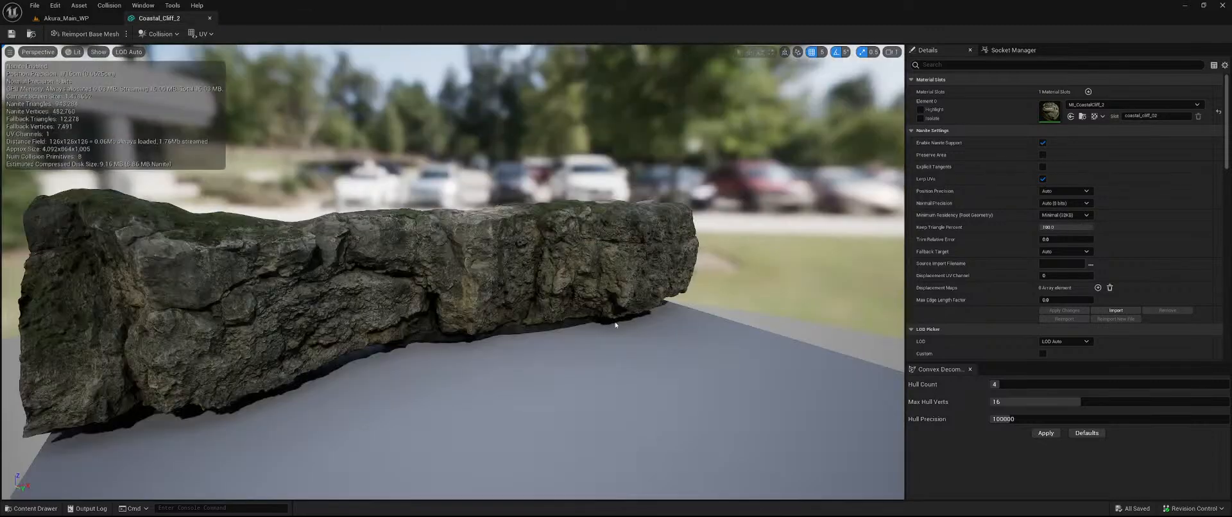
key(s)
right_drag(615, 326, 592, 330)
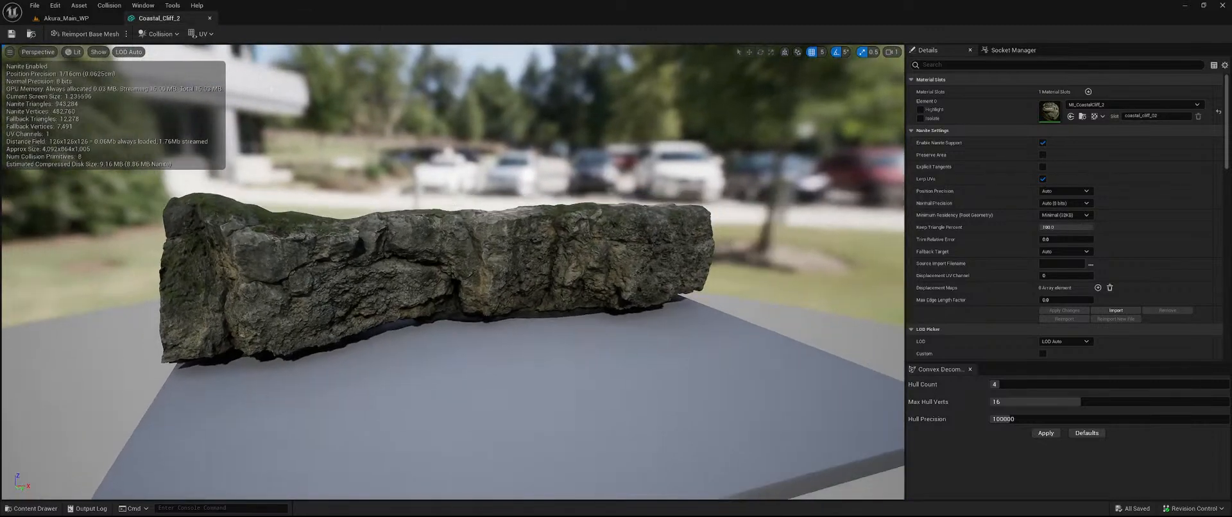
click(210, 20)
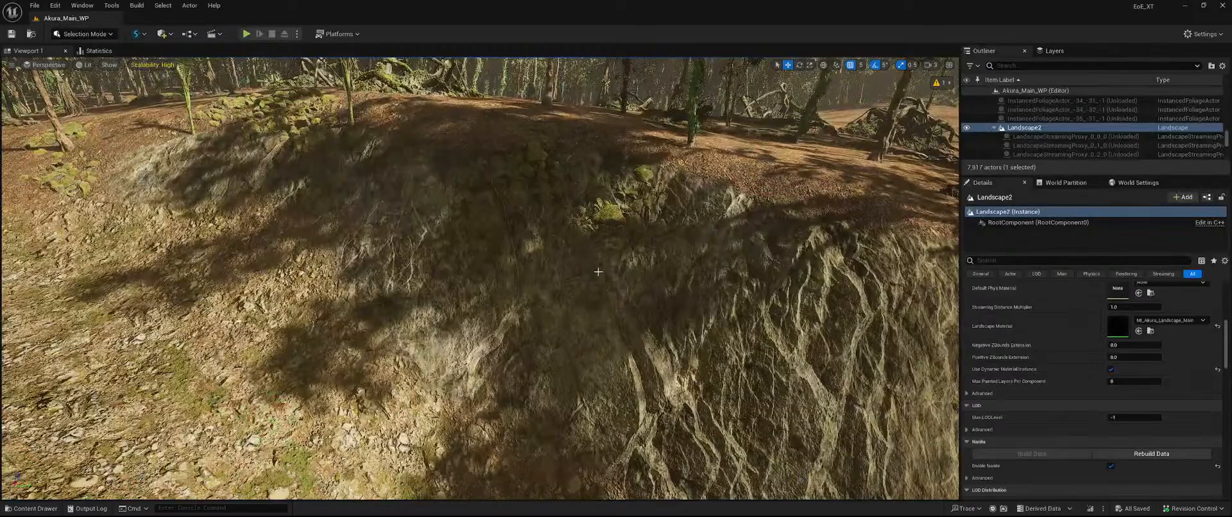
- Try out the Coastal_Cliff_4 mesh on the eroded slope at the forest edge and delete it
key(ctrl+space)
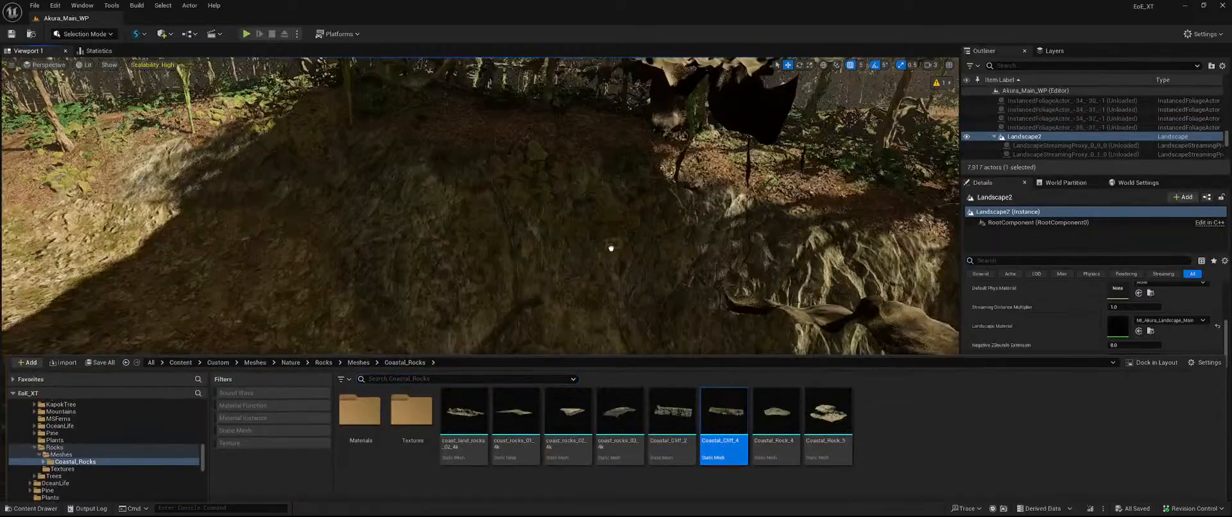
drag(611, 248, 542, 273)
key(s)
right_drag(596, 270, 596, 270)
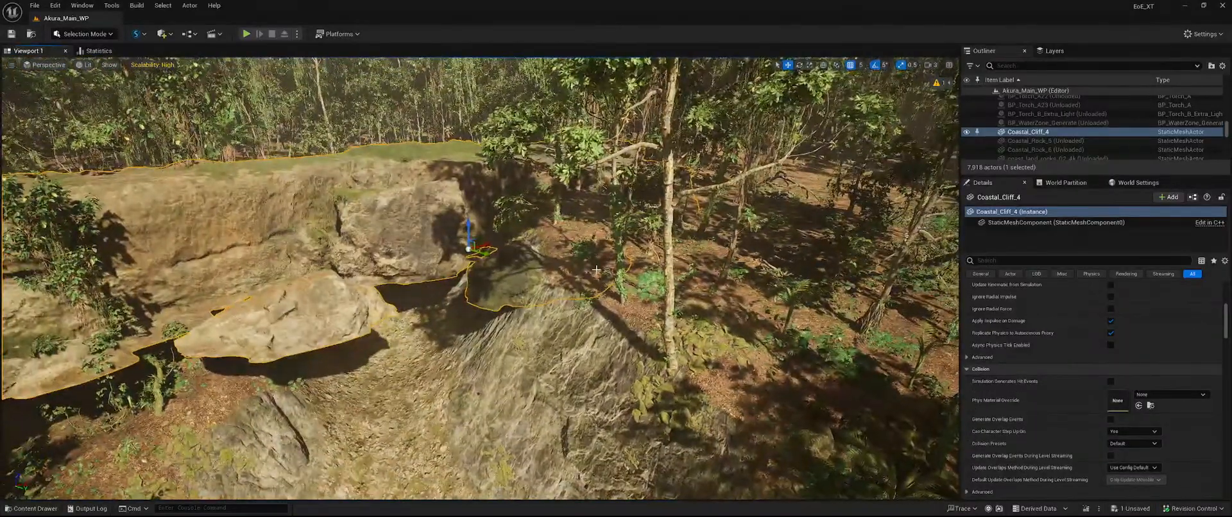
key(Delete)
- Place the Coastal_Cliff_2 mesh from the Coastal_Rocks folder on the slope and move it against the bank beside the path
key(ctrl+space)
drag(672, 388, 629, 308)
key(e)
key(w)
drag(533, 268, 480, 357)
right_drag(480, 357, 446, 356)
key(w)
key(d)
key(s)
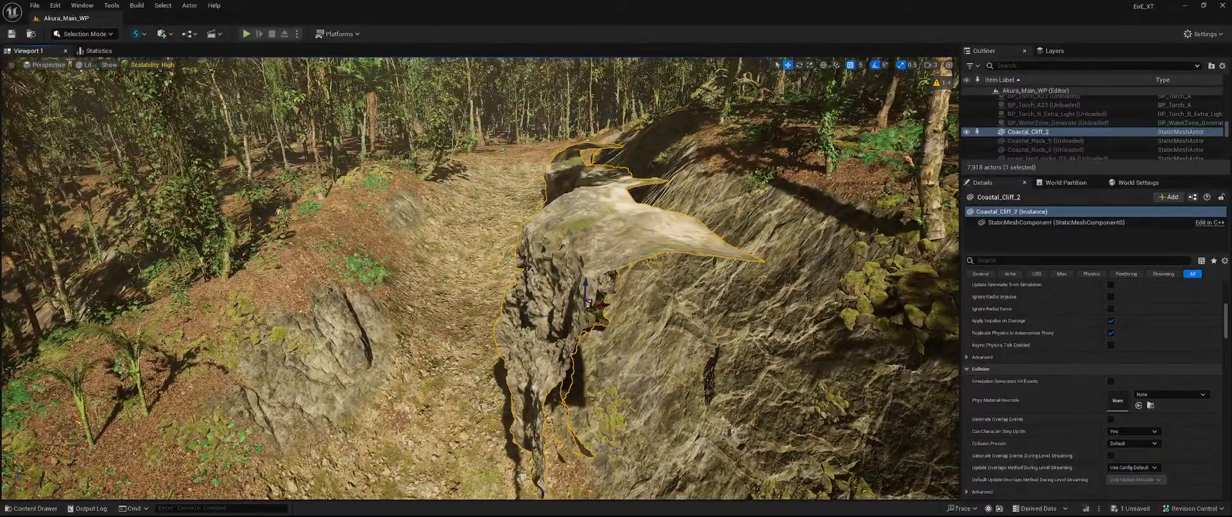
- Examine how Coastal_Cliff_2 sits in the bank and rotate it so that it slants down along the path
key(a)
right_drag(659, 248, 709, 242)
key(w)
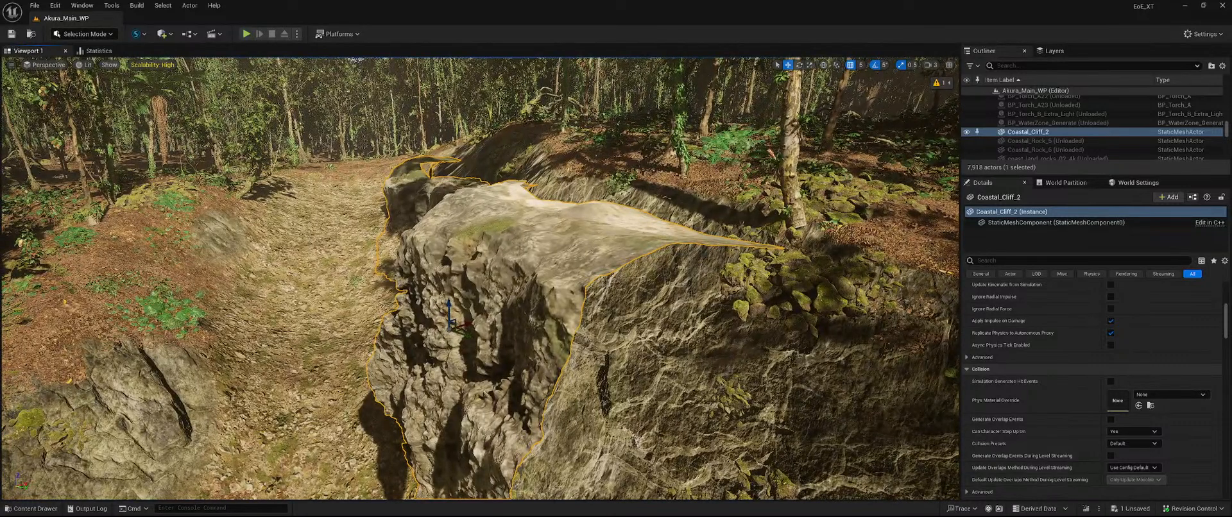
key(s)
right_drag(799, 280, 772, 303)
key(w)
key(s)
key(e)
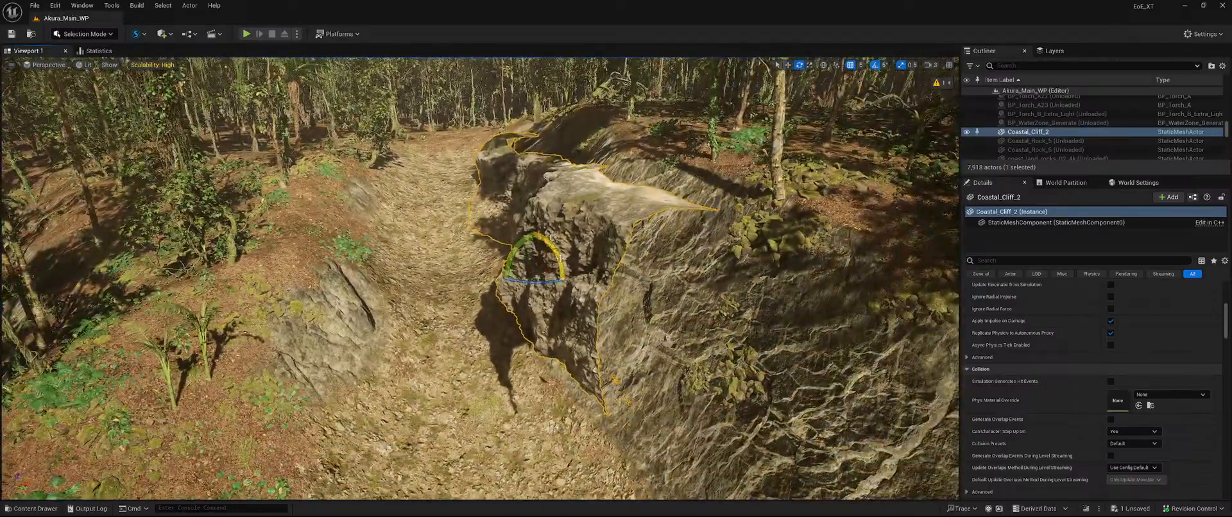
drag(560, 258, 543, 236)
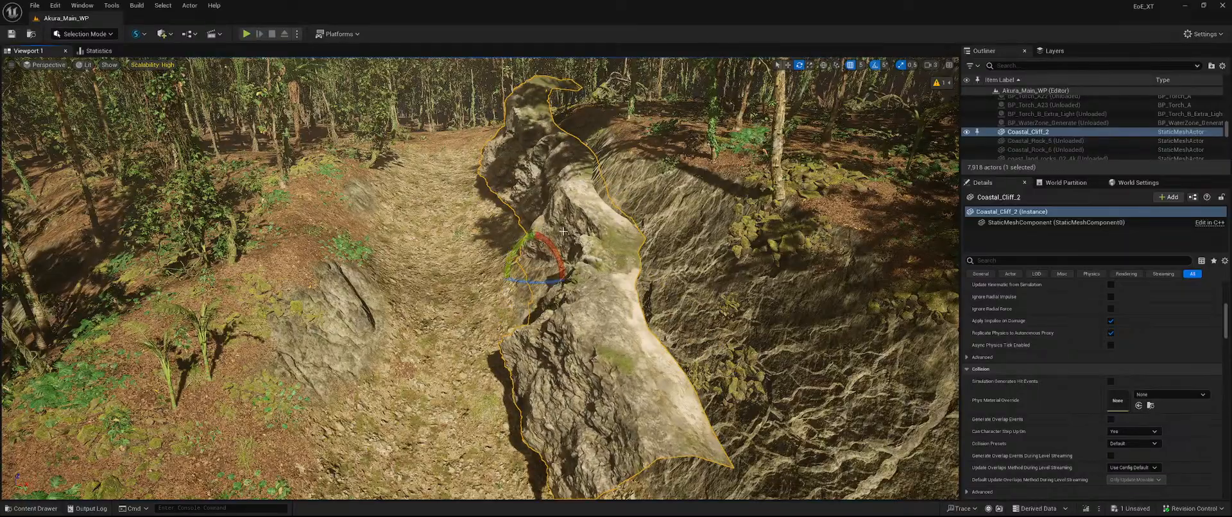
- Examine the rotated Coastal_Cliff_2 from the path and up close against the slope, and delete it
key(w)
mouse_move(543, 238)
right_down()
mouse_move(641, 213)
mouse_move(552, 208)
mouse_move(543, 221)
right_up()
key(s)
key(w)
key(e)
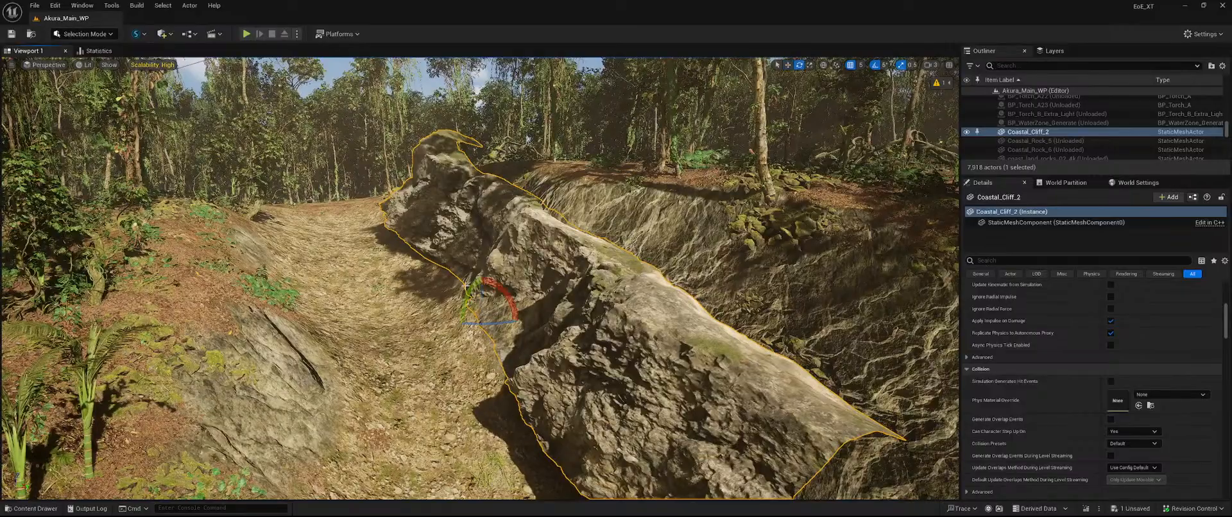
key(w)
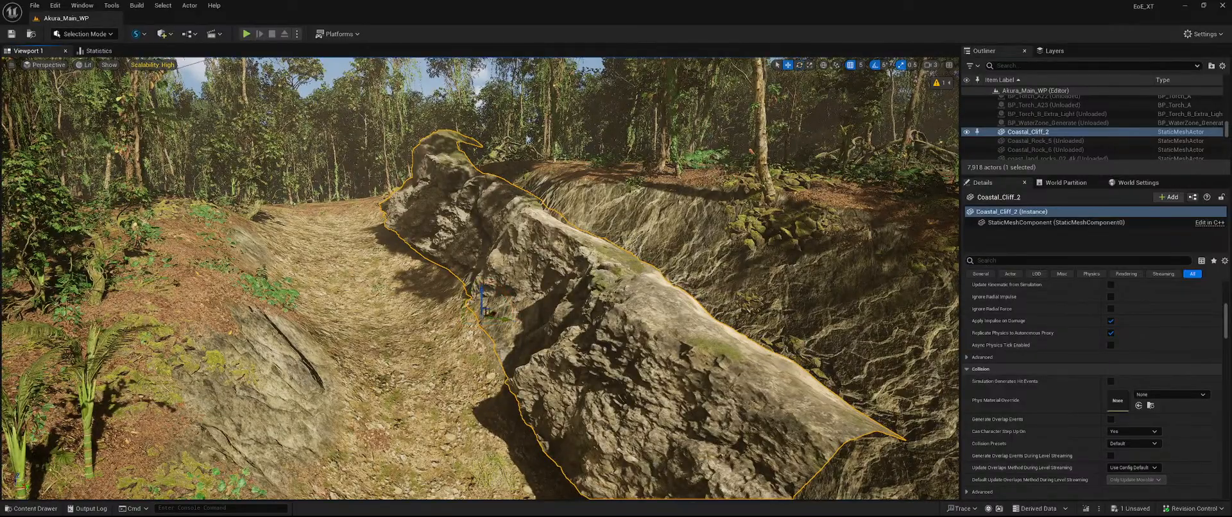
right_drag(507, 292, 541, 318)
key(w)
key(s)
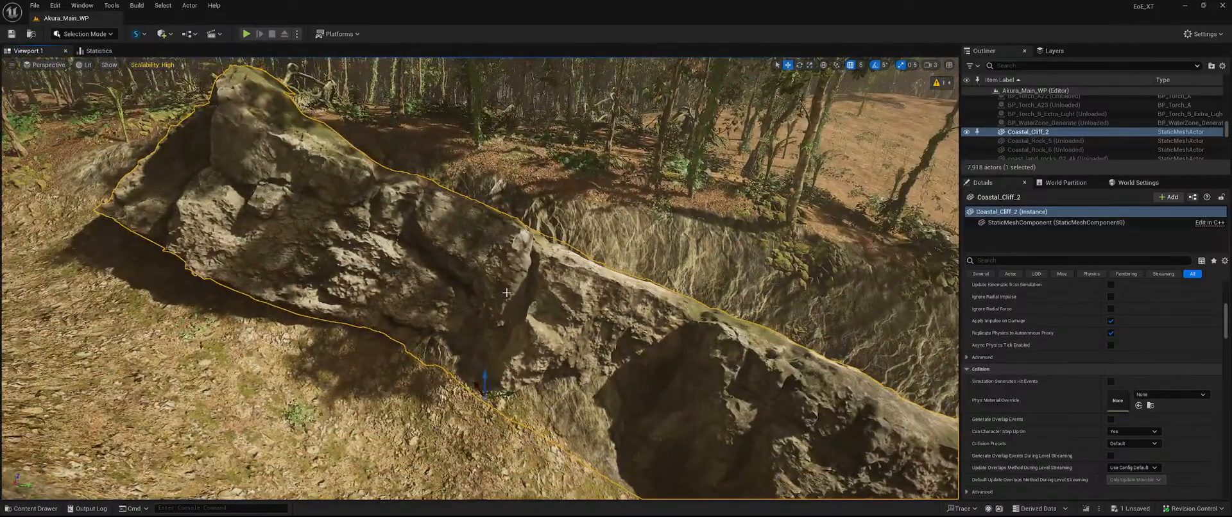
key(Delete)
- Browse the project content to the Megascans/3D_Assets folder and filter it to show only static meshes
key(ctrl+space)
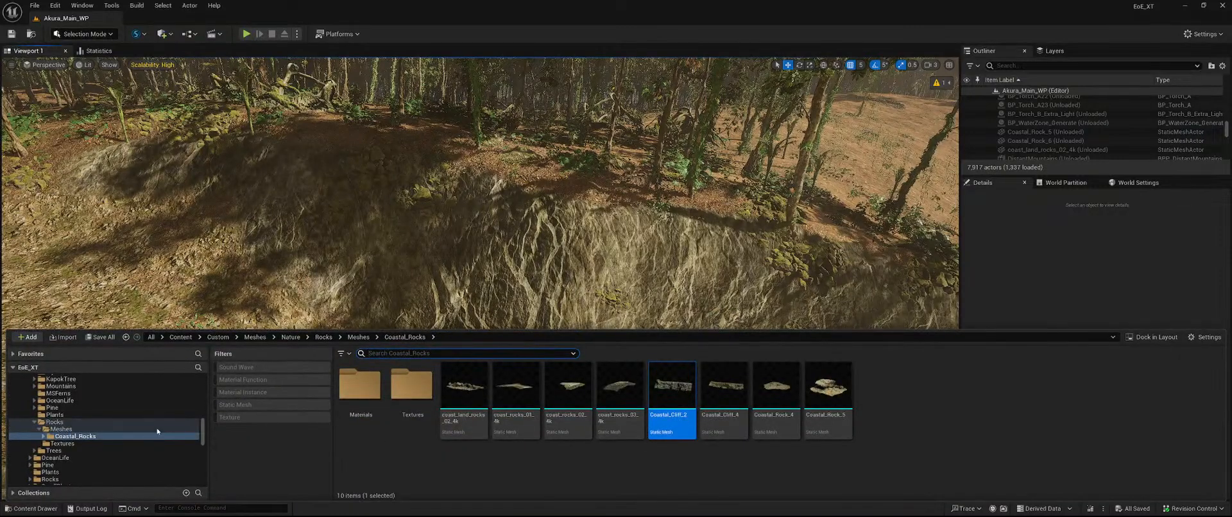
scroll(136, 430, down, 3)
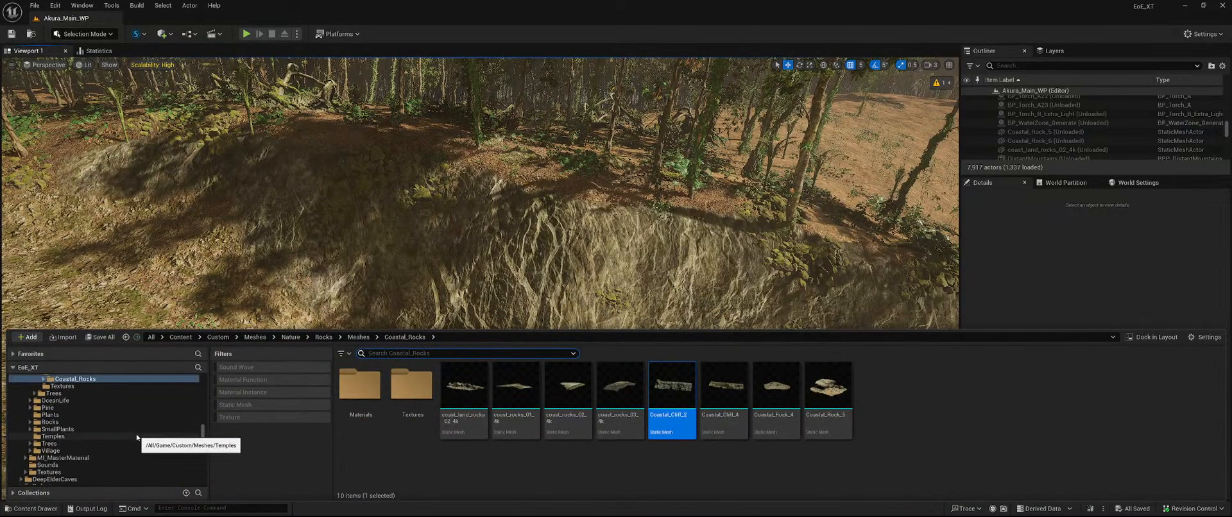
scroll(128, 439, down, 5)
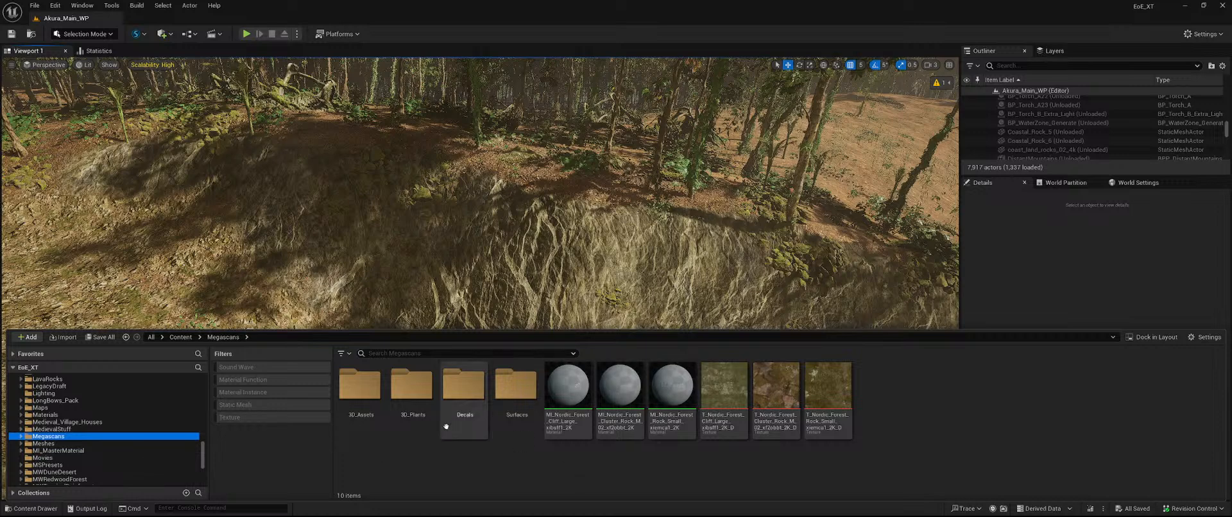
double_click(359, 388)
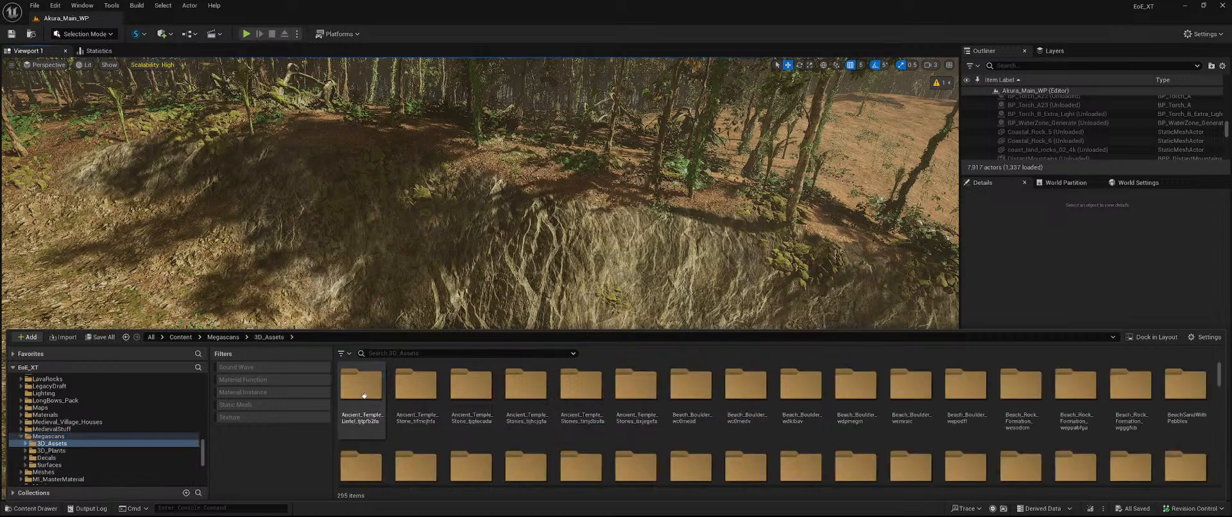
click(260, 407)
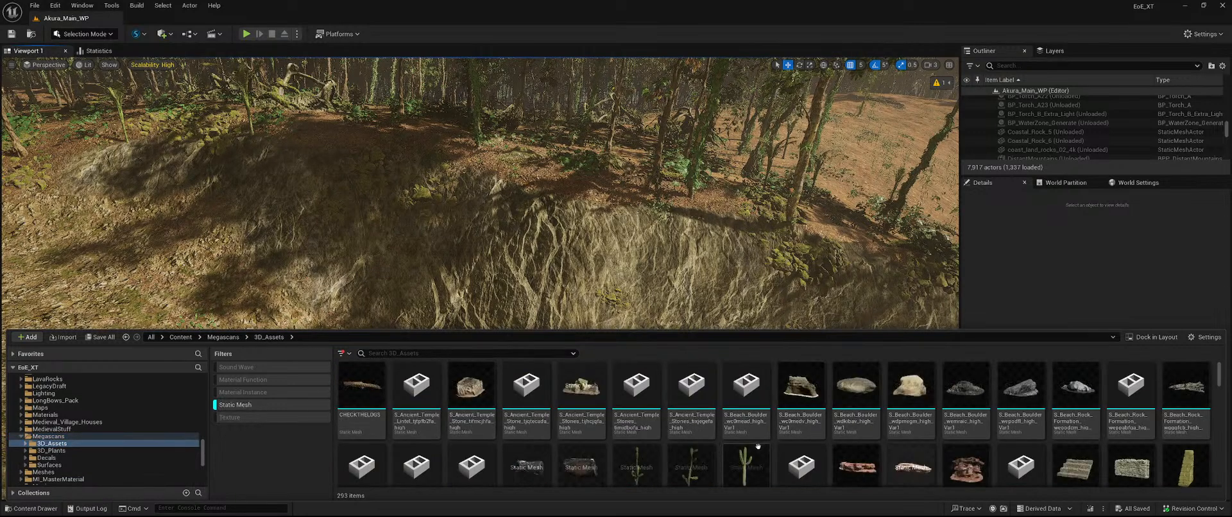
- Look through the Megascans static meshes, from the temple stones to the mossy rocks, for cliff pieces suited to the slope
scroll(846, 449, down, 2)
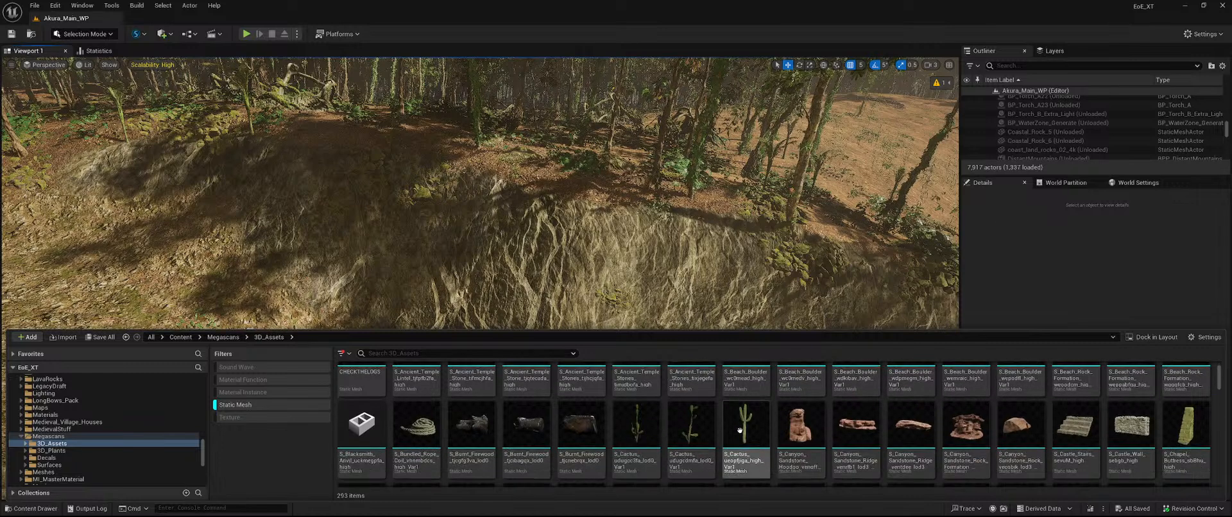
scroll(677, 418, down, 2)
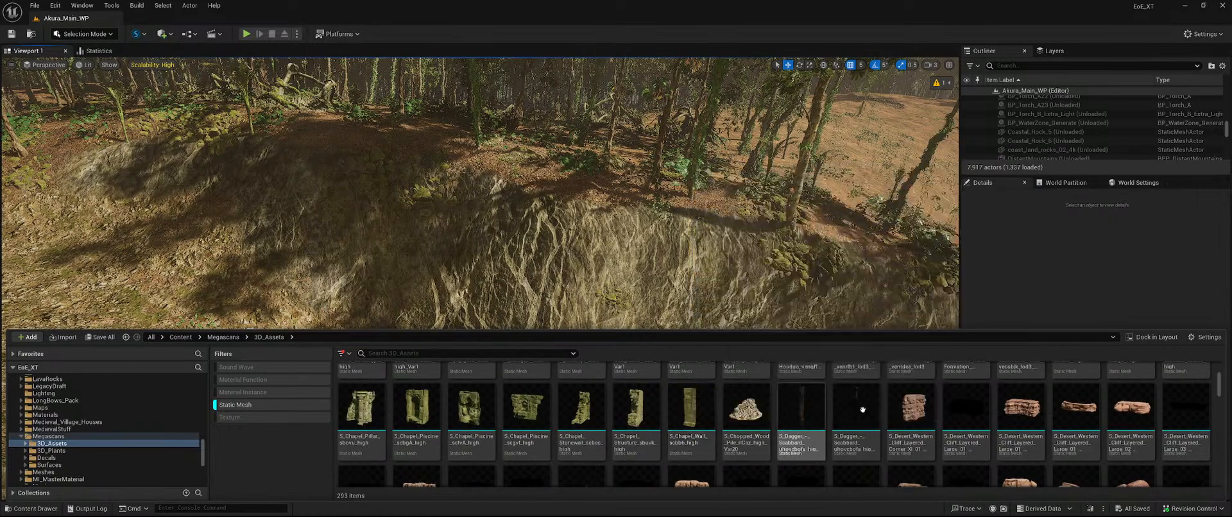
scroll(879, 410, down, 6)
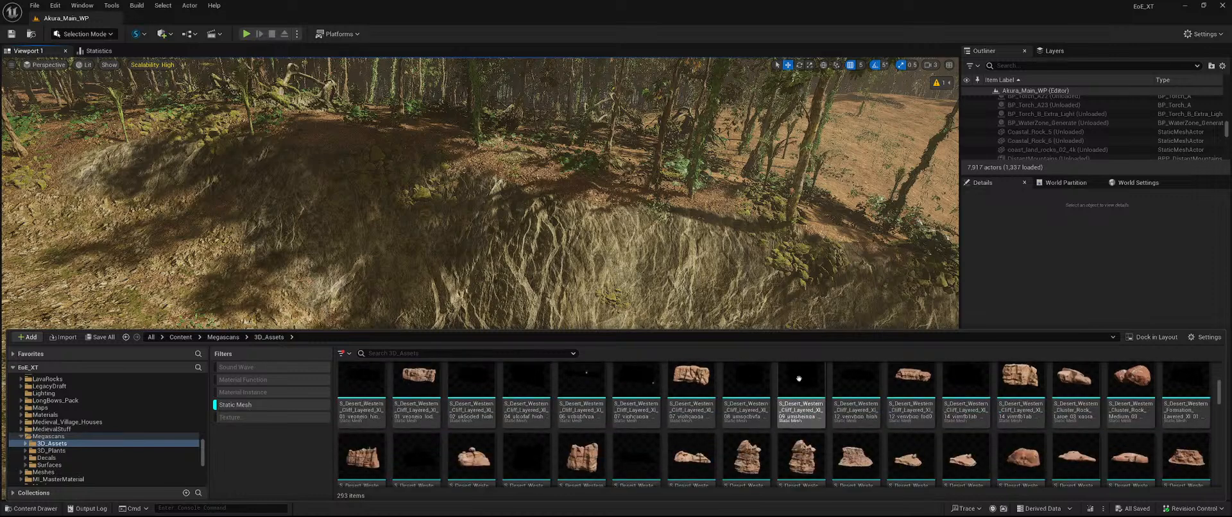
scroll(907, 425, down, 2)
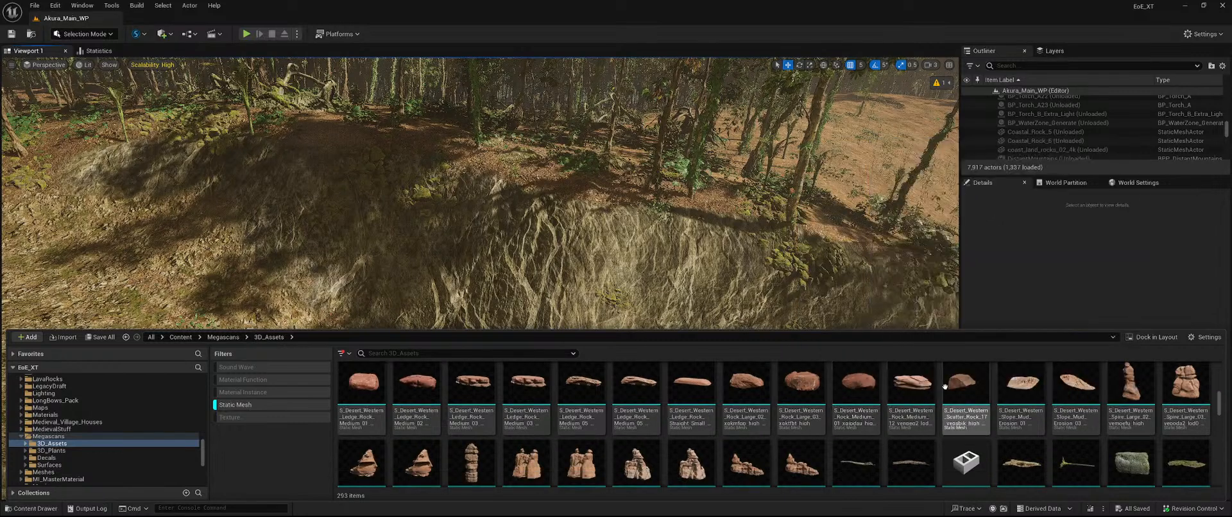
scroll(866, 365, down, 1)
scroll(875, 412, down, 3)
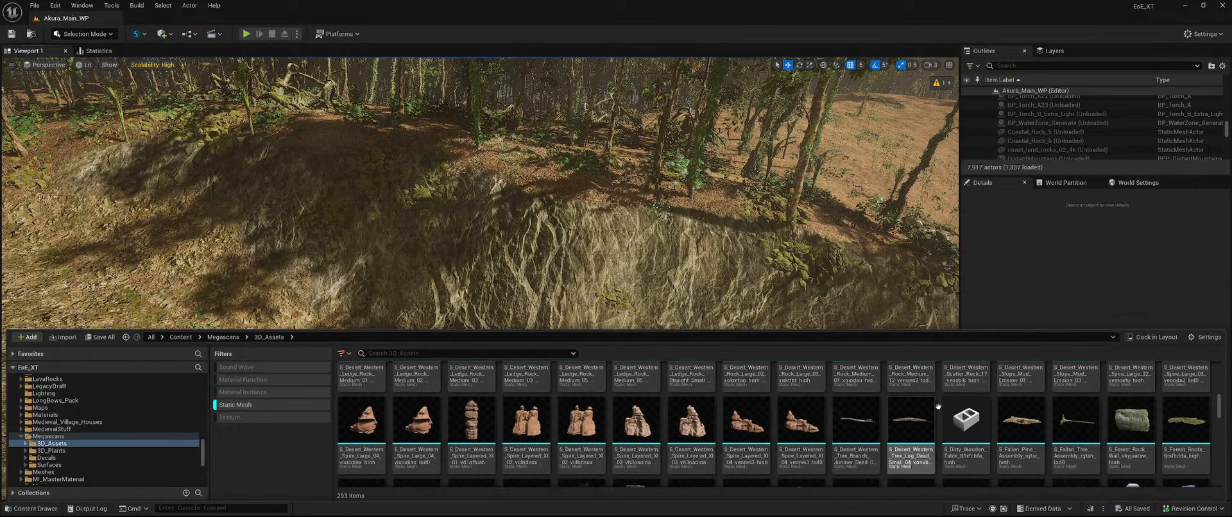
scroll(1012, 420, down, 3)
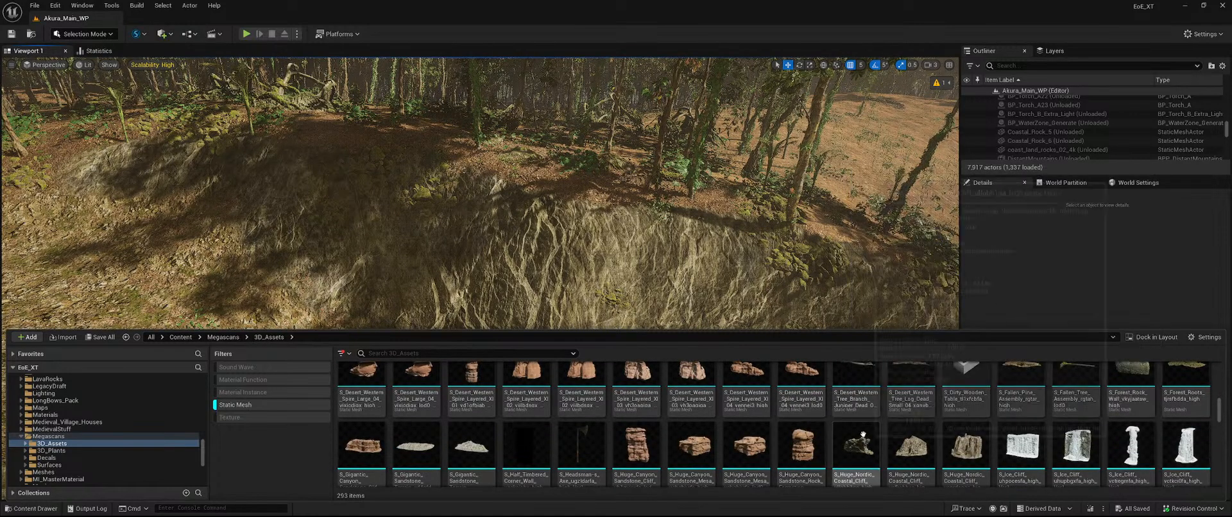
scroll(860, 414, down, 6)
scroll(865, 403, down, 3)
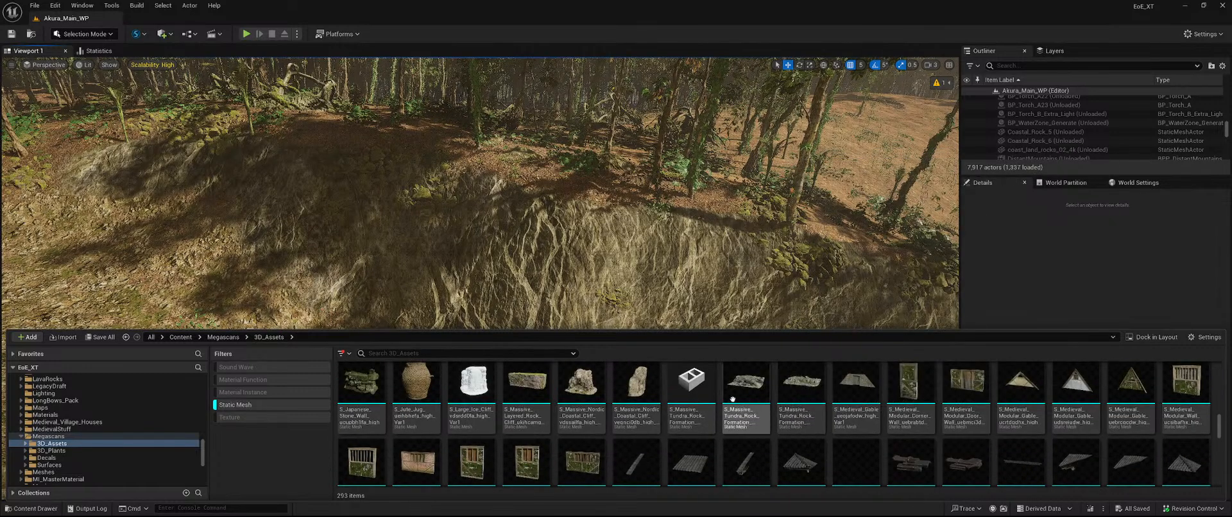
scroll(732, 399, down, 8)
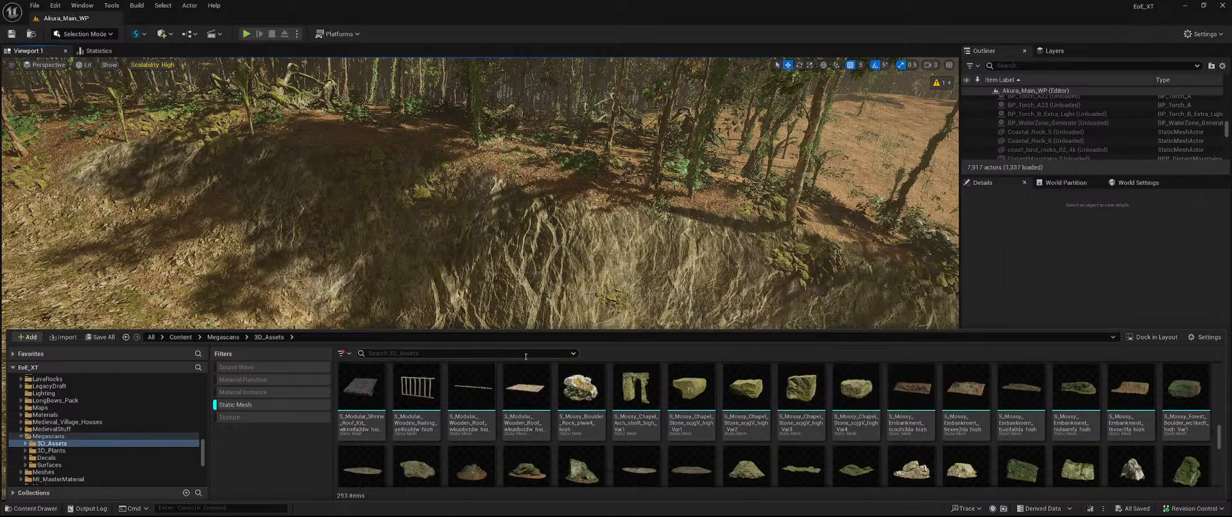
scroll(828, 411, down, 2)
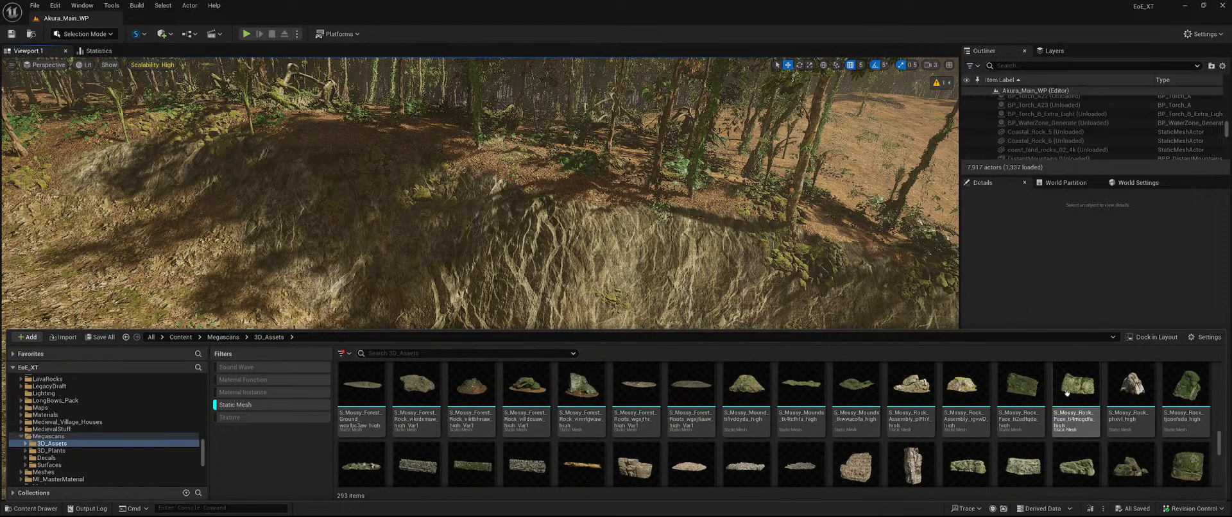
- Look through the remaining Megascans static meshes, from the mossy rocks to the volcanic rocks and back, for suitable cliff pieces
mouse_move(1080, 388)
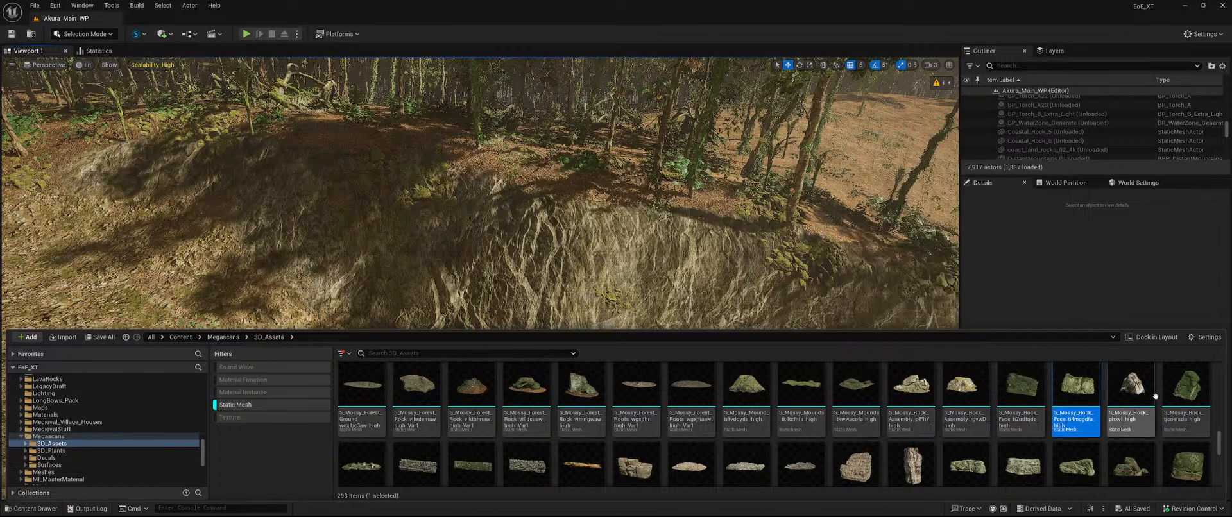
scroll(1044, 374, down, 2)
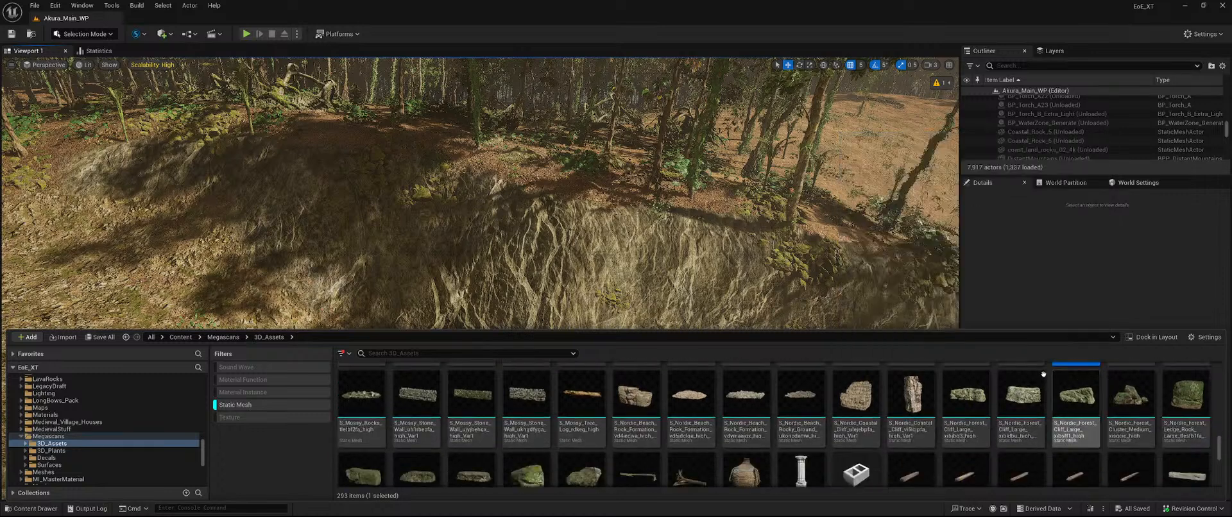
scroll(898, 385, down, 3)
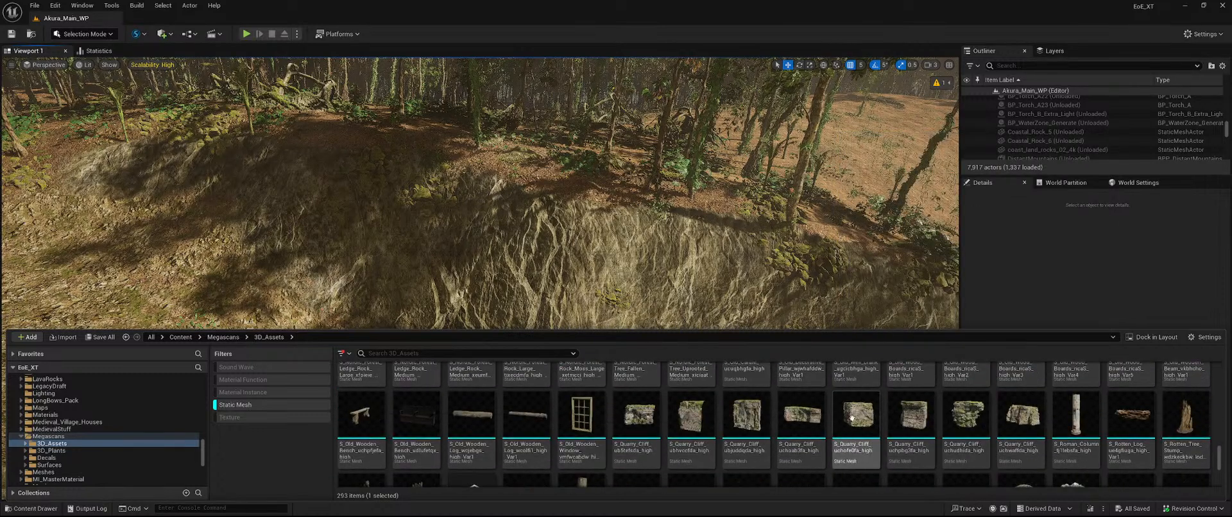
scroll(863, 410, down, 1)
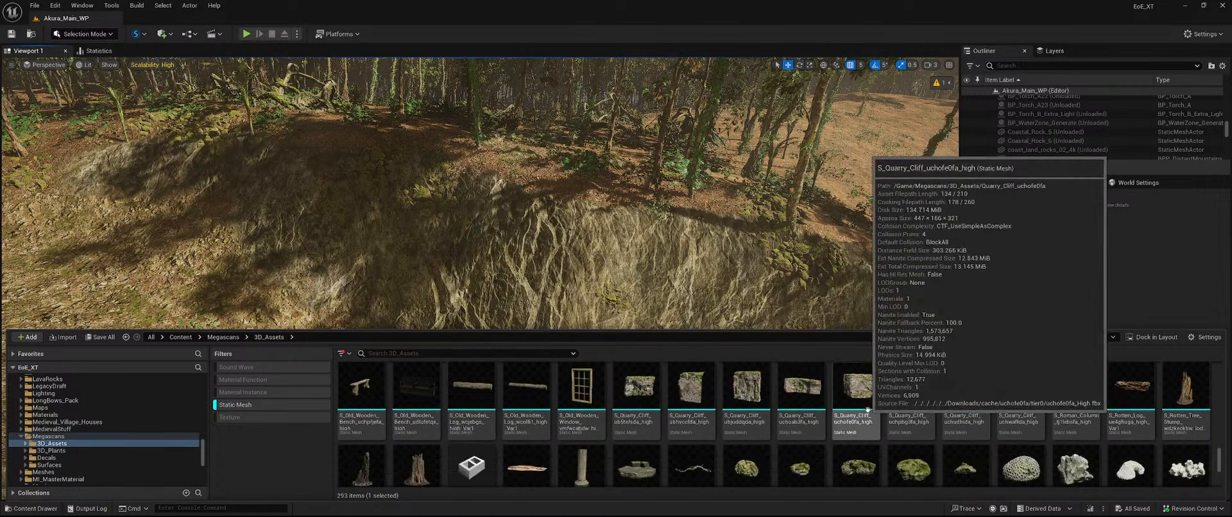
scroll(866, 409, down, 3)
scroll(732, 427, down, 3)
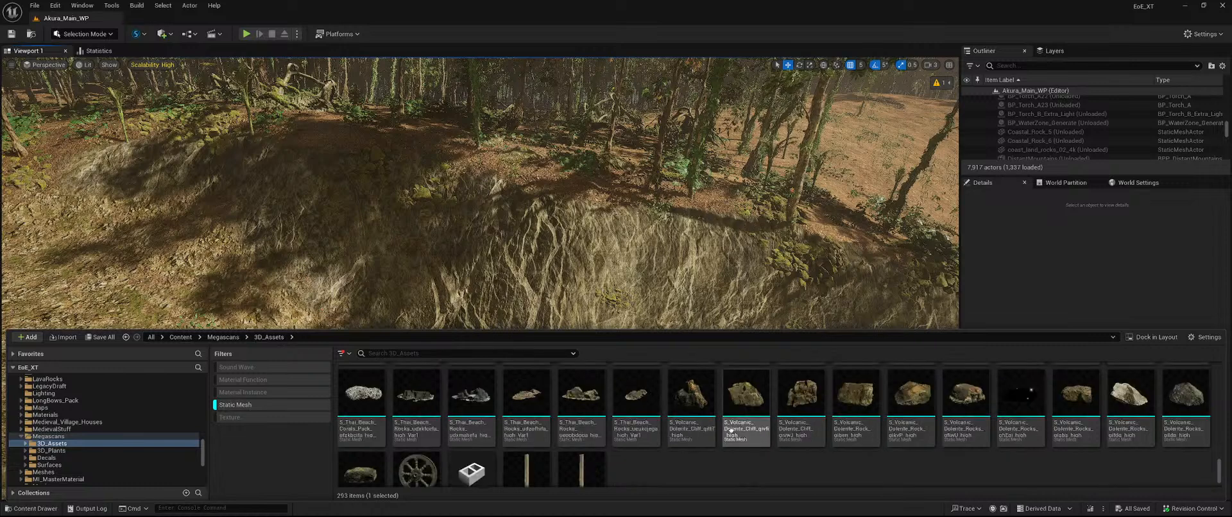
scroll(699, 423, up, 3)
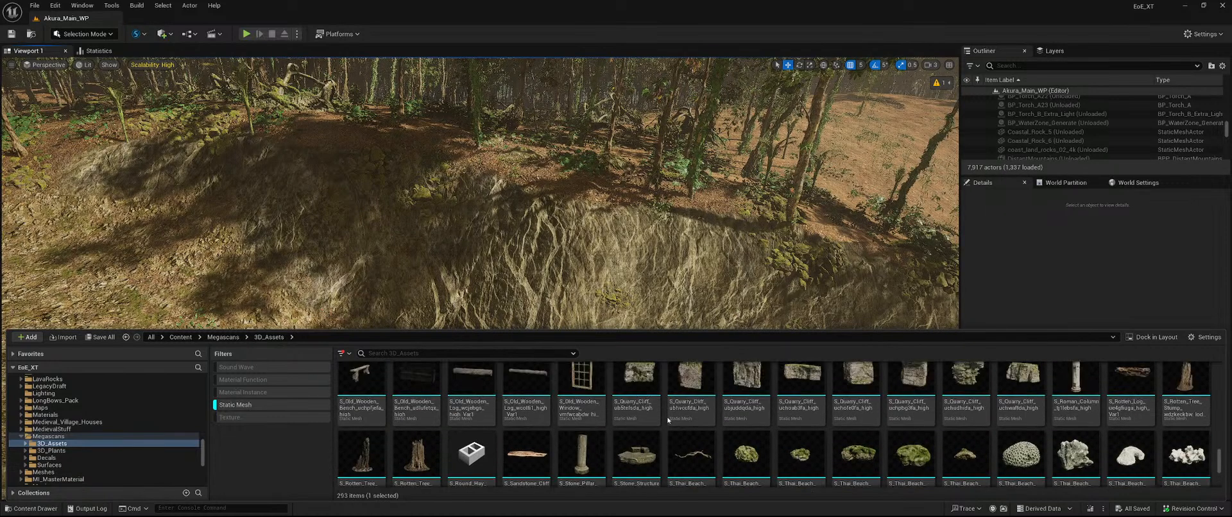
scroll(642, 420, up, 2)
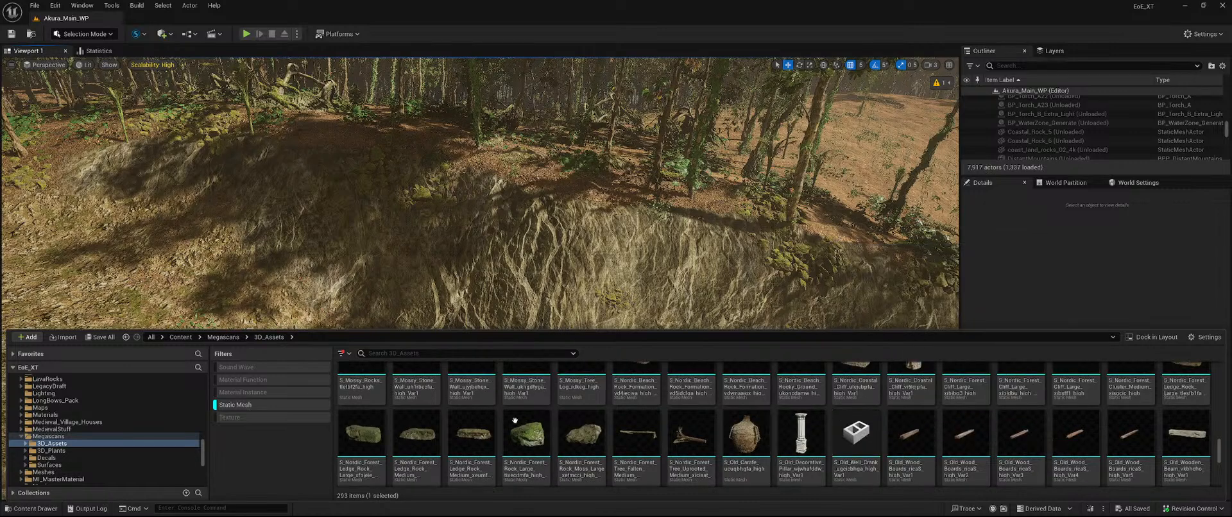
scroll(560, 430, up, 2)
- Place S_Mossy_Rock_Face_ti4mcgdfa_high and S_Mossy_Rock_tjcoefsda_high together on the bare slope beside the path
click(1076, 414)
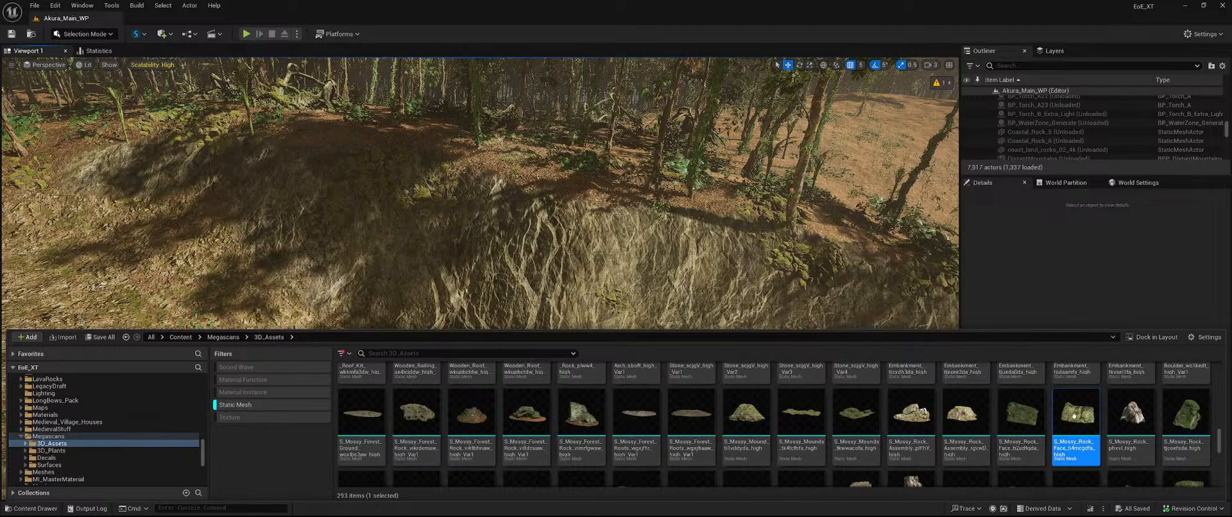
scroll(1187, 429, up, 1)
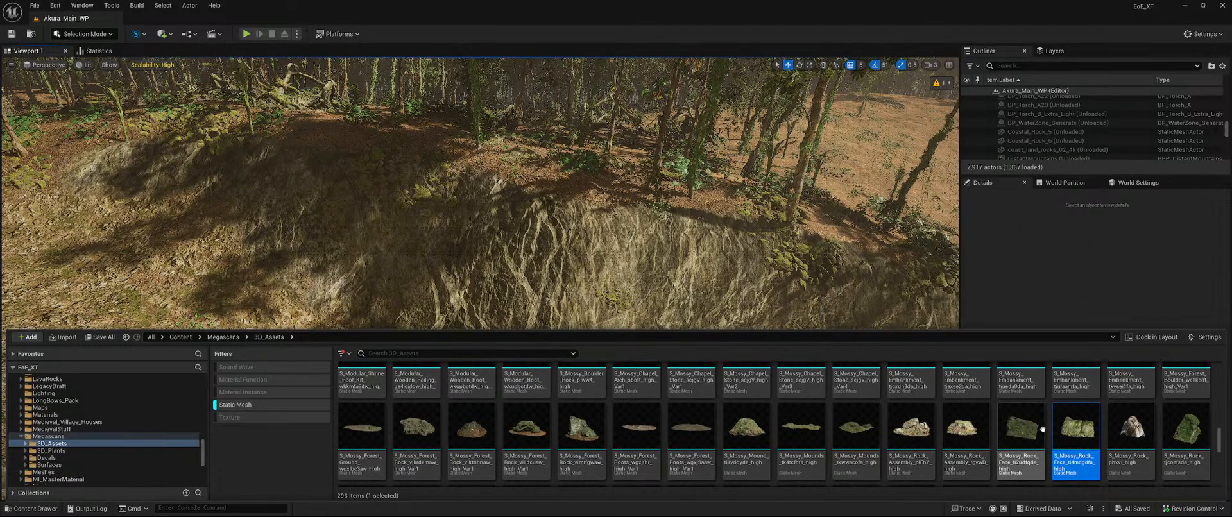
scroll(1057, 429, up, 2)
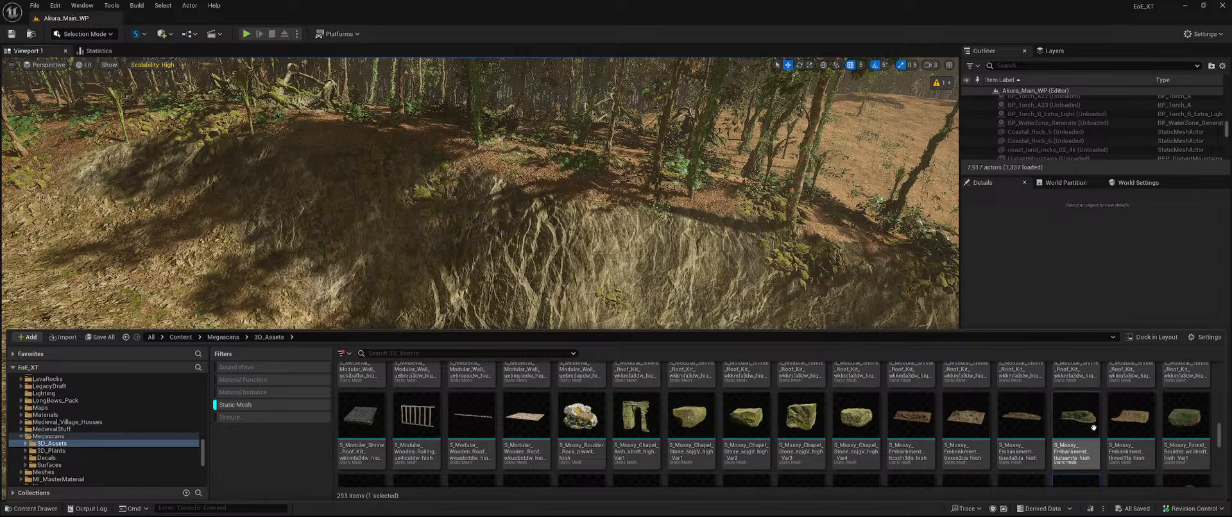
scroll(1112, 410, down, 2)
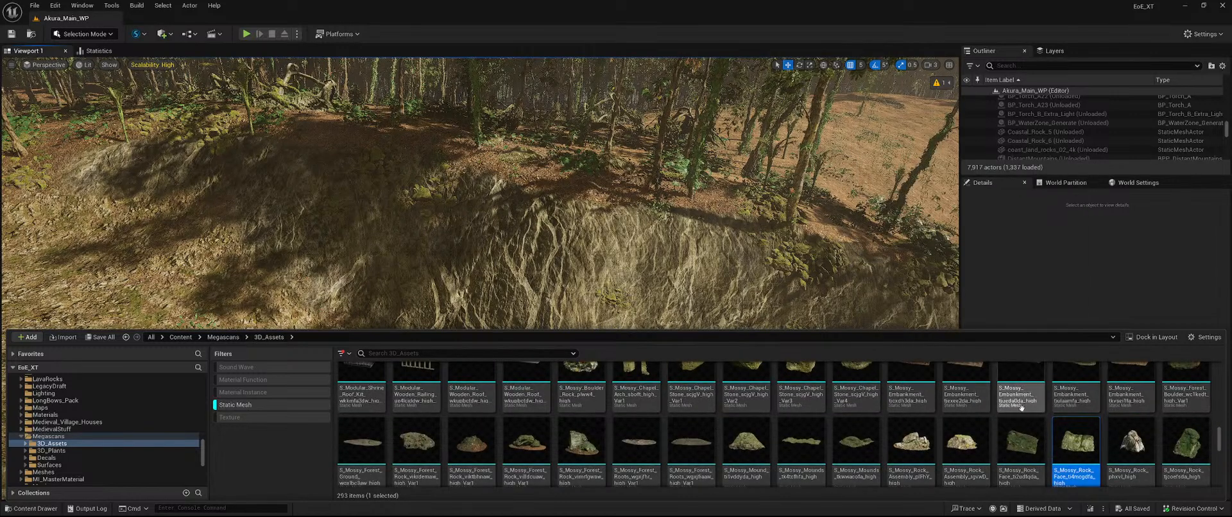
scroll(1198, 435, down, 1)
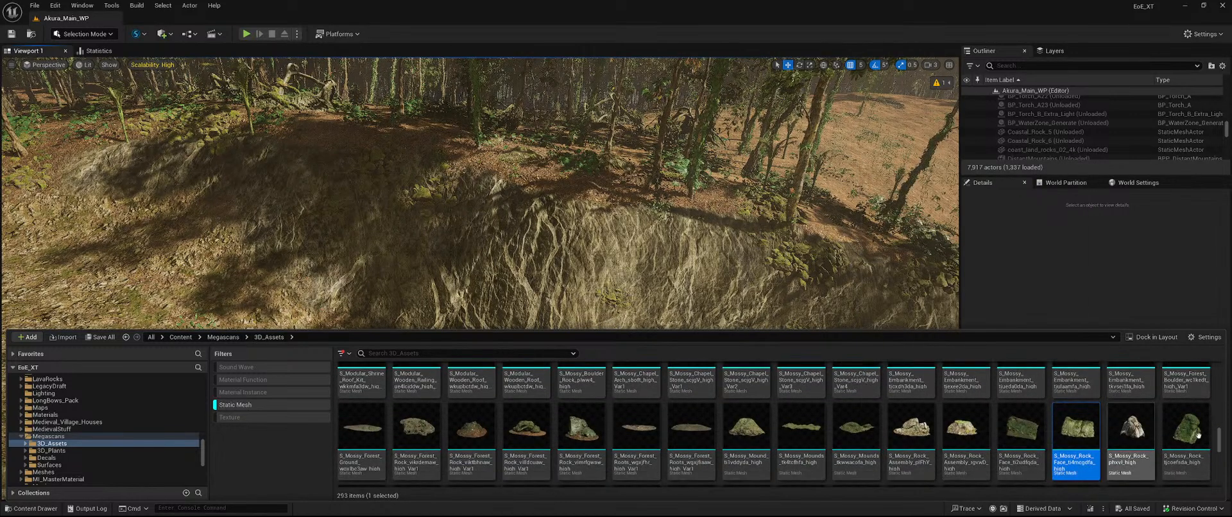
ctrl+click(1188, 434)
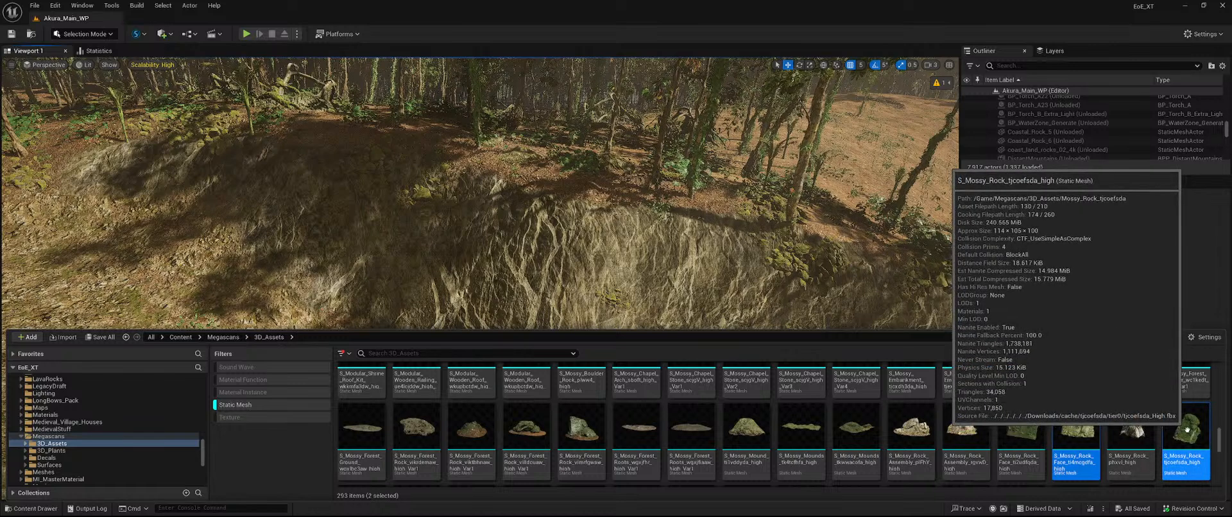
drag(401, 226, 388, 232)
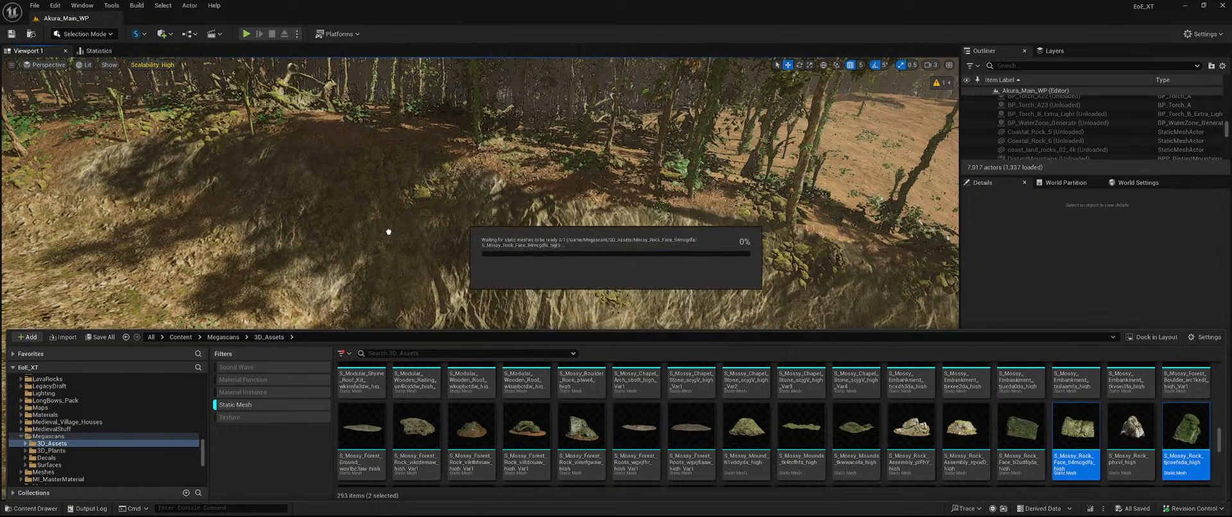
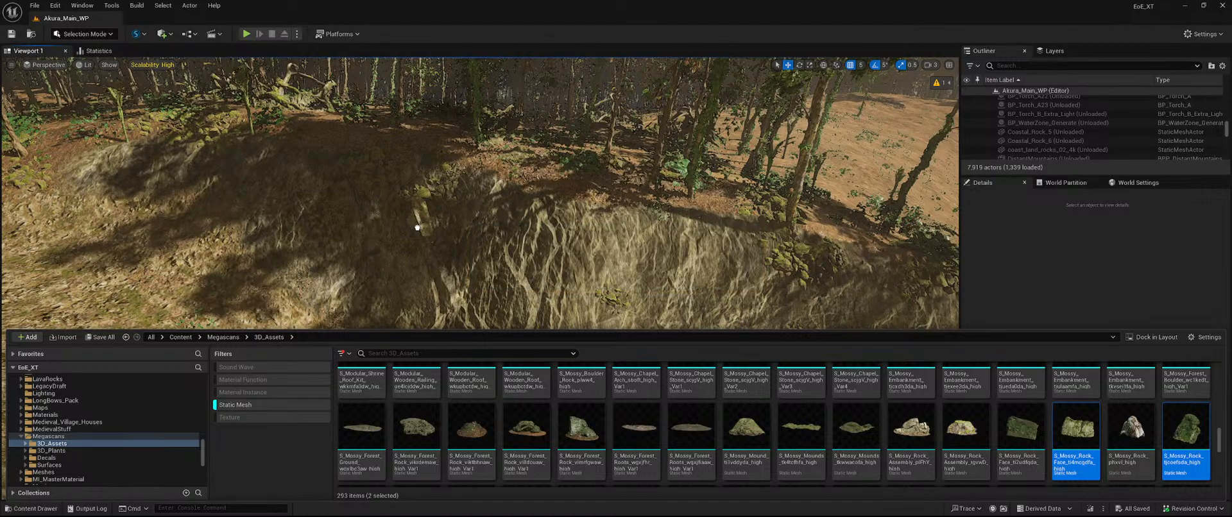
drag(390, 254, 386, 281)
right_drag(387, 282, 353, 321)
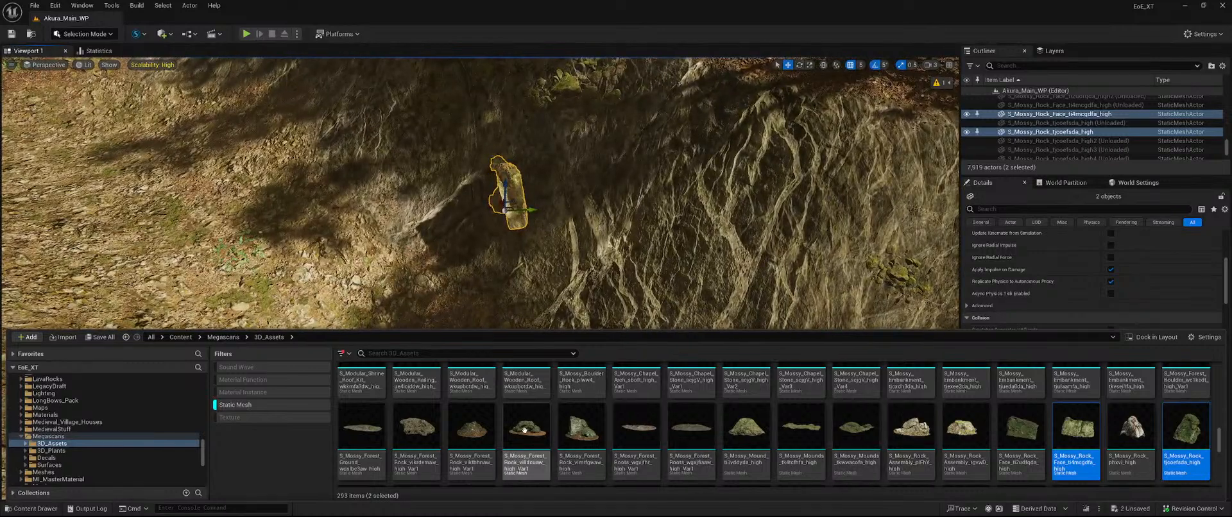
- Find S_Forest_Rock_Wall_vkyjaataw_high among the Megascans static meshes and place it at the slope's foot beside the mossy rocks
scroll(491, 437, up, 1)
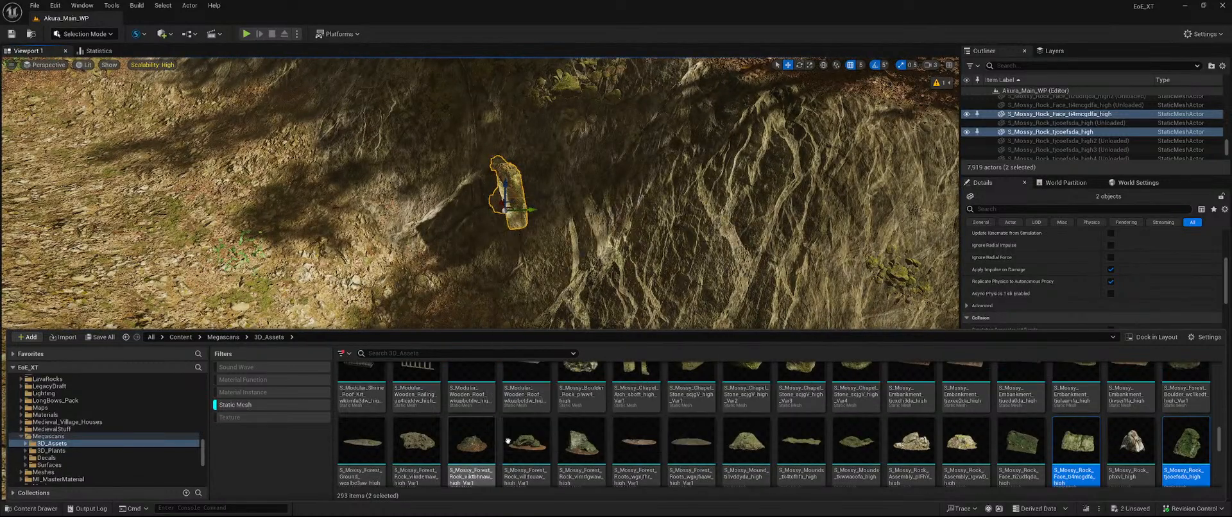
scroll(998, 430, up, 3)
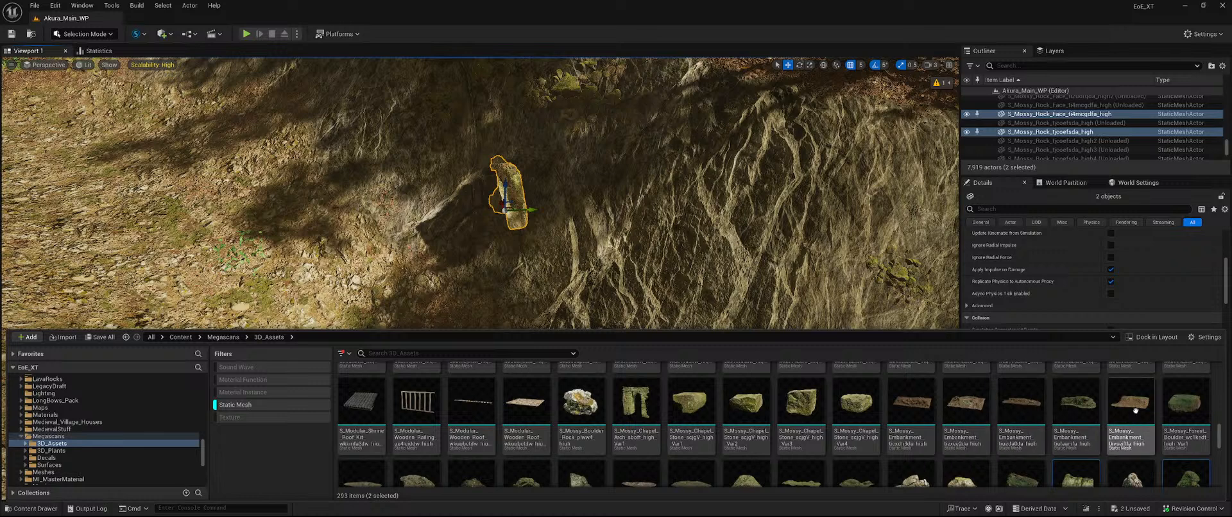
scroll(1020, 426, up, 4)
scroll(1010, 412, up, 9)
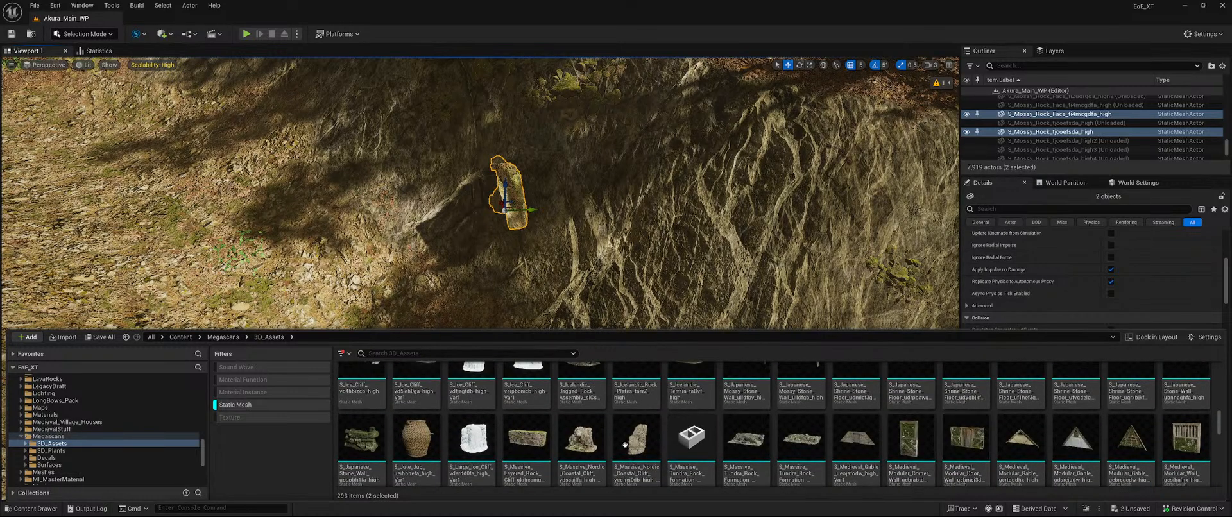
scroll(1178, 428, up, 8)
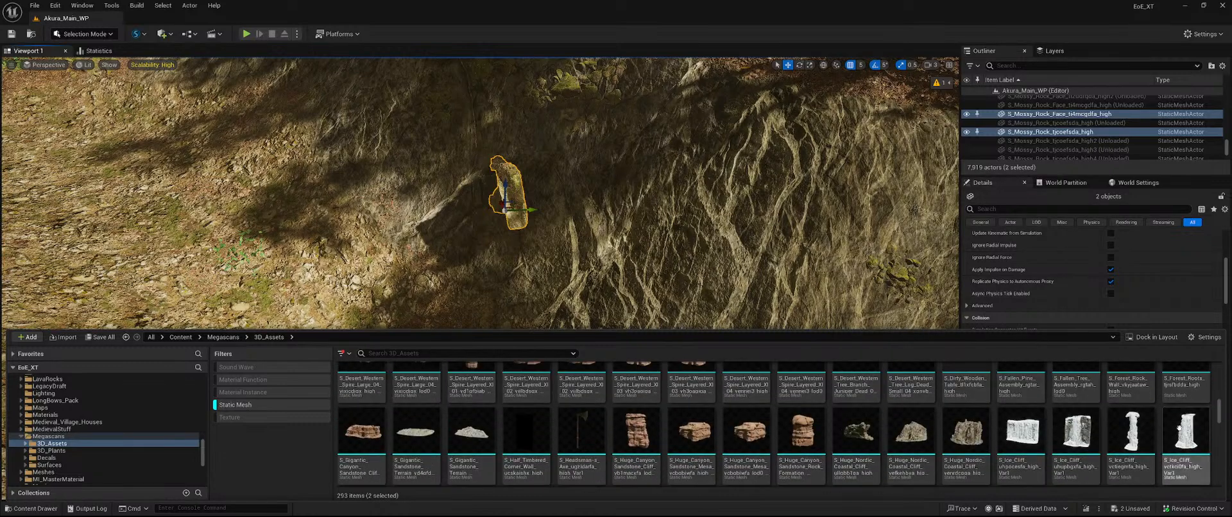
scroll(1178, 428, up, 8)
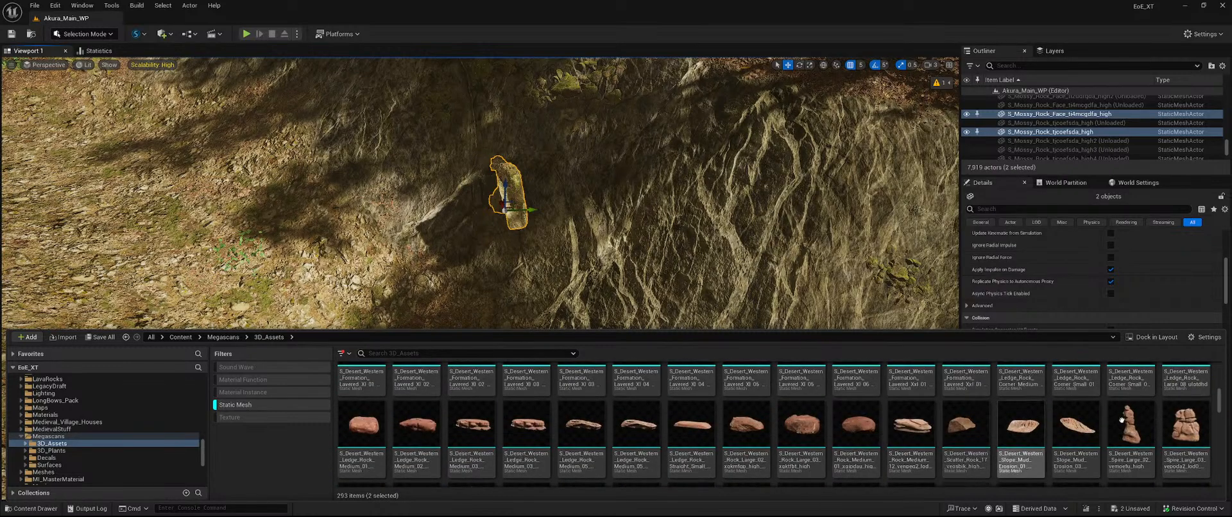
scroll(1121, 420, down, 4)
click(1131, 438)
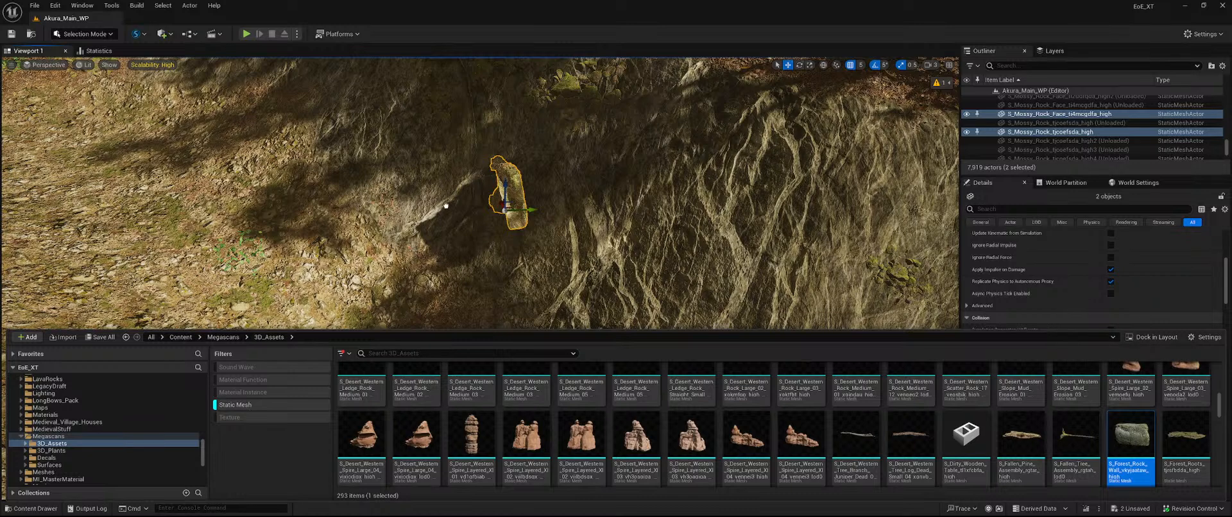
drag(514, 251, 486, 252)
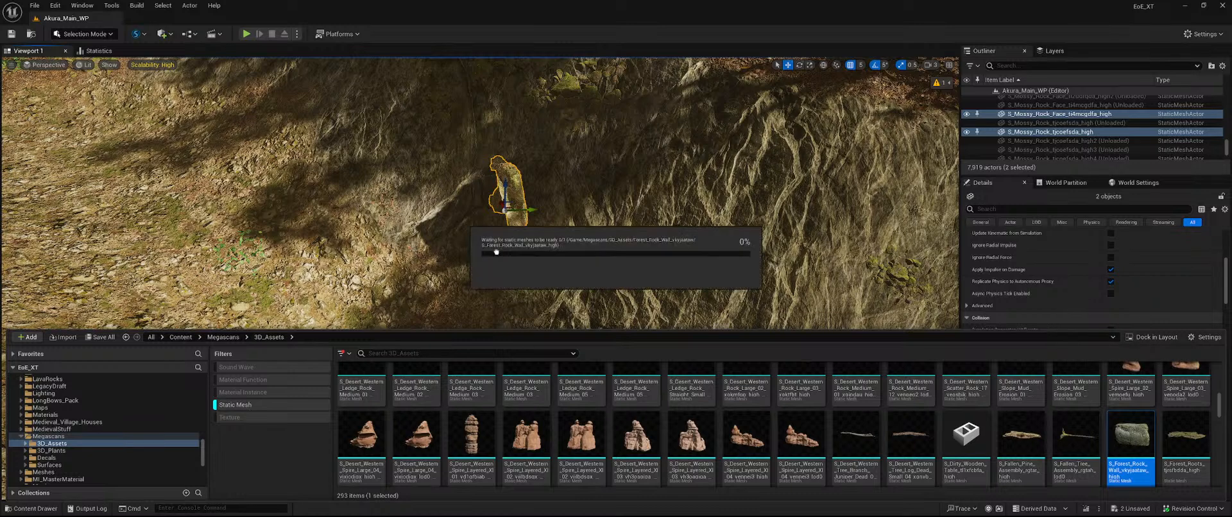
drag(496, 251, 392, 249)
- Turn the forest rock wall about 145° around its vertical axis and tilt it to slant against the slope
scroll(843, 476, up, 5)
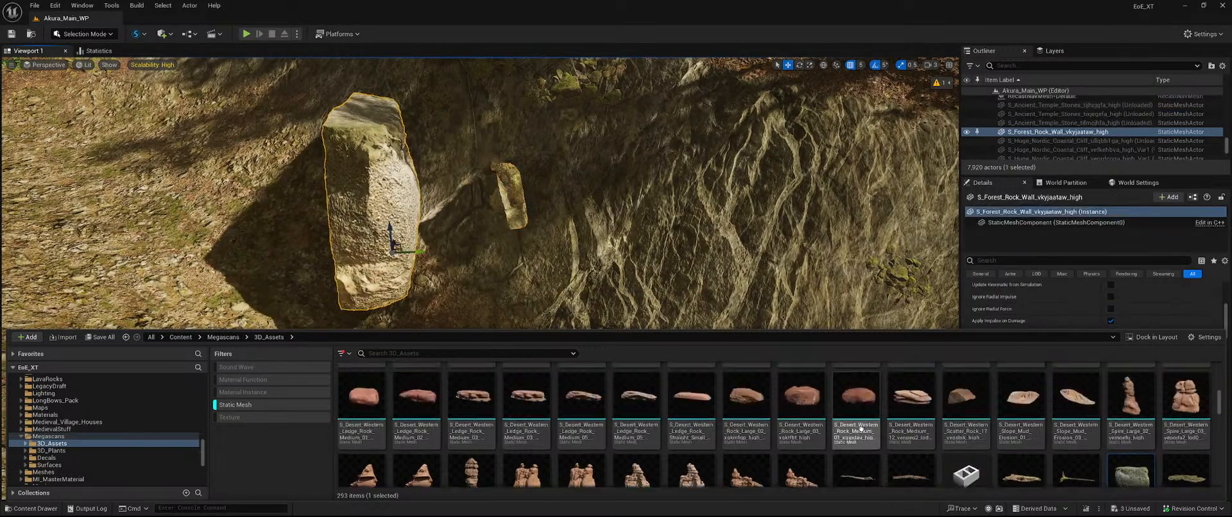
scroll(850, 399, up, 5)
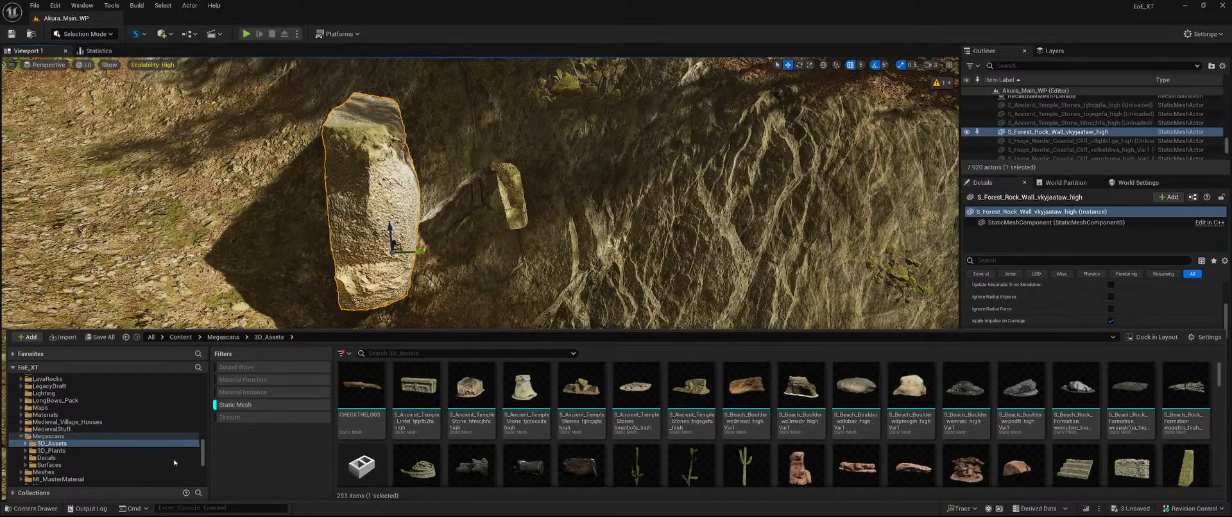
click(34, 508)
right_drag(647, 324, 564, 257)
key(s)
key(w)
mouse_move(540, 376)
right_down()
mouse_move(604, 363)
mouse_move(540, 377)
right_up()
key(e)
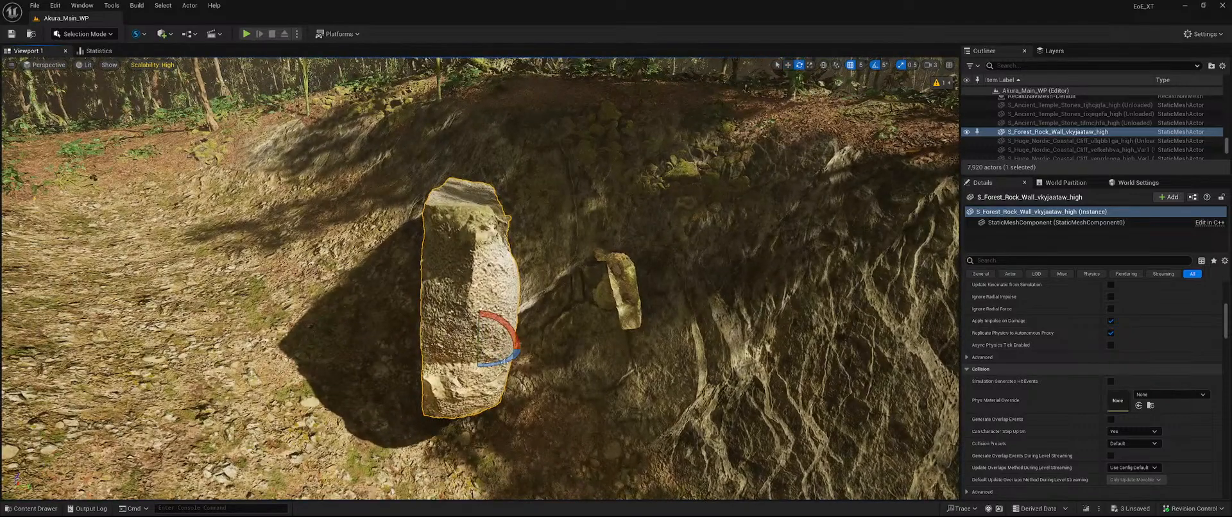
drag(505, 363, 582, 356)
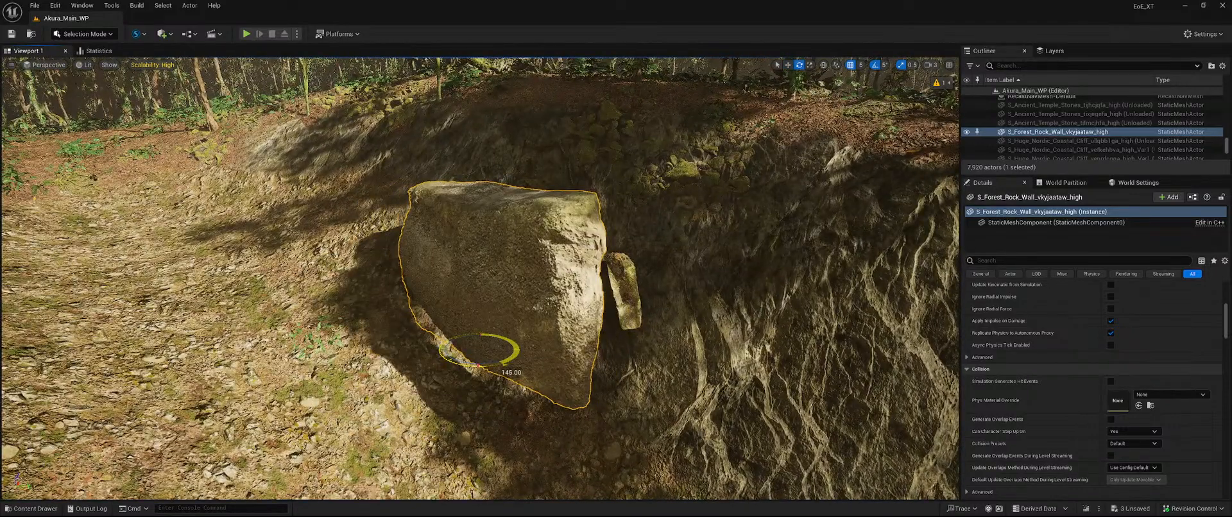
drag(513, 338, 496, 363)
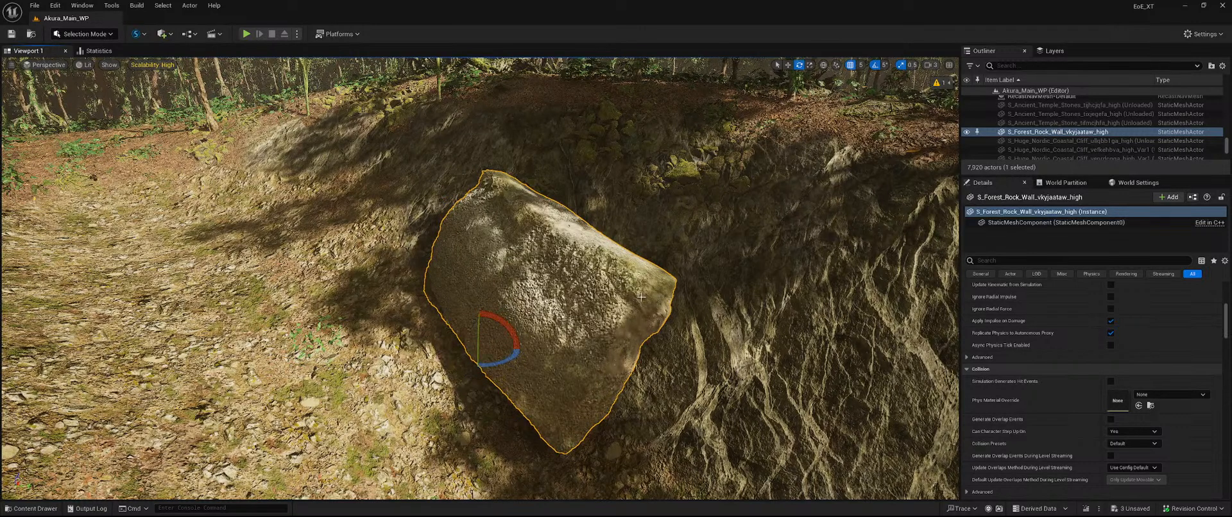
- Delete the forest rock wall and both mossy rocks from the slope
key(w)
key(Delete)
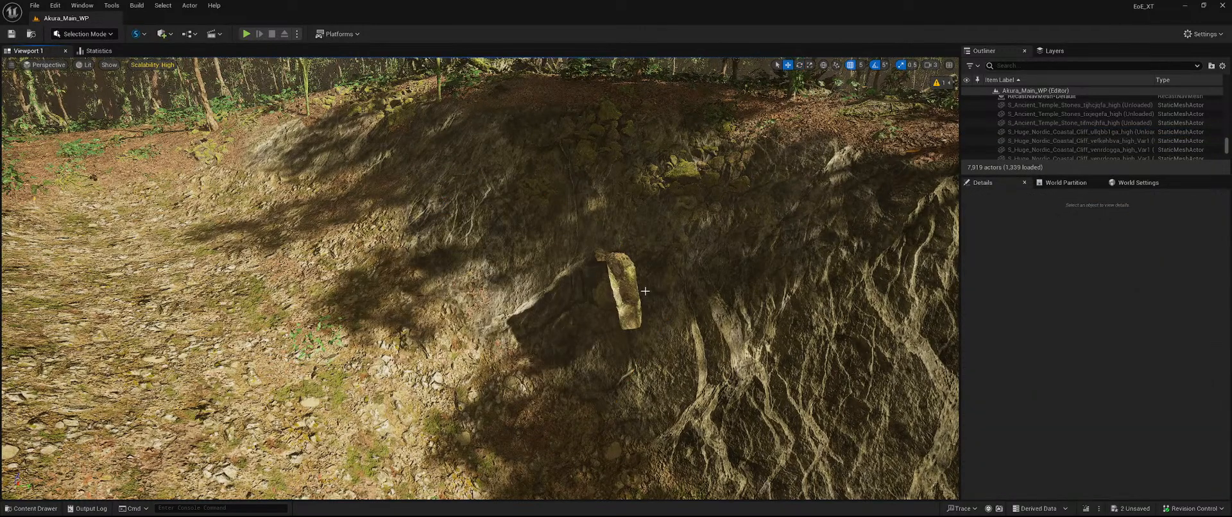
click(642, 291)
key(f)
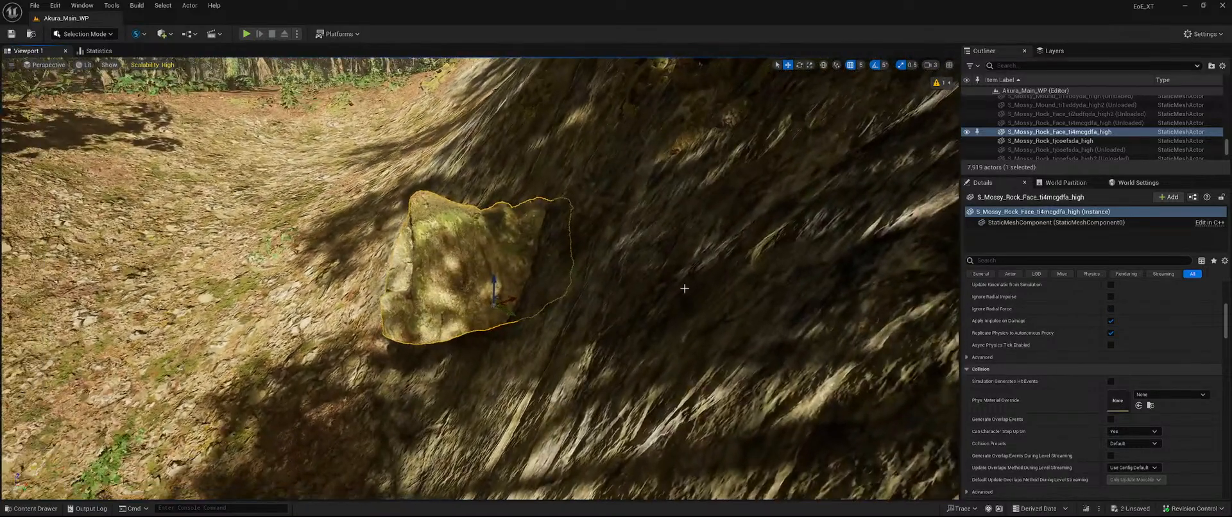
key(Delete)
click(511, 278)
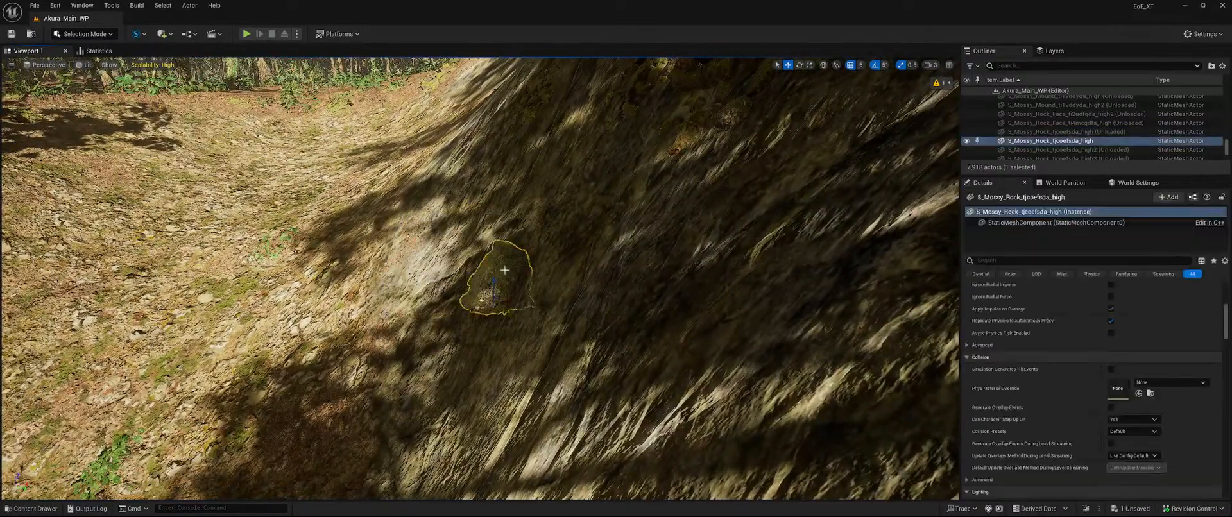
key(Delete)
- Switch to Foliage mode and select six TRF rock foliage types for painting, including FT_TRF_Rocks_A and FT_TRF_RocksLarge_A
right_drag(758, 316, 881, 290)
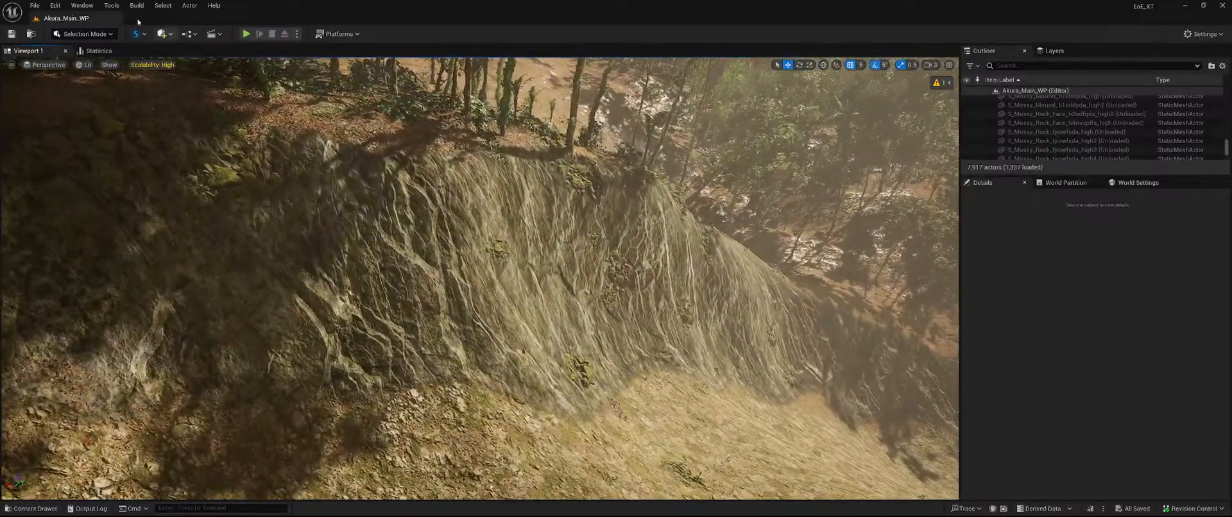
click(103, 34)
click(83, 67)
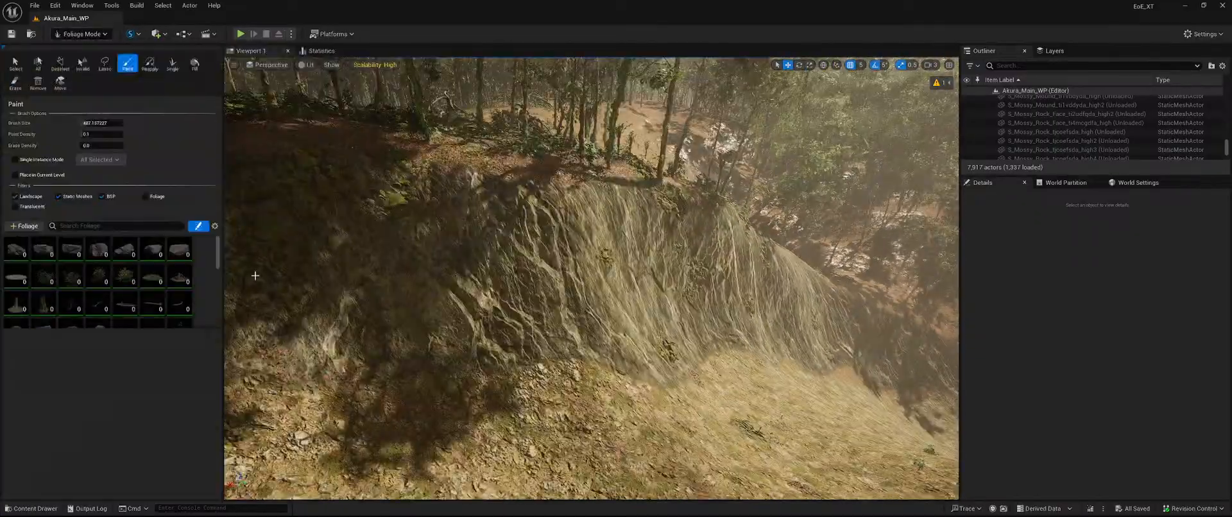
scroll(153, 298, down, 1)
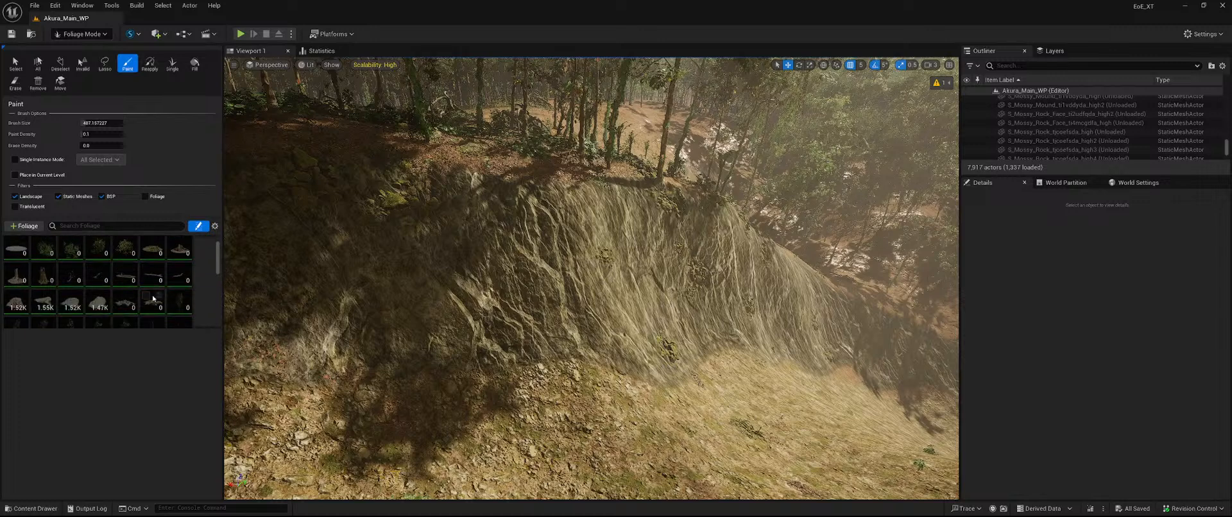
scroll(132, 302, down, 6)
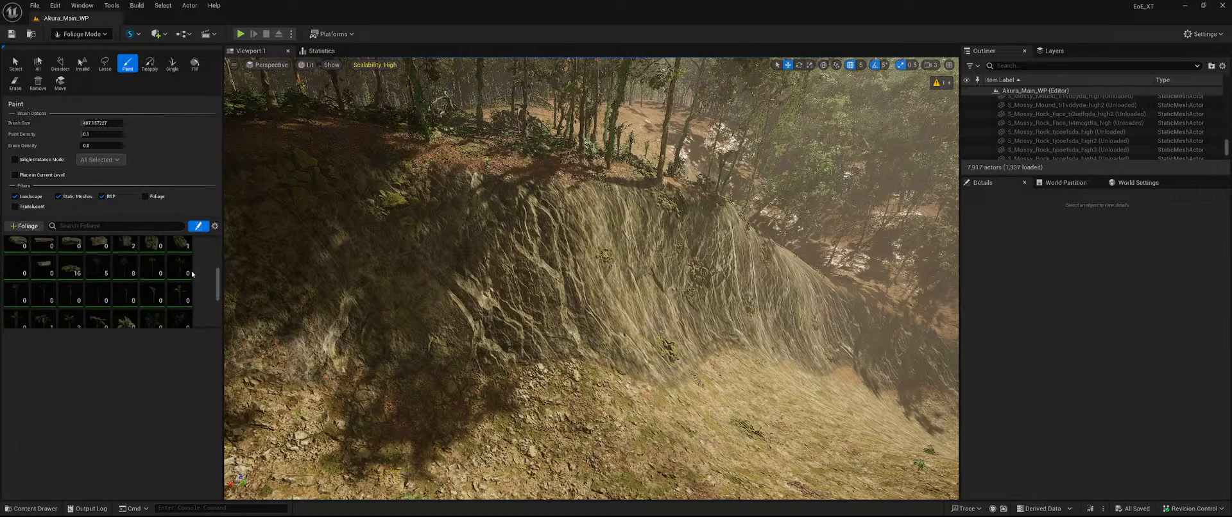
scroll(145, 278, up, 2)
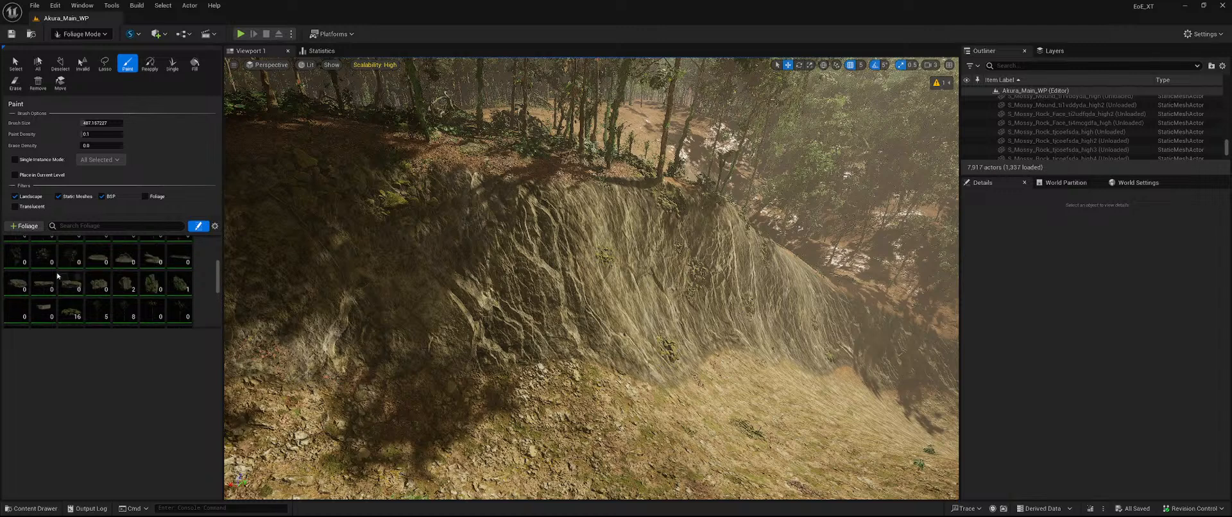
click(15, 289)
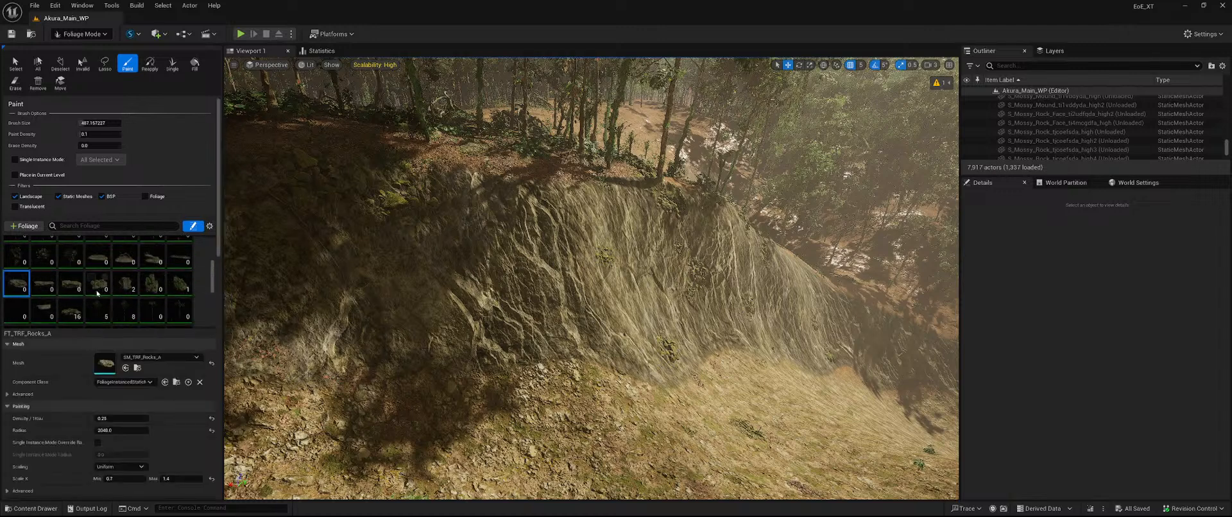
scroll(46, 292, down, 1)
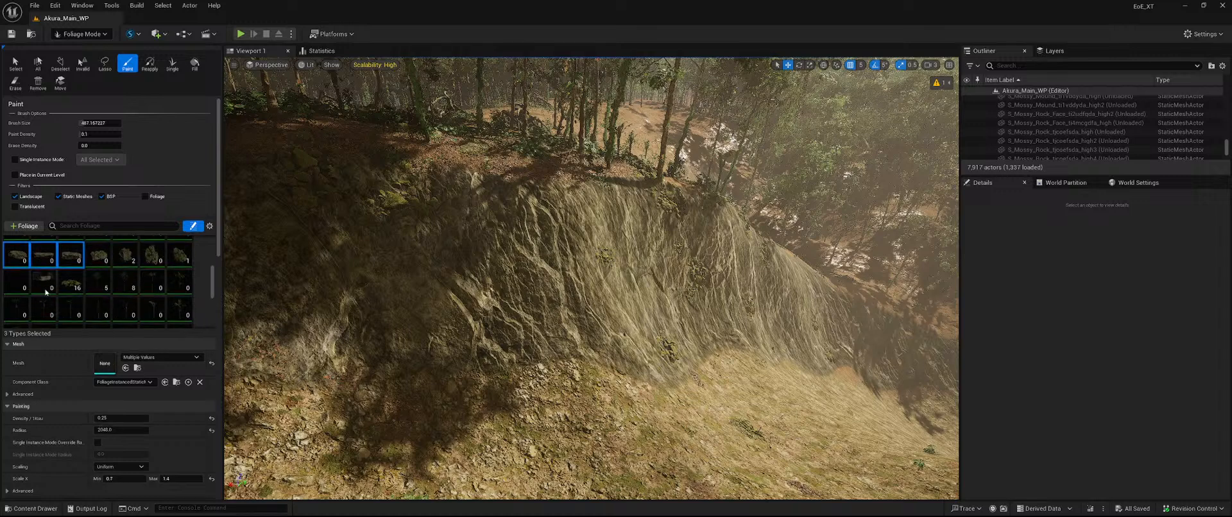
ctrl+click(46, 290)
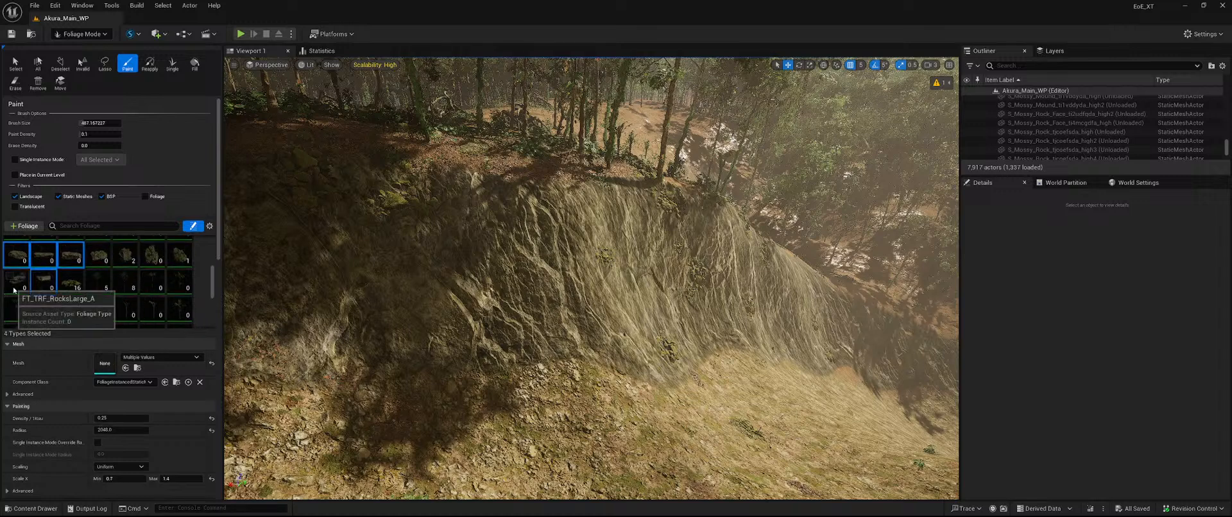
ctrl+click(15, 285)
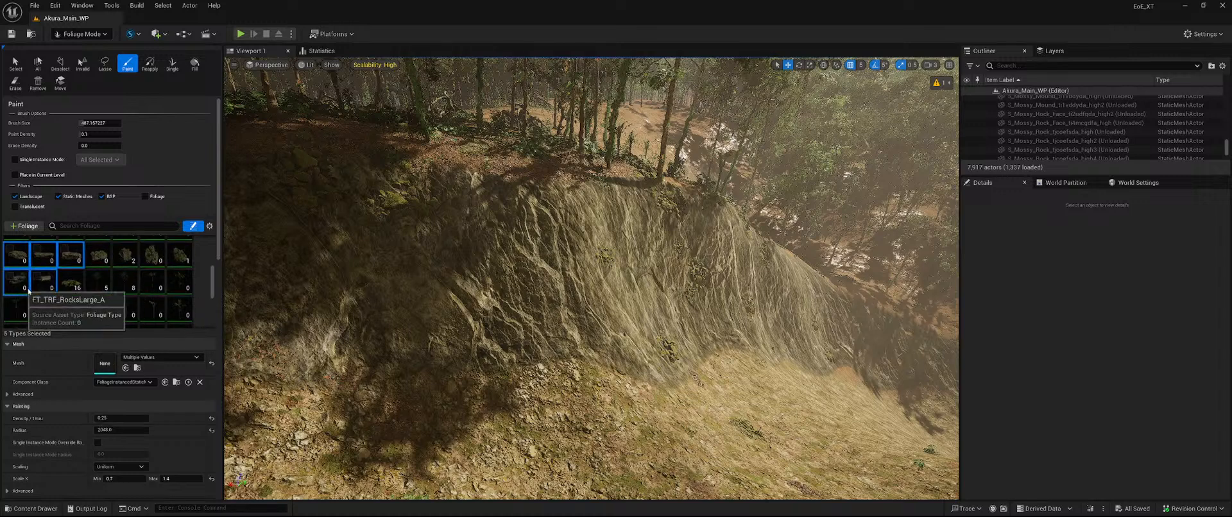
ctrl+click(106, 261)
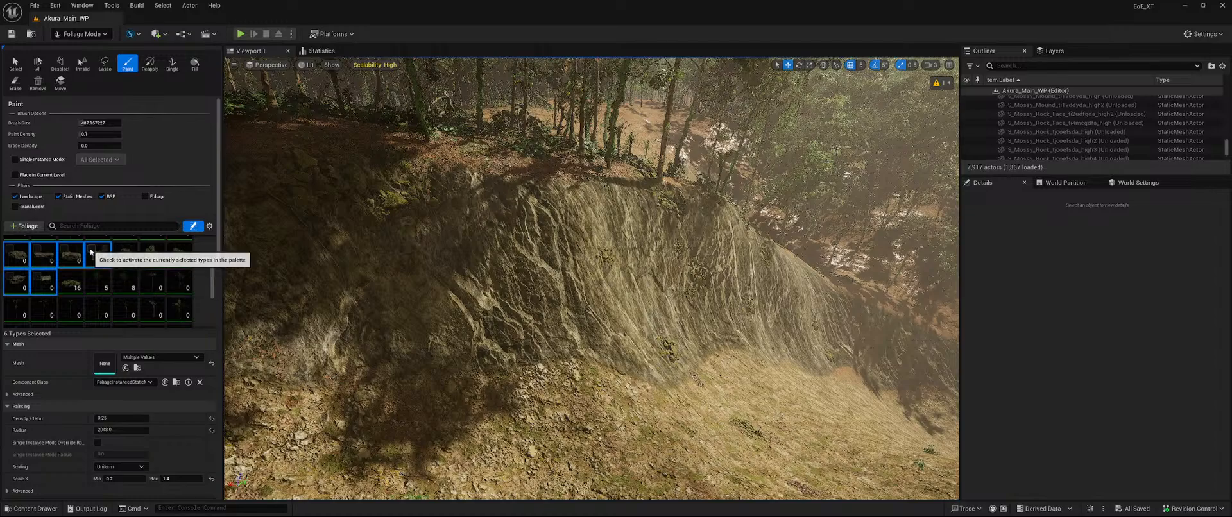
- Try painting the selected rock foliage onto the bare slope beside the path
mouse_move(621, 292)
right_down()
mouse_move(578, 238)
mouse_move(597, 340)
mouse_move(621, 292)
right_up()
mouse_move(621, 292)
mouse_down()
mouse_move(513, 276)
mouse_move(822, 301)
mouse_move(634, 297)
mouse_up()
mouse_move(669, 314)
right_down()
mouse_move(725, 257)
mouse_move(671, 320)
mouse_move(661, 292)
mouse_move(613, 255)
right_up()
- Set the paint density to 0.5 and paint several strokes of rocks along the eroded slope
click(94, 135)
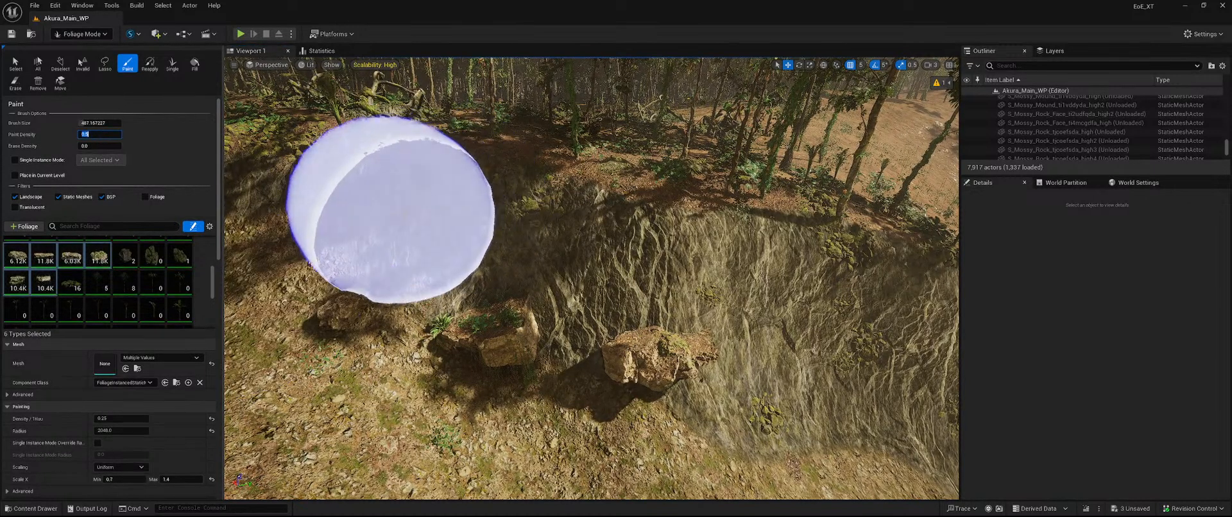
mouse_move(392, 217)
mouse_down()
mouse_move(875, 328)
mouse_move(662, 359)
mouse_move(943, 411)
mouse_move(664, 285)
mouse_move(750, 263)
mouse_up()
mouse_move(518, 214)
mouse_down()
mouse_move(253, 160)
mouse_move(670, 258)
mouse_up()
drag(410, 195, 707, 283)
mouse_move(706, 283)
right_down()
mouse_move(835, 257)
mouse_move(738, 263)
mouse_move(545, 219)
mouse_move(532, 359)
mouse_move(597, 379)
mouse_move(648, 372)
mouse_move(642, 359)
right_up()
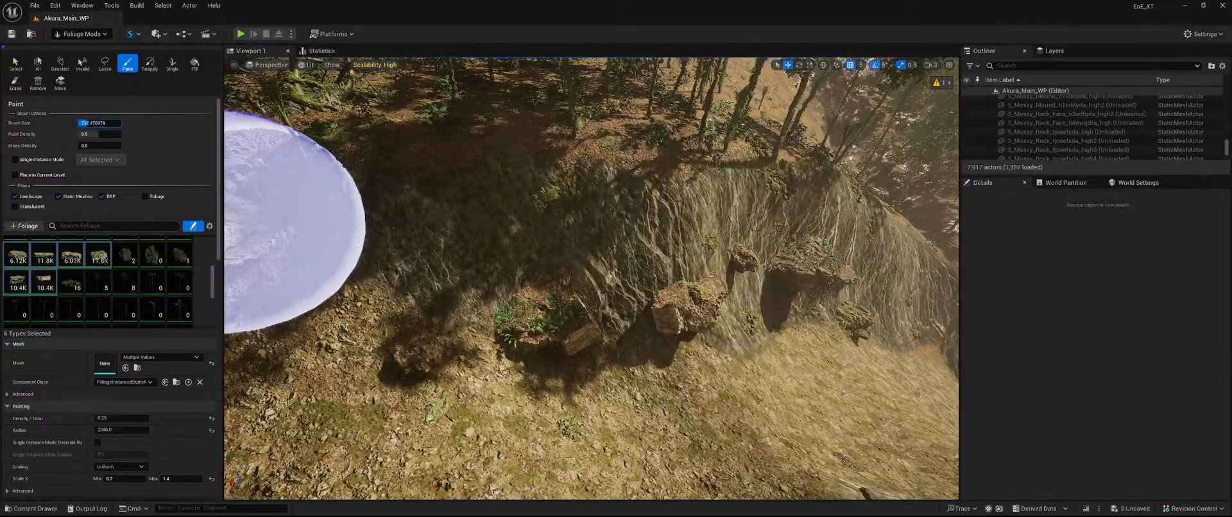
- Enlarge the foliage brush, set the paint density to 1.0 and paint more rocks on the steep slopes along the path
drag(87, 123, 91, 123)
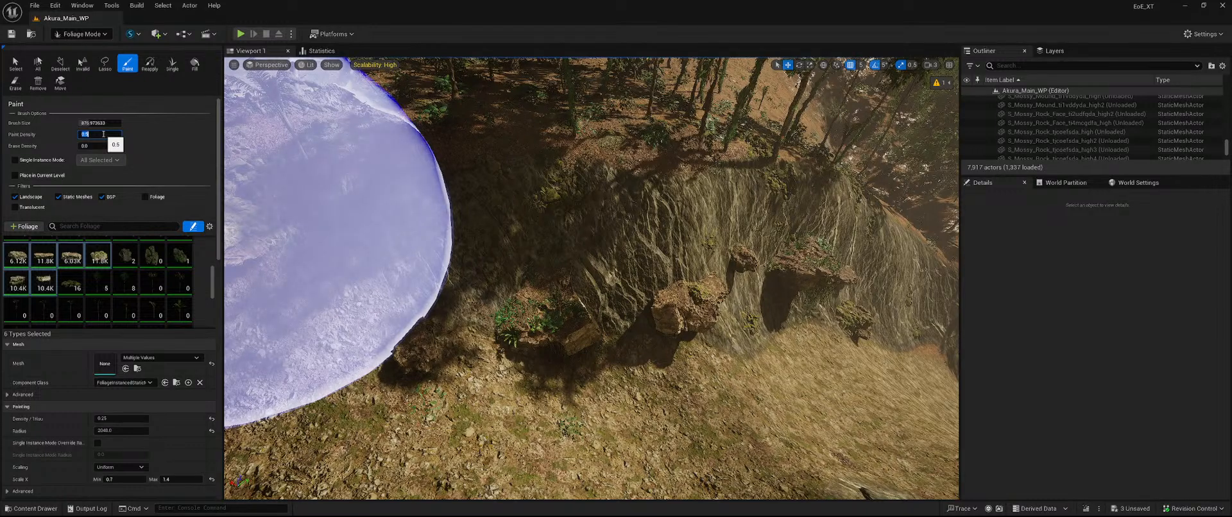
text(1)
key(Return)
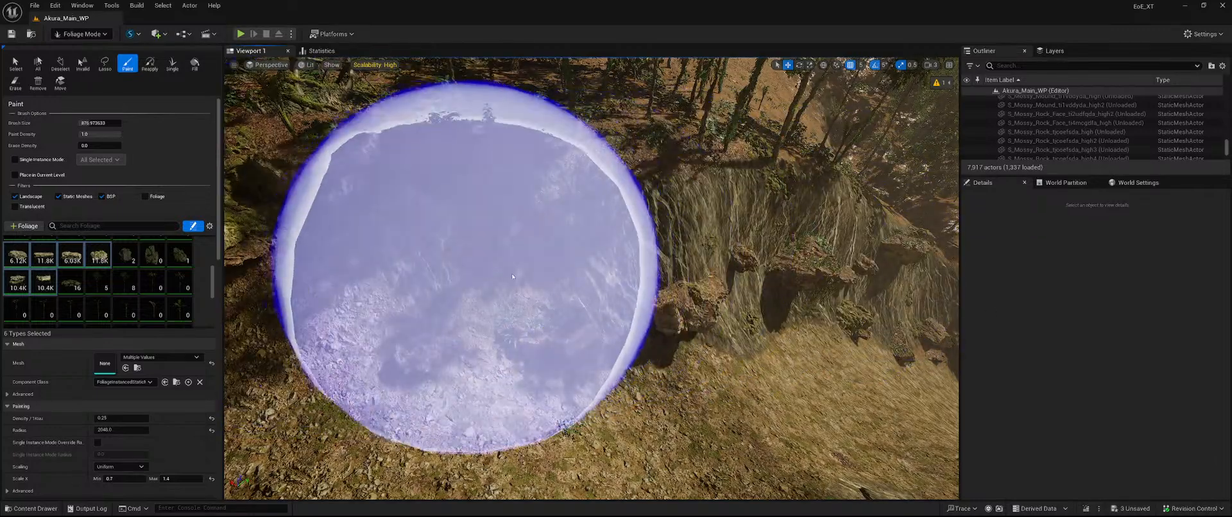
mouse_move(471, 266)
right_down()
mouse_move(491, 193)
mouse_move(550, 297)
right_up()
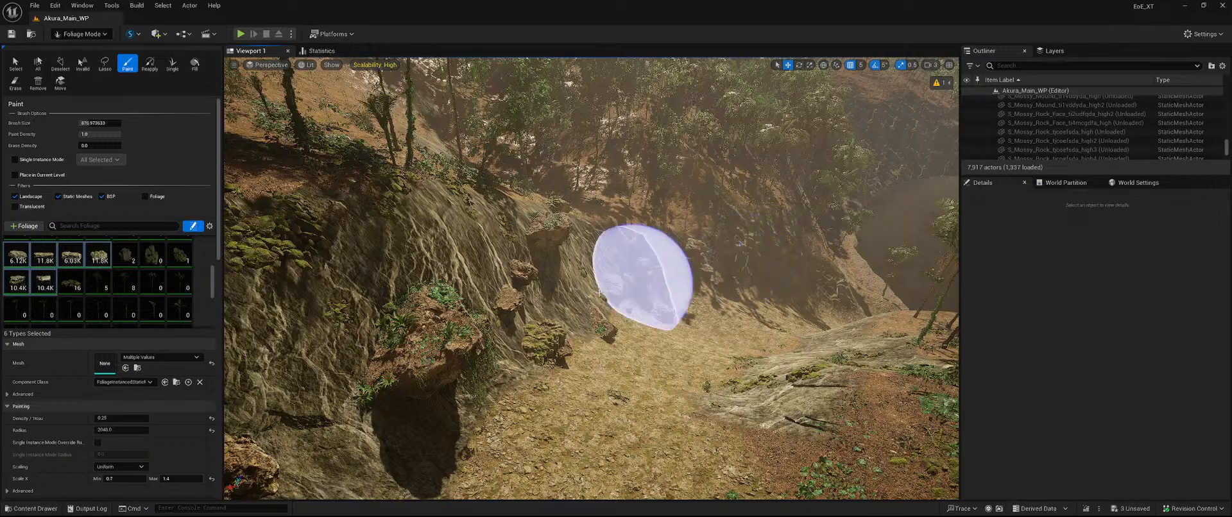
mouse_move(600, 293)
right_down()
mouse_move(661, 302)
mouse_move(648, 321)
mouse_move(545, 366)
mouse_move(565, 273)
right_up()
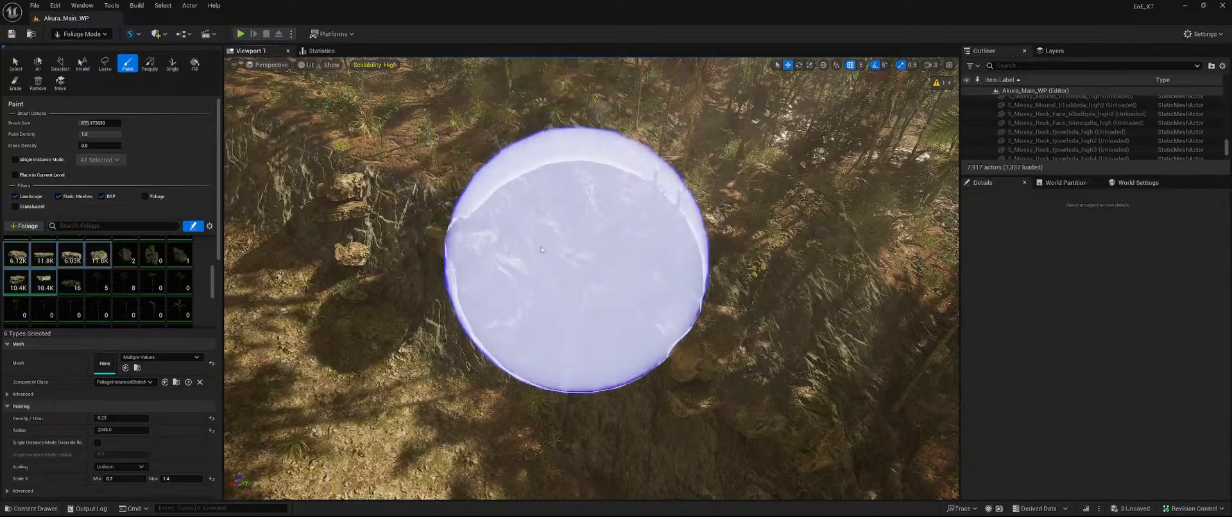
mouse_move(809, 388)
right_down()
mouse_move(899, 401)
mouse_move(930, 385)
mouse_move(412, 179)
right_up()
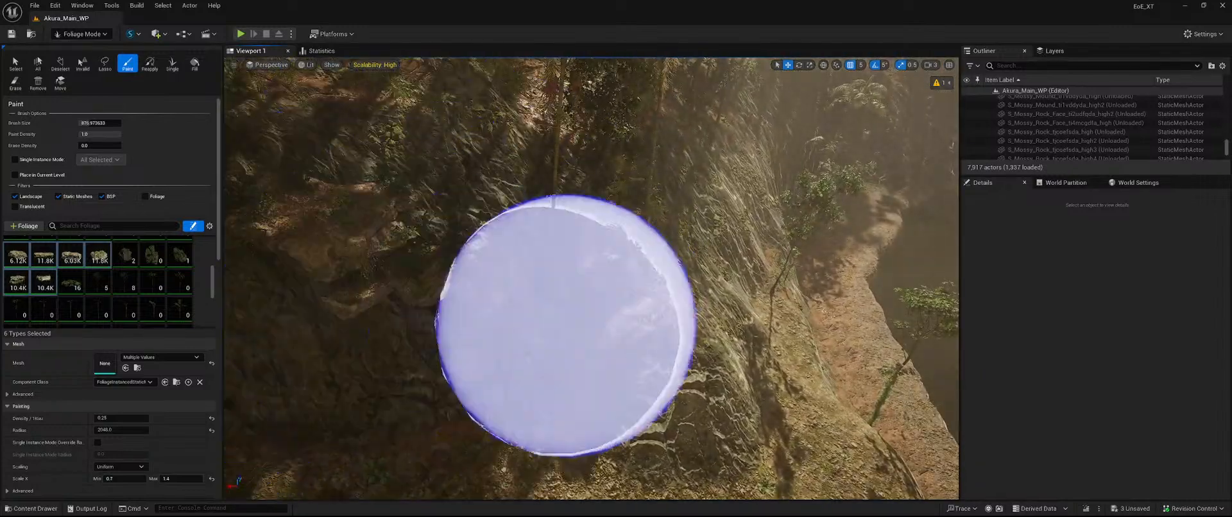
mouse_move(722, 176)
mouse_down()
mouse_move(733, 155)
mouse_move(758, 198)
mouse_up()
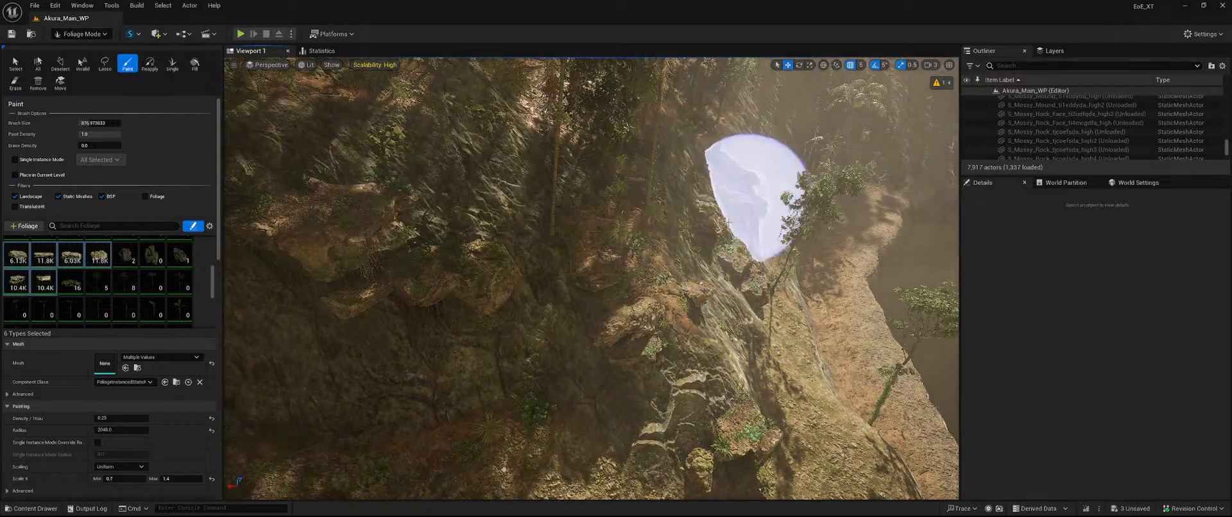
- Paint further rock foliage across the neighbouring steep slopes and the bank with the palm
mouse_move(759, 197)
right_down()
mouse_move(758, 177)
mouse_move(693, 183)
mouse_move(374, 249)
right_up()
mouse_move(374, 249)
mouse_down()
mouse_move(501, 224)
mouse_move(600, 226)
mouse_move(802, 302)
mouse_move(824, 202)
mouse_up()
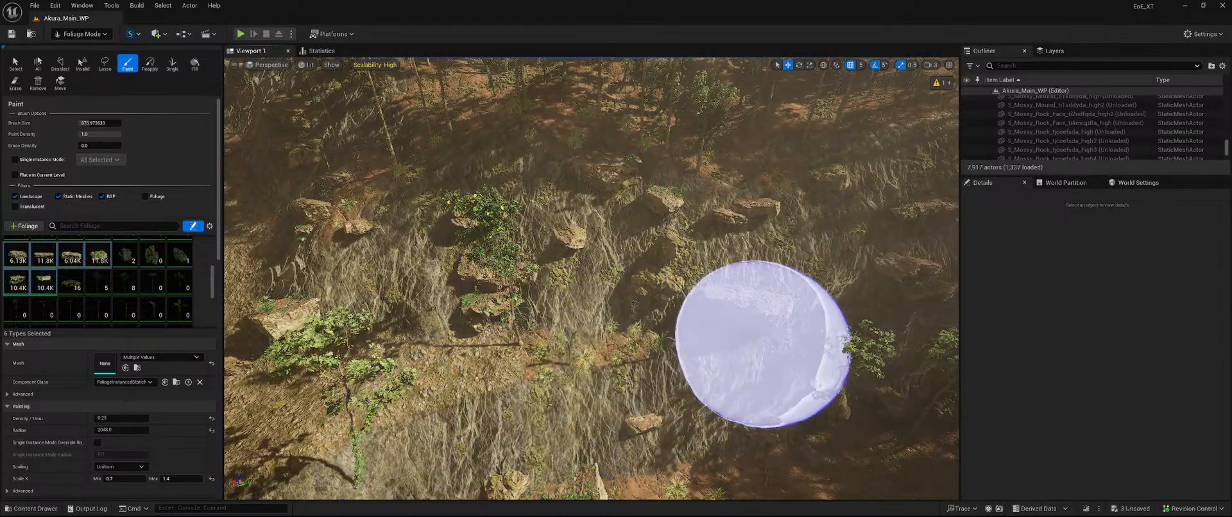
right_drag(756, 344, 648, 393)
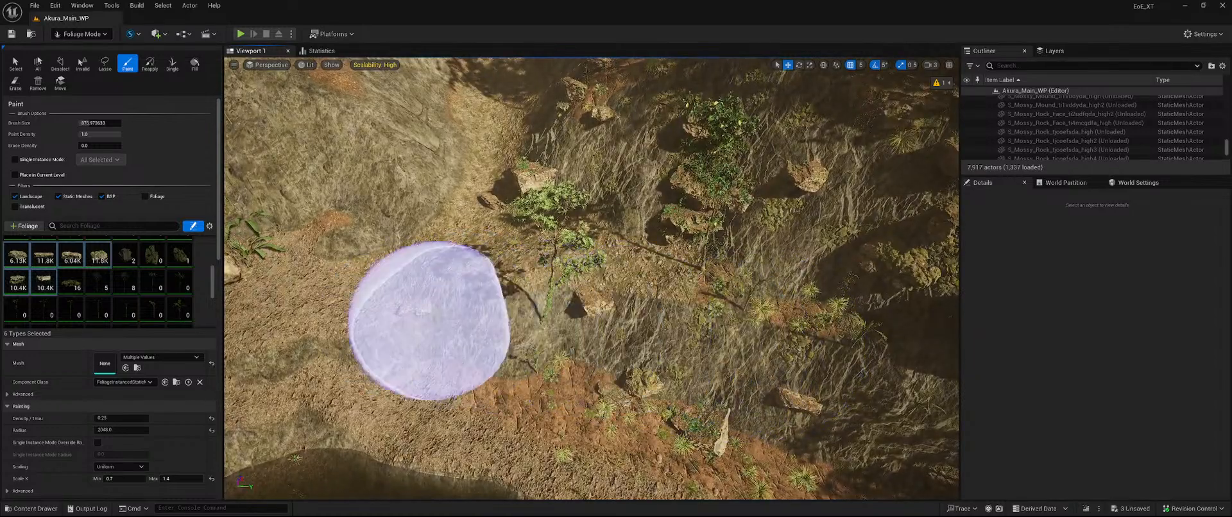
mouse_move(578, 283)
right_down()
mouse_move(635, 260)
mouse_move(735, 183)
right_up()
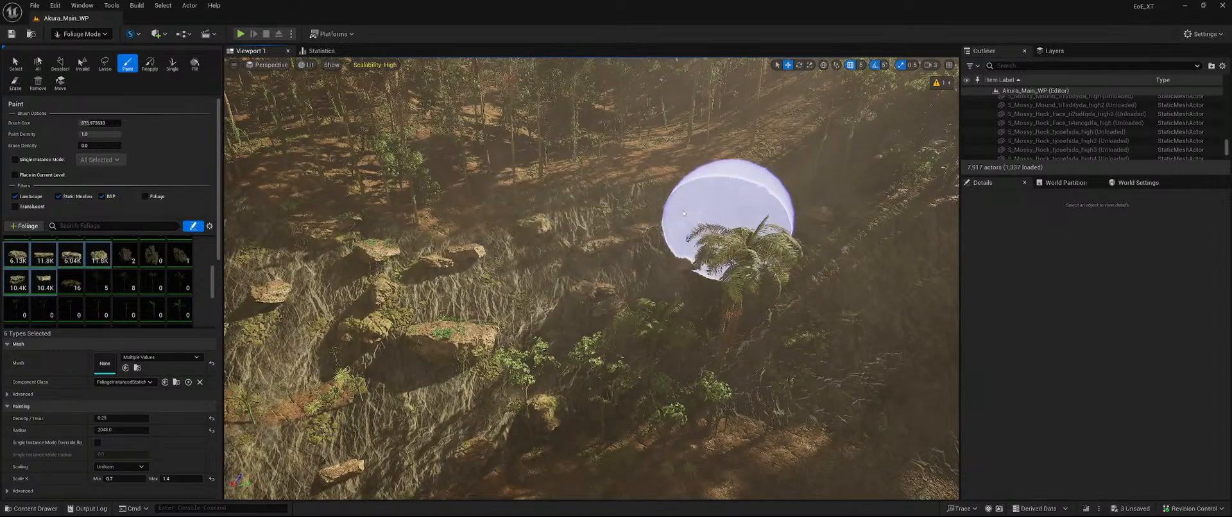
mouse_move(801, 290)
mouse_down()
mouse_move(537, 369)
mouse_move(822, 372)
mouse_up()
- Examine from several angles how the painted rocks sit on the eroded slopes
mouse_move(822, 372)
right_down()
mouse_move(767, 362)
mouse_move(649, 288)
mouse_move(687, 365)
mouse_move(690, 276)
mouse_move(655, 289)
mouse_move(642, 271)
mouse_move(680, 283)
mouse_move(648, 333)
mouse_move(579, 280)
right_up()
key(w)
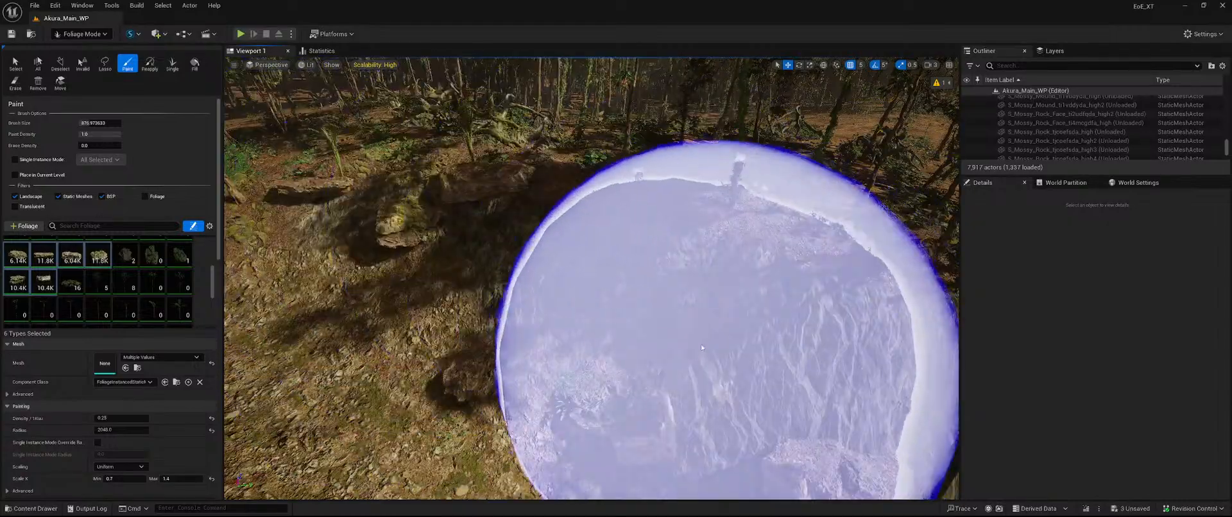
key(w)
right_drag(725, 327, 828, 324)
right_drag(594, 314, 603, 315)
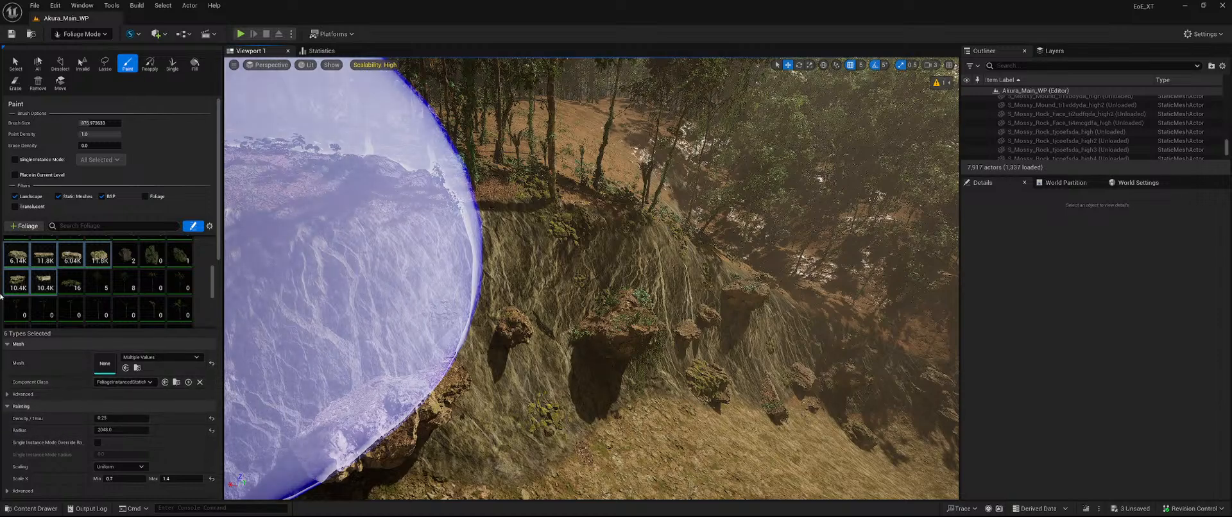
mouse_move(587, 313)
right_down()
mouse_move(730, 325)
mouse_move(514, 398)
mouse_move(529, 401)
mouse_move(449, 363)
mouse_move(536, 400)
mouse_move(725, 363)
mouse_move(881, 380)
mouse_move(751, 424)
mouse_move(828, 444)
right_up()
key(w)
key(s)
- Undo all the painted rock foliage strokes and return to Selection mode
key(ctrl+z)
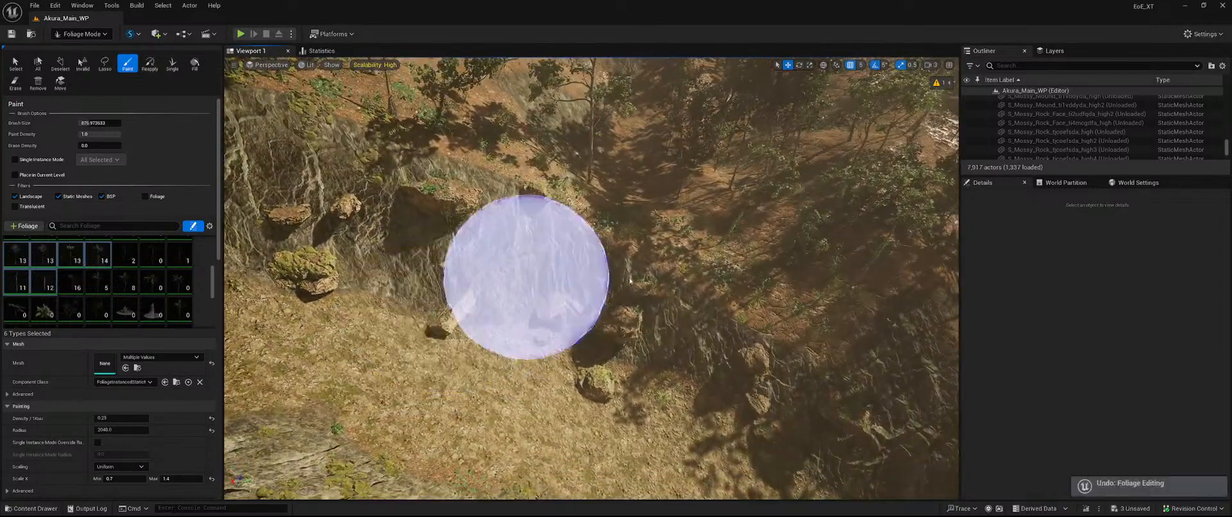
key(ctrl+z)
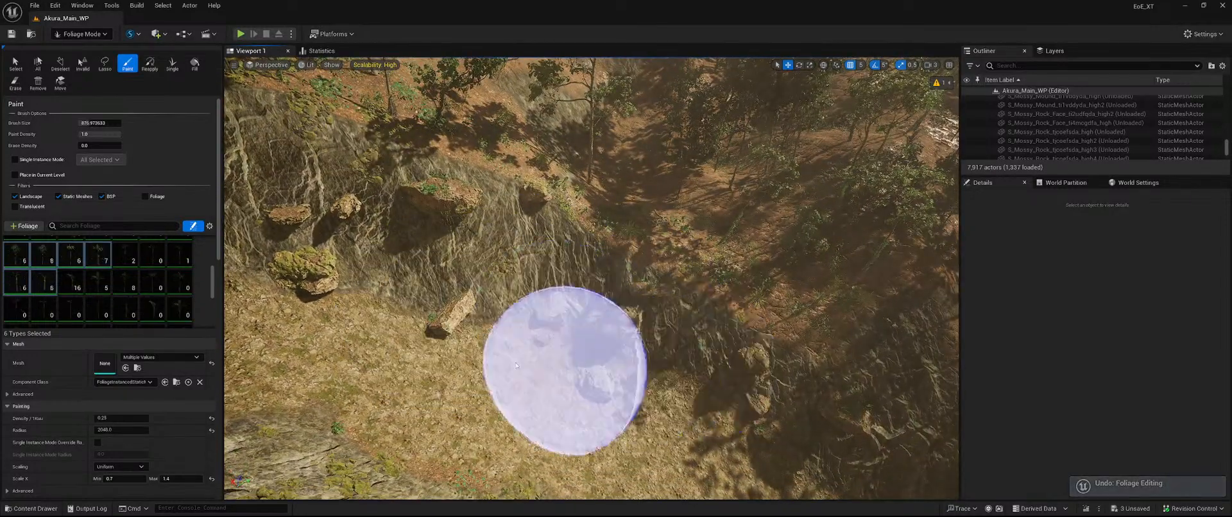
key(ctrl+z)
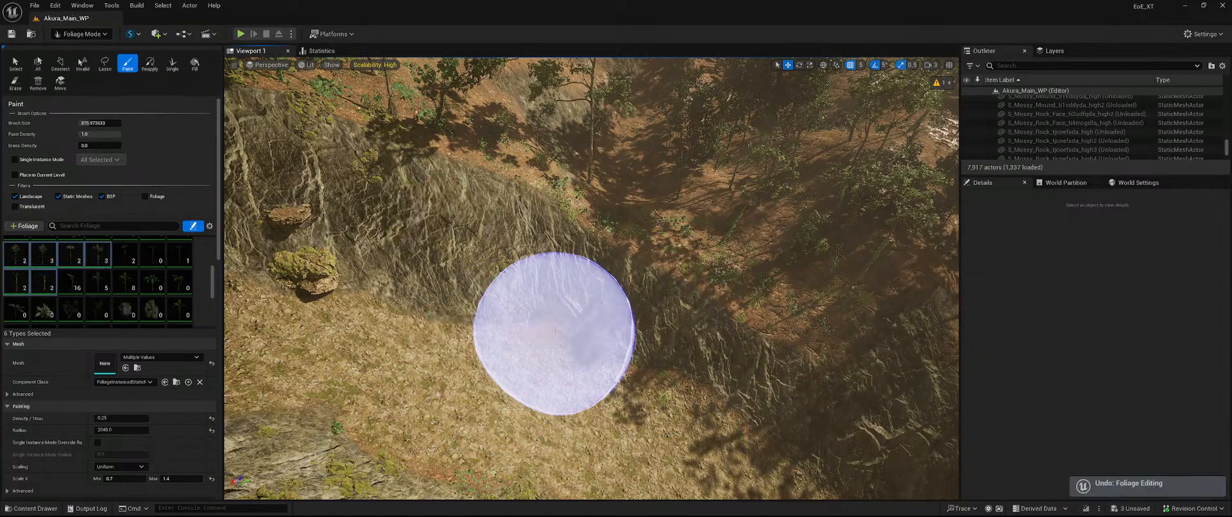
key(s)
mouse_move(599, 333)
right_down()
mouse_move(545, 286)
mouse_move(507, 276)
right_up()
key(ctrl+z)
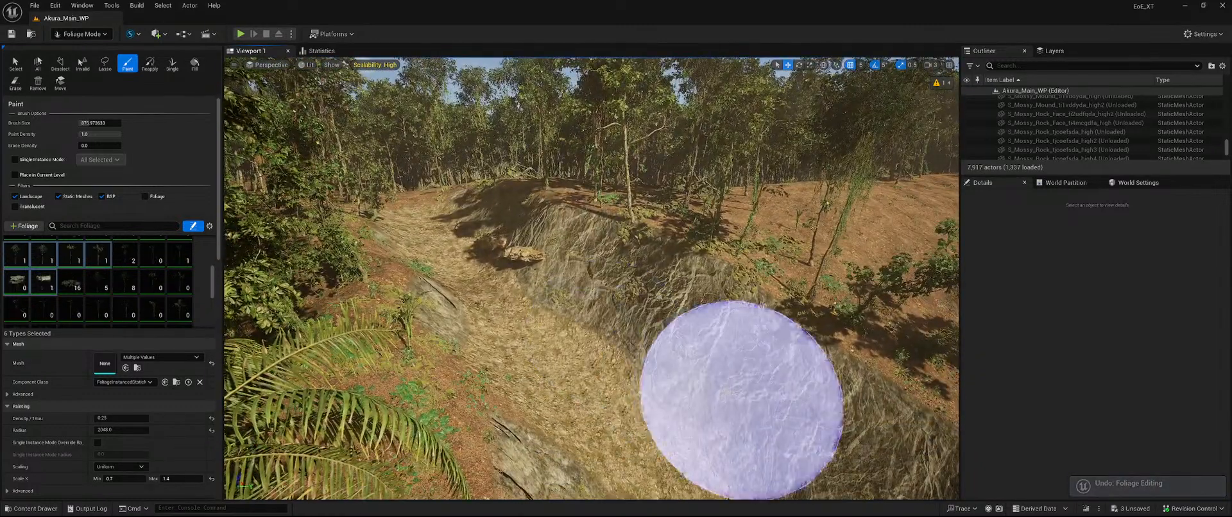
key(ctrl+z)
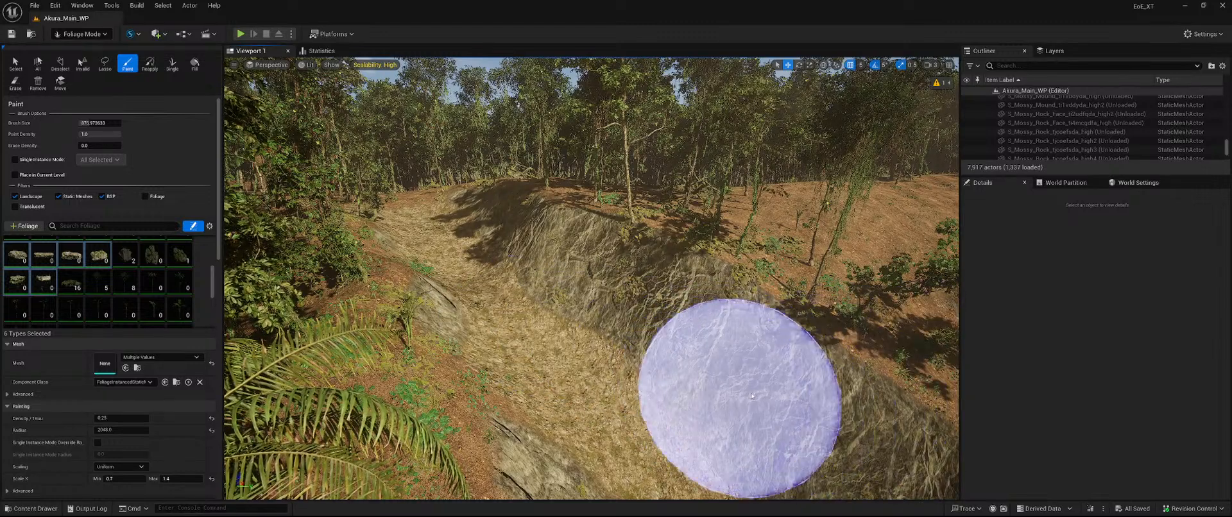
click(93, 37)
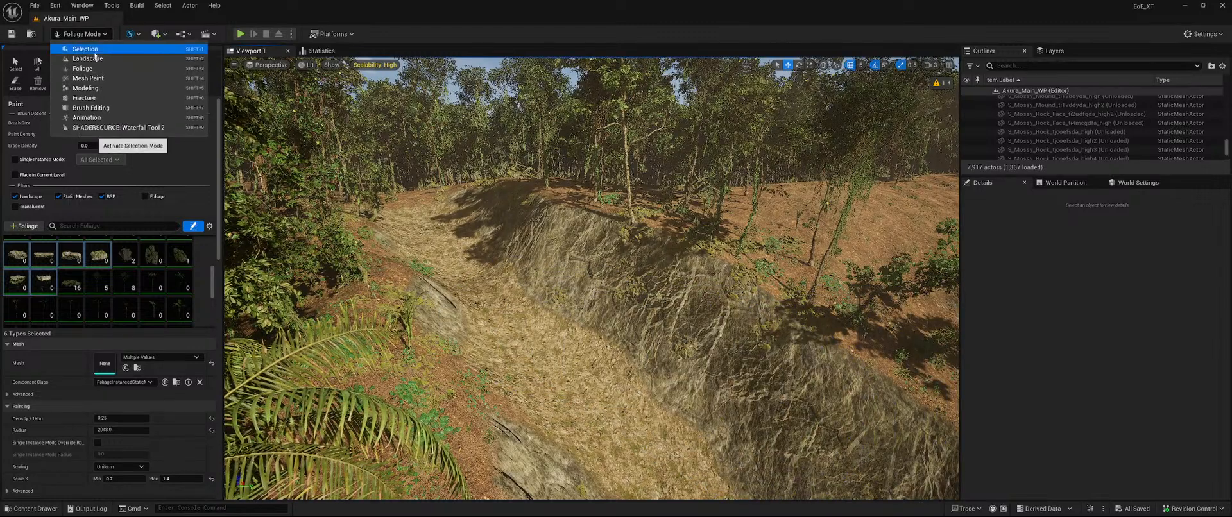
click(95, 52)
- Return to the shaded bare slope and show the static meshes in the MWTropicalRainforest library's Meshes folder
key(w)
right_drag(479, 278, 462, 308)
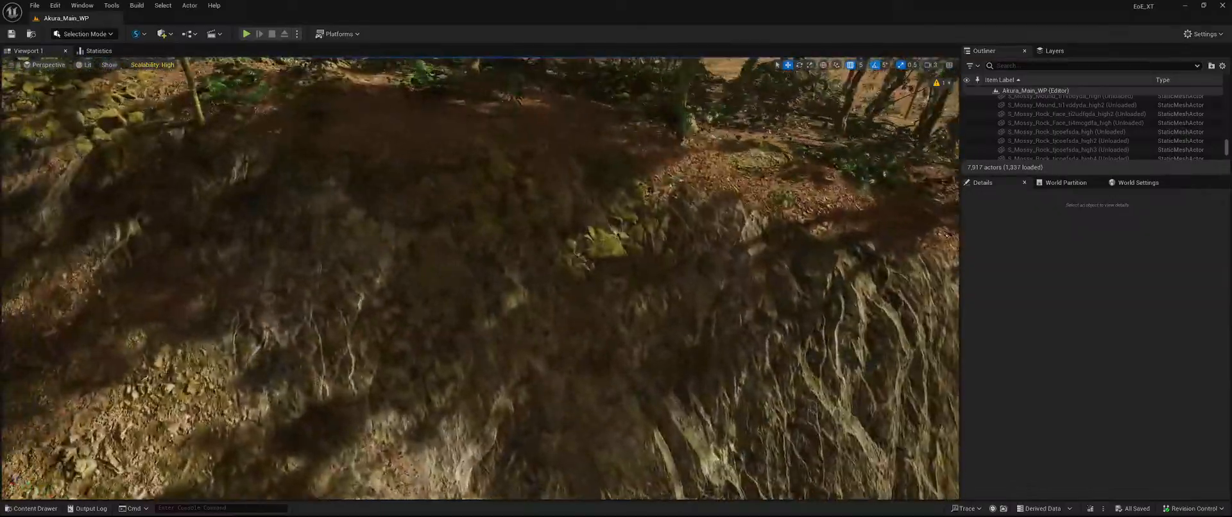
key(s)
mouse_move(796, 369)
right_down()
mouse_move(802, 359)
mouse_move(810, 371)
right_up()
key(ctrl+space)
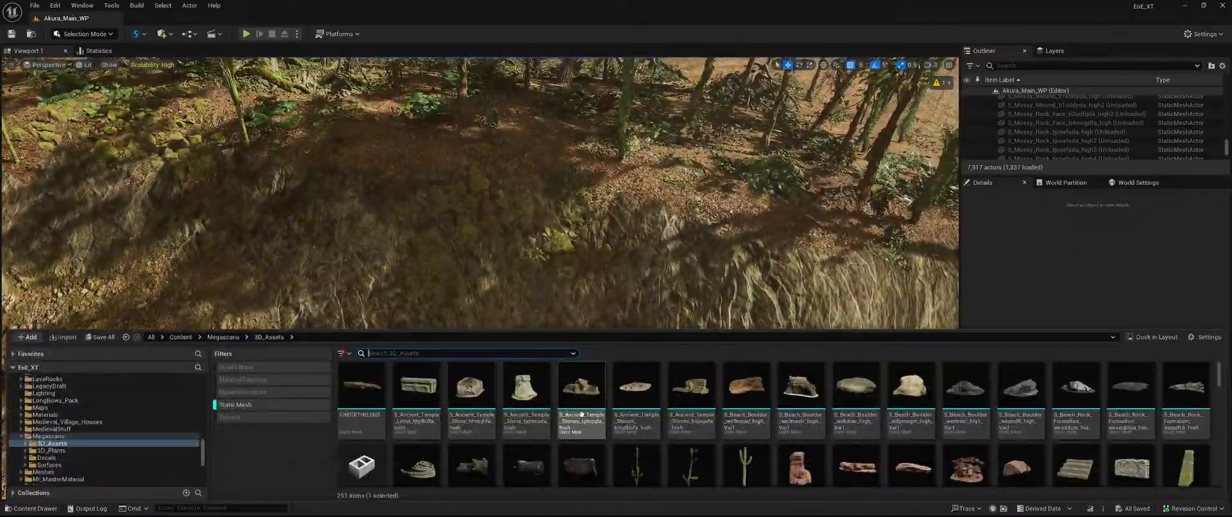
scroll(115, 424, down, 5)
scroll(115, 427, up, 3)
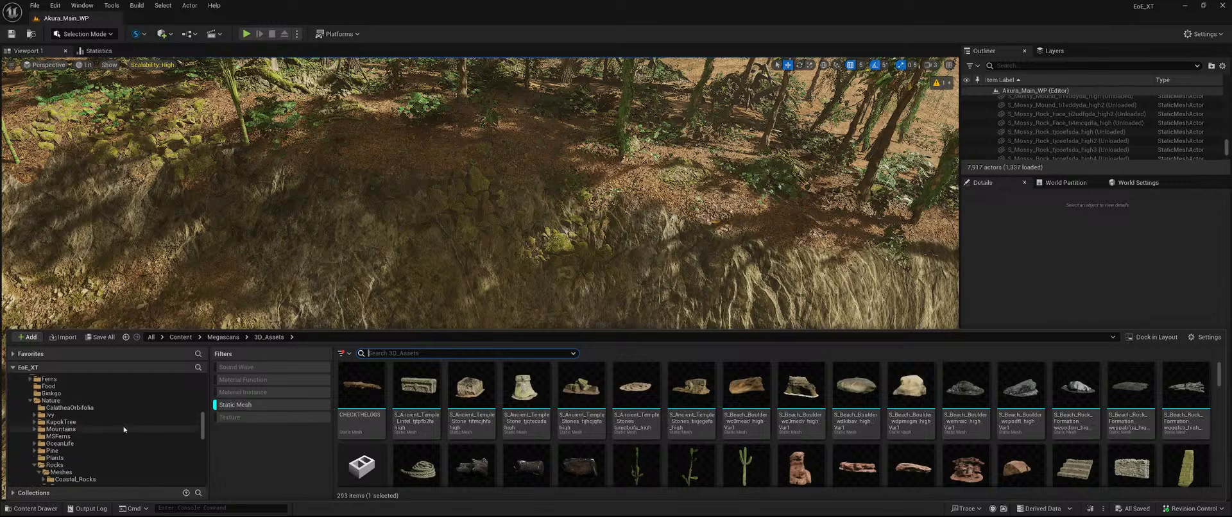
scroll(109, 419, up, 3)
scroll(135, 404, up, 3)
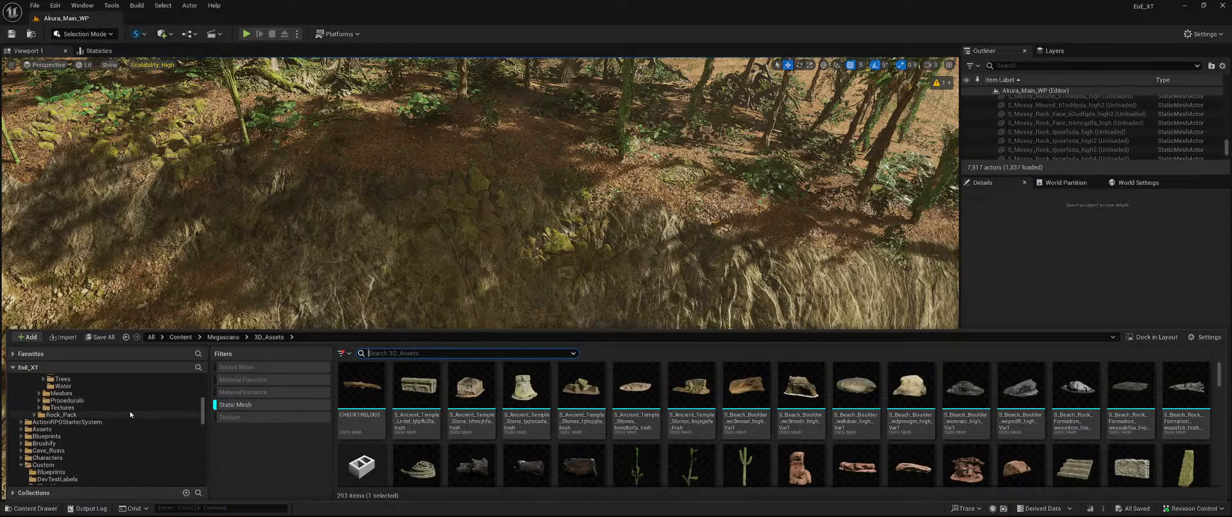
scroll(136, 407, up, 5)
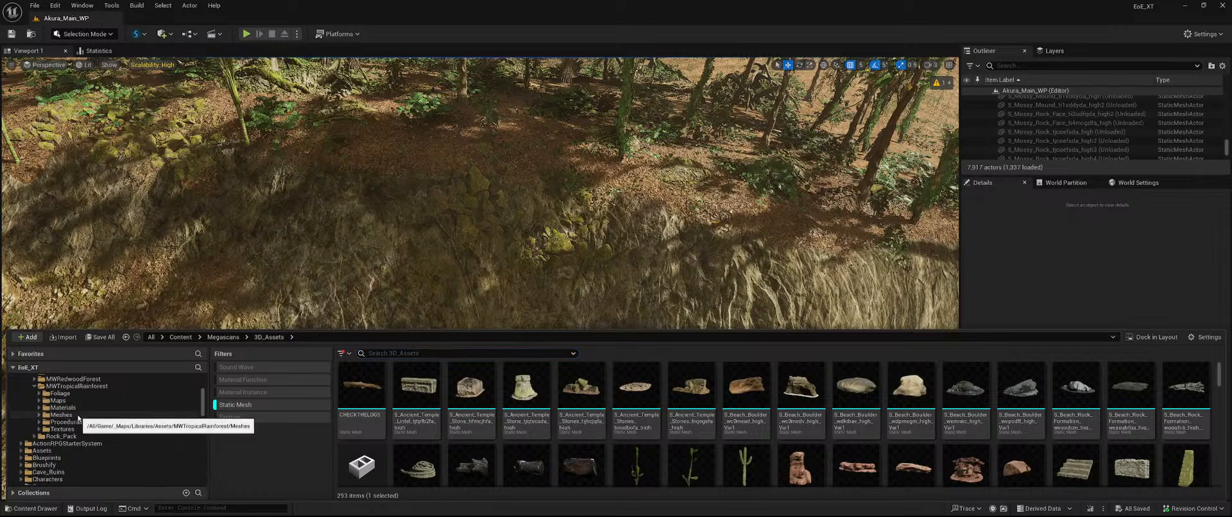
click(77, 417)
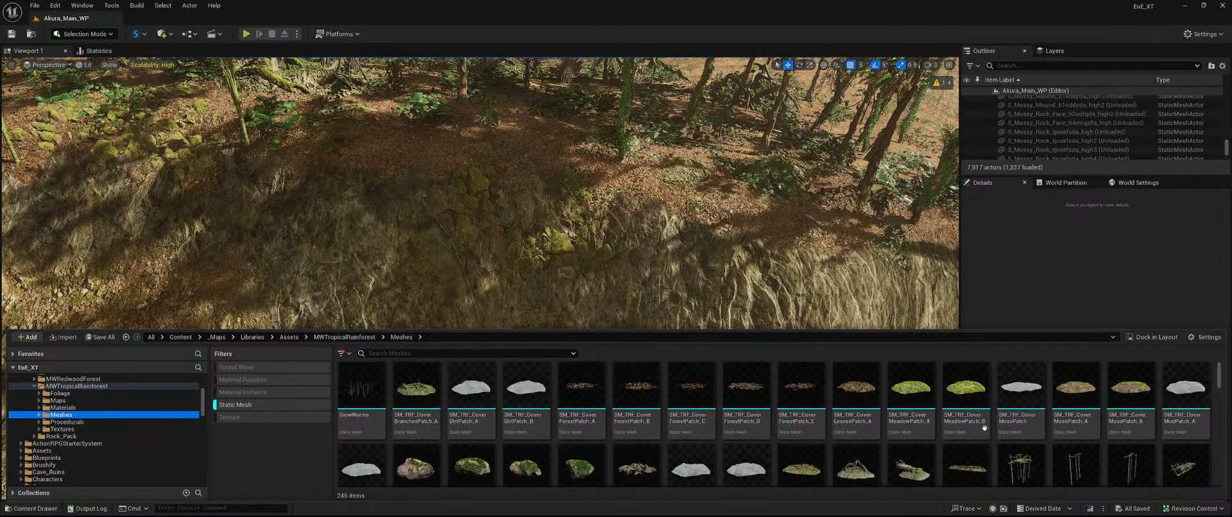
- Browse the rainforest static meshes, remove the Static Mesh filter and open the Rocks subfolder
scroll(879, 407, down, 3)
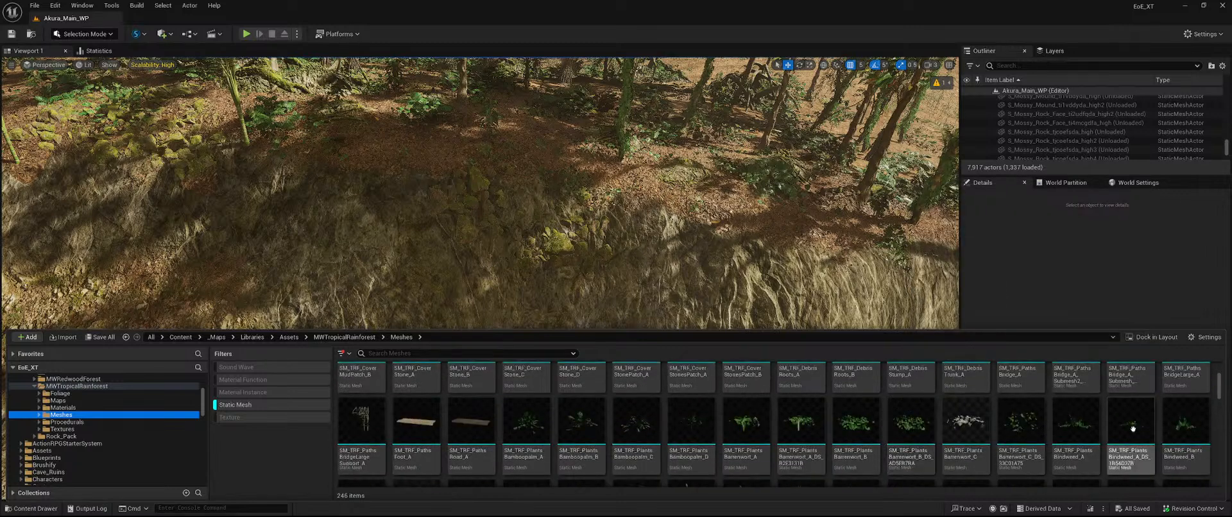
scroll(1080, 412, down, 2)
scroll(900, 436, down, 5)
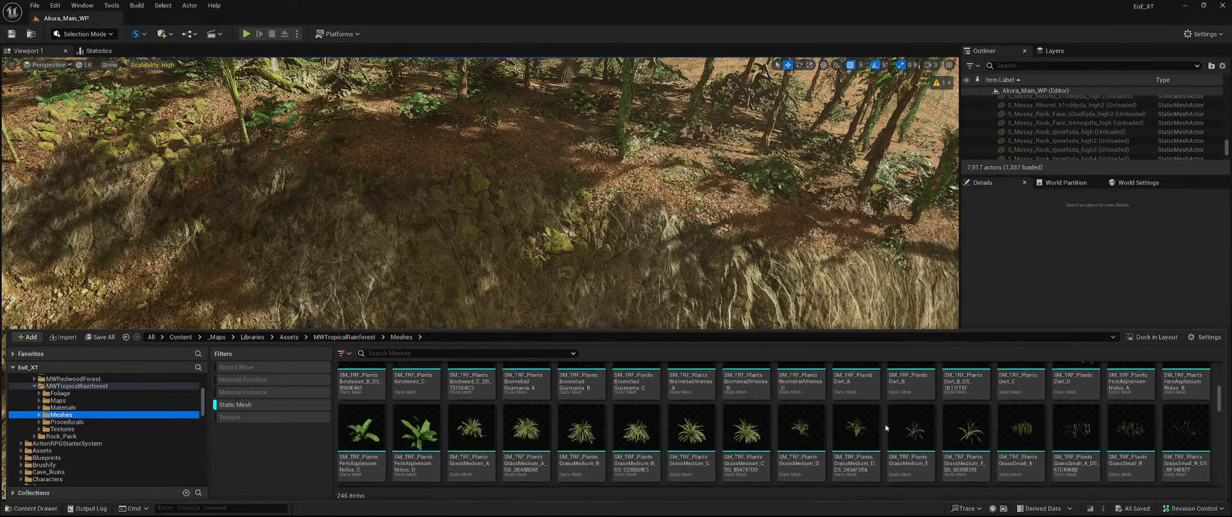
click(252, 405)
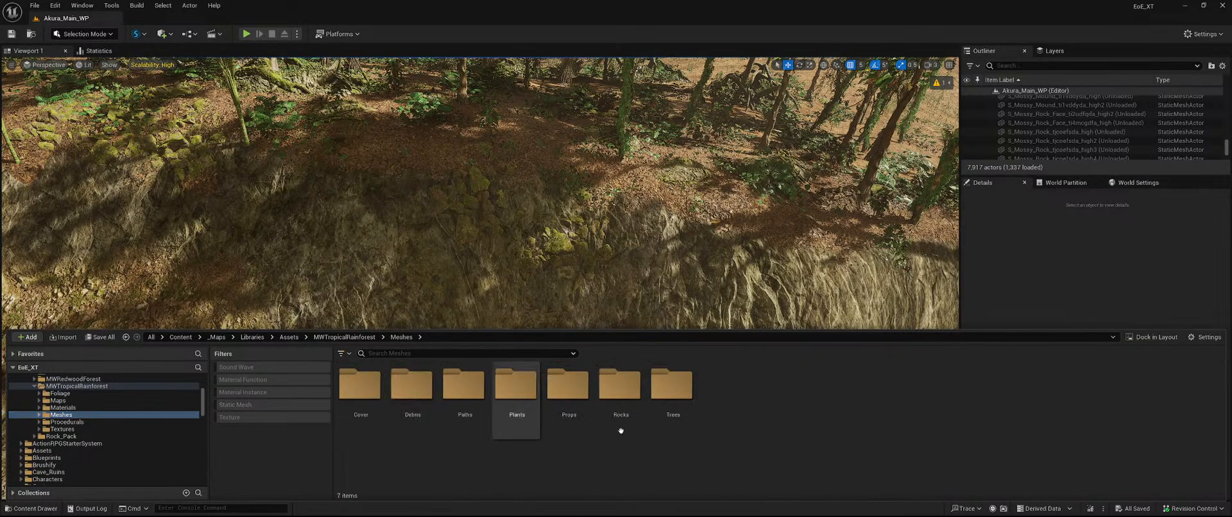
double_click(621, 417)
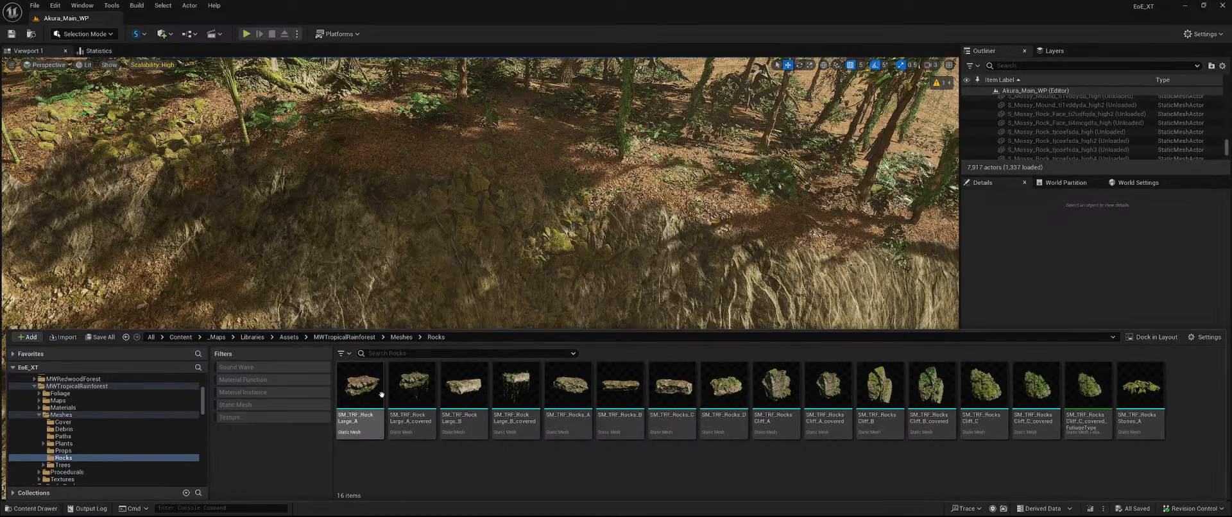
- Place the rock meshes from SM_TRF_RockLarge_A through SM_TRF_RocksCliff_C_covered together on the bare slope
click(360, 385)
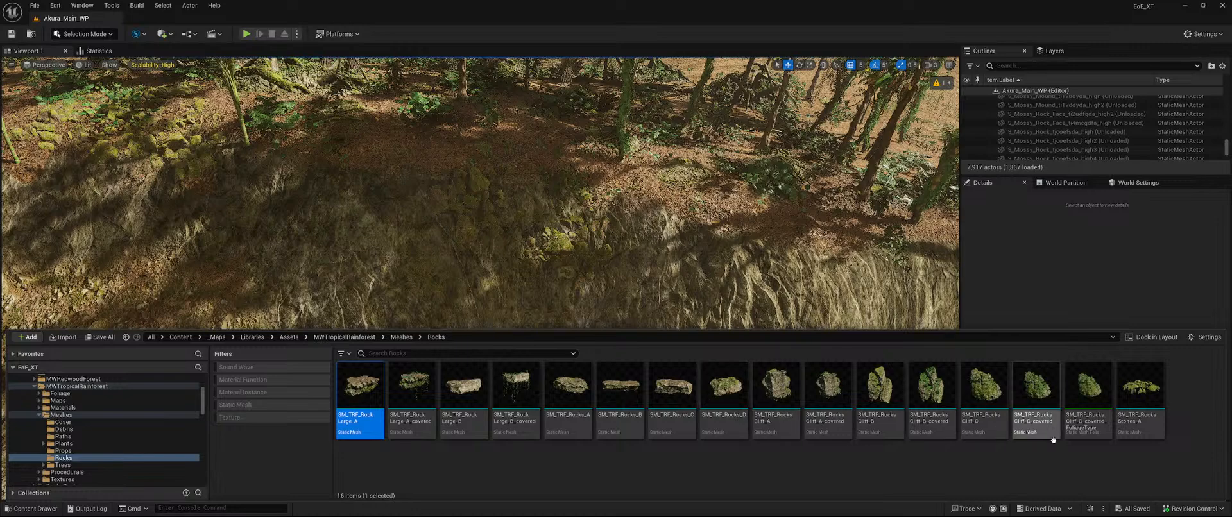
shift+click(1036, 420)
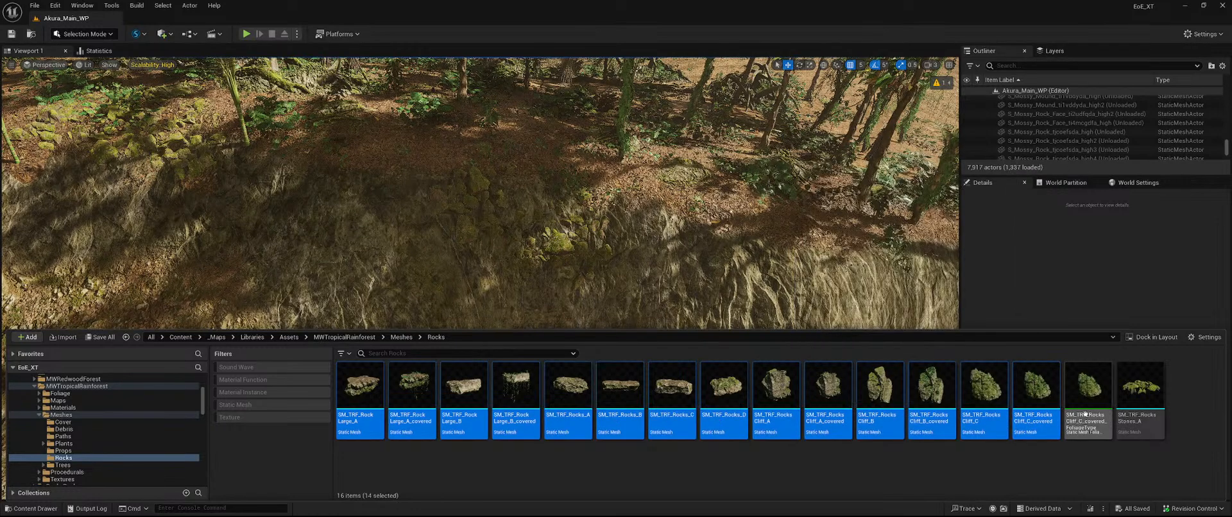
drag(1040, 416, 377, 229)
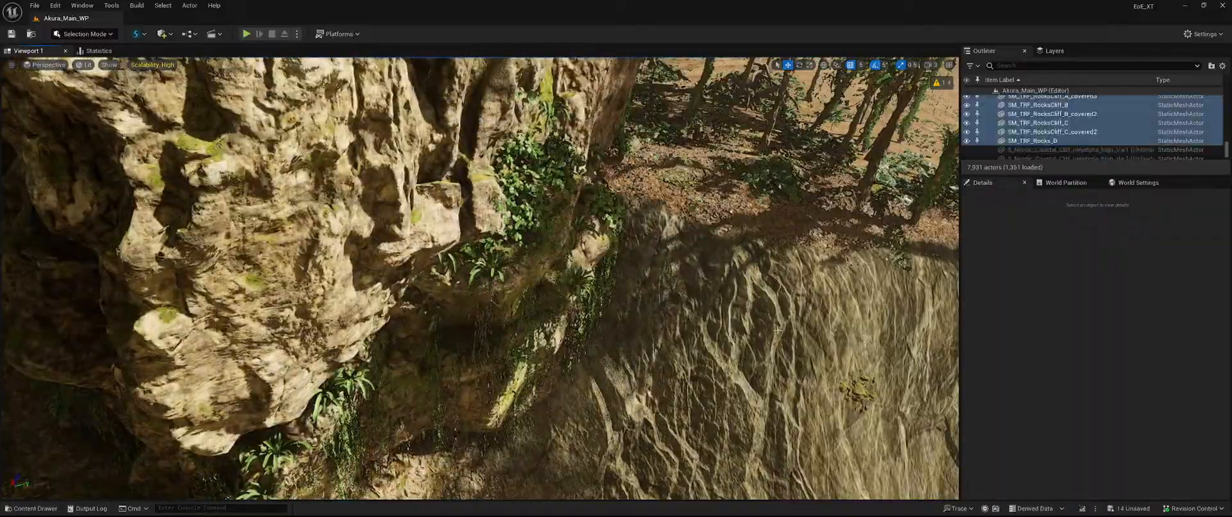
- Pull the uncovered cliff rocks SM_TRF_RocksCliff_C and SM_TRF_RocksCliff_A2 out of the stacked pile
right_drag(377, 229, 305, 235)
key(s)
click(1145, 140)
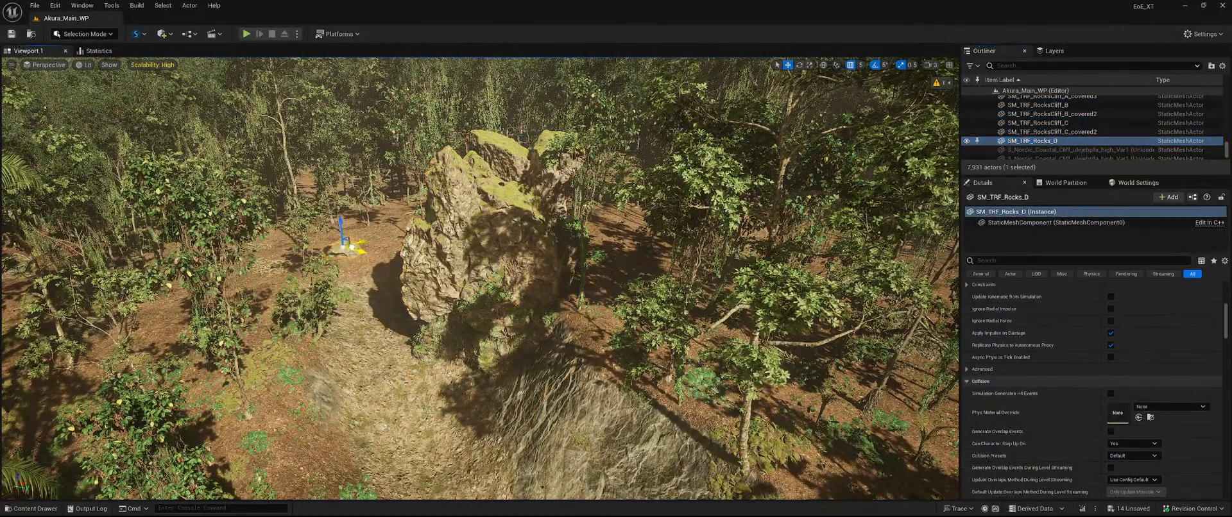
right_drag(474, 240, 446, 220)
key(w)
click(584, 333)
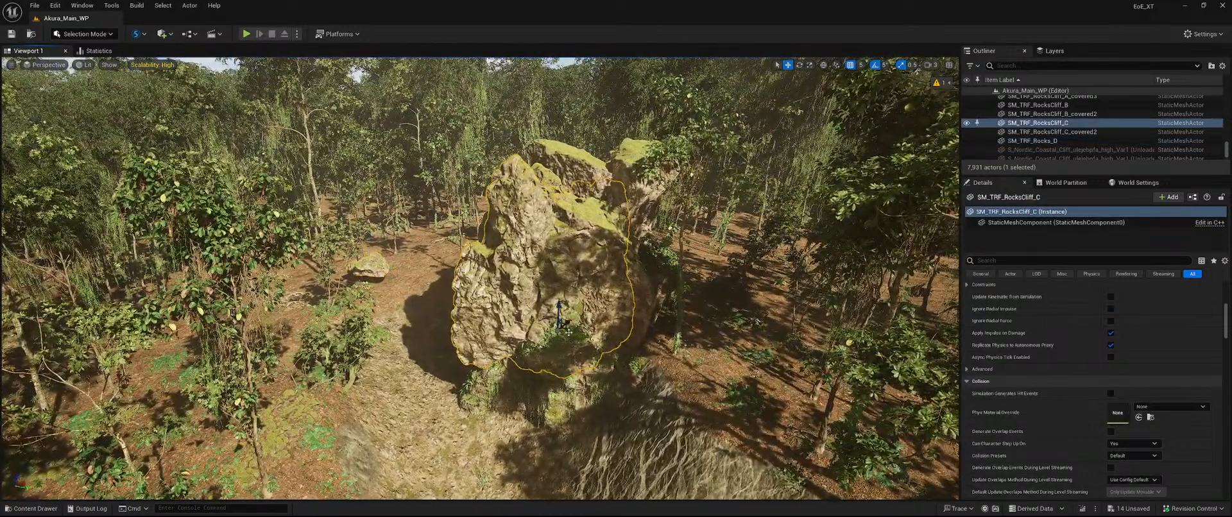
drag(568, 328, 487, 263)
click(568, 267)
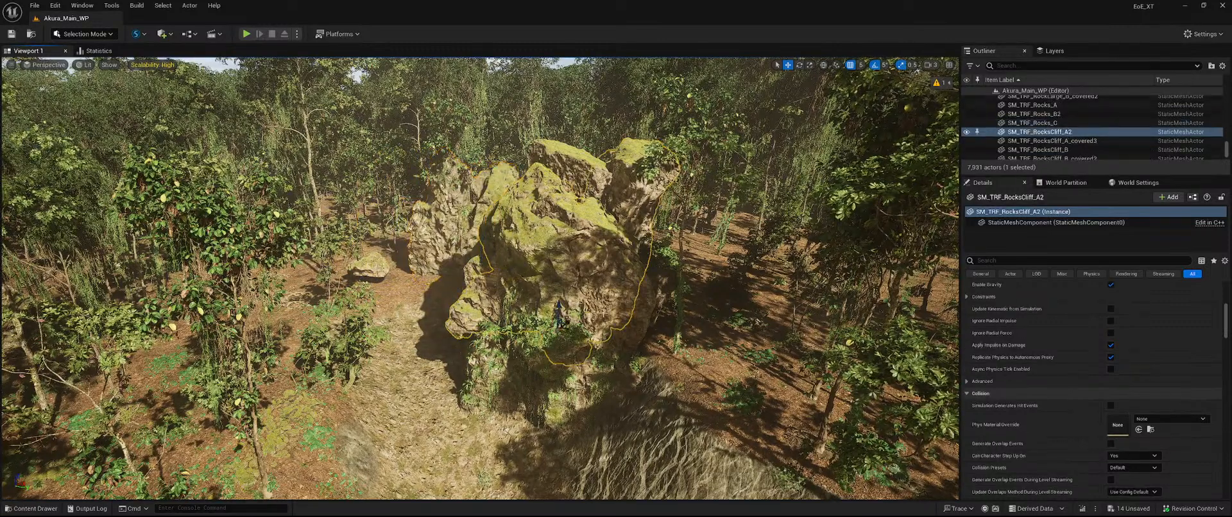
drag(569, 329, 250, 330)
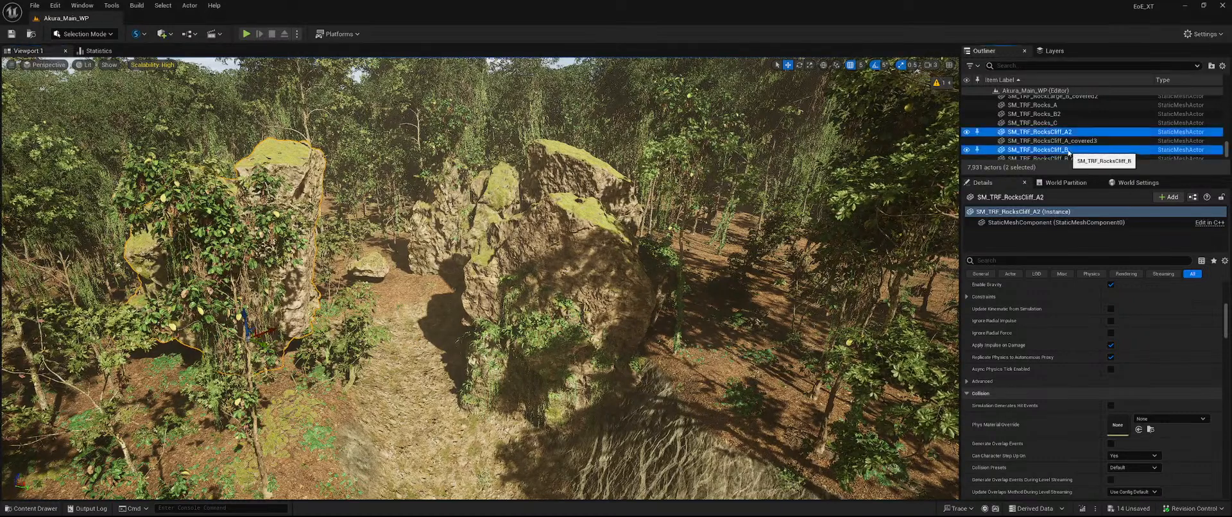
- Delete the uncovered cliff rocks SM_TRF_RocksCliff_A2, B and C together with SM_TRF_Rocks_D
scroll(1108, 131, down, 1)
ctrl+click(1077, 139)
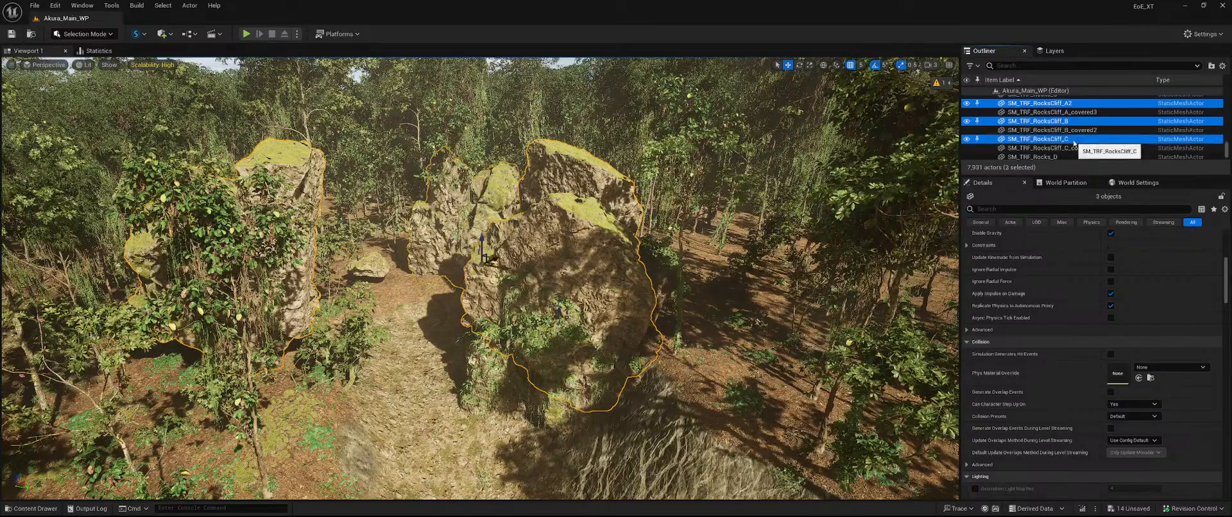
scroll(1069, 148, down, 1)
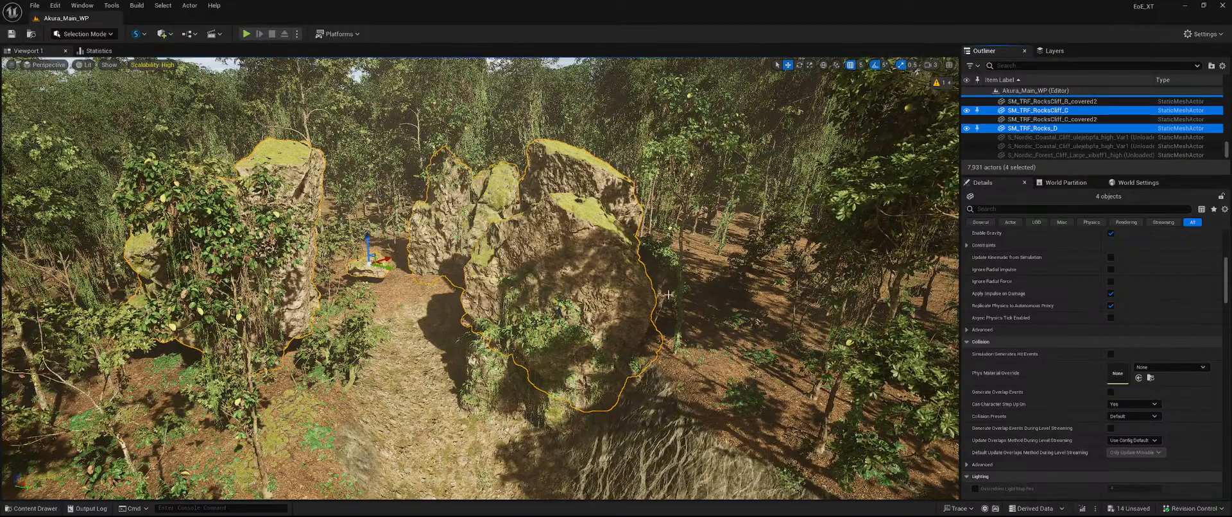
scroll(668, 295, down, 3)
key(Delete)
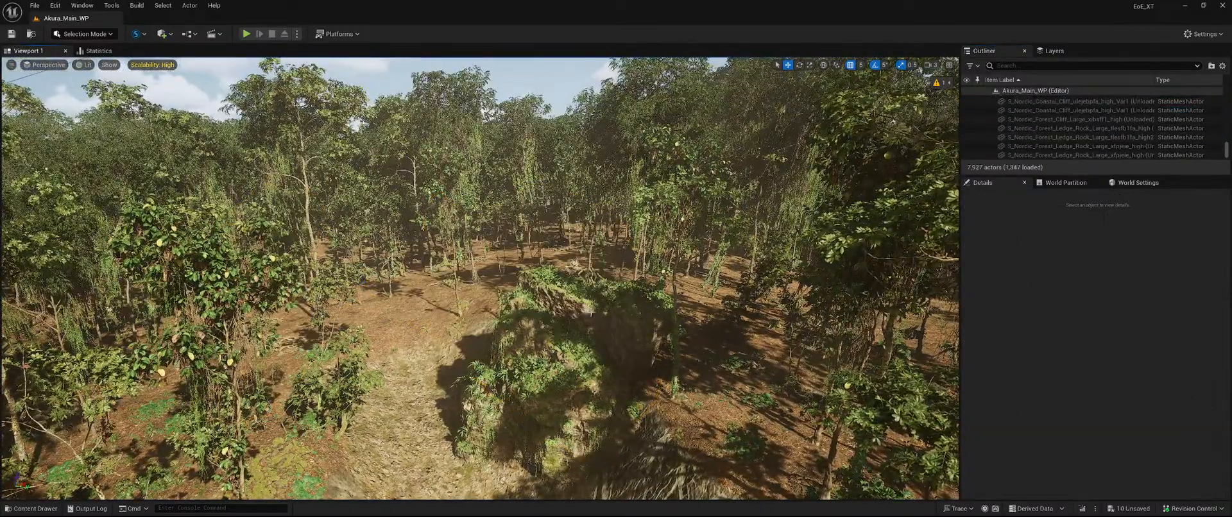
- Separate the plant-covered cliff rocks B_covered2, A_covered3 and C_covered2 from the pile and spread them around the slope
key(w)
right_drag(591, 312, 617, 393)
click(617, 392)
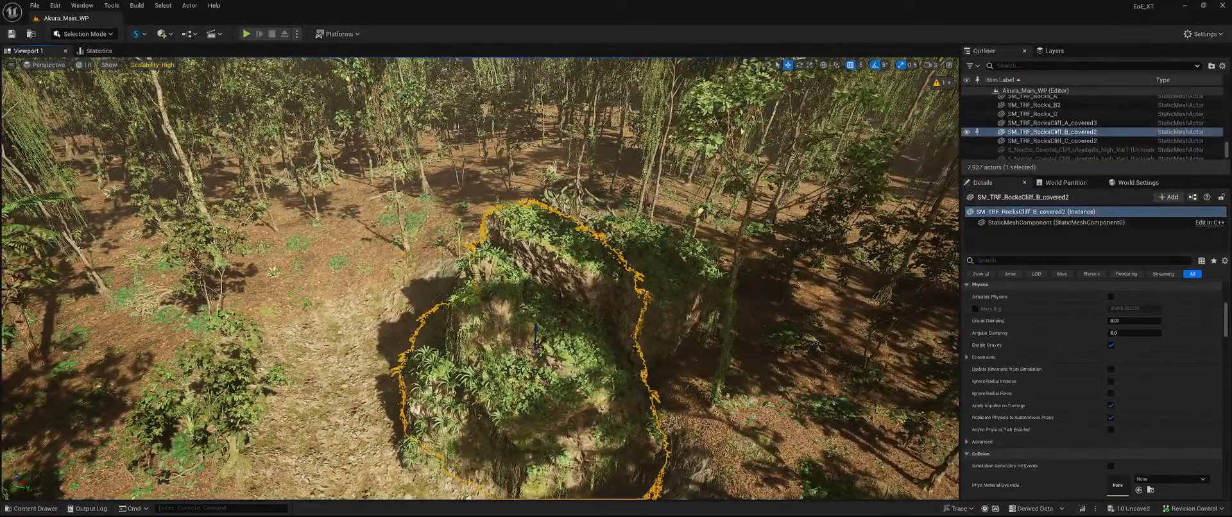
drag(544, 349, 331, 236)
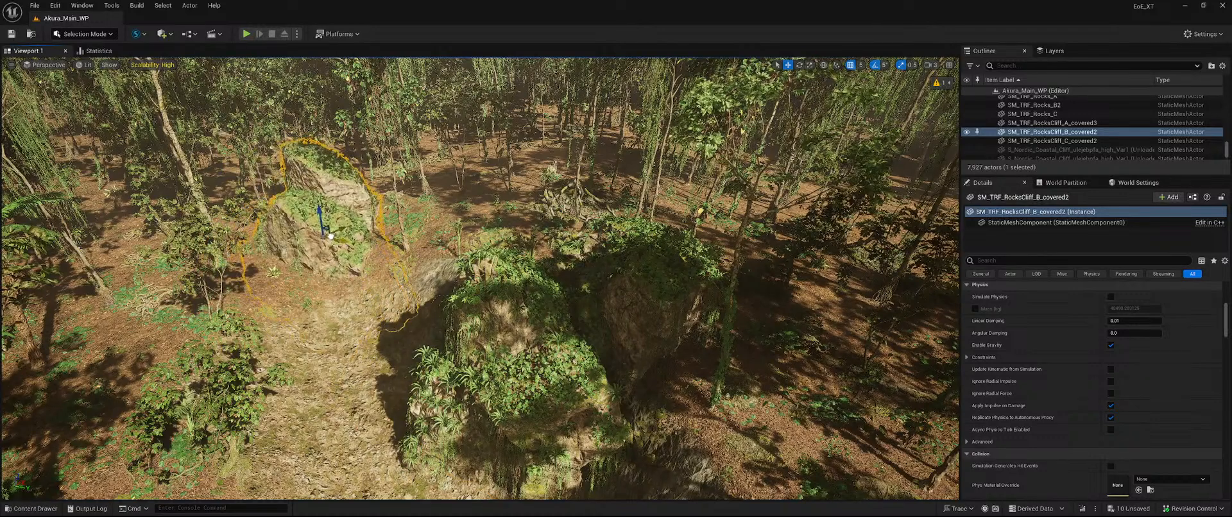
click(539, 302)
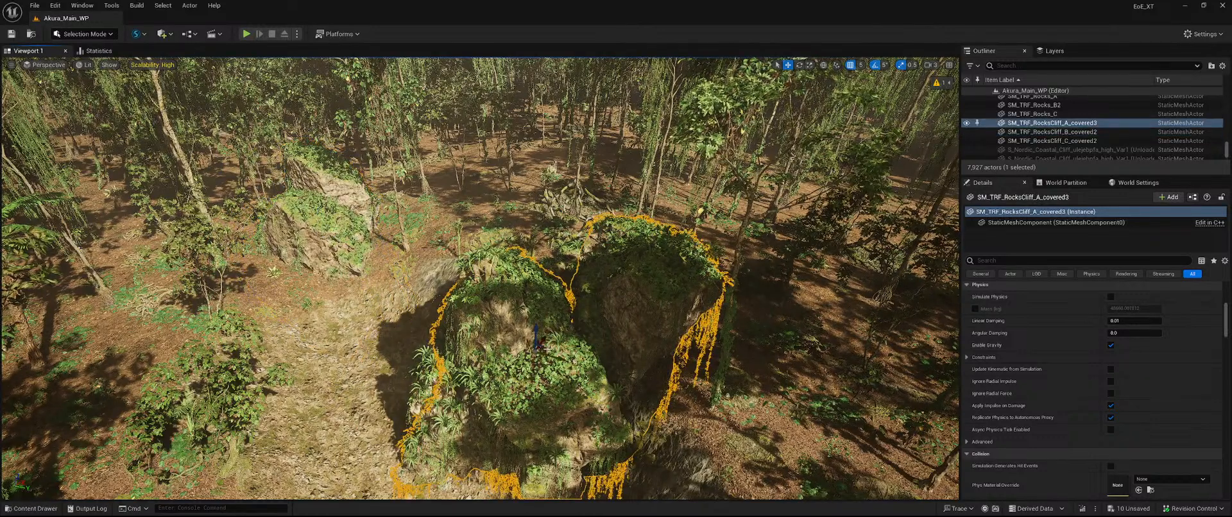
drag(545, 350, 506, 98)
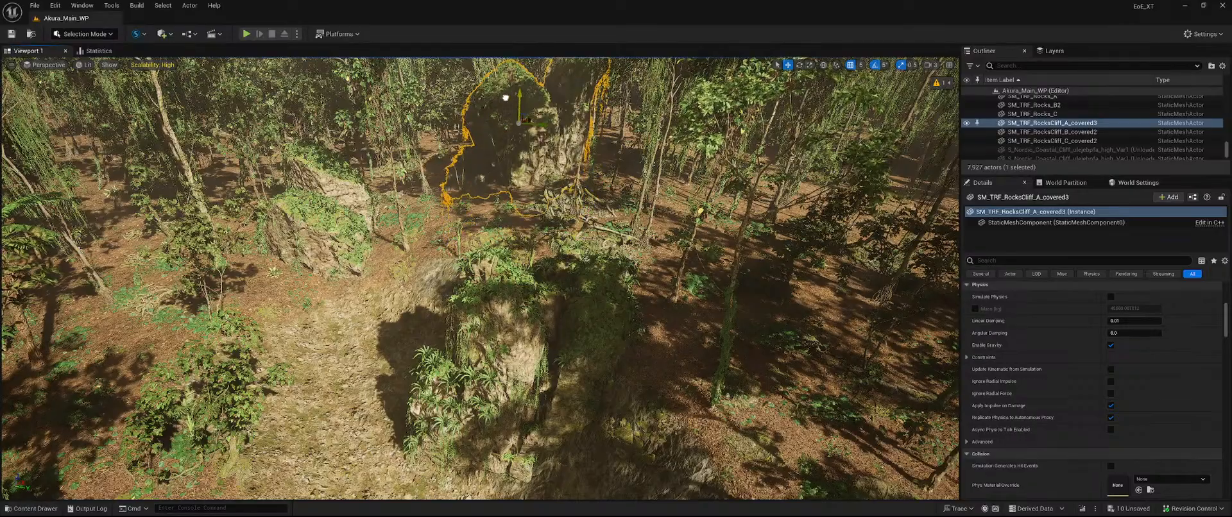
click(534, 302)
right_drag(538, 314, 561, 316)
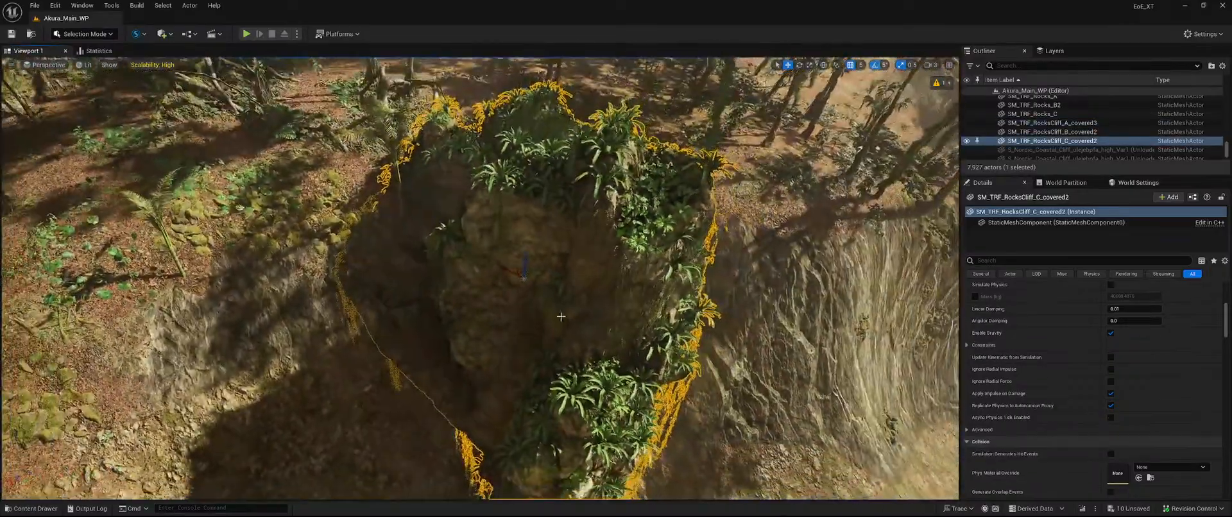
drag(520, 274, 374, 304)
- Move SM_TRF_RockLarge_A3 and SM_TRF_RockLarge_A_covered10 from the pile onto the forest floor behind the slope
click(544, 254)
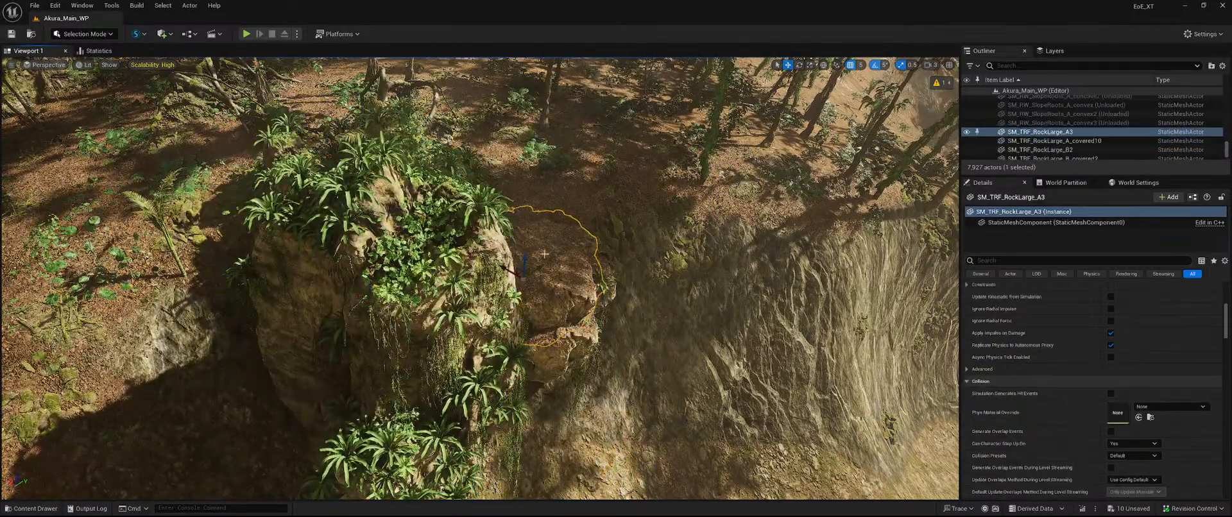
drag(525, 273, 658, 157)
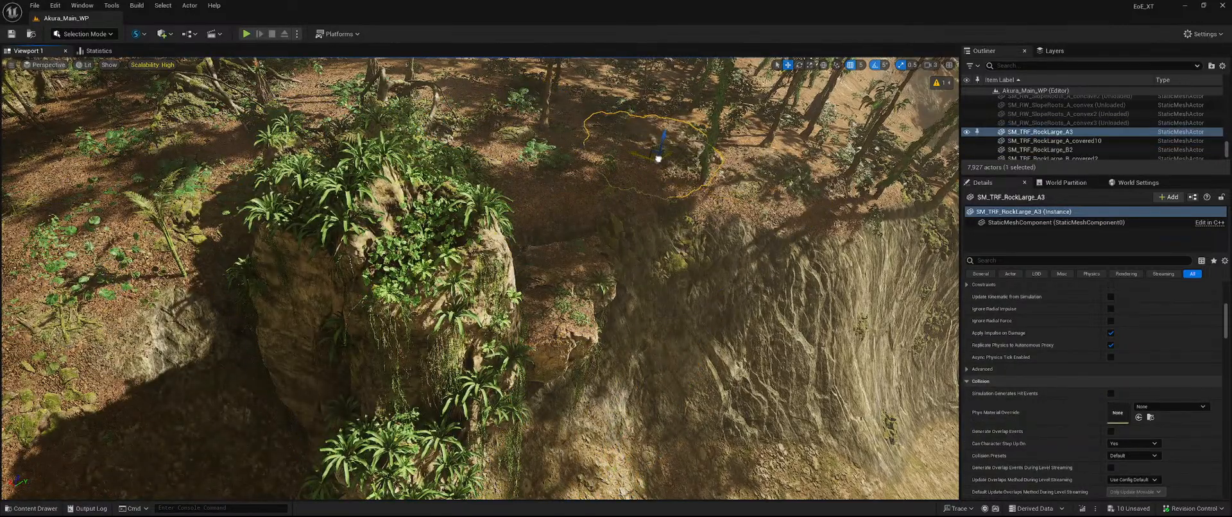
click(560, 295)
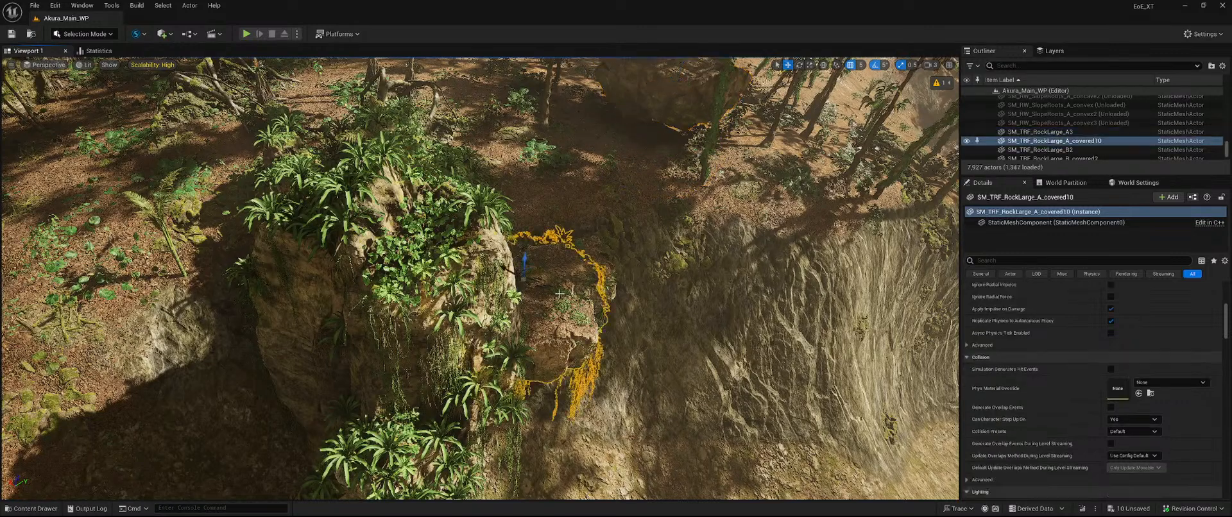
drag(524, 257, 480, 61)
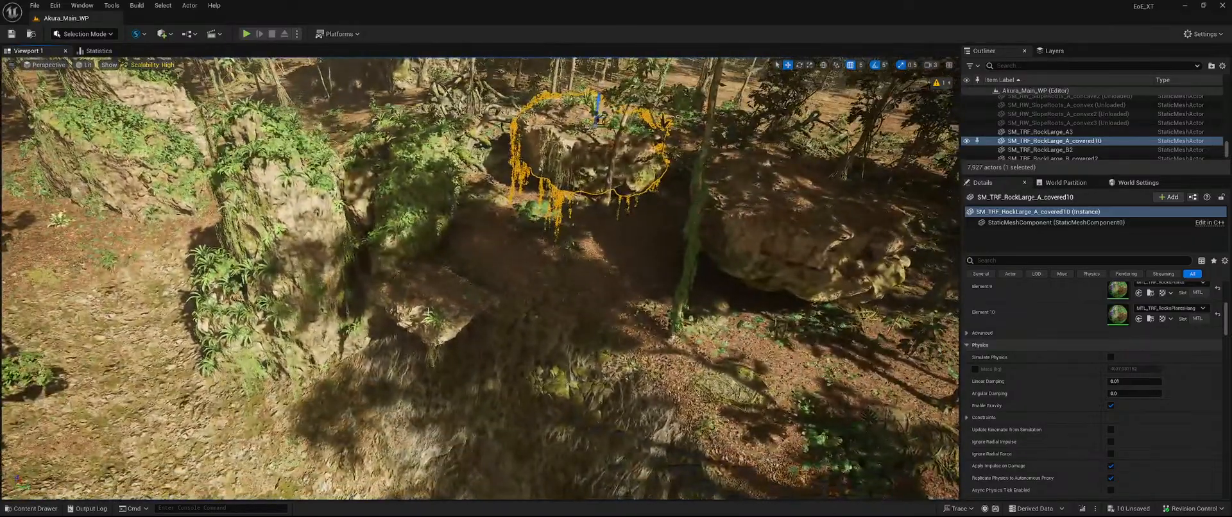
- Move SM_TRF_RockLarge_B2 beside the other large boulder and shift SM_TRF_RockLarge_B_covered2 off the remaining stack
click(438, 307)
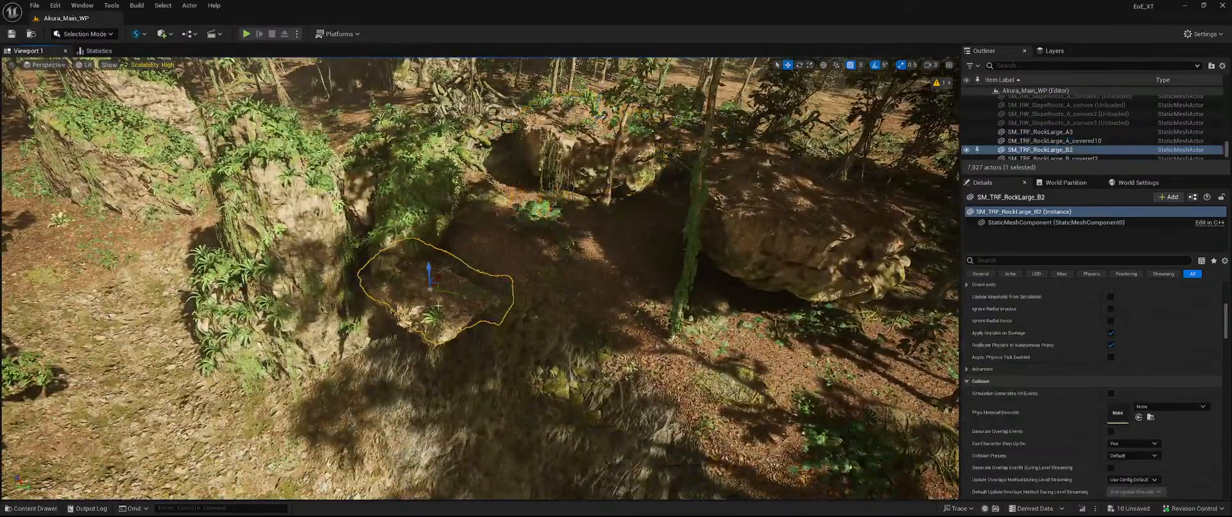
drag(429, 268, 866, 262)
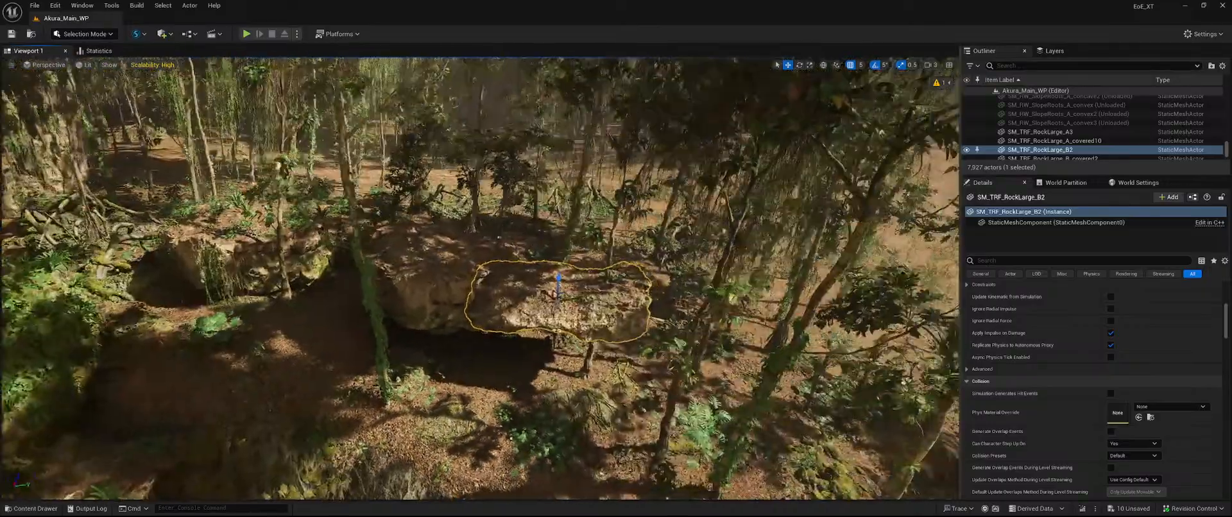
mouse_move(616, 243)
right_down()
mouse_move(661, 263)
mouse_move(616, 243)
right_up()
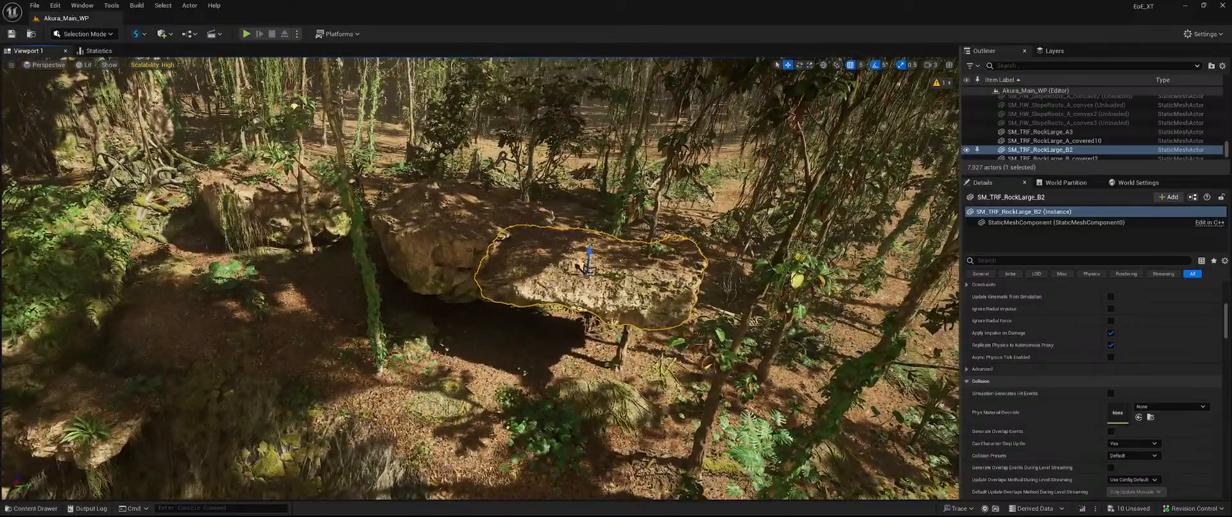
drag(589, 273, 657, 269)
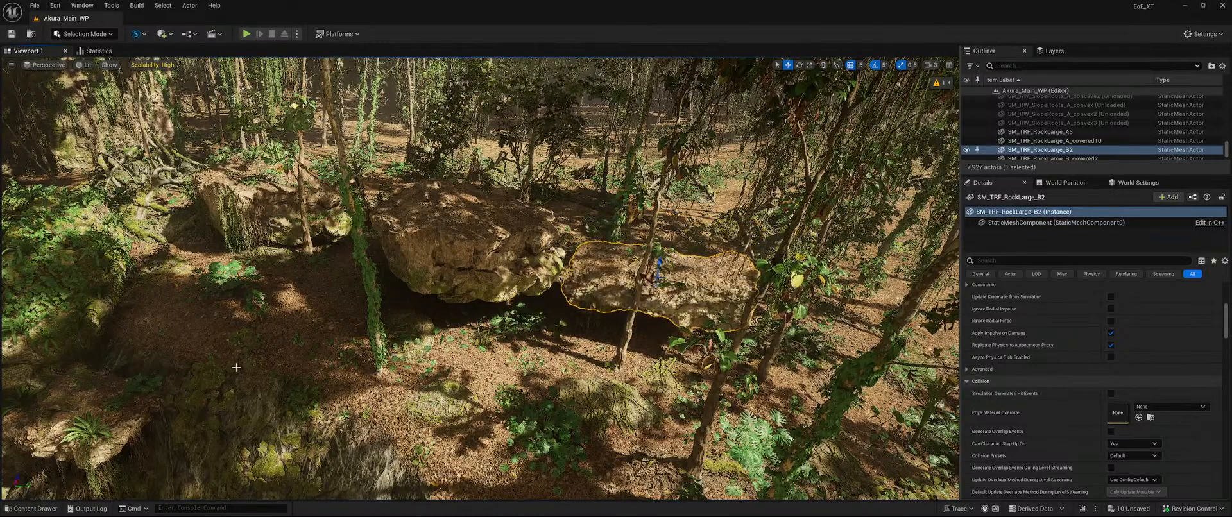
click(98, 414)
key(f)
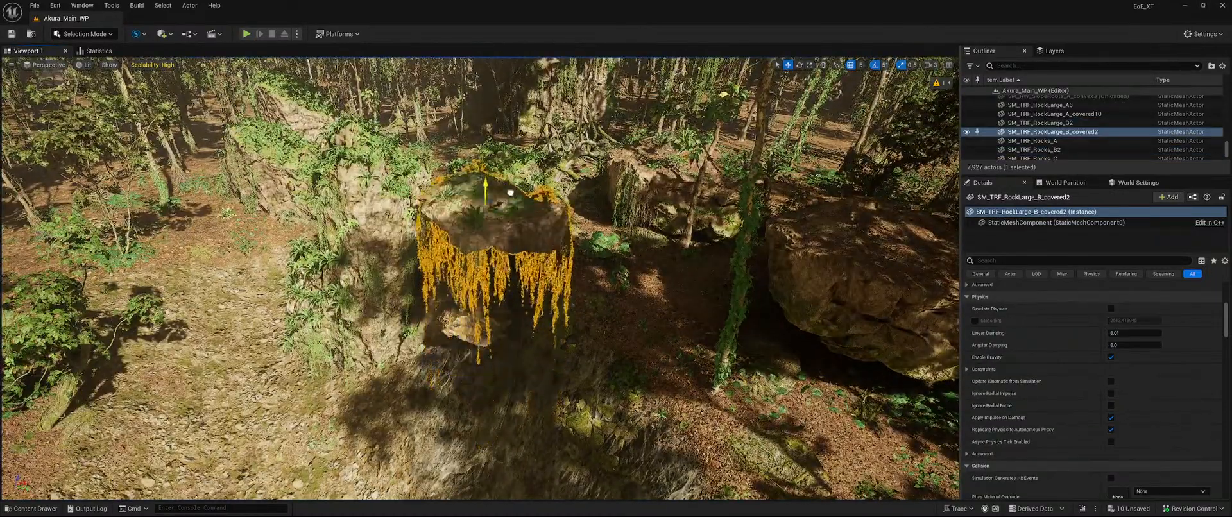
drag(510, 192, 473, 316)
- Move the smaller rocks SM_TRF_Rocks_C, SM_TRF_Rocks_A and SM_TRF_Rocks_B2 from the pile to the boulders behind the slope
click(480, 314)
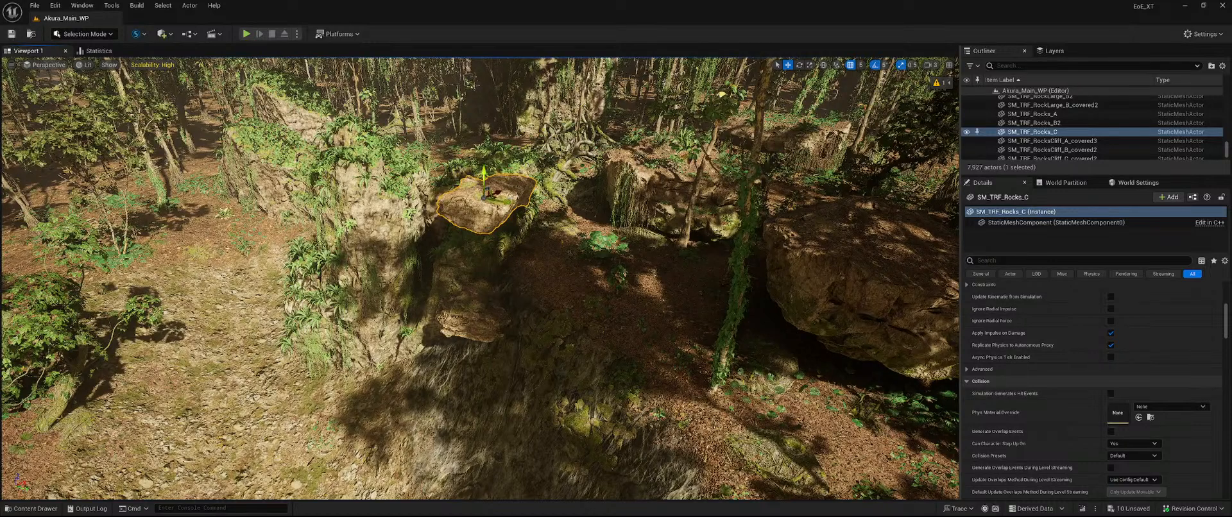
drag(494, 196, 735, 211)
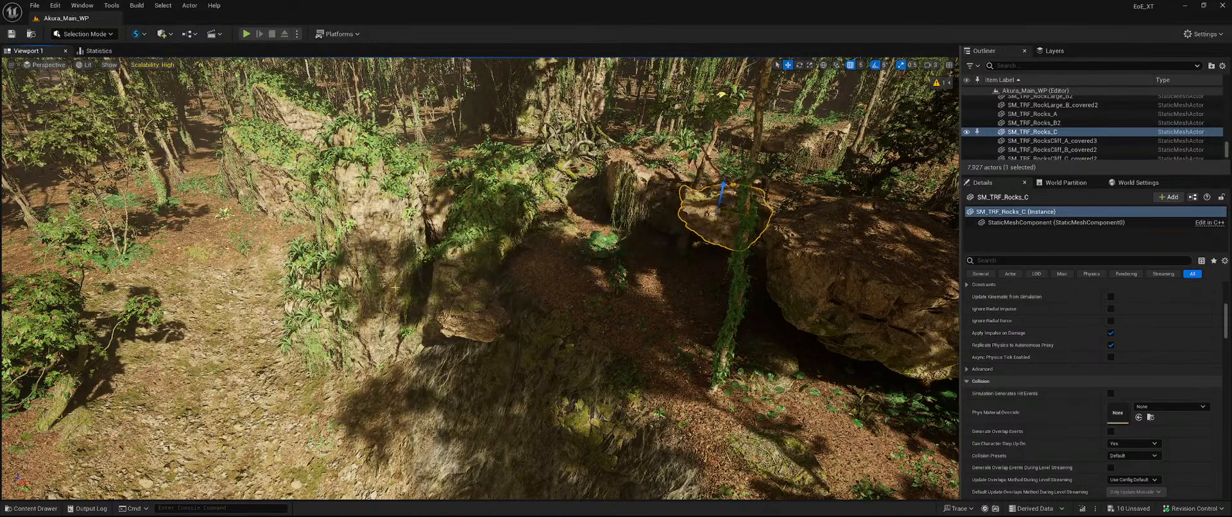
click(464, 310)
drag(484, 306, 611, 200)
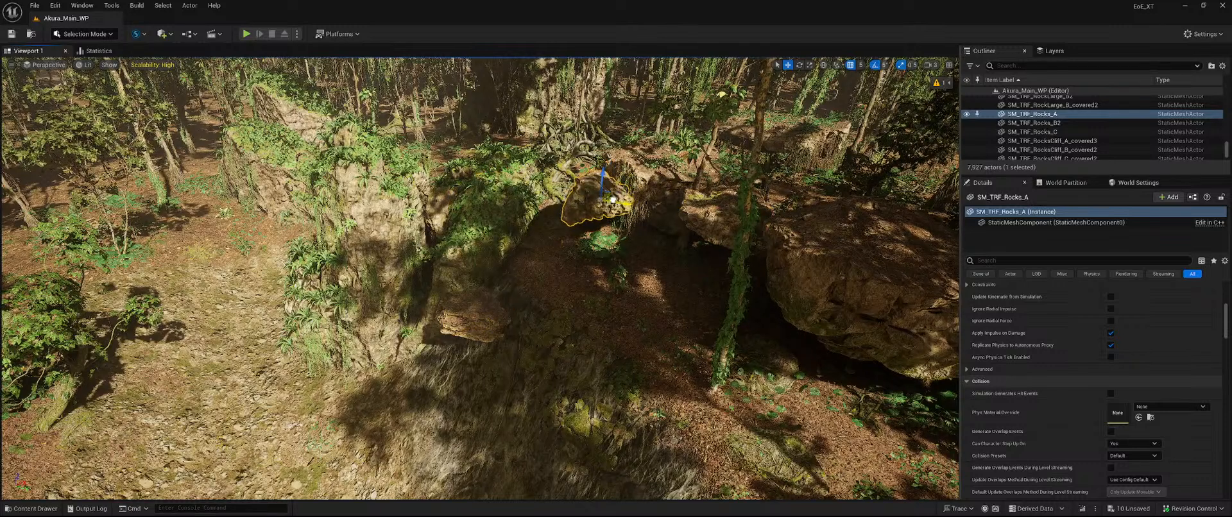
click(493, 310)
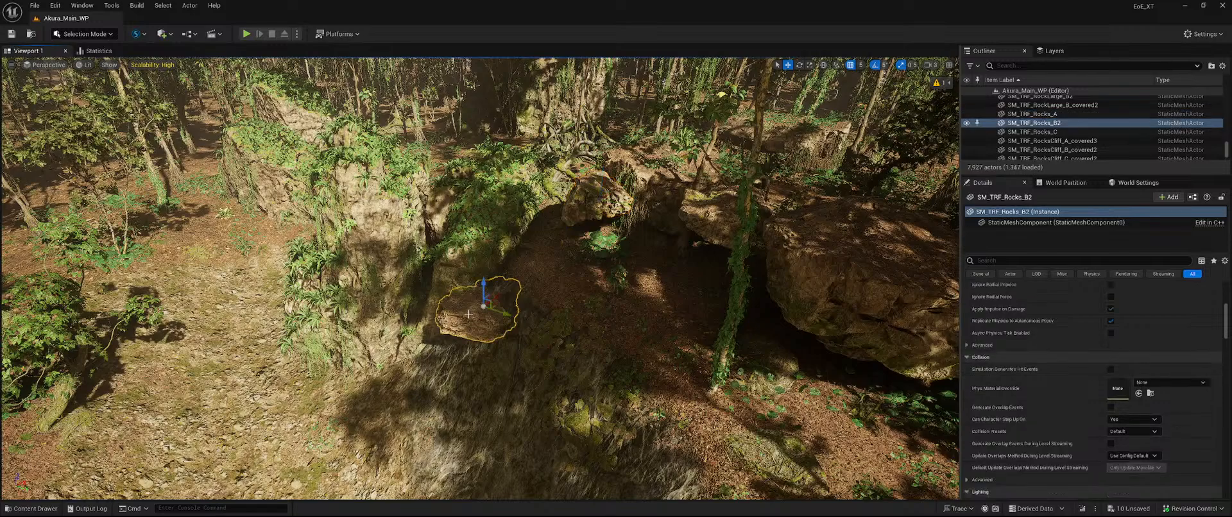
mouse_move(493, 310)
mouse_down()
mouse_move(490, 233)
mouse_move(680, 238)
mouse_up()
- Rotate the plant-covered cliff rock SM_TRF_RocksCliff_C_covered2 and adjust its position on the slope beside the path
mouse_move(680, 238)
right_down()
mouse_move(728, 220)
mouse_move(648, 176)
mouse_move(620, 283)
mouse_move(645, 285)
mouse_move(645, 308)
right_up()
click(567, 265)
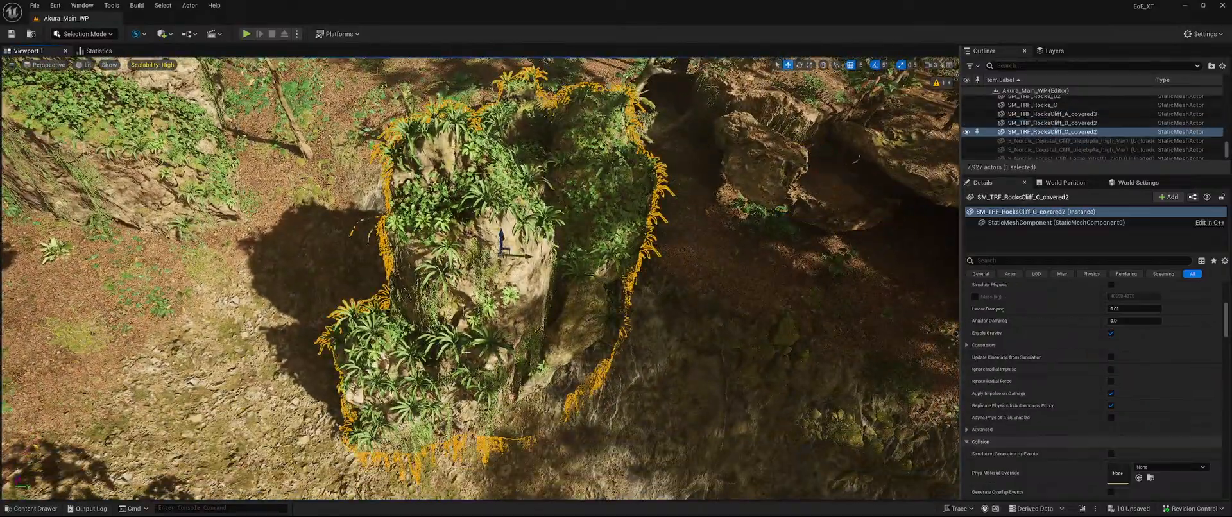
key(e)
drag(521, 277, 498, 267)
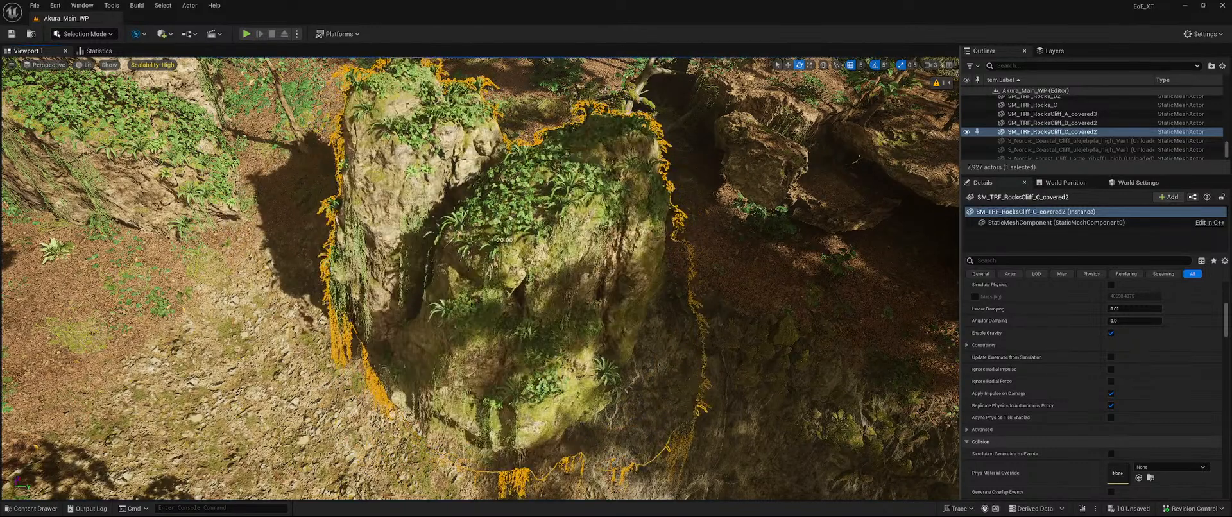
right_drag(499, 267, 577, 256)
key(s)
key(w)
drag(376, 241, 163, 308)
- Move the plant-covered cliff rock SM_TRF_RocksCliff_B_covered2 down the slope, directly beside SM_TRF_RocksCliff_C_covered2
right_drag(449, 276, 410, 295)
click(403, 225)
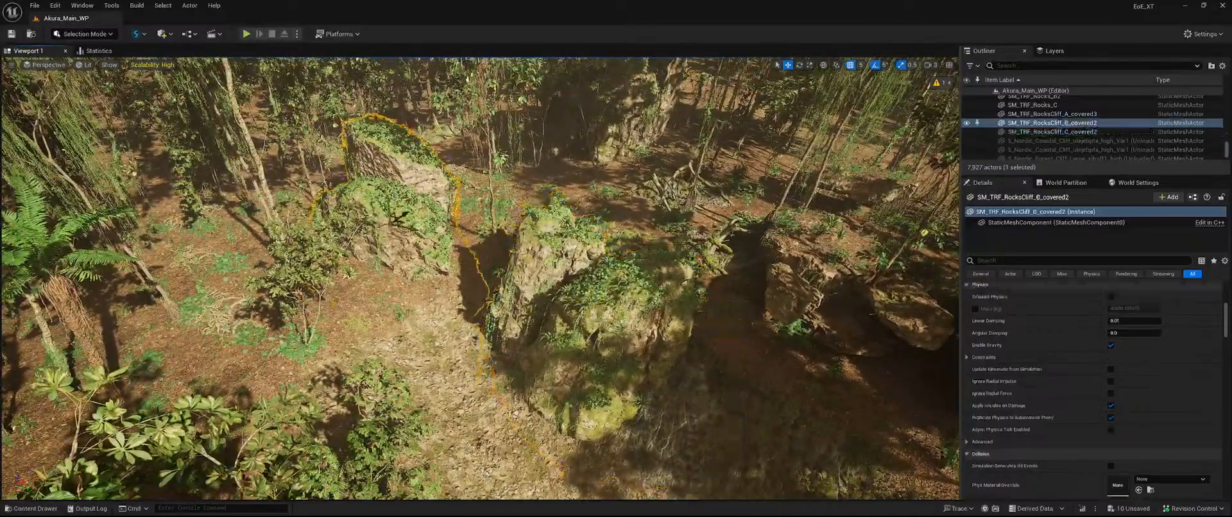
drag(402, 223, 635, 379)
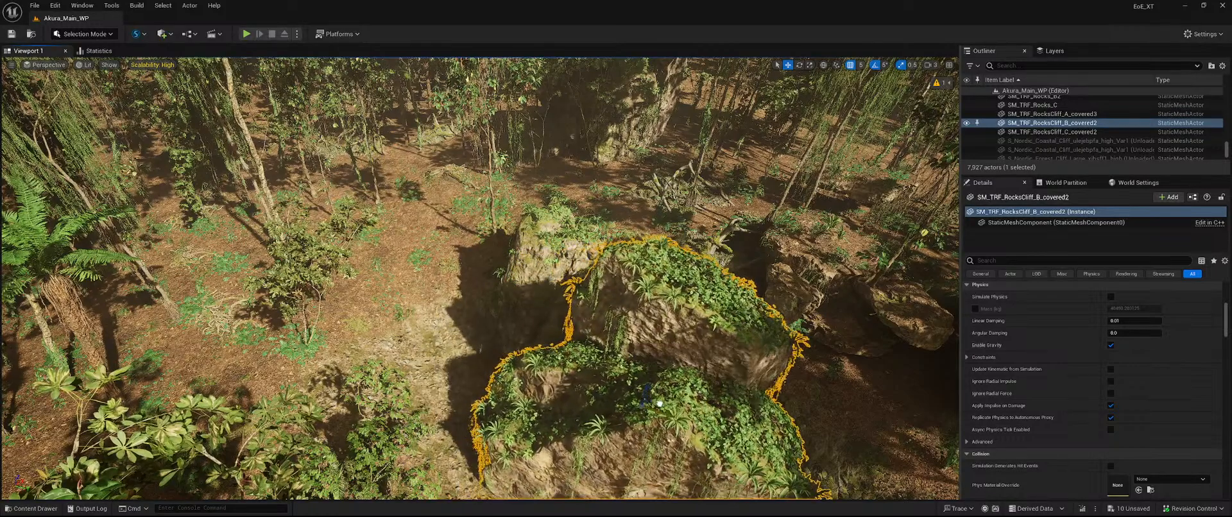
right_drag(635, 378, 712, 423)
key(e)
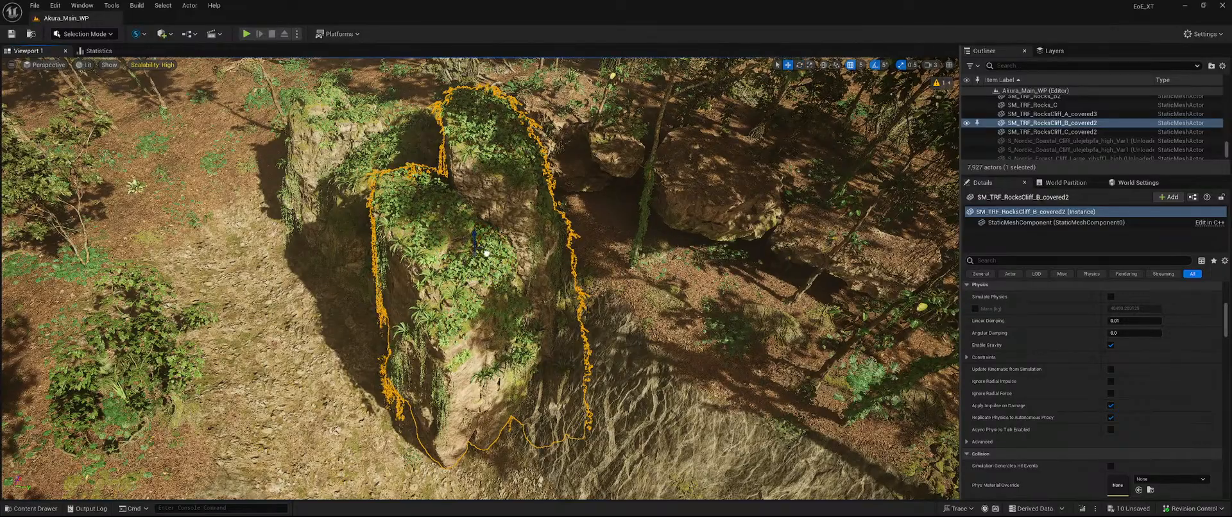
- Place SM_TRF_RocksCliff_A_covered3 at the end of the cliff rock row next to the root-covered slope and save all changes
right_drag(488, 220, 590, 180)
right_drag(664, 296, 951, 126)
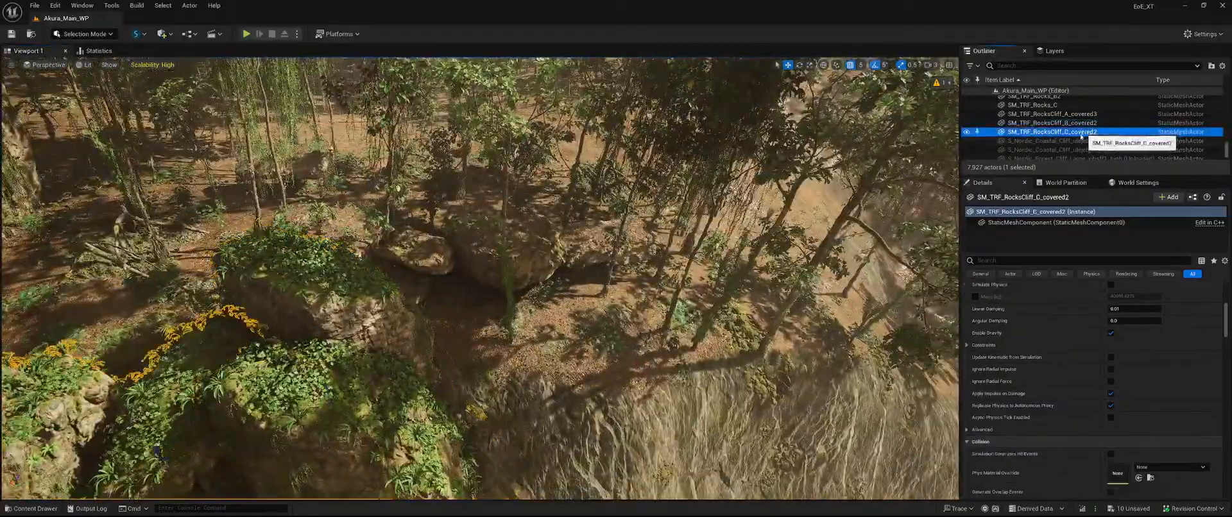
click(1058, 131)
double_click(1052, 113)
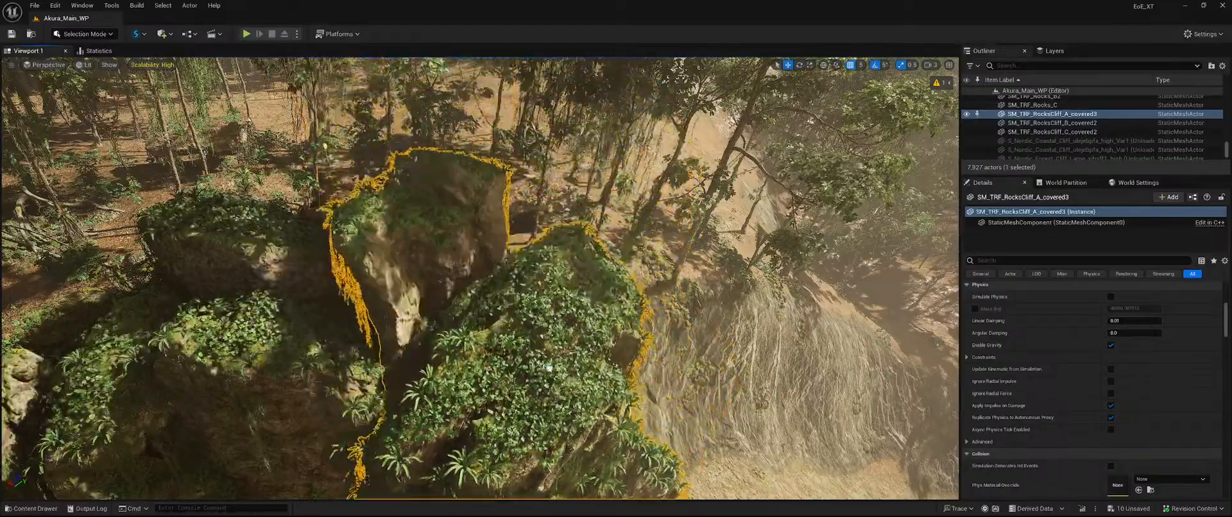
right_drag(480, 278, 442, 315)
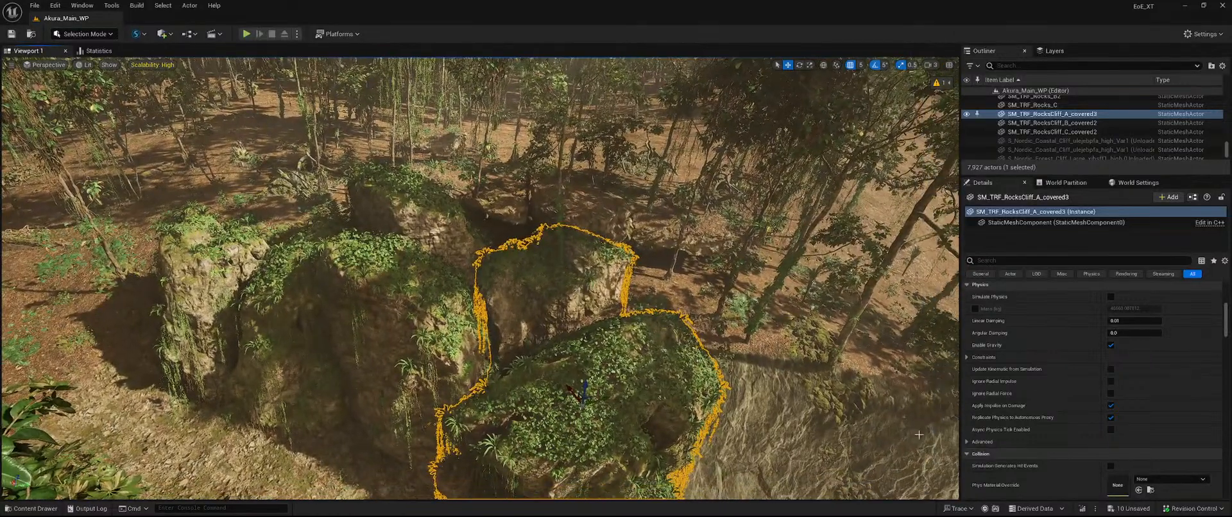
click(1152, 509)
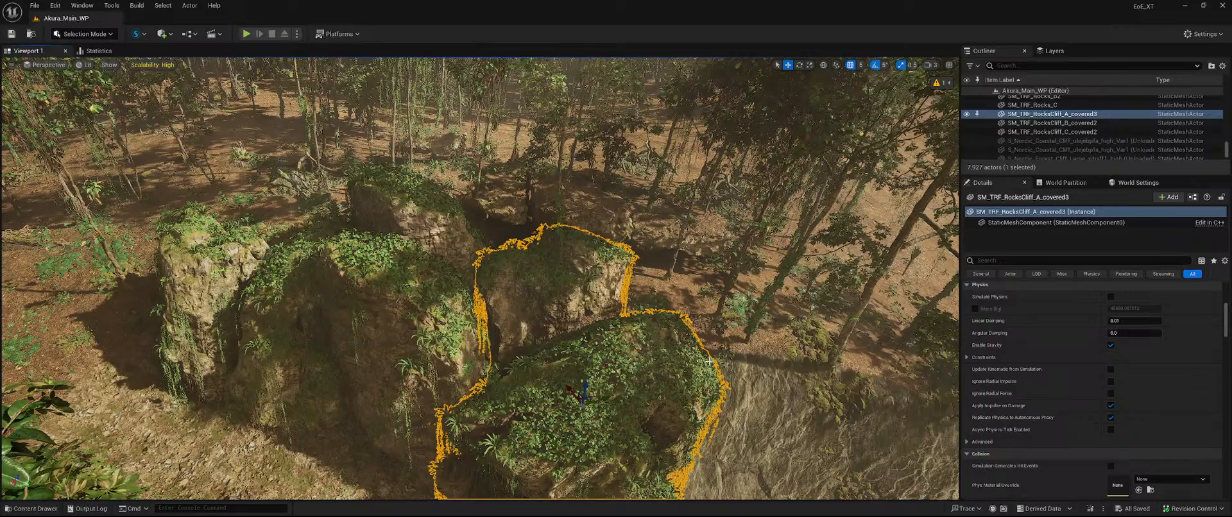
- Delete the smaller rocks SM_TRF_Rocks_A, SM_TRF_Rocks_B2 and SM_TRF_Rocks_C from the level
right_drag(535, 308, 534, 208)
key(w)
key(f)
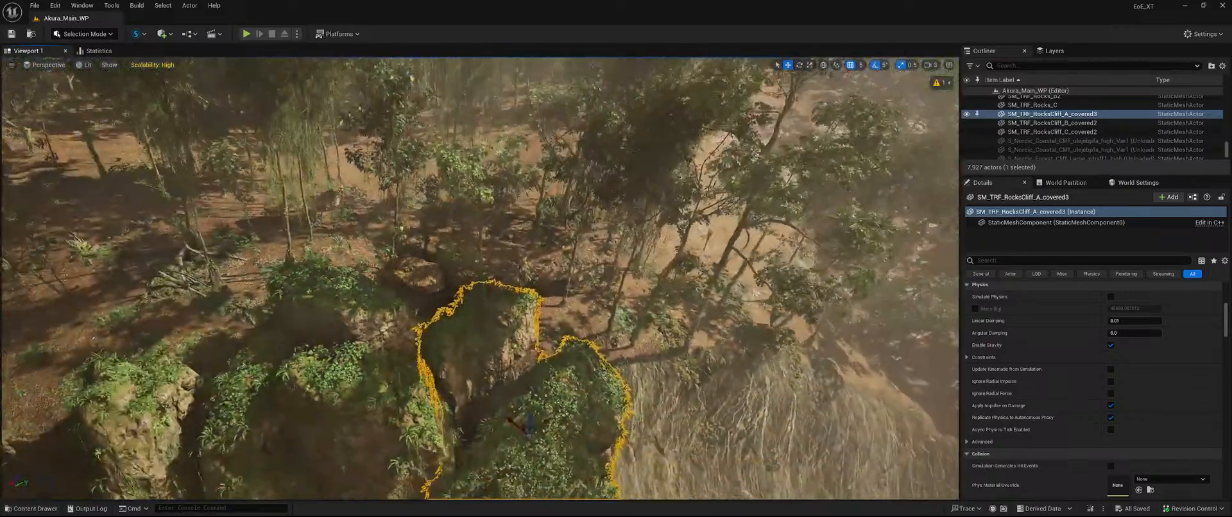
scroll(1026, 138, up, 3)
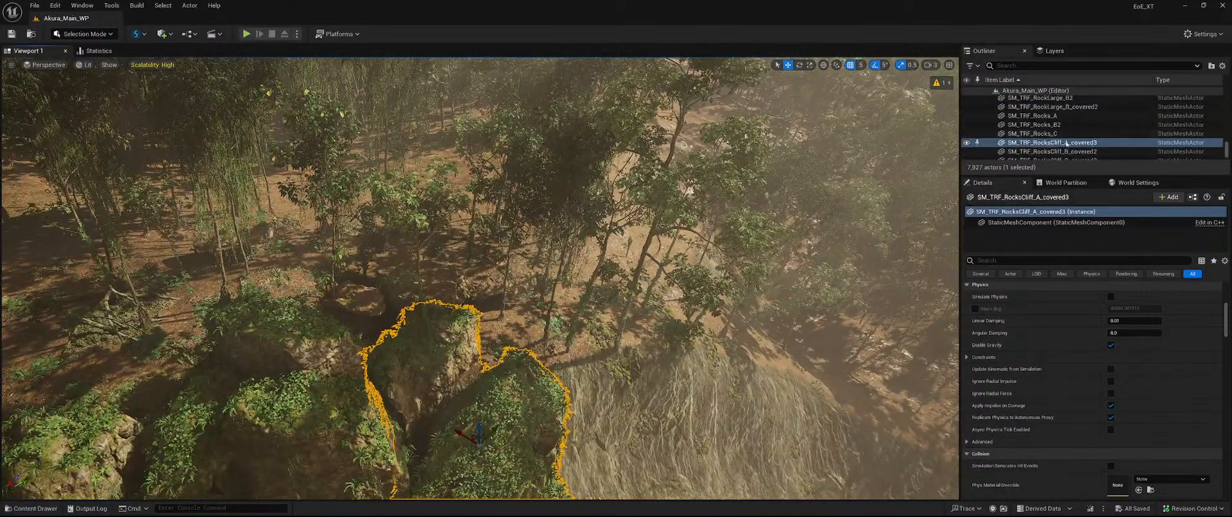
click(1064, 130)
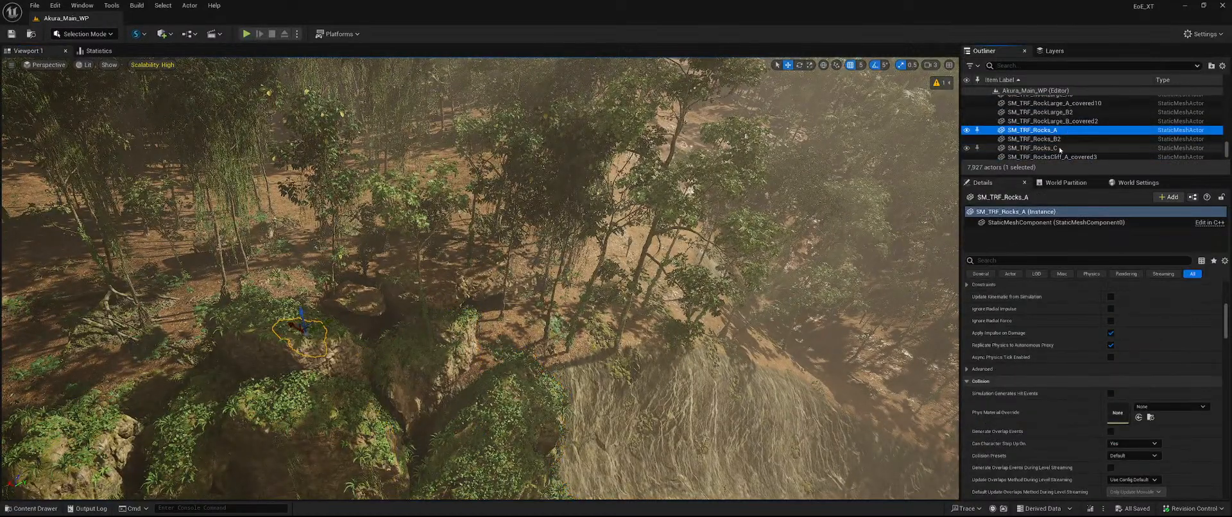
shift+click(1052, 147)
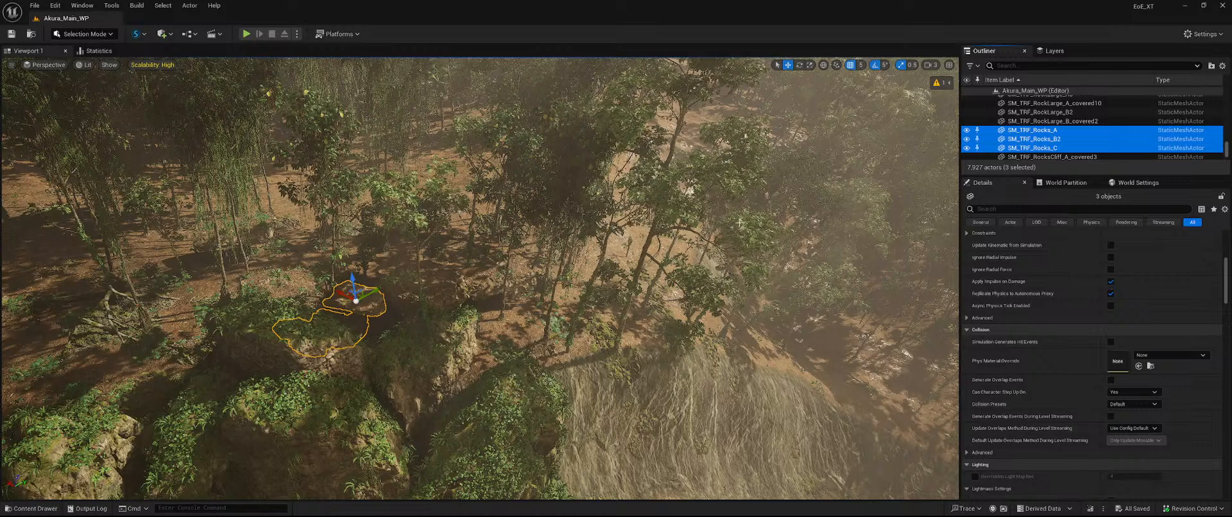
key(Delete)
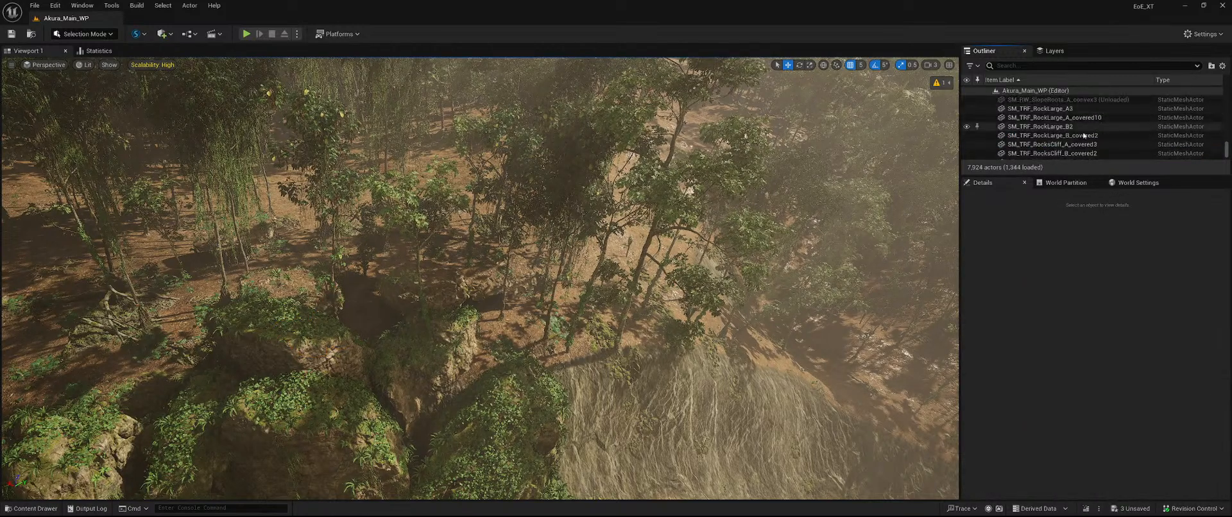
- Delete the large boulders SM_TRF_RockLarge_A3, SM_TRF_RockLarge_A_covered10 and SM_TRF_RockLarge_B2
click(1084, 109)
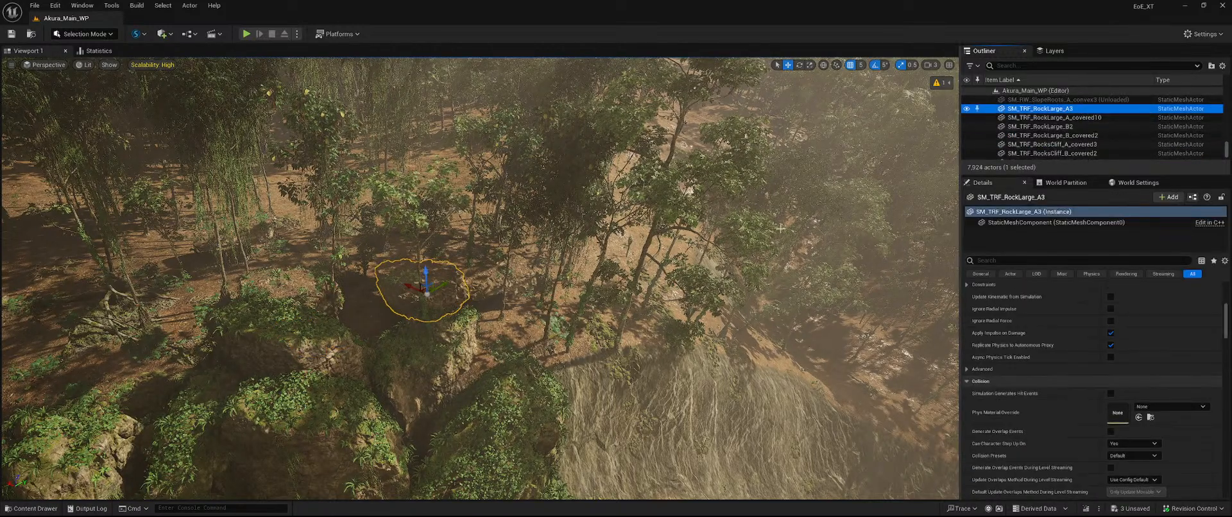
shift+click(1079, 126)
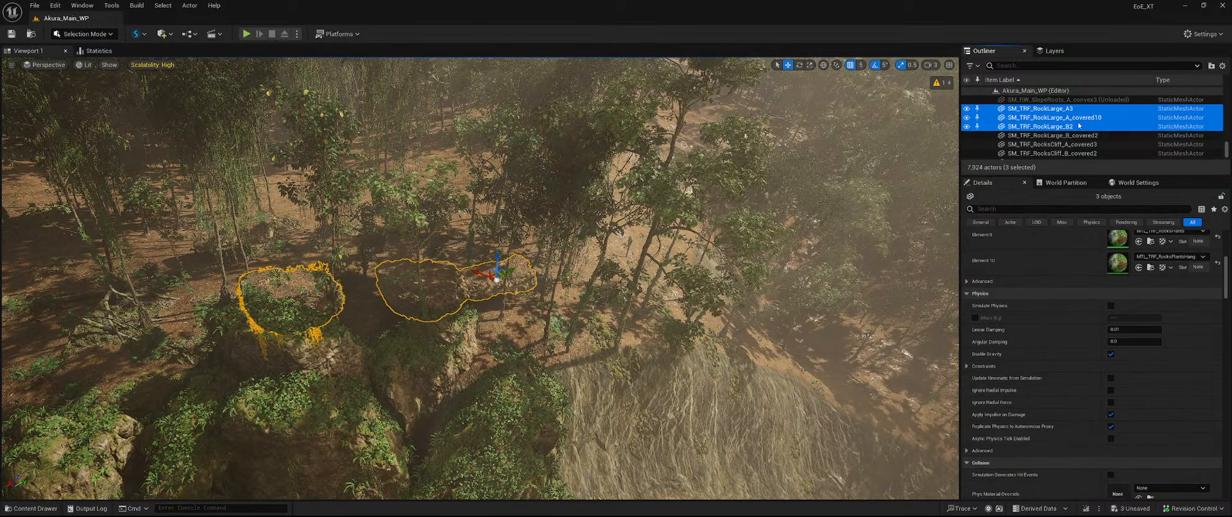
key(Delete)
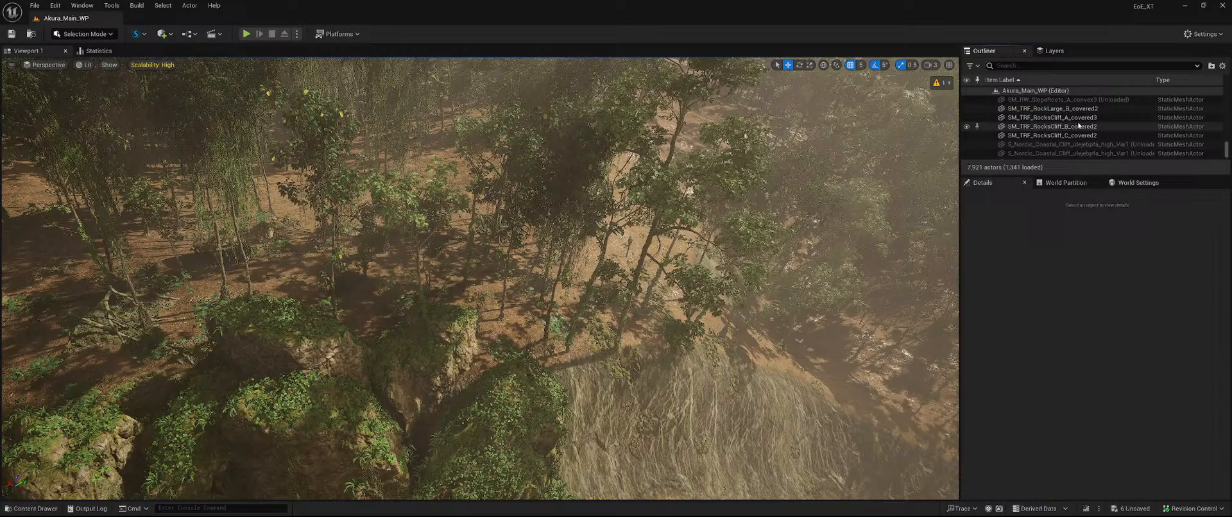
- Add the Rocks folder meshes SM_TRF_RockLarge_A_covered, SM_TRF_Rocks_C and SM_TRF_Rocks_D to the forest floor near SM_TRF_RockLarge_B_covered2
click(1078, 111)
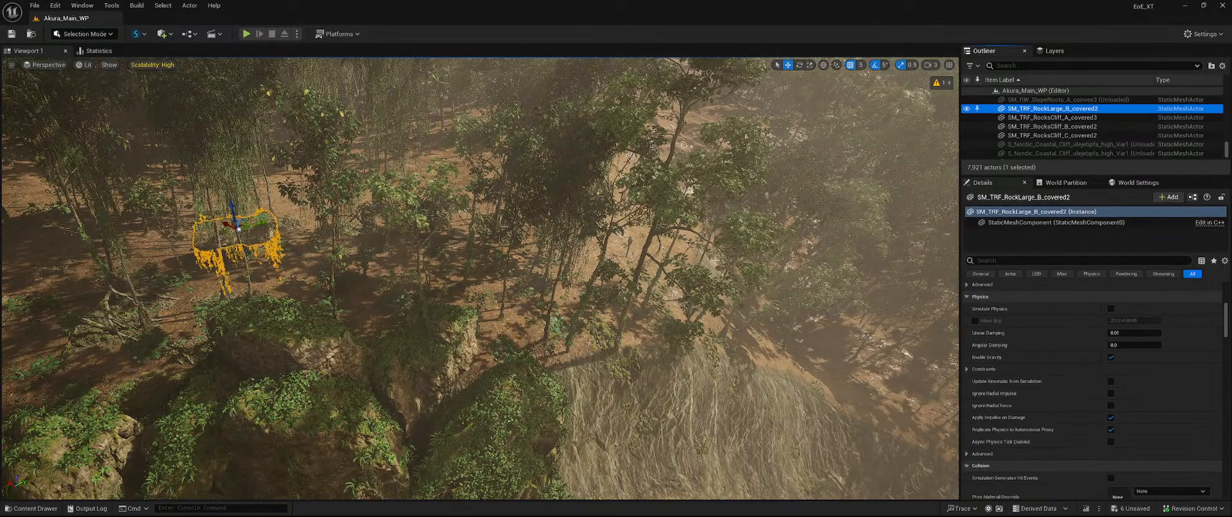
key(f)
key(ctrl+space)
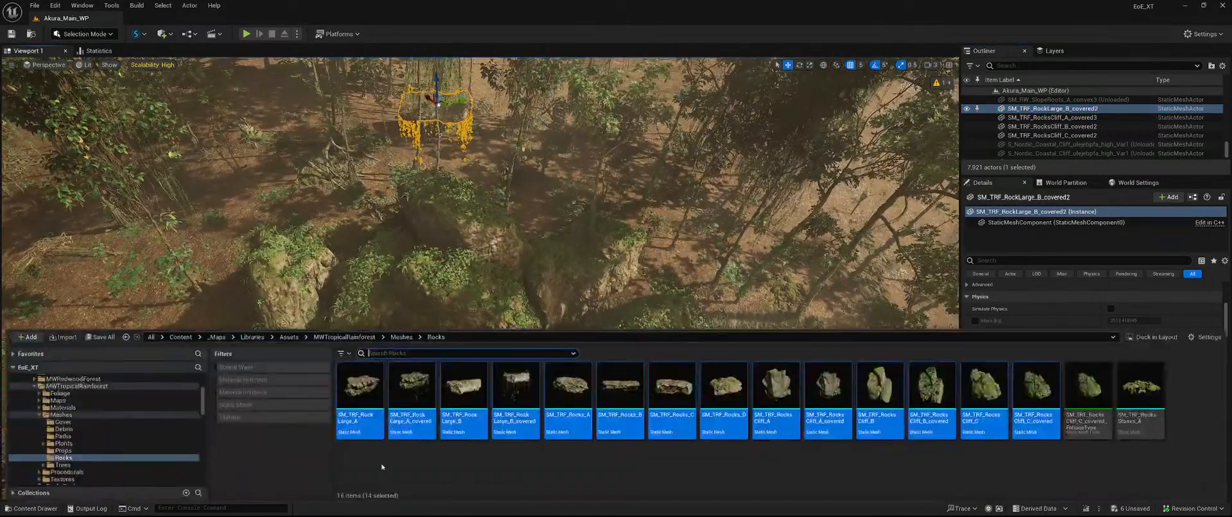
click(411, 421)
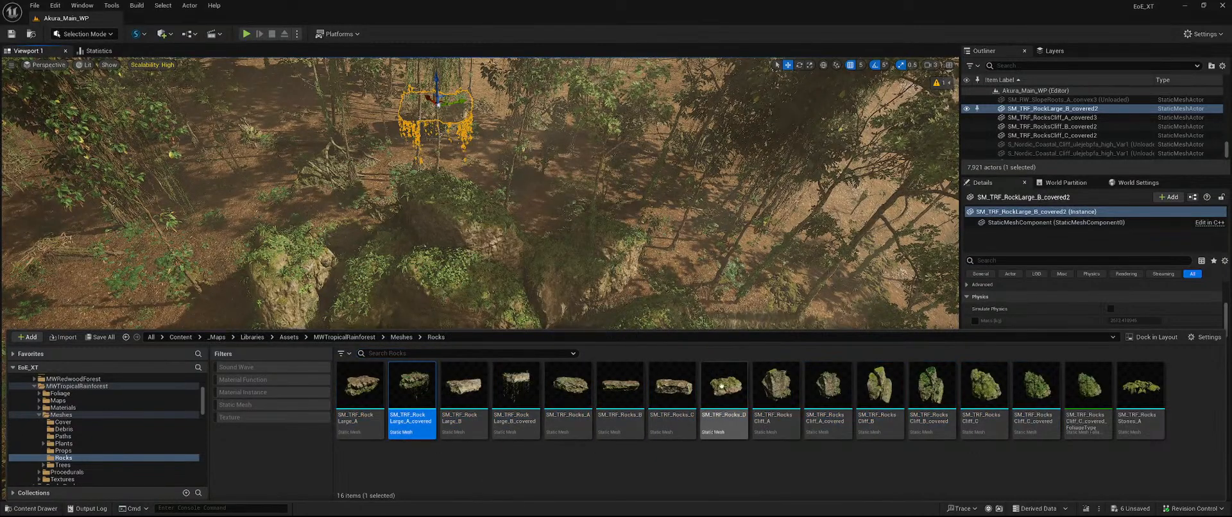
ctrl+click(672, 389)
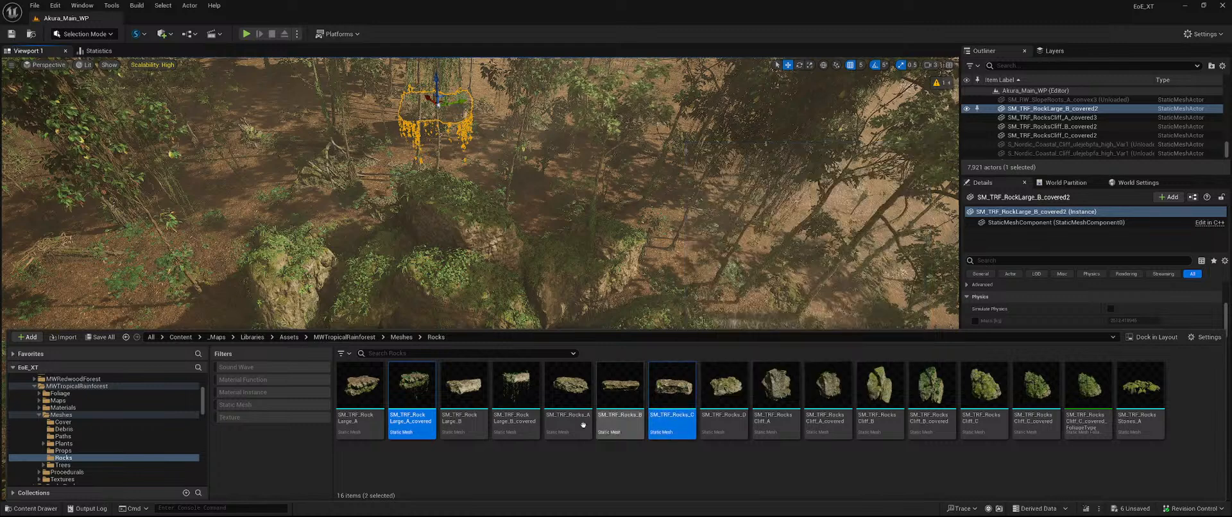
ctrl+click(724, 391)
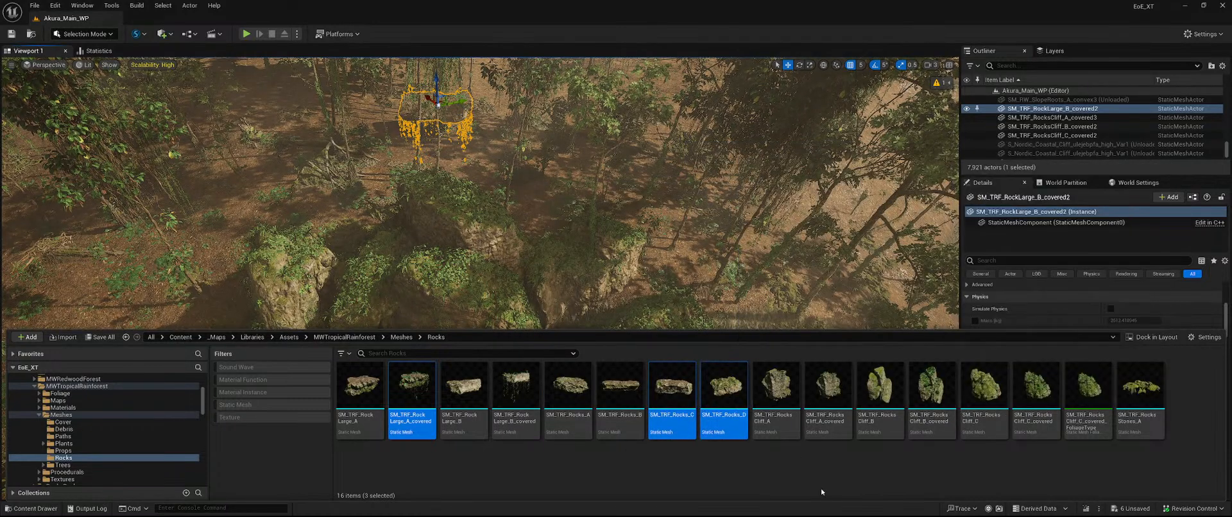
drag(724, 388, 471, 161)
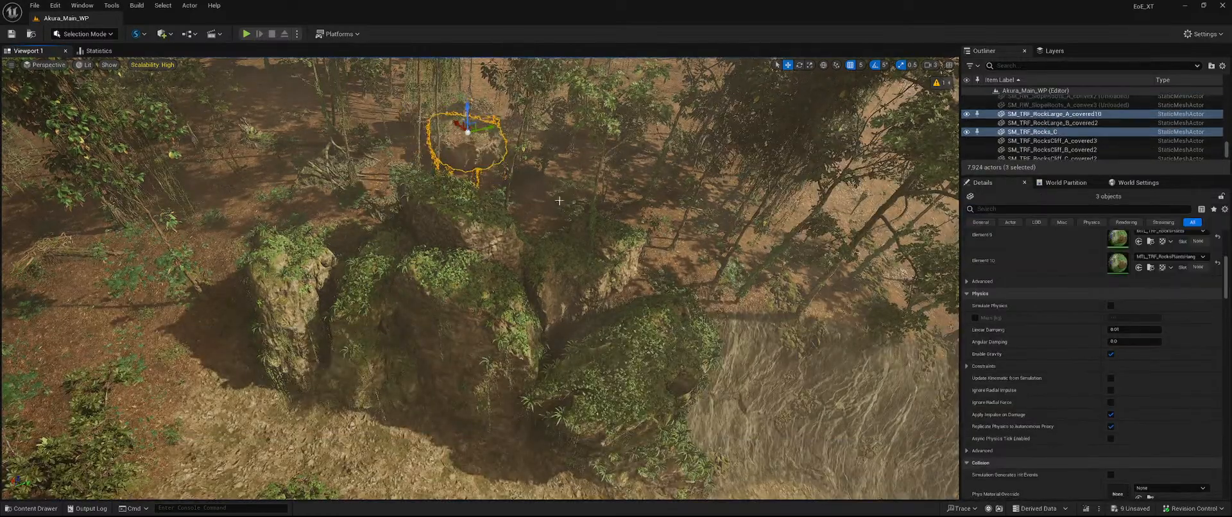
- Move the plant-covered boulder SM_TRF_RockLarge_A_covered10 off the new rock stack to the open ground beside it
right_drag(559, 201, 462, 154)
key(w)
key(d)
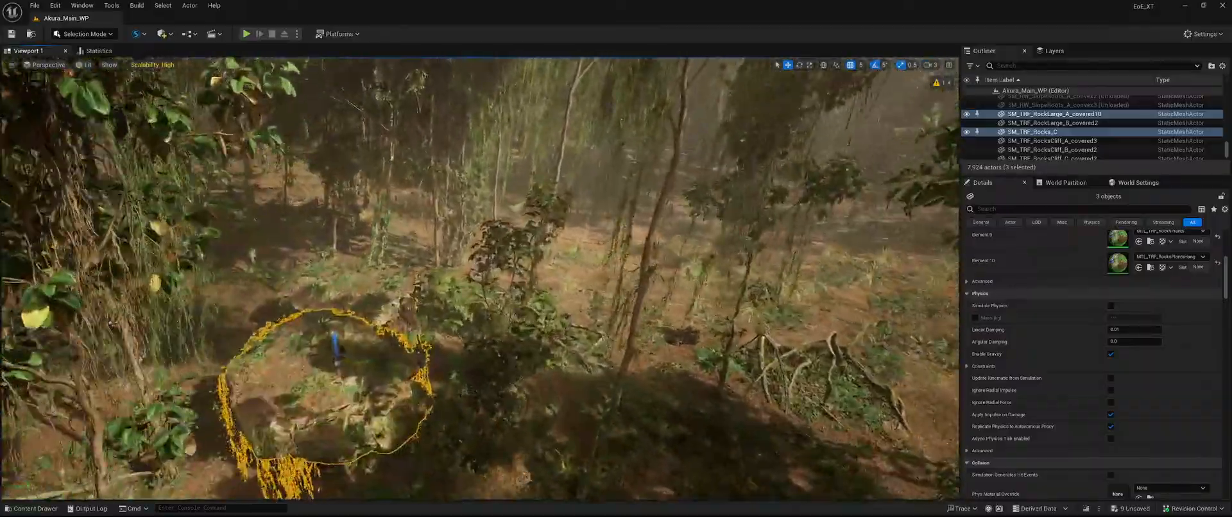
mouse_move(574, 273)
right_down()
mouse_move(530, 308)
mouse_move(539, 285)
mouse_move(574, 274)
right_up()
key(s)
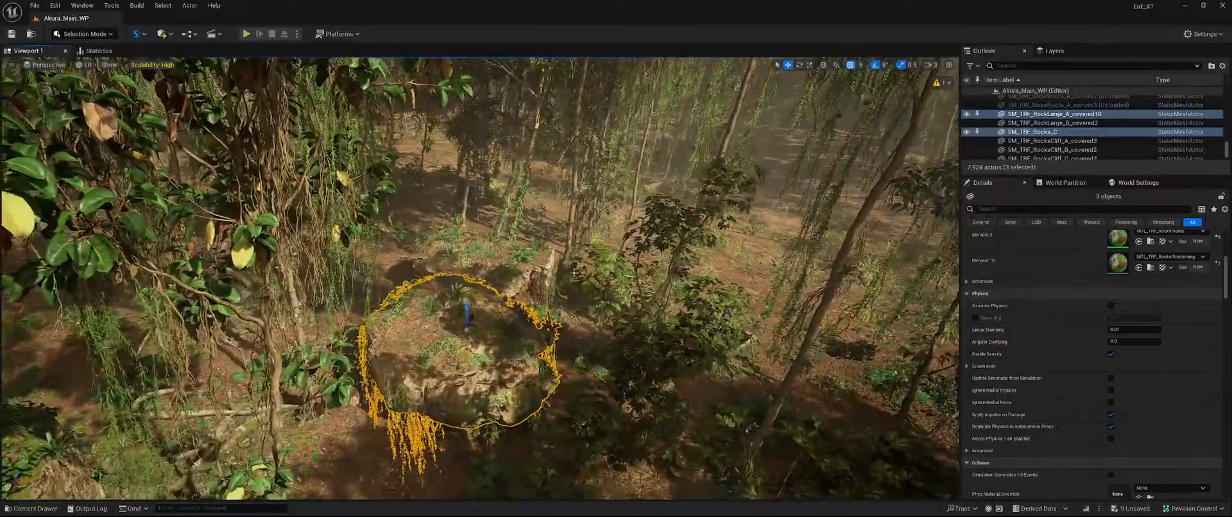
click(460, 311)
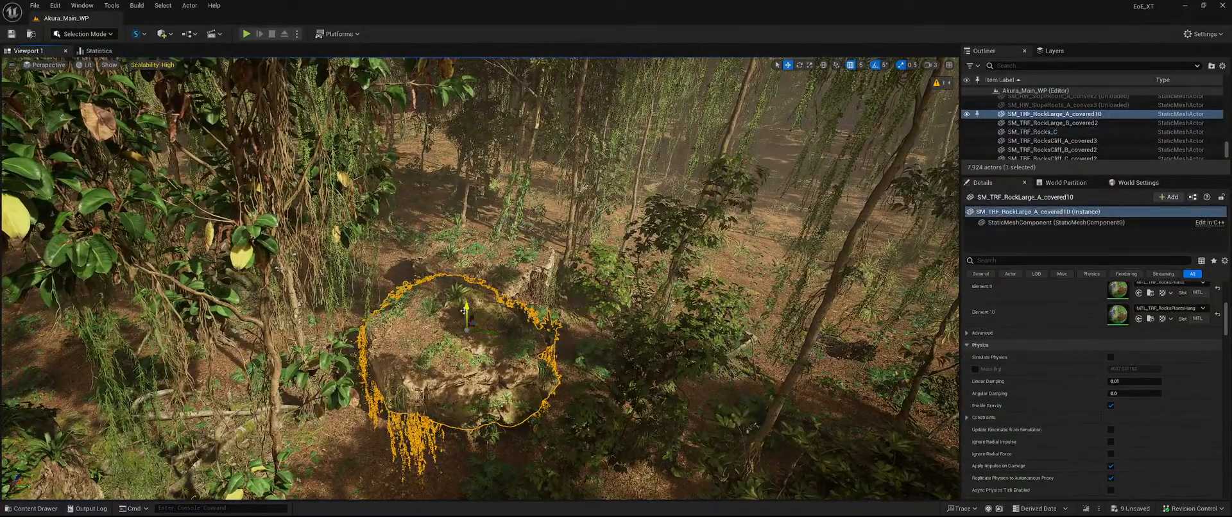
drag(464, 311, 613, 223)
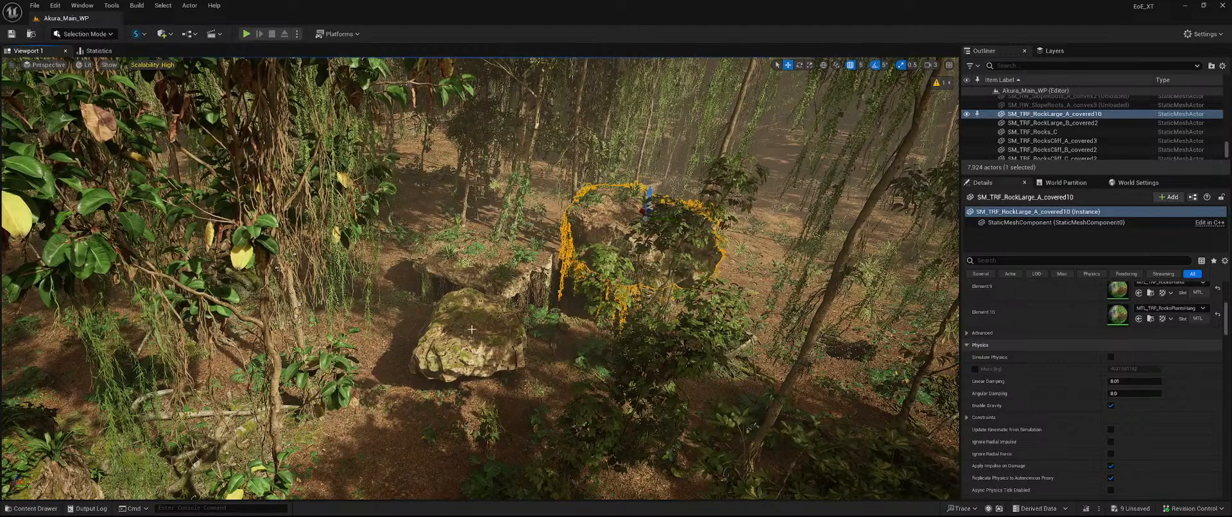
- Move SM_TRF_Rocks_C out of the stack onto the ground behind it, leaving SM_TRF_Rocks_D in place
click(495, 297)
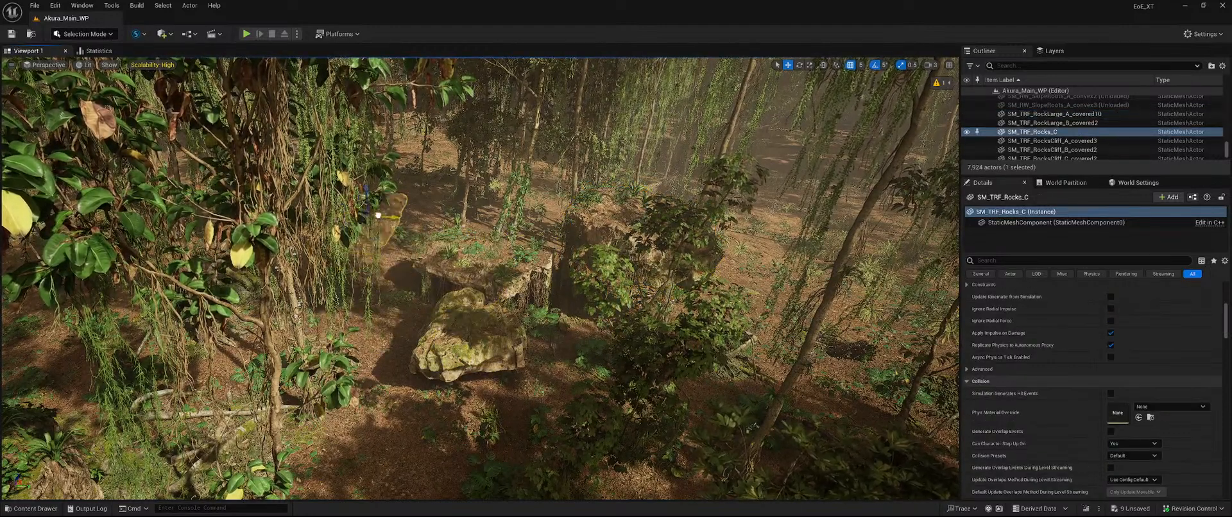
click(482, 316)
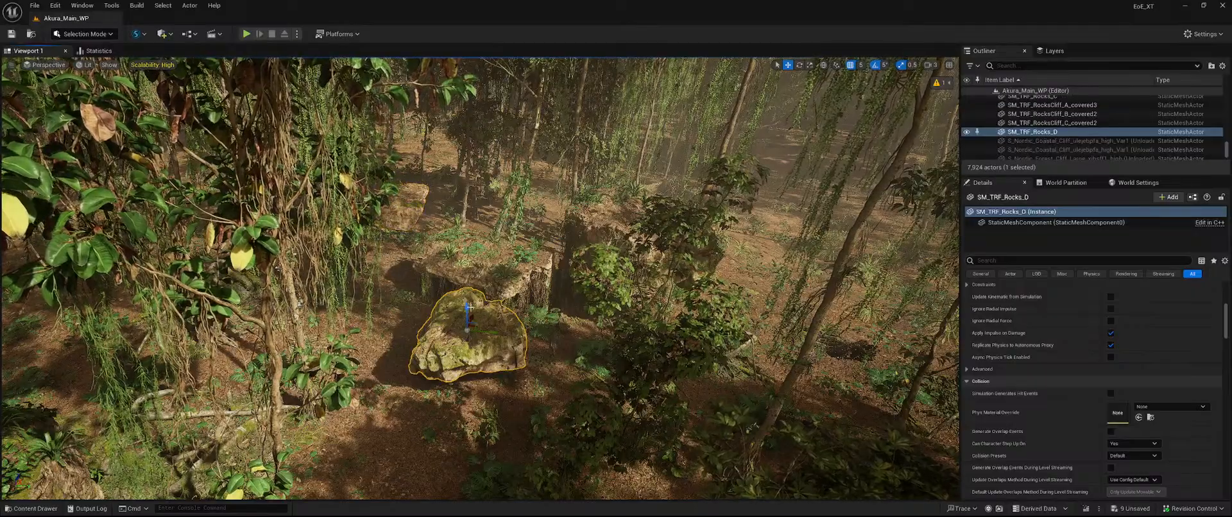
key(w)
right_drag(479, 275, 525, 269)
key(a)
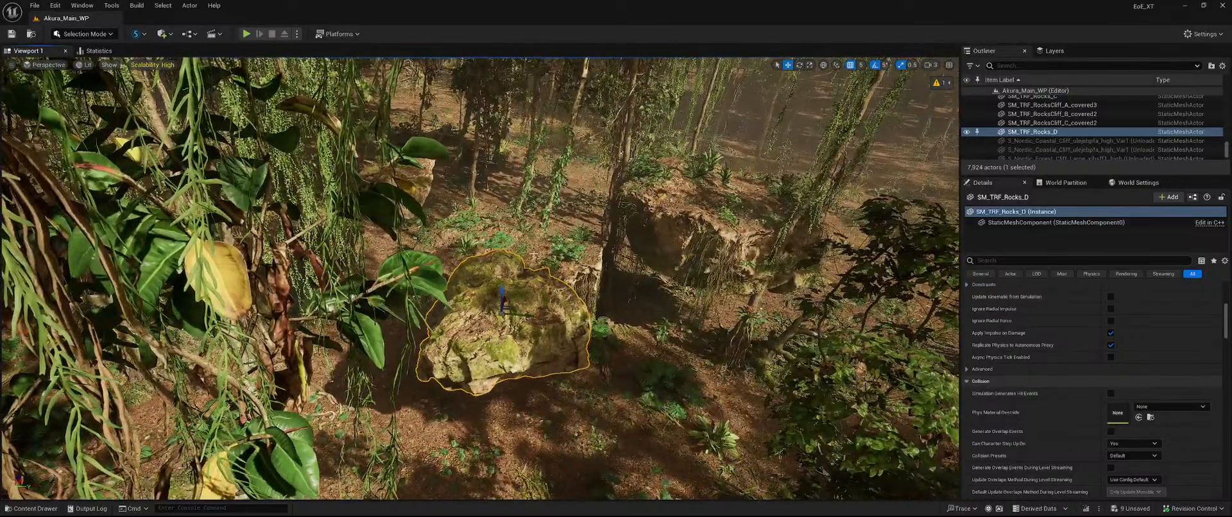
- Move SM_TRF_RockLarge_B_covered2 from the forest floor to the edge of the root-covered slope beside the cliff rocks and lower it
click(556, 265)
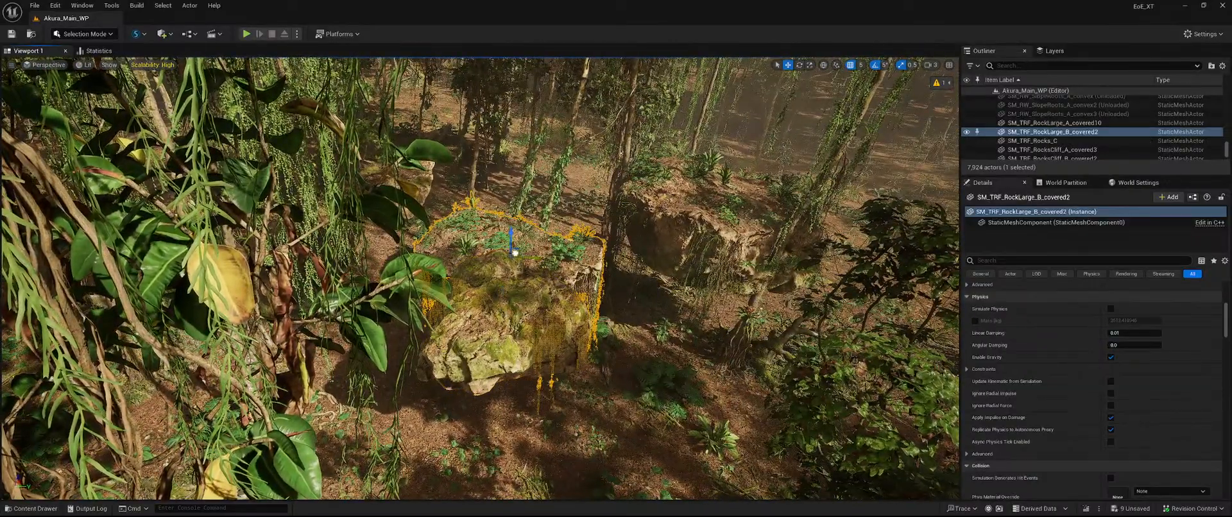
drag(514, 252, 604, 341)
right_drag(604, 342, 510, 382)
key(s)
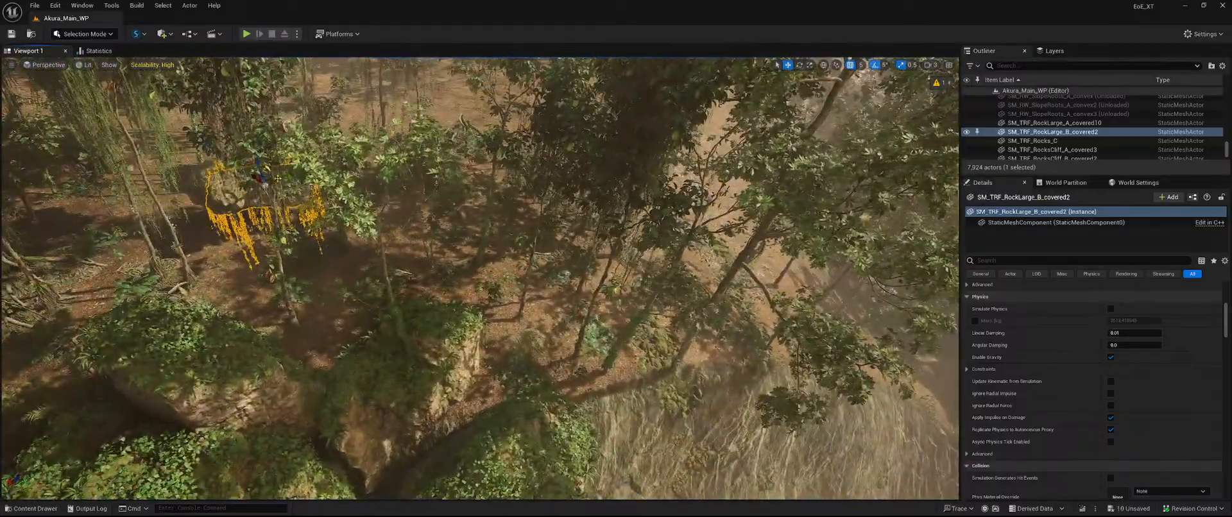
drag(266, 182, 688, 343)
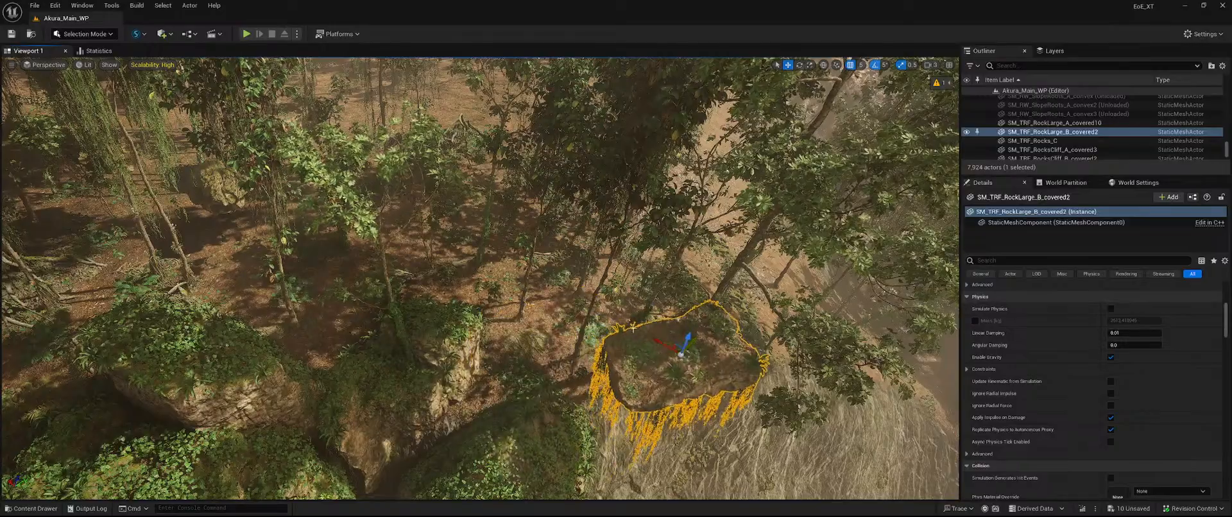
right_drag(688, 343, 626, 298)
key(w)
key(s)
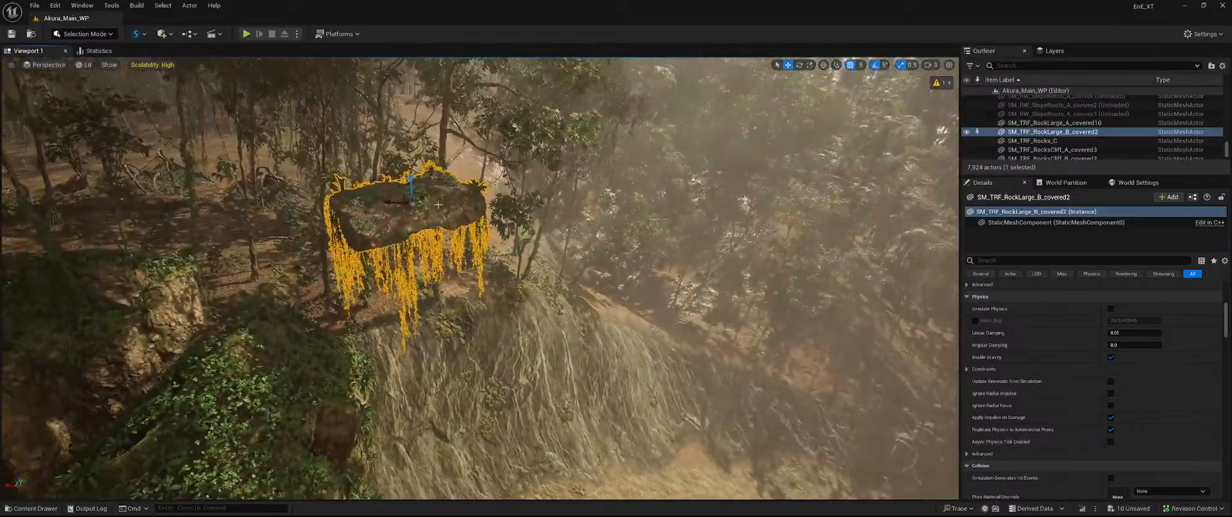
drag(411, 184, 474, 308)
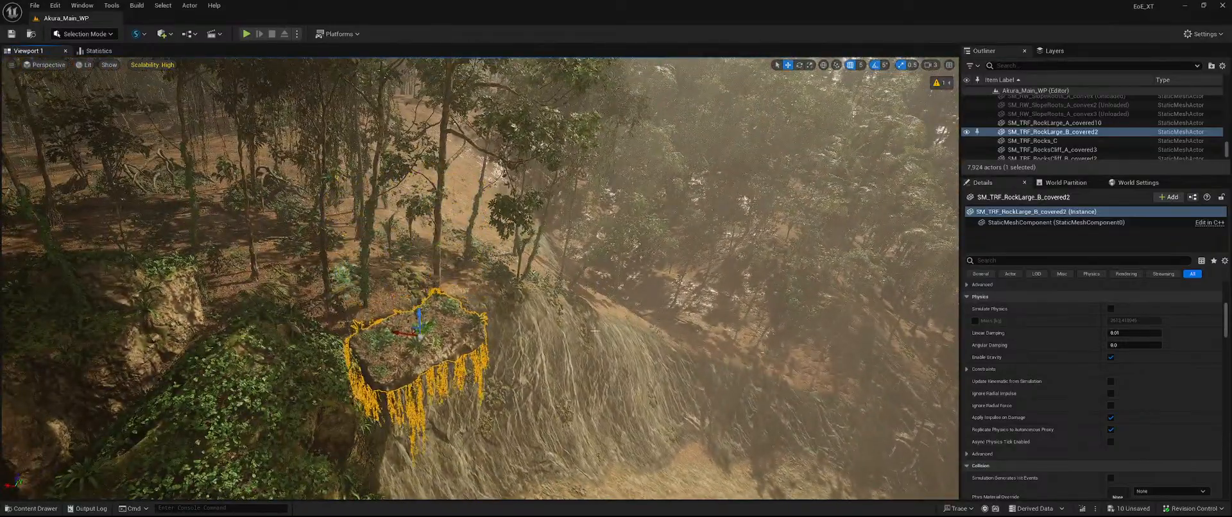
- Set the uniform scale of SM_TRF_RockLarge_B_covered2 to 2
scroll(1069, 368, up, 10)
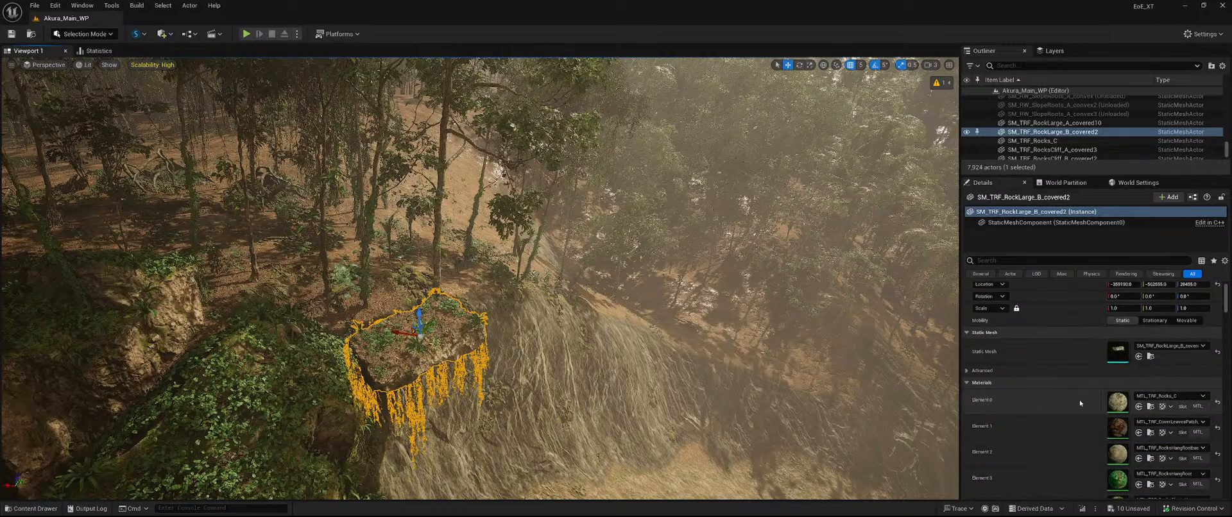
scroll(1080, 402, up, 1)
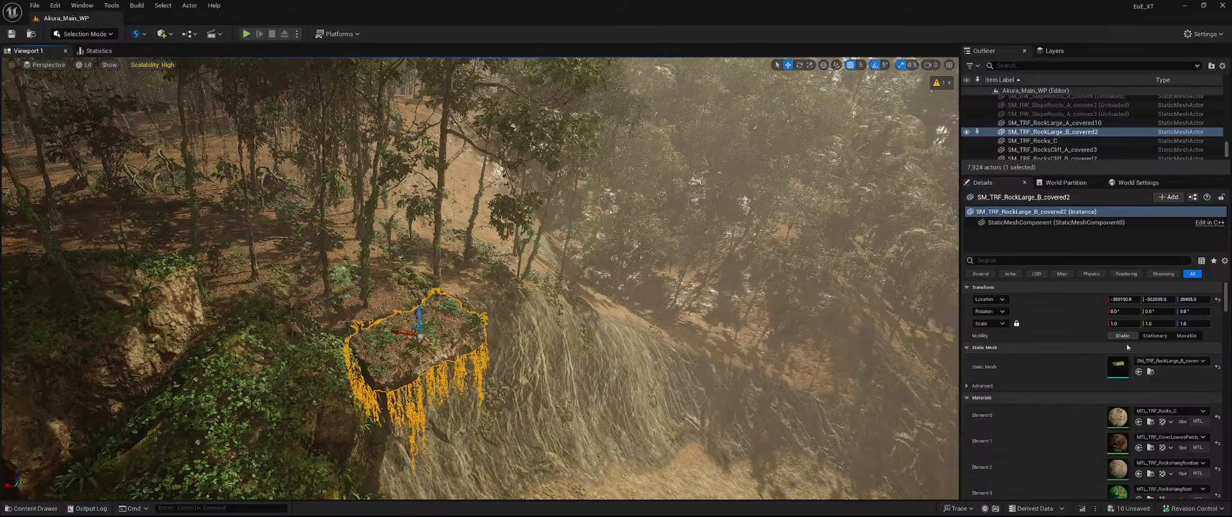
click(1121, 324)
text(2)
key(Return)
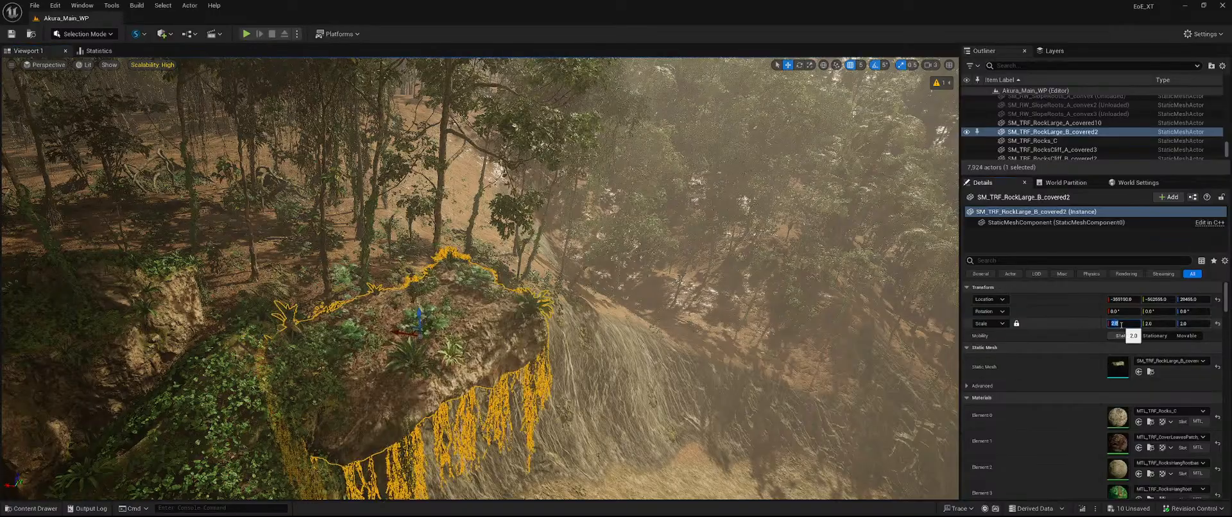
- Position SM_TRF_RockLarge_B_covered2 against the cliff rocks at the slope's edge so its base sinks into the ground
right_drag(717, 361, 510, 391)
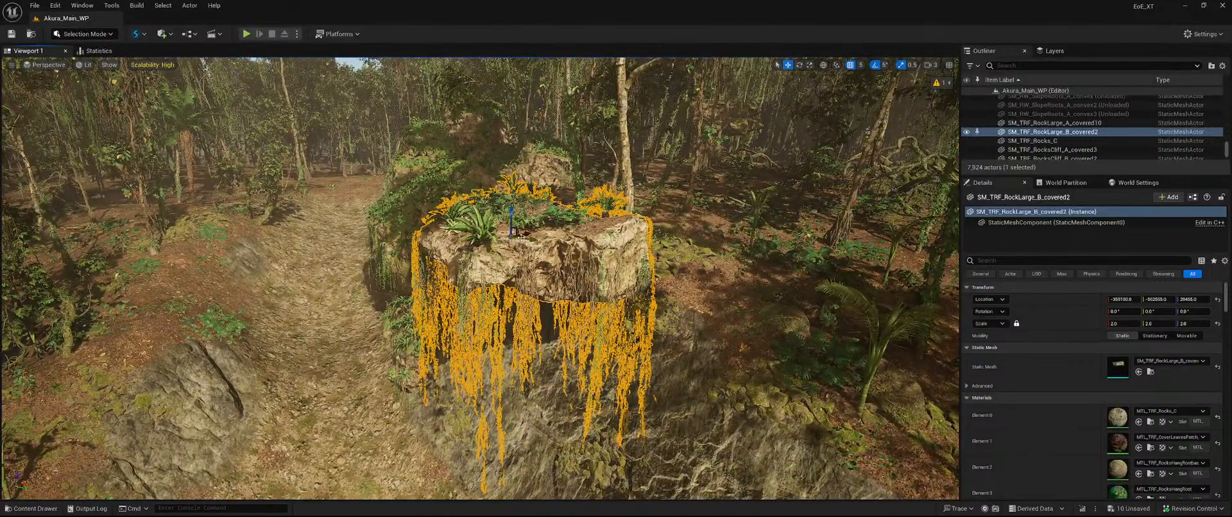
drag(517, 233, 549, 227)
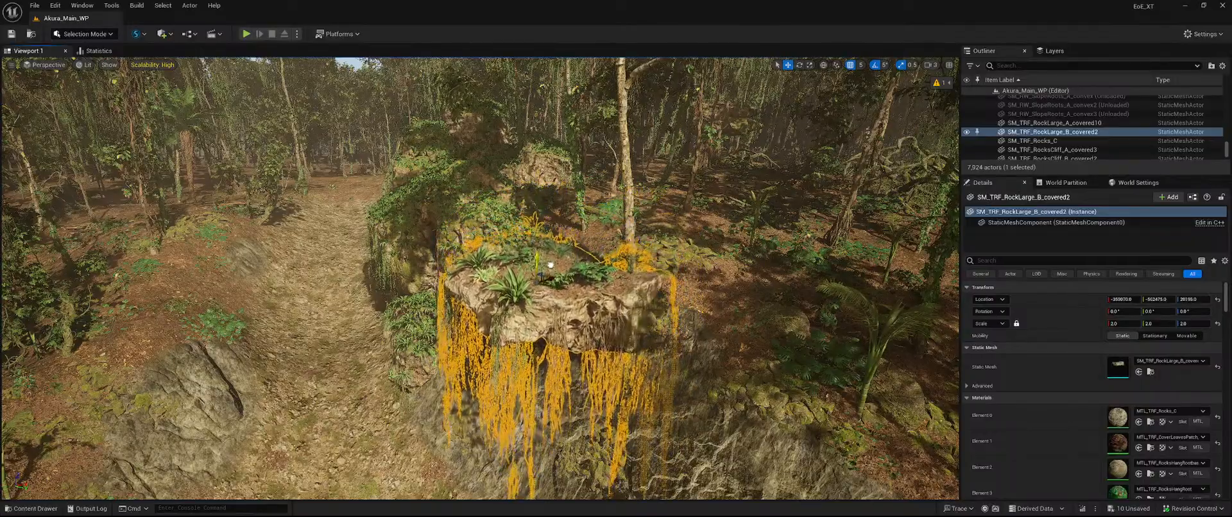
right_drag(480, 278, 480, 314)
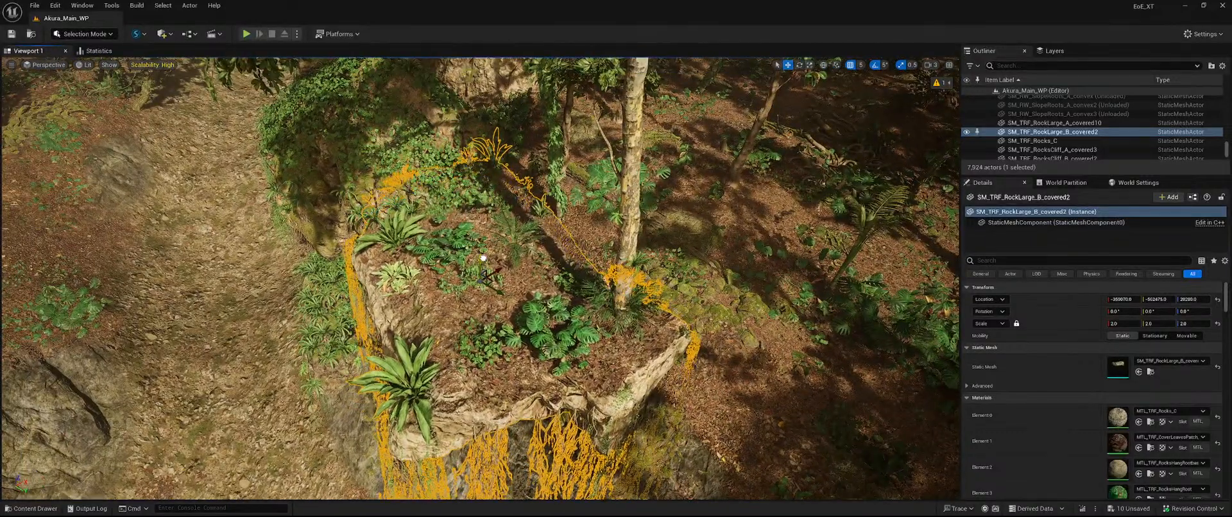
right_drag(485, 260, 620, 206)
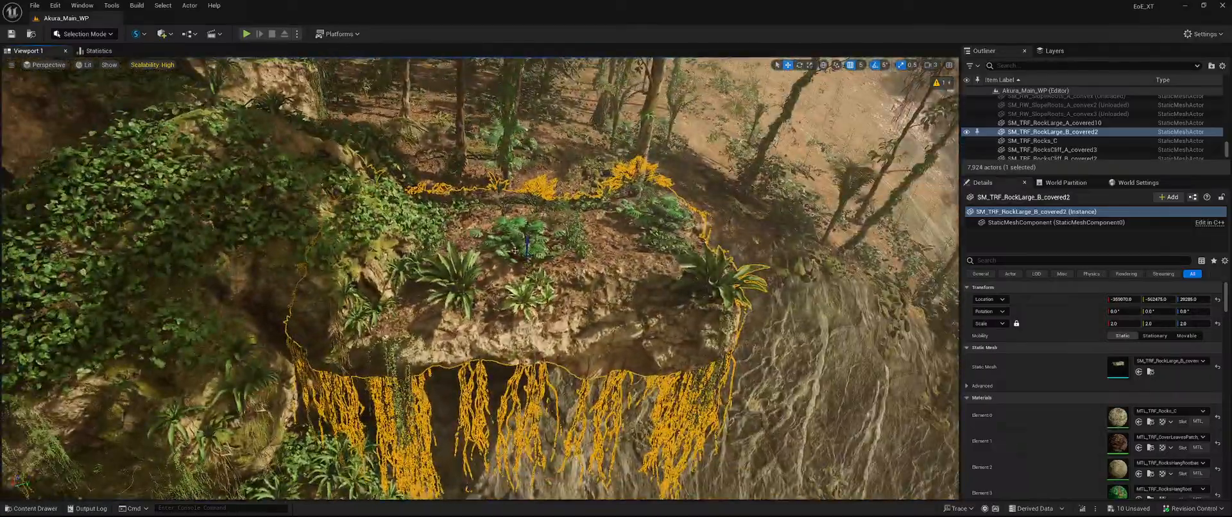
right_drag(515, 250, 533, 238)
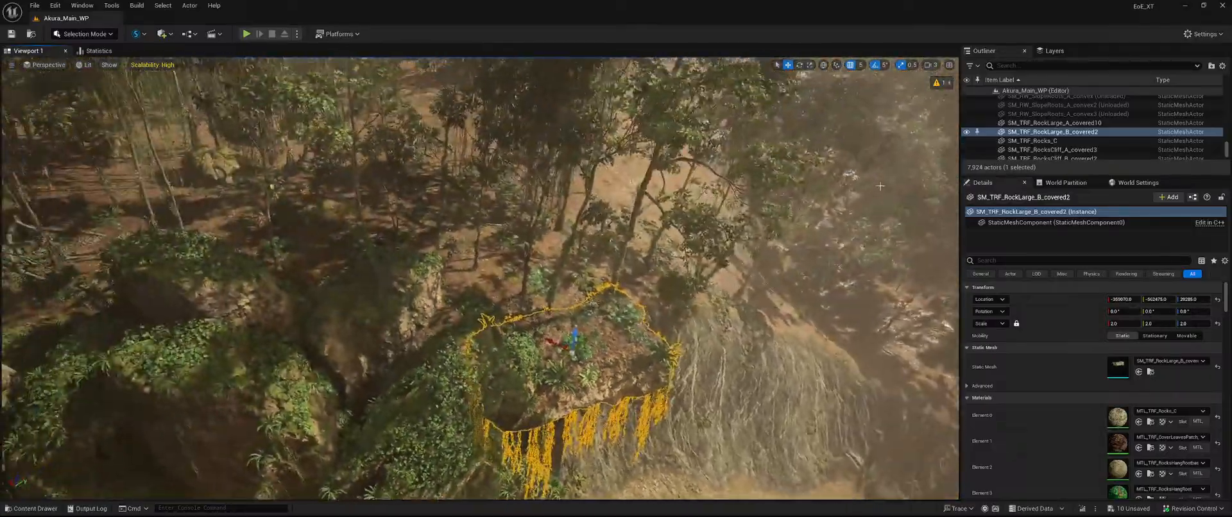
- Move SM_TRF_RockLarge_A_covered10 from the forest floor to the slope's edge in front of SM_TRF_RockLarge_B_covered2 and lower it
click(1115, 122)
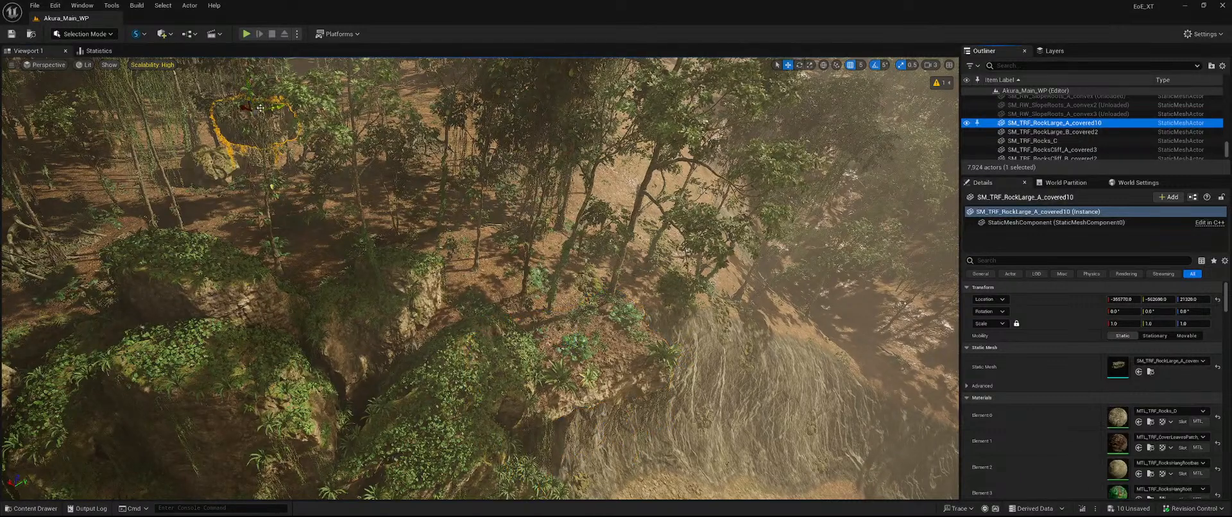
drag(260, 108, 641, 226)
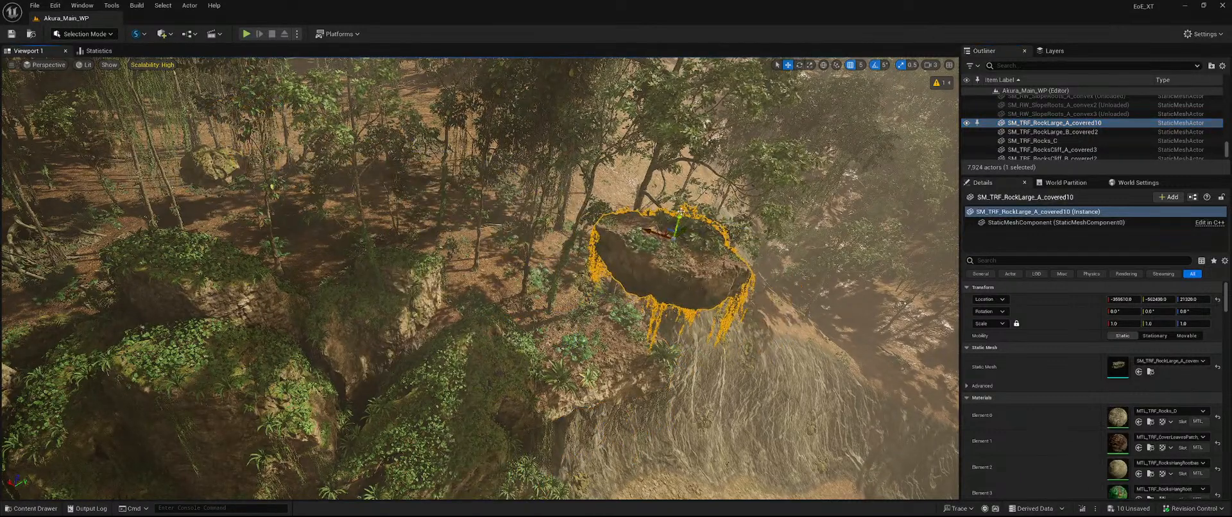
right_drag(637, 368, 581, 378)
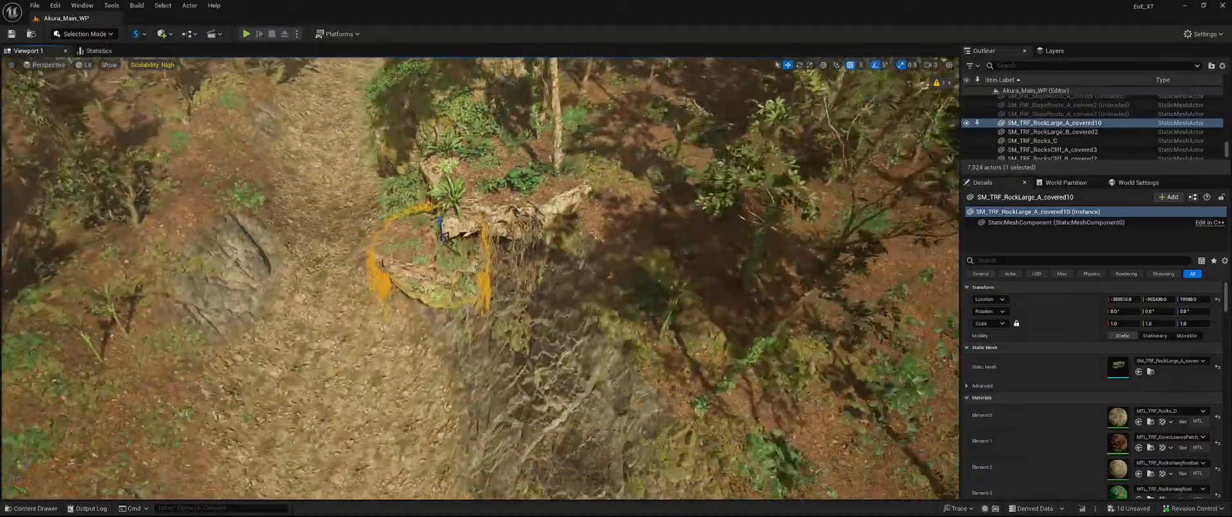
- Set the scale of SM_TRF_RockLarge_A_covered10 to 2 and slide it onto the root-covered slope as a ledge below SM_TRF_RockLarge_B_covered2
click(1134, 325)
text(2)
key(Return)
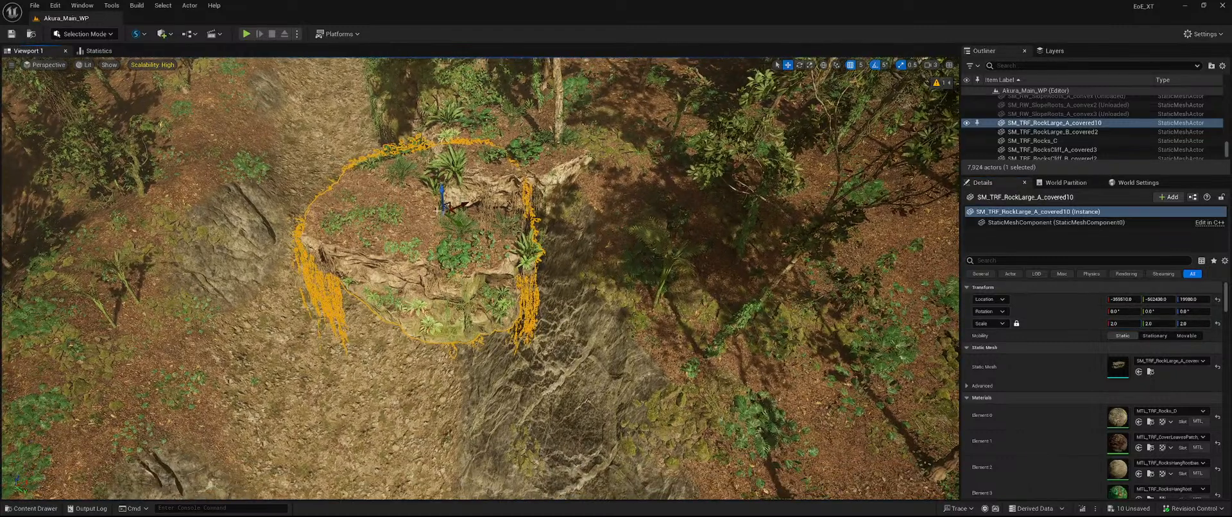
drag(456, 212, 556, 239)
mouse_move(555, 239)
right_down()
mouse_move(557, 273)
mouse_move(571, 225)
right_up()
right_drag(578, 256, 578, 247)
- Bring SM_TRF_Rocks_C from the forest floor to the path side of the covered rocks and lower it
click(1085, 141)
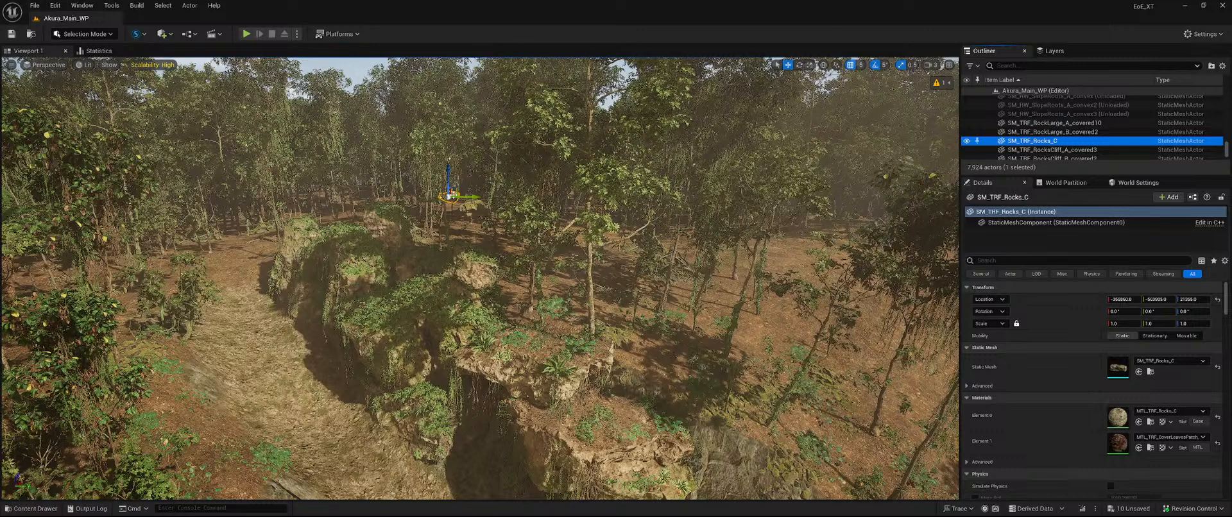
drag(451, 195, 174, 257)
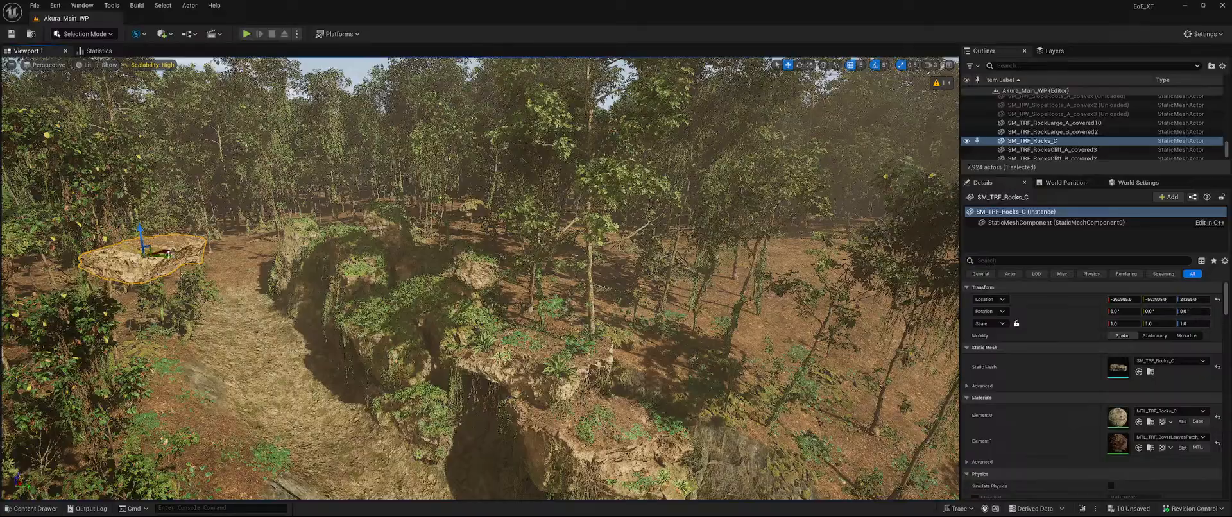
key(f)
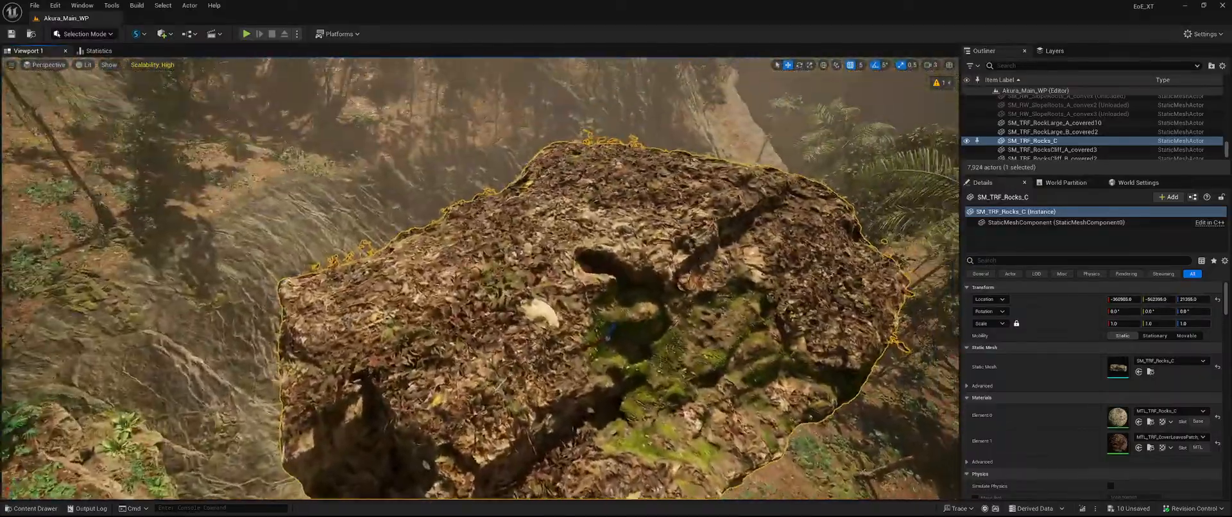
right_drag(480, 279, 449, 289)
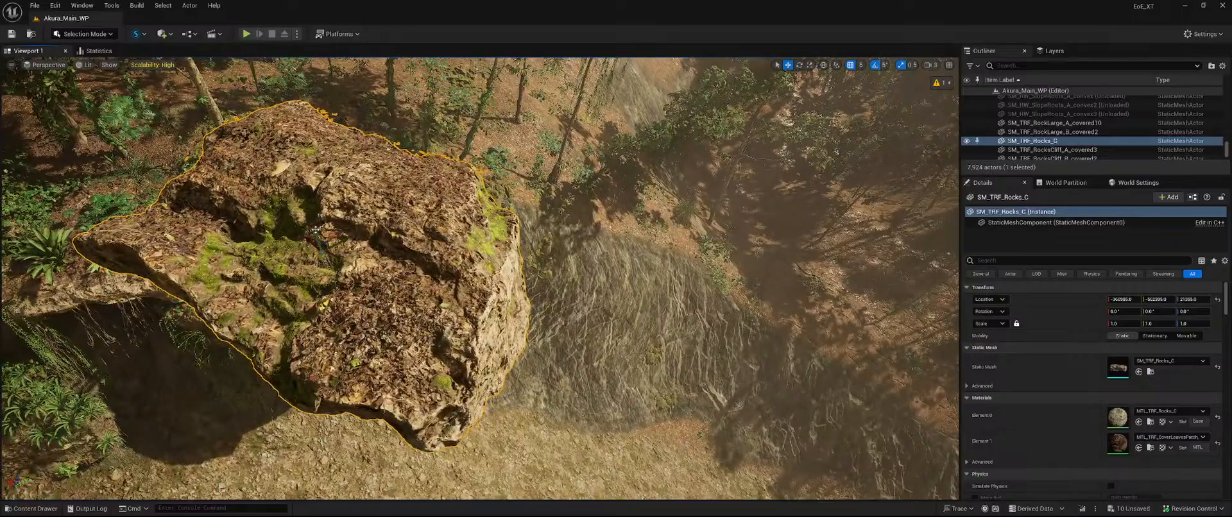
drag(315, 230, 363, 442)
right_drag(362, 442, 283, 360)
- Set the scale of SM_TRF_Rocks_C to 3 and rotate it about the vertical axis
click(1125, 322)
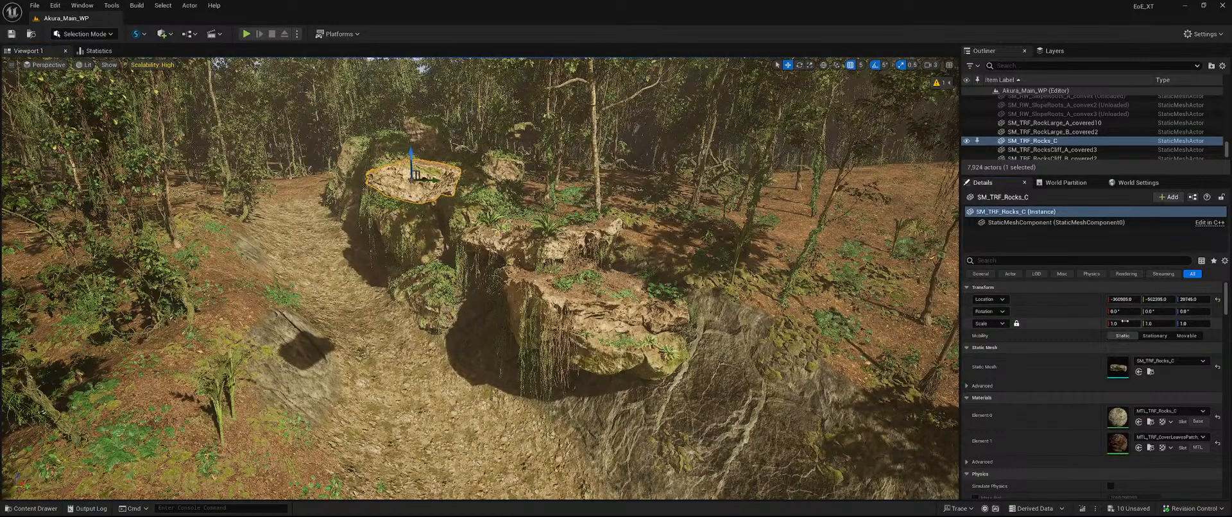
key(Return)
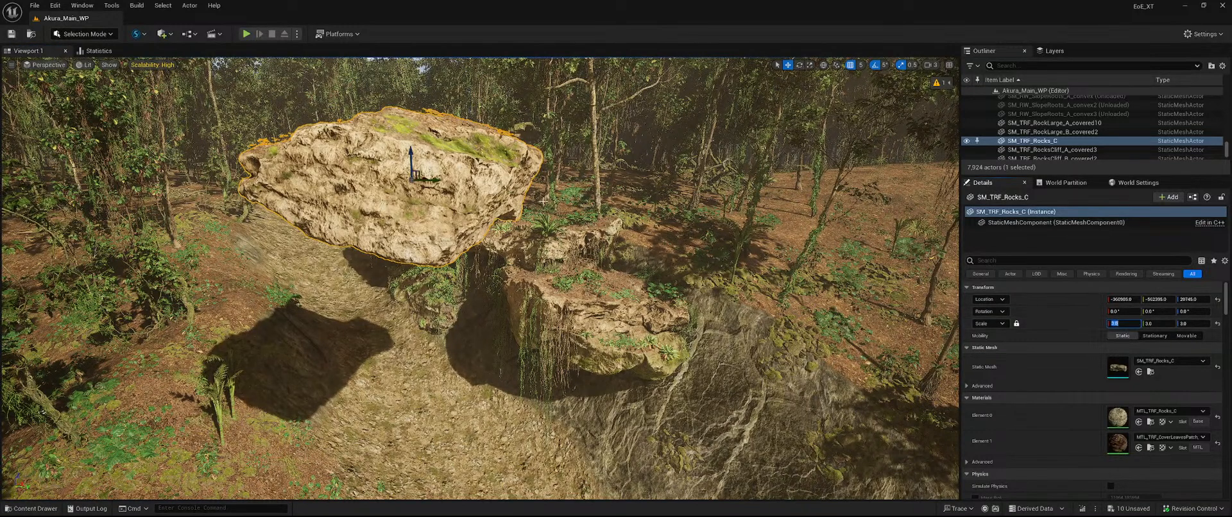
key(e)
right_drag(449, 192, 359, 160)
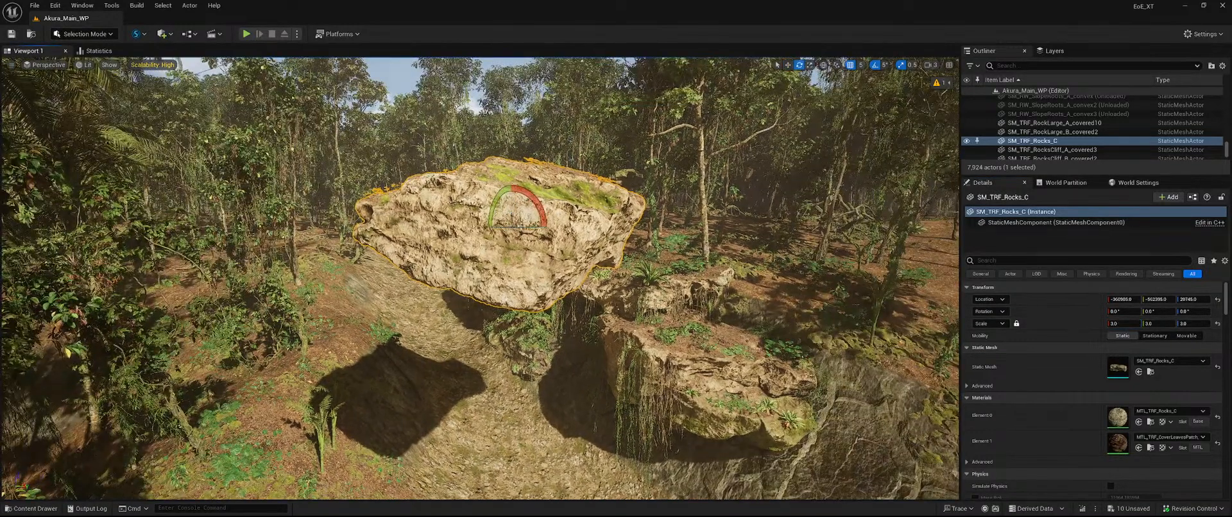
drag(520, 226, 430, 228)
key(w)
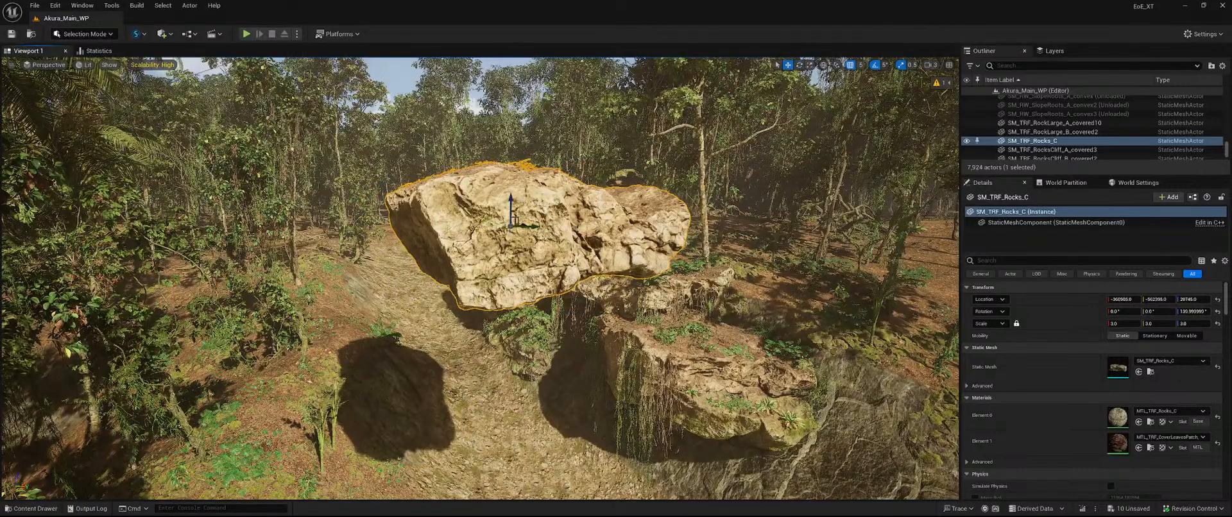
- Lower SM_TRF_Rocks_C and move it beneath the ledge of SM_TRF_RockLarge_A_covered10
drag(513, 199, 515, 289)
key(f)
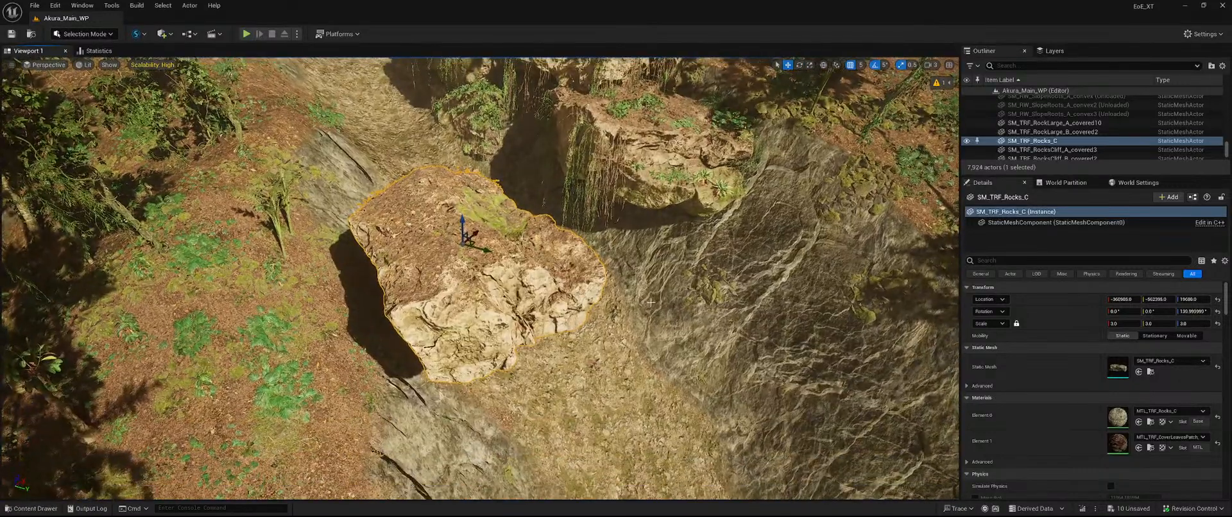
drag(471, 236, 638, 202)
right_drag(638, 202, 681, 154)
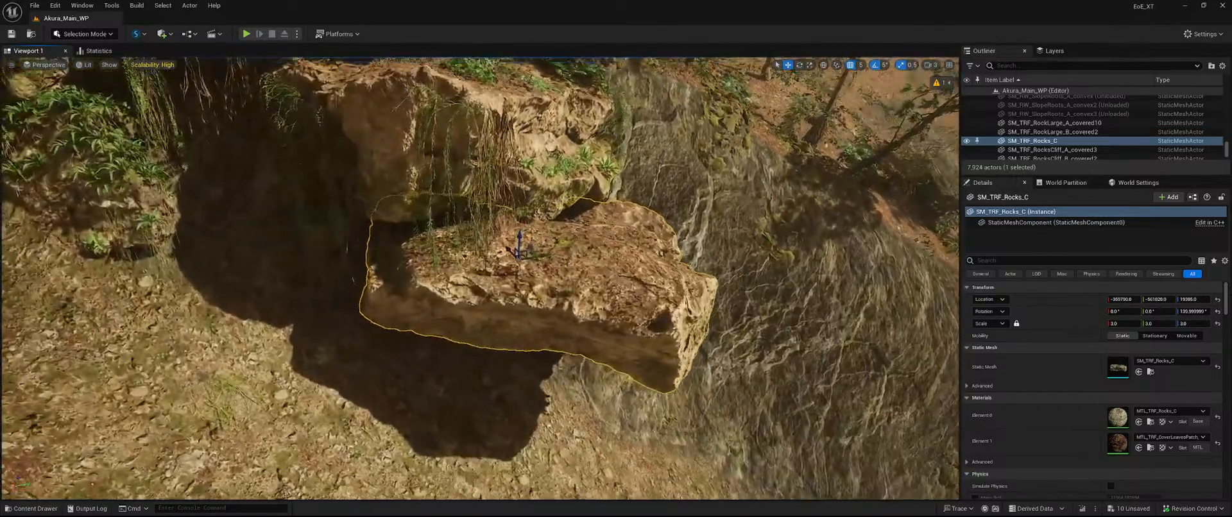
right_drag(582, 292, 572, 261)
- Shift SM_TRF_Rocks_C to the path side of the two covered rocks and nest it into the gap between them
drag(533, 294, 299, 126)
right_drag(300, 126, 269, 155)
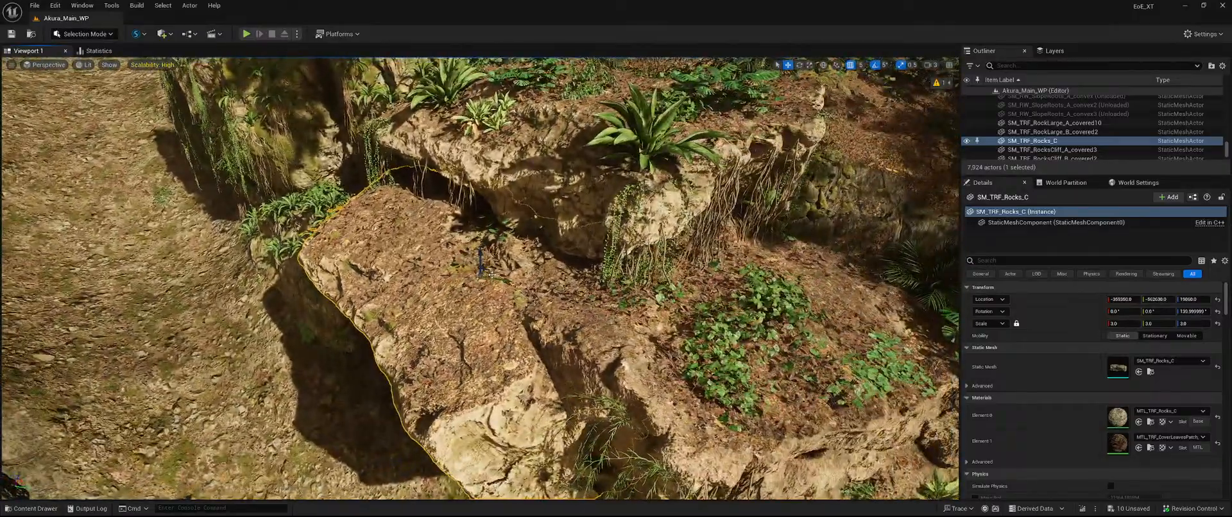
drag(490, 272, 446, 177)
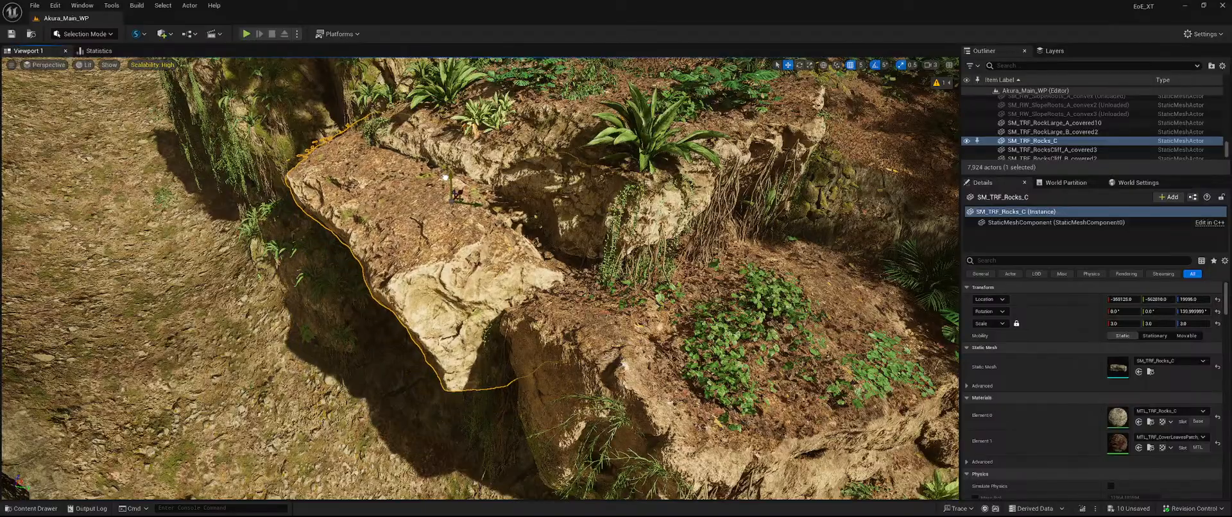
mouse_move(449, 193)
right_down()
mouse_move(436, 173)
mouse_move(498, 142)
mouse_move(449, 192)
right_up()
key(e)
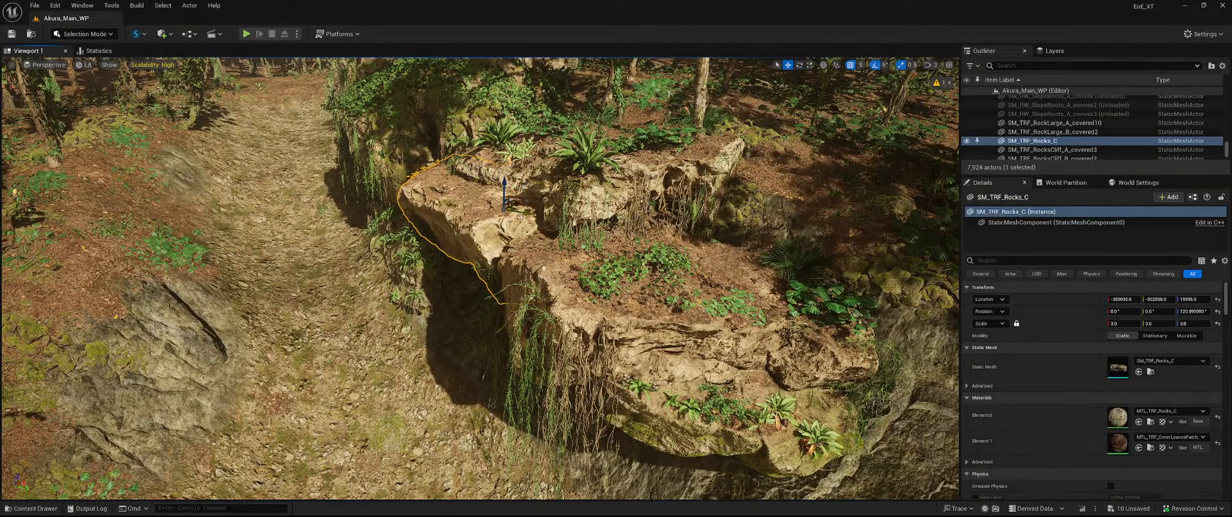
right_drag(450, 192, 453, 172)
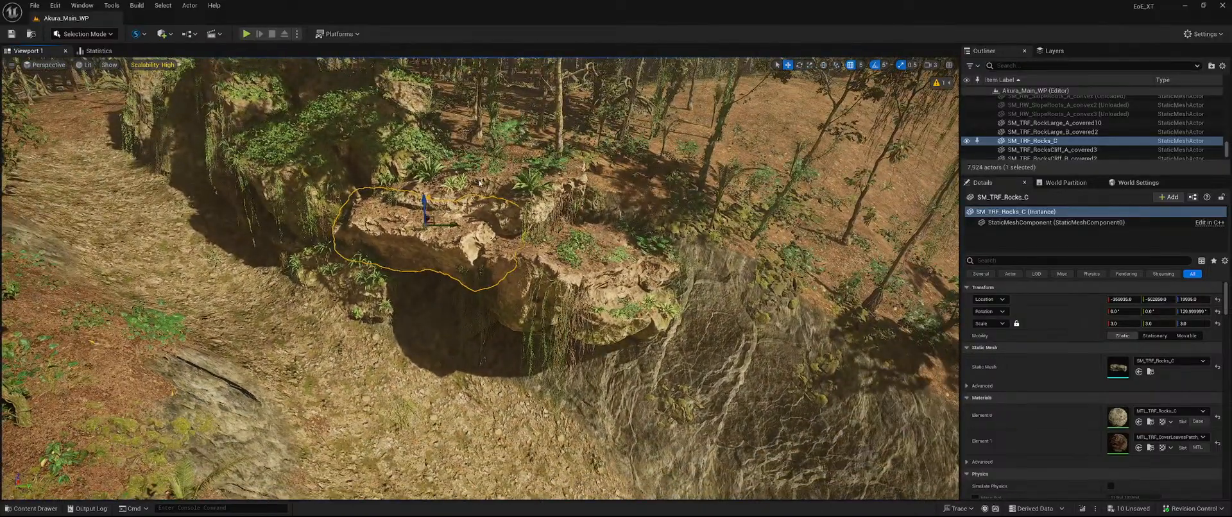
- Duplicate SM_TRF_Rocks_C and the two covered rocks downward, arranging the turned copies as a lower rock layer under the ledge
ctrl+click(479, 181)
ctrl+click(587, 221)
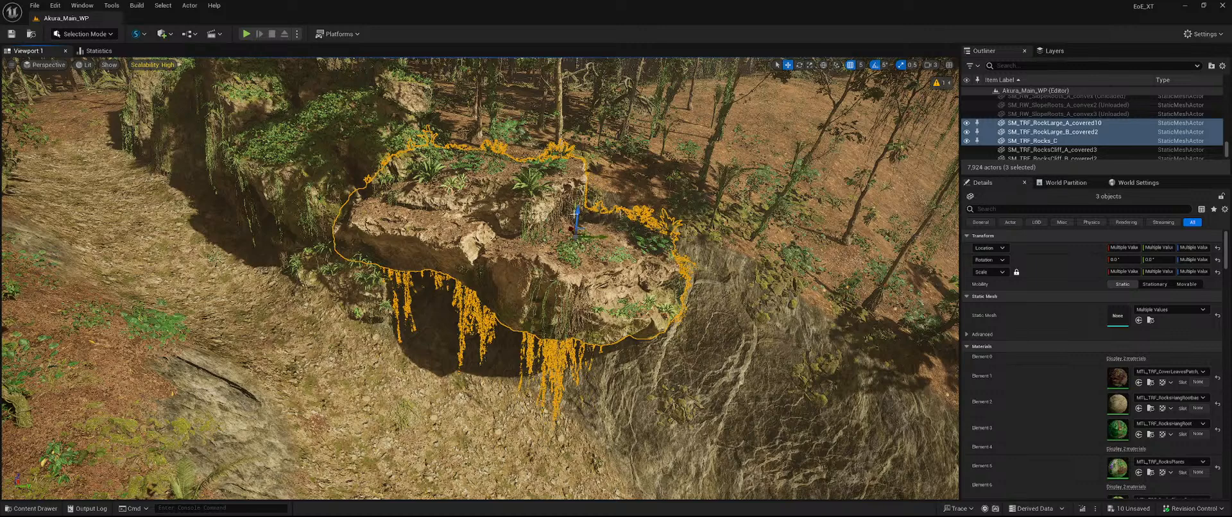
alt+drag(577, 212, 562, 265)
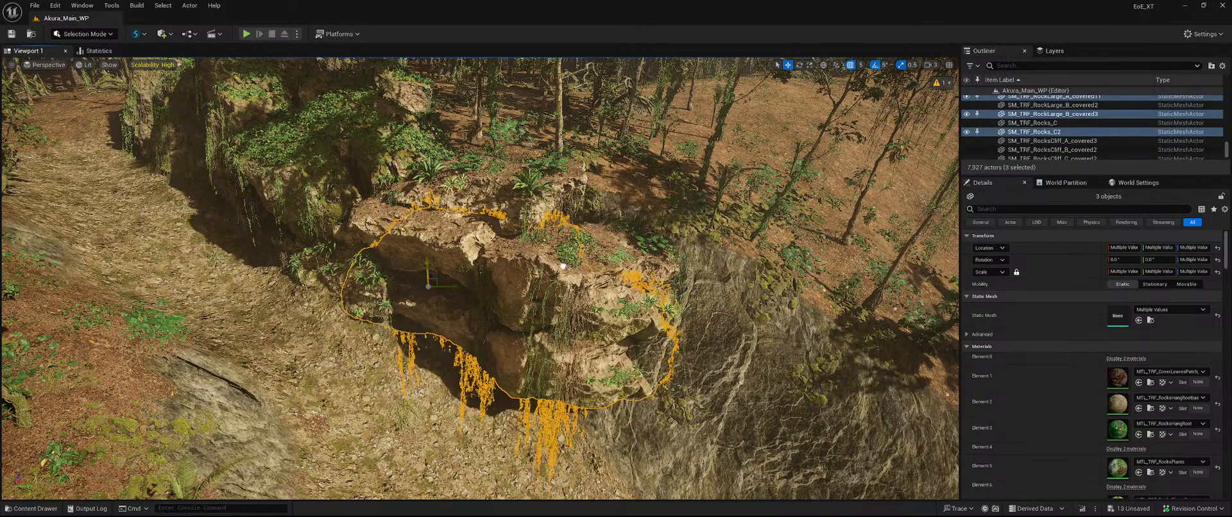
drag(463, 292, 570, 315)
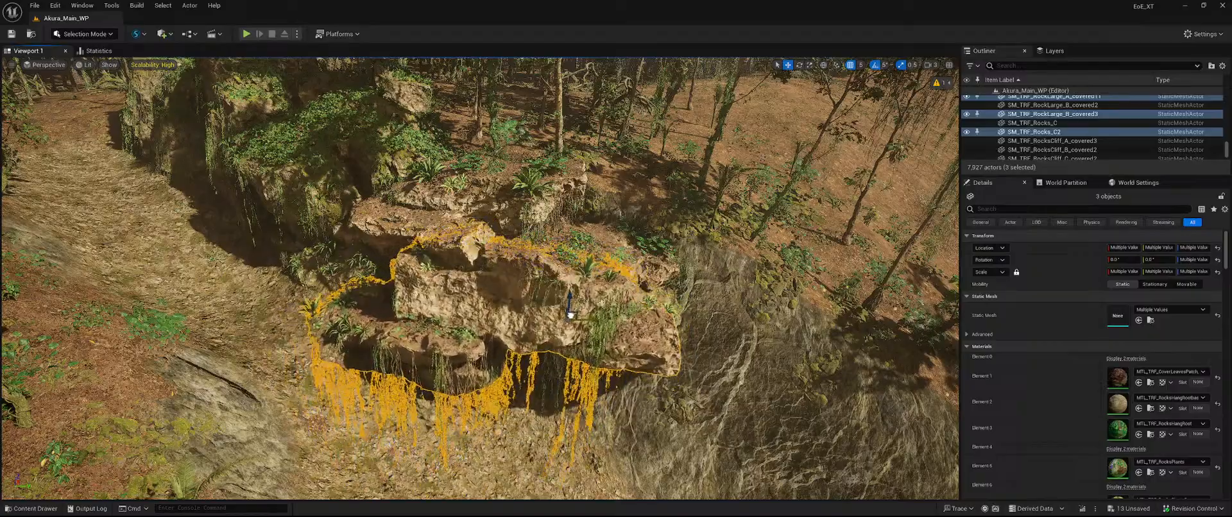
mouse_move(570, 314)
right_down()
mouse_move(565, 327)
mouse_move(526, 330)
mouse_move(561, 325)
right_up()
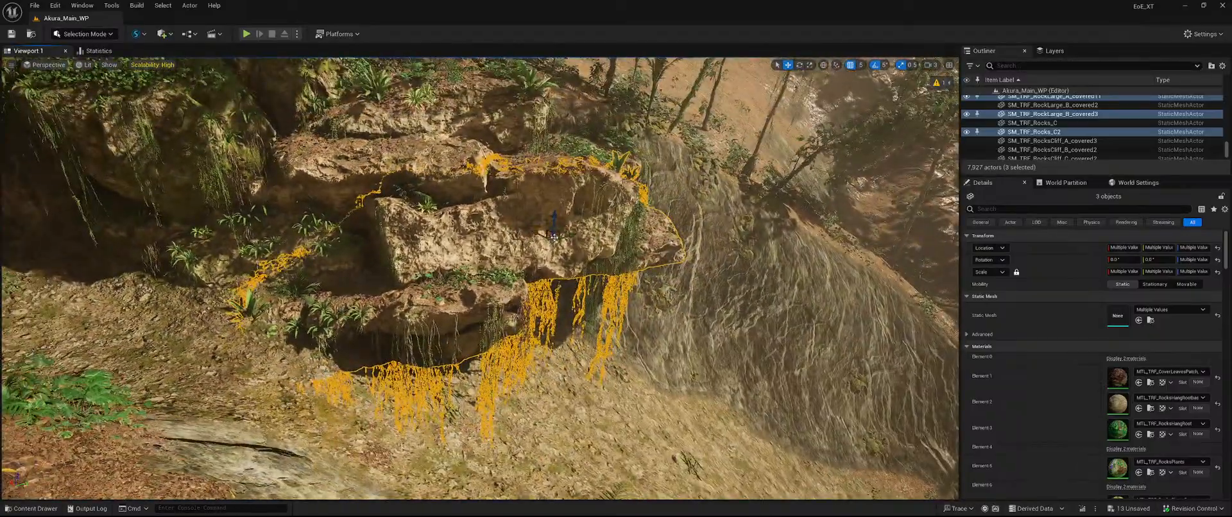
mouse_move(554, 236)
mouse_down()
mouse_move(545, 253)
mouse_move(531, 236)
mouse_up()
- Move the duplicate SM_TRF_RockLarge_A_covered11 along the slope to sit beneath the middle of the rock ledge
click(393, 306)
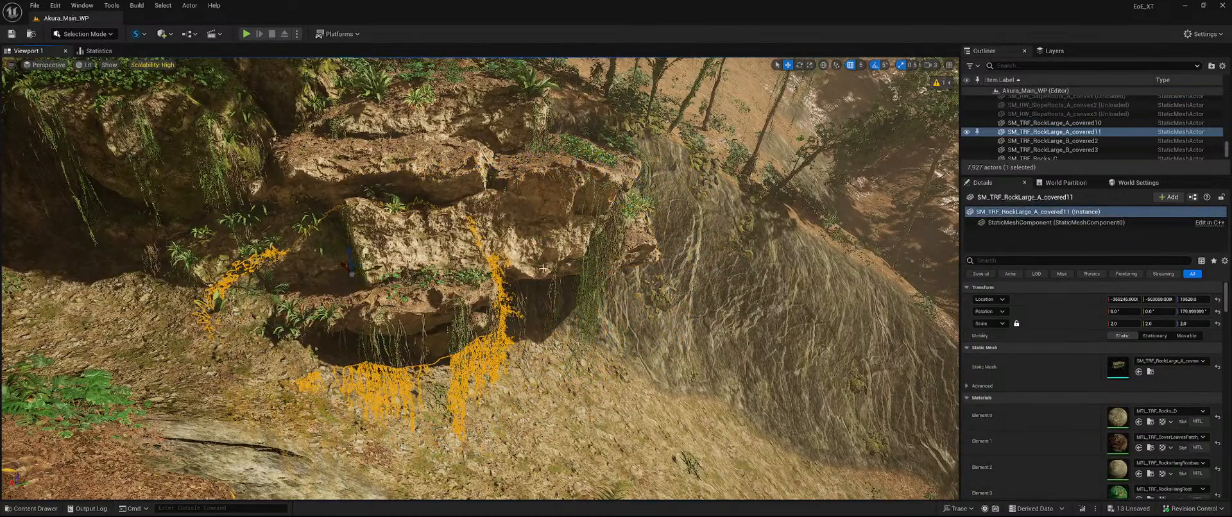
right_drag(393, 306, 403, 326)
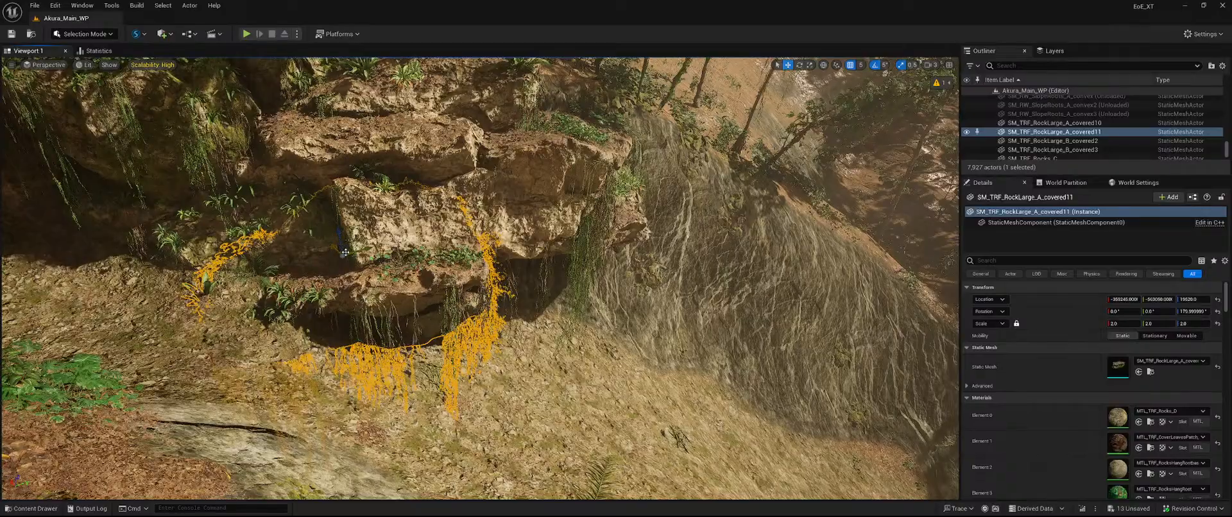
drag(344, 252, 493, 235)
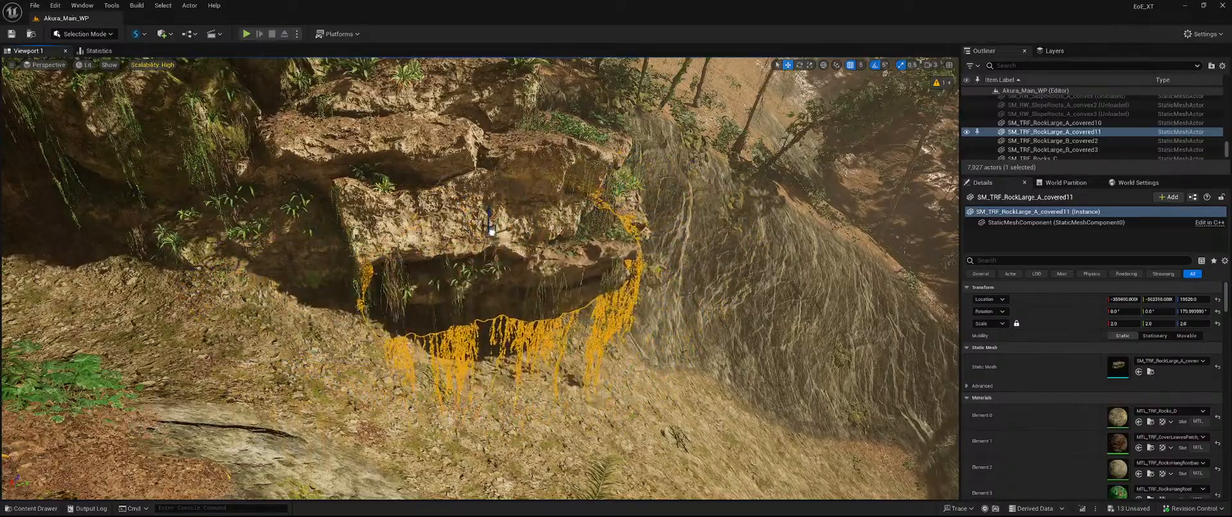
mouse_move(513, 226)
right_down()
mouse_move(494, 232)
mouse_move(513, 238)
right_up()
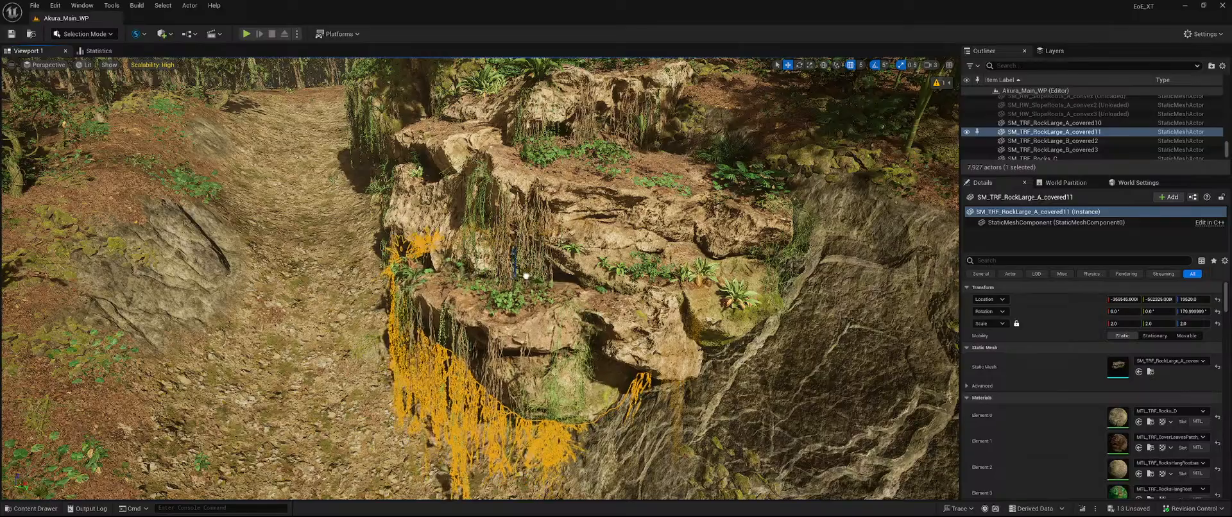
- Move SM_TRF_RockLarge_A_covered10 up and along the slope so it sits at the upper edge of the rock ledge
click(603, 209)
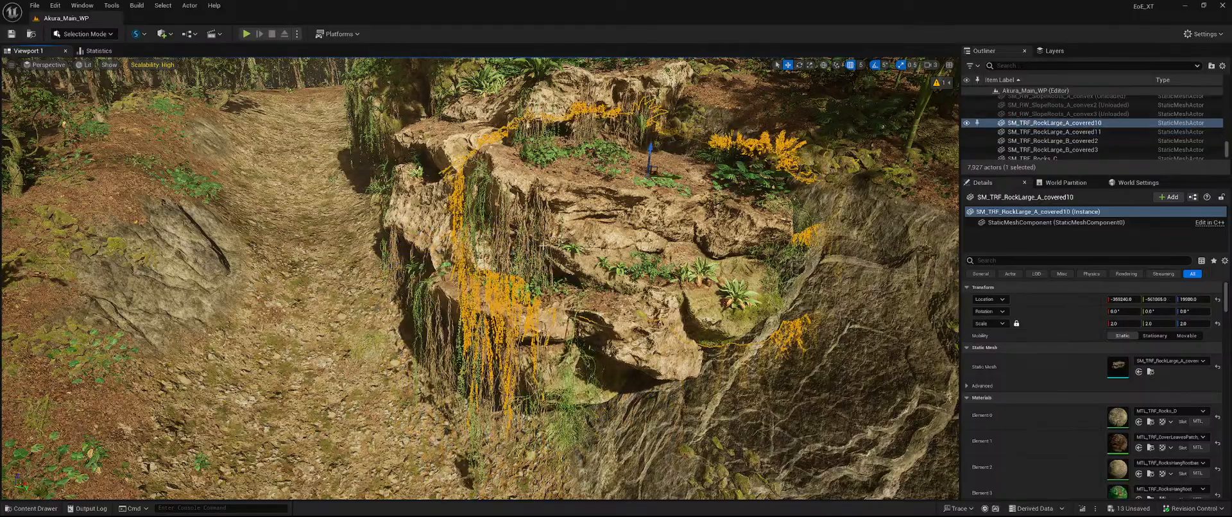
mouse_move(511, 241)
right_down()
mouse_move(514, 226)
mouse_move(510, 240)
right_up()
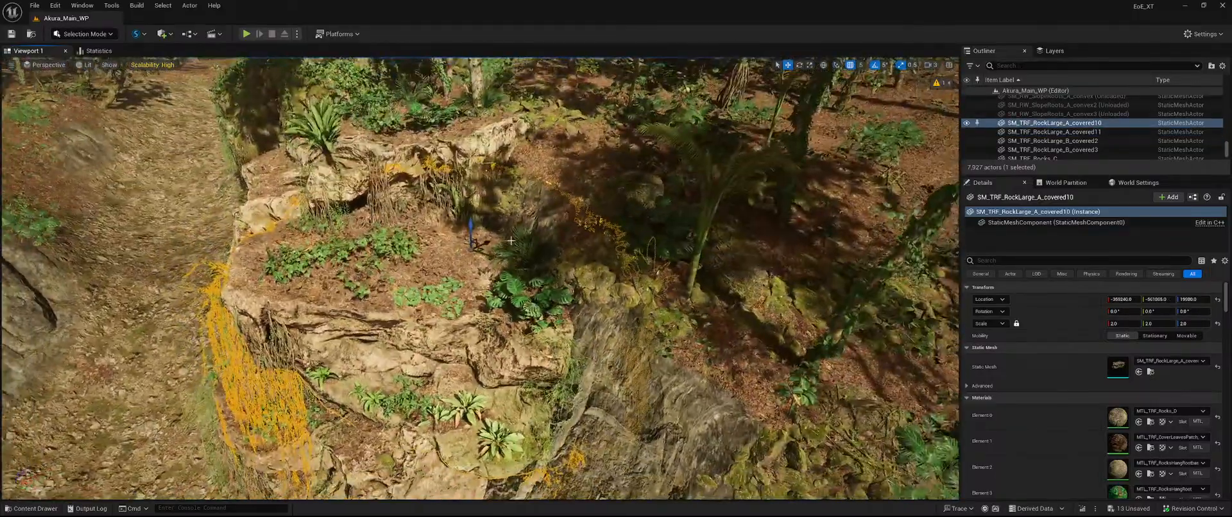
drag(482, 249, 583, 211)
right_drag(583, 210, 561, 223)
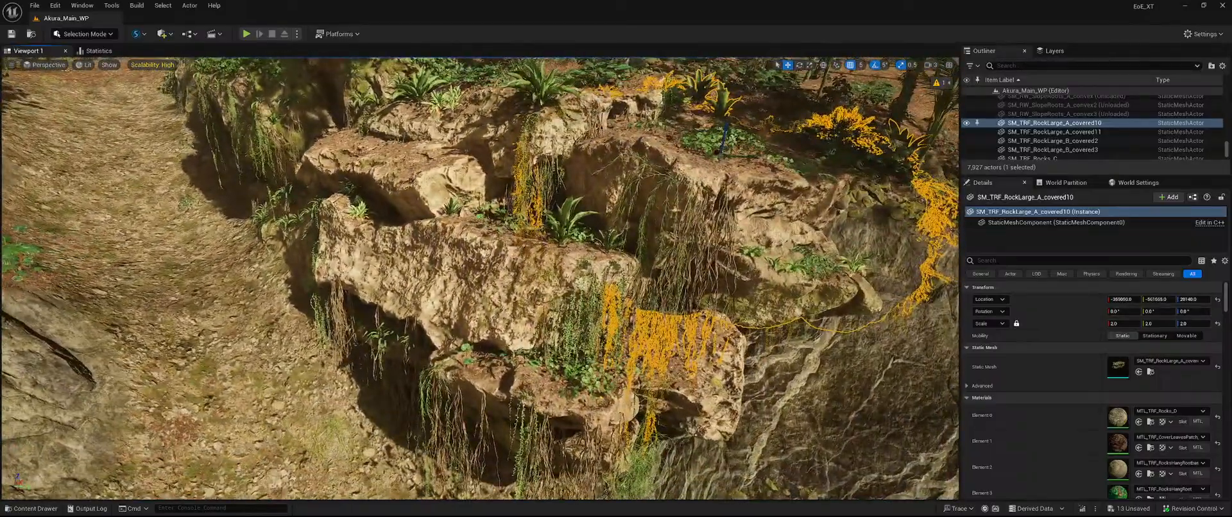
- Adjust SM_TRF_RockLarge_A_covered11 in the lower layer so it tucks beneath the ledge, and save all changed rock actors
click(539, 273)
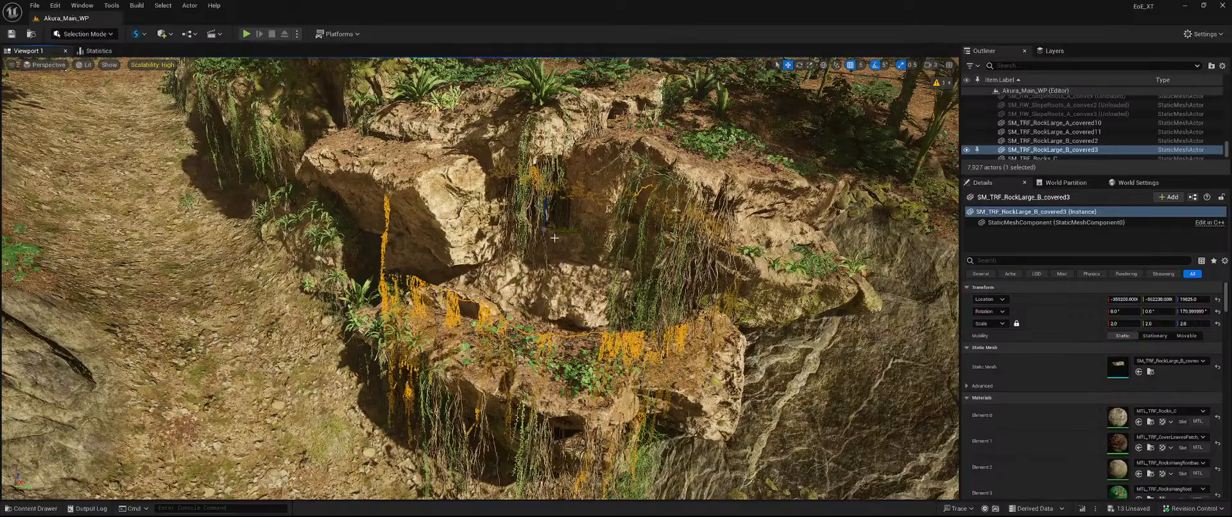
right_drag(554, 238, 571, 263)
click(476, 279)
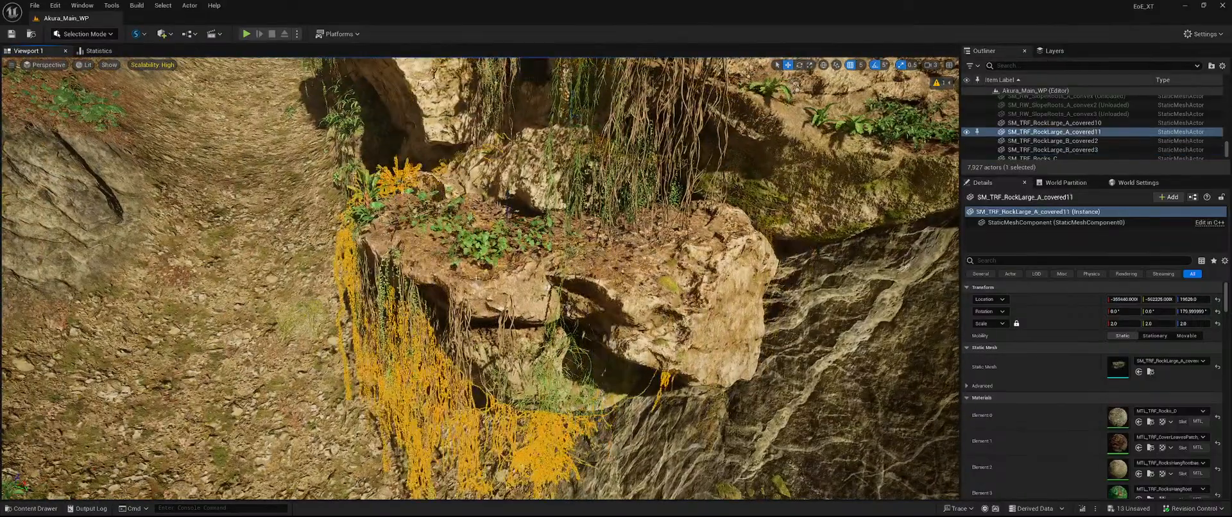
drag(518, 220, 559, 219)
right_drag(559, 220, 622, 222)
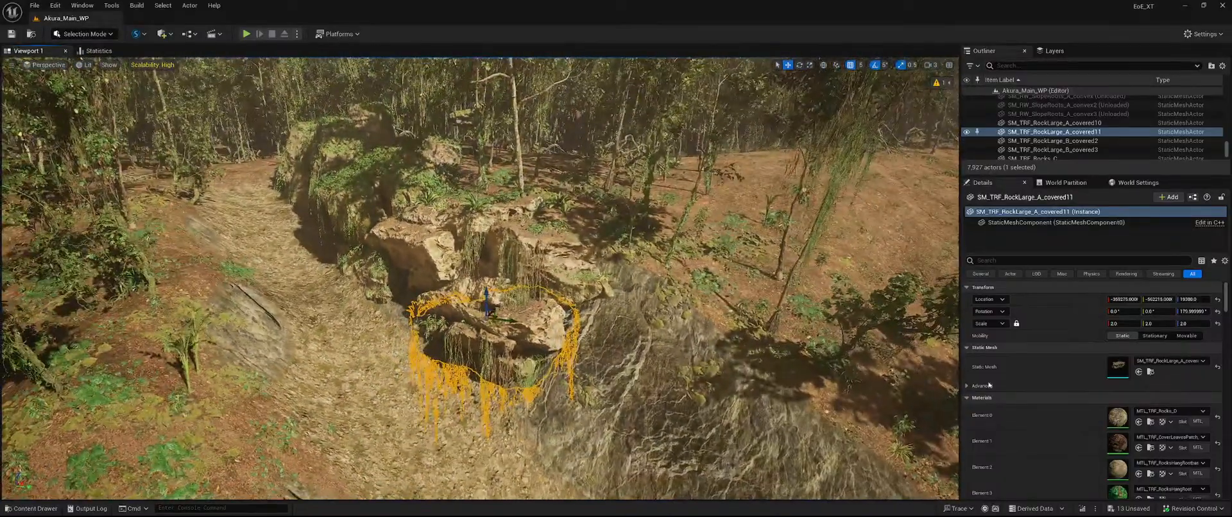
click(1132, 509)
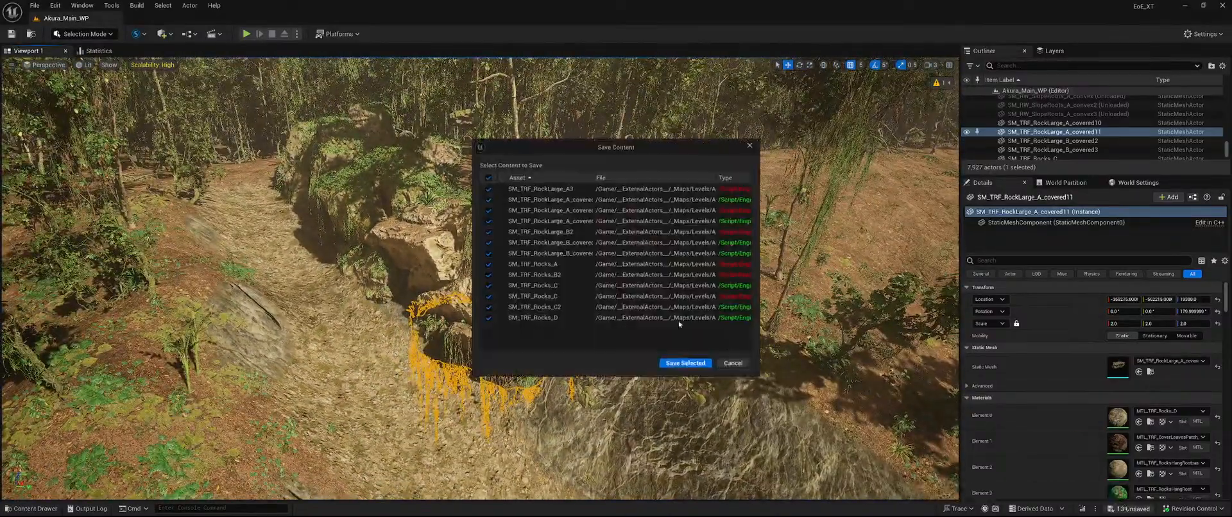
click(682, 363)
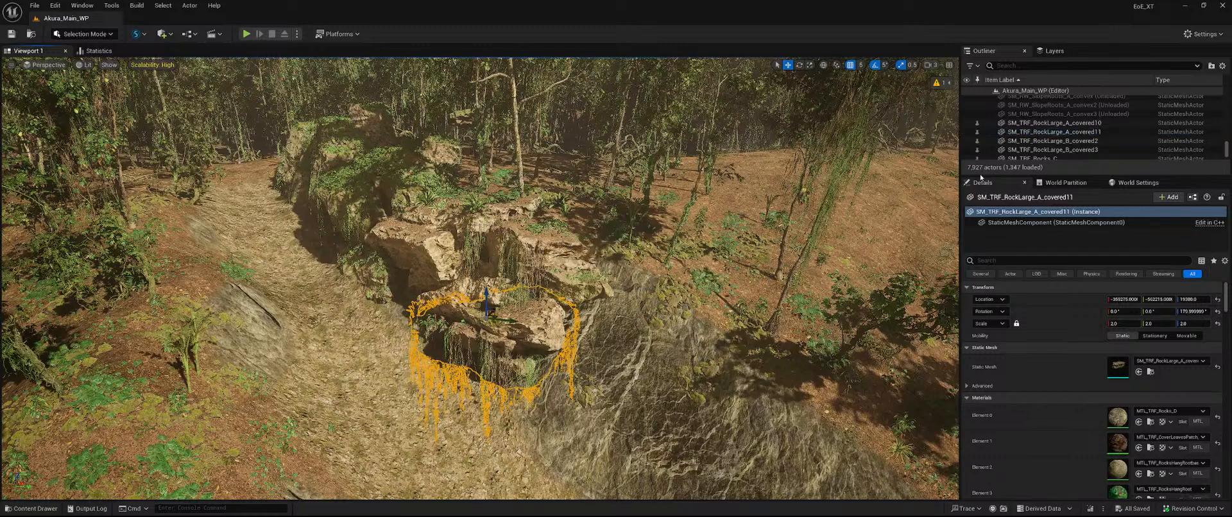
click(1078, 124)
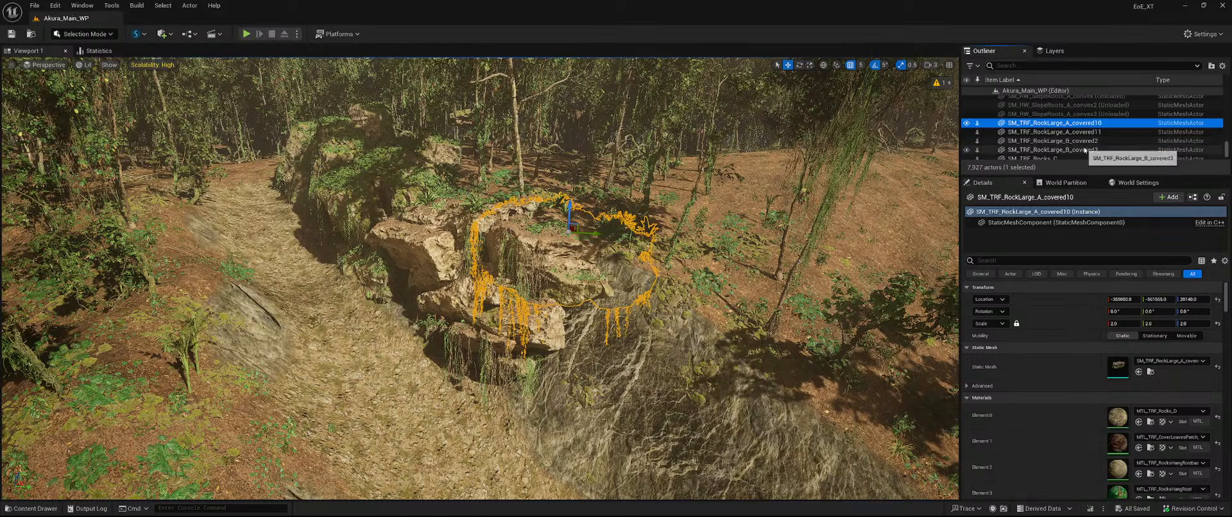
shift+click(1104, 147)
scroll(1104, 145, down, 4)
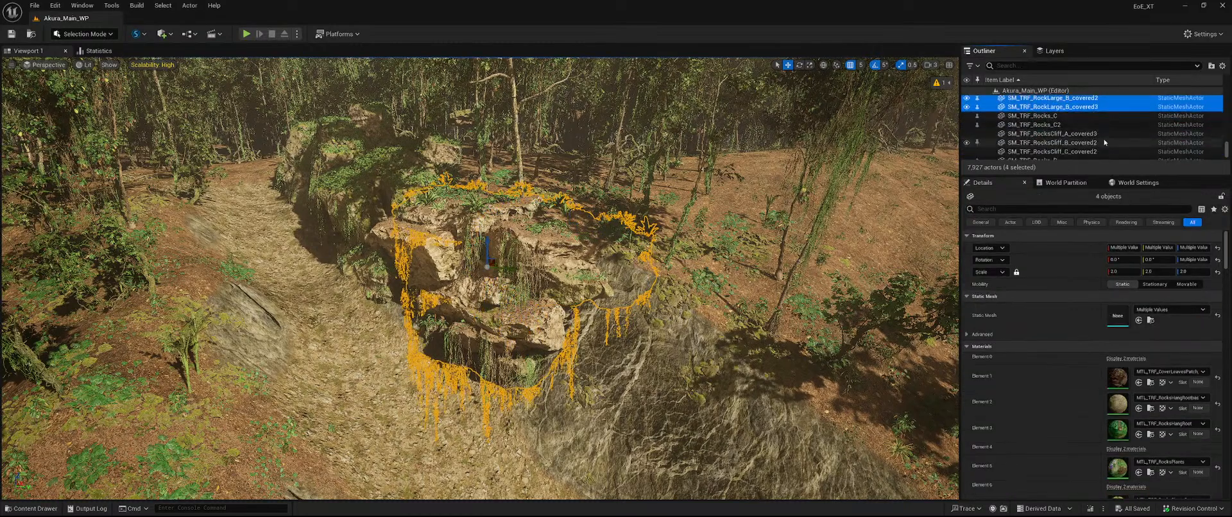
shift+click(1070, 117)
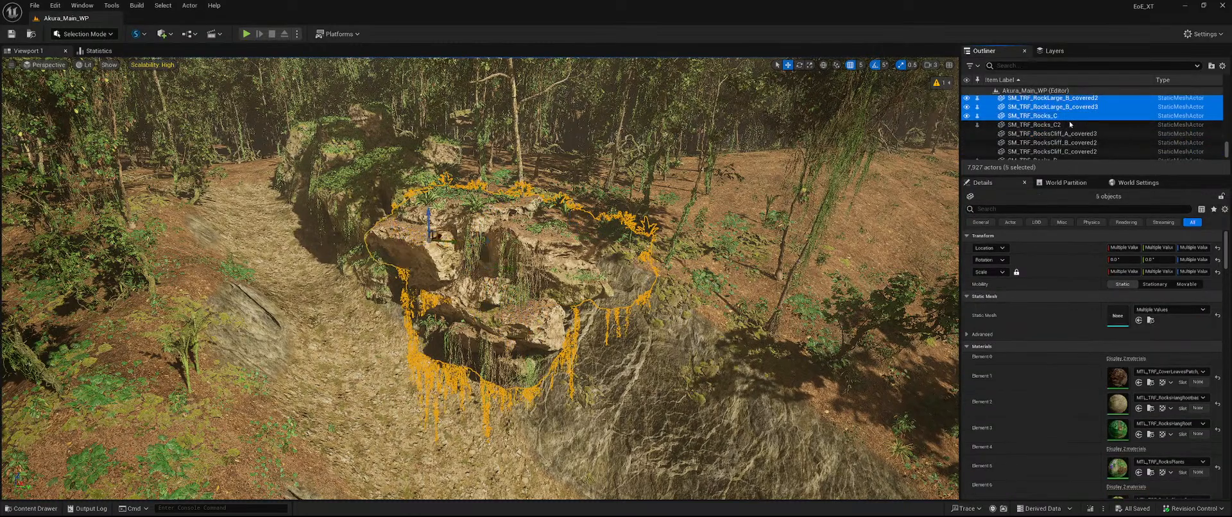
shift+click(1078, 125)
scroll(1133, 129, down, 4)
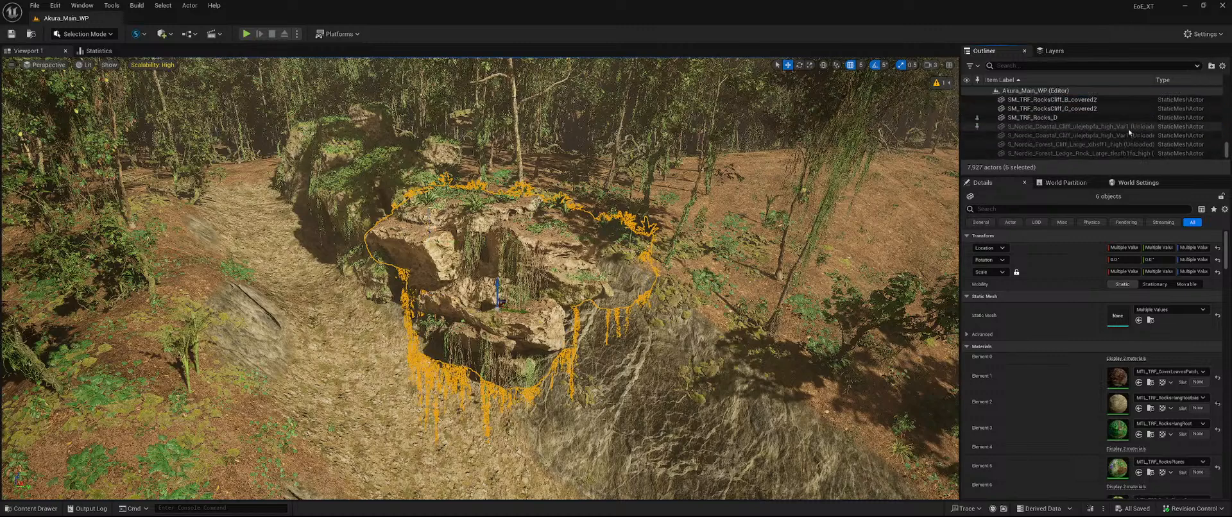
shift+click(1091, 118)
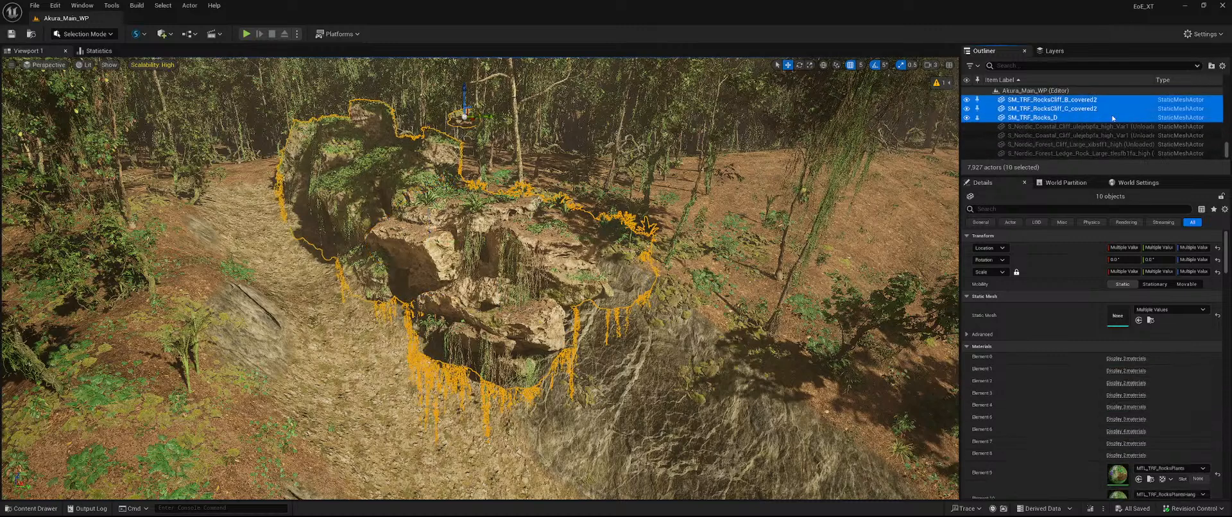
- Delete the stray SM_TRF_Rocks_D actor from the level
click(1092, 119)
key(Delete)
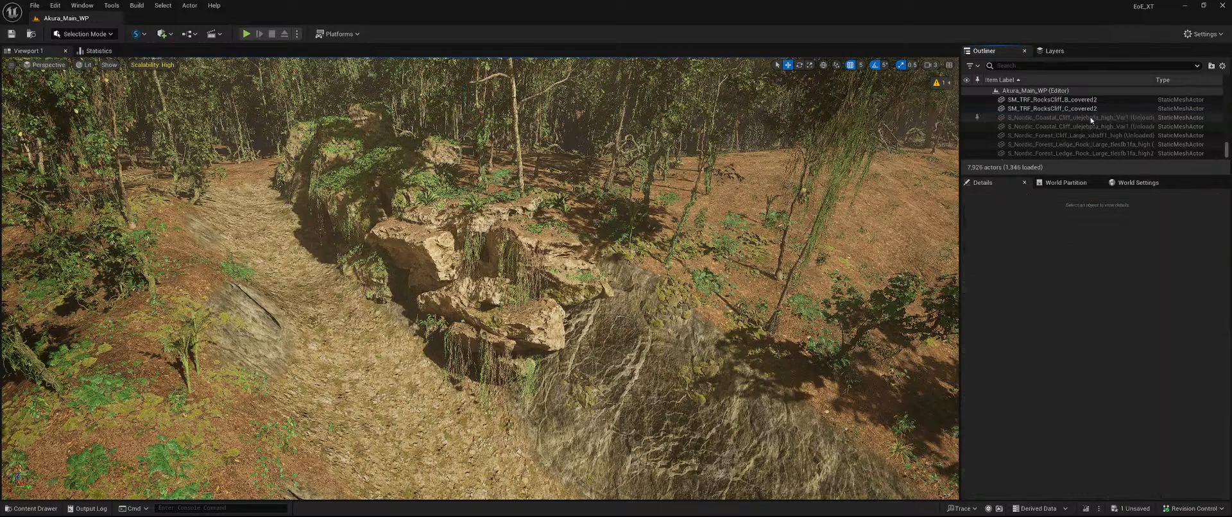
- Select the nine path rocks from SM_TRF_RockLarge_A_covered10 through SM_TRF_RocksCliff_C_covered2, and save the pending level change
click(1091, 116)
scroll(1089, 116, up, 3)
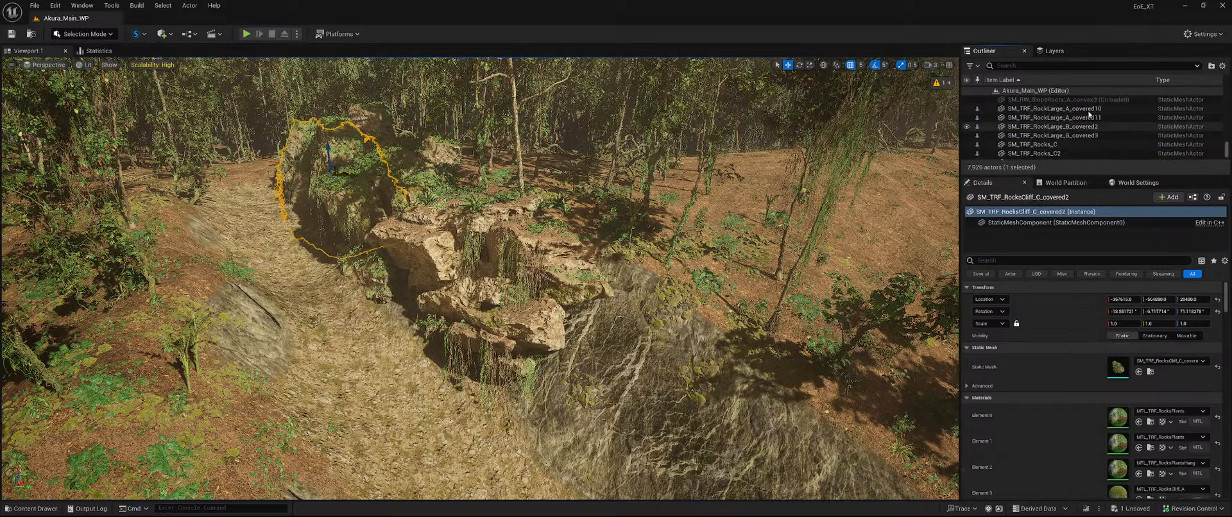
shift+click(1089, 111)
key(f)
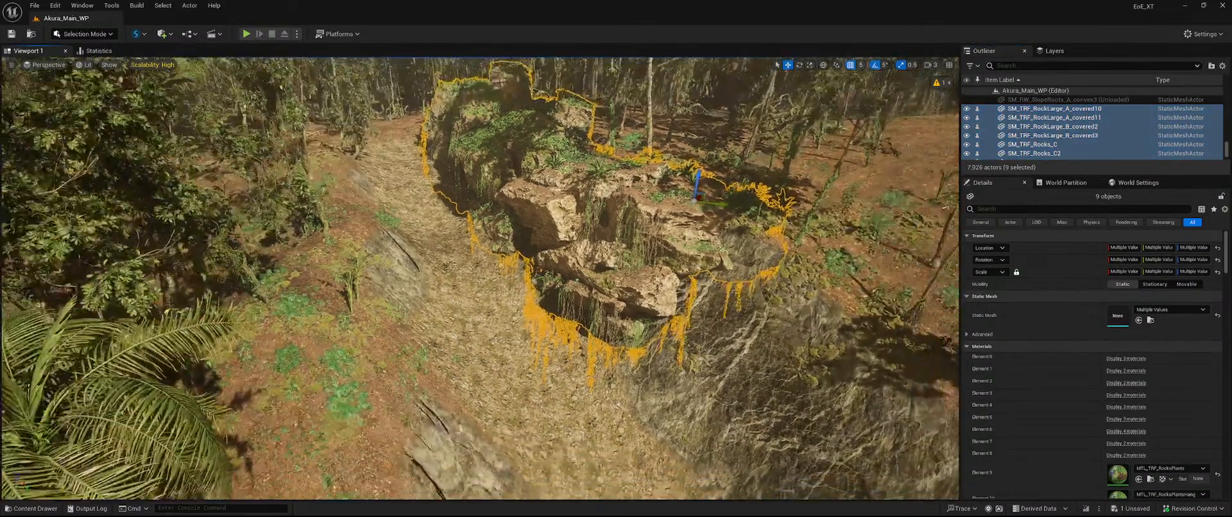
key(w)
right_drag(480, 278, 482, 328)
key(w)
key(w)
key(s)
right_drag(899, 372, 898, 317)
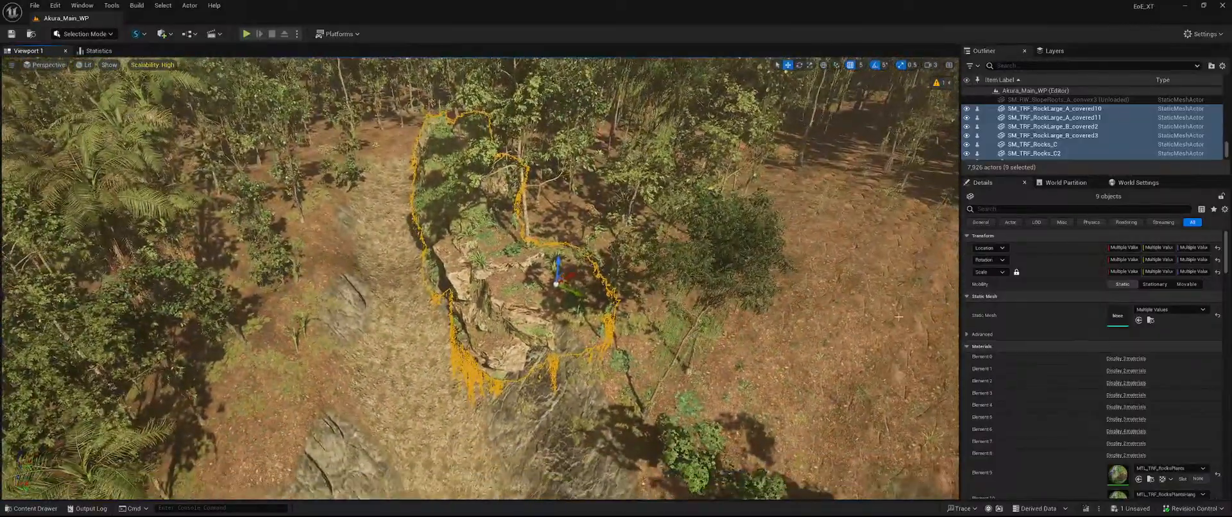
key(ctrl+s)
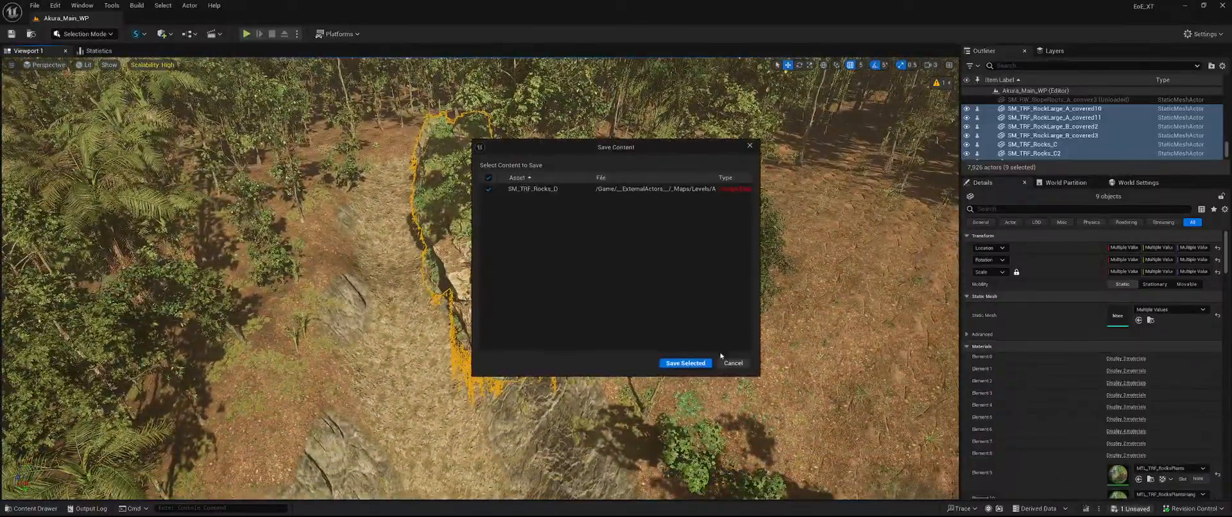
click(690, 364)
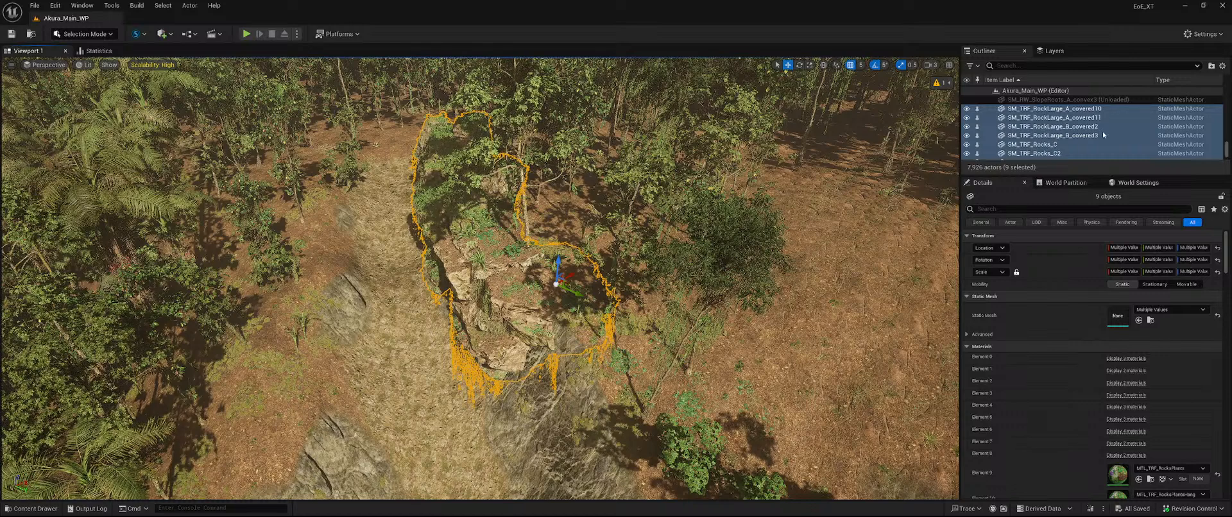
- Create a packed level actor from the selected rocks with the Center Min Z pivot, saving PathRocksA and BPP_PathRocksA in JungleProps
right_click(1045, 122)
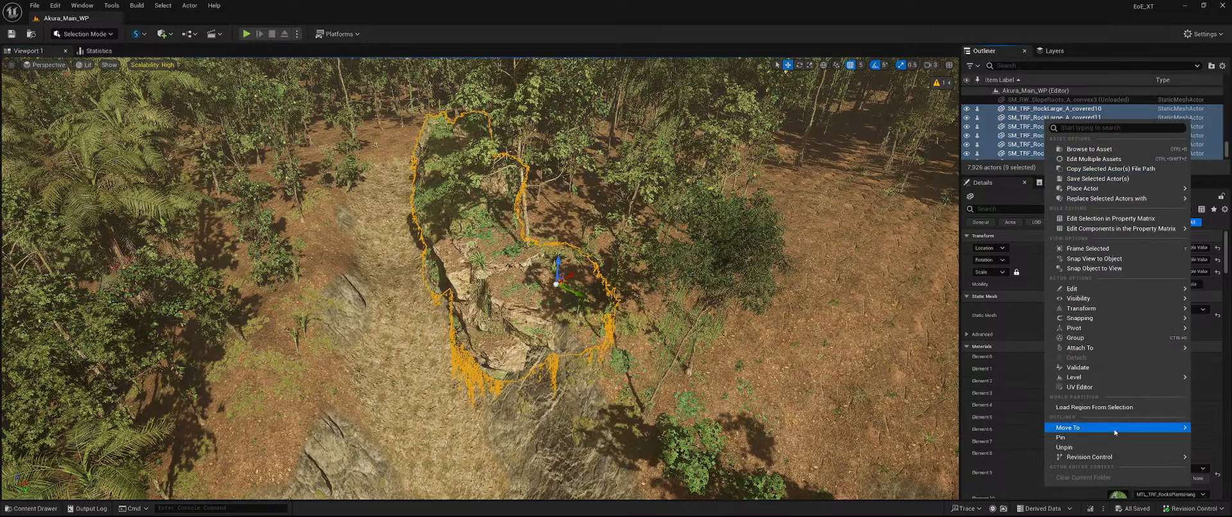
mouse_move(1084, 378)
click(998, 401)
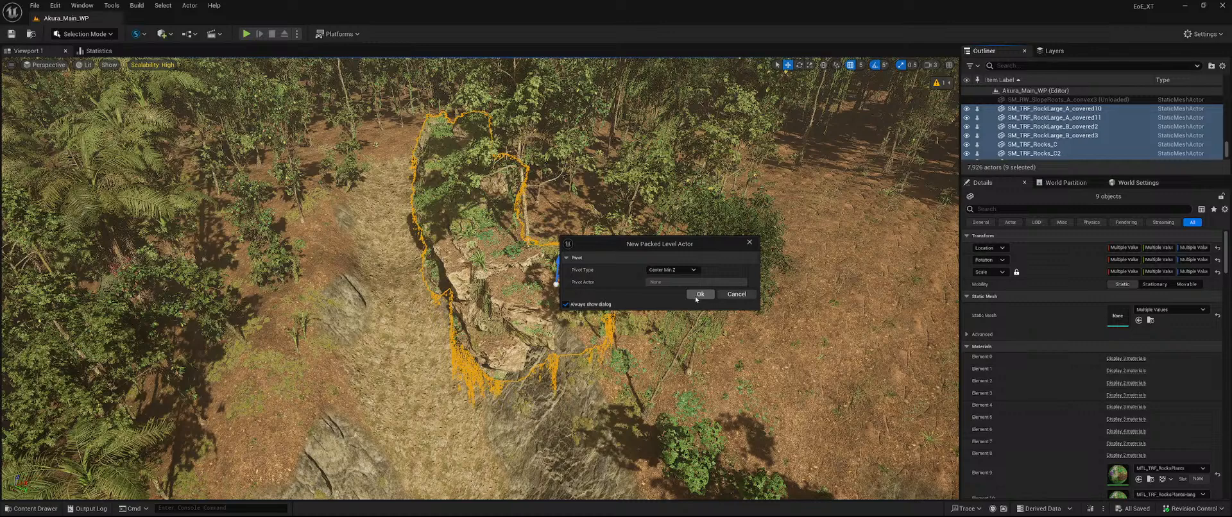
click(700, 295)
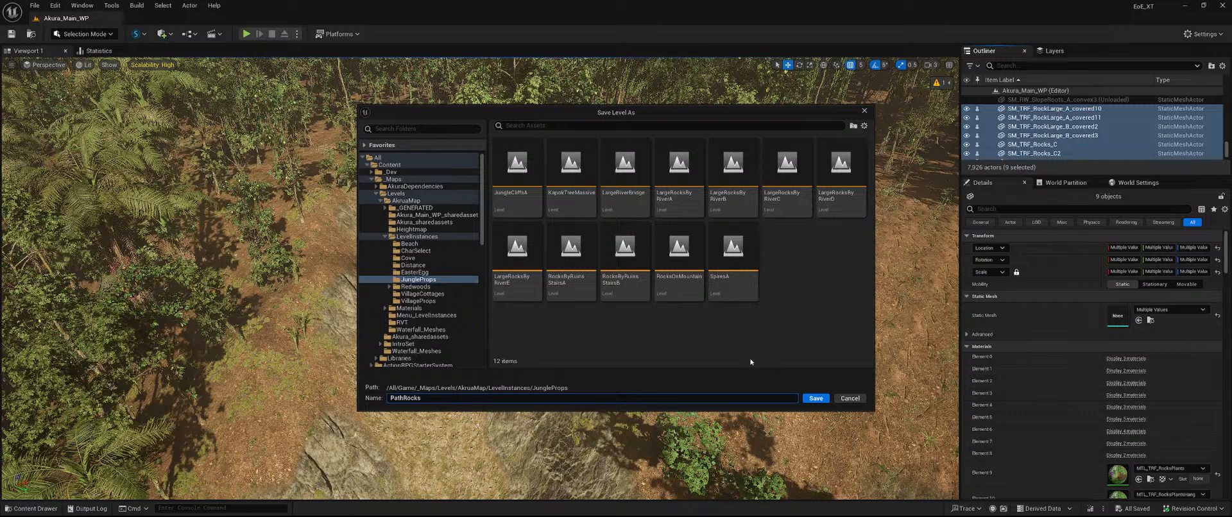
key(Return)
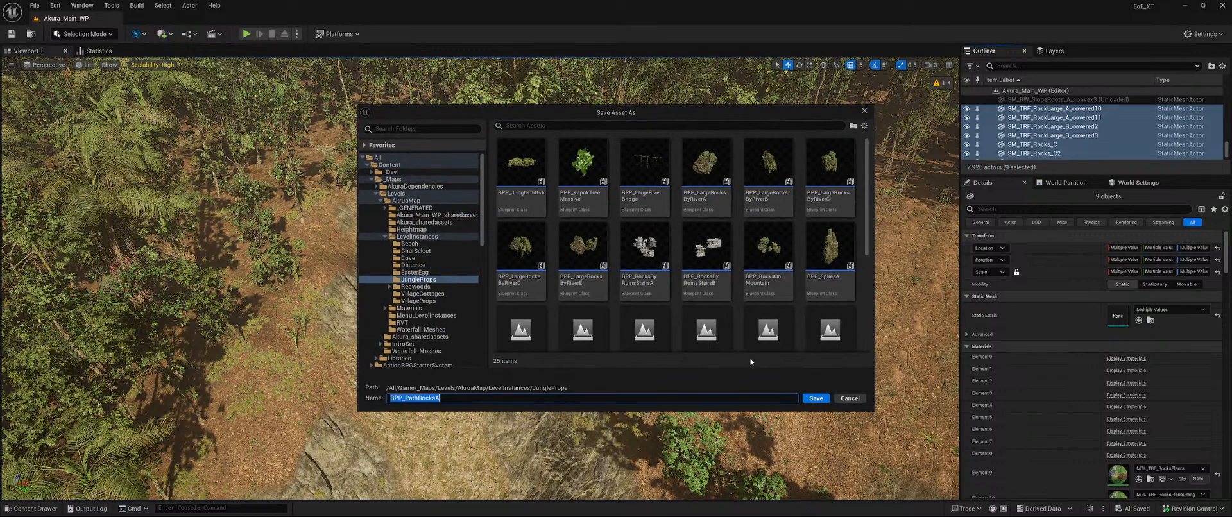
key(Return)
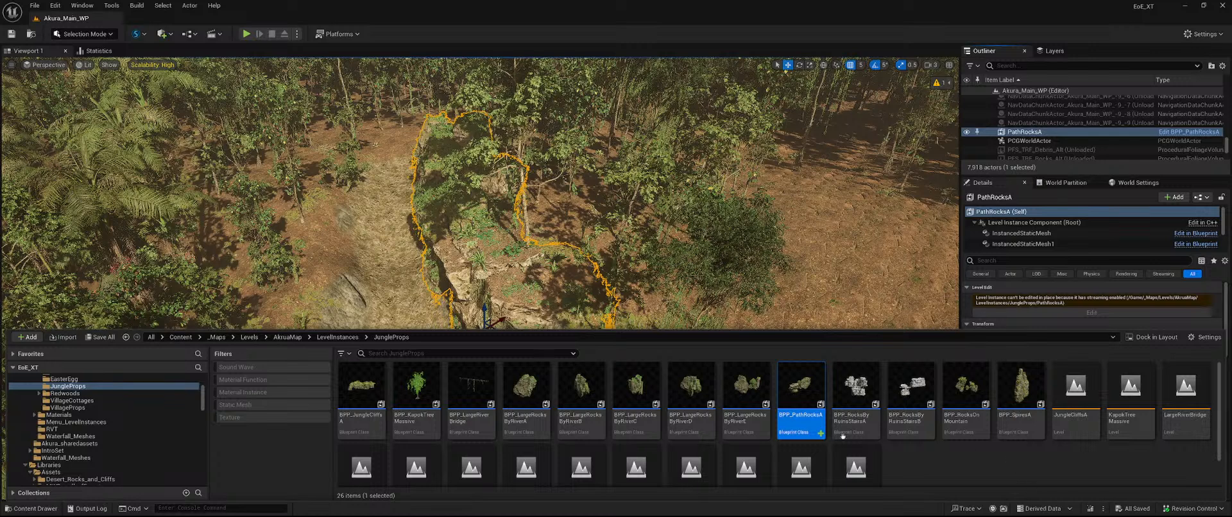
- Open the BPP_PathRocksA blueprint and set its HLOD layer to Akura_Main_HLODLayer_Instanced
double_click(790, 392)
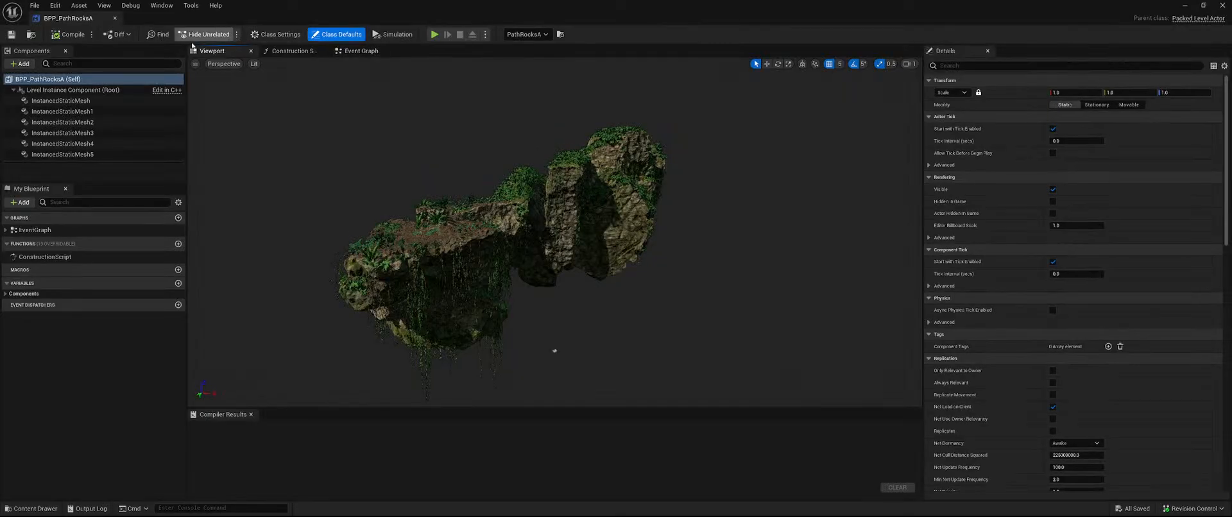
drag(84, 19, 158, 20)
scroll(1006, 352, down, 15)
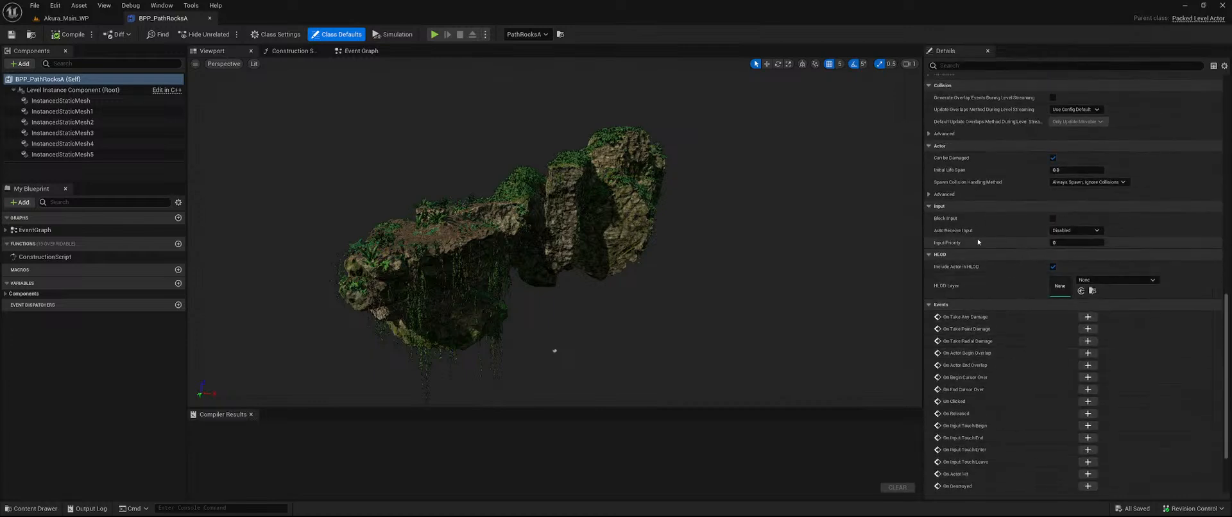
click(1102, 283)
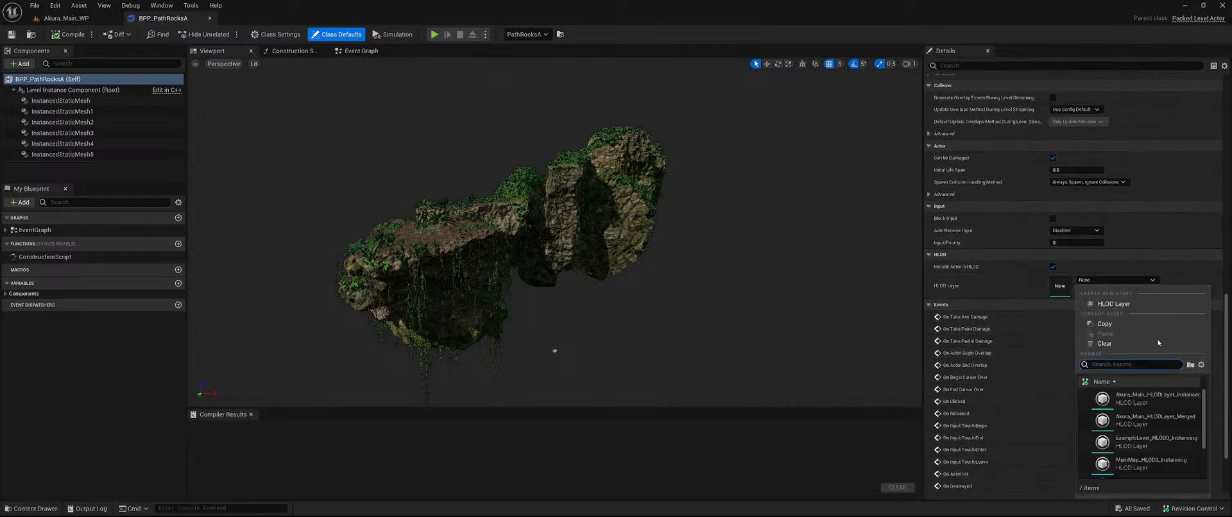
click(1149, 400)
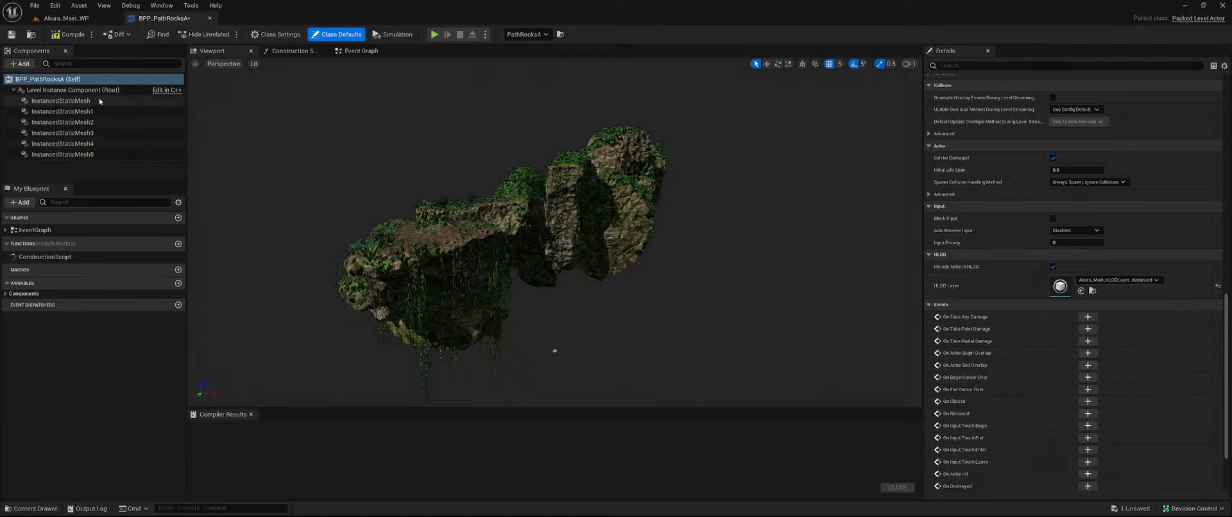
- Inspect the packed rock cluster from other angles and review the blueprint's class default settings
scroll(992, 286, up, 4)
right_drag(719, 269, 911, 288)
right_drag(555, 257, 781, 275)
scroll(1090, 310, up, 10)
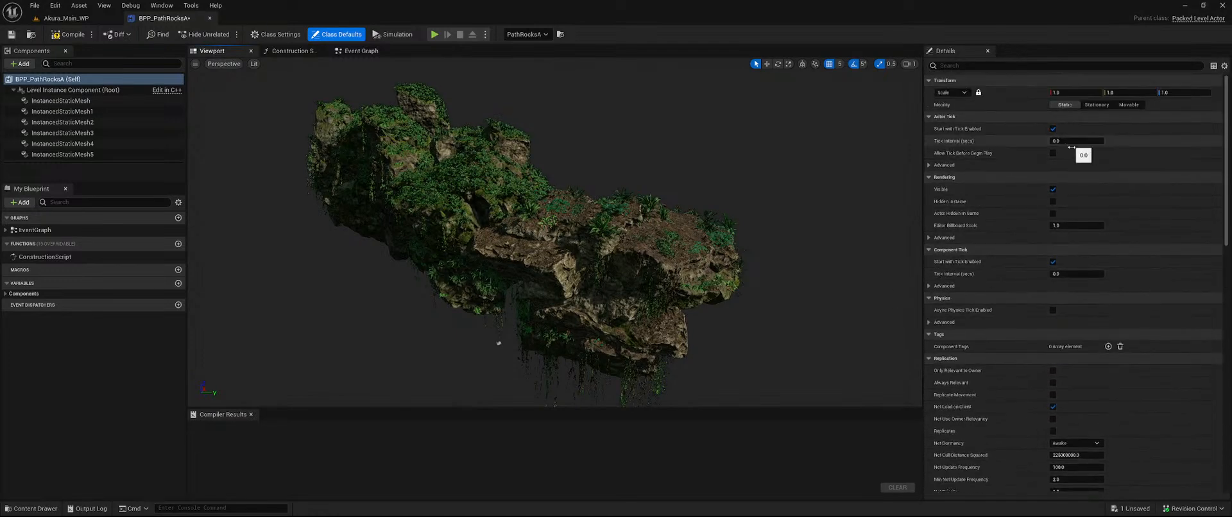
scroll(977, 156, down, 8)
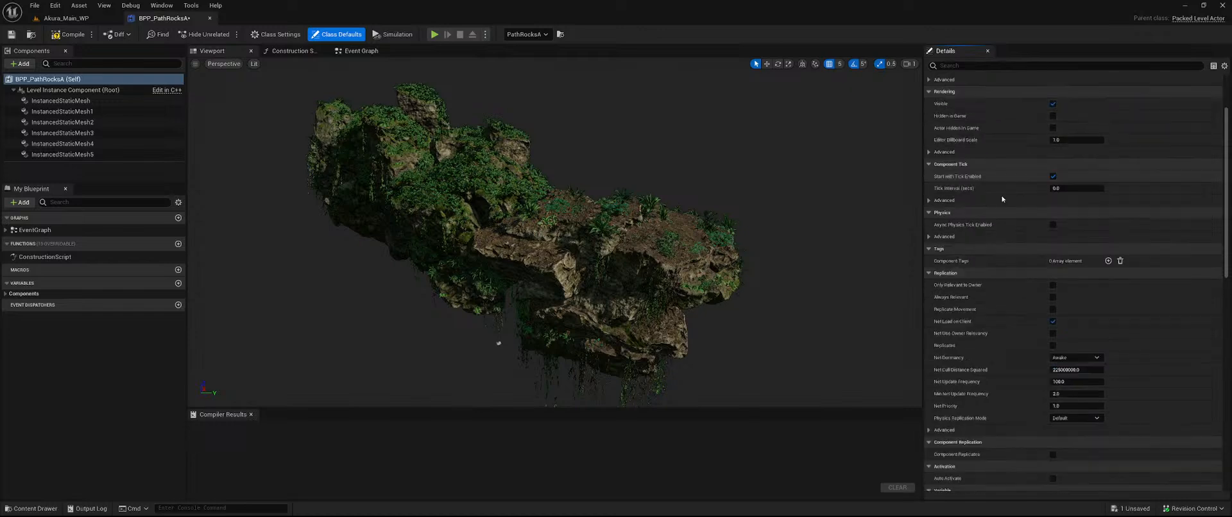
scroll(979, 167, down, 4)
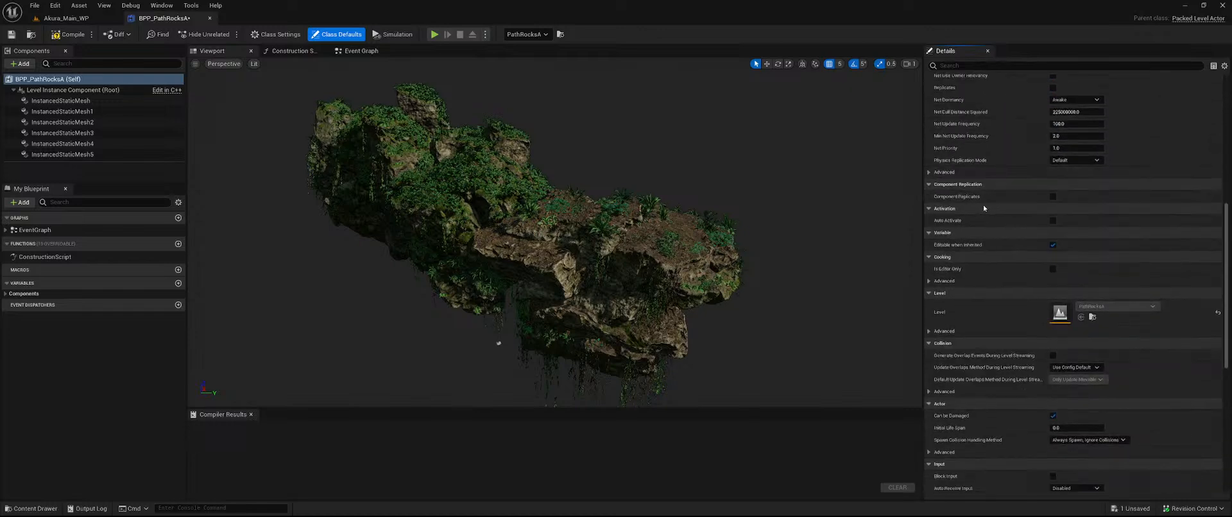
scroll(983, 206, down, 4)
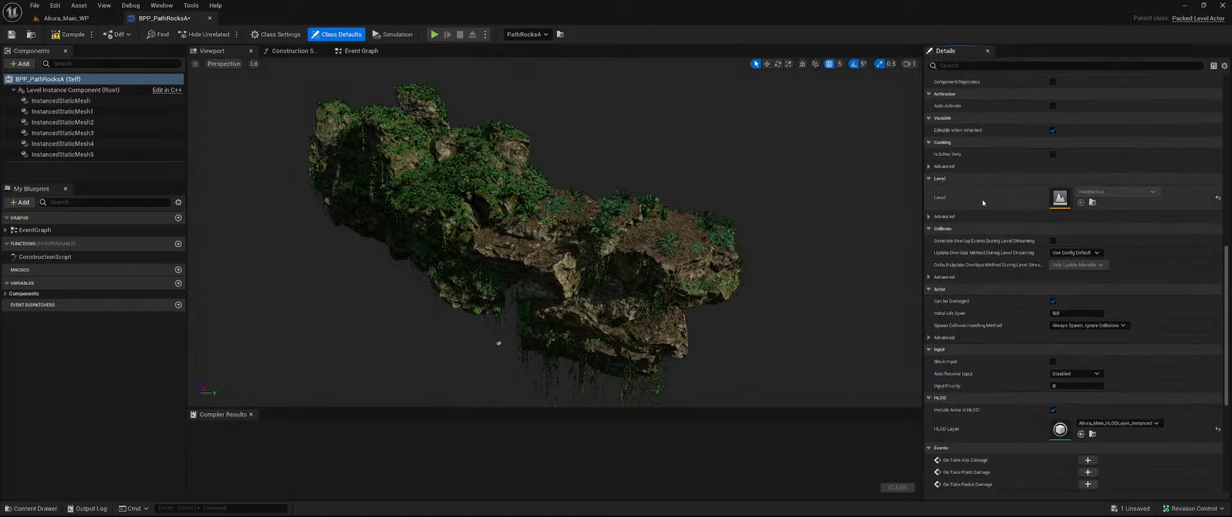
scroll(1020, 273, down, 2)
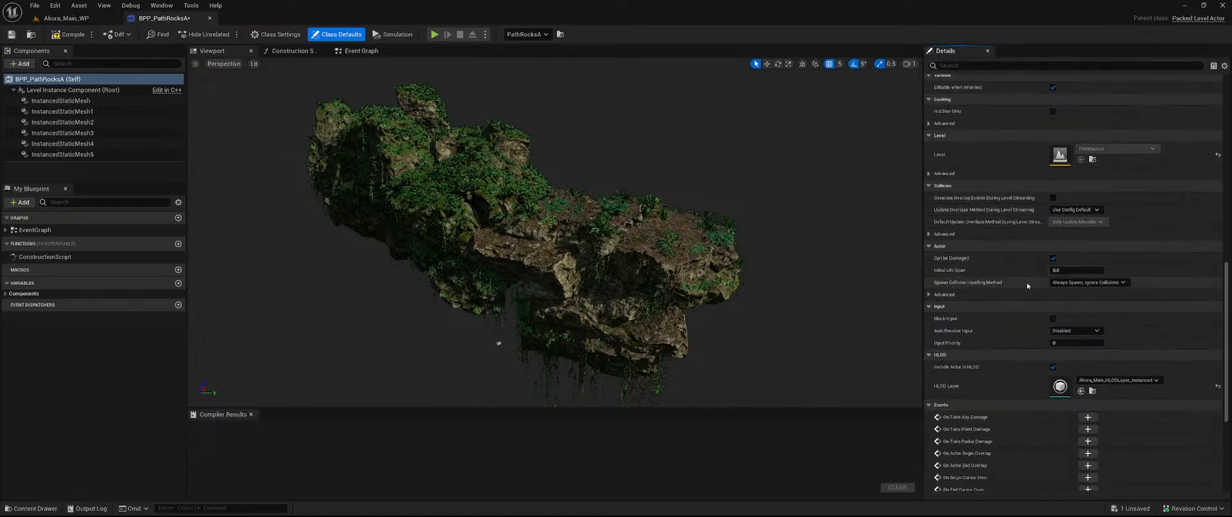
scroll(1011, 267, up, 3)
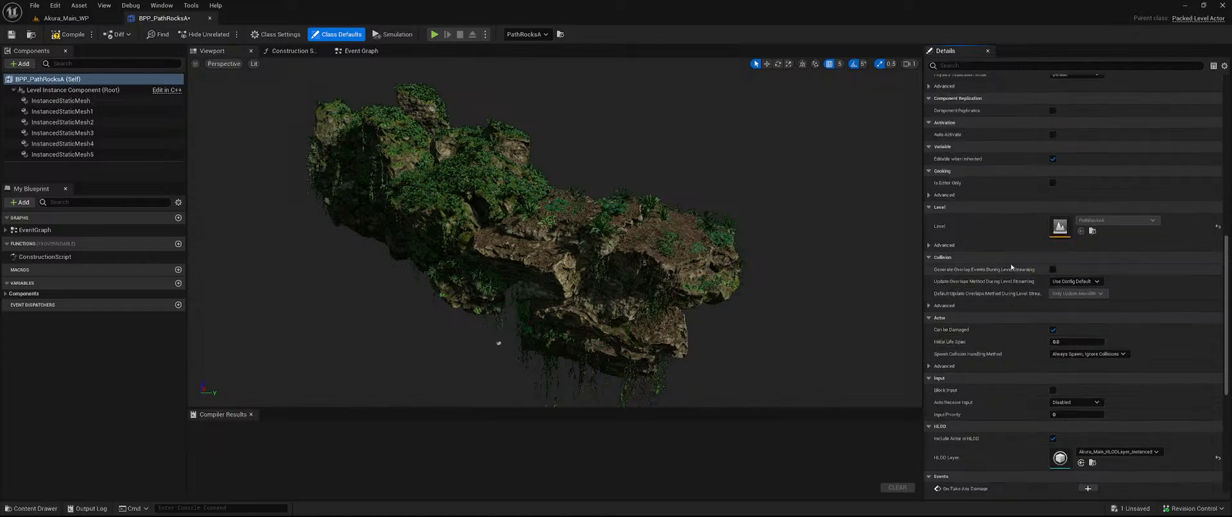
scroll(1011, 268, up, 4)
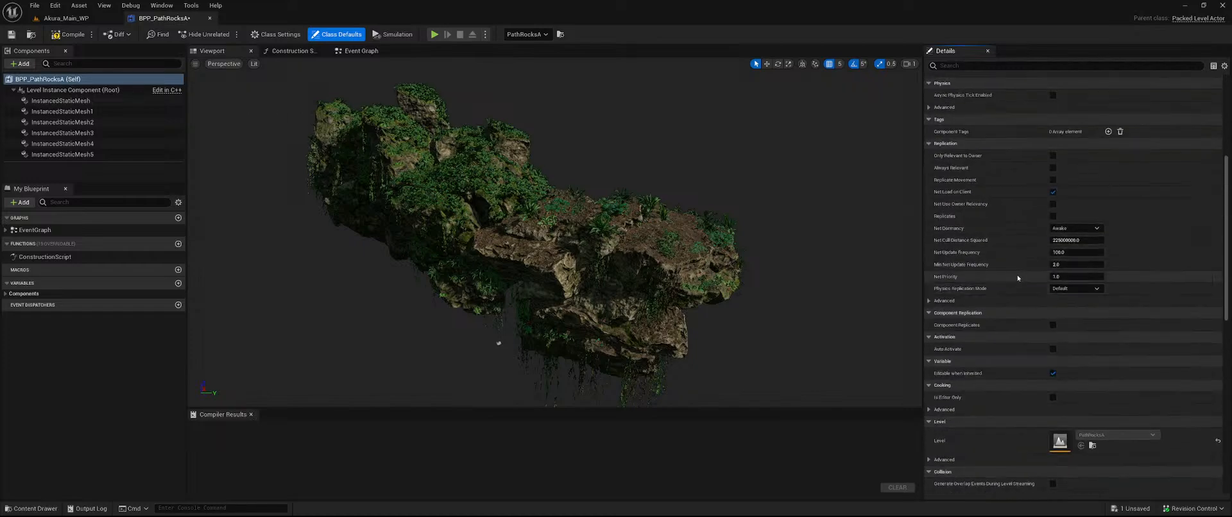
- Disable Start with Tick Enabled on the root Level Instance Component and all six instanced static mesh components
click(70, 90)
shift+click(63, 154)
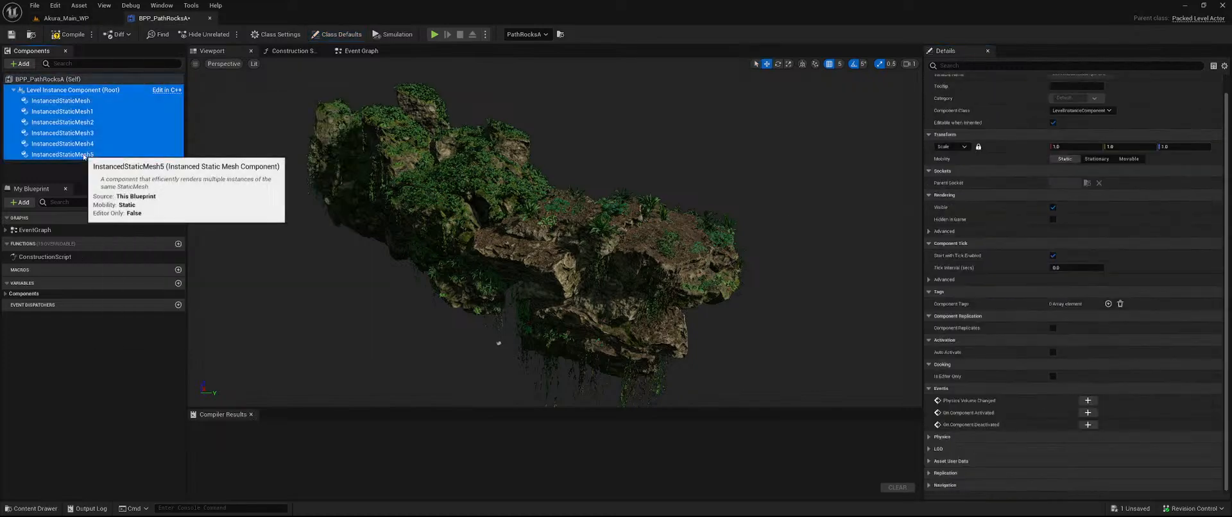
click(1057, 129)
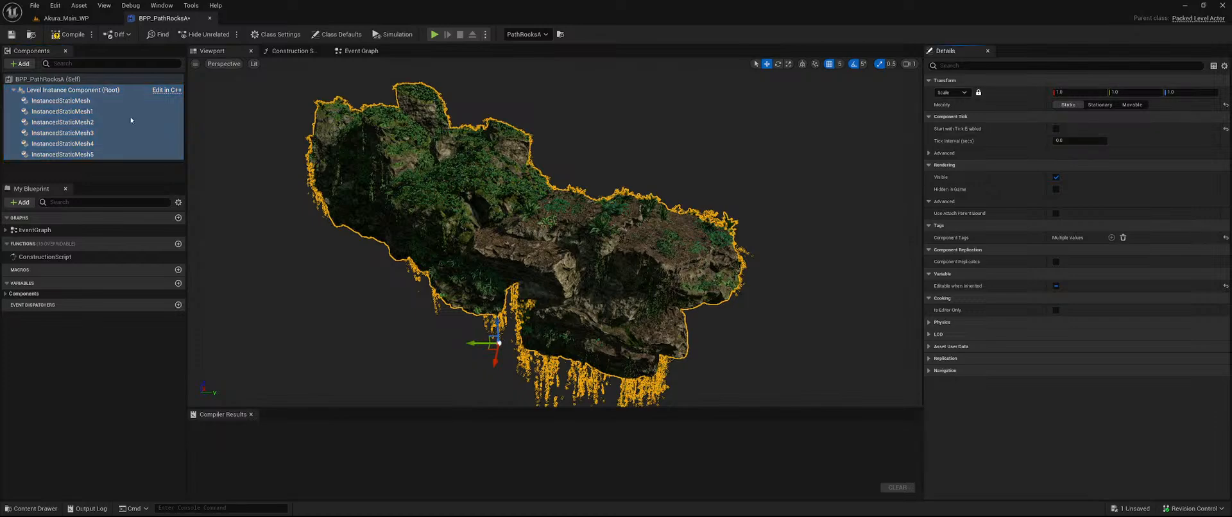
- Set Shadow Cache Invalidation Behavior to Static for all six instanced static mesh components, InstancedStaticMesh through InstancedStaticMesh5
click(79, 104)
shift+click(63, 154)
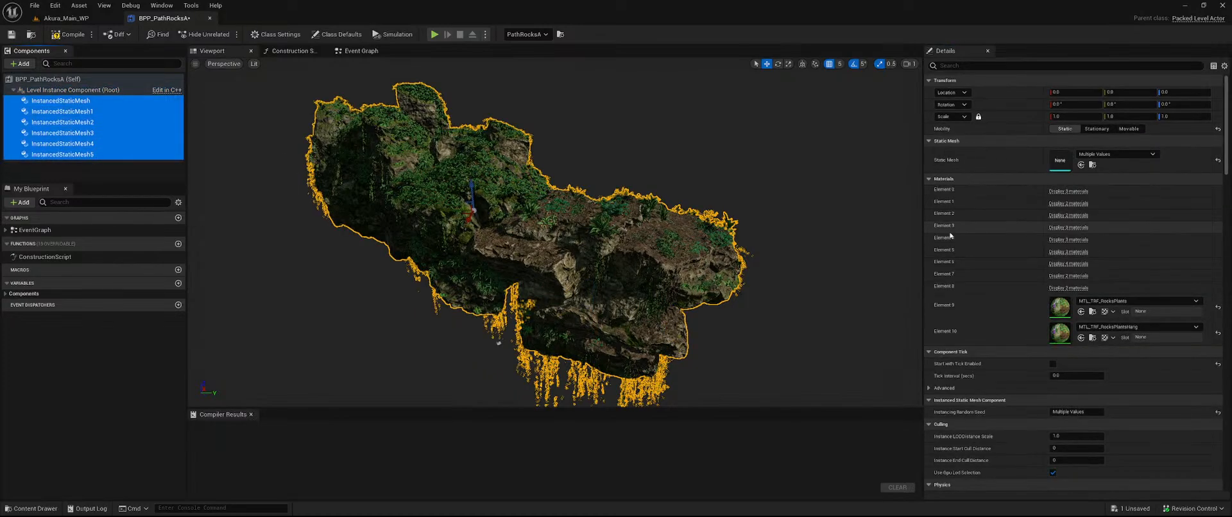
scroll(983, 240, down, 3)
scroll(983, 240, down, 5)
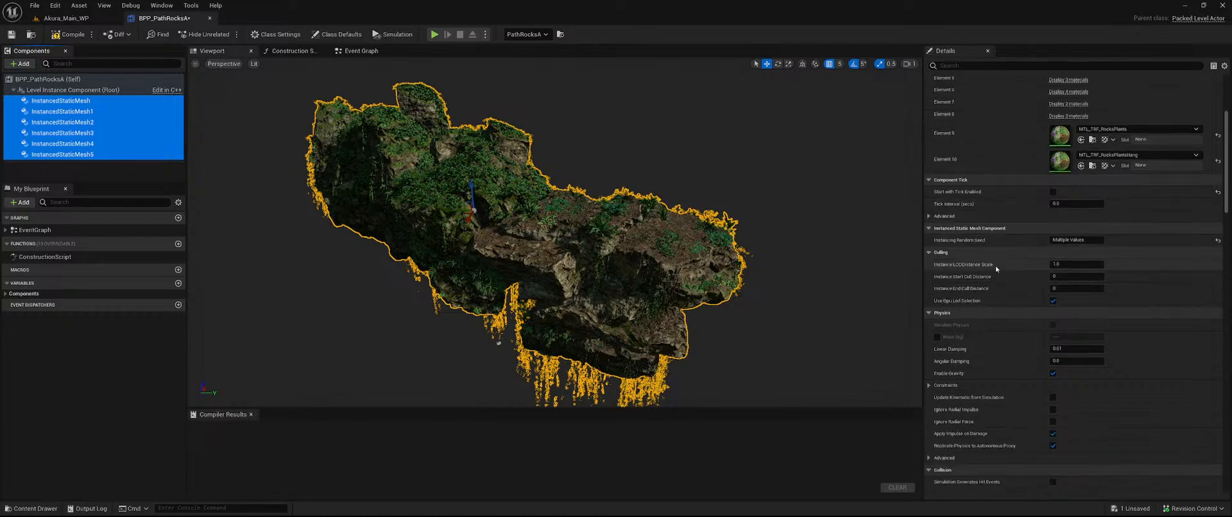
scroll(996, 264, down, 8)
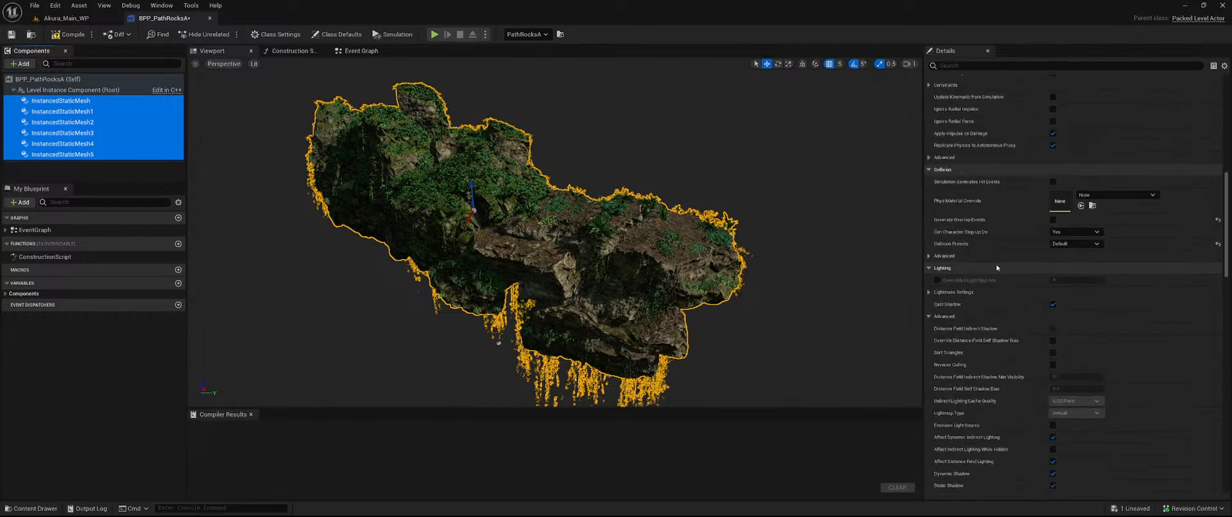
scroll(1004, 240, down, 2)
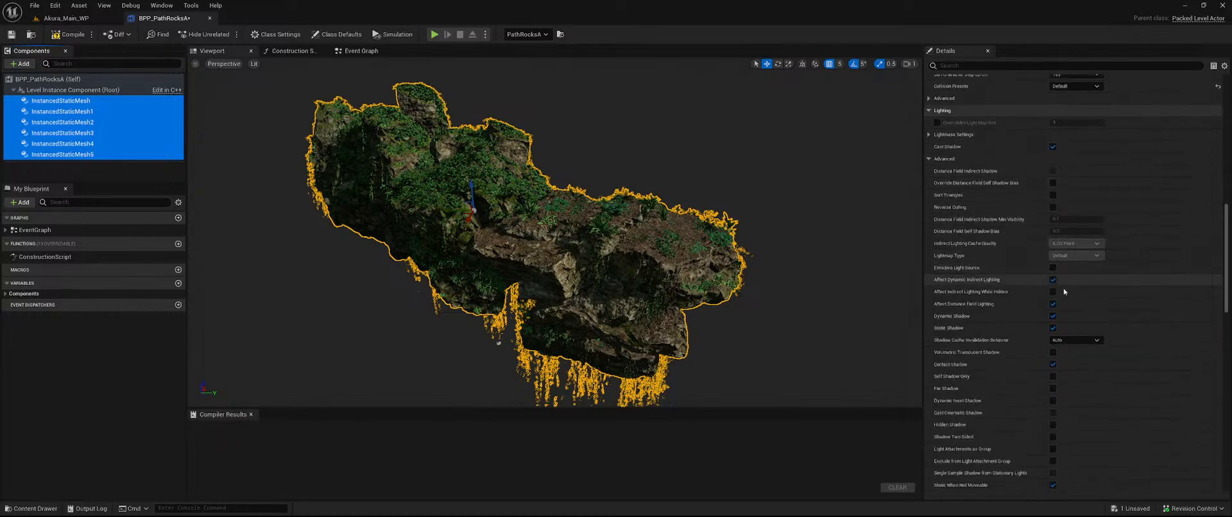
click(1077, 340)
click(1081, 373)
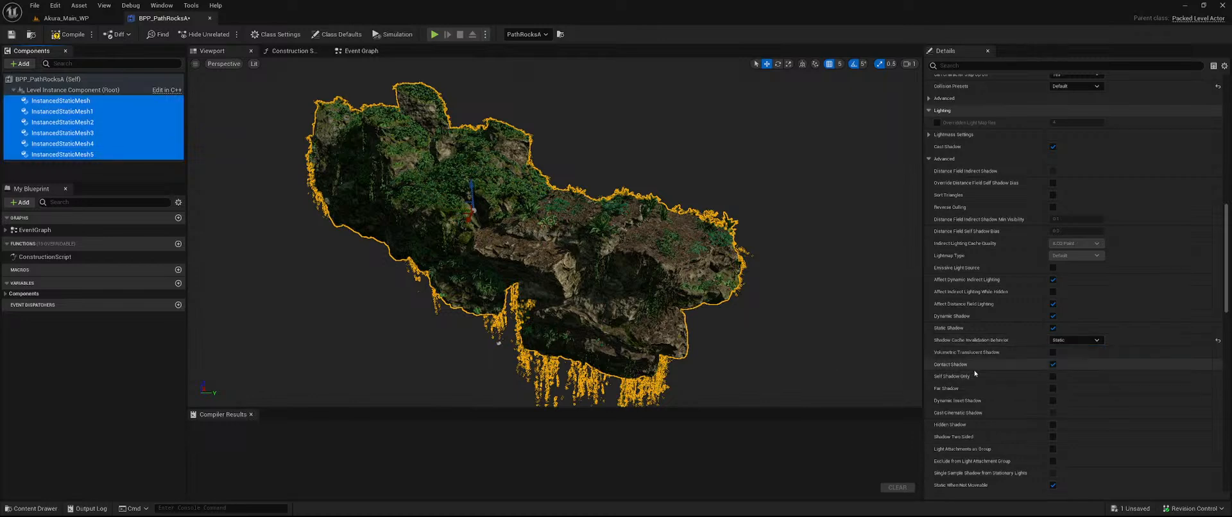
- Set the six meshes' World Position Offset Disable Distance to 1500, then compile, save and close the BPP_PathRocksA blueprint
scroll(976, 358, down, 4)
scroll(1001, 353, down, 3)
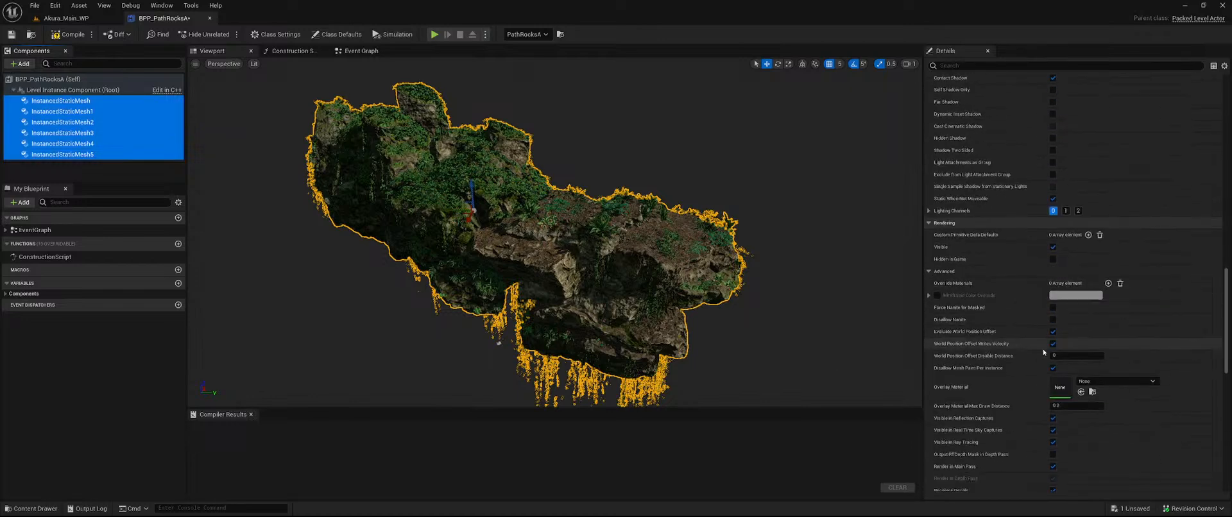
click(1067, 354)
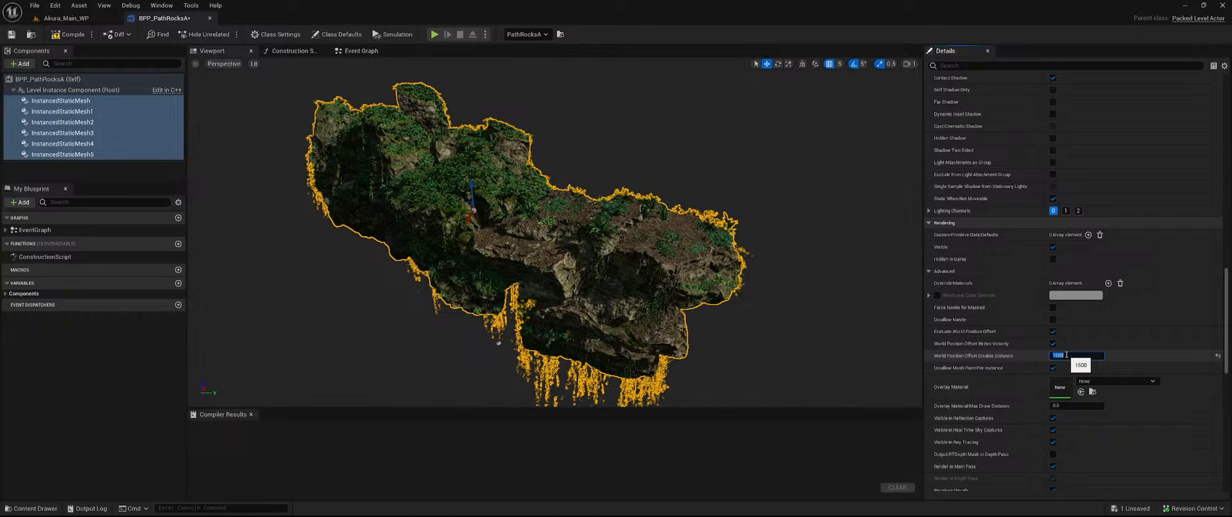
click(1133, 508)
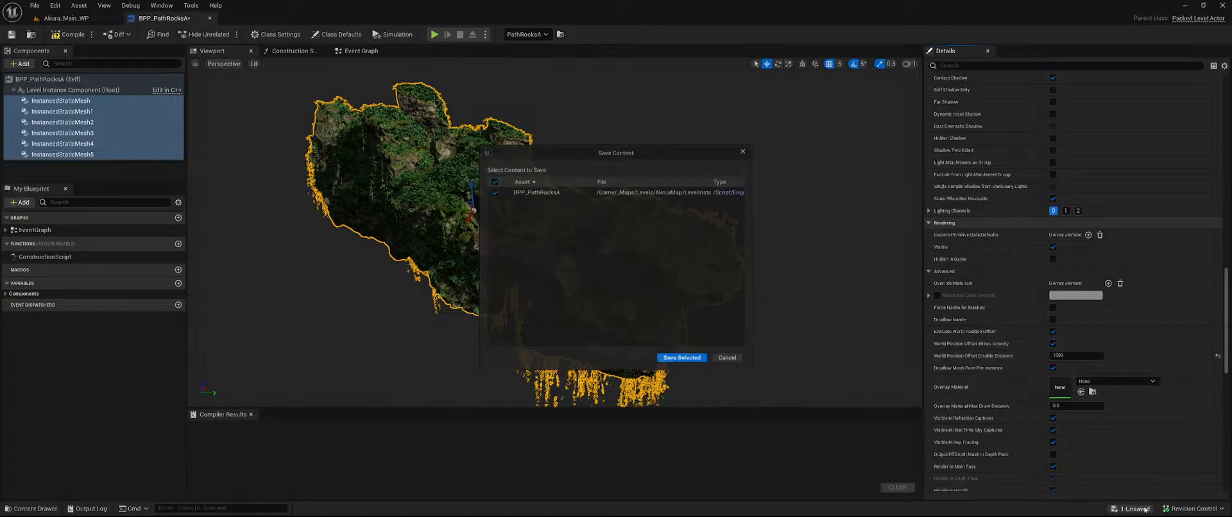
click(733, 362)
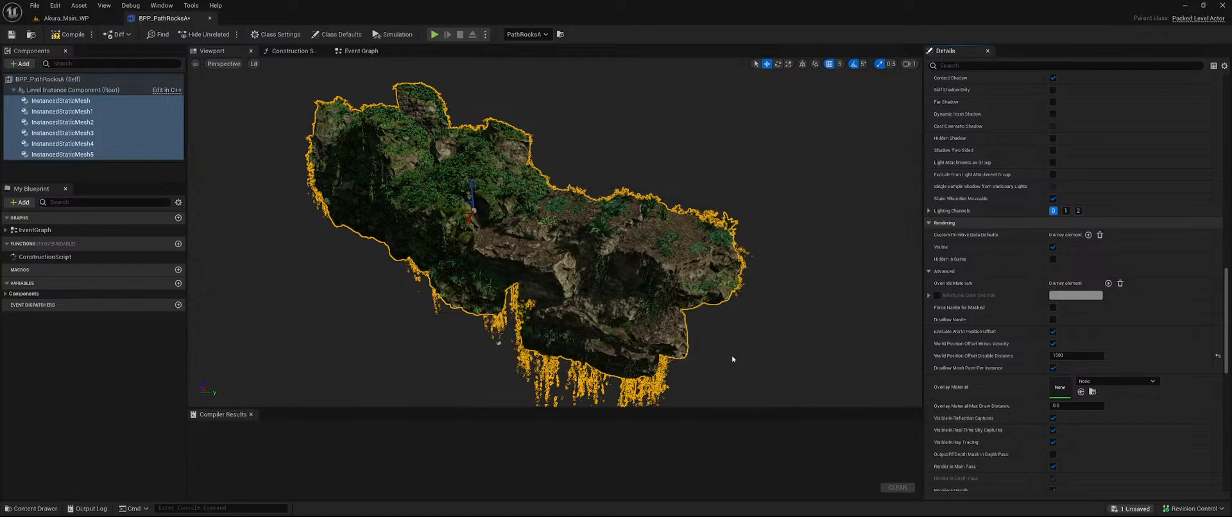
click(12, 34)
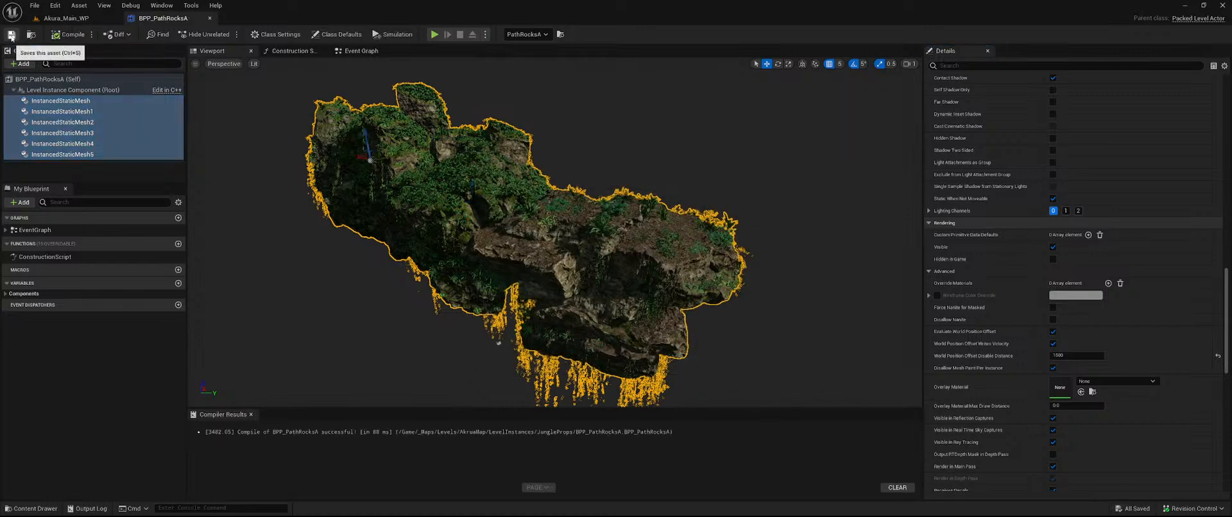
click(210, 18)
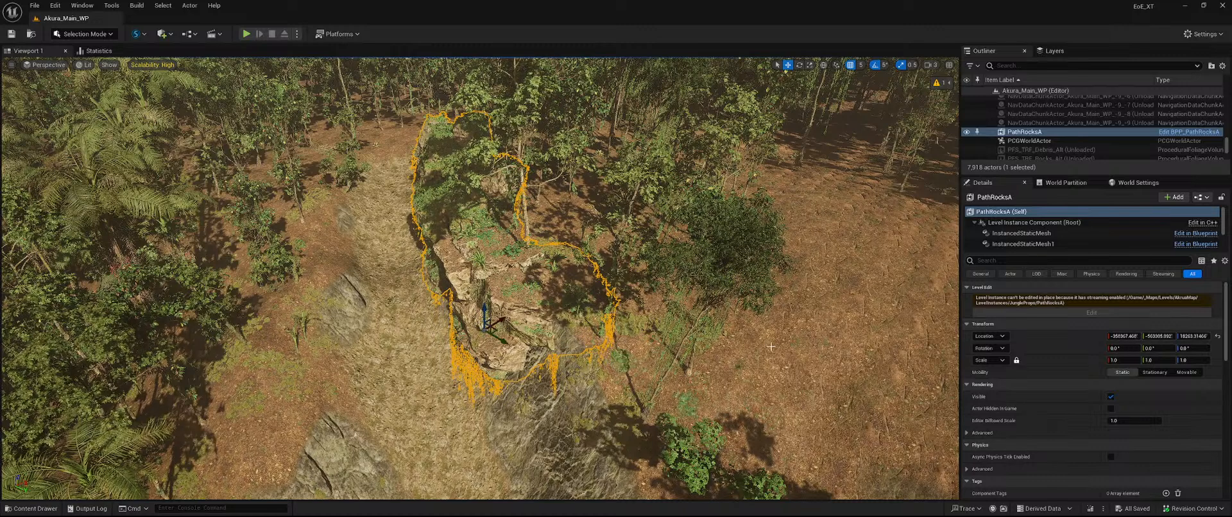
- Set the World Partition Runtime Grid of the placed PathRocksA actor to MainGrid and save the level change
scroll(1046, 387, down, 10)
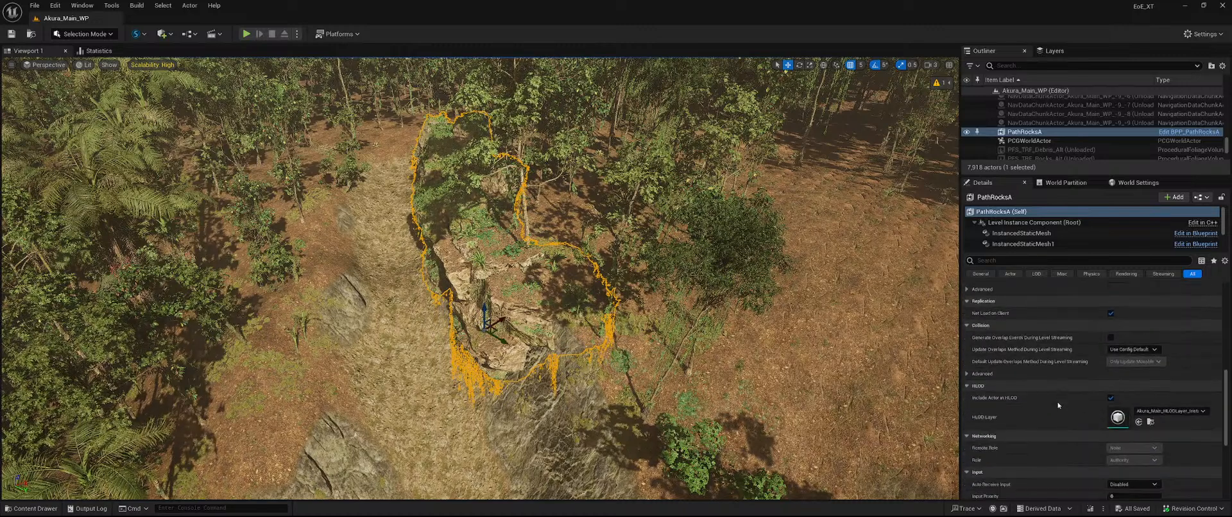
scroll(1046, 387, down, 3)
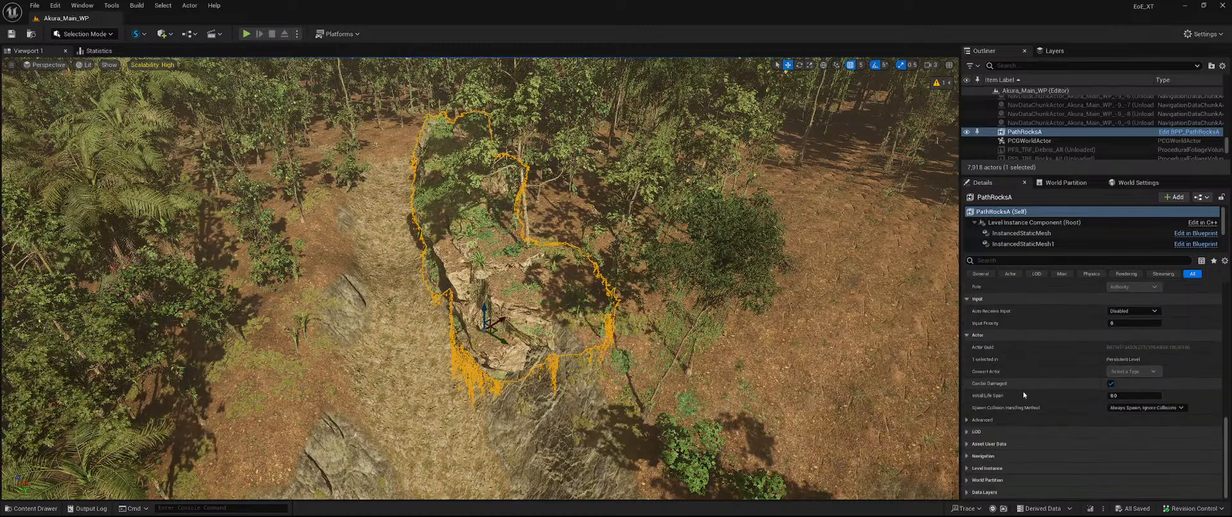
click(980, 481)
scroll(1079, 450, down, 1)
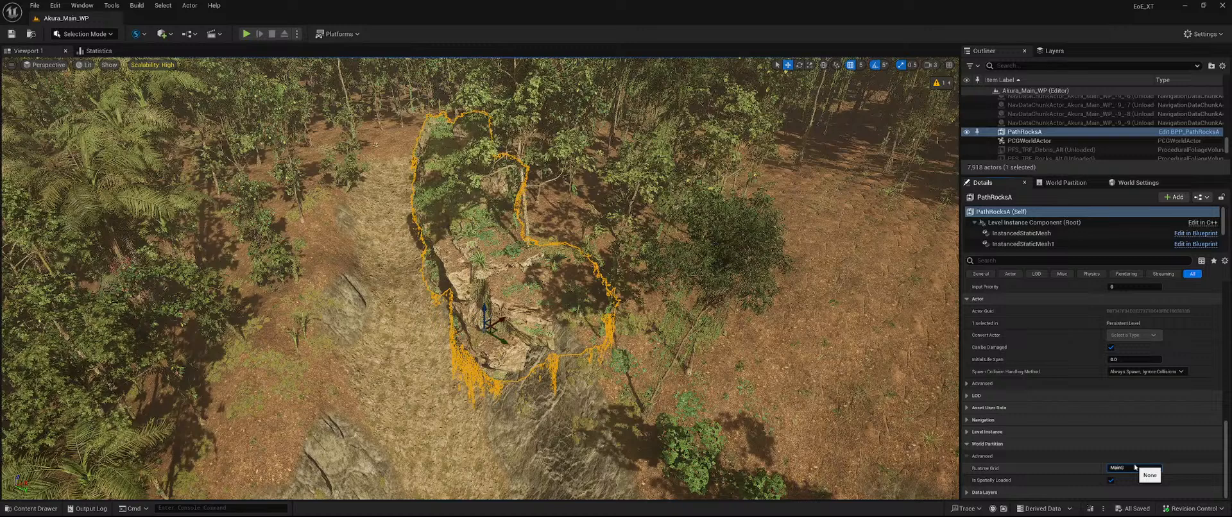
key(Return)
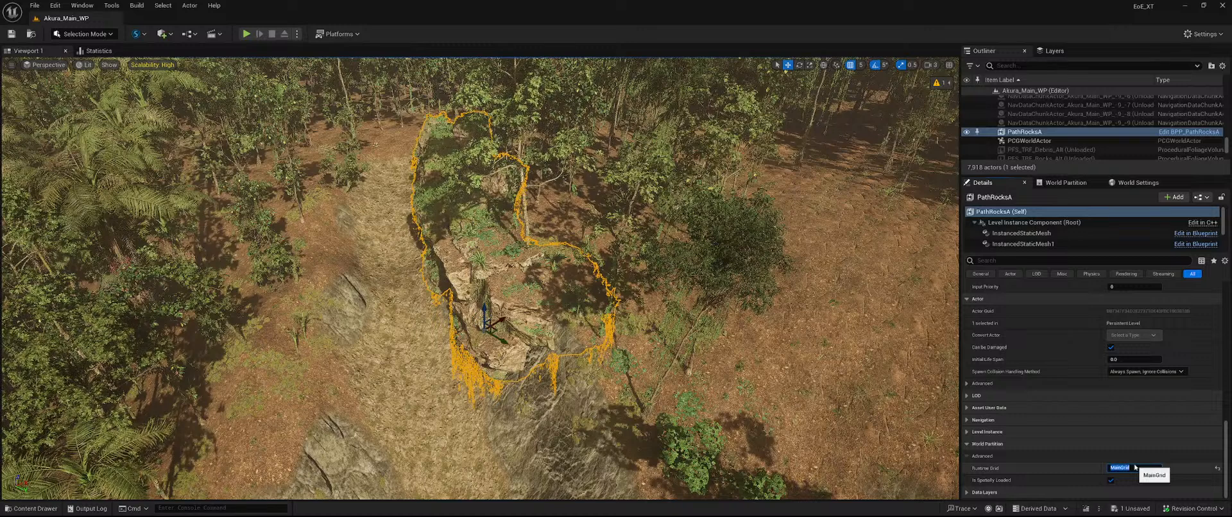
click(1133, 509)
click(712, 360)
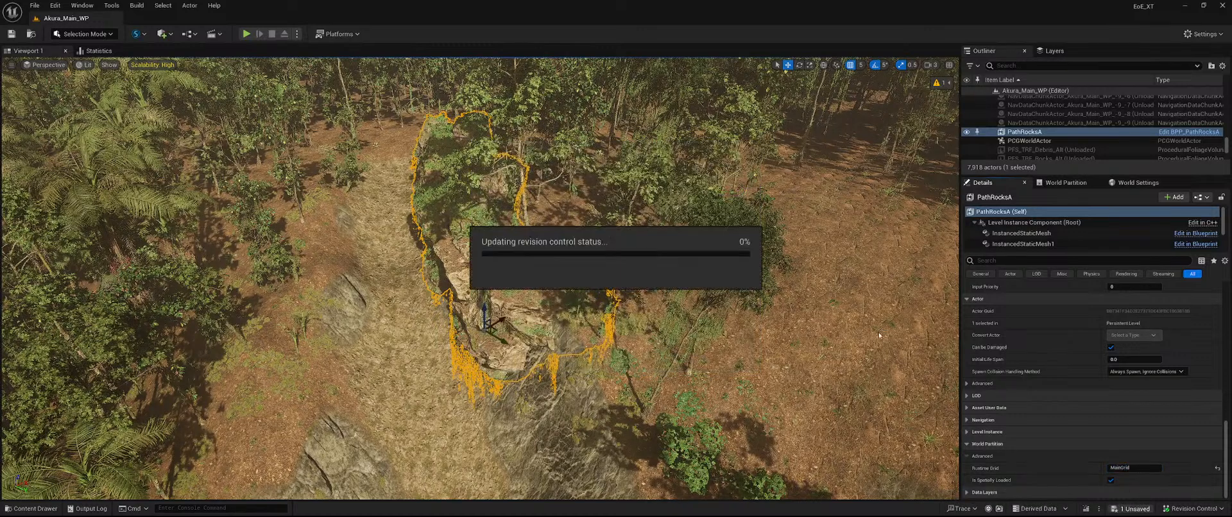
- Reopen the BPP_PathRocksA blueprint from the JungleProps folder and compile it
key(ctrl+space)
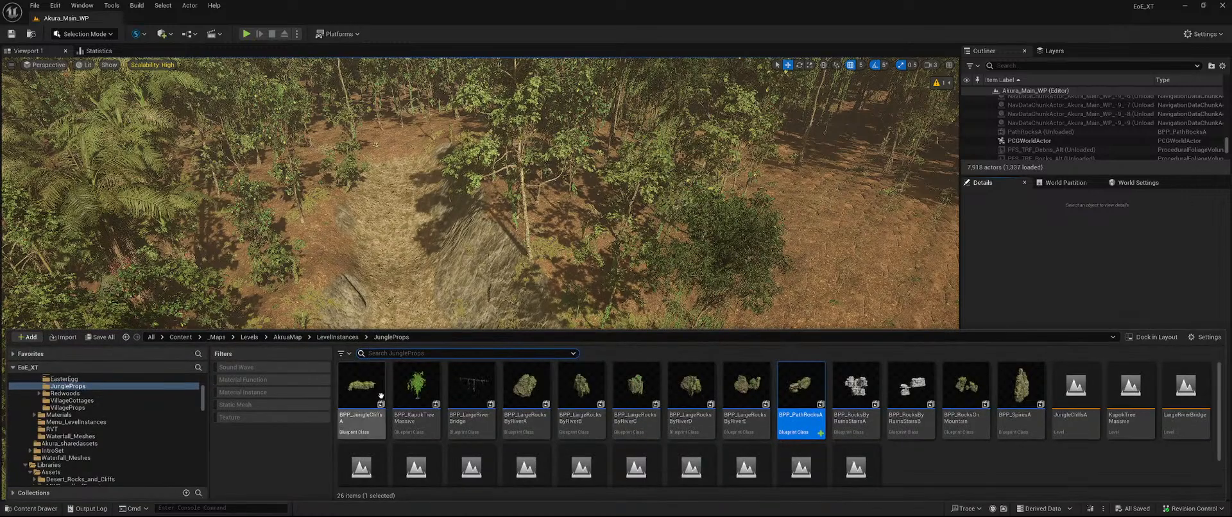
double_click(816, 394)
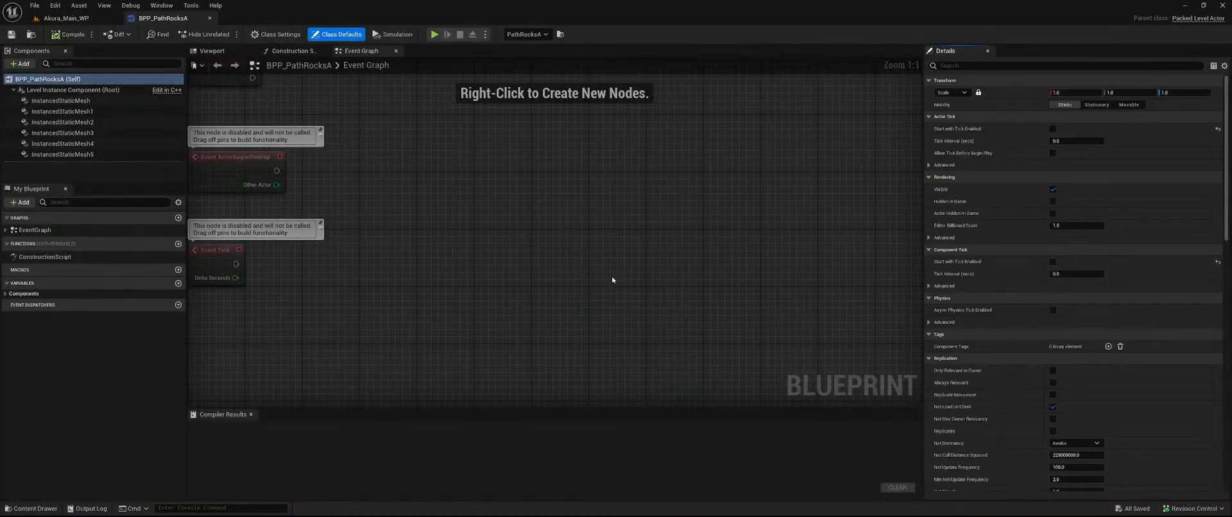
click(69, 34)
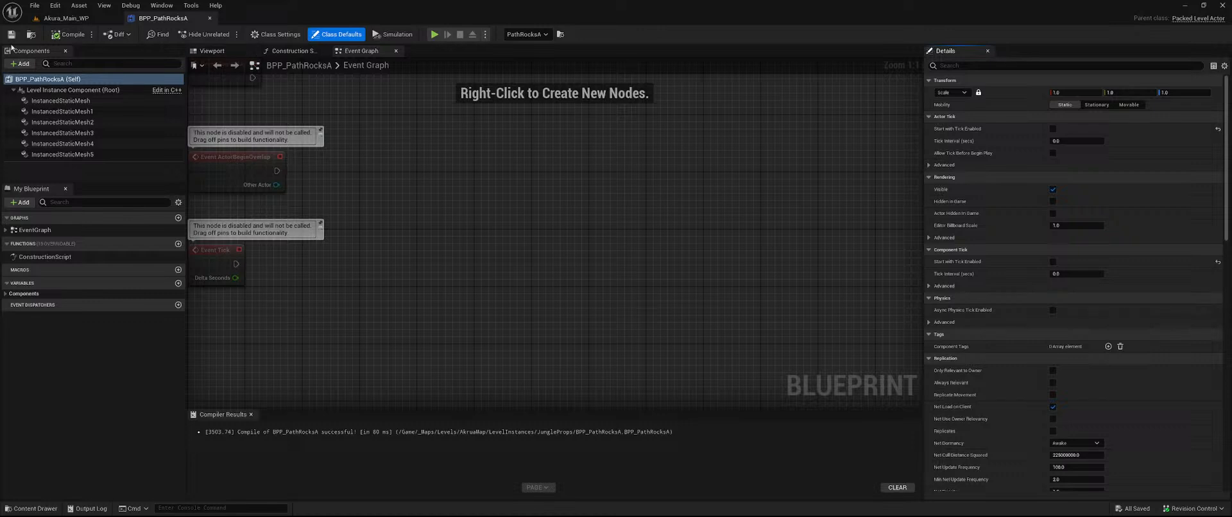
- Review the shadow, world position offset, HLOD and remaining settings of the six instanced static mesh components
click(92, 101)
shift+click(92, 155)
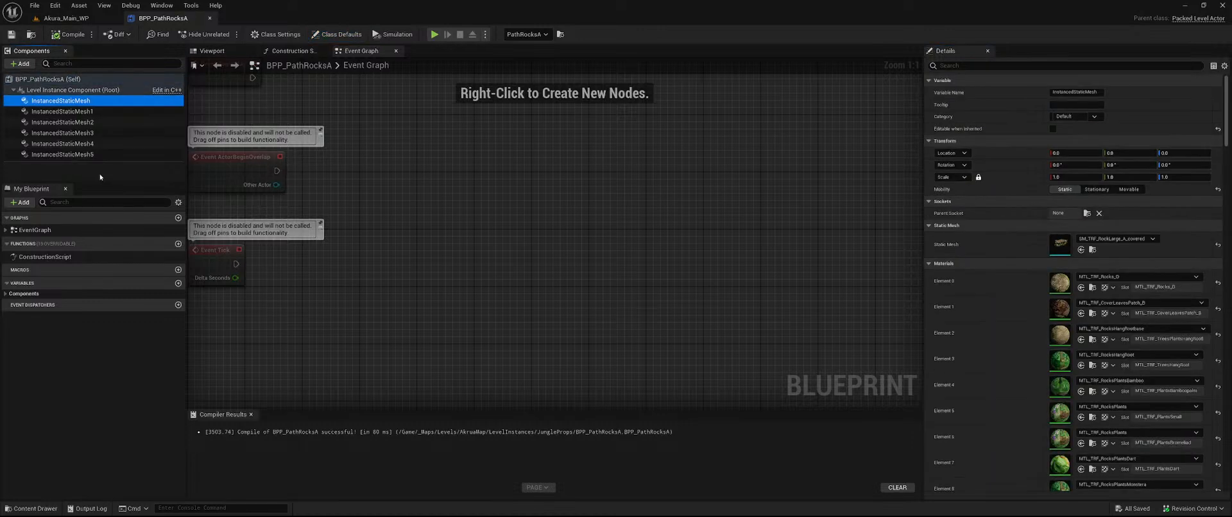
scroll(1010, 285, down, 10)
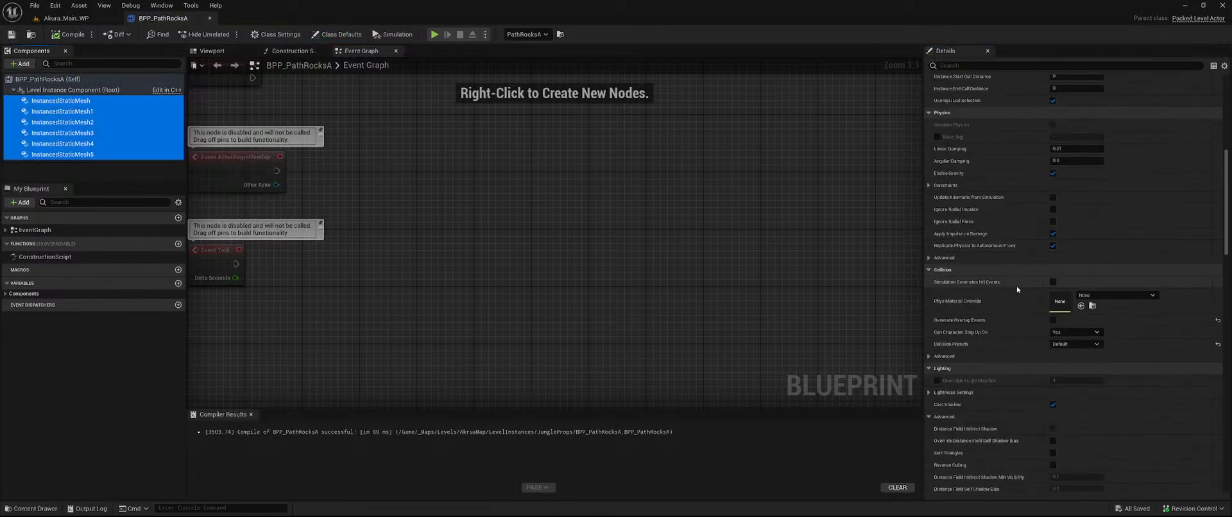
scroll(1009, 285, down, 10)
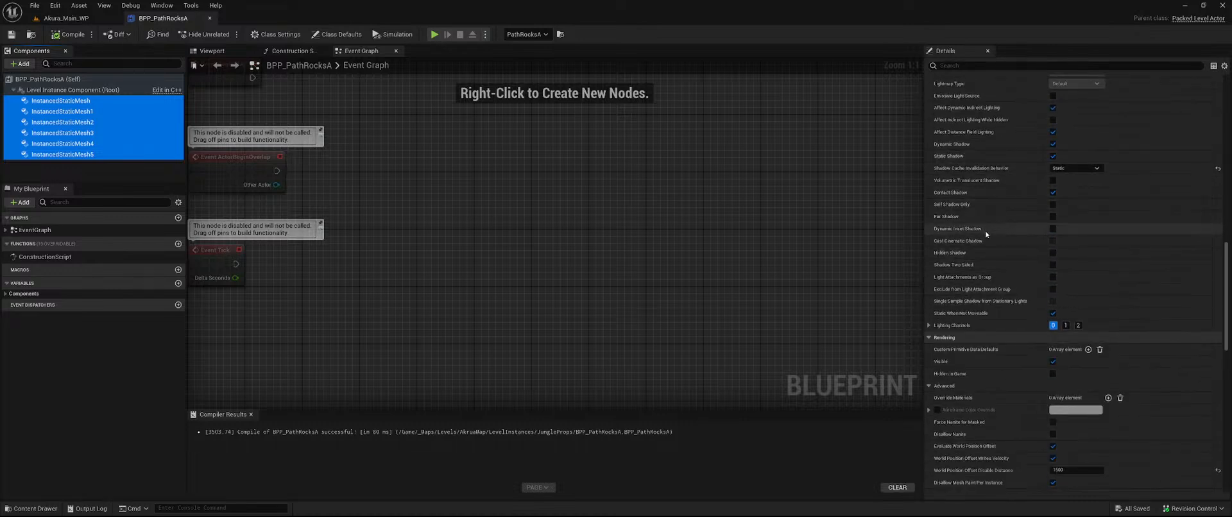
scroll(986, 236, down, 5)
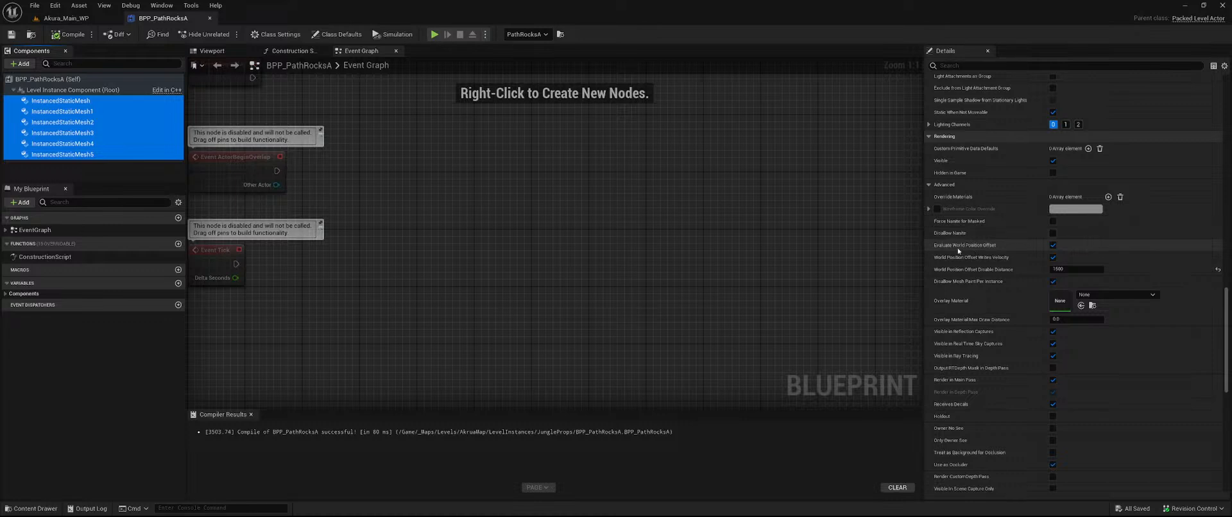
scroll(959, 251, down, 1)
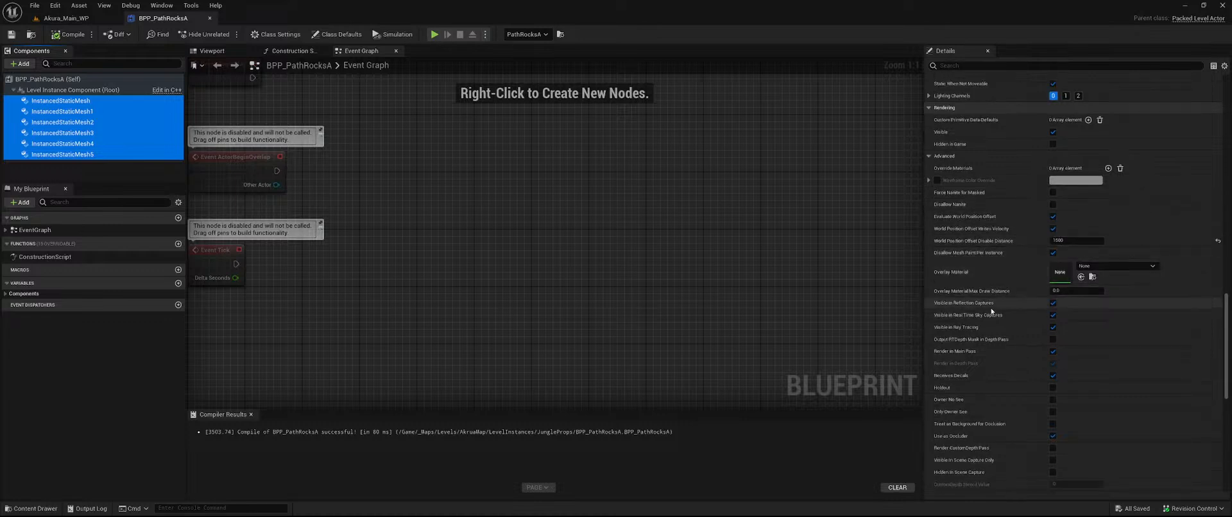
scroll(992, 311, down, 2)
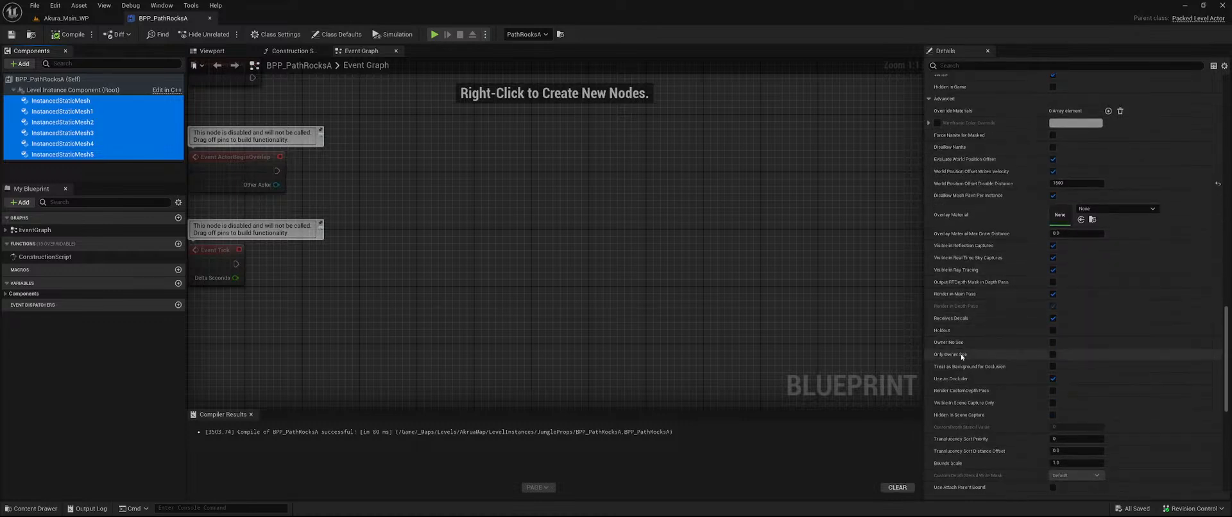
scroll(962, 357, down, 7)
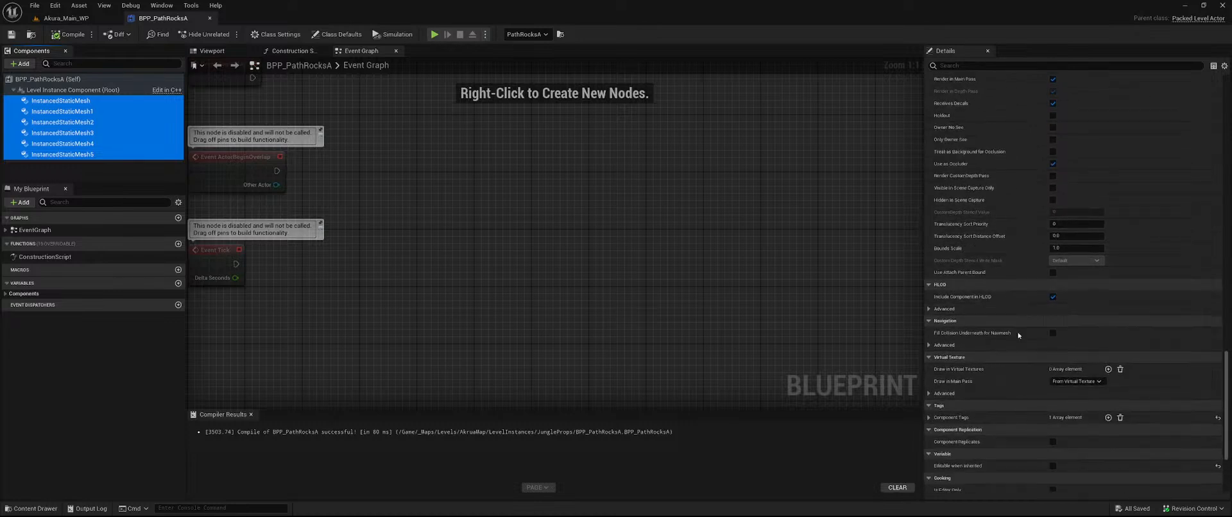
scroll(1019, 335, down, 2)
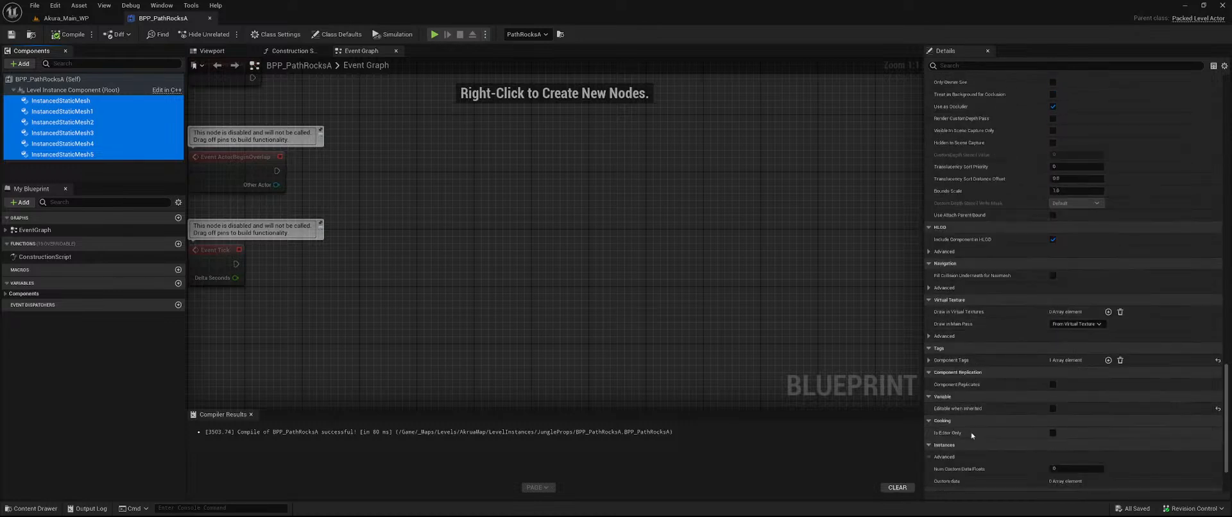
scroll(975, 432, down, 3)
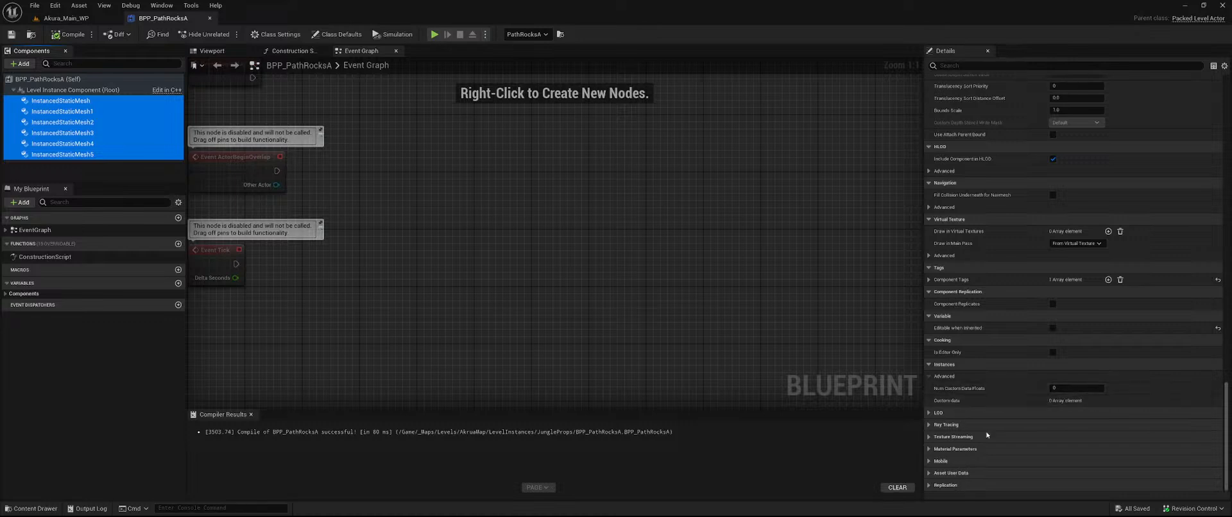
scroll(987, 435, up, 15)
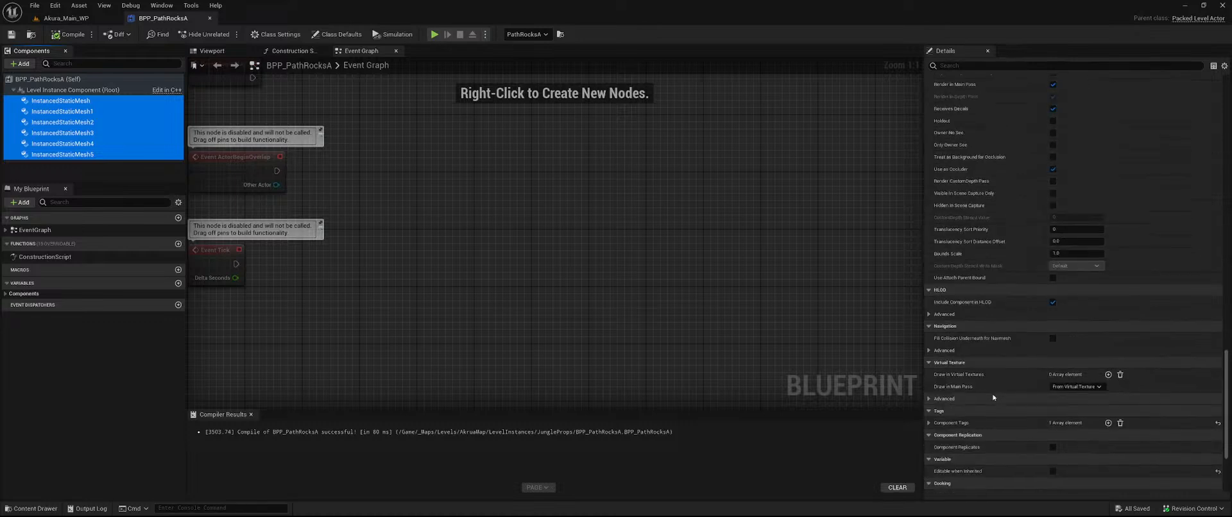
- Set the default Runtime Grid of BPP_PathRocksA to MainGrid, then compile, save and close the blueprint
click(75, 79)
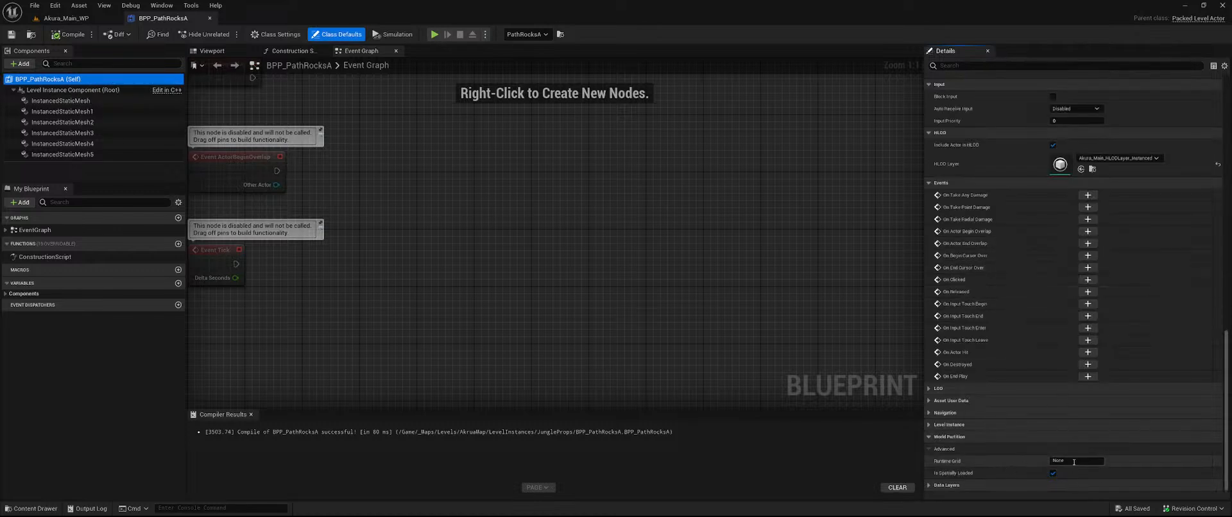
click(1074, 460)
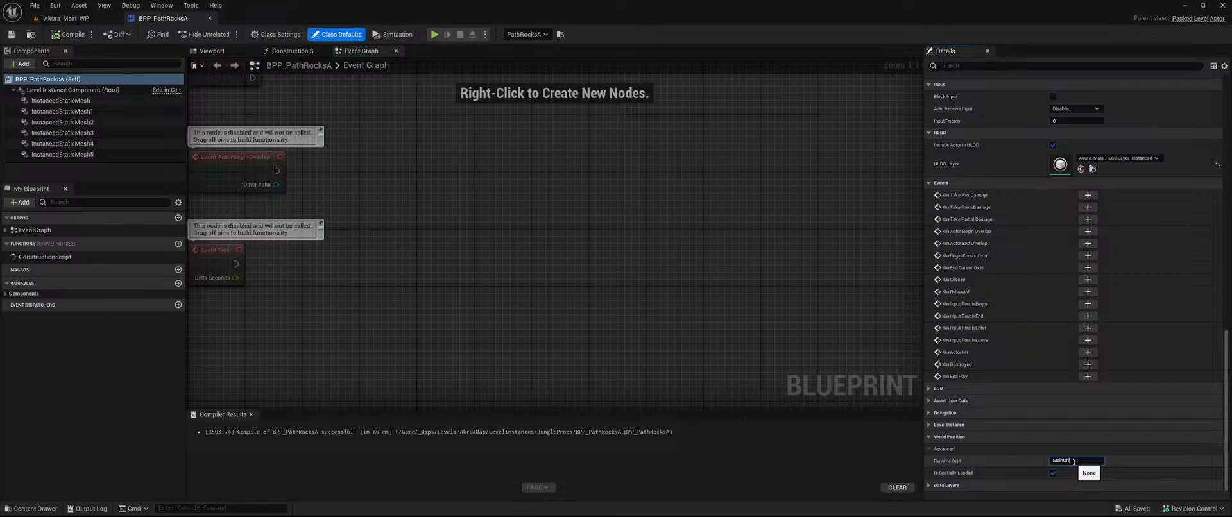
click(62, 37)
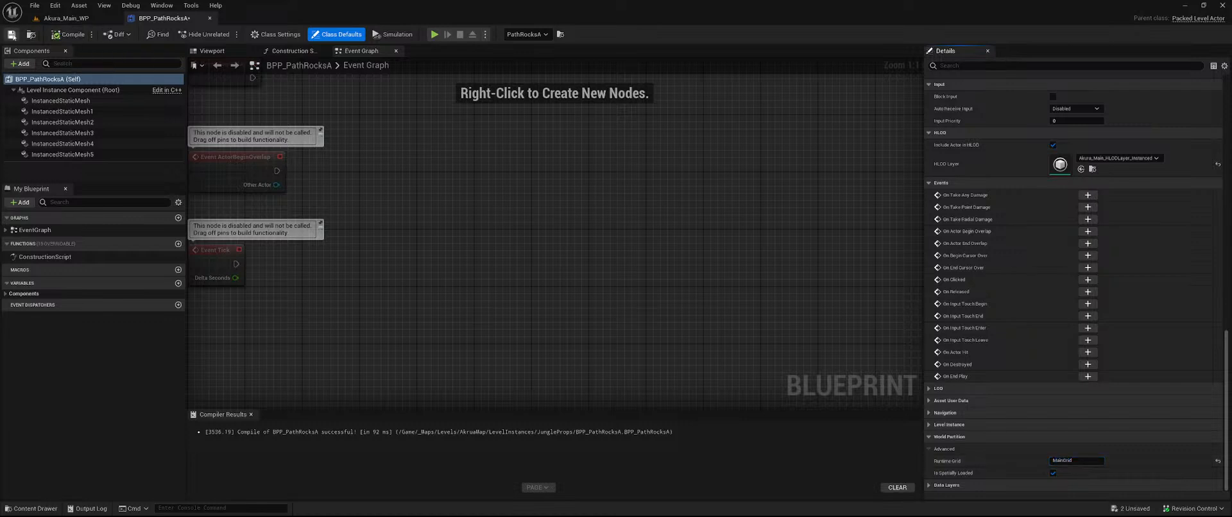
click(211, 20)
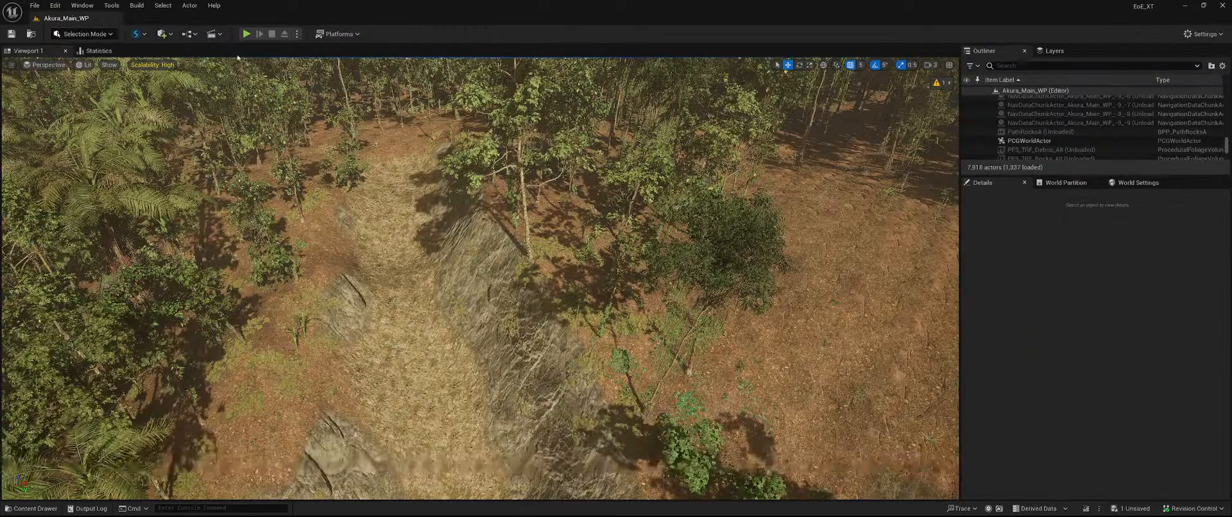
- Duplicate the placed PathRocksA rock cluster and position the copy farther along the same slope beside the jungle path
click(505, 251)
mouse_move(505, 252)
right_down()
mouse_move(497, 154)
mouse_move(505, 257)
right_up()
key(w)
right_drag(366, 360, 382, 353)
key(s)
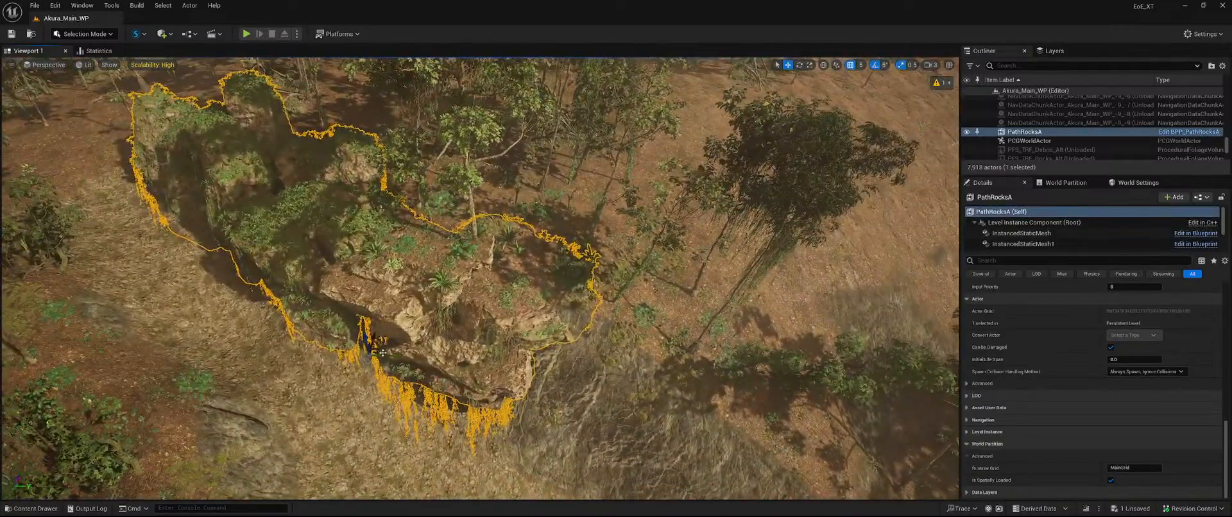
alt+drag(374, 351, 518, 446)
right_drag(518, 445, 571, 436)
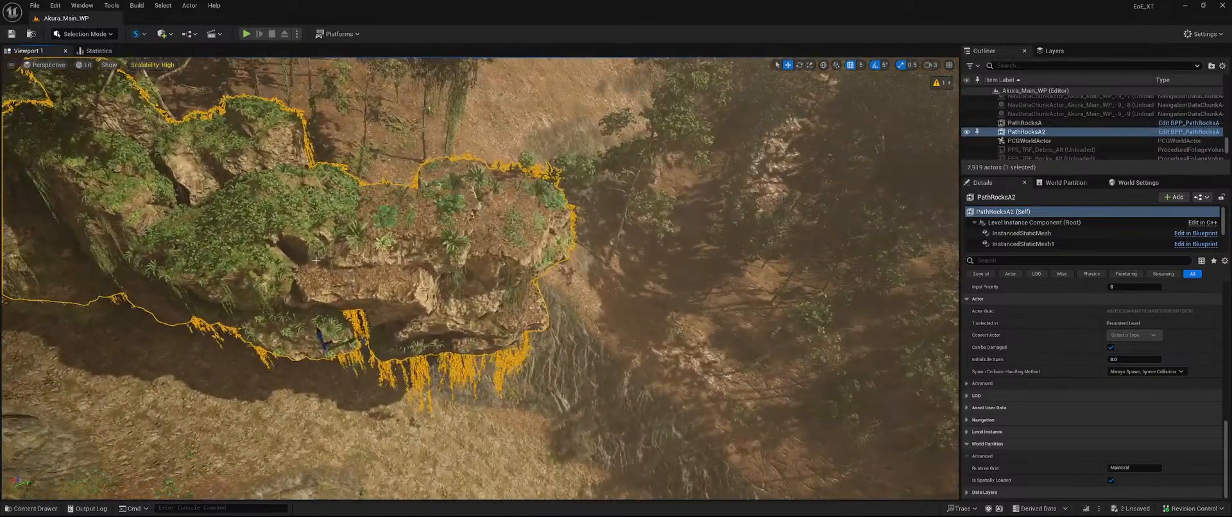
- Rotate the PathRocksA2 cluster to follow the path's edge and shift it farther along the slope
key(e)
drag(339, 328, 343, 396)
key(w)
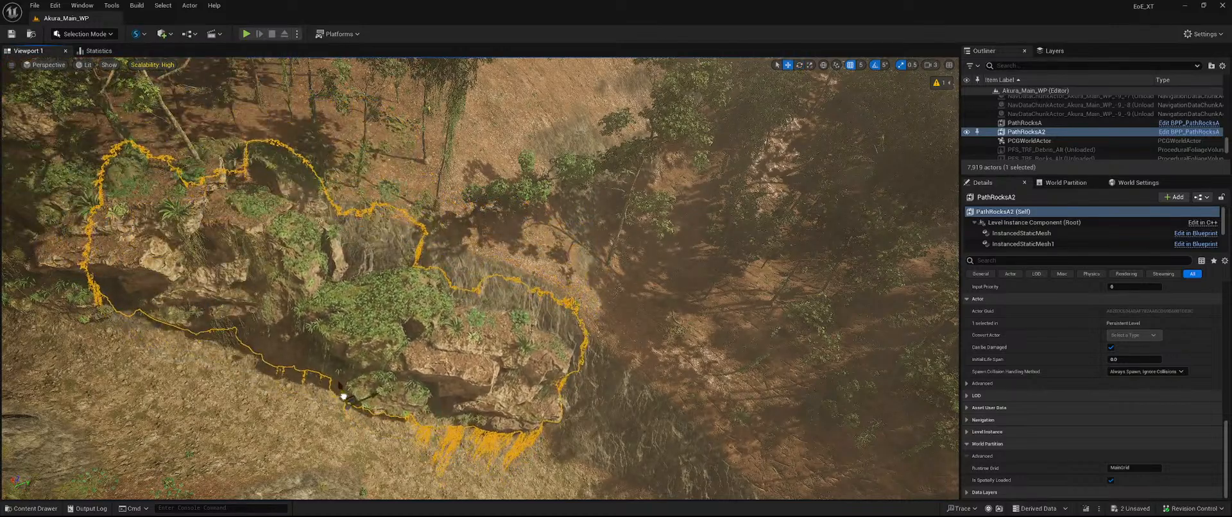
right_drag(292, 337, 334, 414)
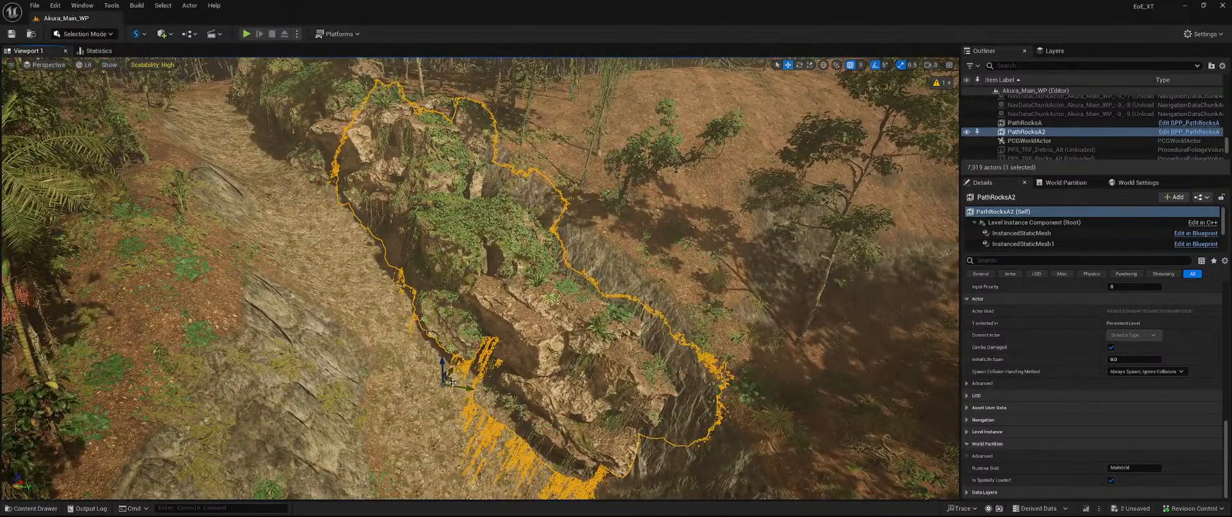
drag(460, 396, 532, 443)
key(e)
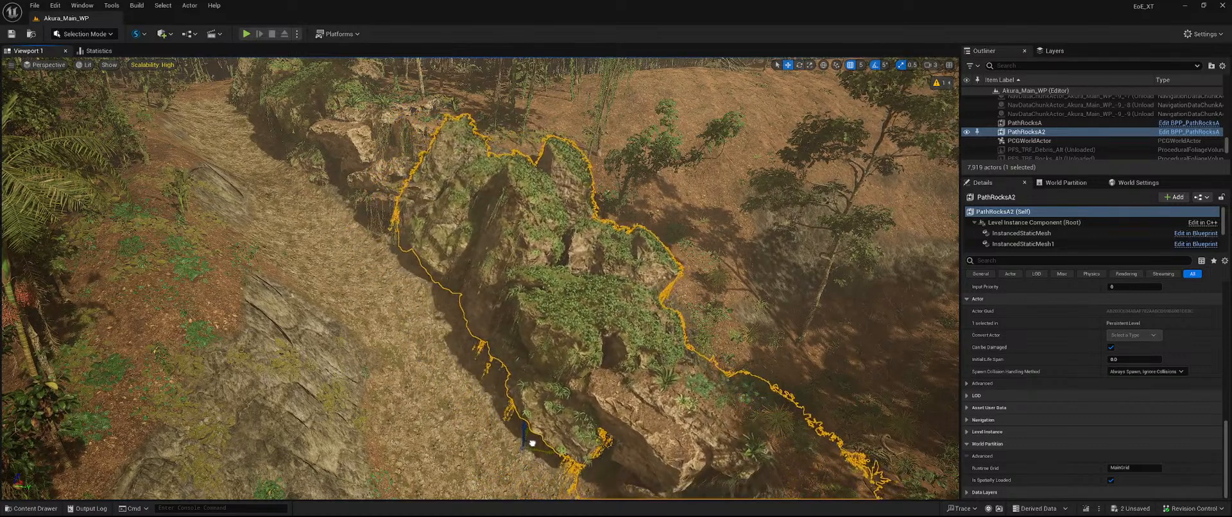
right_drag(531, 437, 468, 409)
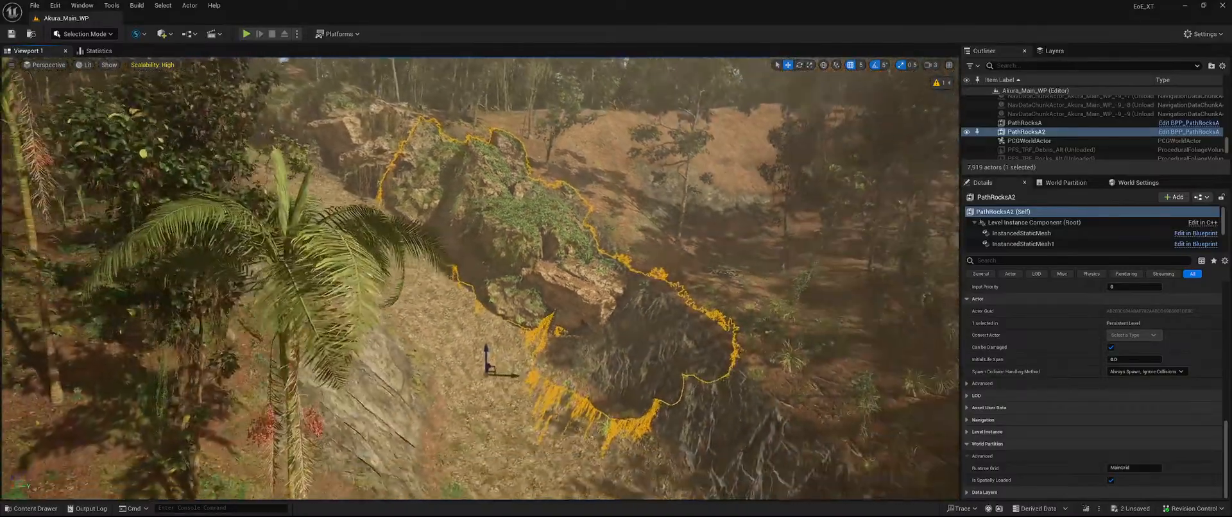
- Duplicate the PathRocksA2 cluster and place the copy beyond its far end on the bare path slope
right_drag(480, 279, 449, 334)
key(w)
key(s)
key(w)
key(s)
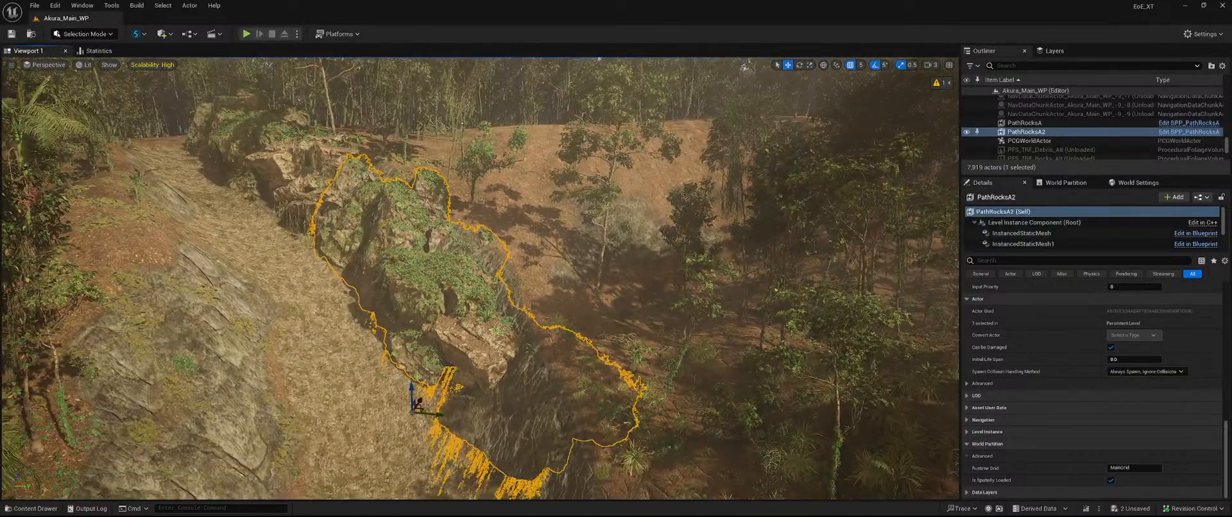
right_drag(740, 442, 759, 481)
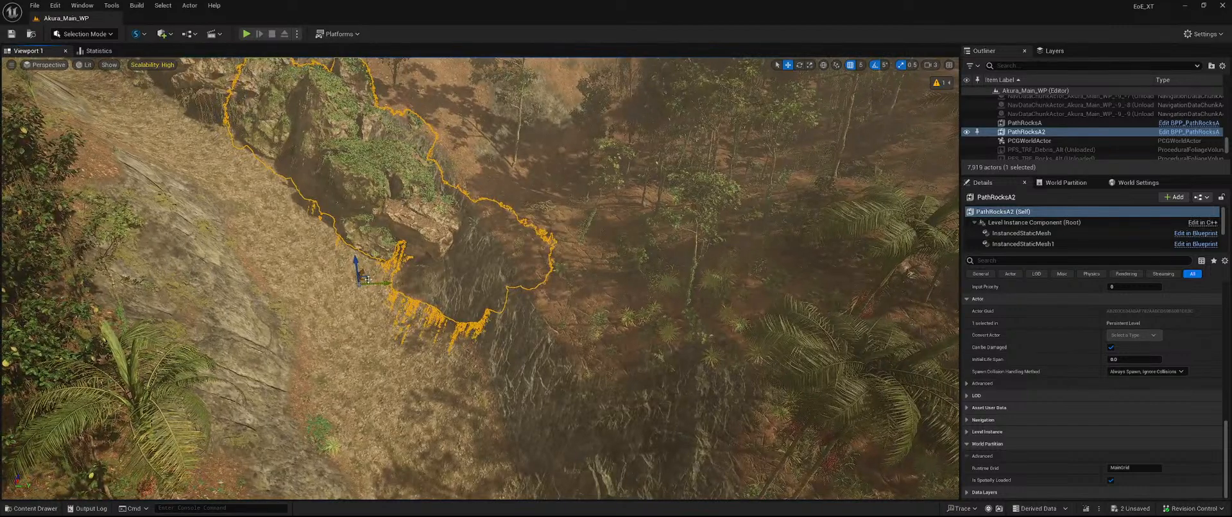
alt+drag(369, 279, 420, 357)
- Rotate the PathRocksA3 cluster around several axes so a different rock face lines the path's slope
drag(437, 410, 454, 413)
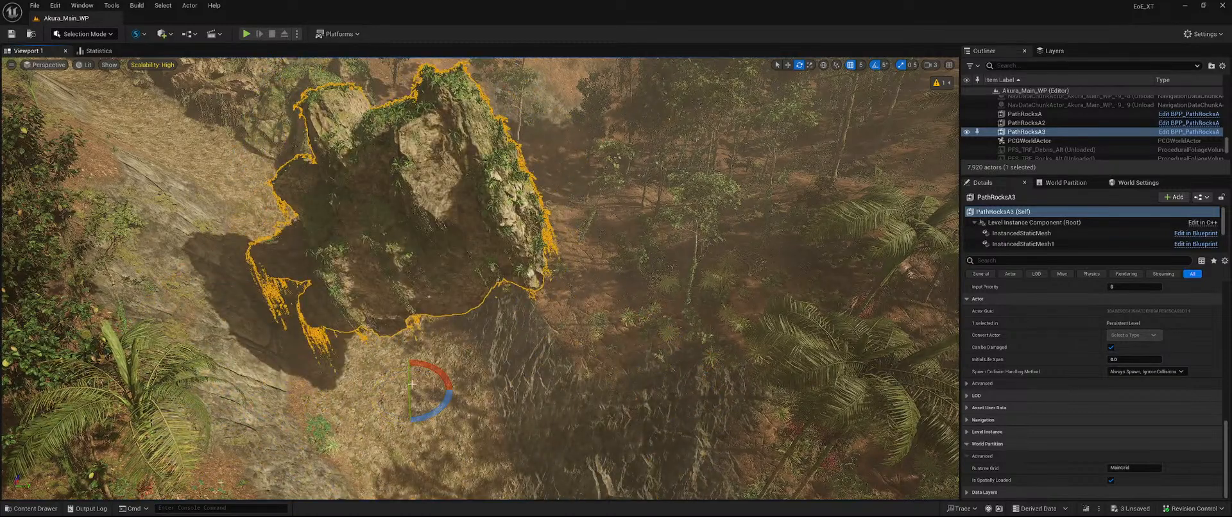
drag(410, 384, 412, 405)
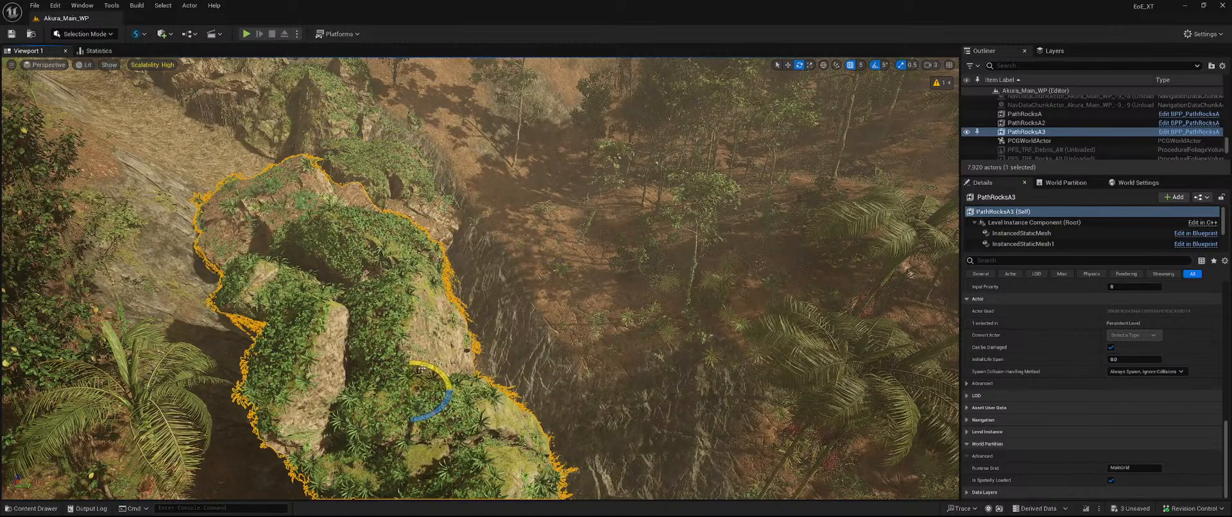
drag(439, 370, 411, 408)
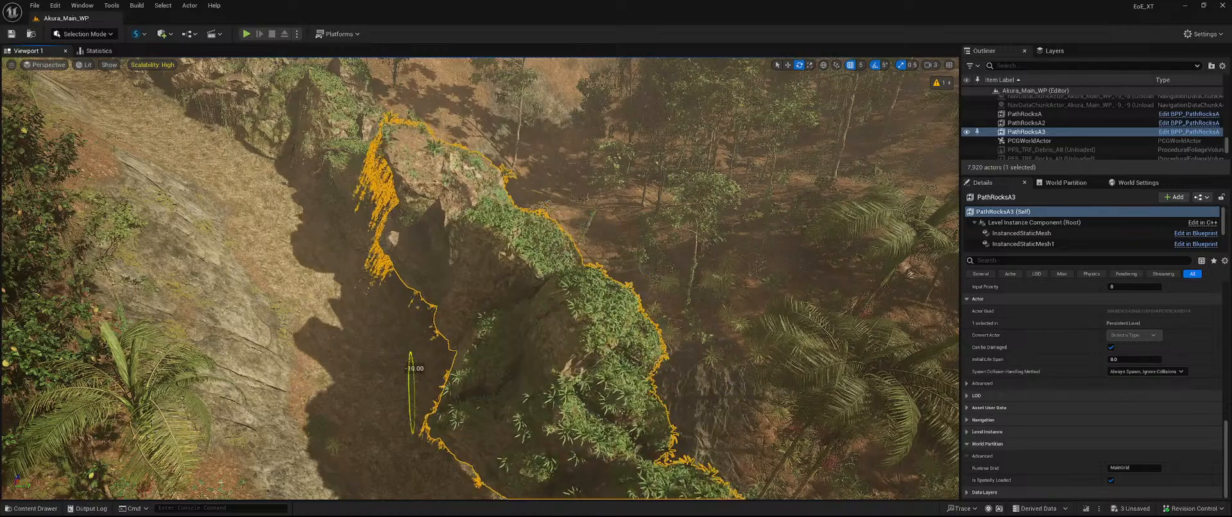
- Move the PathRocksA3 rock group lower into the ground and shift it sideways along the dirt path's edge
mouse_move(411, 327)
right_down()
mouse_move(425, 372)
mouse_move(423, 321)
mouse_move(411, 327)
right_up()
key(w)
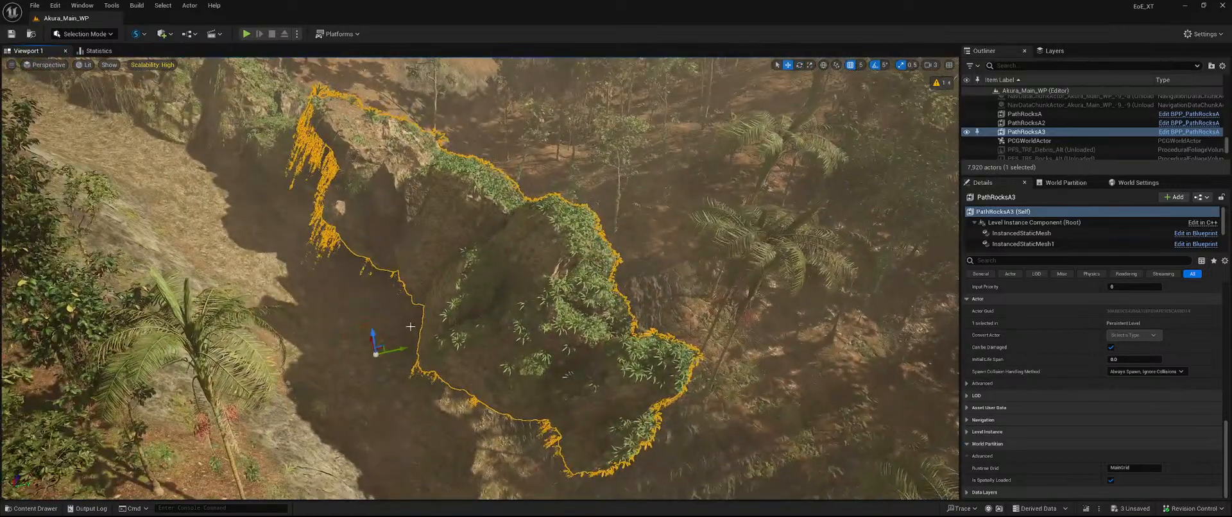
drag(372, 344, 402, 391)
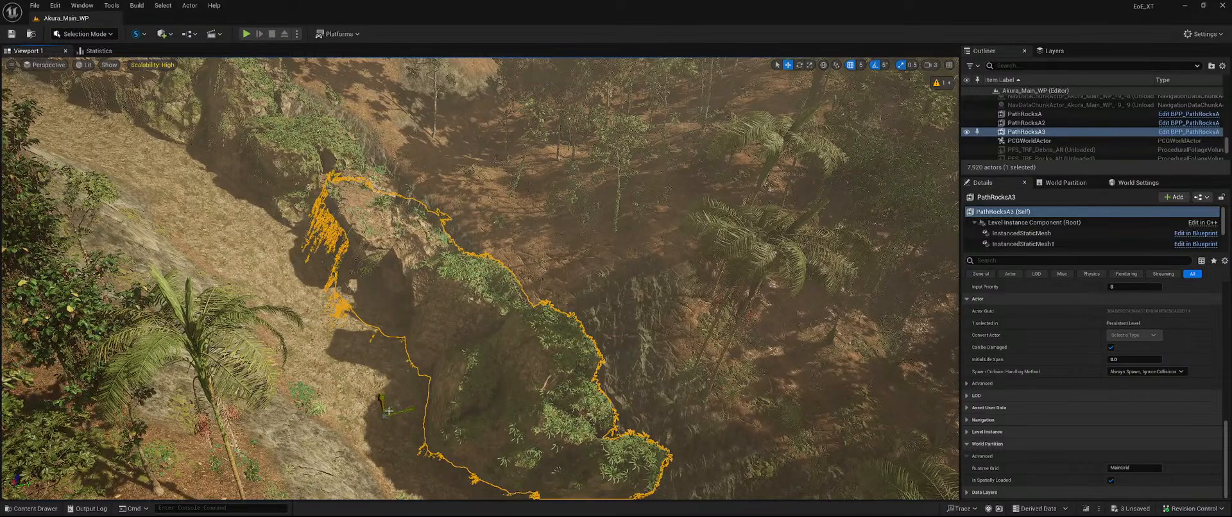
right_drag(393, 406, 346, 438)
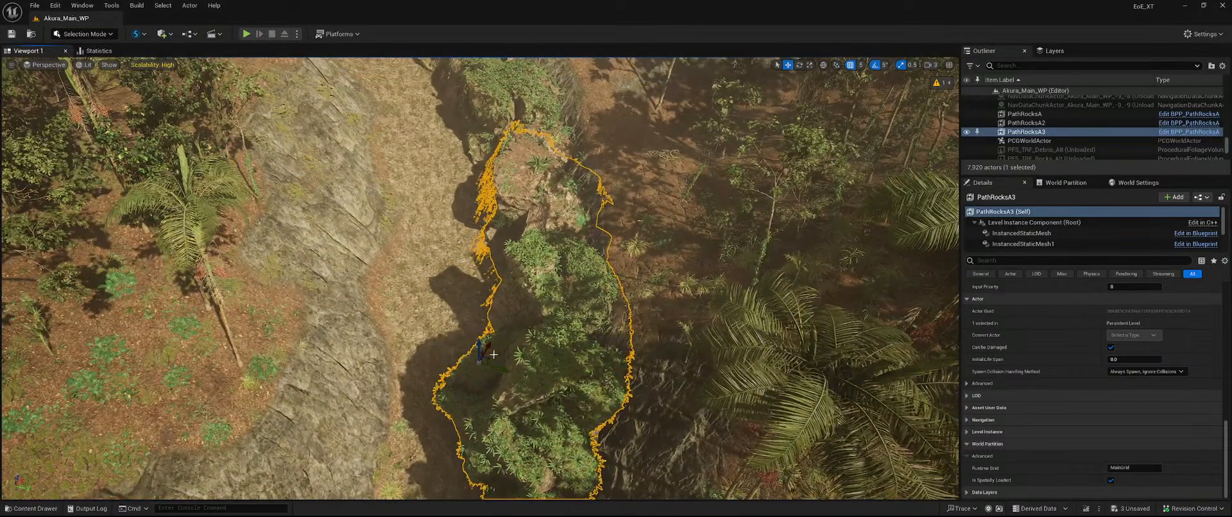
mouse_move(489, 355)
mouse_down()
mouse_move(531, 349)
mouse_move(511, 358)
mouse_up()
- Tilt PathRocksA3 slightly and adjust its position so it sits flush with the ground beside the path
right_drag(608, 336, 818, 343)
key(s)
key(e)
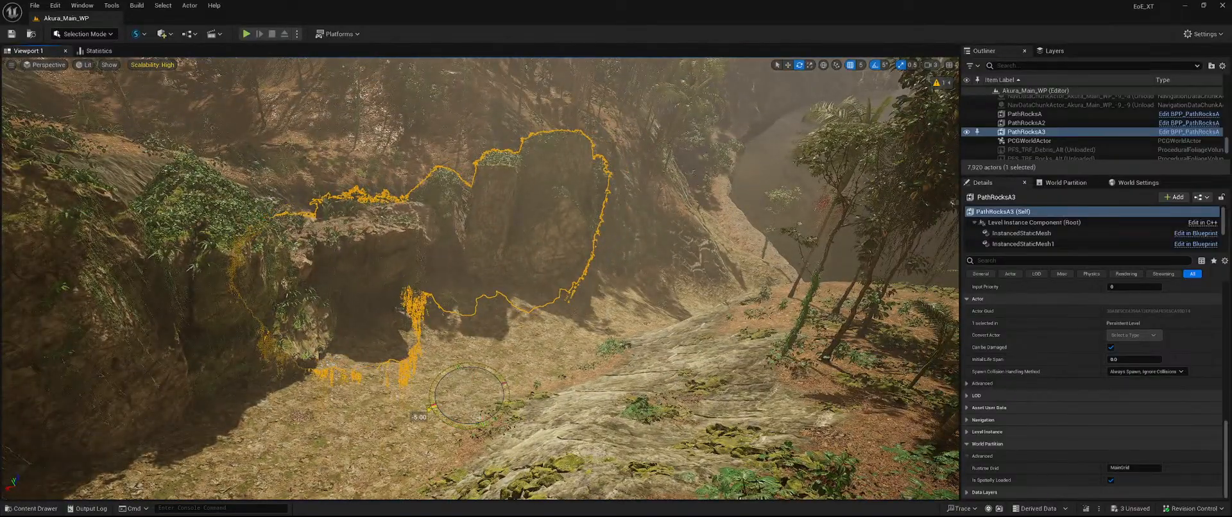
key(a)
right_drag(609, 321, 427, 342)
key(w)
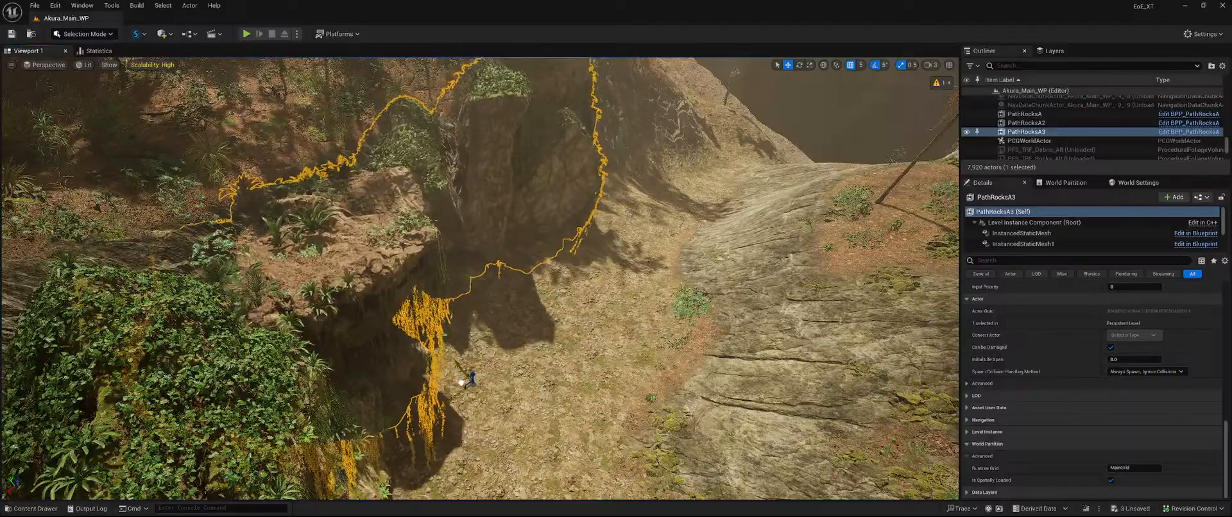
right_drag(480, 279, 180, 298)
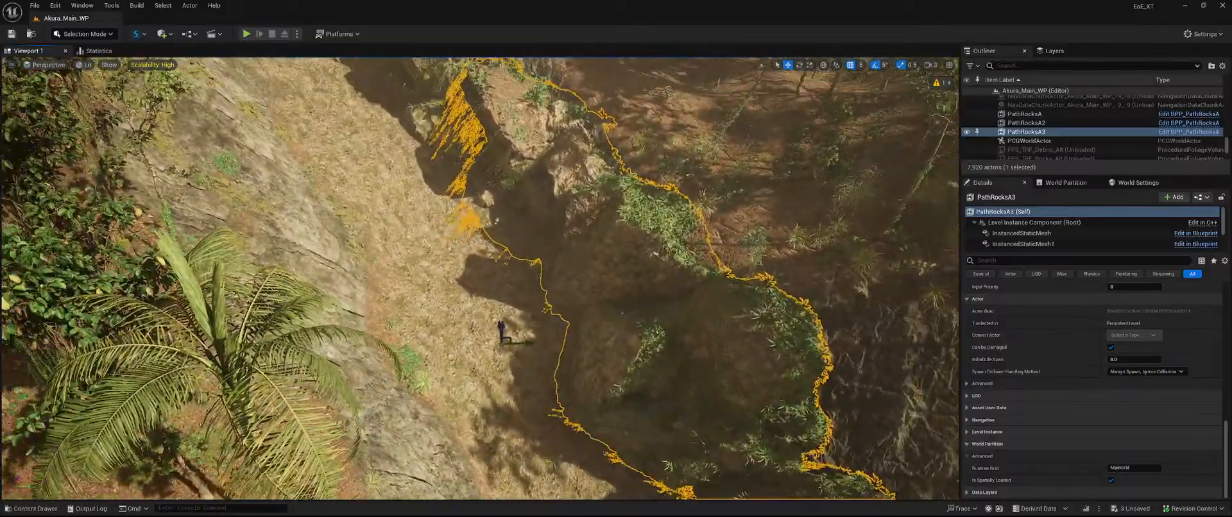
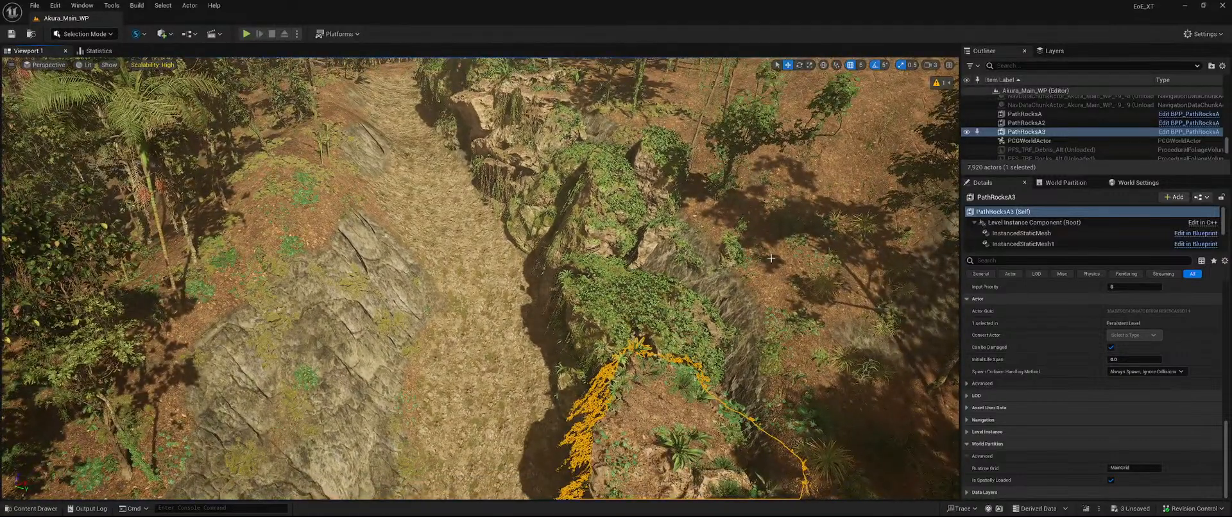
- Try duplicating PathRocksA, PathRocksA2 and PathRocksA3 together onto the opposite side of the path and rotating the copies
shift+click(1075, 113)
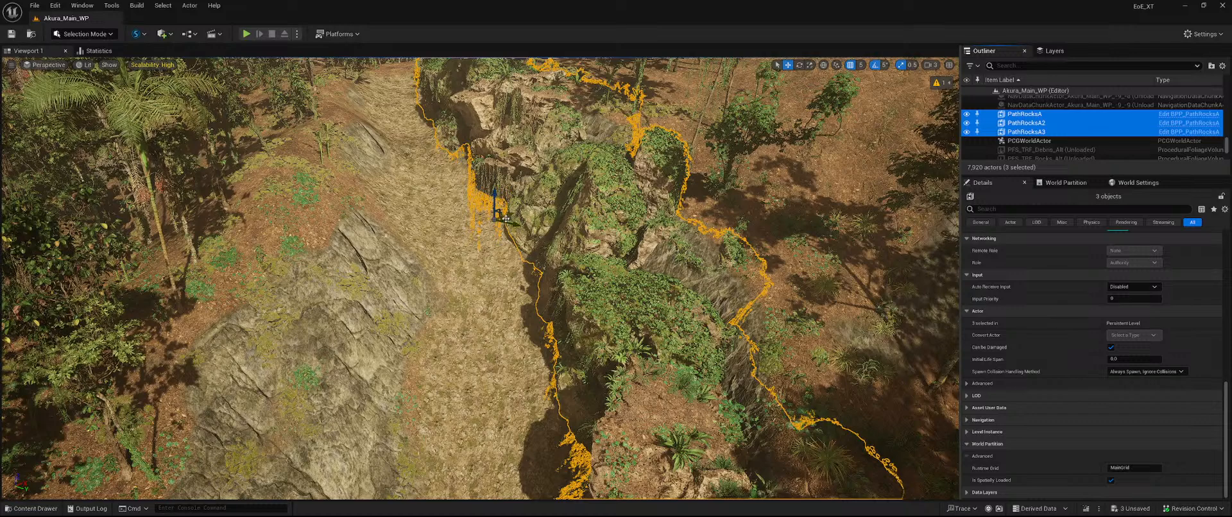
alt+drag(504, 219, 317, 446)
right_drag(318, 446, 206, 443)
key(w)
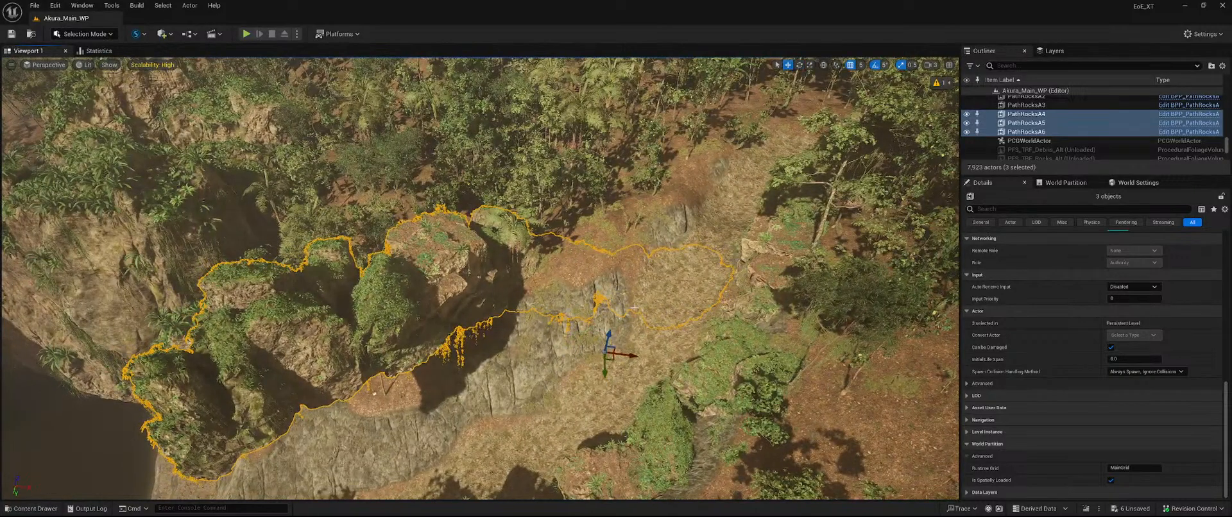
key(e)
drag(641, 357, 645, 346)
key(w)
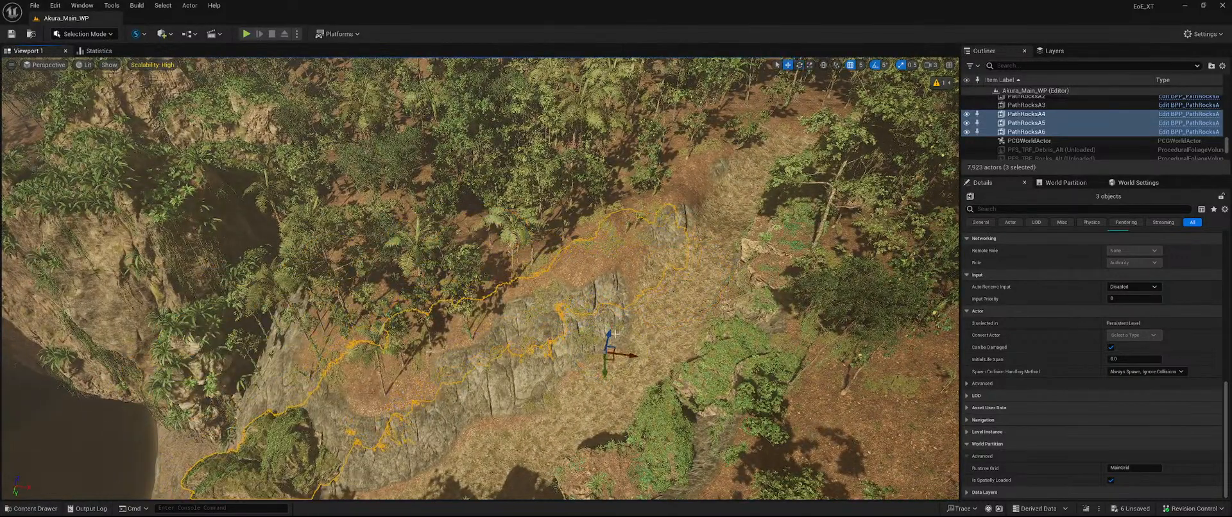
- Try turning and repositioning the three duplicated rock groups along the path, and delete them
key(f)
key(e)
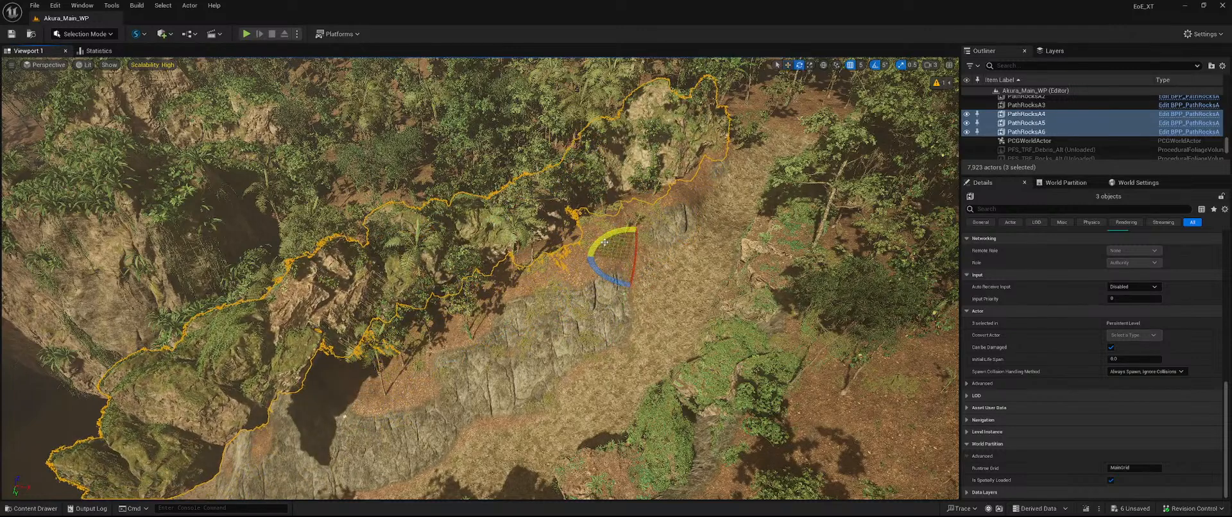
drag(605, 242, 713, 331)
key(w)
right_drag(713, 331, 738, 324)
key(w)
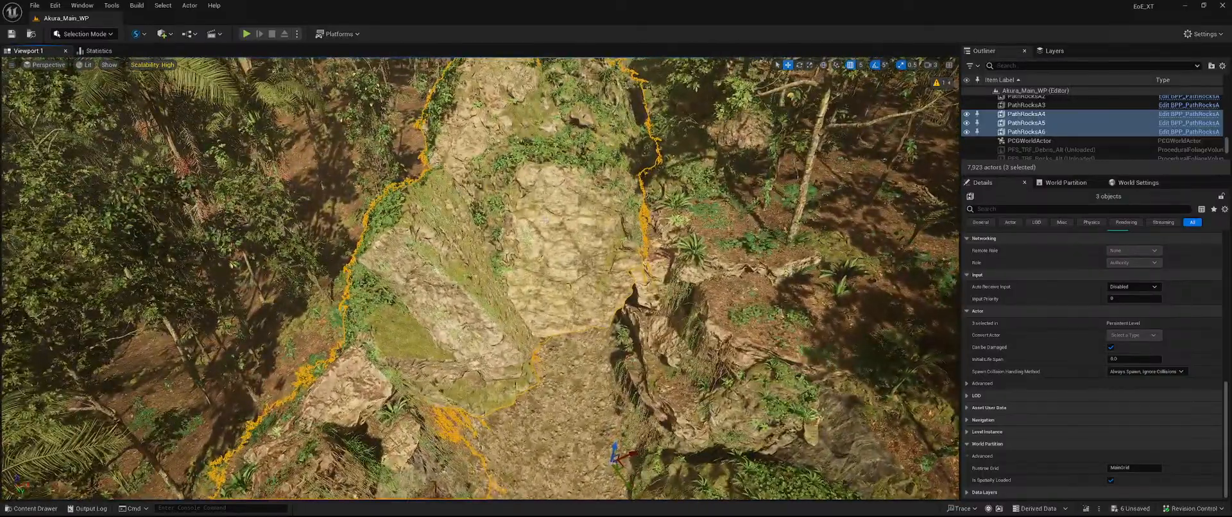
key(Delete)
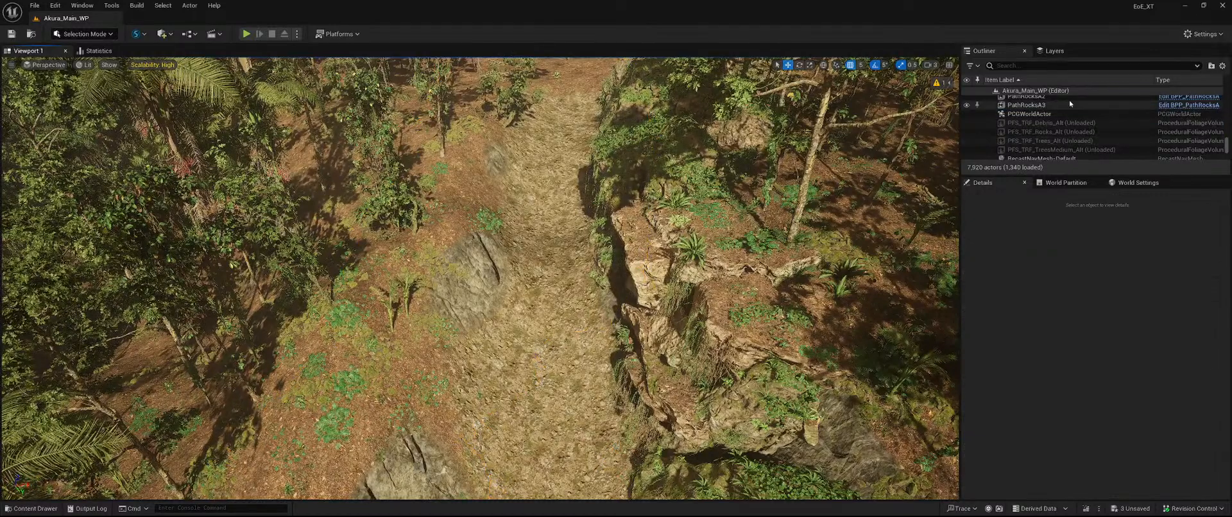
- Try a single duplicate of PathRocksA rotated on the opposite side of the path, and delete it
click(771, 235)
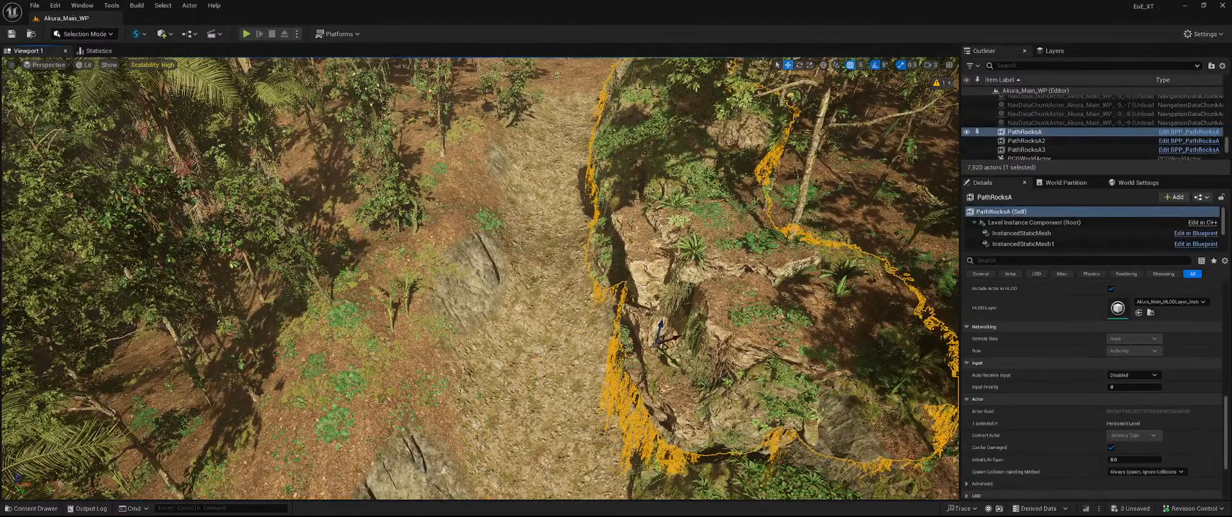
alt+drag(668, 350, 485, 357)
key(e)
key(w)
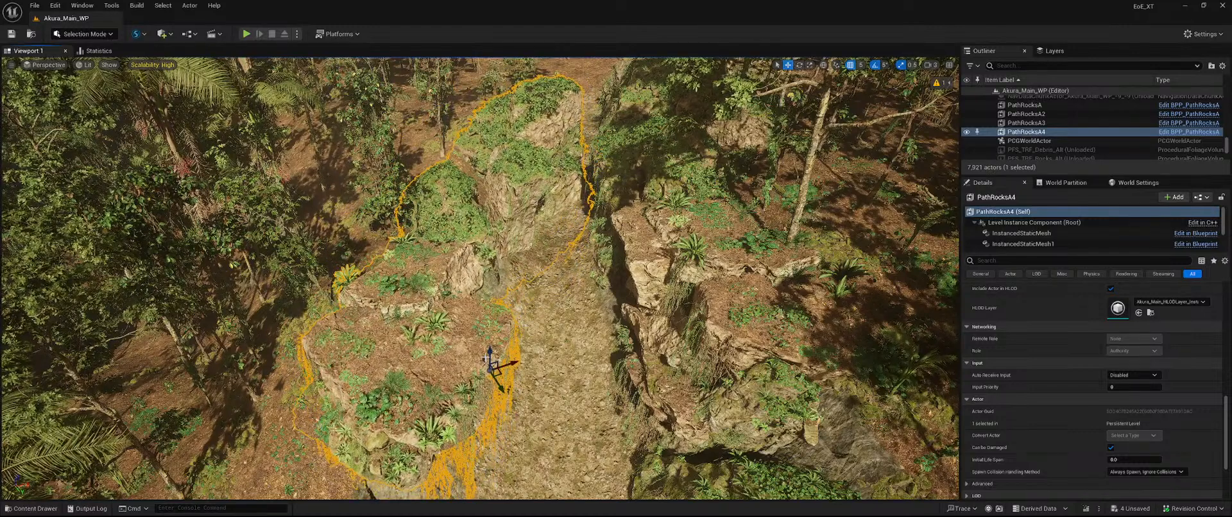
key(Delete)
- Browse the project assets to the MWTropicalRainforest Meshes folder and open its Rocks subfolder
key(ctrl+space)
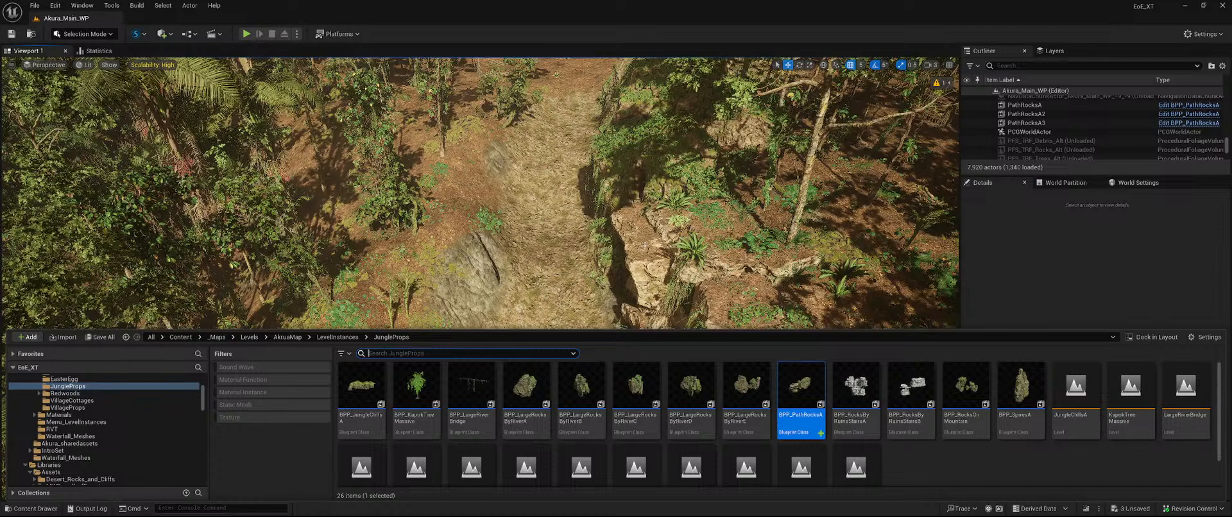
right_drag(645, 246, 626, 252)
key(ctrl+space)
scroll(133, 441, up, 7)
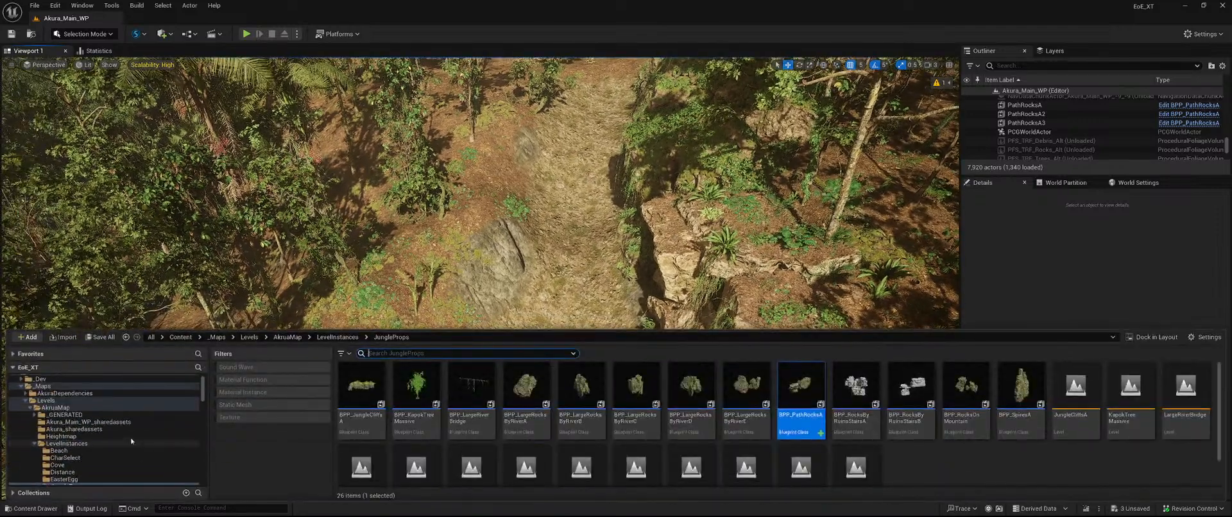
scroll(129, 440, down, 3)
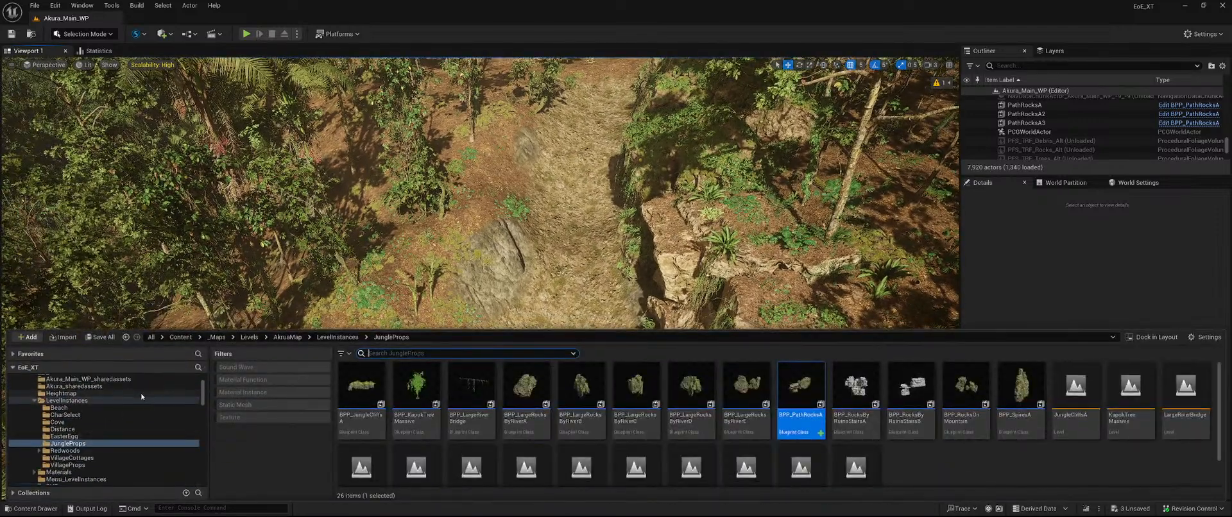
scroll(129, 425, down, 10)
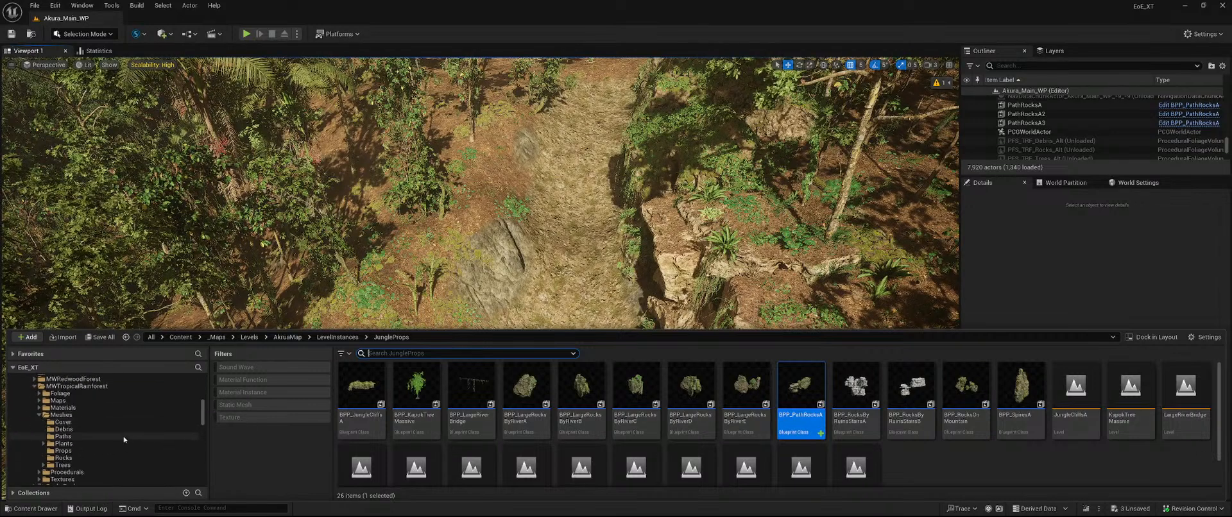
click(86, 460)
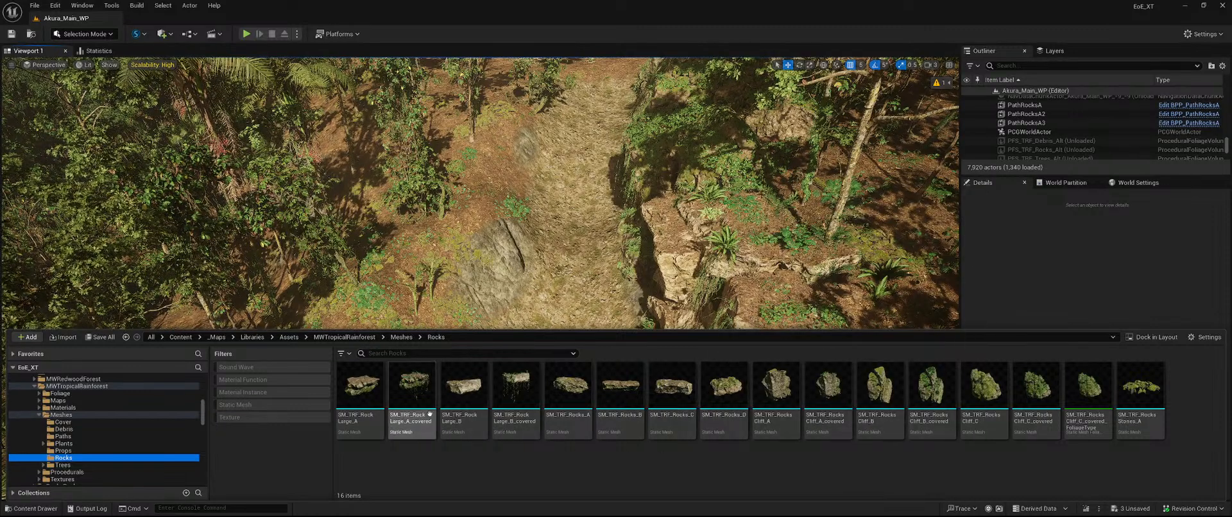
- Place the meshes SM_TRF_RocksCliff_A_covered, SM_TRF_RocksCliff_B_covered and SM_TRF_RocksCliff_C_covered together on the dirt path
click(835, 397)
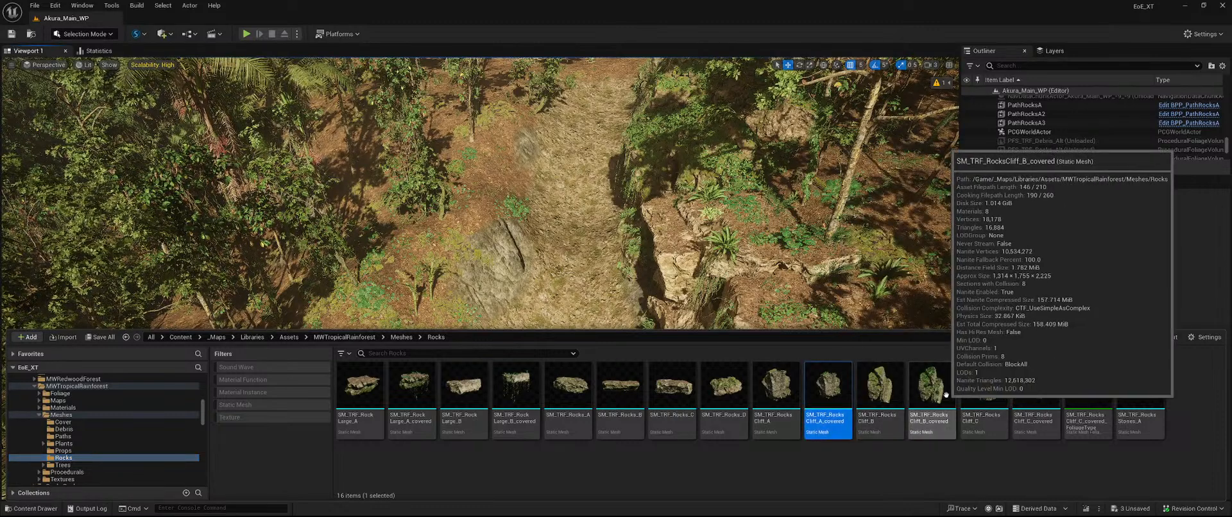
ctrl+click(942, 393)
ctrl+click(1040, 401)
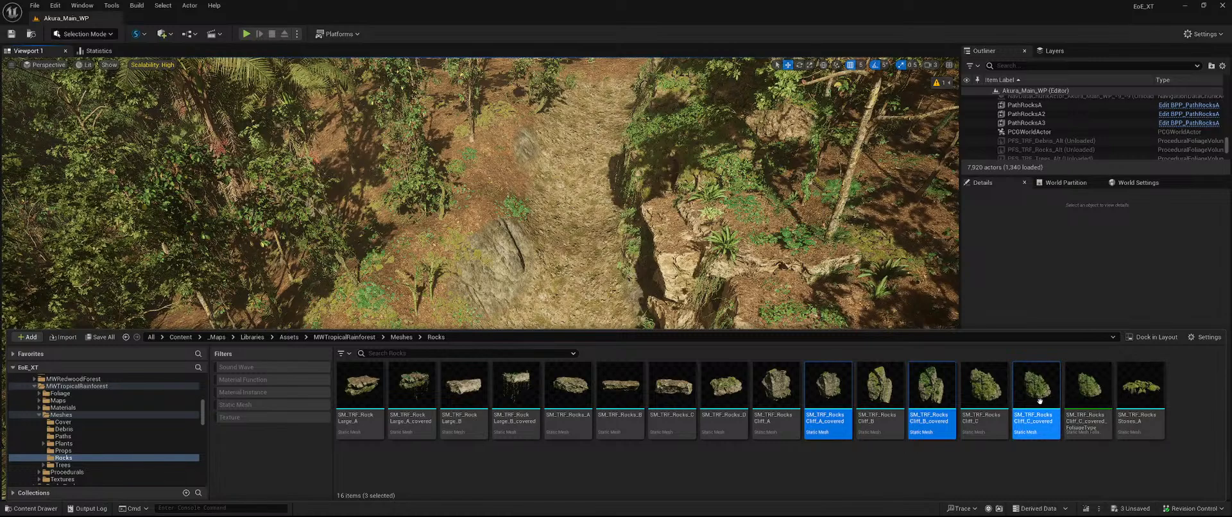
drag(1052, 400, 575, 276)
- Rotate the placed RocksCliff_A_covered rock and move it to the open side of the path, opposite the existing rock wall
click(585, 275)
right_drag(585, 275, 600, 250)
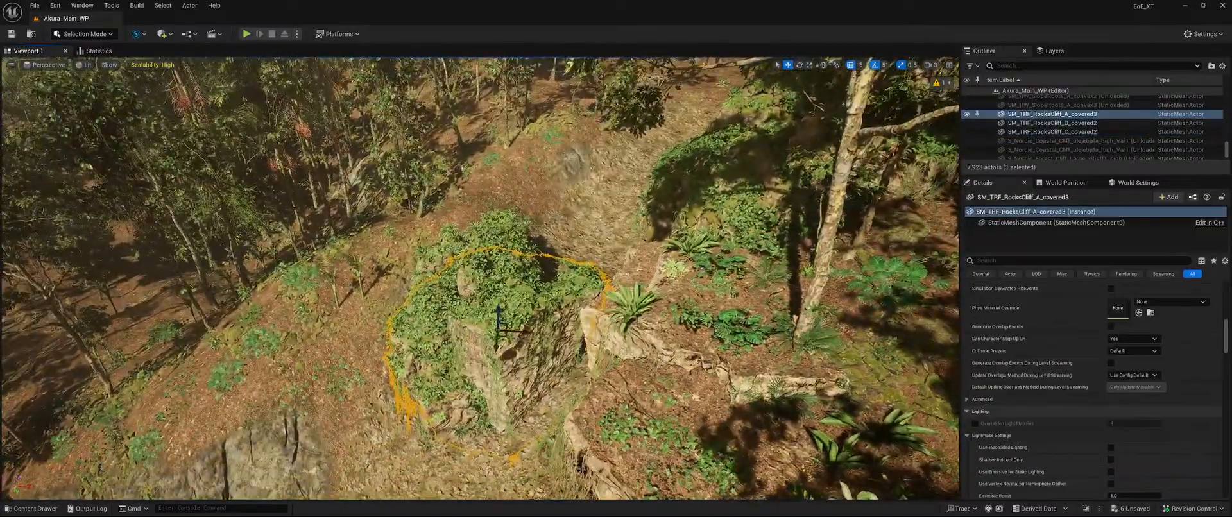
drag(503, 344, 545, 164)
key(e)
mouse_move(544, 164)
right_down()
mouse_move(545, 125)
mouse_move(572, 122)
mouse_move(543, 167)
mouse_move(546, 157)
right_up()
key(w)
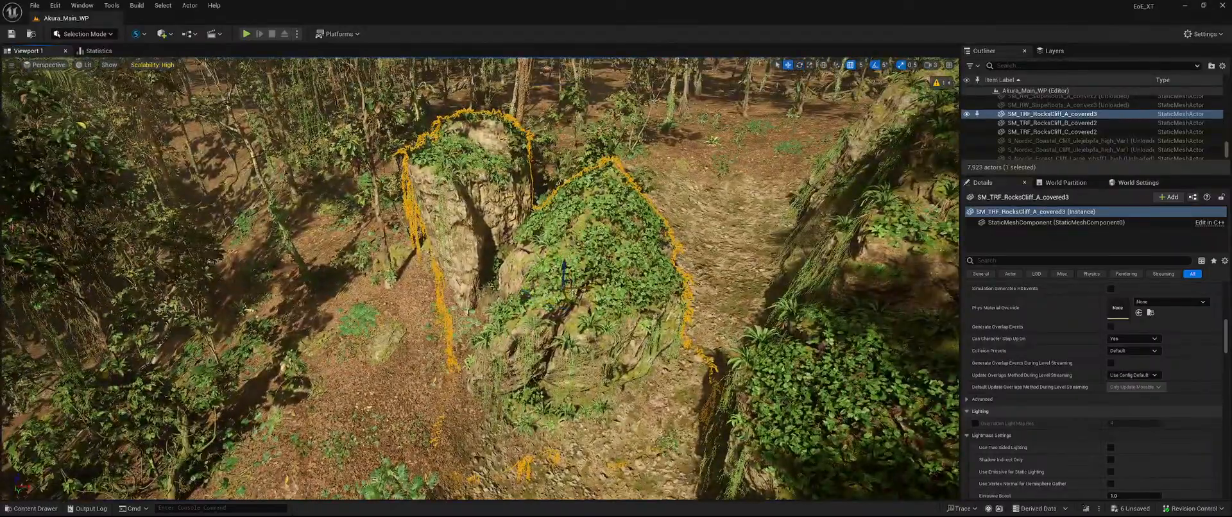
drag(572, 293, 470, 379)
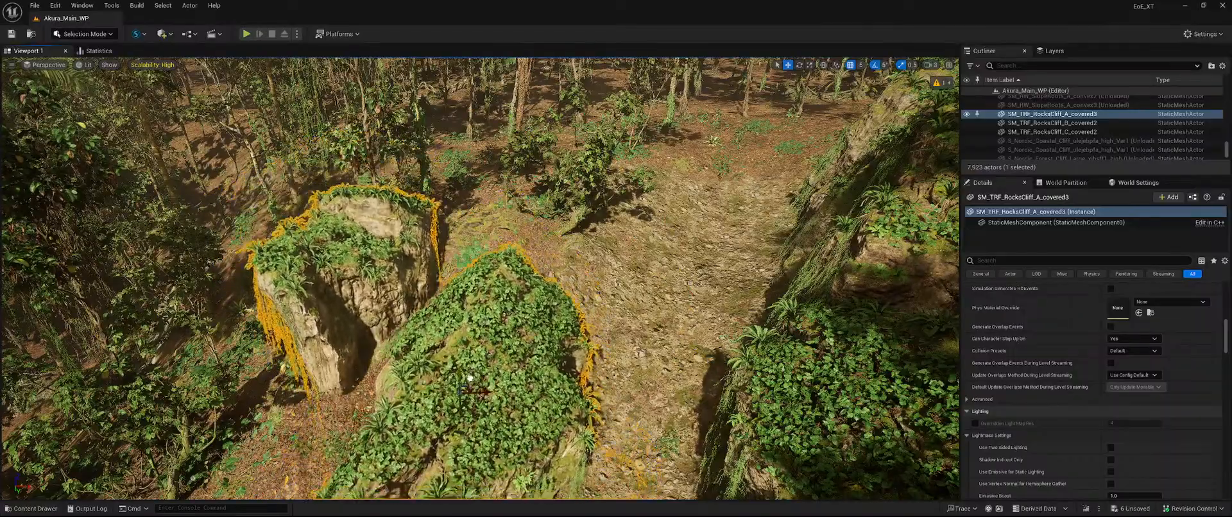
right_drag(470, 379, 539, 346)
right_drag(674, 274, 681, 372)
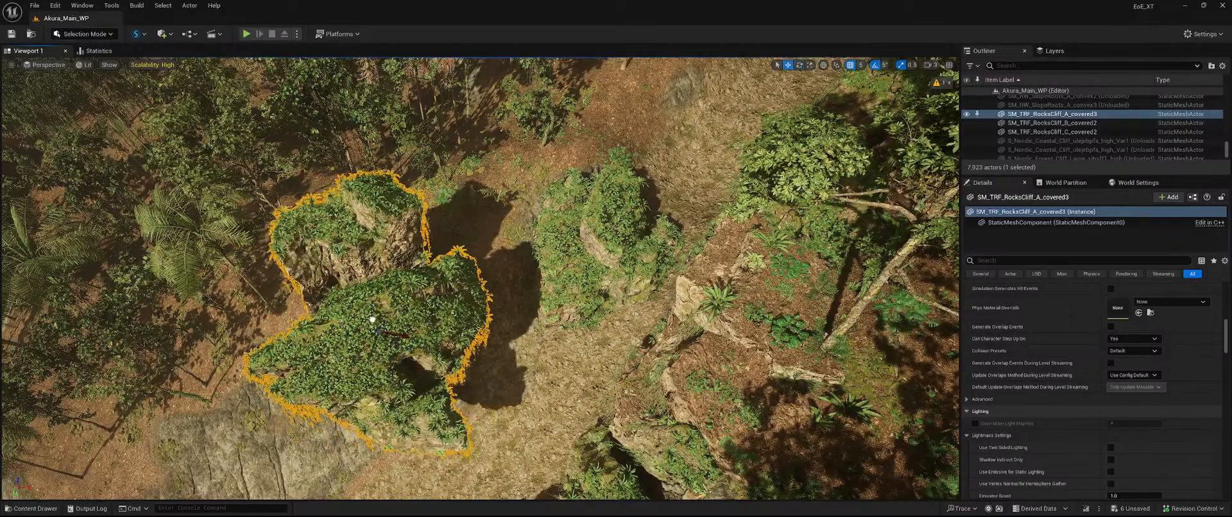
- Tilt the RocksCliff_A_covered rock and fine-tune its position so it blends into the slope beside the path
right_drag(481, 276, 533, 260)
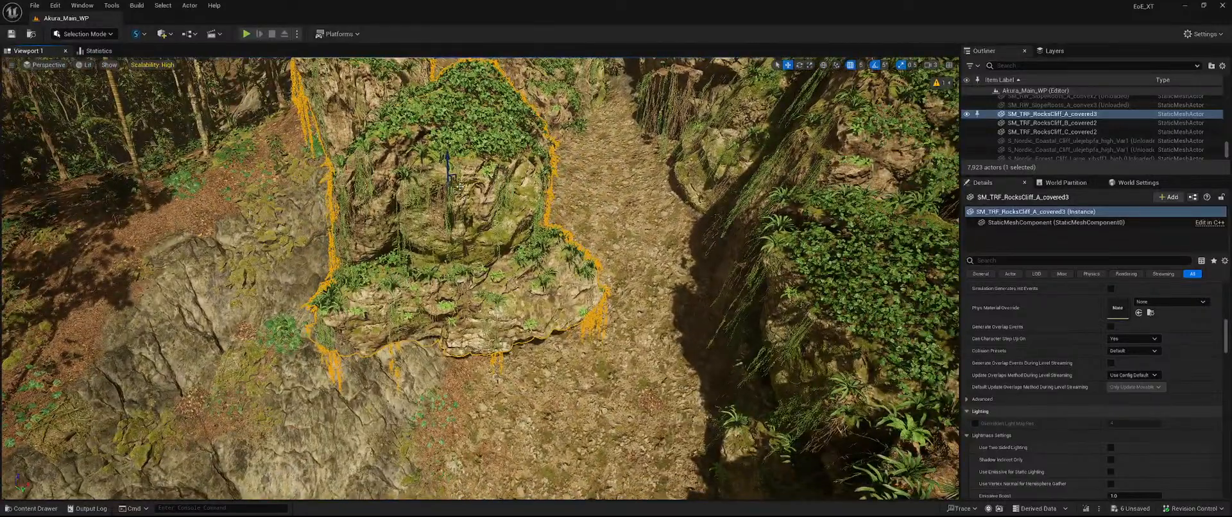
right_drag(460, 186, 436, 172)
mouse_move(481, 276)
right_down()
mouse_move(485, 180)
mouse_move(498, 176)
mouse_move(481, 283)
mouse_move(500, 276)
mouse_move(398, 273)
mouse_move(475, 279)
mouse_move(484, 305)
mouse_move(481, 266)
right_up()
key(e)
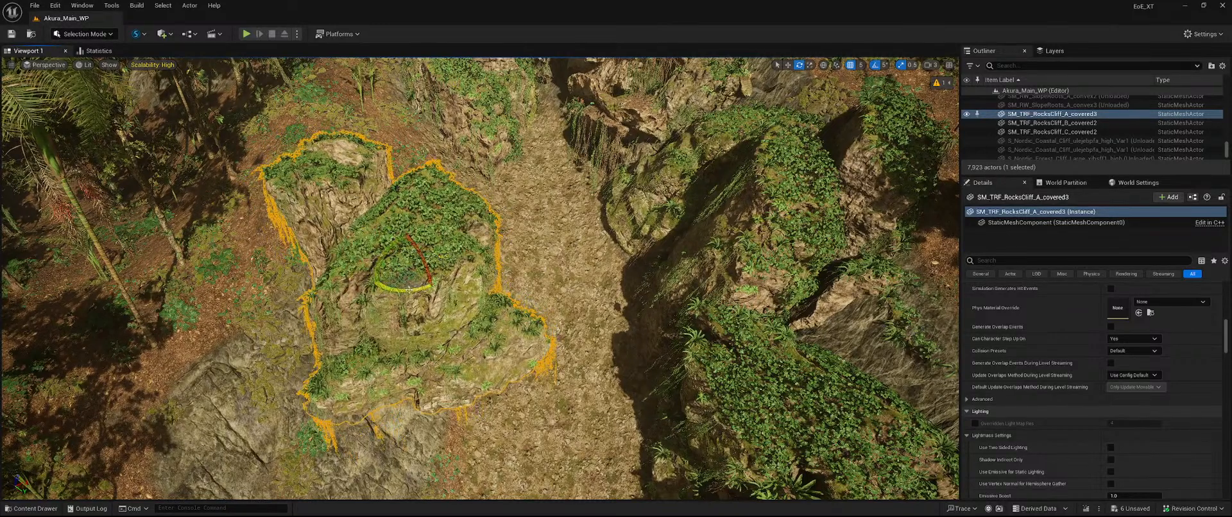
drag(417, 272, 412, 259)
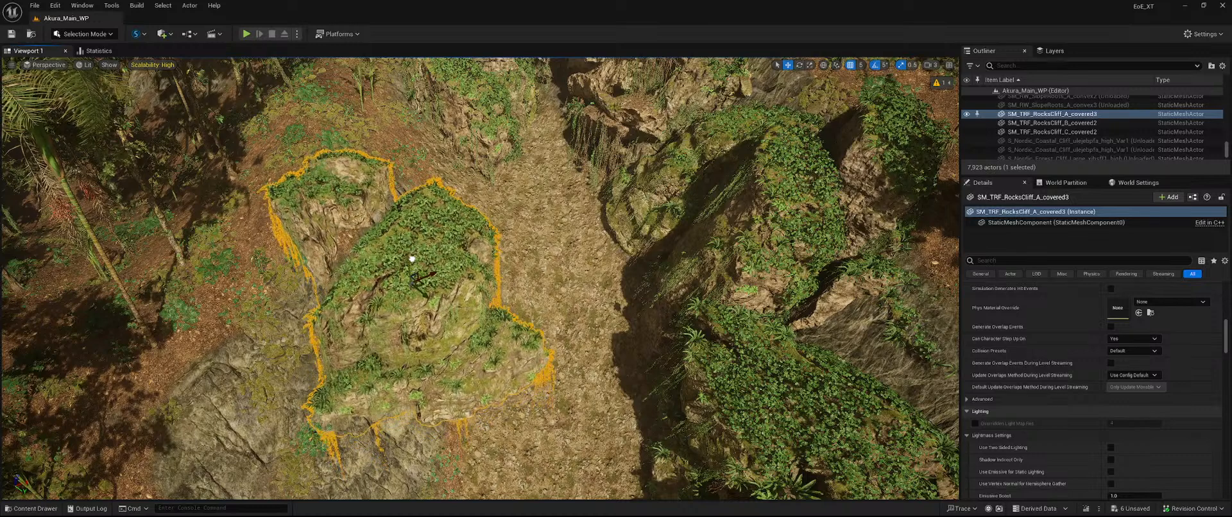
key(e)
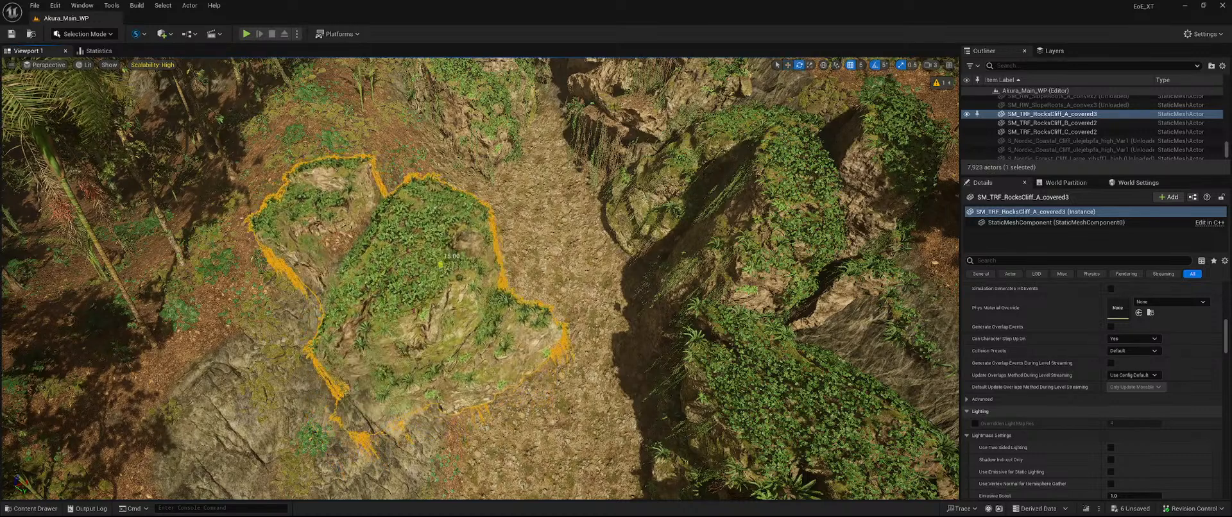
key(w)
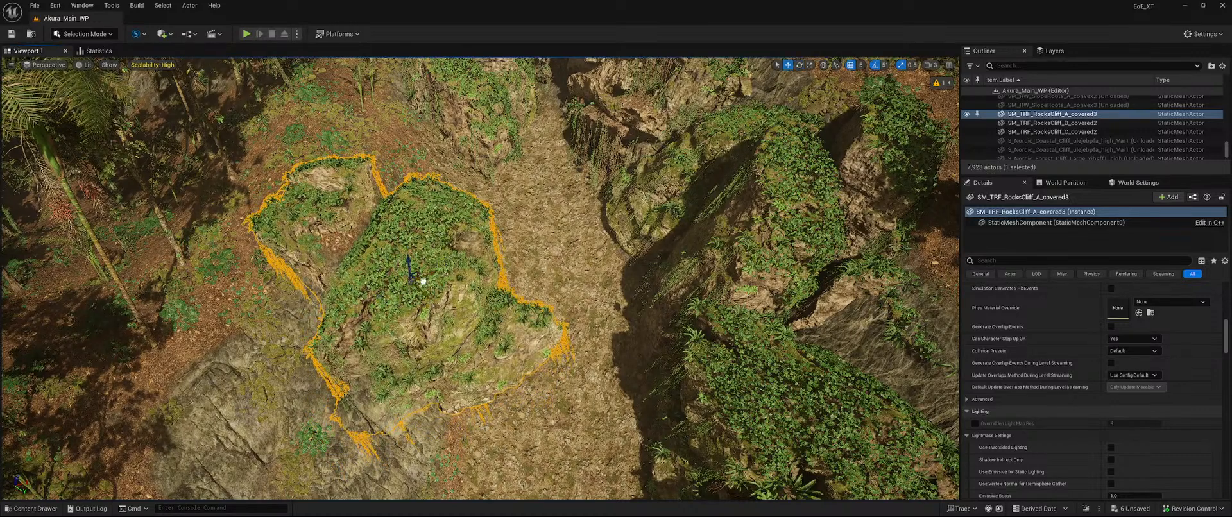
drag(423, 281, 416, 253)
key(e)
right_drag(416, 252, 337, 183)
key(w)
- Move the RocksCliff_B_covered rock off the path to sit beside the placed RocksCliff_A_covered rock and rotate it
right_drag(420, 250, 620, 247)
click(621, 247)
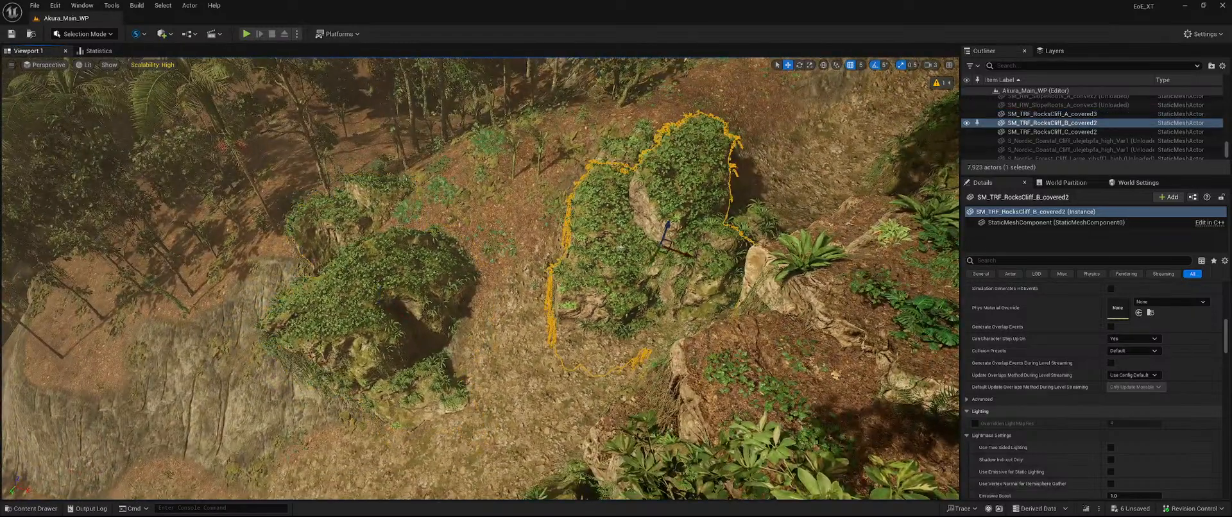
drag(654, 254, 290, 348)
key(e)
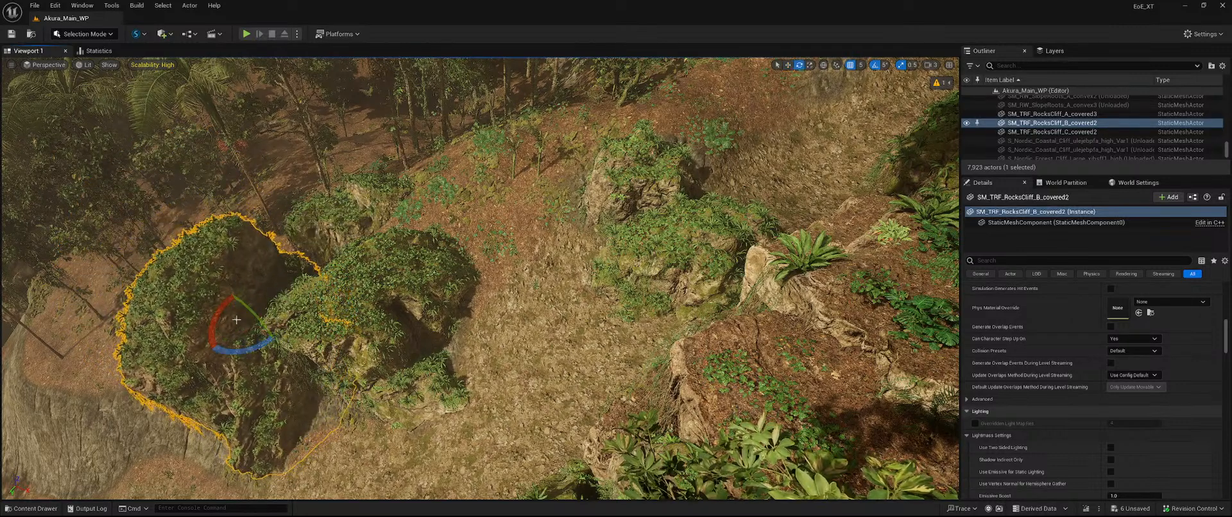
drag(217, 320, 251, 328)
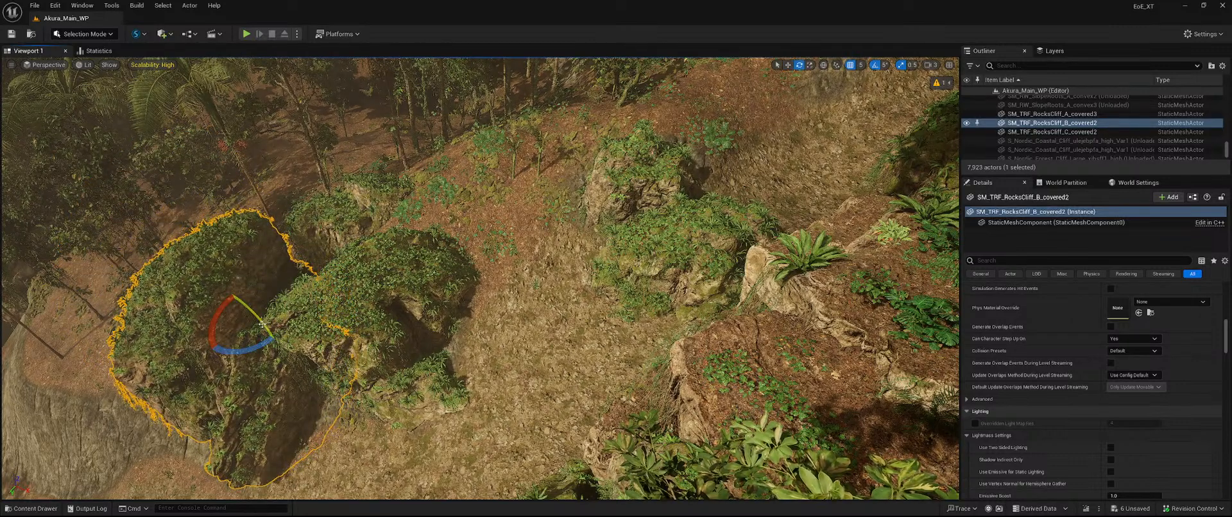
- Fine-tune the position of the RocksCliff_B_covered rock so it sits against its neighbour at the path's edge
key(f)
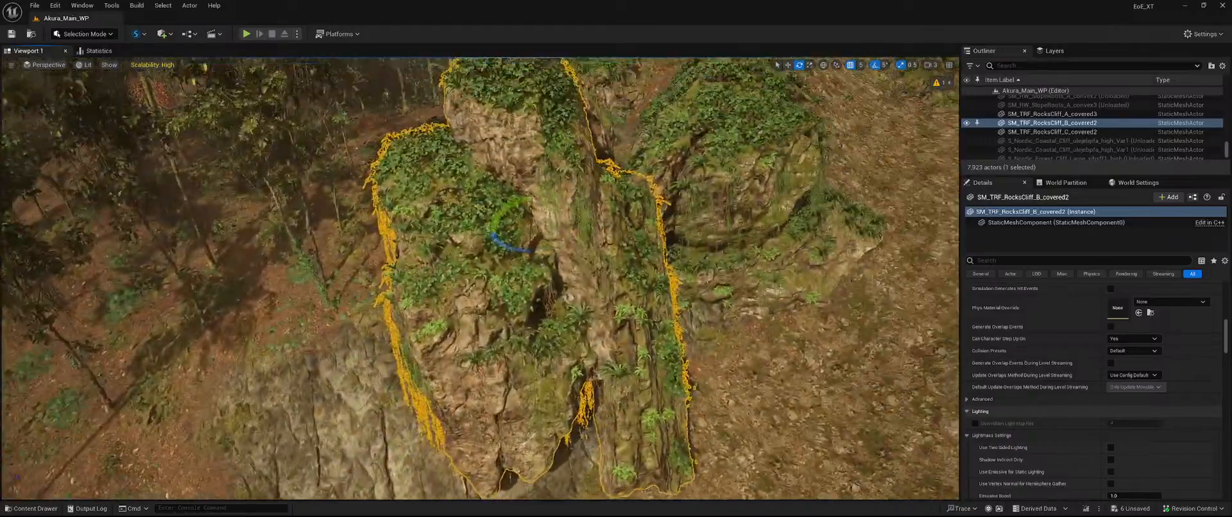
right_drag(437, 247, 485, 237)
key(s)
key(w)
key(w)
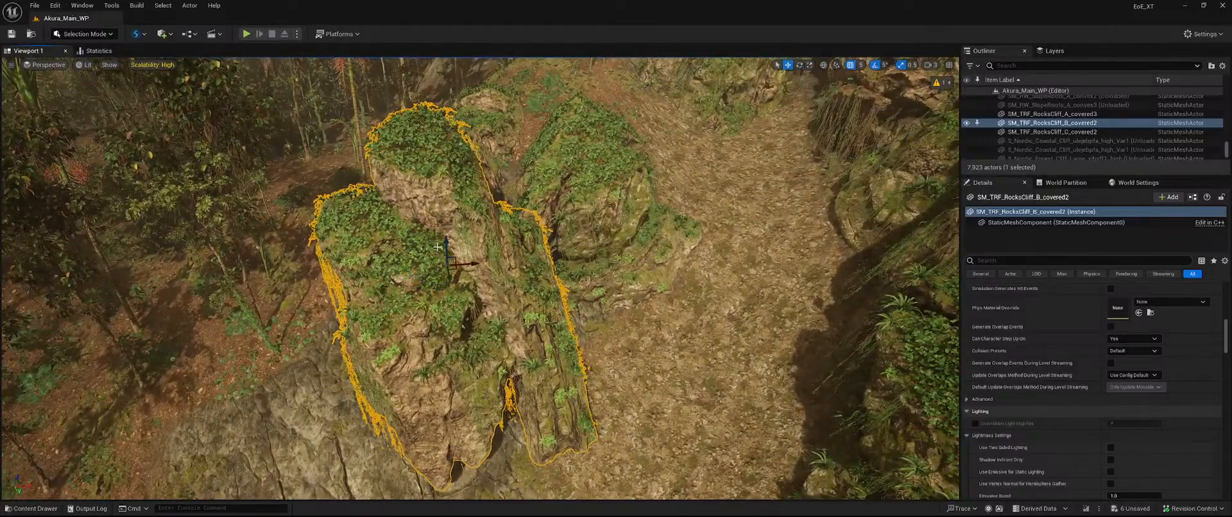
drag(443, 243, 476, 267)
- Move the RocksCliff_C_covered rock from the path to the end of the new rock row and sink it into the slope
right_drag(476, 267, 621, 198)
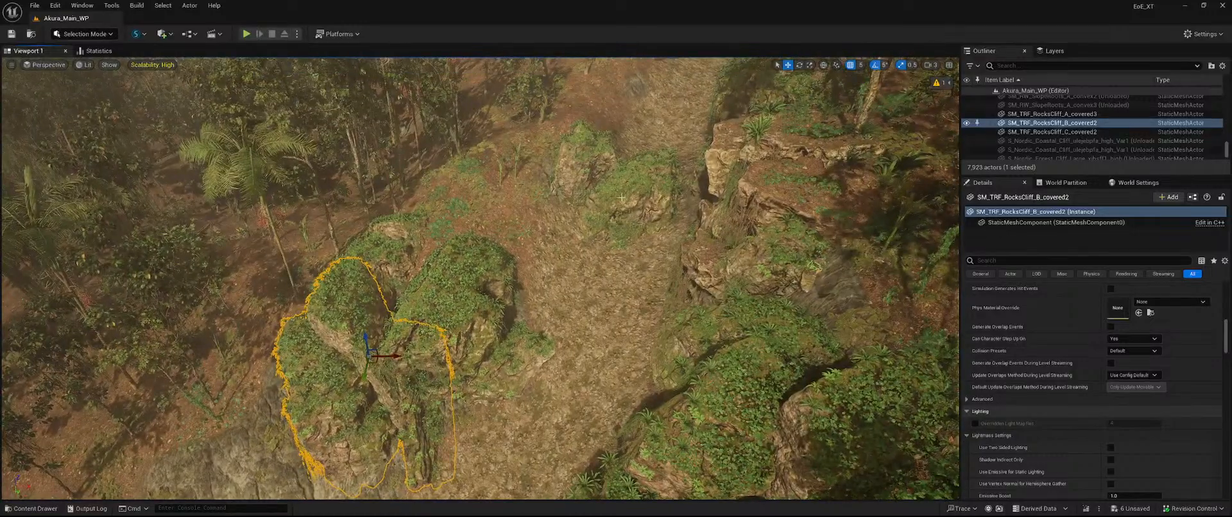
click(647, 171)
drag(619, 204, 188, 390)
key(f)
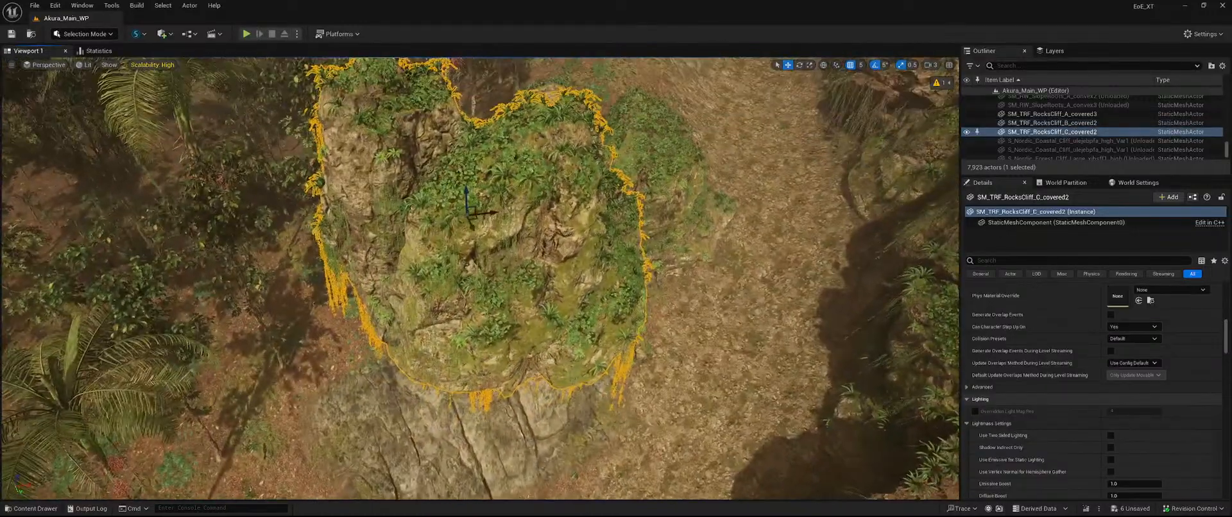
drag(543, 235, 541, 373)
- Duplicate the RocksCliff_C_covered rock behind the original and rotate the copy so it fills the slope differently
right_drag(540, 373, 500, 357)
key(w)
key(s)
key(s)
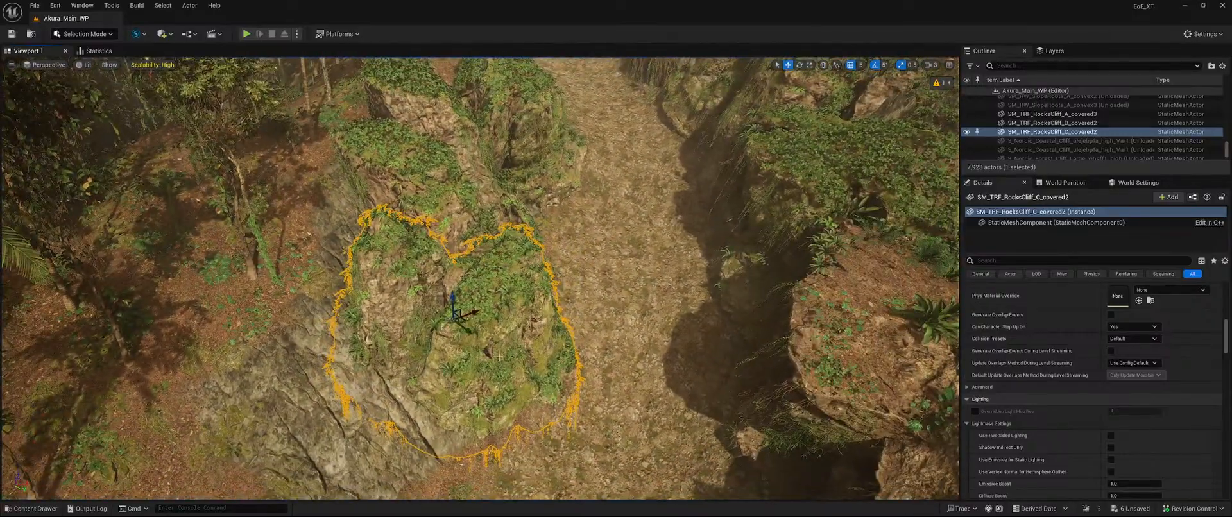
alt+drag(466, 322, 404, 316)
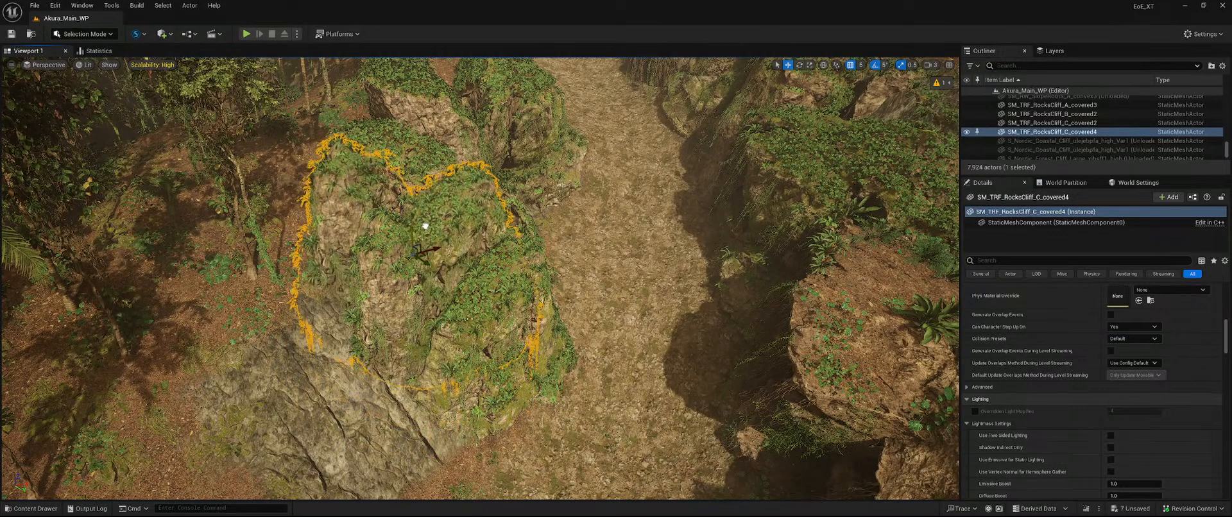
key(e)
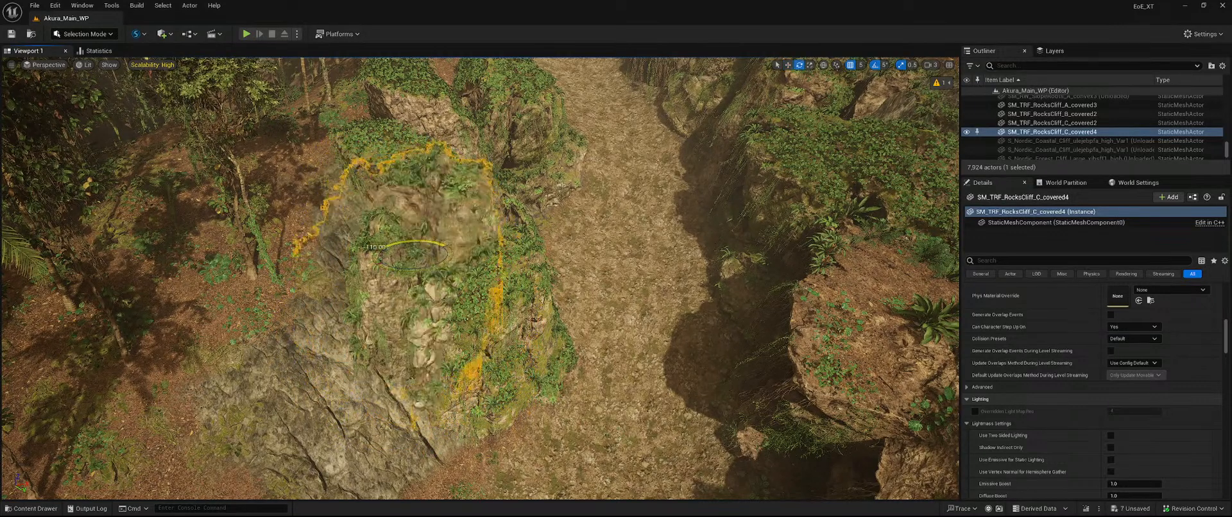
drag(378, 246, 376, 269)
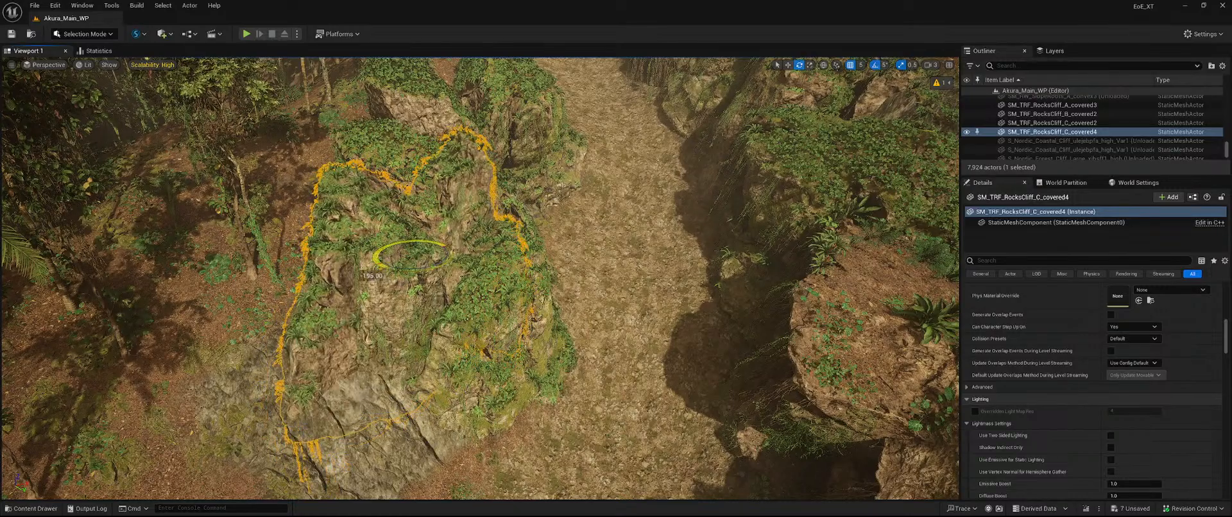
key(w)
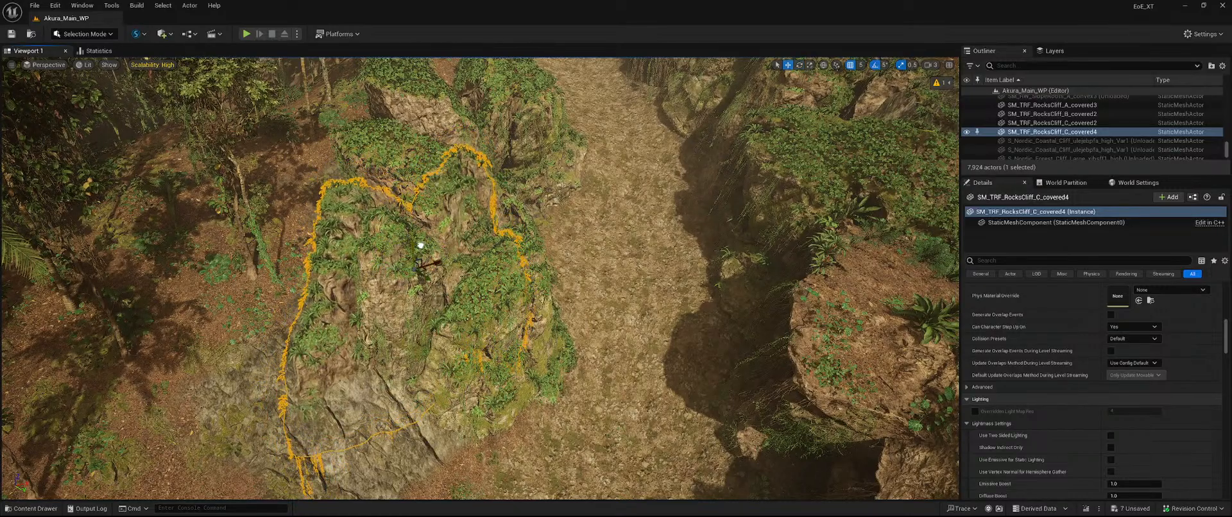
- Select the four placed RocksCliff rocks, A_covered3 to C_covered4, and duplicate them as a group further along the path
key(s)
mouse_move(480, 279)
right_down()
mouse_move(459, 260)
mouse_move(437, 266)
mouse_move(478, 273)
mouse_move(450, 231)
mouse_move(442, 283)
mouse_move(498, 282)
right_up()
key(w)
key(w)
key(s)
key(a)
shift+click(1123, 105)
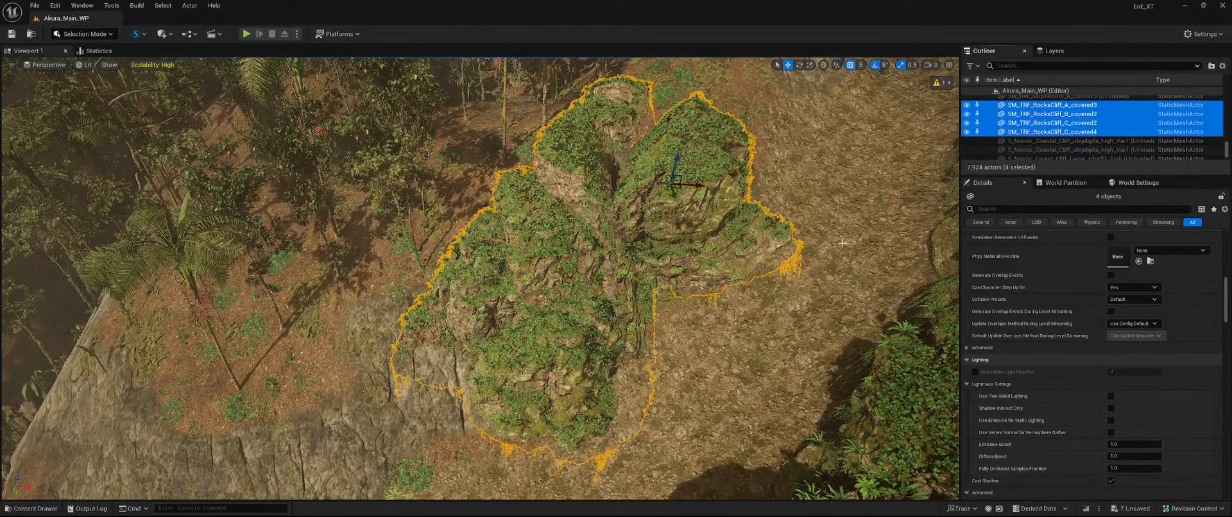
alt+drag(678, 203, 450, 358)
- Turn the duplicated rock group around and move it down into the slope so it continues the existing rock row
right_drag(600, 324, 693, 350)
key(e)
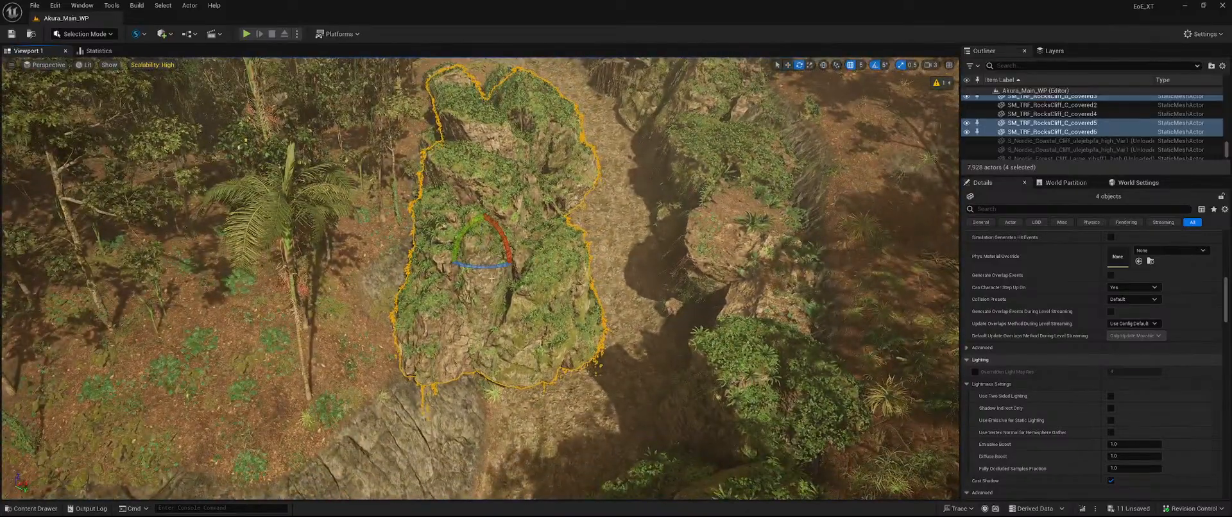
drag(495, 265, 439, 269)
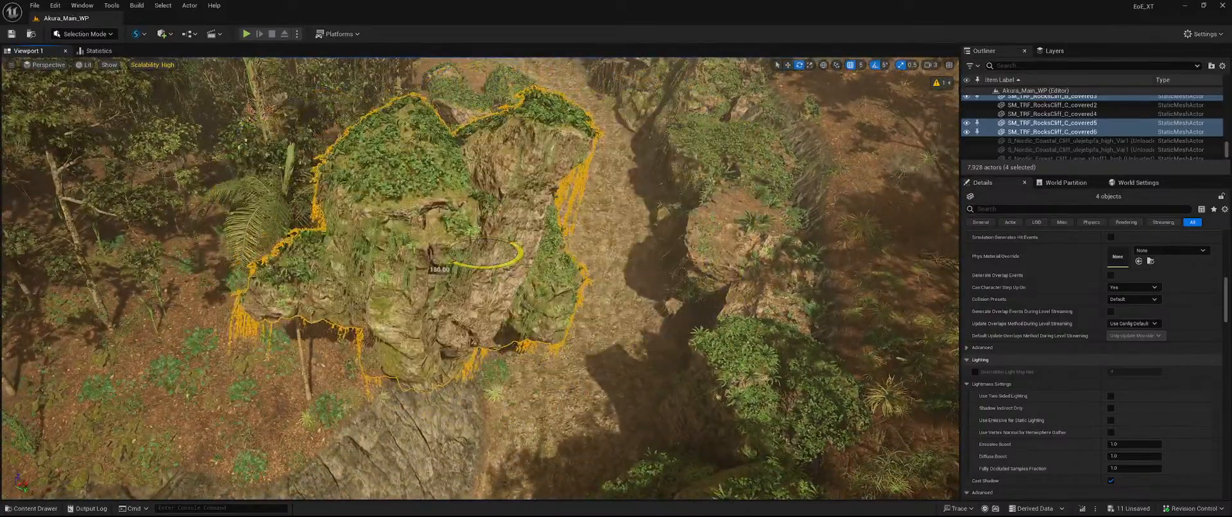
drag(461, 232, 476, 335)
key(w)
key(e)
key(w)
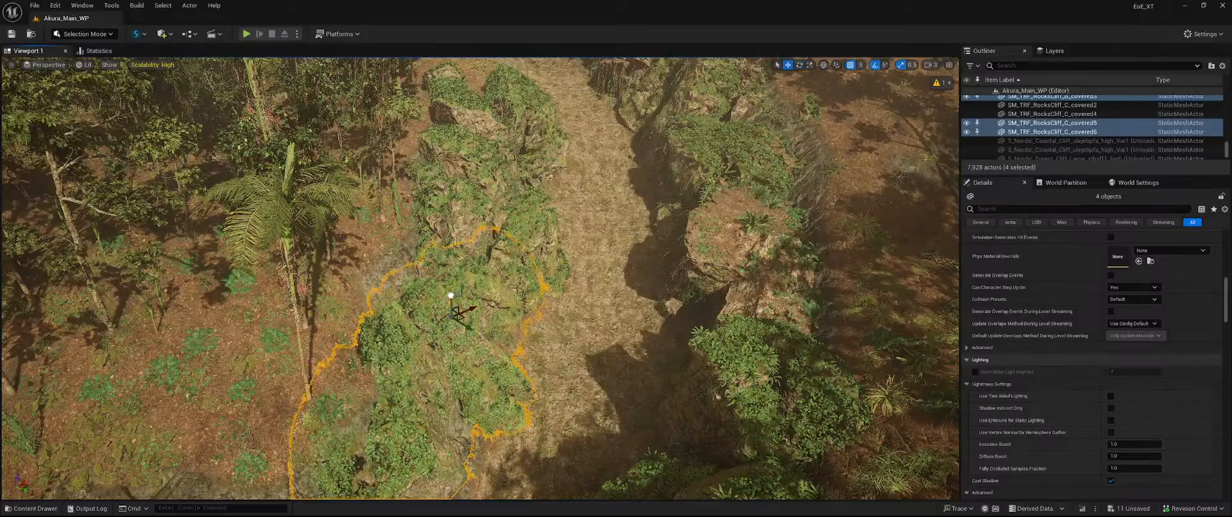
drag(451, 295, 451, 310)
- Rotate the duplicated rock group slightly and shift it to follow the edge of the path
right_drag(452, 311, 461, 338)
key(e)
drag(590, 242, 597, 264)
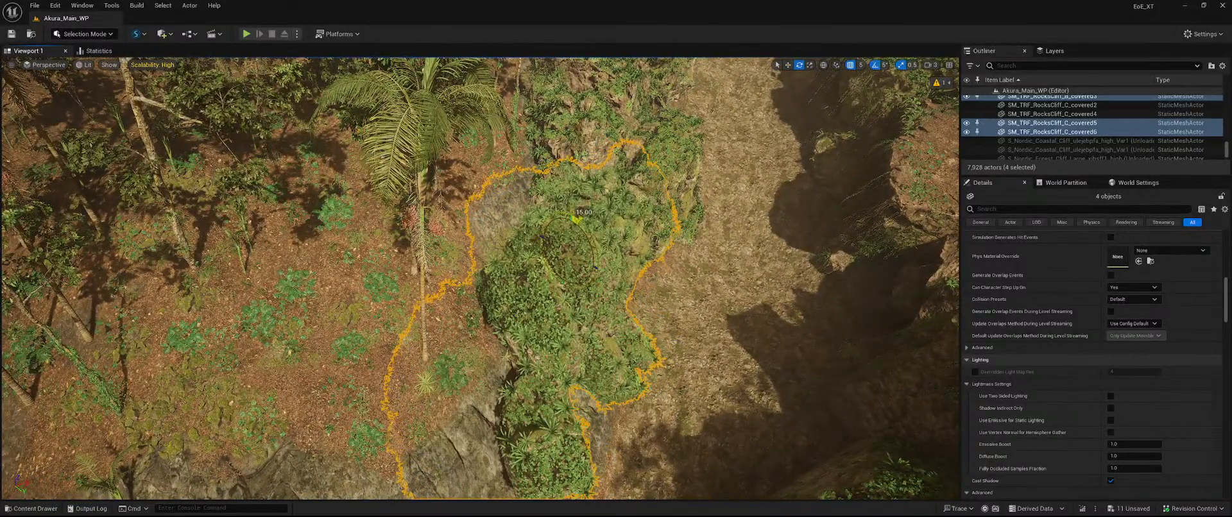
key(w)
drag(572, 229, 570, 205)
mouse_move(585, 207)
right_down()
mouse_move(604, 200)
mouse_move(500, 151)
mouse_move(516, 177)
mouse_move(580, 211)
right_up()
- Select only the RocksCliff_A_covered5 rock of the duplicated group and rotate it to a different orientation
right_drag(420, 292, 444, 290)
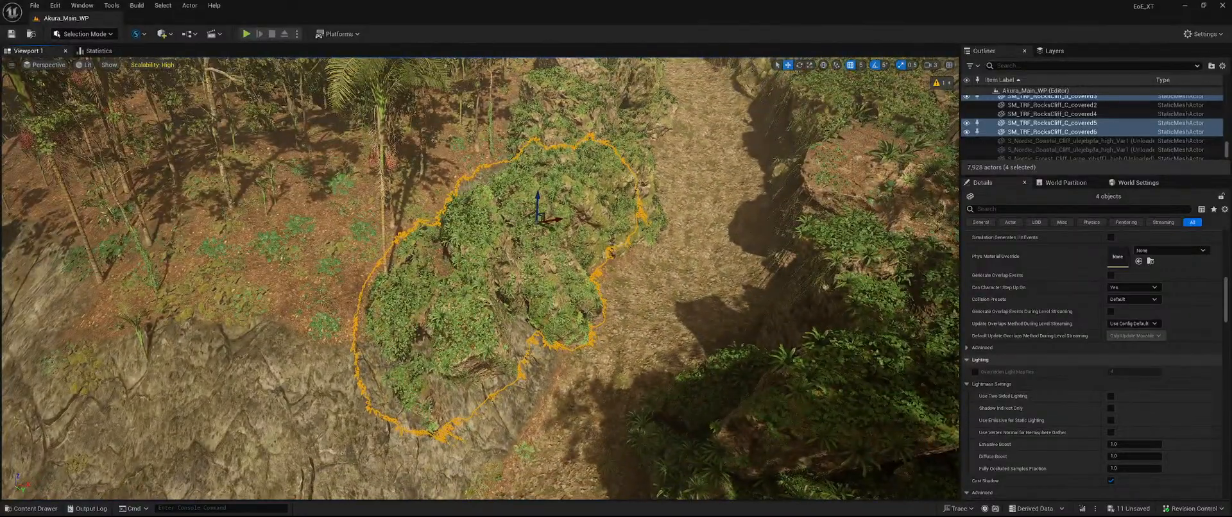
click(441, 313)
key(e)
drag(424, 288, 438, 340)
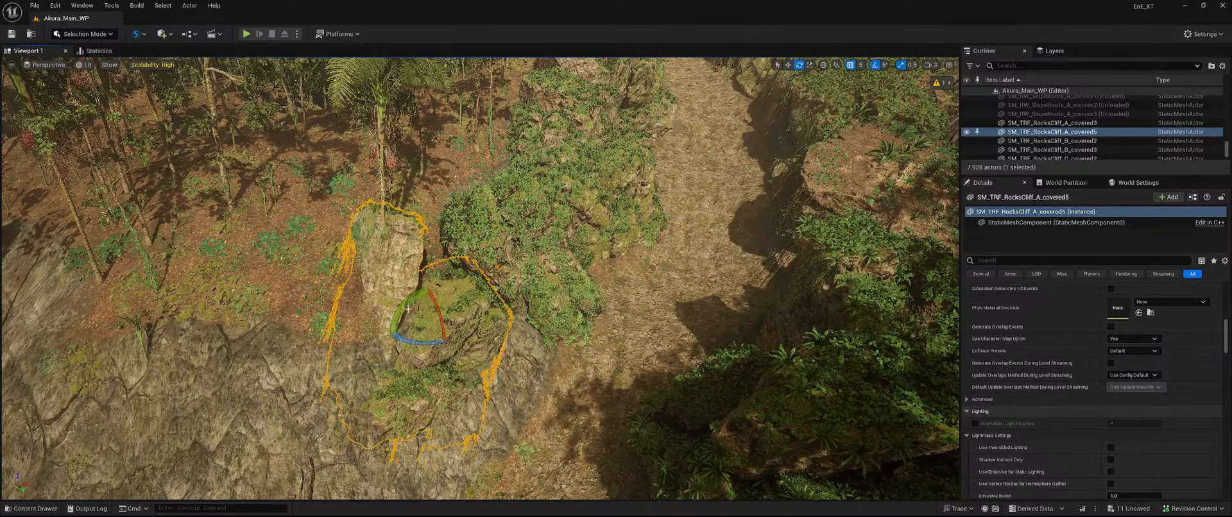
drag(408, 309, 458, 309)
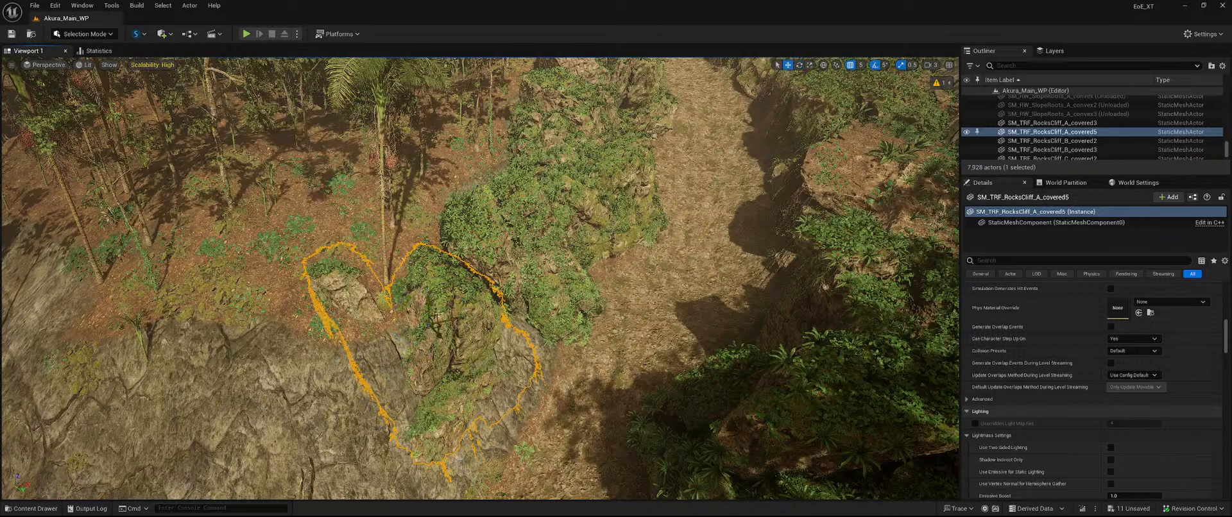
drag(429, 343, 462, 331)
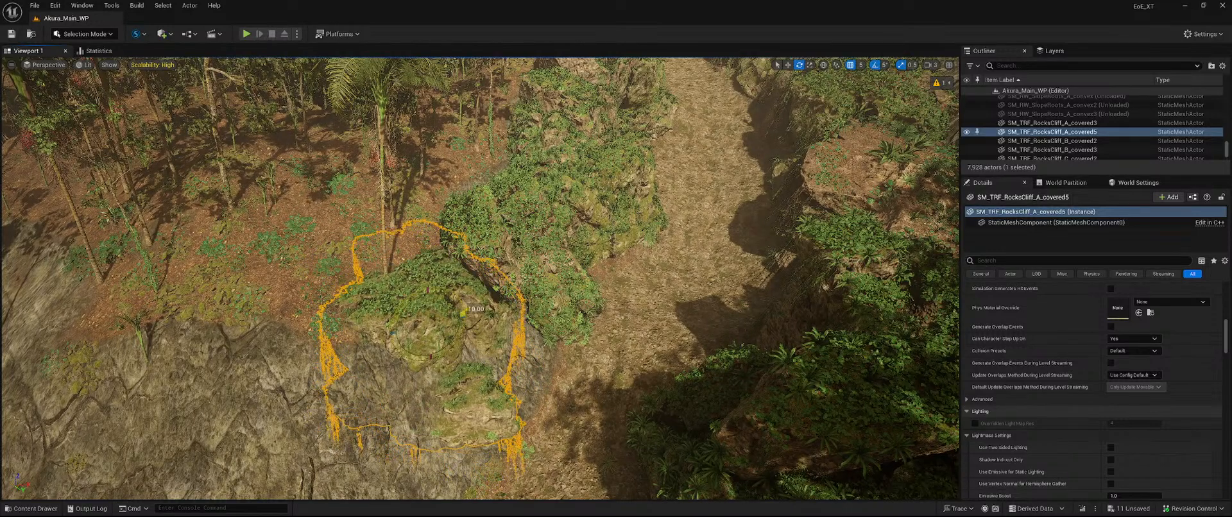
- Move the RocksCliff_A_covered5 rock down and closer to the path so it joins the duplicated group
key(w)
drag(461, 308, 470, 359)
key(e)
key(w)
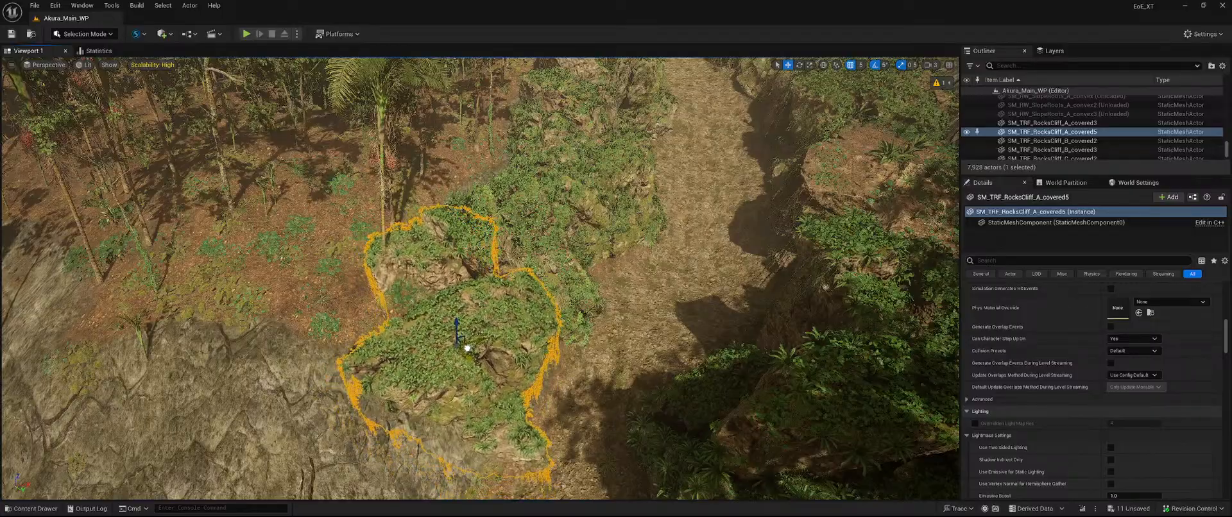
- Duplicate the RocksCliff_A_covered3 rock and place the copy at the open end of the rock row
right_drag(826, 287, 863, 224)
key(e)
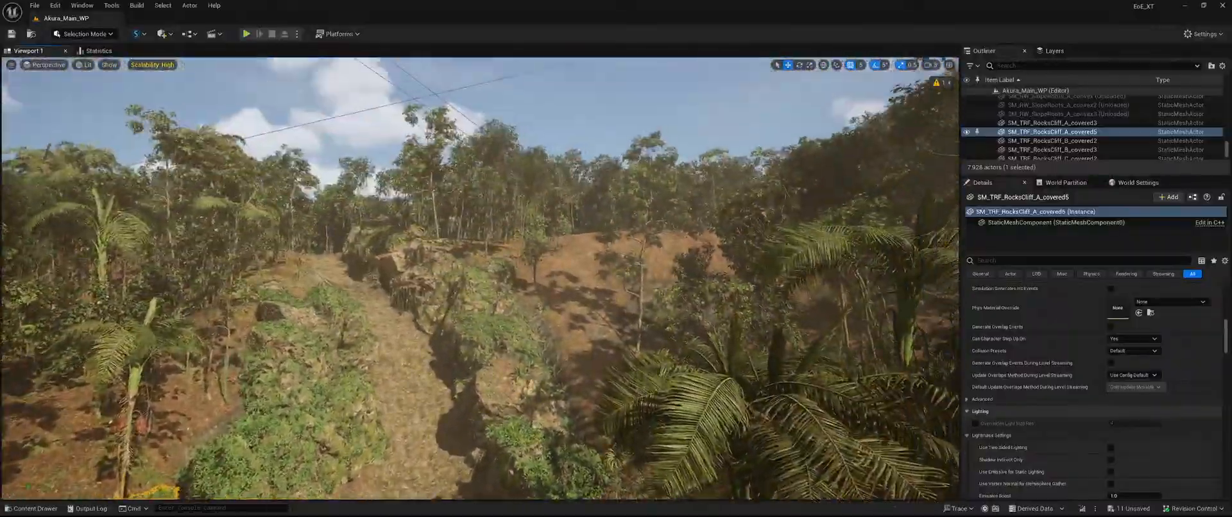
key(s)
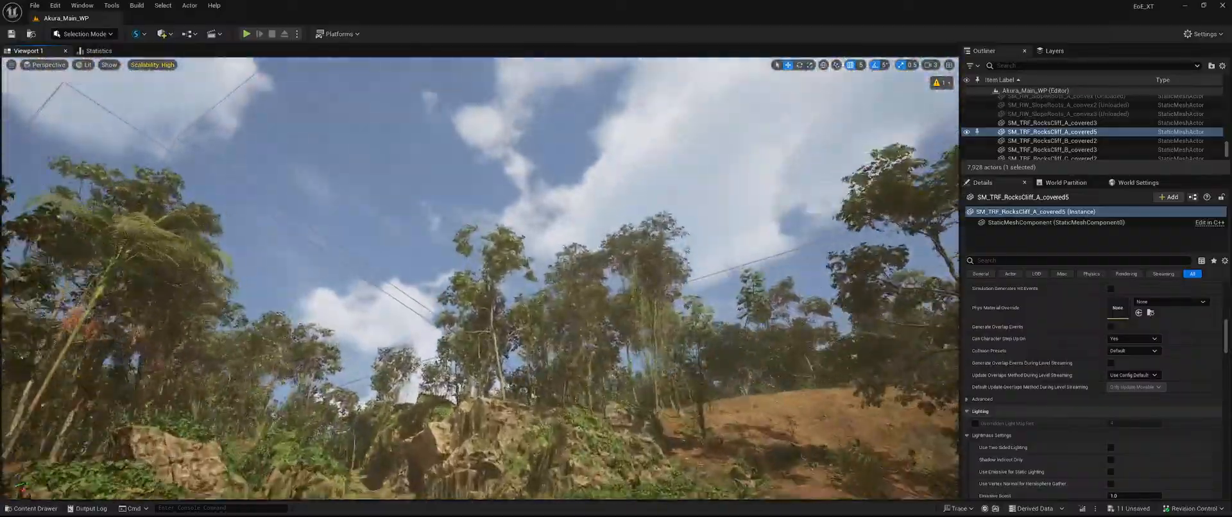
key(f)
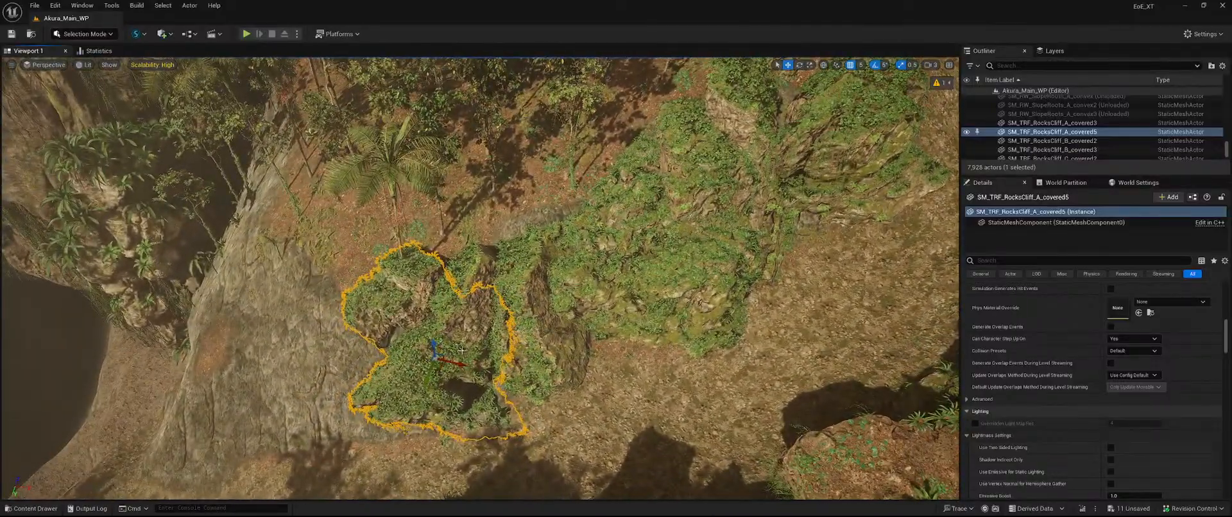
click(783, 137)
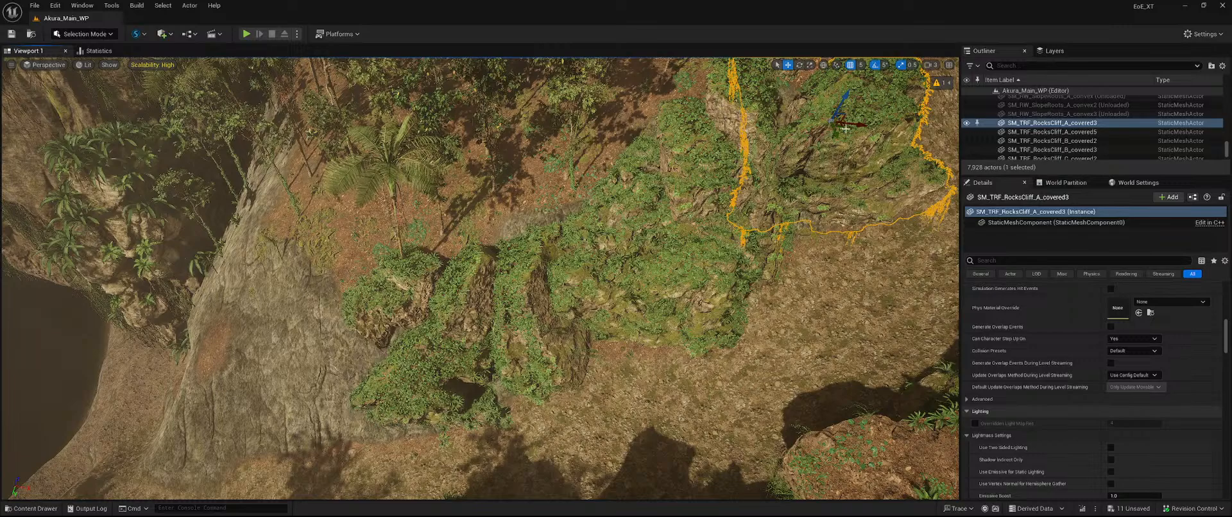
alt+drag(841, 128, 348, 380)
key(e)
key(w)
- Rotate the RocksCliff_A_covered6 copy and position it against the bare slope beside the path
mouse_move(348, 380)
right_down()
mouse_move(321, 417)
mouse_move(334, 405)
mouse_move(324, 384)
right_up()
key(e)
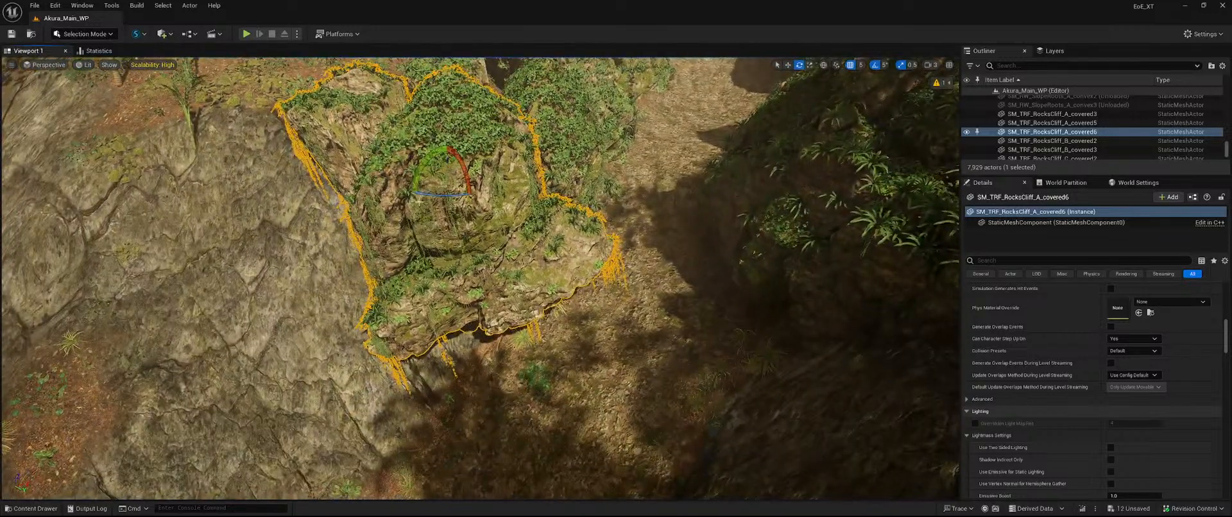
drag(419, 201, 421, 209)
key(w)
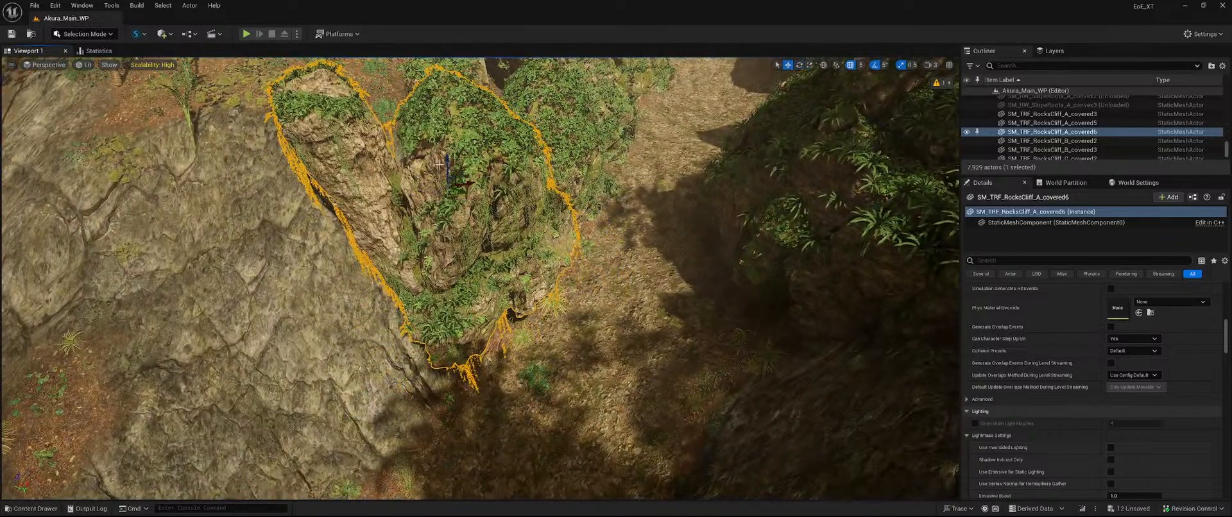
drag(447, 174, 468, 173)
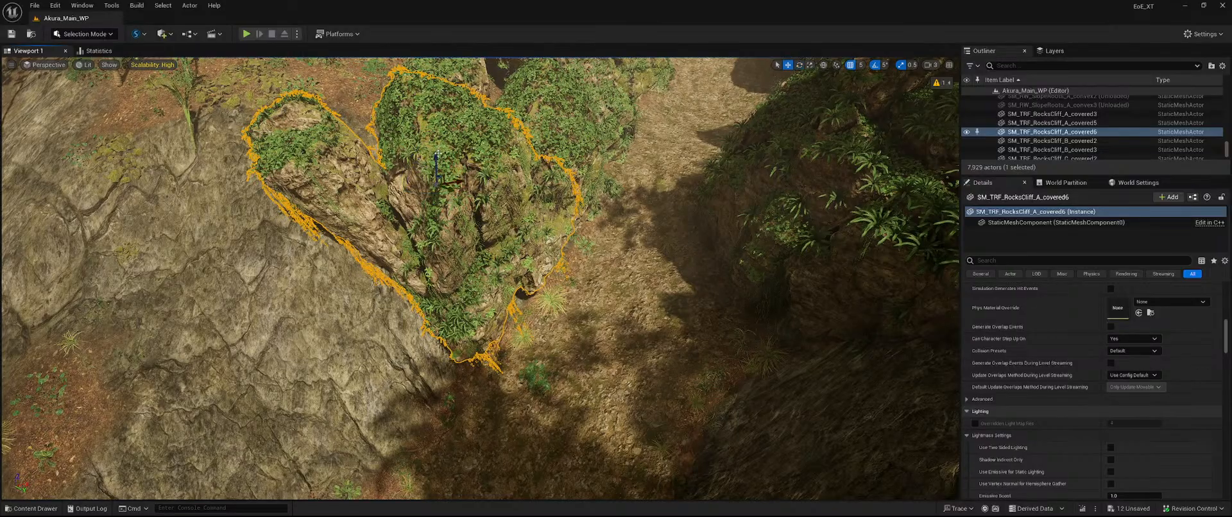
drag(437, 168, 452, 205)
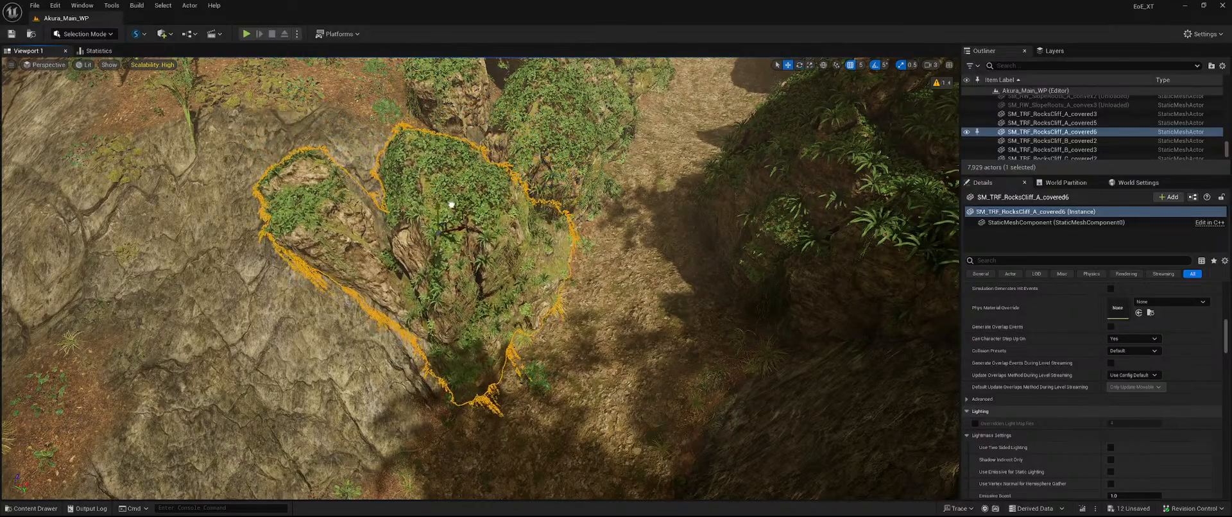
- Shift the RocksCliff_A_covered6 rock towards the row, turn it again and nudge it into its final place
right_drag(452, 205, 450, 258)
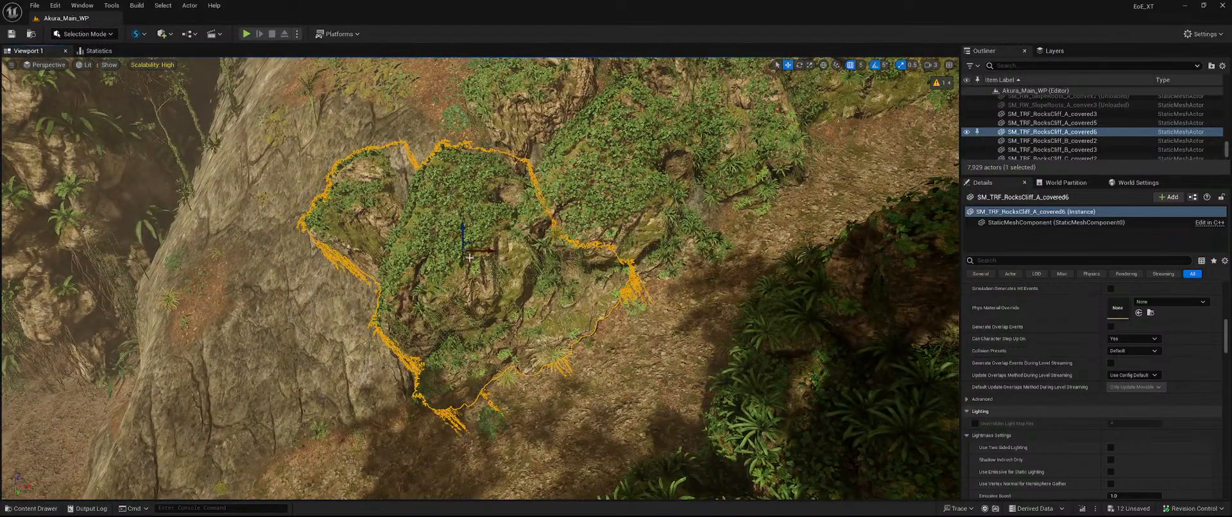
drag(470, 255, 518, 274)
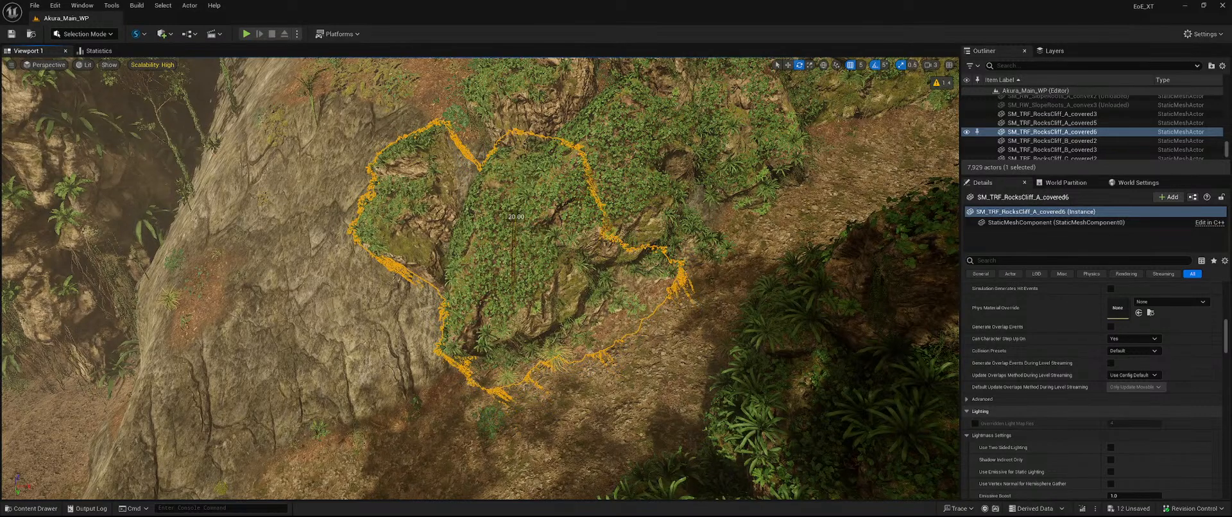
mouse_move(450, 267)
right_down()
mouse_move(478, 282)
mouse_move(450, 267)
right_up()
key(w)
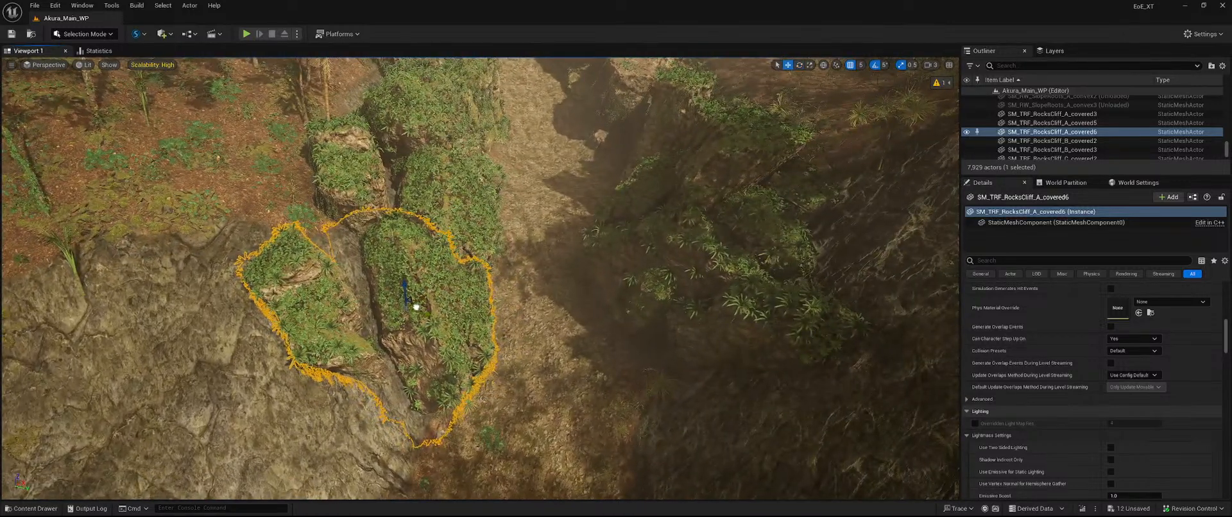
drag(418, 308, 411, 309)
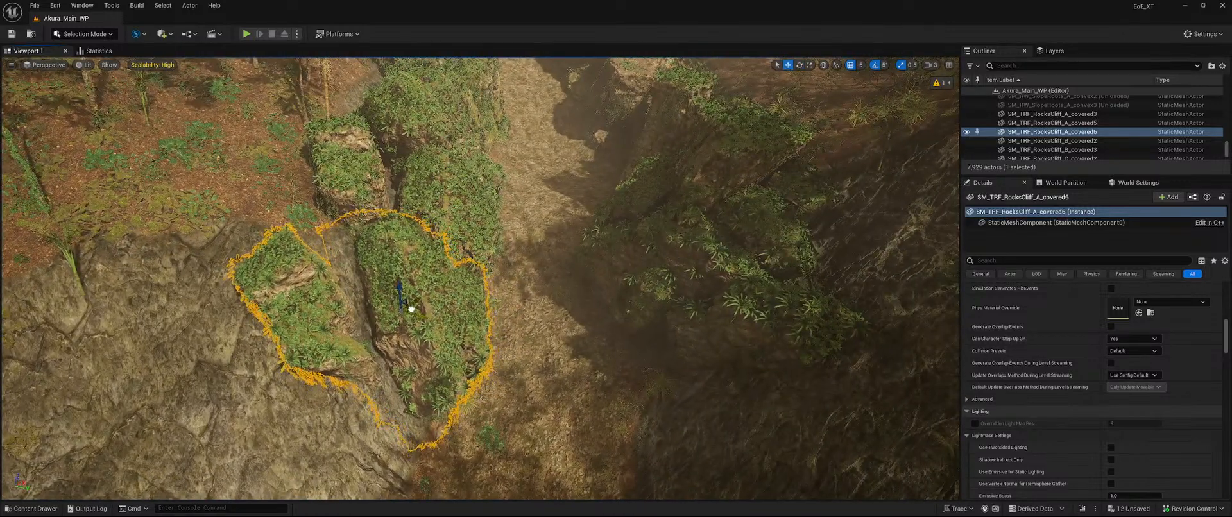
- Duplicate the RocksCliff_B_covered2 rock, rotate the copy and bring it down to the open end of the rock row
double_click(1101, 140)
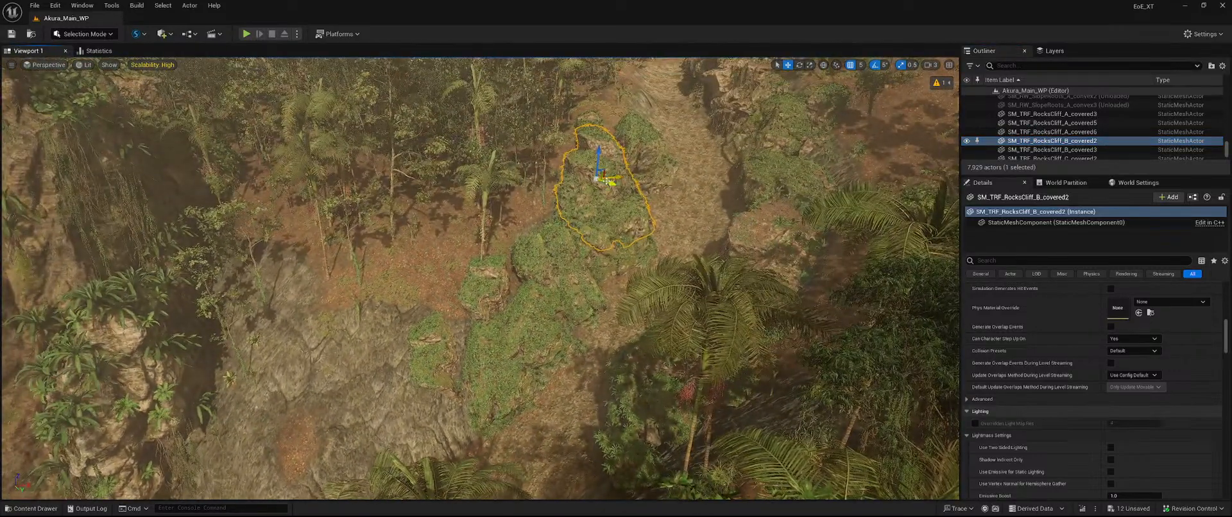
alt+drag(607, 181, 423, 303)
key(e)
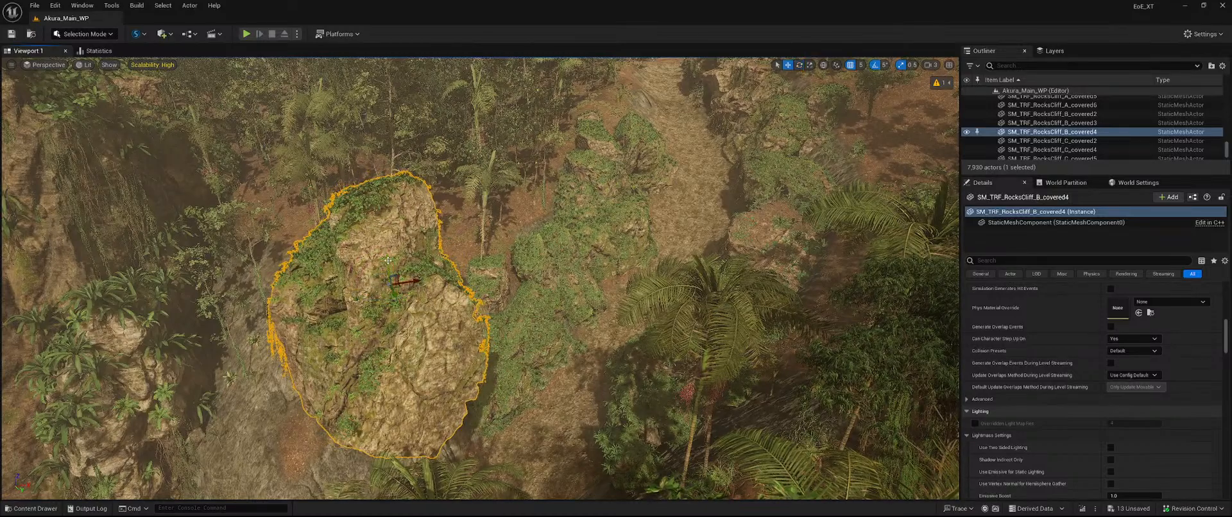
drag(388, 261, 413, 379)
right_drag(413, 379, 321, 391)
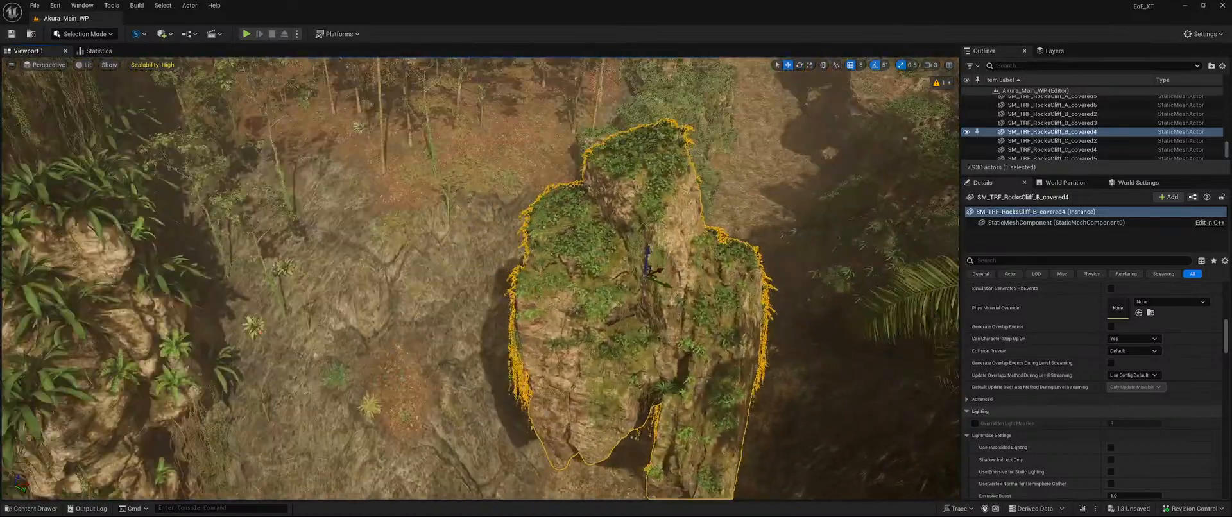
- Move the RocksCliff_B_covered4 rock against the bare slope and lower it so it blends into the end of the row
mouse_move(631, 311)
right_down()
mouse_move(616, 286)
mouse_move(631, 311)
right_up()
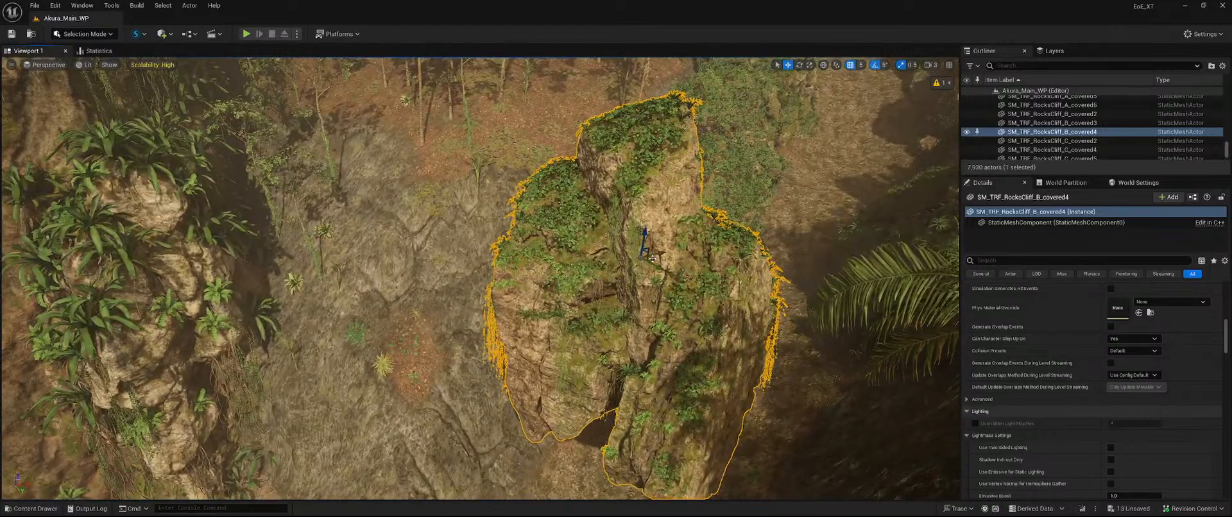
drag(652, 259, 677, 105)
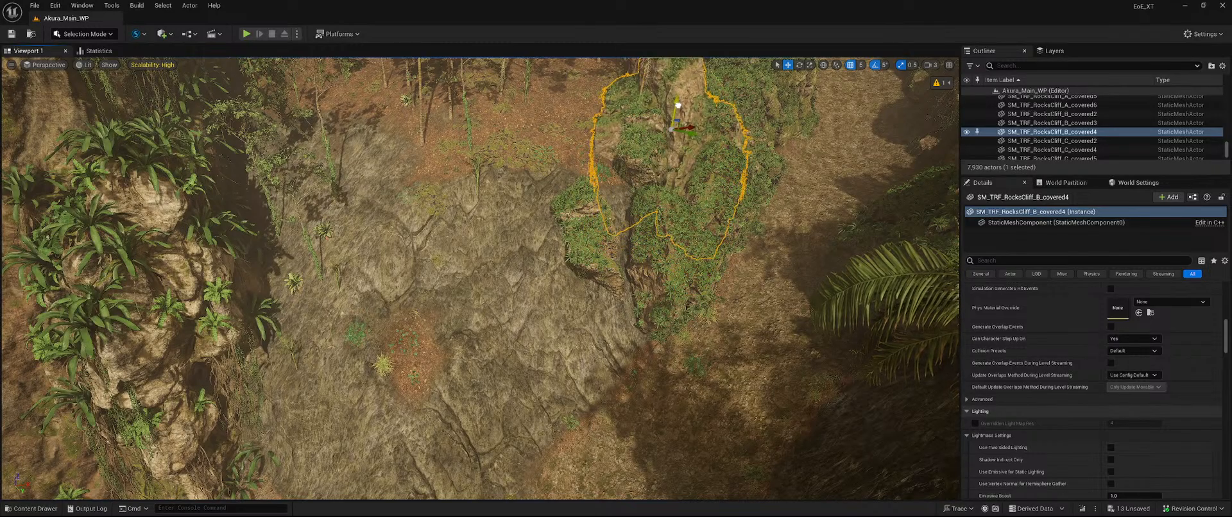
mouse_move(704, 158)
right_down()
mouse_move(728, 77)
mouse_move(704, 154)
right_up()
right_drag(613, 255, 684, 252)
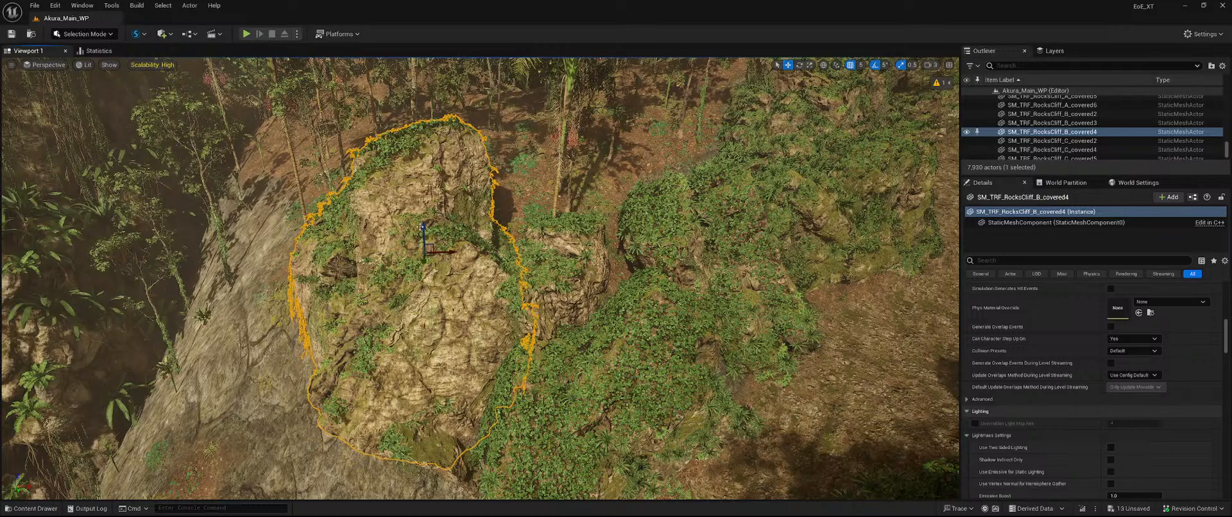
drag(422, 227, 491, 344)
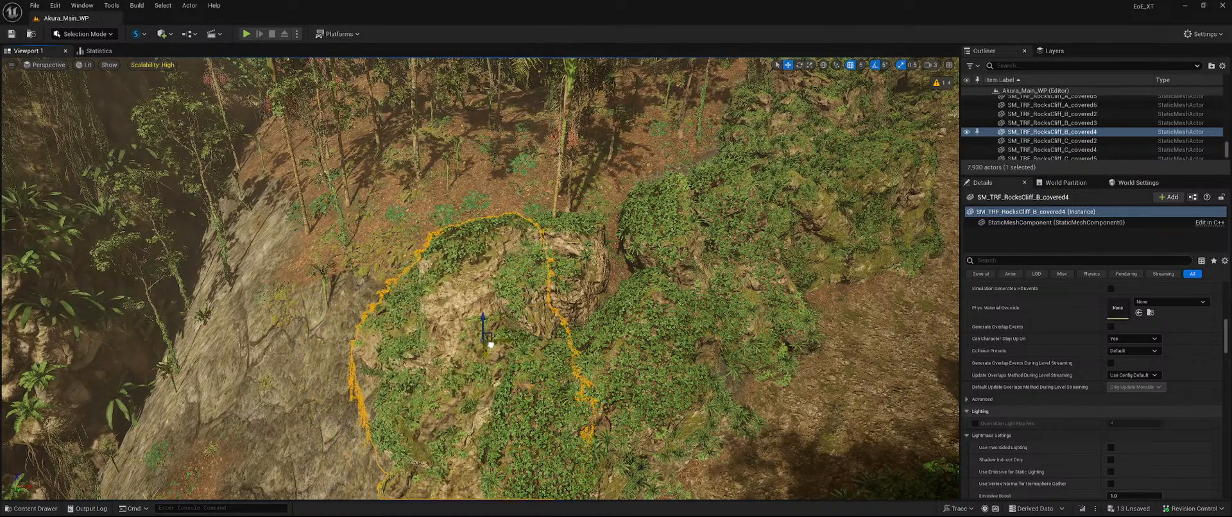
right_drag(491, 345, 372, 321)
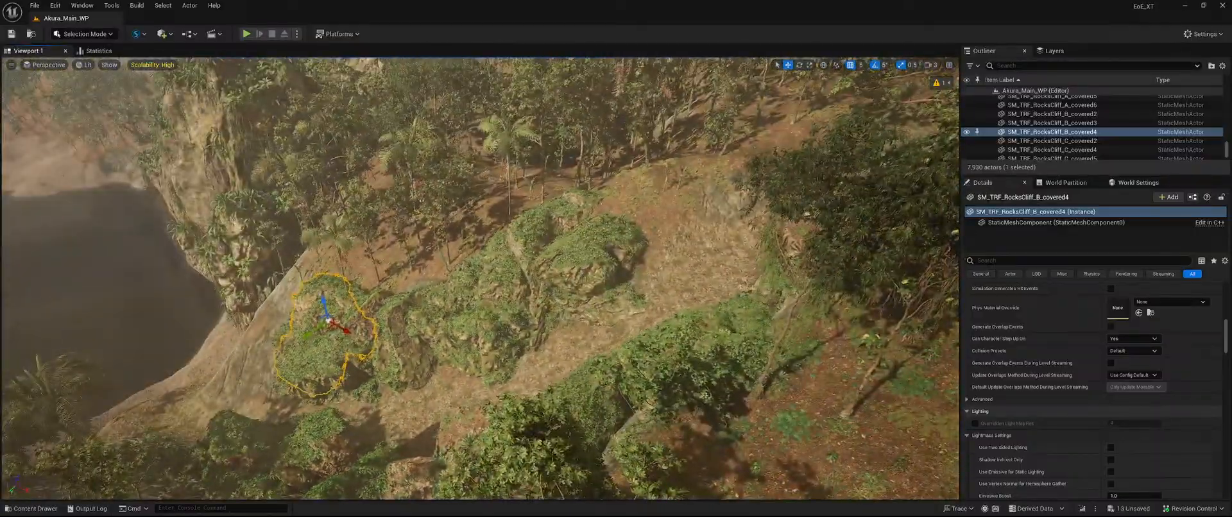
- Pack the ten covered RocksCliff rocks beside the path into a packed level actor with Center Min Z pivot, saved as PathRocksB in JungleProps
scroll(1079, 125, up, 3)
click(1078, 130)
scroll(1077, 134, down, 6)
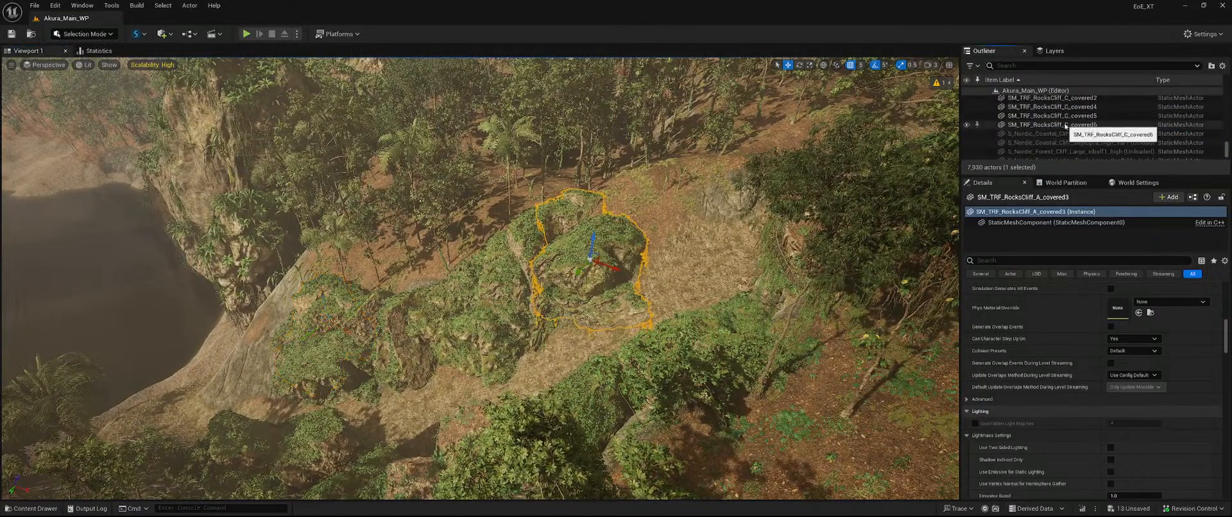
shift+click(1065, 125)
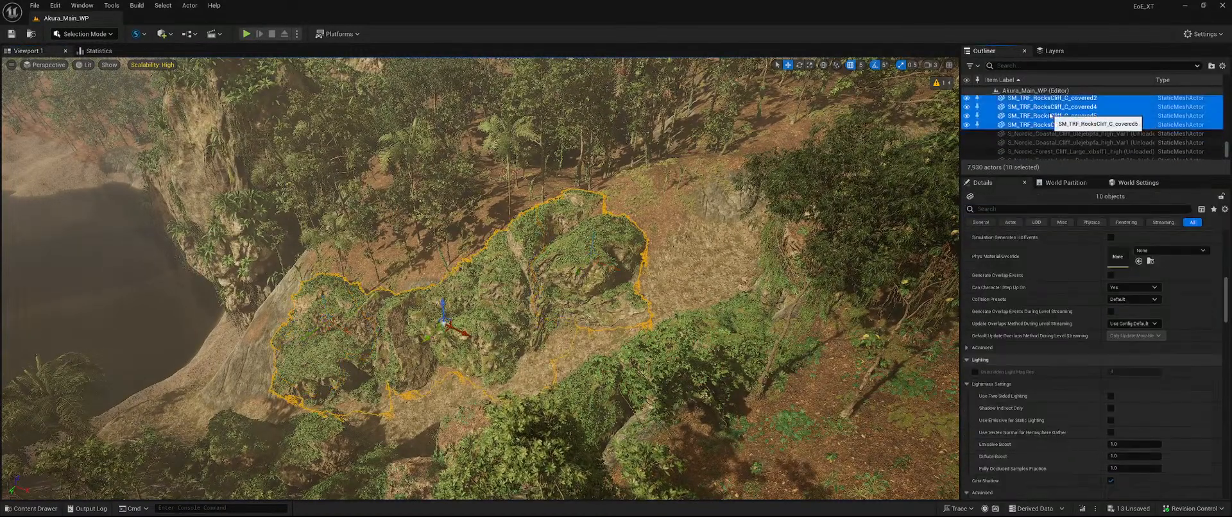
right_click(1050, 114)
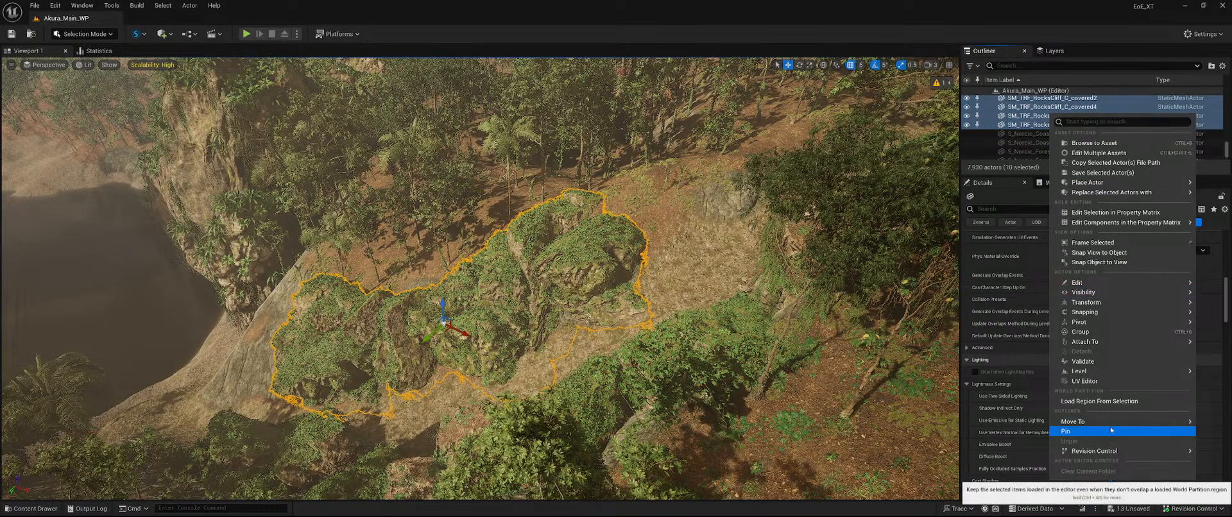
mouse_move(1060, 375)
click(1003, 395)
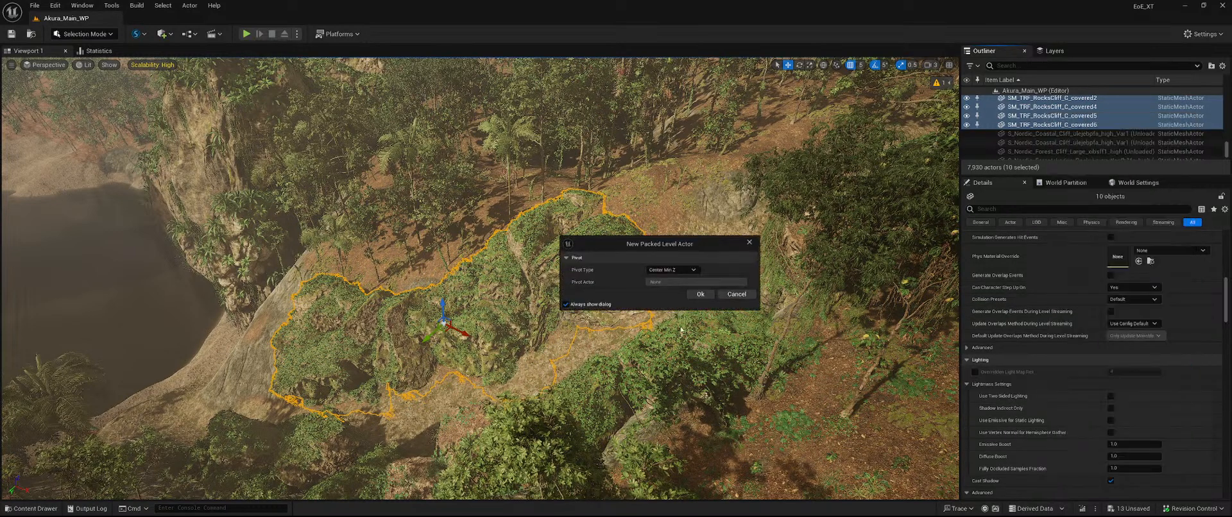
click(700, 294)
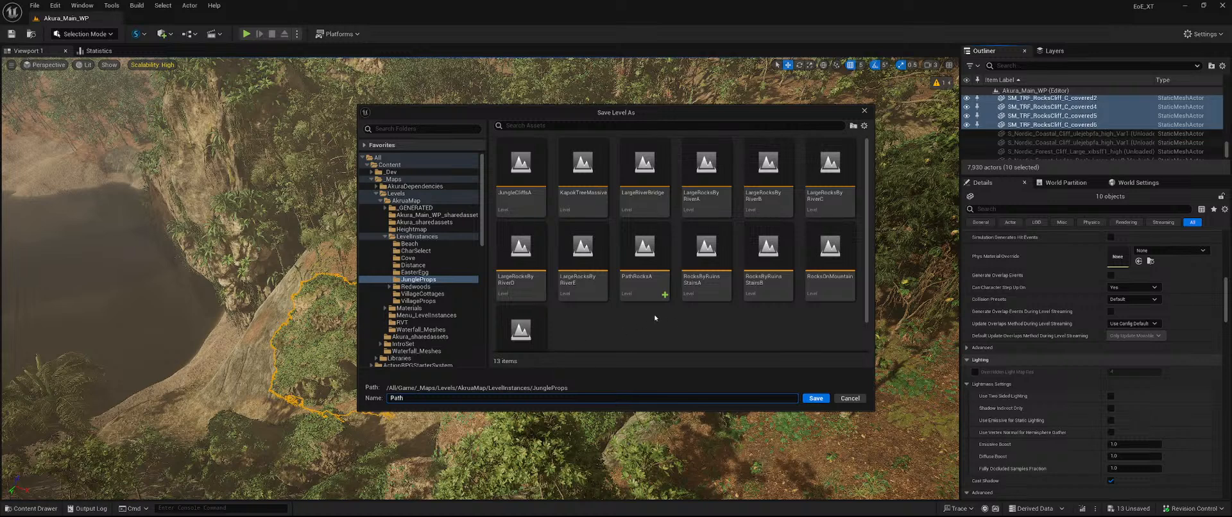
key(Return)
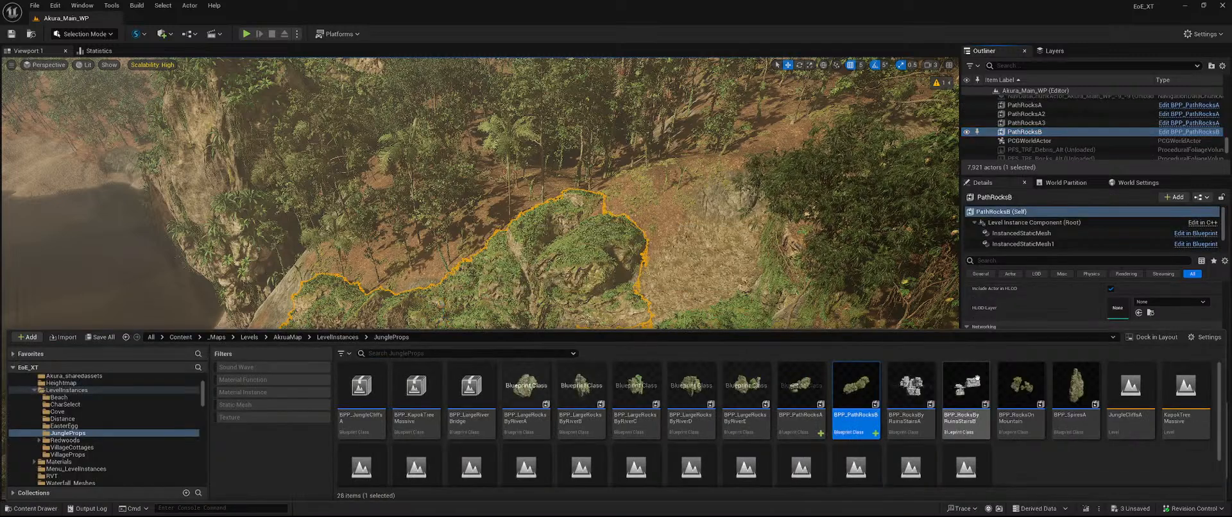
- Open the BPP_PathRocksB blueprint and disable Start with Tick Enabled for the actor and all its components
double_click(852, 395)
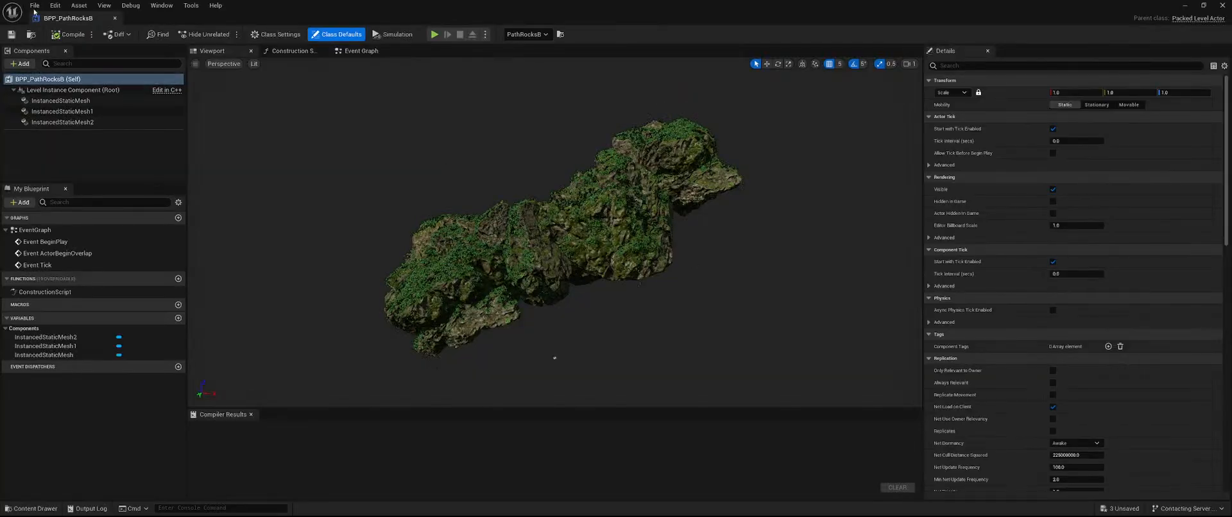
drag(70, 19, 152, 21)
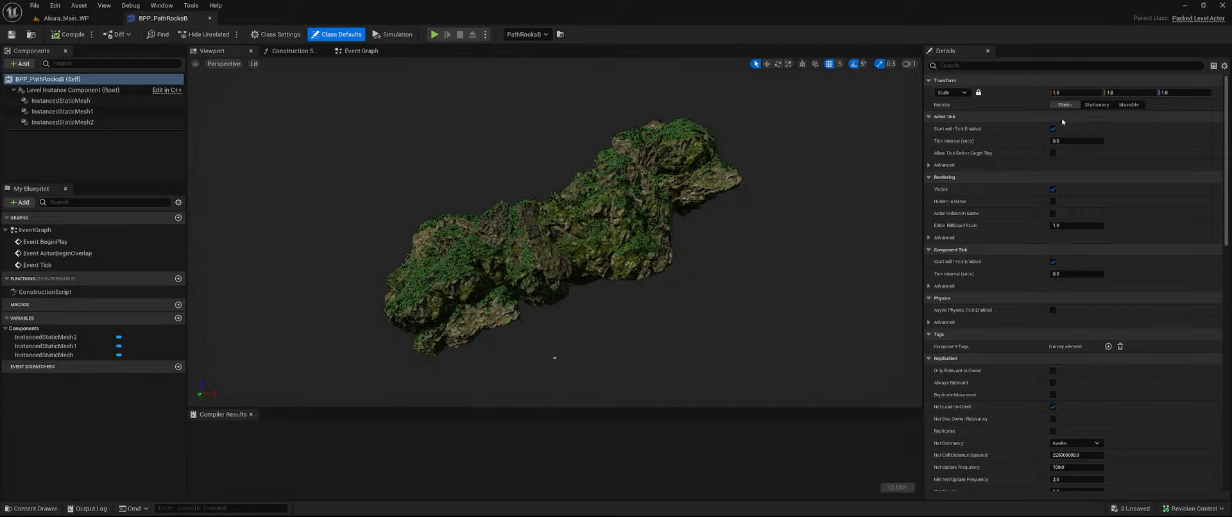
click(85, 90)
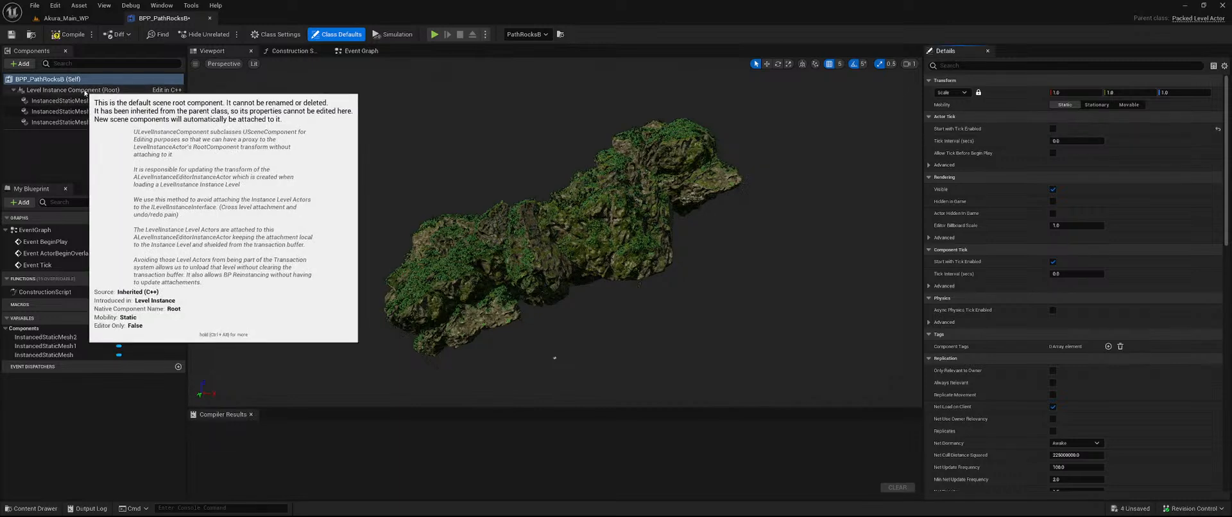
shift+click(85, 123)
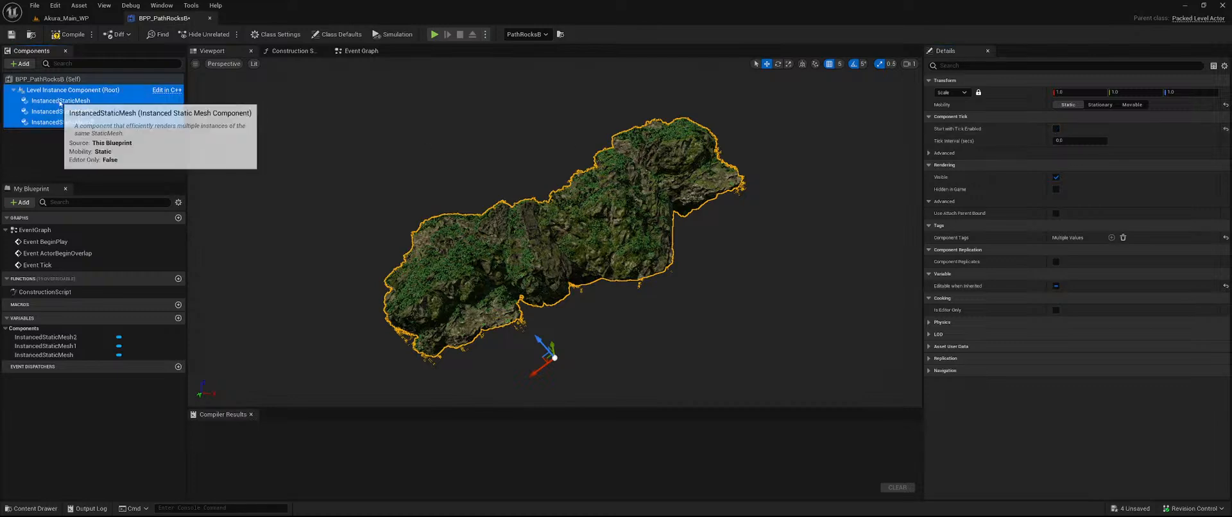
- Change the Shadow Cache Invalidation Behavior of all three instanced static mesh components from the automatic option
click(61, 101)
shift+click(65, 122)
scroll(1006, 274, down, 10)
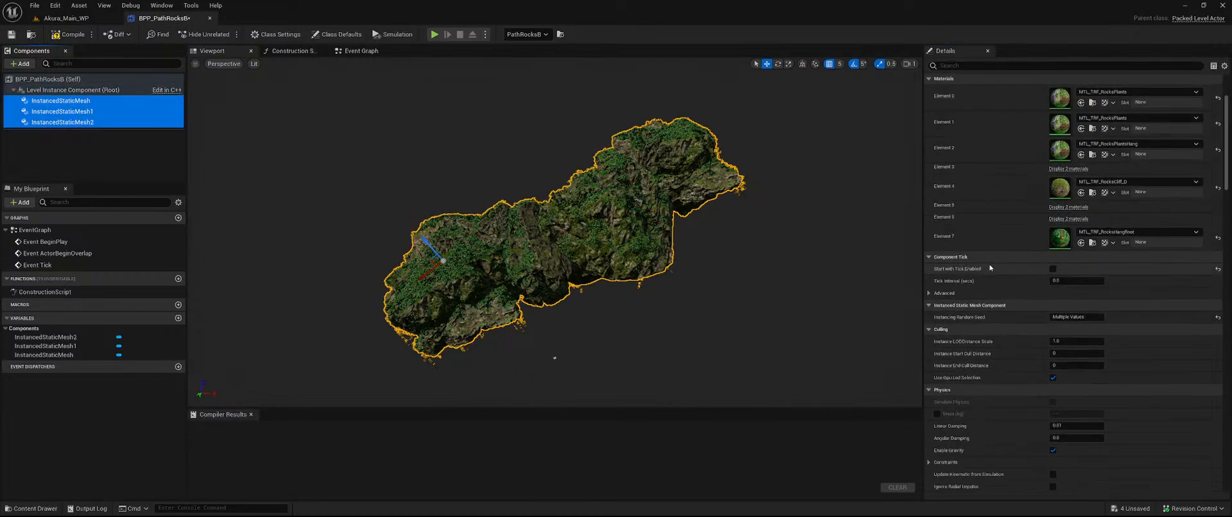
scroll(1005, 283, down, 5)
scroll(995, 293, down, 3)
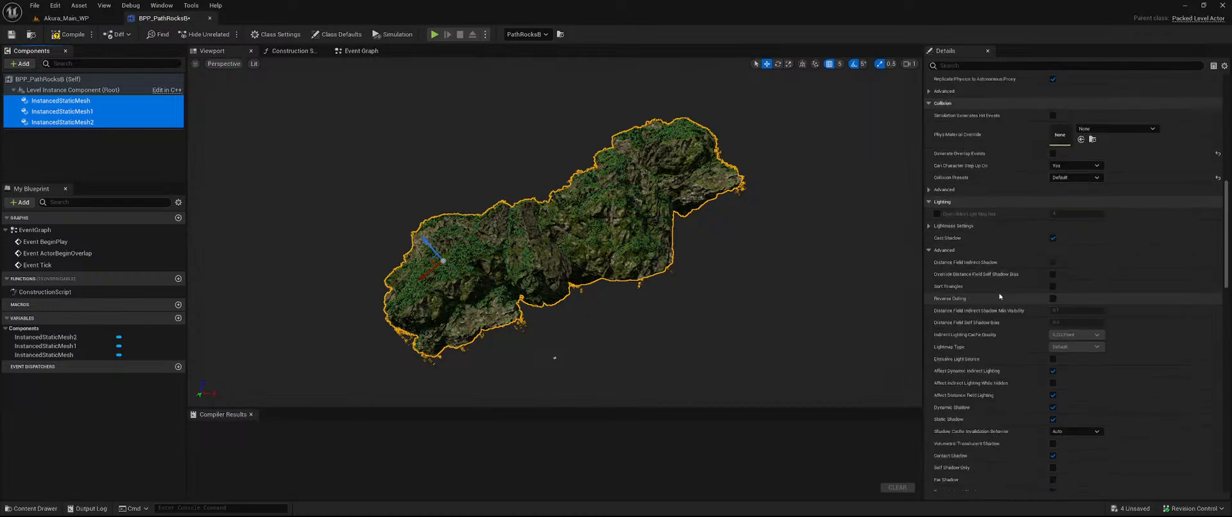
scroll(999, 297, down, 3)
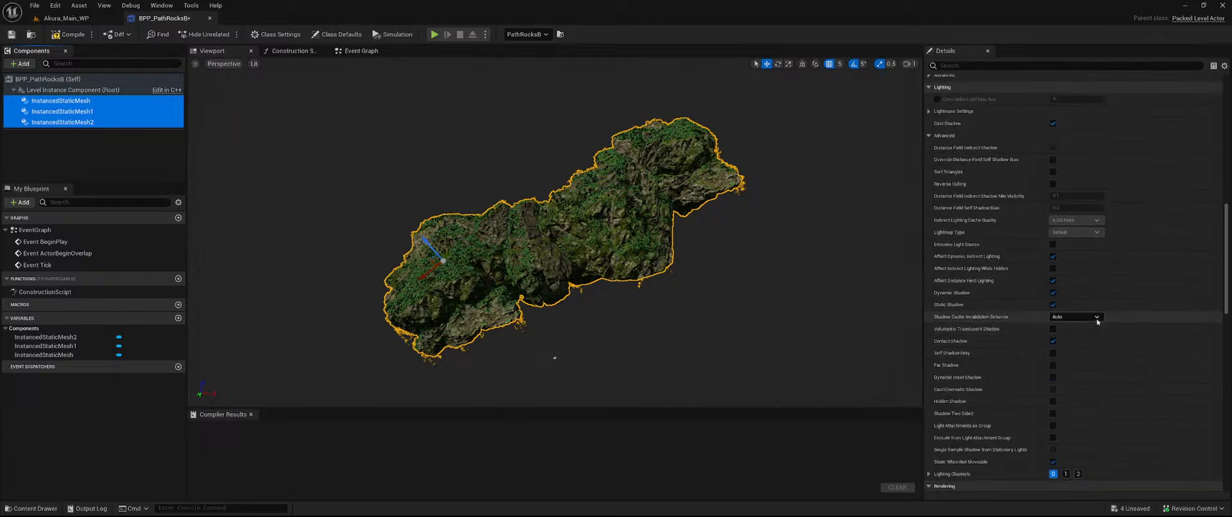
click(1084, 317)
click(1079, 351)
- Set a World Position Offset Disable Distance on the three instanced meshes and check their remaining properties
scroll(1007, 360, down, 10)
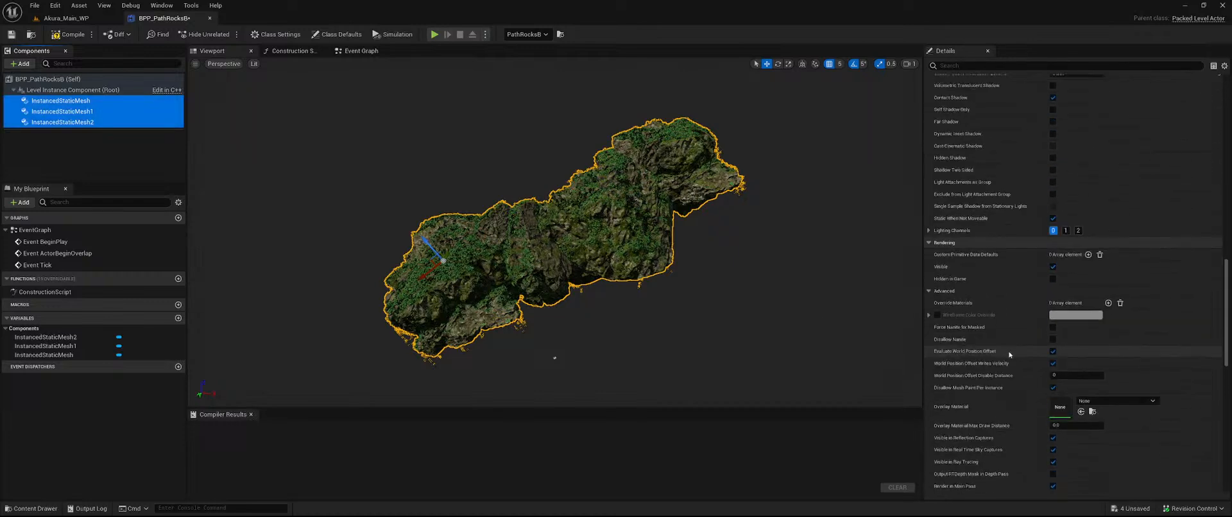
click(1072, 245)
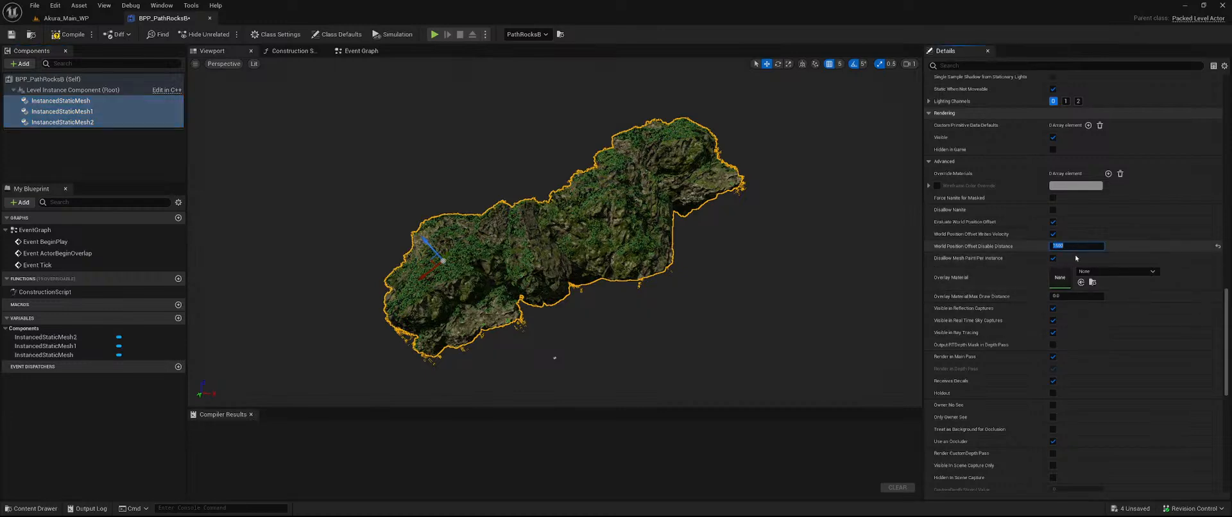
scroll(1059, 276, down, 10)
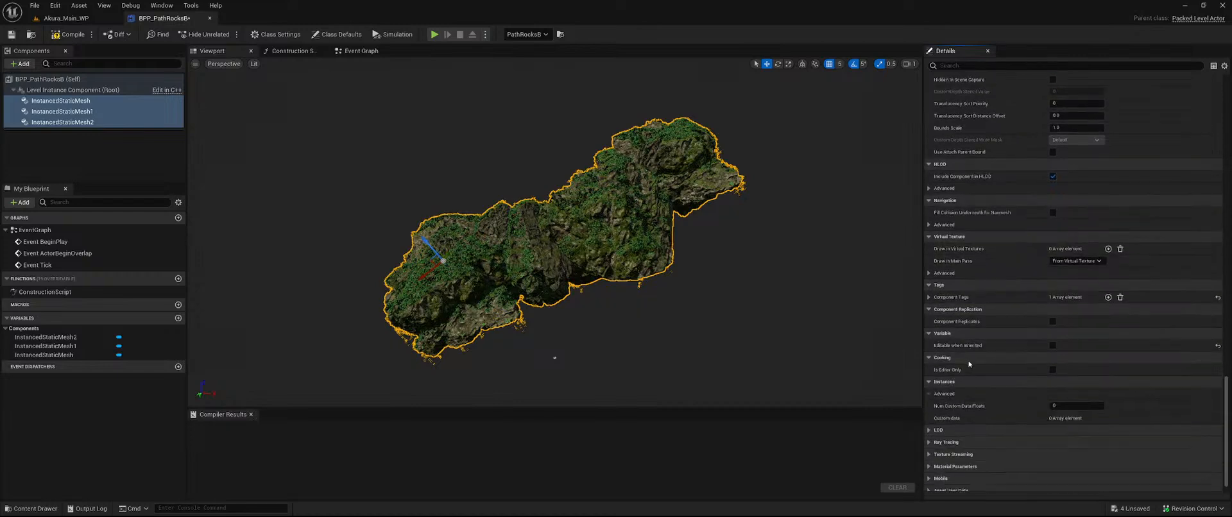
scroll(969, 364, down, 1)
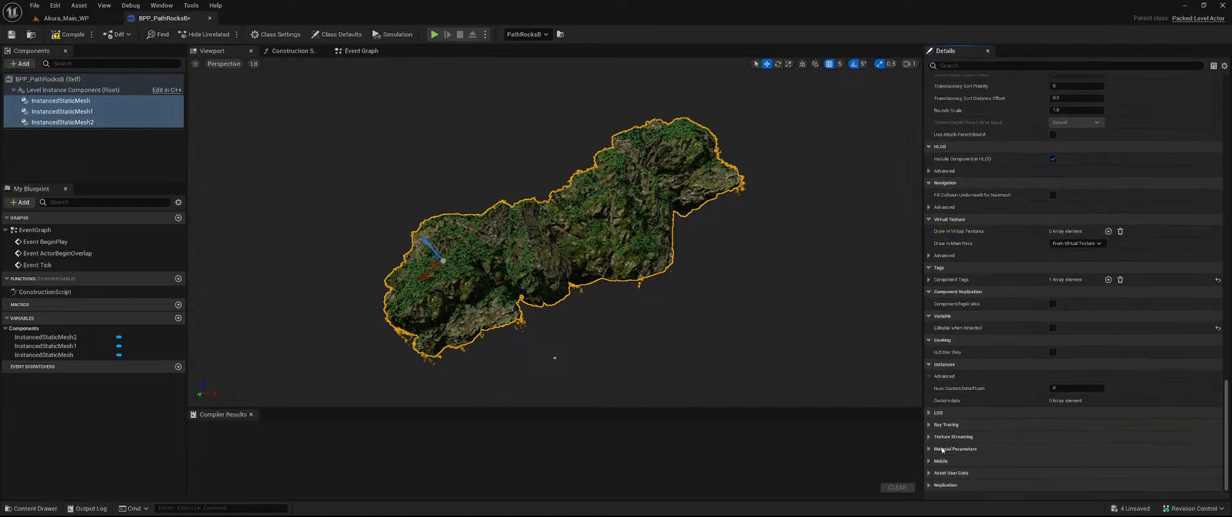
scroll(973, 406, up, 8)
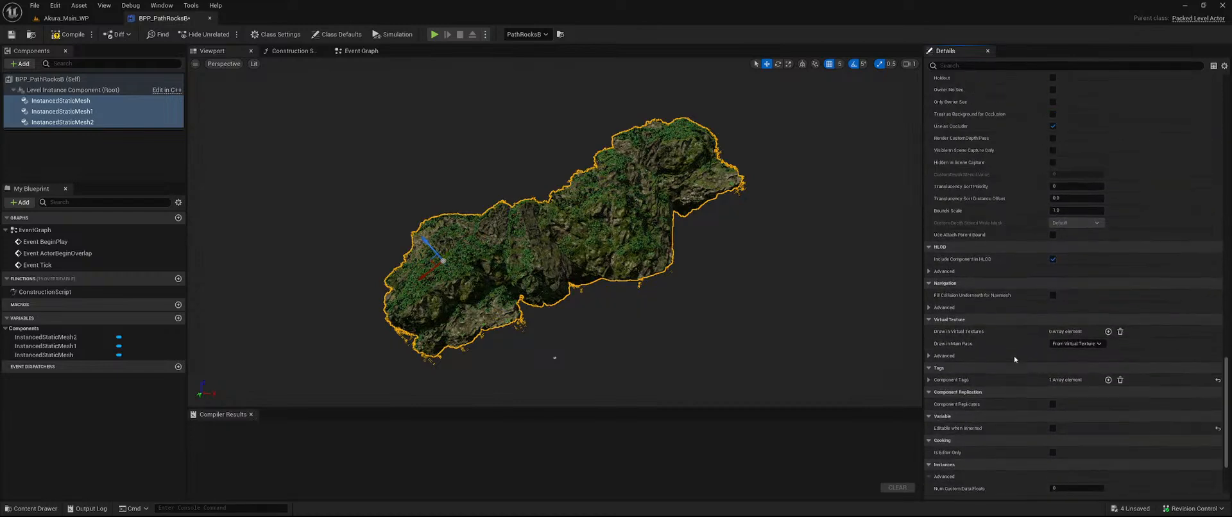
scroll(1005, 358, up, 5)
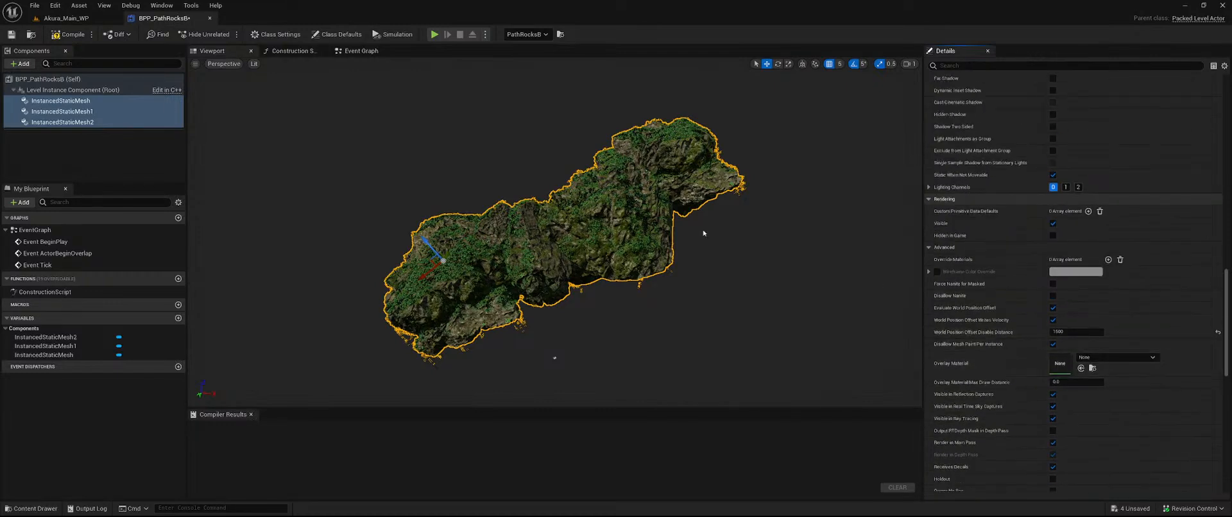
- Assign the Akura_Main_HLODLayer_Instanced HLOD layer to the BPP_PathRocksB root and set its Runtime Grid to MainGrid
click(54, 80)
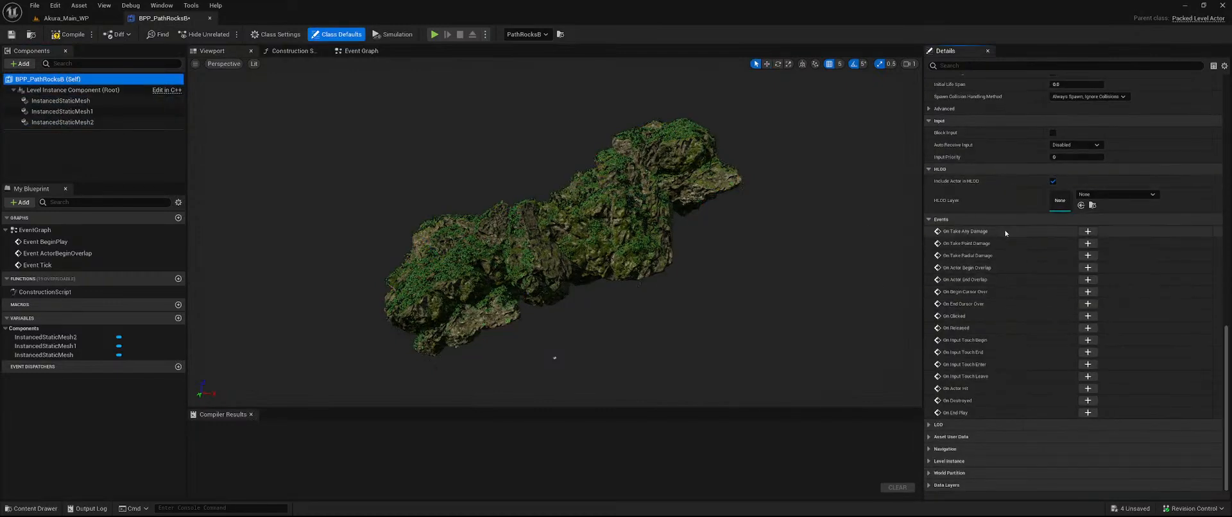
click(1117, 193)
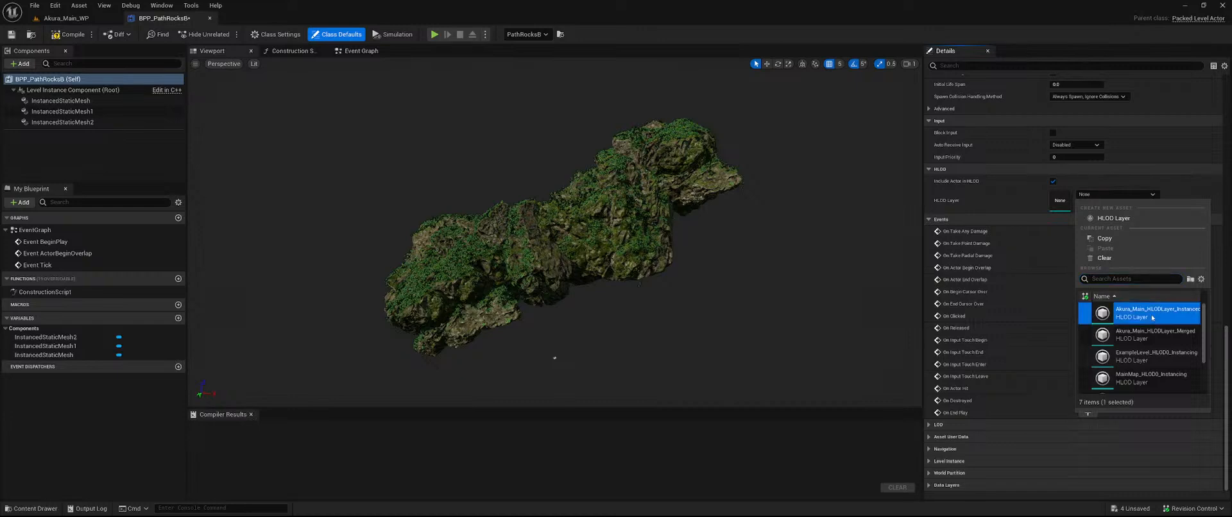
click(1152, 314)
click(986, 472)
scroll(1027, 462, down, 1)
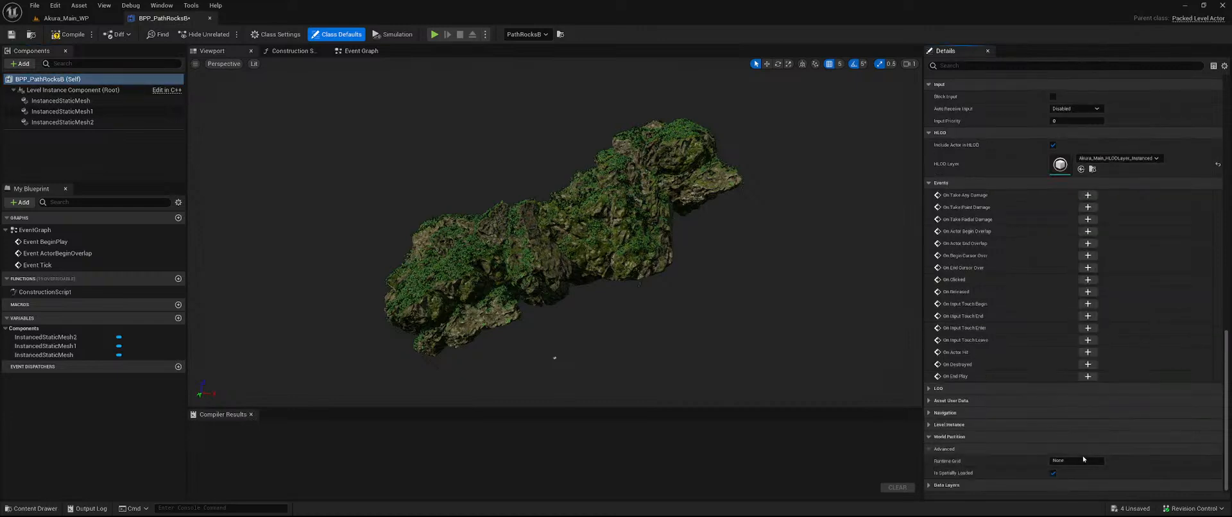
click(1081, 462)
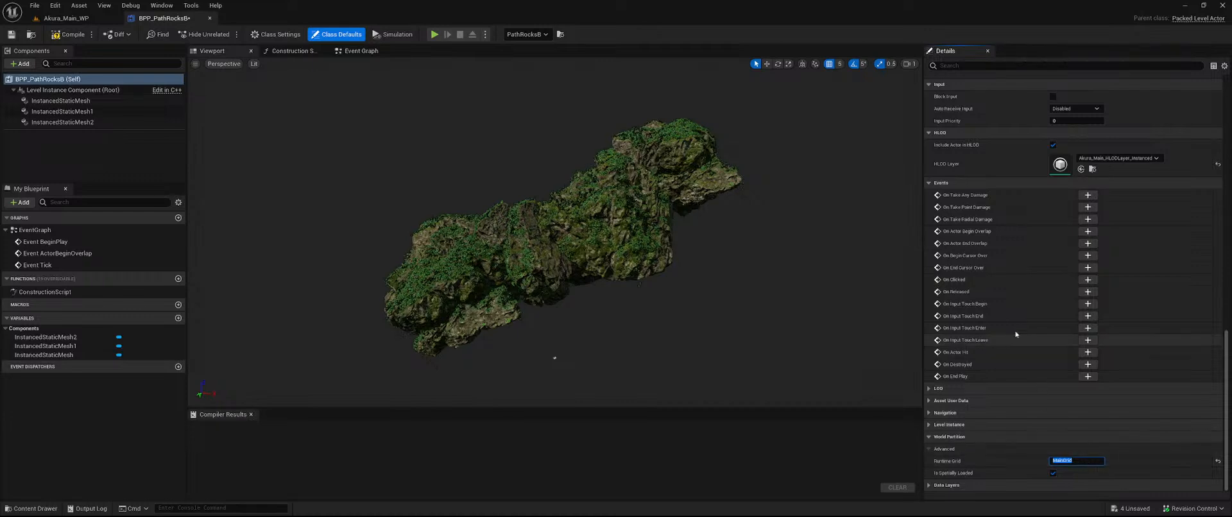
- Compile the BPP_PathRocksB blueprint, return to the Akura_Main_WP level and check the Runtime Grid of the placed PathRocksB actor
scroll(1001, 337, up, 2)
scroll(985, 340, up, 10)
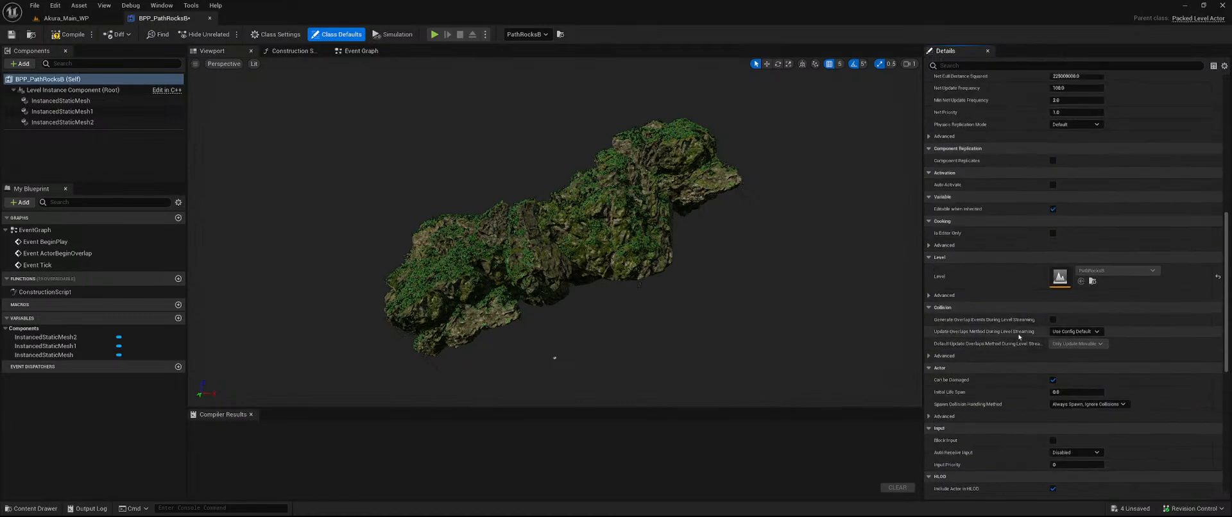
scroll(992, 330, up, 3)
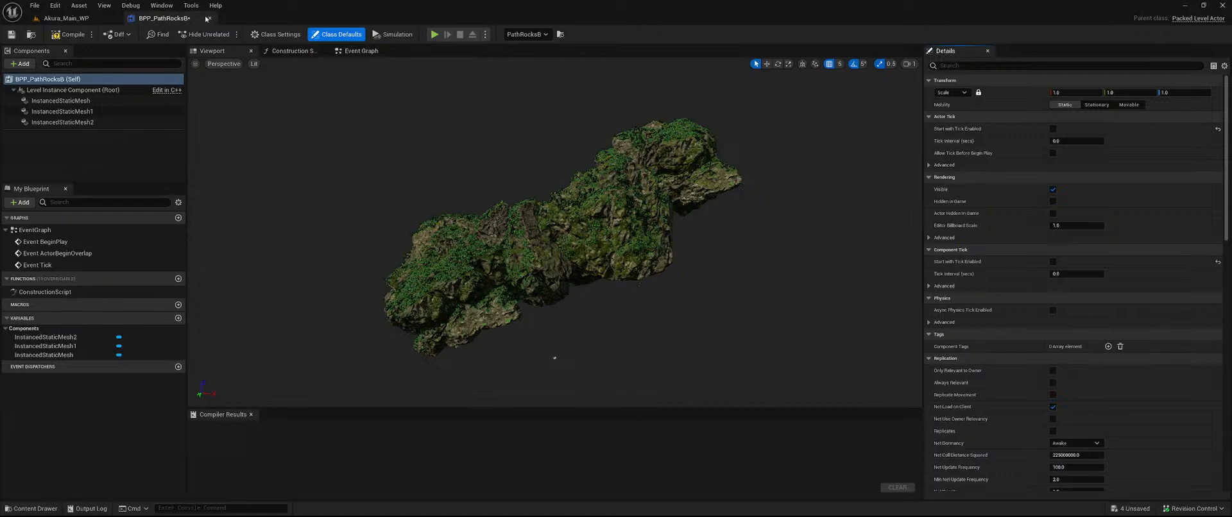
click(69, 35)
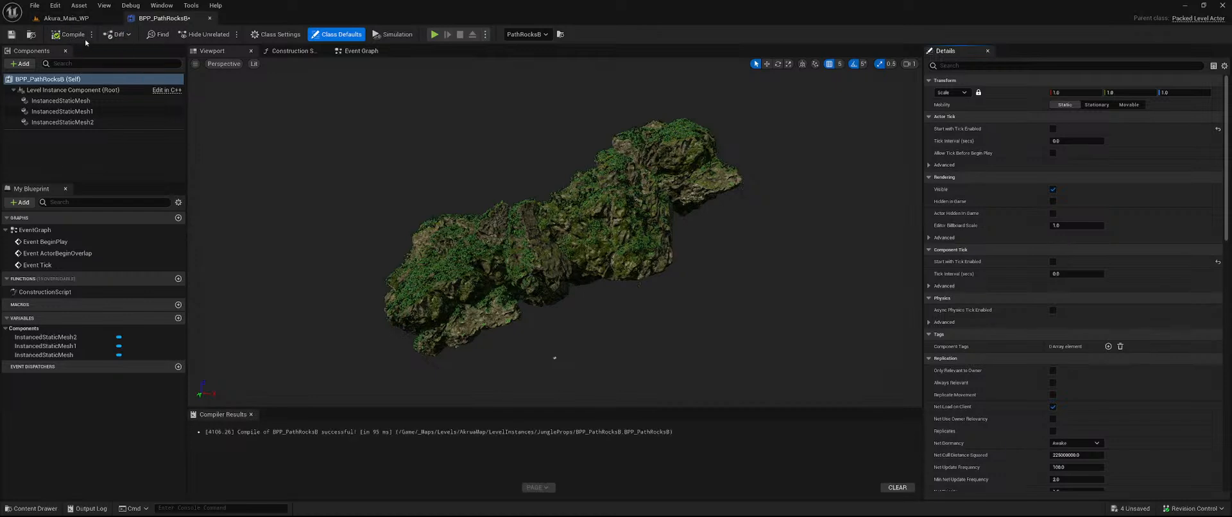
click(64, 18)
scroll(1060, 421, down, 3)
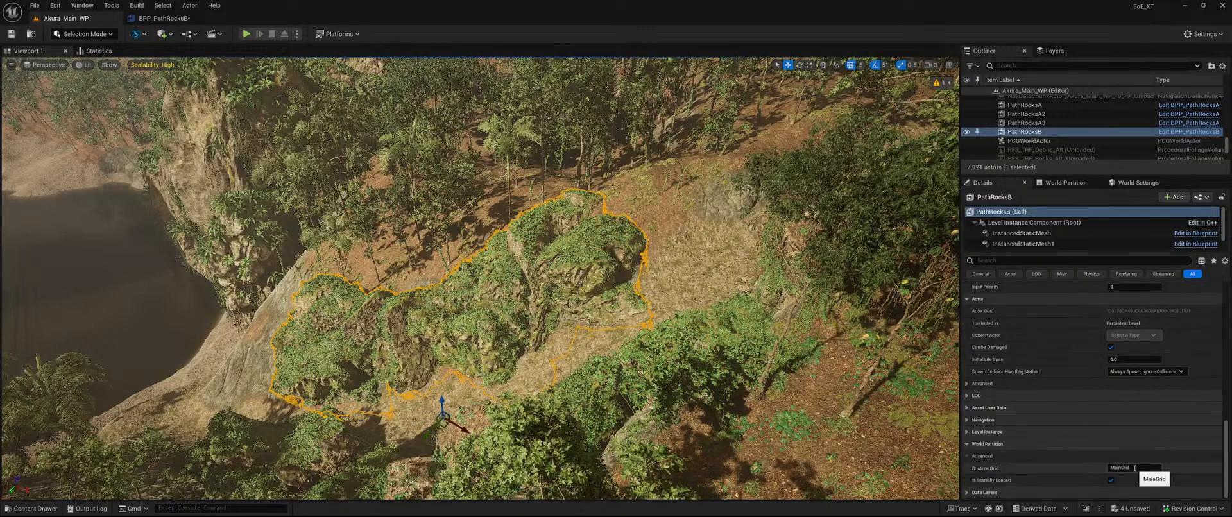
- Save all unsaved assets and close the BPP_PathRocksB blueprint
click(1129, 507)
click(686, 364)
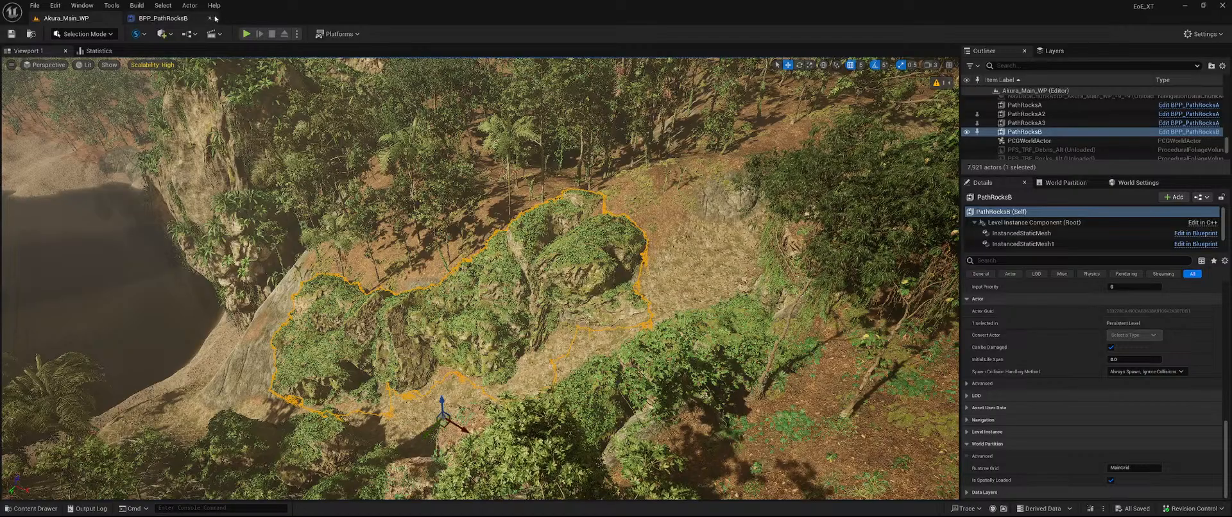
- Open the Megascans 3D_Assets folder in the content browser and filter it to static meshes
right_drag(482, 276, 442, 308)
key(w)
key(s)
right_drag(578, 282, 696, 279)
key(ctrl+space)
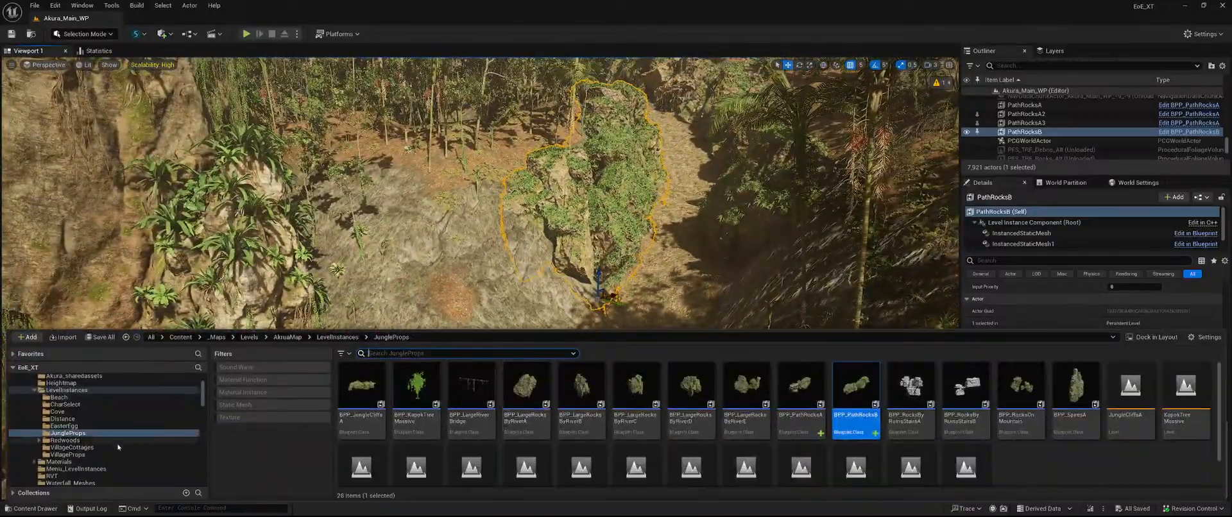
scroll(136, 429, down, 5)
scroll(137, 430, down, 8)
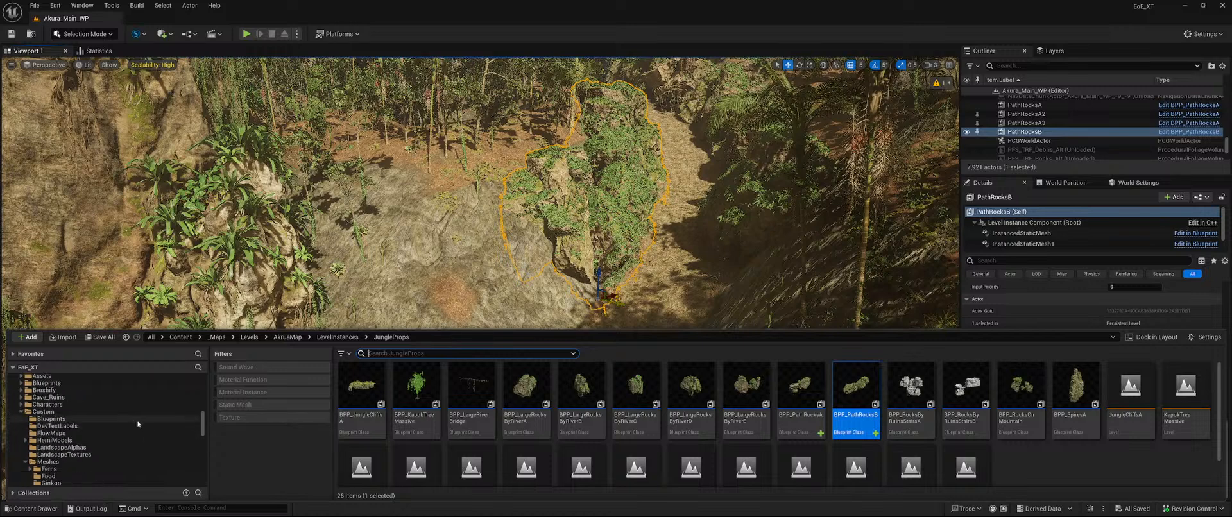
scroll(122, 412, down, 6)
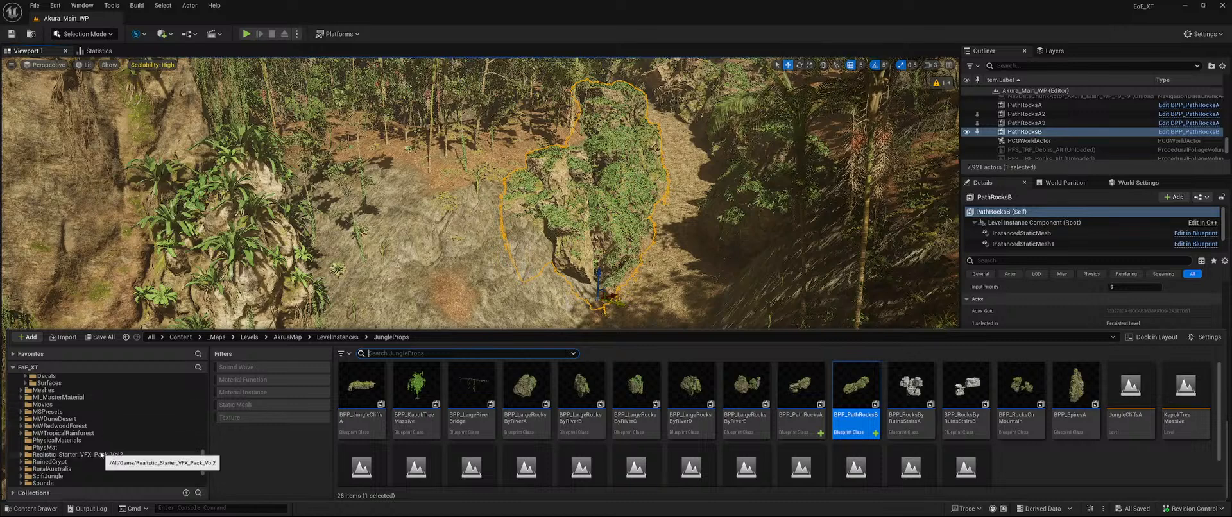
scroll(99, 438, up, 3)
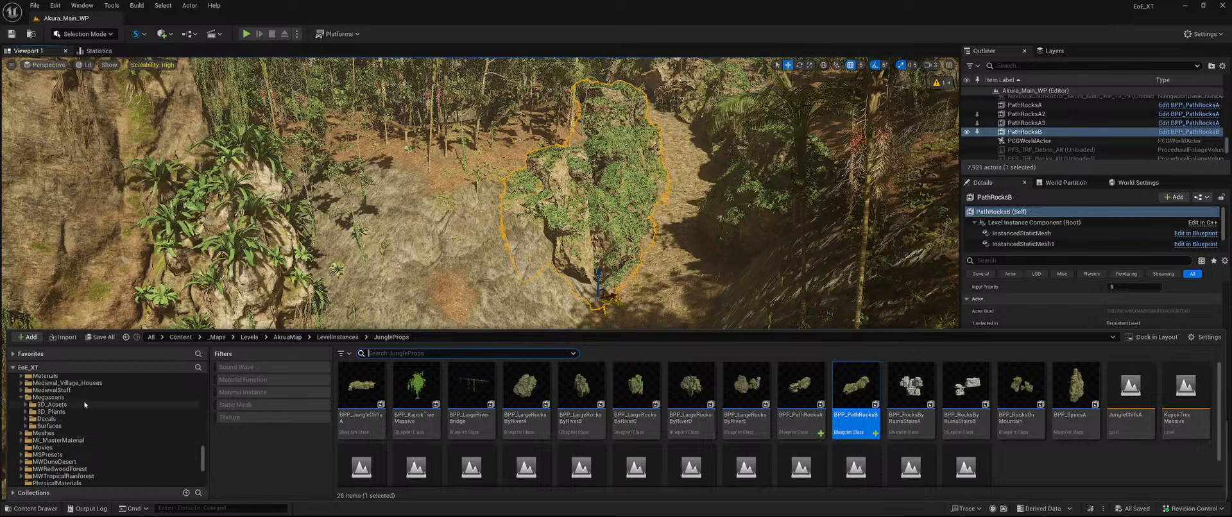
click(52, 405)
click(270, 405)
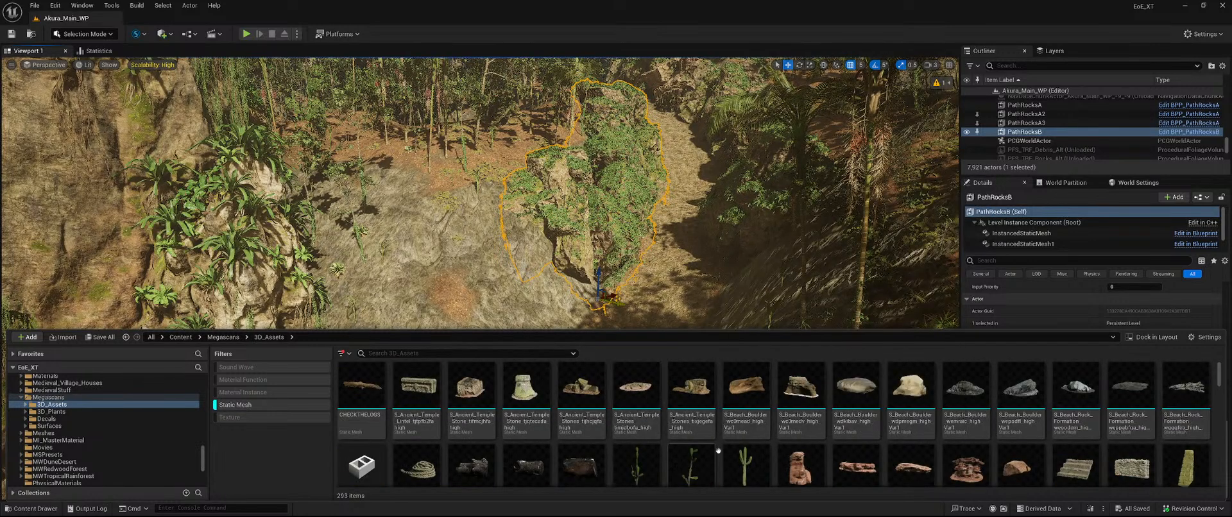
- Place the S_Huge_Nordic_Coastal_Cliff_venrdcgga_high_Var1 mesh on the bare slope beside the PathRocksB rocks
scroll(692, 411, down, 1)
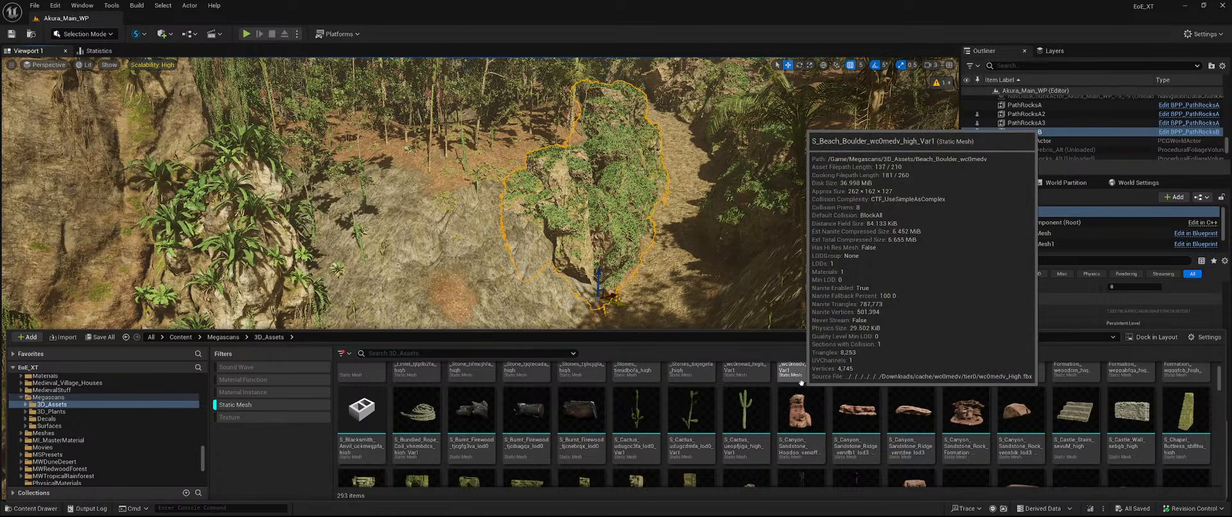
scroll(944, 392, down, 2)
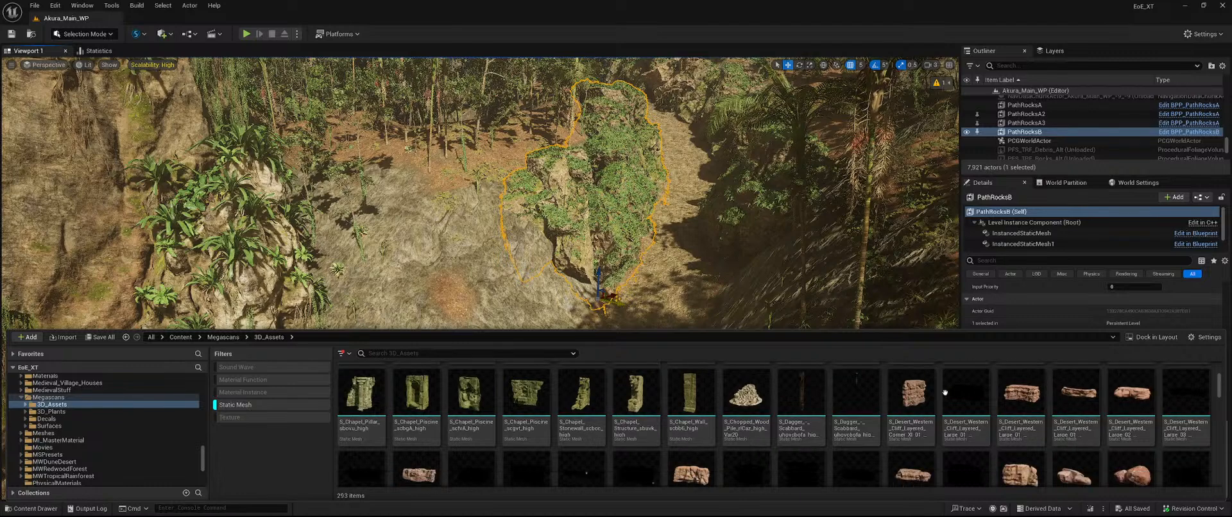
scroll(945, 392, down, 5)
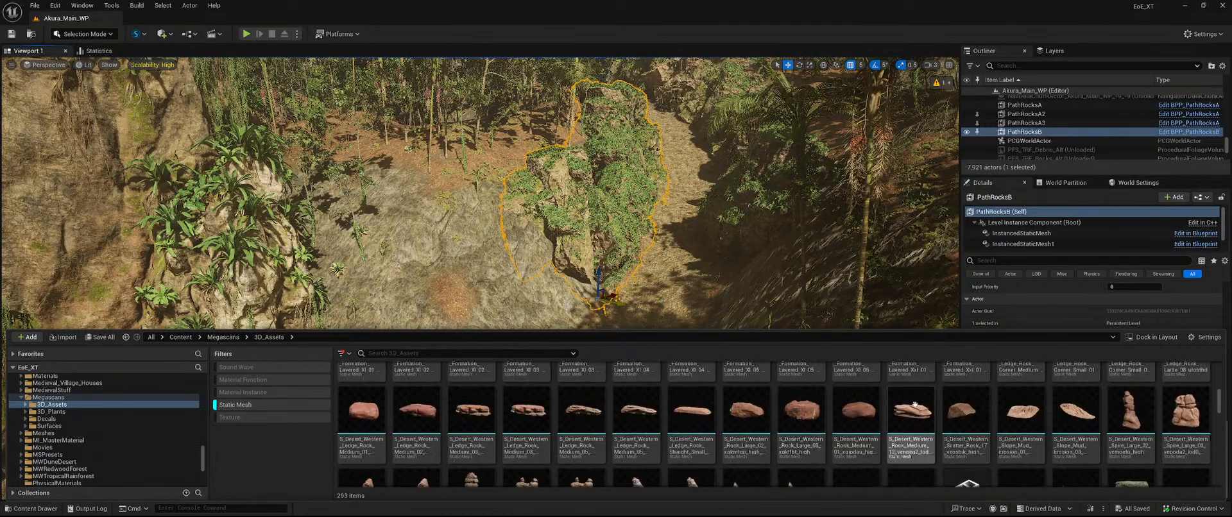
scroll(914, 404, down, 3)
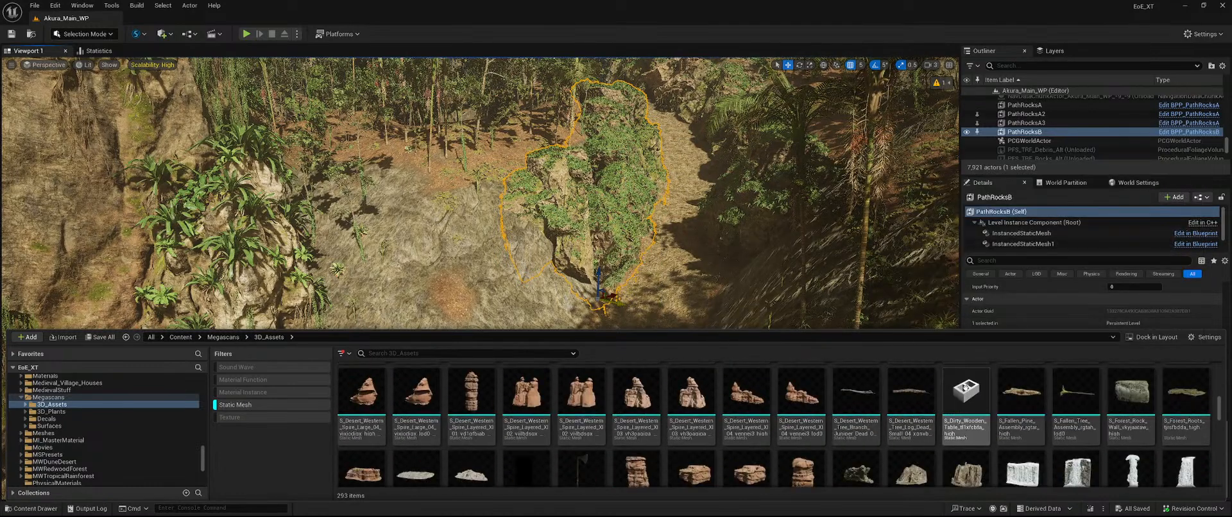
scroll(965, 387, down, 1)
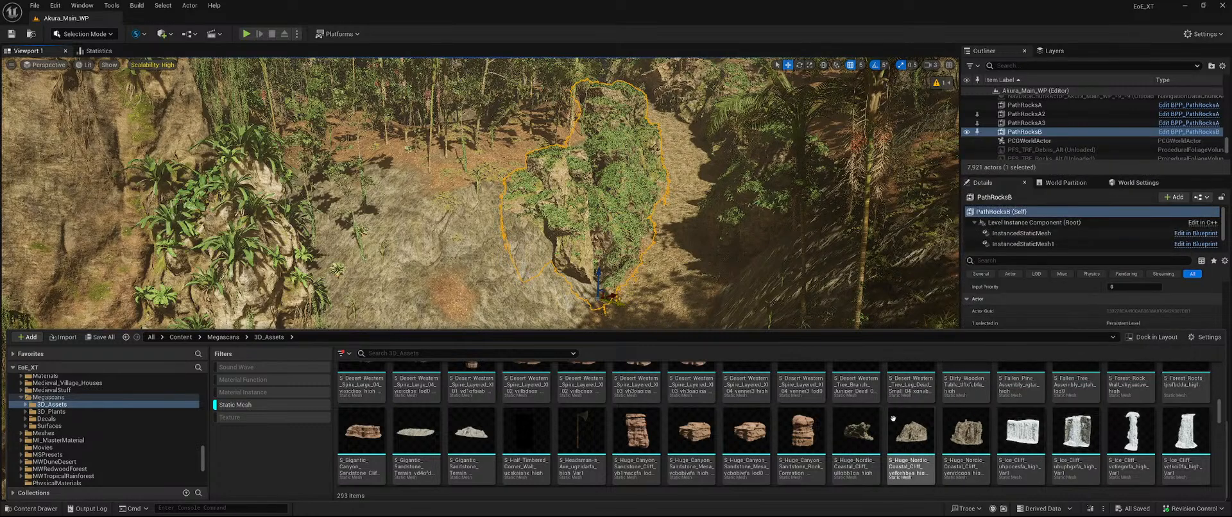
scroll(893, 418, down, 1)
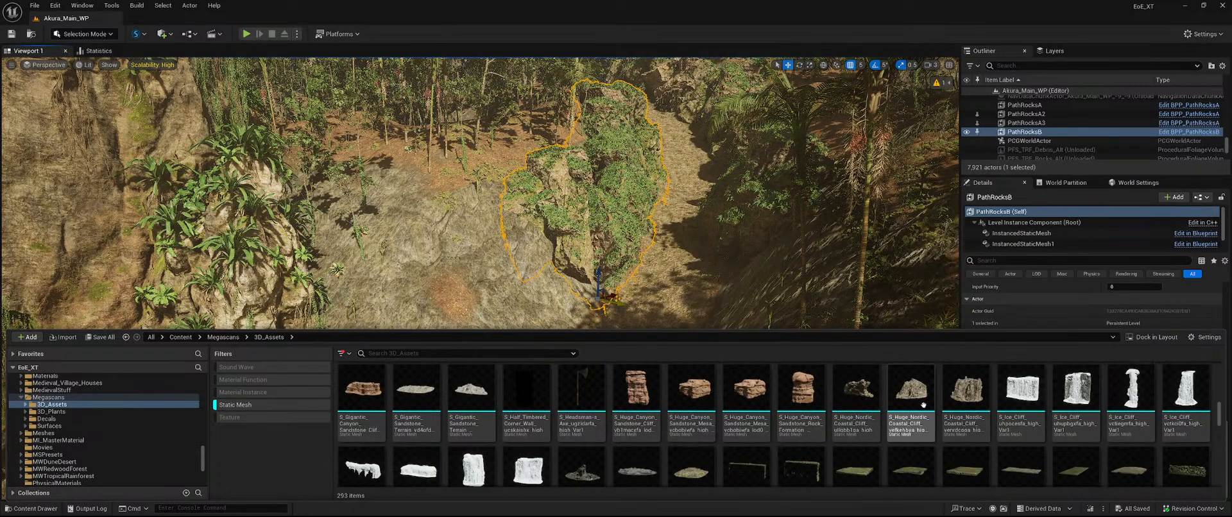
mouse_move(975, 397)
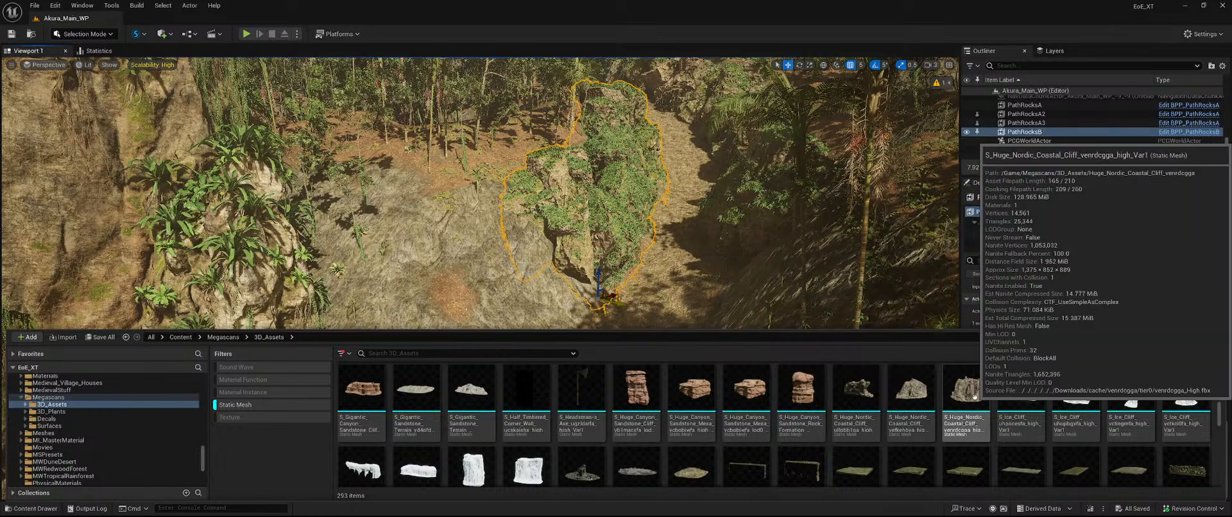
drag(974, 398, 483, 293)
- Place the S_Huge_Nordic_Coastal_Cliff_vefkehbva_high_Var1 mesh on the slope next to the first coastal cliff
key(ctrl+space)
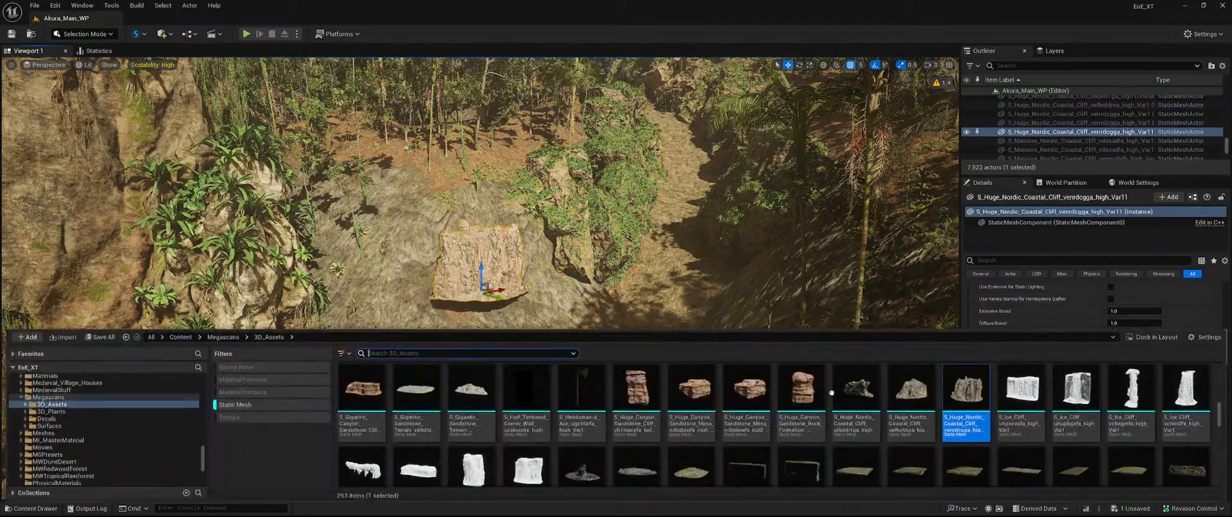
click(914, 397)
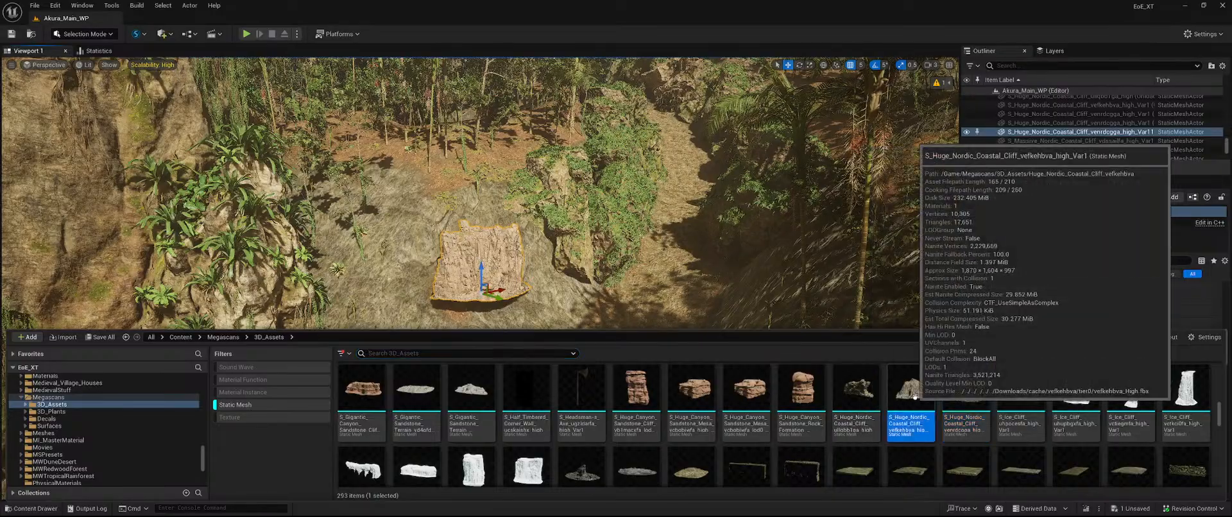
drag(913, 398, 434, 312)
right_drag(434, 312, 417, 276)
key(w)
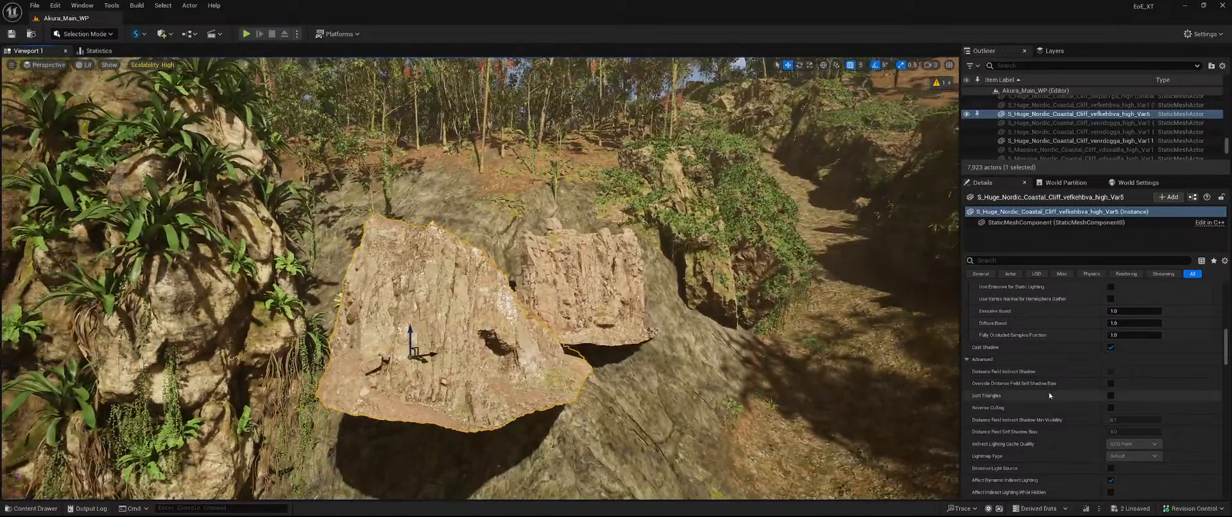
- Assign the MTL_TRF_RocksCliff_BigBois material to the newly placed vefkehbva coastal cliff
scroll(1050, 395, up, 15)
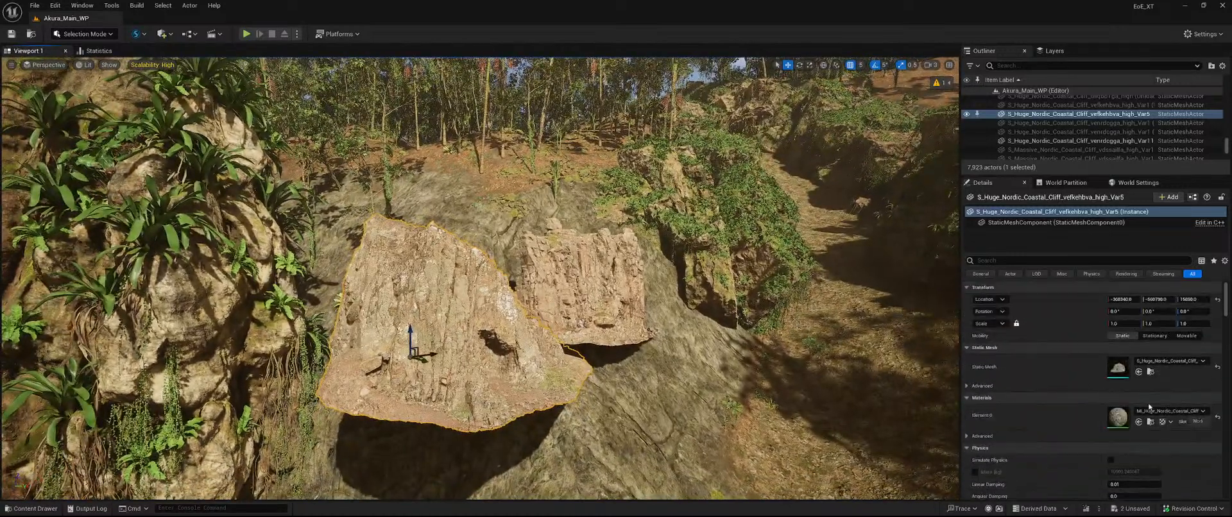
click(1176, 411)
text(trf)
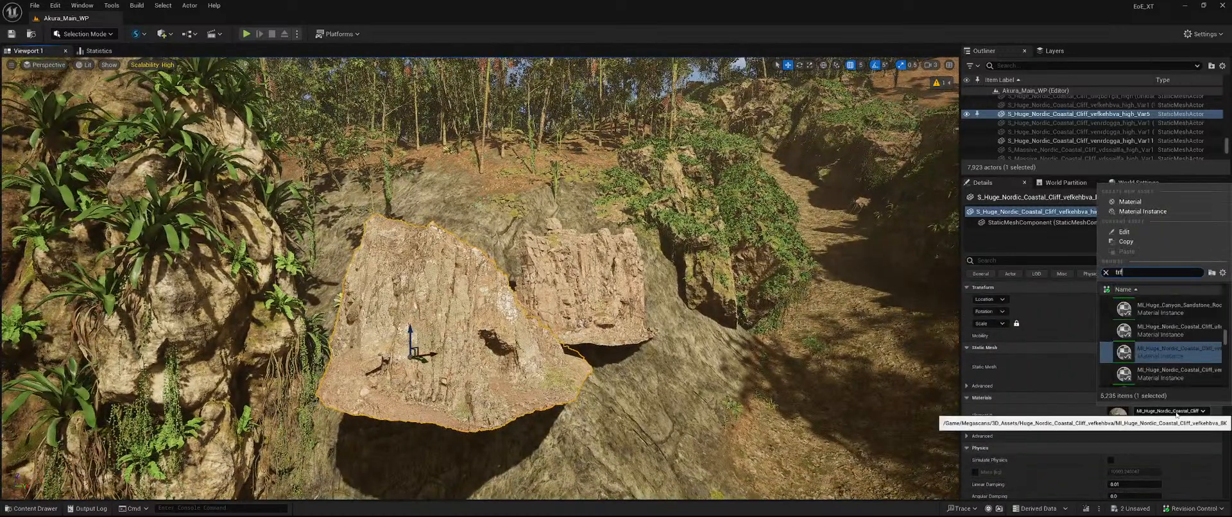
text( bigbois)
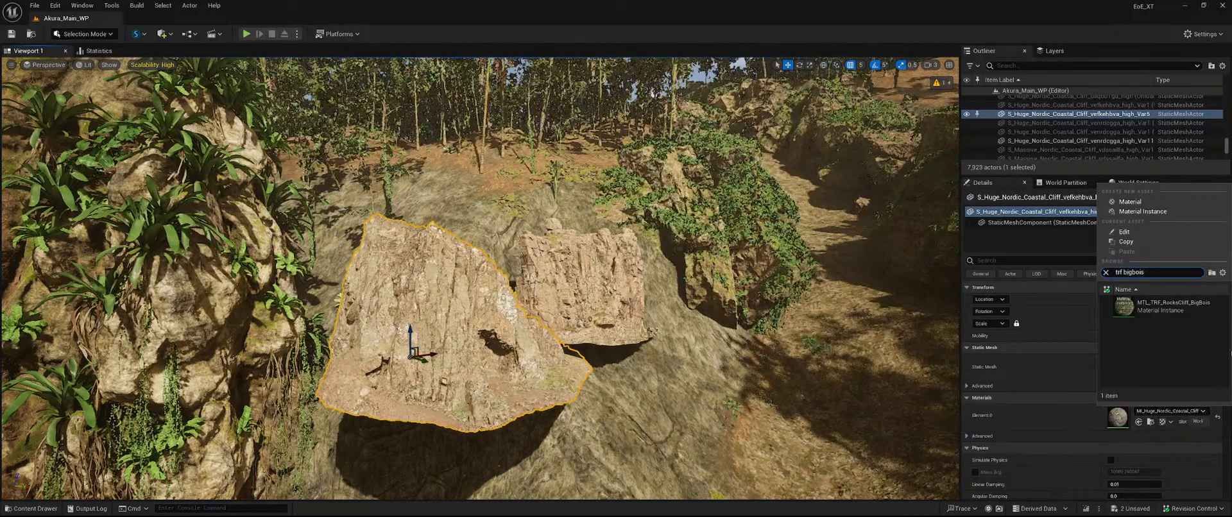
click(1161, 306)
- Assign the MTL_TRF_RocksCliff_BigBois material to the newly placed venrdcgga coastal cliff
click(1080, 141)
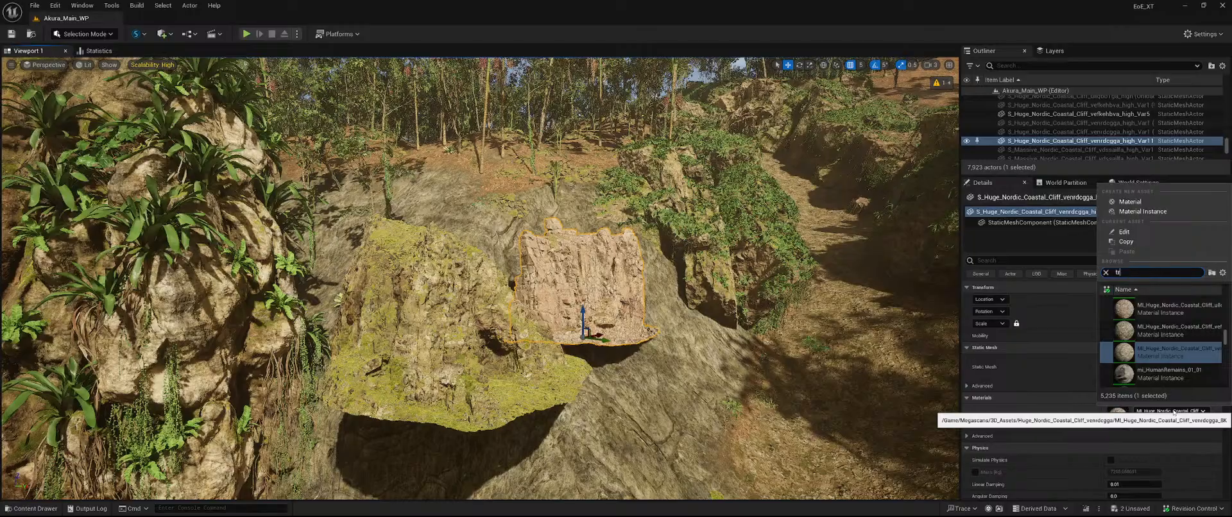
text(f bigbois)
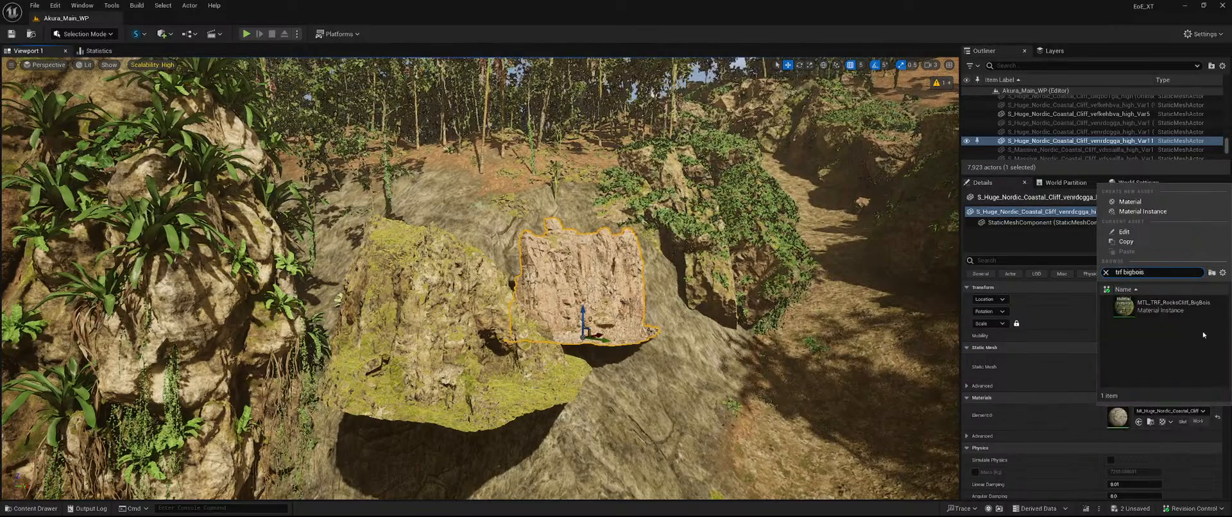
click(1189, 308)
- Scale the venrdcgga cliff uniformly to 2.0 and move and rotate it against the slope at the path's edge
right_drag(770, 289, 510, 295)
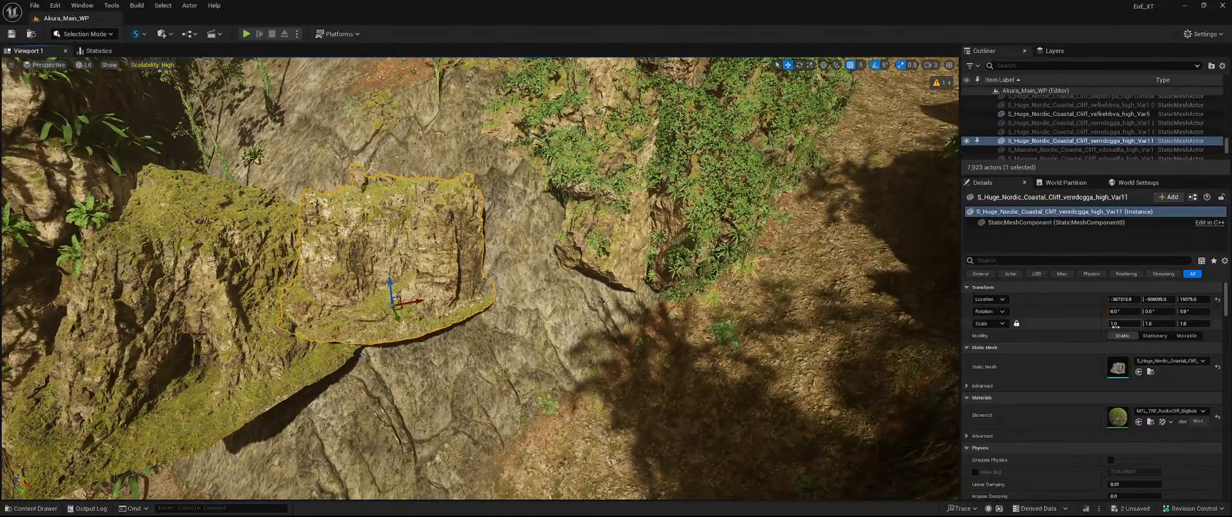
key(Return)
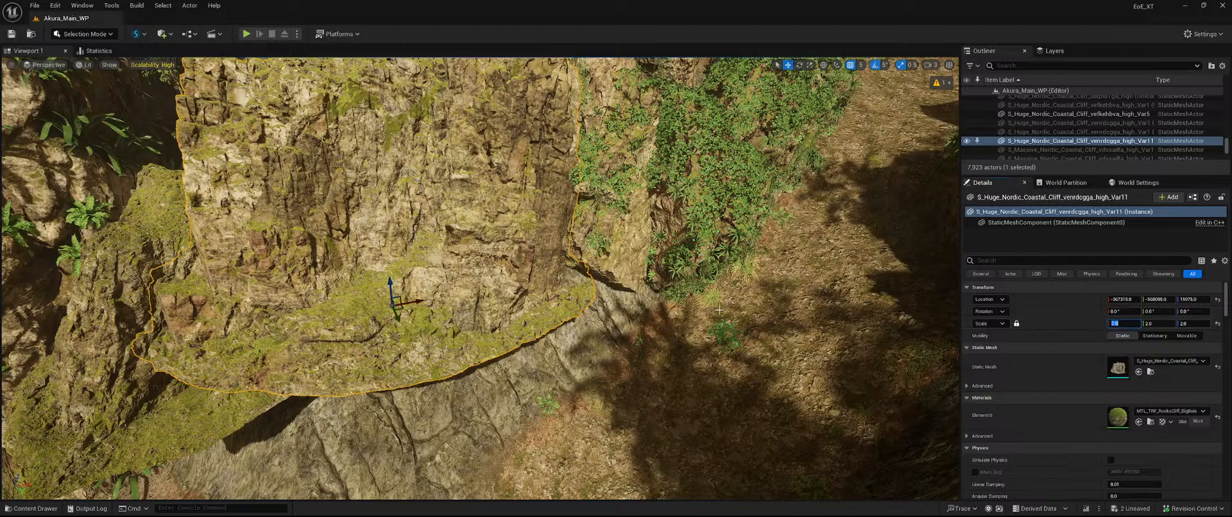
key(s)
right_drag(719, 310, 674, 254)
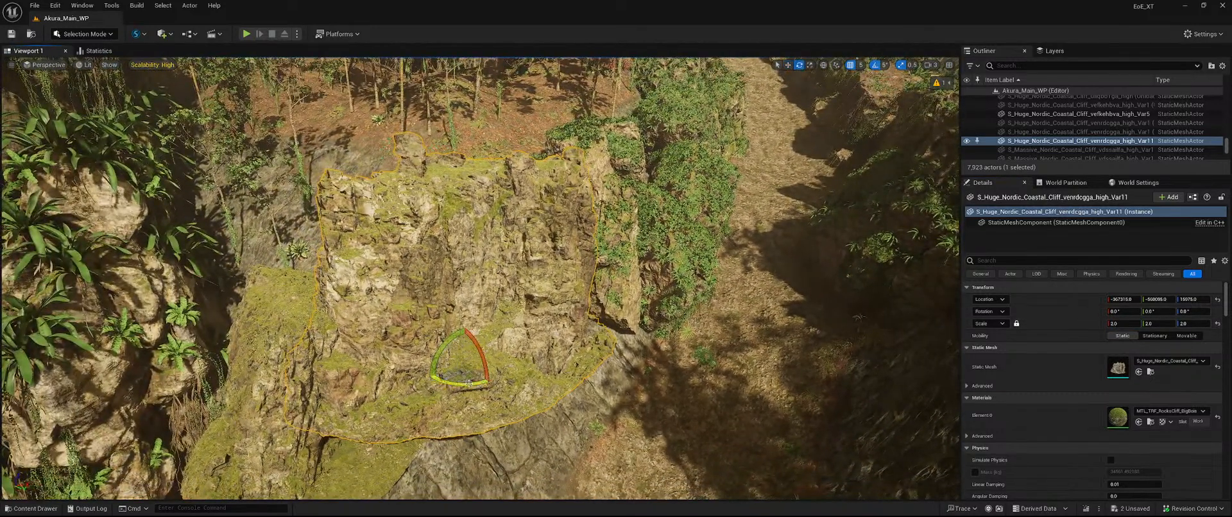
drag(495, 355, 498, 357)
key(w)
right_drag(565, 340, 597, 340)
key(s)
drag(441, 368, 496, 392)
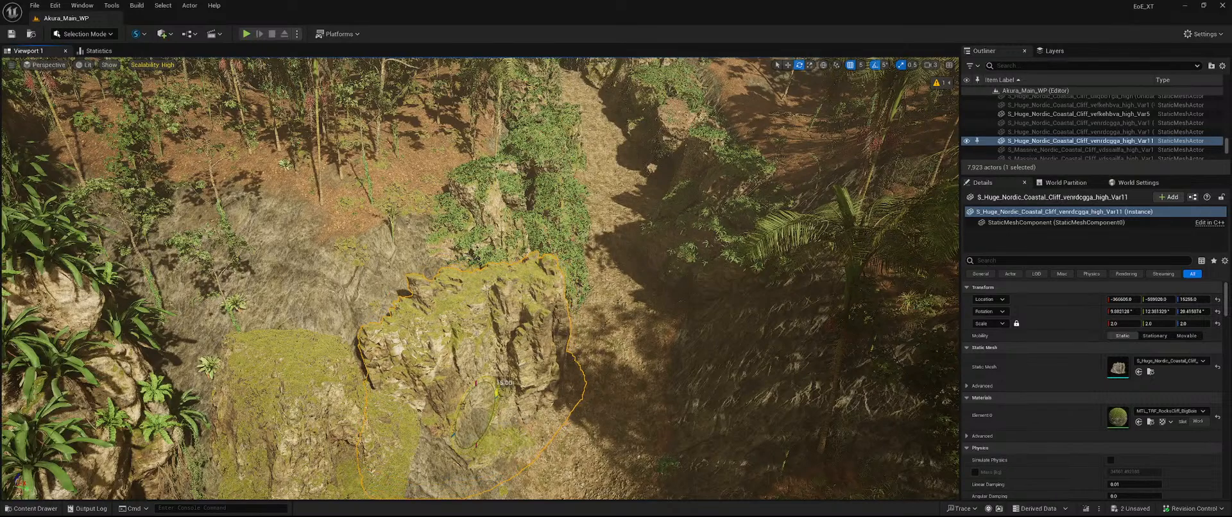
- Turn the venrdcgga cliff about its vertical axis and fine-tune its tilt so it follows the slope beside the path
drag(504, 441, 562, 429)
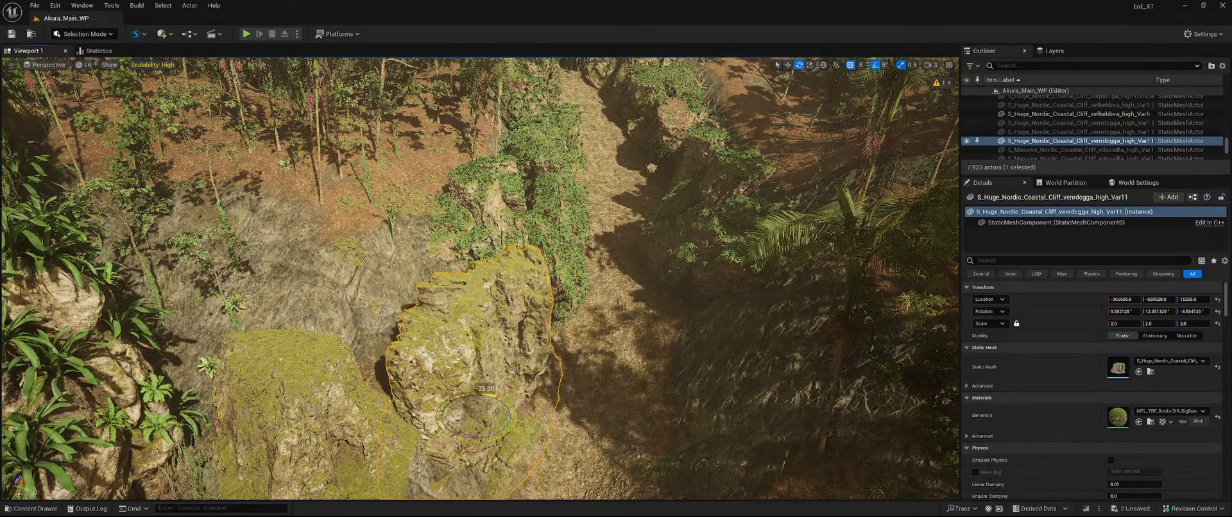
right_drag(562, 429, 585, 429)
key(w)
right_drag(552, 394, 534, 431)
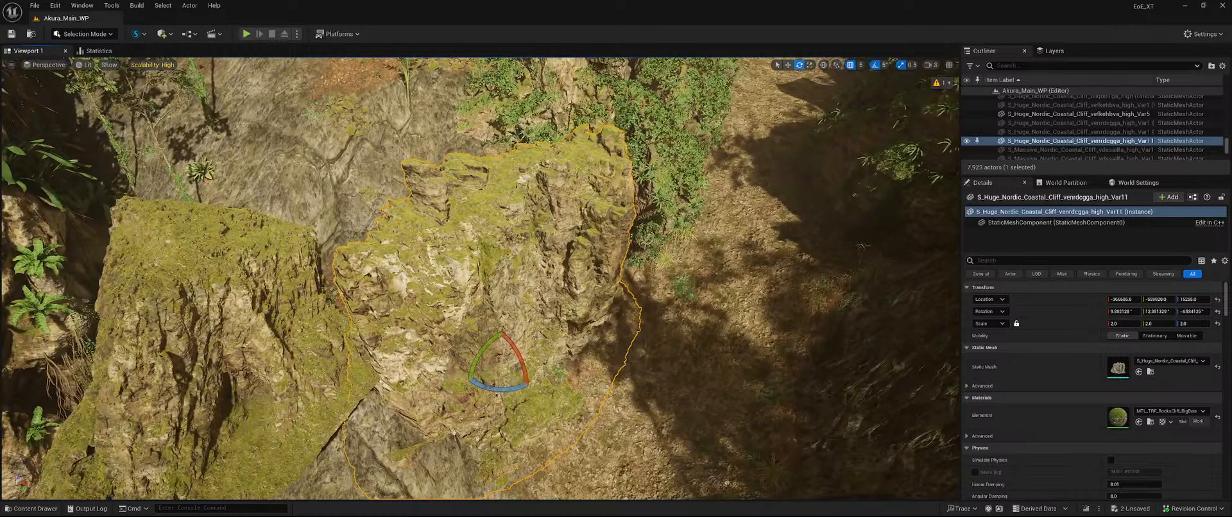
drag(481, 348, 501, 335)
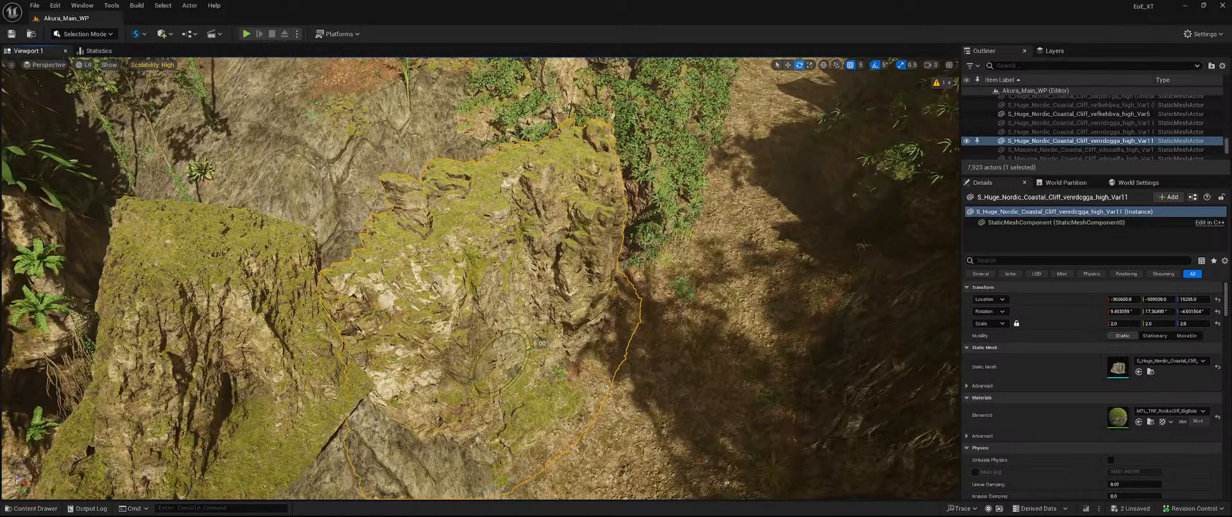
mouse_move(515, 367)
mouse_down()
mouse_move(530, 352)
mouse_move(523, 335)
mouse_move(536, 360)
mouse_up()
key(s)
right_drag(536, 359, 503, 357)
- Set the uniform scale of the vefkehbva coastal cliff to 2.0
click(449, 341)
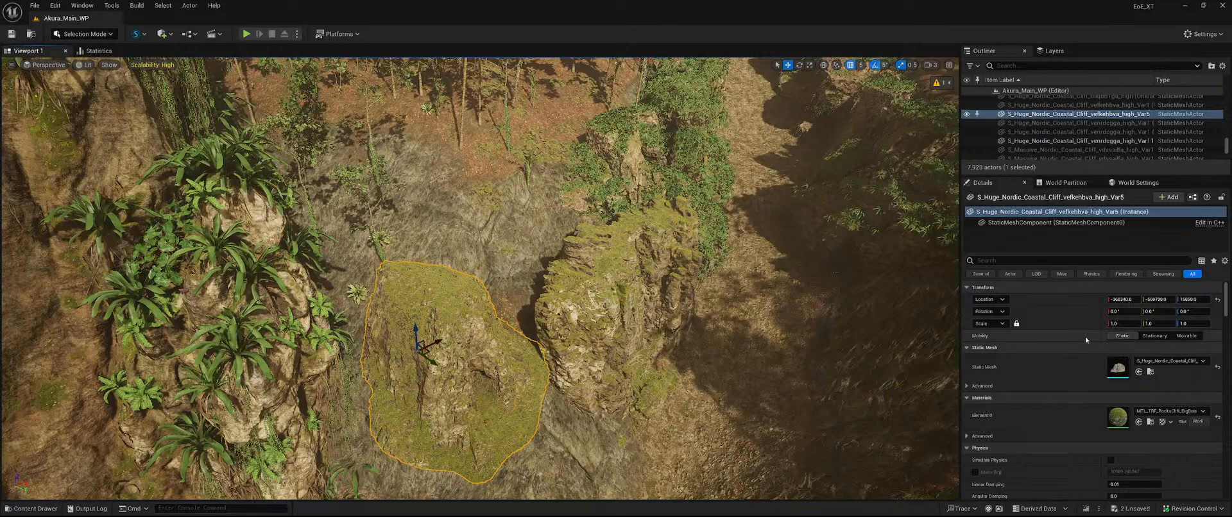
click(1132, 324)
key(Return)
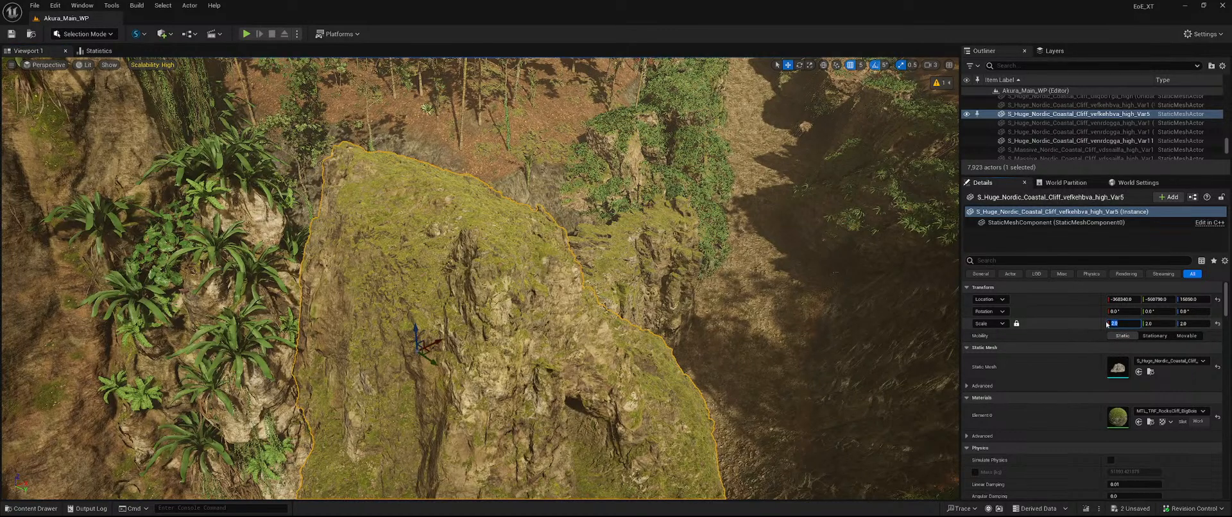
- Rotate, lower and shift the vefkehbva cliff into the slope so it adjoins the venrdcgga cliff
key(s)
right_drag(600, 288, 525, 282)
drag(420, 317, 387, 301)
drag(406, 271, 414, 327)
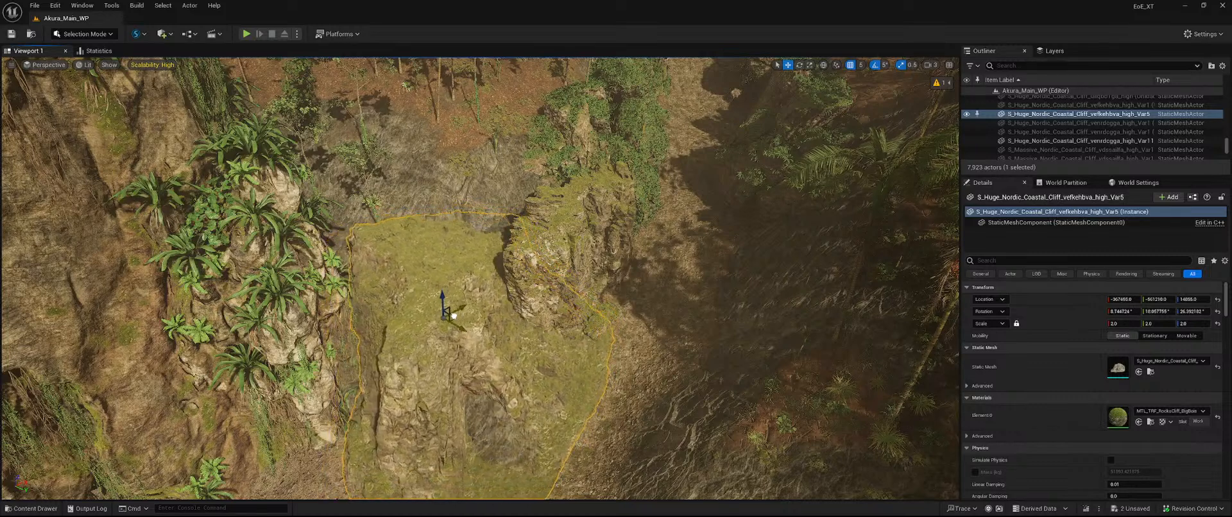
drag(453, 315, 466, 320)
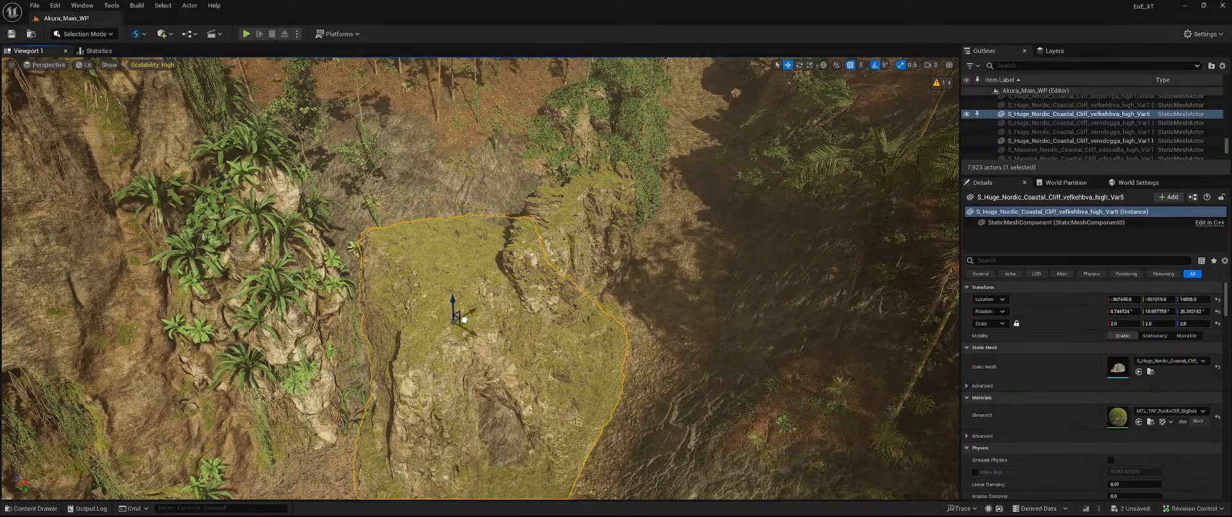
- Tilt the vefkehbva cliff further to match the slope and fine-tune its height where it meets the path
right_drag(462, 313, 481, 385)
key(w)
key(s)
key(e)
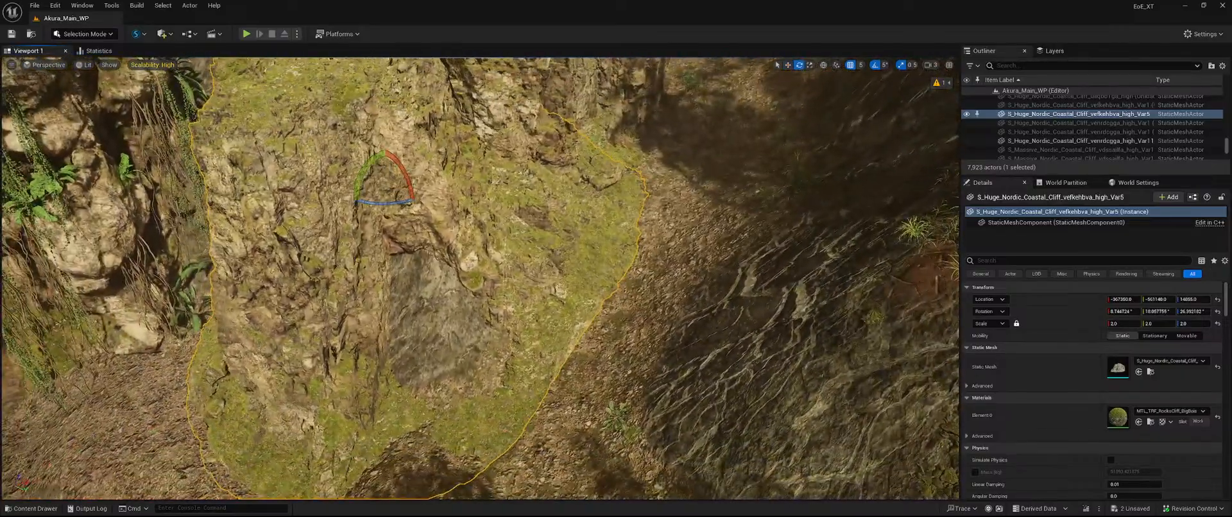
drag(406, 173, 412, 199)
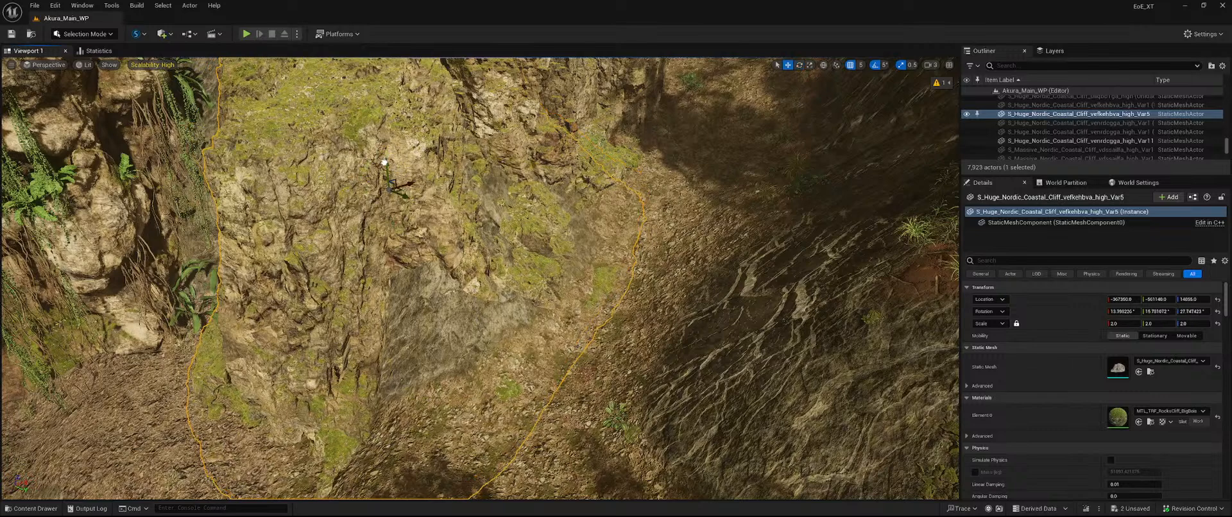
mouse_move(385, 163)
mouse_down()
mouse_move(388, 132)
mouse_move(386, 155)
mouse_up()
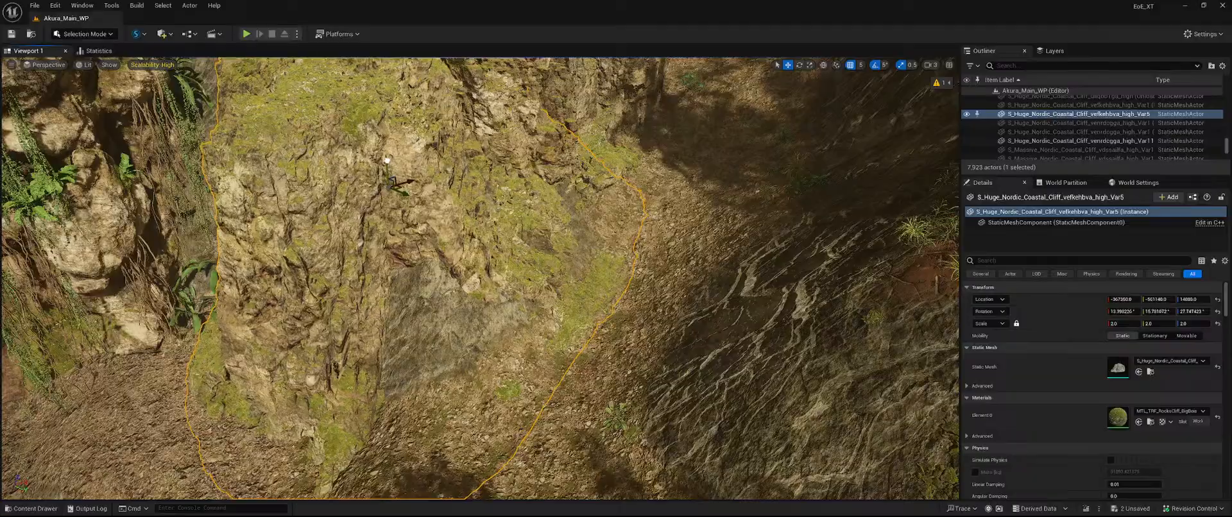
- Shift the vefkehbva coastal cliff sideways along the slope beside the path, closer to the adjoining cliff
right_drag(481, 276, 481, 295)
mouse_move(596, 243)
right_down()
mouse_move(598, 273)
mouse_move(596, 243)
right_up()
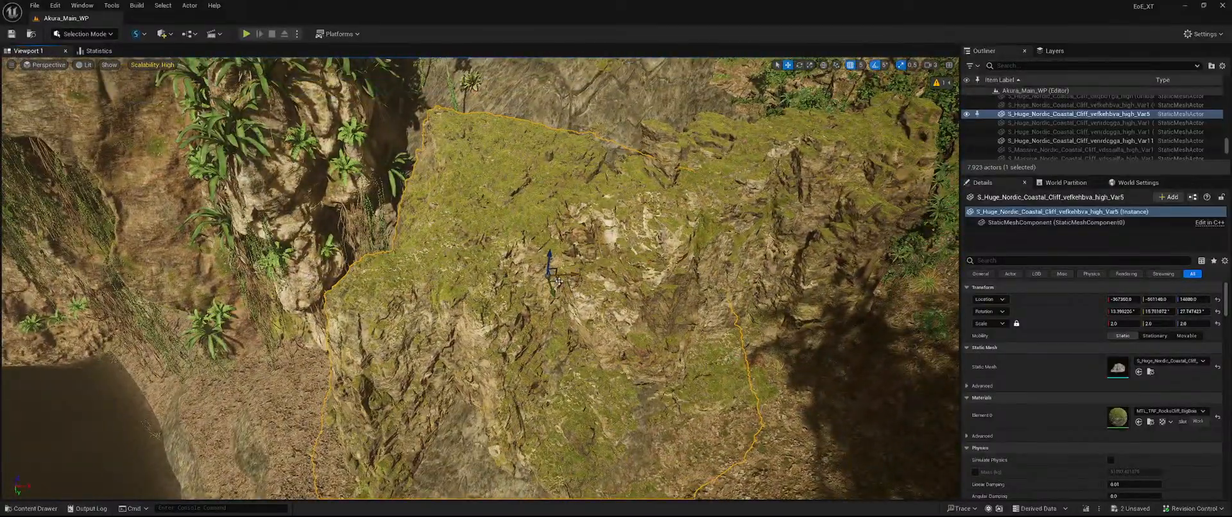
drag(559, 281, 604, 275)
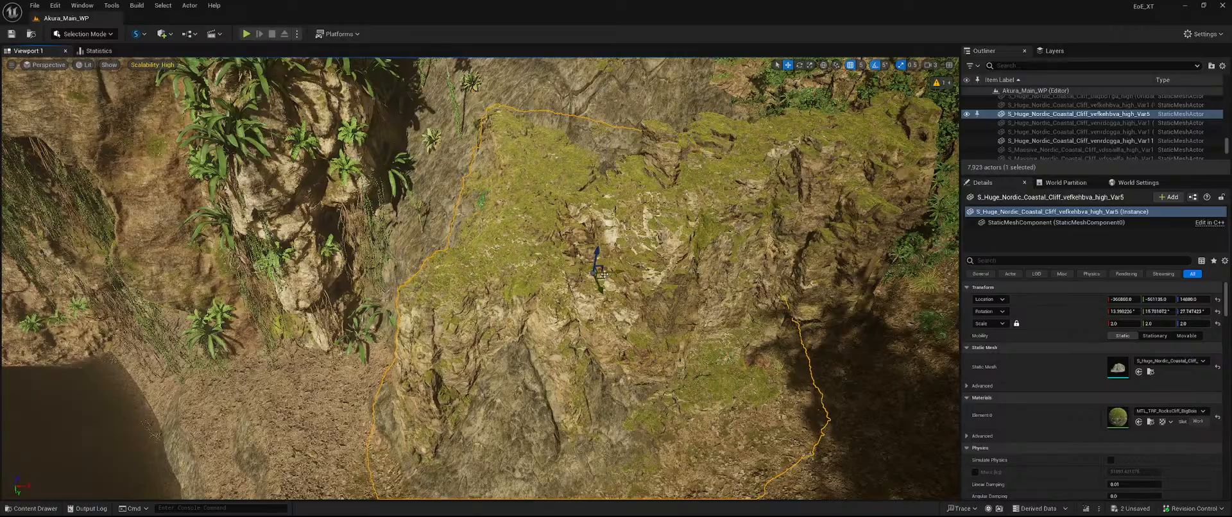
- Place the S_Massive_Nordic_Coastal_Cliff_vdssailfa_high_Var1 mesh from the Megascans 3D assets on the slope near the vefkehbva cliff
mouse_move(604, 275)
right_down()
mouse_move(586, 270)
mouse_move(598, 273)
right_up()
key(ctrl+b)
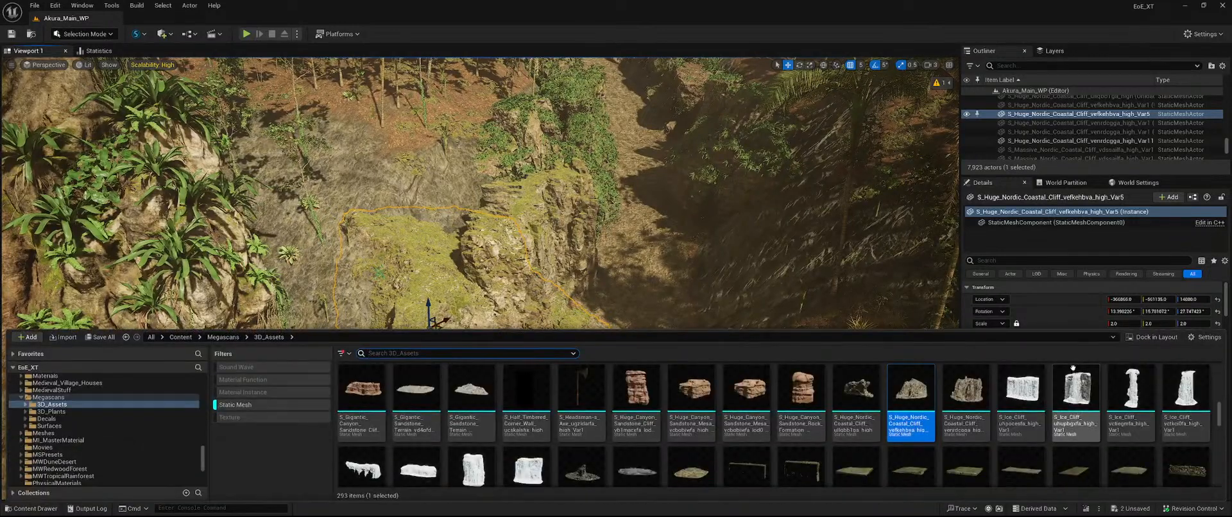
scroll(802, 426, down, 1)
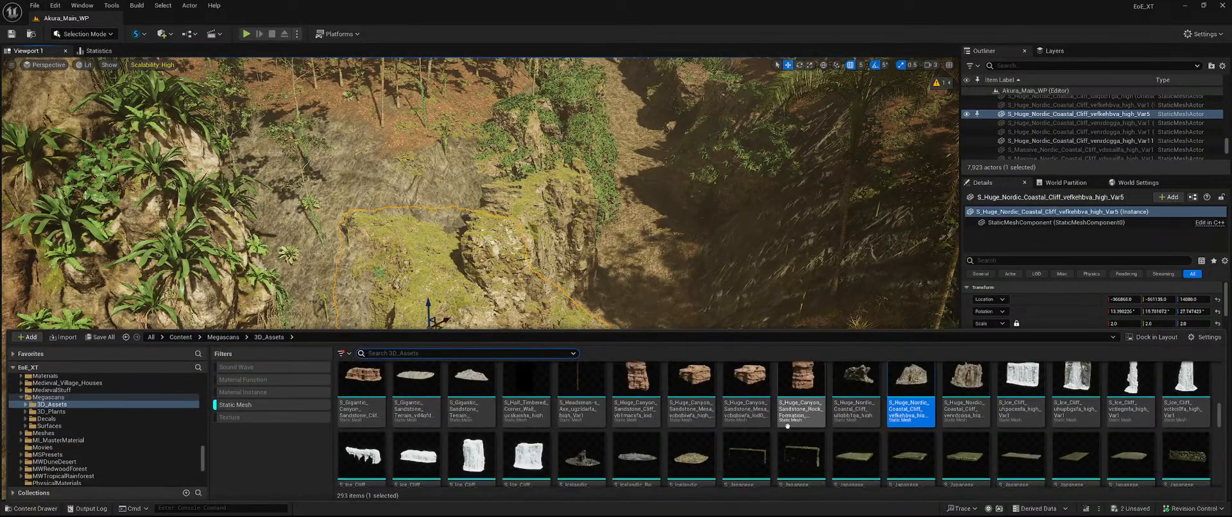
scroll(983, 426, down, 1)
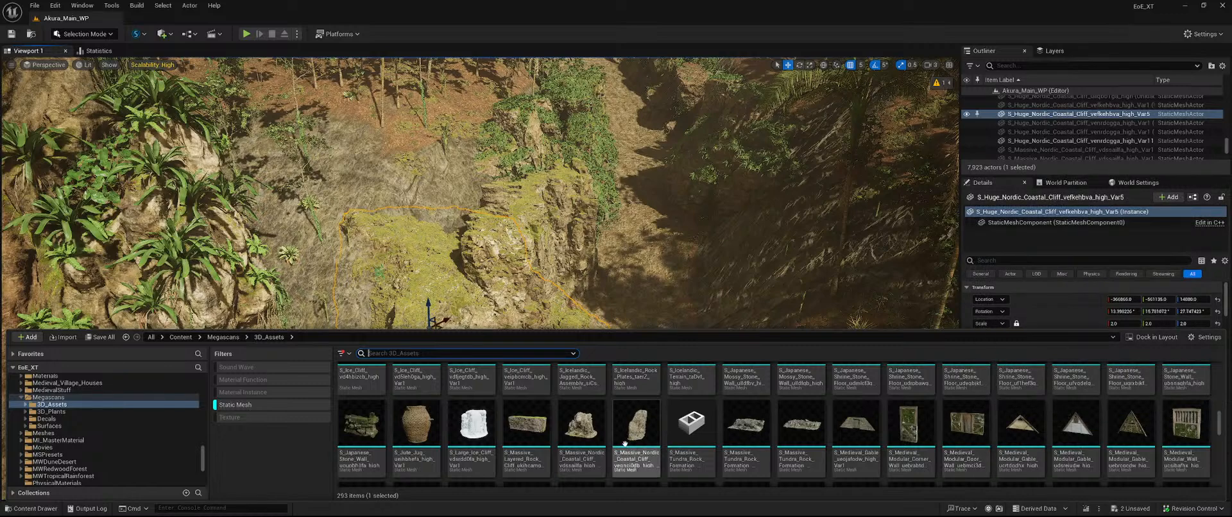
mouse_move(587, 436)
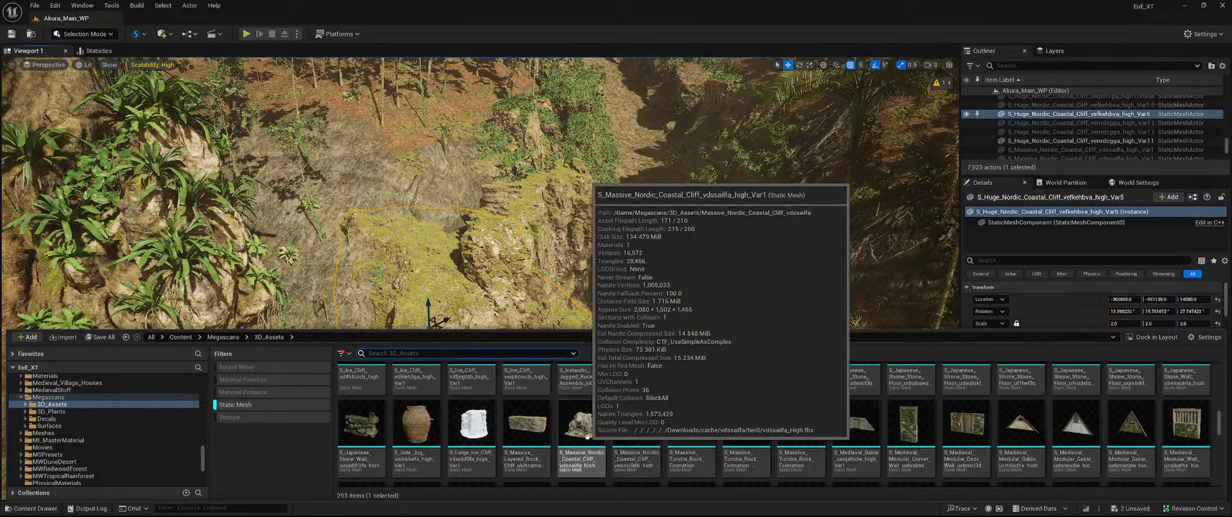
drag(587, 436, 455, 302)
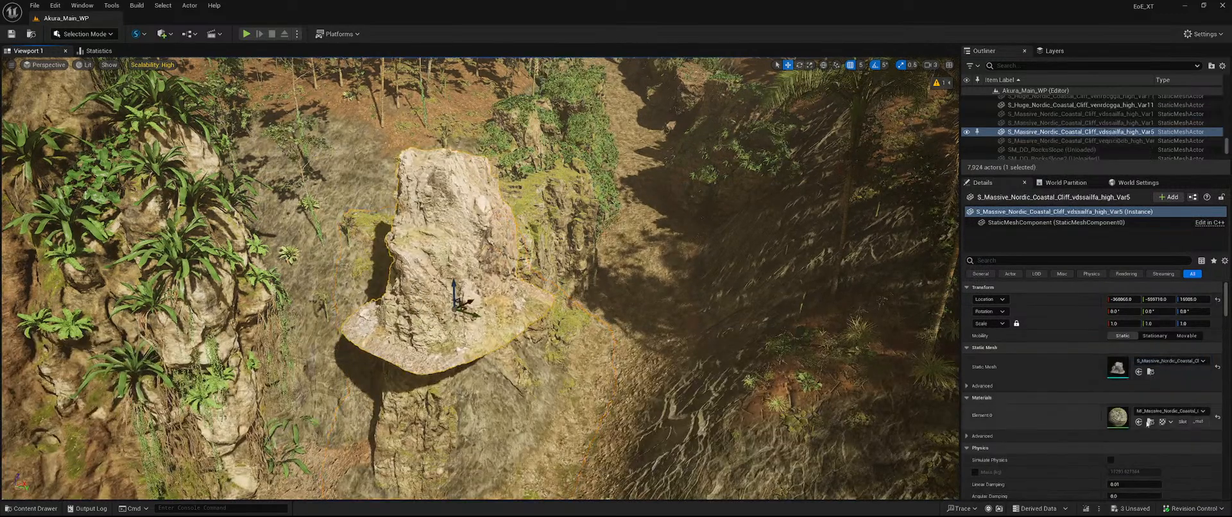
- Assign the MTL_TRF_RocksCliff_BigBois material to the vdssailfa cliff and set its uniform scale to 3.0
click(1174, 411)
text(trf)
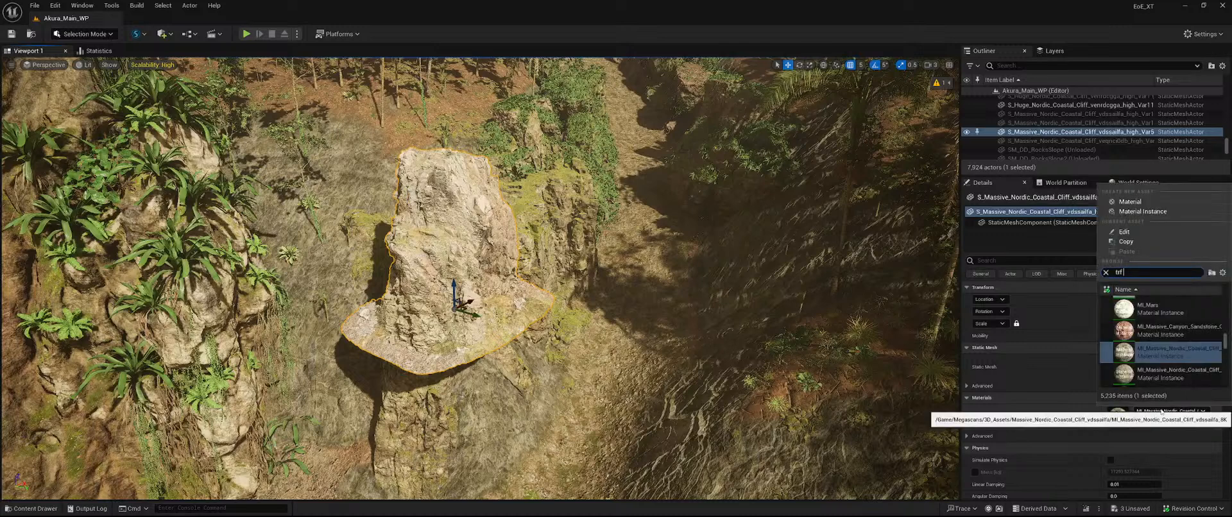
text( bigbois)
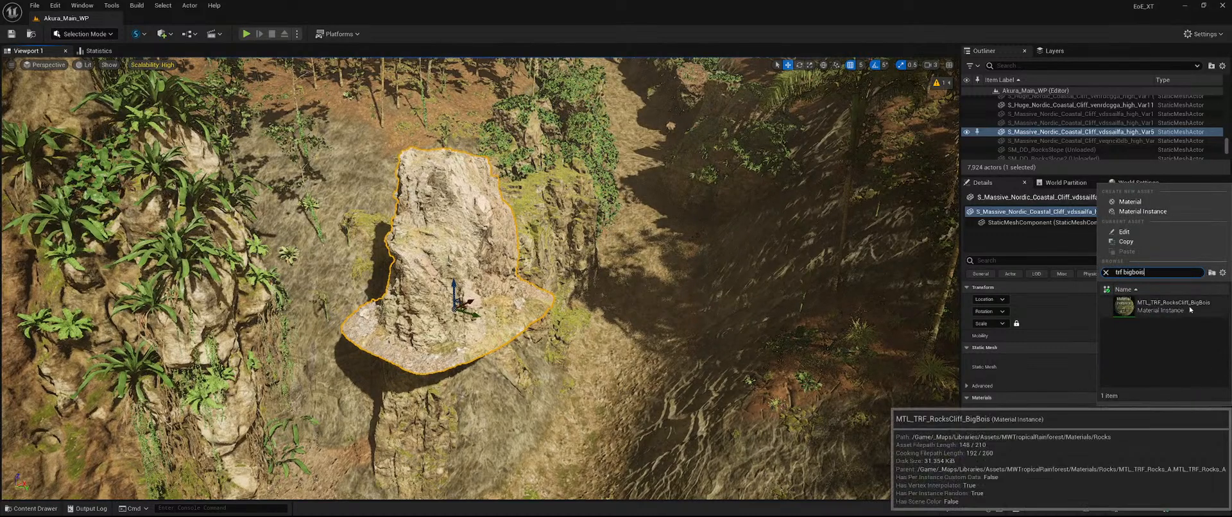
click(1162, 306)
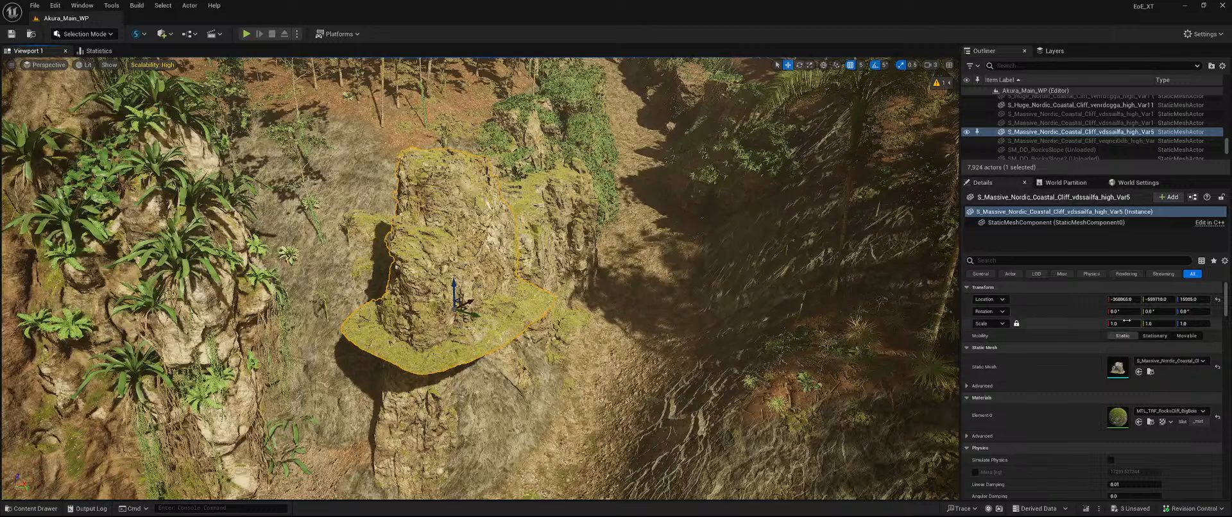
key(Return)
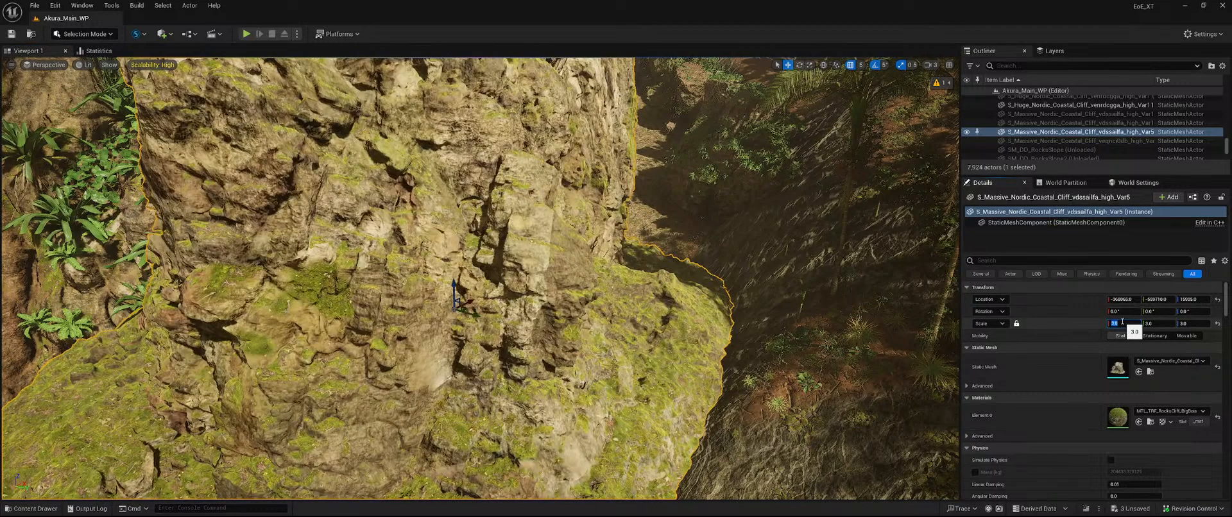
- Turn the vdssailfa cliff about its vertical axis and lower it into the slope behind the other cliffs
key(s)
right_drag(521, 320, 521, 320)
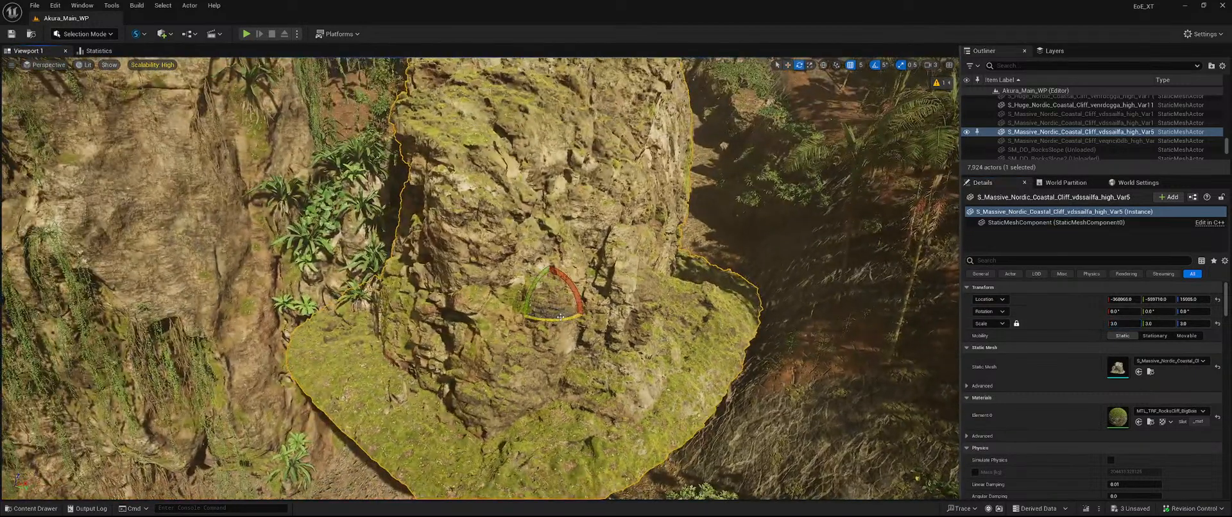
drag(560, 316, 308, 319)
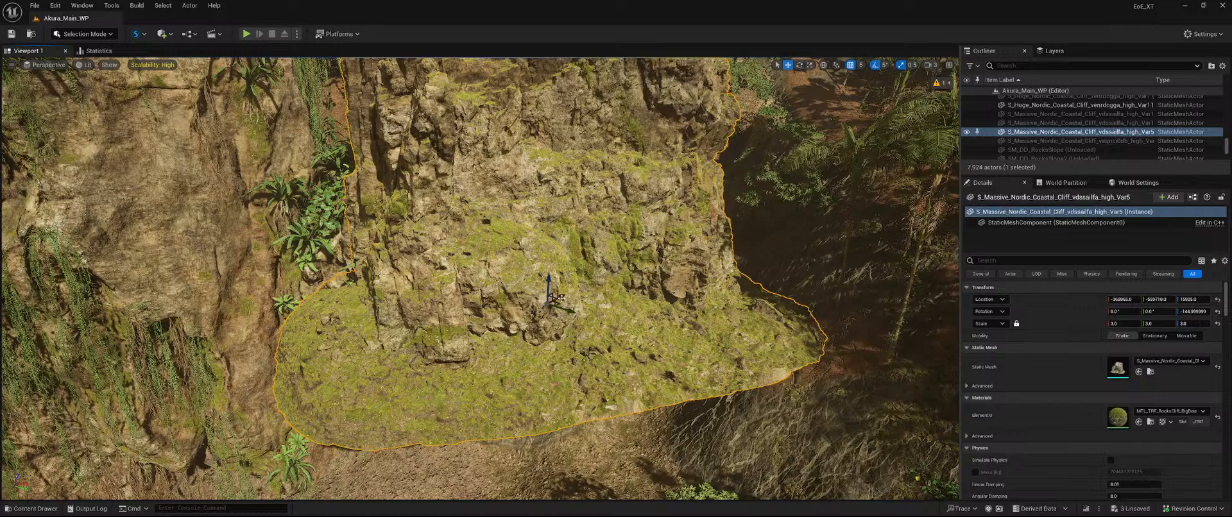
drag(549, 282, 464, 383)
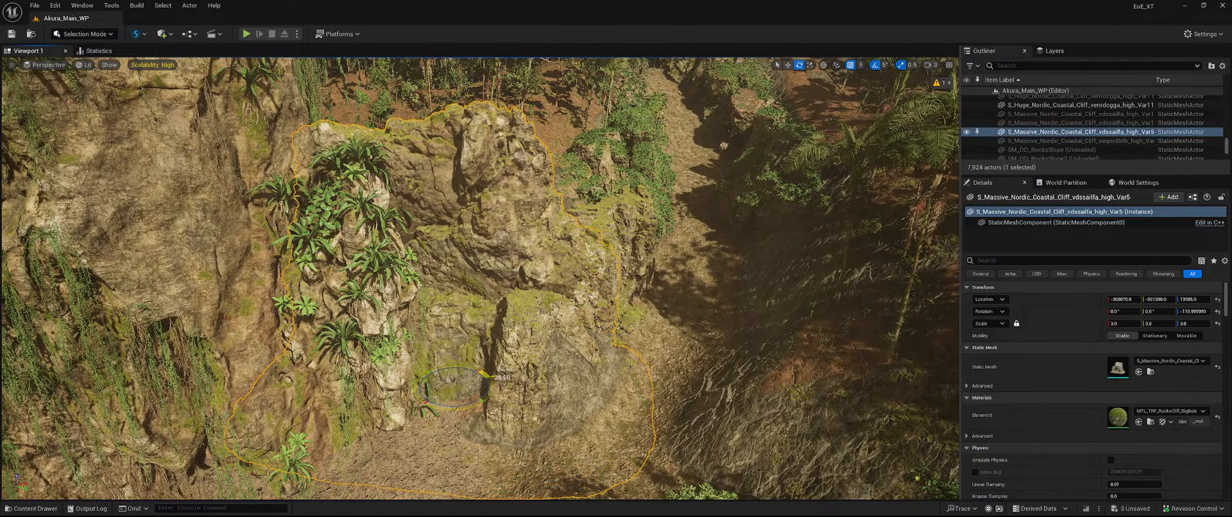
right_drag(469, 403, 516, 412)
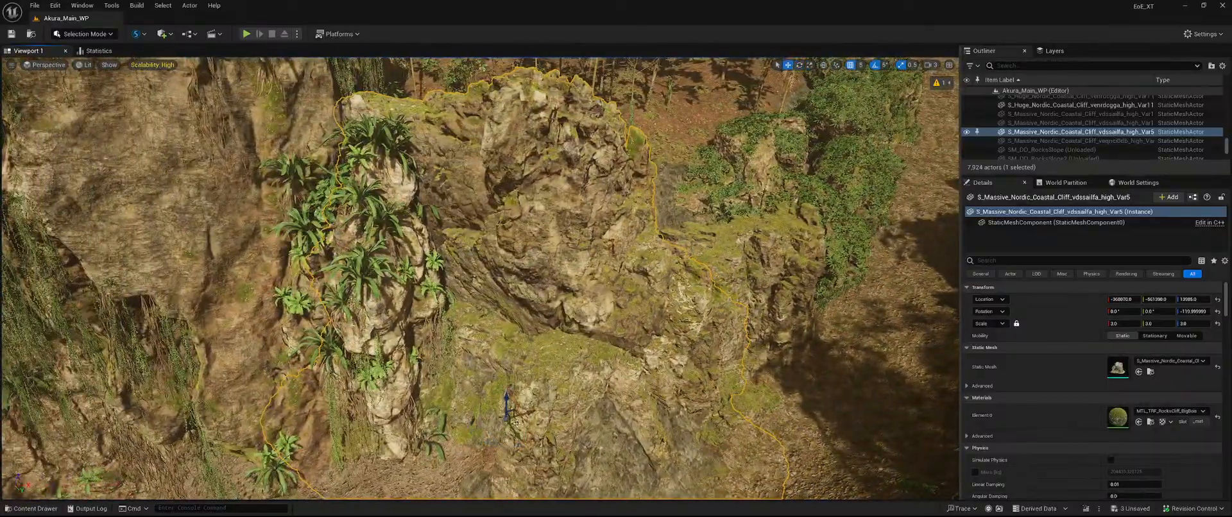
- Shift and turn the vdssailfa cliff to fit the slope and reduce its uniform scale to 2.0
drag(517, 422, 553, 406)
key(w)
right_drag(553, 406, 588, 417)
key(s)
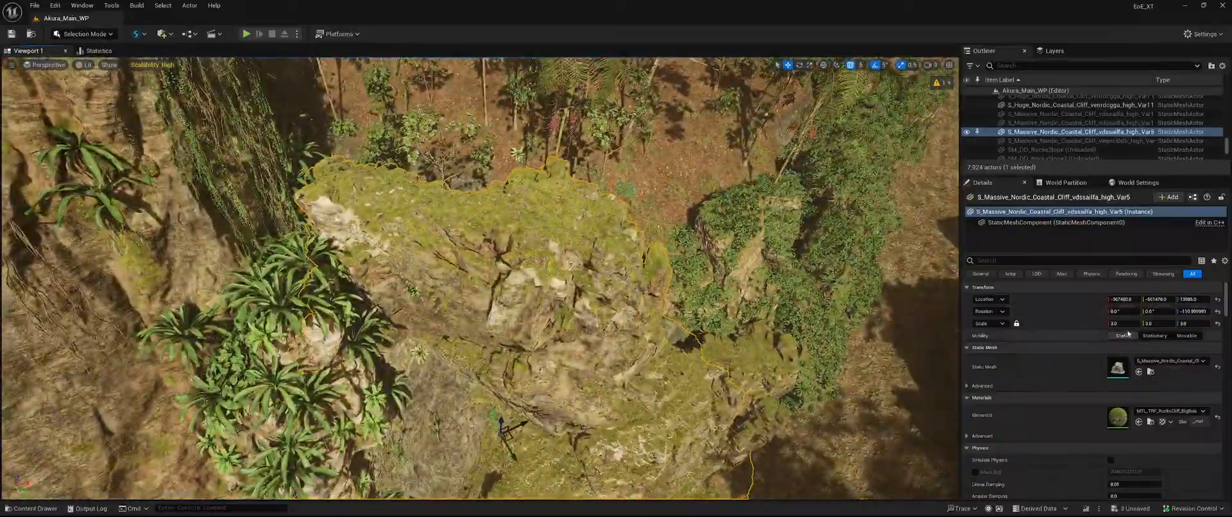
click(1126, 323)
key(Return)
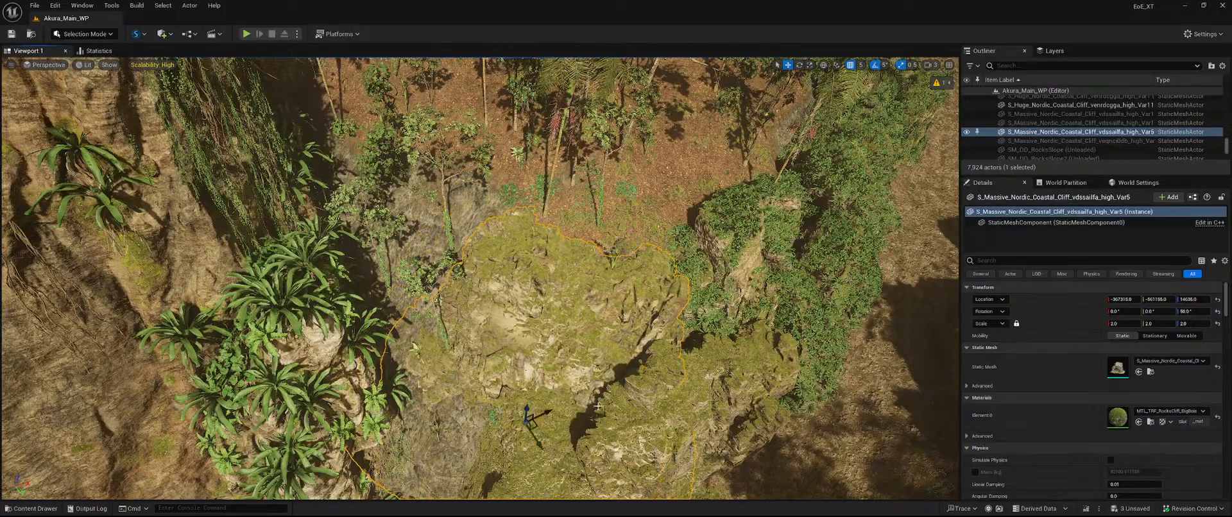
- Save all the unsaved coastal cliff actors
mouse_move(597, 406)
right_down()
mouse_move(552, 443)
mouse_move(552, 391)
mouse_move(616, 386)
mouse_move(632, 437)
mouse_move(545, 427)
mouse_move(613, 465)
mouse_move(667, 462)
mouse_move(594, 434)
mouse_move(601, 406)
right_up()
key(ctrl+b)
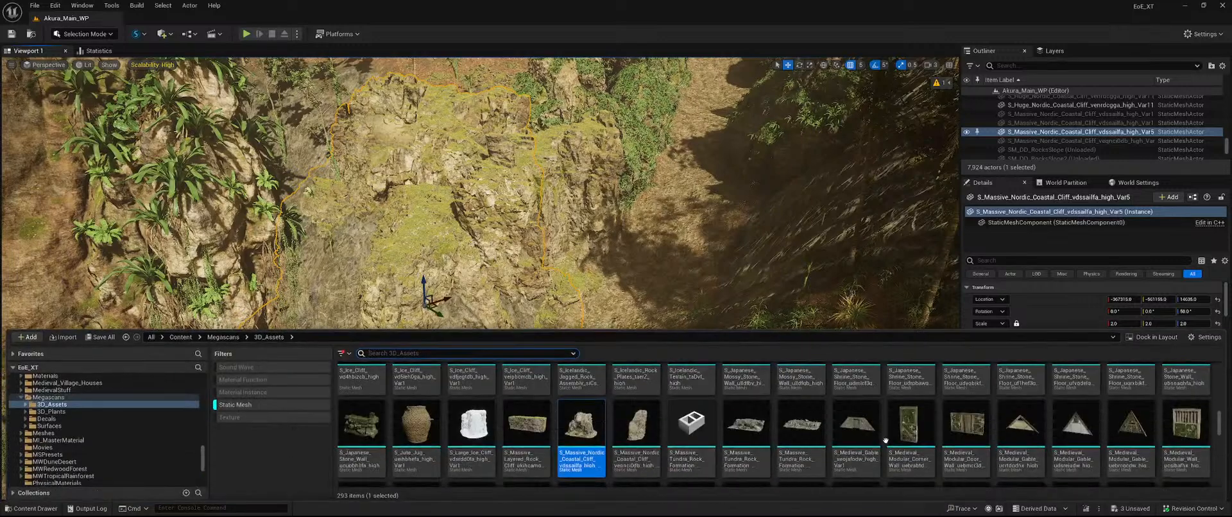
click(1145, 507)
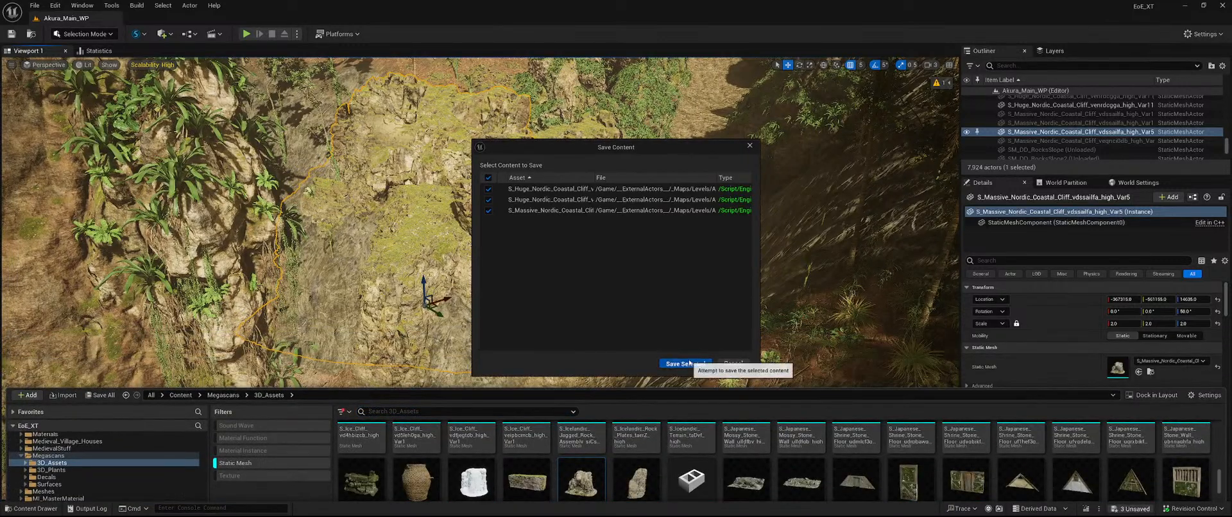
click(684, 363)
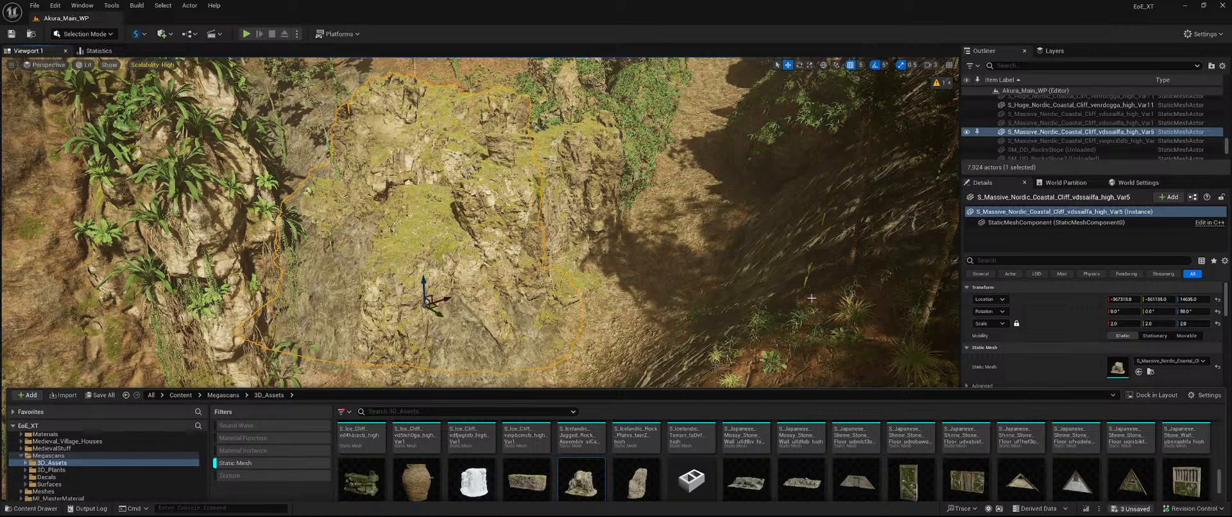
- Find the S_Mossy_Rock_tjcoefsda_high mesh in the Megascans 3D assets, place it against the cliff base and set its uniform scale to 5.0
key(ctrl+space)
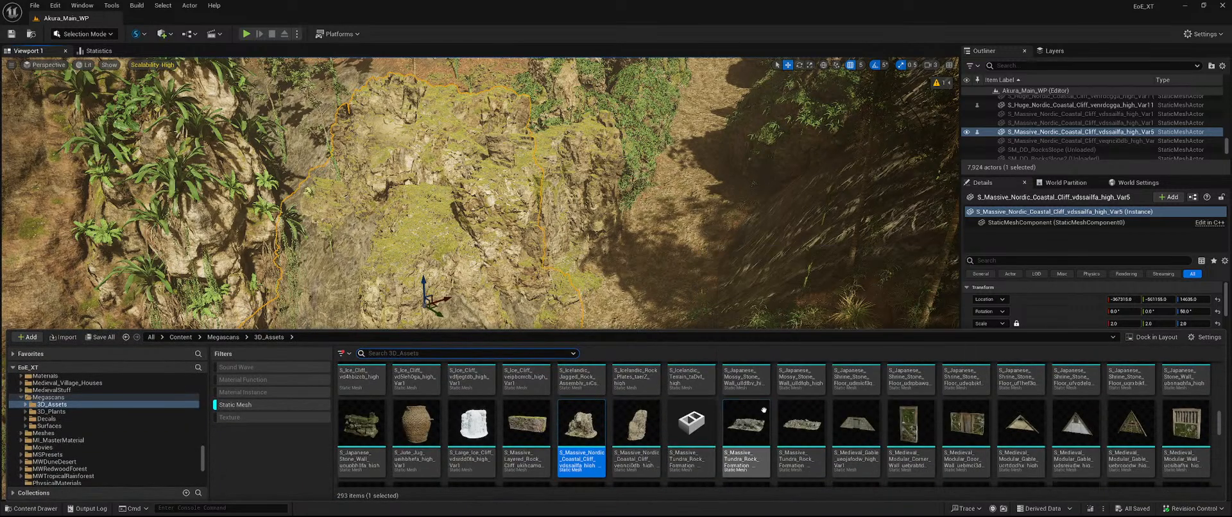
scroll(944, 391, down, 1)
scroll(585, 415, up, 1)
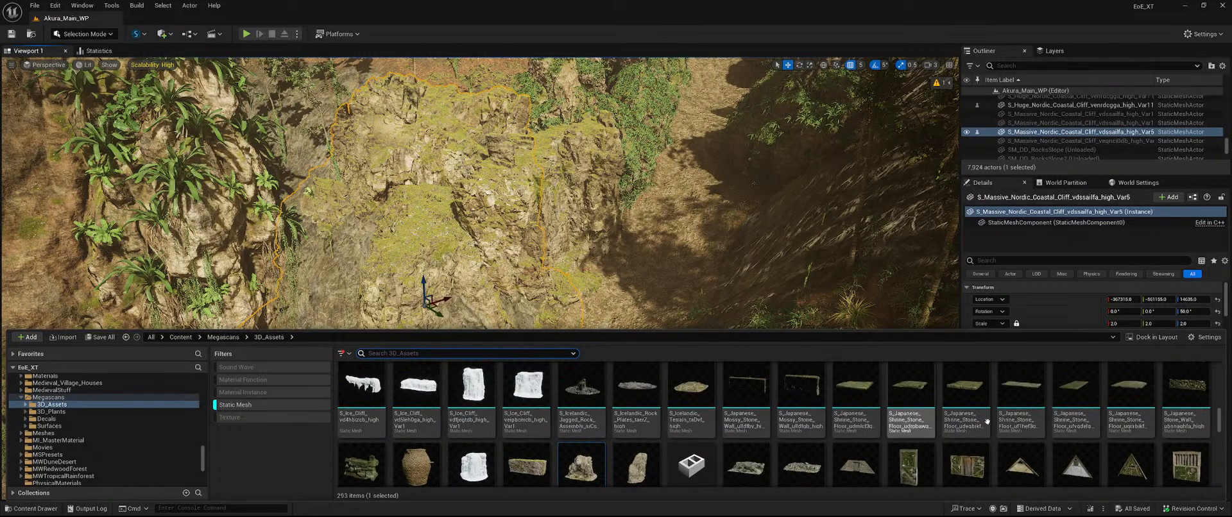
scroll(678, 444, up, 1)
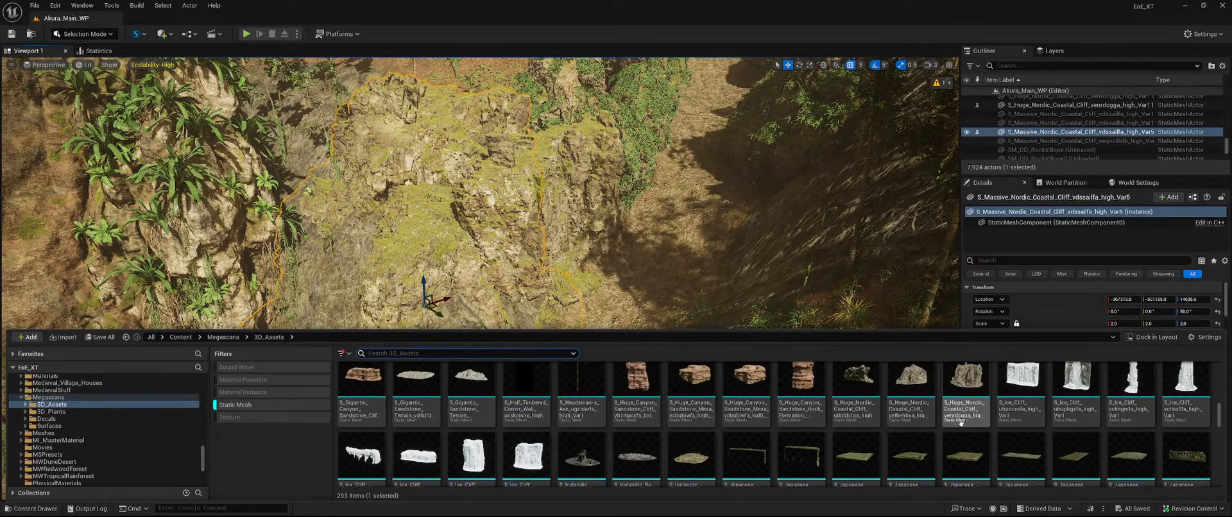
scroll(961, 423, down, 2)
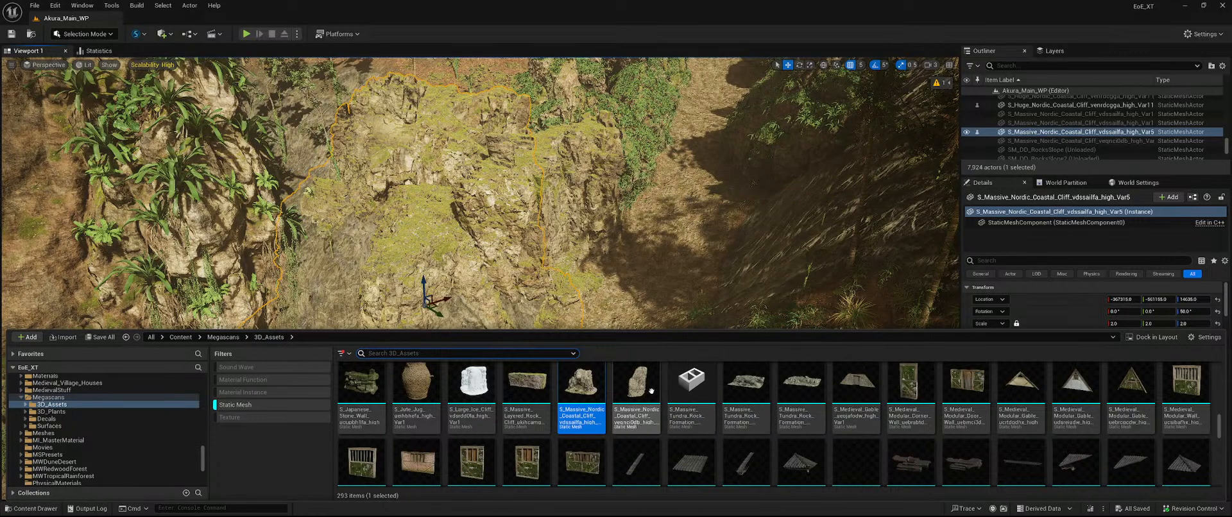
mouse_move(887, 381)
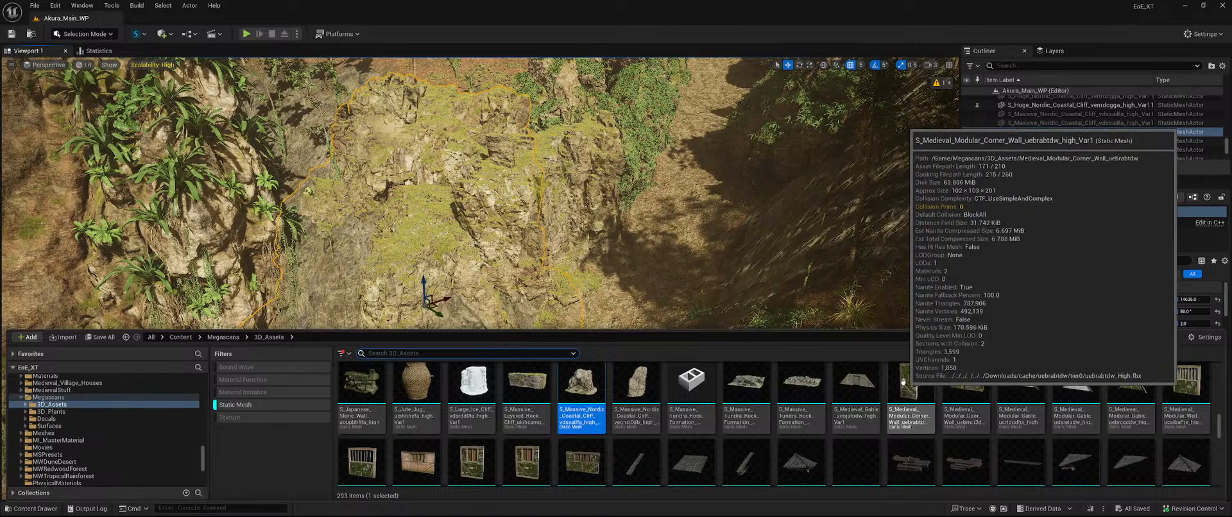
scroll(888, 391, down, 5)
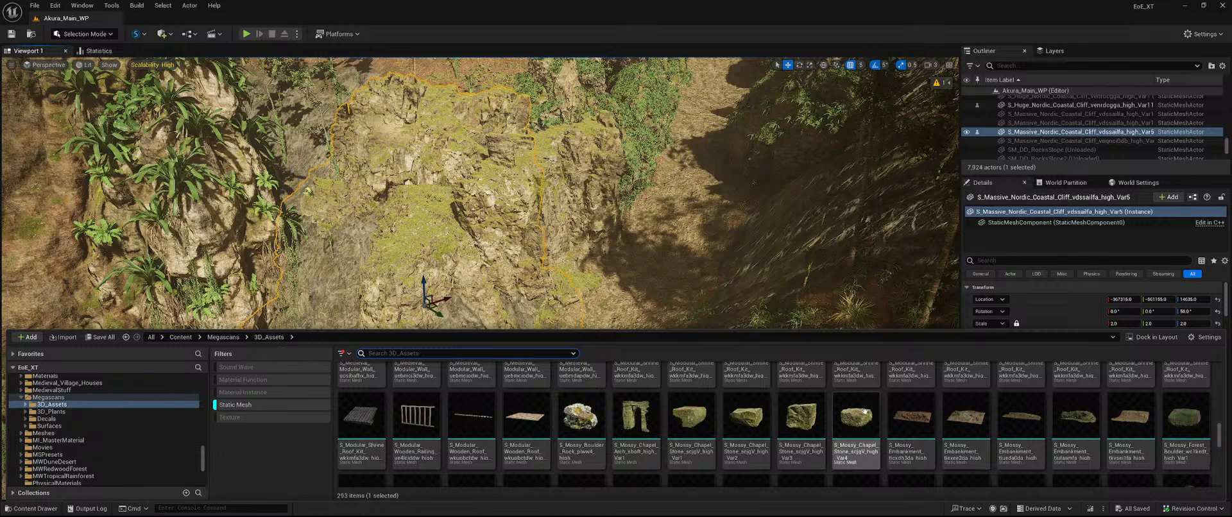
mouse_move(853, 404)
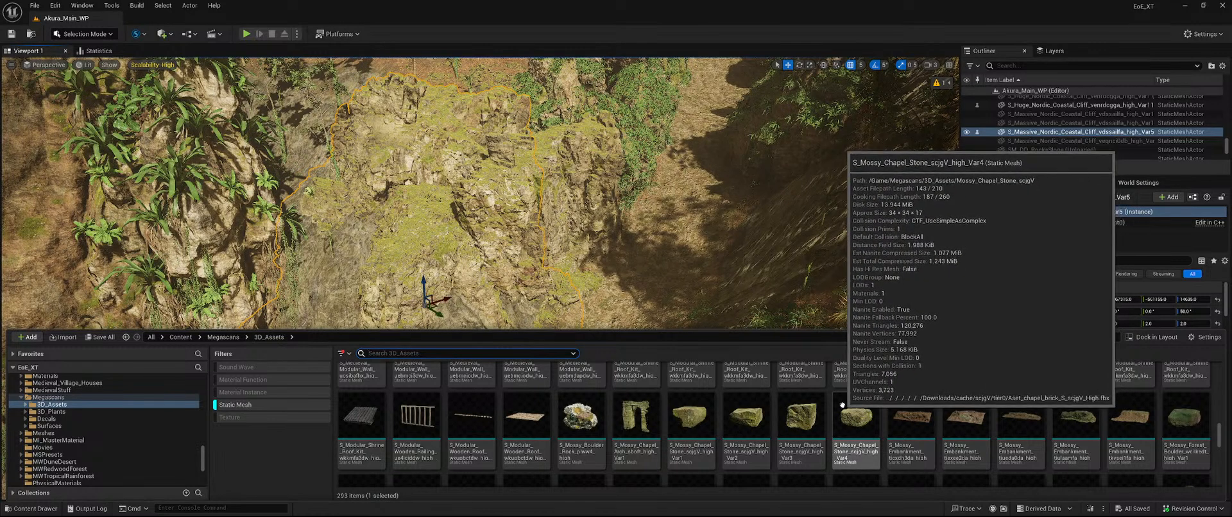
scroll(969, 407, down, 3)
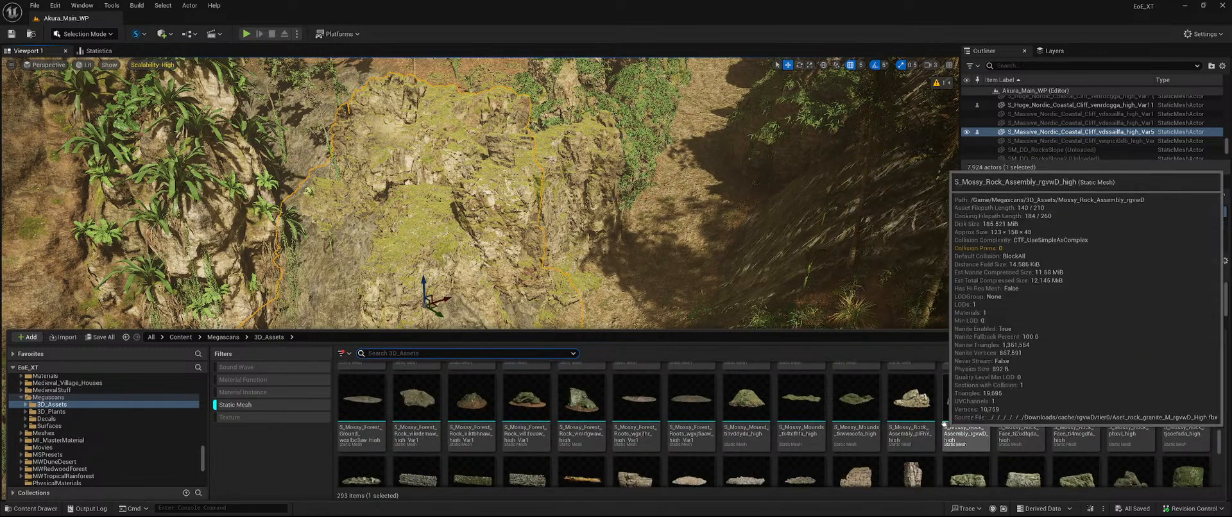
drag(1181, 404, 465, 359)
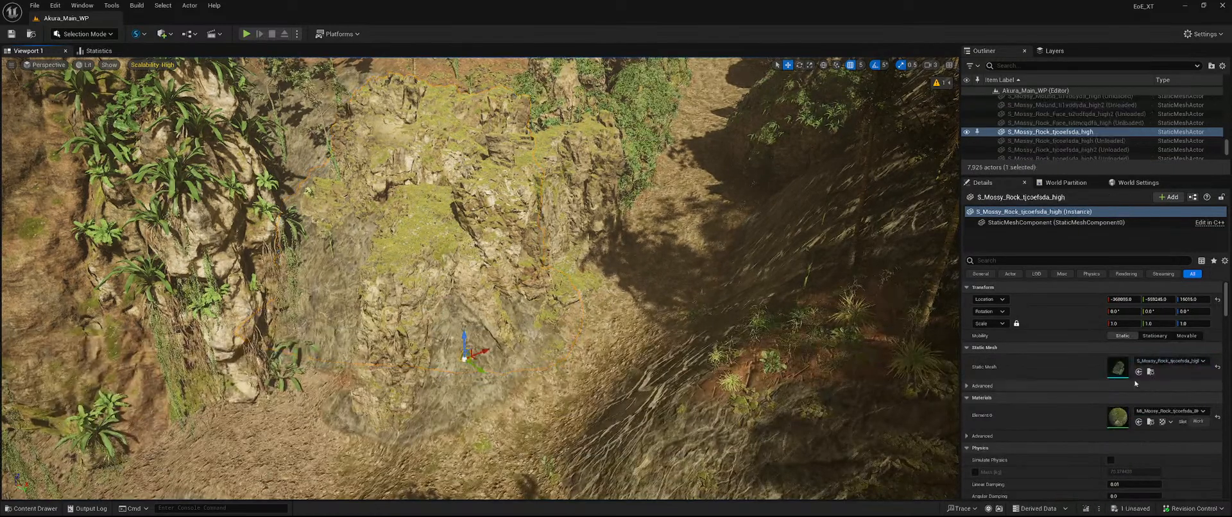
text(5)
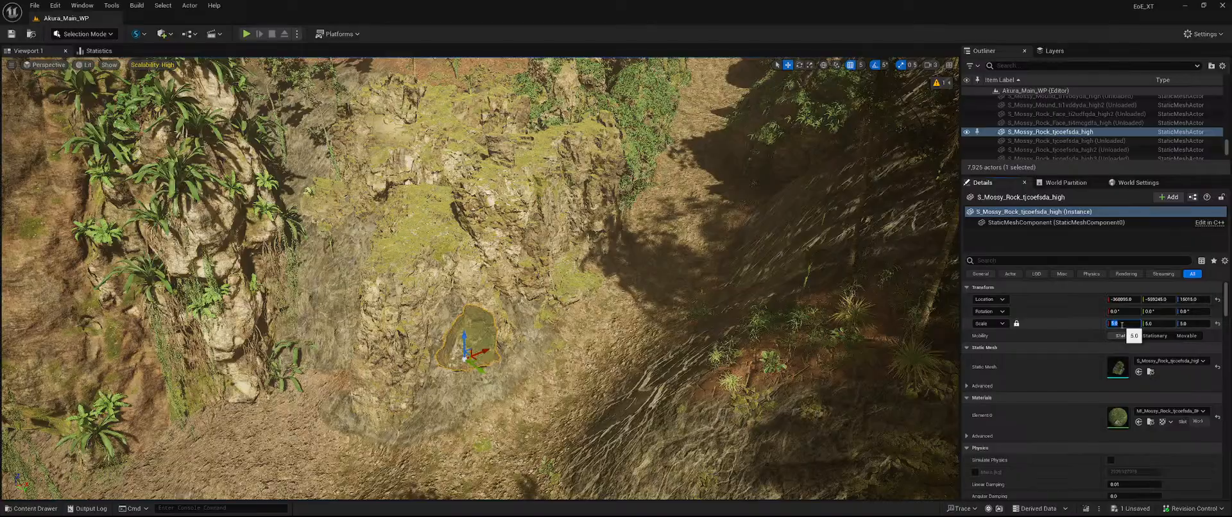
key(Return)
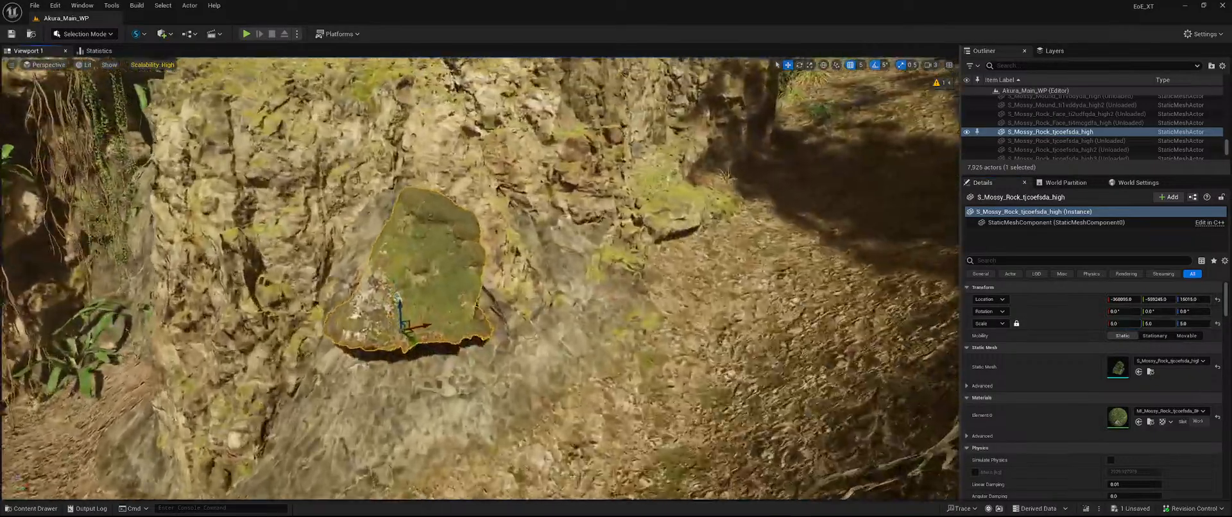
- Turn the mossy rock to -25° about its vertical axis and set its uniform scale to 10.0
mouse_move(482, 278)
right_down()
mouse_move(385, 270)
mouse_move(526, 266)
mouse_move(475, 276)
mouse_move(488, 276)
right_up()
key(e)
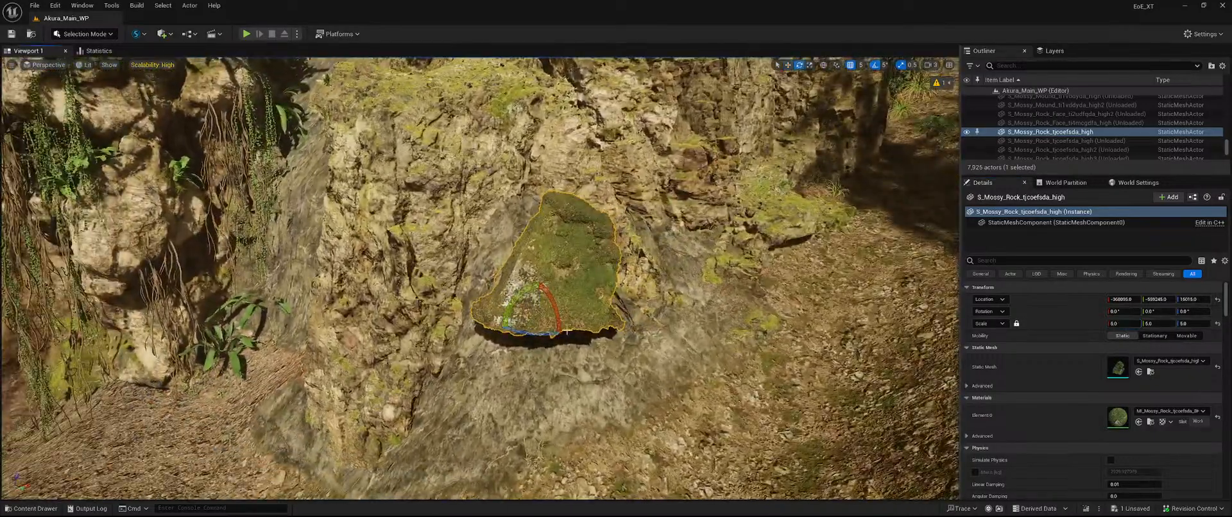
mouse_move(533, 333)
mouse_down()
mouse_move(514, 333)
mouse_move(552, 333)
mouse_move(520, 333)
mouse_up()
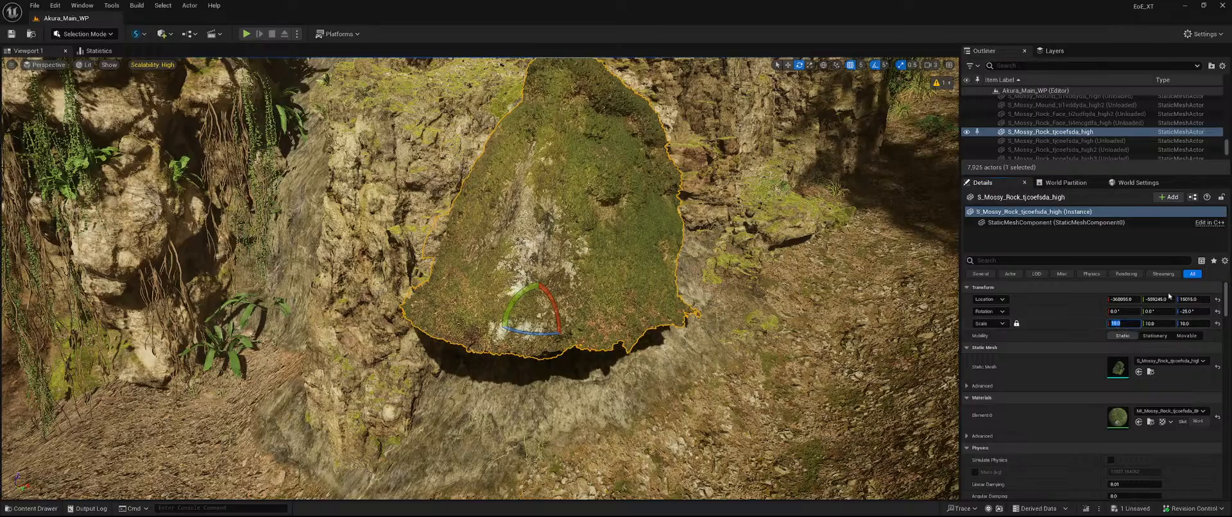
- Tilt and turn the S_Mossy_Rock_tjcoefsda_high rock and sink it into the slope at the base of the cliff
right_drag(757, 257, 815, 295)
key(w)
key(s)
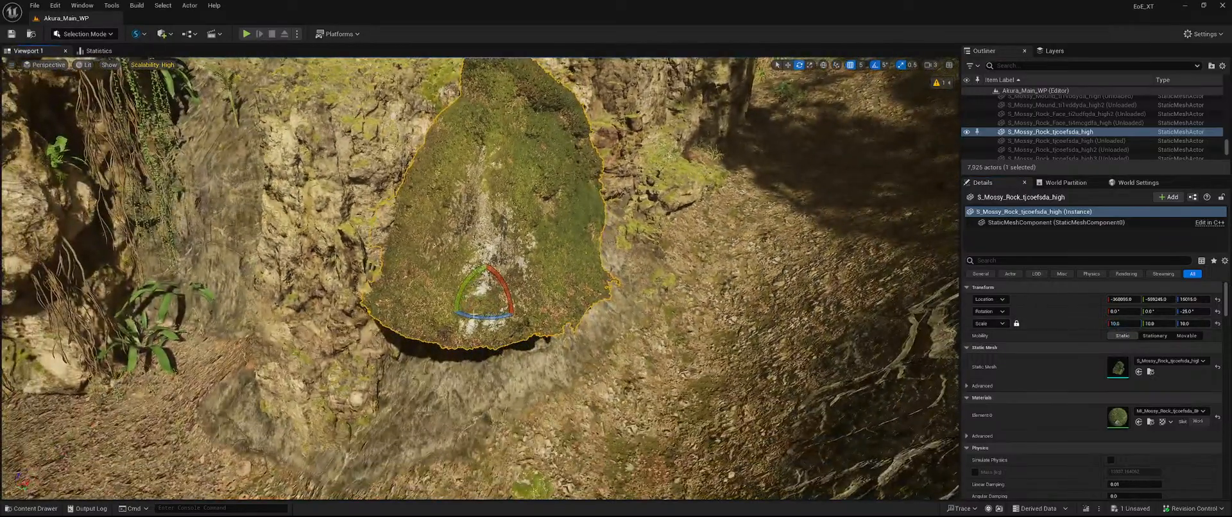
drag(513, 294, 513, 285)
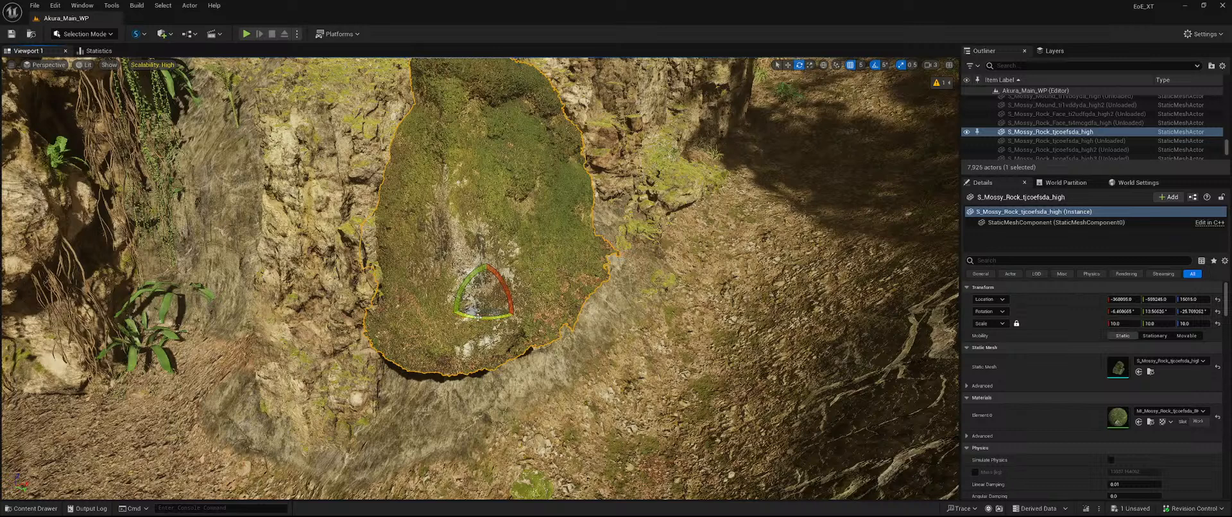
key(w)
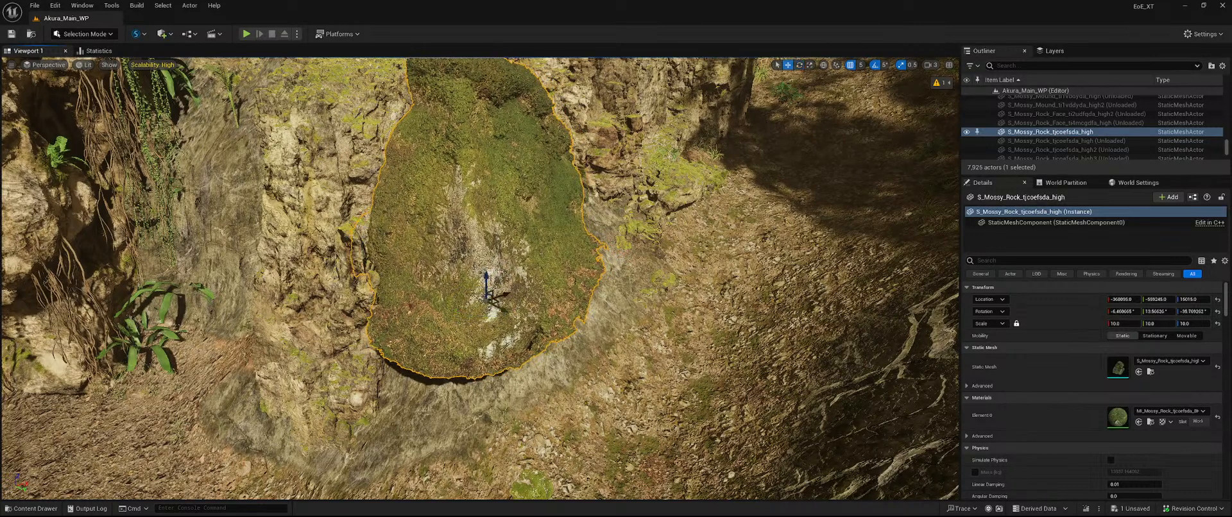
drag(486, 277, 505, 328)
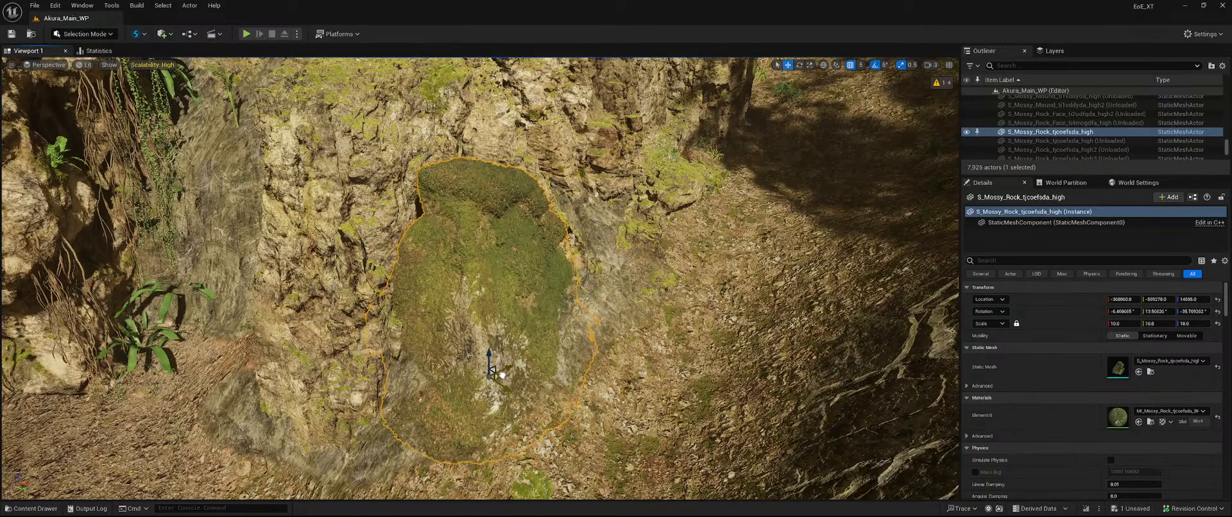
right_drag(505, 372, 533, 372)
drag(580, 413, 589, 414)
right_drag(586, 402, 770, 395)
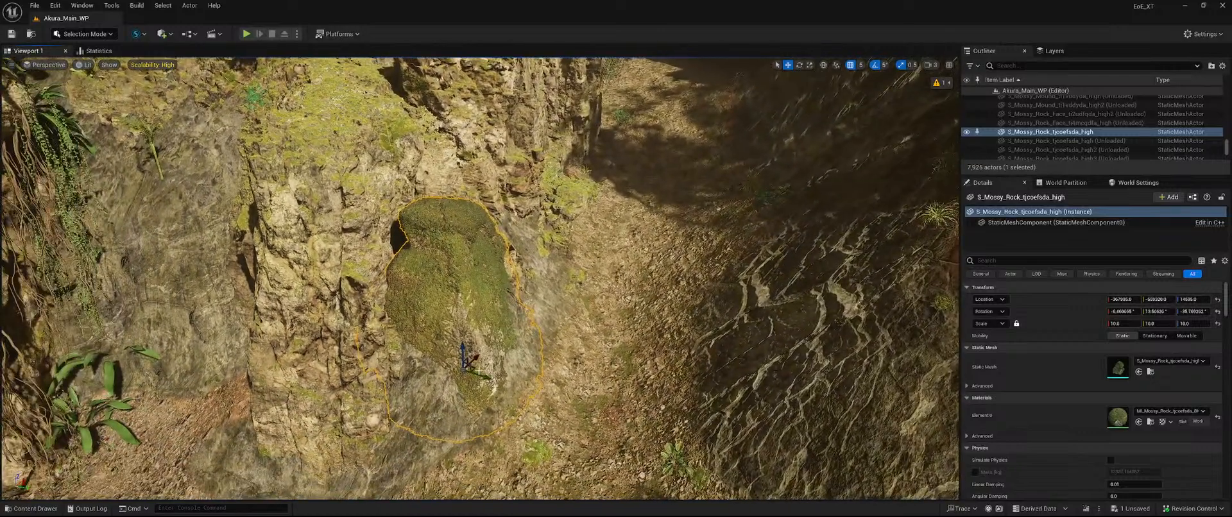
- Duplicate the mossy rock, turn the copy 35° about its vertical axis, tilt it slightly and seat it lower beside the original
alt+drag(475, 370, 429, 391)
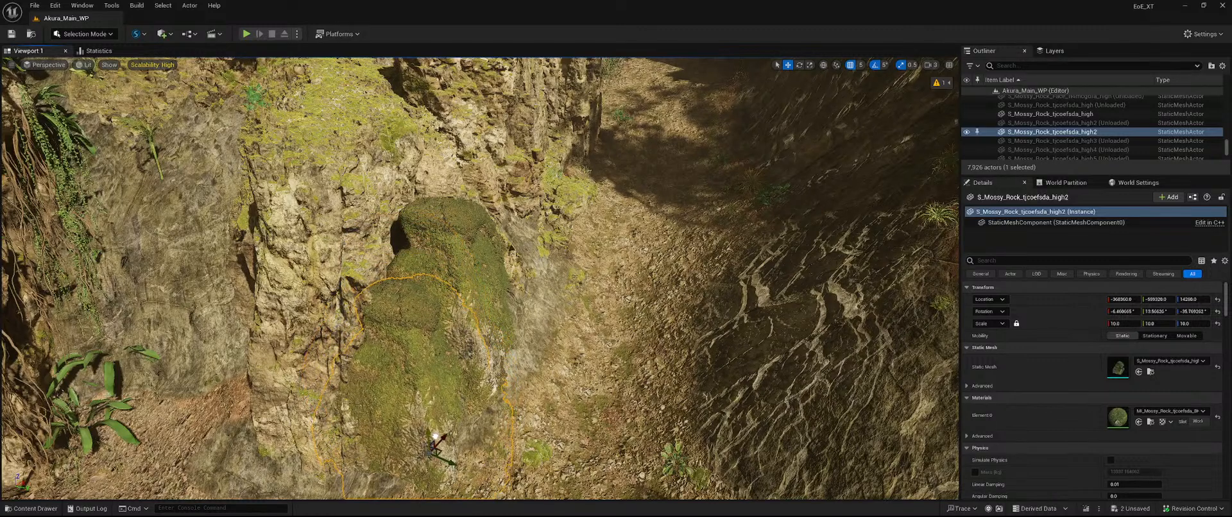
key(e)
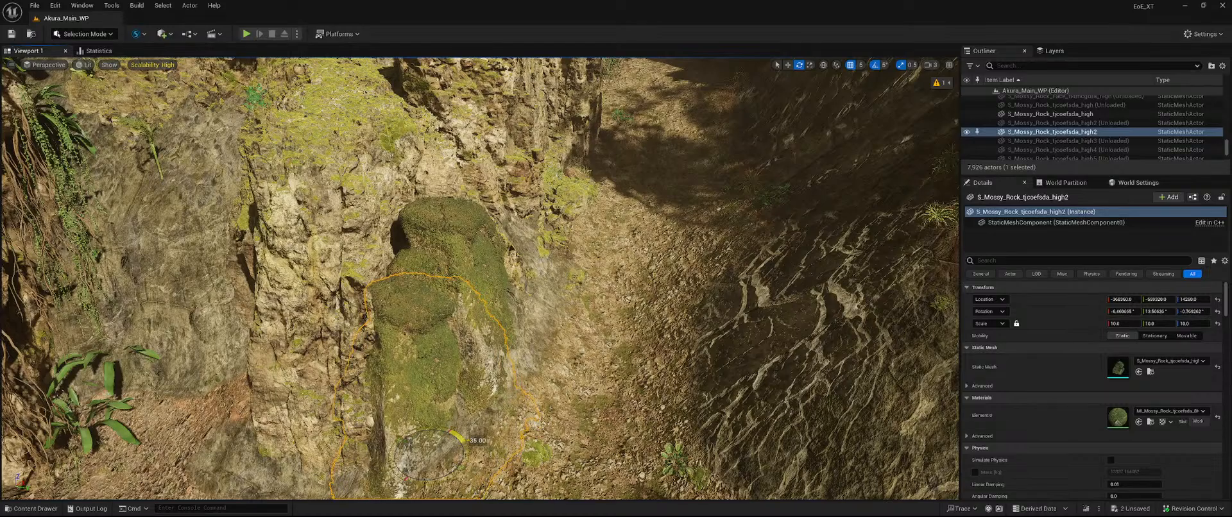
key(w)
drag(439, 453, 424, 465)
right_drag(480, 279, 505, 323)
key(e)
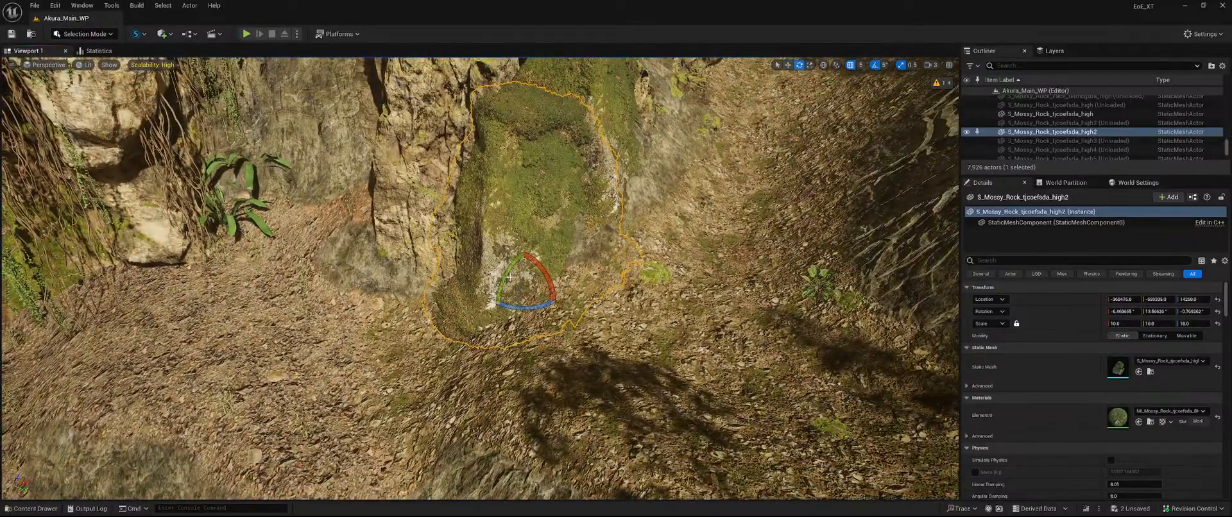
drag(545, 266, 524, 277)
key(w)
- Duplicate the second mossy rock to the opposite side of the first one, turn the copy and shift it against the cliff
right_drag(524, 277, 491, 278)
key(s)
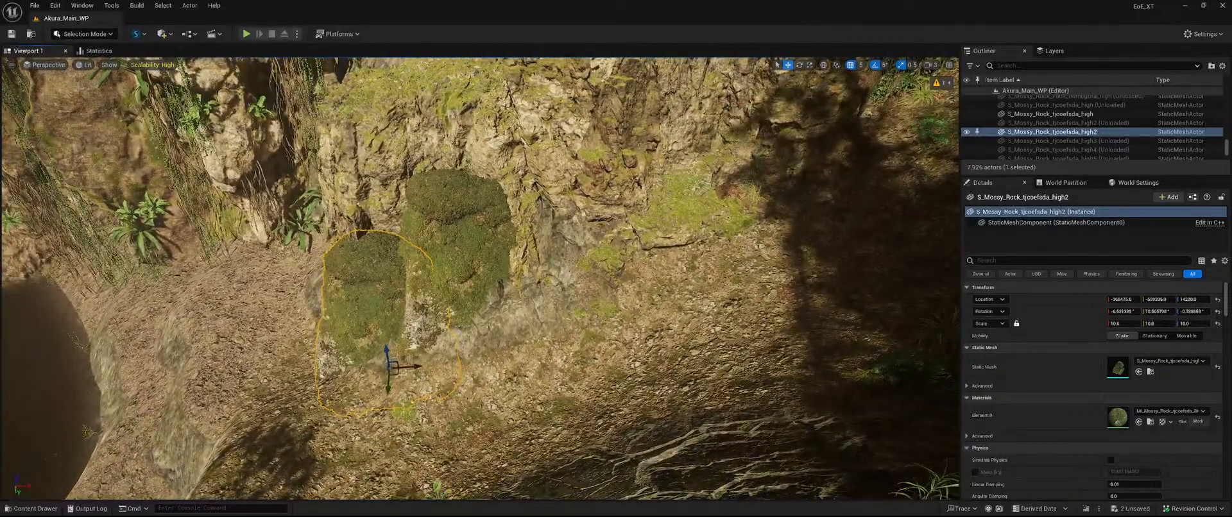
alt+drag(398, 371, 532, 385)
key(e)
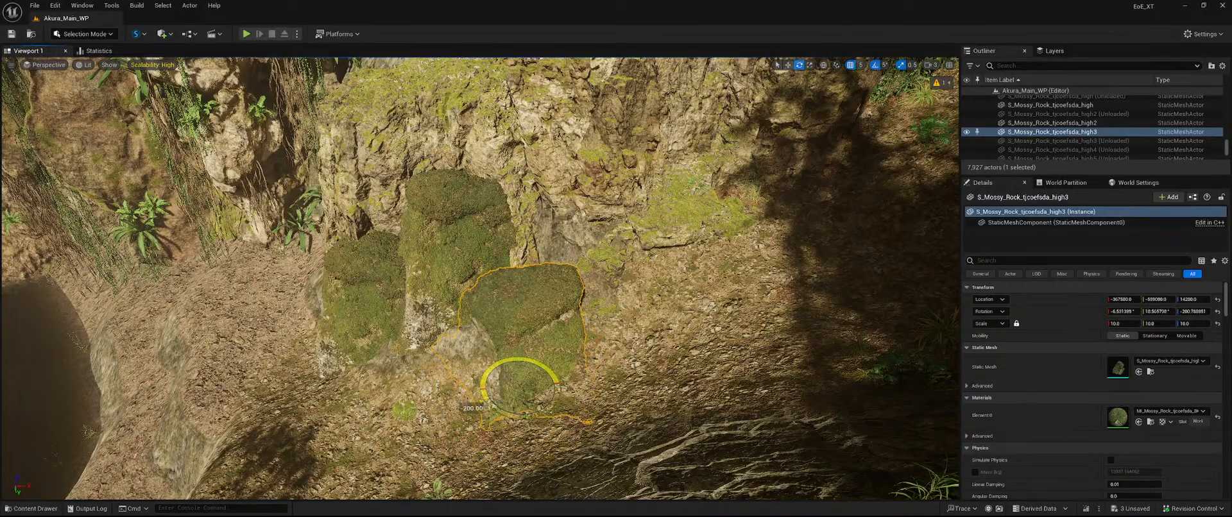
key(w)
alt+drag(533, 362, 276, 321)
right_drag(480, 278, 439, 242)
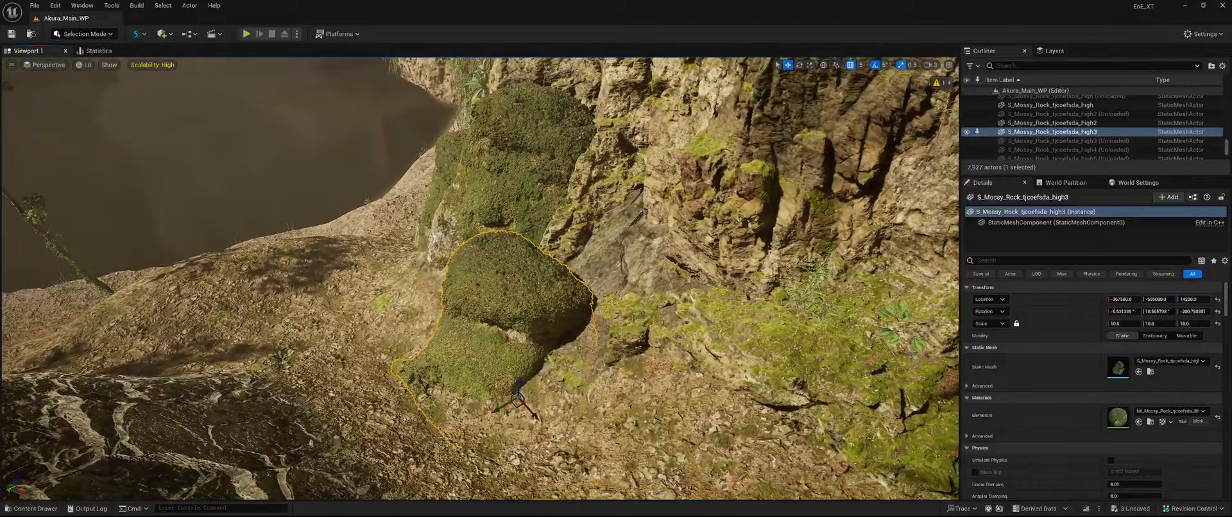
drag(516, 406, 541, 403)
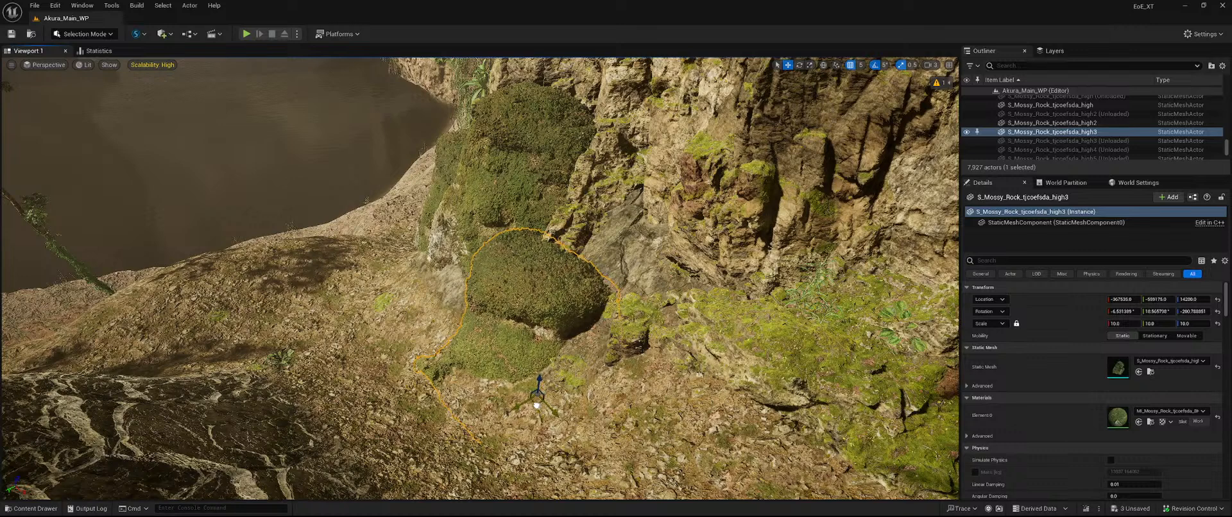
- Turn the third mossy rock further about its vertical axis and raise it against the cliff base next to the first rock
key(e)
drag(521, 425, 513, 376)
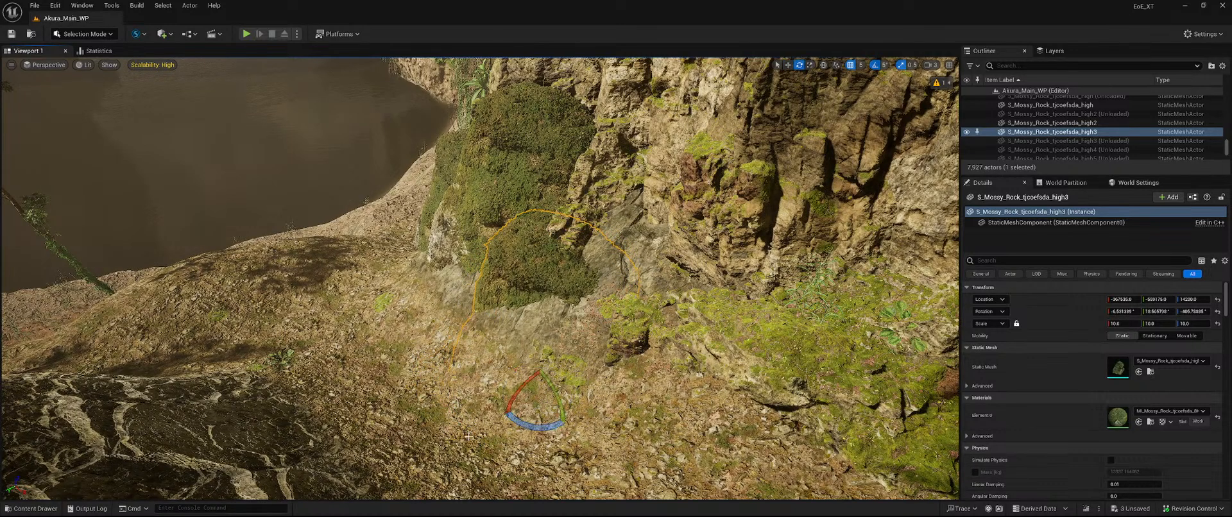
right_drag(468, 437, 542, 439)
key(w)
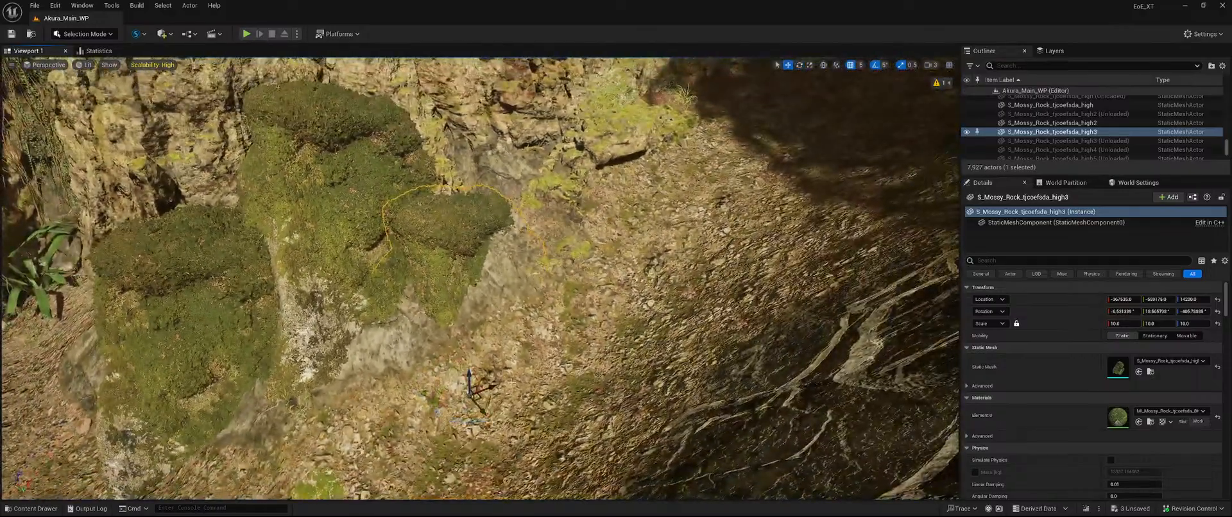
drag(466, 380, 512, 295)
right_drag(515, 295, 460, 386)
- Turn the third mossy rock back about its vertical axis and nudge it closer to the neighbouring mossy rock
key(e)
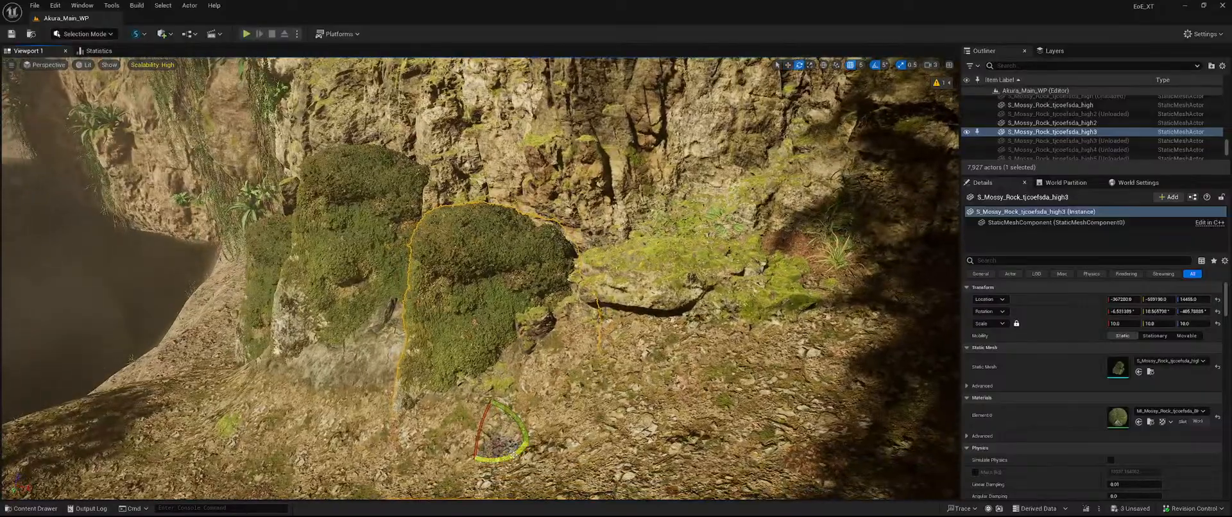
drag(513, 456, 530, 466)
right_drag(530, 467, 540, 401)
key(w)
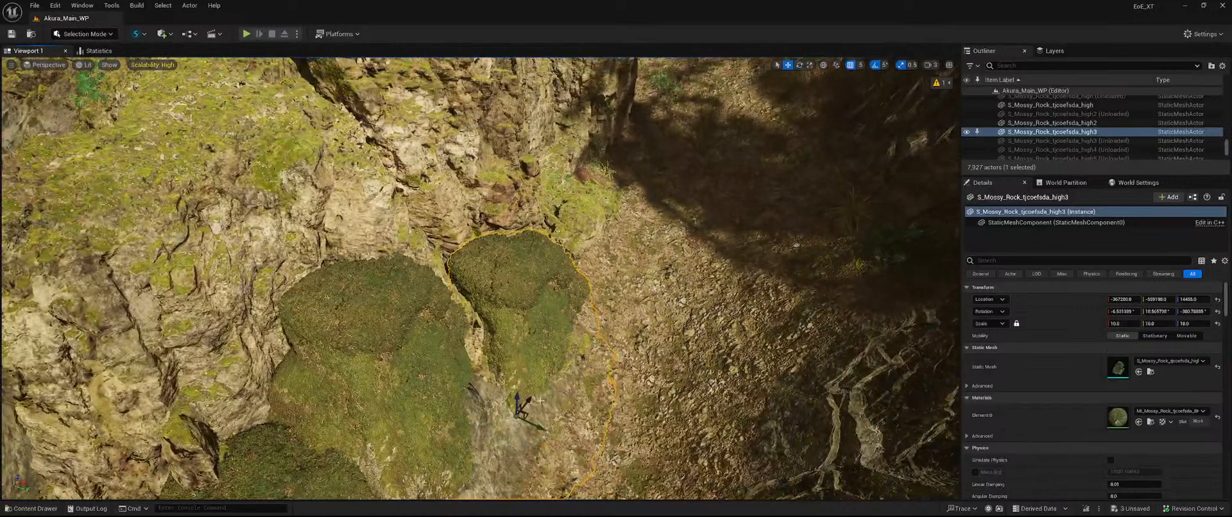
drag(534, 421, 520, 415)
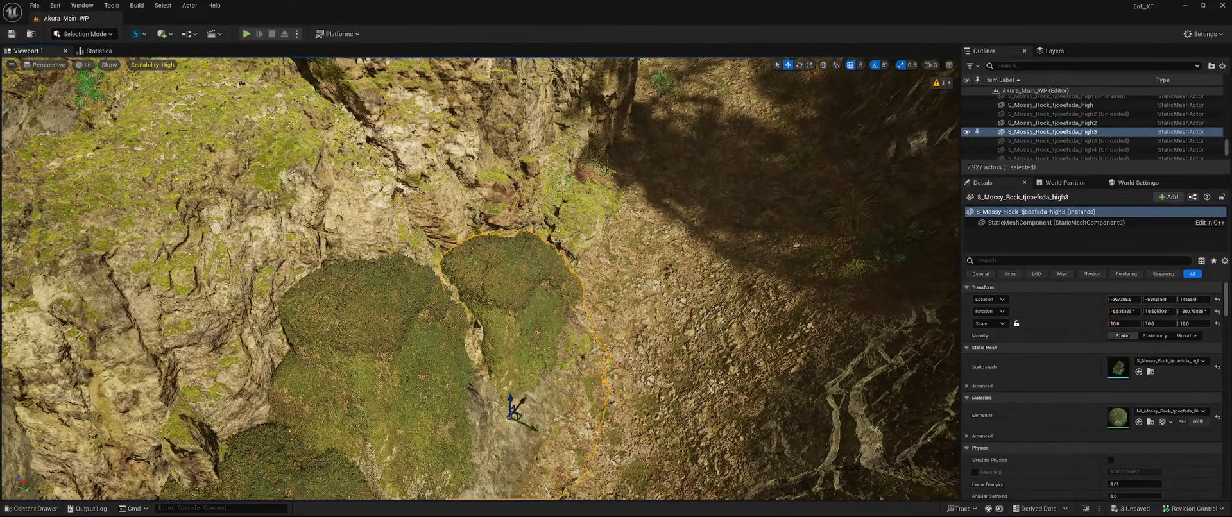
right_drag(521, 416, 515, 431)
click(529, 307)
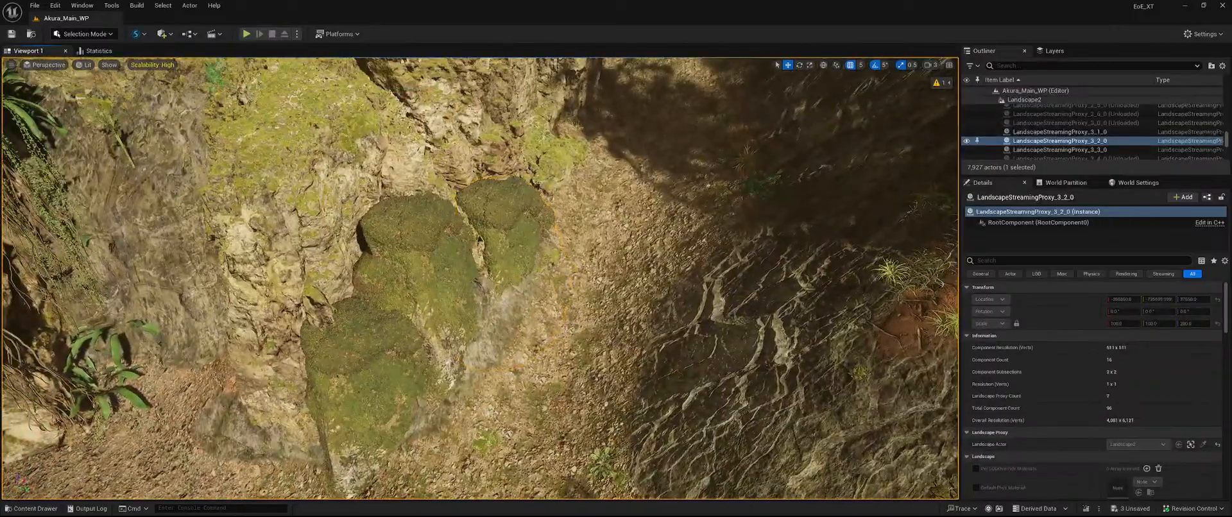
right_drag(529, 307, 578, 276)
key(ctrl+z)
- Create a packed level actor from the three mossy rocks and the three surrounding coastal cliffs, using the Center Min Z pivot type
right_drag(536, 320, 486, 367)
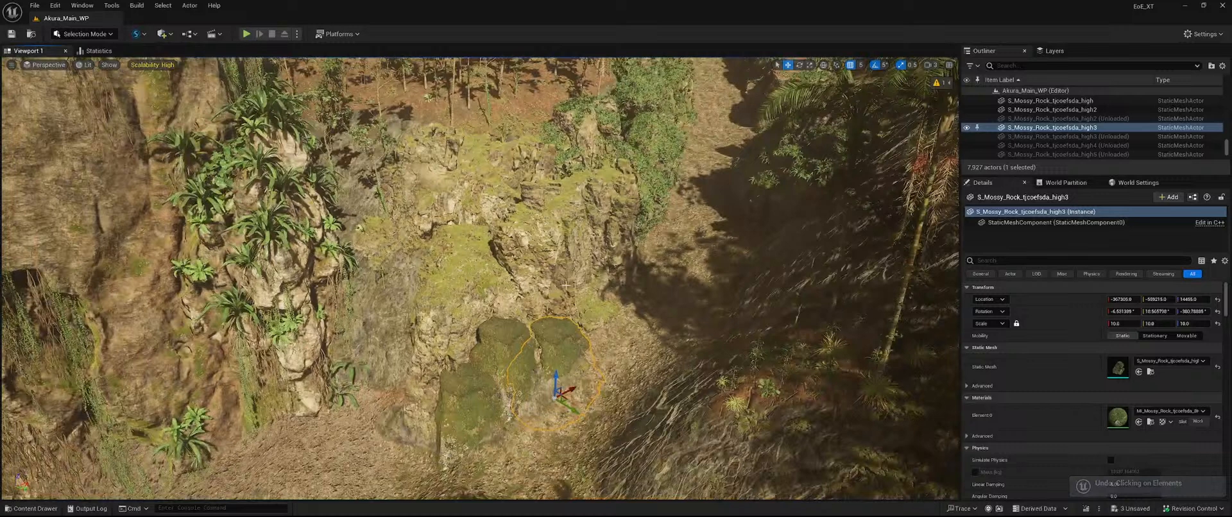
ctrl+click(486, 367)
ctrl+click(474, 394)
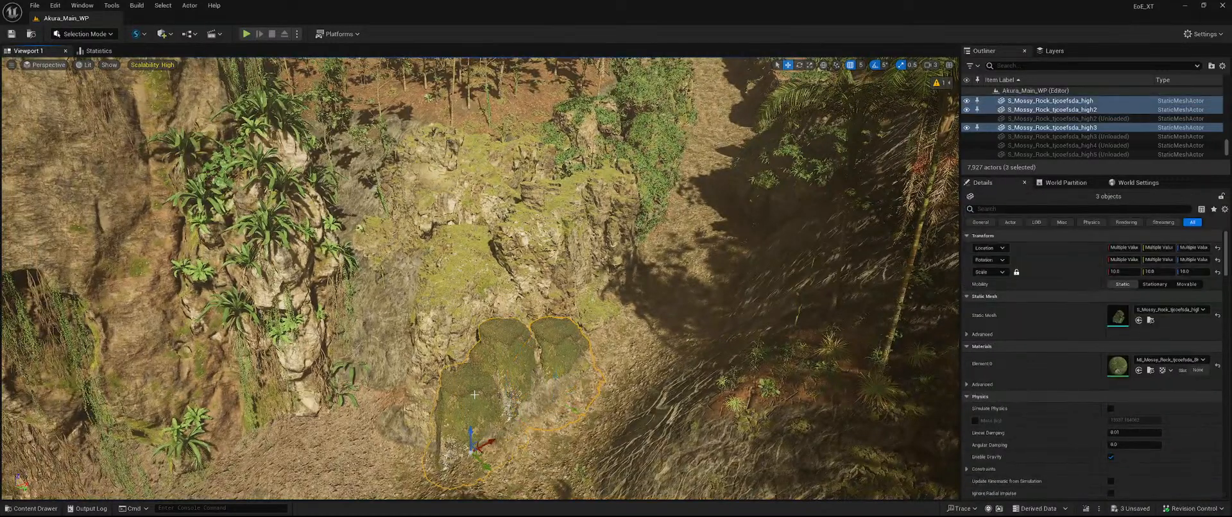
ctrl+click(454, 293)
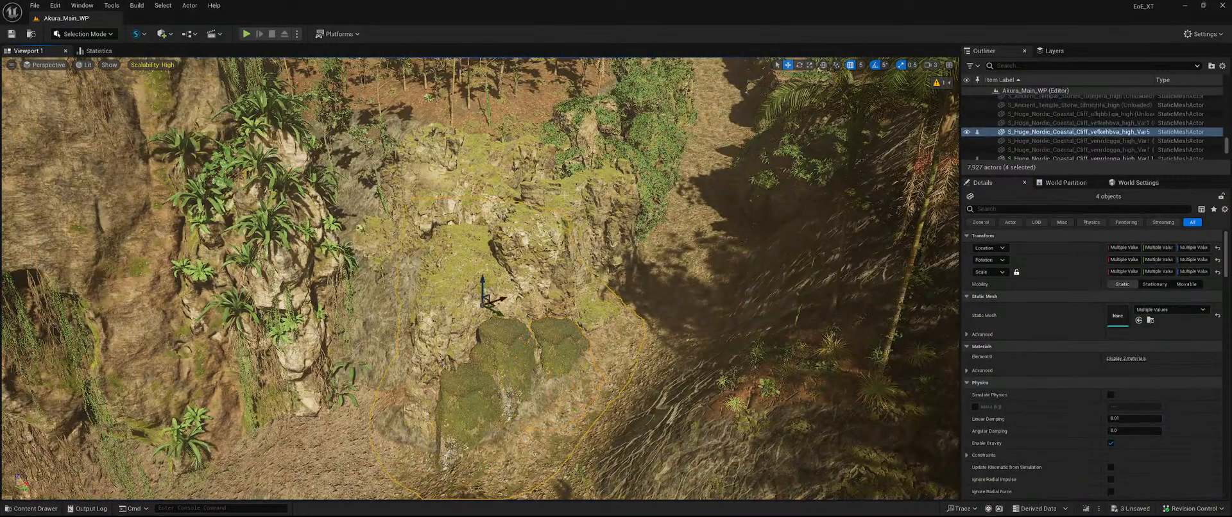
ctrl+click(553, 190)
ctrl+click(492, 175)
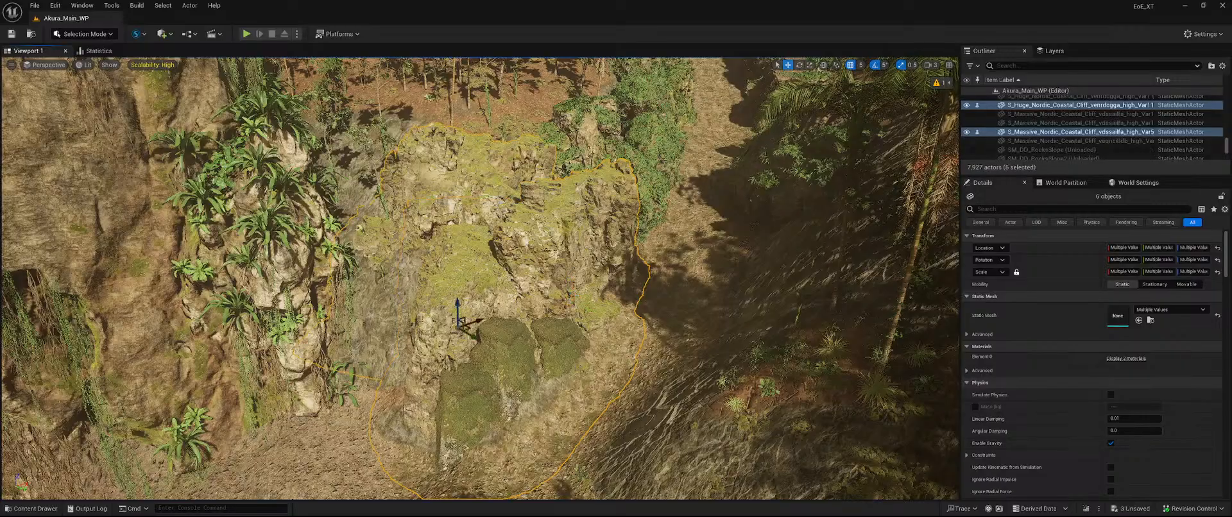
right_drag(491, 175, 520, 186)
scroll(1142, 137, up, 5)
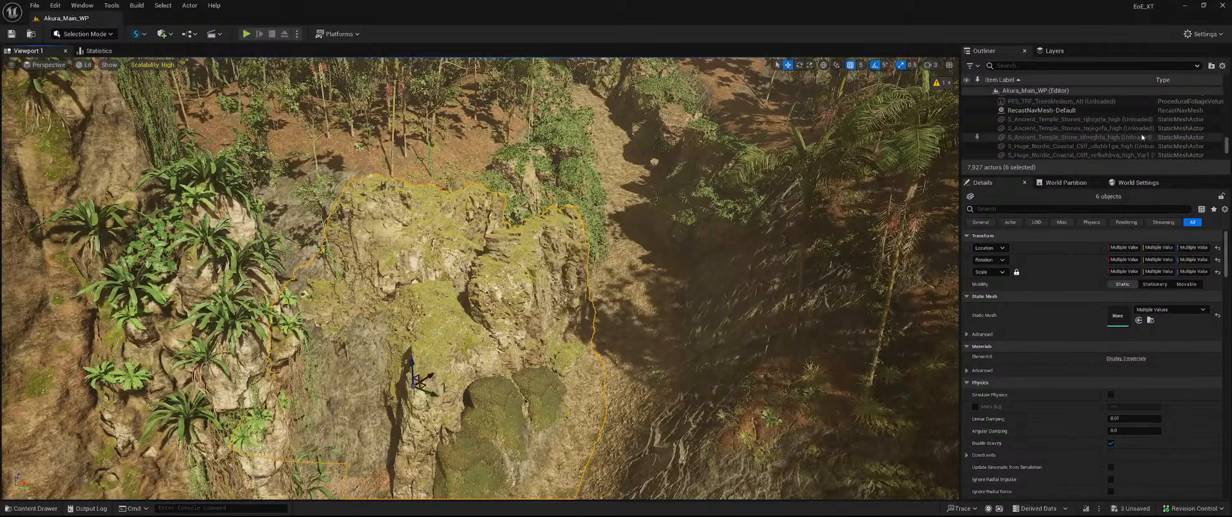
scroll(1142, 137, down, 10)
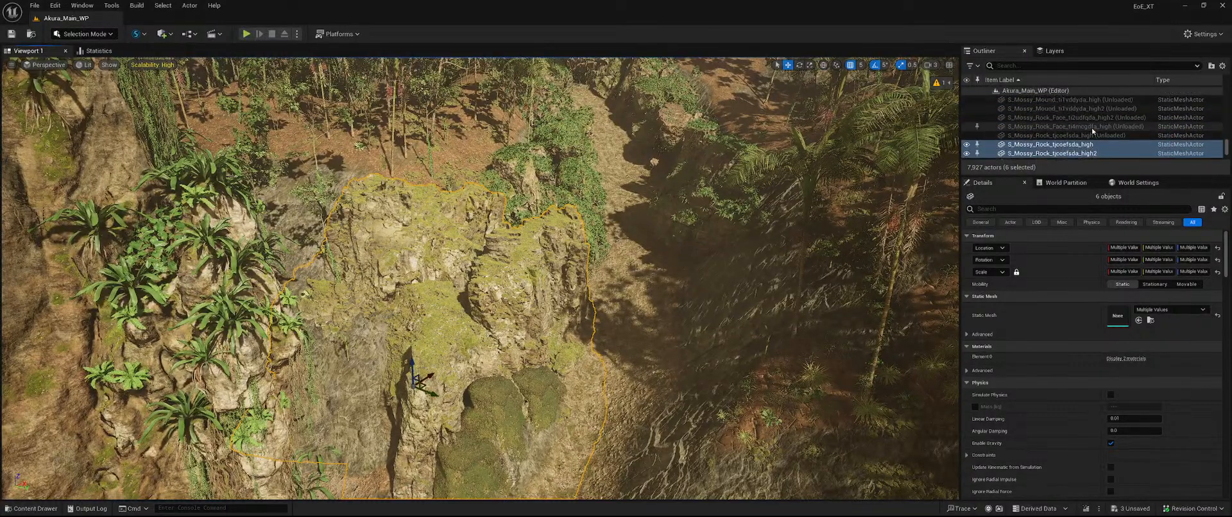
right_click(1045, 144)
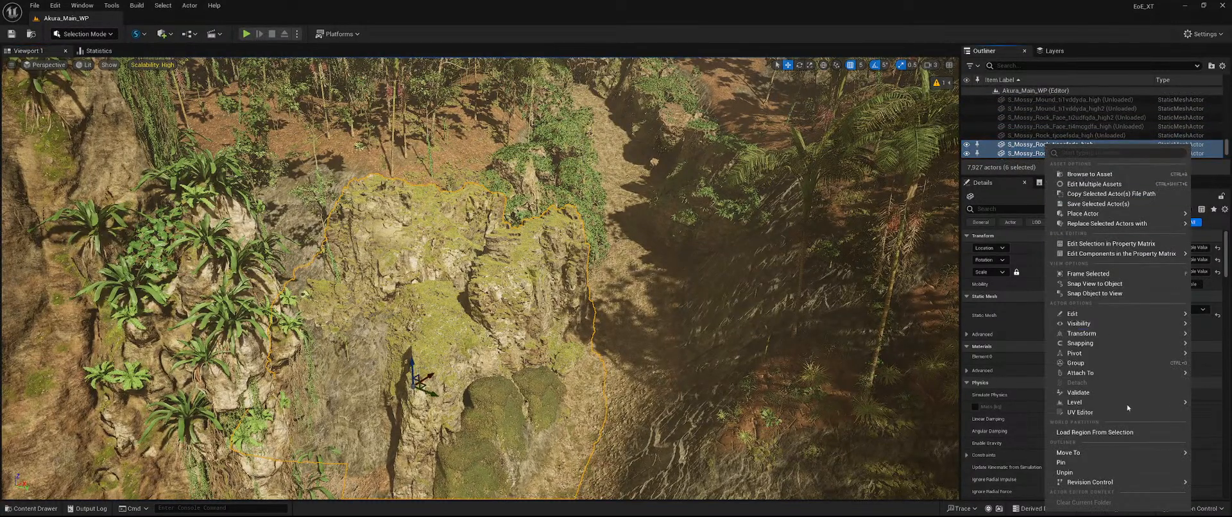
mouse_move(1127, 403)
click(991, 428)
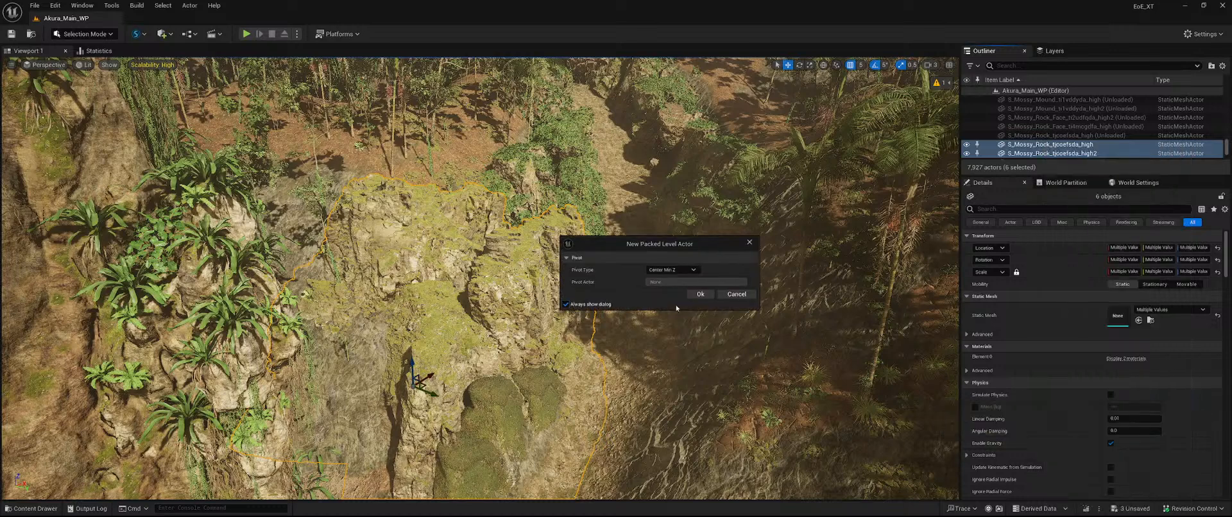
click(700, 294)
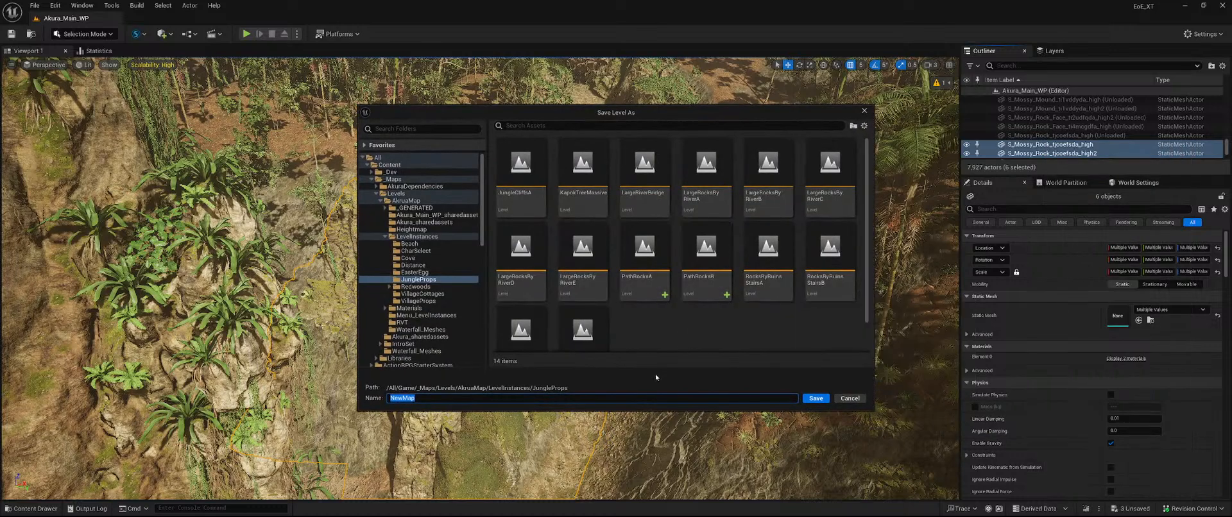
- Save the packed level as PathRocksC and its blueprint as BPP_PathRocksC in the JungleProps folder
text(PathRocksC)
key(Return)
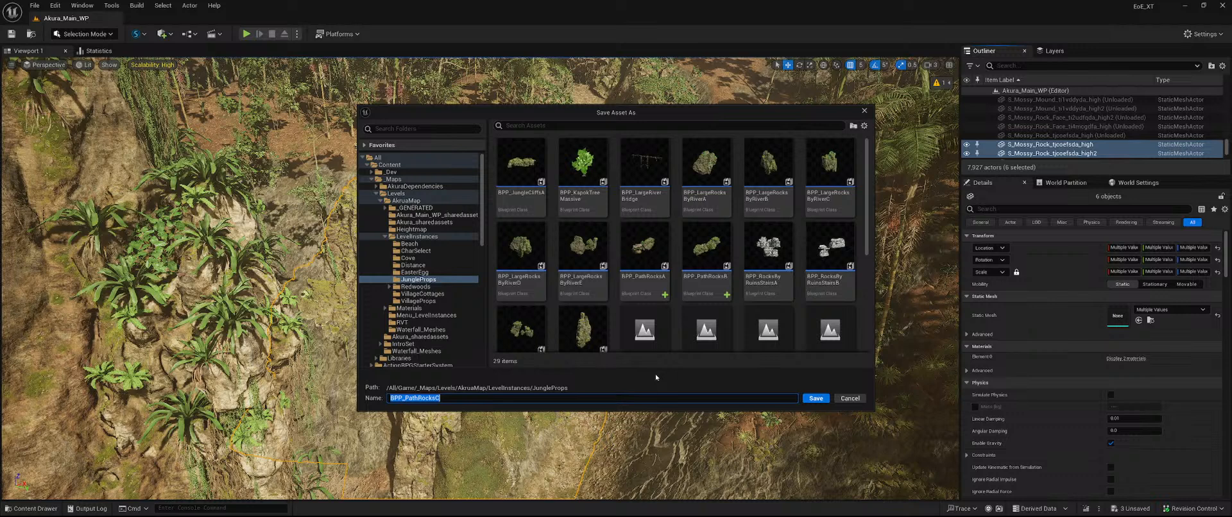
key(Return)
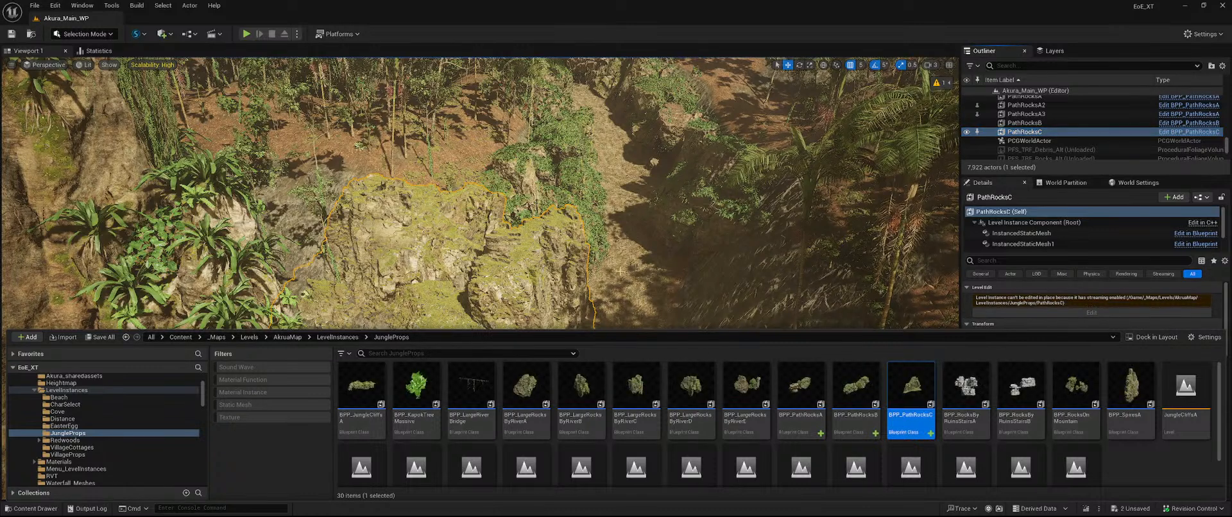
- Open the BPP_PathRocksC blueprint and disable Start with Tick Enabled for the actor and all its components
double_click(902, 380)
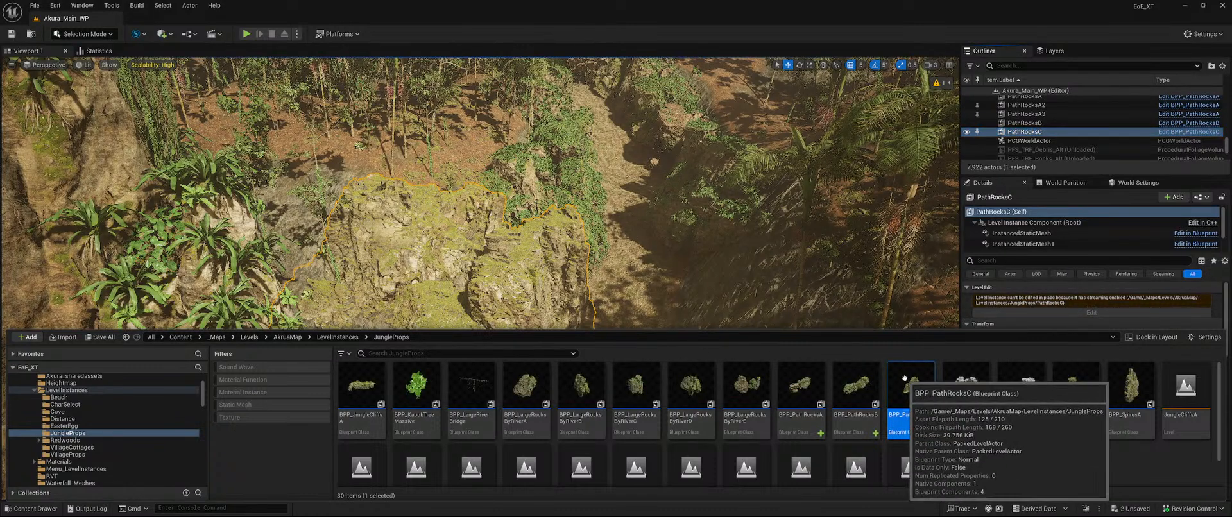
drag(94, 19, 182, 21)
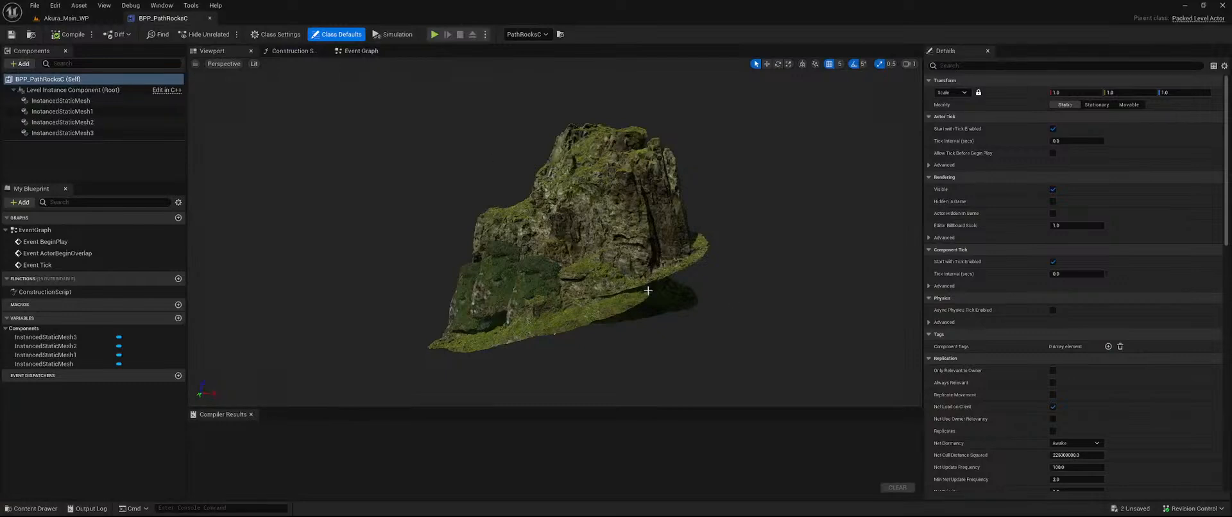
click(1053, 128)
click(71, 90)
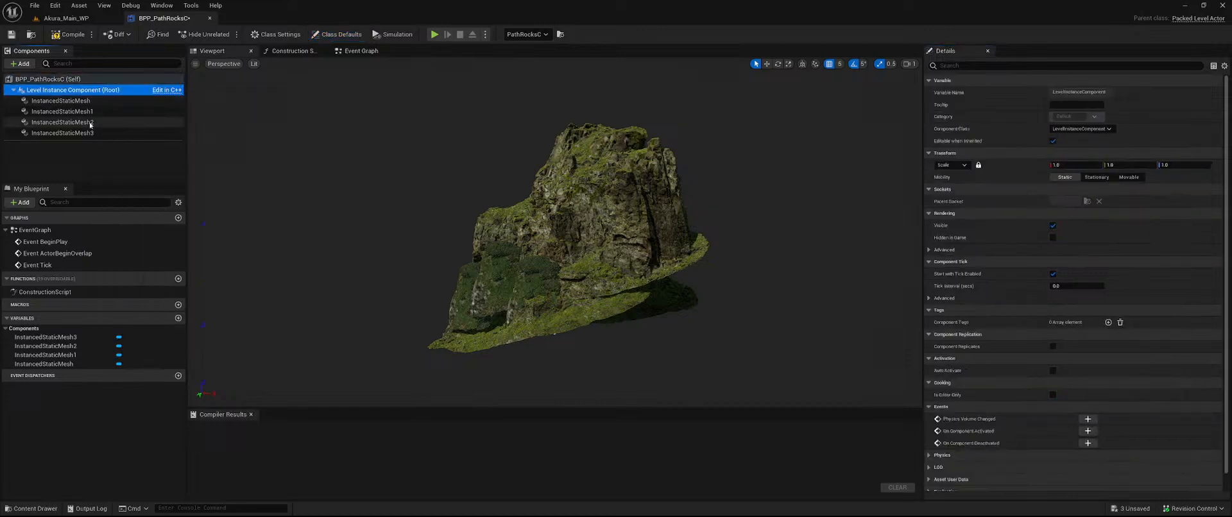
shift+click(90, 133)
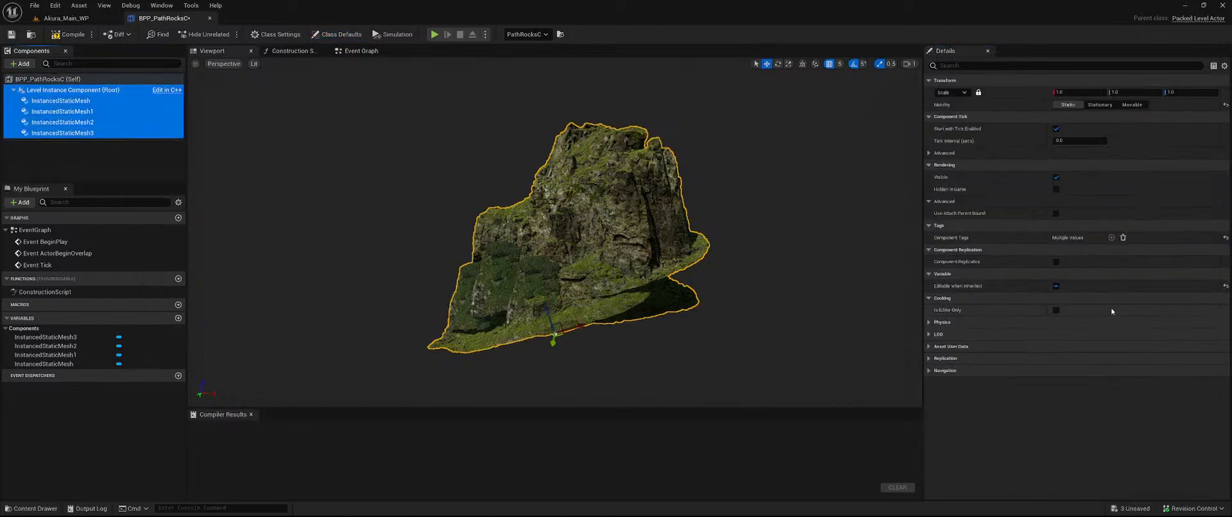
click(1056, 129)
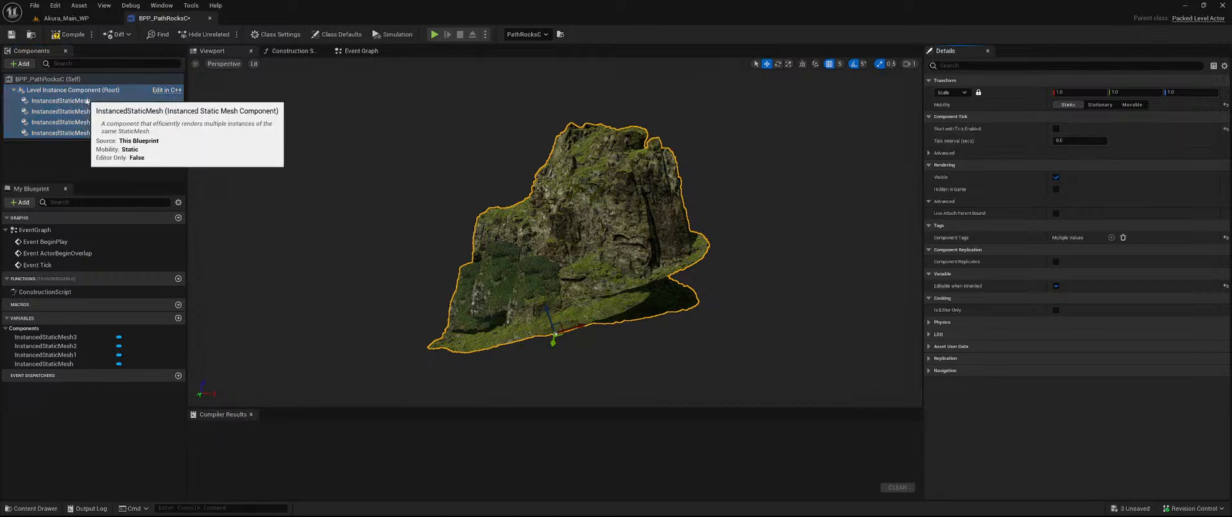
- Set Shadow Cache Invalidation Behavior to Static for all four instanced static mesh components of BPP_PathRocksC
click(83, 100)
shift+click(84, 130)
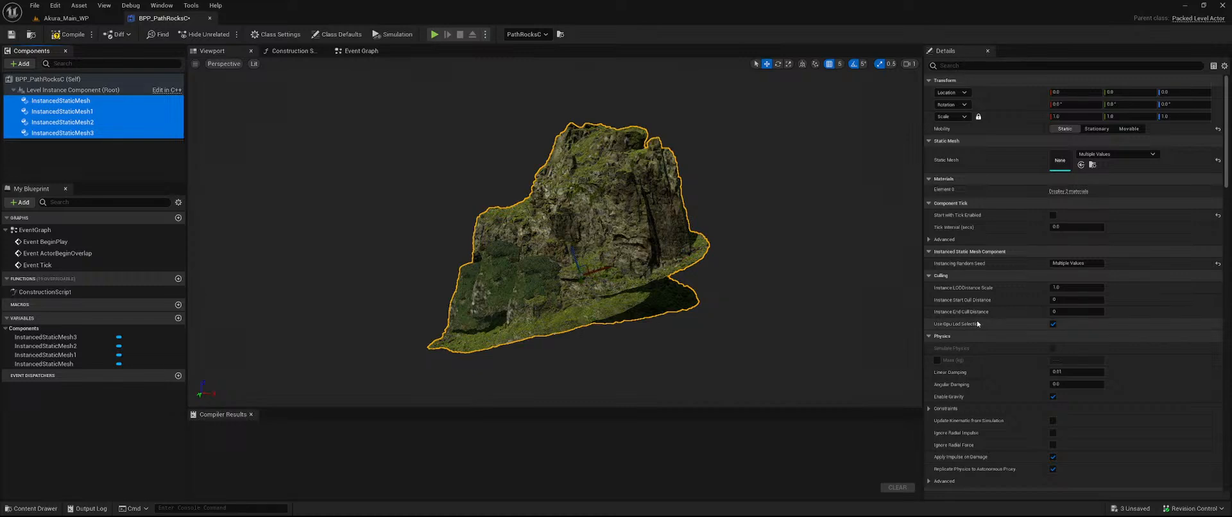
scroll(976, 320, down, 3)
scroll(976, 321, down, 5)
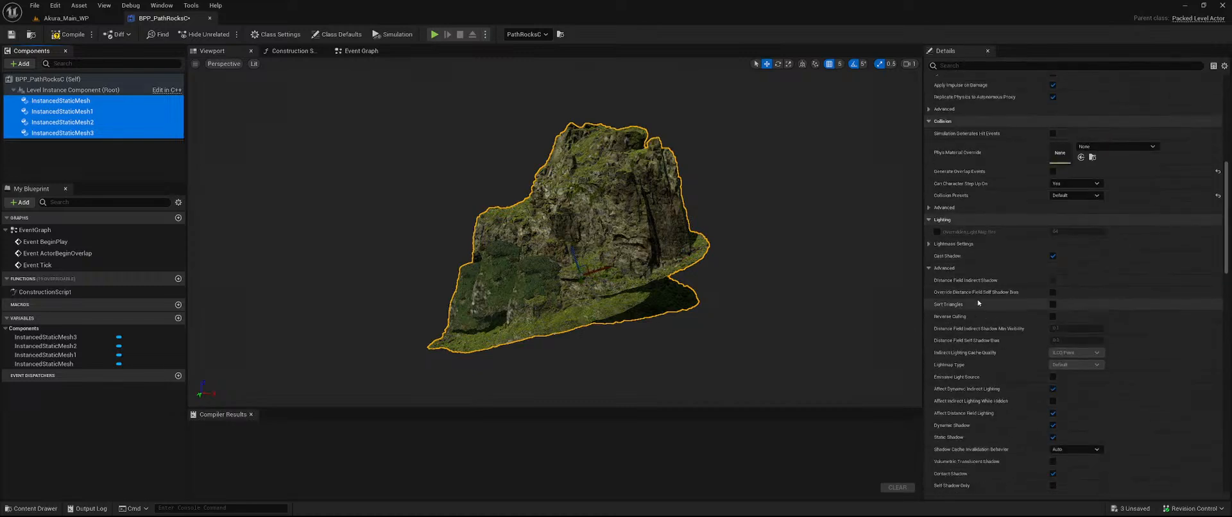
scroll(978, 302, down, 4)
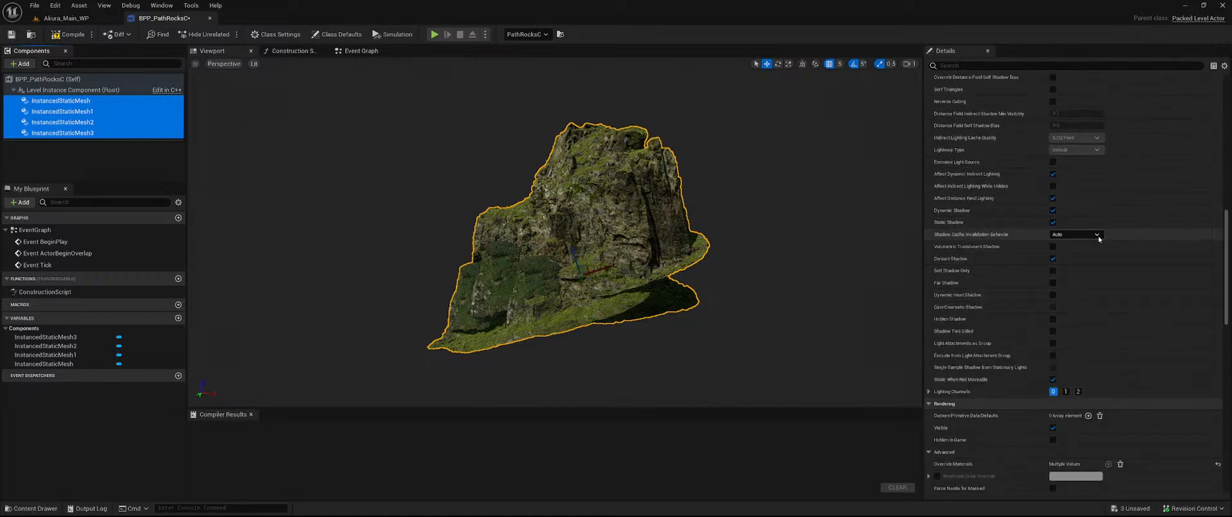
click(1091, 235)
click(1082, 267)
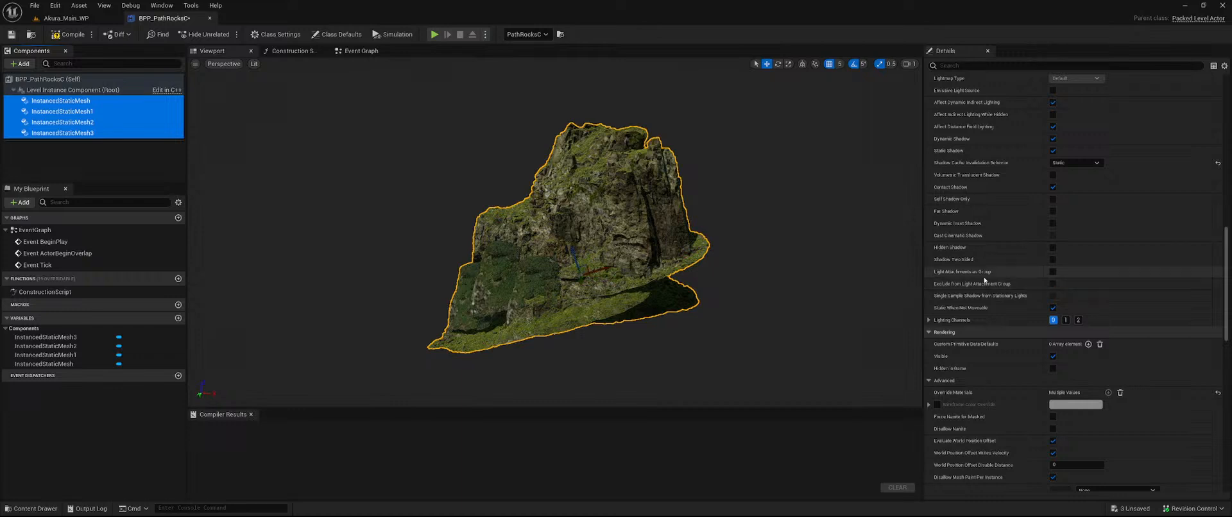
- Disable Evaluate World Position Offset and set its disable distance to 1 on the four meshes, then compile, save and close the blueprint
scroll(988, 298, down, 5)
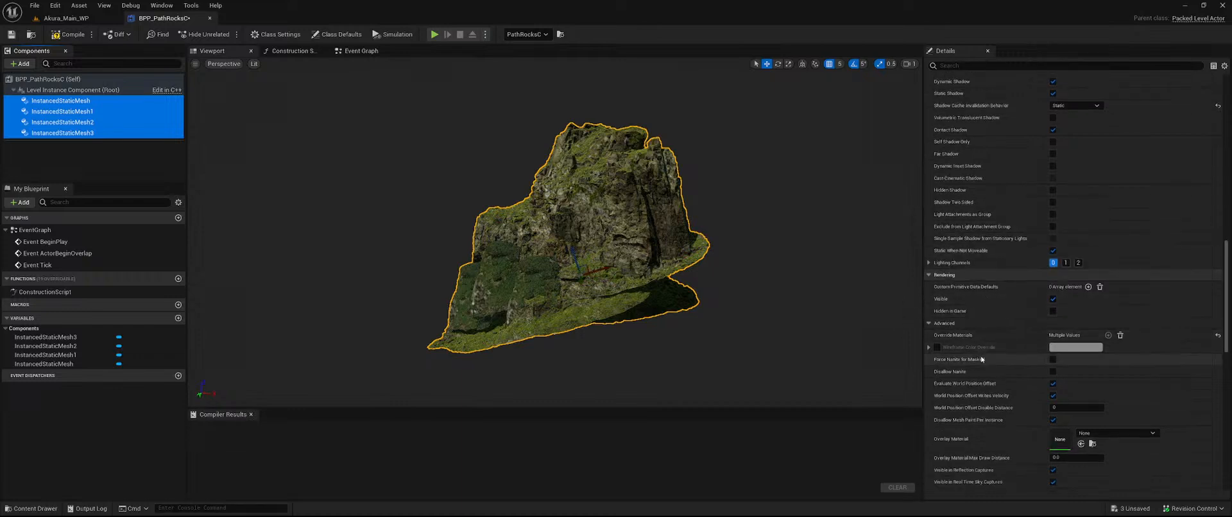
scroll(995, 317, down, 2)
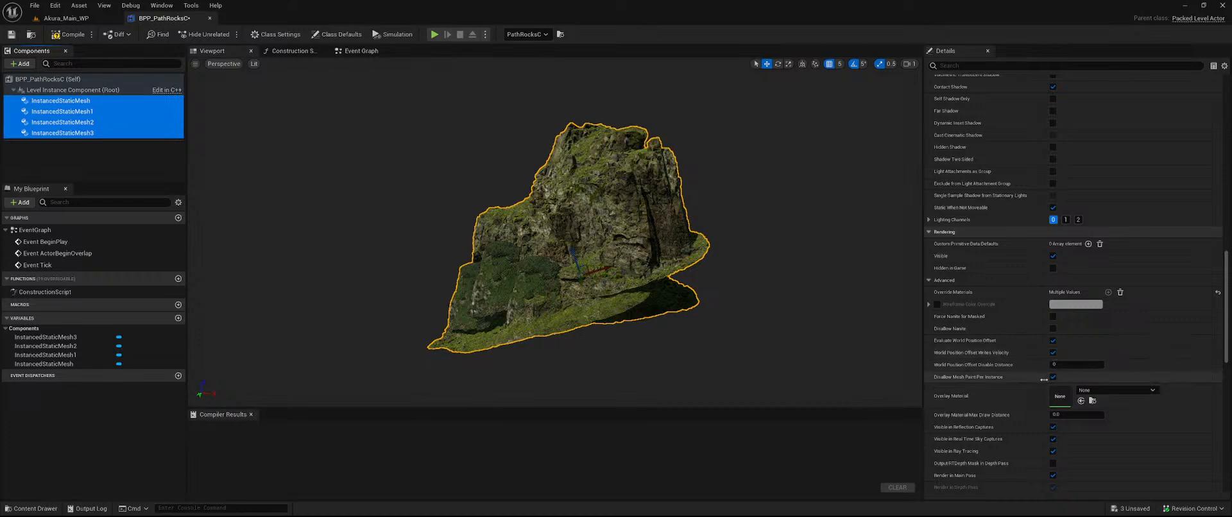
click(1053, 341)
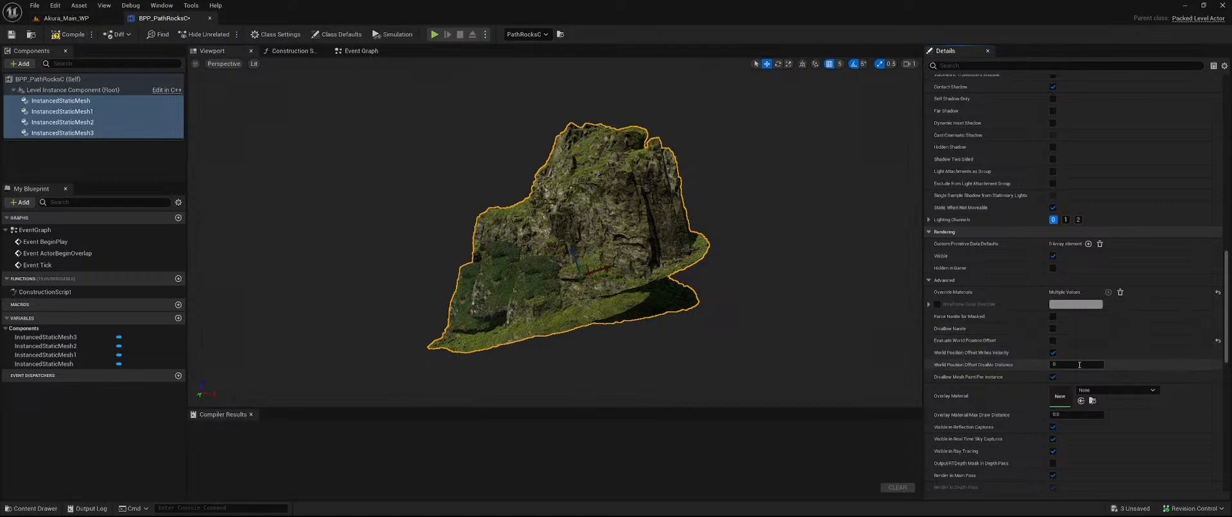
click(1080, 364)
text(1)
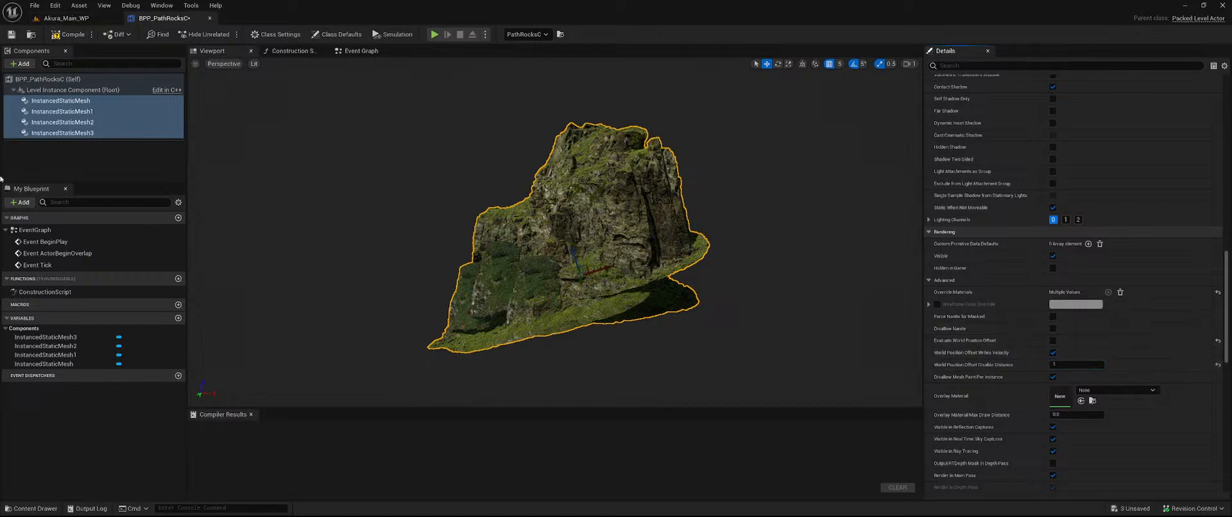
click(68, 35)
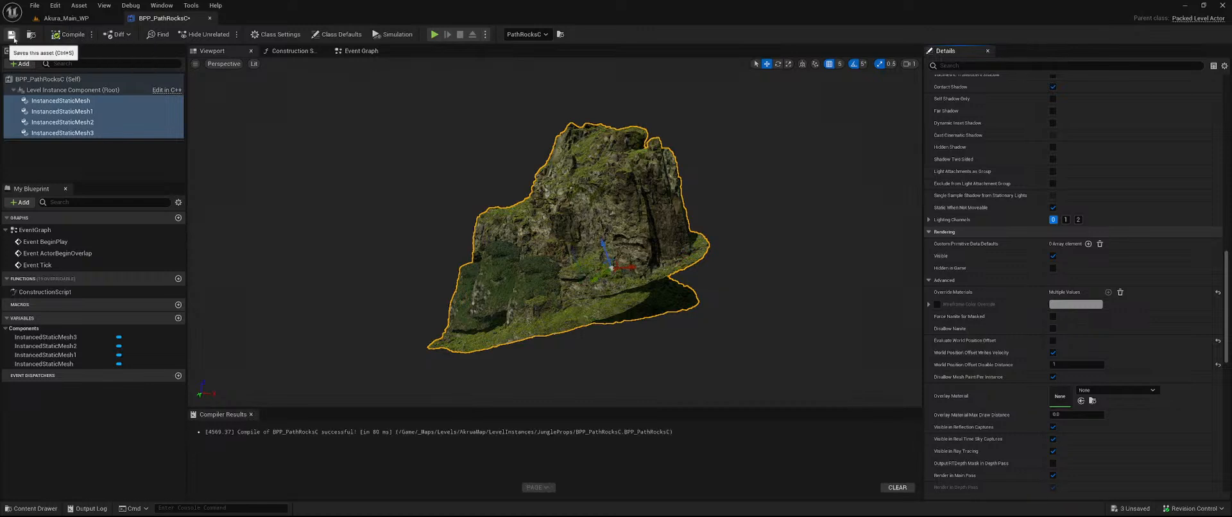
click(210, 19)
- Assign the Akura_Main_HLODLayer_Instanced HLOD layer to the PathRocksC actor in the level
right_drag(573, 280, 609, 297)
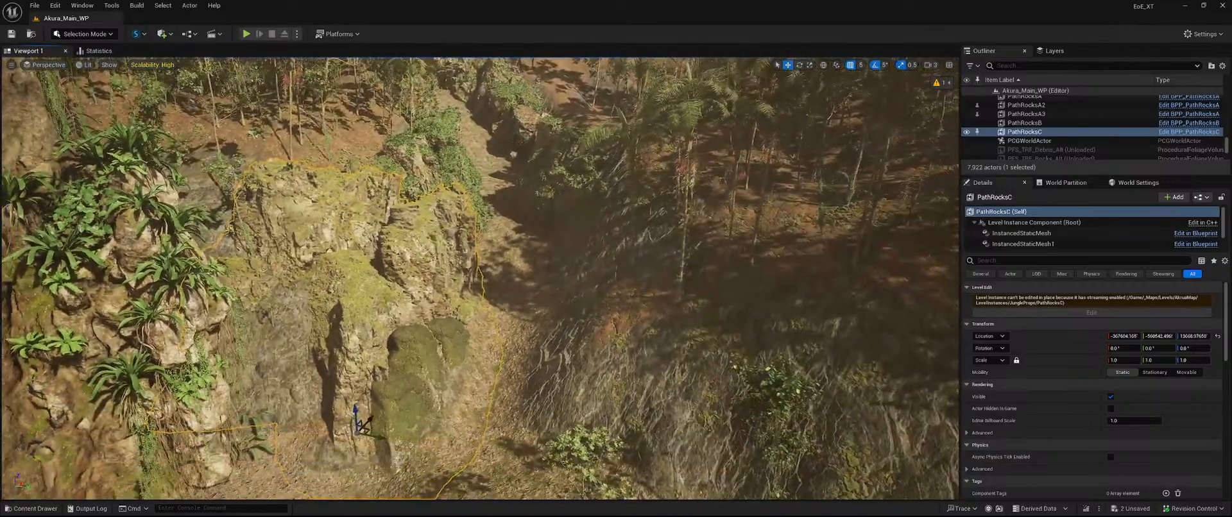
scroll(1012, 422, down, 10)
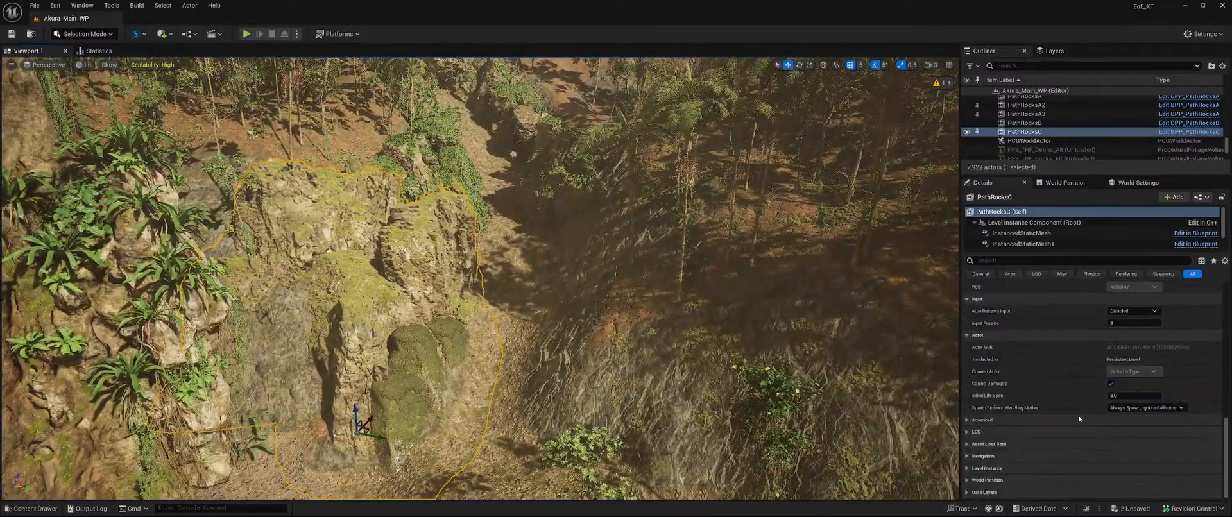
scroll(1094, 377, up, 2)
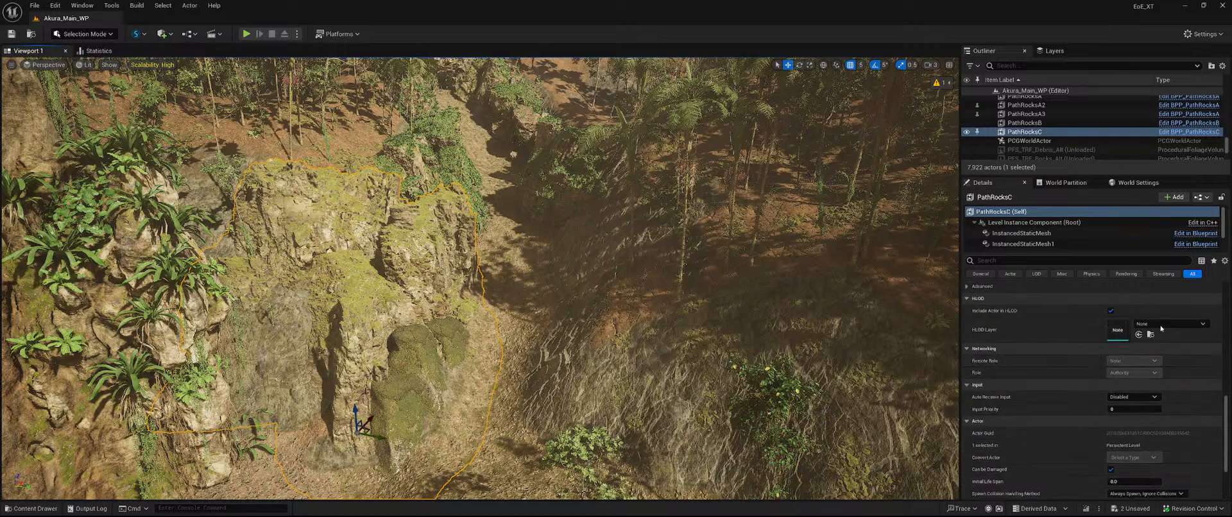
click(1169, 324)
click(1162, 222)
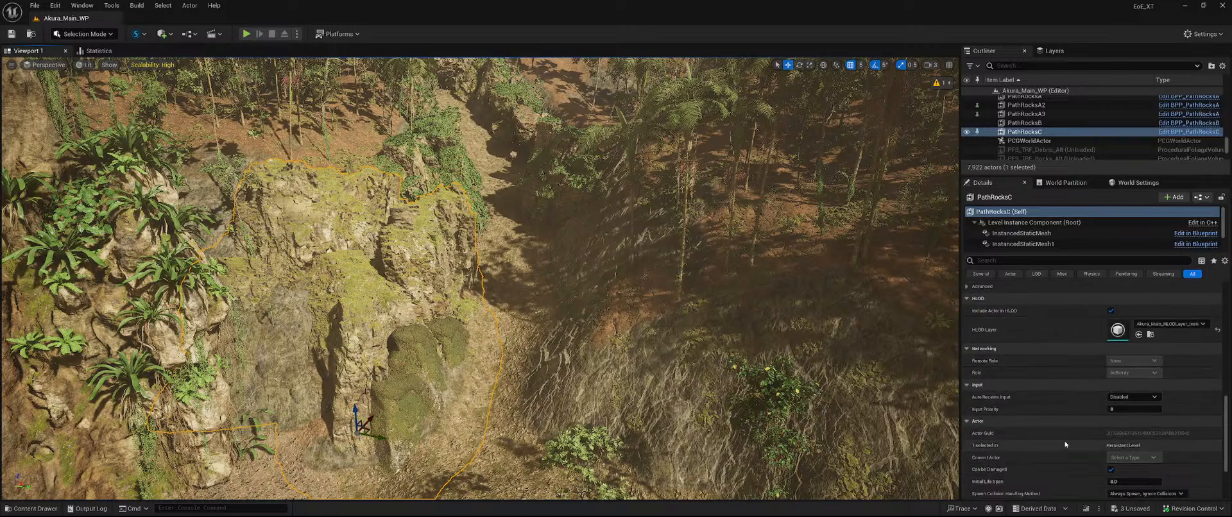
- Set the World Partition runtime grid of PathRocksC to MainGrid and save all unsaved content
scroll(1026, 455, down, 3)
click(967, 480)
scroll(1026, 405, down, 2)
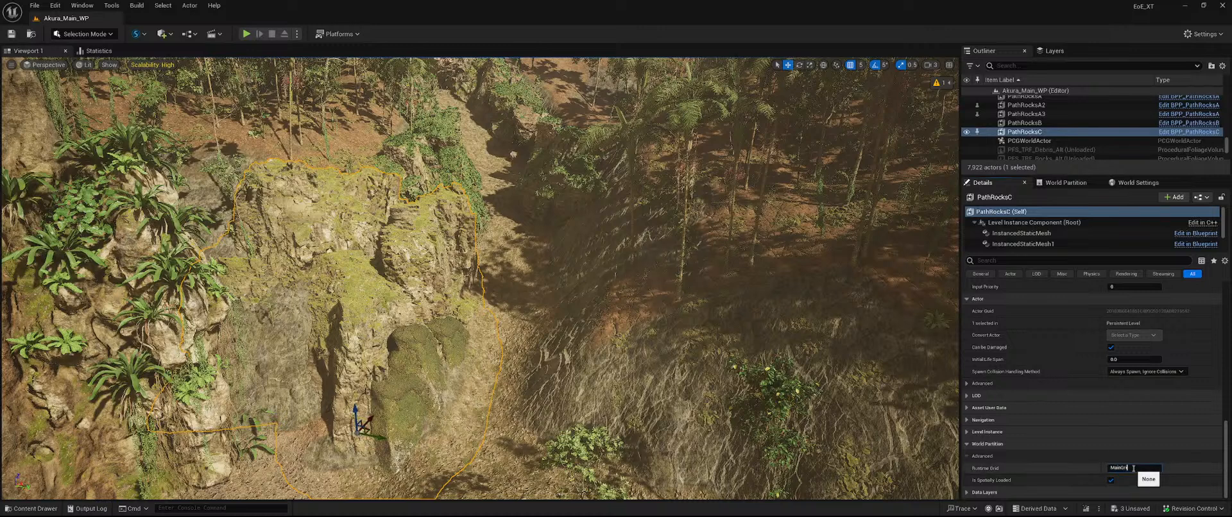
click(1133, 509)
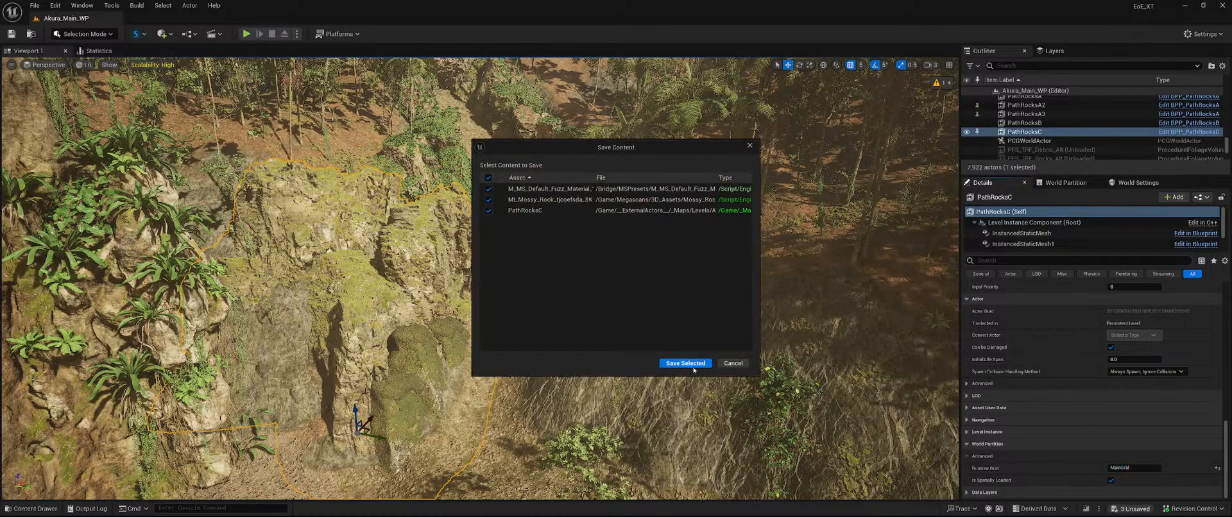
click(685, 363)
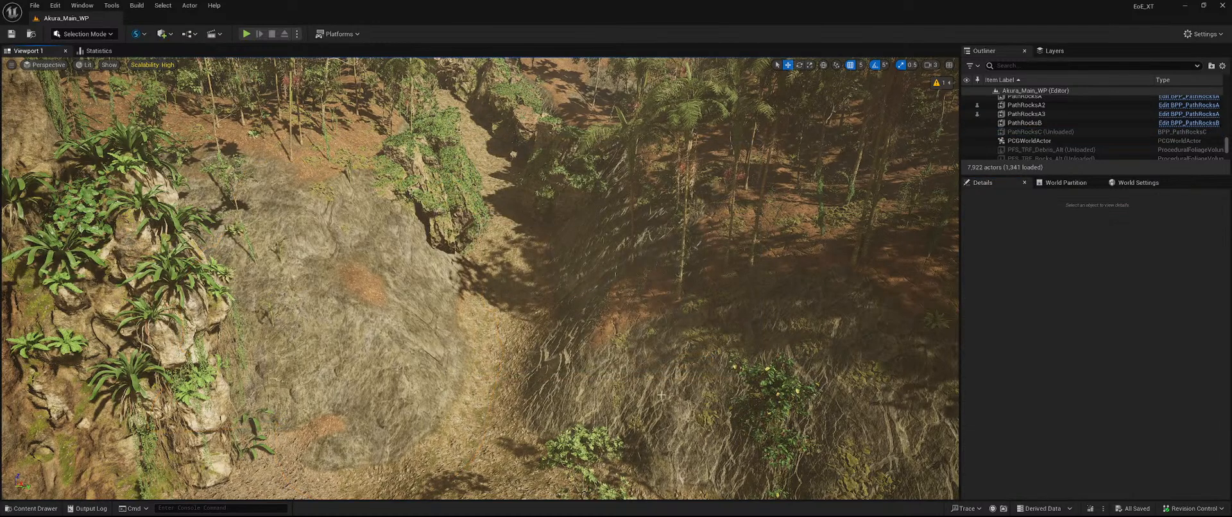
- Open BPP_PathRocksC from the JungleProps folder, set its default HLOD layer to Akura_Main_HLODLayer_Instanced, compile it and close the blueprint
key(ctrl+space)
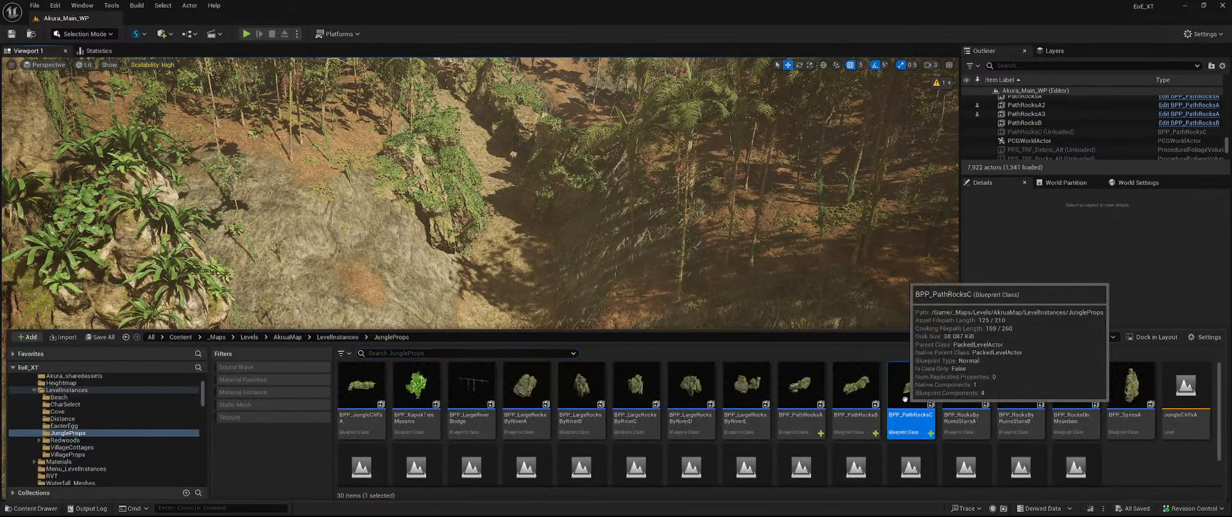
double_click(902, 399)
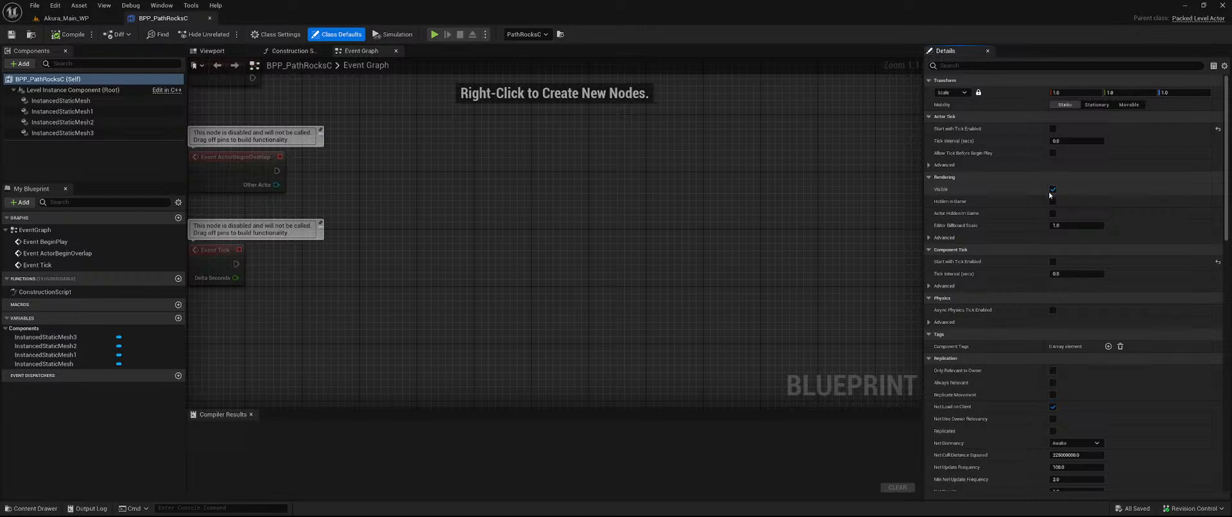
scroll(1027, 203, down, 10)
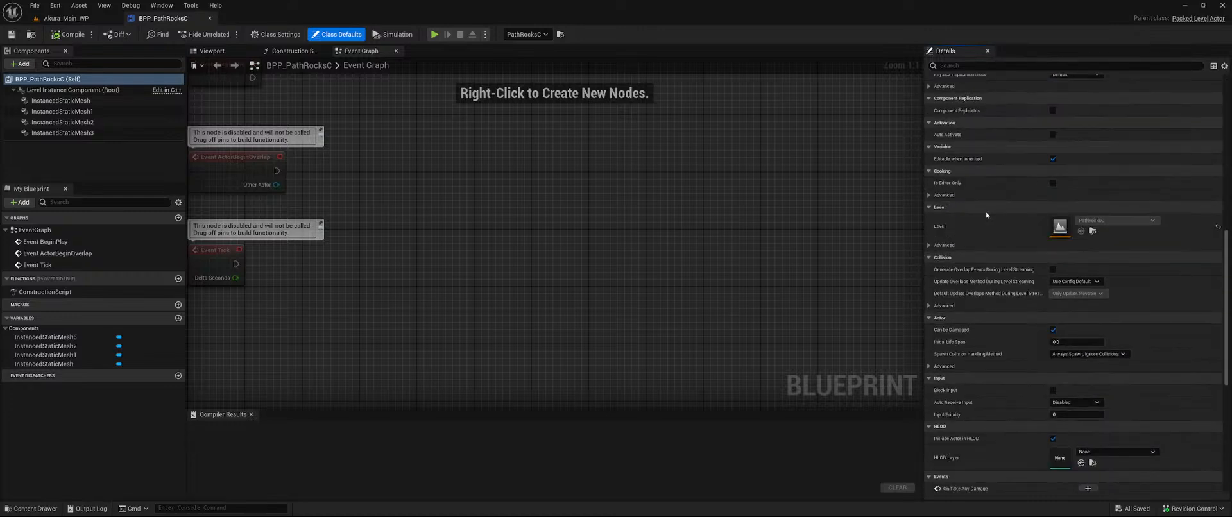
click(1118, 280)
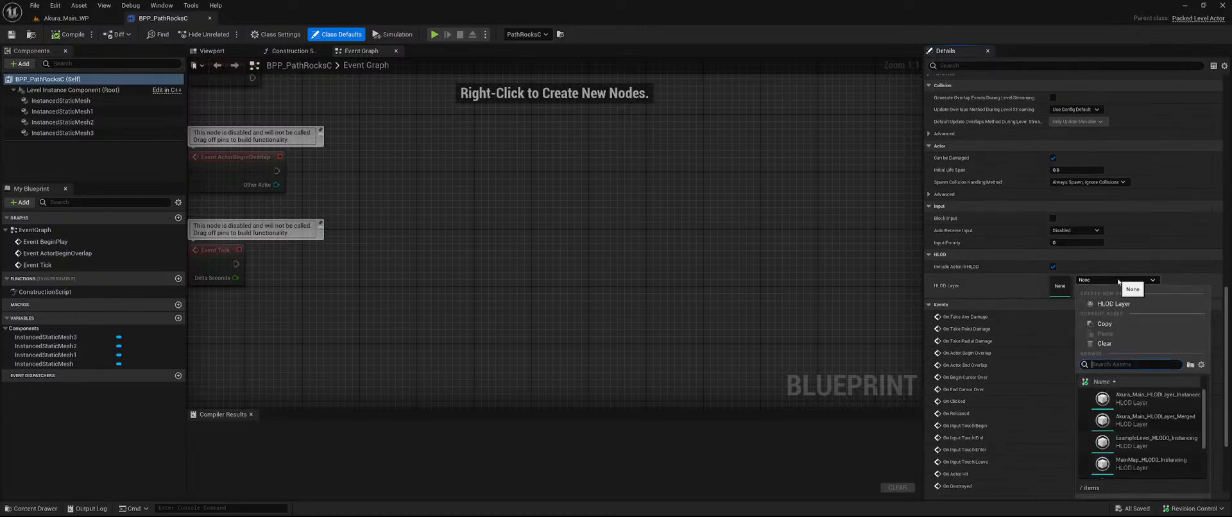
click(1167, 396)
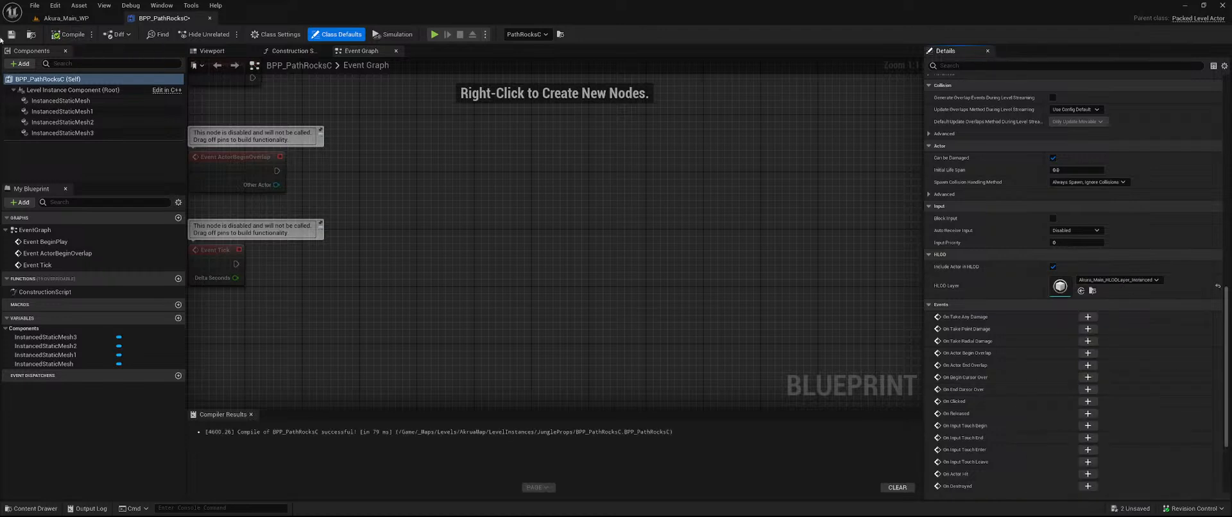
click(210, 19)
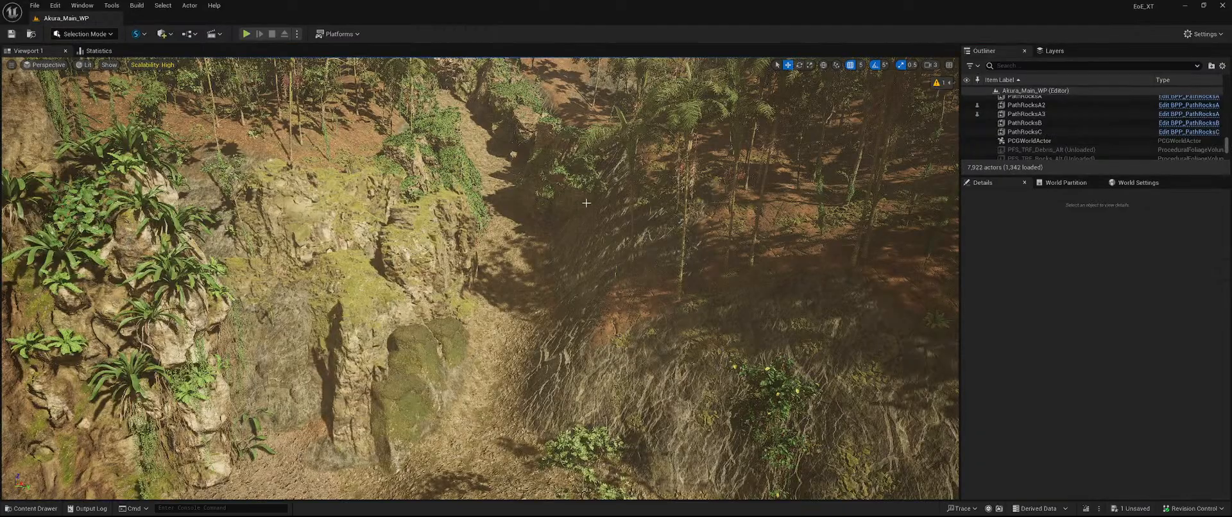
- Switch to Foliage mode and activate the jungle foliage types for brushing around the new path cliffs
right_drag(581, 265, 477, 287)
key(w)
key(s)
key(w)
key(s)
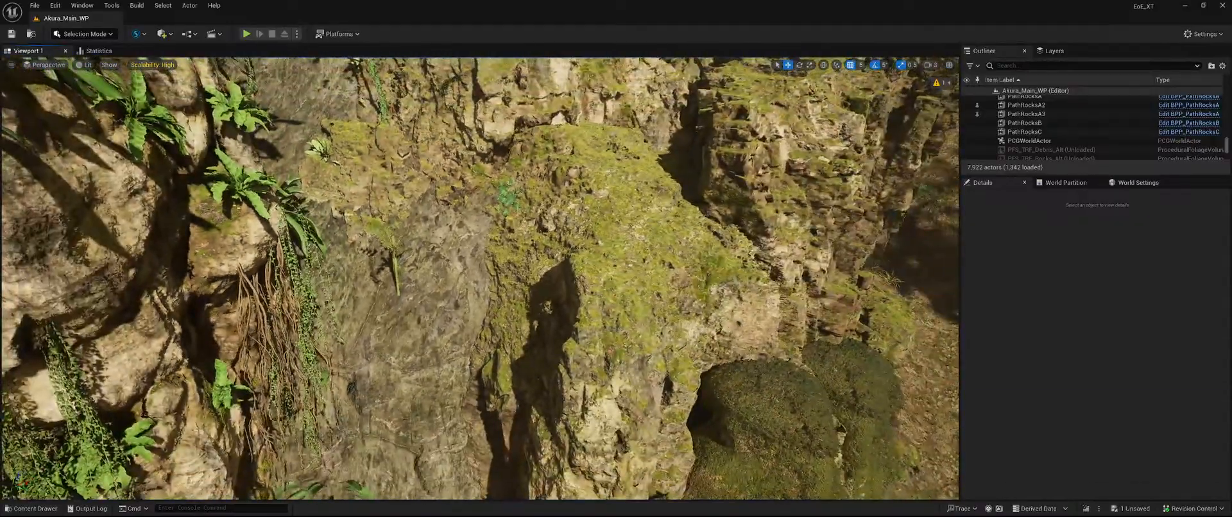
click(82, 36)
click(83, 76)
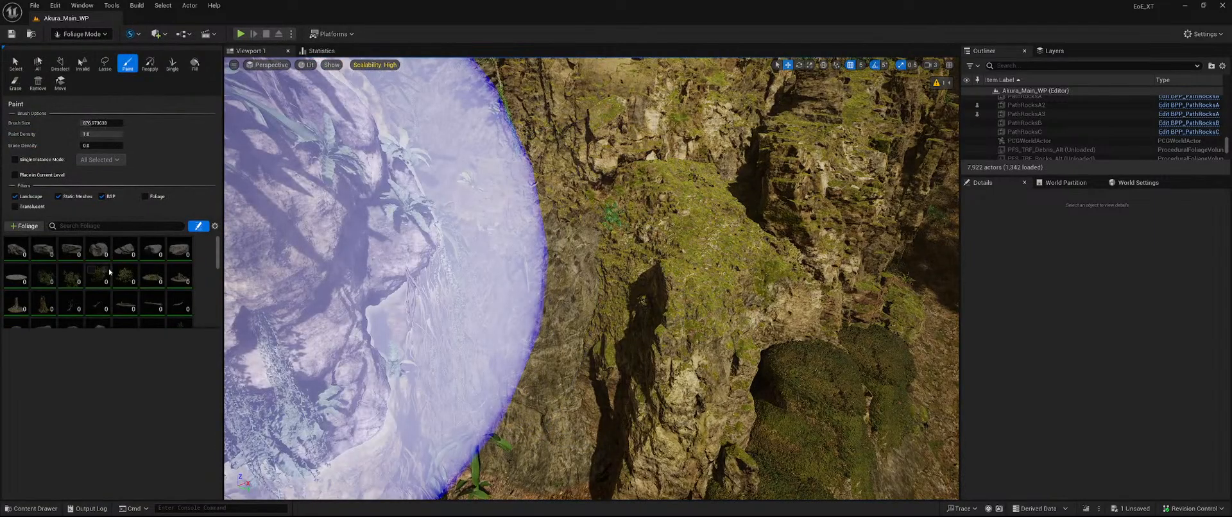
scroll(77, 272, down, 3)
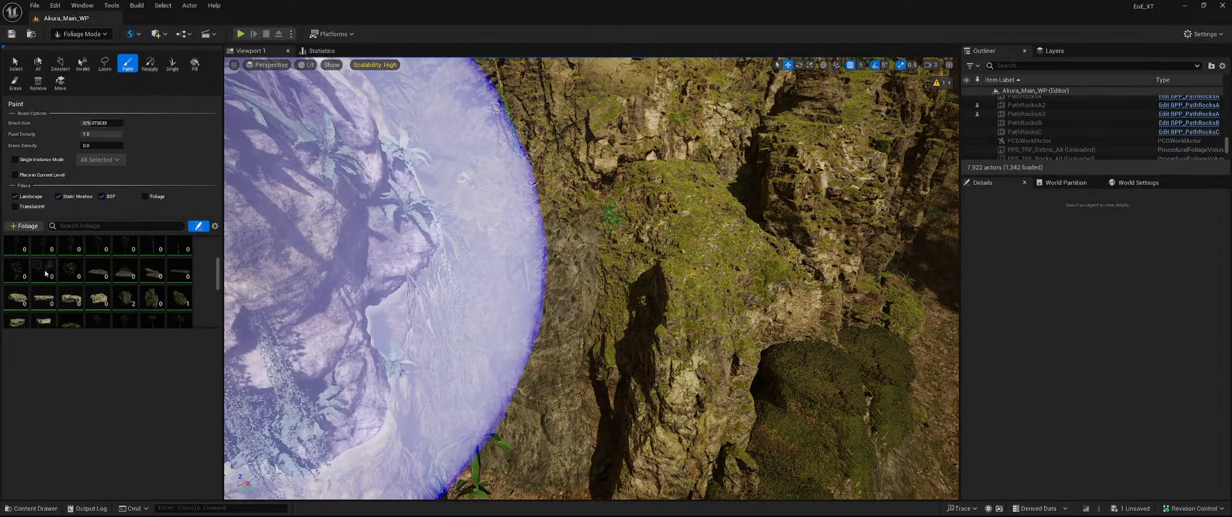
click(17, 298)
scroll(103, 298, down, 1)
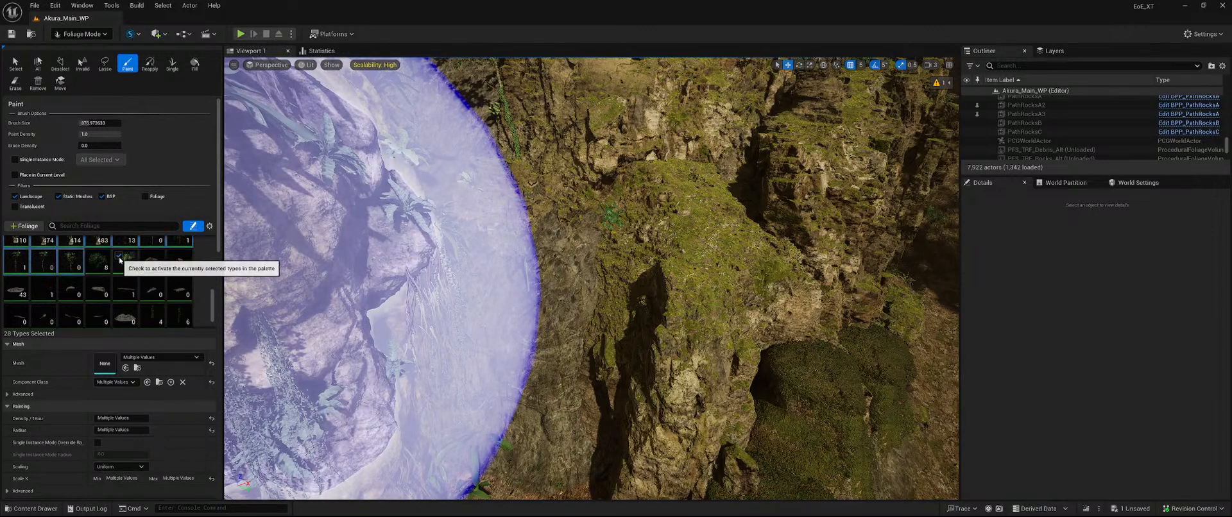
- Erase the foliage where the plant-covered cliff meets the new mossy rocks of PathRocksC
key(s)
mouse_move(488, 282)
right_down()
mouse_move(481, 292)
mouse_move(491, 289)
right_up()
key(shift)
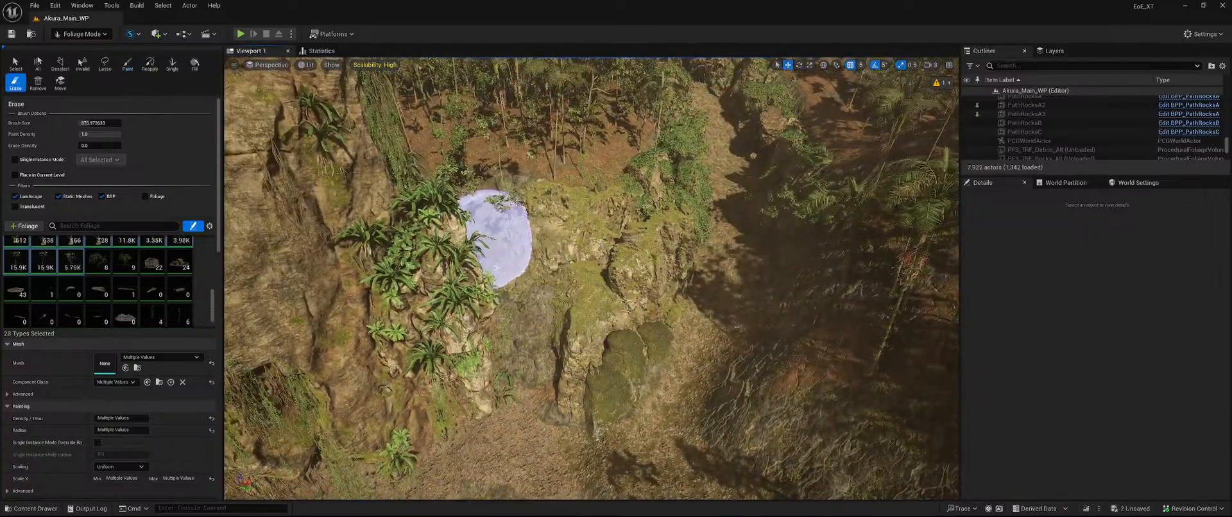
mouse_move(541, 251)
right_down()
mouse_move(523, 212)
mouse_move(504, 313)
right_up()
key(w)
key(shift)
mouse_move(504, 313)
shift+mouse_down()
mouse_move(514, 308)
mouse_move(502, 299)
shift+mouse_up()
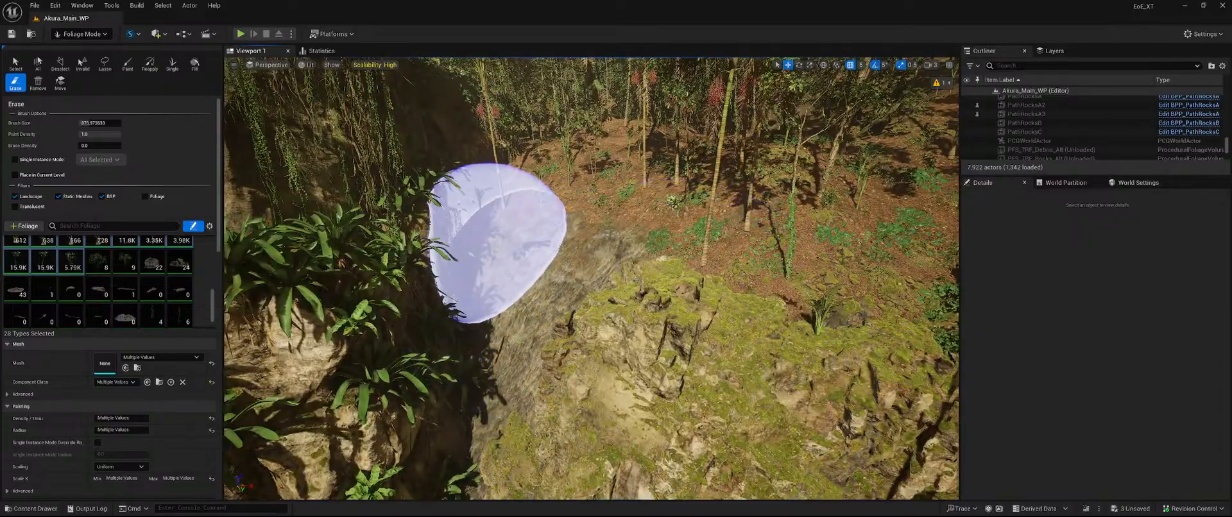
- Show the viewport in Unlit mode and erase the hanging vines in the dark gap behind the plant-covered cliff
right_drag(507, 311, 539, 302)
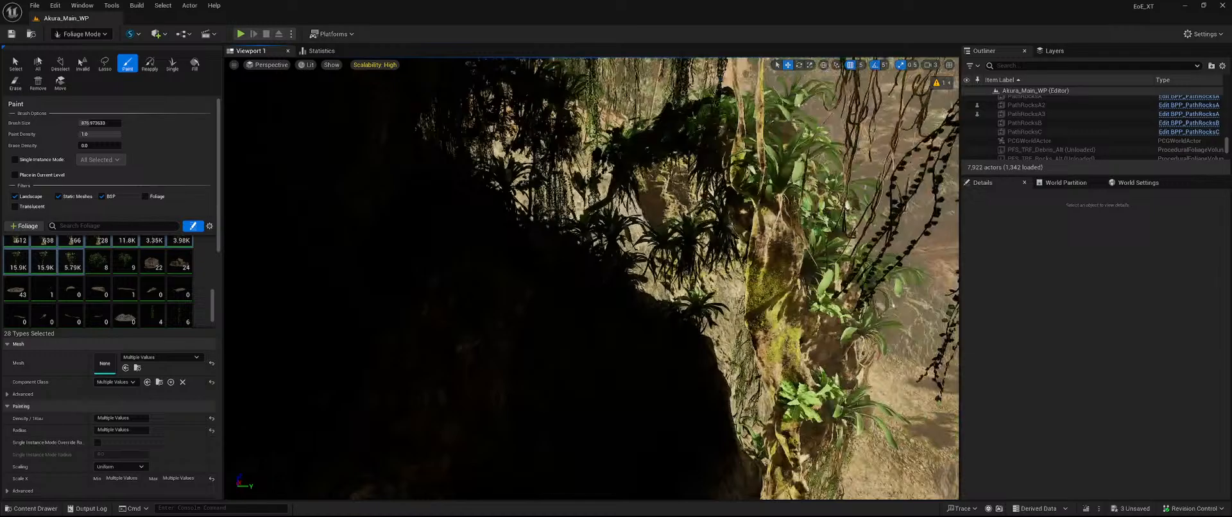
key(s)
right_drag(539, 301, 478, 305)
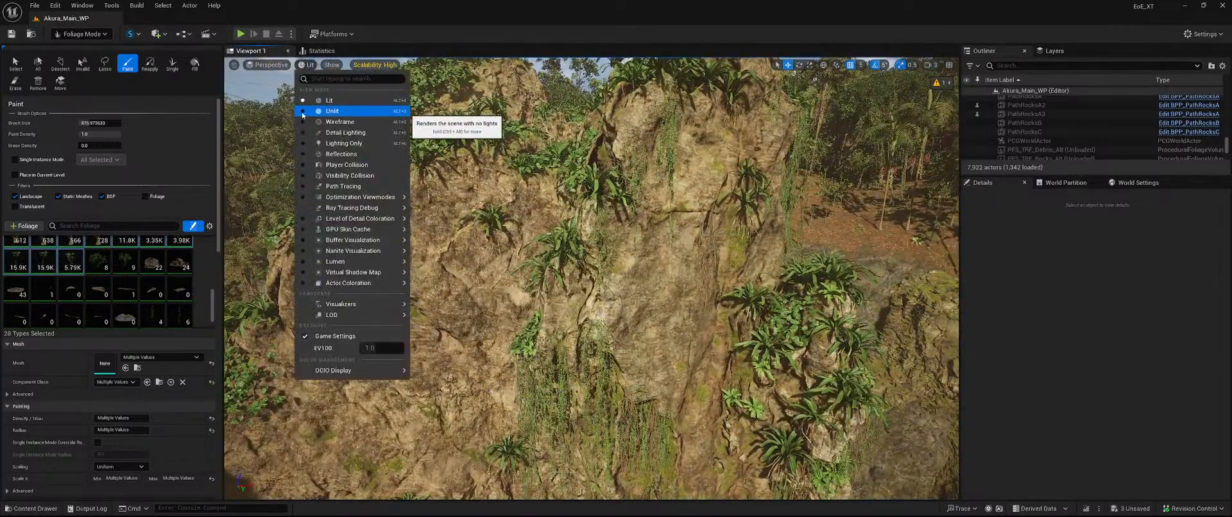
click(306, 115)
mouse_move(534, 232)
right_down()
mouse_move(549, 221)
mouse_move(559, 279)
mouse_move(632, 279)
mouse_move(536, 260)
mouse_move(532, 209)
mouse_move(546, 215)
mouse_move(501, 241)
mouse_move(568, 254)
mouse_move(580, 234)
mouse_move(546, 234)
right_up()
key(w)
key(w)
key(w)
key(w)
key(s)
key(shift)
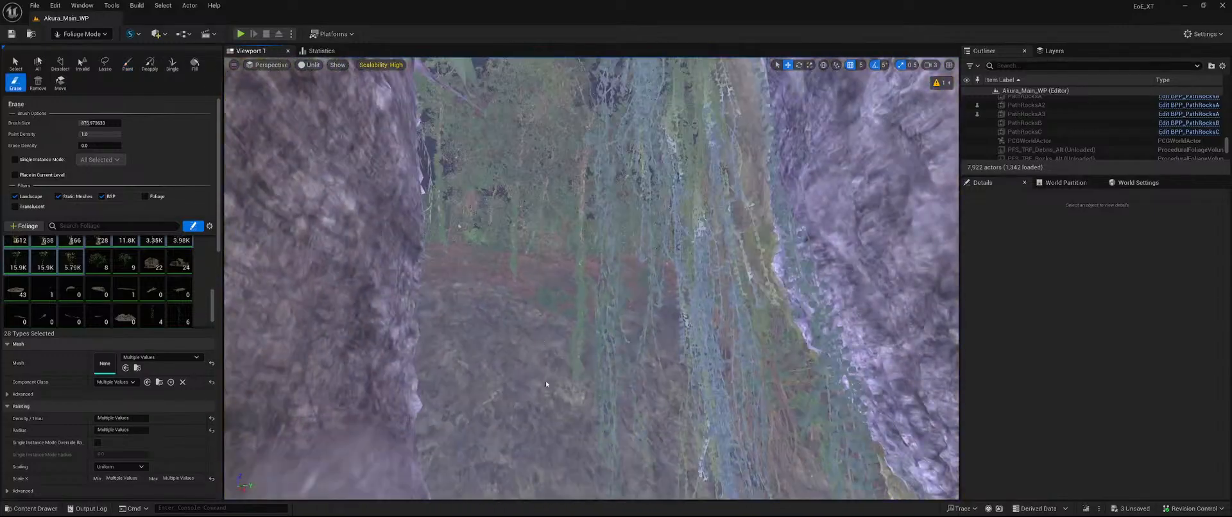
- Erase more hidden foliage deeper inside the gap between the cliffs and return the viewport to Lit mode
key(w)
mouse_move(555, 364)
right_down()
mouse_move(594, 411)
mouse_move(613, 414)
mouse_move(683, 257)
right_up()
key(w)
key(shift)
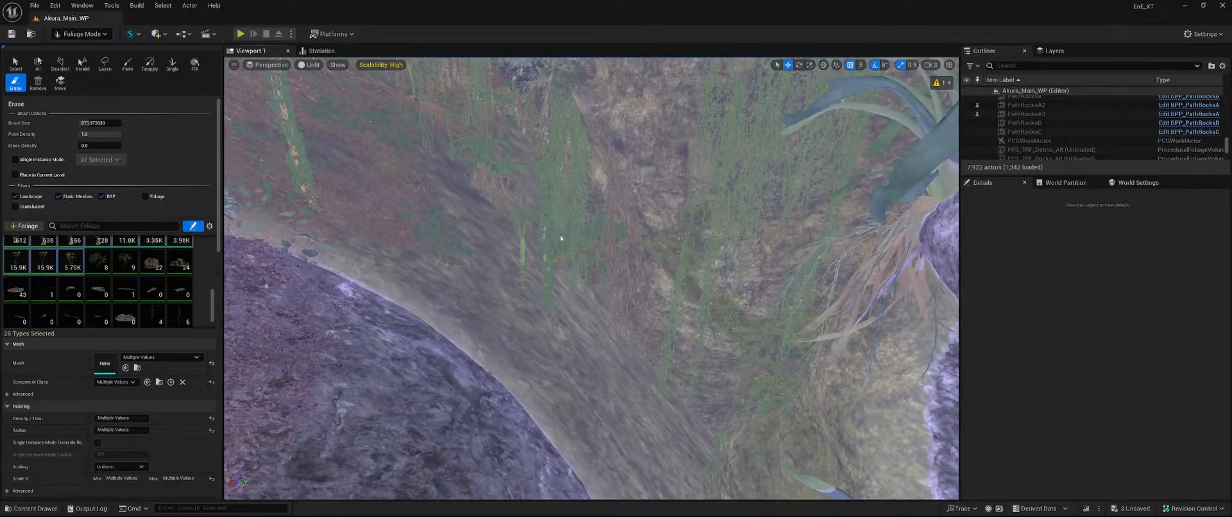
key(s)
mouse_move(560, 238)
right_down()
mouse_move(487, 221)
mouse_move(292, 100)
right_up()
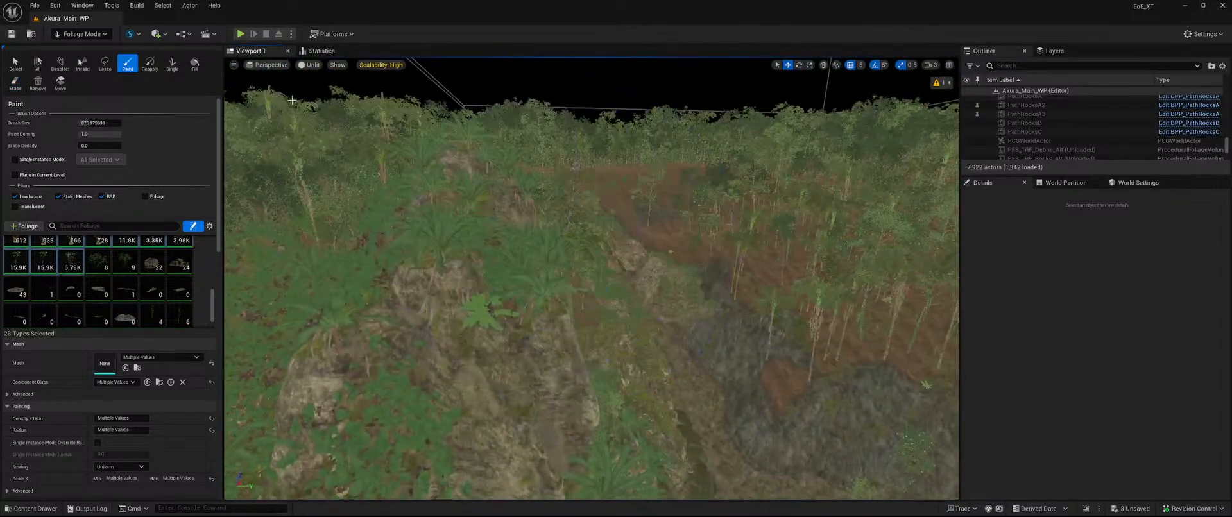
click(340, 104)
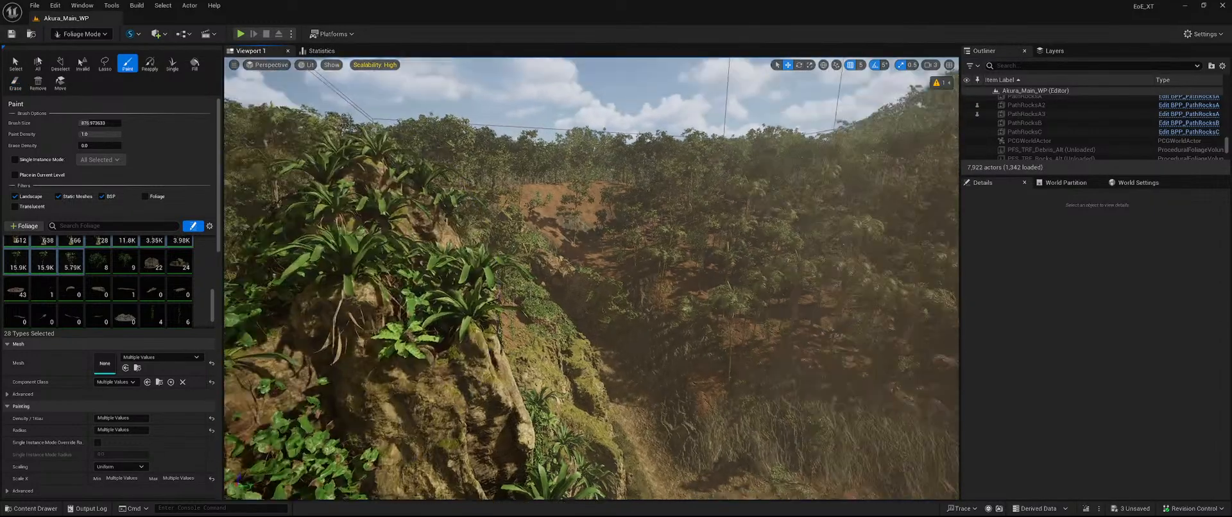
- Erase the foliage along the dirt path at the foot of the new mossy cliffs
key(w)
mouse_move(410, 193)
right_down()
mouse_move(552, 222)
mouse_move(574, 199)
mouse_move(580, 276)
mouse_move(501, 299)
mouse_move(513, 328)
mouse_move(395, 263)
mouse_move(353, 285)
right_up()
key(w)
key(w)
key(s)
key(s)
mouse_move(417, 264)
shift+mouse_down()
mouse_move(564, 295)
mouse_move(517, 277)
shift+mouse_up()
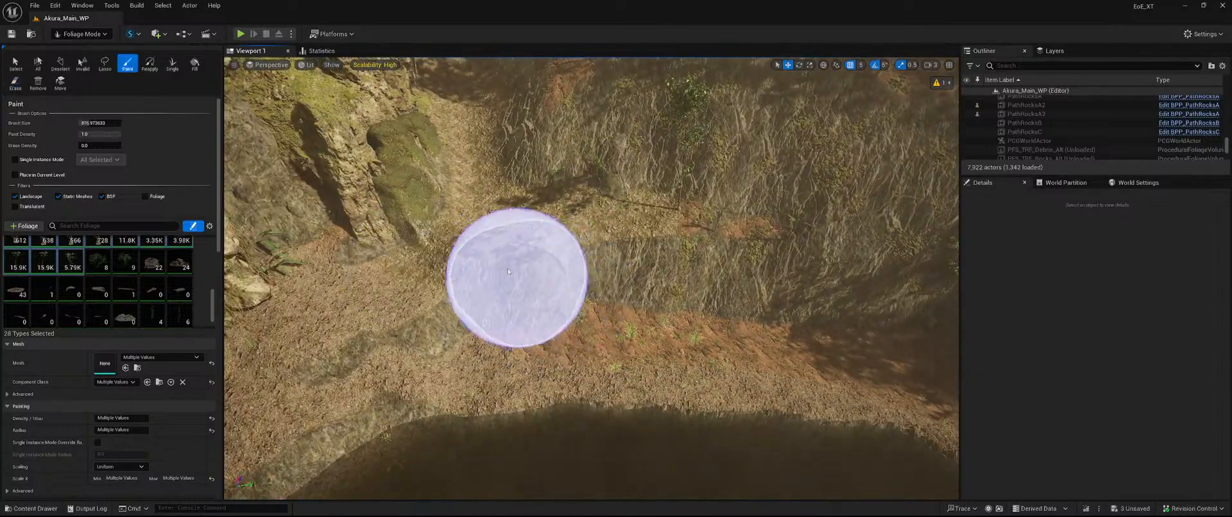
- Erase the foliage on the forested slope above and behind the mossy cliffs
mouse_move(517, 277)
right_down()
mouse_move(648, 260)
mouse_move(709, 226)
mouse_move(706, 247)
mouse_move(465, 273)
mouse_move(459, 289)
mouse_move(446, 273)
right_up()
key(w)
key(s)
mouse_move(571, 283)
shift+mouse_down()
mouse_move(594, 215)
mouse_move(633, 399)
mouse_move(616, 231)
mouse_move(597, 300)
shift+mouse_up()
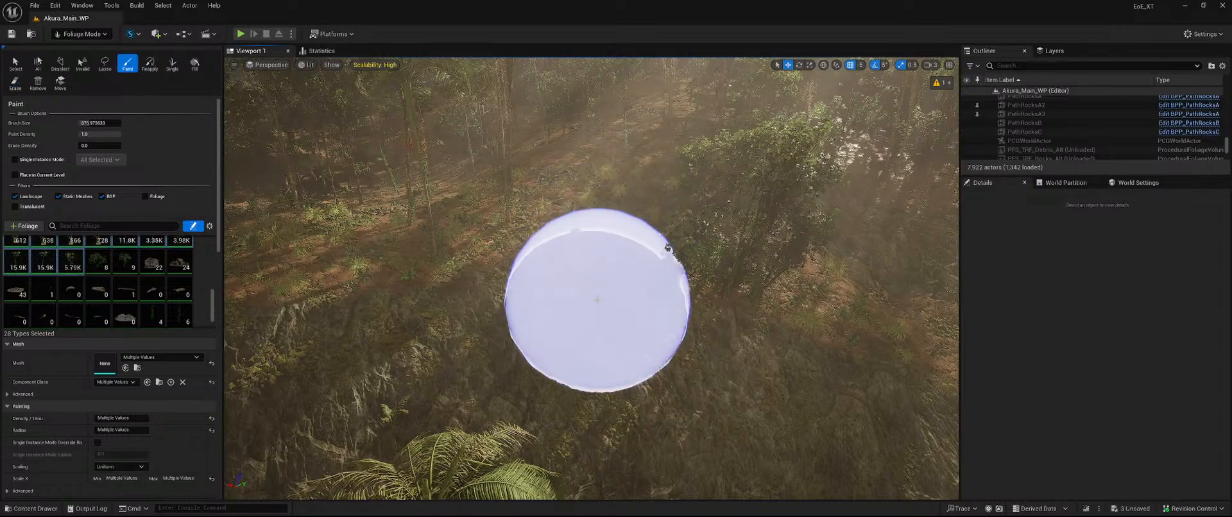
right_drag(597, 300, 609, 260)
shift+drag(597, 300, 600, 324)
right_drag(600, 324, 606, 308)
mouse_move(553, 345)
right_down()
mouse_move(555, 308)
mouse_move(577, 379)
mouse_move(552, 345)
right_up()
mouse_move(553, 345)
shift+mouse_down()
mouse_move(604, 281)
mouse_move(590, 262)
mouse_move(653, 339)
shift+mouse_up()
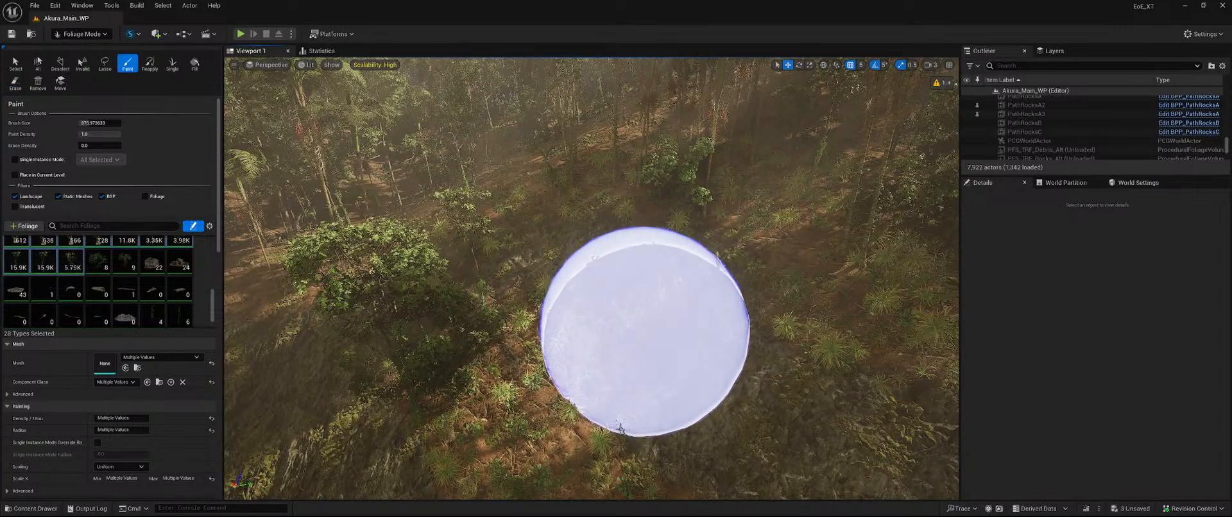
- Erase more foliage down the shaded hillside and beside the gravelly ground at its foot
right_drag(650, 337, 699, 362)
mouse_move(649, 337)
shift+mouse_down()
mouse_move(496, 232)
mouse_move(518, 238)
mouse_move(594, 328)
mouse_move(540, 229)
mouse_move(564, 232)
mouse_move(511, 199)
mouse_move(534, 245)
mouse_move(578, 279)
shift+mouse_up()
mouse_move(578, 280)
right_down()
mouse_move(587, 298)
mouse_move(761, 298)
right_up()
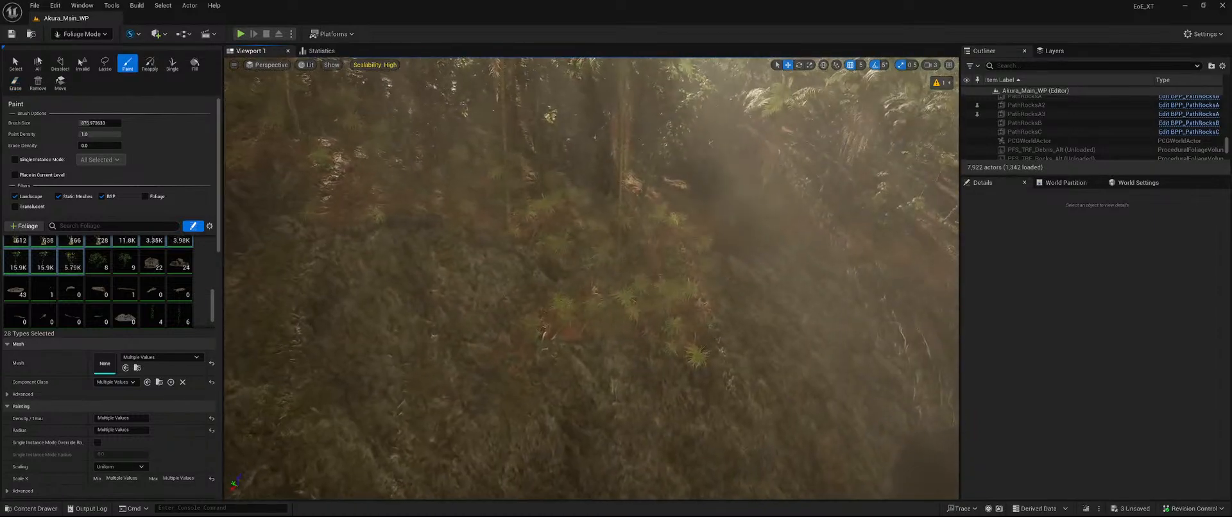
mouse_move(427, 330)
shift+mouse_down()
mouse_move(475, 283)
mouse_move(439, 321)
shift+mouse_up()
mouse_move(440, 321)
right_down()
mouse_move(571, 276)
mouse_move(440, 321)
right_up()
mouse_move(440, 359)
shift+mouse_down()
mouse_move(429, 378)
mouse_move(496, 299)
mouse_move(617, 359)
shift+mouse_up()
shift+drag(665, 320, 610, 396)
mouse_move(610, 396)
right_down()
mouse_move(738, 369)
mouse_move(632, 385)
mouse_move(641, 389)
mouse_move(626, 321)
mouse_move(597, 401)
mouse_move(542, 377)
right_up()
mouse_move(542, 377)
shift+mouse_down()
mouse_move(513, 350)
mouse_move(446, 377)
shift+mouse_up()
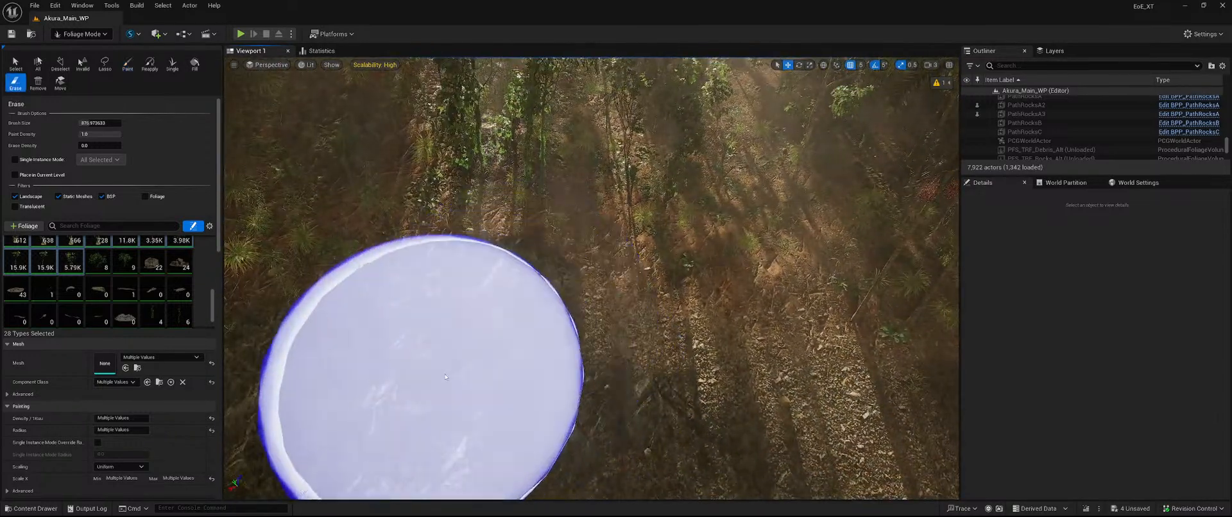
- Erase the foliage growing on the path farther along, in the sunlit corridor between the trees
mouse_move(473, 369)
right_down()
mouse_move(491, 359)
mouse_move(571, 379)
mouse_move(558, 398)
mouse_move(523, 401)
mouse_move(572, 360)
mouse_move(561, 350)
mouse_move(636, 333)
mouse_move(636, 385)
right_up()
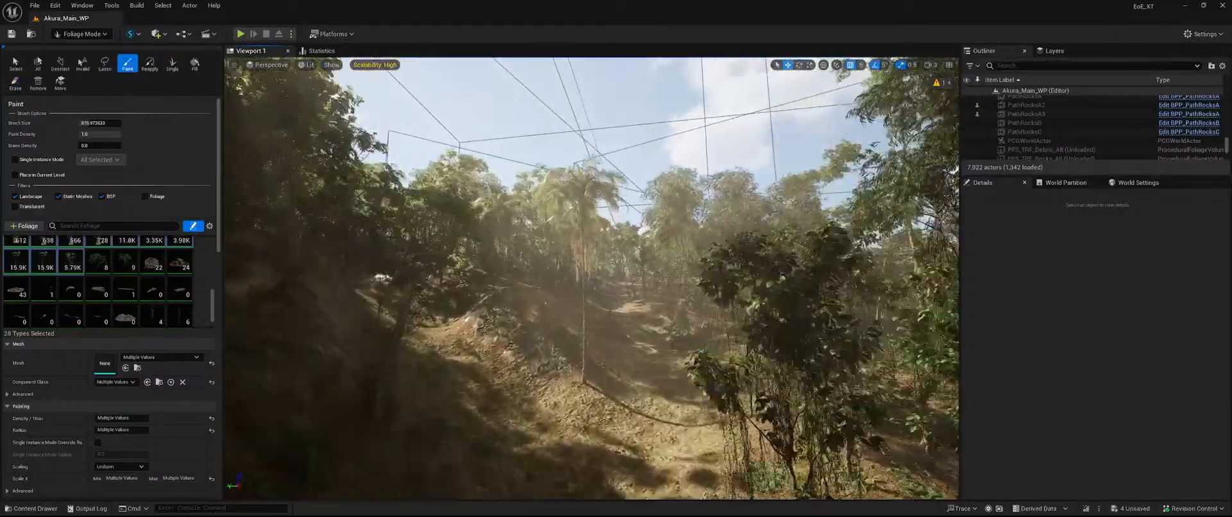
key(w)
mouse_move(591, 279)
right_down()
mouse_move(568, 321)
mouse_move(562, 292)
mouse_move(533, 282)
mouse_move(523, 256)
mouse_move(549, 399)
right_up()
key(shift)
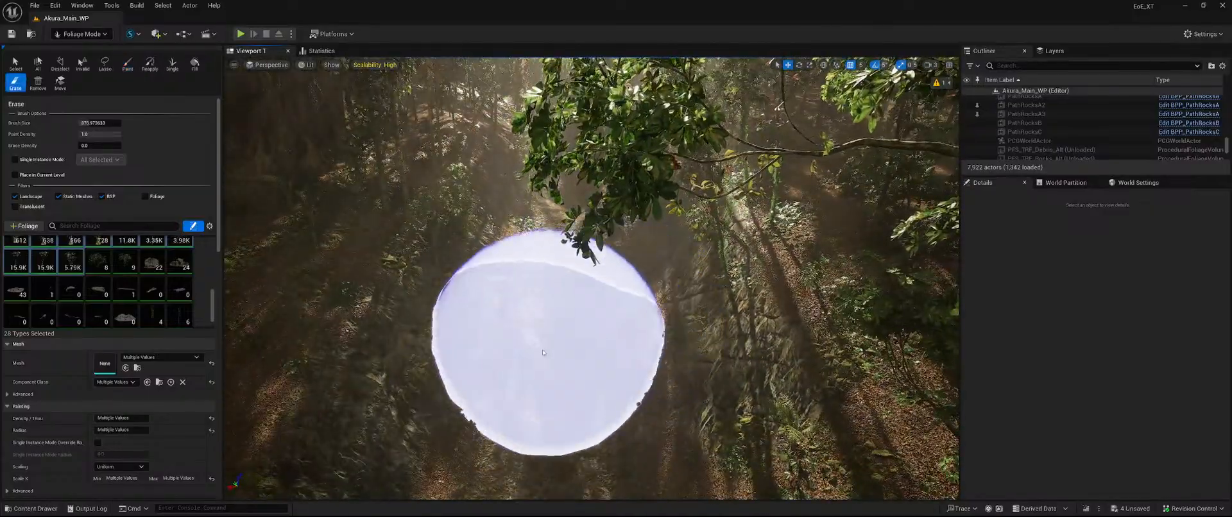
key(w)
mouse_move(561, 347)
right_down()
mouse_move(558, 292)
mouse_move(567, 328)
right_up()
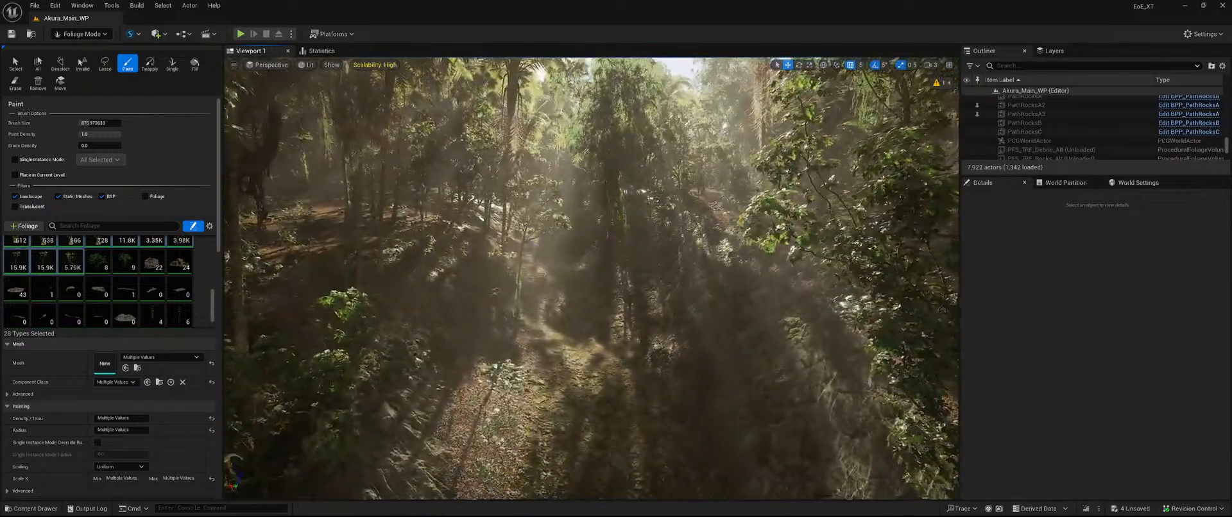
key(shift)
mouse_move(574, 383)
right_down()
mouse_move(571, 333)
mouse_move(605, 417)
right_up()
mouse_move(605, 416)
shift+mouse_down()
mouse_move(586, 249)
mouse_move(741, 443)
mouse_move(640, 399)
mouse_move(531, 293)
shift+mouse_up()
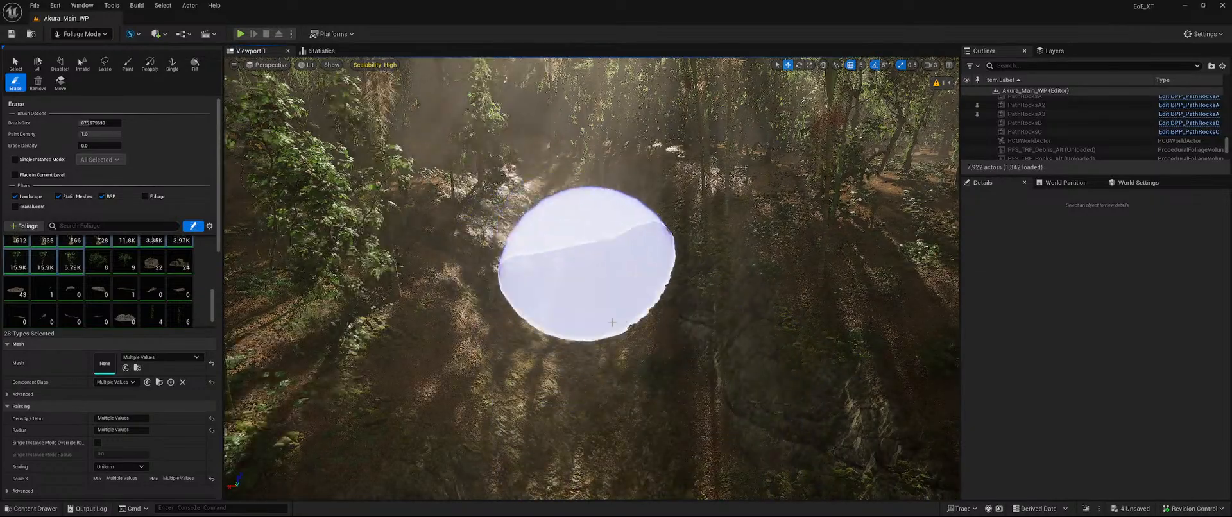
- Erase the leafy trees and undergrowth standing at the edge of the shaded jungle path
shift+drag(613, 322, 592, 420)
mouse_move(591, 421)
right_down()
mouse_move(587, 340)
mouse_move(589, 436)
mouse_move(592, 425)
right_up()
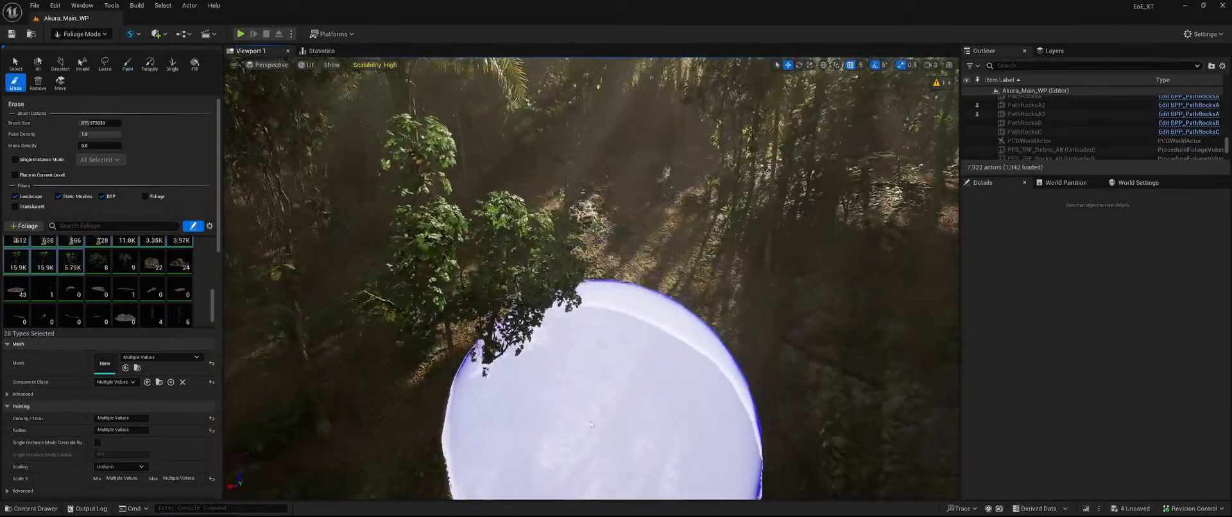
mouse_move(591, 425)
mouse_down()
mouse_move(667, 398)
mouse_move(636, 259)
mouse_move(709, 247)
mouse_move(650, 397)
mouse_up()
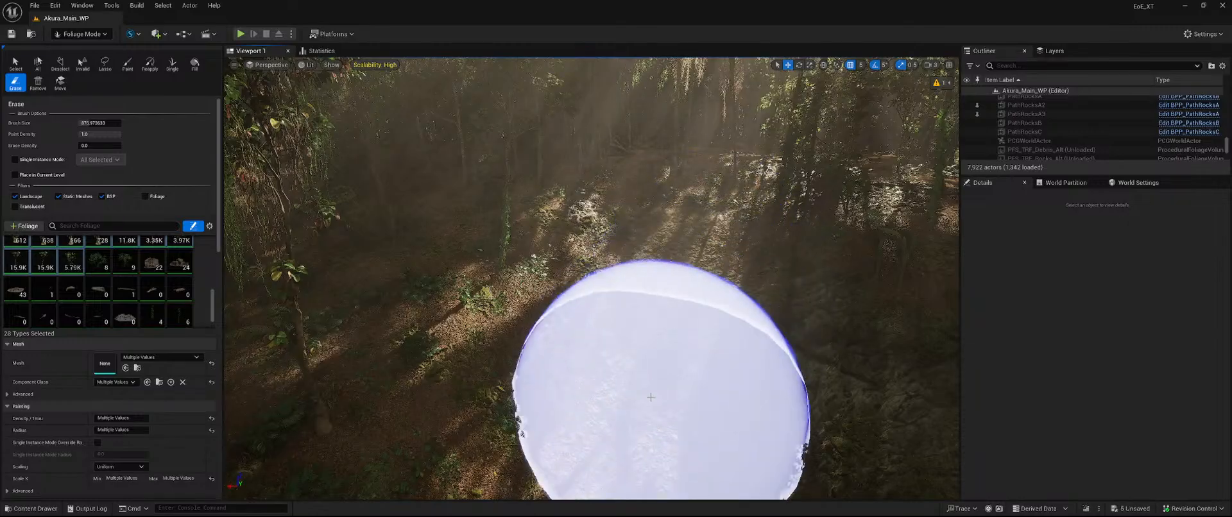
mouse_move(590, 427)
right_down()
mouse_move(587, 333)
mouse_move(576, 433)
right_up()
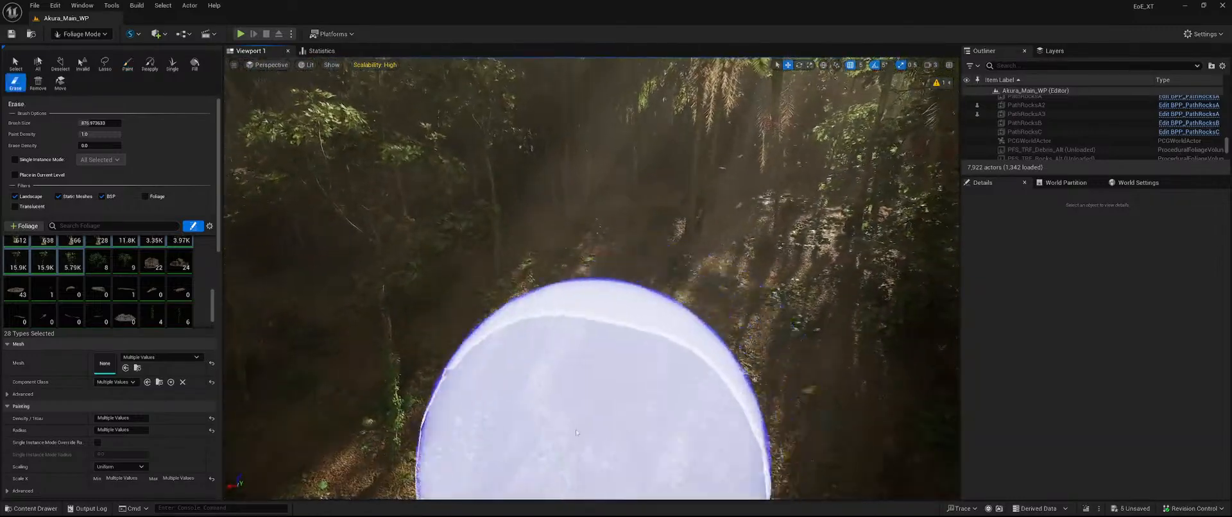
right_drag(590, 343, 594, 385)
- Finish erasing foliage, go to the dark forest floor and switch the editor to Selection mode
click(127, 63)
mouse_move(273, 85)
right_down()
mouse_move(272, 65)
mouse_move(276, 106)
mouse_move(270, 68)
mouse_move(224, 71)
mouse_move(266, 87)
mouse_move(225, 77)
mouse_move(311, 77)
mouse_move(299, 106)
mouse_move(299, 76)
right_up()
key(w)
key(w)
key(w)
key(w)
key(w)
key(w)
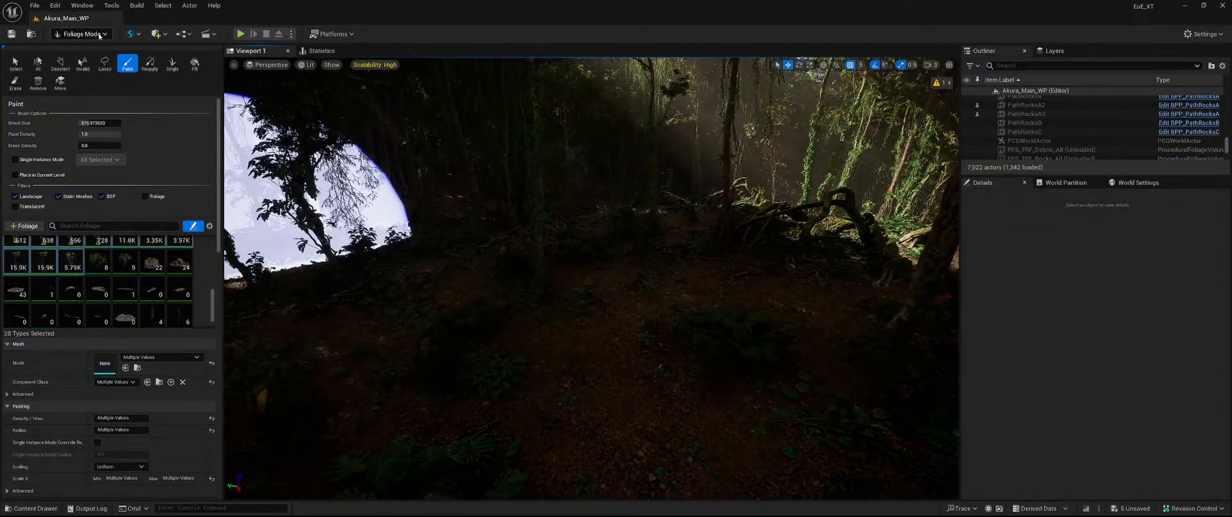
click(100, 35)
click(90, 46)
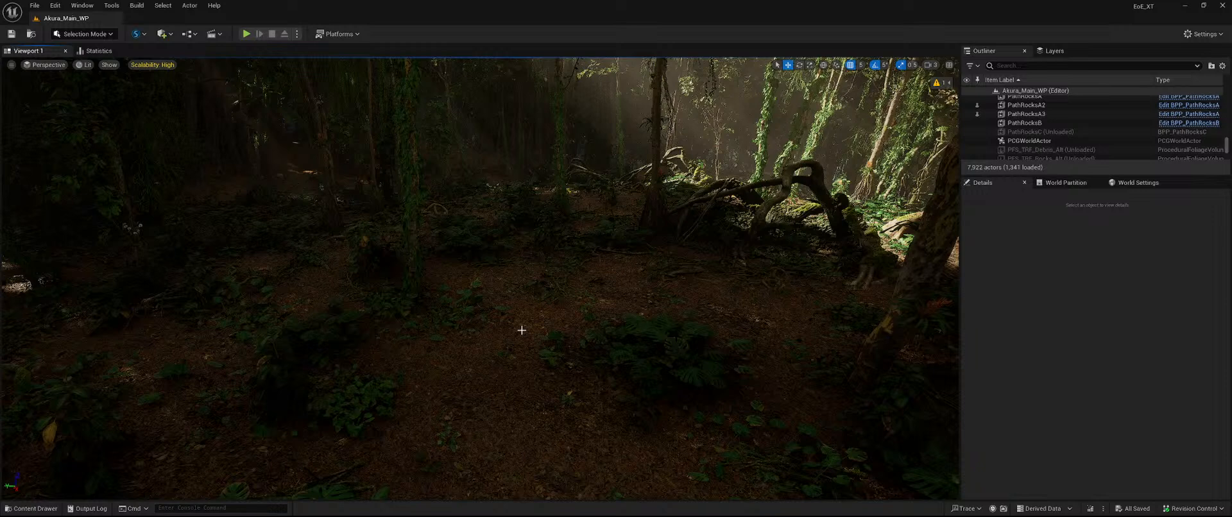
- Open MI_Akura_Landscape from the Landscape folder inside Landscape_MasterMaterial/Materials and dock it beside the level
key(ctrl+space)
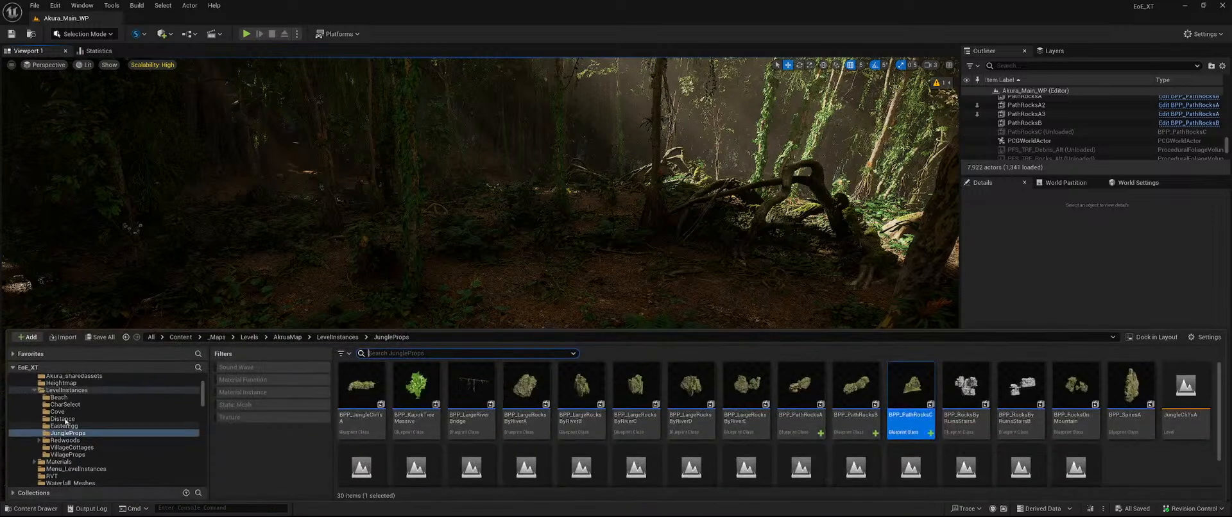
click(36, 390)
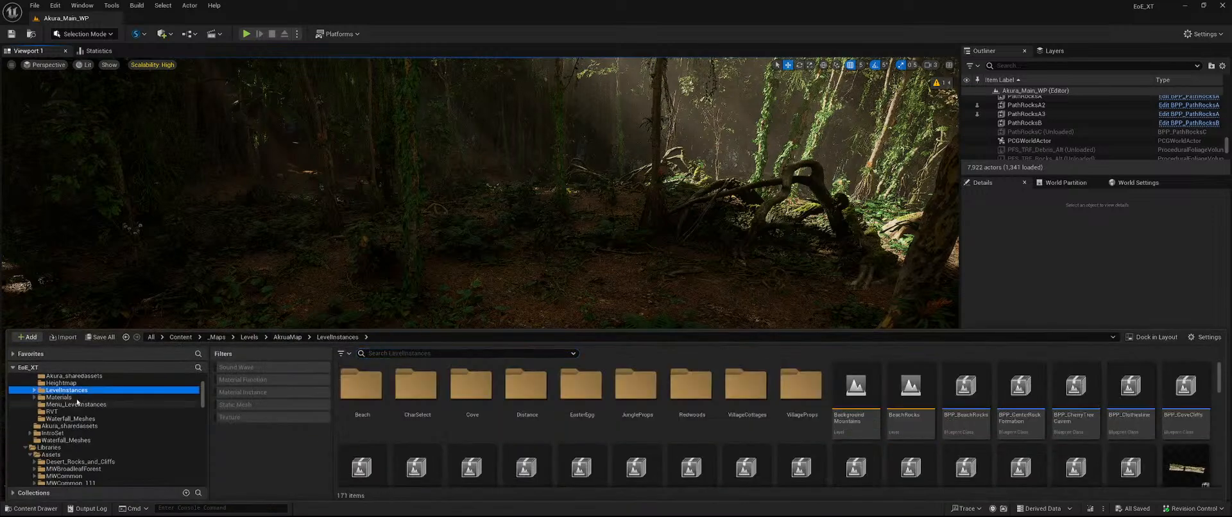
click(58, 397)
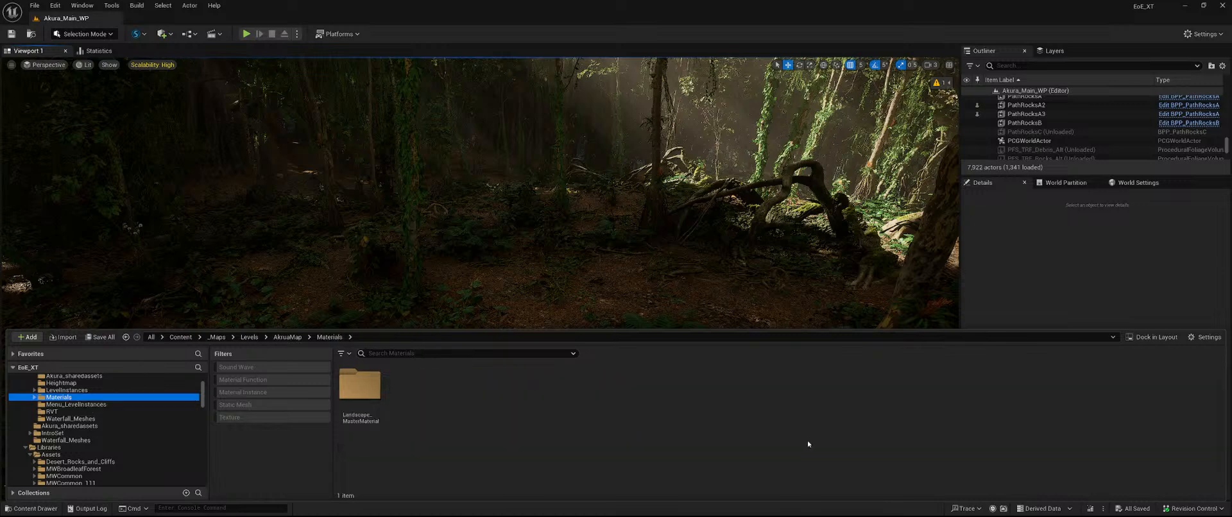
double_click(359, 385)
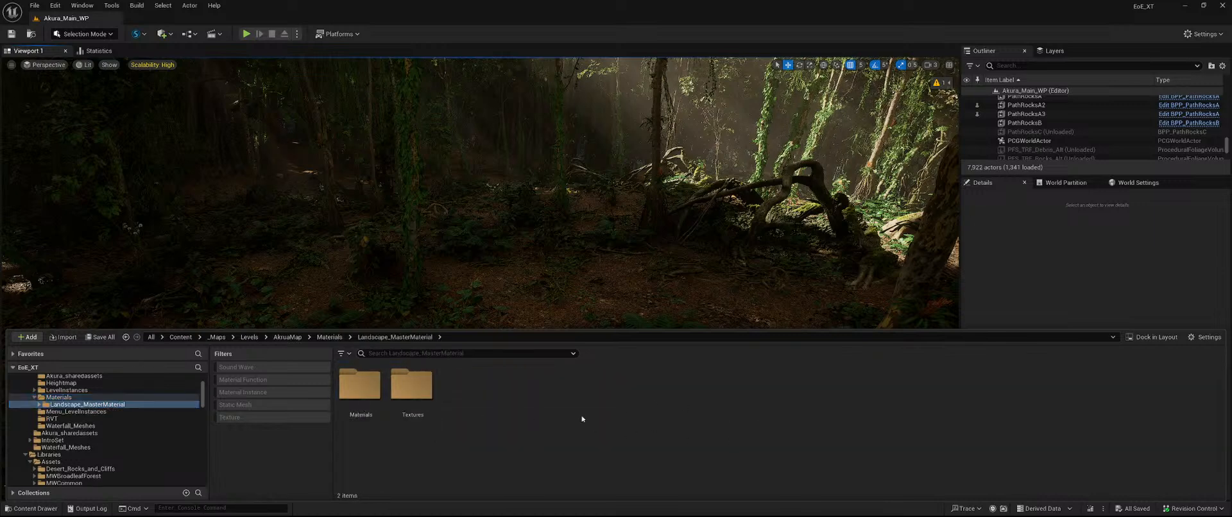
double_click(362, 391)
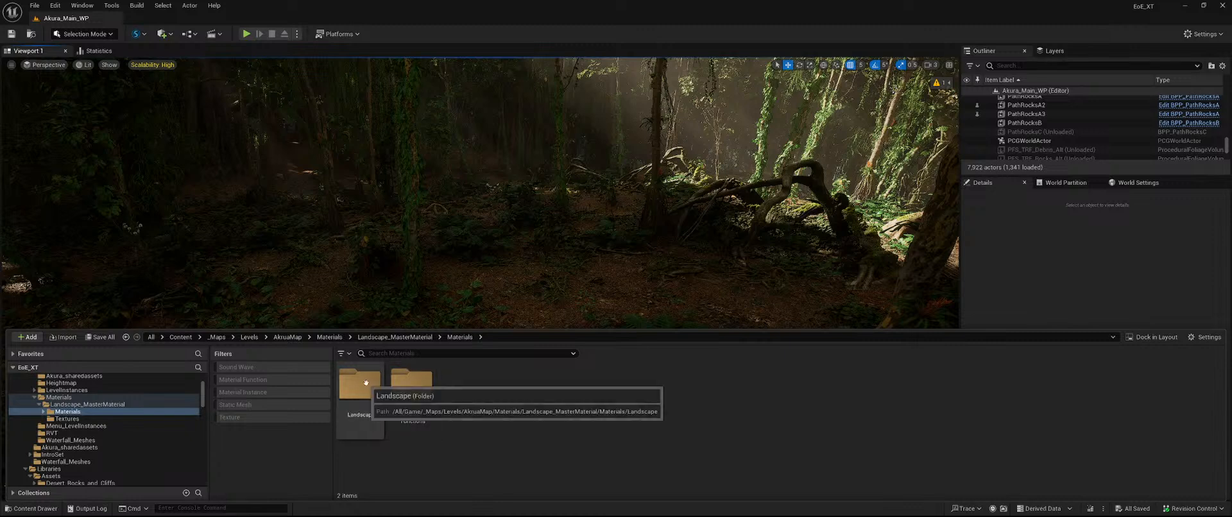
double_click(366, 383)
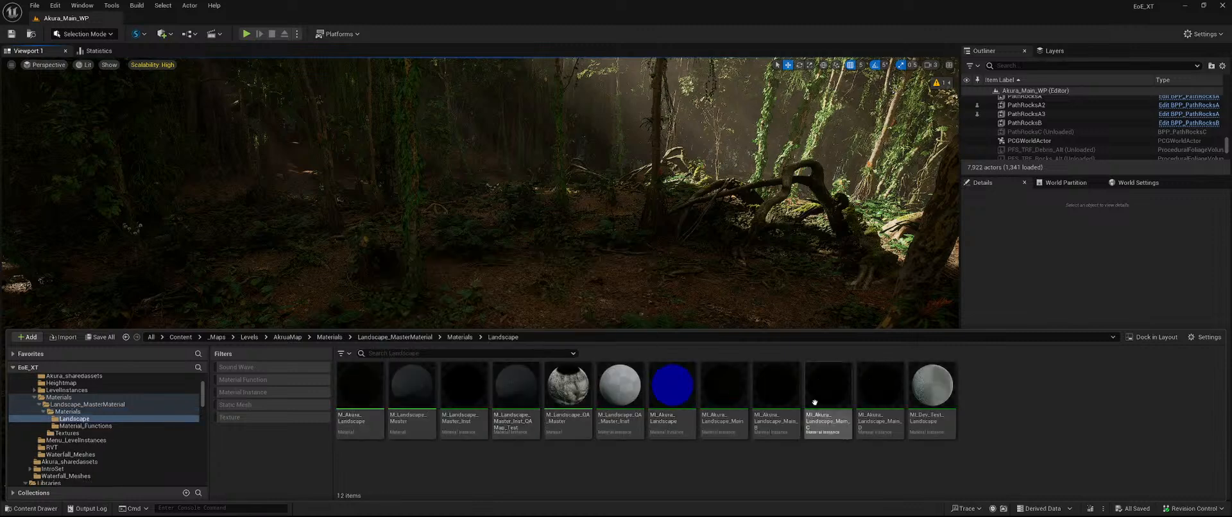
double_click(653, 389)
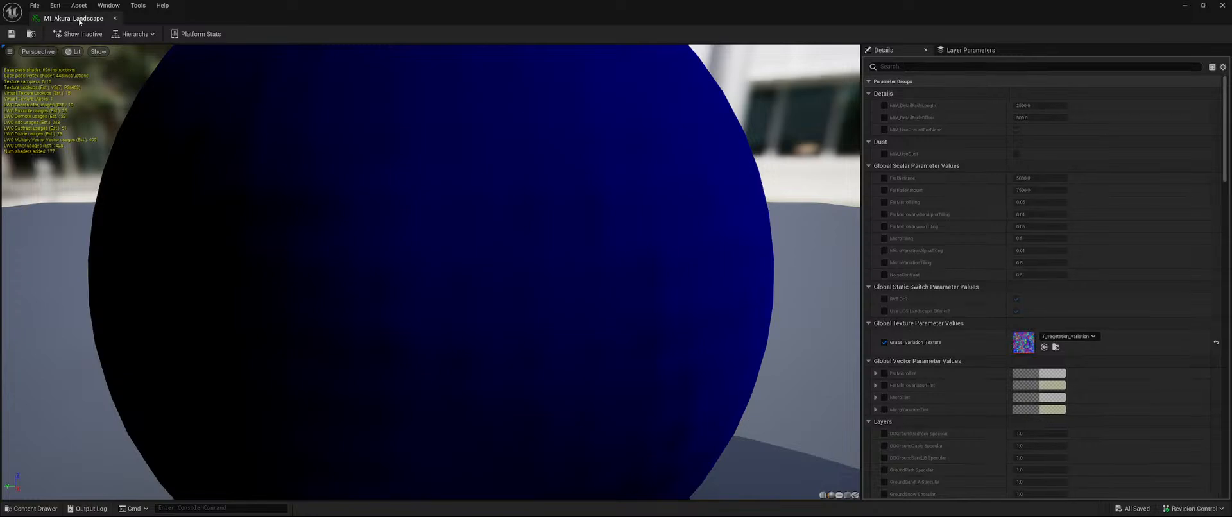
drag(79, 21, 179, 20)
- Close MI_Akura_Landscape and open MI_Akura_Landscape_Main, MI_Akura_Landscape_Main_B and the other two Main material instances
key(ctrl+space)
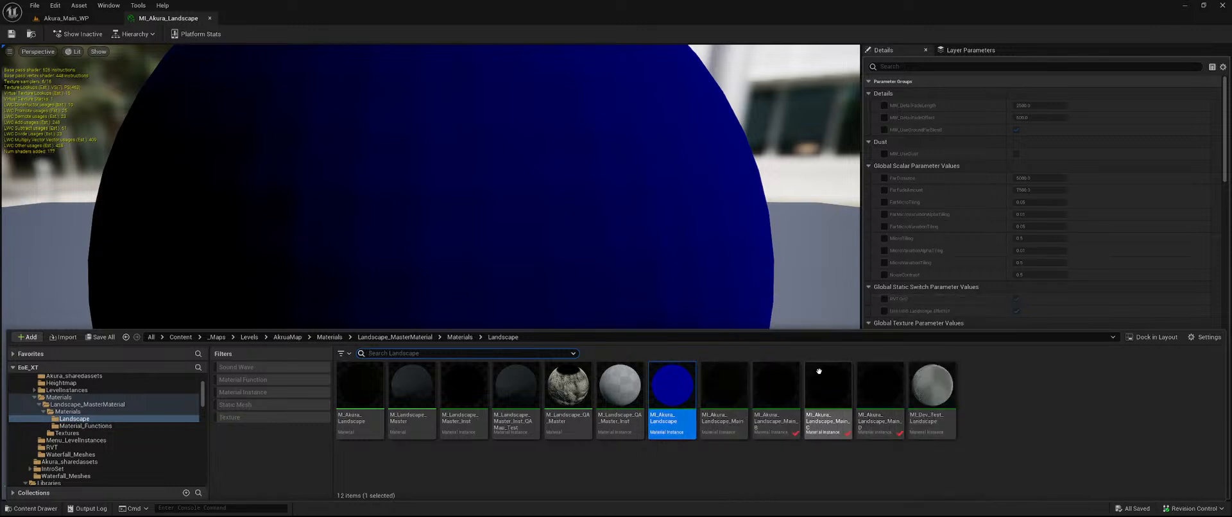
double_click(741, 382)
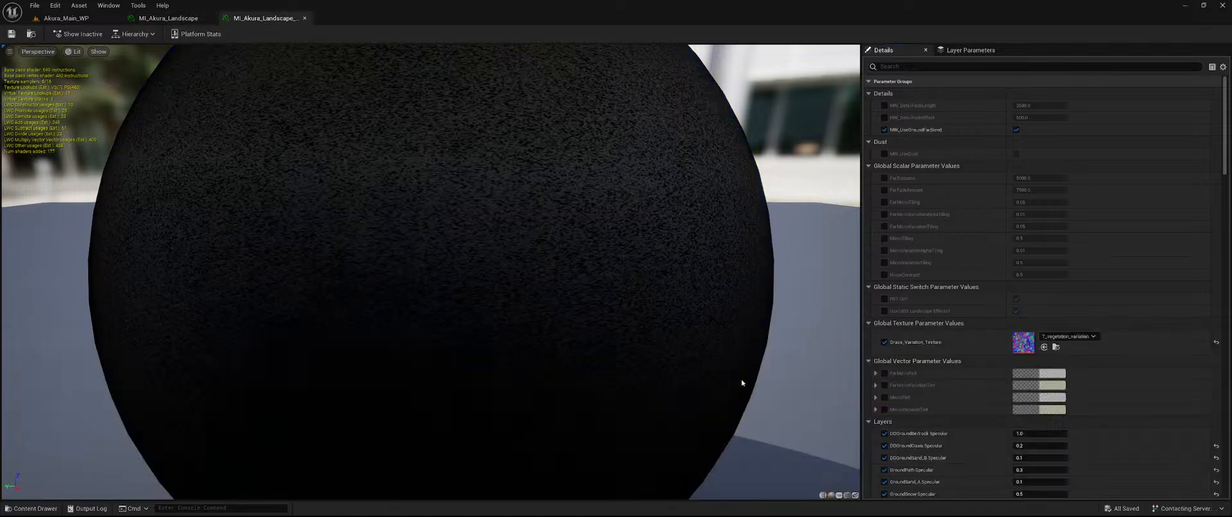
click(210, 18)
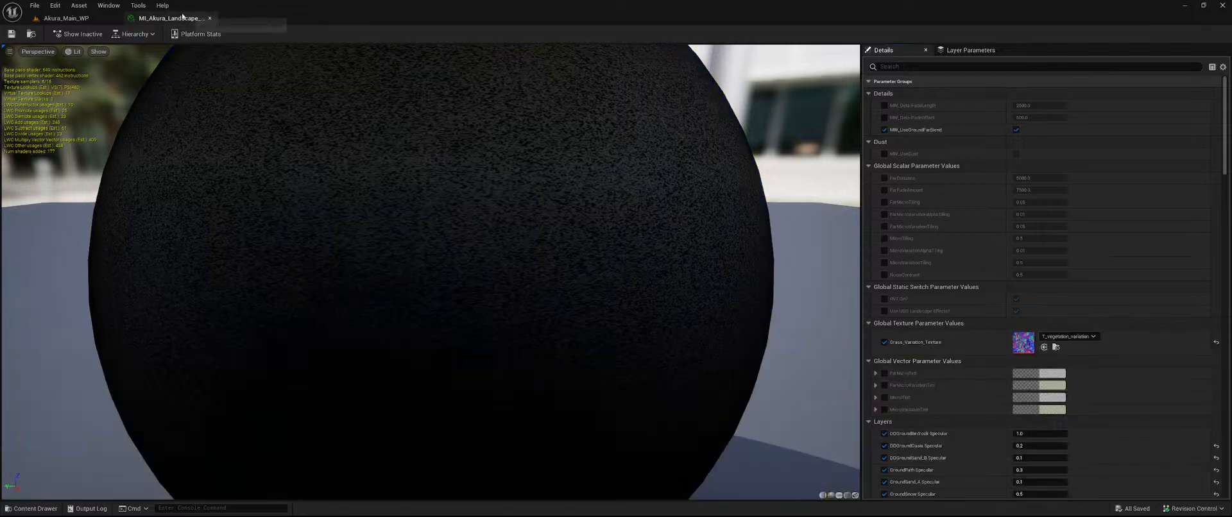
key(ctrl+space)
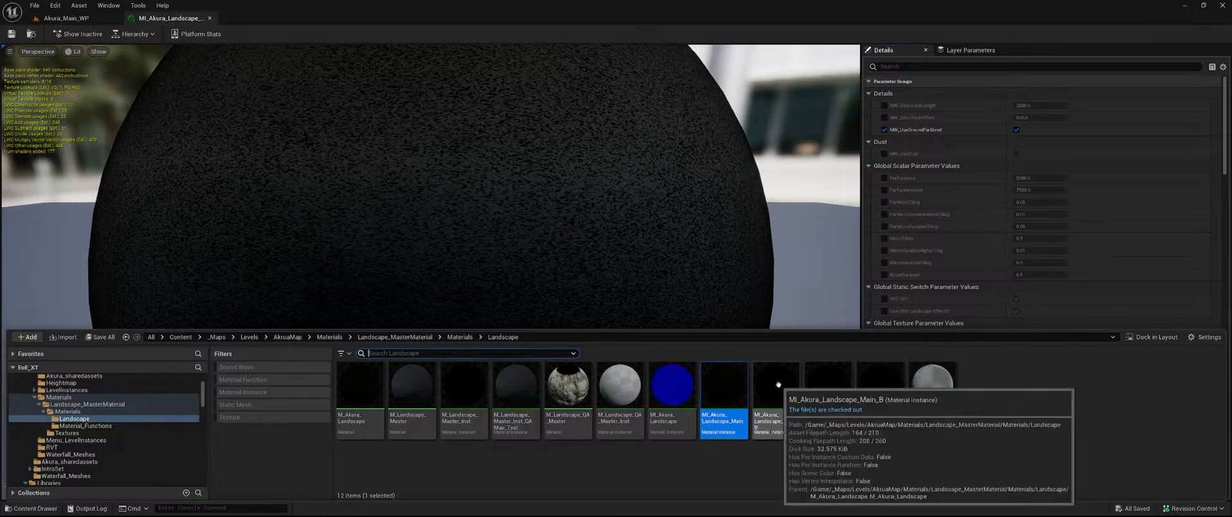
double_click(796, 393)
key(ctrl+space)
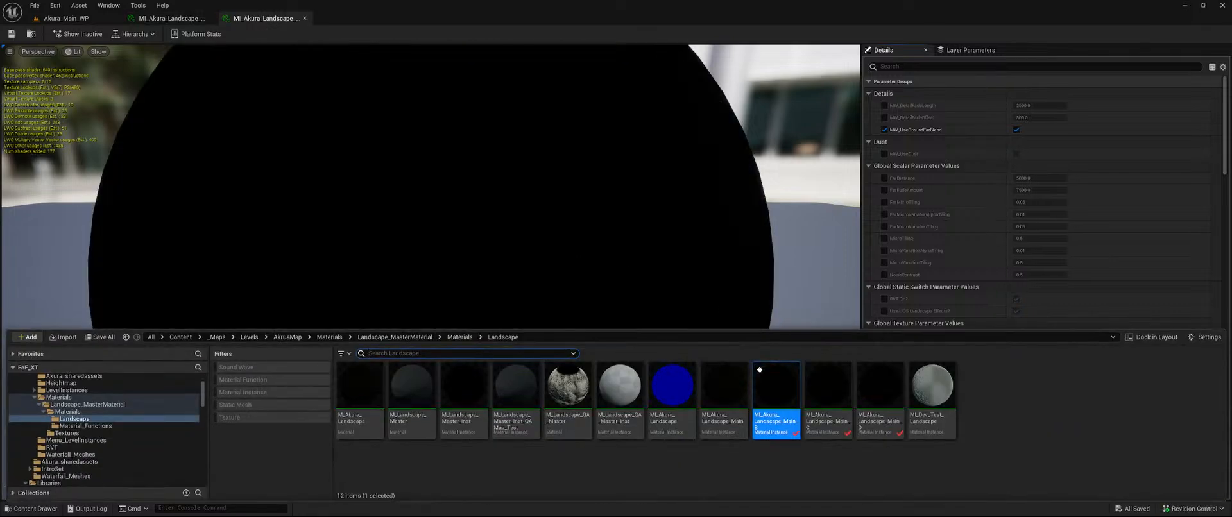
double_click(834, 395)
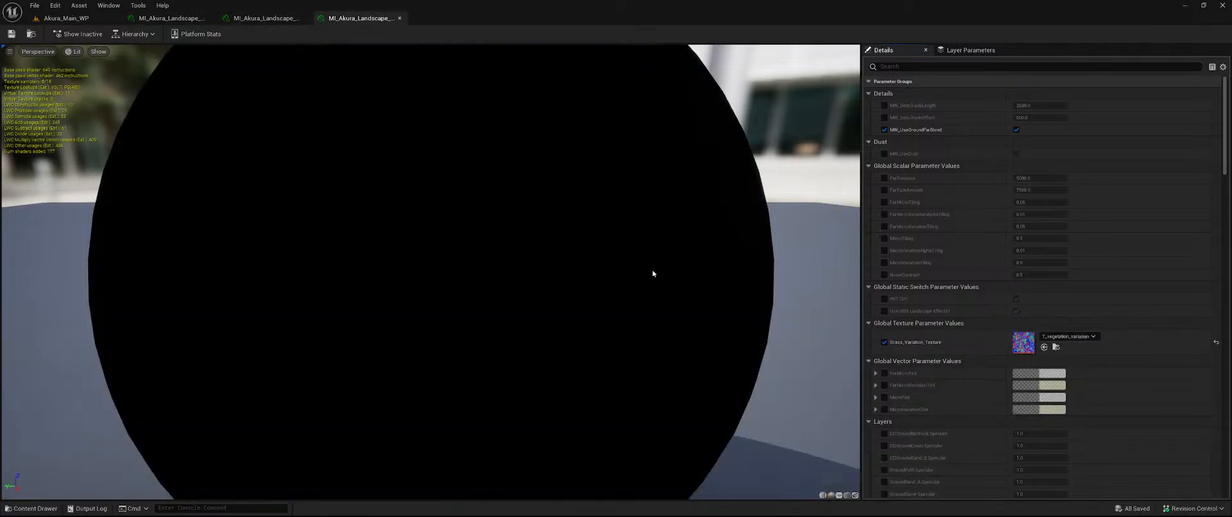
key(ctrl+space)
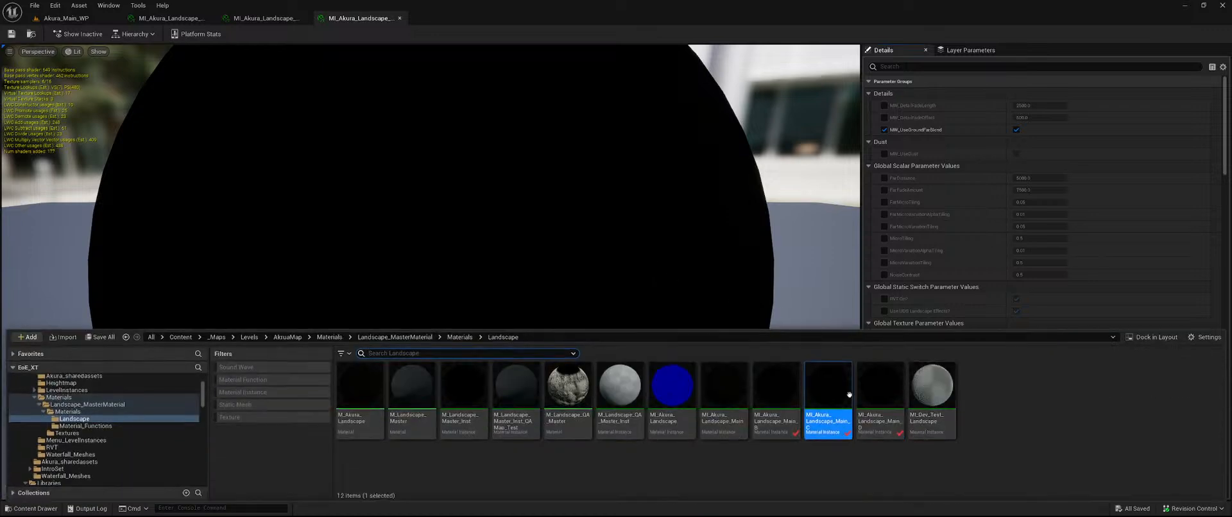
click(873, 384)
double_click(875, 384)
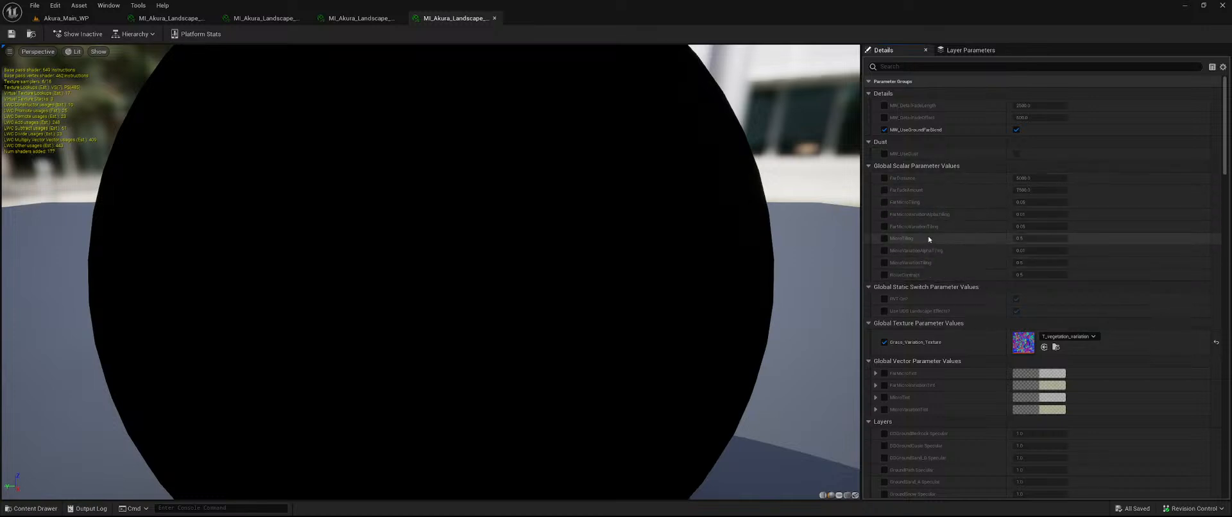
- Examine the last Main instance's layer, RVT, UV and vegetation variation parameters, and open its parent material M_Akura_Landscape
scroll(929, 239, down, 10)
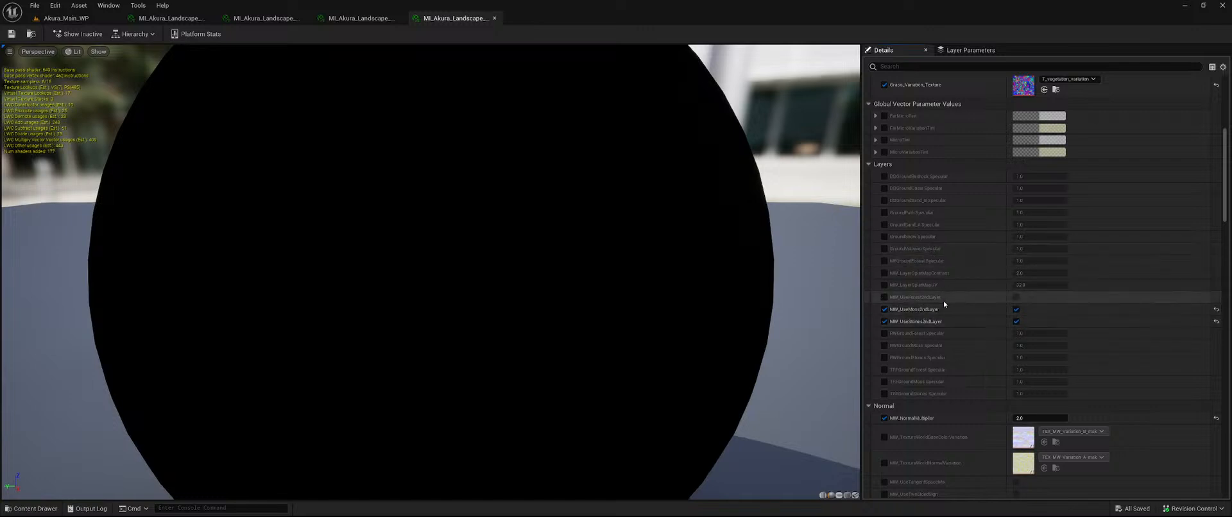
scroll(944, 305, down, 10)
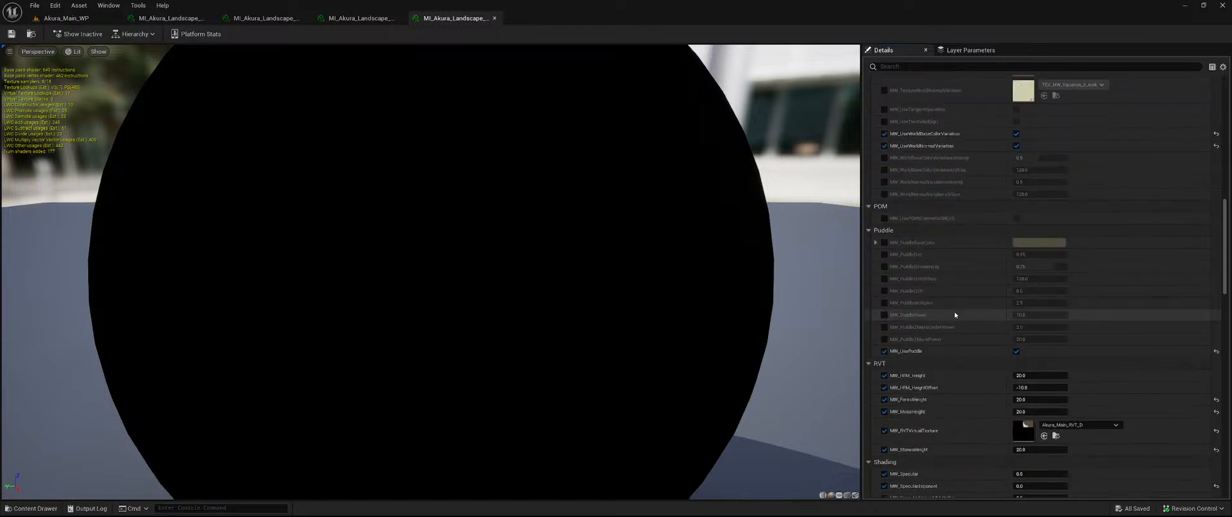
scroll(955, 314, down, 15)
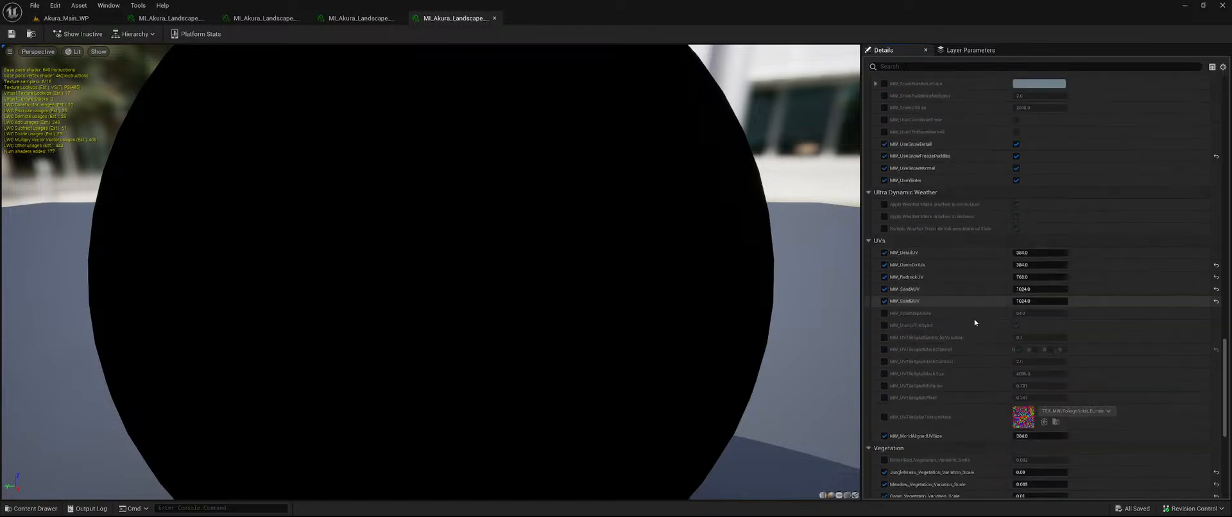
scroll(974, 323, down, 3)
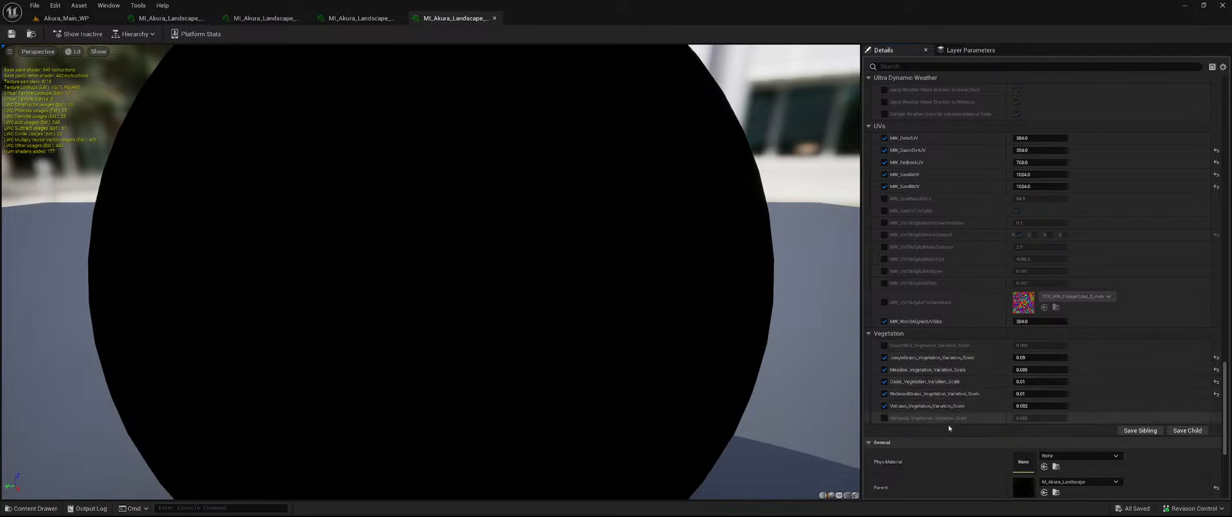
scroll(924, 389, down, 1)
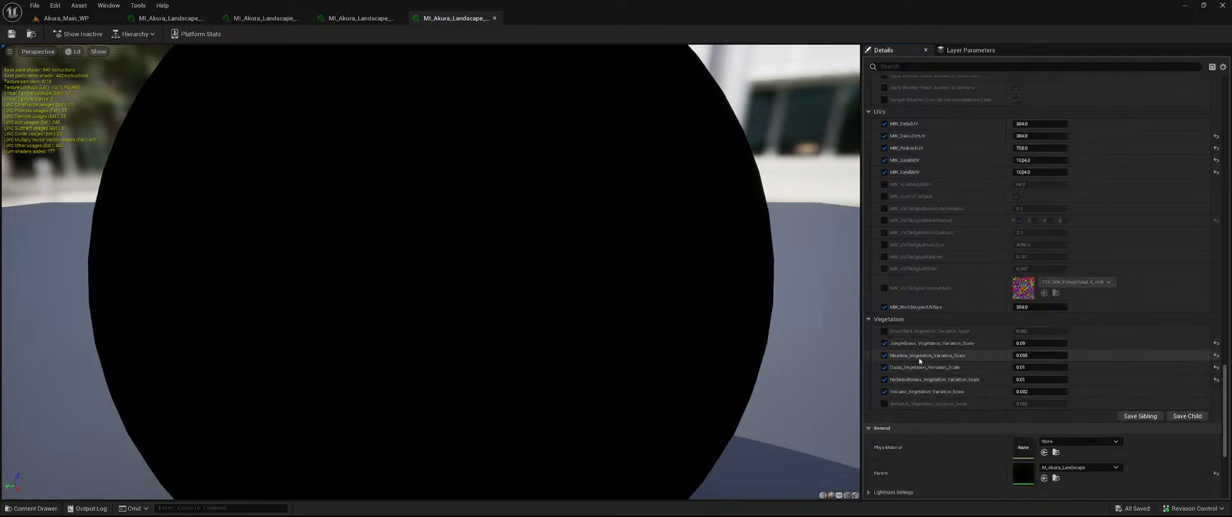
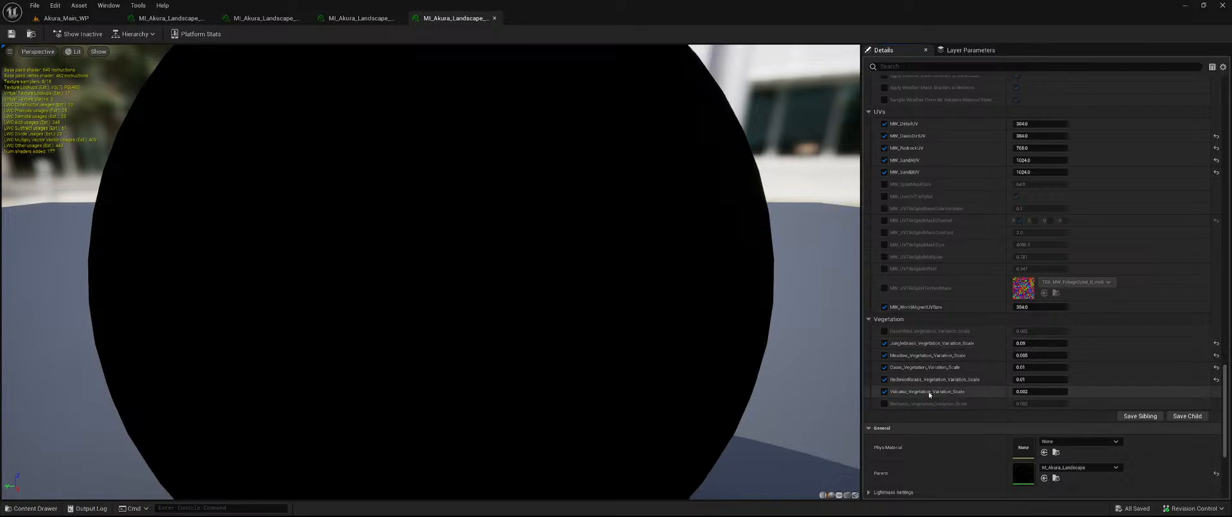
double_click(1026, 474)
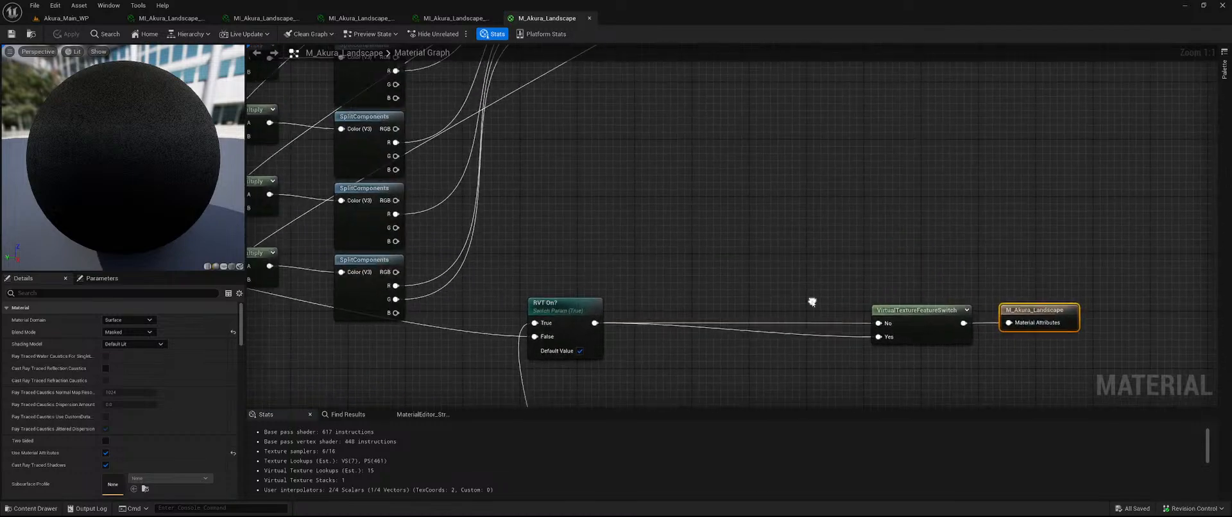
- Examine the Samples, Multiply and SplitComponents nodes feeding the Landscape Grass output in M_Akura_Landscape
right_drag(659, 153, 699, 344)
right_drag(677, 103, 831, 353)
right_drag(908, 313, 975, 170)
right_drag(935, 297, 1011, 135)
scroll(416, 263, up, 1)
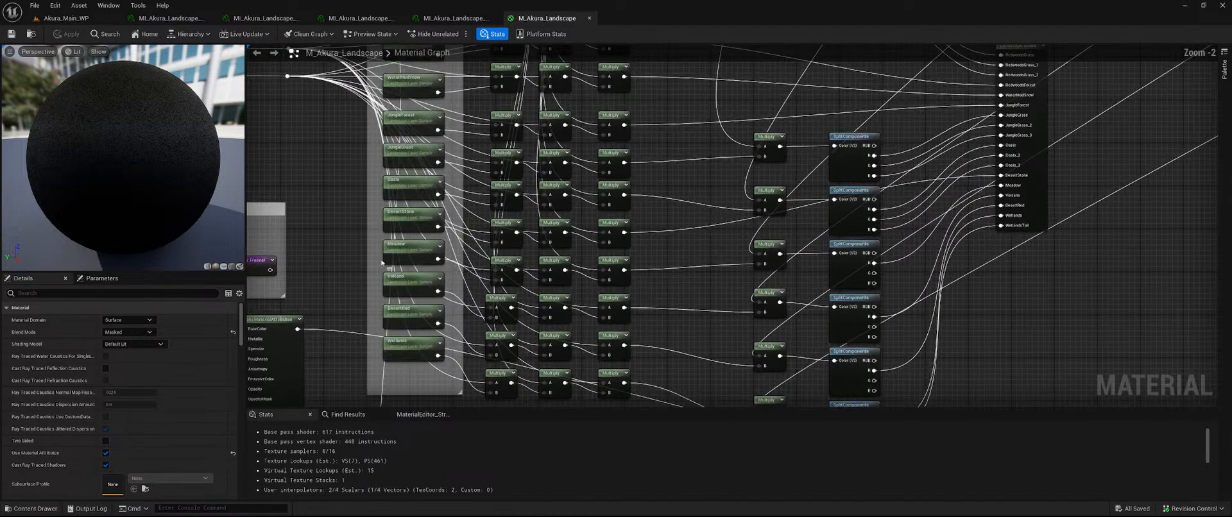
right_drag(299, 231, 440, 255)
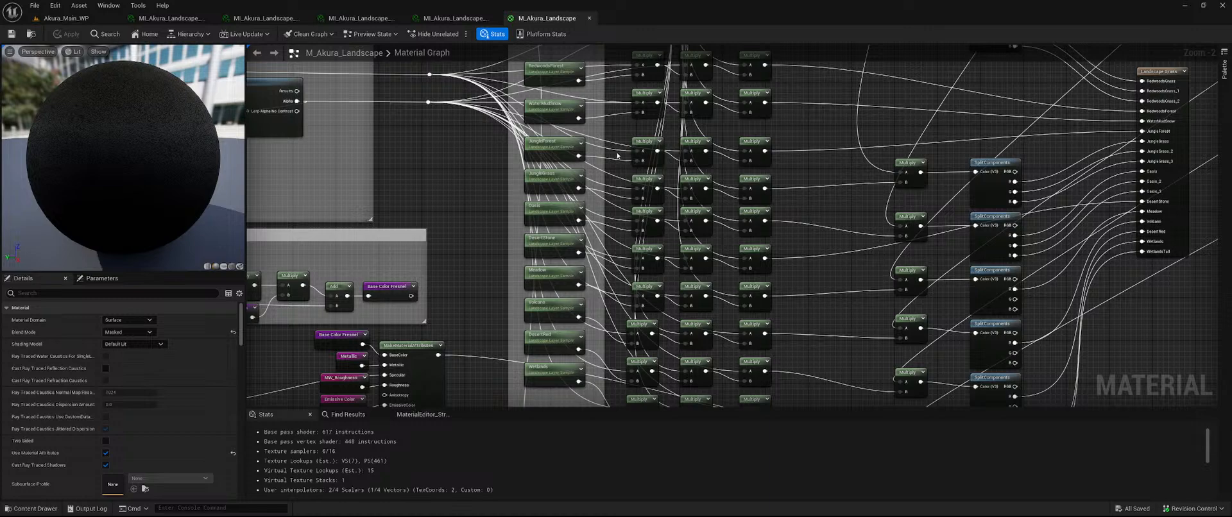
right_drag(814, 157, 731, 198)
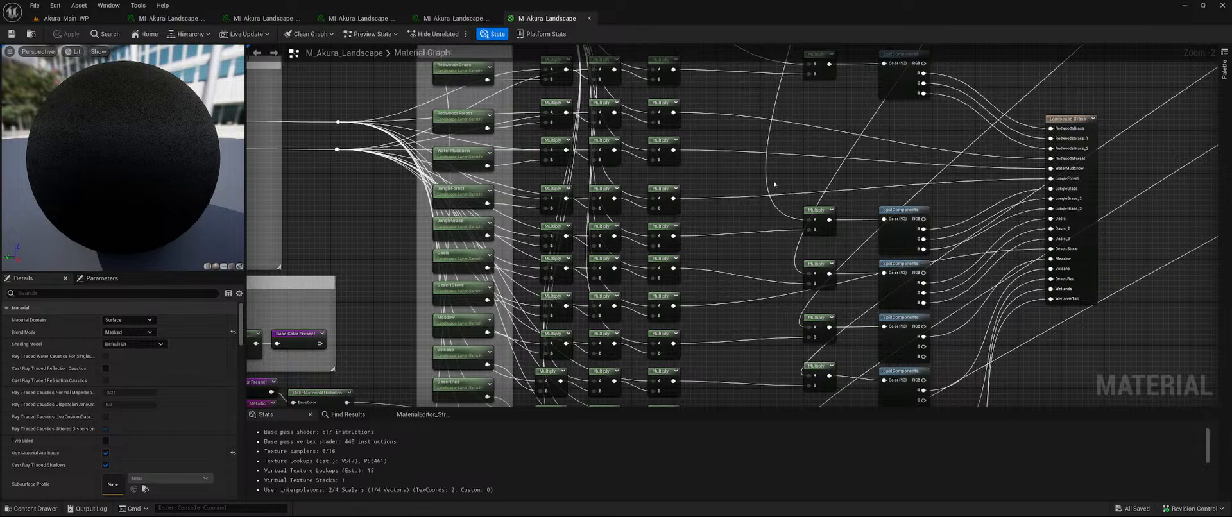
right_drag(775, 184, 576, 281)
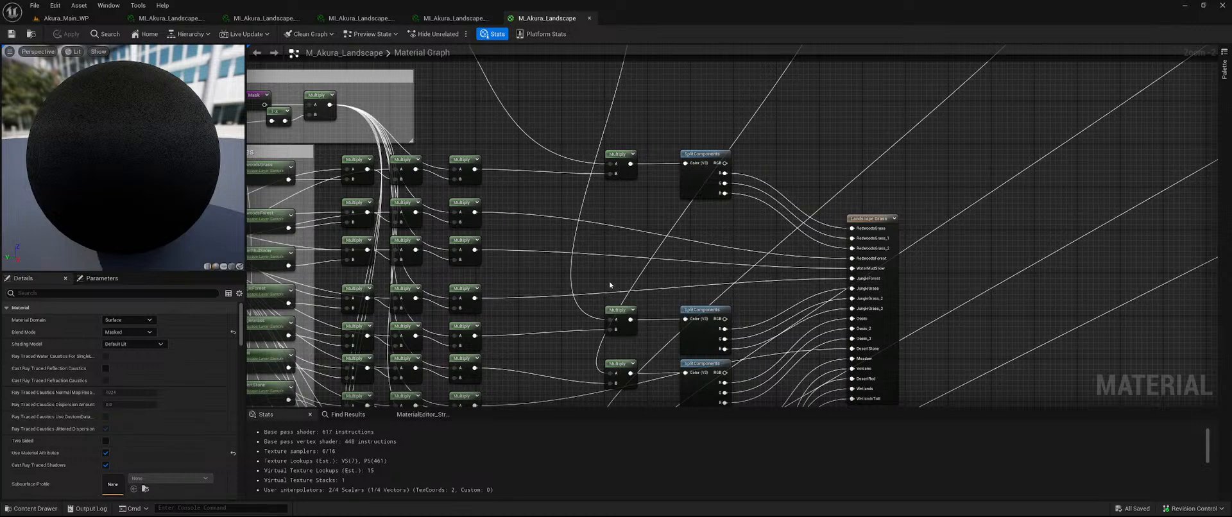
right_drag(609, 244, 712, 165)
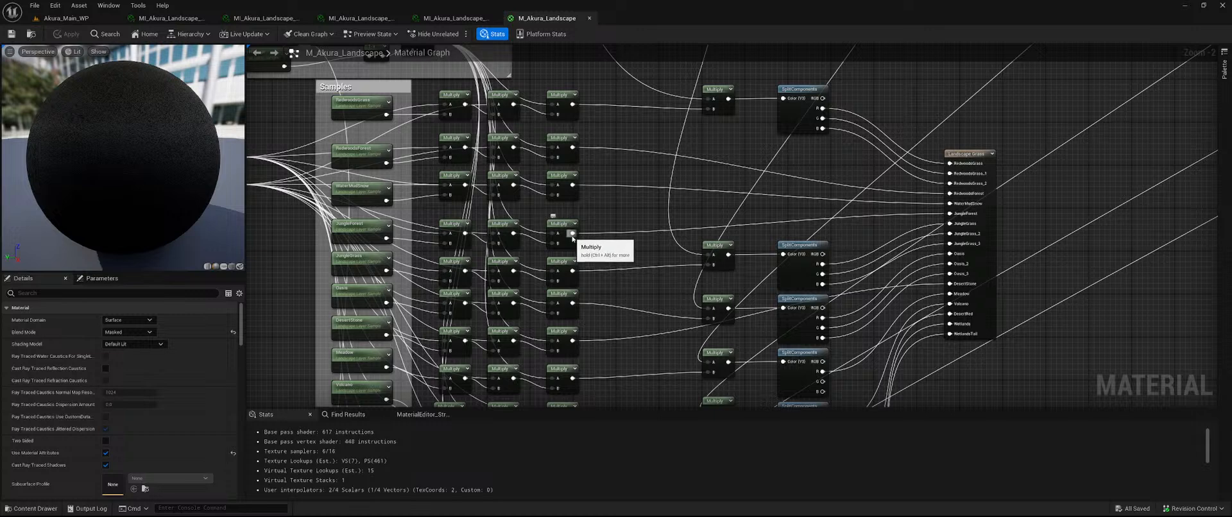
- Add a Multiply node fed by the last Multiply of the JungleForest row and align it with the Multiply column before the SplitComponents nodes
drag(572, 233, 684, 221)
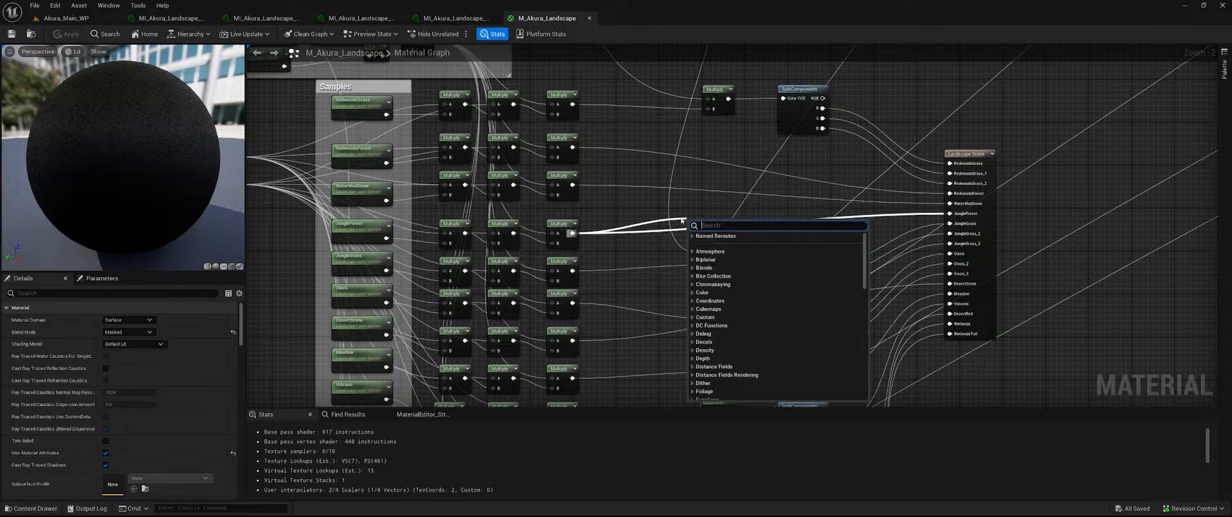
text(mult)
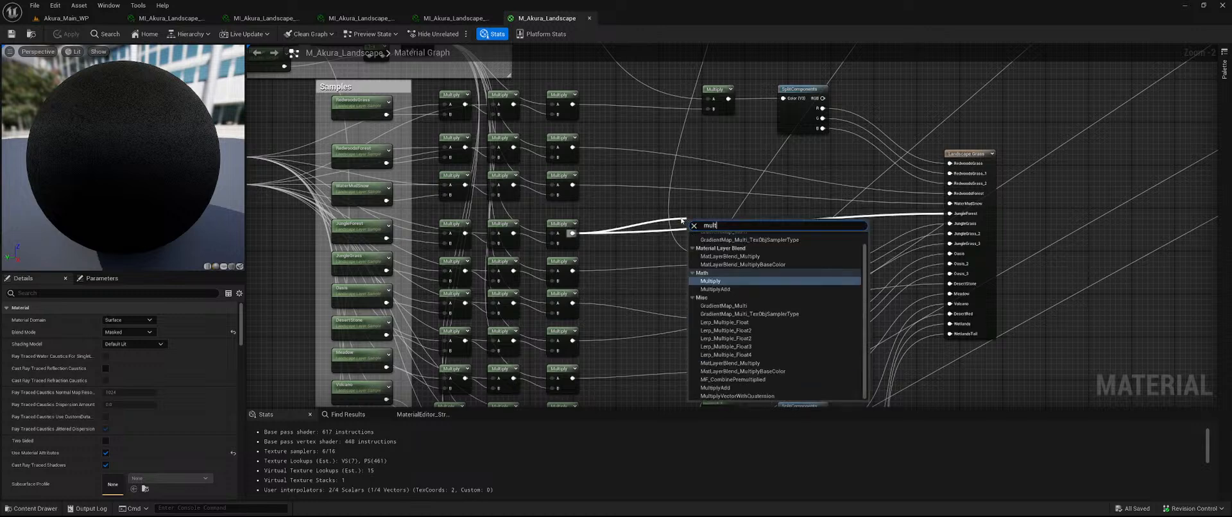
key(Return)
drag(711, 229, 727, 214)
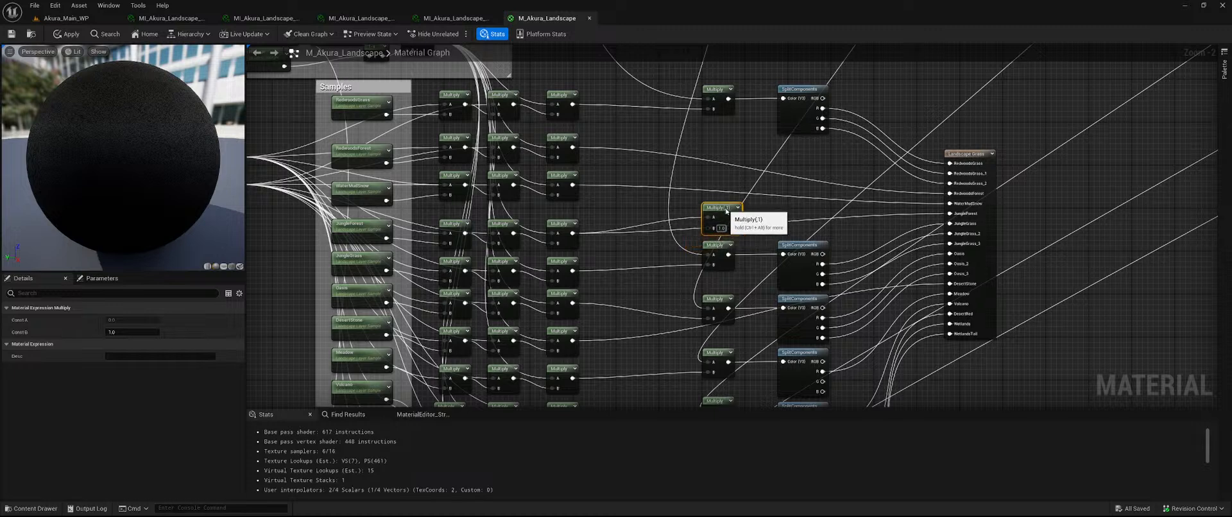
- Add a SplitComponents node fed by the new Multiply node and line it up with the other SplitComponents nodes
right_drag(793, 206, 683, 257)
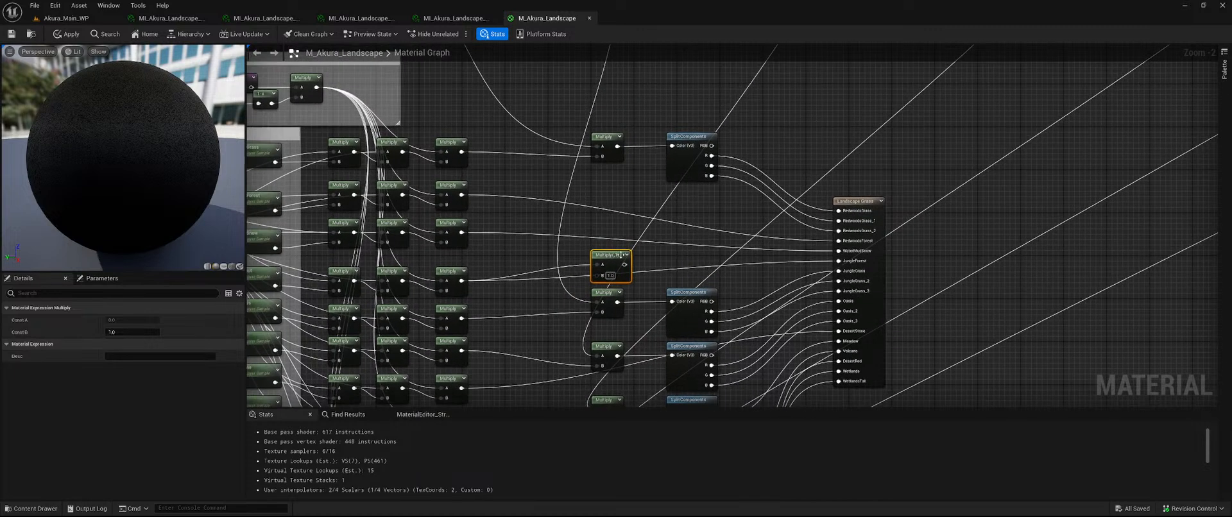
drag(625, 264, 660, 262)
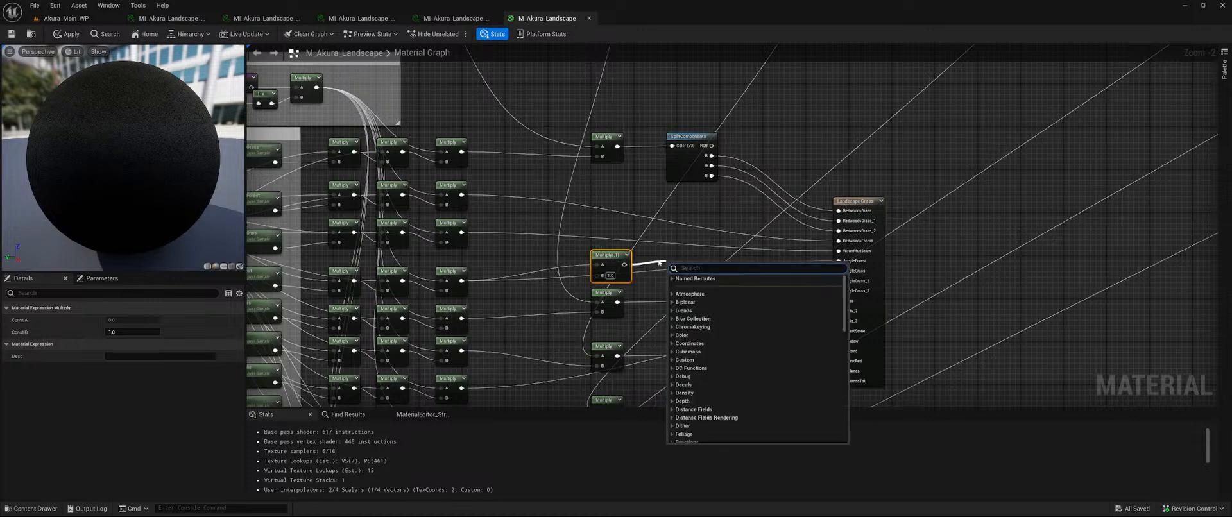
text(split)
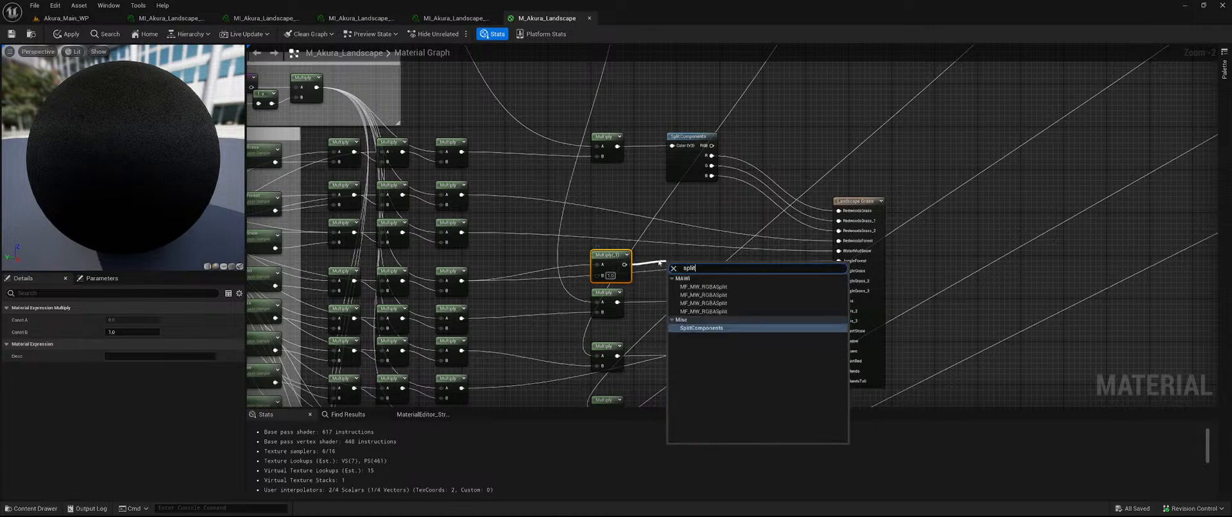
click(726, 329)
drag(698, 263, 696, 240)
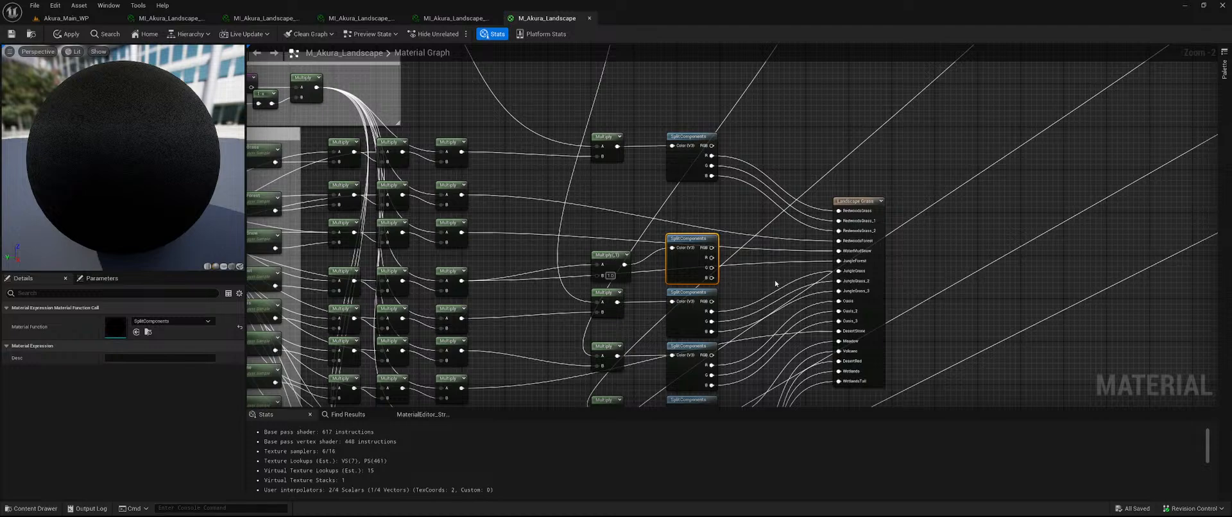
- Connect the R output of the new SplitComponents node to the JungleForest input of Landscape Grass
right_drag(775, 283, 685, 132)
right_drag(662, 265, 598, 275)
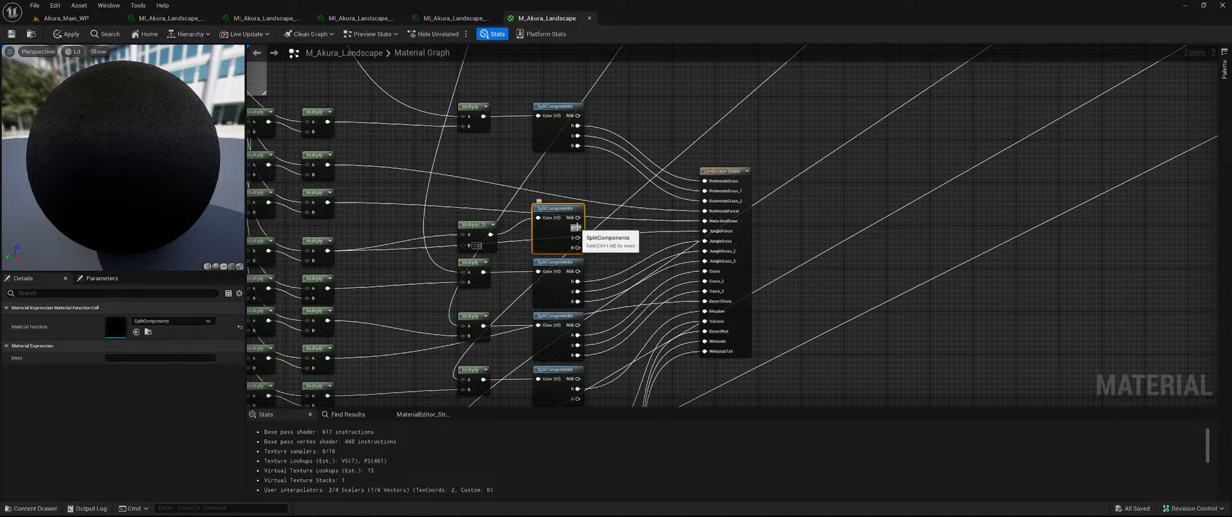
drag(577, 227, 705, 232)
- Widen the comment box around the vegetation variation nodes past its last Grass_Variation_Texture to make room for another set
right_drag(819, 132, 787, 275)
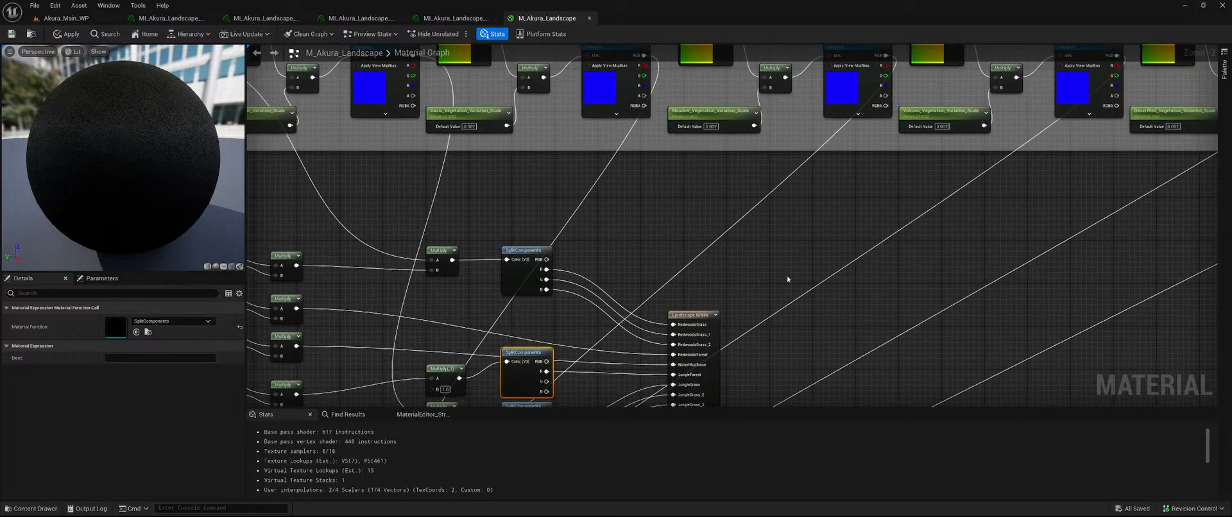
scroll(787, 276, down, 3)
right_drag(894, 249, 603, 251)
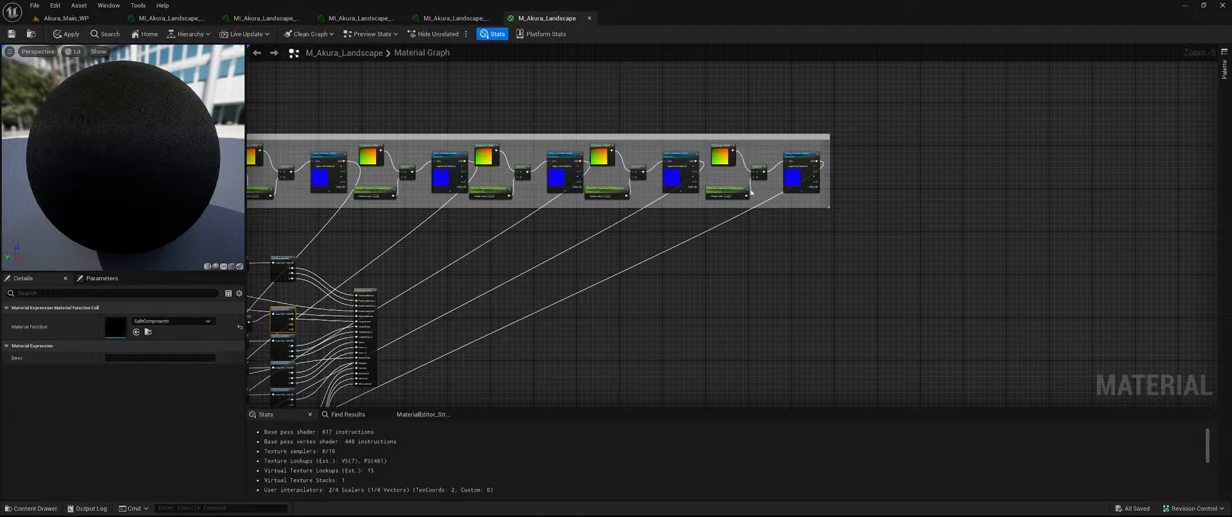
right_drag(479, 261, 607, 255)
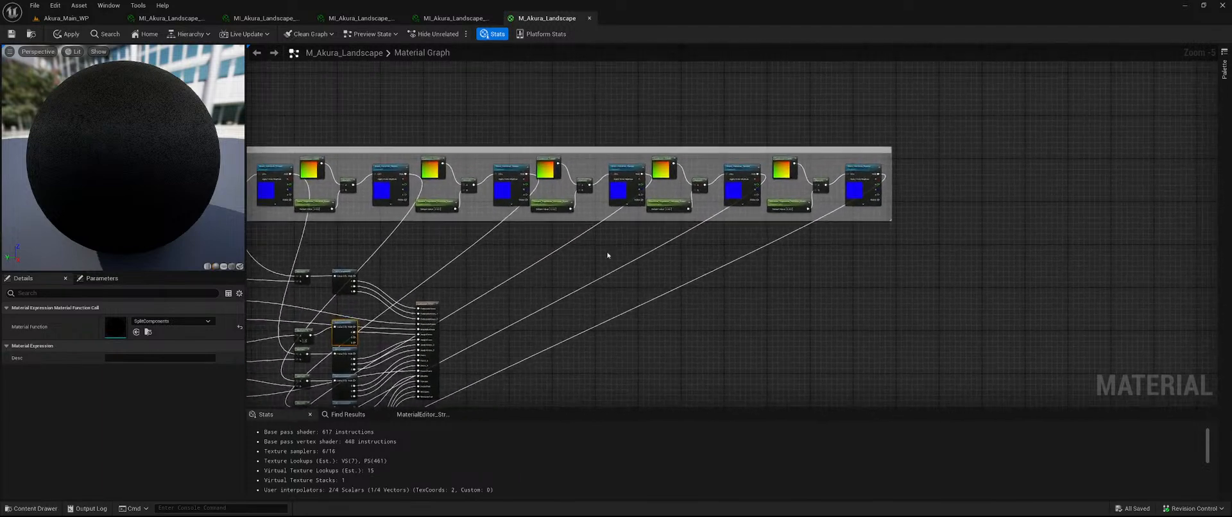
drag(891, 184, 1001, 185)
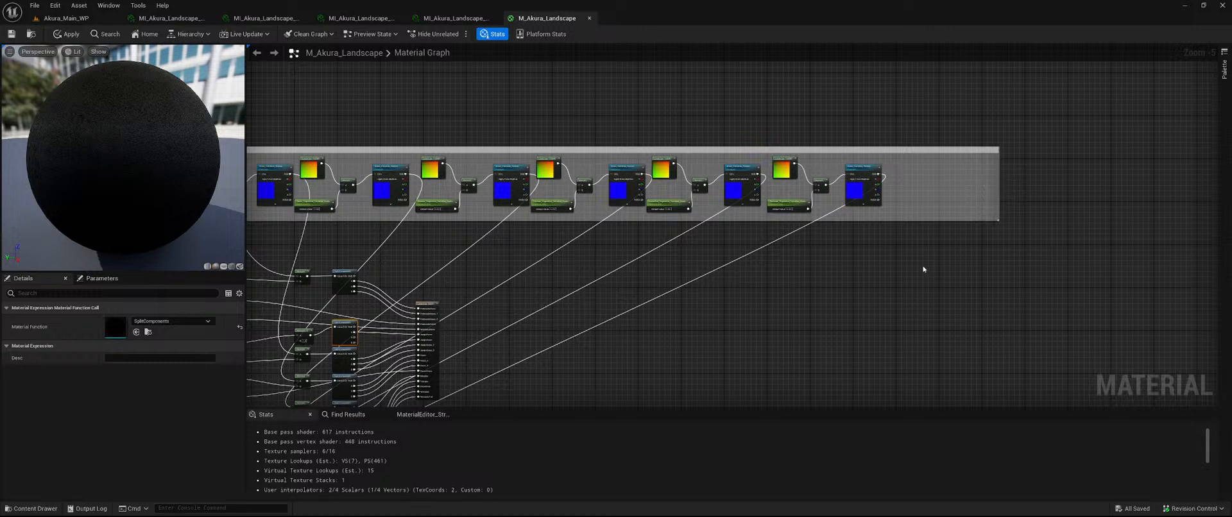
- Duplicate the Wetlands set of Landscape Coords, scale parameter, Multiply and Grass_Variation_Texture nodes, and fit the copy inside the slightly widened comment box
right_drag(923, 270, 815, 287)
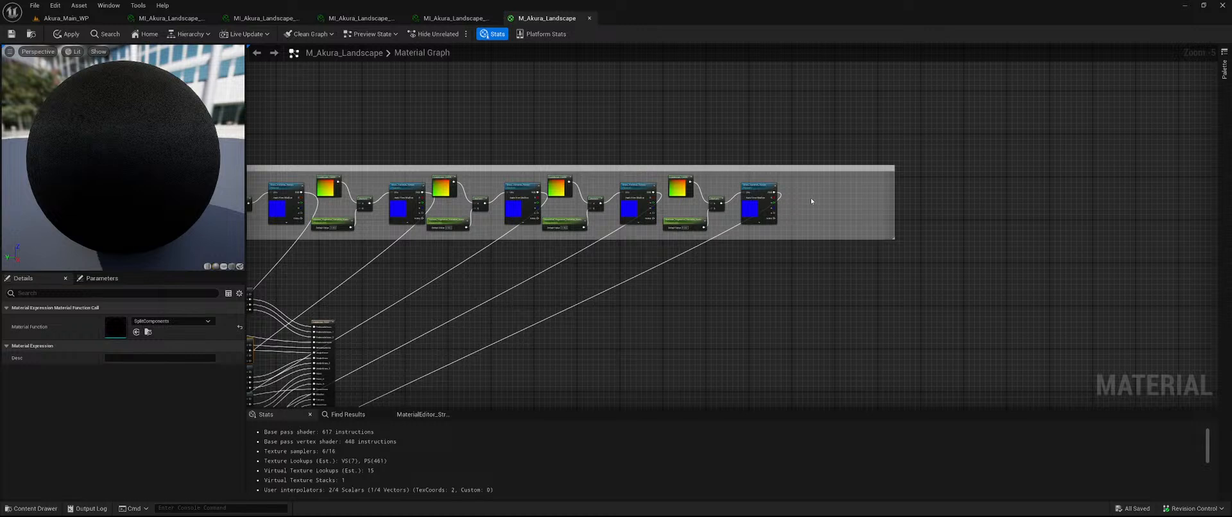
drag(816, 183, 674, 224)
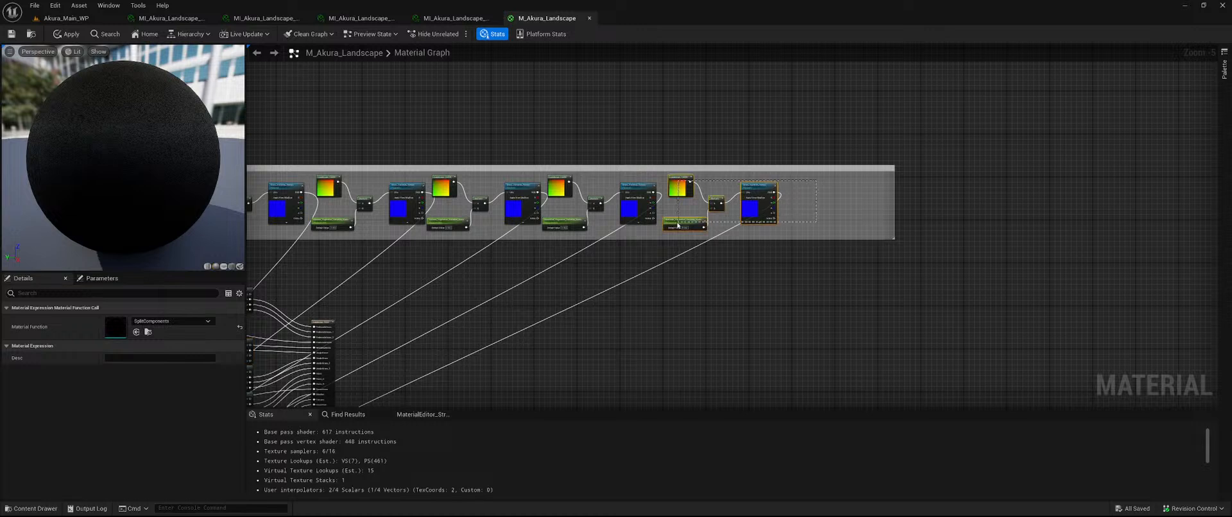
click(811, 210)
key(ctrl+v)
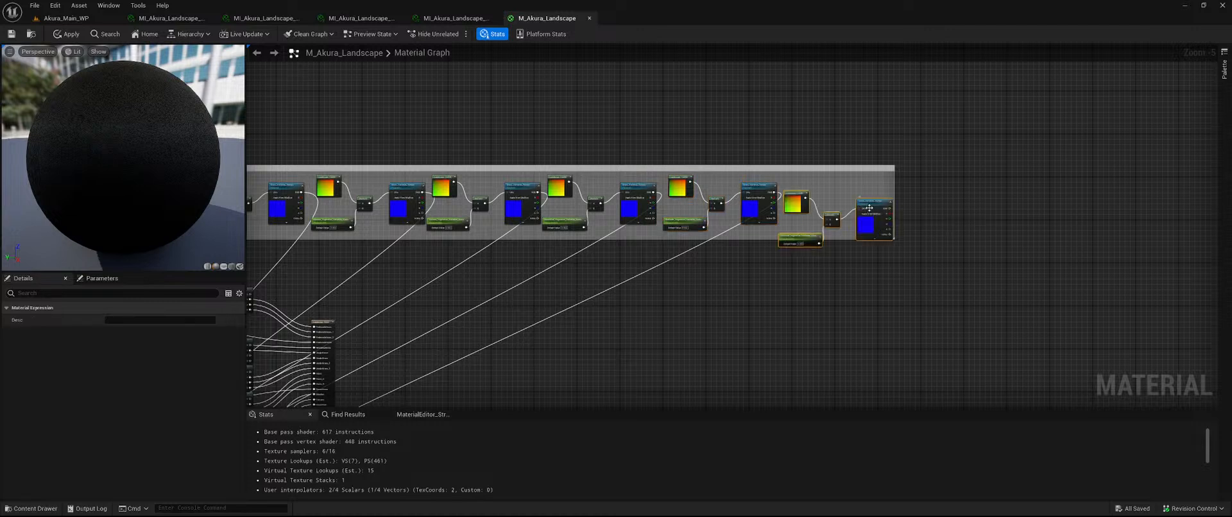
drag(869, 208, 868, 198)
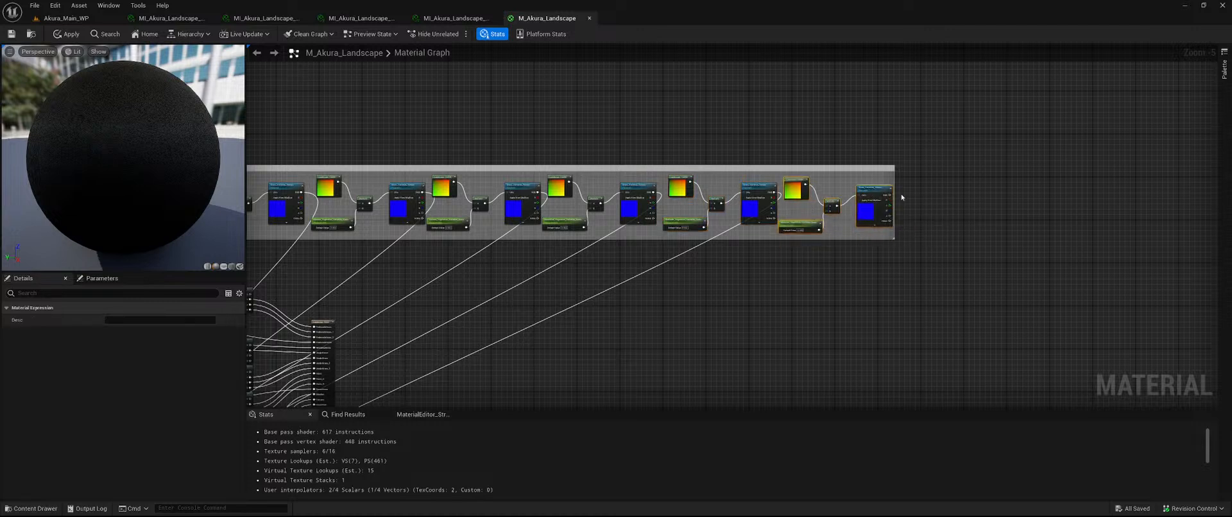
click(908, 200)
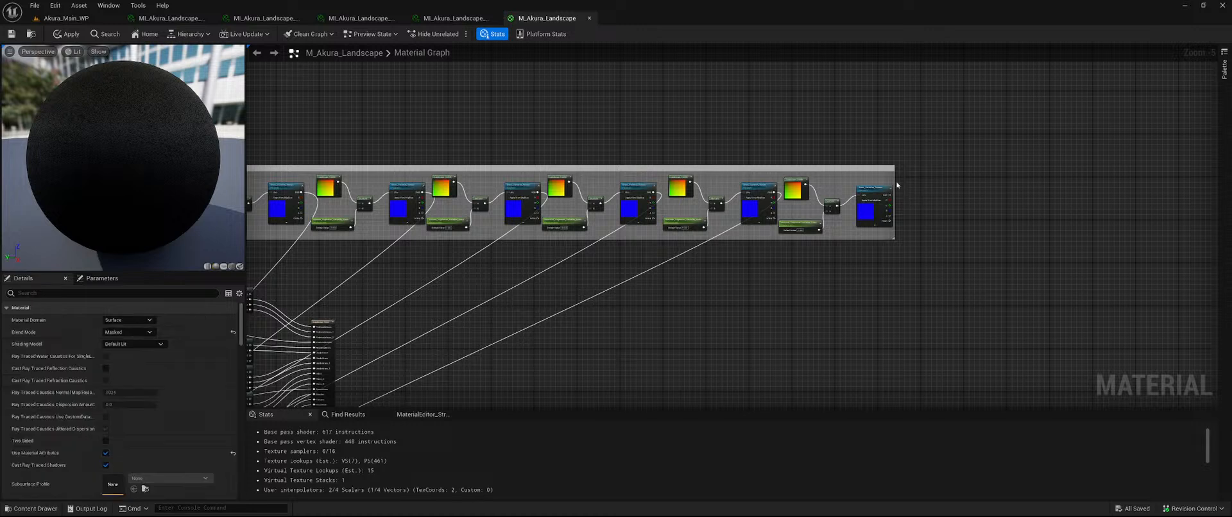
drag(895, 181, 909, 183)
drag(809, 216, 803, 225)
- Rename the copied Wetlands scale parameter to JungleForest_Vegetation_Variation_Scale
right_drag(836, 201, 770, 216)
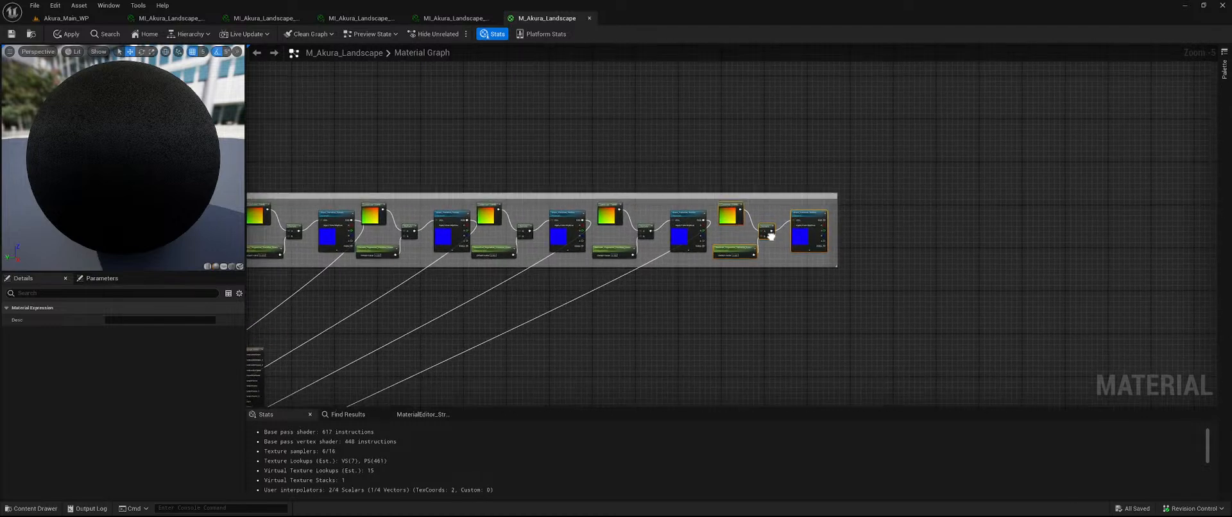
scroll(917, 214, up, 5)
right_drag(580, 252, 878, 252)
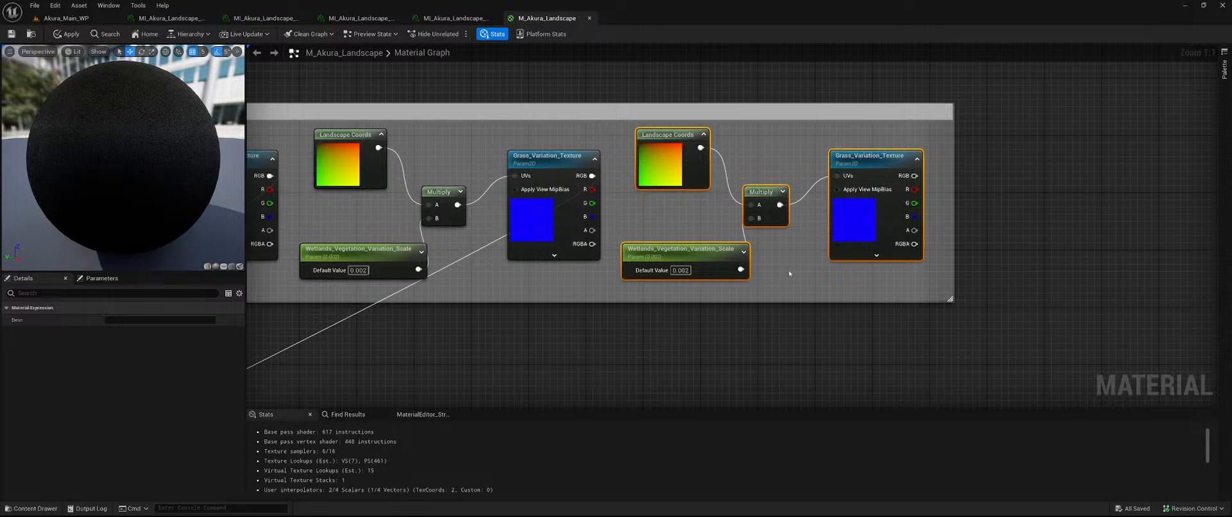
right_drag(788, 270, 815, 250)
click(667, 249)
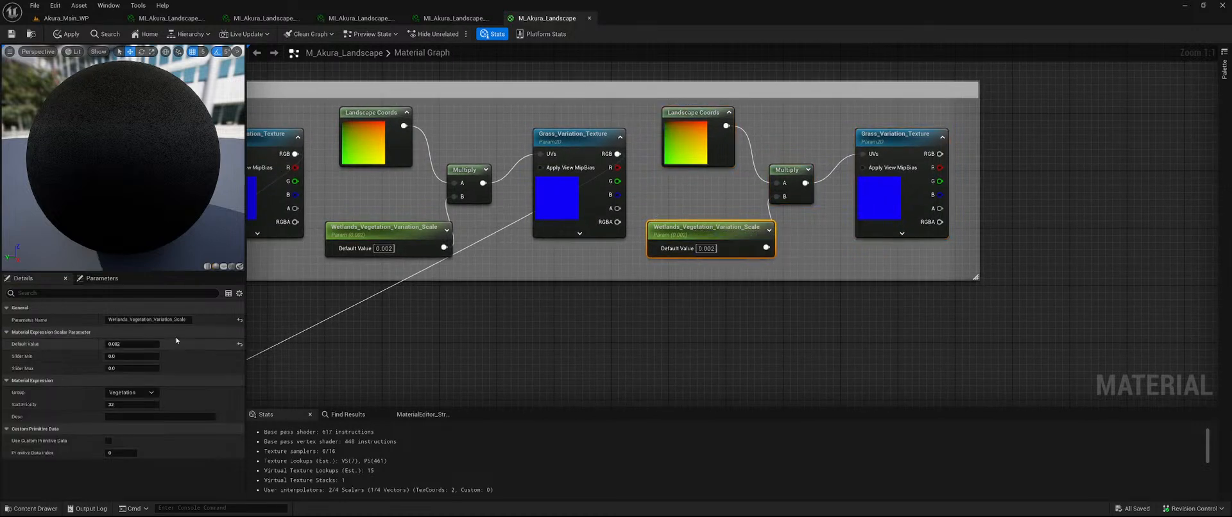
double_click(127, 320)
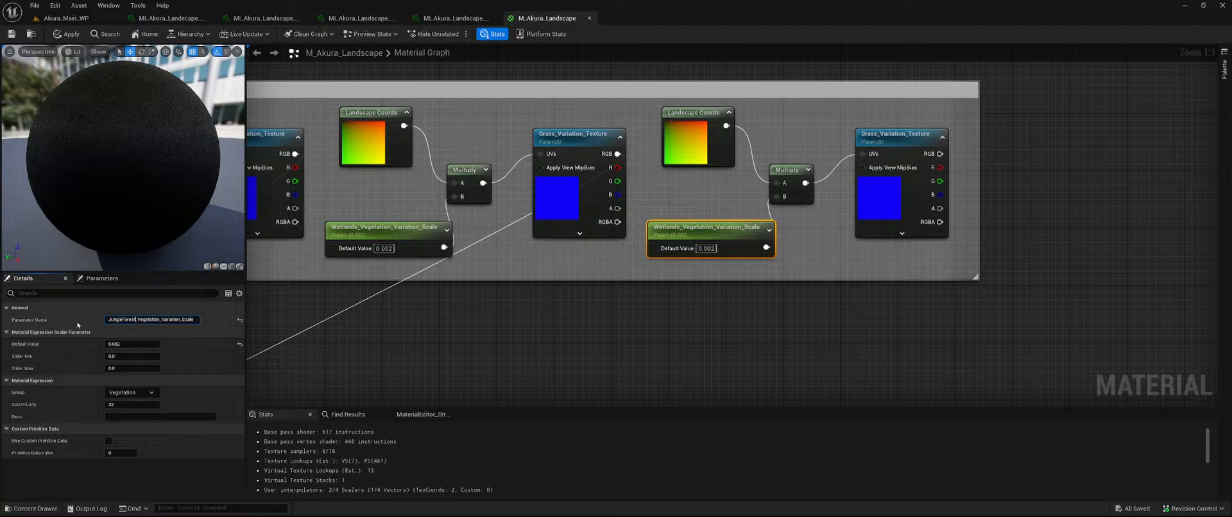
key(Return)
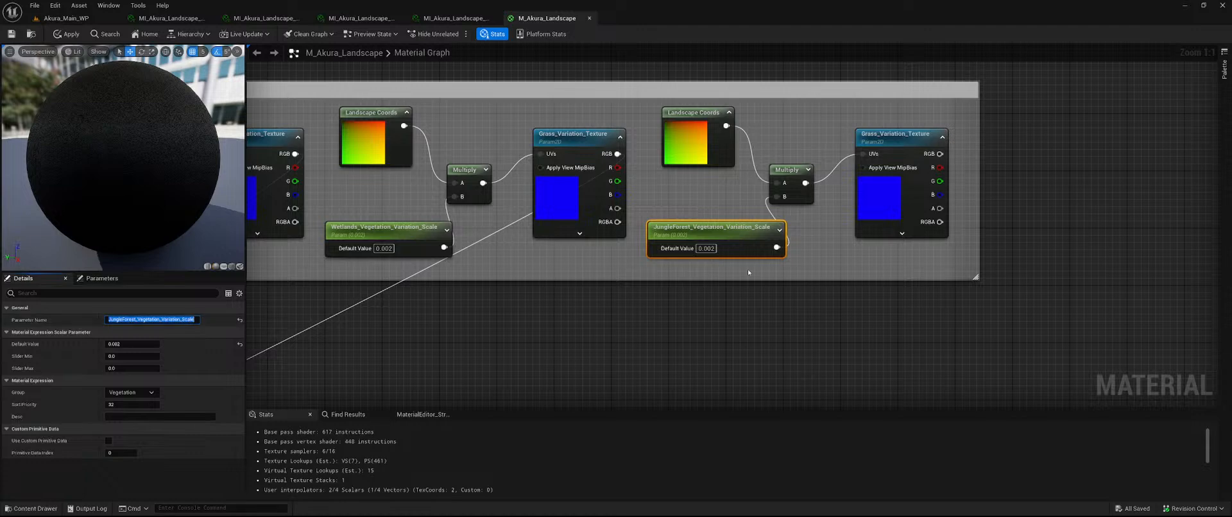
- Connect the copied Grass_Variation_Texture to the free input of the new Multiply node in the JungleForest row
scroll(834, 271, down, 3)
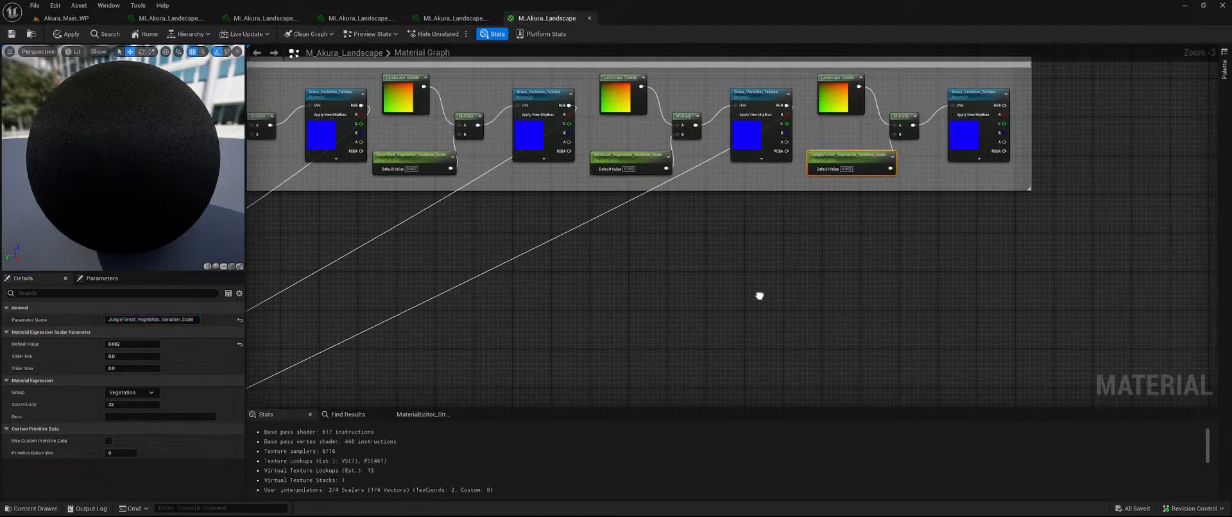
drag(835, 155, 526, 227)
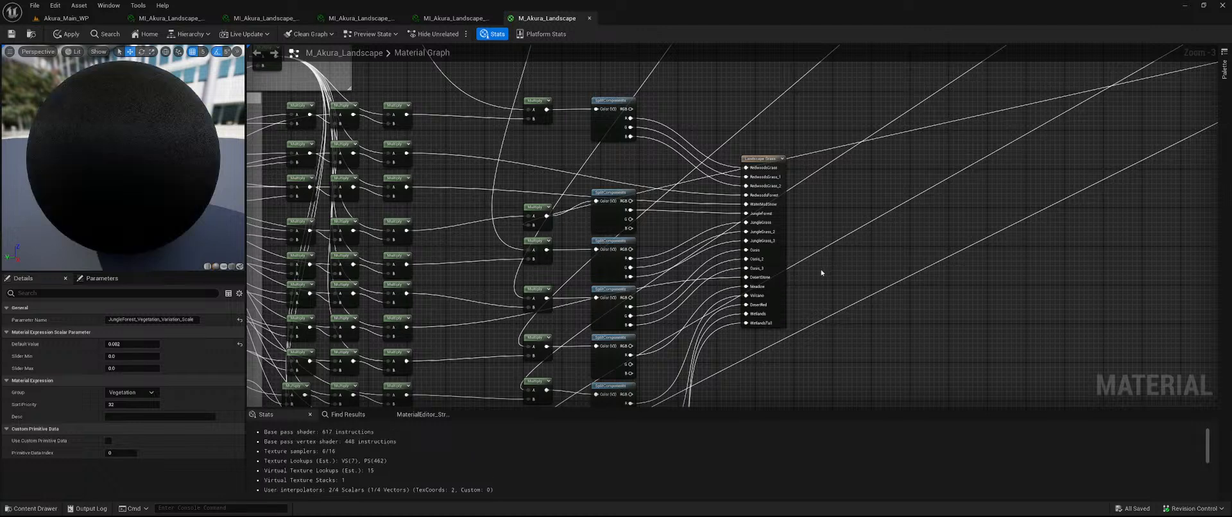
scroll(833, 259, up, 2)
right_drag(545, 273, 667, 302)
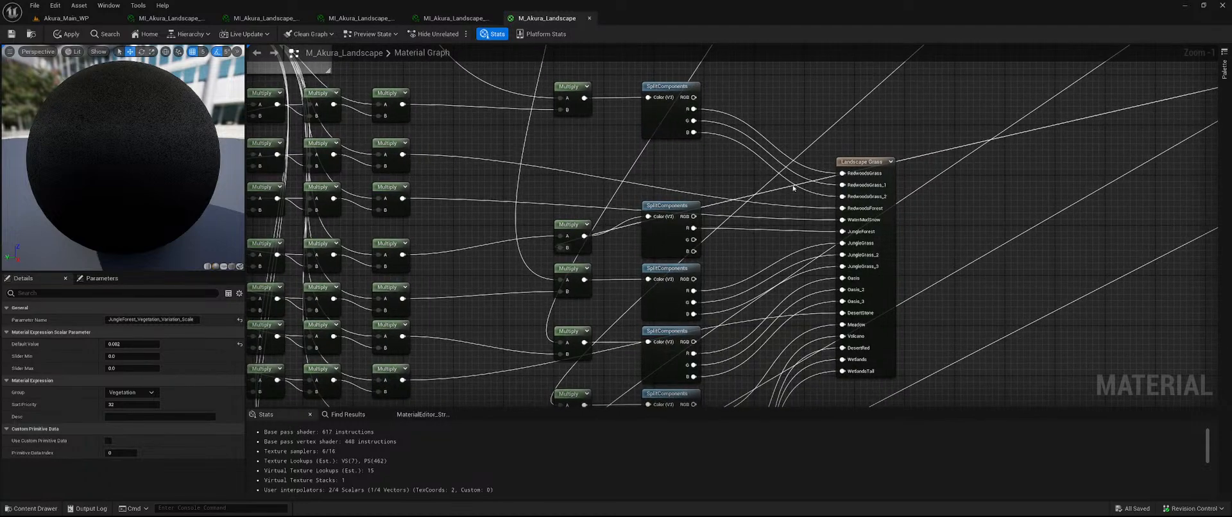
- Select the copied Grass_Variation_Texture node and locate its assigned texture T_vegetation_variation in the Textures folder
right_drag(953, 113, 603, 293)
scroll(625, 284, down, 2)
right_drag(971, 216, 371, 281)
click(916, 194)
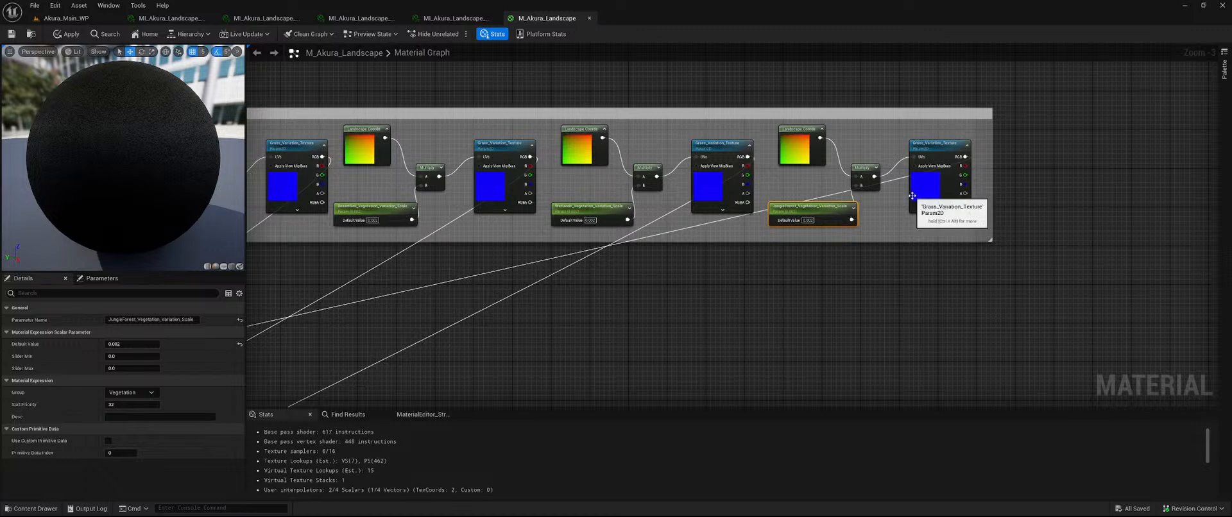
scroll(128, 394, down, 2)
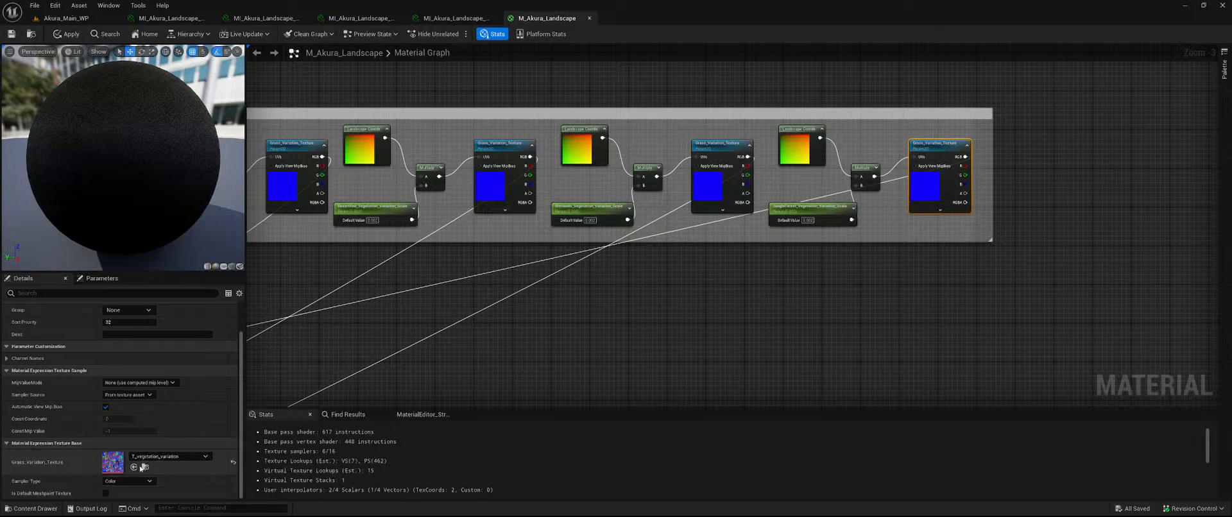
click(144, 467)
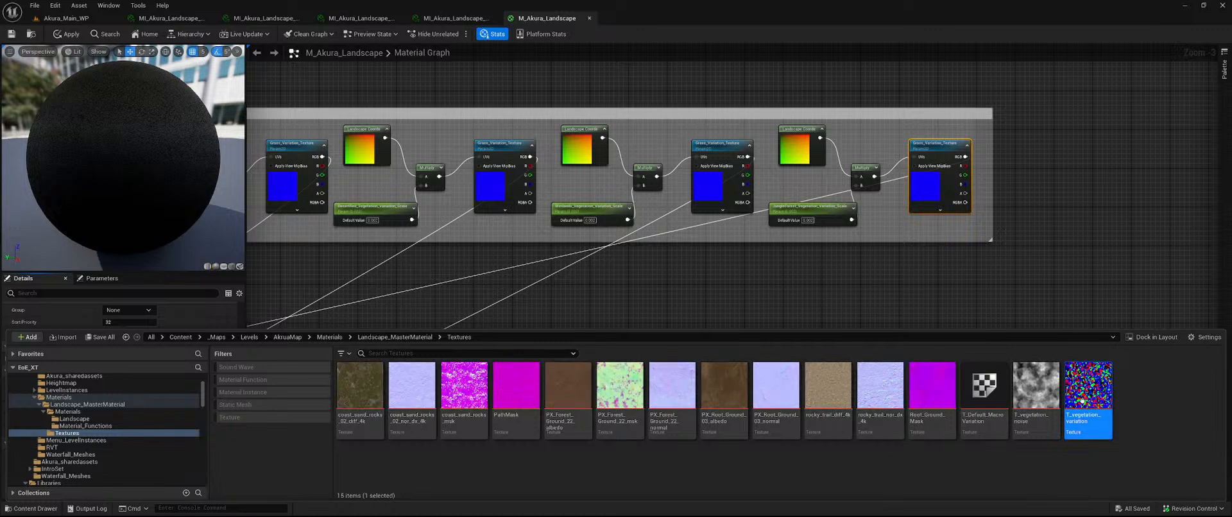
- Duplicate the texture T_vegetation_variation in the Textures folder and name the copy T_vegetation_variation_VT
right_click(1088, 385)
click(1101, 226)
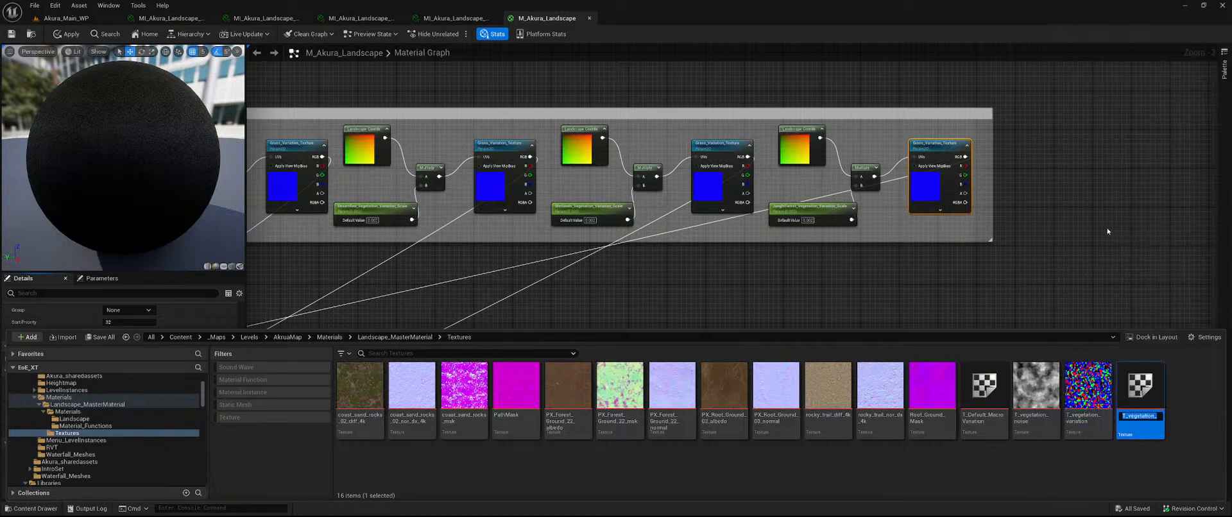
key(BackSpace)
text(_VT)
key(Return)
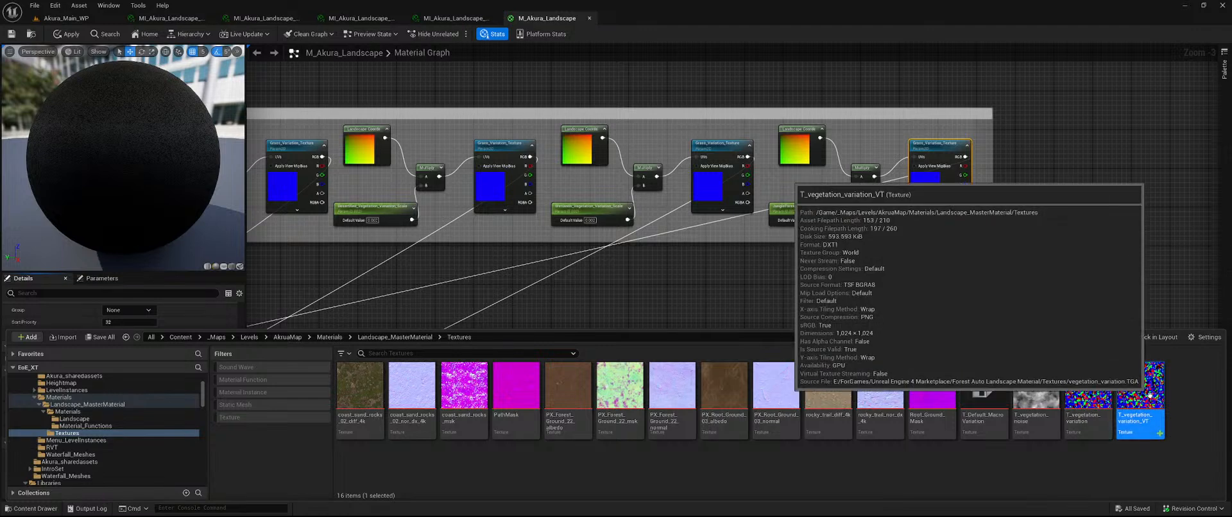
- Convert T_vegetation_variation_VT to a virtual texture with the 1024 size threshold and save the asset
right_click(1151, 394)
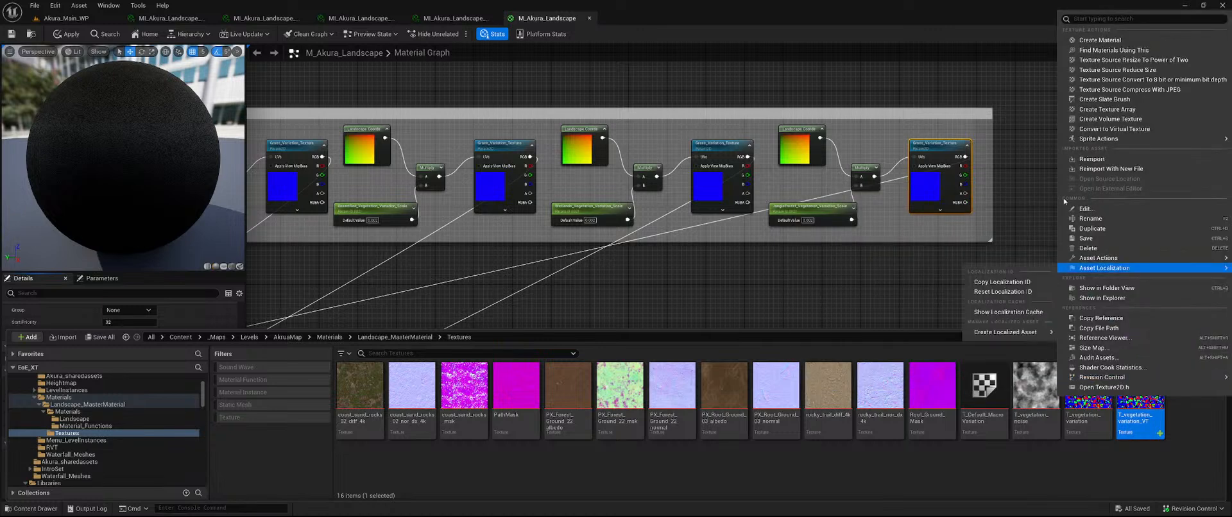
click(1117, 135)
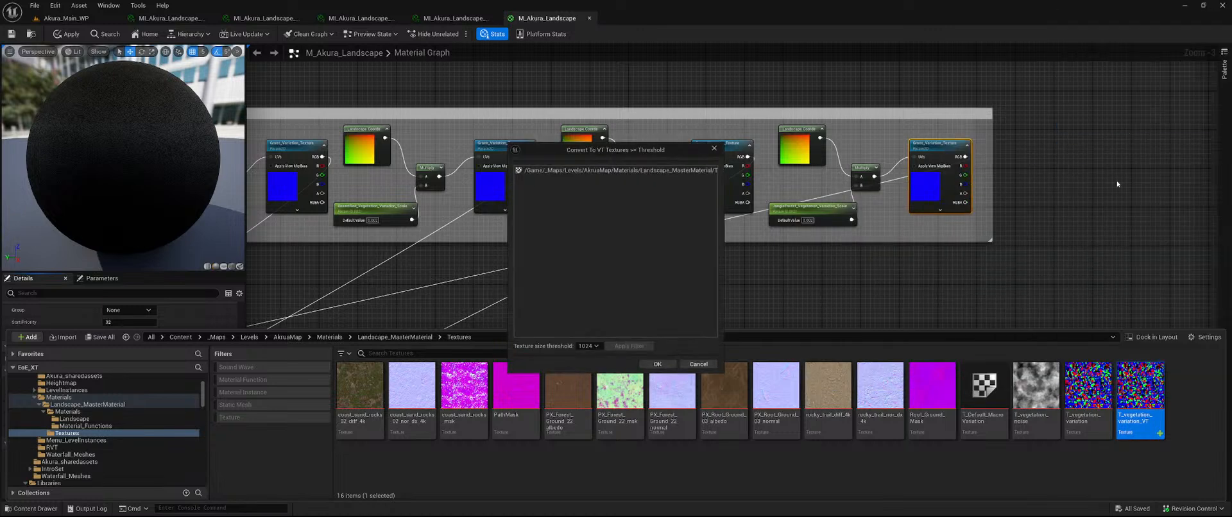
click(658, 364)
click(1130, 507)
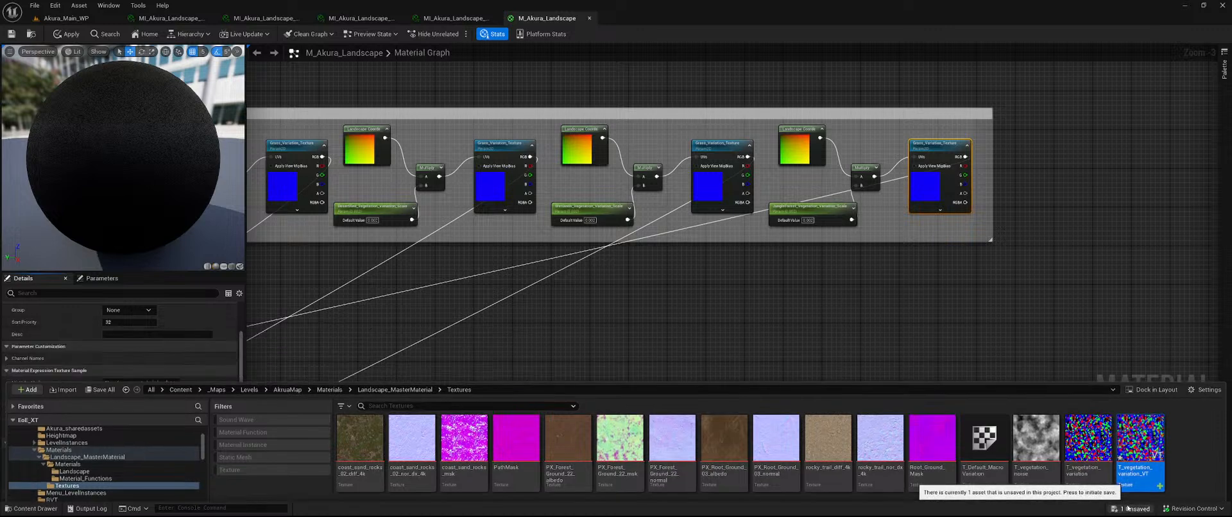
click(691, 362)
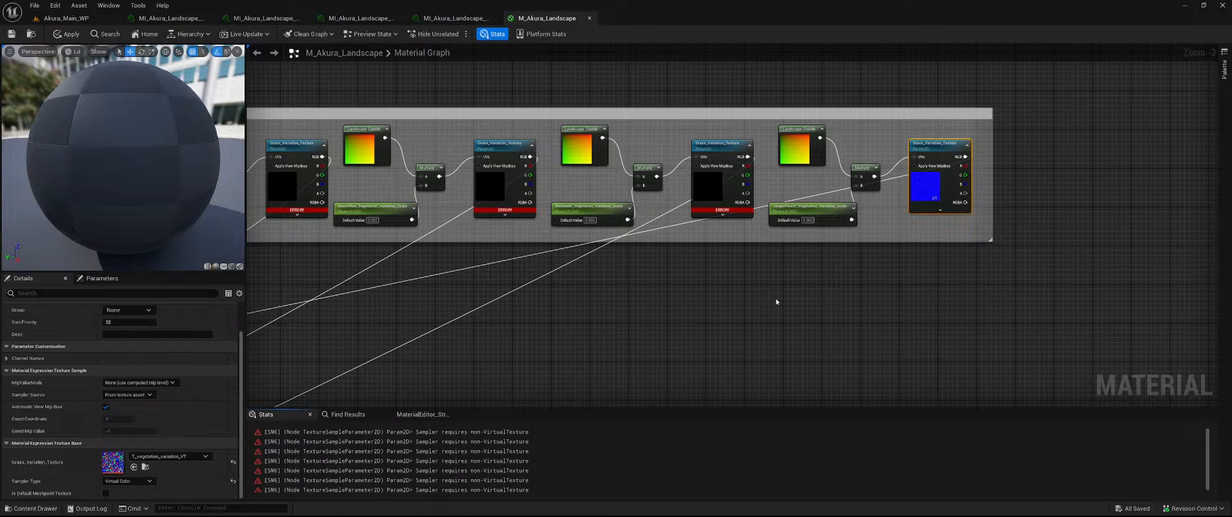
- Undo the last texture edit and assign T_vegetation_variation_VT to the JungleForest row's Grass_Variation_Texture node
key(ctrl+z)
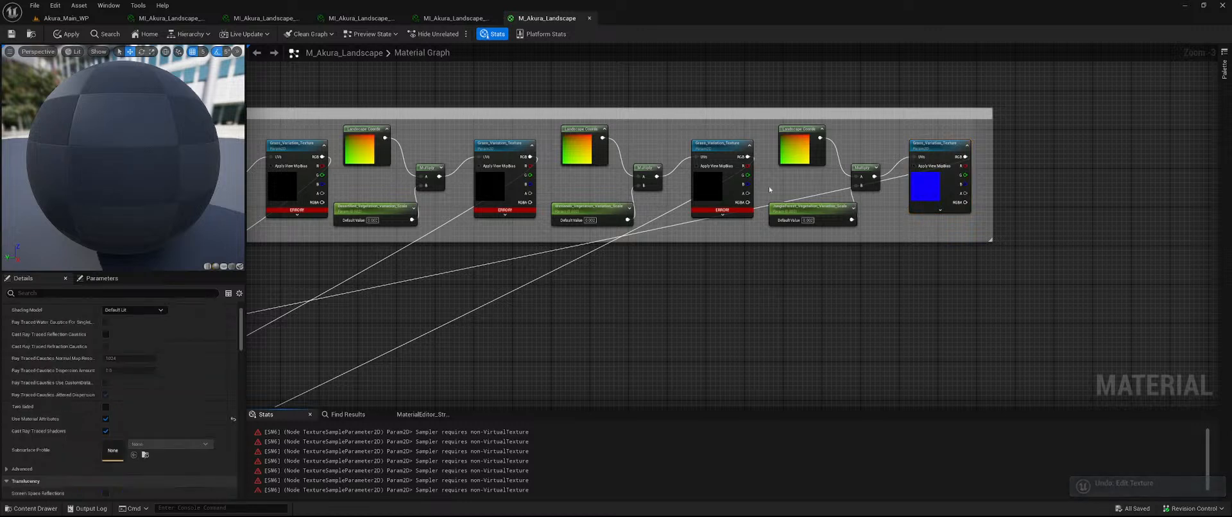
click(694, 192)
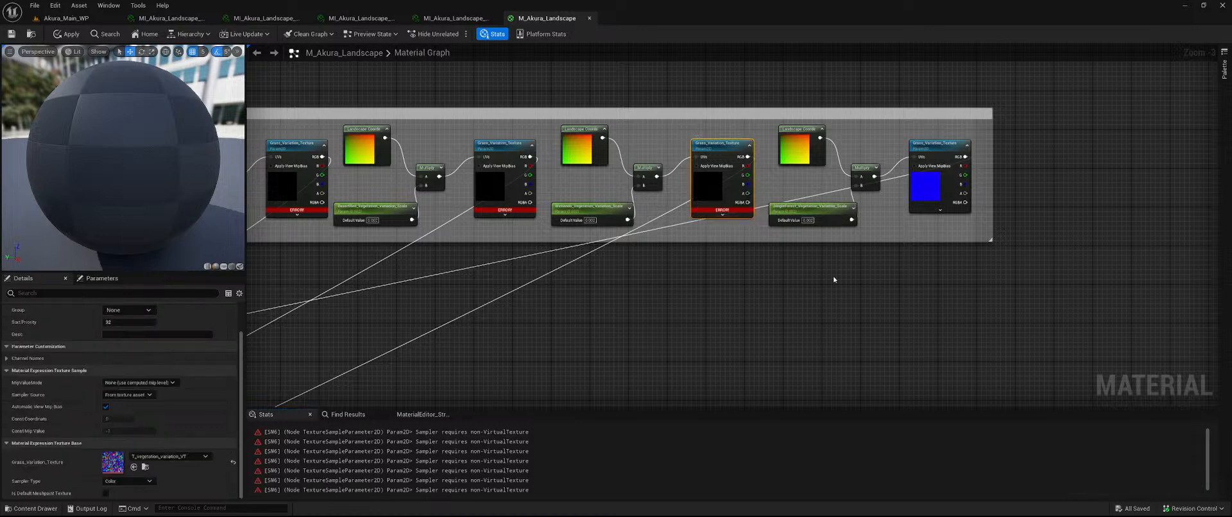
right_drag(834, 280, 608, 347)
scroll(608, 346, up, 2)
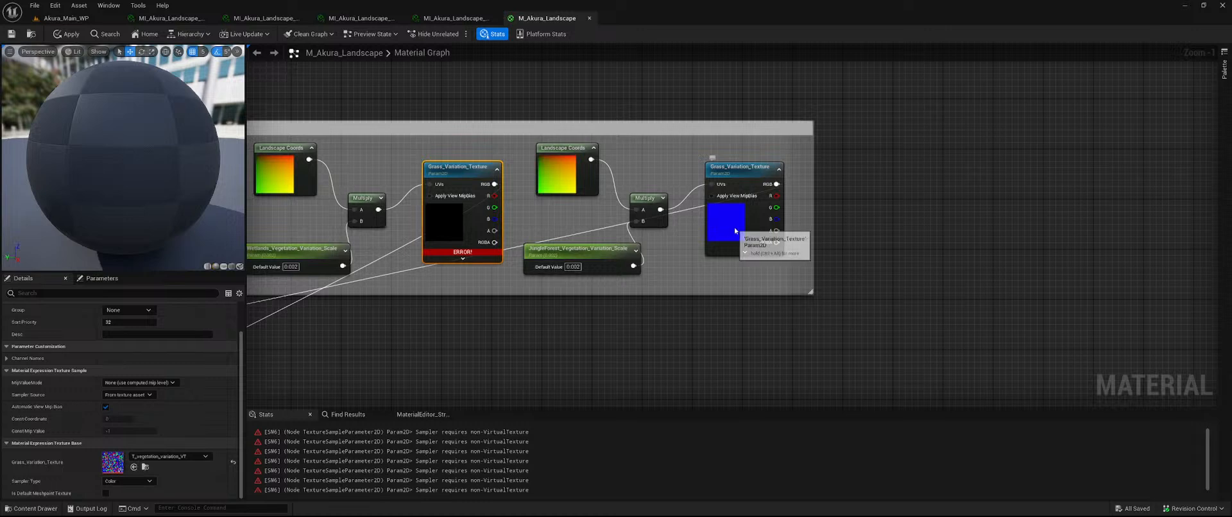
click(725, 227)
click(134, 468)
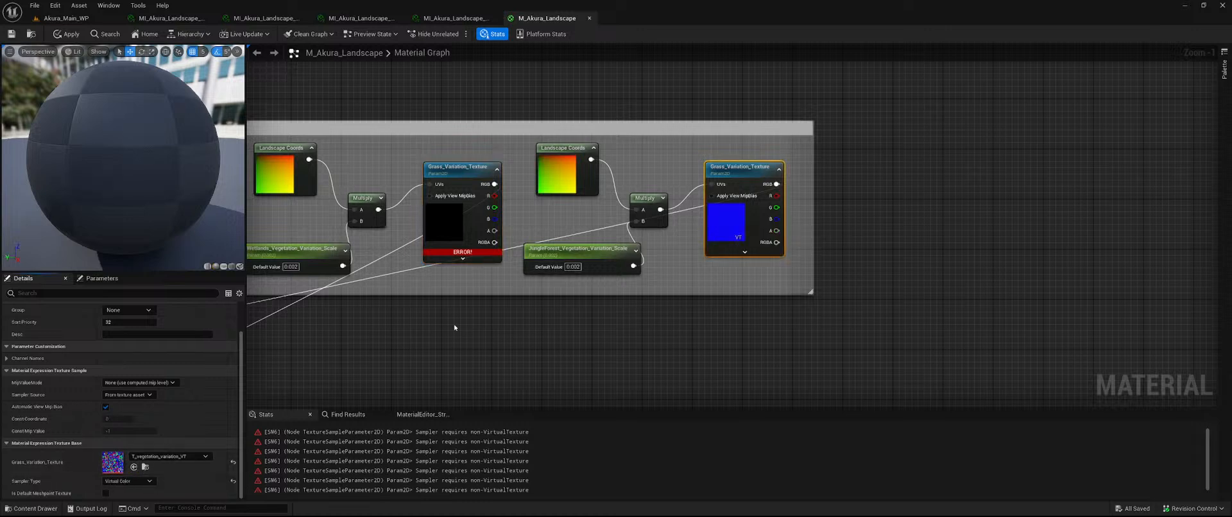
- Set the sampler type of all remaining Grass_Variation_Texture nodes that show errors to Virtual Color
click(430, 232)
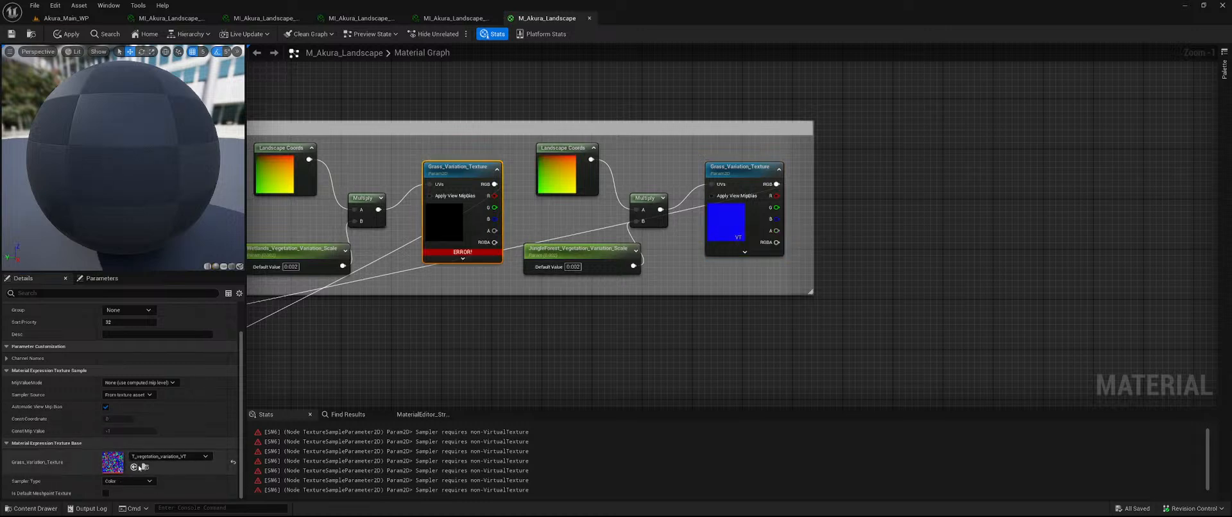
right_drag(344, 358, 594, 333)
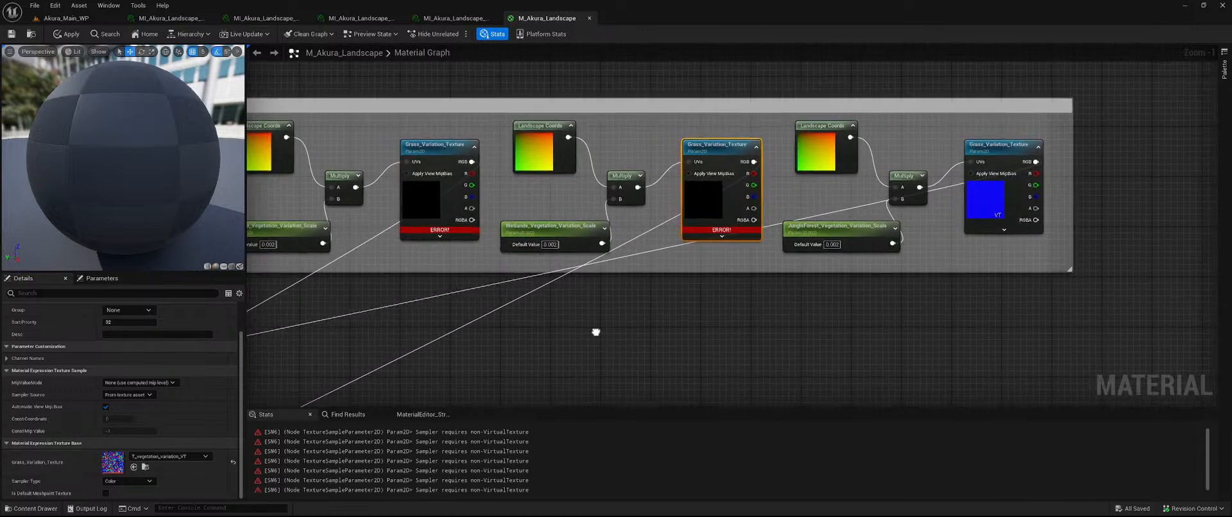
click(143, 482)
right_drag(568, 369, 679, 357)
scroll(679, 356, down, 1)
scroll(679, 353, down, 1)
ctrl+click(581, 245)
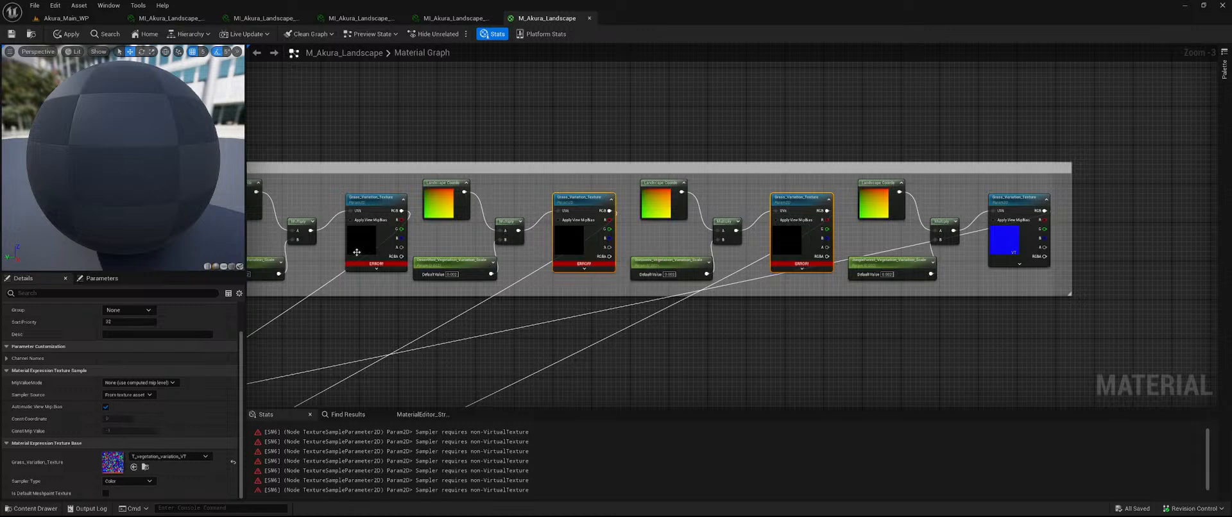
ctrl+click(355, 250)
right_drag(305, 324, 796, 309)
ctrl+click(652, 231)
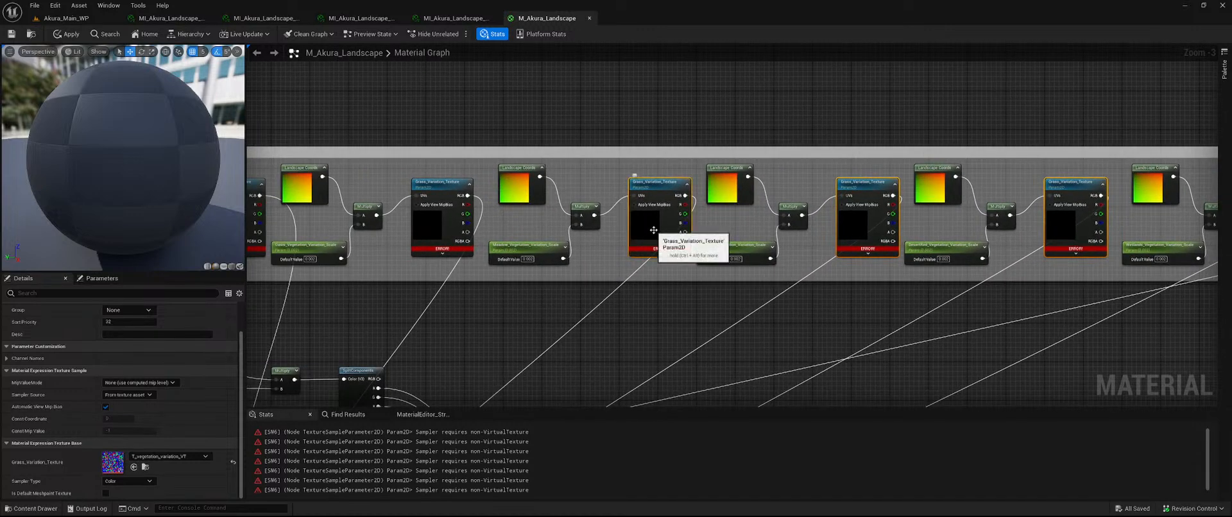
ctrl+click(437, 222)
right_drag(253, 241, 604, 232)
ctrl+click(604, 232)
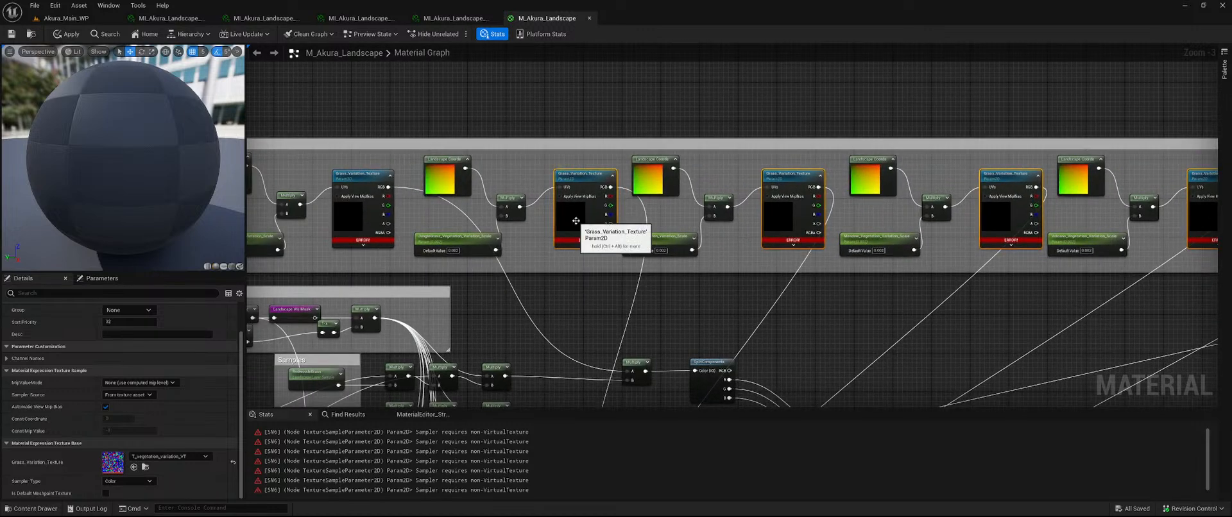
ctrl+click(345, 222)
right_drag(332, 299, 657, 309)
right_drag(755, 300, 463, 302)
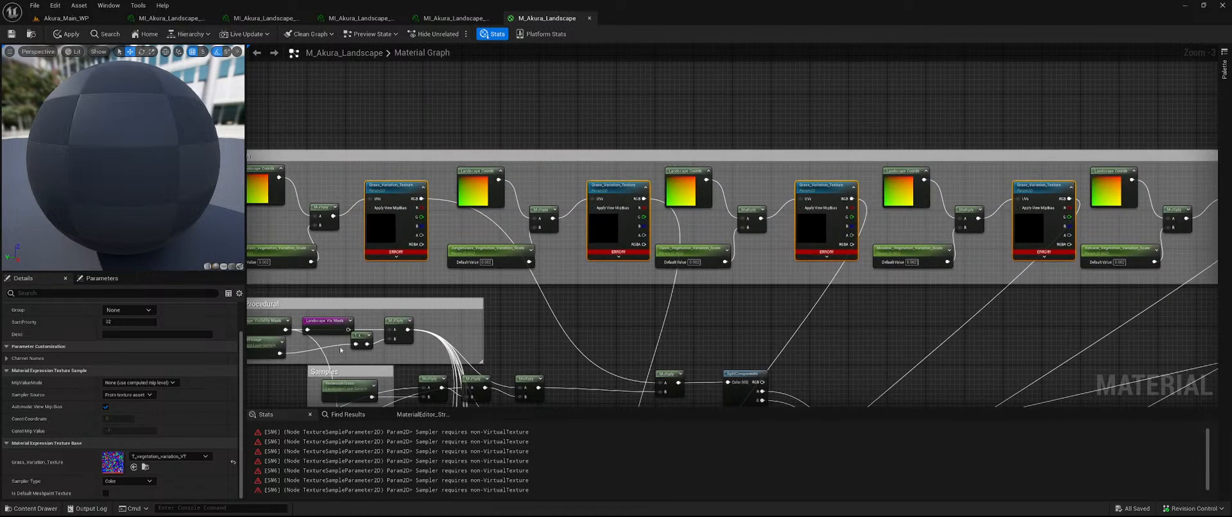
click(128, 481)
click(130, 424)
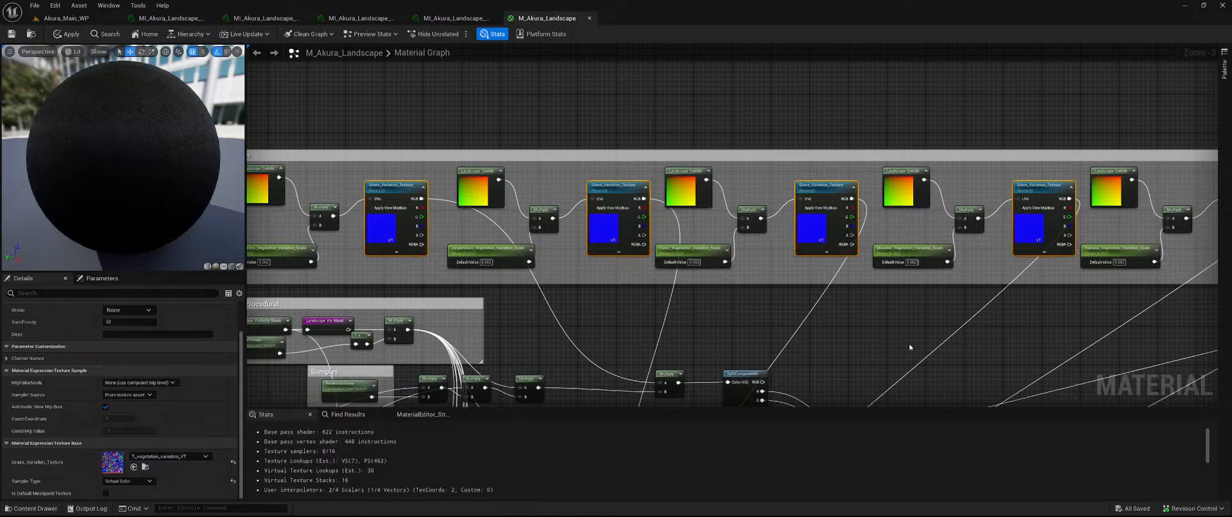
- Examine the connections running from the vegetation variation textures through the Multiply and split nodes to the landscape grass output
right_drag(910, 347, 468, 290)
right_drag(935, 310, 1003, 284)
scroll(581, 283, down, 1)
right_drag(525, 325, 627, 167)
scroll(696, 303, up, 1)
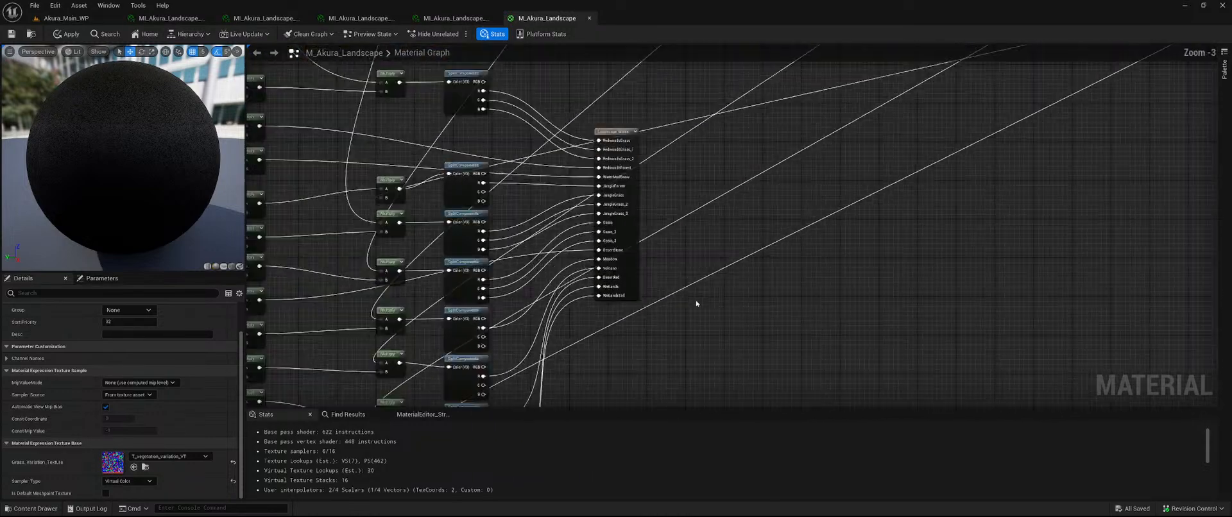
scroll(697, 303, up, 1)
right_drag(560, 333, 655, 309)
scroll(787, 267, up, 2)
scroll(789, 258, down, 5)
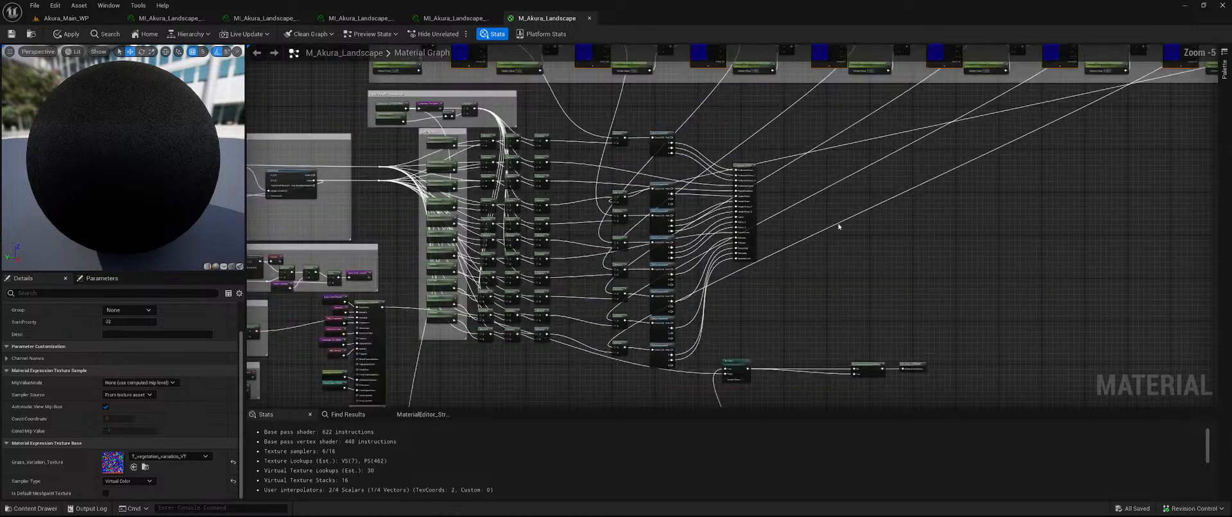
right_drag(893, 168, 732, 283)
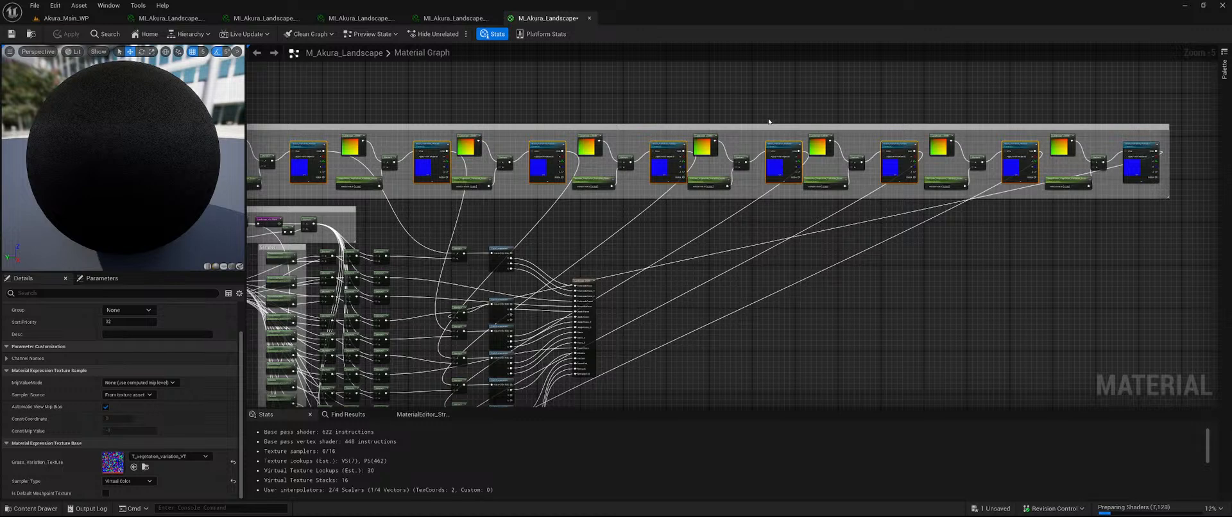
- Save the M_Akura_Landscape material and build the virtual textures for the Akura_Main_WP level
click(11, 33)
click(97, 19)
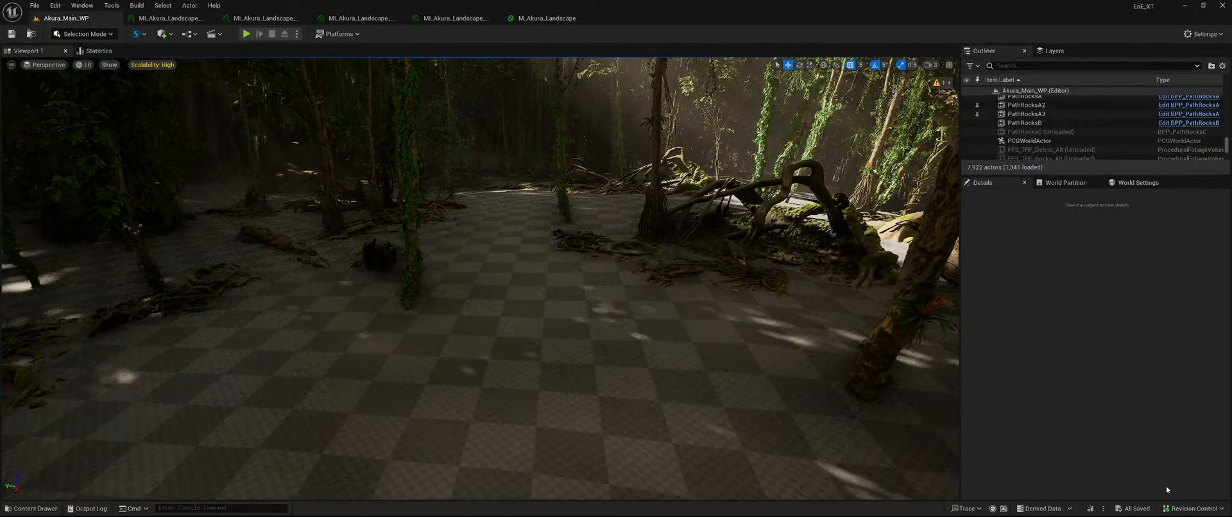
mouse_move(825, 354)
right_down()
mouse_move(1085, 356)
mouse_move(786, 353)
mouse_move(876, 359)
mouse_move(828, 361)
right_up()
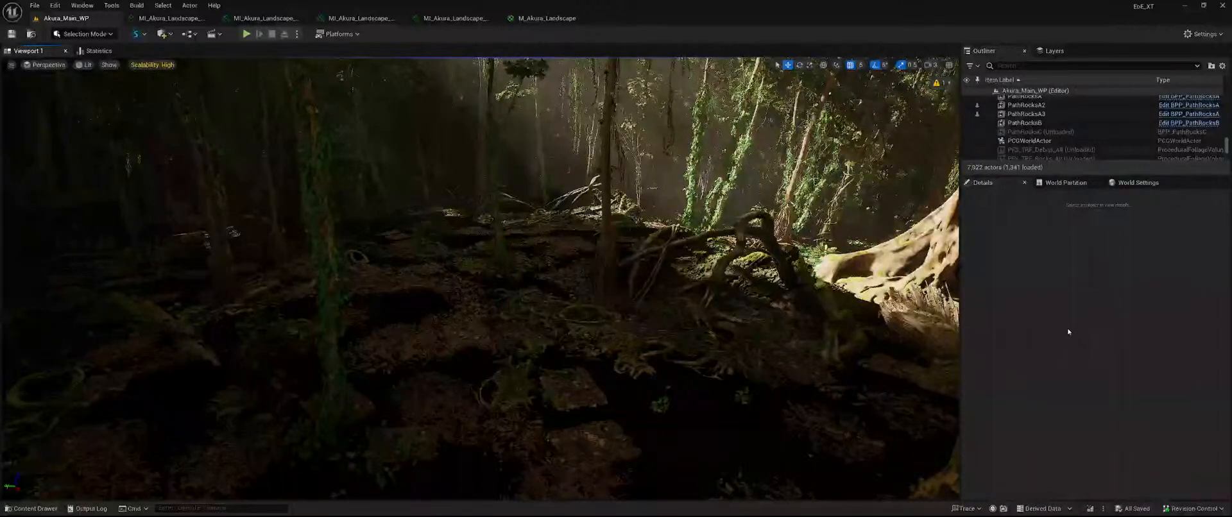
click(137, 6)
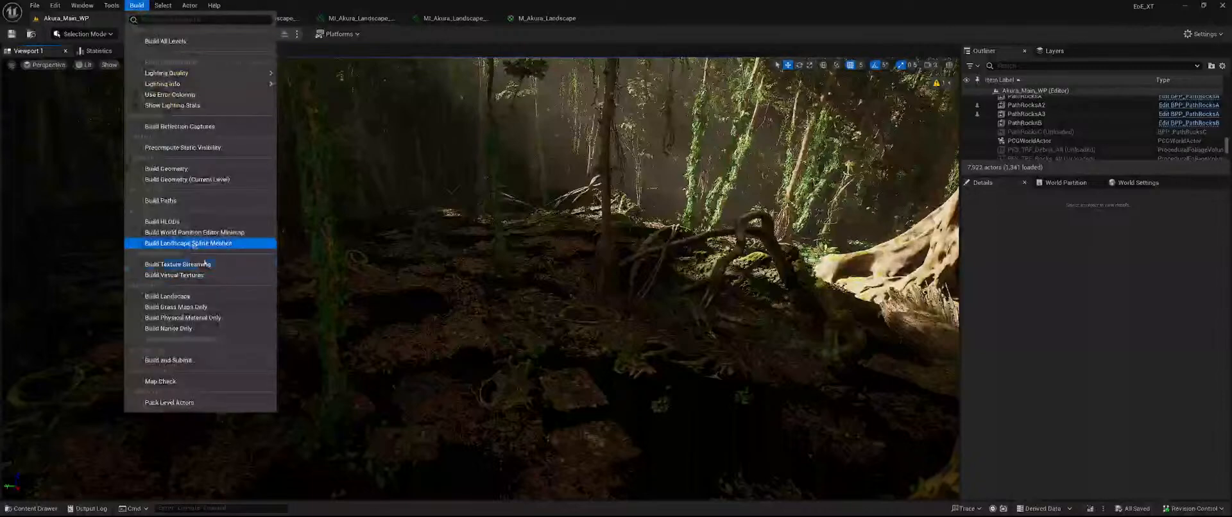
click(204, 264)
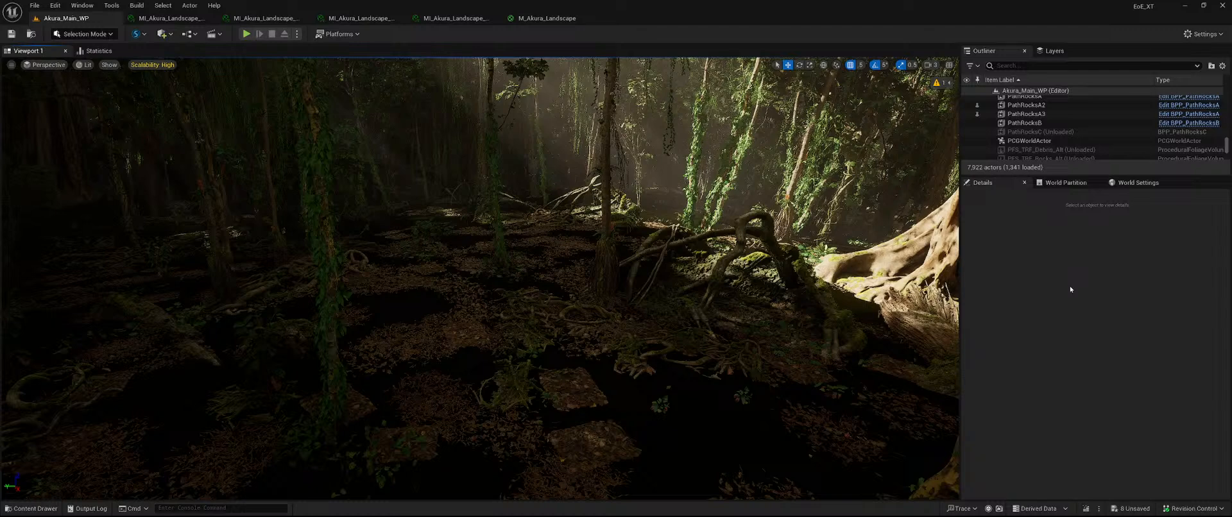
- Open T_vegetation_variation_VT from the Textures folder to check its texture settings, and close it again
key(ctrl+space)
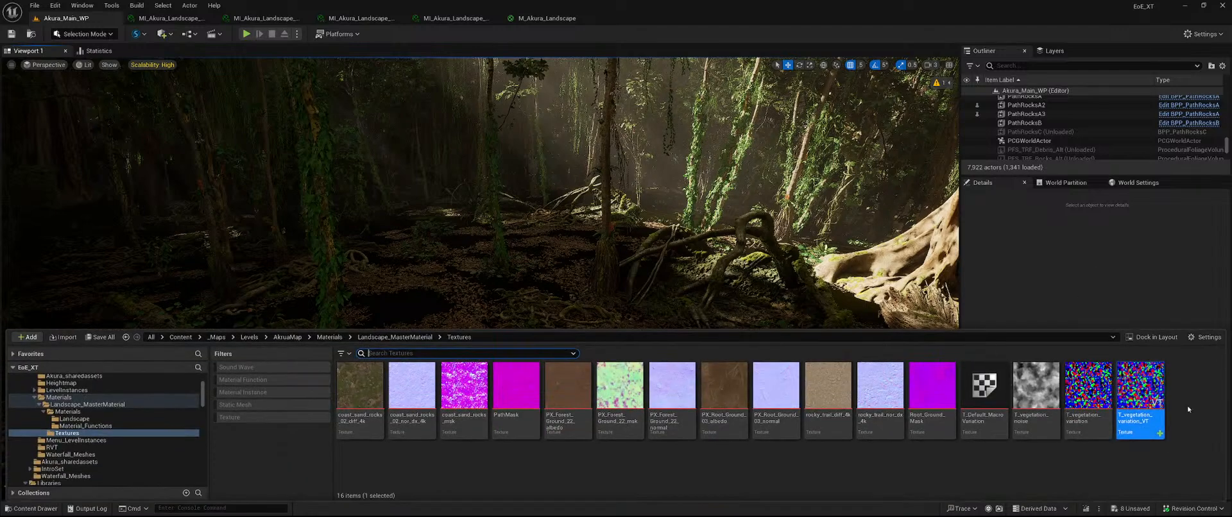
double_click(1141, 380)
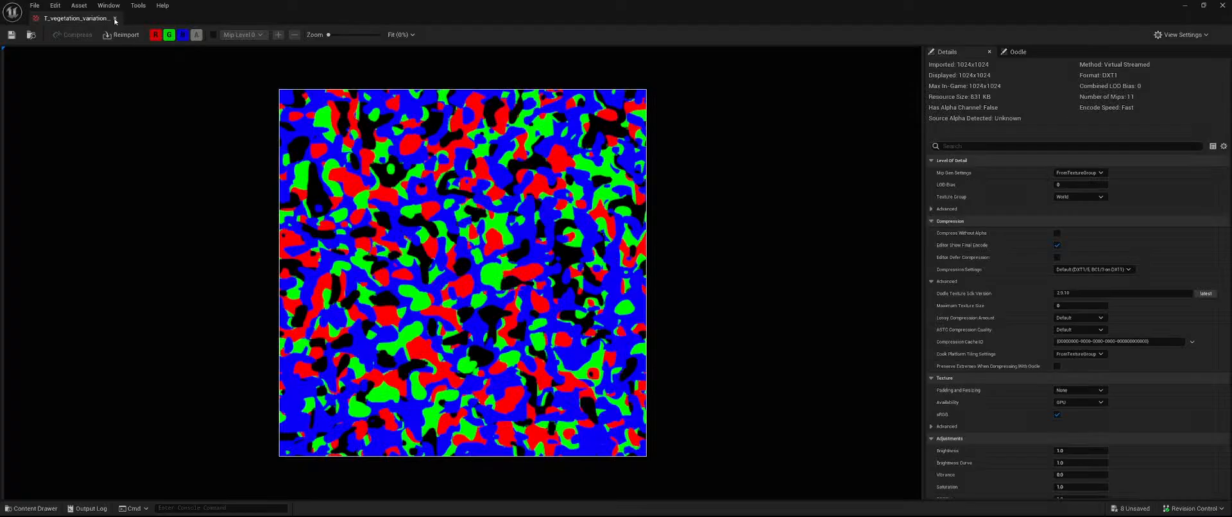
click(115, 18)
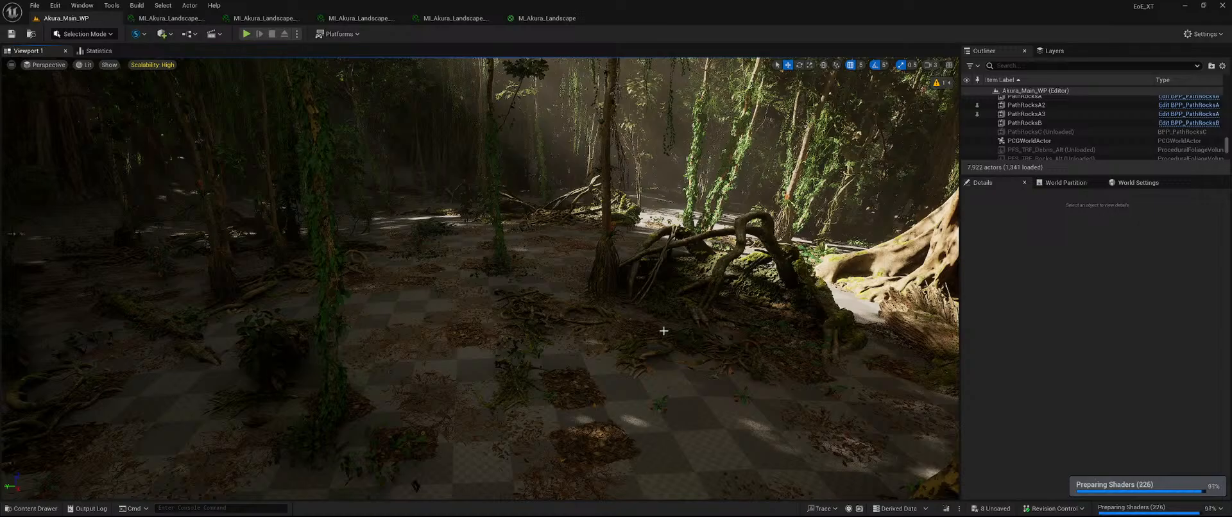
- Look over the terrain in the level and save all unsaved Akura_Main_RVT virtual texture assets
right_drag(635, 340, 1123, 305)
key(w)
key(w)
right_drag(480, 279, 745, 378)
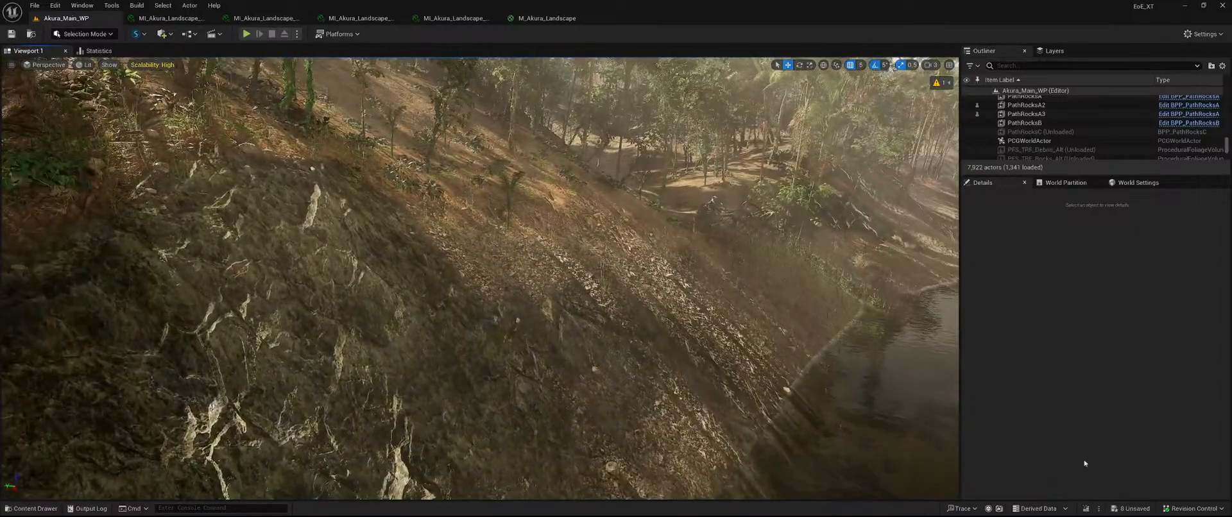
click(1127, 511)
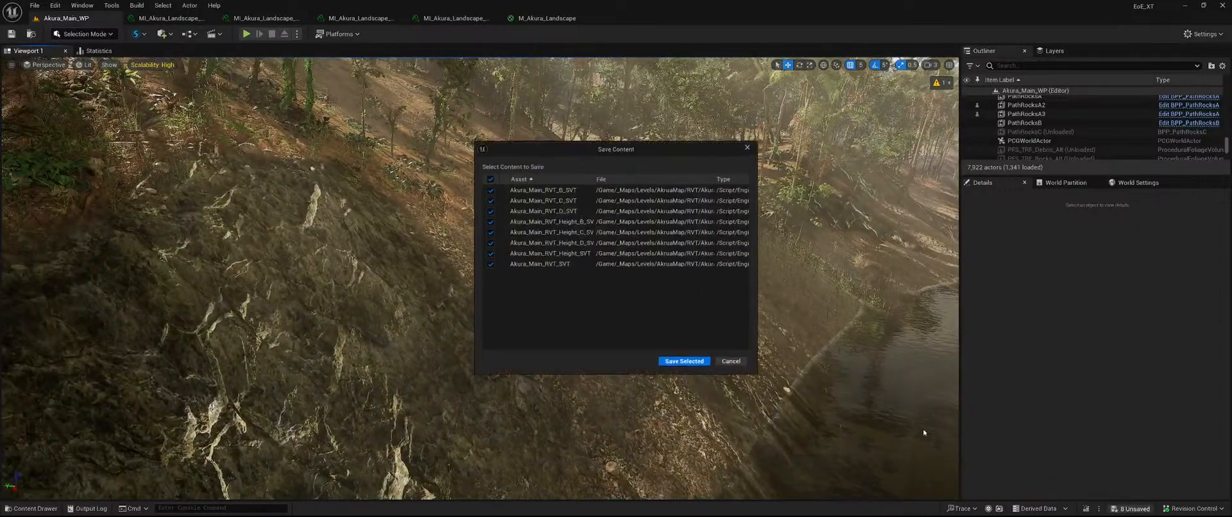
click(684, 361)
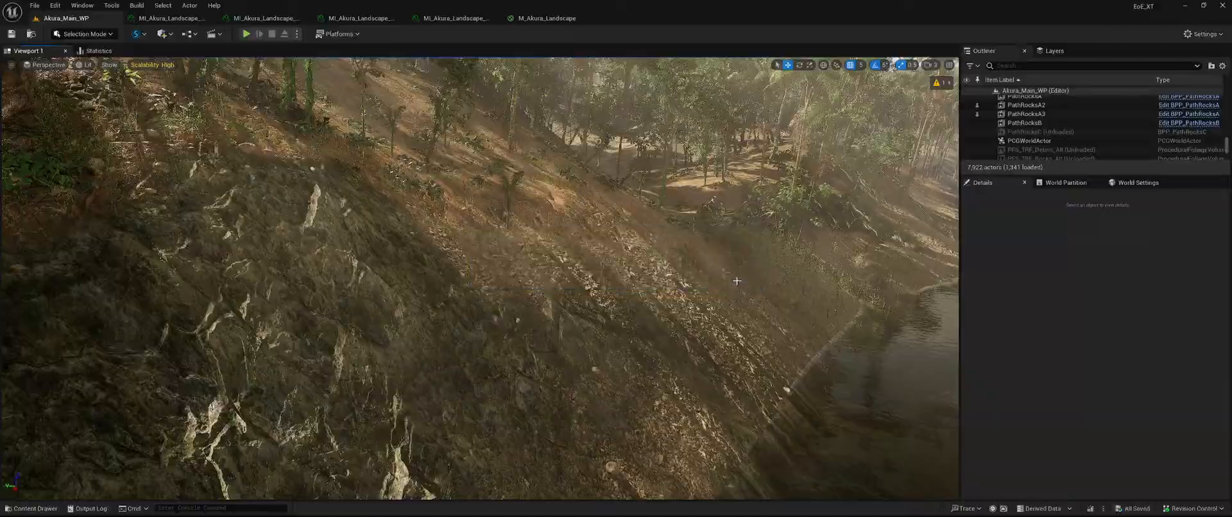
- Select the landscape section under the dark jungle forest and check which landscape material it uses
right_drag(701, 312, 347, 133)
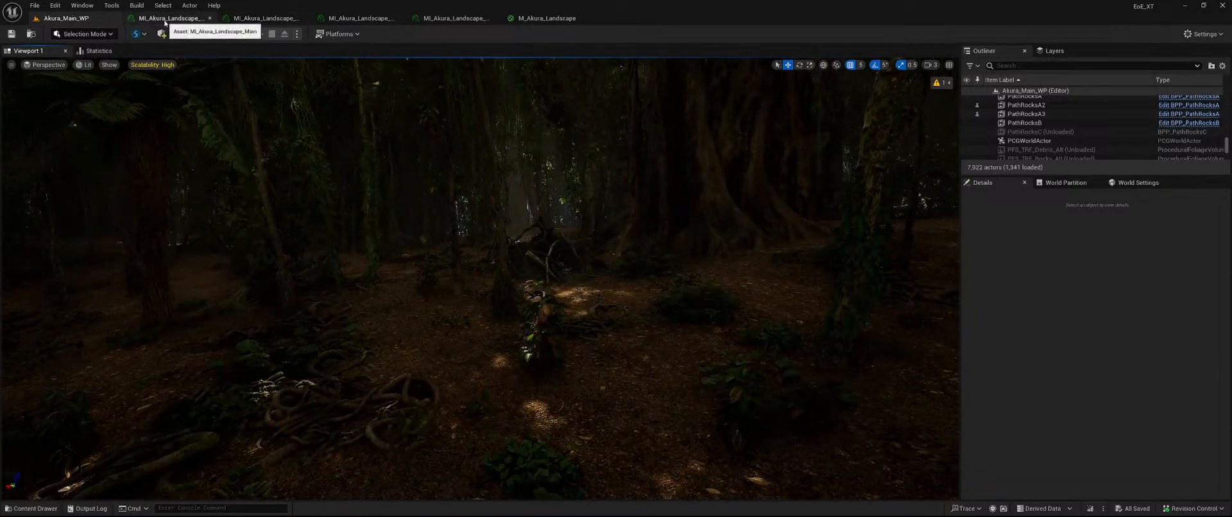
click(603, 390)
scroll(1060, 384, down, 10)
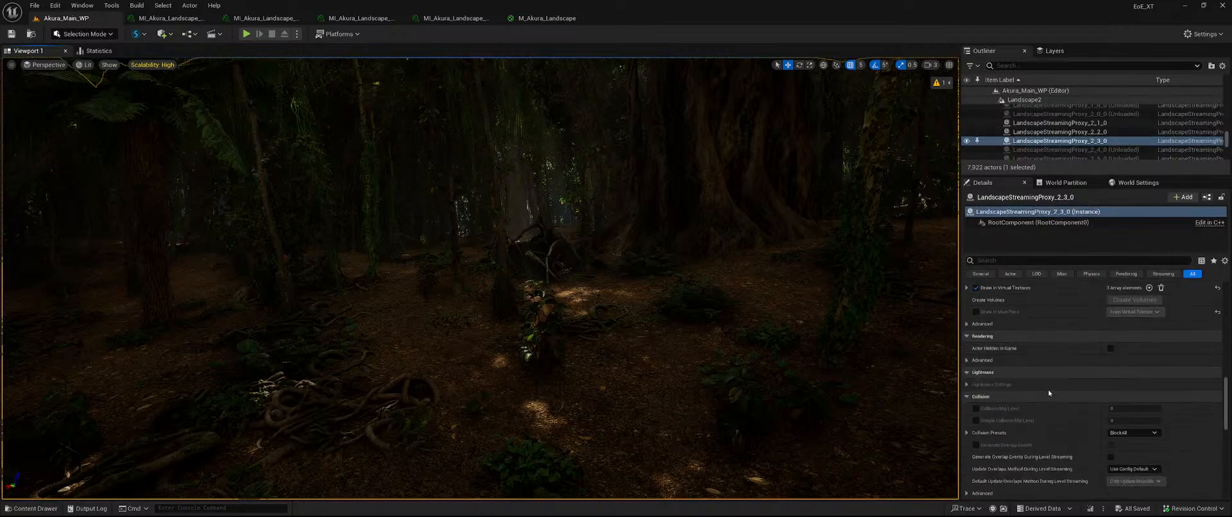
scroll(1060, 383, up, 5)
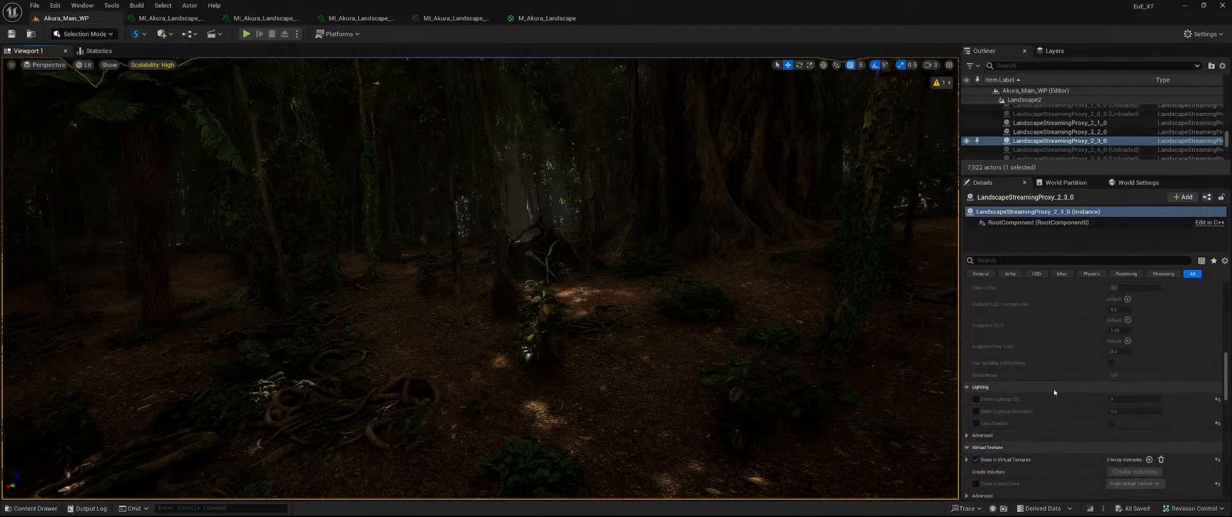
scroll(1065, 402, up, 3)
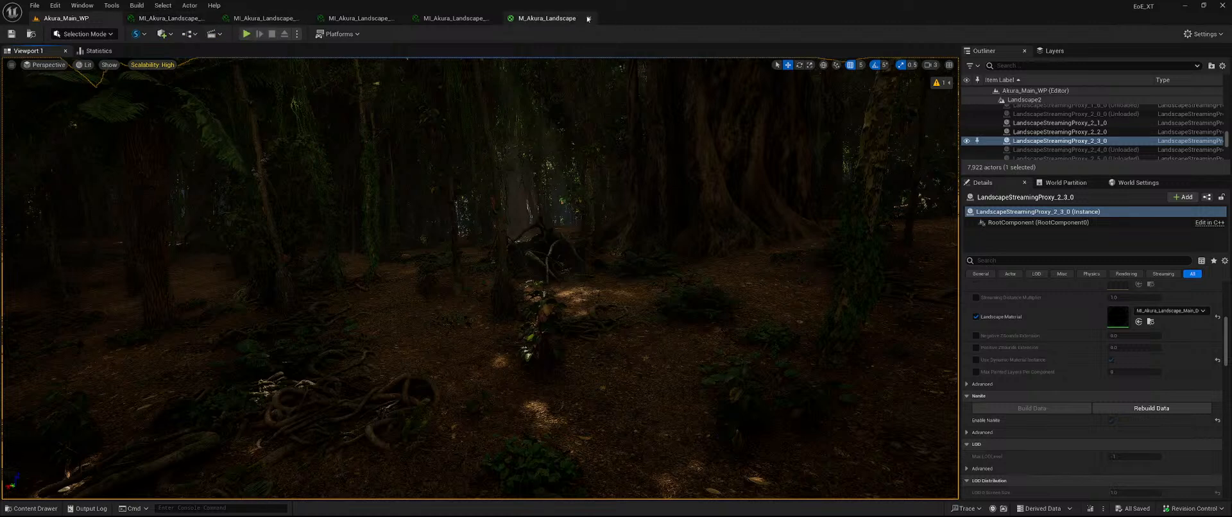
- In MI_Akura_Landscape_Main_D, enable JungleForest_Vegetation_Variation_Scale and set it to 0.08
click(456, 18)
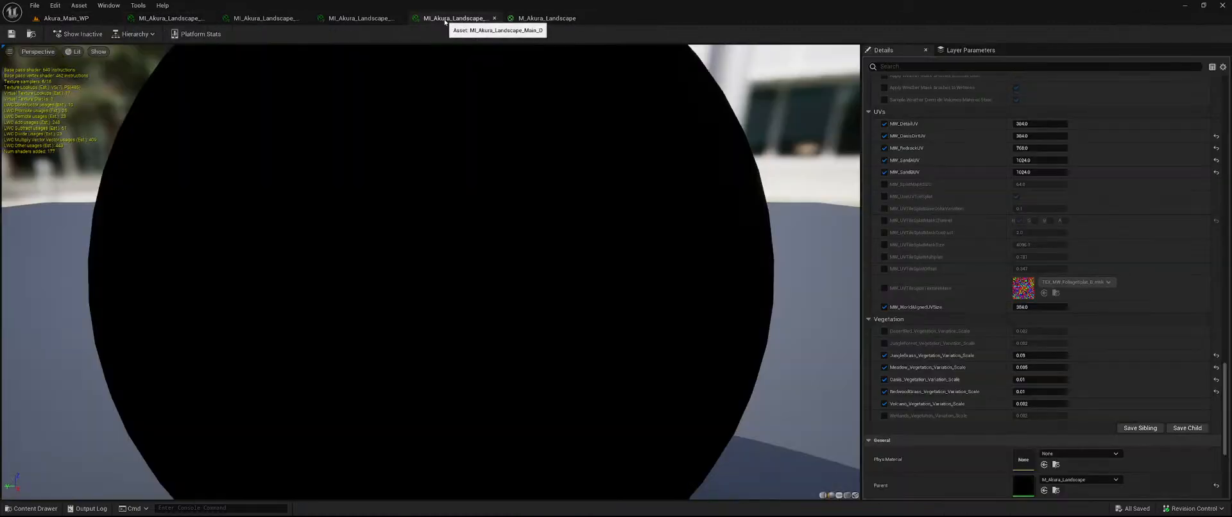
click(885, 343)
click(1055, 343)
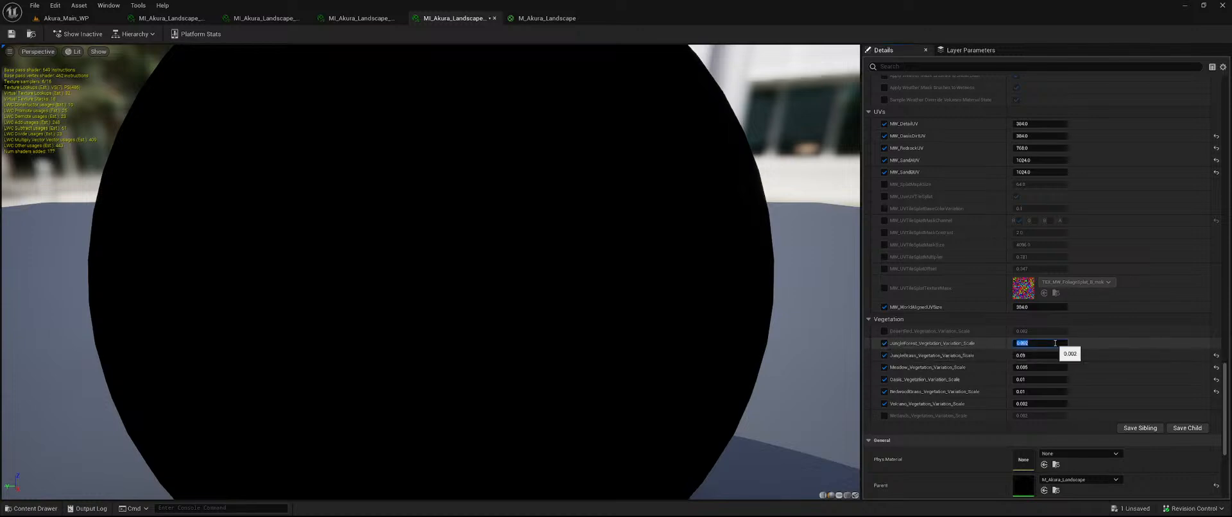
text(.08)
key(Return)
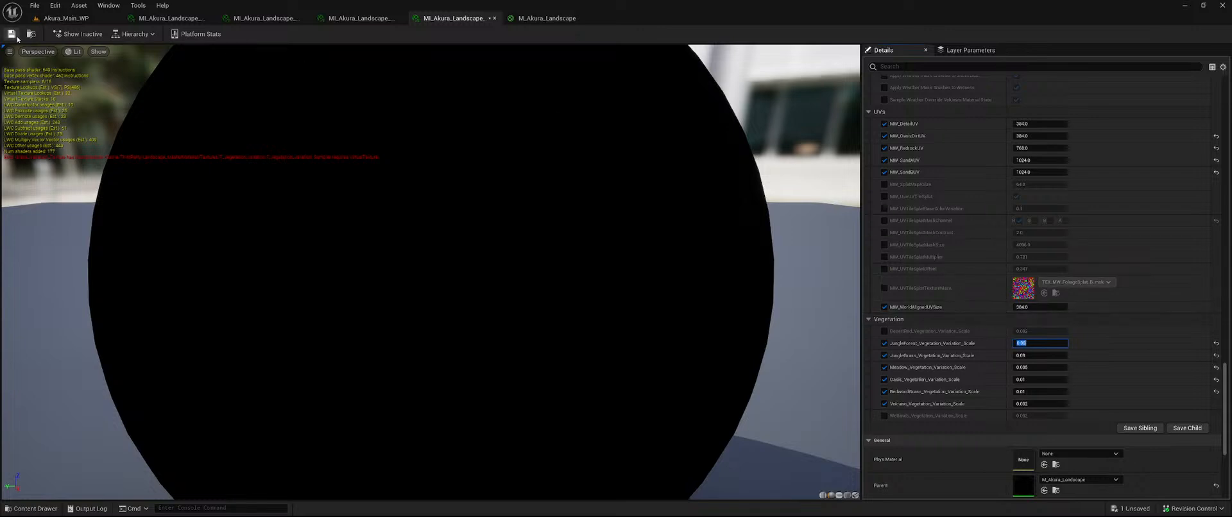
- Check the last Grass_Variation_Texture sample in M_Akura_Landscape and save MI_Akura_Landscape_Main_D
click(547, 19)
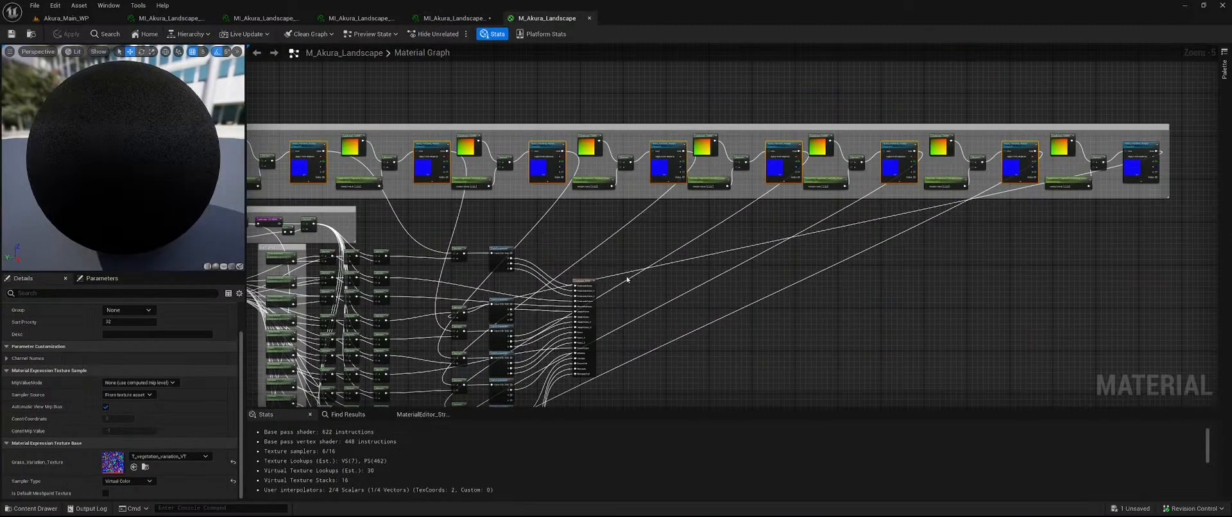
right_drag(521, 240, 461, 221)
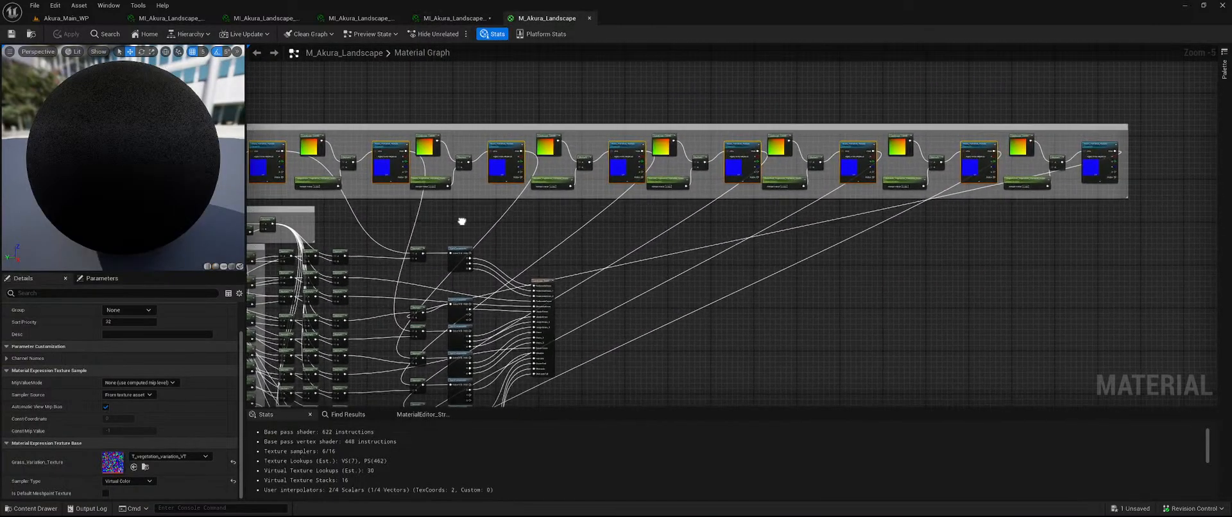
click(1110, 159)
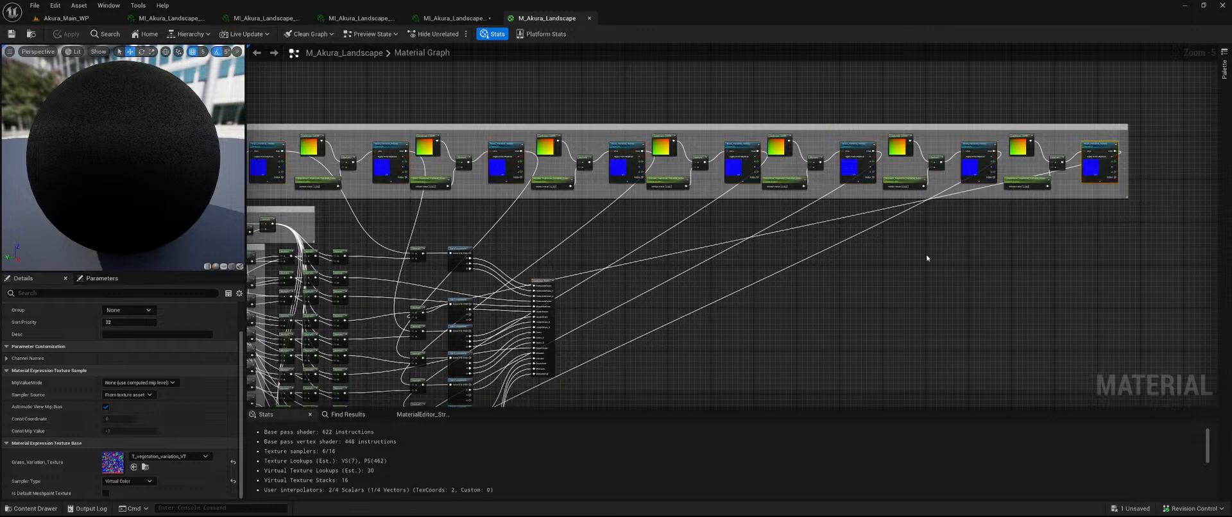
click(944, 273)
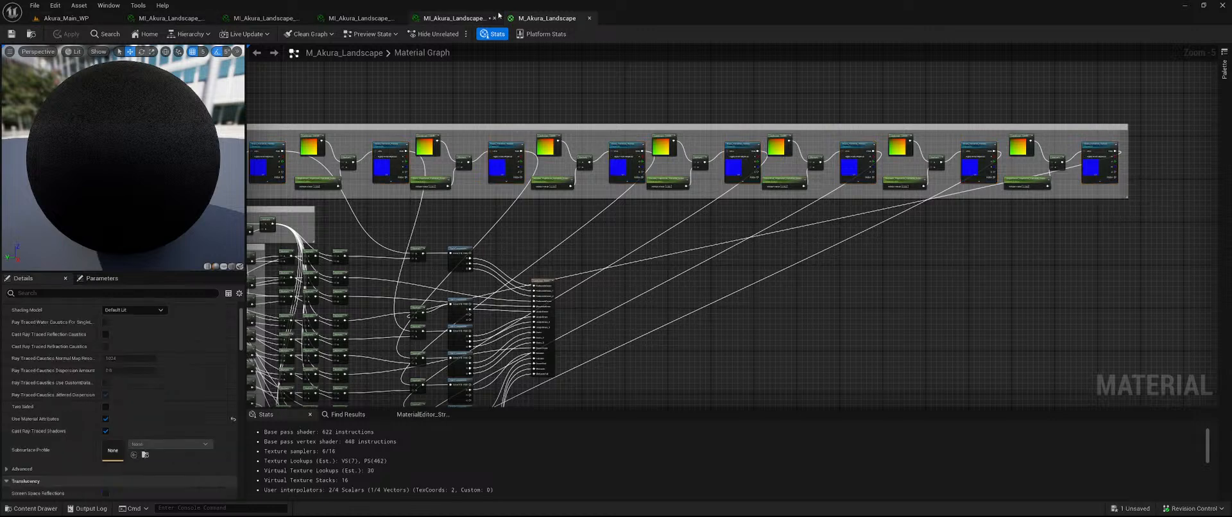
click(454, 18)
key(ctrl+s)
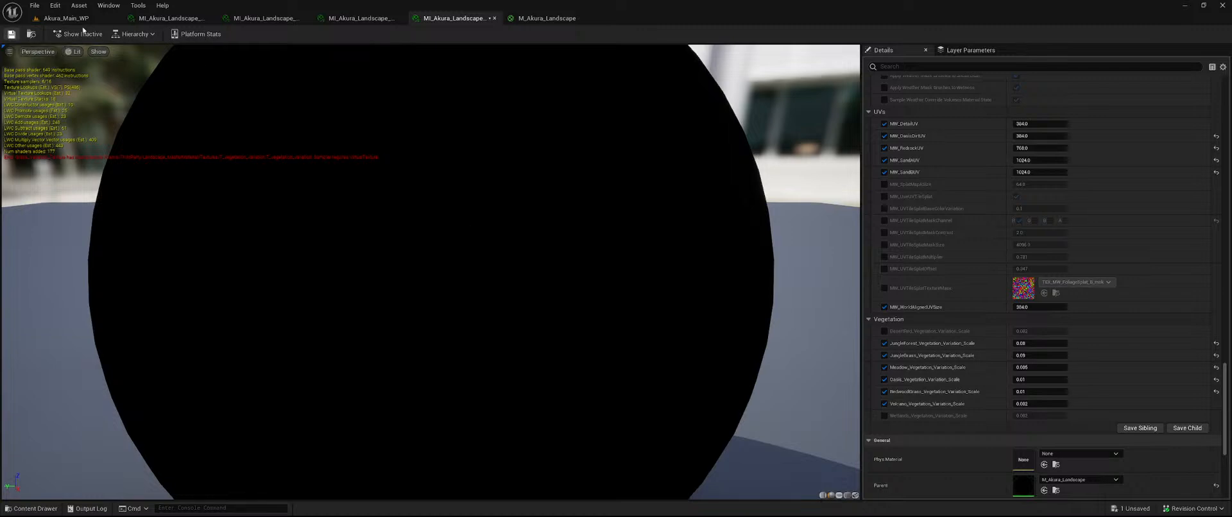
- Inspect the jungle forest floor, assign T_vegetation_variation_VT to Grass_Variation_Texture in the first open landscape material instance, and save it
click(89, 18)
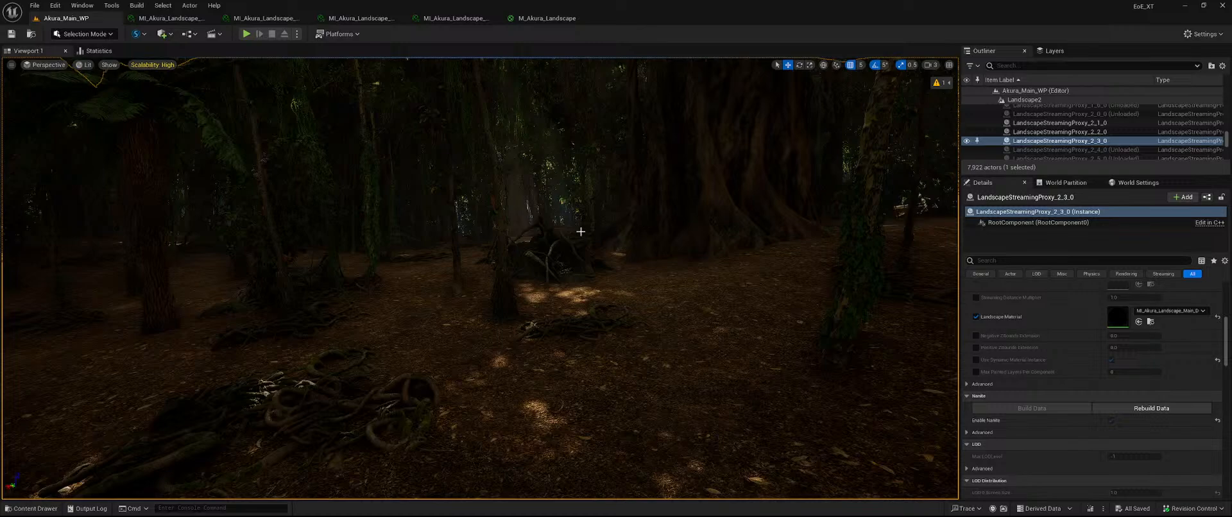
right_drag(518, 255, 924, 254)
key(w)
key(w)
right_drag(480, 278, 545, 253)
right_drag(224, 67, 271, 85)
click(190, 21)
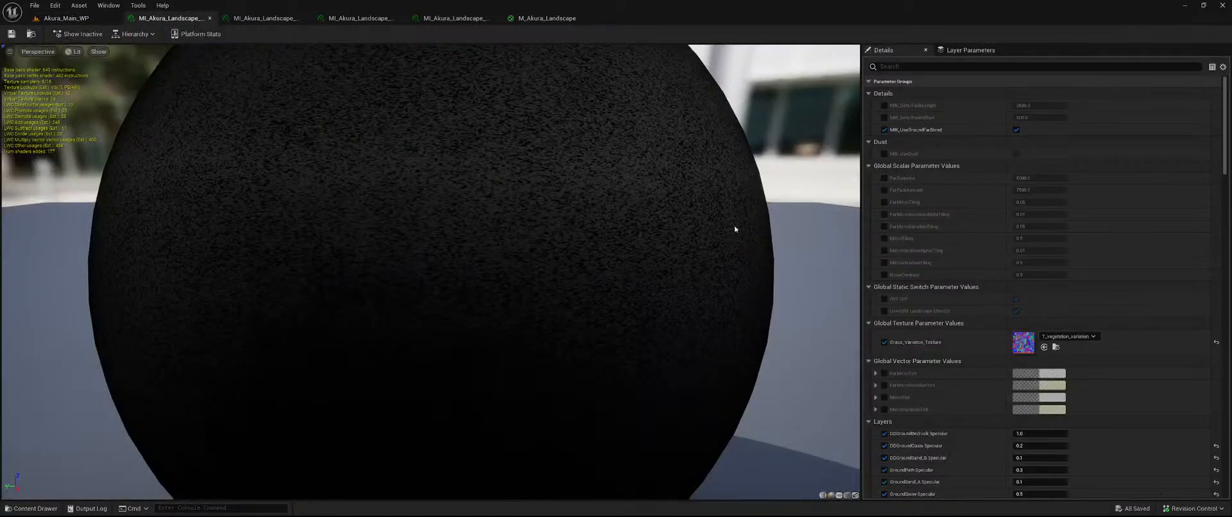
click(1069, 336)
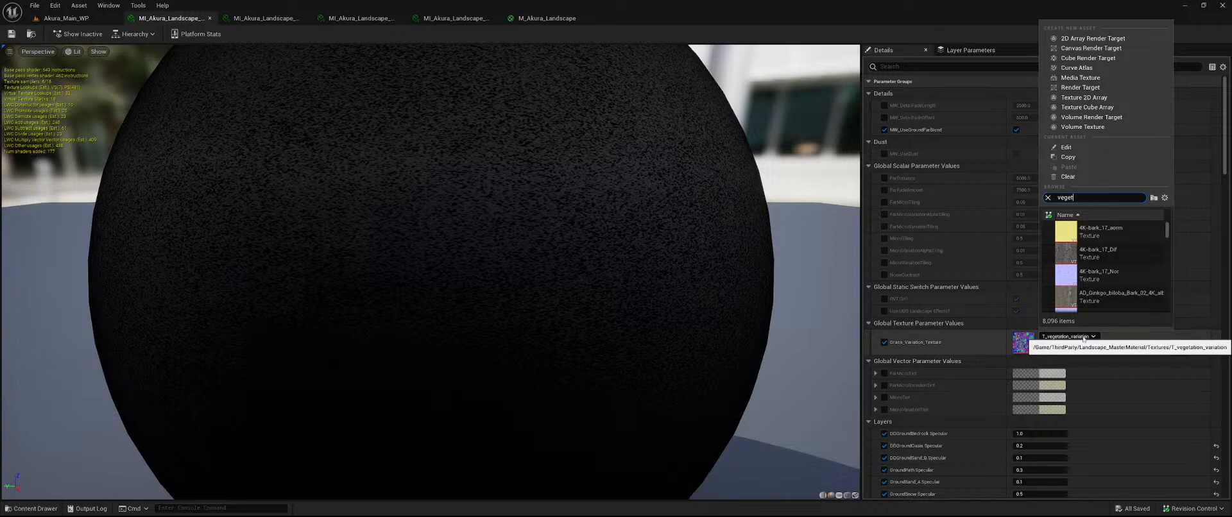
text(vegetation v)
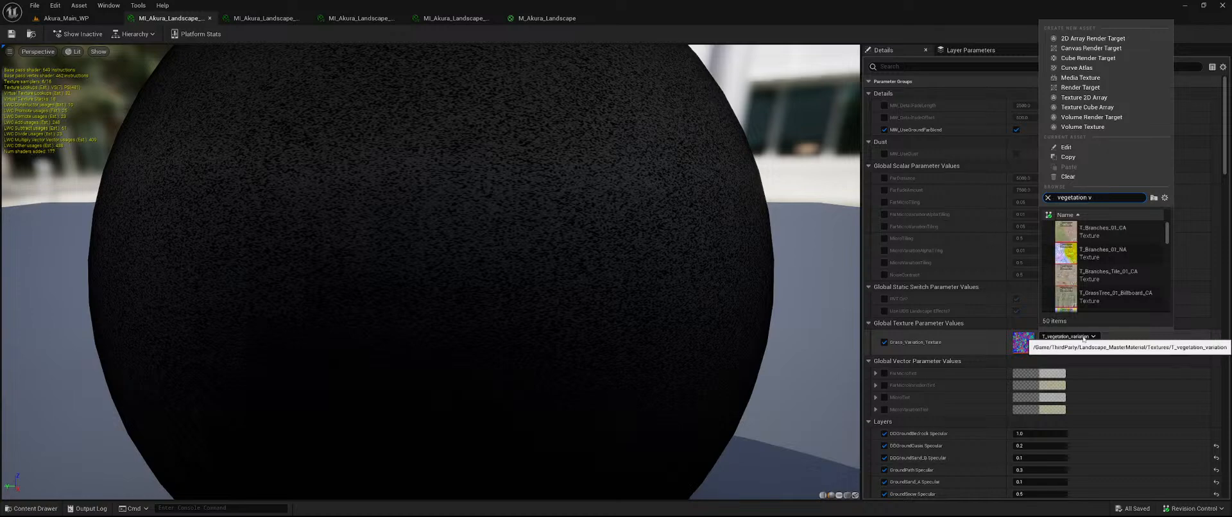
text(aria)
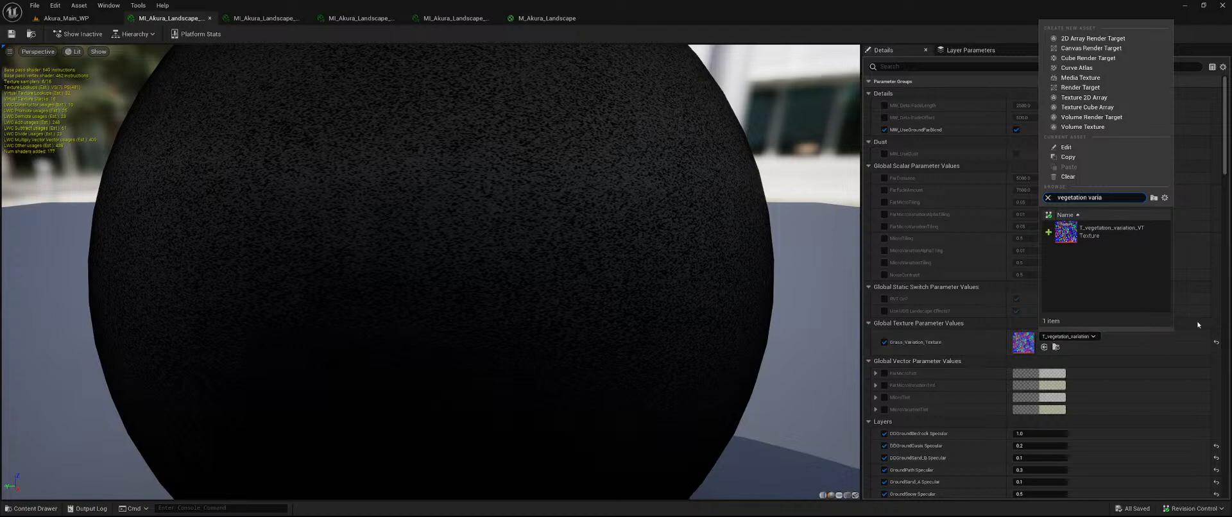
click(1111, 251)
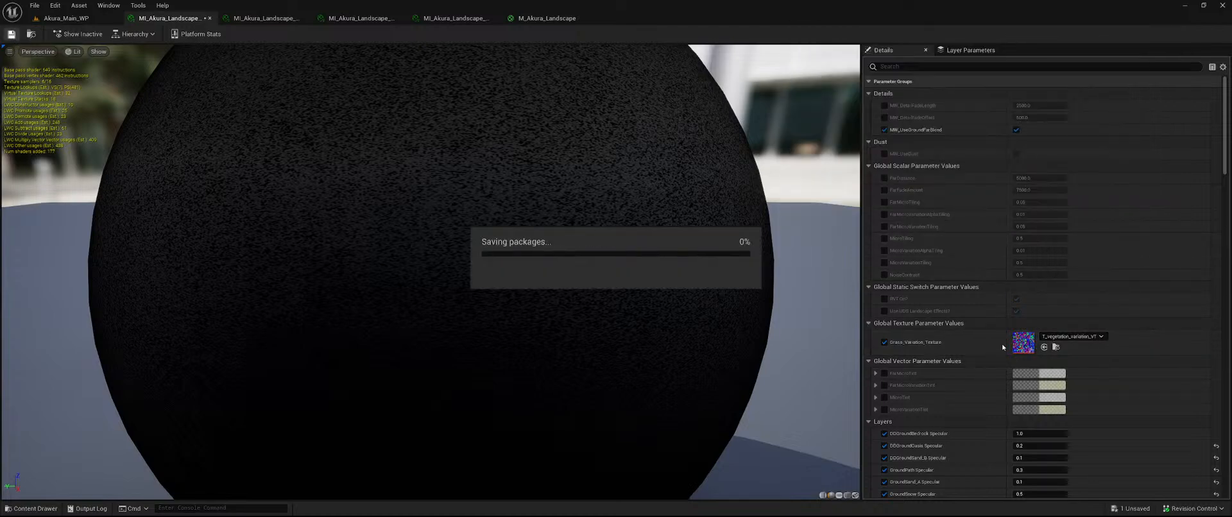
- Recheck the jungle forest in the level and set Grass_Variation_Texture to T_vegetation_variation_VT in MI_Akura_Landscape_Main_D
click(66, 18)
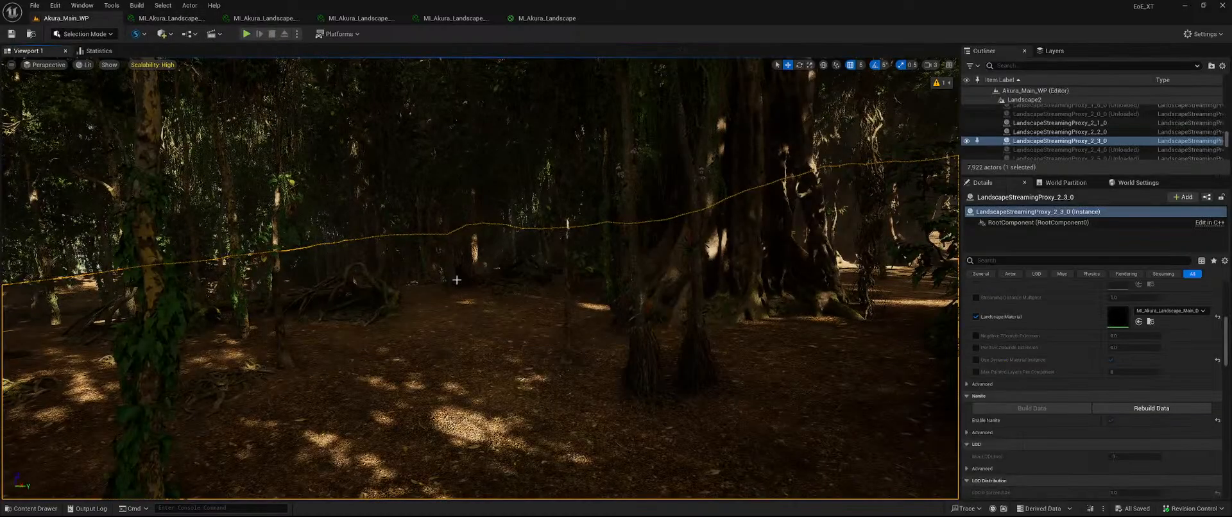
right_drag(432, 271, 905, 256)
right_drag(480, 278, 555, 164)
key(w)
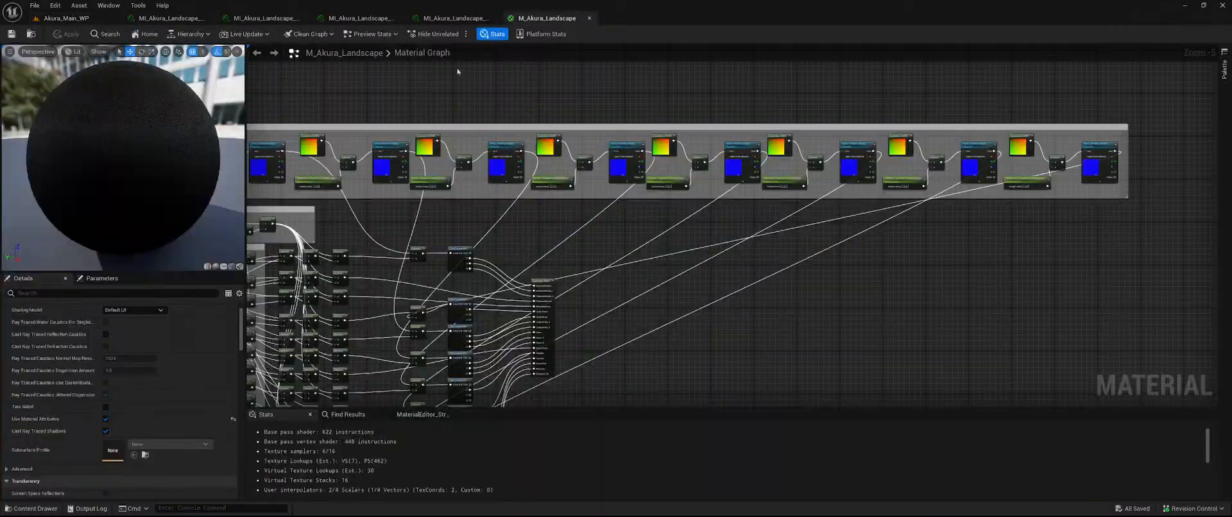
click(451, 18)
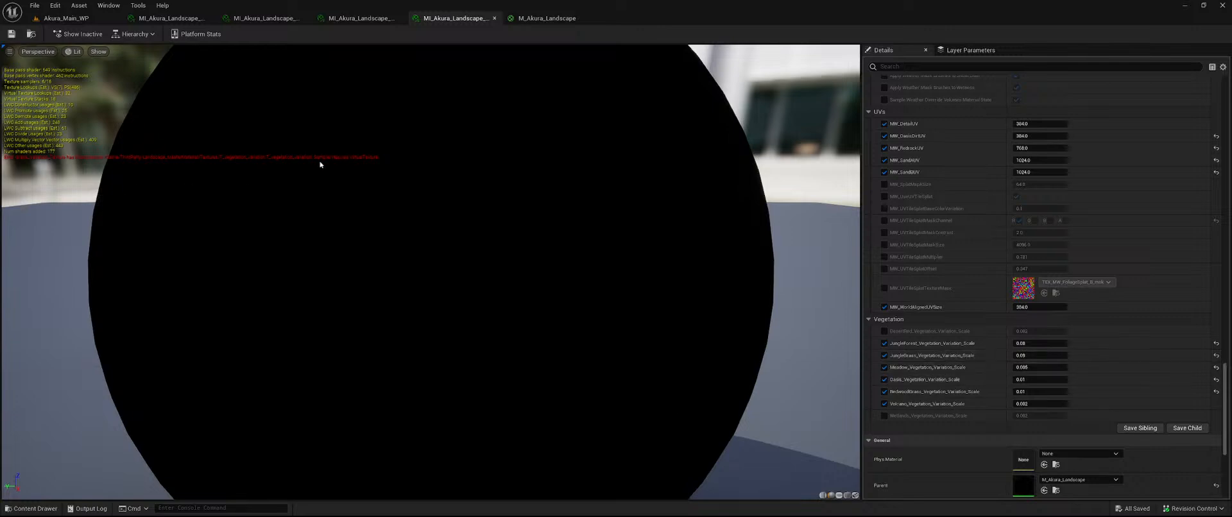
scroll(956, 353, up, 6)
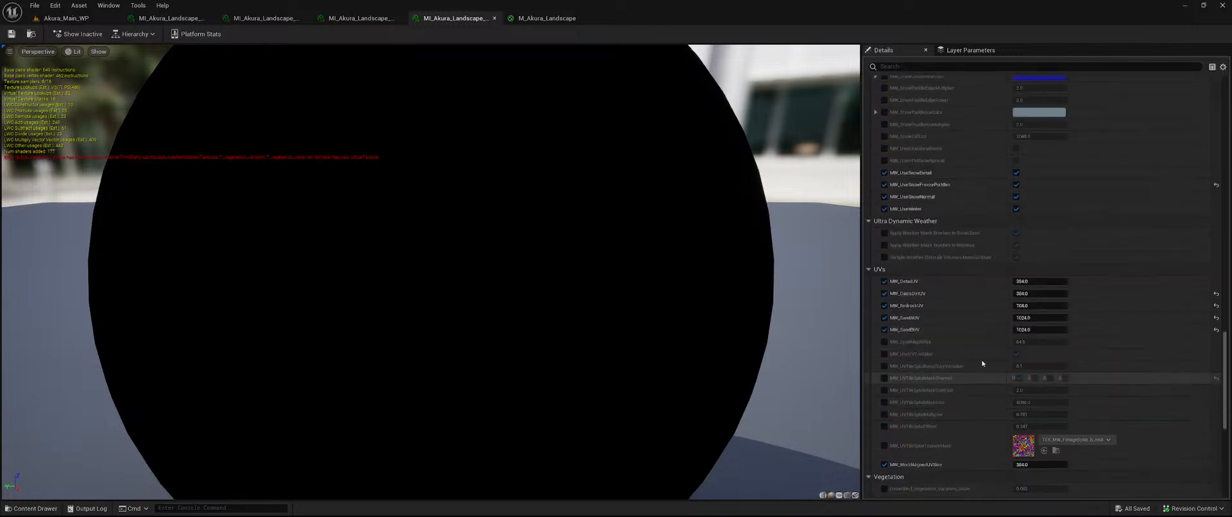
scroll(956, 353, up, 10)
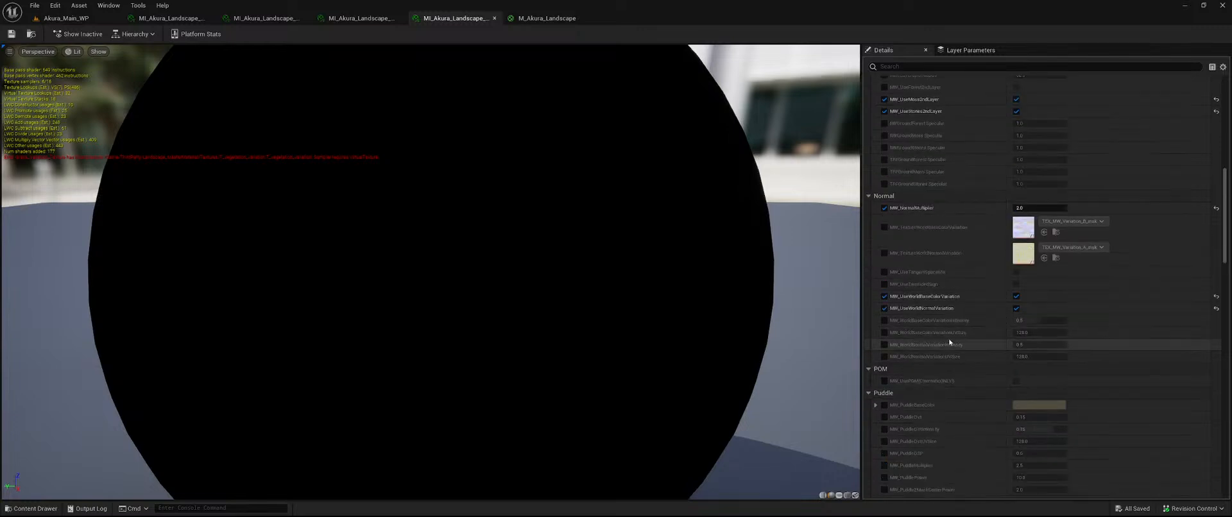
scroll(943, 337, up, 5)
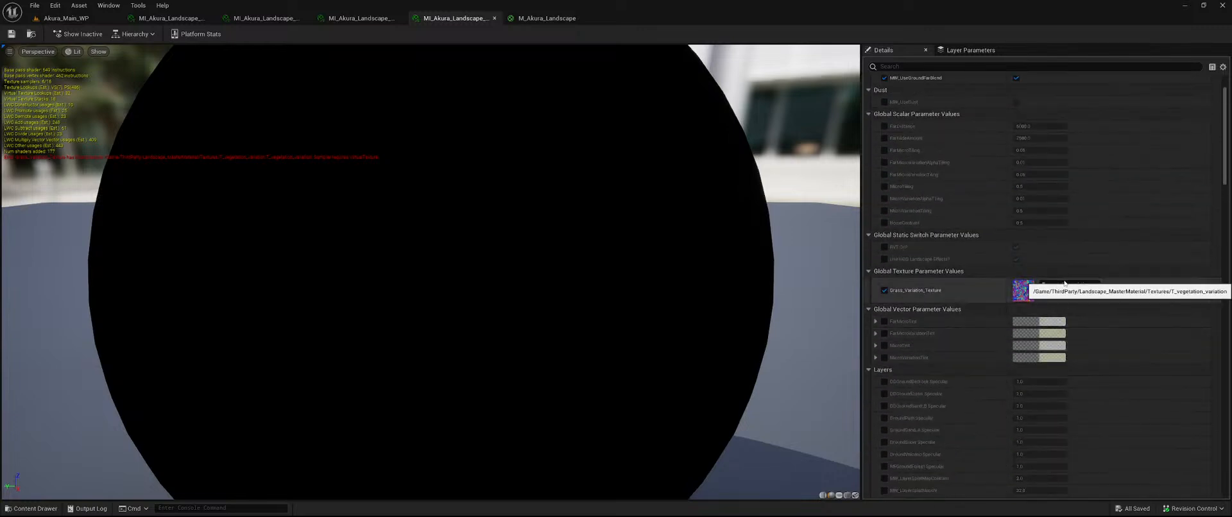
key(ctrl+space)
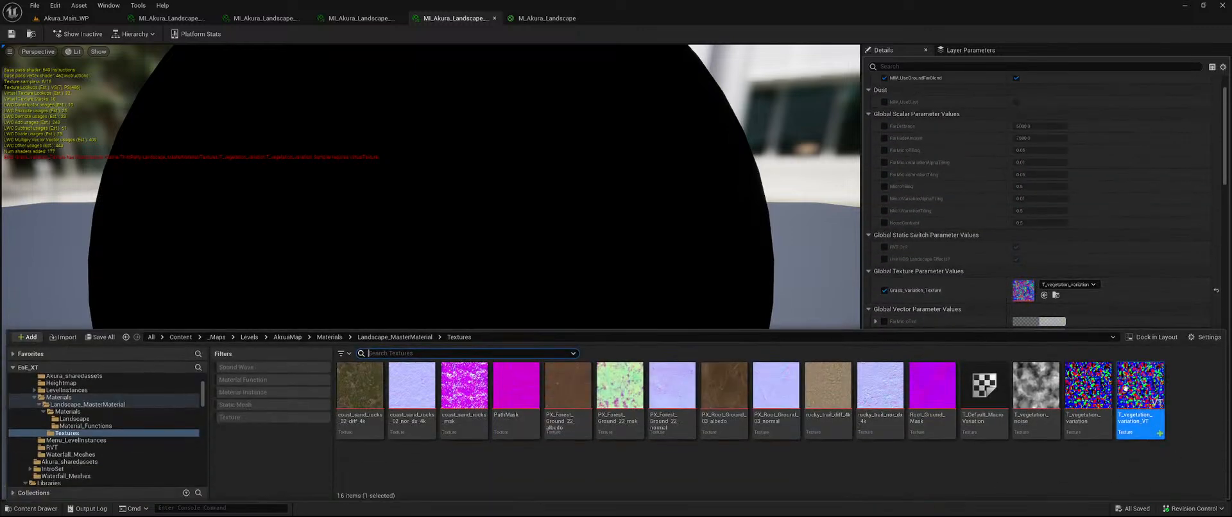
drag(1125, 388, 1026, 288)
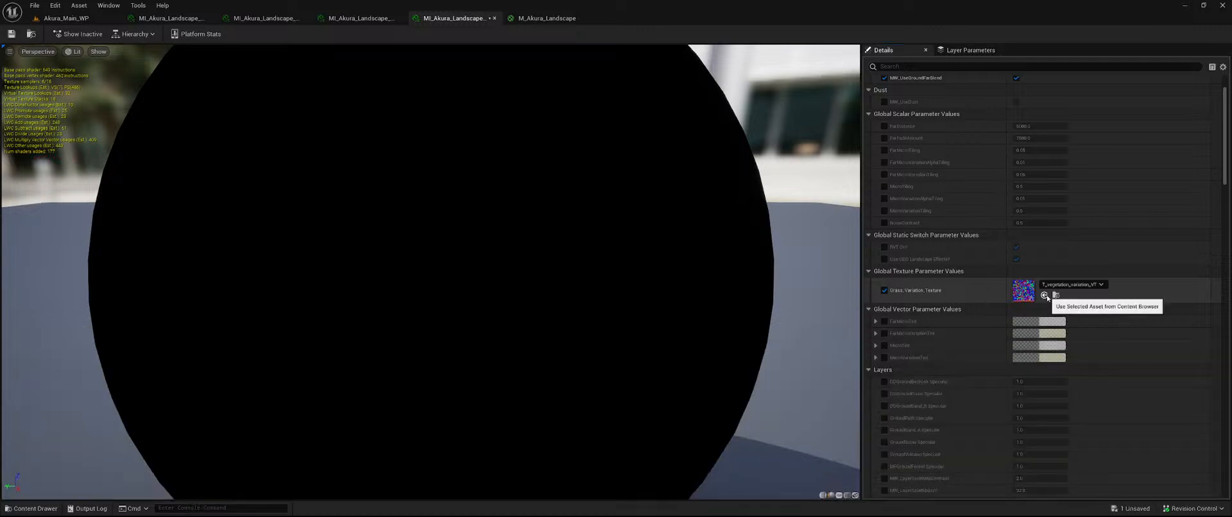
- Assign T_vegetation_variation_VT to Grass_Variation_Texture in MI_Akura_Landscape_Main_C and Main_B, and save all modified landscape instances
click(377, 16)
click(1044, 349)
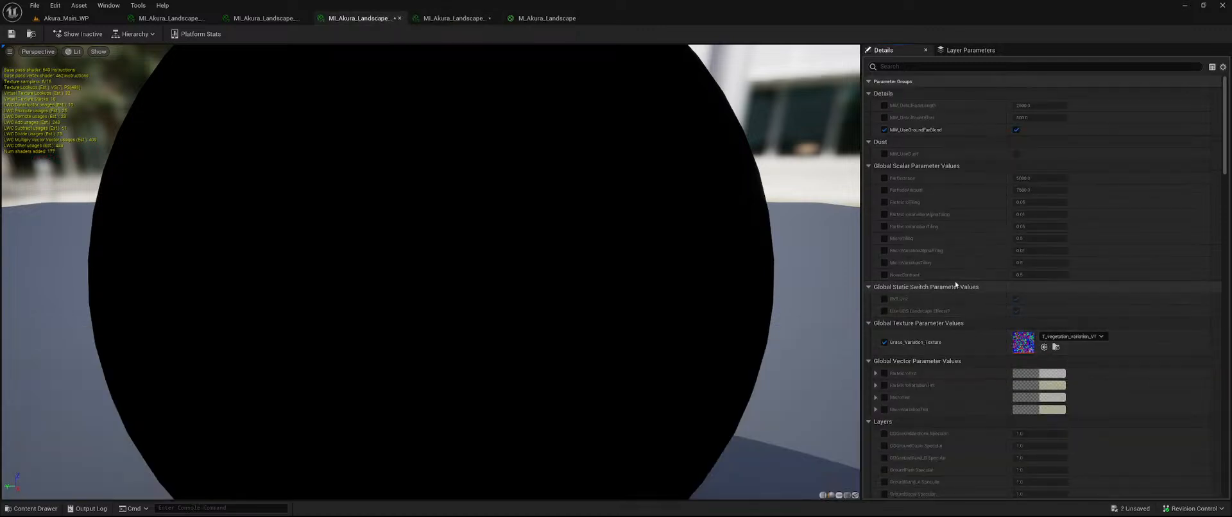
click(265, 17)
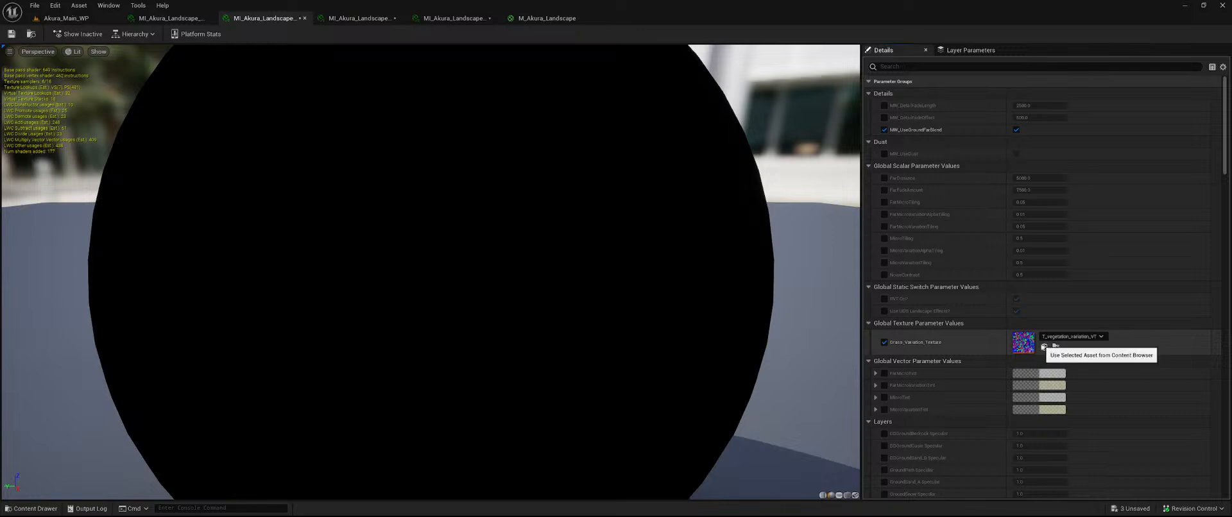
click(1045, 347)
click(170, 18)
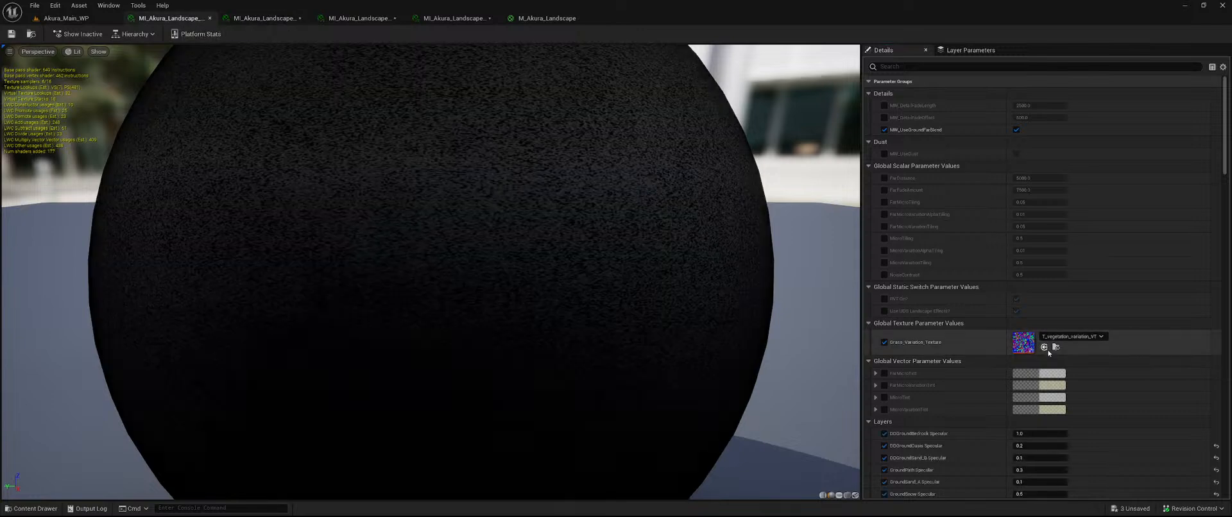
click(1134, 509)
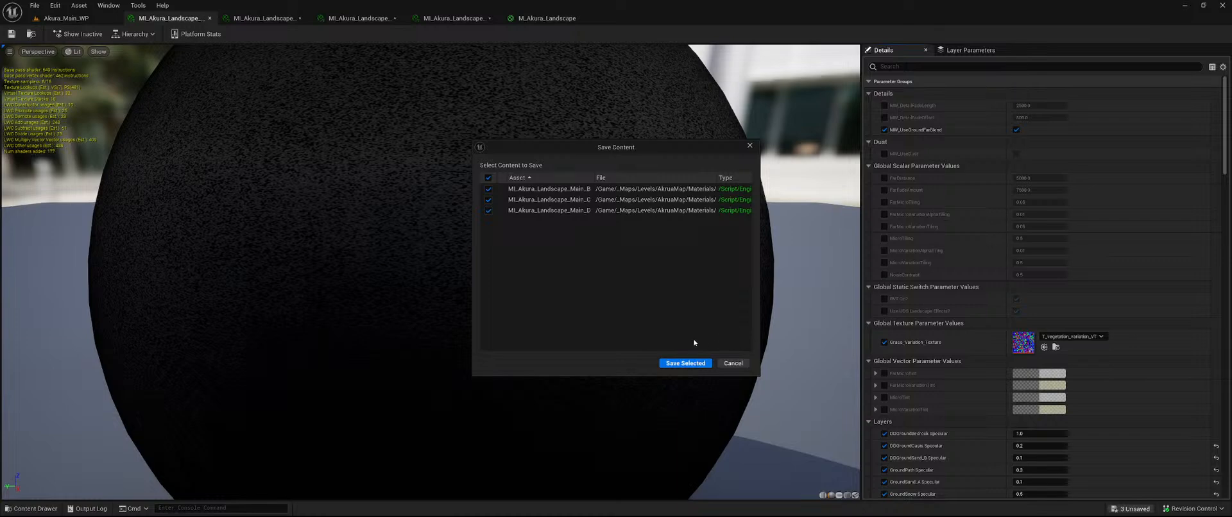
click(679, 364)
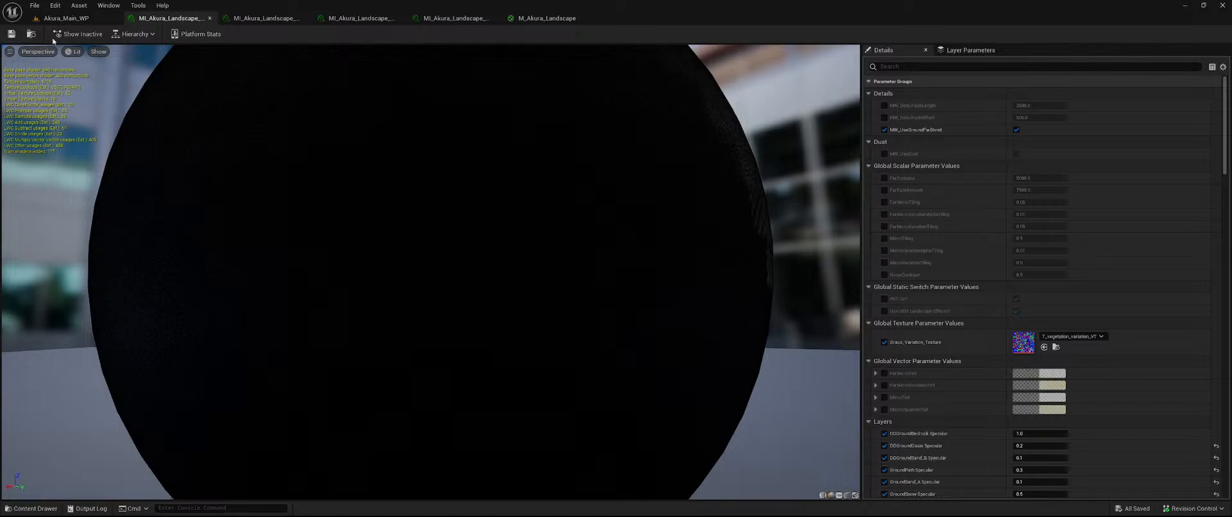
- Examine the jungle forest ground vegetation in the level and compare it with the vegetation variation scales in MI_Akura_Landscape_Main_D
click(66, 18)
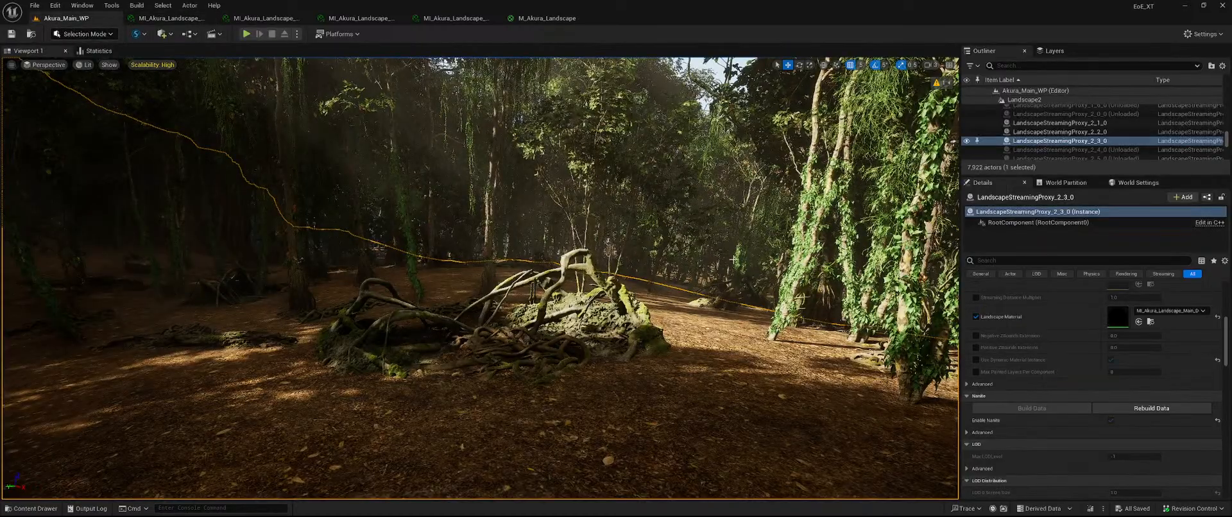
right_drag(588, 254, 650, 253)
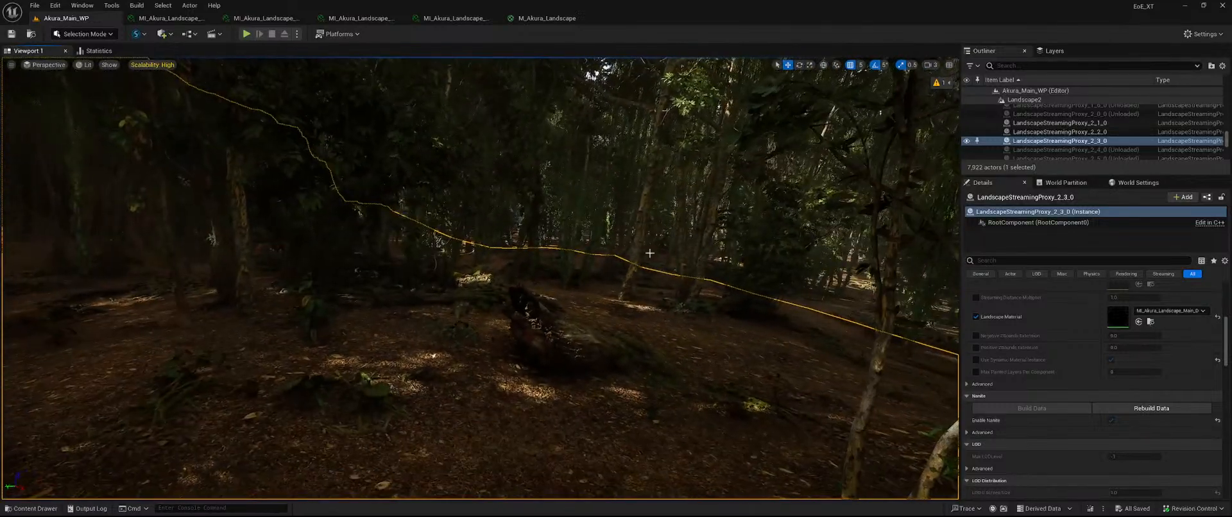
click(455, 18)
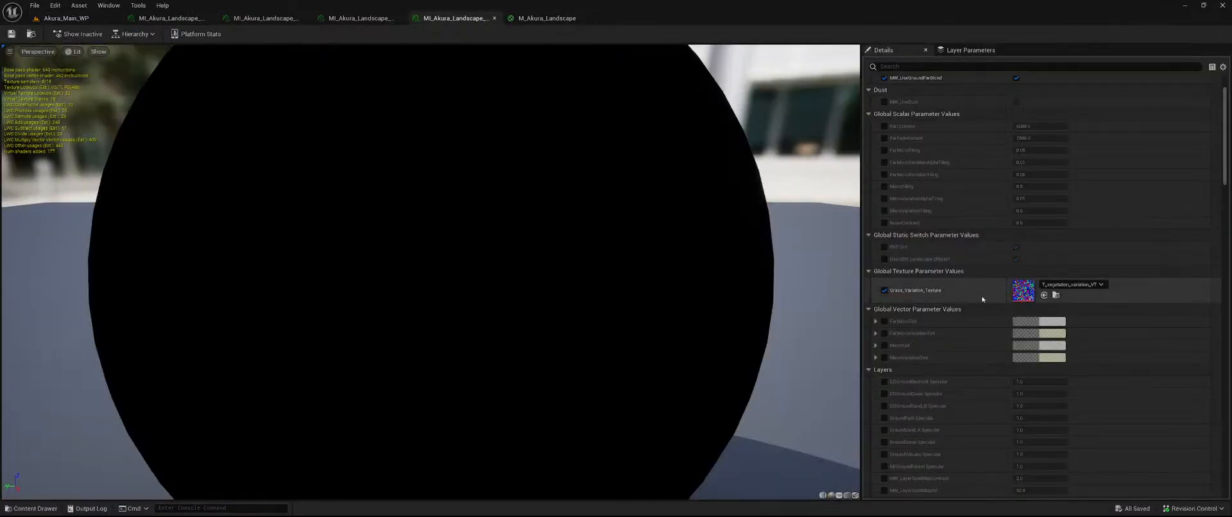
scroll(964, 369, down, 10)
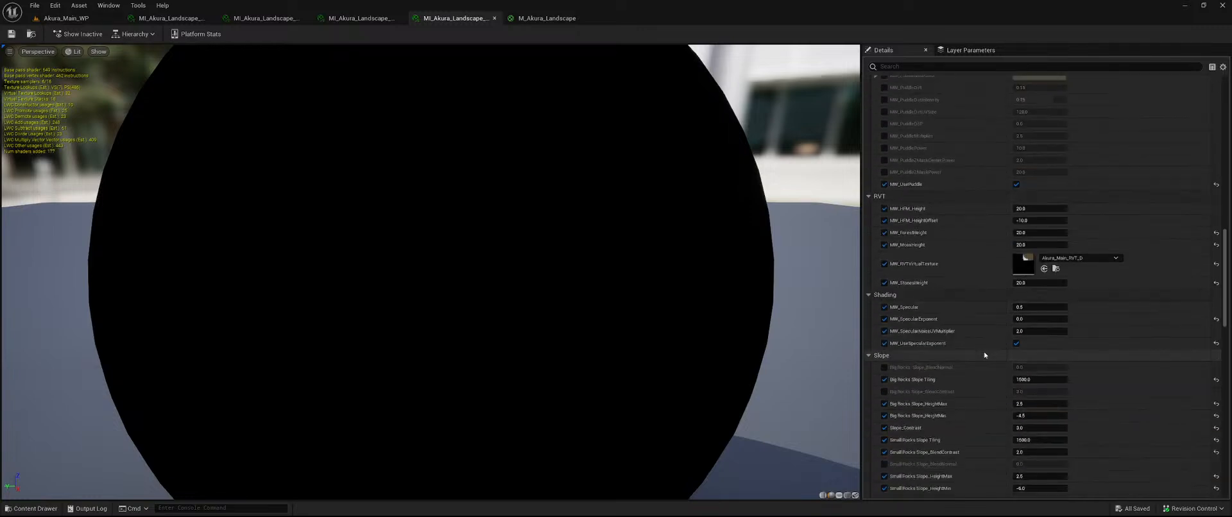
scroll(974, 331, down, 10)
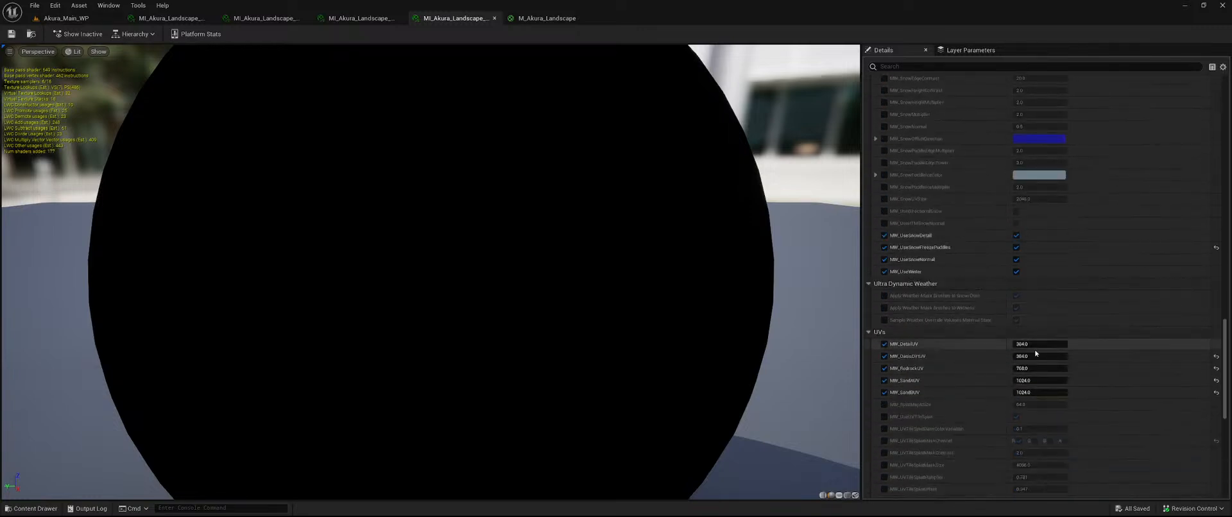
scroll(956, 394, down, 6)
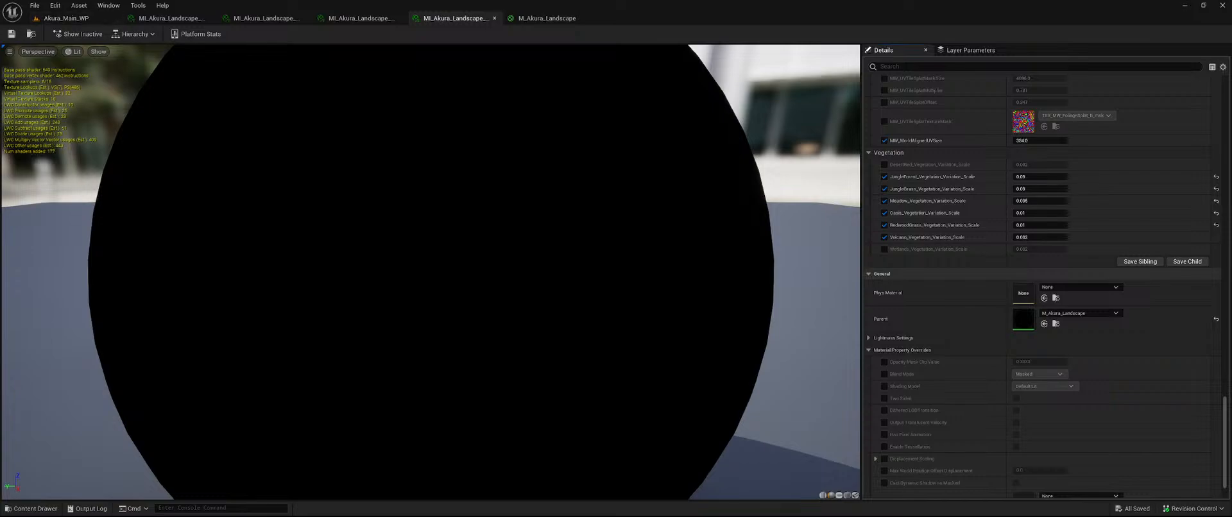
click(59, 18)
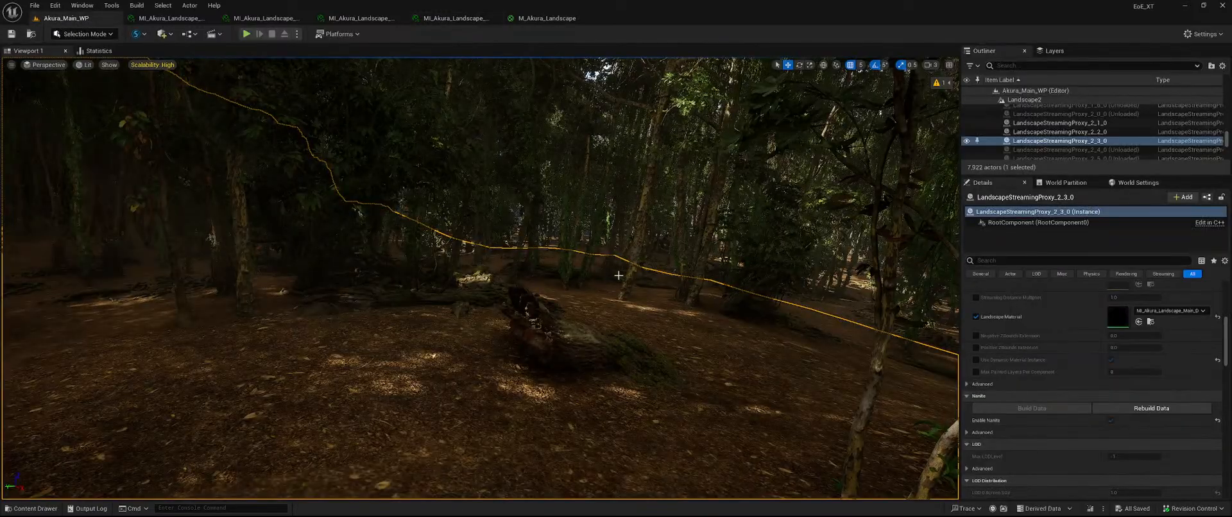
right_drag(632, 278, 786, 257)
key(w)
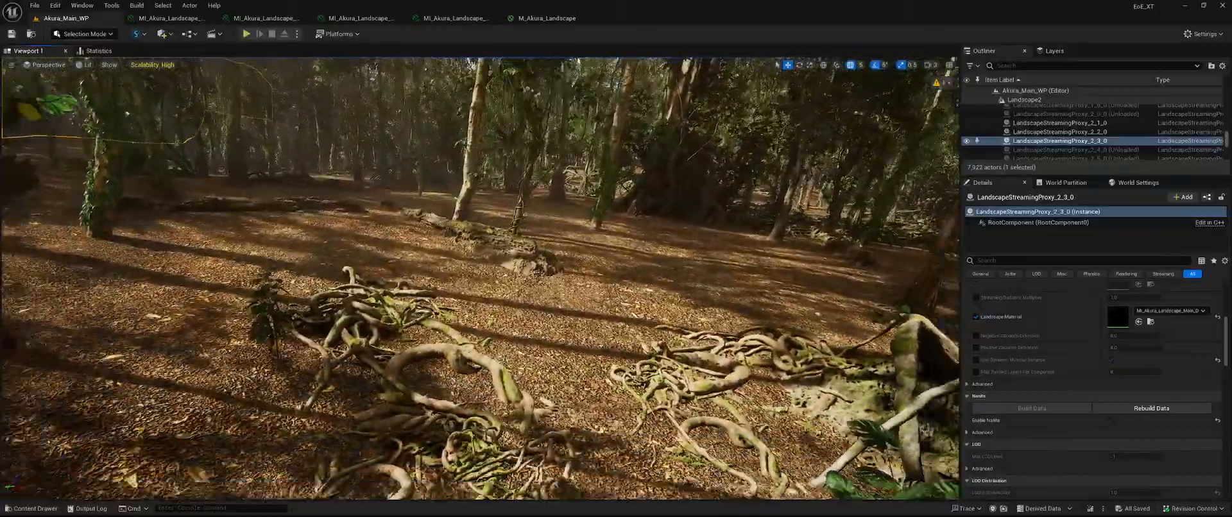
right_drag(480, 279, 499, 254)
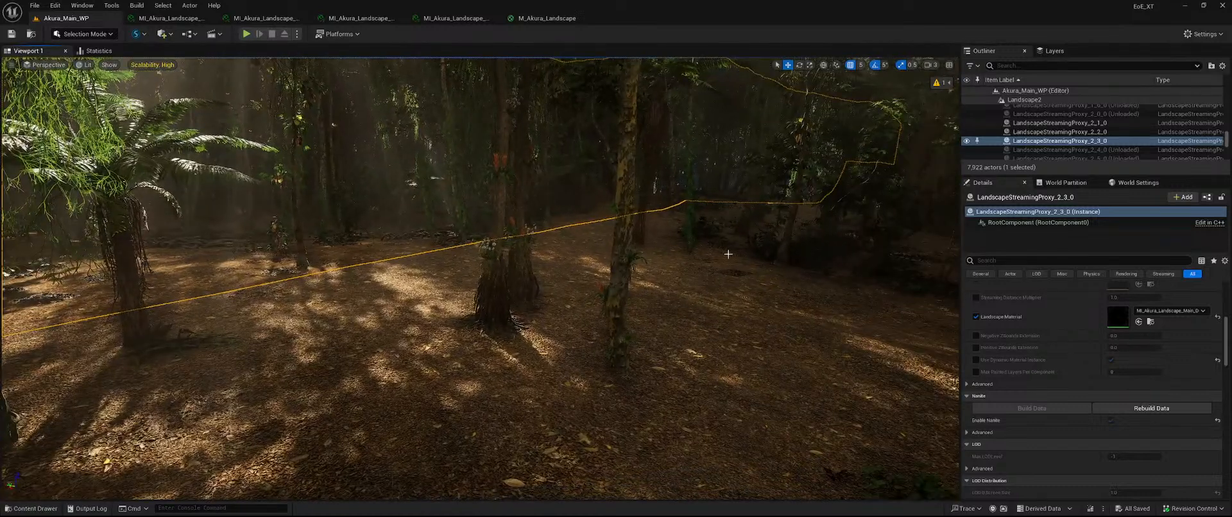
- Trace the JungleForest variation nodes in M_Akura_Landscape through to the SplitComponents outputs and the Landscape Grass inputs
click(547, 18)
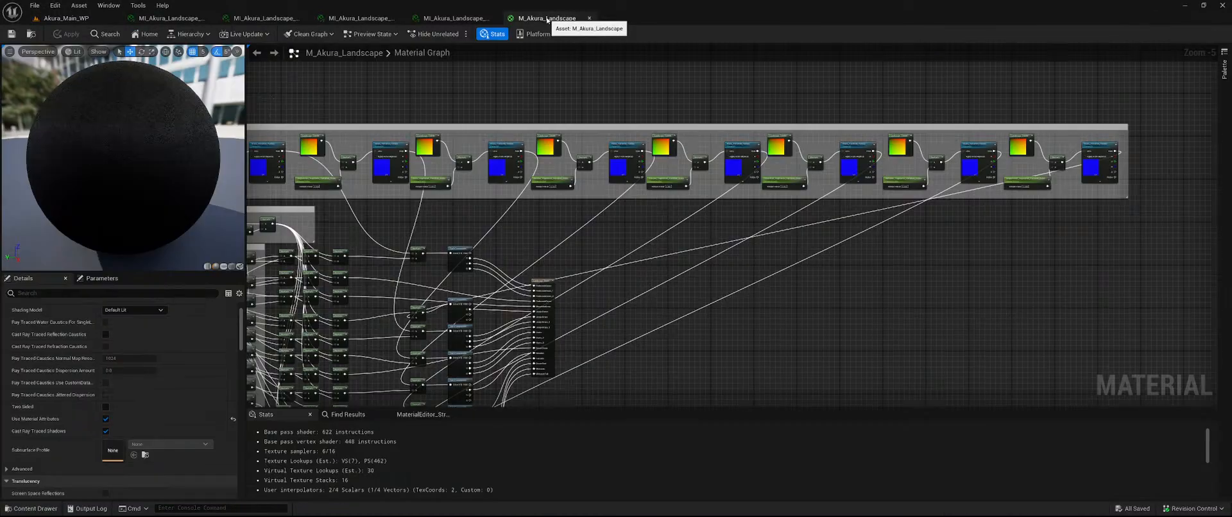
scroll(993, 253, up, 4)
right_drag(1015, 206, 841, 278)
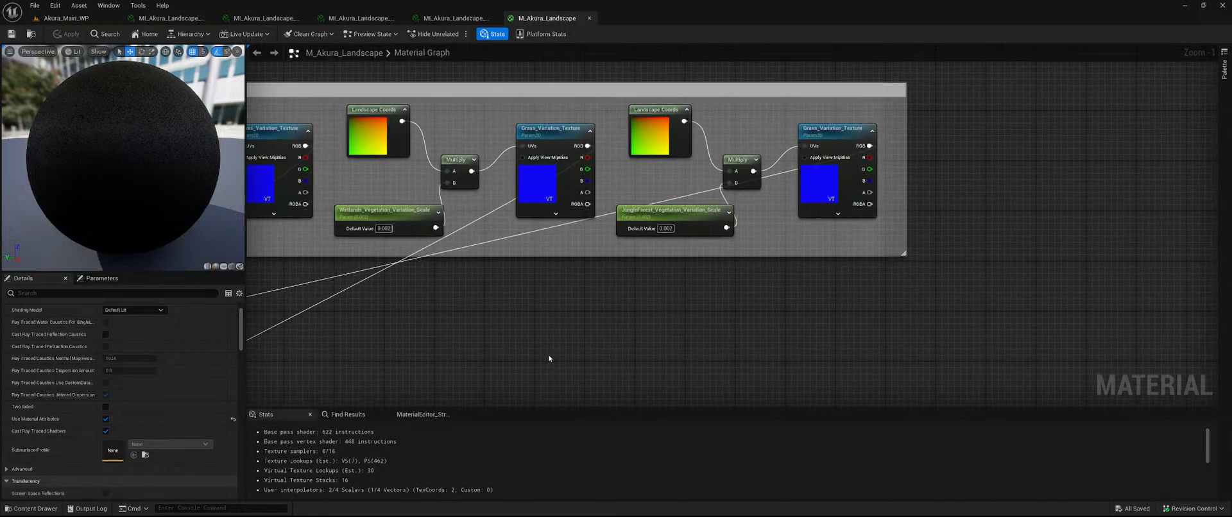
right_drag(548, 353, 954, 146)
scroll(710, 269, down, 3)
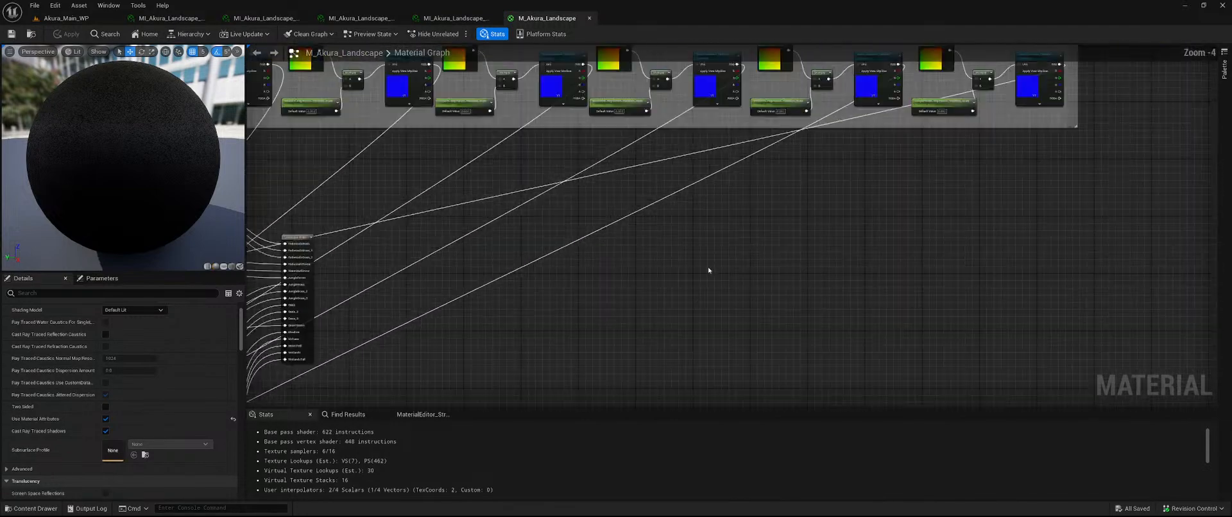
right_drag(722, 320, 907, 118)
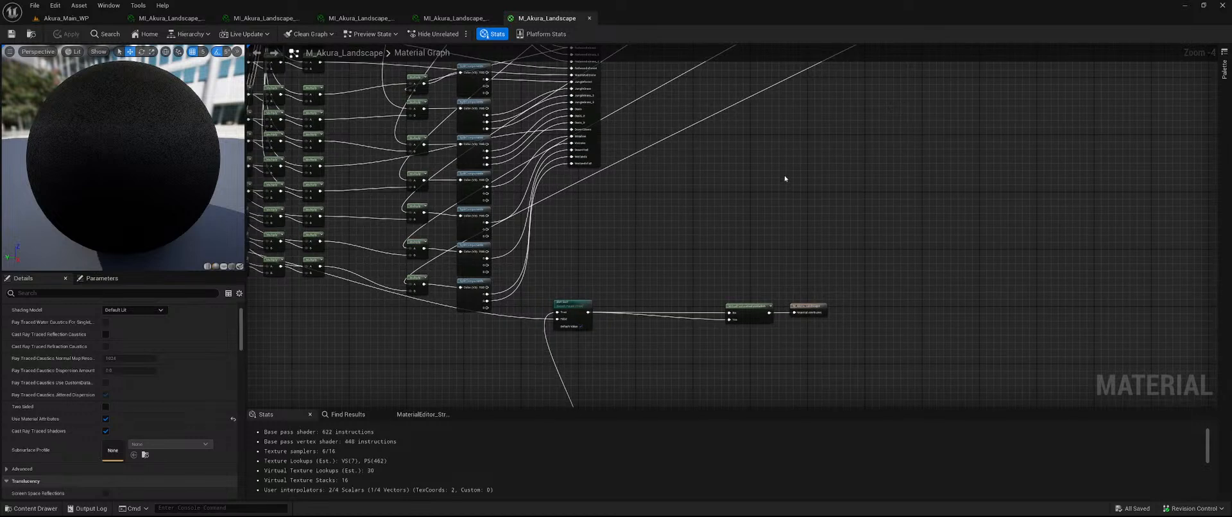
scroll(680, 190, up, 2)
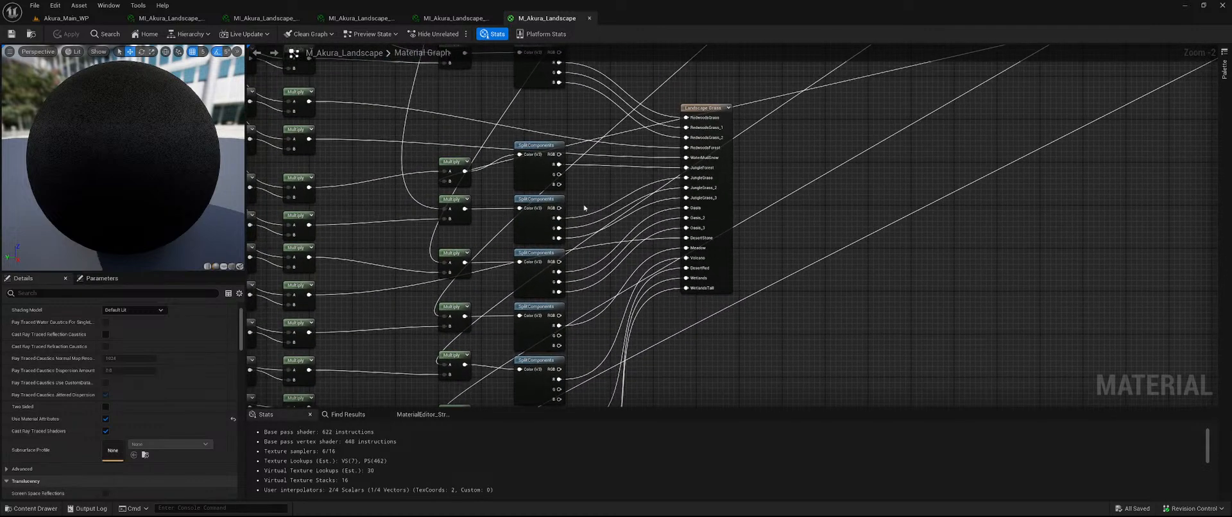
scroll(584, 208, up, 1)
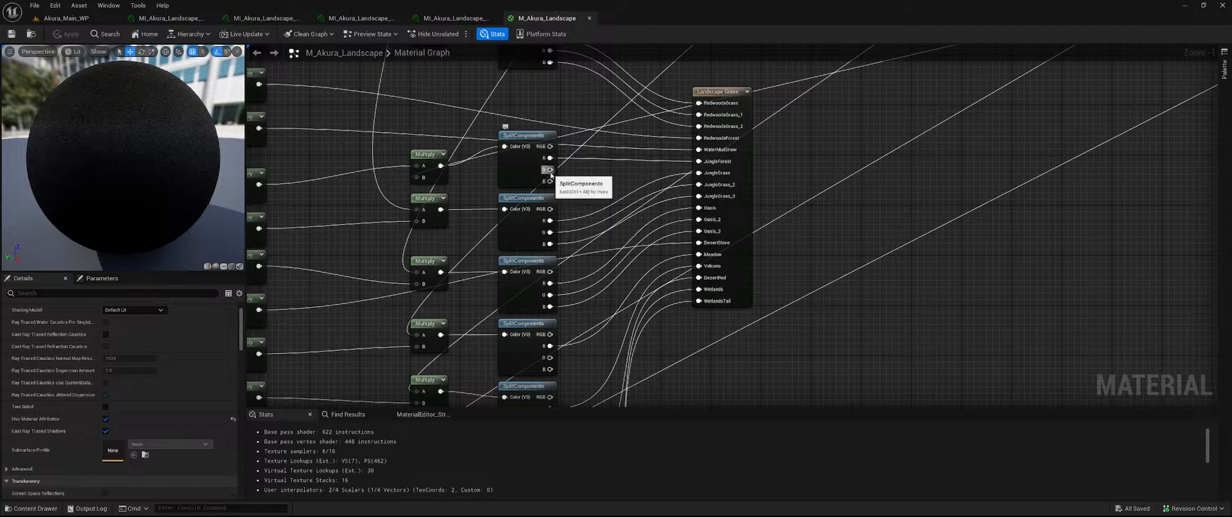
- Connect the G output of JungleForest's SplitComponents node to the Landscape Grass JungleForest input, and apply and save the material
drag(550, 170, 708, 167)
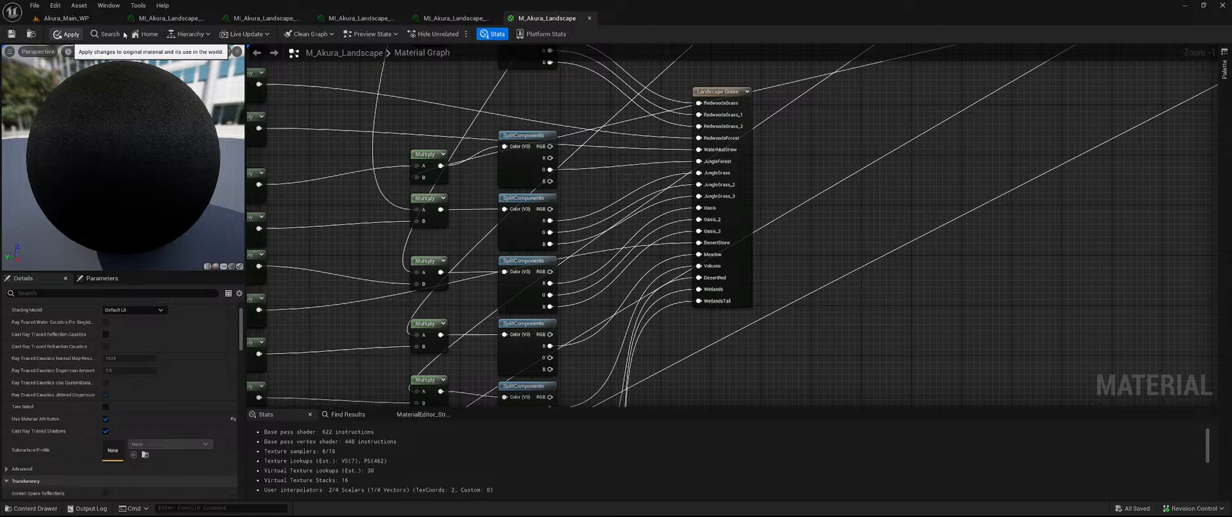
click(66, 34)
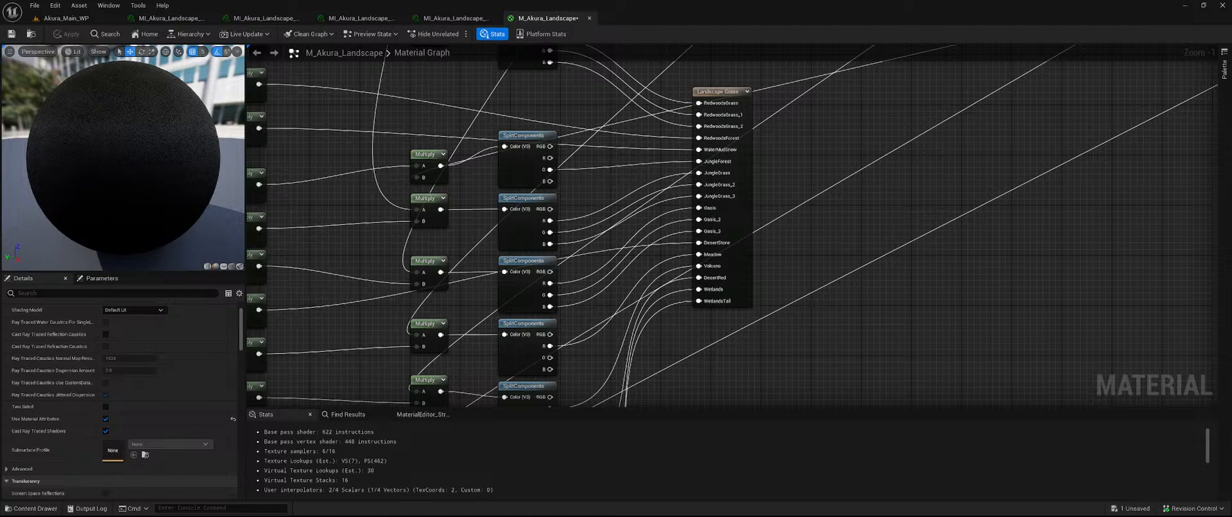
key(ctrl+s)
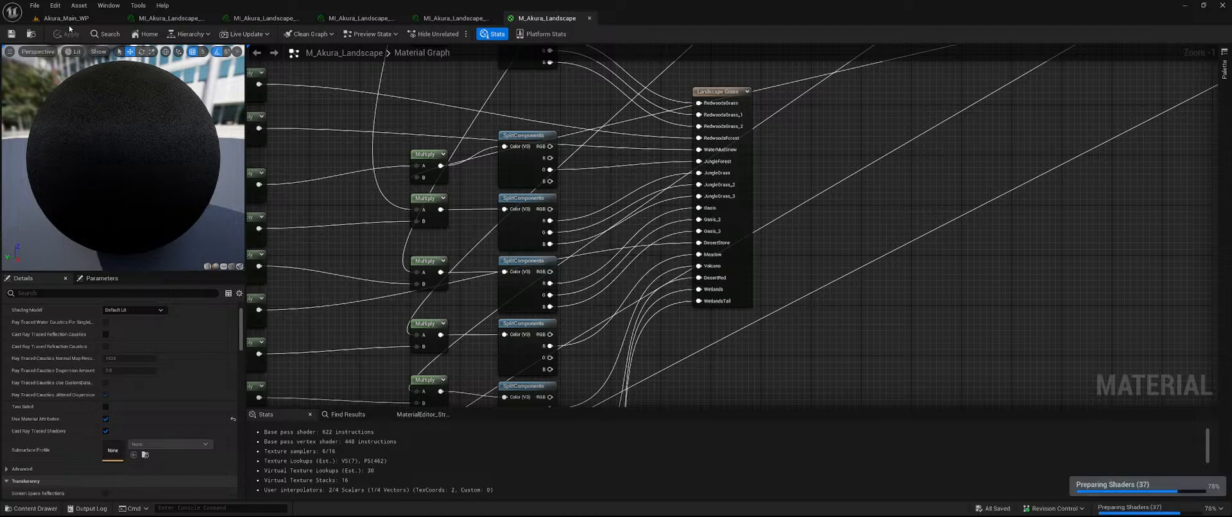
- Inspect the forest floor in the Akura_Main_WP level, and return to the M_Akura_Landscape material
click(66, 18)
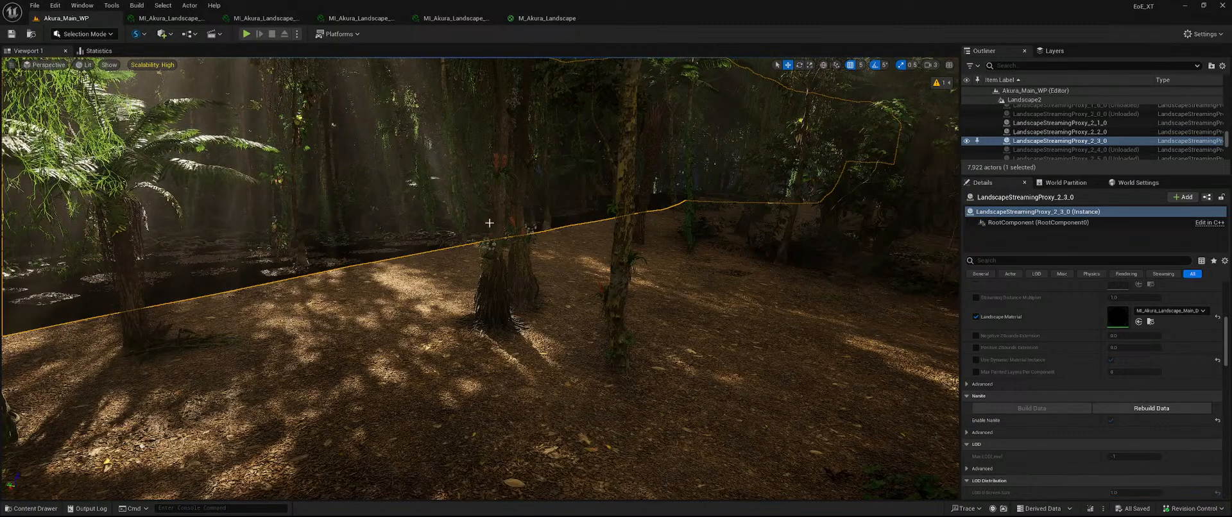
right_drag(849, 235, 998, 283)
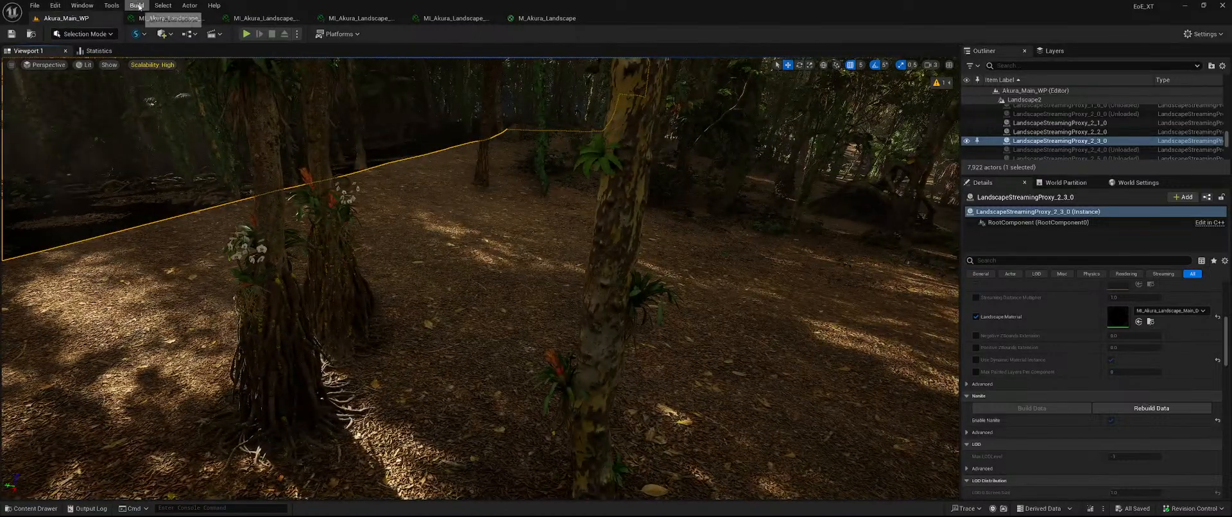
click(548, 19)
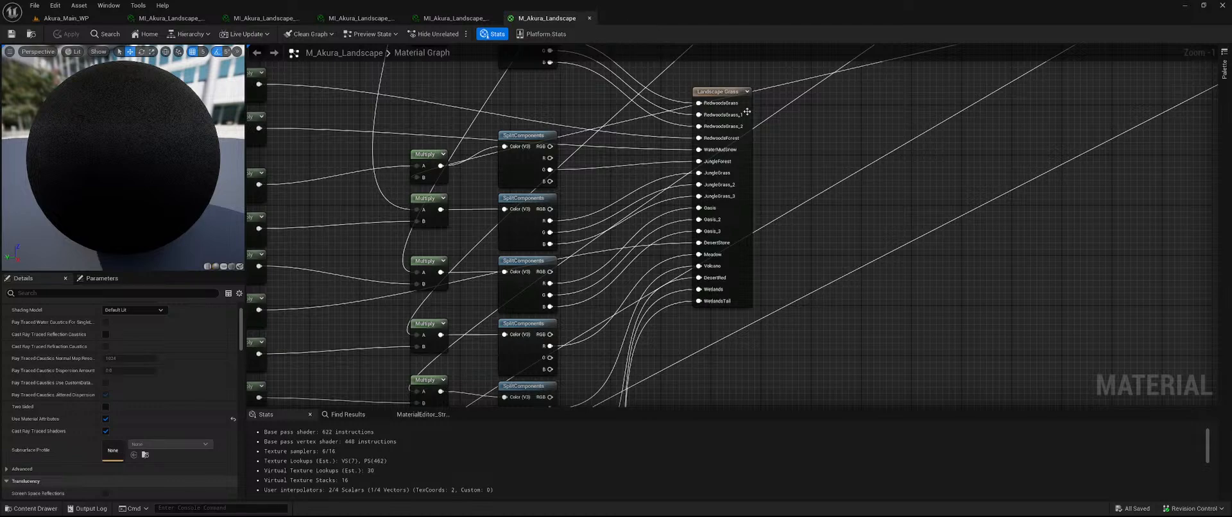
- Select the Grass_Variation_Texture nodes in the vegetation variation row and assign the T_vegetation_variation texture to them
right_drag(618, 110, 646, 292)
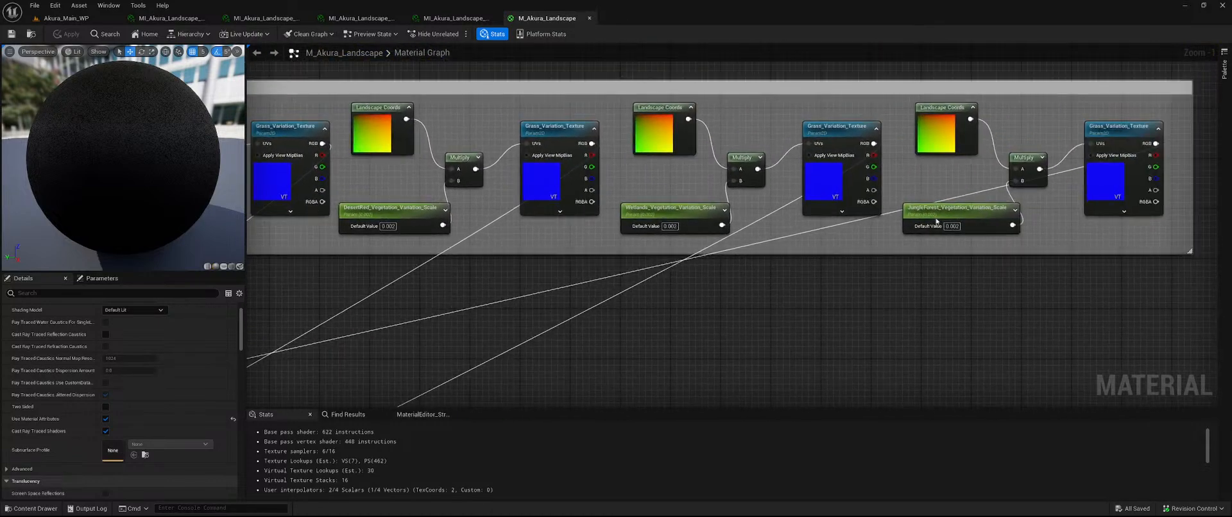
click(1102, 188)
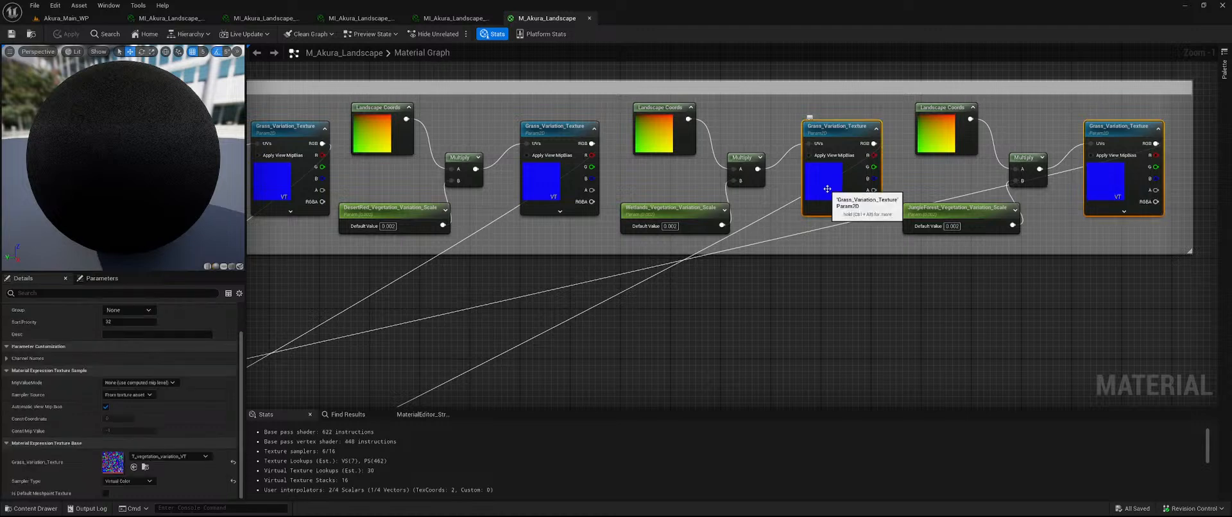
right_drag(364, 184, 591, 204)
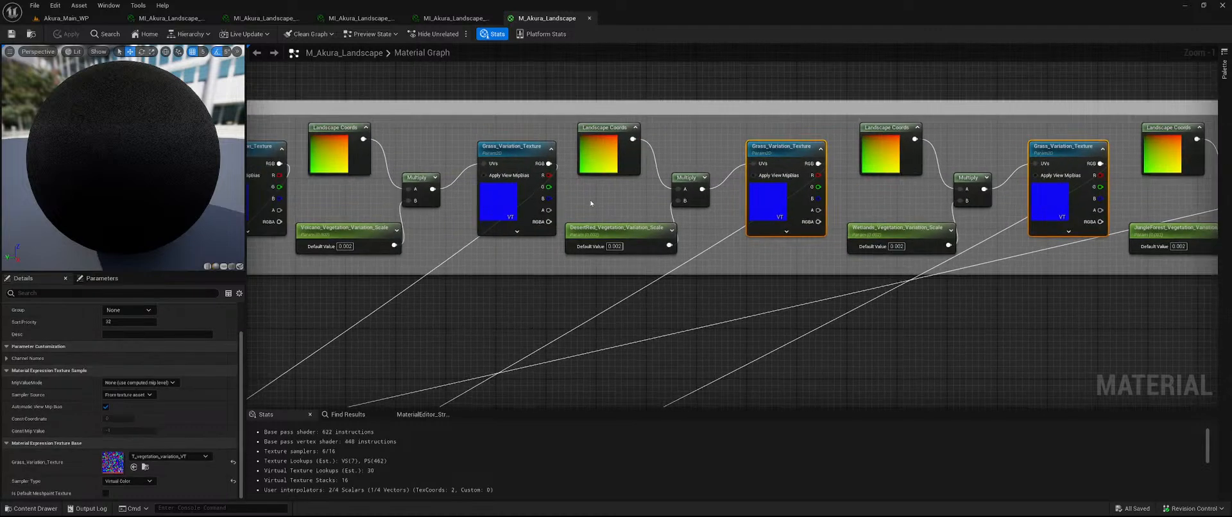
scroll(591, 203, down, 2)
ctrl+click(525, 207)
ctrl+click(311, 212)
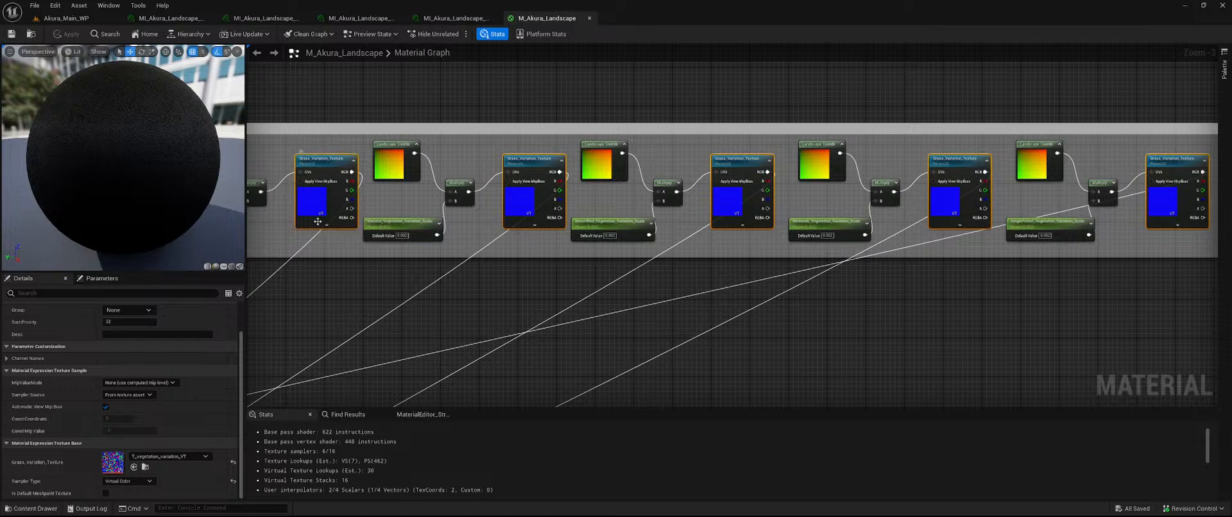
scroll(317, 222, down, 3)
right_drag(285, 282, 728, 307)
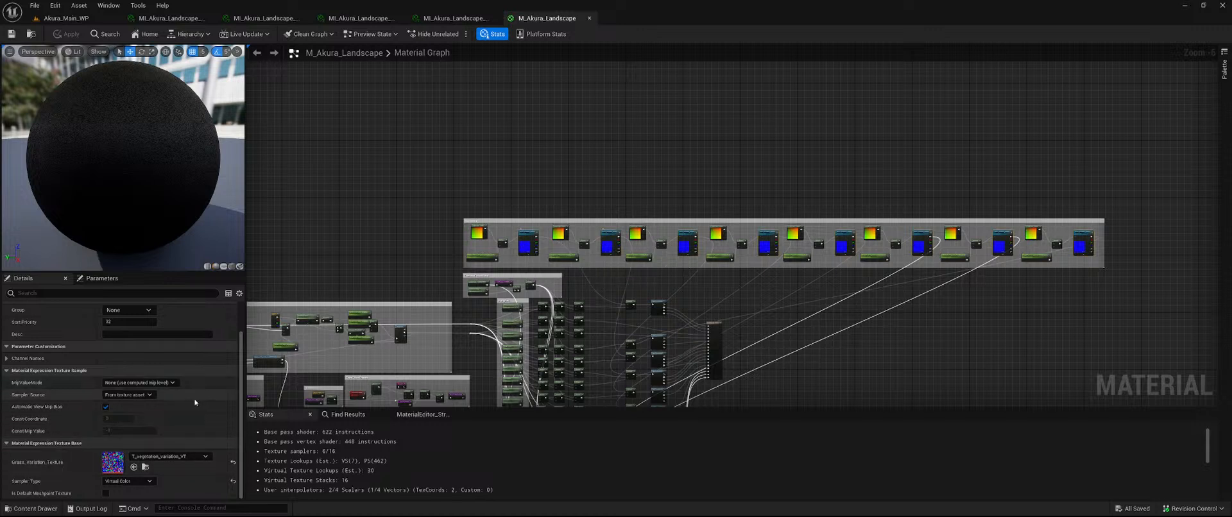
key(ctrl+space)
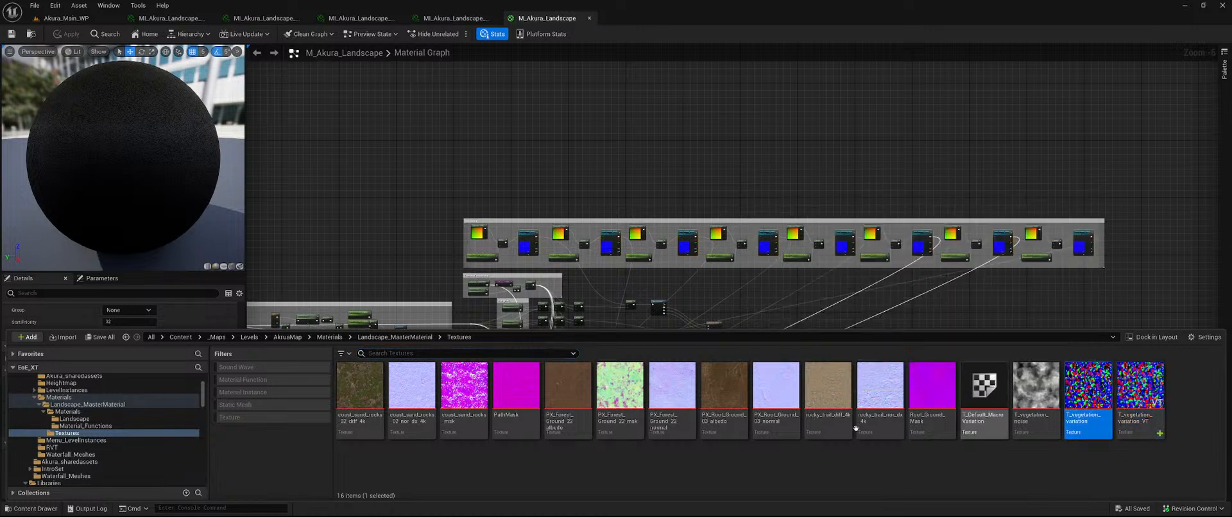
click(16, 511)
click(134, 468)
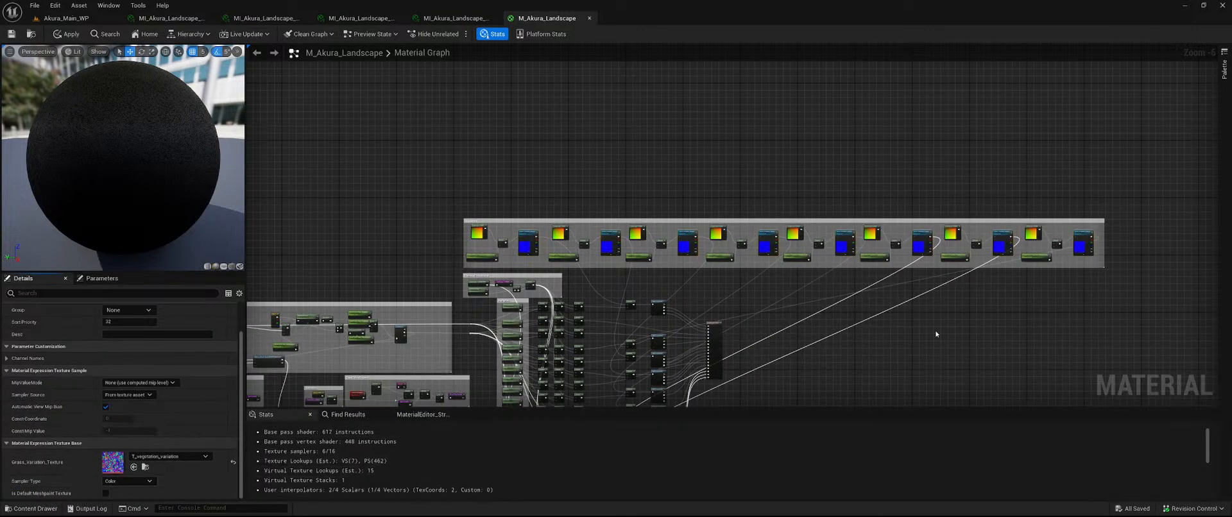
- Open the T_vegetation_variation texture and view its green, red and blue channels one at a time
scroll(935, 334, up, 2)
right_drag(794, 201, 471, 286)
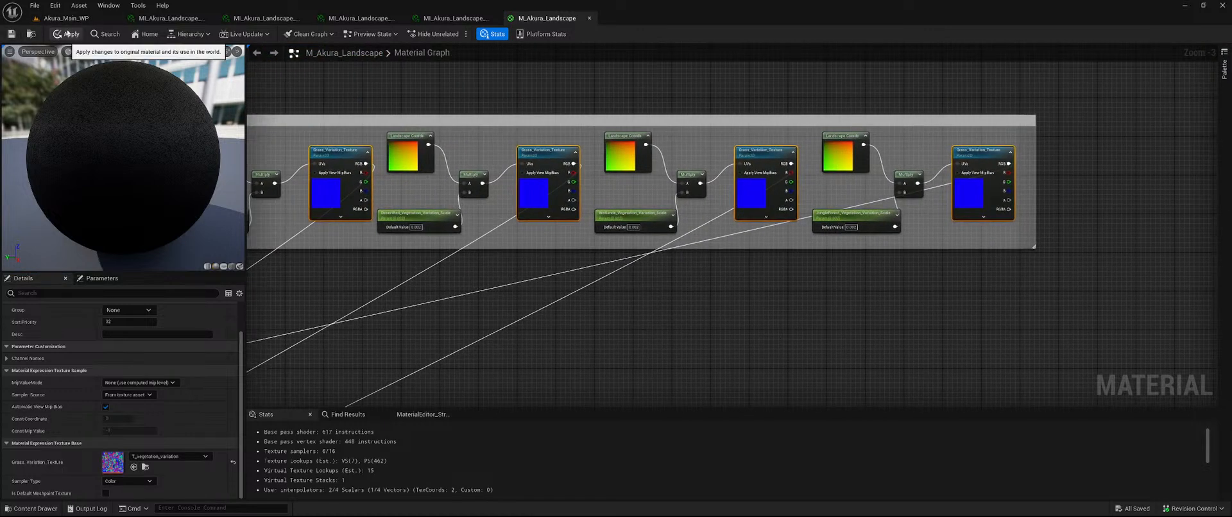
scroll(933, 280, up, 1)
right_drag(861, 269, 635, 311)
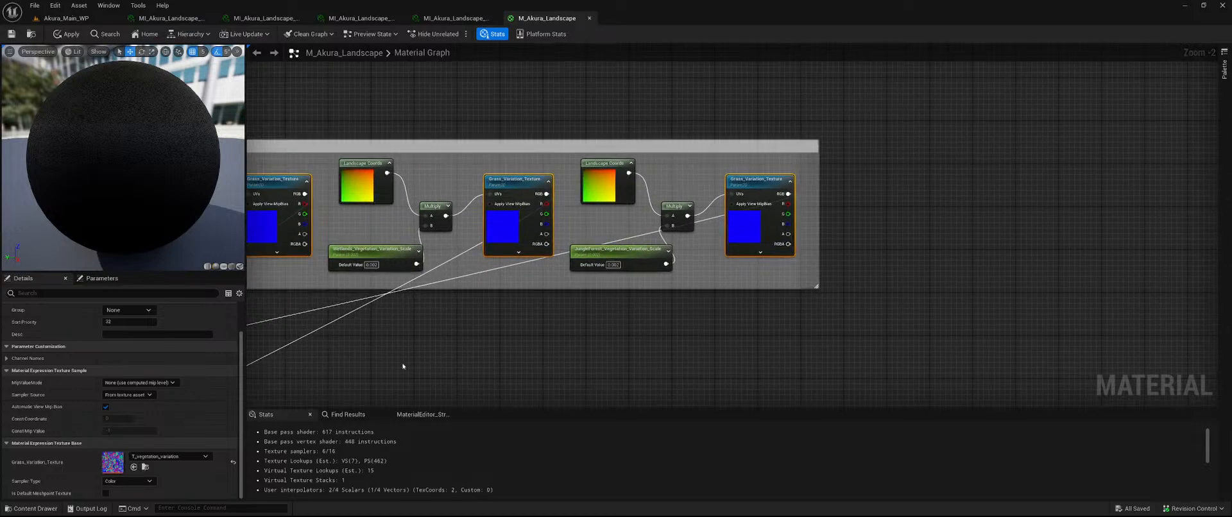
click(120, 468)
double_click(119, 467)
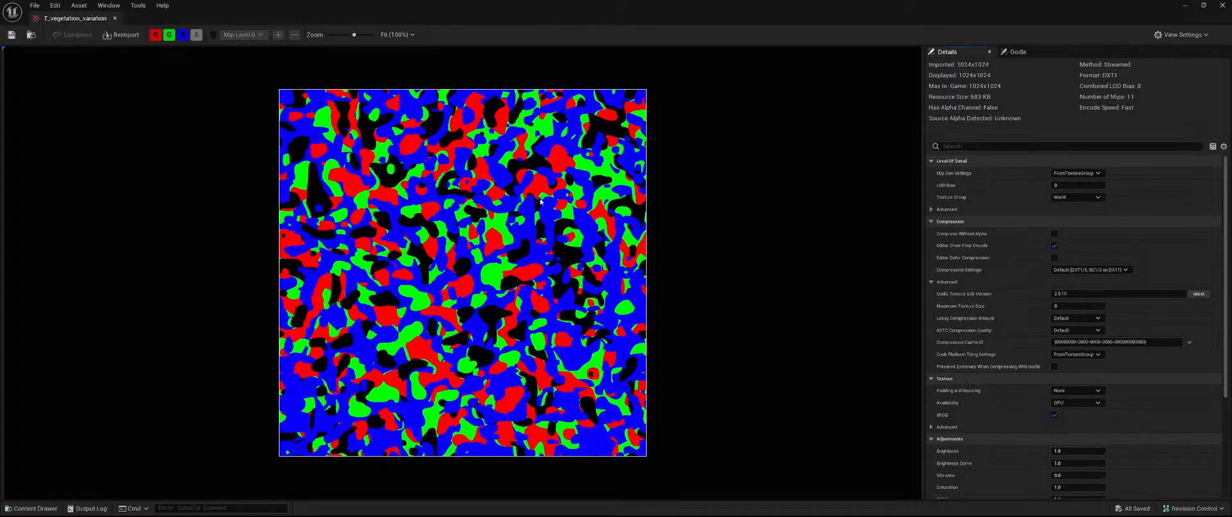
click(182, 35)
click(156, 35)
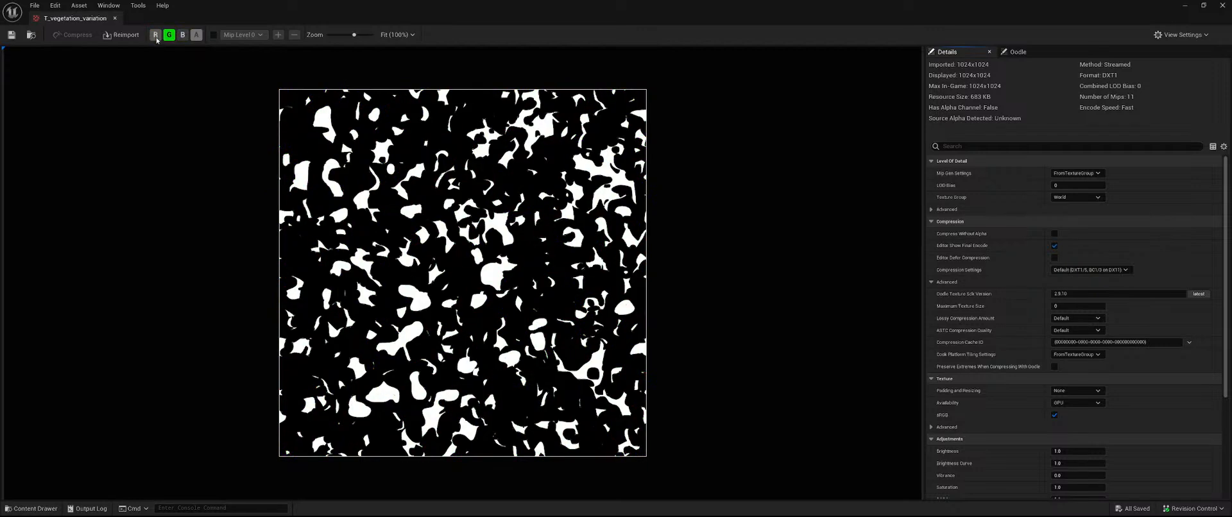
click(169, 35)
click(155, 35)
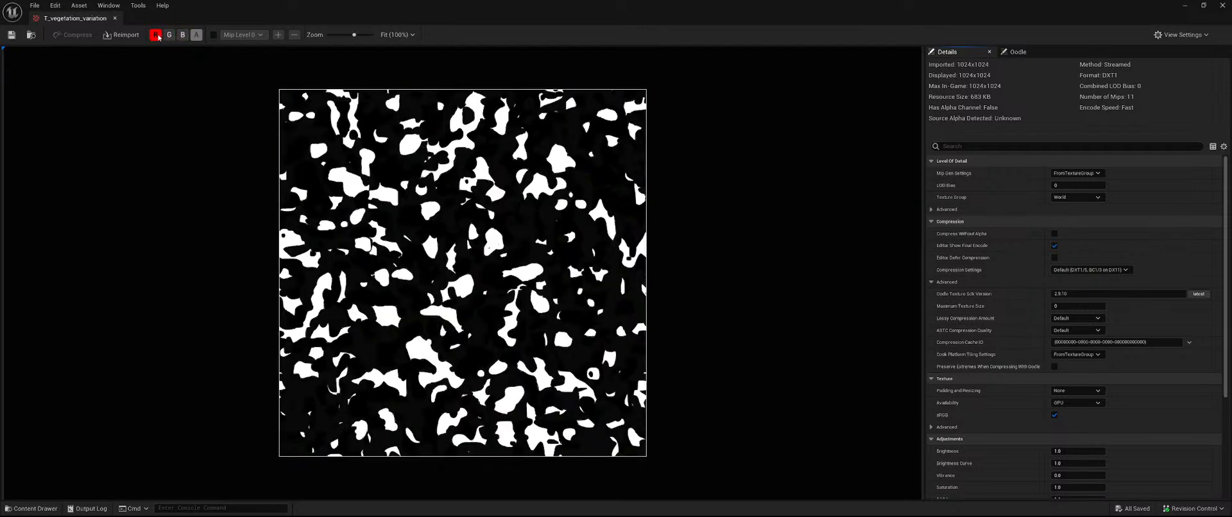
click(156, 35)
click(182, 35)
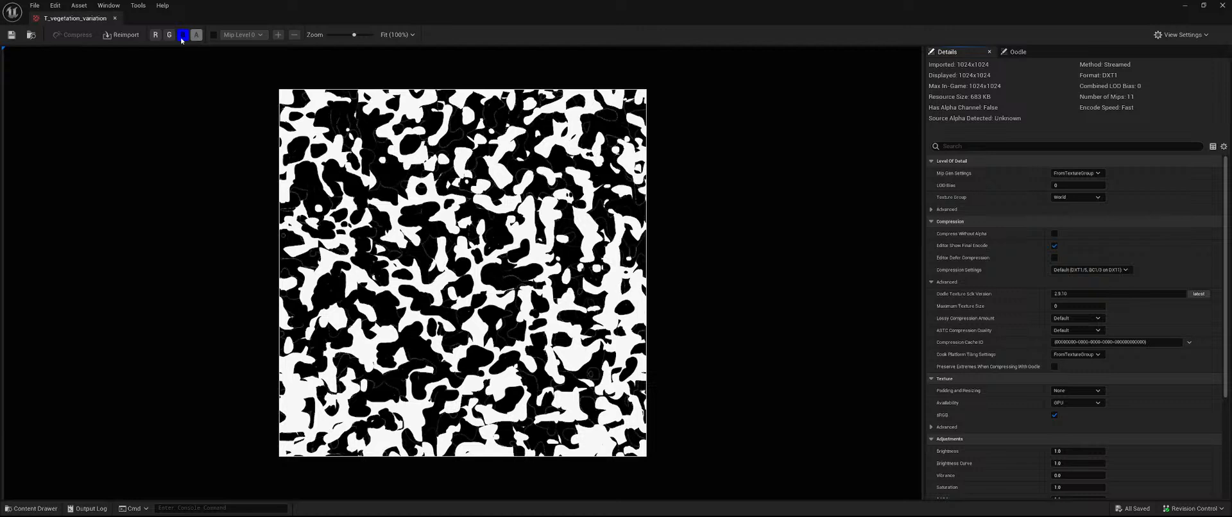
click(183, 35)
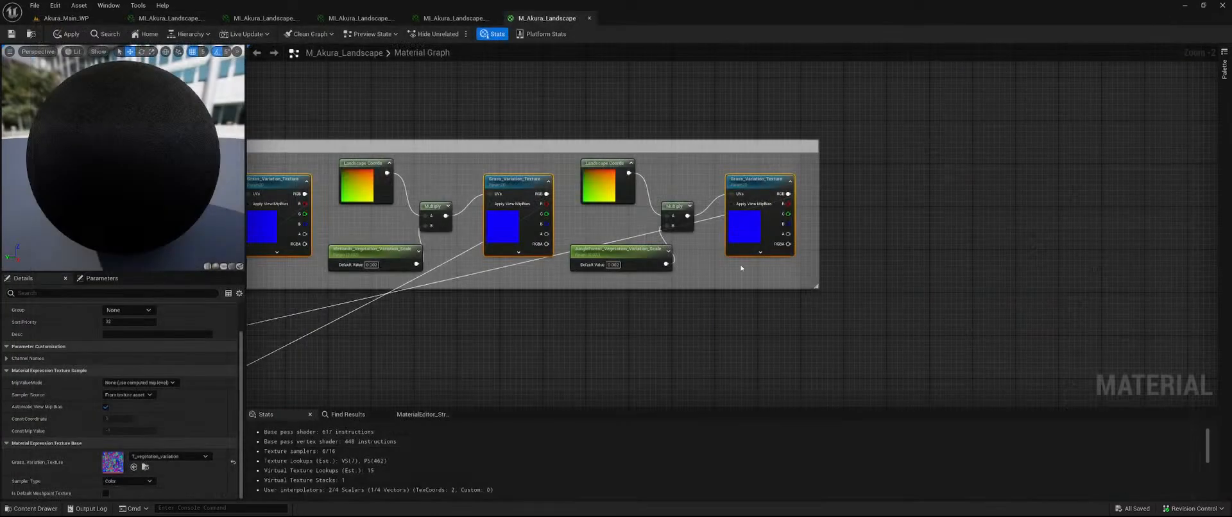
- Connect the B output of JungleForest's SplitComponents node to the Landscape Grass JungleForest input, and apply the material change
mouse_move(590, 355)
right_down()
mouse_move(629, 305)
mouse_move(924, 128)
right_up()
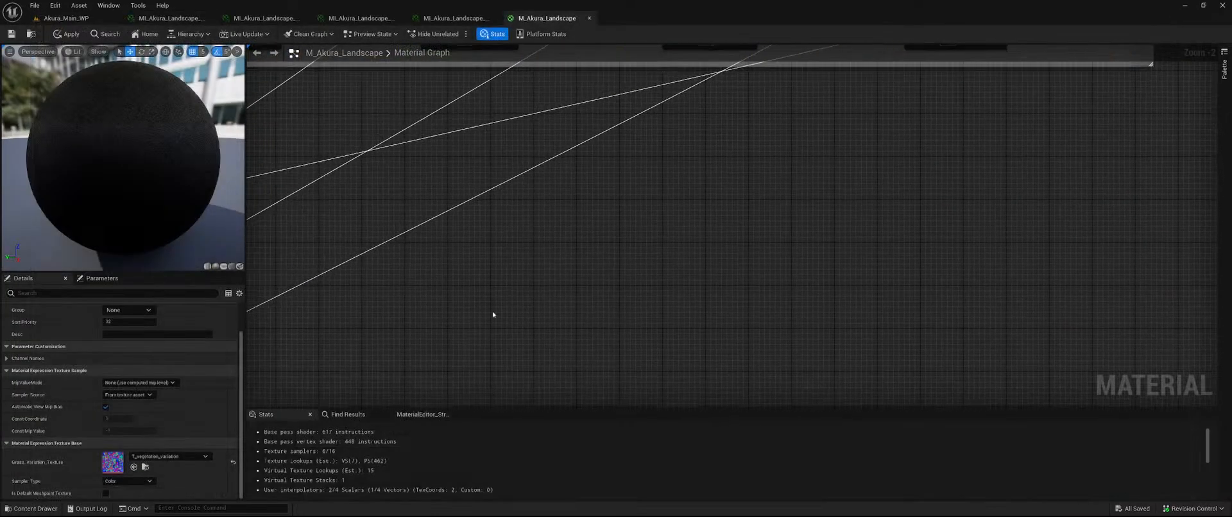
right_drag(484, 316, 838, 151)
right_drag(505, 296, 770, 372)
right_drag(607, 233, 632, 251)
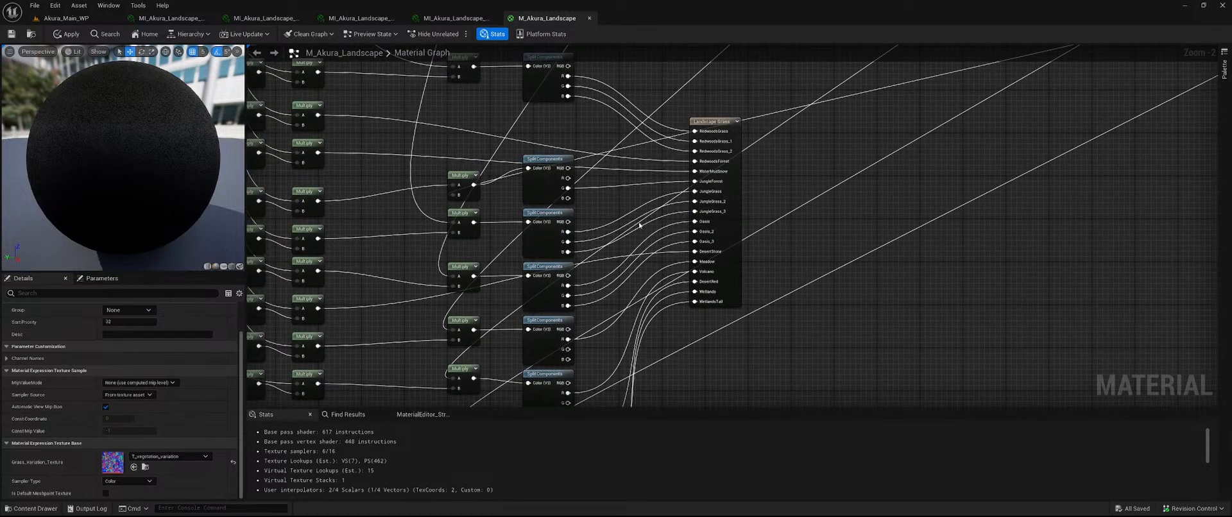
scroll(671, 186, up, 2)
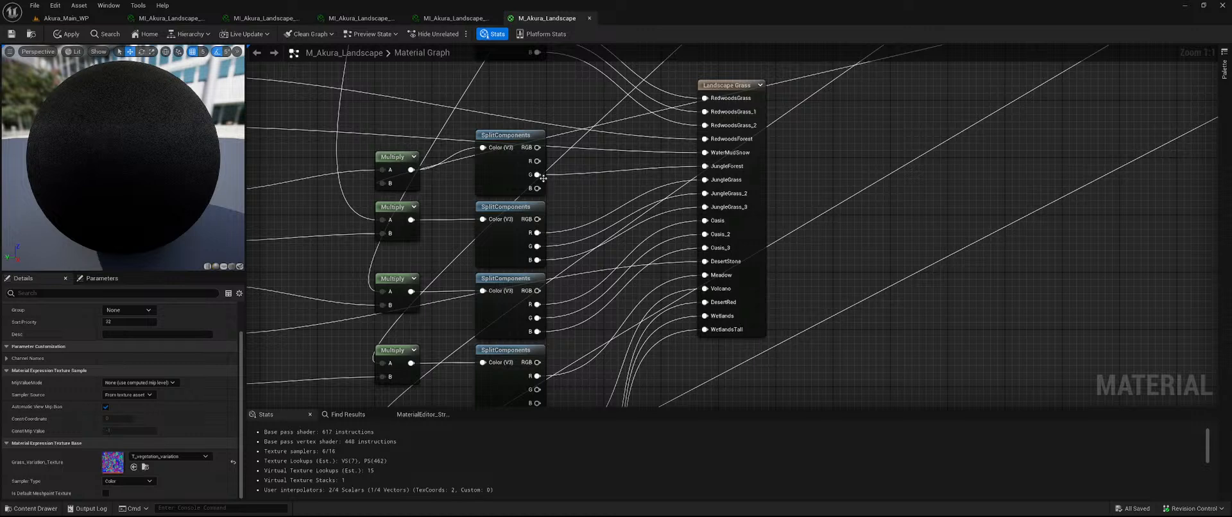
drag(538, 188, 705, 180)
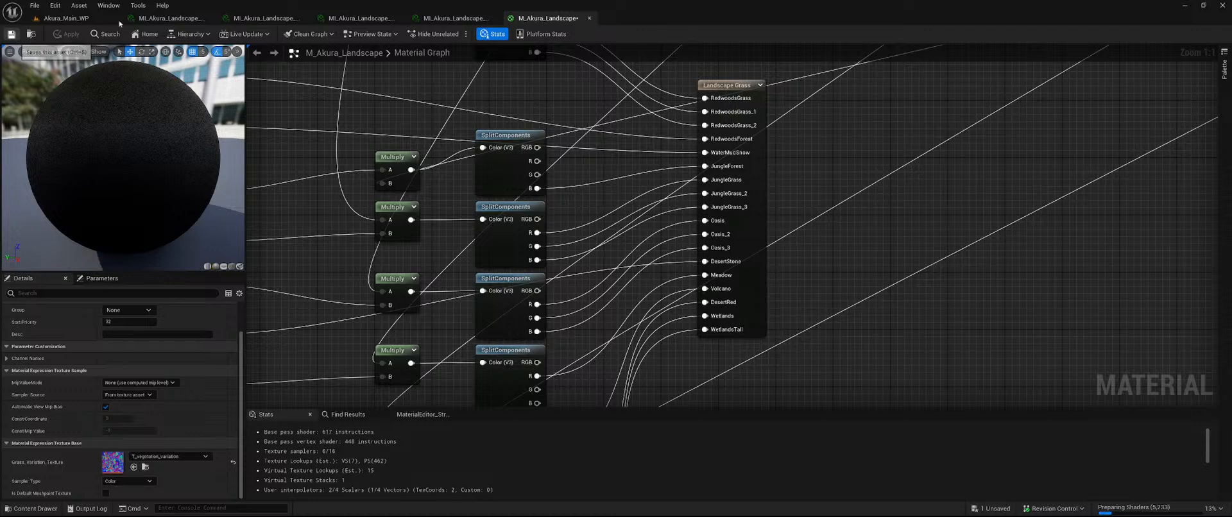
- Inspect the landscape ground in Akura_Main_WP, and check the shader preparation progress back in M_Akura_Landscape
click(94, 20)
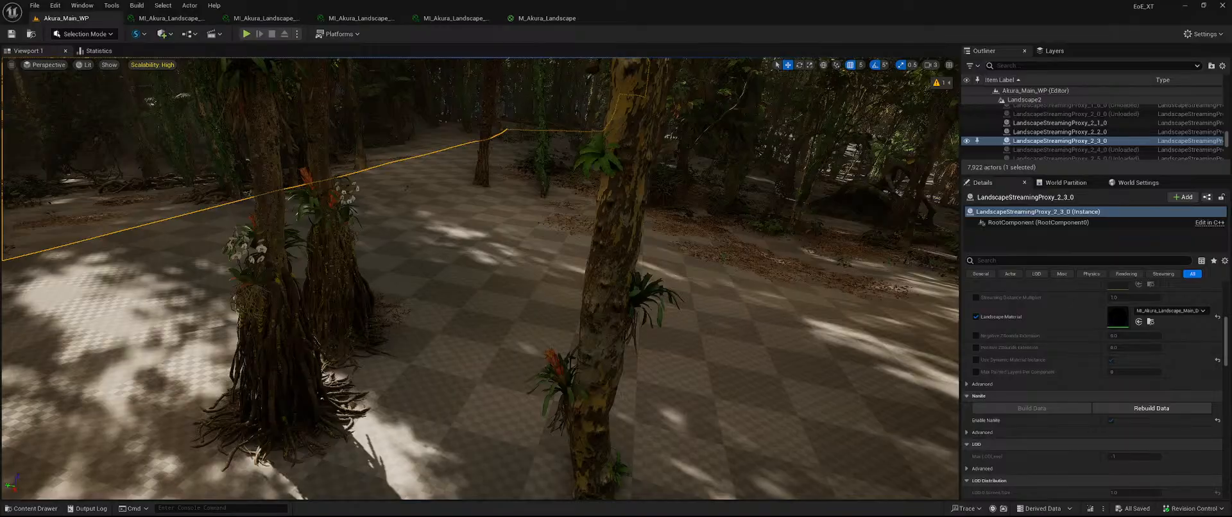
right_drag(621, 396, 802, 378)
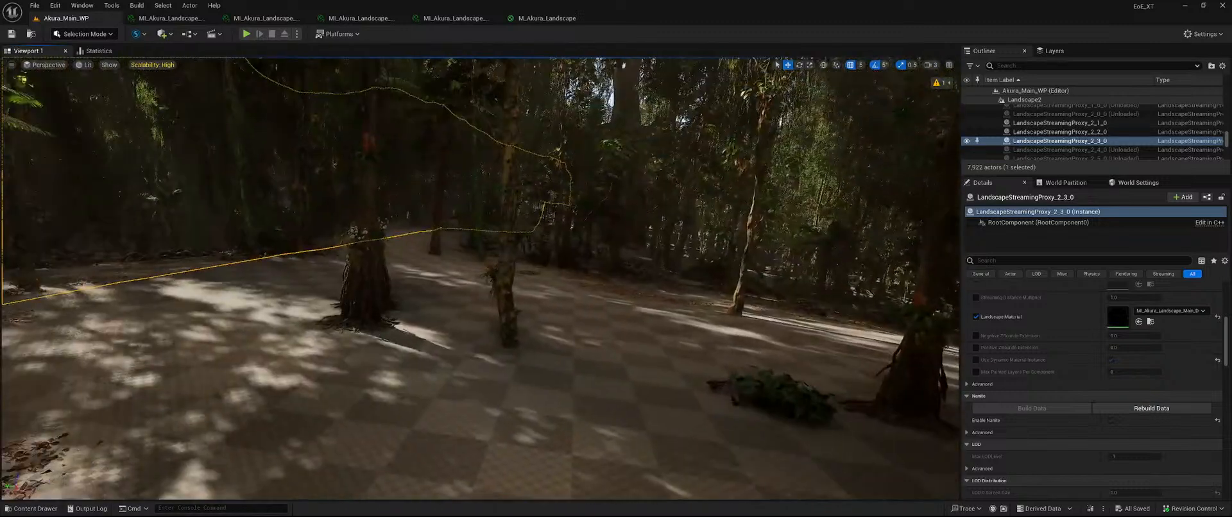
click(542, 19)
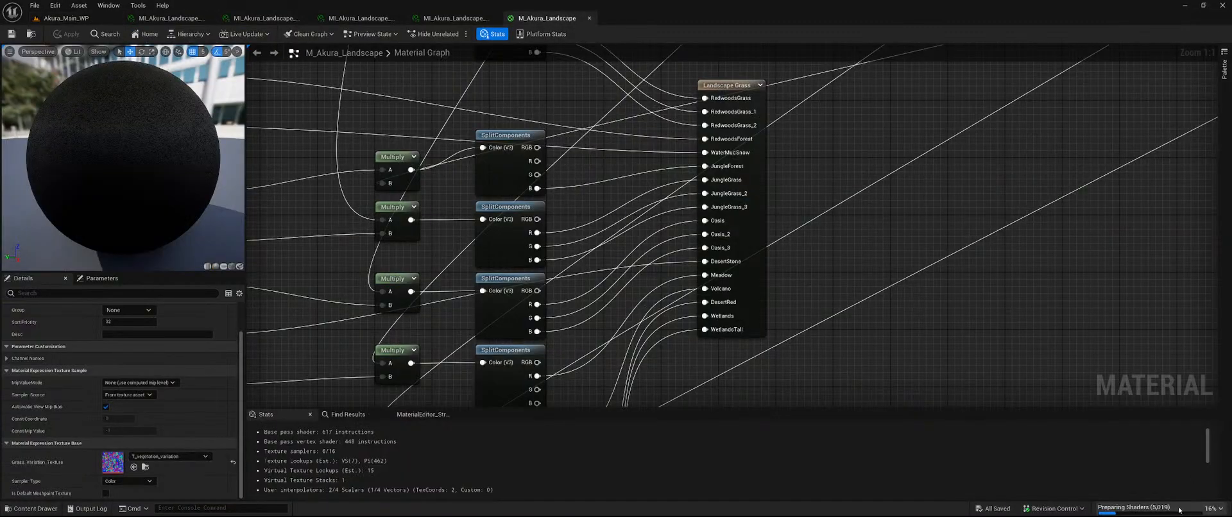
mouse_move(1179, 510)
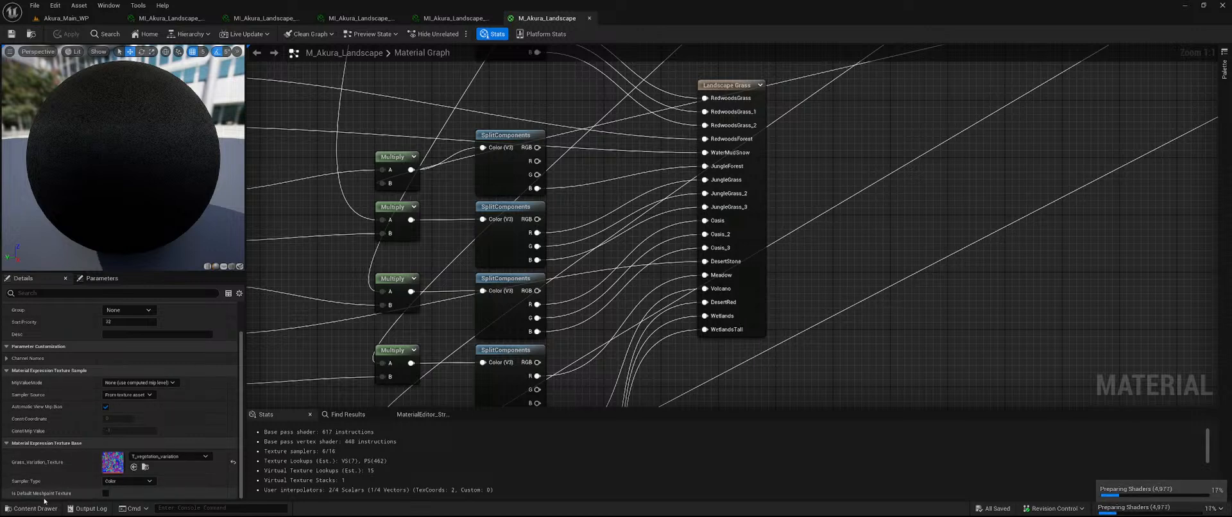
- Locate the assigned texture in the content browser and open Quixel Bridge for adding content
click(145, 466)
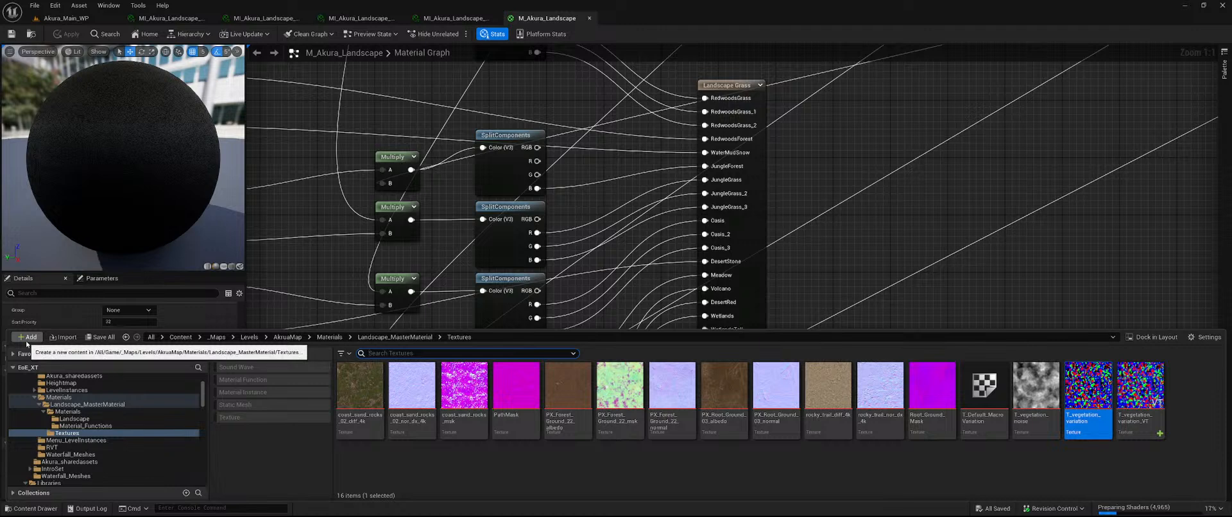
click(28, 337)
click(112, 175)
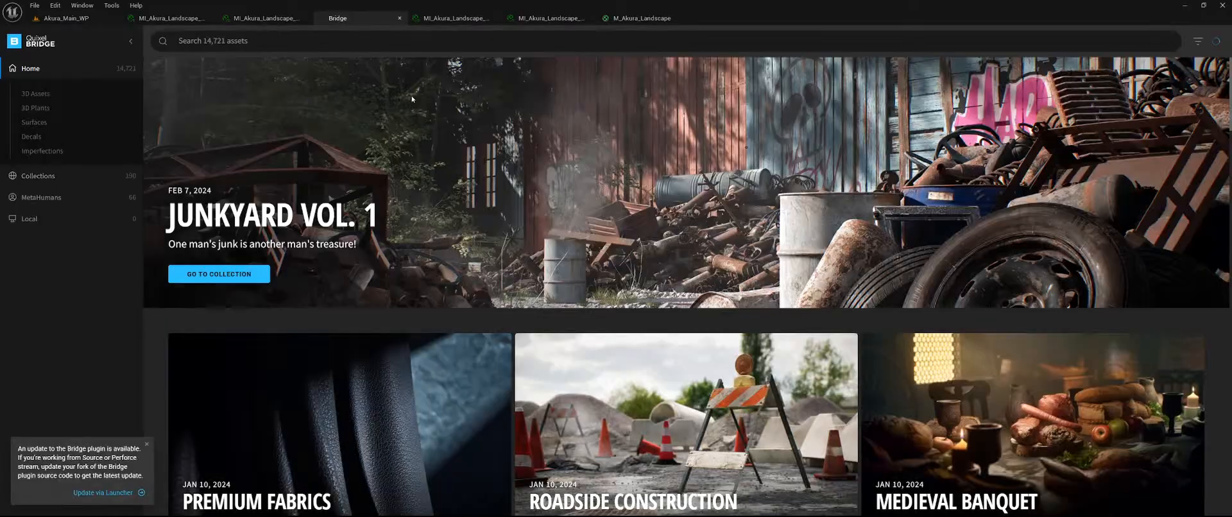
- Browse the Quixel Bridge surface categories to the Moss / Ground materials
click(34, 122)
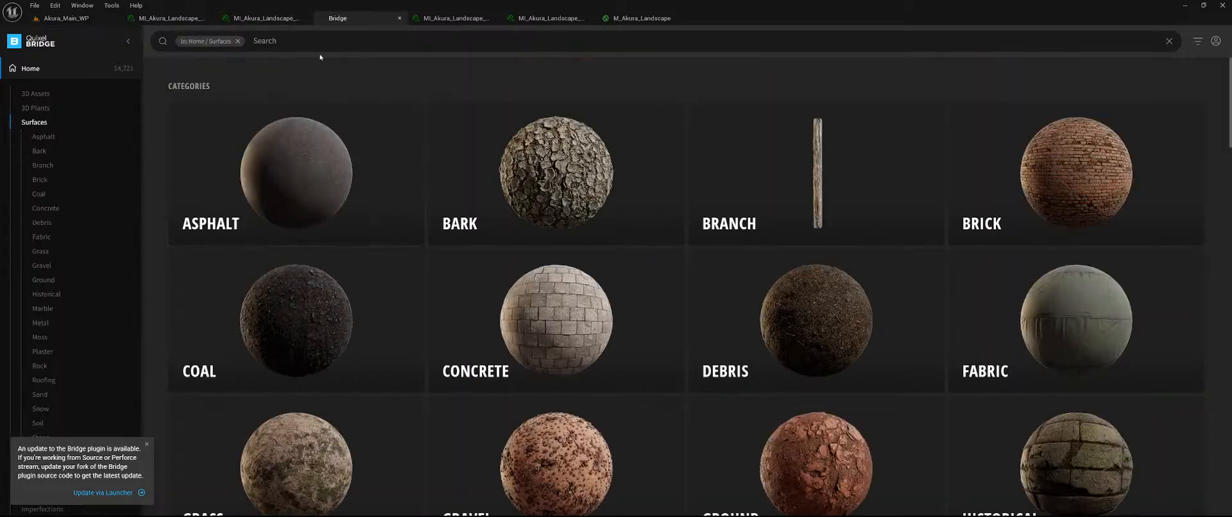
scroll(306, 449, down, 3)
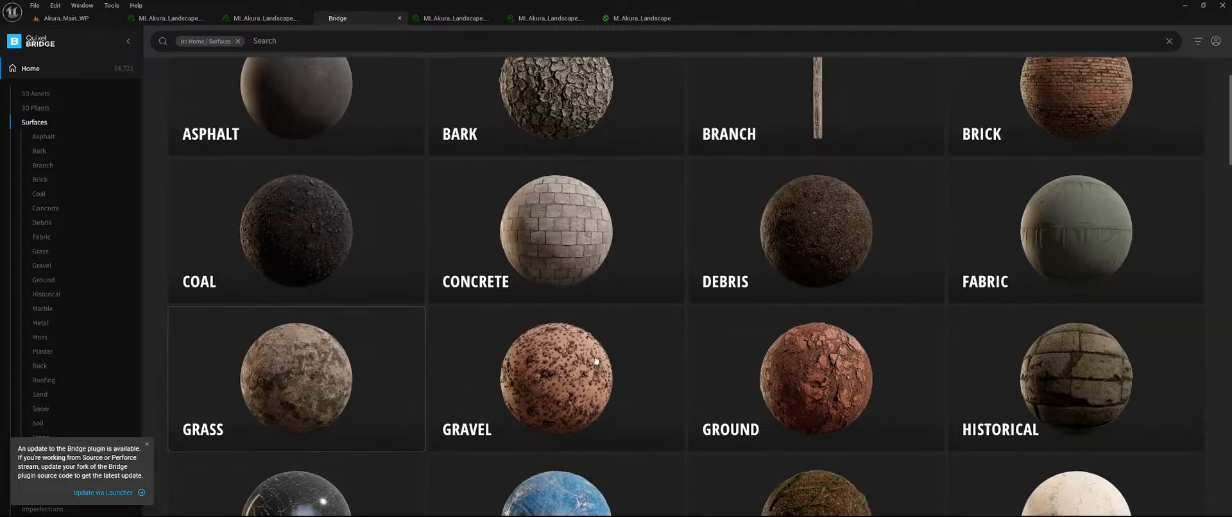
scroll(787, 345, down, 2)
scroll(800, 360, down, 7)
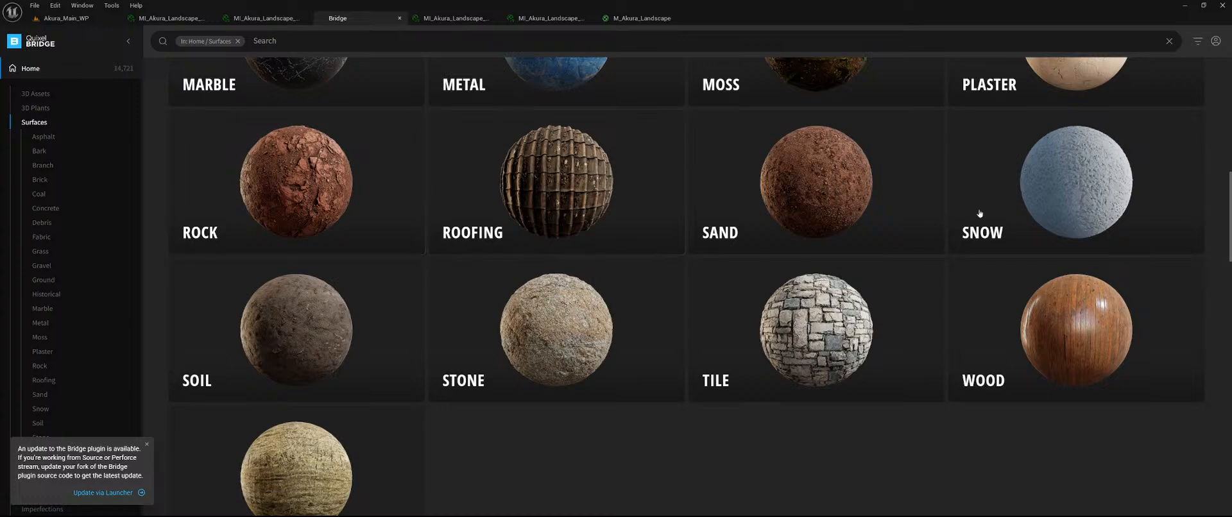
scroll(839, 204, up, 2)
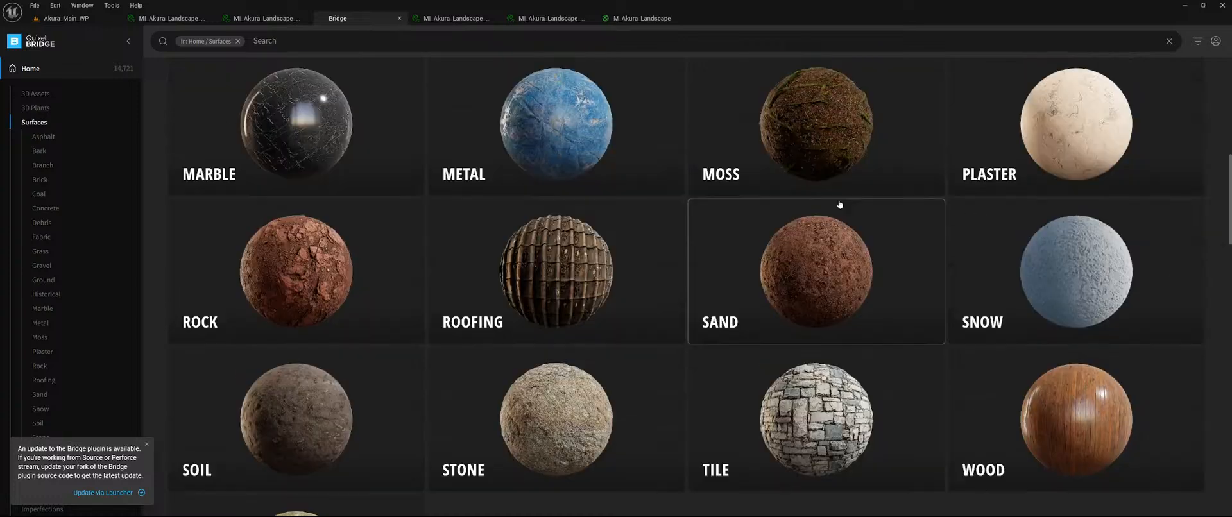
click(806, 138)
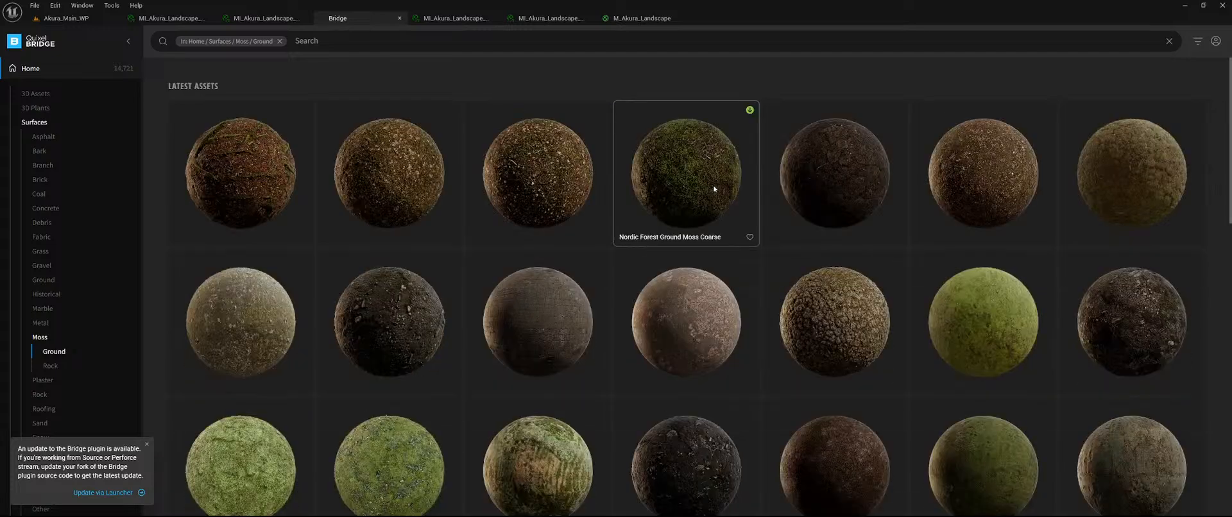
- Preview the Massive Mossy Ground, Mossy Ground, Mossy Floor and Tundra Rocky Ground surfaces in the Moss / Ground category
scroll(779, 287, down, 2)
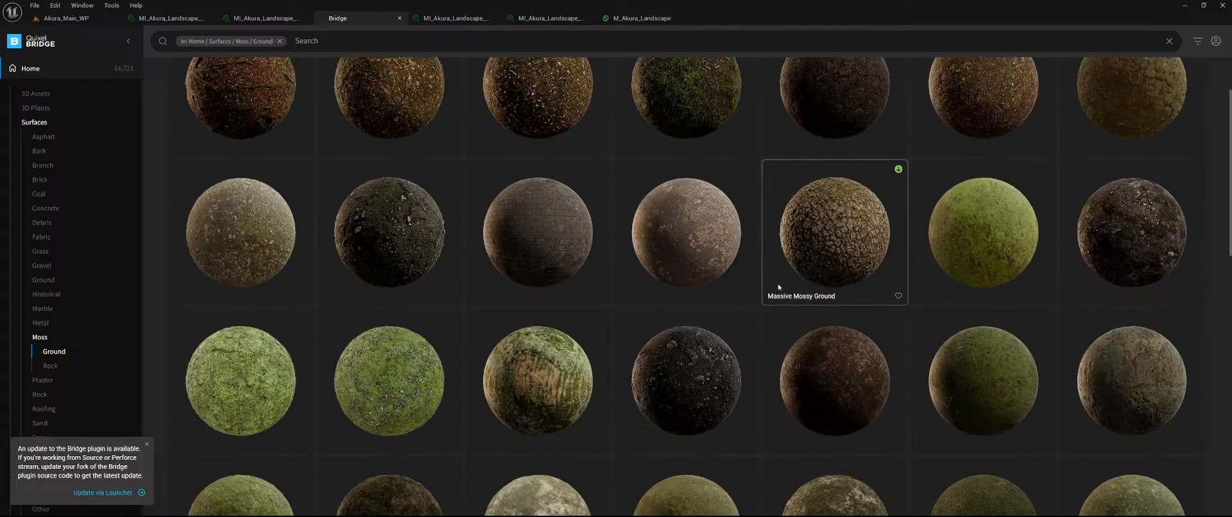
click(851, 244)
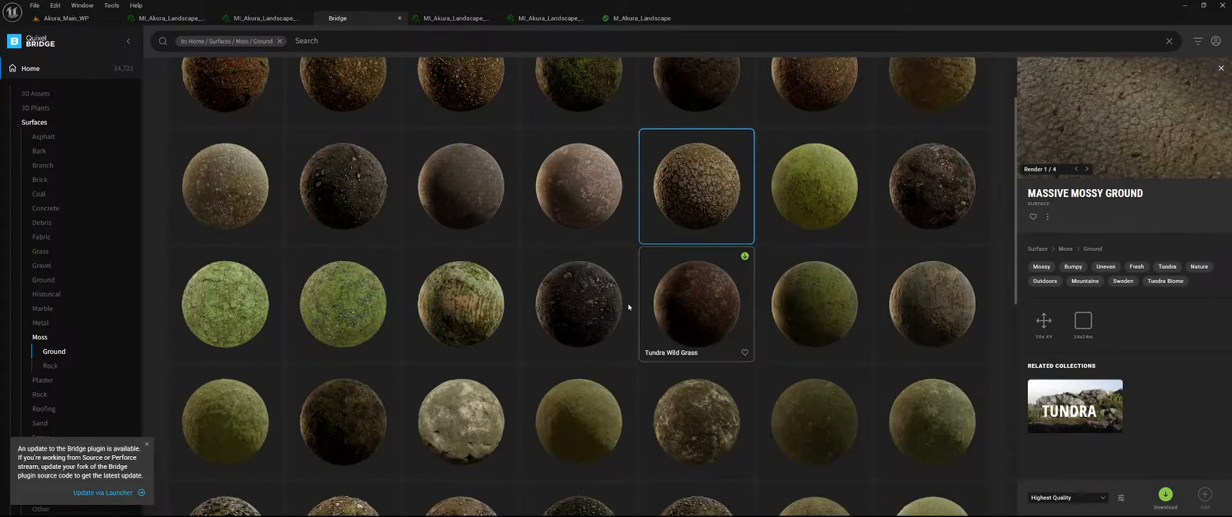
scroll(629, 308, down, 1)
click(936, 175)
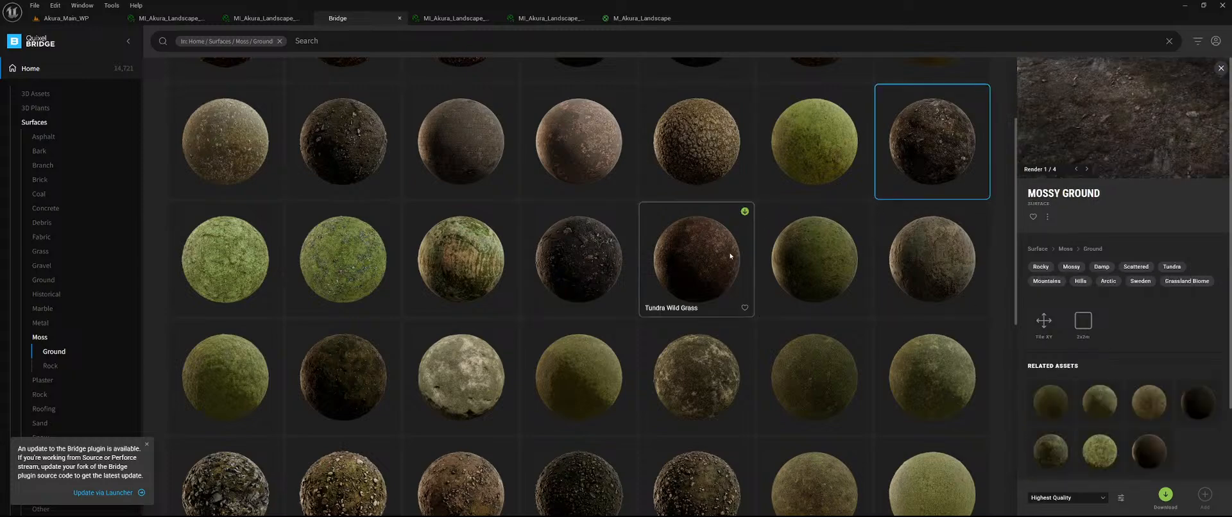
click(465, 269)
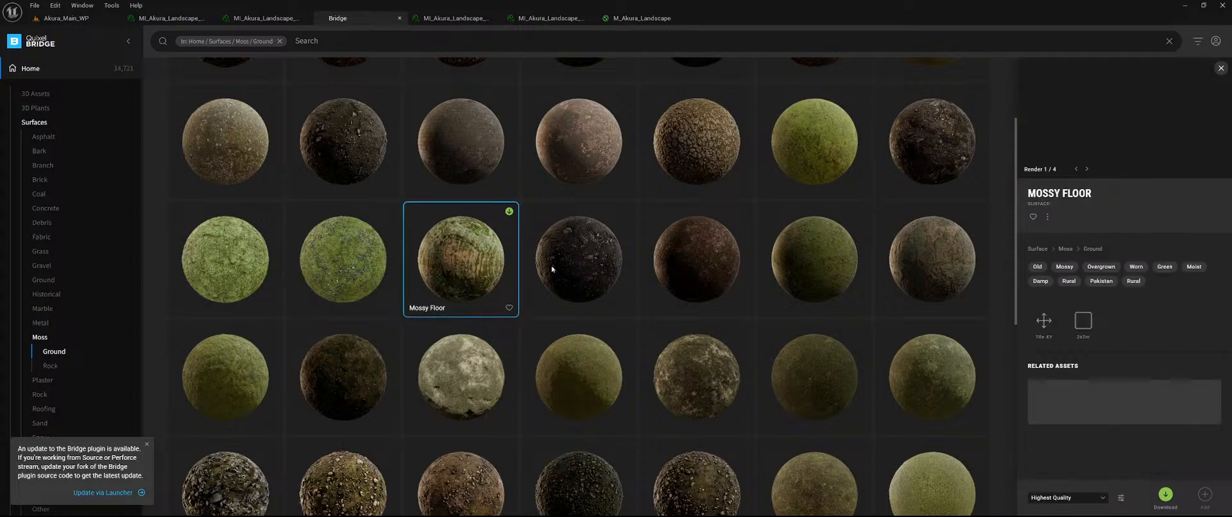
click(569, 273)
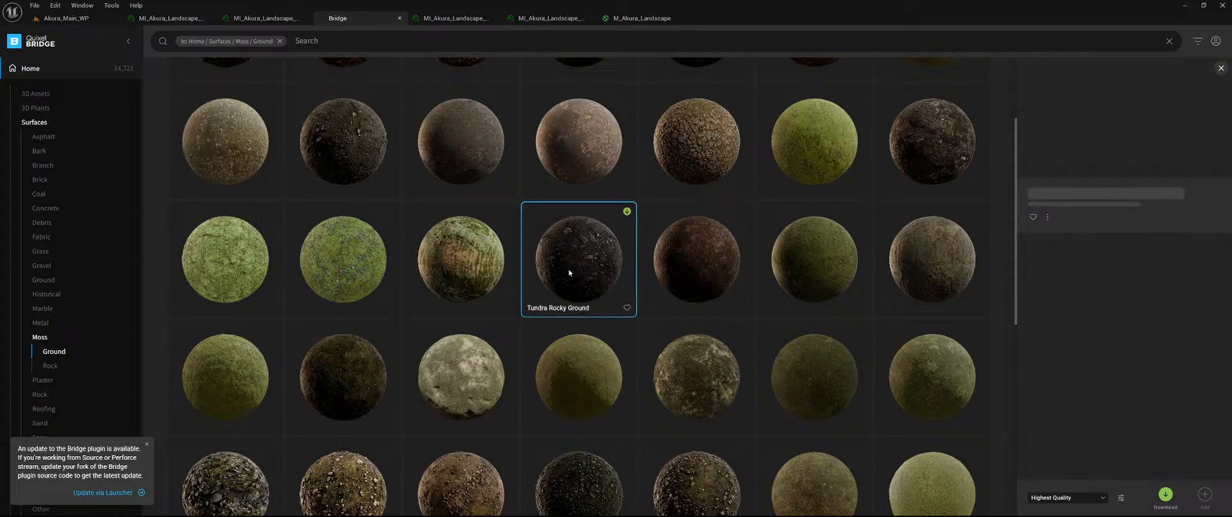
- Compare the rocky ground variants named Mossy Rocky Ground and preview the dark, muddy Mossy Ground surface
scroll(639, 349, down, 3)
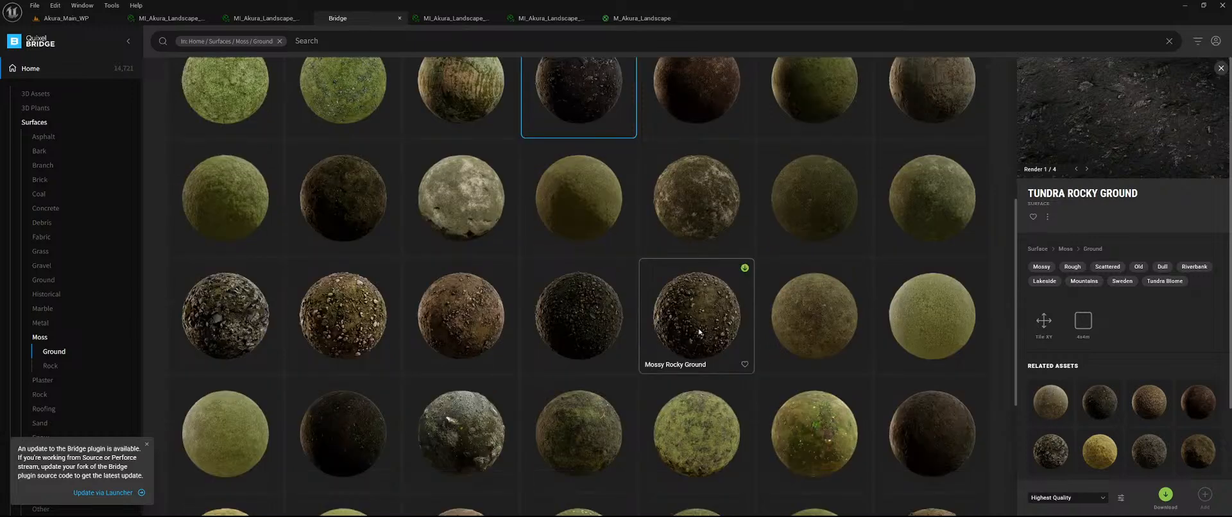
click(700, 333)
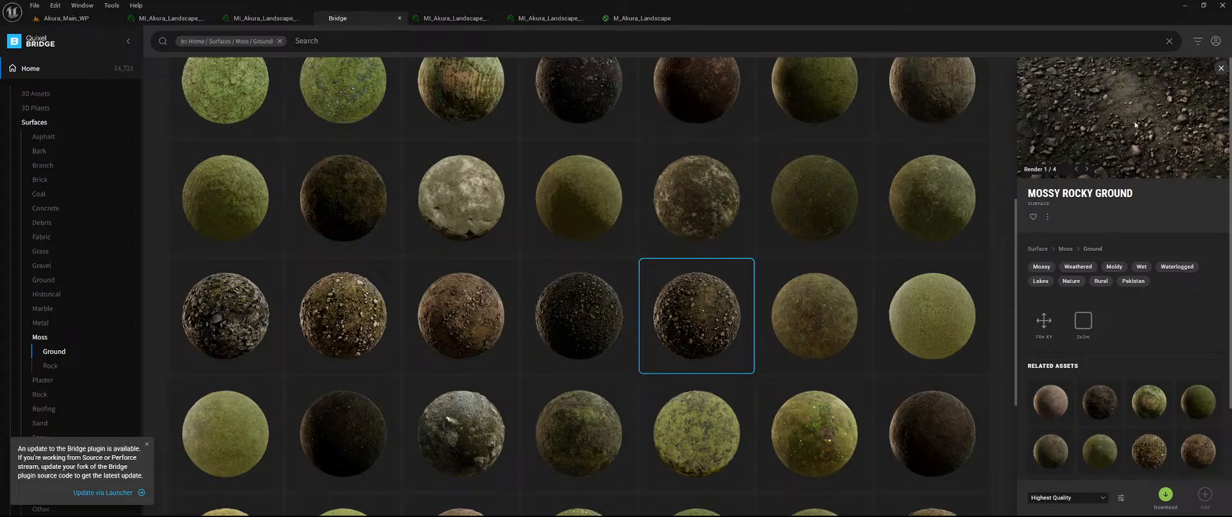
scroll(693, 315, down, 1)
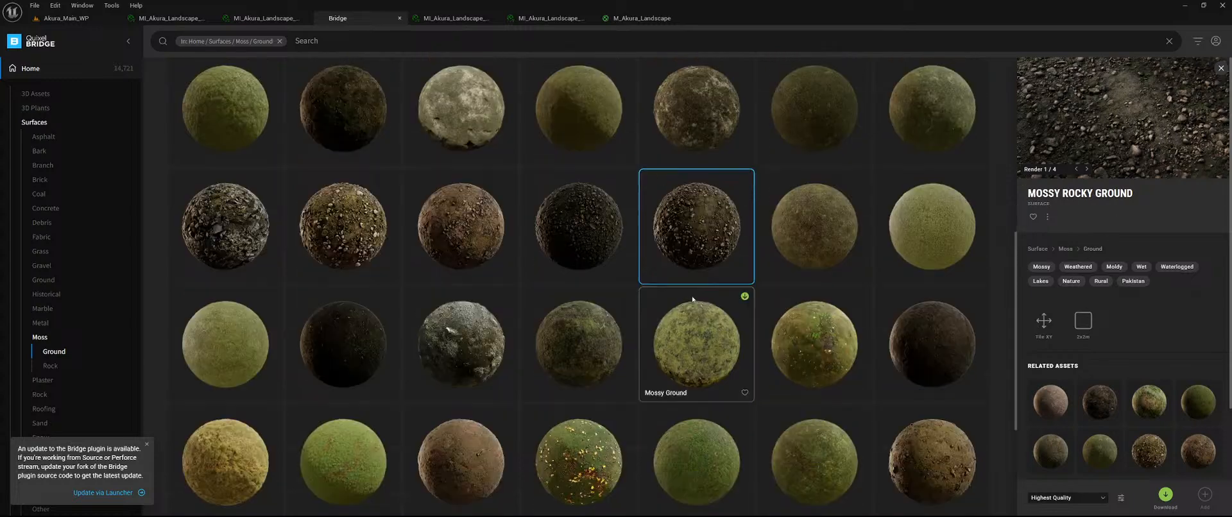
click(558, 232)
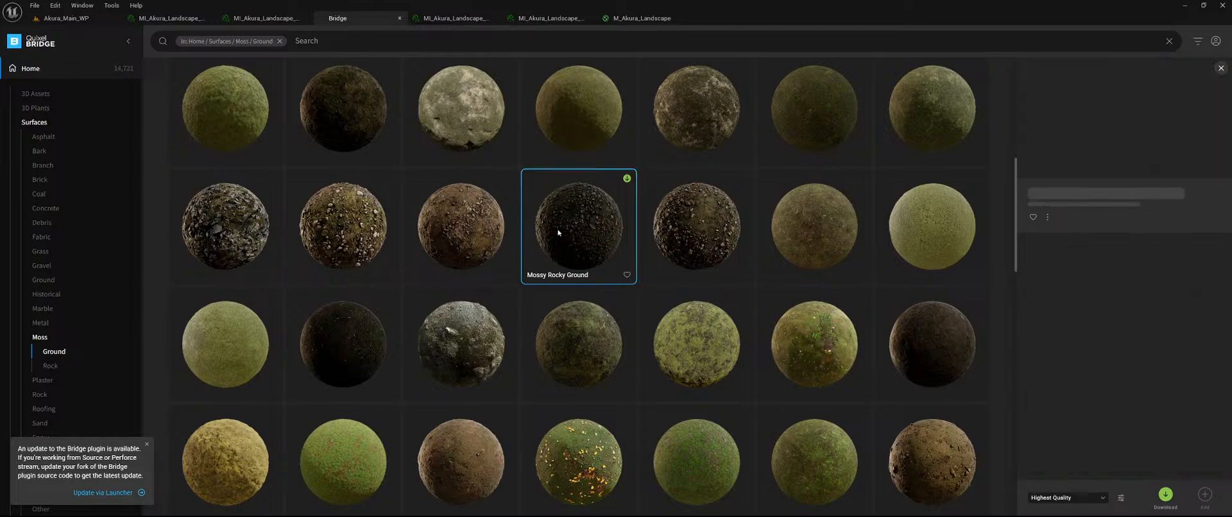
click(225, 244)
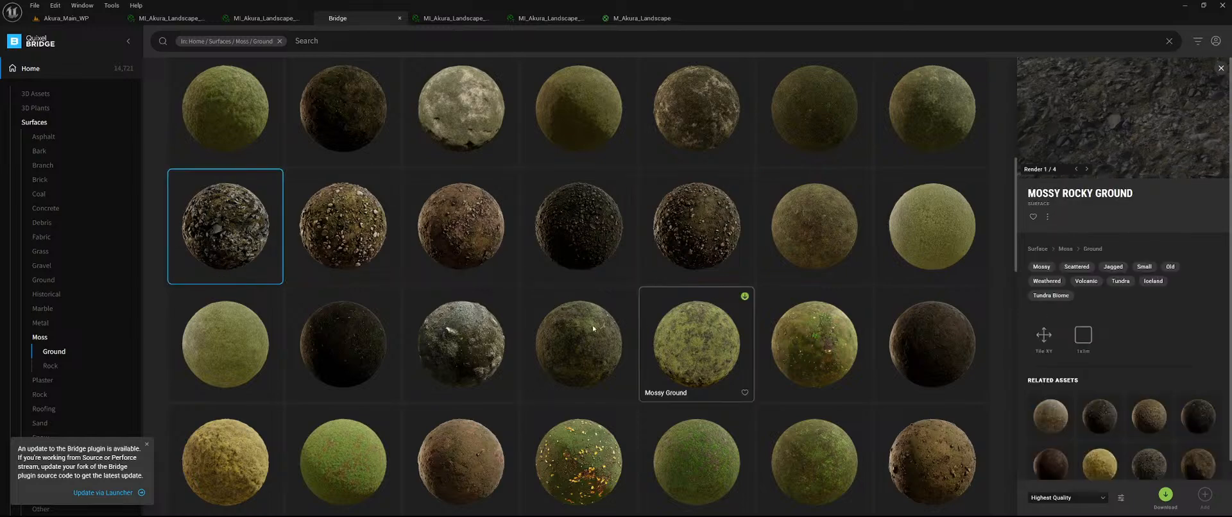
scroll(644, 306, down, 2)
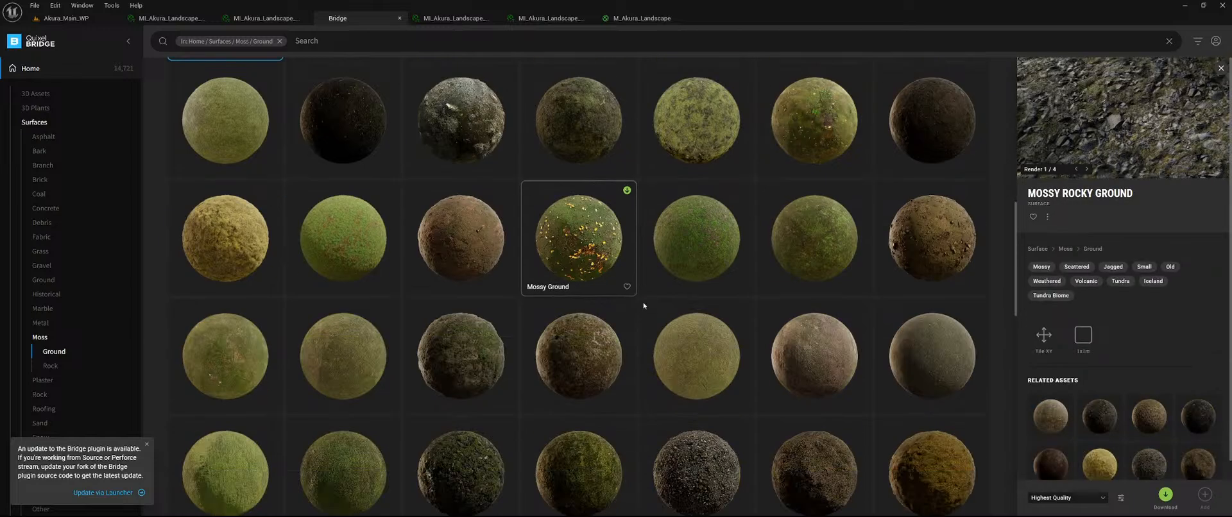
click(922, 138)
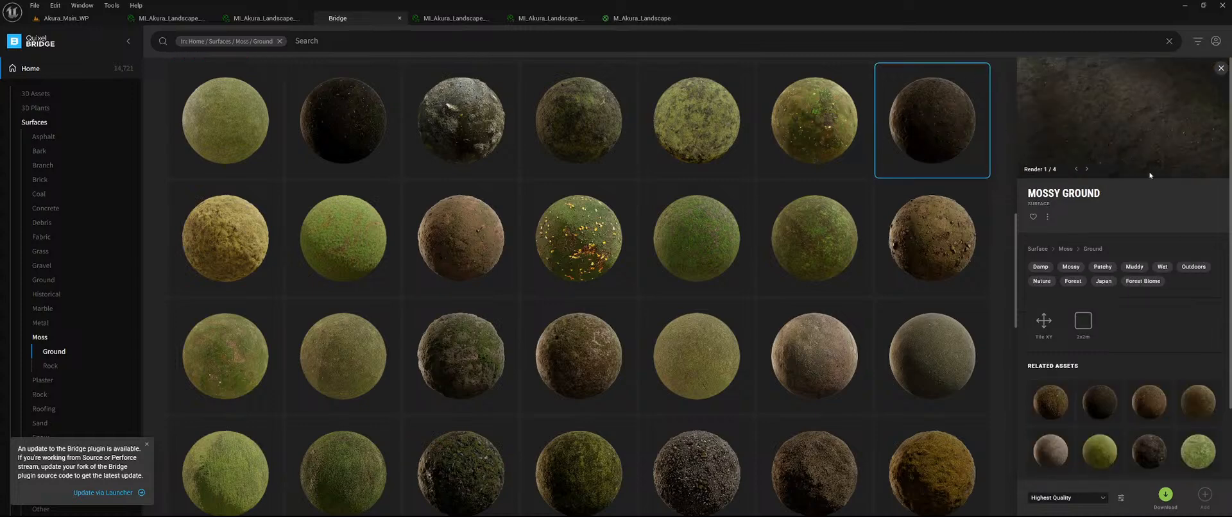
- Preview the rocky and leafy Mossy Ground variants, Mossy Rock and Dried Grass On Moss
scroll(524, 300, down, 1)
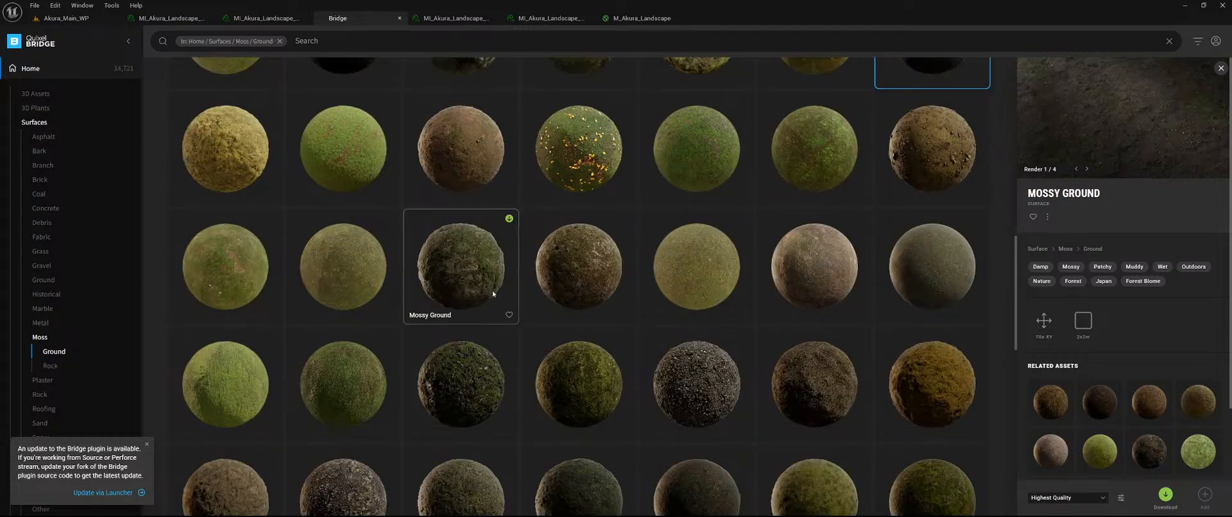
click(493, 293)
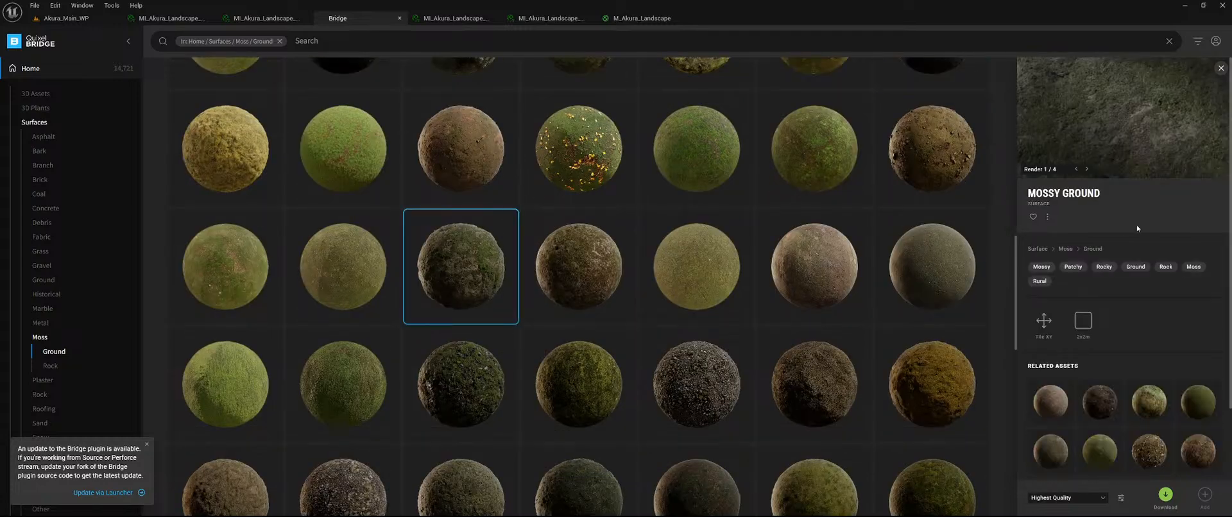
click(488, 386)
scroll(718, 353, down, 2)
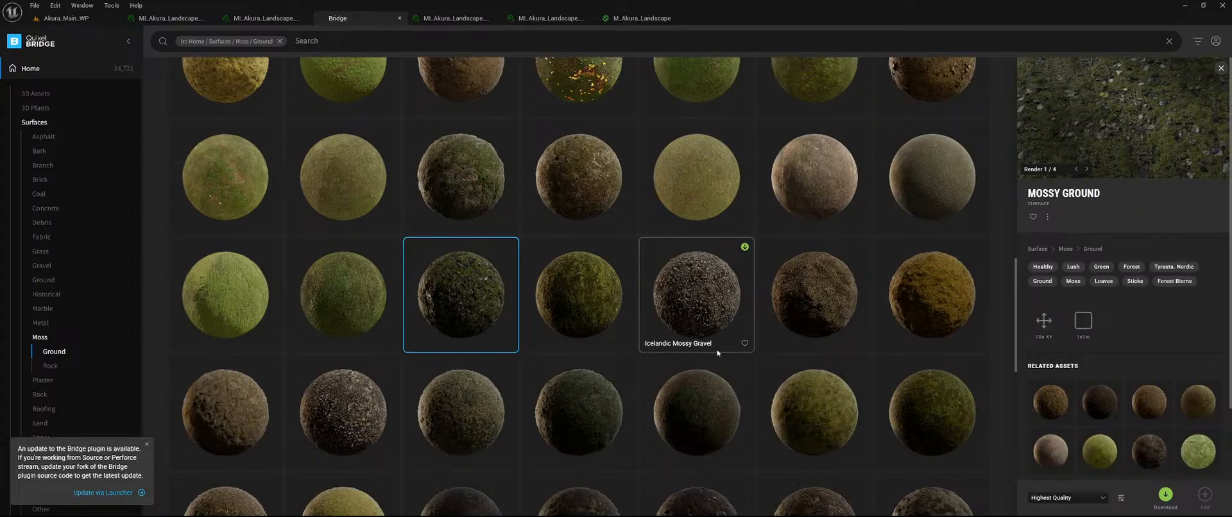
scroll(770, 340, down, 3)
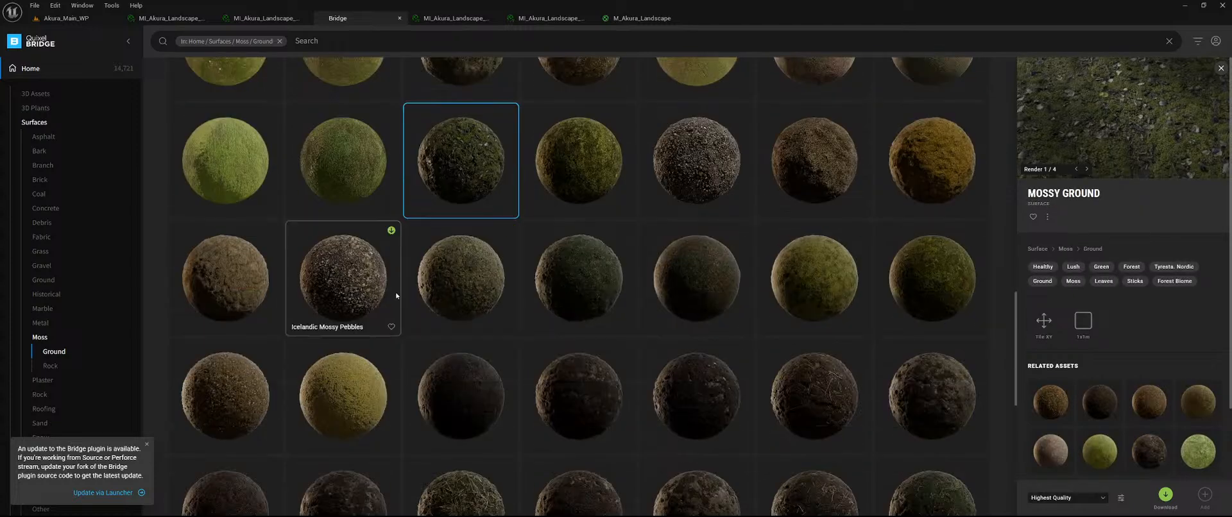
click(698, 288)
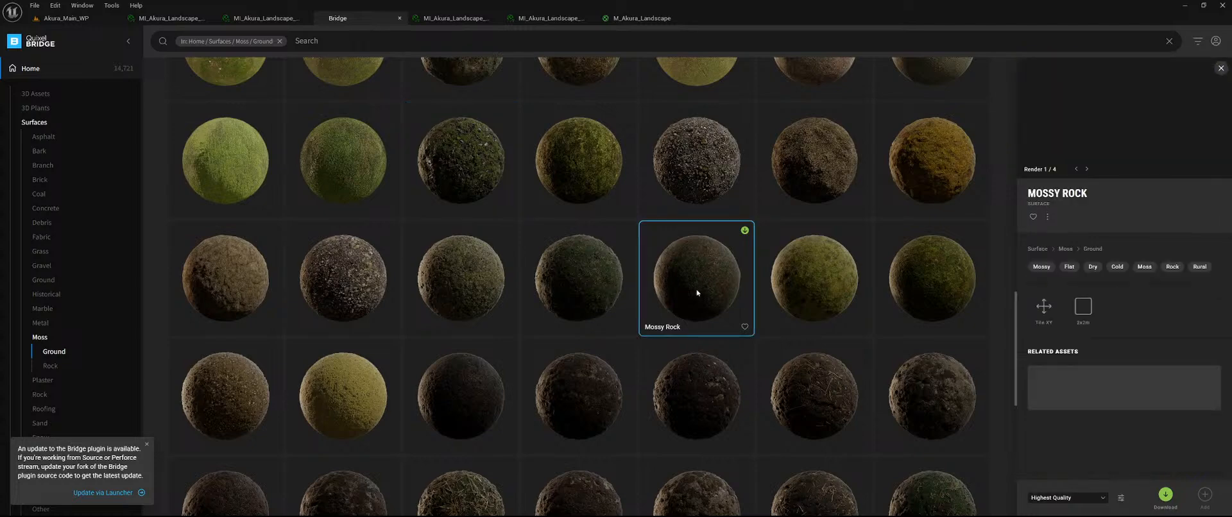
click(610, 301)
scroll(569, 308, down, 5)
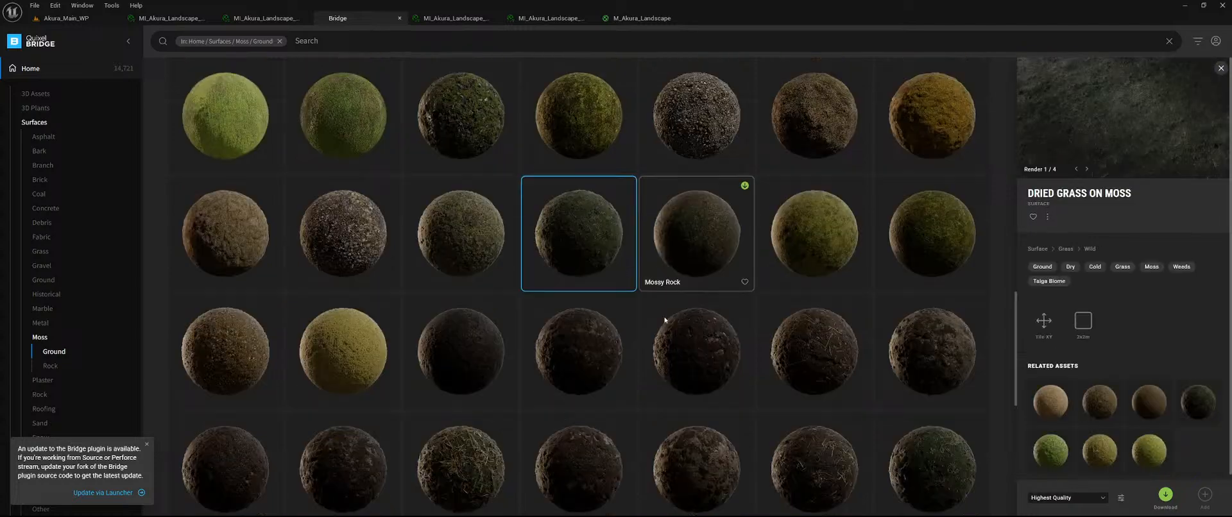
- Look through the remaining Moss / Ground surfaces down to the end of the category
scroll(762, 360, down, 1)
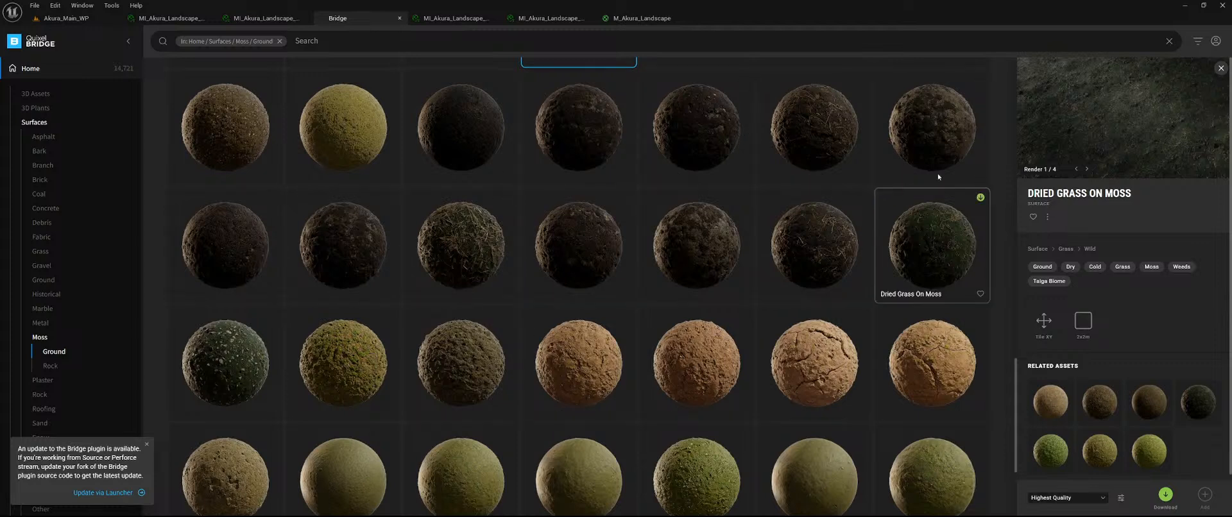
scroll(697, 308, down, 3)
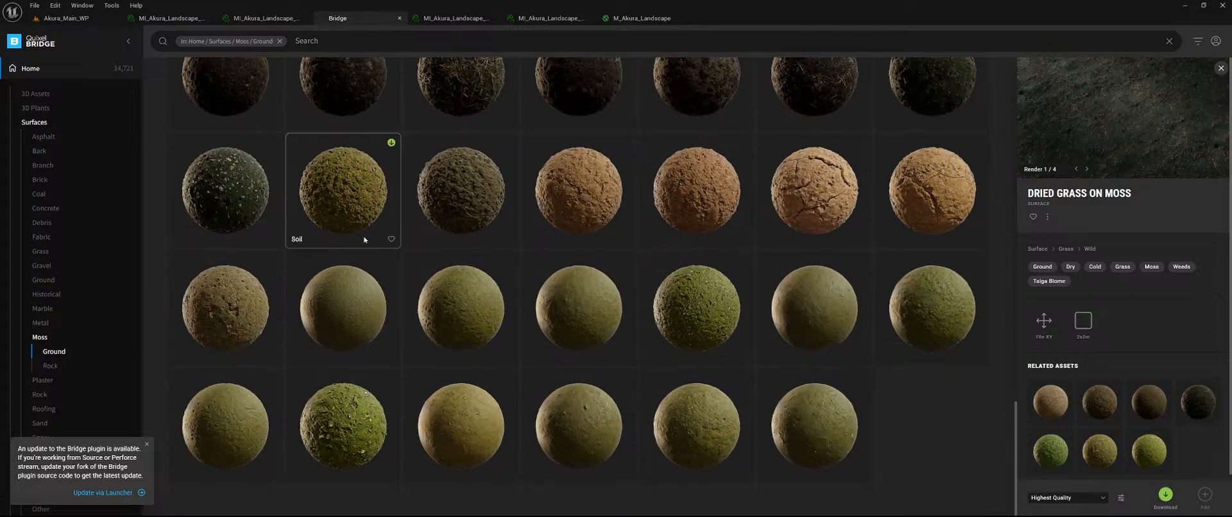
scroll(449, 218, up, 2)
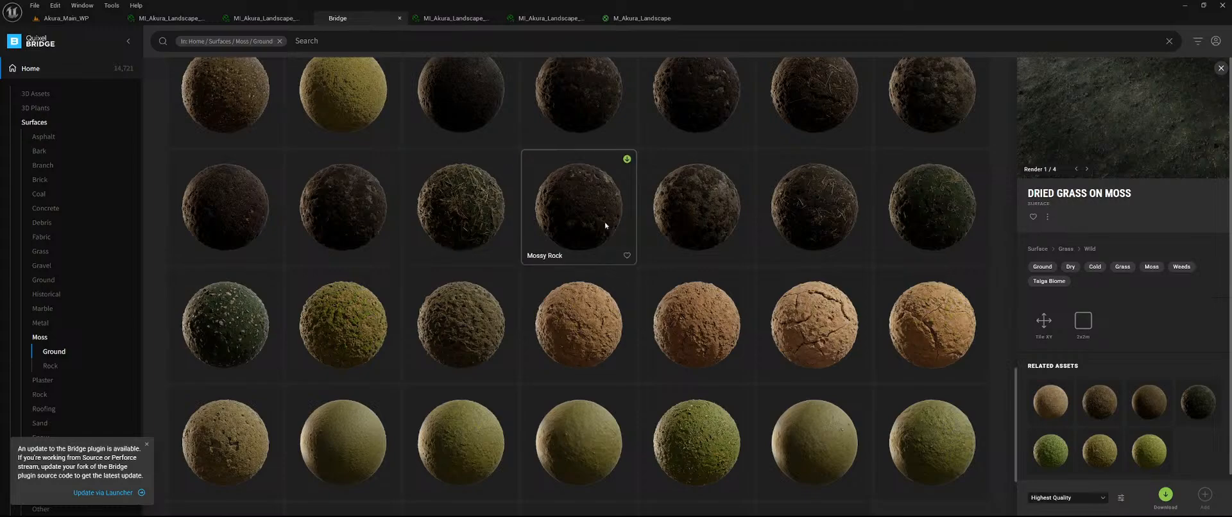
scroll(513, 231, down, 2)
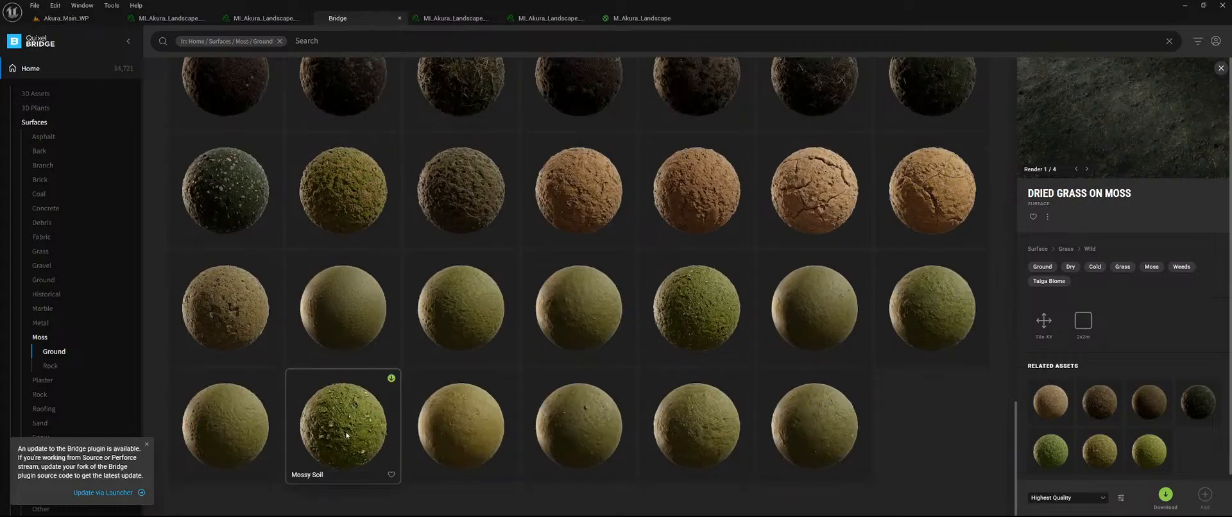
scroll(411, 385, down, 6)
scroll(606, 352, up, 4)
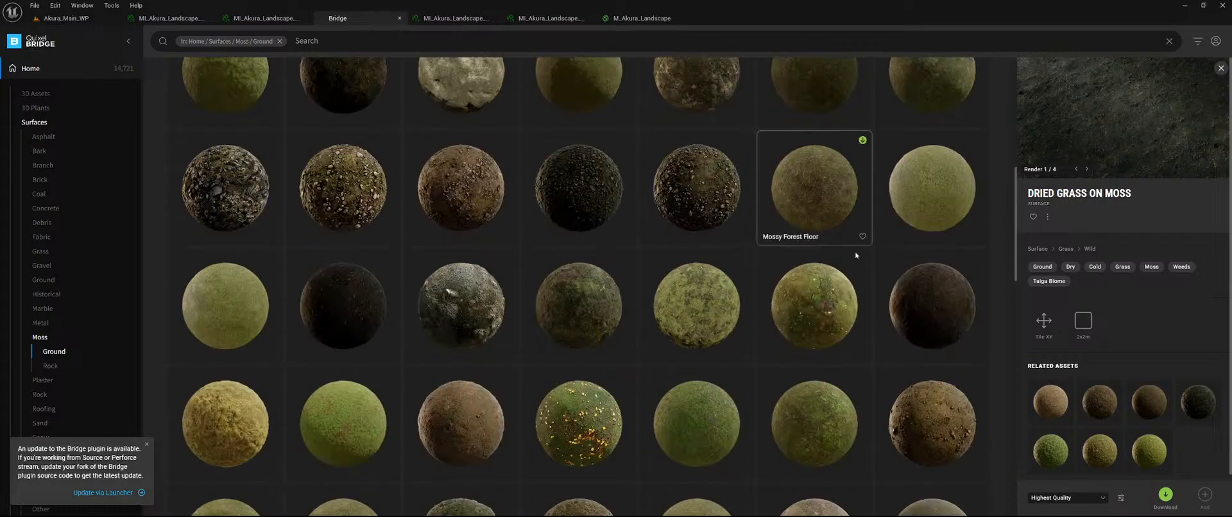
- Preview the Mossy Swamp Ground surface and set the download quality to High Quality
click(483, 350)
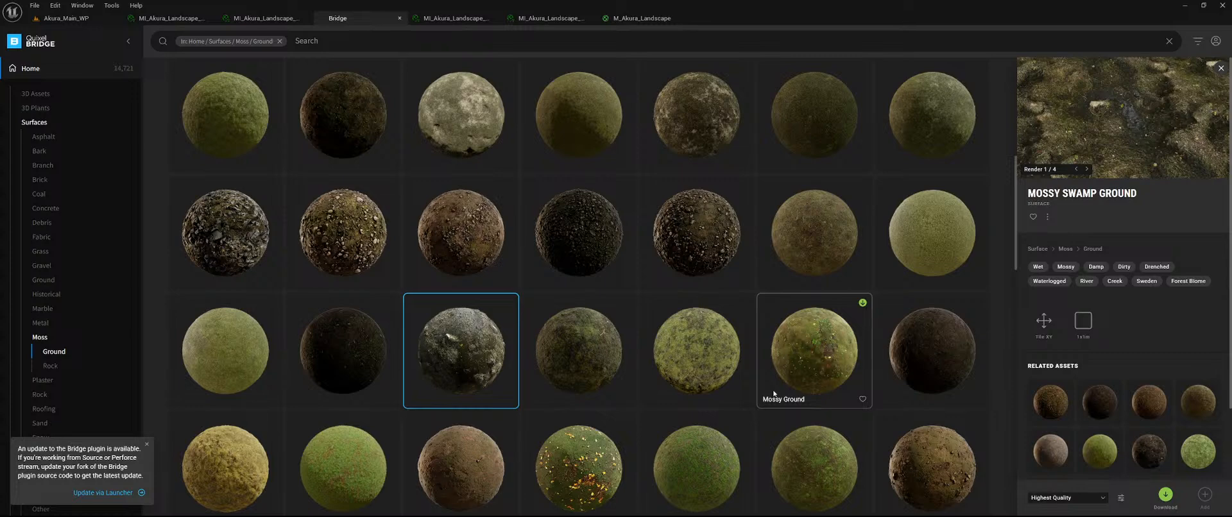
click(1068, 498)
click(1085, 469)
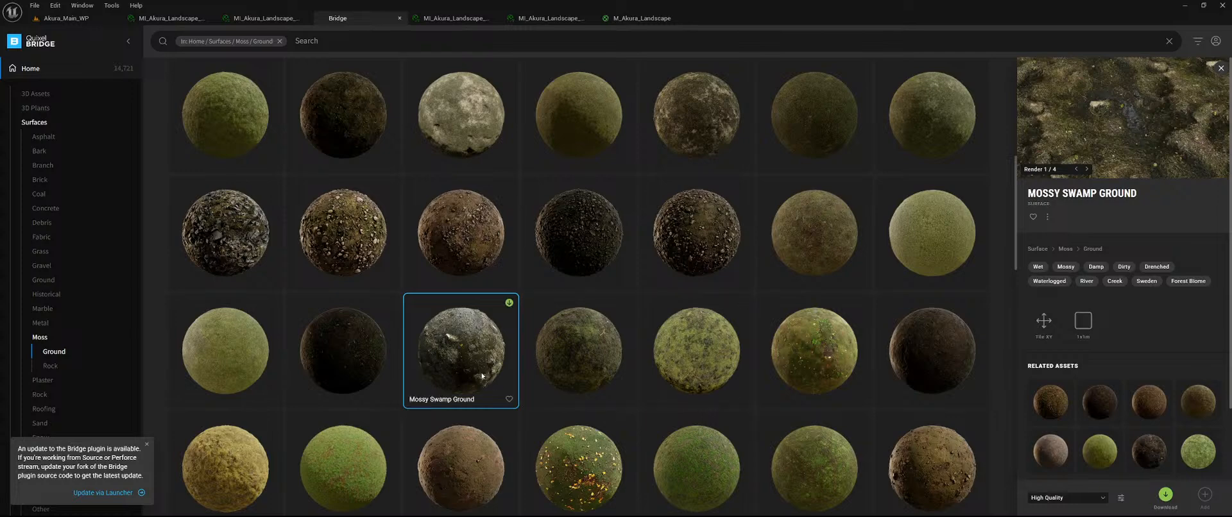
- Select Mossy Swamp Ground, Mossy Forest Floor and the brown Mossy Rocky Ground together, and download them in High Quality
click(345, 359)
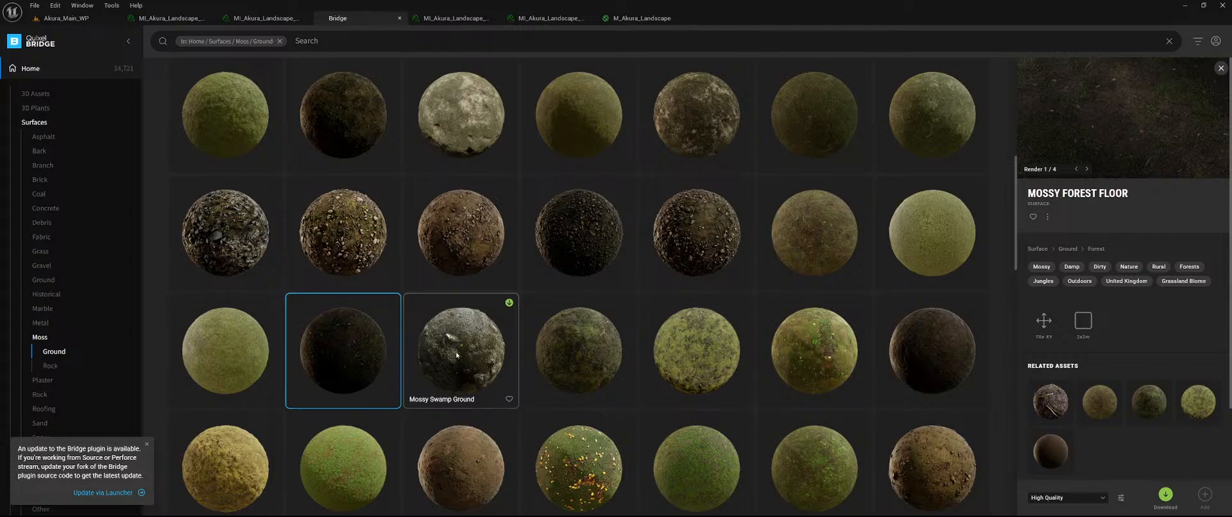
click(457, 355)
ctrl+click(359, 359)
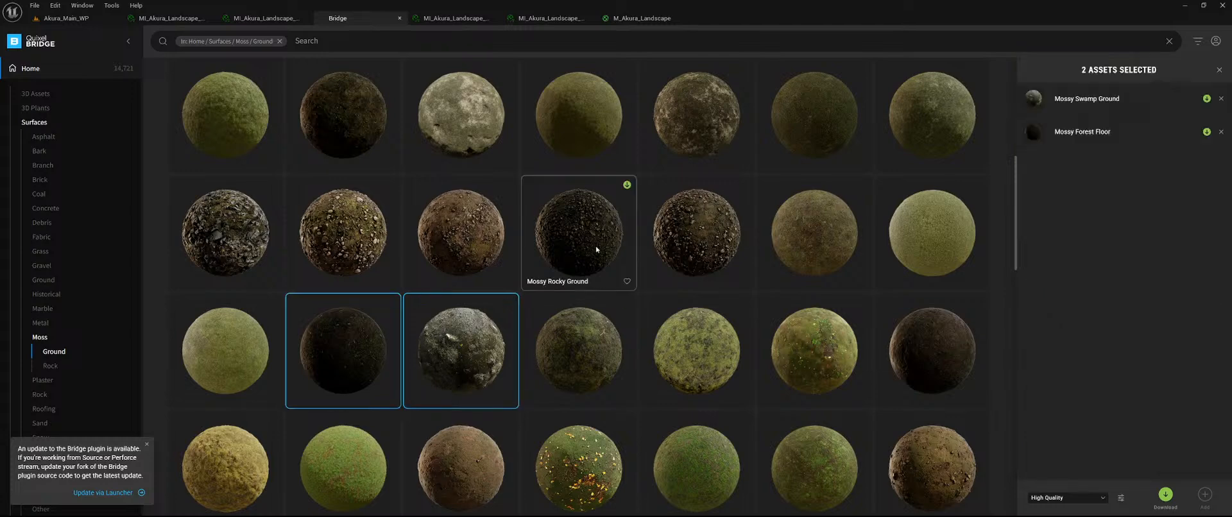
ctrl+click(707, 237)
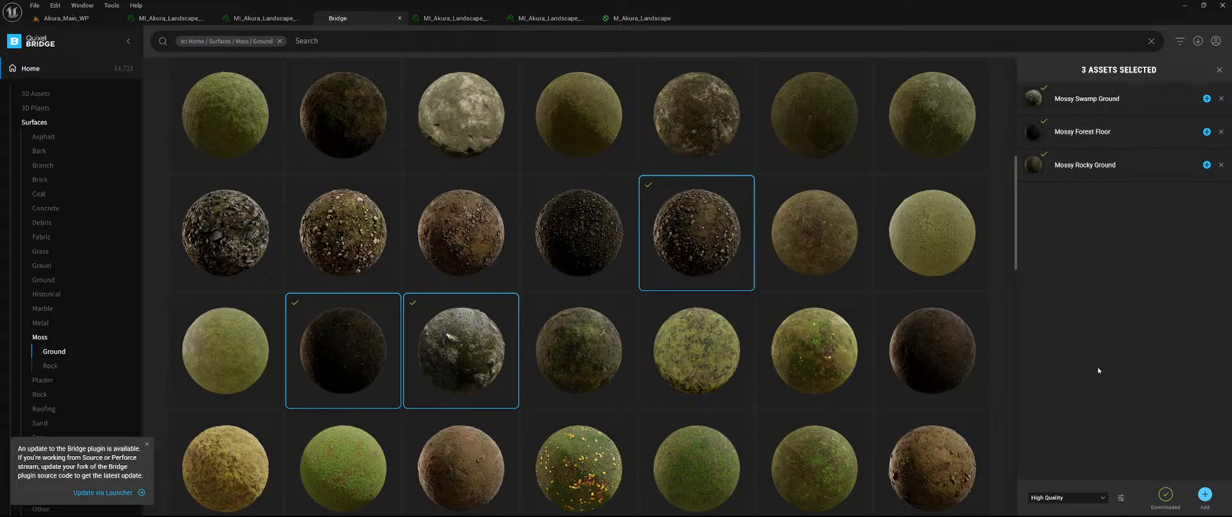
- Add the three downloaded surfaces to the project, and close the imported assets' content browser and Bridge
click(1205, 494)
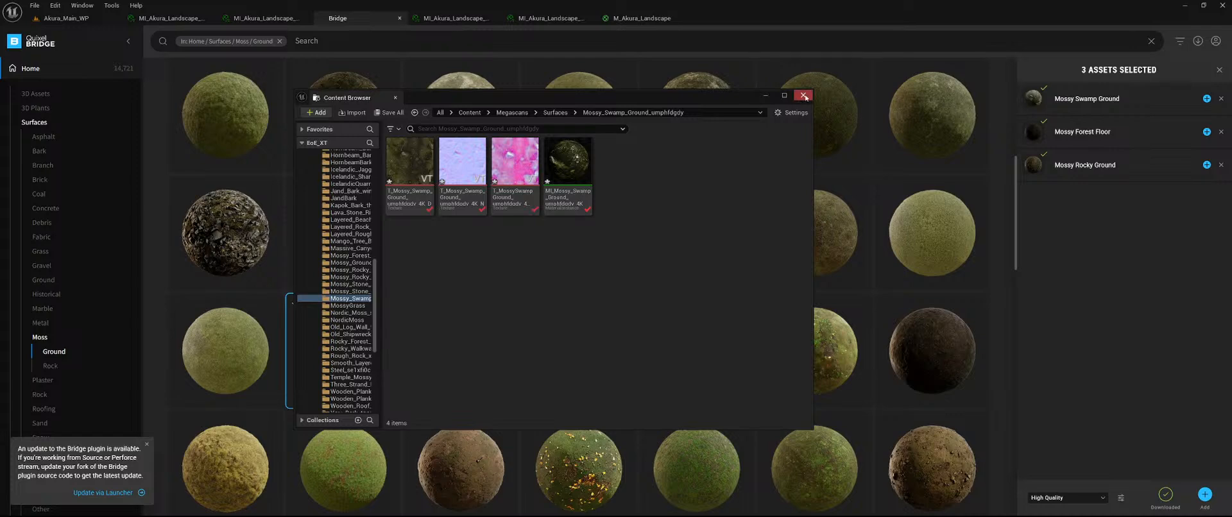
click(803, 96)
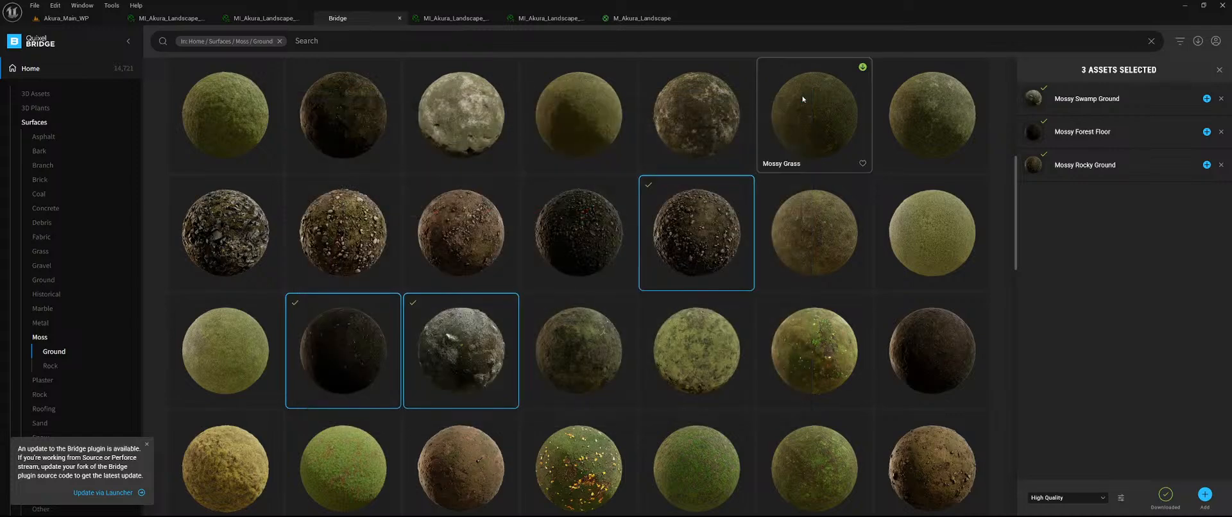
click(399, 19)
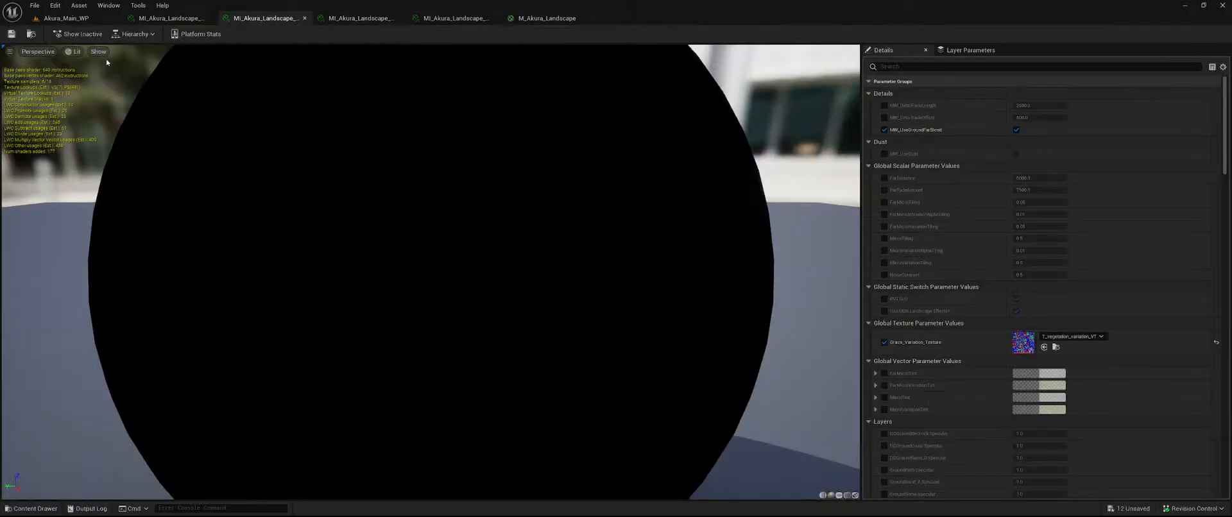
- Examine the JungleForest layer sample and the ground material functions feeding the Landscape Layer Blend in the M_Akura_Landscape graph
click(558, 18)
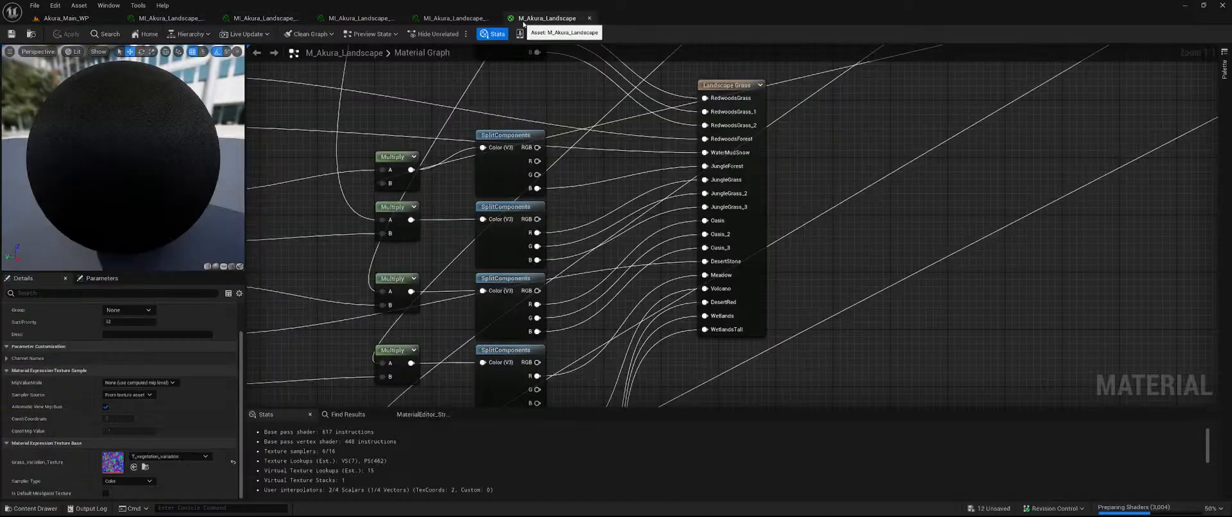
right_drag(905, 191, 916, 192)
scroll(696, 217, down, 2)
right_drag(375, 191, 500, 236)
scroll(518, 224, up, 2)
click(652, 208)
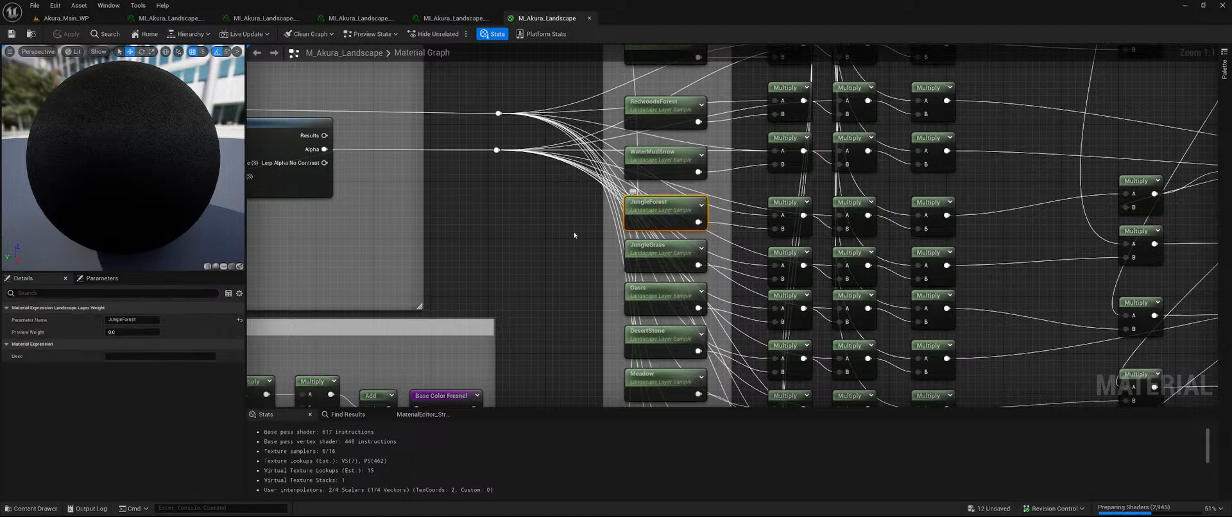
scroll(608, 231, down, 6)
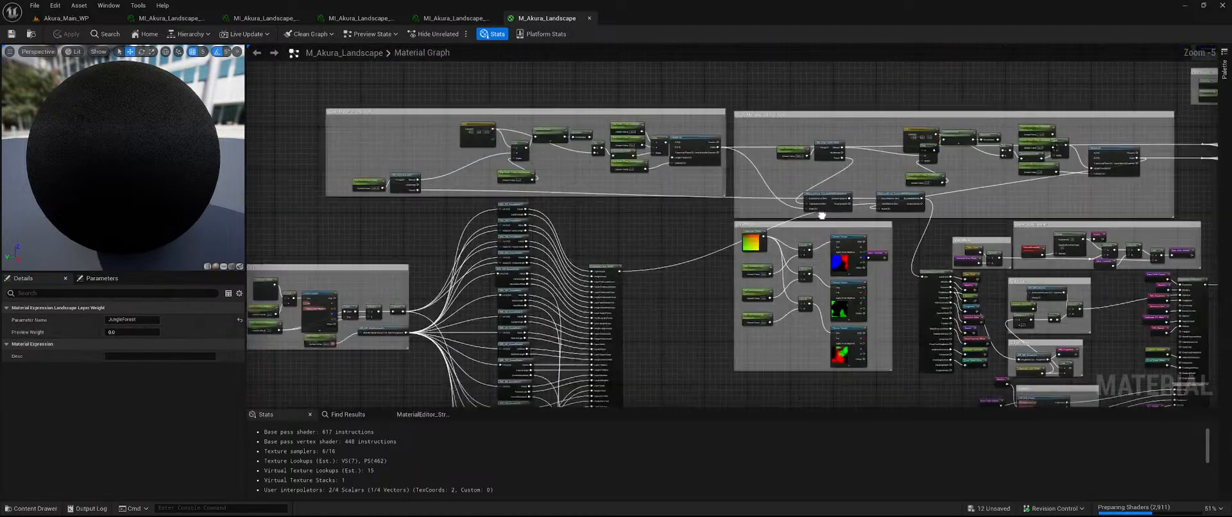
right_drag(446, 275, 536, 248)
scroll(583, 201, up, 4)
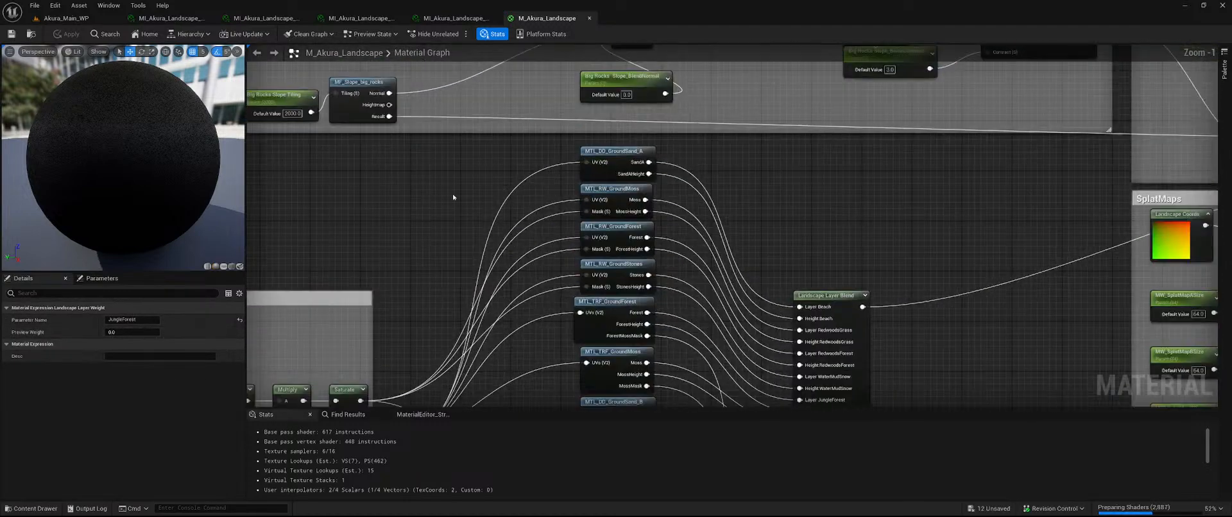
- Open the MTL_TRF_GroundForest material function, inspect its base color texture object, and close the function again
scroll(790, 208, up, 1)
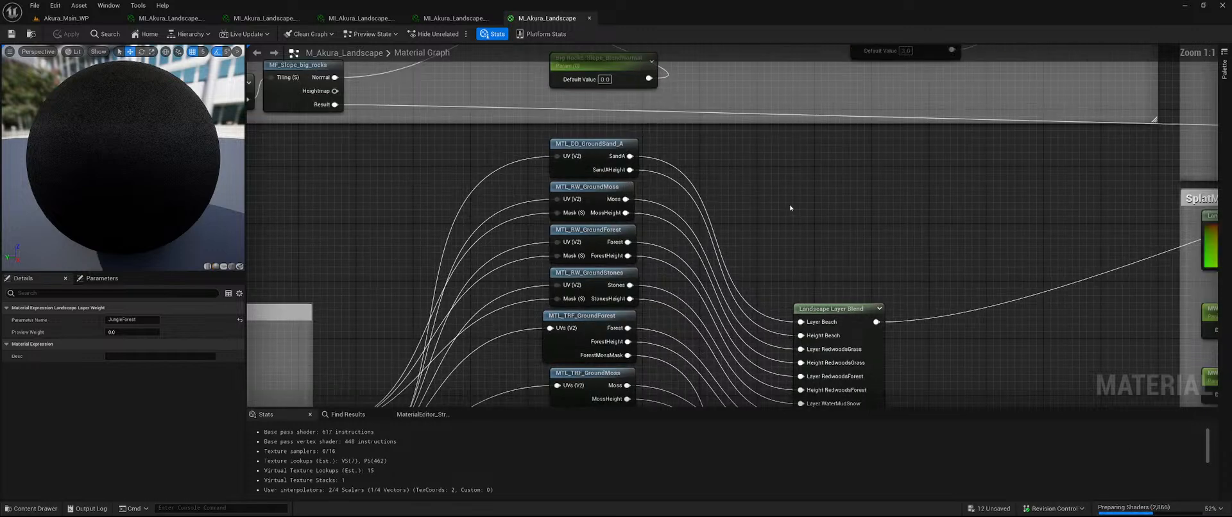
scroll(727, 292, down, 1)
right_drag(711, 320, 709, 188)
click(600, 185)
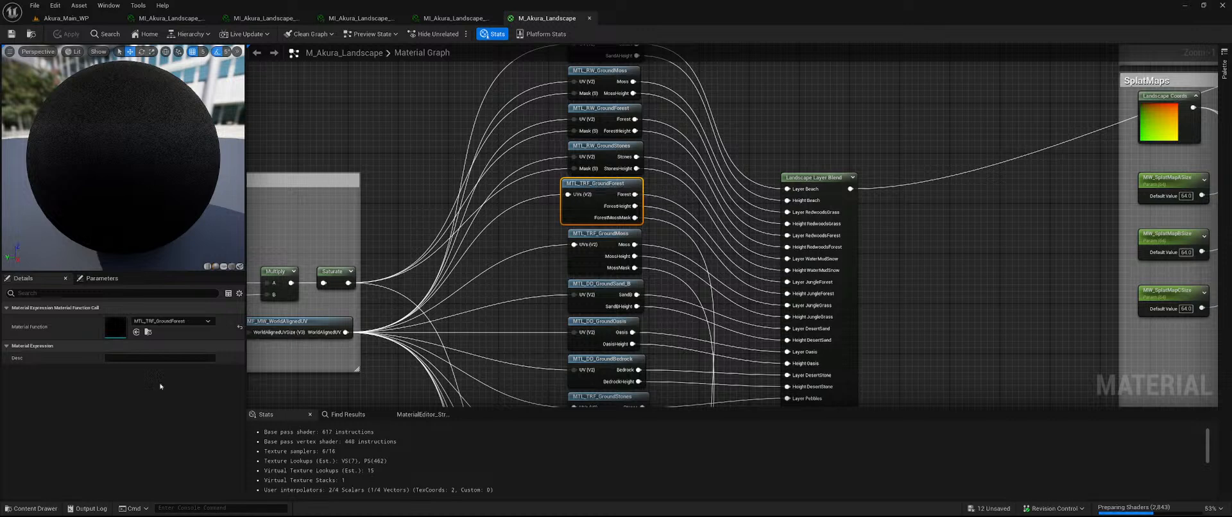
double_click(116, 331)
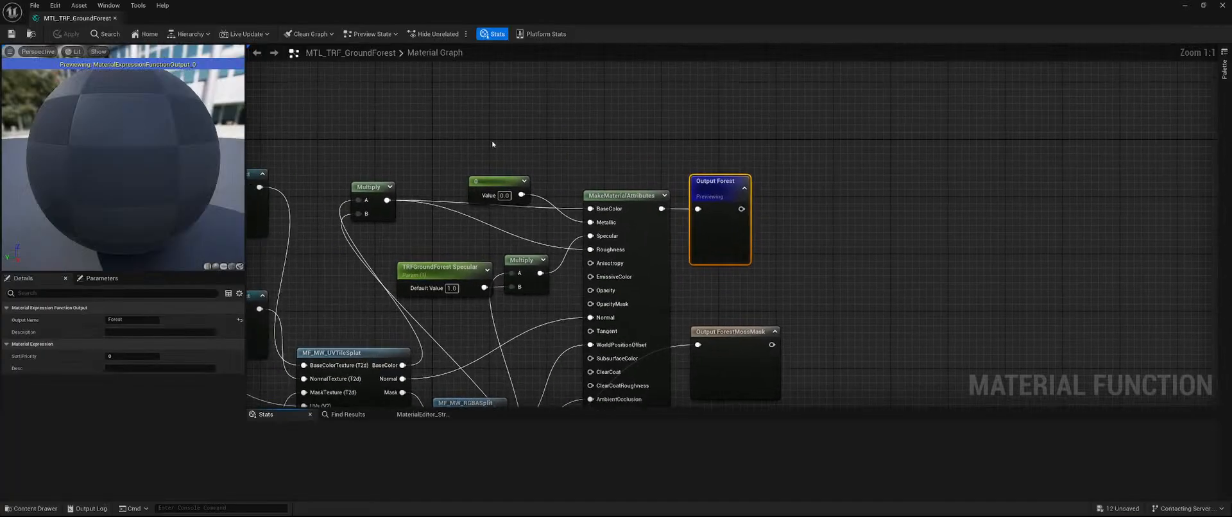
drag(91, 20, 650, 21)
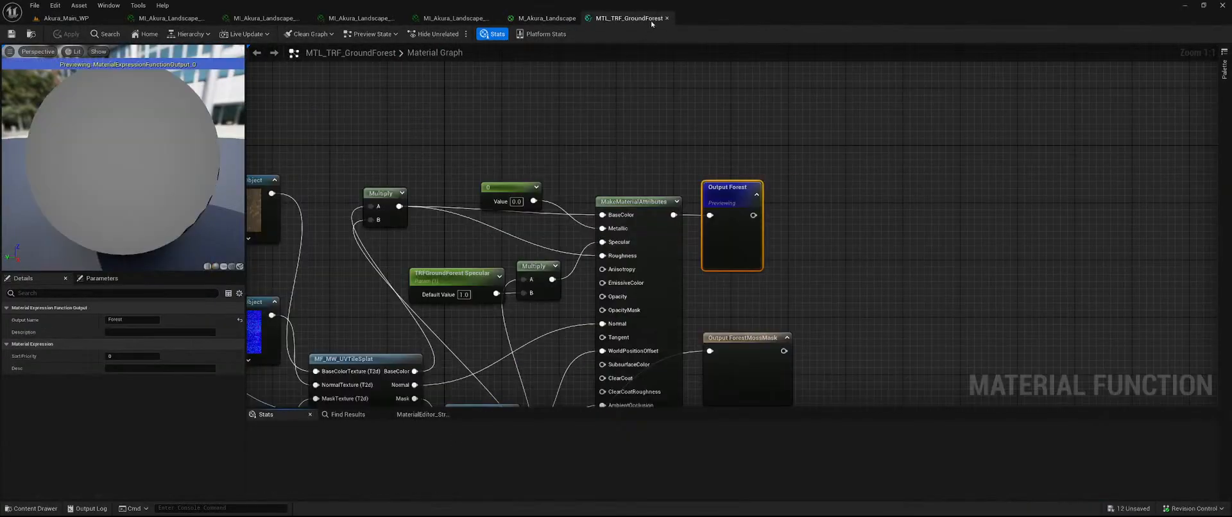
right_drag(315, 185, 585, 148)
click(533, 192)
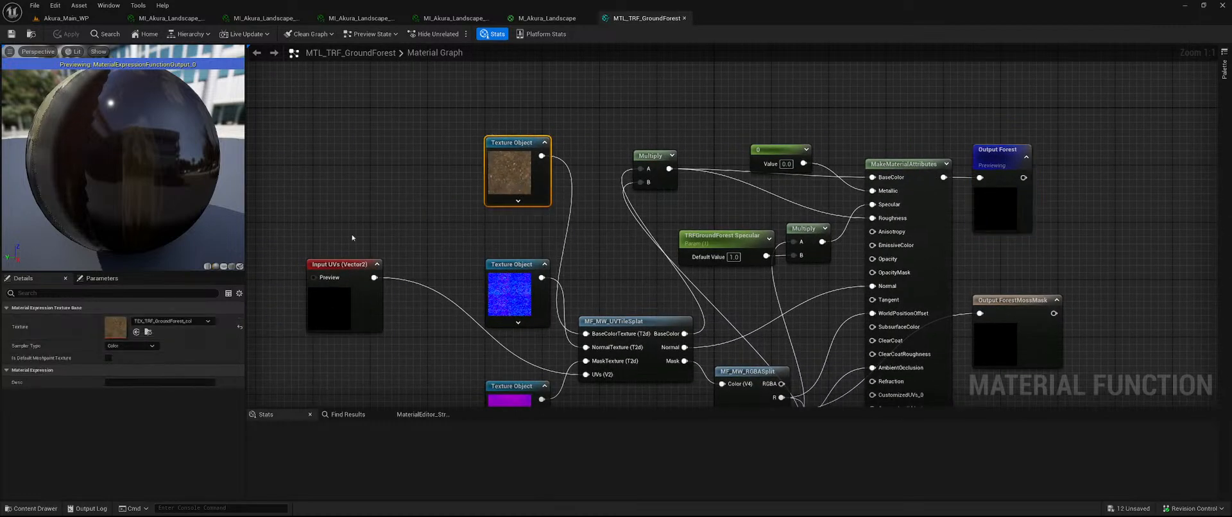
click(684, 18)
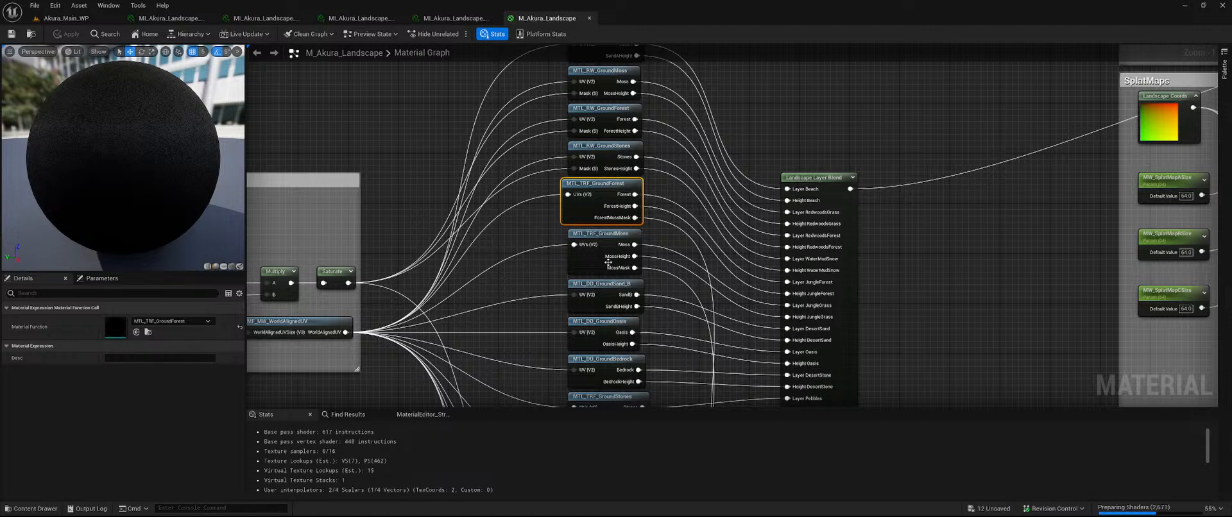
- Open the MTL_TRF_GroundMoss material function from the landscape graph and inspect its base color texture object
right_drag(552, 294, 559, 175)
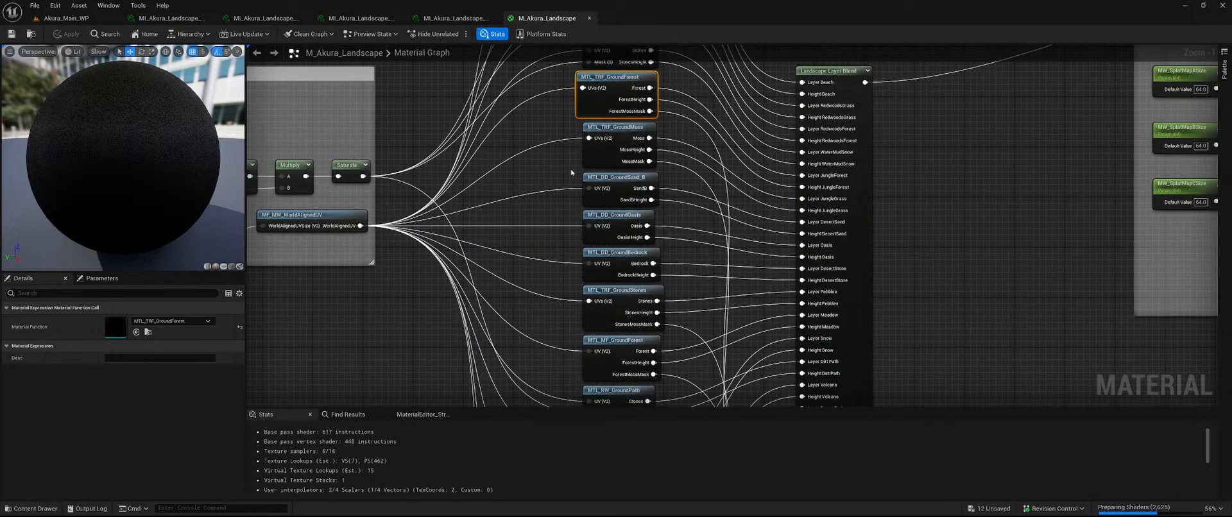
click(624, 129)
double_click(115, 325)
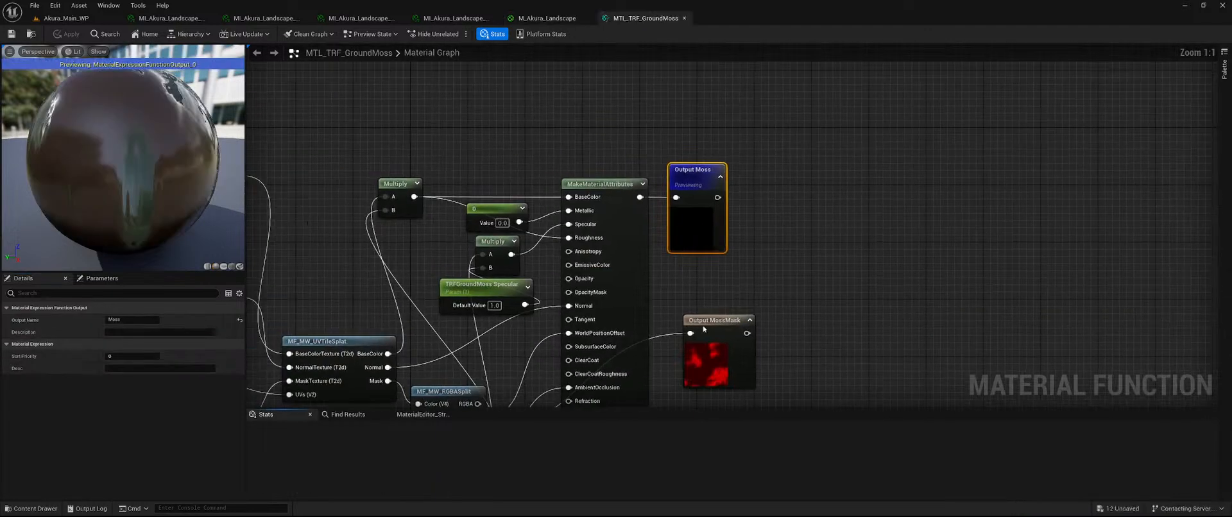
right_drag(338, 301, 725, 246)
click(642, 156)
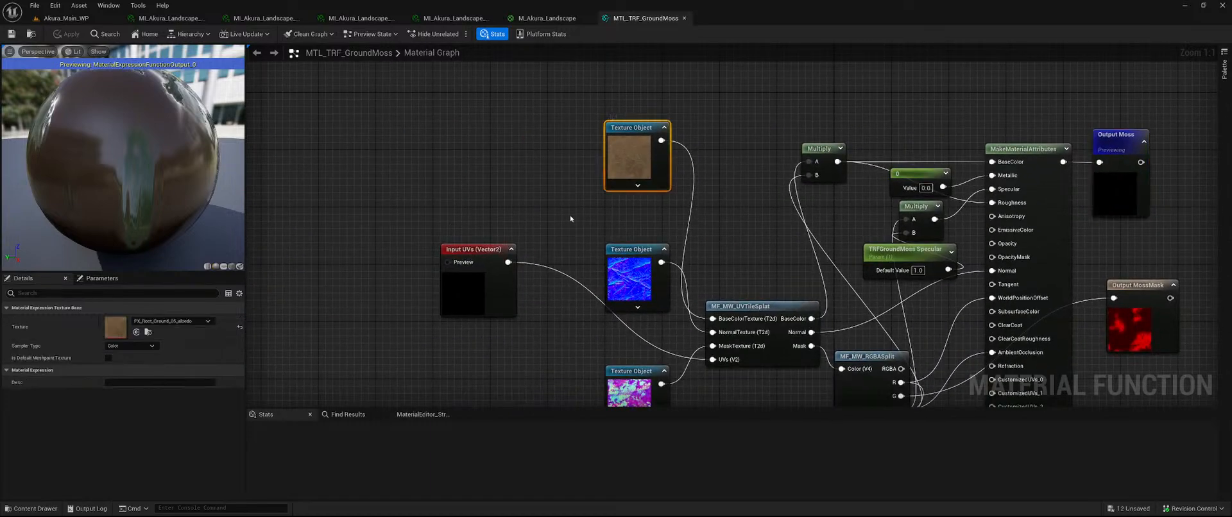
right_drag(571, 218, 517, 269)
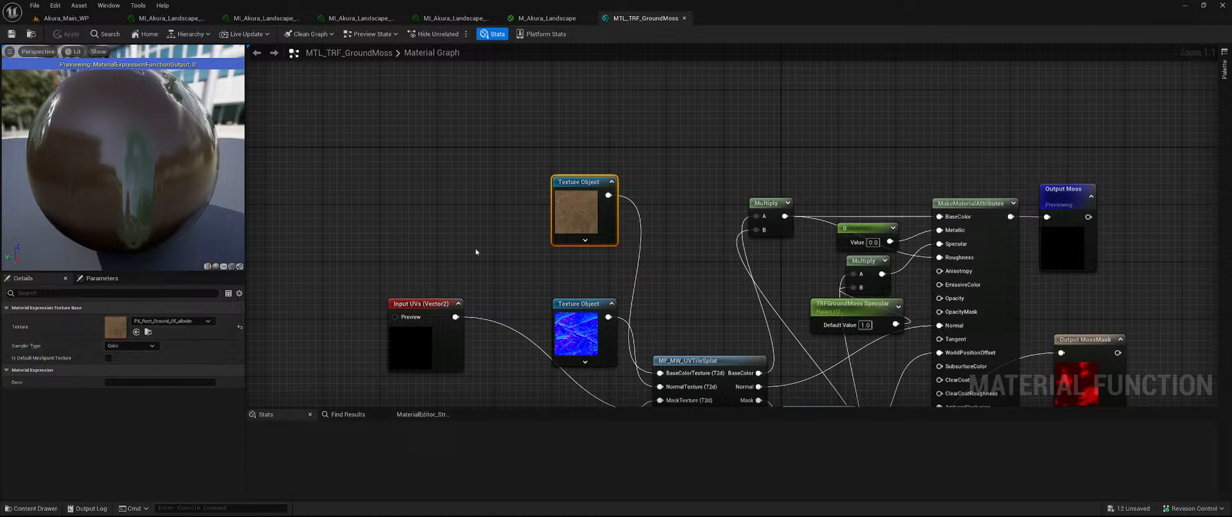
- Browse the project content to Megascans > Surfaces and open the Mossy_Forest_Floor folder
key(ctrl+space)
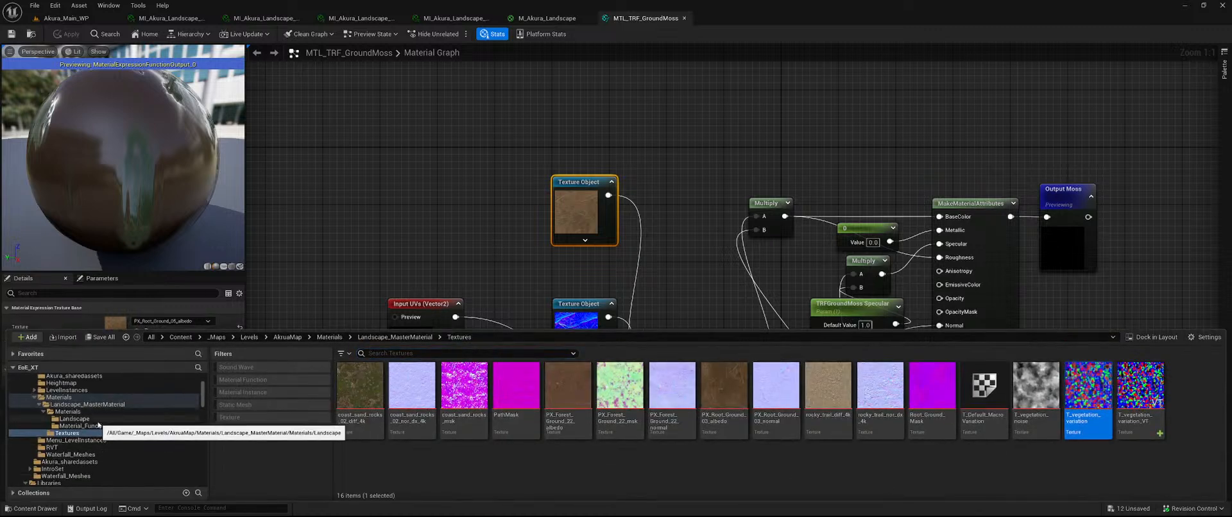
scroll(127, 445, down, 5)
scroll(127, 444, down, 6)
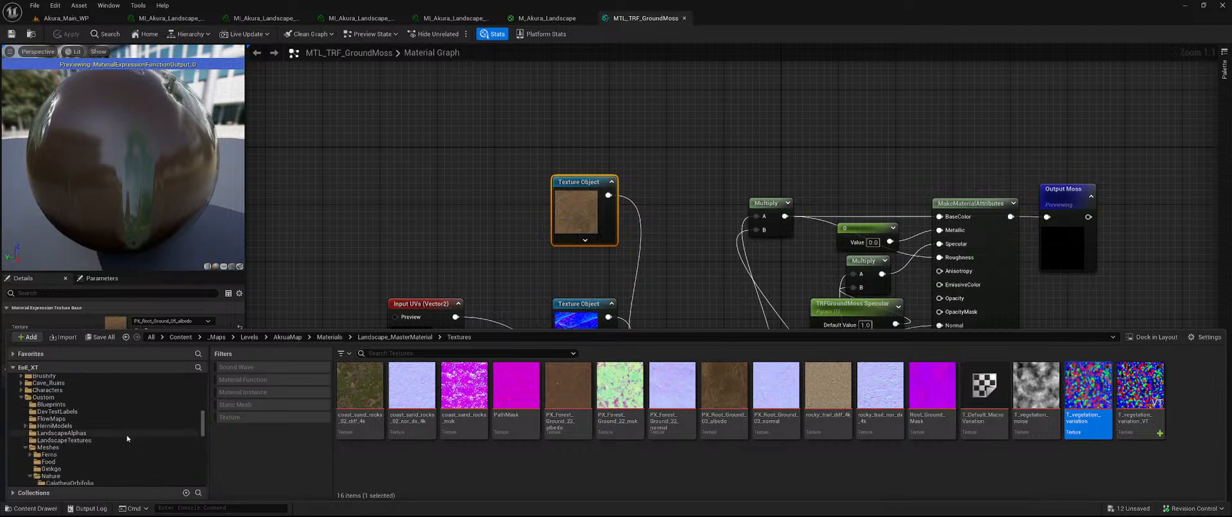
scroll(115, 451, down, 6)
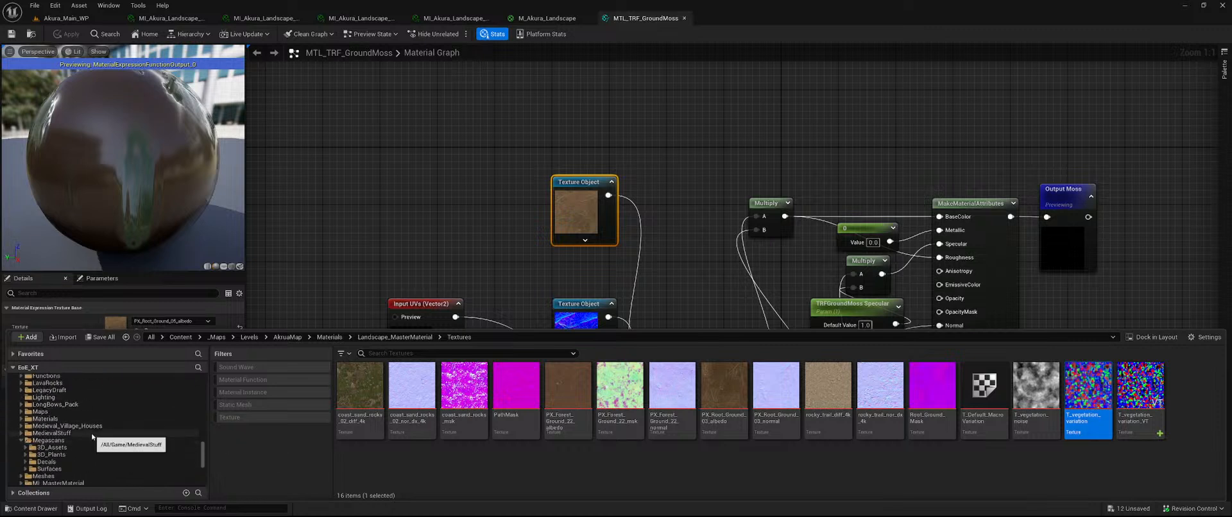
click(77, 469)
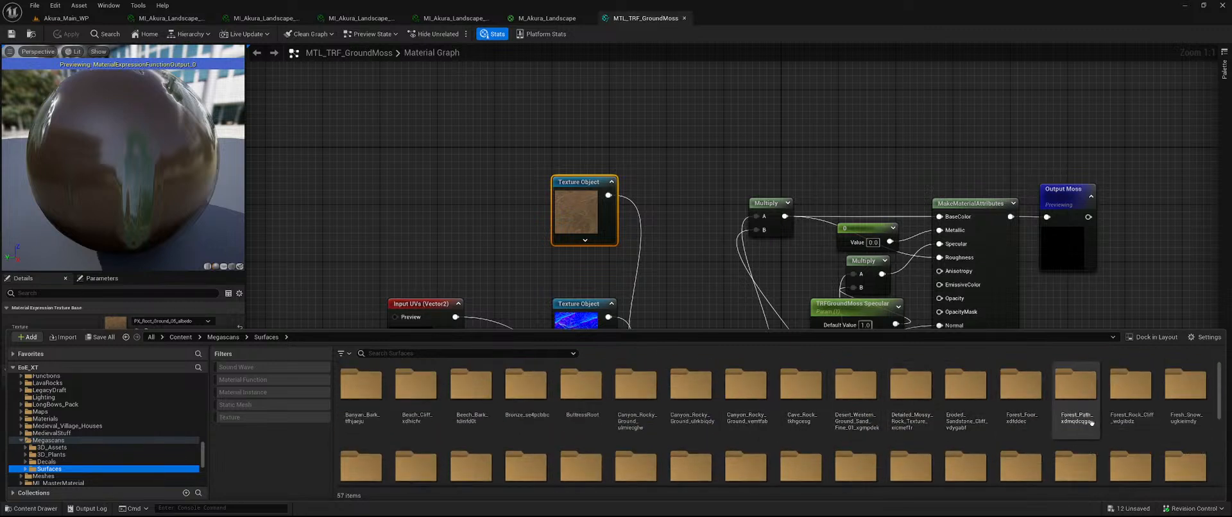
scroll(1075, 410, down, 1)
scroll(962, 414, down, 2)
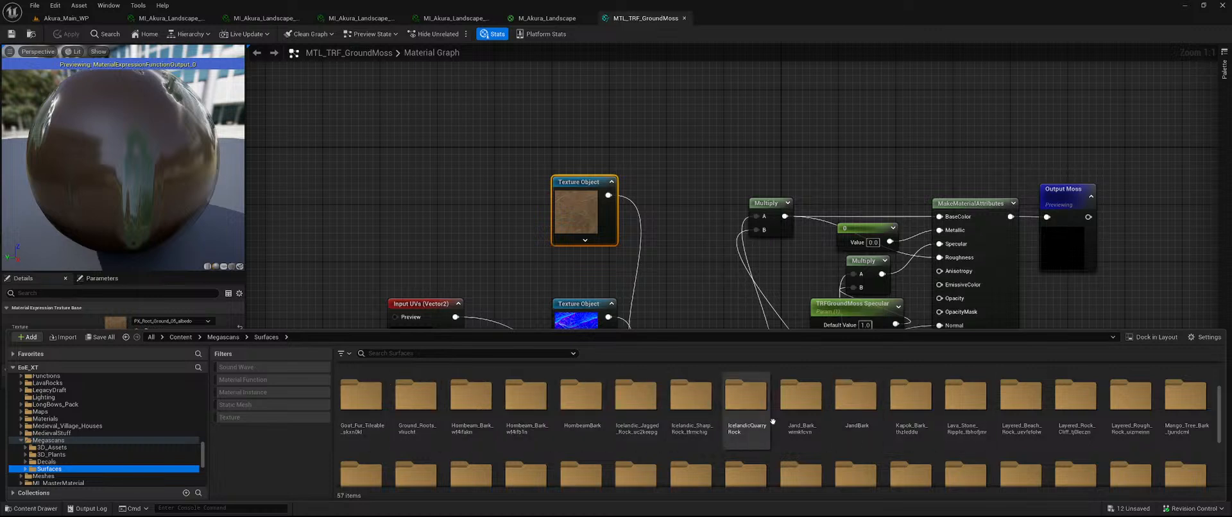
scroll(1053, 414, down, 1)
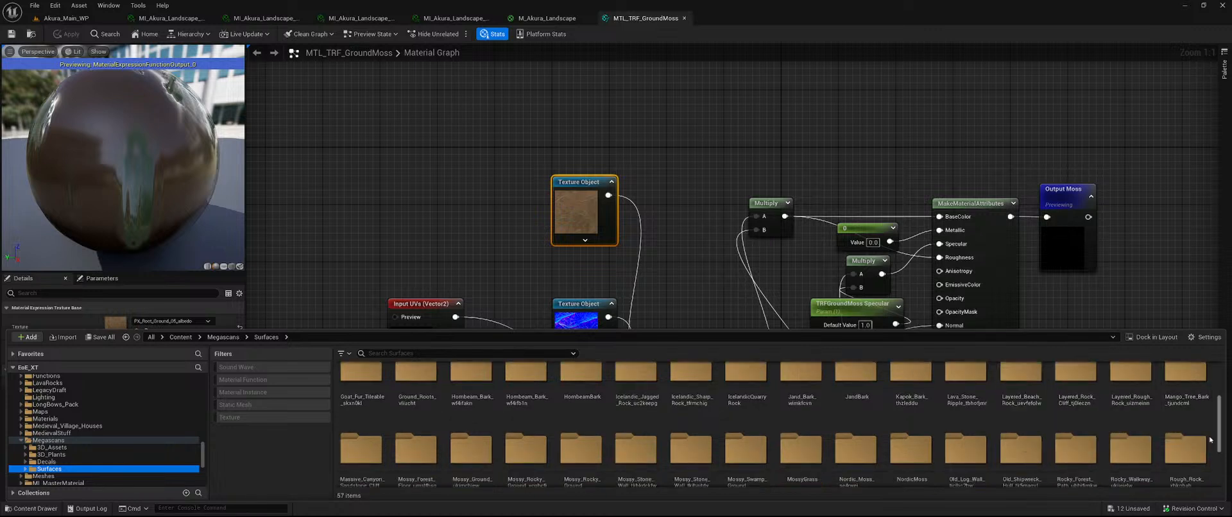
scroll(1194, 411, down, 2)
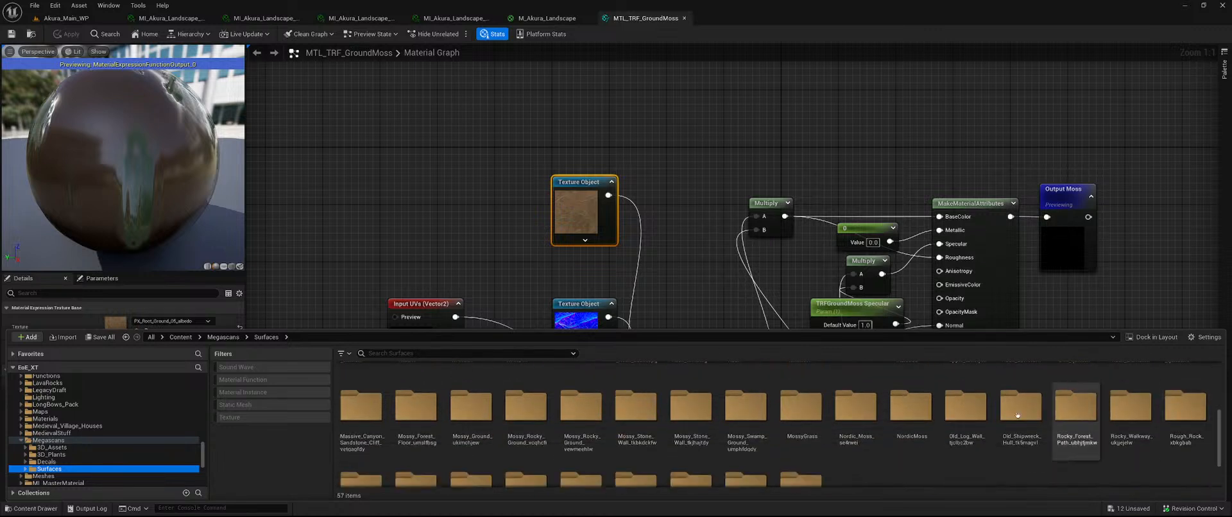
double_click(421, 410)
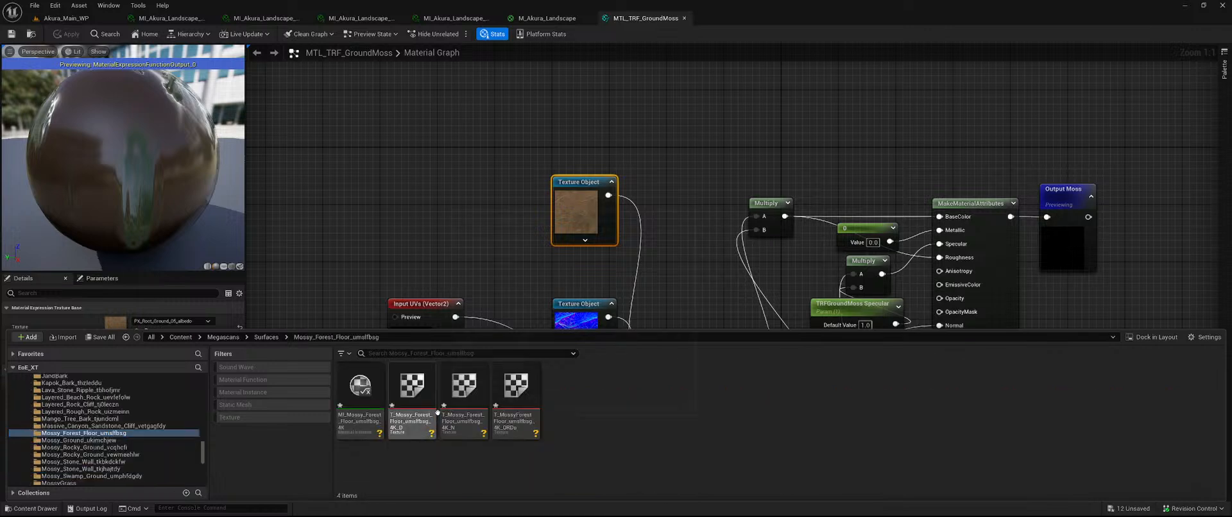
- Select the Mossy Forest Floor material instance and save all unsaved project assets
click(346, 387)
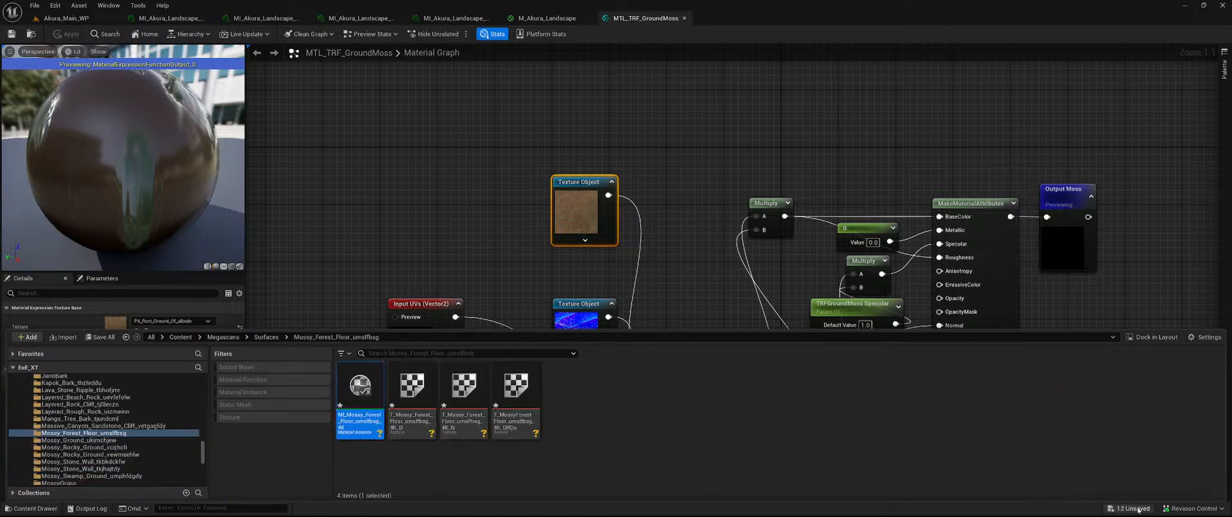
click(1139, 511)
click(698, 365)
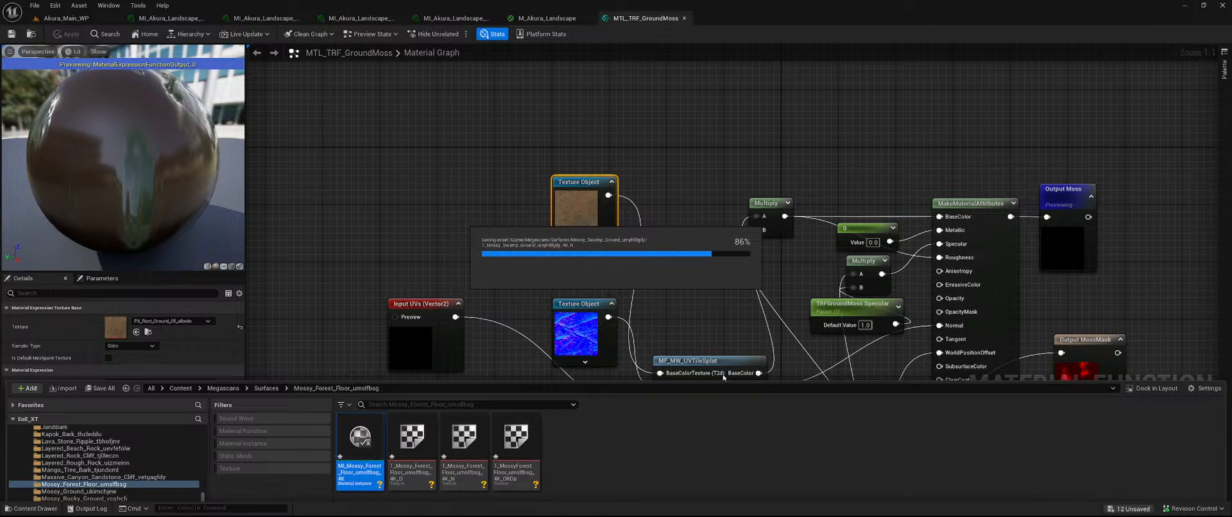
- Delete the material instance from the Mossy_Forest_Floor folder
key(ctrl+space)
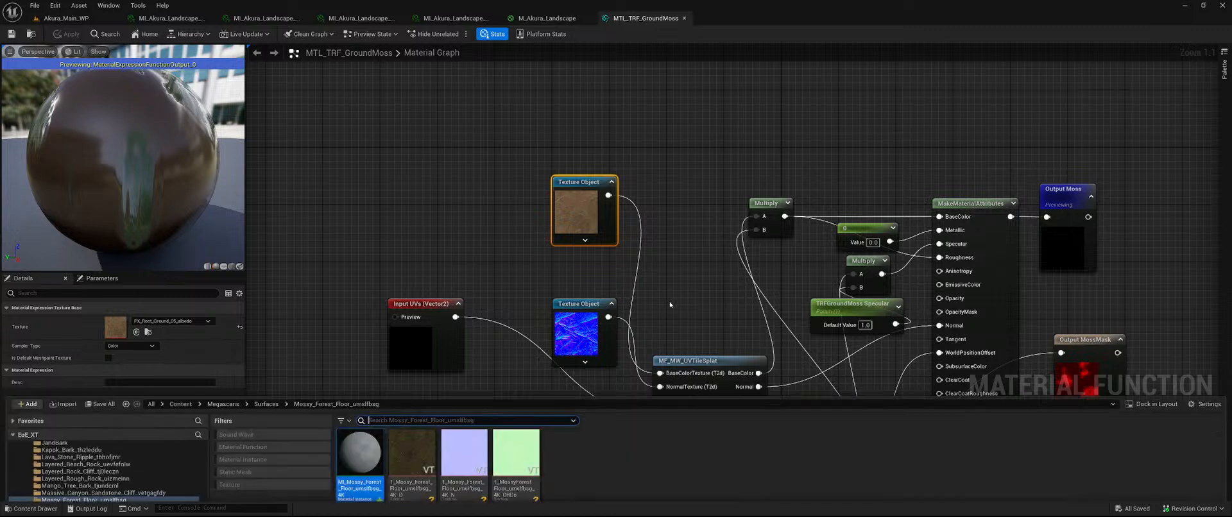
key(Delete)
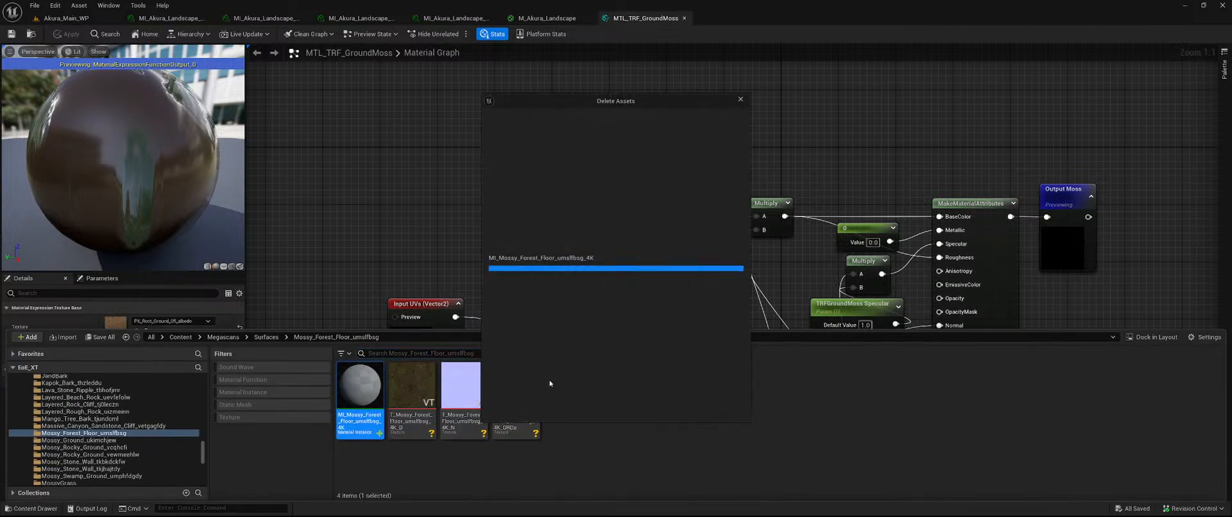
click(593, 409)
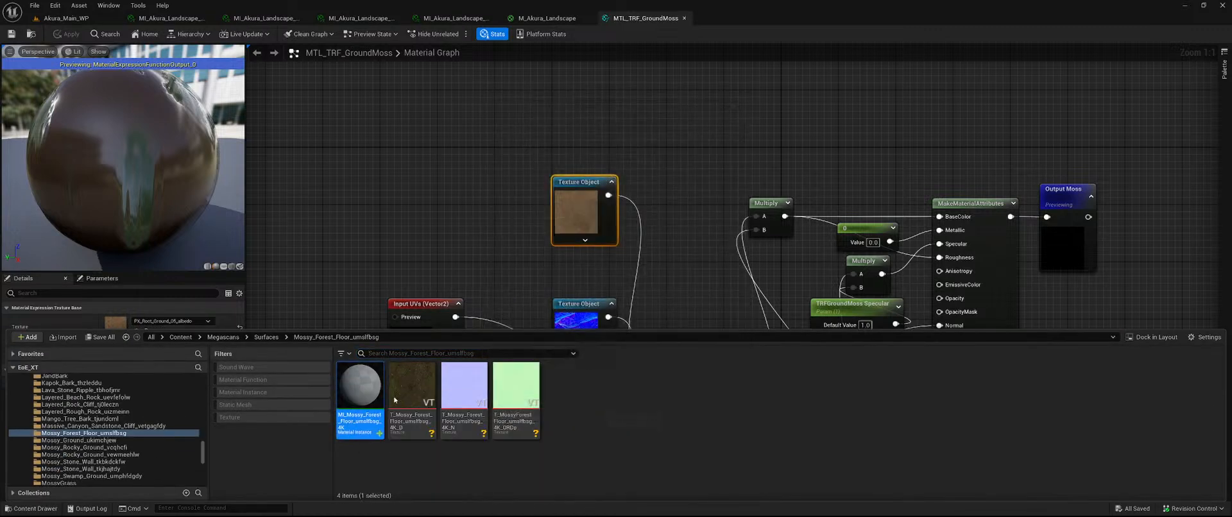
- Convert the sources of the three Mossy Forest Floor textures to 8 bit or minimum bit depth, keeping normal maps at 16 bits
click(358, 393)
shift+click(471, 389)
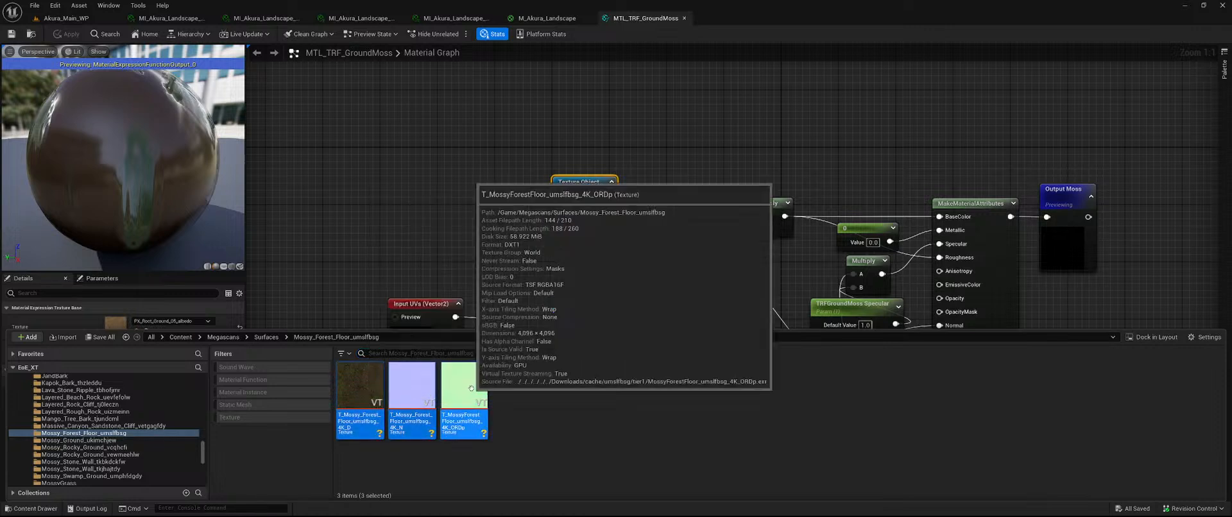
right_click(471, 388)
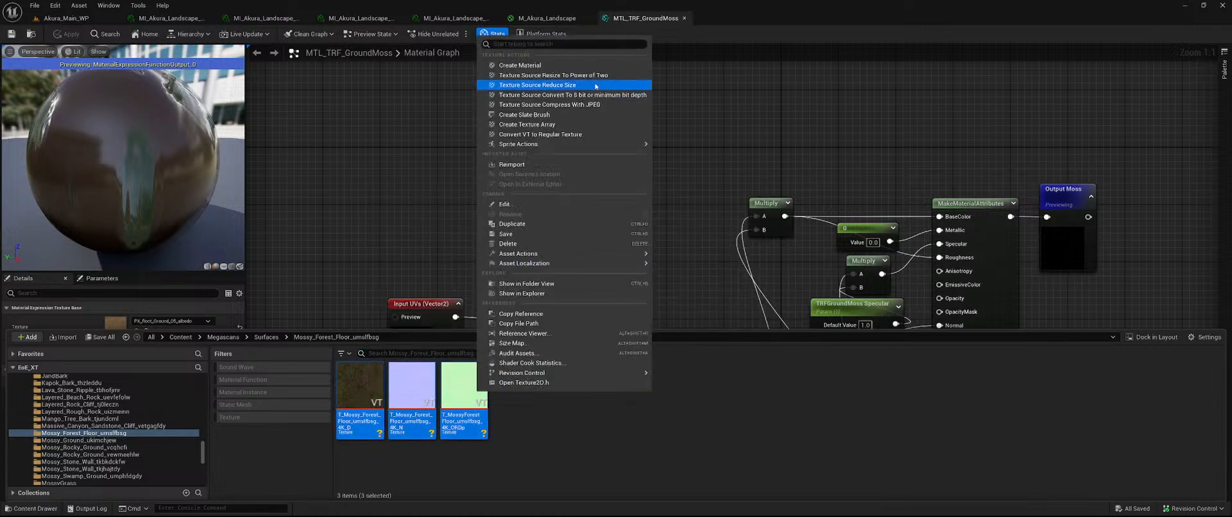
click(578, 95)
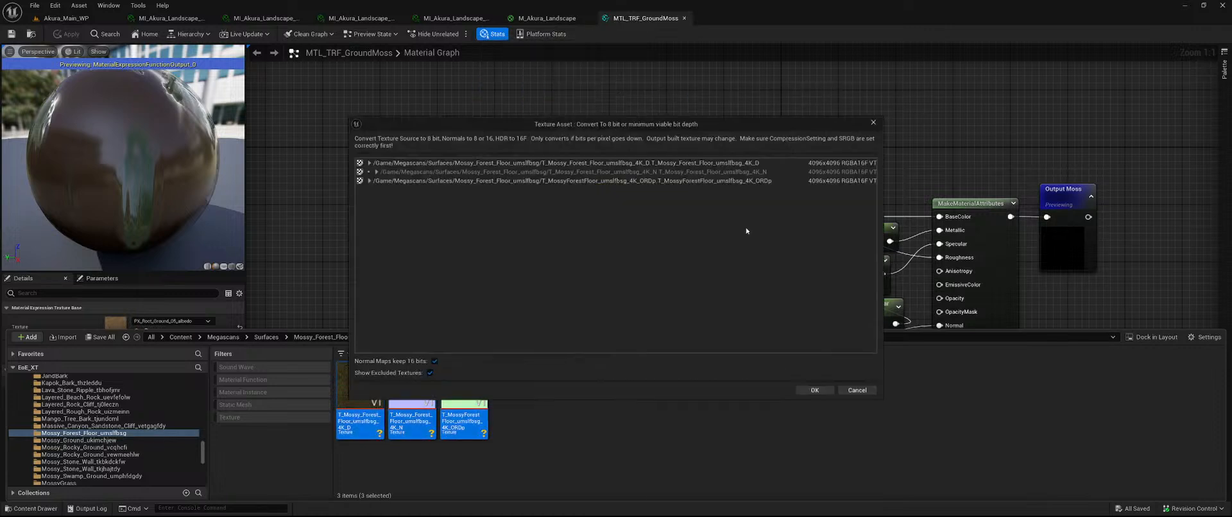
click(816, 392)
- Compress the Mossy Forest Floor texture sources with JPEG, using a texture size threshold of 1024
right_click(466, 392)
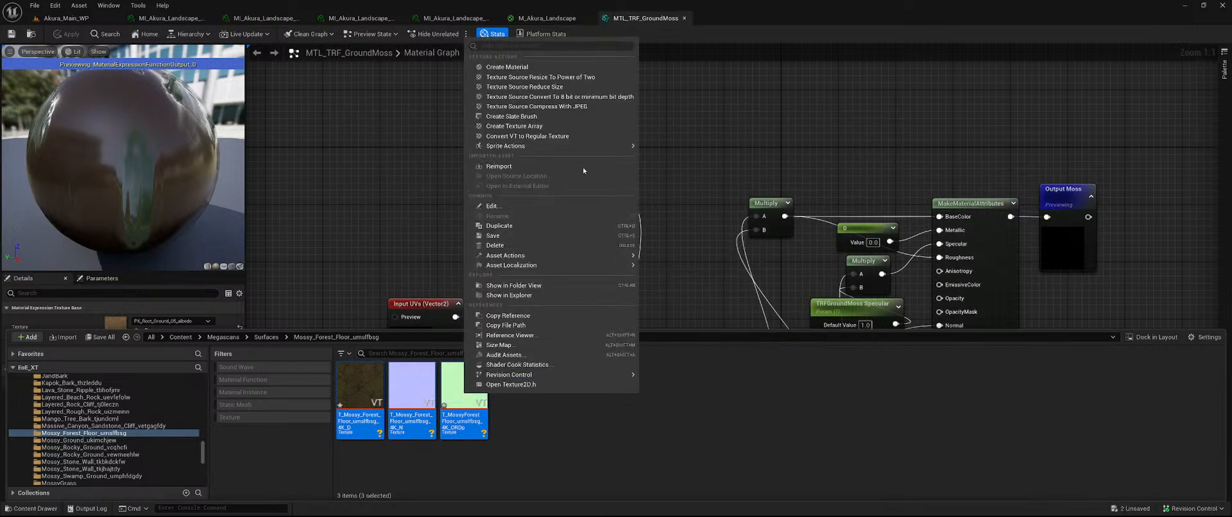
click(576, 107)
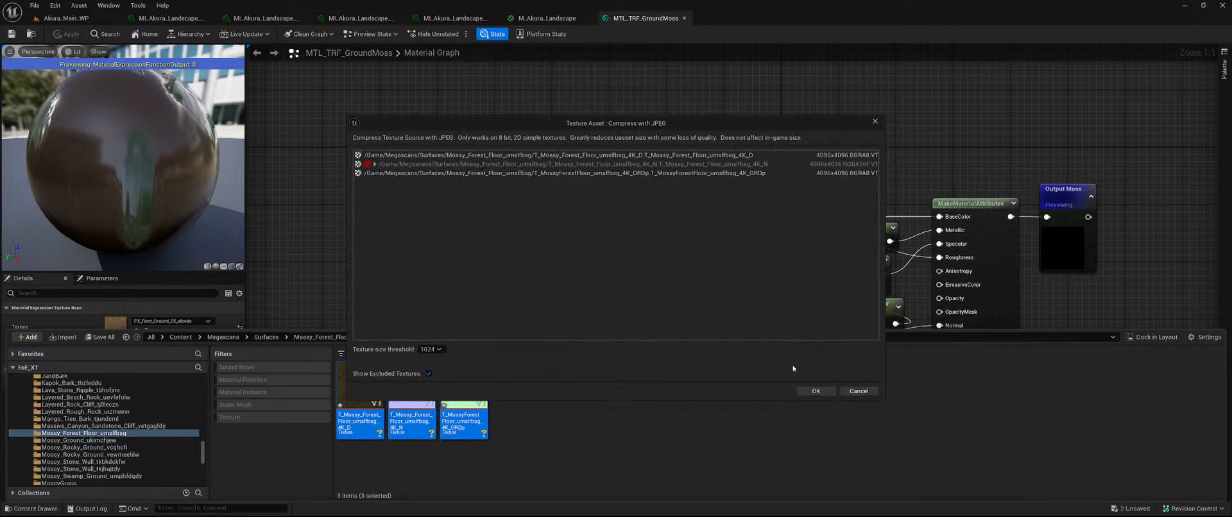
click(814, 391)
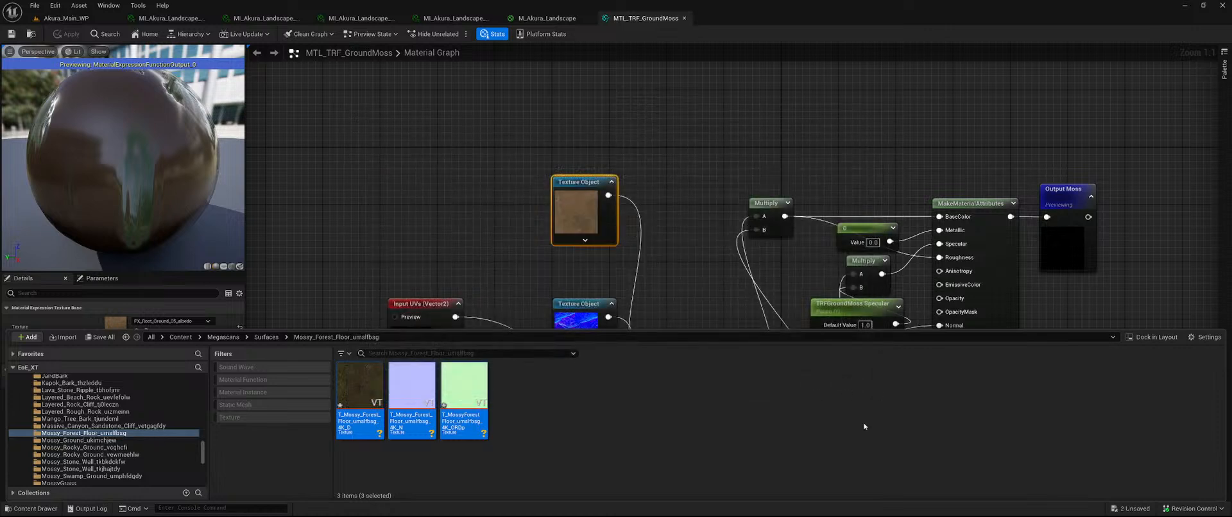
- Convert the three Mossy Forest Floor virtual textures to regular textures, applying a size threshold of 16384
right_click(471, 387)
mouse_move(560, 252)
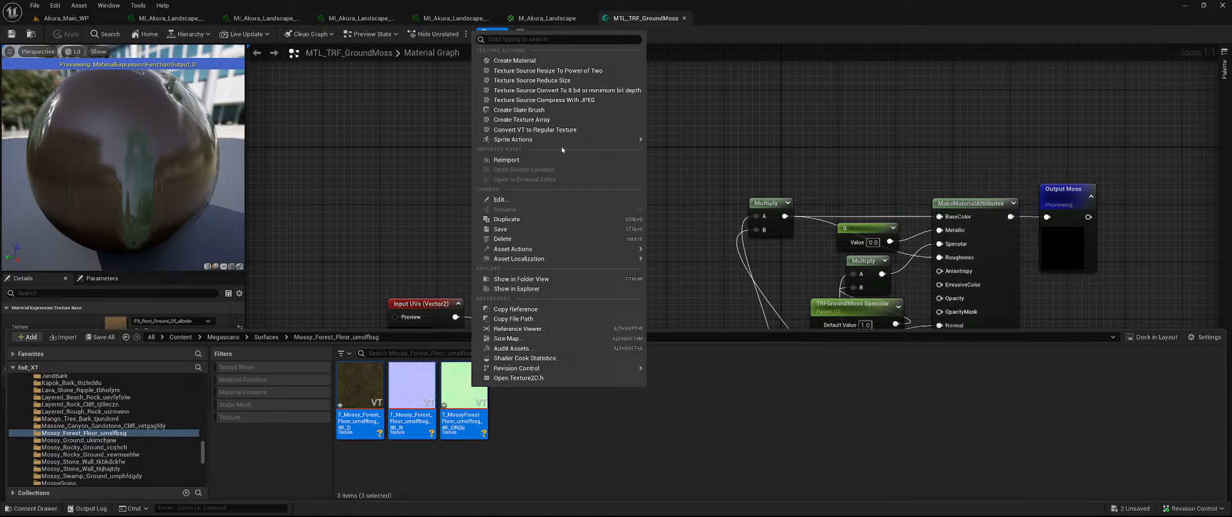
click(535, 129)
click(595, 350)
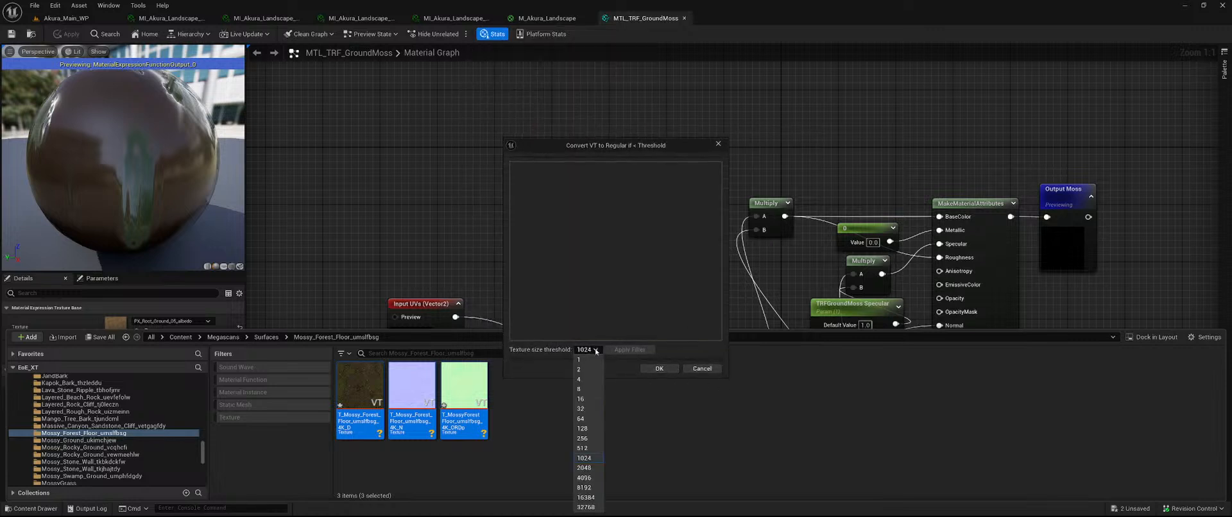
click(590, 497)
click(631, 349)
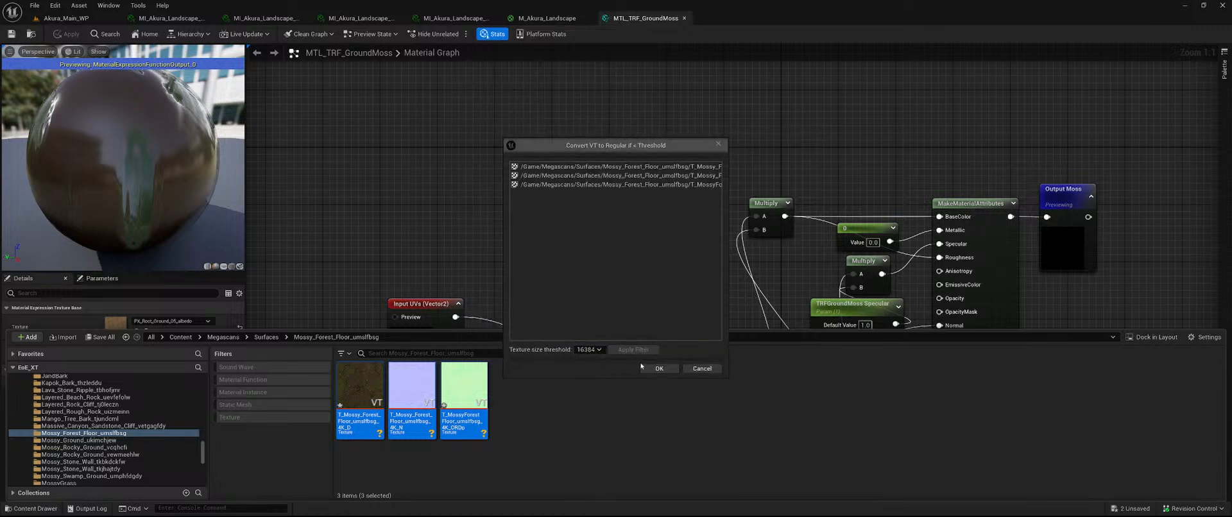
click(659, 368)
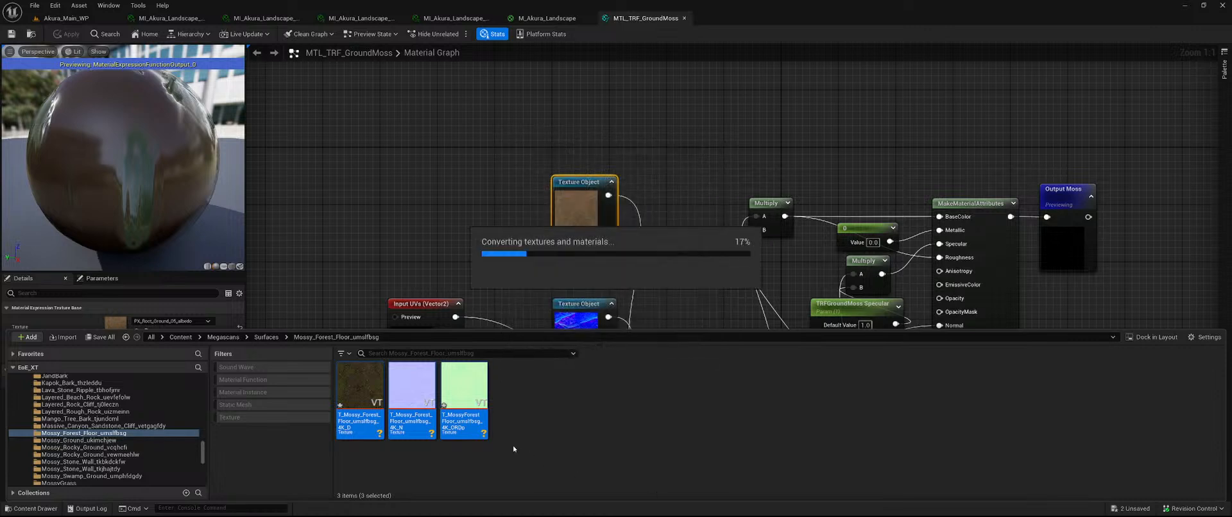
- Delete the material instance from the Mossy_Rocky_Ground_vcqhcfi folder
click(136, 440)
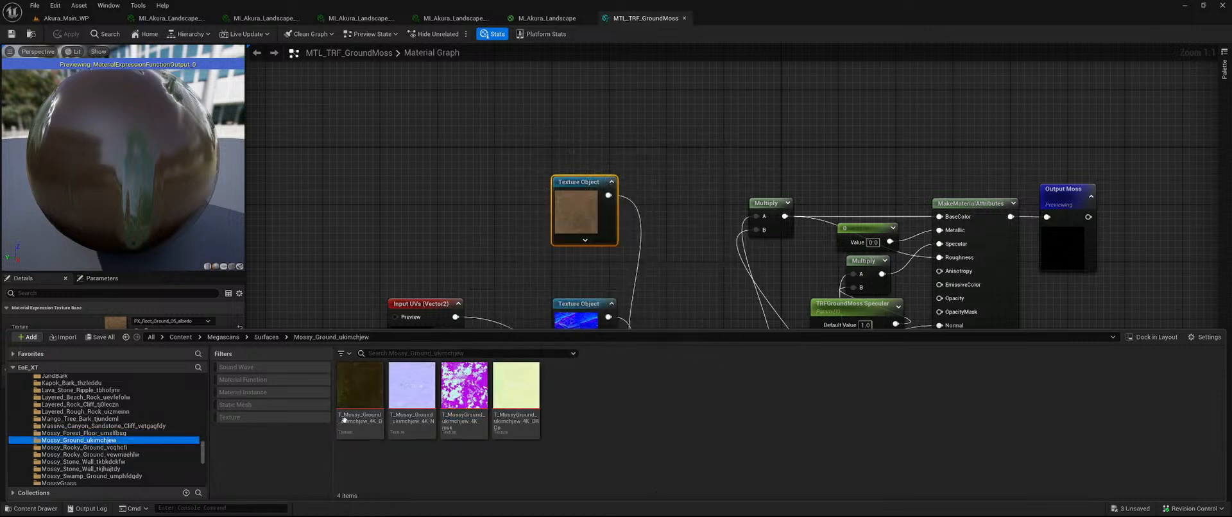
click(118, 447)
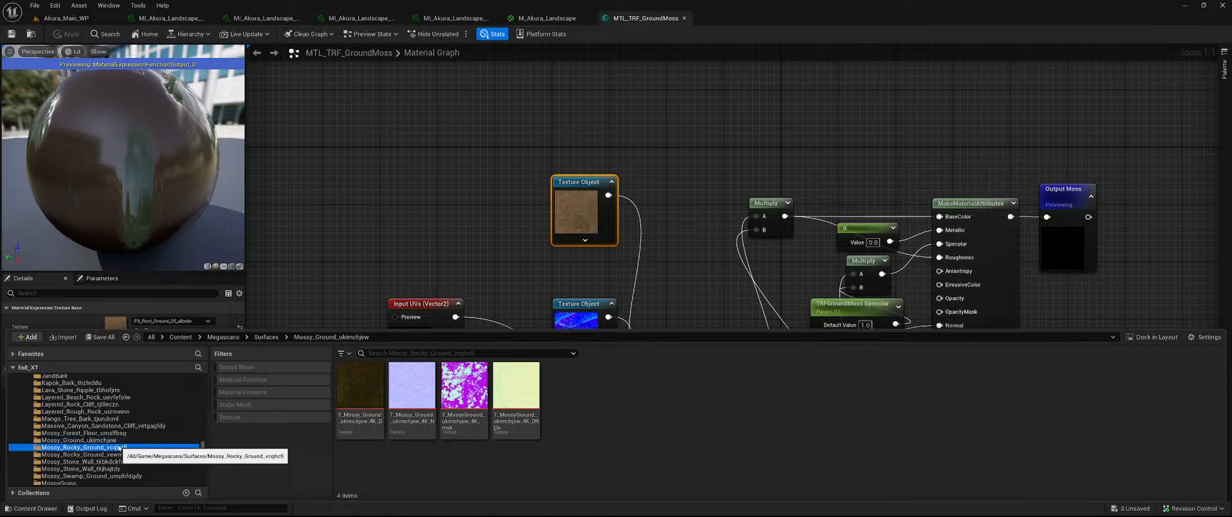
click(360, 388)
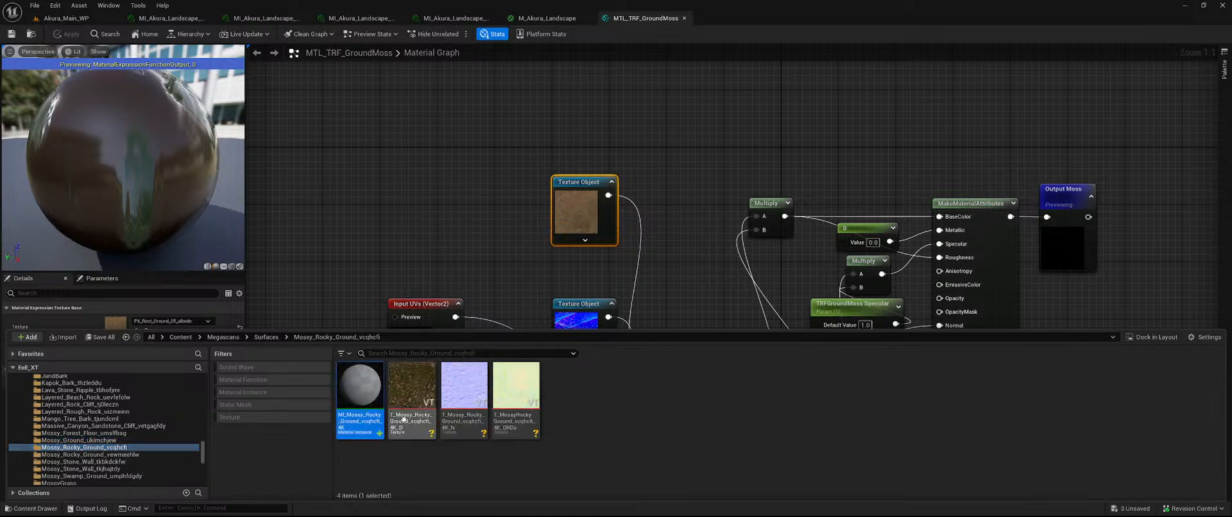
key(Delete)
click(589, 408)
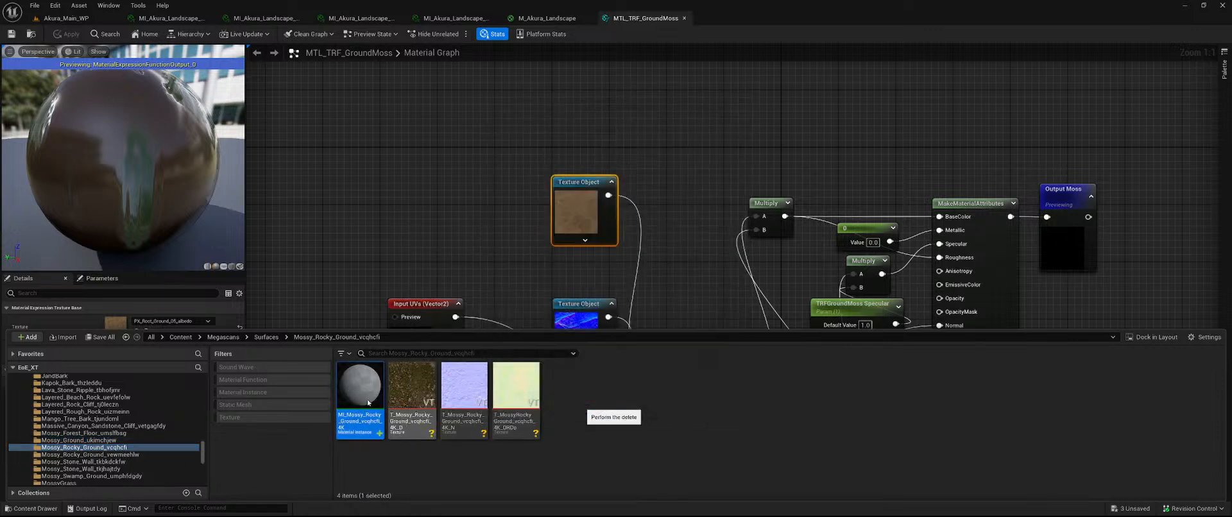
- Convert the sources of the three Mossy Rocky Ground textures to 8 bit or minimum bit depth, keeping normal maps at 16 bits
click(362, 401)
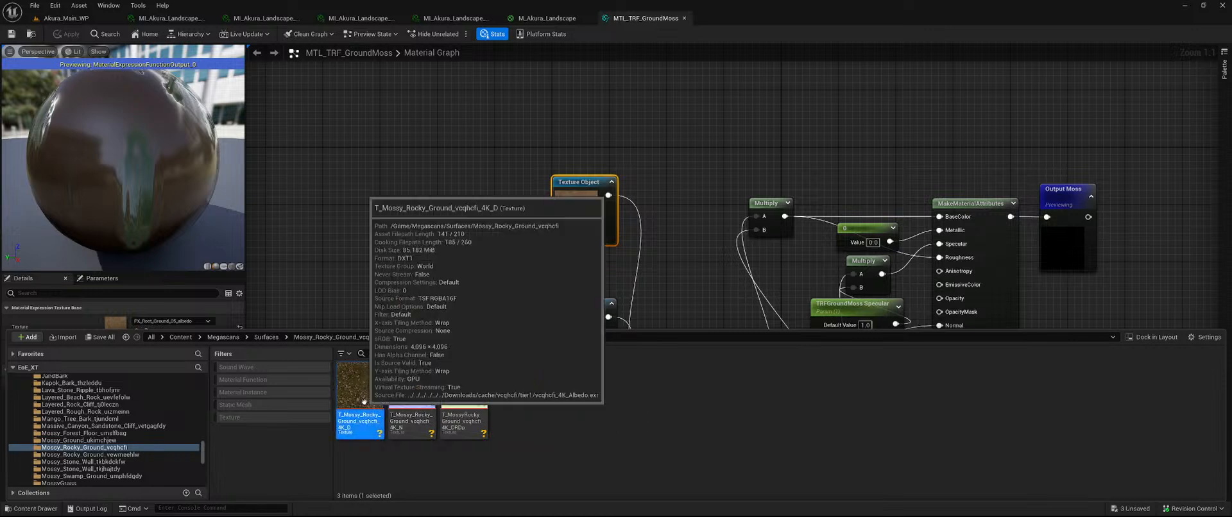
shift+click(473, 398)
right_click(474, 399)
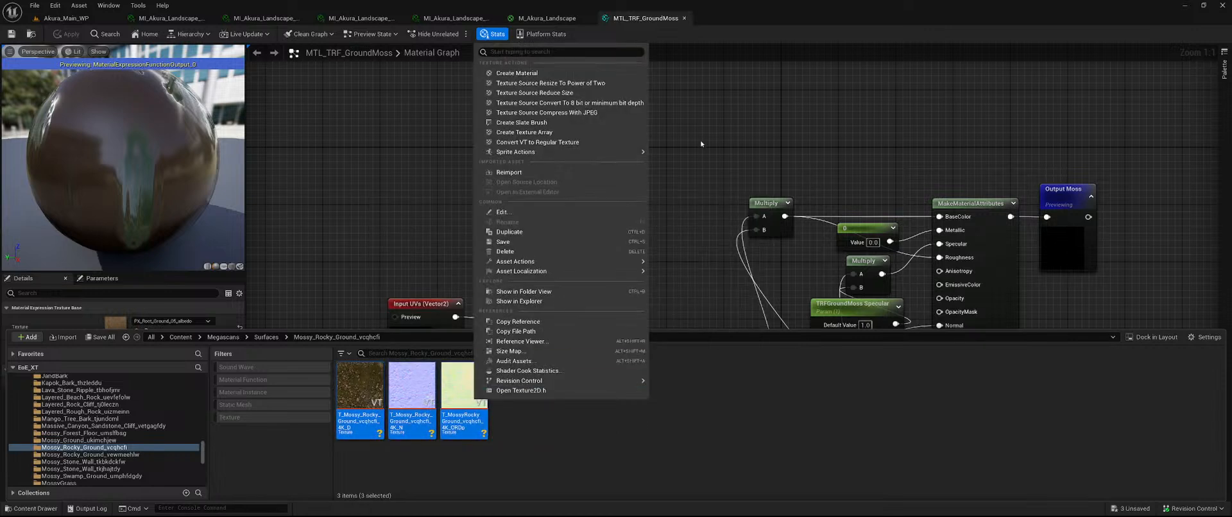
click(612, 103)
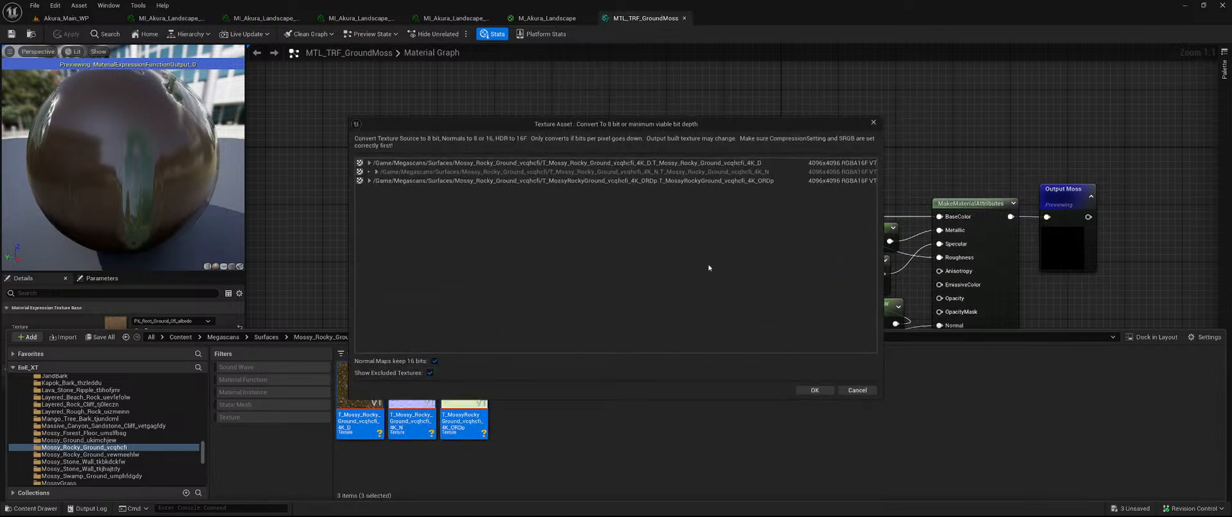
click(817, 394)
- Compress the Mossy Rocky Ground texture sources with JPEG
right_click(478, 398)
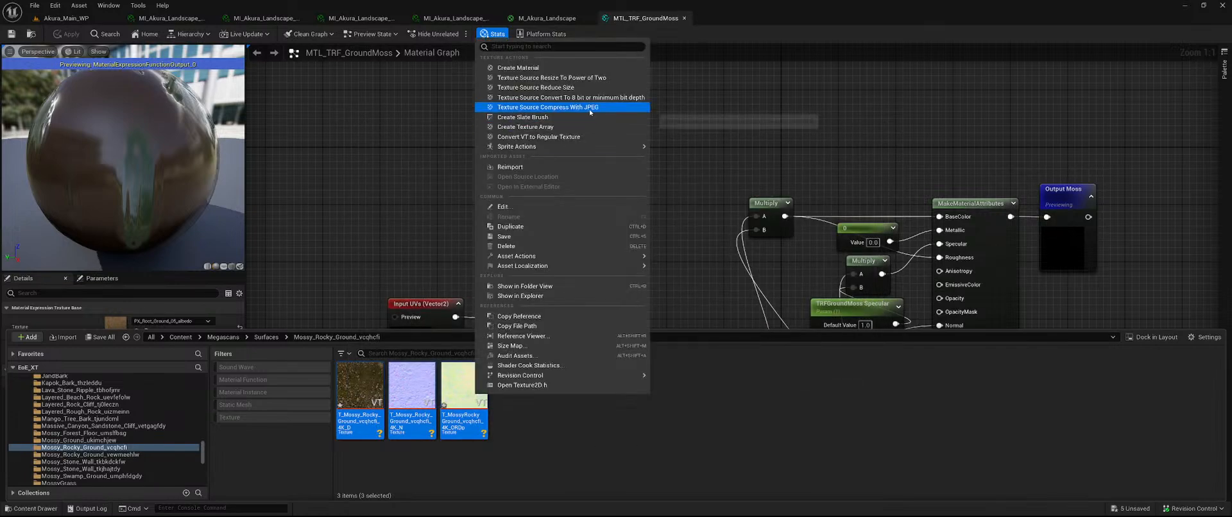
click(548, 108)
click(817, 392)
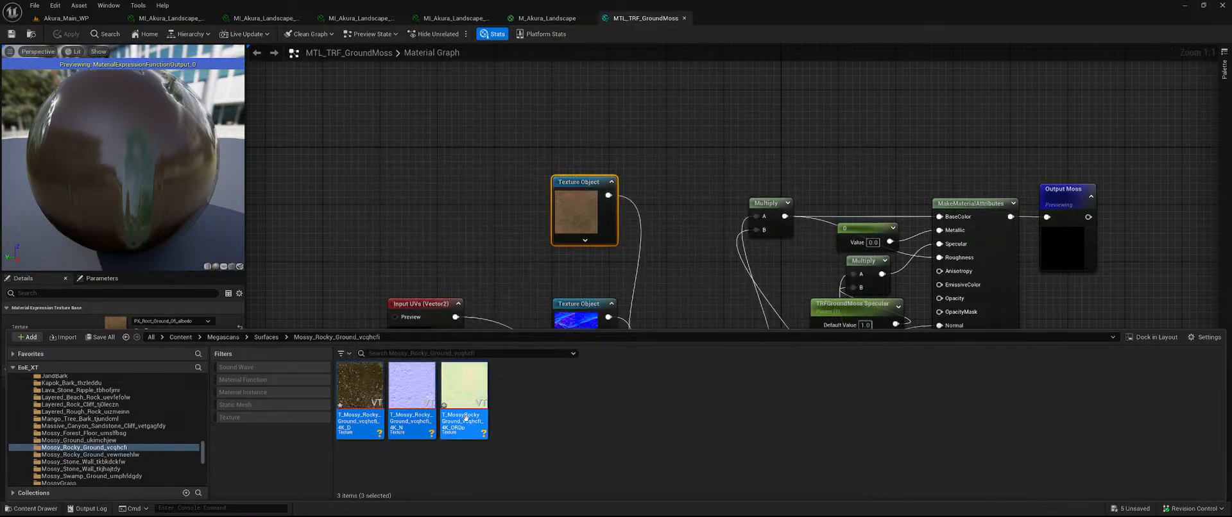
- Convert the three Mossy Rocky Ground virtual textures to regular textures, applying a size threshold of 16384
right_click(409, 394)
click(512, 136)
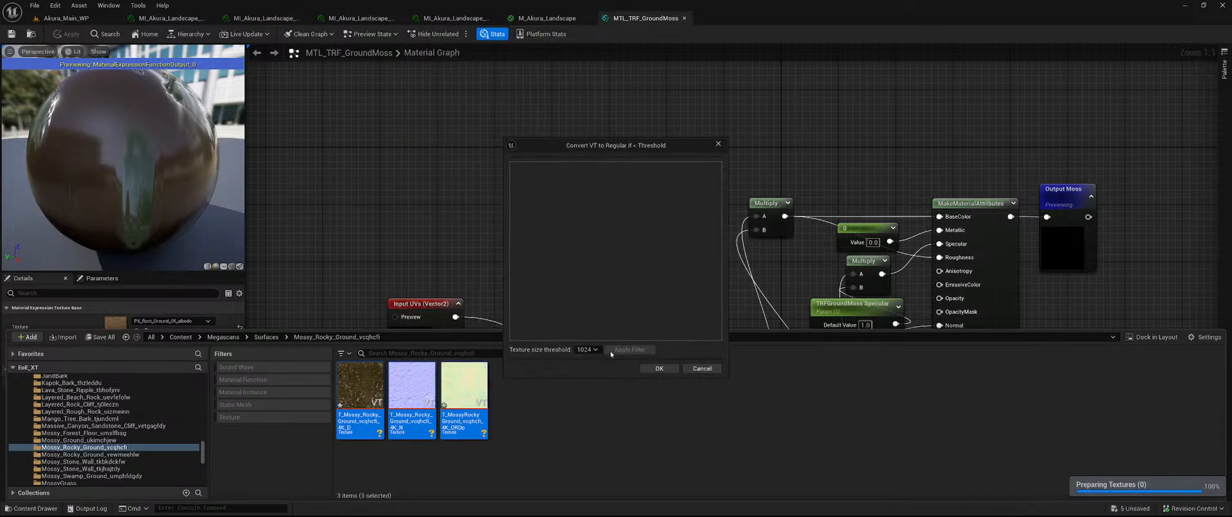
click(586, 350)
click(582, 497)
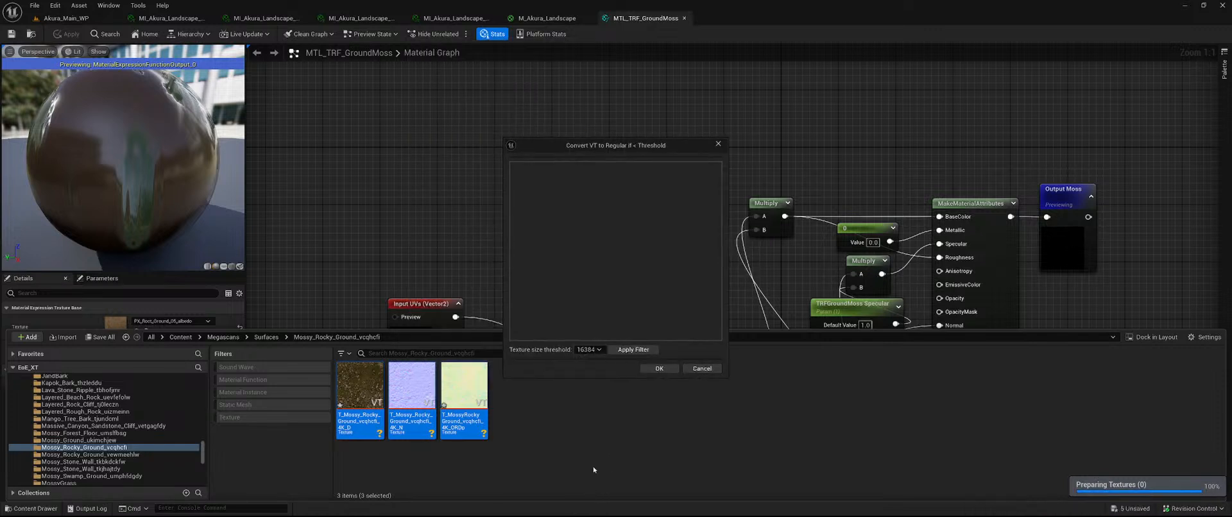
click(623, 351)
click(659, 368)
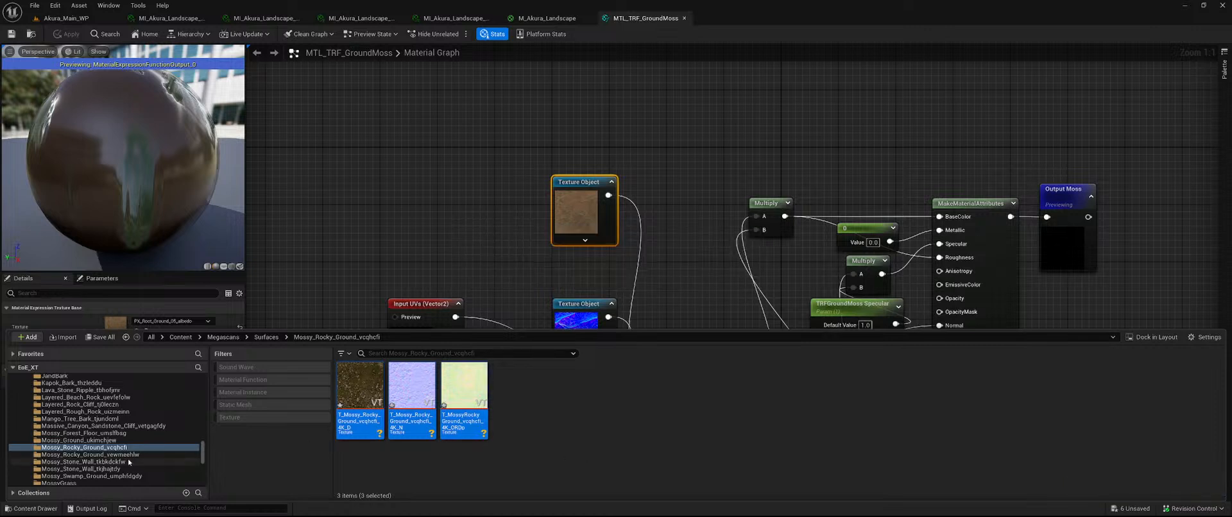
- Mark the three Mossy Rocky Ground textures for add in revision control
right_click(357, 403)
mouse_move(487, 391)
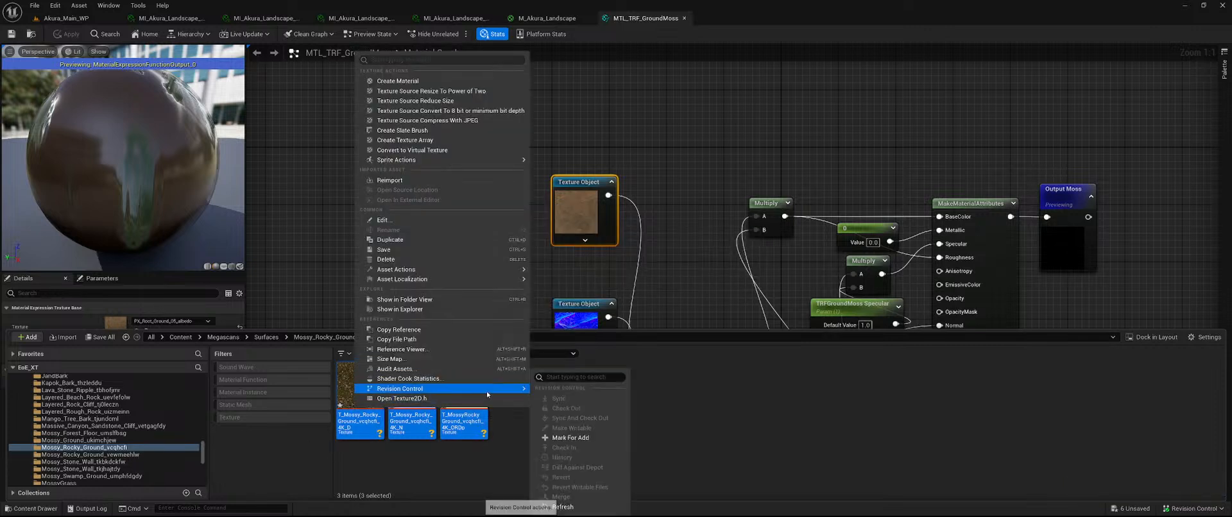
click(570, 437)
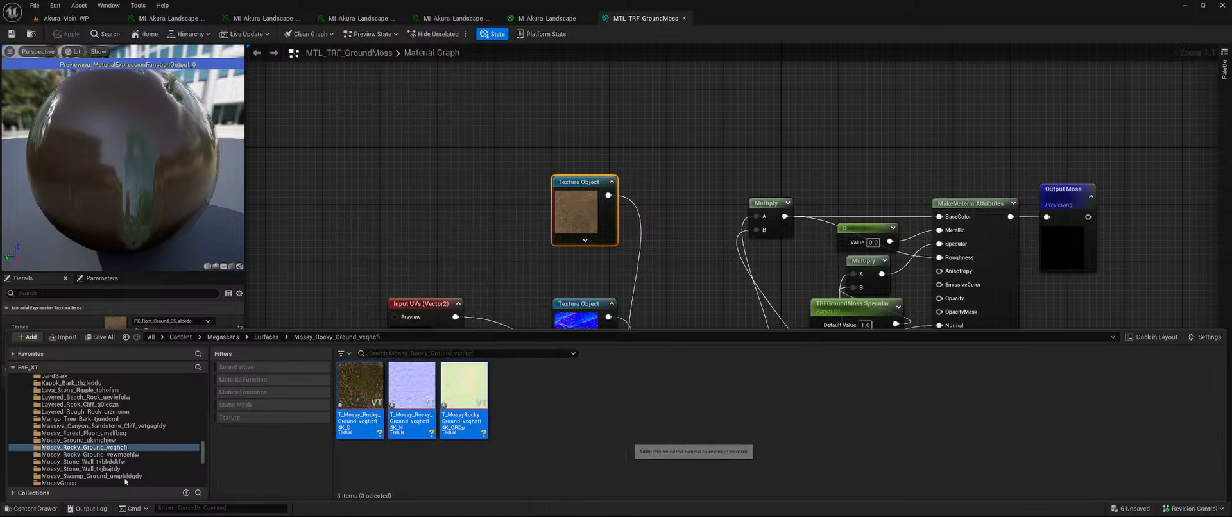
- Mark the three textures in the Mossy_Forest_Floor folder for add in revision control
click(135, 440)
click(139, 434)
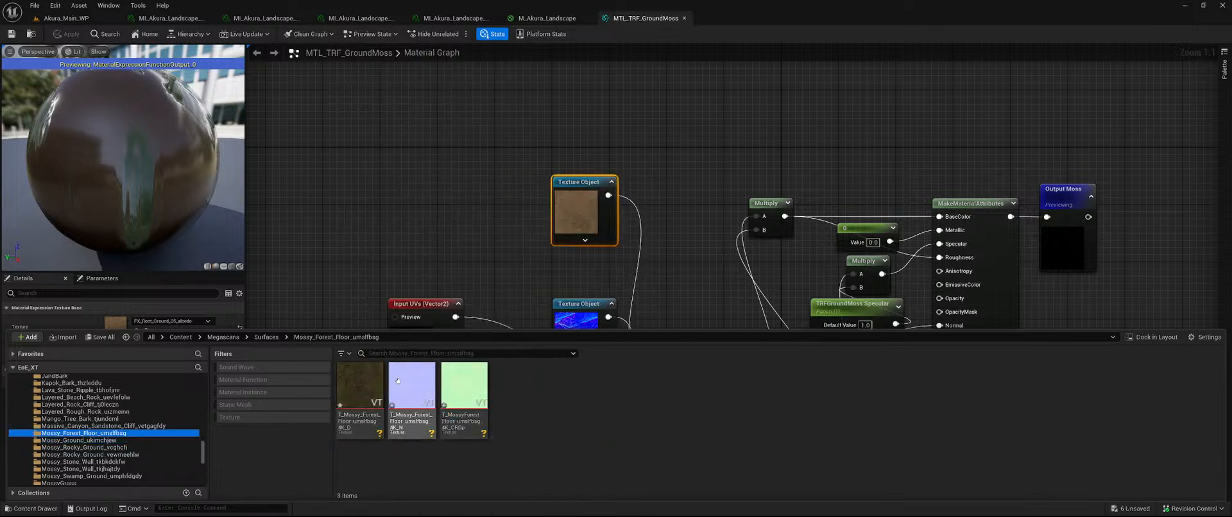
click(360, 386)
shift+click(482, 391)
right_click(486, 391)
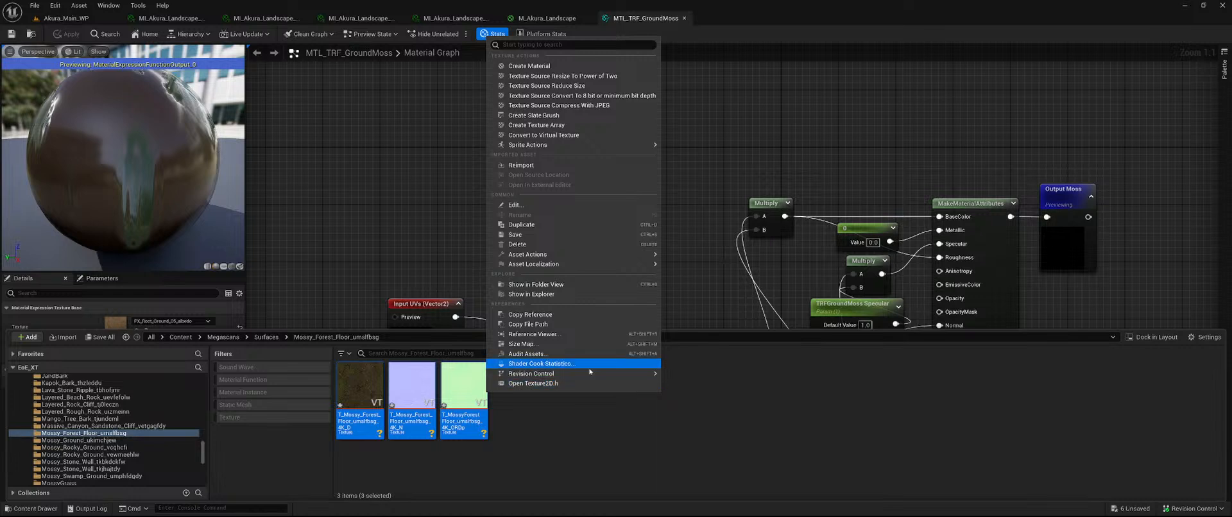
mouse_move(533, 374)
click(701, 432)
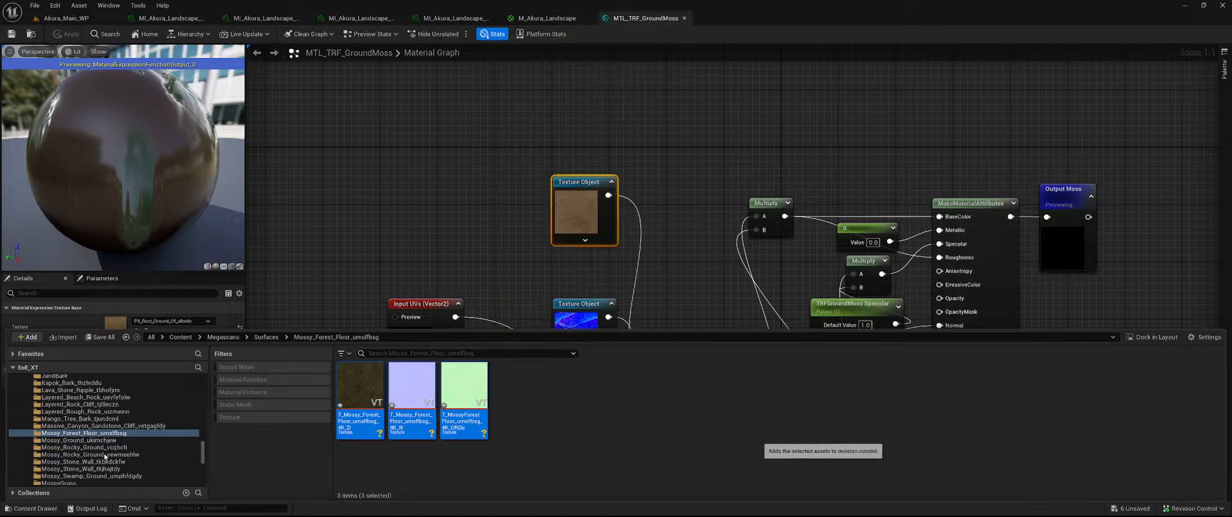
- Look through the remaining mossy surface folders and delete the material instance from the Mossy_Swamp_Ground_umphfdgdy folder
click(102, 447)
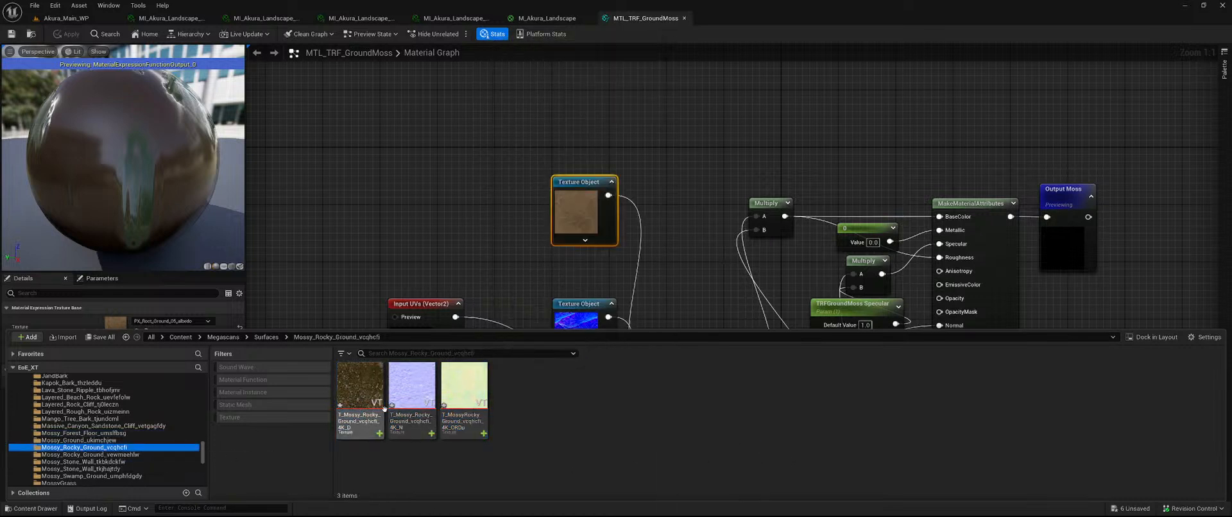
click(128, 454)
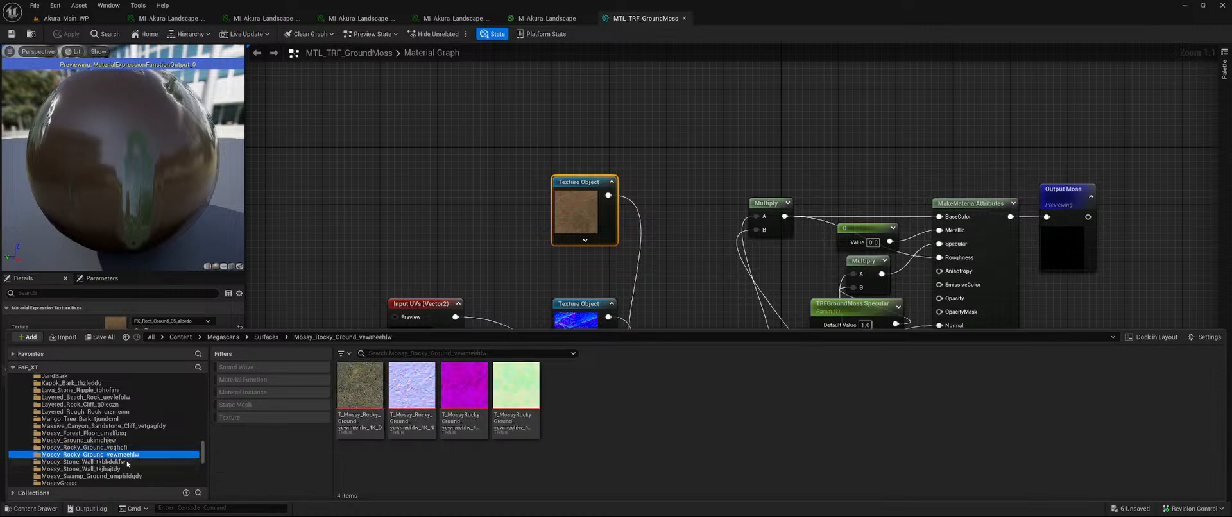
click(127, 462)
scroll(123, 453, down, 1)
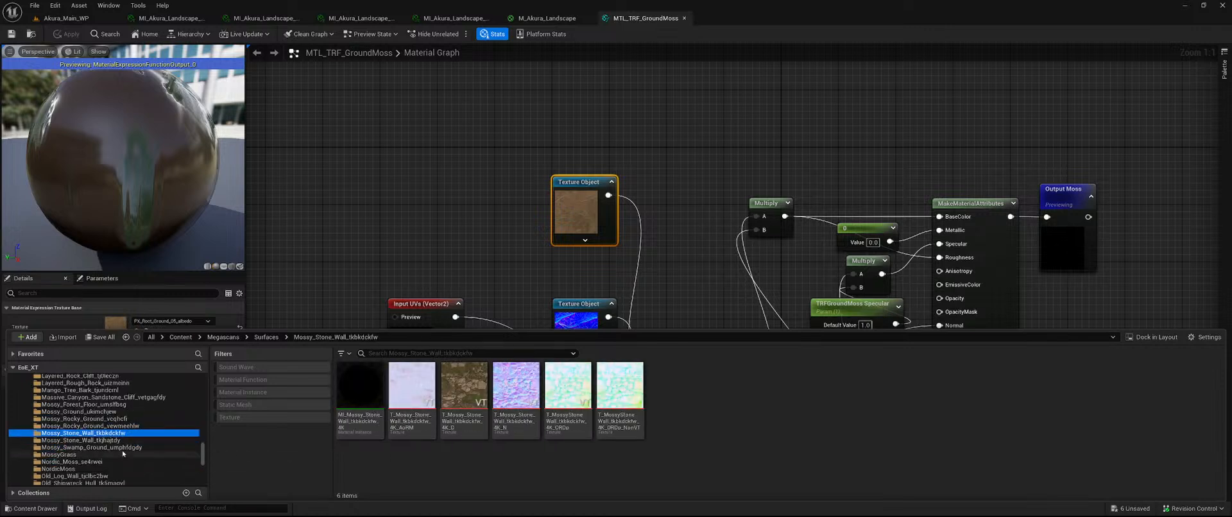
scroll(120, 450, down, 2)
click(125, 411)
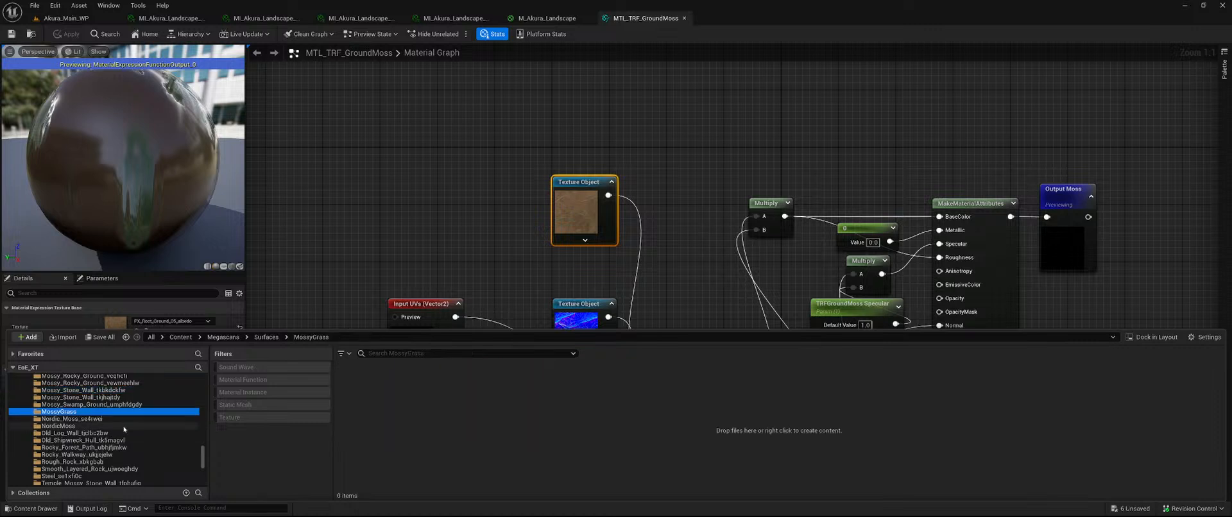
click(125, 405)
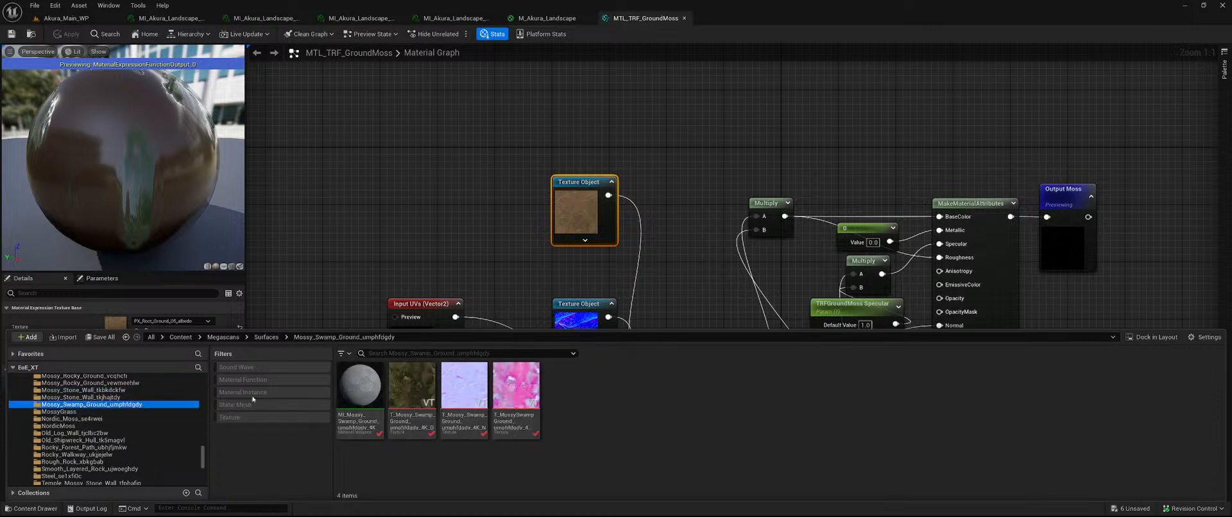
click(364, 399)
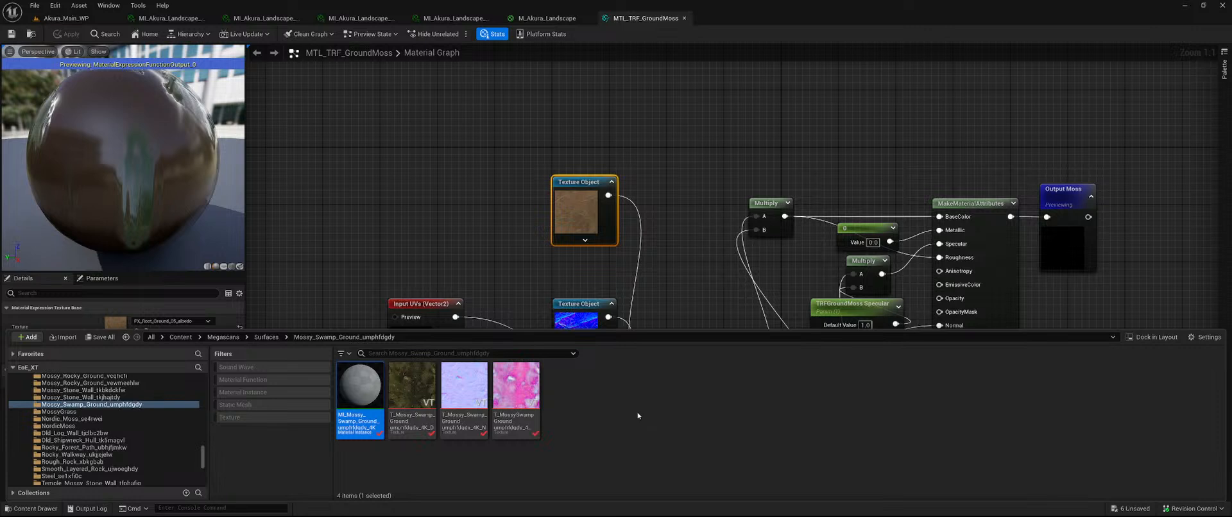
key(Delete)
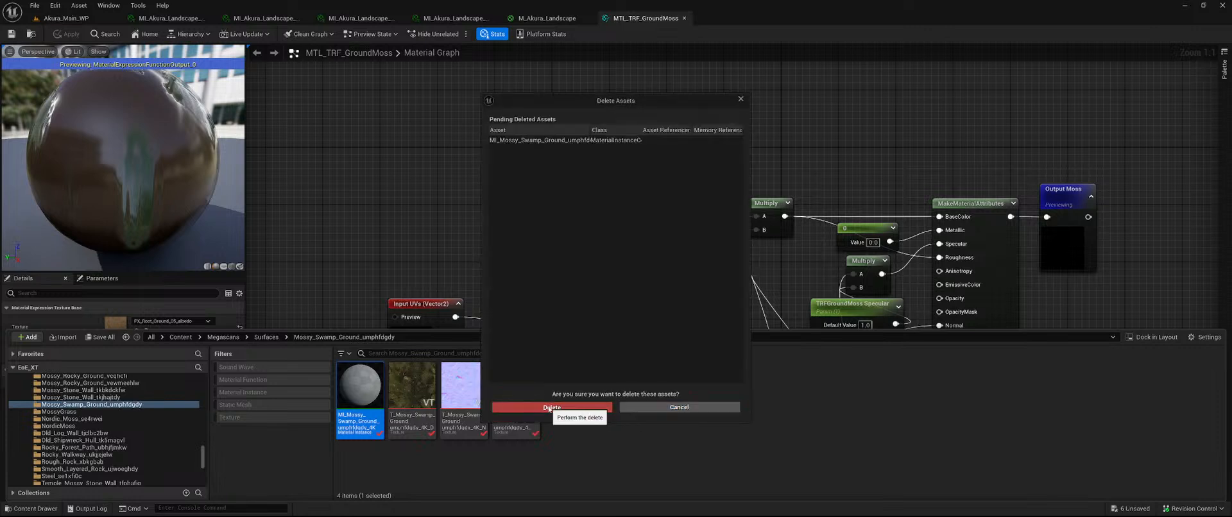
click(568, 414)
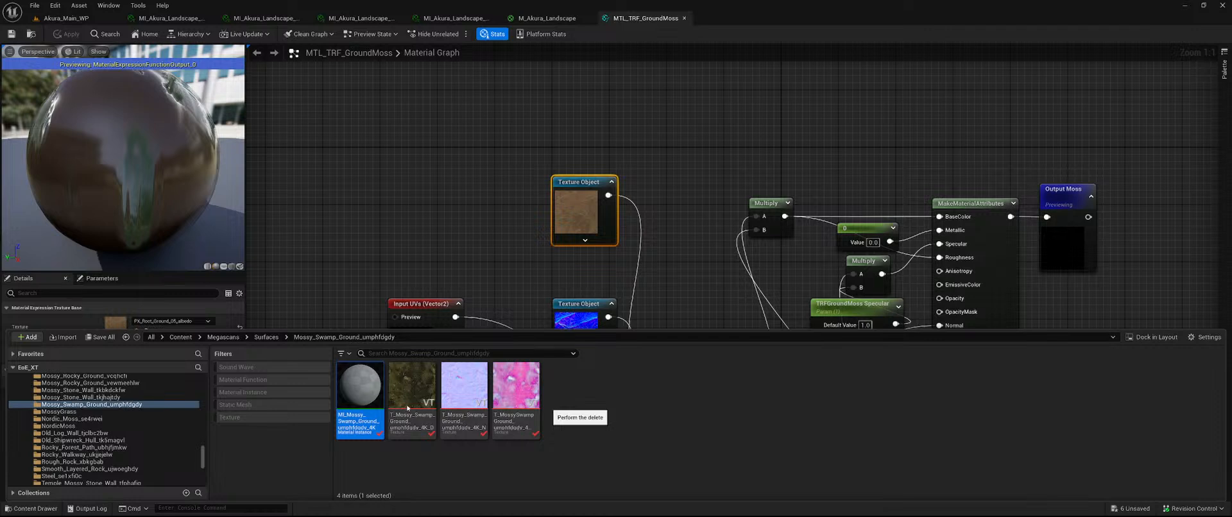
- Convert the sources of the three Mossy Swamp Ground textures to 8 bit or minimum bit depth, keeping normal maps at 16 bits
click(360, 392)
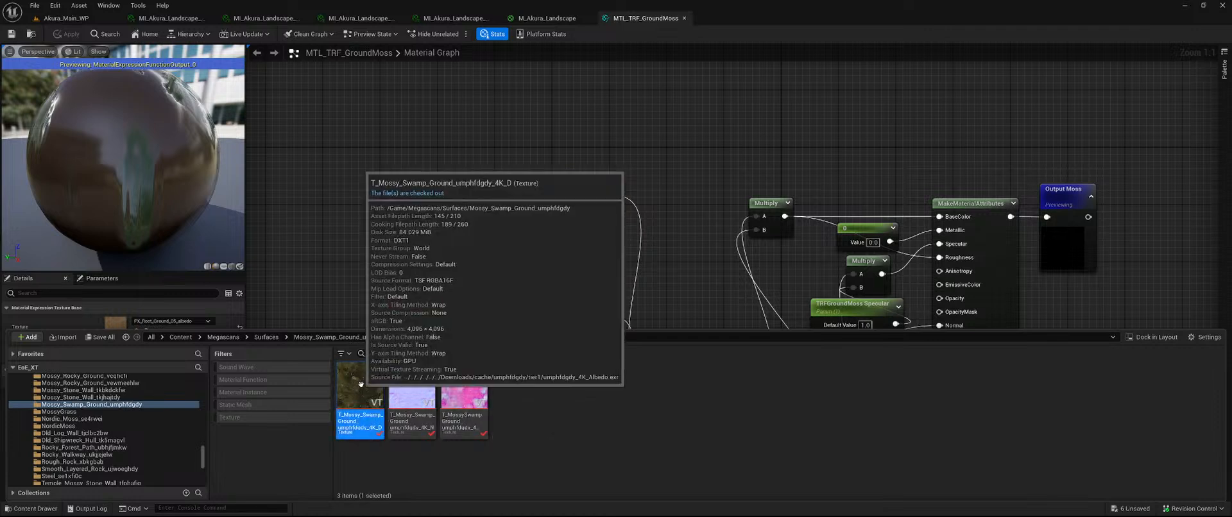
shift+click(476, 403)
right_click(476, 403)
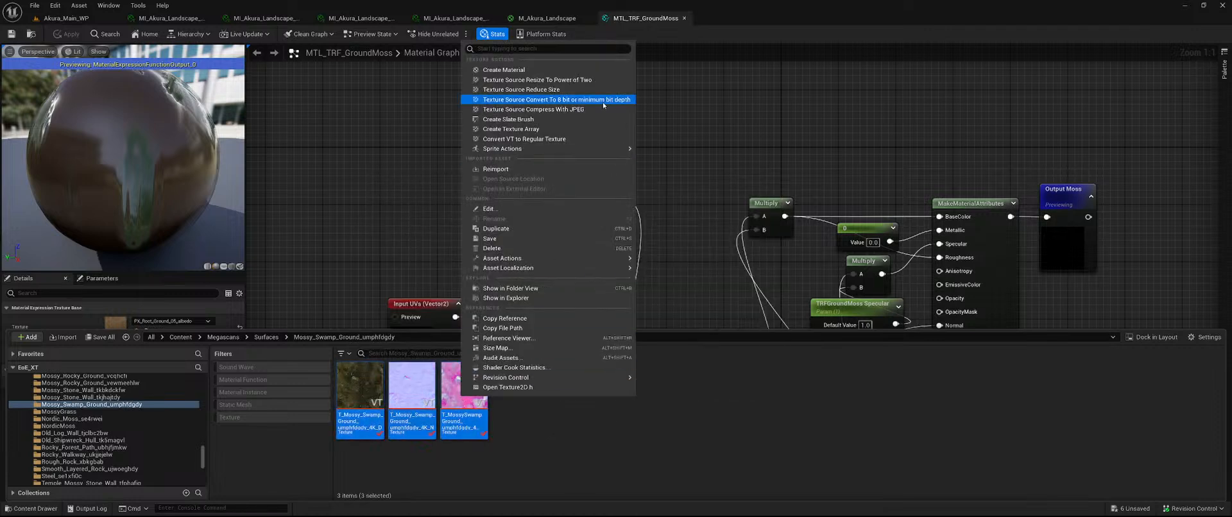
click(552, 102)
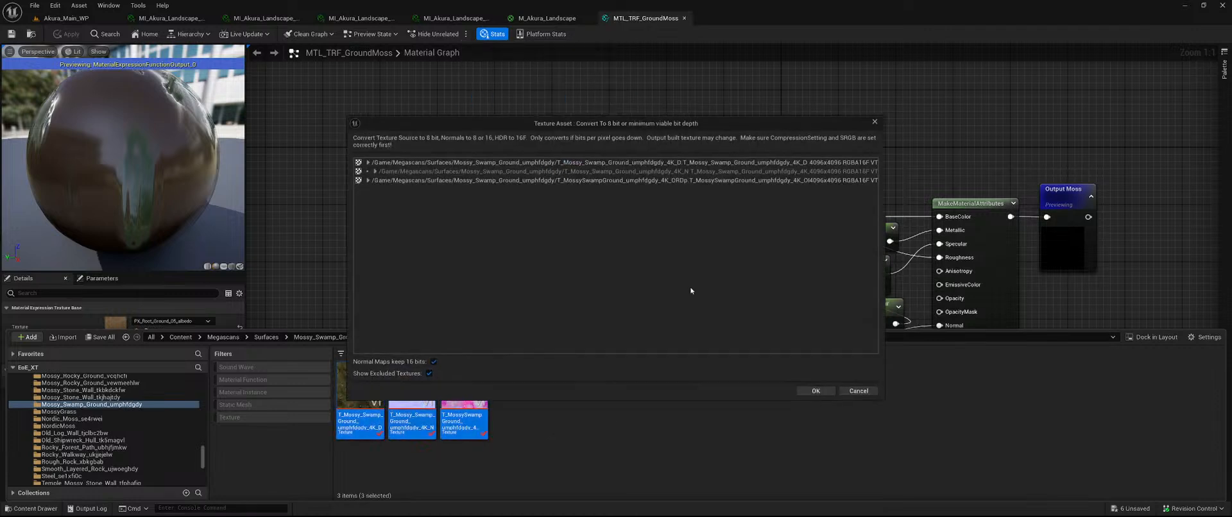
- Compress the Mossy Swamp Ground texture sources with JPEG, using a texture size threshold of 1024
right_click(475, 399)
click(514, 123)
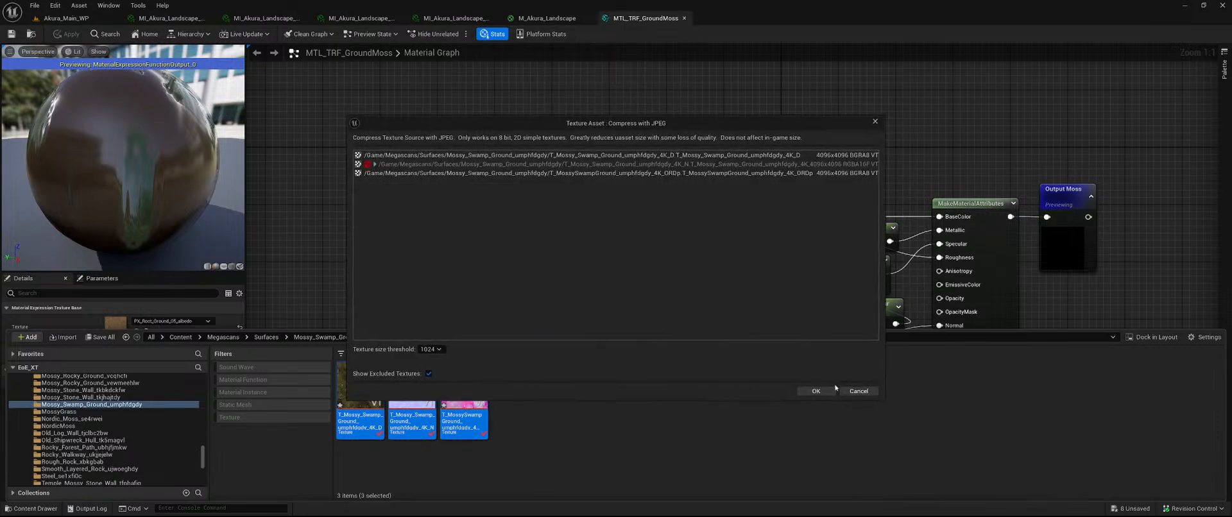
click(834, 389)
- Convert the three Mossy Swamp Ground virtual textures to regular textures, applying a size threshold of 16384
right_click(459, 417)
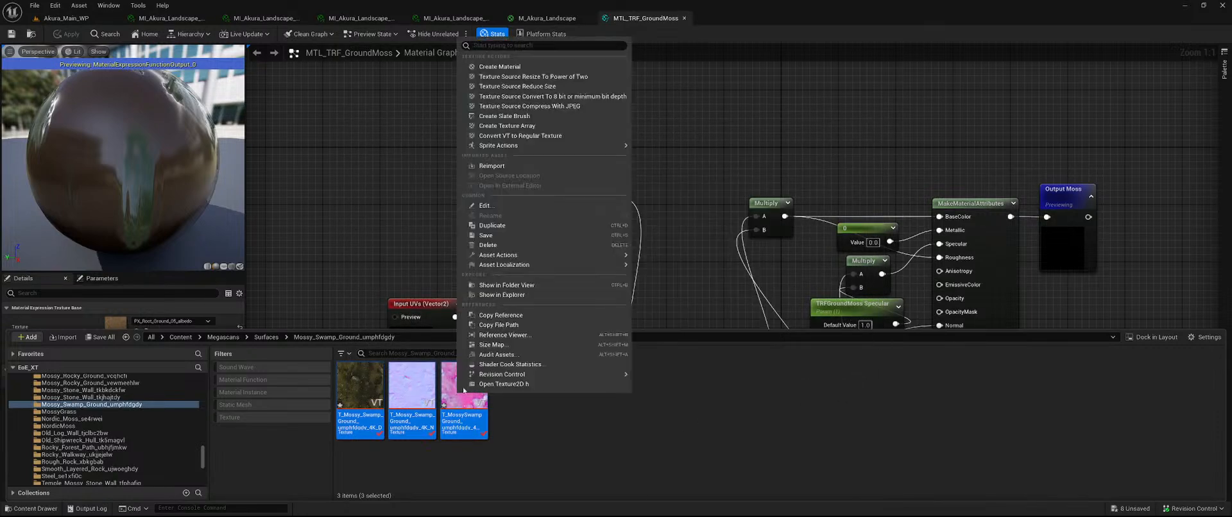
click(560, 137)
click(579, 351)
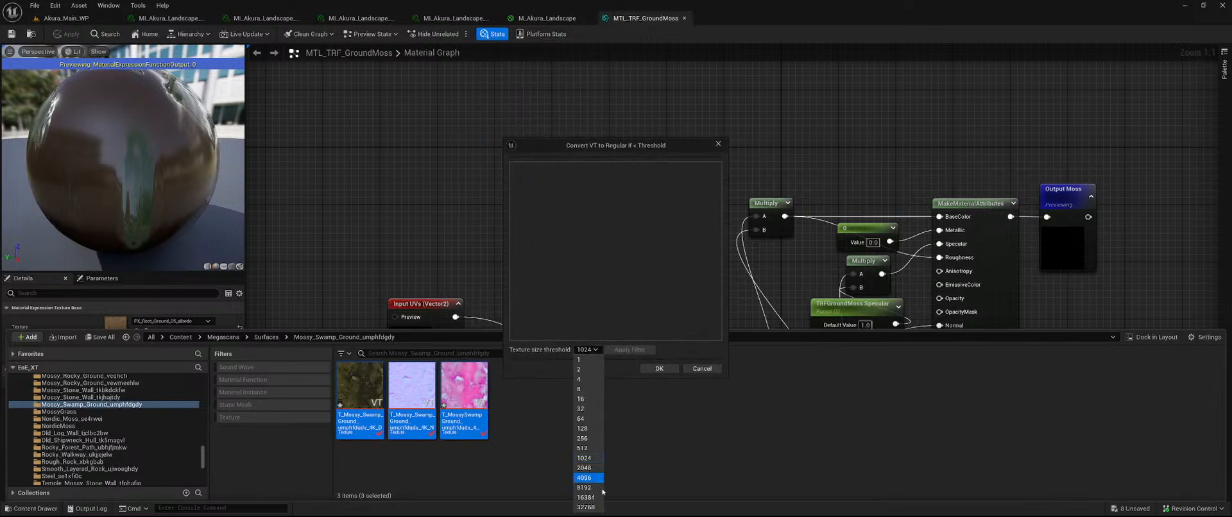
click(581, 498)
click(630, 349)
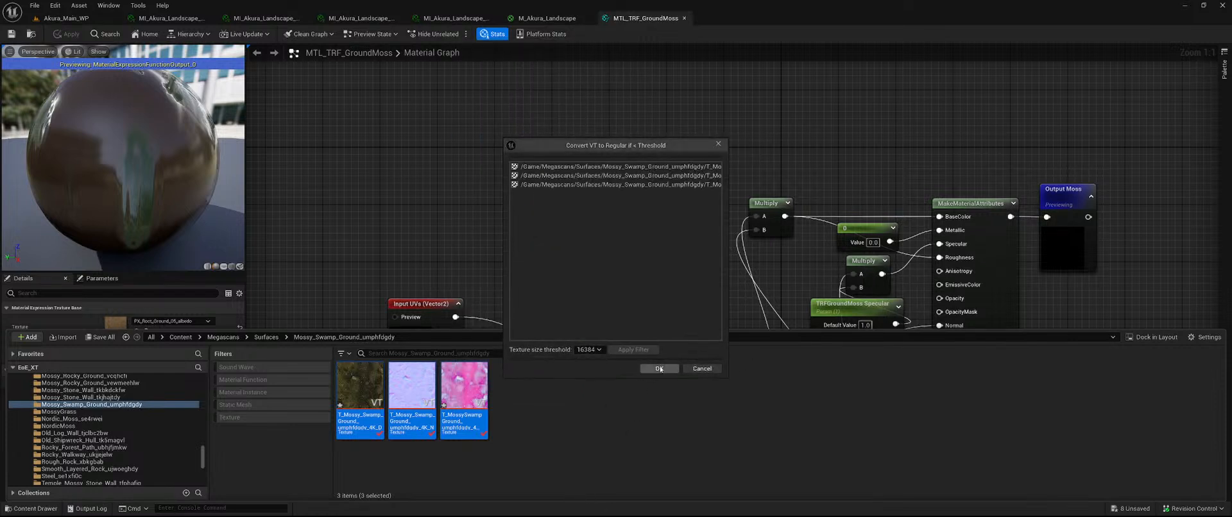
click(659, 369)
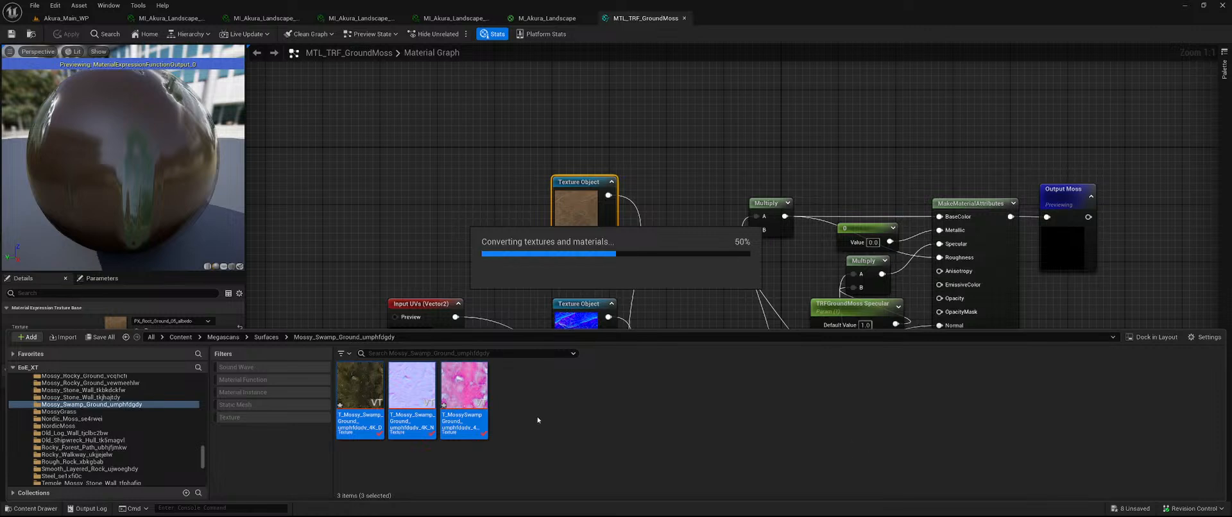
- Look through the Nordic moss and rocky surface folders, returning to the Mossy_Swamp_Ground_umphfdgdy folder
click(96, 418)
click(102, 426)
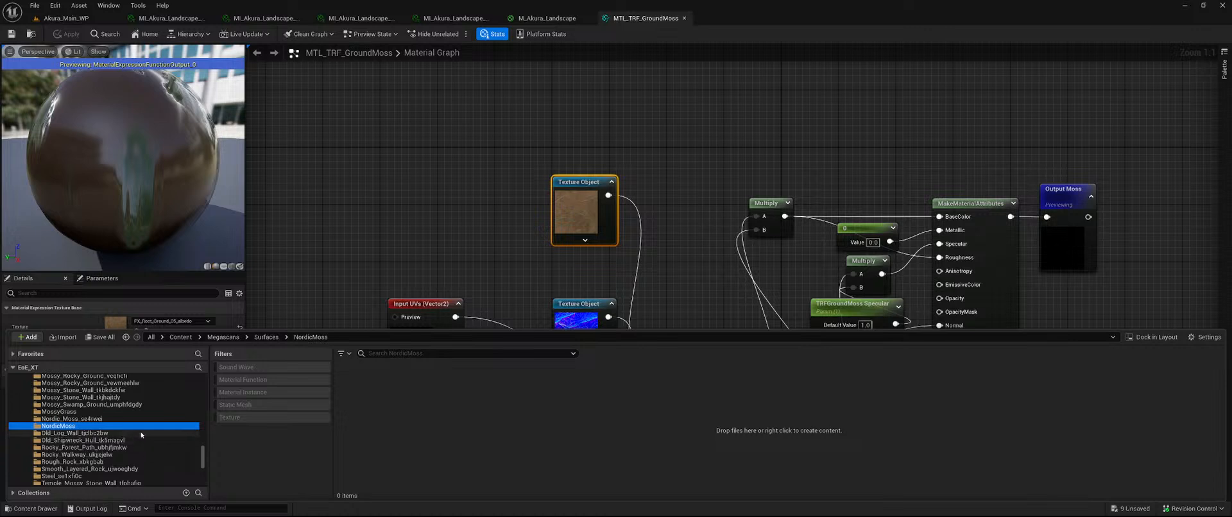
scroll(141, 435, down, 3)
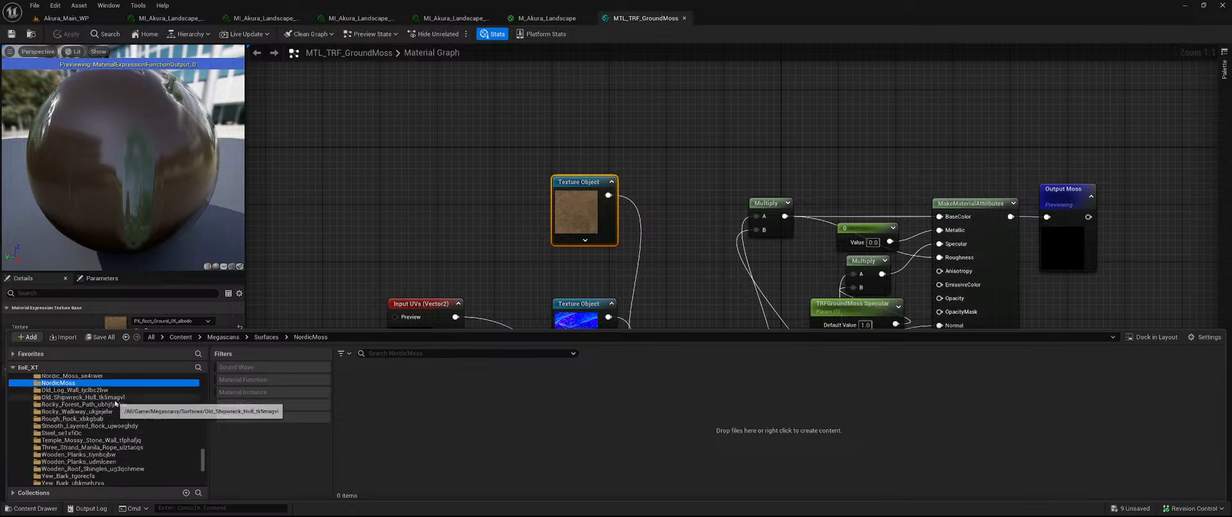
click(116, 405)
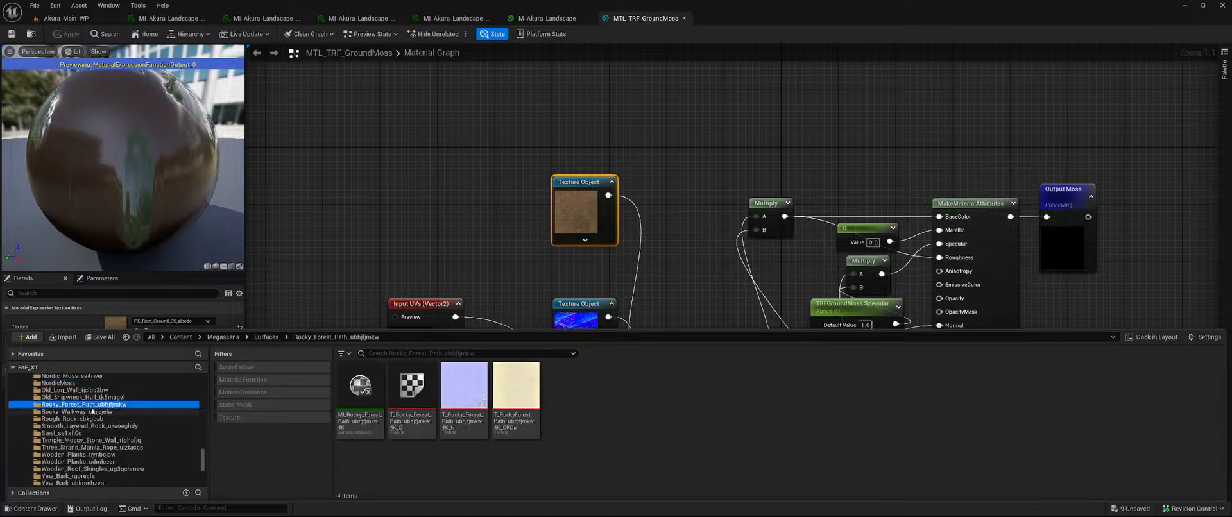
click(93, 412)
scroll(107, 425, down, 1)
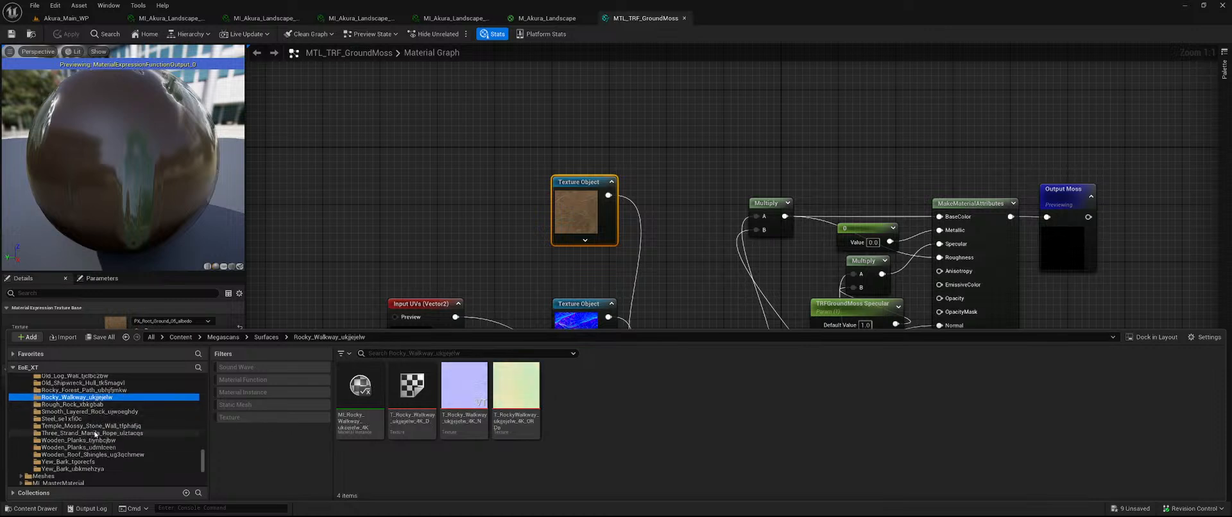
scroll(136, 454, up, 2)
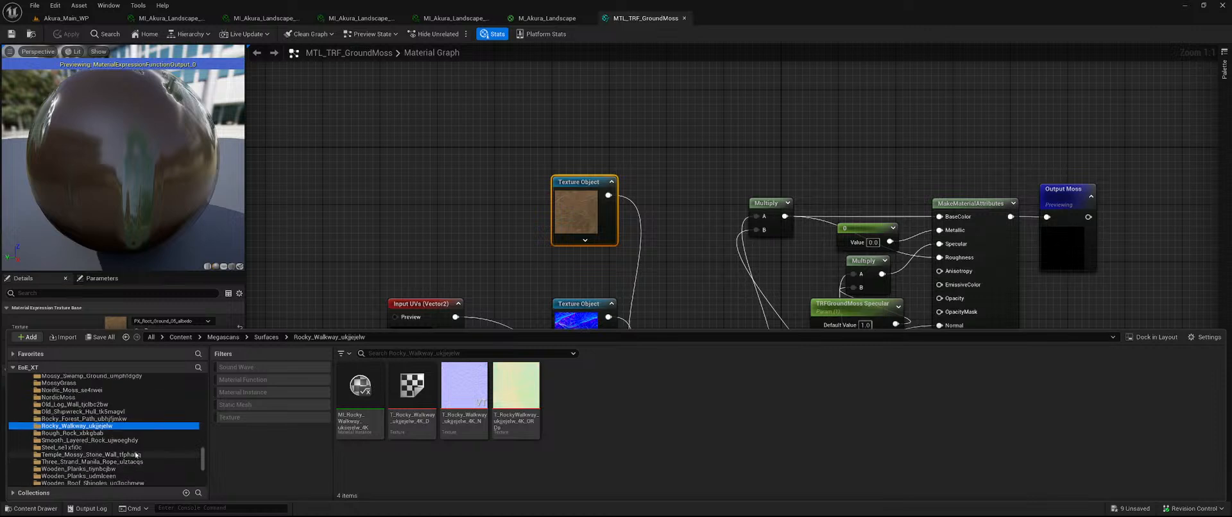
scroll(122, 449, up, 1)
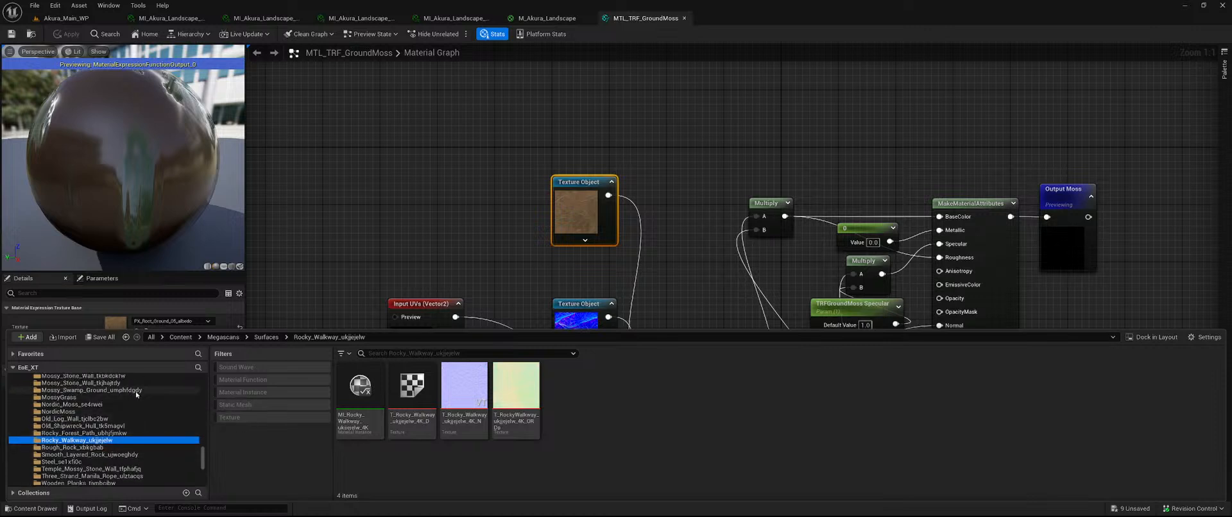
click(103, 390)
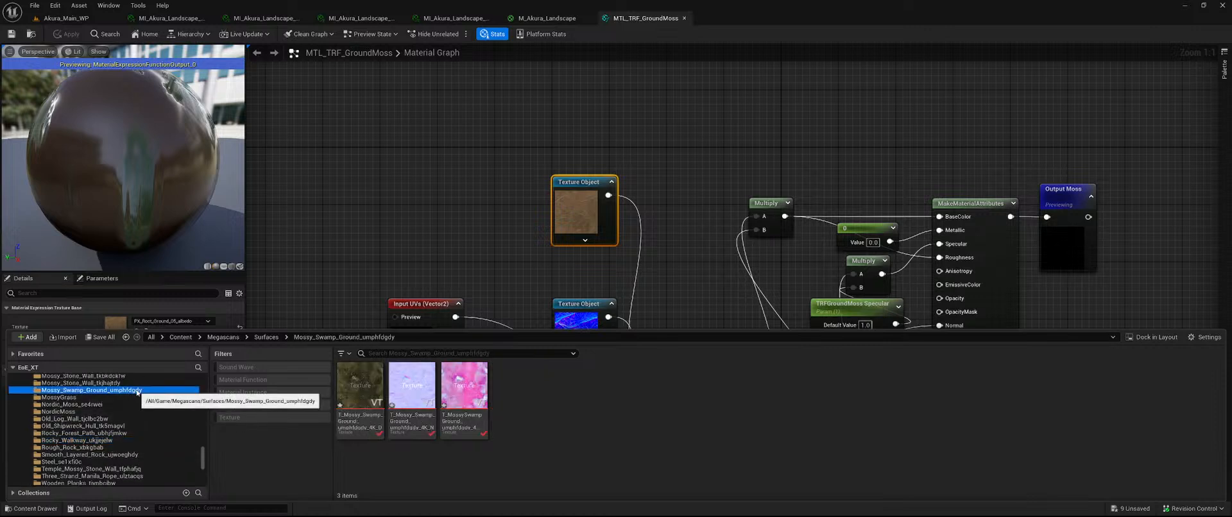
- Save all modified assets and bring the Mossy Swamp Ground textures back into view
click(1139, 510)
click(687, 363)
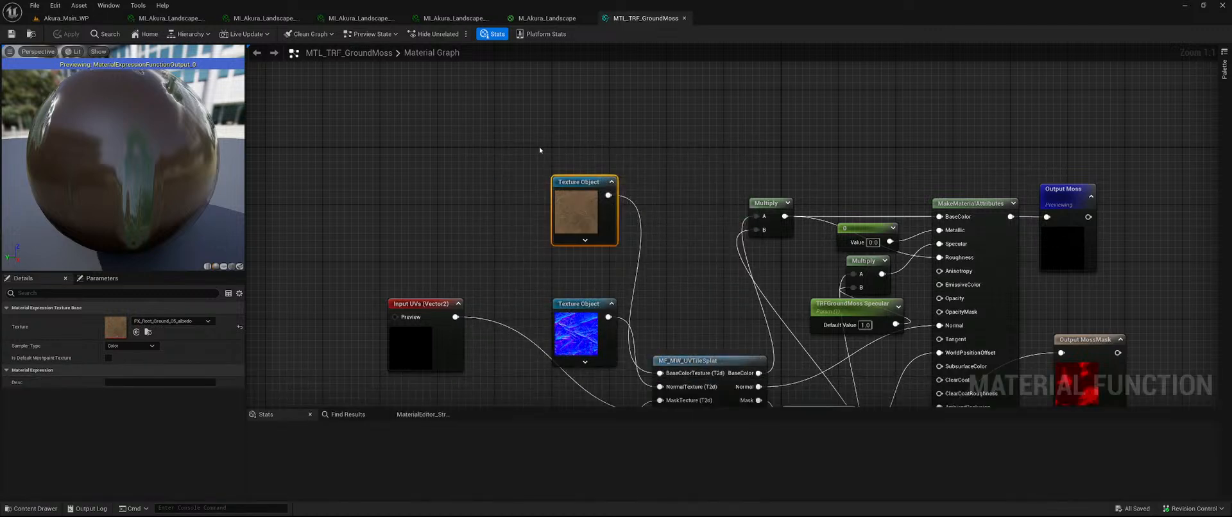
key(ctrl+space)
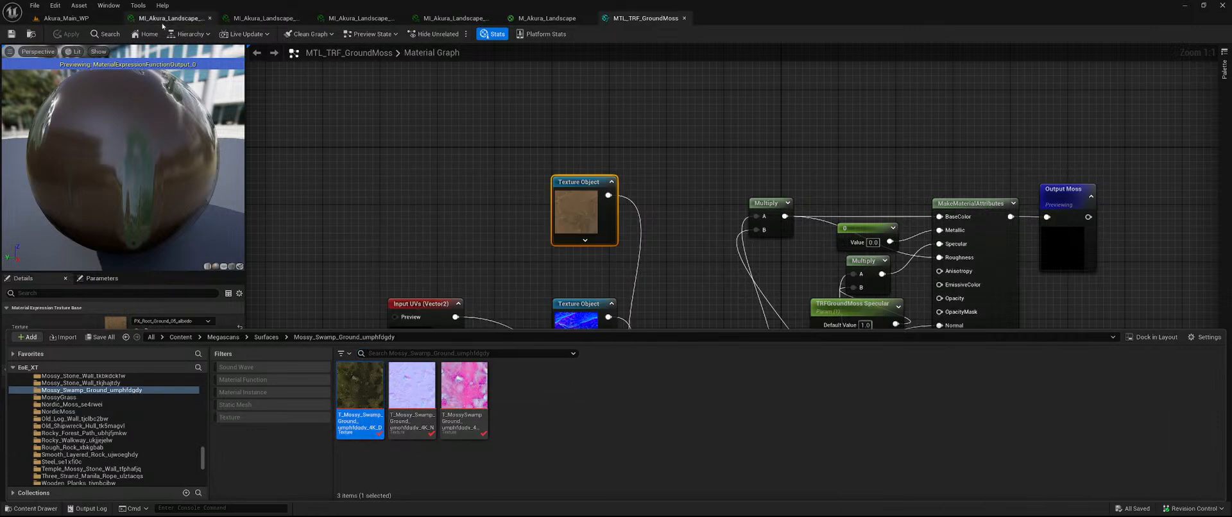
- Inspect the jungle forest ground in the Akura_Main_WP level from several viewpoints and check the M_Akura_Landscape material
click(84, 18)
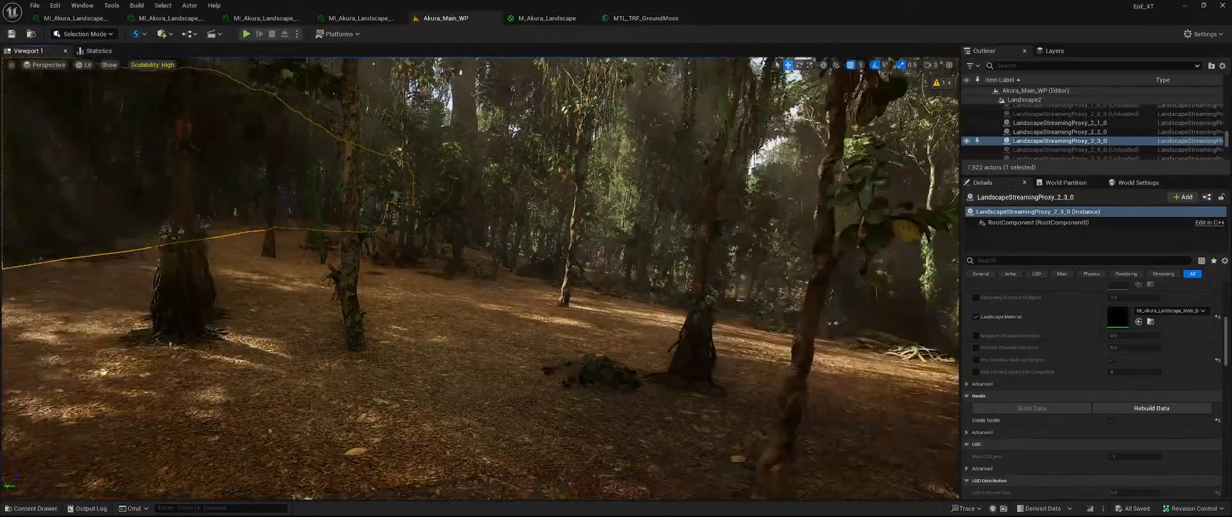
mouse_move(480, 279)
right_down()
mouse_move(603, 305)
mouse_move(456, 359)
mouse_move(362, 289)
mouse_move(514, 334)
mouse_move(642, 286)
mouse_move(880, 254)
mouse_move(889, 273)
mouse_move(860, 359)
mouse_move(484, 271)
right_up()
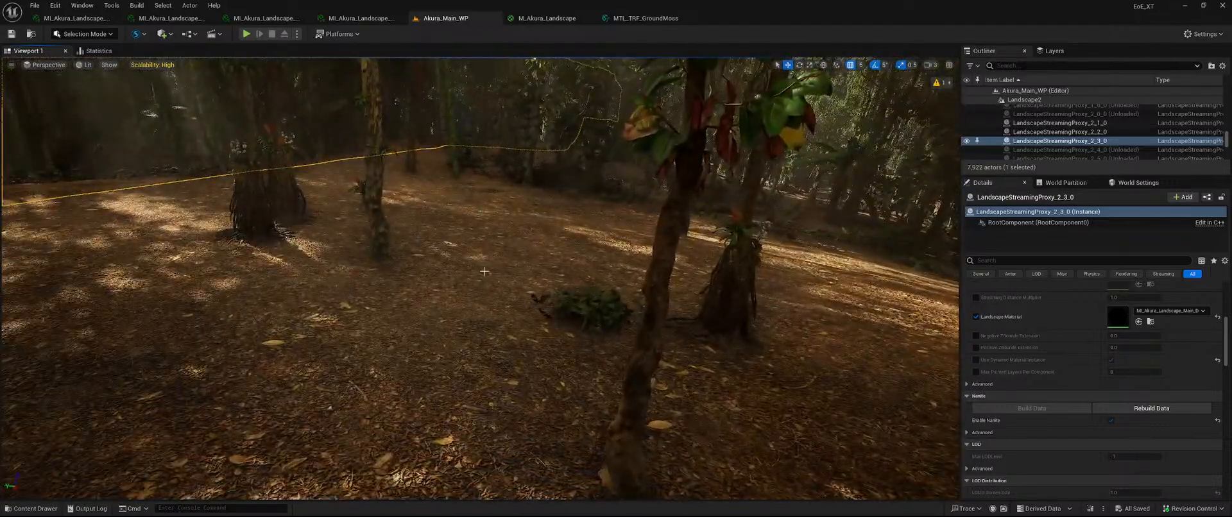
drag(445, 21, 94, 26)
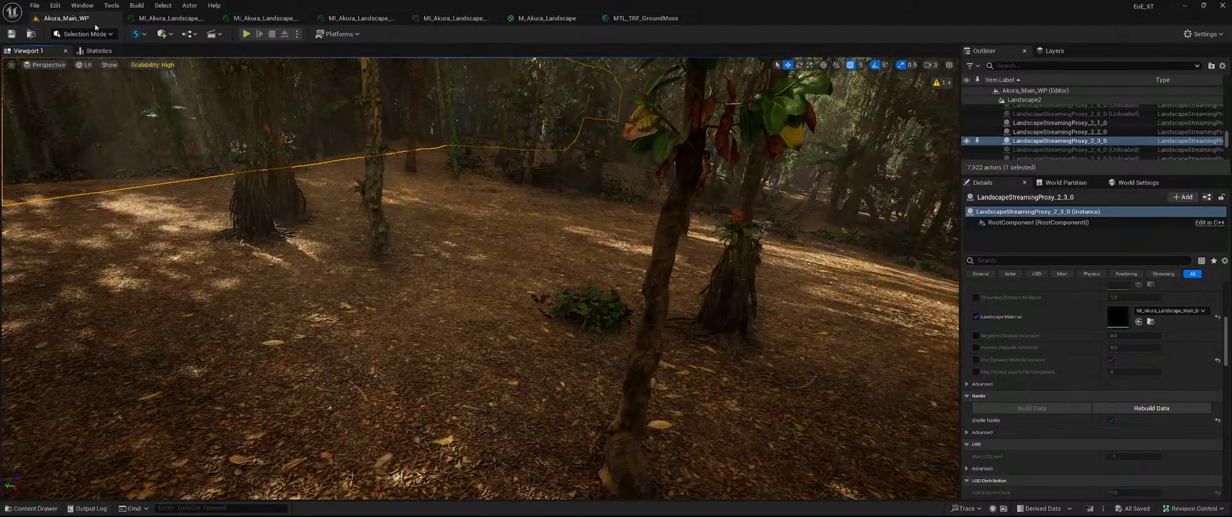
click(544, 20)
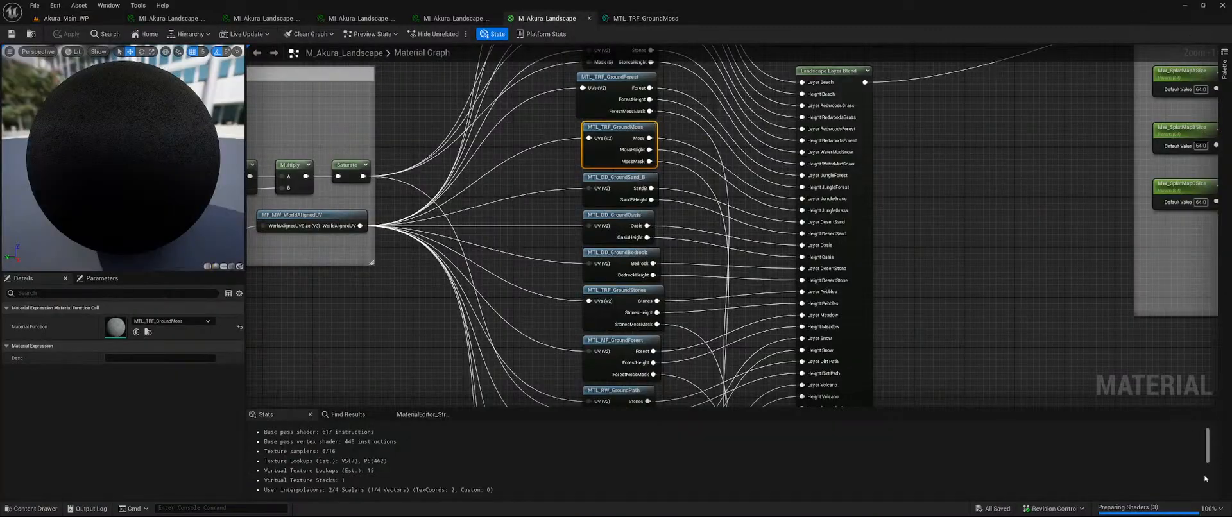
click(98, 20)
right_drag(627, 298, 629, 324)
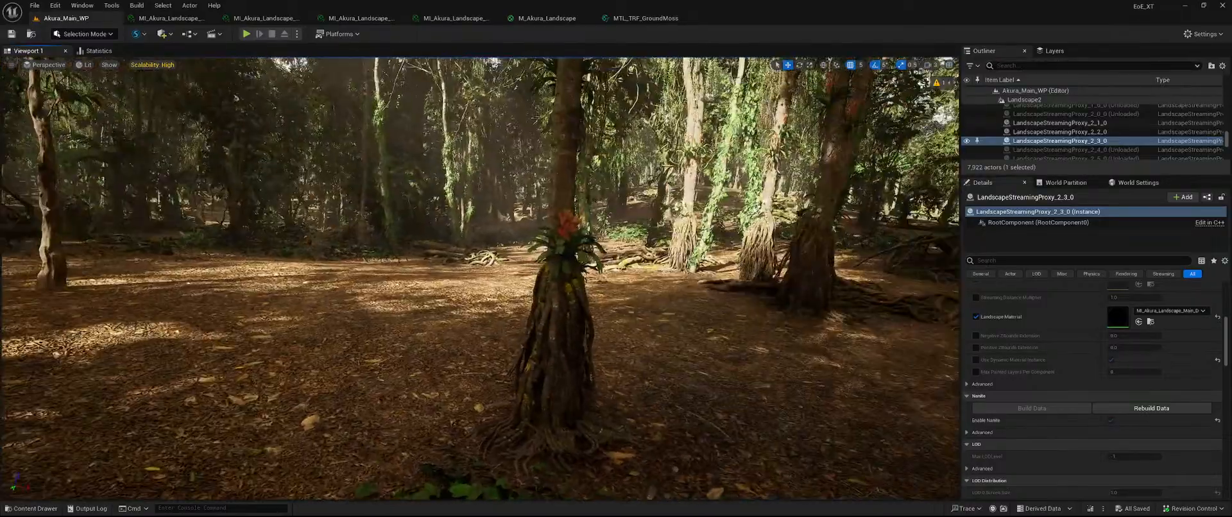
right_drag(629, 324, 654, 323)
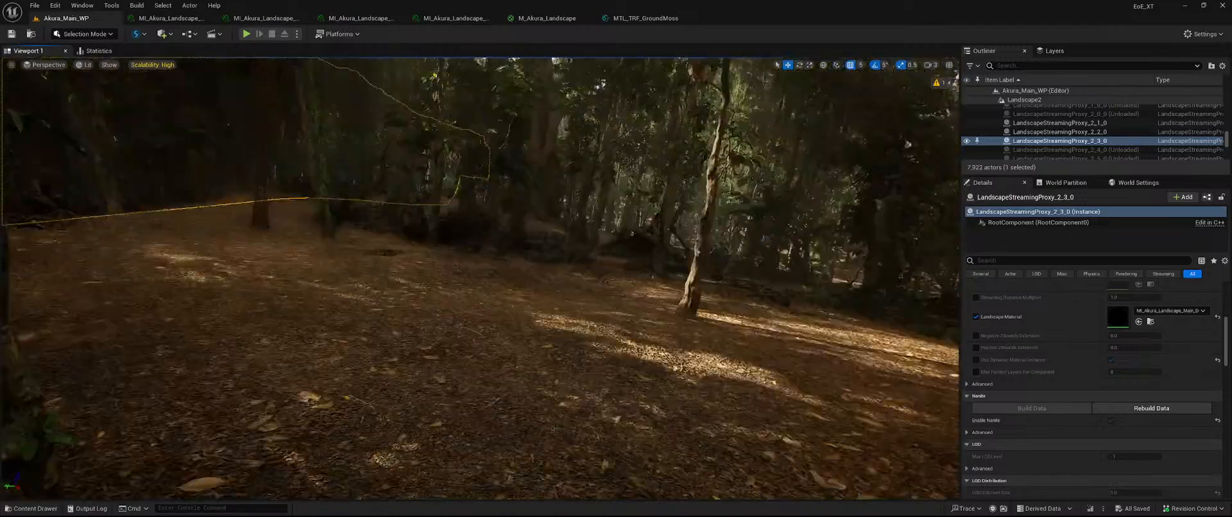
right_drag(661, 321, 673, 328)
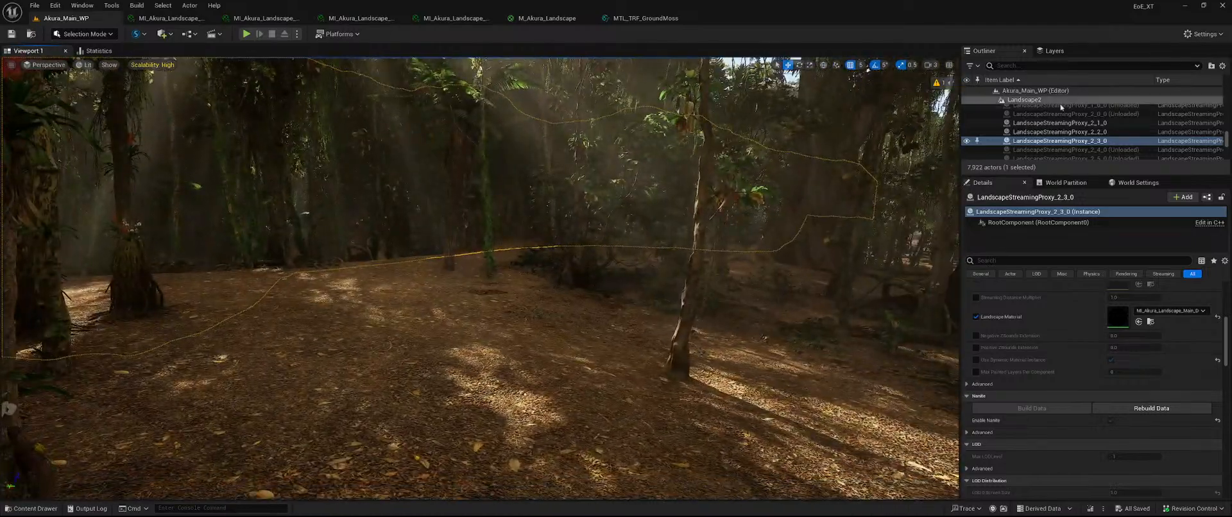
double_click(1046, 91)
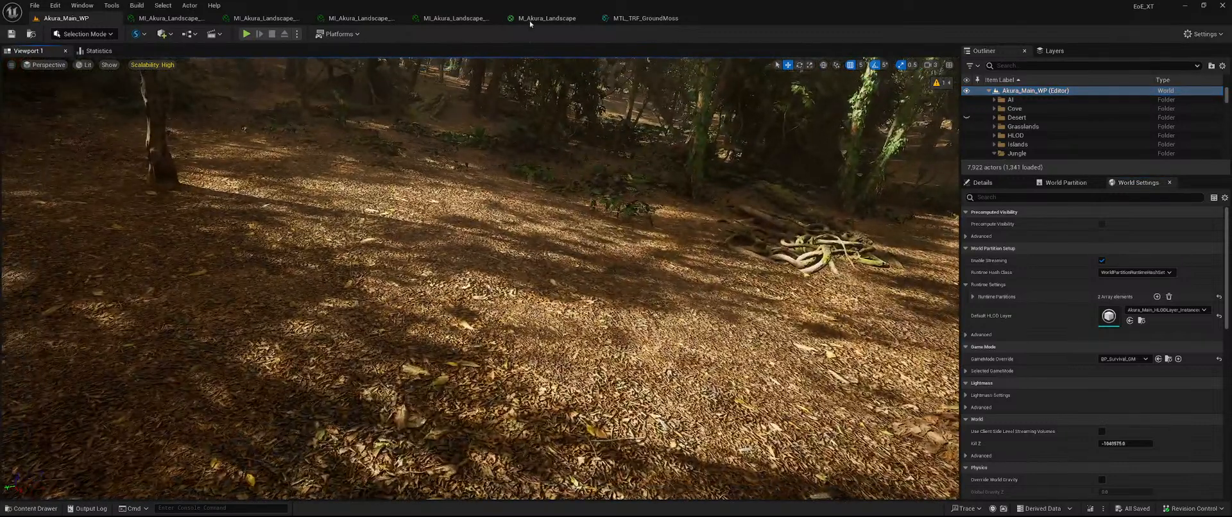
- Set JungleForest_Vegetation_Variation_Scale to 0.1 in the last landscape material instance and use T_vegetation_variation as its variation texture
click(465, 20)
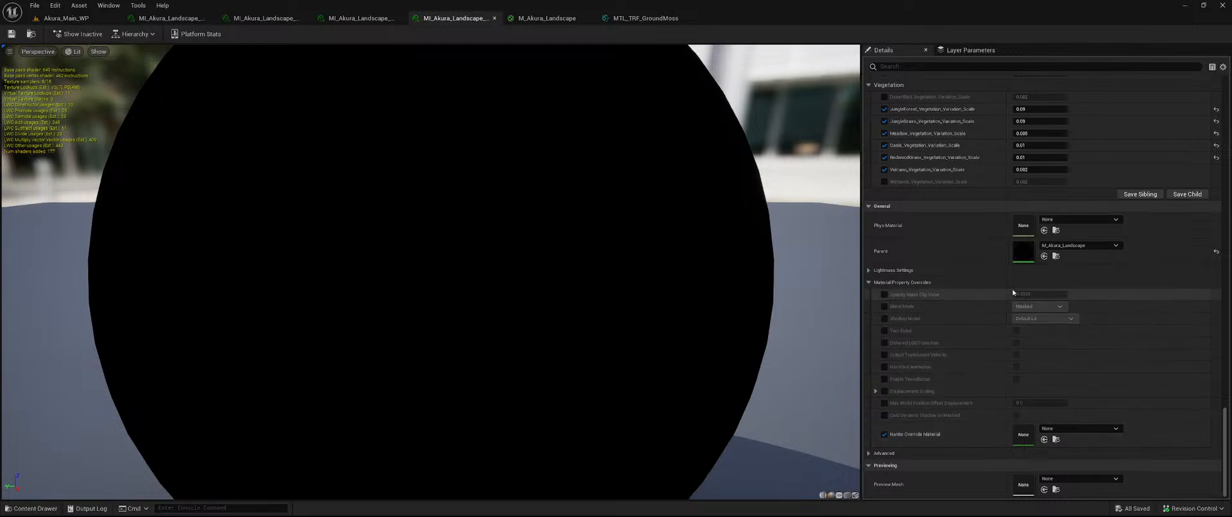
scroll(1012, 292, up, 3)
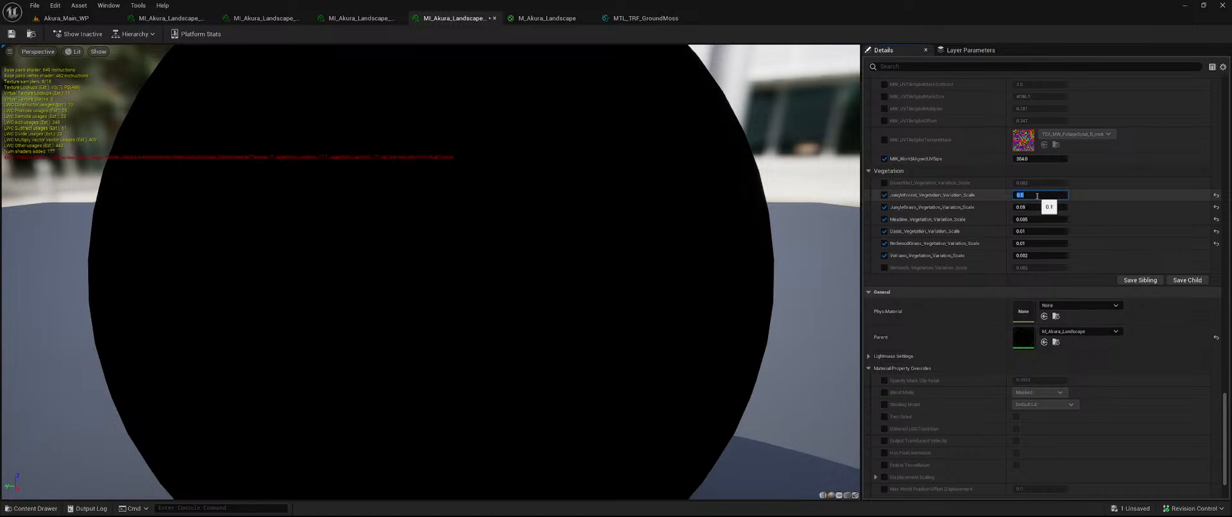
scroll(940, 276, up, 10)
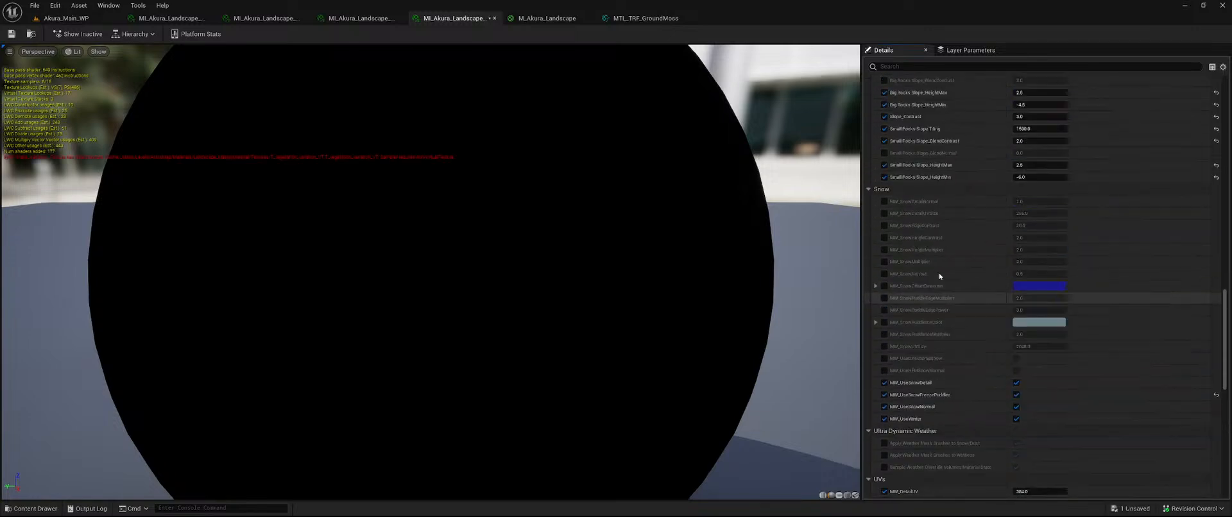
scroll(940, 275, up, 10)
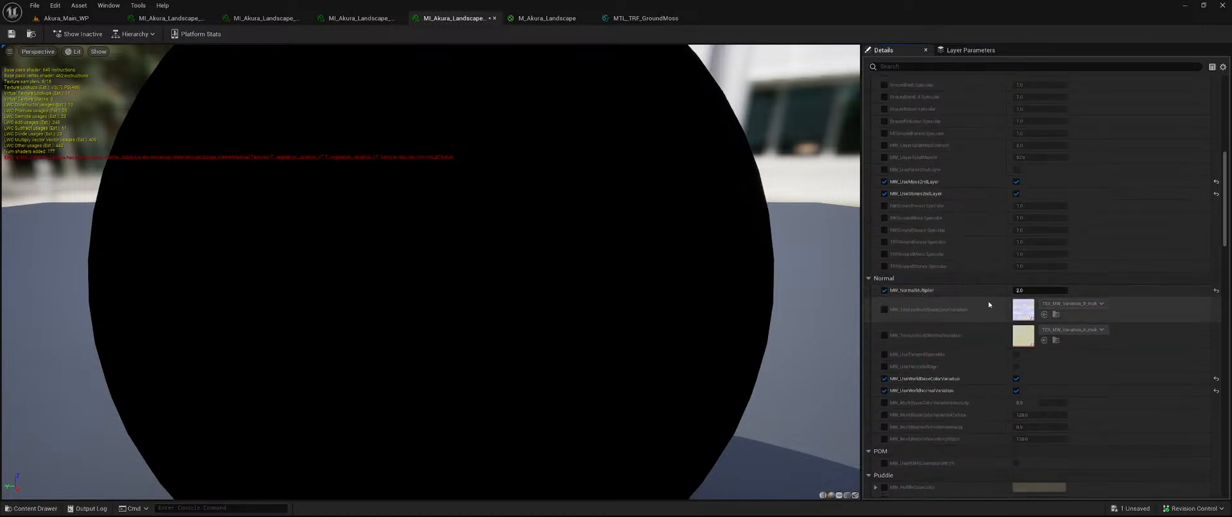
scroll(982, 292, up, 8)
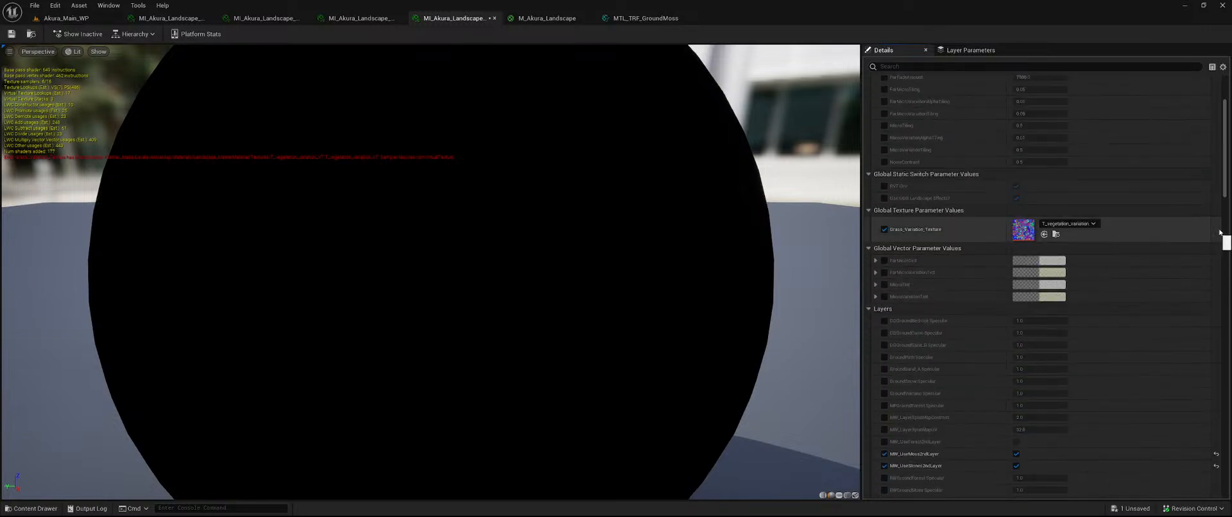
- Set the variation texture to T_vegetation_variation in the other three landscape material instances and save all modified assets
click(375, 18)
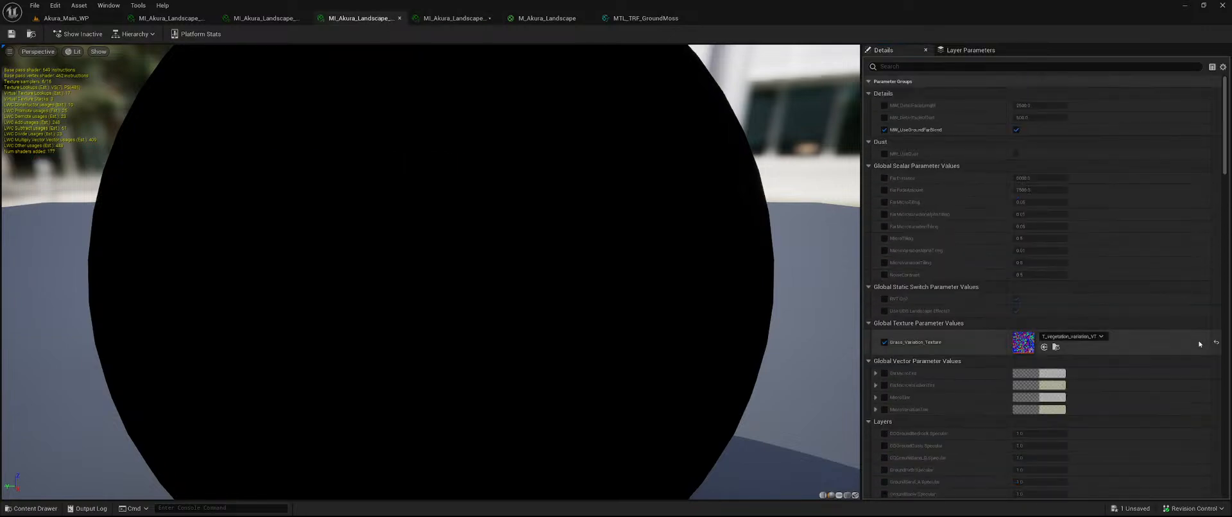
click(272, 18)
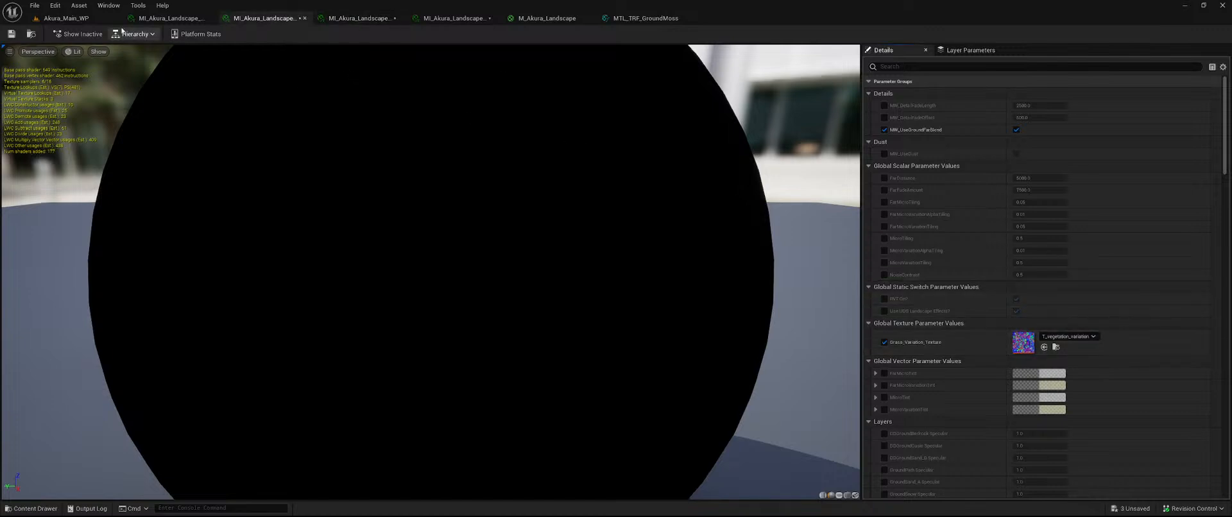
click(168, 18)
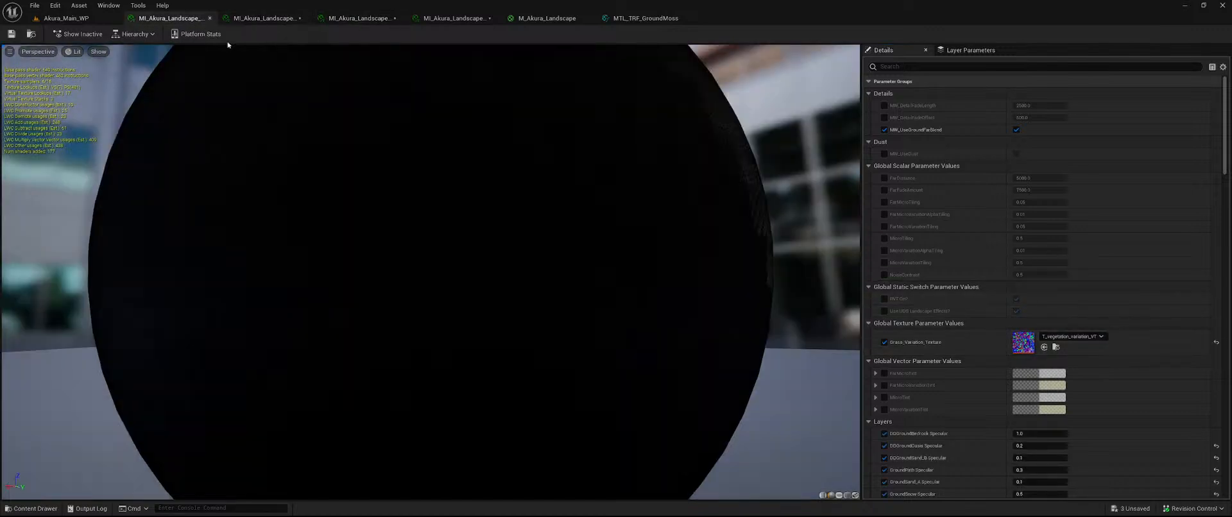
click(1126, 509)
click(731, 358)
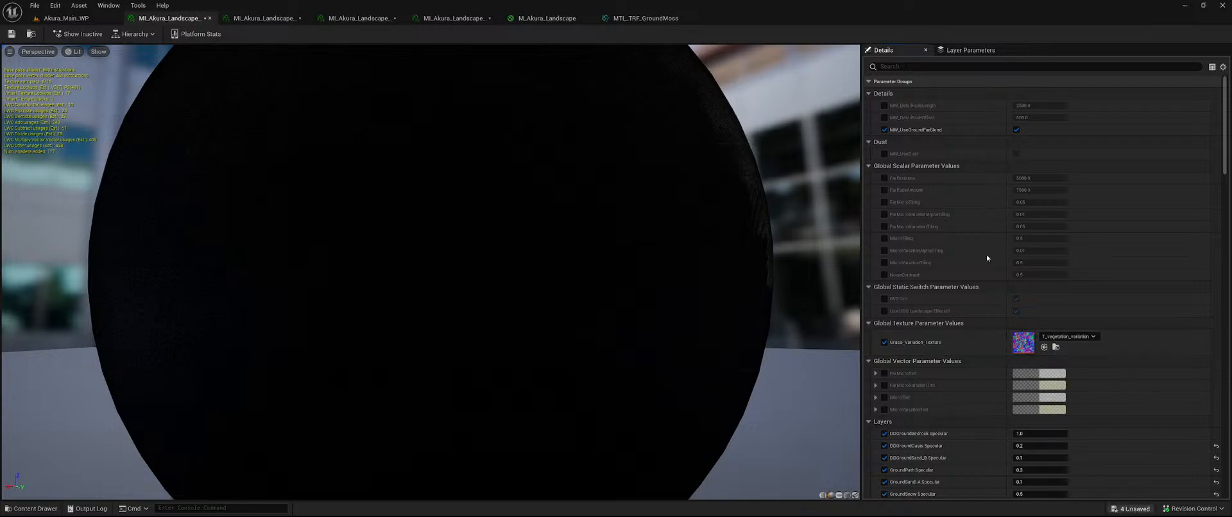
- Check how the jungle ground and vegetation look in the Akura_Main_WP level
click(66, 18)
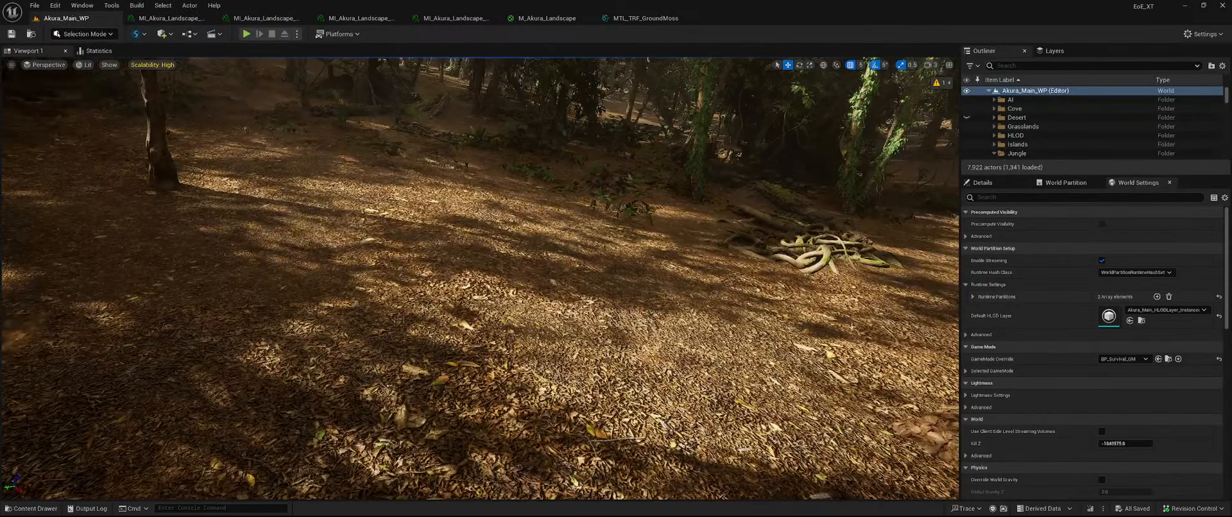
key(w)
mouse_move(480, 278)
right_down()
mouse_move(577, 240)
mouse_move(821, 240)
mouse_move(546, 232)
mouse_move(648, 263)
mouse_move(796, 236)
mouse_move(796, 308)
mouse_move(809, 316)
mouse_move(823, 244)
mouse_move(656, 289)
right_up()
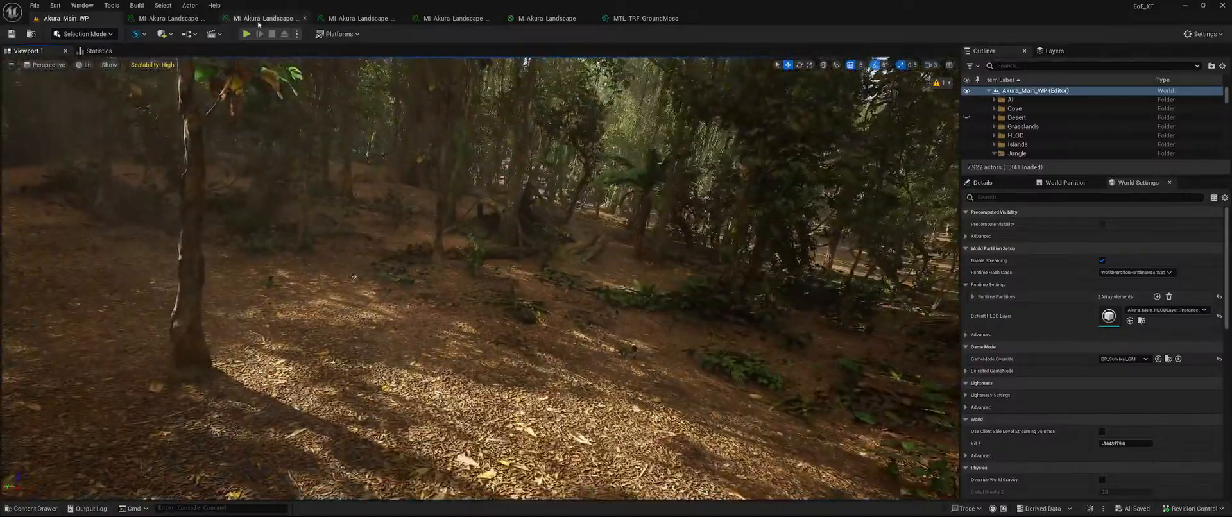
- Set JungleForest_Vegetation_Variation_Scale to 0.5 in the last landscape material instance and save it
click(533, 19)
click(463, 19)
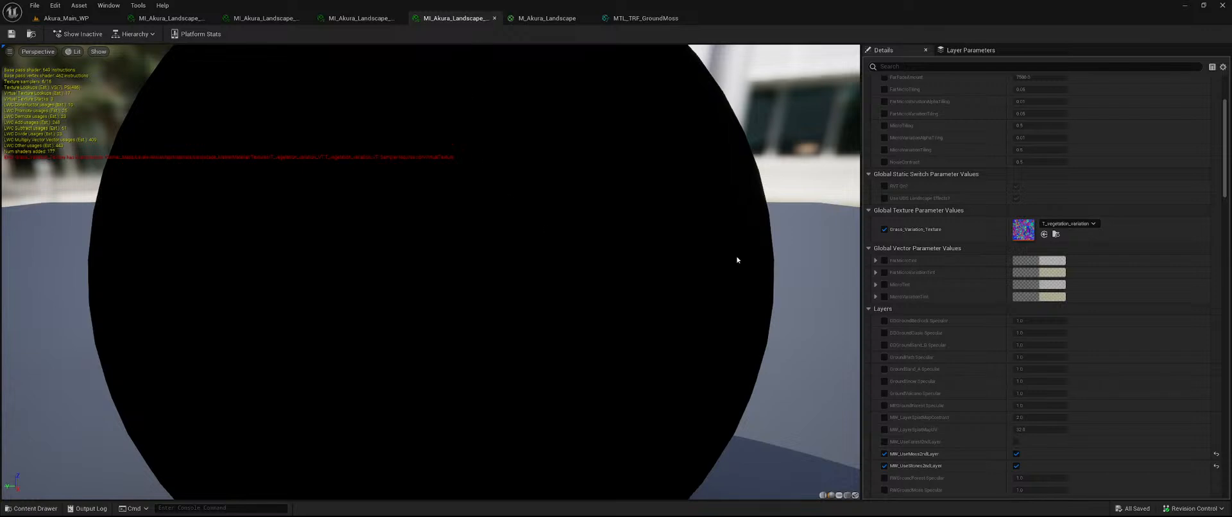
scroll(973, 279, down, 10)
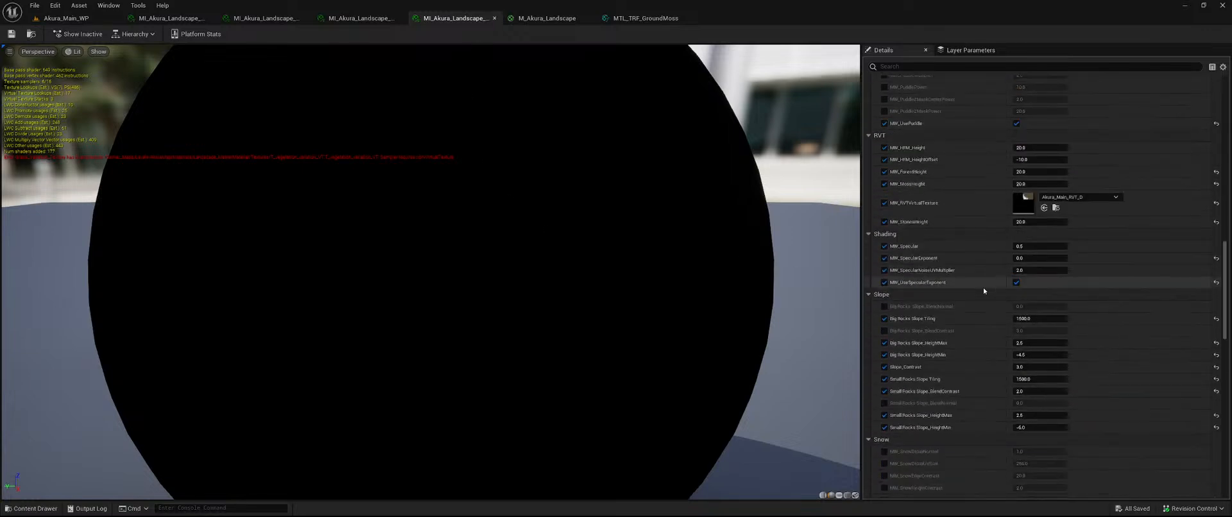
scroll(983, 291, down, 10)
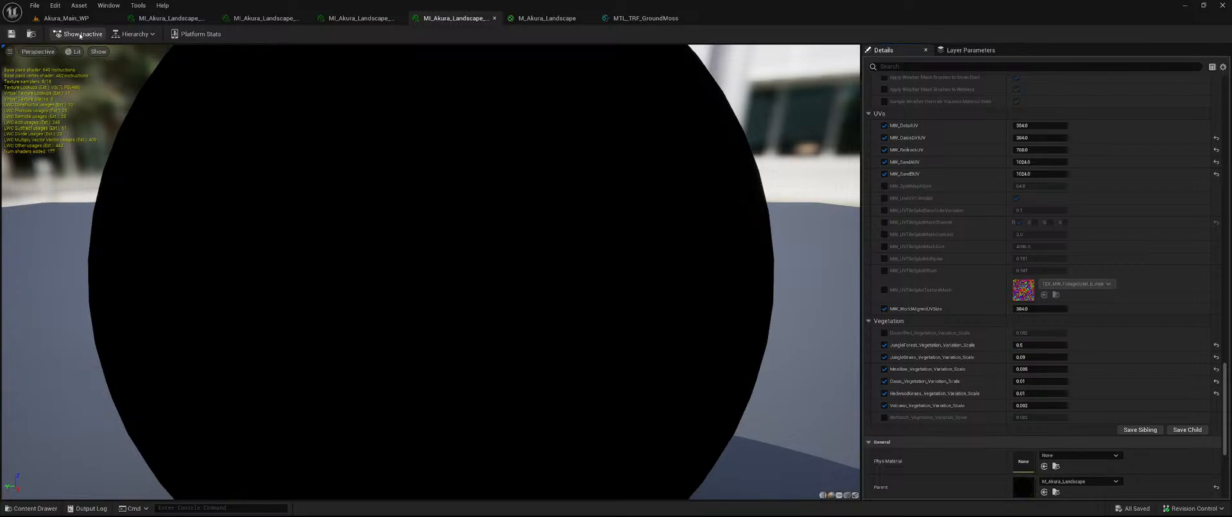
- Inspect the vegetation distribution across the jungle forest in the level after the variation scale change
click(66, 18)
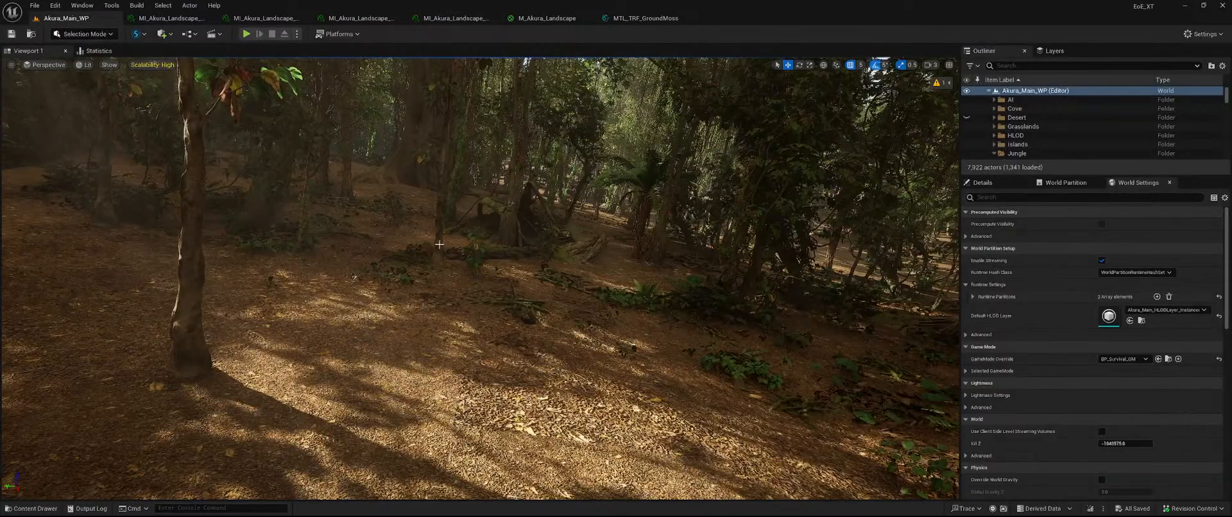
right_drag(462, 226, 225, 253)
key(w)
right_drag(725, 163, 813, 165)
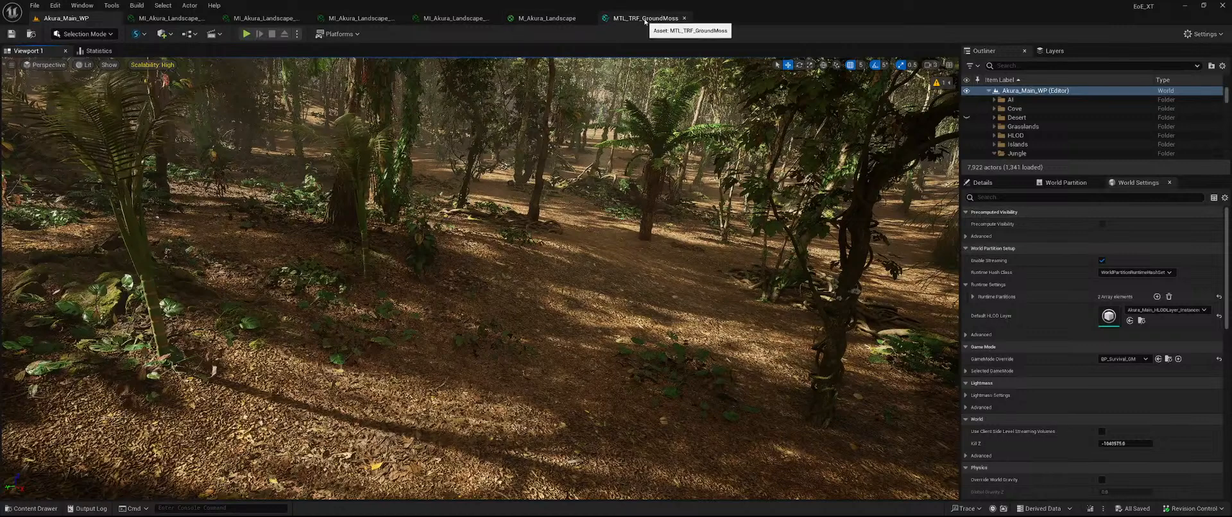
- Connect the JungleForest Multiply output in M_Akura_Landscape directly to the Landscape Grass node's JungleForest input and check the jungle in the level
click(645, 19)
click(536, 18)
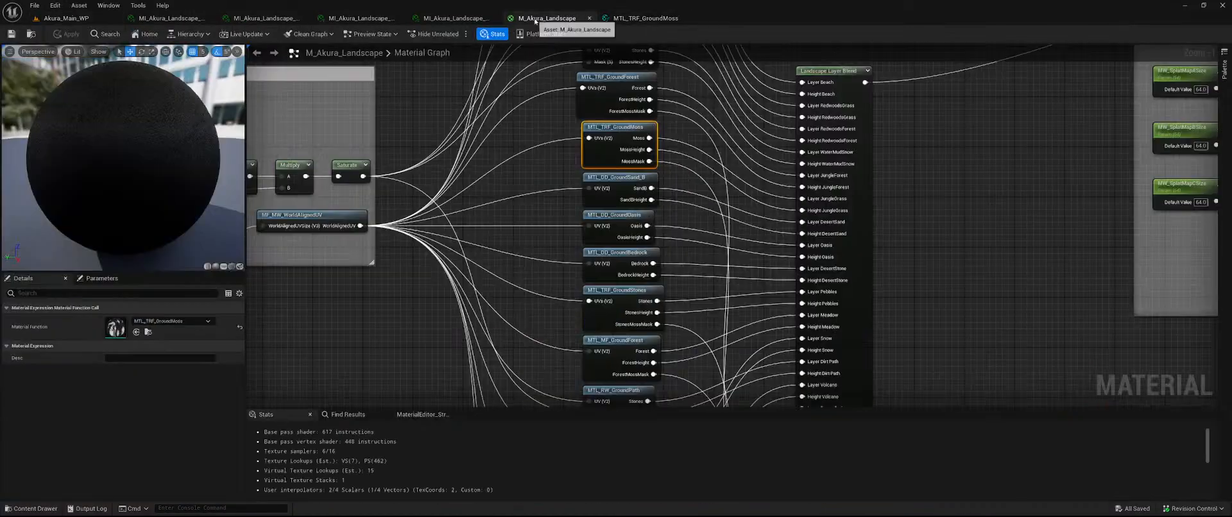
right_drag(1097, 94, 599, 223)
right_drag(1029, 148, 626, 241)
scroll(706, 231, down, 3)
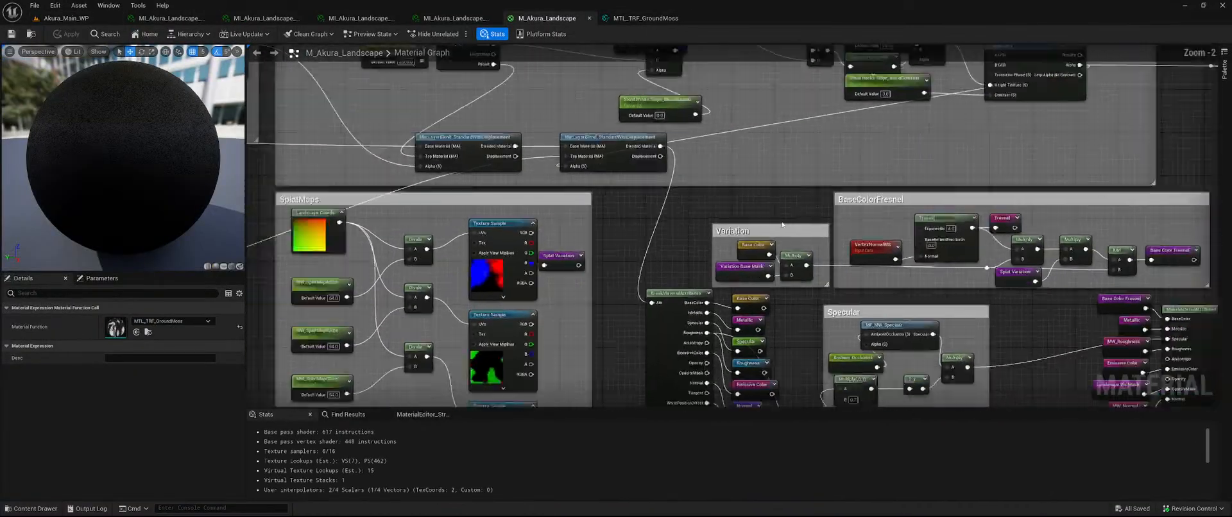
right_drag(1094, 208, 616, 181)
right_drag(953, 154, 547, 284)
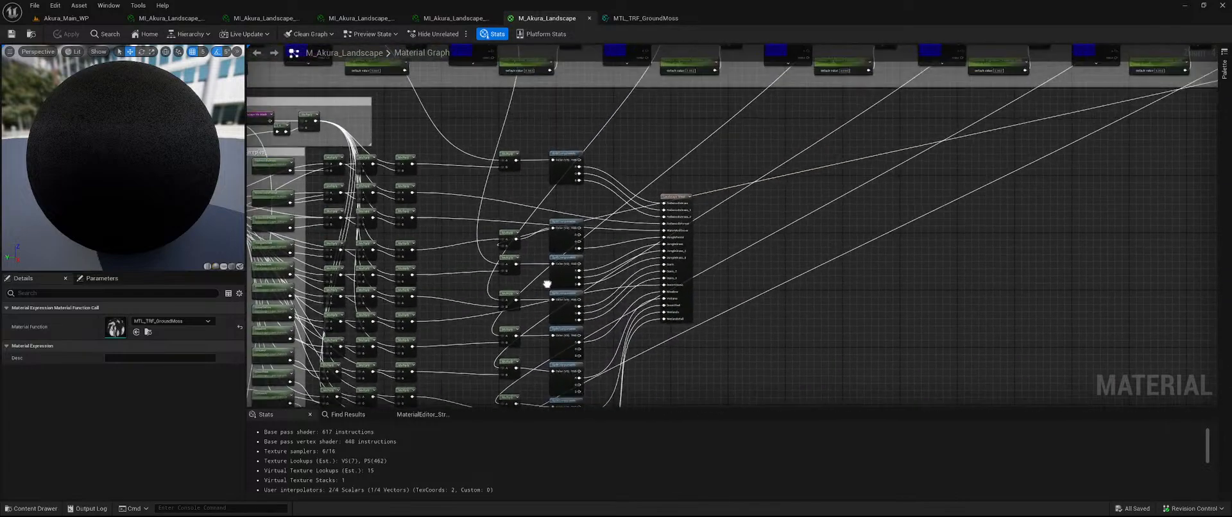
scroll(474, 277, up, 3)
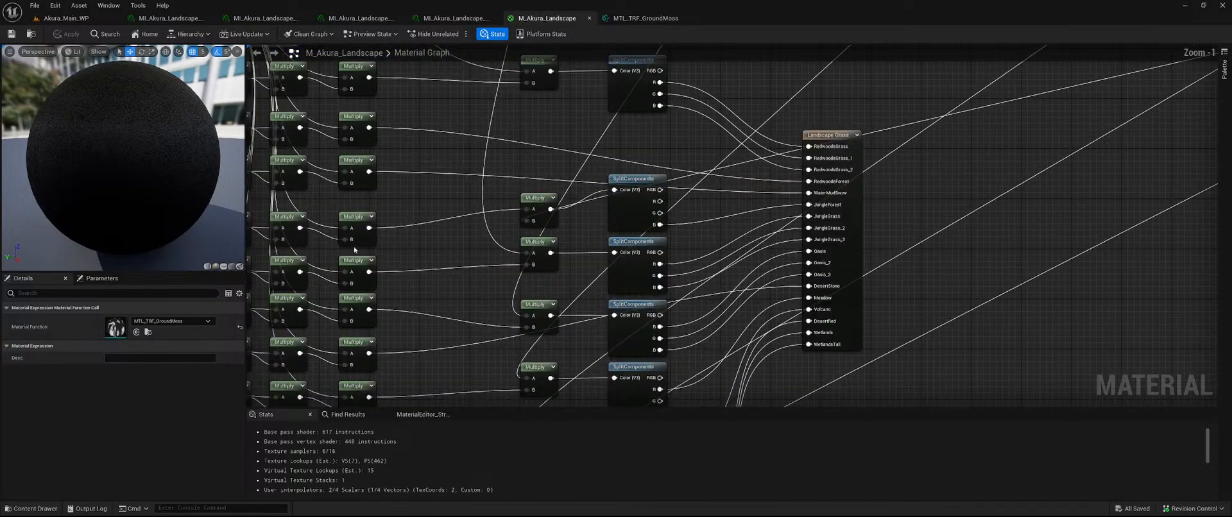
right_drag(353, 252, 568, 257)
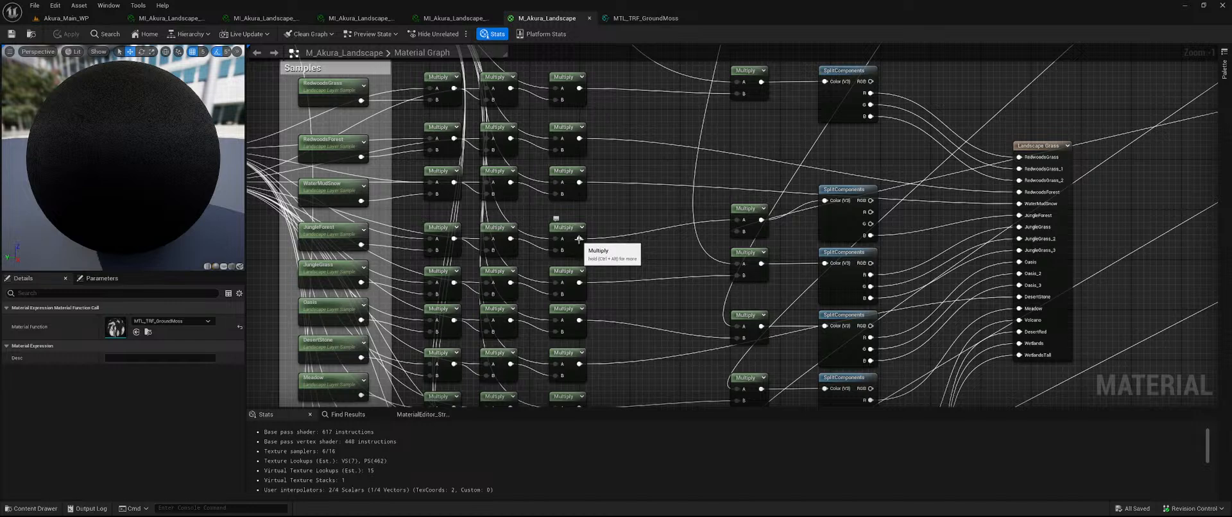
drag(579, 240, 1025, 217)
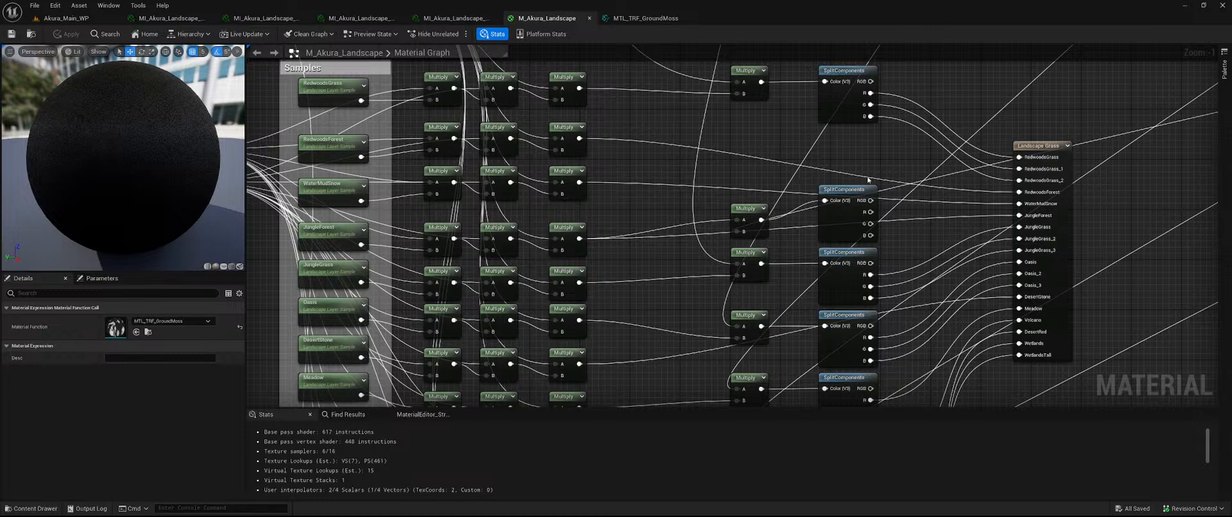
click(51, 20)
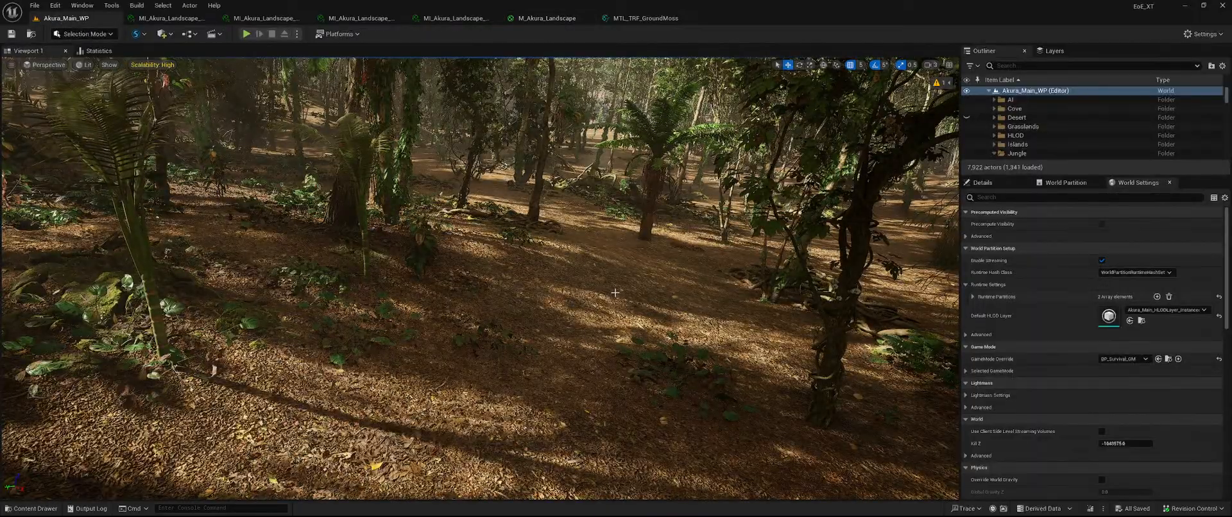
right_drag(645, 308, 949, 306)
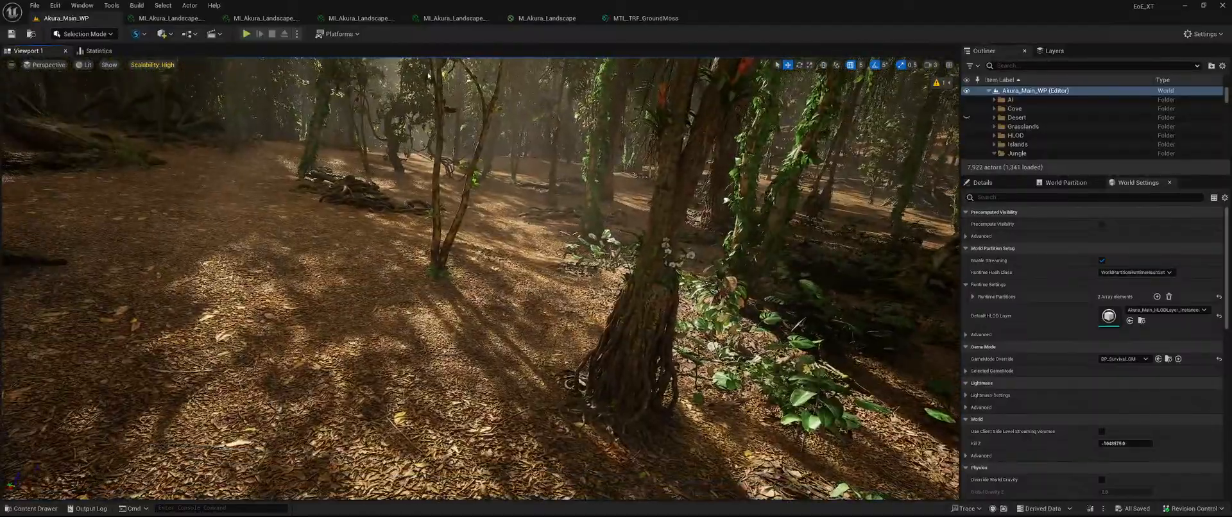
- Save the modified landscape material instance and close all open MI_Akura_Landscape instance editors
click(454, 18)
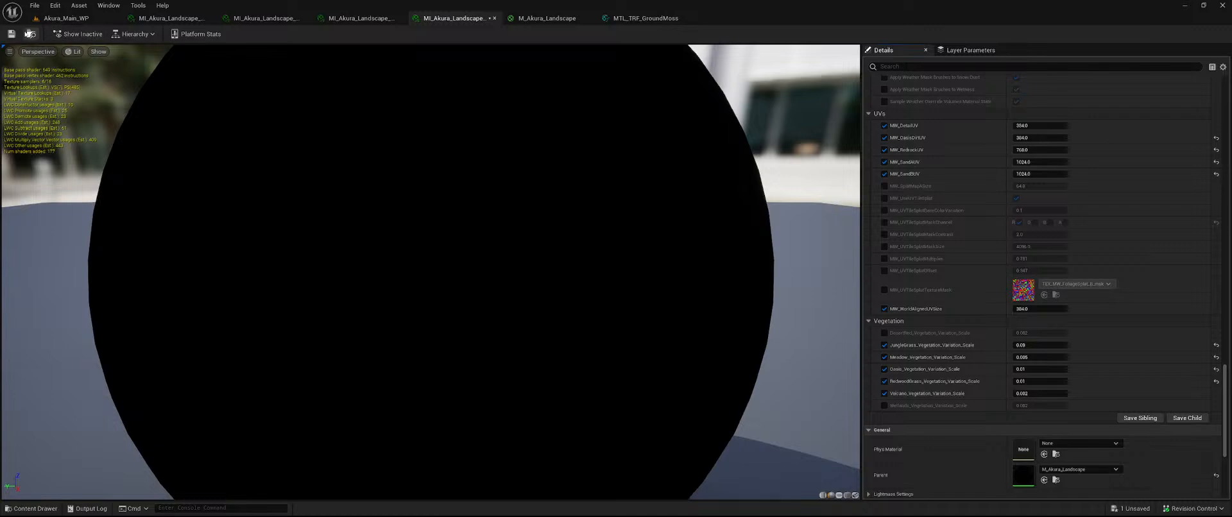
click(11, 33)
click(494, 17)
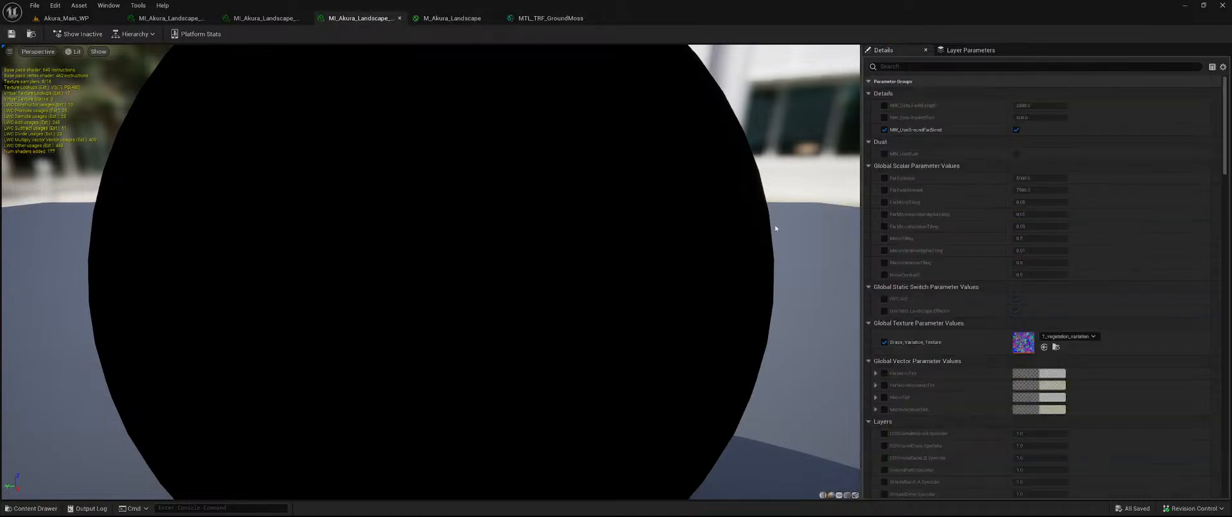
click(399, 18)
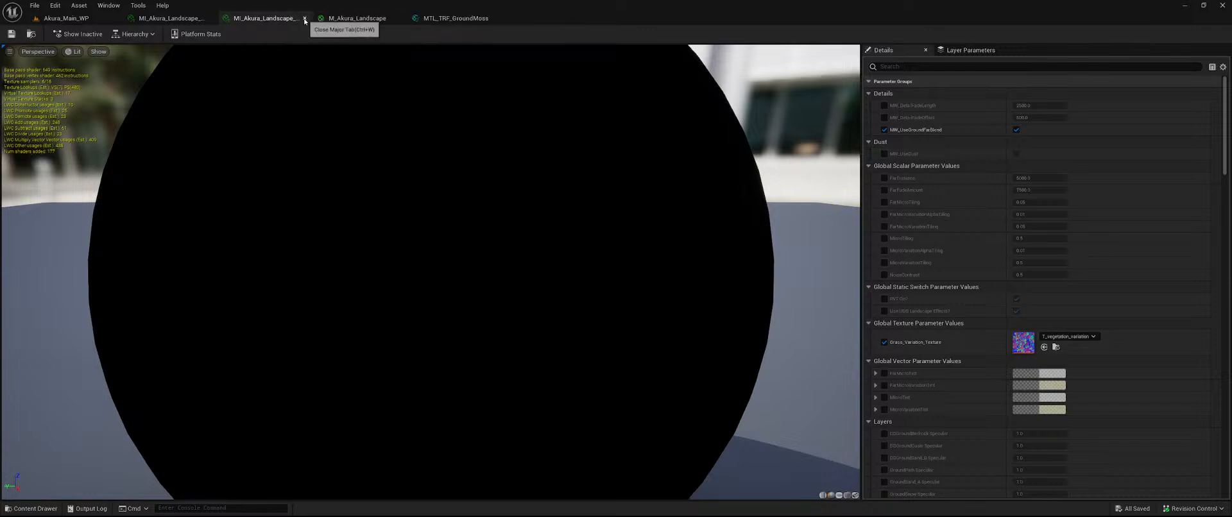
click(305, 18)
click(210, 19)
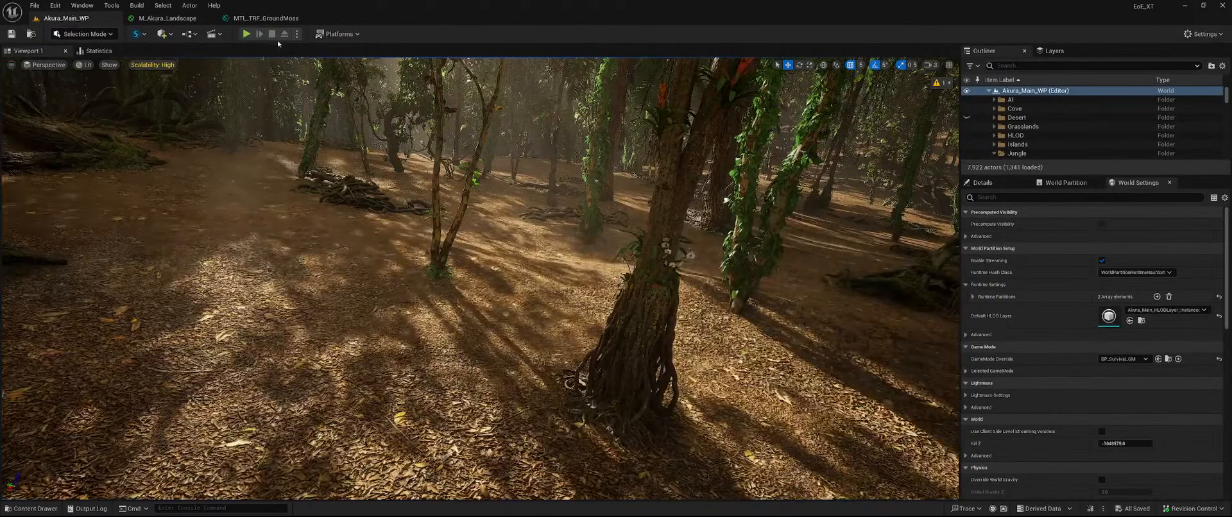
- Build the streaming virtual textures for the Akura_Main_WP level
key(w)
right_drag(436, 240, 866, 347)
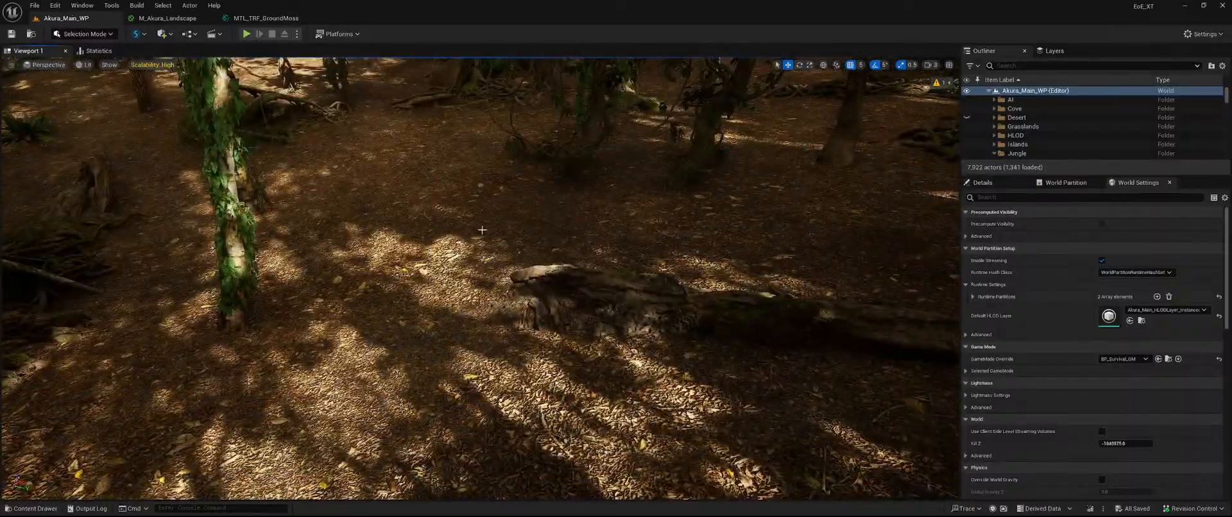
key(w)
right_drag(482, 229, 288, 258)
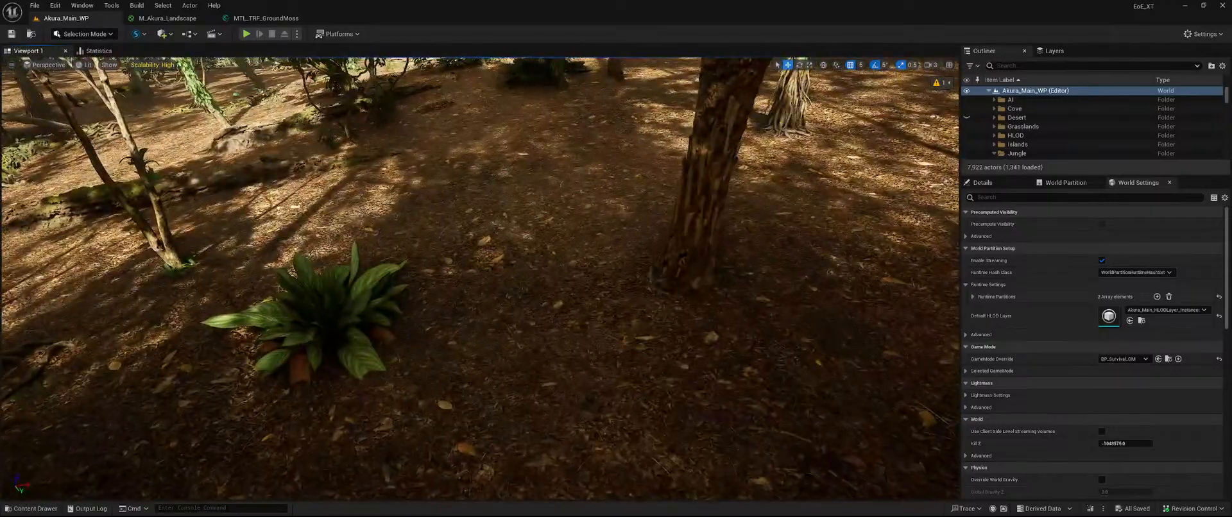
click(136, 6)
click(167, 275)
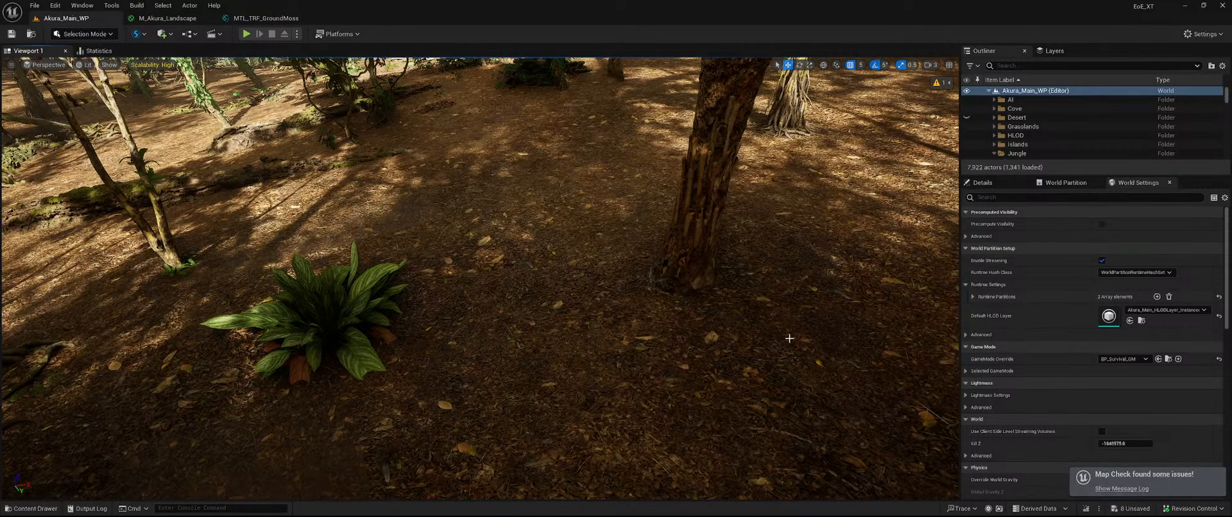
- Select LandscapeStreamingProxy_2_2_0 on the jungle ground and review its landscape material and Nanite settings
right_drag(789, 338, 642, 314)
key(w)
key(w)
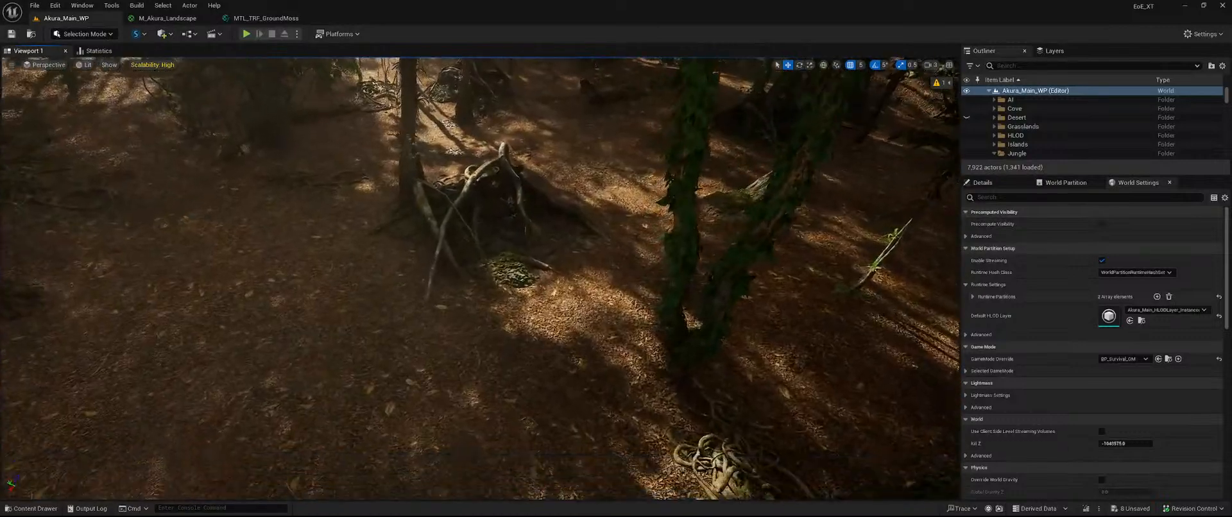
click(942, 386)
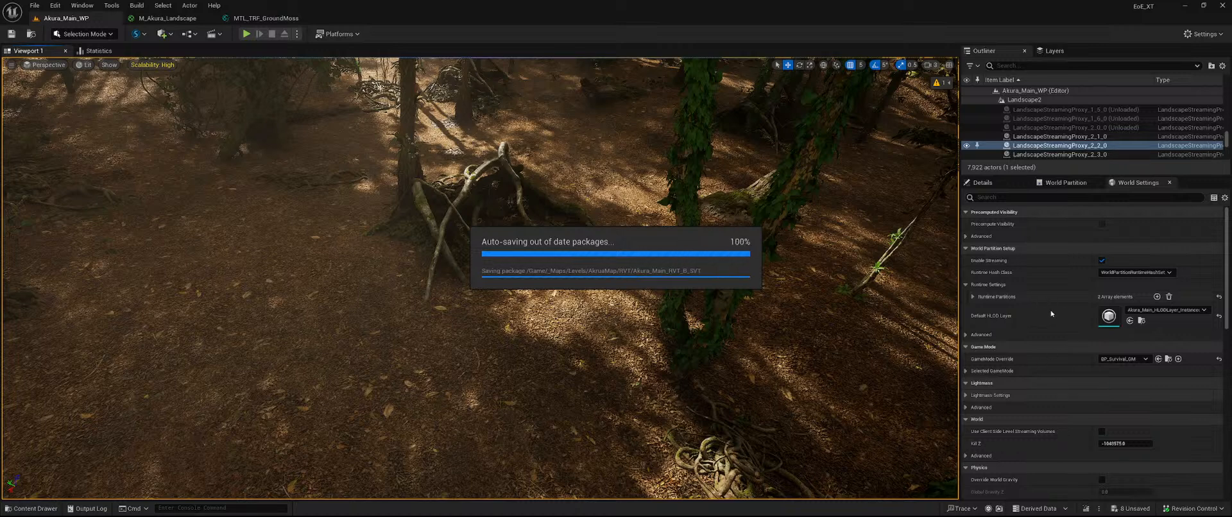
click(985, 184)
scroll(1077, 378, down, 1)
scroll(1077, 360, up, 1)
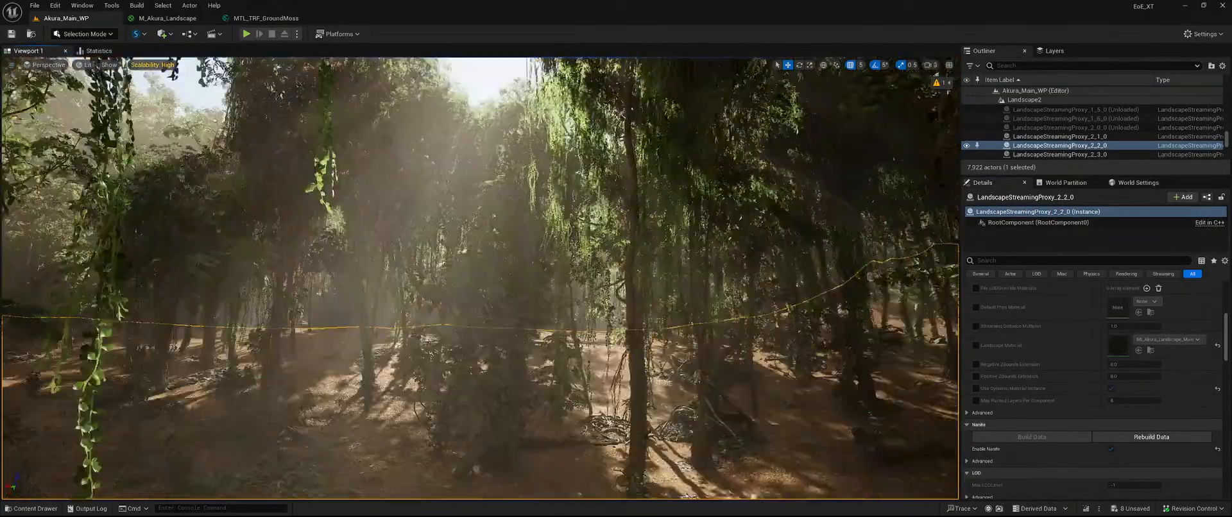
- Save all the rebuilt Akura_Main_RVT virtual texture assets and clear the landscape proxy selection
key(w)
mouse_move(480, 278)
right_down()
mouse_move(480, 253)
mouse_move(507, 266)
mouse_move(527, 250)
mouse_move(552, 257)
mouse_move(500, 287)
mouse_move(454, 280)
mouse_move(506, 279)
mouse_move(482, 282)
mouse_move(526, 306)
mouse_move(432, 254)
mouse_move(455, 276)
mouse_move(488, 275)
right_up()
key(w)
key(w)
key(w)
key(w)
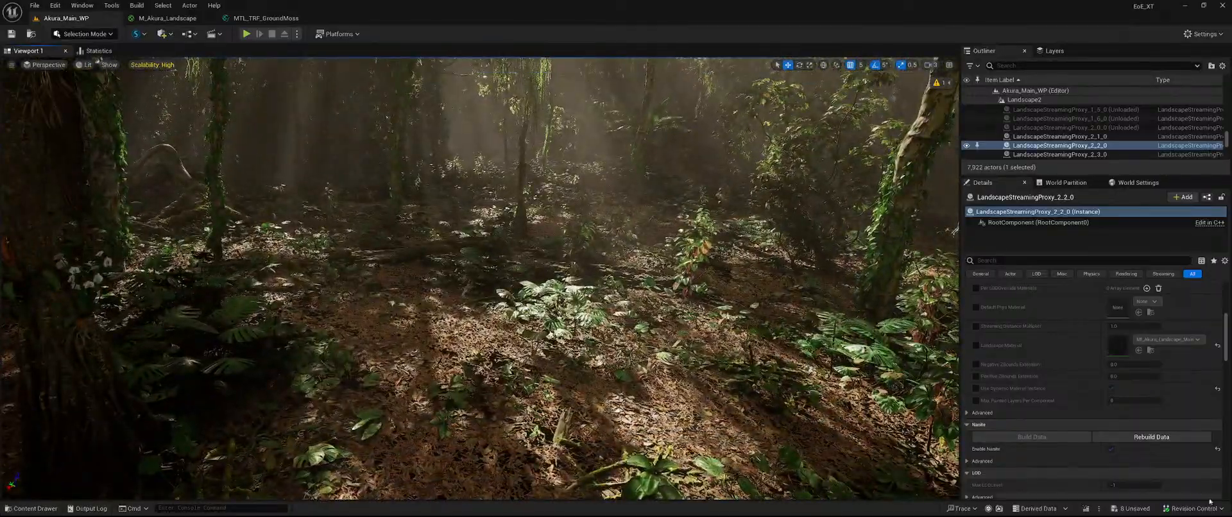
click(1130, 509)
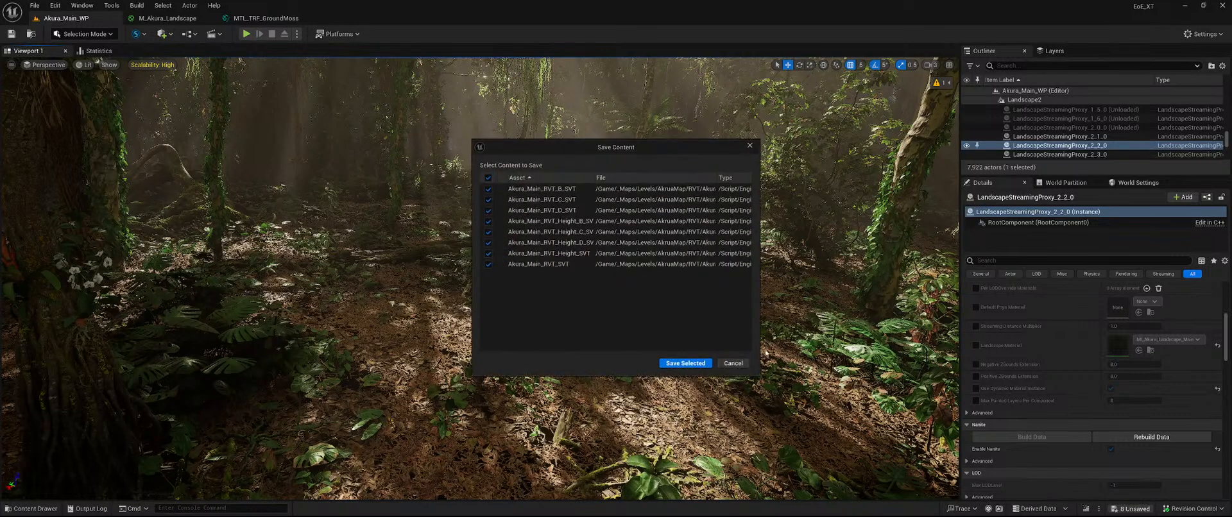
click(700, 366)
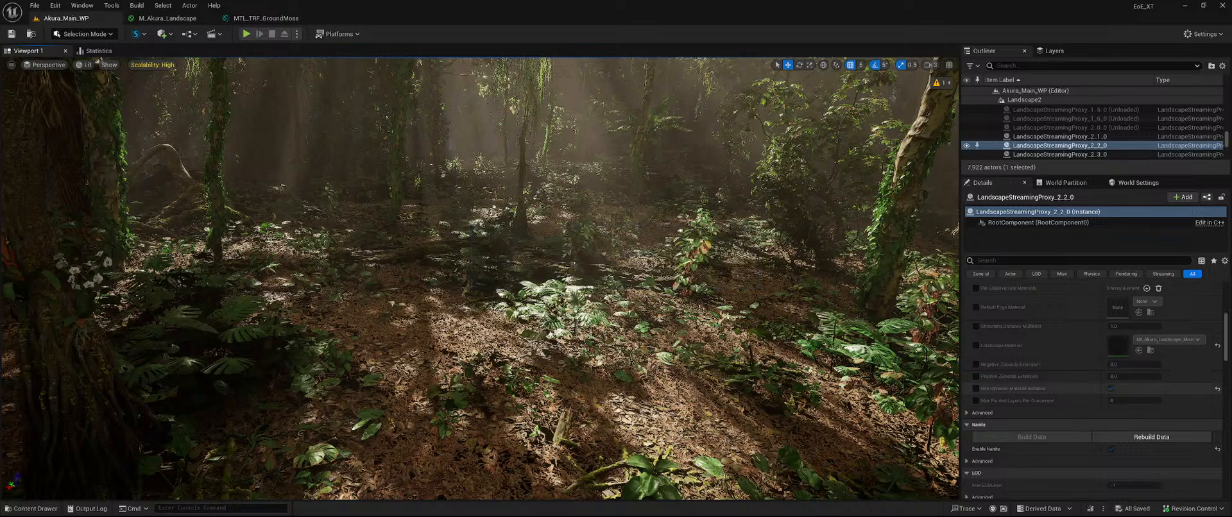
click(1036, 90)
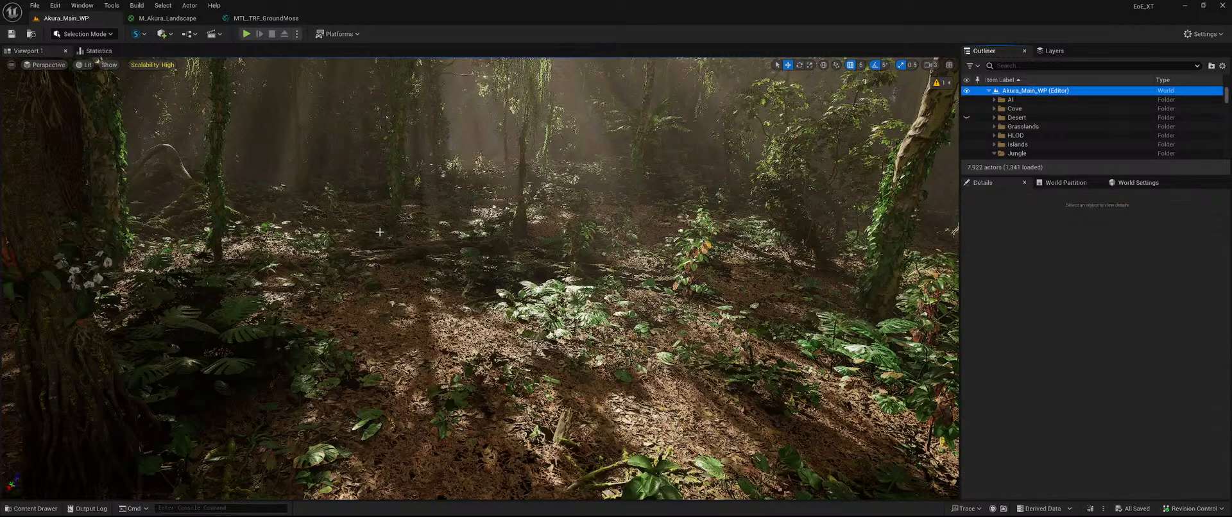
key(ctrl+space)
double_click(465, 397)
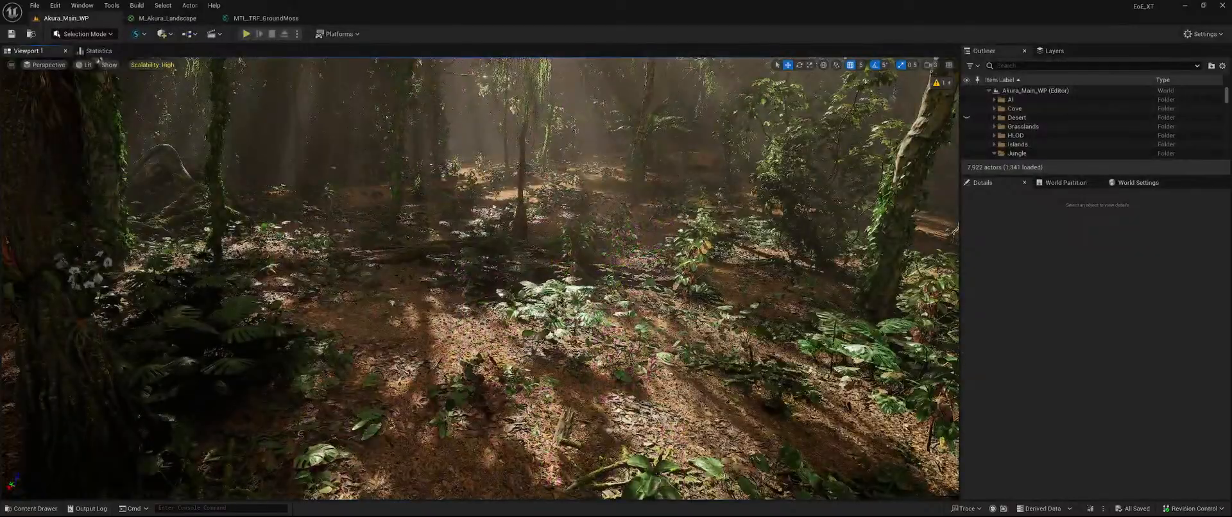
right_drag(460, 311, 589, 297)
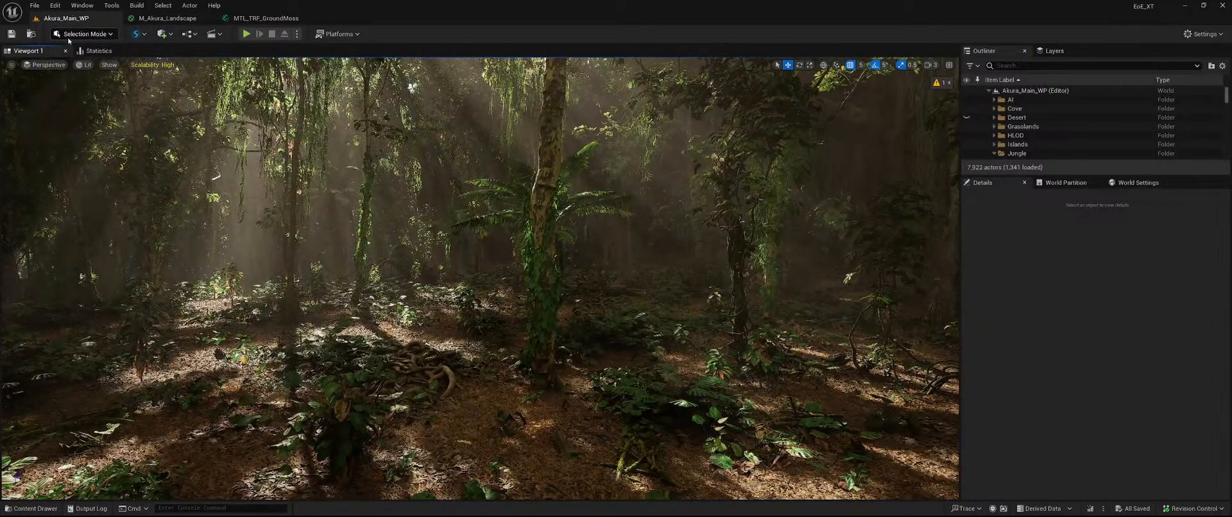
- Switch to Foliage mode and remove the FT_TRF_TreeFernMedium_A foliage type together with its instances
click(83, 34)
click(77, 67)
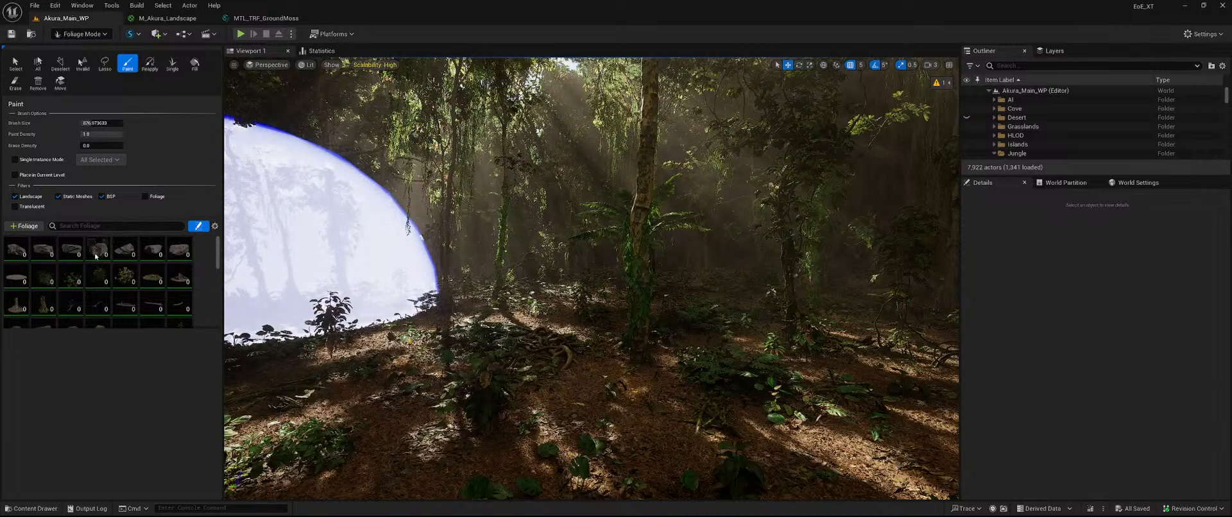
scroll(100, 291, down, 3)
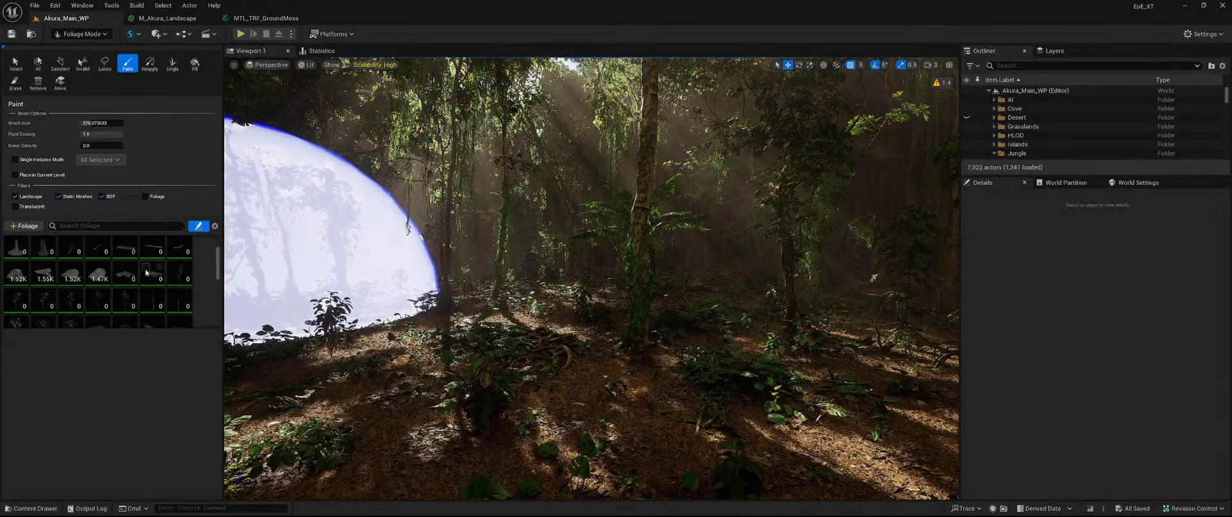
scroll(185, 278, down, 5)
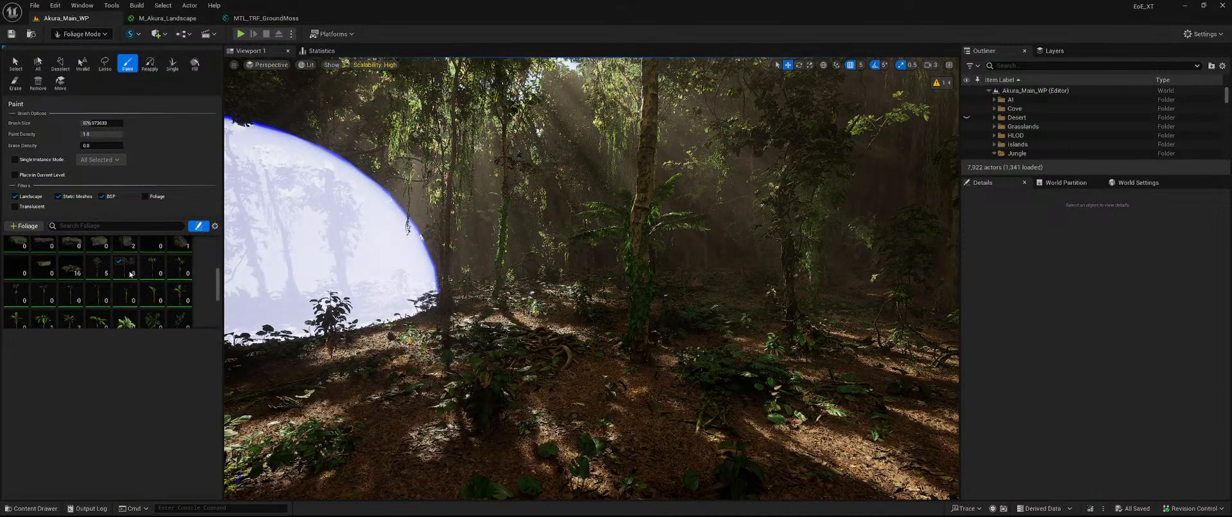
scroll(109, 262, down, 2)
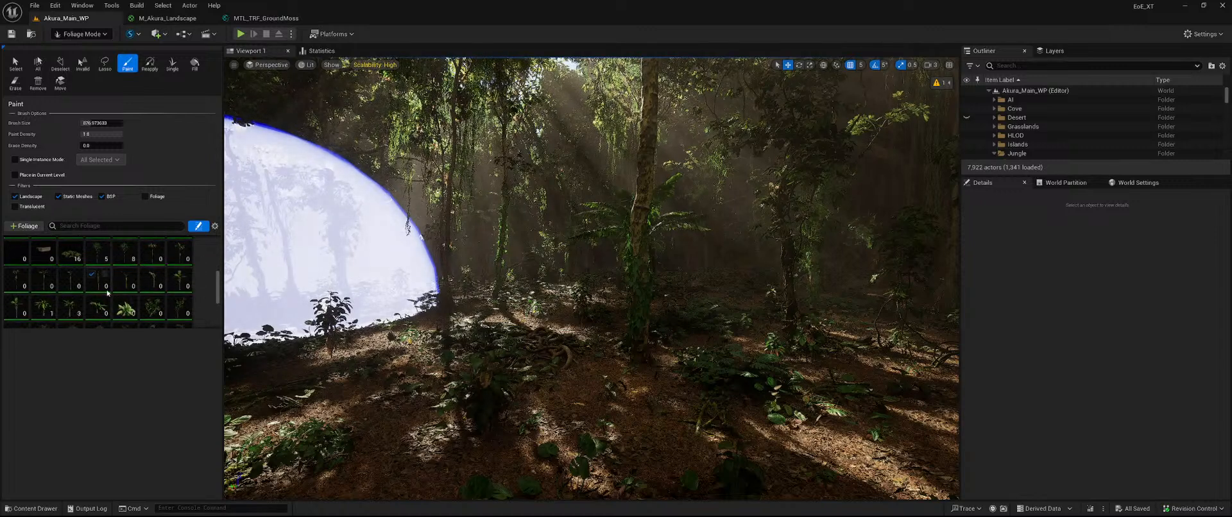
right_click(177, 287)
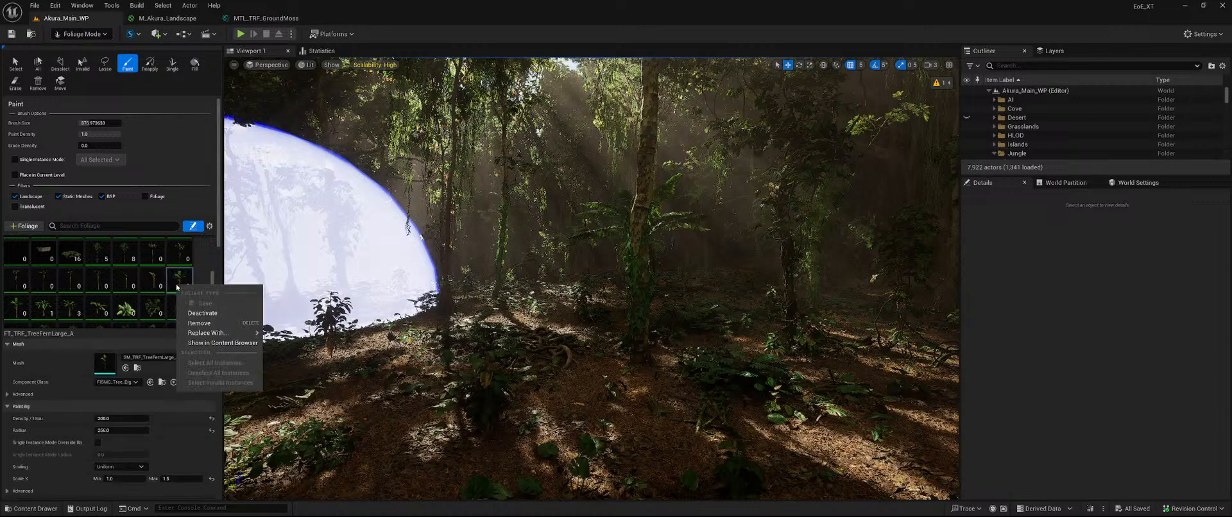
right_click(65, 312)
click(87, 349)
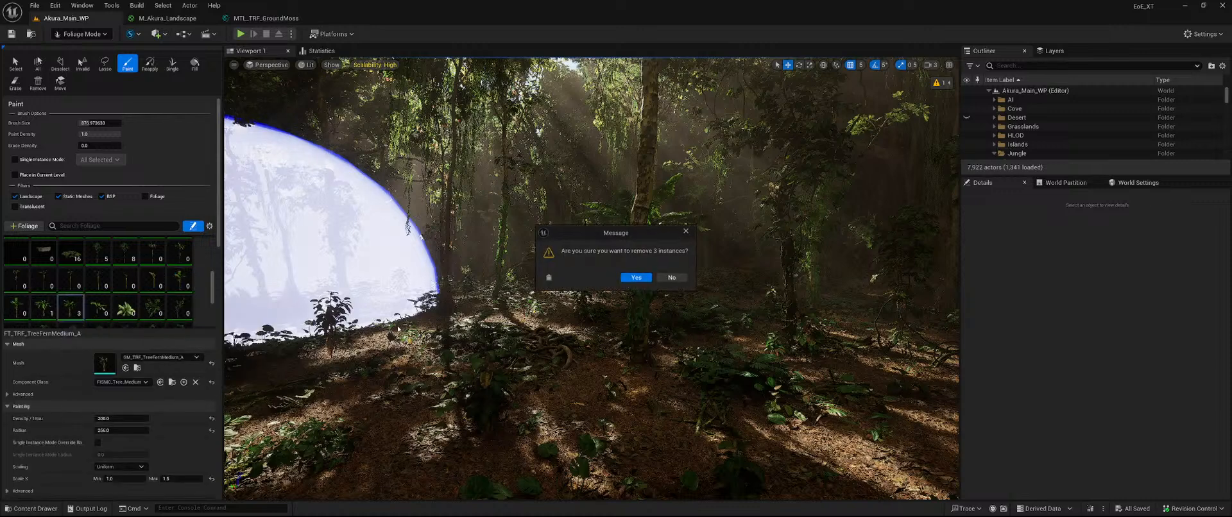
click(643, 279)
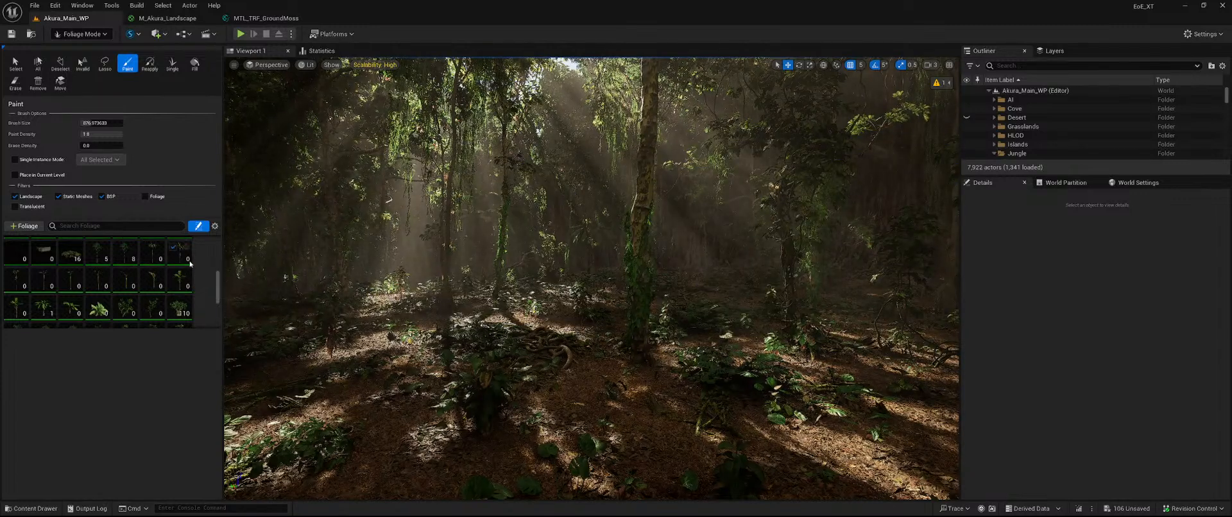
- Remove the foliage type directly after the deleted medium tree fern from the palette and save all modified assets
right_click(69, 313)
click(103, 350)
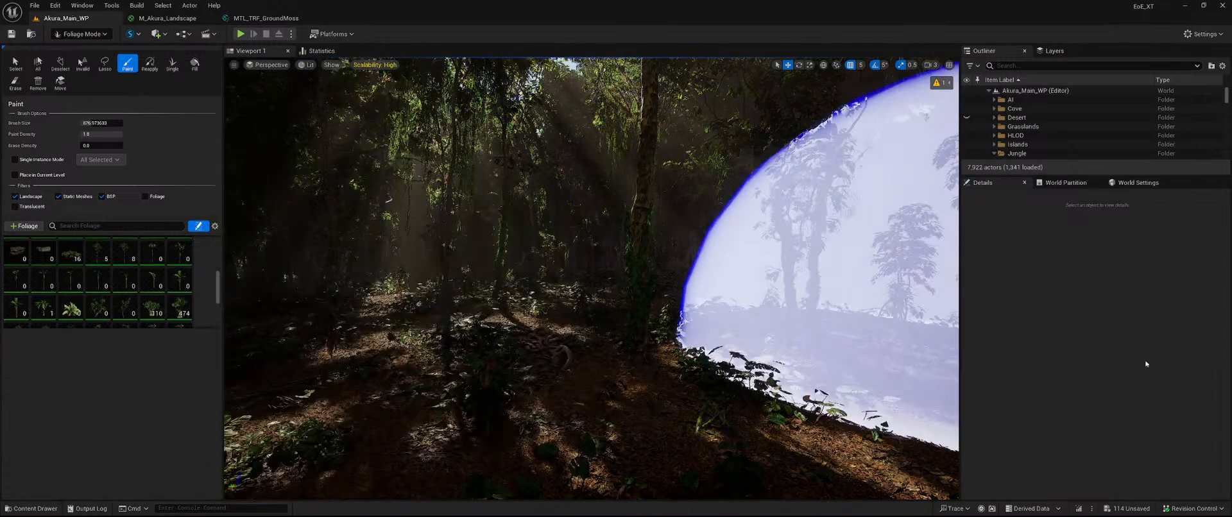
click(1134, 509)
click(686, 363)
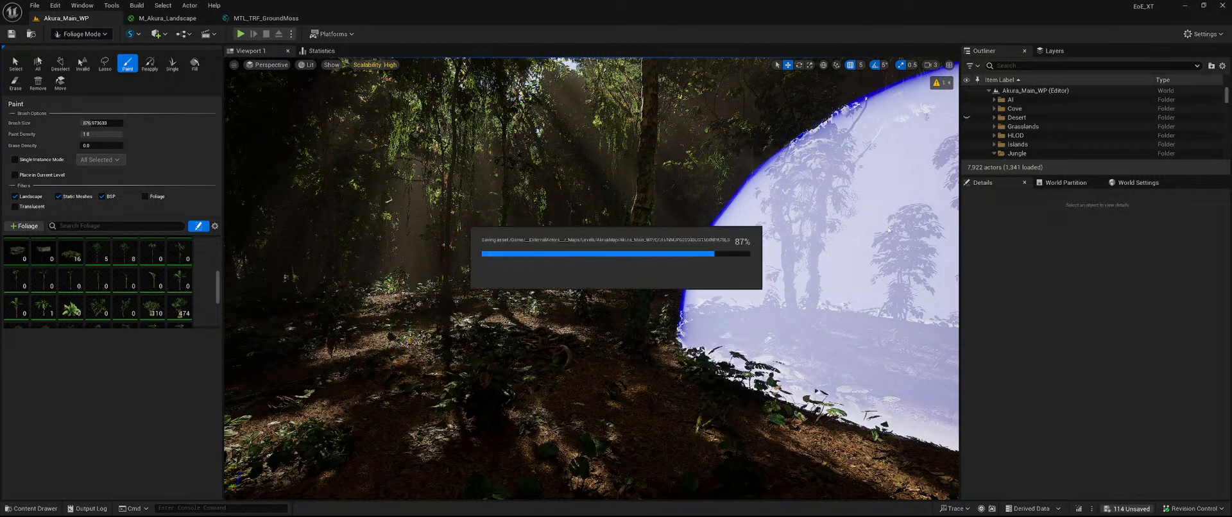
- Remove the FT_TRF_TreeFernLarge_C foliage type with its instances from the palette and save all modified assets
right_click(39, 314)
click(90, 347)
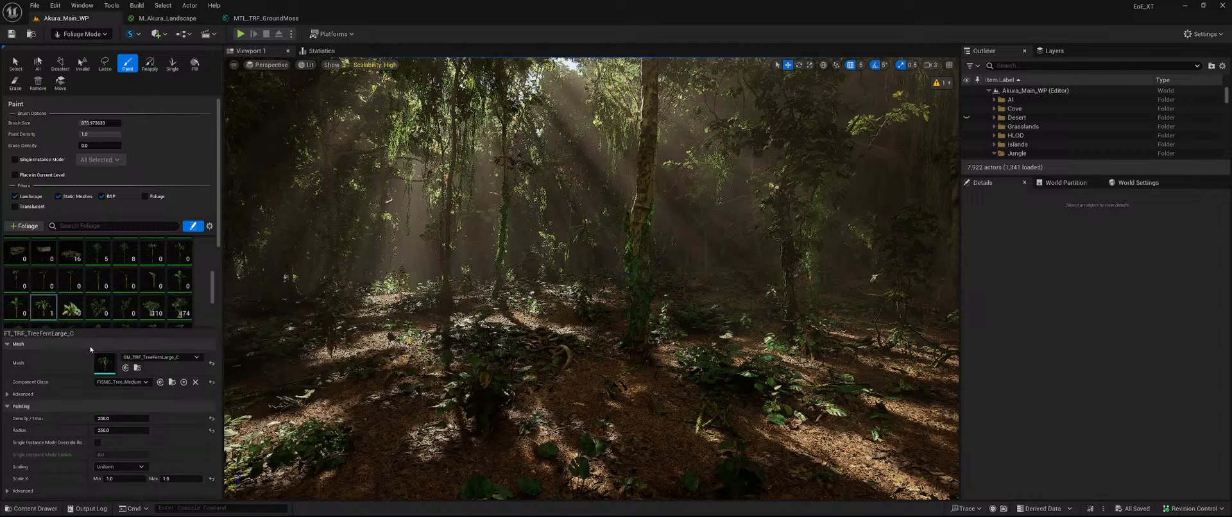
click(636, 278)
click(1132, 507)
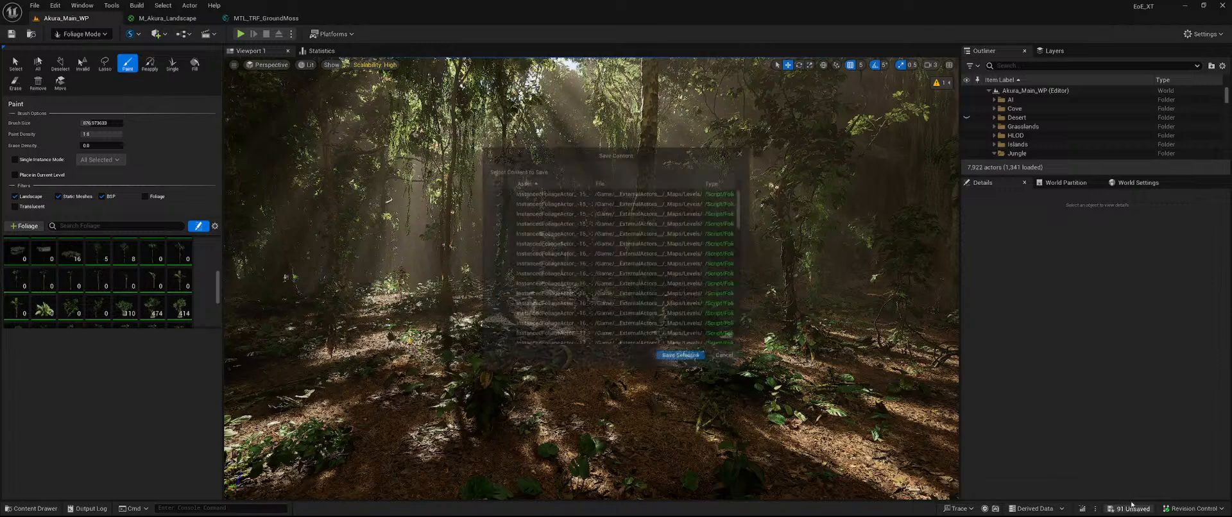
click(681, 355)
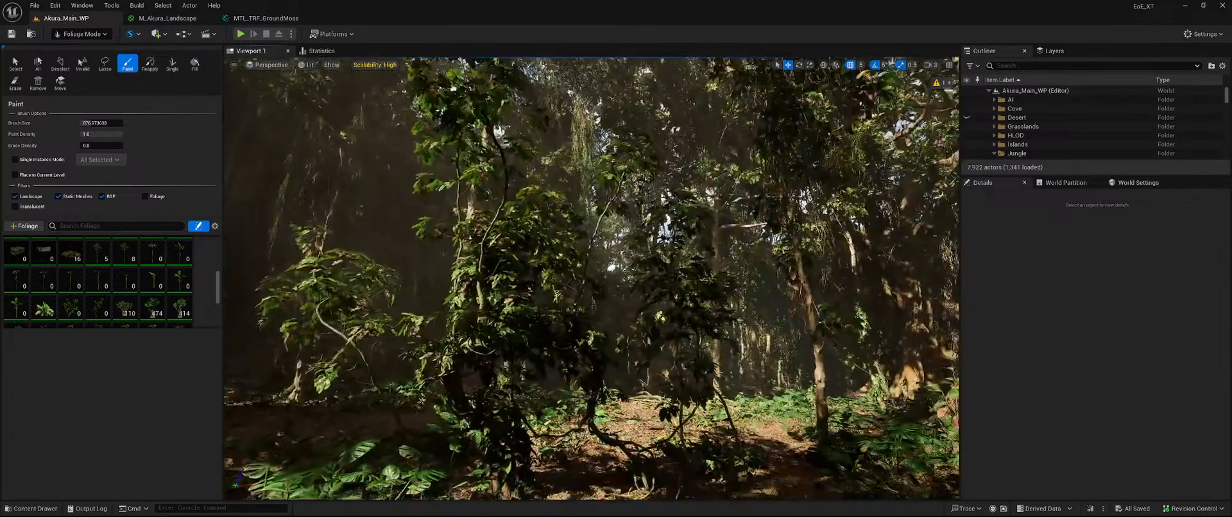
- Survey the jungle floor, canopy and nearby grassy clearing, then examine the root-covered ground material up close
key(w)
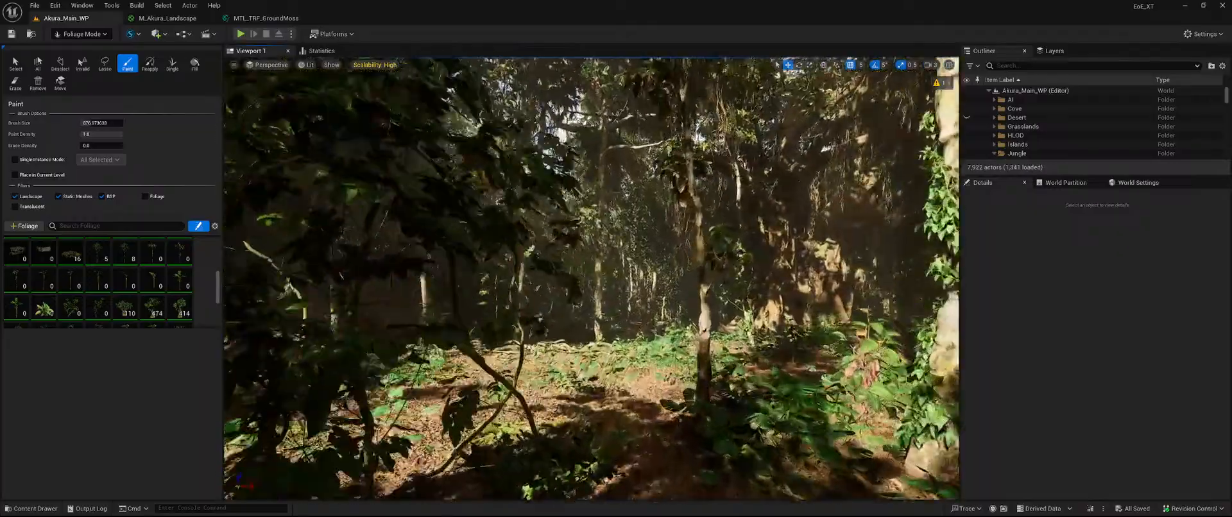
key(w)
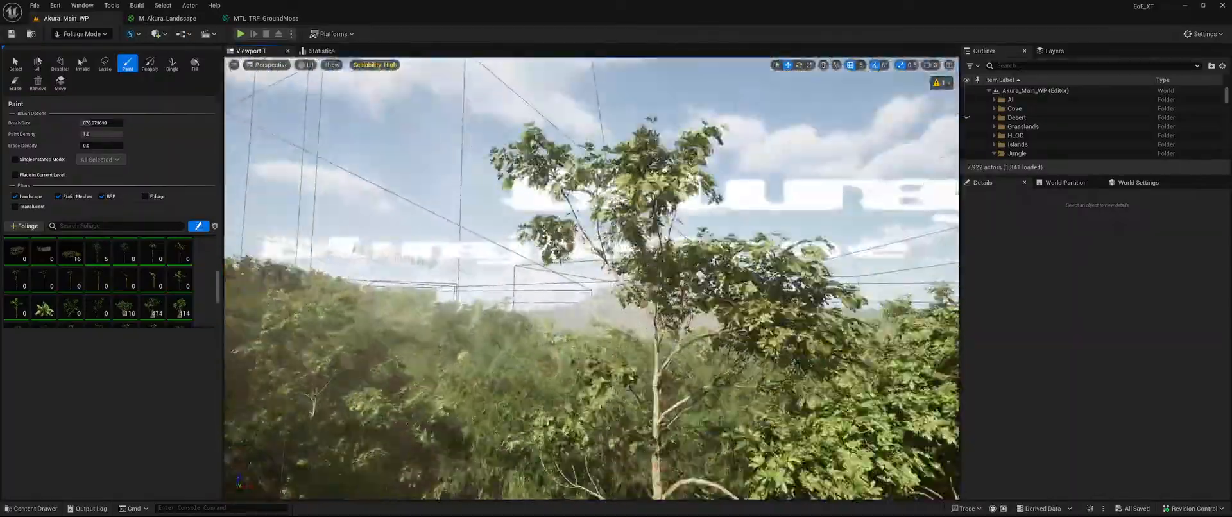
key(w)
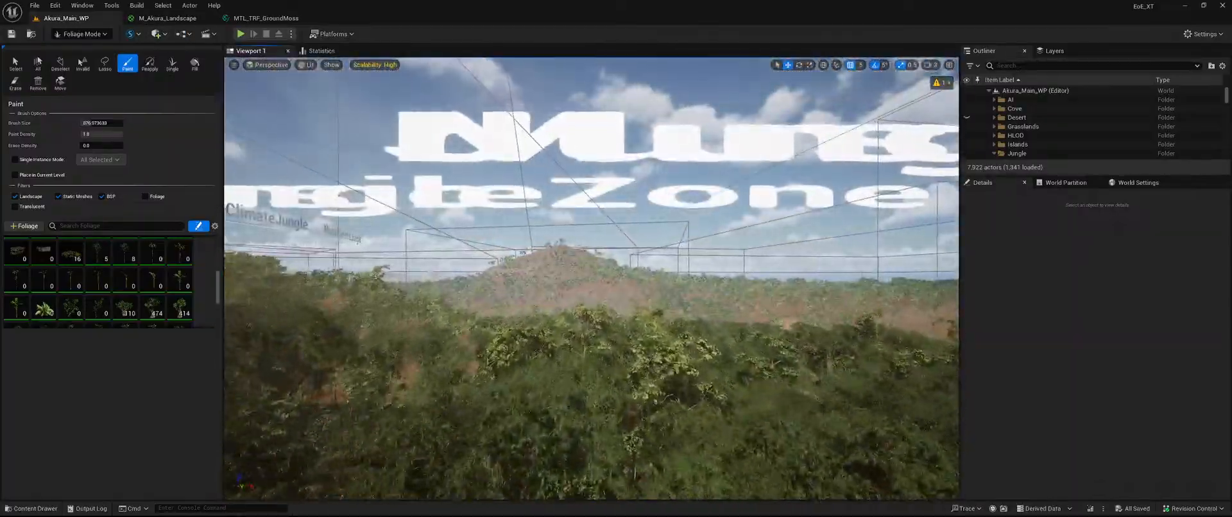
key(w)
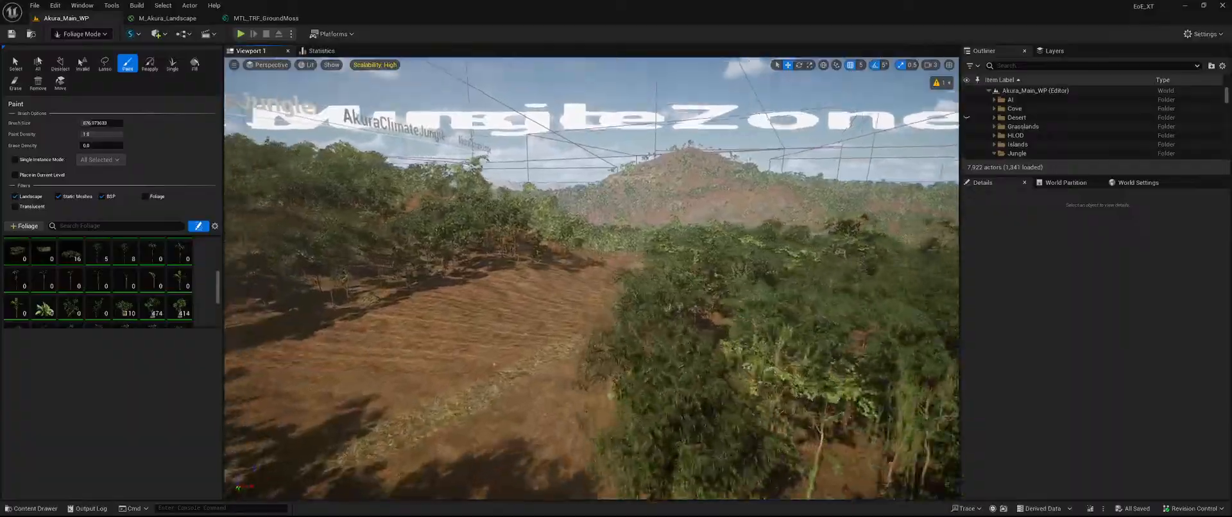
key(w)
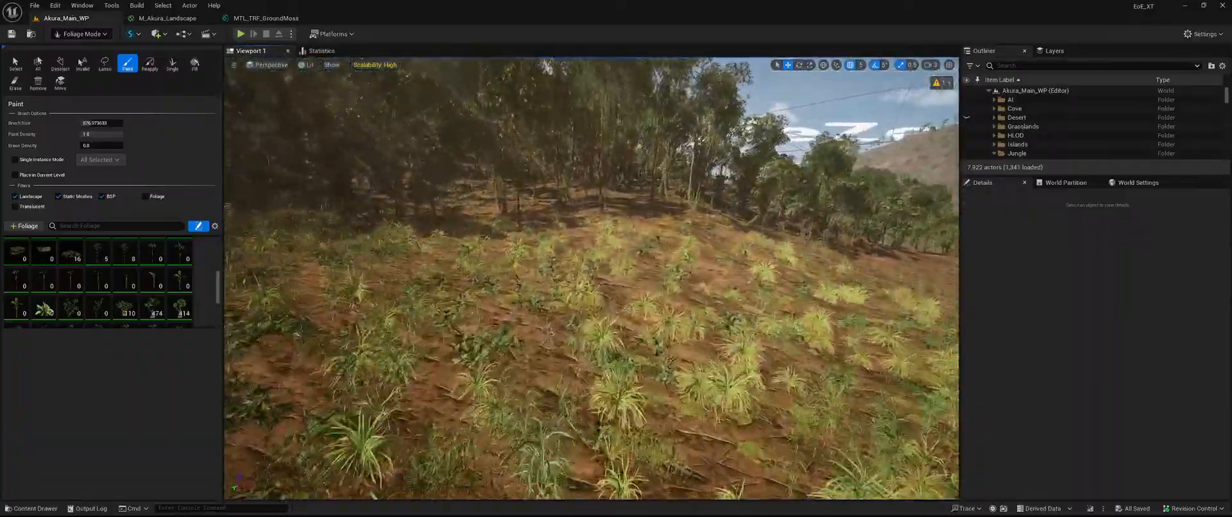
key(w)
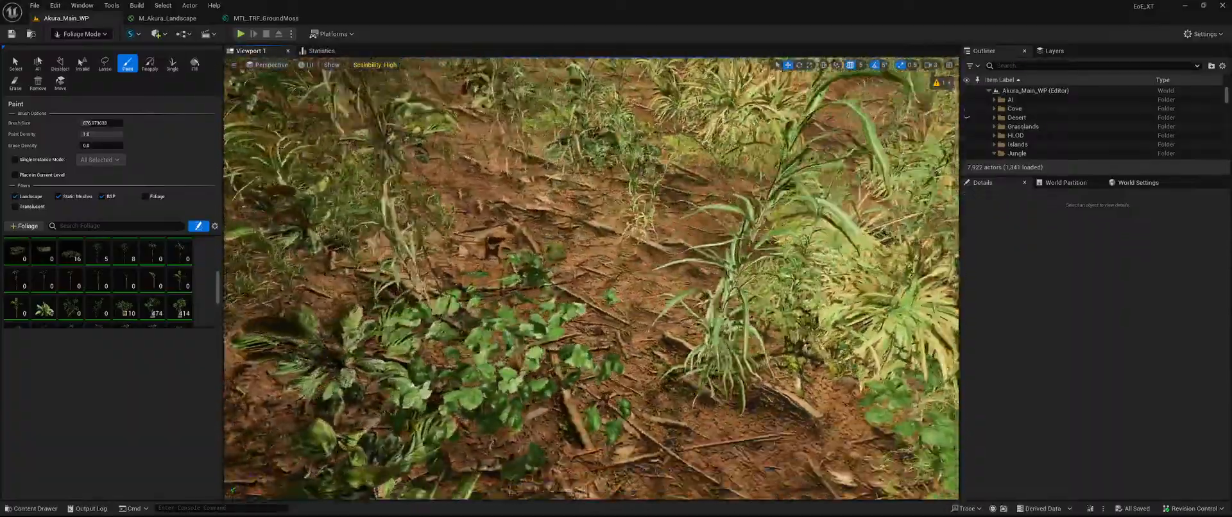
right_drag(522, 293, 616, 340)
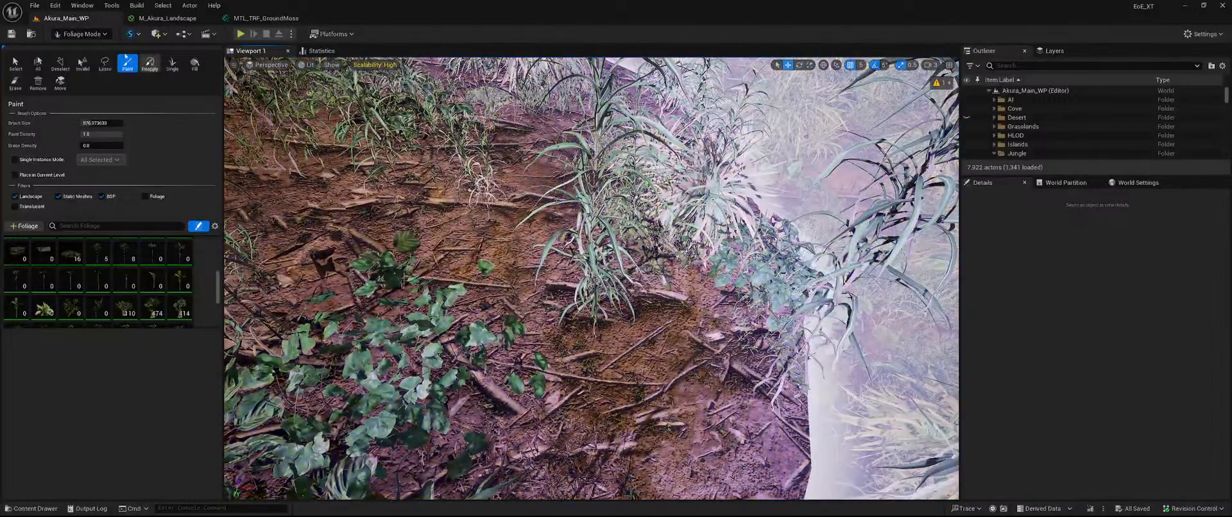
- Assign the Mossy_Swamp_Ground 4K_D texture to the base color Texture Object in MTL_TRF_GroundMoss
click(266, 18)
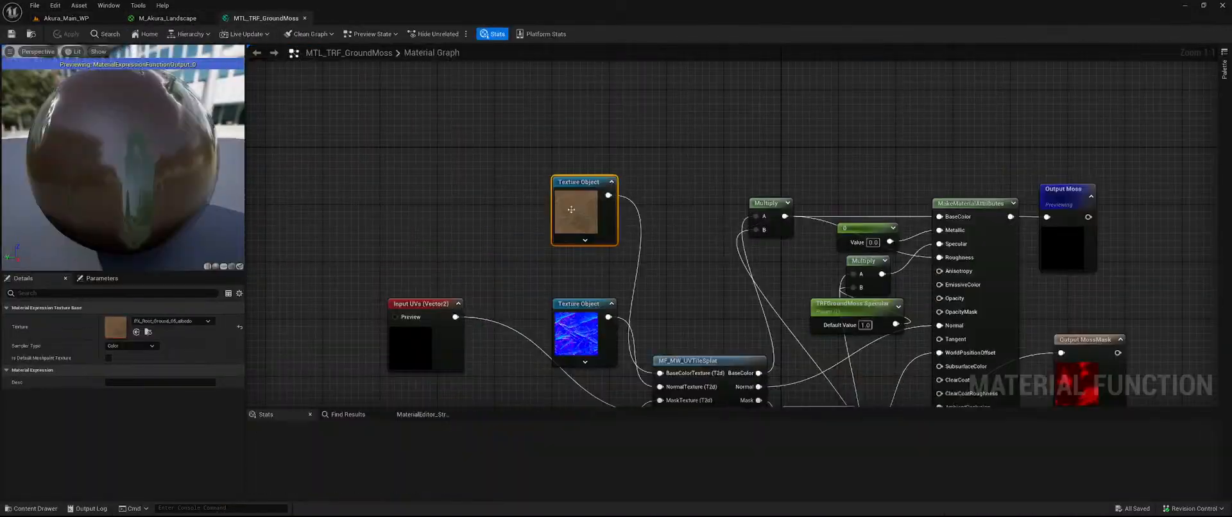
right_drag(499, 299, 477, 241)
key(ctrl+space)
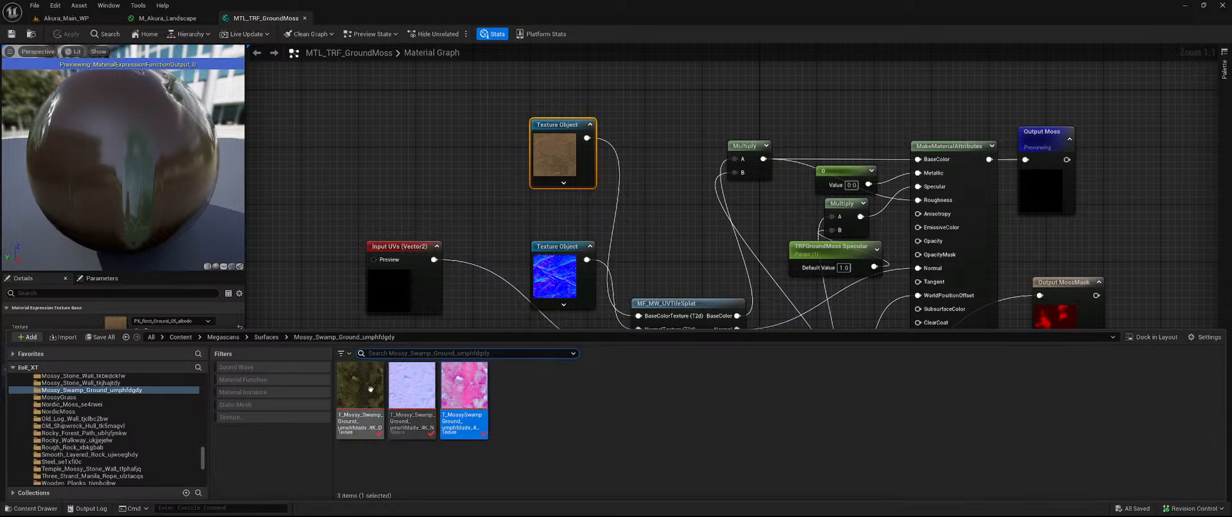
drag(364, 390, 441, 262)
right_drag(493, 185, 456, 223)
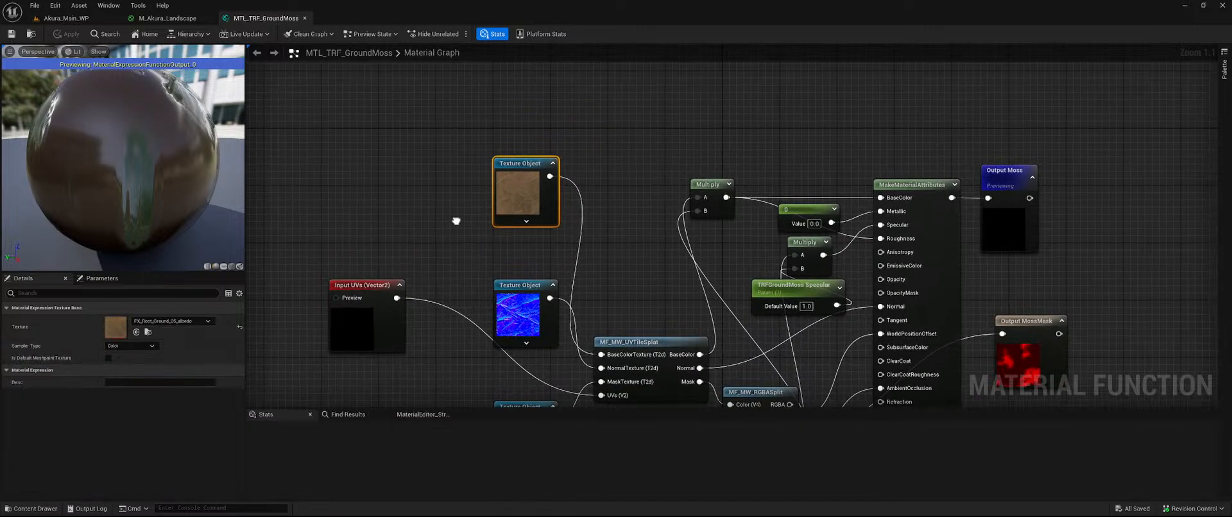
click(136, 331)
- Assign the Mossy_Swamp_Ground 4K_N texture to the normal Texture Object, and apply and save the material function
right_drag(529, 321, 520, 236)
click(508, 233)
key(ctrl+space)
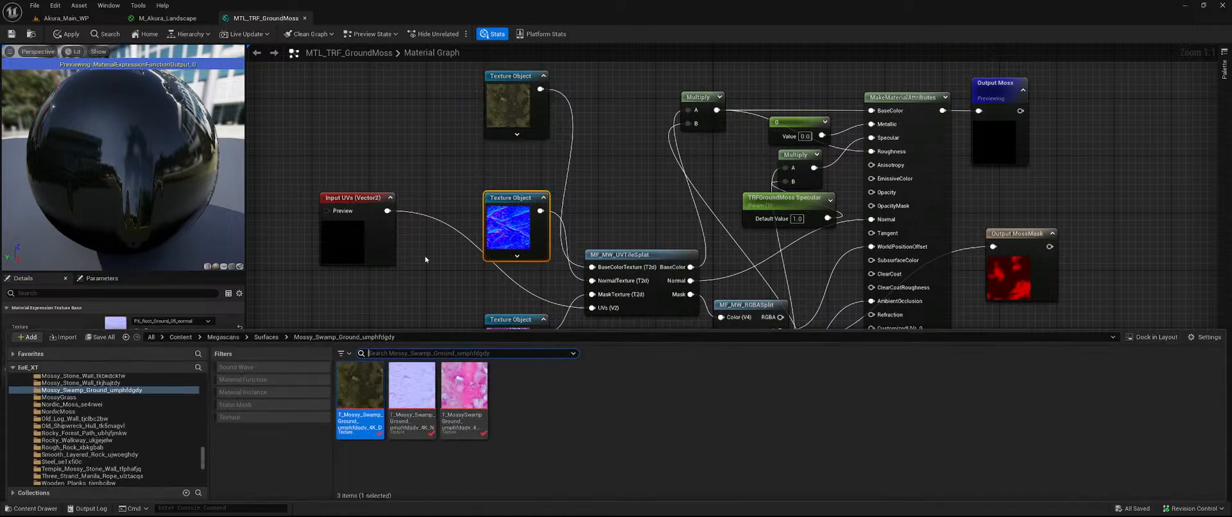
click(411, 398)
right_drag(430, 277, 437, 253)
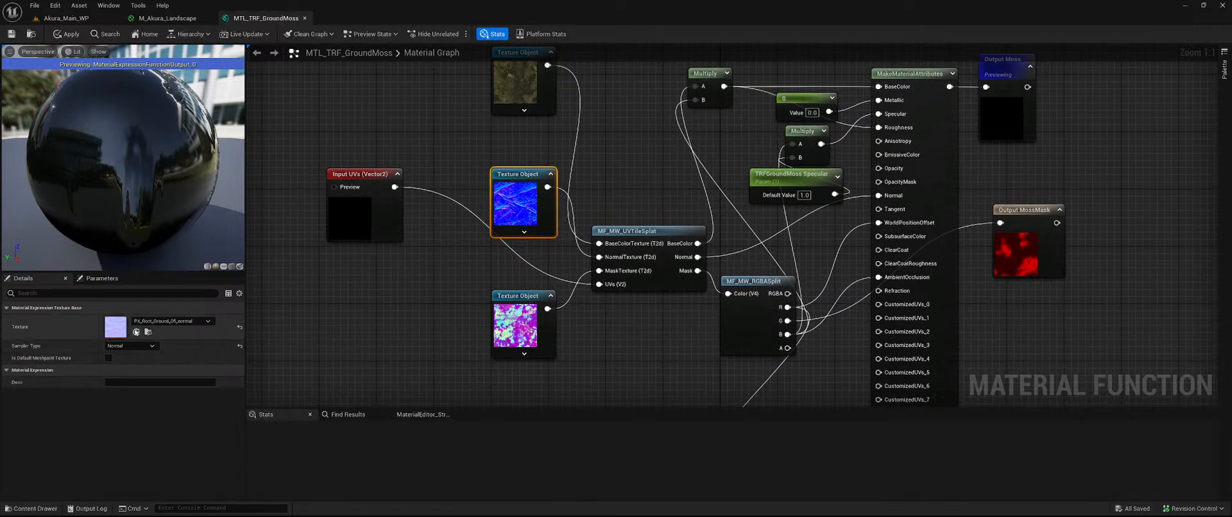
click(137, 331)
key(ctrl+space)
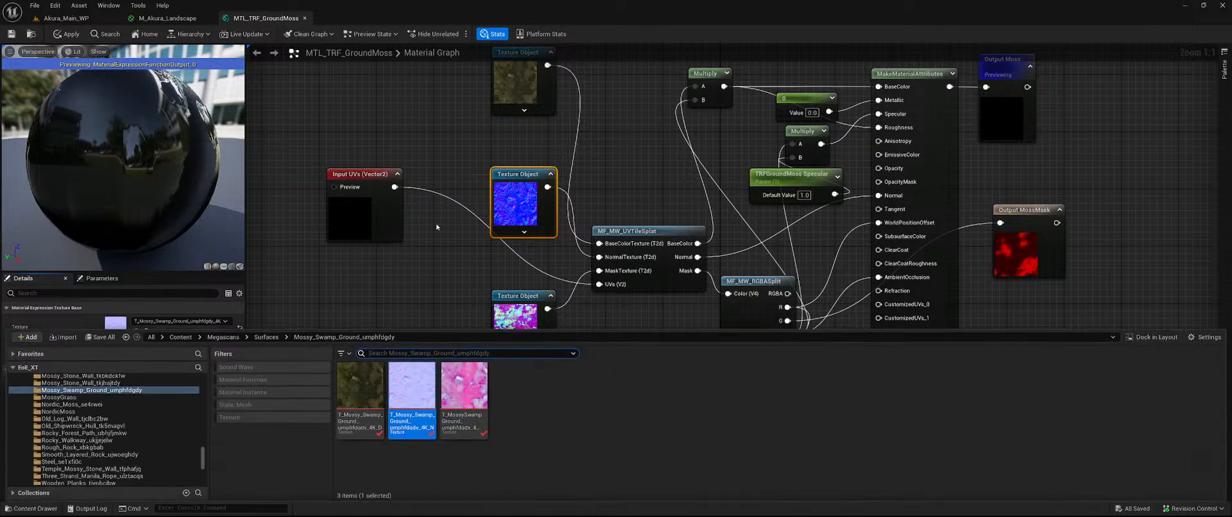
click(70, 36)
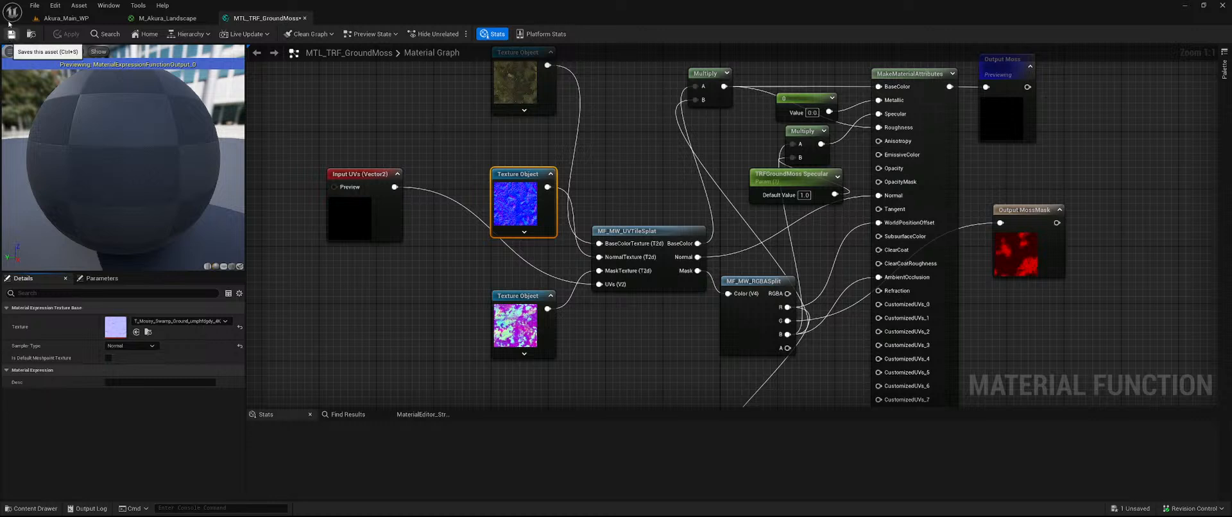
key(ctrl+s)
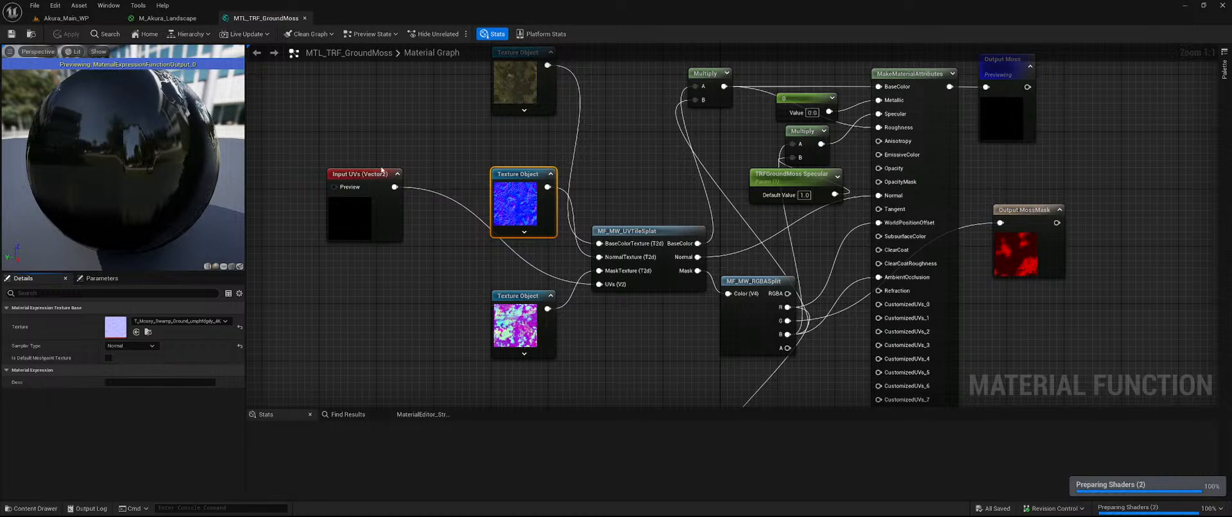
- Return to the Akura_Main_WP level, switch to Selection mode and inspect the mossy ground between the plants
click(56, 18)
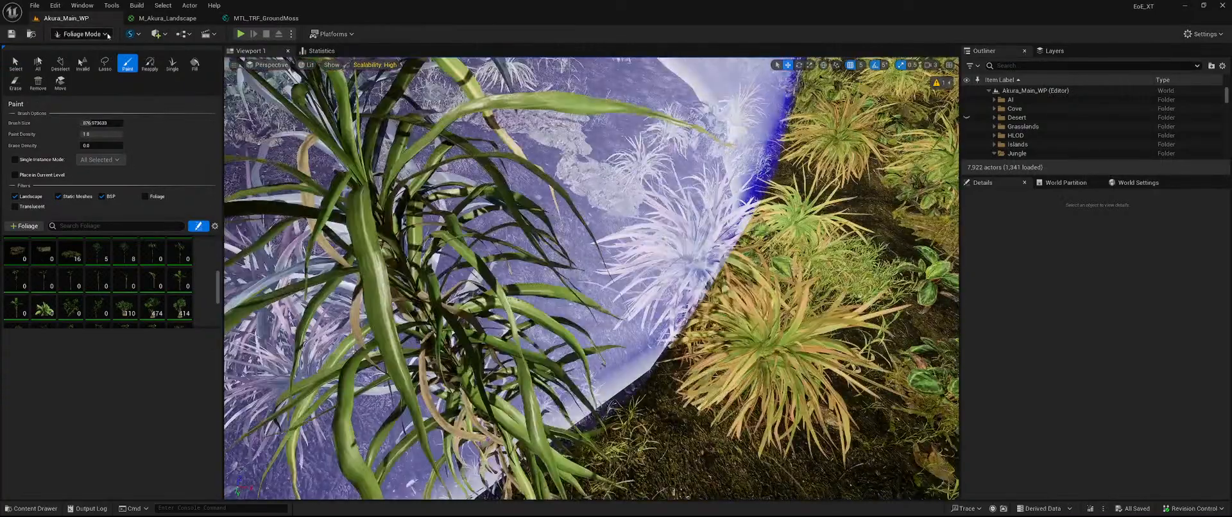
click(107, 35)
click(107, 49)
right_drag(450, 270, 571, 180)
right_drag(480, 279, 321, 330)
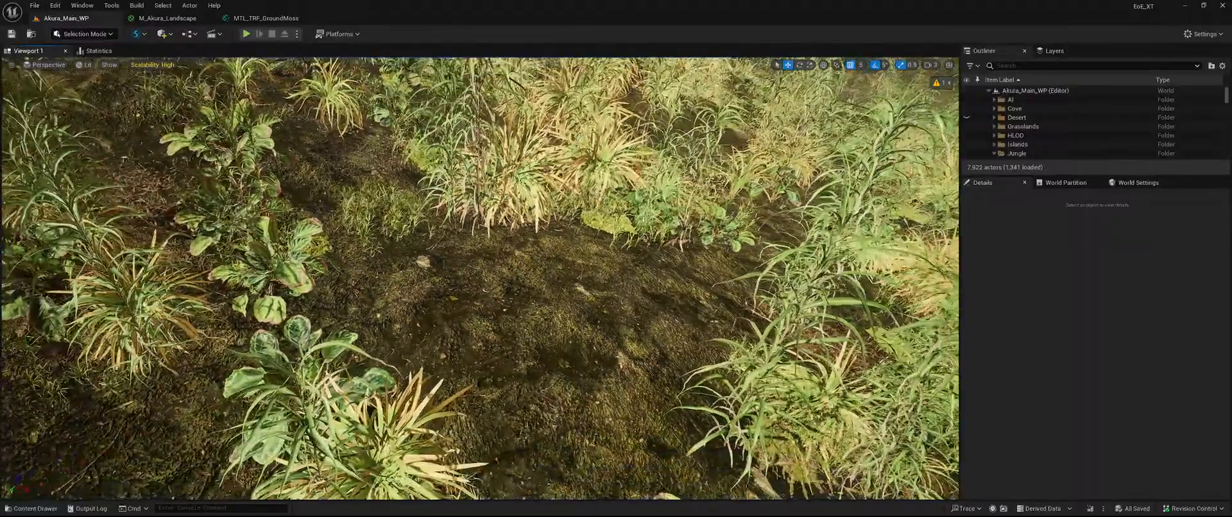
- Replace the base color texture in MTL_TRF_GroundMoss with T_Mossy_Forest_Floor_umslfbsg_4K_D from the Megascans surfaces
click(266, 18)
key(ctrl+b)
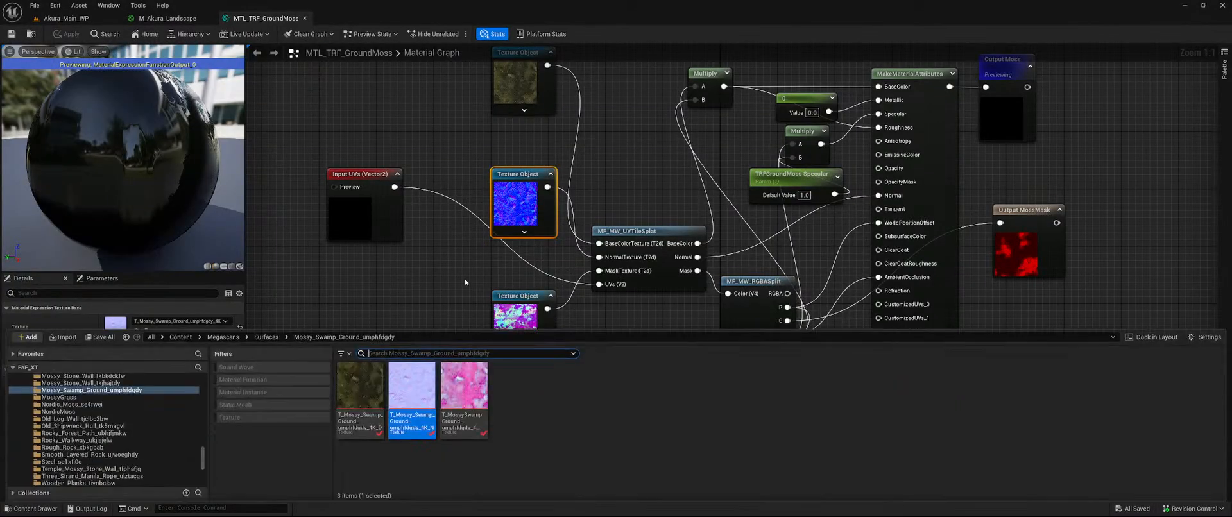
scroll(112, 393, up, 3)
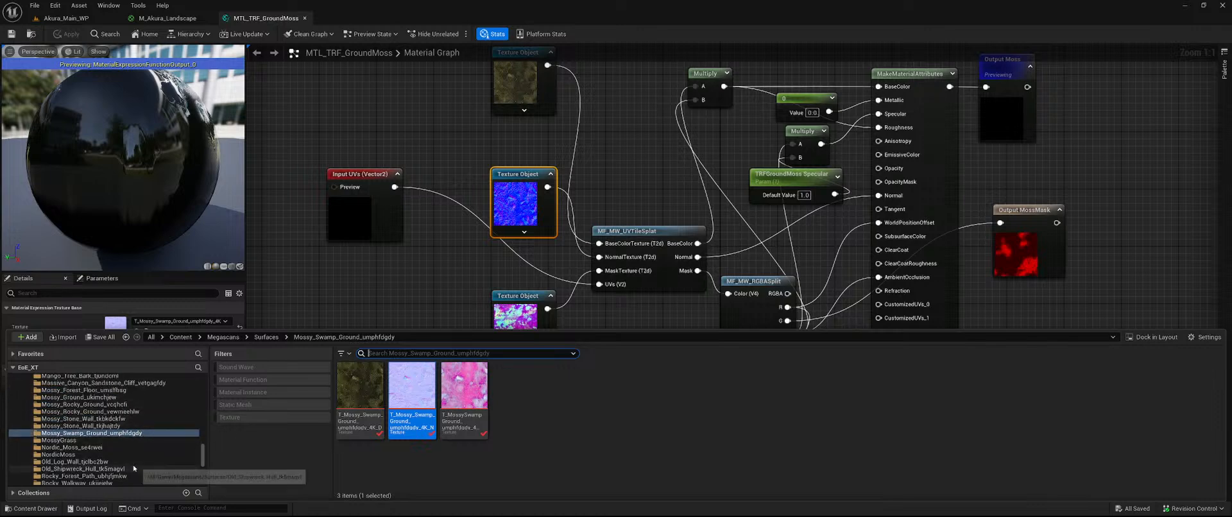
scroll(137, 470, up, 3)
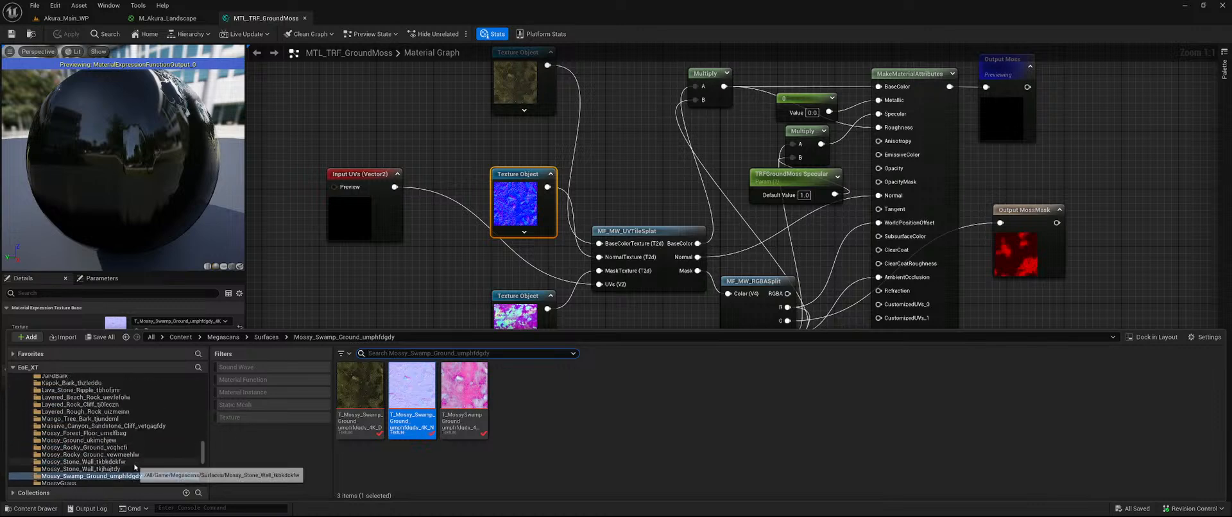
click(146, 434)
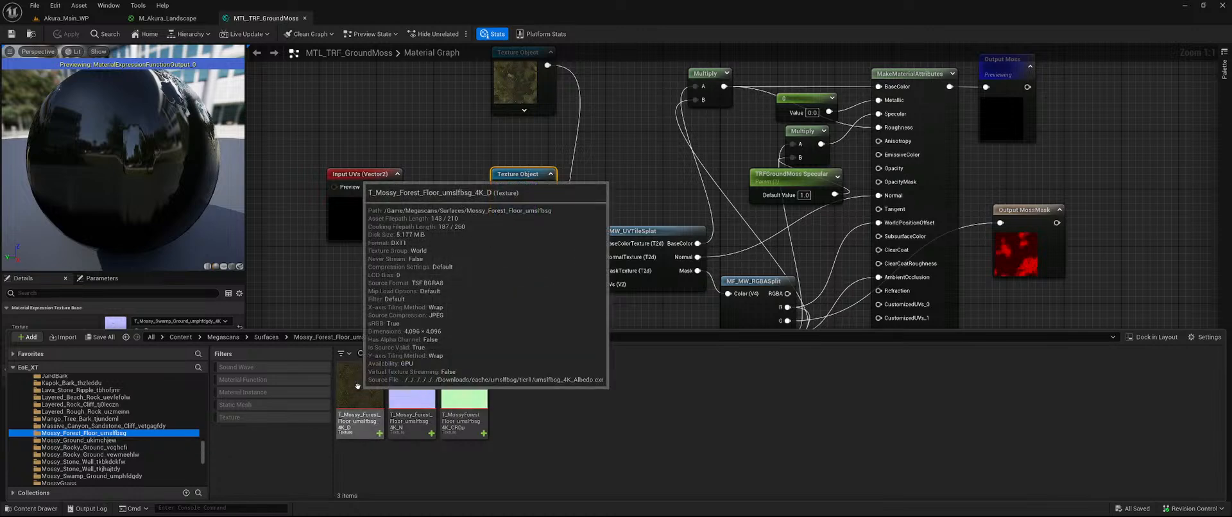
click(357, 386)
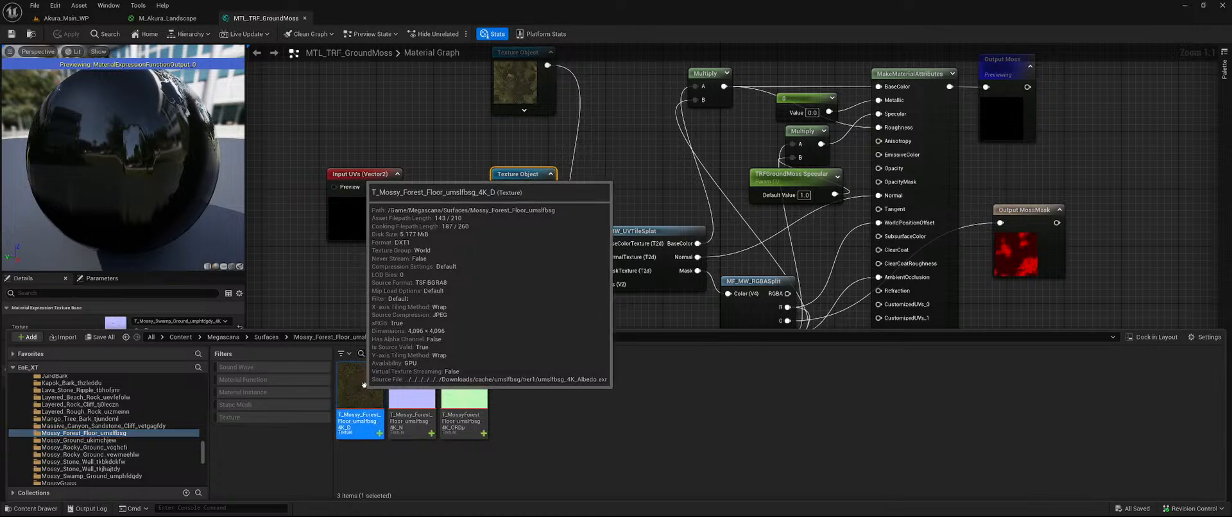
right_drag(450, 172, 412, 231)
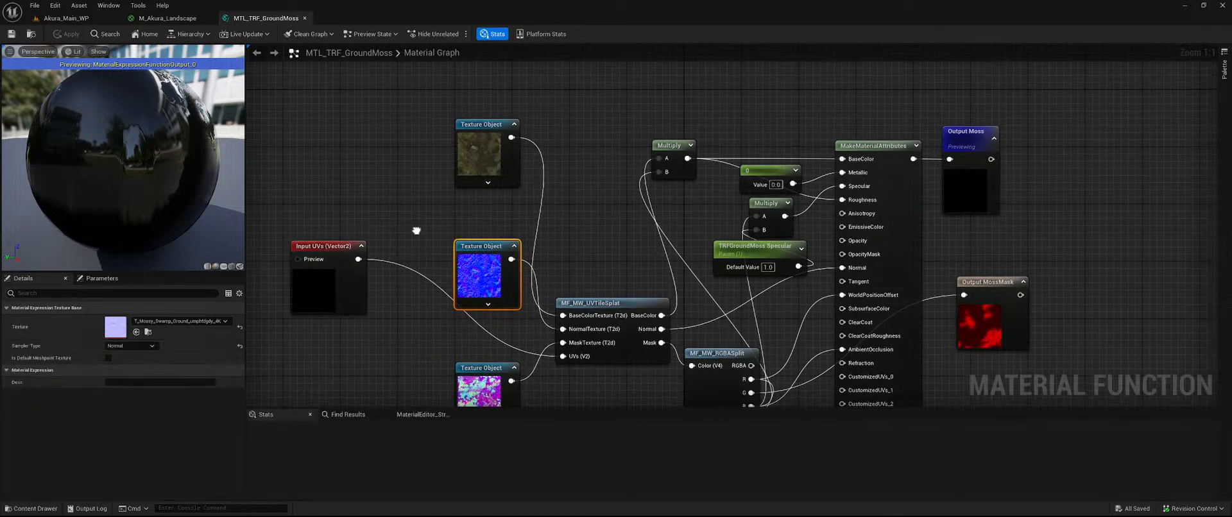
click(467, 168)
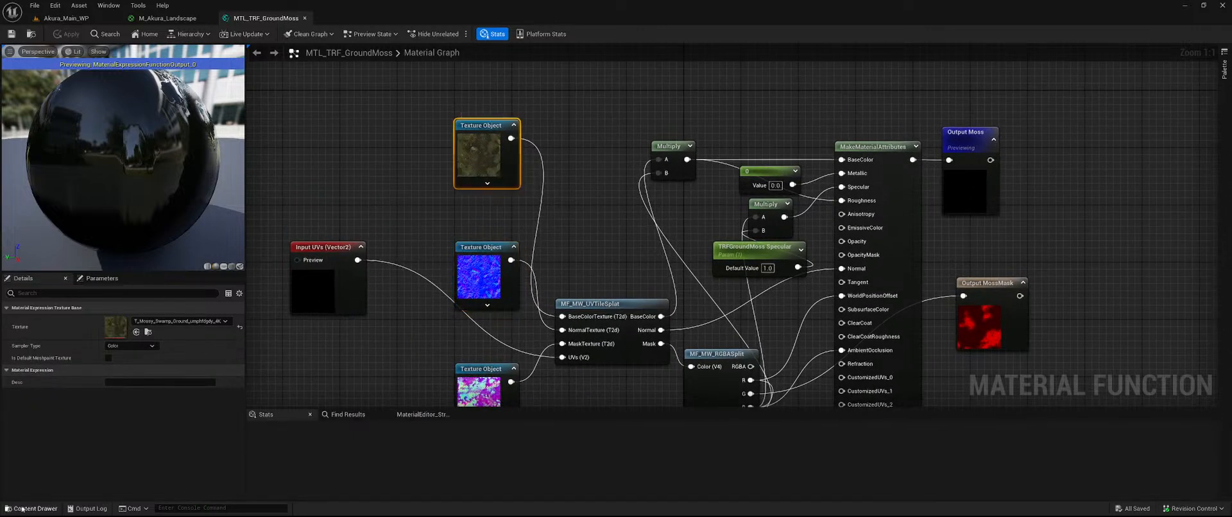
click(31, 508)
right_drag(370, 211, 327, 254)
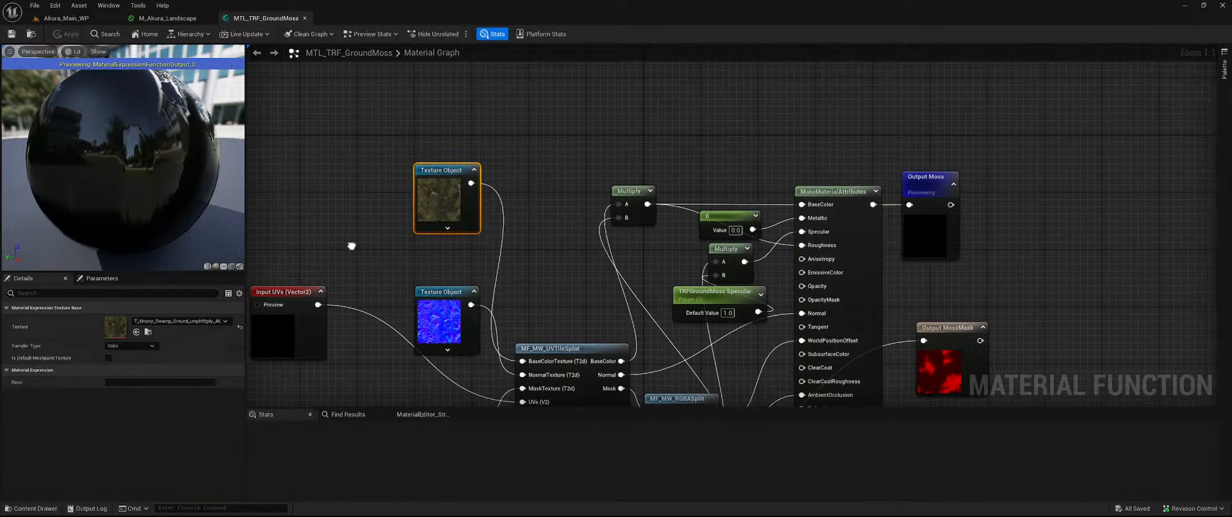
click(136, 333)
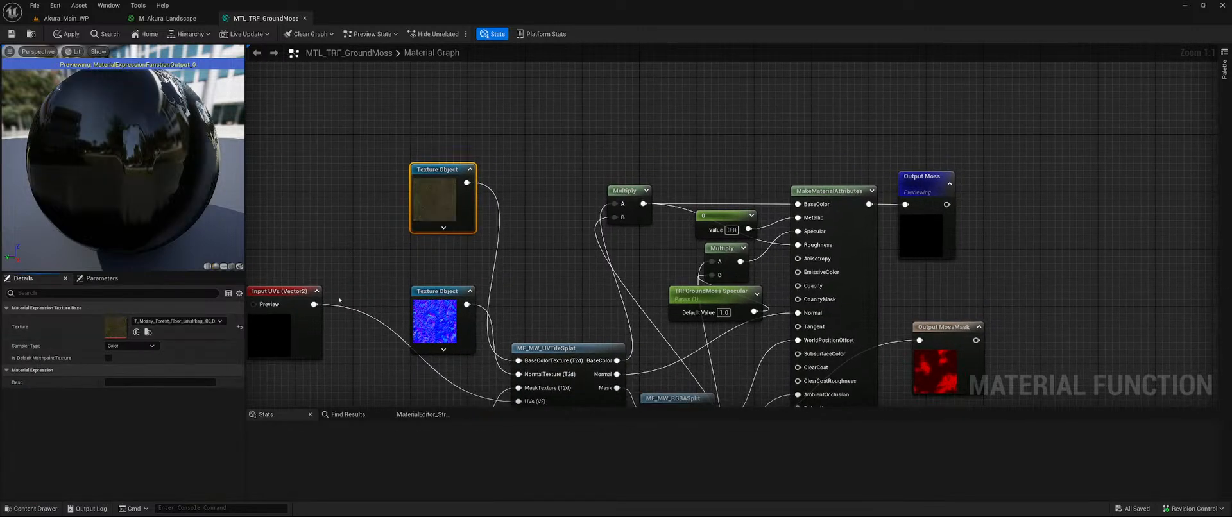
- Set the normal Texture Object to T_Mossy_Forest_Floor_umslfbsg_4K_N, and apply and save the material function
click(434, 333)
key(ctrl+space)
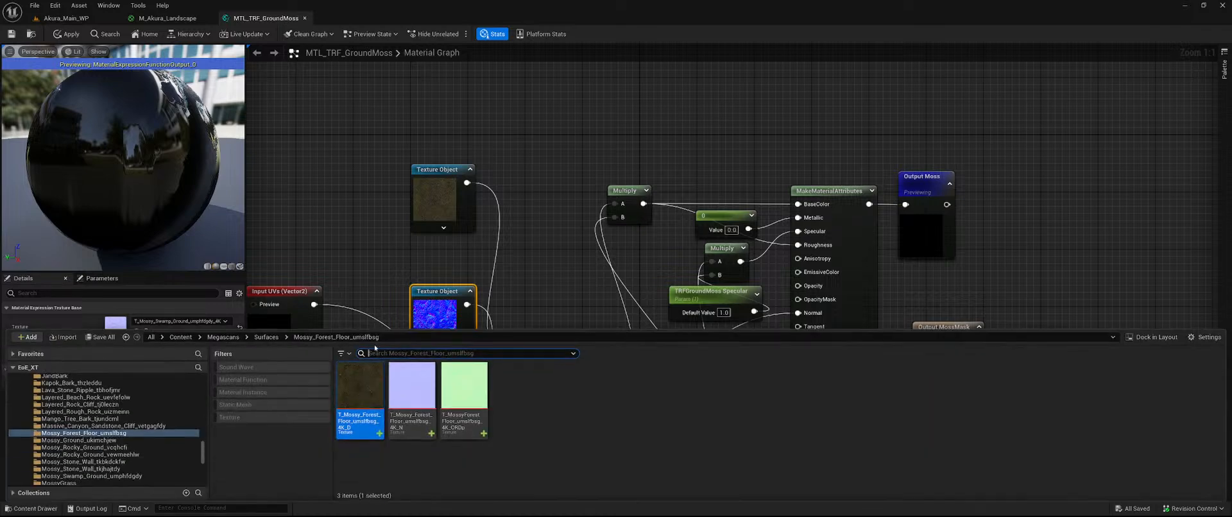
click(412, 405)
right_drag(382, 302, 372, 252)
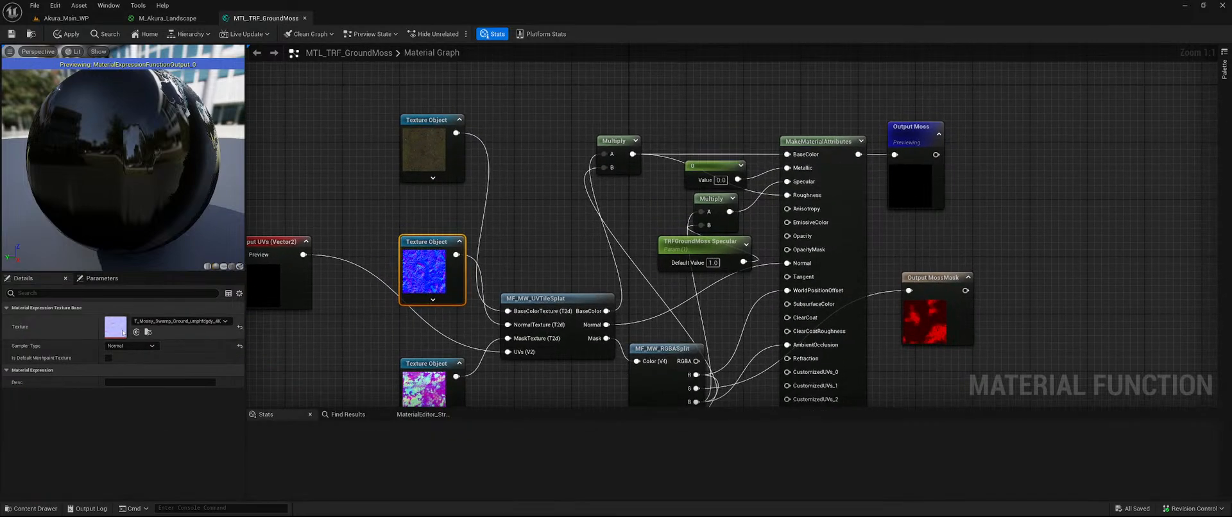
click(136, 333)
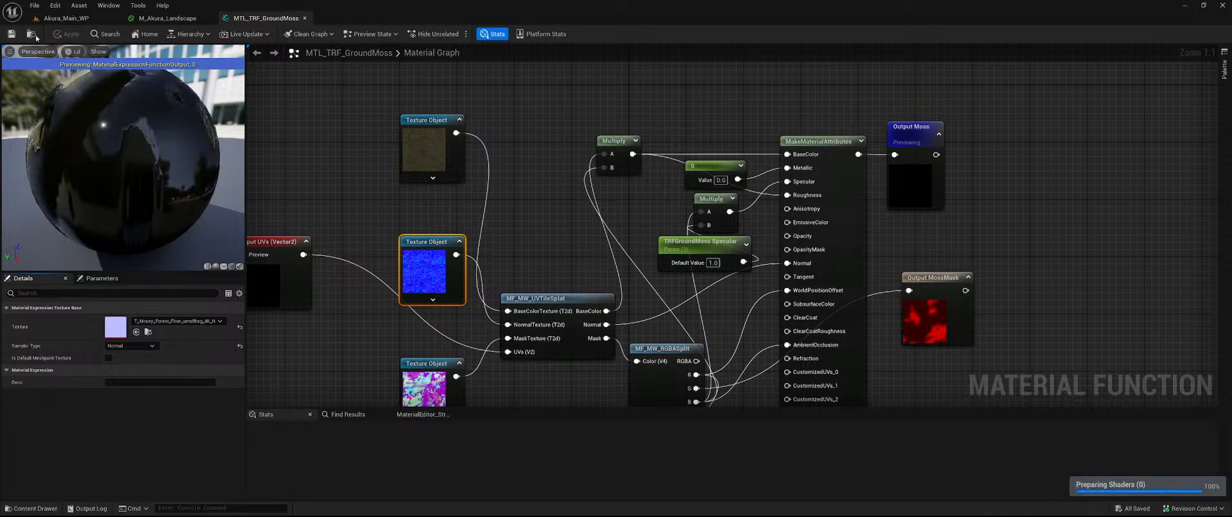
- Examine the forest floor ground material among the plants in Akura_Main_WP, and return to the MTL_TRF_GroundMoss graph
click(70, 19)
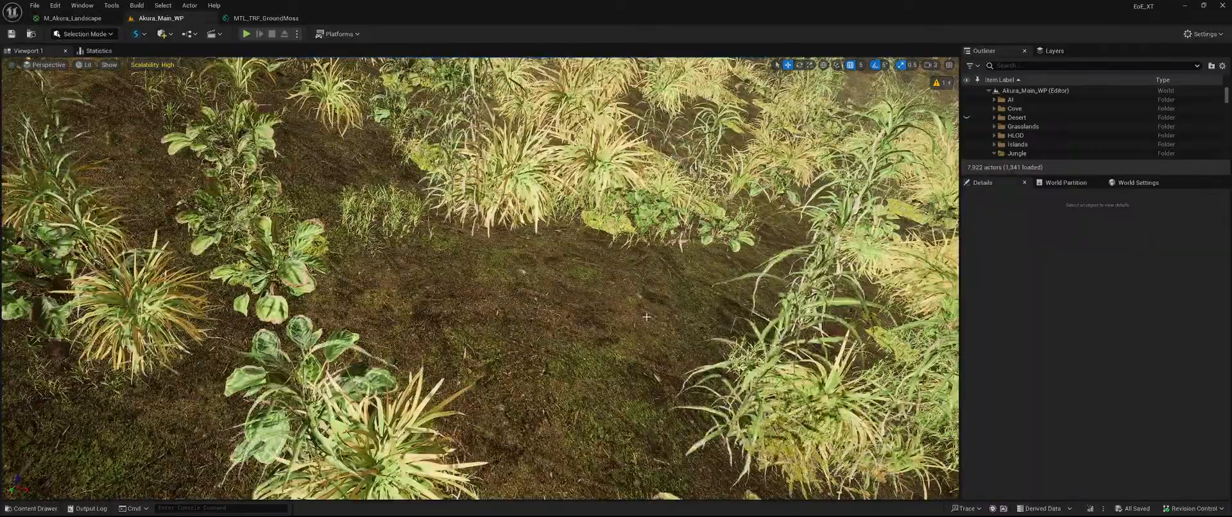
right_drag(648, 318, 478, 312)
key(w)
key(s)
key(w)
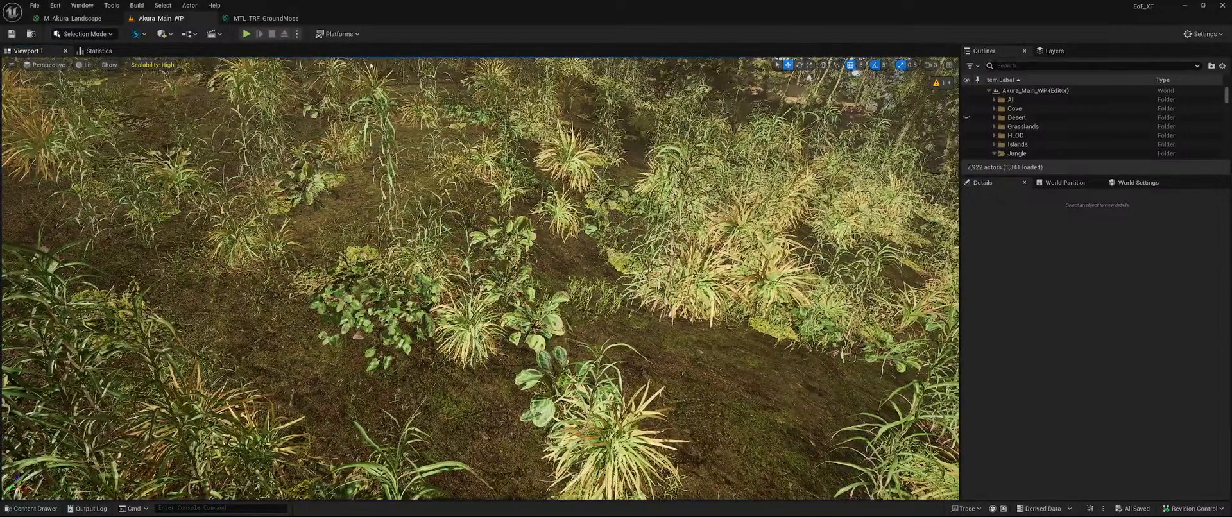
click(273, 19)
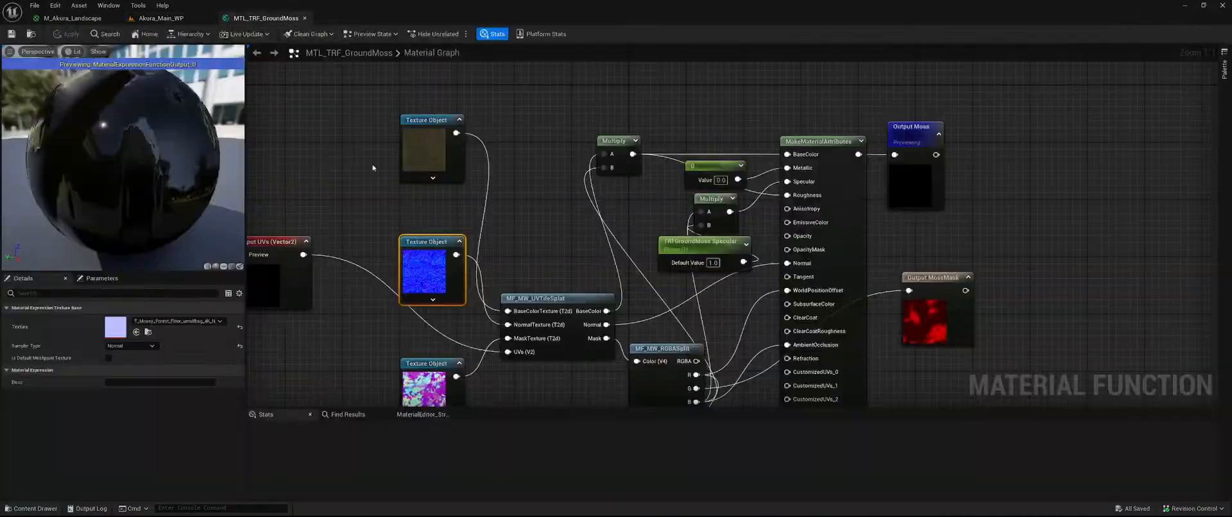
- Replace the base color texture in MTL_TRF_GroundMoss with the color map from Megascans surface Mossy_Rocky_Ground_vcqhcfi
click(425, 152)
key(ctrl+space)
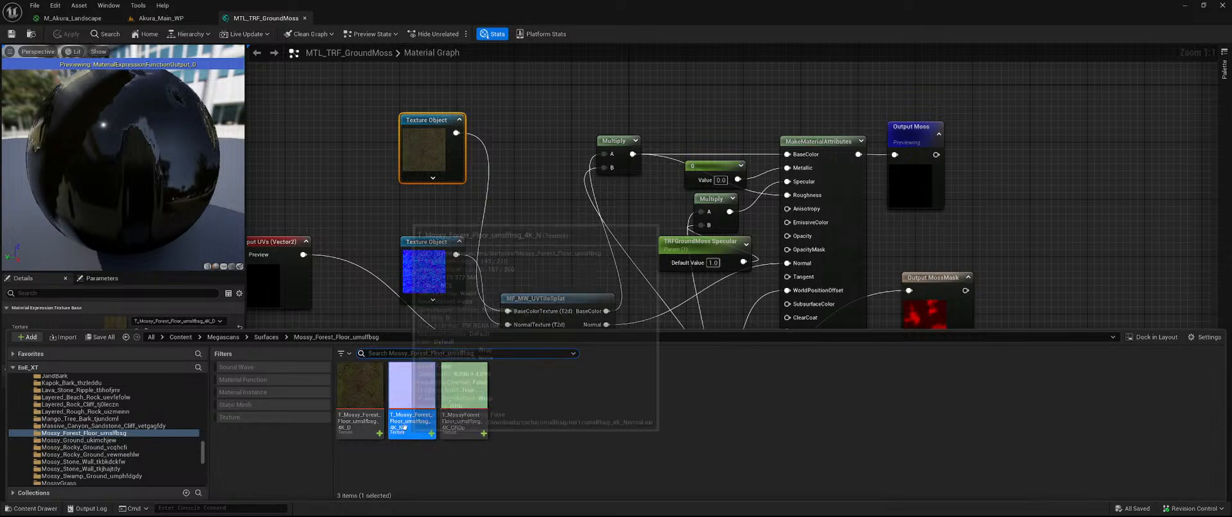
click(127, 441)
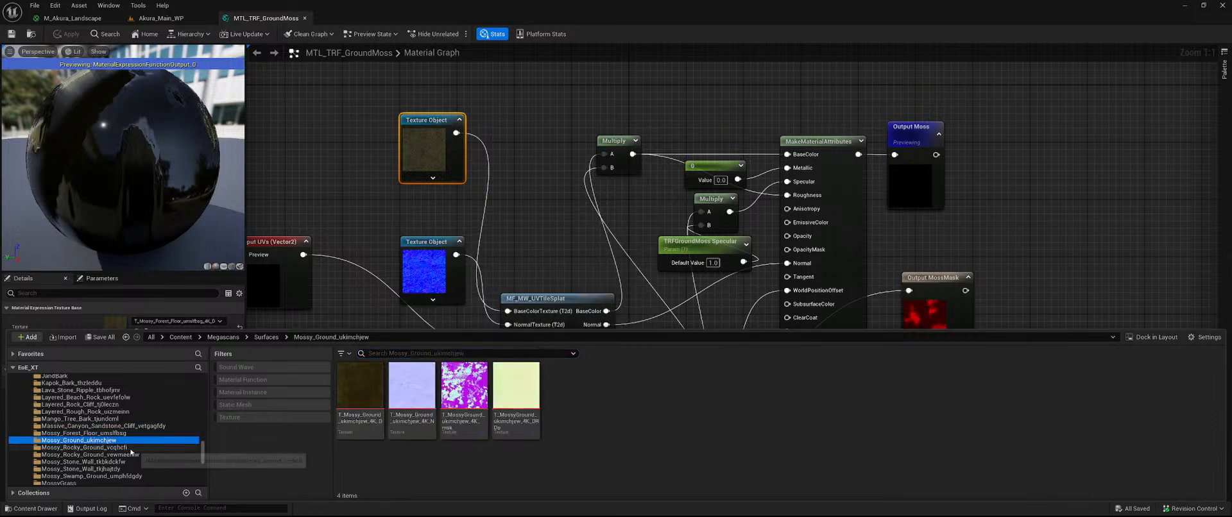
click(138, 449)
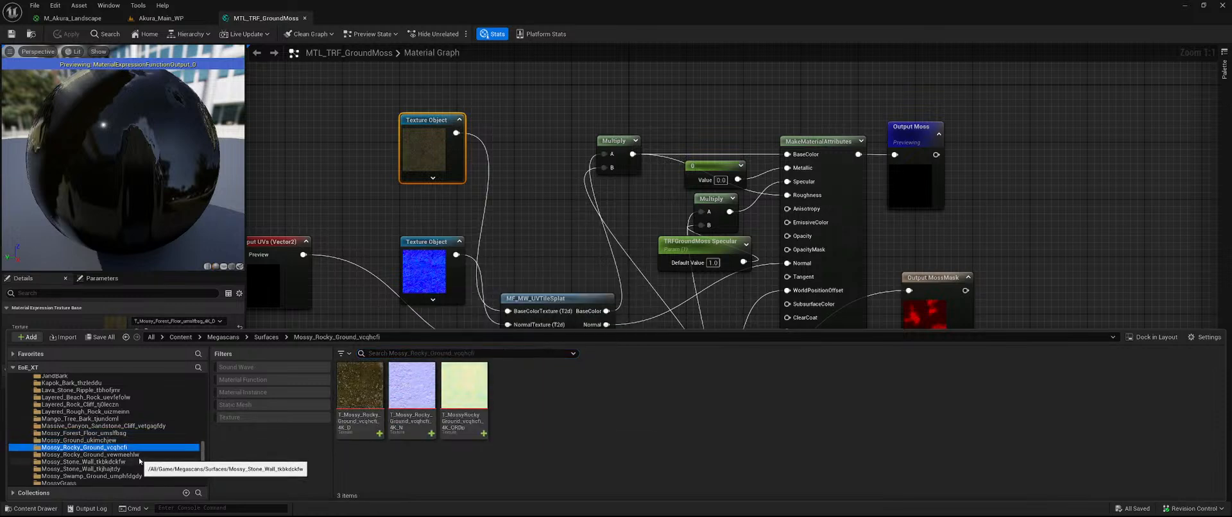
click(360, 385)
right_drag(539, 228, 530, 248)
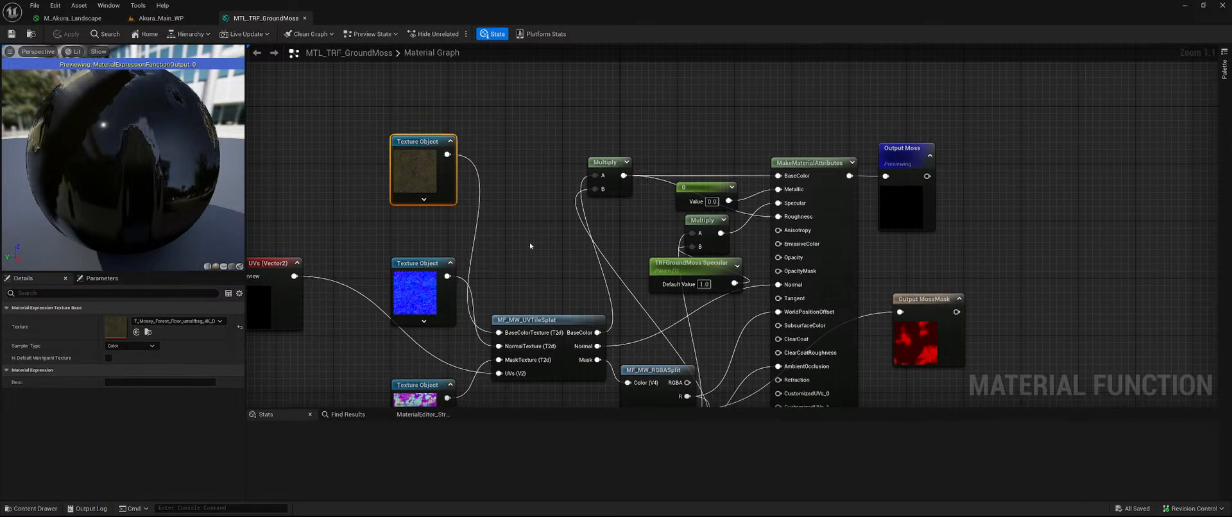
click(136, 331)
- Set the normal Texture Object to the normal map from Mossy_Rocky_Ground_vcqhcfi, and apply the material function
click(415, 293)
key(ctrl+space)
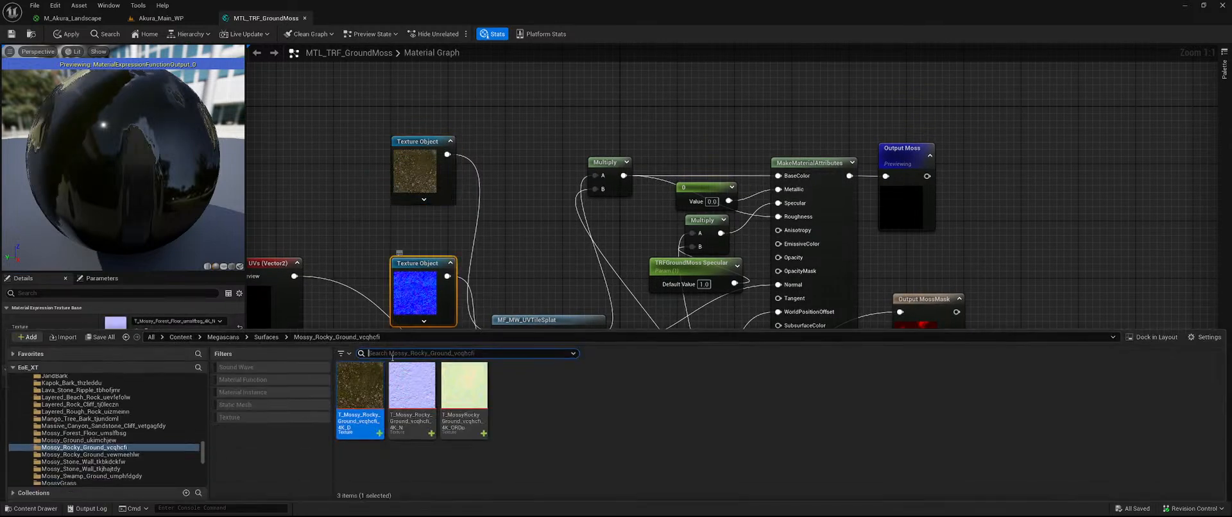
click(406, 416)
right_drag(503, 267, 506, 248)
click(136, 332)
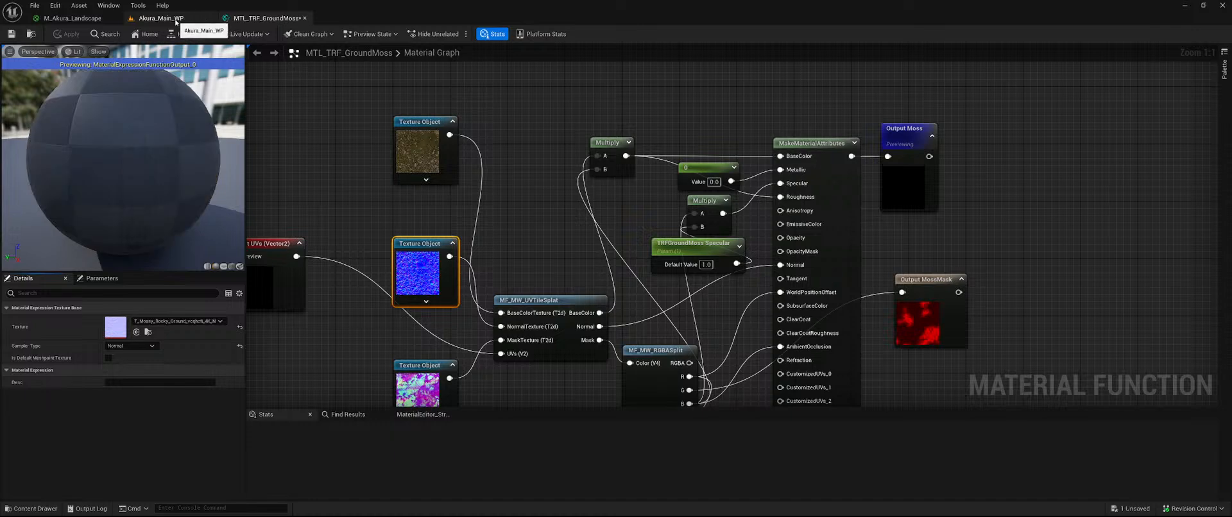
- Switch to the Akura_Main_WP level and examine the rocky moss ground between the plants from several viewpoints
click(176, 22)
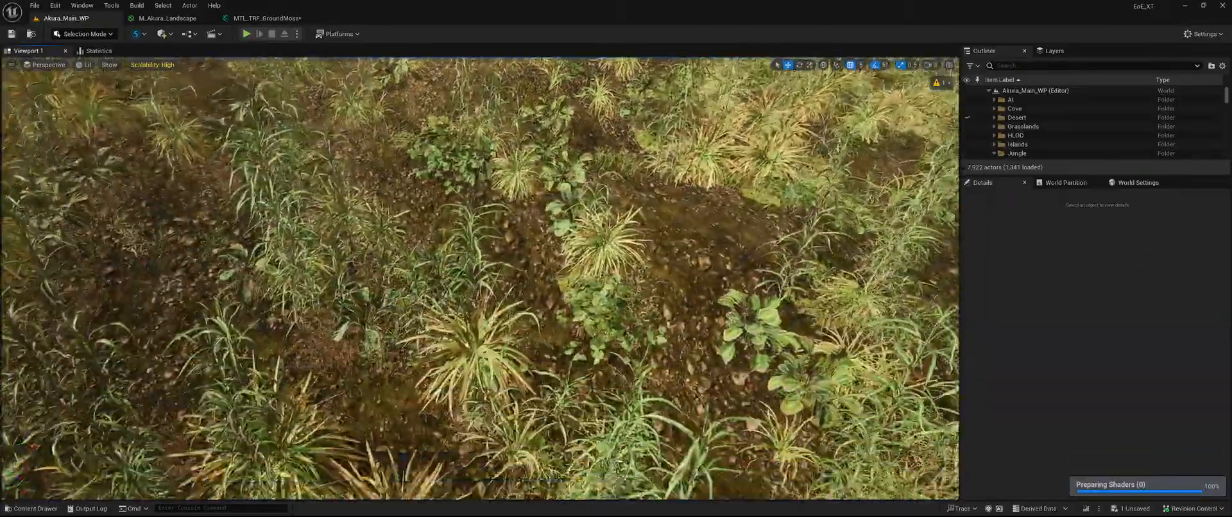
right_drag(480, 278, 632, 196)
key(w)
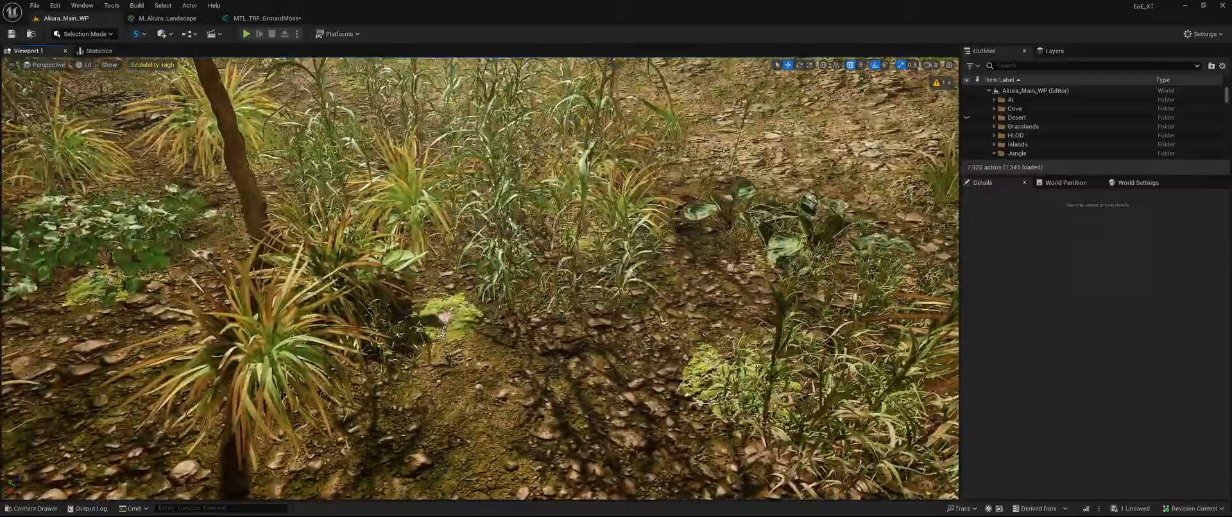
right_drag(480, 279, 558, 318)
key(w)
key(w)
key(w)
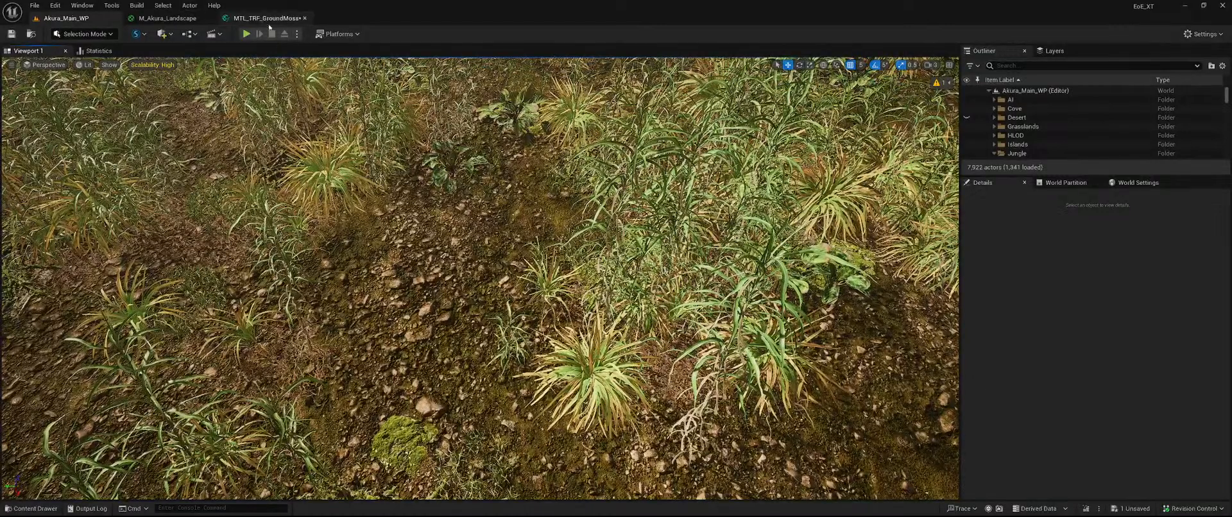
- Return to the MTL_TRF_GroundMoss graph and set the base color Texture Object to T_Mossy_Ground_ukimchjew_4K_D
click(269, 19)
key(ctrl+space)
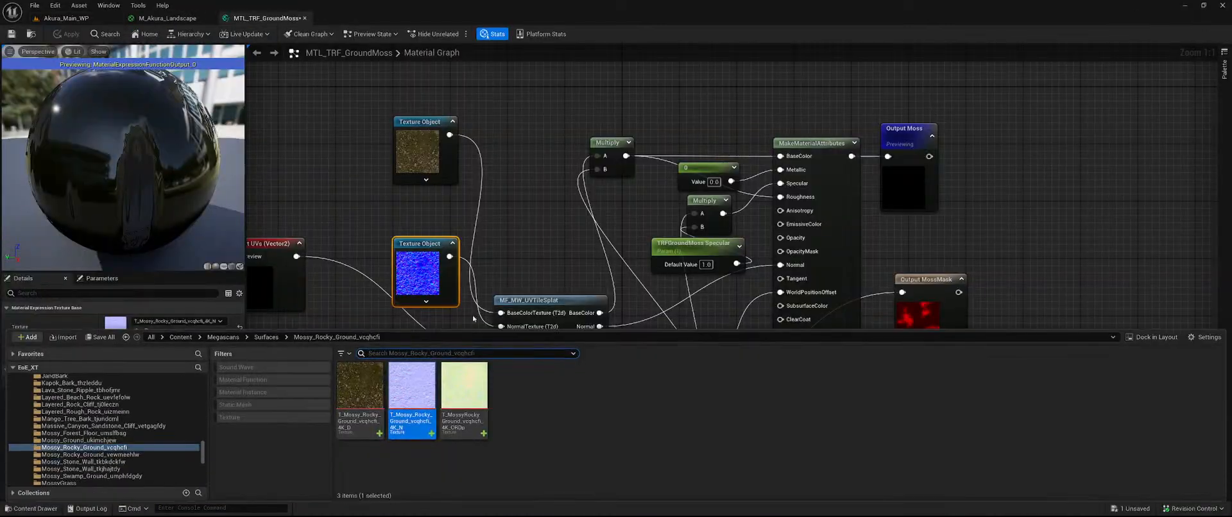
click(138, 440)
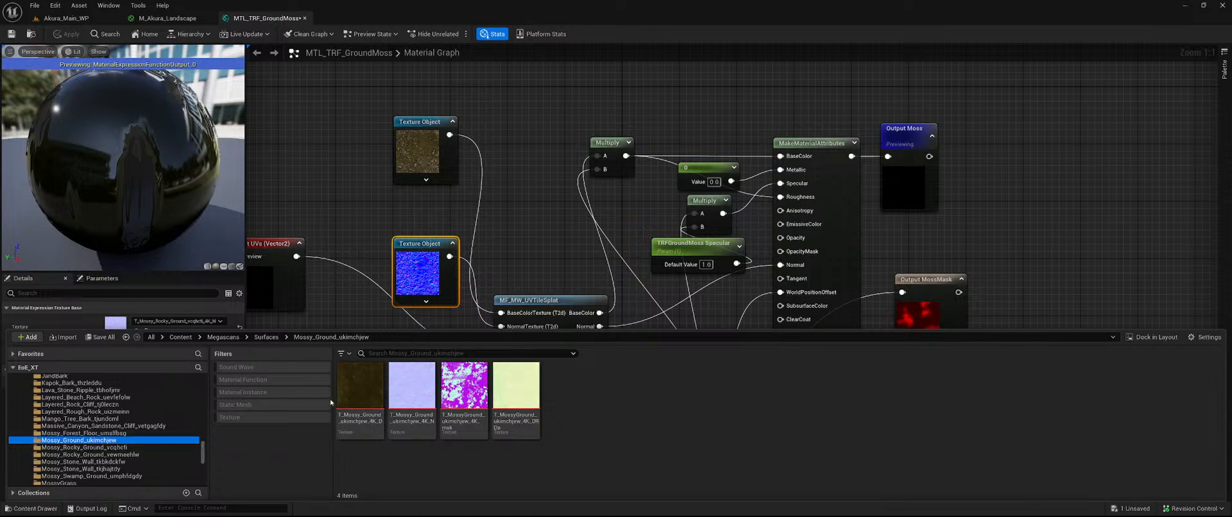
click(359, 393)
right_drag(523, 230, 507, 284)
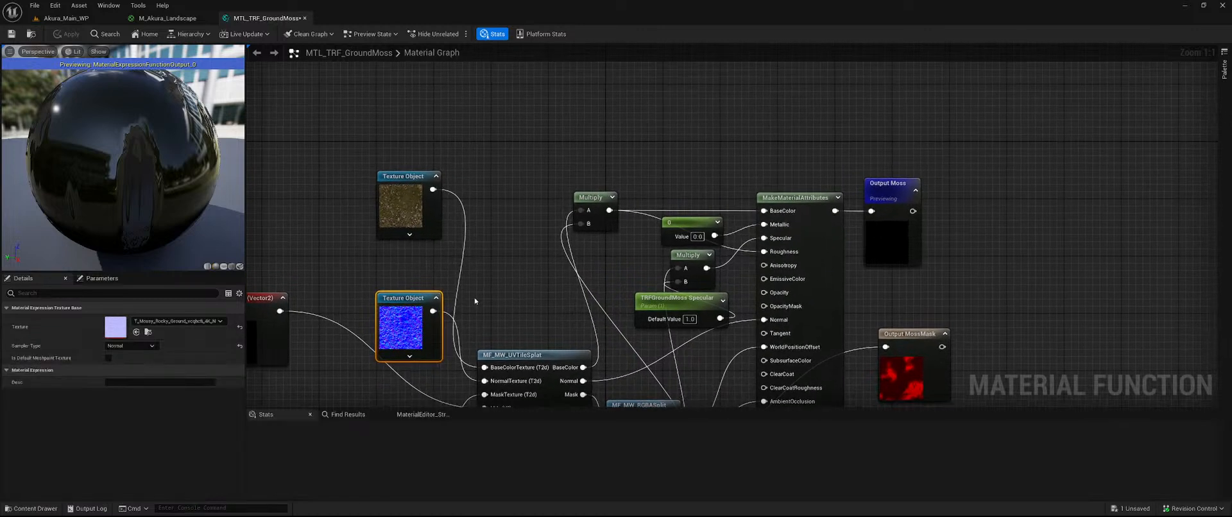
click(136, 332)
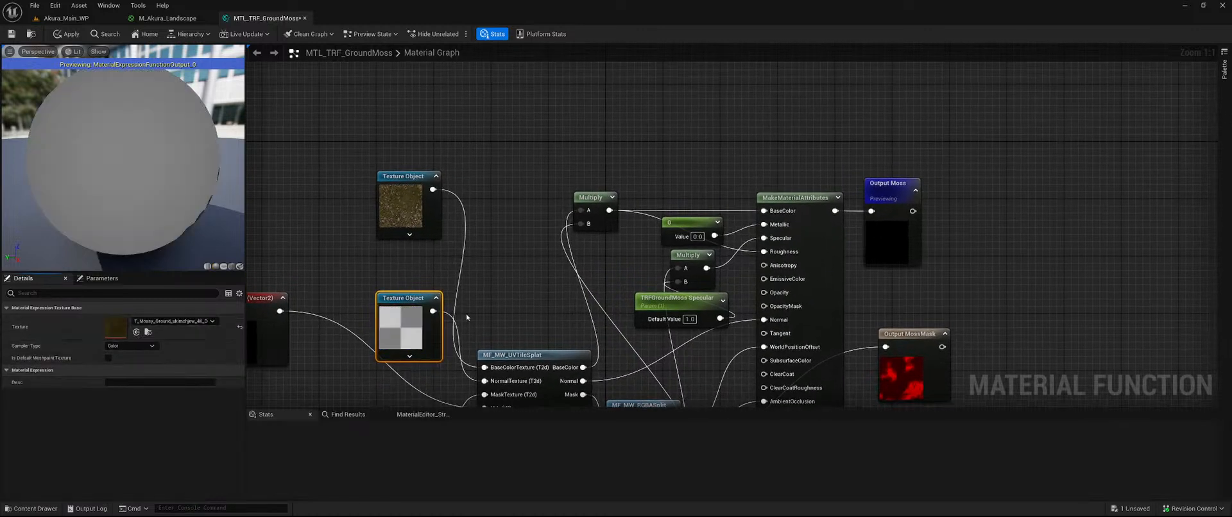
key(ctrl+z)
click(399, 208)
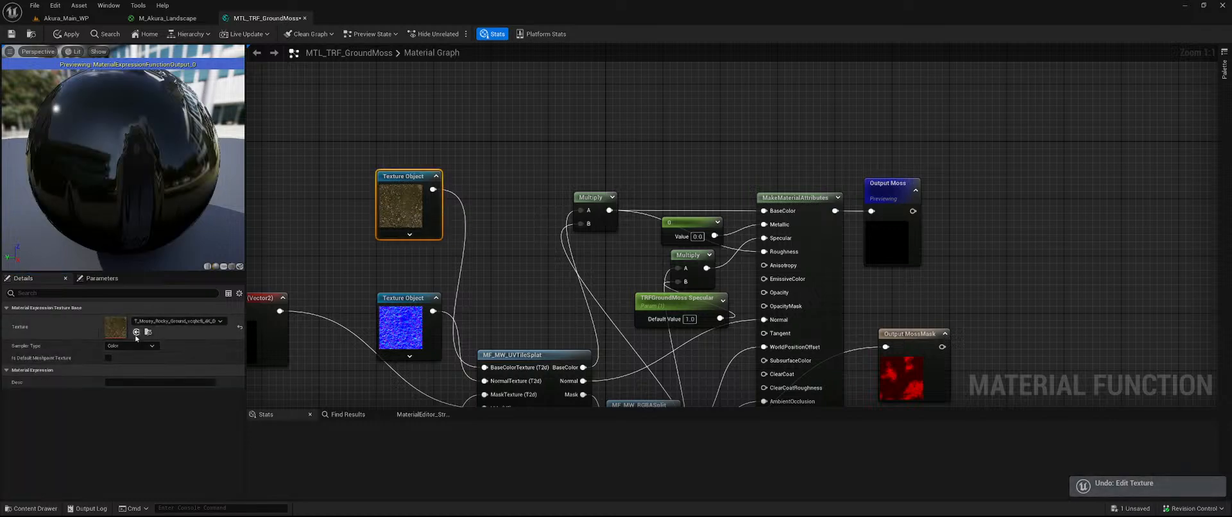
- Set the normal Texture Object to T_Mossy_Ground_ukimchjew_4K_N from the same Megascans surface
click(399, 330)
key(ctrl+space)
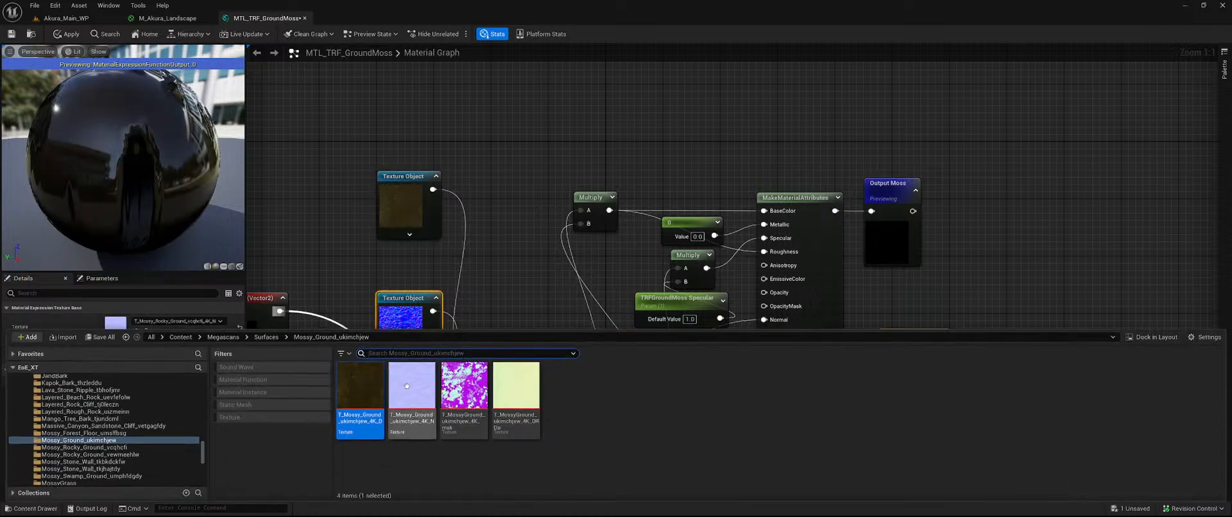
click(406, 386)
right_drag(503, 314, 514, 270)
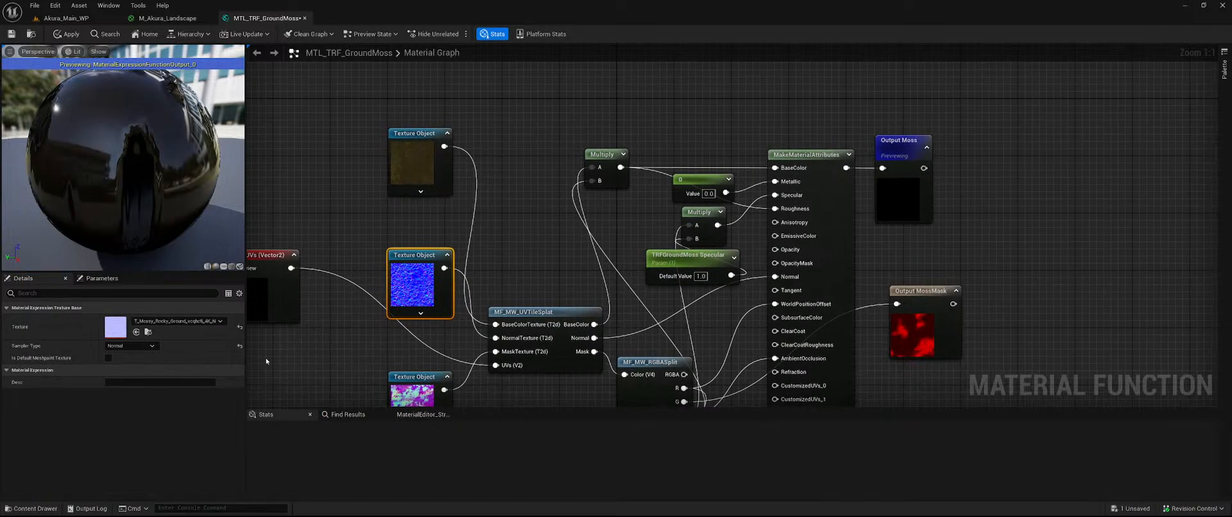
click(136, 333)
- Set the mask Texture Object to the Mossy_Ground_ukimchjew msk texture, and apply and save the material function
click(391, 394)
key(ctrl+space)
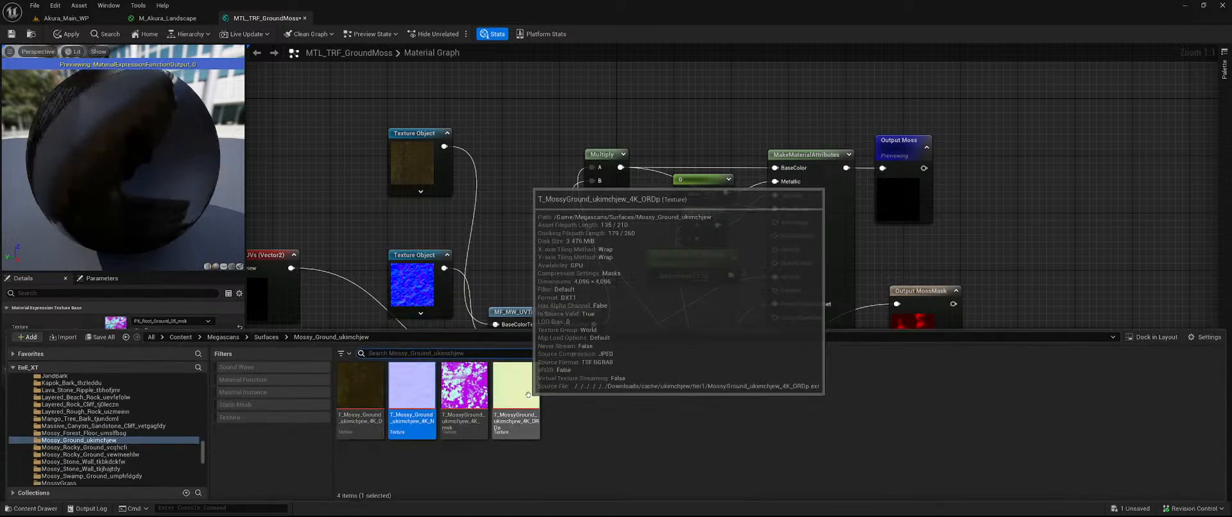
right_drag(498, 286, 522, 245)
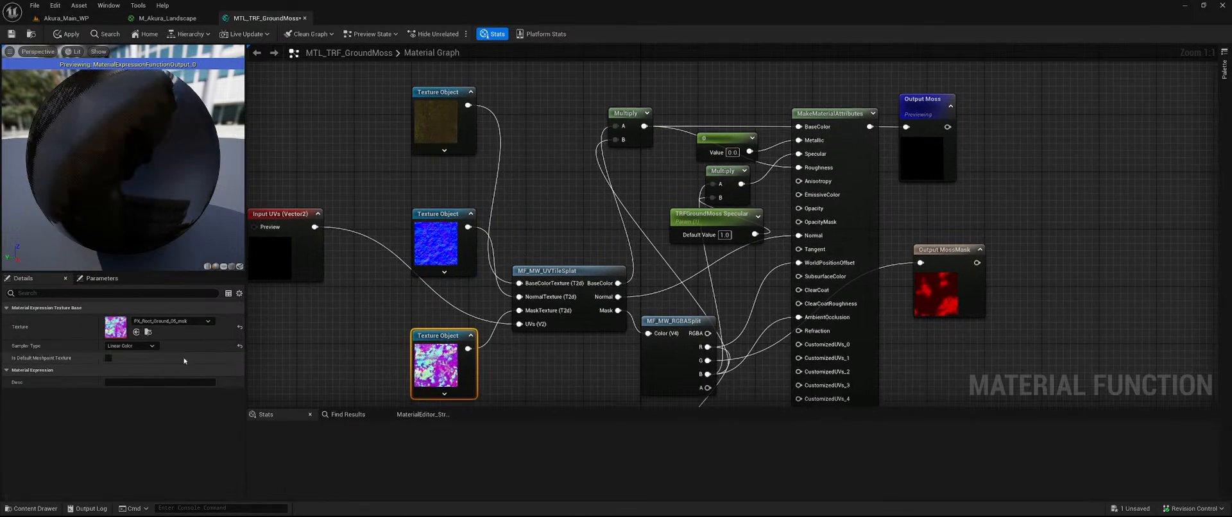
click(136, 333)
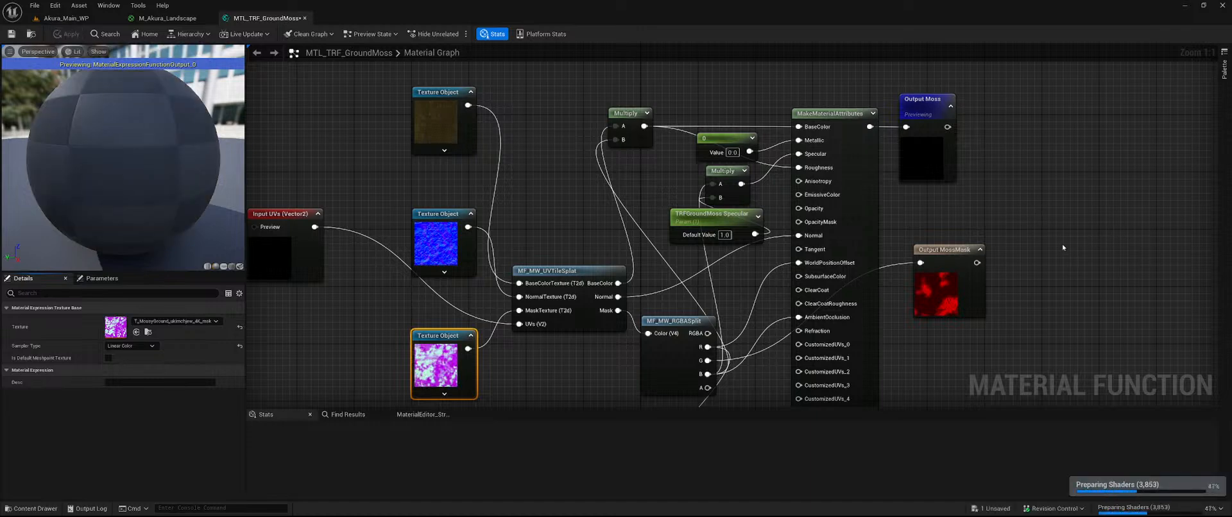
right_drag(1063, 247, 890, 61)
scroll(880, 106, down, 2)
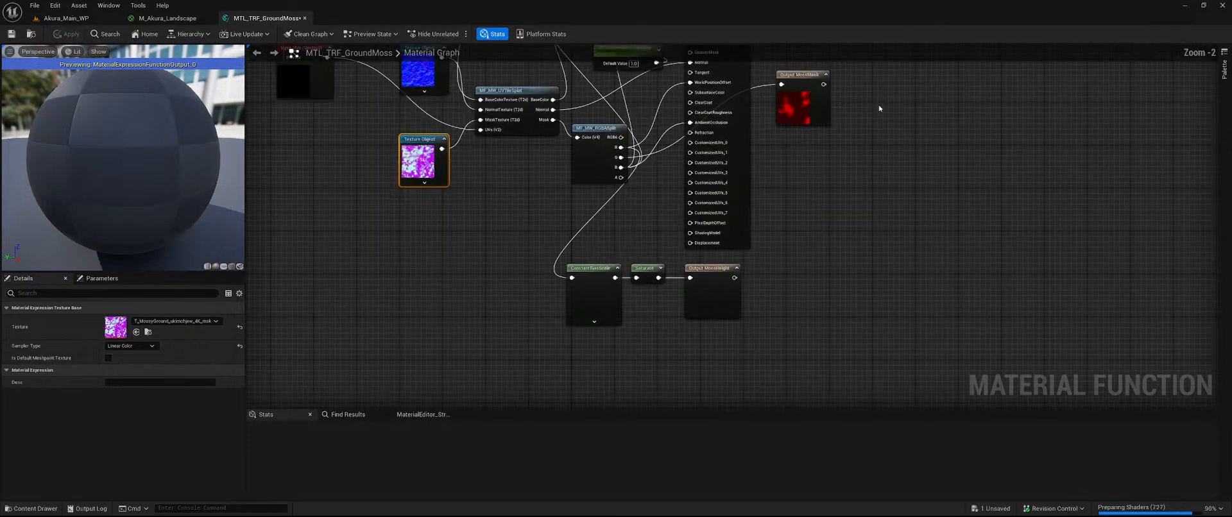
right_drag(879, 109, 866, 254)
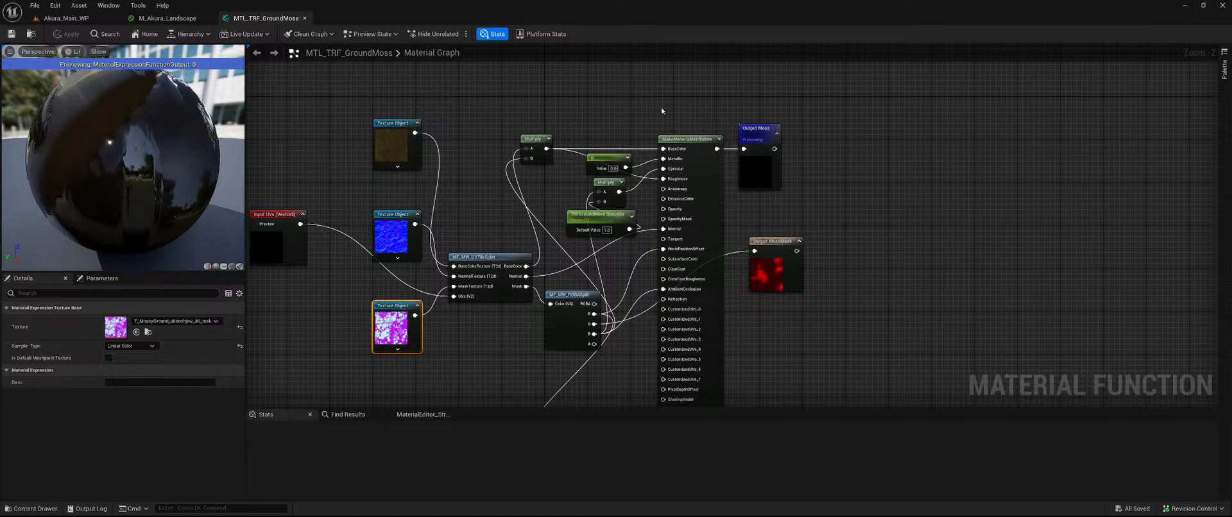
- Switch to Akura_Main_WP and examine the changed mossy ground up close and among the plants
click(59, 19)
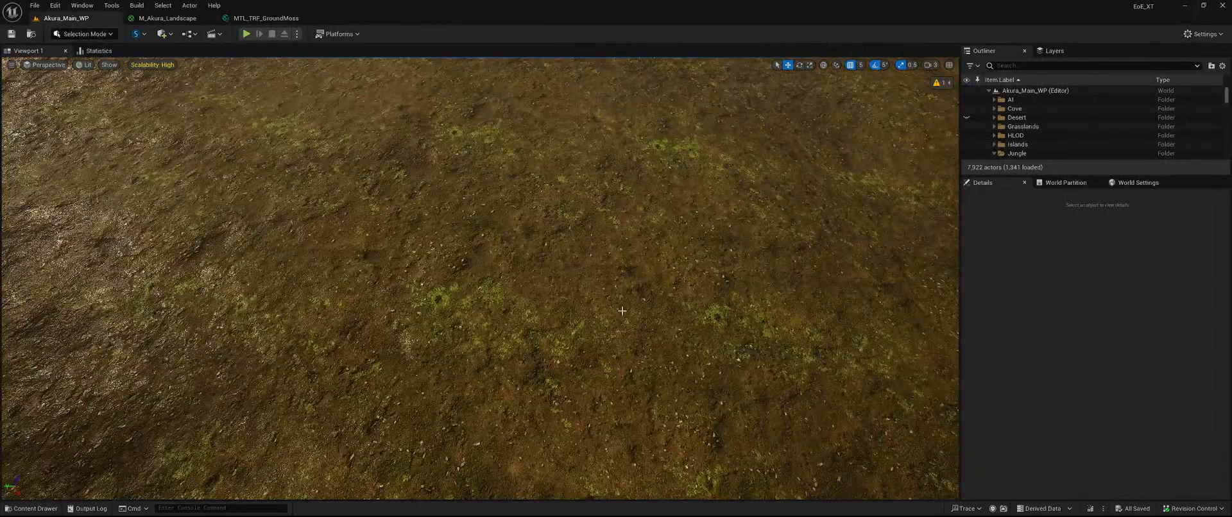
mouse_move(621, 311)
right_down()
mouse_move(626, 186)
mouse_move(637, 304)
mouse_move(627, 212)
mouse_move(630, 295)
right_up()
key(w)
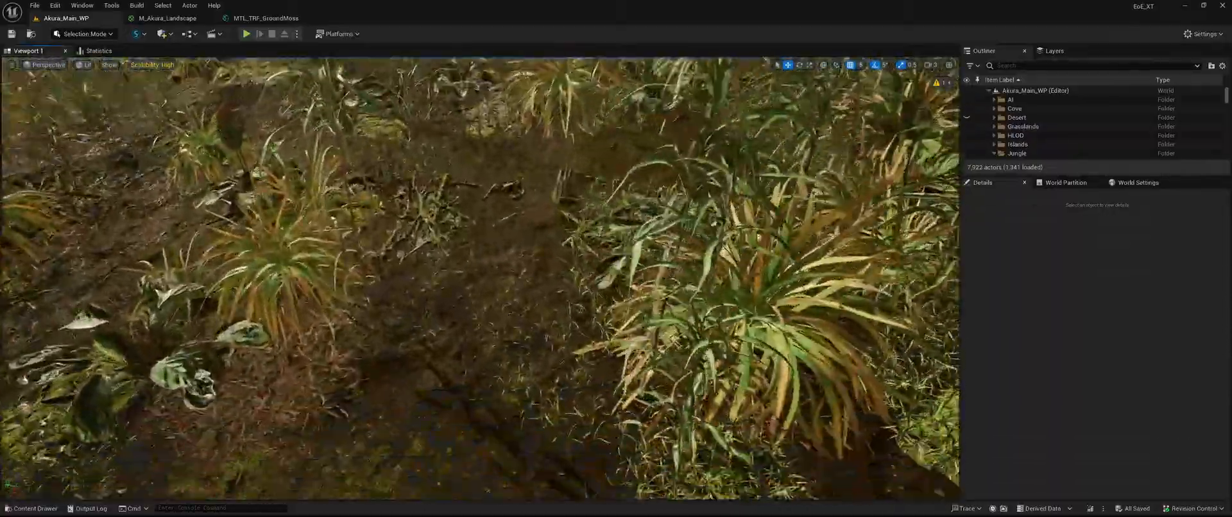
key(s)
mouse_move(545, 248)
right_down()
mouse_move(545, 276)
mouse_move(546, 248)
right_up()
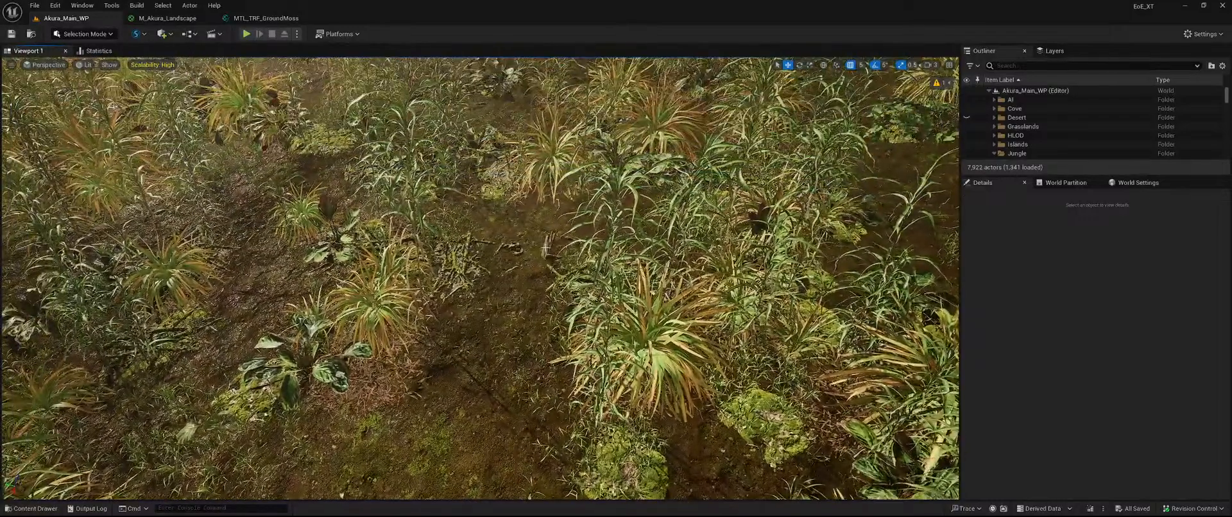
- Return to the MTL_TRF_GroundMoss graph and undo the last change of the mask texture
click(264, 18)
key(ctrl+space)
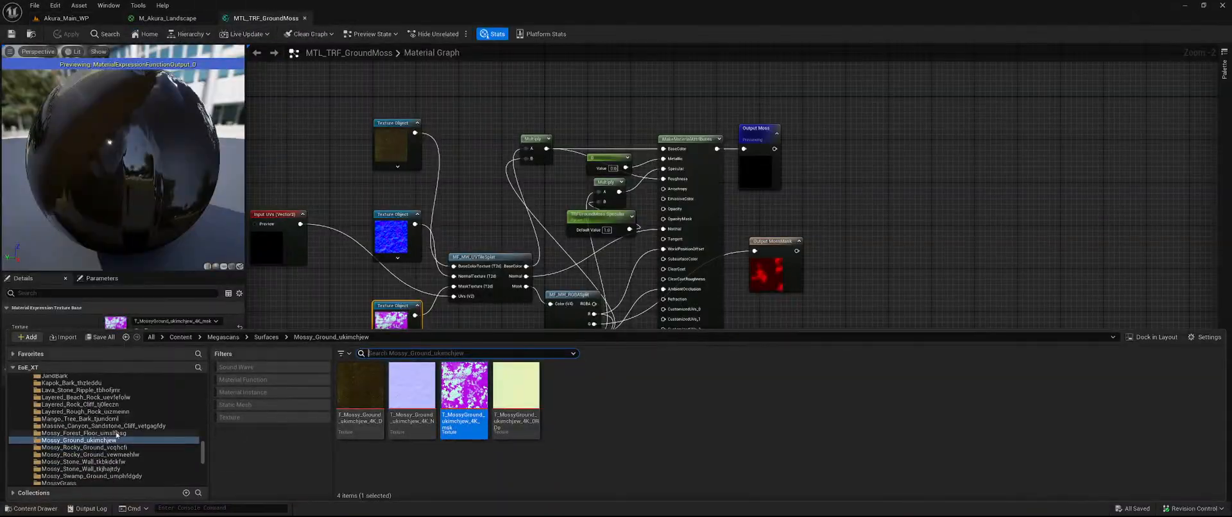
right_drag(303, 315, 319, 287)
key(ctrl+z)
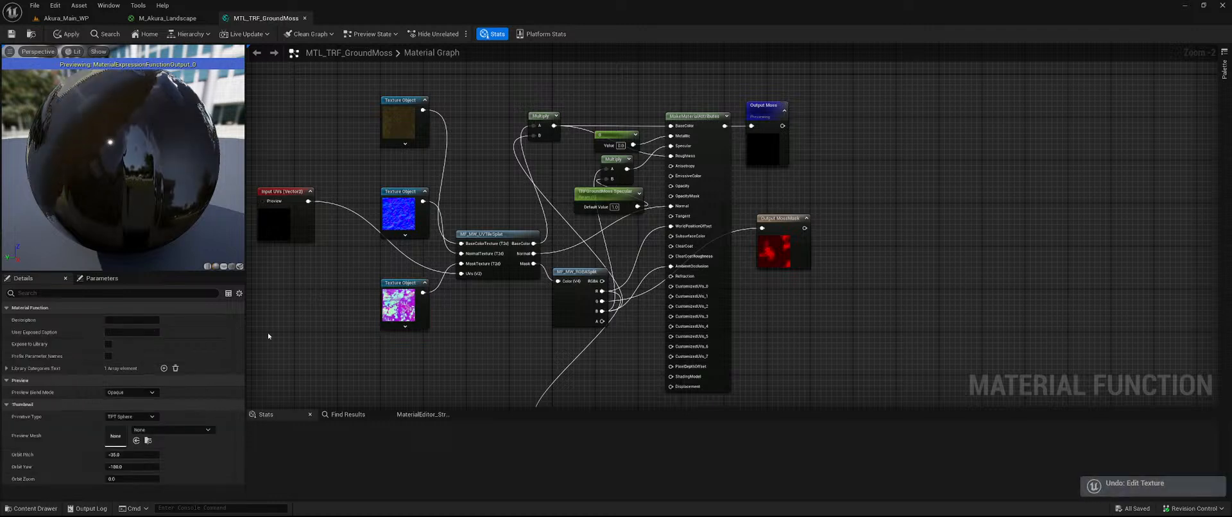
- Look through the Megascans mossy ground, MossyGrass, forest floor and Forest_Rock_Cliff surface folders for a suitable ground texture set
click(425, 313)
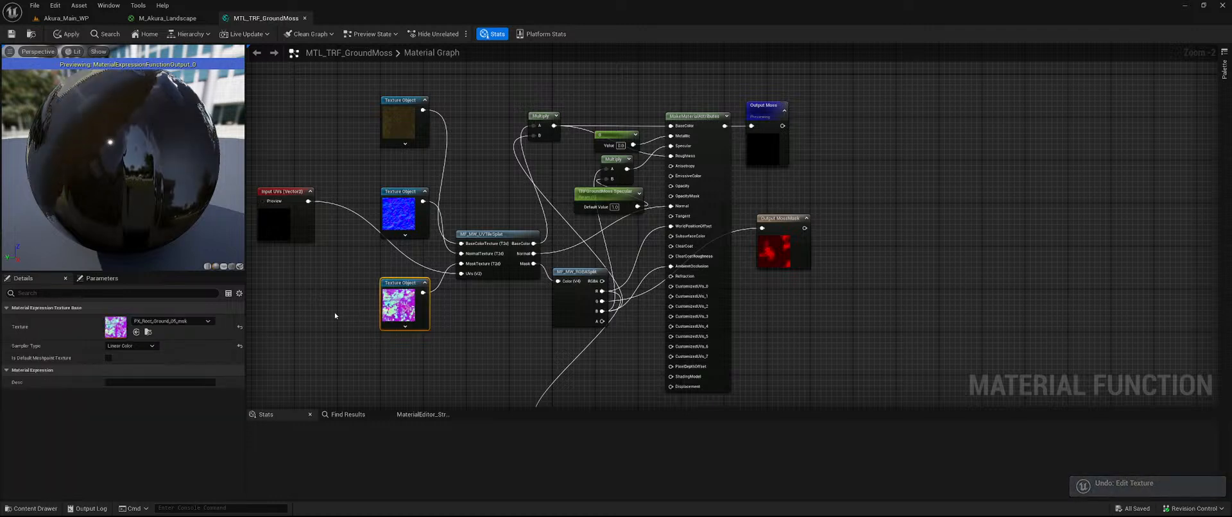
key(ctrl+space)
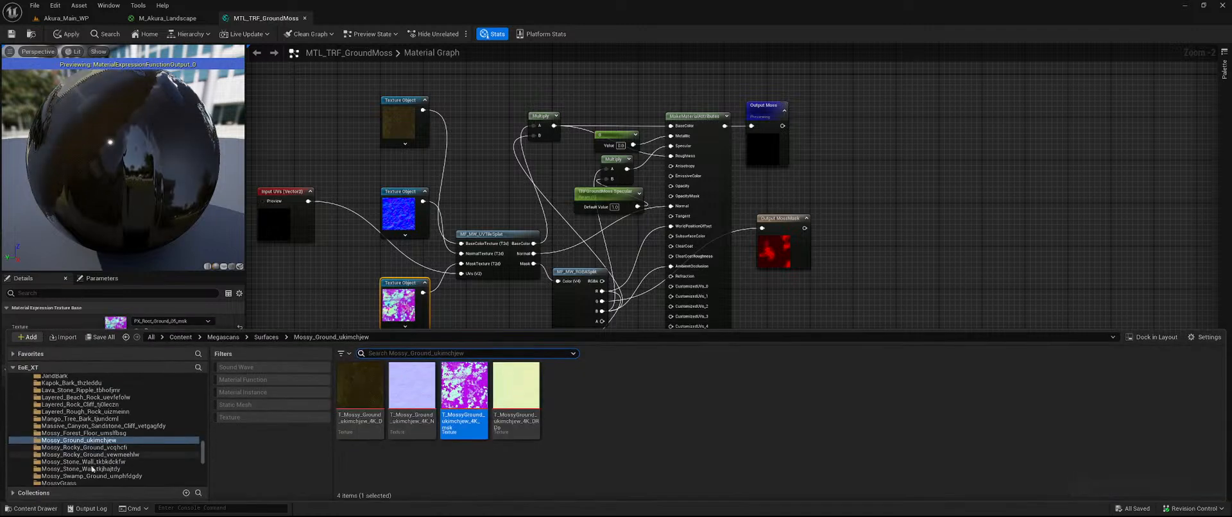
click(128, 431)
click(128, 454)
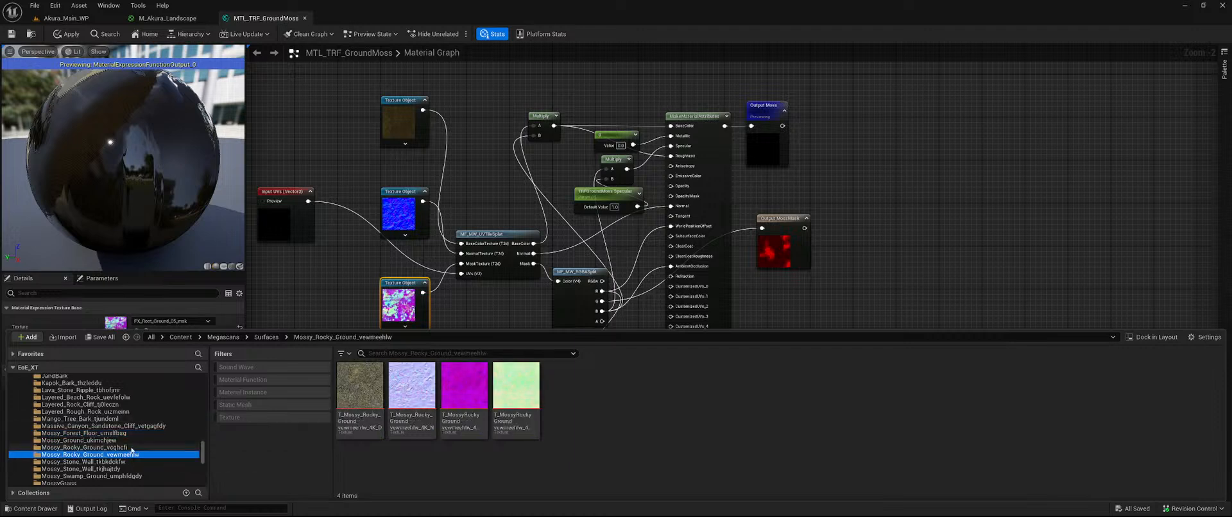
click(135, 447)
scroll(141, 462, down, 2)
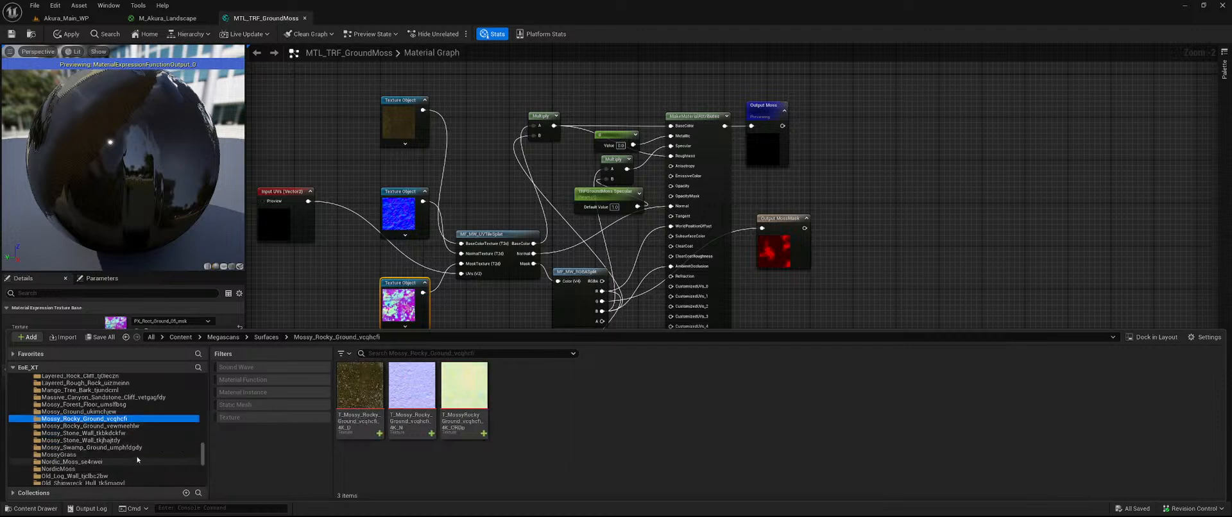
click(129, 455)
scroll(135, 456, up, 5)
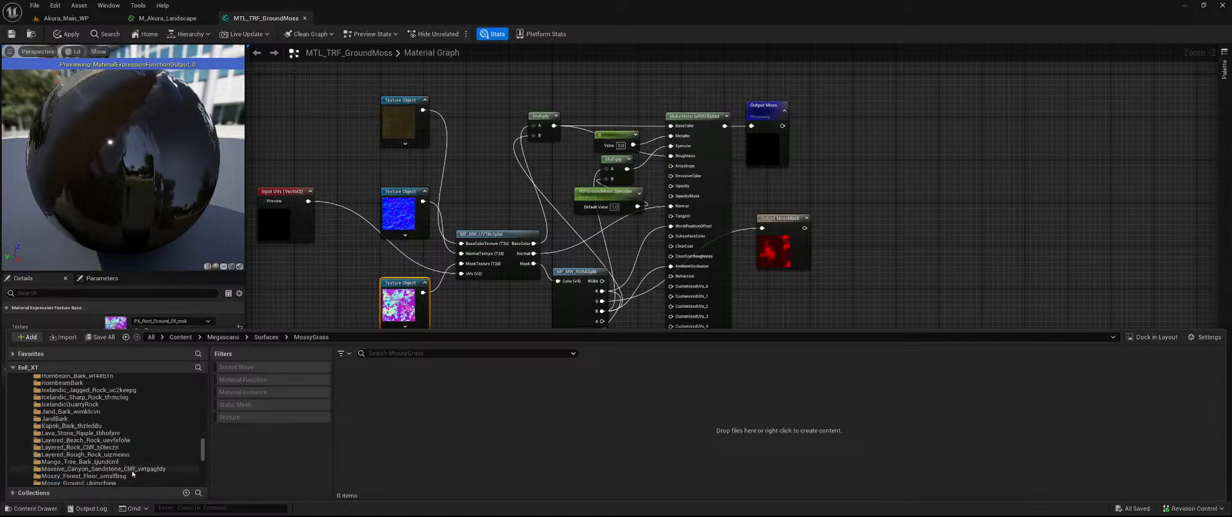
scroll(145, 427, up, 3)
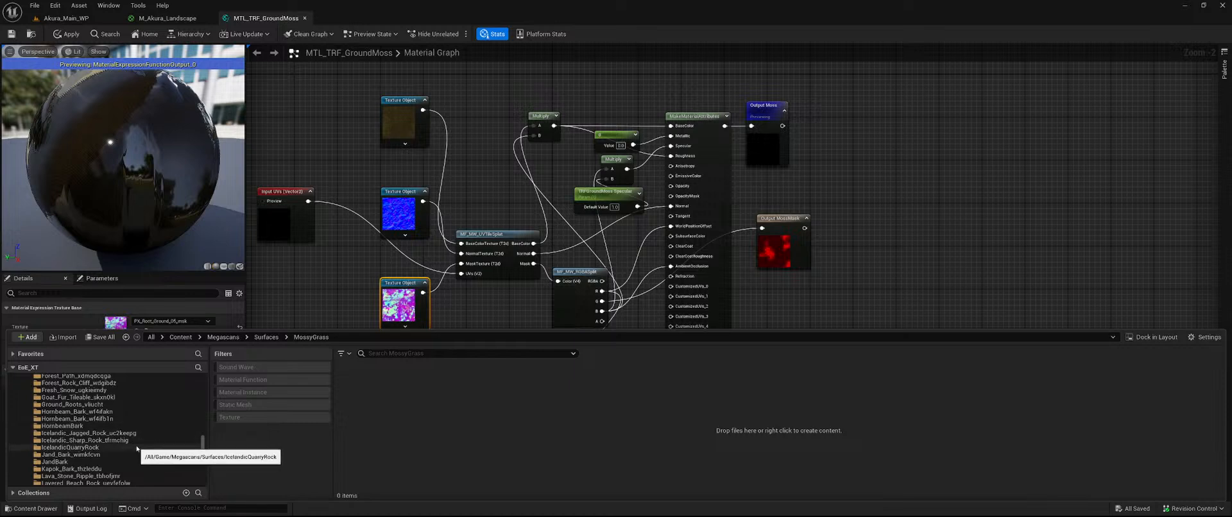
scroll(120, 454, up, 3)
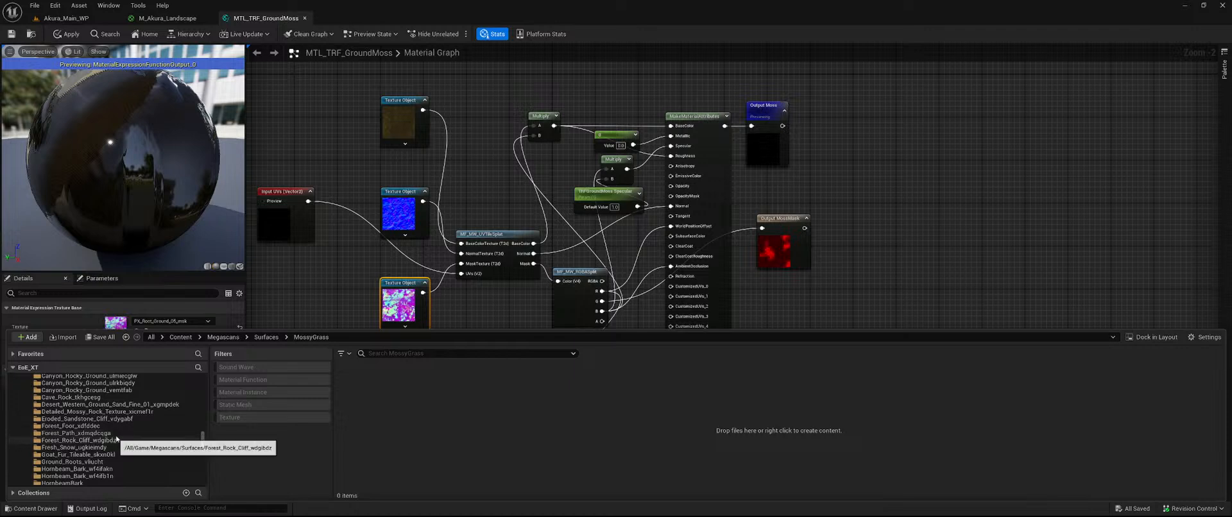
click(118, 427)
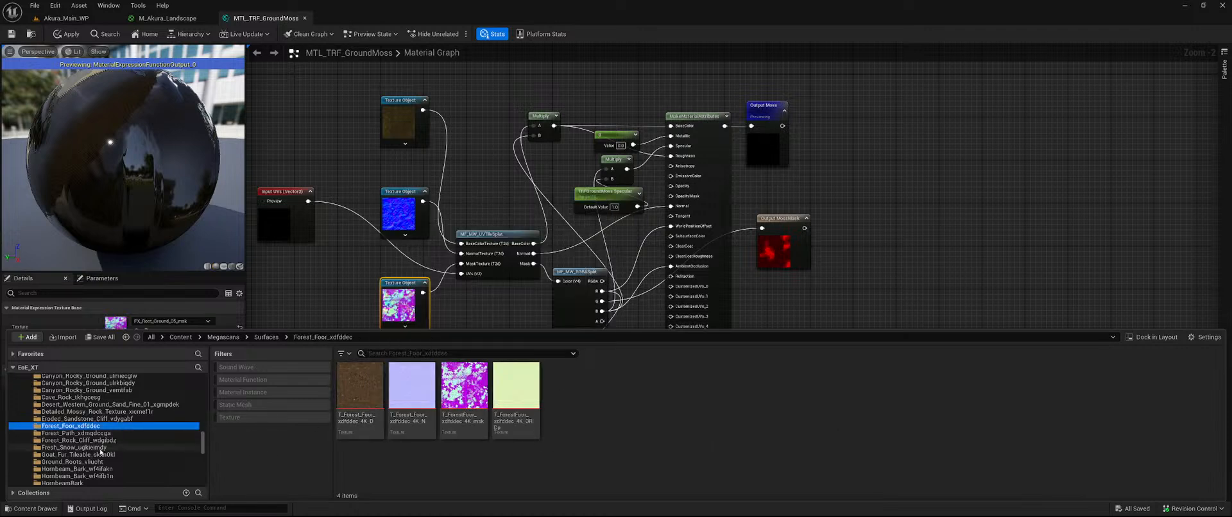
click(107, 440)
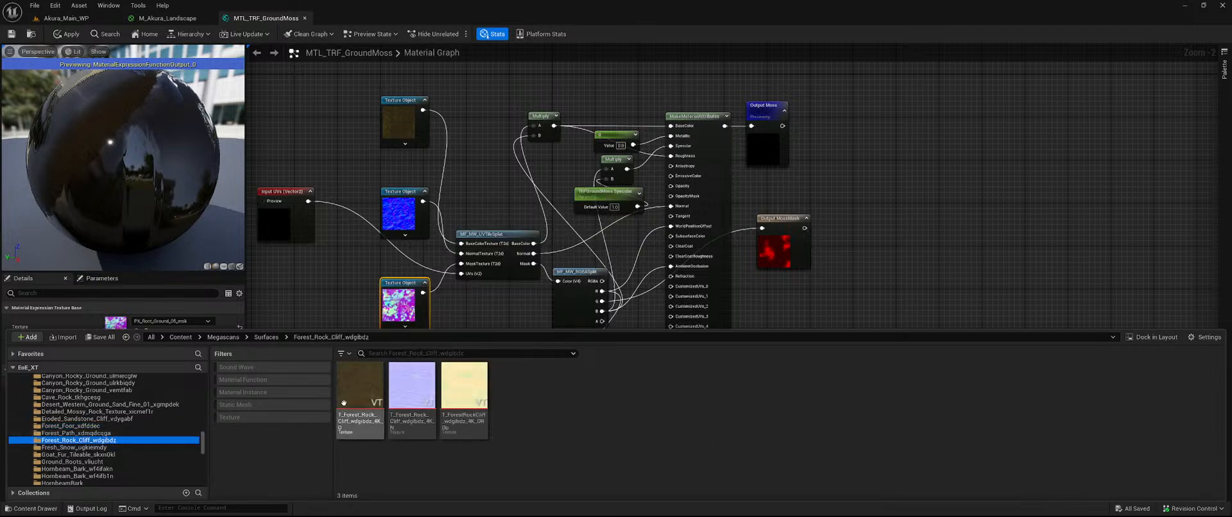
- Set the base color Texture Object to PX_Root_Ground_05_albedo from the Custom/LandscapeTextures folder
scroll(157, 444, up, 1)
scroll(156, 443, up, 2)
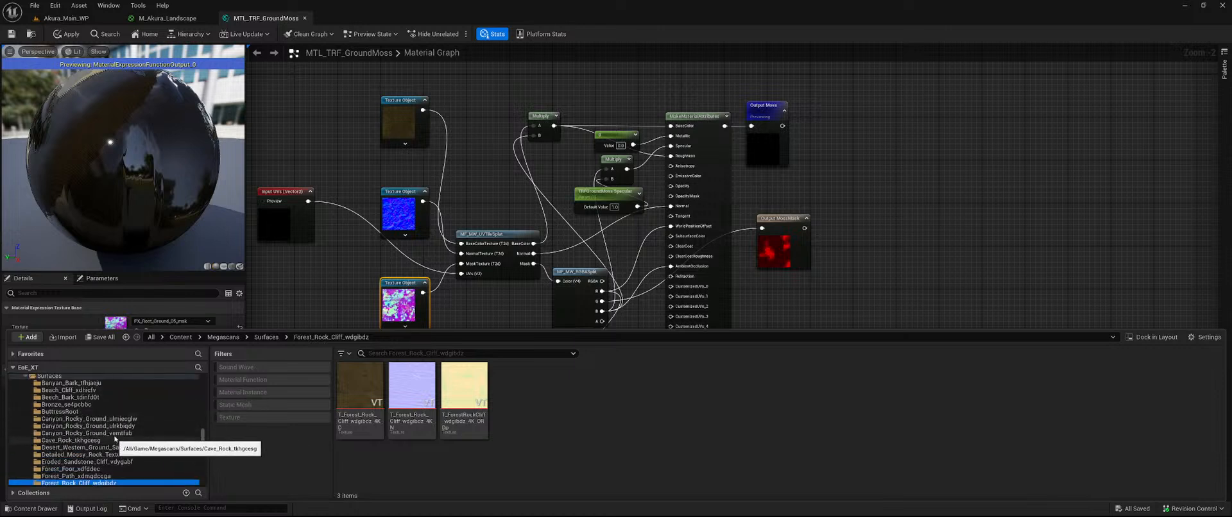
scroll(159, 441, up, 10)
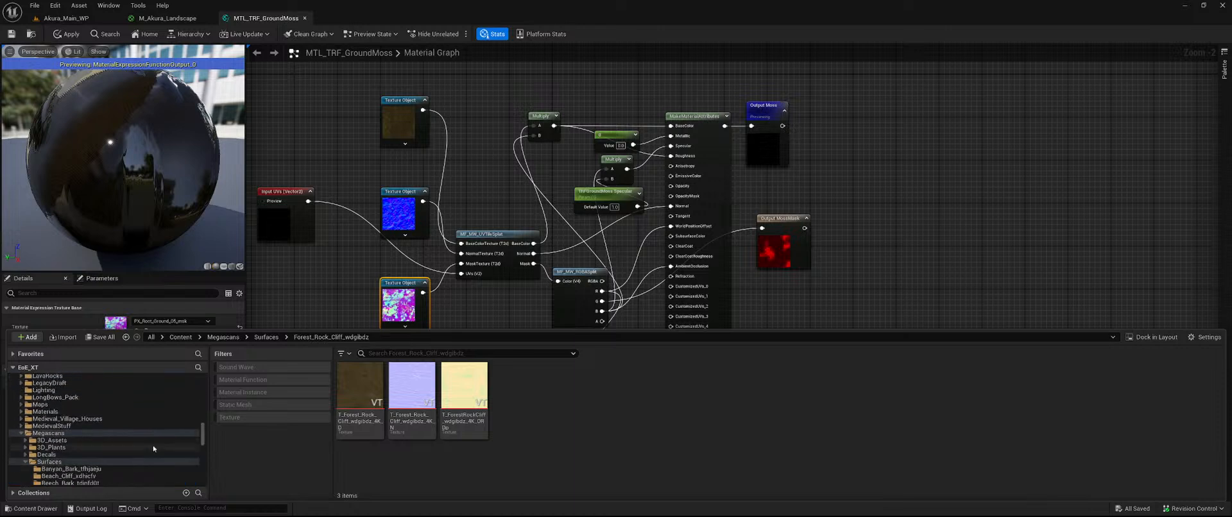
scroll(159, 439, up, 10)
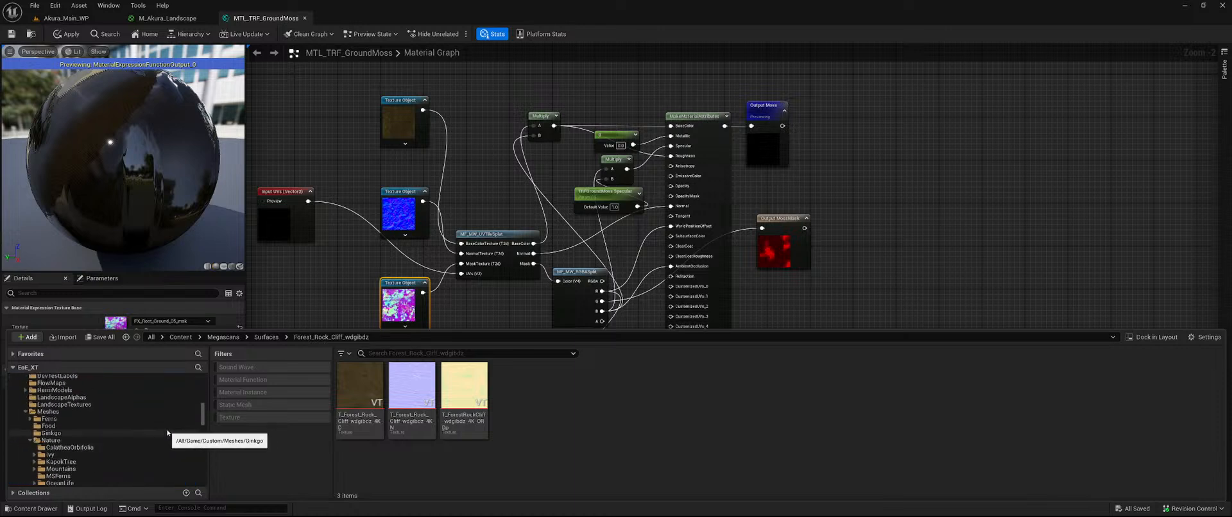
click(107, 434)
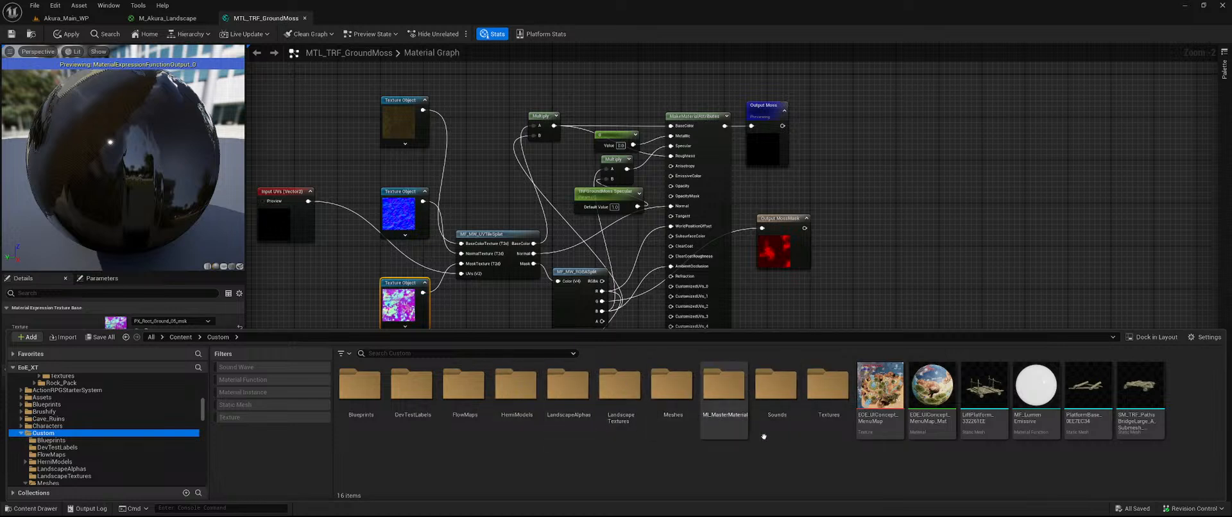
double_click(847, 397)
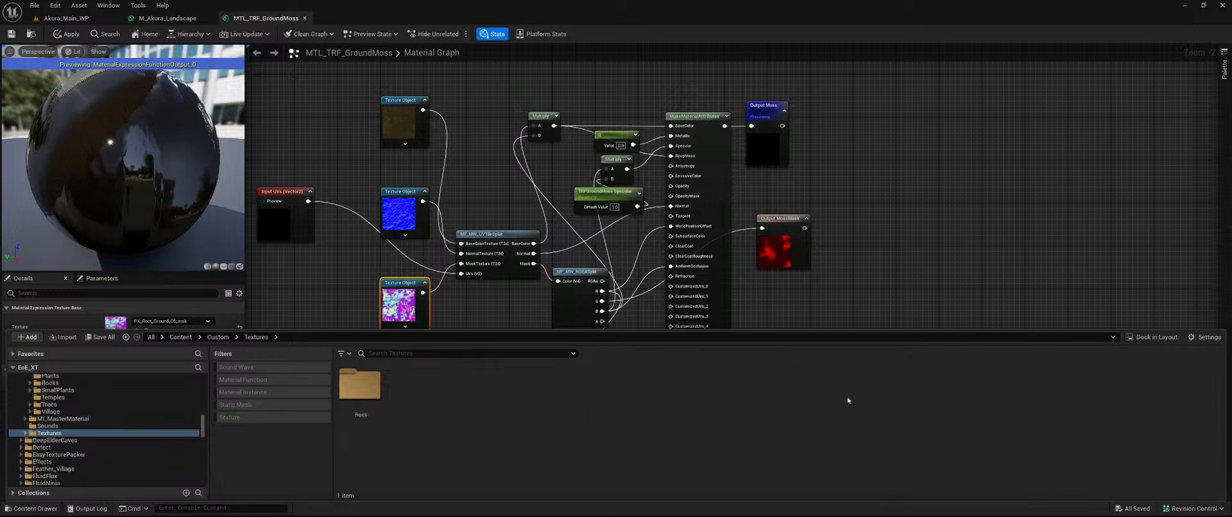
click(217, 337)
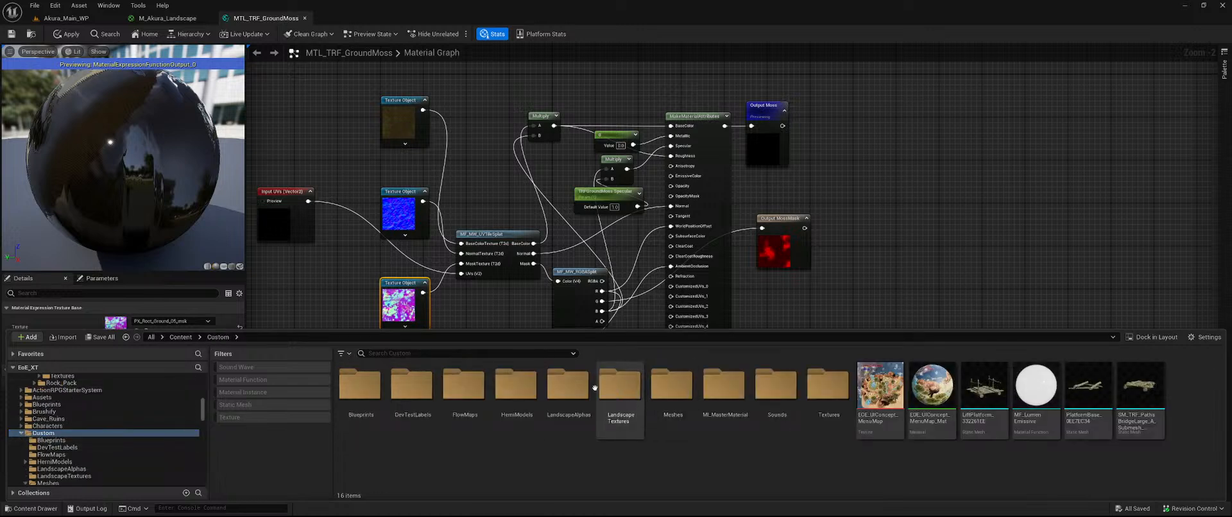
double_click(619, 387)
click(353, 390)
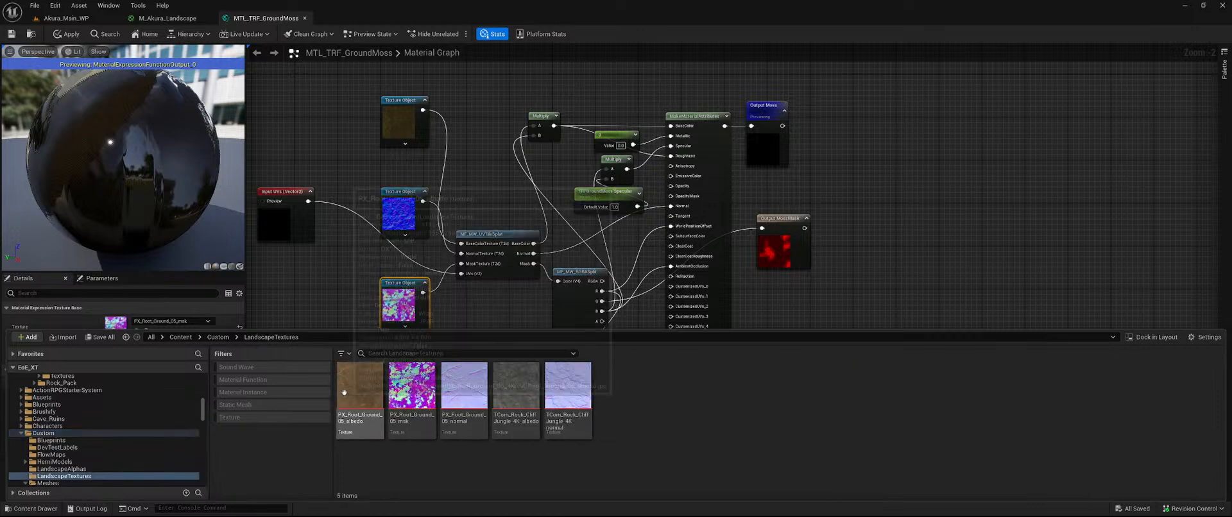
click(395, 121)
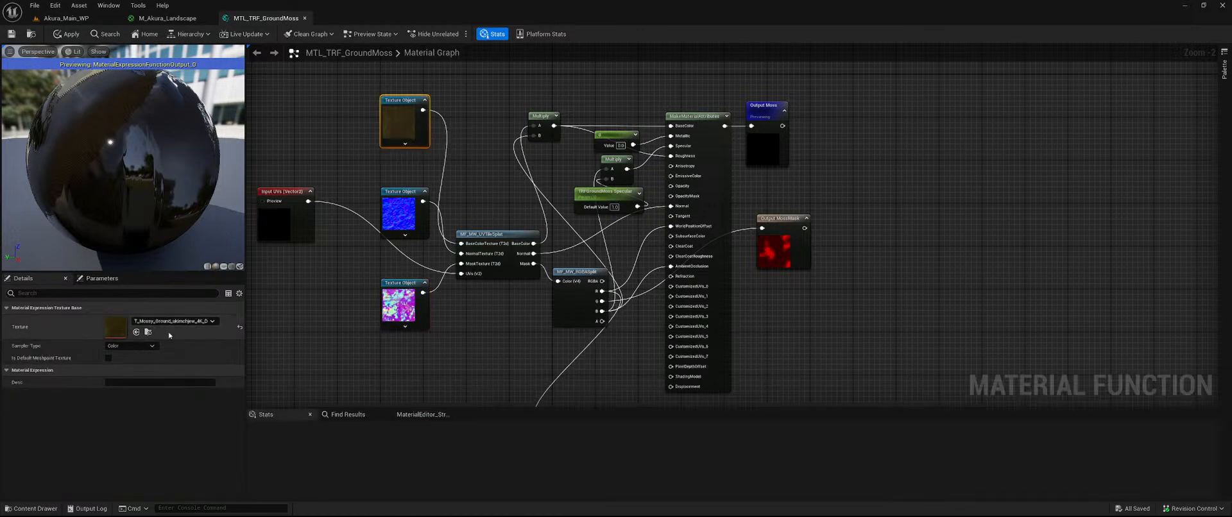
click(136, 331)
- Set the normal Texture Object to PX_Root_Ground_05_normal from the same folder
click(392, 218)
key(ctrl+space)
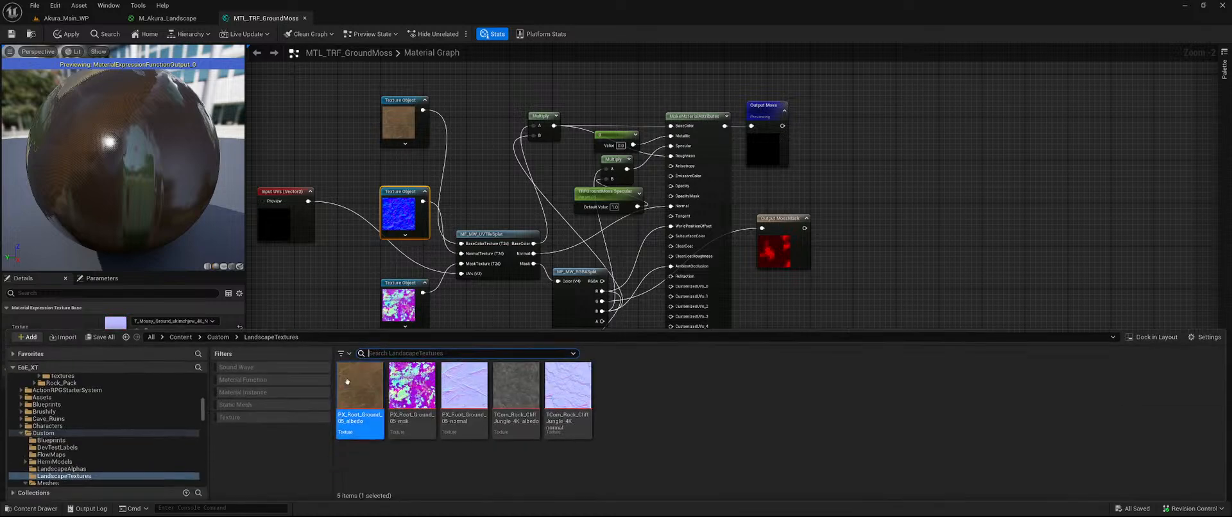
click(475, 395)
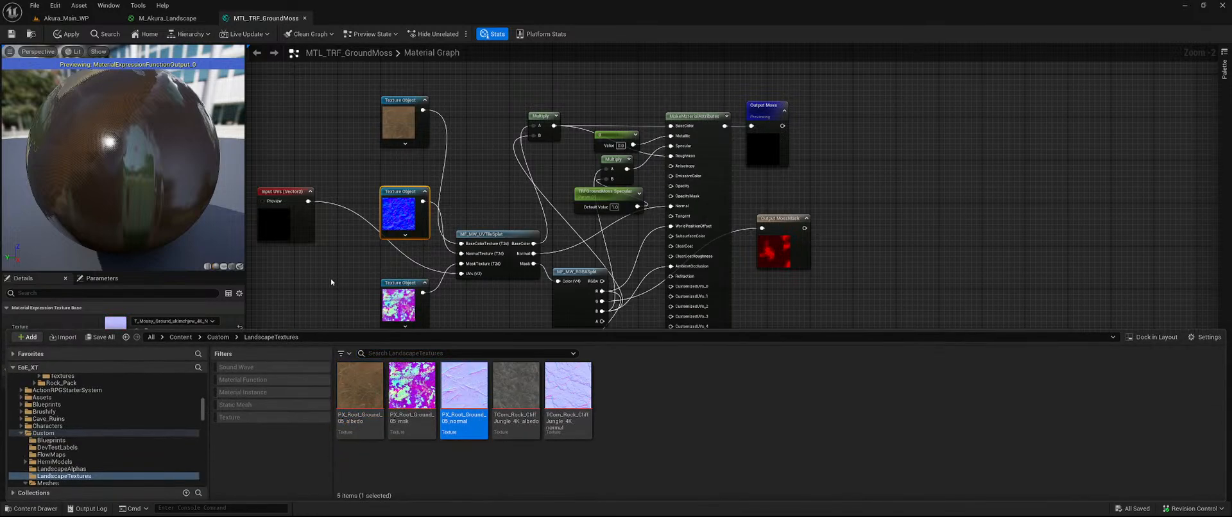
right_drag(331, 283, 420, 367)
click(136, 332)
- Examine the PX_Root_Ground_05 albedo and the TCom_Rock_CliffJungle albedo textures at full size, and close the rock cliff one
click(459, 196)
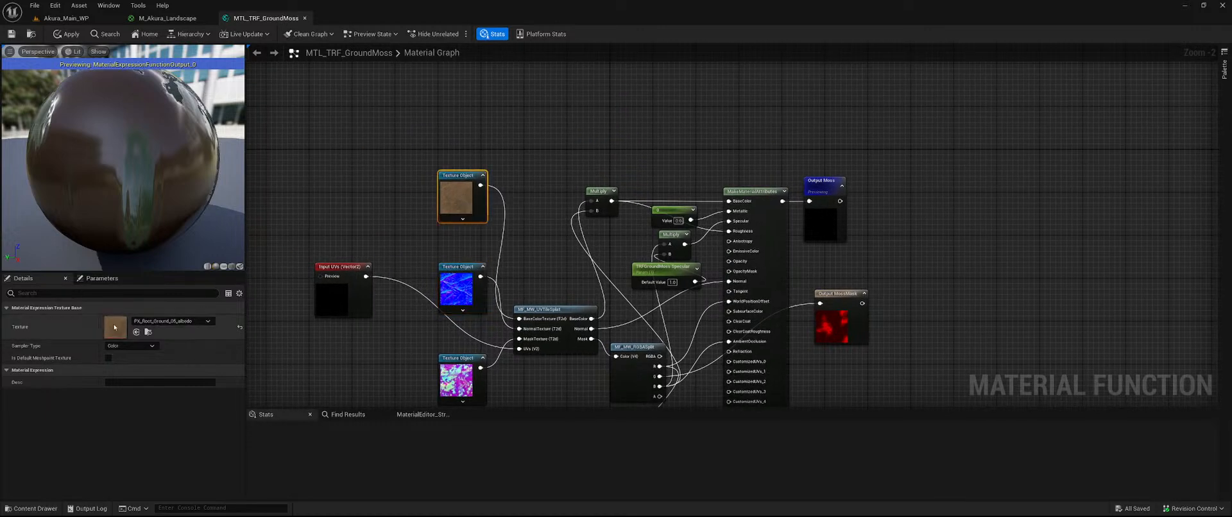
double_click(115, 327)
key(ctrl+space)
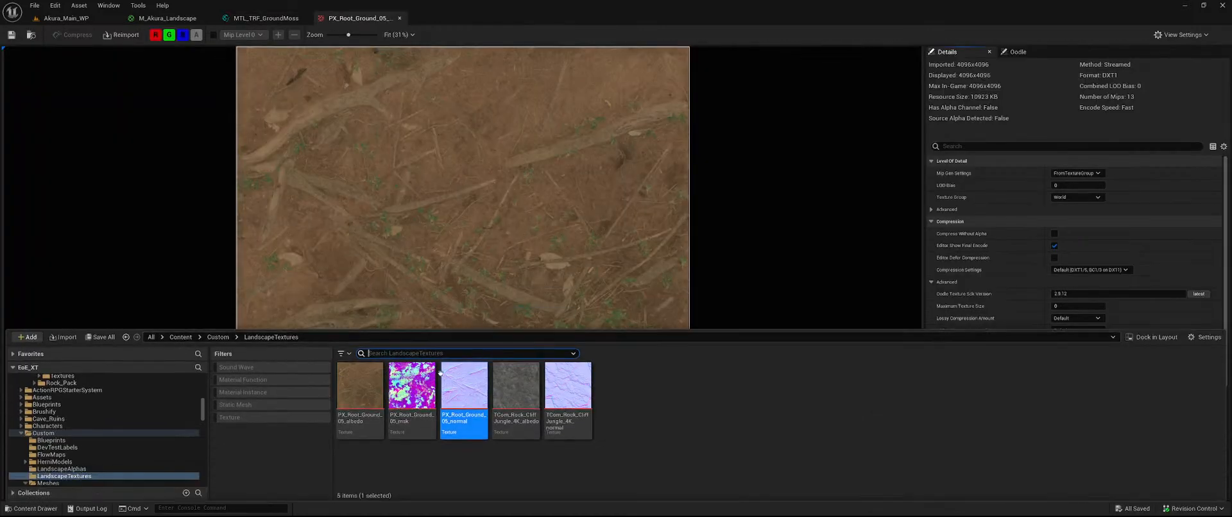
double_click(517, 386)
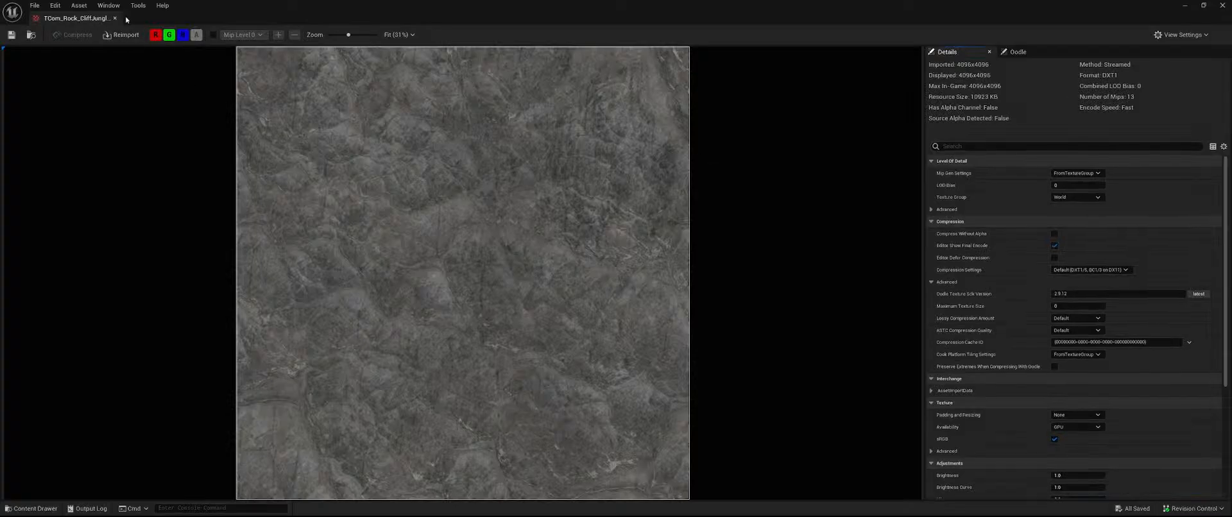
click(116, 18)
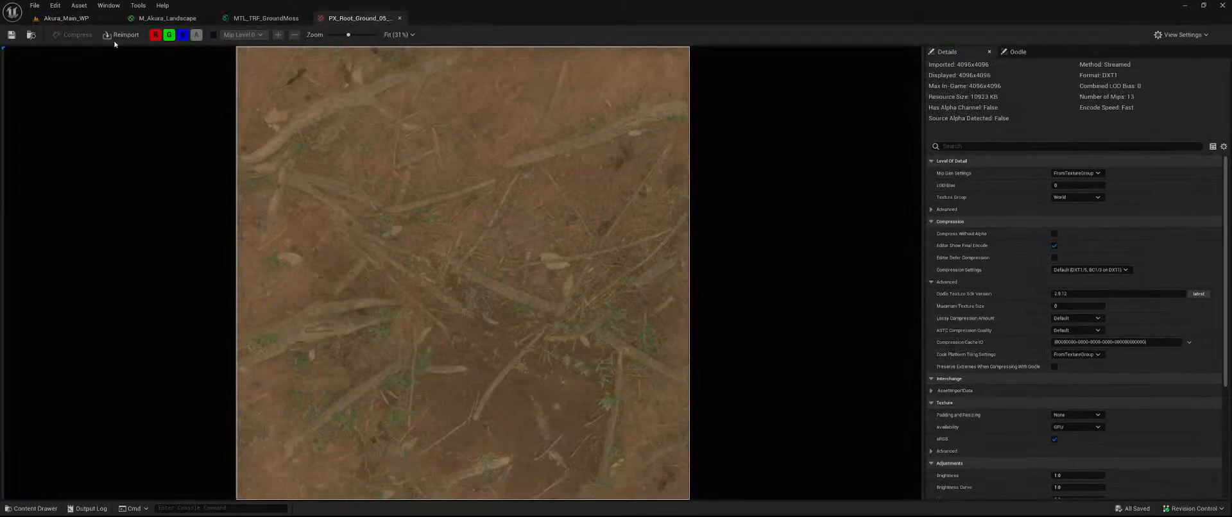
- Glance at the ground in Akura_Main_WP, and apply and save the texture changes in MTL_TRF_GroundMoss
click(70, 18)
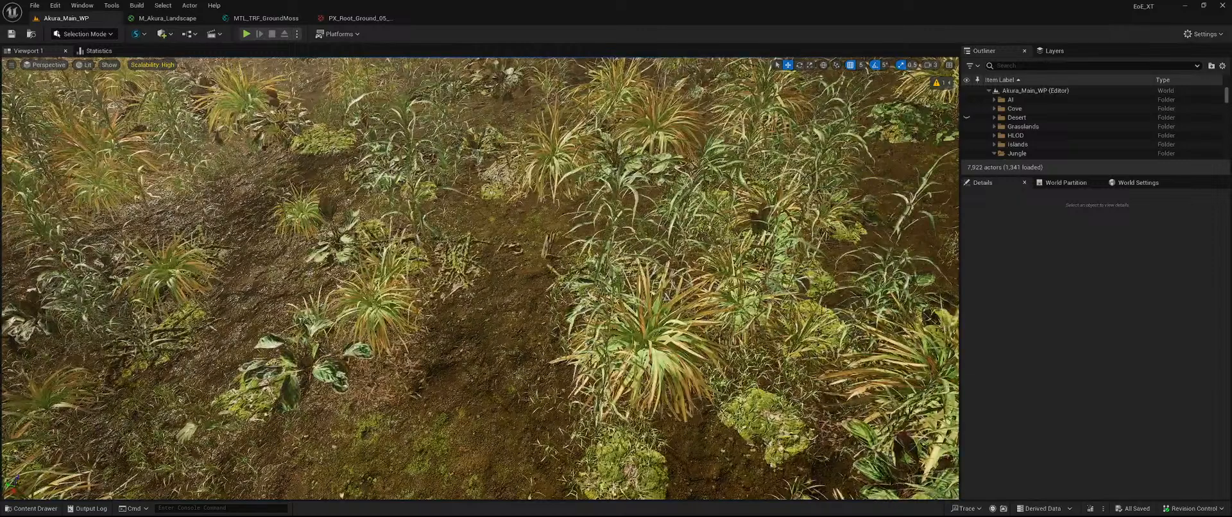
click(287, 18)
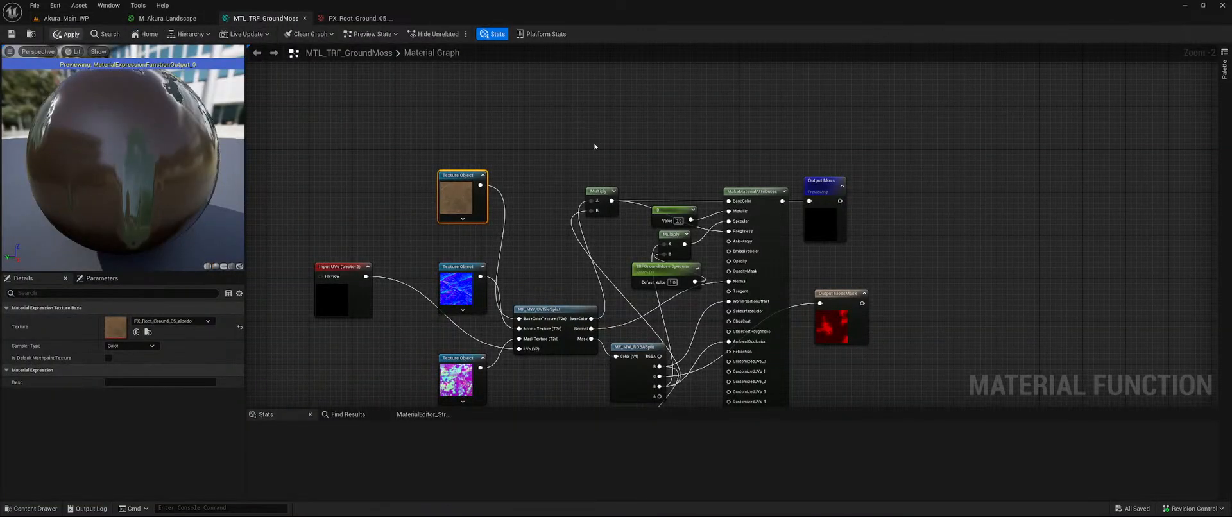
click(67, 34)
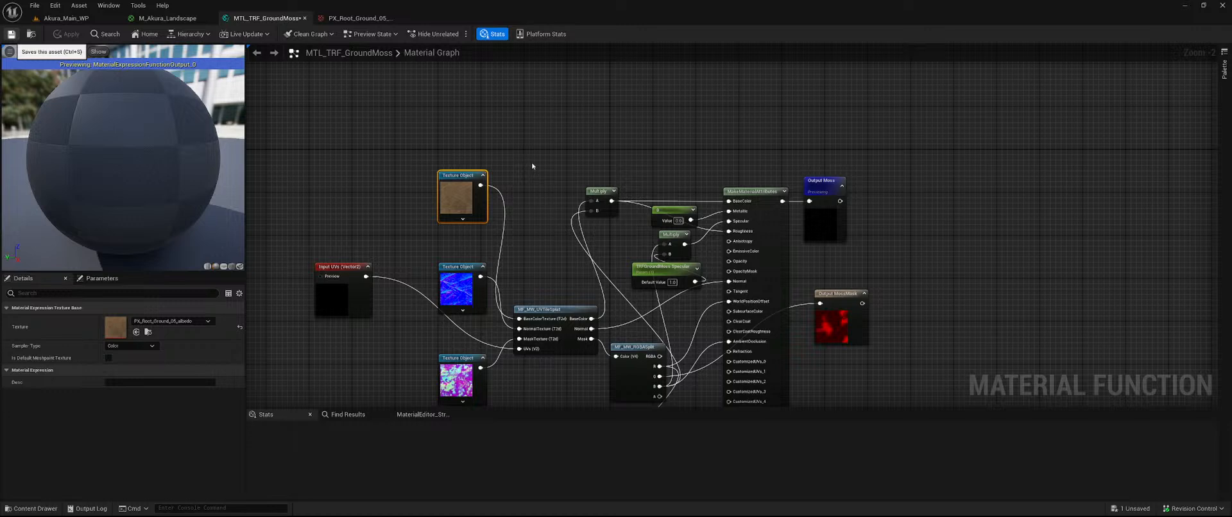
click(10, 34)
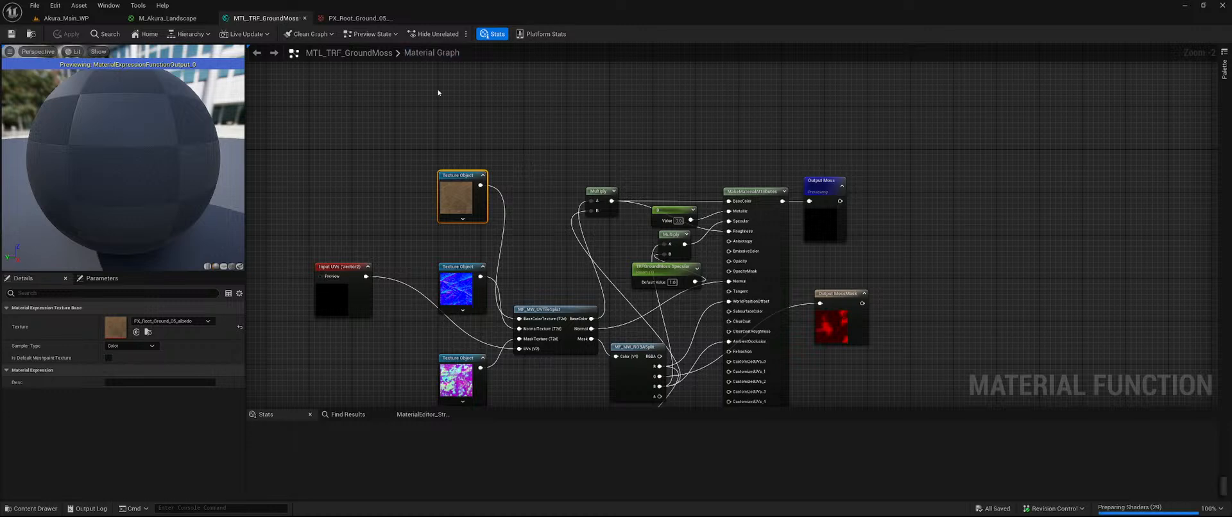
- Examine the ground with the root textures in Akura_Main_WP up close between the plants
click(80, 20)
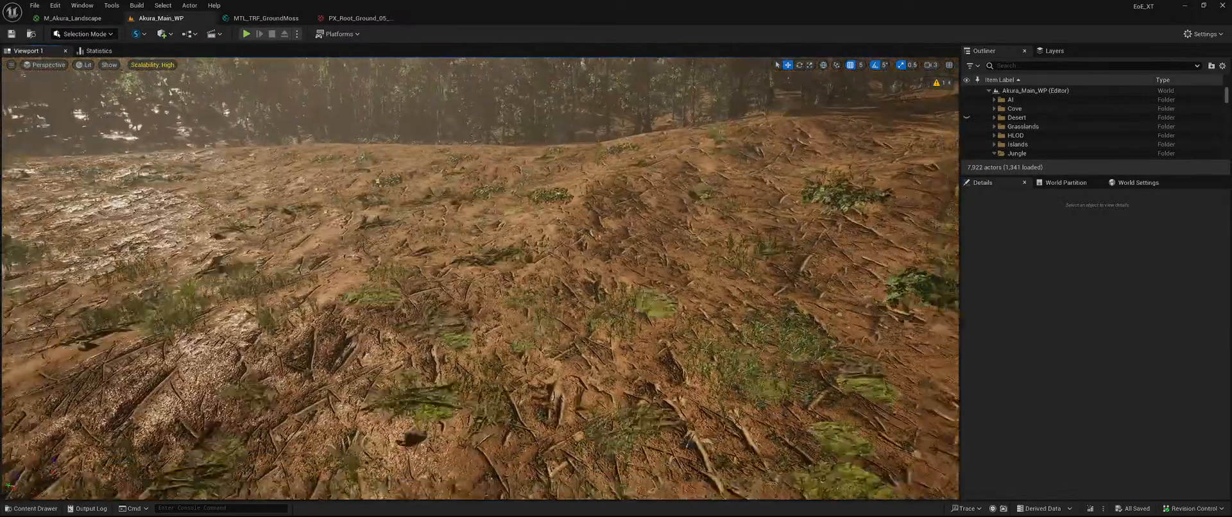
key(w)
right_drag(482, 279, 481, 401)
key(s)
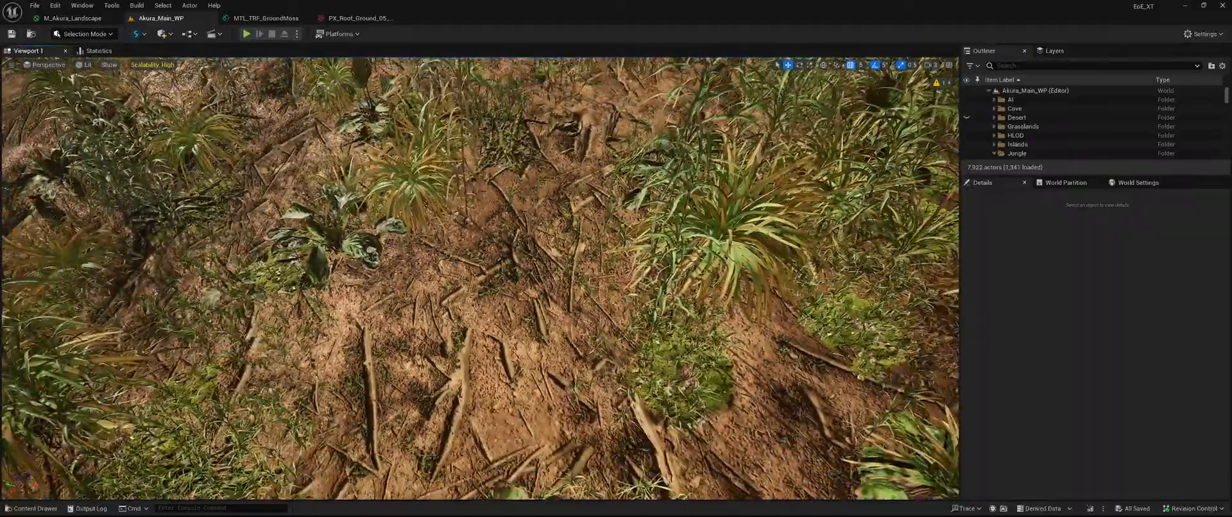
drag(180, 18, 71, 18)
- Set the Brightness of the PX_Root_Ground_05 albedo texture to 0.5, save it, and check the ground in Akura_Main_WP
click(372, 20)
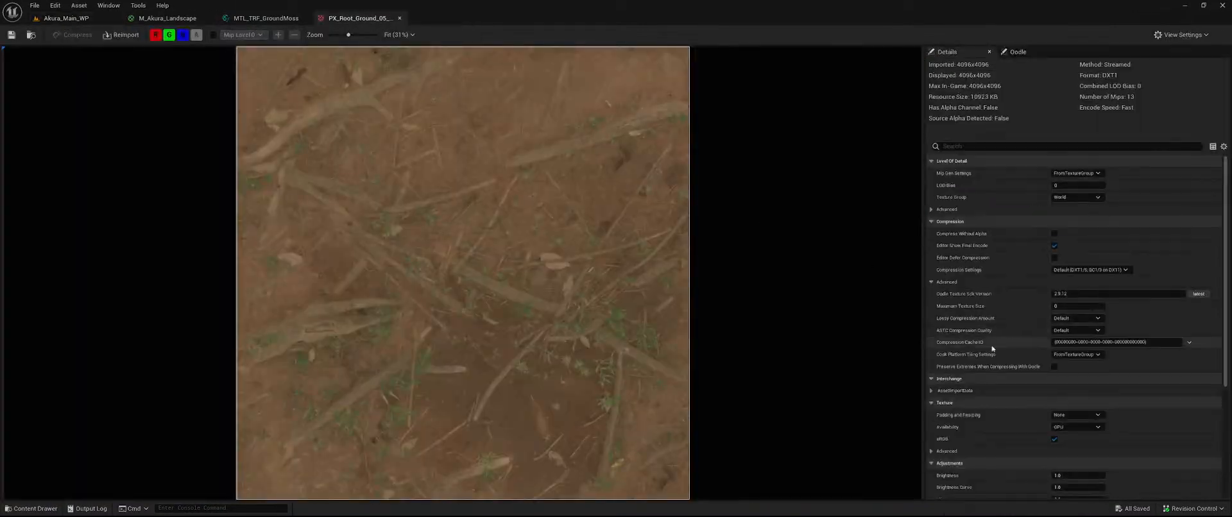
scroll(1001, 344, down, 4)
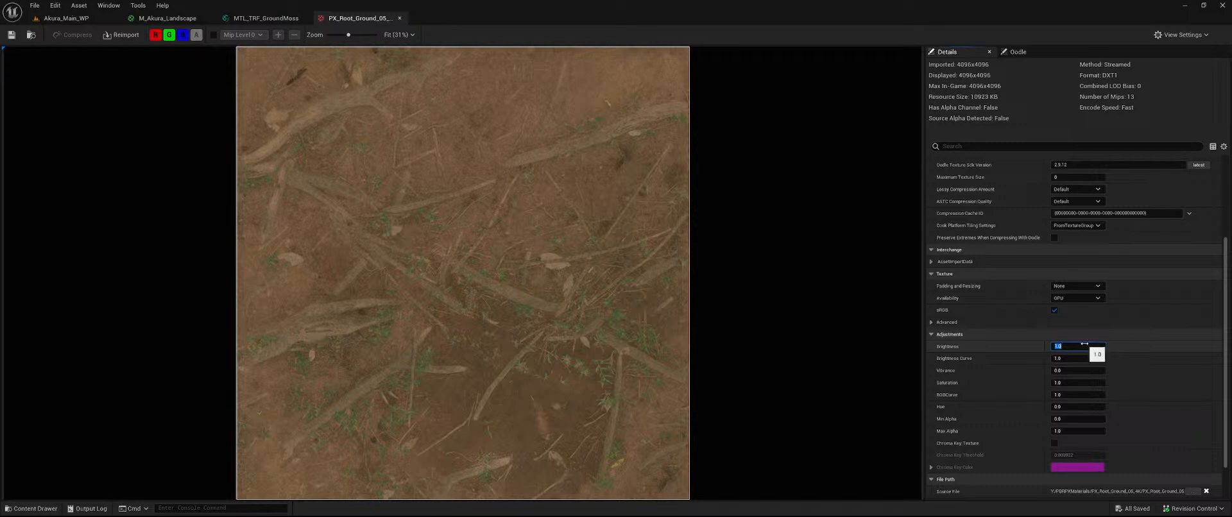
key(Return)
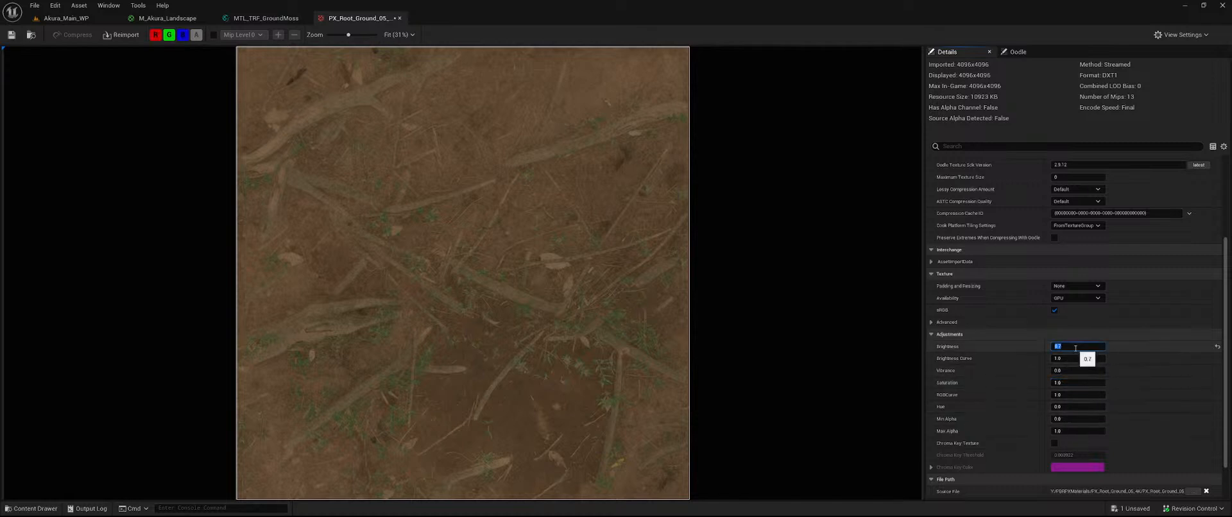
key(Return)
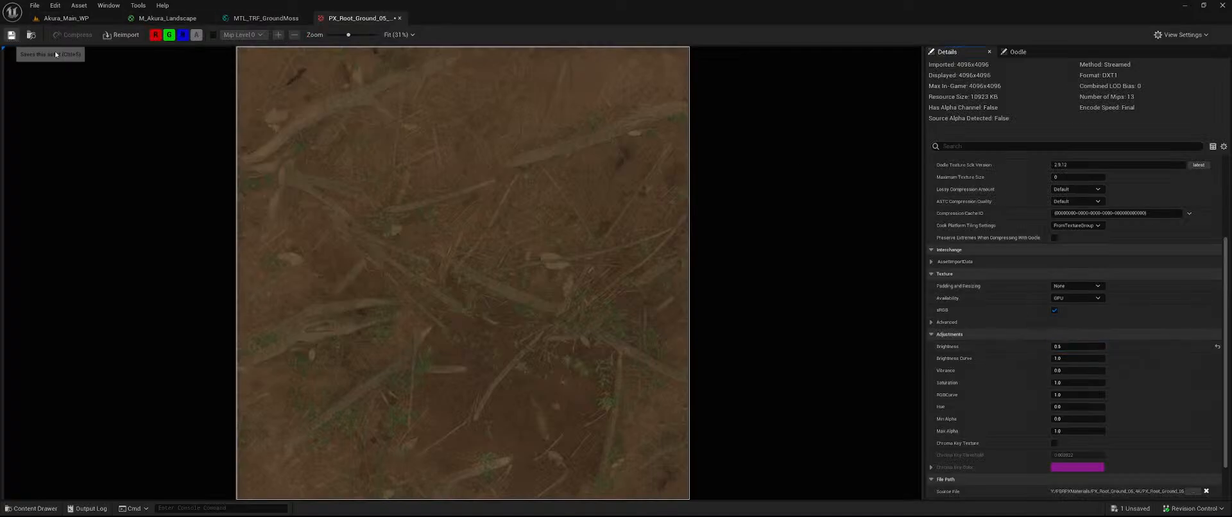
click(78, 21)
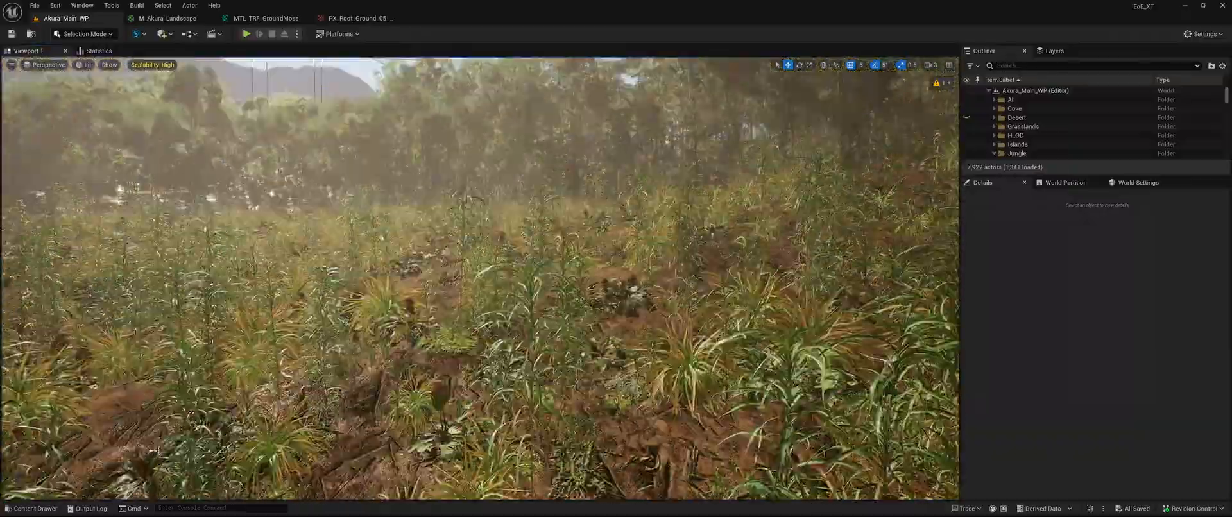
right_drag(480, 278, 495, 242)
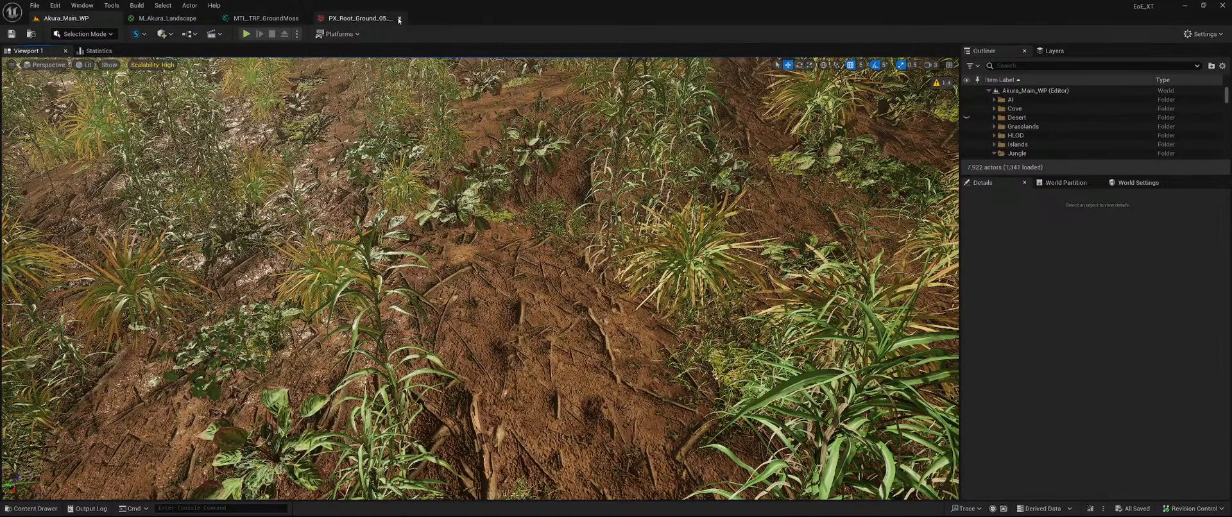
- Close the root texture and, from MTL_TRF_GroundMoss, browse to the Material_Functions folder of Landscape_MasterMaterial
click(399, 18)
click(266, 17)
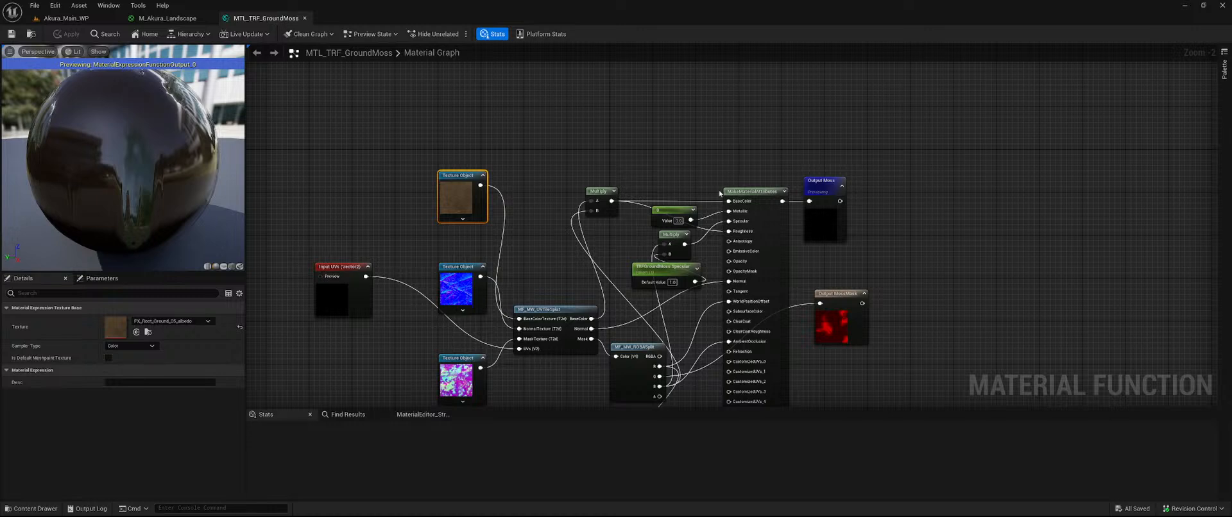
scroll(843, 229, down, 2)
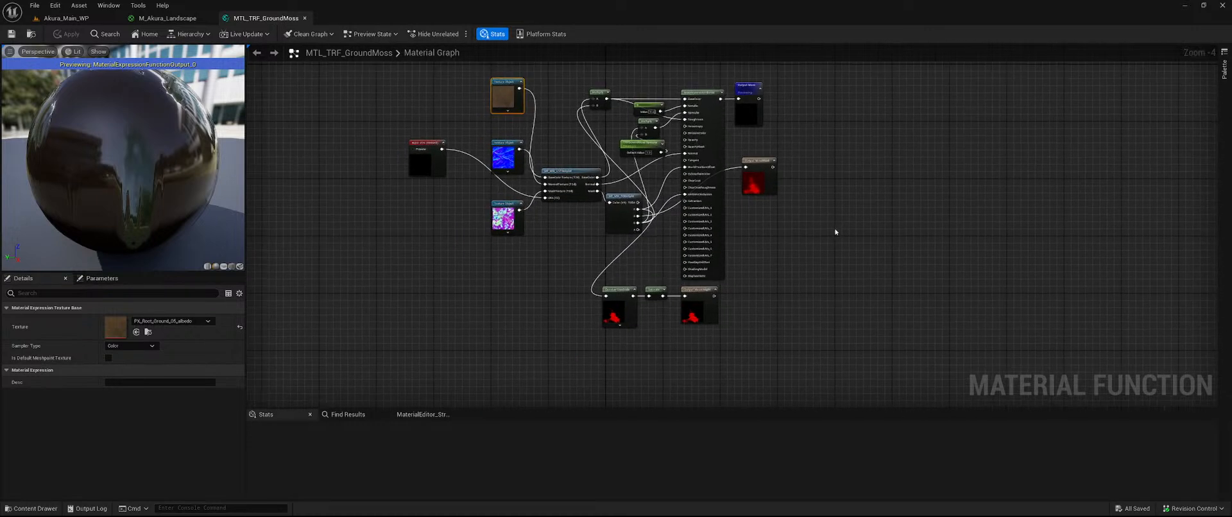
key(ctrl+space)
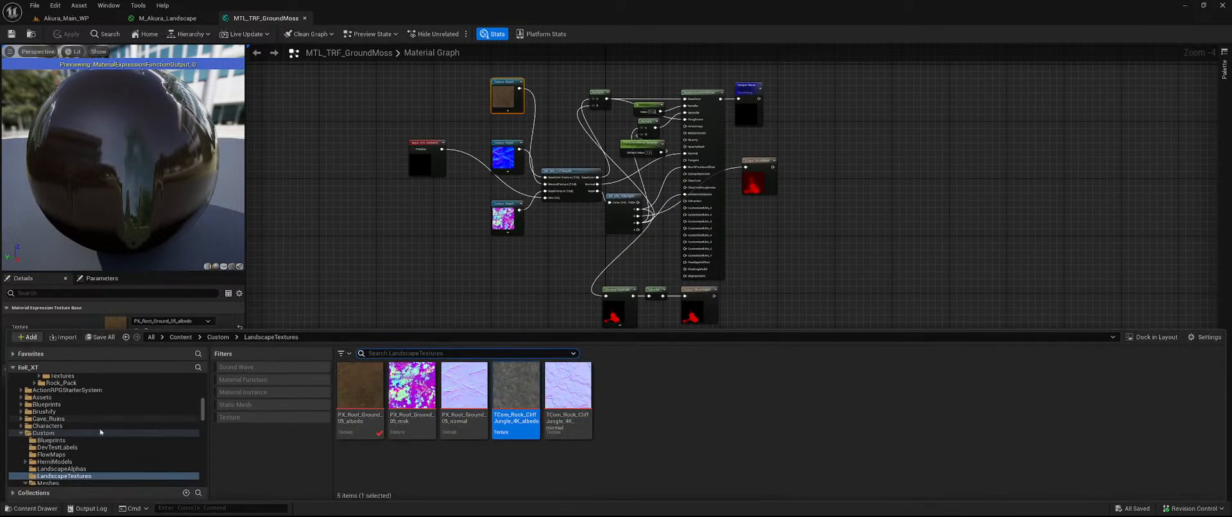
scroll(117, 462, down, 1)
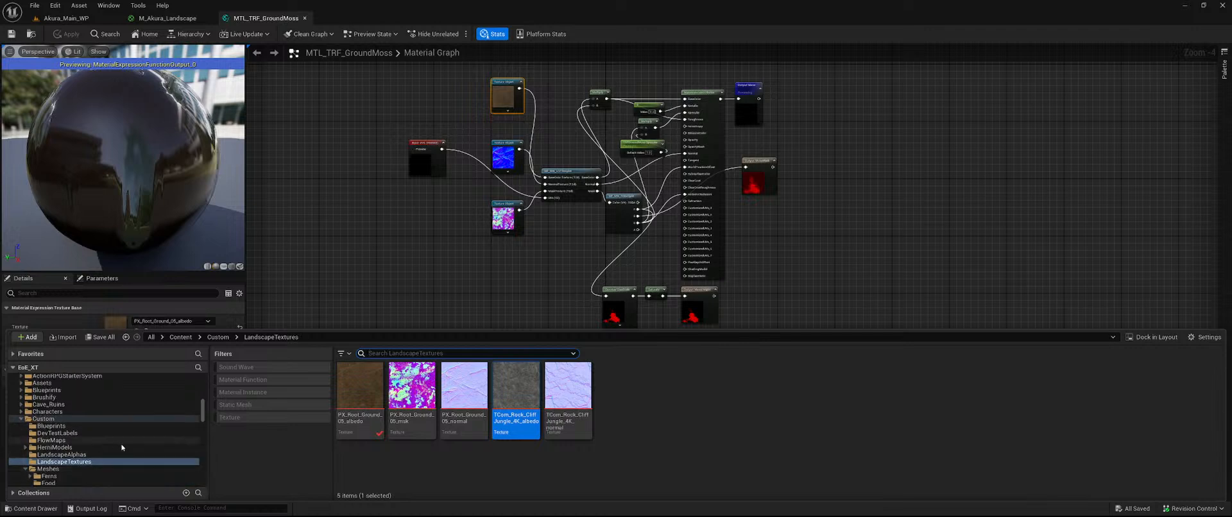
scroll(116, 462, down, 10)
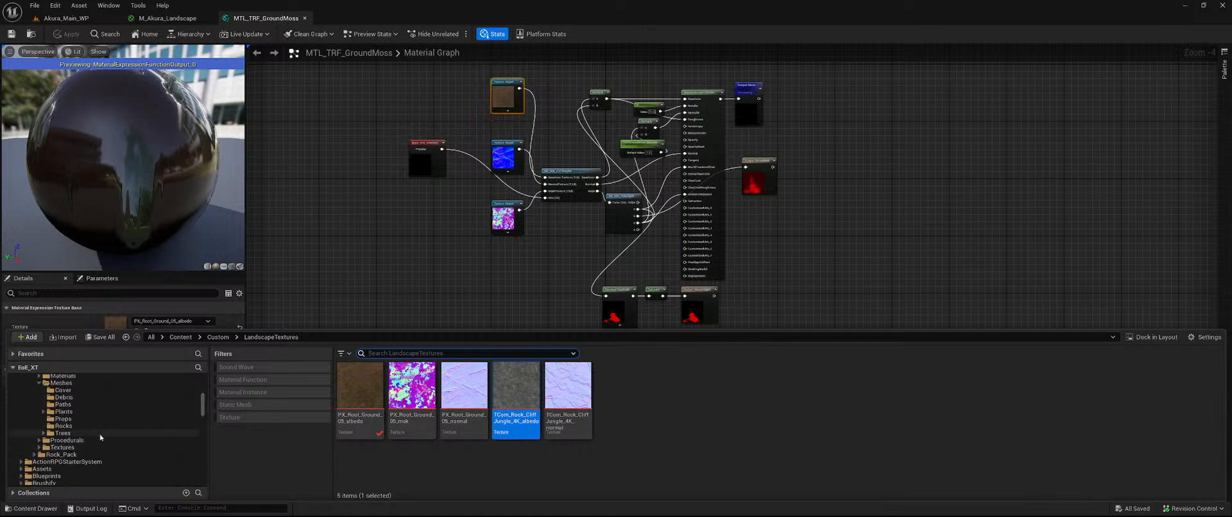
click(107, 418)
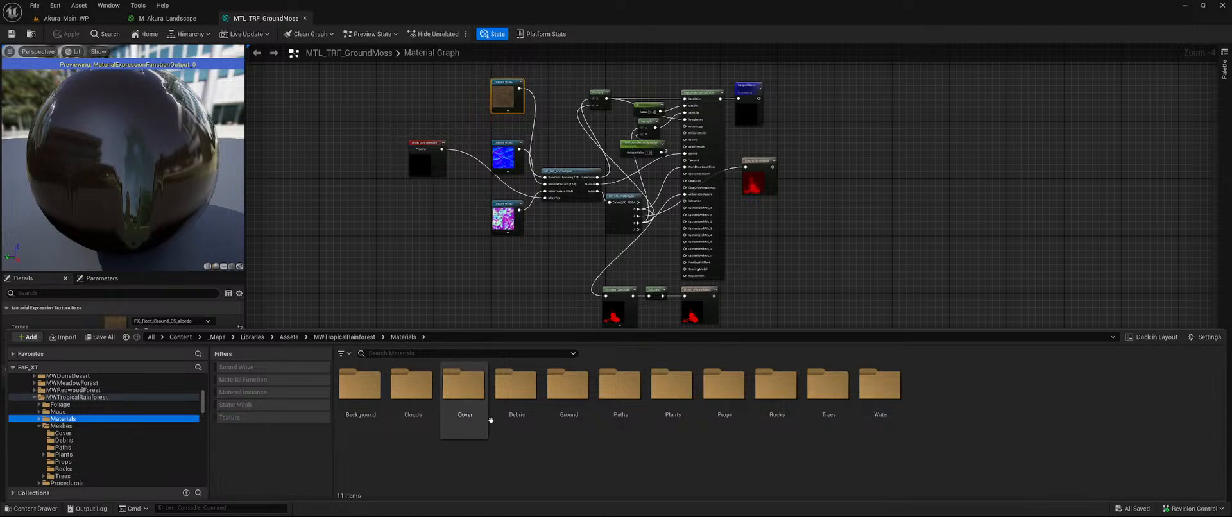
scroll(116, 421, down, 4)
scroll(120, 421, up, 6)
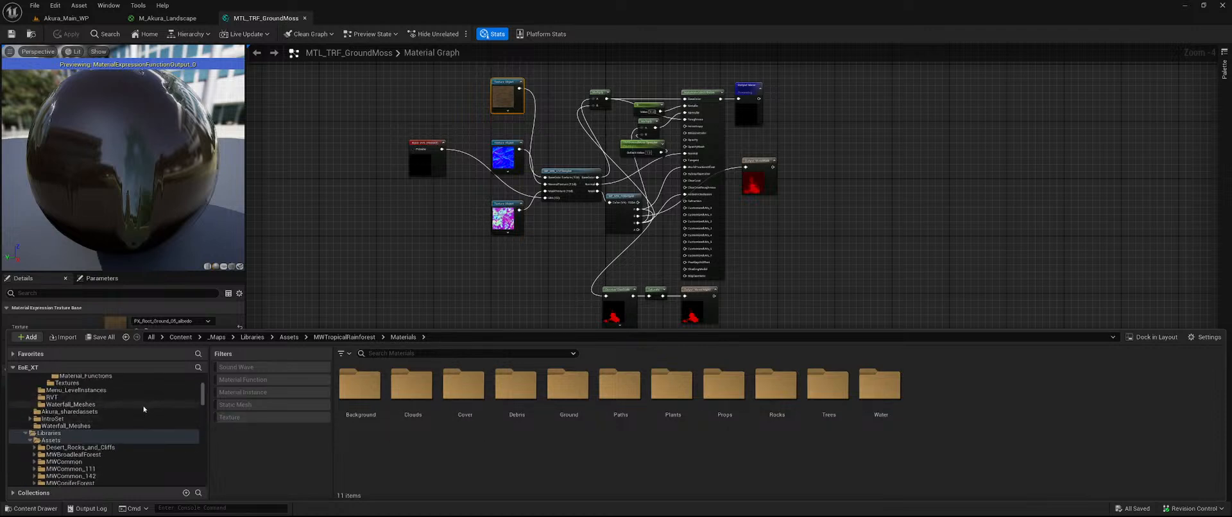
click(103, 419)
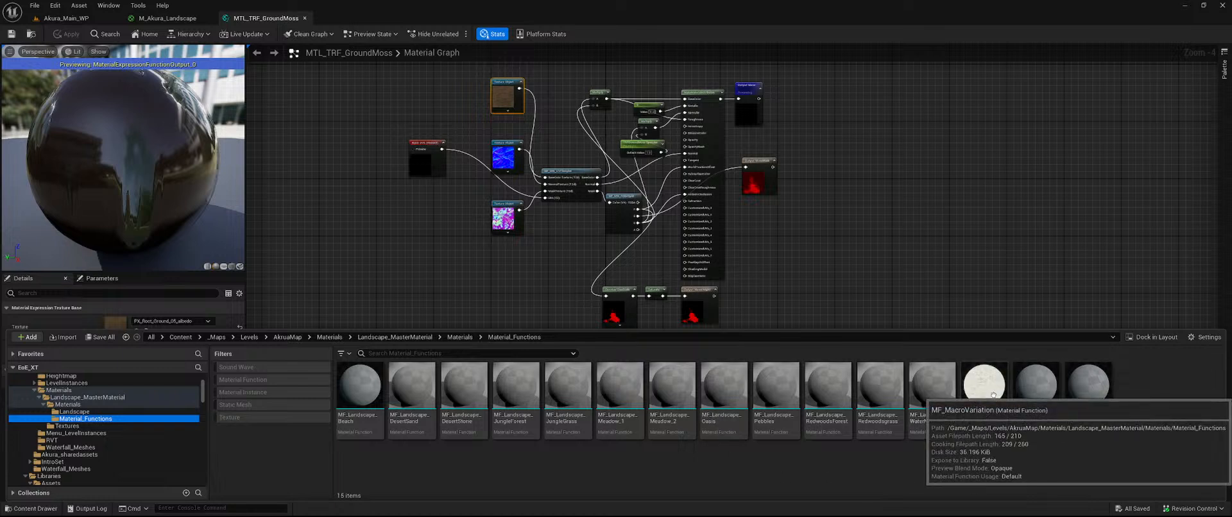
- Open the MF_MacroVariation material function, examine its node graph, and close it
double_click(993, 385)
right_drag(344, 303, 589, 278)
scroll(568, 308, down, 4)
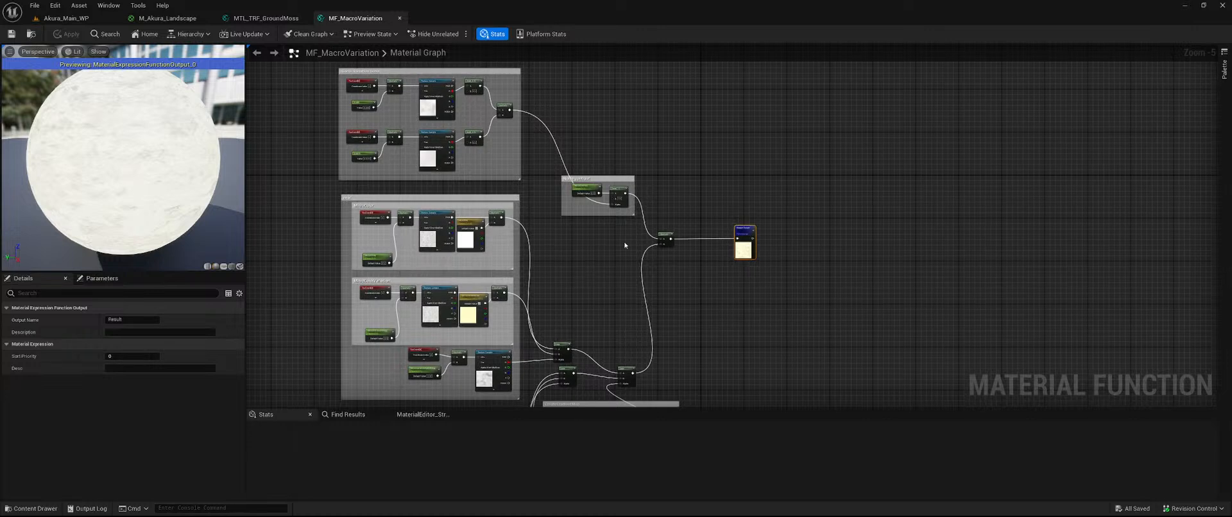
click(400, 19)
- Add MF_MacroVariation to the MTL_TRF_GroundMoss graph and place it just above the Multiply node feeding BaseColor
key(ctrl+space)
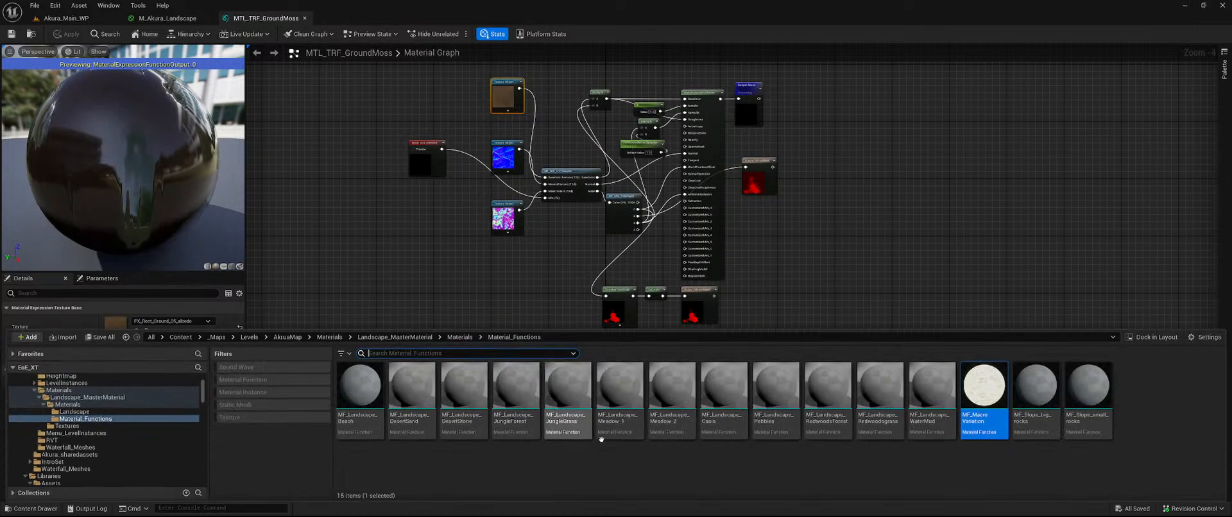
drag(984, 385, 536, 255)
scroll(549, 250, up, 3)
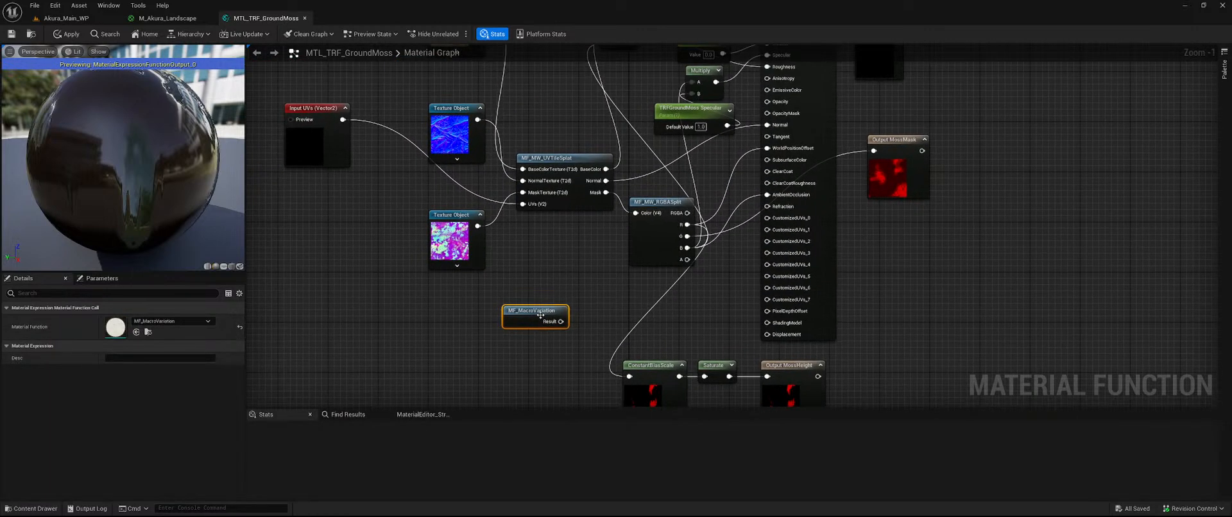
right_drag(561, 261, 522, 320)
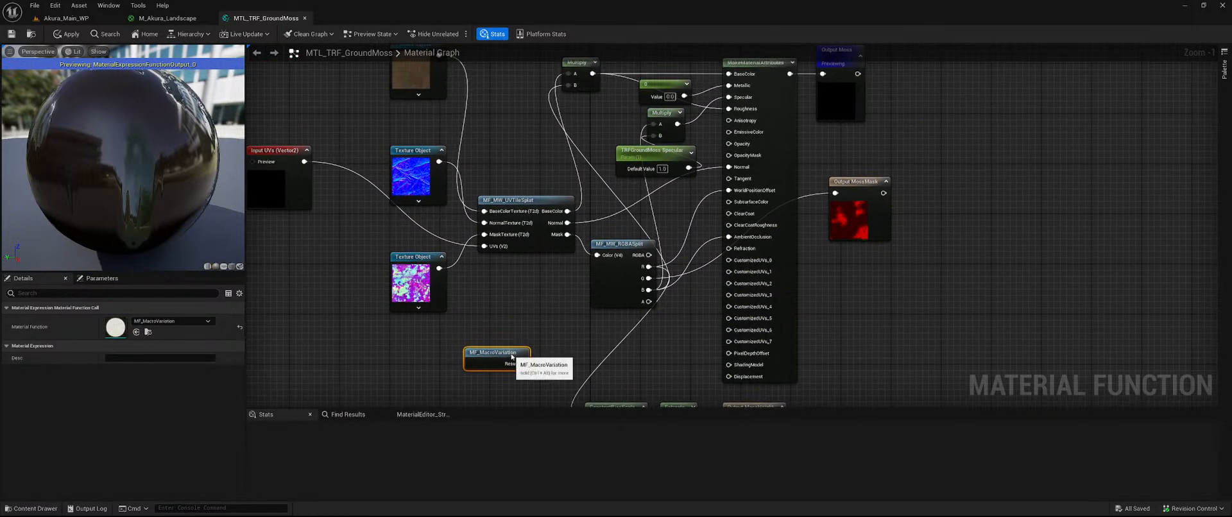
drag(512, 358, 513, 108)
right_drag(523, 83, 464, 218)
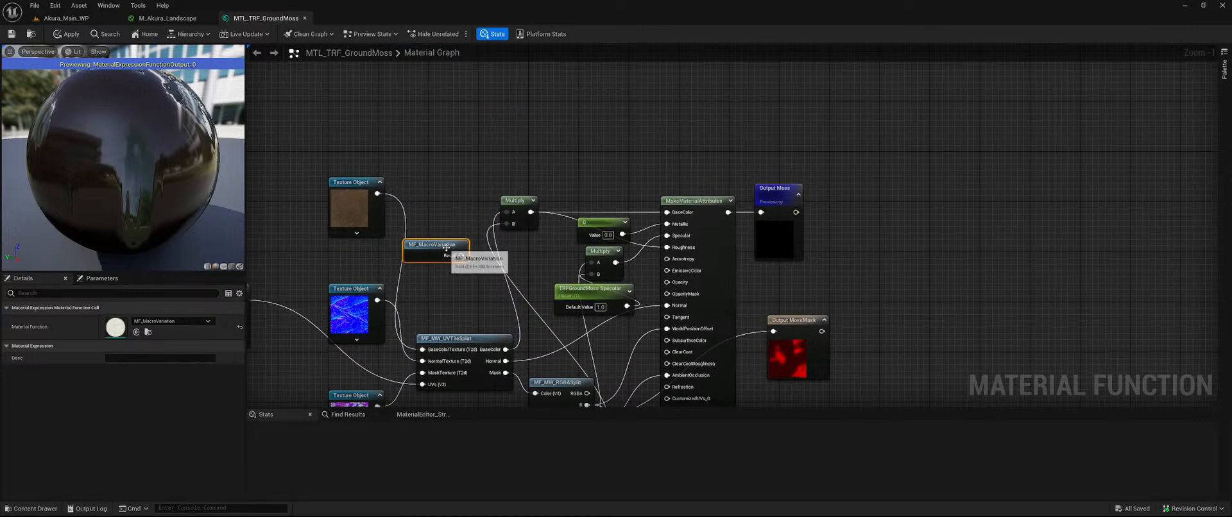
drag(446, 248, 510, 172)
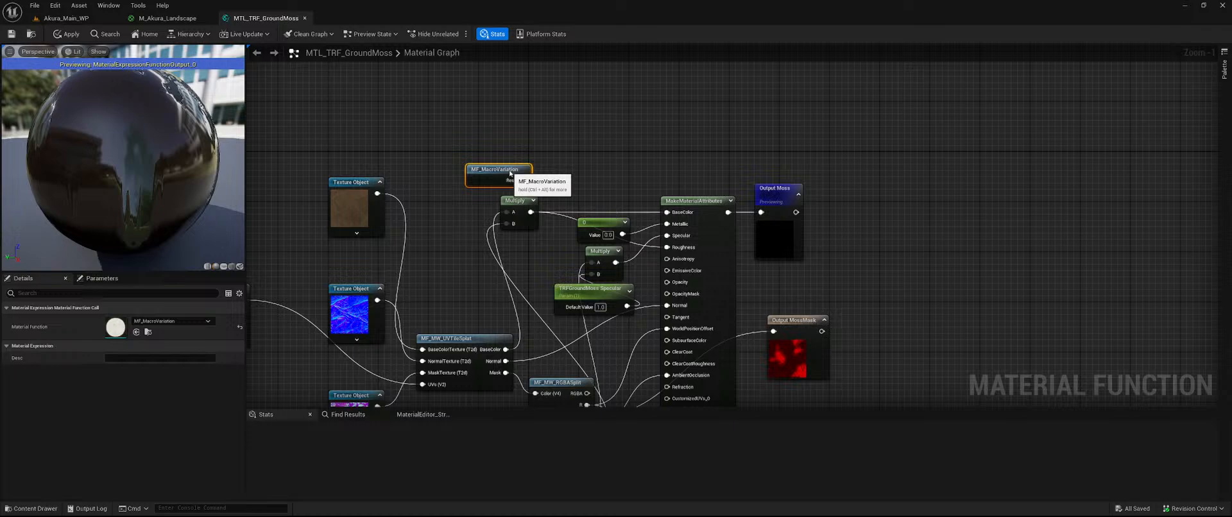
right_drag(722, 209, 580, 259)
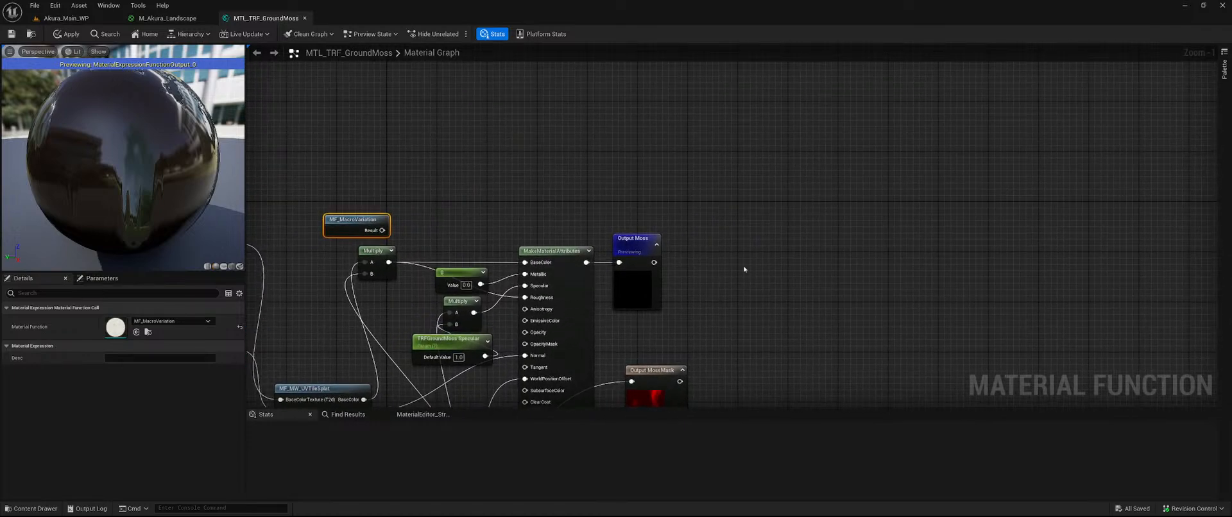
right_drag(456, 240, 513, 235)
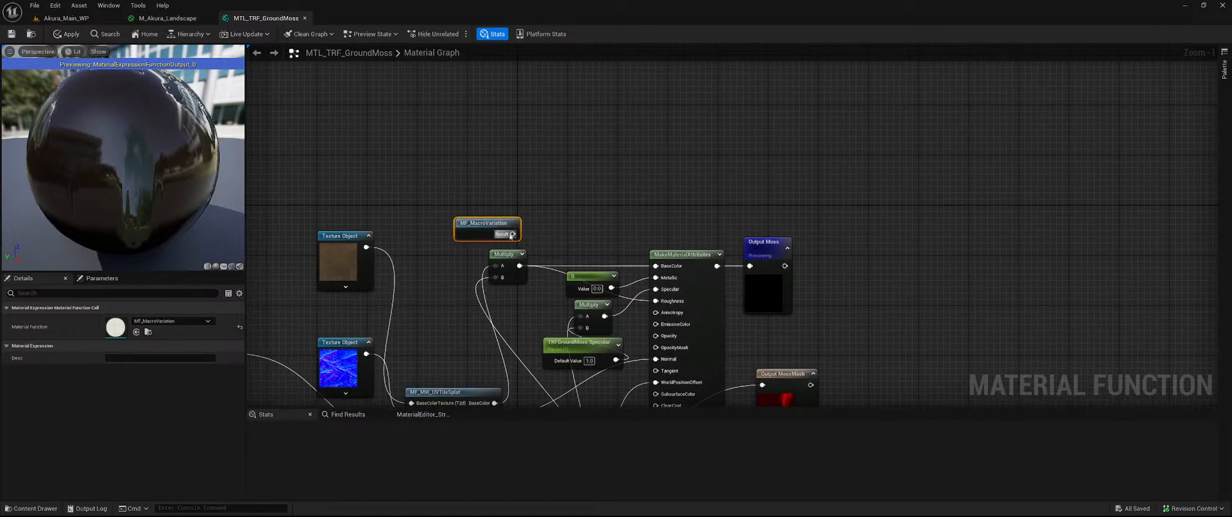
drag(513, 234, 581, 233)
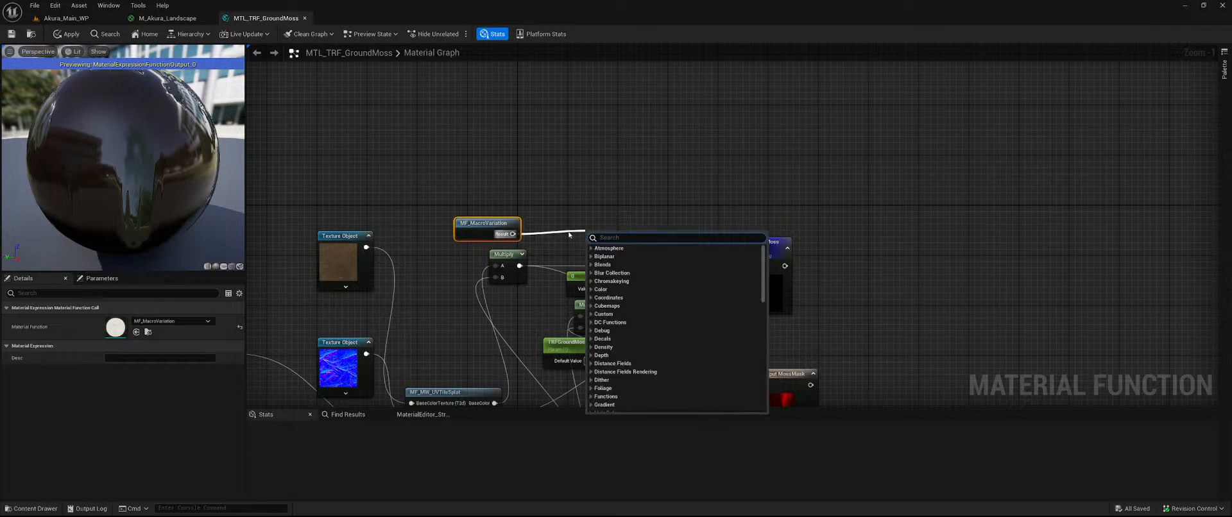
click(500, 153)
- Examine the M_Akura_Landscape graph from the Samples group back to the ground material functions feeding the layer blend
click(196, 20)
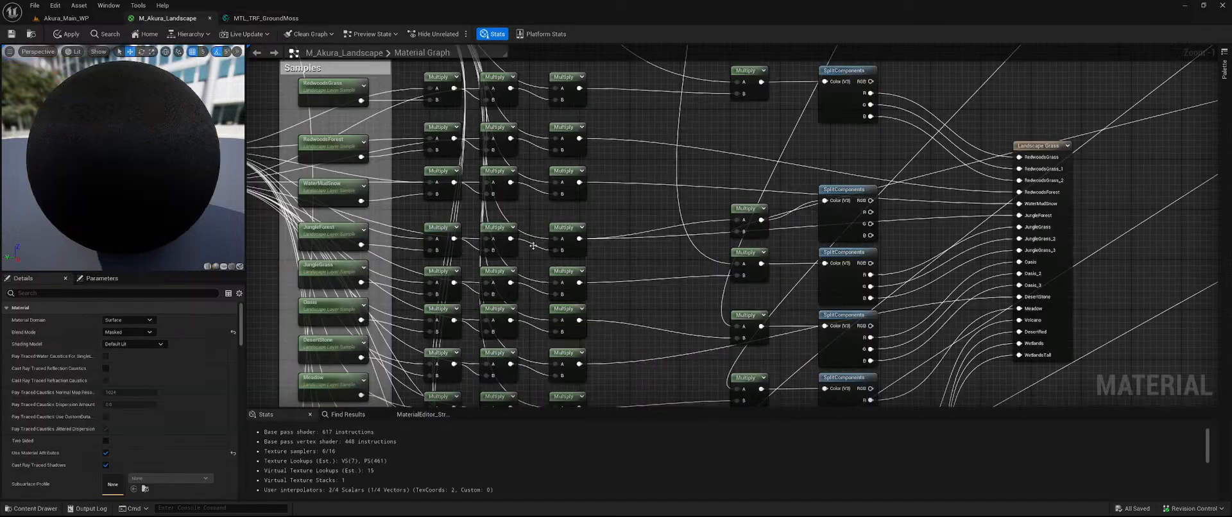
right_drag(375, 147, 552, 185)
scroll(347, 184, down, 1)
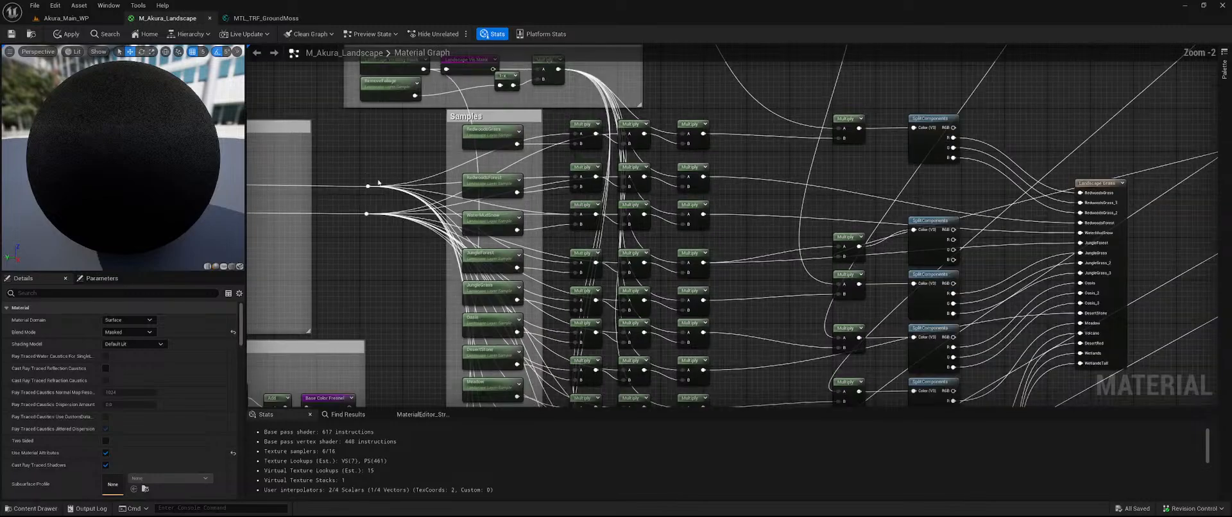
right_drag(327, 179, 969, 198)
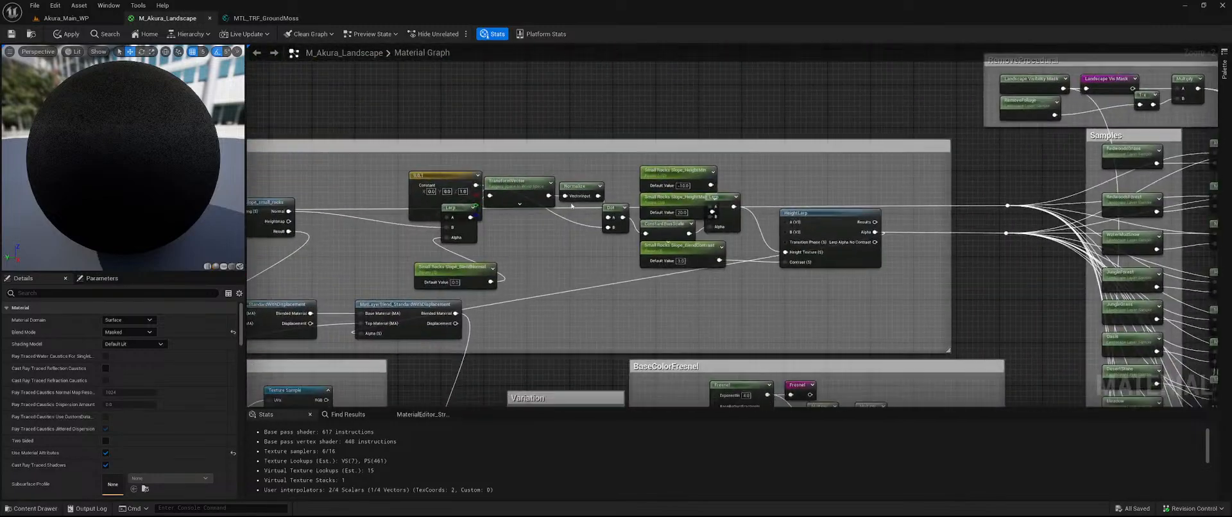
scroll(553, 208, down, 3)
right_drag(350, 313, 904, 153)
scroll(607, 183, up, 3)
right_drag(613, 141, 614, 206)
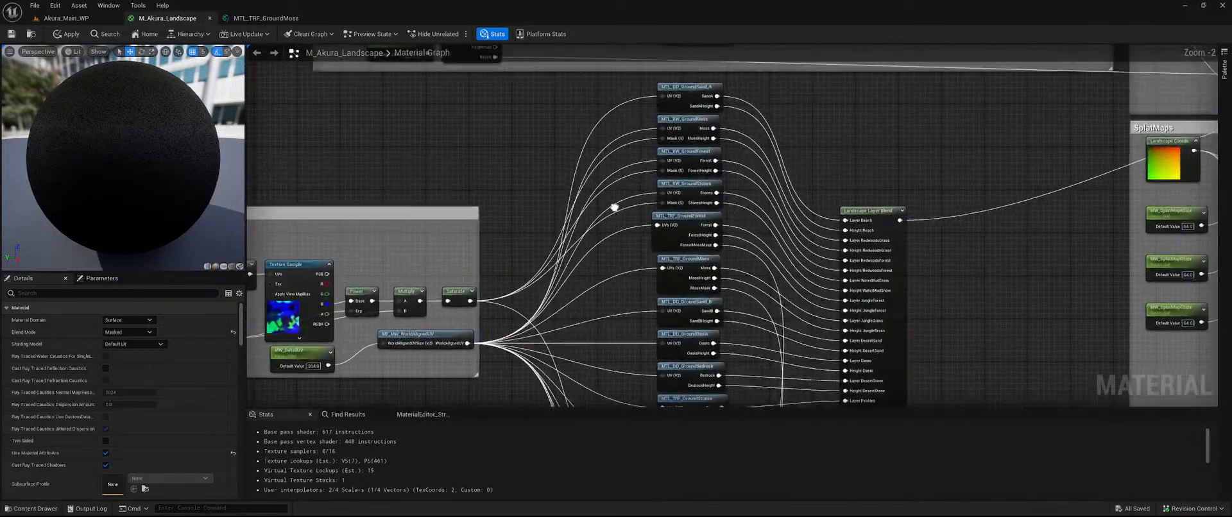
right_drag(634, 361, 576, 192)
scroll(646, 231, up, 1)
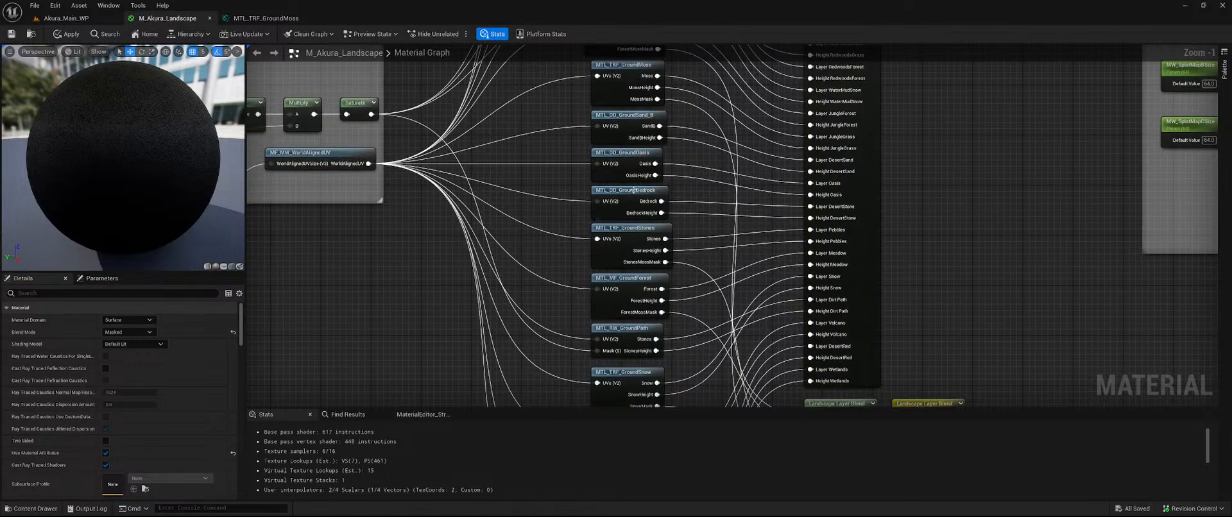
- Open the MTL_DD_GroundBedrock function from the landscape material, examine how its nodes are wired, and close it
click(636, 205)
double_click(116, 329)
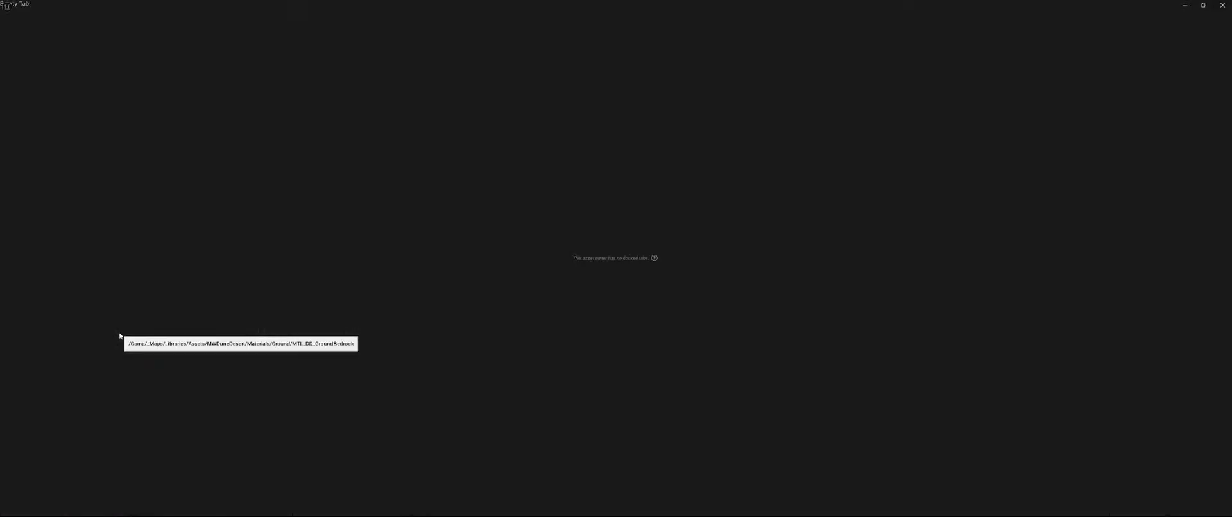
scroll(552, 187, down, 2)
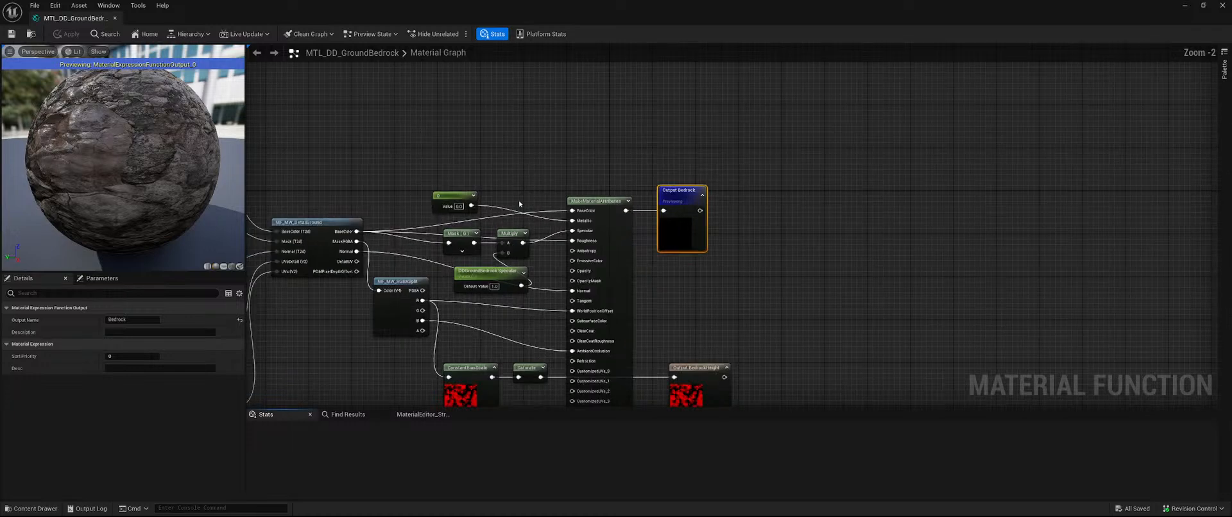
right_drag(402, 170, 600, 53)
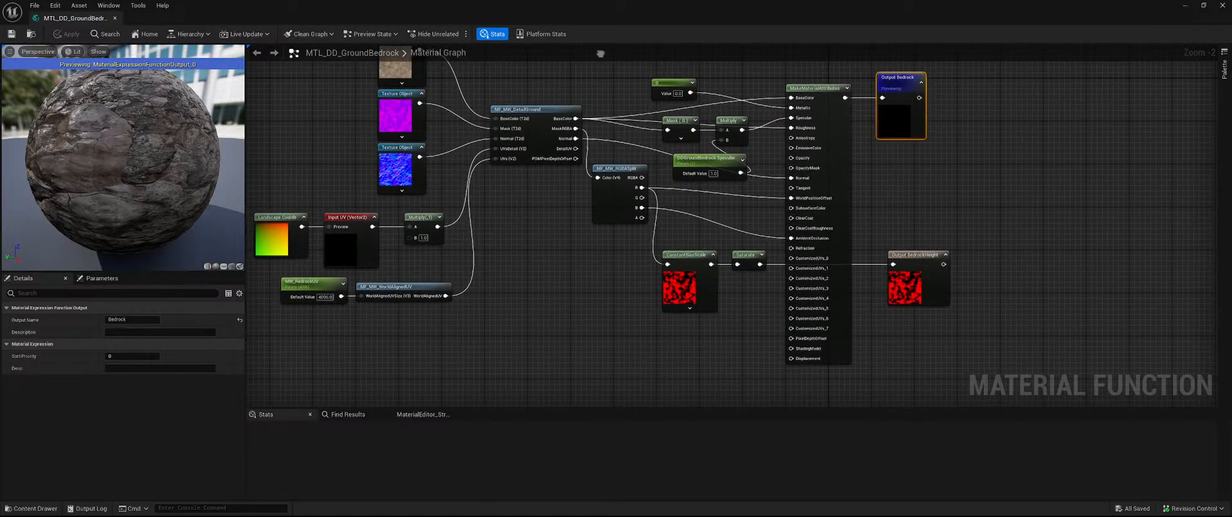
click(113, 19)
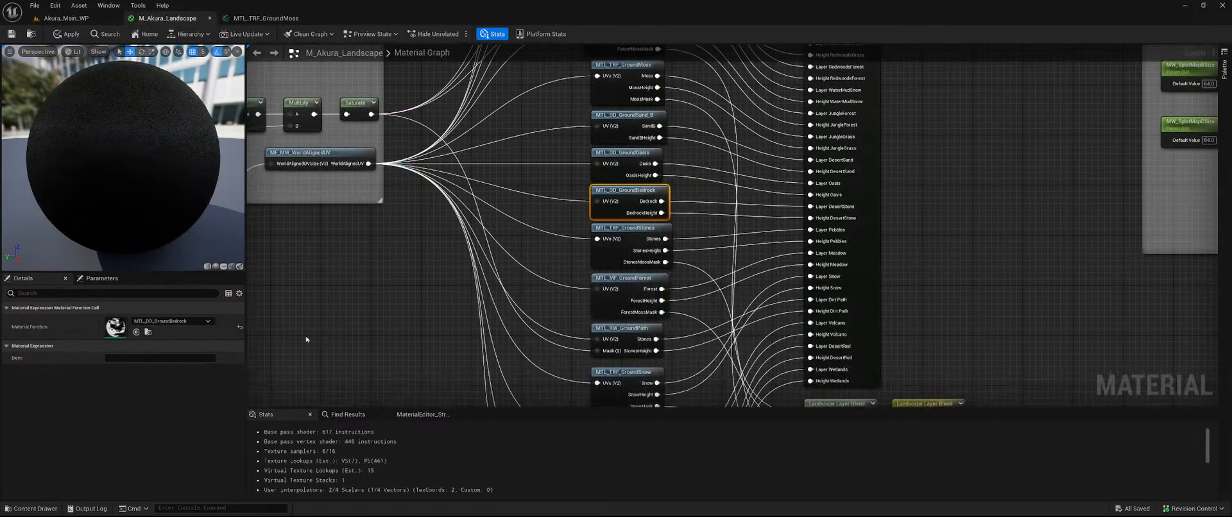
- Open the MTL_DD_GroundSand_A function from the landscape material, examine its node setup, and return to MTL_TRF_GroundMoss
right_drag(564, 177, 490, 204)
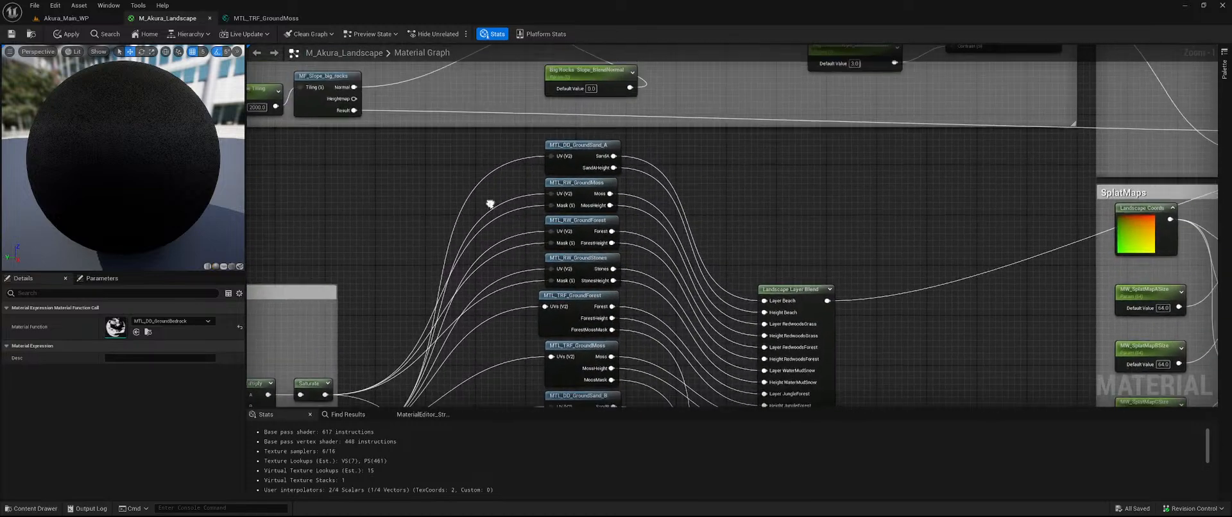
double_click(594, 147)
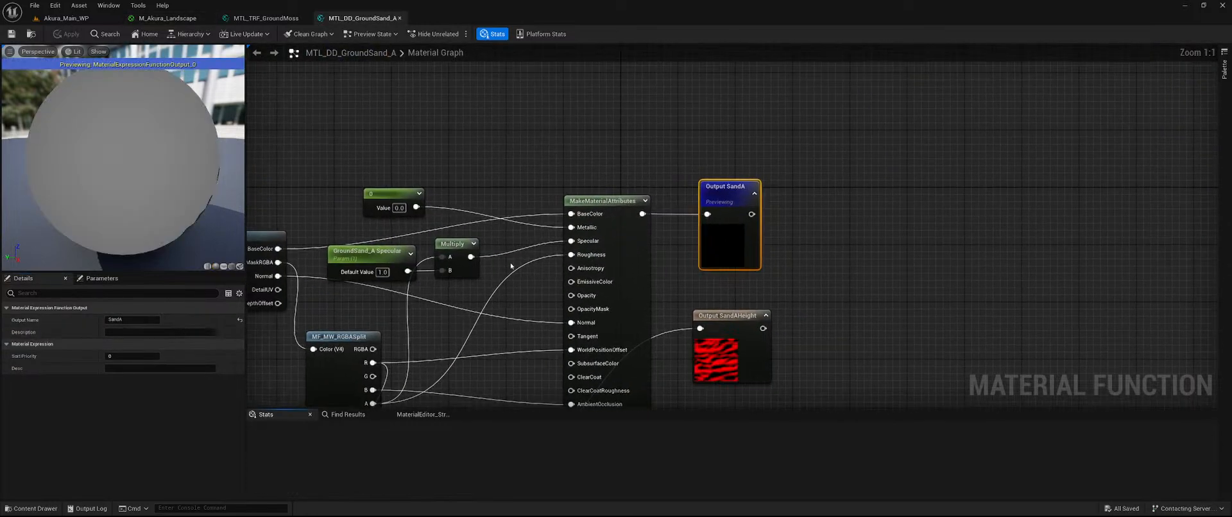
scroll(537, 280, down, 2)
right_drag(467, 322, 713, 271)
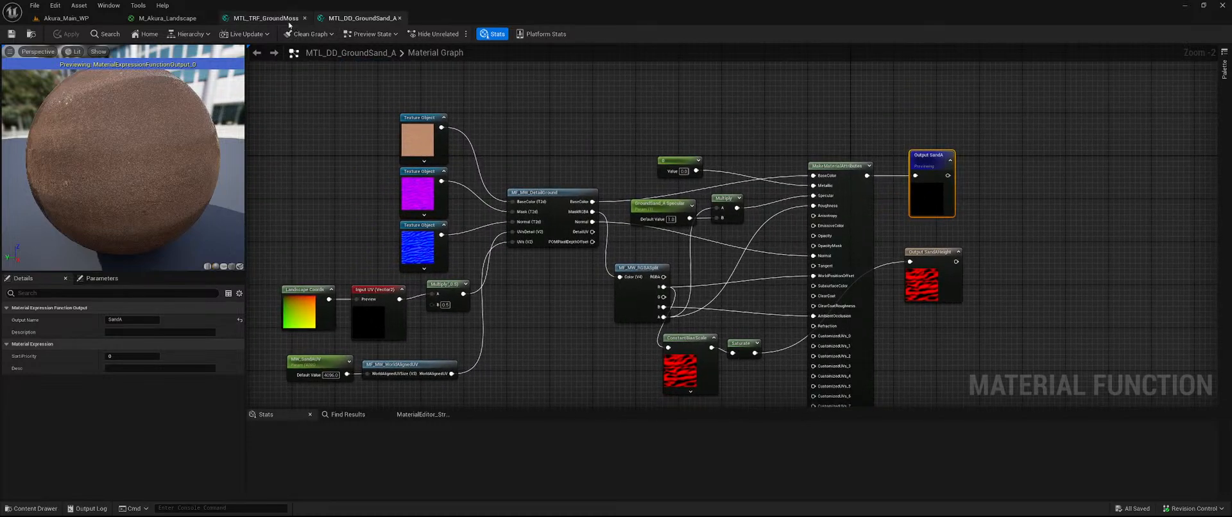
click(287, 19)
- Examine M_Akura_Landscape from the MTL_RW_GroundMoss node and the layer blend across to the SplatMaps, Puddle and RVTNormal groups
click(168, 18)
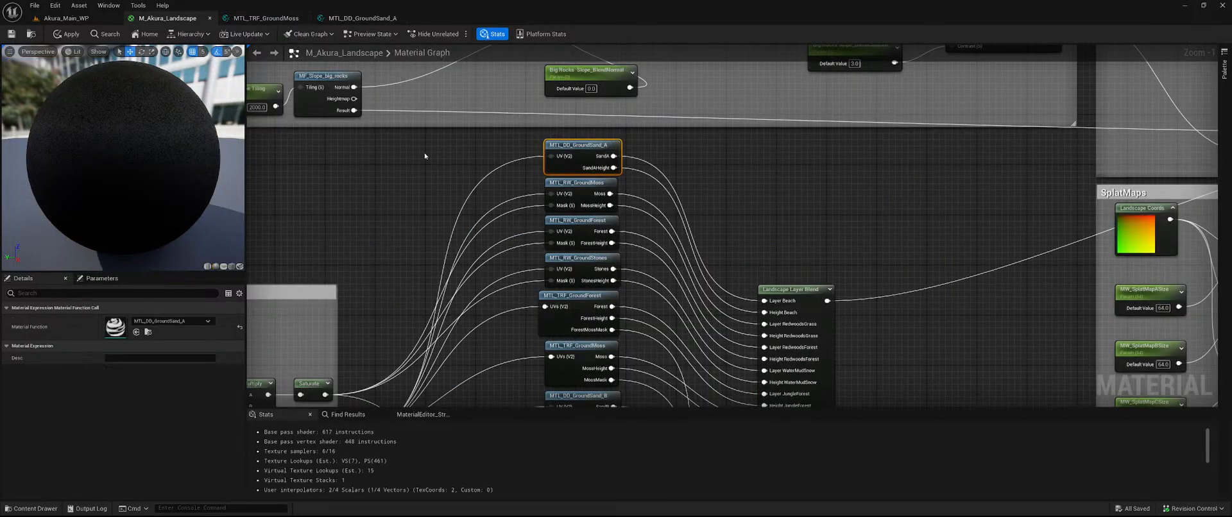
click(566, 182)
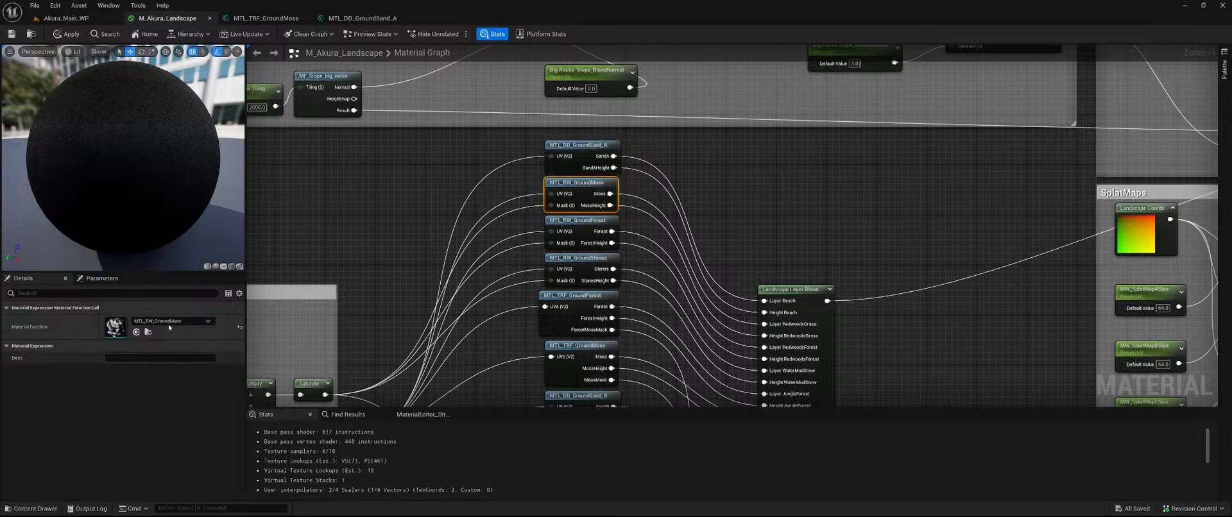
right_drag(628, 329, 643, 183)
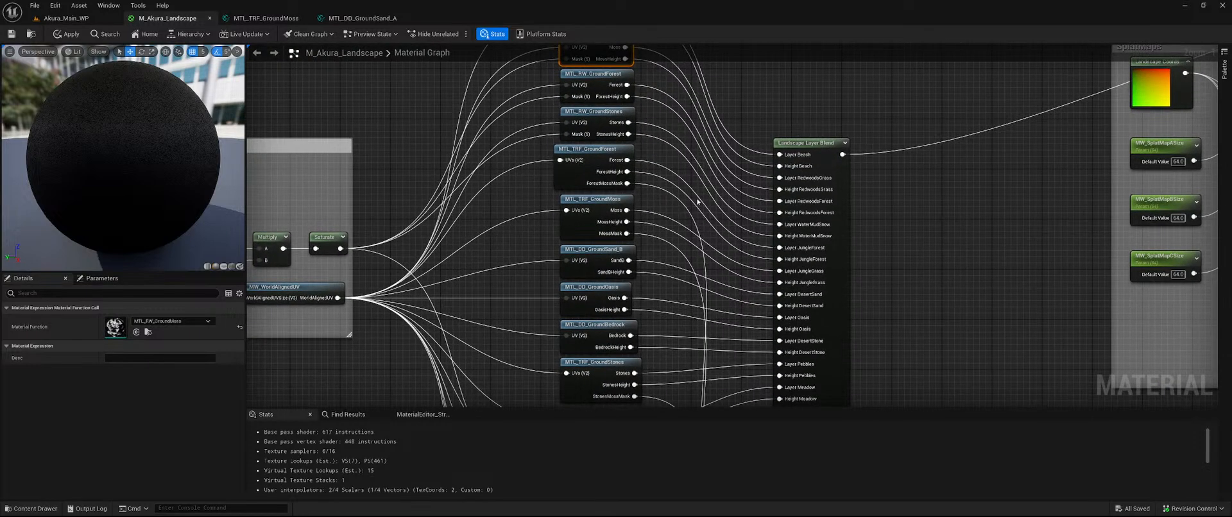
scroll(698, 202, down, 4)
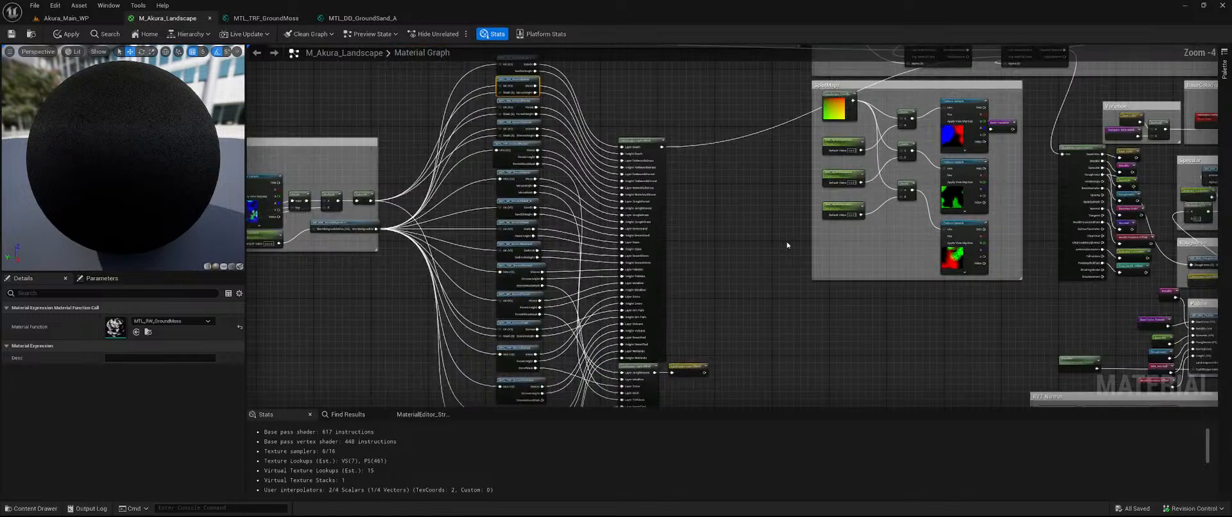
scroll(788, 245, down, 1)
right_drag(854, 276, 547, 299)
scroll(657, 278, up, 2)
right_drag(727, 227, 436, 109)
right_drag(814, 343, 1133, 261)
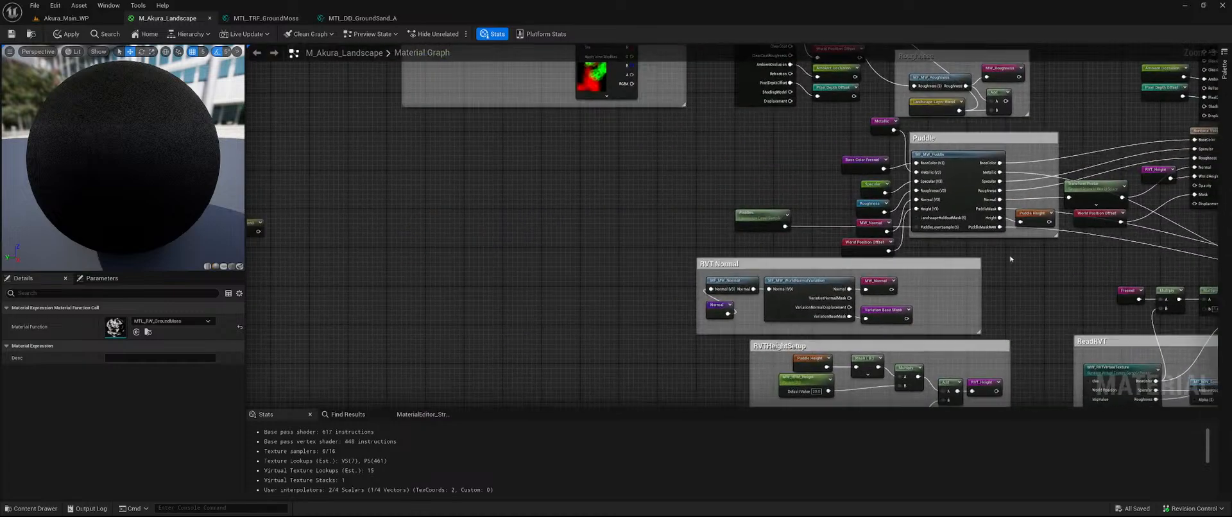
right_drag(478, 220, 972, 317)
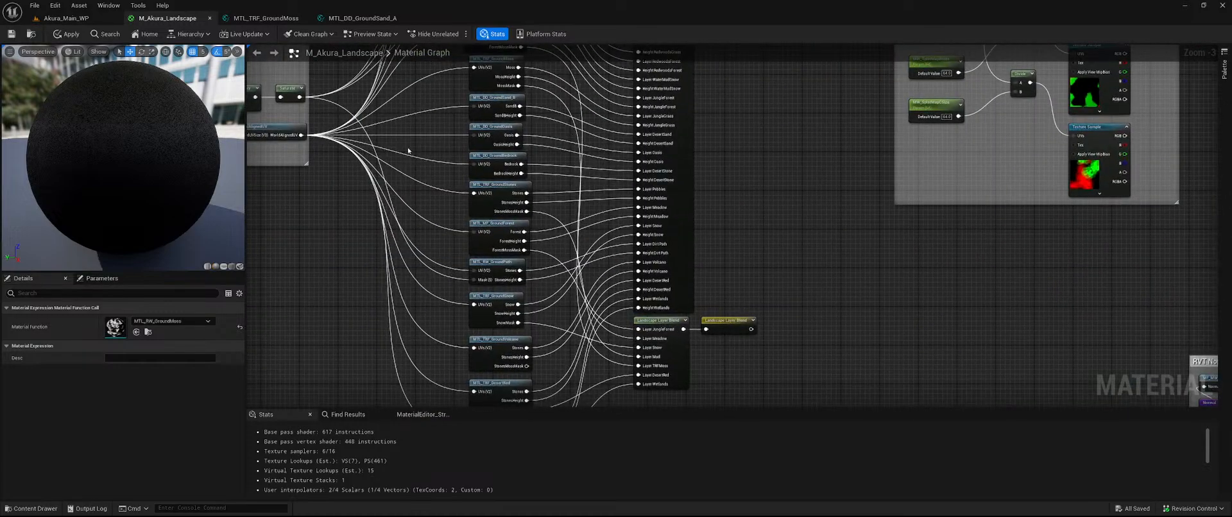
- Open the MF_Slope_big_rocks function from the landscape material, examine how MF_MacroVariation feeds its base color, and close it
right_drag(408, 150, 507, 326)
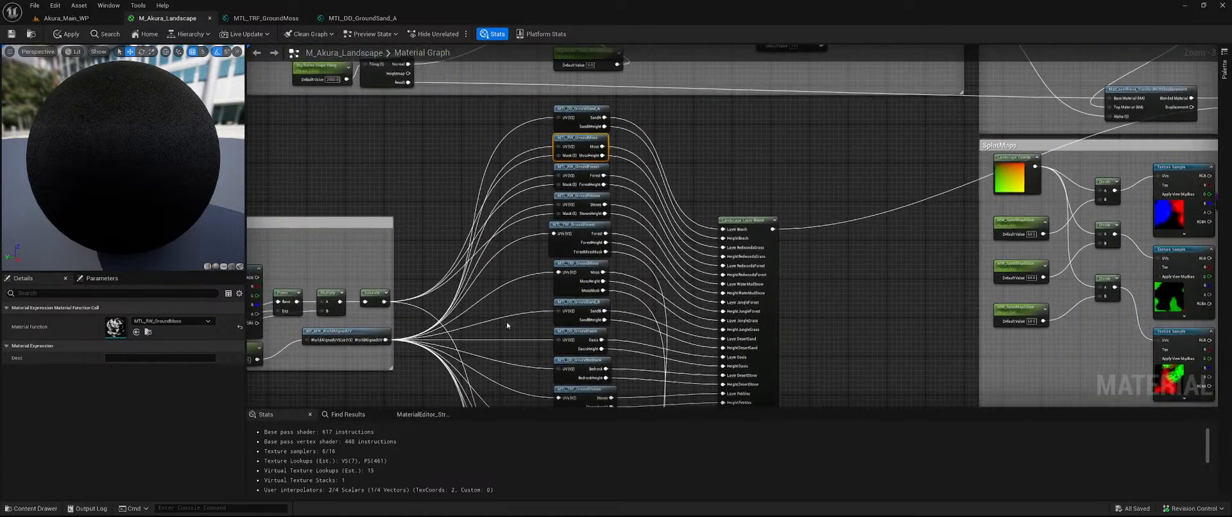
right_drag(434, 150, 500, 242)
click(450, 149)
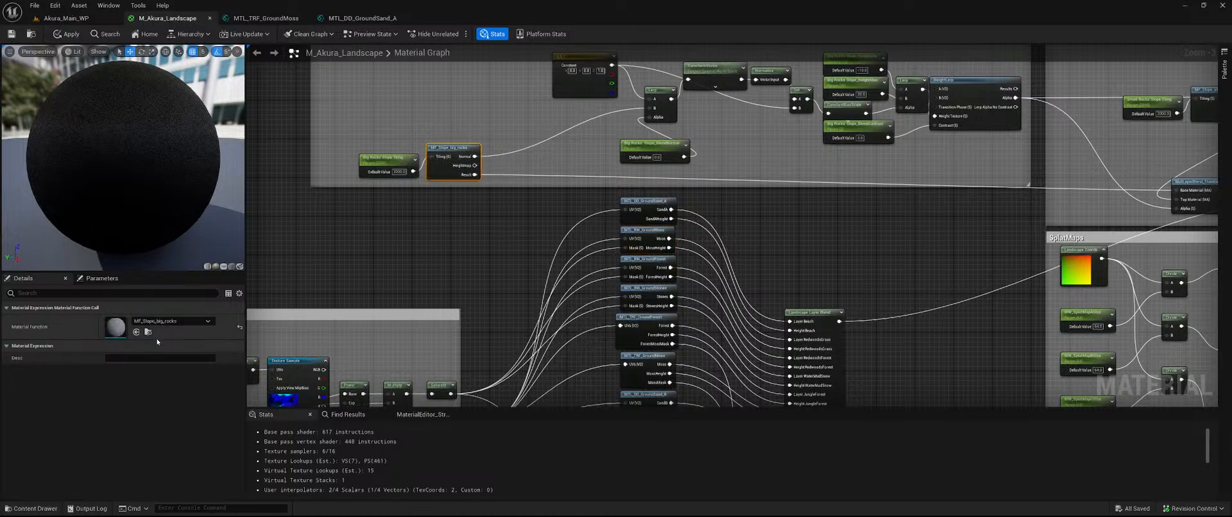
double_click(115, 326)
right_drag(437, 220, 806, 220)
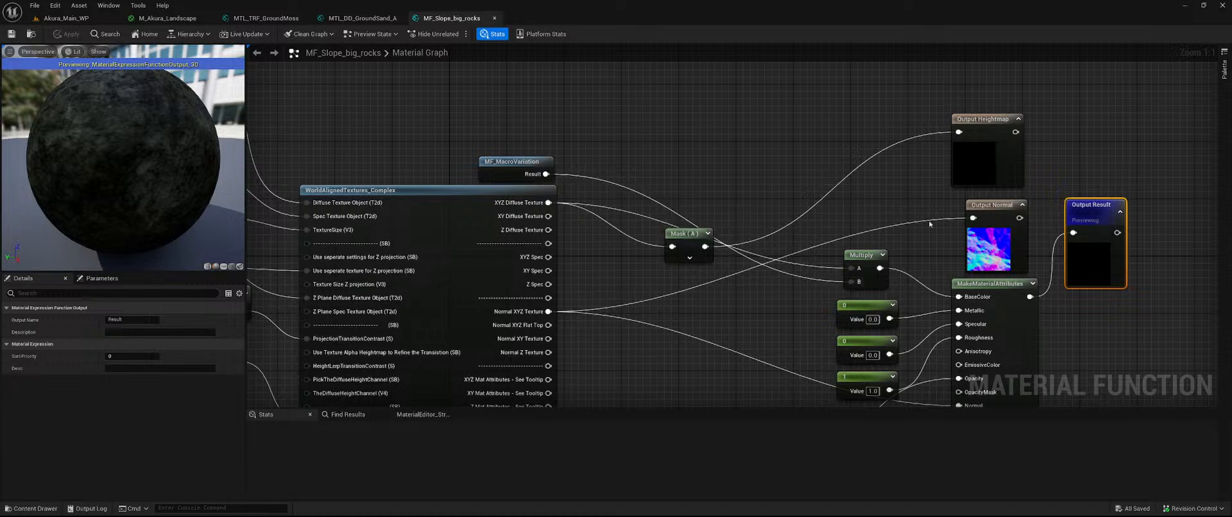
click(495, 19)
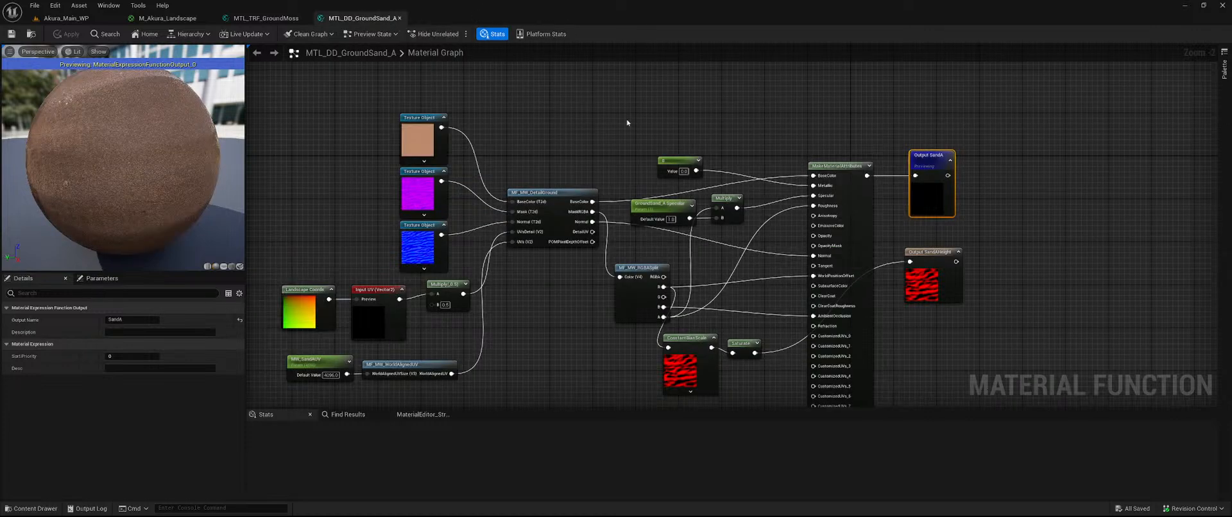
- In MTL_TRF_GroundMoss, multiply MF_MacroVariation with the existing base color result, feed it into BaseColor of MakeMaterialAttributes, and save the function
right_drag(629, 121, 537, 167)
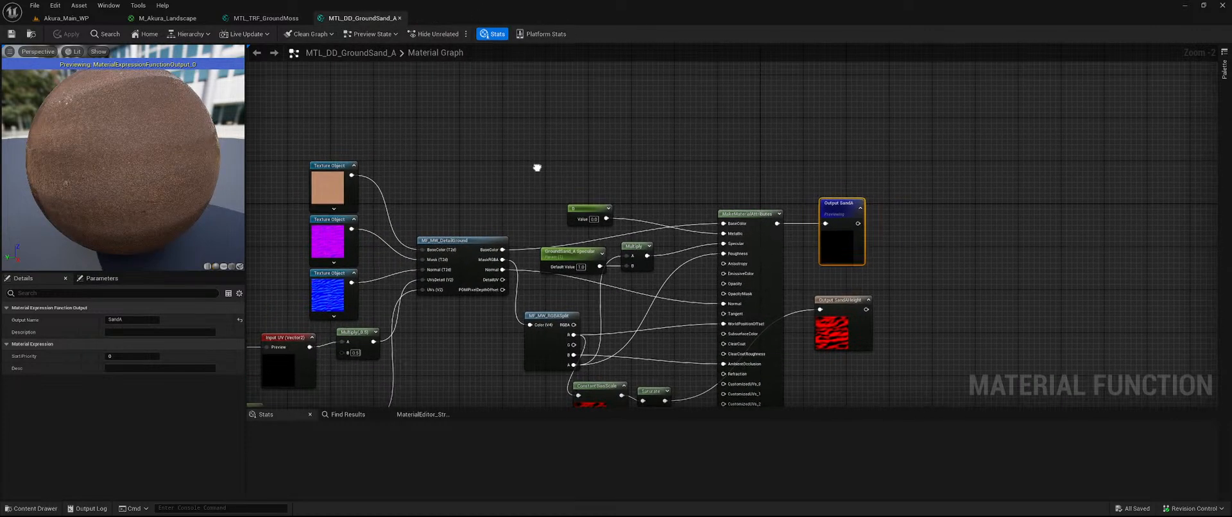
click(286, 20)
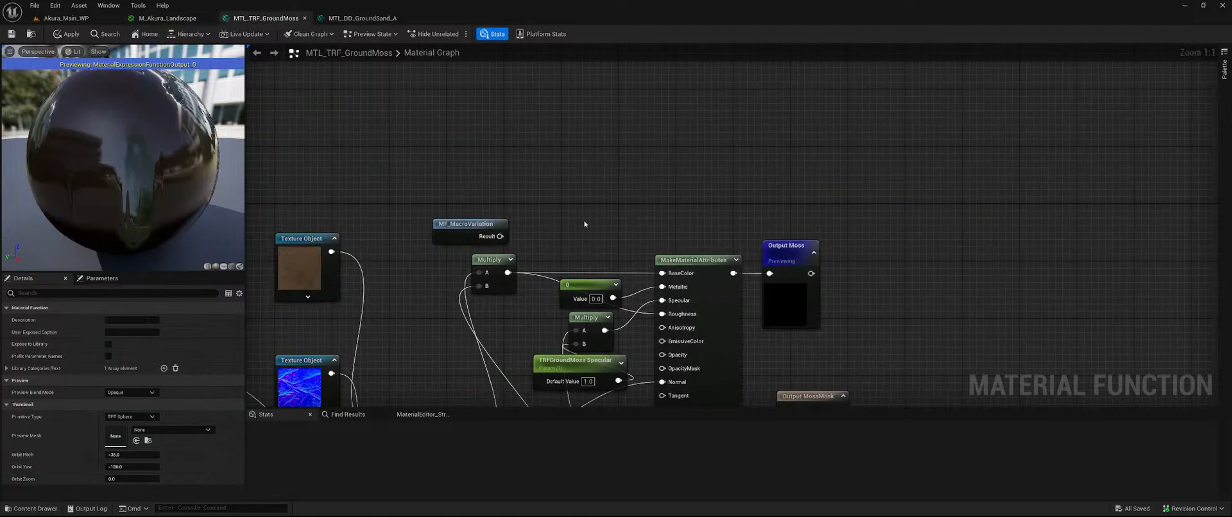
right_drag(584, 224, 635, 129)
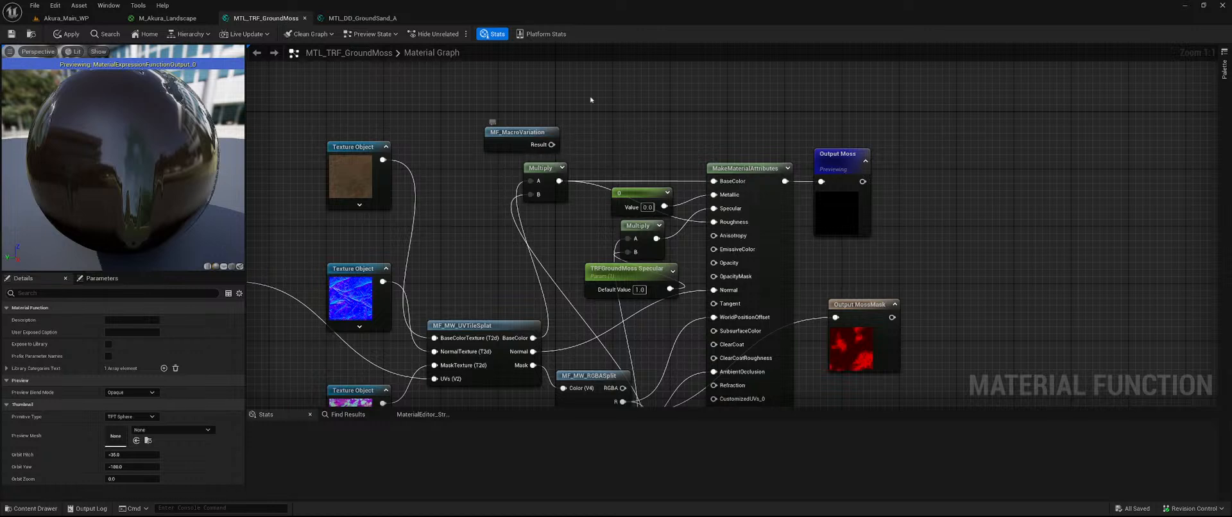
drag(559, 145, 598, 135)
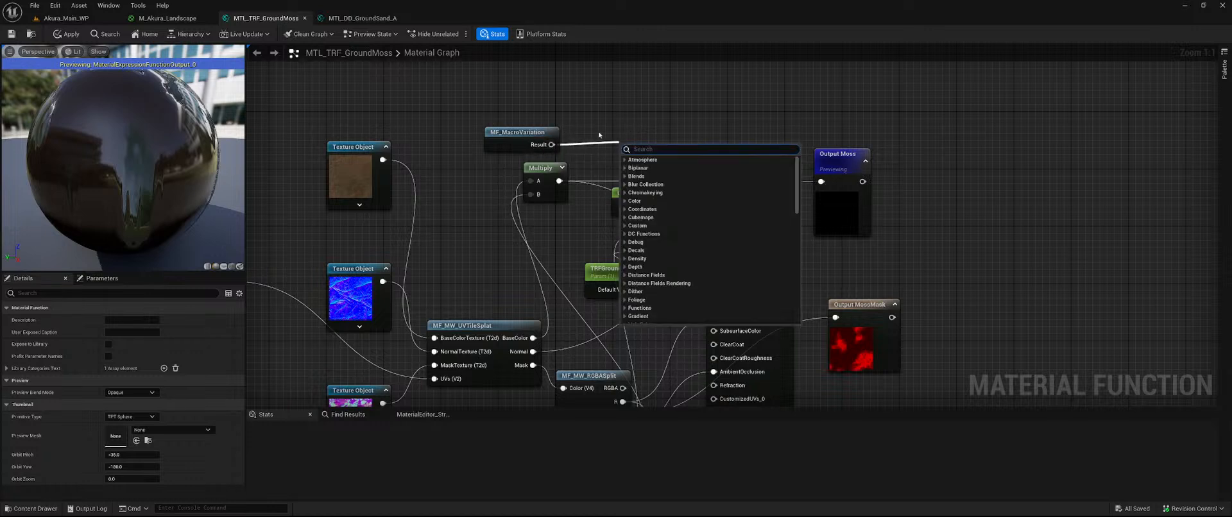
text(mult)
key(Return)
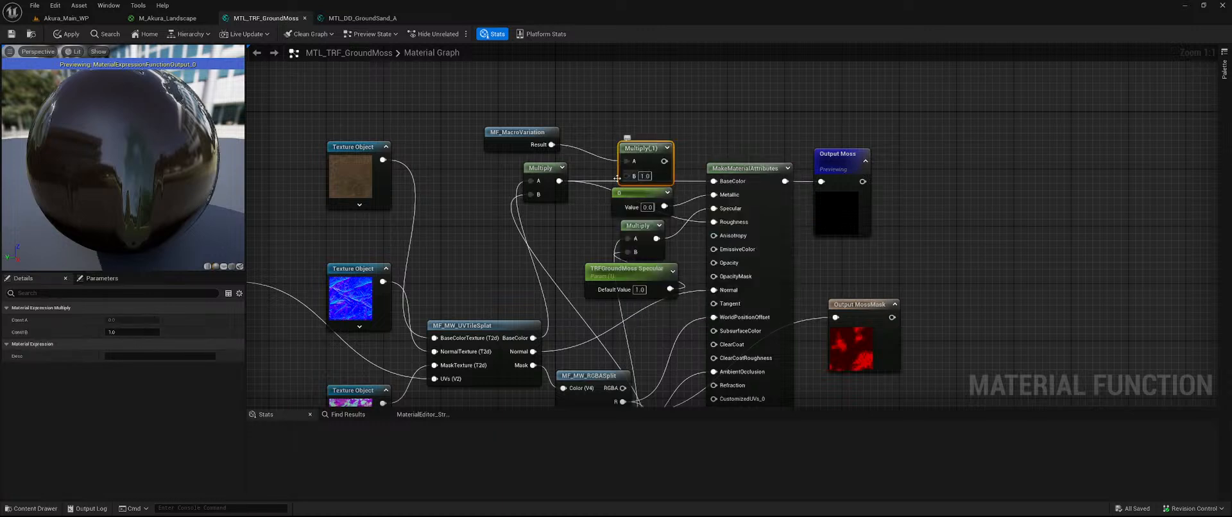
drag(559, 181, 714, 181)
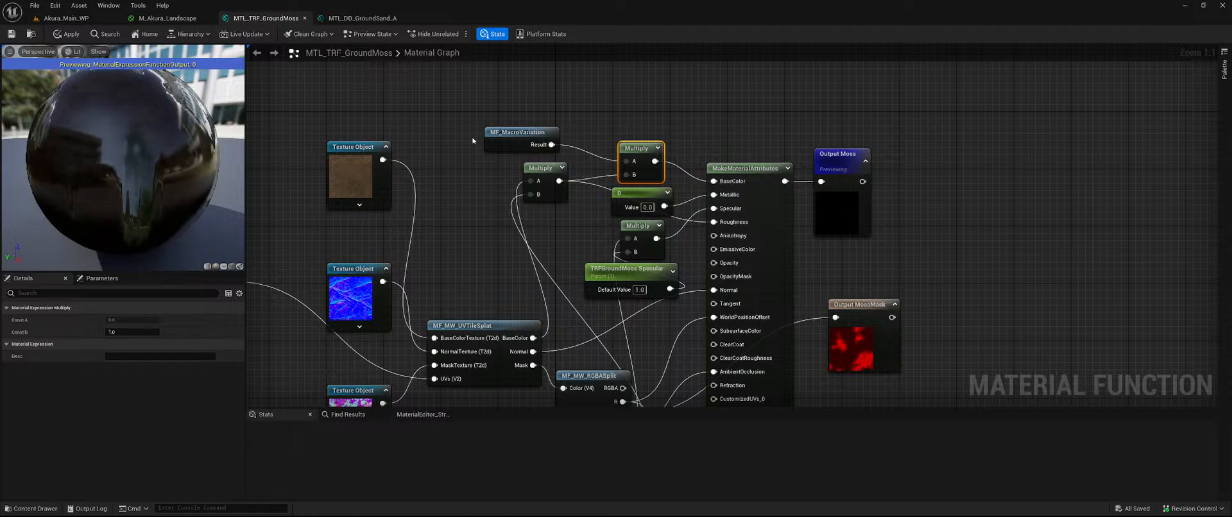
drag(500, 135, 507, 141)
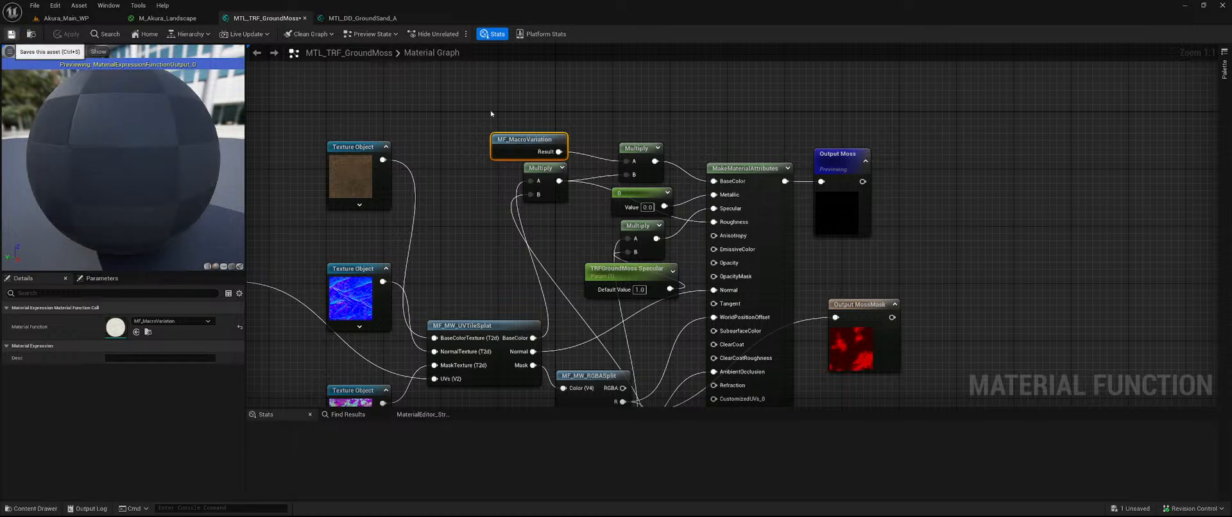
key(ctrl+s)
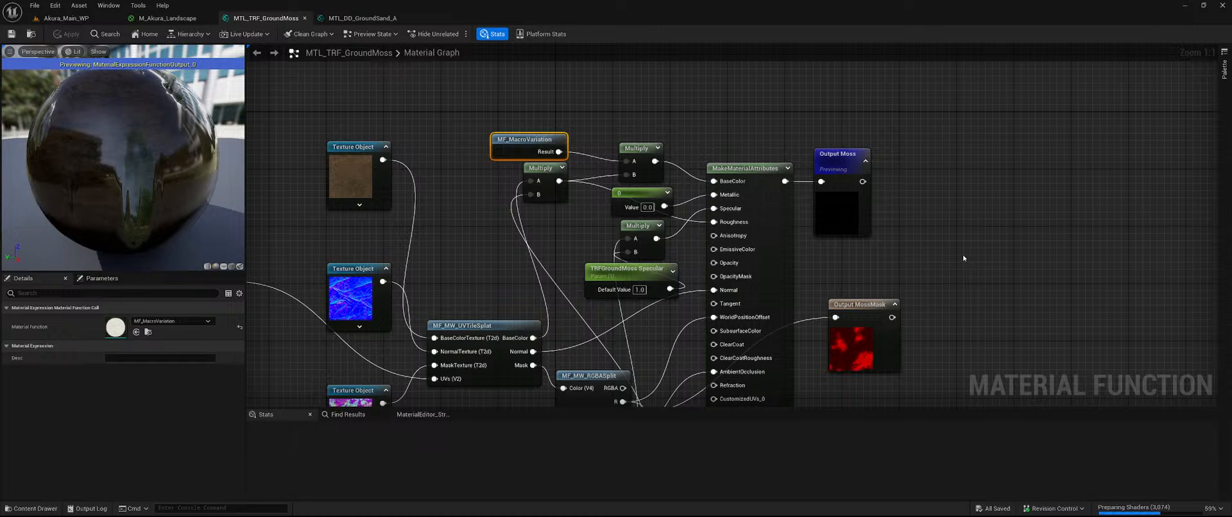
- Examine the ground and vegetation in the Akura_Main_WP level from above and close to the terrain
click(67, 19)
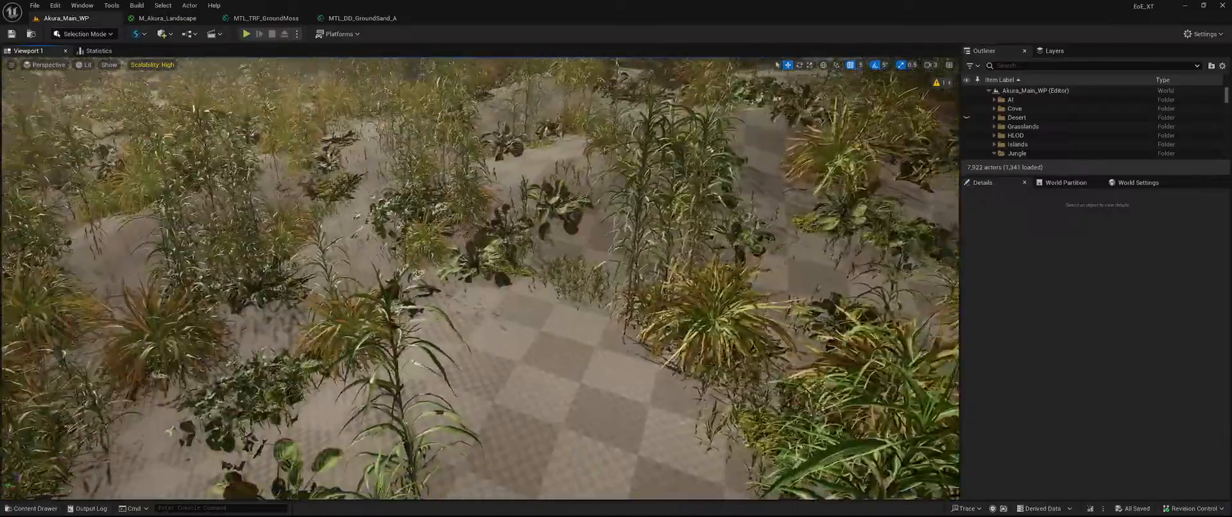
right_drag(482, 279, 494, 235)
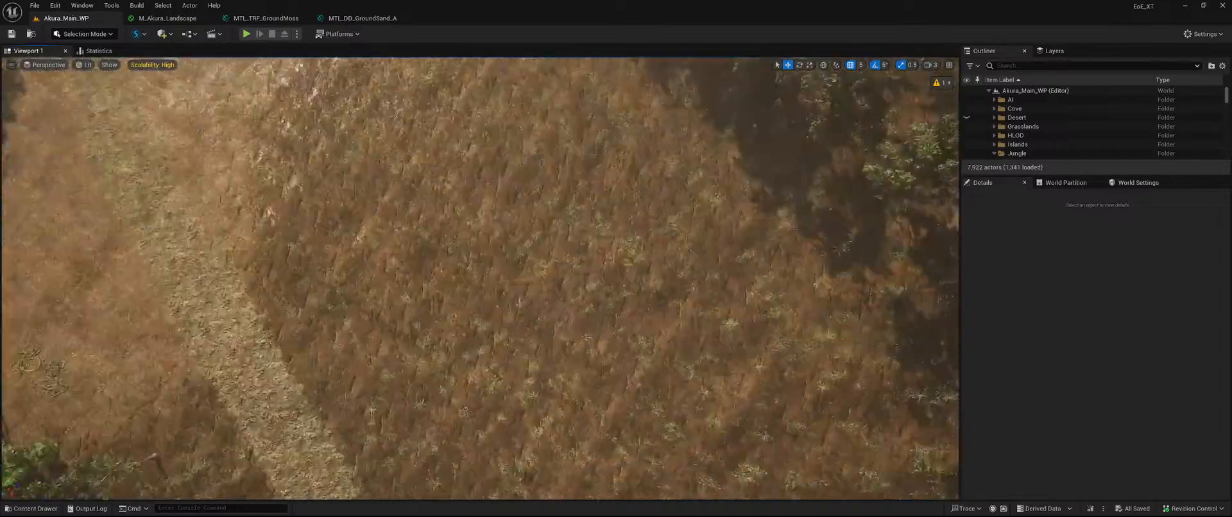
right_drag(480, 279, 384, 233)
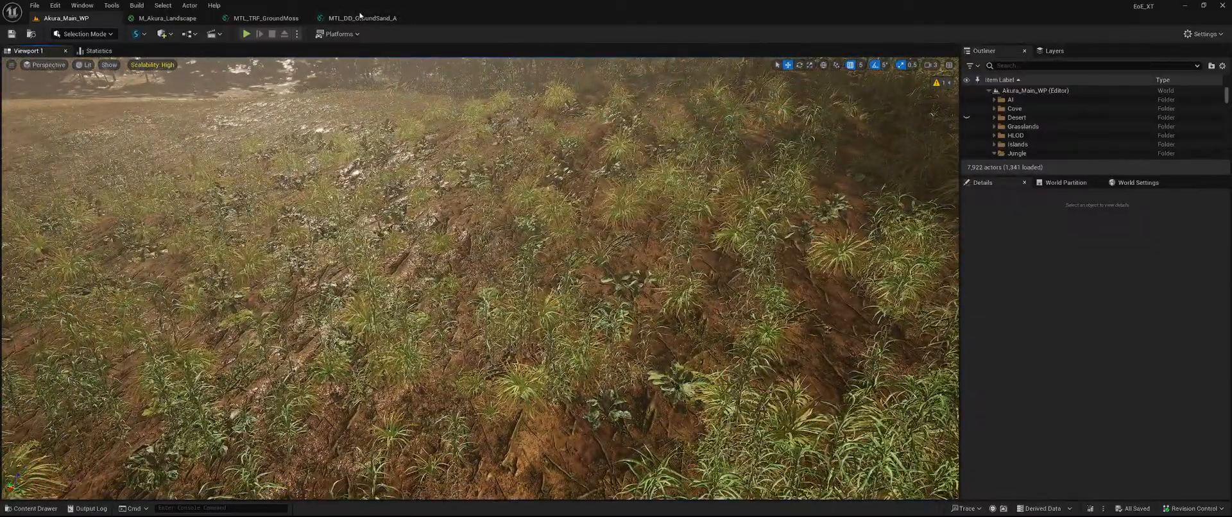
- Copy the MF_MacroVariation node and its Multiply node from MTL_TRF_GroundMoss into MTL_DD_GroundSand_A
click(359, 18)
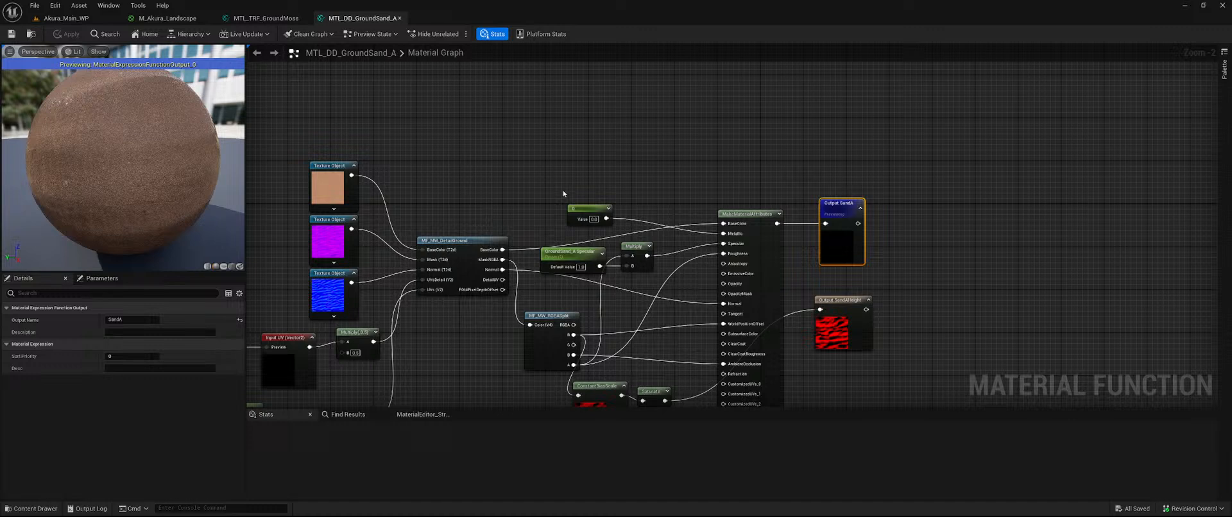
click(265, 18)
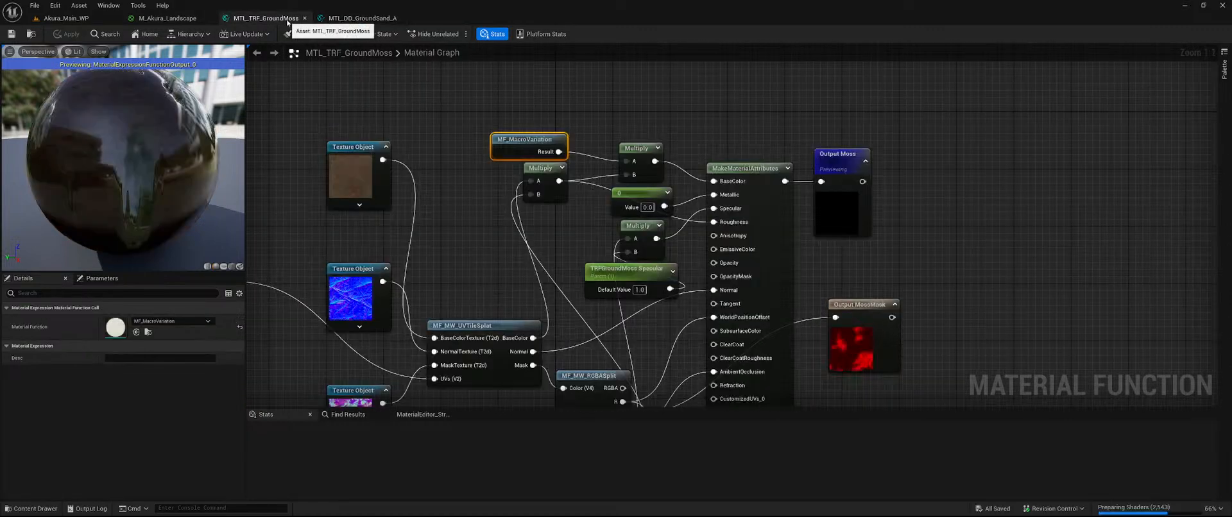
shift+click(635, 147)
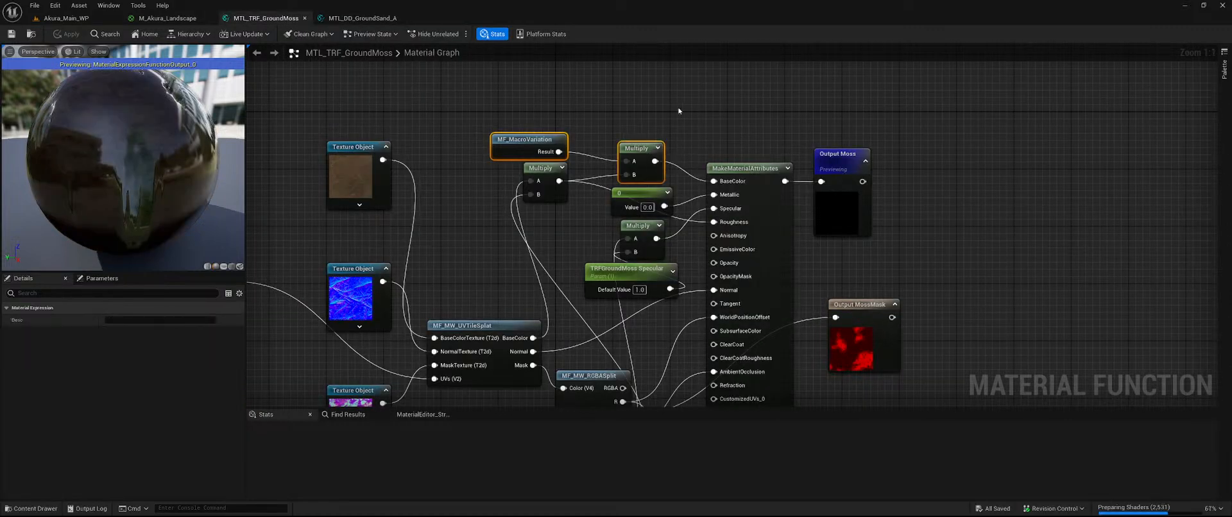
click(360, 18)
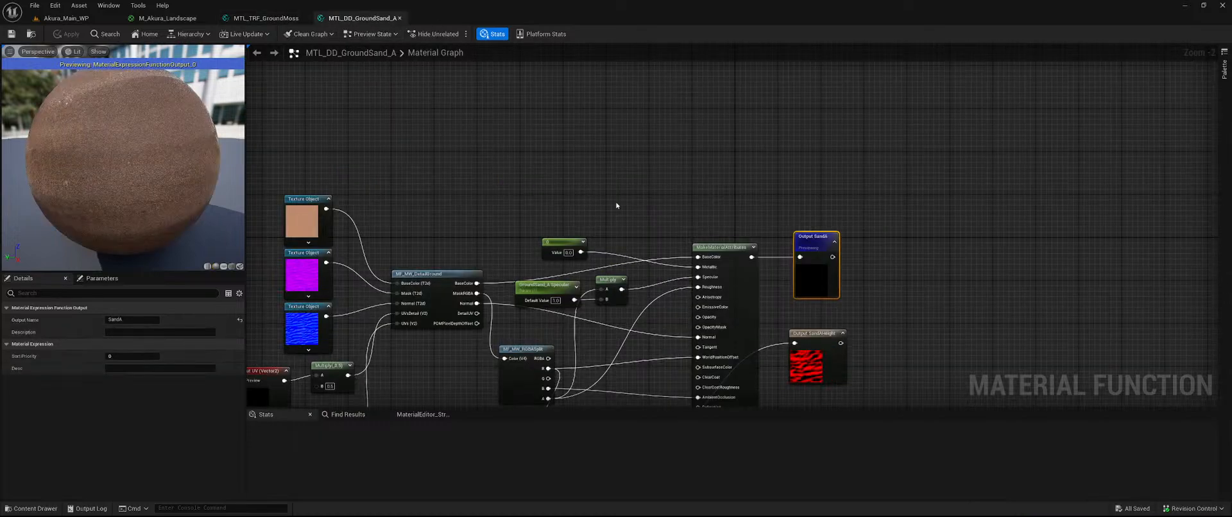
right_drag(545, 196, 603, 187)
key(ctrl+v)
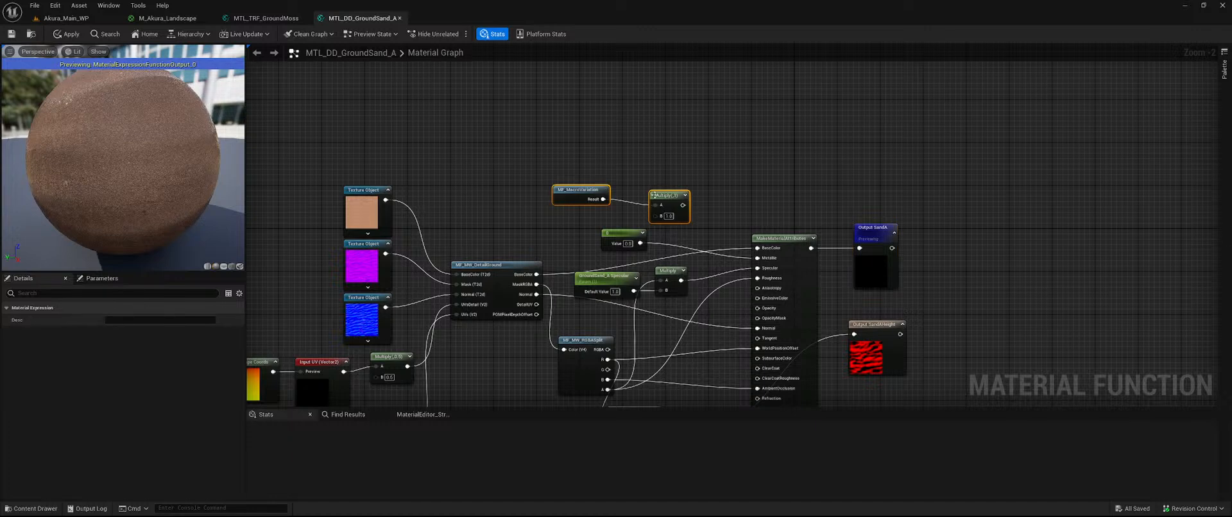
- Route the sand's BaseColor through the macro variation Multiply into MakeMaterialAttributes, then apply, save and close MTL_DD_GroundSand_A
drag(597, 188, 635, 208)
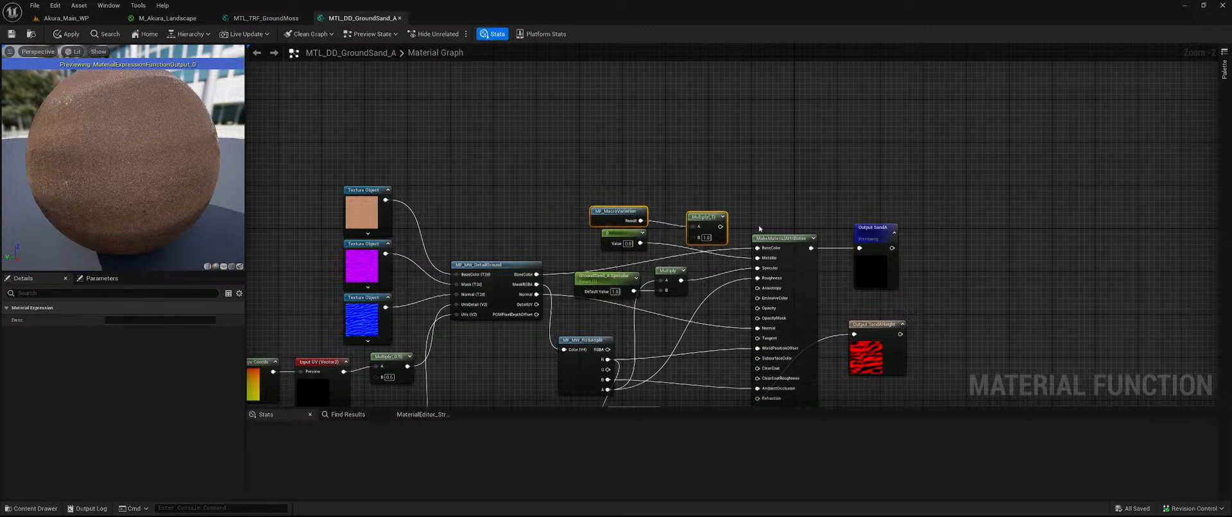
drag(537, 275, 758, 248)
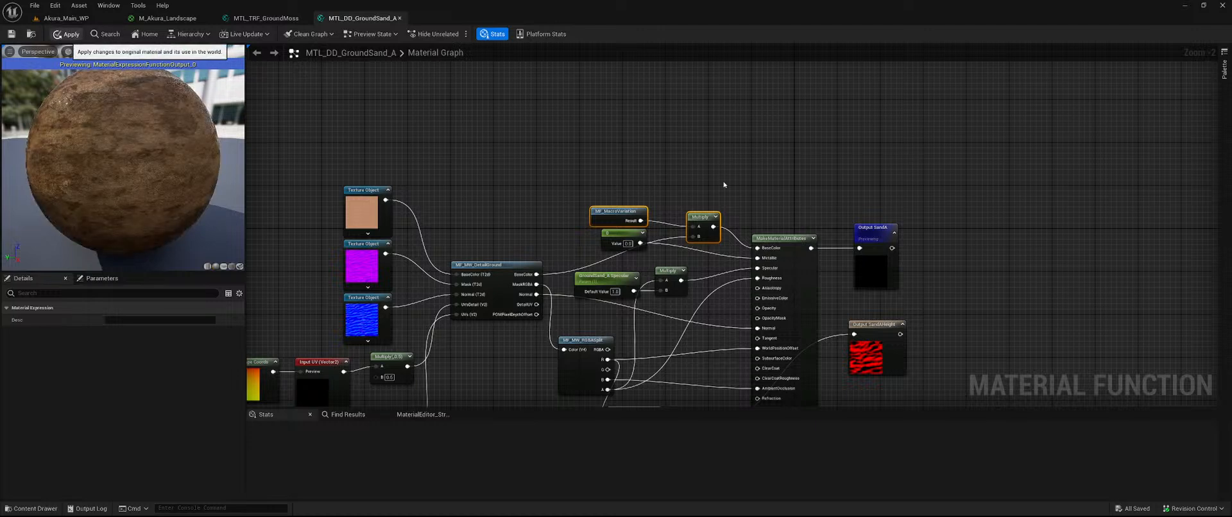
click(68, 34)
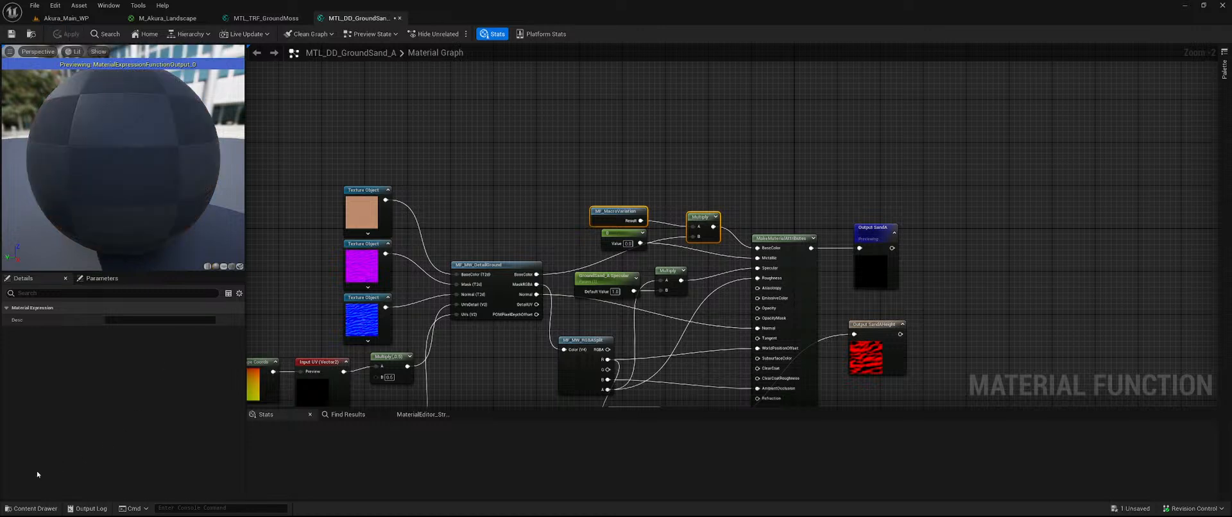
click(19, 508)
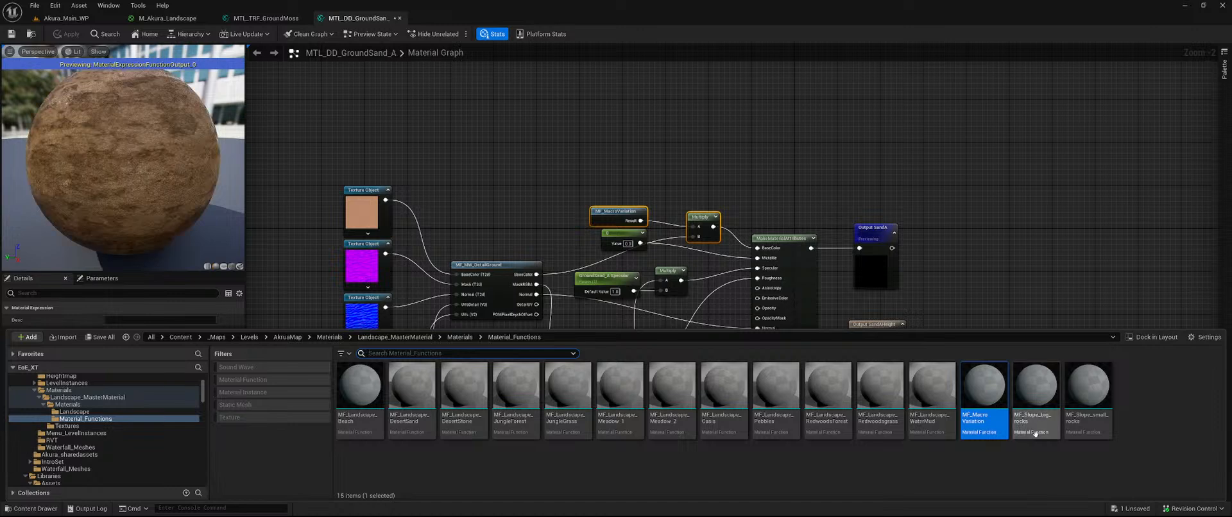
right_drag(734, 179, 704, 217)
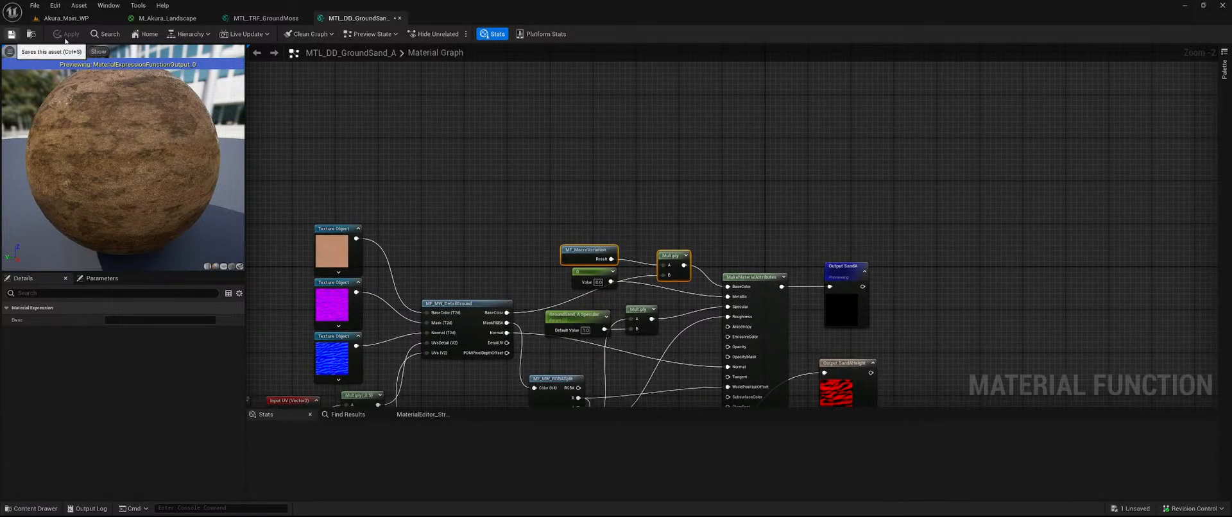
key(ctrl+s)
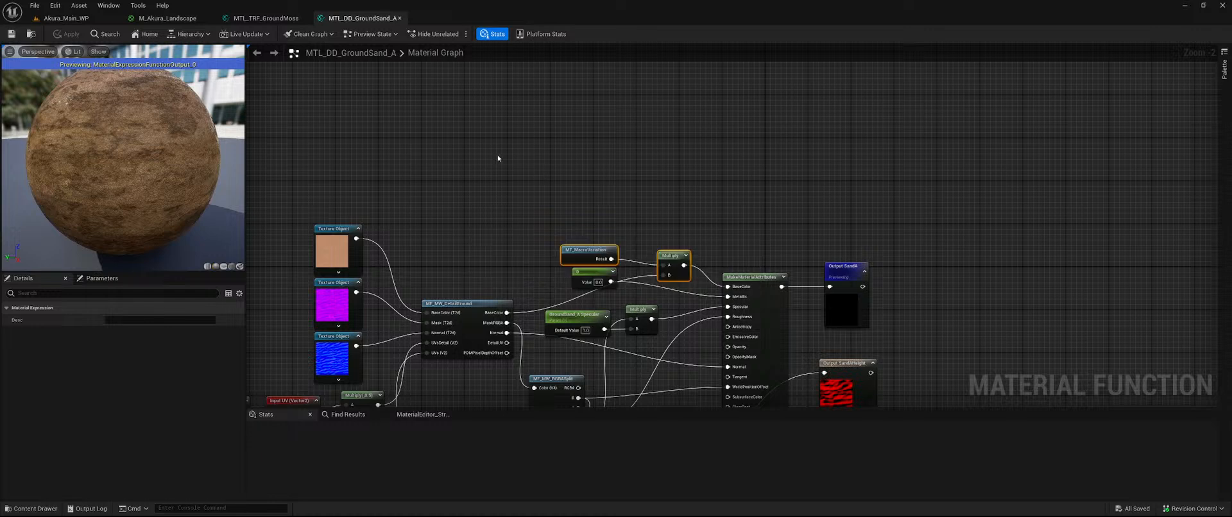
click(399, 18)
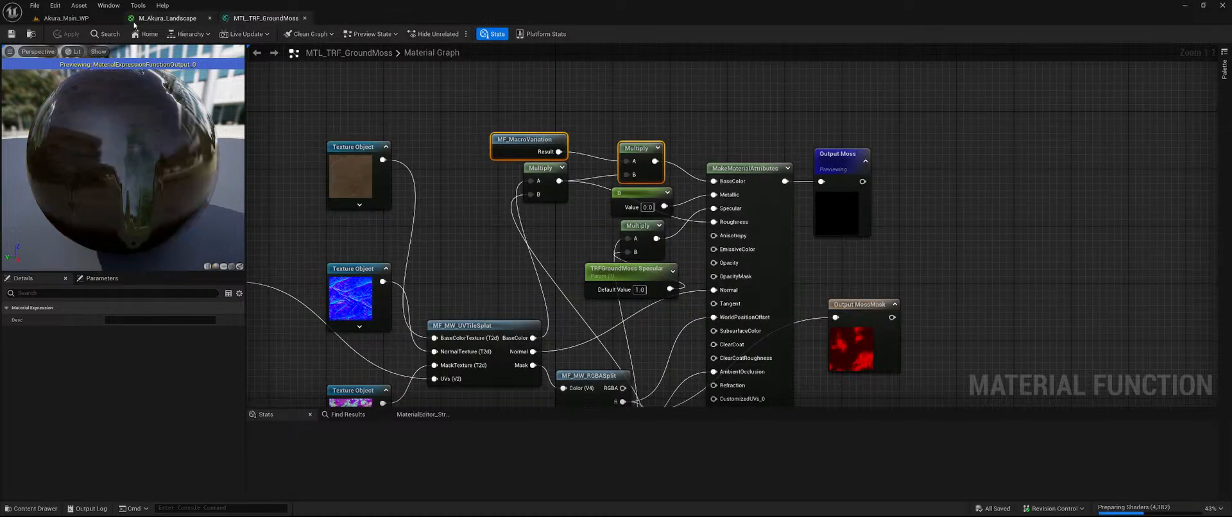
- Open the MTL_RW_GroundForest function from M_Akura_Landscape and dock it beside the other open material editors
click(167, 18)
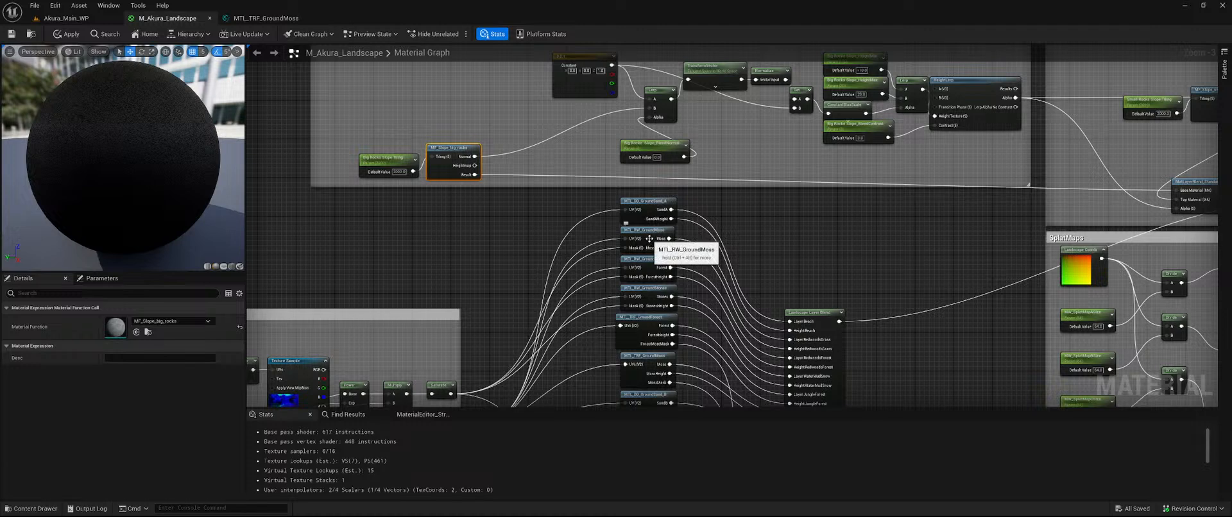
scroll(716, 254, up, 1)
click(638, 263)
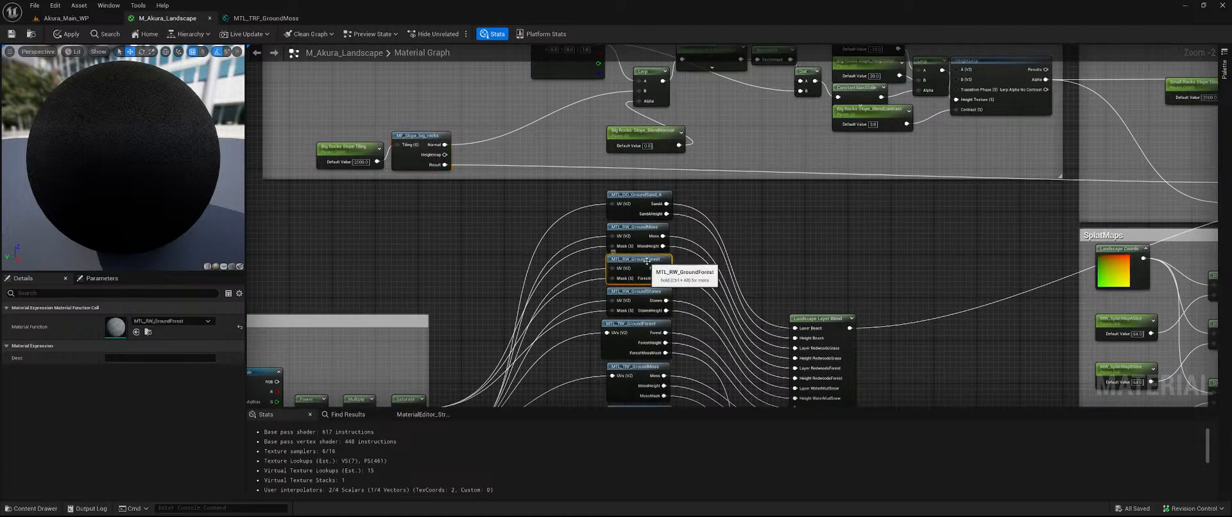
double_click(122, 328)
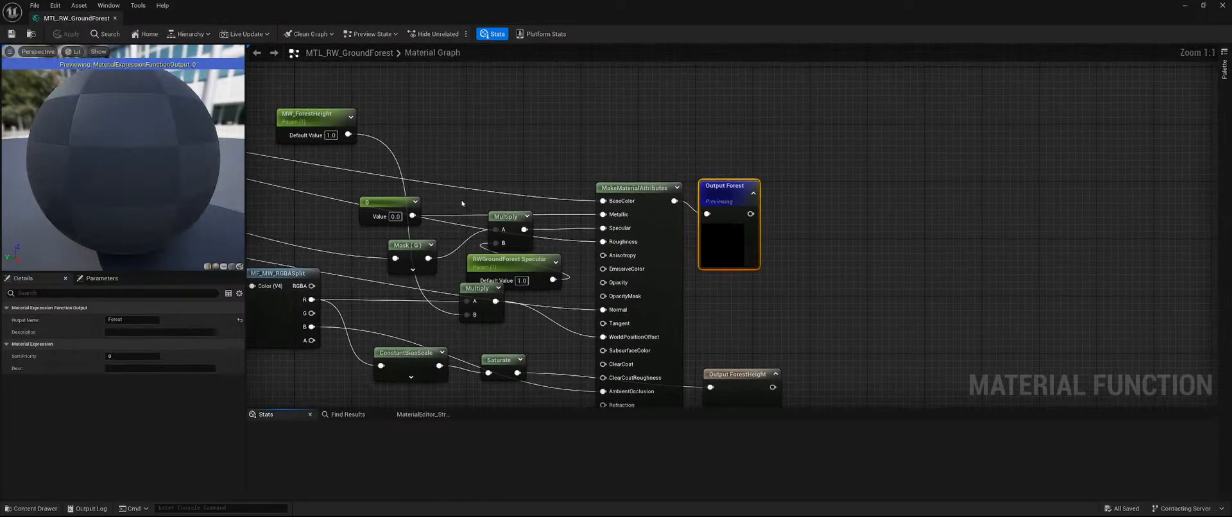
drag(74, 21, 312, 19)
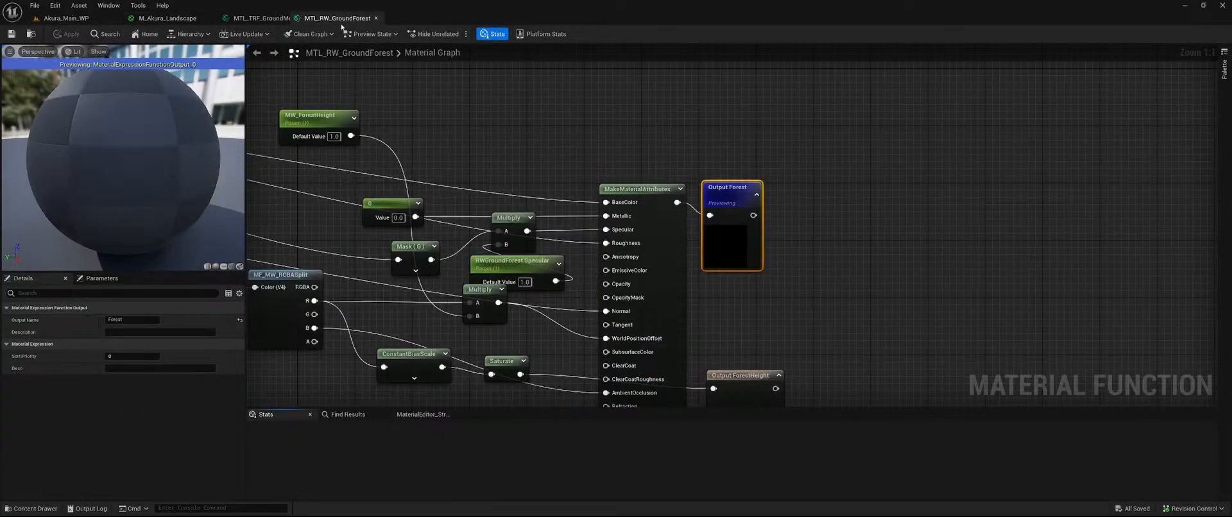
key(ctrl+space)
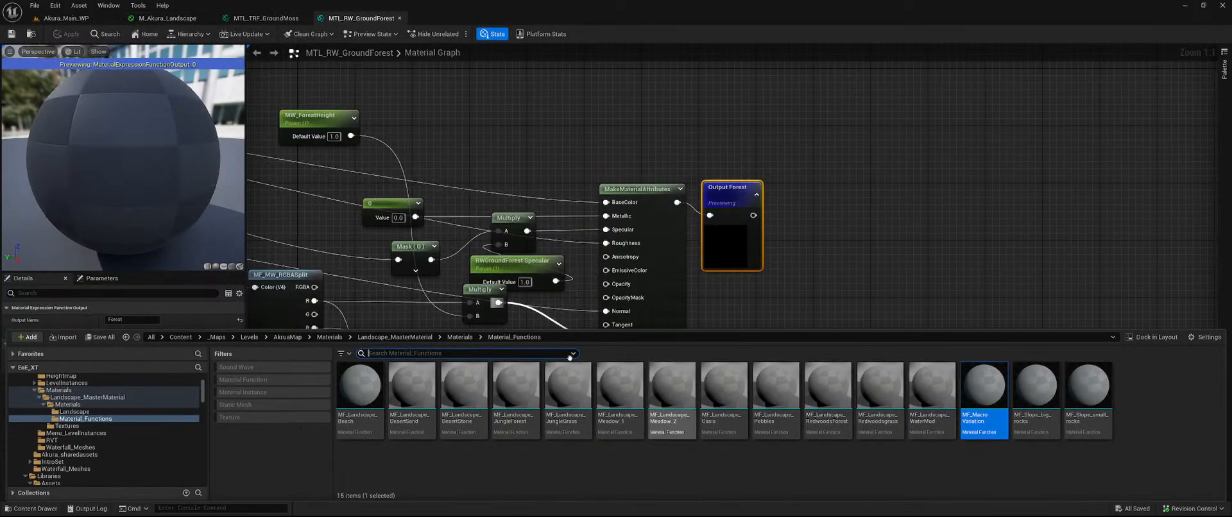
right_drag(542, 180, 621, 122)
- Close MTL_TRF_GroundMoss and open the MTL_RW_GroundStones function from M_Akura_Landscape
click(168, 18)
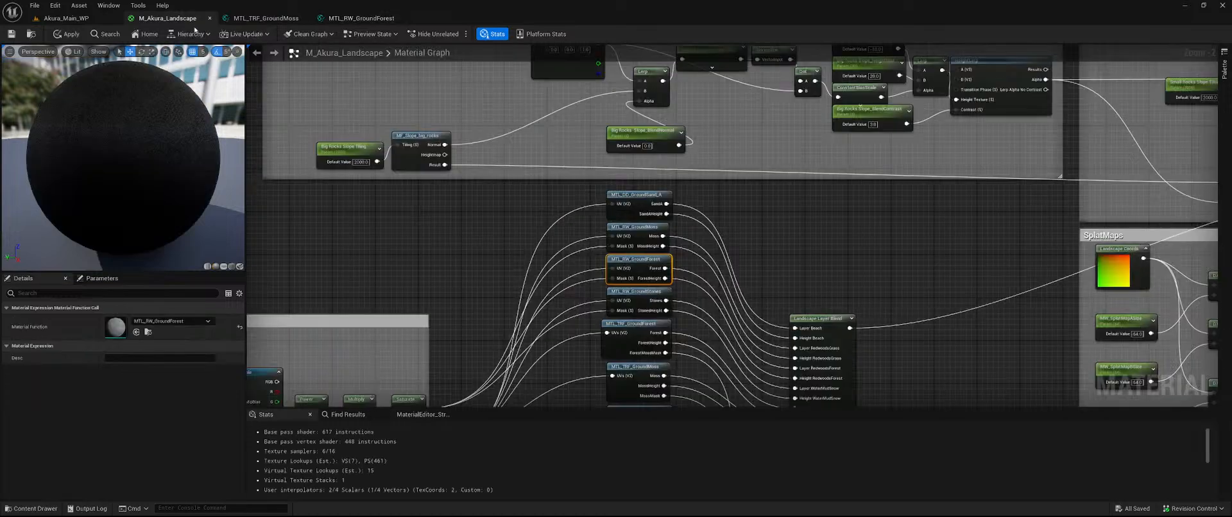
click(305, 19)
right_drag(423, 274, 442, 190)
click(663, 208)
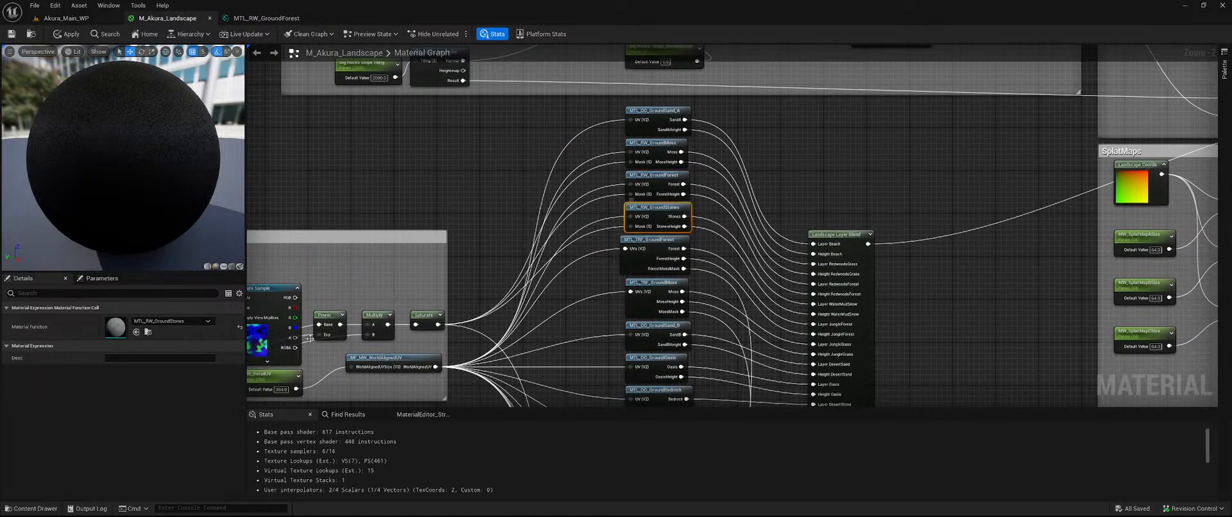
double_click(116, 327)
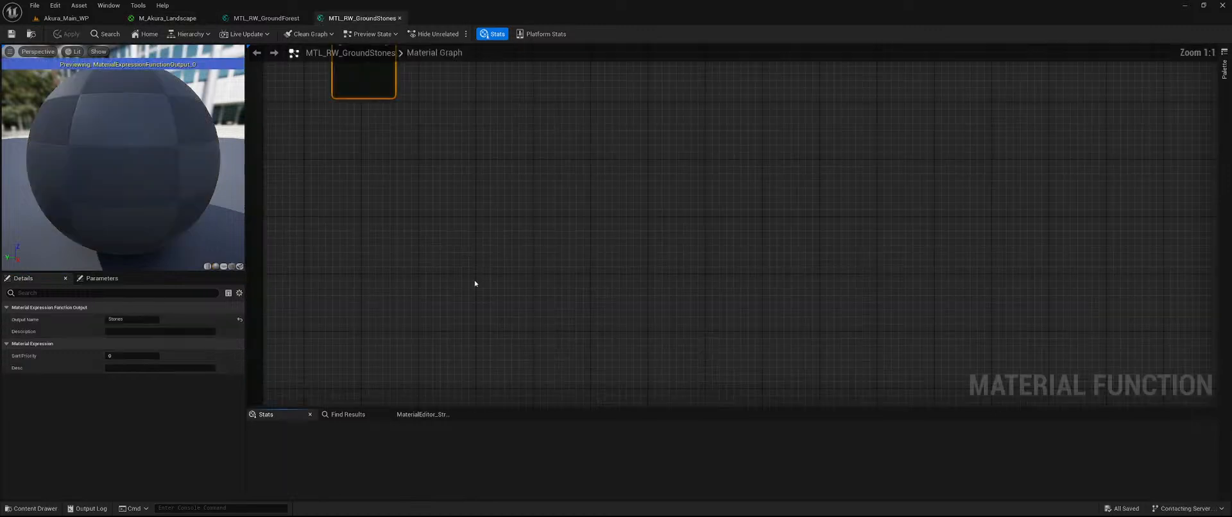
- Open the MTL_TRF_GroundForest and MTL_DD_GroundSand_B functions from the M_Akura_Landscape graph
click(157, 20)
click(650, 240)
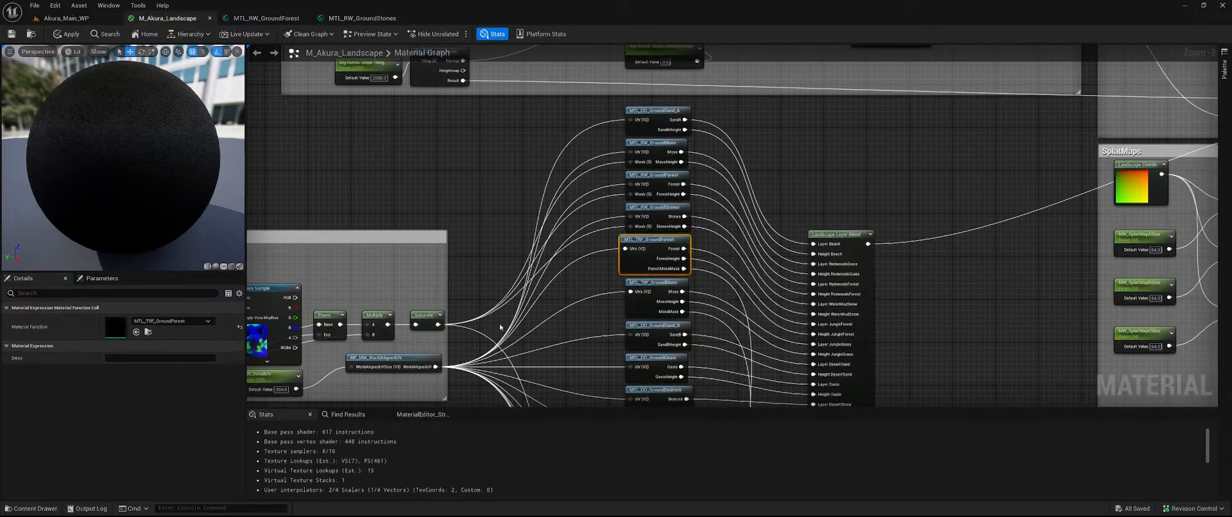
double_click(115, 327)
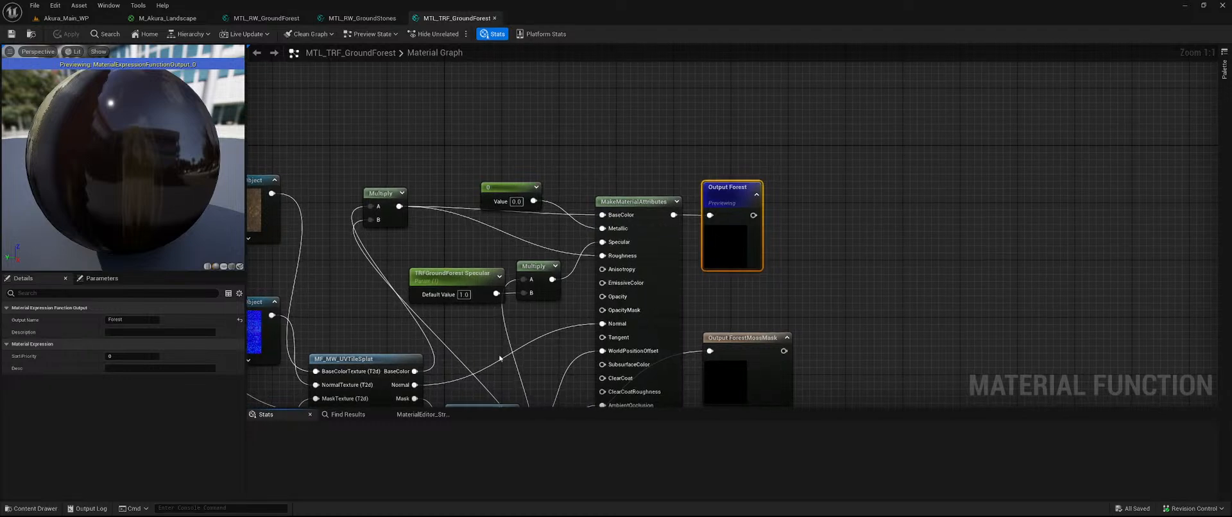
click(167, 18)
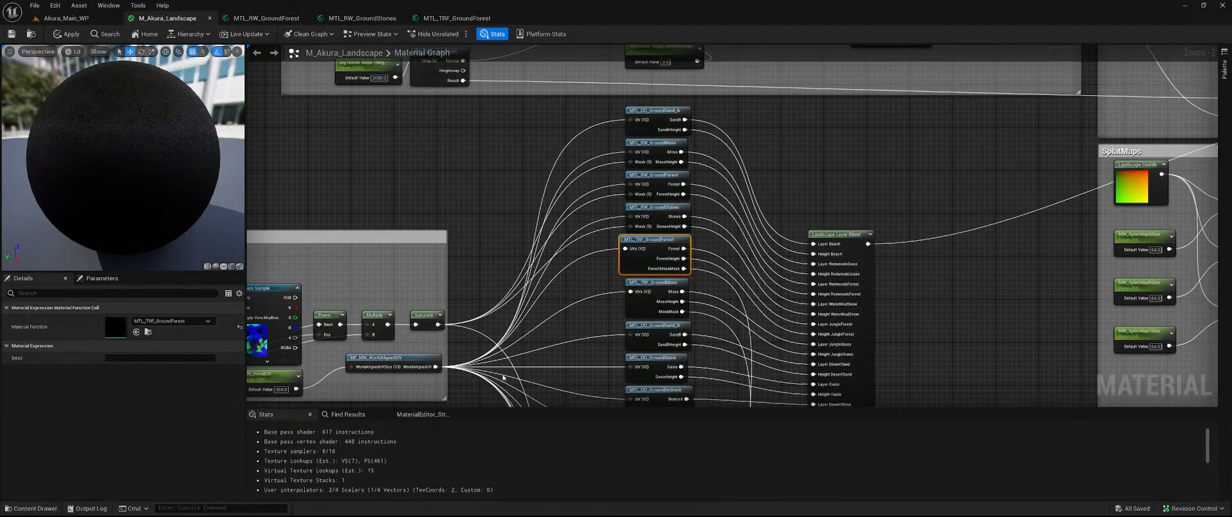
right_drag(580, 278, 572, 185)
click(644, 158)
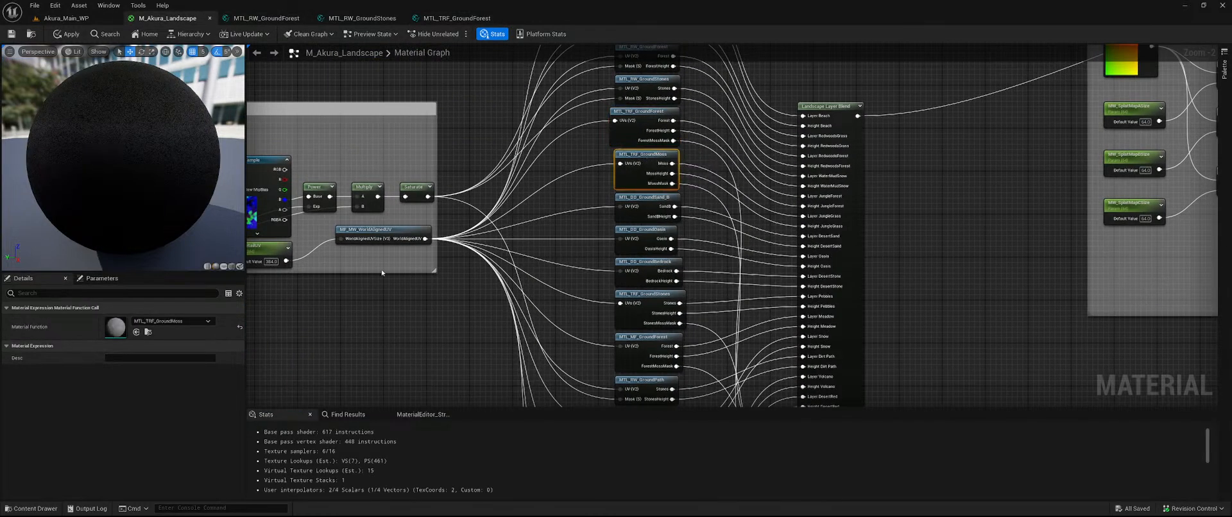
click(641, 204)
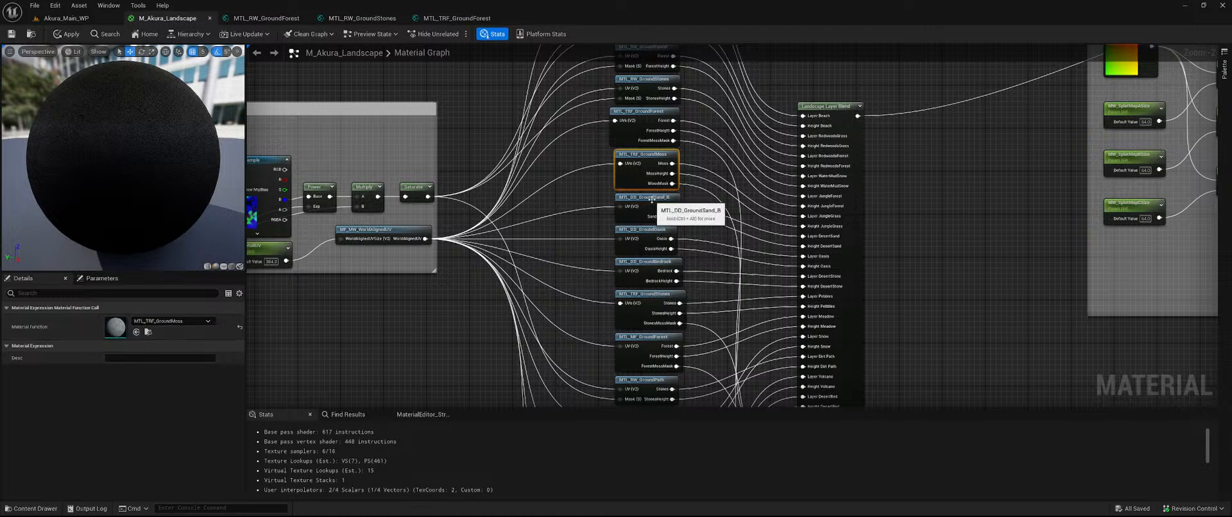
double_click(116, 327)
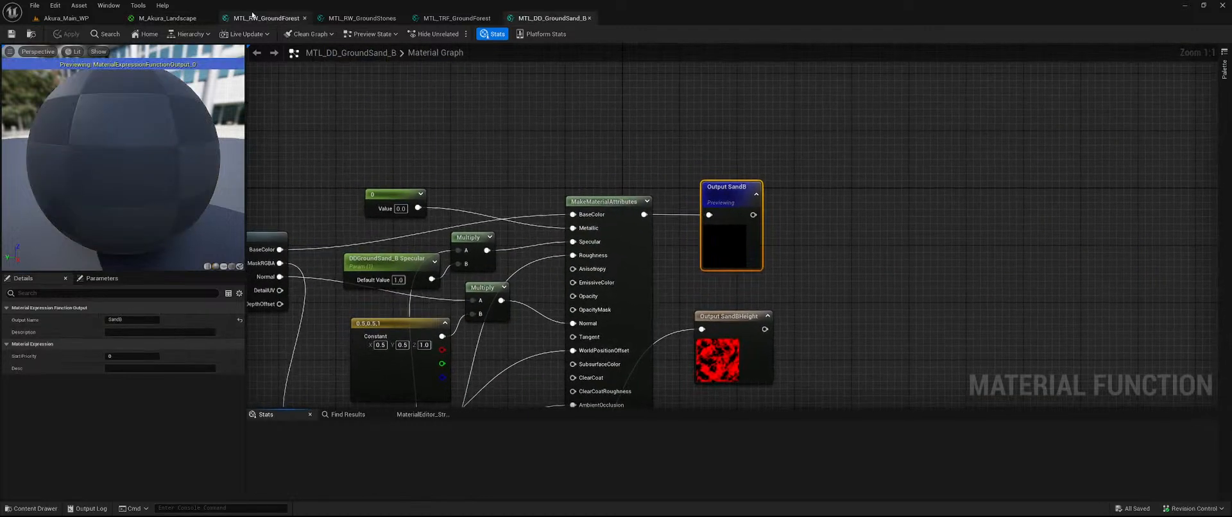
- Open the MTL_DD_GroundOasis and MTL_DD_GroundBedrock functions from the M_Akura_Landscape graph
click(192, 18)
right_drag(591, 324, 601, 223)
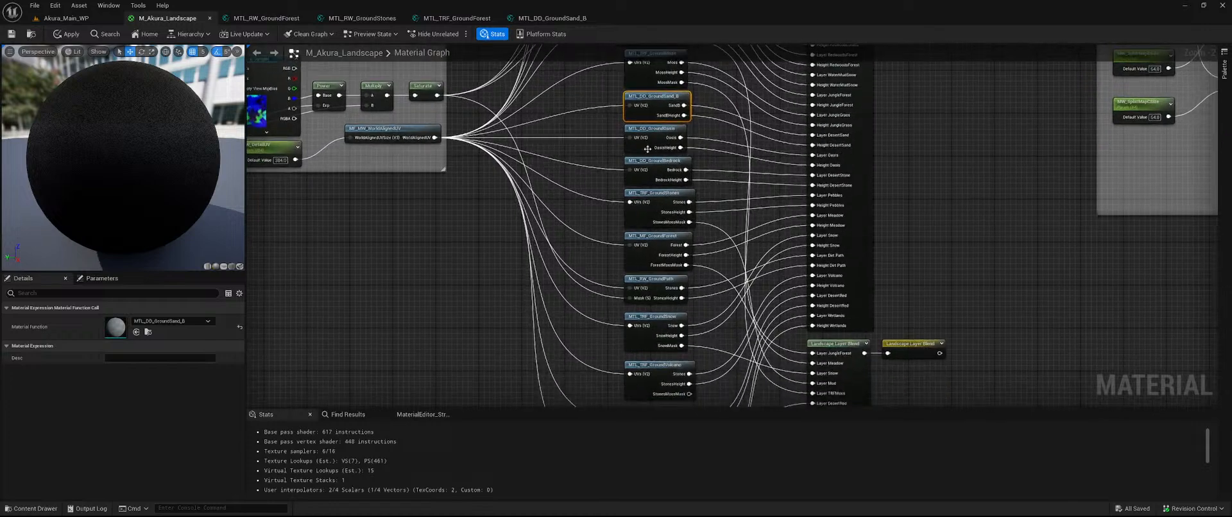
click(647, 136)
double_click(121, 333)
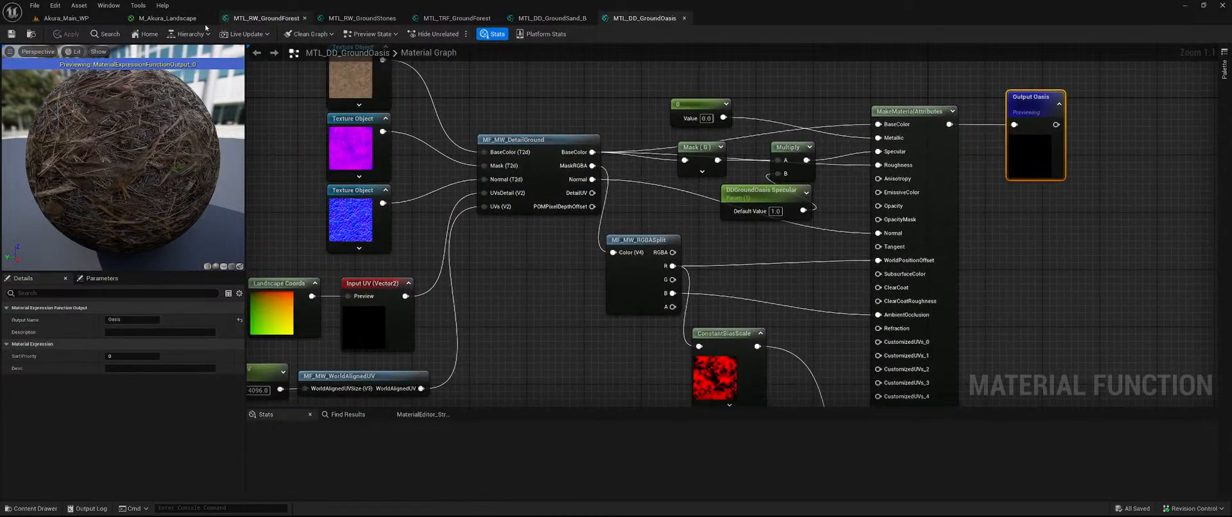
click(167, 18)
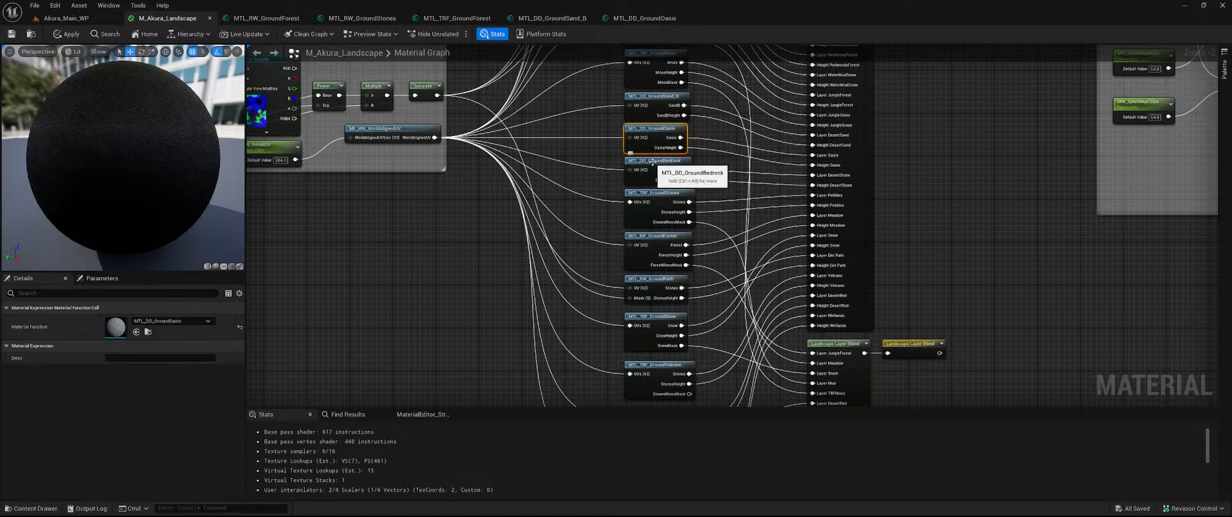
click(674, 173)
double_click(138, 328)
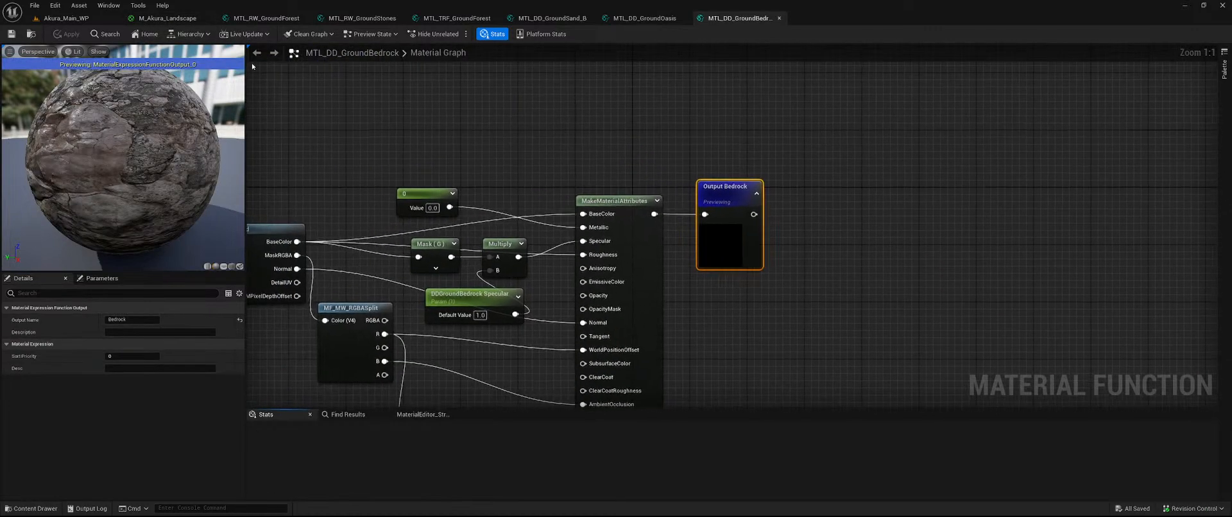
- Open the MTL_TRF_GroundStones function from M_Akura_Landscape and return to the remaining ground functions in the landscape graph
click(167, 18)
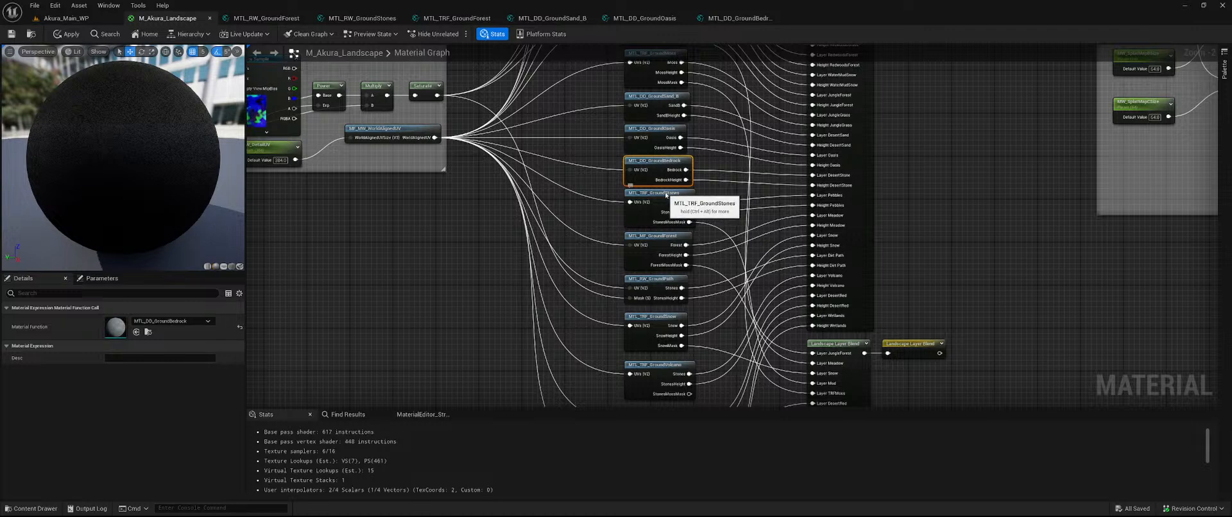
click(665, 193)
double_click(119, 328)
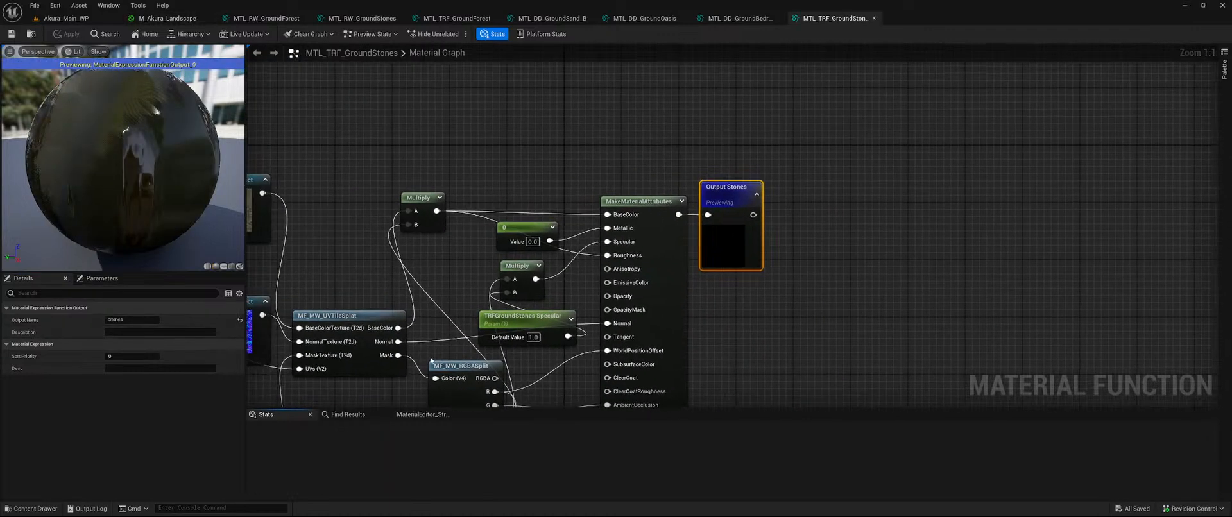
click(166, 18)
right_drag(559, 294, 544, 176)
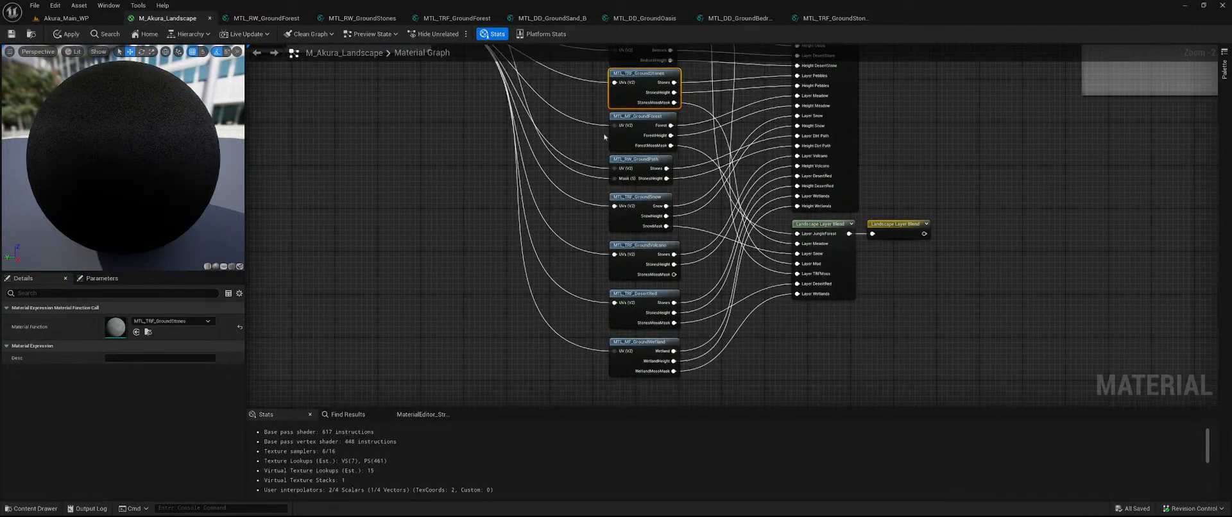
- Open the material functions MTL_MF_GroundForest, MTL_RW_GroundPath and MTL_TRF_GroundSnow from their nodes in M_Akura_Landscape
click(637, 116)
double_click(112, 325)
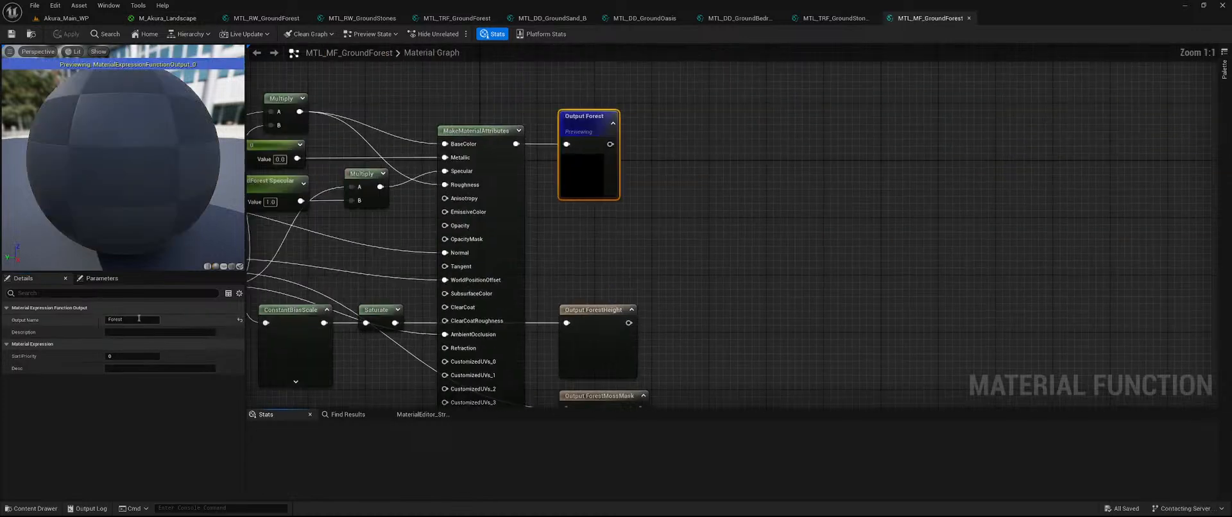
click(167, 18)
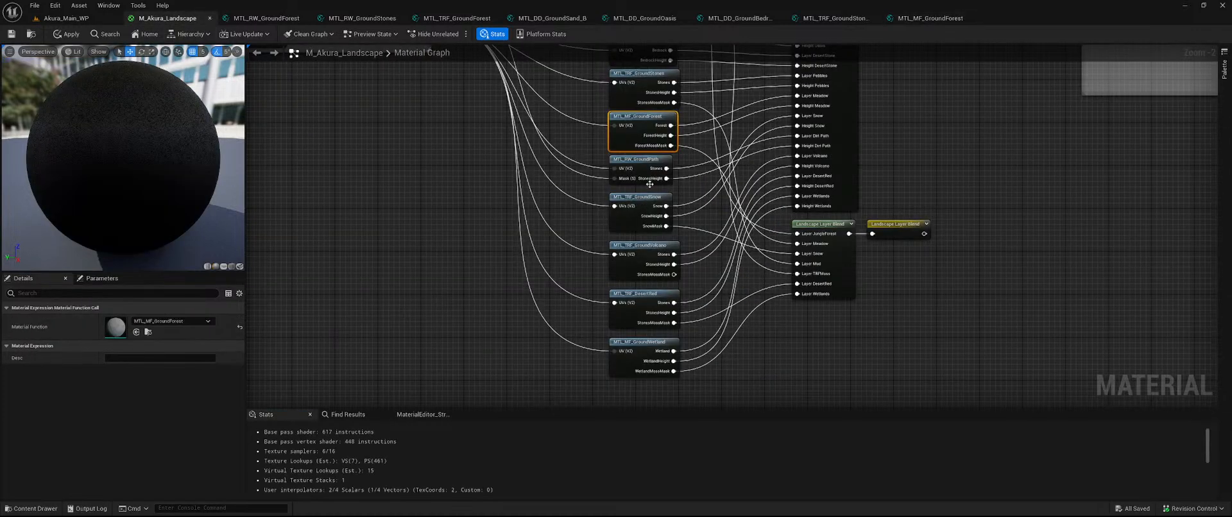
click(644, 161)
double_click(115, 326)
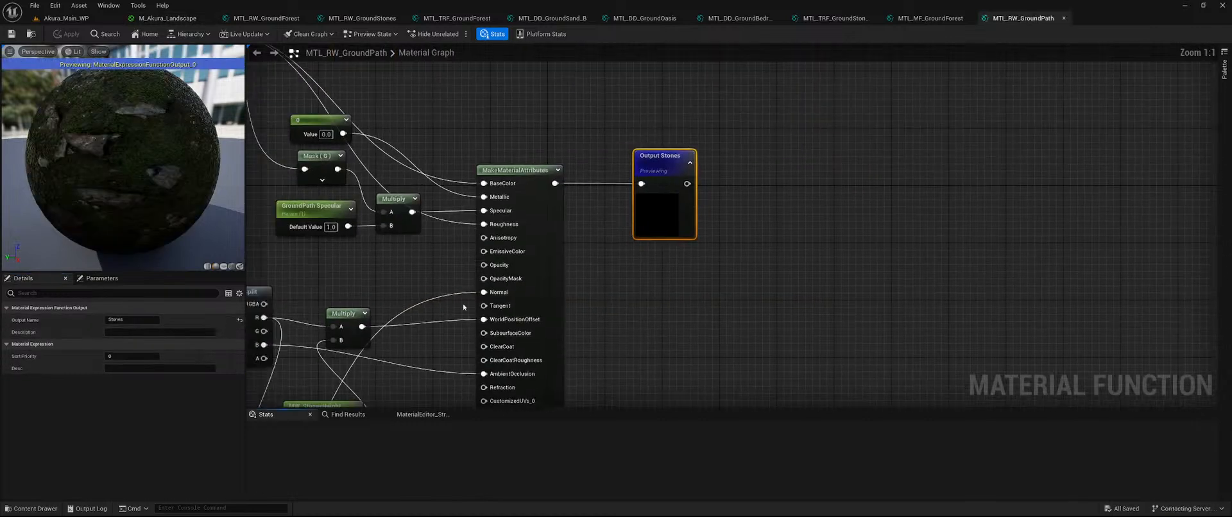
click(167, 18)
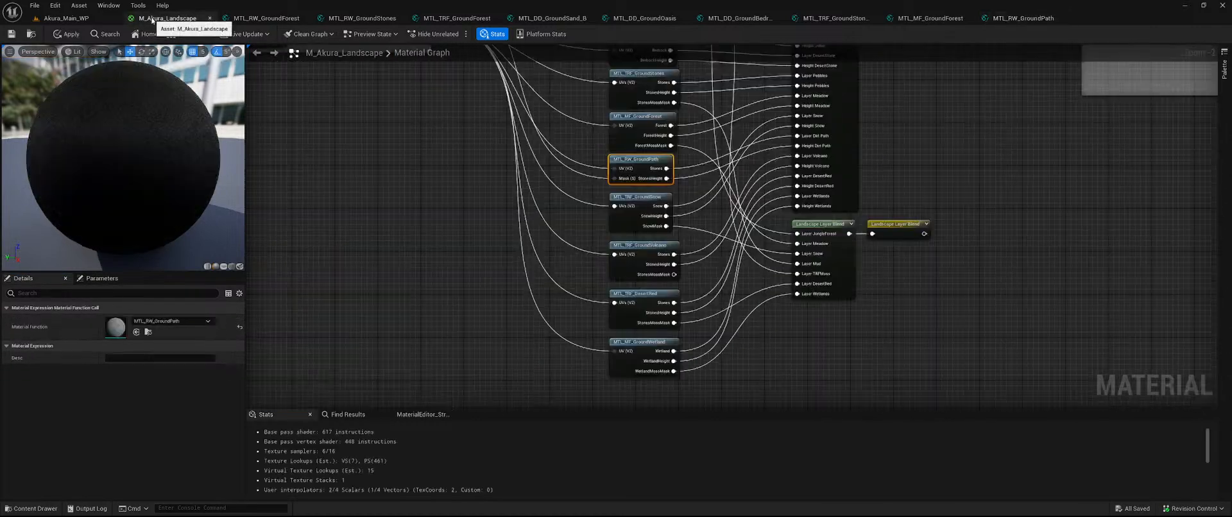
click(642, 196)
double_click(115, 326)
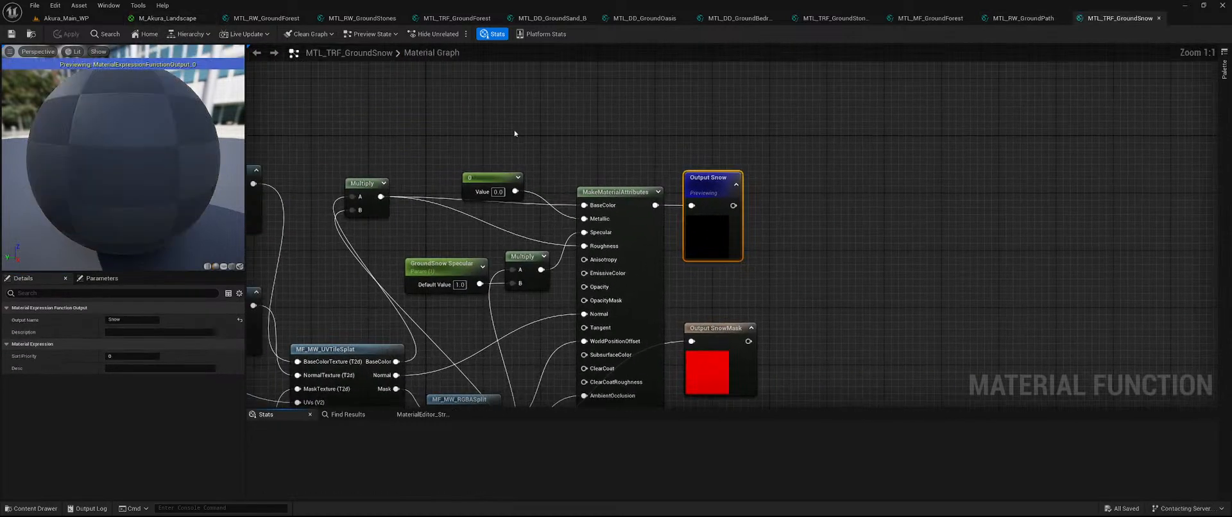
- Open the material functions MTL_TRF_GroundVolcano, MTL_TRF_DesertRed and MTL_MF_GroundWetland from their nodes in M_Akura_Landscape
click(167, 18)
click(645, 244)
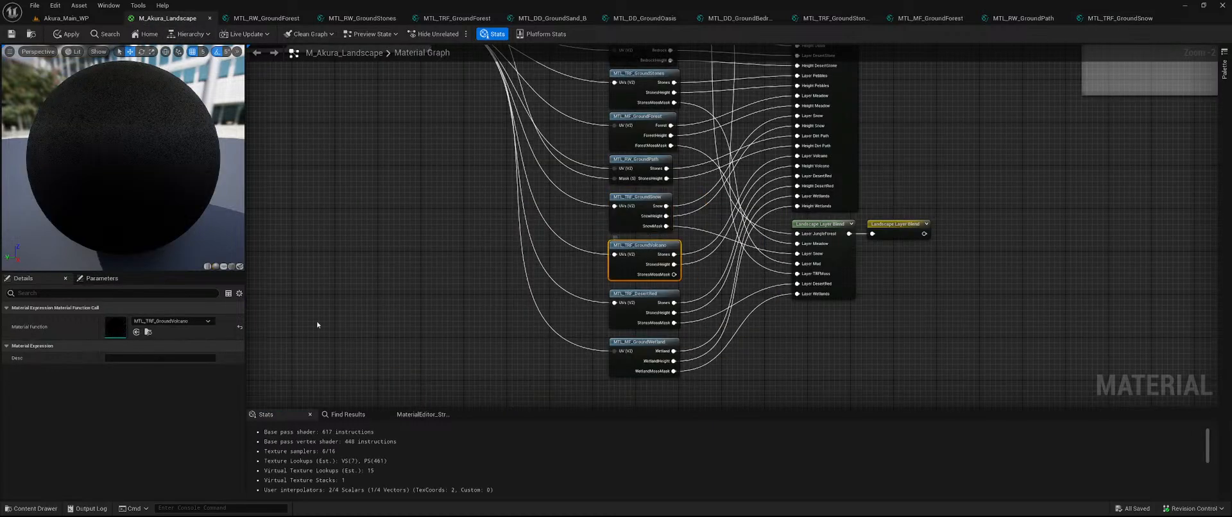
double_click(115, 327)
click(165, 18)
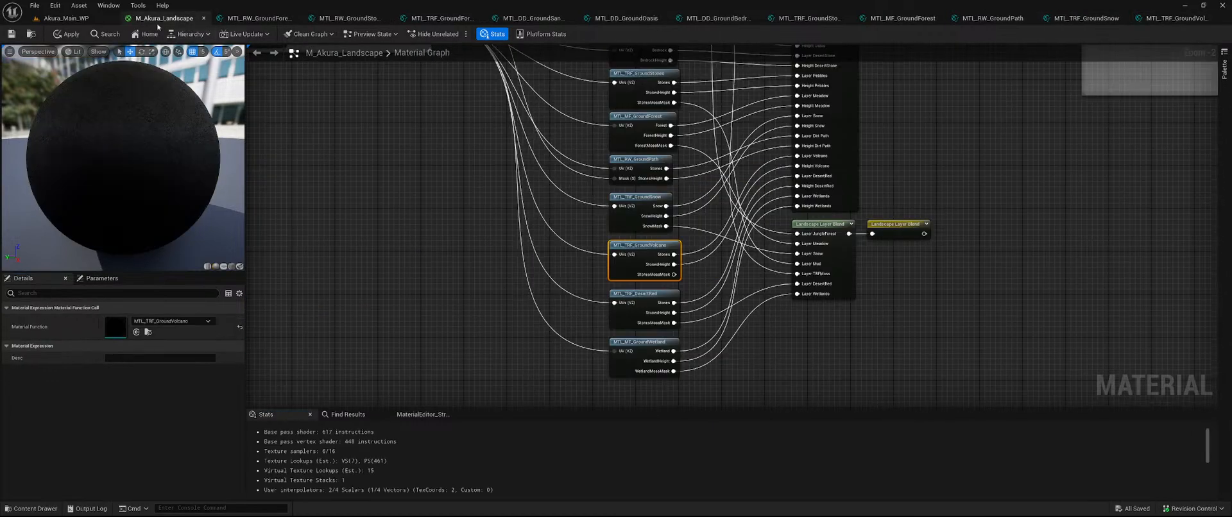
click(642, 302)
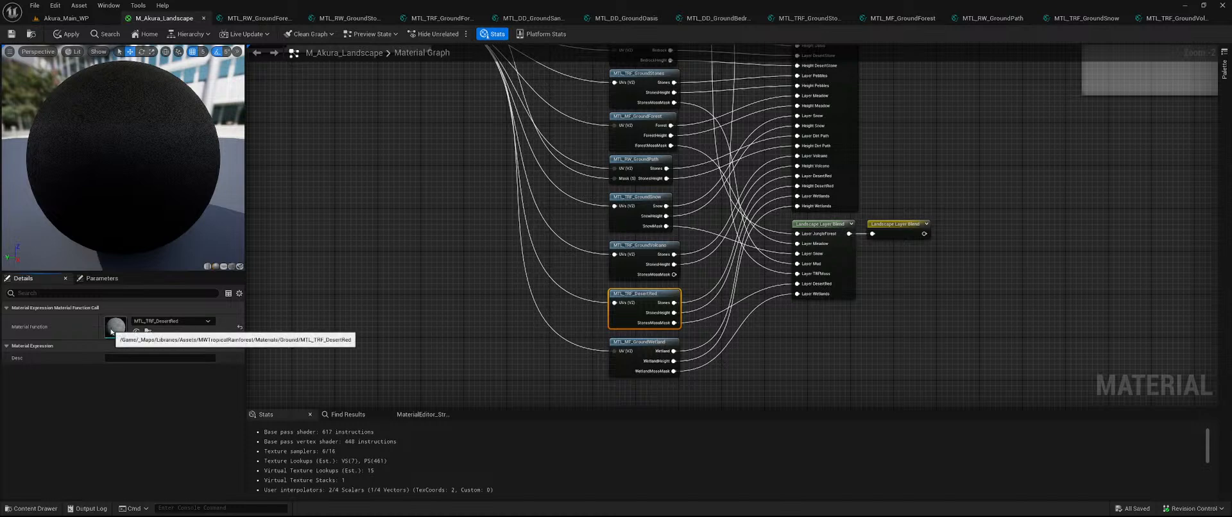
double_click(115, 326)
click(160, 18)
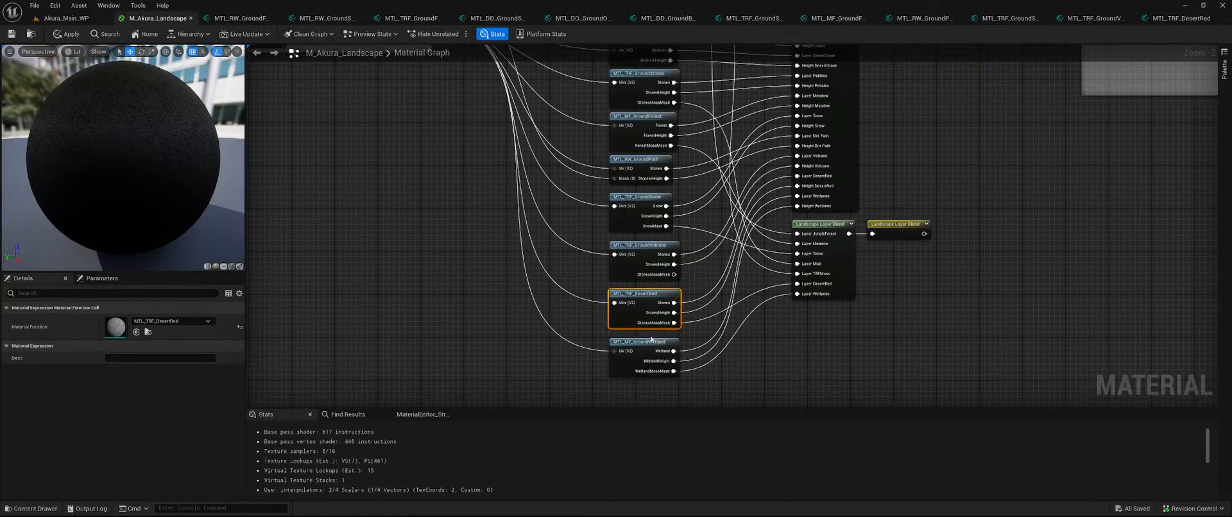
click(651, 340)
double_click(116, 326)
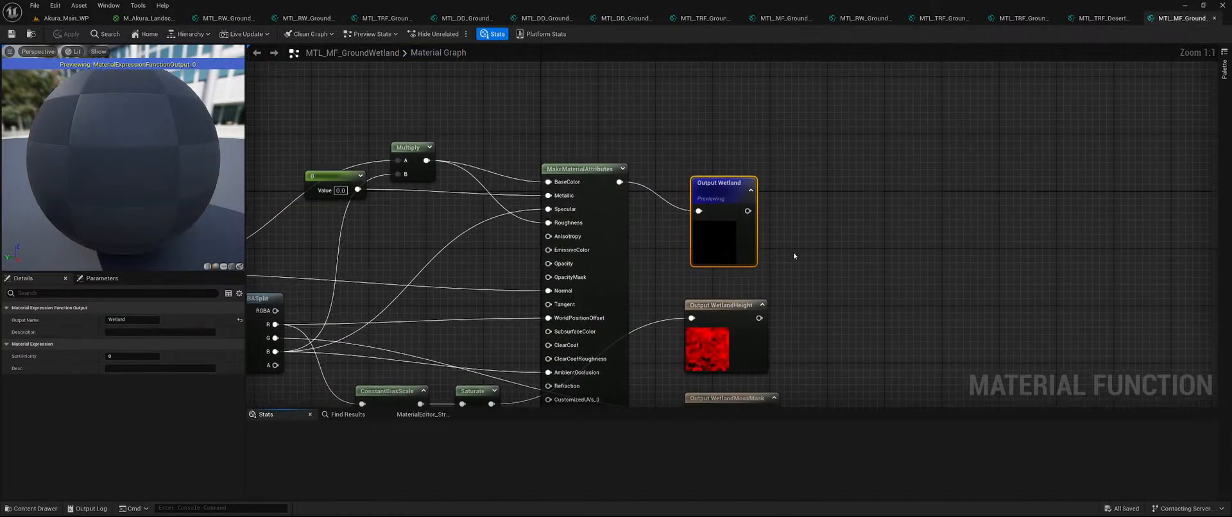
- In MTL_MF_GroundWetland, paste the MF_MacroVariation and Multiply nodes, multiply the existing colour by the variation into BaseColor, and close the function
right_drag(684, 255, 721, 264)
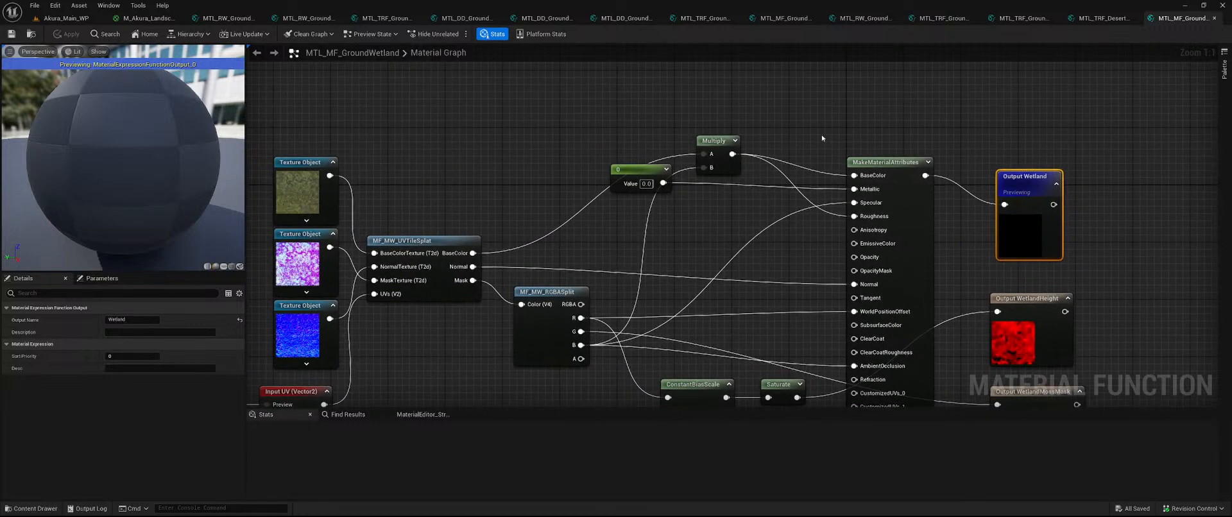
right_drag(721, 138, 656, 205)
key(ctrl+v)
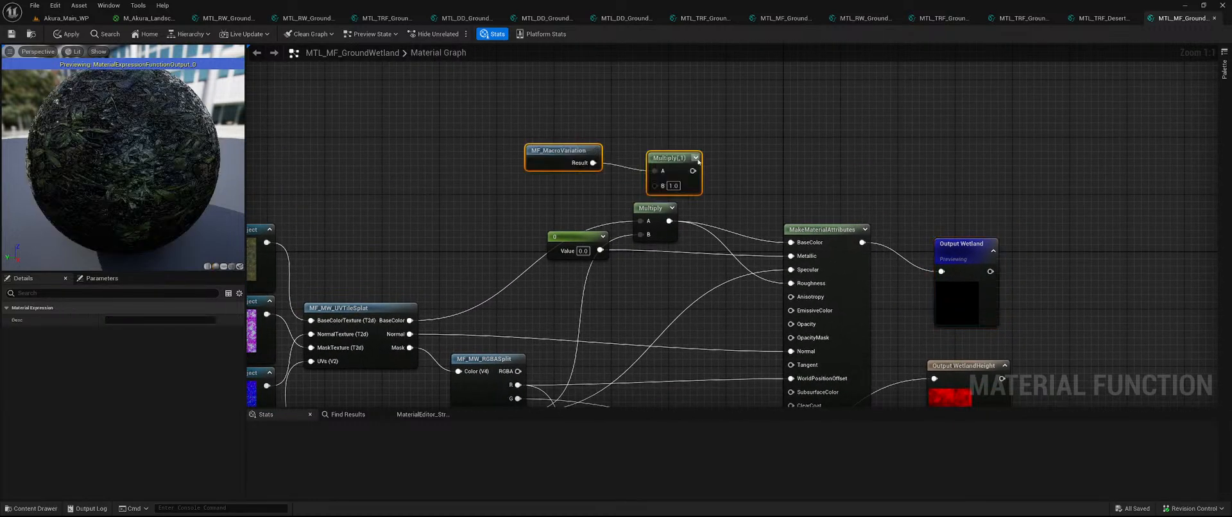
drag(575, 152, 656, 180)
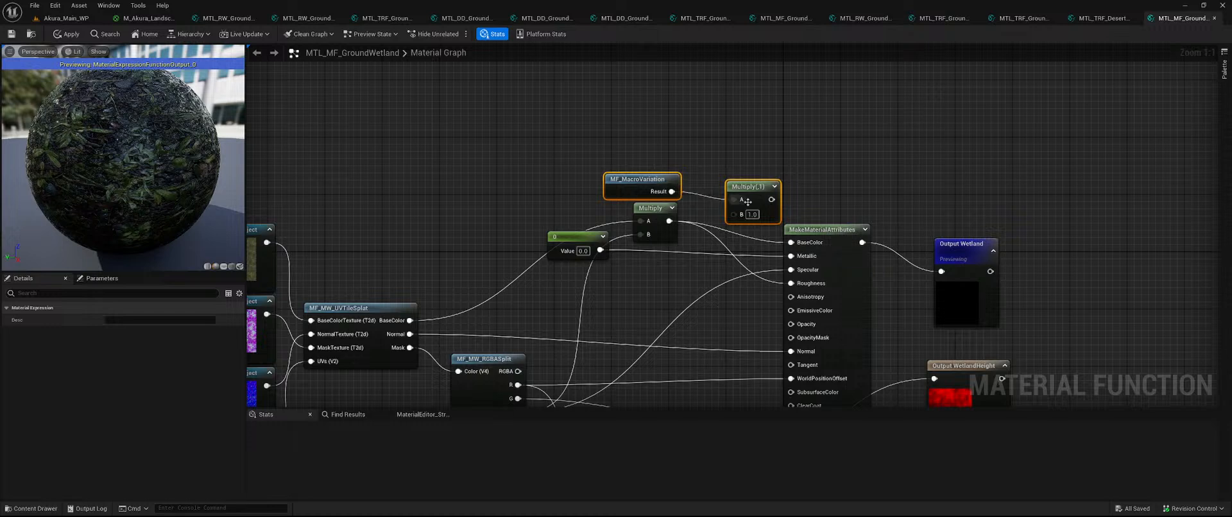
drag(734, 213, 669, 221)
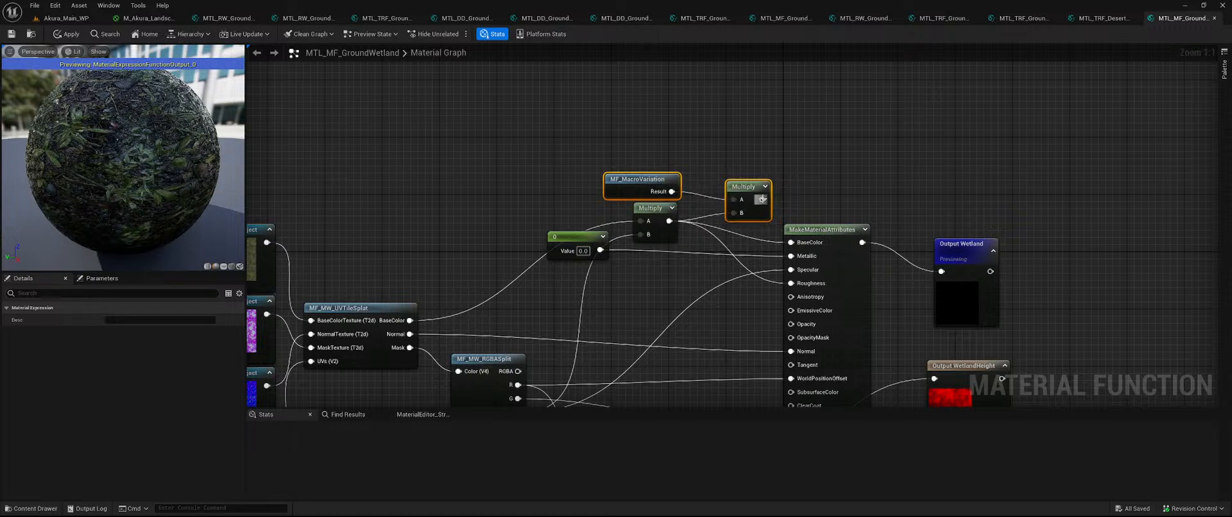
drag(763, 199, 791, 242)
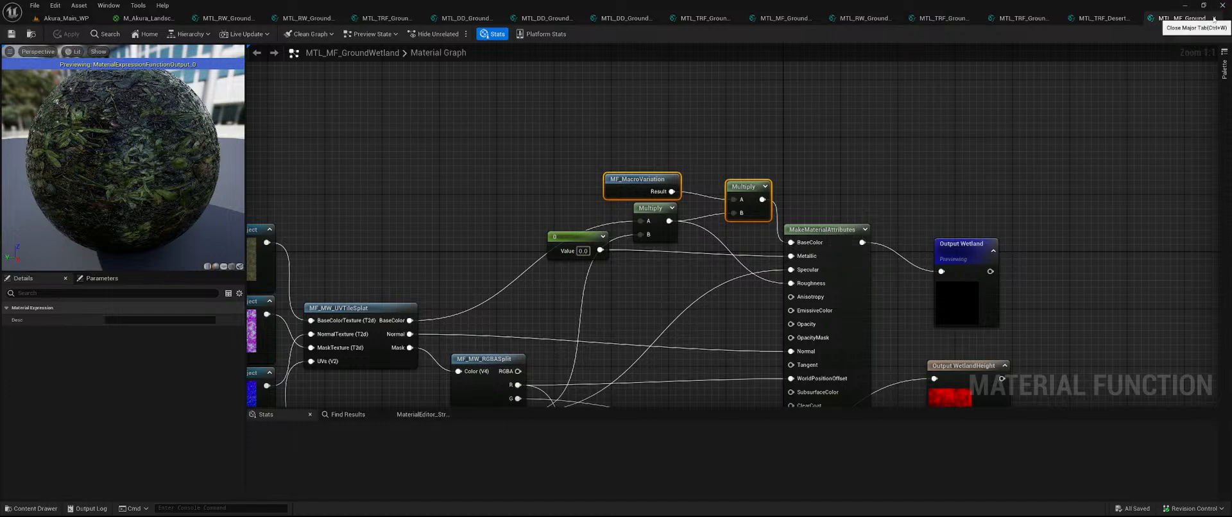
click(1214, 18)
- In MTL_TRF_DesertRed, paste the MF_MacroVariation and Multiply nodes, route the base colour through them into BaseColor, then save and close the function
right_drag(514, 160, 743, 157)
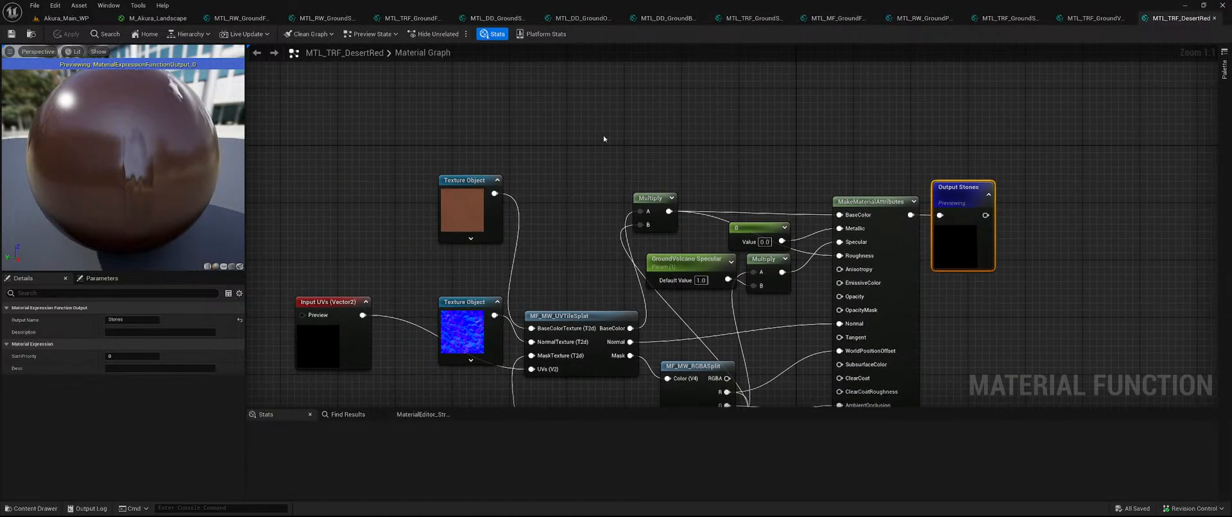
key(ctrl+v)
drag(650, 129, 642, 166)
drag(668, 211, 839, 215)
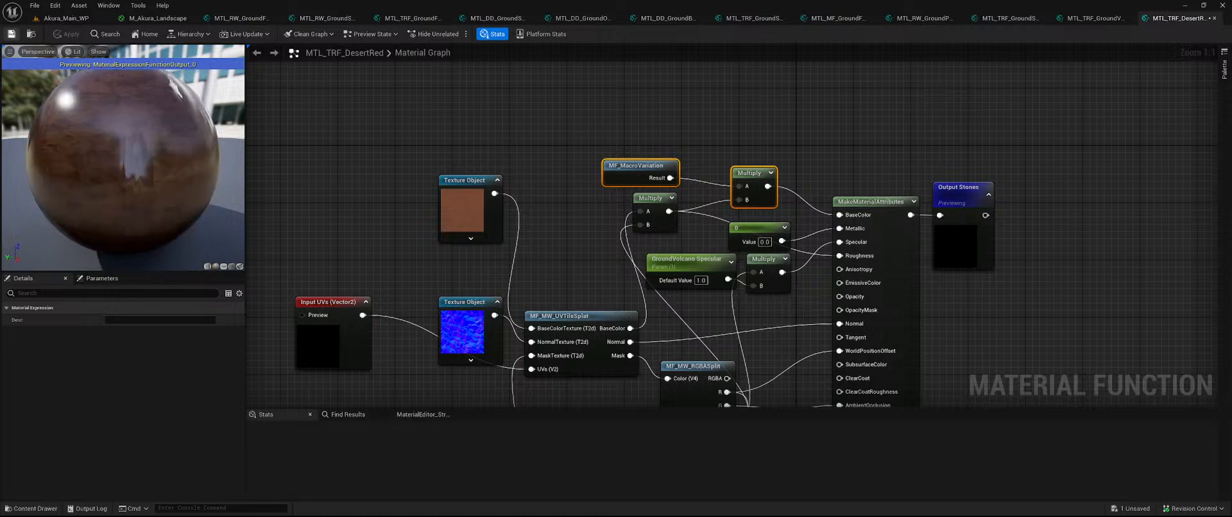
key(ctrl+s)
click(1214, 18)
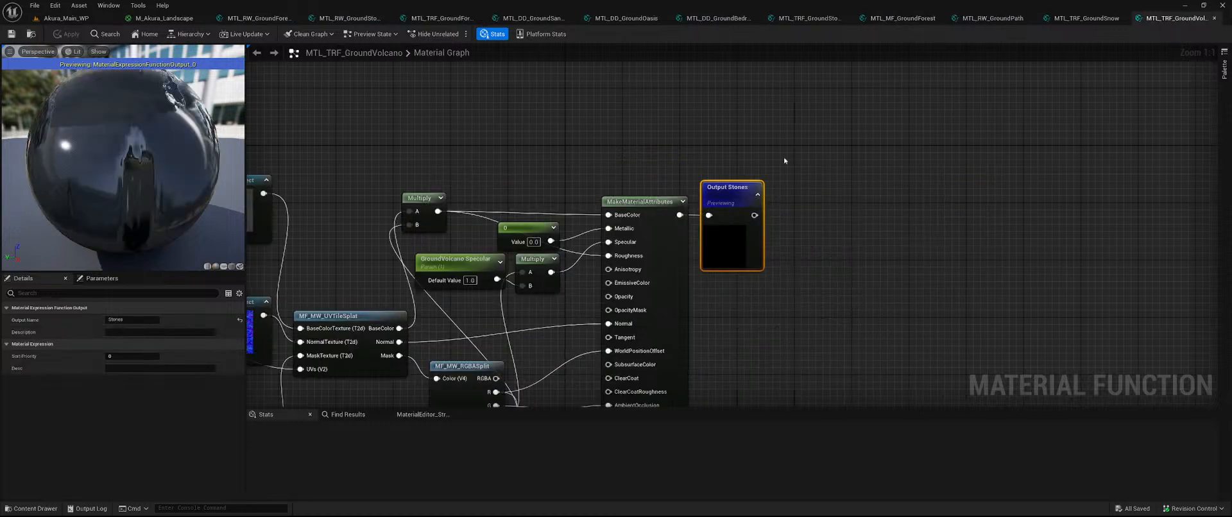
- Paste the macro variation nodes into MTL_TRF_GroundVolcano, wire the colour Multiply through them into BaseColor, then save and close the function
key(ctrl+v)
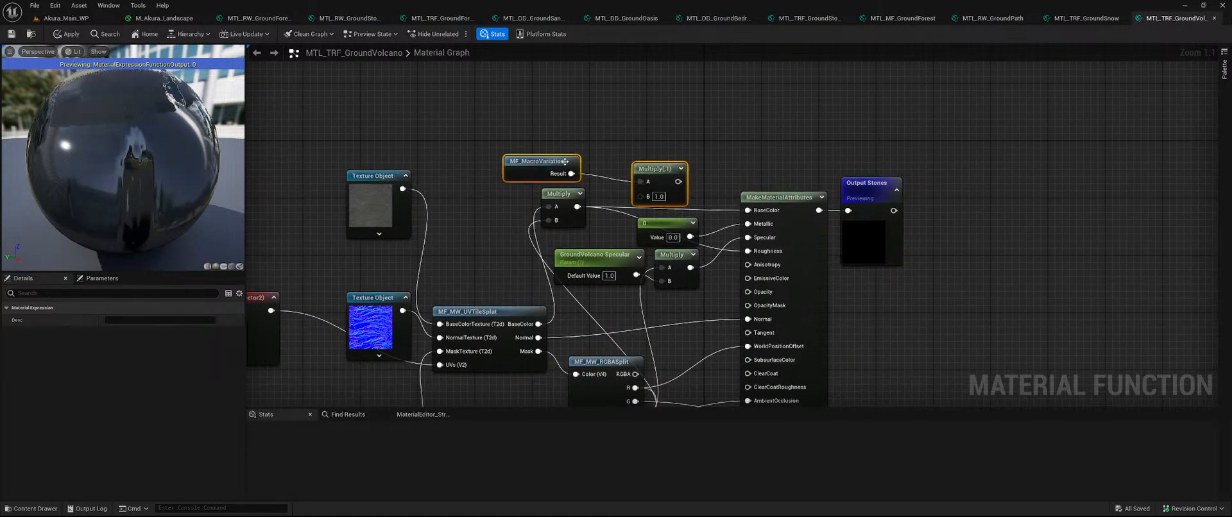
drag(577, 206, 748, 211)
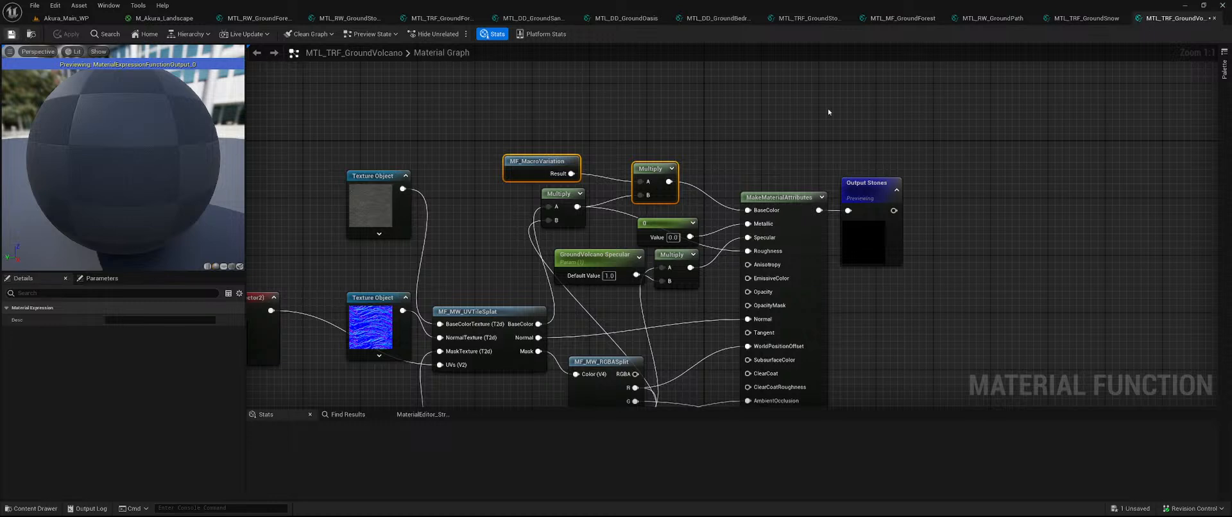
key(ctrl+s)
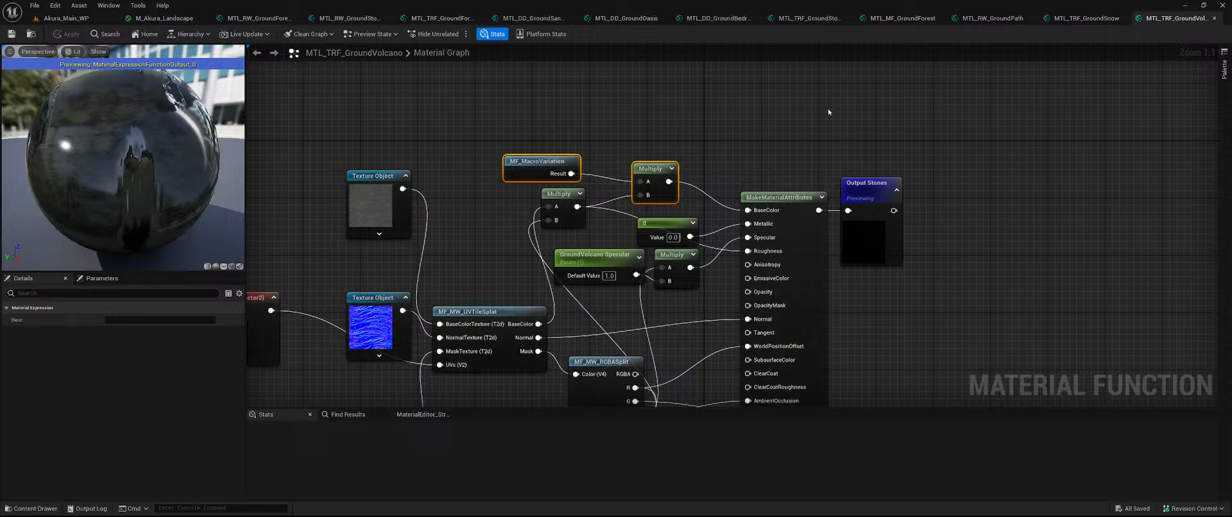
click(1214, 18)
- Add the copied MF_MacroVariation and Multiply between the colour Multiply and BaseColor in MTL_TRF_GroundSnow, then save and close the function
right_drag(610, 136, 720, 174)
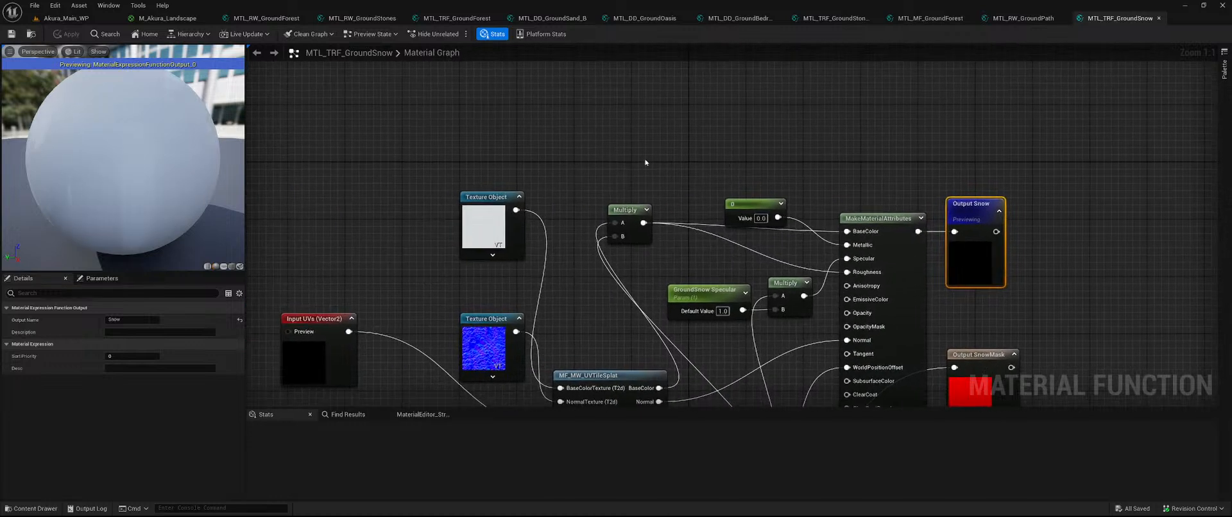
key(ctrl+v)
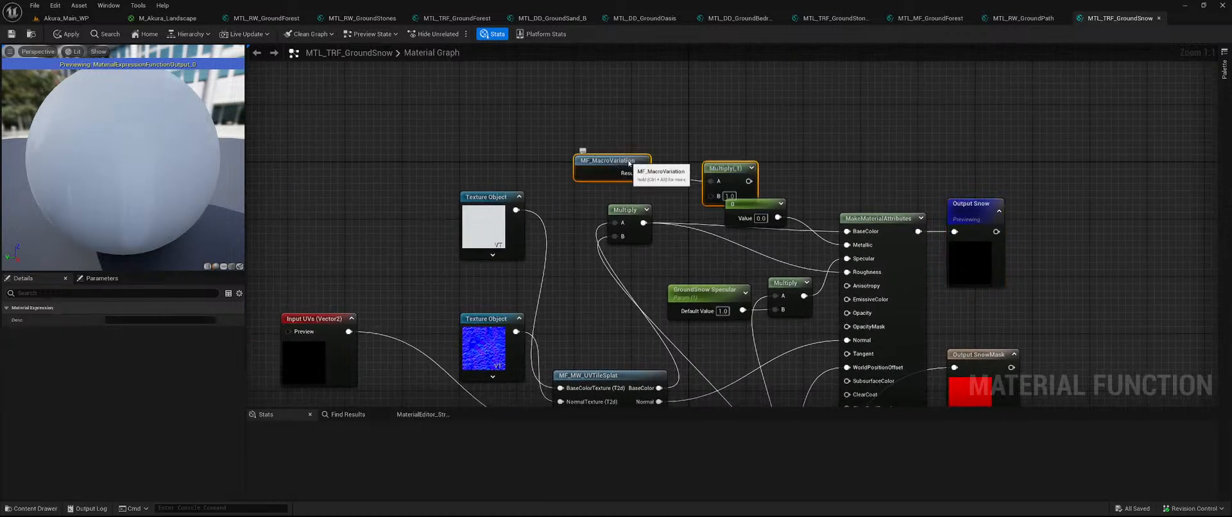
drag(628, 164, 650, 150)
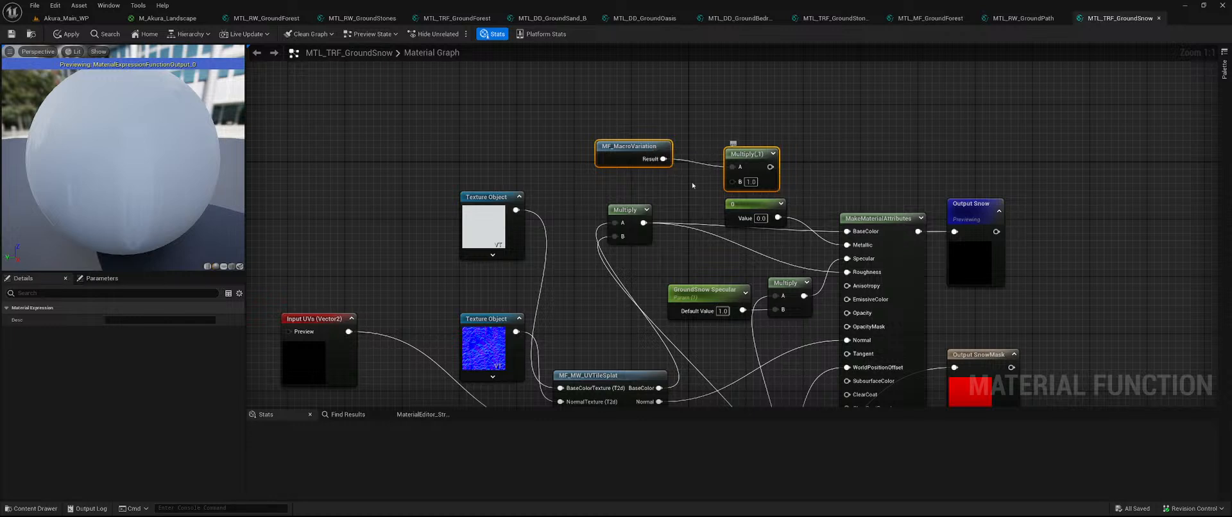
drag(644, 223, 847, 231)
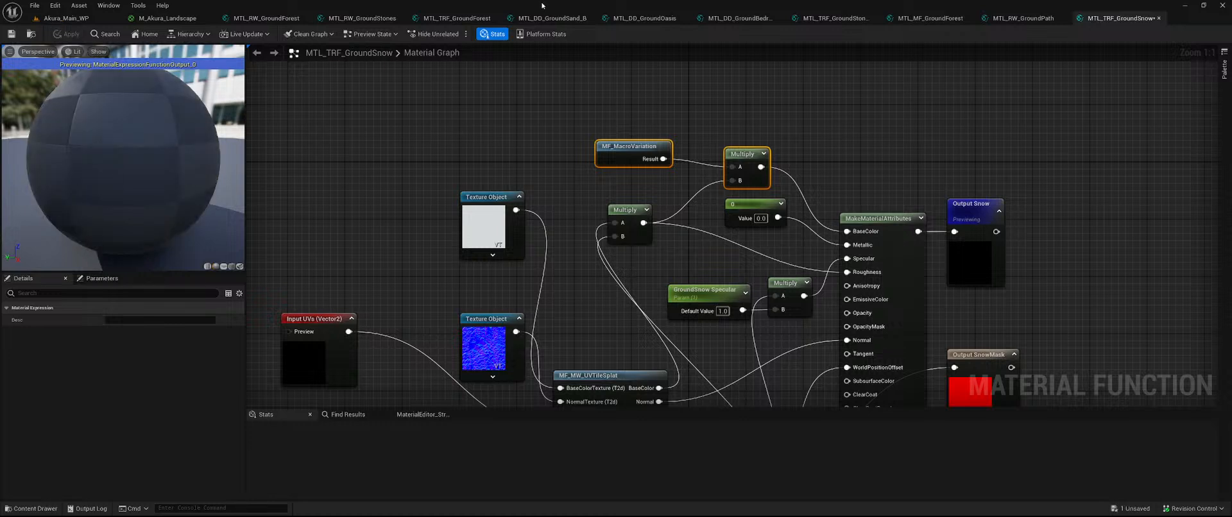
click(12, 35)
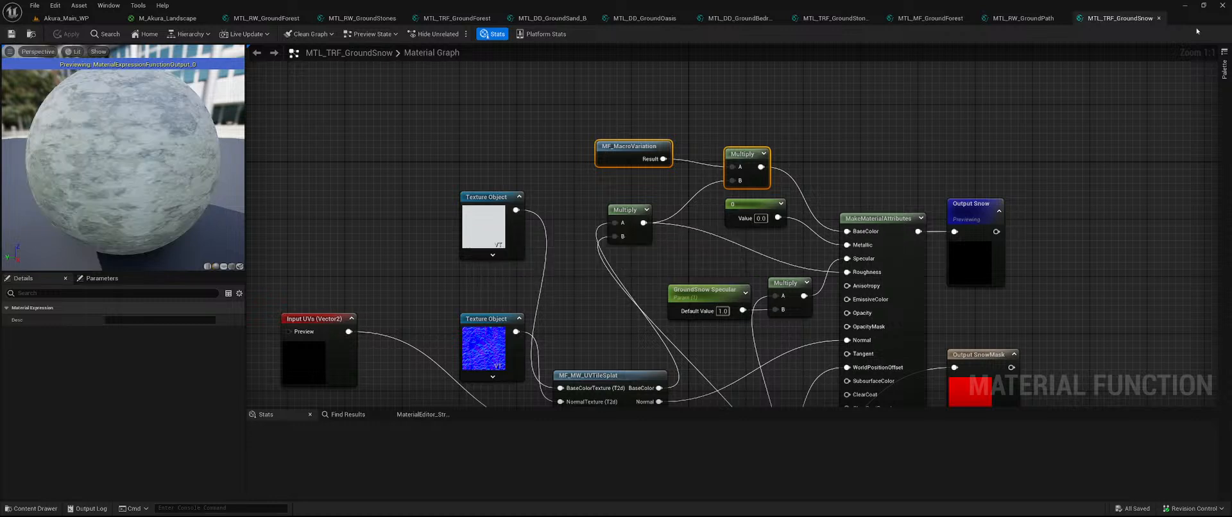
click(1159, 19)
- In MTL_RW_GroundPath, paste the macro variation nodes and multiply the upper MW_UseStones2ndLayer output by MF_MacroVariation into BaseColor, placing MF_MacroVariation below that switch
right_drag(462, 142, 654, 200)
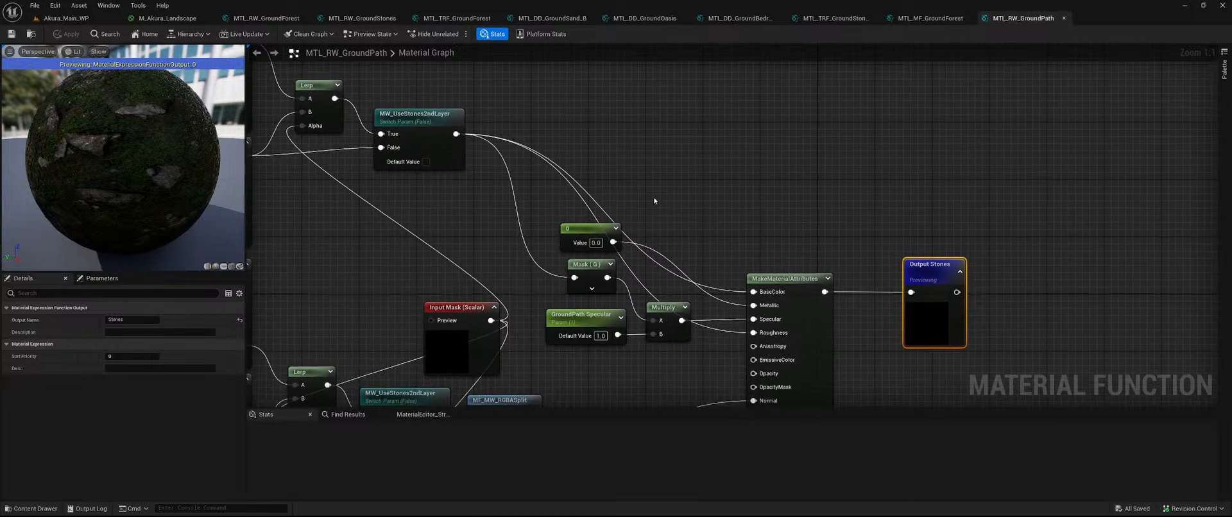
right_drag(594, 126, 705, 185)
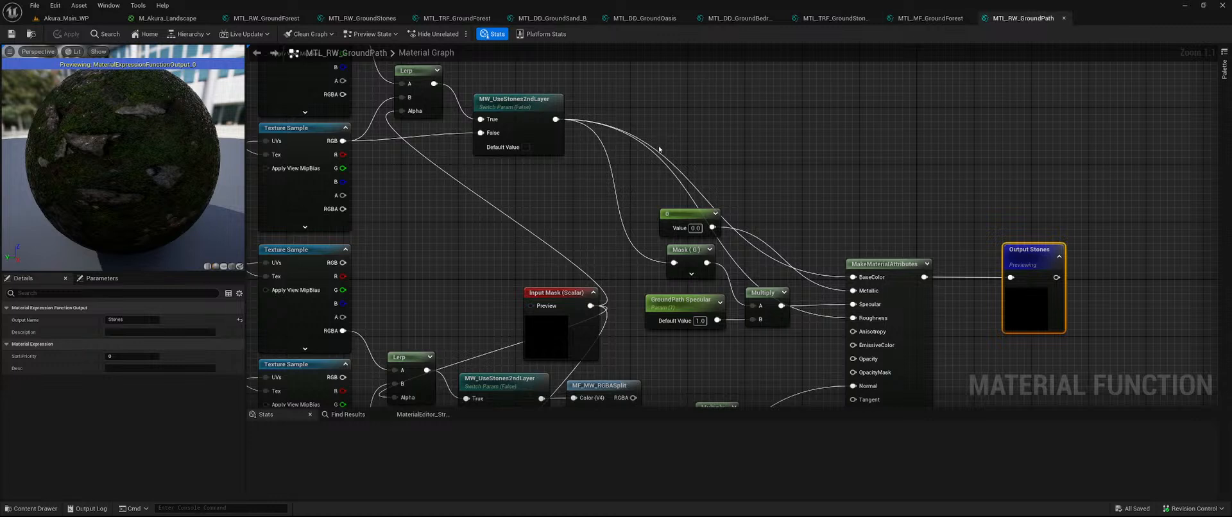
key(ctrl+v)
drag(754, 148, 702, 167)
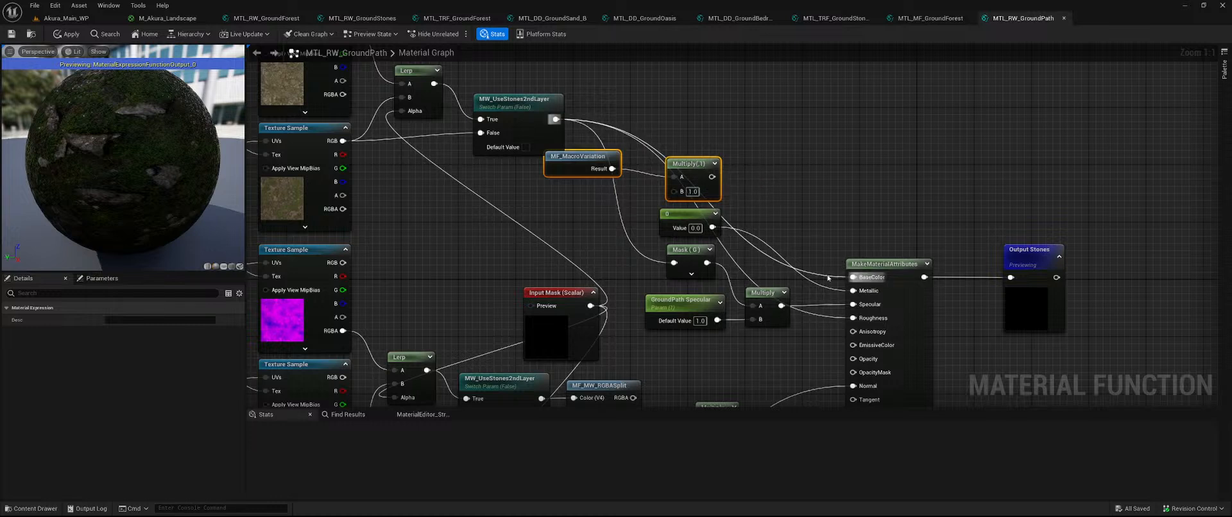
drag(555, 120, 853, 278)
drag(587, 165, 530, 172)
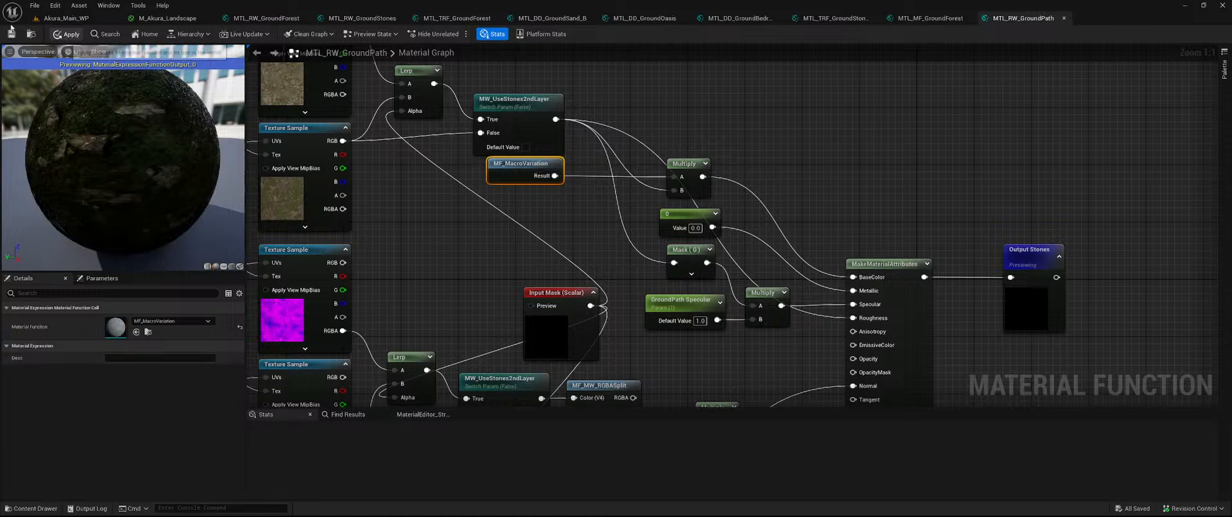
- Apply and save the changes to MTL_RW_GroundPath, then close the function
click(67, 34)
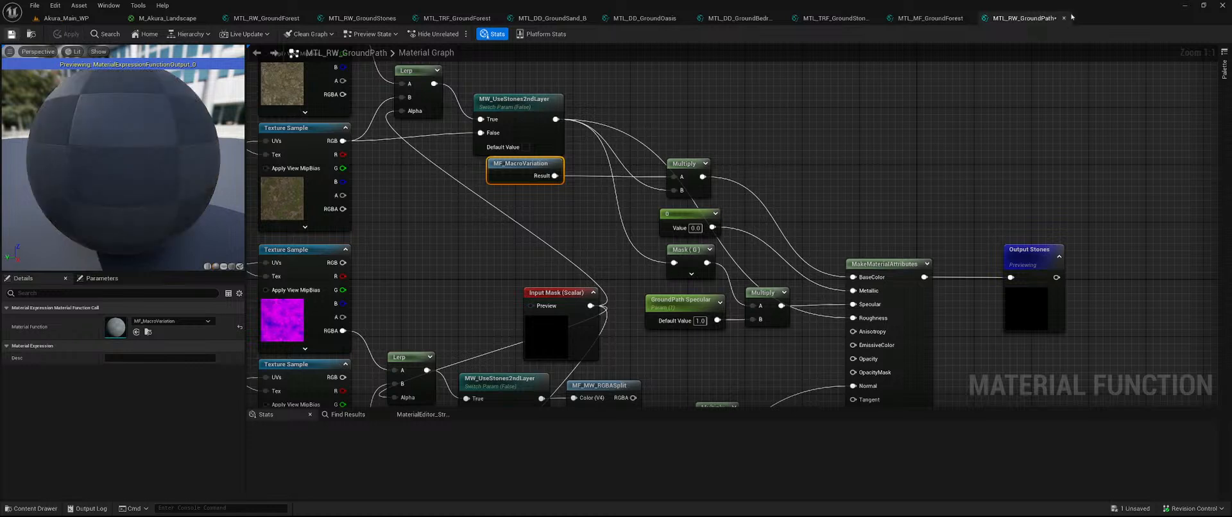
key(ctrl+s)
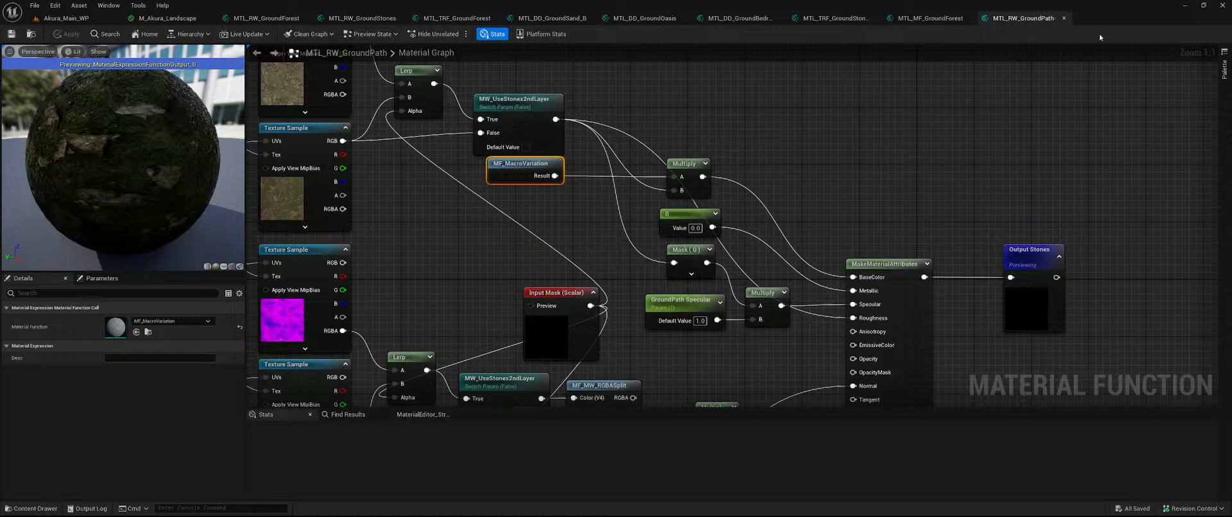
click(1065, 20)
- Paste the macro variation nodes into MTL_MF_GroundForest, route the colour Multiply through them into BaseColor, then close the function, applying and saving its changes
right_drag(528, 143, 799, 144)
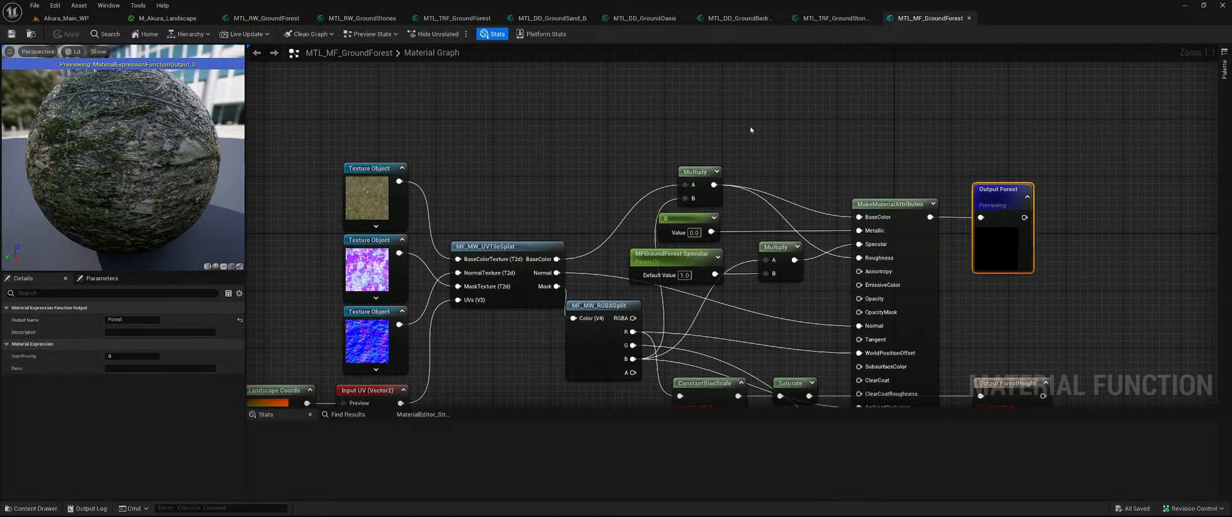
key(ctrl+v)
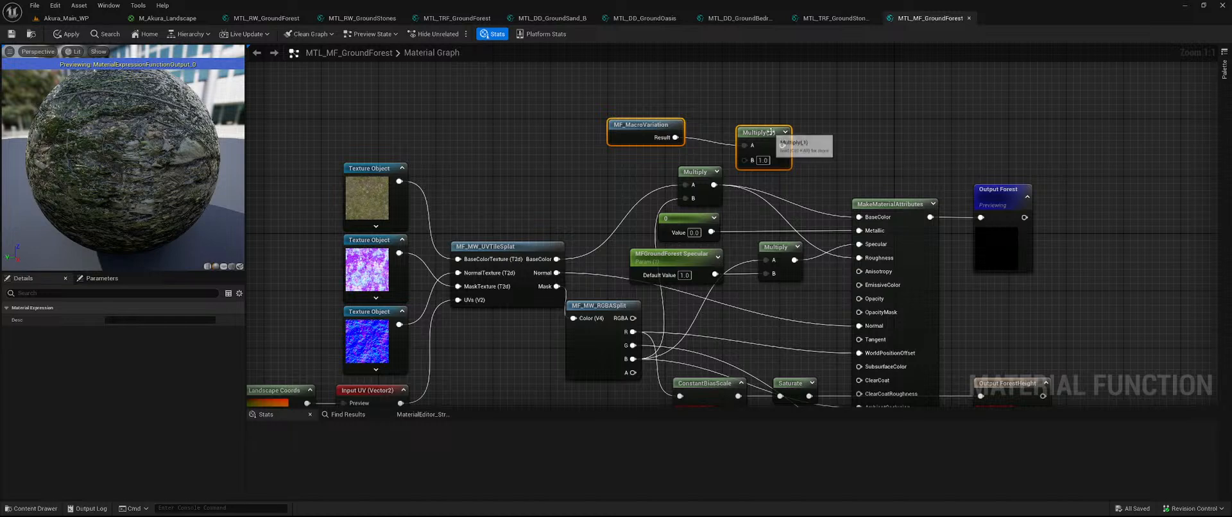
drag(698, 124, 779, 145)
drag(714, 185, 859, 217)
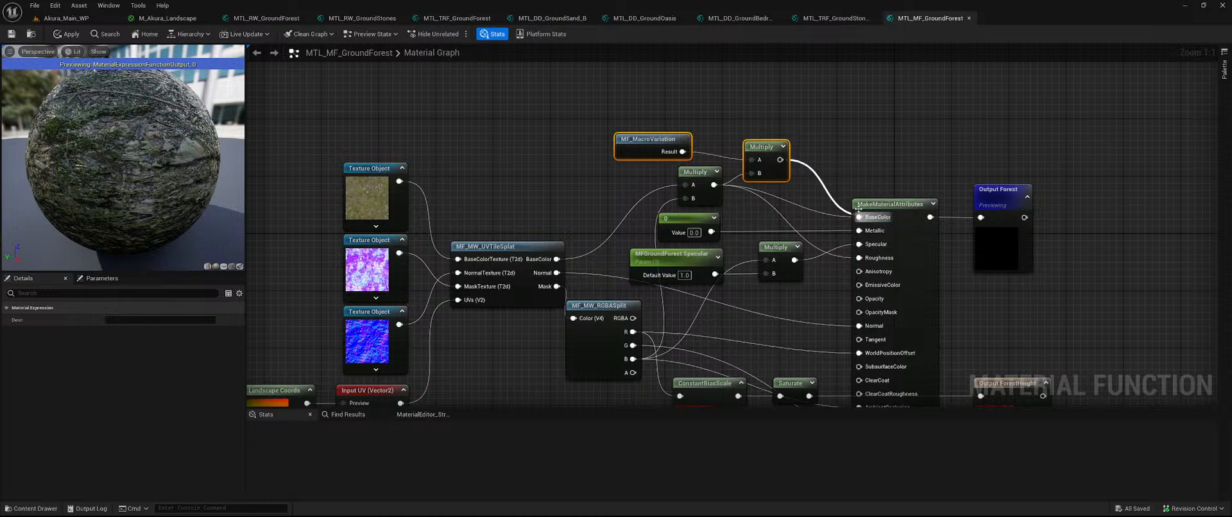
click(969, 19)
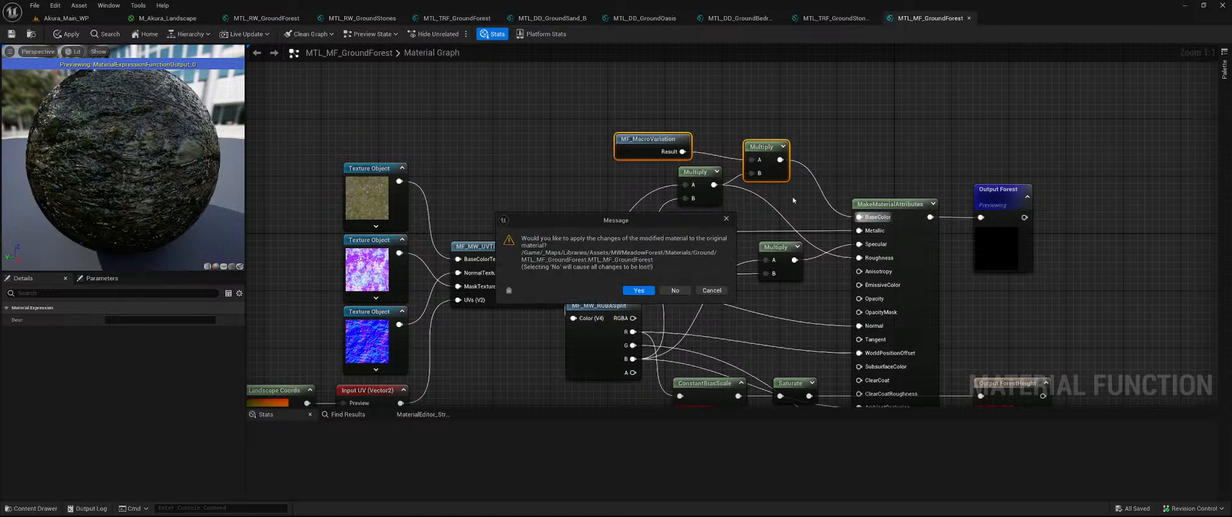
click(638, 293)
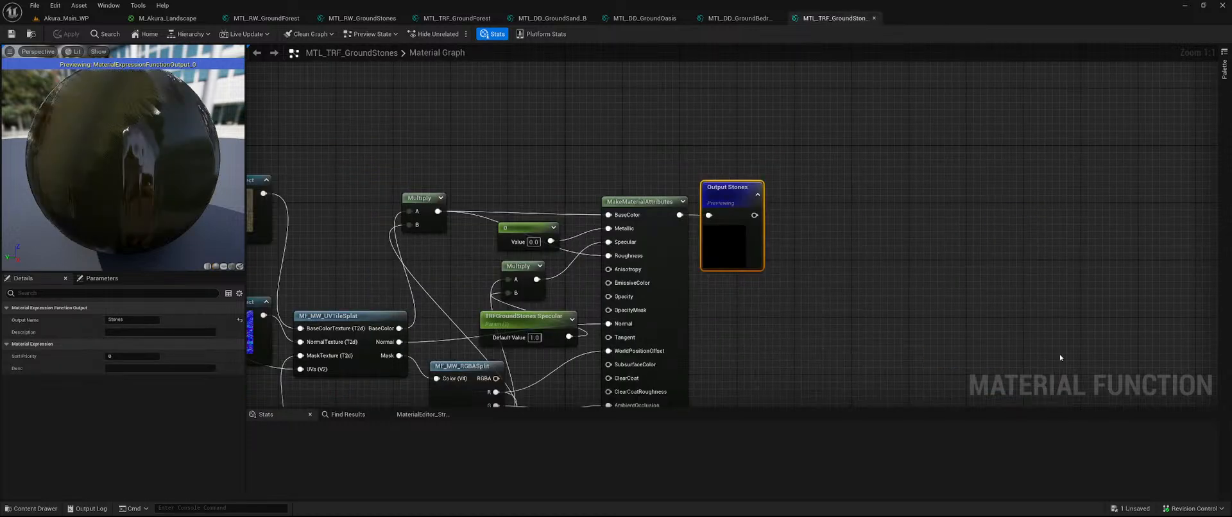
click(1133, 509)
click(685, 361)
- In MTL_TRF_GroundStones, insert the copied MF_MacroVariation and Multiply between the colour Multiply and BaseColor, then apply, save and close the function
right_drag(490, 162, 577, 177)
key(ctrl+v)
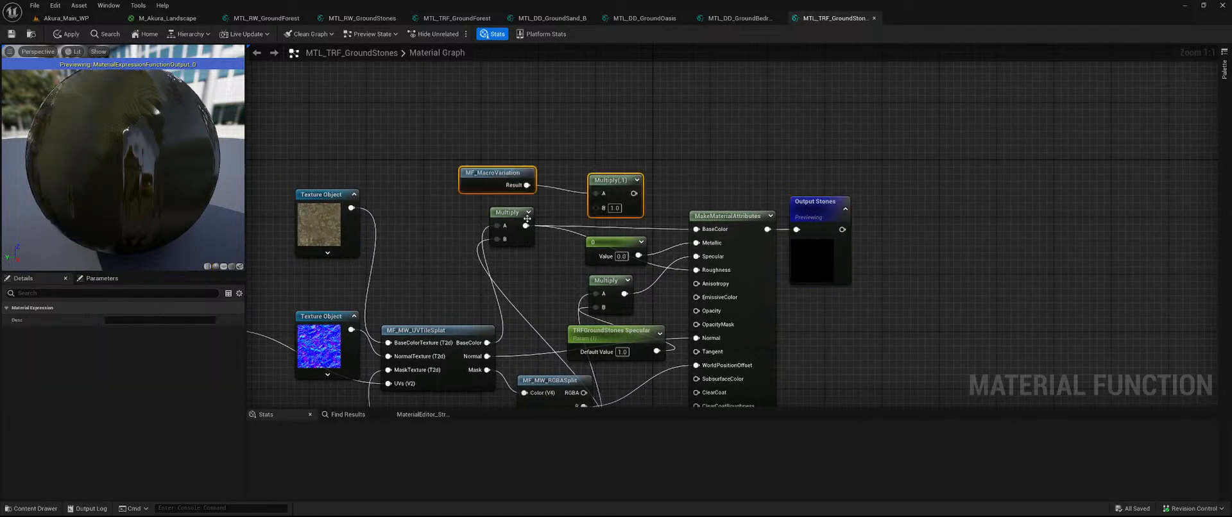
drag(526, 226, 696, 229)
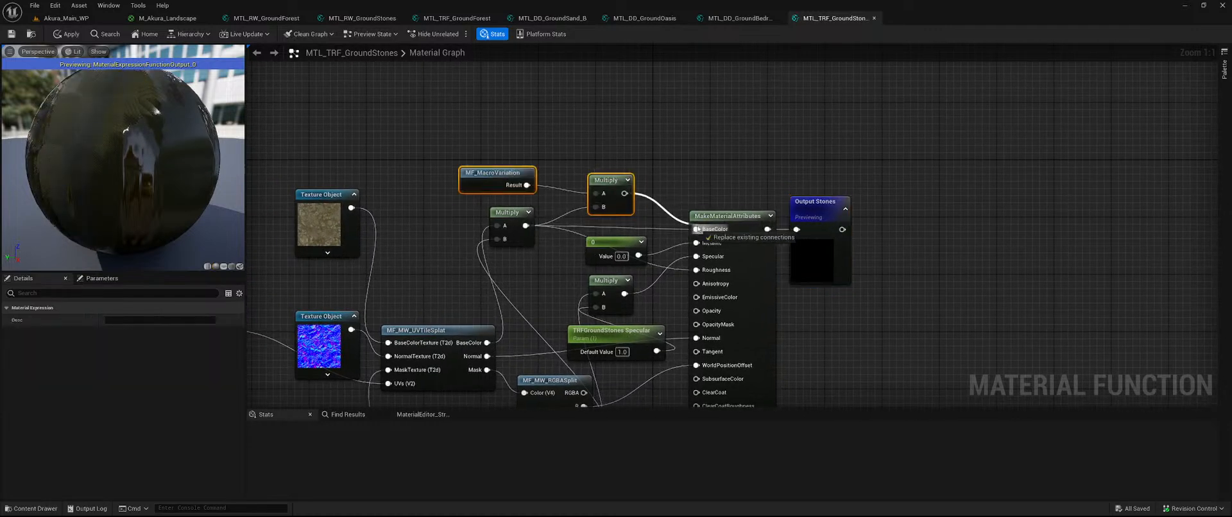
click(67, 34)
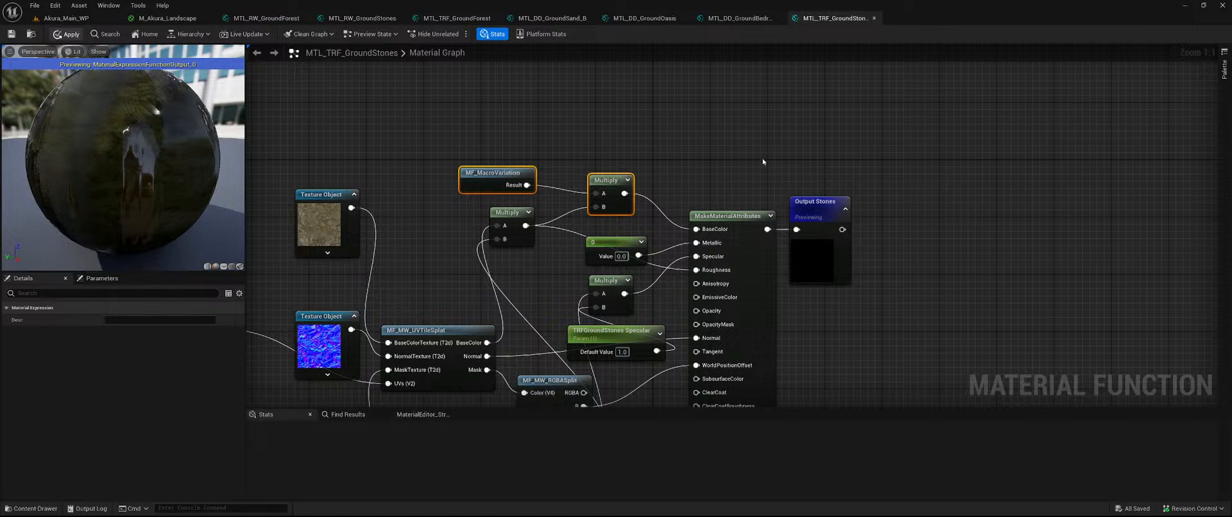
click(66, 34)
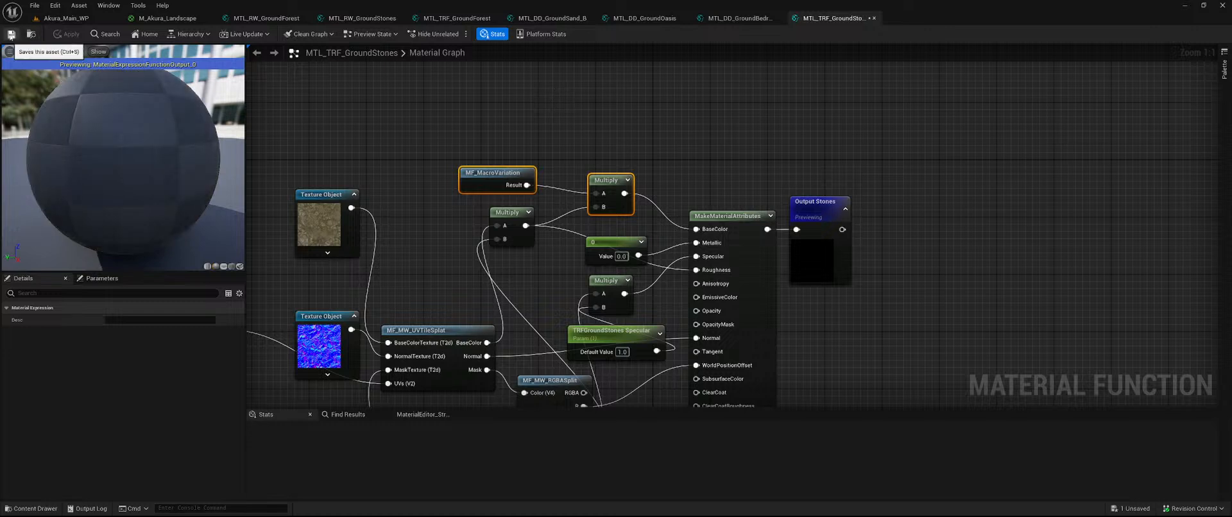
click(873, 18)
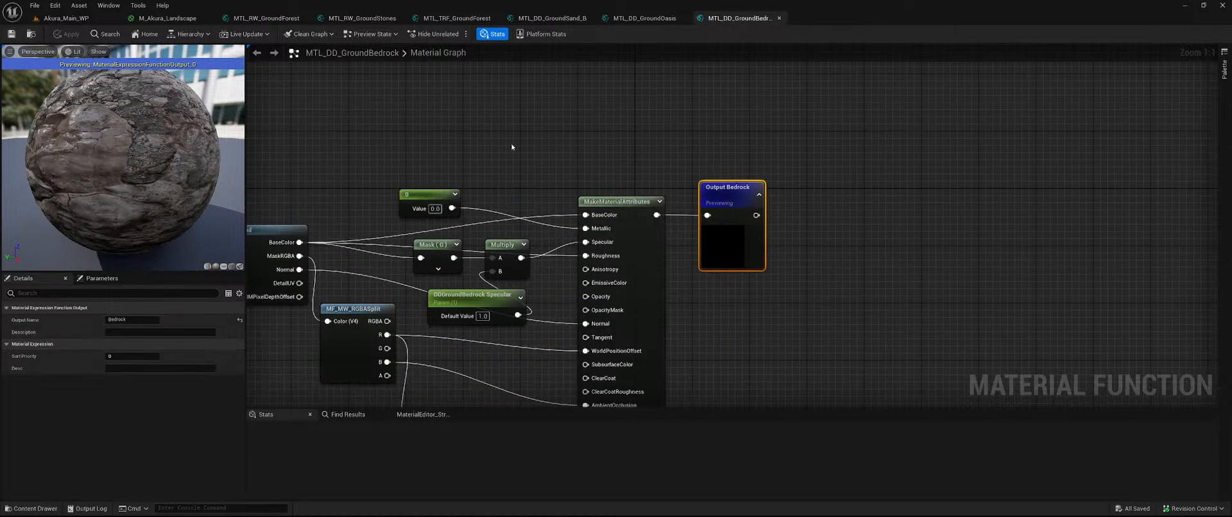
- Add the copied MF_MacroVariation and Multiply ahead of BaseColor in MTL_DD_GroundBedrock, then apply, save and close the function
right_drag(511, 147, 639, 144)
key(ctrl+v)
drag(624, 160, 653, 159)
drag(600, 205, 733, 211)
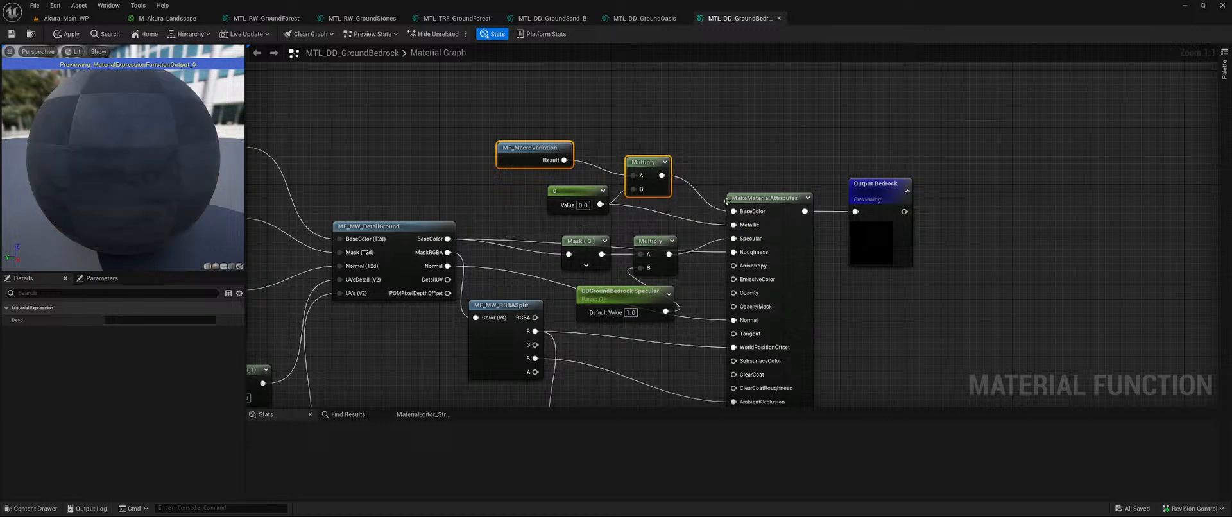
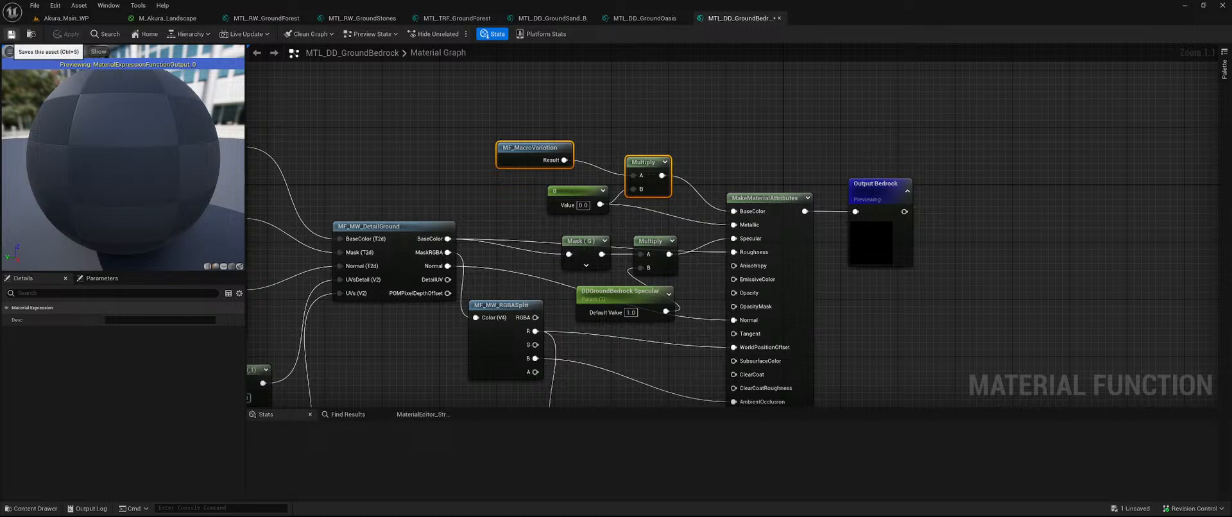
click(779, 18)
- In MTL_DD_GroundOasis, multiply the MF_MW_DetailGround base colour by a pasted MF_MacroVariation into BaseColor, then apply, save and close the function
right_drag(632, 82, 533, 205)
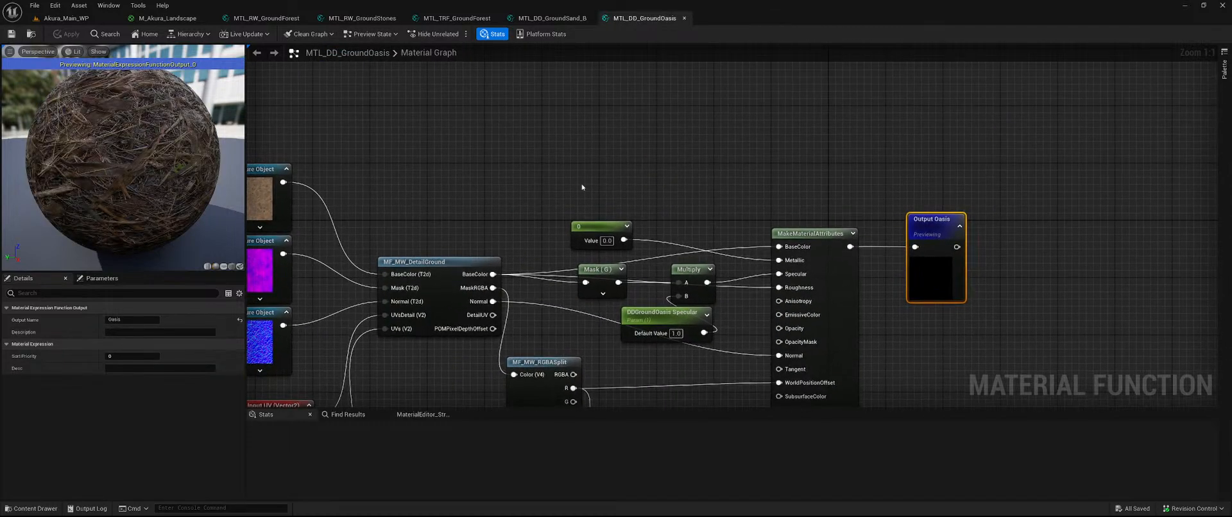
key(ctrl+v)
mouse_move(624, 240)
mouse_down()
mouse_move(639, 235)
mouse_move(625, 240)
mouse_up()
drag(493, 275, 679, 219)
drag(758, 238, 779, 247)
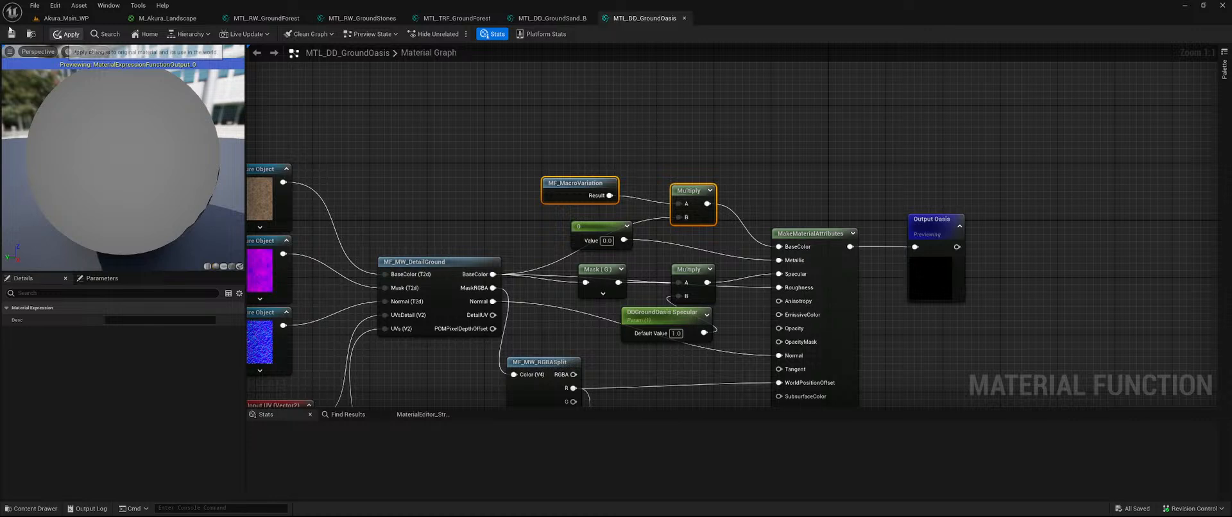
click(66, 34)
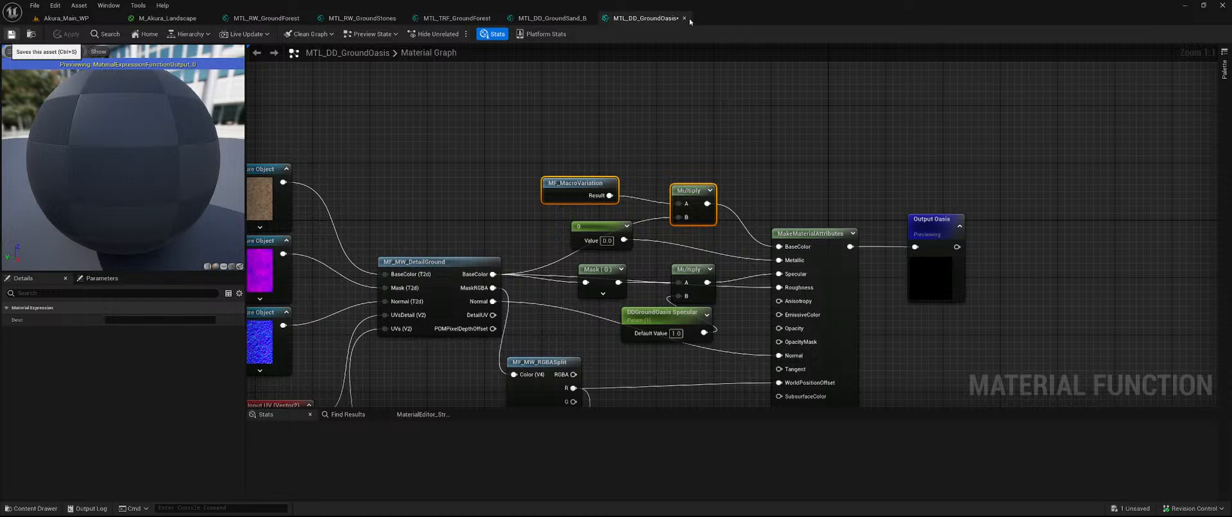
key(ctrl+s)
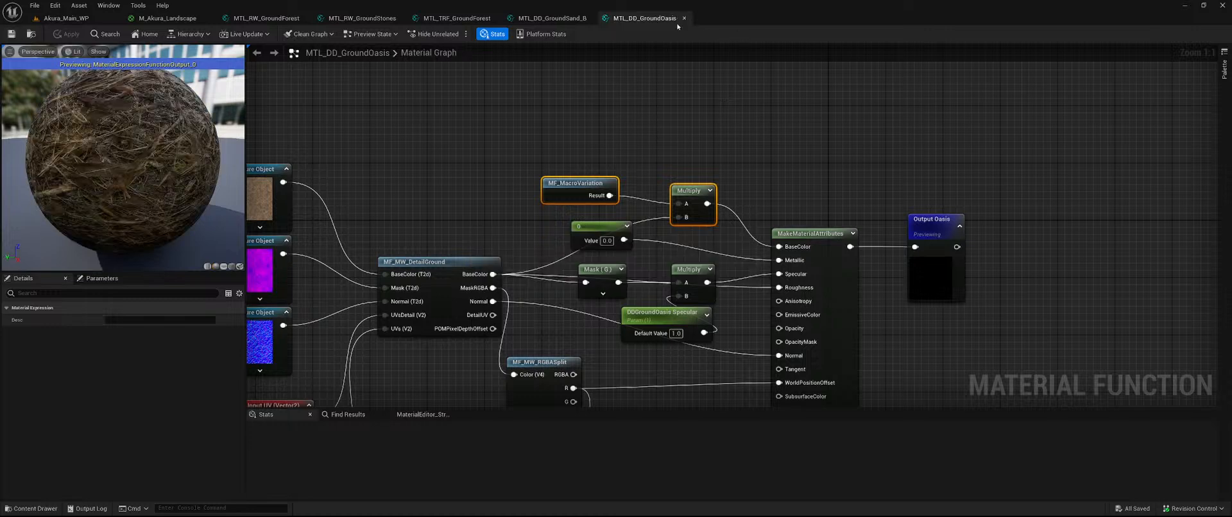
click(685, 18)
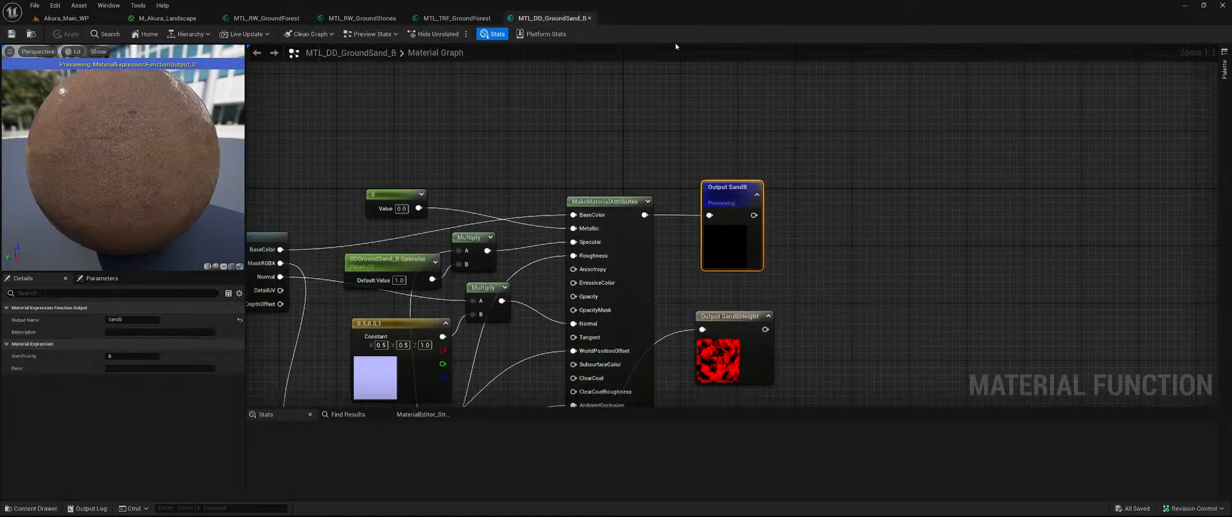
- Paste the macro variation nodes into MTL_DD_GroundSand_B, wire the MF_MW_DetailGround base colour through their Multiply into BaseColor, then apply, save and close the function
right_drag(542, 165, 731, 145)
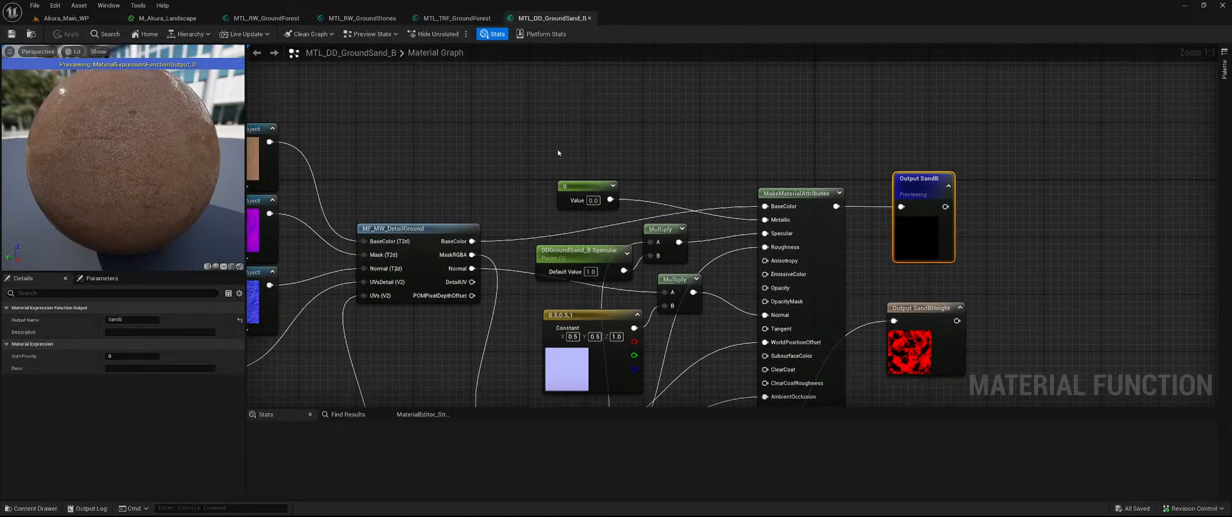
key(ctrl+v)
drag(654, 157, 691, 157)
drag(462, 243, 765, 206)
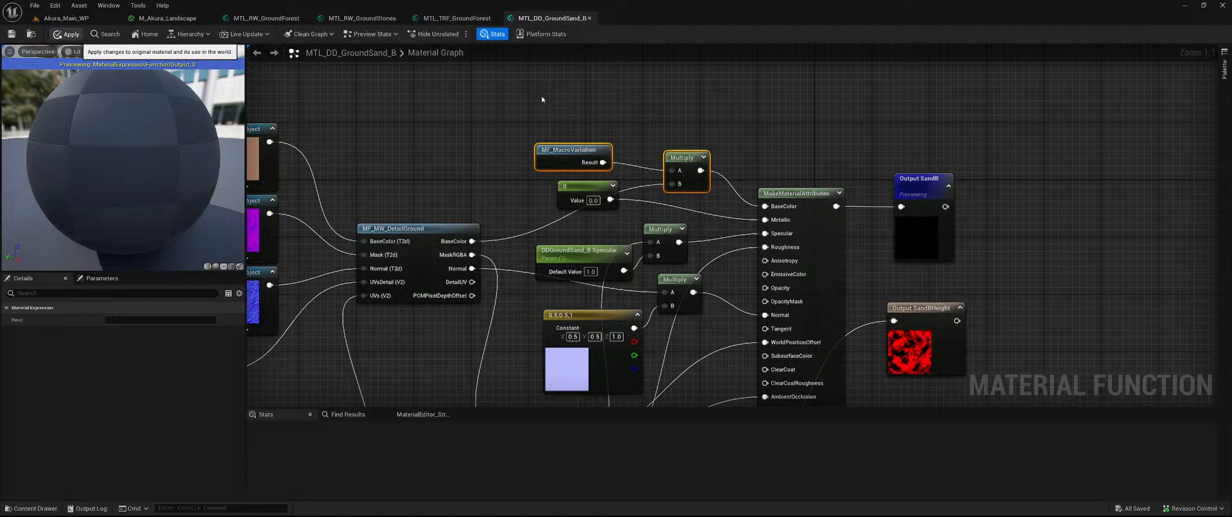
click(68, 34)
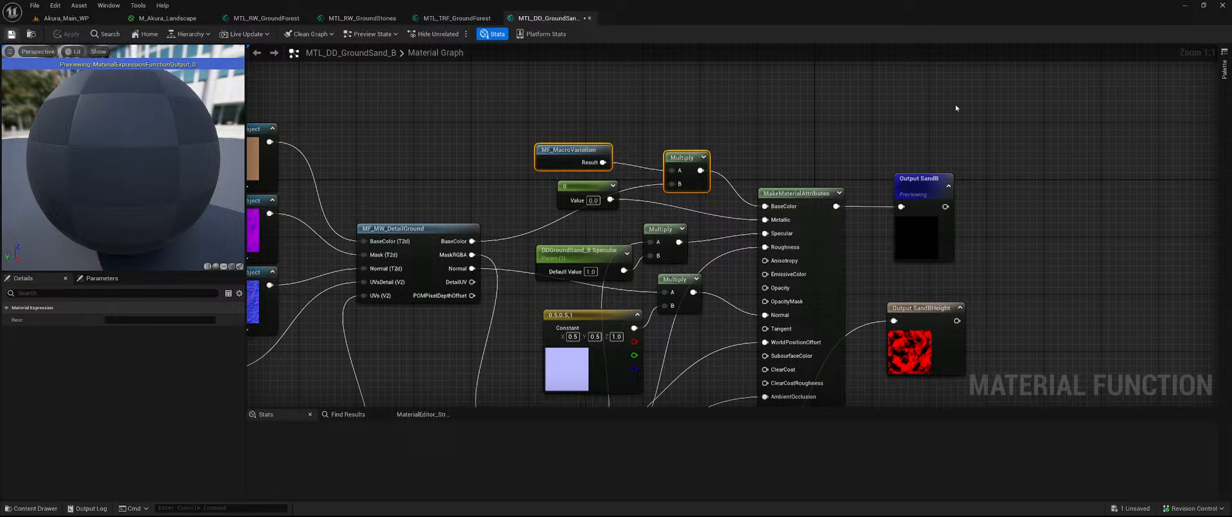
key(ctrl+s)
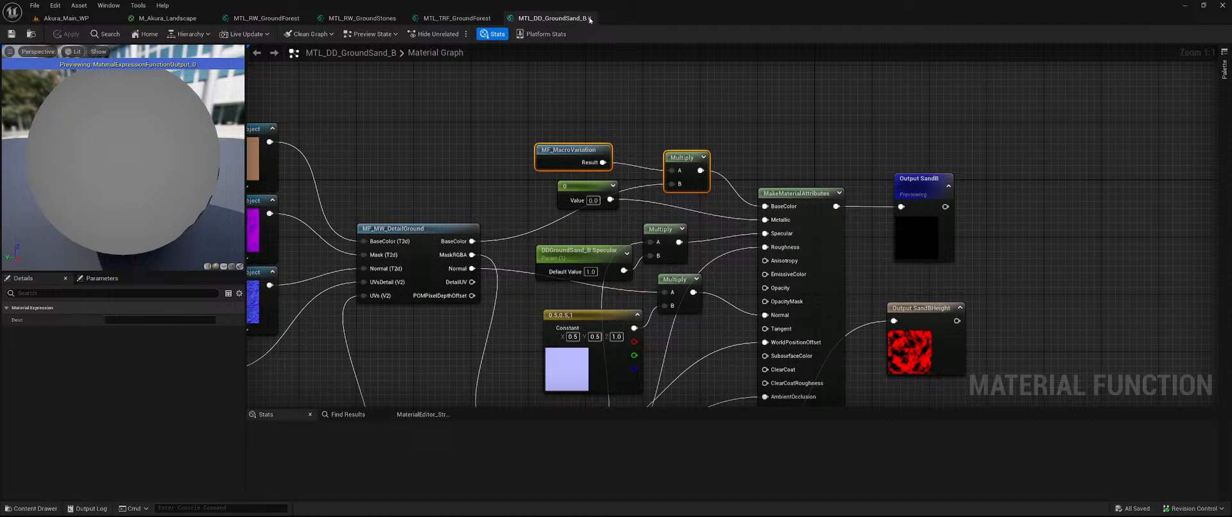
click(589, 18)
- In MTL_TRF_GroundForest, route the colour Multiply through the pasted MF_MacroVariation multiply into BaseColor, then apply, save and close the function
right_drag(496, 128, 654, 126)
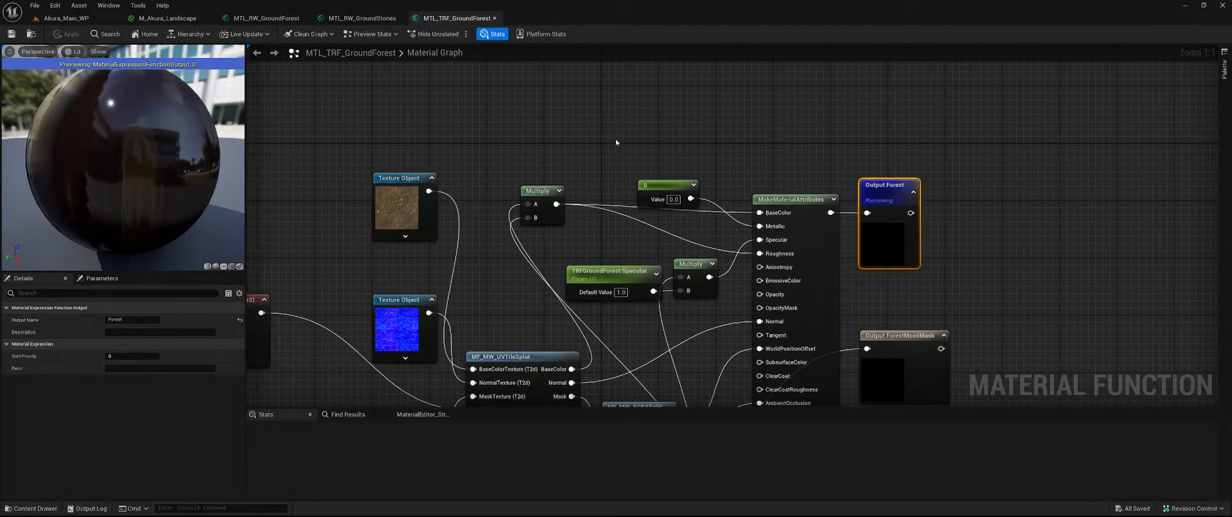
key(ctrl+v)
drag(686, 147, 602, 149)
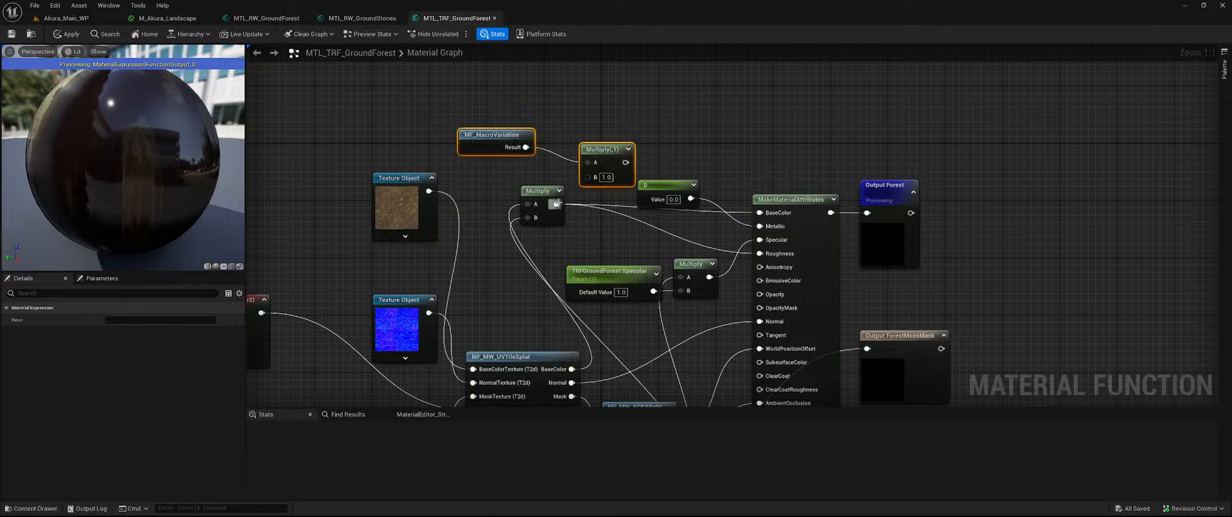
drag(557, 202, 759, 213)
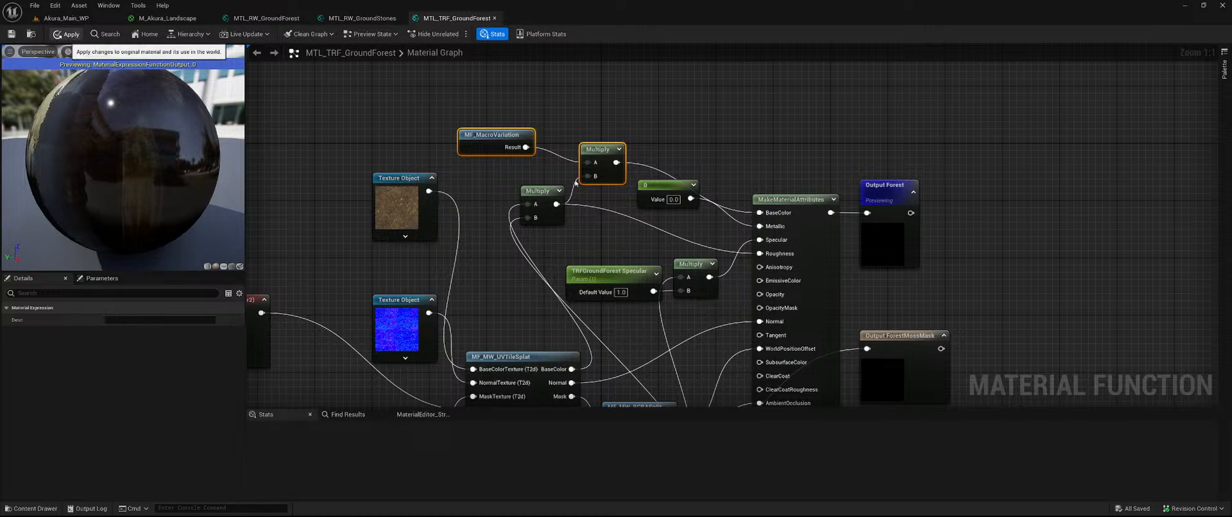
click(68, 34)
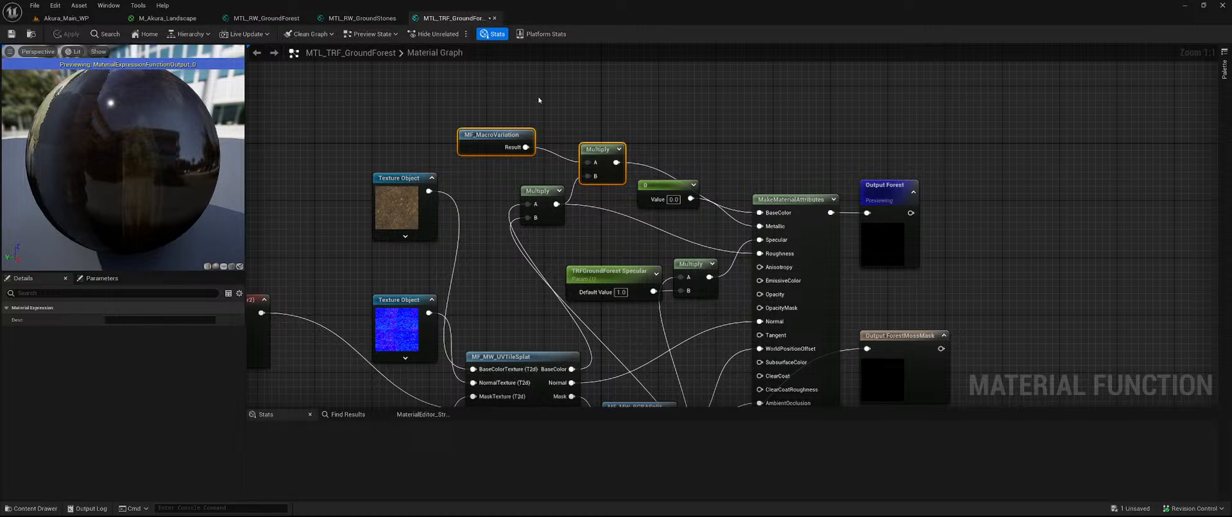
click(12, 34)
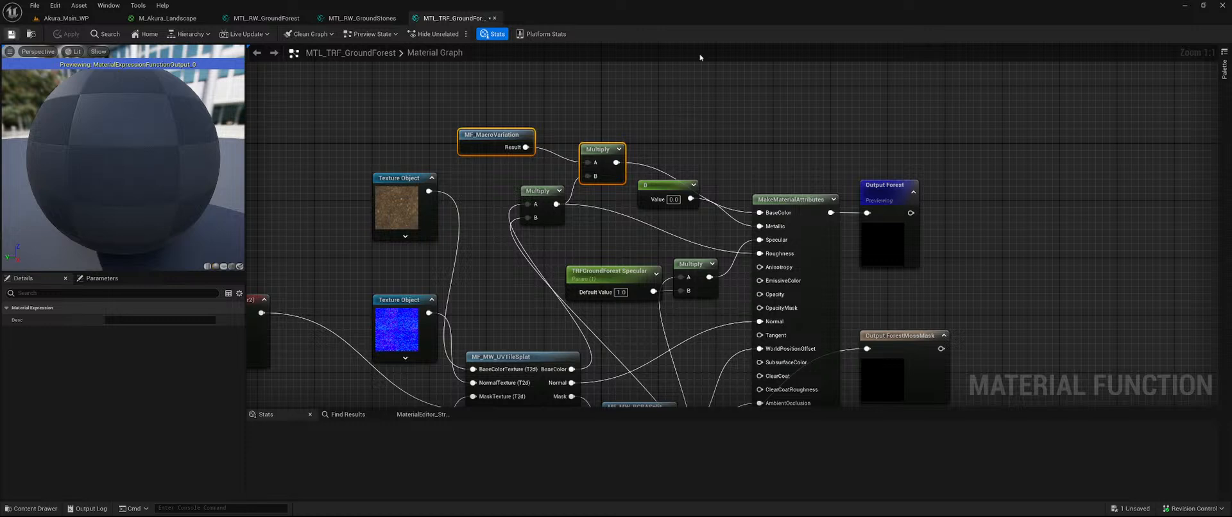
click(495, 17)
- In MTL_RW_GroundStones, multiply the upper MW_UseStones2ndLayer output by a pasted MF_MacroVariation into BaseColor, placing MF_MacroVariation below that switch
right_drag(503, 138, 729, 161)
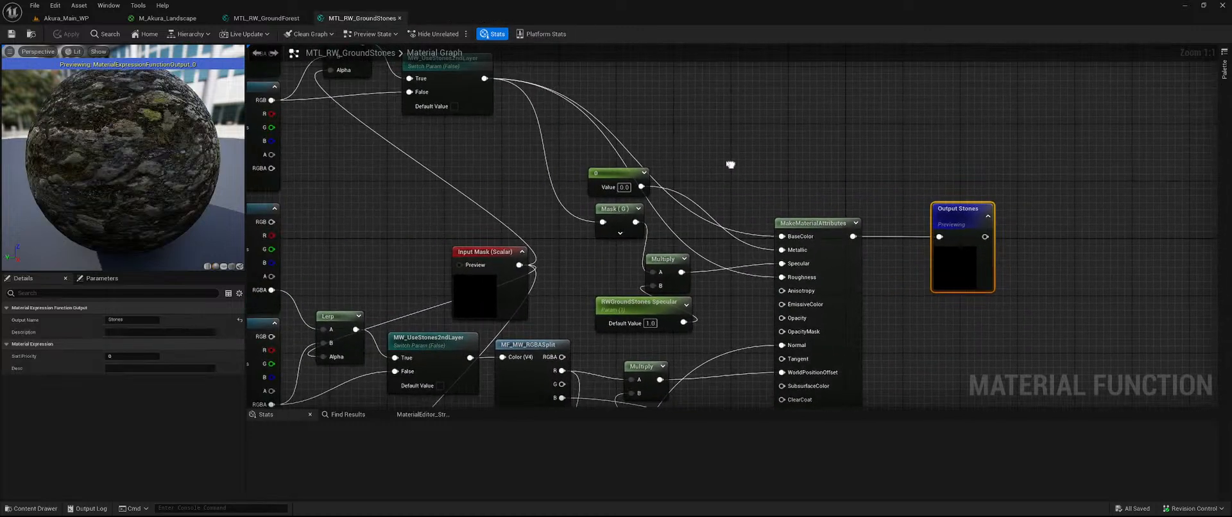
key(ctrl+v)
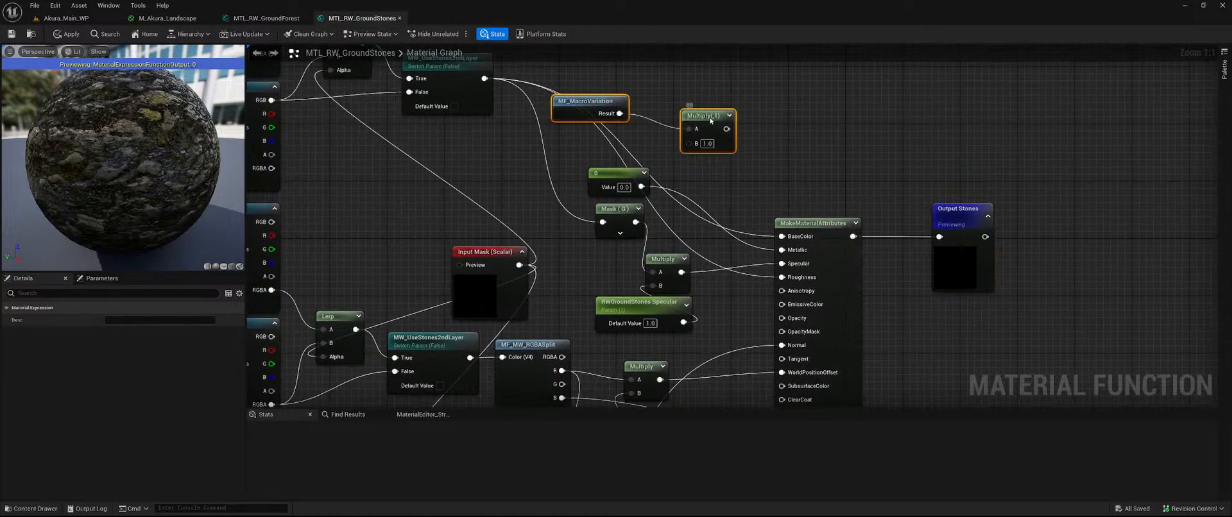
drag(689, 110, 781, 237)
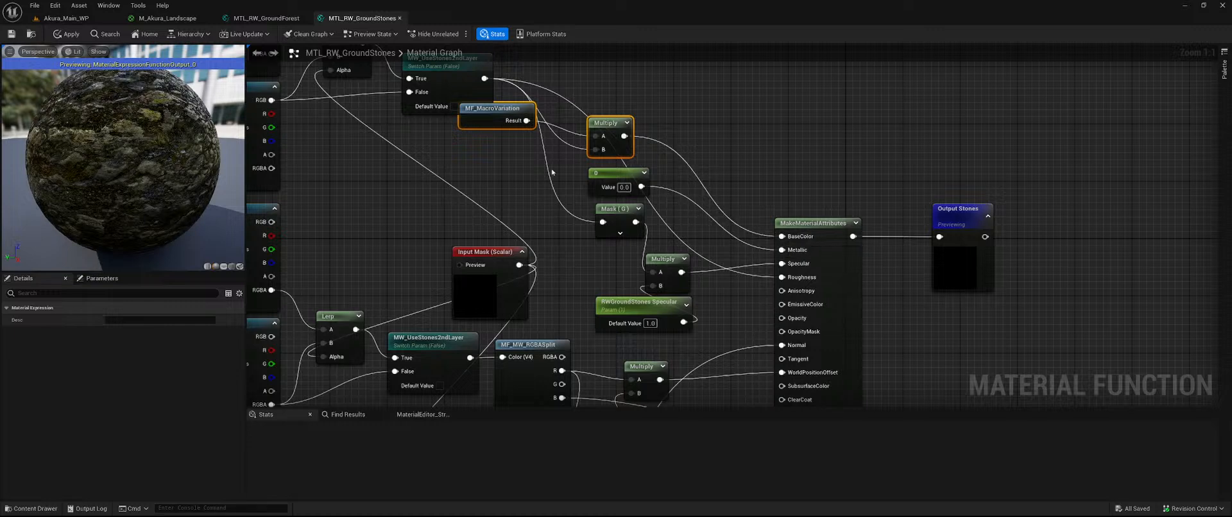
click(491, 129)
drag(491, 128, 449, 150)
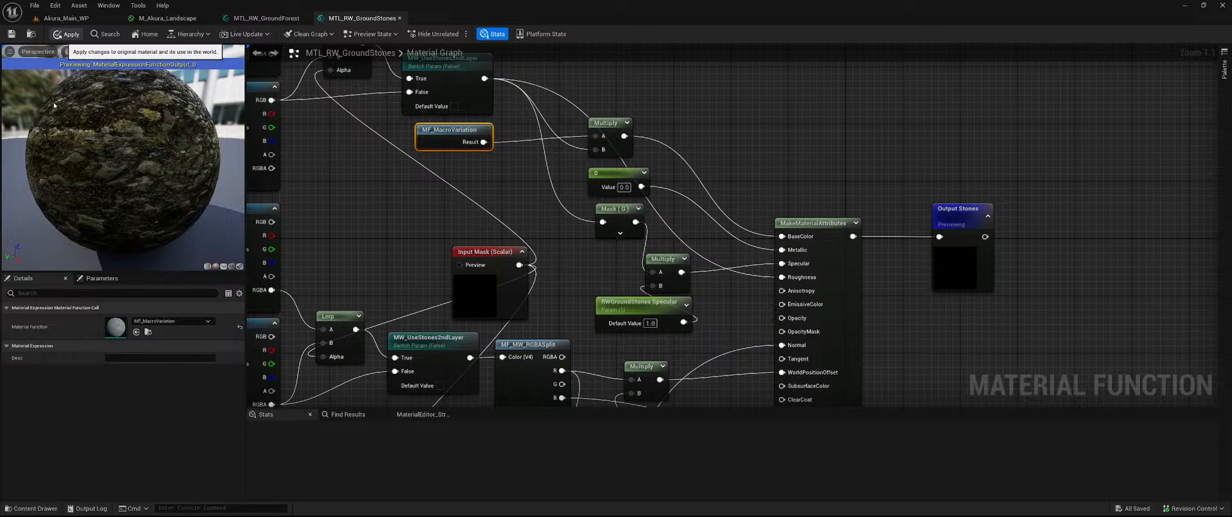
- Apply and save the changes to MTL_RW_GroundStones, then close the function
click(66, 34)
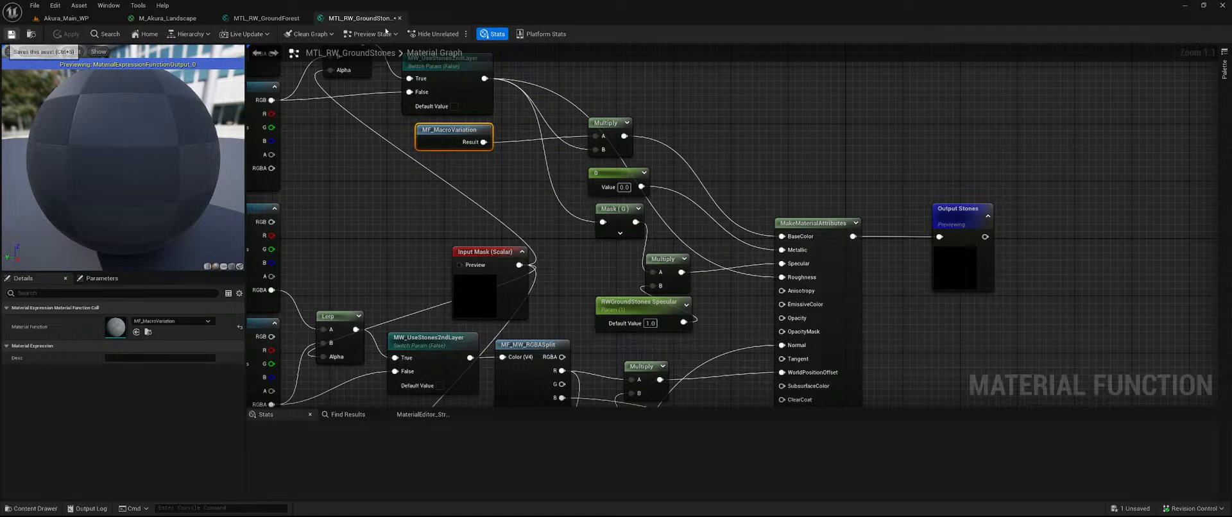
key(ctrl+s)
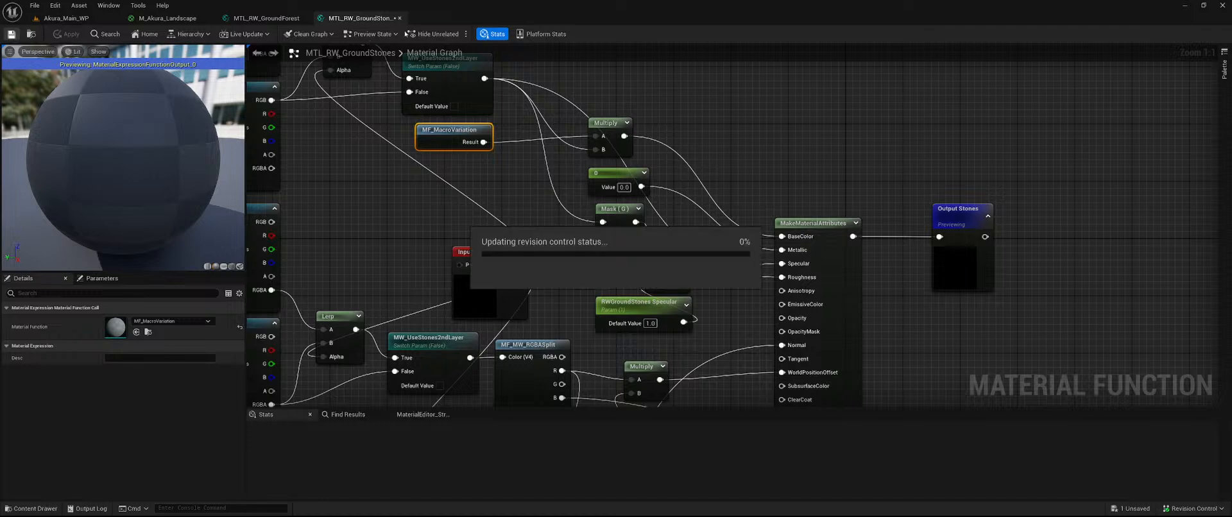
click(399, 18)
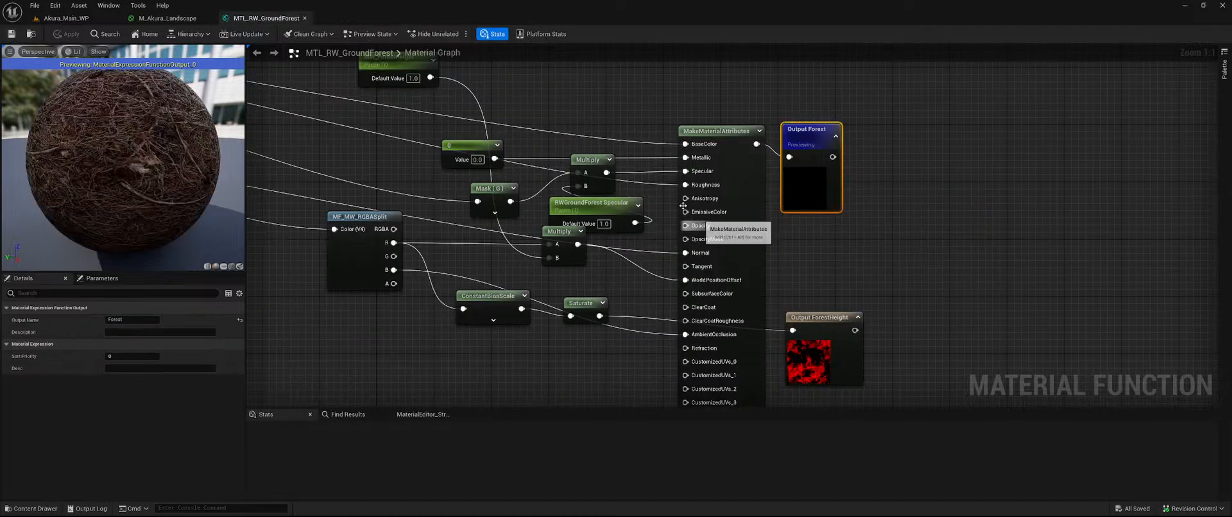
- Paste the macro variation nodes into MTL_RW_GroundForest and multiply the upper MW_UseForest2ndLayer output by MF_MacroVariation into BaseColor
right_drag(566, 102, 673, 158)
key(ctrl+v)
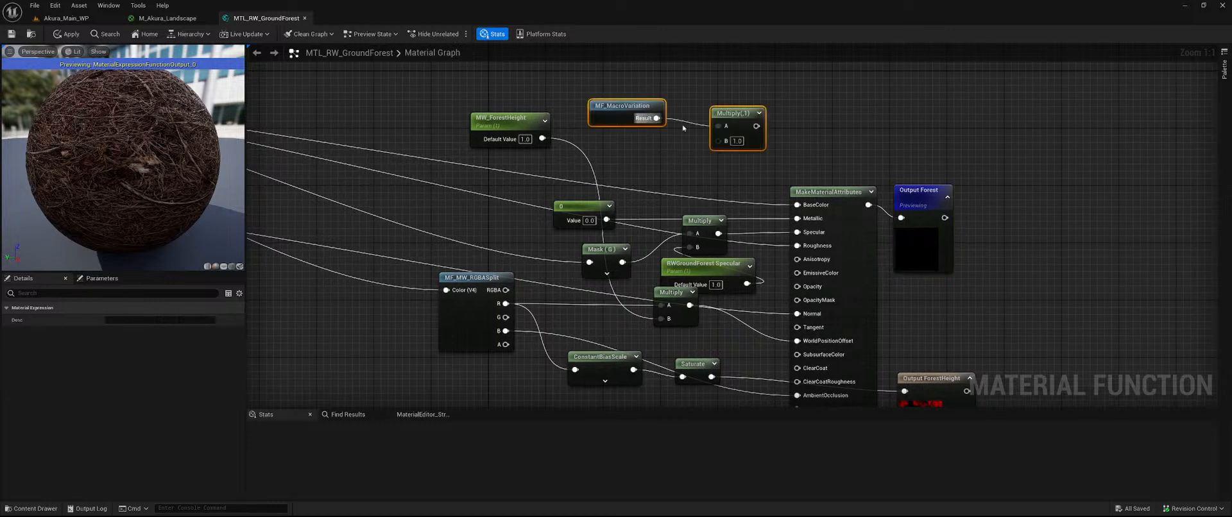
drag(742, 120, 530, 75)
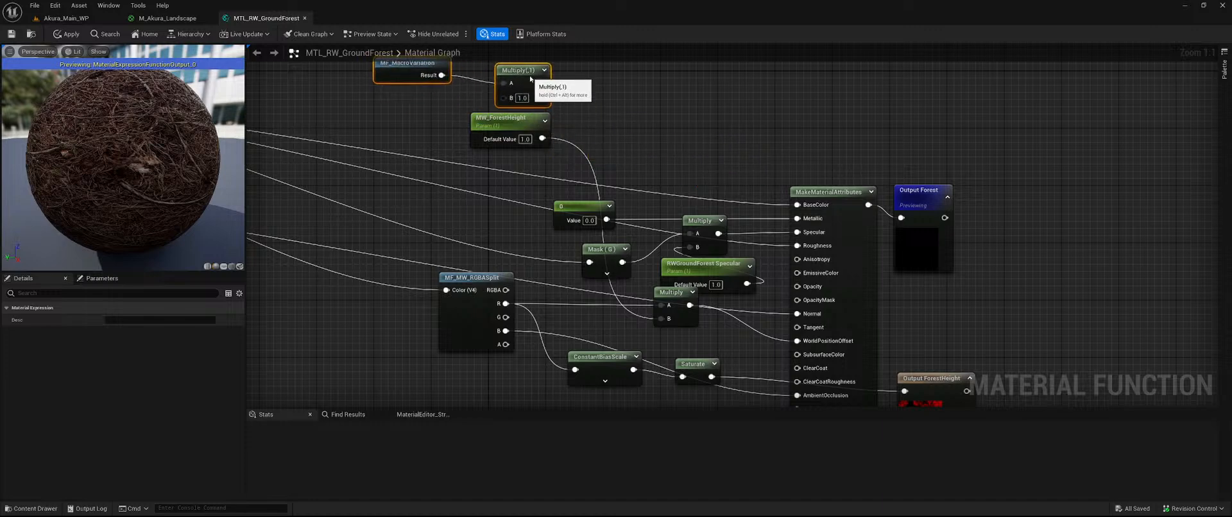
right_drag(423, 134, 788, 238)
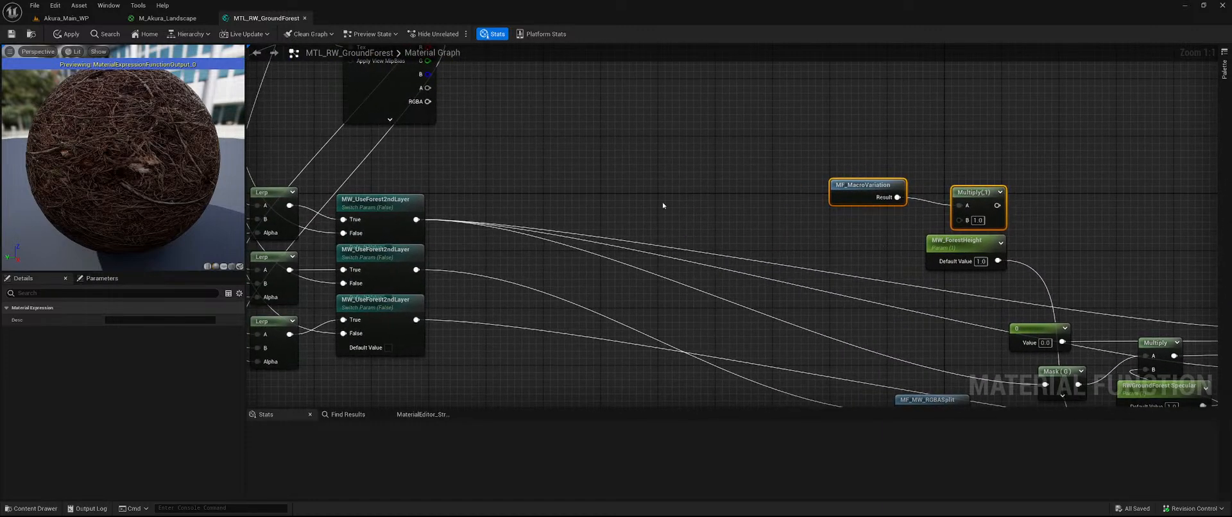
right_drag(1142, 274, 956, 232)
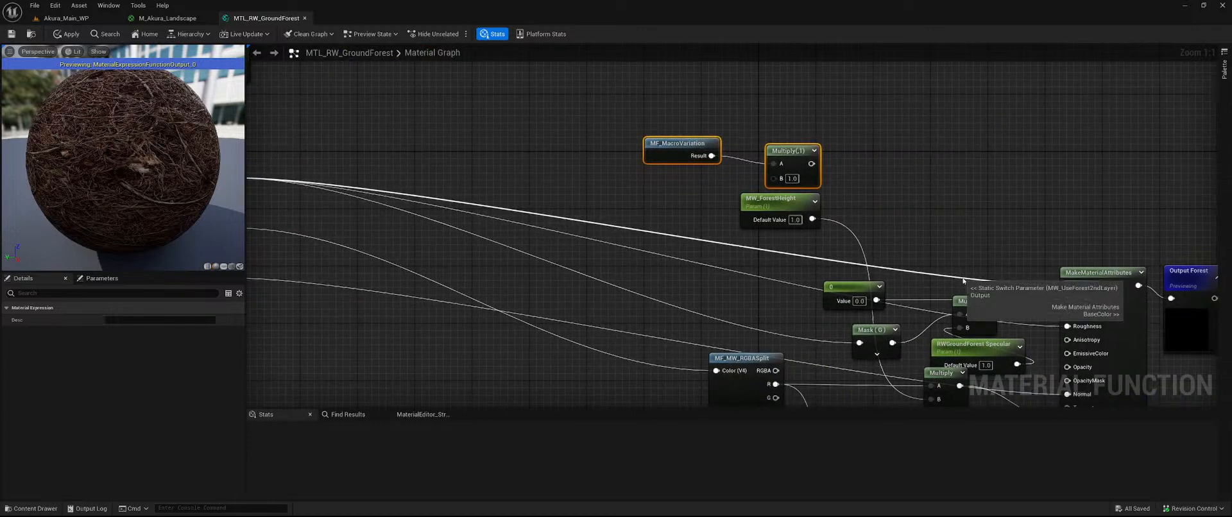
right_drag(568, 218, 836, 235)
drag(500, 196, 1136, 303)
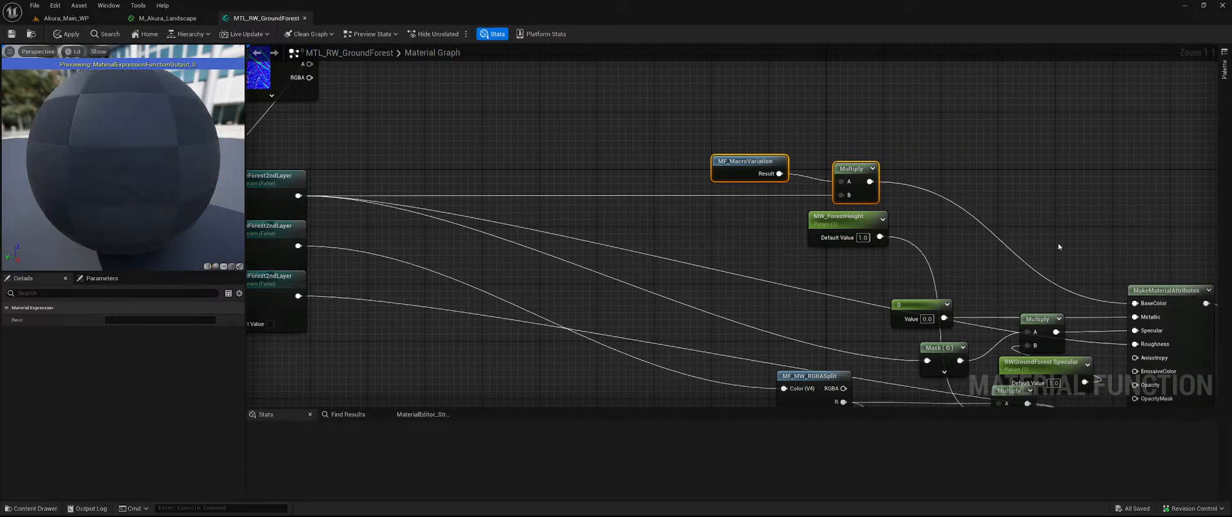
- Apply and save the changes to MTL_RW_GroundForest, then close the function
click(63, 36)
click(10, 36)
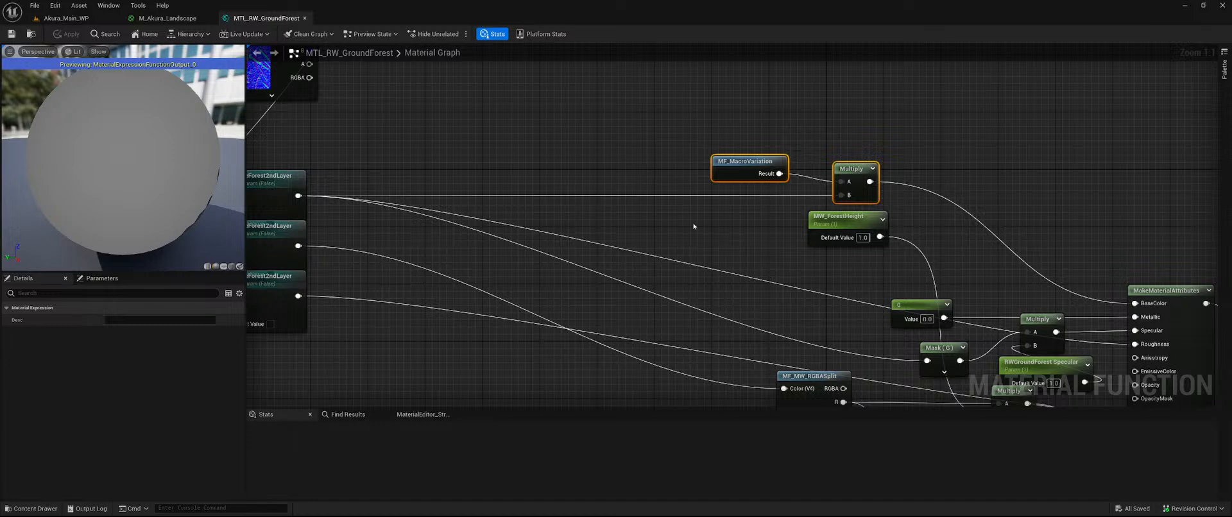
right_drag(702, 217, 761, 183)
click(305, 18)
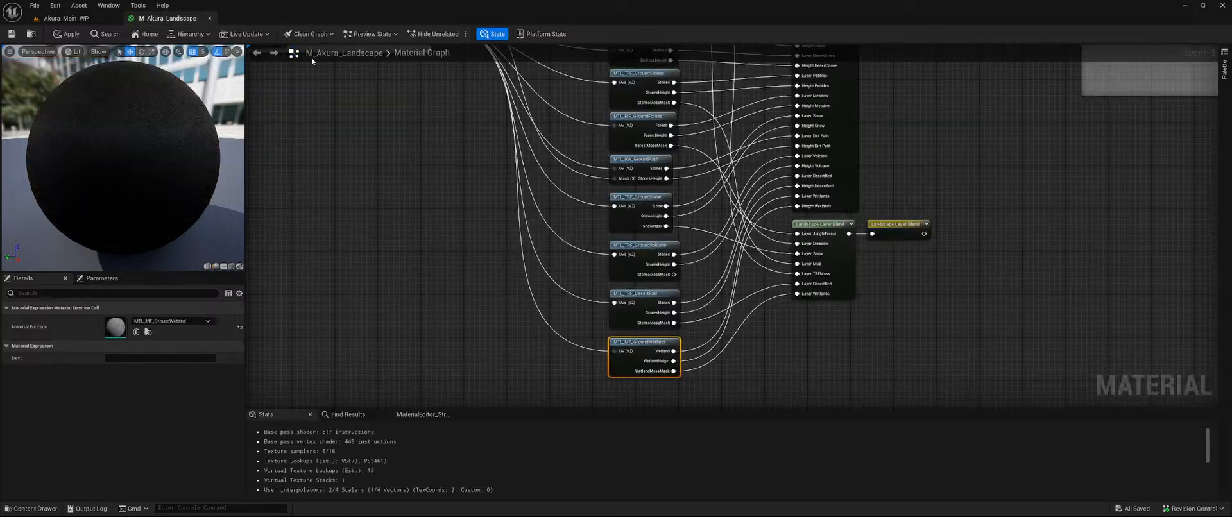
- Examine the macro variation on the forest path, hills and stony riverbank in the Akura_Main_WP level
click(93, 19)
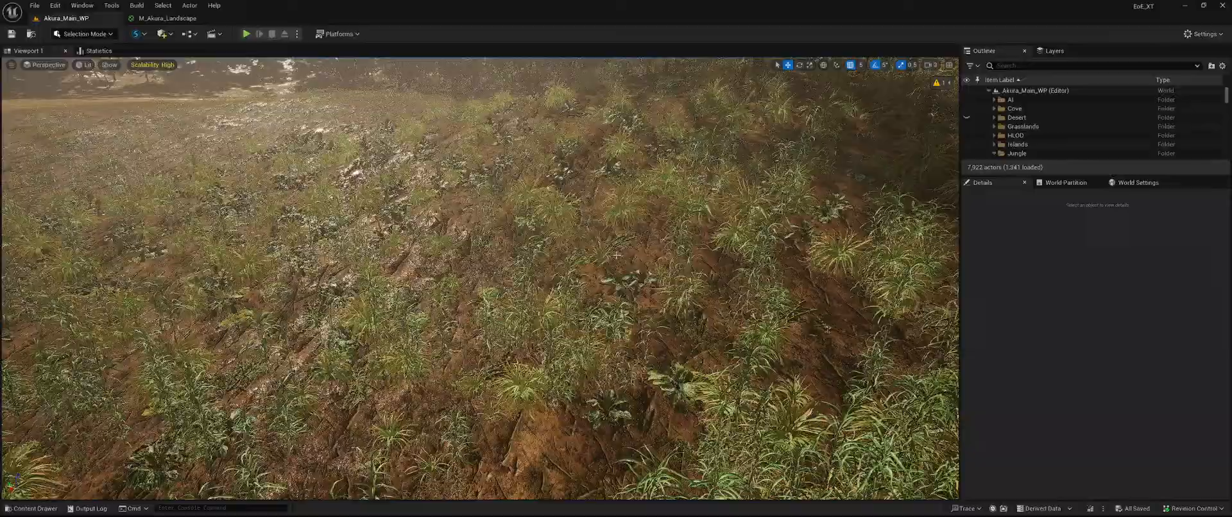
right_drag(543, 240, 808, 161)
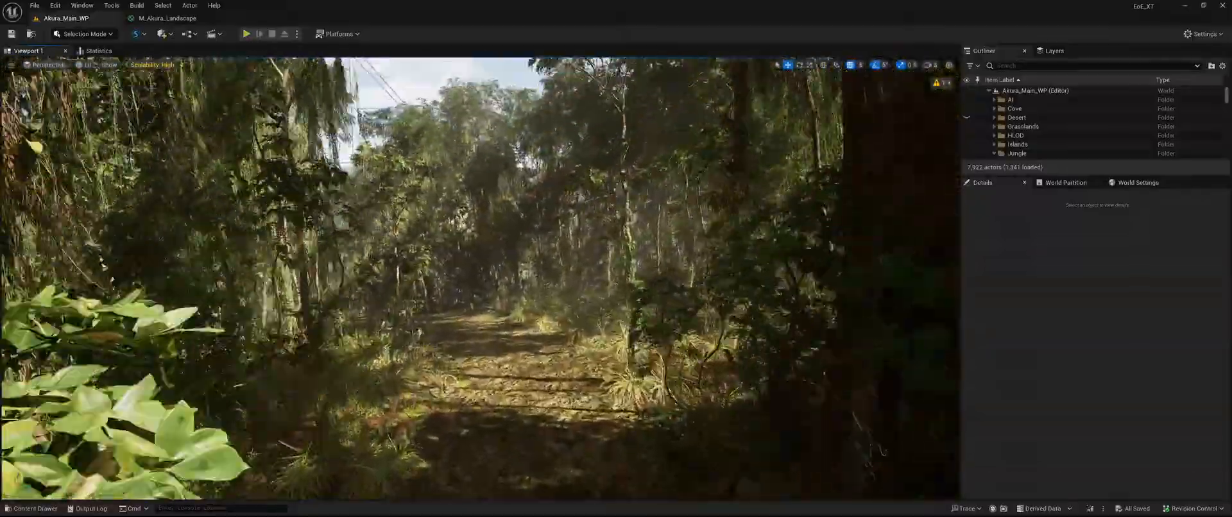
right_drag(480, 279, 500, 256)
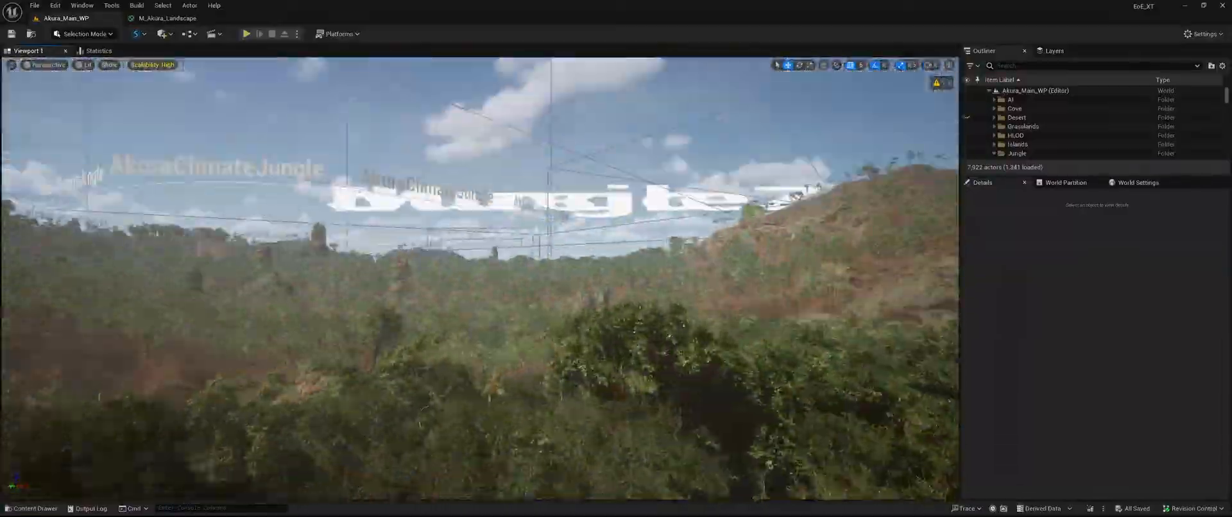
key(w)
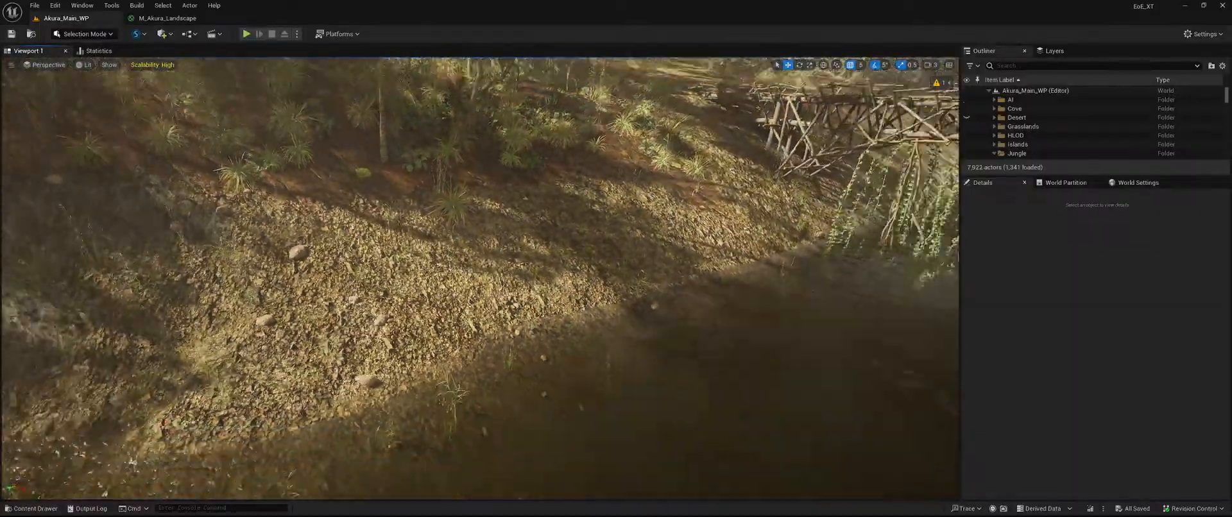
right_drag(481, 279, 737, 186)
key(w)
- Close the M_Akura_Landscape material and apply its pending changes to the original material
click(168, 18)
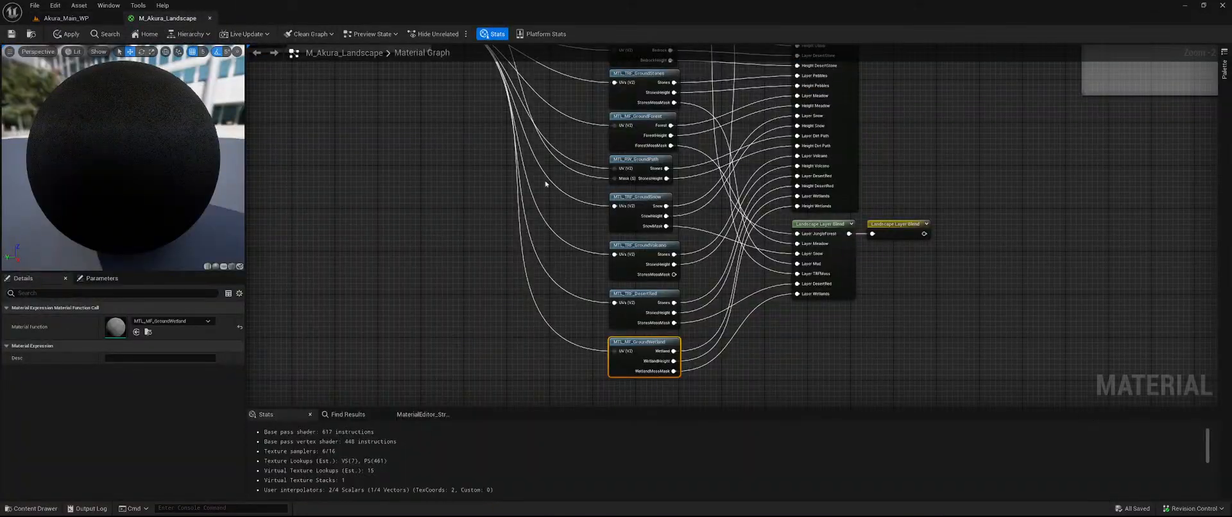
right_drag(407, 157, 487, 239)
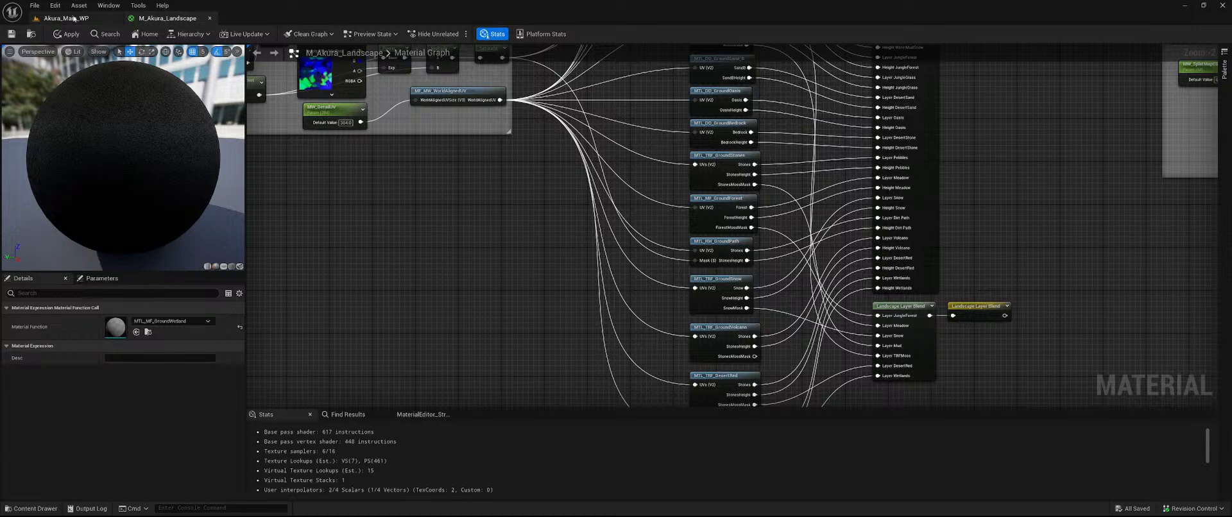
click(210, 18)
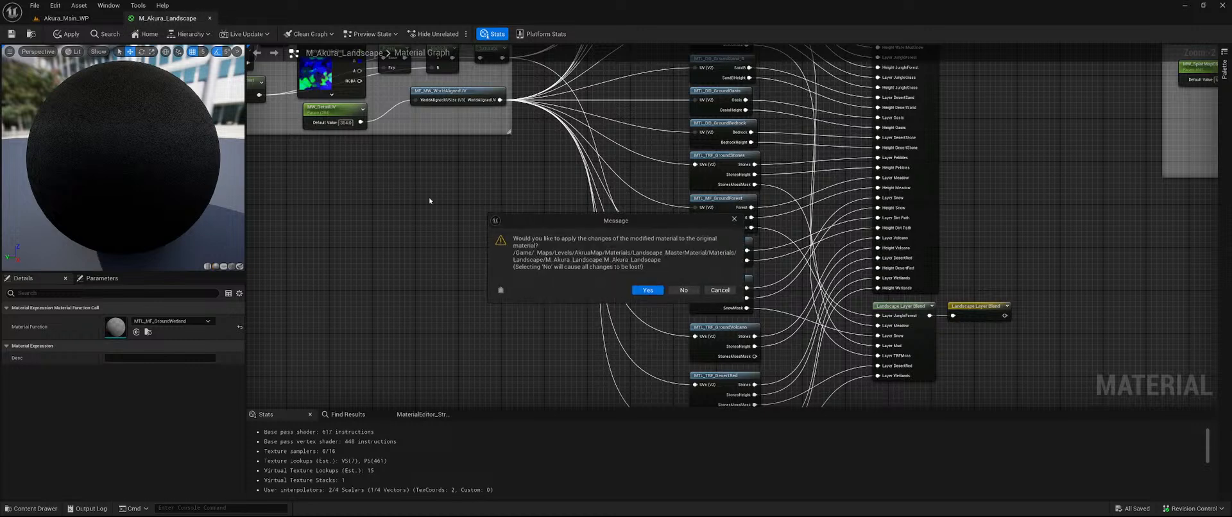
click(674, 293)
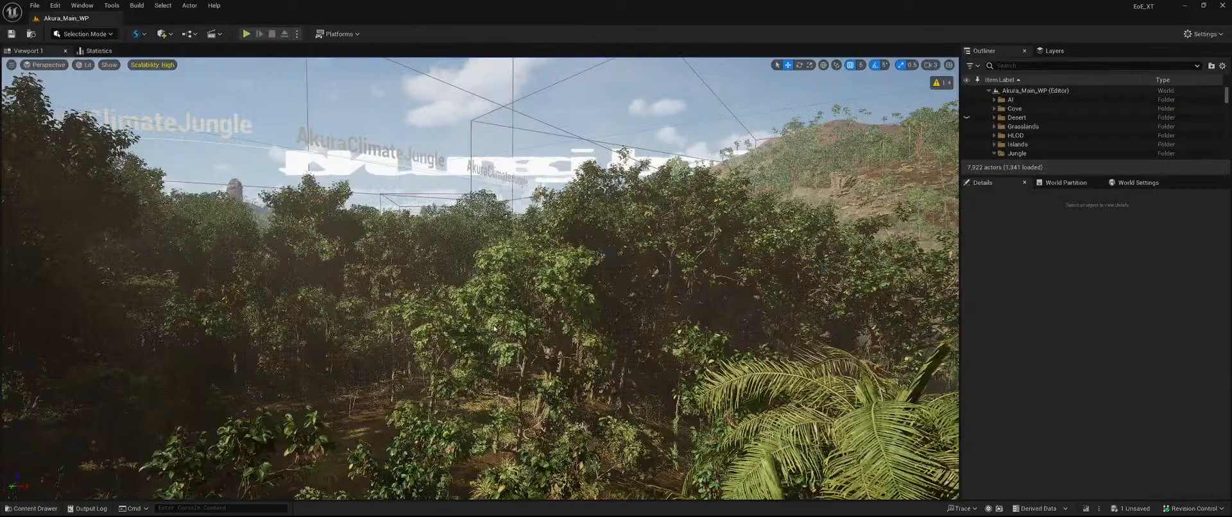
- Fly down through the jungle and examine the ground texture along the shaded path
right_drag(430, 259, 559, 302)
key(w)
mouse_move(480, 278)
right_down()
mouse_move(483, 340)
mouse_move(472, 273)
mouse_move(481, 308)
mouse_move(480, 282)
right_up()
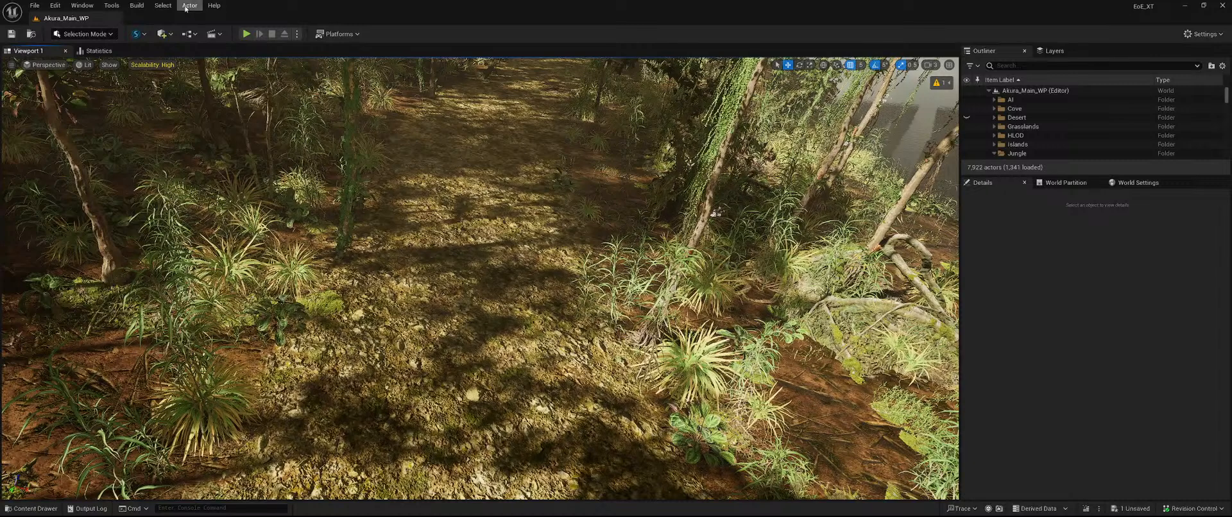
- Browse to the Landscape materials folder under Landscape_MasterMaterial and save the unsaved landscape material
key(ctrl+space)
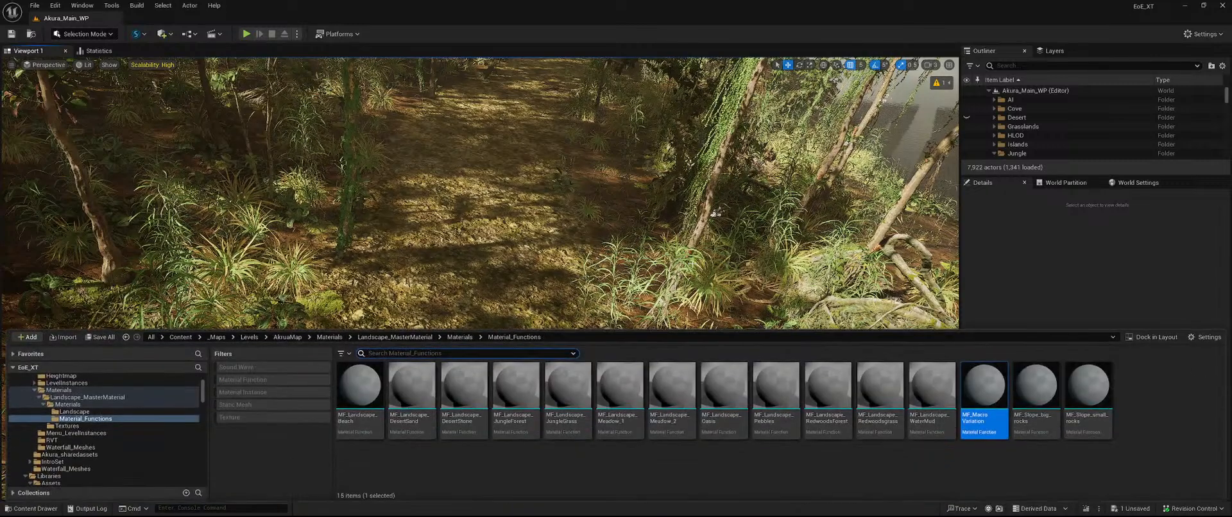
click(461, 337)
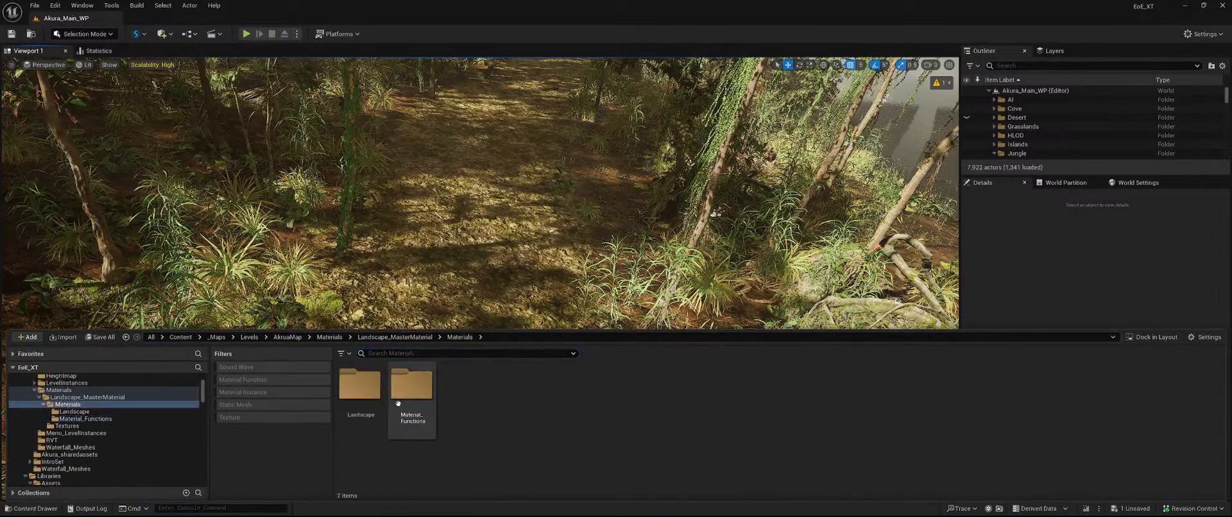
double_click(359, 387)
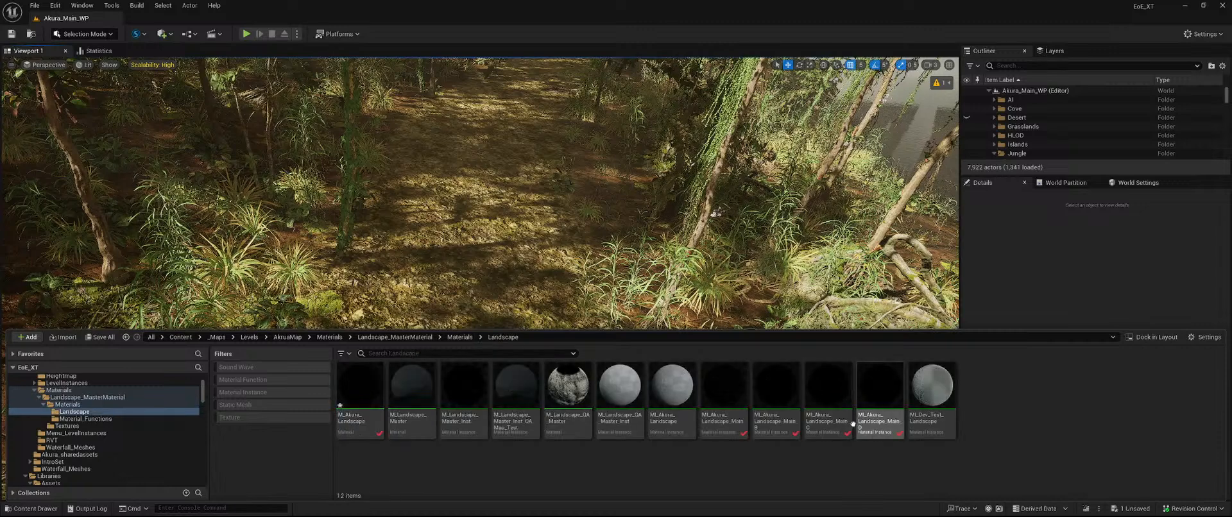
click(1139, 512)
click(703, 364)
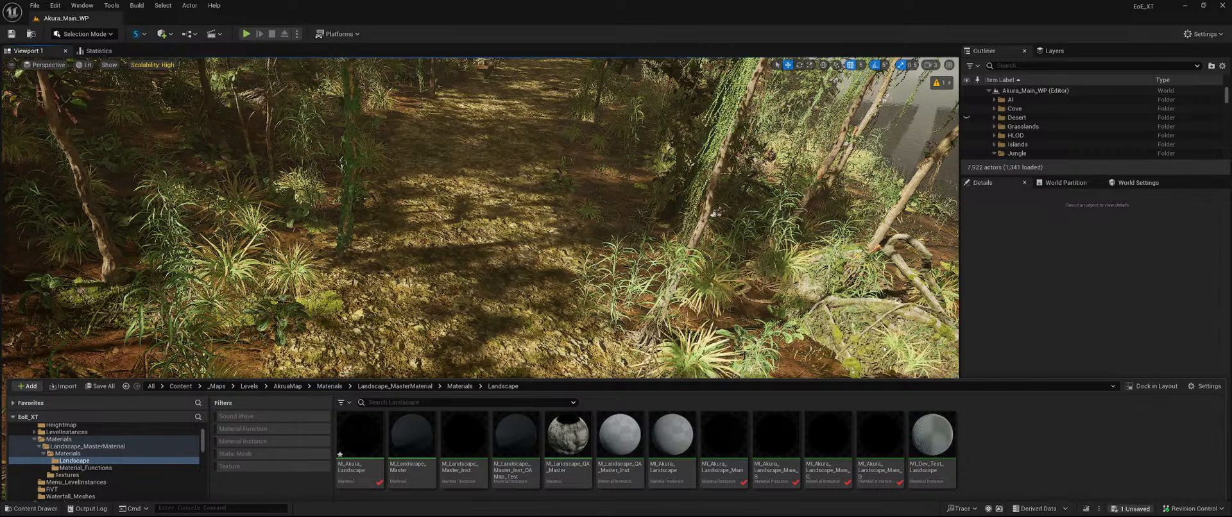
- Reopen the M_Akura_Landscape material from the Landscape folder
key(ctrl+space)
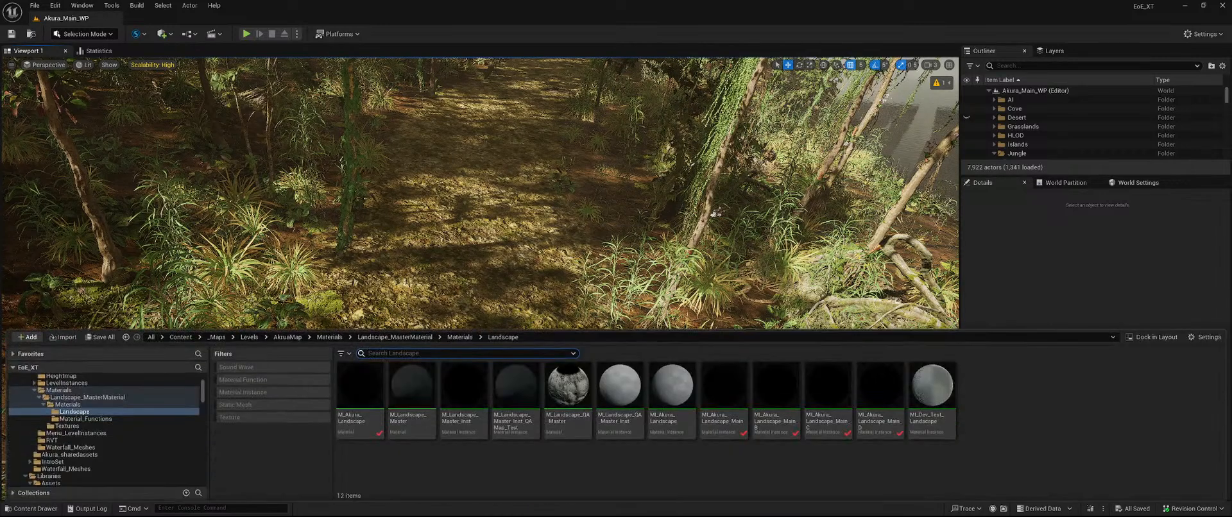
click(366, 393)
double_click(365, 392)
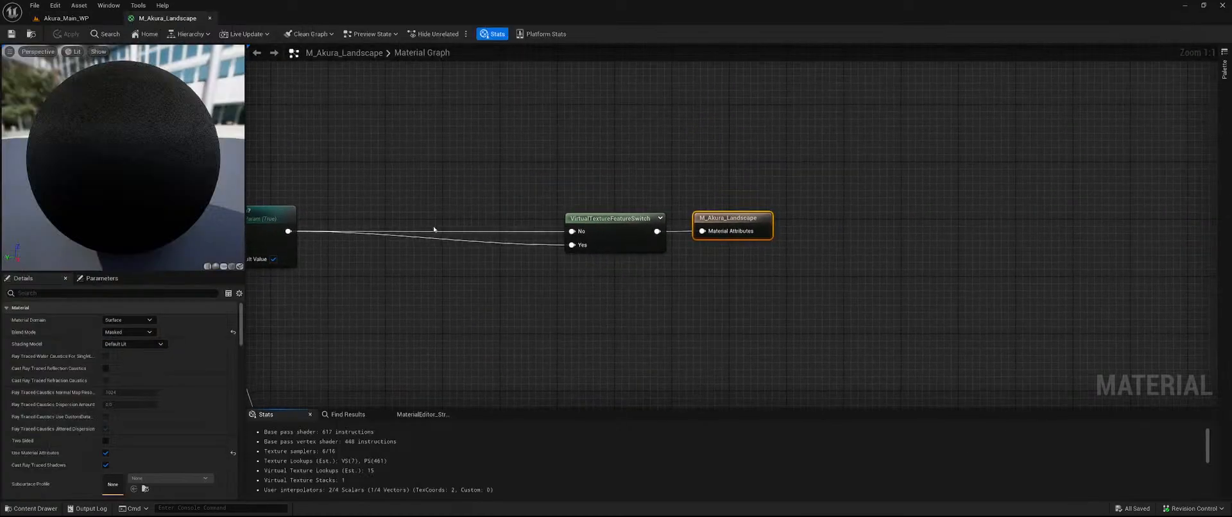
- Locate the ground-layer functions in the M_Akura_Landscape graph and open MTL_RW_GroundPath
right_drag(372, 195, 722, 262)
scroll(722, 262, down, 3)
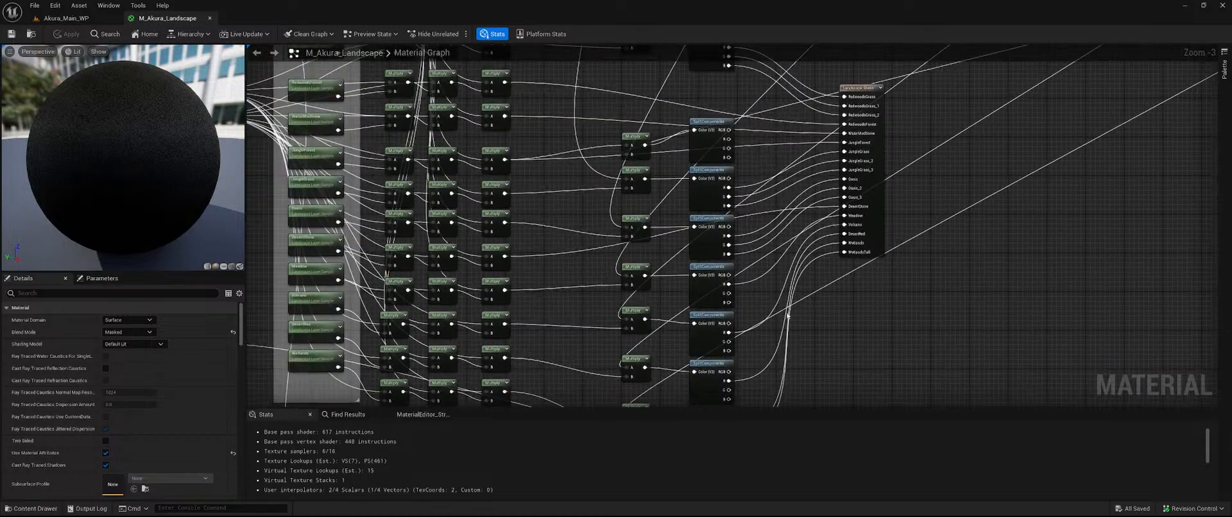
right_drag(558, 220, 762, 179)
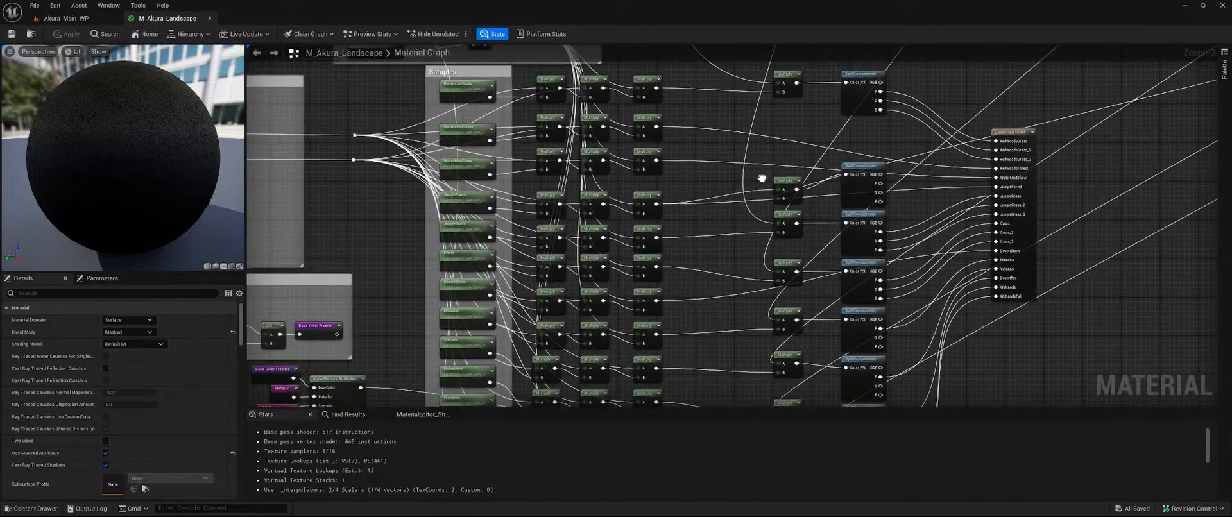
scroll(379, 262, down, 2)
right_drag(317, 305, 825, 95)
right_drag(444, 292, 804, 331)
scroll(637, 294, up, 3)
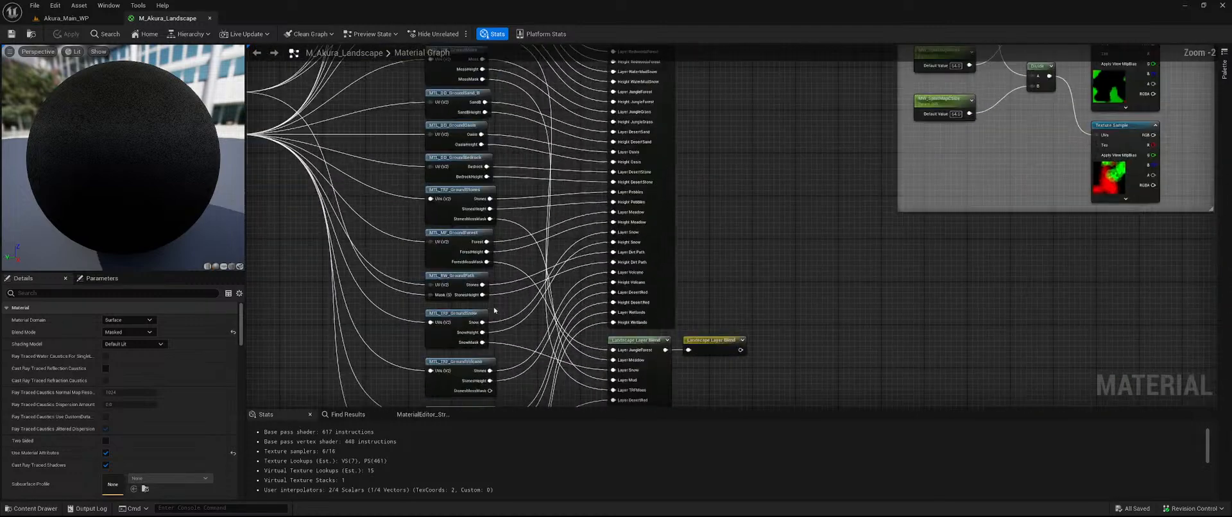
right_drag(493, 305, 602, 248)
scroll(635, 268, up, 1)
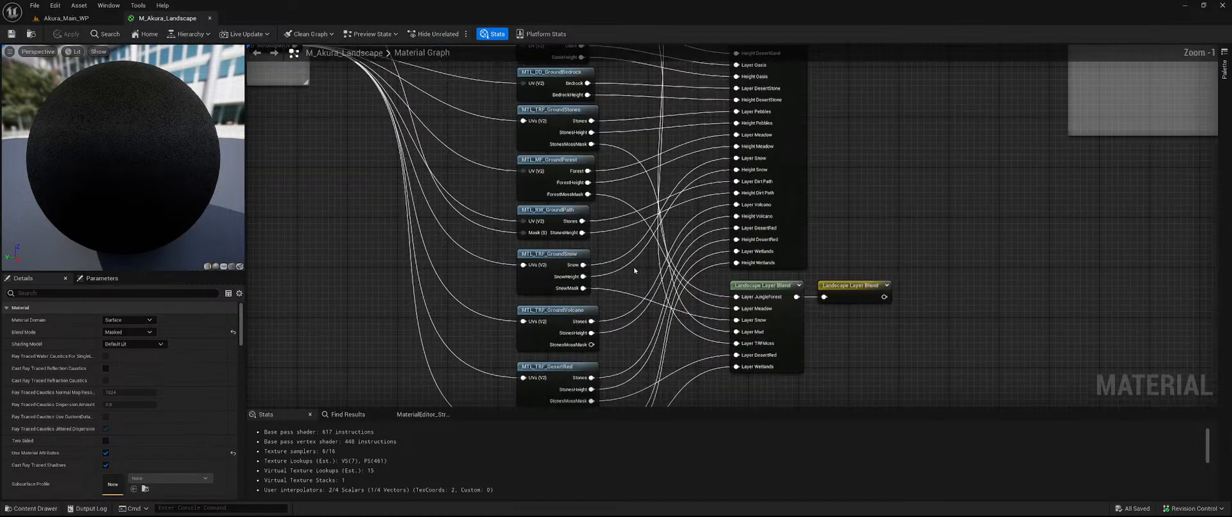
right_drag(637, 308, 709, 285)
click(638, 188)
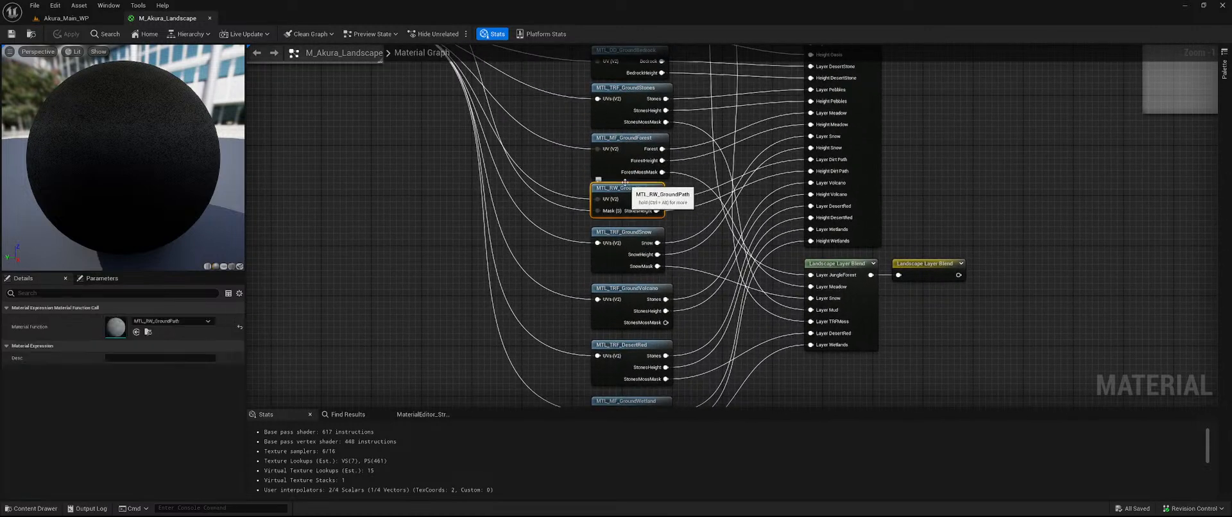
right_drag(639, 190, 555, 325)
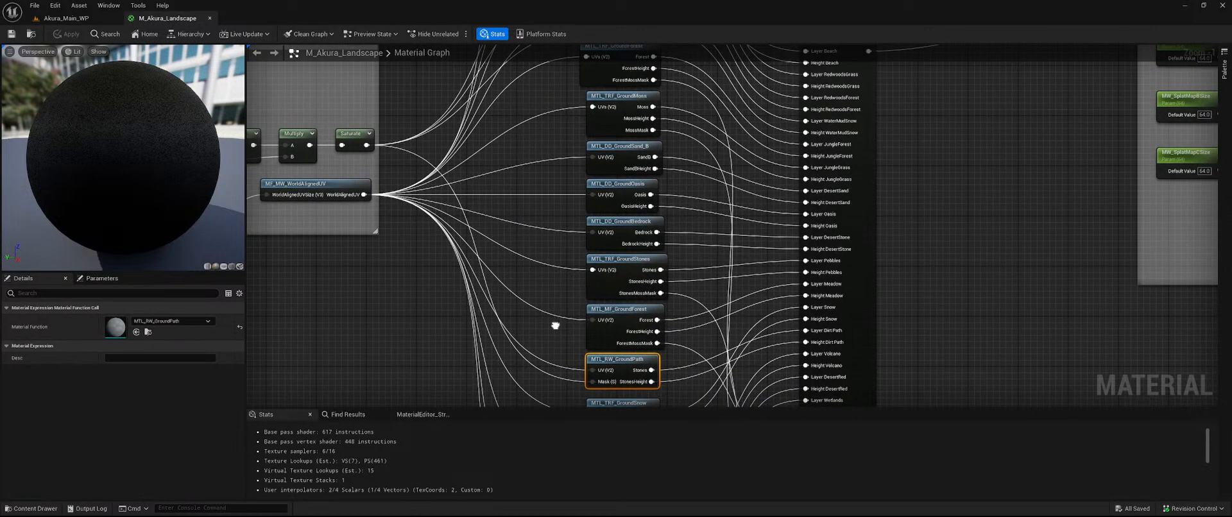
click(635, 266)
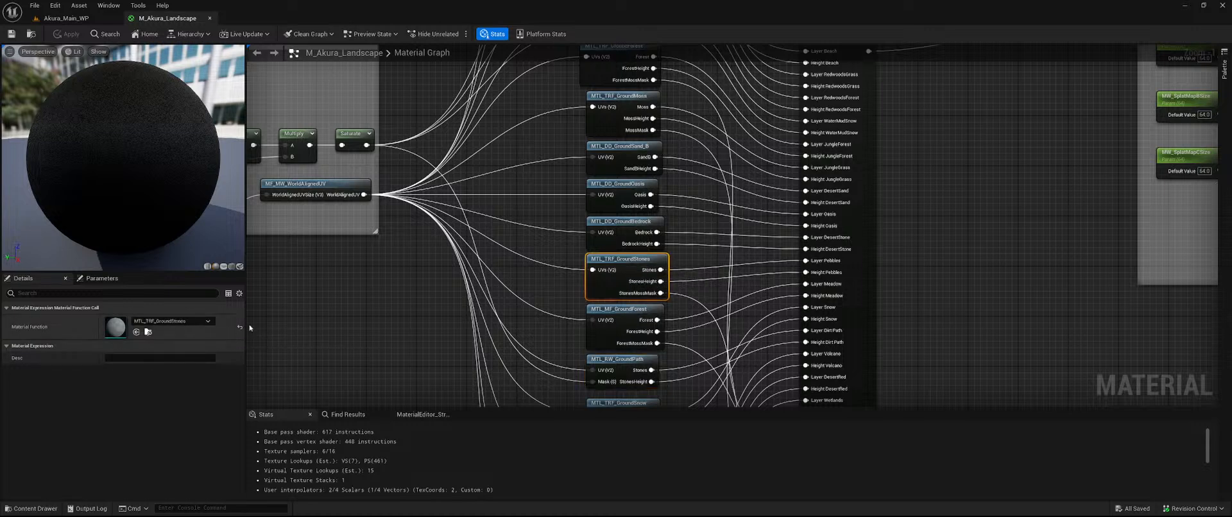
click(629, 358)
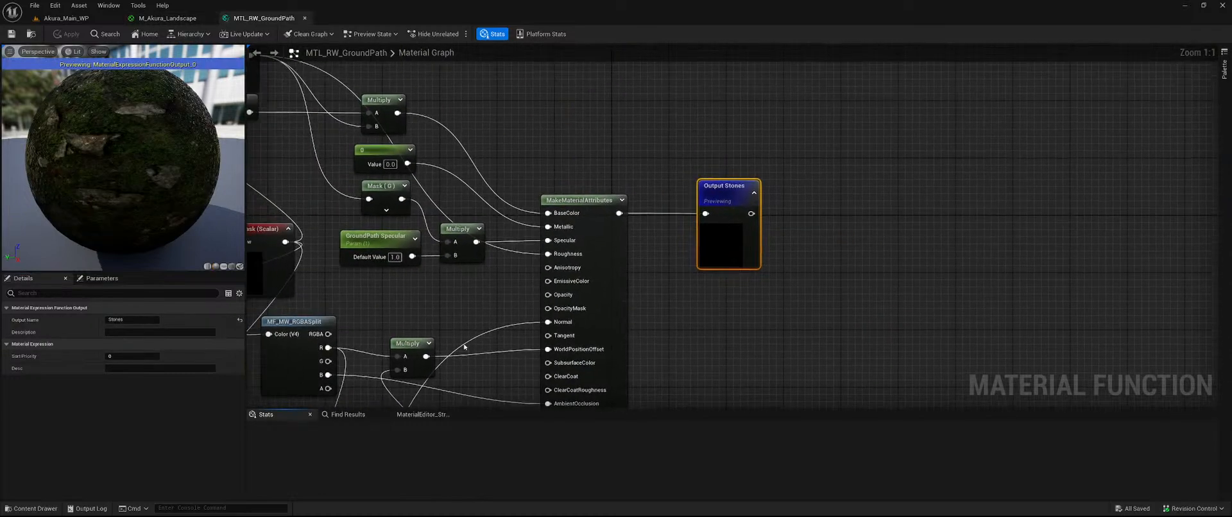
- Check how MF_MacroVariation feeds the base colour in MTL_RW_GroundPath, then close the function
right_drag(357, 304, 717, 290)
scroll(514, 238, down, 1)
scroll(514, 238, down, 1)
right_drag(514, 238, 638, 295)
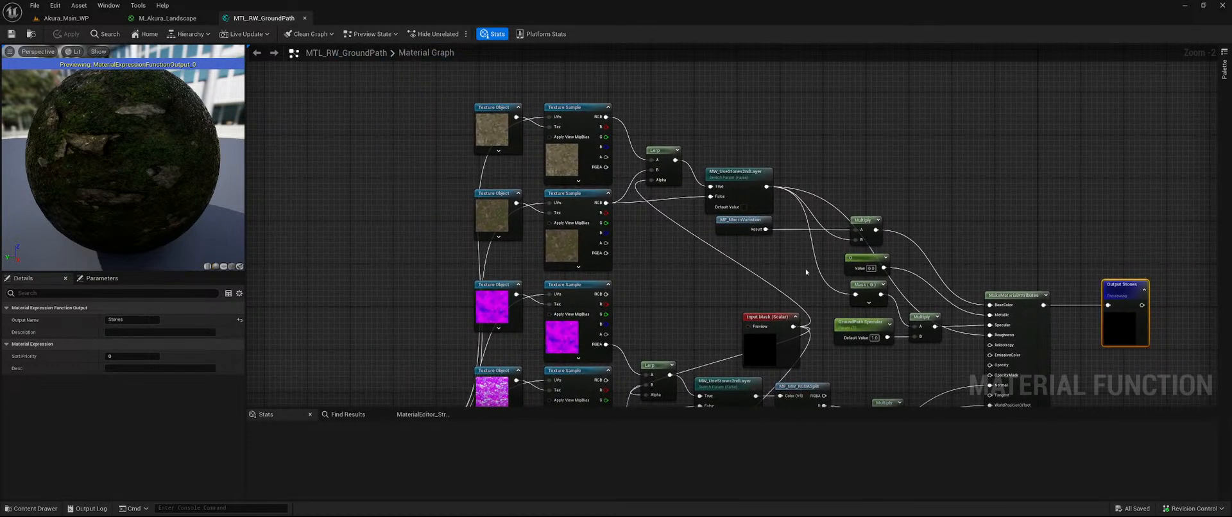
click(304, 20)
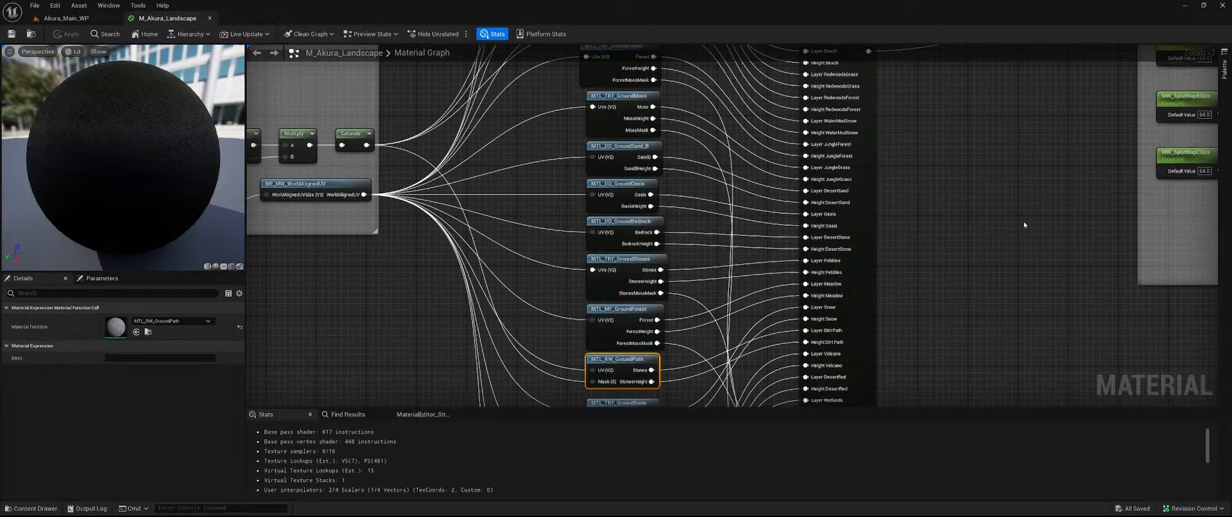
- Add a Landscape Layer Sample node named GroundPath beneath the Wetlands sample in the samples group
right_drag(1023, 223, 501, 273)
right_drag(1016, 157, 542, 308)
right_drag(981, 145, 424, 225)
right_drag(756, 284, 520, 135)
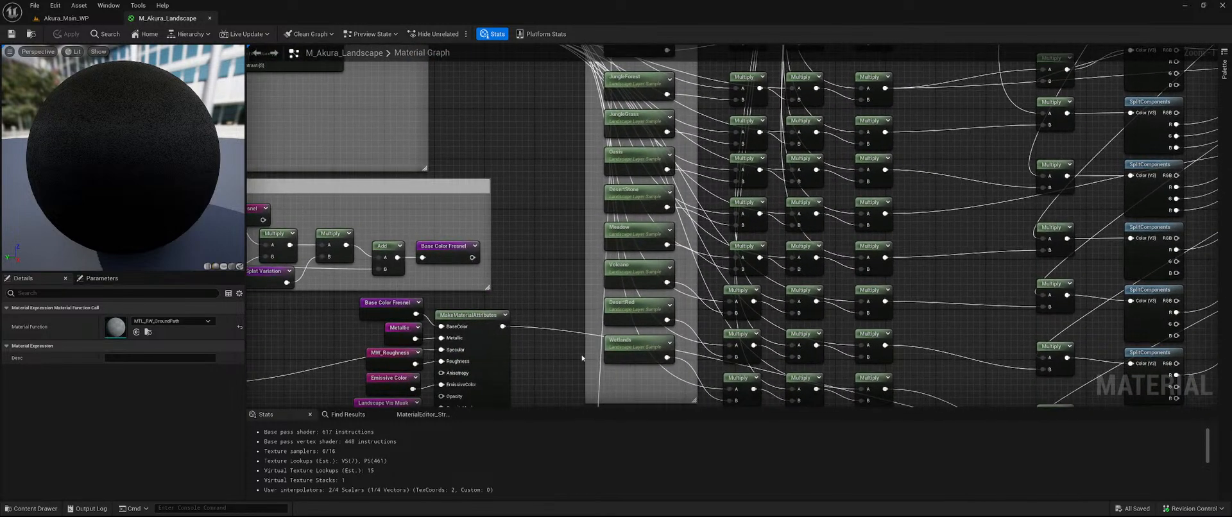
right_drag(575, 343, 586, 239)
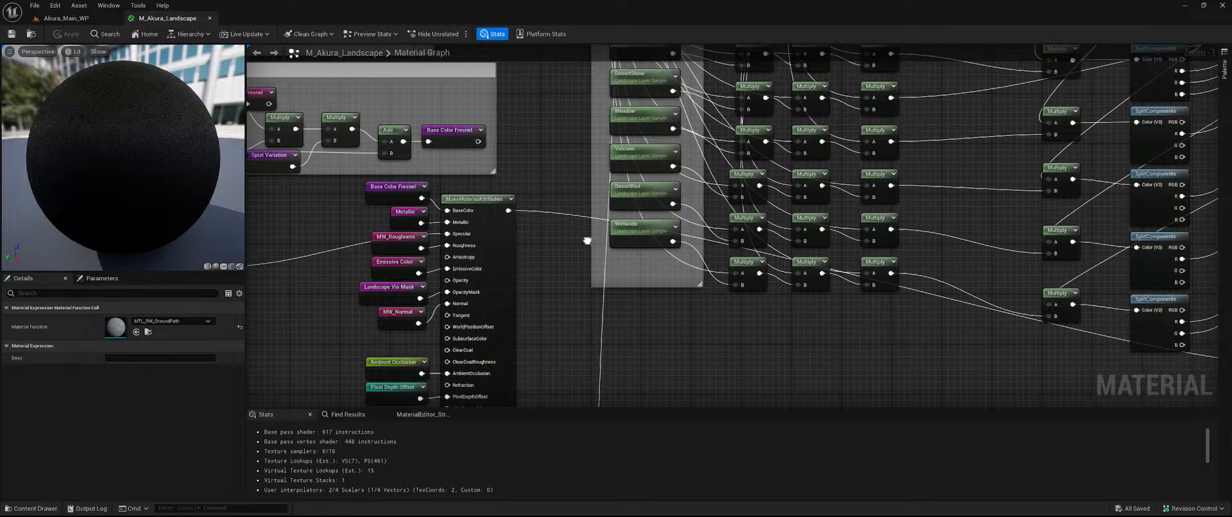
right_click(546, 300)
text(landscap)
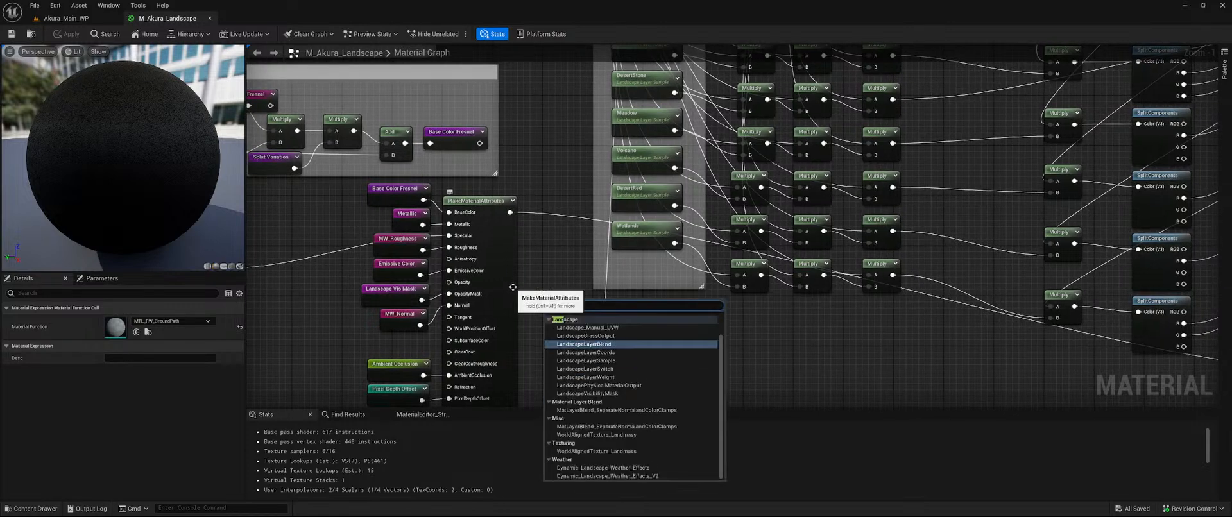
text(e laye)
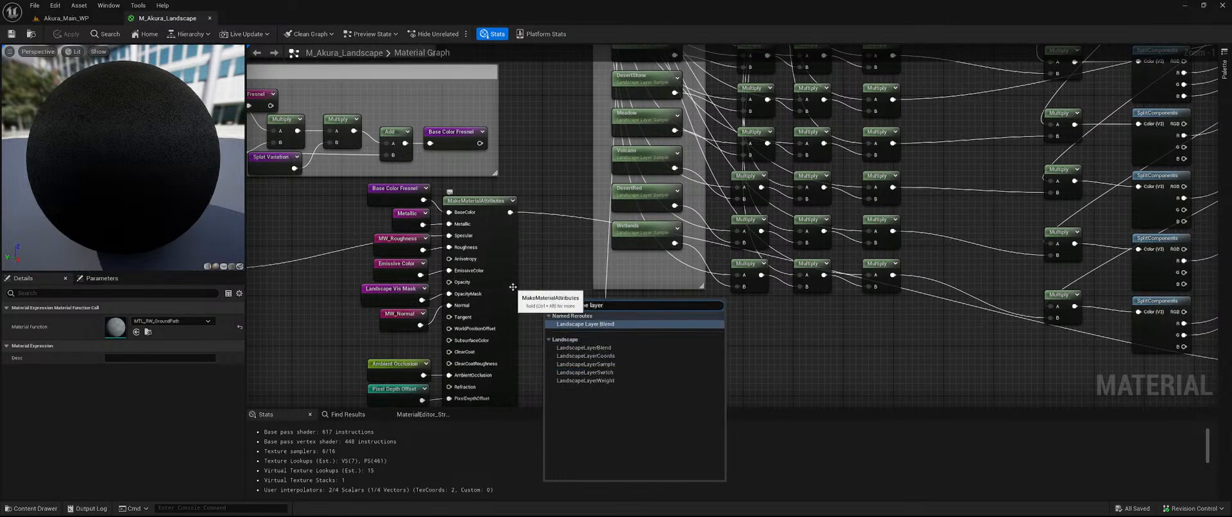
text(r)
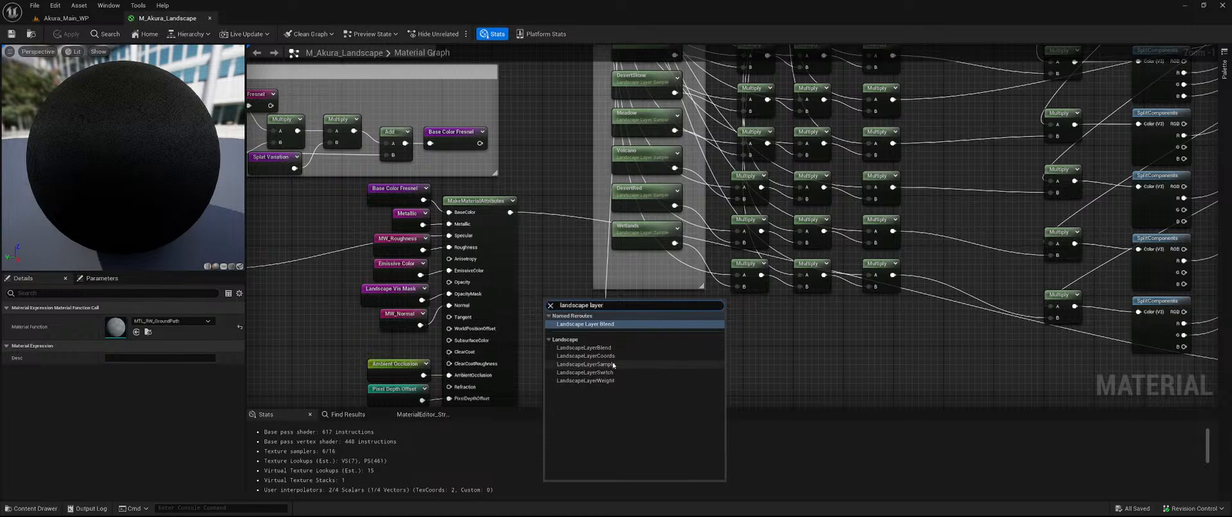
click(585, 381)
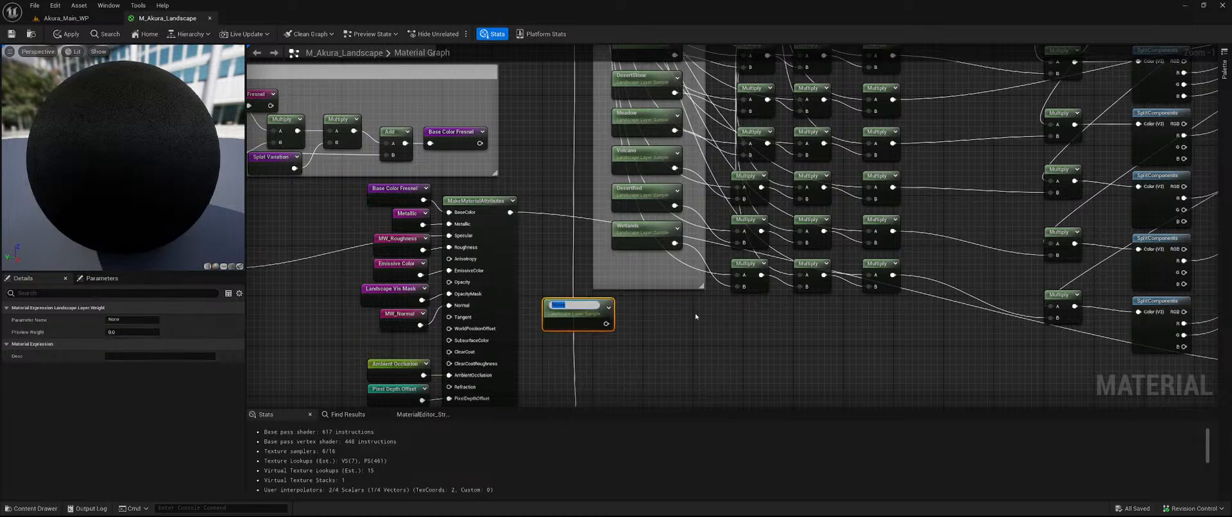
text(GroundPath)
key(Return)
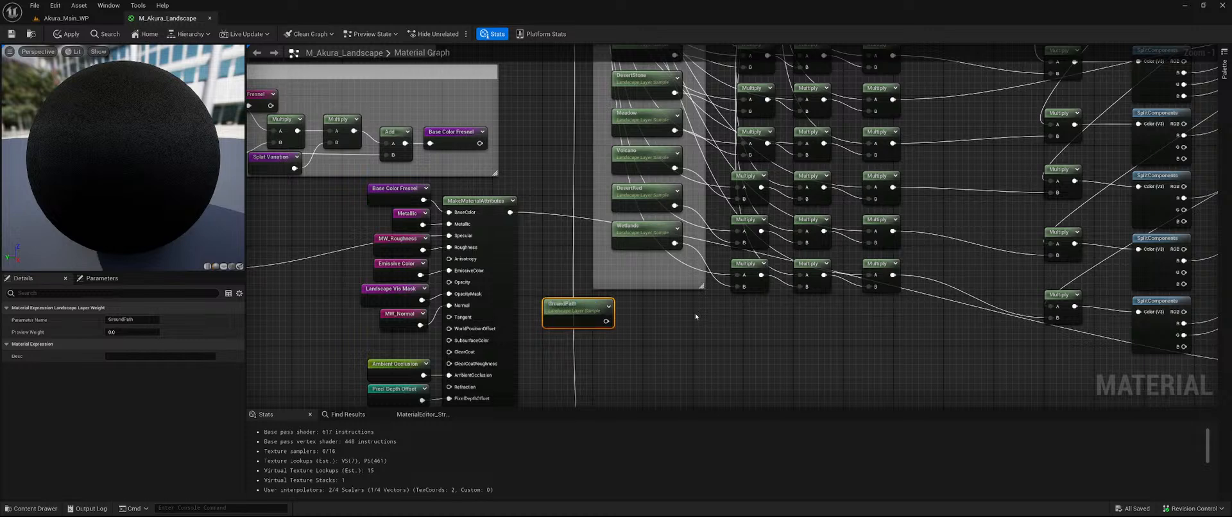
drag(594, 304, 659, 270)
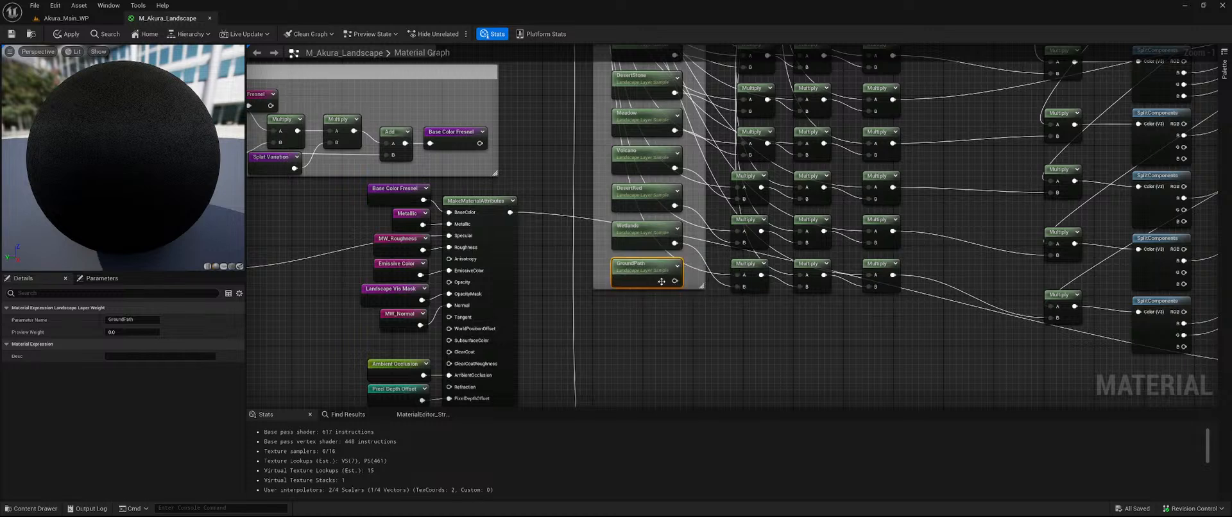
- Duplicate the lowest row of three Multiply nodes below itself and connect the GroundPath sample to the first copy's B input
drag(892, 334, 730, 256)
key(ctrl+d)
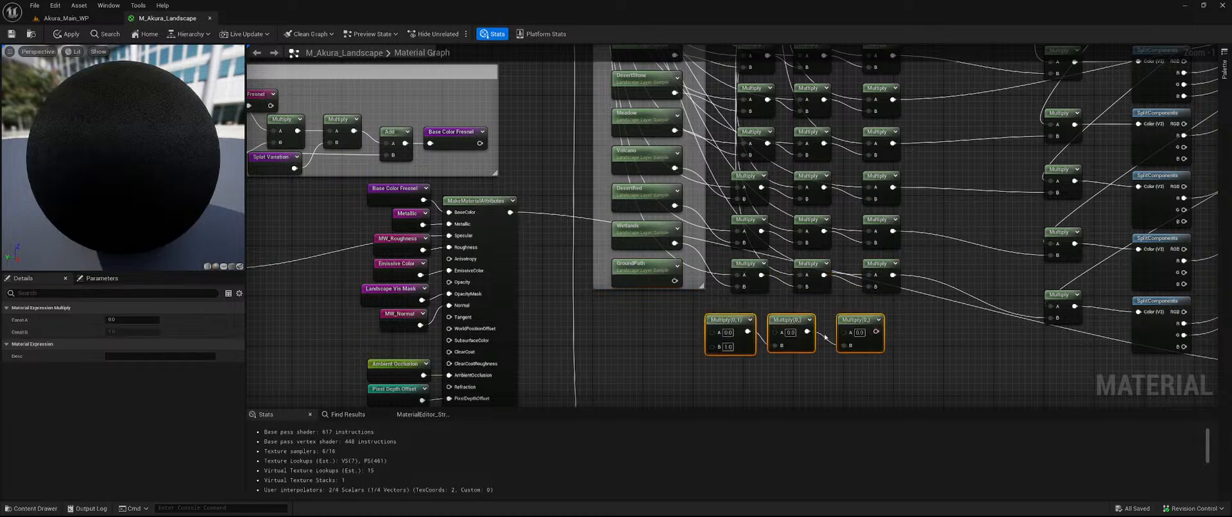
drag(740, 322, 758, 314)
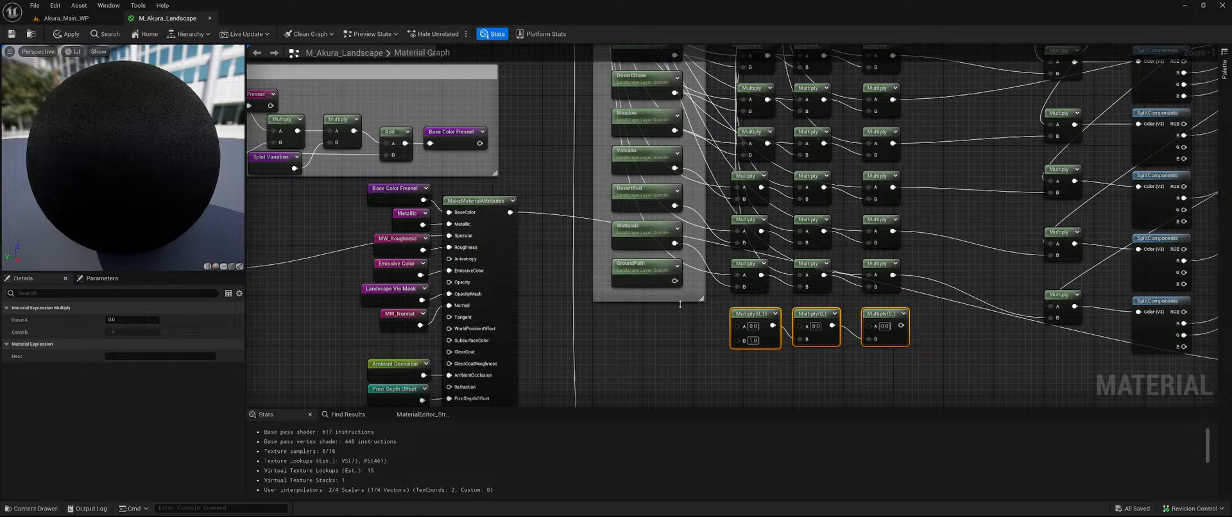
drag(674, 280, 738, 347)
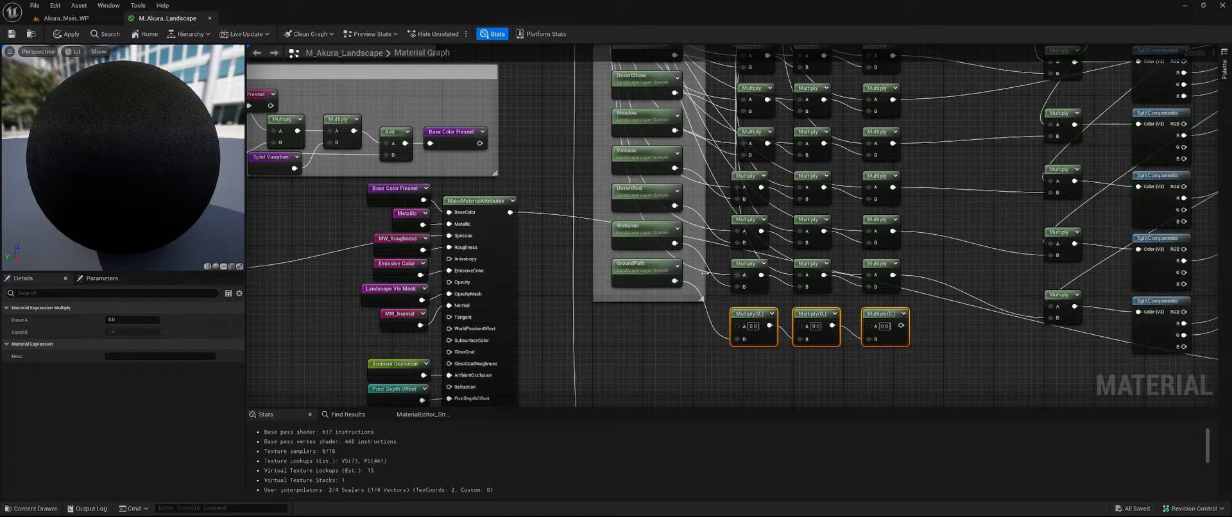
- Connect the shared mask wires to the free A inputs of the three new GroundPath Multiply nodes
right_drag(722, 273, 760, 398)
right_drag(539, 175, 557, 288)
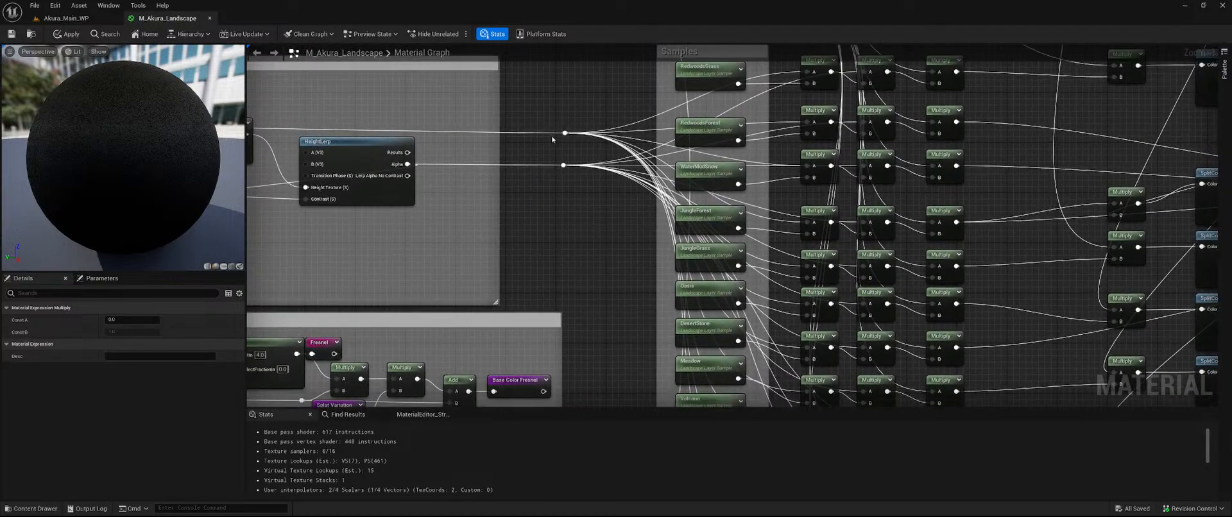
drag(565, 133, 807, 279)
right_drag(846, 255, 752, 404)
right_drag(722, 87, 667, 308)
drag(640, 96, 799, 184)
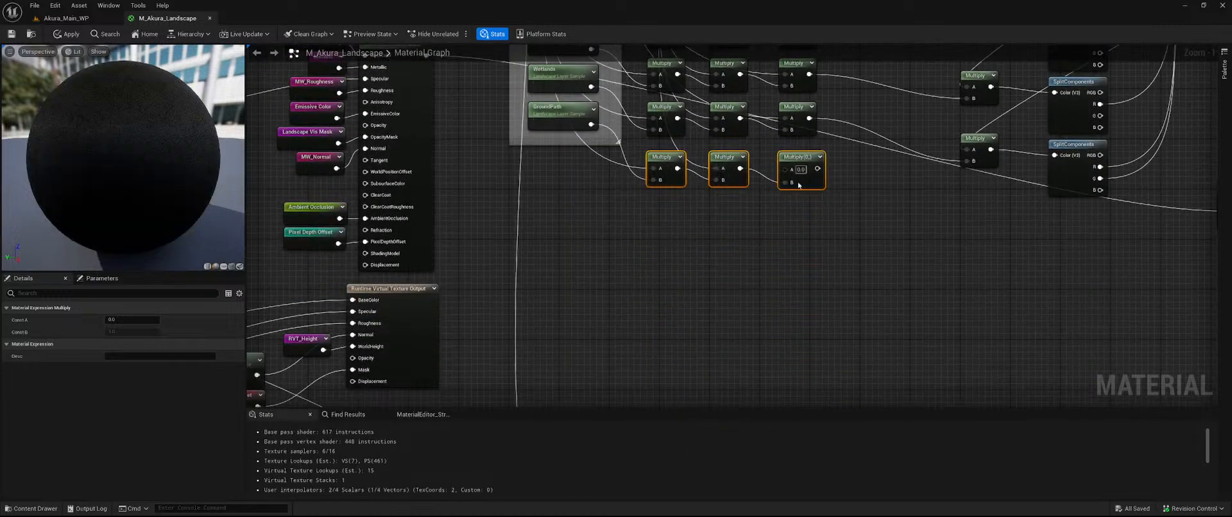
right_drag(754, 155, 772, 315)
right_drag(500, 132, 569, 343)
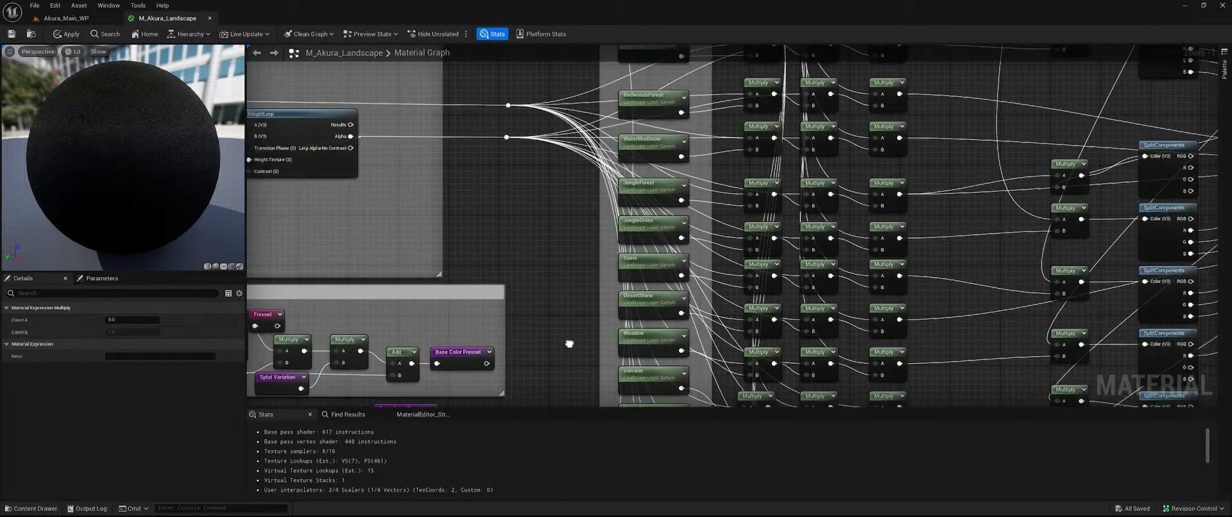
drag(506, 134, 881, 305)
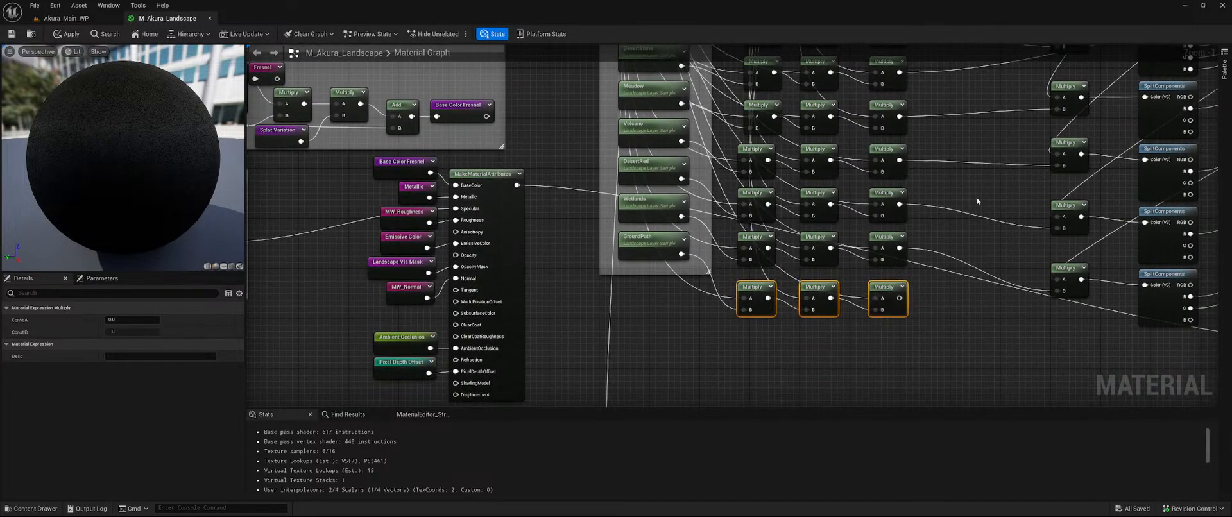
- Add a Multiply node below the vegetation variation Multiply column and feed the GroundPath chain into its B input
right_drag(984, 191, 663, 179)
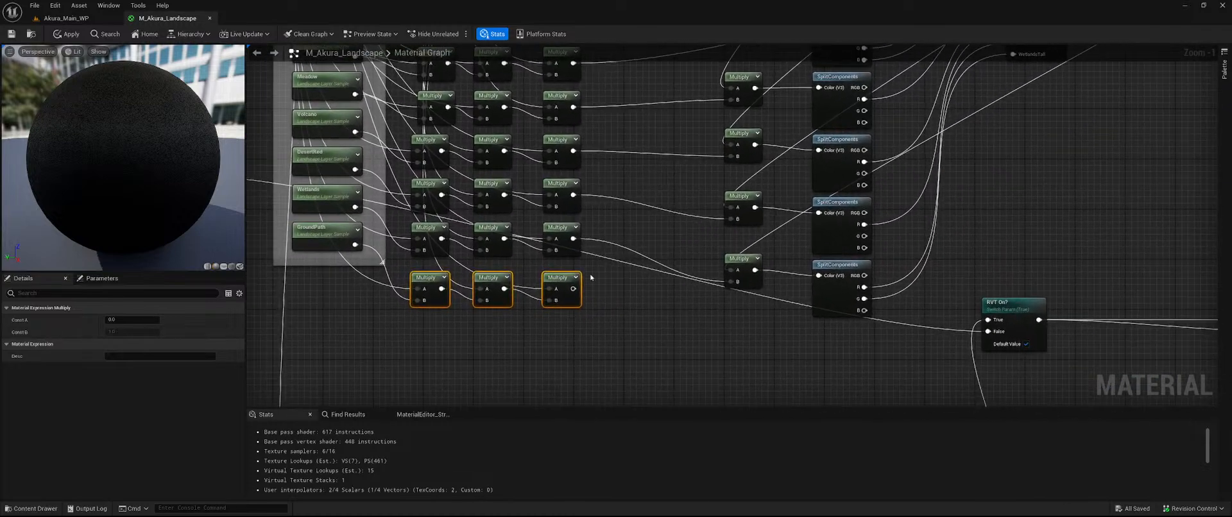
drag(573, 288, 709, 326)
text(mut)
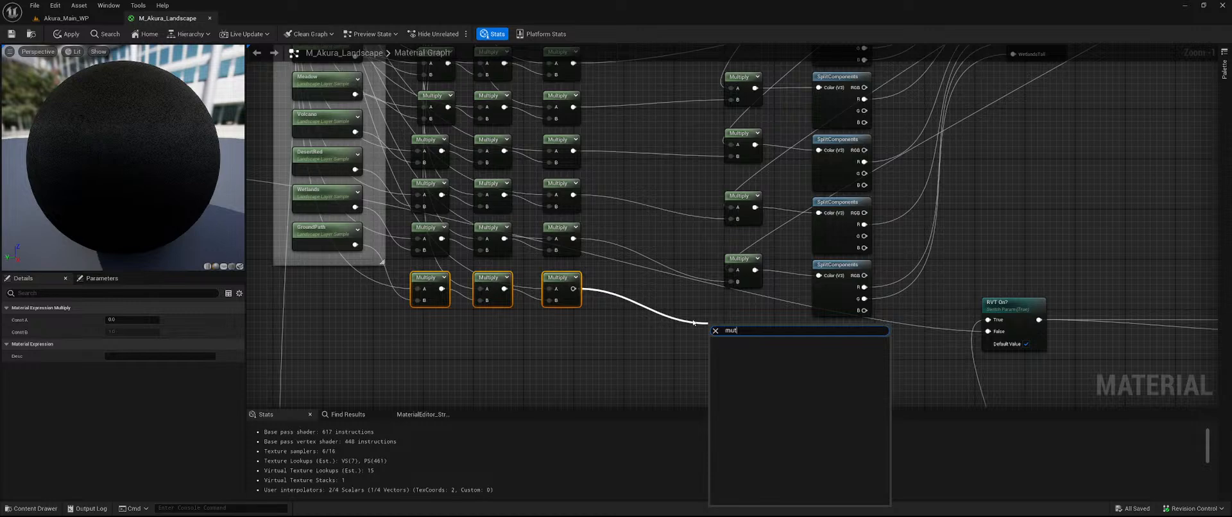
key(Return)
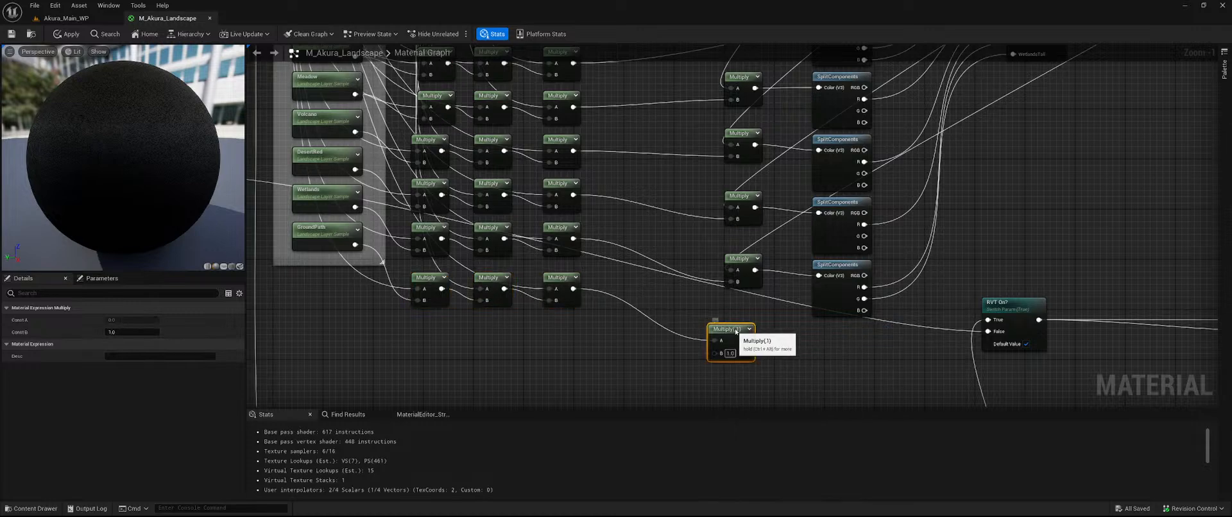
drag(736, 331, 747, 328)
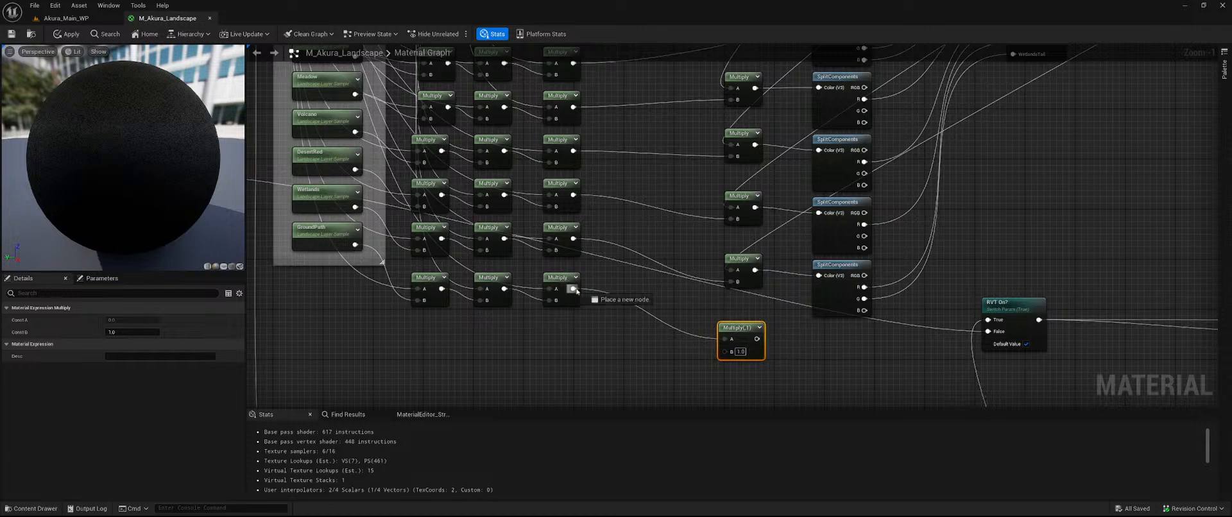
drag(573, 289, 724, 354)
- Duplicate the last Grass_Variation_Texture set with its coordinates, scale parameter and Multiply, and align the copy at the end of the row
right_drag(1061, 179, 707, 388)
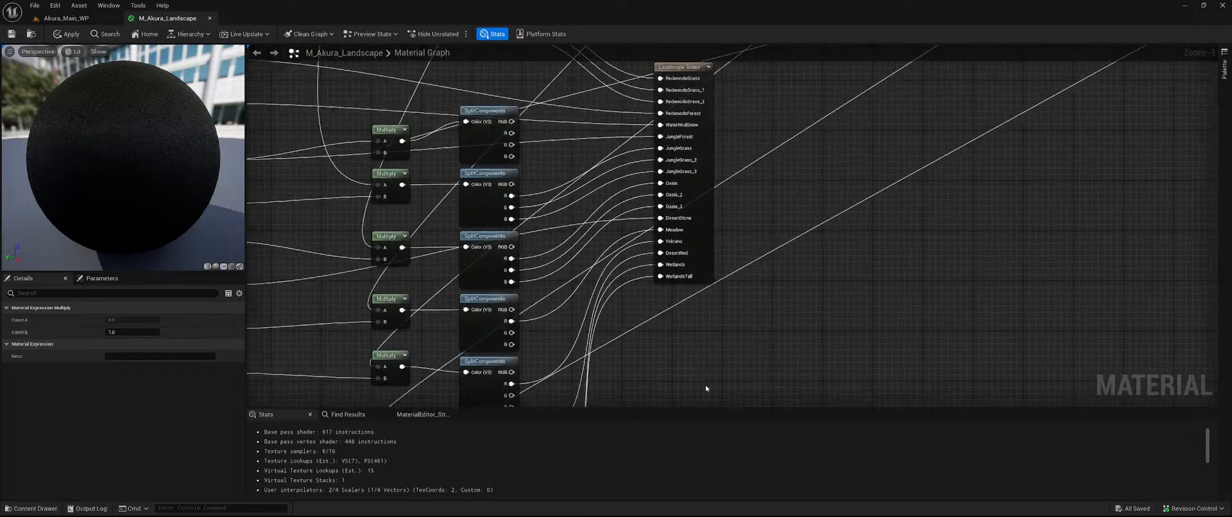
right_drag(852, 110, 644, 335)
right_drag(936, 136, 924, 147)
scroll(646, 190, down, 3)
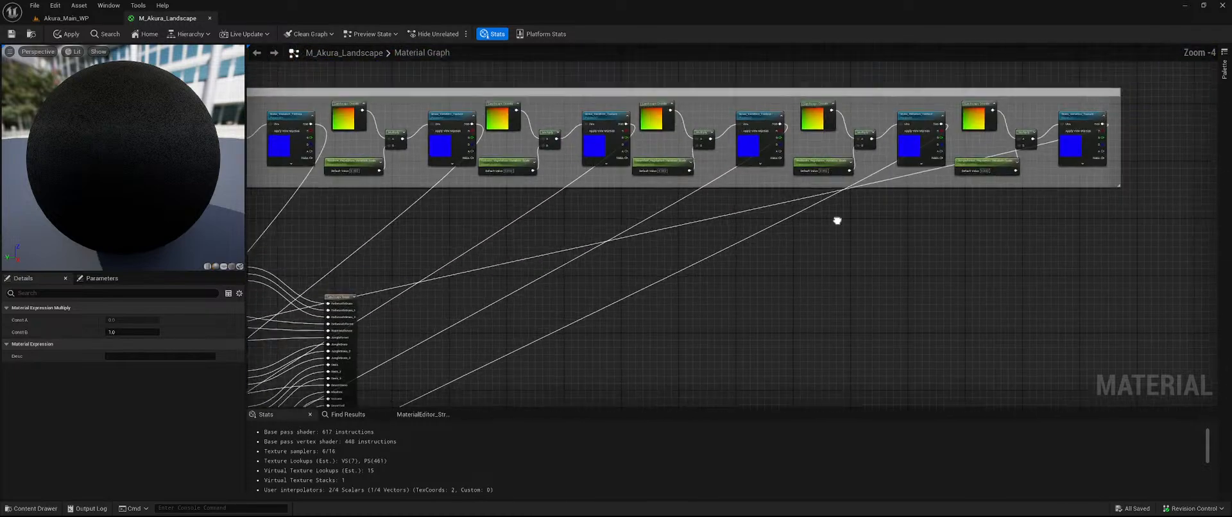
drag(719, 206, 916, 216)
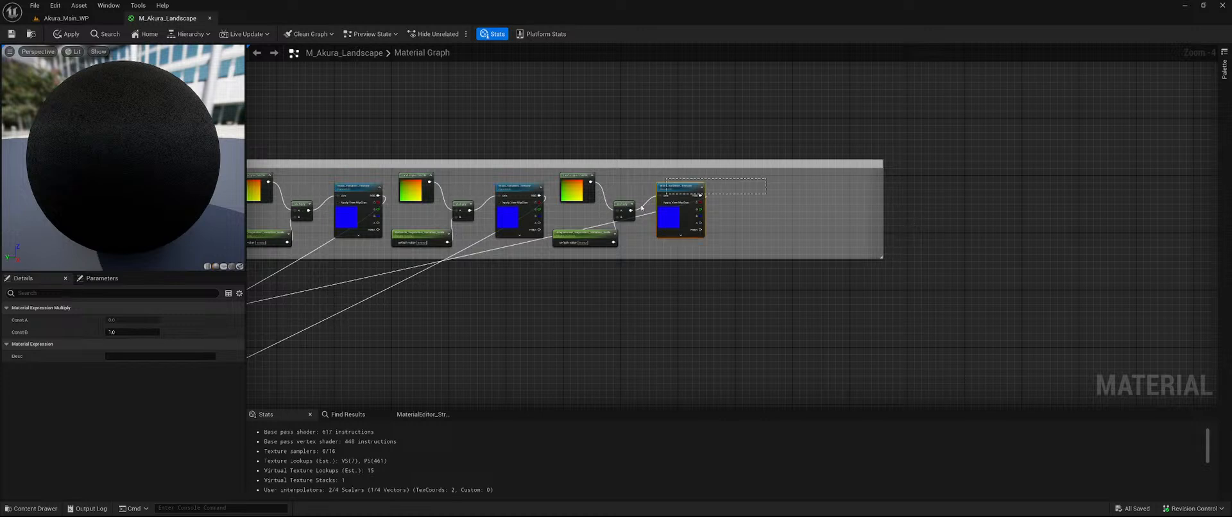
drag(641, 208, 571, 236)
key(ctrl+v)
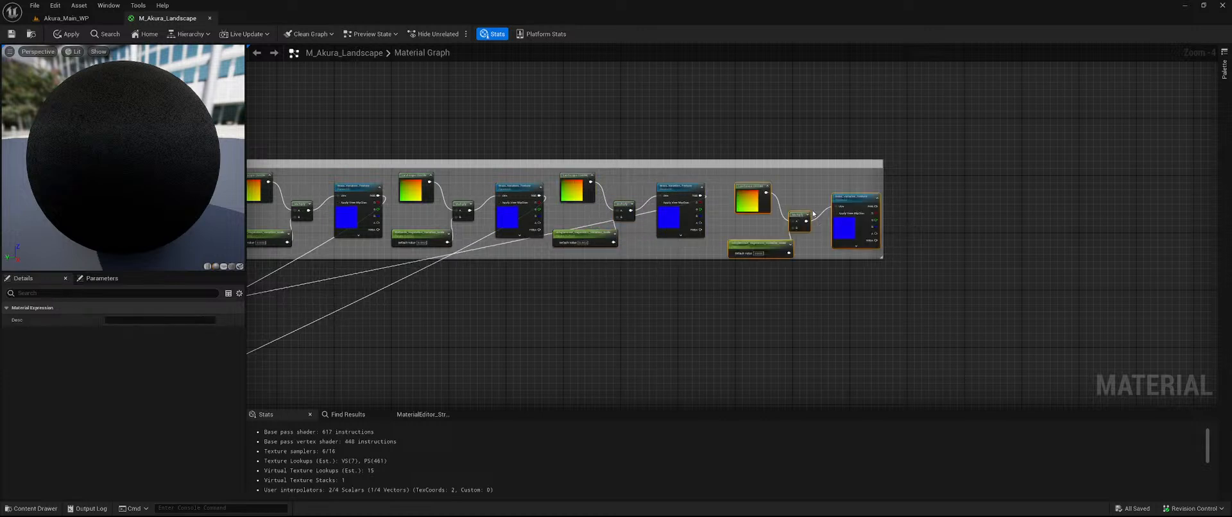
drag(838, 201, 838, 195)
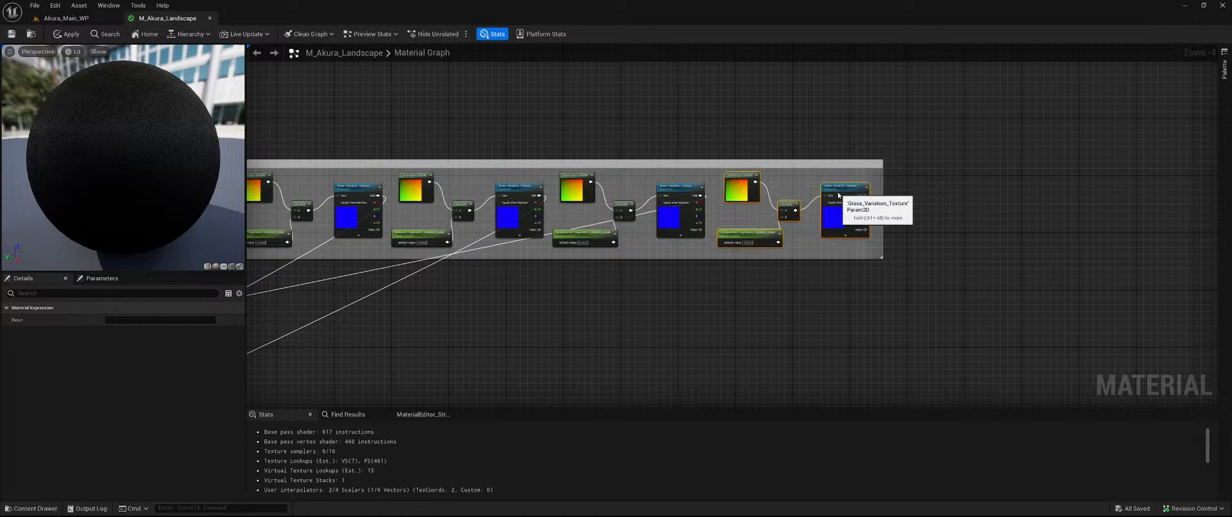
- Rename the duplicated scale parameter to Path_Vegetation_Variation_Scale
scroll(798, 267, up, 3)
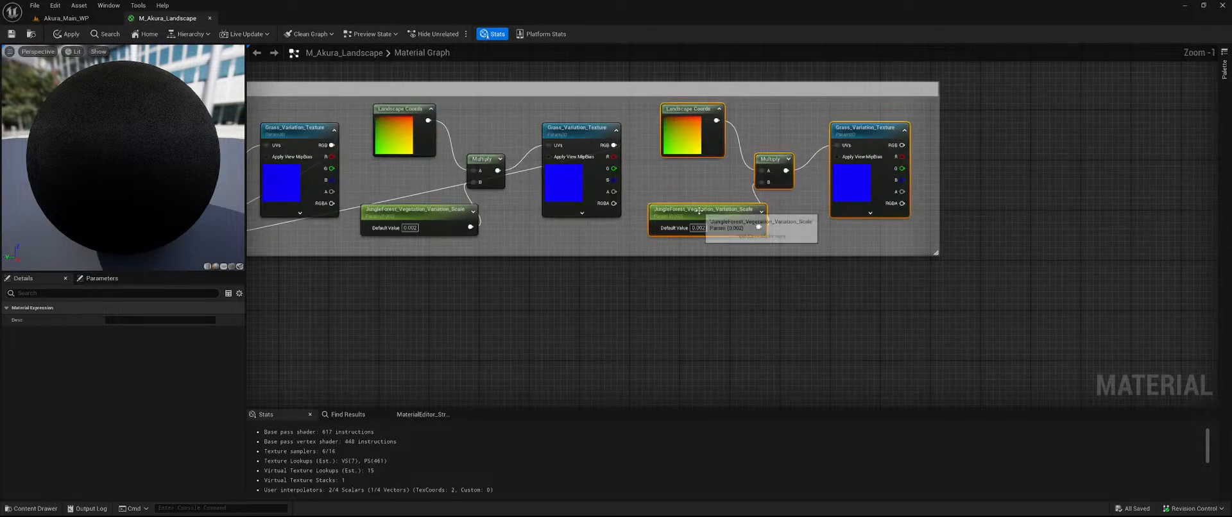
click(738, 221)
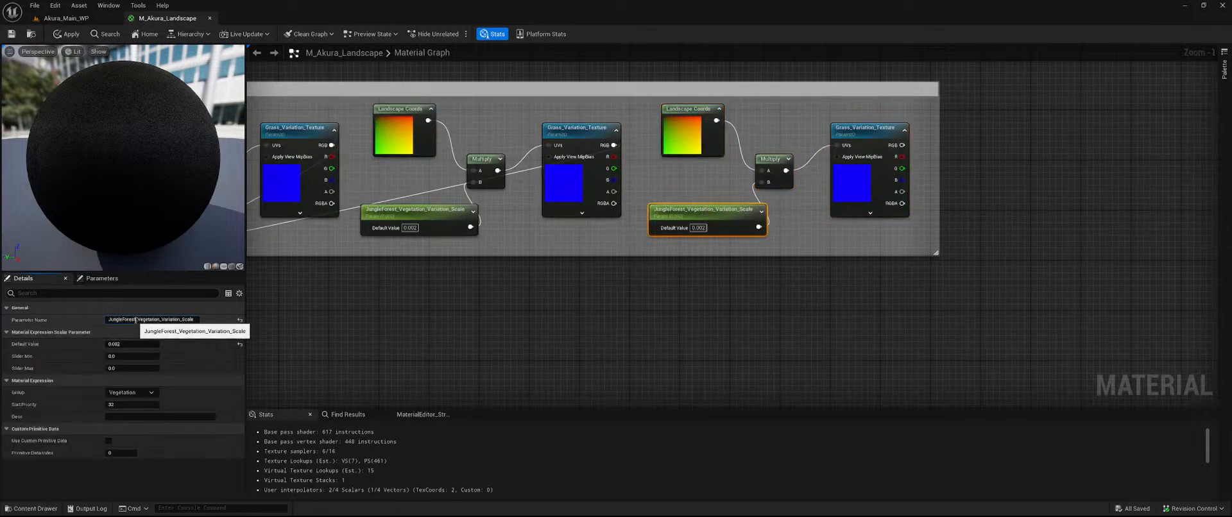
drag(136, 320, 95, 325)
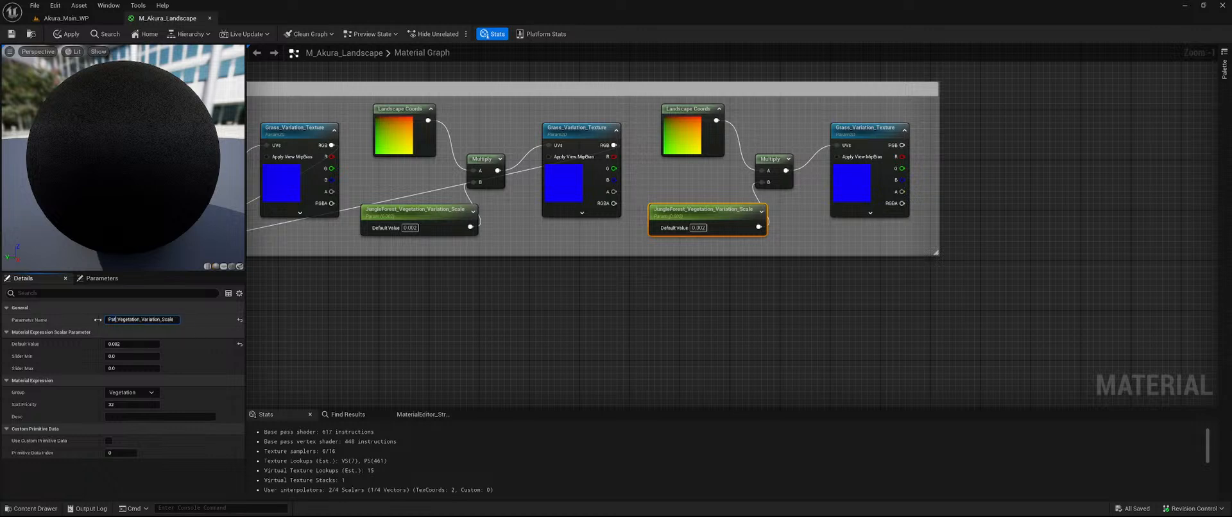
text(Path)
key(Return)
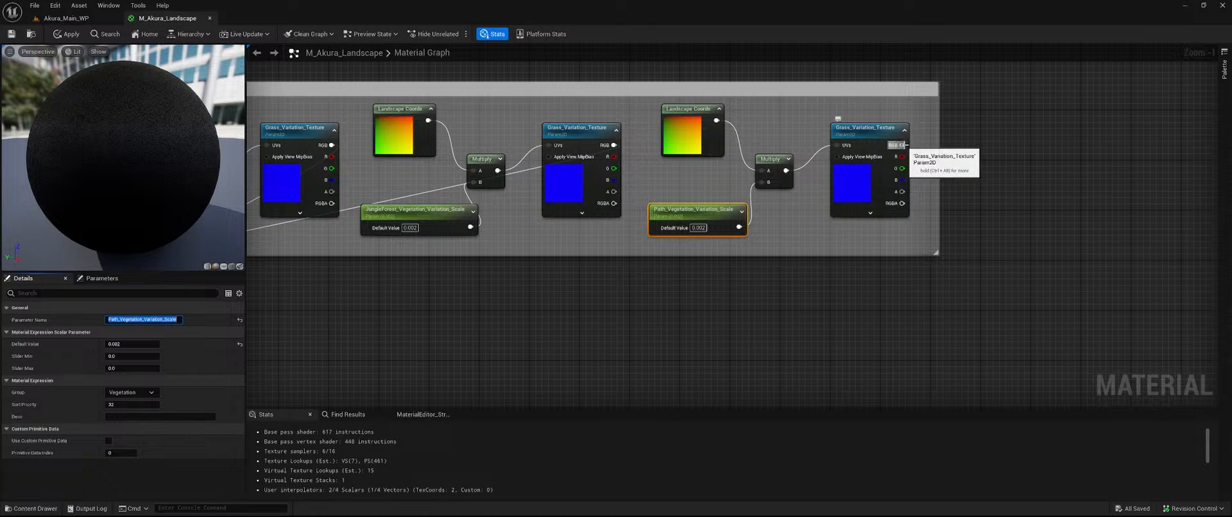
- Feed the new variation texture's RGB into the GroundPath Multiply's A input and add an aligned SplitComponents node on its output
drag(902, 145, 585, 350)
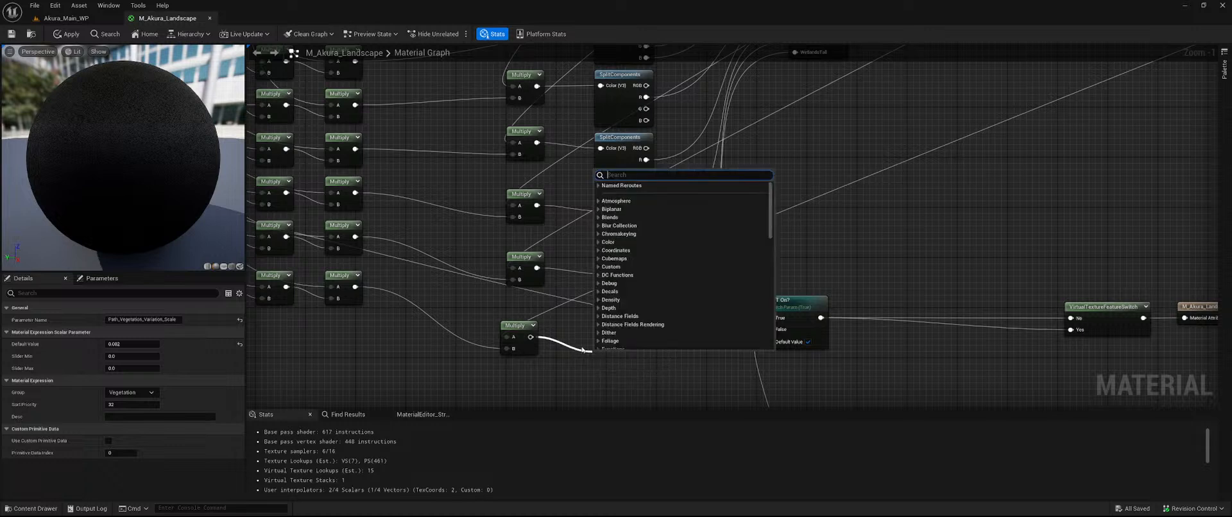
text(split)
key(Return)
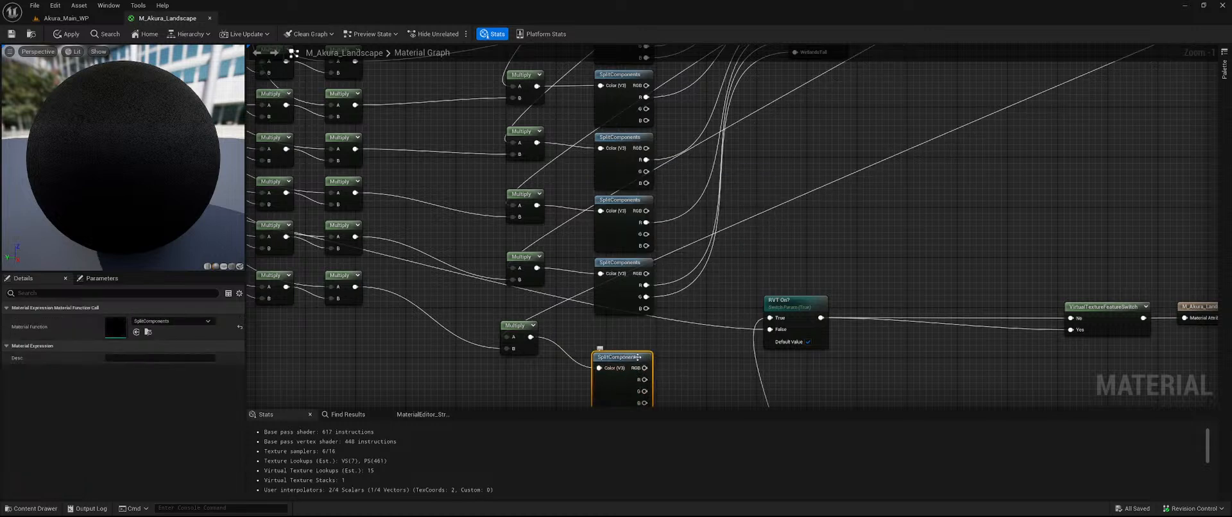
drag(621, 356, 636, 337)
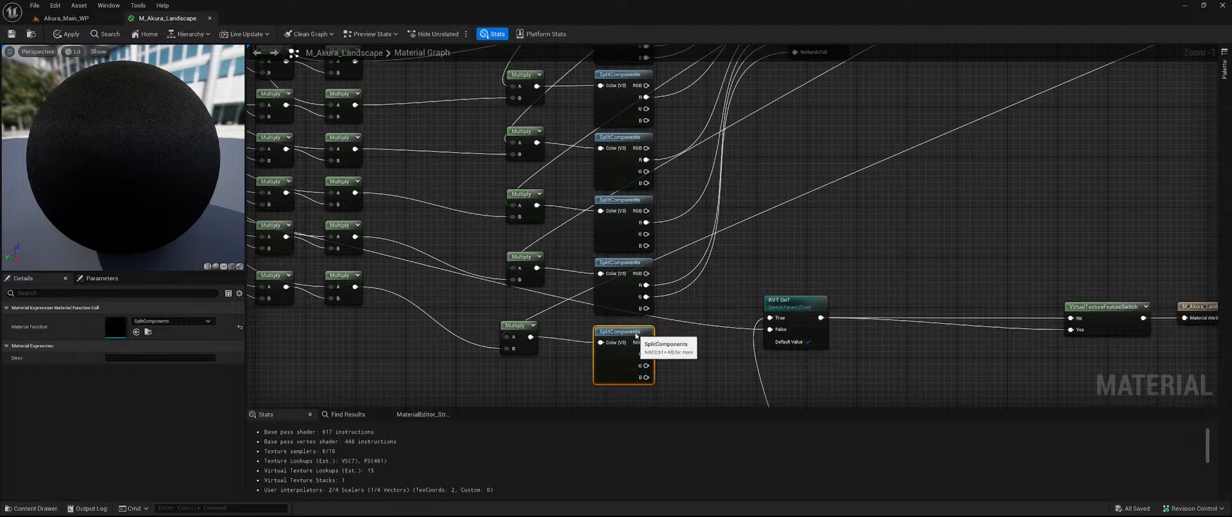
- Examine the layer names of the main Landscape Layer Blend node, expanding all its layer entries, to check how the path layer is named
scroll(593, 318, down, 2)
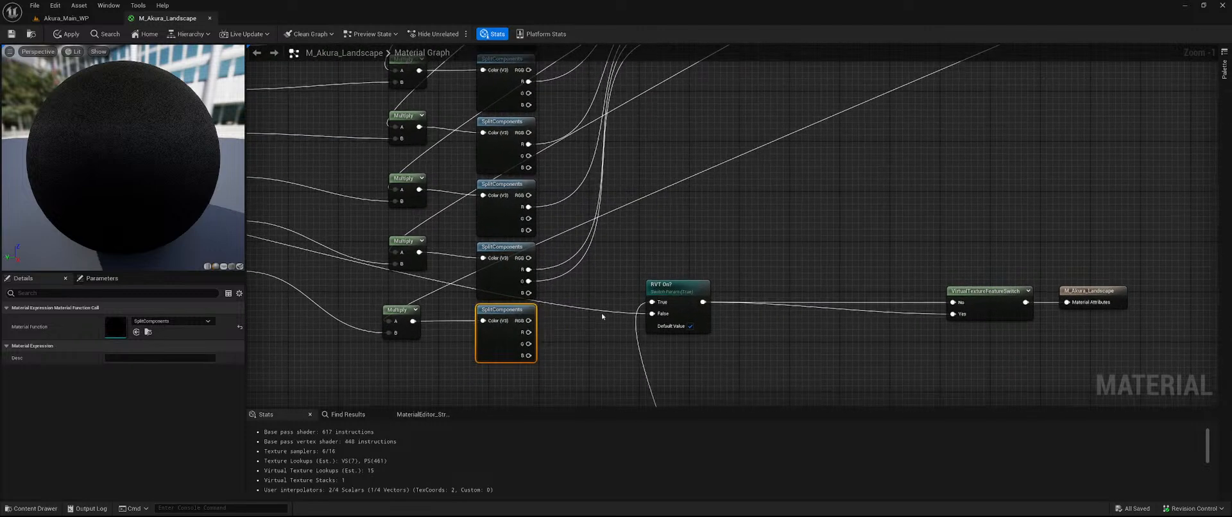
right_drag(631, 245, 629, 332)
click(697, 174)
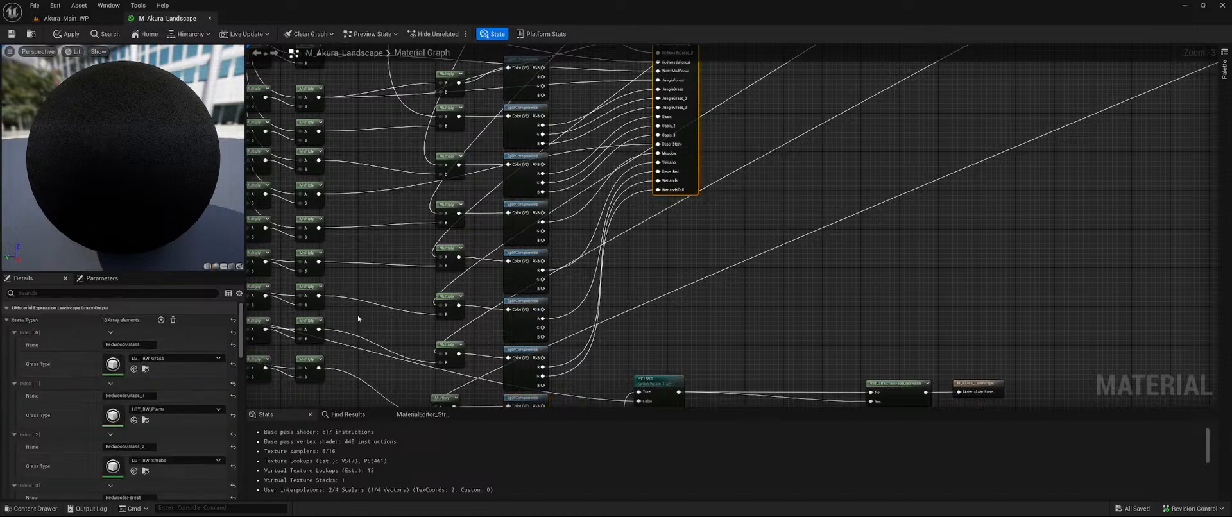
right_drag(340, 302, 856, 220)
scroll(480, 283, down, 2)
right_drag(303, 265, 967, 206)
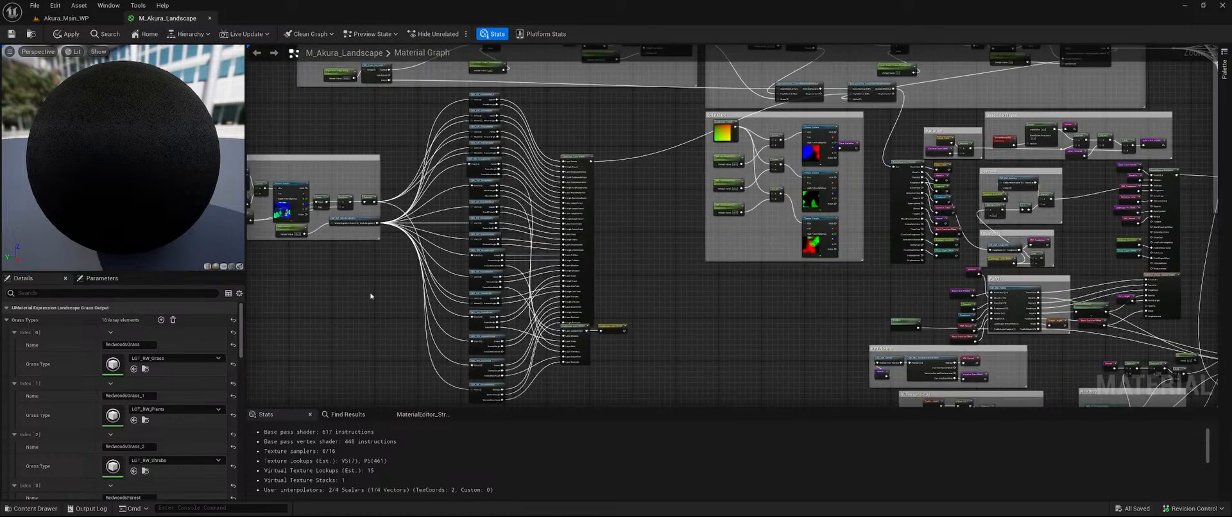
scroll(508, 300, up, 5)
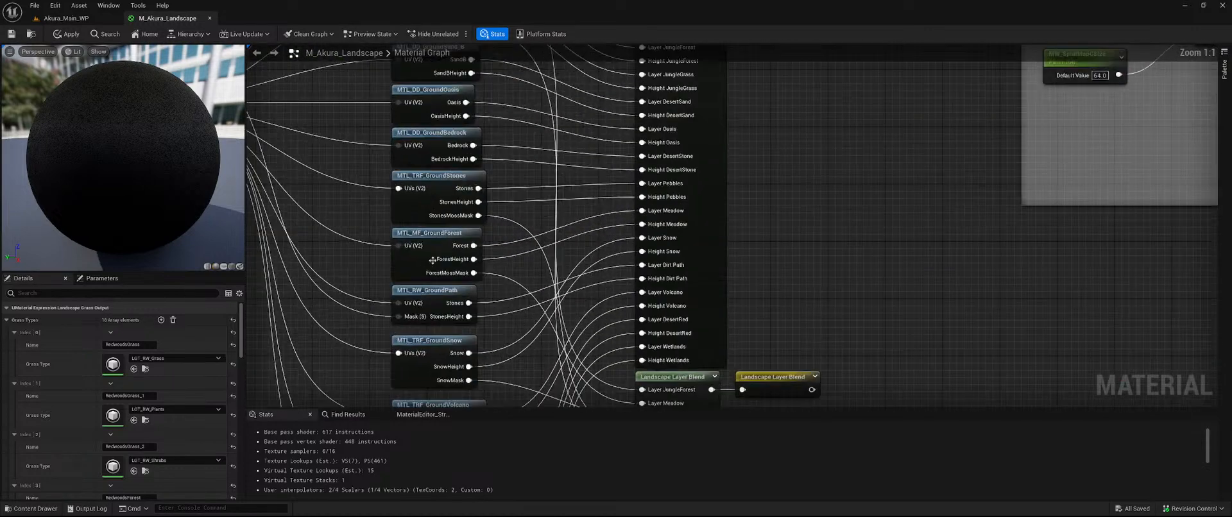
click(712, 199)
click(7, 320)
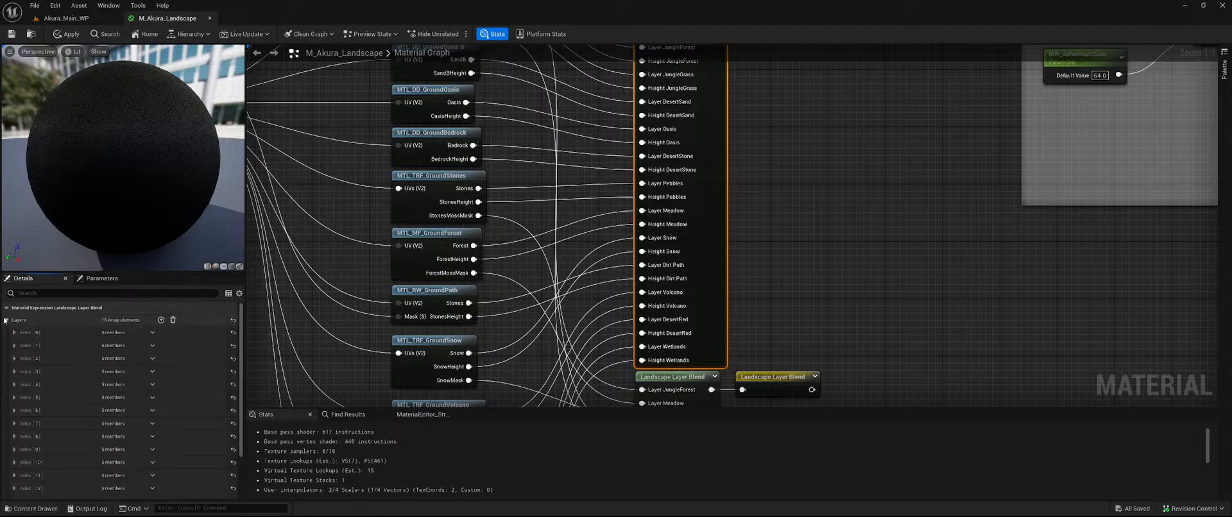
right_click(44, 326)
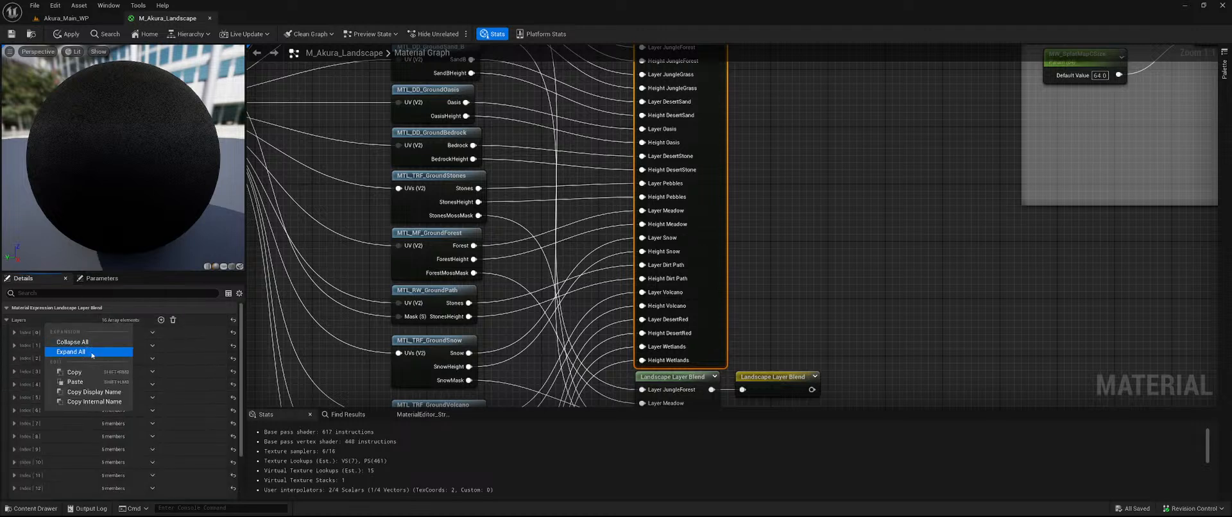
click(70, 352)
scroll(86, 402, down, 6)
scroll(86, 405, down, 5)
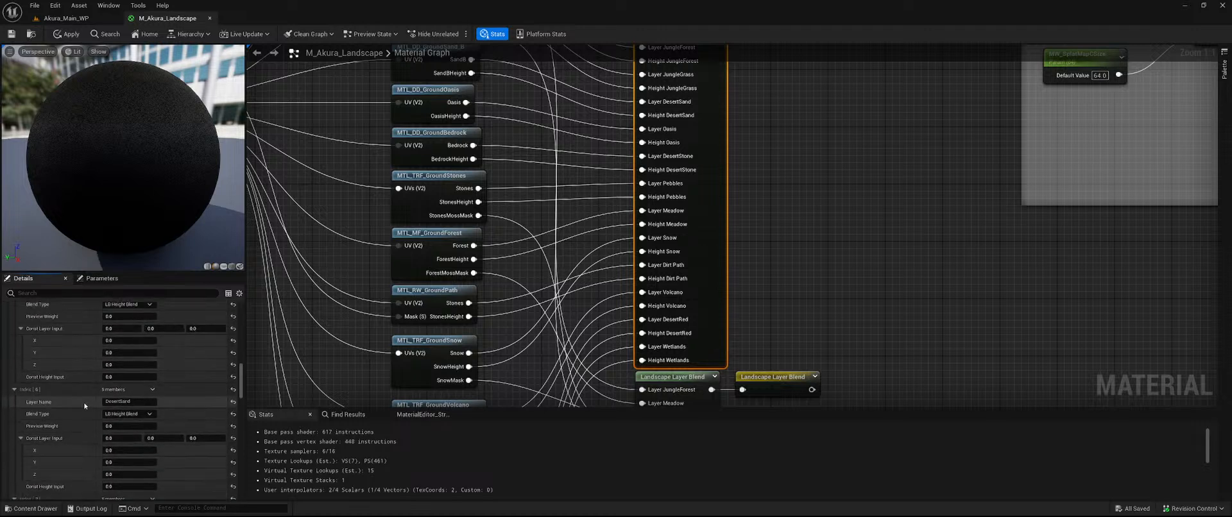
scroll(80, 403, down, 12)
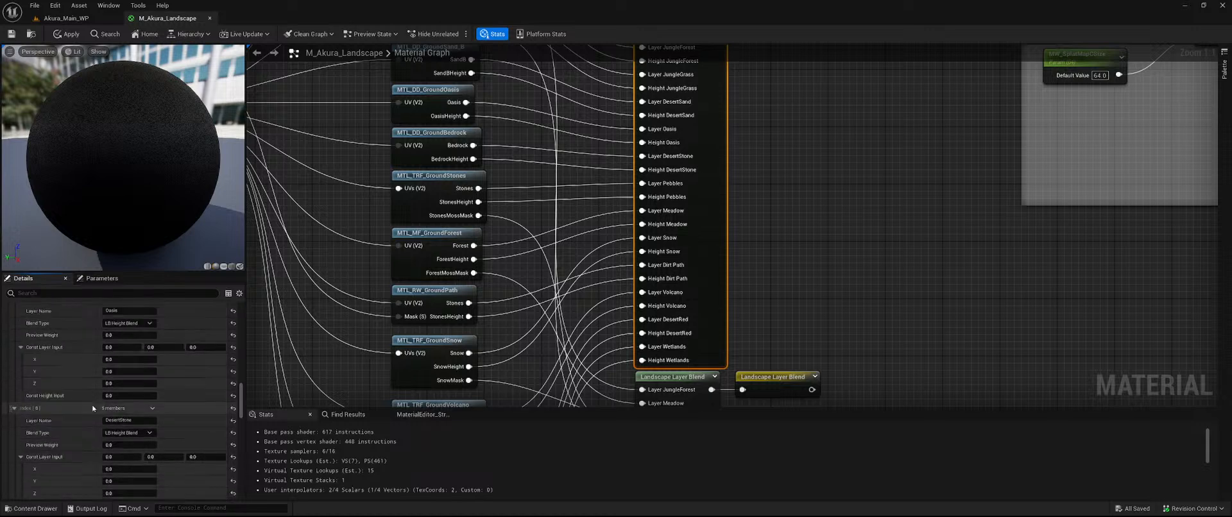
scroll(86, 403, down, 12)
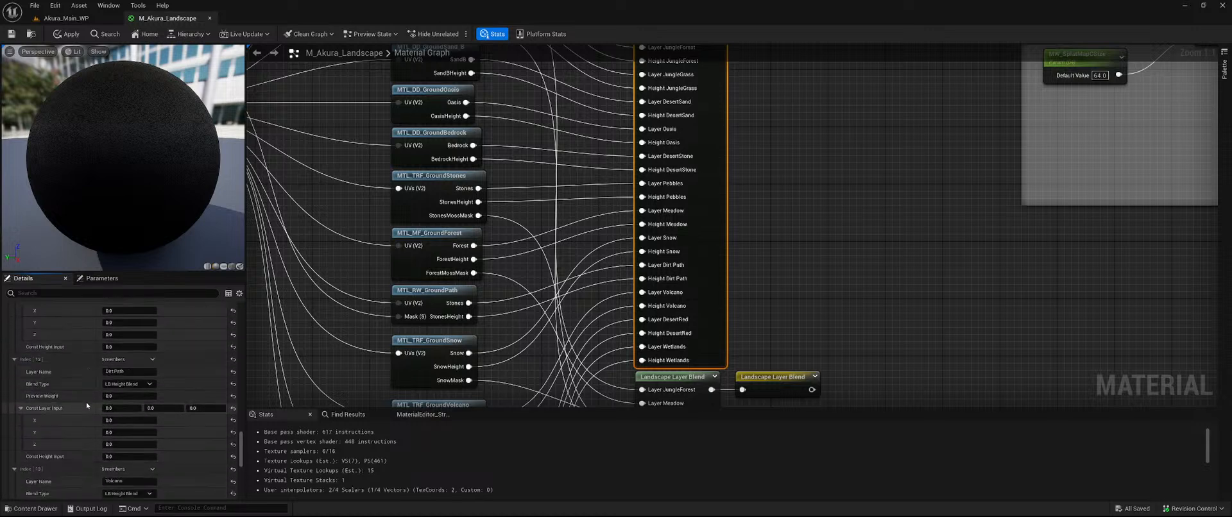
scroll(75, 401, down, 2)
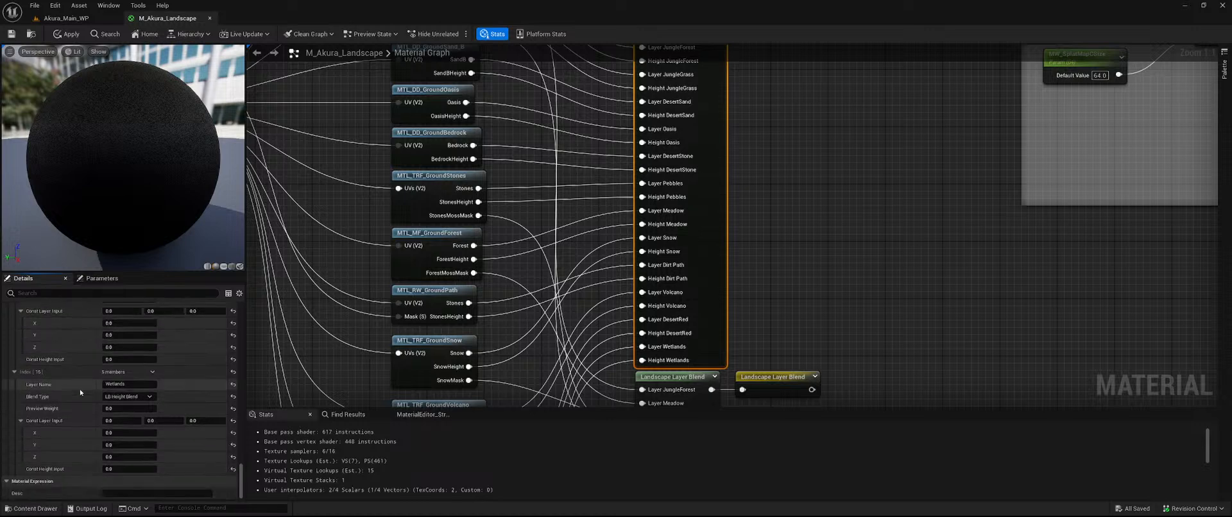
scroll(67, 395, up, 10)
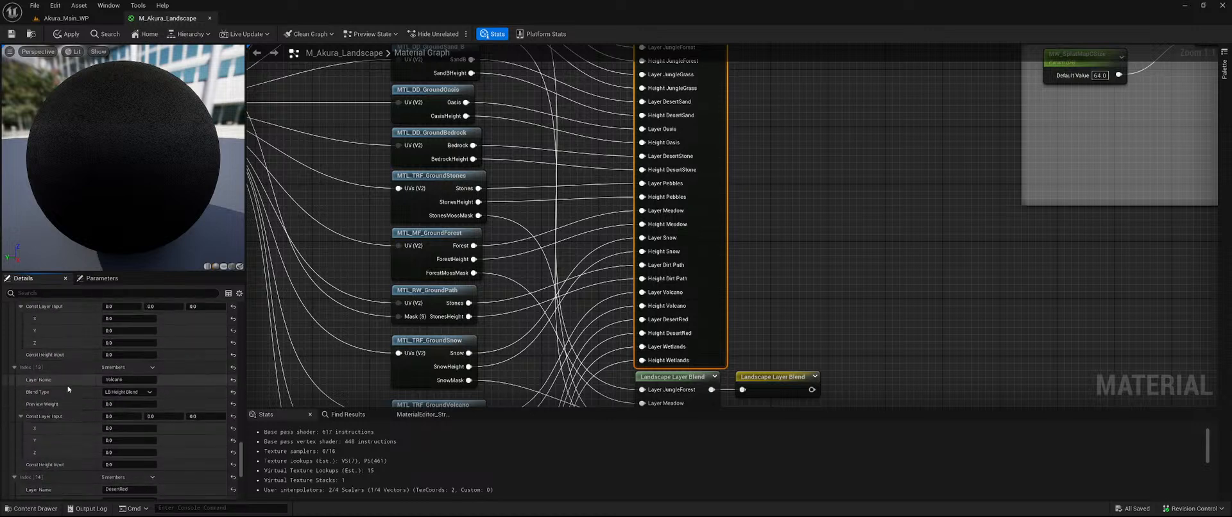
scroll(70, 386, up, 4)
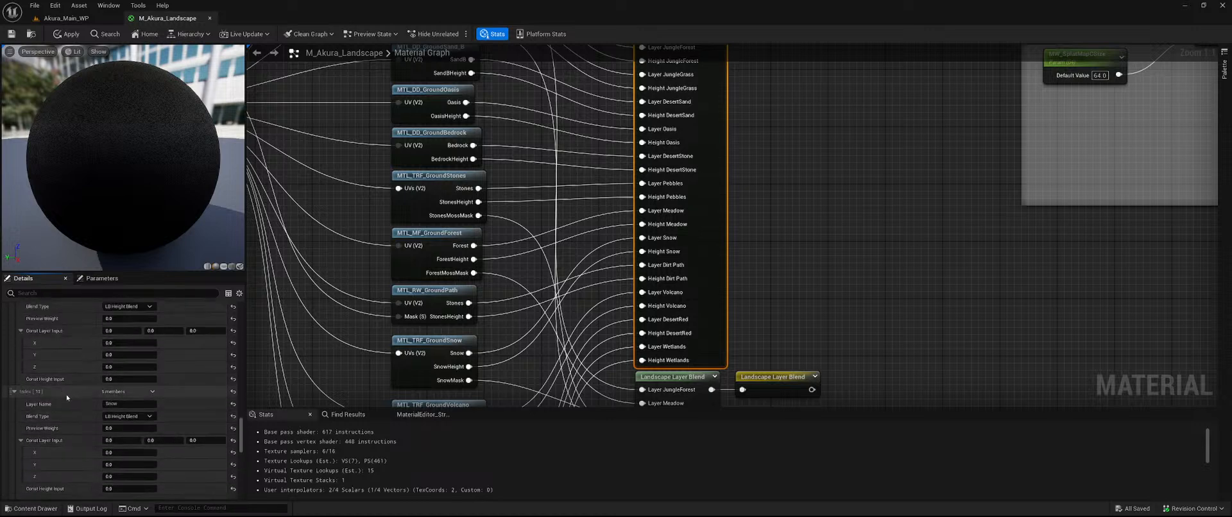
scroll(70, 393, up, 3)
scroll(74, 391, up, 8)
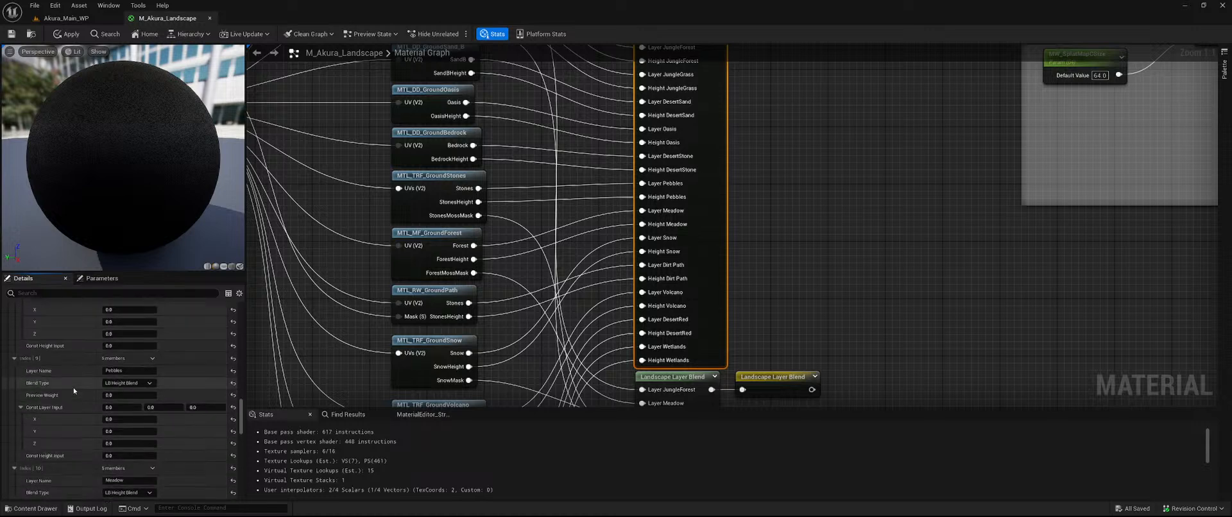
scroll(75, 390, up, 9)
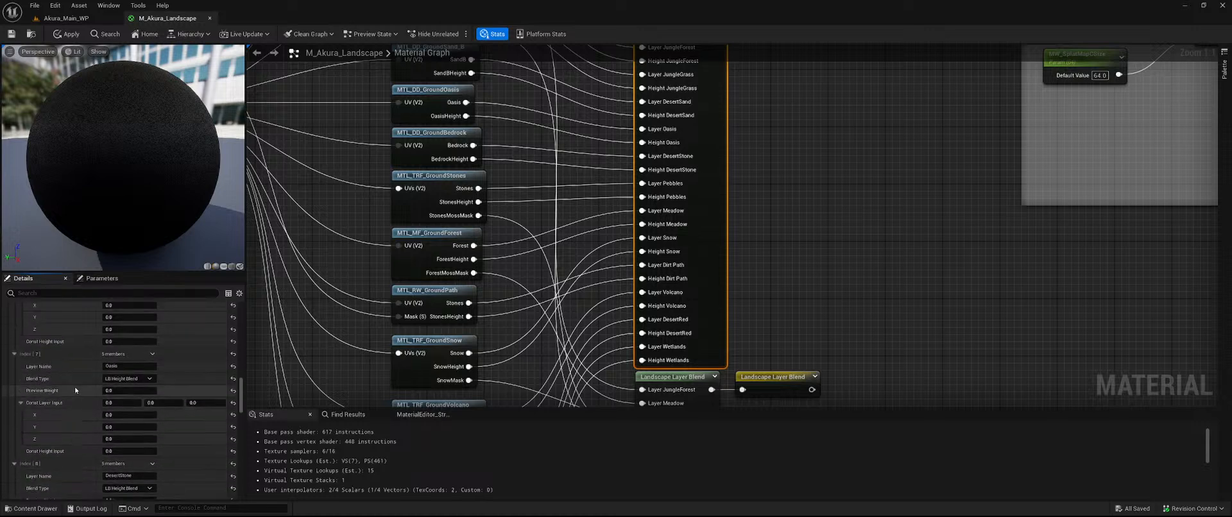
scroll(75, 389, up, 10)
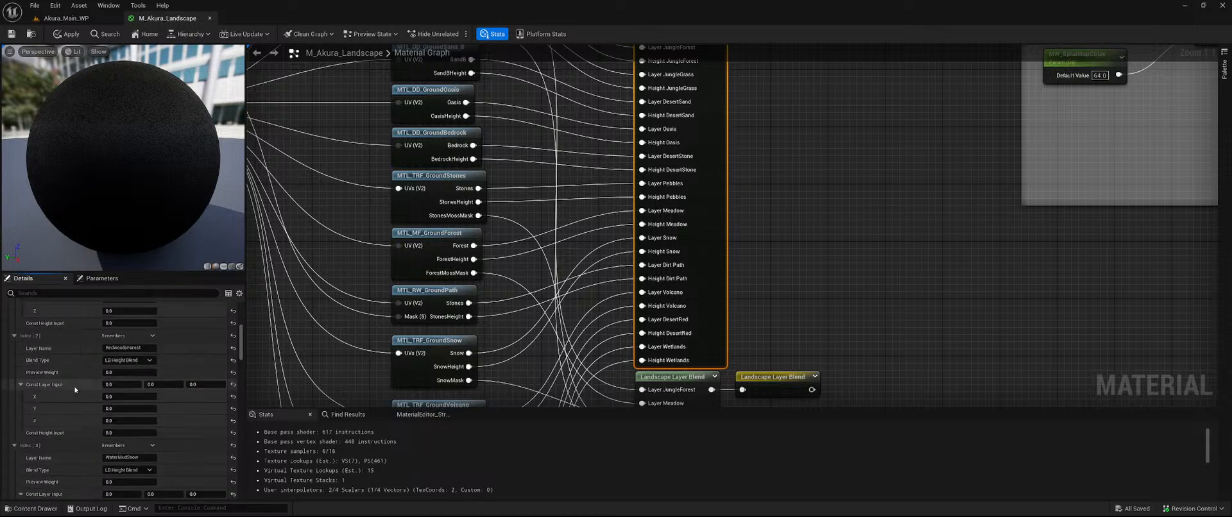
scroll(75, 389, up, 6)
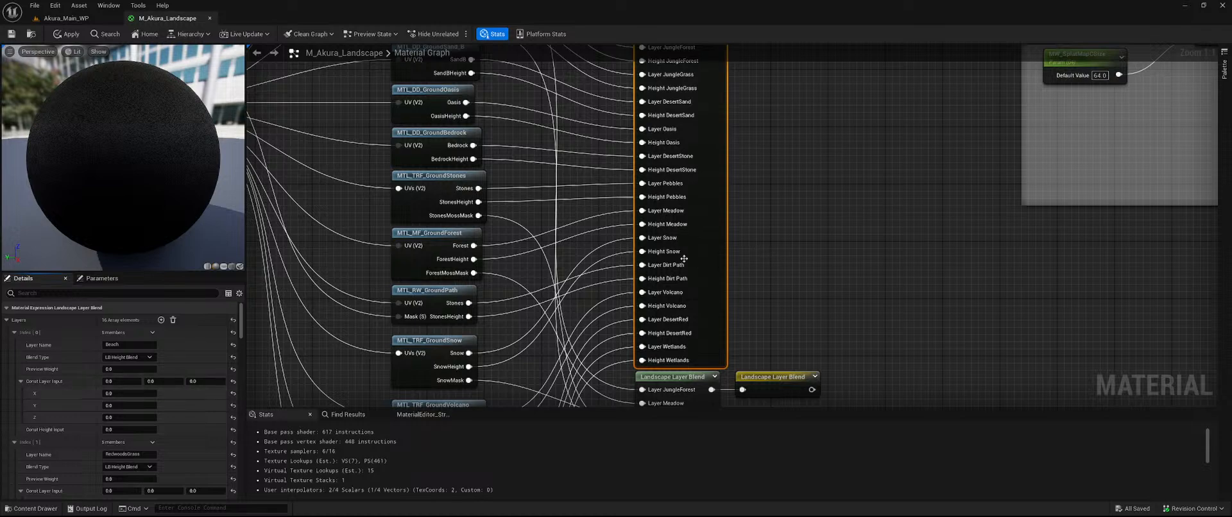
- Rename the GroundPath landscape layer sample's parameter to DirtPath
scroll(773, 244, down, 6)
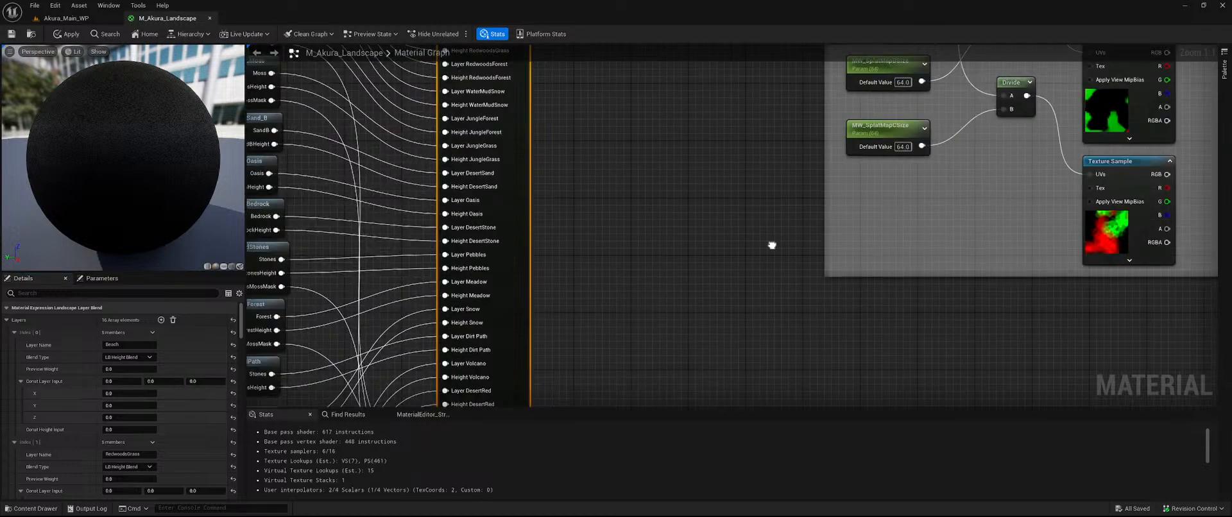
scroll(841, 209, up, 6)
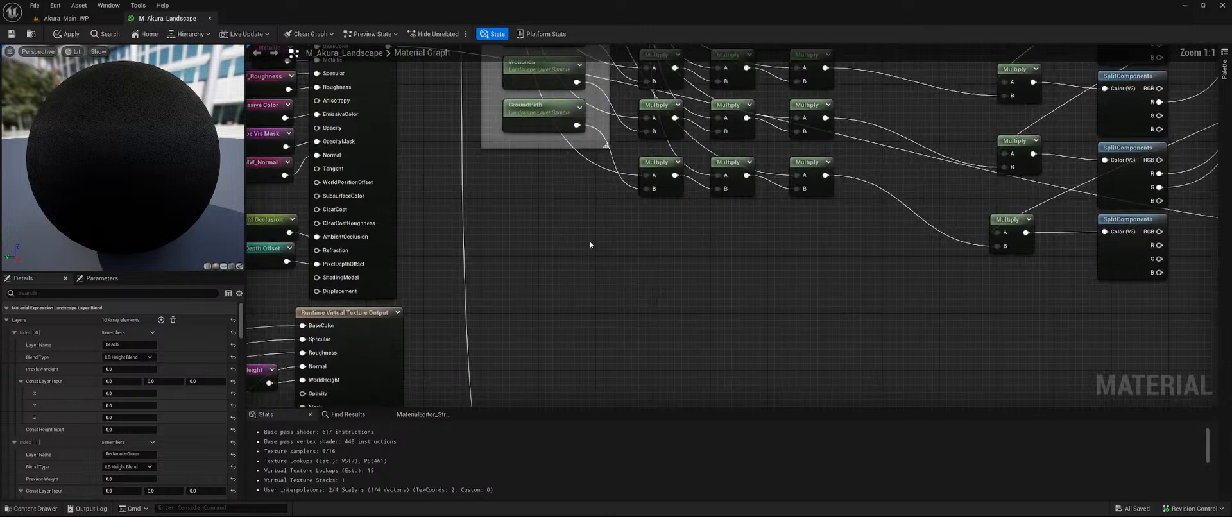
click(597, 226)
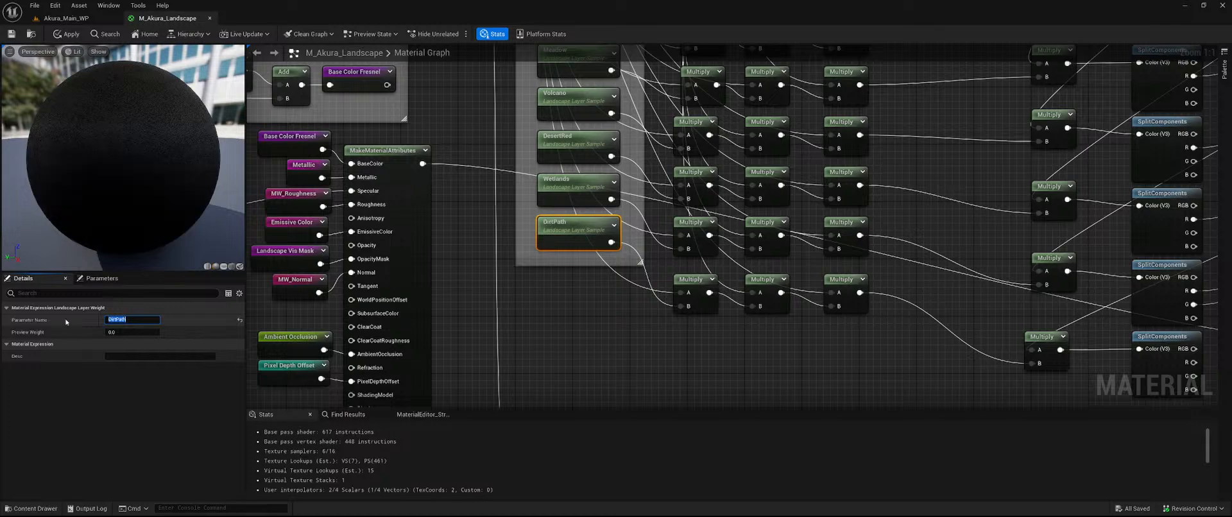
- Rename the path variation texture's scale parameter to DirtPath_Vegetation_Variation_Scale
right_drag(828, 353, 311, 294)
scroll(918, 231, down, 2)
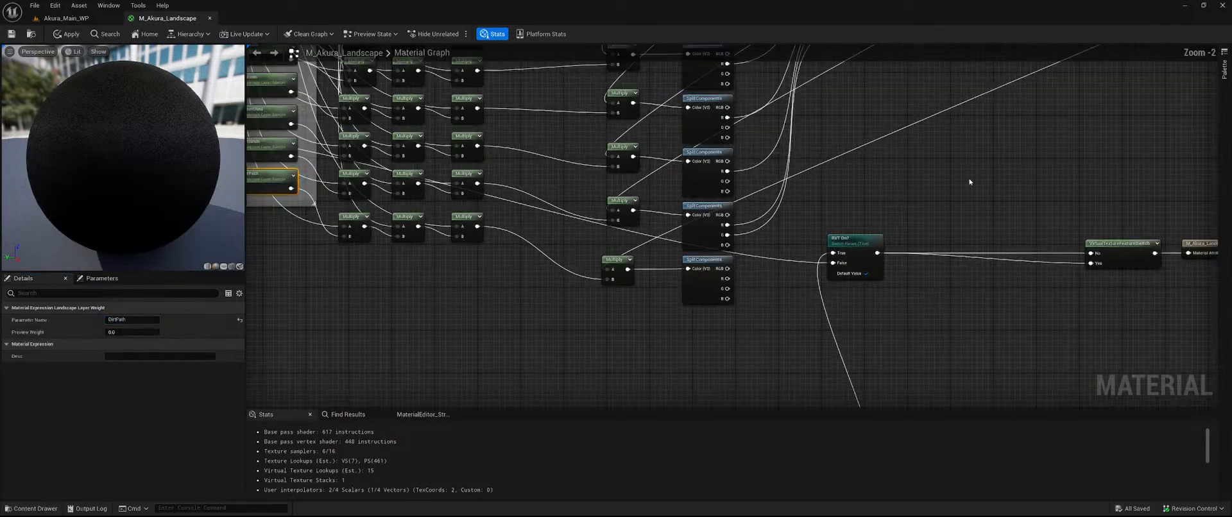
right_drag(975, 174, 483, 302)
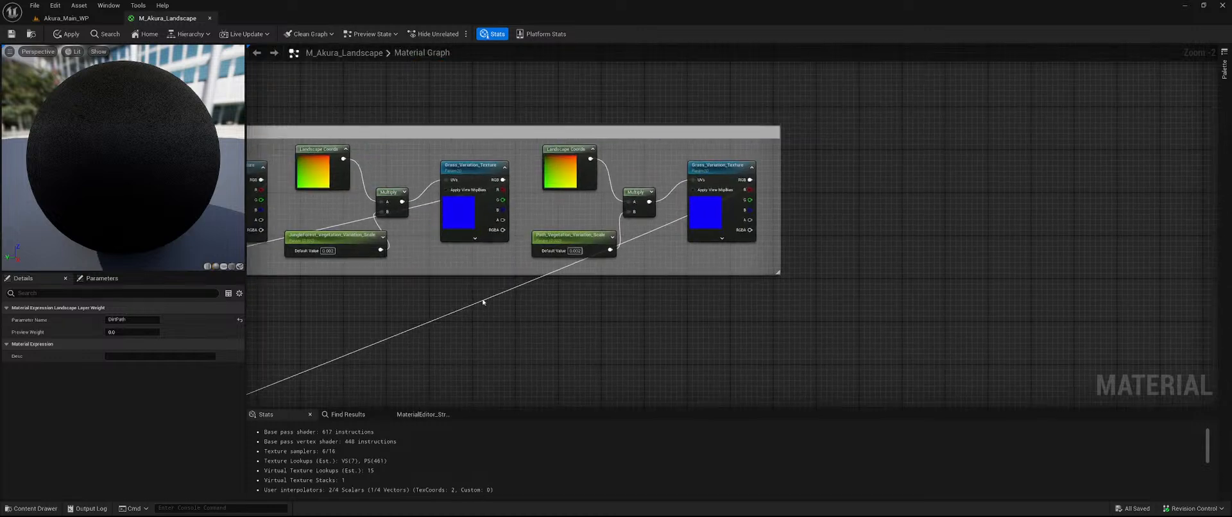
click(565, 239)
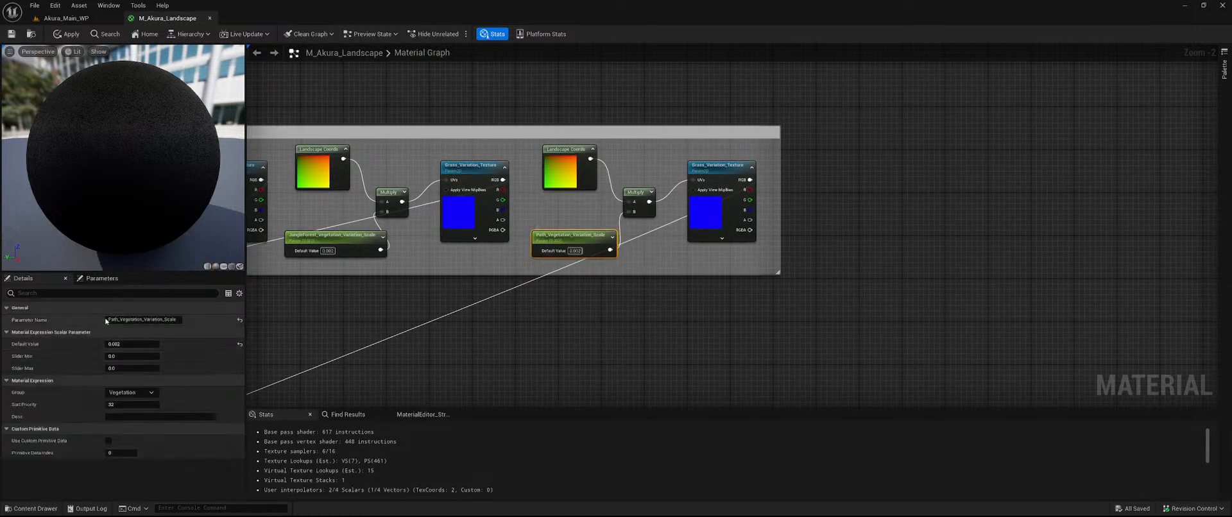
click(160, 319)
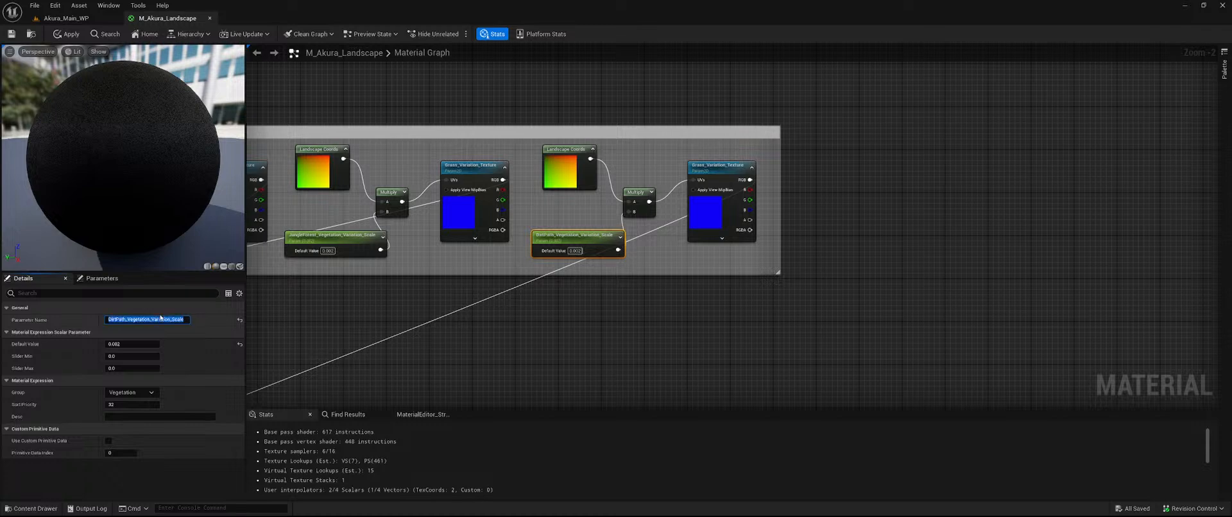
- Add a new grass type entry at the end of the Landscape Grass Output node and name it DirtPath
right_drag(563, 342, 972, 65)
right_drag(611, 315, 950, 87)
right_drag(621, 339, 1033, 60)
right_drag(625, 91, 733, 345)
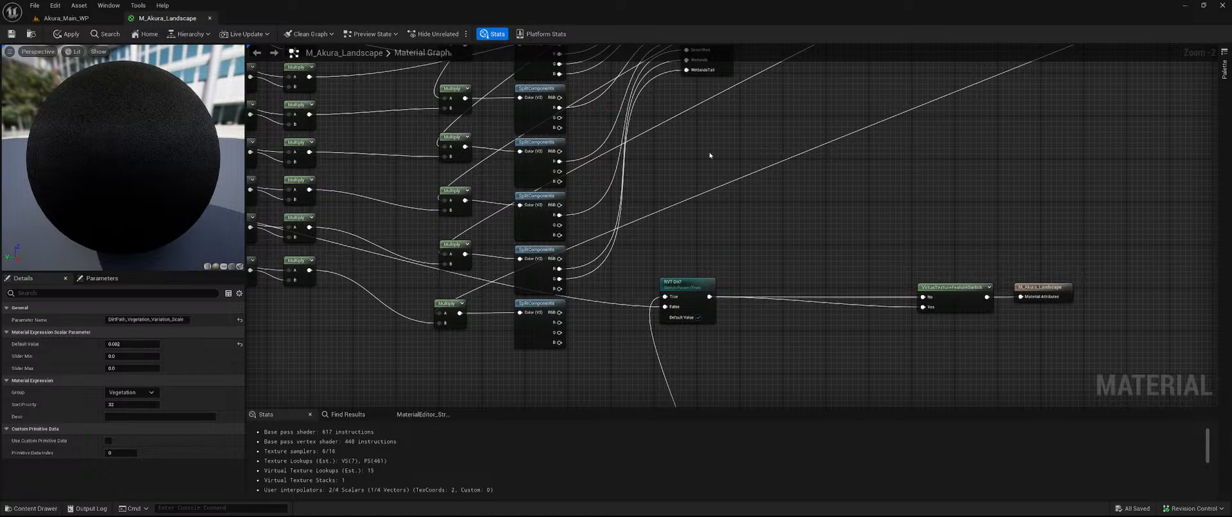
right_drag(735, 80, 741, 225)
click(728, 194)
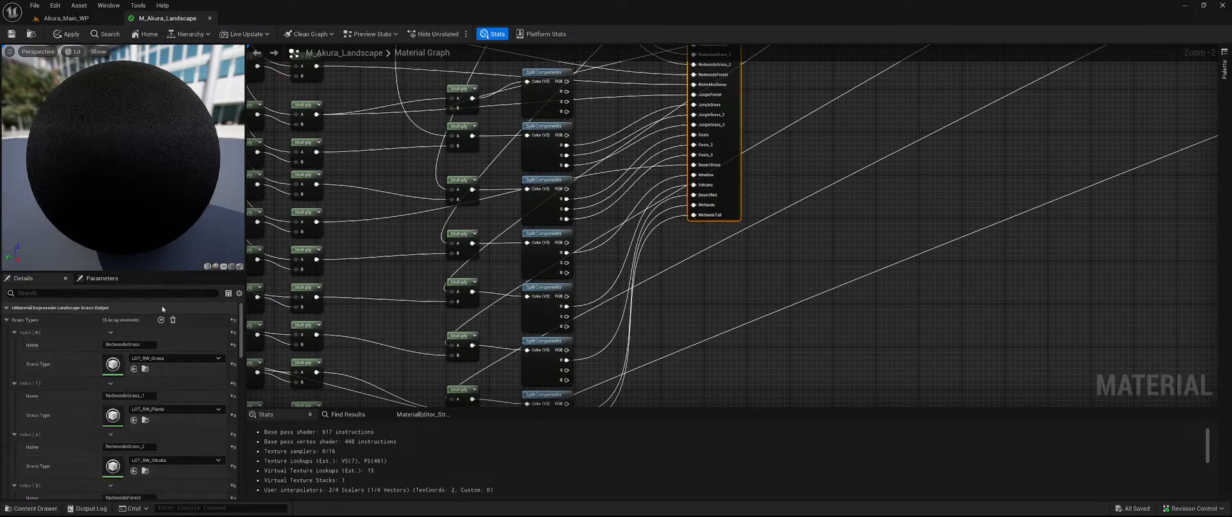
click(161, 320)
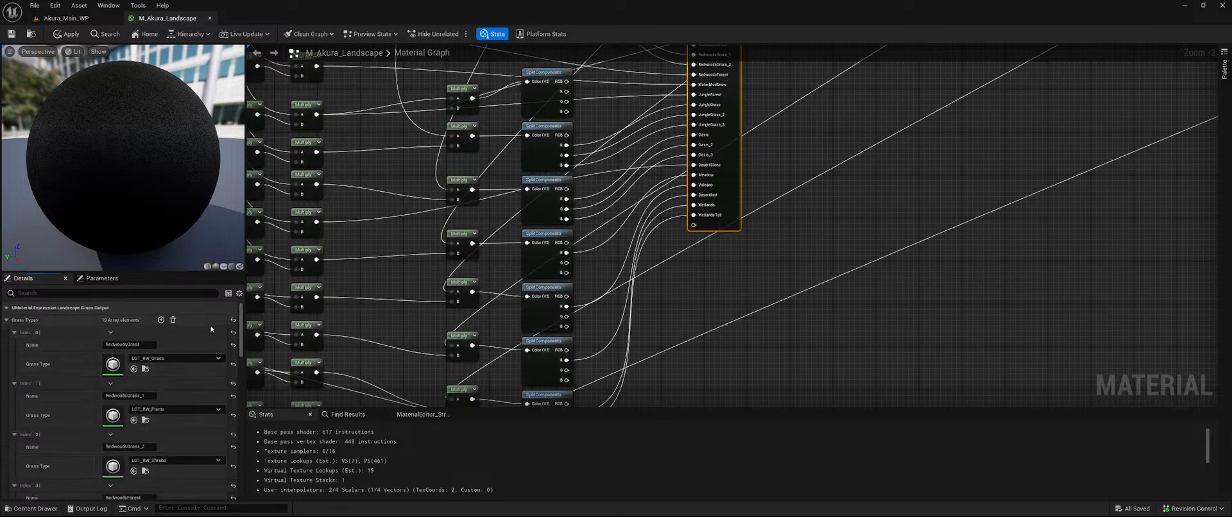
drag(242, 330, 243, 509)
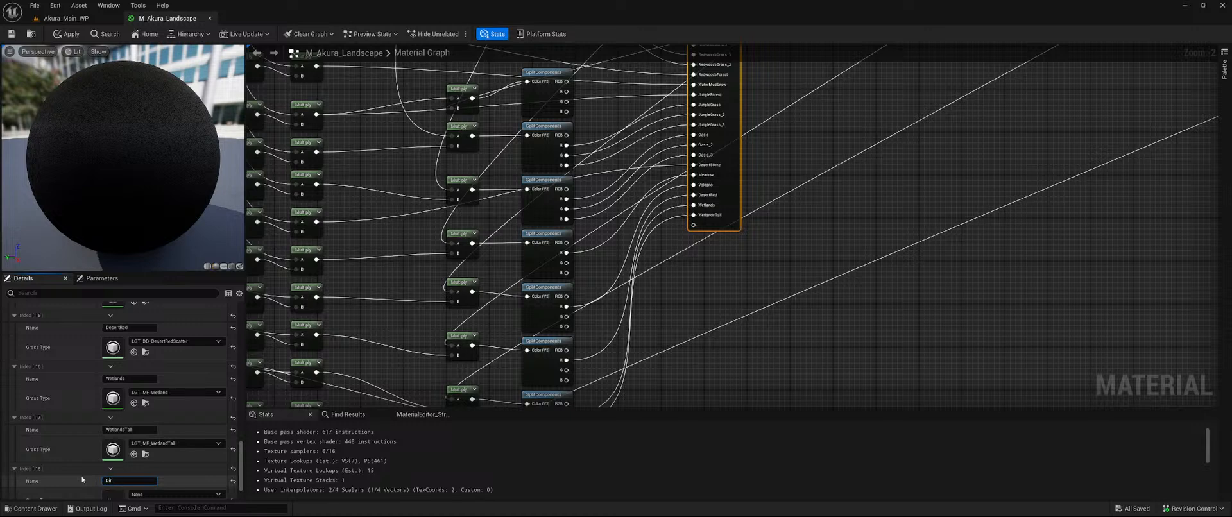
key(Return)
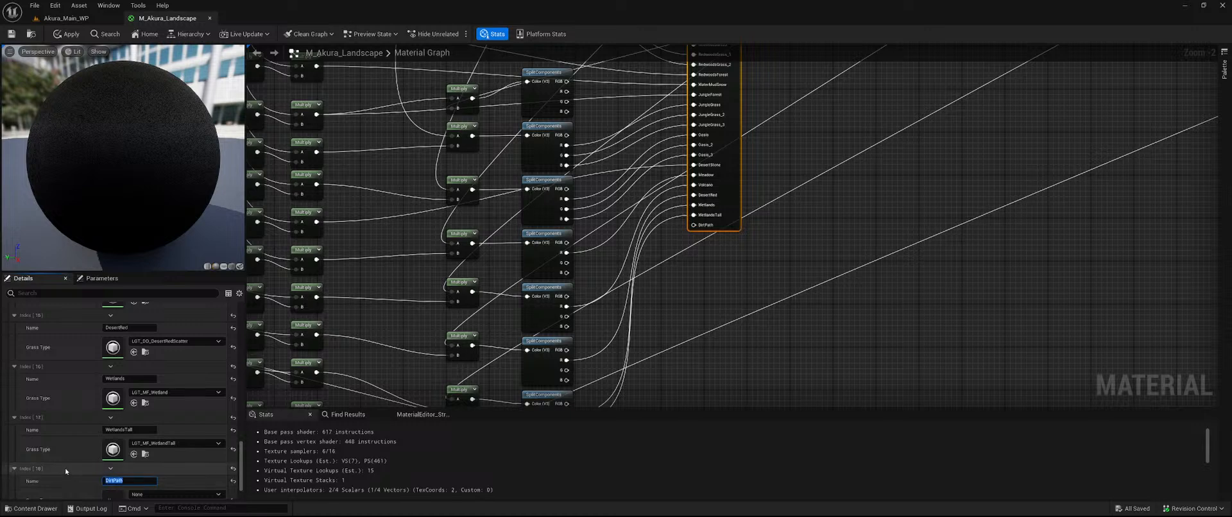
scroll(186, 449, down, 2)
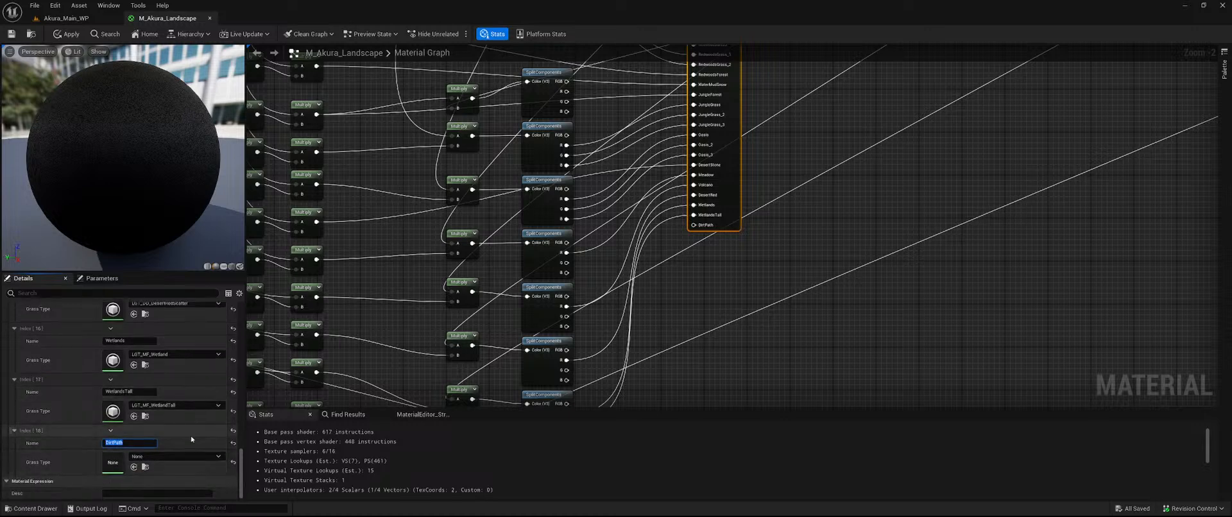
key(ctrl+space)
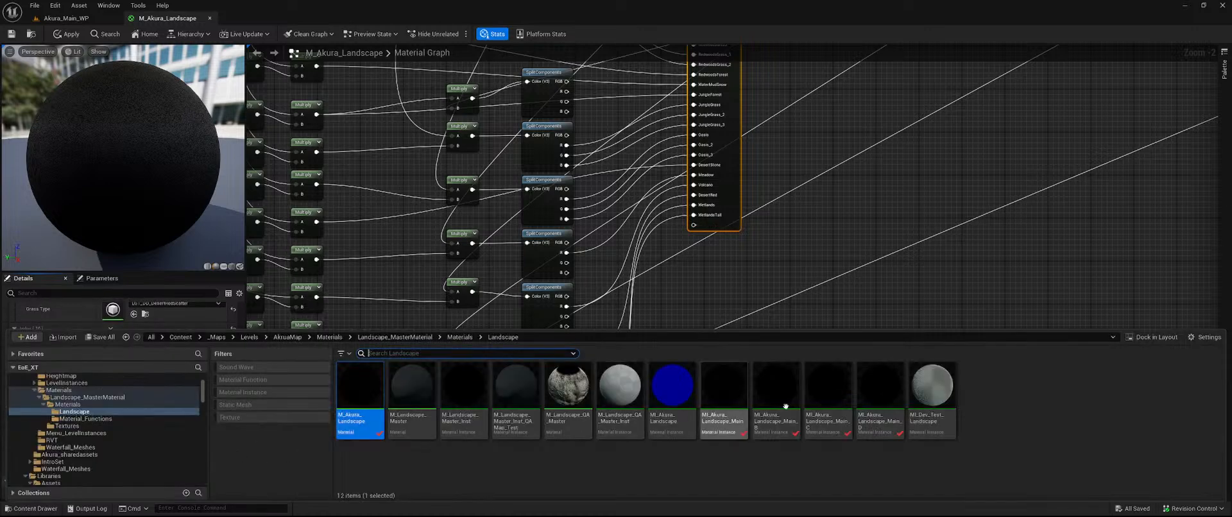
scroll(166, 417, down, 6)
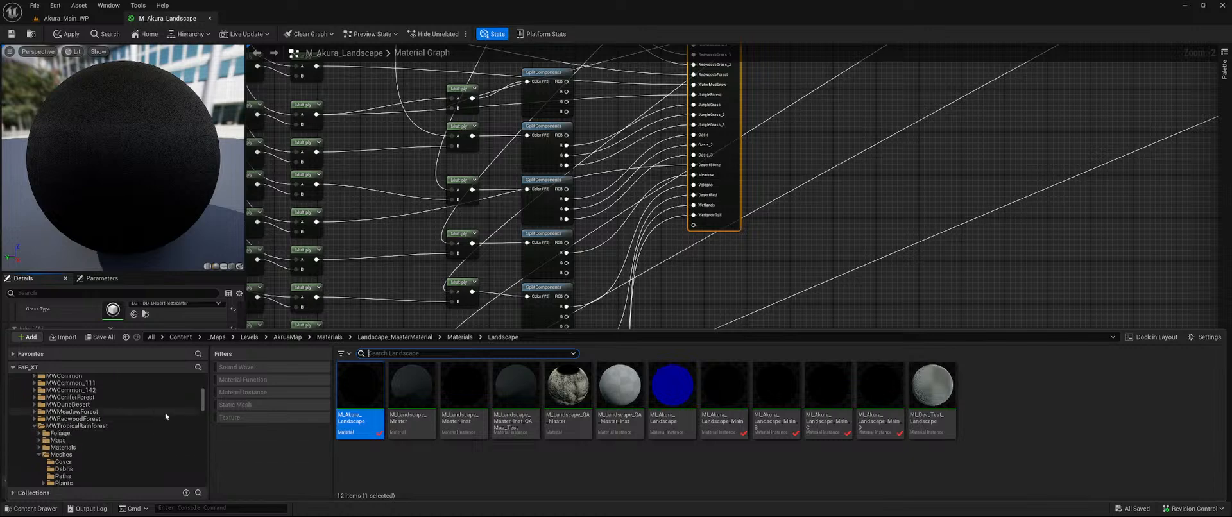
scroll(165, 416, down, 5)
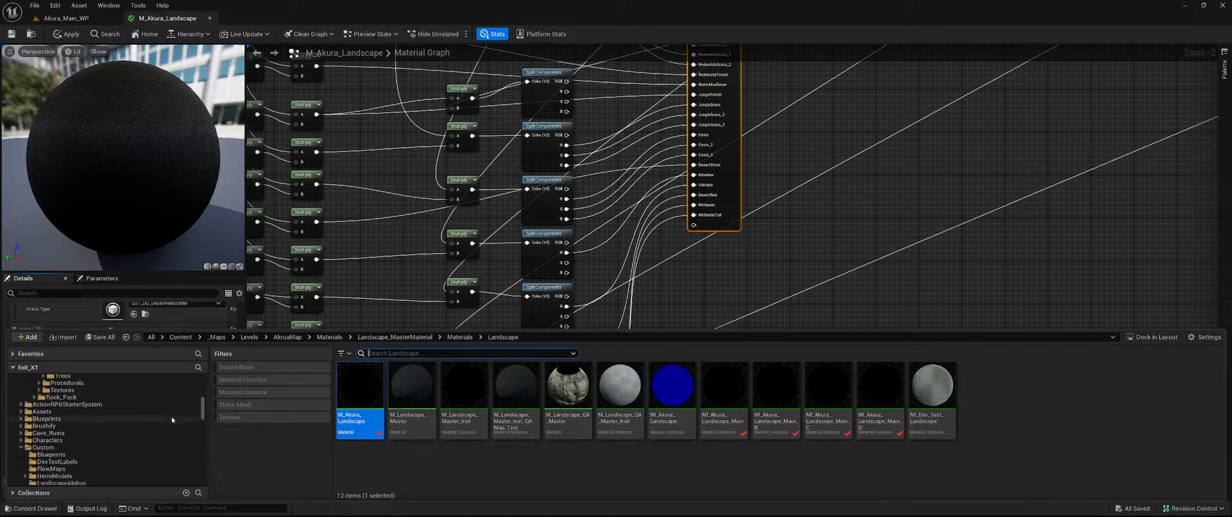
scroll(138, 440, up, 1)
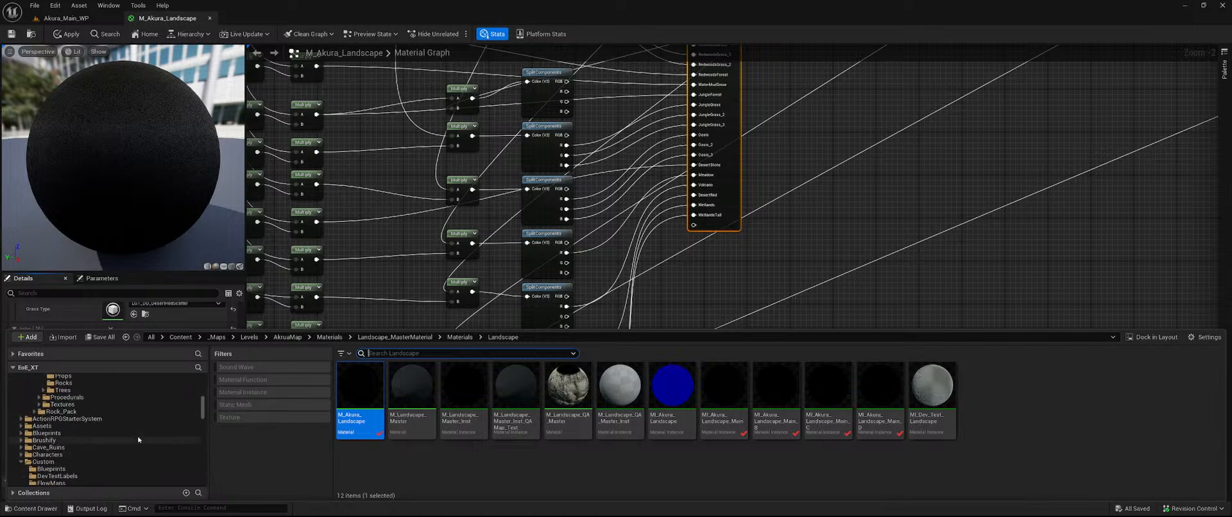
click(7, 508)
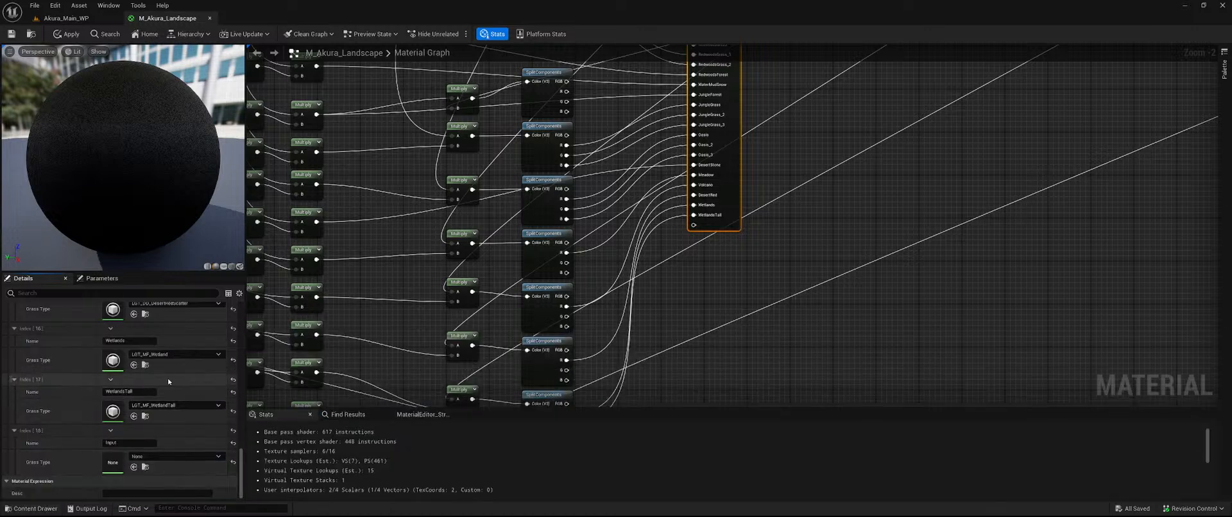
- Duplicate the Volcano entry's grass type asset, LGT_Volcano, in the Procedurals folder and name the copy LGT_DirtPath
scroll(80, 405, up, 5)
scroll(89, 398, up, 3)
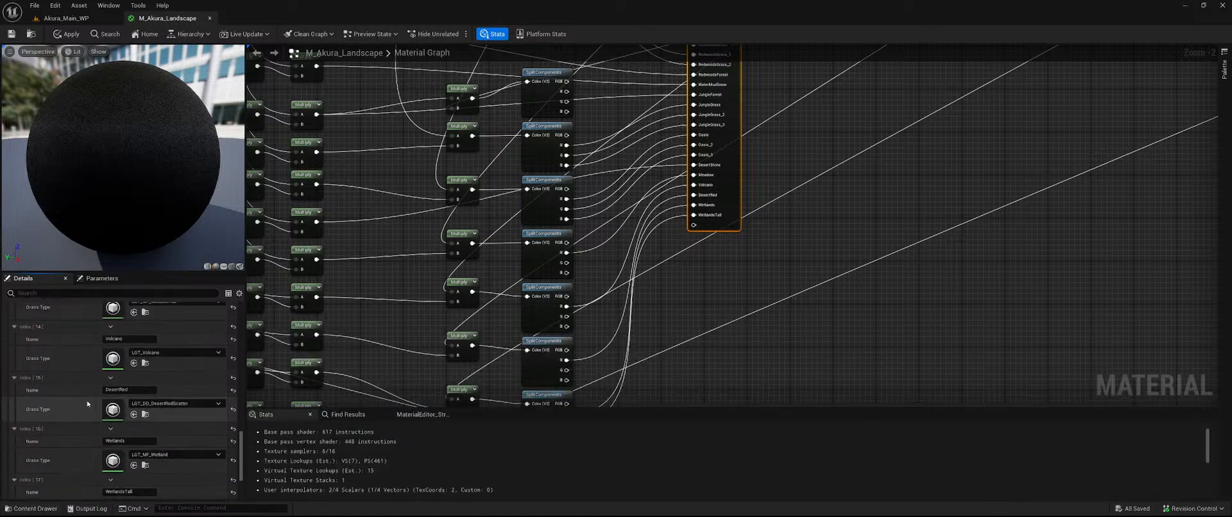
scroll(106, 418, up, 3)
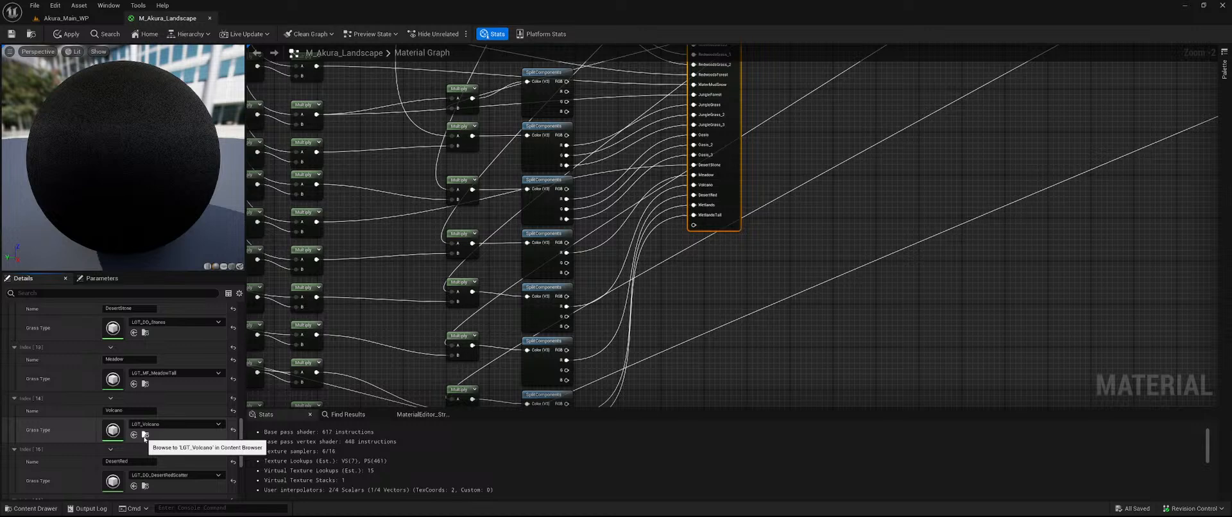
scroll(191, 418, up, 3)
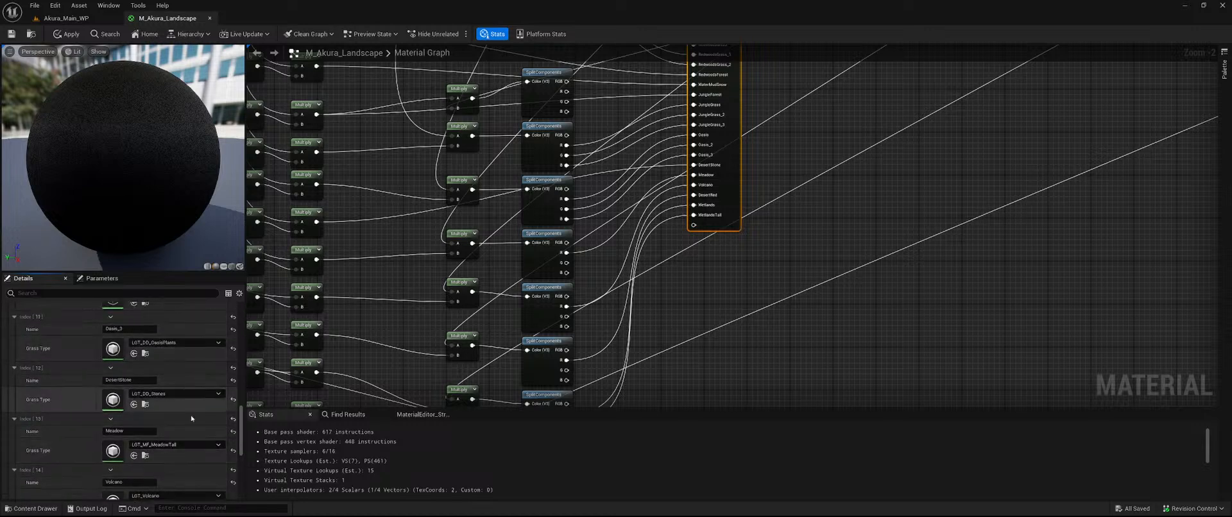
scroll(183, 443, down, 1)
click(145, 463)
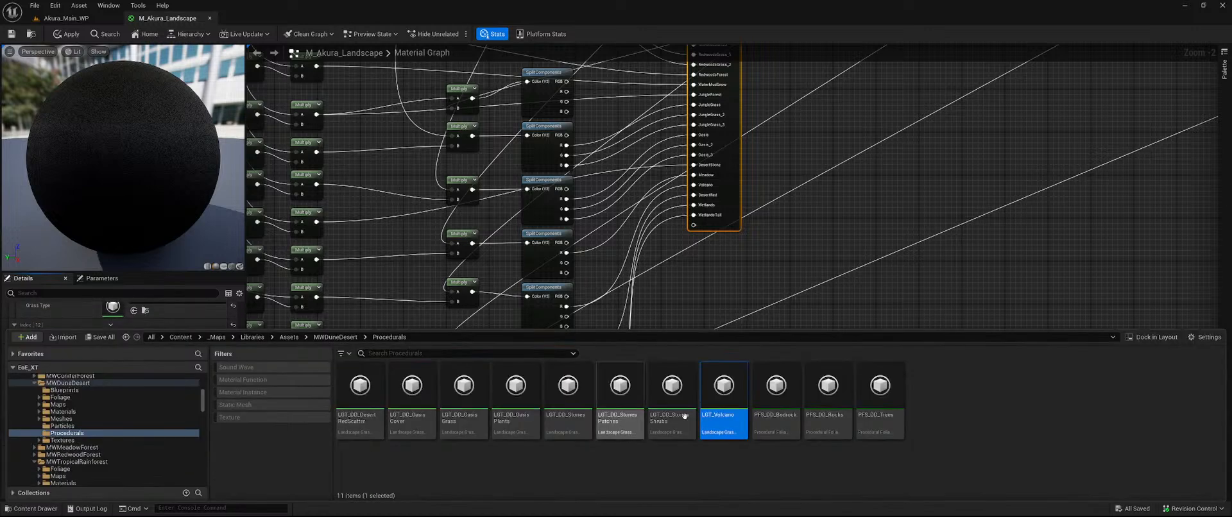
right_click(738, 396)
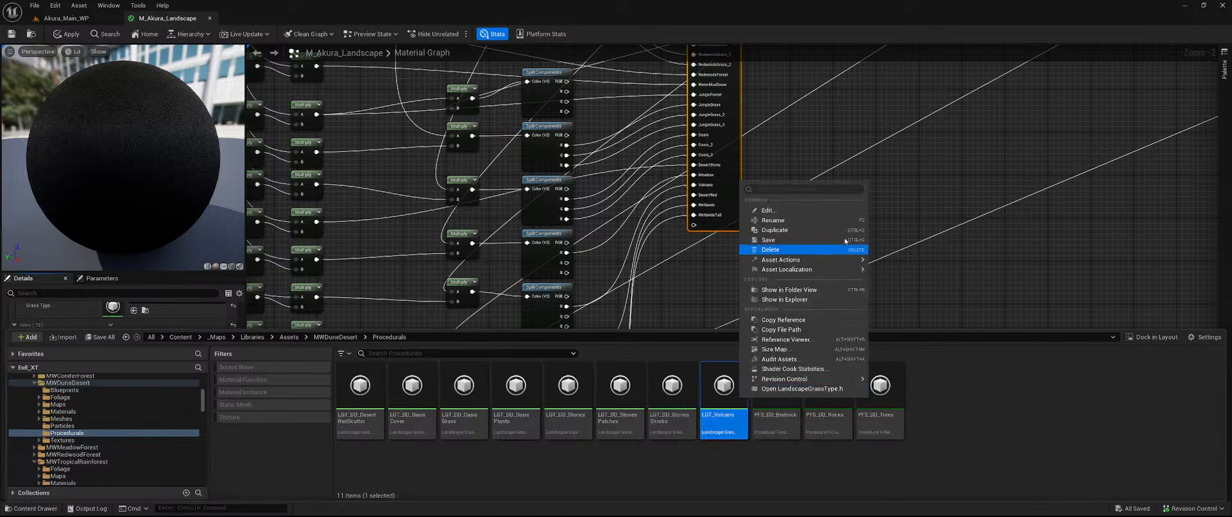
click(799, 240)
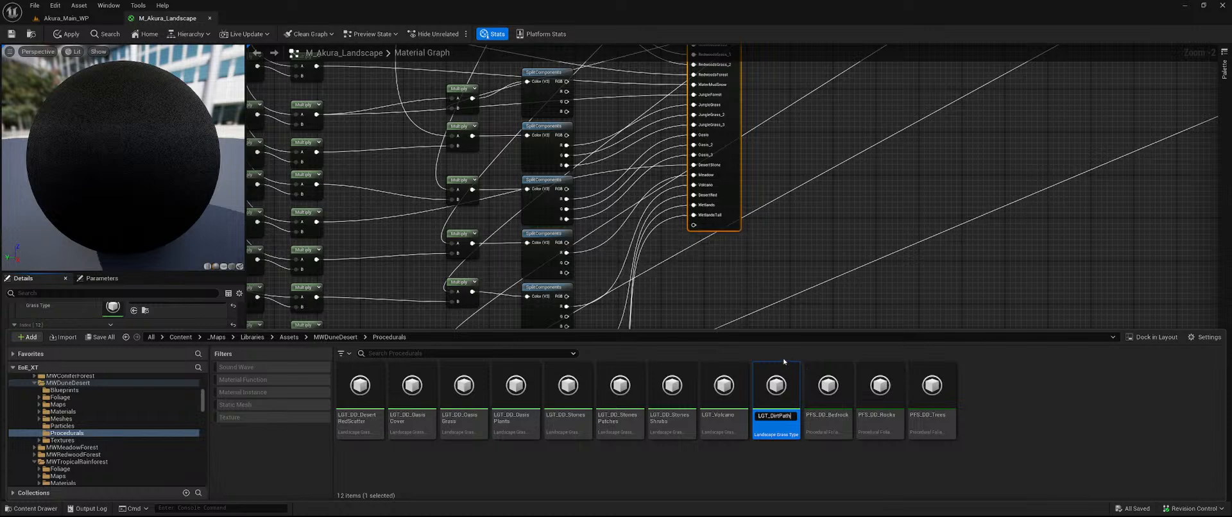
key(Return)
click(33, 508)
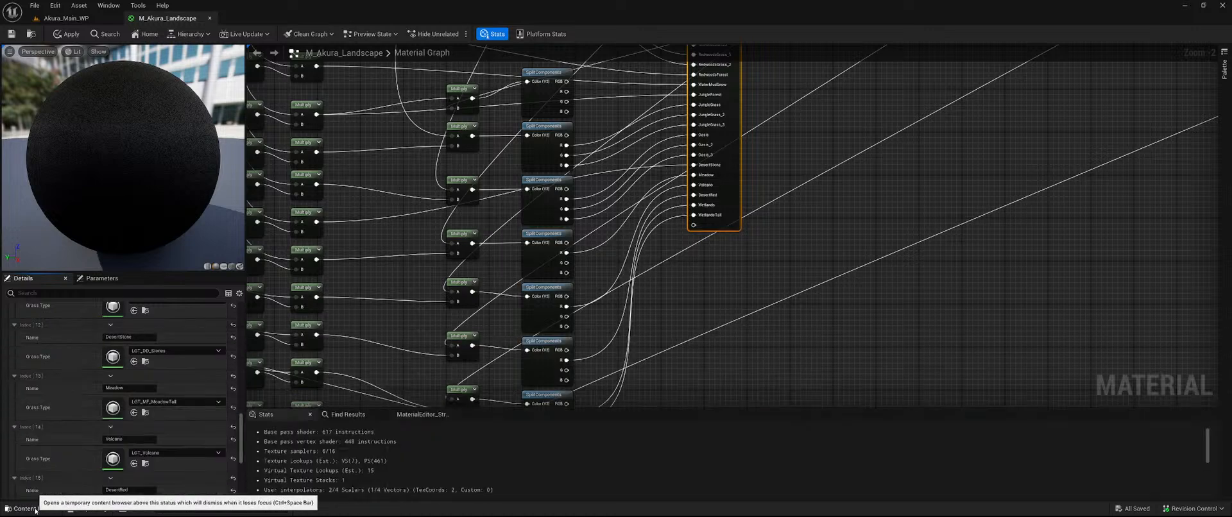
- Assign LGT_DirtPath as the grass type of the last grass output entry, and open that asset docked beside the material
scroll(63, 440, down, 5)
scroll(63, 436, down, 3)
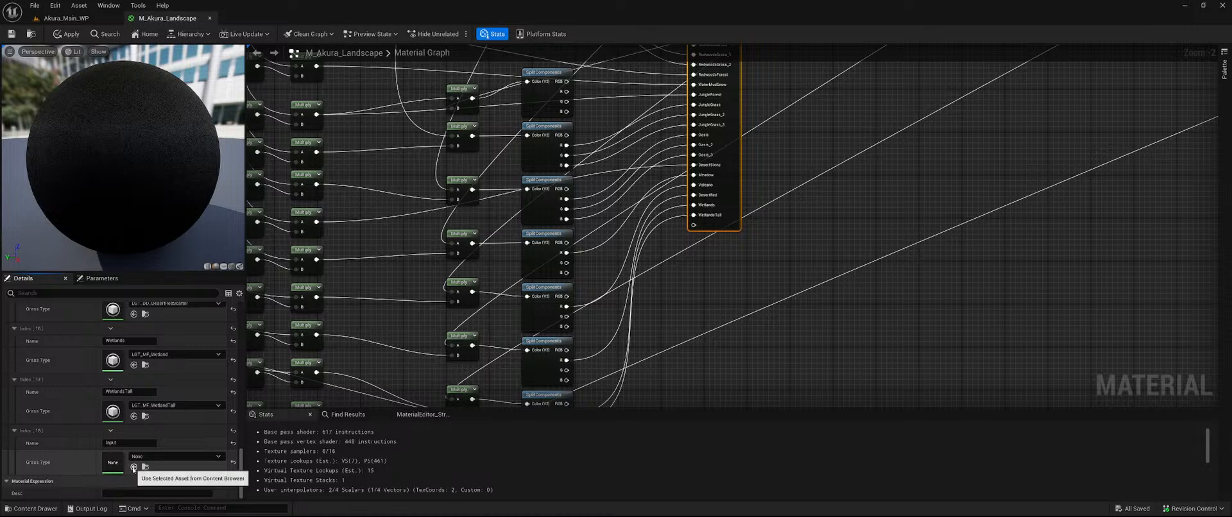
double_click(119, 464)
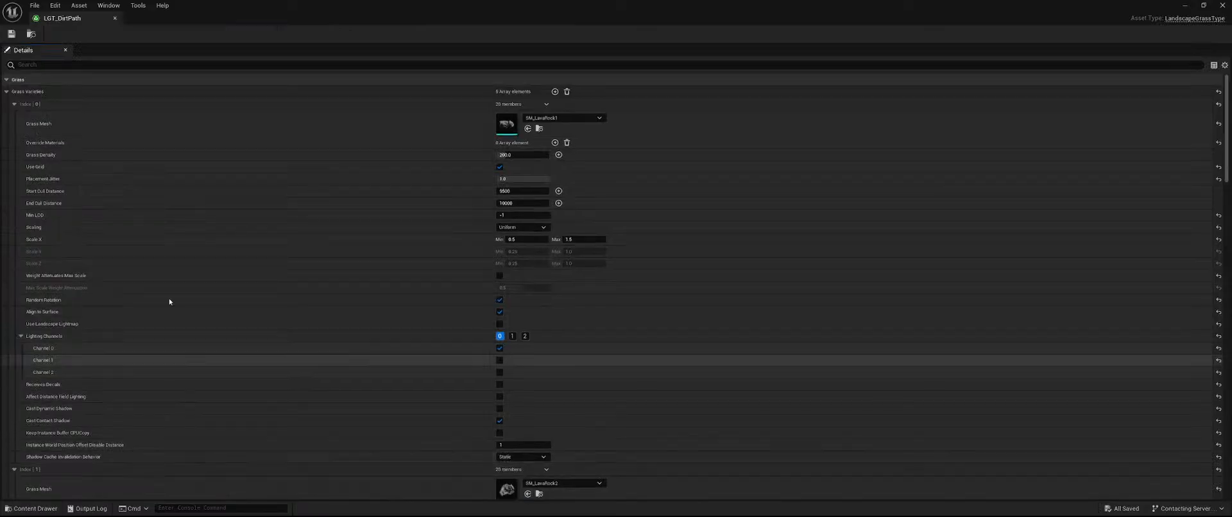
drag(65, 18, 272, 19)
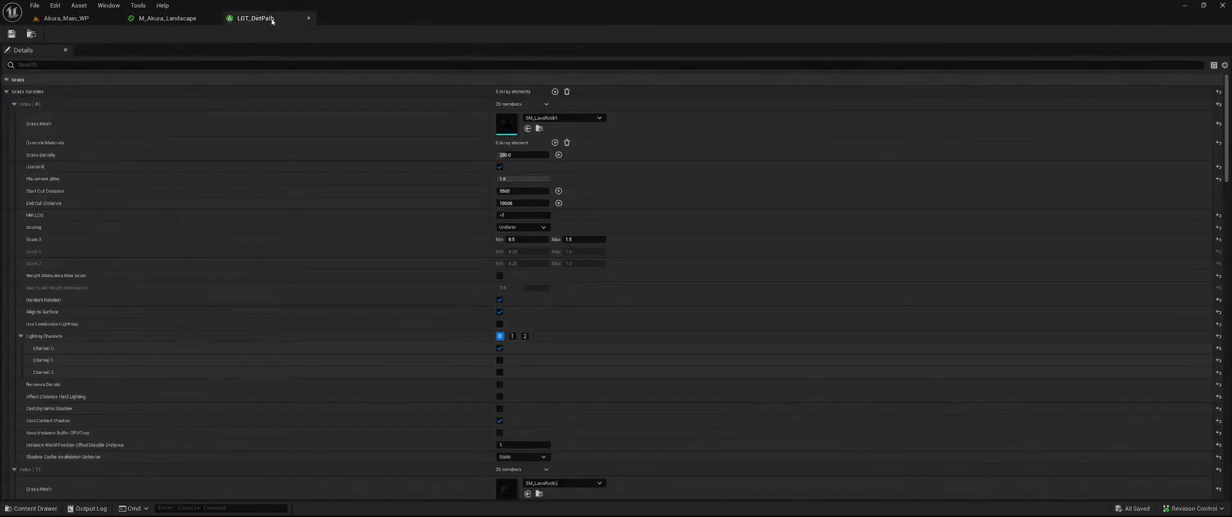
- Name the material's last grass output entry DirtPath and connect the lowest SplitComponents node's R output to its input
click(143, 20)
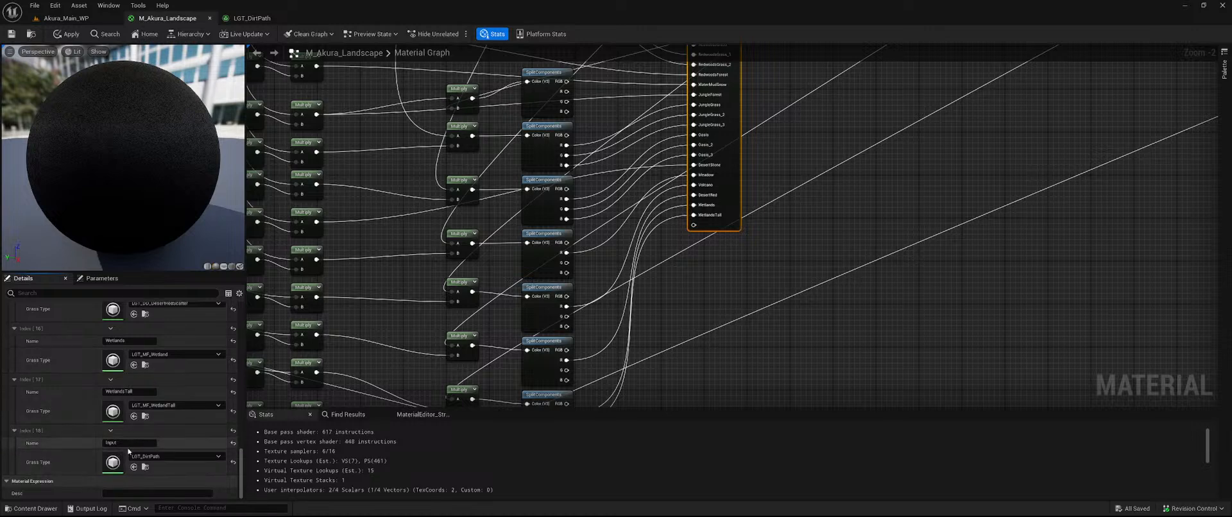
click(128, 444)
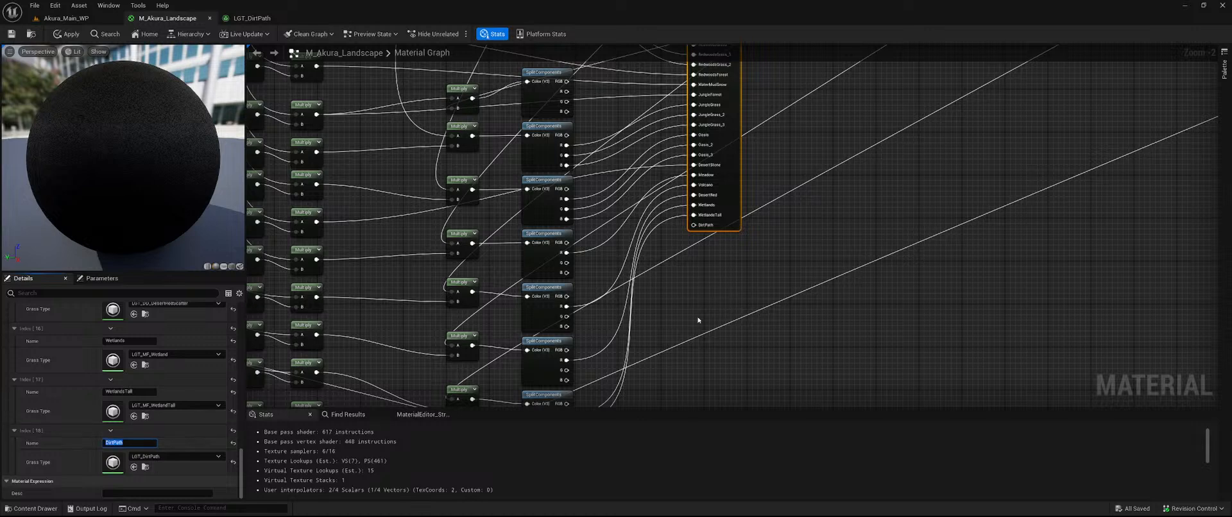
right_drag(698, 319, 699, 187)
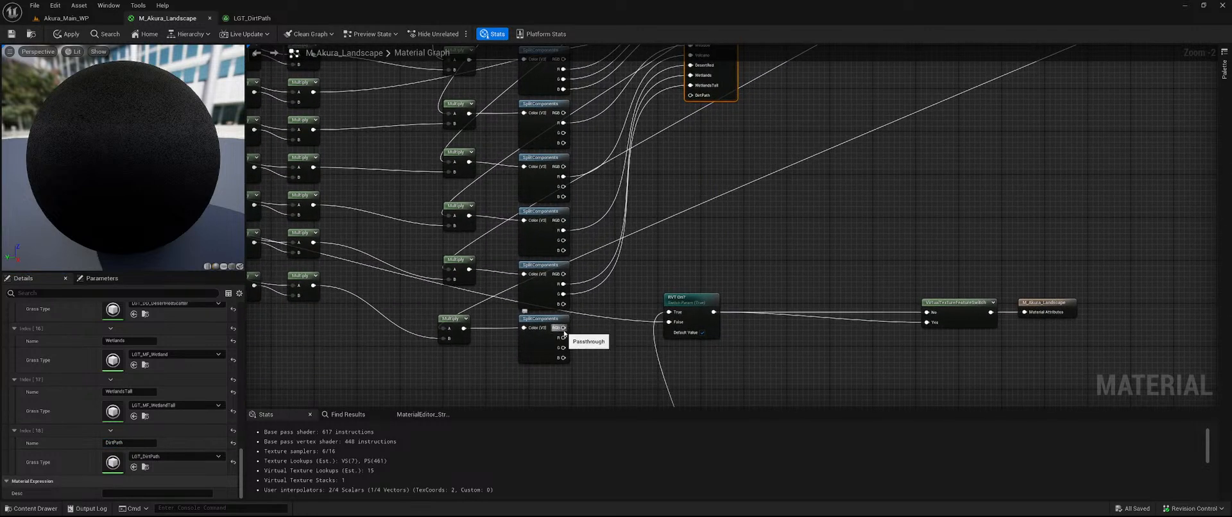
drag(563, 338, 699, 98)
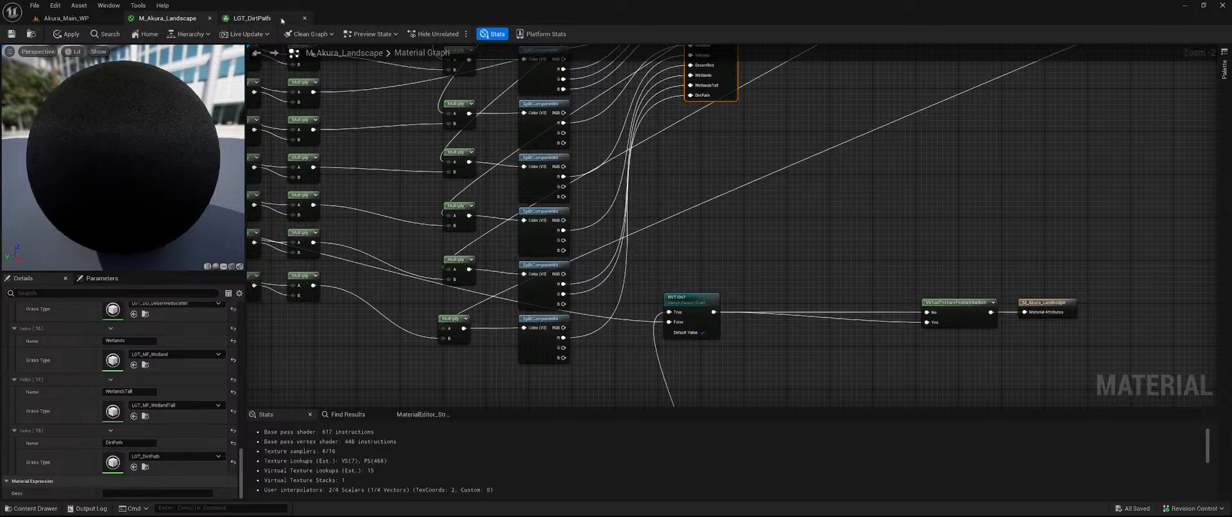
- Return to the LGT_DirtPath asset and expand all of its grass varieties
click(260, 18)
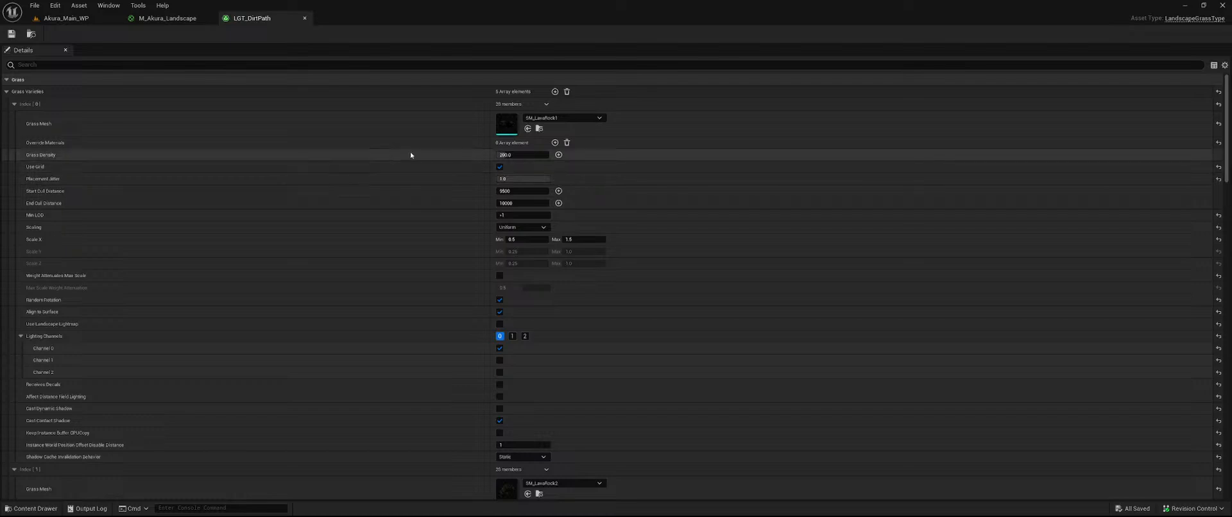
right_click(217, 88)
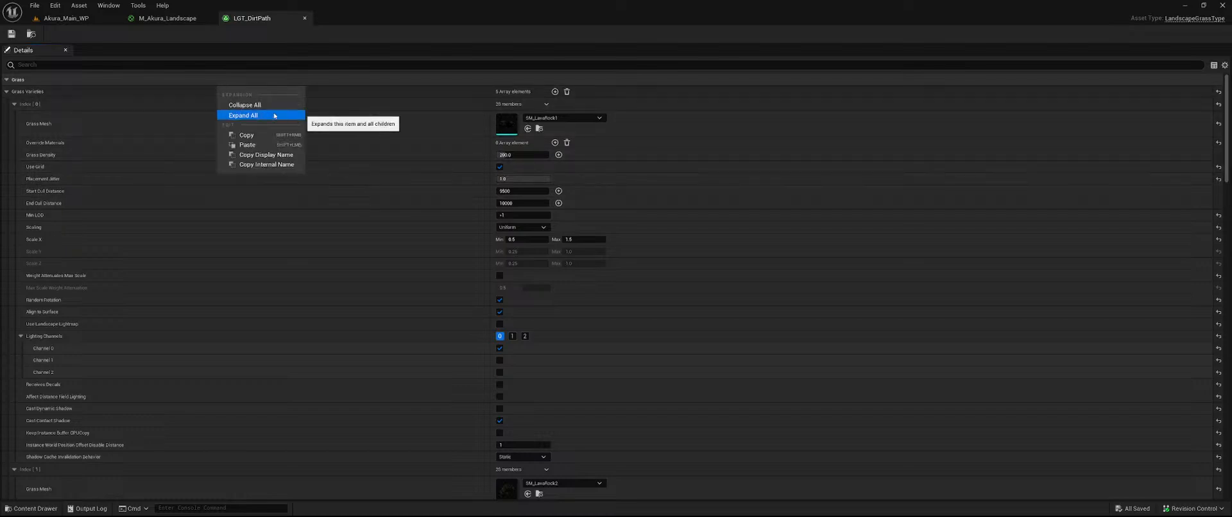
click(273, 115)
- Find the Megascans 3D_Assets folder in the project content and filter its contents to static meshes
key(ctrl+space)
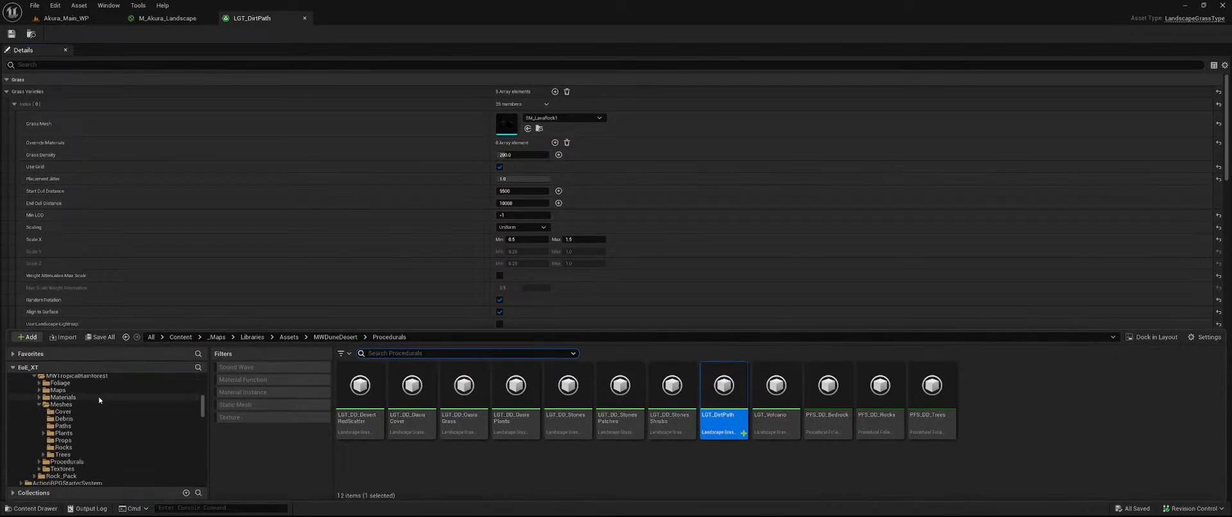
scroll(128, 398, down, 3)
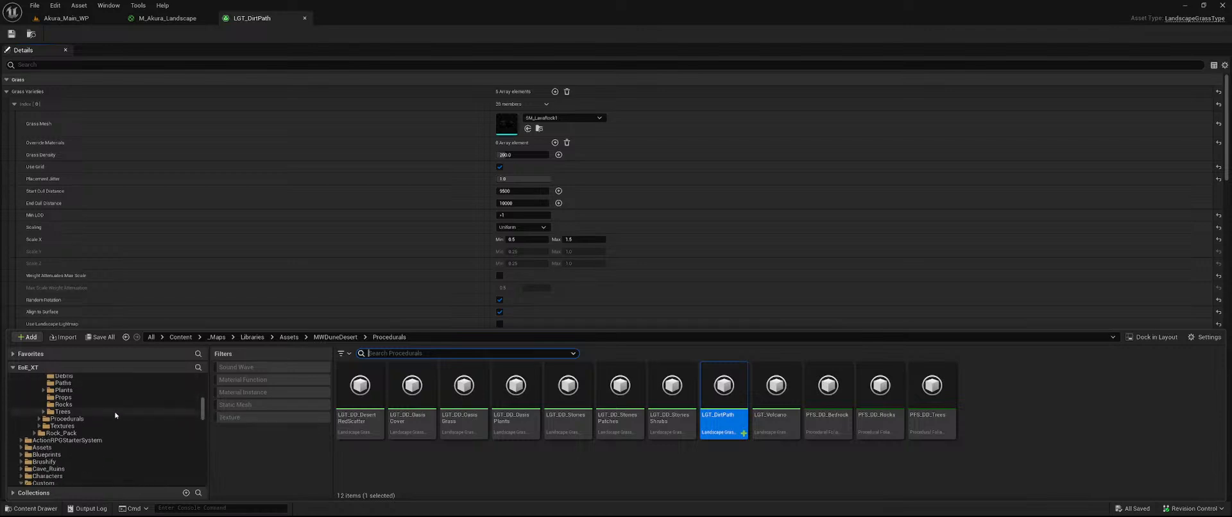
scroll(128, 410, down, 3)
scroll(129, 408, down, 3)
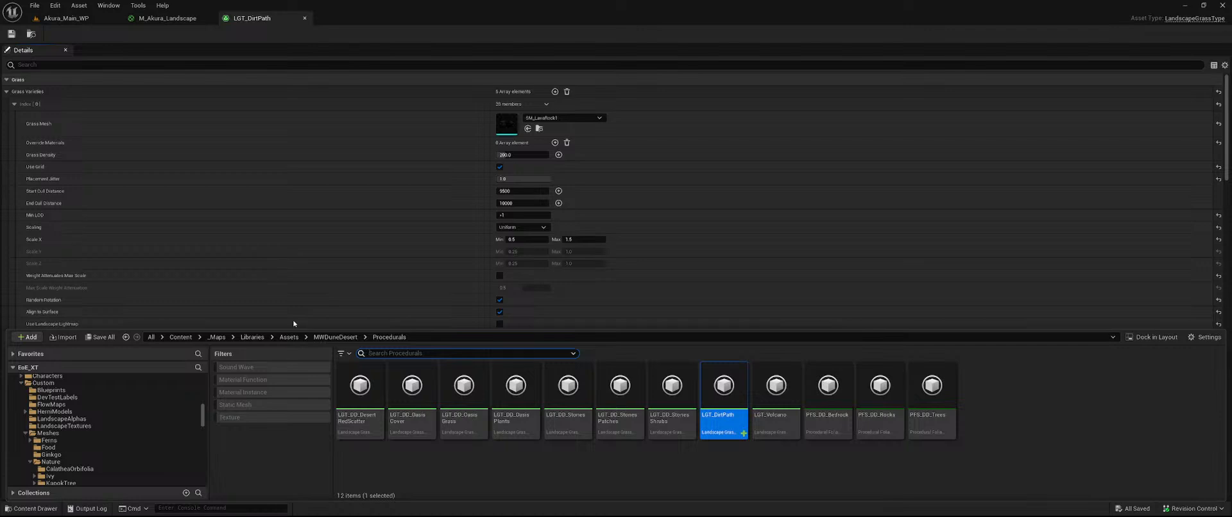
scroll(121, 449, down, 3)
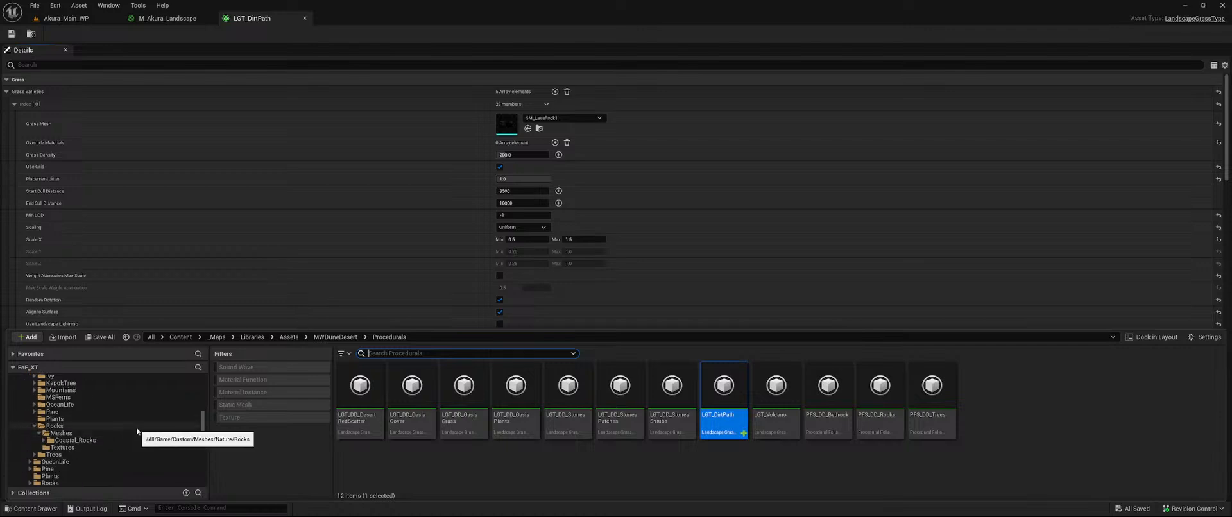
scroll(137, 428, down, 3)
scroll(138, 426, down, 10)
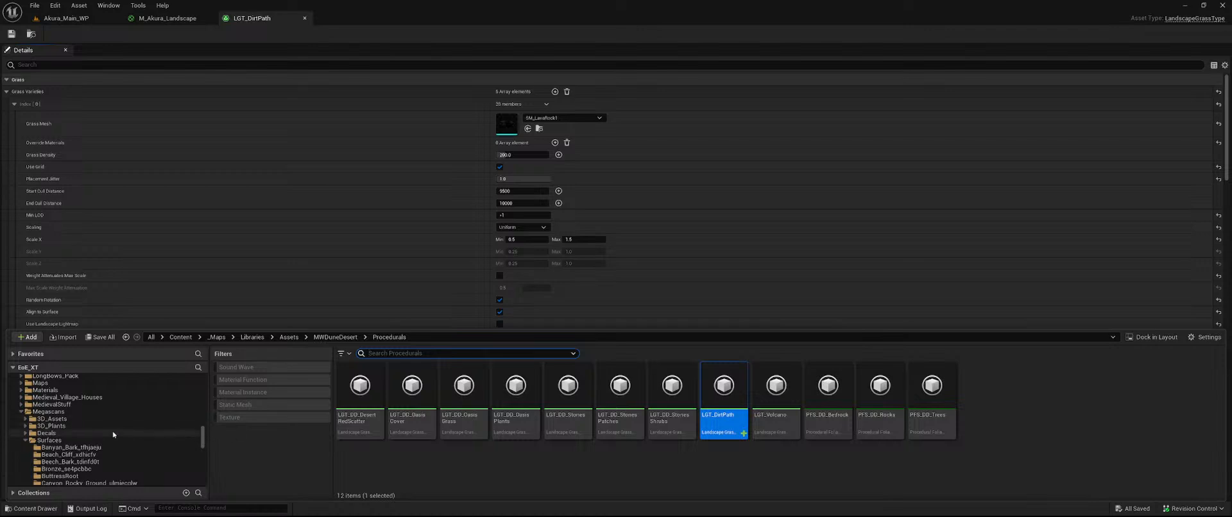
scroll(112, 432, down, 3)
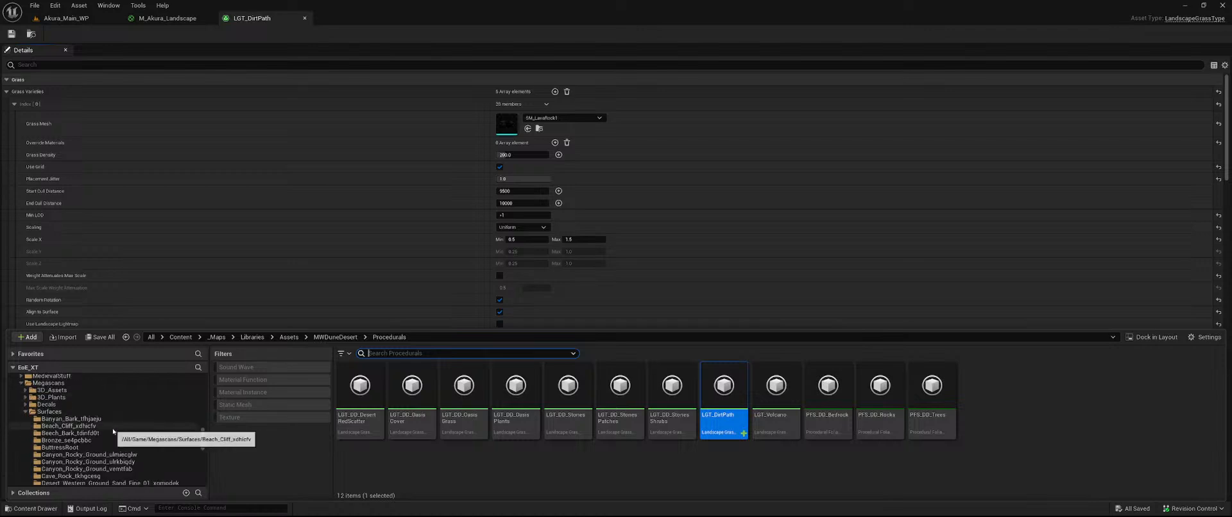
scroll(132, 411, up, 1)
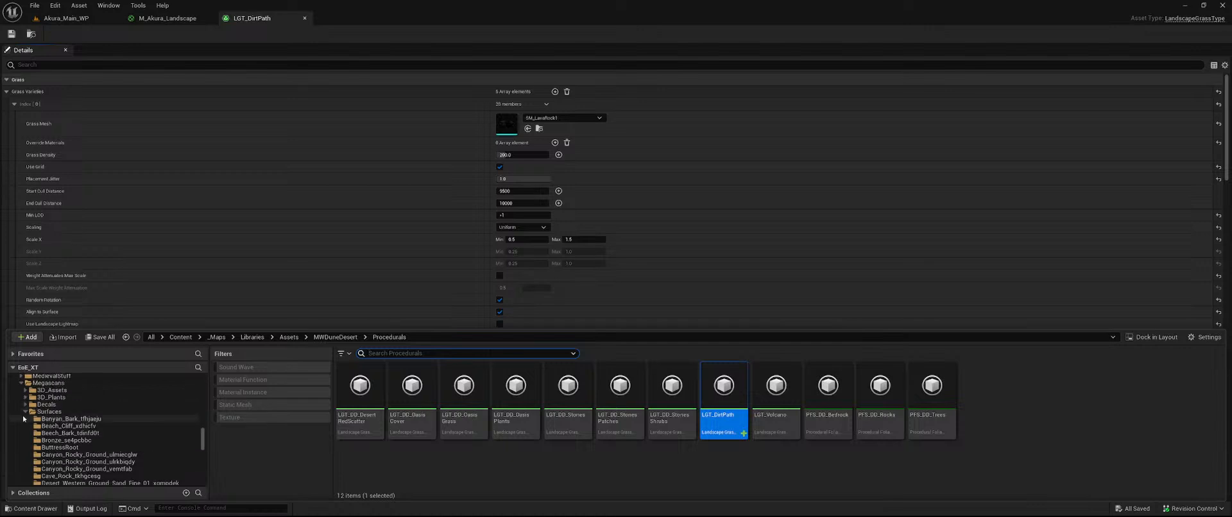
click(27, 413)
click(51, 390)
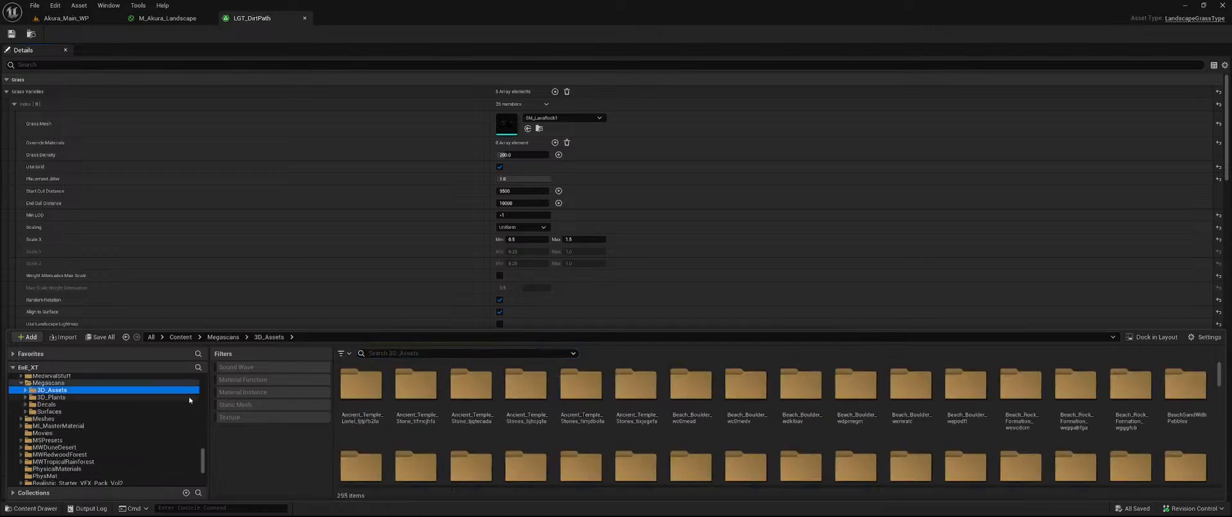
click(240, 405)
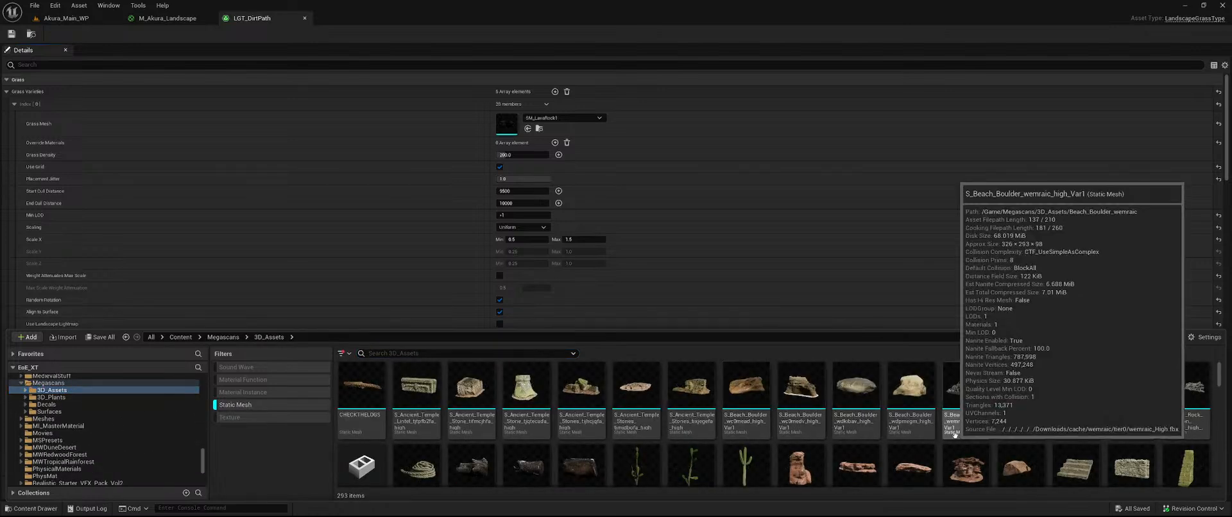
- Look through all static meshes in the Megascans 3D_Assets folder for rocks suitable for the dirt path
scroll(1016, 431, down, 10)
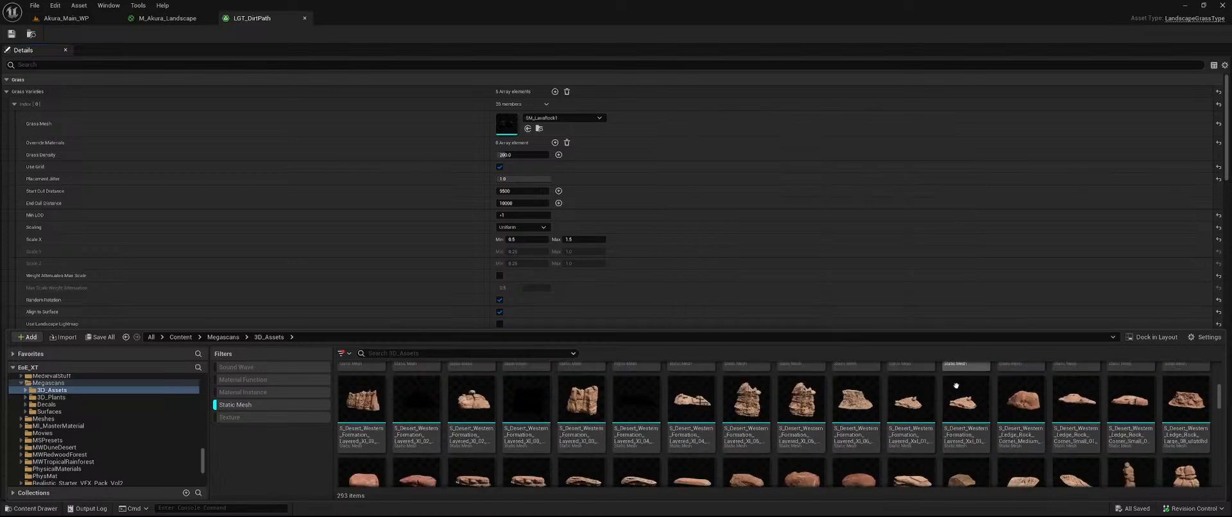
scroll(1064, 388, down, 3)
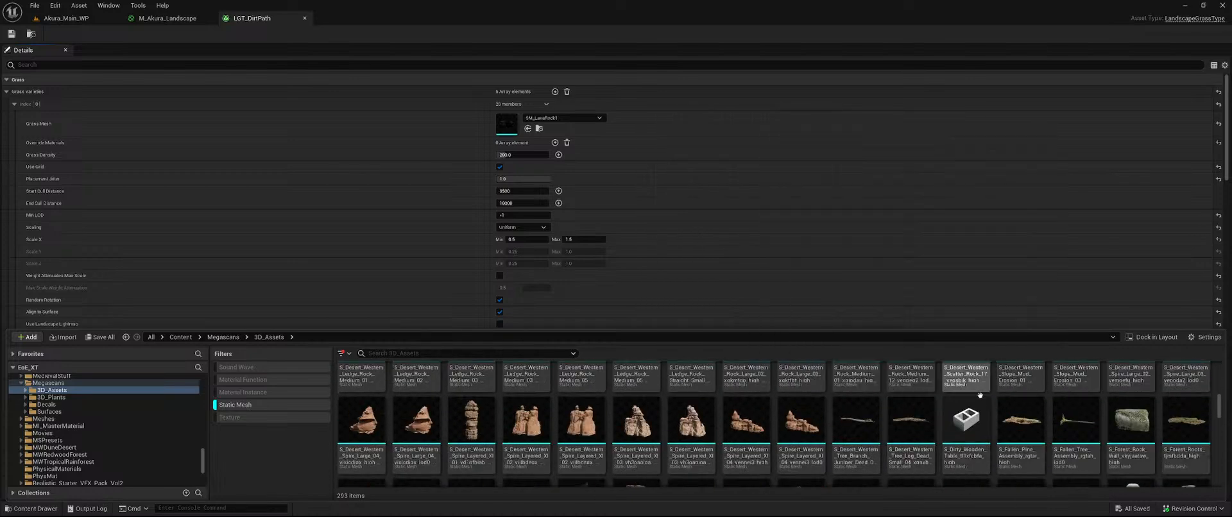
scroll(986, 404, down, 6)
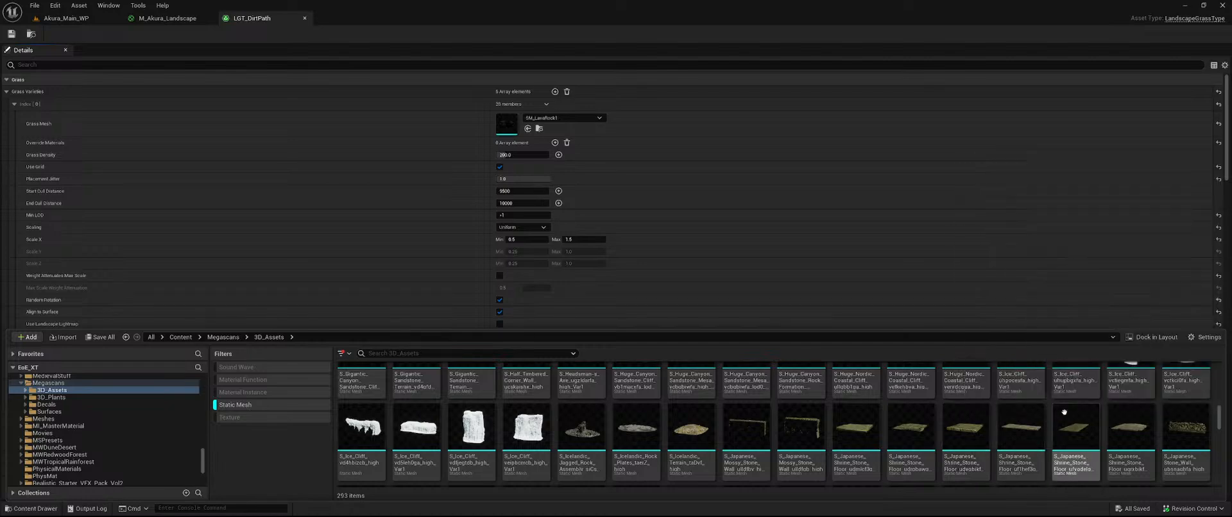
scroll(1027, 411, down, 4)
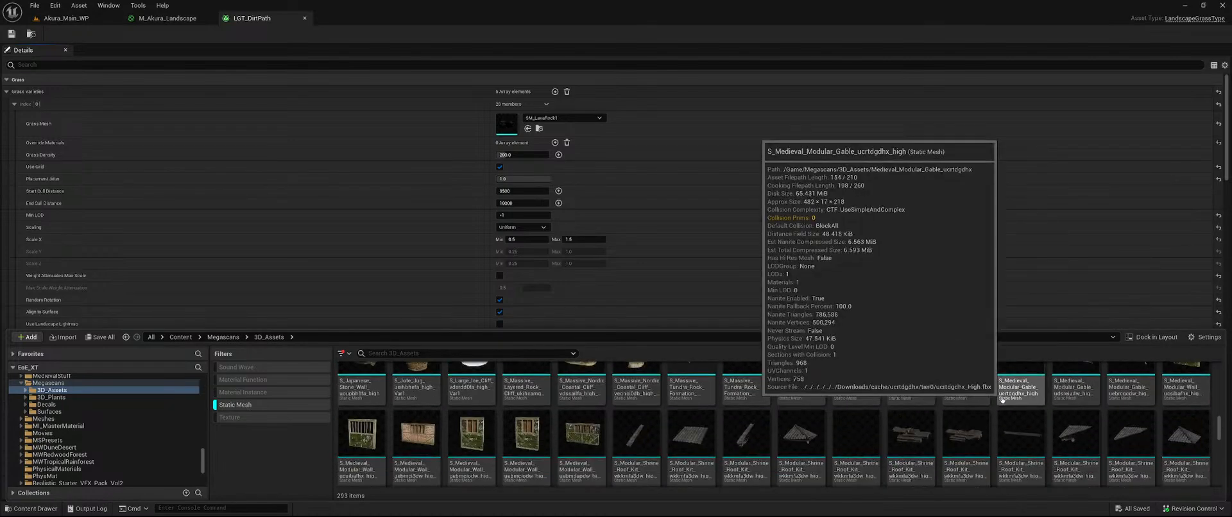
scroll(944, 405, down, 2)
scroll(857, 401, down, 2)
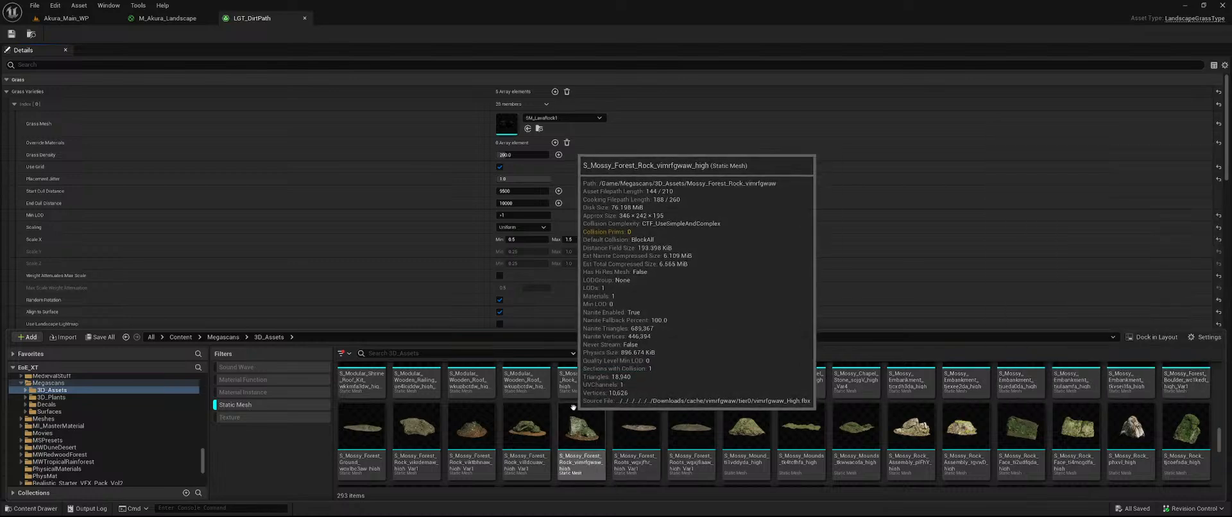
scroll(797, 425, down, 2)
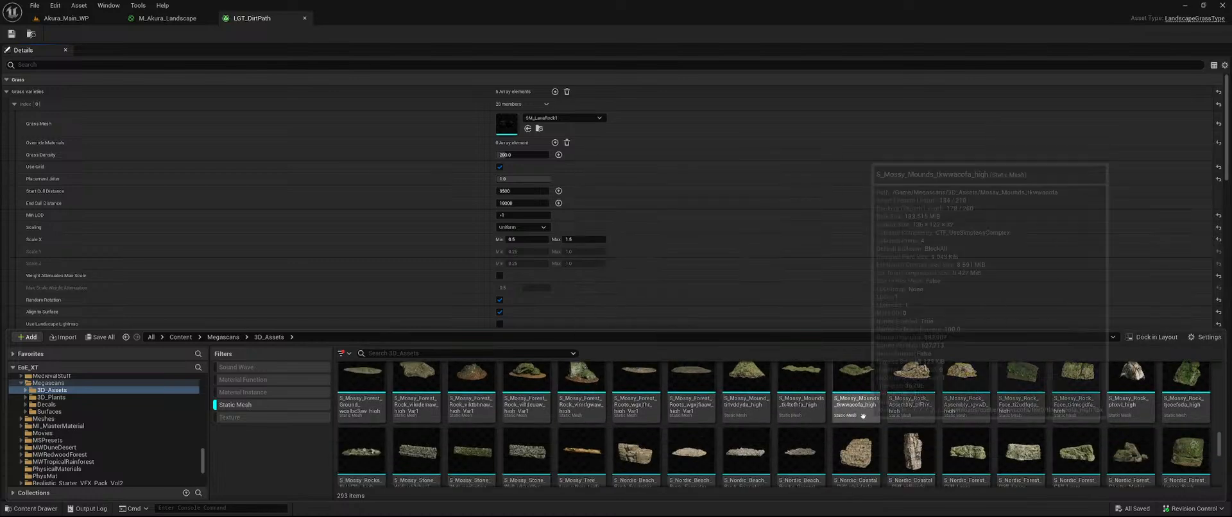
scroll(827, 420, down, 2)
scroll(685, 411, down, 2)
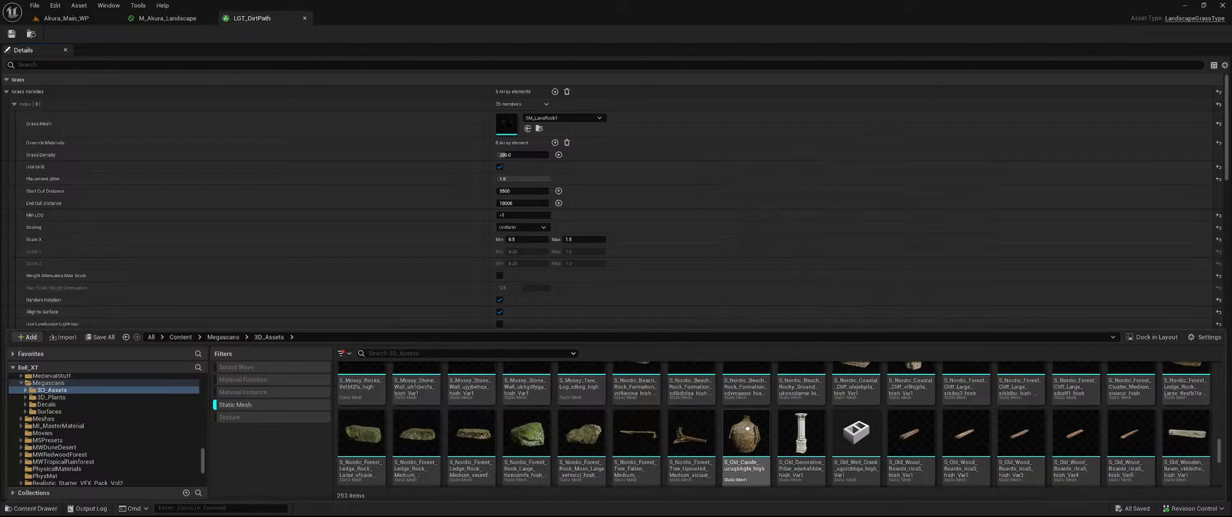
scroll(683, 383, down, 1)
scroll(751, 410, down, 2)
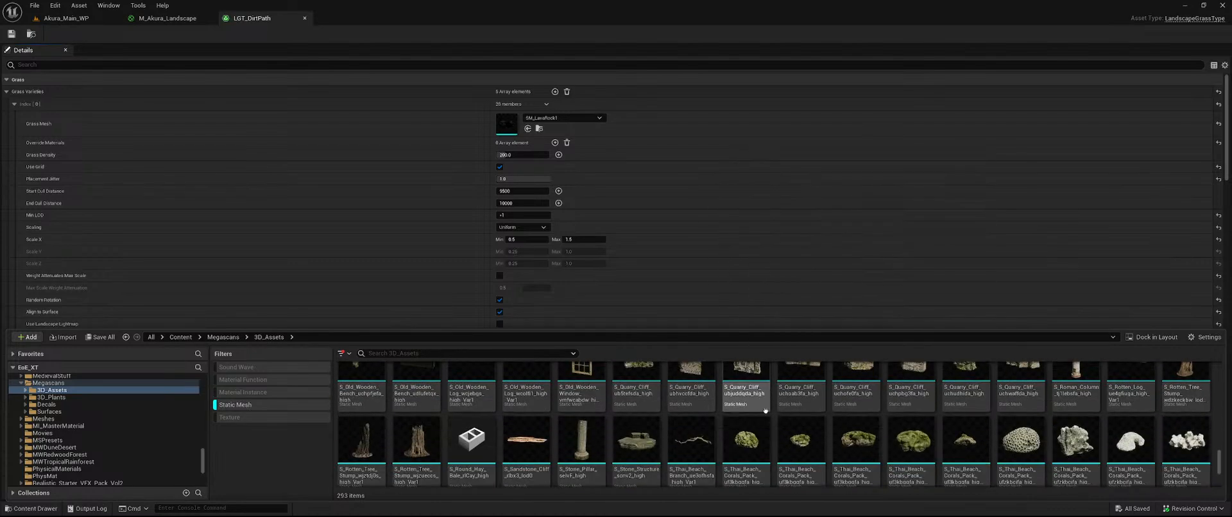
scroll(784, 430, down, 2)
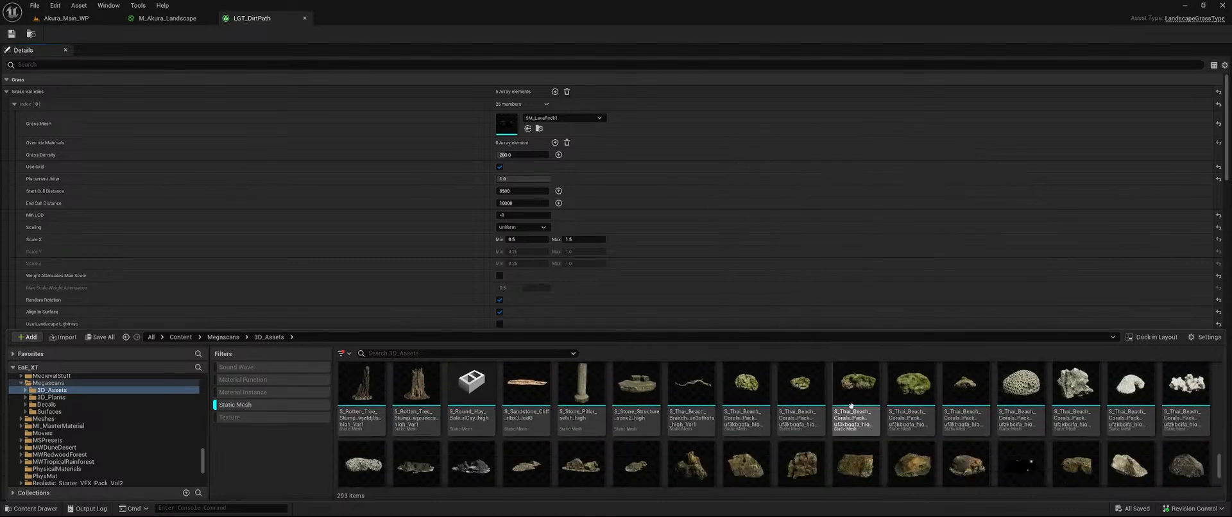
scroll(803, 424, down, 1)
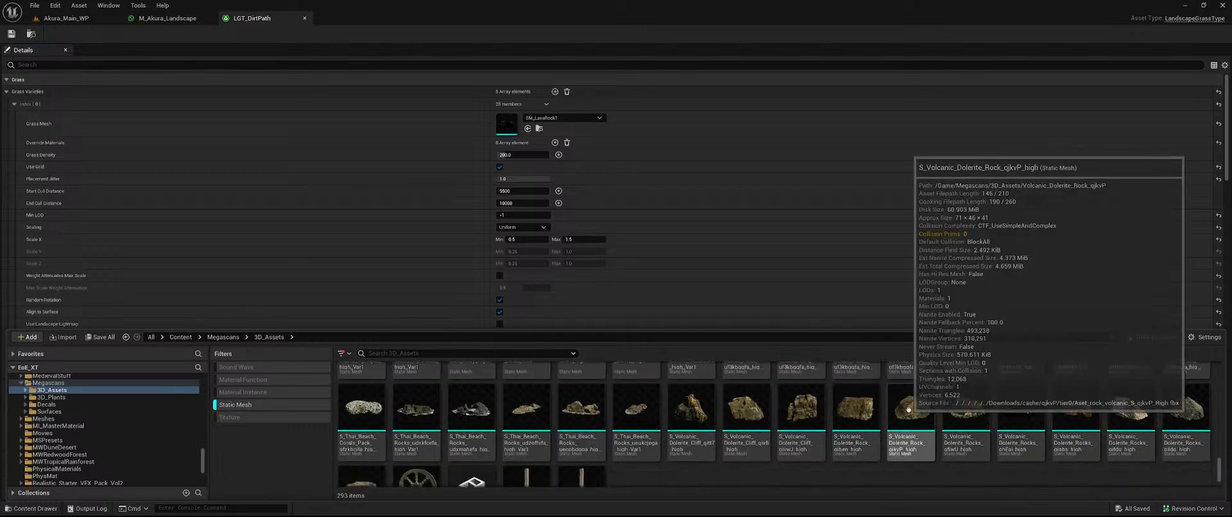
scroll(888, 428, down, 1)
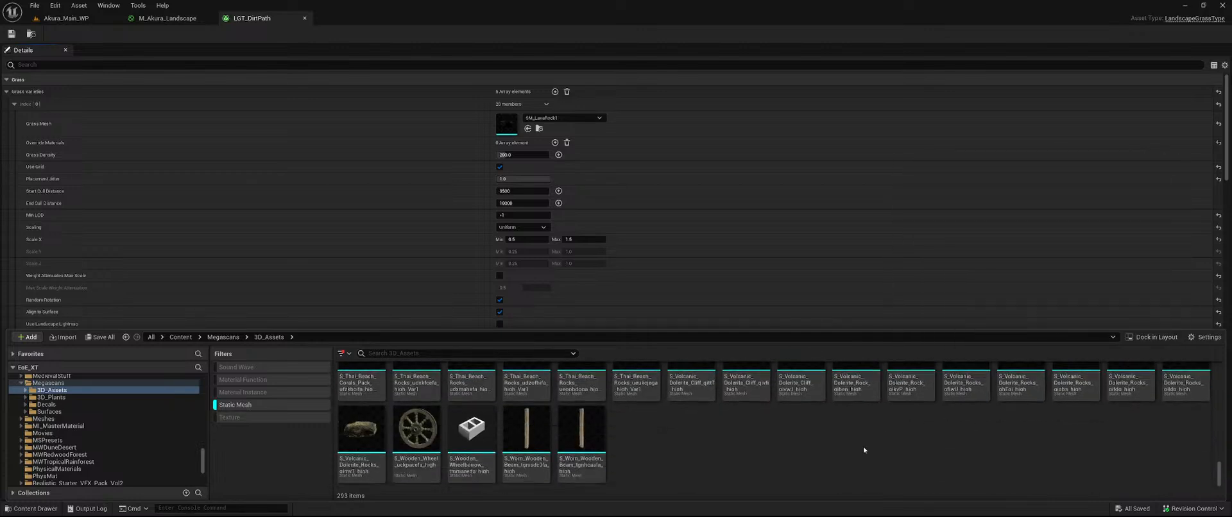
- Open the MWTropicalRainforest Meshes/Rocks folder, inspect the details of SM_TRF_RocksStones_A, and review the grass varieties of LGT_DirtPath
scroll(112, 433, up, 5)
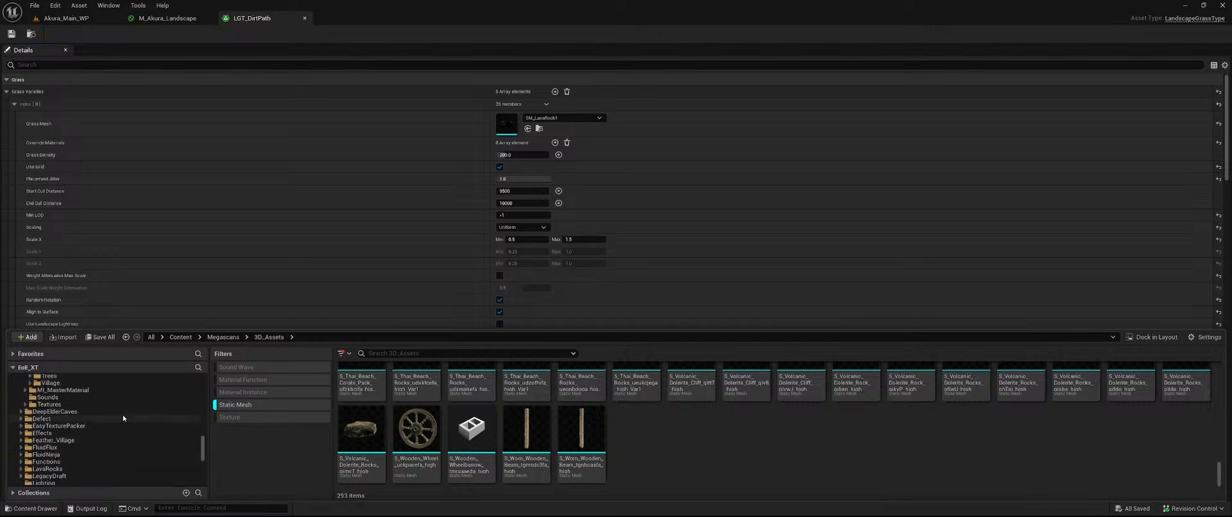
scroll(133, 413, up, 5)
scroll(133, 422, up, 8)
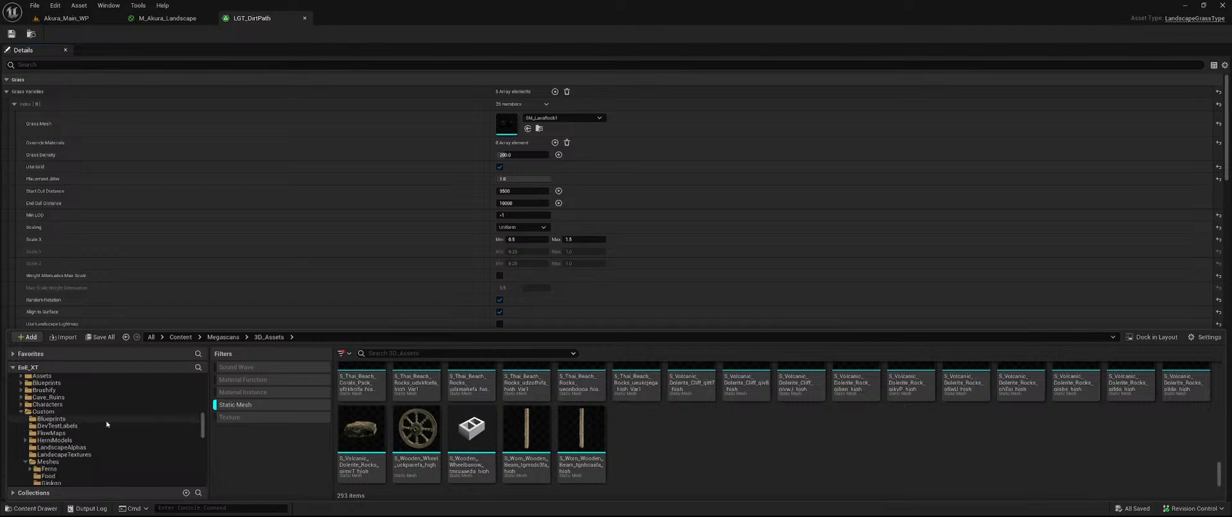
scroll(106, 423, up, 5)
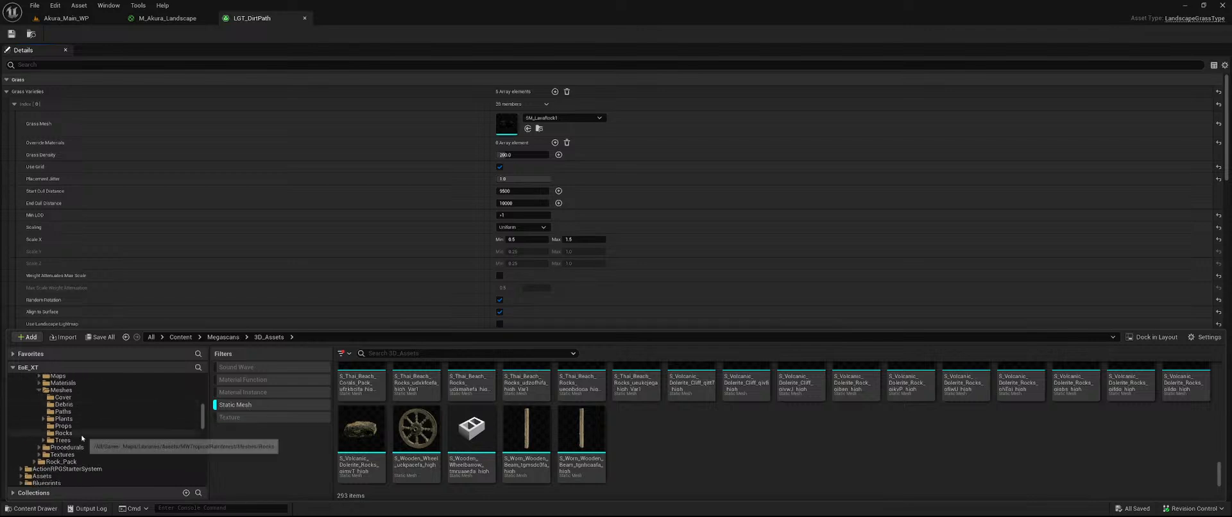
click(81, 436)
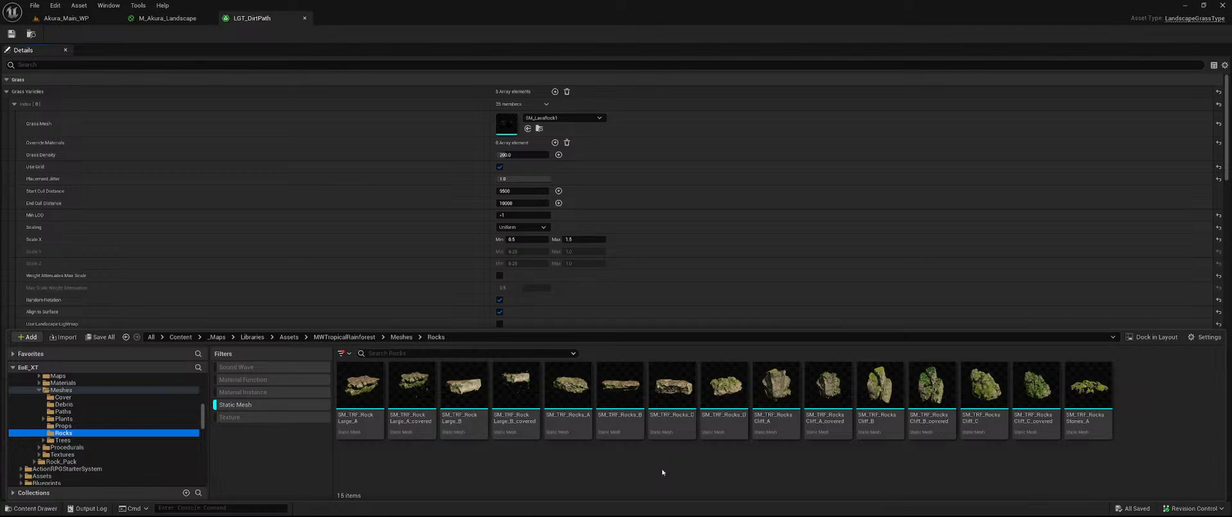
mouse_move(1073, 392)
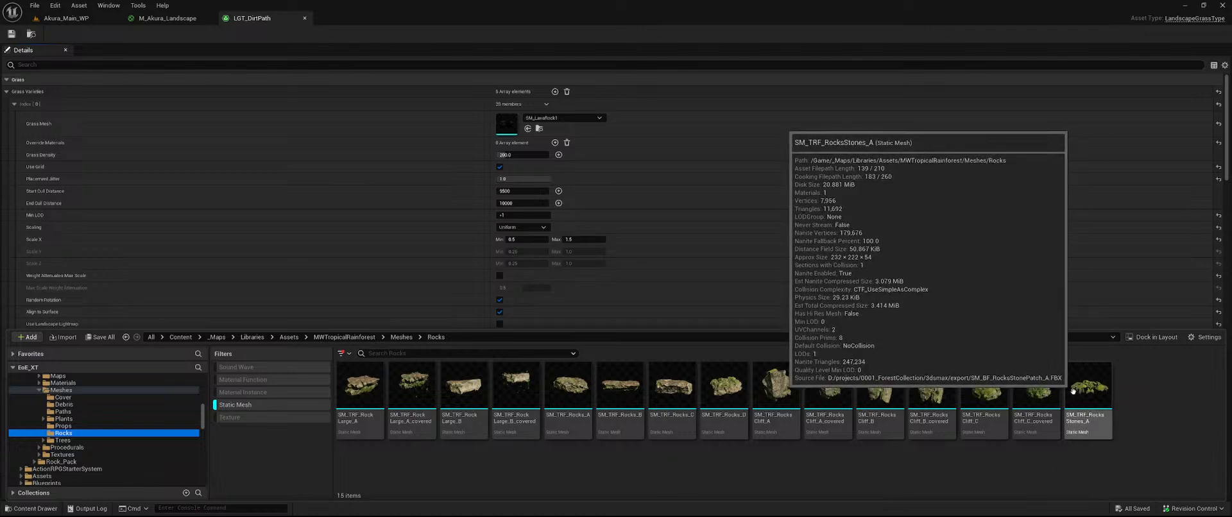
scroll(828, 211, down, 15)
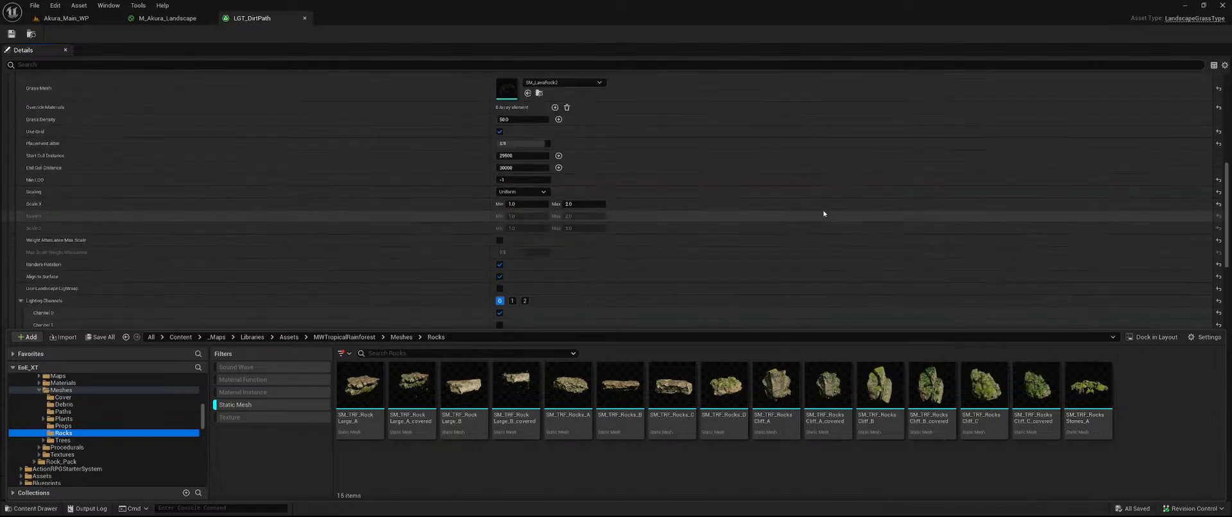
scroll(822, 215, down, 5)
scroll(818, 218, down, 10)
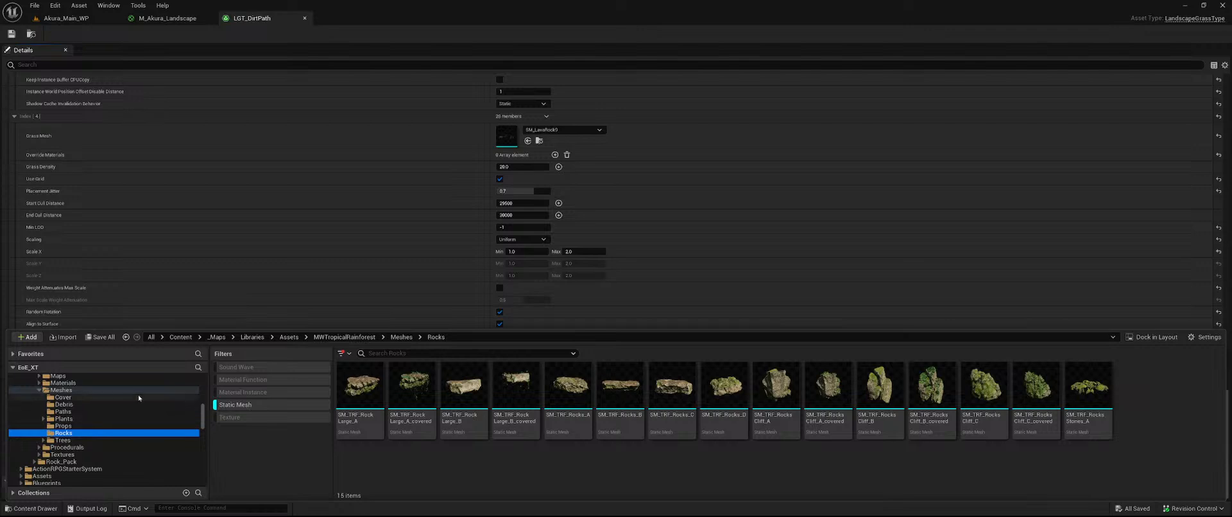
- Open the Coastal_Rocks folder under Custom/Meshes/Nature/Rocks/Meshes to view its rock meshes
scroll(134, 401, up, 4)
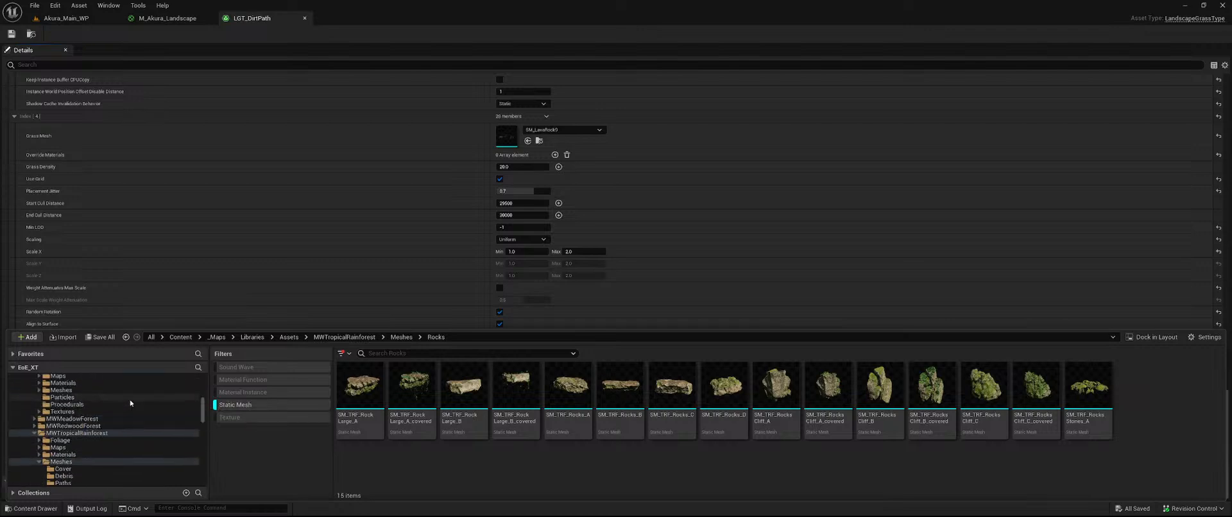
scroll(131, 405, down, 6)
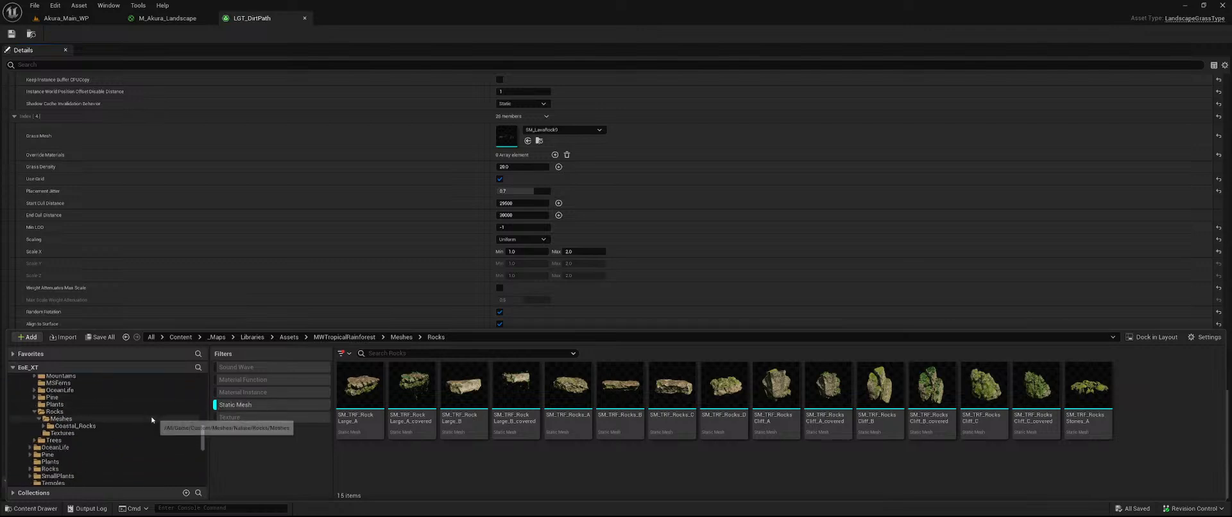
scroll(100, 408, down, 1)
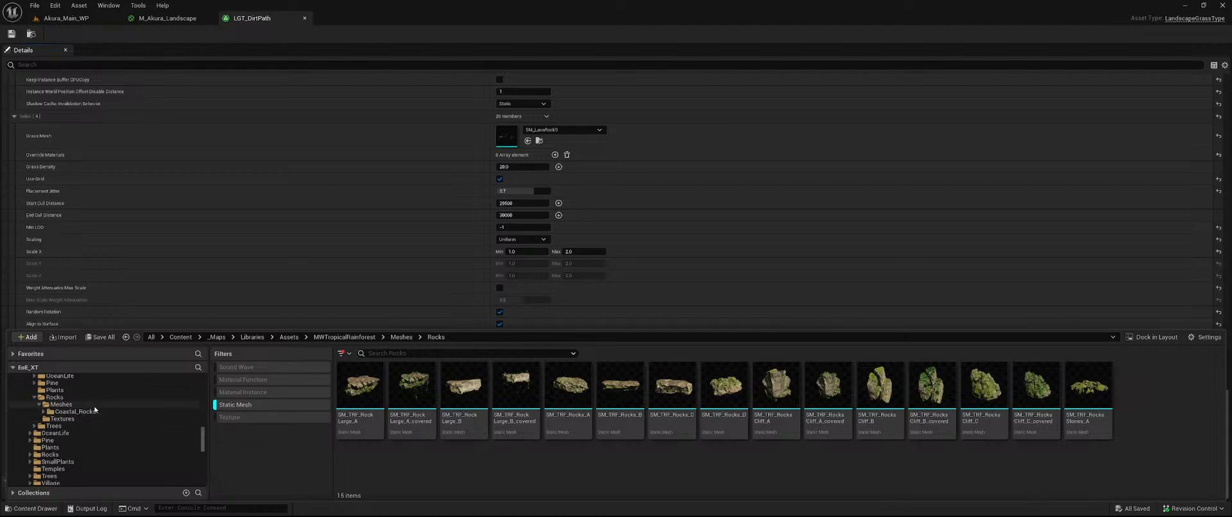
click(103, 411)
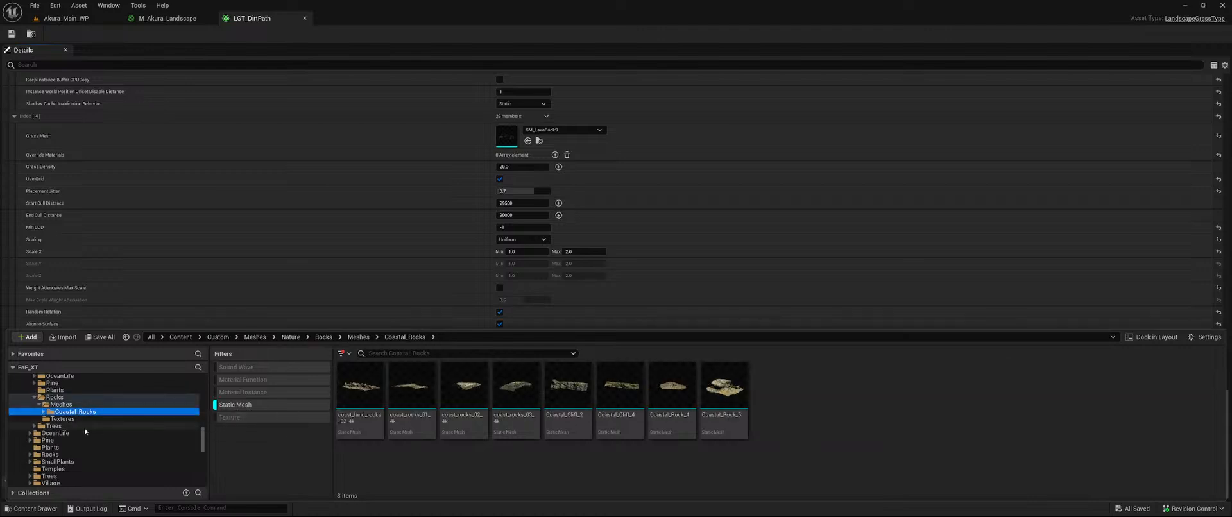
- Return to the Megascans 3D_Assets folder and look through its meshes again as far as the mossy forest rocks
scroll(103, 424, up, 6)
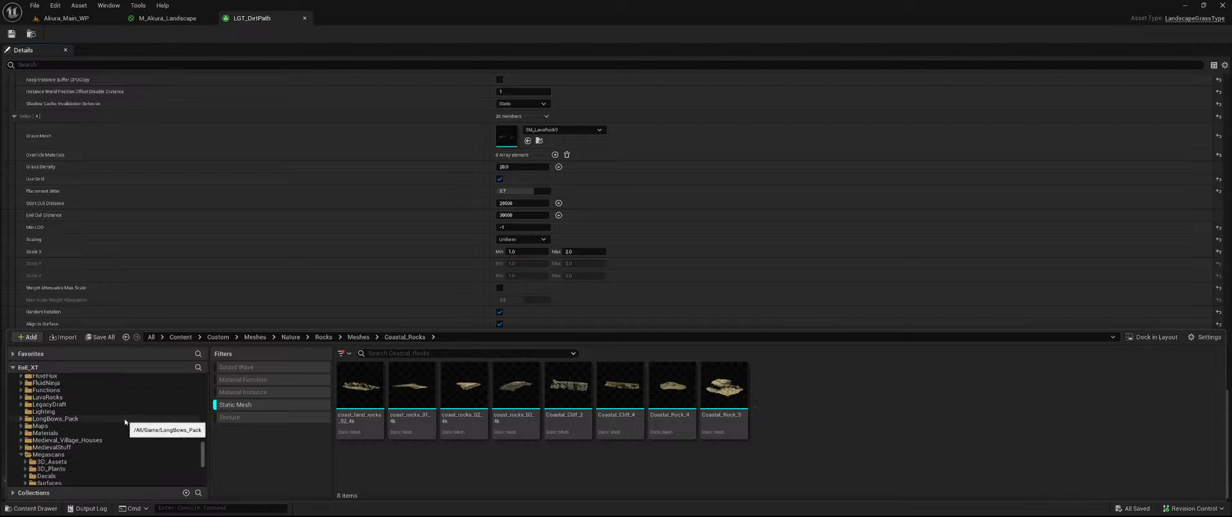
click(76, 462)
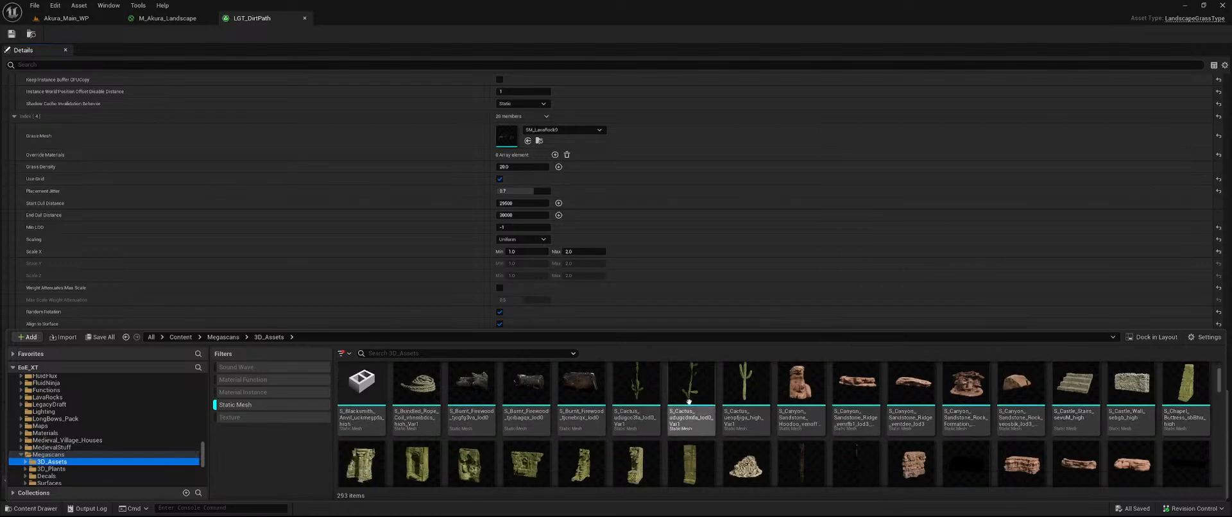
scroll(891, 412, down, 2)
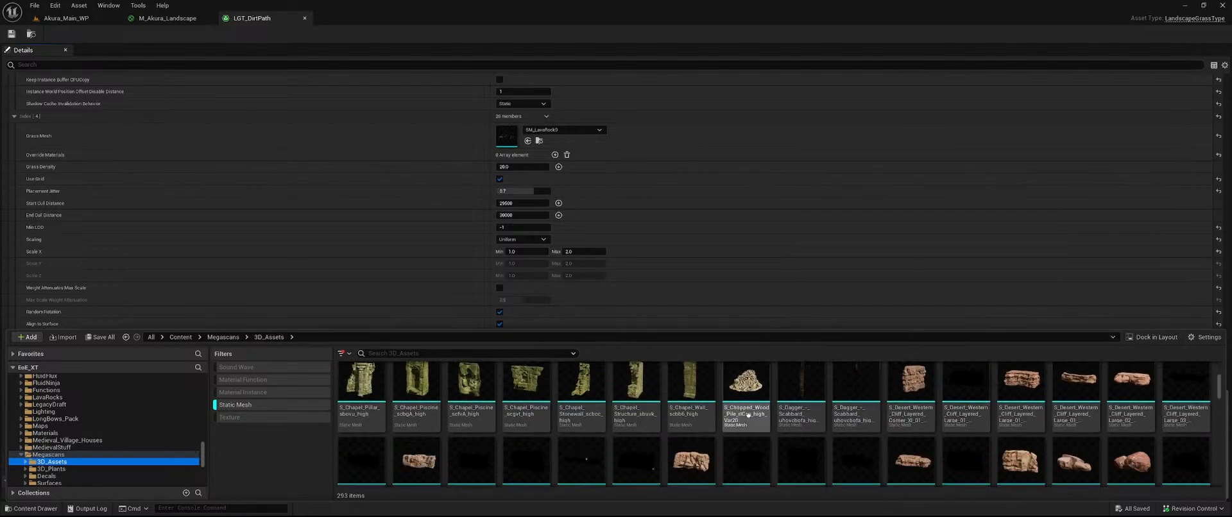
scroll(883, 408, down, 5)
scroll(869, 401, down, 5)
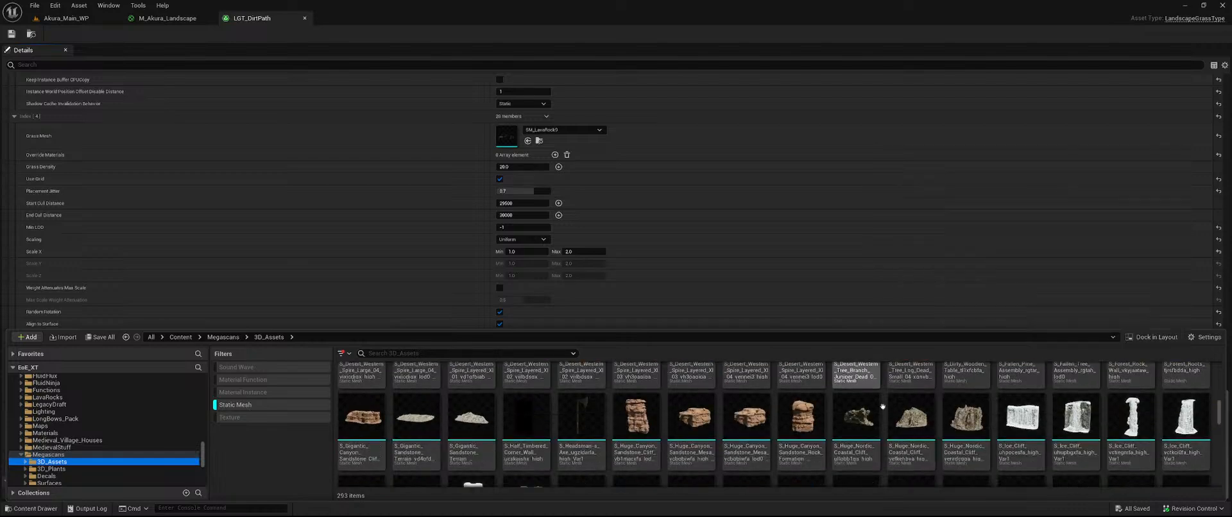
scroll(937, 406, down, 5)
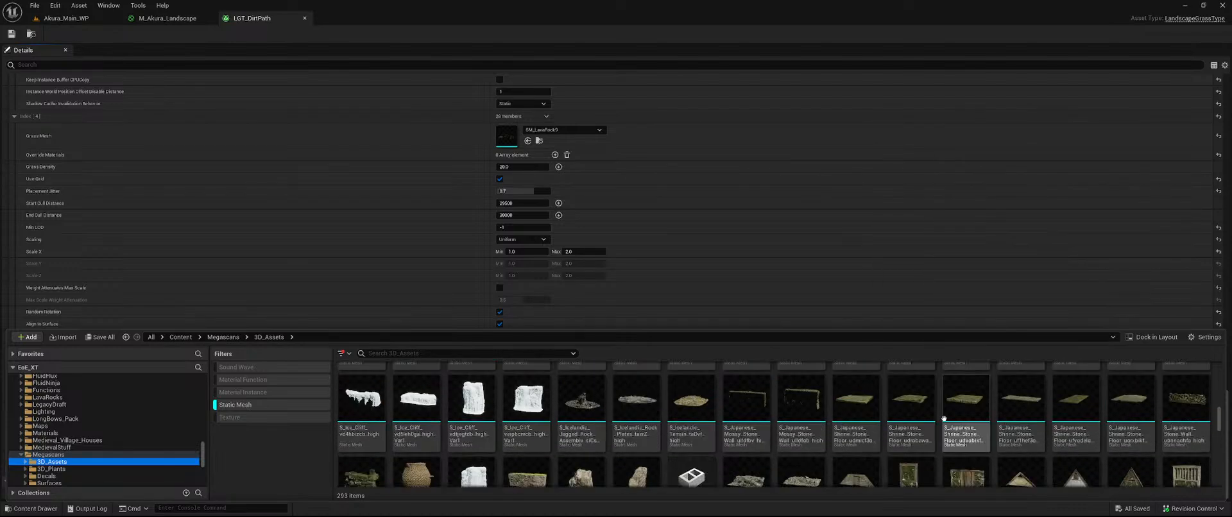
scroll(778, 429, down, 5)
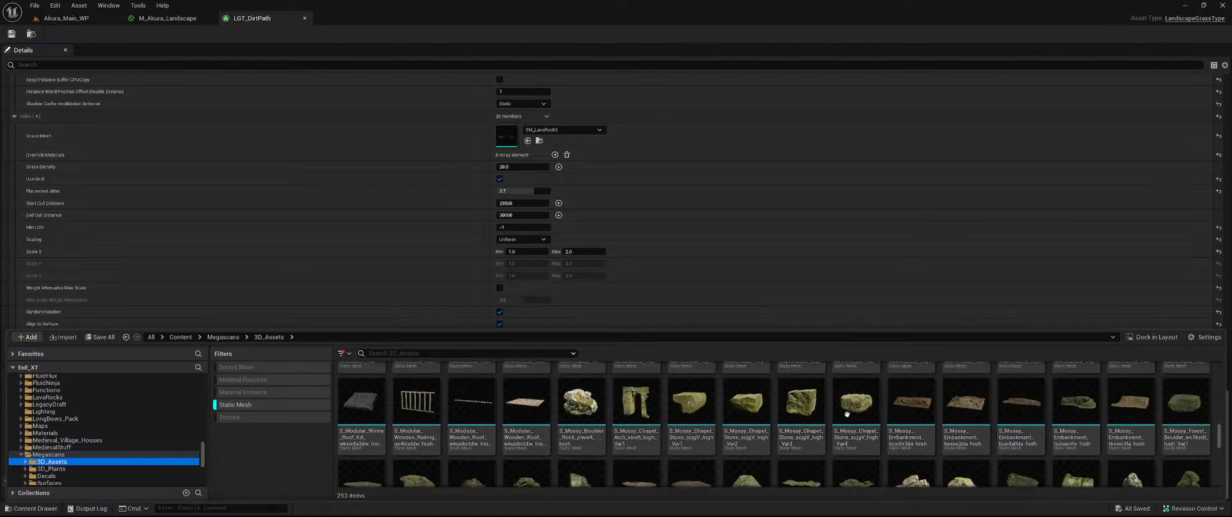
scroll(880, 418, down, 3)
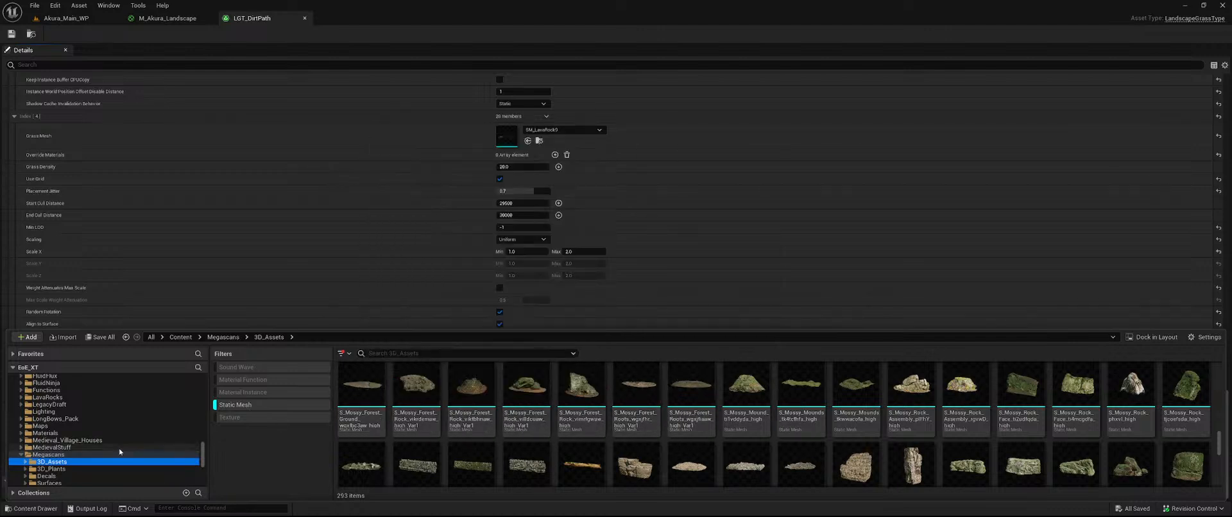
- Assign SM_TRF_RocksStones_A from the MWTropicalRainforest Meshes/Rocks folder as the grass mesh of the first grass variety
scroll(118, 446, up, 10)
scroll(125, 444, up, 5)
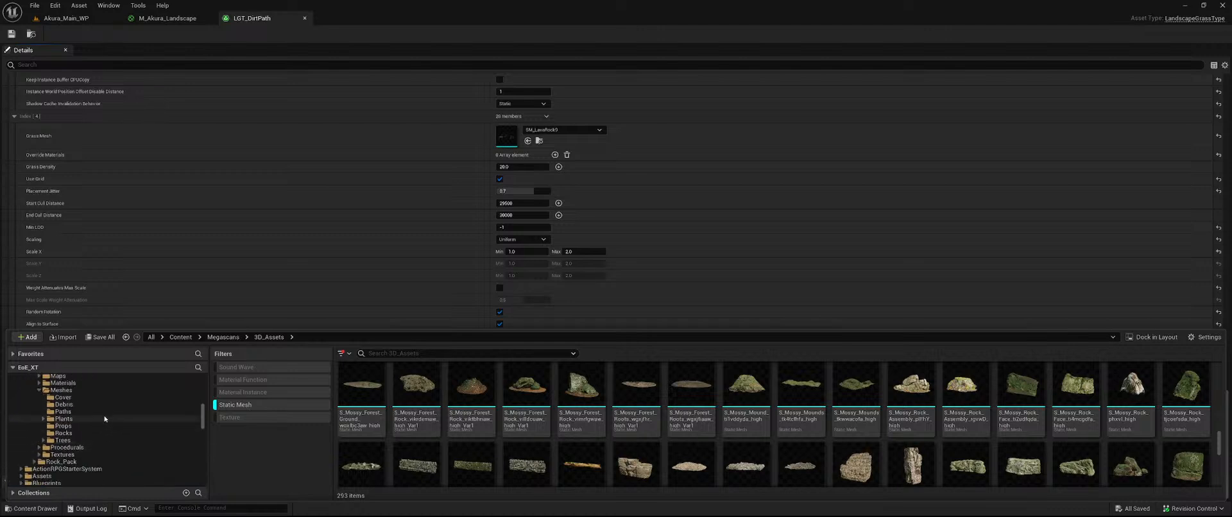
click(100, 434)
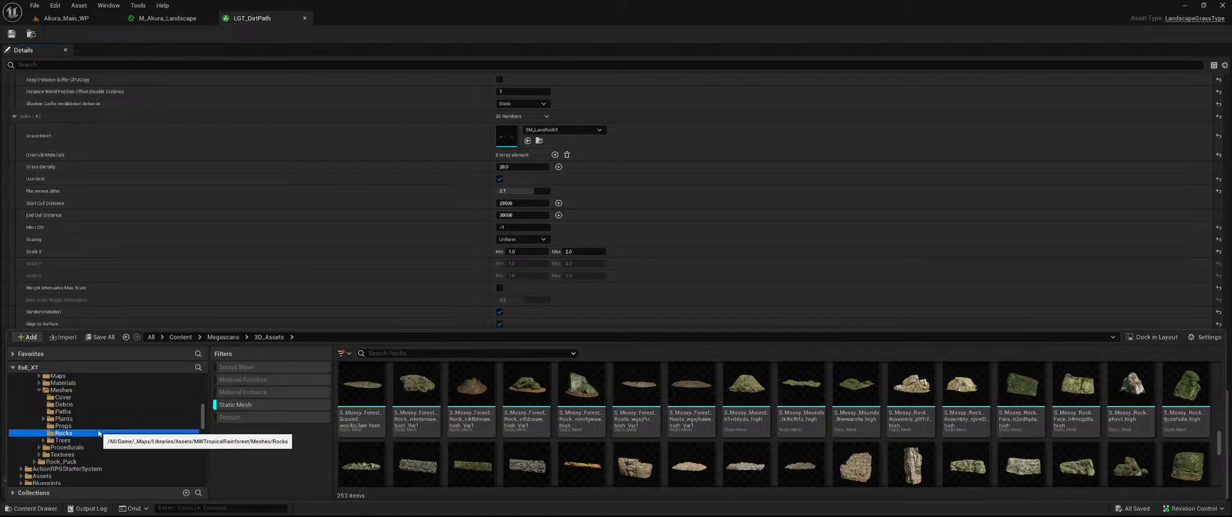
click(1087, 388)
scroll(776, 217, up, 15)
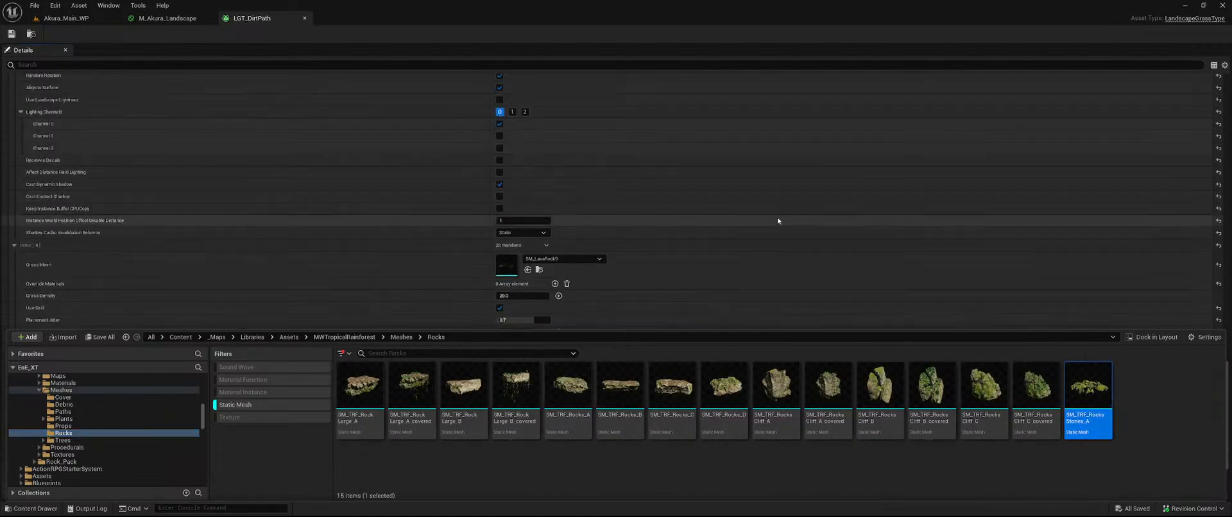
scroll(752, 261, up, 15)
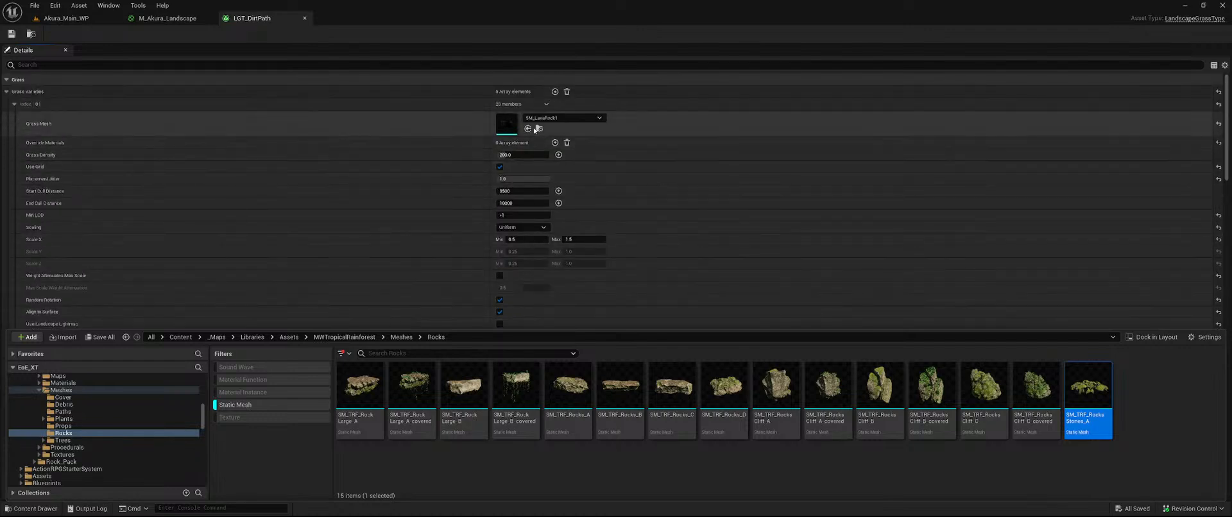
click(527, 128)
scroll(706, 295, down, 2)
scroll(722, 289, down, 1)
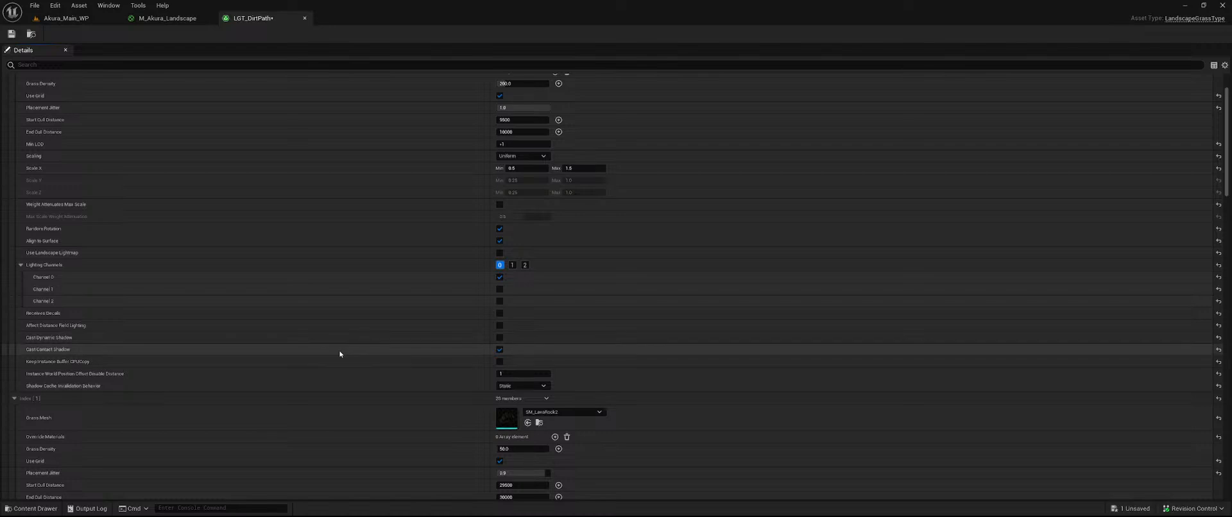
scroll(756, 353, down, 4)
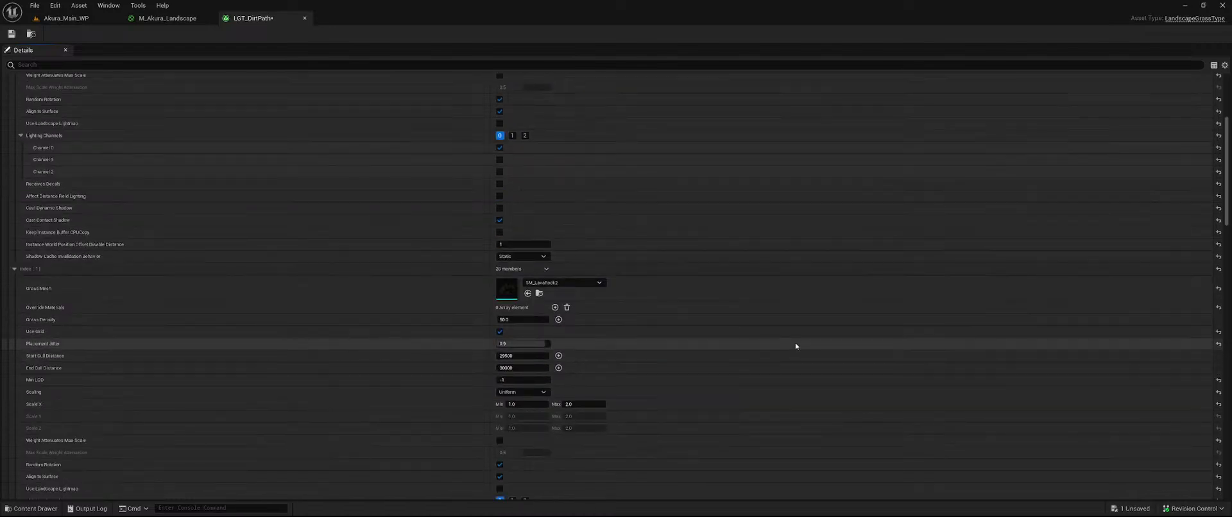
- Browse the static meshes in Megascans 3D_Assets for the second grass variety and open the forest roots mesh S_Forest_Roots_tjrsfbdda_high
scroll(783, 343, down, 3)
scroll(783, 343, down, 2)
key(ctrl+space)
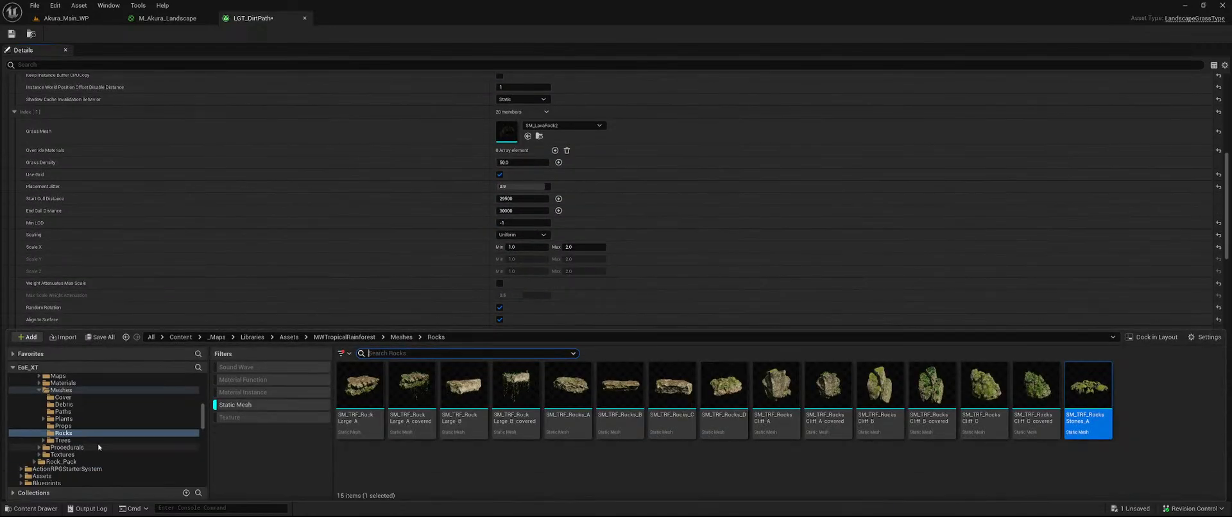
scroll(135, 412, down, 4)
scroll(136, 412, down, 6)
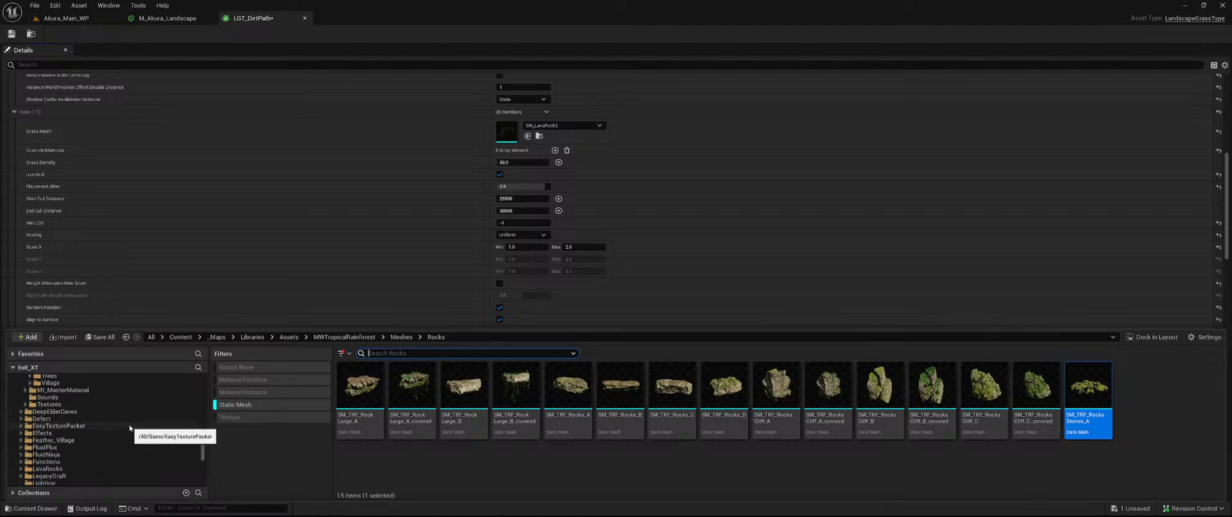
click(77, 405)
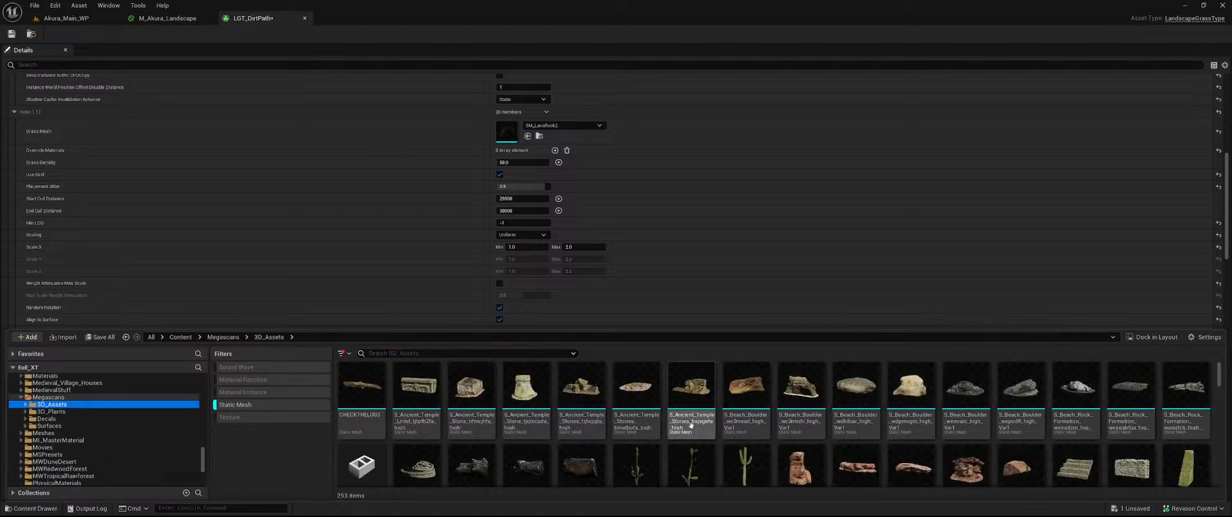
scroll(856, 411, down, 3)
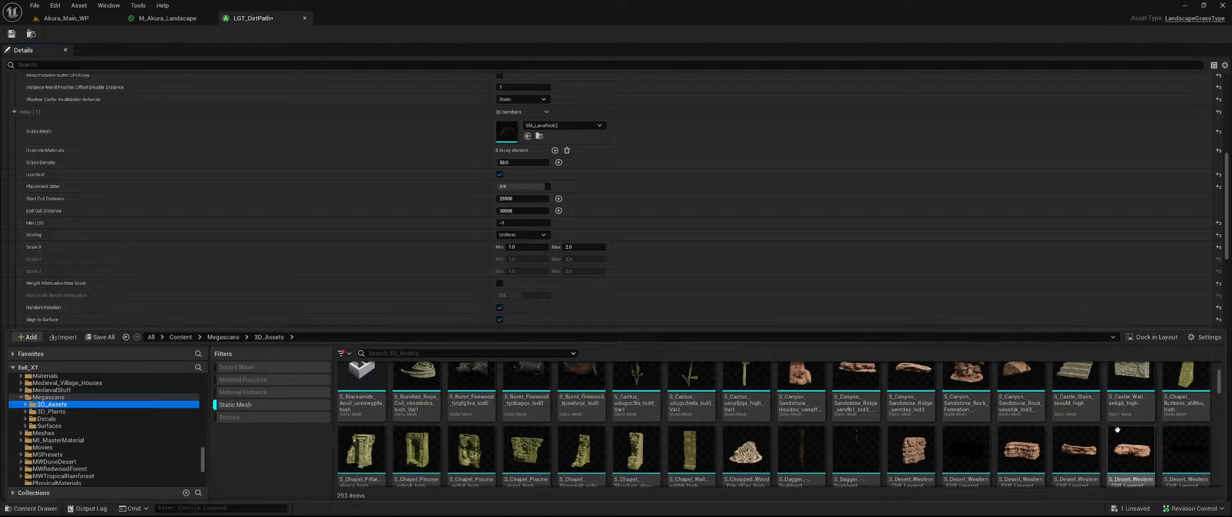
scroll(793, 435, down, 3)
scroll(834, 433, down, 3)
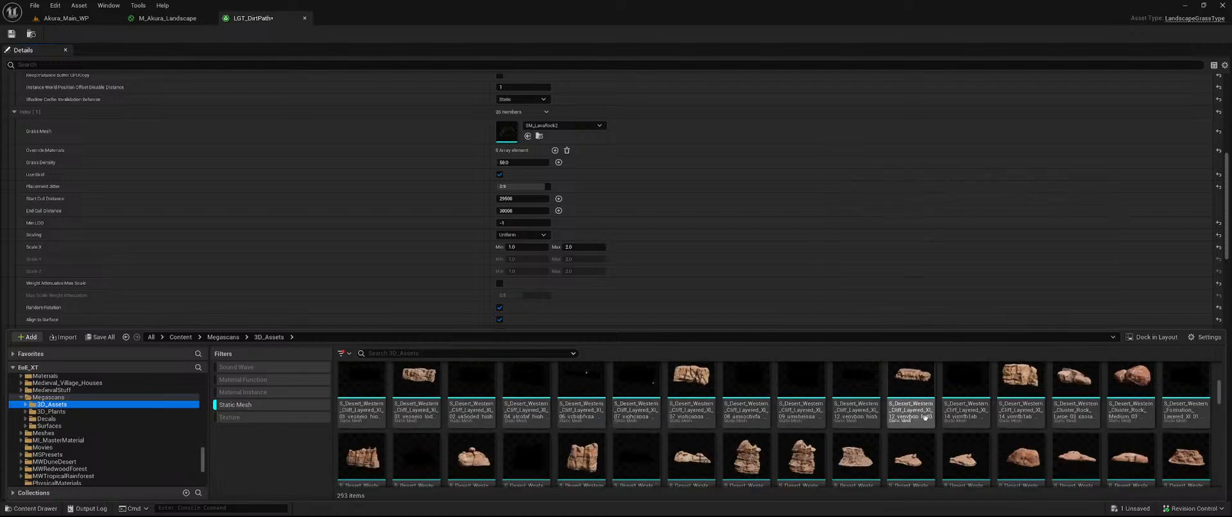
scroll(839, 431, down, 5)
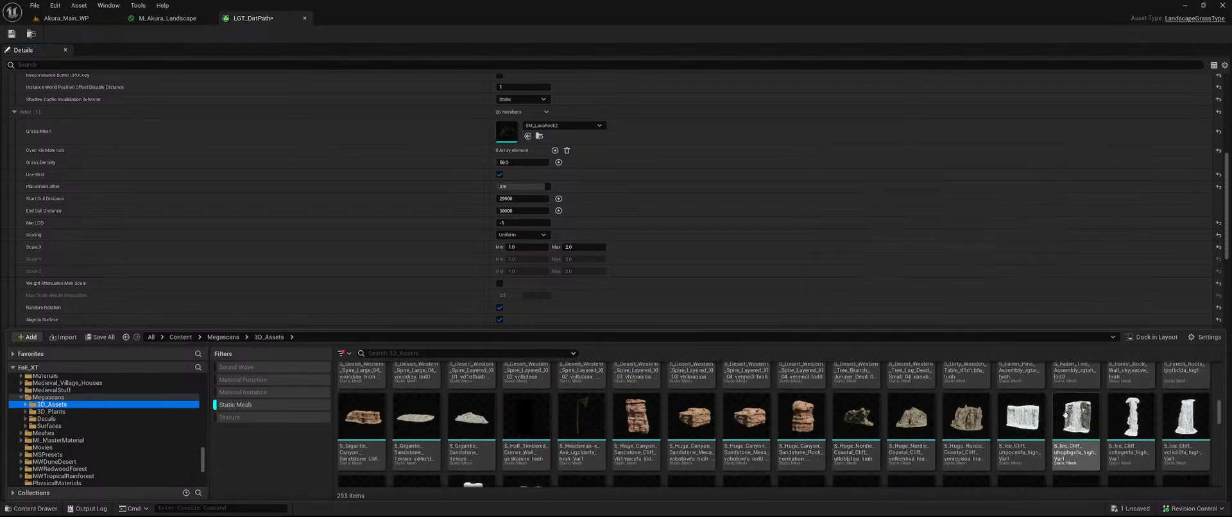
mouse_move(1187, 405)
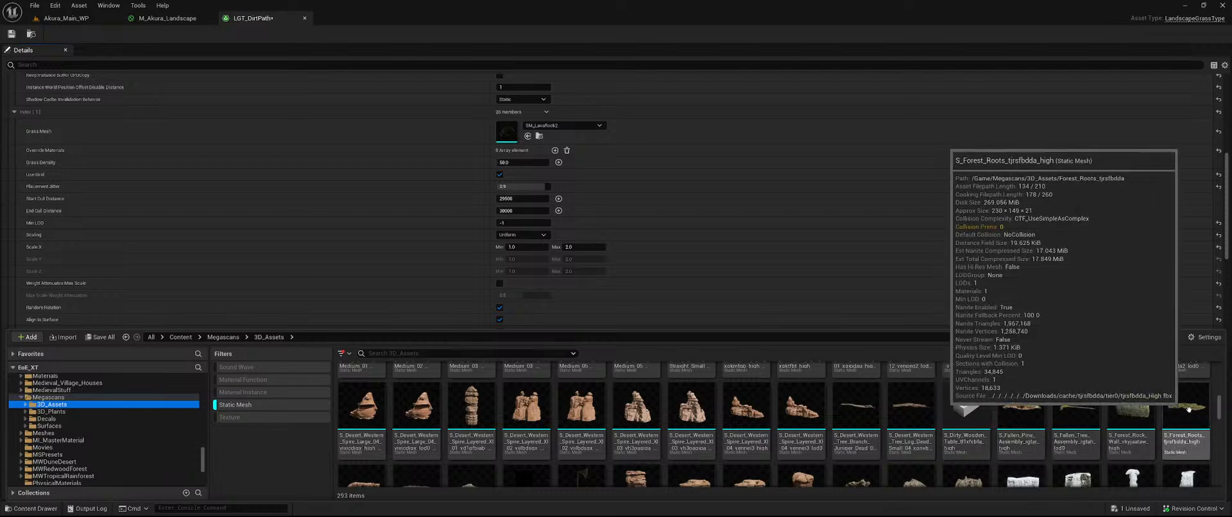
double_click(1187, 405)
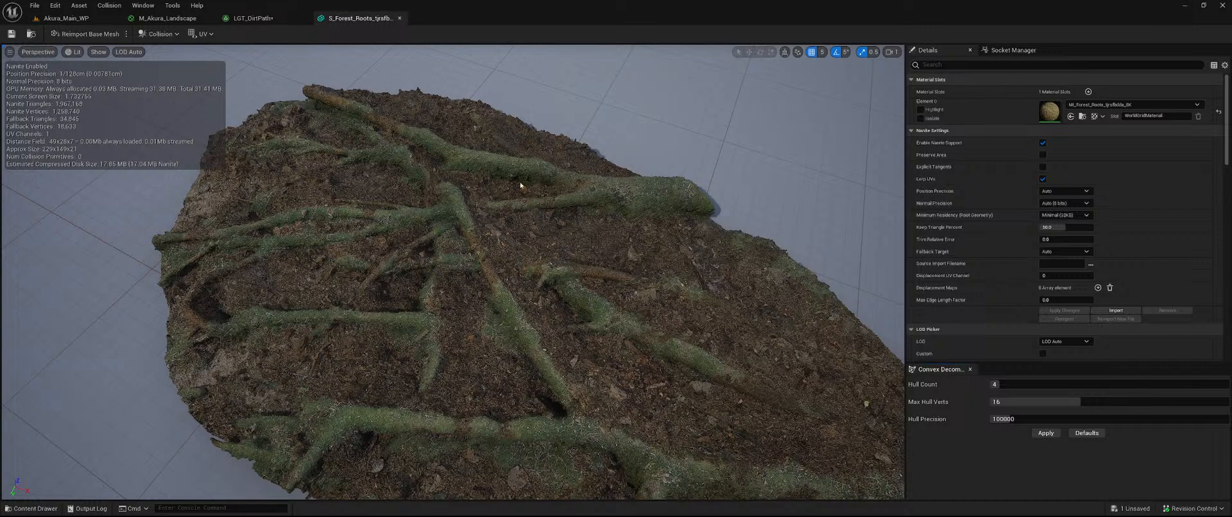
- Browse further through 3D_Assets to the mossy forest meshes, then open S_Mossy_Forest_Ground_wgxlbc3aw_high and examine its shape
key(ctrl+space)
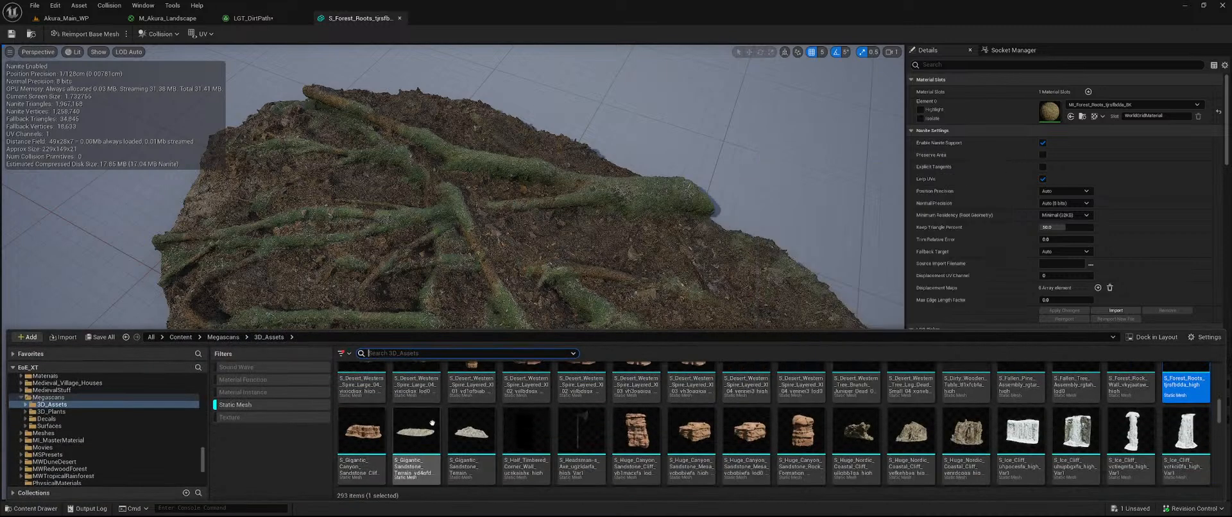
scroll(967, 443, down, 1)
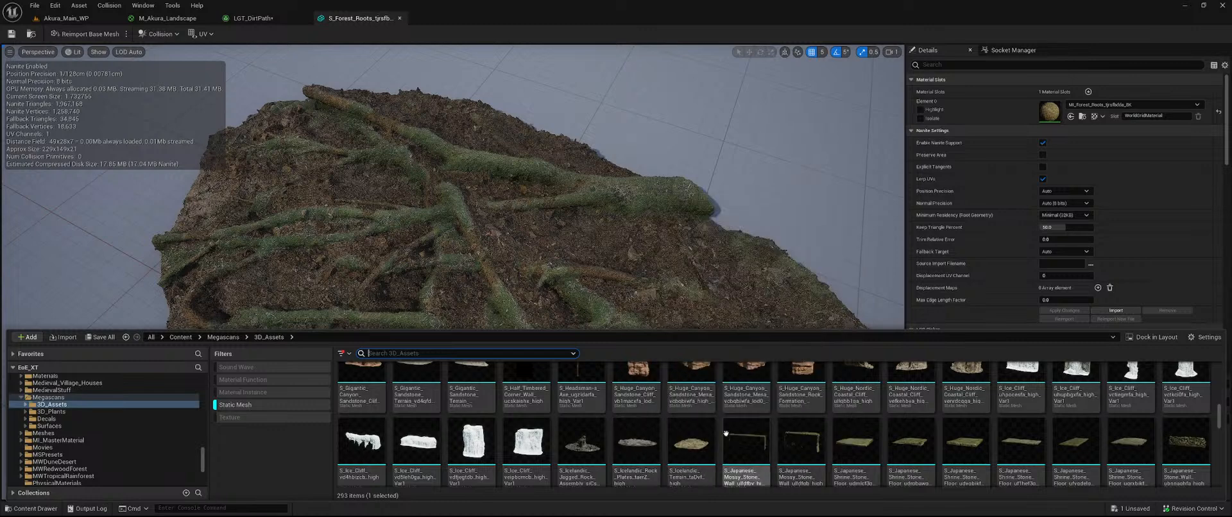
scroll(726, 433, down, 2)
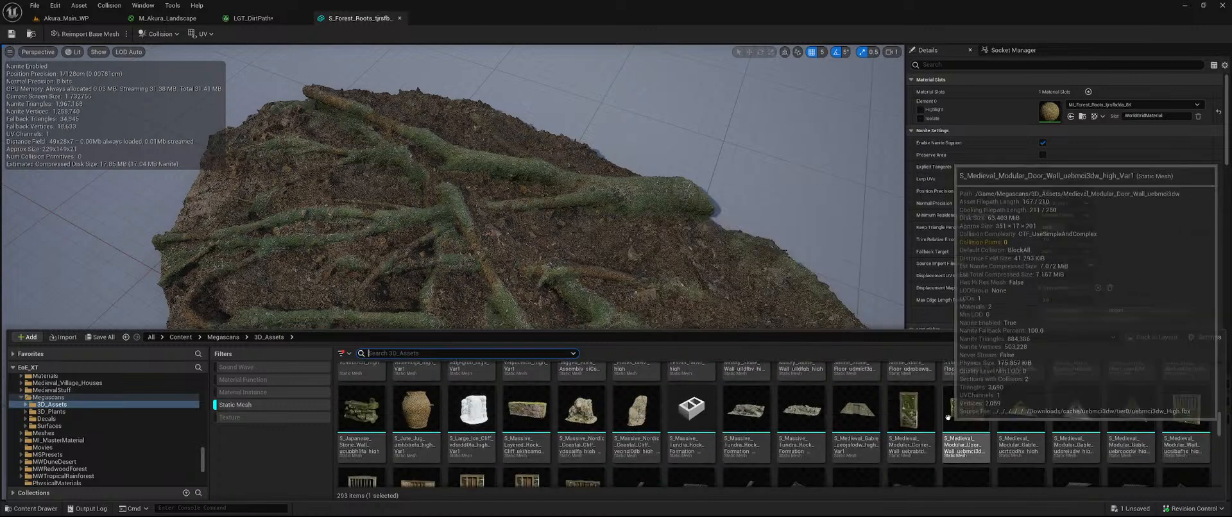
scroll(834, 414, down, 3)
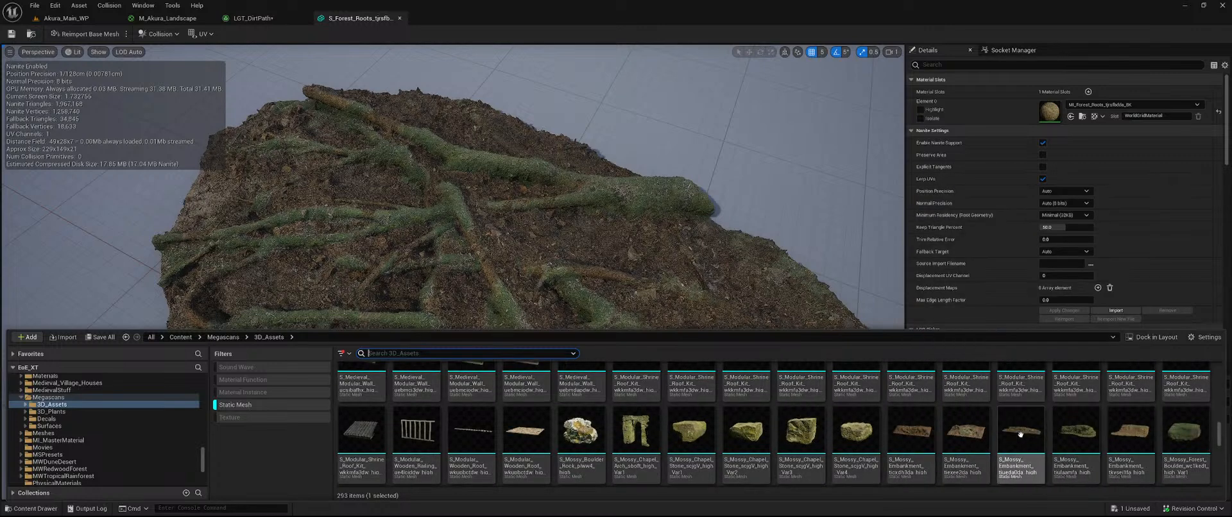
scroll(1188, 423, down, 1)
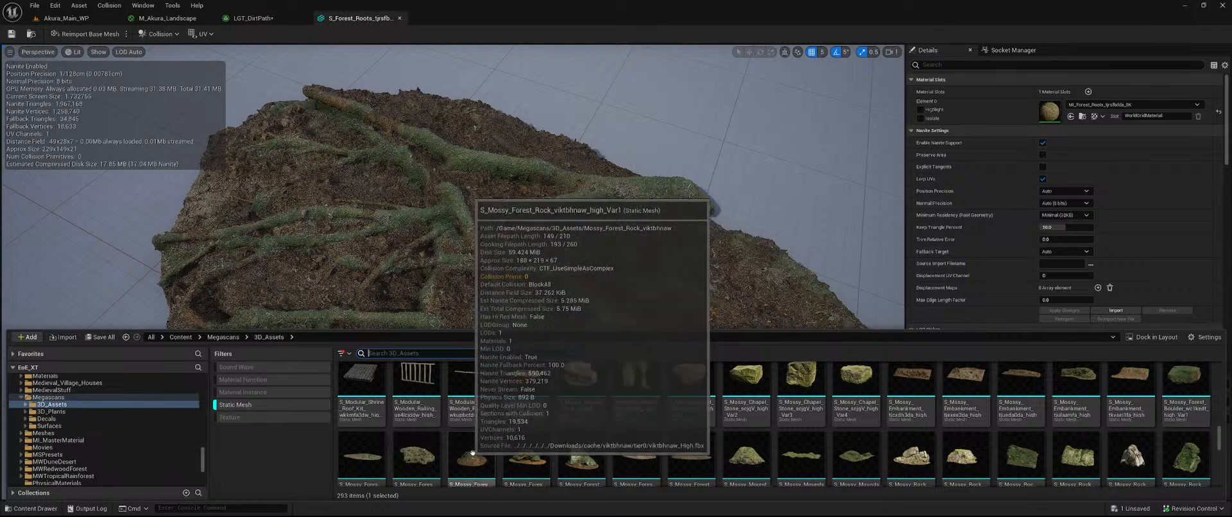
scroll(373, 440, down, 1)
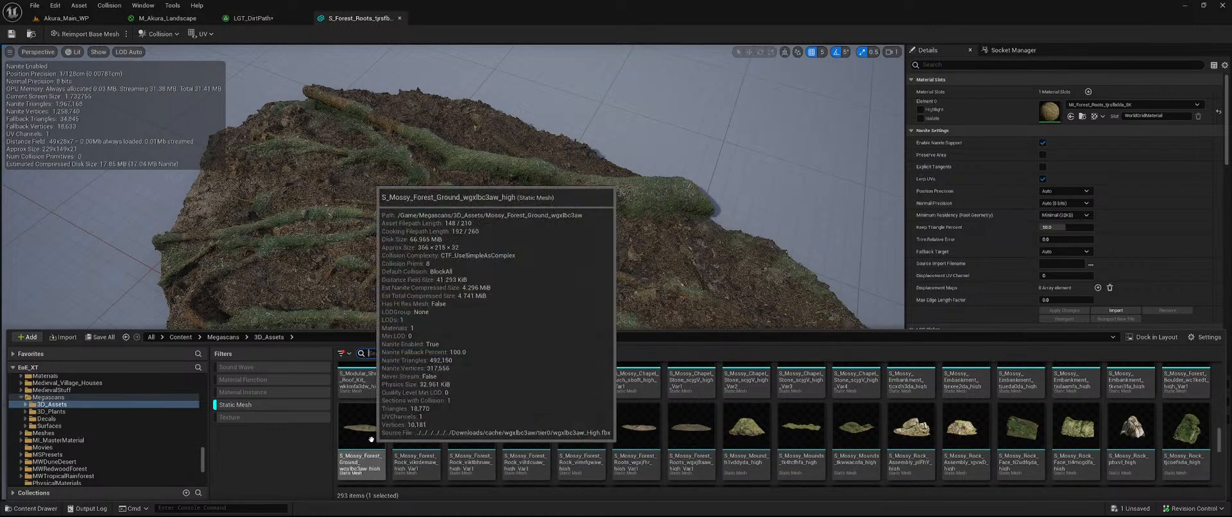
double_click(372, 439)
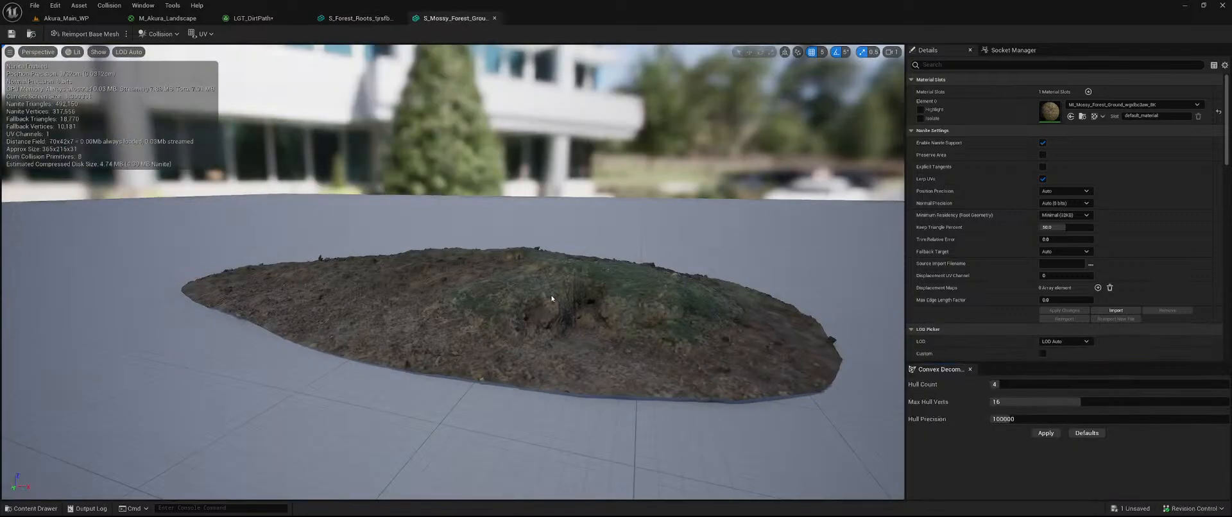
mouse_move(552, 300)
right_down()
mouse_move(552, 247)
mouse_move(557, 353)
mouse_move(577, 359)
mouse_move(366, 385)
mouse_move(550, 294)
right_up()
- Open the first S_Mossy_Forest_Roots mesh, examine it from several angles, and close it
key(ctrl+space)
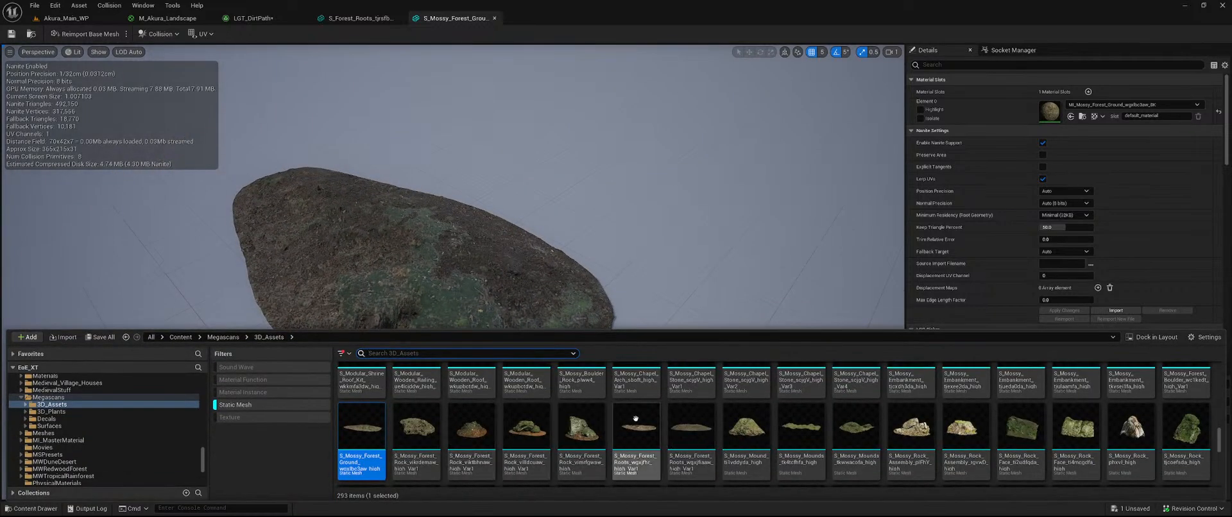
double_click(648, 431)
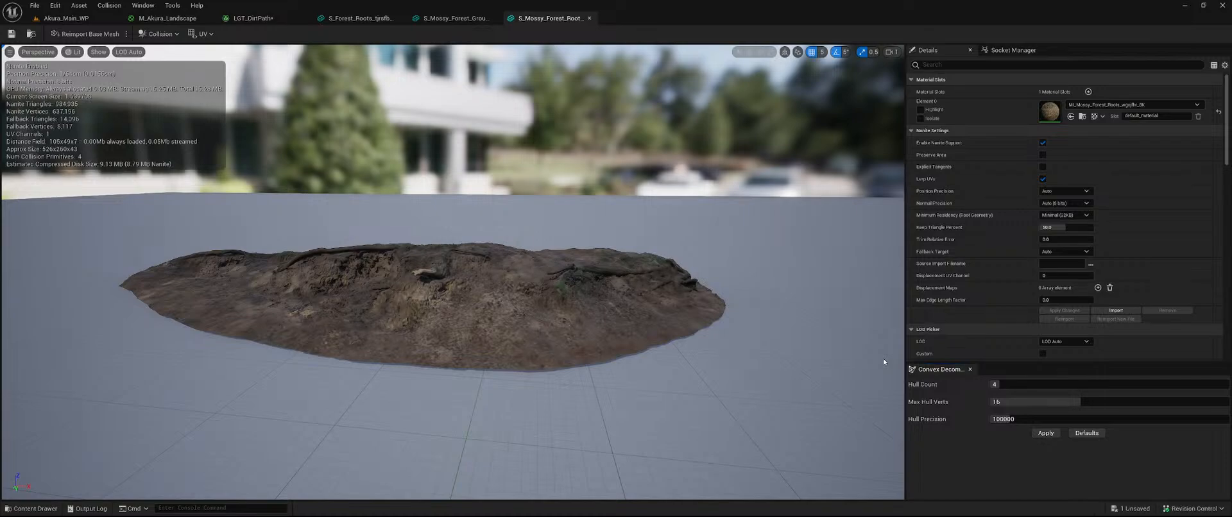
right_drag(605, 272, 629, 296)
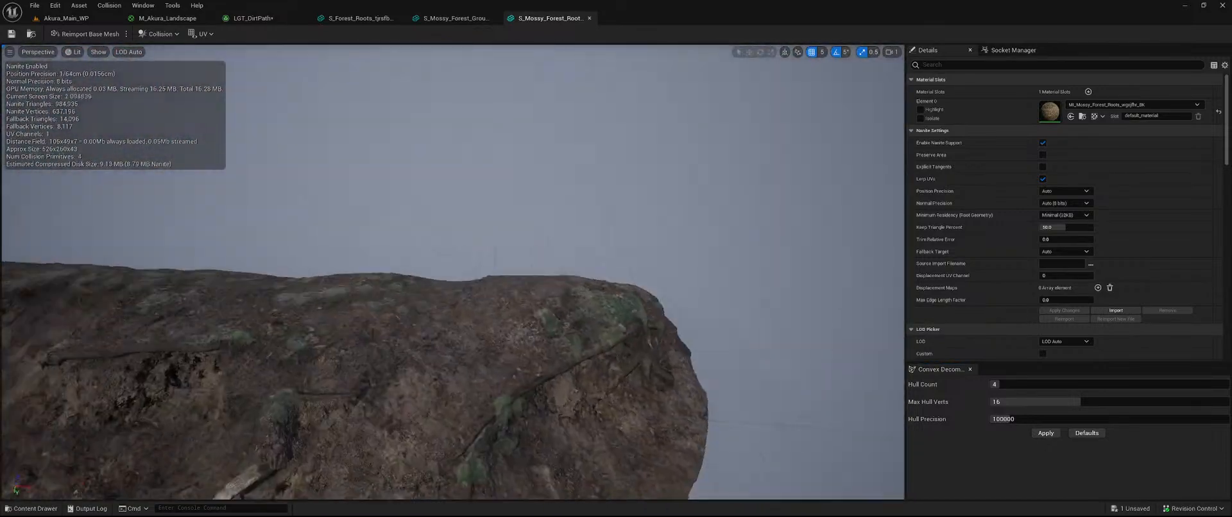
right_drag(453, 272, 555, 153)
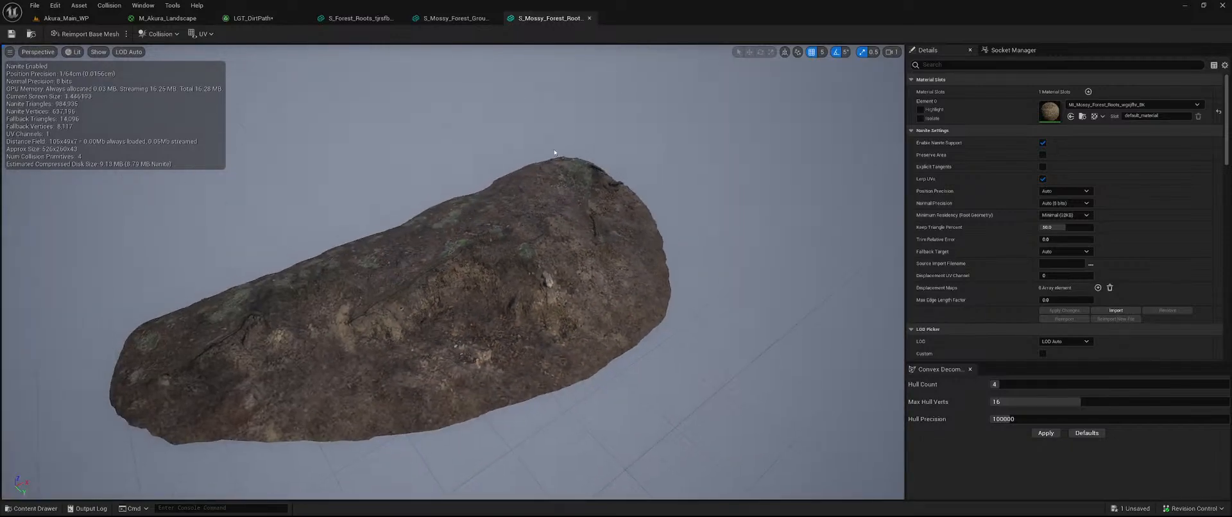
click(591, 18)
- Open the second S_Mossy_Forest_Roots mesh from 3D_Assets and examine it from above
key(ctrl+space)
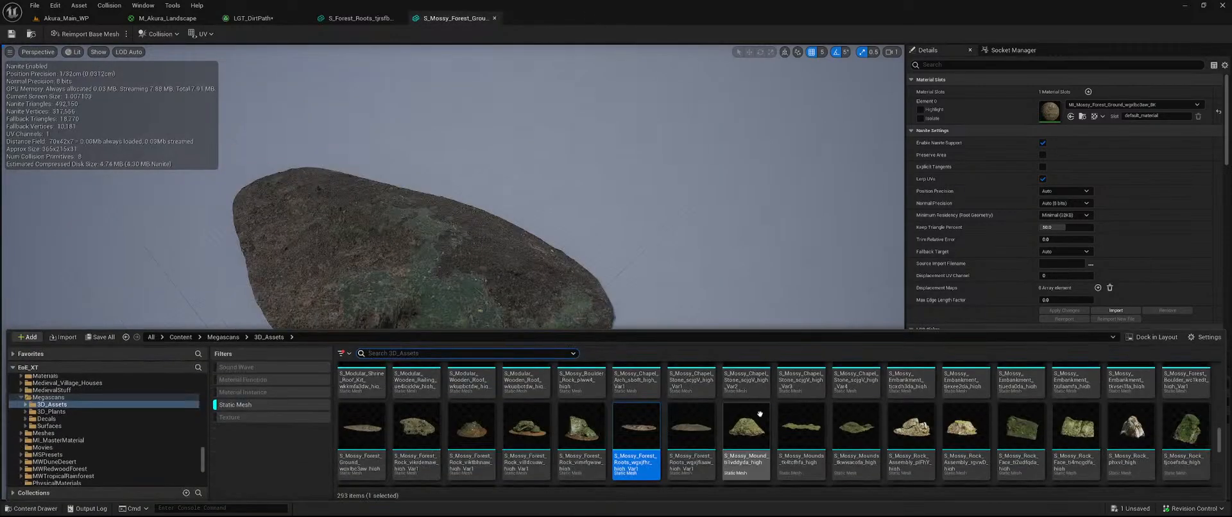
click(704, 437)
double_click(693, 431)
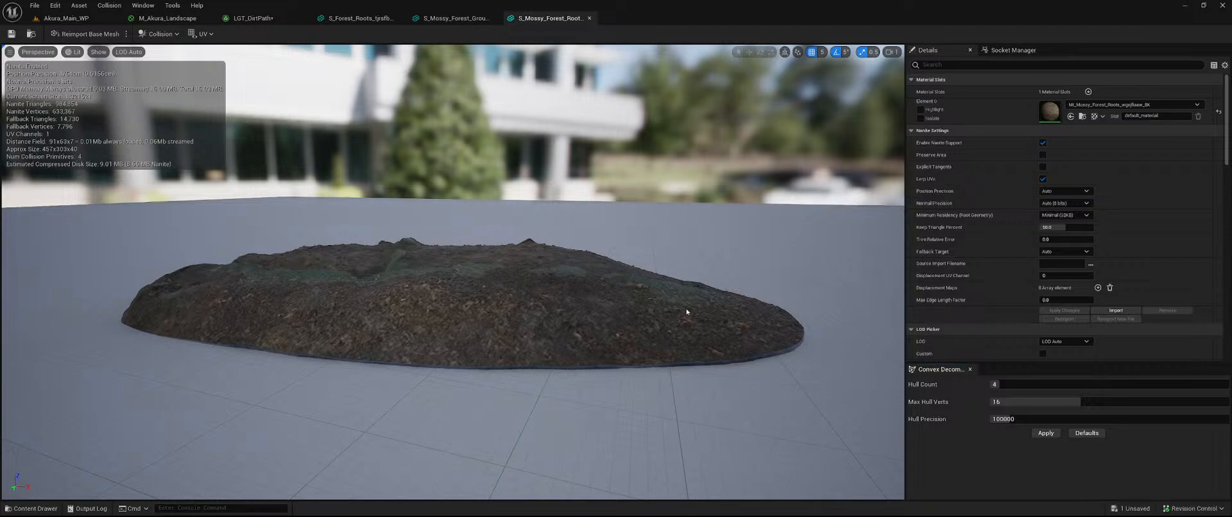
right_drag(672, 381, 895, 449)
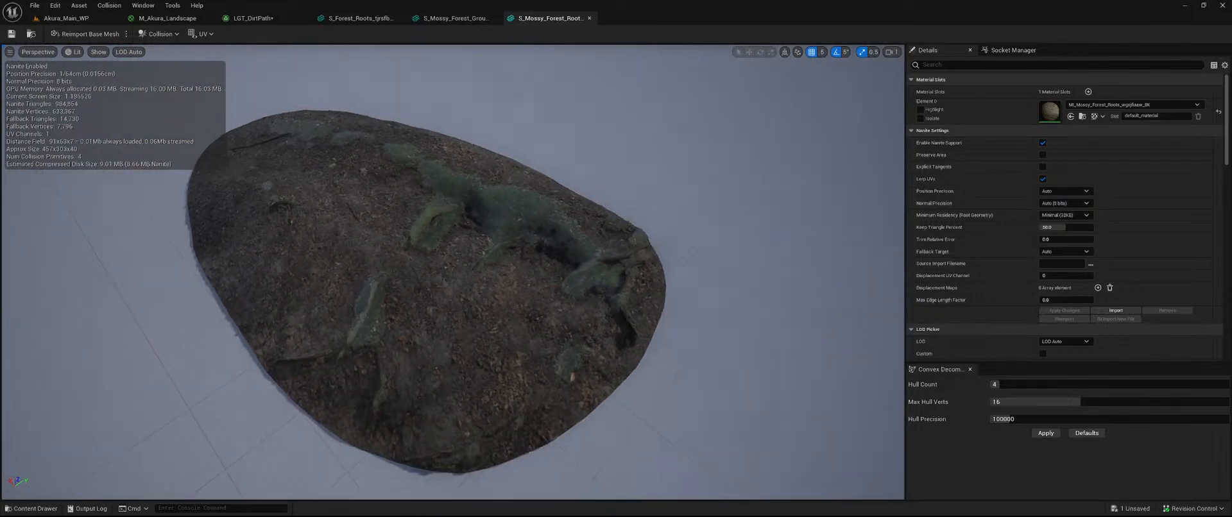
- Compare the open forest roots, mossy forest ground and mossy forest roots meshes, ending on the mossy forest ground
click(387, 20)
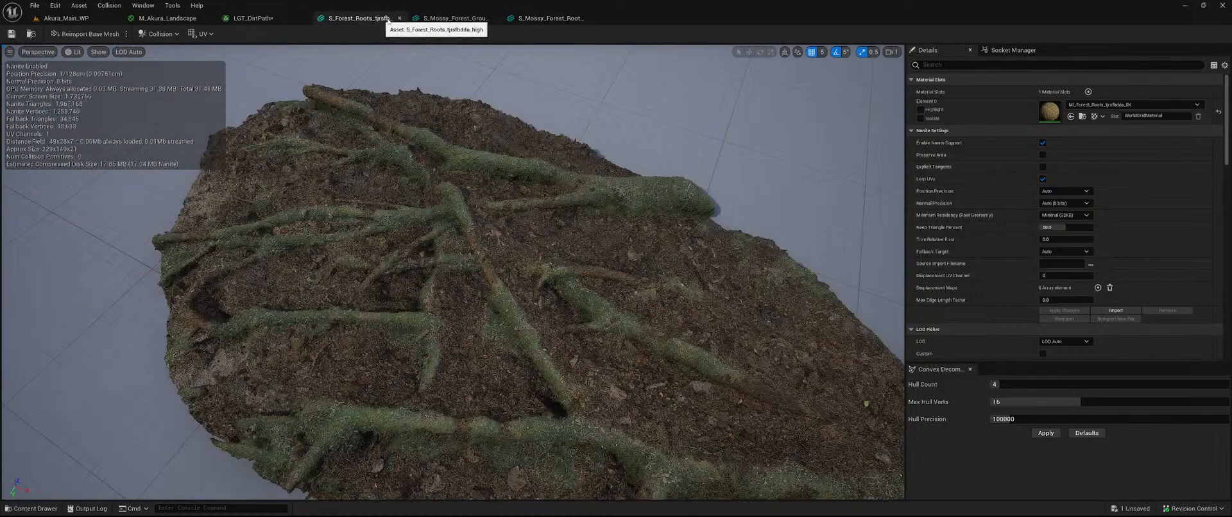
click(454, 18)
click(551, 18)
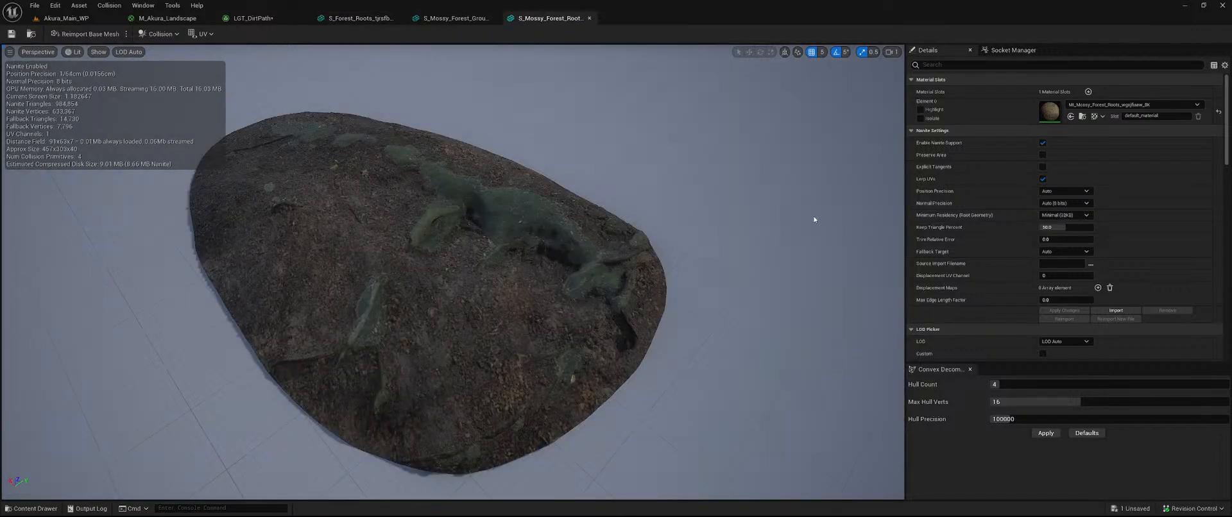
click(426, 18)
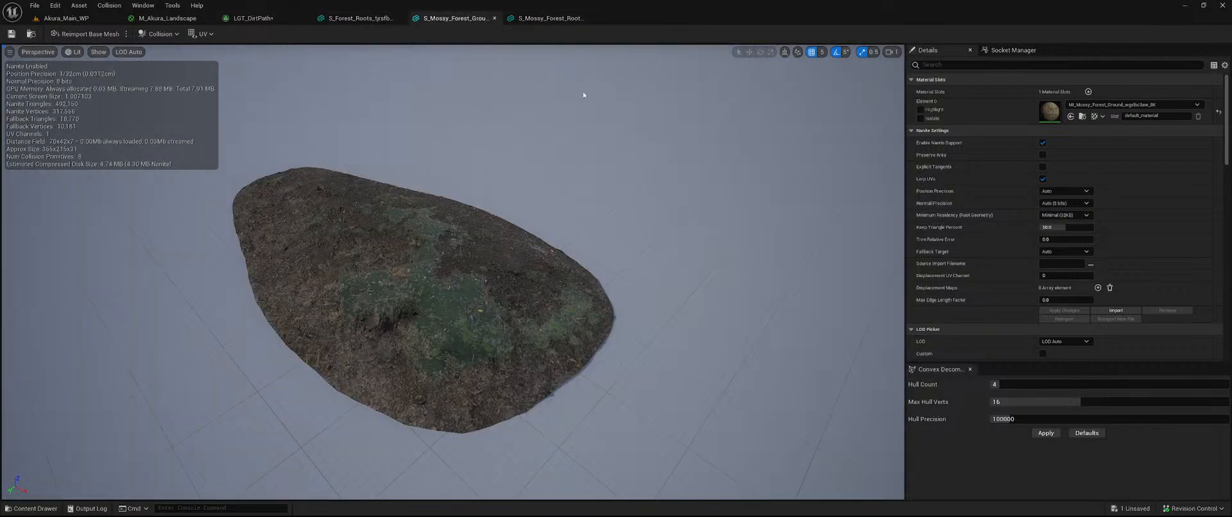
- Display the simple collision of the mossy forest ground mesh and view its hulls from a low angle
click(157, 34)
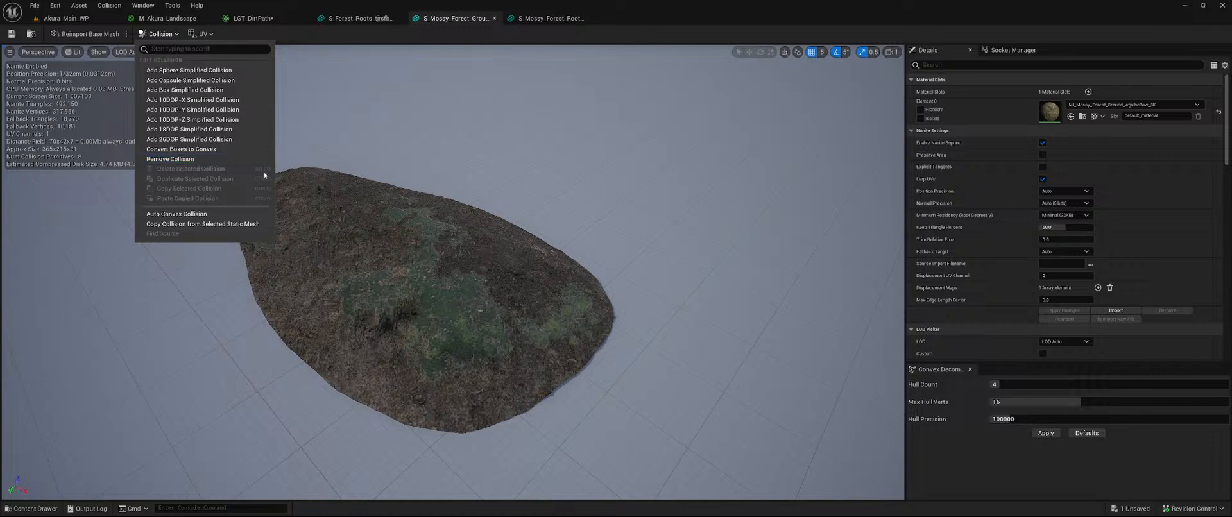
click(450, 19)
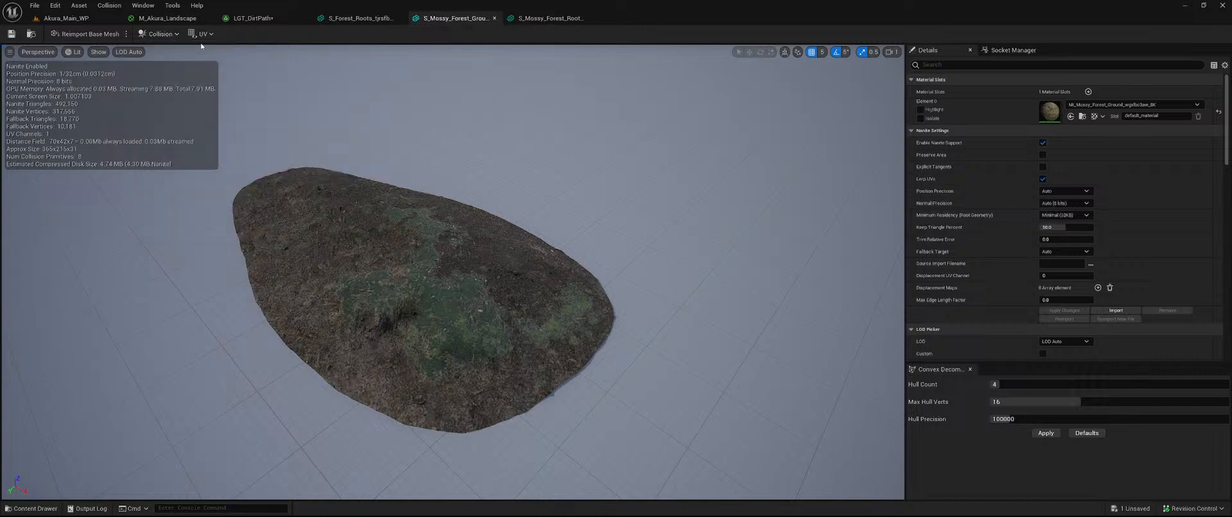
click(98, 53)
click(148, 201)
mouse_move(398, 209)
right_down()
mouse_move(350, 208)
mouse_move(455, 119)
mouse_move(404, 151)
right_up()
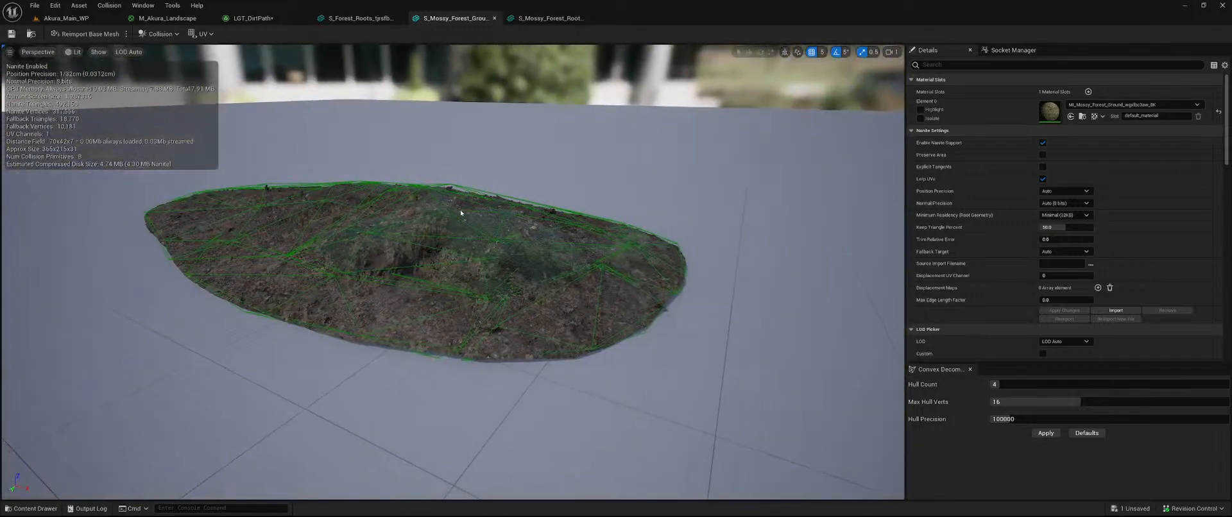
- Set the scale snap to 0.1 and flatten the central collision hull of the mossy forest ground mesh vertically
click(425, 189)
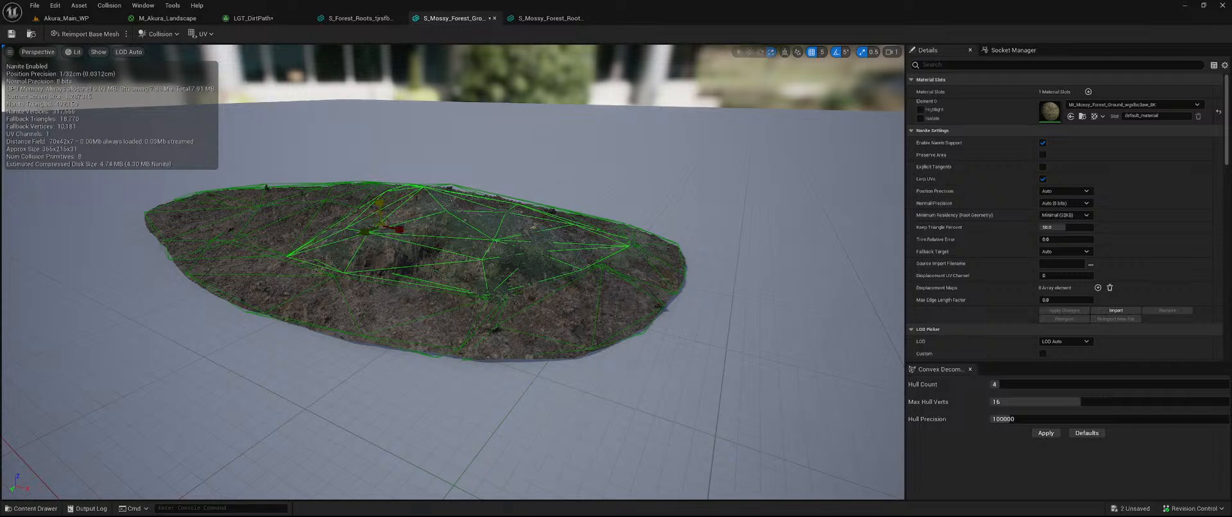
mouse_move(378, 207)
mouse_down()
mouse_move(378, 232)
mouse_move(384, 203)
mouse_up()
click(876, 54)
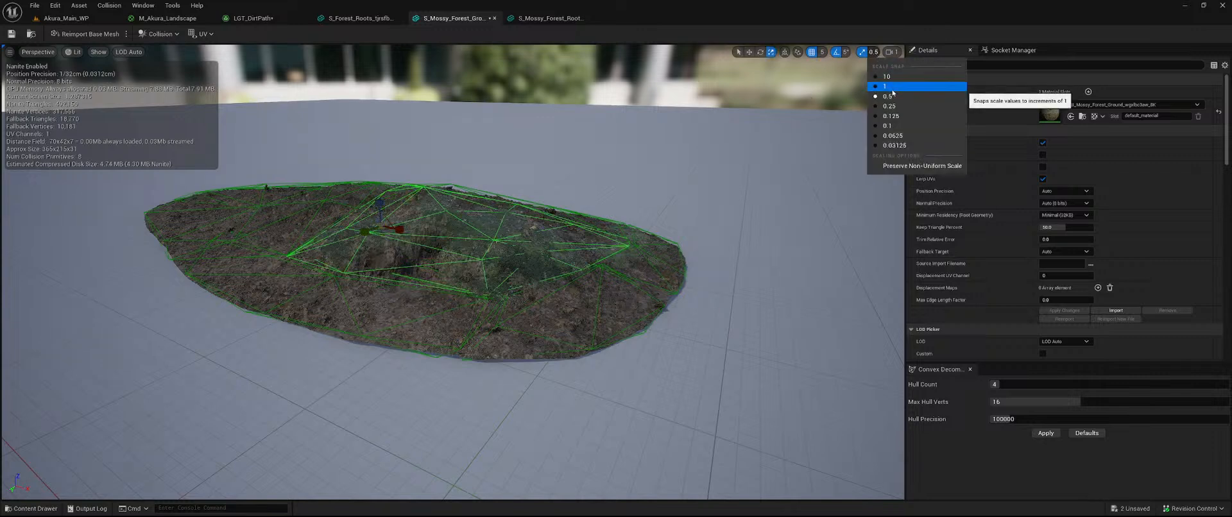
click(897, 126)
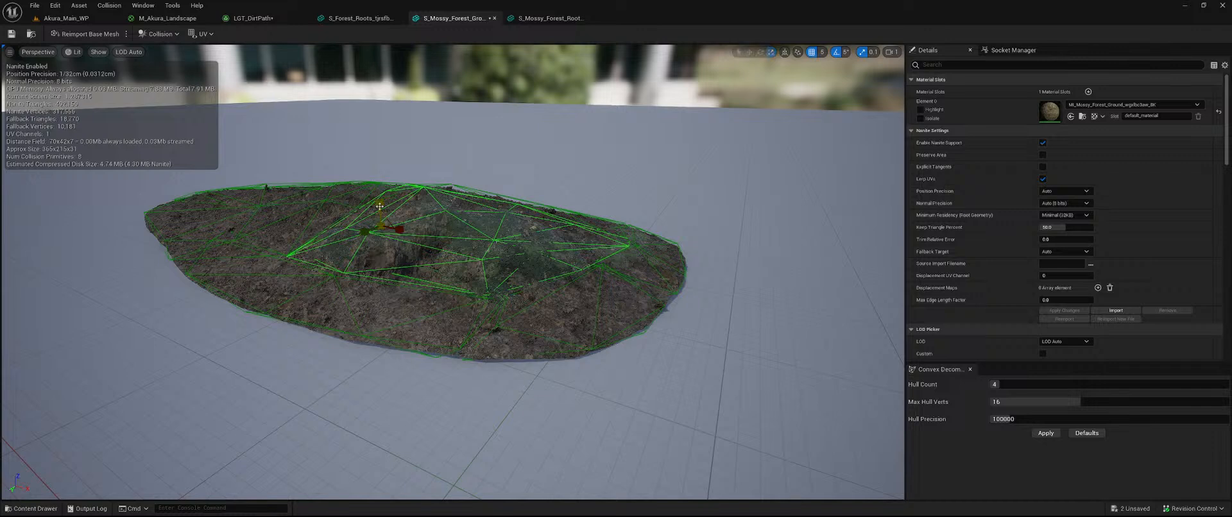
drag(380, 207, 380, 222)
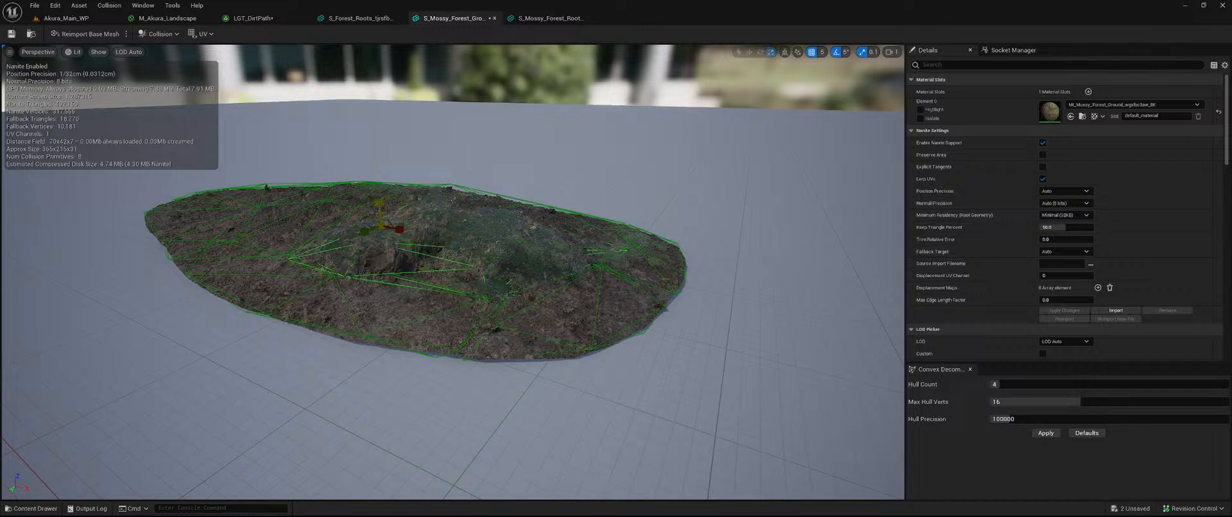
- Reduce the height of the collision hull at the narrow left end of the mossy forest ground mesh, then deselect it
click(334, 202)
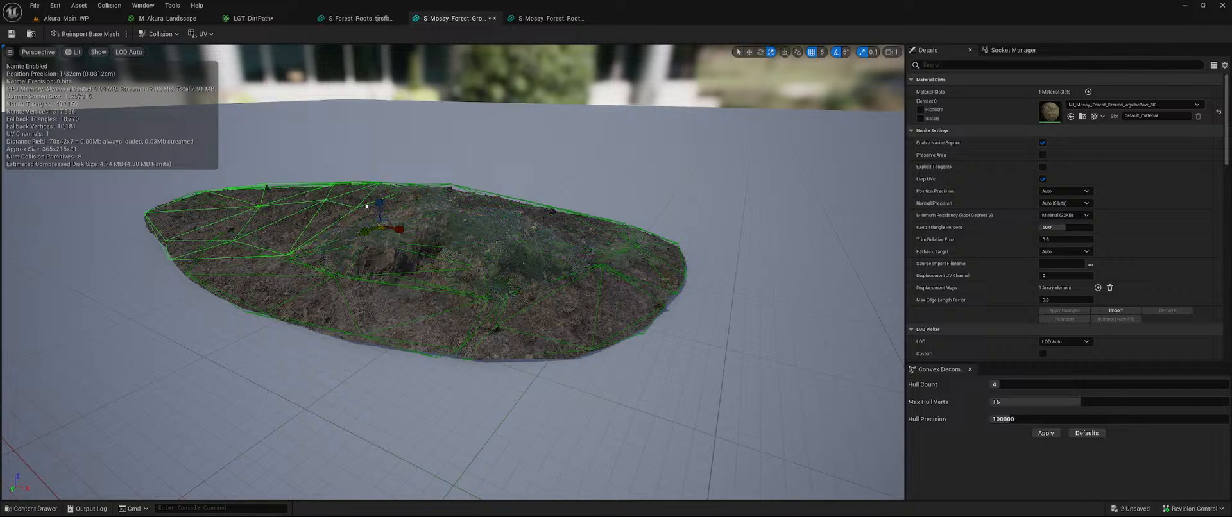
drag(380, 204, 380, 210)
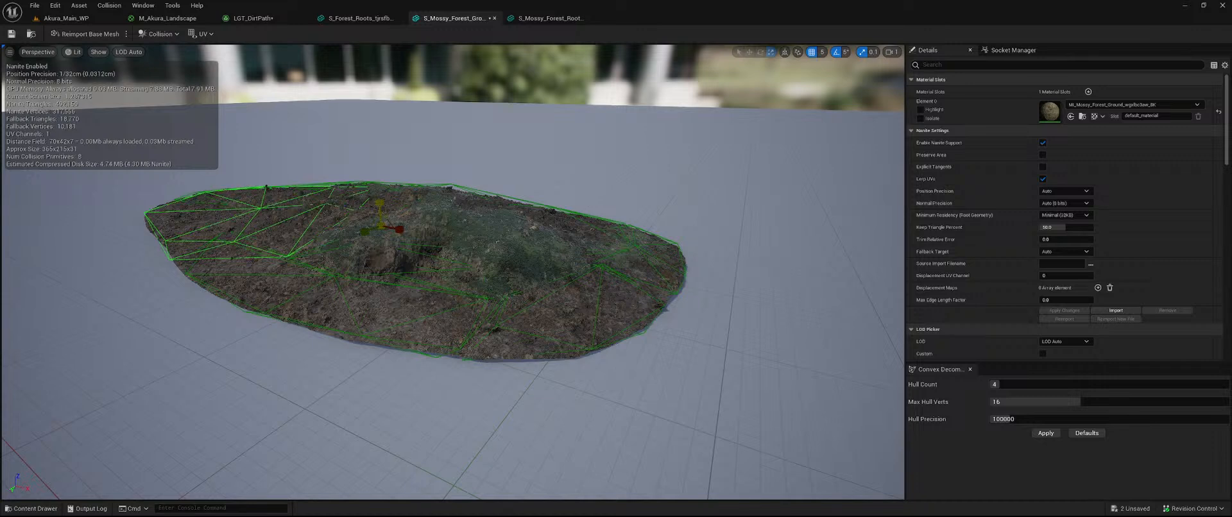
click(607, 275)
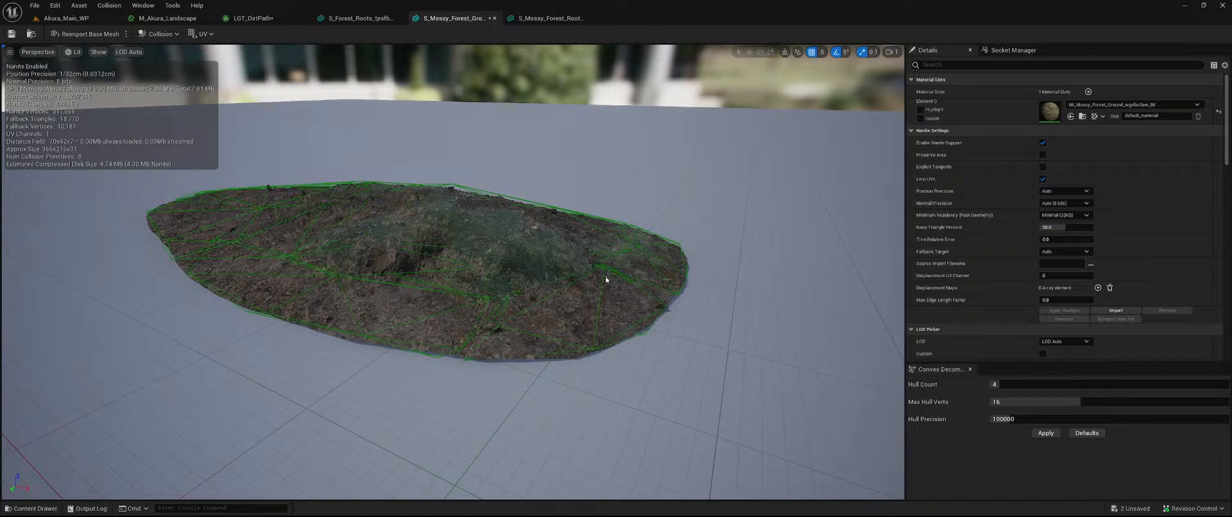
- Select the remaining collision hulls of the mossy forest ground mesh and lower the hull protruding above its sloping side
click(601, 277)
drag(380, 205, 380, 203)
click(644, 260)
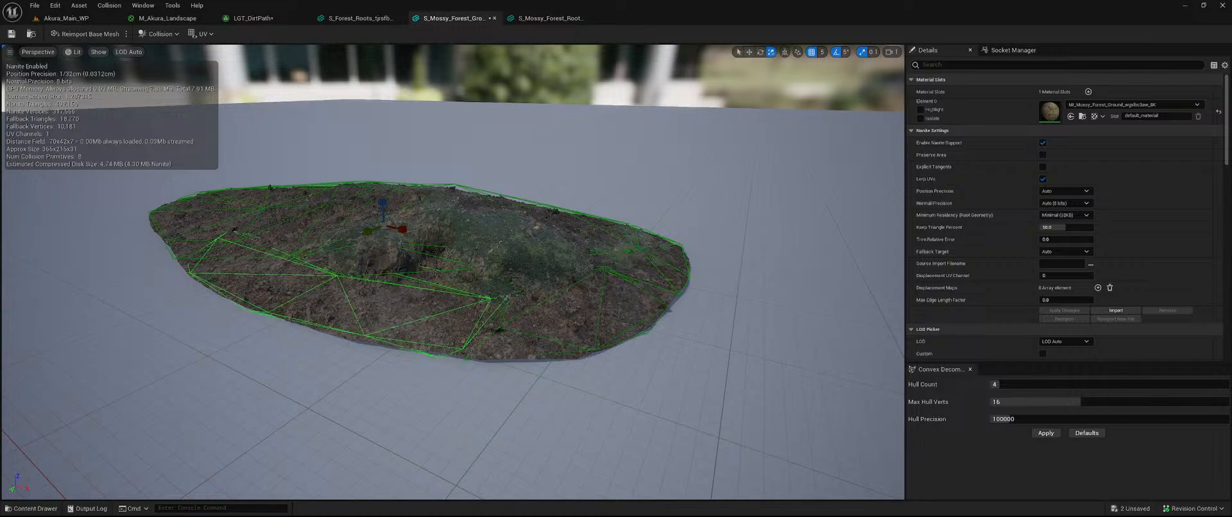
key(w)
right_drag(453, 273, 328, 285)
key(d)
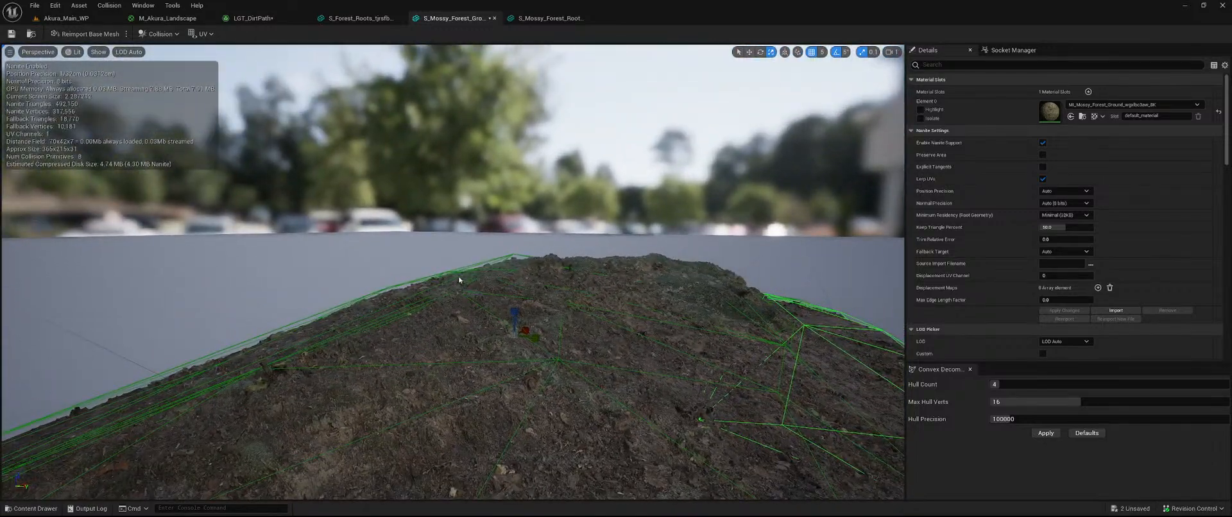
click(452, 276)
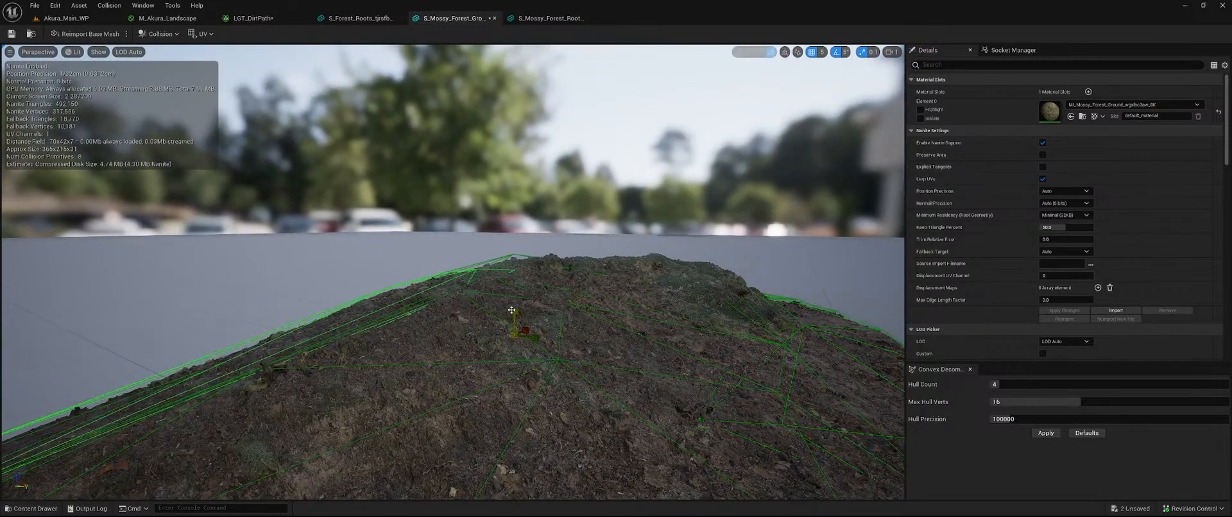
drag(511, 310, 511, 317)
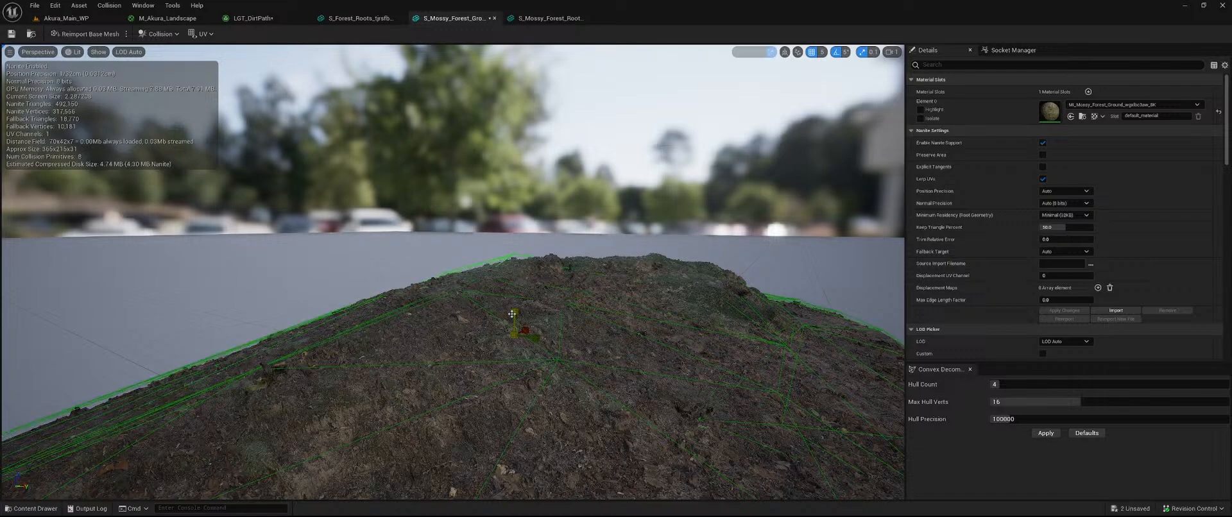
- Flatten the mossy forest ground mesh's selected collision hull further and save the mesh together with LGT_DirtPath
right_drag(467, 302, 486, 249)
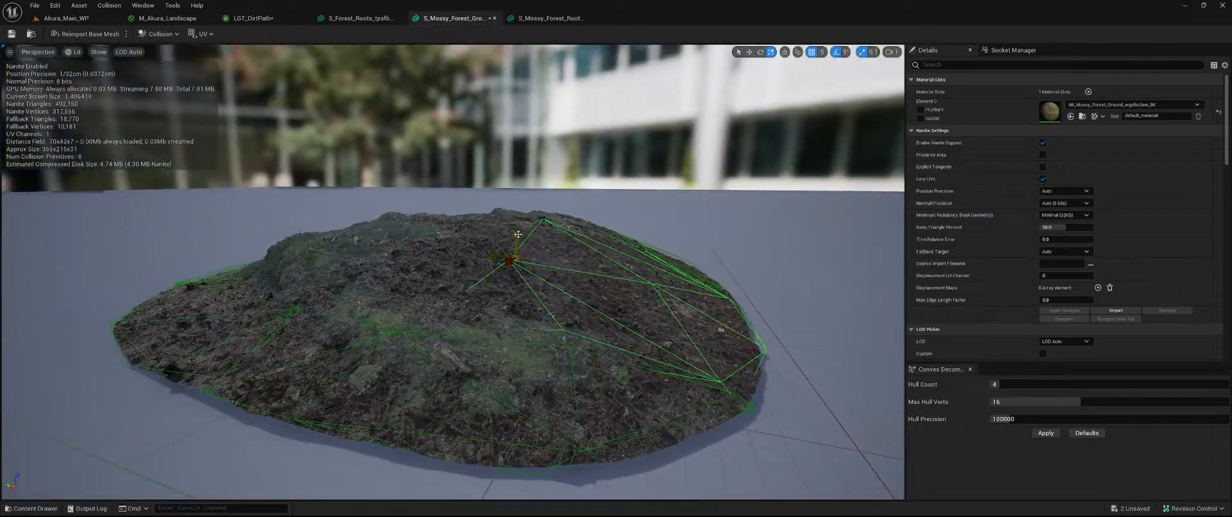
drag(518, 235, 518, 247)
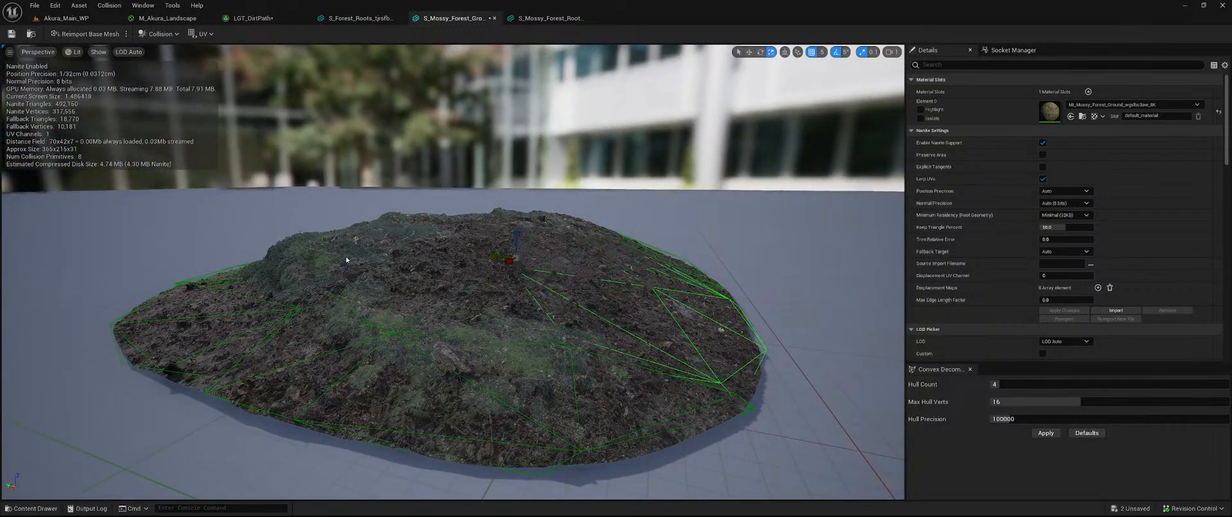
right_drag(652, 255, 734, 247)
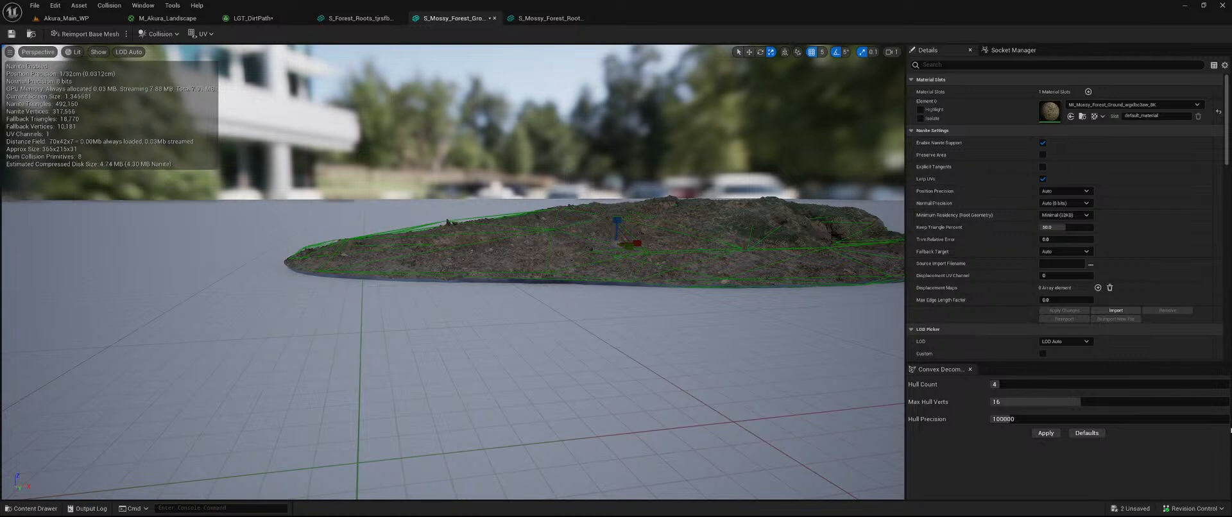
click(1136, 509)
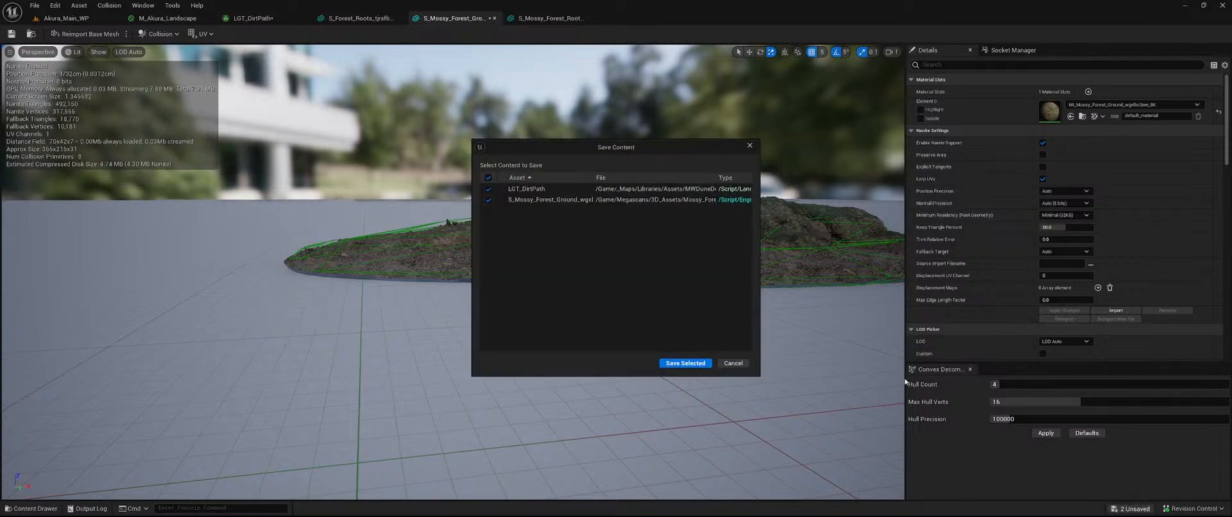
click(685, 363)
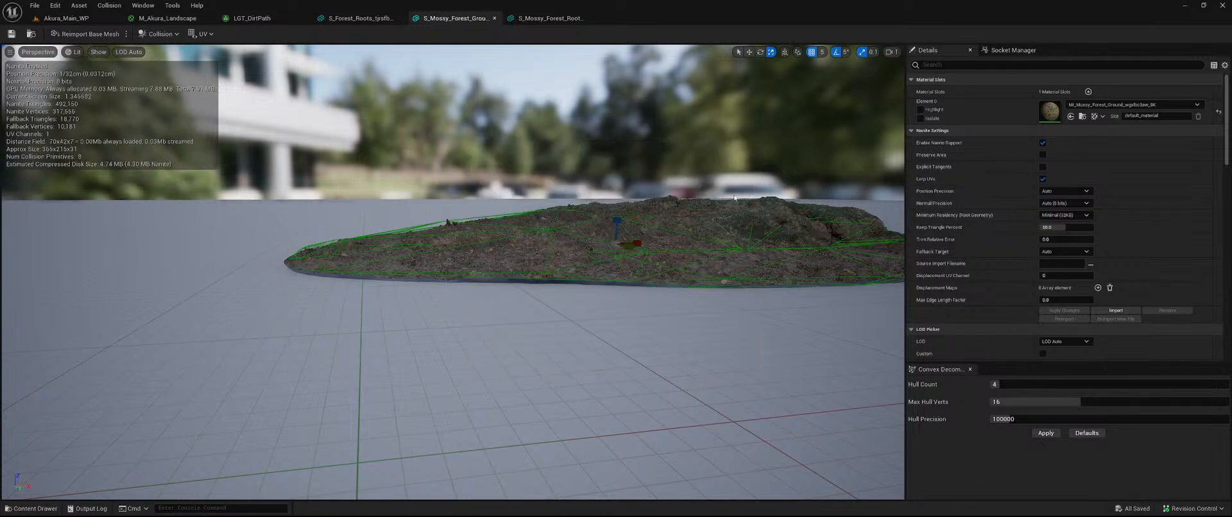
- Display the simple collision of the mossy forest roots mesh and view its hulls from a low angle
click(544, 17)
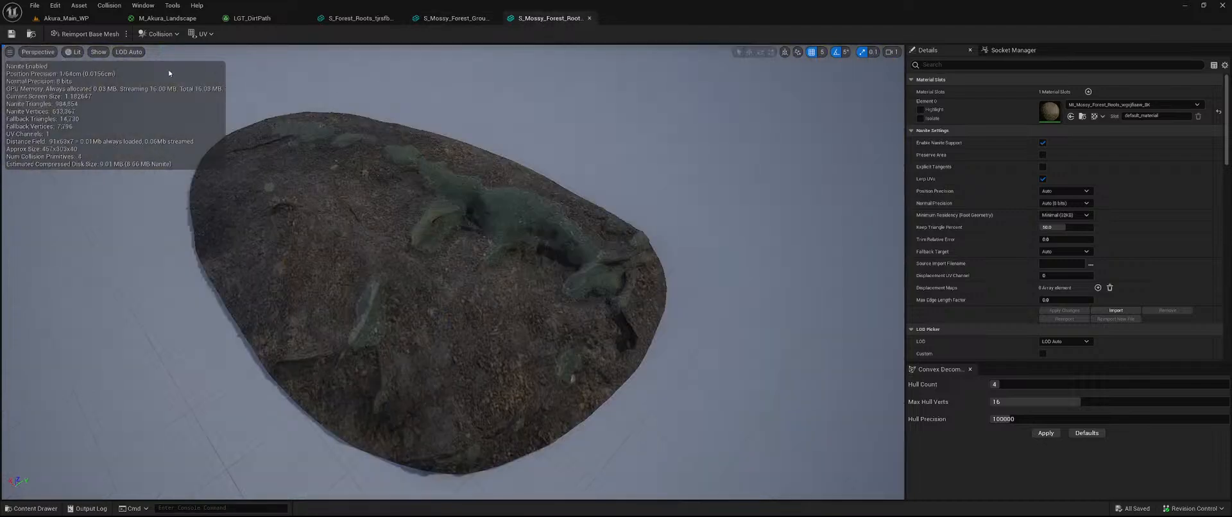
click(98, 52)
click(138, 201)
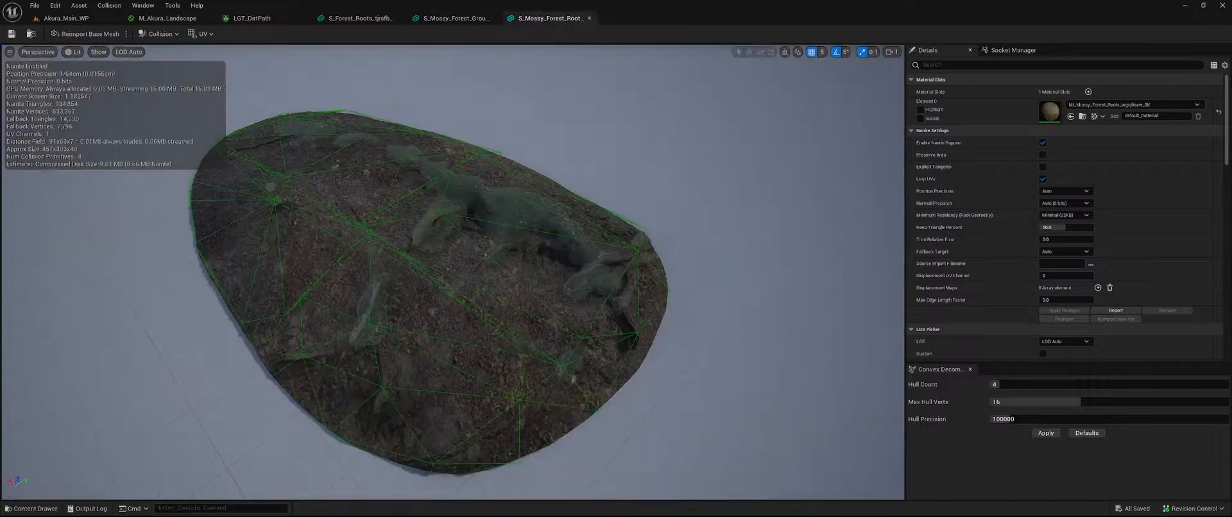
scroll(138, 201, up, 5)
mouse_move(522, 271)
mouse_down()
mouse_move(449, 265)
mouse_move(522, 270)
mouse_up()
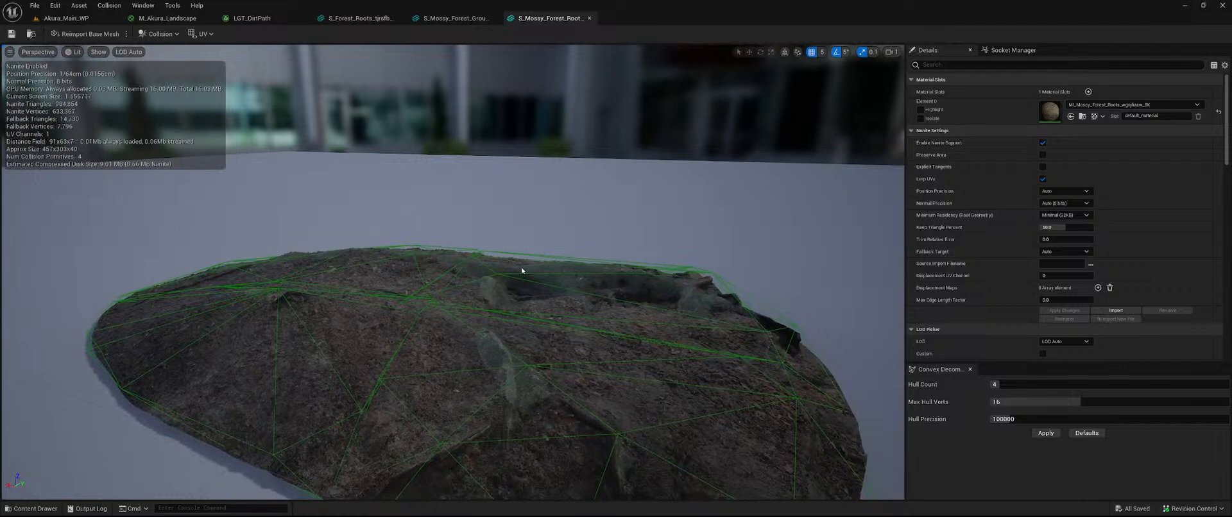
- Reduce the height of the mossy forest roots mesh's collision hulls along the root ridge and at the opposite bare end
click(500, 276)
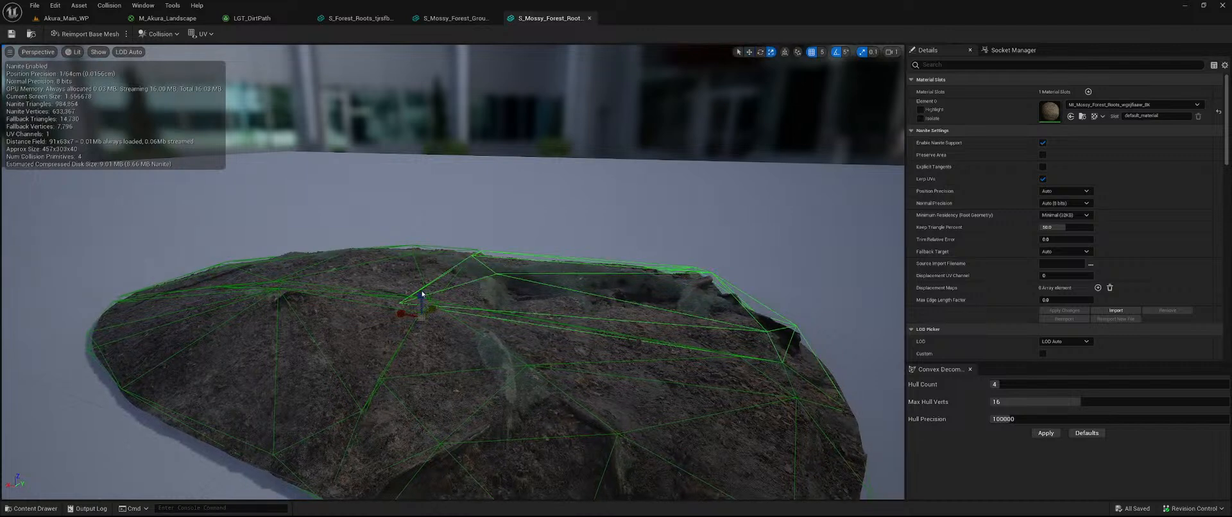
drag(420, 294, 421, 318)
click(412, 255)
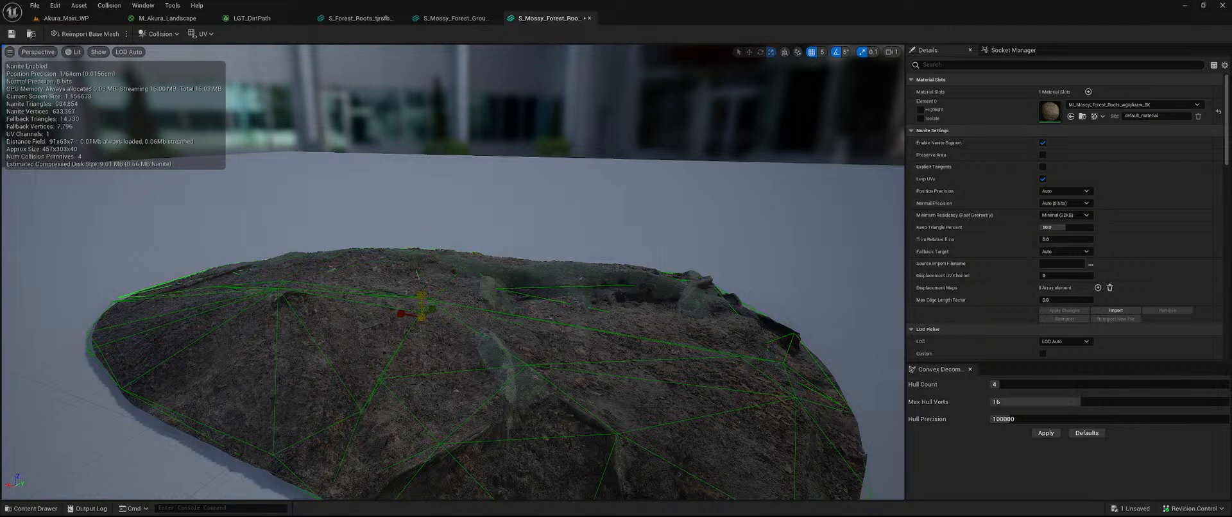
click(322, 297)
drag(421, 293, 421, 303)
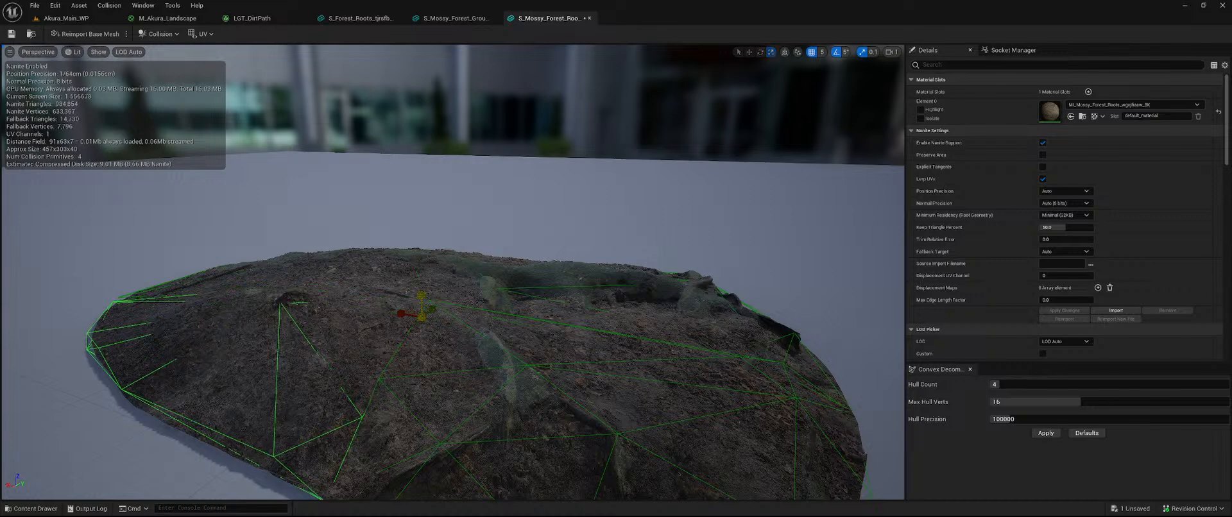
- Flatten the collision hull over the front roots of the mossy forest roots mesh and check it from several angles
click(533, 369)
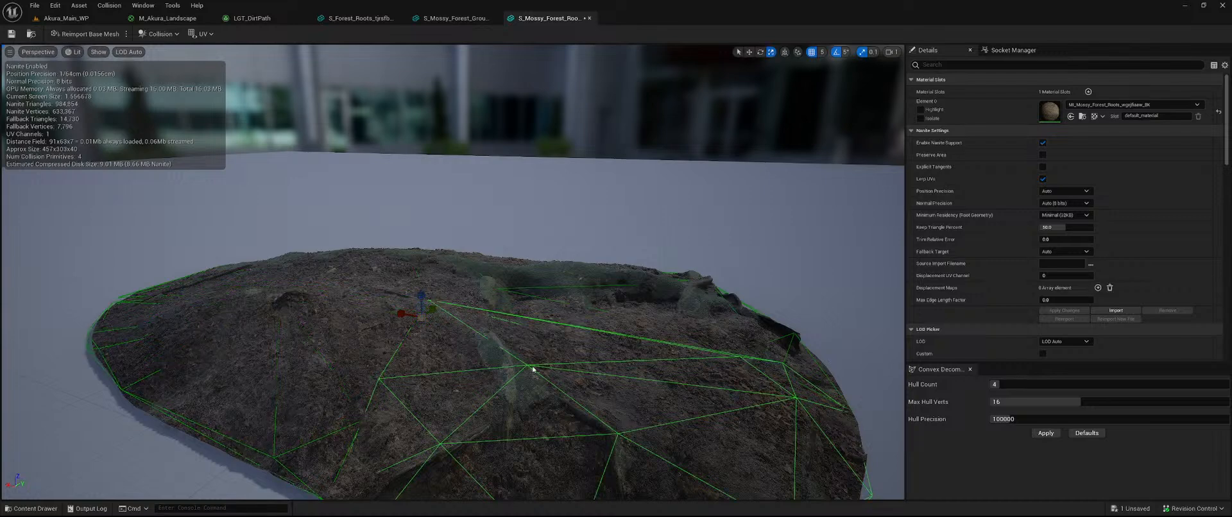
right_drag(681, 364, 590, 391)
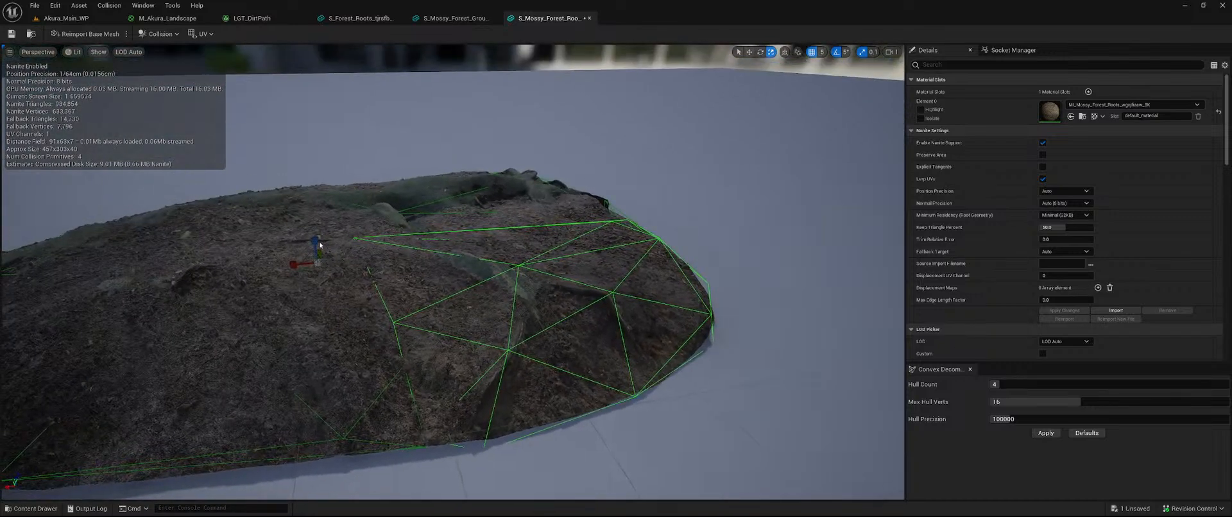
drag(315, 241, 315, 255)
right_drag(327, 257, 360, 269)
right_drag(500, 269, 237, 273)
right_drag(616, 286, 692, 289)
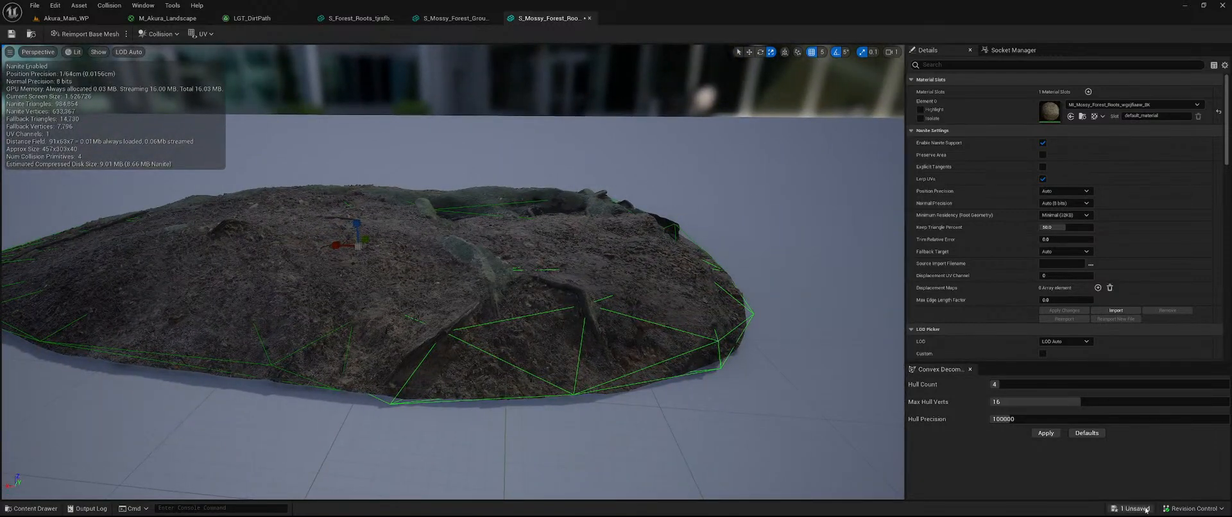
- Turn on the simple collision display for the open forest roots mesh and inspect the whole mesh for collision hulls
click(455, 18)
click(359, 18)
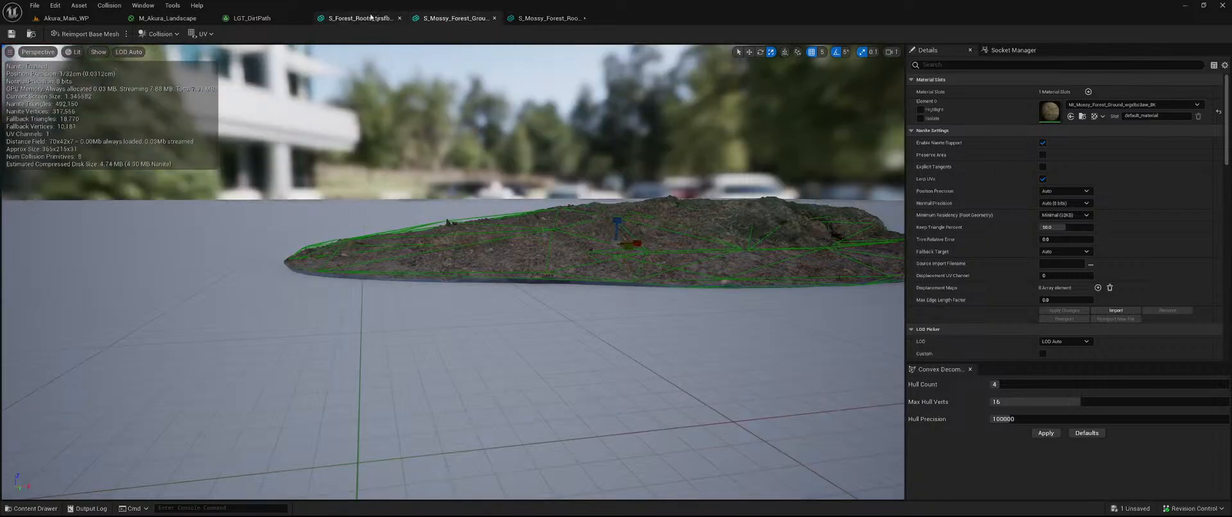
click(101, 53)
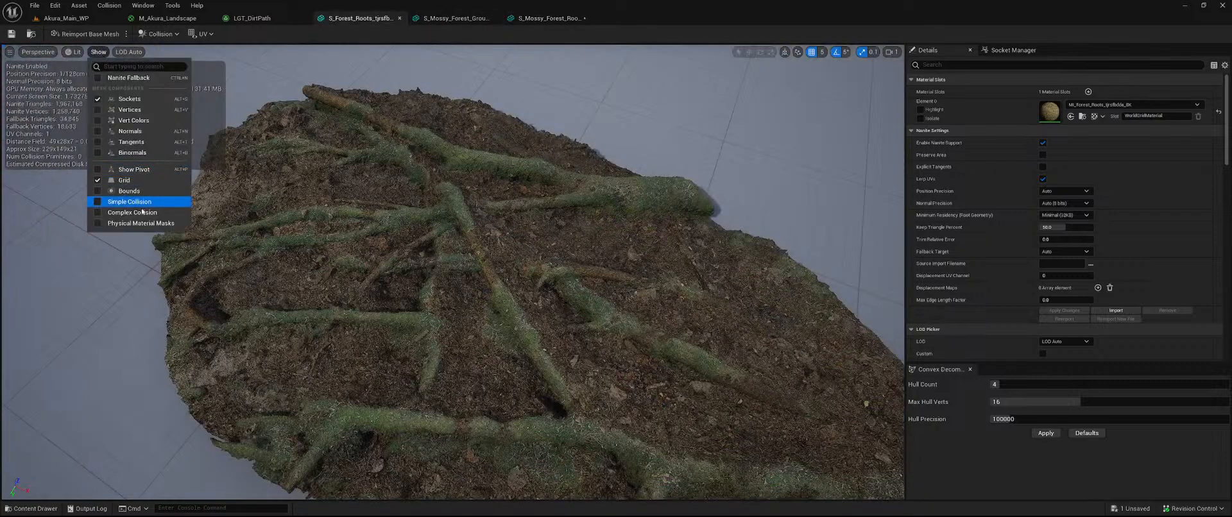
click(141, 206)
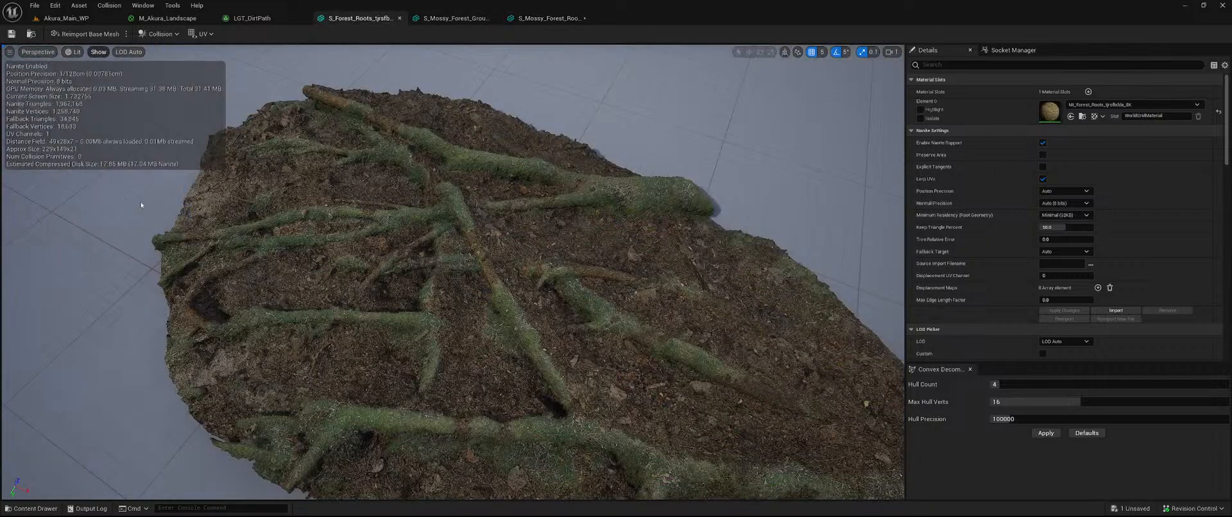
click(100, 52)
right_drag(354, 231, 414, 249)
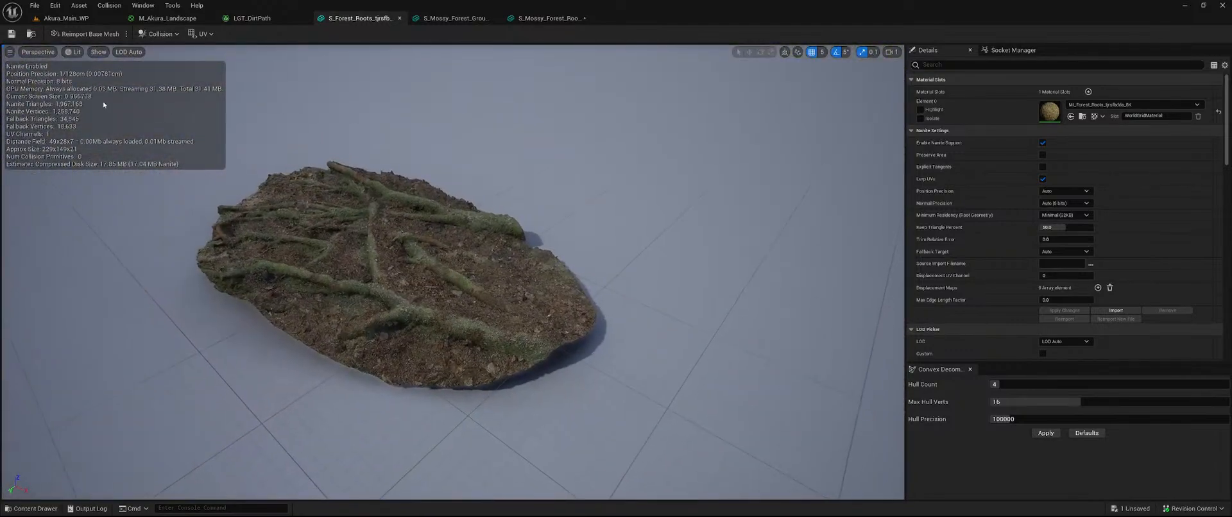
click(157, 34)
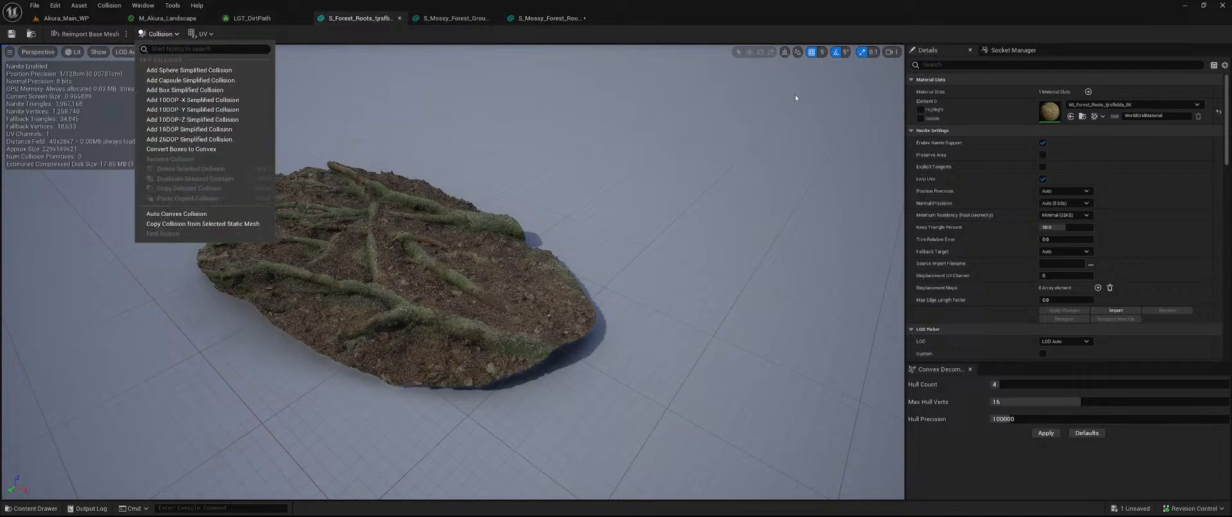
- Save the mossy forest roots mesh and check the collision settings of the open forest roots mesh
click(1135, 508)
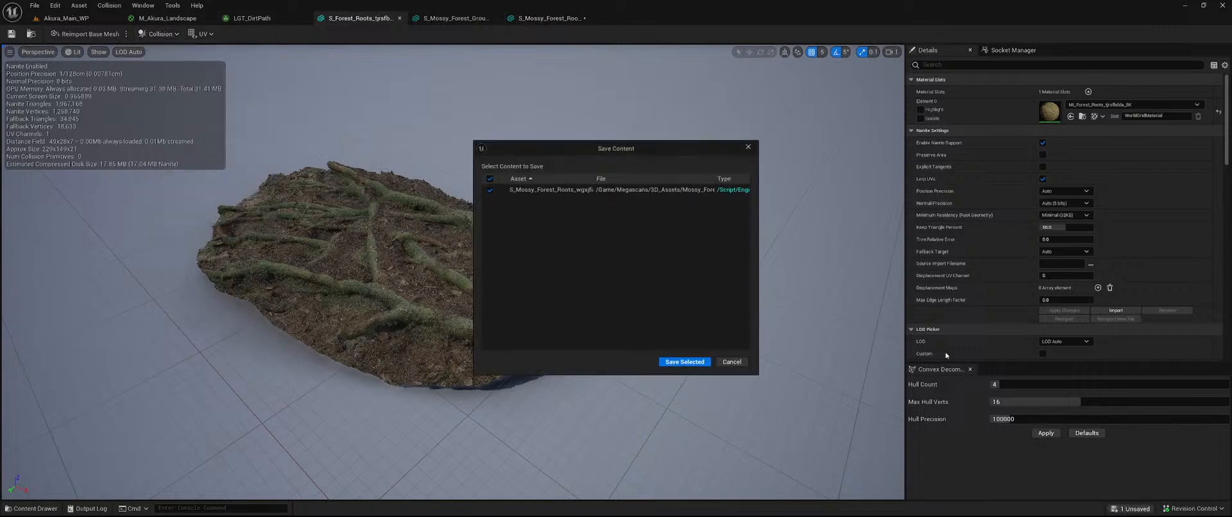
click(685, 364)
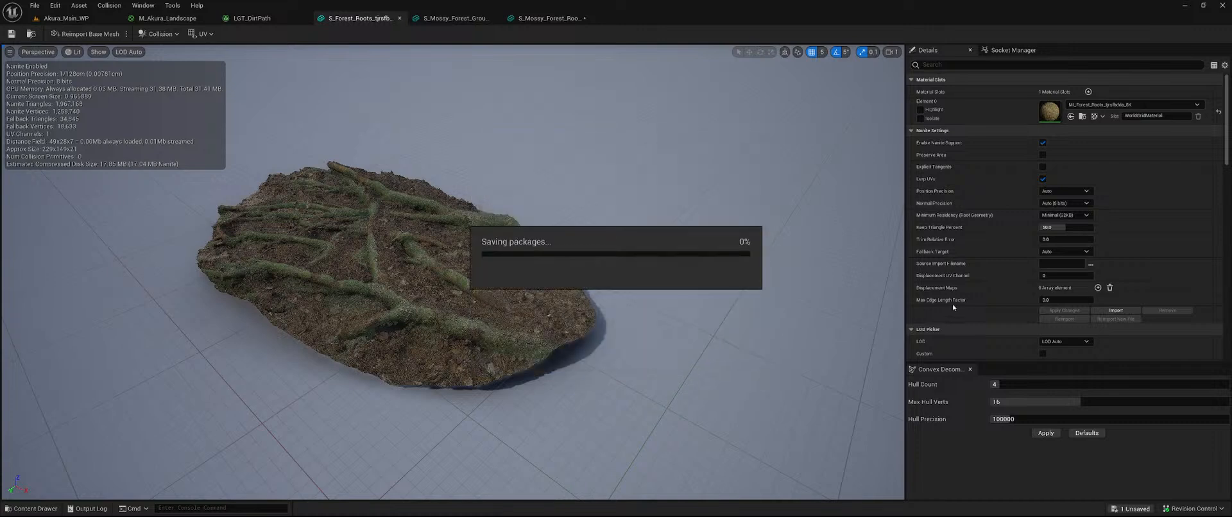
scroll(1004, 280, down, 10)
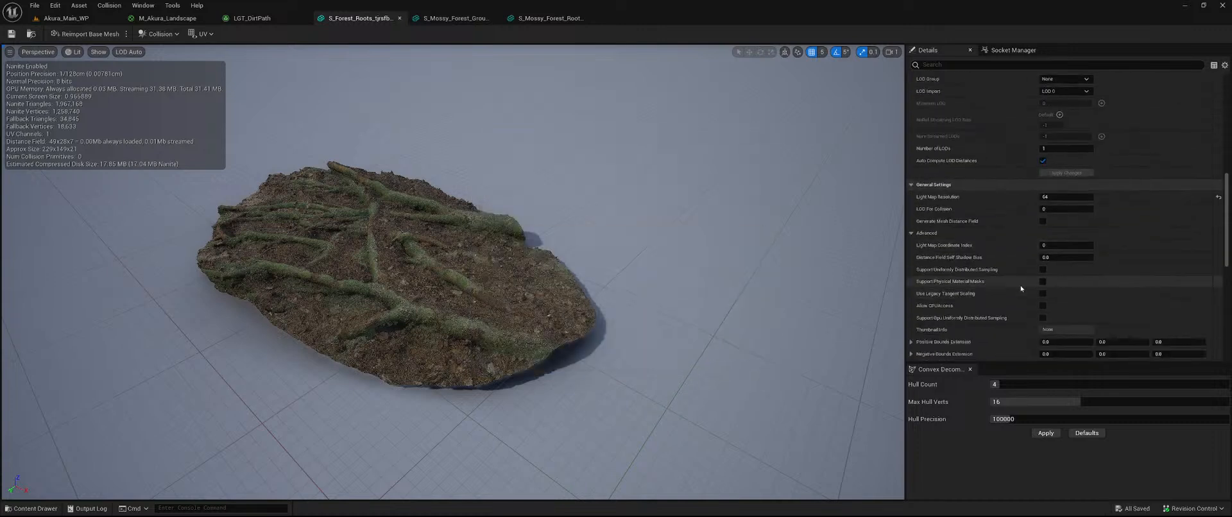
scroll(1023, 273, down, 3)
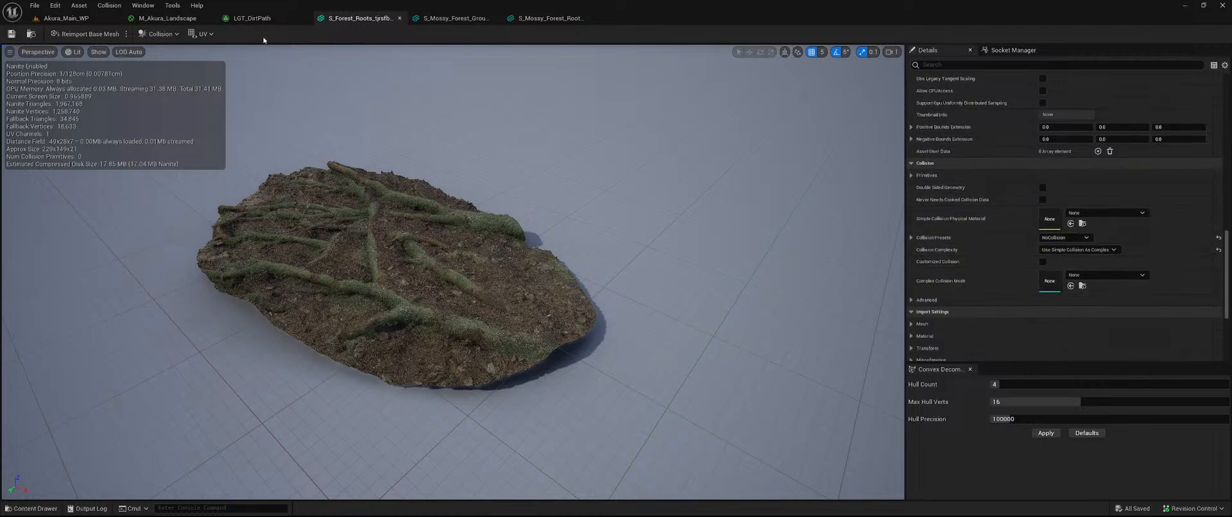
- Assign the S_Forest_Roots mesh to the Index 1 grass variety of LGT_DirtPath and set its Scale X range to 0.5–1.0
click(253, 19)
scroll(747, 212, up, 2)
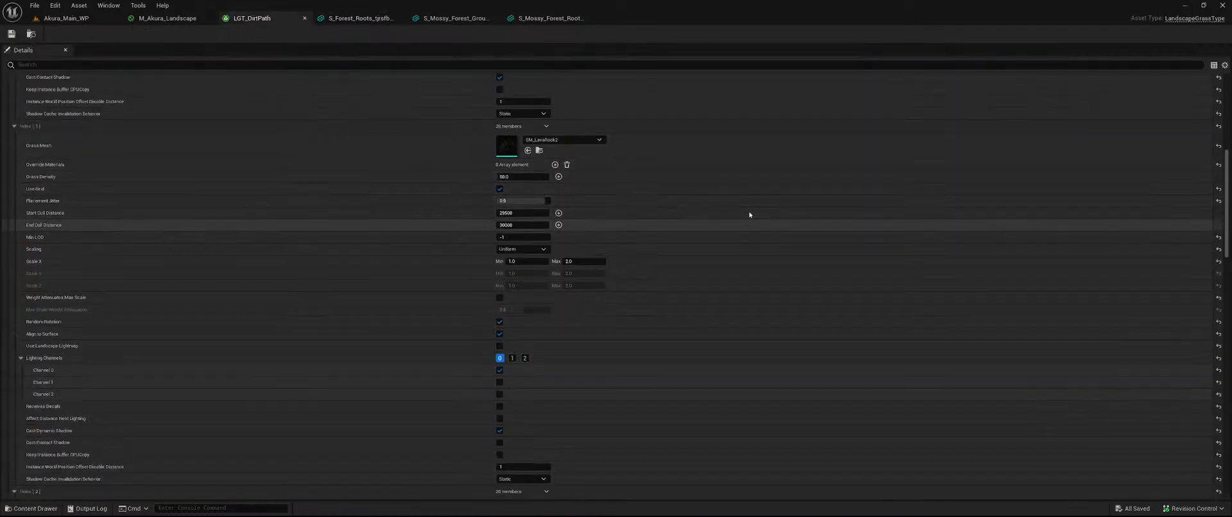
key(ctrl+space)
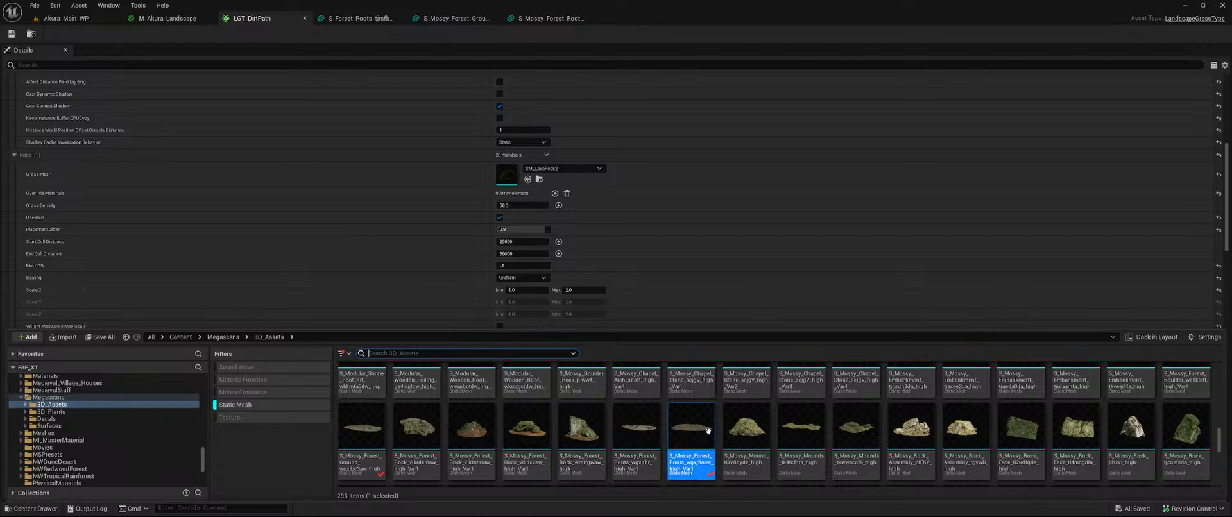
scroll(1176, 431, up, 5)
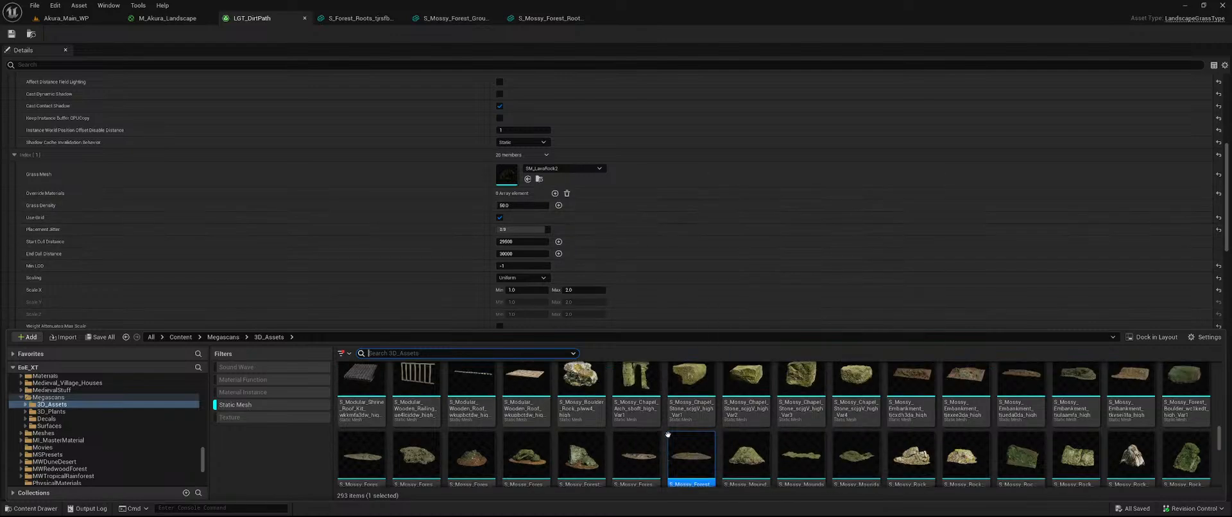
scroll(1176, 430, up, 2)
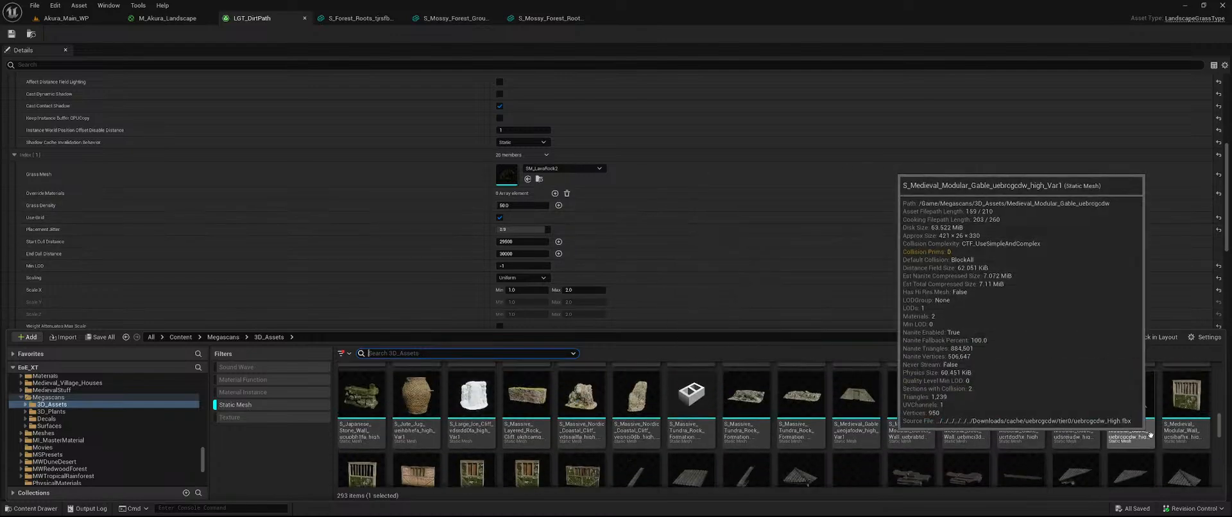
scroll(1182, 425, up, 6)
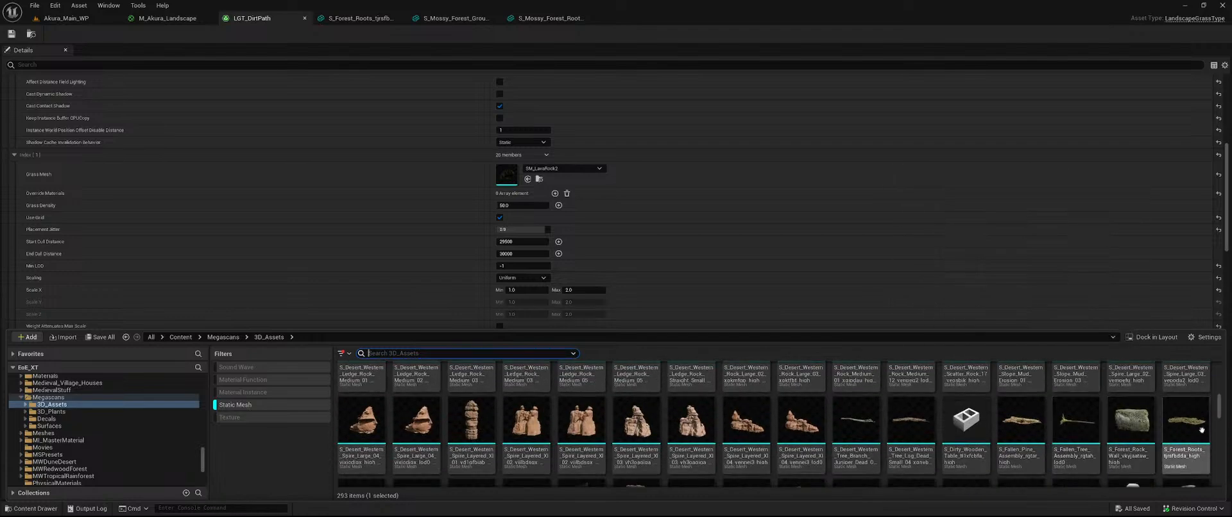
click(1193, 426)
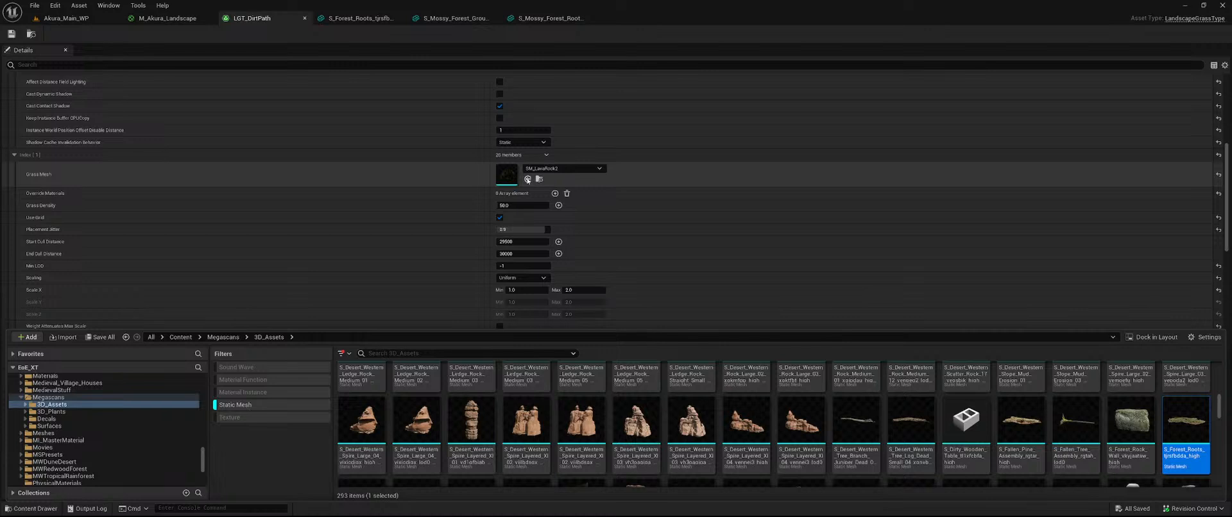
click(527, 180)
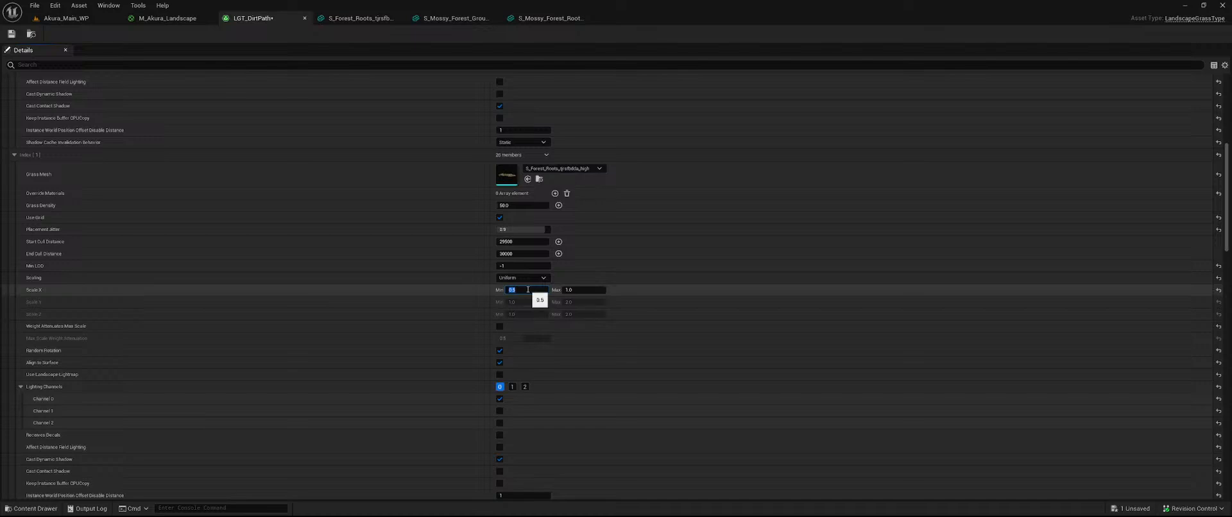
scroll(721, 250, up, 5)
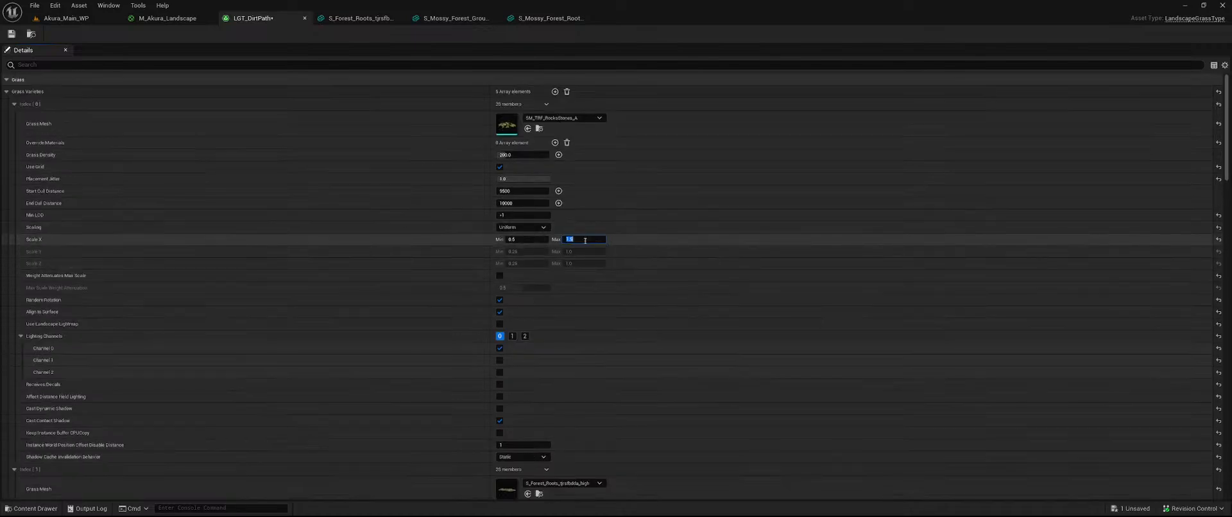
- Assign the S_Mossy_Forest_Ground mesh to the Index 2 grass variety and set its Scale X range to 0.5–1.0
scroll(644, 276, down, 7)
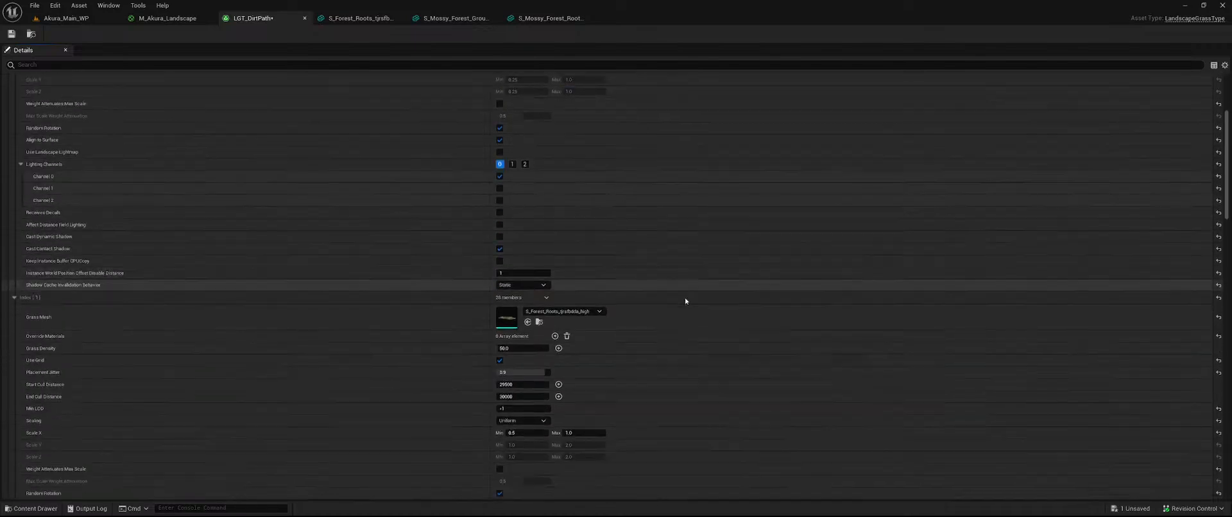
scroll(681, 303, down, 4)
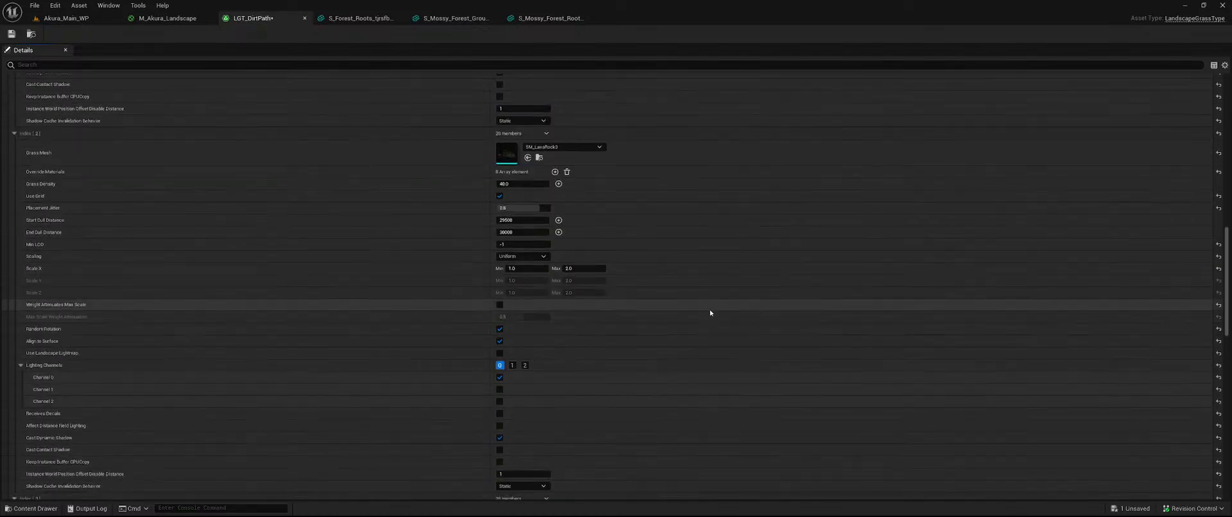
scroll(706, 308, up, 2)
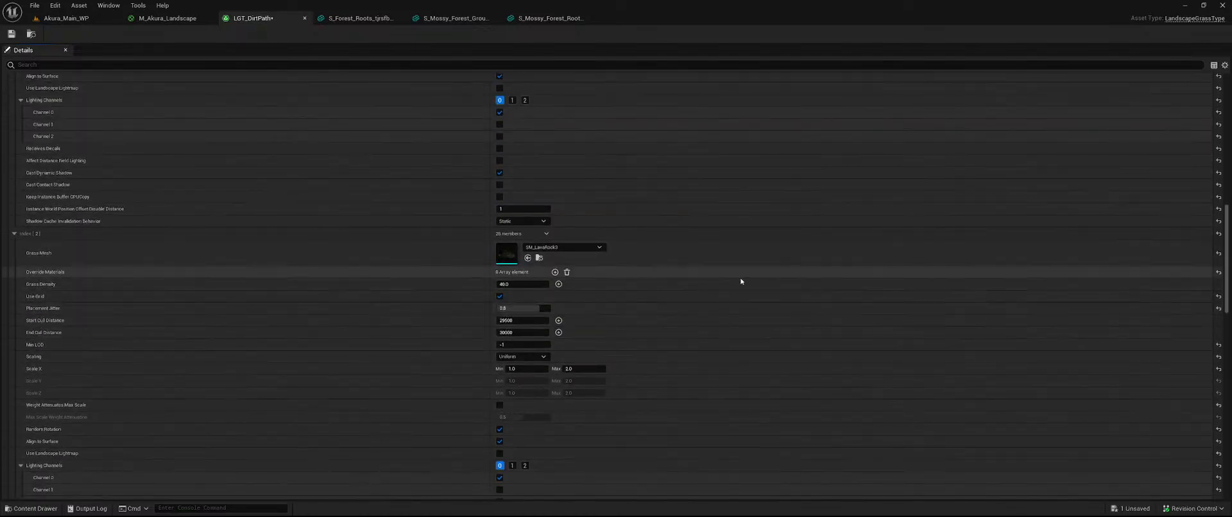
scroll(737, 281, down, 2)
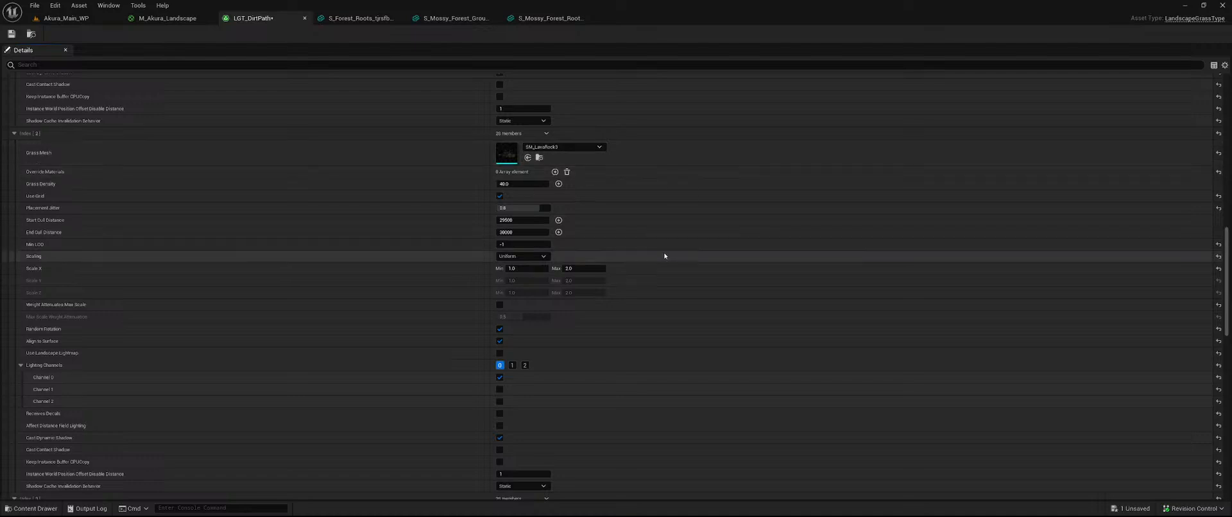
key(ctrl+space)
scroll(770, 423, down, 2)
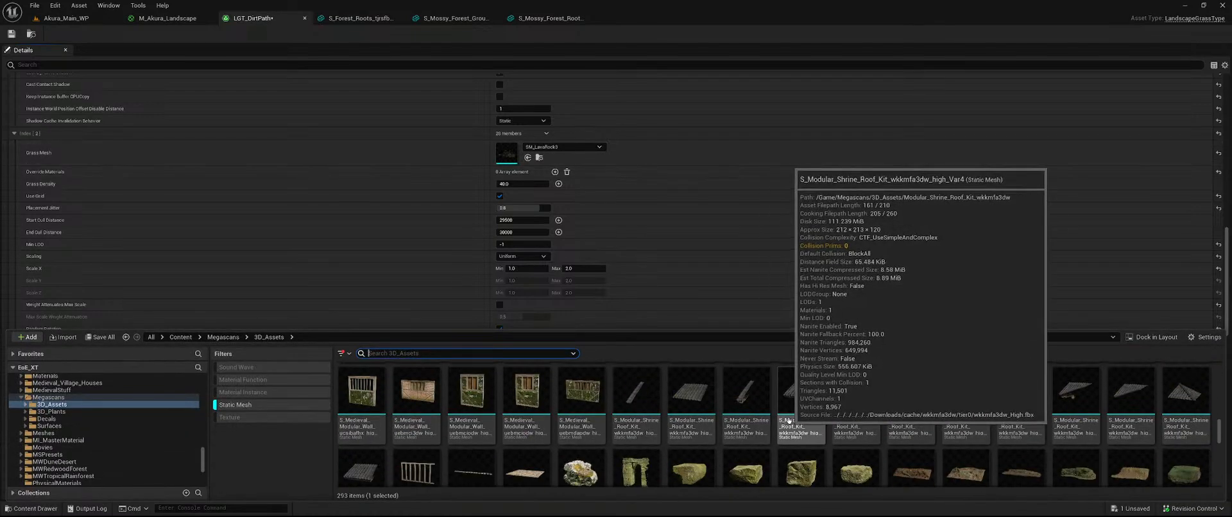
scroll(834, 411, down, 2)
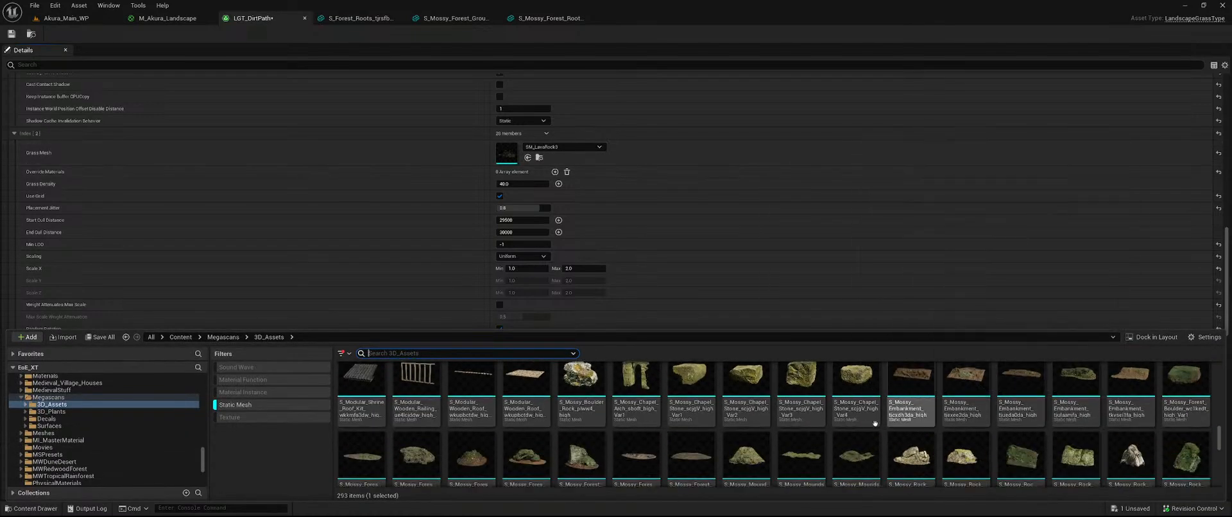
scroll(795, 417, down, 1)
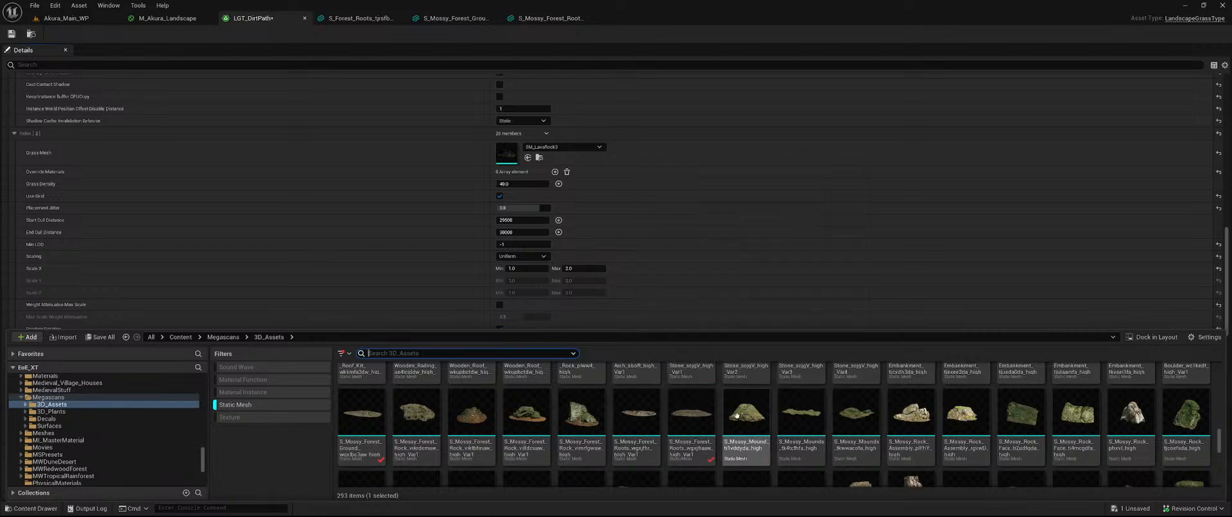
click(696, 418)
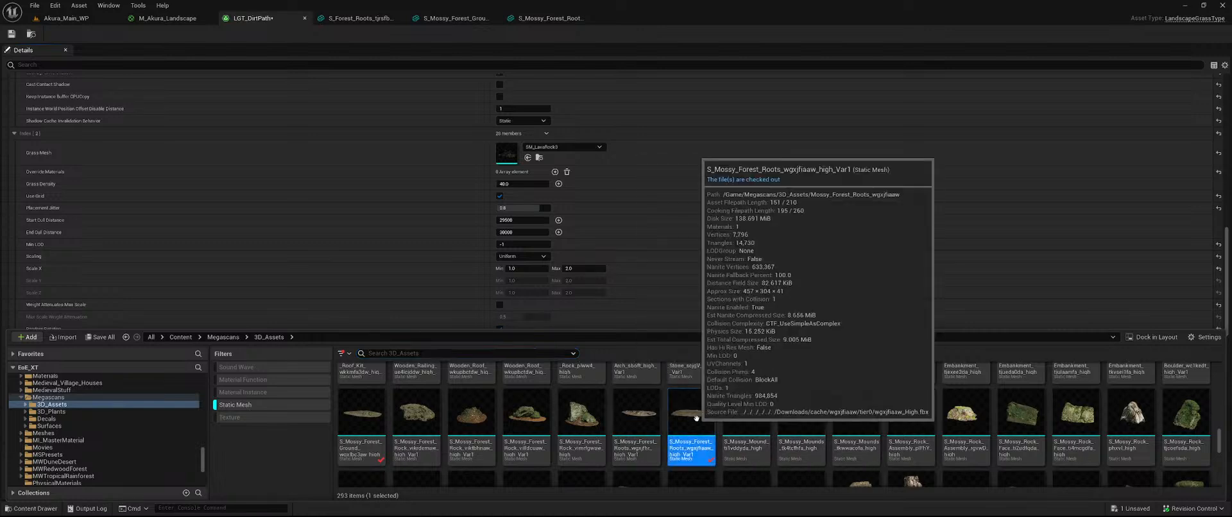
click(361, 414)
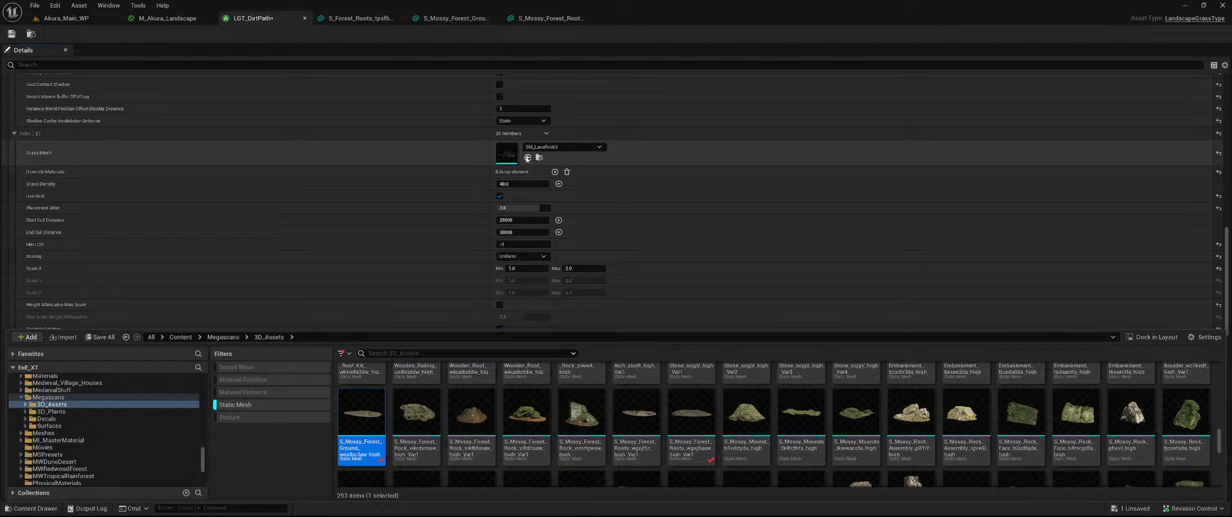
click(527, 158)
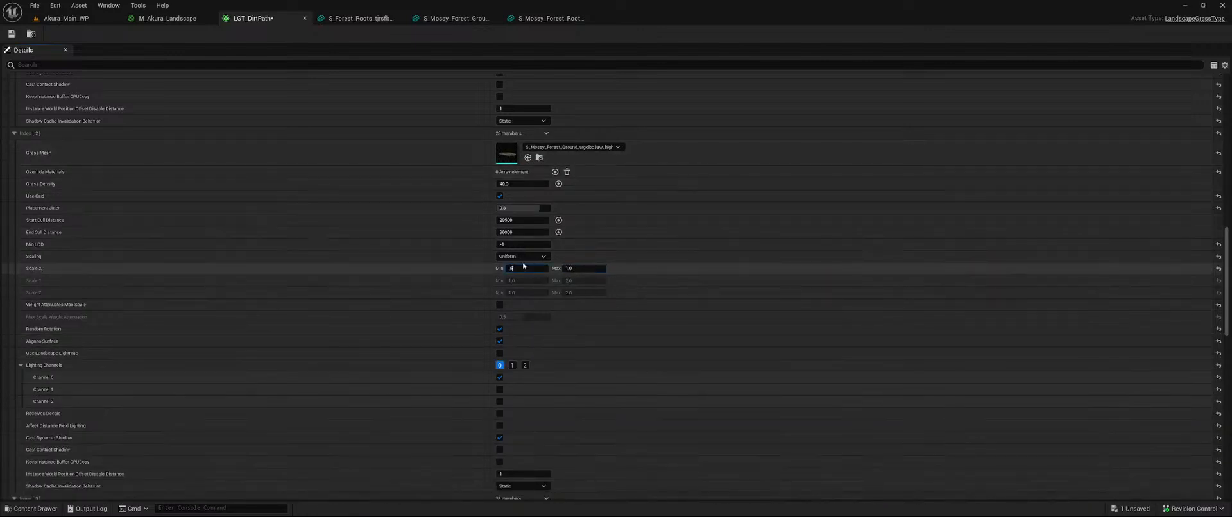
- Assign the S_Mossy_Forest_Roots Var1 mesh to the Index 3 grass variety with a Scale X range of 0.5–1.0, and save LGT_DirtPath
scroll(752, 253, down, 8)
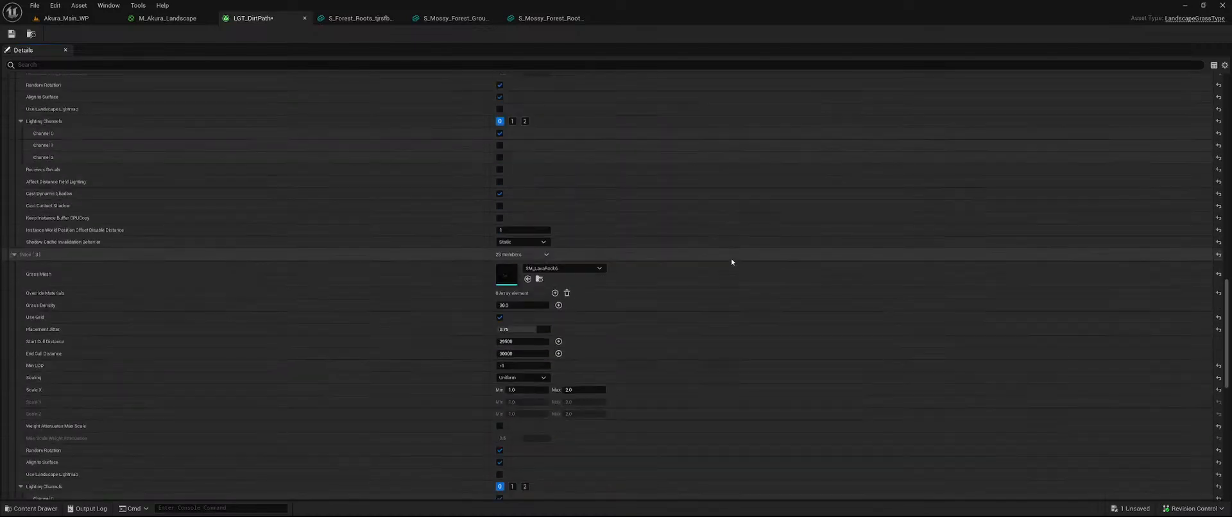
scroll(657, 268, down, 3)
key(ctrl+space)
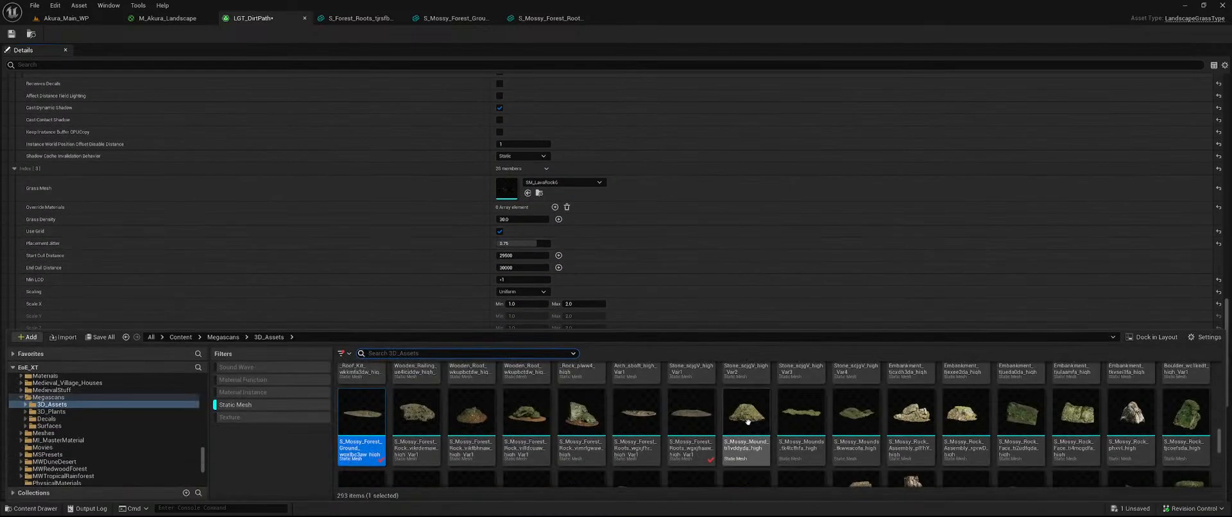
click(696, 414)
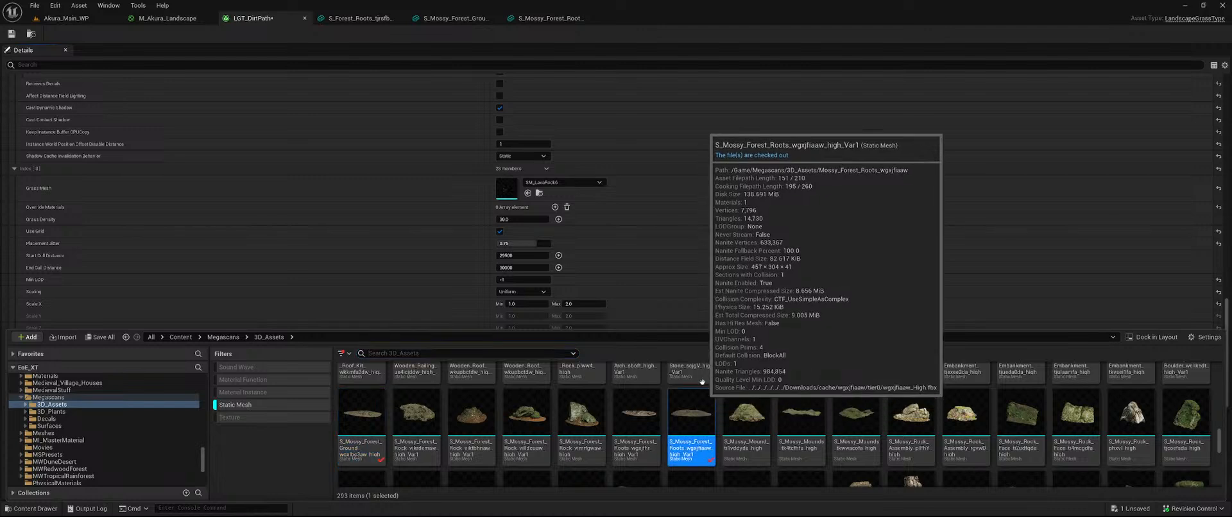
click(527, 193)
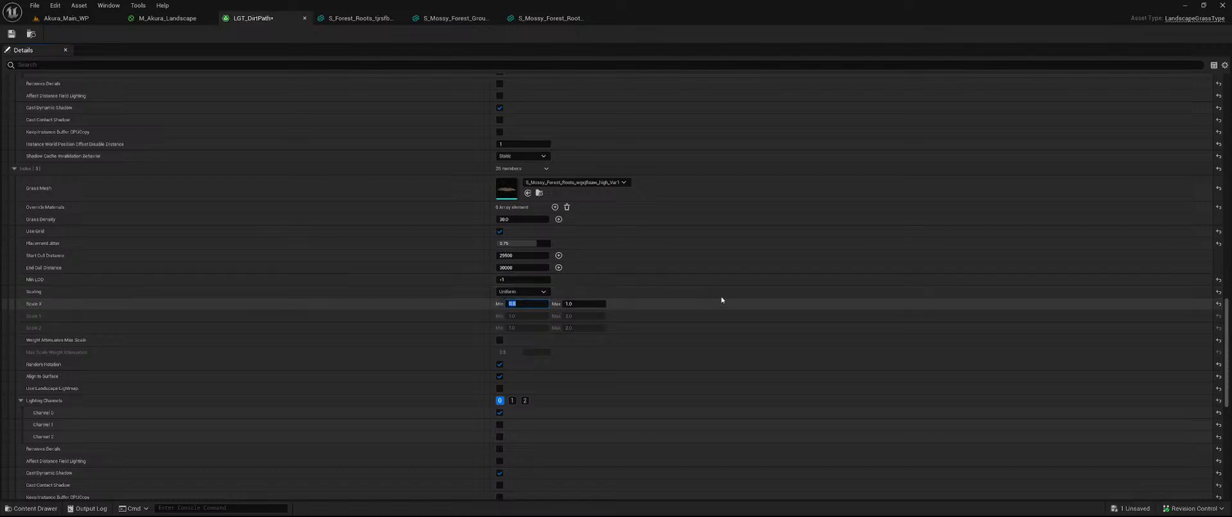
scroll(725, 295, down, 5)
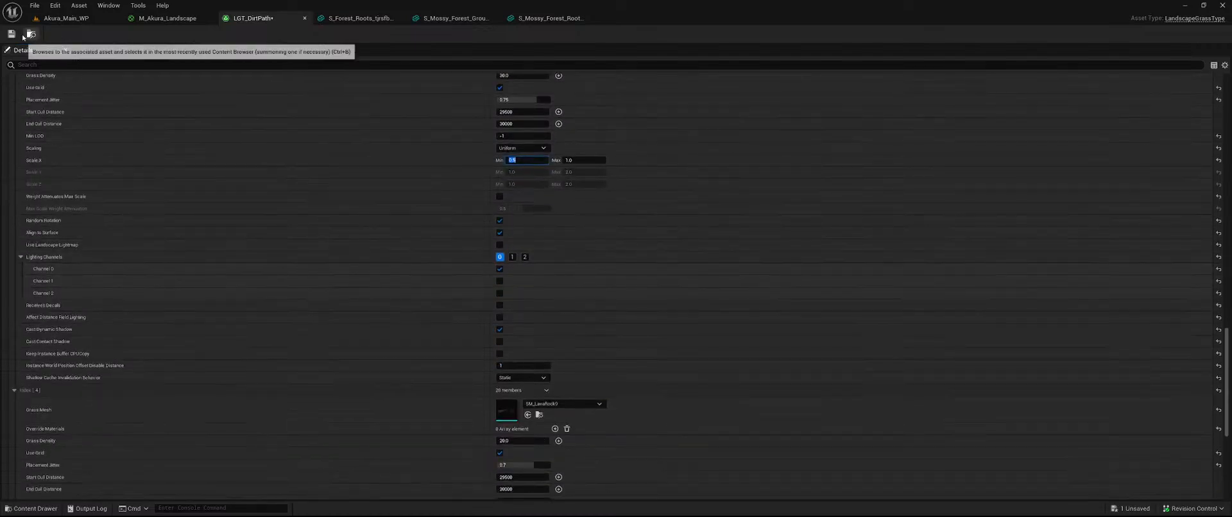
key(ctrl+s)
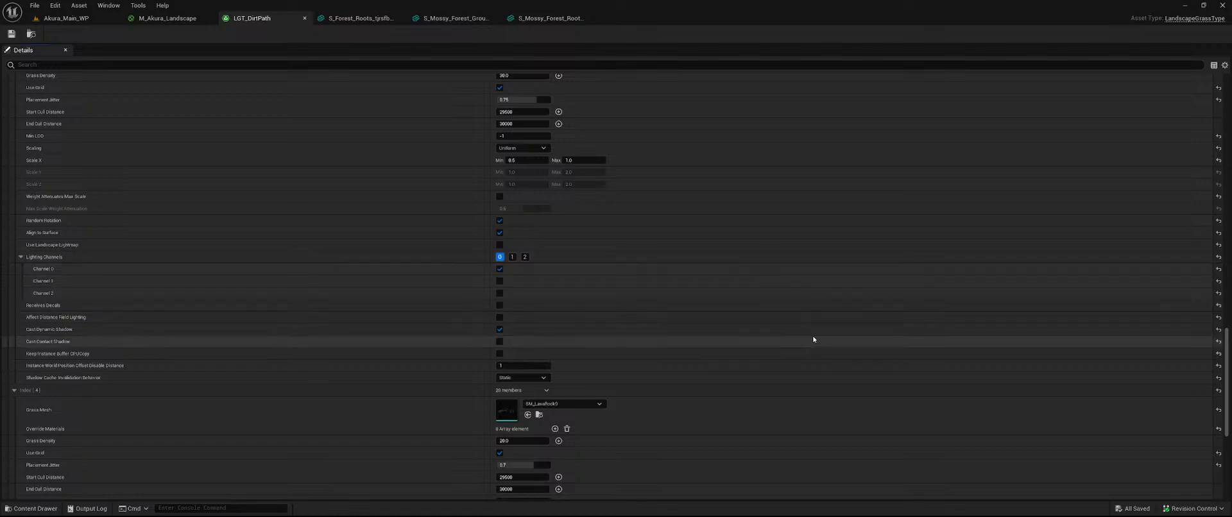
- Review the mesh, density and scale settings of the grass varieties in LGT_DirtPath
scroll(745, 257, up, 8)
scroll(748, 316, up, 8)
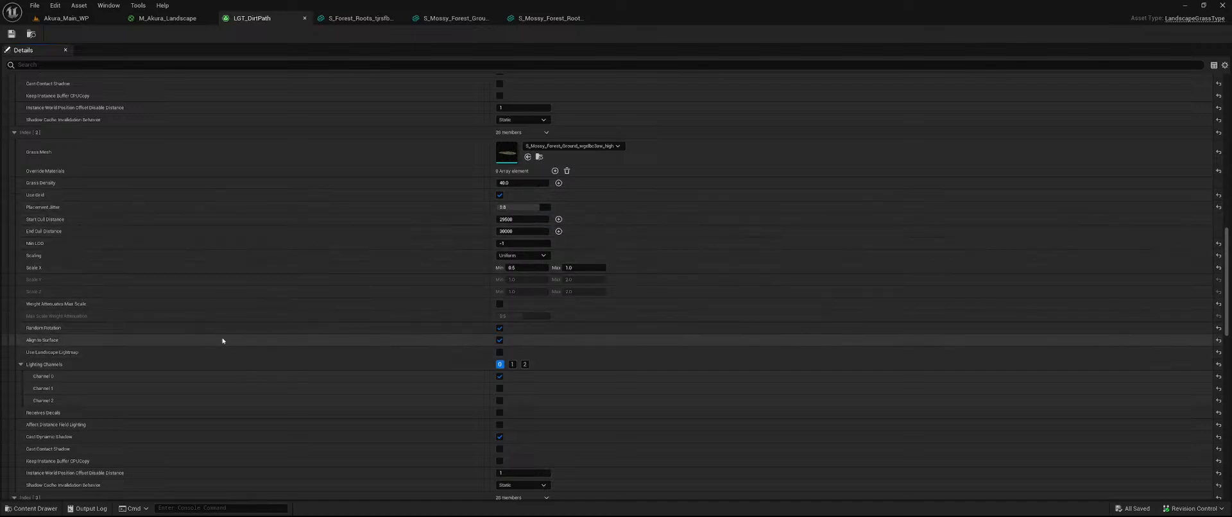
scroll(240, 339, down, 4)
scroll(264, 348, up, 5)
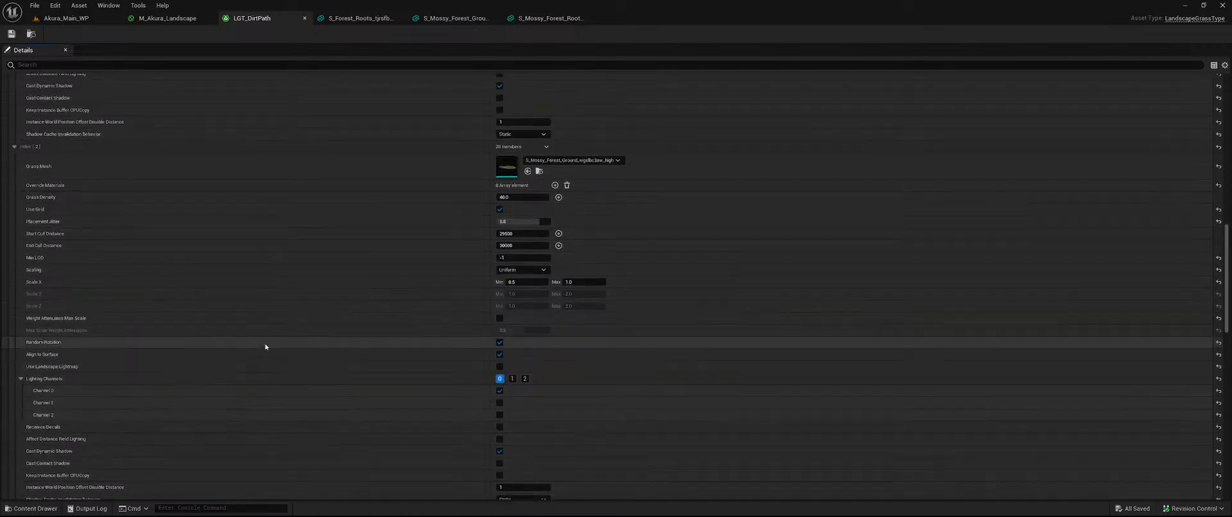
scroll(273, 347, up, 3)
scroll(391, 352, down, 2)
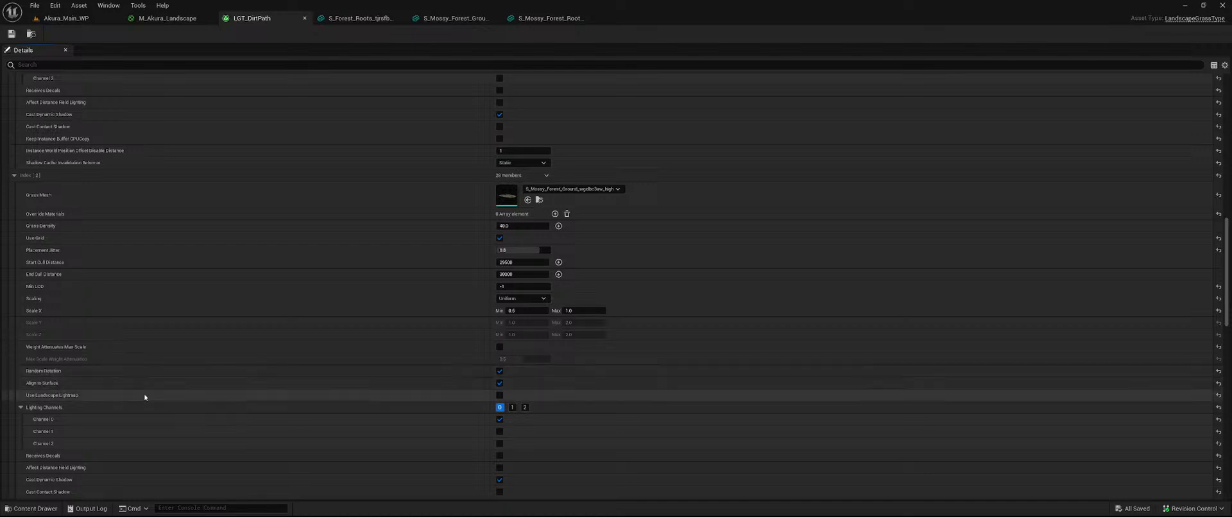
scroll(154, 401, down, 3)
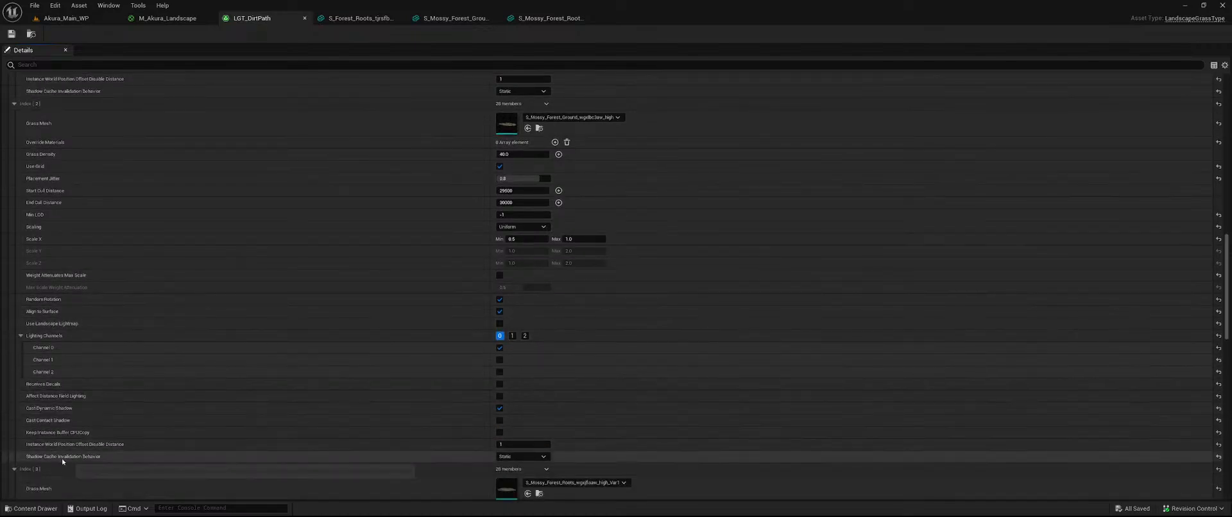
- Examine the painted dirt path in the Akura_Main_WP level for the newly assigned ground meshes
click(66, 18)
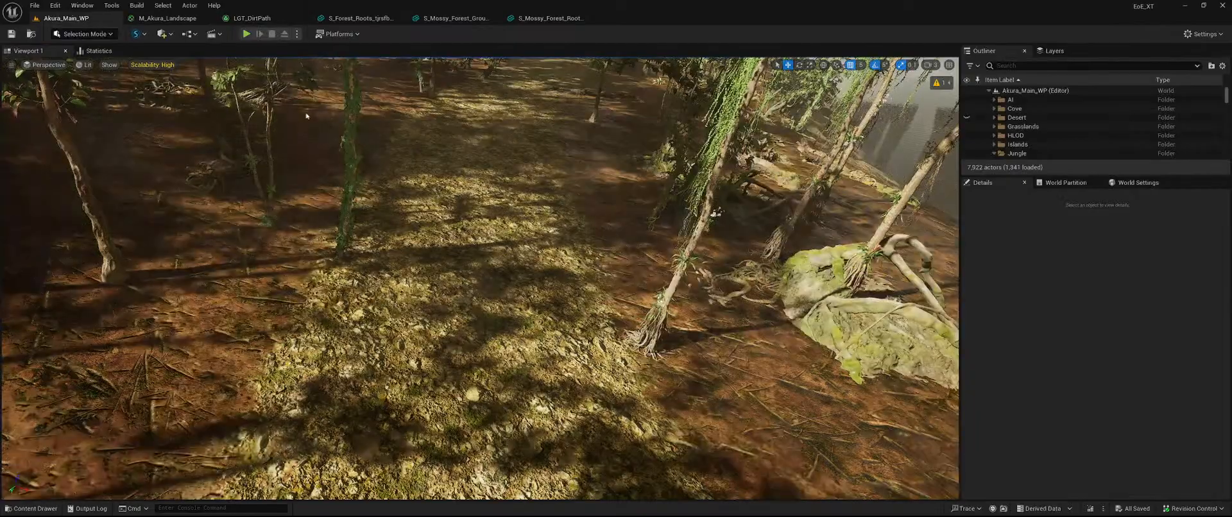
right_drag(480, 279, 536, 192)
key(w)
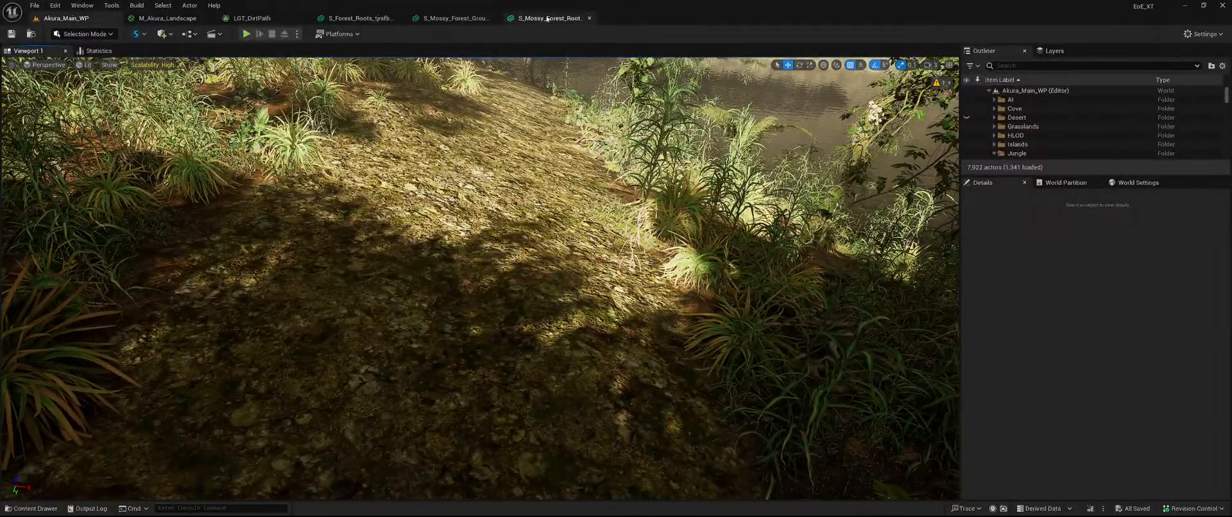
- Apply the M_Akura_Landscape material to the level and save the material asset
click(171, 19)
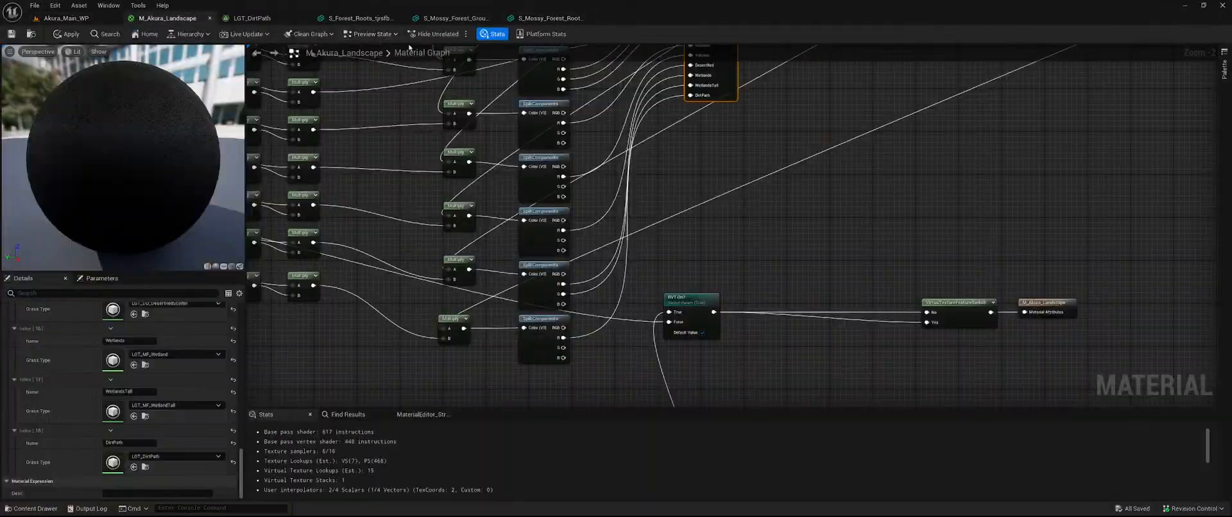
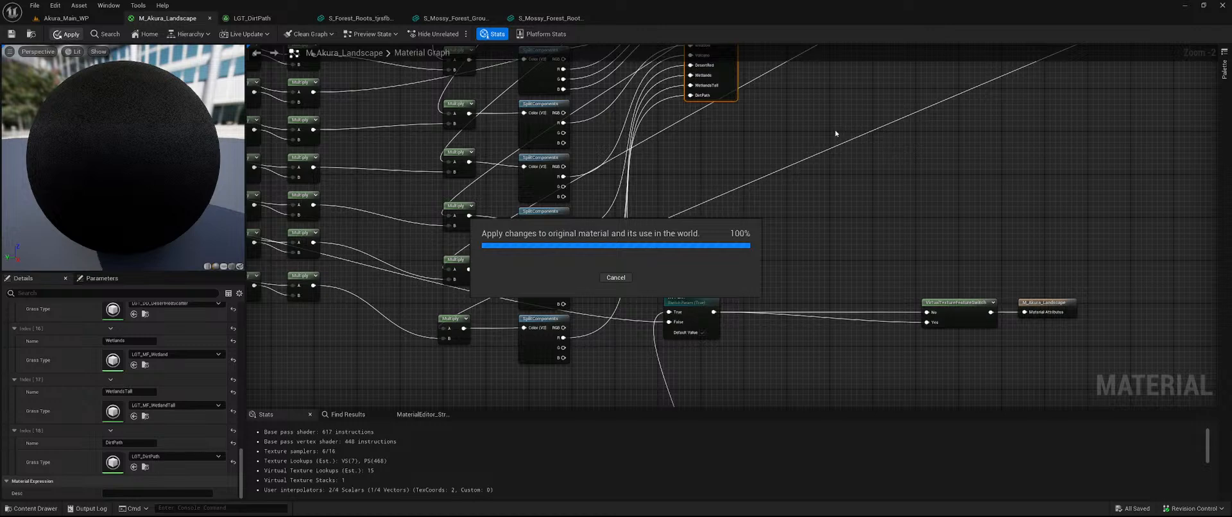
click(76, 20)
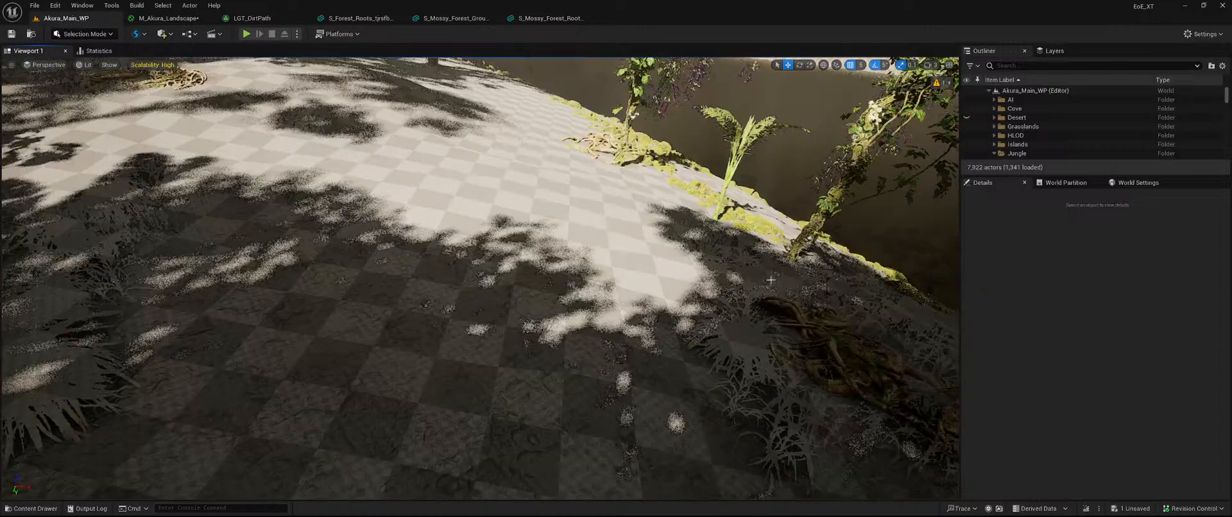
click(1134, 512)
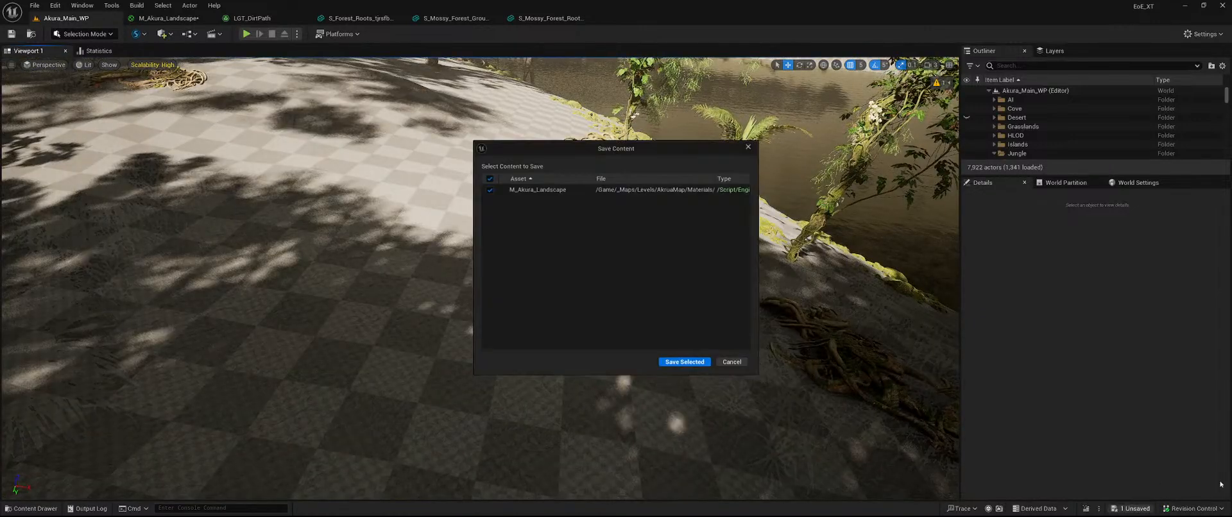
click(731, 362)
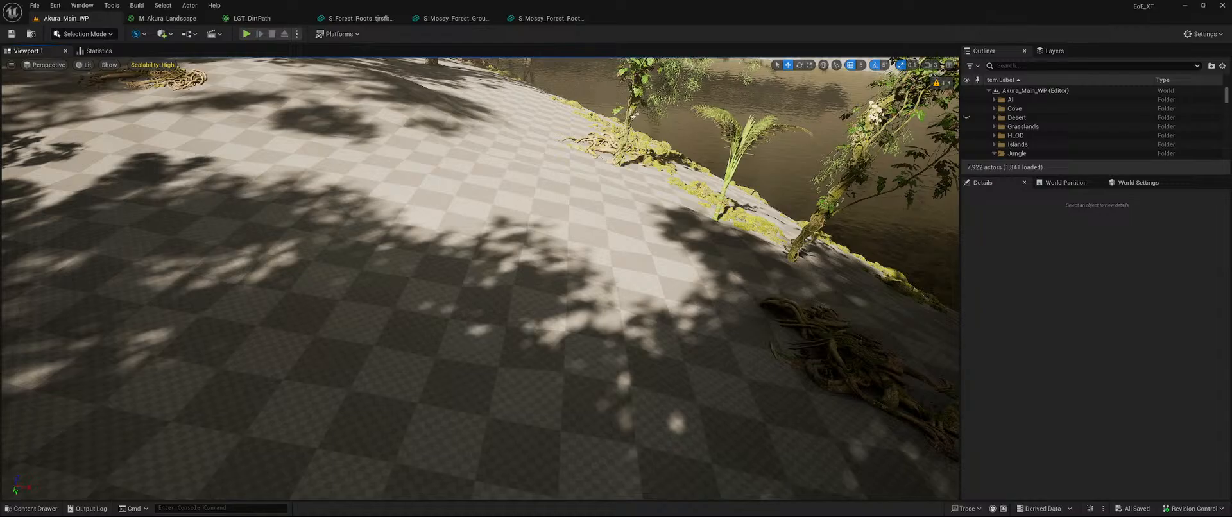
- Move along the jungle path in the level and examine the landscape material and vegetation meshes on it
right_drag(578, 269, 520, 180)
right_drag(481, 276, 289, 285)
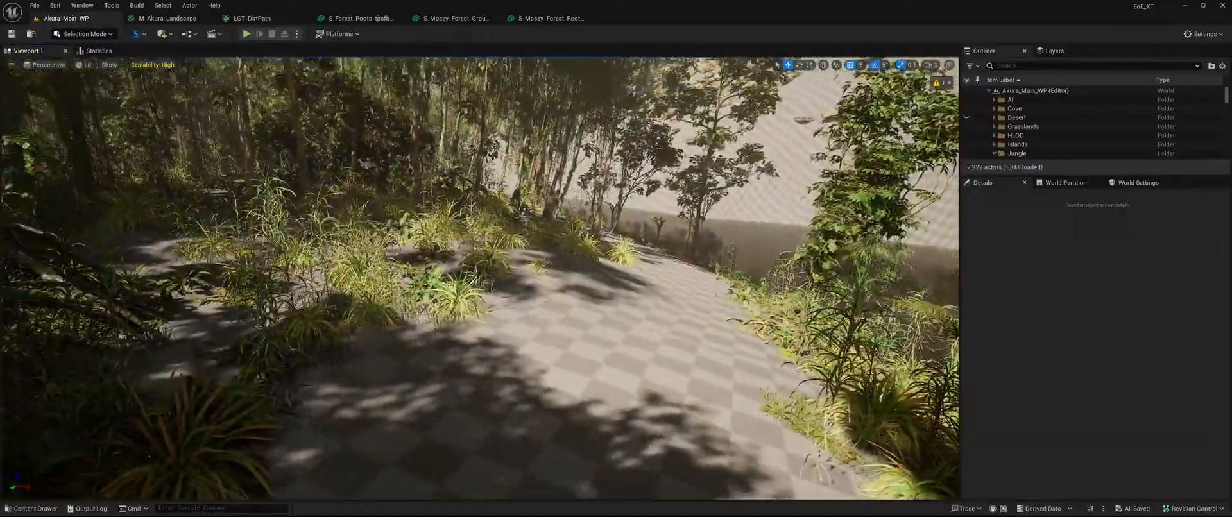
mouse_move(481, 276)
right_down()
mouse_move(478, 264)
mouse_move(513, 272)
mouse_move(488, 289)
mouse_move(270, 315)
mouse_move(674, 267)
mouse_move(842, 216)
right_up()
key(w)
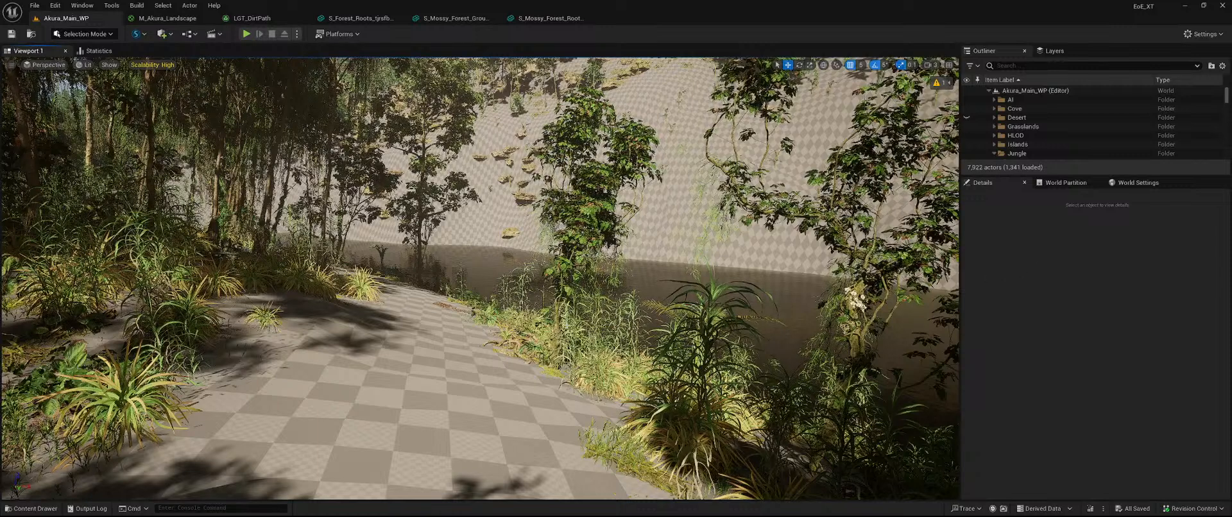
key(ctrl+space)
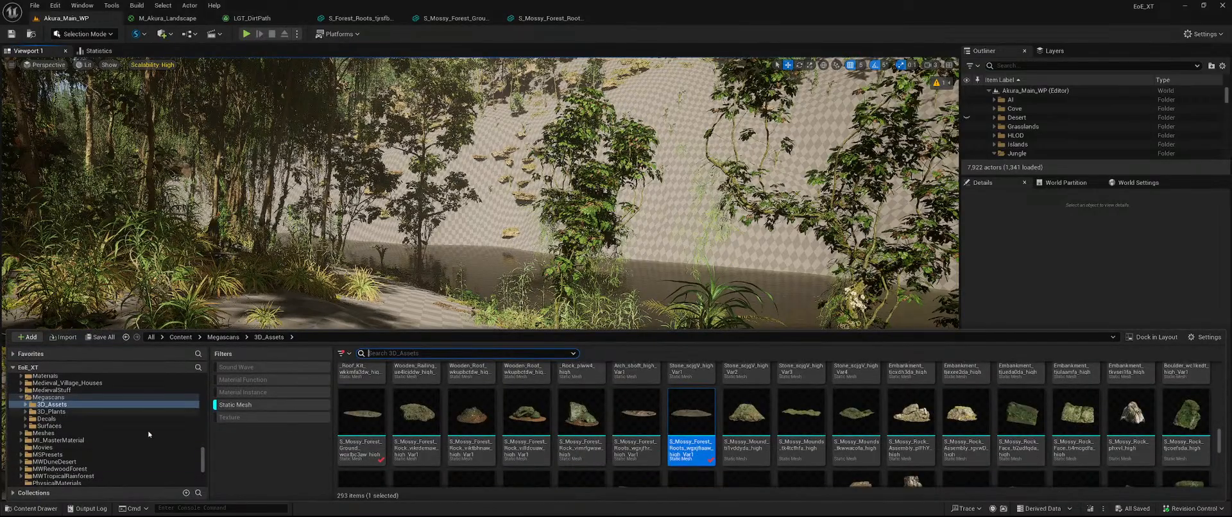
scroll(146, 432, down, 4)
right_drag(397, 257, 446, 359)
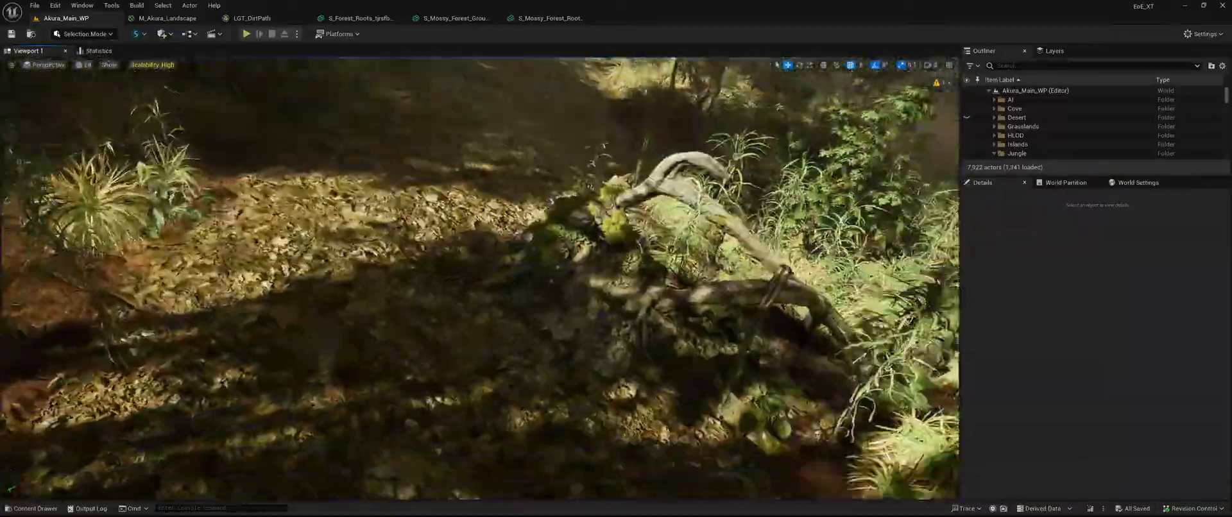
right_drag(478, 282, 610, 185)
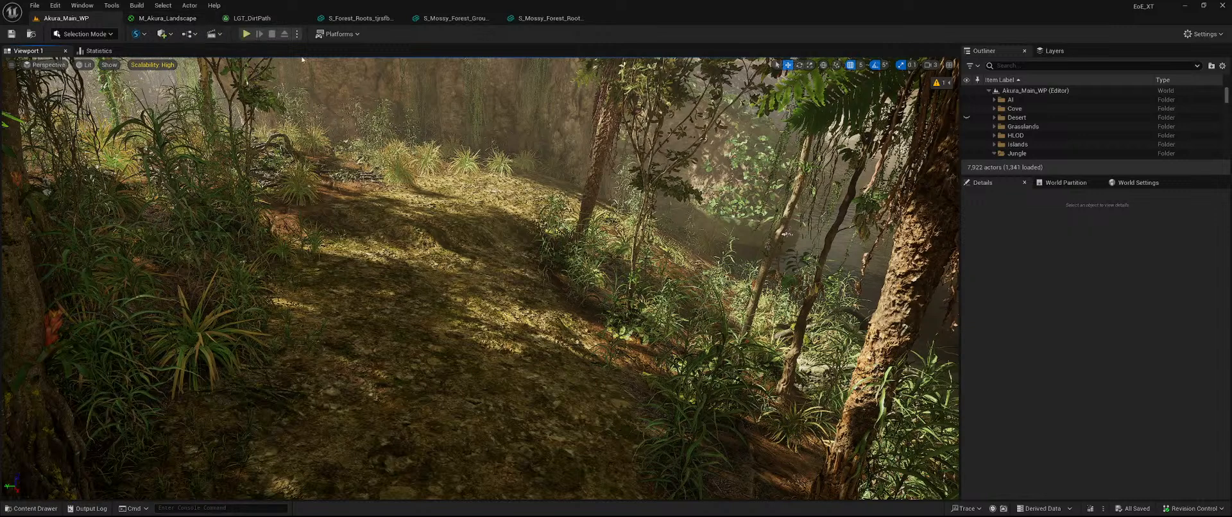
- Delete the last grass variety, the one using the lava rock mesh, from LGT_DirtPath and save the asset
key(ctrl+space)
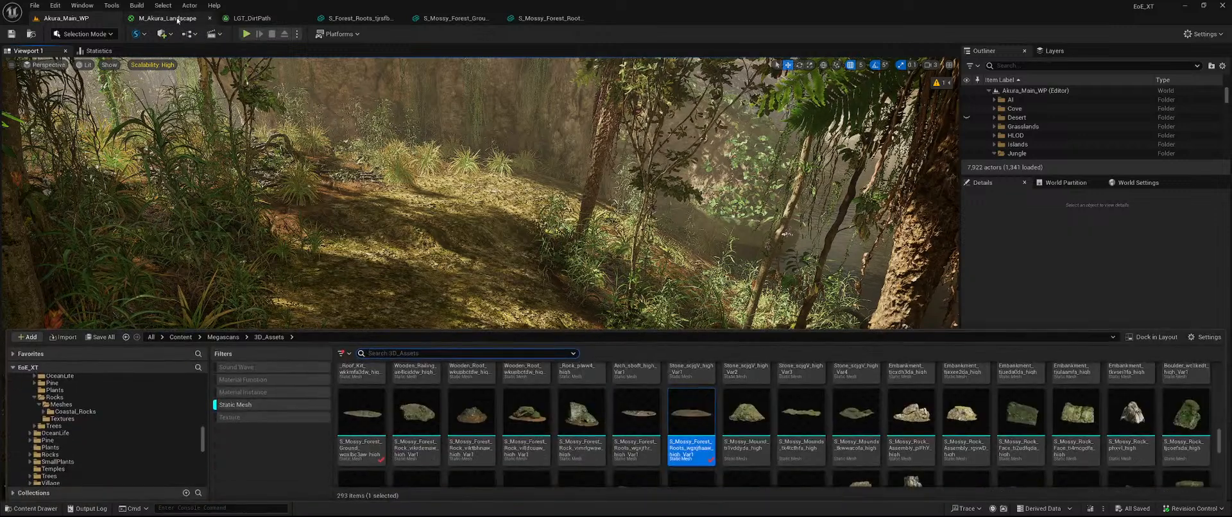
click(268, 18)
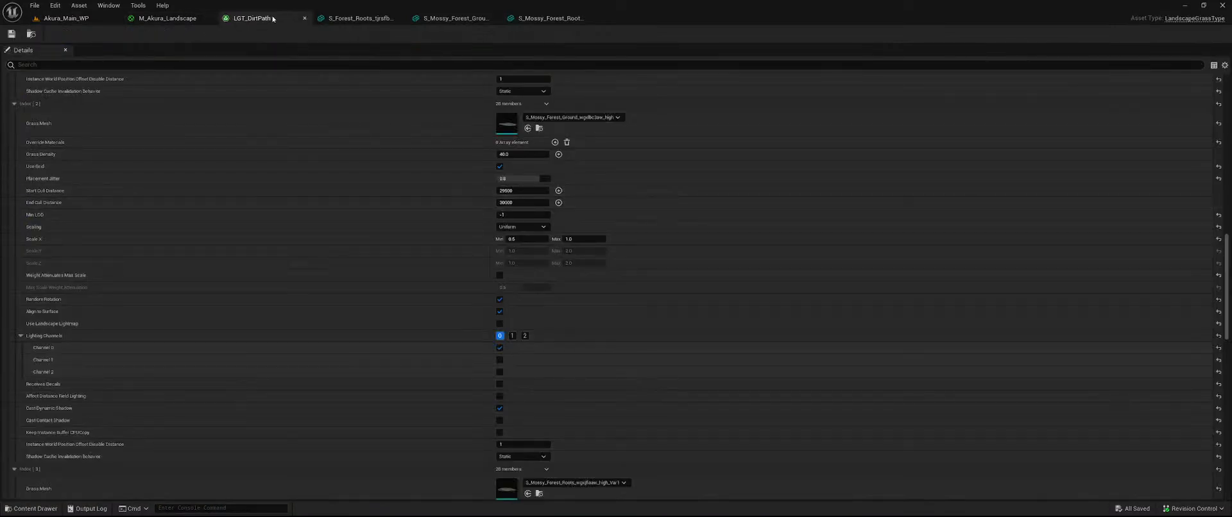
scroll(811, 361, down, 10)
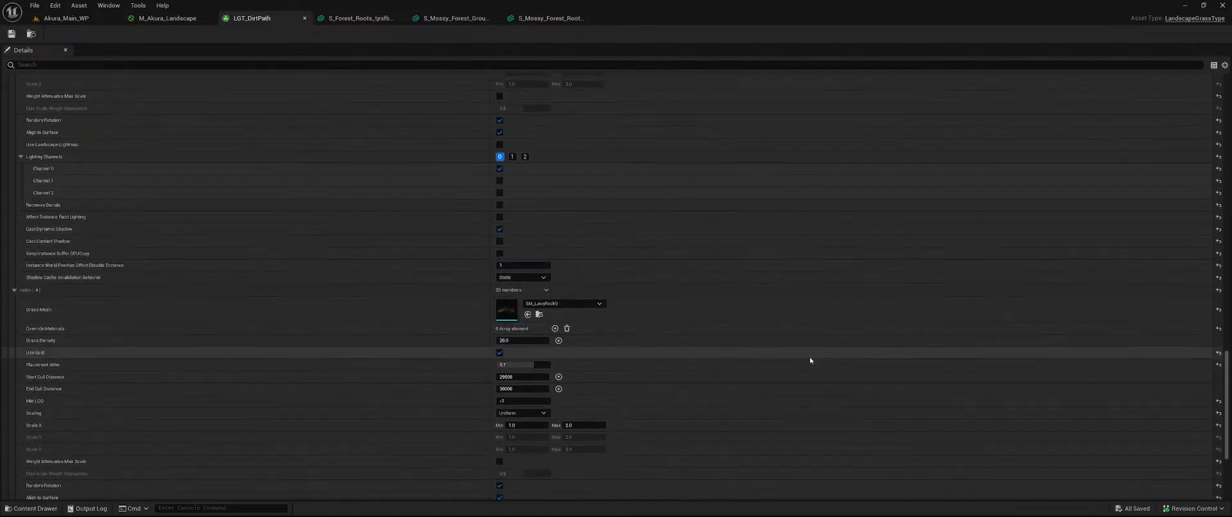
scroll(811, 360, down, 3)
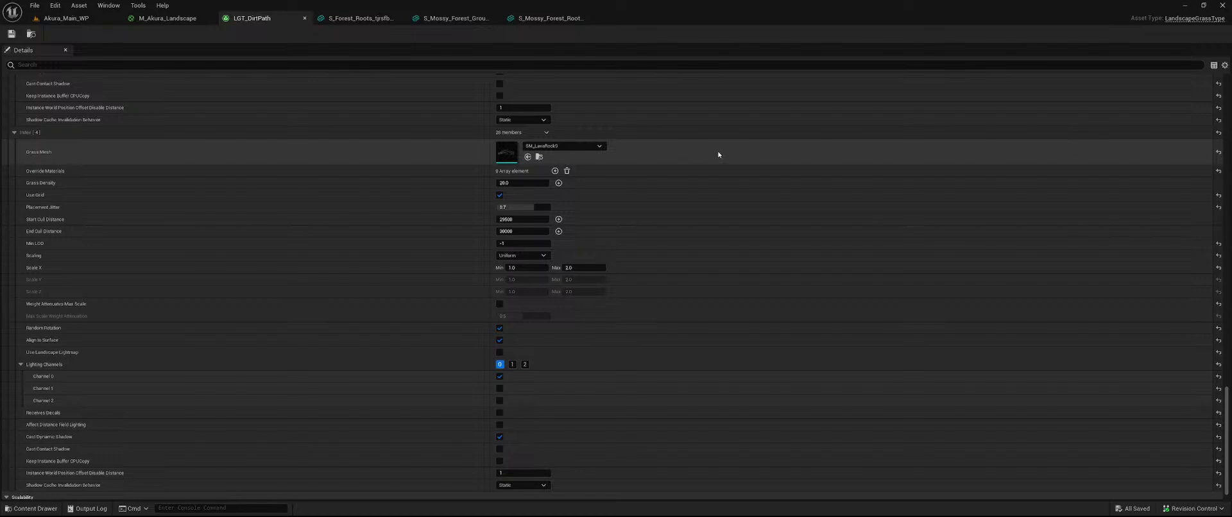
click(543, 134)
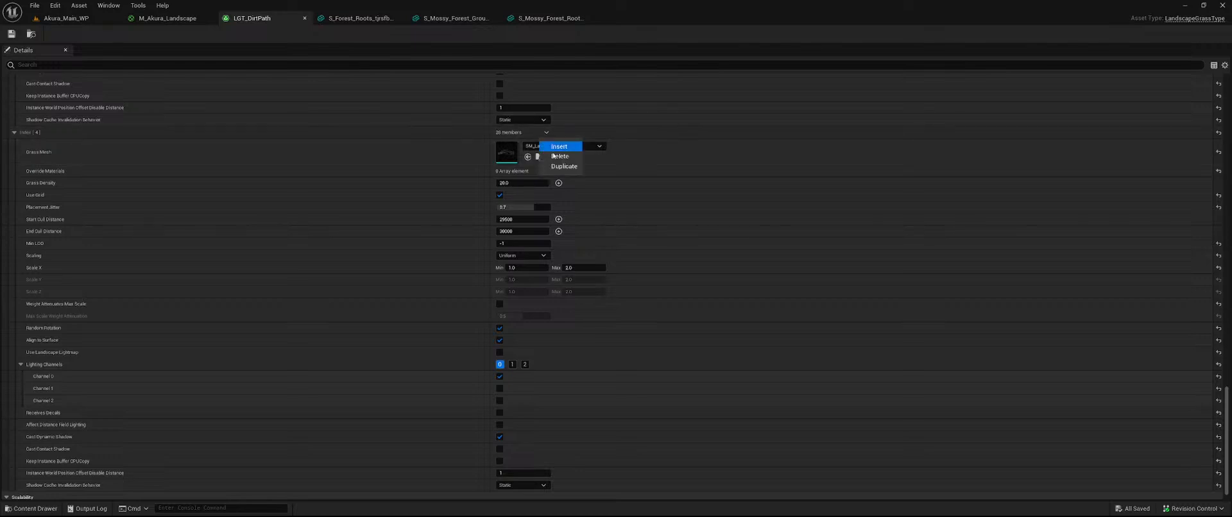
click(558, 157)
scroll(624, 336, down, 5)
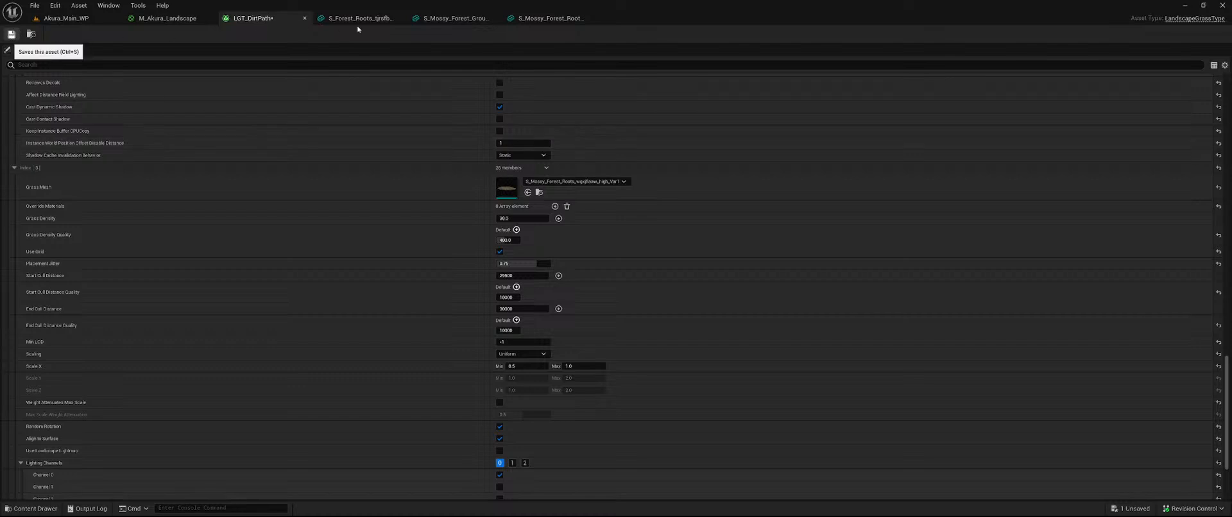
key(ctrl+s)
- Switch the Akura_Main_WP level to Foliage mode and reduce the Paint brush size
click(66, 18)
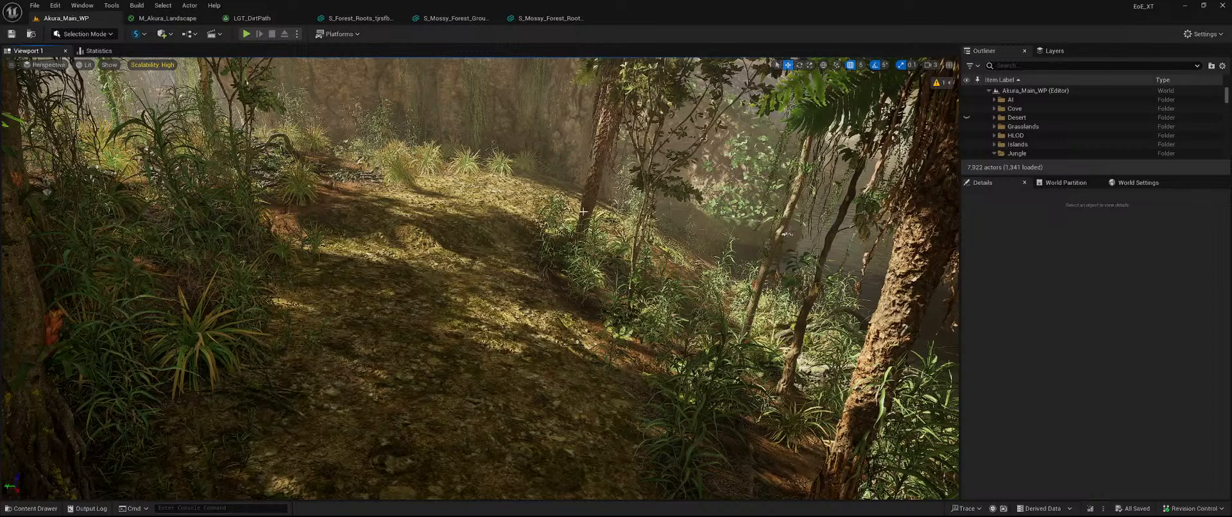
click(111, 34)
click(121, 70)
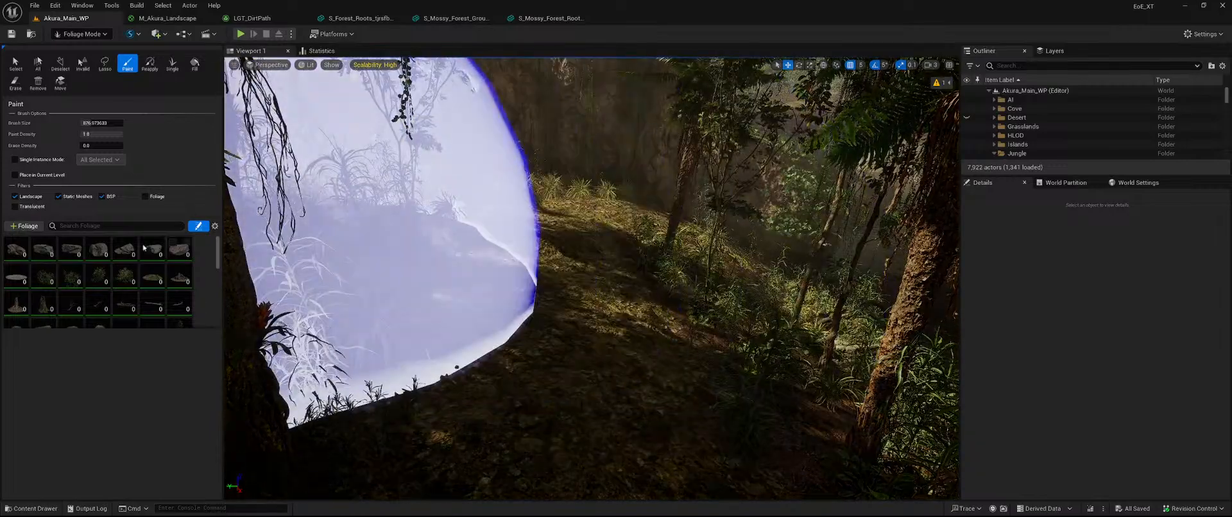
drag(104, 123, 97, 123)
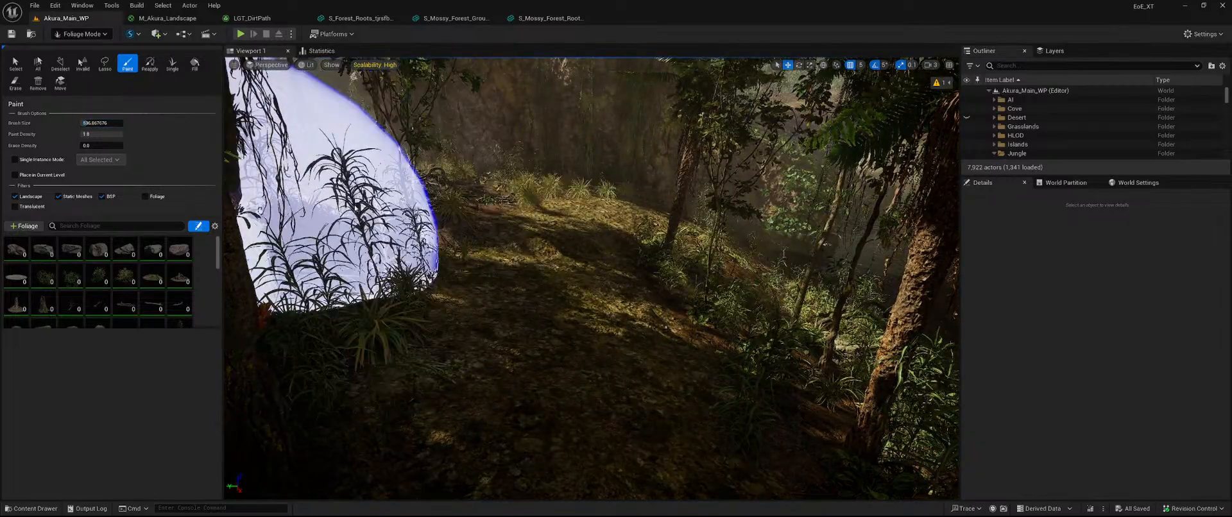
- Erase painted foliage along the dirt path through the jungle with the foliage brush
mouse_move(588, 276)
right_down()
mouse_move(600, 221)
mouse_move(757, 273)
mouse_move(918, 289)
mouse_move(590, 205)
mouse_move(593, 295)
mouse_move(565, 276)
right_up()
key(w)
mouse_move(546, 324)
shift+mouse_down()
mouse_move(601, 328)
mouse_move(569, 285)
shift+mouse_up()
mouse_move(570, 282)
right_down()
mouse_move(552, 206)
mouse_move(571, 295)
mouse_move(594, 282)
right_up()
key(w)
mouse_move(573, 282)
shift+mouse_down()
mouse_move(583, 325)
mouse_move(613, 238)
shift+mouse_up()
right_drag(610, 238, 623, 218)
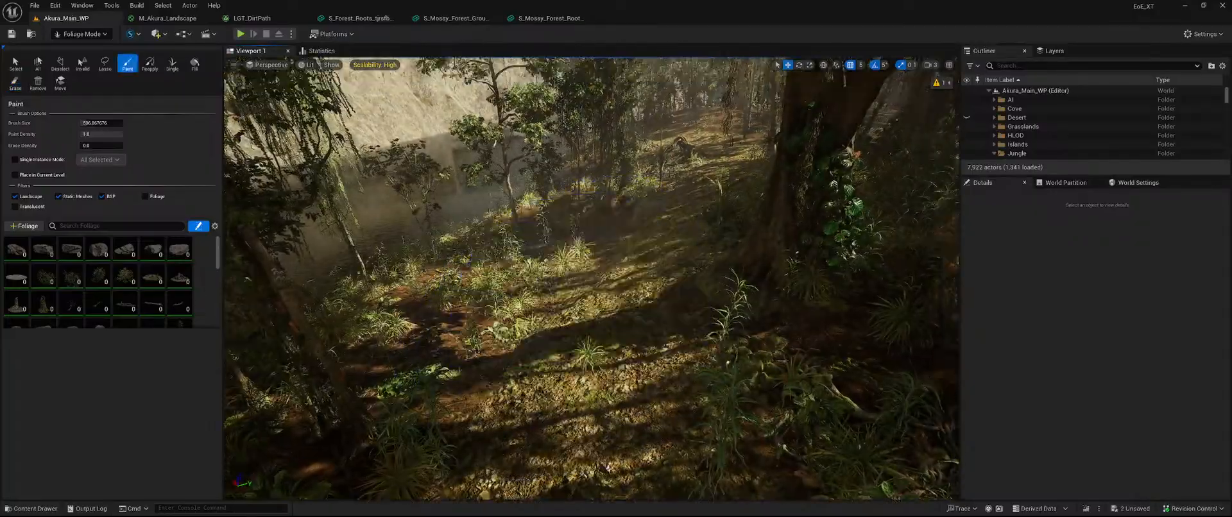
key(w)
mouse_move(609, 257)
right_down()
mouse_move(603, 174)
mouse_move(623, 193)
mouse_move(626, 173)
mouse_move(616, 285)
right_up()
key(s)
shift+drag(591, 356, 610, 267)
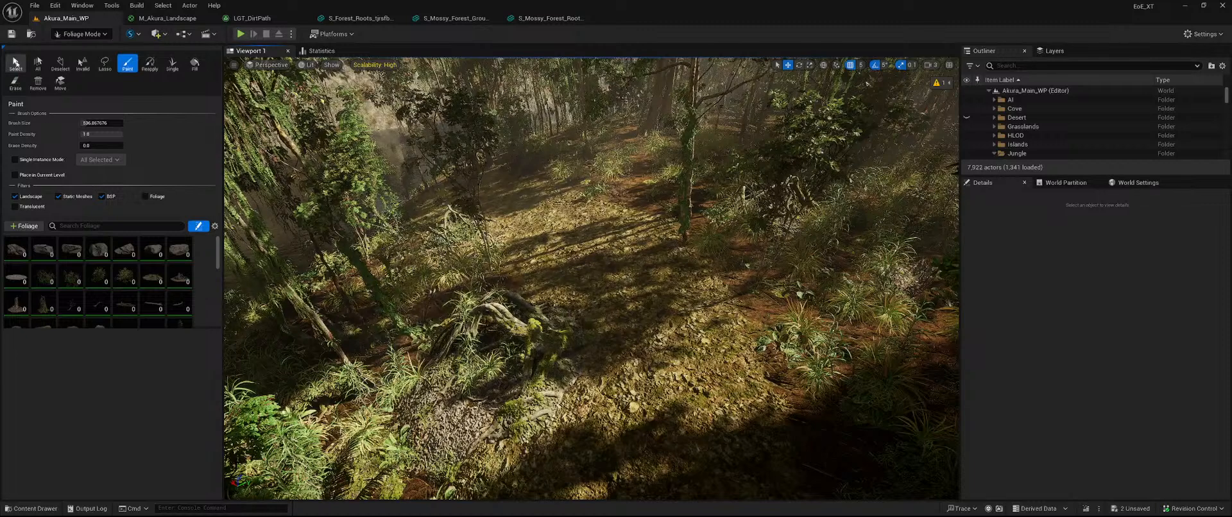
- Select the mossy fallen root foliage instance at the edge of the dirt path and delete it
click(16, 63)
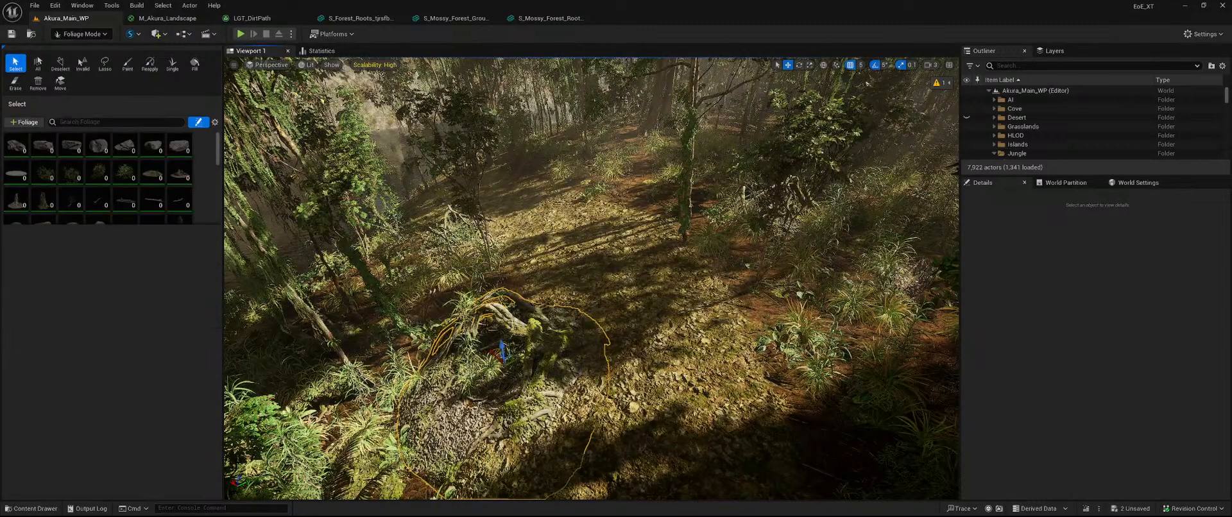
key(Escape)
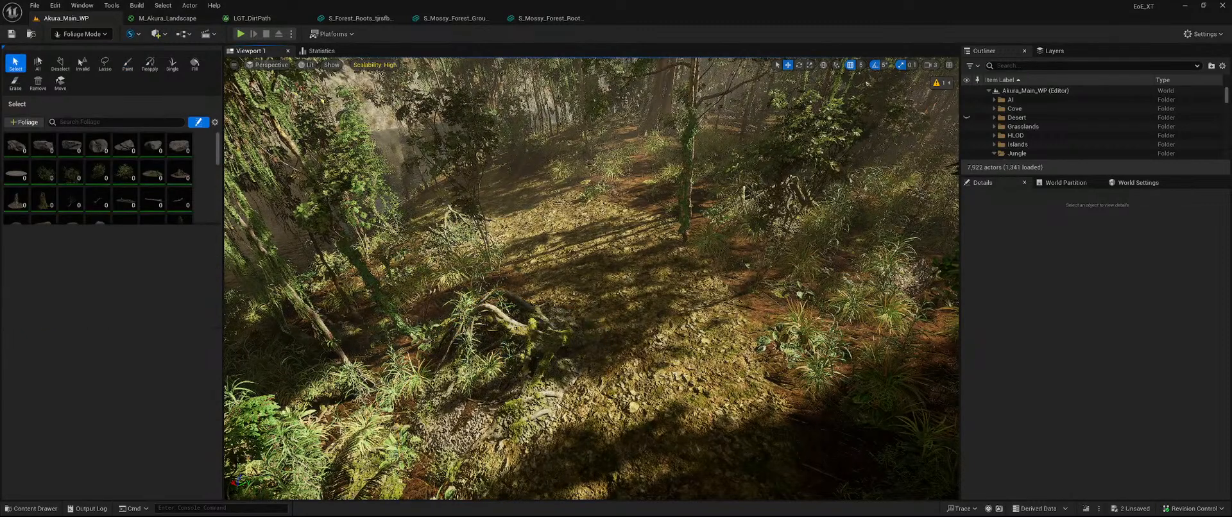
key(Delete)
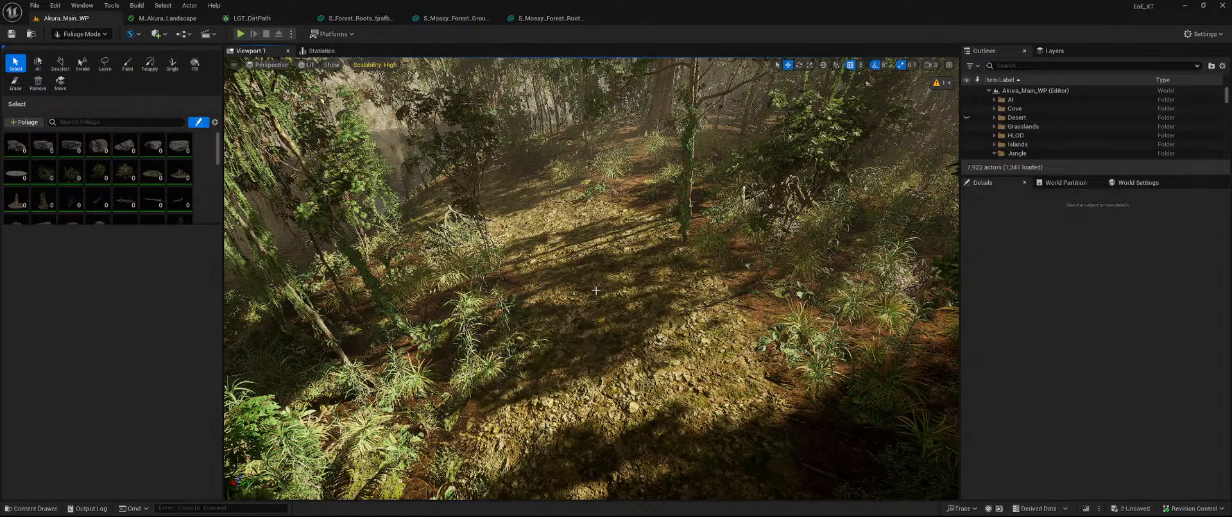
- Erase the foliage on the next stretches of the dirt path beside the river and save the level
click(125, 65)
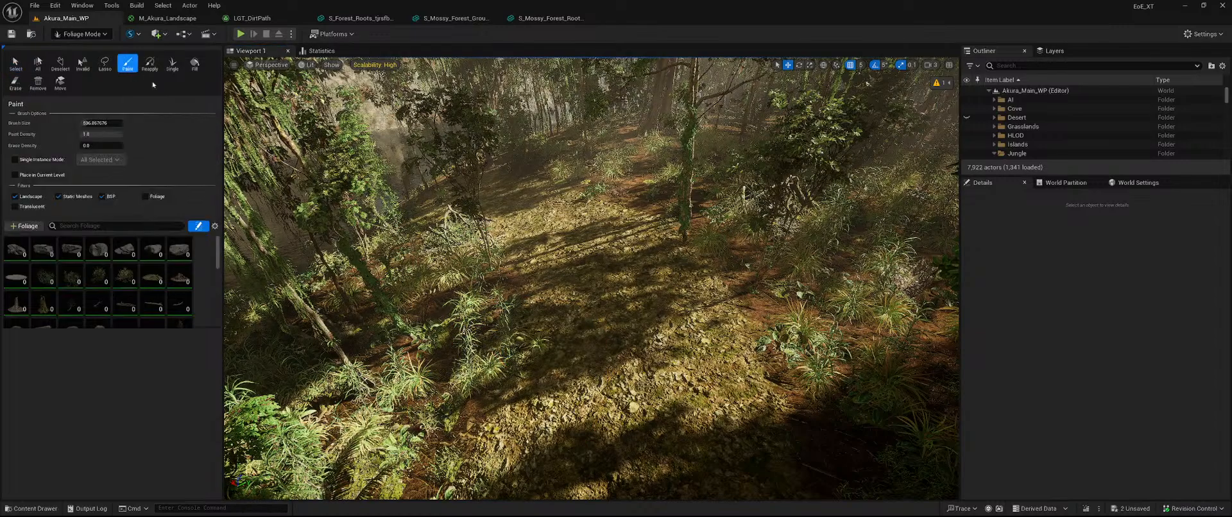
mouse_move(578, 309)
right_down()
mouse_move(574, 218)
mouse_move(546, 193)
right_up()
mouse_move(566, 350)
right_down()
mouse_move(494, 363)
mouse_move(507, 459)
right_up()
key(shift)
mouse_move(566, 350)
shift+mouse_down()
mouse_move(587, 238)
mouse_move(585, 257)
shift+mouse_up()
mouse_move(583, 322)
right_down()
mouse_move(581, 218)
mouse_move(594, 308)
mouse_move(591, 289)
right_up()
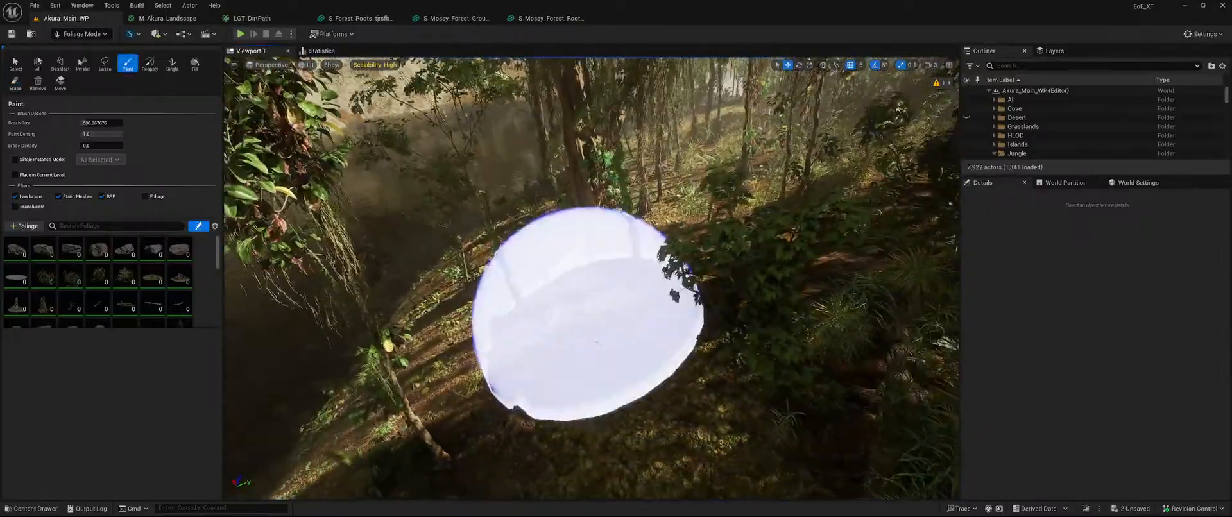
key(shift)
mouse_move(729, 233)
shift+mouse_down()
mouse_move(625, 247)
mouse_move(654, 103)
mouse_move(633, 206)
shift+mouse_up()
mouse_move(632, 206)
right_down()
mouse_move(616, 103)
mouse_move(600, 295)
right_up()
mouse_move(593, 308)
shift+mouse_down()
mouse_move(599, 379)
mouse_move(586, 256)
mouse_move(589, 330)
shift+mouse_up()
mouse_move(589, 330)
right_down()
mouse_move(587, 257)
mouse_move(580, 302)
mouse_move(609, 385)
right_up()
key(shift)
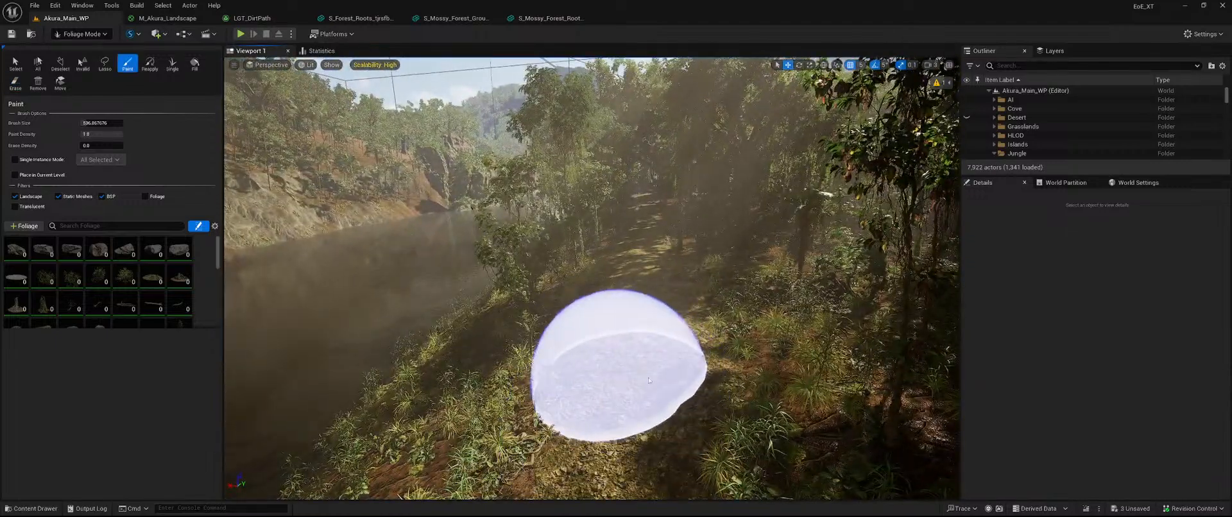
key(ctrl+s)
click(680, 364)
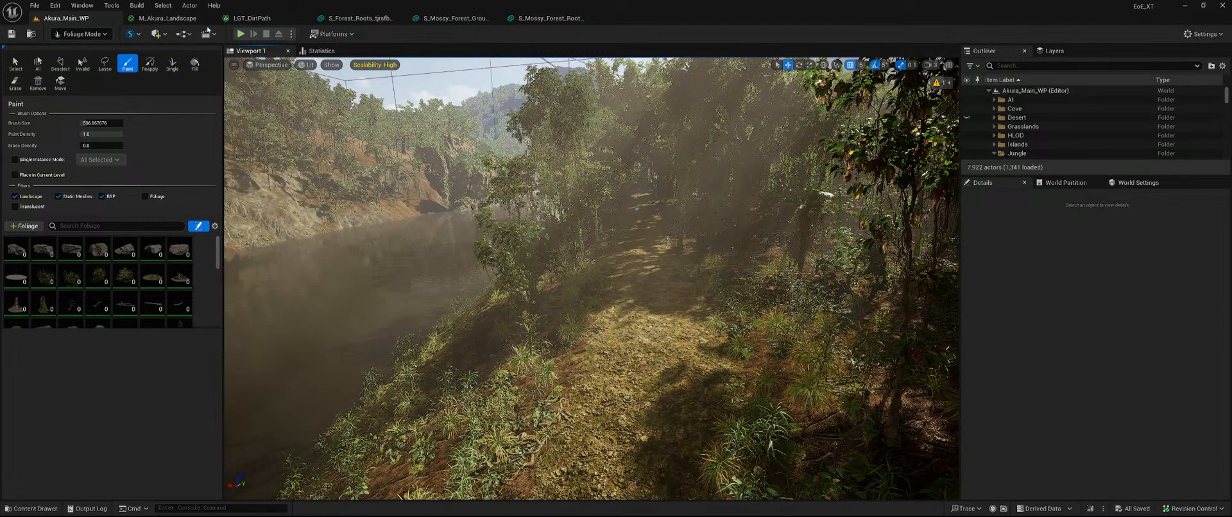
- Close the three open static mesh editors for the forest roots, mossy forest ground and mossy forest roots
click(589, 19)
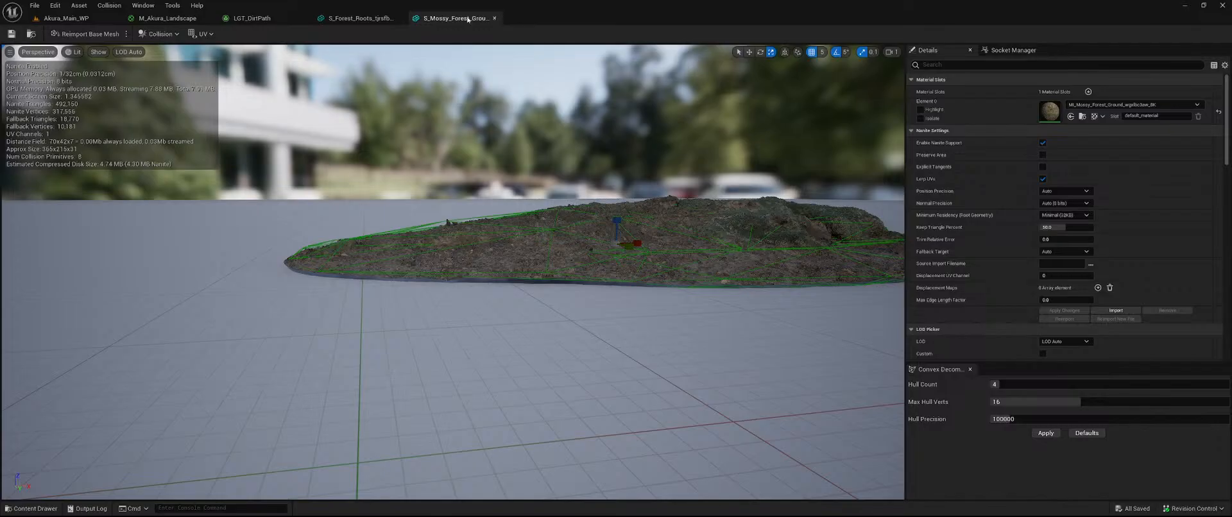
click(494, 18)
click(399, 18)
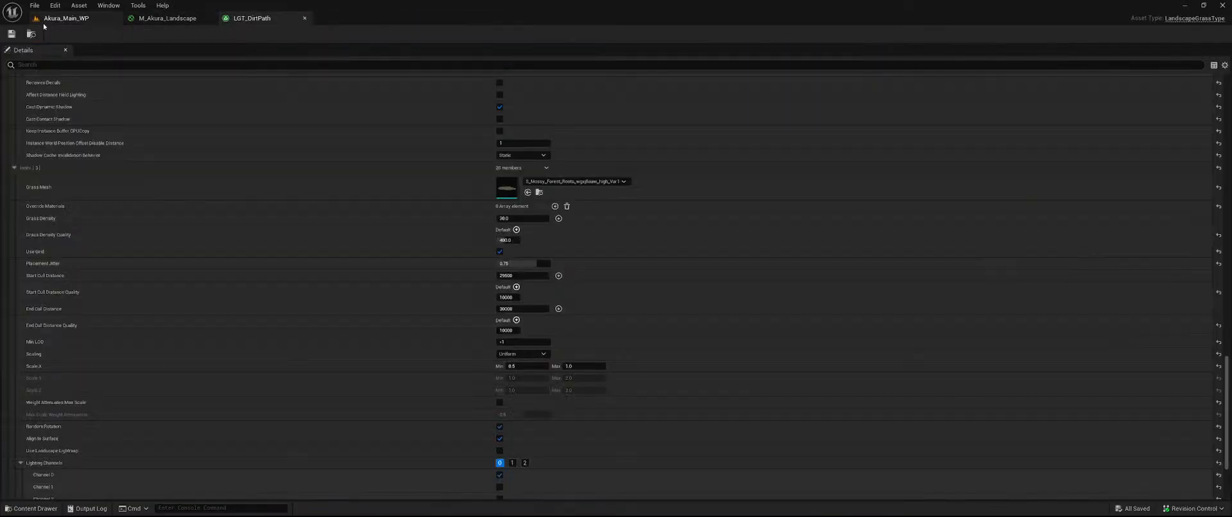
- Return to the Akura_Main_WP level, check the cleared riverside path and switch back to Selection Mode
click(46, 21)
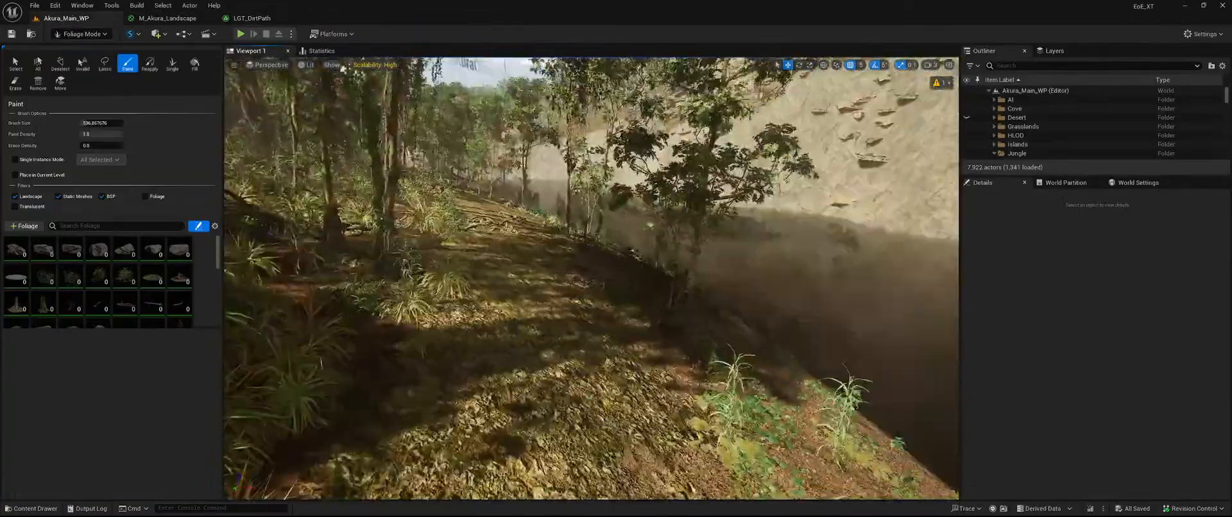
mouse_move(592, 278)
right_down()
mouse_move(583, 232)
mouse_move(589, 271)
right_up()
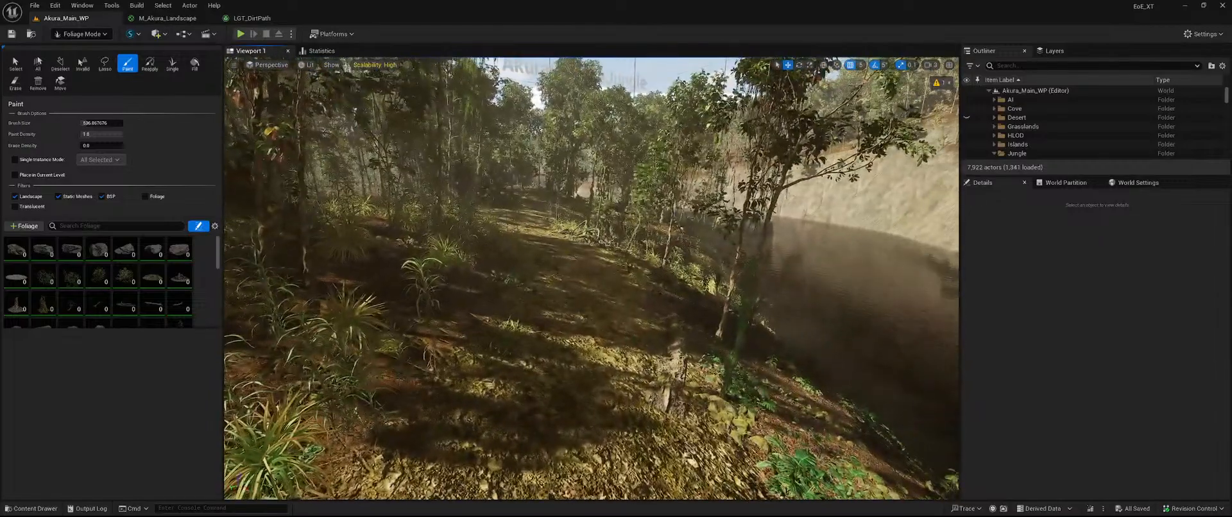
click(62, 33)
click(70, 47)
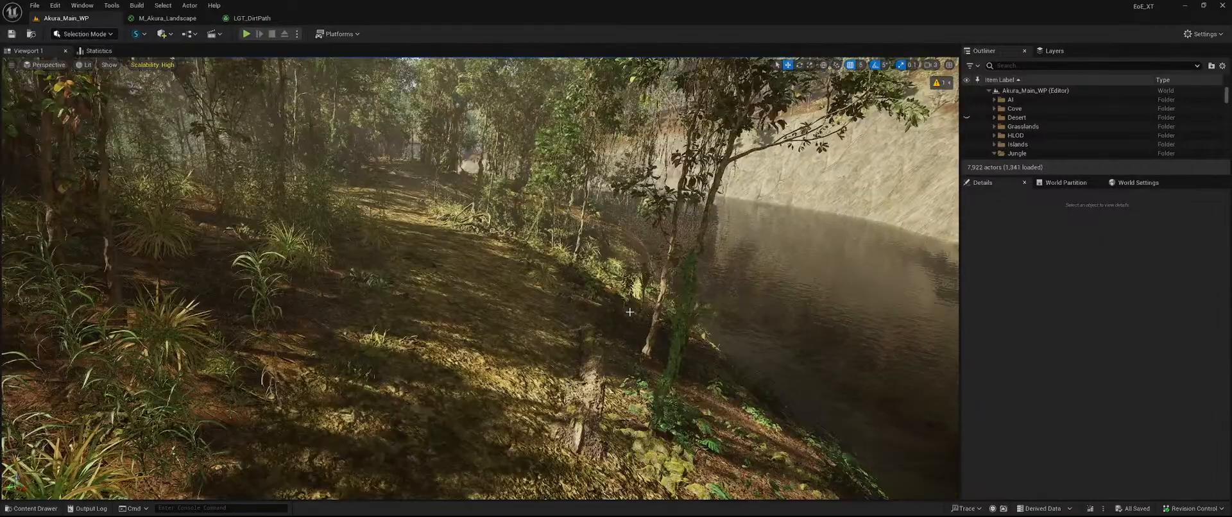
- Look through the project's asset folders and examine the dirt path and its bordering plants in the level
key(ctrl+space)
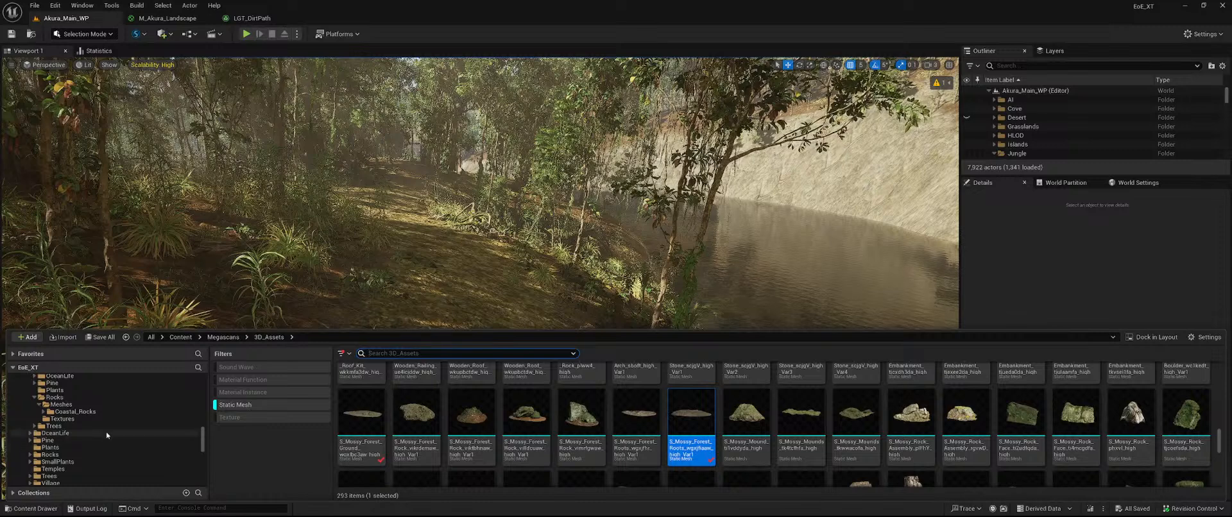
scroll(113, 428, up, 3)
scroll(120, 421, up, 3)
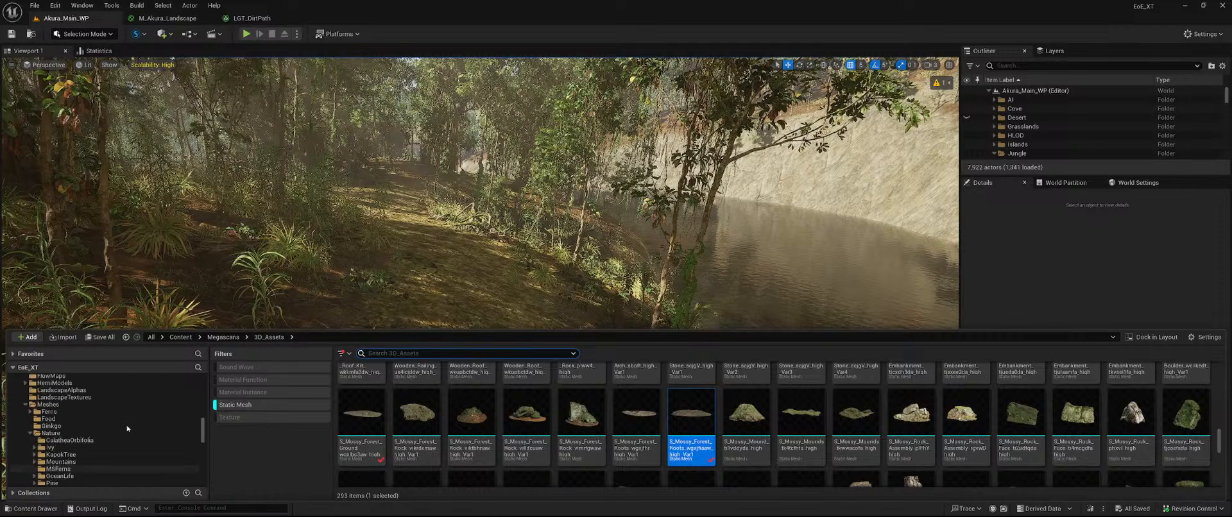
scroll(132, 420, up, 5)
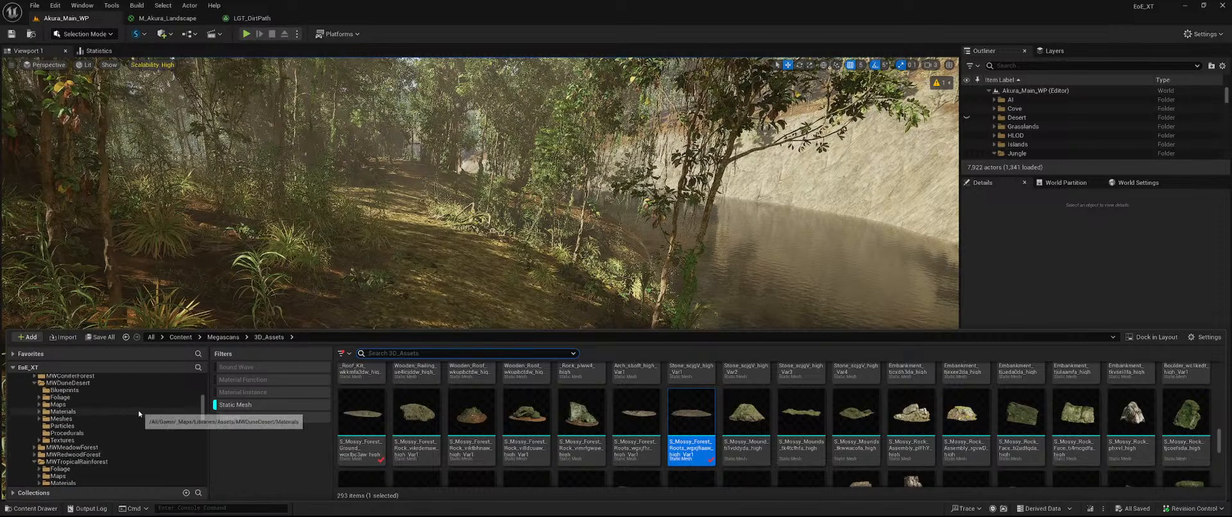
scroll(144, 412, up, 2)
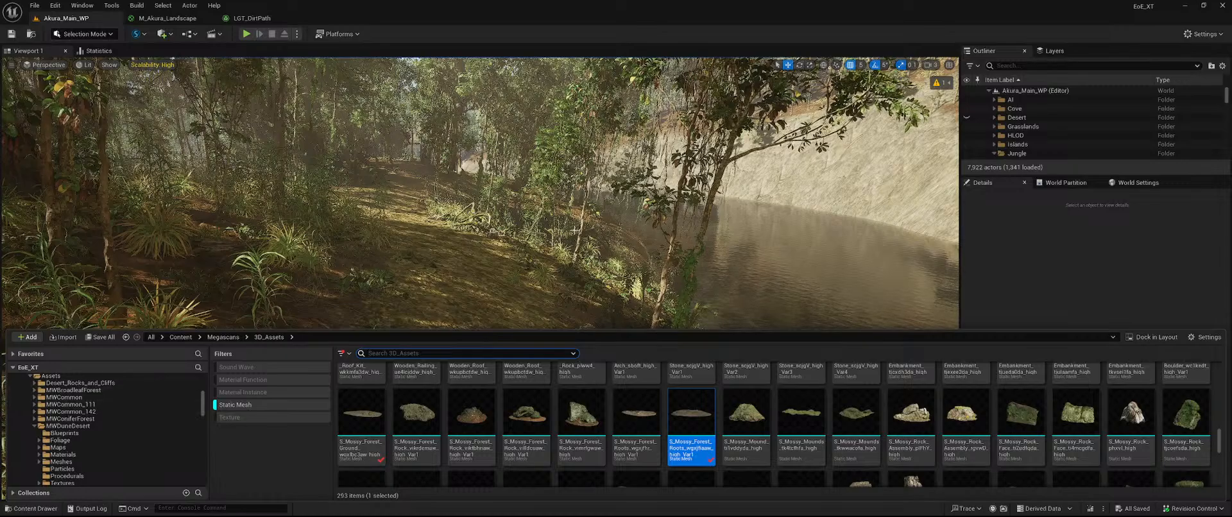
right_drag(575, 232, 621, 327)
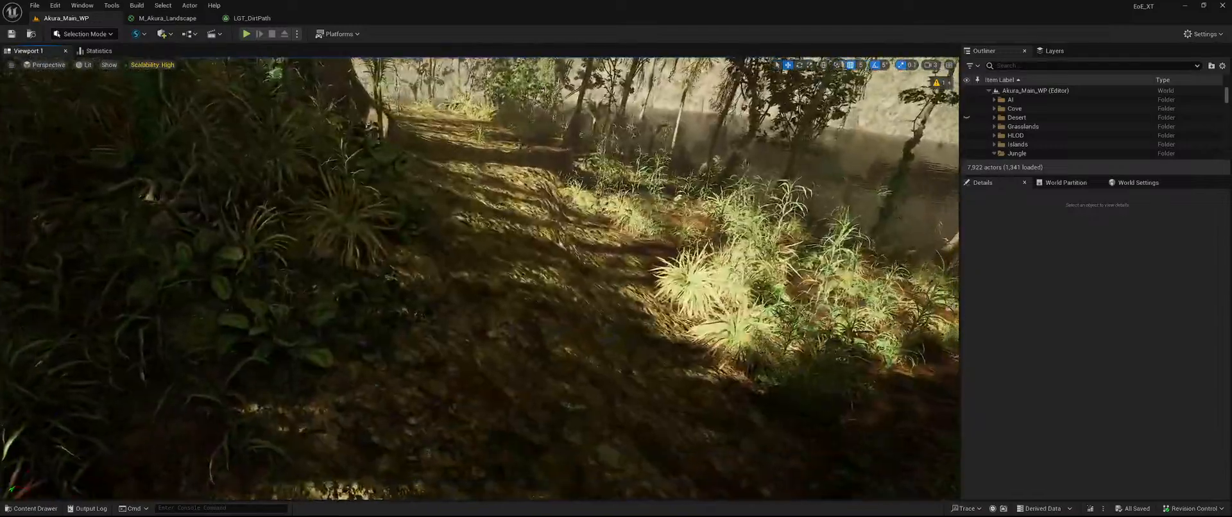
right_drag(573, 247, 598, 243)
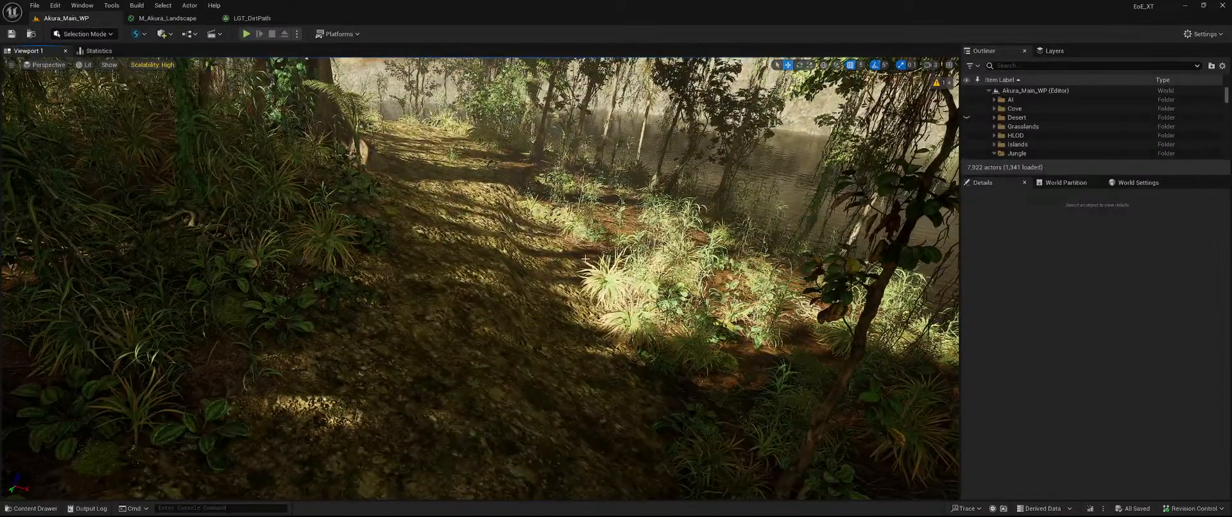
- Look through the meshes in the Megascans 3D_Assets folder and turn off the Static Mesh filter
key(ctrl+space)
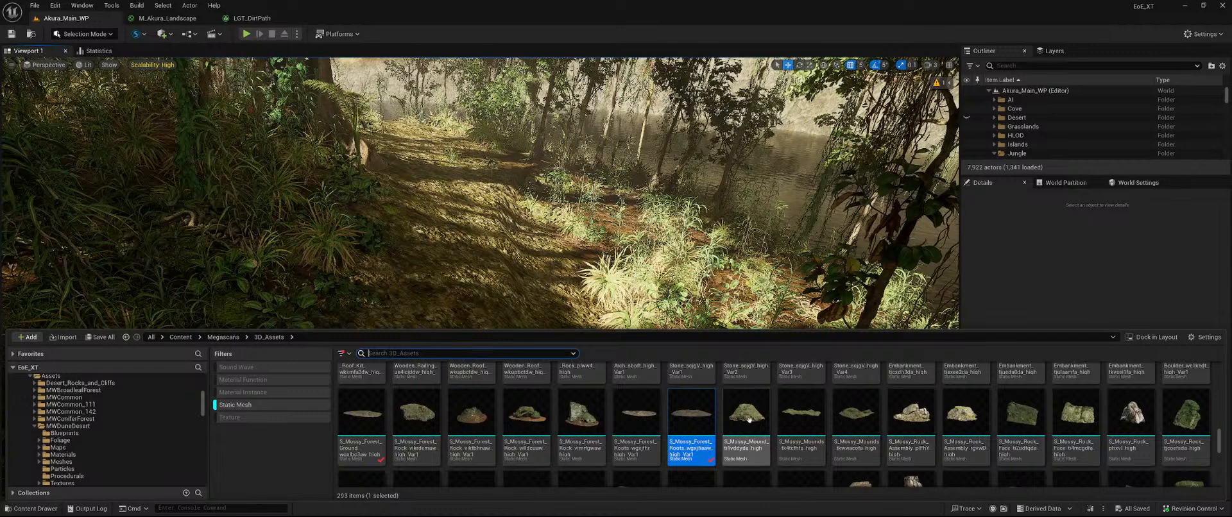
mouse_move(761, 409)
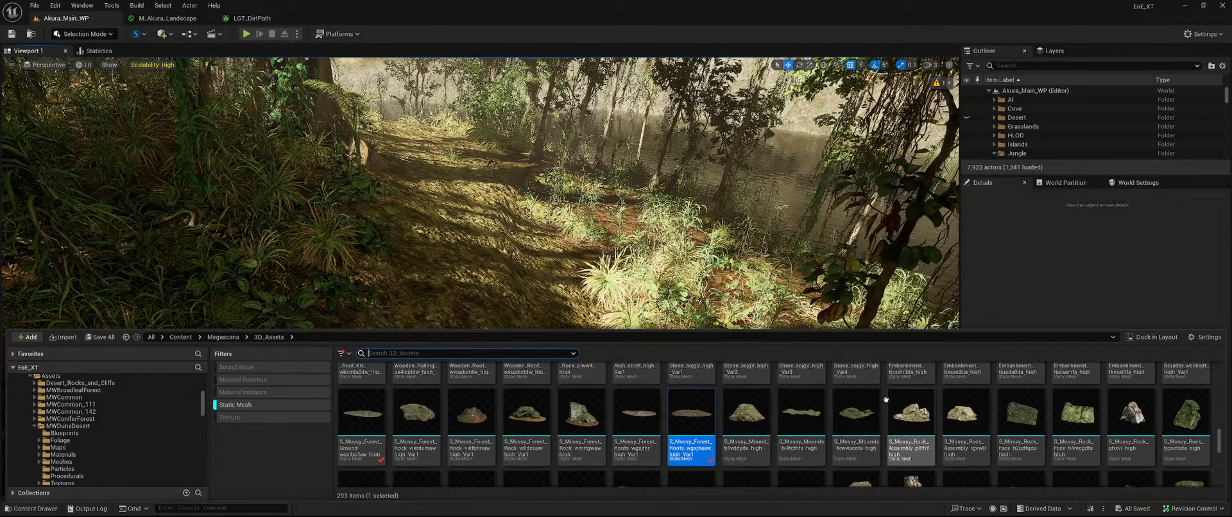
mouse_move(704, 418)
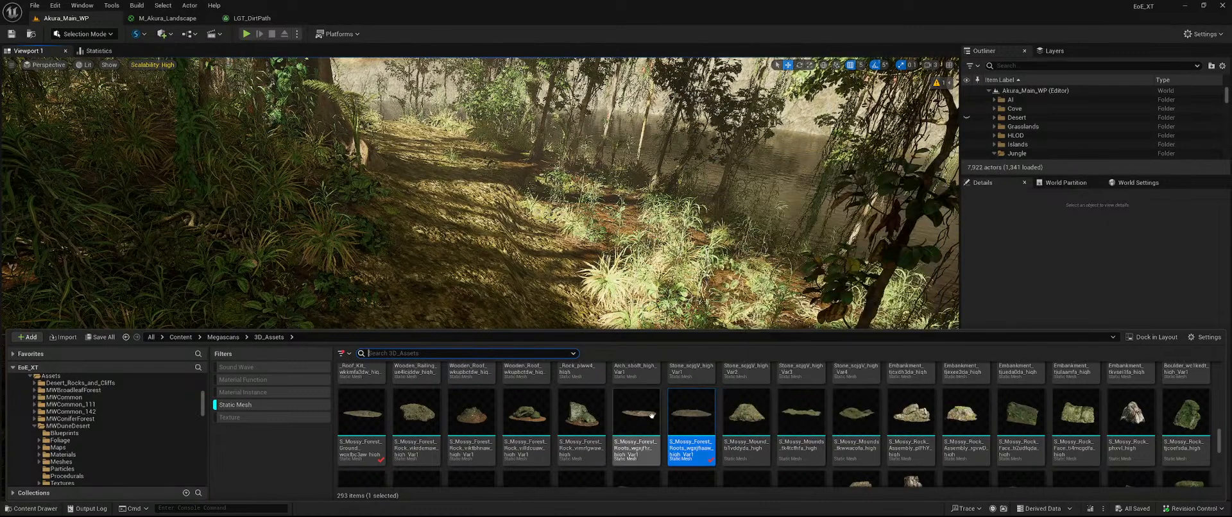
scroll(770, 436, up, 5)
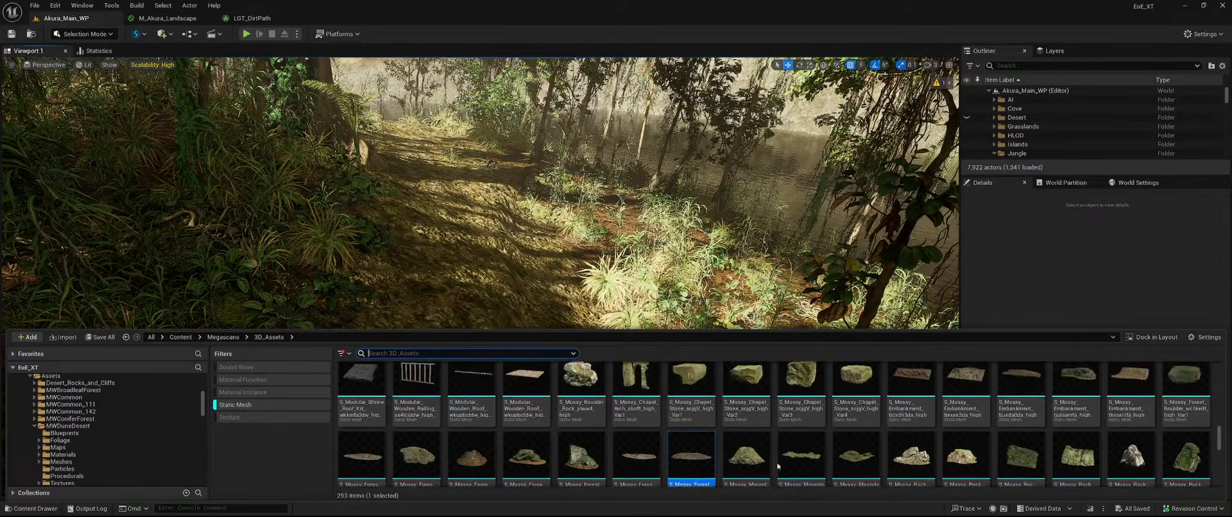
scroll(838, 444, up, 5)
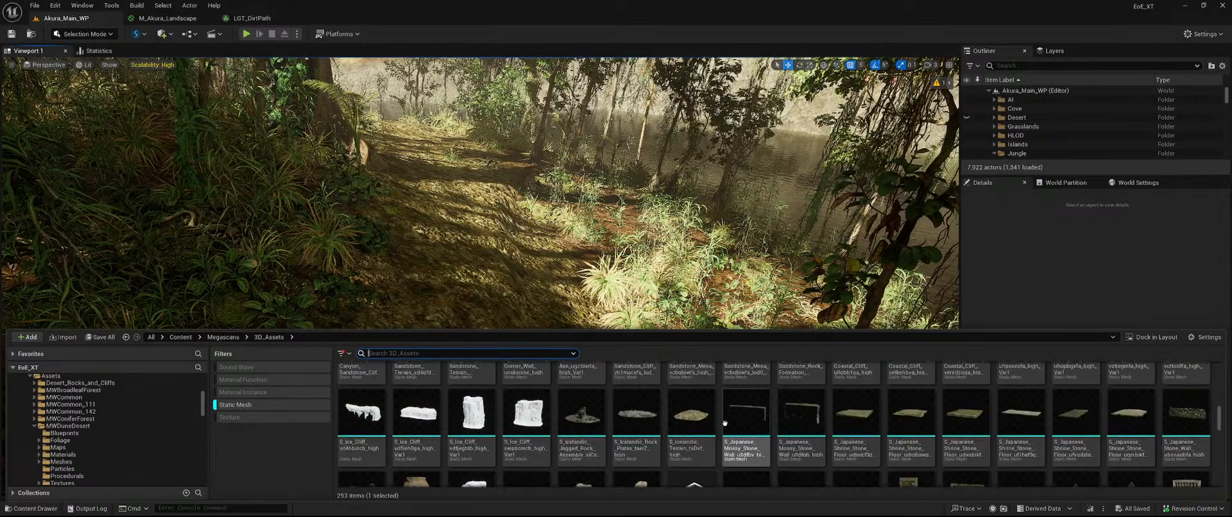
click(245, 404)
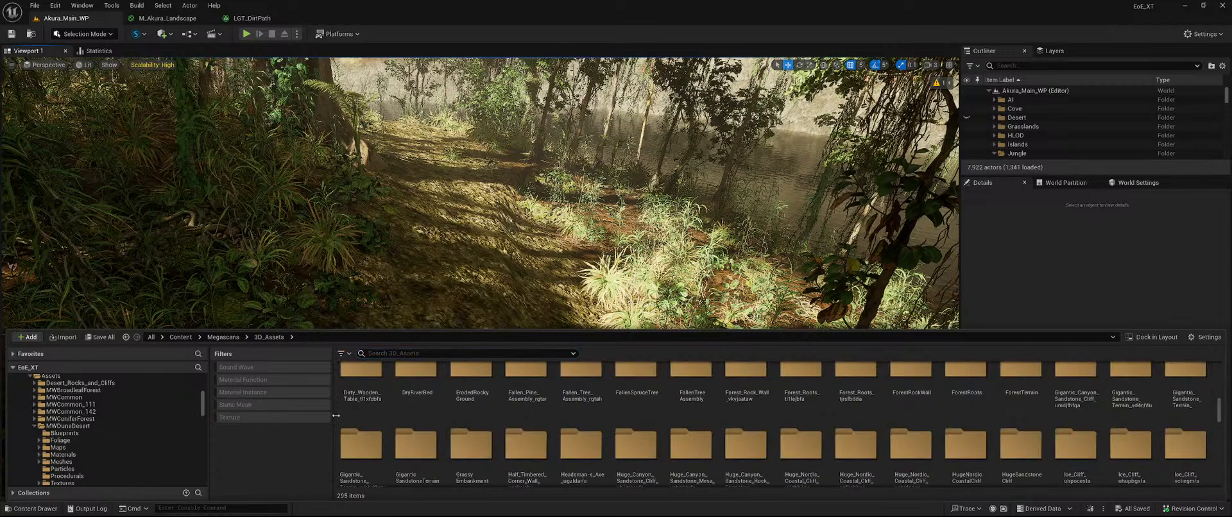
- Browse the project folders to the Landscape folder inside AkuraMap's Landscape_MasterMaterial materials
scroll(546, 433, up, 1)
scroll(545, 434, up, 5)
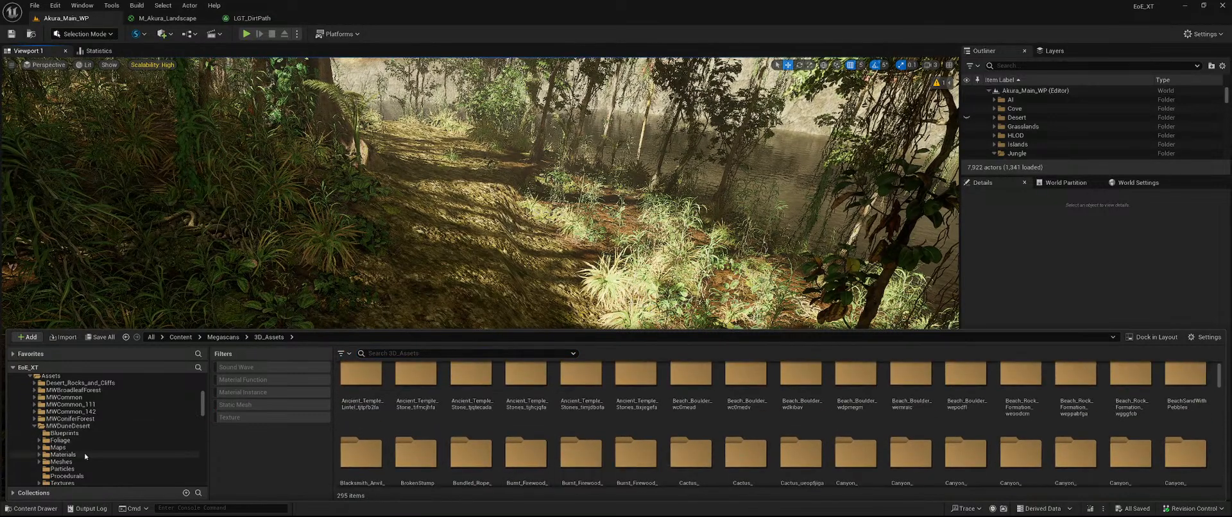
scroll(90, 452, up, 5)
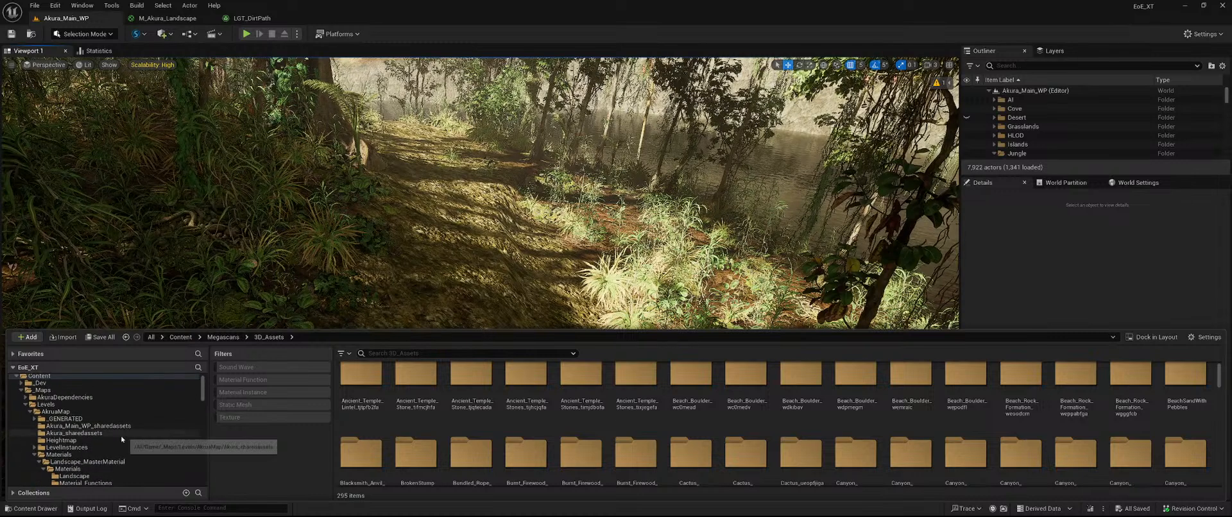
scroll(122, 439, down, 3)
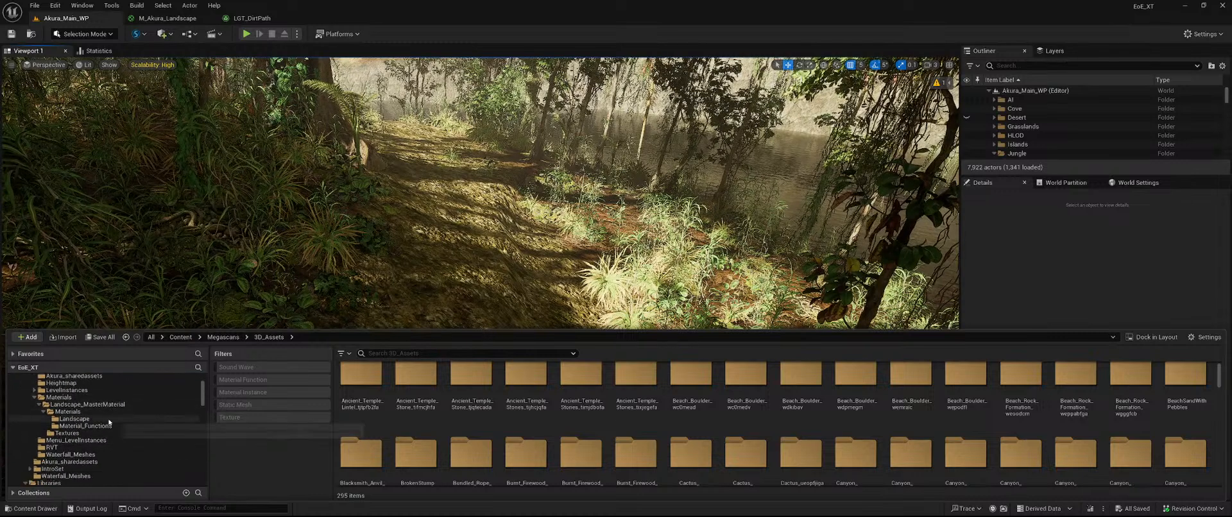
click(109, 420)
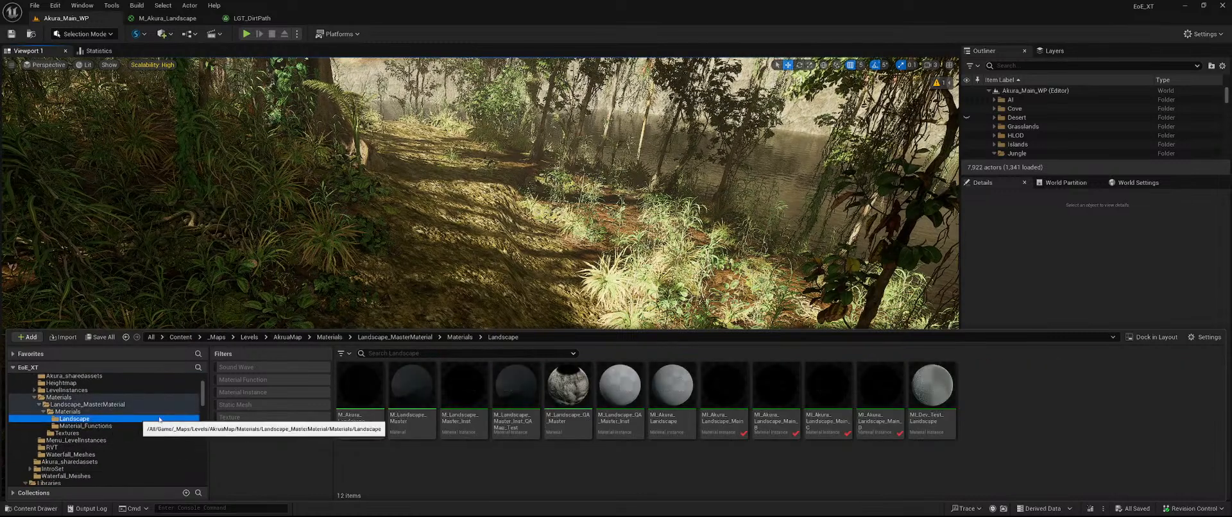
- Open the four checked-out MI_Akura_Landscape_Main material instances, including the B and C variants, each in its own editor
double_click(718, 390)
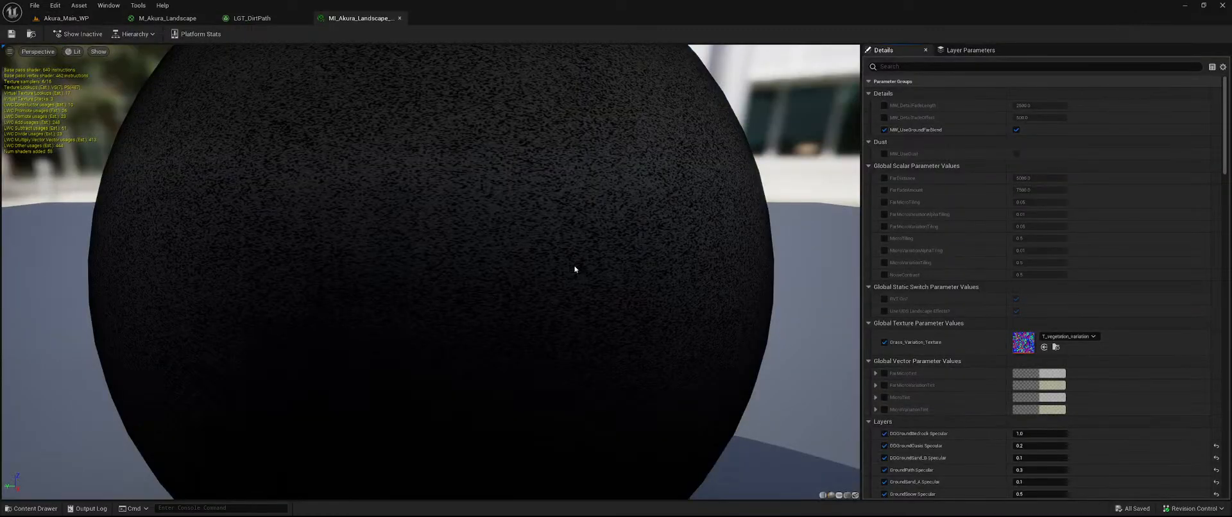
key(ctrl+space)
click(780, 396)
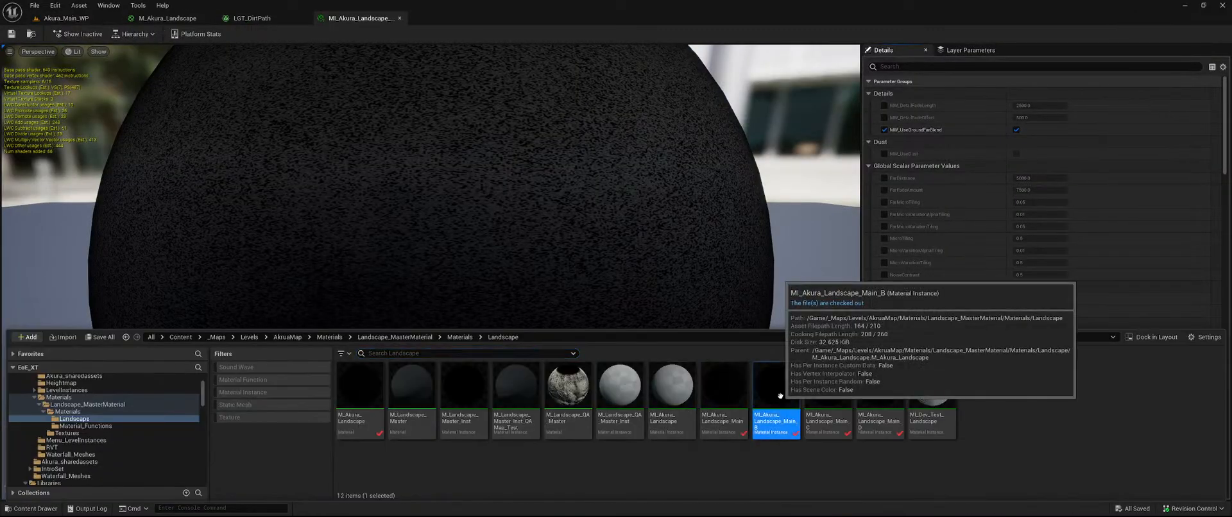
double_click(780, 395)
key(ctrl+space)
click(831, 390)
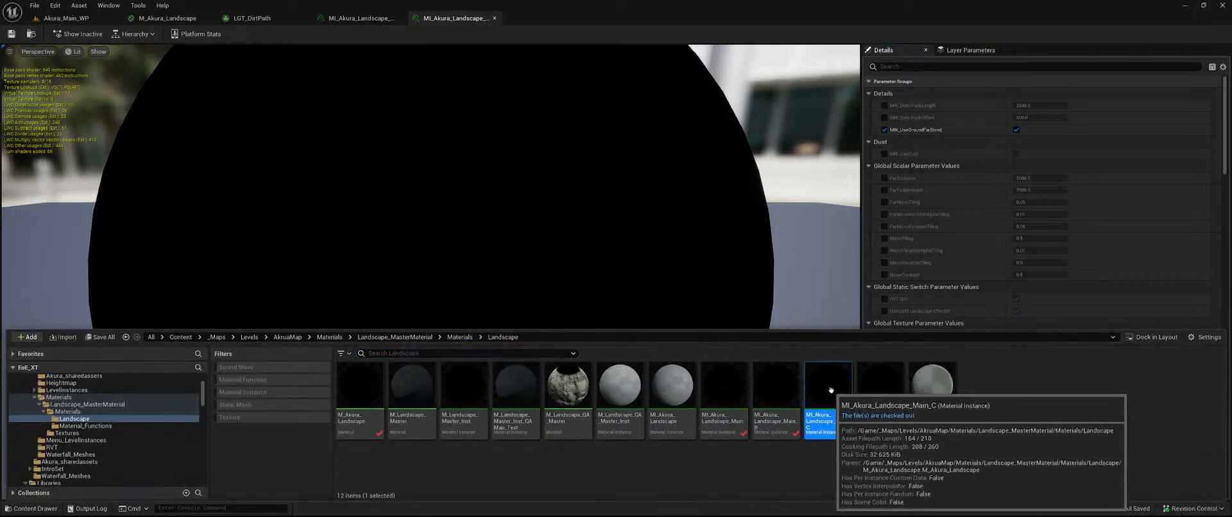
double_click(831, 390)
key(ctrl+space)
click(879, 390)
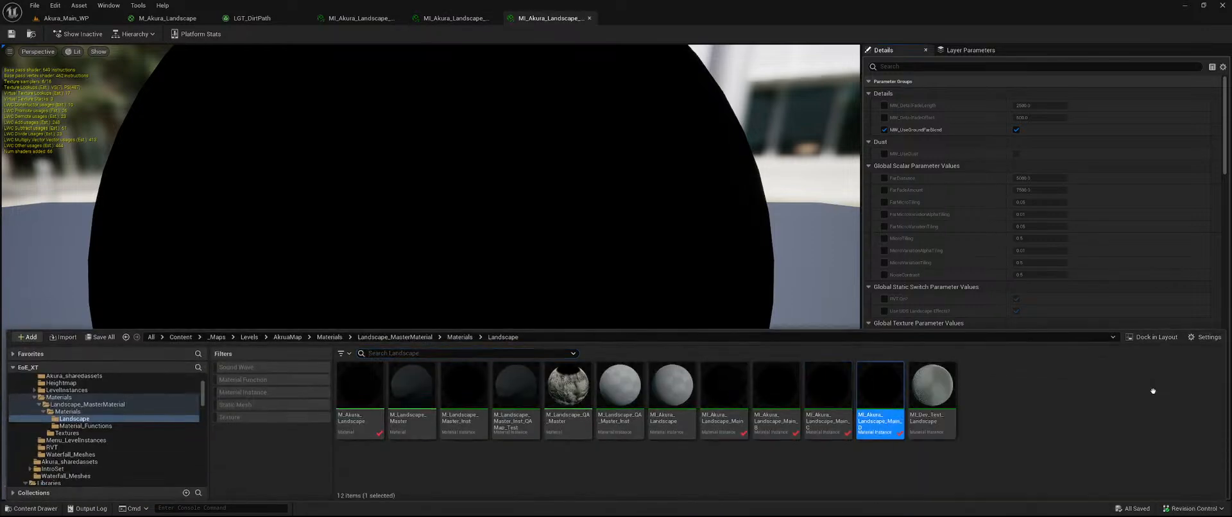
double_click(879, 390)
- In the last opened landscape material instance, override DirtPath_Vegetation_Variation_Scale with 0.05 and save the asset
scroll(957, 247, down, 3)
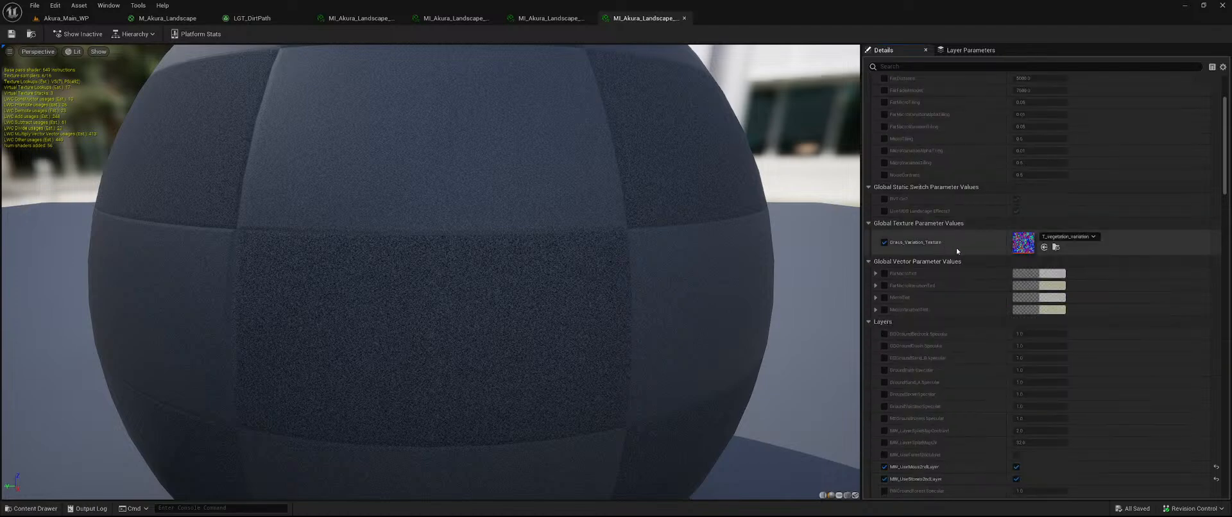
scroll(964, 248, down, 8)
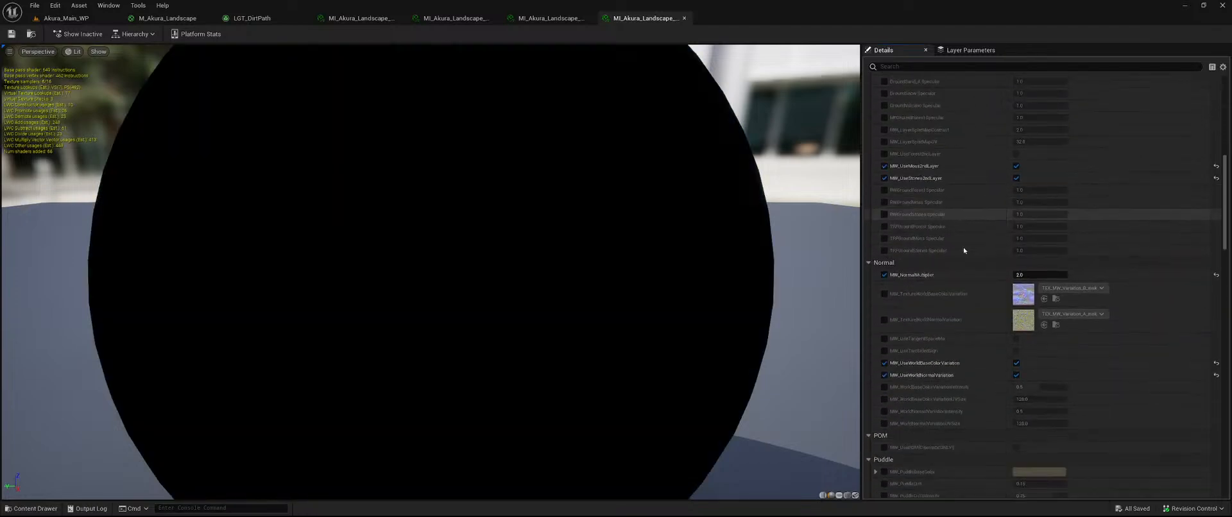
scroll(964, 250, down, 5)
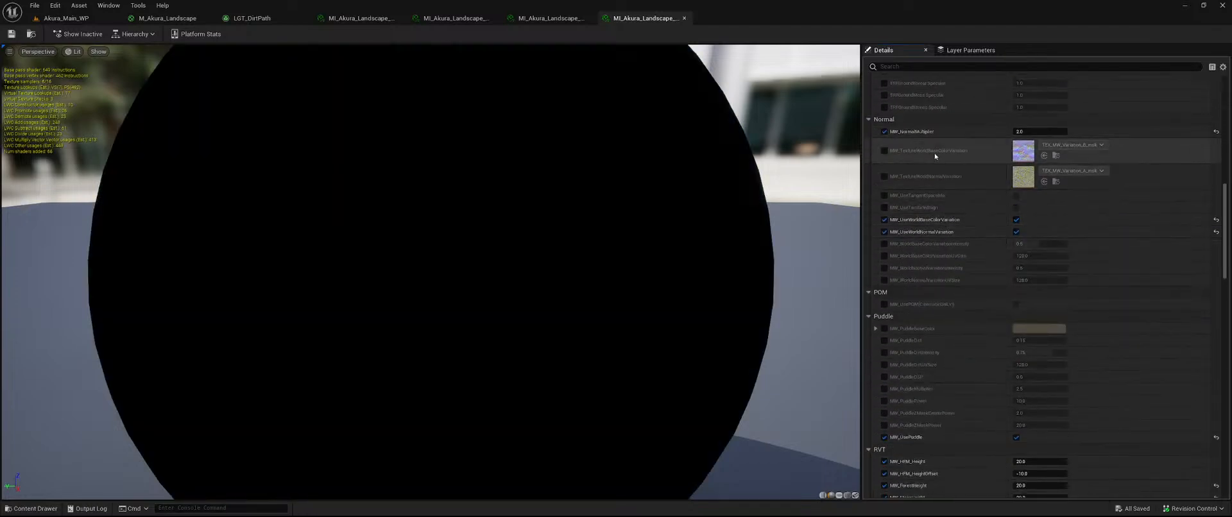
scroll(934, 241, down, 12)
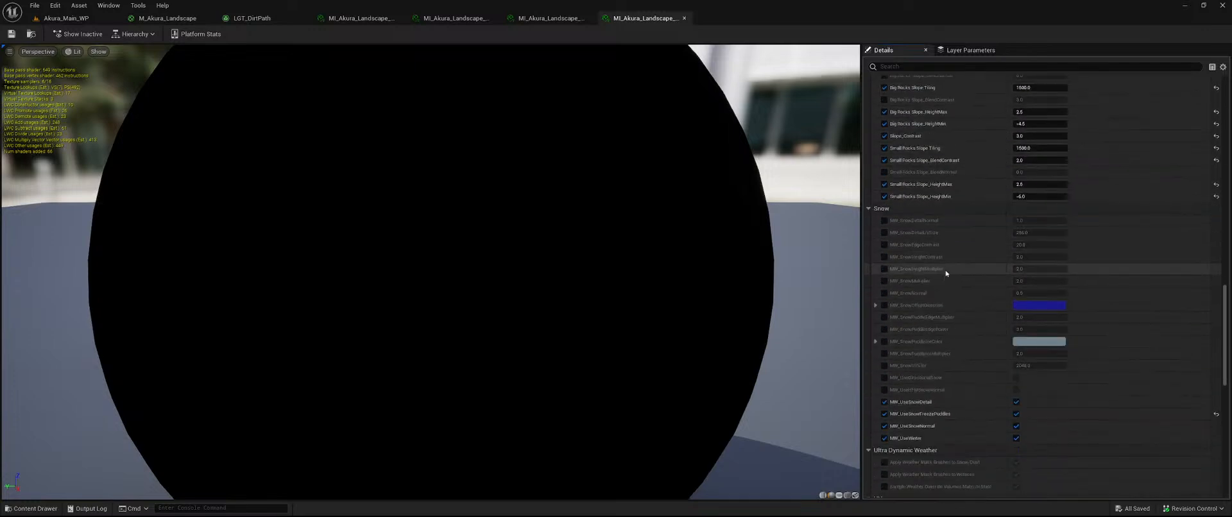
scroll(940, 266, down, 15)
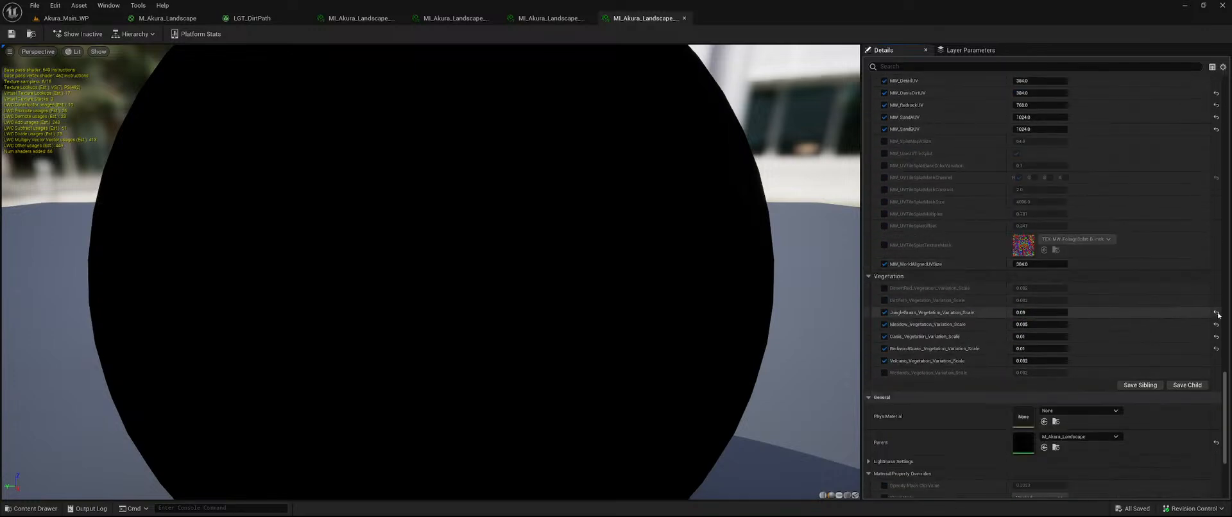
scroll(1177, 312, down, 2)
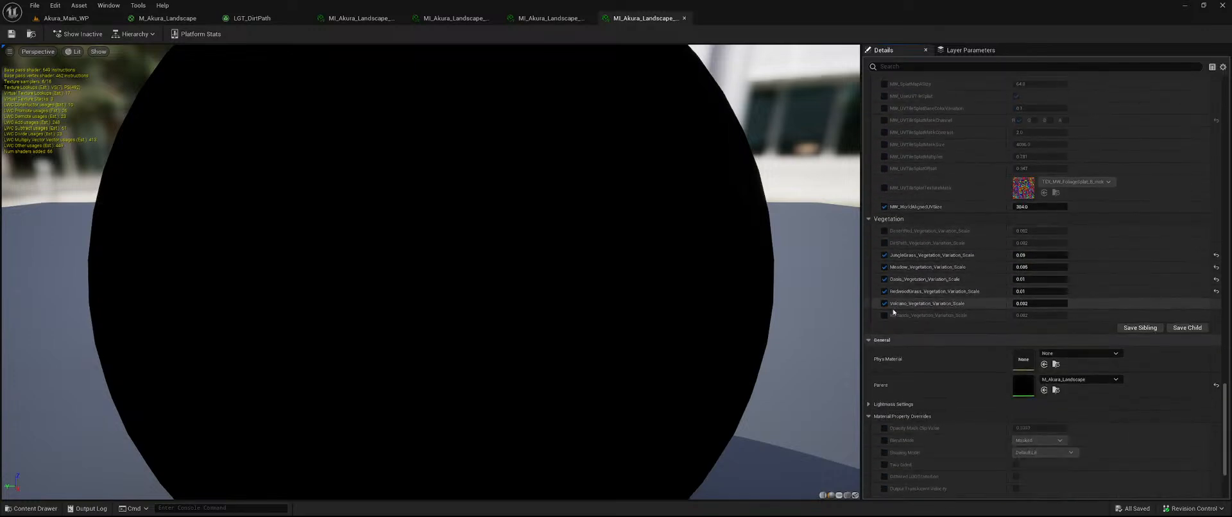
click(884, 243)
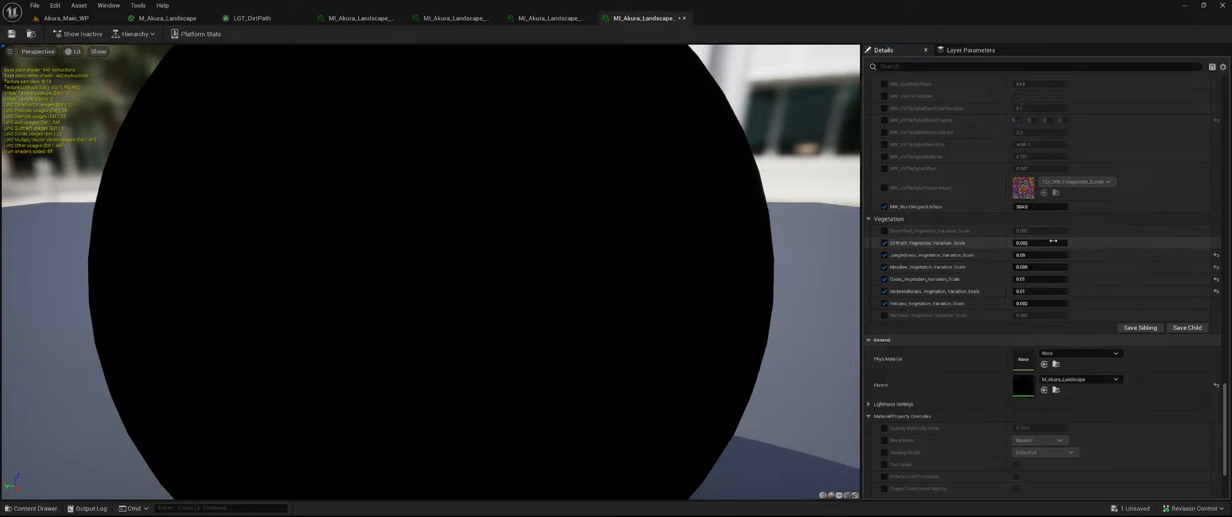
click(1053, 242)
text(.05)
key(Return)
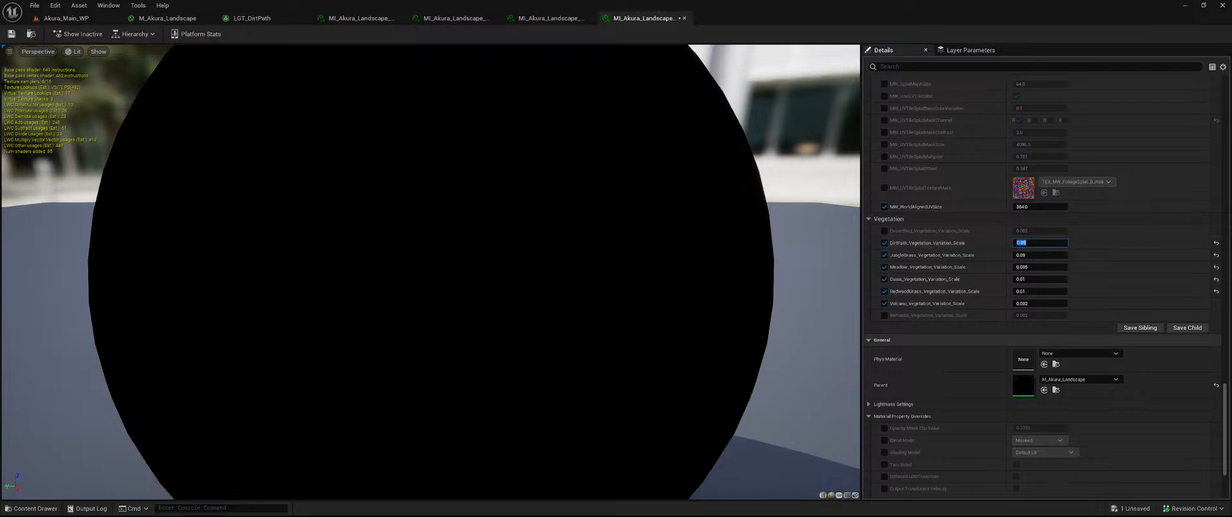
key(ctrl+s)
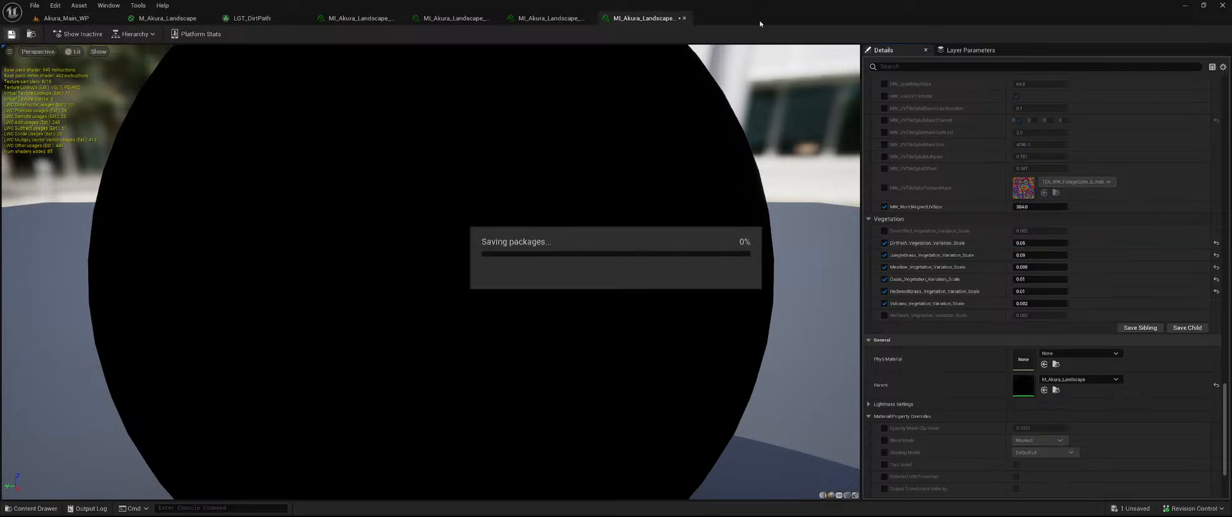
- Return to the Akura_Main_WP level and examine the dirt path, riverside trees and river
click(66, 18)
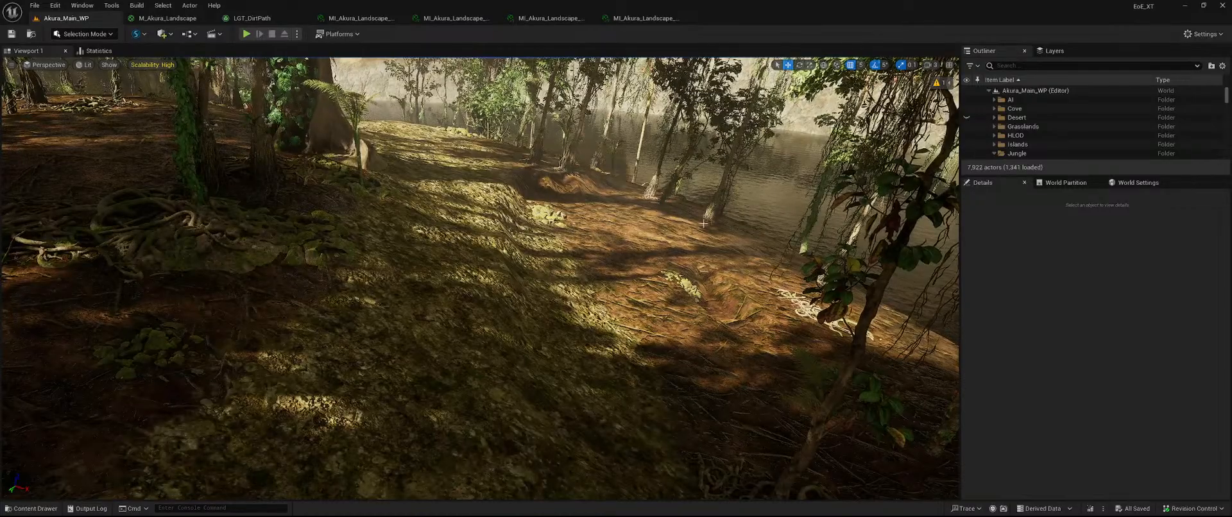
right_drag(735, 216, 667, 109)
key(w)
key(w)
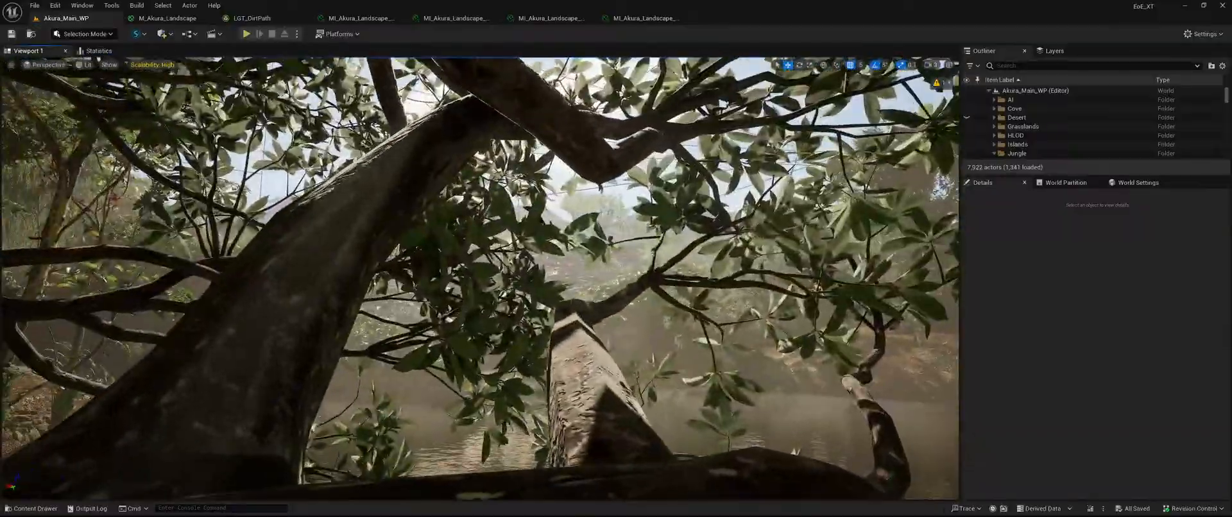
key(w)
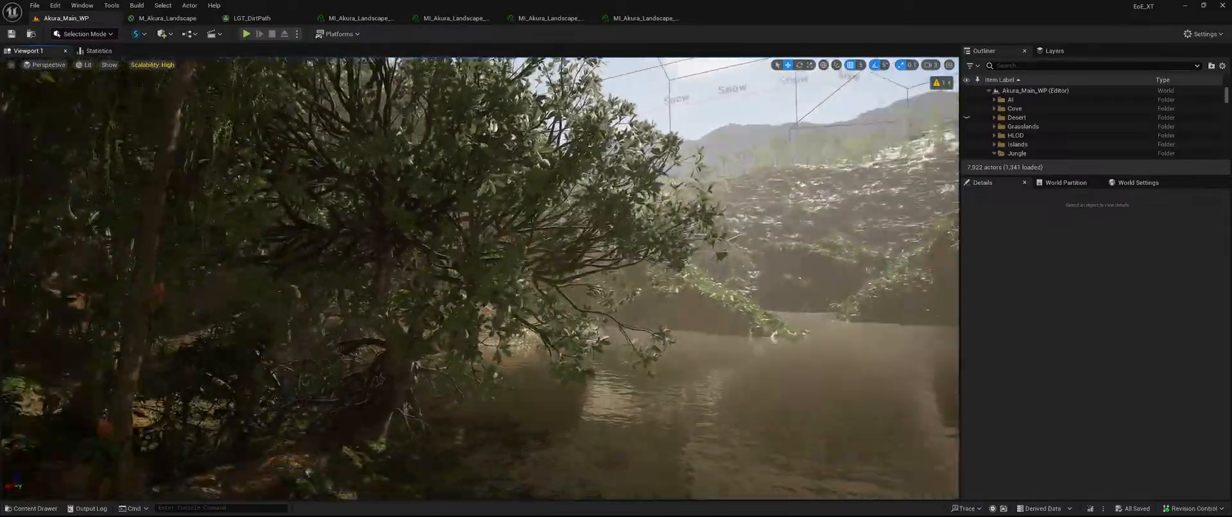
right_drag(480, 278, 648, 286)
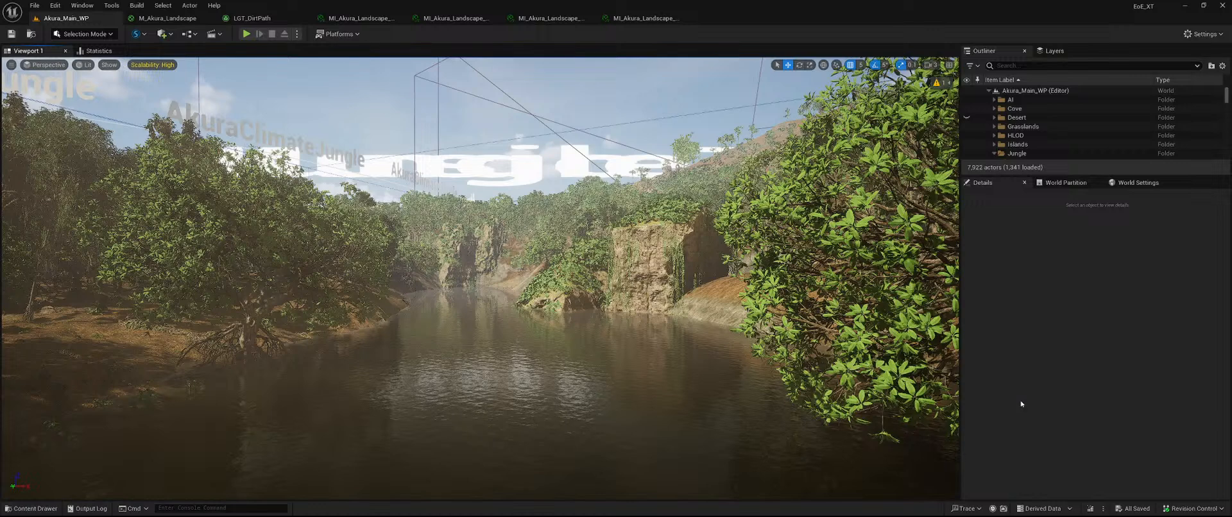
- Open the Windows Start menu
key(super)
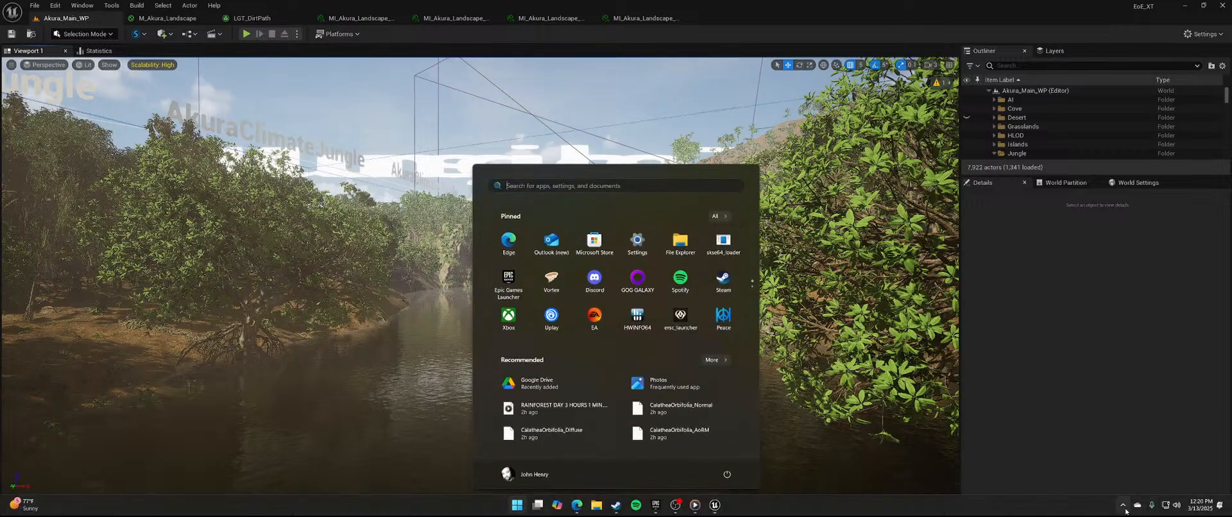